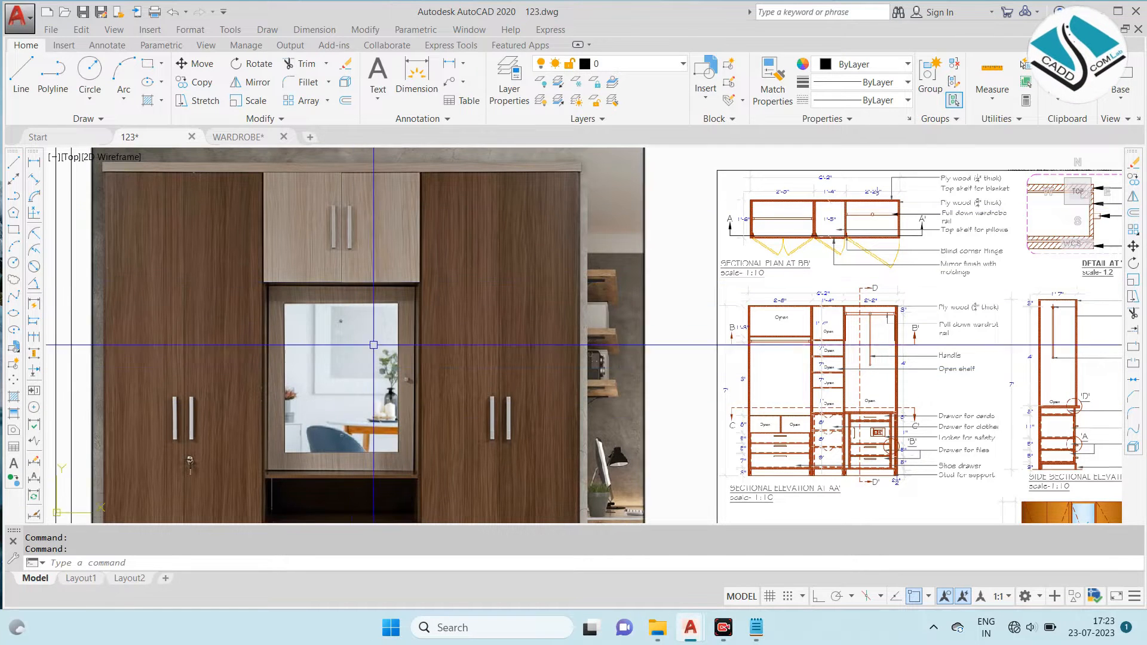
# - Examine the wardrobe photo and the sectional plan, elevation and detail drawings on the reference sheet
pyautogui.scroll(-5, 487, 245)
pyautogui.scroll(5, 592, 238)
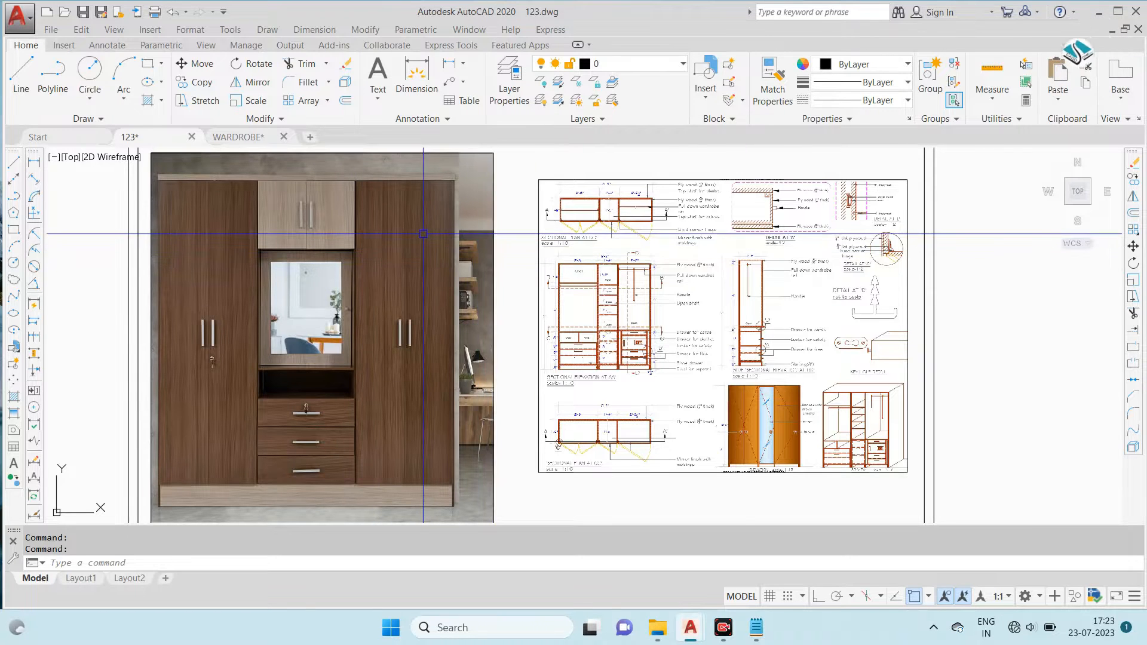
pyautogui.scroll(4, 423, 234)
pyautogui.scroll(-2, 454, 360)
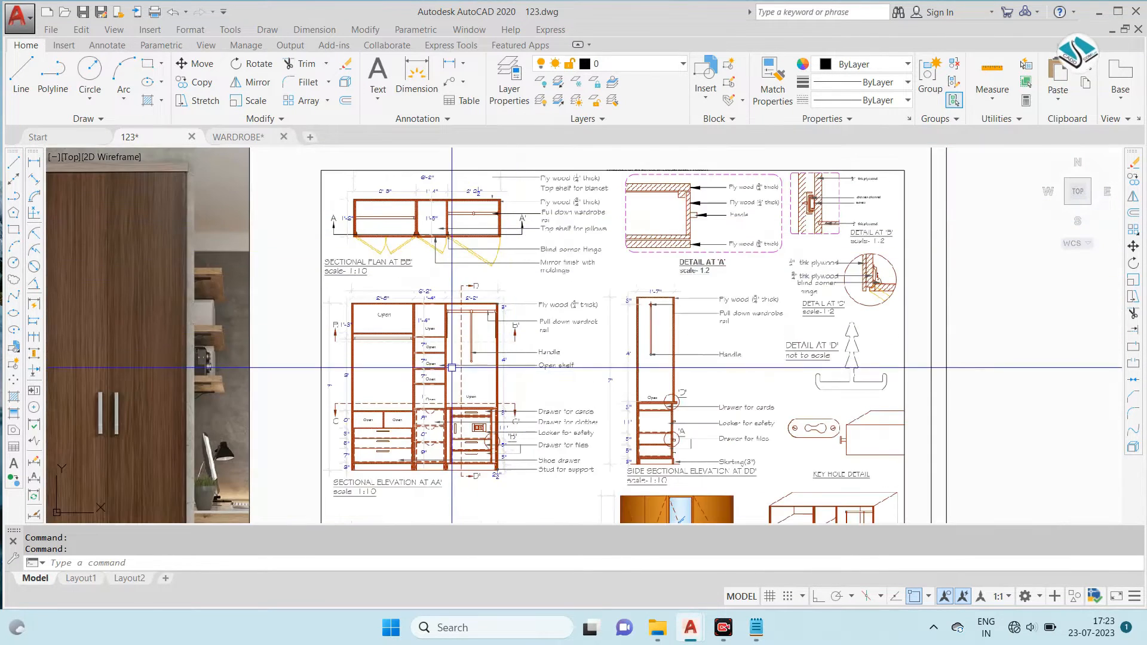
pyautogui.scroll(3, 453, 360)
pyautogui.scroll(-3, 512, 276)
pyautogui.scroll(3, 513, 276)
pyautogui.scroll(-6, 461, 251)
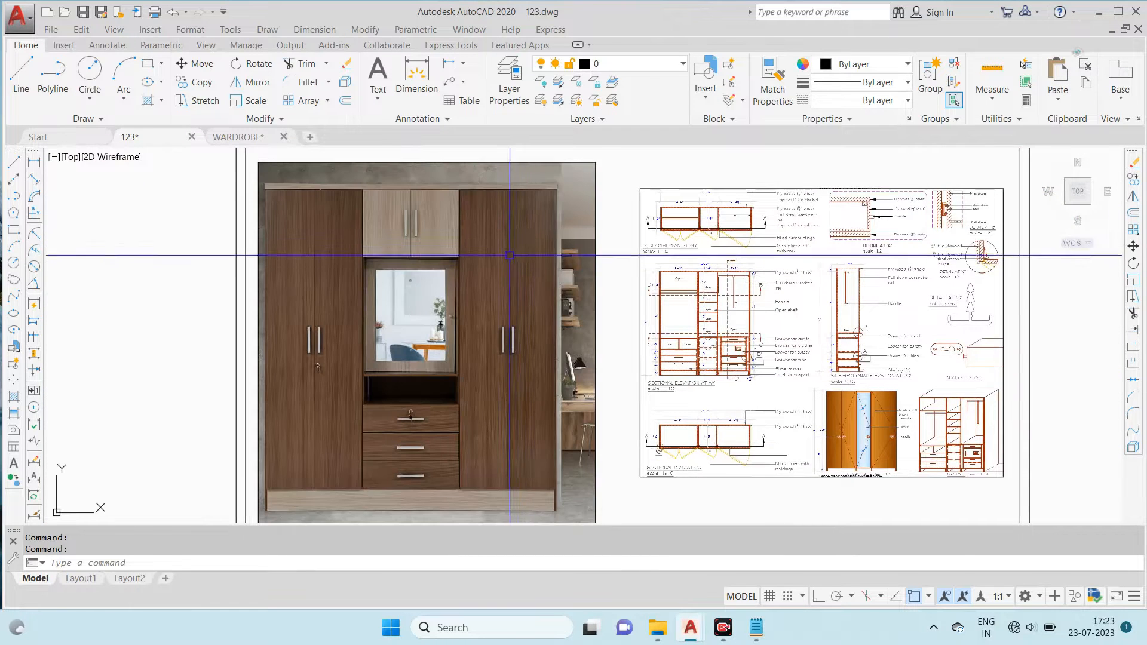
# - Open the drawing units and accept Architectural lengths with 0'-0 1/16" precision and Inches as insertion scale
pyautogui.write('y')
pyautogui.press('Escape')
pyautogui.write('uyn')
pyautogui.press('Escape')
pyautogui.write('un')
pyautogui.press('Return')
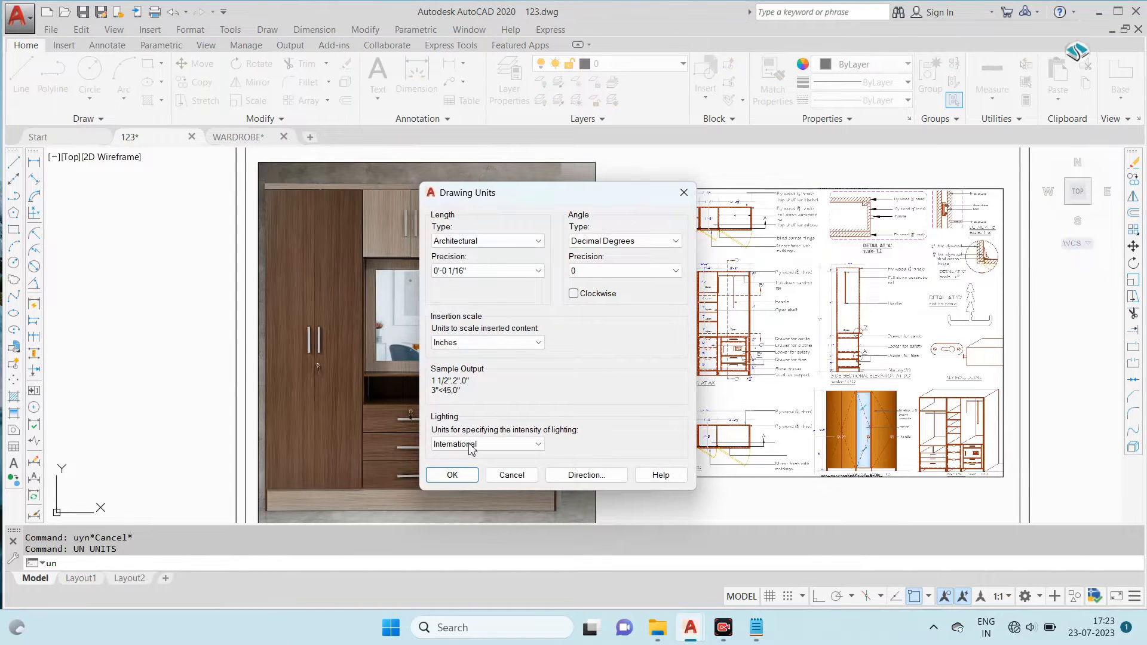
pyautogui.click(452, 475)
pyautogui.click(646, 72)
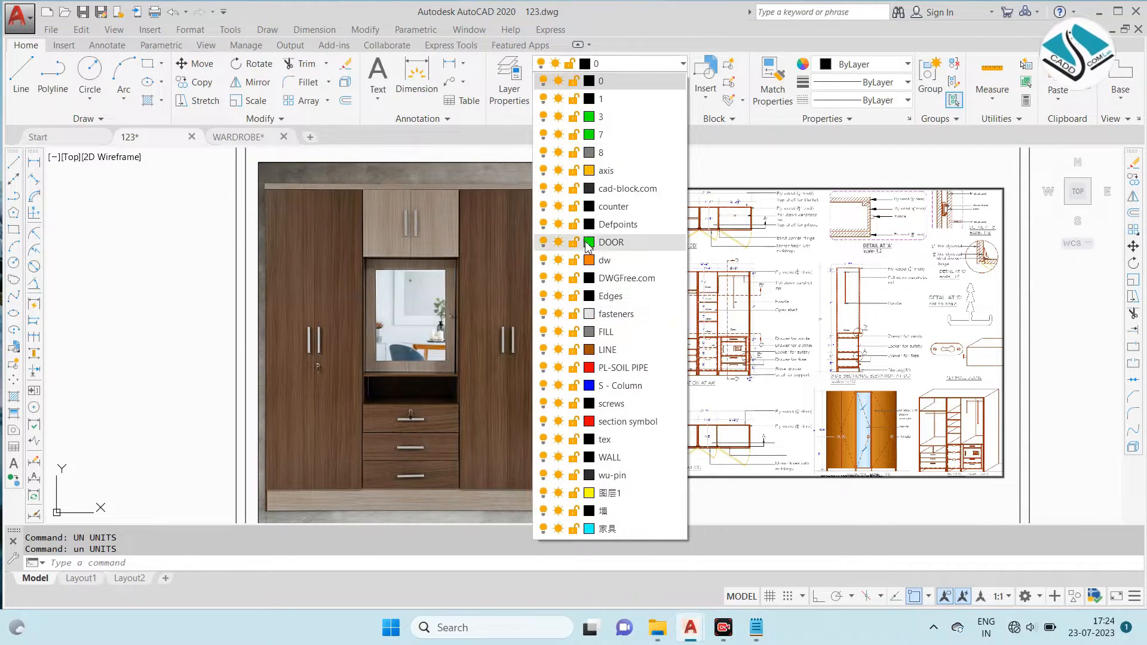
pyautogui.click(747, 13)
pyautogui.click(749, 13)
pyautogui.press('Escape')
pyautogui.moveTo(408, 281); pyautogui.dragTo(507, 299, button='middle')
# - Start a line in the empty space beside the wardrobe reference sheet and constrain it with Ortho
pyautogui.write('l')
pyautogui.press('Return')
pyautogui.scroll(-3, 508, 291)
pyautogui.moveTo(726, 328); pyautogui.dragTo(595, 327, button='middle')
pyautogui.click(611, 270)
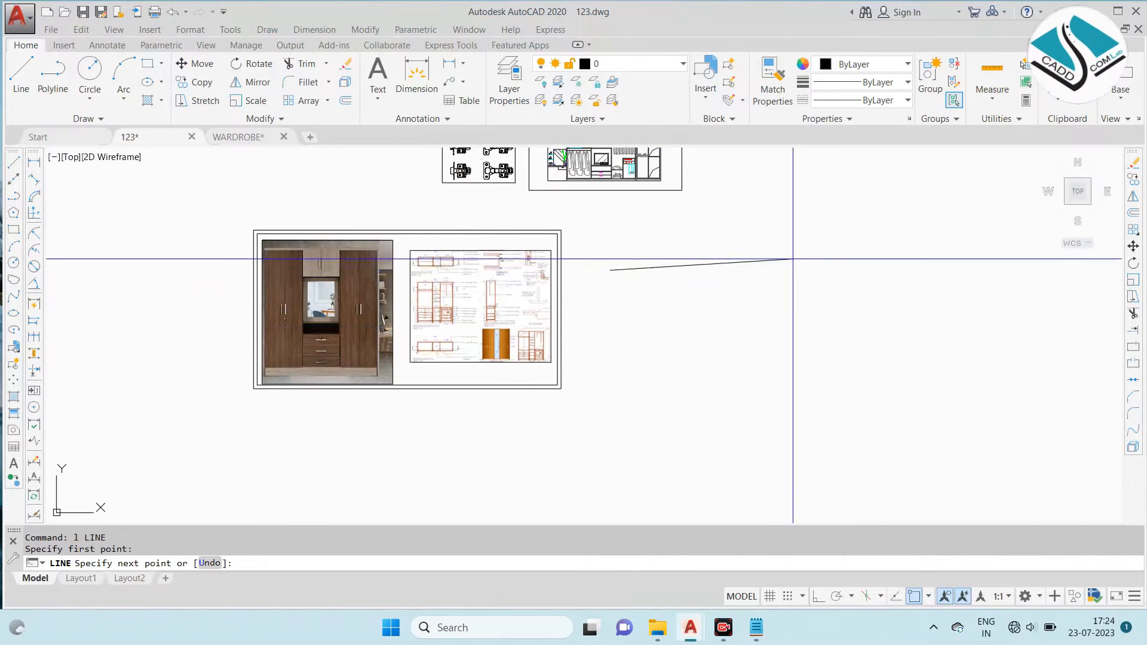
pyautogui.click(818, 597)
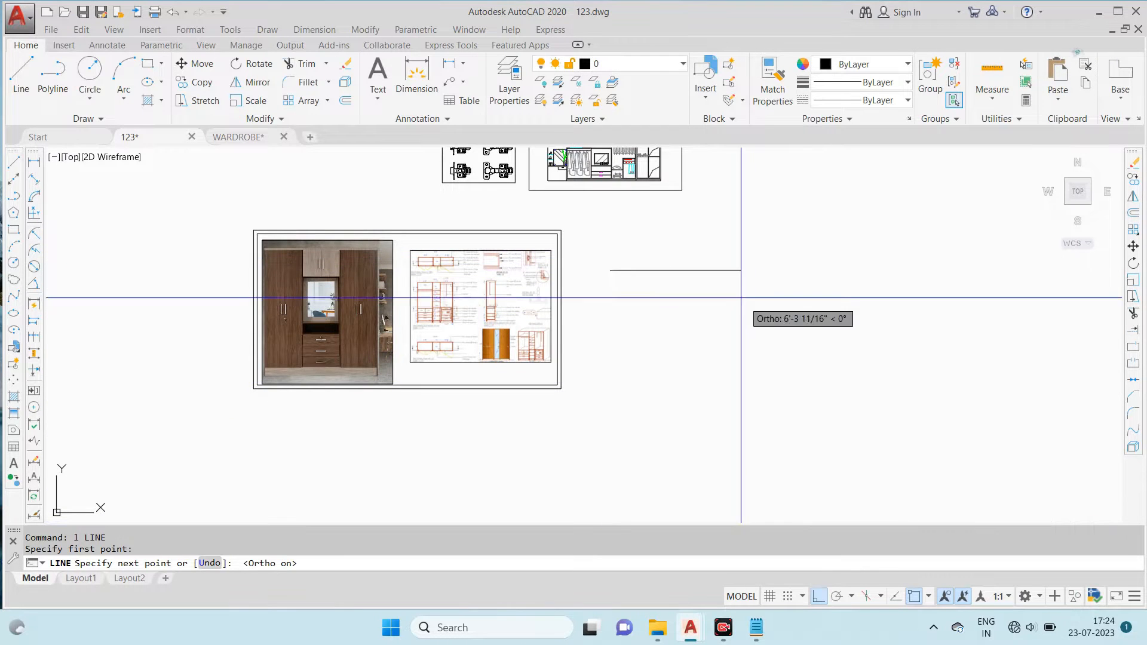
# - Examine the wardrobe photo's front and the width dimensions of sectional elevation AA' in the reference drawing
pyautogui.scroll(4, 278, 270)
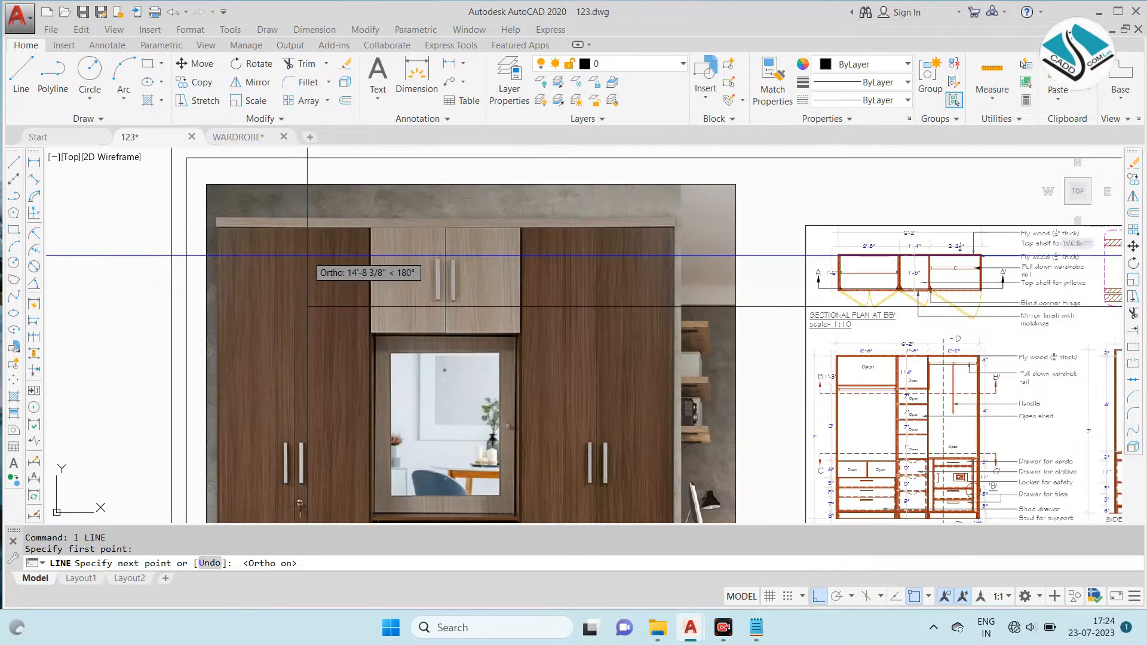
pyautogui.scroll(-3, 523, 277)
pyautogui.scroll(5, 616, 291)
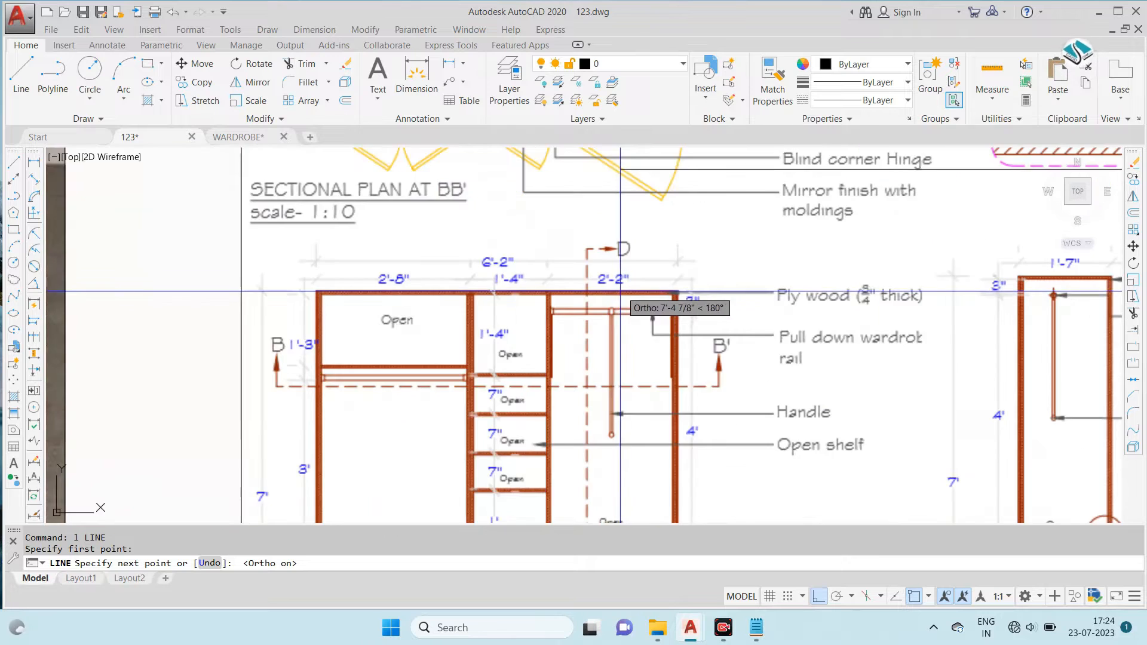
pyautogui.scroll(-5, 616, 291)
pyautogui.scroll(4, 92, 208)
pyautogui.scroll(2, 93, 207)
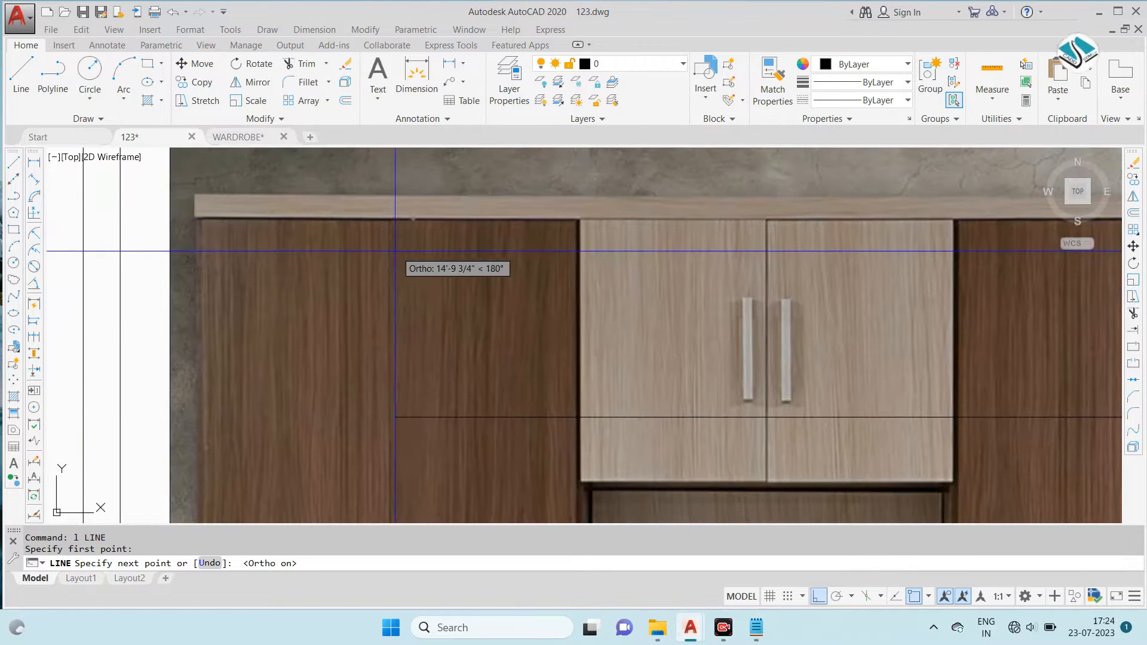
pyautogui.scroll(-4, 386, 251)
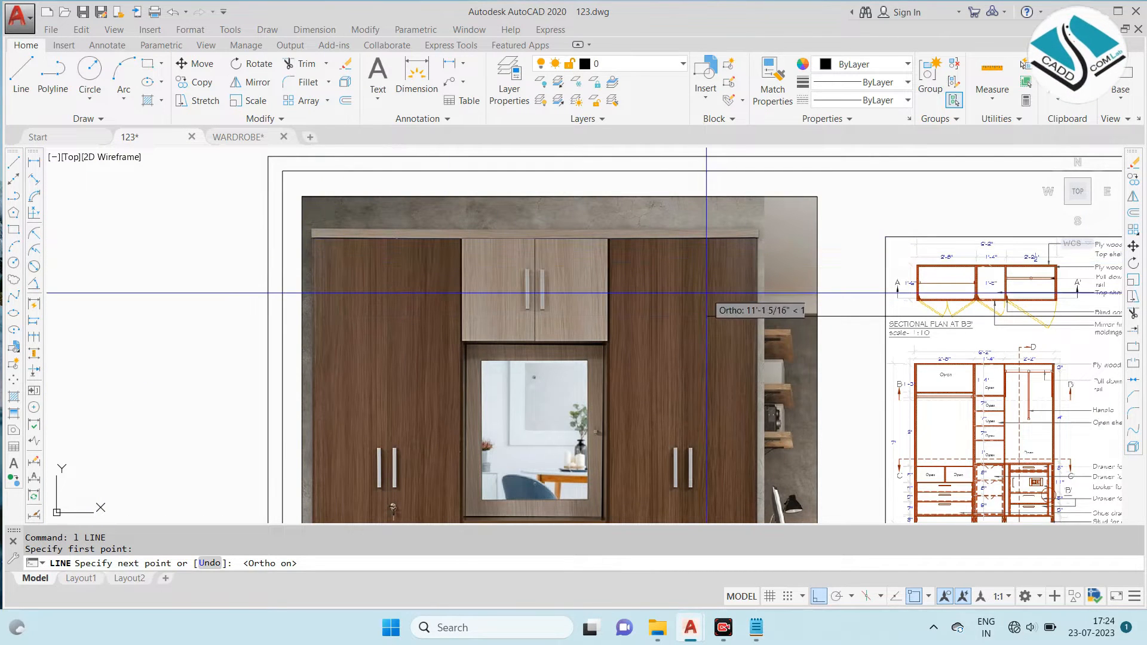
pyautogui.scroll(-4, 315, 269)
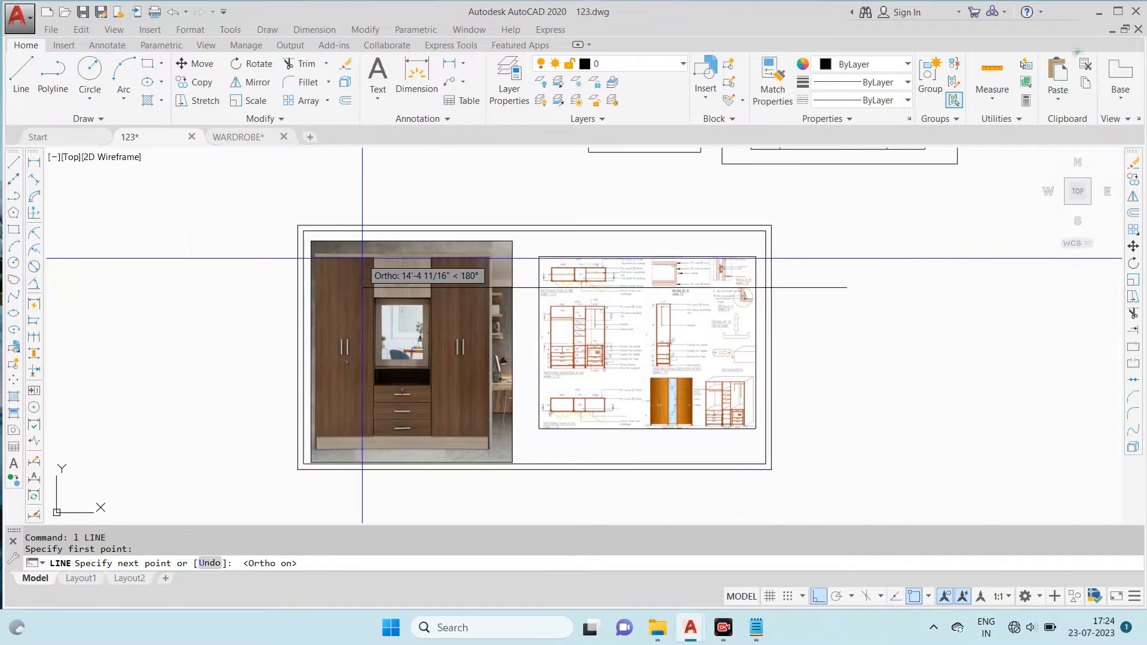
pyautogui.scroll(4, 383, 272)
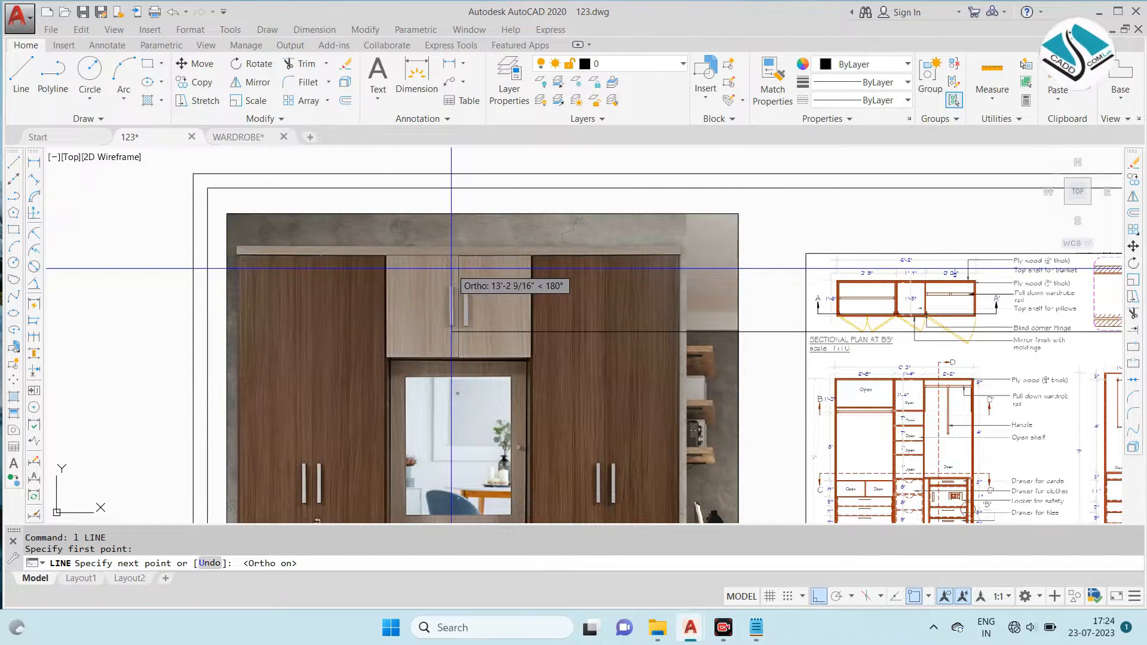
pyautogui.scroll(-2, 289, 268)
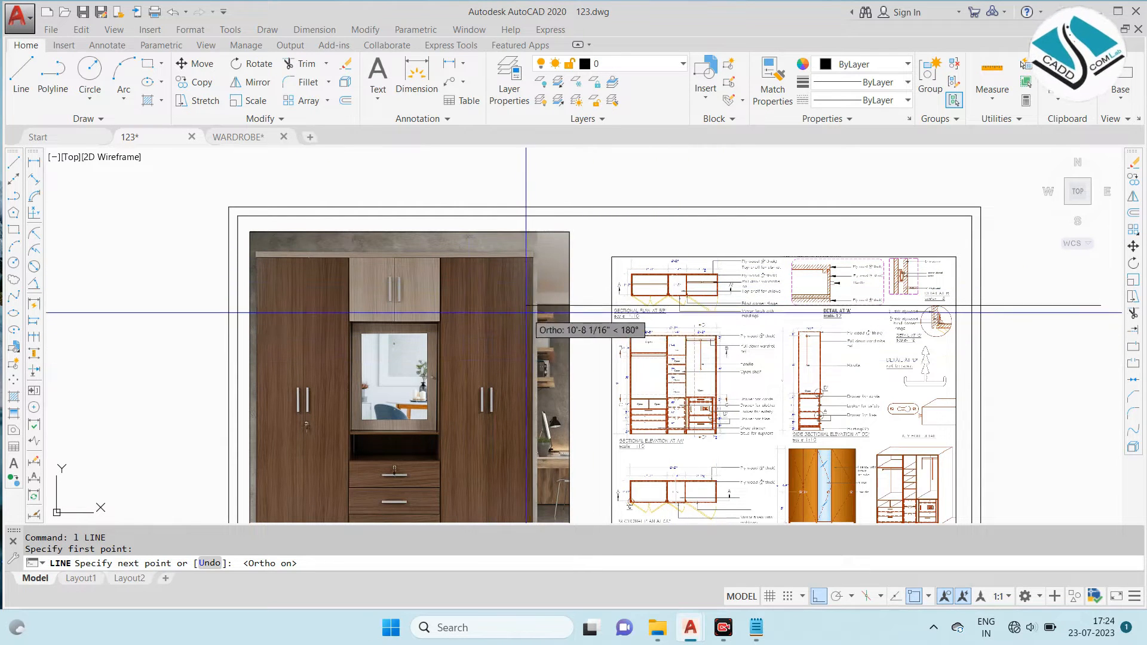
pyautogui.scroll(-2, 502, 302)
pyautogui.scroll(2, 987, 297)
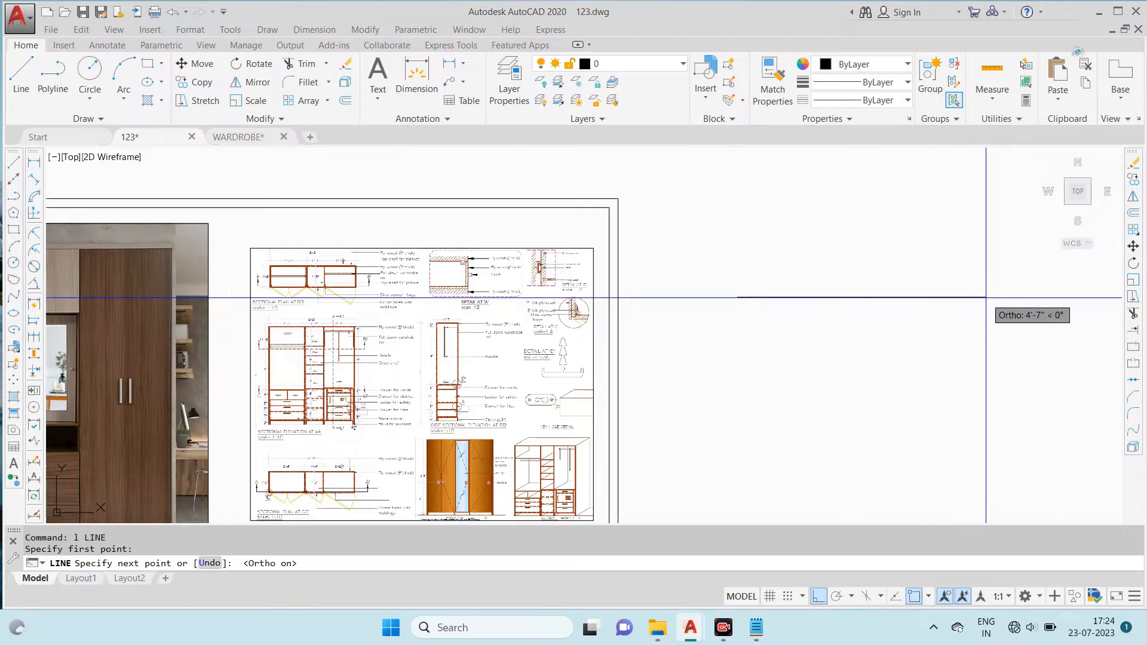
# - Draw the elevation outline's 8' top edge, 7' vertical side and a bottom edge running past the start point
pyautogui.press('Return')
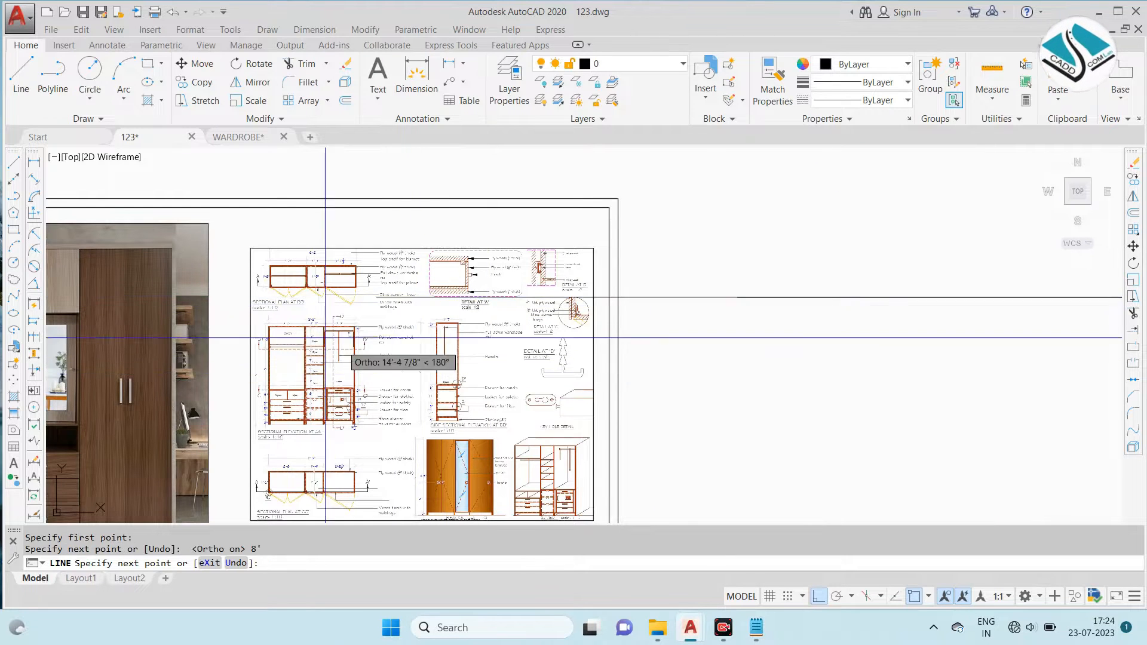
pyautogui.scroll(4, 307, 388)
pyautogui.scroll(2, 309, 378)
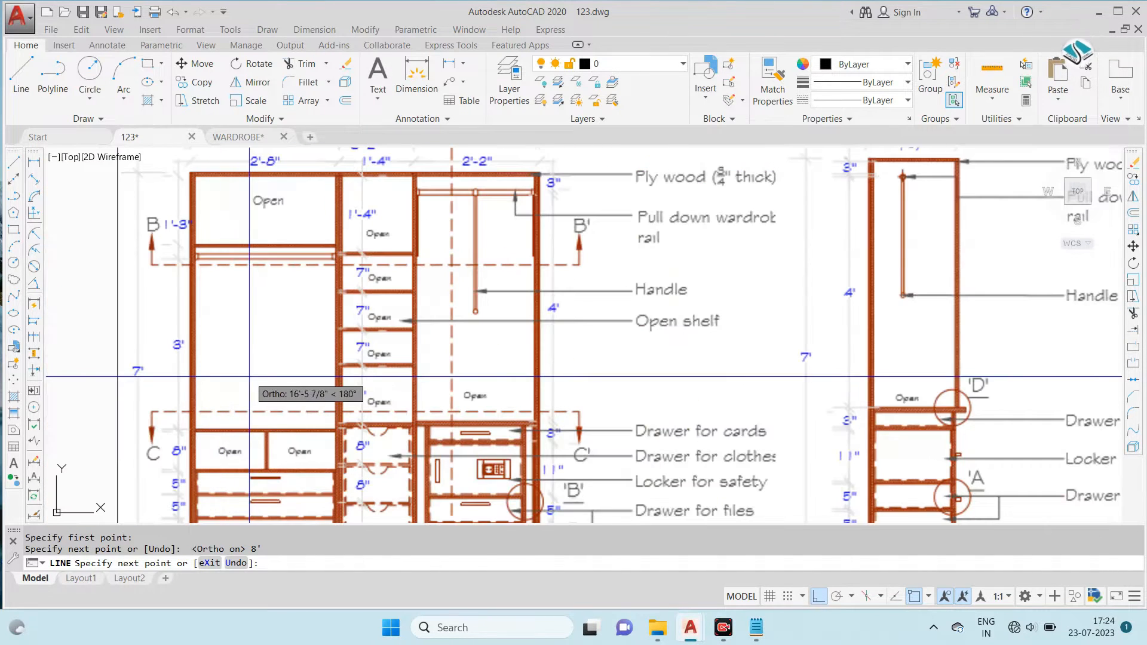
pyautogui.scroll(-2, 328, 255)
pyautogui.scroll(-3, 419, 286)
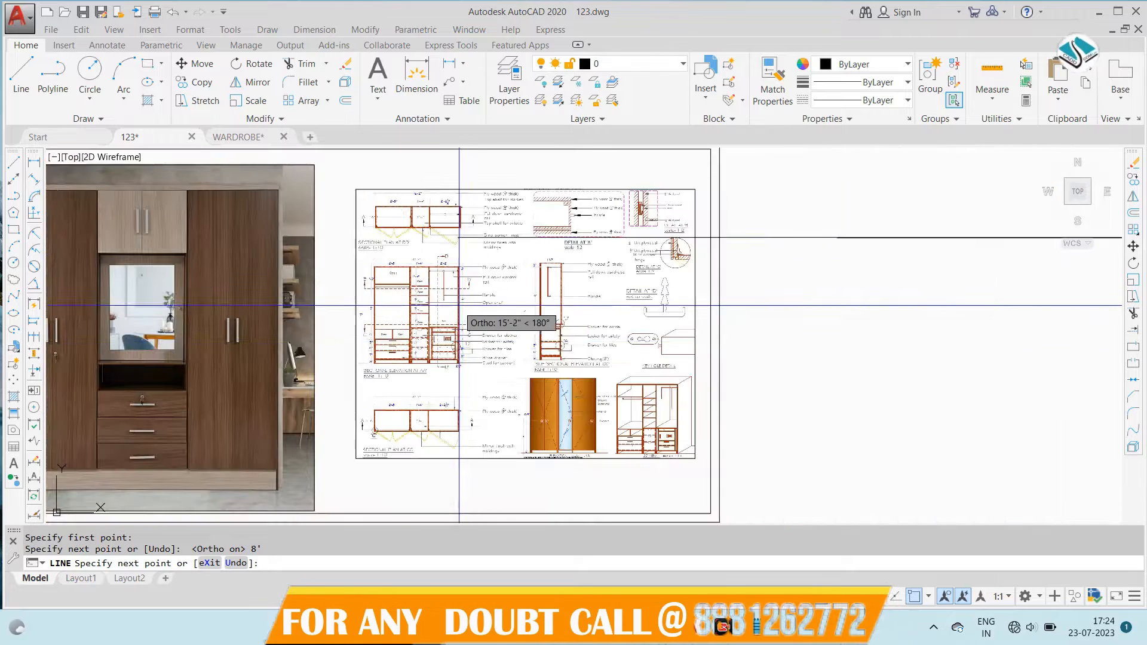
pyautogui.scroll(-2, 806, 393)
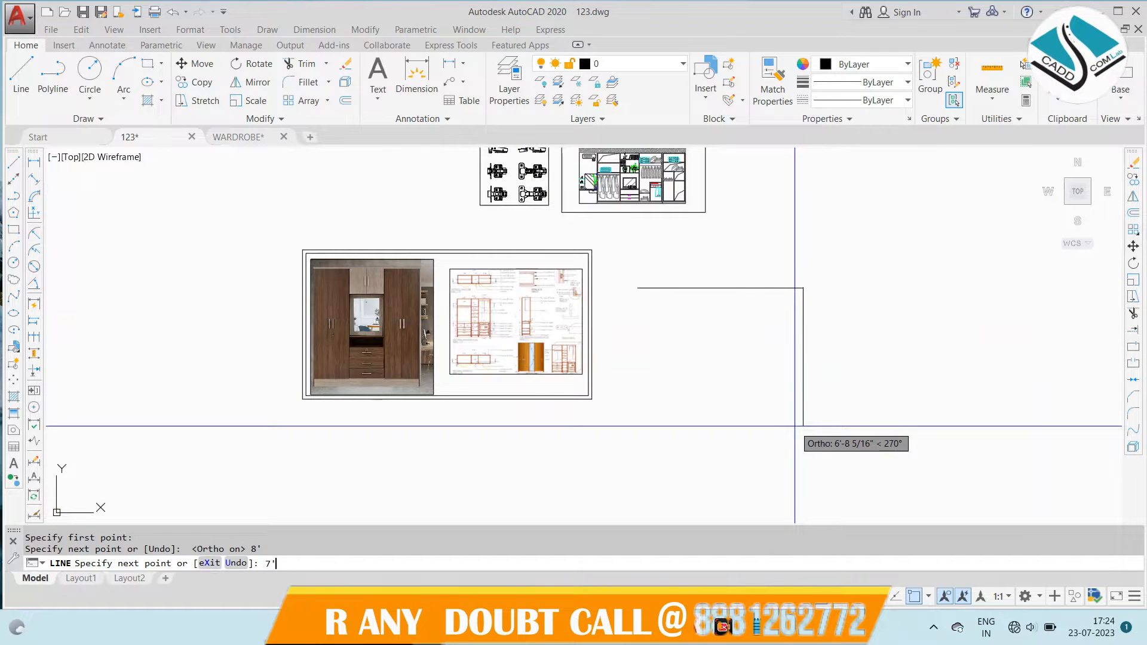
pyautogui.press('Return')
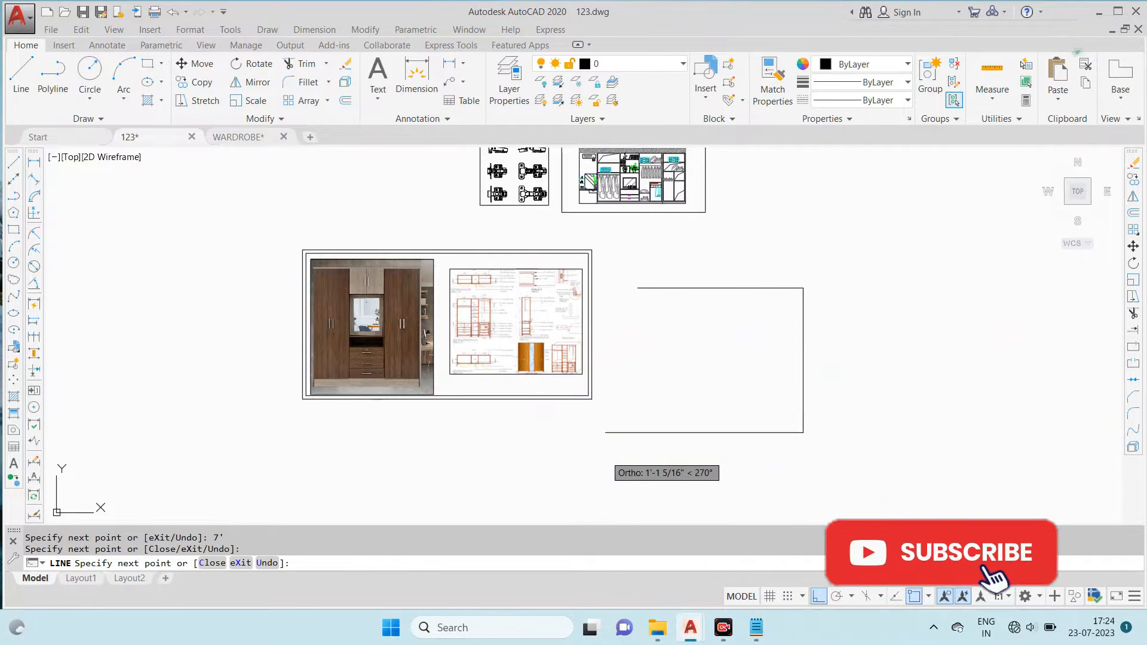
pyautogui.press('Escape')
# - Draw the remaining vertical side of the elevation outline from the top edge's start down past the bottom edge
pyautogui.press('Return')
pyautogui.click(638, 288)
pyautogui.click(644, 463)
pyautogui.press('Escape')
# - Trim the overhanging line ends at the open bottom corner of the elevation outline
pyautogui.write('tr')
pyautogui.press('Return')
pyautogui.press('Return')
pyautogui.scroll(5, 627, 428)
pyautogui.click(616, 428)
pyautogui.click(682, 486)
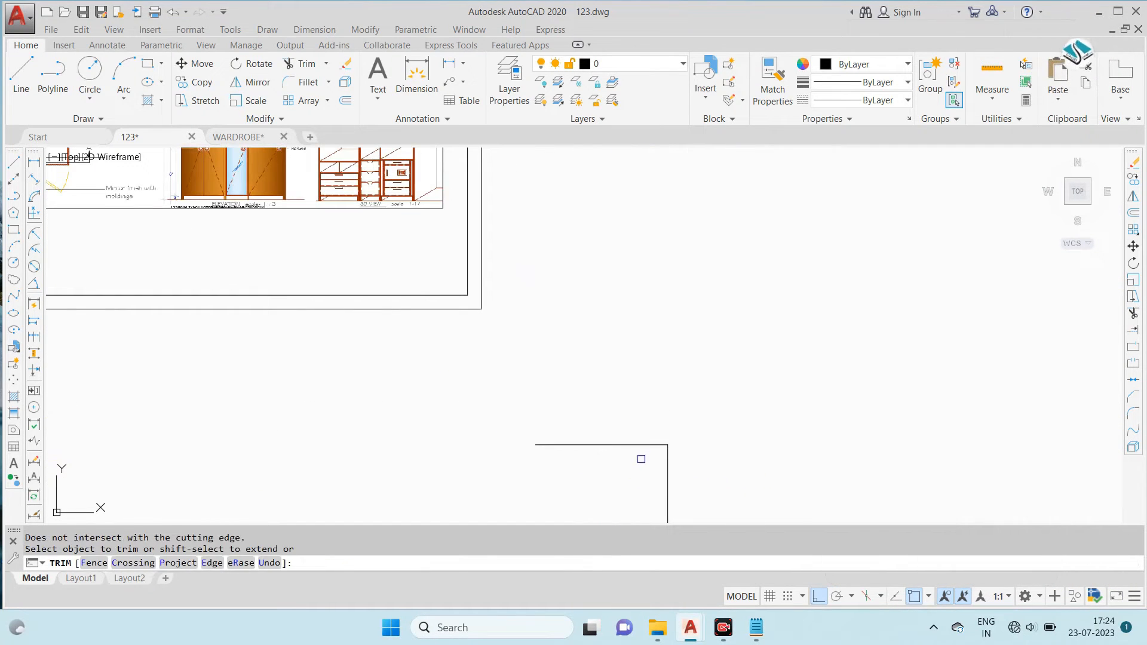
pyautogui.scroll(-5, 641, 459)
pyautogui.click(622, 392)
pyautogui.click(605, 464)
pyautogui.press('Escape')
# - Check the sectional plan at BB' and draw an 8' horizontal top edge for the plan outline beside the reference sheet
pyautogui.moveTo(396, 328); pyautogui.dragTo(528, 343, button='middle')
pyautogui.write('l')
pyautogui.press('Return')
pyautogui.scroll(3, 578, 313)
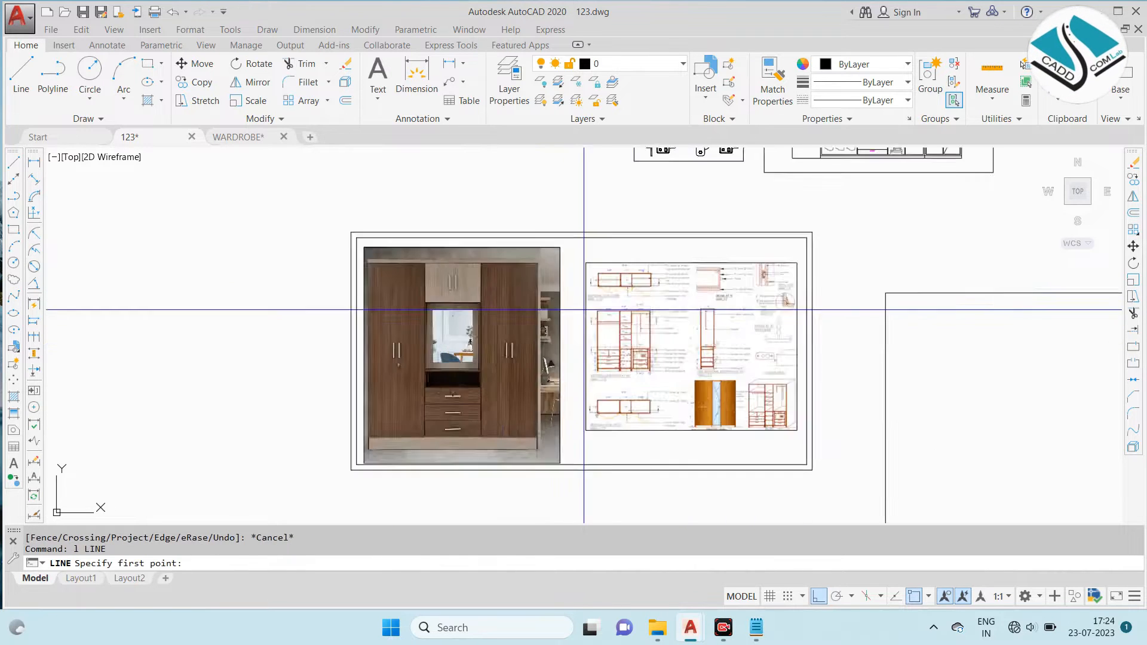
pyautogui.scroll(8, 634, 272)
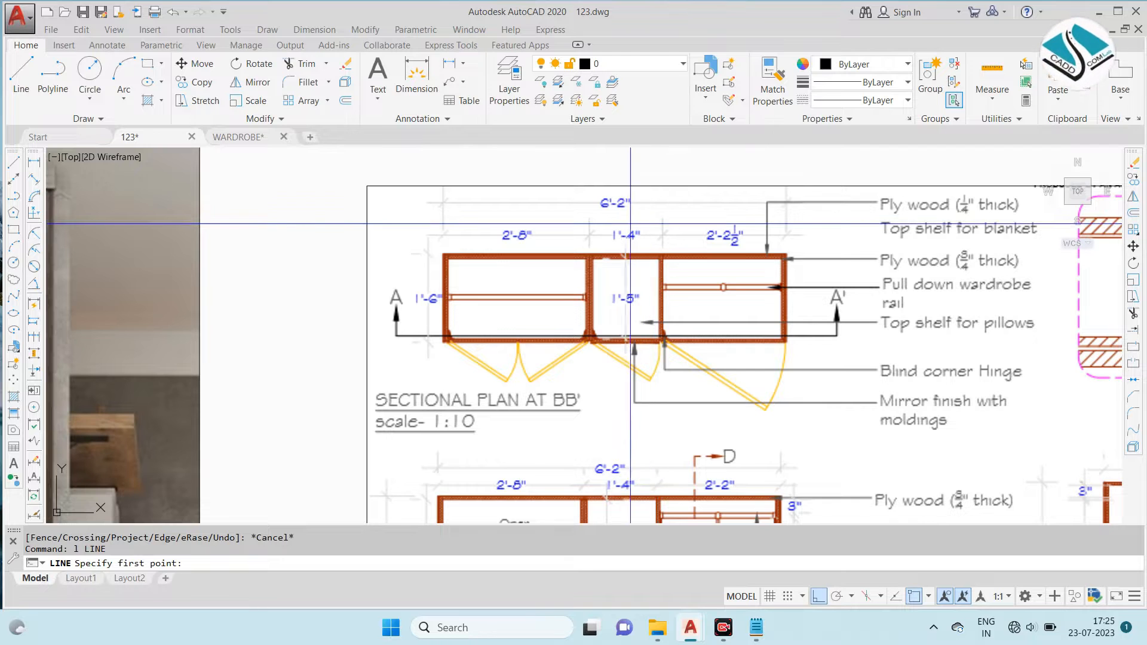
pyautogui.scroll(-4, 629, 267)
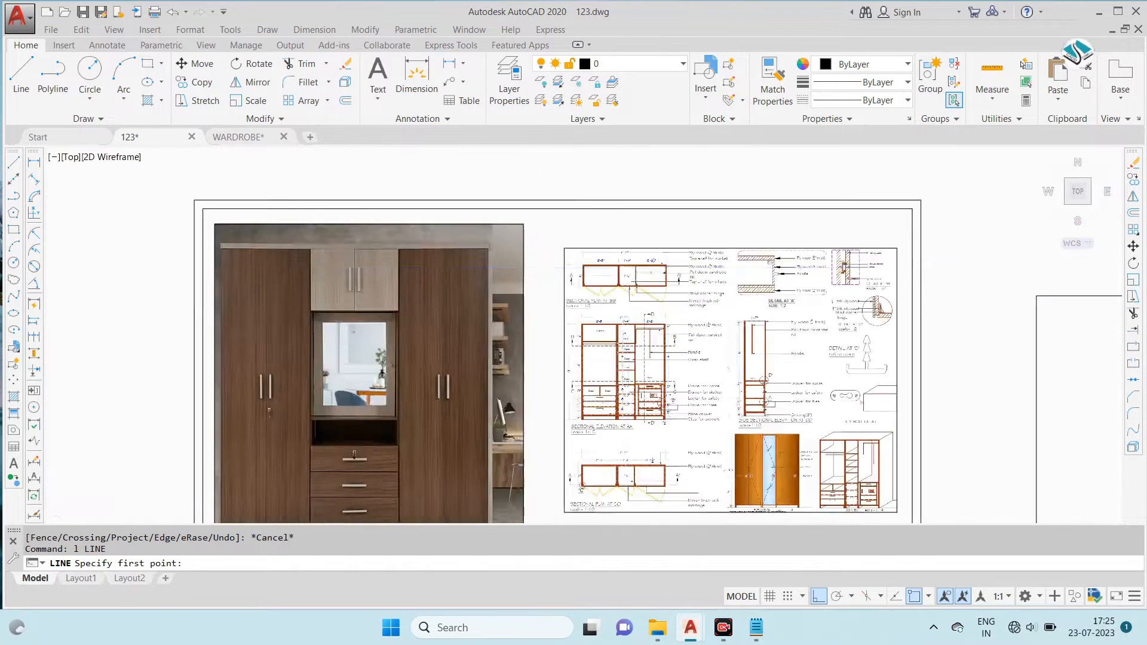
pyautogui.moveTo(910, 290); pyautogui.dragTo(643, 313, button='middle')
pyautogui.scroll(1, 643, 314)
pyautogui.click(643, 314)
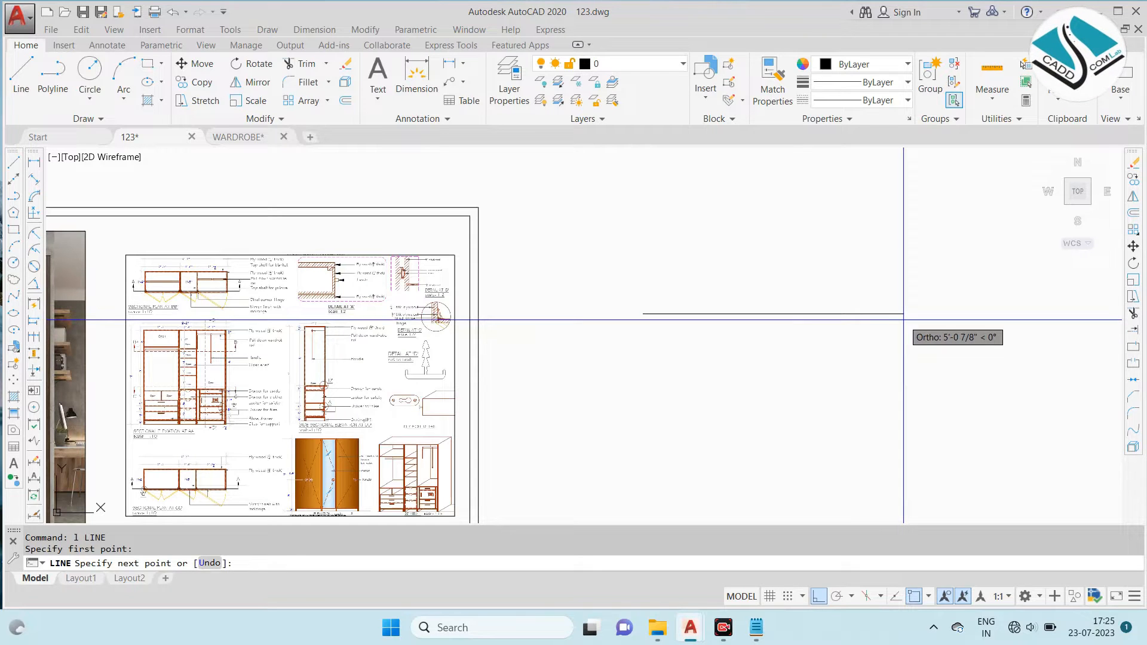
pyautogui.write("8'")
pyautogui.press('Return')
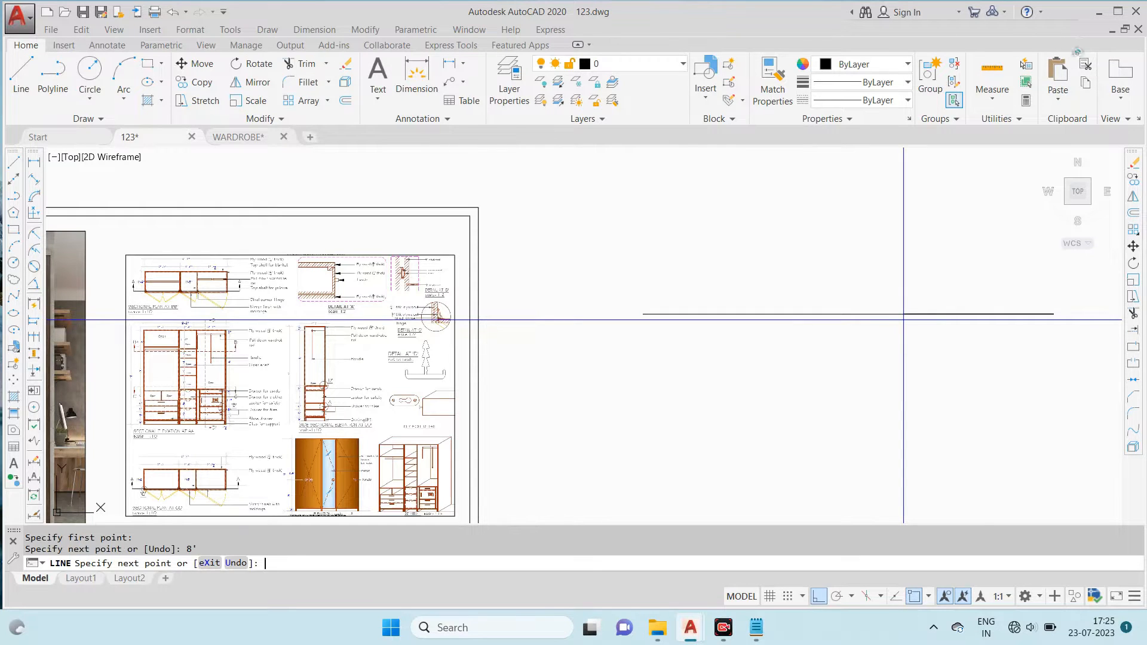
# - Continue the plan outline with a 1'6" vertical side and a bottom edge running past the start point
pyautogui.scroll(-4, 871, 371)
pyautogui.write('1\'6"')
pyautogui.press('Return')
pyautogui.scroll(4, 881, 362)
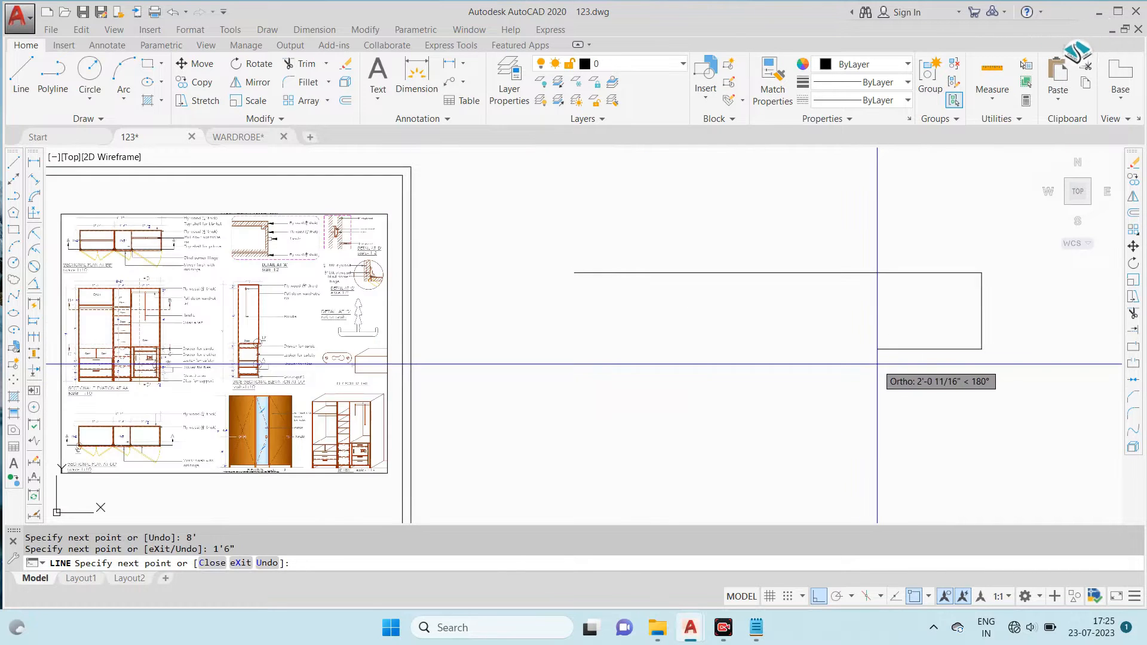
pyautogui.click(495, 370)
pyautogui.press('Escape')
# - Try to close the plan outline's open side with a vertical line and erase the attempt
pyautogui.press('space')
pyautogui.click(580, 273)
pyautogui.click(578, 464)
pyautogui.press('Escape')
# - Draw a vertical closing side from the plan outline's open top corner down past the bottom edge
pyautogui.press('Escape')
pyautogui.click(616, 388)
pyautogui.click(525, 427)
pyautogui.write('e')
pyautogui.press('space')
pyautogui.write('l')
pyautogui.press('space')
pyautogui.click(575, 273)
pyautogui.click(574, 427)
# - Trim the overhanging line ends at the bottom corner of the plan outline
pyautogui.press('Escape')
pyautogui.write('tr')
pyautogui.press('space')
pyautogui.press('space')
pyautogui.click(512, 293)
pyautogui.click(534, 400)
pyautogui.click(589, 389)
pyautogui.click(553, 422)
pyautogui.press('Escape')
# - Examine the compartment widths, depth and plywood thicknesses in the sectional plan at BB', comparing them with the wardrobe photo
pyautogui.scroll(-4, 711, 339)
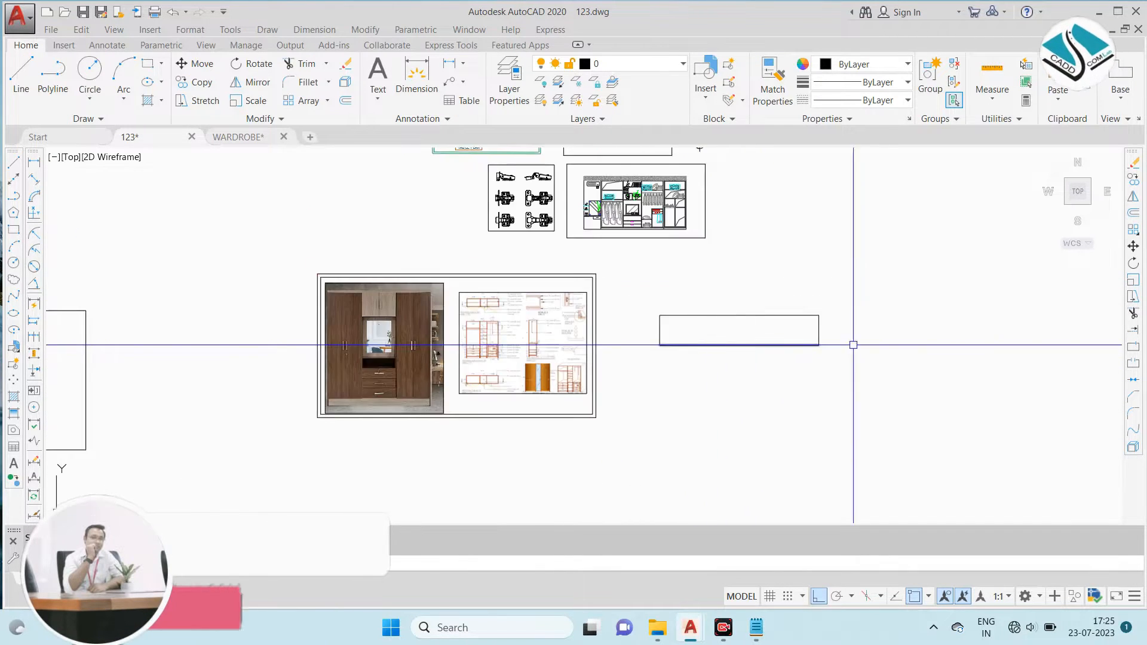
pyautogui.scroll(2, 772, 337)
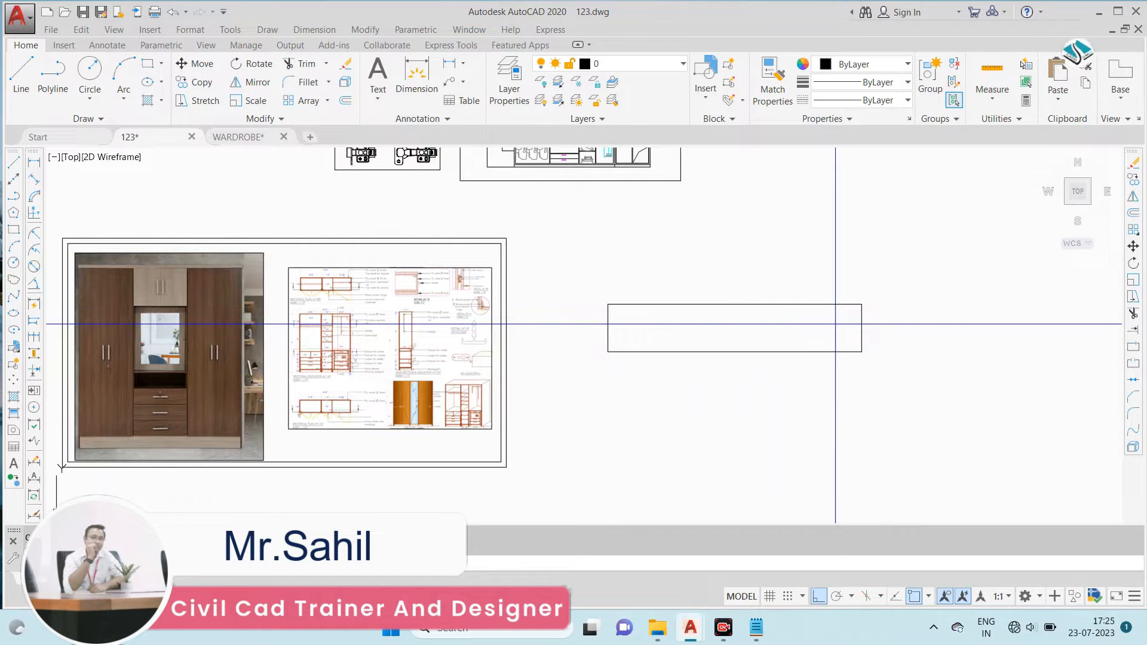
pyautogui.scroll(2, 751, 312)
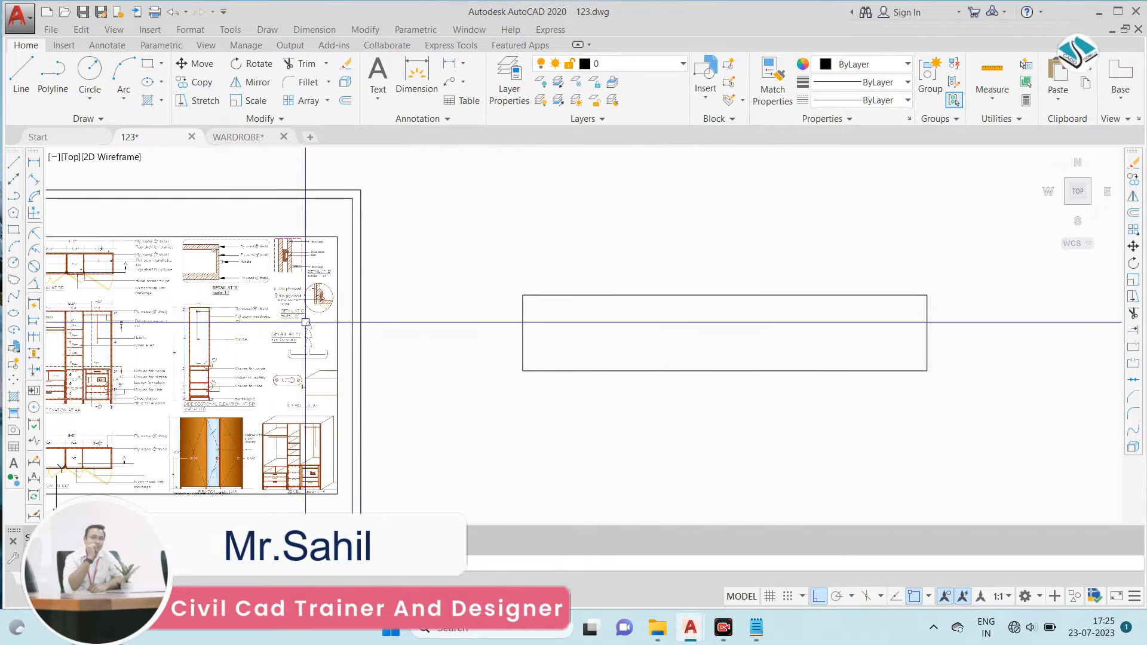
pyautogui.scroll(4, 397, 249)
pyautogui.scroll(4, 281, 248)
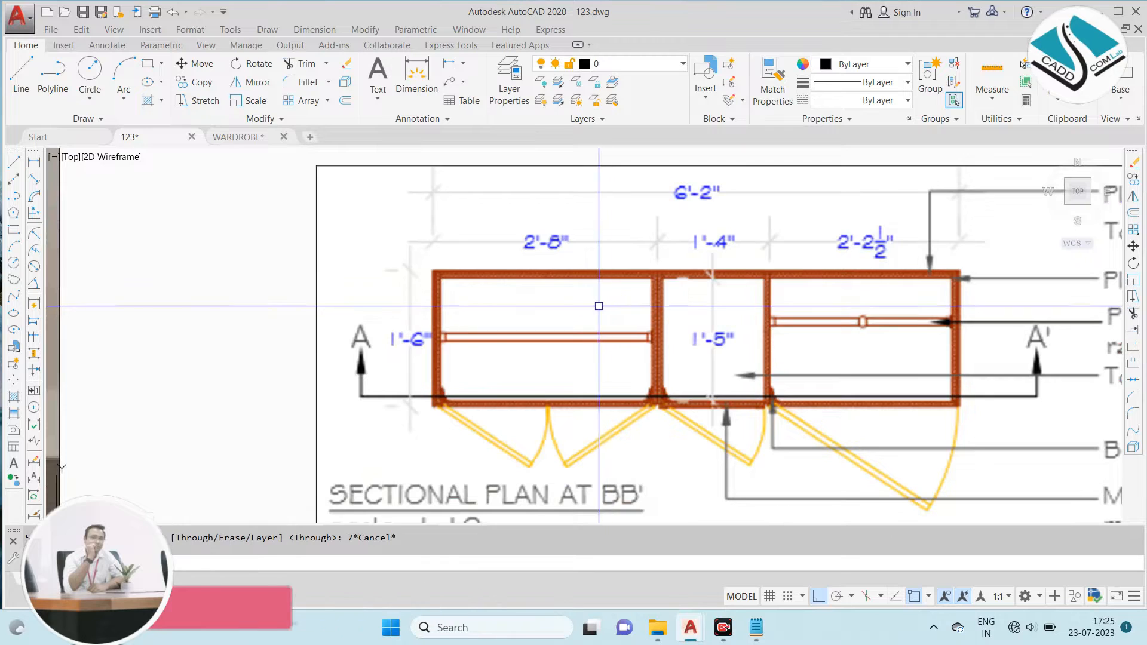
pyautogui.scroll(-6, 497, 304)
pyautogui.scroll(6, 497, 304)
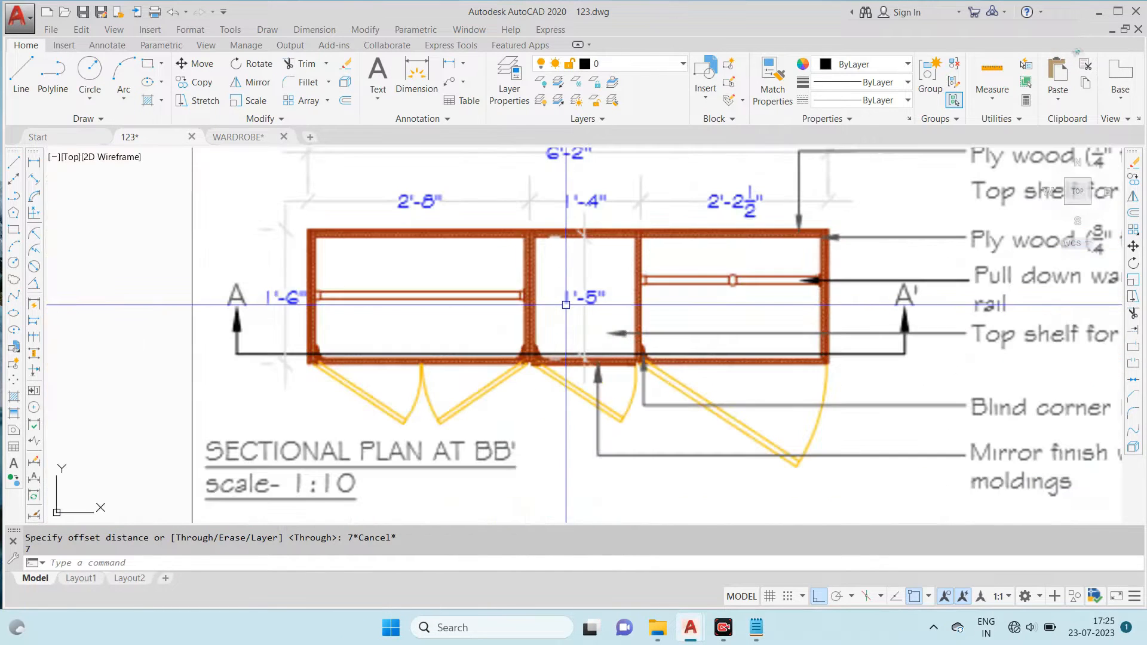
pyautogui.scroll(-5, 575, 304)
pyautogui.scroll(5, 269, 287)
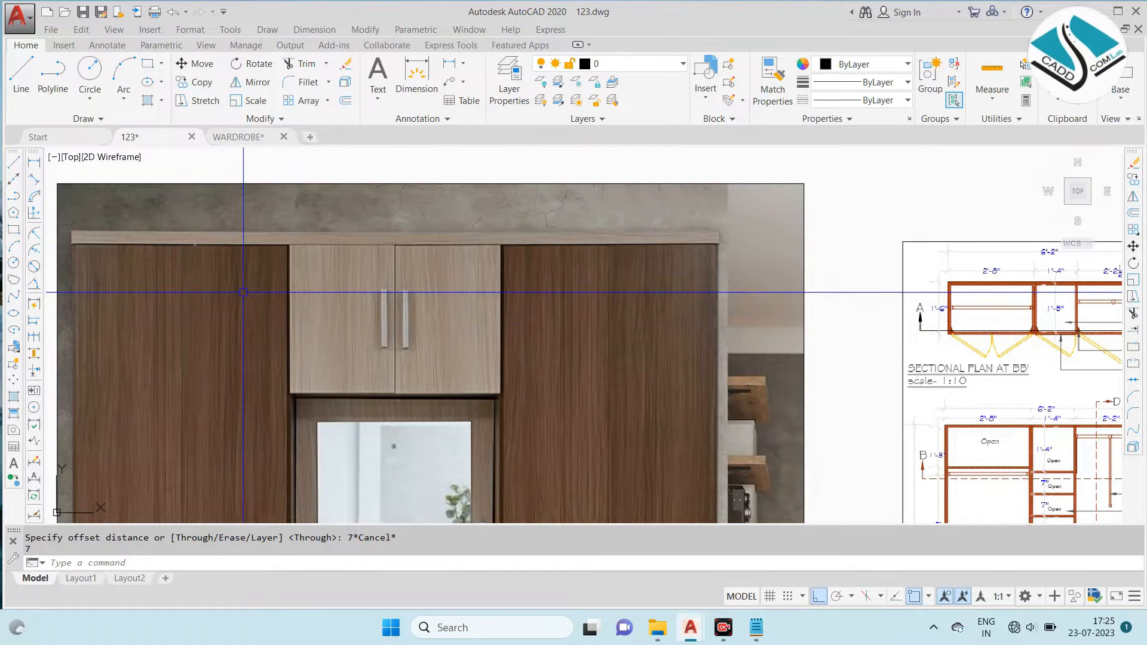
pyautogui.scroll(-2, 243, 290)
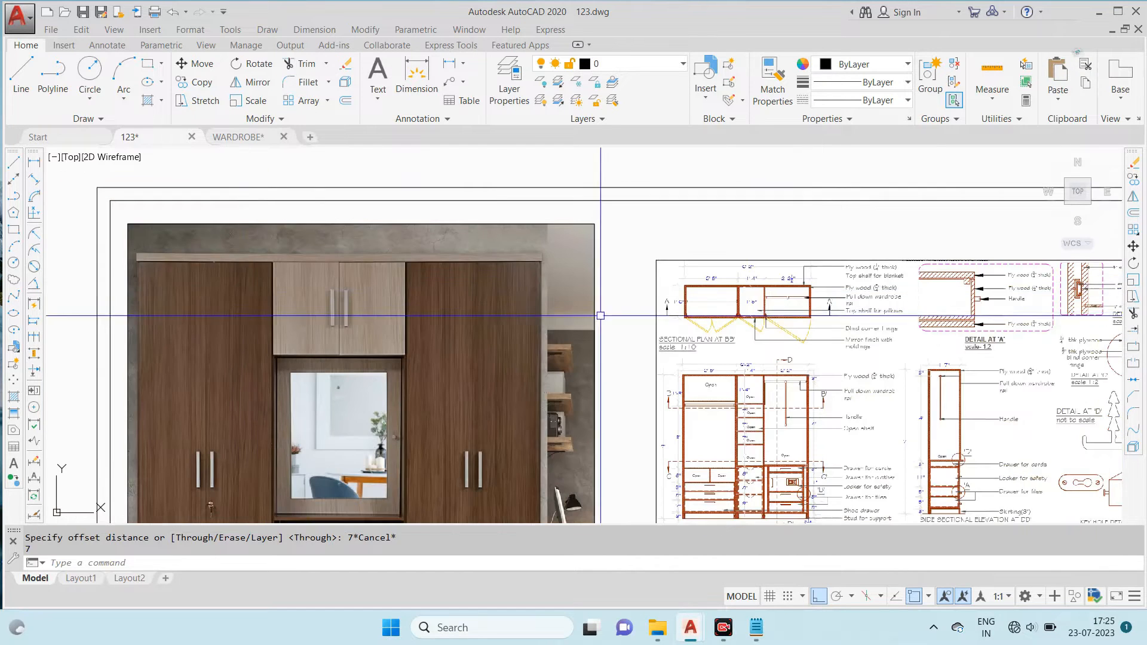
pyautogui.scroll(8, 780, 298)
pyautogui.scroll(-4, 323, 235)
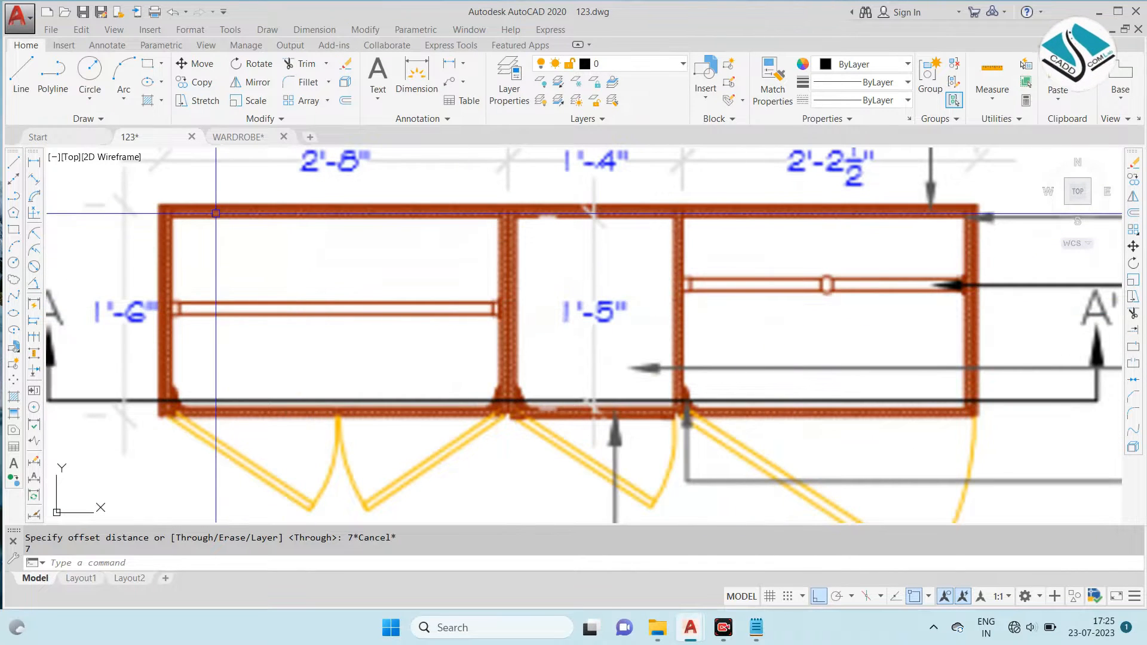
# - Try offsetting the plan outline's top edge inward by 1.2" for the panel thickness and undo it
pyautogui.moveTo(334, 218); pyautogui.dragTo(342, 242, button='middle')
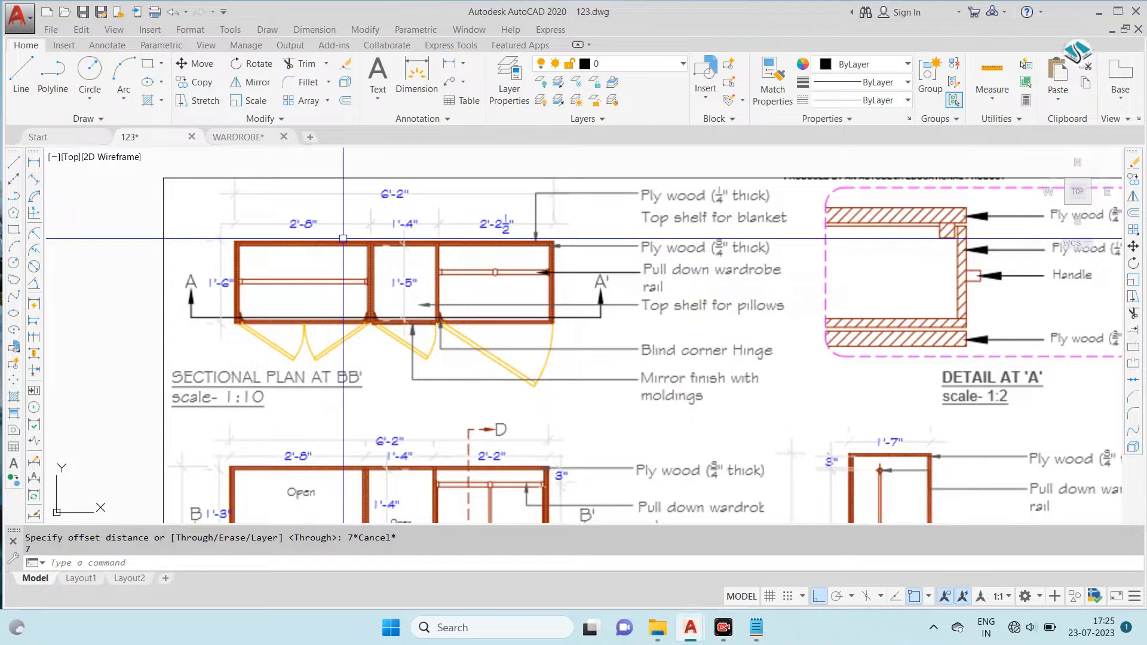
pyautogui.scroll(5, 758, 193)
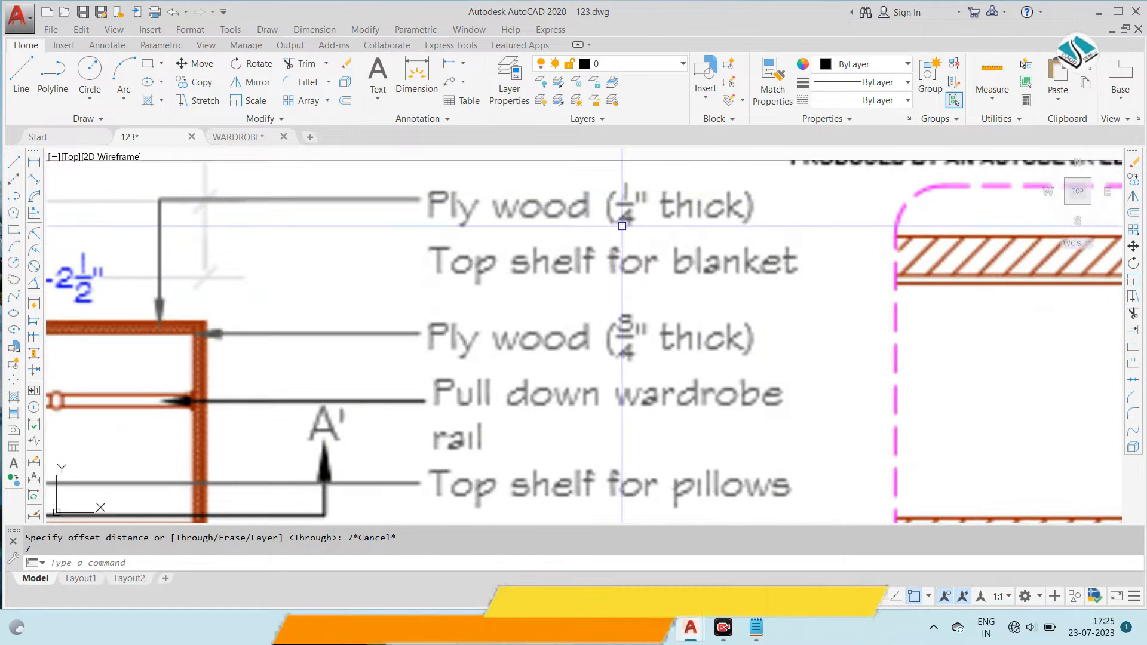
pyautogui.scroll(-8, 611, 230)
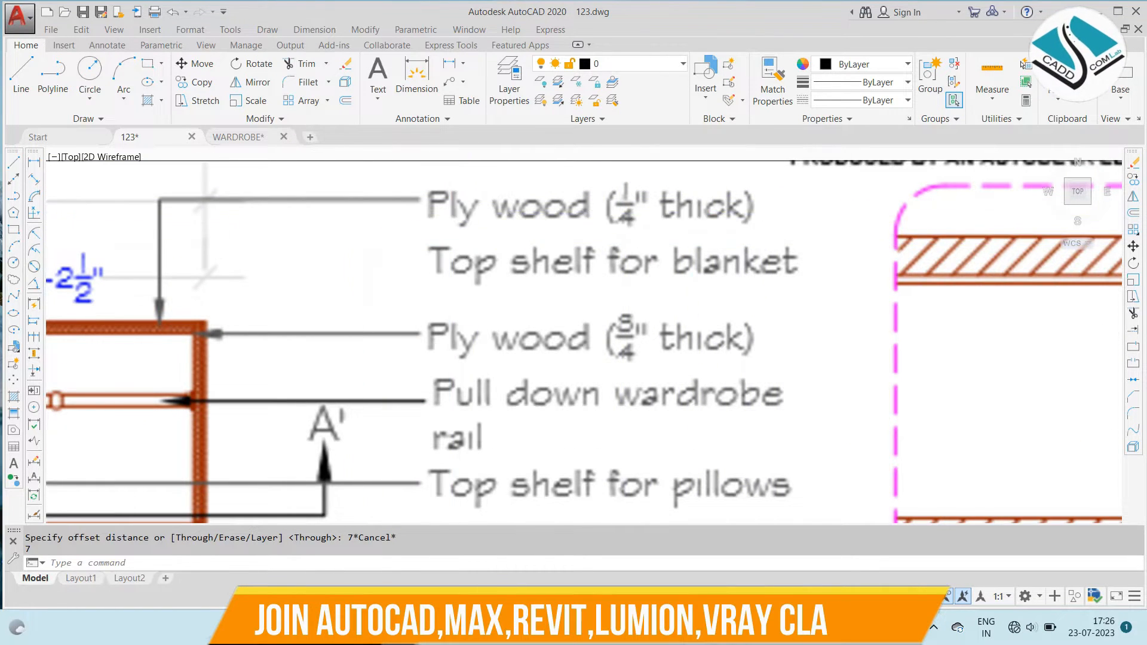
pyautogui.moveTo(729, 299); pyautogui.dragTo(308, 307, button='middle')
pyautogui.scroll(4, 410, 308)
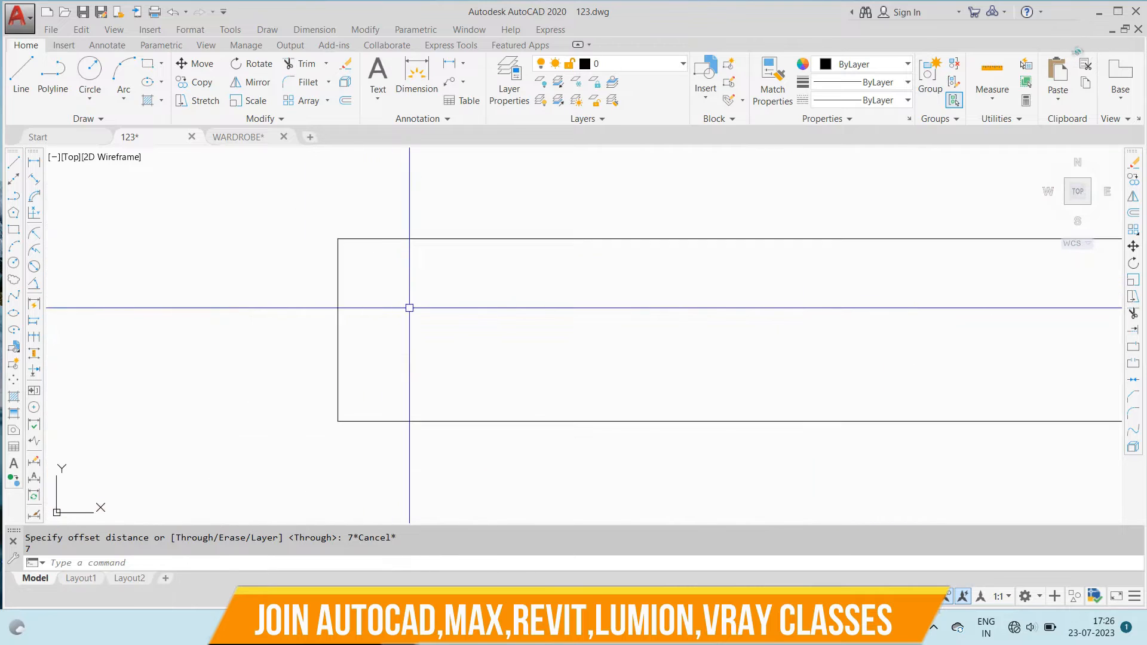
pyautogui.write('O')
pyautogui.press('Return')
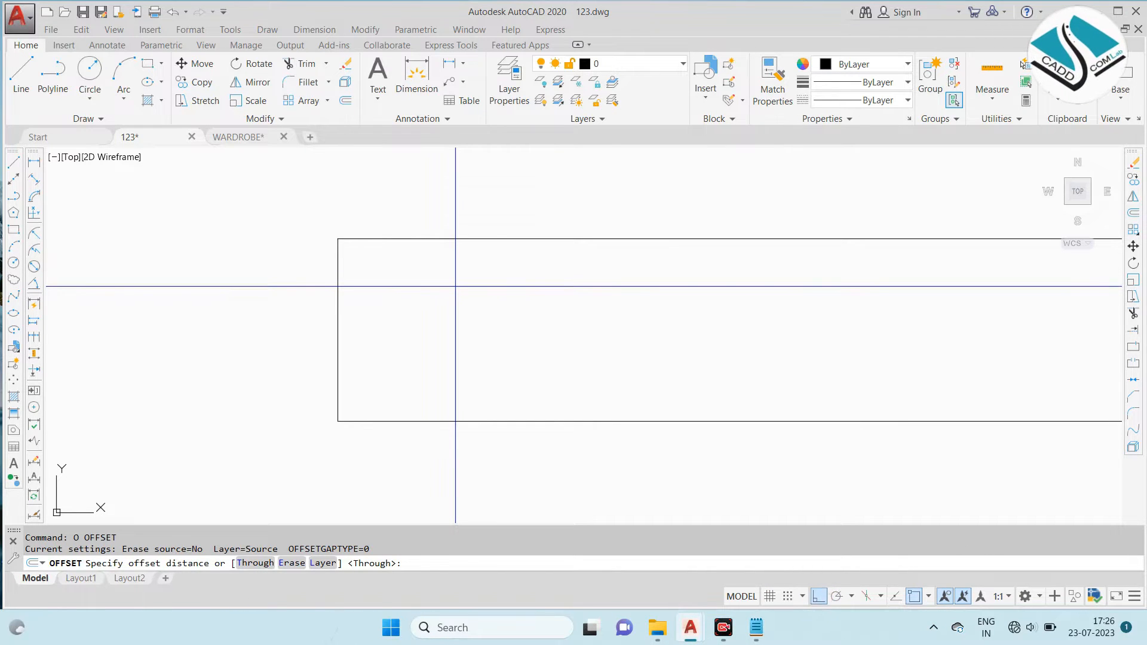
pyautogui.write('1.2')
pyautogui.press('Return')
pyautogui.click(436, 239)
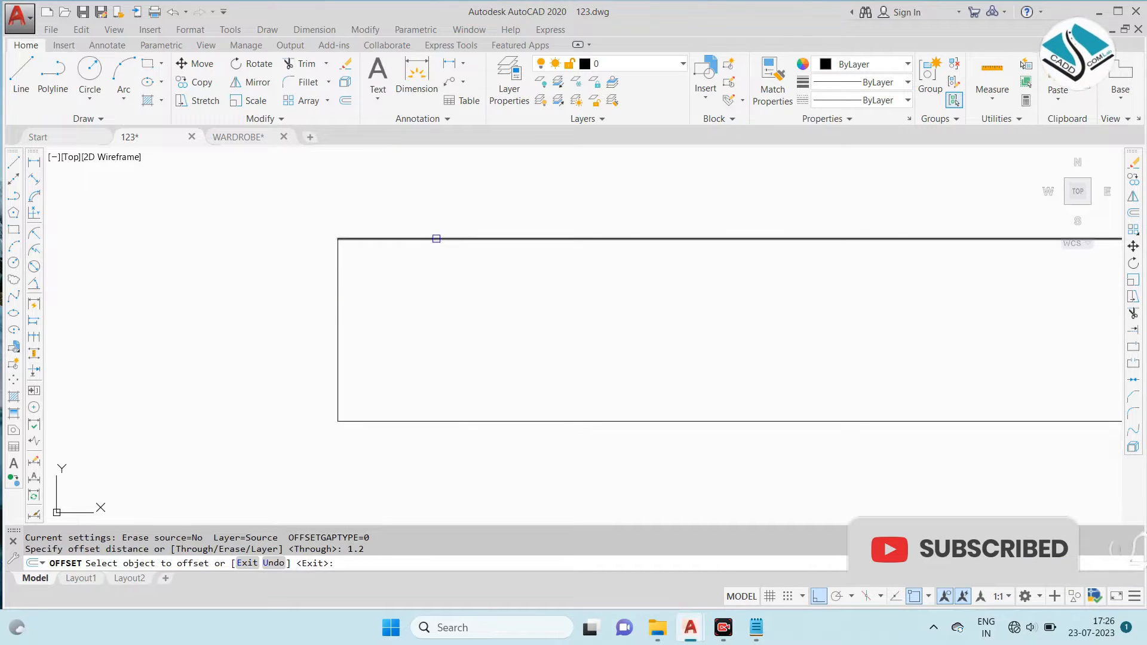
pyautogui.click(419, 308)
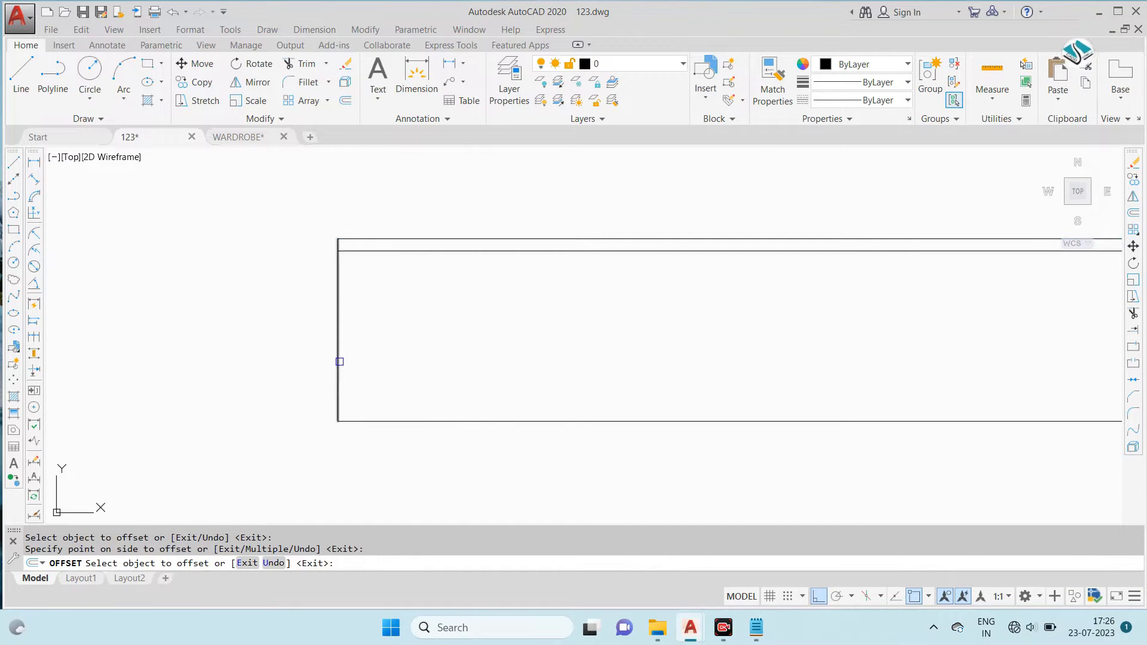
pyautogui.press('Escape')
pyautogui.hotkey('ctrl', 'z')
pyautogui.write('o')
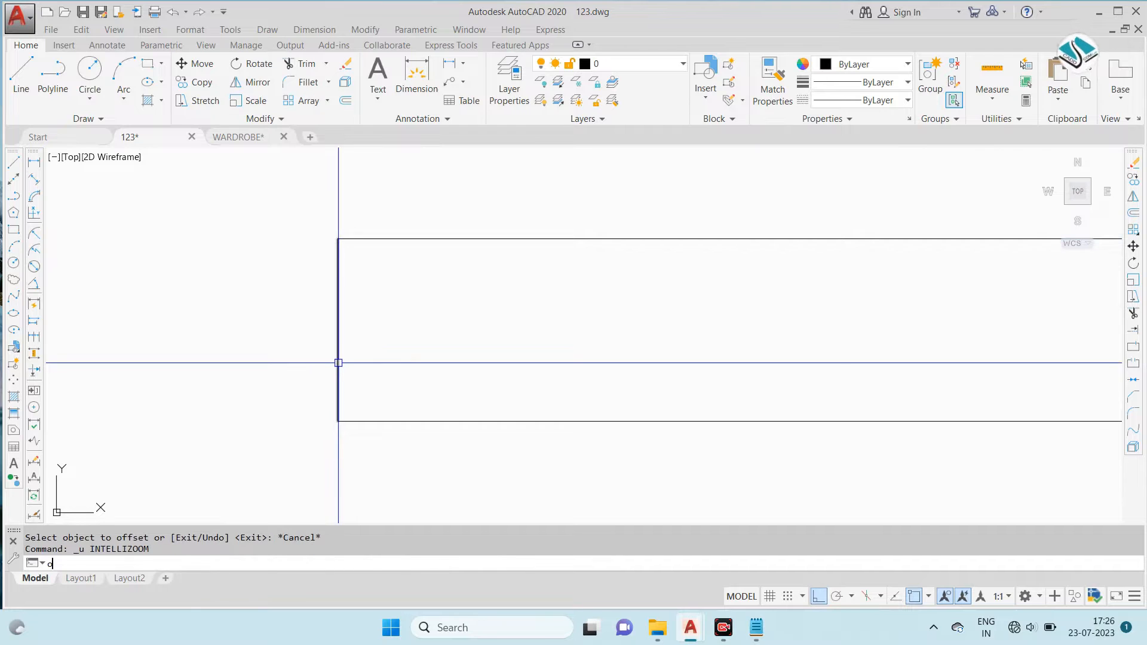
pyautogui.press('Return')
pyautogui.write('1')
pyautogui.press('Escape')
# - Offset all four sides of the plan outline inward by 1.5" to form the panel thickness
pyautogui.write('o')
pyautogui.press('Return')
pyautogui.write('1.5')
pyautogui.press('Return')
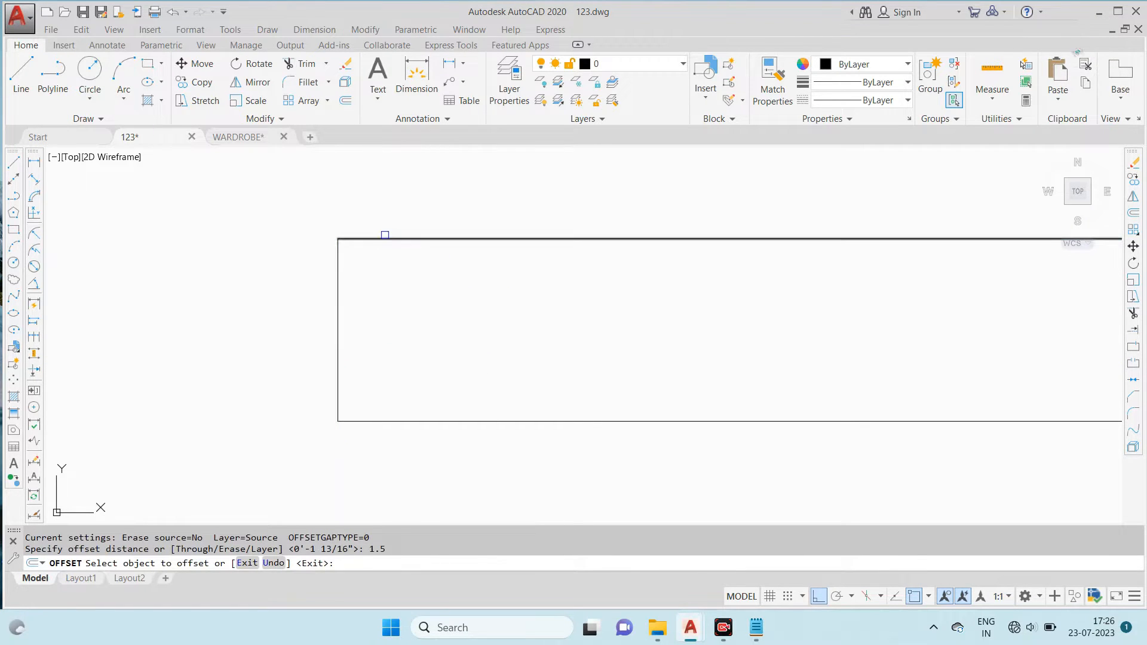
pyautogui.click(384, 239)
pyautogui.click(382, 272)
pyautogui.click(338, 340)
pyautogui.click(535, 454)
pyautogui.scroll(-4, 423, 351)
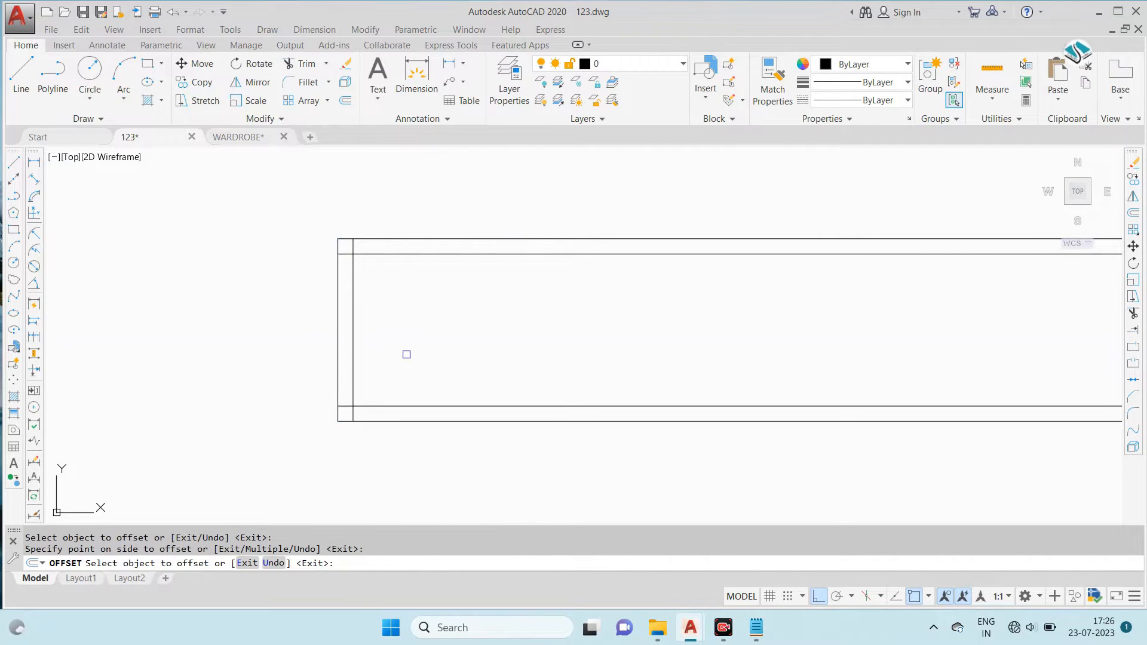
pyautogui.scroll(4, 715, 358)
pyautogui.click(721, 359)
pyautogui.click(625, 364)
pyautogui.scroll(-3, 410, 335)
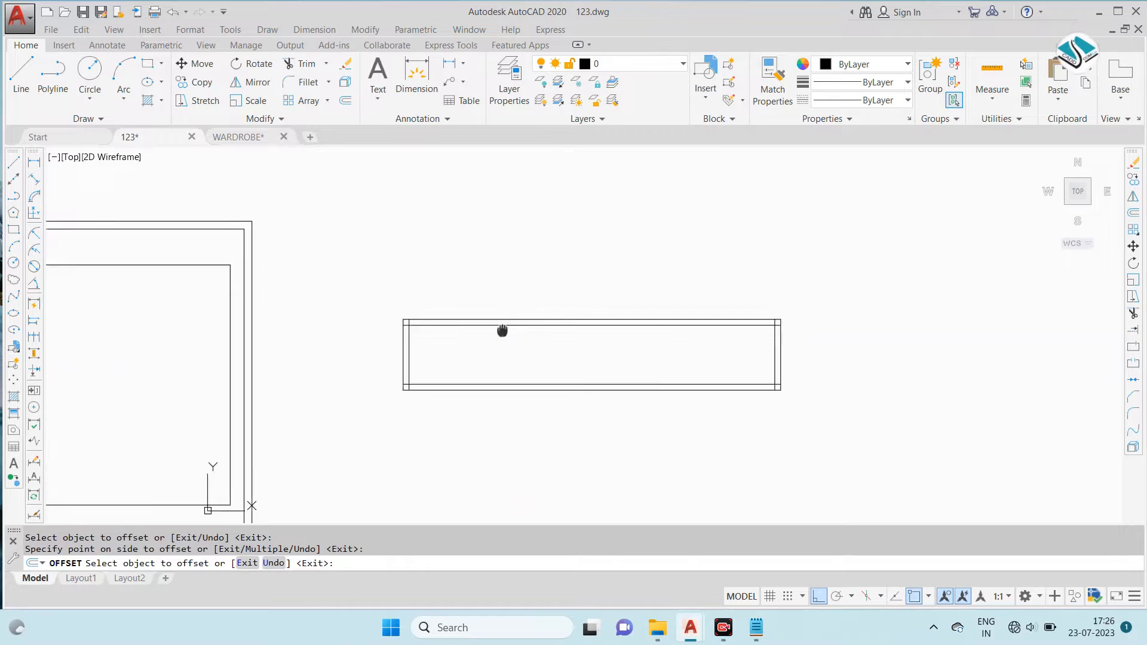
pyautogui.press('Escape')
# - Trim the inner horizontal lines' overlaps at the plan's two left corners so the side panel runs full depth
pyautogui.scroll(2, 522, 335)
pyautogui.write('tr')
pyautogui.press('Return')
pyautogui.scroll(-3, 392, 320)
pyautogui.press('Return')
pyautogui.click(107, 293)
pyautogui.scroll(2, 107, 293)
pyautogui.moveTo(77, 308); pyautogui.dragTo(387, 283, button='middle')
pyautogui.scroll(4, 386, 283)
pyautogui.scroll(-6, 296, 277)
pyautogui.moveTo(962, 344); pyautogui.dragTo(520, 303, button='middle')
pyautogui.scroll(-2, 529, 326)
pyautogui.scroll(8, 862, 334)
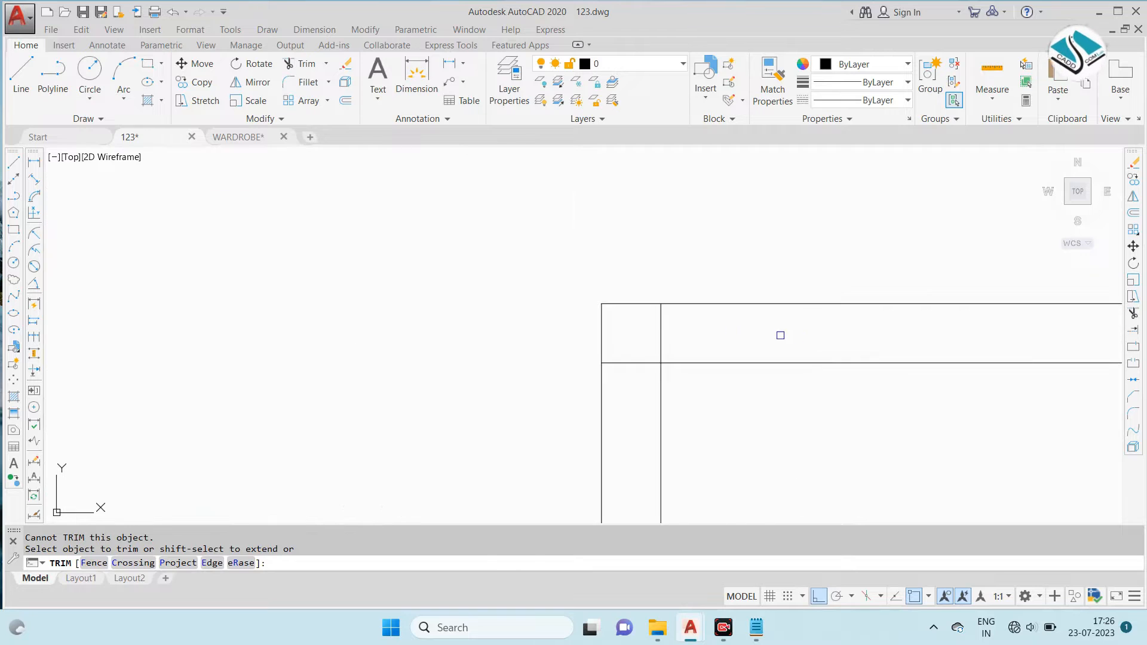
pyautogui.click(652, 360)
pyautogui.scroll(-4, 573, 330)
pyautogui.scroll(4, 571, 347)
pyautogui.click(527, 370)
pyautogui.scroll(-5, 527, 368)
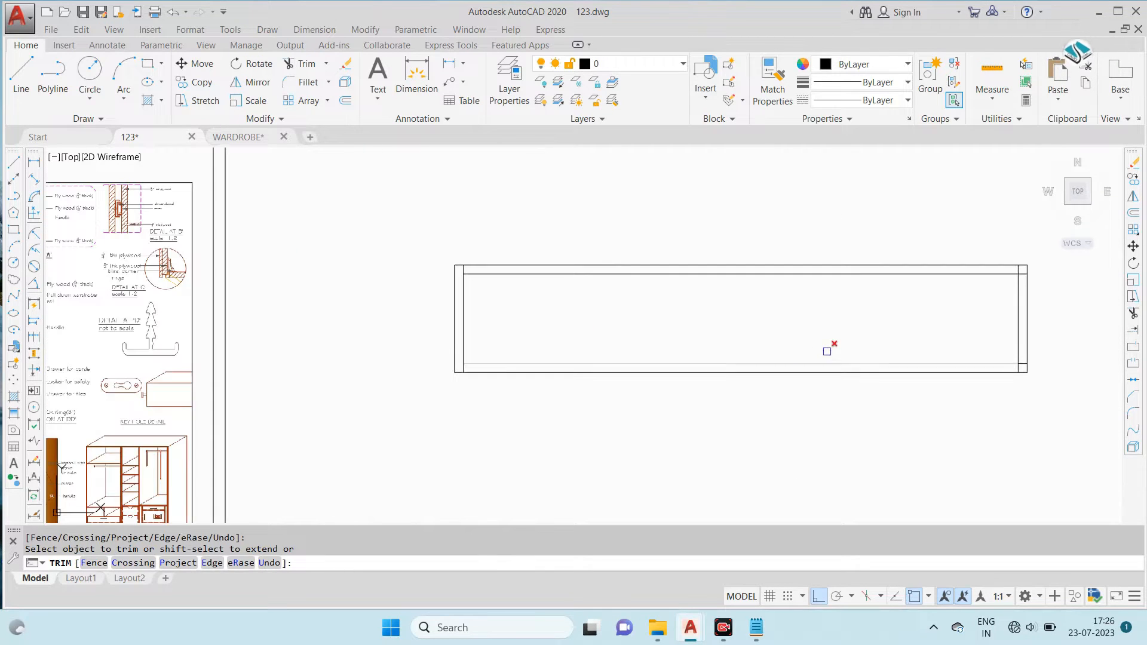
# - Trim the inner horizontal lines' overlaps at the plan's right corners
pyautogui.scroll(4, 909, 292)
pyautogui.scroll(3, 832, 394)
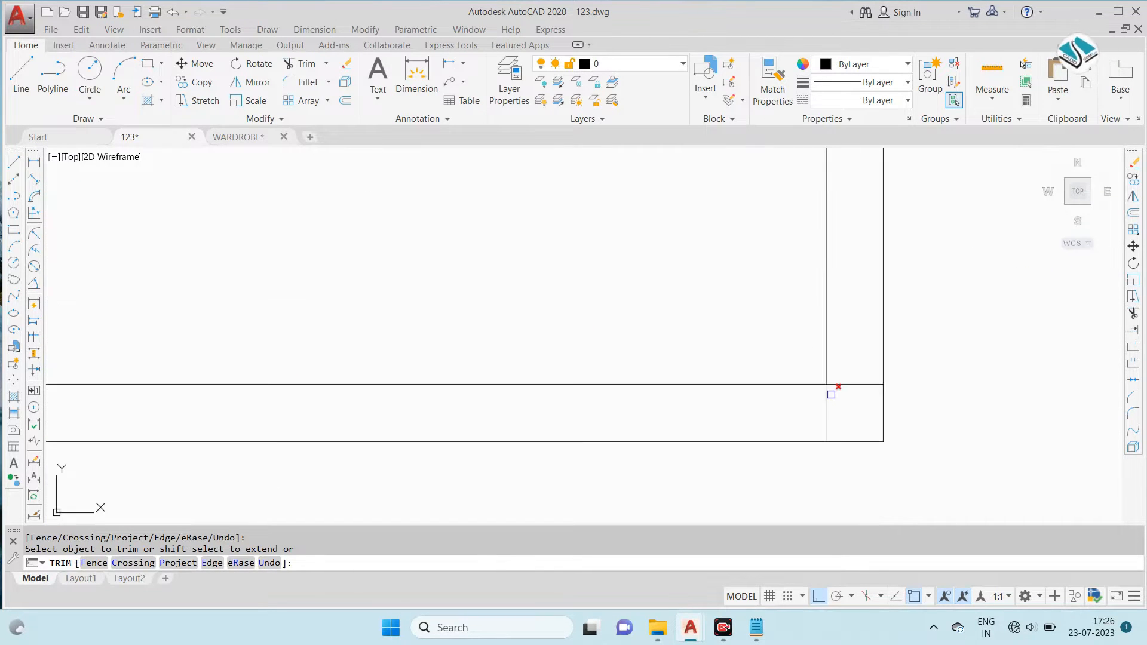
pyautogui.scroll(-5, 844, 384)
pyautogui.press('Escape')
# - Examine the partition layout and compartment widths again in the reference sectional plan at BB'
pyautogui.moveTo(679, 352); pyautogui.dragTo(787, 351, button='middle')
pyautogui.scroll(-3, 777, 333)
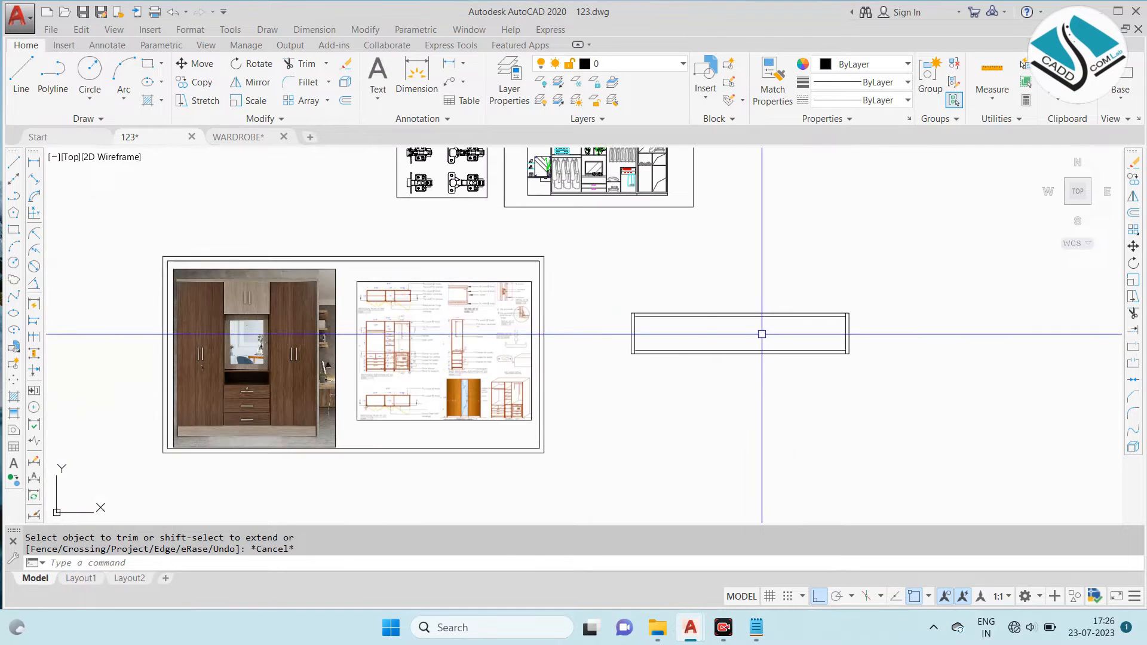
pyautogui.scroll(10, 415, 268)
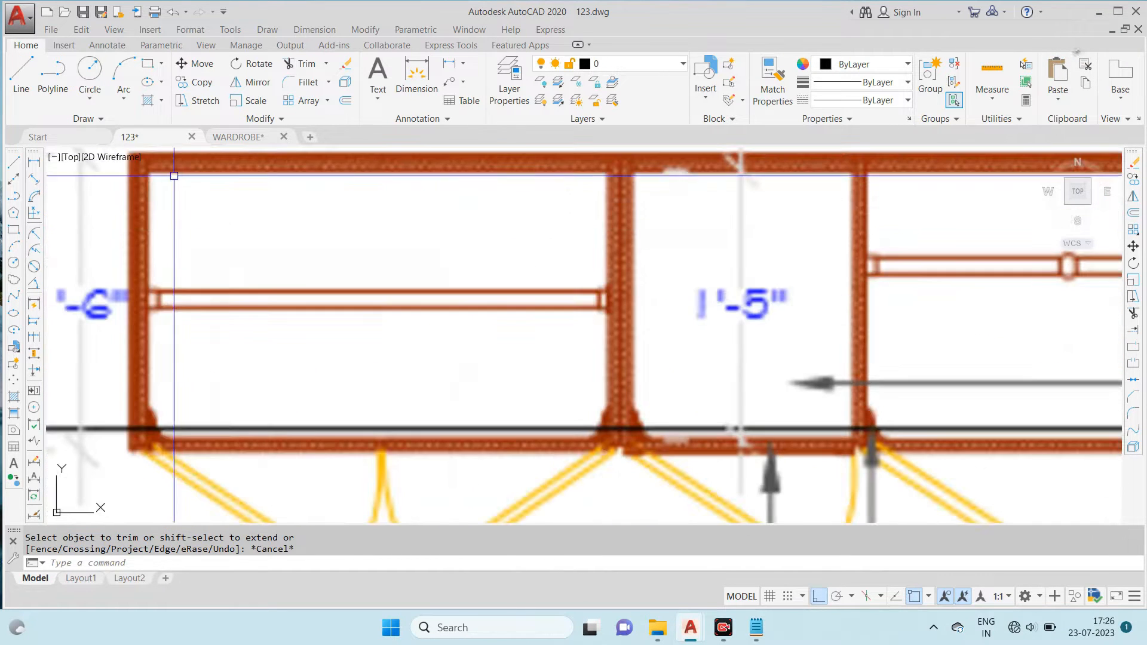
pyautogui.scroll(-5, 243, 256)
pyautogui.scroll(5, 263, 251)
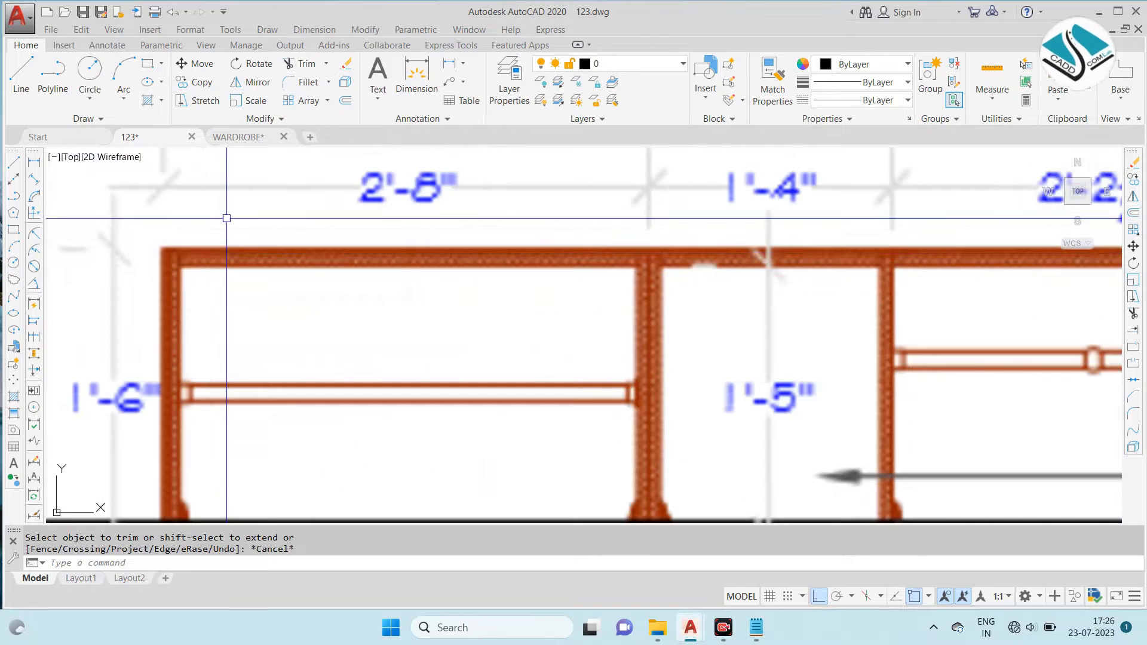
pyautogui.scroll(-3, 495, 239)
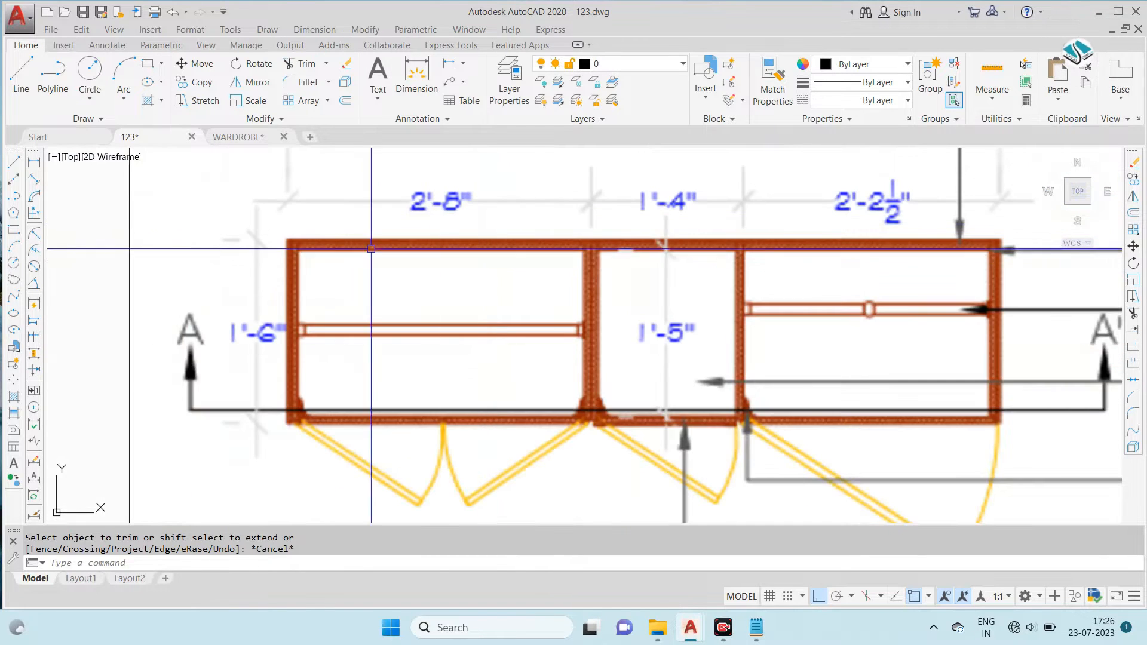
pyautogui.scroll(-5, 900, 303)
pyautogui.moveTo(681, 317); pyautogui.dragTo(82, 258, button='middle')
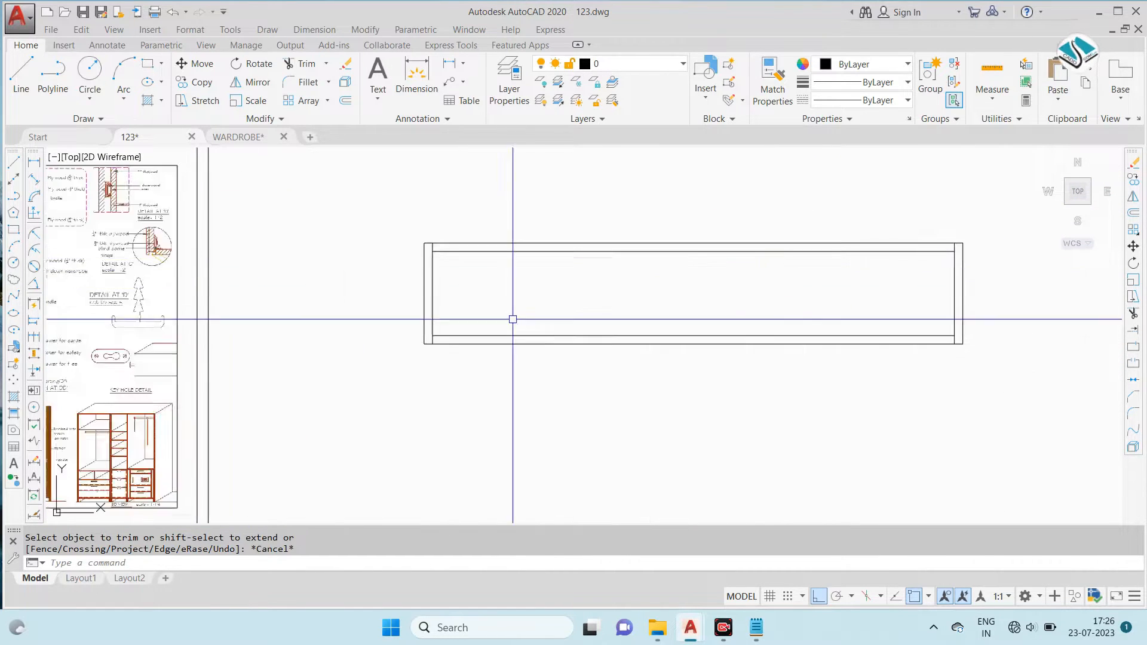
# - Offset the left side panel's inner line 3' into the plan to place the first partition
pyautogui.scroll(2, 782, 313)
pyautogui.press('Escape')
pyautogui.write("3'")
pyautogui.press('Return')
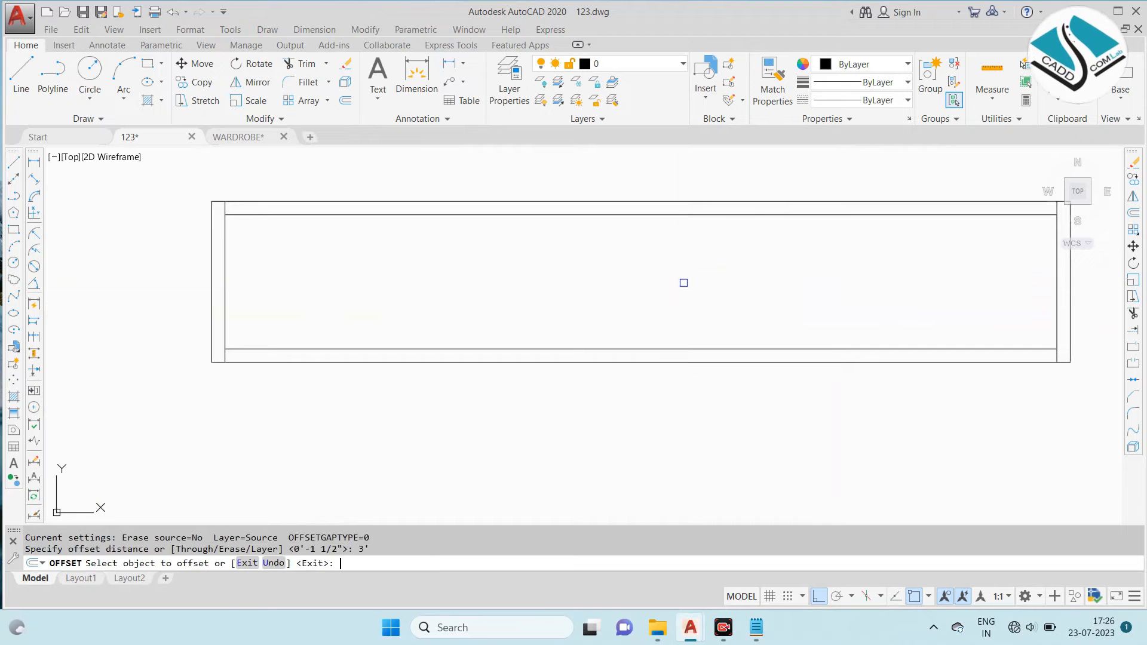
pyautogui.click(223, 282)
pyautogui.click(353, 325)
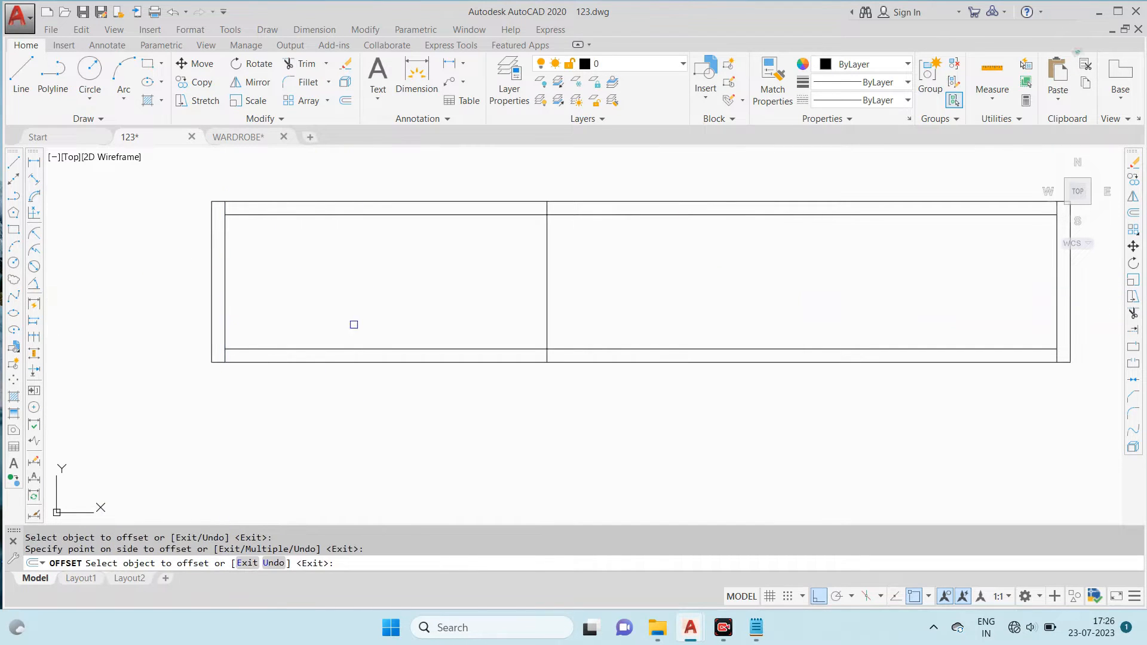
pyautogui.scroll(3, 250, 271)
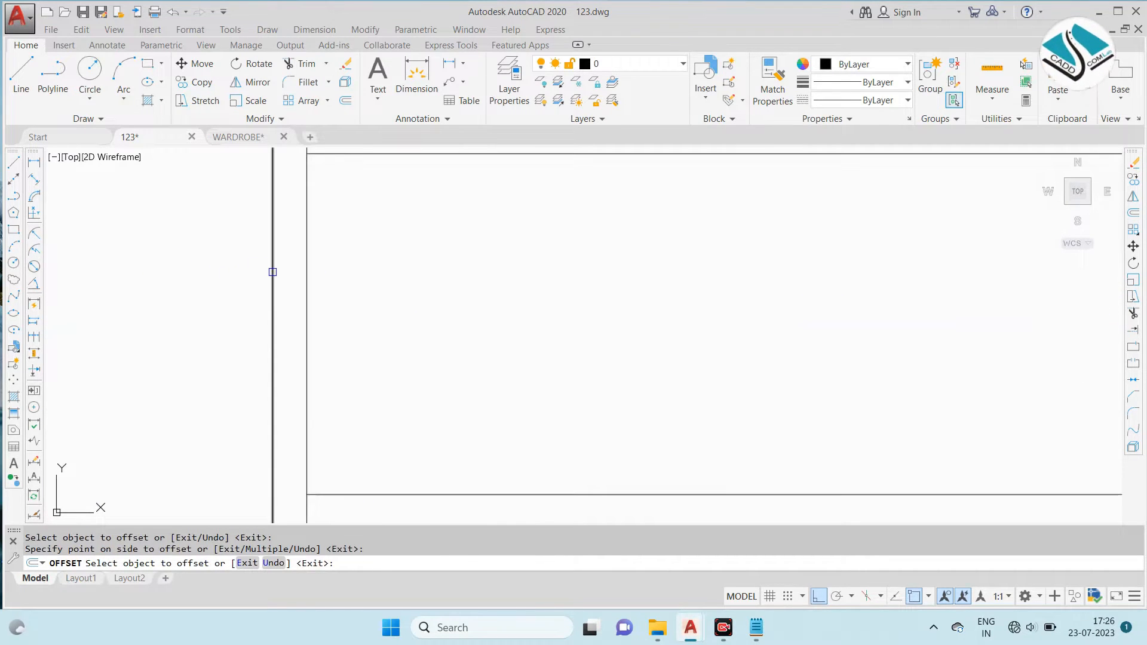
pyautogui.scroll(-3, 275, 269)
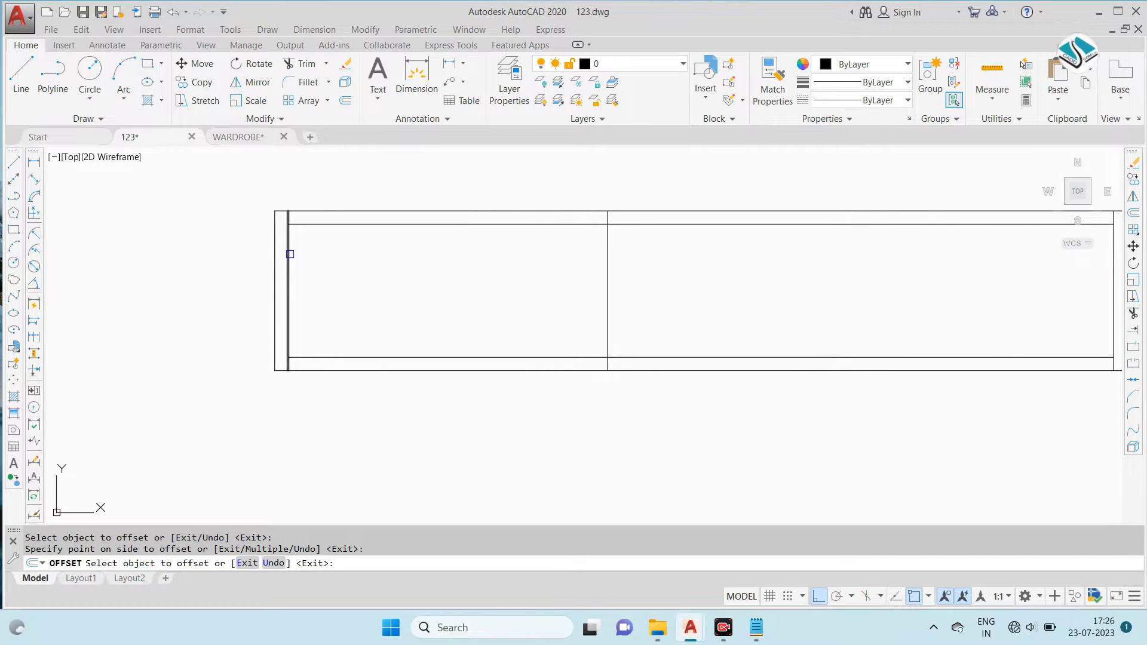
pyautogui.scroll(-3, 462, 282)
pyautogui.scroll(3, 212, 246)
pyautogui.scroll(-1, 239, 259)
pyautogui.press('Escape')
pyautogui.press('Escape')
# - Offset the first partition line 1.5" to the right to give the partition its thickness
pyautogui.write('o')
pyautogui.press('Return')
pyautogui.press('Return')
pyautogui.click(68, 261)
pyautogui.scroll(3, 140, 256)
pyautogui.scroll(-2, 166, 260)
pyautogui.moveTo(903, 305); pyautogui.dragTo(371, 230, button='middle')
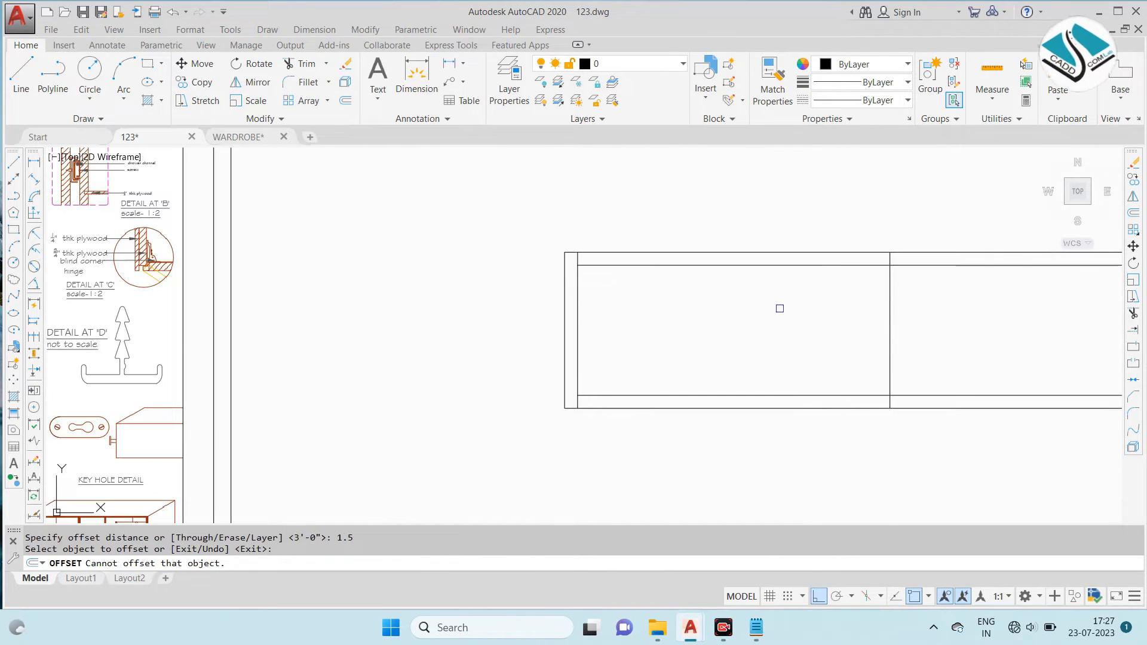
pyautogui.press('Escape')
# - Trim the first partition's line ends that overrun the inner top and bottom lines
pyautogui.write('tr')
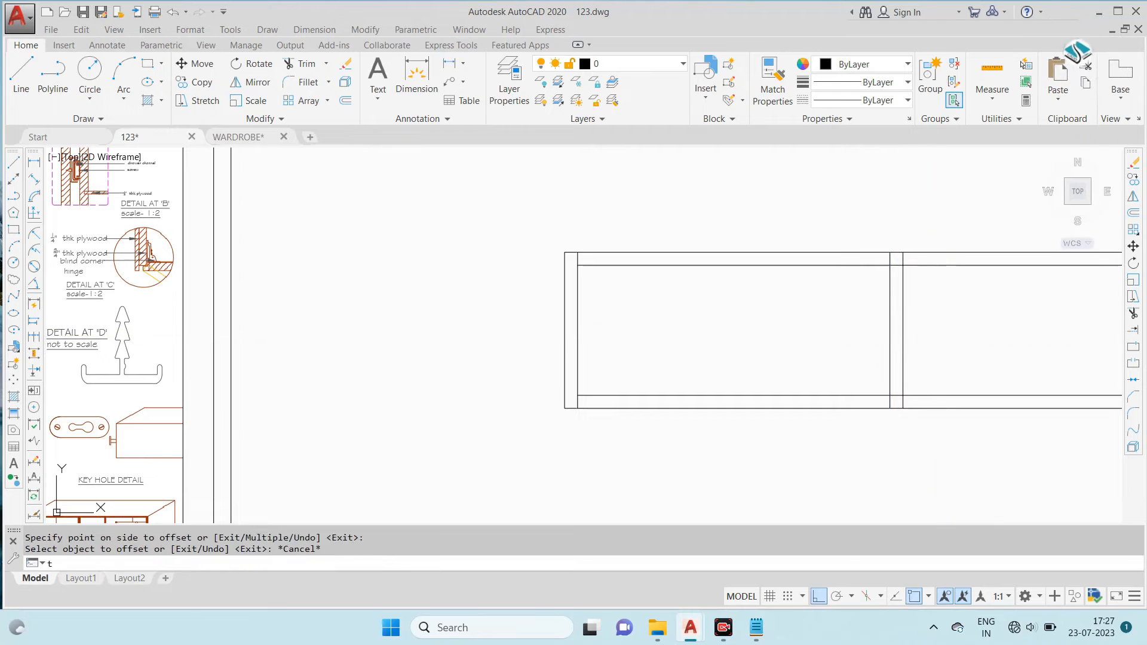
pyautogui.press('Return')
pyautogui.press('Return')
pyautogui.scroll(7, 914, 266)
pyautogui.click(908, 244)
pyautogui.click(711, 230)
pyautogui.scroll(-7, 642, 224)
pyautogui.scroll(8, 737, 395)
pyautogui.scroll(-6, 804, 315)
pyautogui.press('Escape')
pyautogui.scroll(-4, 544, 303)
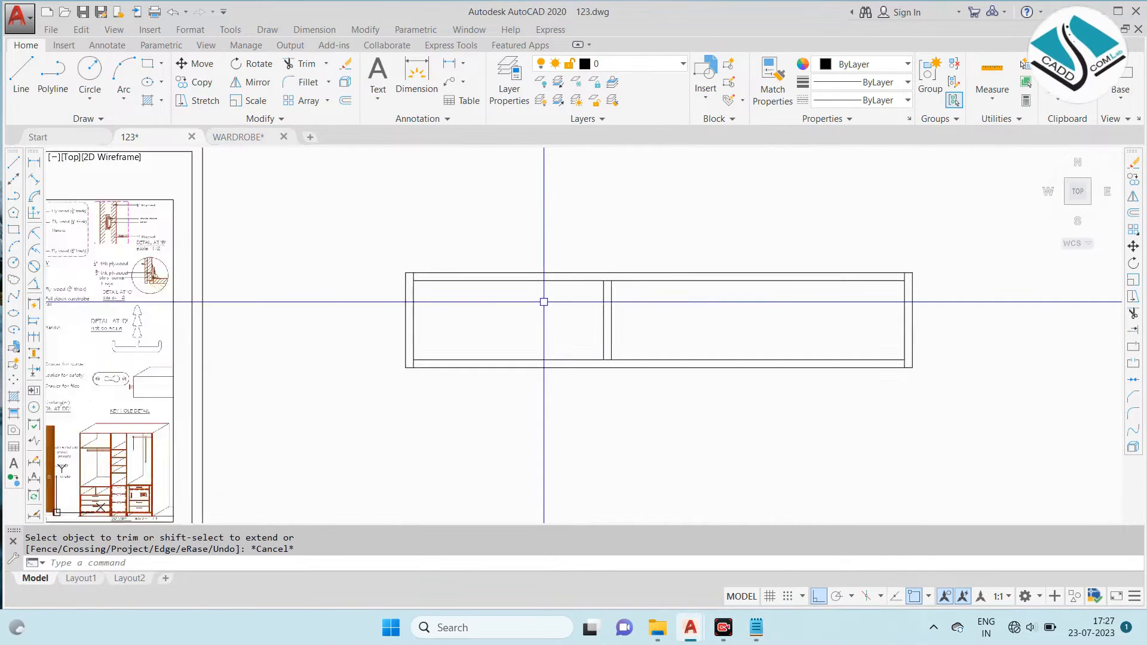
pyautogui.press('Escape')
pyautogui.scroll(-6, 544, 303)
pyautogui.scroll(7, 367, 263)
pyautogui.scroll(4, 301, 322)
pyautogui.scroll(-6, 323, 294)
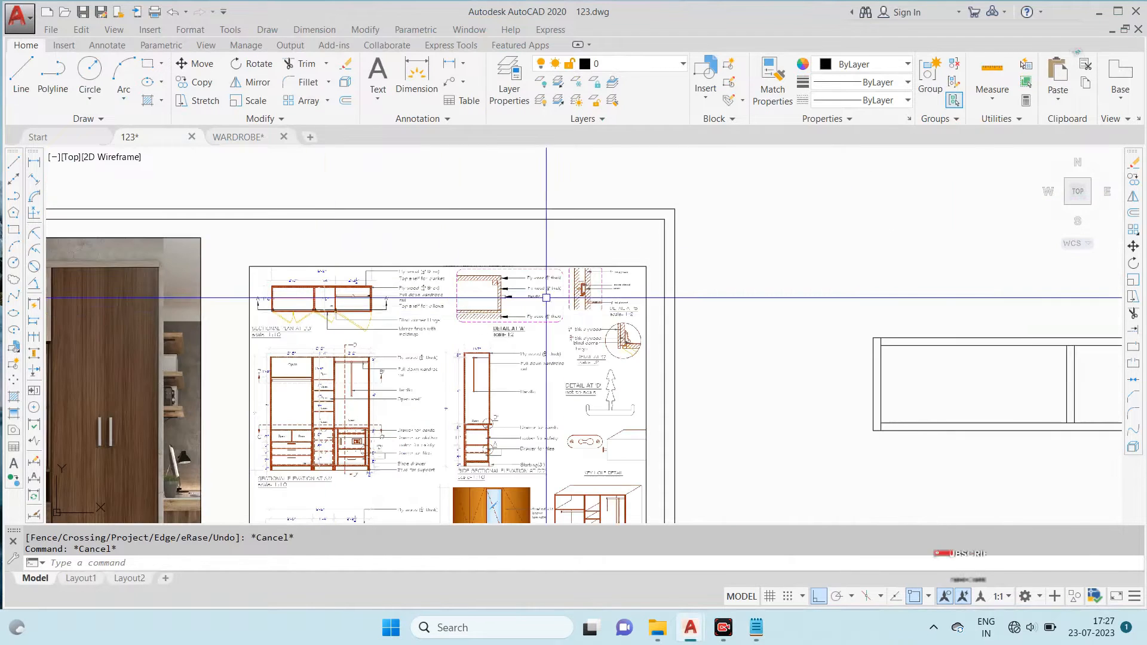
pyautogui.moveTo(814, 306); pyautogui.dragTo(331, 217, button='middle')
pyautogui.press('Escape')
pyautogui.write('O')
pyautogui.press('Return')
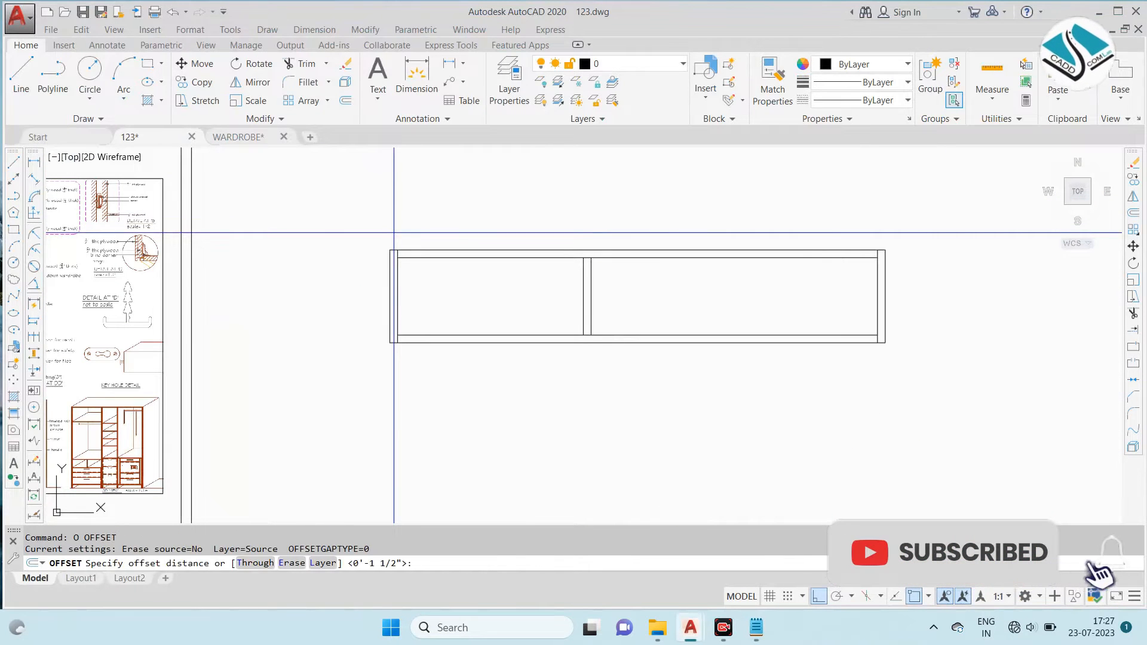
pyautogui.press('Return')
pyautogui.scroll(2, 580, 299)
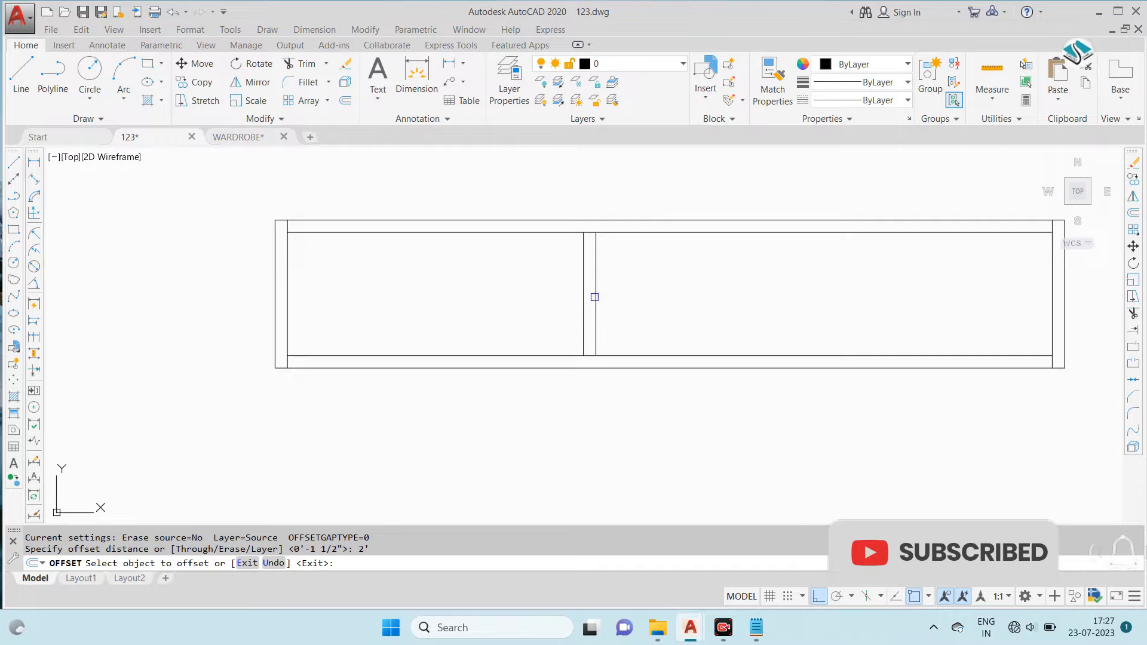
pyautogui.press('Escape')
pyautogui.press('Escape')
# - Offset the right side panel's inner line 3' into the plan to place the second partition
pyautogui.press('Return')
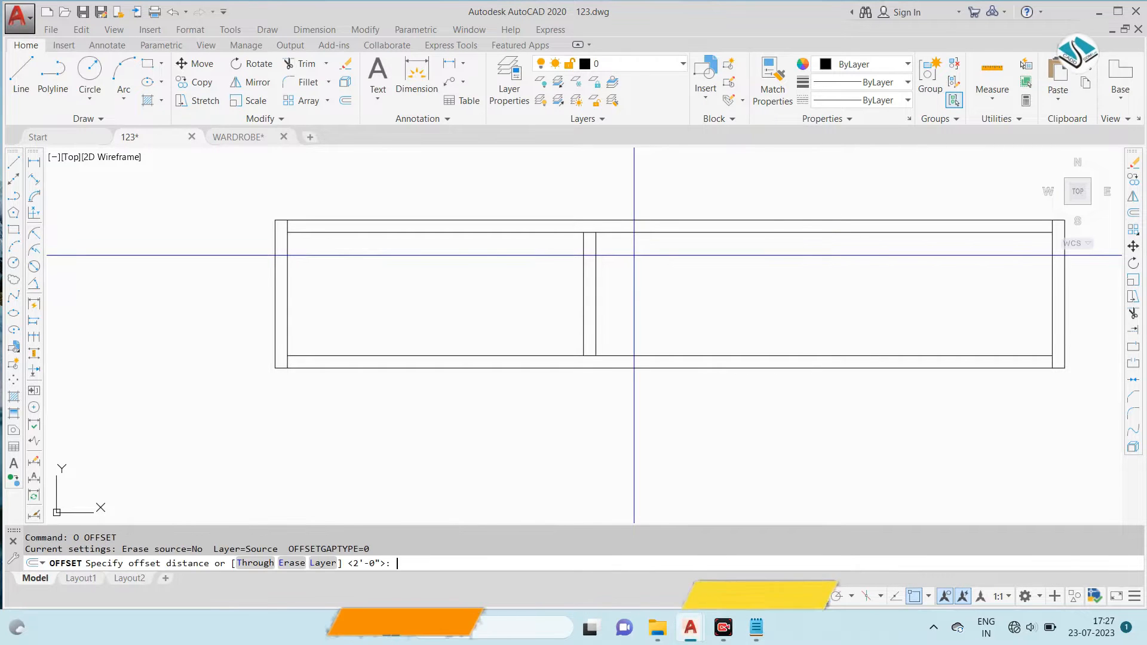
pyautogui.write("3'")
pyautogui.press('Return')
pyautogui.click(1050, 297)
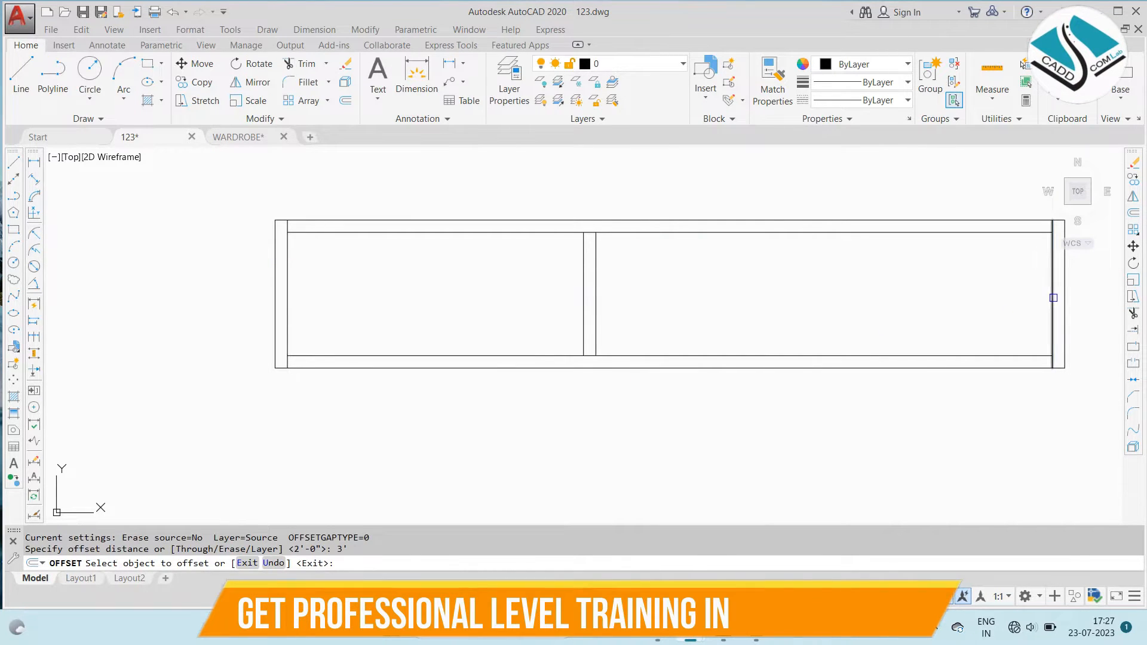
pyautogui.click(960, 297)
pyautogui.moveTo(870, 245); pyautogui.dragTo(832, 248, button='middle')
pyautogui.press('Escape')
pyautogui.press('Escape')
# - Offset the second partition line toward the first partition by the panel thickness
pyautogui.write('o')
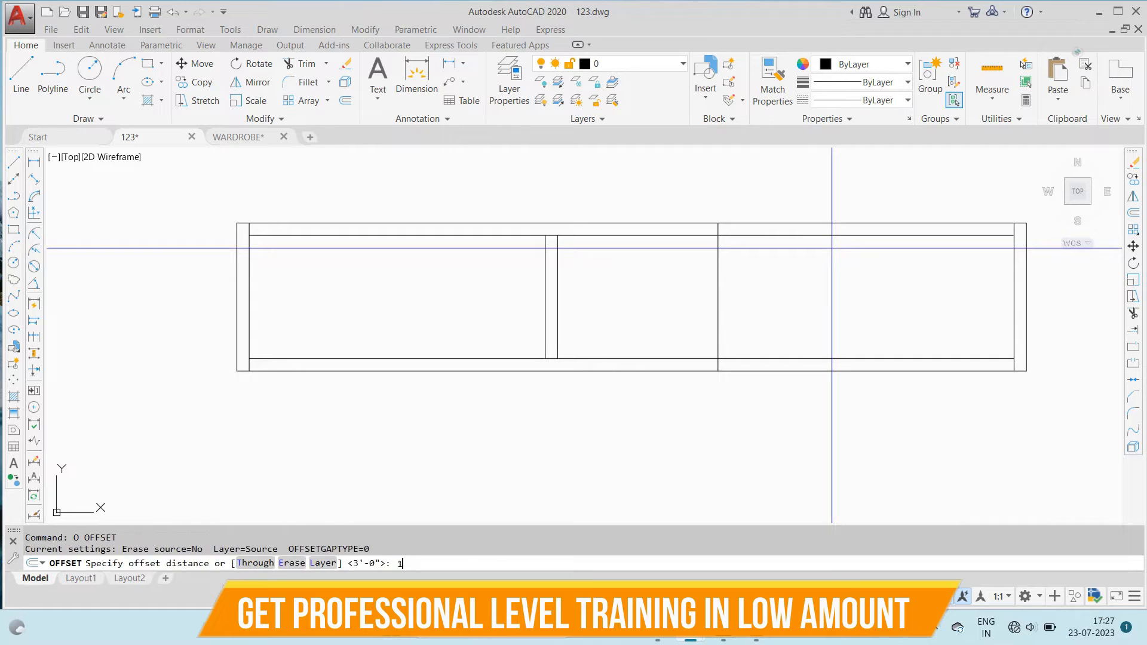
pyautogui.click(721, 294)
pyautogui.click(633, 295)
pyautogui.press('Escape')
# - Trim the second partition's line ends that overrun the inner top and bottom lines
pyautogui.write('tr')
pyautogui.press('Return')
pyautogui.press('Return')
pyautogui.scroll(7, 739, 241)
pyautogui.click(660, 174)
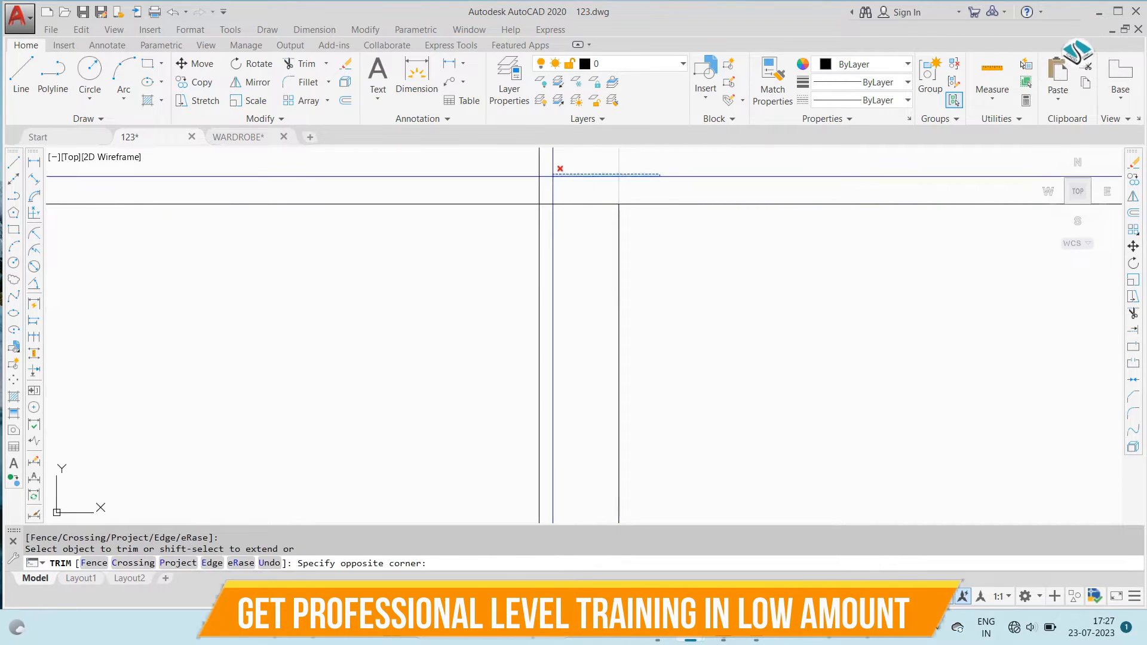
pyautogui.click(553, 177)
pyautogui.click(586, 167)
pyautogui.click(479, 177)
pyautogui.scroll(-7, 760, 192)
pyautogui.scroll(7, 727, 387)
pyautogui.click(783, 418)
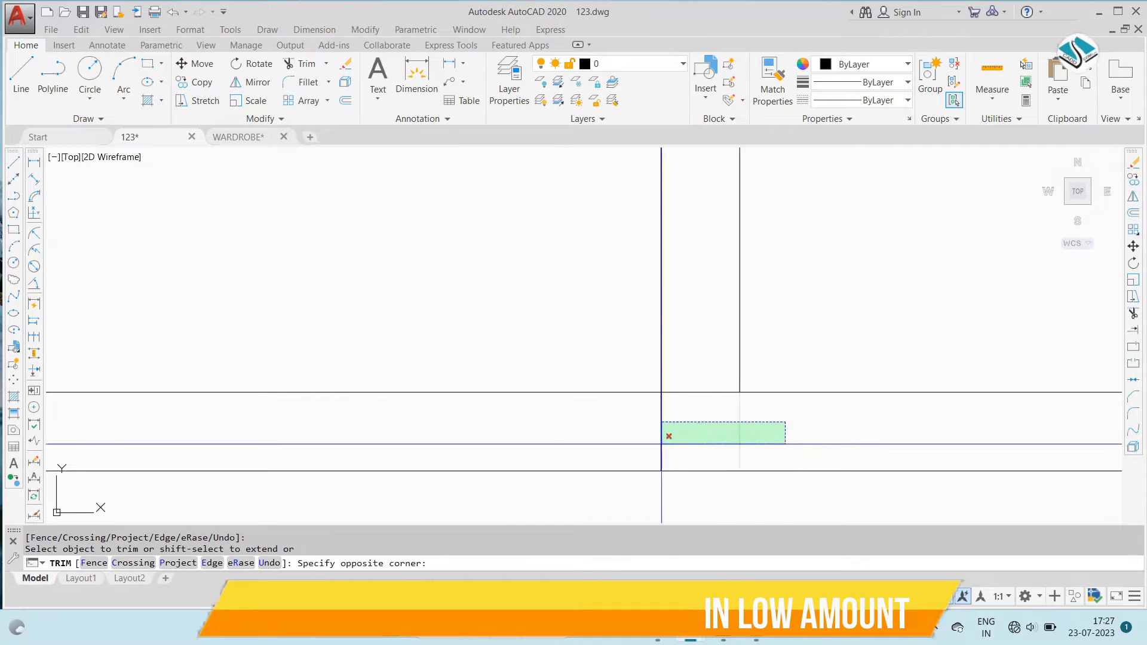
pyautogui.scroll(-6, 741, 364)
pyautogui.press('Escape')
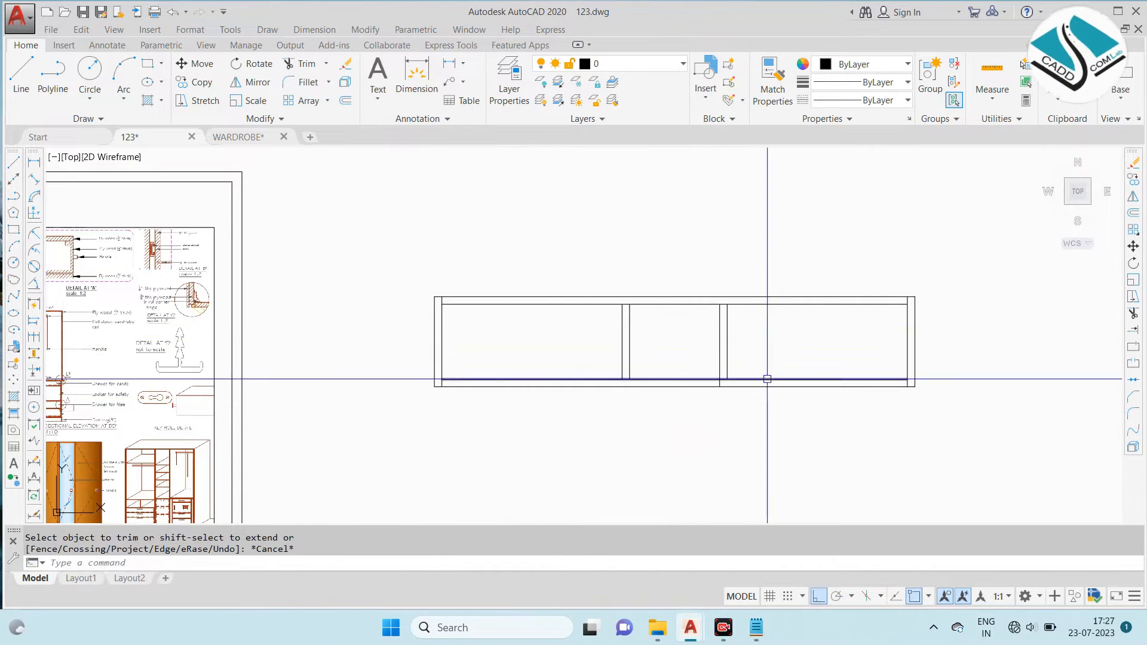
# - Trim the leftover end of the second partition's left line that extends below the inner bottom line
pyautogui.scroll(6, 717, 380)
pyautogui.press('Return')
pyautogui.press('Return')
pyautogui.click(824, 359)
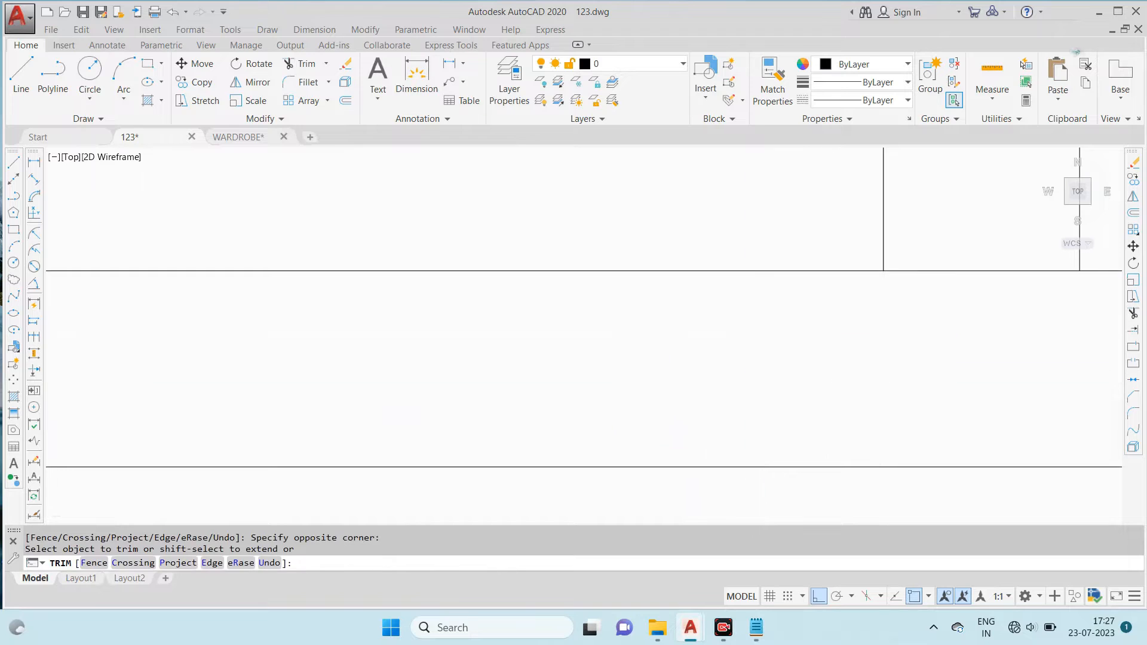
pyautogui.press('Escape')
pyautogui.scroll(-5, 586, 317)
pyautogui.scroll(2, 739, 320)
pyautogui.scroll(-5, 740, 315)
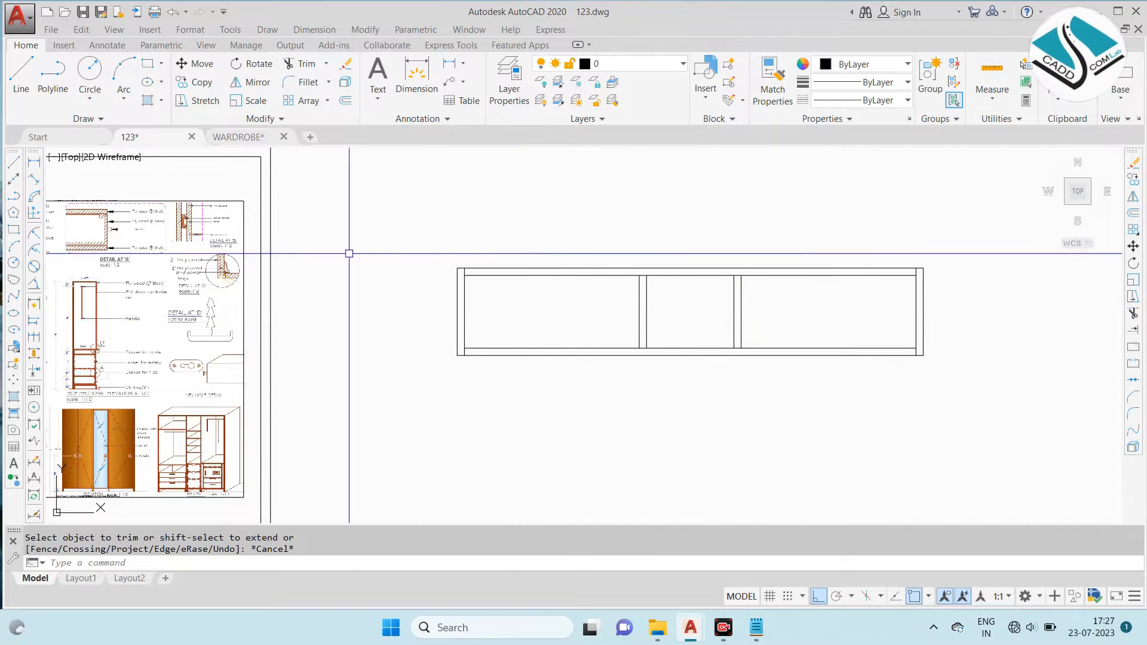
# - Examine the reference sectional plan at BB' for compartment widths, panel thicknesses and door positions
pyautogui.scroll(6, 182, 256)
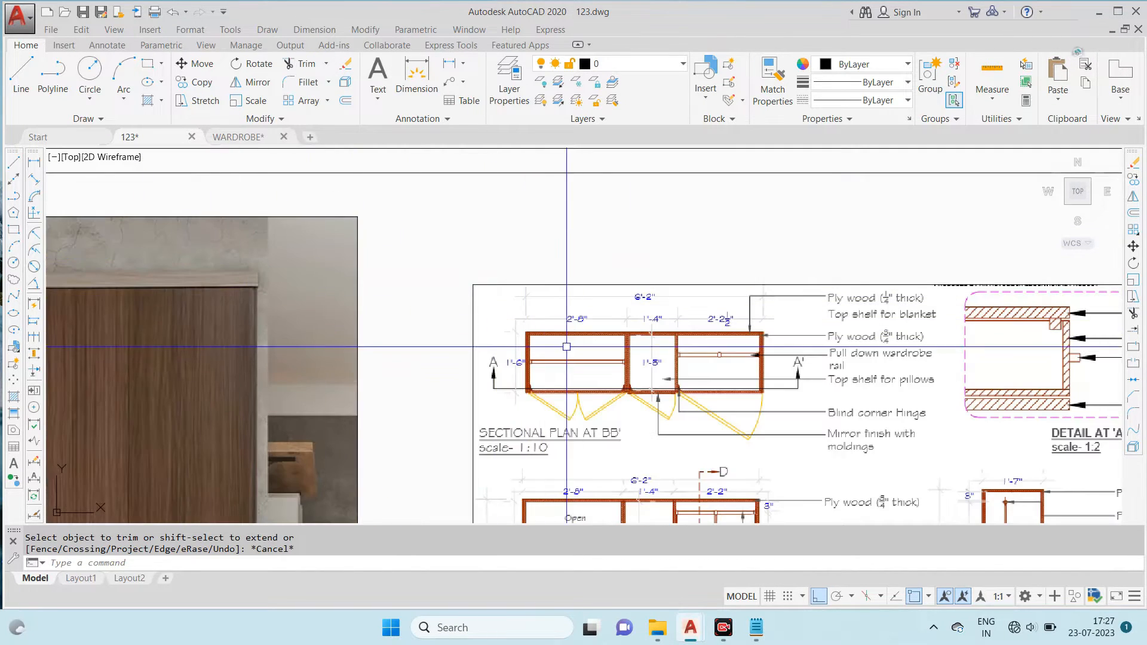
pyautogui.scroll(5, 448, 323)
pyautogui.scroll(-2, 439, 268)
pyautogui.scroll(2, 456, 302)
pyautogui.scroll(-2, 597, 310)
pyautogui.moveTo(711, 322); pyautogui.dragTo(535, 292, button='middle')
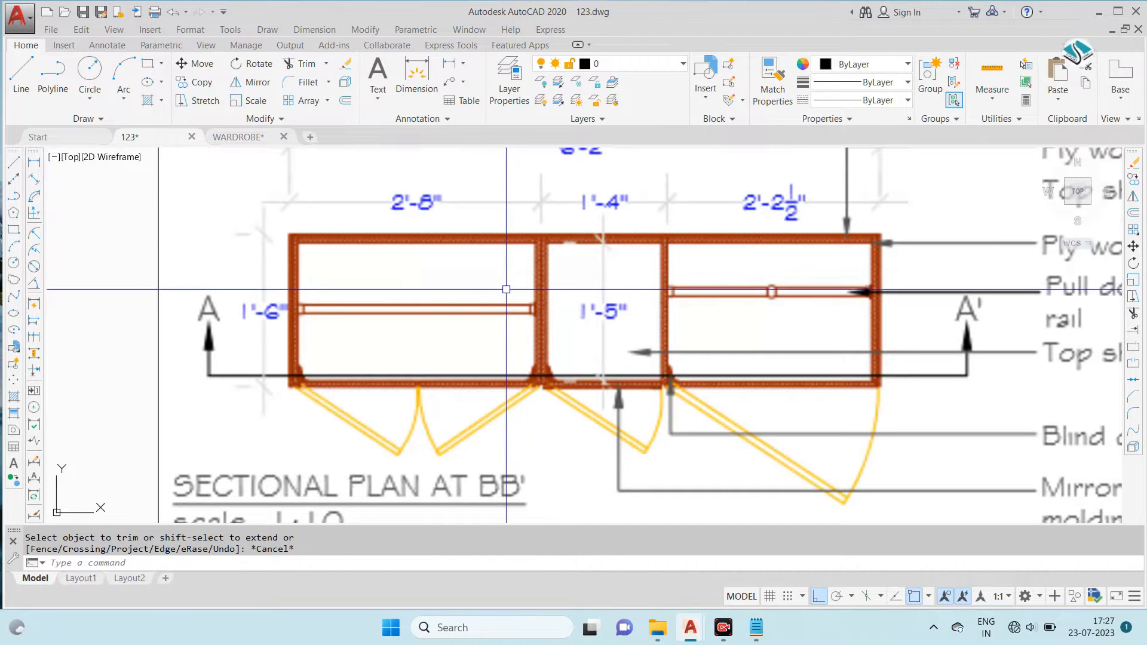
pyautogui.scroll(-2, 507, 289)
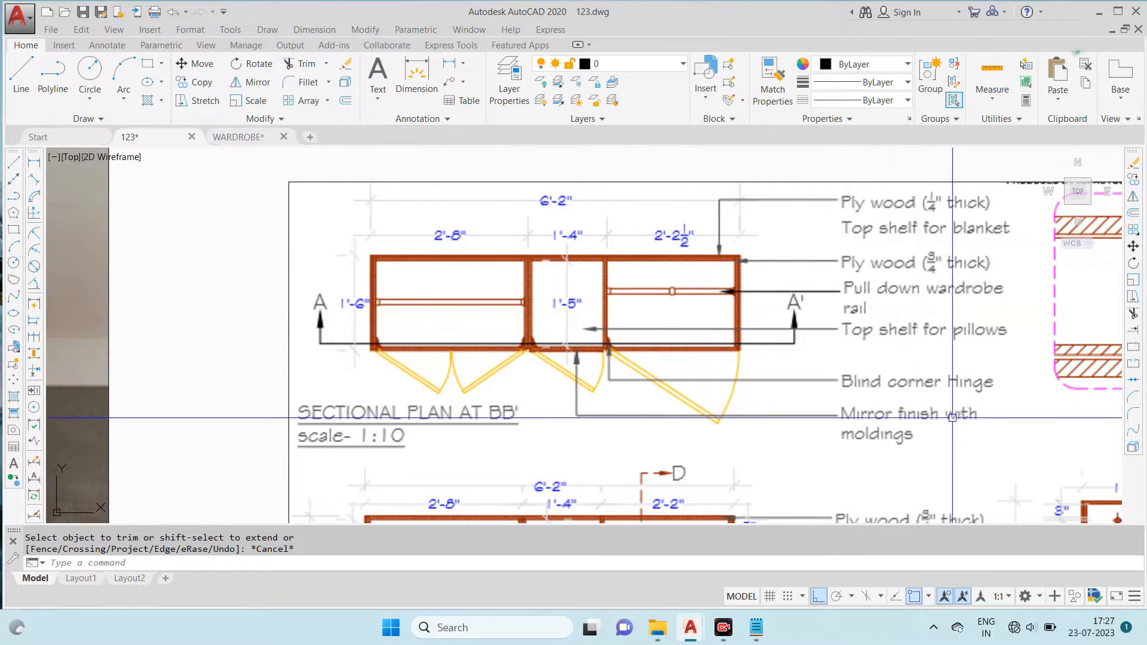
pyautogui.scroll(4, 592, 350)
pyautogui.scroll(-4, 604, 350)
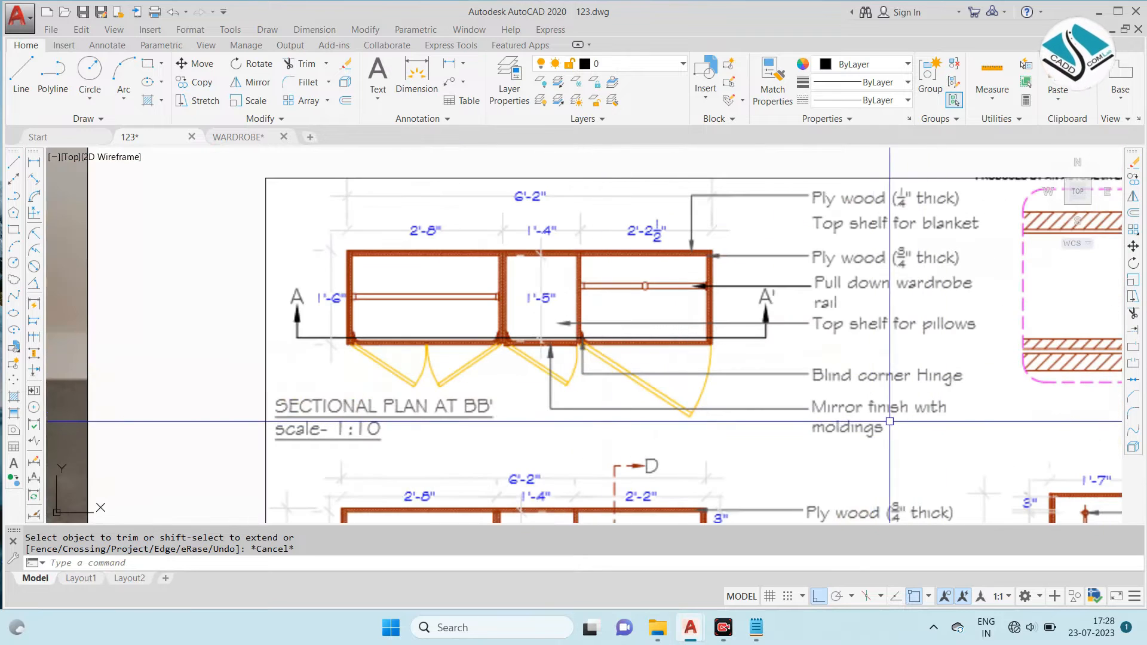
pyautogui.moveTo(829, 324); pyautogui.dragTo(832, 364, button='middle')
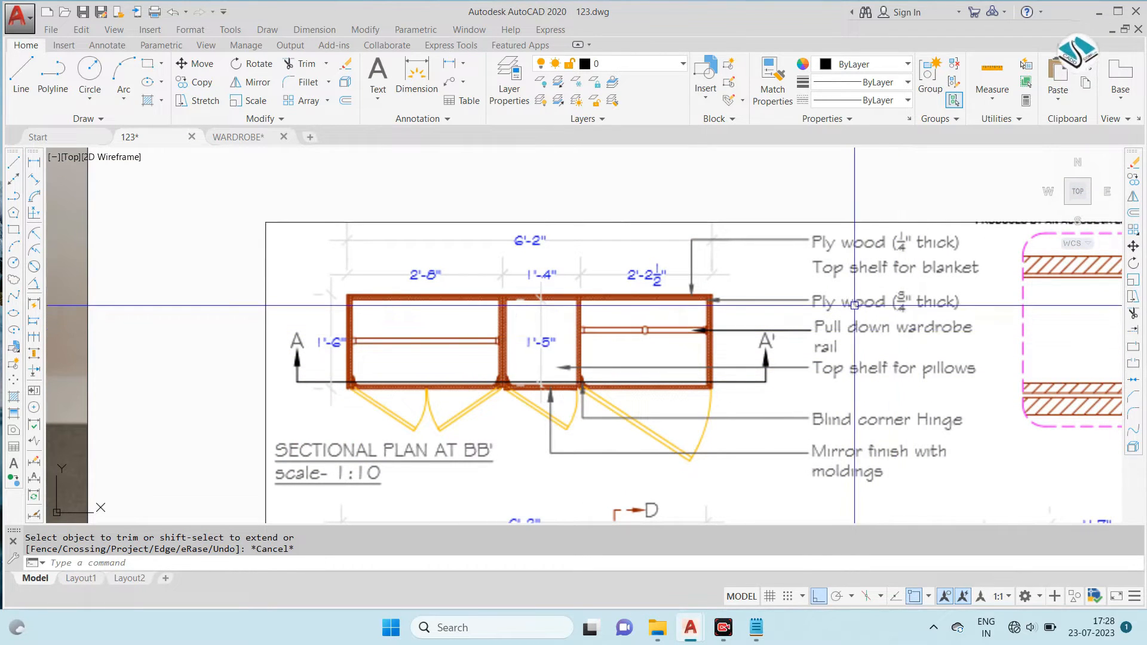
# - Examine the reference sectional elevation at AA' and side sectional elevation at DD' for shelves, drawers and the wardrobe rail
pyautogui.scroll(-4, 781, 316)
pyautogui.scroll(6, 651, 275)
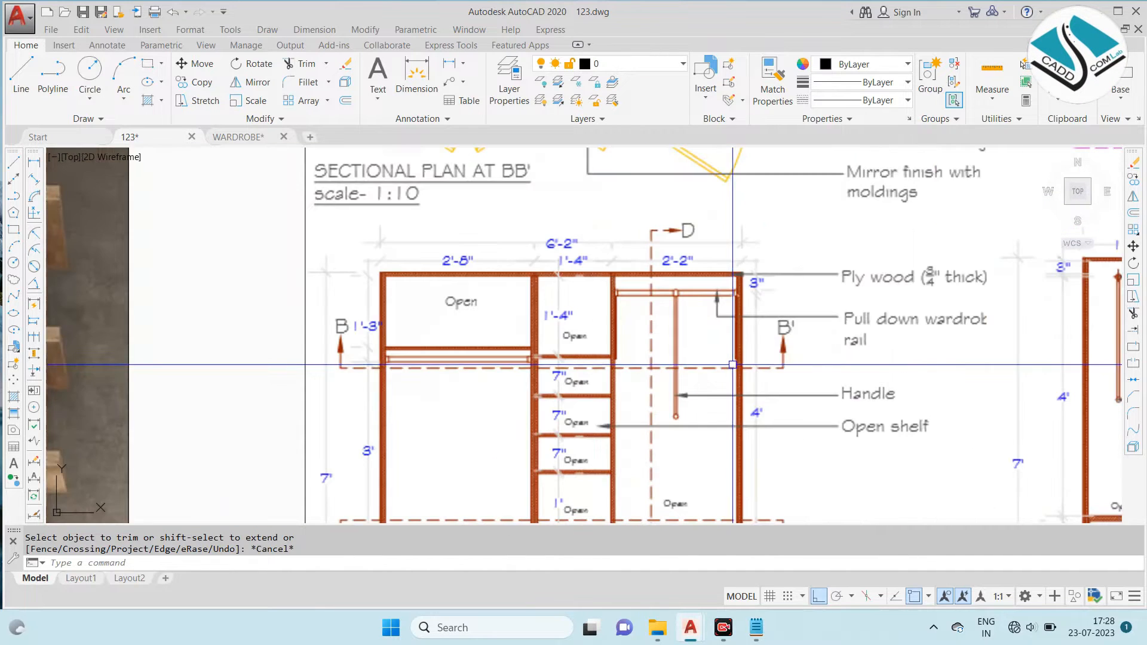
pyautogui.scroll(-6, 849, 427)
pyautogui.scroll(8, 790, 351)
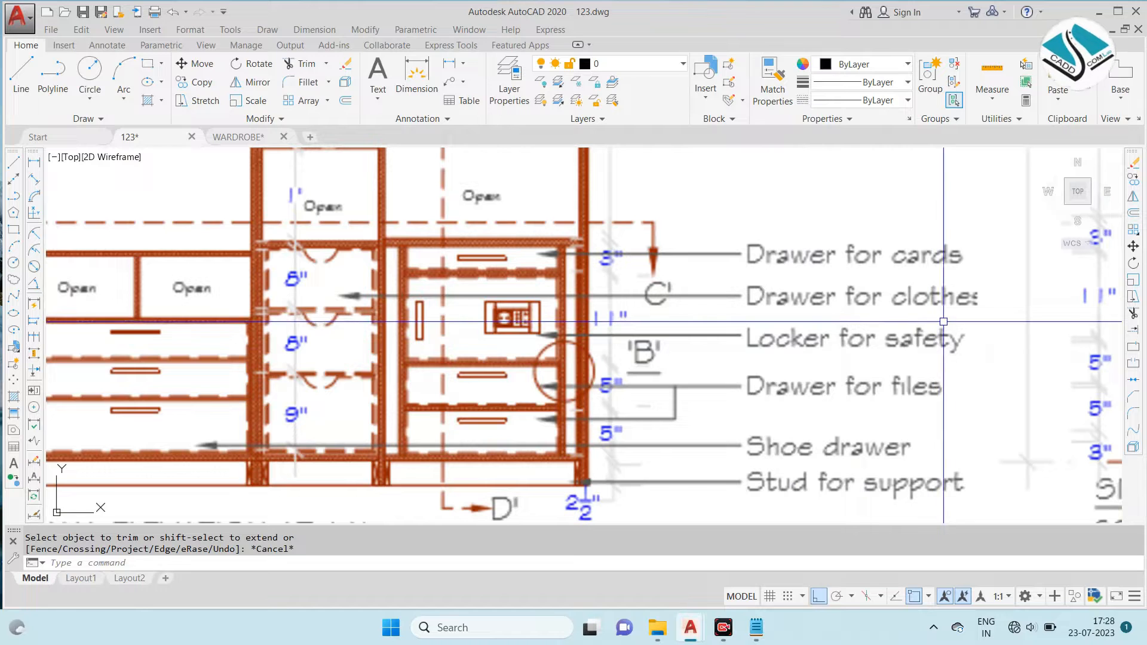
pyautogui.scroll(-2, 849, 367)
pyautogui.scroll(-2, 772, 368)
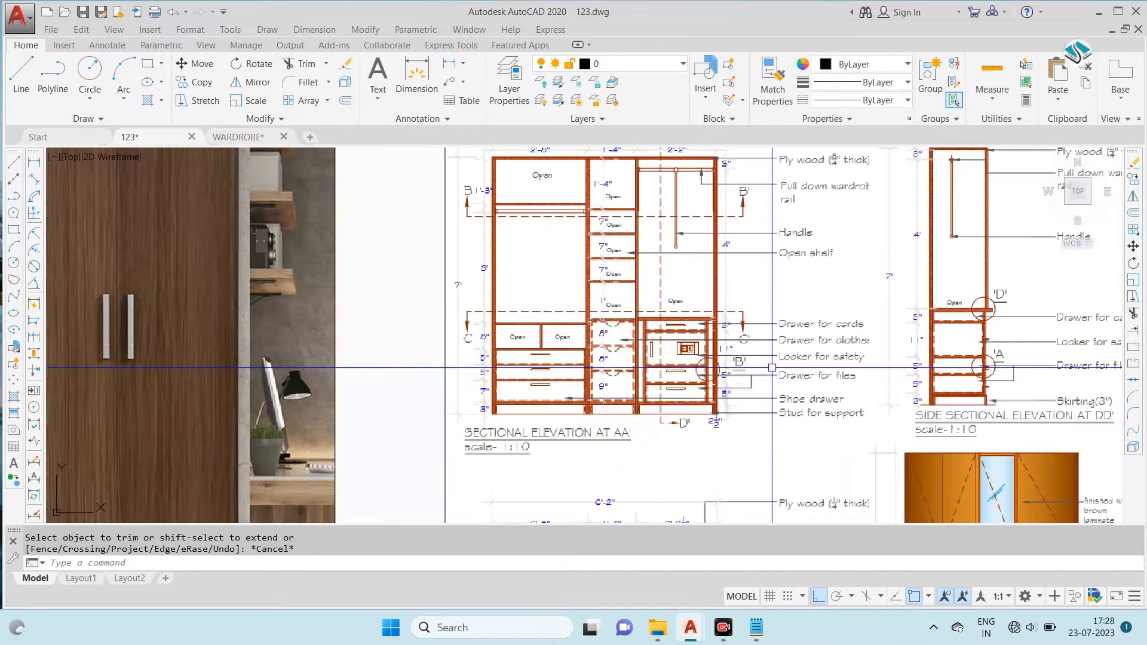
pyautogui.moveTo(955, 338); pyautogui.dragTo(694, 339, button='middle')
pyautogui.scroll(2, 833, 205)
pyautogui.moveTo(832, 205); pyautogui.dragTo(809, 283, button='middle')
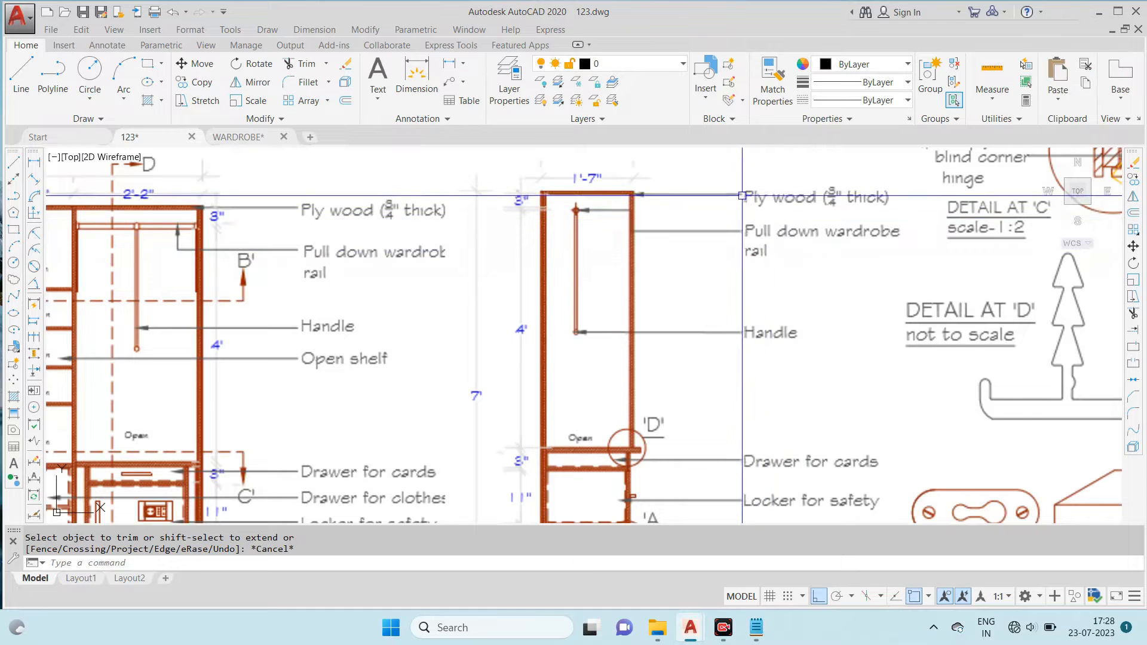
pyautogui.scroll(2, 743, 196)
pyautogui.scroll(-6, 770, 229)
pyautogui.scroll(3, 777, 282)
pyautogui.scroll(2, 752, 309)
pyautogui.scroll(-4, 757, 334)
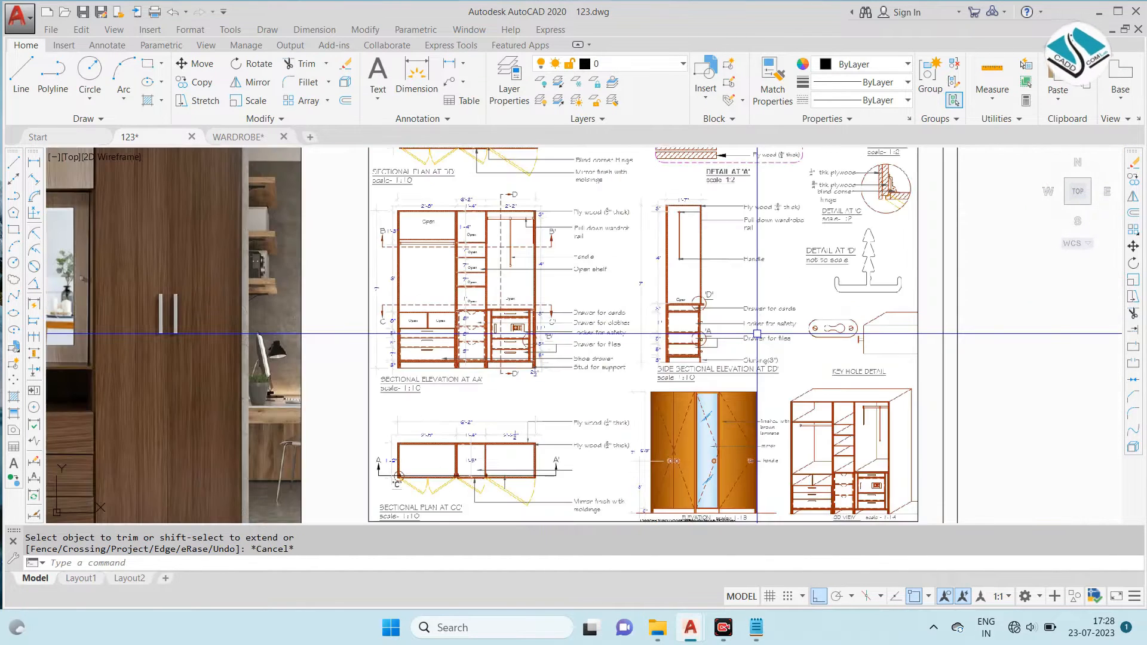
# - Review the reference sheet's details and the hanging rail shown in the sectional plan at BB'
pyautogui.scroll(4, 757, 346)
pyautogui.scroll(-5, 797, 257)
pyautogui.scroll(4, 814, 204)
pyautogui.scroll(2, 815, 203)
pyautogui.scroll(-5, 795, 239)
pyautogui.scroll(4, 395, 236)
pyautogui.scroll(4, 395, 237)
pyautogui.scroll(-4, 359, 270)
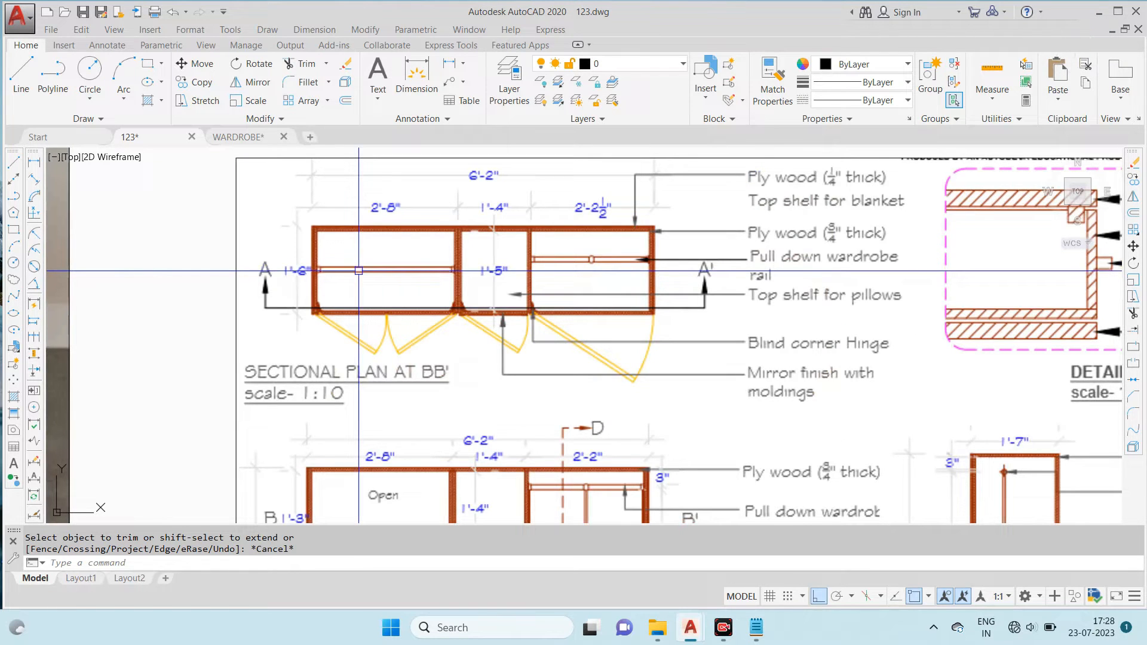
pyautogui.scroll(2, 354, 275)
pyautogui.scroll(-2, 349, 280)
pyautogui.scroll(-5, 565, 324)
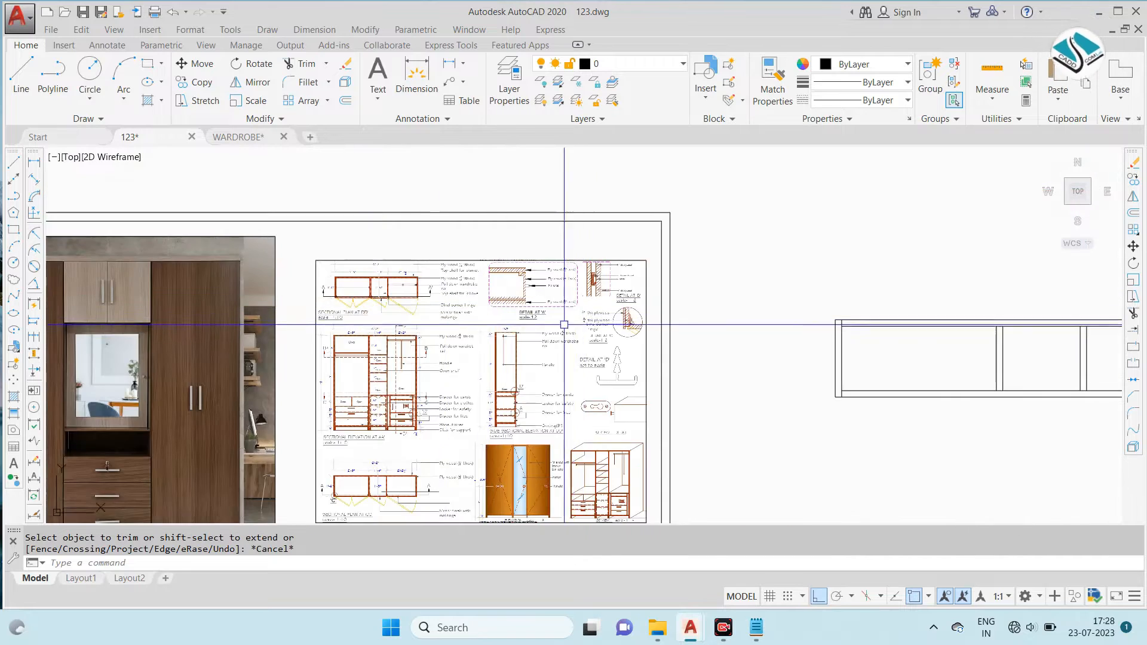
# - Draw a horizontal line across the left compartment from the midpoint of the left panel's inner line to the first partition
pyautogui.scroll(4, 859, 362)
pyautogui.write('l')
pyautogui.press('Return')
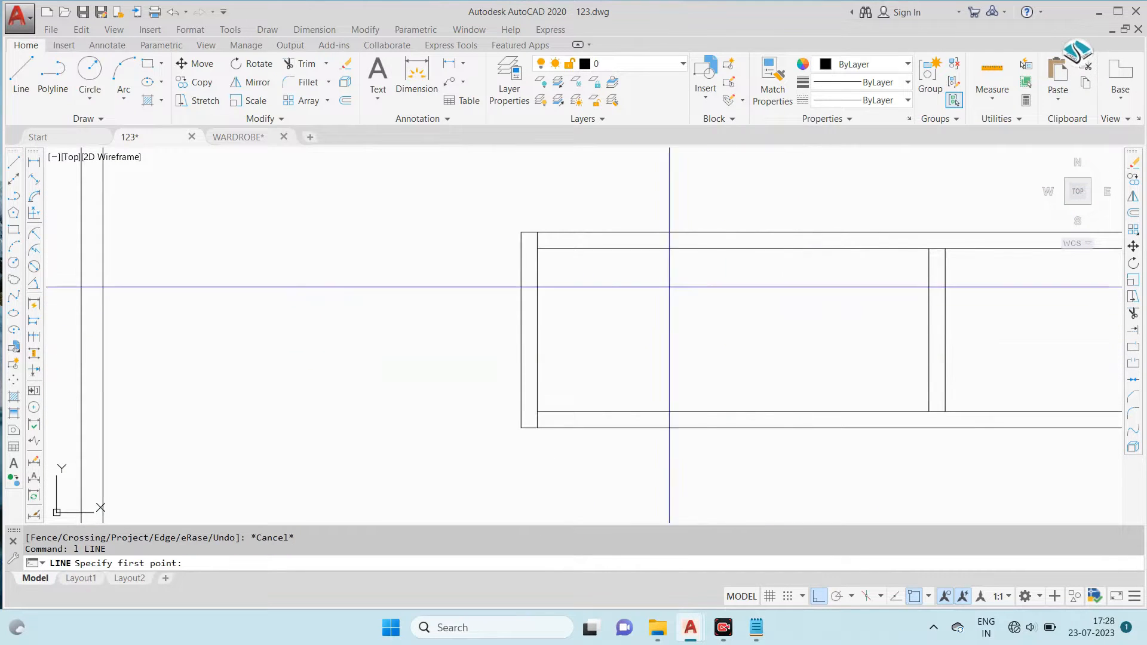
pyautogui.click(538, 329)
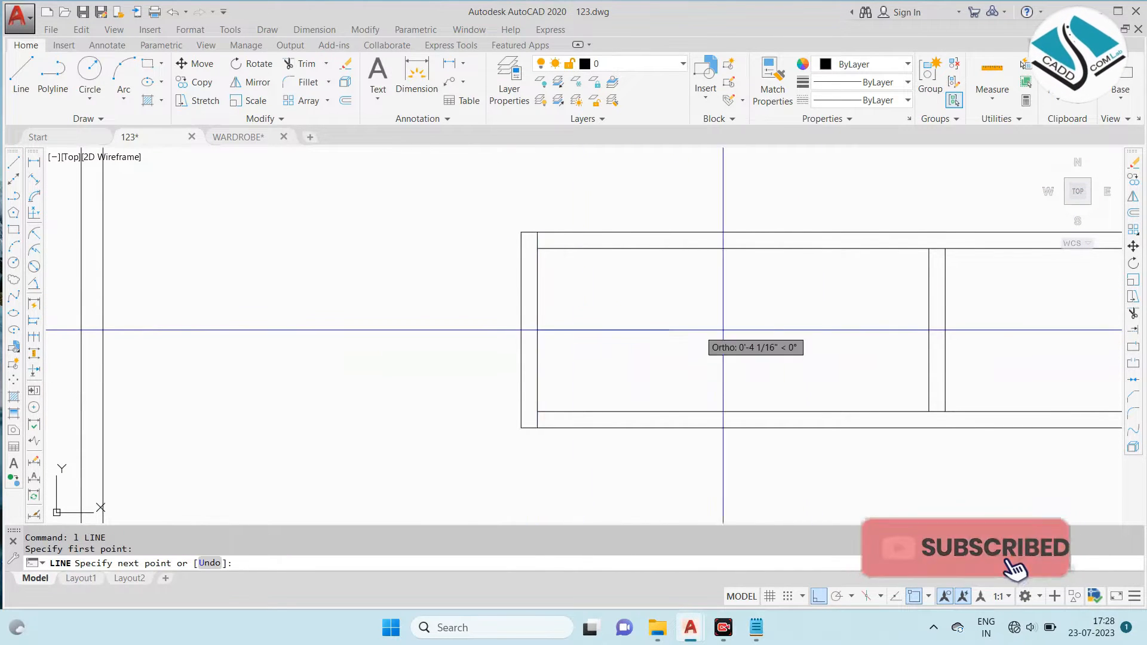
pyautogui.press('Escape')
pyautogui.scroll(-4, 929, 330)
pyautogui.scroll(8, 479, 281)
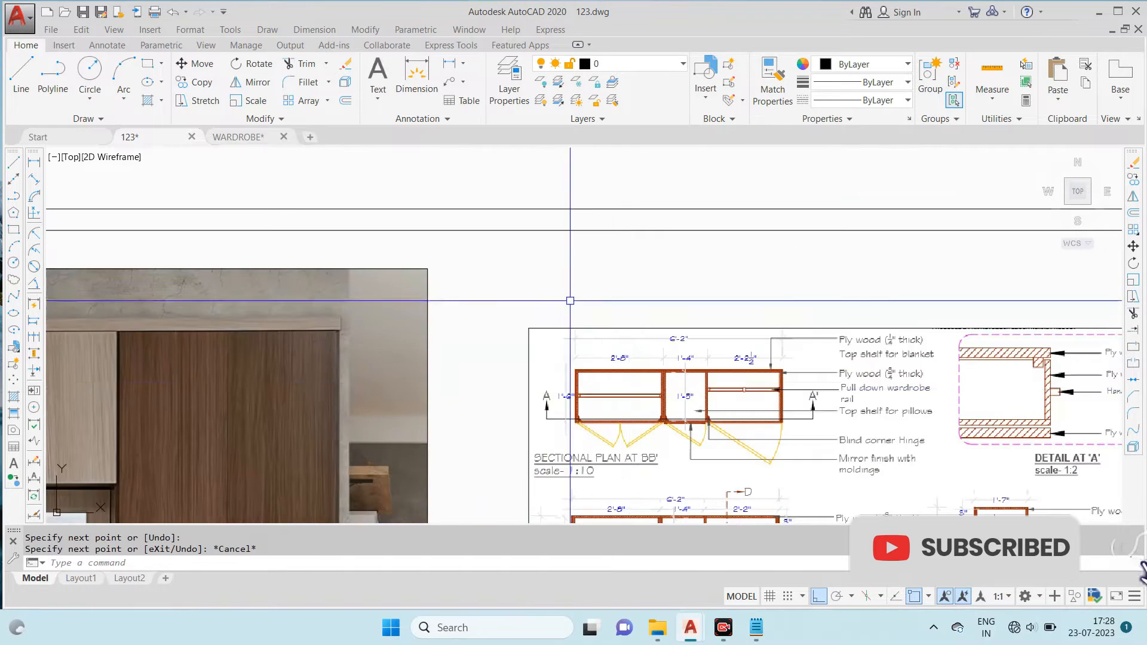
# - Offset the left compartment's horizontal center line 0.5" upward to form the rail's upper edge
pyautogui.scroll(-8, 624, 400)
pyautogui.scroll(5, 1048, 354)
pyautogui.write('.5')
pyautogui.press('Return')
pyautogui.scroll(4, 395, 332)
pyautogui.click(402, 320)
pyautogui.click(418, 283)
pyautogui.click(418, 318)
pyautogui.press('Escape')
# - Offset the same center line 1/2" downward for the rail's lower edge and erase the original center line
pyautogui.press('Return')
pyautogui.press('Return')
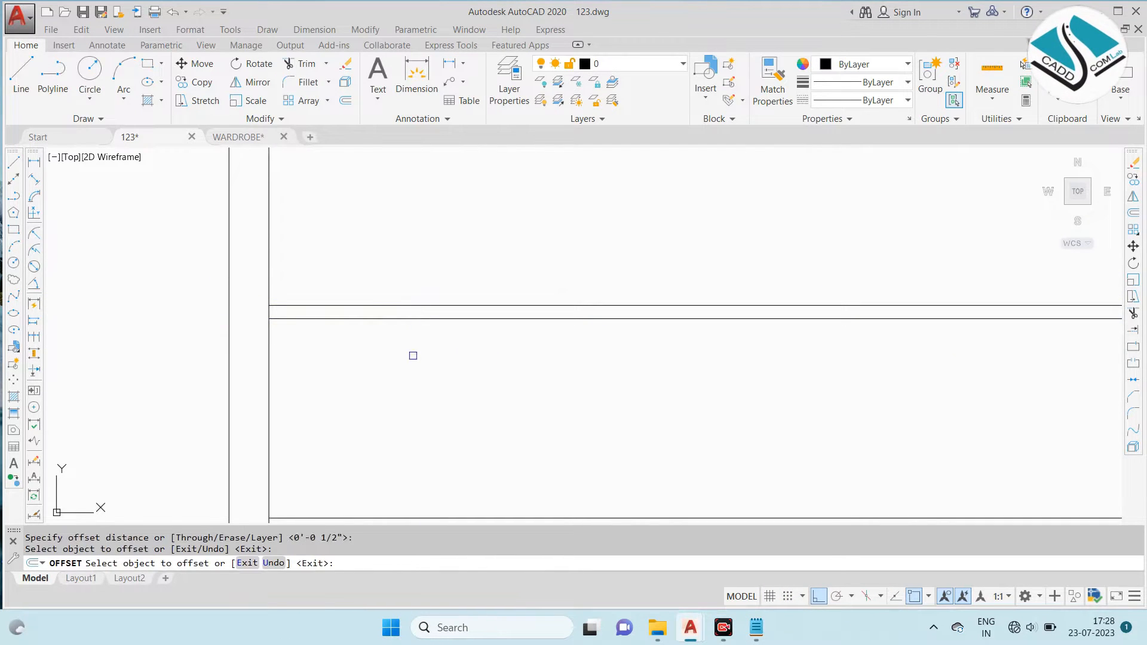
pyautogui.click(417, 319)
pyautogui.click(417, 333)
pyautogui.press('Escape')
pyautogui.click(426, 317)
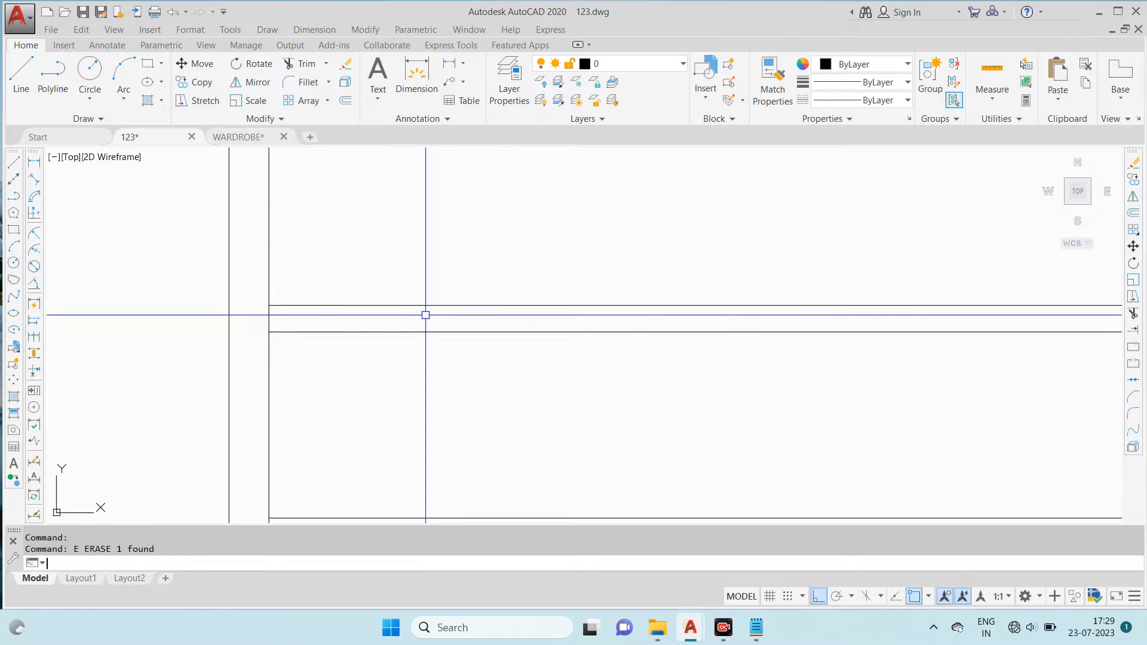
# - Offset the left panel's inner line into the rail and trim it to the rail's edges as the left end piece
pyautogui.press('Return')
pyautogui.scroll(4, 281, 323)
pyautogui.press('Escape')
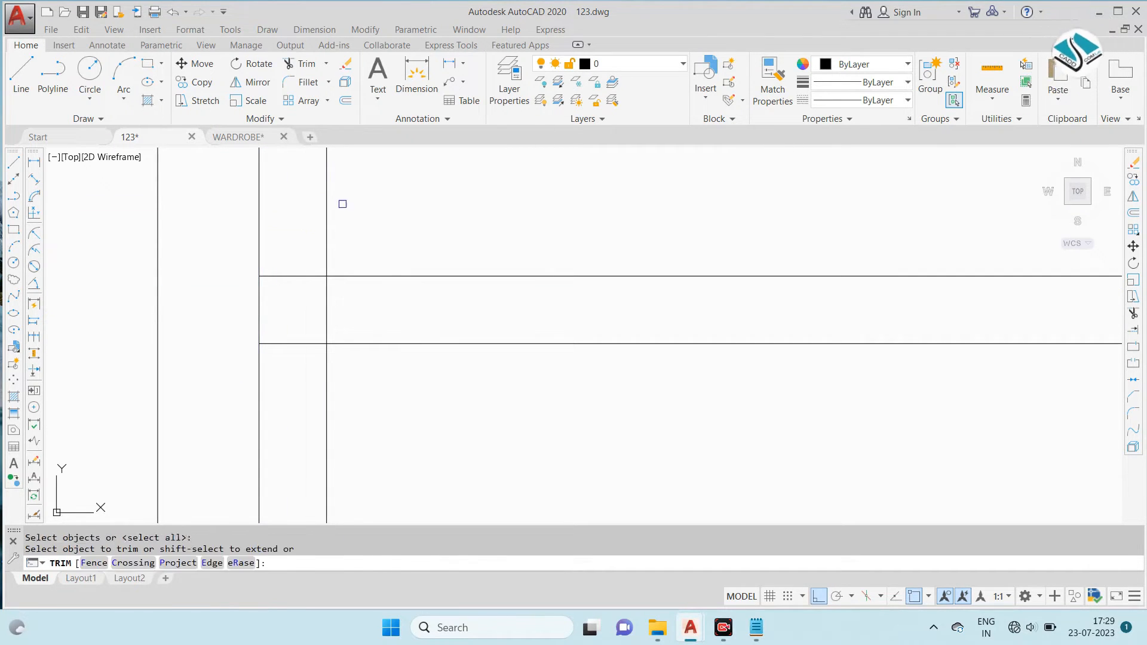
pyautogui.scroll(-4, 681, 399)
pyautogui.press('Escape')
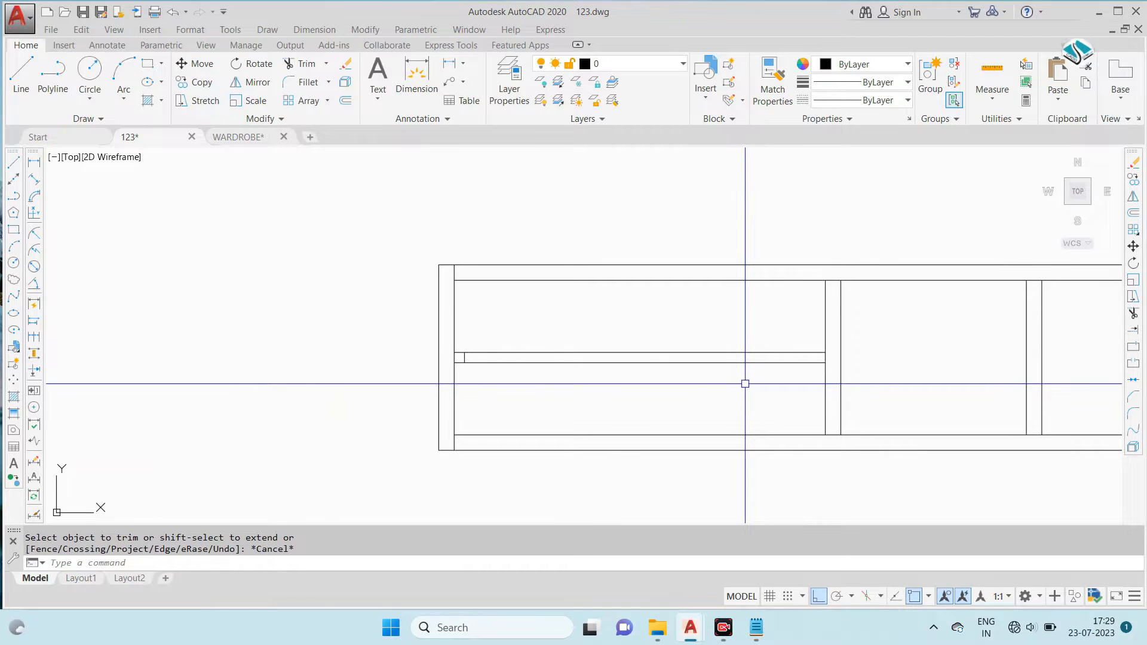
# - Offset the first partition's left line 1" into the left compartment for the rail's right end piece
pyautogui.write('1')
pyautogui.press('Return')
pyautogui.scroll(4, 802, 329)
pyautogui.click(862, 354)
pyautogui.click(809, 367)
pyautogui.press('Escape')
# - Trim the offset line at the rail's right end so only the part between the rail's two edges remains
pyautogui.write('tr')
pyautogui.press('Return')
pyautogui.press('Return')
pyautogui.click(863, 333)
pyautogui.scroll(2, 836, 355)
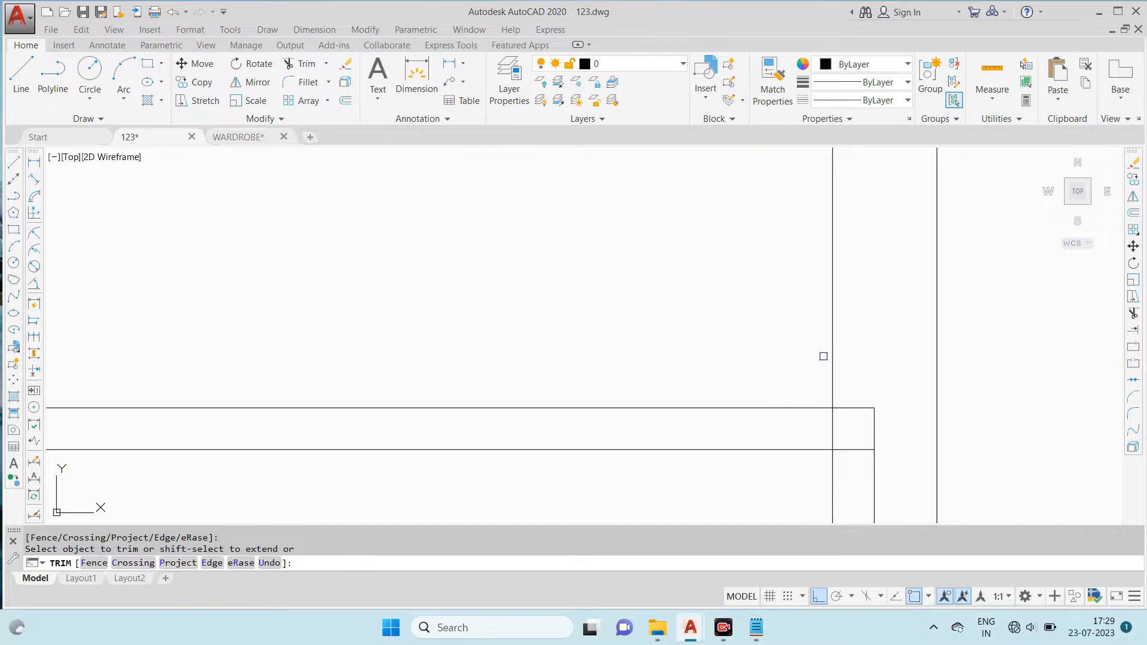
pyautogui.hotkey('ctrl', 'z')
pyautogui.scroll(4, 844, 363)
pyautogui.click(855, 337)
pyautogui.click(804, 363)
pyautogui.moveTo(801, 418); pyautogui.dragTo(746, 141, button='middle')
pyautogui.scroll(2, 786, 351)
pyautogui.scroll(-6, 843, 341)
pyautogui.scroll(5, 894, 296)
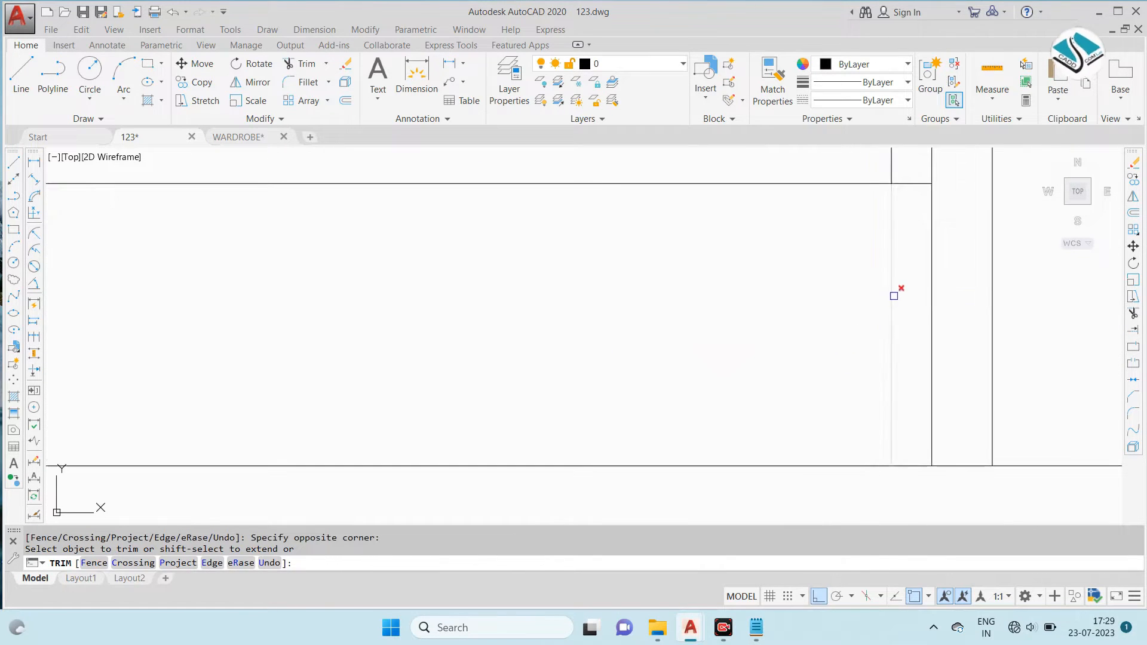
pyautogui.scroll(-2, 804, 334)
pyautogui.click(802, 352)
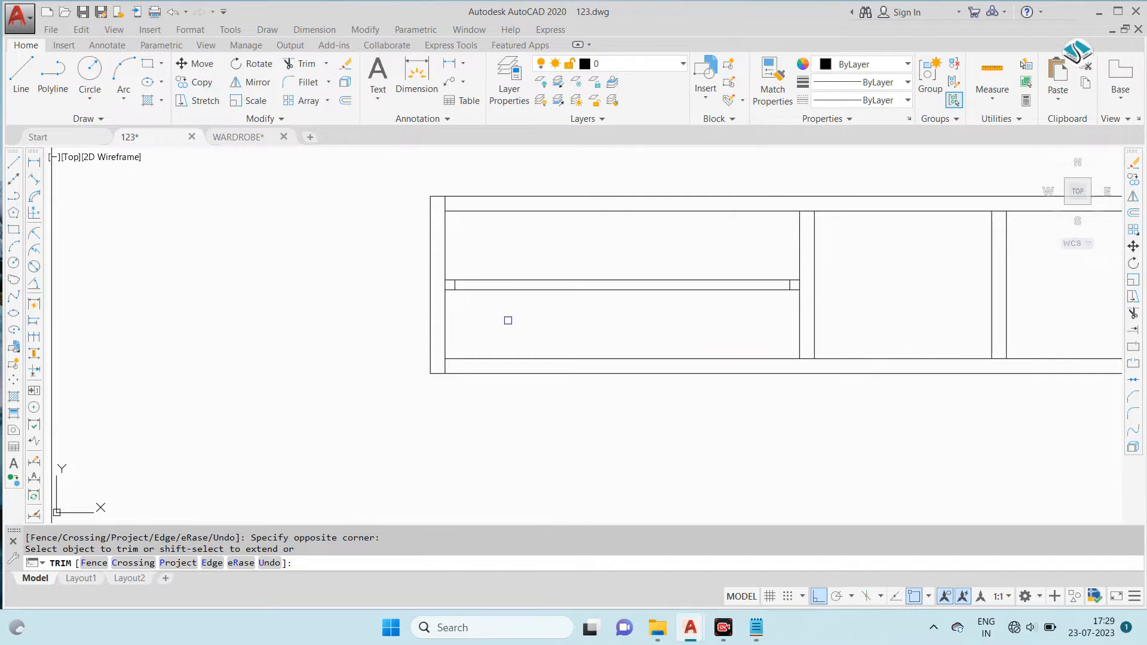
pyautogui.press('Escape')
pyautogui.scroll(-6, 385, 331)
pyautogui.scroll(5, 379, 302)
pyautogui.scroll(4, 411, 381)
pyautogui.scroll(-6, 815, 325)
pyautogui.scroll(6, 815, 325)
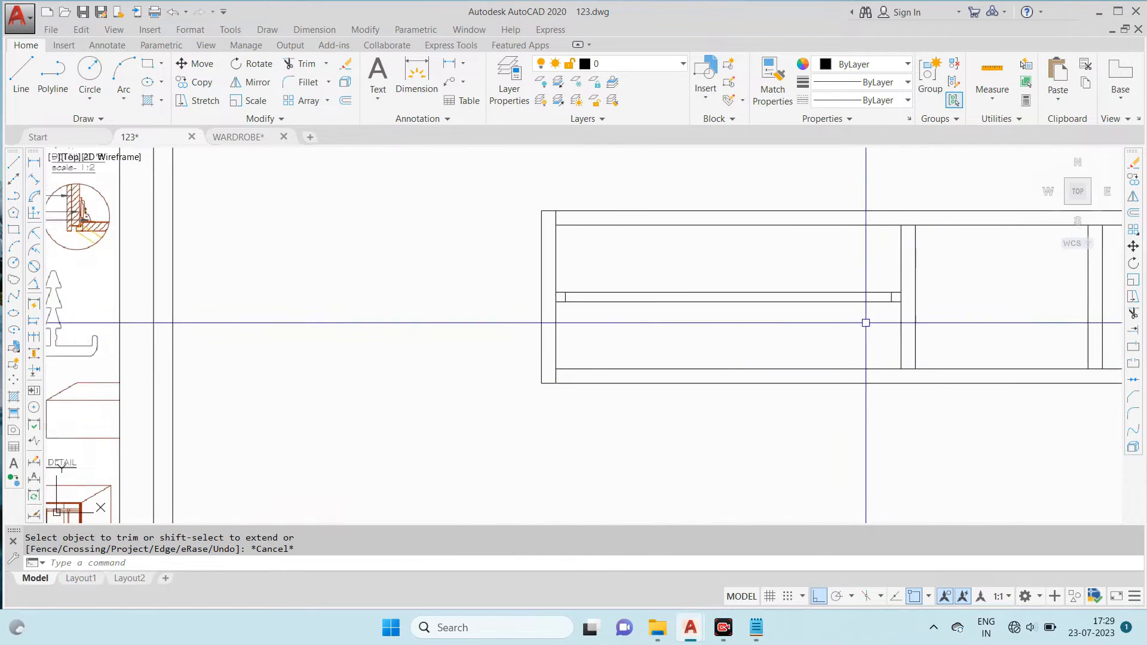
pyautogui.click(456, 275)
pyautogui.click(923, 338)
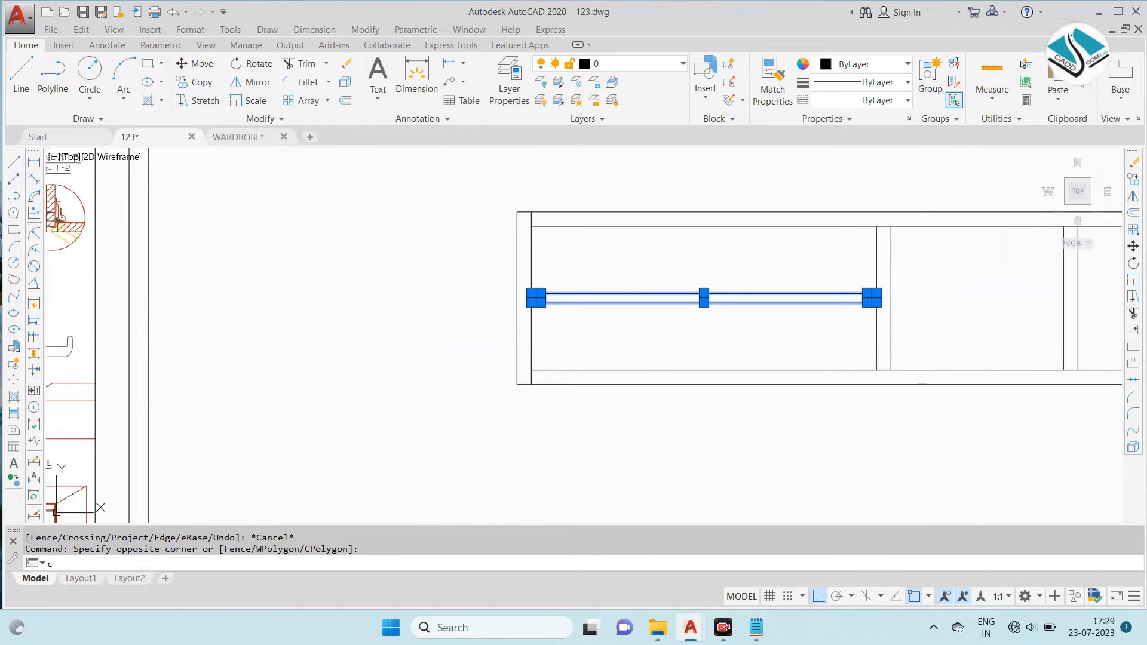
pyautogui.write('o')
pyautogui.press('Return')
pyautogui.scroll(2, 884, 289)
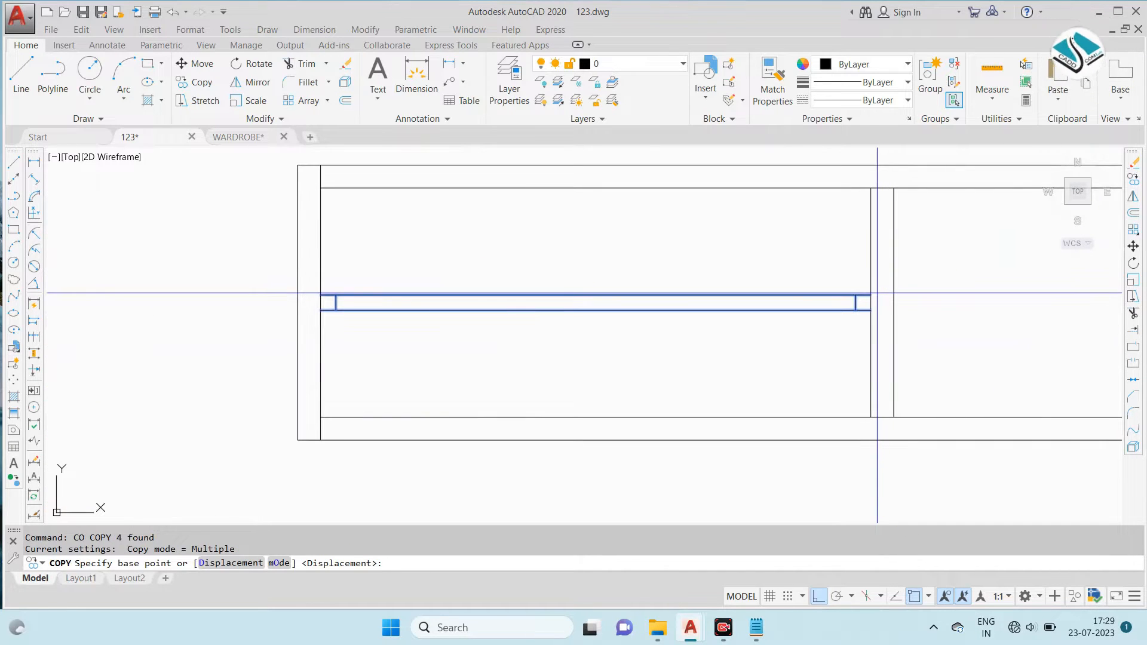
pyautogui.click(865, 295)
pyautogui.press('Escape')
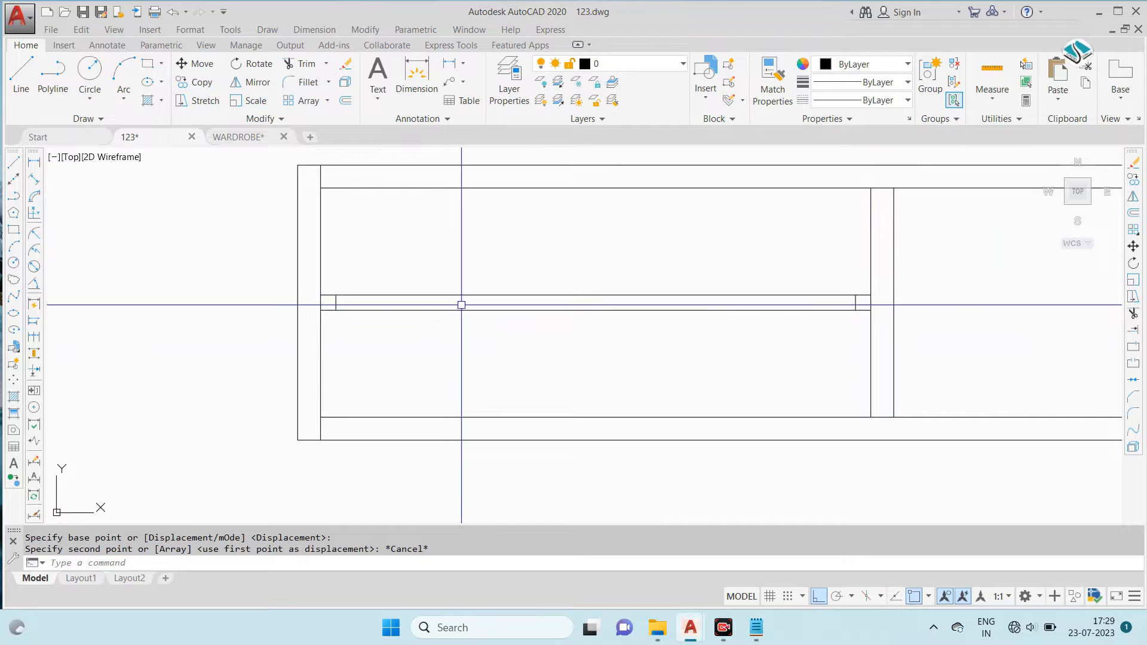
# - Copy the complete rail with both end pieces from the left compartment into the right compartment
pyautogui.click(231, 263)
pyautogui.click(926, 356)
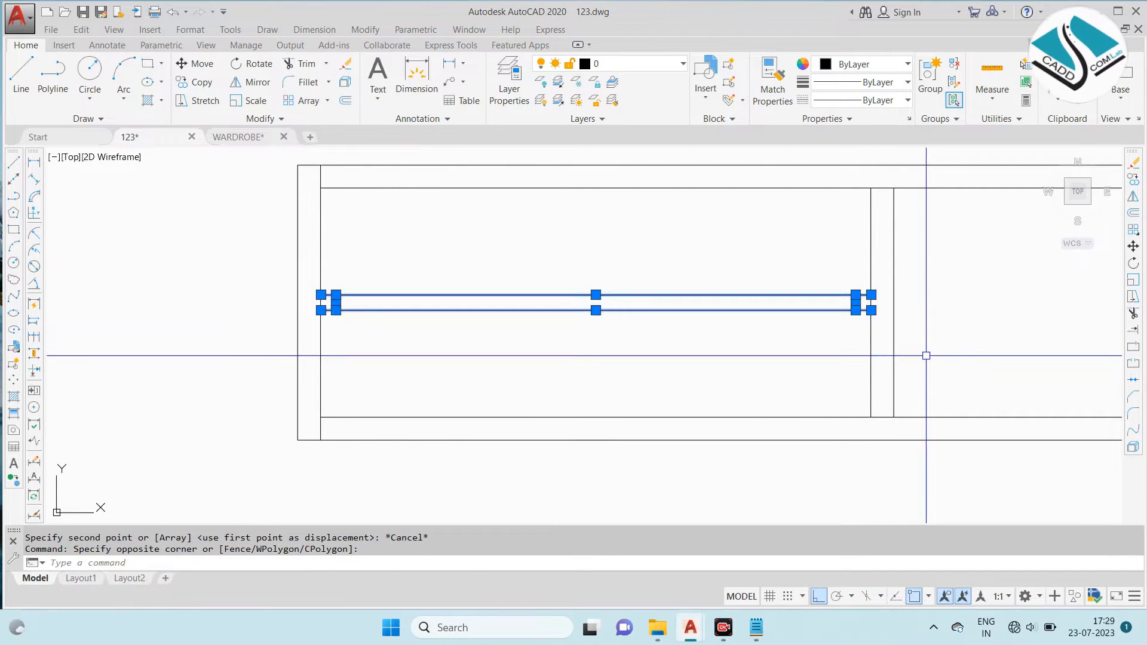
pyautogui.write('co')
pyautogui.press('Return')
pyautogui.scroll(4, 869, 295)
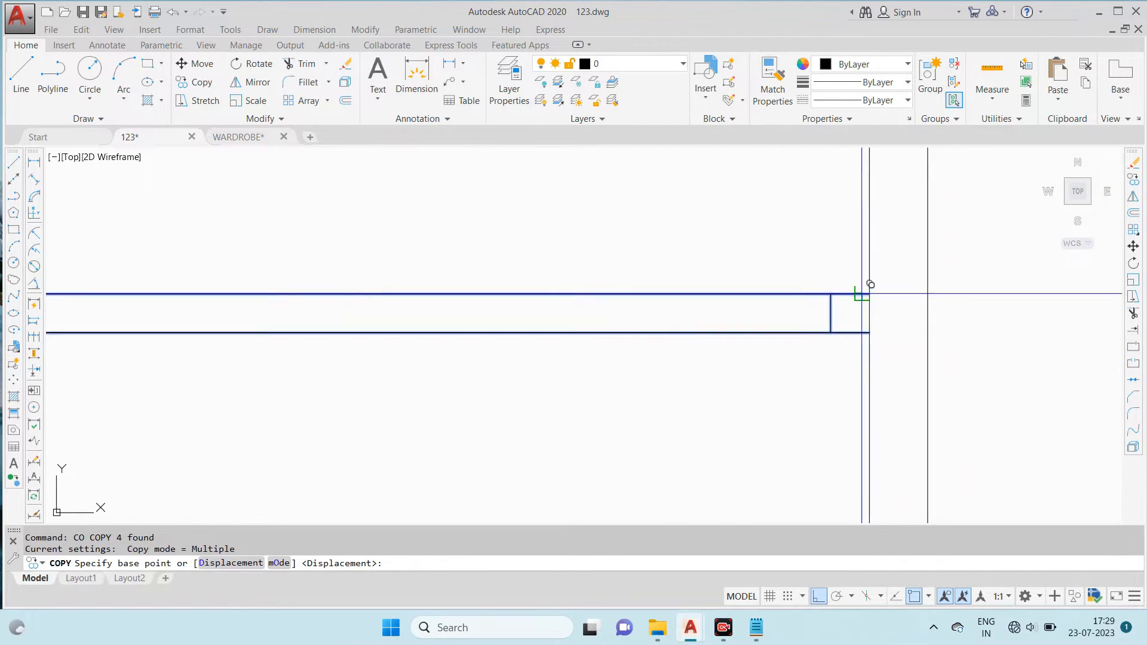
pyautogui.click(870, 287)
pyautogui.scroll(-5, 681, 302)
pyautogui.scroll(5, 1076, 328)
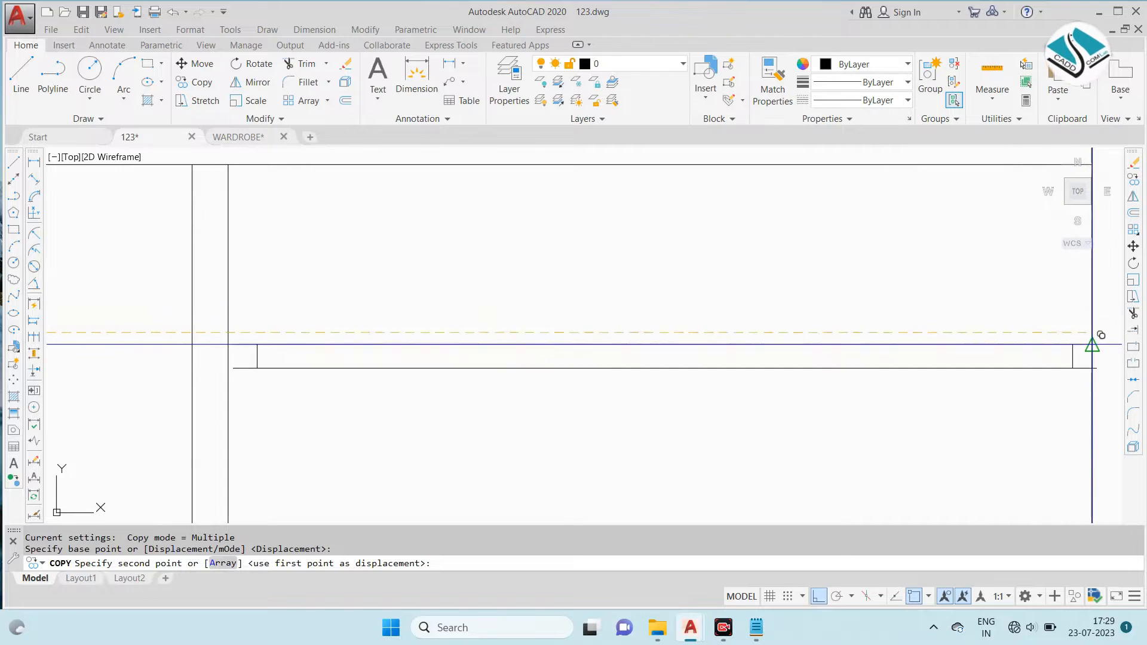
pyautogui.click(1092, 332)
pyautogui.scroll(-5, 956, 329)
pyautogui.press('Escape')
# - Move the copied rail so its upper right end meets the right side panel's inner line
pyautogui.scroll(3, 422, 325)
pyautogui.click(344, 294)
pyautogui.click(991, 430)
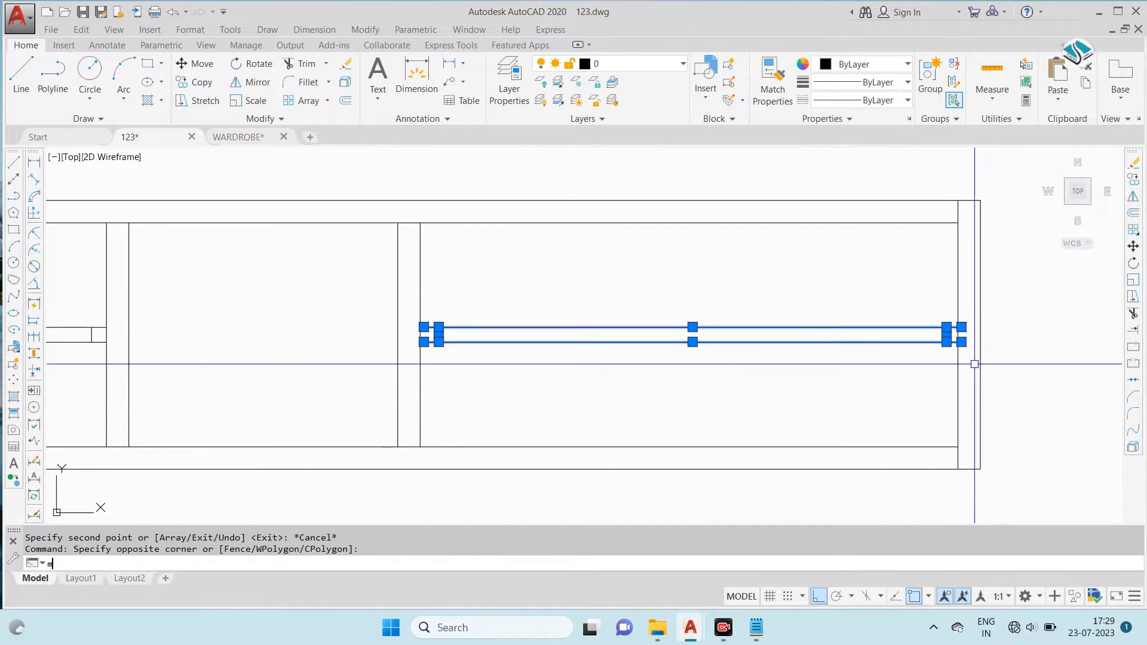
pyautogui.write('m')
pyautogui.press('Return')
pyautogui.scroll(4, 974, 366)
pyautogui.click(1005, 328)
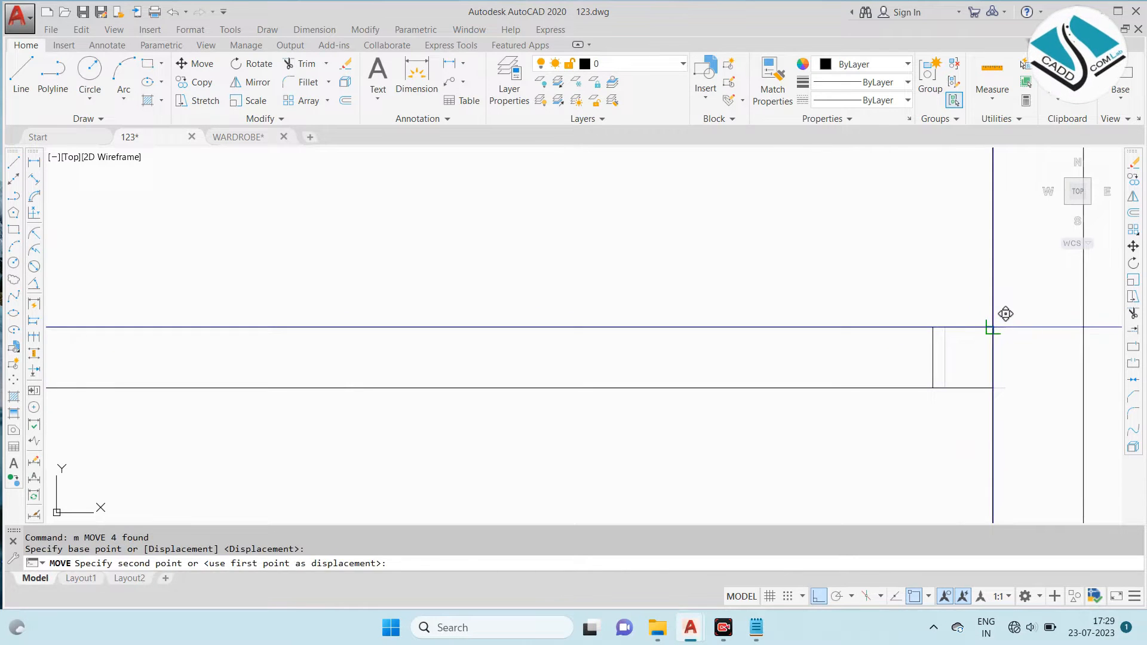
pyautogui.click(992, 326)
pyautogui.scroll(-5, 952, 335)
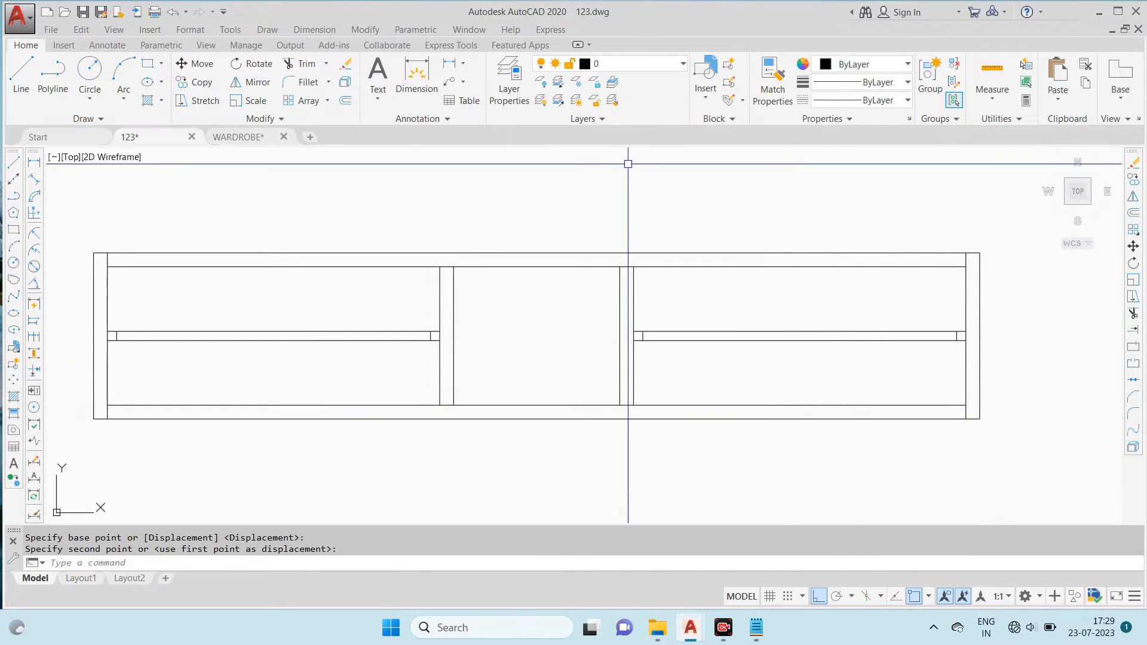
pyautogui.scroll(-7, 748, 251)
pyautogui.scroll(14, 448, 275)
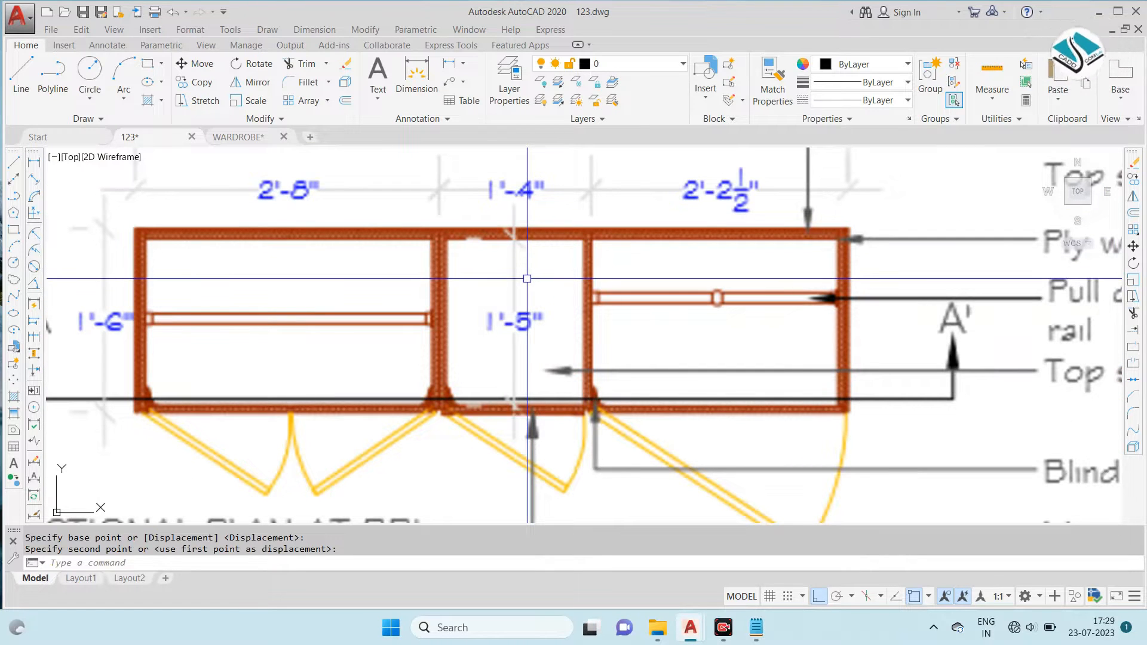
# - Examine the door swings and corner hinges in the reference sectional plan at BB'
pyautogui.scroll(-2, 490, 300)
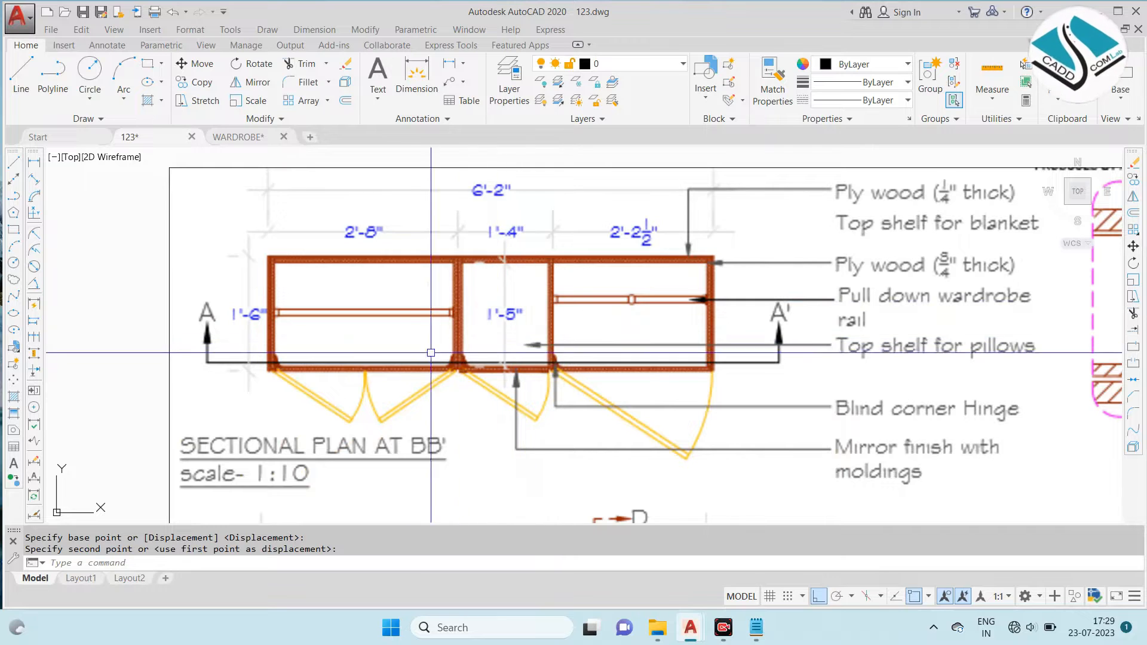
pyautogui.scroll(4, 269, 345)
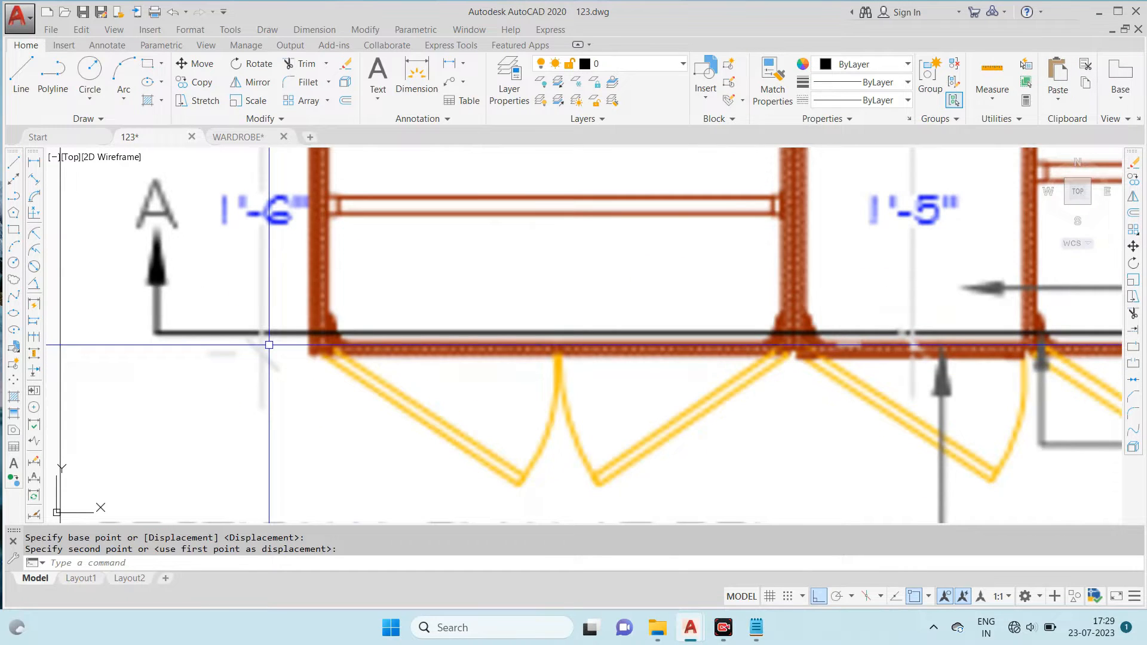
pyautogui.scroll(-2, 466, 340)
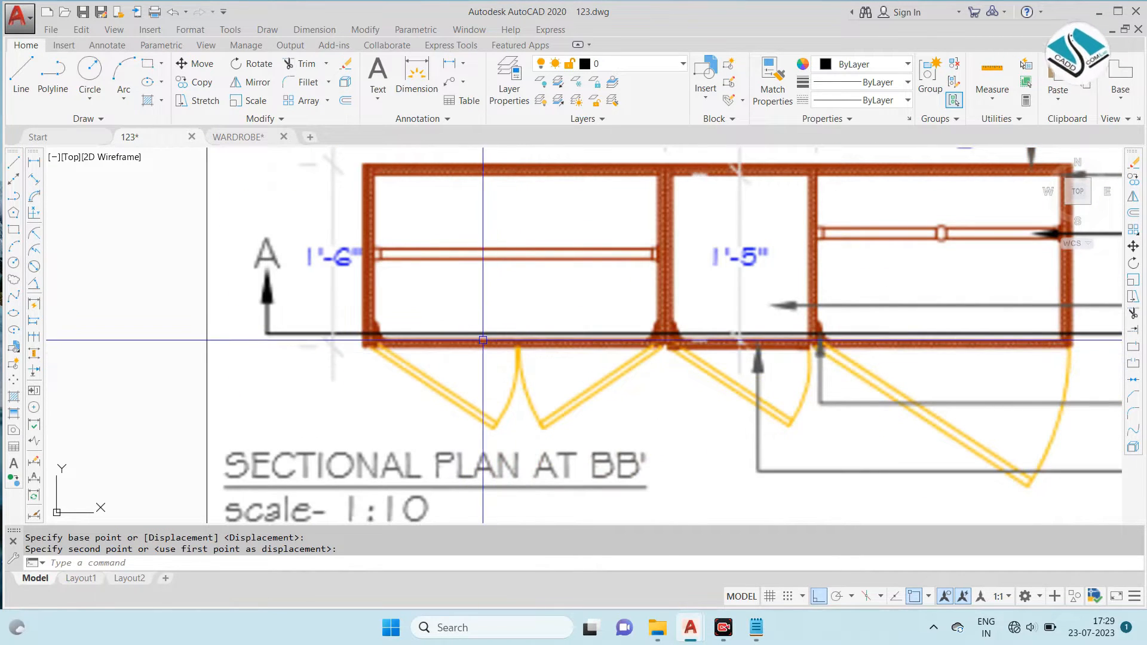
pyautogui.scroll(-2, 363, 345)
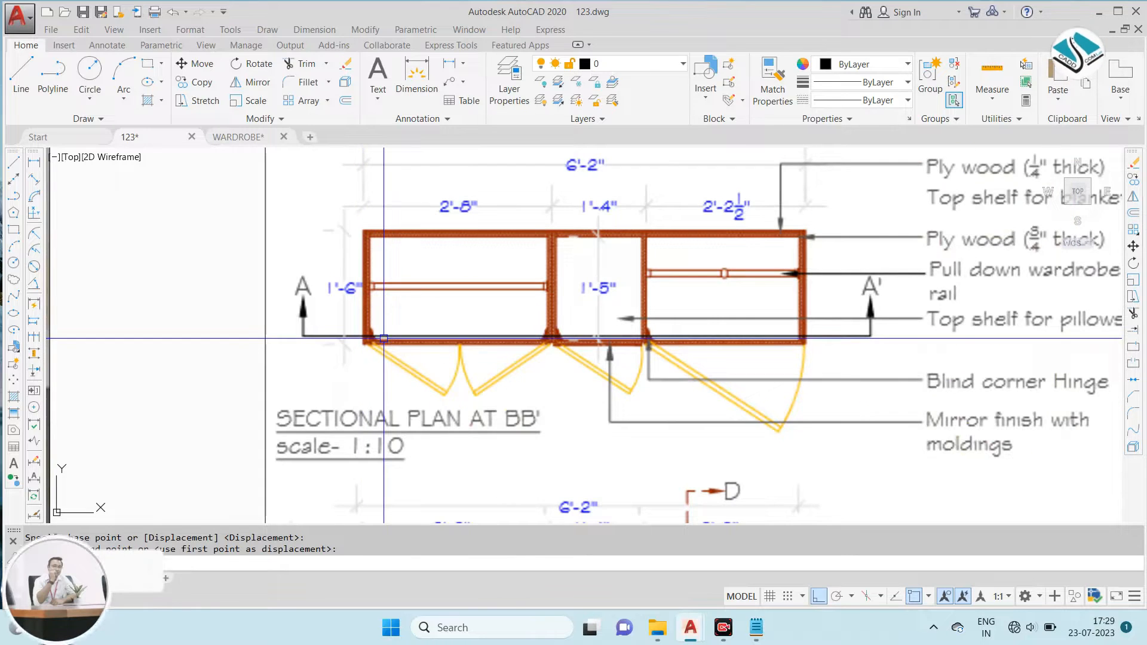
pyautogui.moveTo(706, 346); pyautogui.dragTo(626, 361, button='middle')
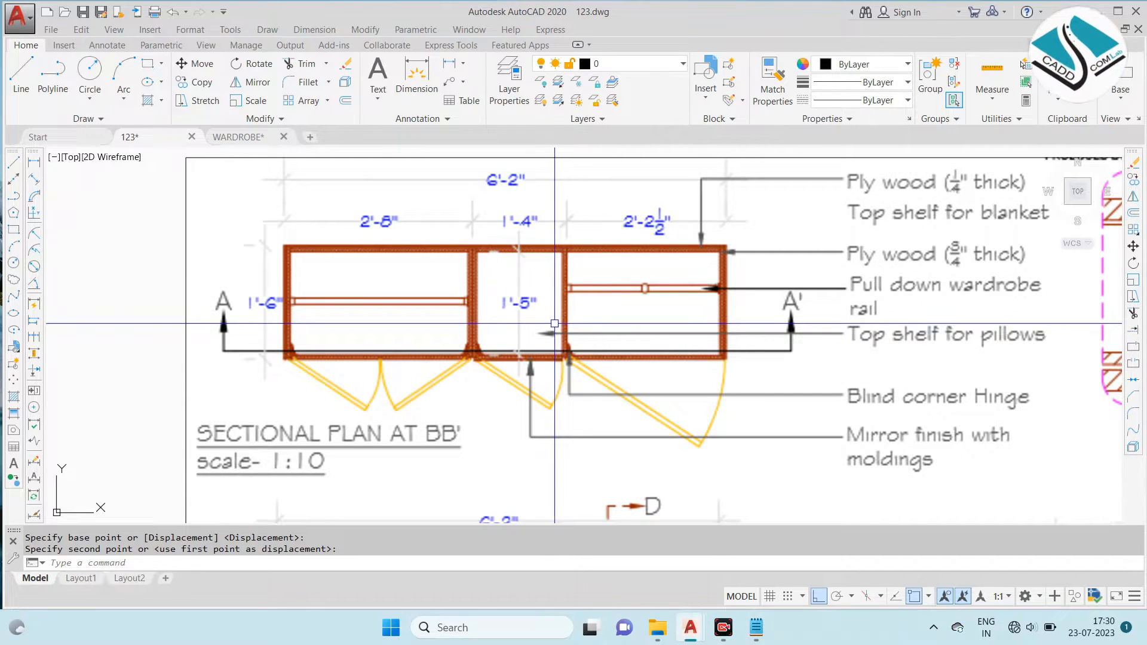
pyautogui.scroll(3, 498, 326)
pyautogui.scroll(-8, 379, 325)
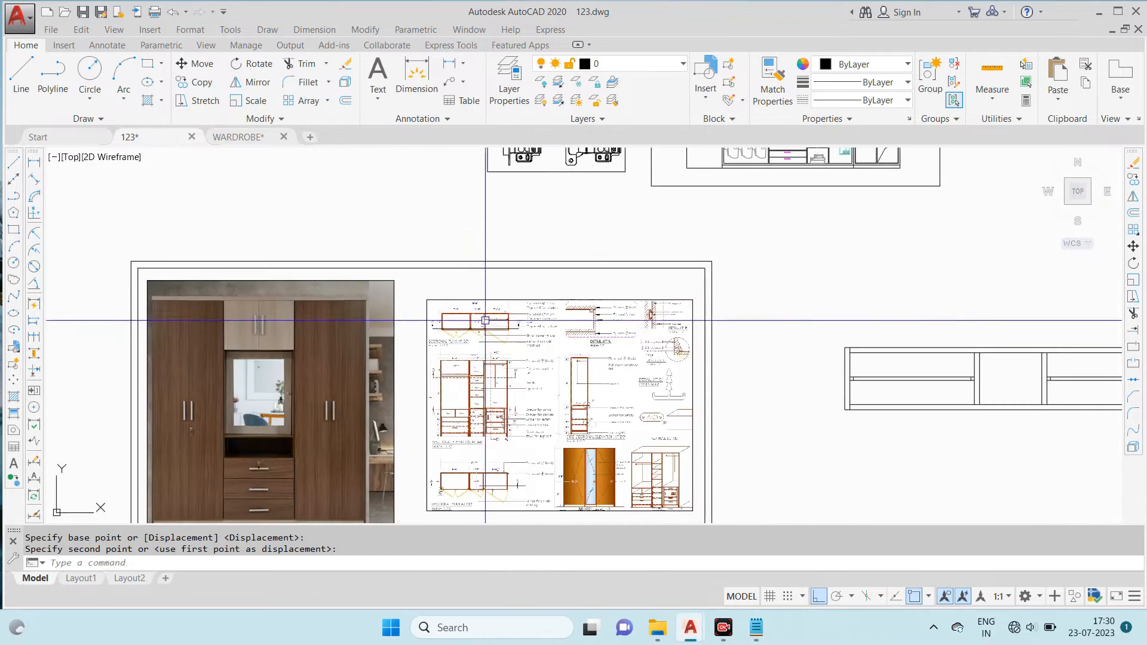
# - Examine the closed and open views in the hinge detail drawings above the reference sheet
pyautogui.scroll(10, 576, 204)
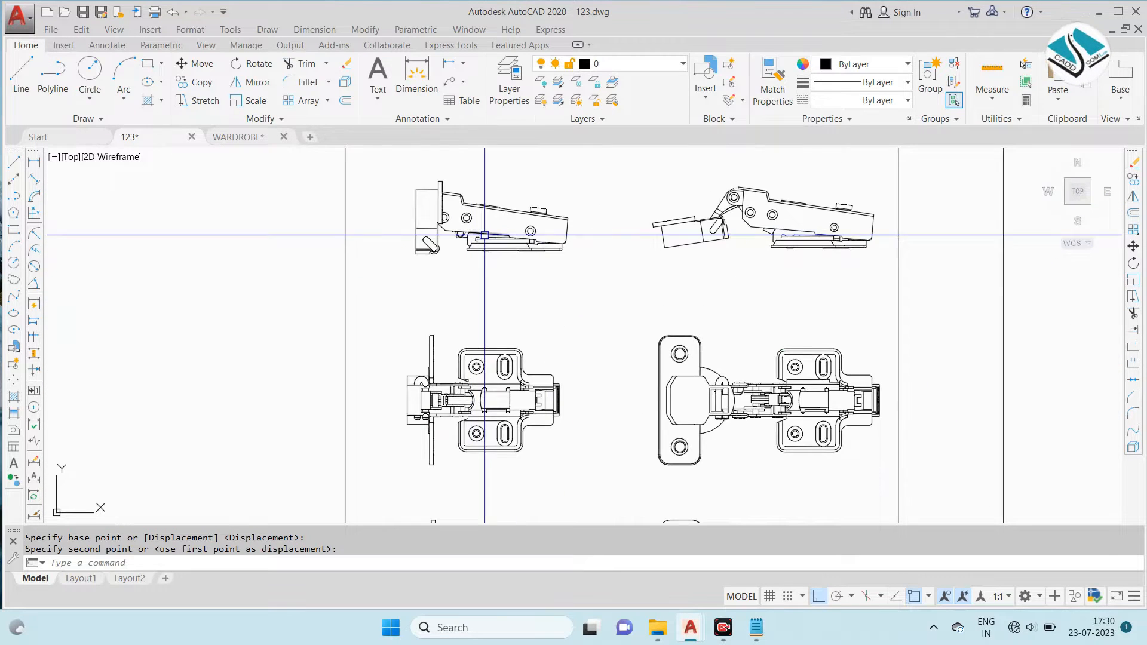
pyautogui.scroll(-4, 743, 299)
pyautogui.scroll(7, 743, 383)
pyautogui.click(743, 383)
pyautogui.press('Escape')
pyautogui.scroll(-6, 636, 318)
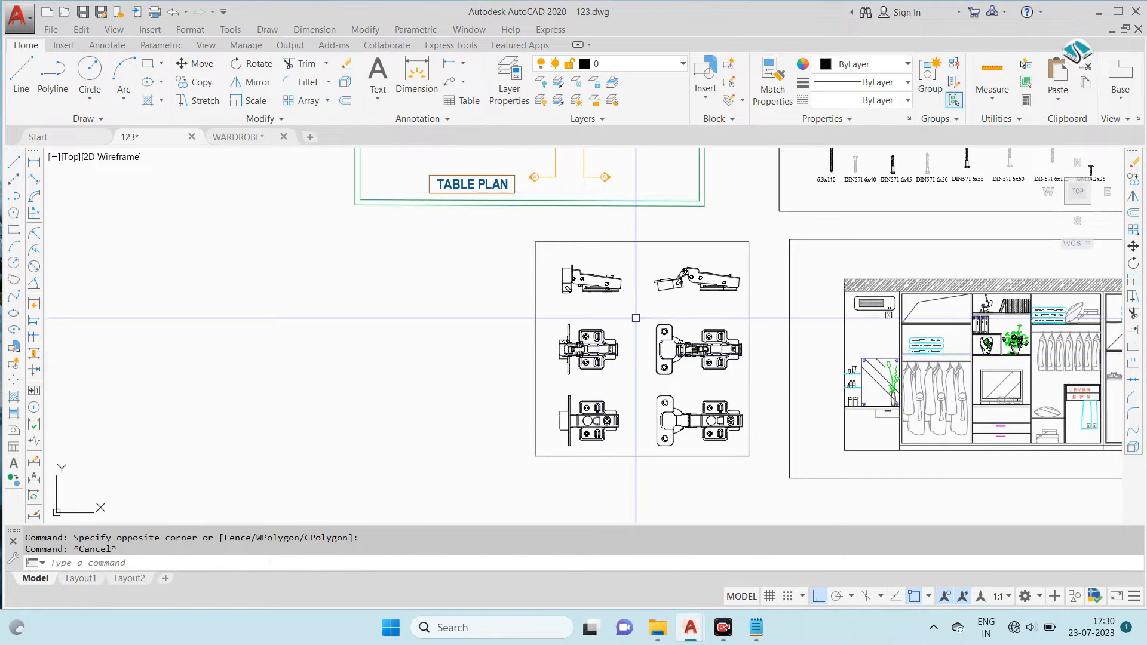
pyautogui.scroll(-4, 595, 280)
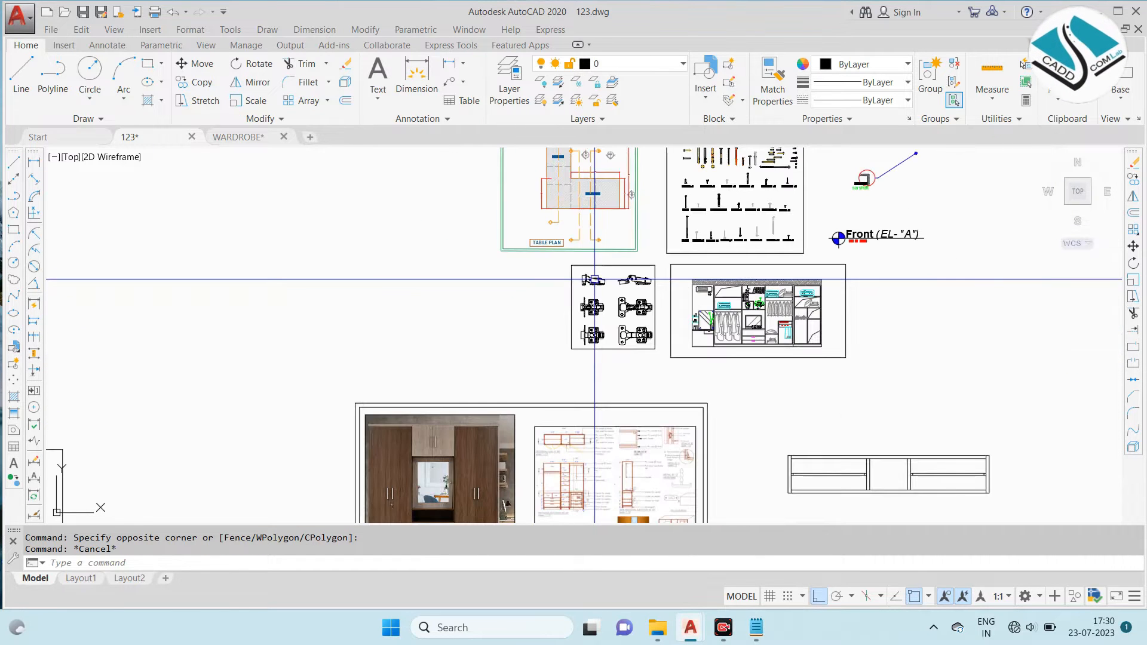
# - Compare the blind corner hinges in the sectional plan at BB' with the hinge detail drawings
pyautogui.scroll(8, 526, 381)
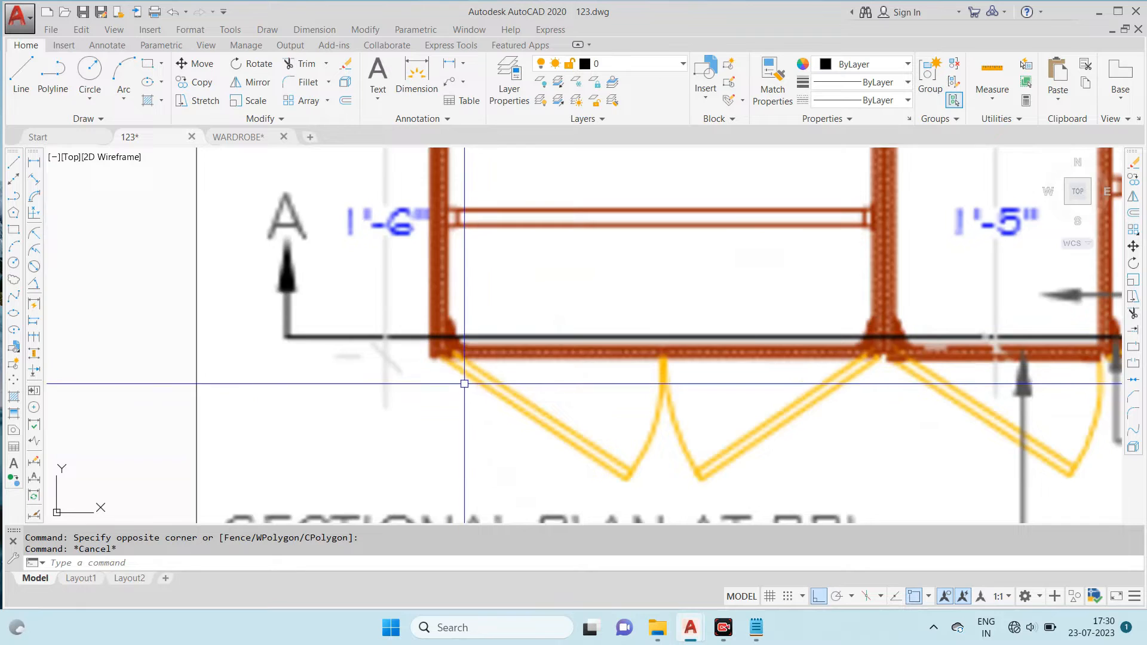
pyautogui.scroll(-7, 533, 355)
pyautogui.moveTo(651, 185); pyautogui.dragTo(572, 481, button='middle')
pyautogui.scroll(-2, 567, 483)
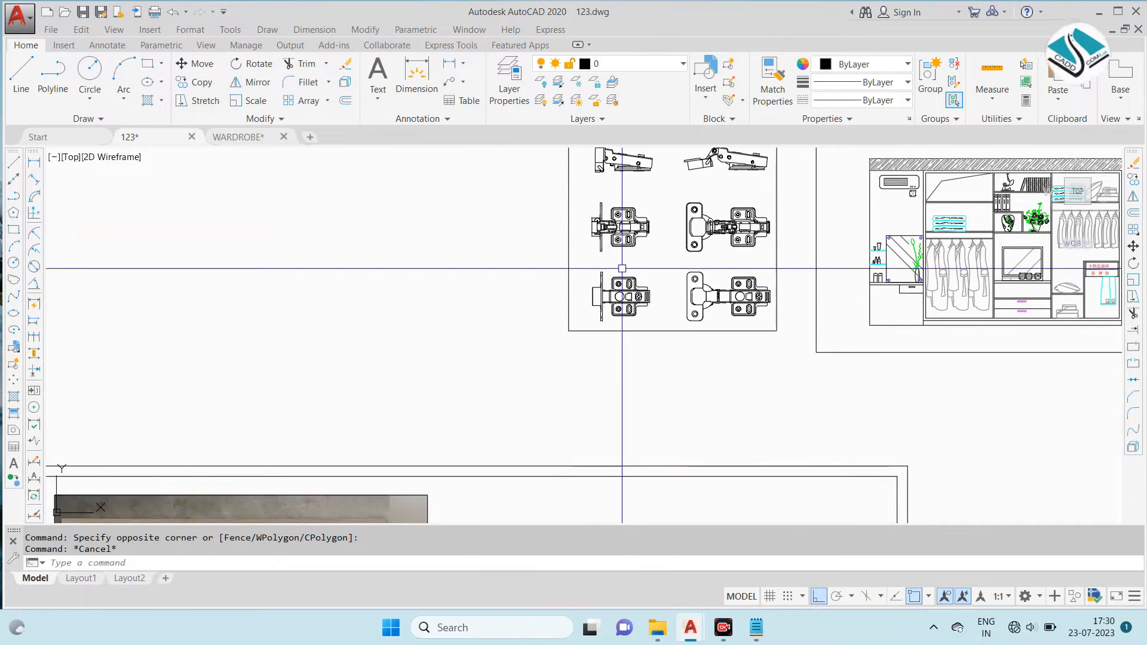
pyautogui.moveTo(647, 208); pyautogui.dragTo(632, 279, button='middle')
pyautogui.scroll(4, 620, 230)
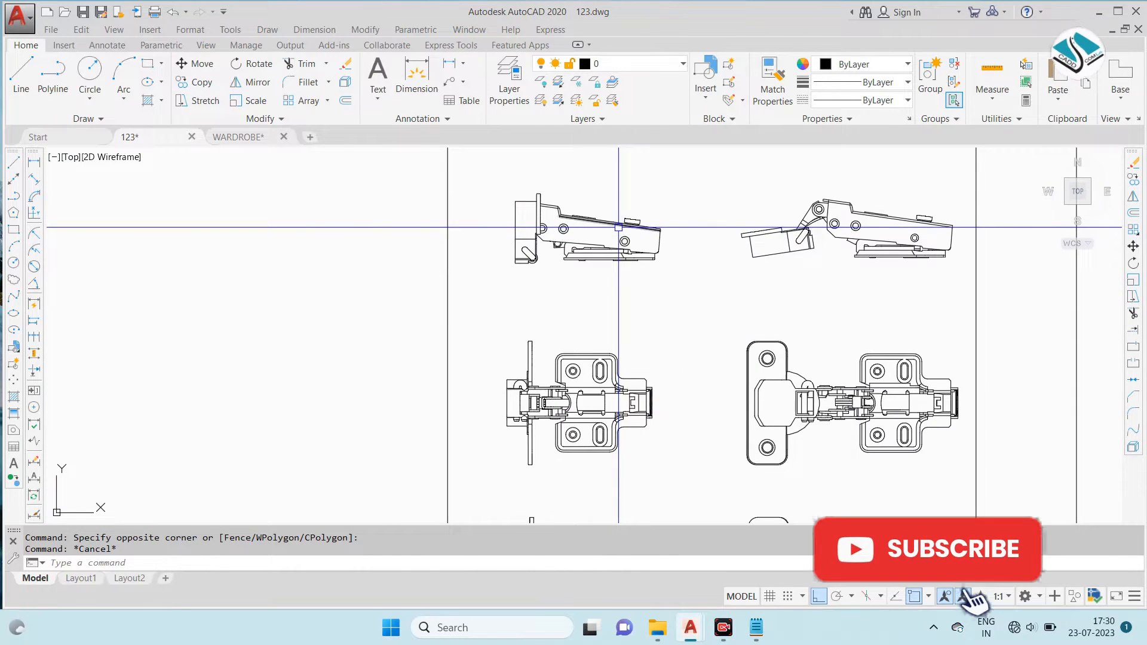
pyautogui.scroll(-5, 615, 218)
pyautogui.scroll(8, 683, 234)
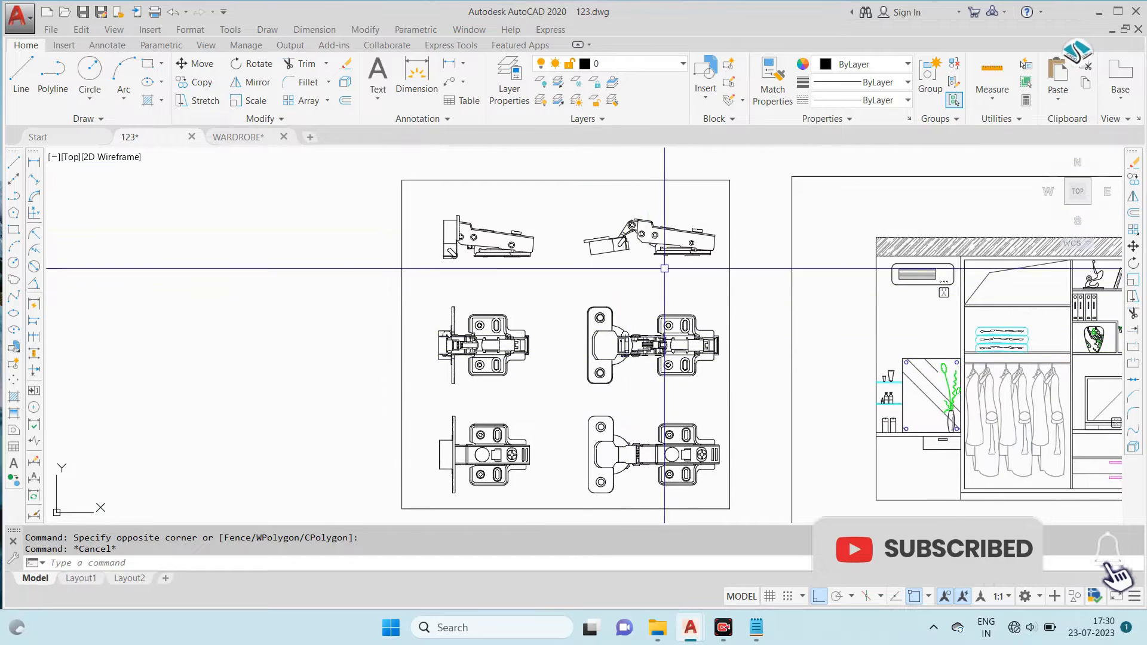
pyautogui.scroll(-3, 683, 234)
# - Inspect the closed hinge's side view and the remaining views in the hinge details at close range
pyautogui.moveTo(151, 223); pyautogui.dragTo(220, 223, button='middle')
pyautogui.press('Escape')
pyautogui.click(317, 188)
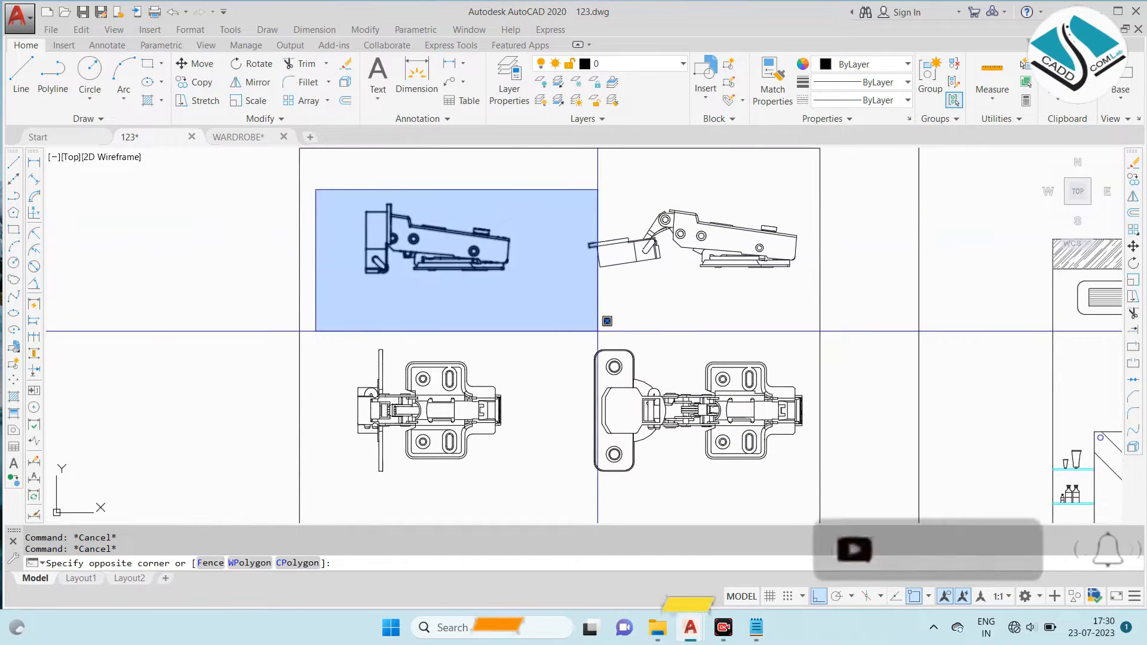
pyautogui.click(600, 333)
pyautogui.press('Escape')
pyautogui.scroll(3, 463, 393)
pyautogui.scroll(2, 538, 263)
pyautogui.scroll(-6, 546, 367)
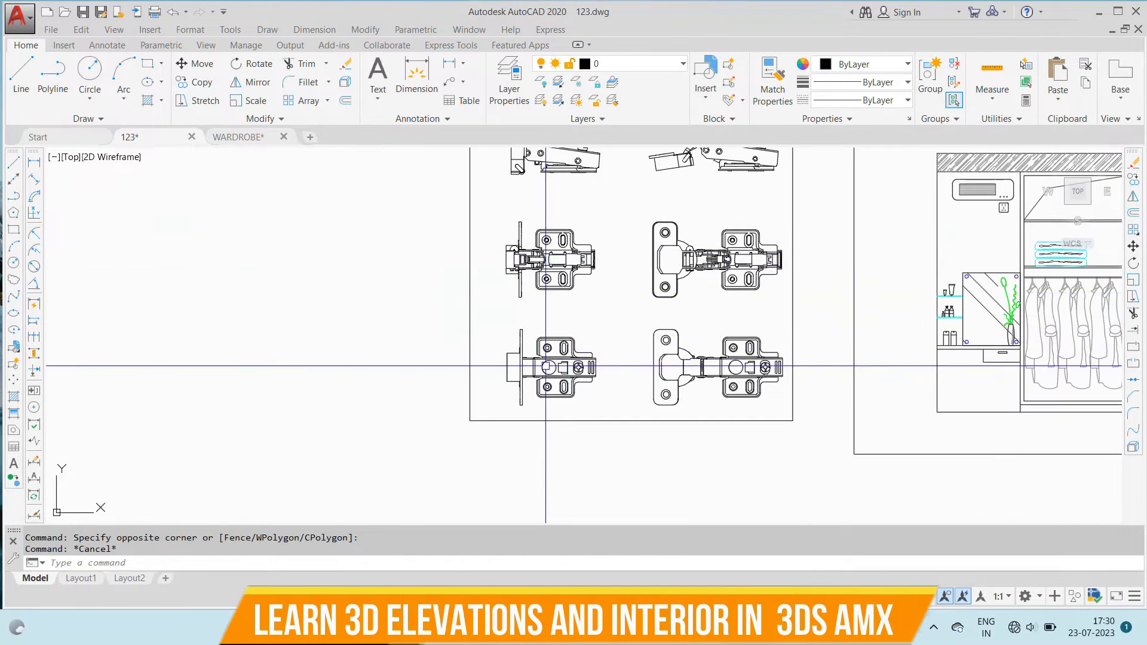
pyautogui.scroll(-2, 488, 314)
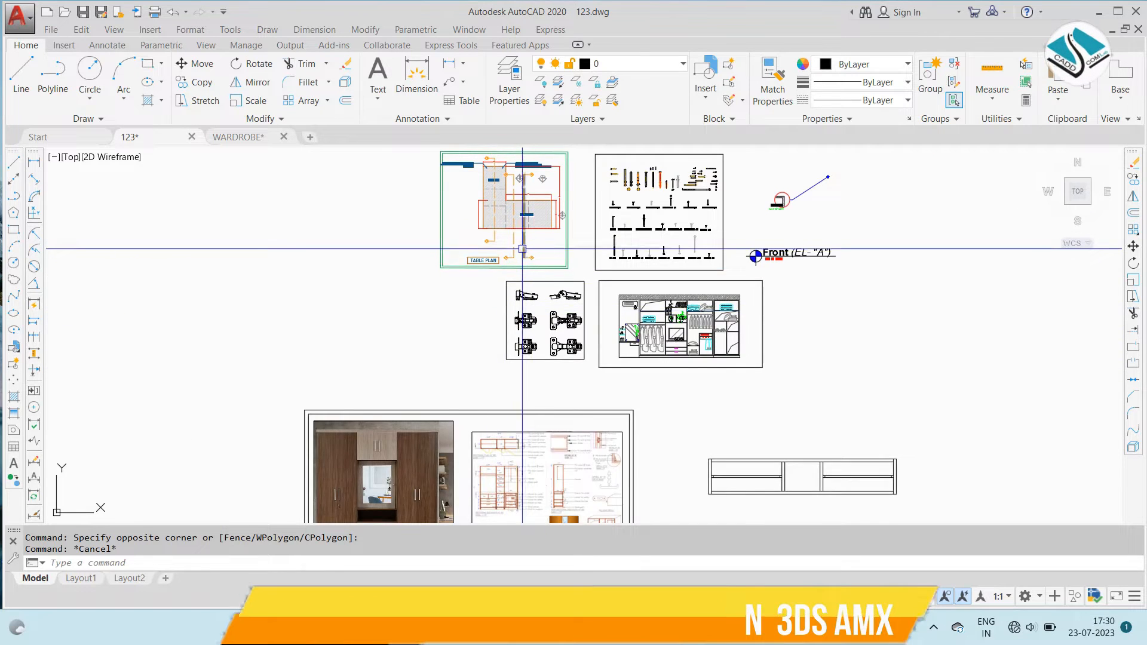
# - Examine the pull down wardrobe rail's central piece in the right compartment of the reference sectional plan
pyautogui.moveTo(523, 251); pyautogui.dragTo(525, 312, button='middle')
pyautogui.scroll(-2, 526, 314)
pyautogui.moveTo(509, 355); pyautogui.dragTo(525, 294, button='middle')
pyautogui.scroll(2, 553, 328)
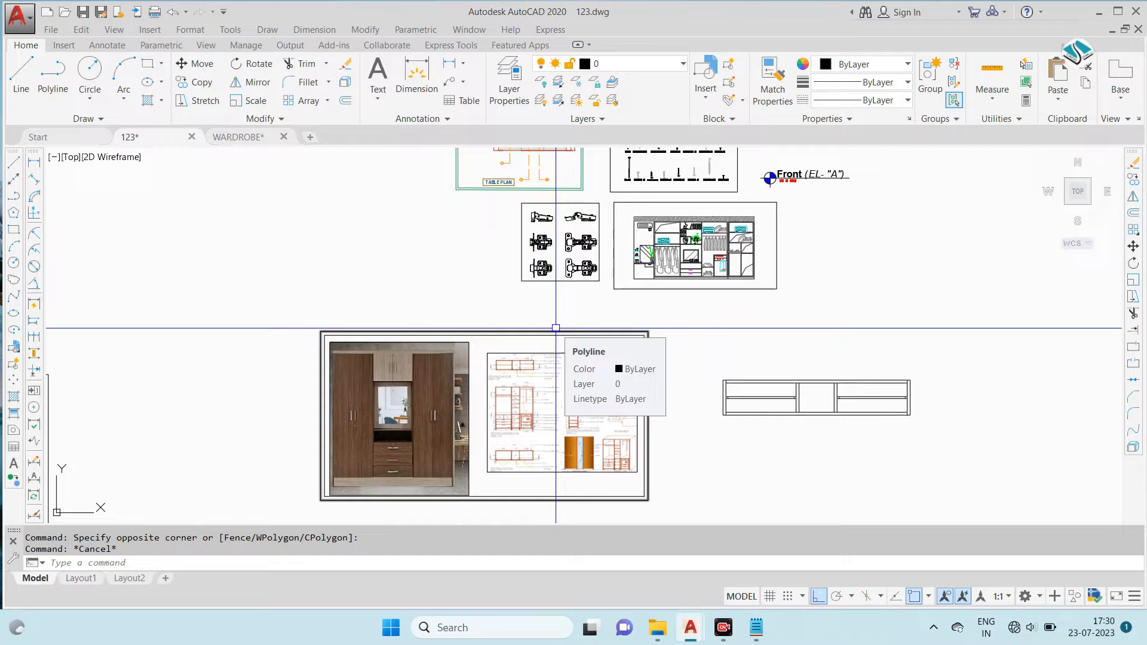
pyautogui.scroll(6, 533, 305)
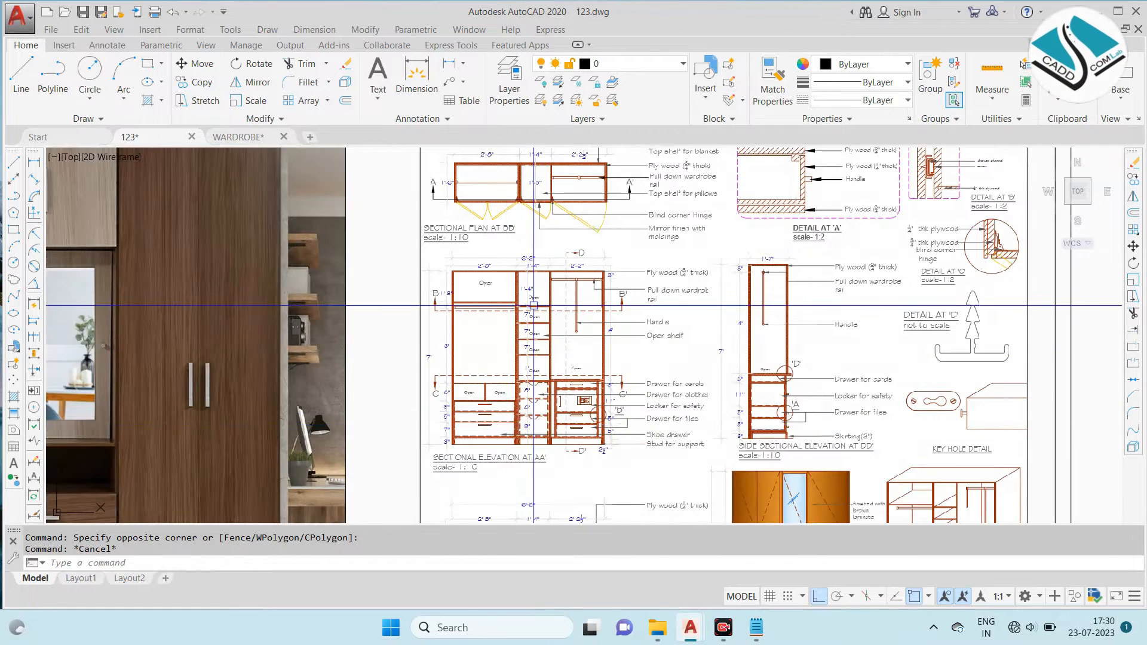
pyautogui.scroll(2, 563, 215)
pyautogui.moveTo(562, 216); pyautogui.dragTo(556, 271, button='middle')
pyautogui.scroll(2, 572, 208)
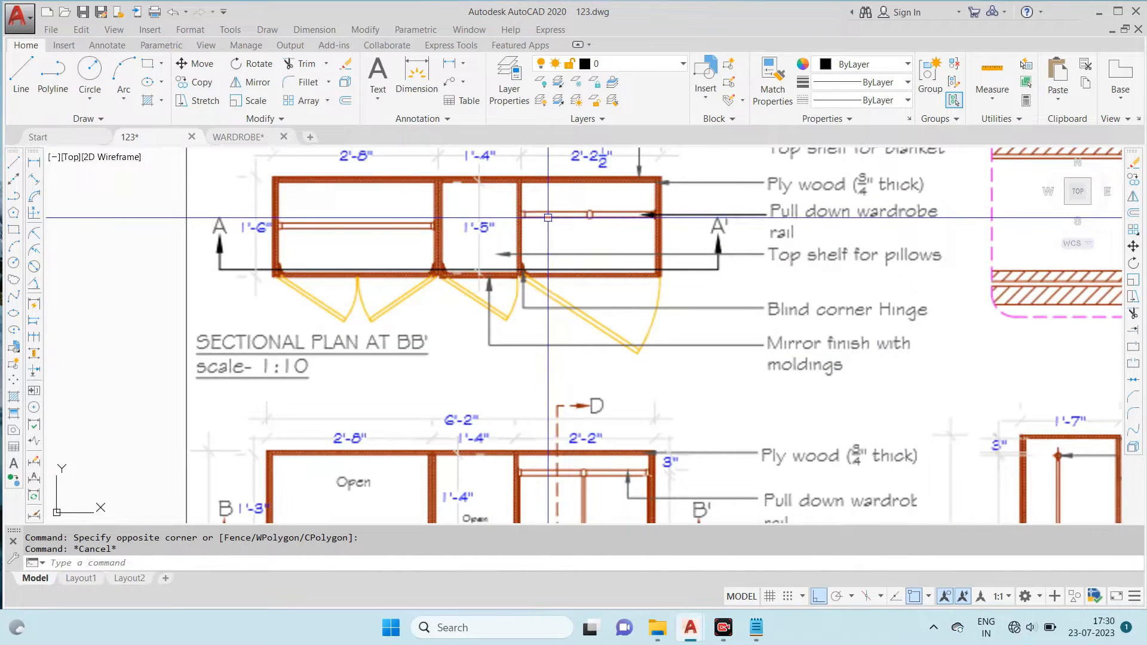
pyautogui.scroll(2, 572, 211)
pyautogui.scroll(-4, 453, 280)
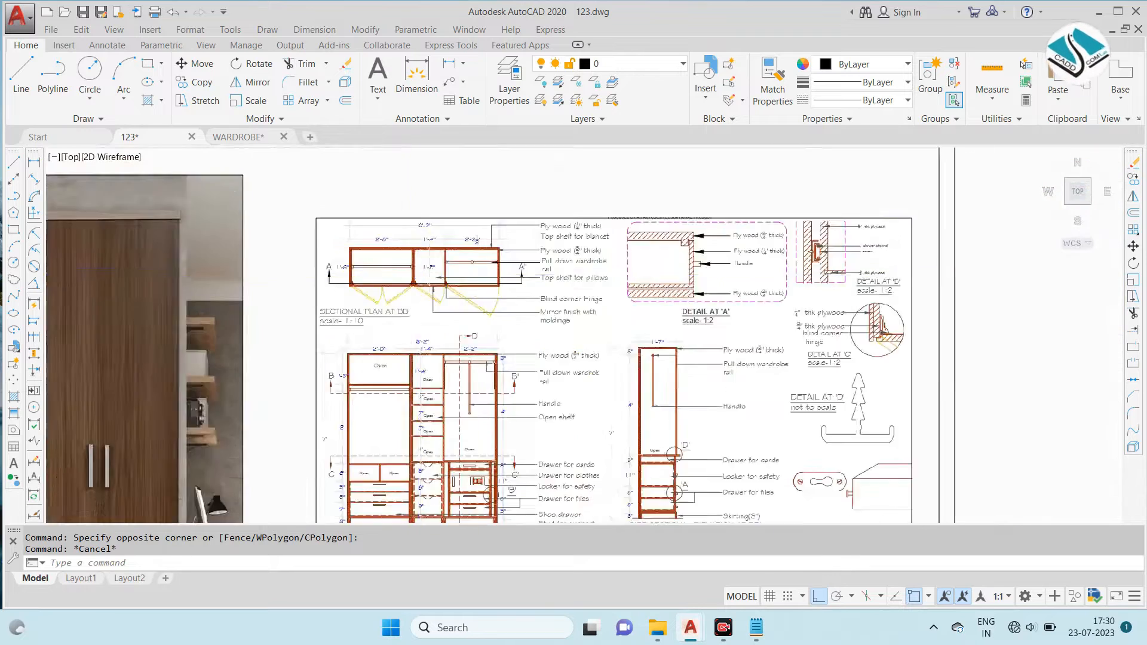
# - Draw a vertical line between the edges of the right compartment's rail at its midpoint
pyautogui.scroll(-2, 718, 312)
pyautogui.scroll(4, 718, 294)
pyautogui.scroll(3, 719, 293)
pyautogui.write('l')
pyautogui.press('Return')
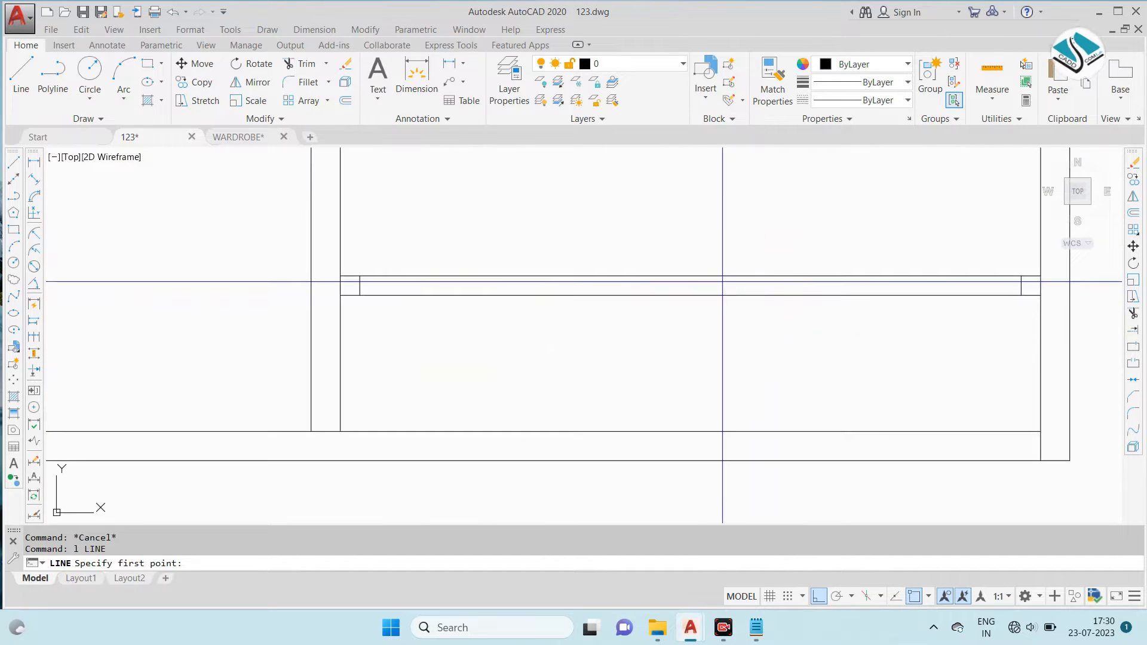
pyautogui.click(691, 277)
pyautogui.press('Escape')
# - Offset the rail's middle line 0.5" to both sides and erase the original line
pyautogui.write('o')
pyautogui.press('Return')
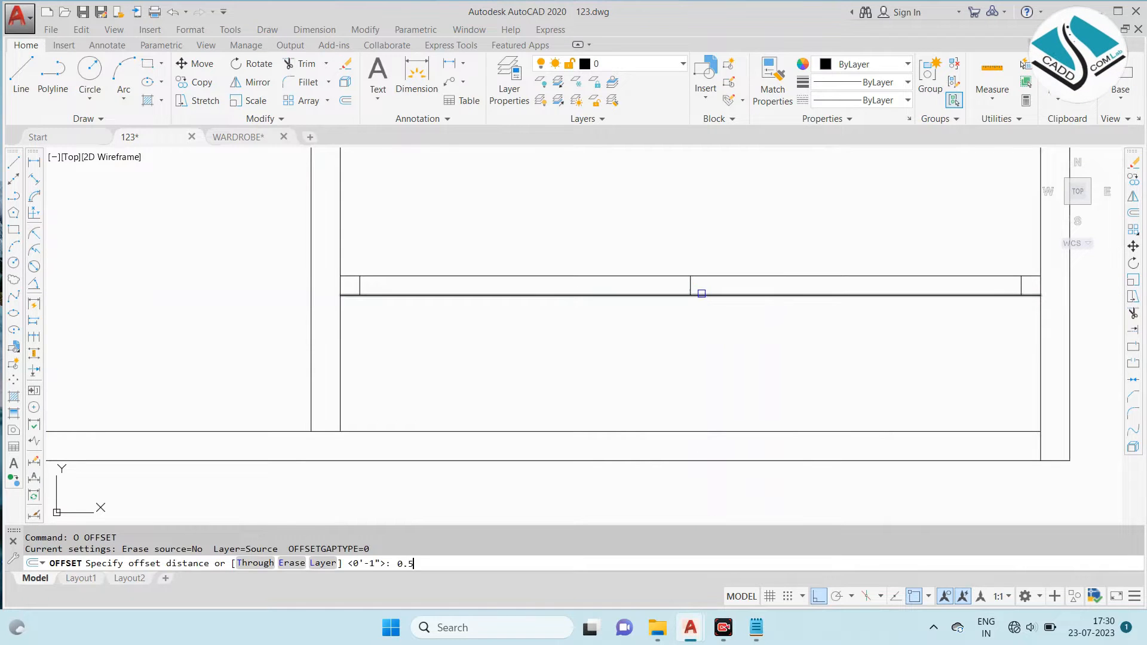
pyautogui.scroll(5, 702, 293)
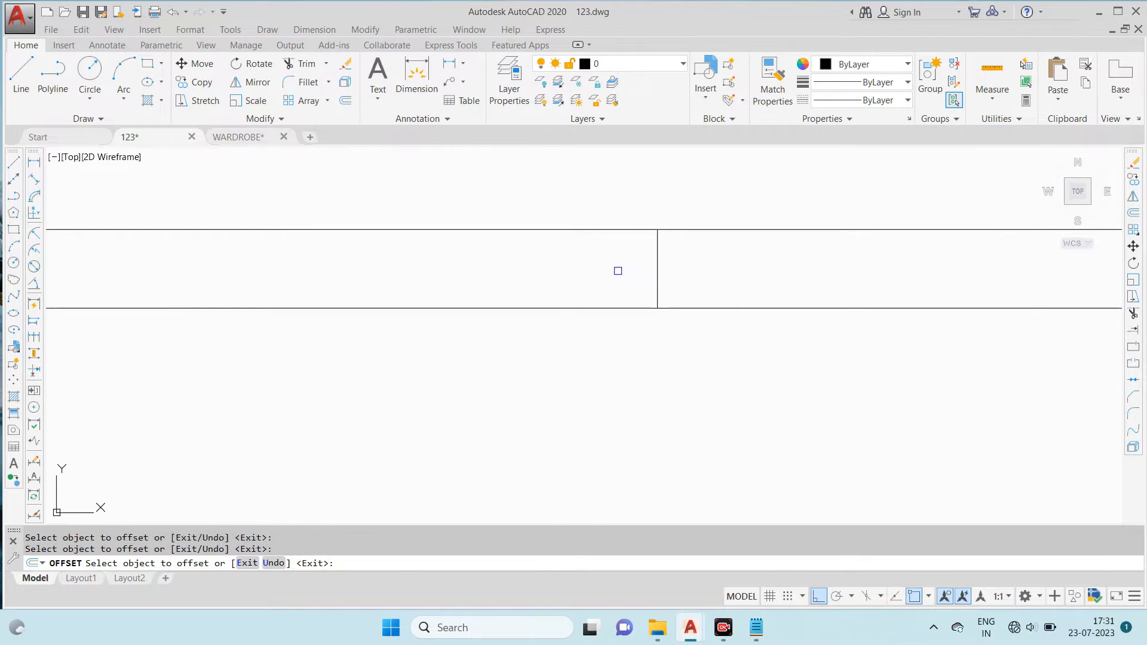
pyautogui.press('Escape')
pyautogui.scroll(-6, 657, 272)
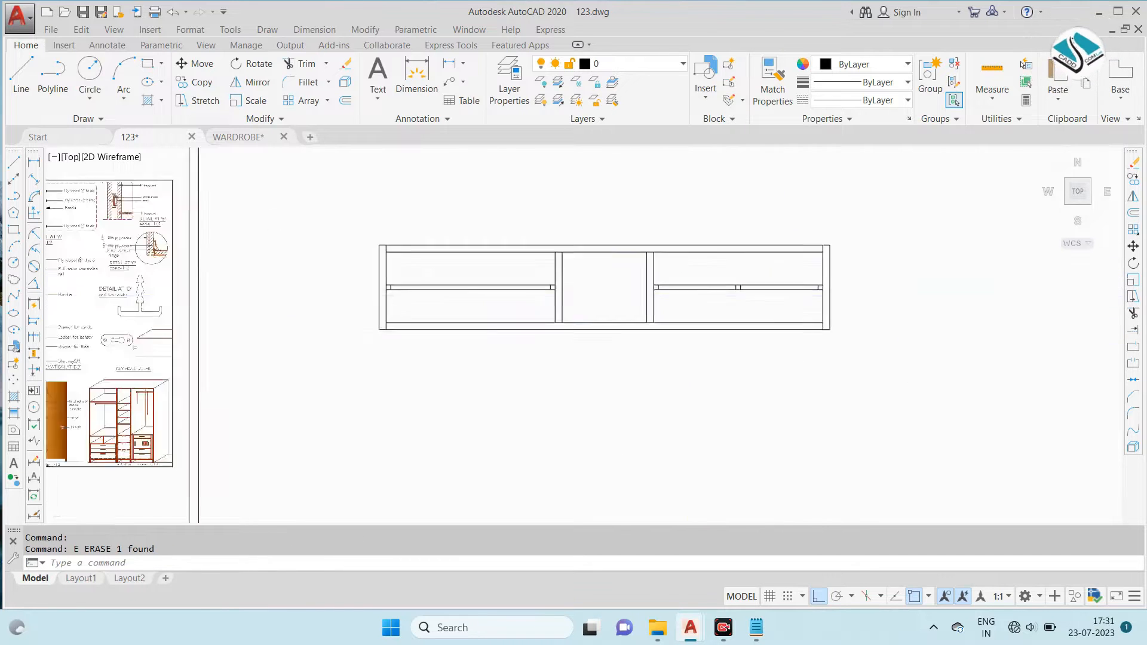
# - Check the reference plan's door swings, then copy the first double-door swing and the rightmost single-door swing from the wardrobe plan in WARDROBE.dwg
pyautogui.scroll(8, 359, 305)
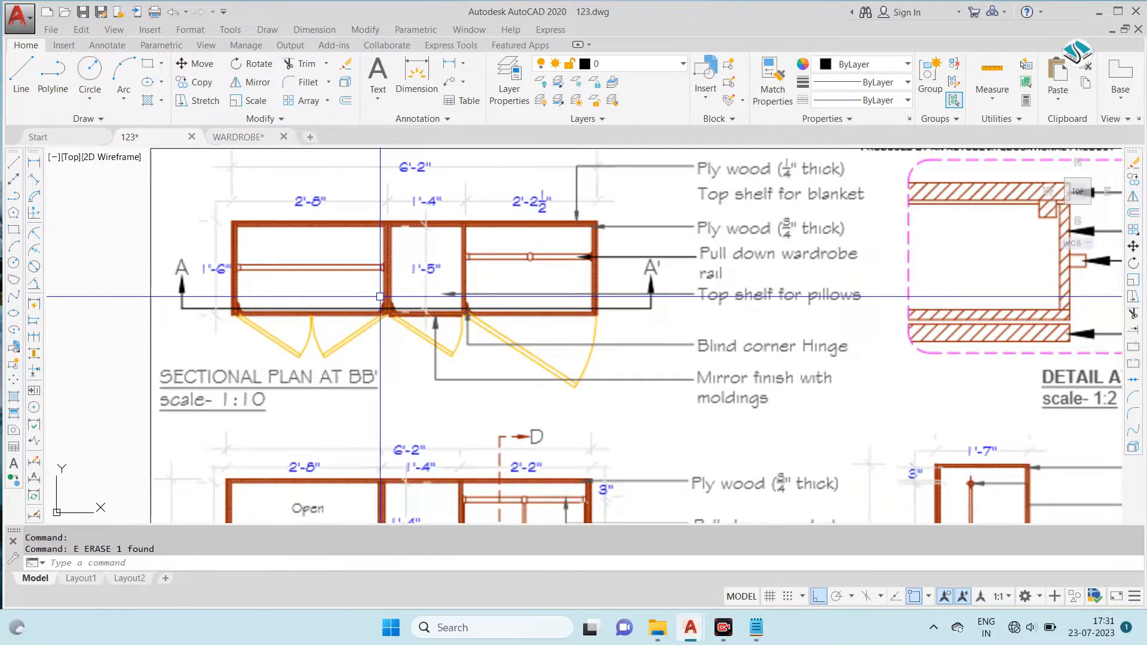
pyautogui.scroll(6, 271, 311)
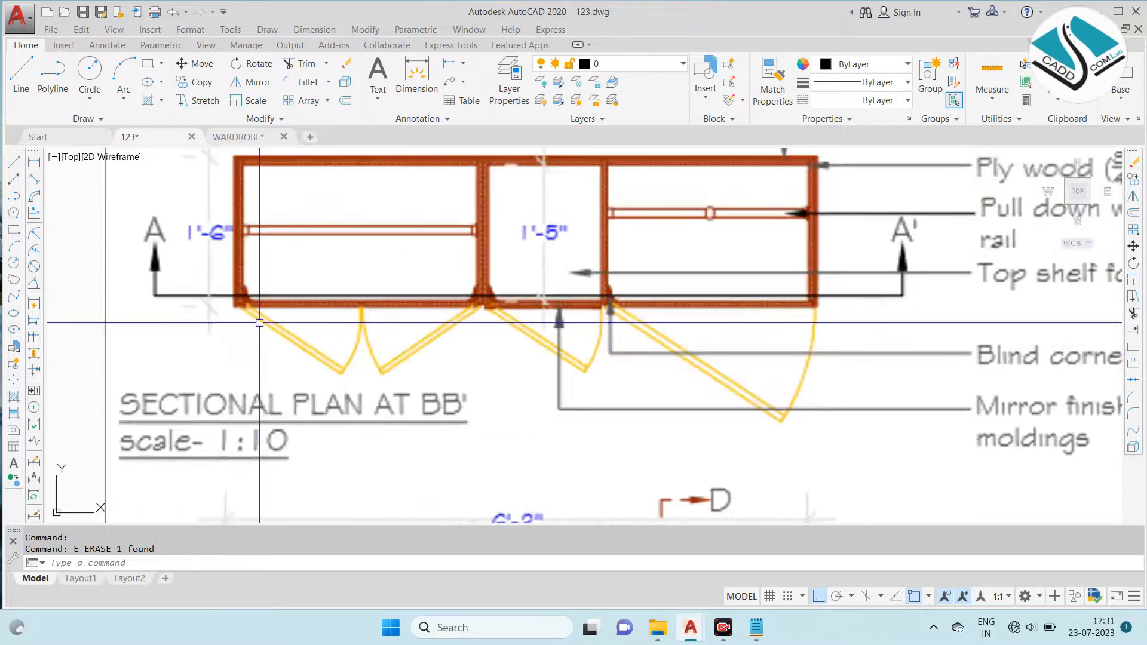
pyautogui.scroll(-10, 286, 287)
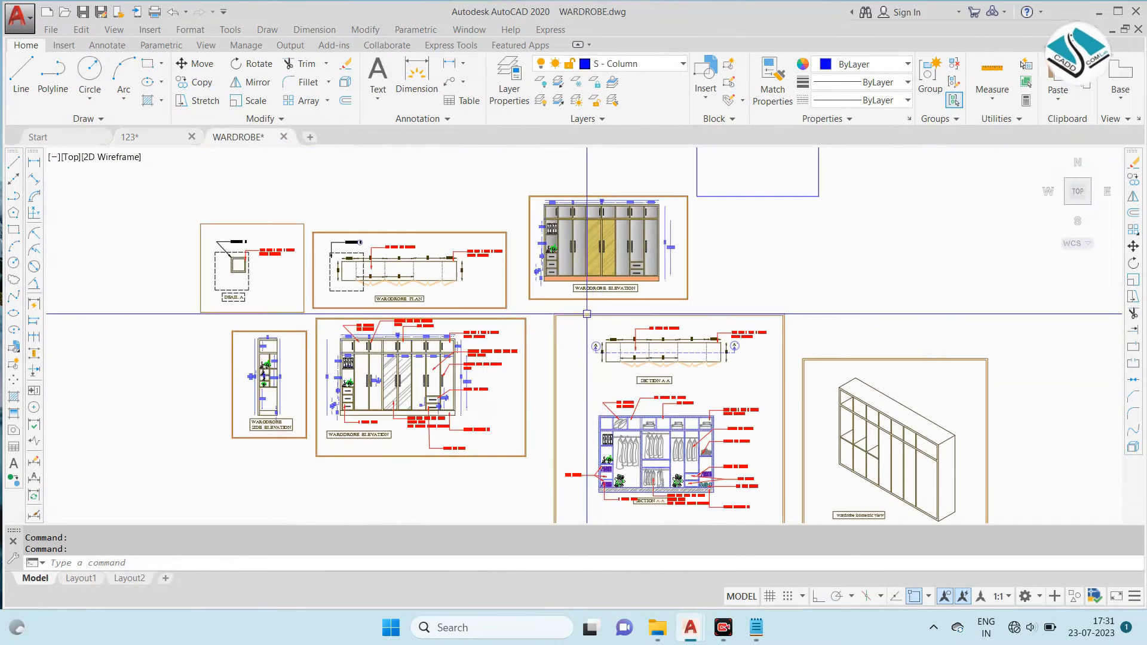
pyautogui.scroll(10, 389, 287)
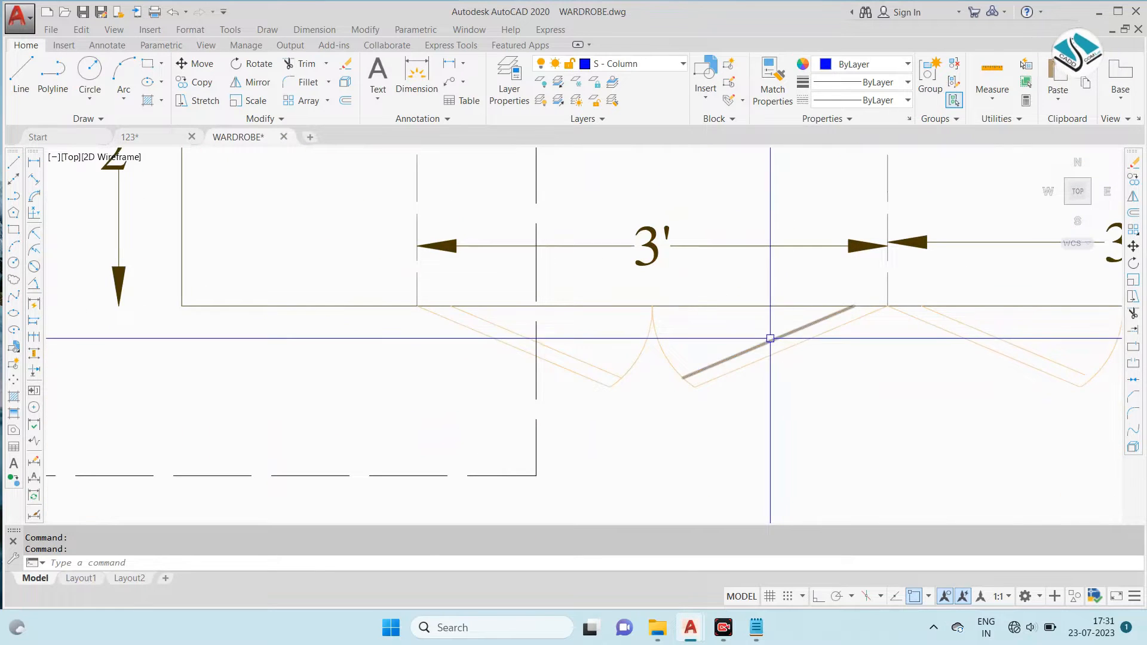
pyautogui.click(751, 332)
pyautogui.click(607, 397)
pyautogui.scroll(-5, 692, 346)
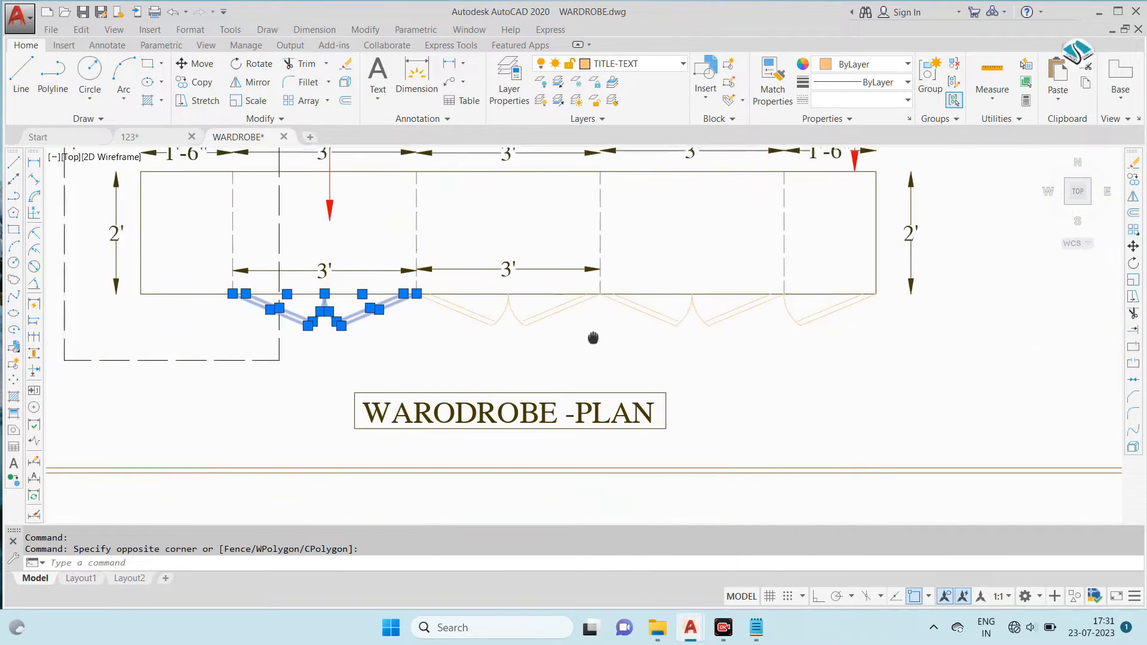
pyautogui.scroll(4, 756, 295)
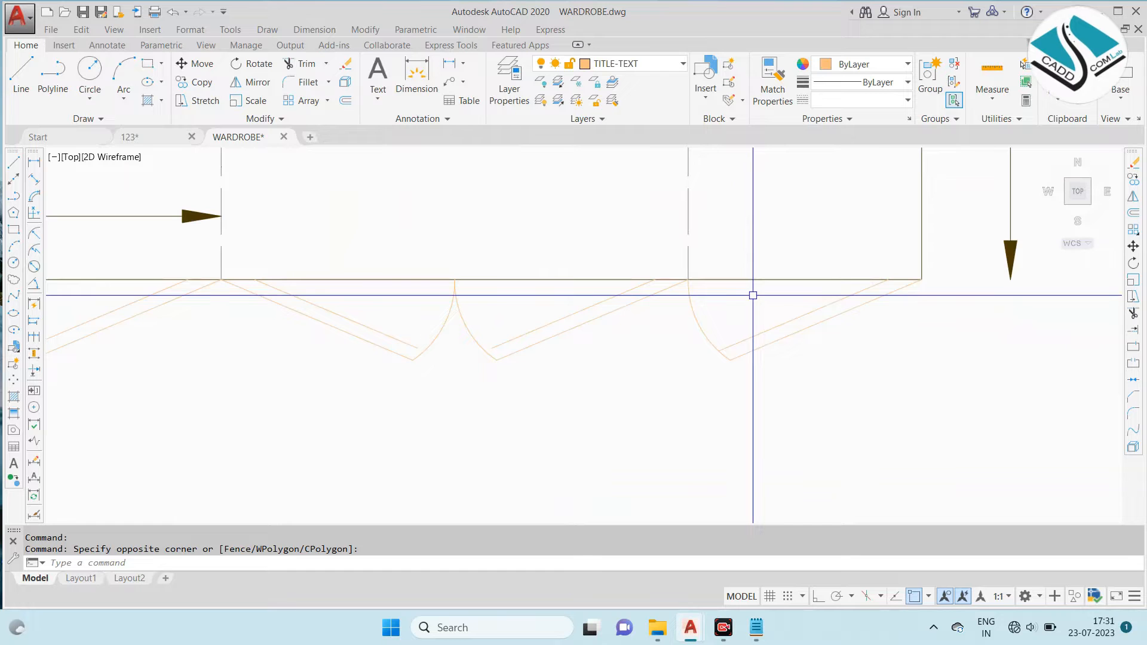
pyautogui.click(759, 307)
pyautogui.click(687, 392)
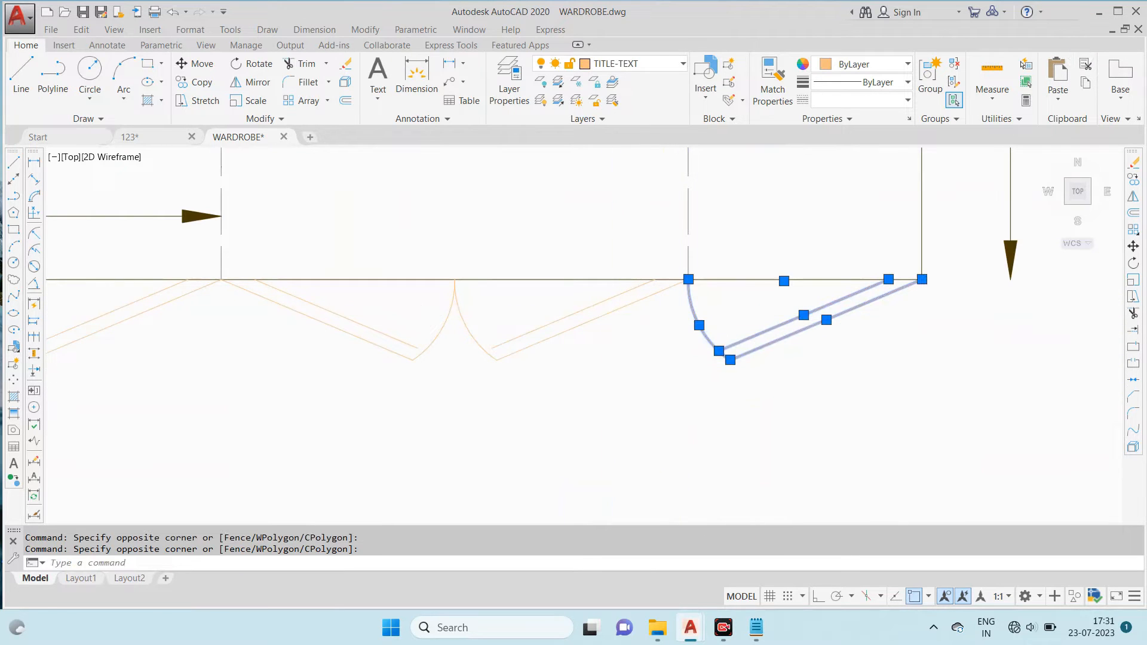
pyautogui.hotkey('ctrl', 'c')
# - Paste the copied door swings into 123.dwg below the wardrobe plan
pyautogui.hotkey('ctrl', 'v')
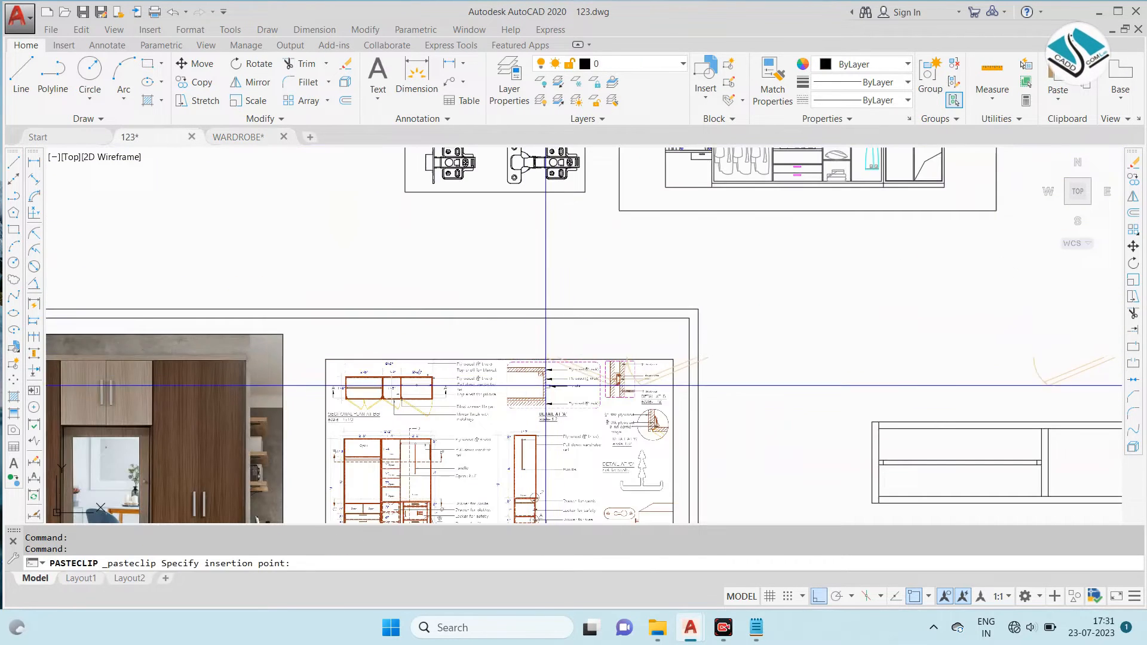
pyautogui.scroll(-4, 545, 384)
pyautogui.scroll(2, 703, 460)
pyautogui.scroll(2, 703, 460)
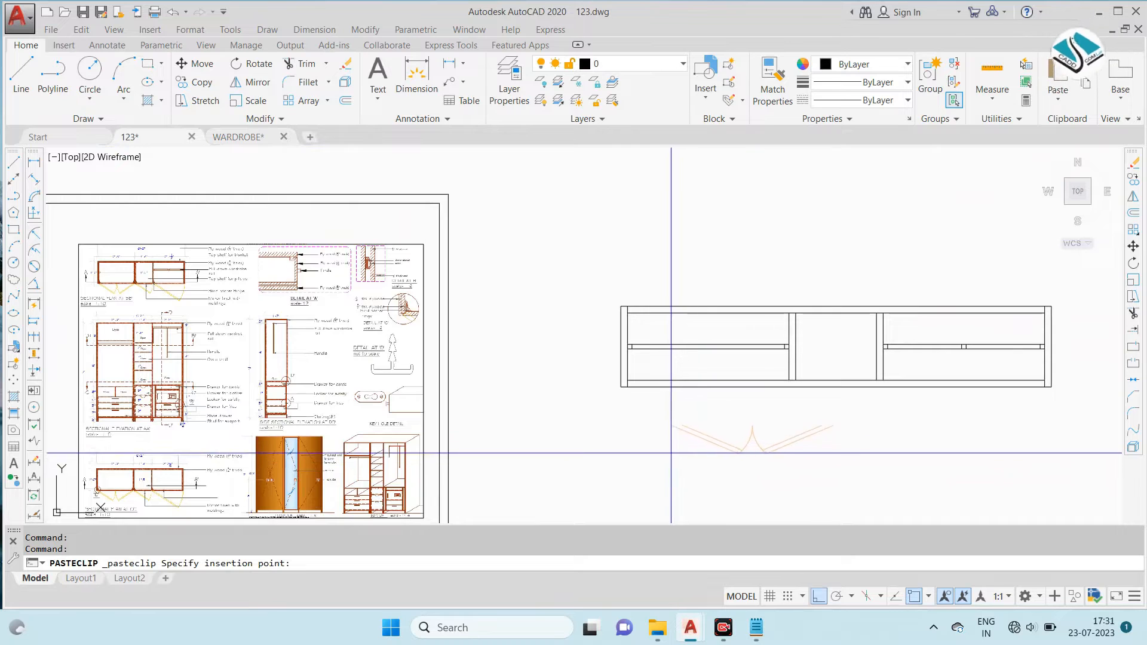
pyautogui.moveTo(684, 454); pyautogui.dragTo(636, 406, button='middle')
pyautogui.press('Escape')
pyautogui.moveTo(469, 324); pyautogui.dragTo(515, 328, button='middle')
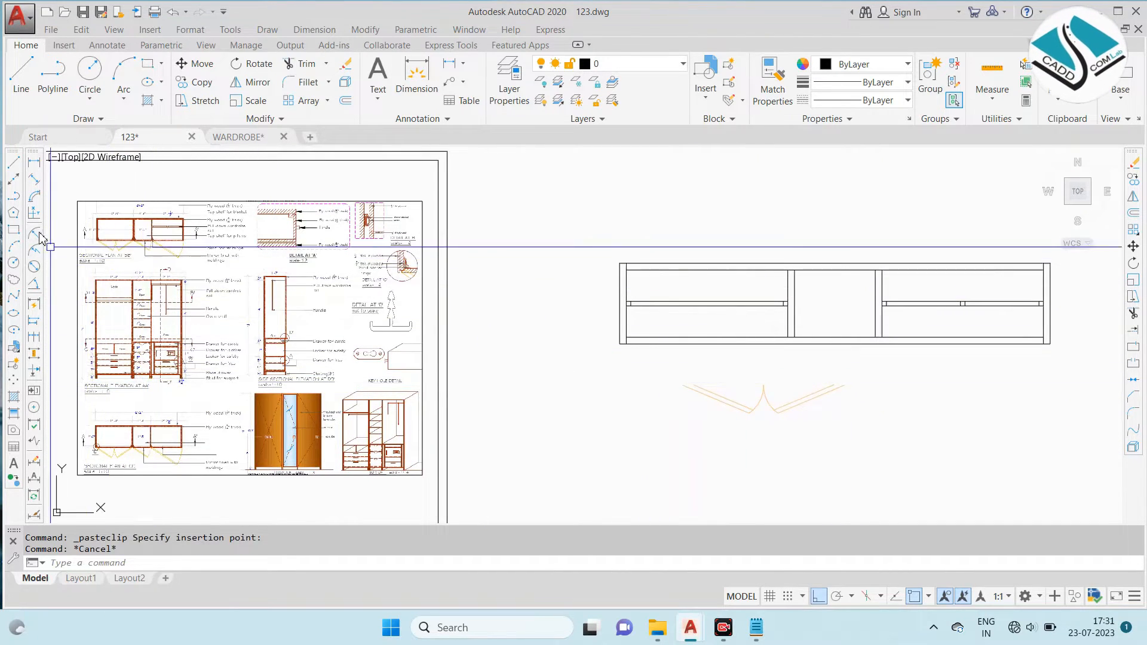
pyautogui.scroll(8, 42, 236)
pyautogui.scroll(-6, 187, 257)
pyautogui.scroll(5, 366, 302)
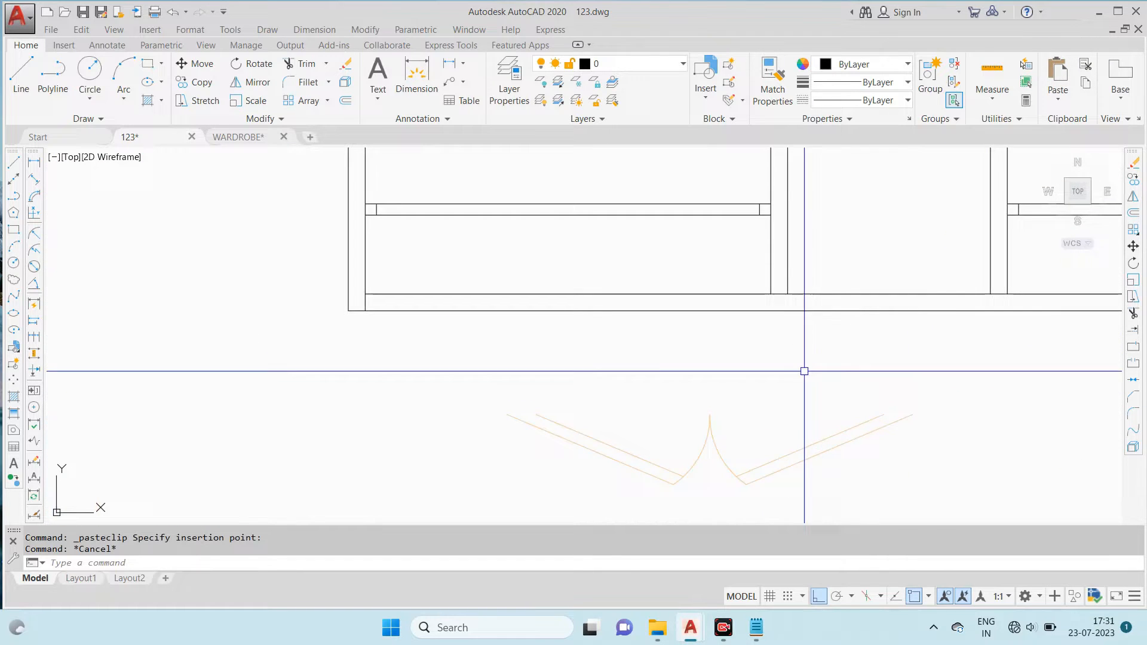
# - Scale the pasted double-door swing by reference so its full width matches the left compartment's opening
pyautogui.click(968, 367)
pyautogui.click(511, 486)
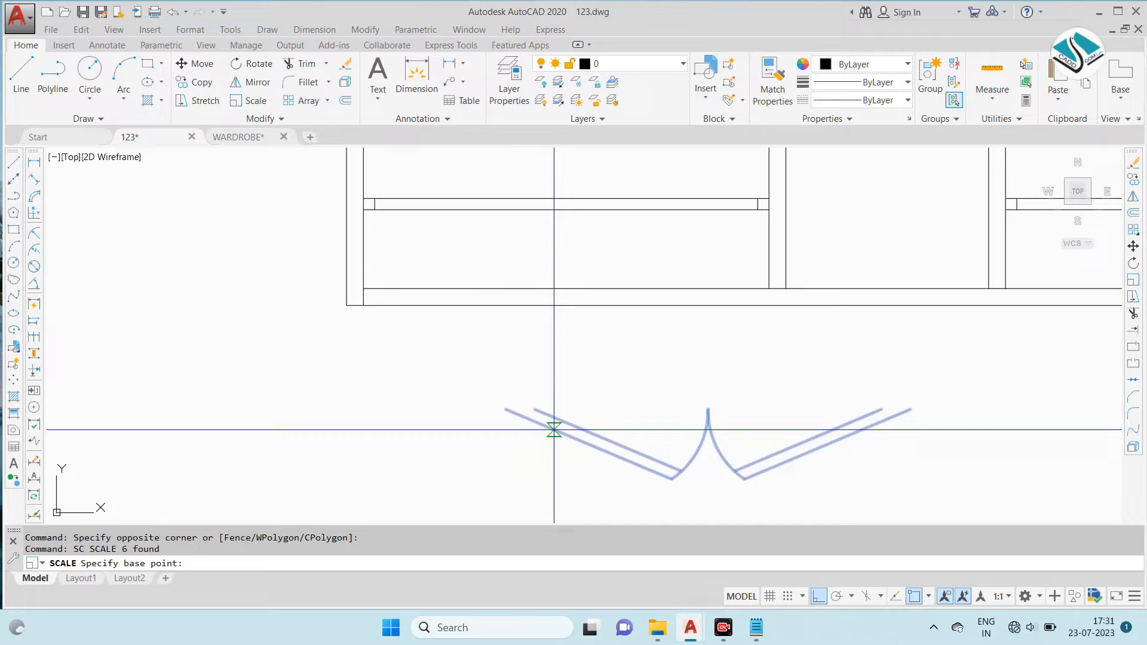
pyautogui.click(506, 408)
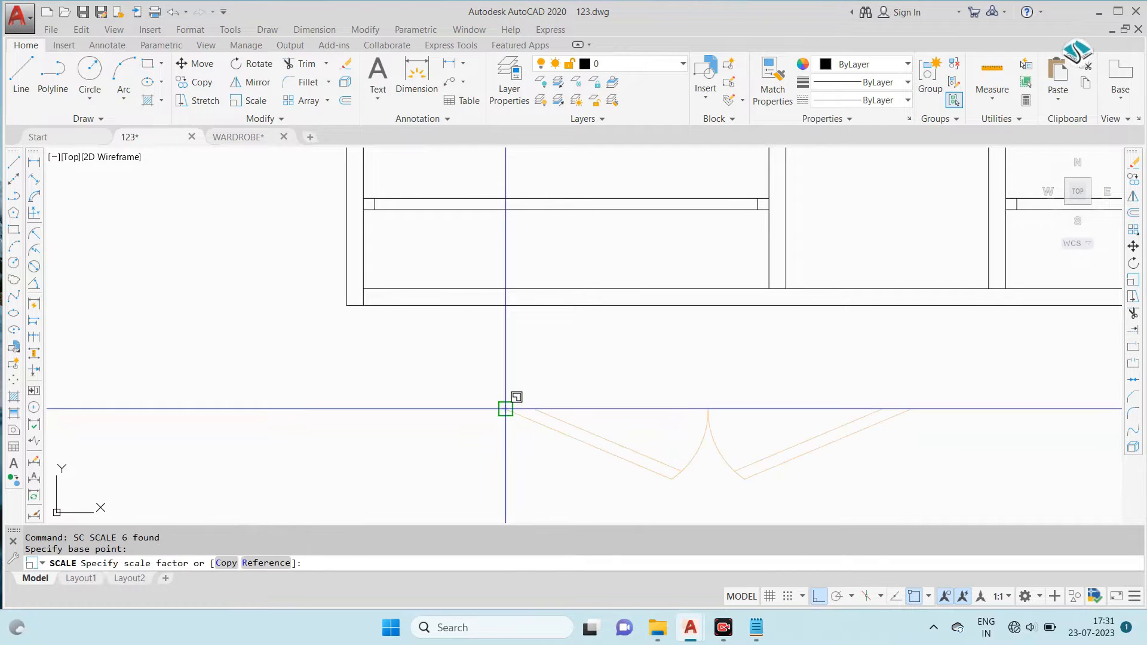
pyautogui.write('r')
pyautogui.press('Return')
pyautogui.click(505, 409)
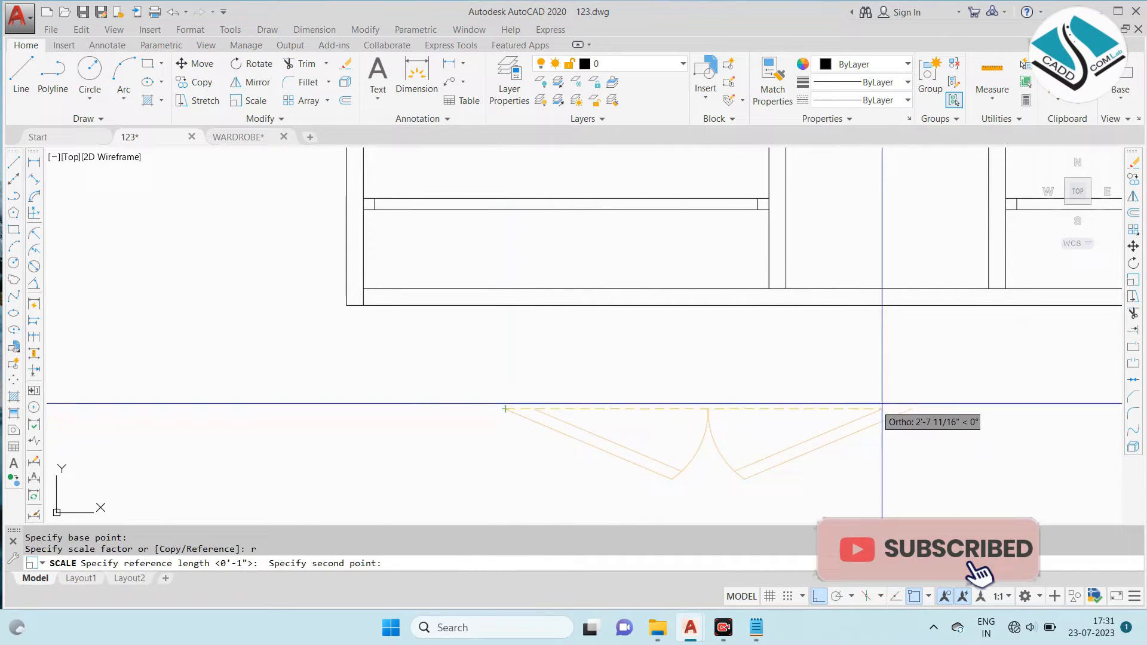
pyautogui.click(907, 412)
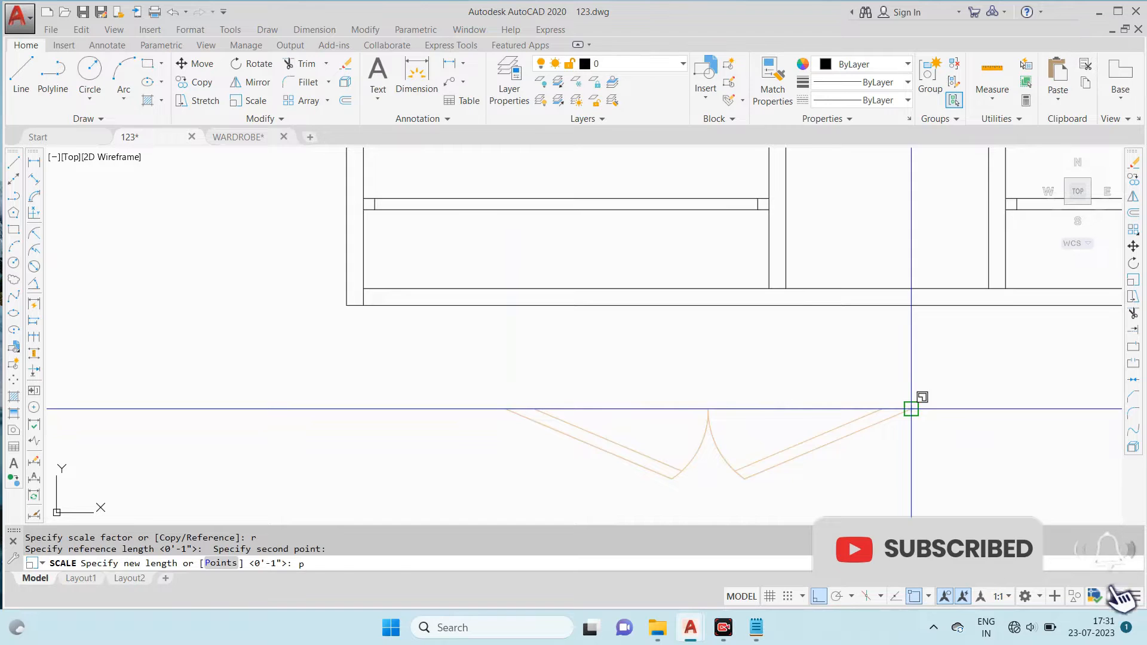
pyautogui.press('Return')
pyautogui.click(363, 305)
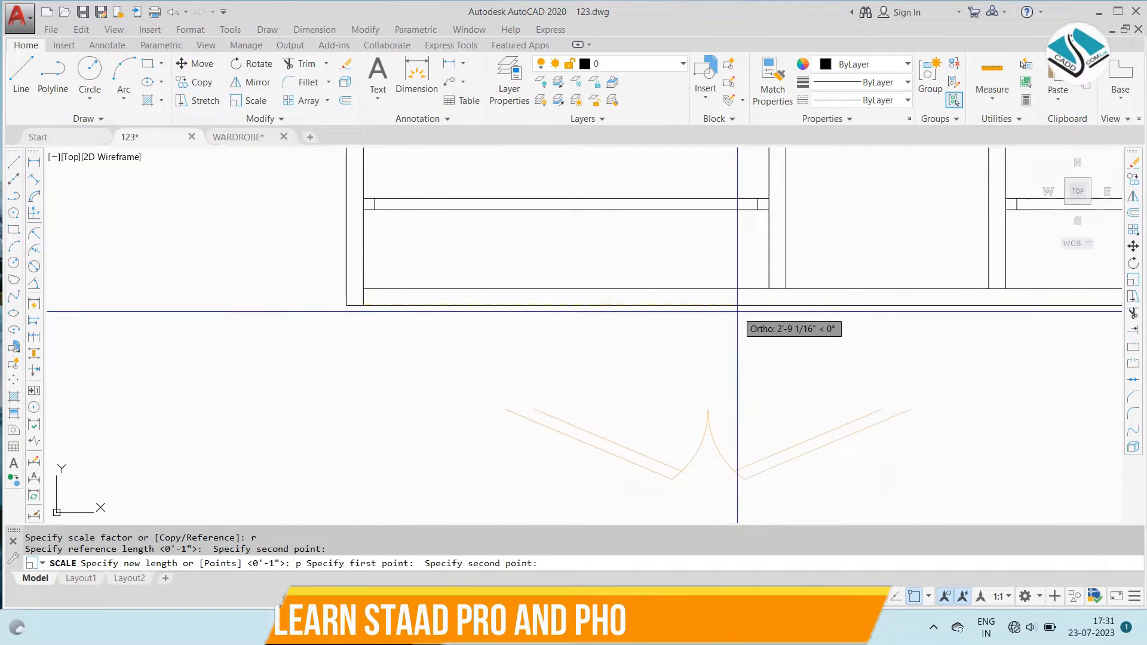
pyautogui.click(768, 305)
# - Move the scaled double-door swing so its left hinge end sits at the left compartment's inner corner on the plan's front edge
pyautogui.click(1033, 338)
pyautogui.click(529, 466)
pyautogui.write('m')
pyautogui.press('Return')
pyautogui.click(505, 410)
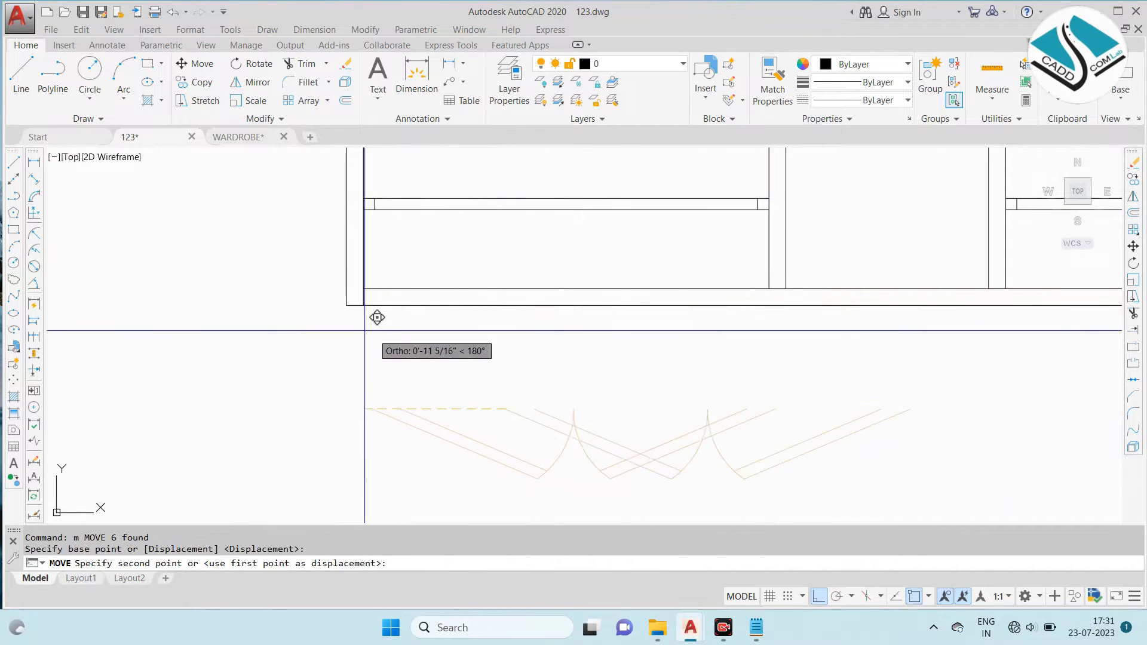
pyautogui.click(363, 306)
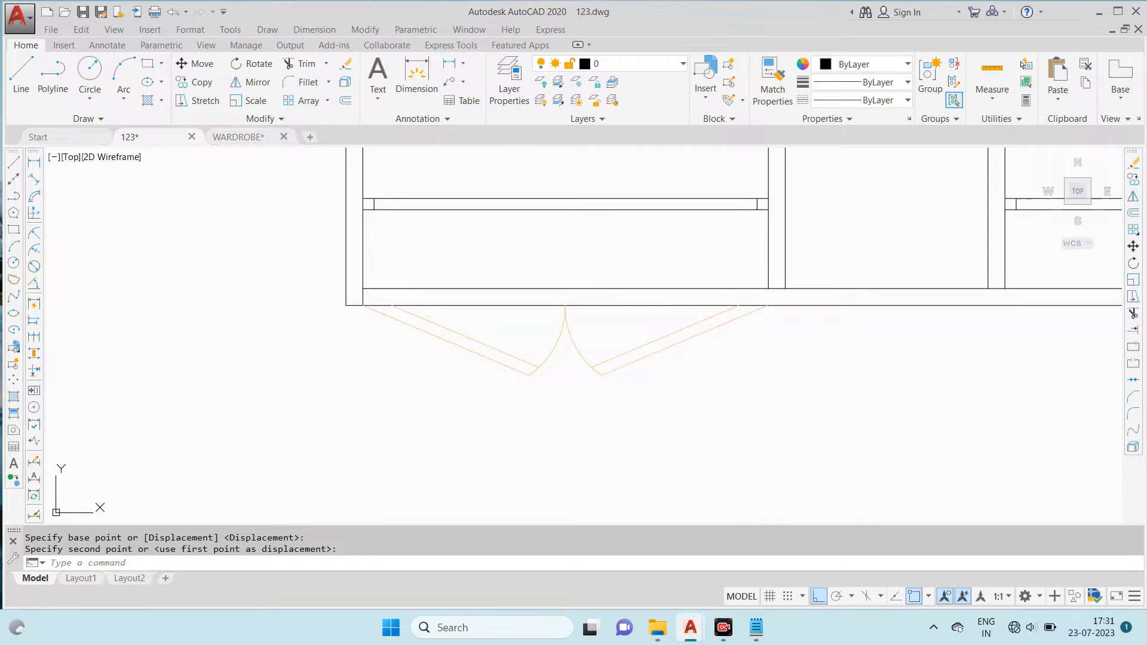
# - Draw a line continuing the first partition's left face through the front strip, ending it at the plan's front edge
pyautogui.moveTo(743, 328); pyautogui.dragTo(737, 341, button='middle')
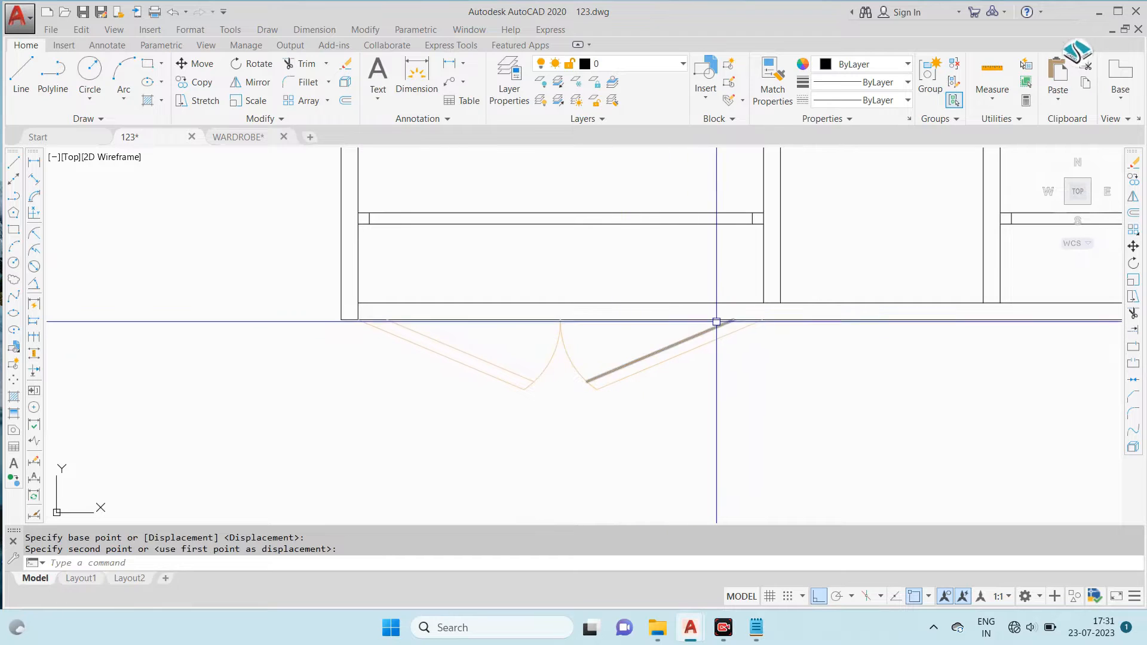
pyautogui.write('l')
pyautogui.press('Return')
pyautogui.scroll(3, 759, 308)
pyautogui.click(771, 302)
pyautogui.click(772, 361)
pyautogui.press('Escape')
pyautogui.write('tr')
pyautogui.press('Return')
pyautogui.click(775, 396)
pyautogui.click(740, 382)
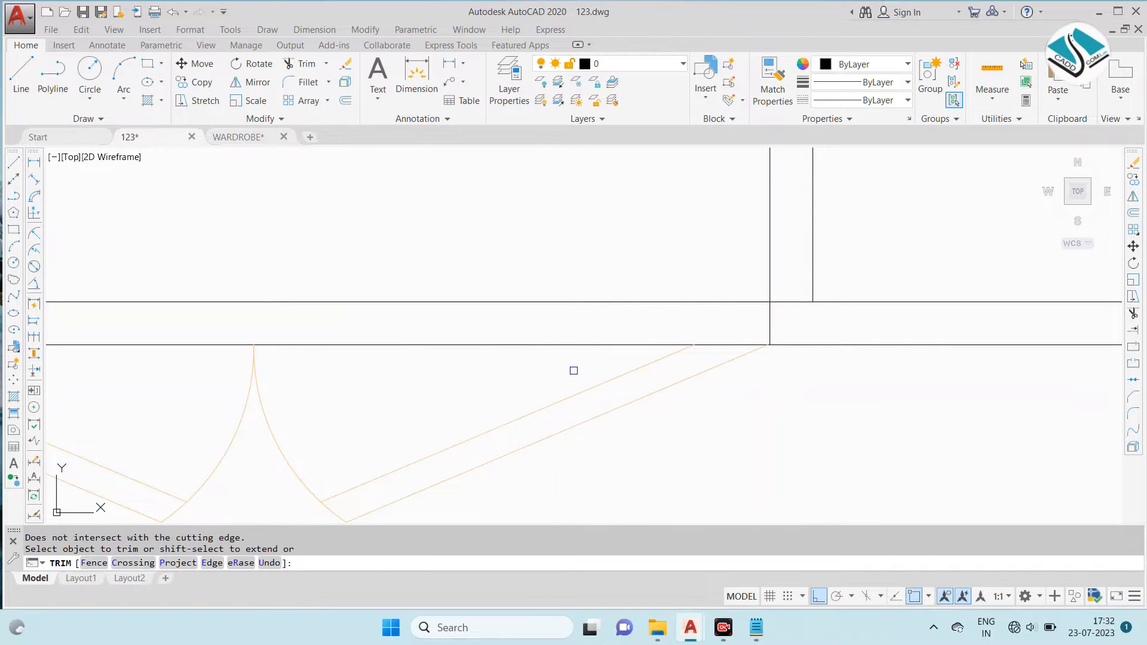
pyautogui.press('Escape')
# - Move the right door leaf's two lines towards the lower end of the first partition's new line
pyautogui.click(640, 422)
pyautogui.click(525, 364)
pyautogui.write('m')
pyautogui.press('Return')
pyautogui.scroll(6, 771, 347)
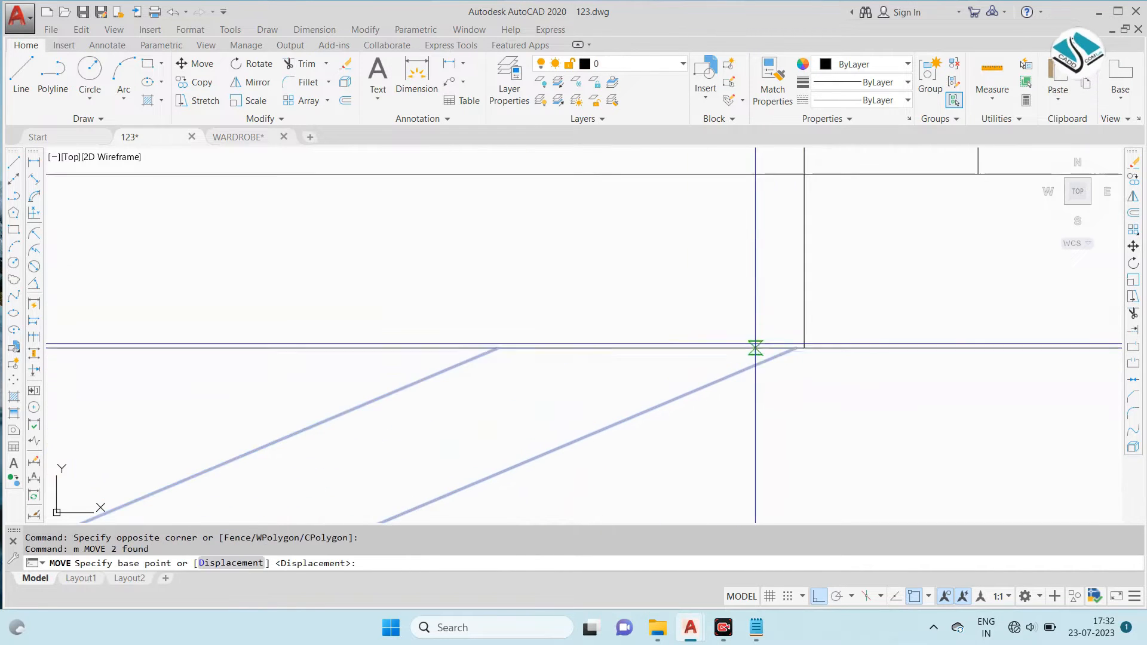
pyautogui.click(791, 350)
pyautogui.scroll(3, 858, 305)
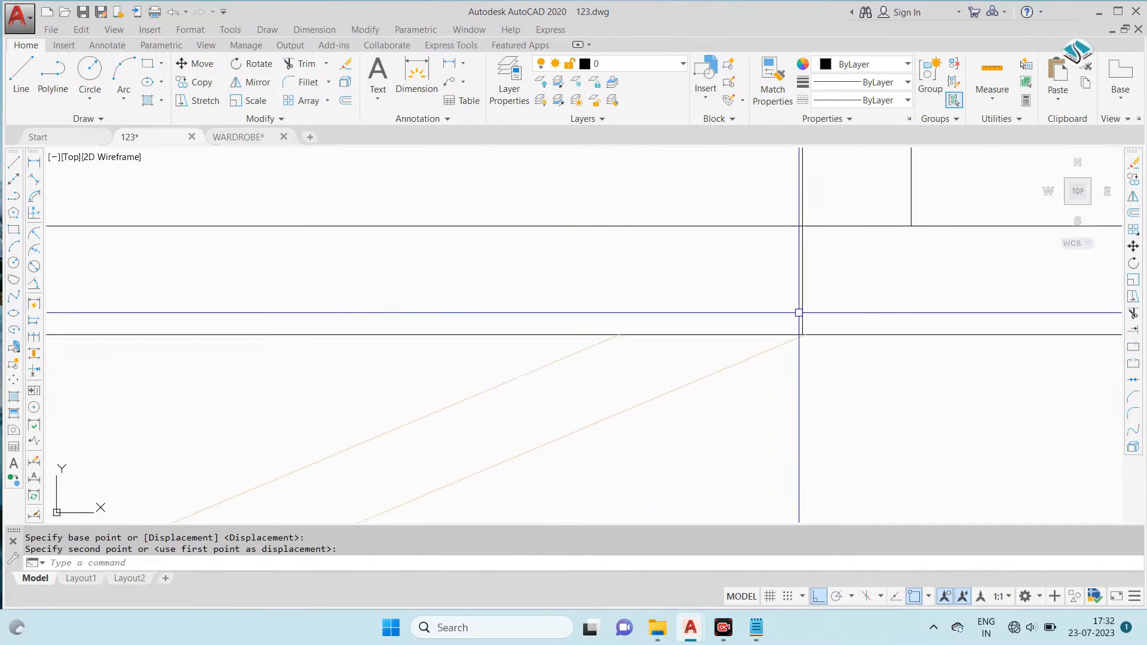
# - Move the right leaf's two lines once more so the outer line's hinge end meets the partition line's endpoint exactly
pyautogui.scroll(-3, 776, 396)
pyautogui.click(706, 434)
pyautogui.click(570, 394)
pyautogui.scroll(3, 783, 377)
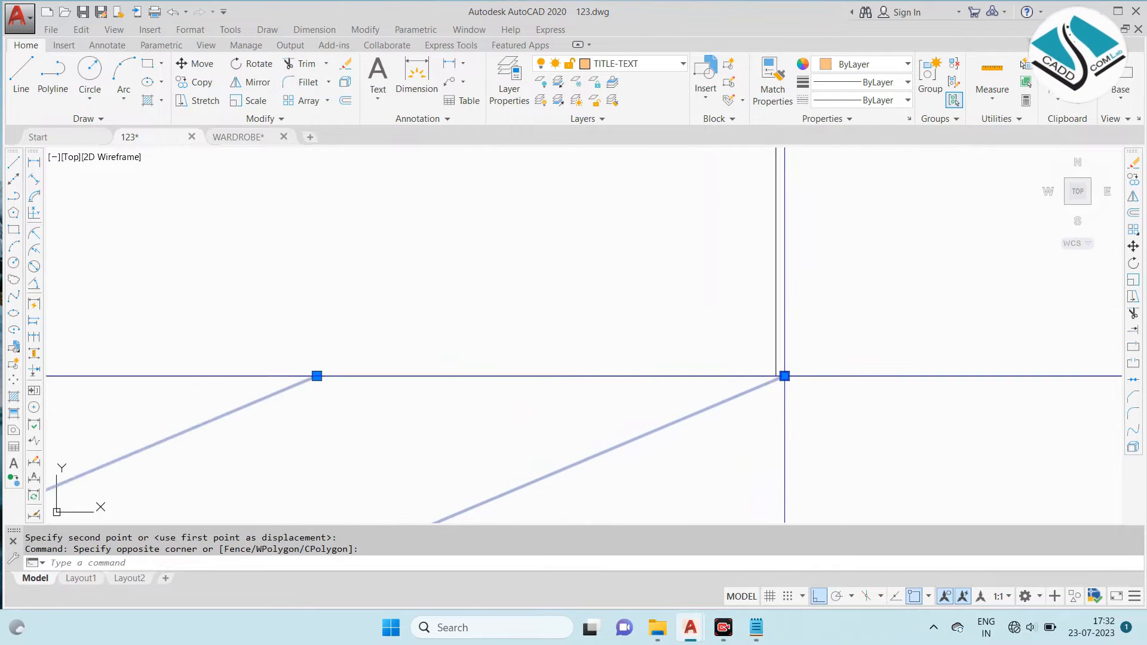
pyautogui.write('m')
pyautogui.press('Return')
pyautogui.scroll(1, 783, 378)
pyautogui.click(777, 376)
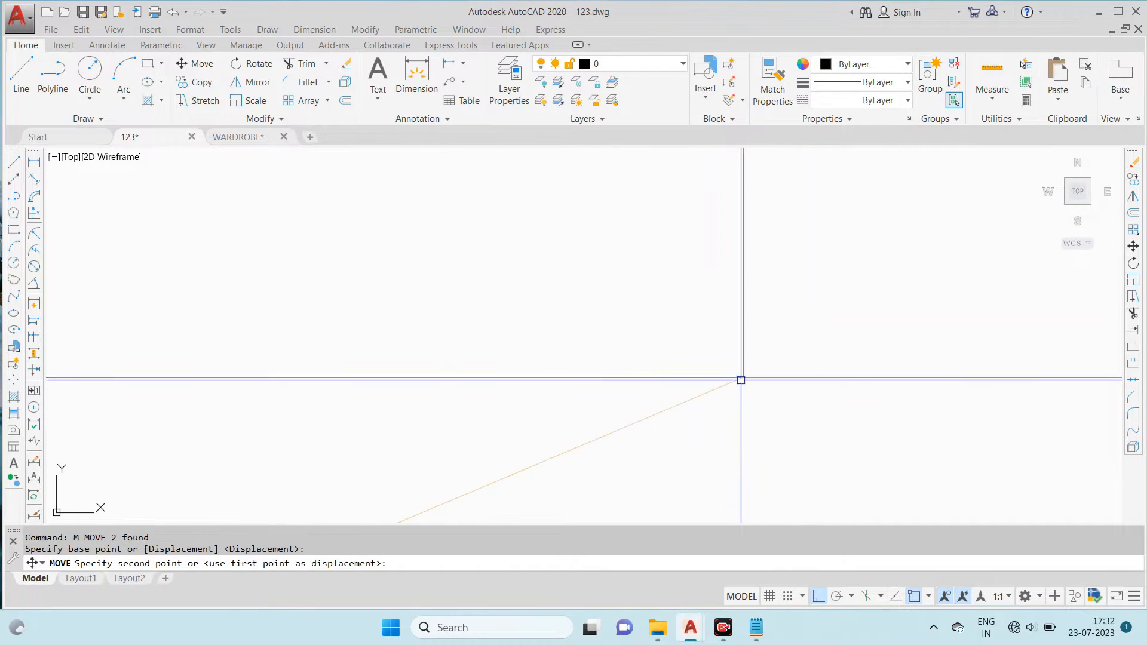
pyautogui.click(741, 380)
# - Extend the right door leaf's outer line to its swing arc
pyautogui.scroll(-5, 735, 305)
pyautogui.scroll(2, 558, 383)
pyautogui.scroll(4, 572, 407)
pyautogui.press('Escape')
pyautogui.write('ex')
pyautogui.press('Return')
pyautogui.press('Return')
pyautogui.scroll(4, 674, 393)
pyautogui.click(639, 380)
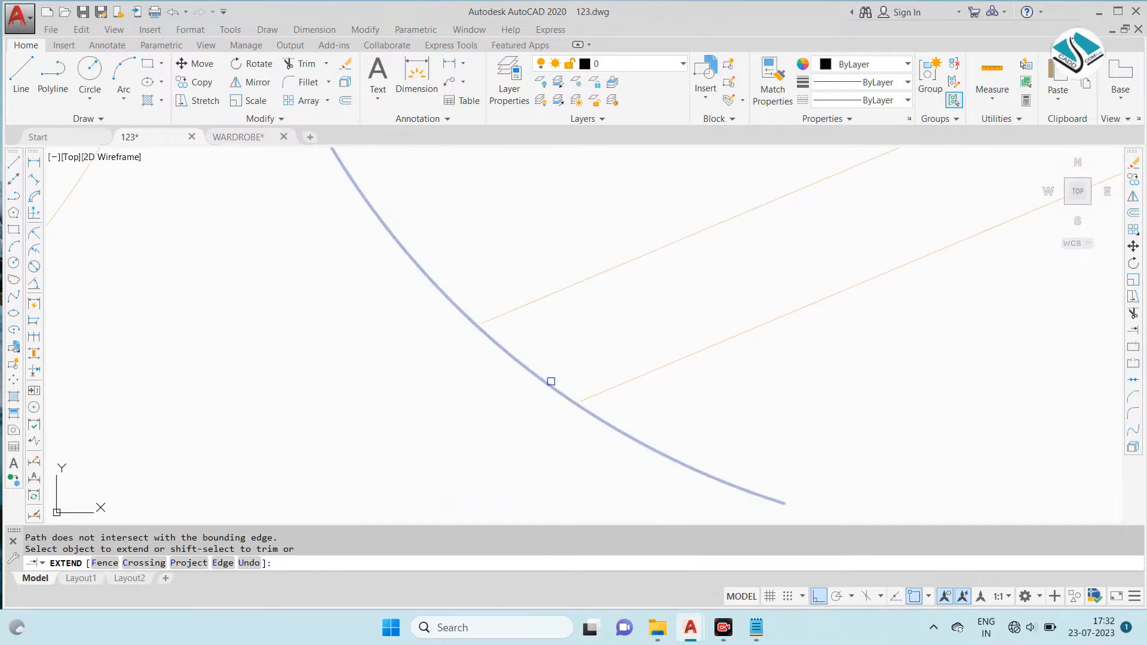
# - Trim the right swing arc's excess beyond the door leaf's outer line
pyautogui.press('Escape')
pyautogui.write('tr')
pyautogui.press('Return')
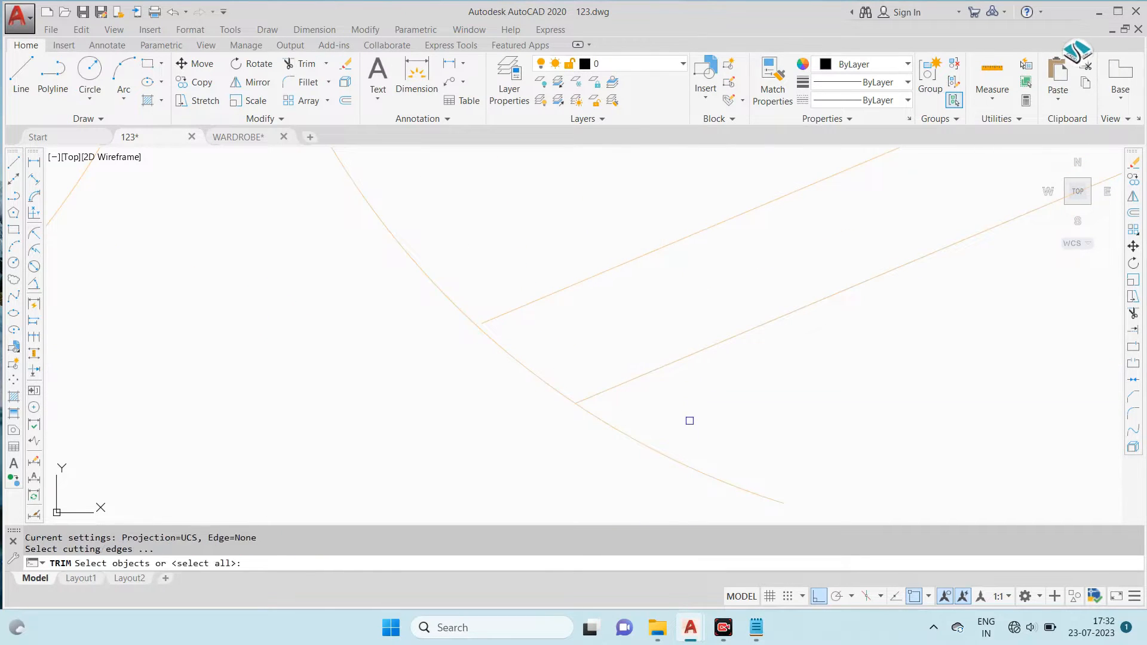
pyautogui.press('Return')
pyautogui.click(645, 413)
pyautogui.click(605, 439)
pyautogui.click(625, 383)
pyautogui.scroll(-8, 628, 377)
pyautogui.press('Escape')
pyautogui.click(707, 420)
pyautogui.click(461, 340)
pyautogui.scroll(-6, 685, 356)
pyautogui.scroll(-4, 686, 353)
pyautogui.scroll(7, 424, 326)
pyautogui.scroll(-6, 777, 316)
pyautogui.scroll(5, 728, 299)
pyautogui.press('Escape')
# - Copy the double-door swing from its right hinge end to the right compartment's inner corner on the plan's front edge
pyautogui.scroll(3, 714, 302)
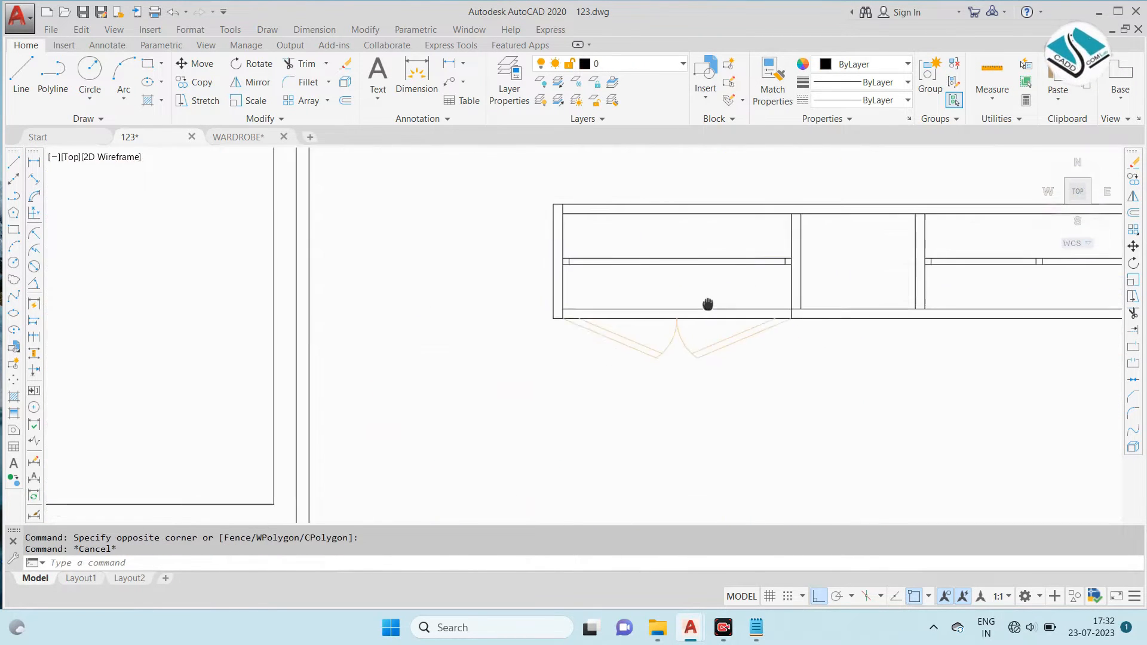
pyautogui.scroll(-4, 723, 302)
pyautogui.scroll(5, 762, 380)
pyautogui.scroll(2, 735, 368)
pyautogui.click(691, 362)
pyautogui.click(353, 289)
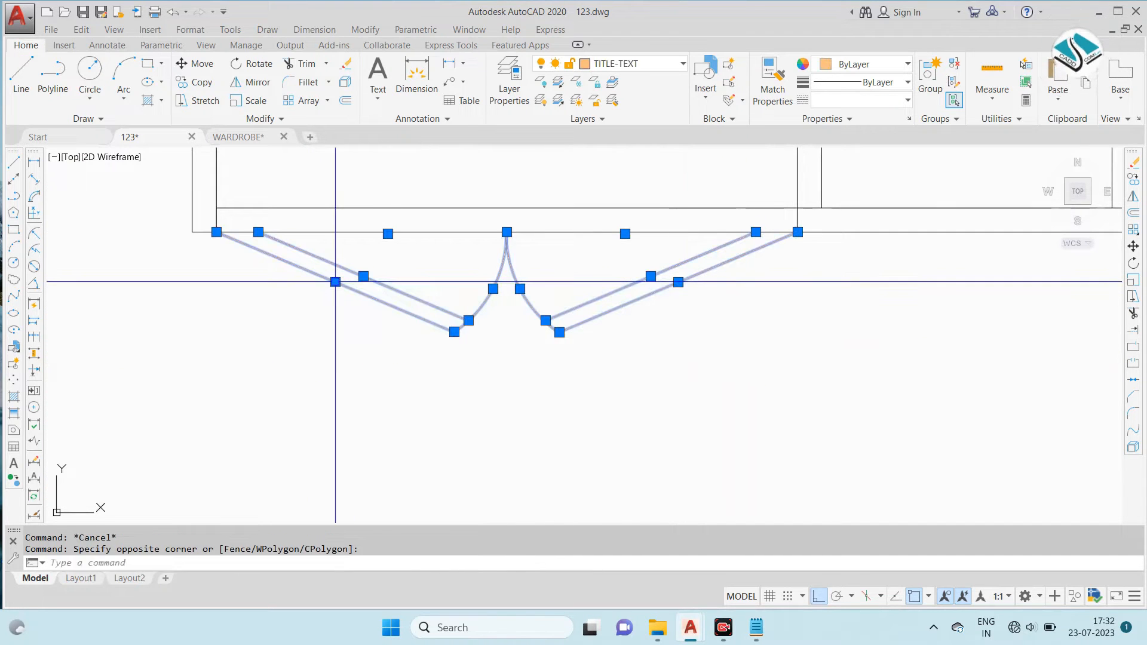
pyautogui.write('co')
pyautogui.press('Return')
pyautogui.scroll(-2, 242, 235)
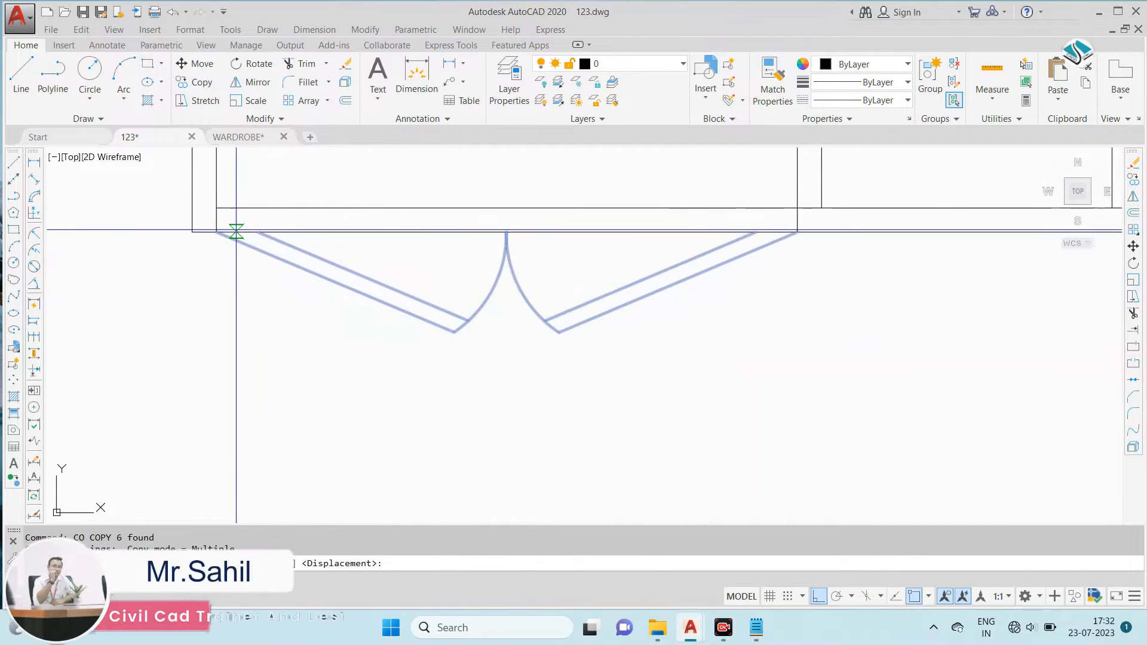
pyautogui.scroll(5, 450, 229)
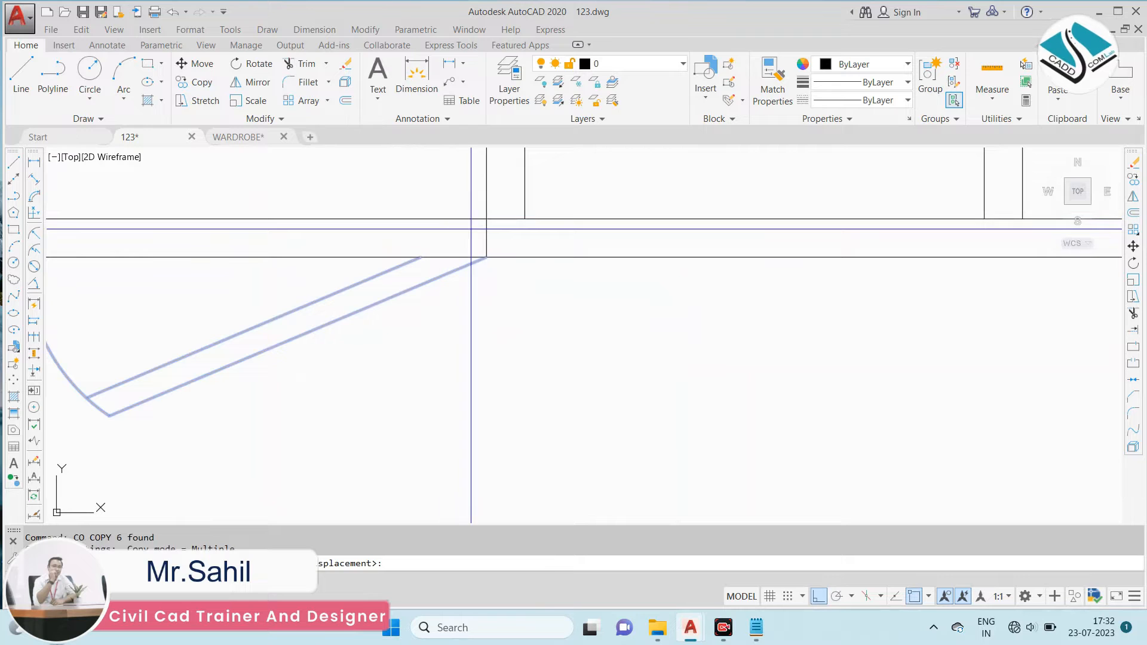
pyautogui.scroll(-4, 487, 257)
pyautogui.click(486, 257)
pyautogui.scroll(4, 809, 267)
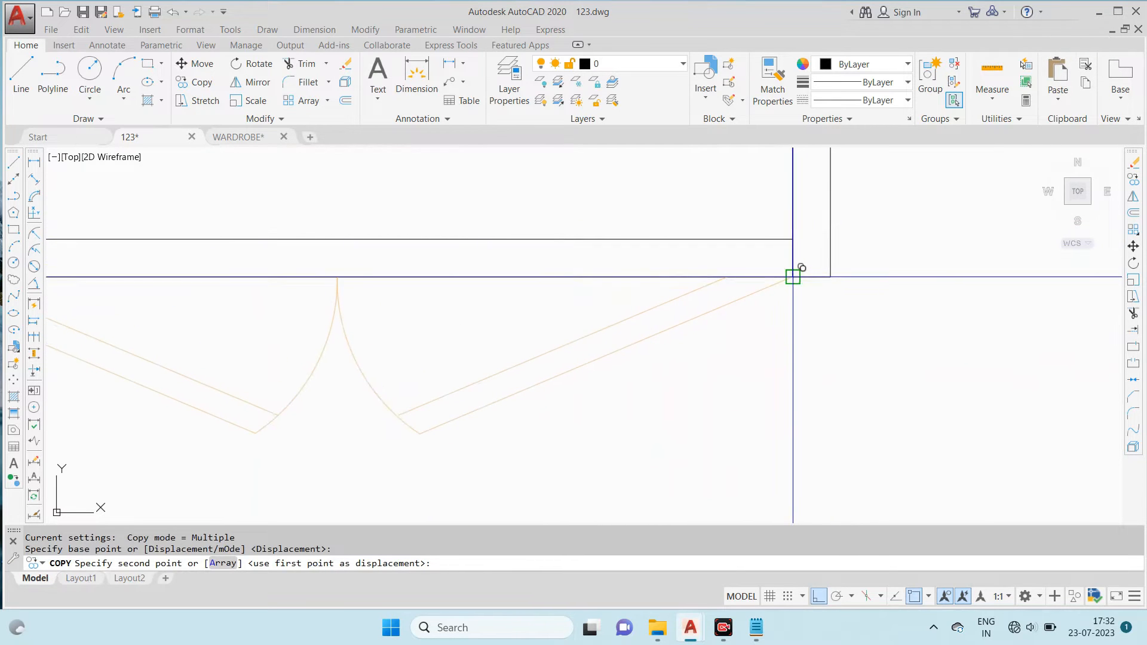
pyautogui.click(793, 277)
pyautogui.scroll(-3, 802, 268)
pyautogui.press('Escape')
pyautogui.moveTo(422, 246); pyautogui.dragTo(513, 254, button='middle')
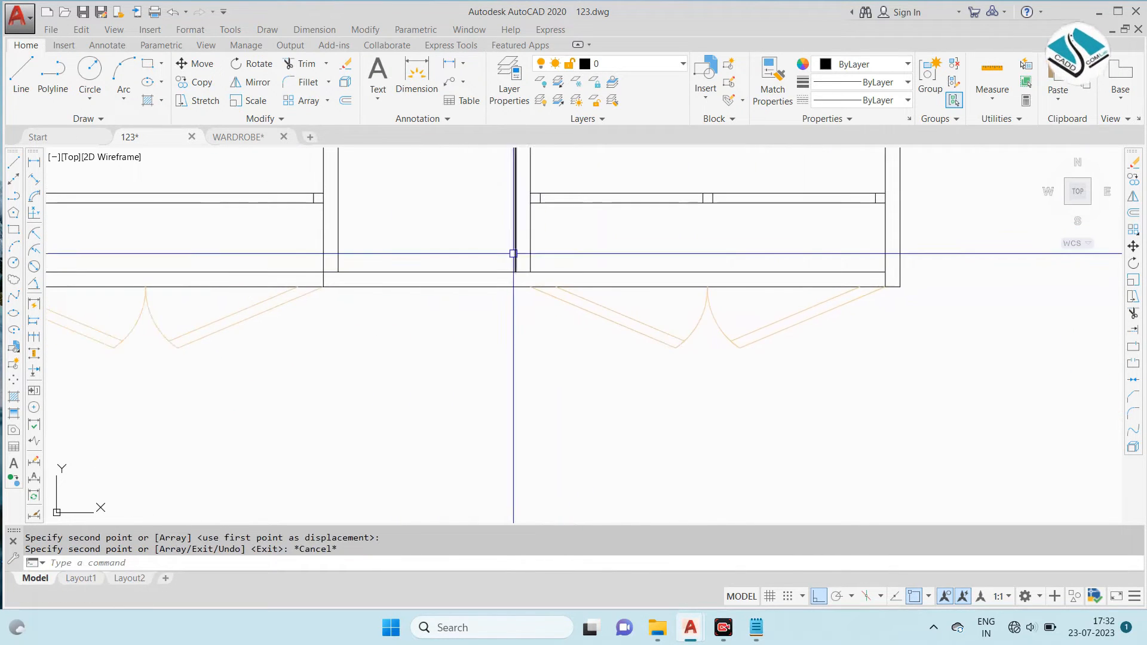
pyautogui.moveTo(571, 276); pyautogui.dragTo(618, 288, button='middle')
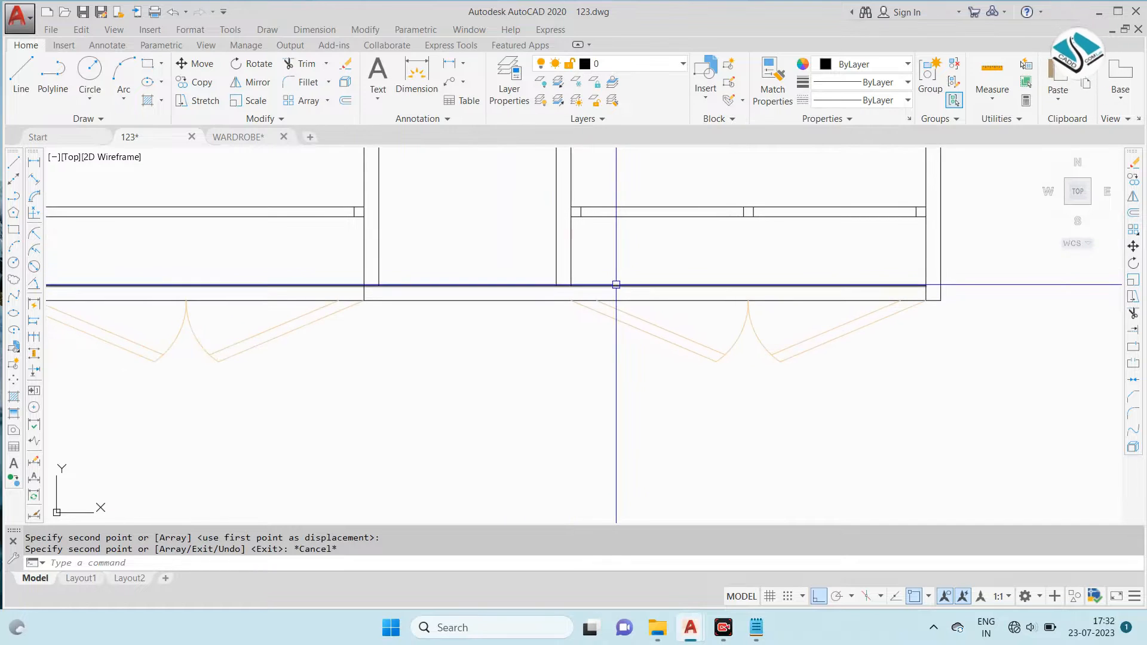
pyautogui.write('l')
pyautogui.press('Return')
pyautogui.scroll(5, 616, 285)
pyautogui.scroll(-8, 537, 289)
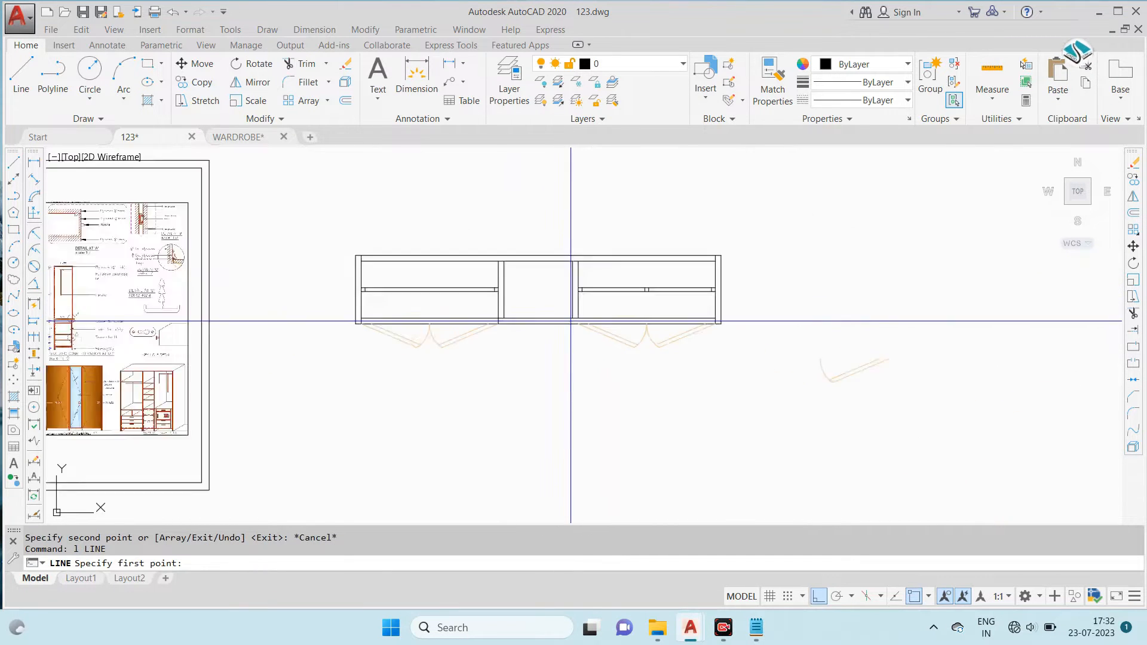
pyautogui.scroll(10, 351, 290)
pyautogui.scroll(4, 393, 262)
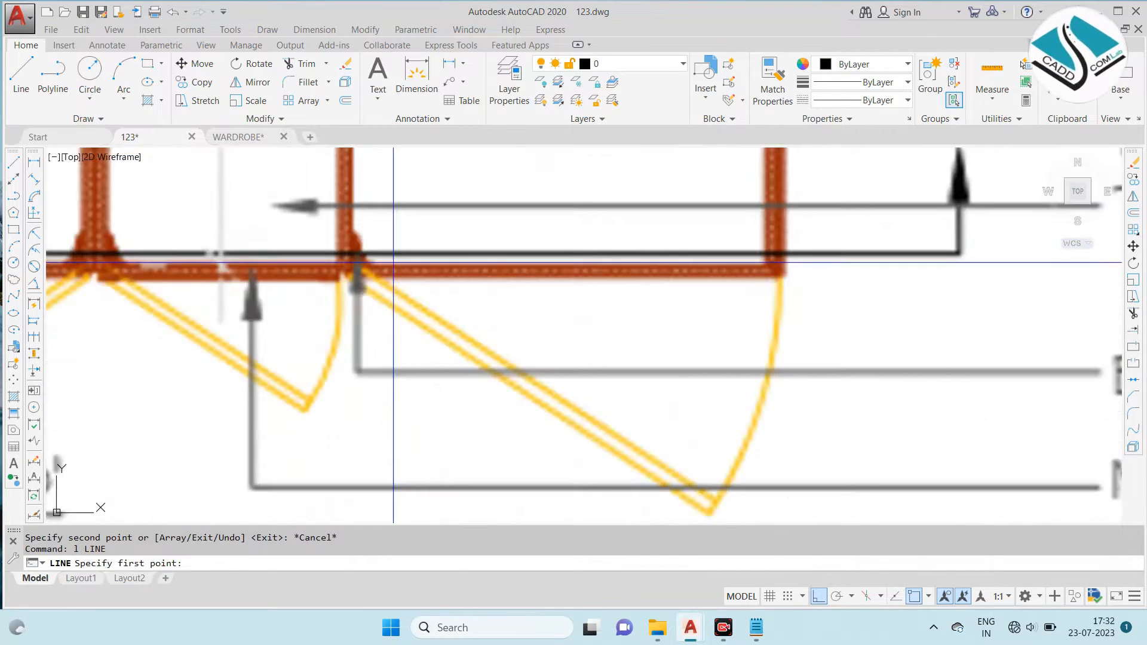
pyautogui.scroll(-8, 646, 277)
pyautogui.scroll(10, 647, 295)
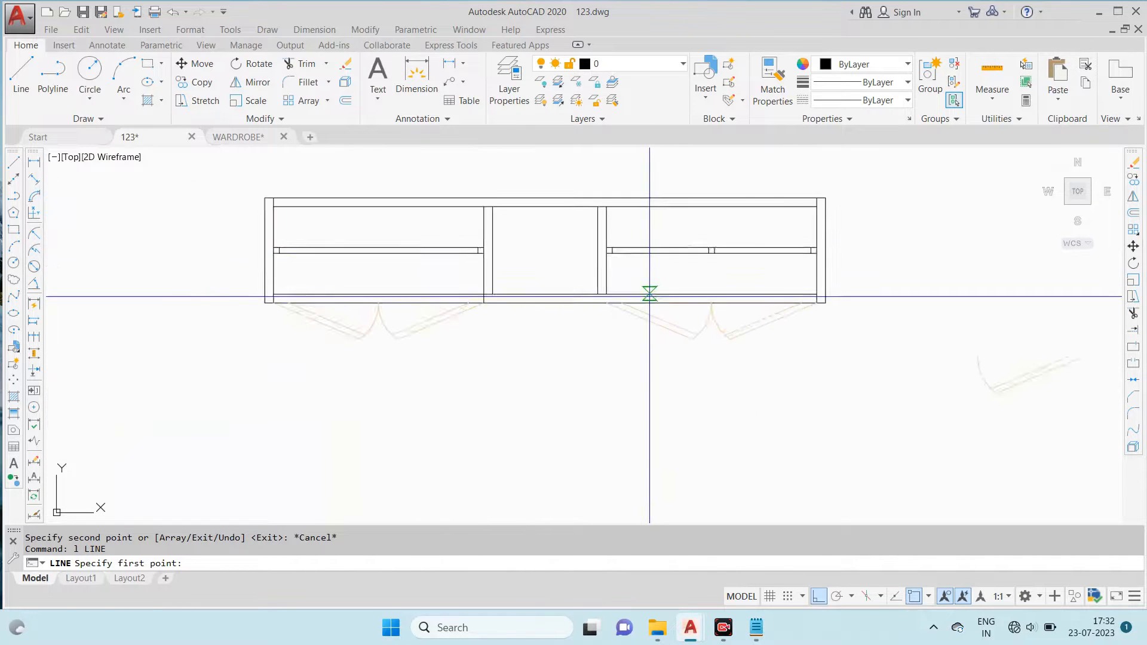
pyautogui.scroll(-5, 512, 243)
pyautogui.scroll(5, 491, 239)
pyautogui.click(492, 249)
pyautogui.press('Escape')
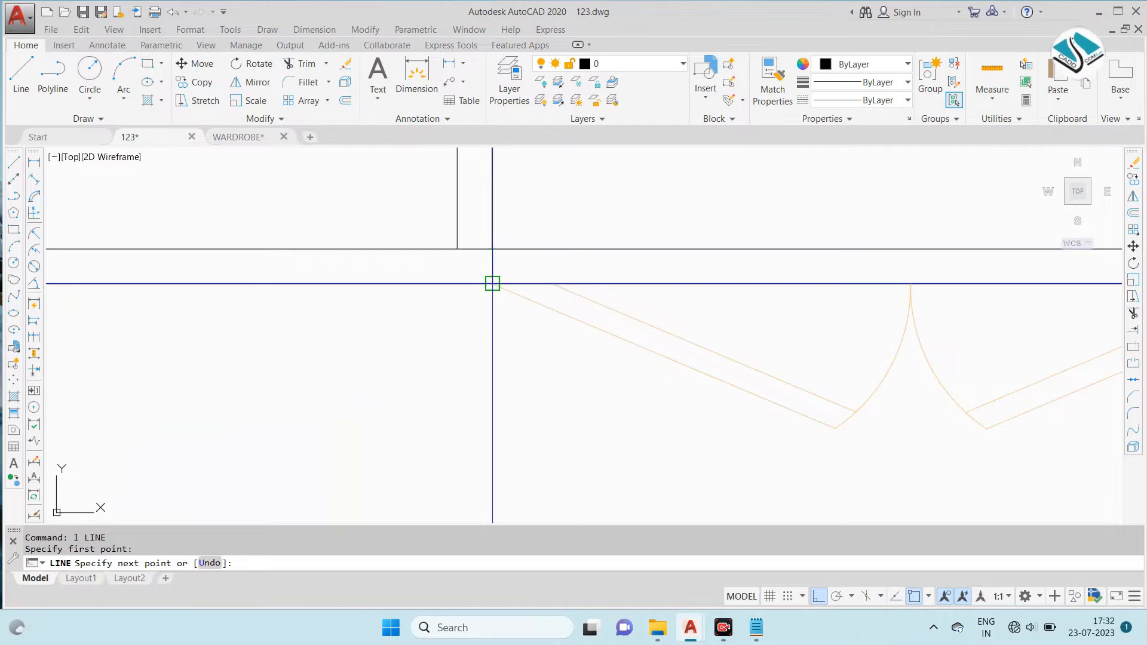
# - Examine the reference wardrobe photo and sectional plan for the middle compartment's door arrangement
pyautogui.scroll(-6, 856, 330)
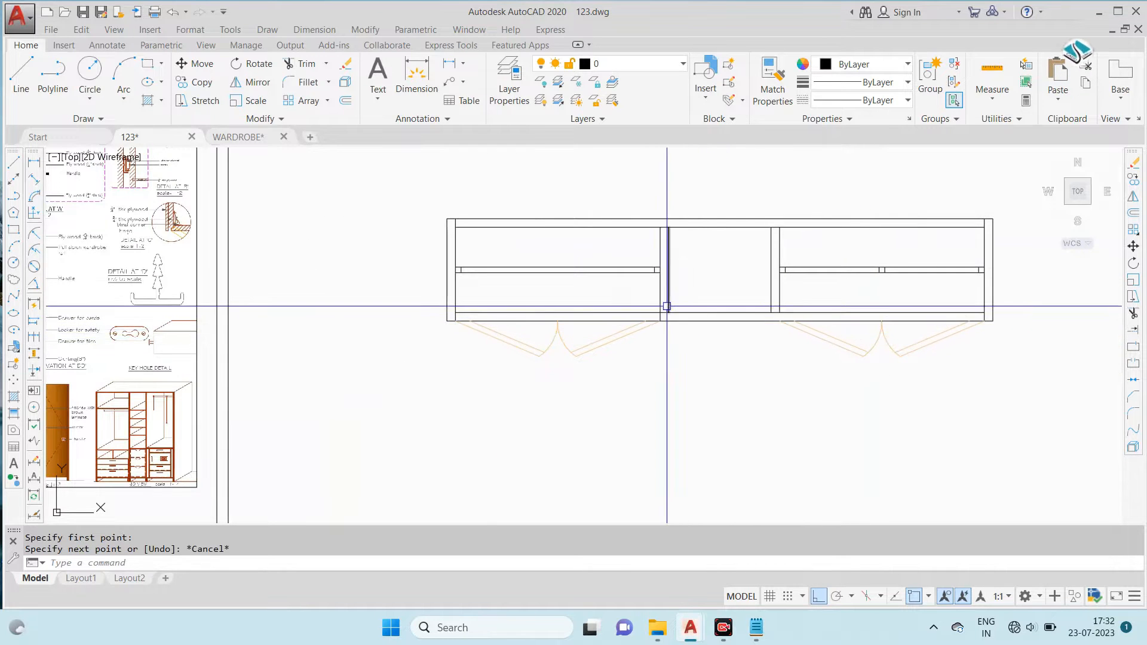
pyautogui.scroll(-4, 367, 307)
pyautogui.scroll(2, 308, 243)
pyautogui.scroll(-2, 387, 282)
pyautogui.scroll(4, 419, 273)
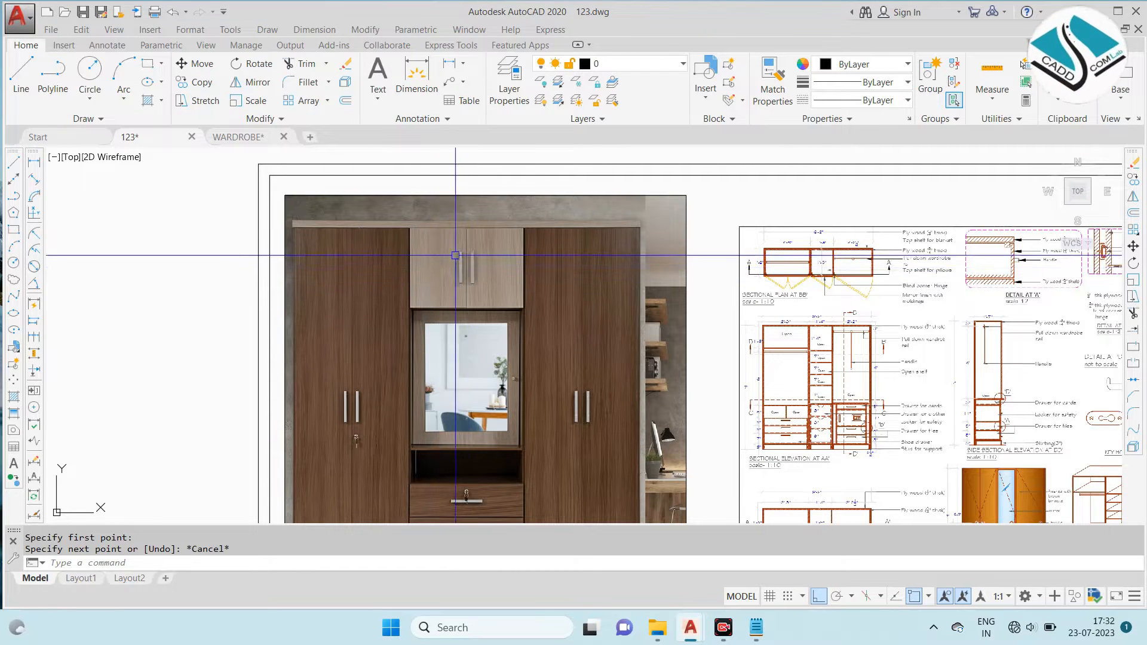
pyautogui.scroll(-5, 470, 255)
pyautogui.scroll(3, 866, 307)
pyautogui.scroll(2, 866, 308)
pyautogui.scroll(-2, 369, 270)
pyautogui.press('Escape')
pyautogui.scroll(6, 622, 285)
pyautogui.scroll(-4, 872, 322)
# - Move the loose single-door swing to just below the plan's middle compartment
pyautogui.click(962, 316)
pyautogui.click(770, 400)
pyautogui.write('m')
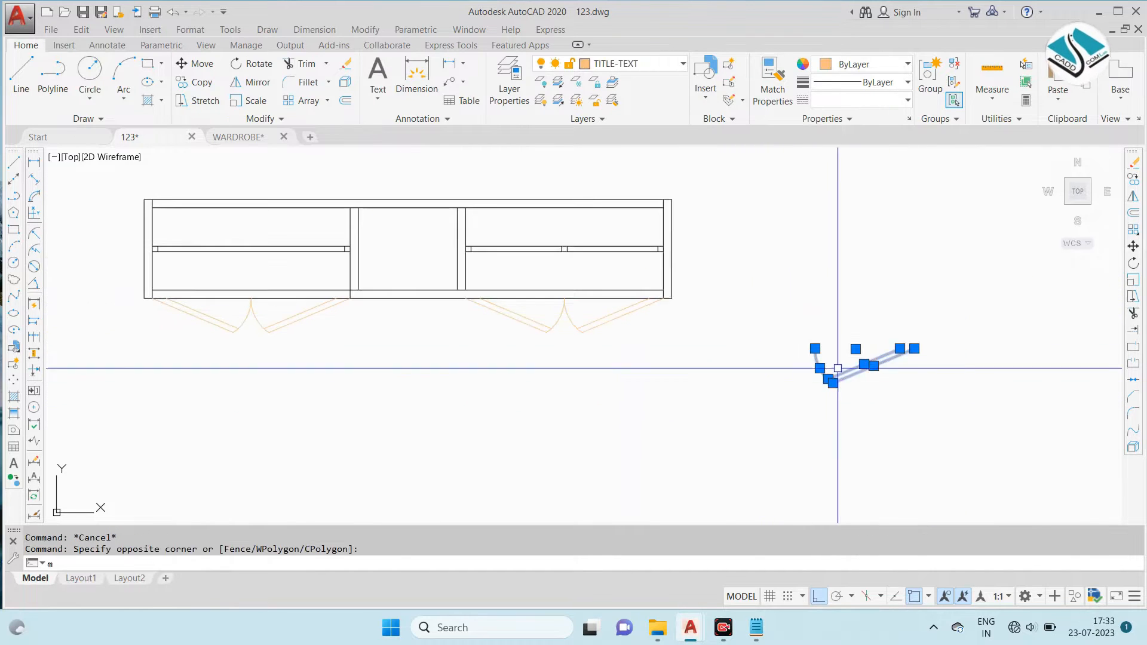
pyautogui.press('Return')
pyautogui.scroll(2, 838, 369)
pyautogui.click(940, 338)
pyautogui.scroll(3, 441, 328)
pyautogui.scroll(3, 587, 279)
pyautogui.press('Escape')
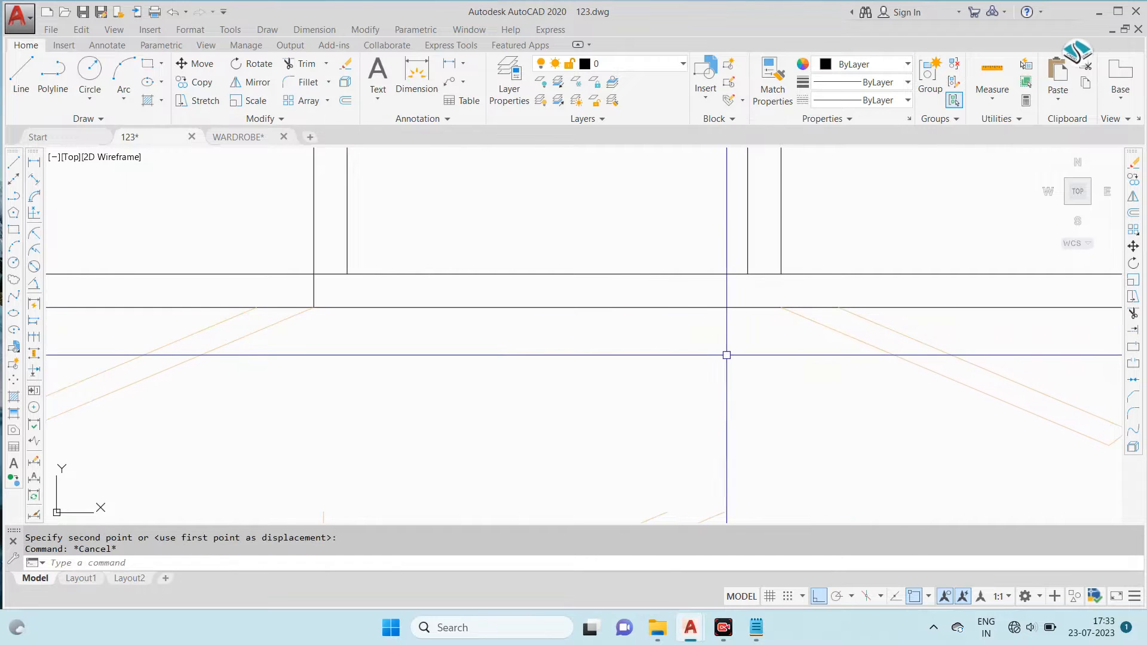
# - Draw a line continuing the second partition's left face down to the plan's front edge
pyautogui.write('l')
pyautogui.press('Return')
pyautogui.click(748, 274)
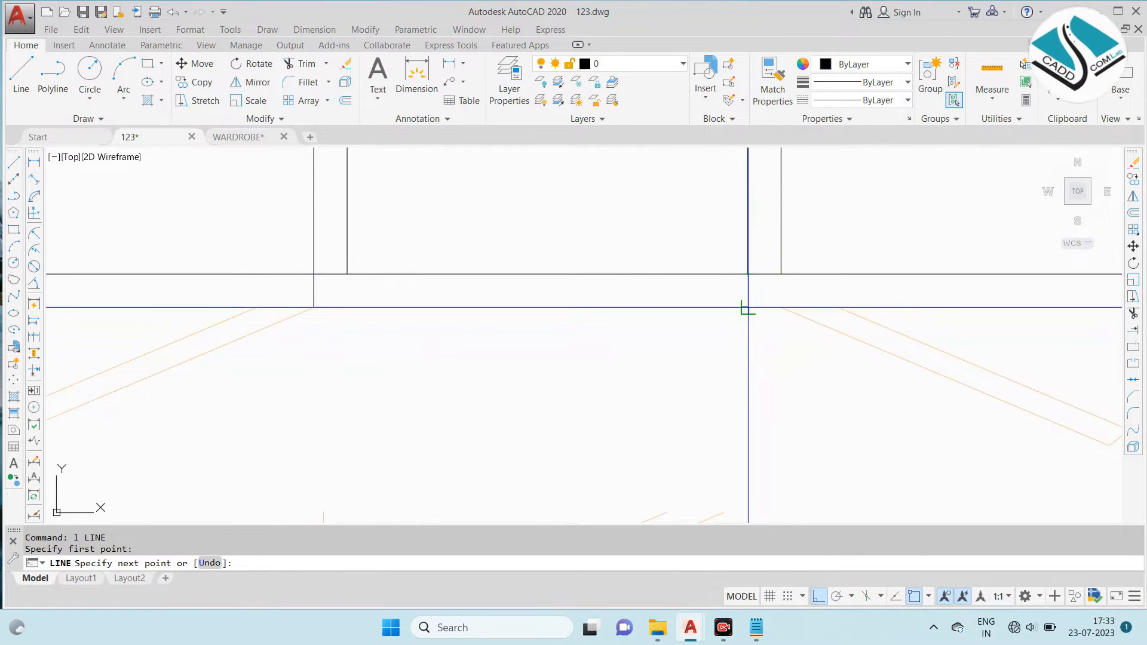
pyautogui.press('Escape')
pyautogui.scroll(-5, 707, 384)
# - Move the single-door swing by its hinge end to the middle compartment's right corner on the plan's front edge
pyautogui.click(729, 428)
pyautogui.click(597, 402)
pyautogui.write('m')
pyautogui.press('Return')
pyautogui.scroll(5, 695, 372)
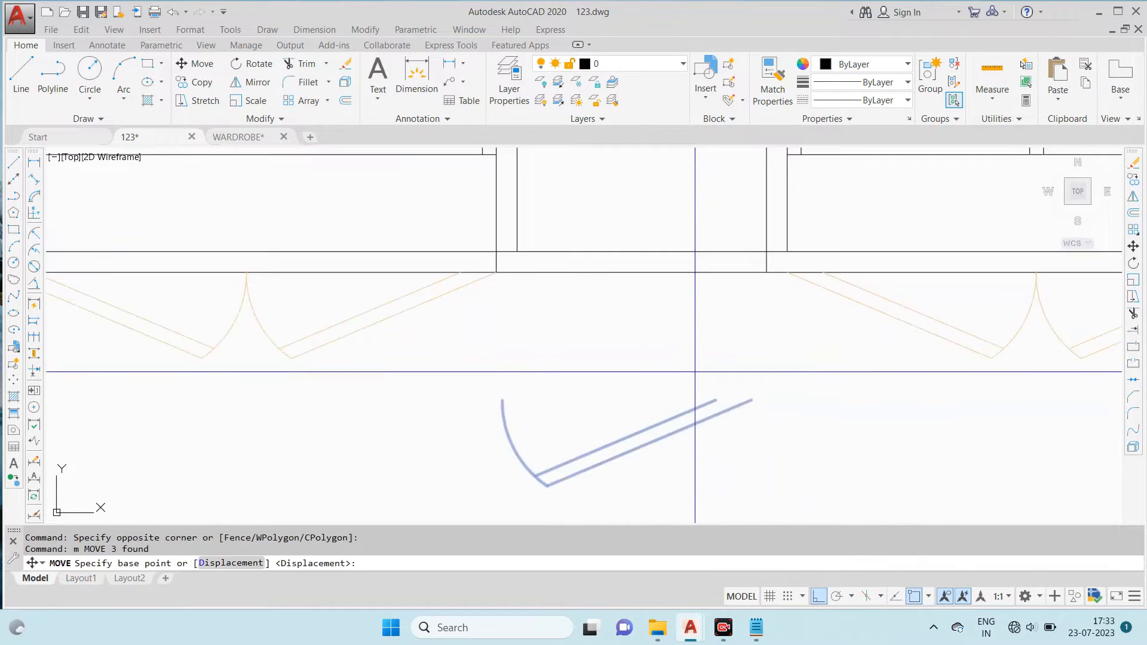
pyautogui.click(752, 400)
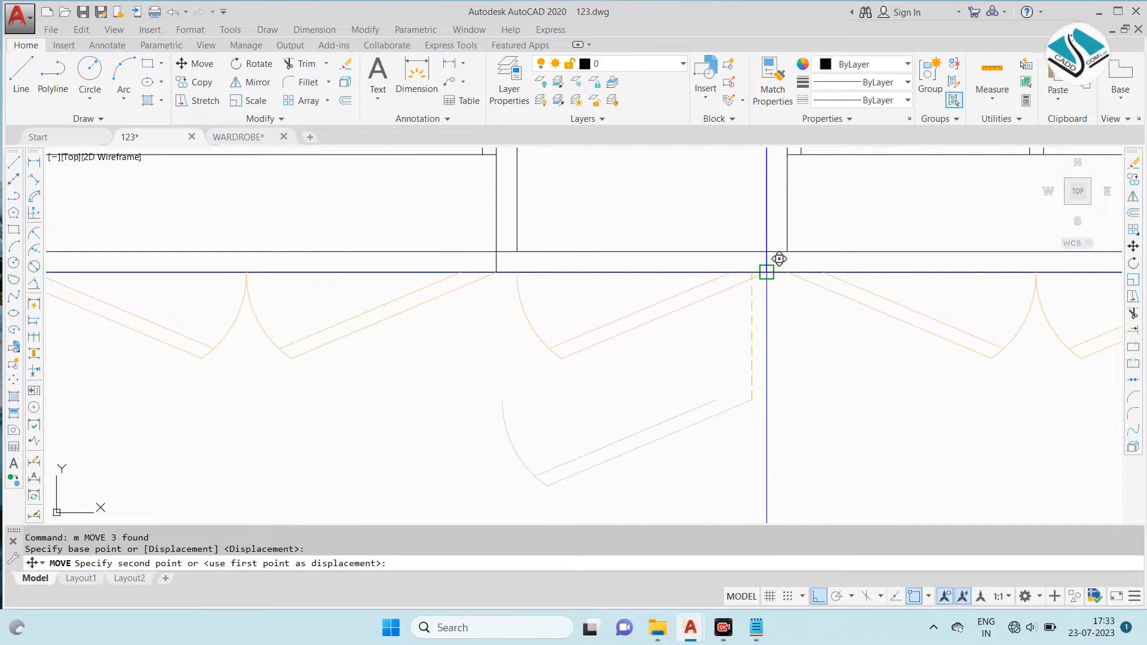
pyautogui.press('Escape')
# - Select all the door swings along the plan's front and set their colour to grey 147,149,152
pyautogui.scroll(-3, 730, 332)
pyautogui.scroll(1, 756, 287)
pyautogui.click(876, 366)
pyautogui.click(185, 279)
pyautogui.click(870, 65)
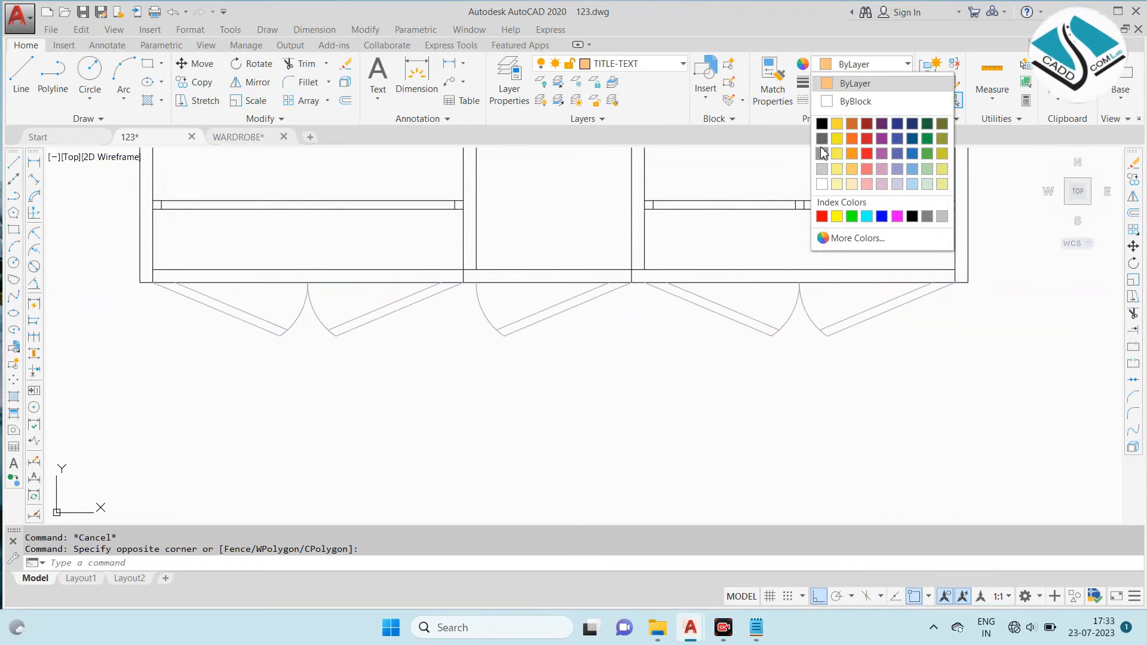
pyautogui.click(822, 153)
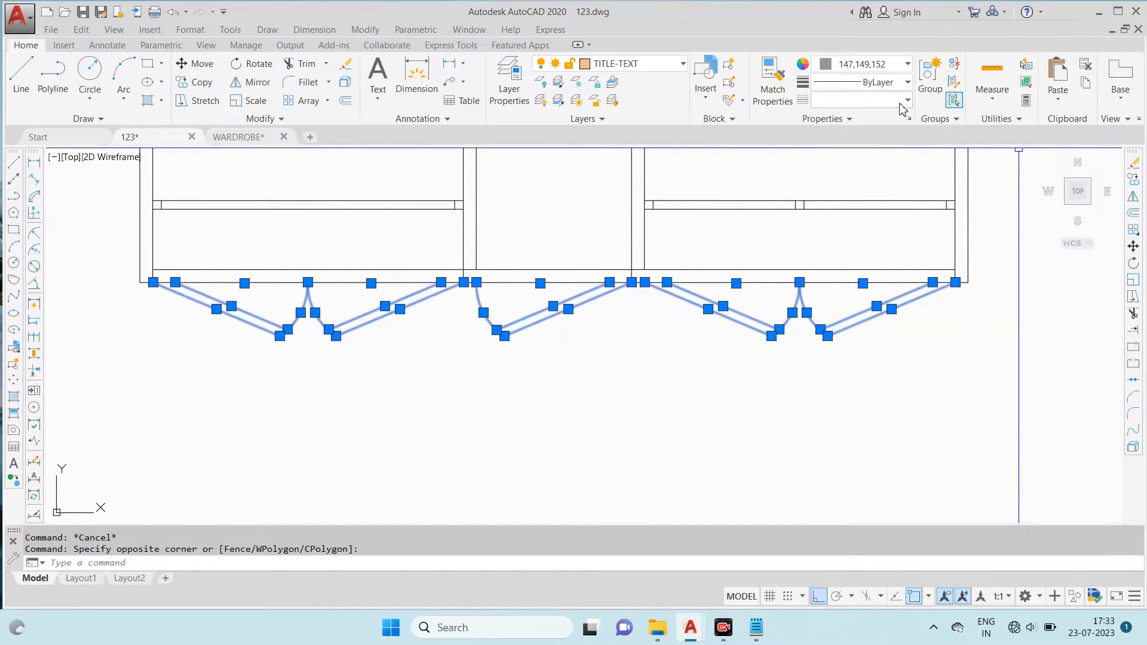
# - Change the selected door swings to the DASHED linetype and try a linetype scale of 0.5
pyautogui.click(906, 101)
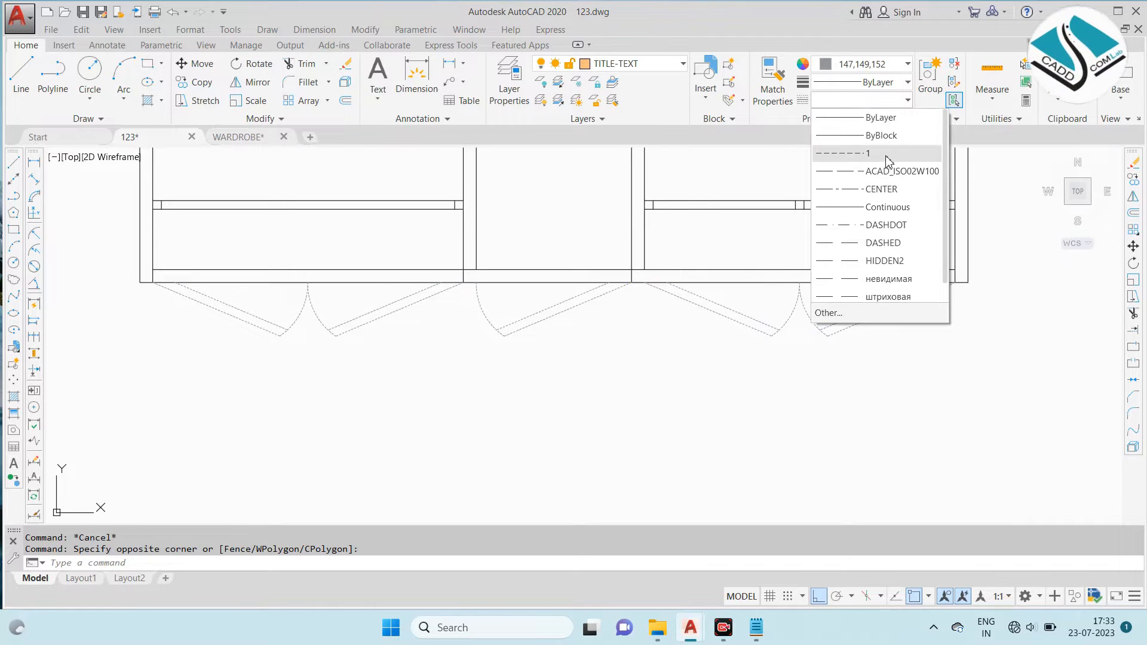
pyautogui.click(890, 244)
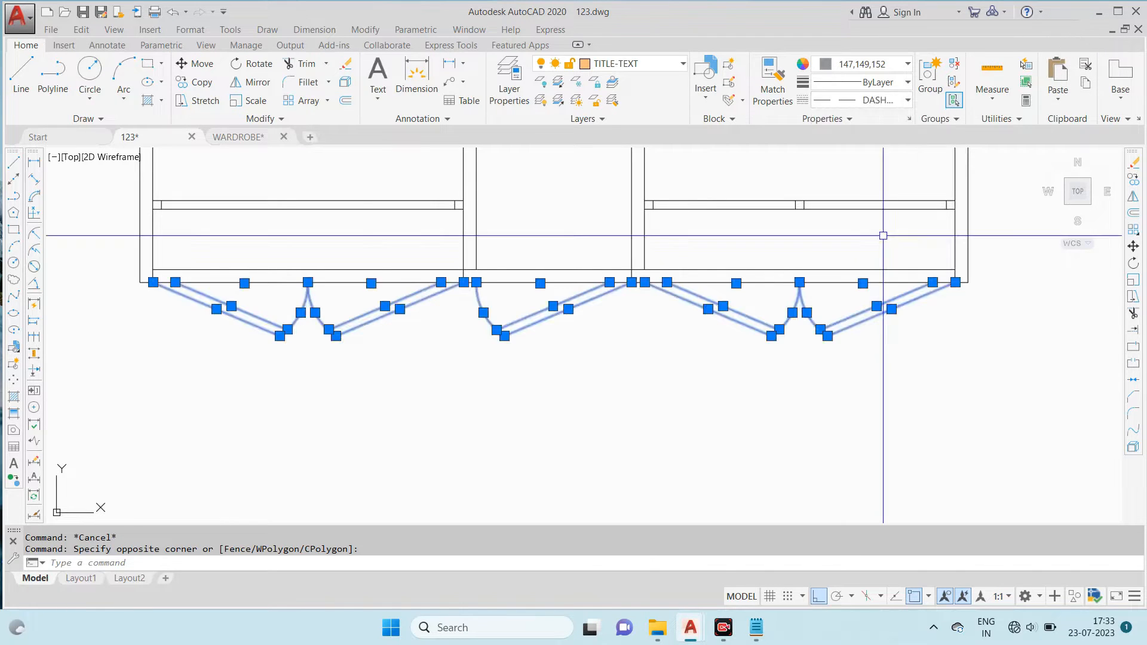
pyautogui.write('ch')
pyautogui.press('Return')
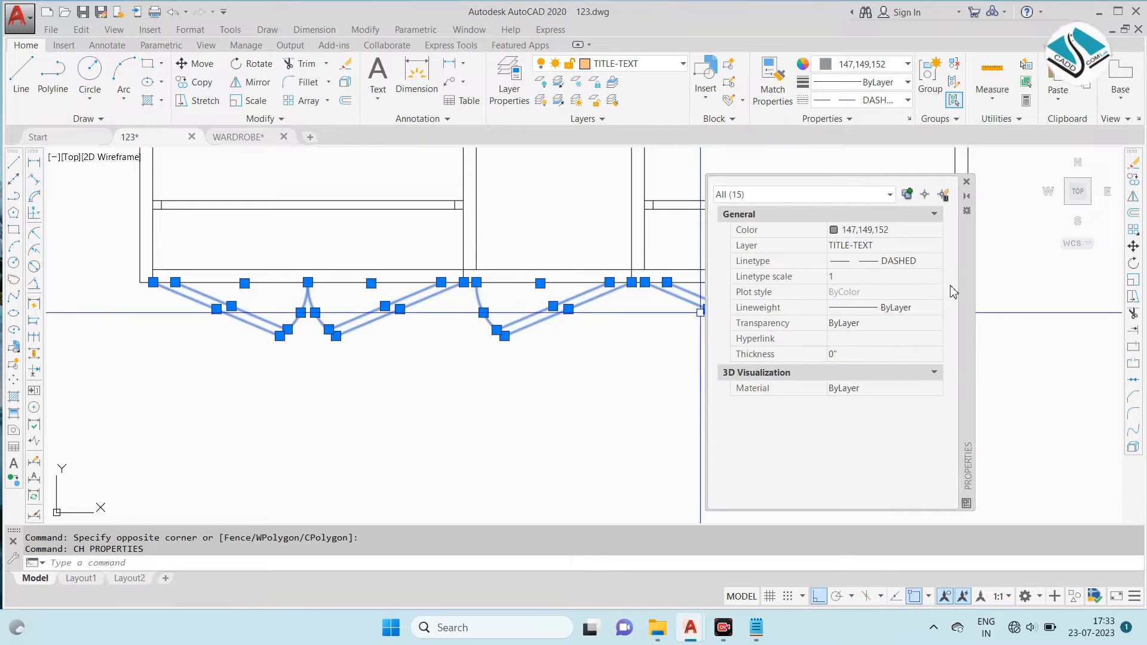
pyautogui.write('0.5')
pyautogui.press('Return')
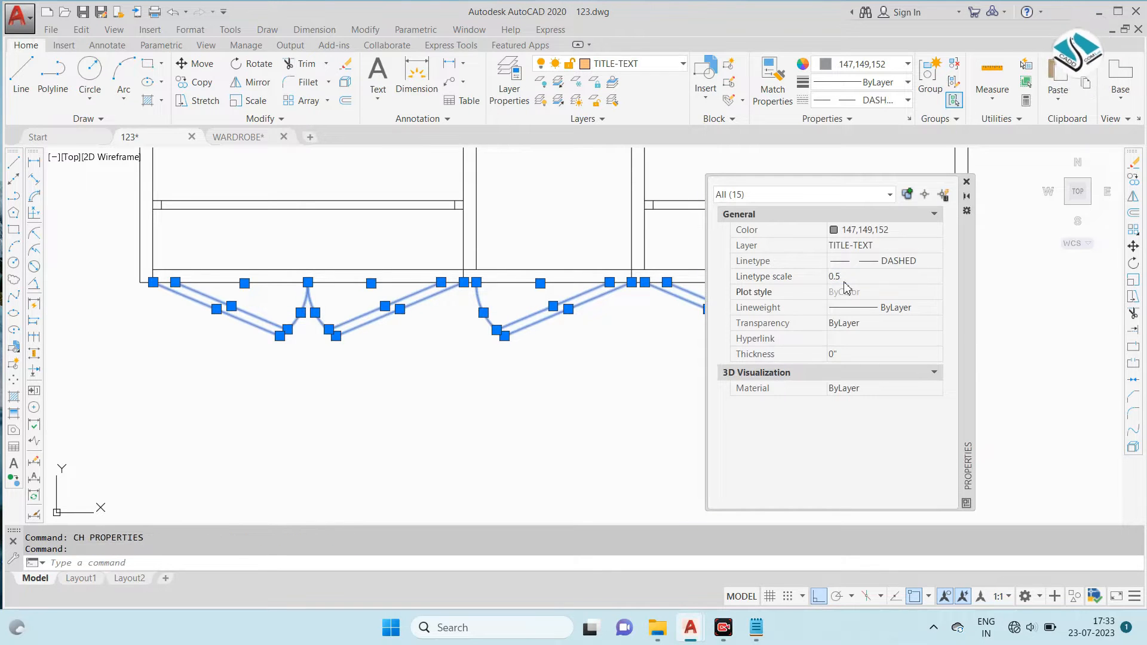
# - Set the door swings' linetype scale to 0.2 and deselect them
pyautogui.write('0.02')
pyautogui.press('Return')
pyautogui.click(861, 277)
pyautogui.write('0.3')
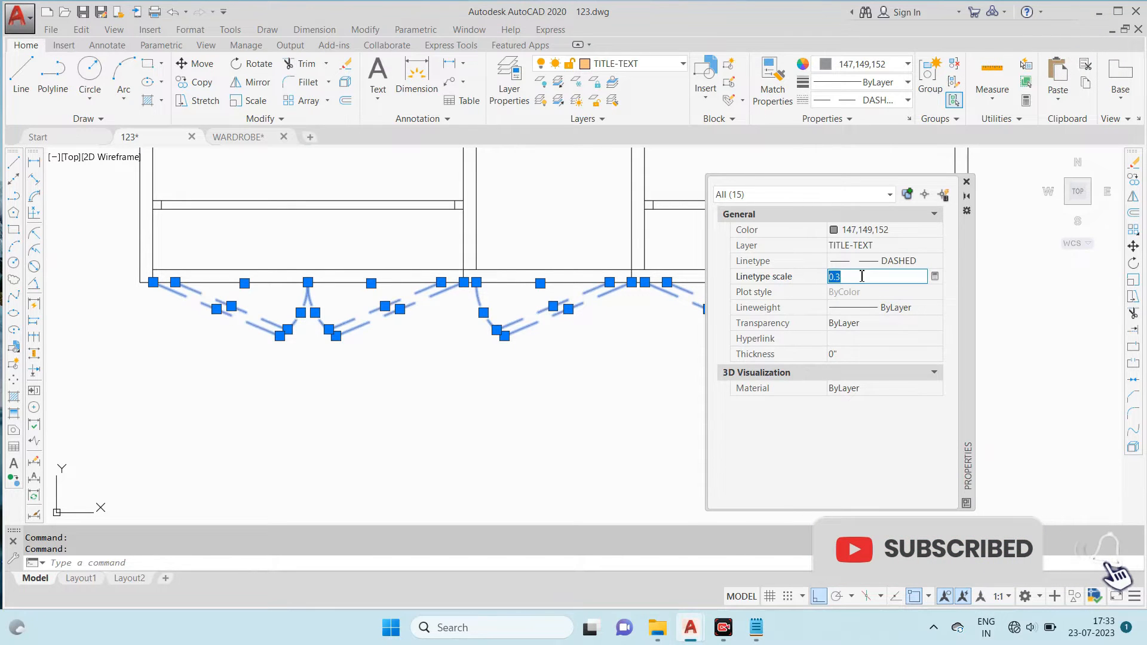
pyautogui.press('Return')
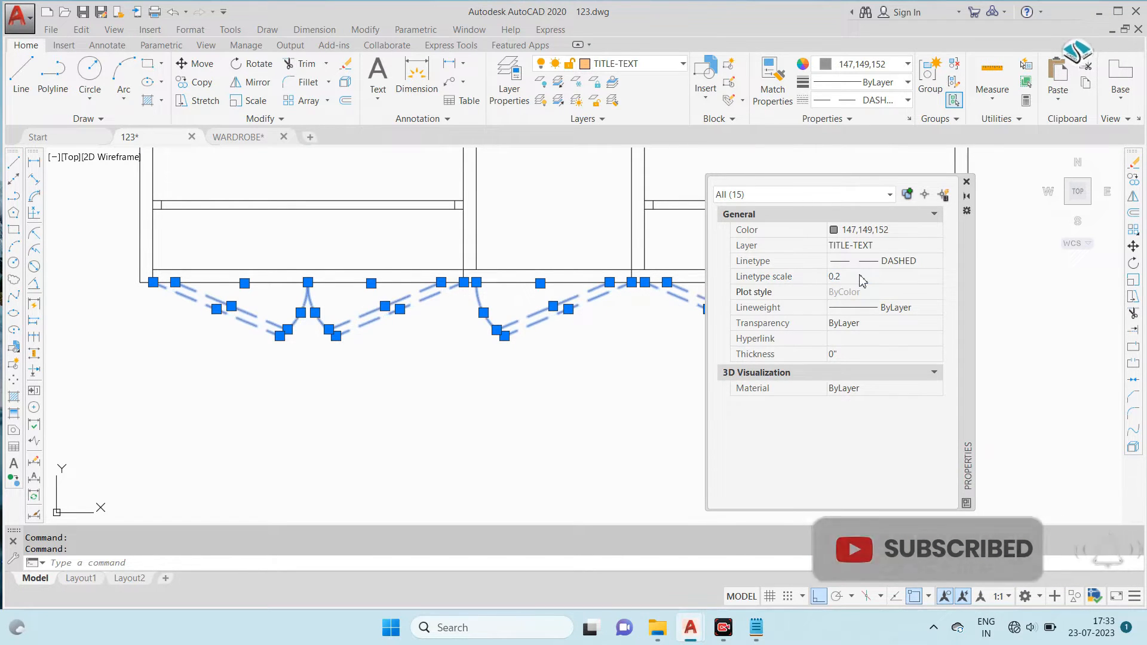
pyautogui.click(966, 181)
pyautogui.press('Escape')
pyautogui.scroll(-4, 734, 350)
pyautogui.scroll(2, 662, 332)
pyautogui.hotkey('ctrl', '1')
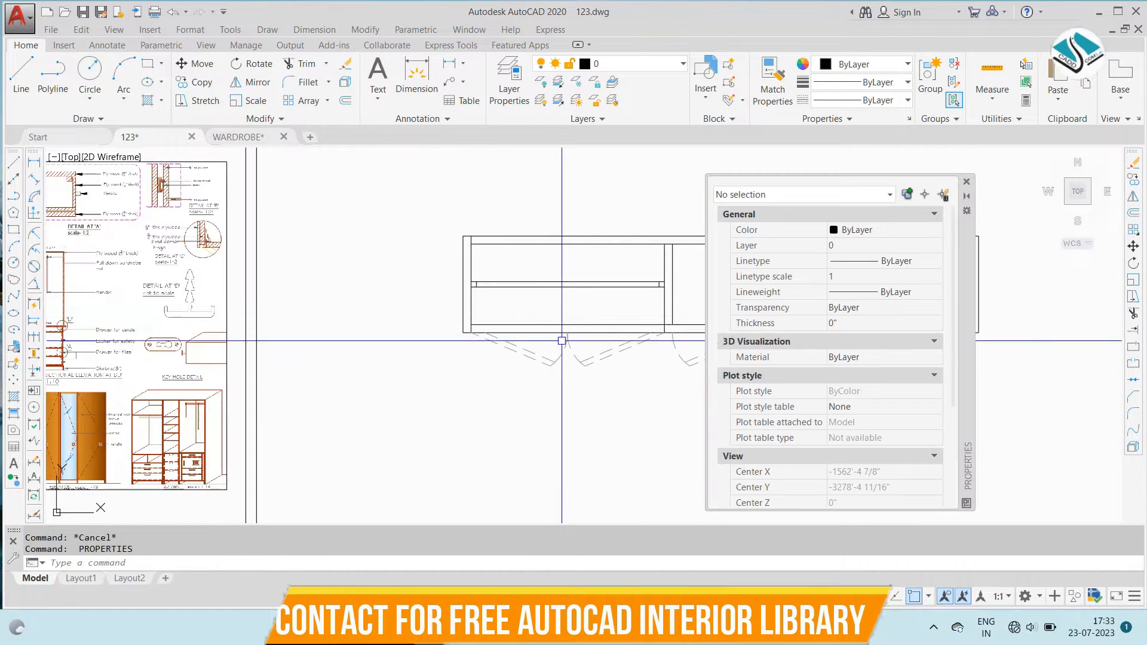
pyautogui.click(967, 183)
pyautogui.press('Escape')
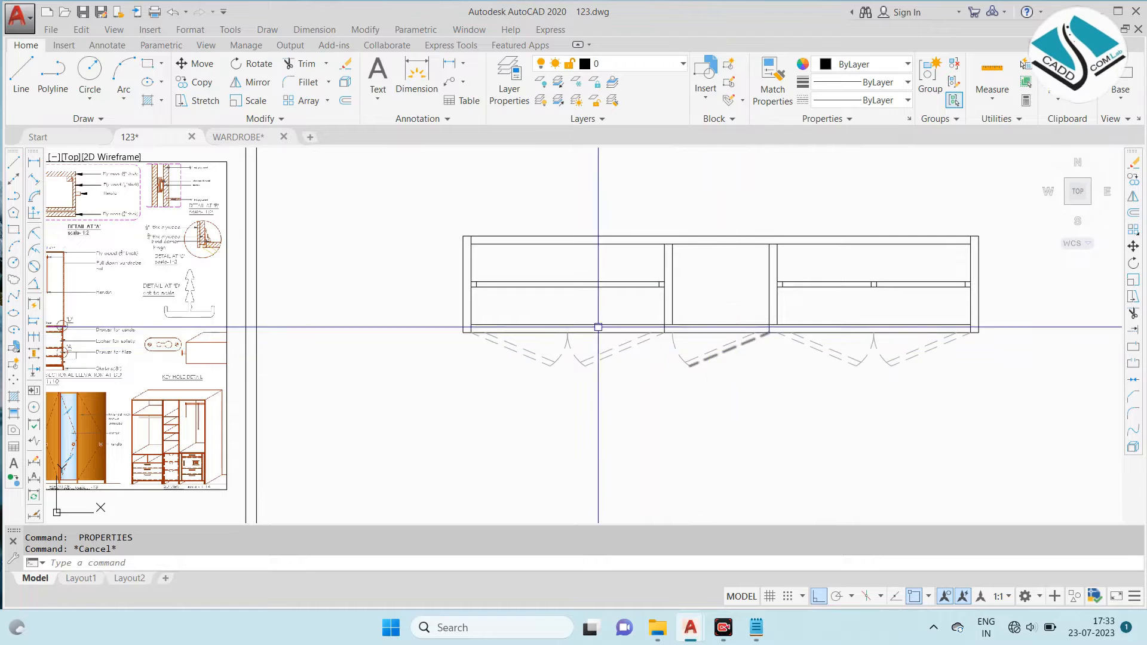
# - In the WARDROBE drawing, select the dashed A-A' section line with both lettered markers and copy it to the clipboard
pyautogui.scroll(-2, 593, 300)
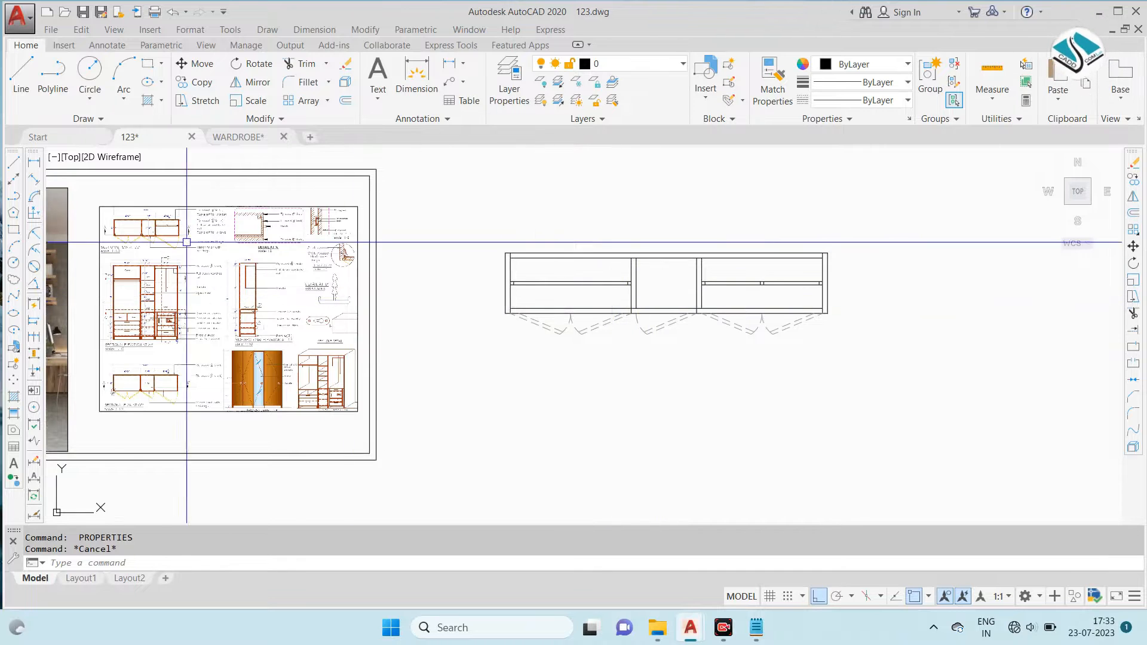
pyautogui.scroll(5, 341, 232)
pyautogui.scroll(2, 351, 237)
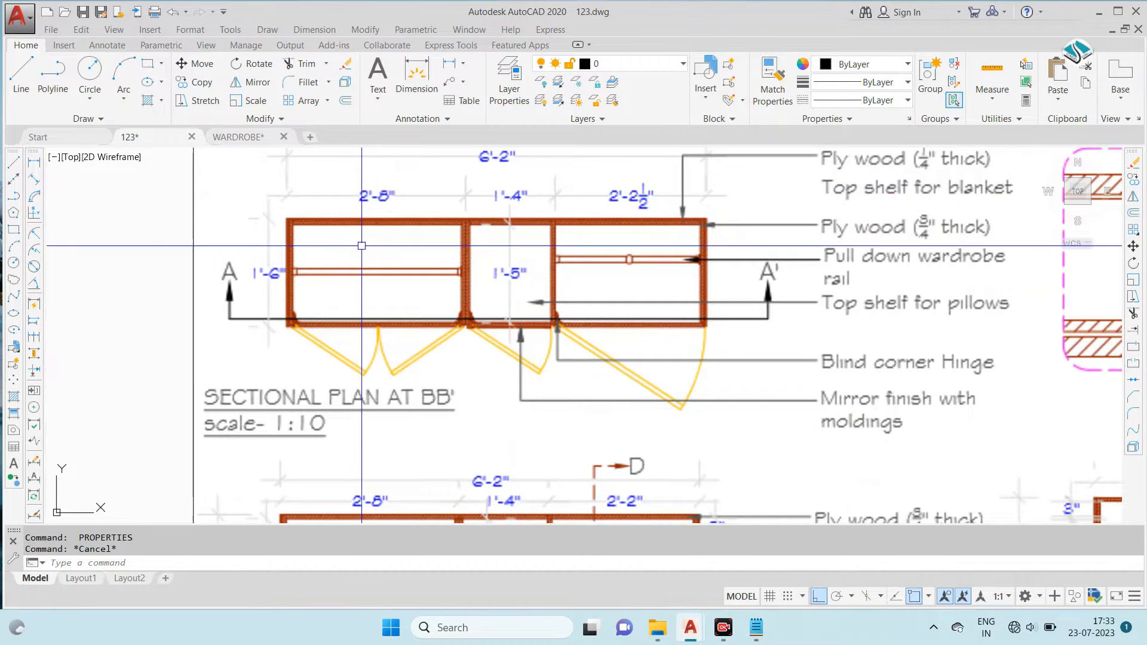
pyautogui.scroll(-5, 379, 255)
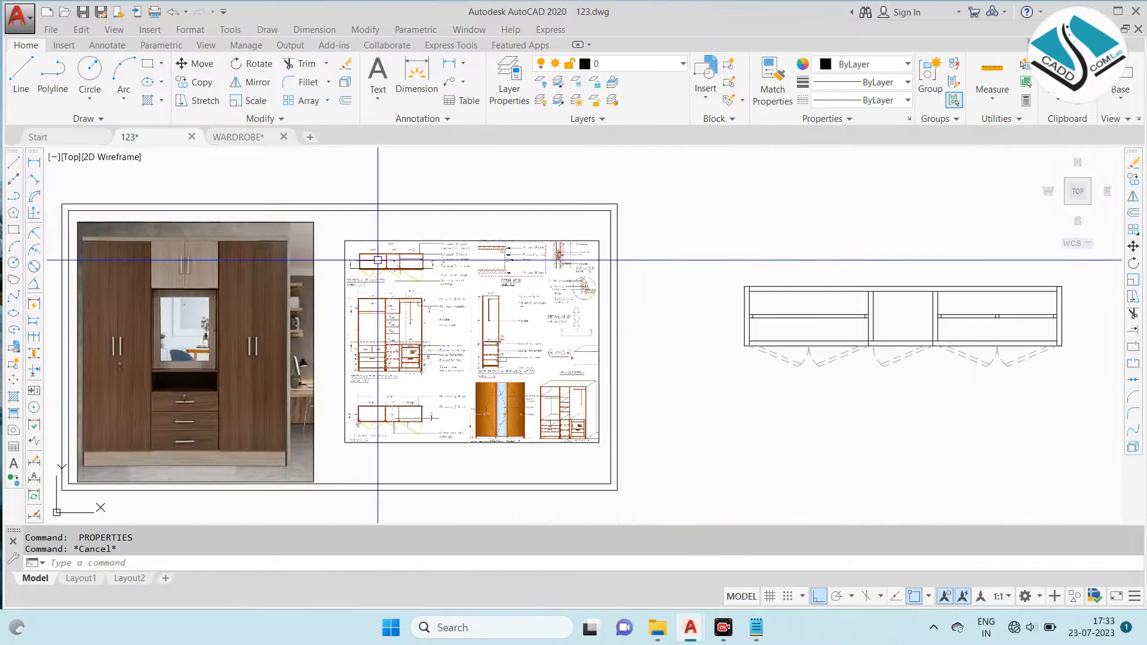
pyautogui.scroll(2, 458, 281)
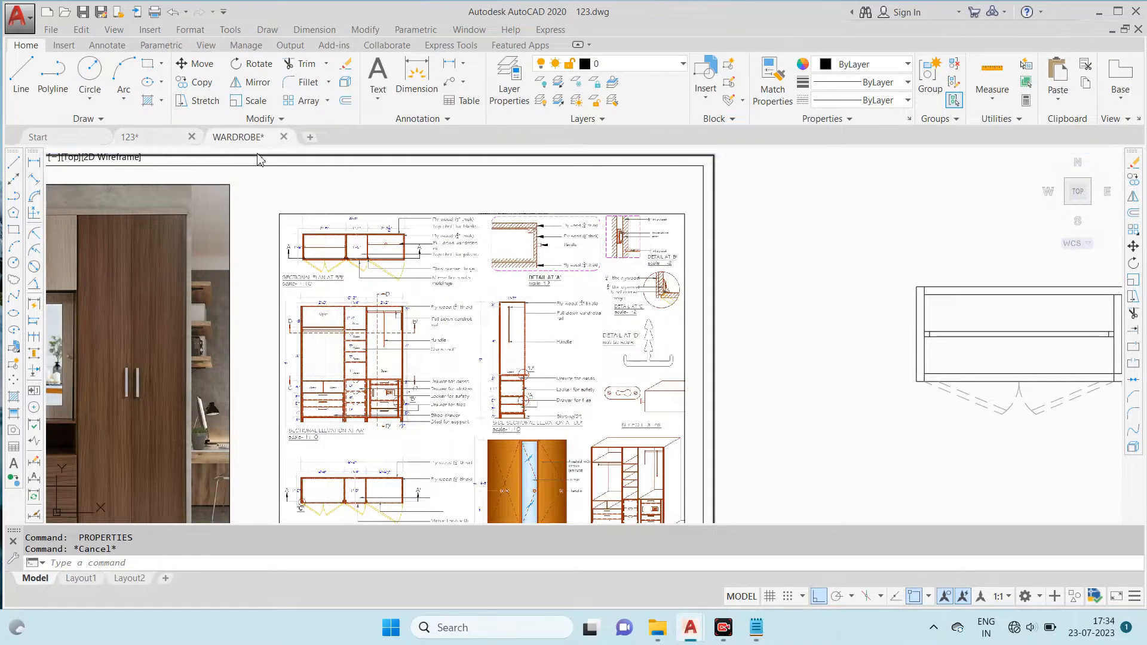
pyautogui.click(237, 137)
pyautogui.scroll(-5, 496, 299)
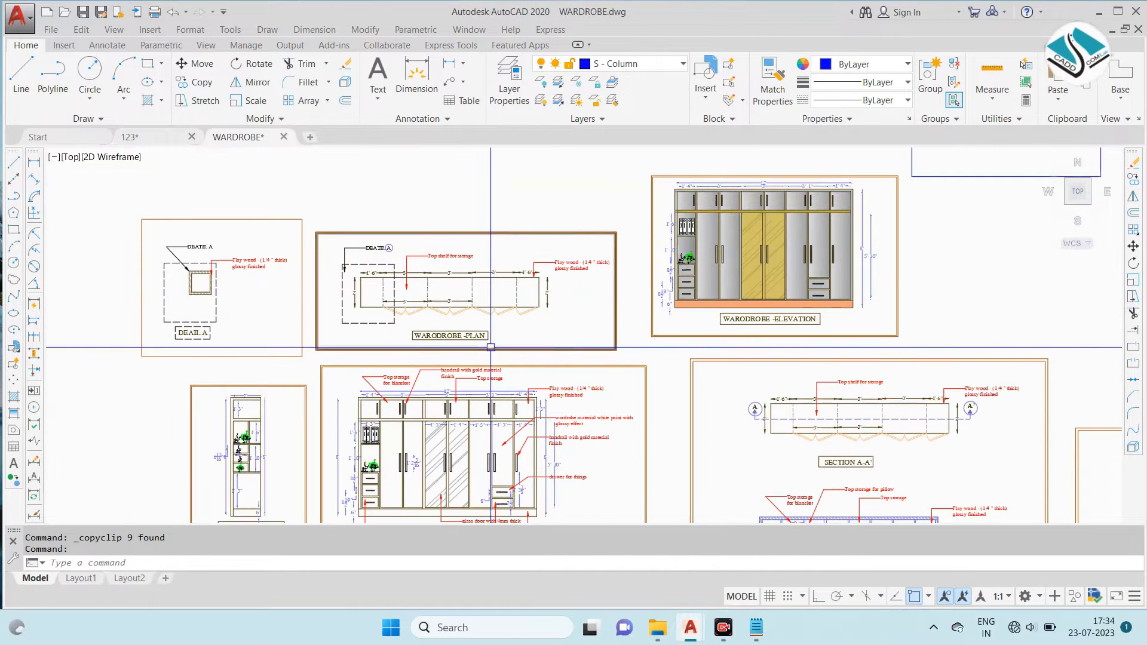
pyautogui.moveTo(505, 333); pyautogui.dragTo(333, 242, button='middle')
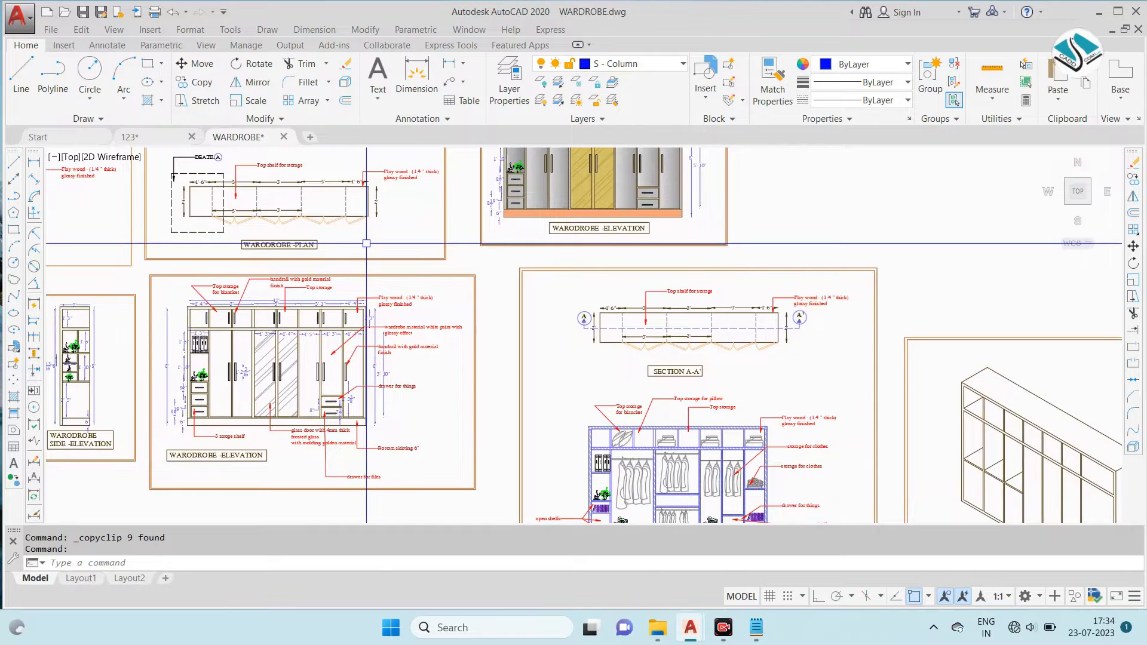
pyautogui.scroll(6, 607, 335)
pyautogui.scroll(2, 525, 256)
pyautogui.click(540, 198)
pyautogui.click(437, 343)
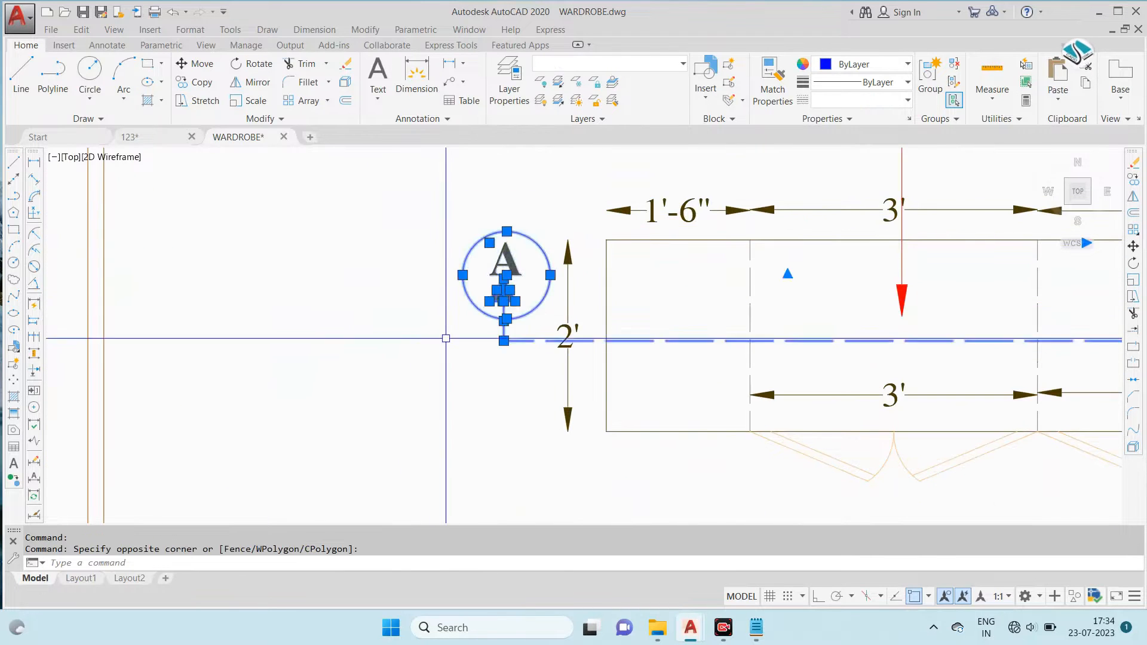
pyautogui.scroll(-3, 437, 343)
pyautogui.scroll(5, 1049, 338)
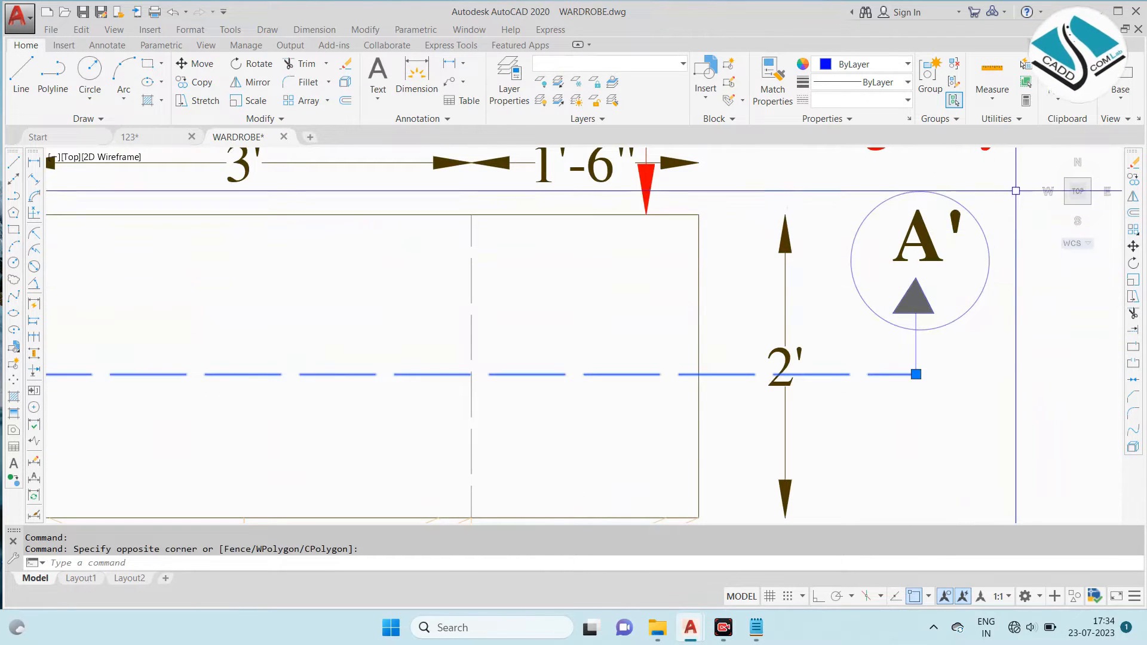
pyautogui.click(1016, 190)
pyautogui.click(909, 353)
pyautogui.hotkey('ctrl', 'c')
# - Paste the copied A-A' section line into the 123 drawing, in the free space below the wardrobe plan
pyautogui.scroll(-3, 875, 343)
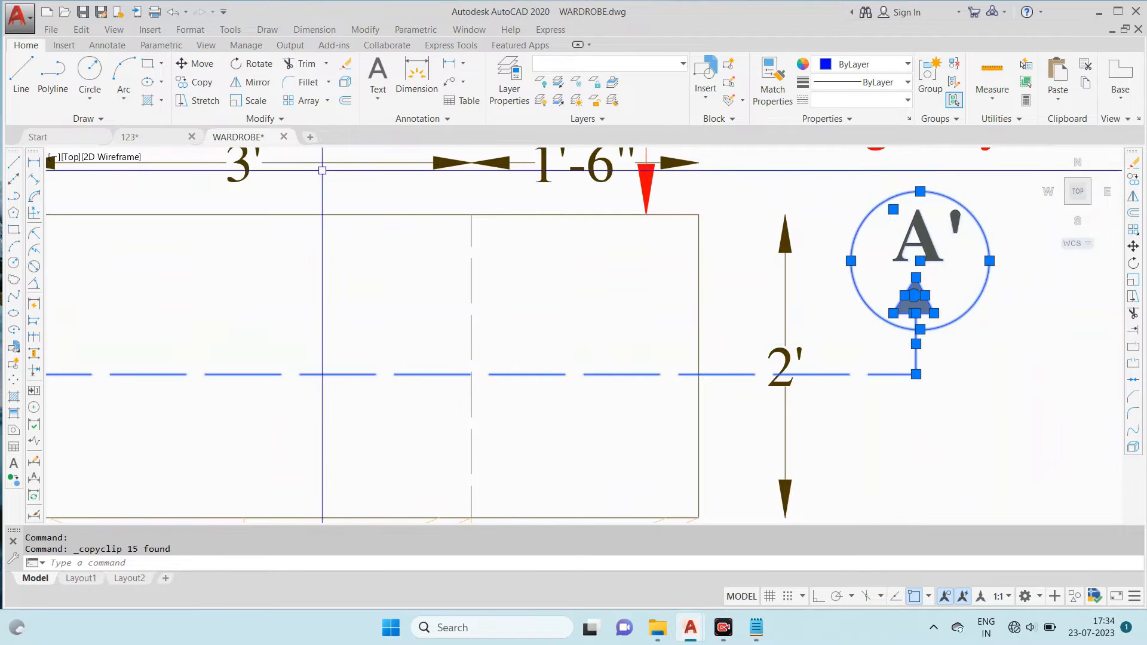
pyautogui.click(129, 136)
pyautogui.hotkey('ctrl', 'v')
pyautogui.scroll(-6, 416, 345)
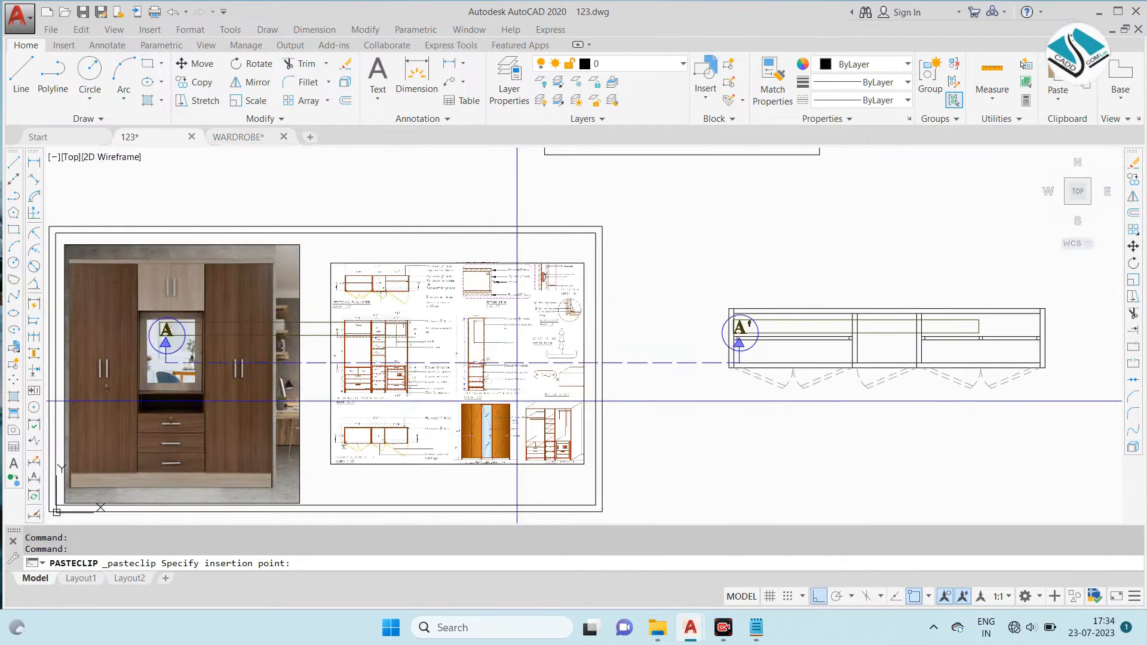
pyautogui.click(794, 459)
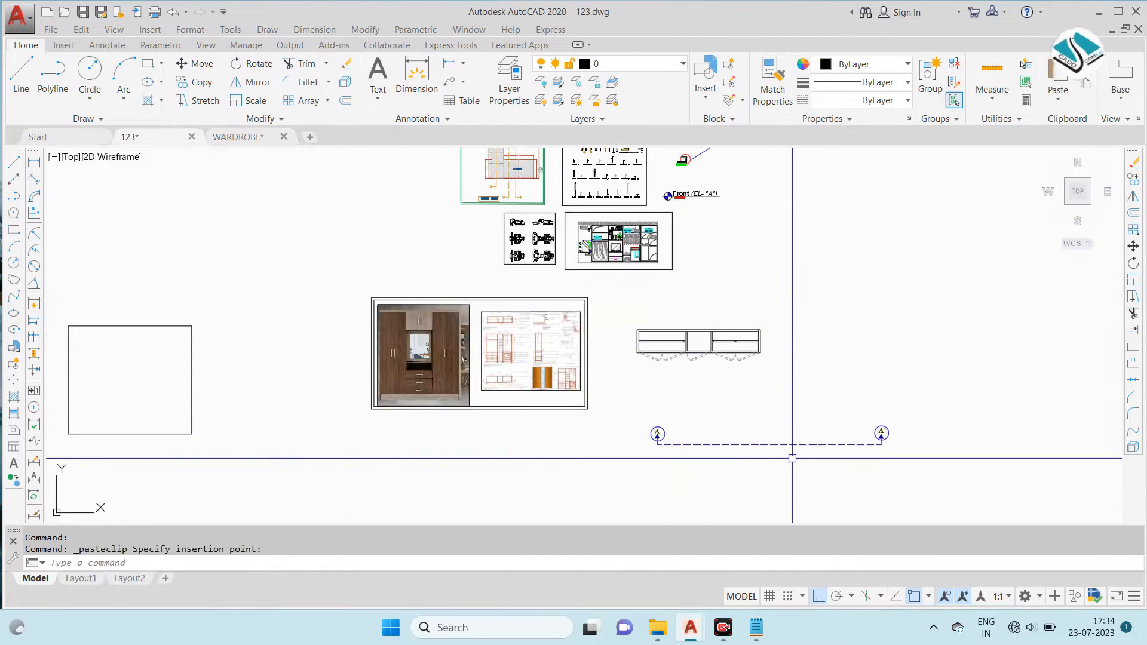
# - Scale the pasted section line and its markers down until the line is slightly longer than the plan's width
pyautogui.moveTo(830, 438); pyautogui.dragTo(804, 409, button='middle')
pyautogui.scroll(2, 804, 410)
pyautogui.click(943, 376)
pyautogui.click(423, 468)
pyautogui.write('sc')
pyautogui.press('Return')
pyautogui.click(560, 383)
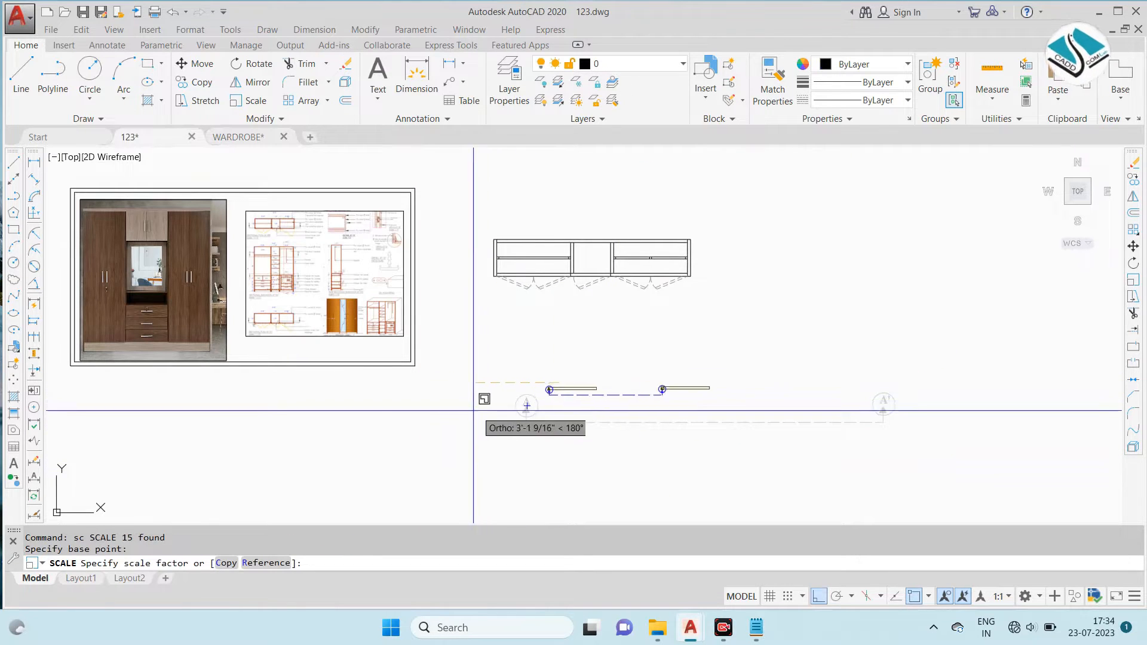
pyautogui.click(402, 420)
# - Group the section line with its A and A' markers and set the group's colour to blue-violet
pyautogui.scroll(2, 678, 374)
pyautogui.click(851, 357)
pyautogui.click(385, 470)
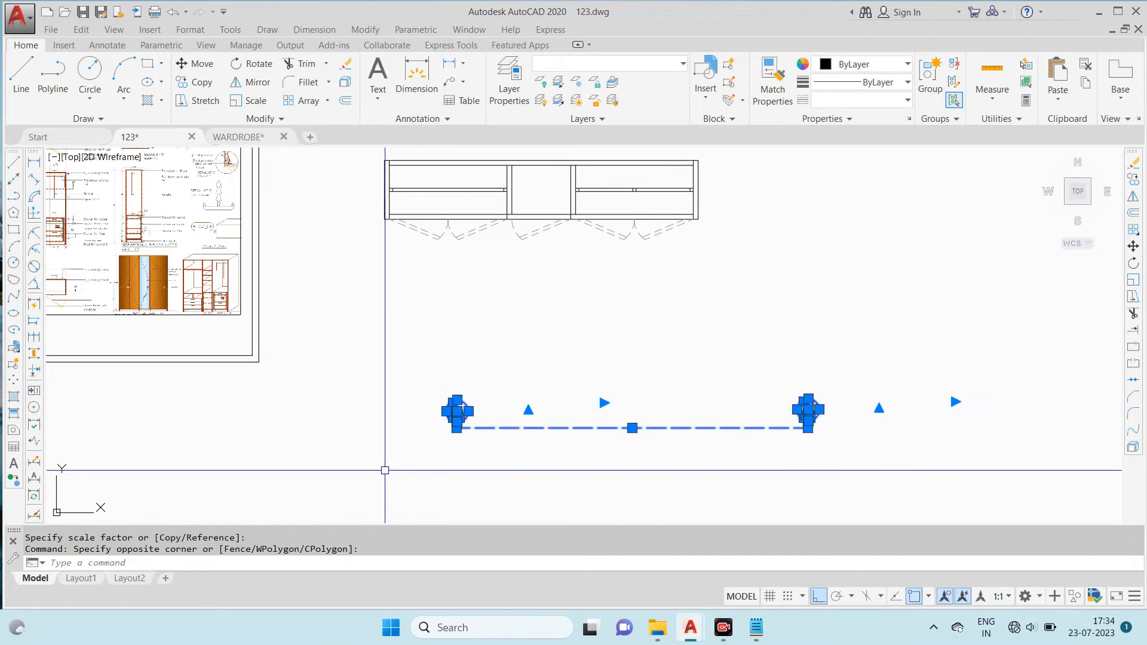
pyautogui.click(930, 75)
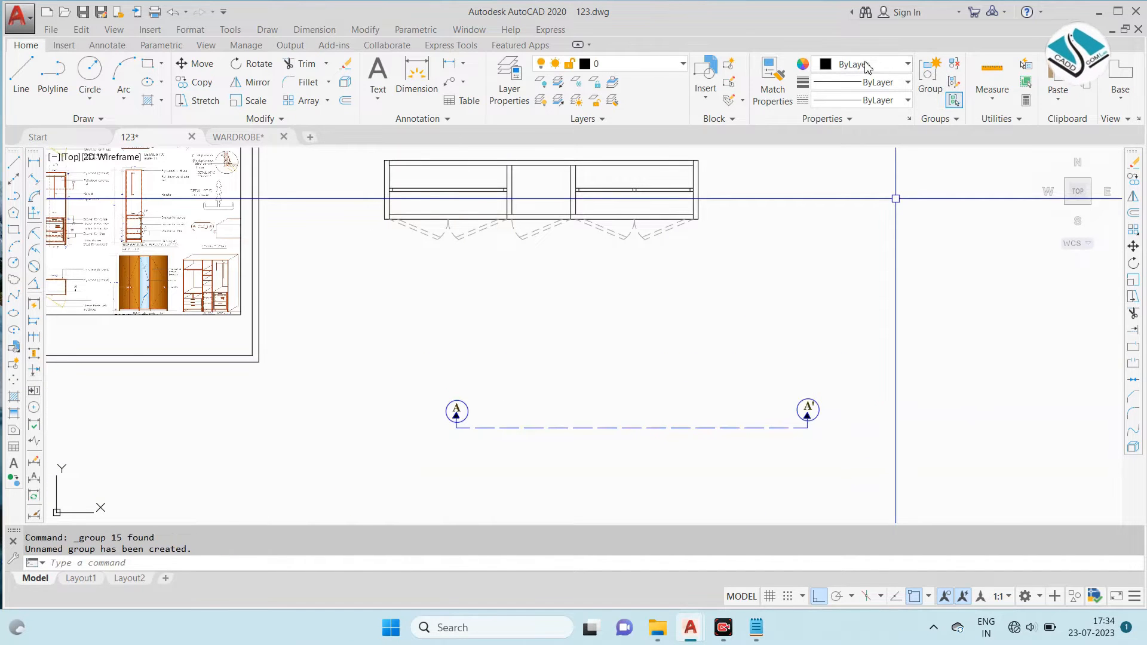
pyautogui.click(804, 416)
pyautogui.click(871, 66)
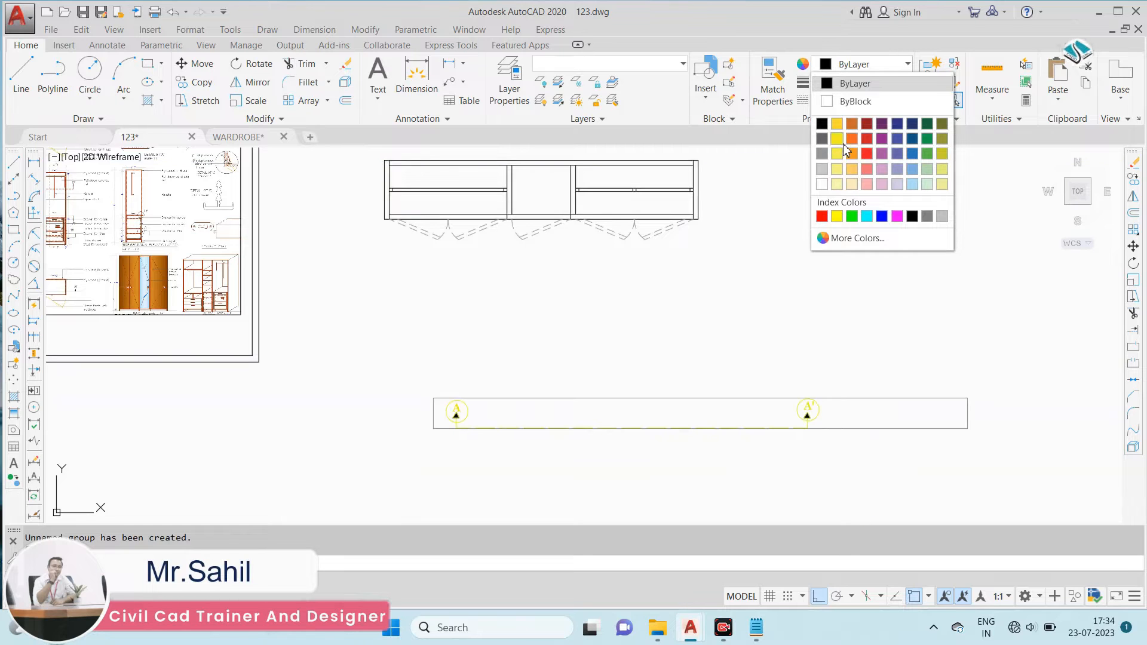
pyautogui.click(898, 138)
pyautogui.press('Escape')
# - Examine the A-A' section marks on the reference Sectional Plan at BB' and compare it with the elevation beneath
pyautogui.moveTo(428, 300); pyautogui.dragTo(556, 307, button='middle')
pyautogui.scroll(-2, 556, 307)
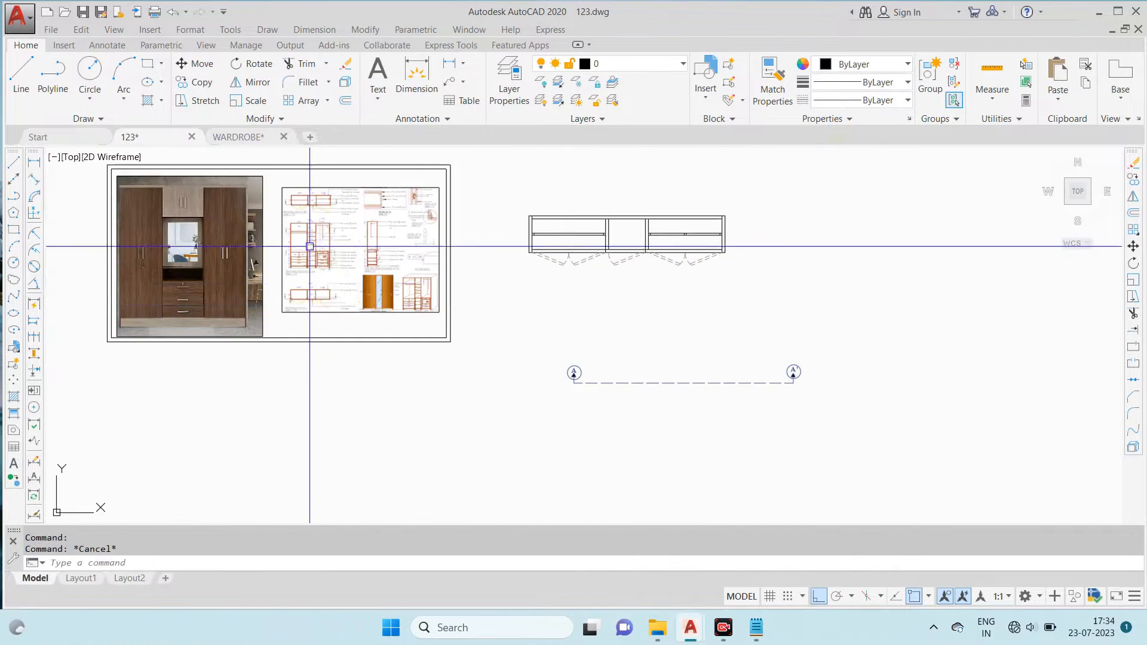
pyautogui.scroll(6, 318, 249)
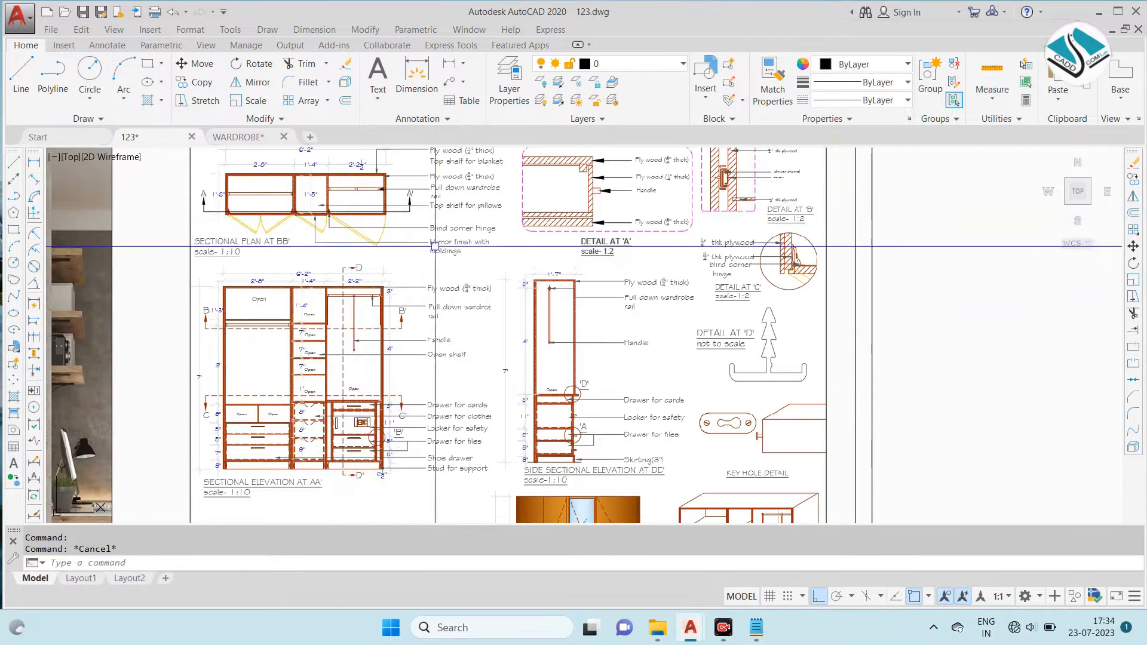
pyautogui.moveTo(440, 243); pyautogui.dragTo(512, 253, button='middle')
pyautogui.scroll(2, 478, 239)
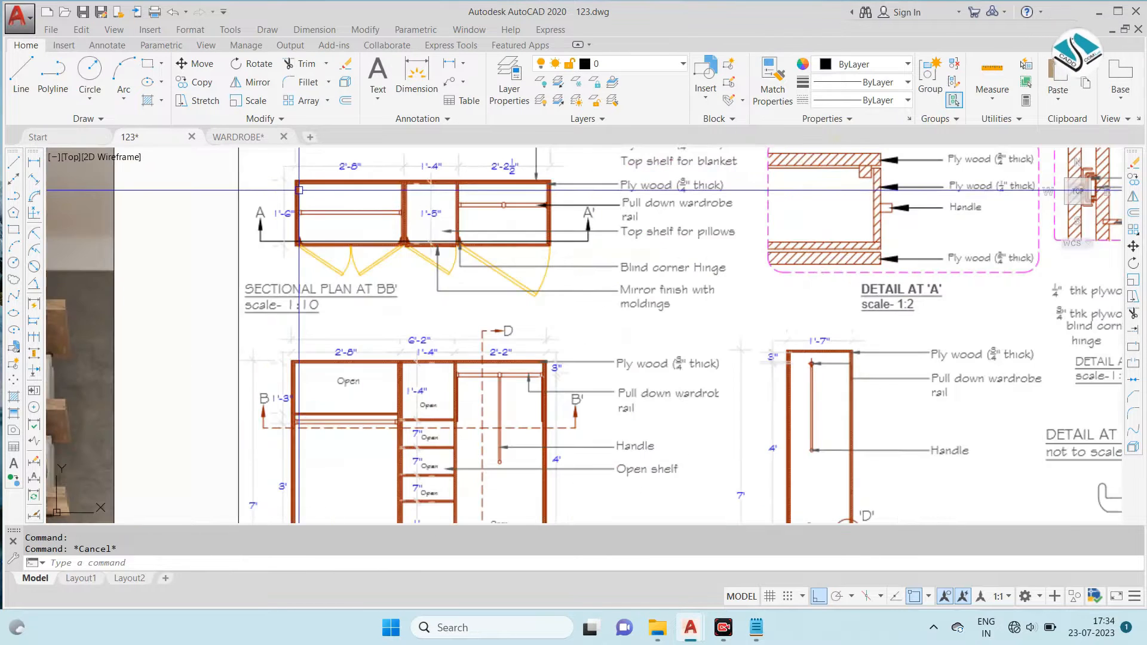
pyautogui.scroll(2, 278, 391)
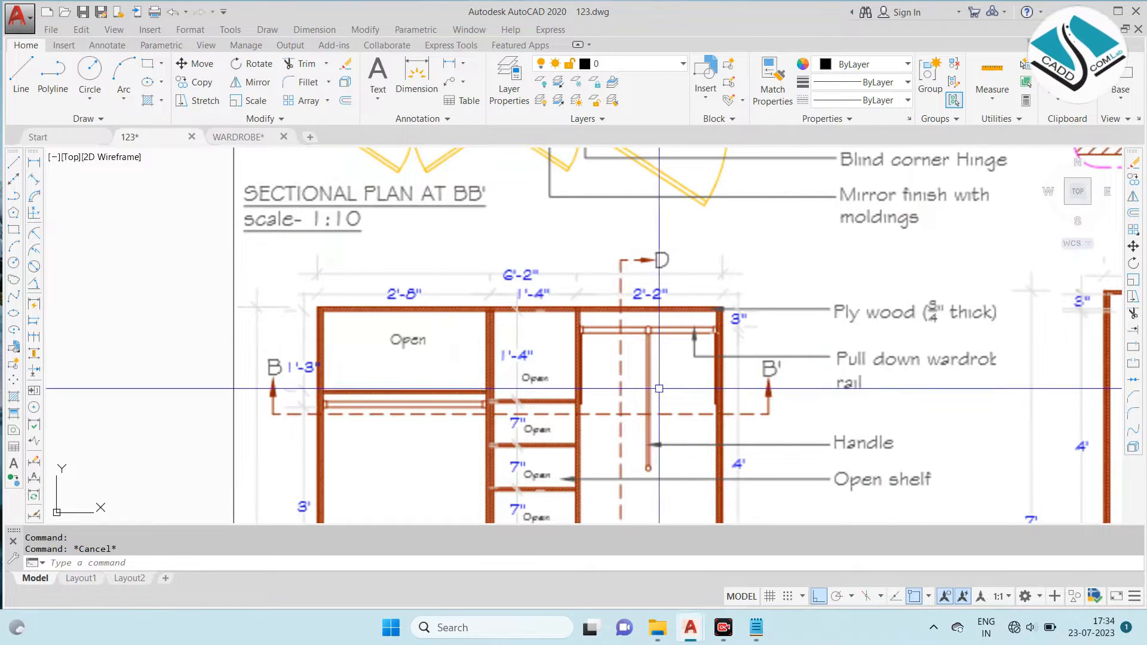
pyautogui.scroll(-2, 643, 399)
pyautogui.moveTo(582, 217); pyautogui.dragTo(555, 300, button='middle')
pyautogui.scroll(2, 561, 291)
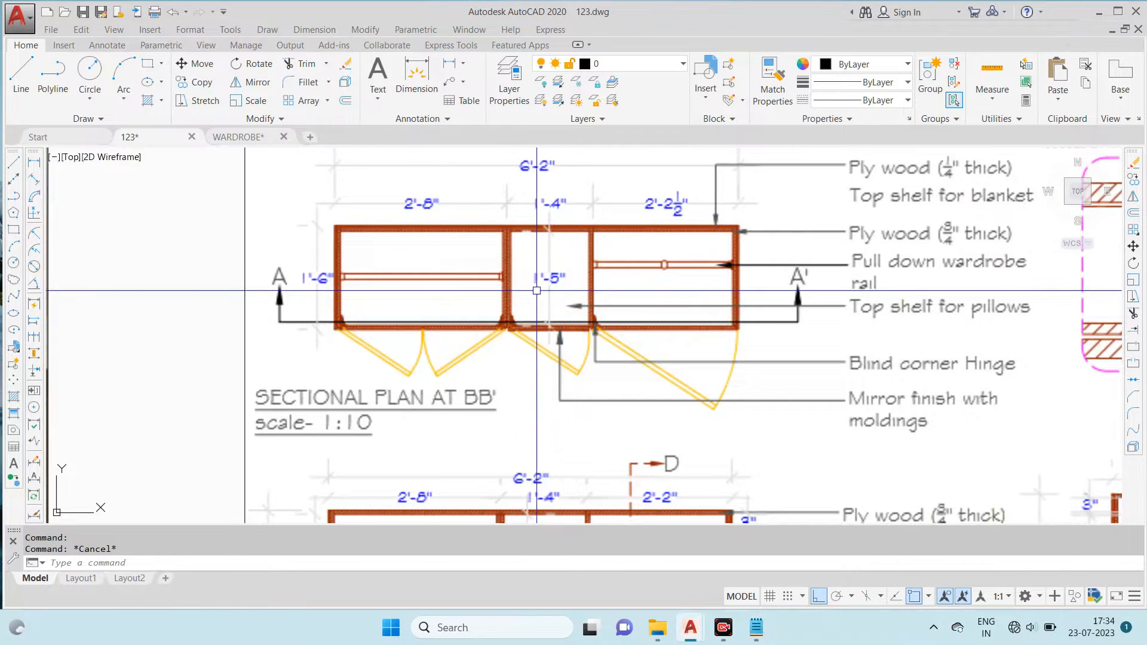
# - Study the reference Sectional Elevation at AA', including its shelves, drawers and the B-B' and C-C' cut lines
pyautogui.scroll(-3, 341, 288)
pyautogui.scroll(1, 743, 243)
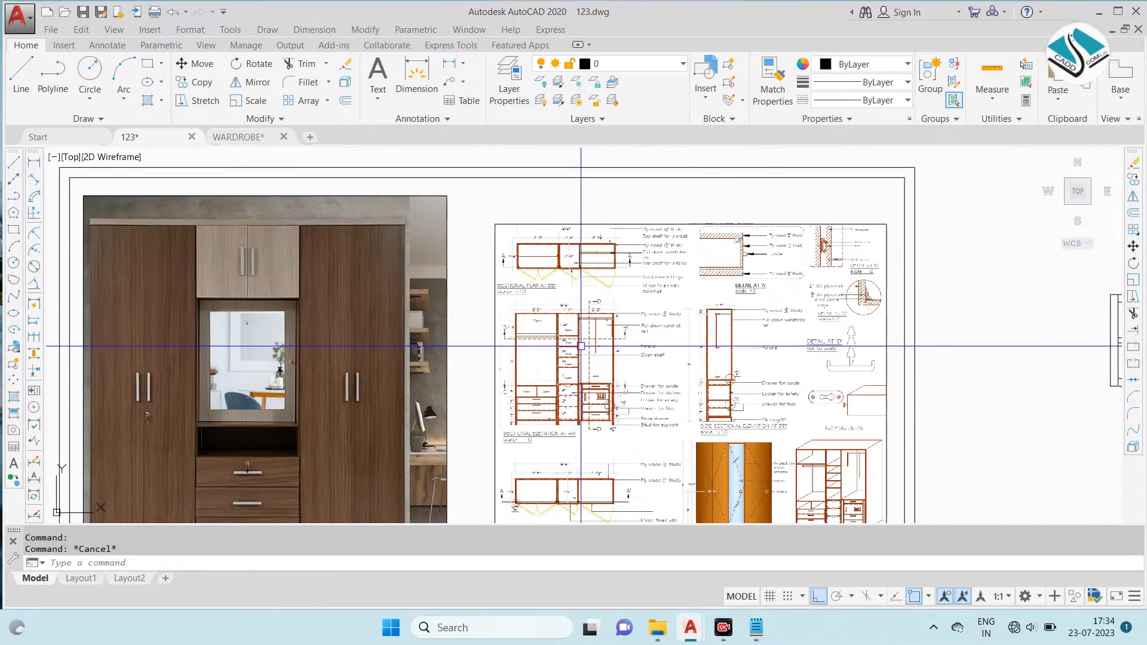
pyautogui.scroll(1, 581, 361)
pyautogui.scroll(2, 581, 361)
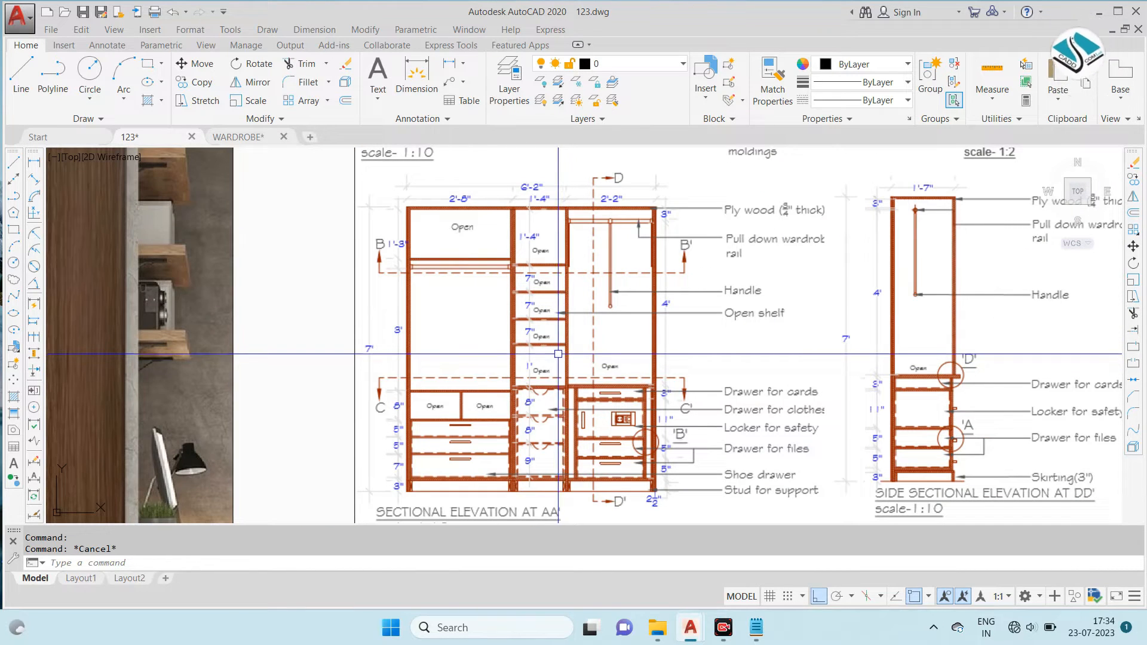
pyautogui.scroll(-2, 552, 349)
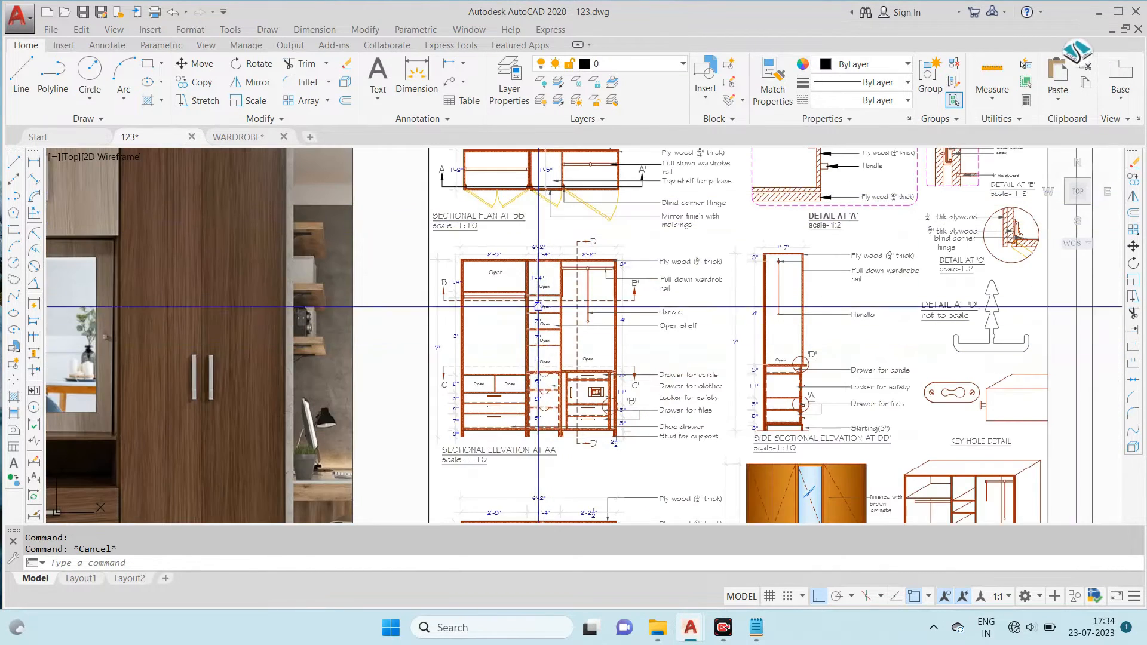
pyautogui.scroll(2, 539, 307)
pyautogui.scroll(-2, 527, 309)
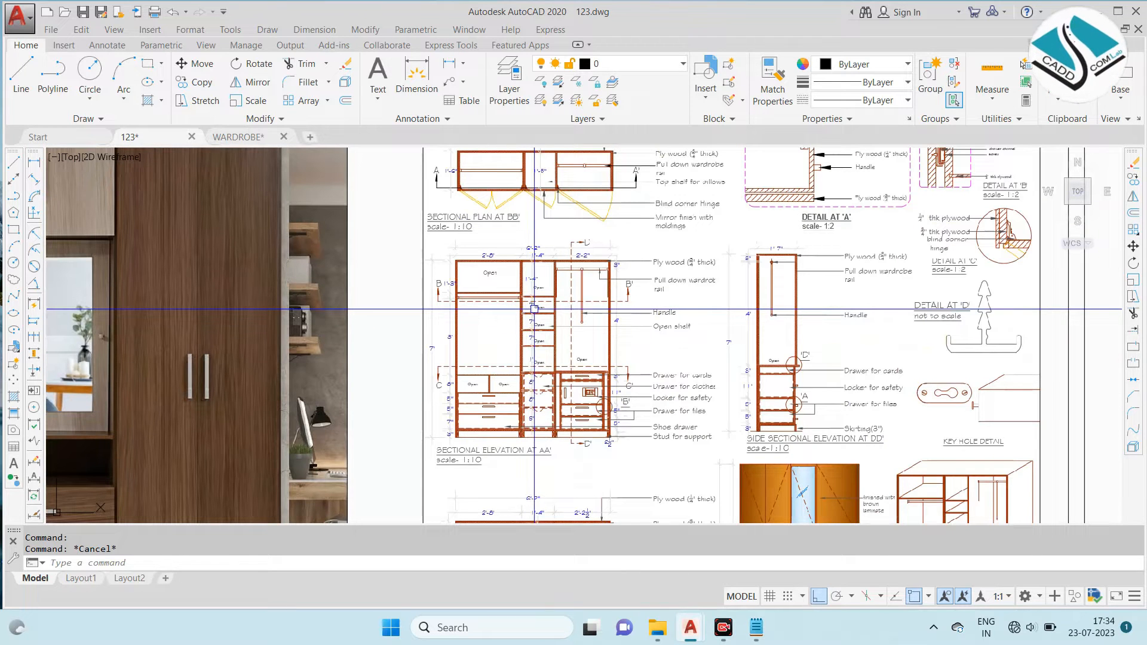
# - Examine the reference Sectional Plan at CC' against the C-C' cut line in the elevation above it
pyautogui.moveTo(594, 363); pyautogui.dragTo(585, 267, button='middle')
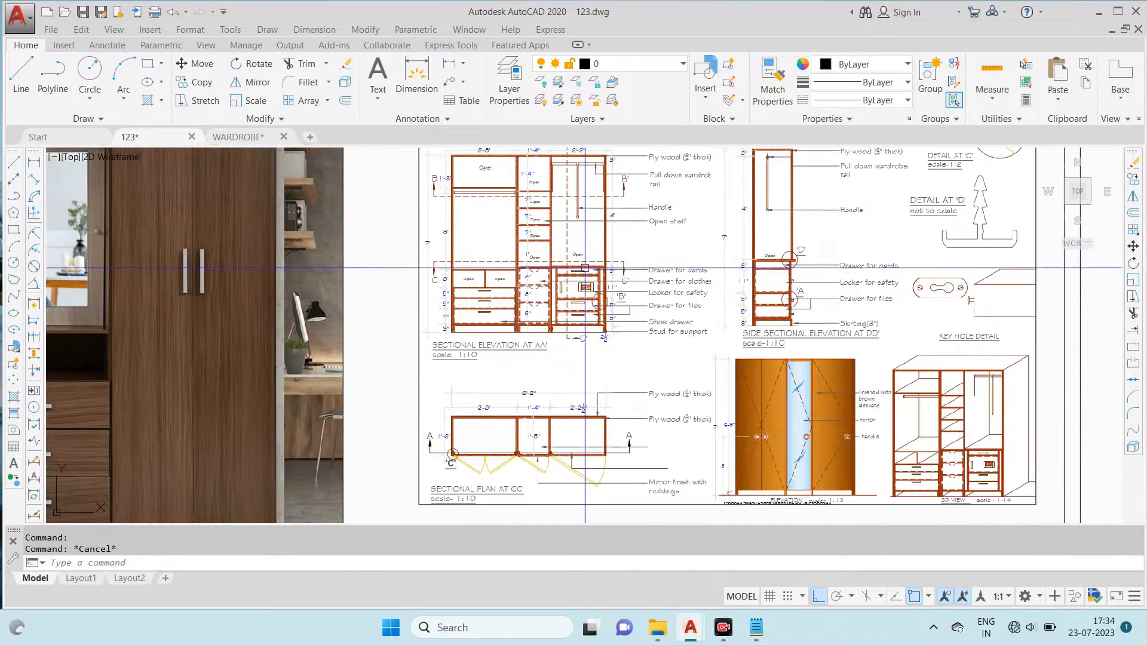
pyautogui.scroll(5, 526, 484)
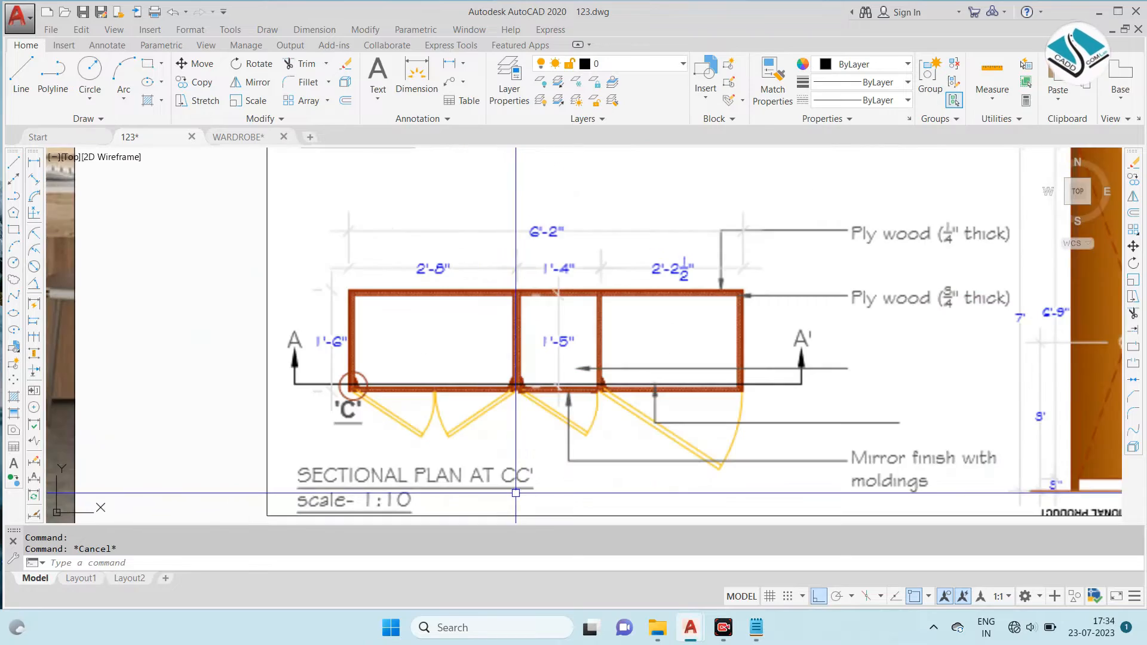
pyautogui.scroll(-9, 546, 446)
pyautogui.scroll(6, 533, 331)
pyautogui.moveTo(548, 411); pyautogui.dragTo(541, 276, button='middle')
pyautogui.moveTo(548, 380)
pyautogui.mouseDown(button='middle')
pyautogui.moveTo(548, 283)
pyautogui.moveTo(537, 311)
pyautogui.mouseUp(button='middle')
pyautogui.scroll(2, 478, 312)
pyautogui.scroll(-4, 524, 283)
pyautogui.scroll(4, 523, 284)
pyautogui.scroll(-4, 568, 276)
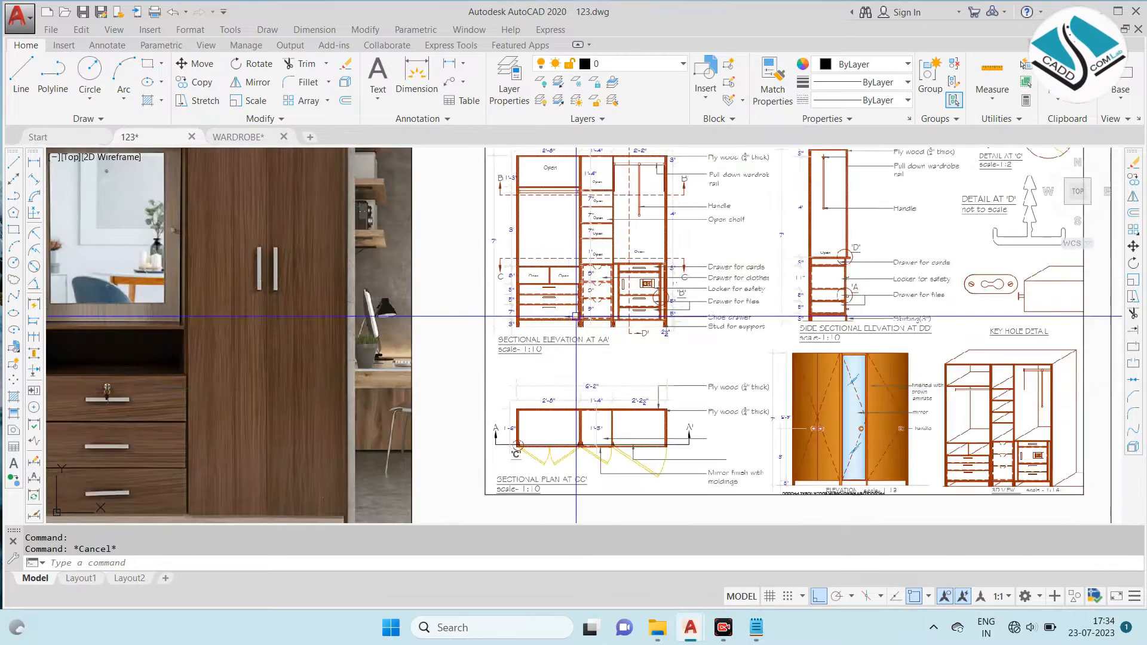
# - Examine the lower part of the reference Sectional Elevation at AA', including its drawers, locker and C-C' cut line
pyautogui.scroll(3, 569, 285)
pyautogui.scroll(-3, 569, 269)
pyautogui.scroll(4, 569, 260)
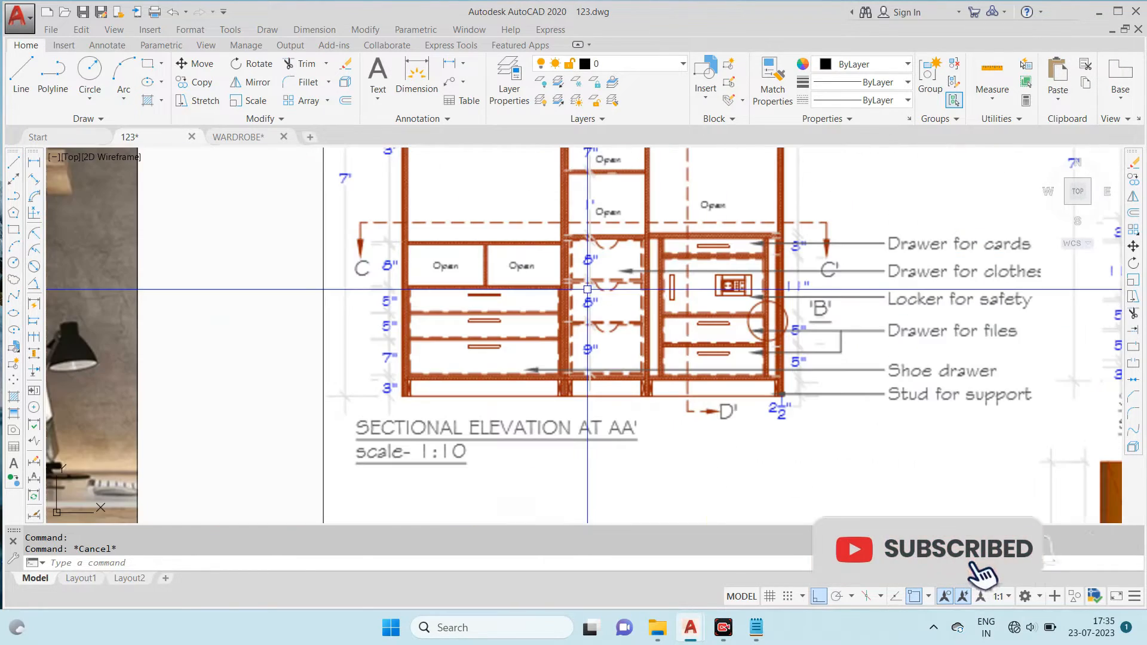
pyautogui.scroll(-5, 570, 256)
pyautogui.scroll(5, 674, 366)
pyautogui.scroll(-5, 685, 373)
pyautogui.scroll(8, 662, 235)
pyautogui.scroll(-5, 627, 209)
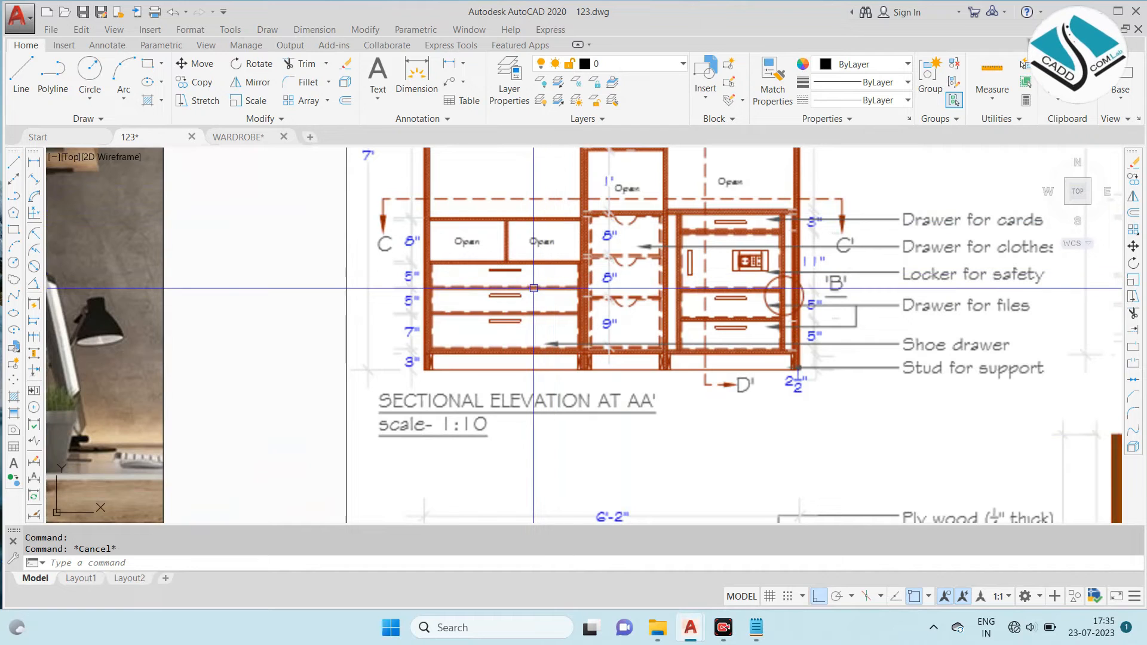
pyautogui.scroll(-4, 533, 289)
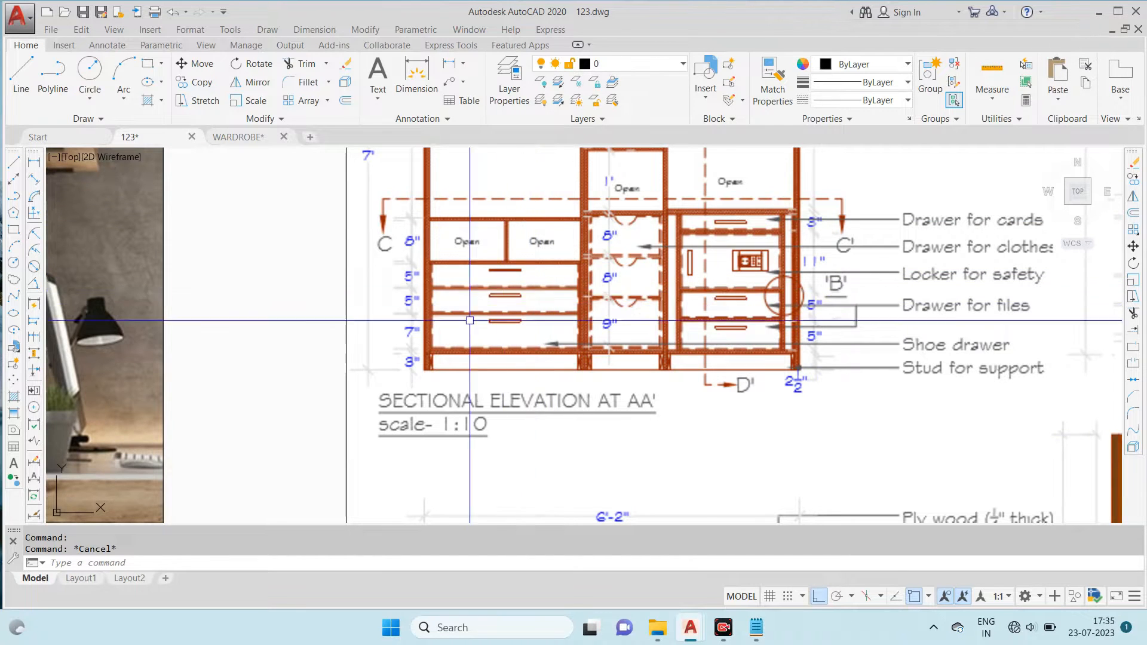
pyautogui.scroll(-6, 538, 329)
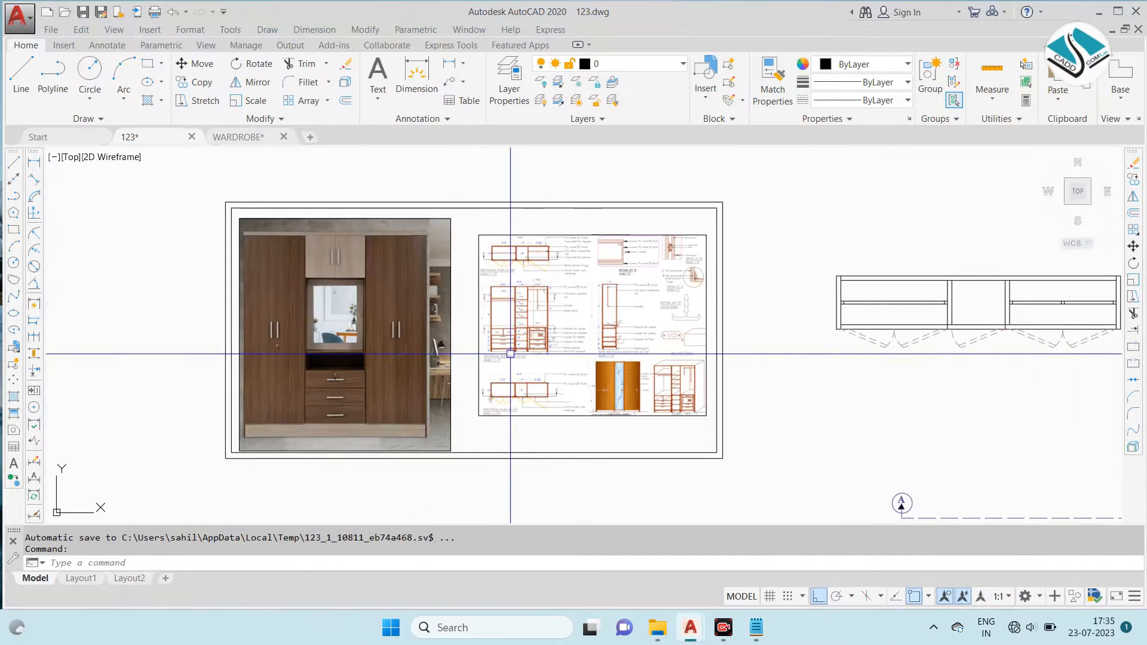
# - Move the A-A' section line group freely onto the plan so the line runs through the front half of the wardrobe
pyautogui.scroll(2, 823, 363)
pyautogui.click(922, 384)
pyautogui.click(549, 459)
pyautogui.write('m')
pyautogui.press('Return')
pyautogui.click(726, 429)
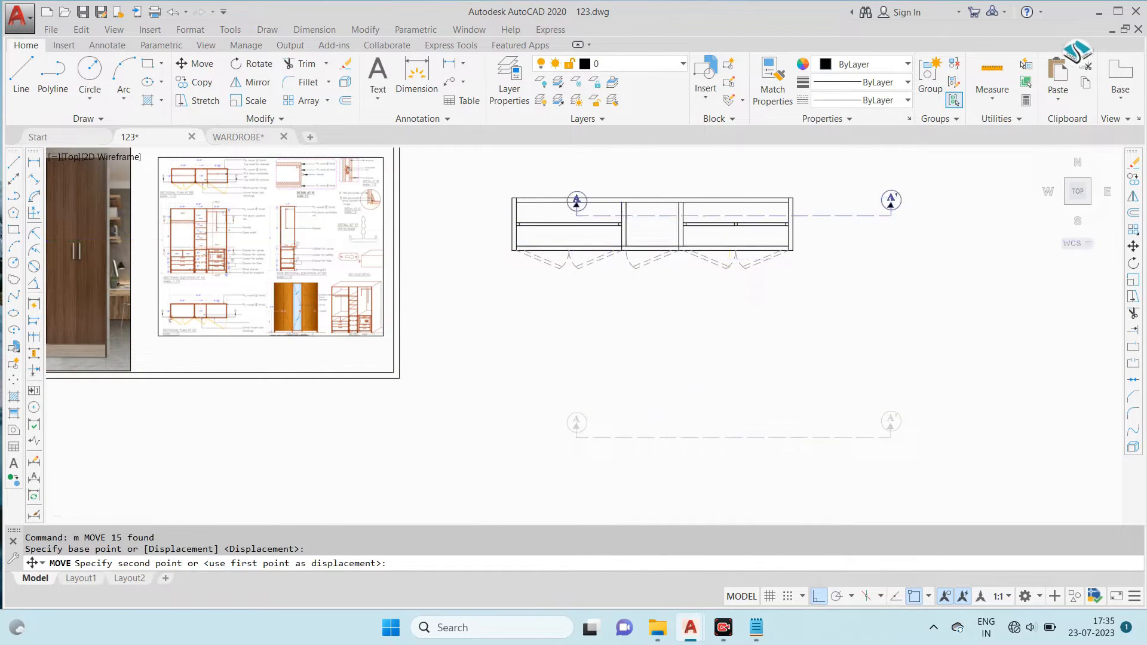
pyautogui.scroll(2, 606, 216)
pyautogui.click(819, 596)
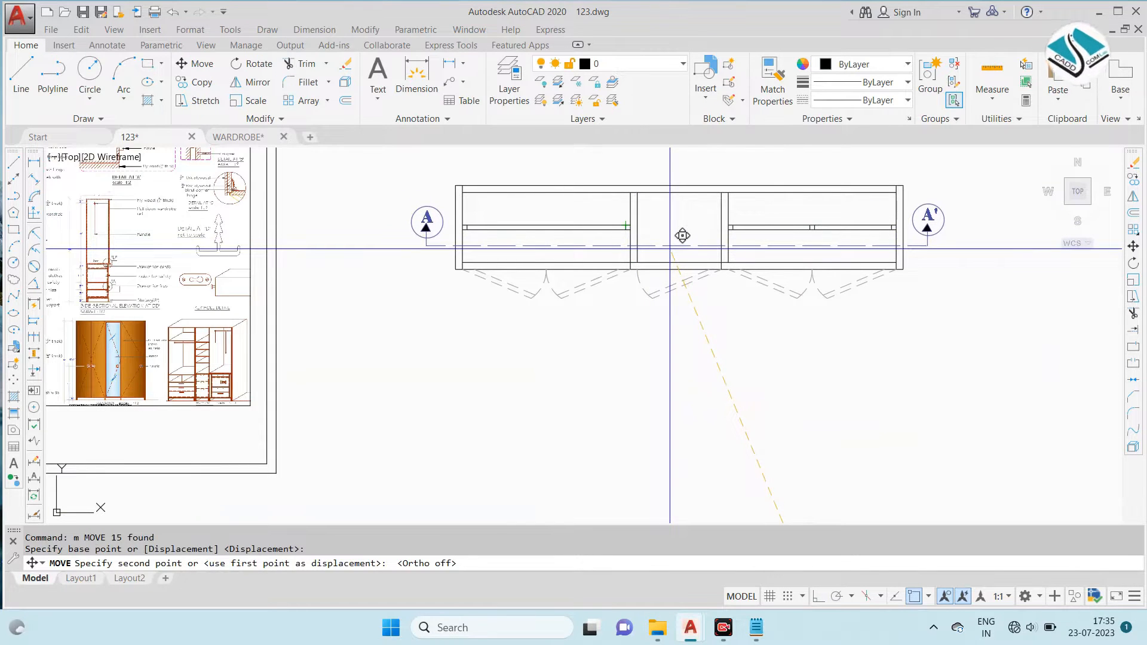
pyautogui.press('Escape')
pyautogui.scroll(-2, 937, 213)
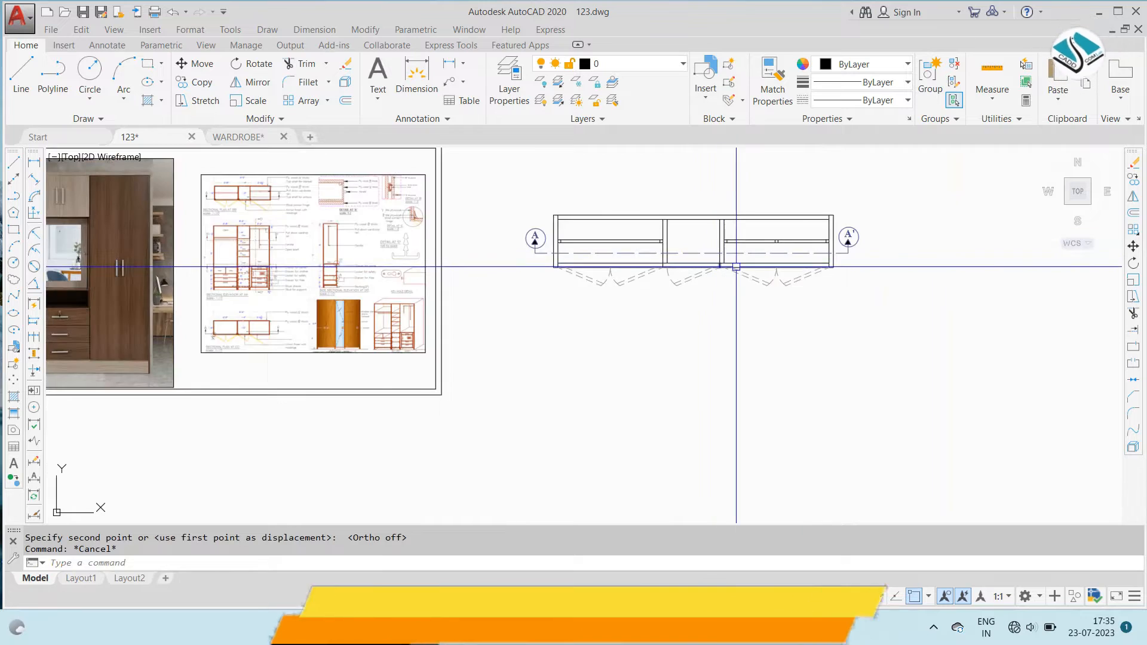
# - Check the panels in the reference Sectional Plan at BB' and start a hatch with the DOLMIT pattern
pyautogui.scroll(7, 364, 220)
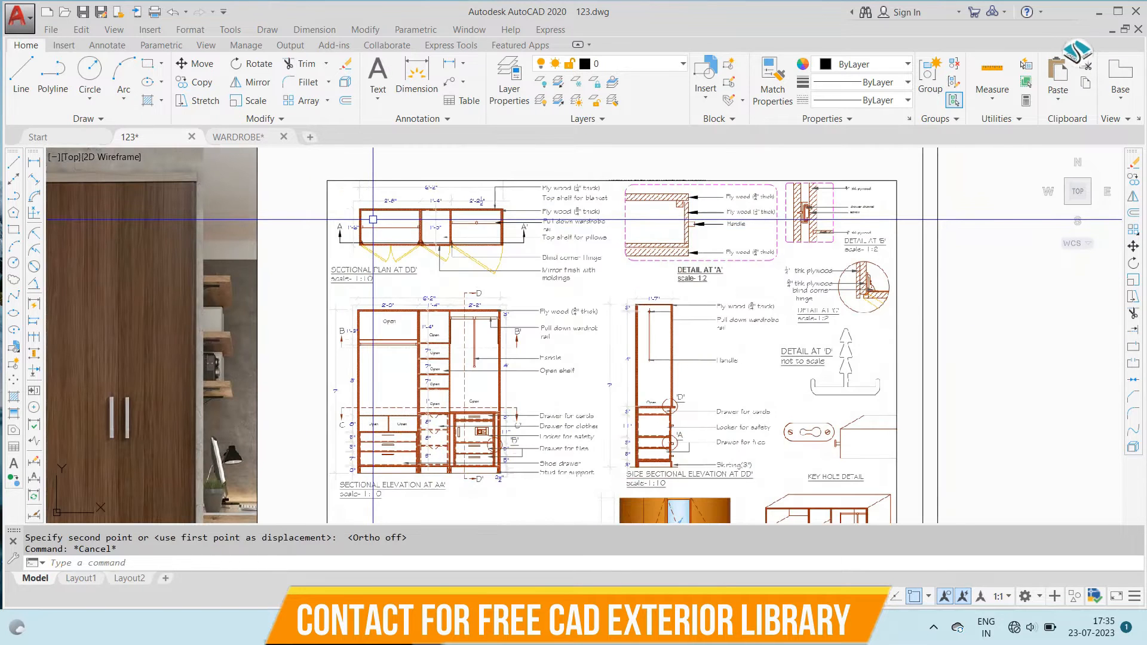
pyautogui.scroll(4, 412, 211)
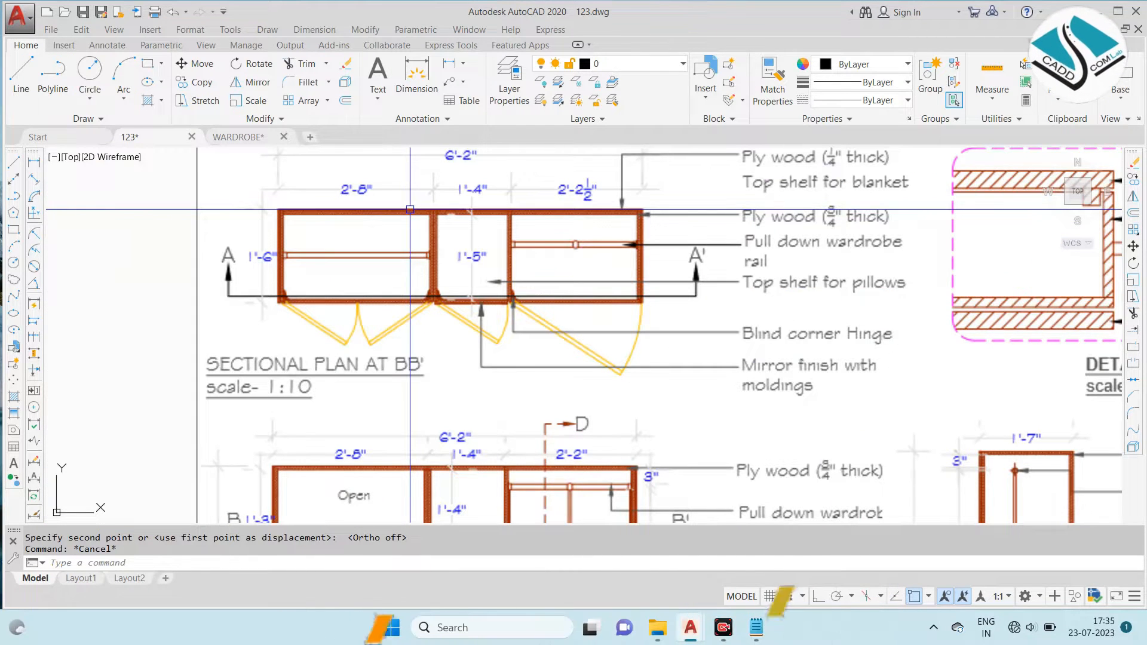
pyautogui.scroll(-5, 454, 275)
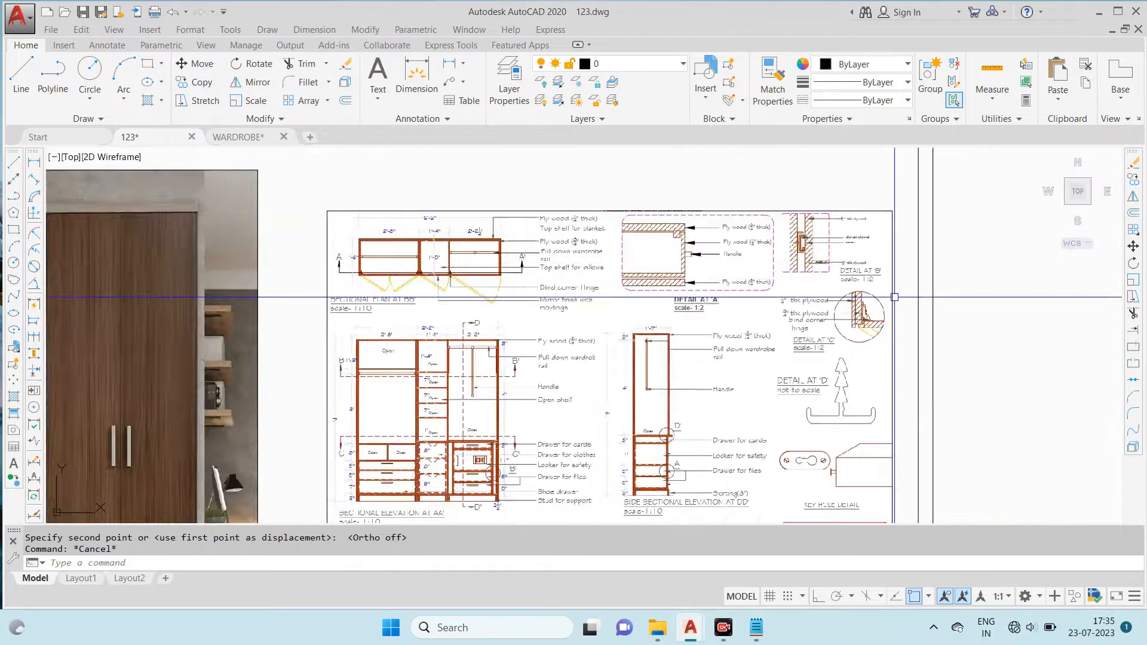
pyautogui.scroll(4, 718, 288)
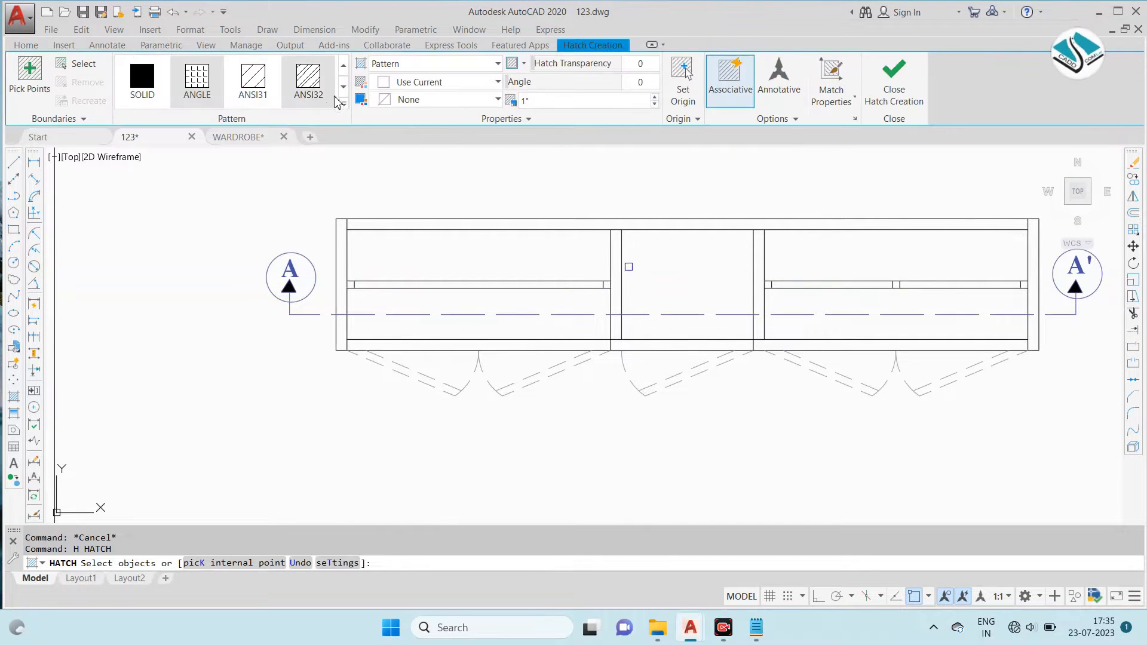
pyautogui.click(344, 104)
pyautogui.scroll(-3, 199, 205)
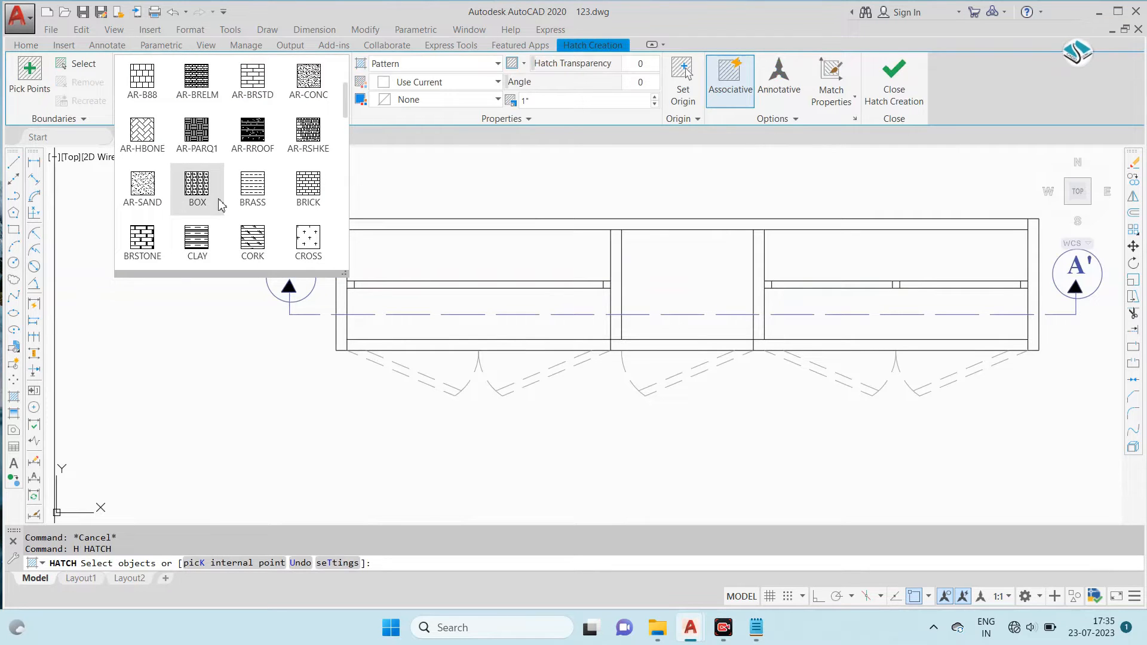
pyautogui.scroll(-1, 237, 205)
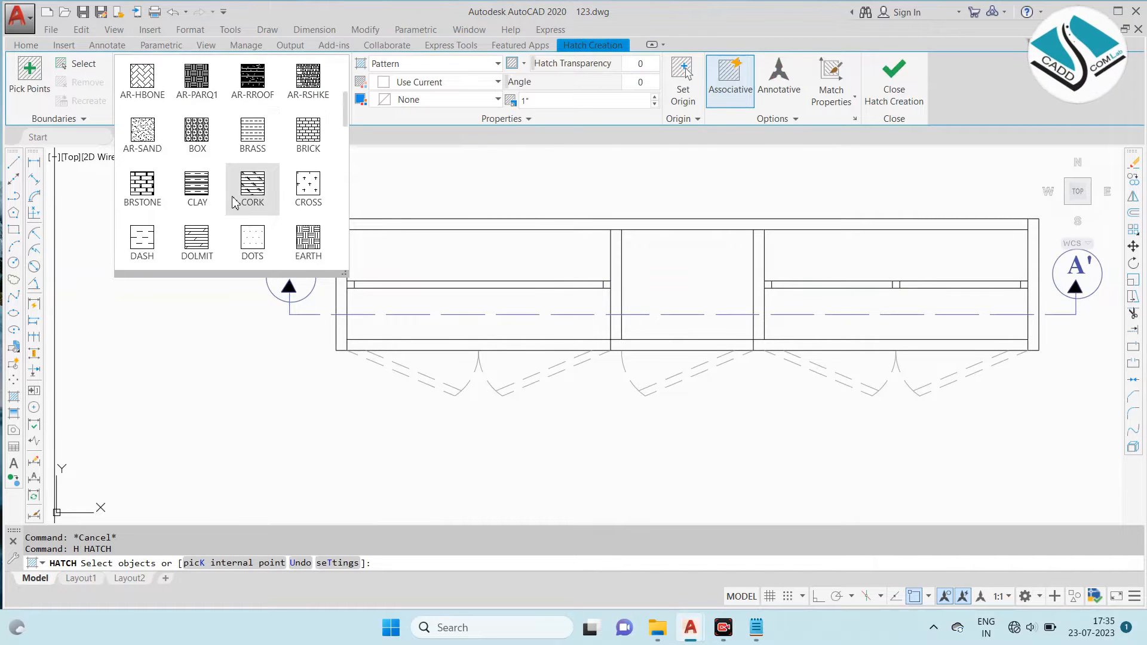
pyautogui.click(197, 245)
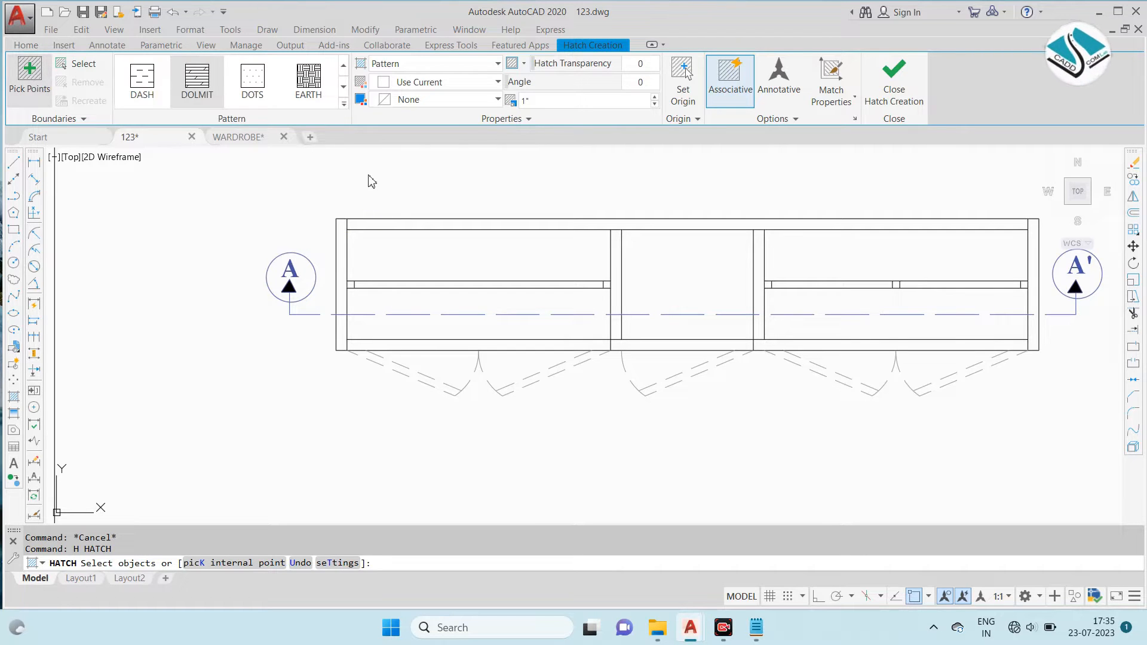
# - Pick the back panel, the left side panel and the left front panel of the plan as hatch areas
pyautogui.write('k')
pyautogui.press('Return')
pyautogui.click(402, 224)
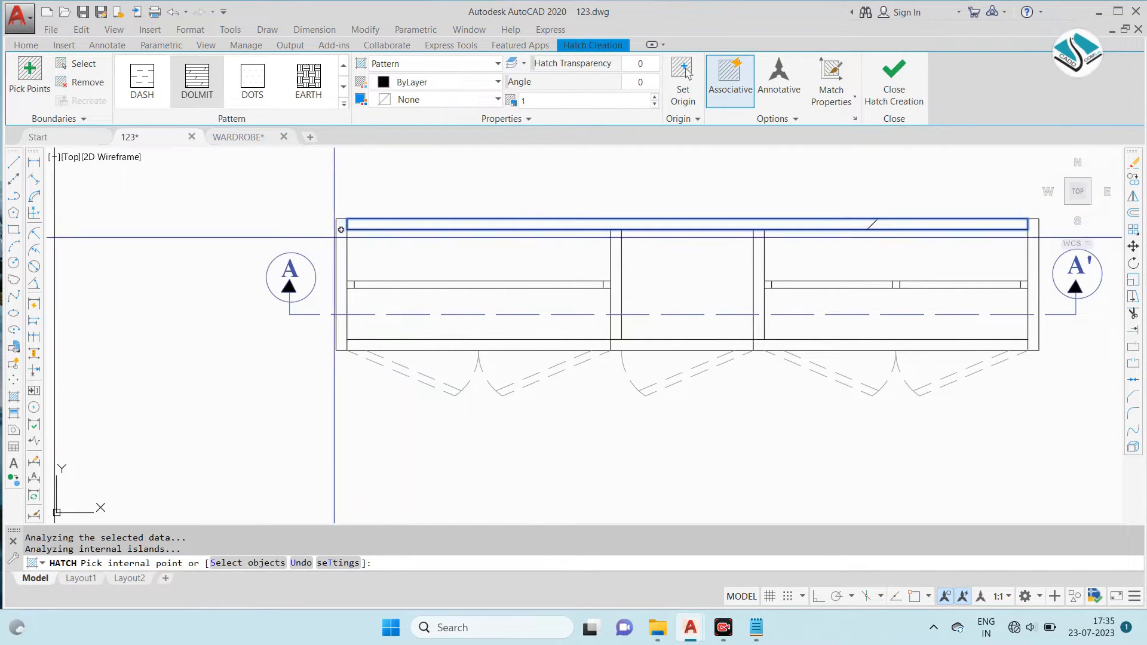
pyautogui.click(341, 281)
pyautogui.scroll(3, 342, 321)
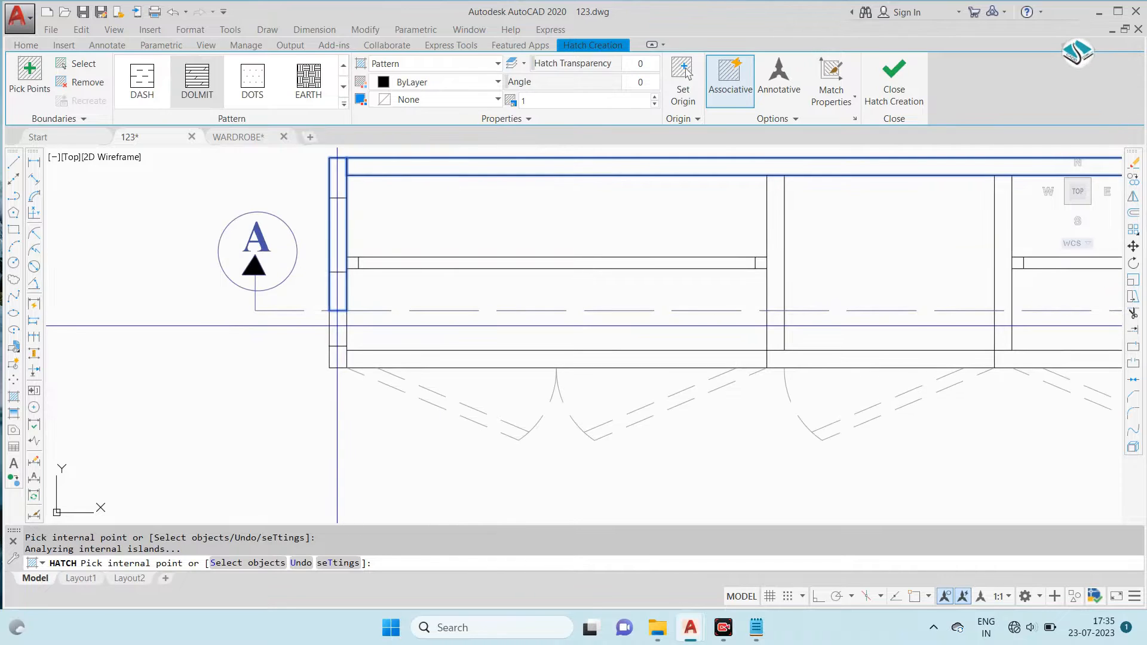
pyautogui.click(406, 359)
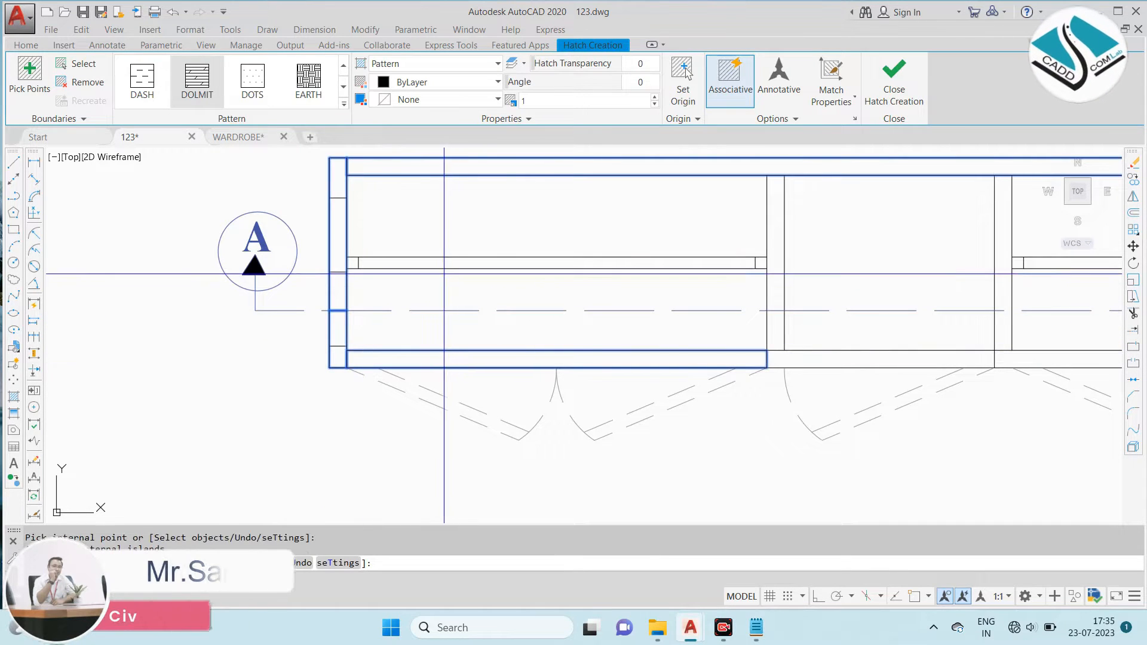
# - Add both inner partitions, the middle and right front panels and the right side panel to the hatch
pyautogui.scroll(-2, 875, 273)
pyautogui.moveTo(848, 287); pyautogui.dragTo(440, 302, button='middle')
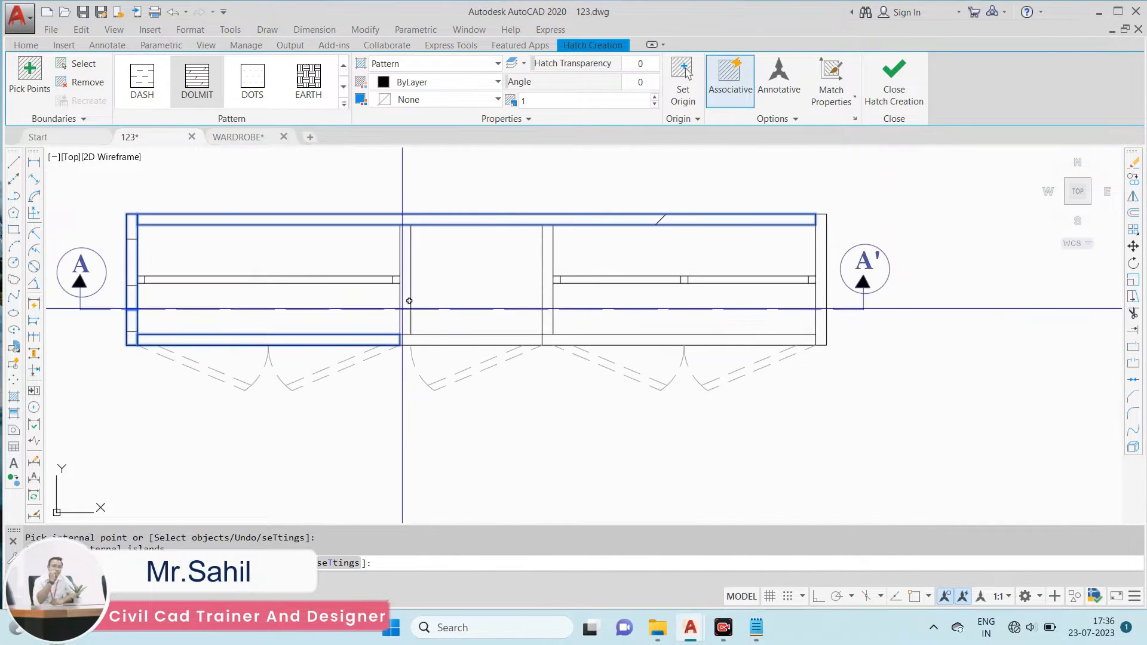
pyautogui.click(405, 288)
pyautogui.scroll(2, 410, 317)
pyautogui.click(418, 350)
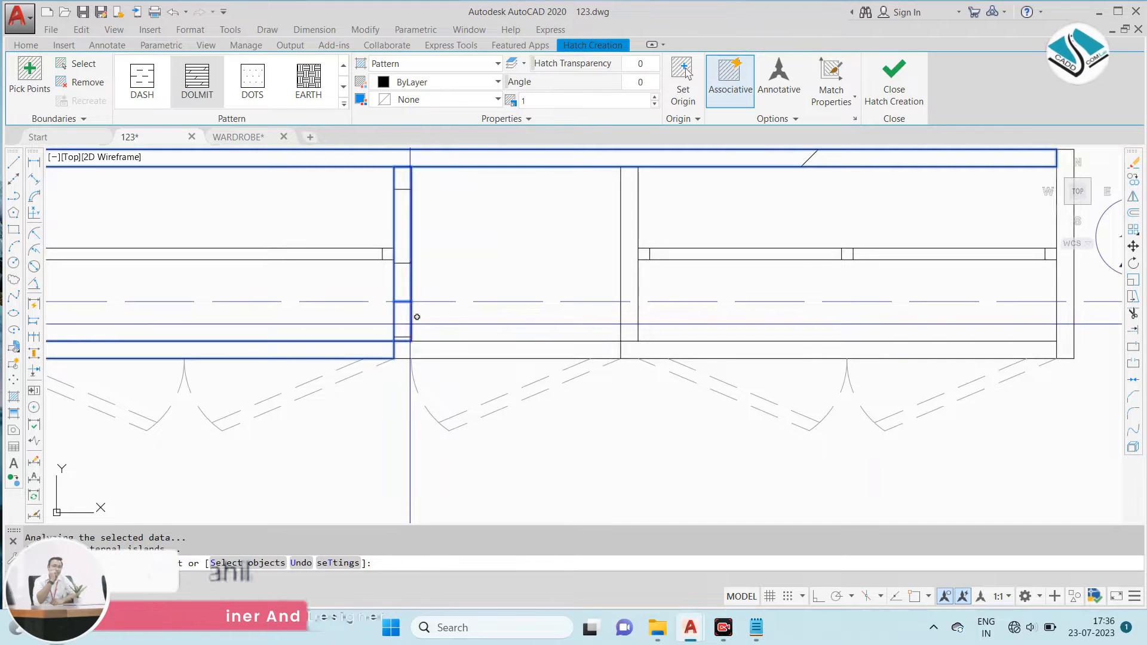
pyautogui.click(630, 286)
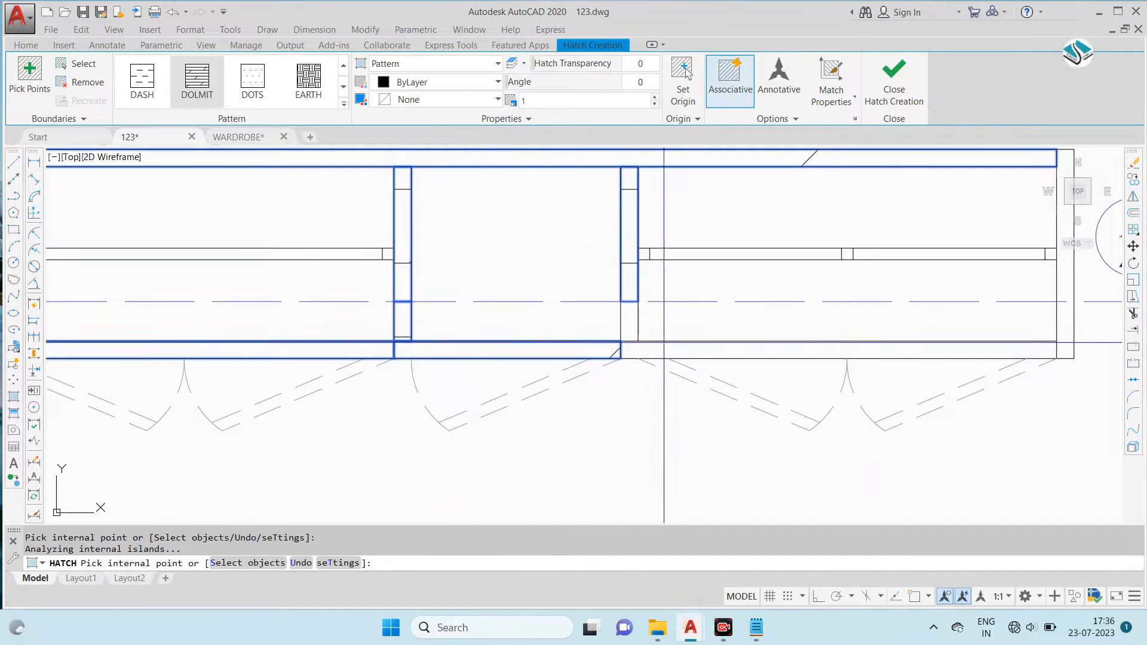
pyautogui.click(648, 350)
pyautogui.scroll(-2, 568, 322)
pyautogui.moveTo(852, 254); pyautogui.dragTo(761, 254, button='middle')
pyautogui.scroll(2, 762, 252)
pyautogui.click(803, 286)
# - Set the hatch pattern scale to 0.1 and check its density along the plan's panels
pyautogui.write('0.23')
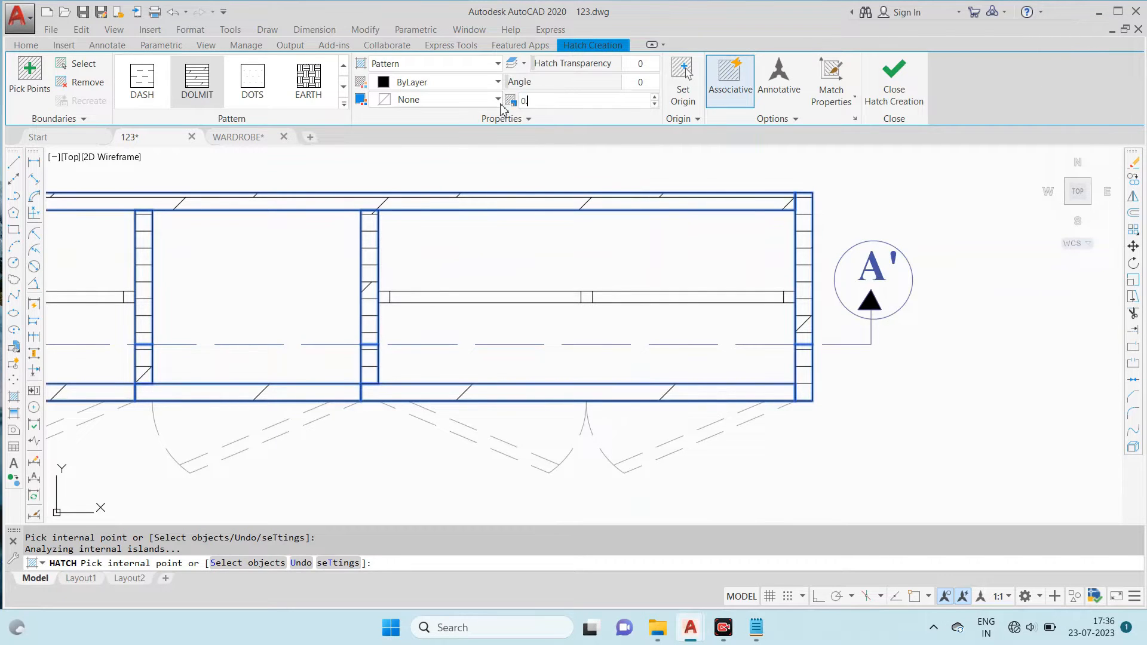
pyautogui.press('Return')
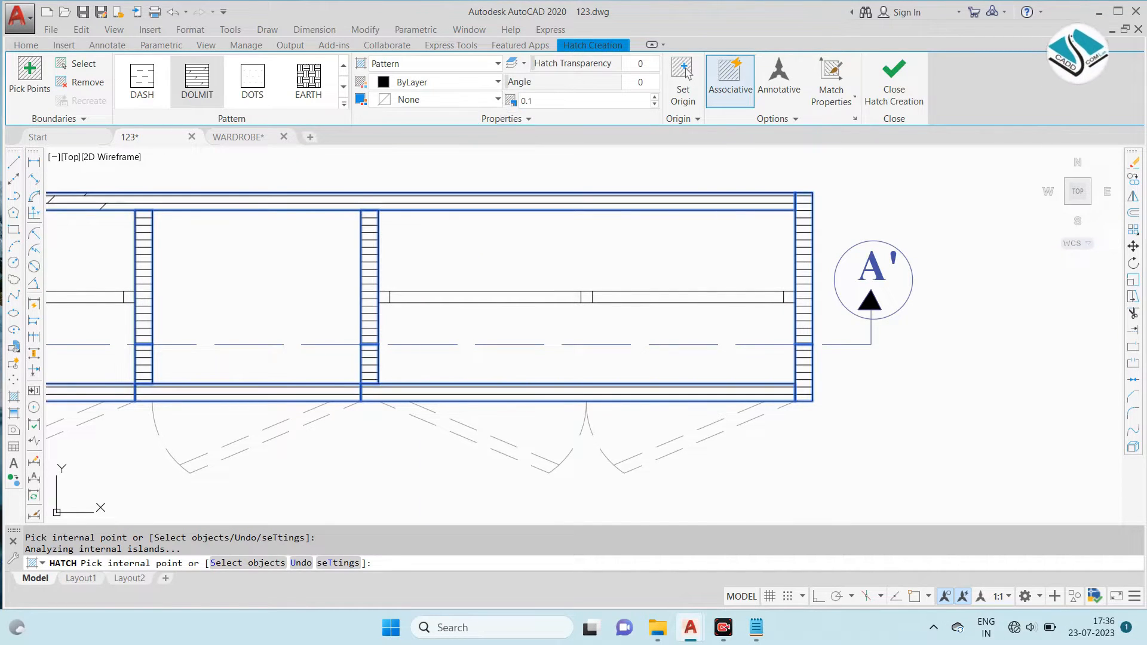
pyautogui.scroll(-2, 299, 205)
pyautogui.moveTo(200, 234); pyautogui.dragTo(376, 217, button='middle')
pyautogui.scroll(2, 232, 178)
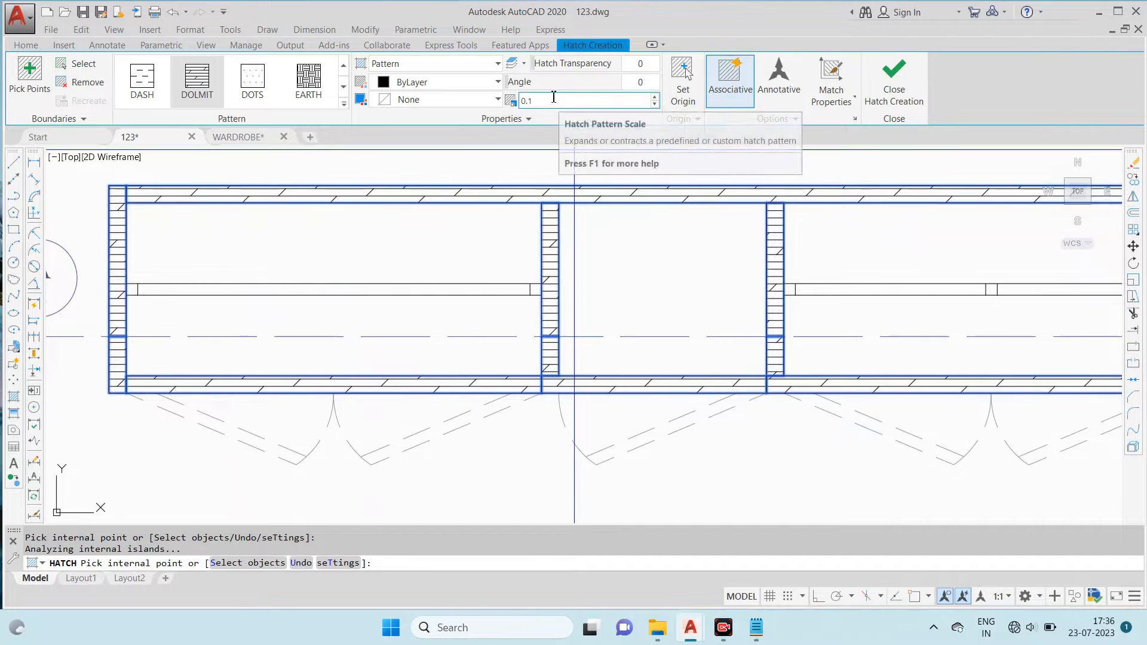
# - Set the hatch pattern scale to 0.06 and the hatch colour to dark grey, and finish the hatch
pyautogui.moveTo(559, 82); pyautogui.dragTo(476, 82)
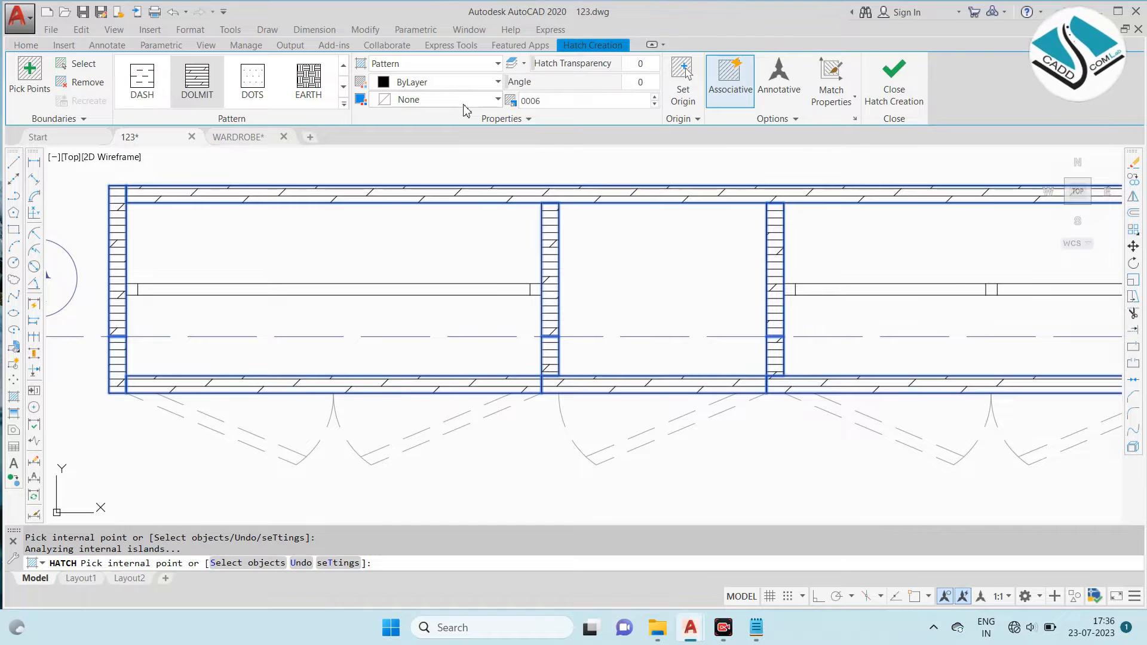
pyautogui.press('Return')
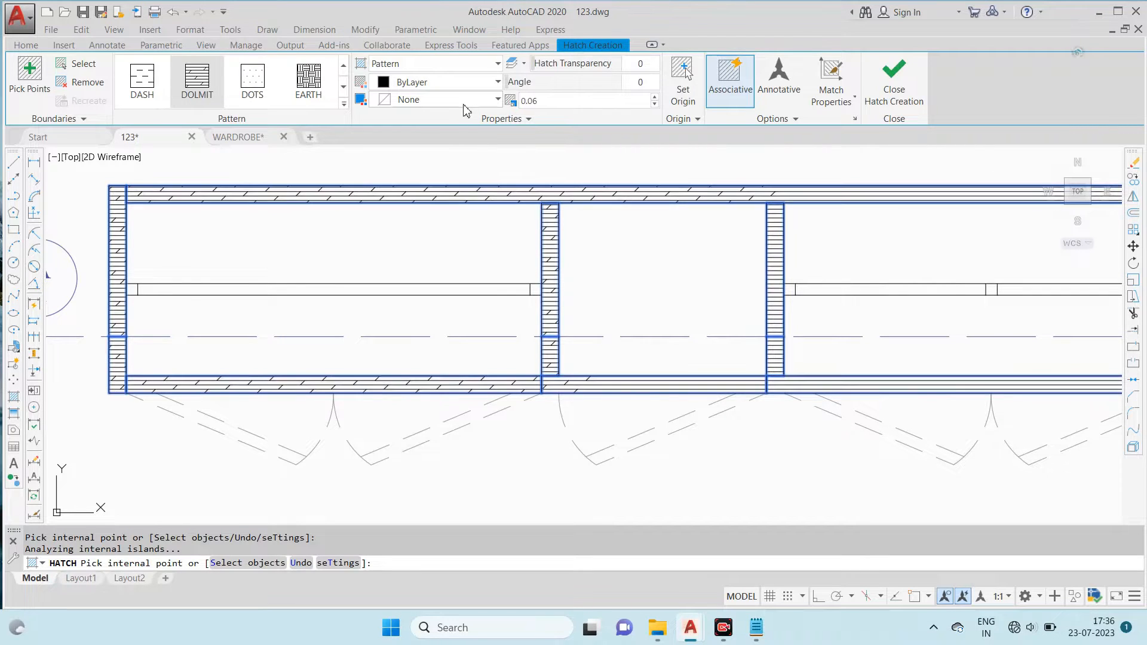
pyautogui.click(462, 73)
pyautogui.click(463, 71)
pyautogui.click(453, 87)
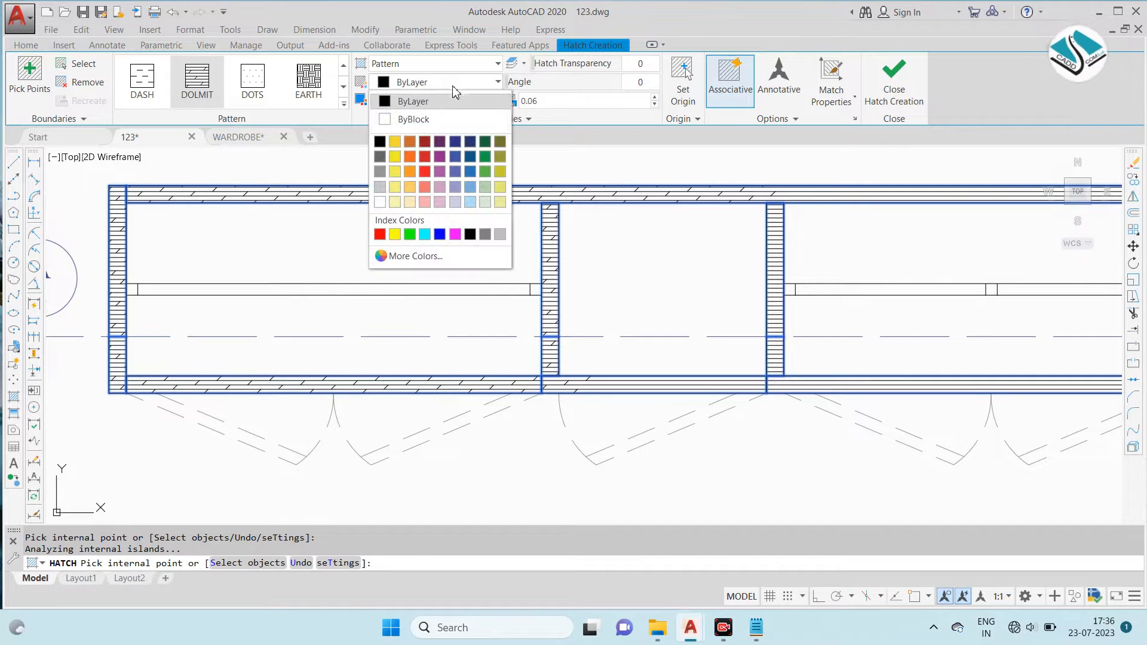
pyautogui.click(381, 162)
pyautogui.press('Return')
pyautogui.scroll(-2, 665, 238)
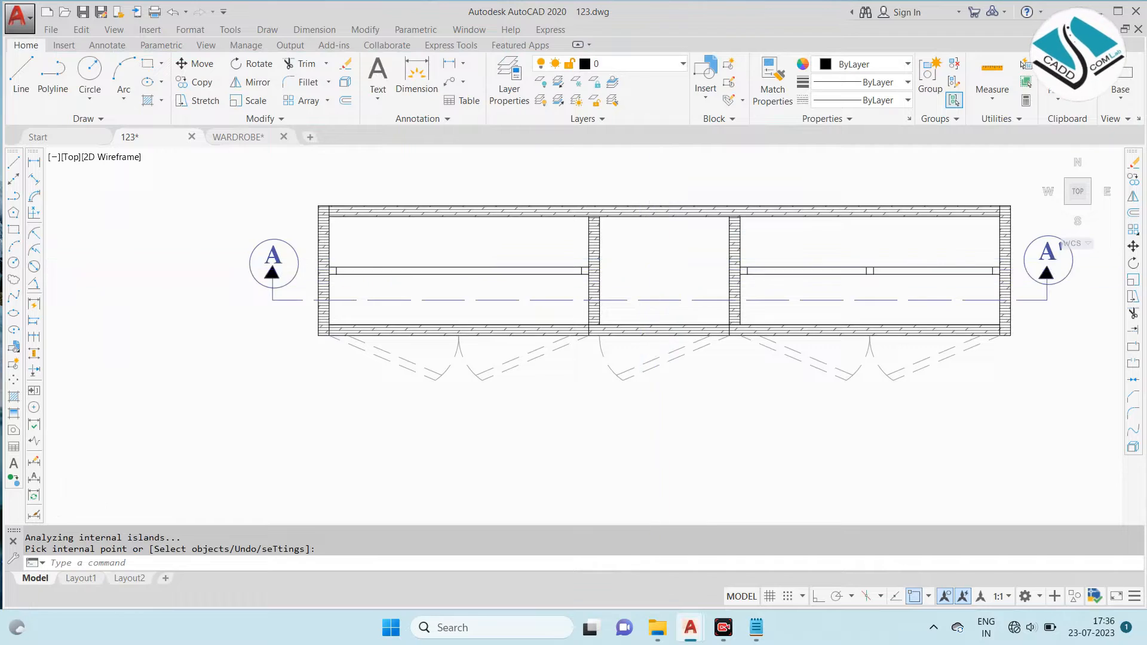
# - Review the reference drawings sheet against the hatched plan
pyautogui.scroll(-4, 653, 269)
pyautogui.press('Escape')
pyautogui.moveTo(249, 253); pyautogui.dragTo(458, 243, button='middle')
pyautogui.scroll(2, 427, 220)
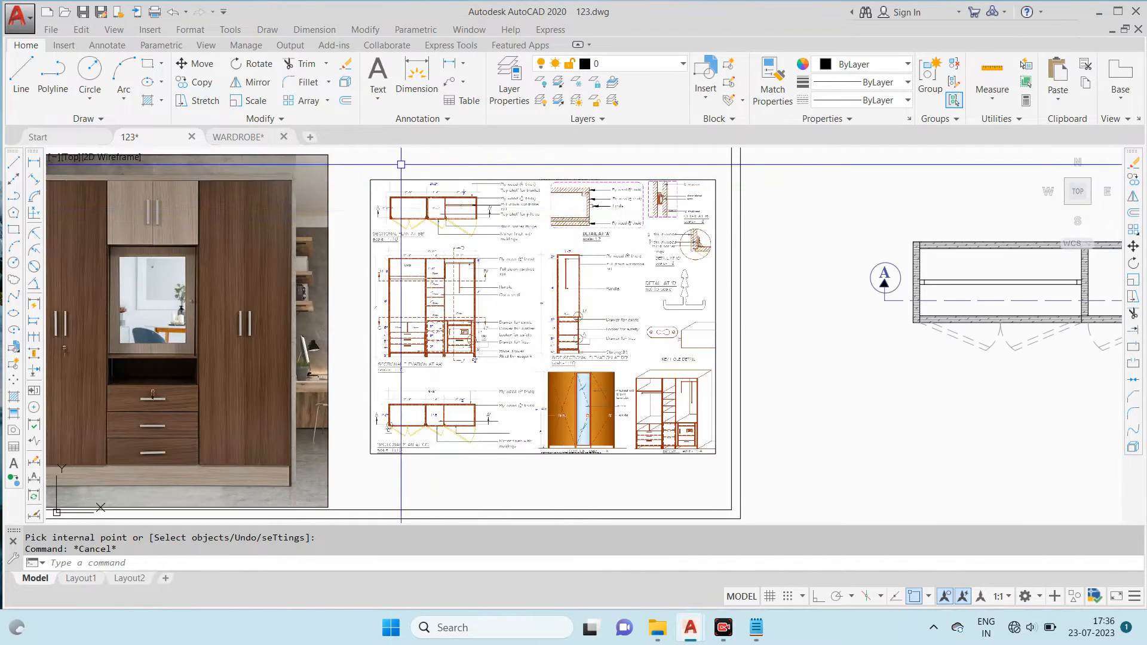
pyautogui.scroll(4, 401, 165)
pyautogui.scroll(-2, 435, 207)
pyautogui.moveTo(568, 223); pyautogui.dragTo(124, 185, button='middle')
pyautogui.moveTo(802, 263); pyautogui.dragTo(563, 215, button='middle')
# - Assign the outer back edge line of the plan to the S - Column layer
pyautogui.scroll(4, 594, 216)
pyautogui.scroll(2, 493, 218)
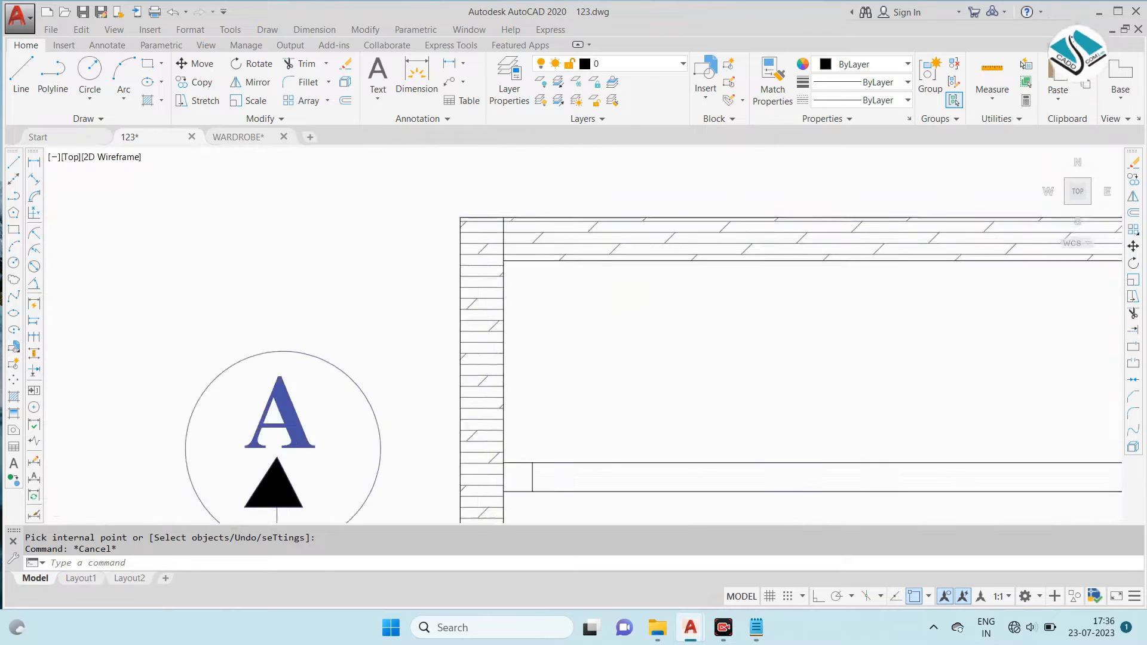
pyautogui.scroll(1, 487, 211)
pyautogui.click(486, 215)
pyautogui.scroll(-4, 481, 206)
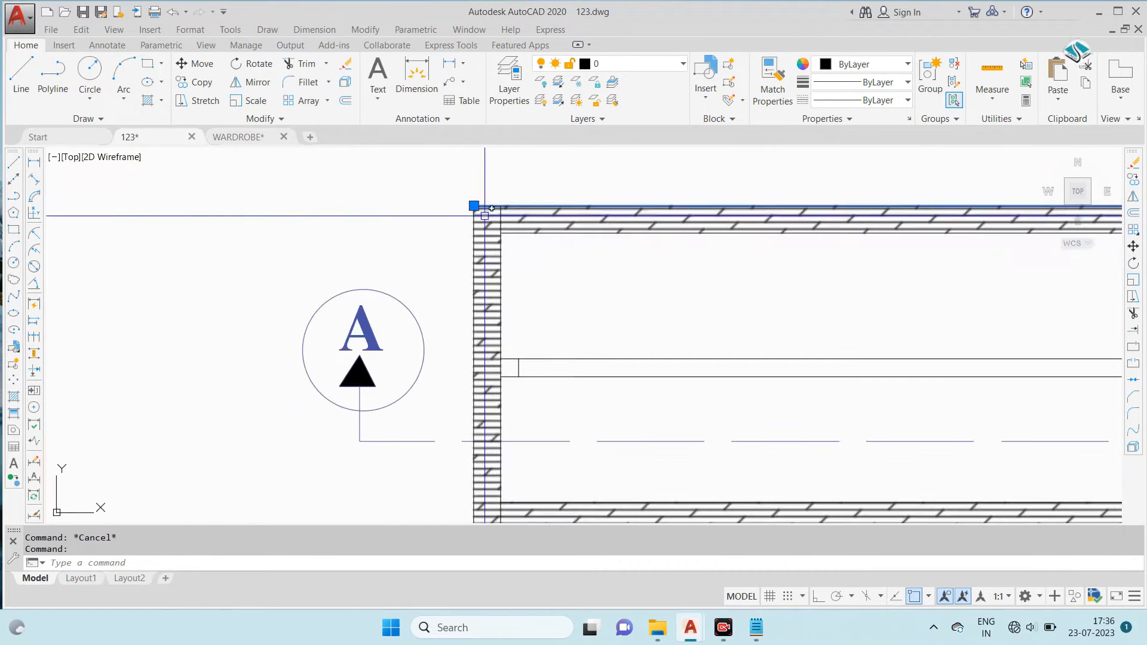
pyautogui.scroll(2, 475, 204)
pyautogui.click(664, 64)
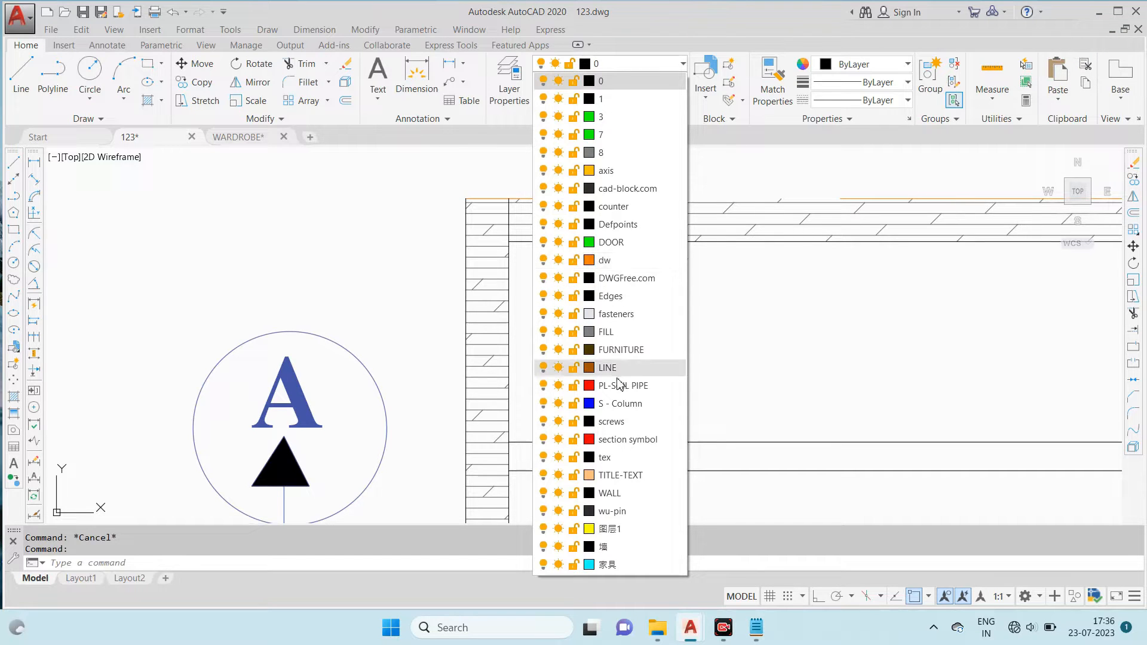
pyautogui.click(621, 404)
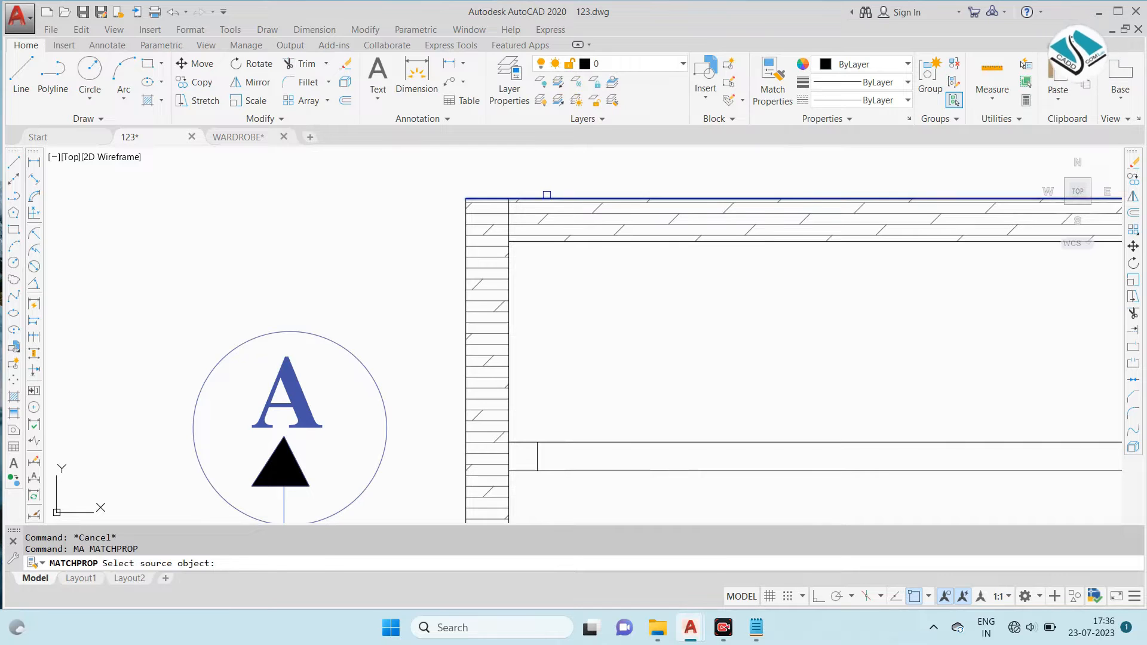
# - Match the back edge line's properties onto the plan's left side panel and the back and front panel outlines
pyautogui.click(547, 196)
pyautogui.scroll(2, 512, 244)
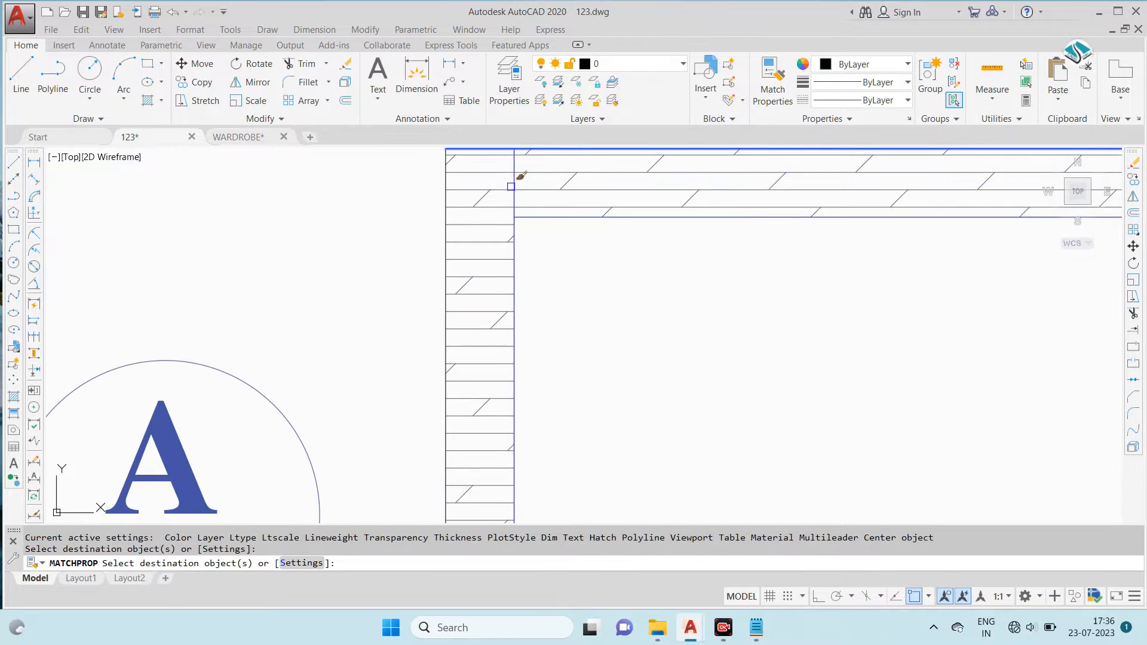
pyautogui.scroll(-3, 444, 187)
pyautogui.scroll(4, 430, 264)
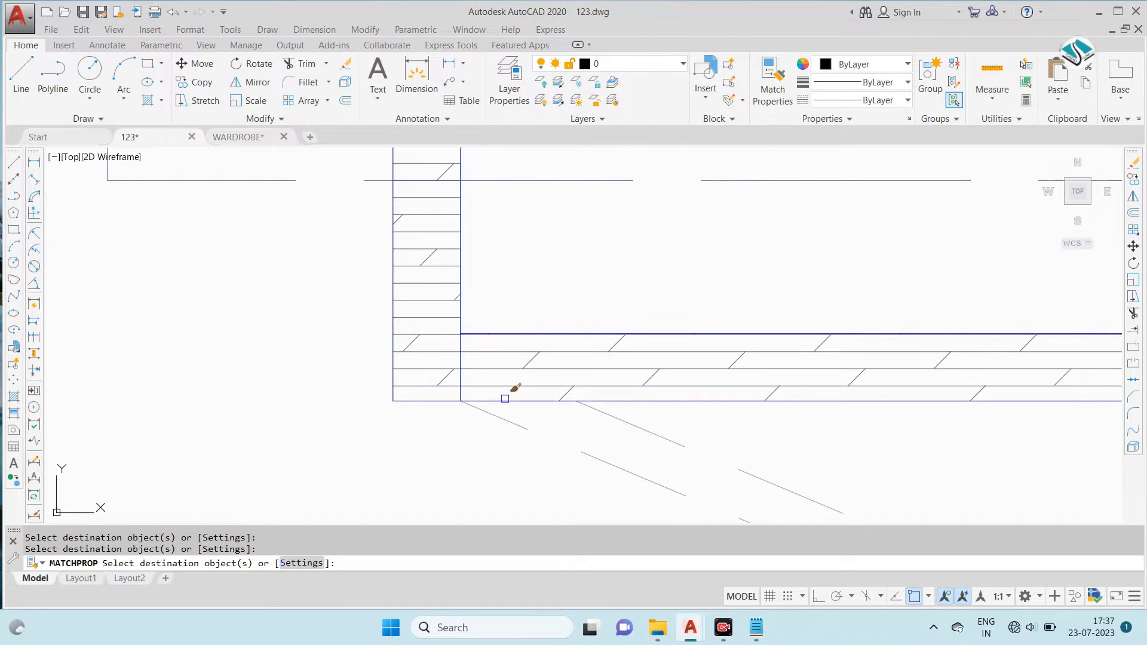
pyautogui.scroll(-3, 853, 325)
pyautogui.scroll(4, 630, 295)
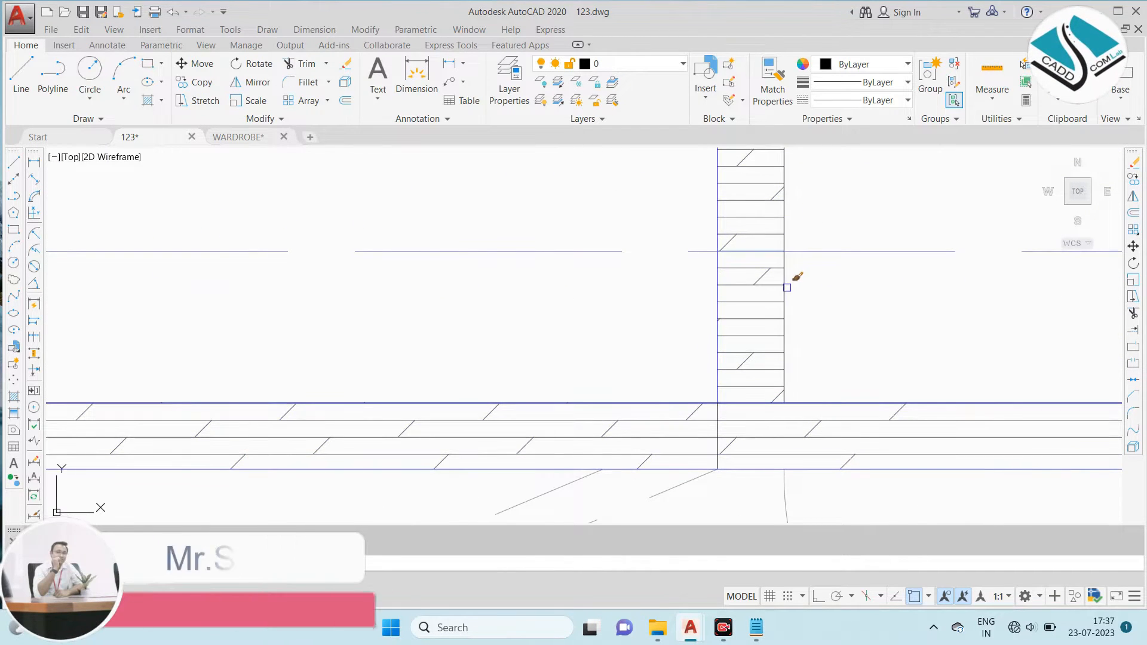
# - Match the same line properties onto the outlines of the plan's inner partitions and right side panel
pyautogui.scroll(-3, 640, 277)
pyautogui.scroll(4, 759, 205)
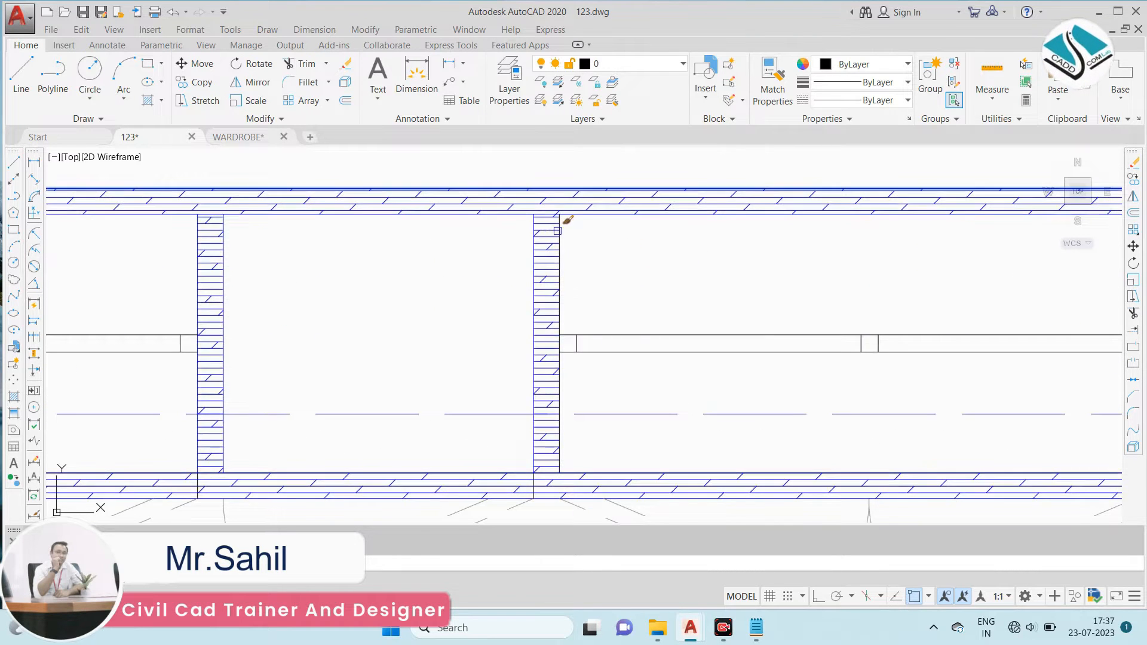
pyautogui.scroll(-2, 568, 221)
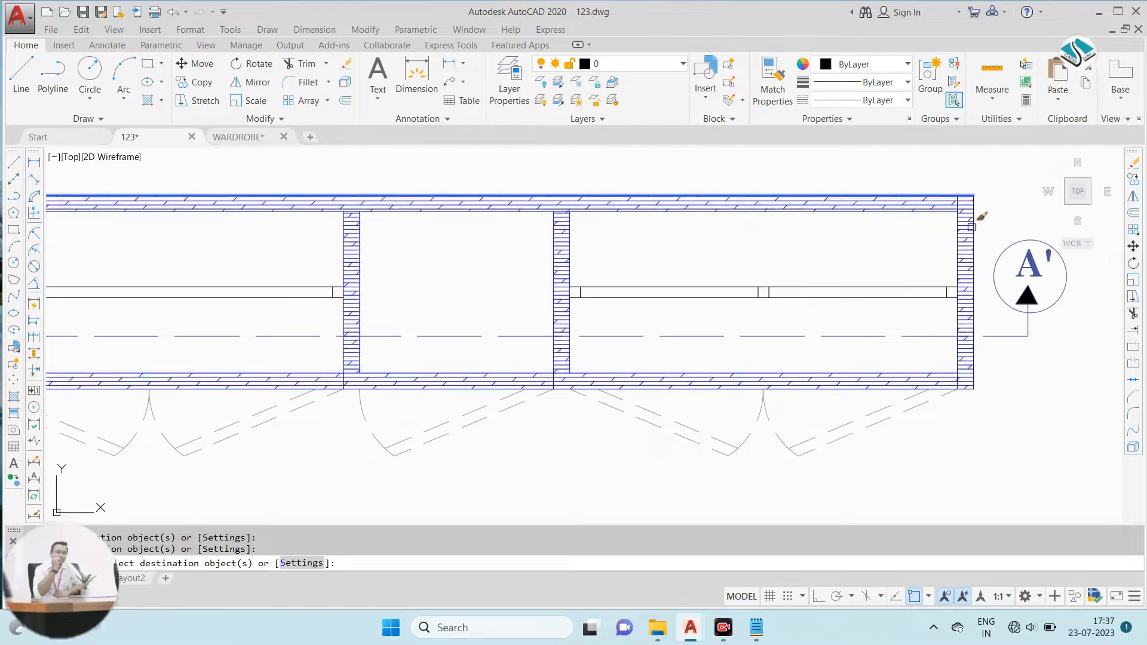
pyautogui.scroll(4, 981, 217)
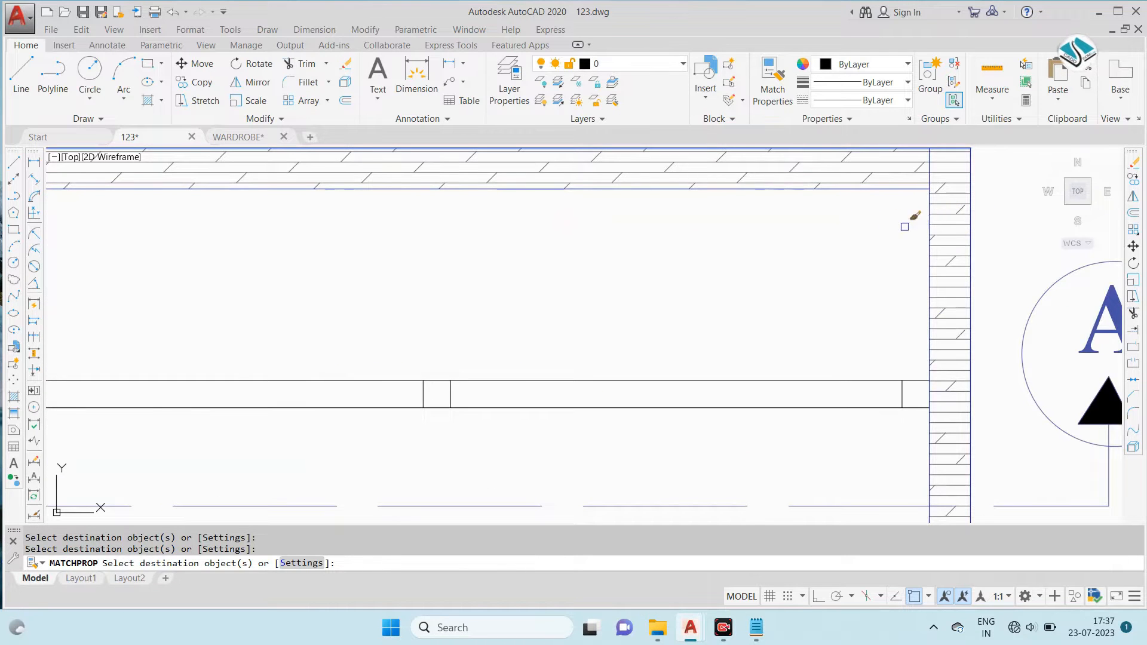
pyautogui.scroll(-3, 896, 229)
pyautogui.scroll(2, 427, 261)
pyautogui.press('Escape')
pyautogui.scroll(-1, 559, 239)
# - Change the colour of the hanging rails in the plan's left and right compartments to dark grey (99,100,102)
pyautogui.moveTo(169, 233); pyautogui.dragTo(272, 245, button='middle')
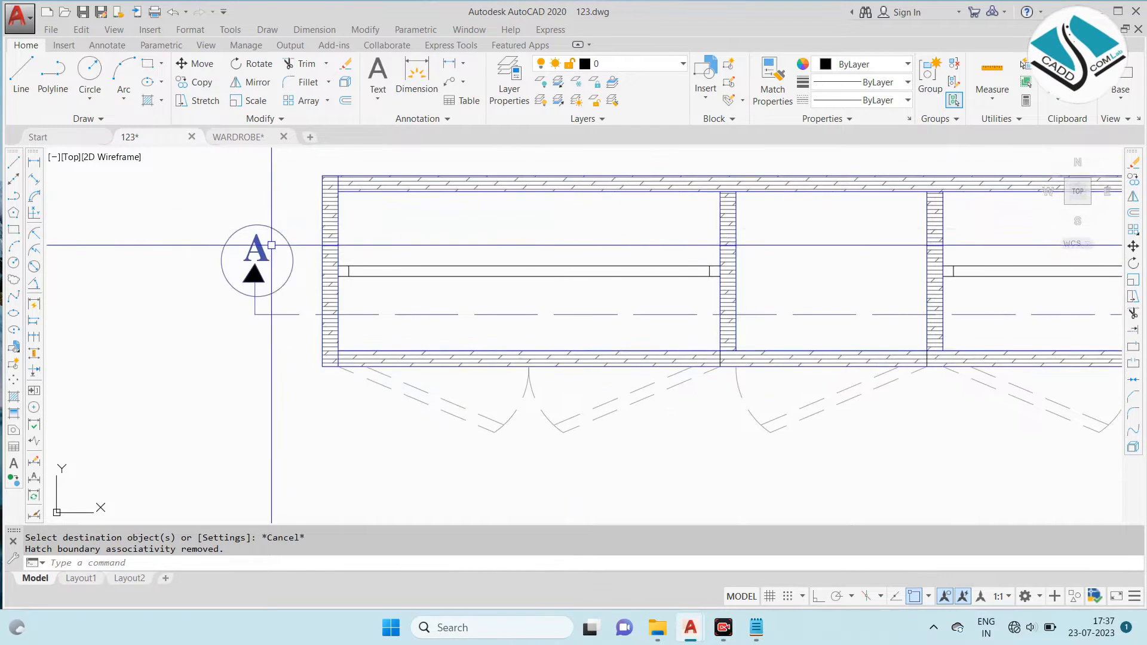
pyautogui.scroll(2, 273, 246)
pyautogui.click(315, 236)
pyautogui.scroll(2, 844, 341)
pyautogui.moveTo(843, 338); pyautogui.dragTo(722, 324, button='middle')
pyautogui.click(1041, 320)
pyautogui.scroll(-4, 720, 298)
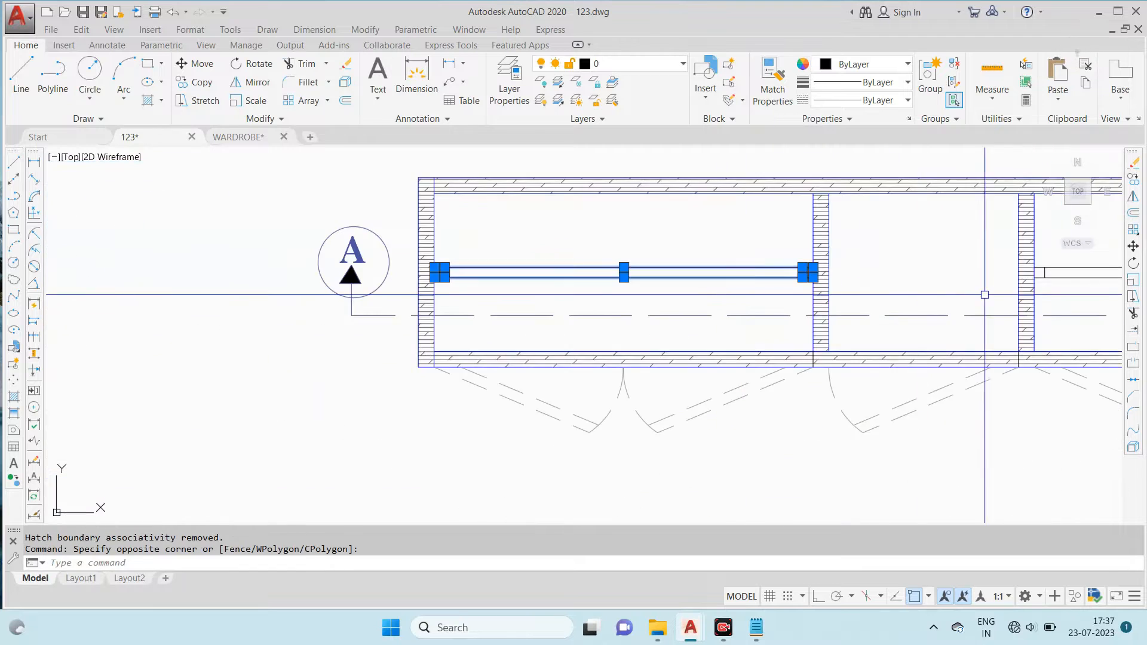
pyautogui.moveTo(984, 291); pyautogui.dragTo(632, 292, button='middle')
pyautogui.scroll(2, 631, 287)
pyautogui.click(632, 235)
pyautogui.moveTo(939, 312); pyautogui.dragTo(502, 317, button='middle')
pyautogui.click(925, 315)
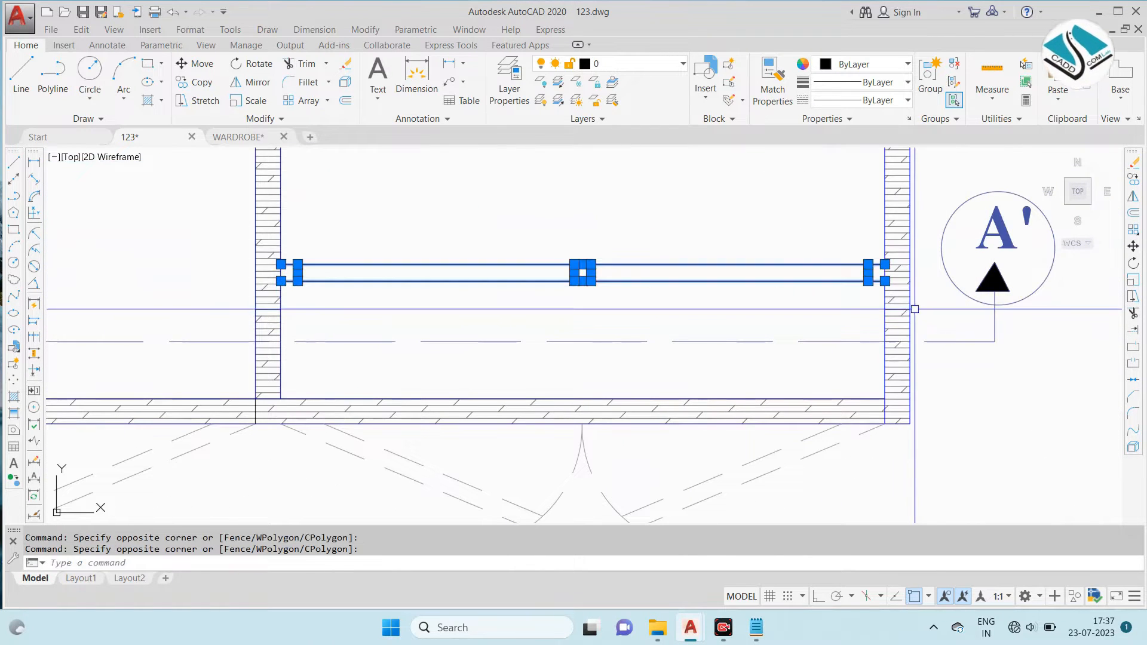
pyautogui.click(870, 65)
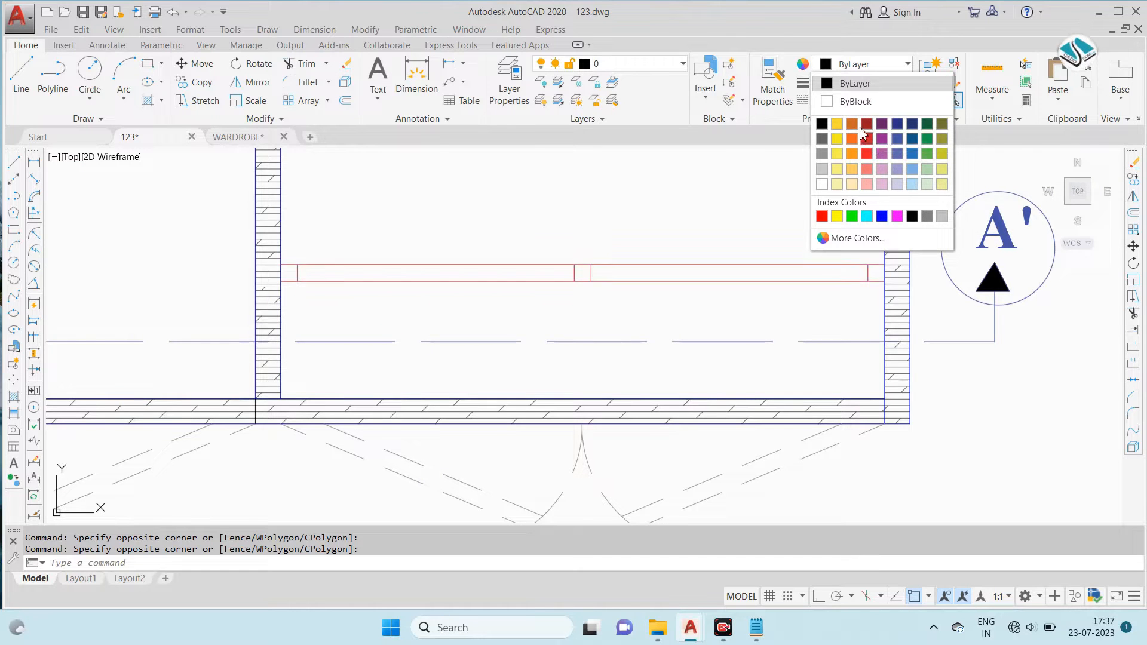
pyautogui.click(822, 138)
pyautogui.press('Escape')
pyautogui.scroll(-5, 525, 251)
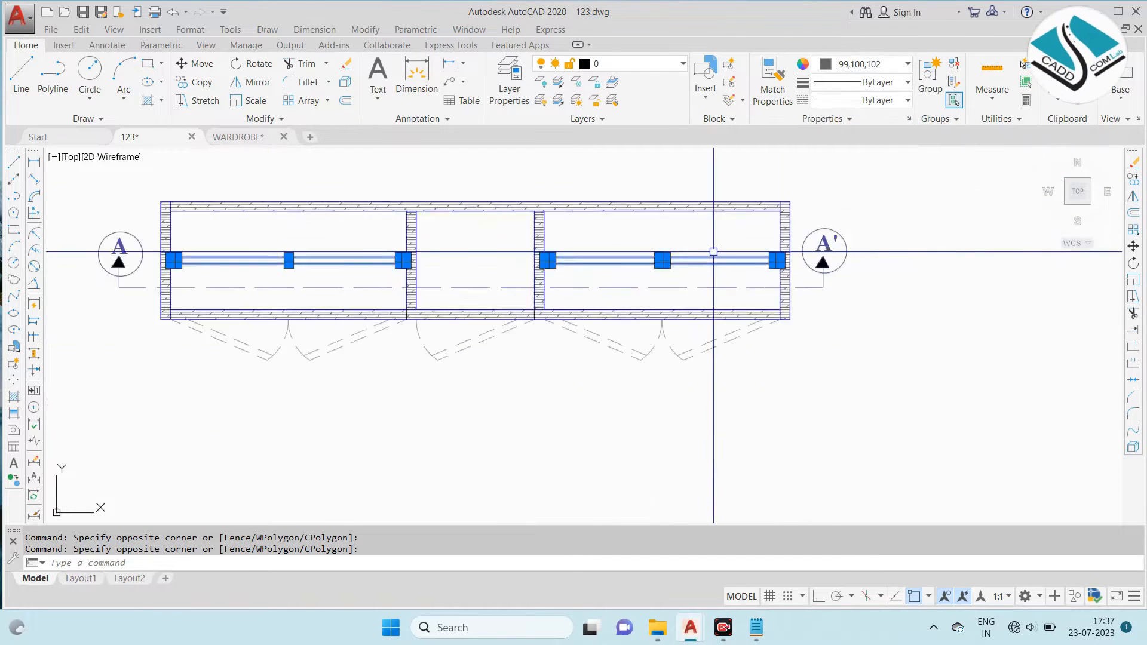
# - Compare the recoloured plan with the dimensions and labels of the reference sectional plan at BB'
pyautogui.scroll(2, 547, 251)
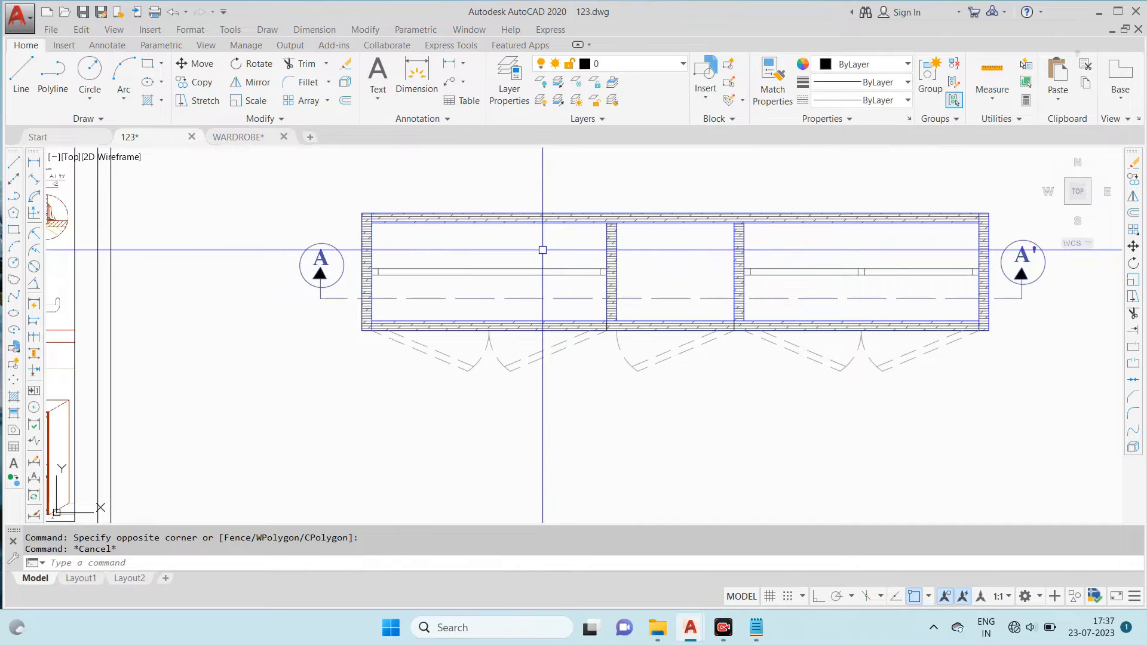
pyautogui.scroll(2, 460, 289)
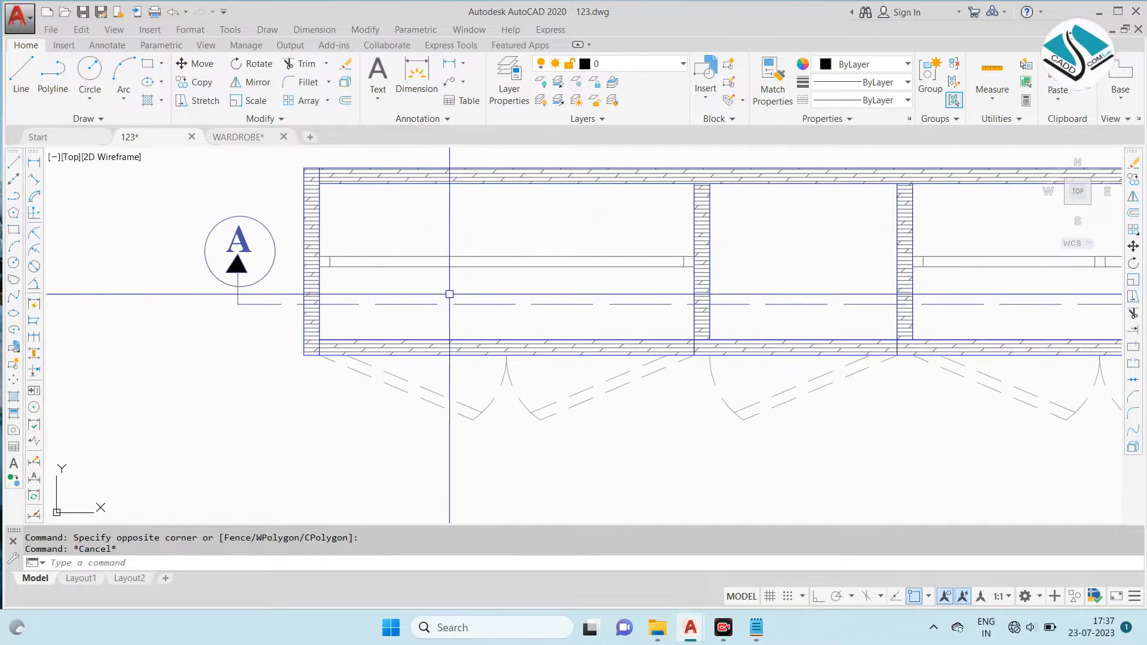
pyautogui.scroll(-8, 456, 289)
pyautogui.scroll(8, 418, 196)
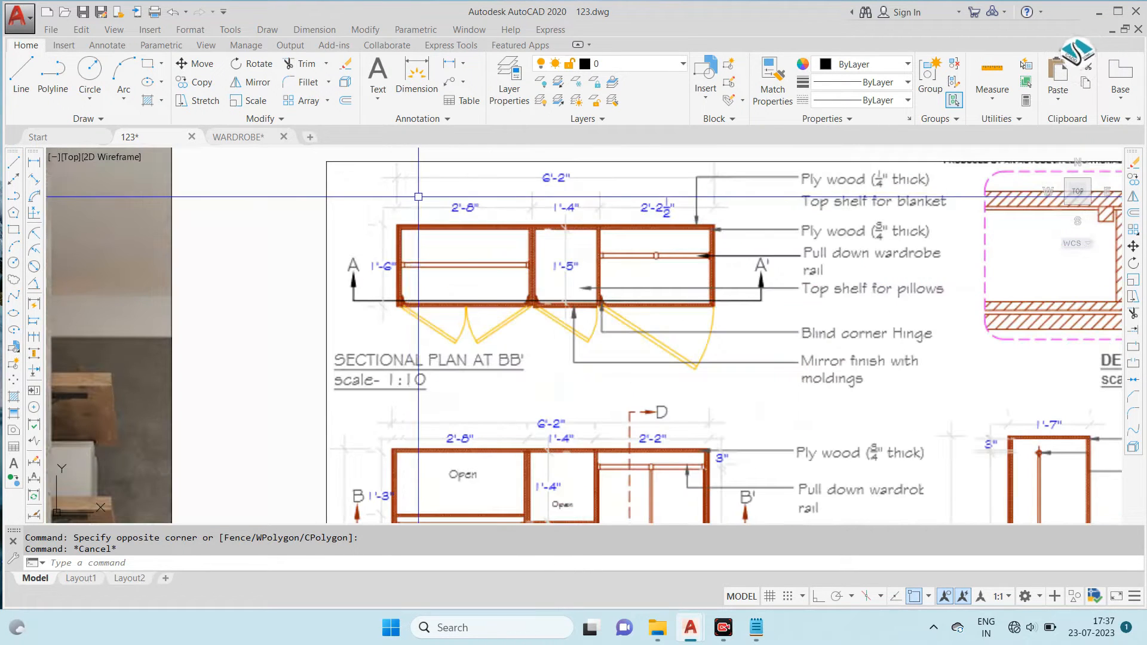
pyautogui.scroll(-4, 386, 202)
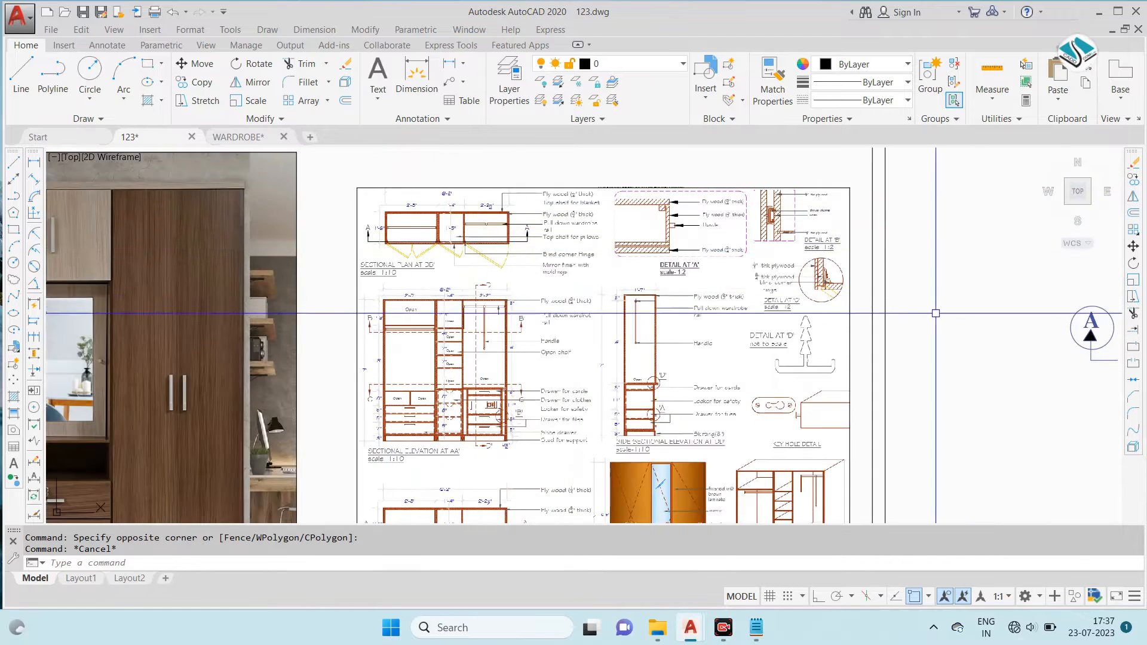
pyautogui.moveTo(976, 310); pyautogui.dragTo(467, 304, button='middle')
pyautogui.moveTo(906, 336); pyautogui.dragTo(726, 335, button='middle')
# - Modify the ISO-25 dimension style to use the Architectural unit format for linear dimensions
pyautogui.write('d')
pyautogui.press('Return')
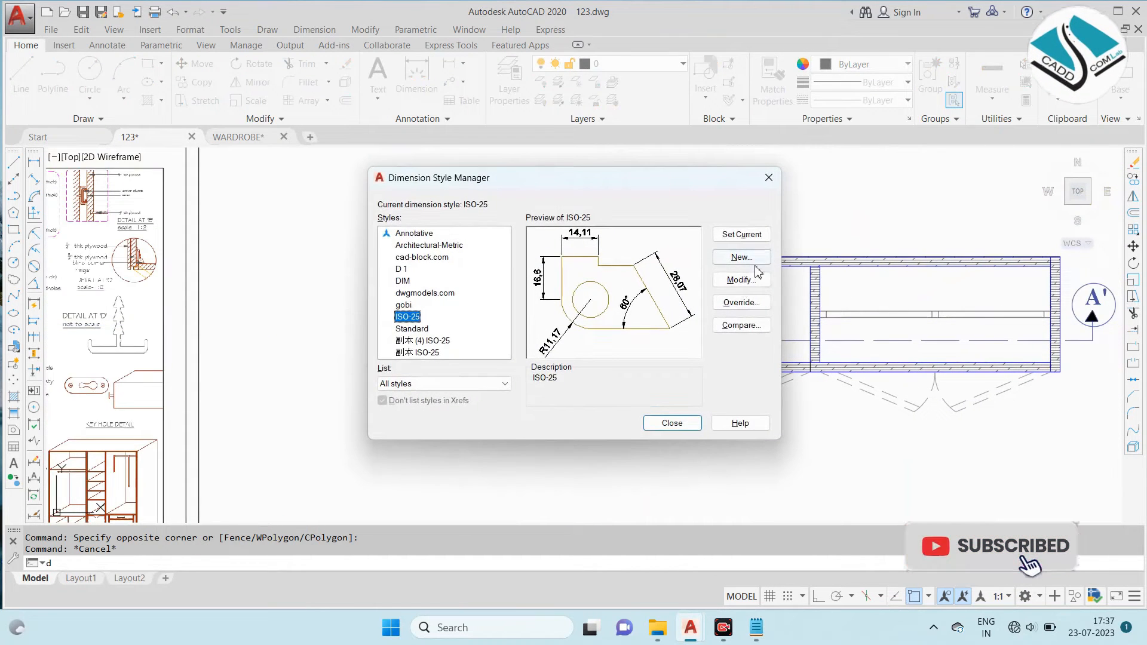
pyautogui.click(751, 286)
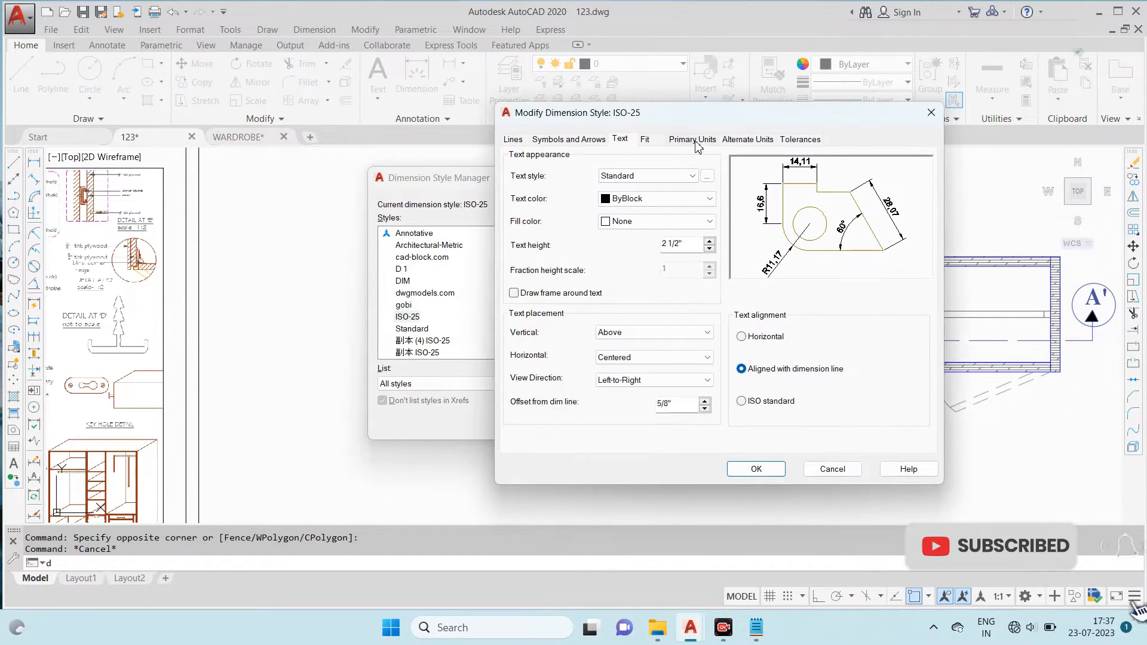
pyautogui.click(692, 139)
pyautogui.click(673, 173)
pyautogui.click(624, 210)
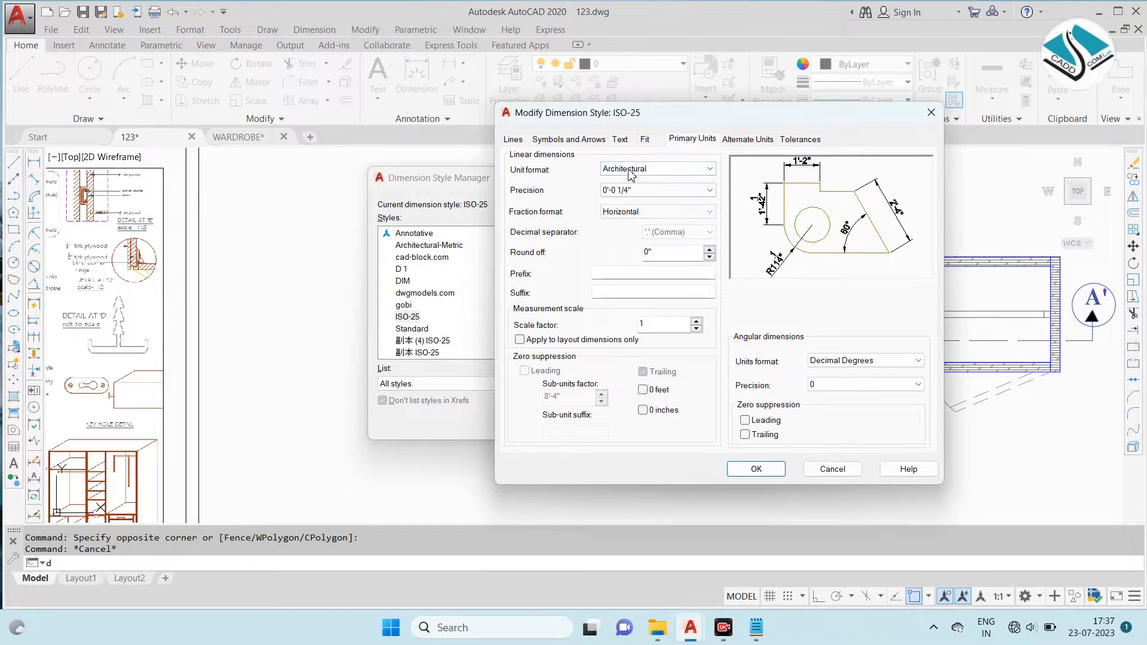
pyautogui.click(622, 139)
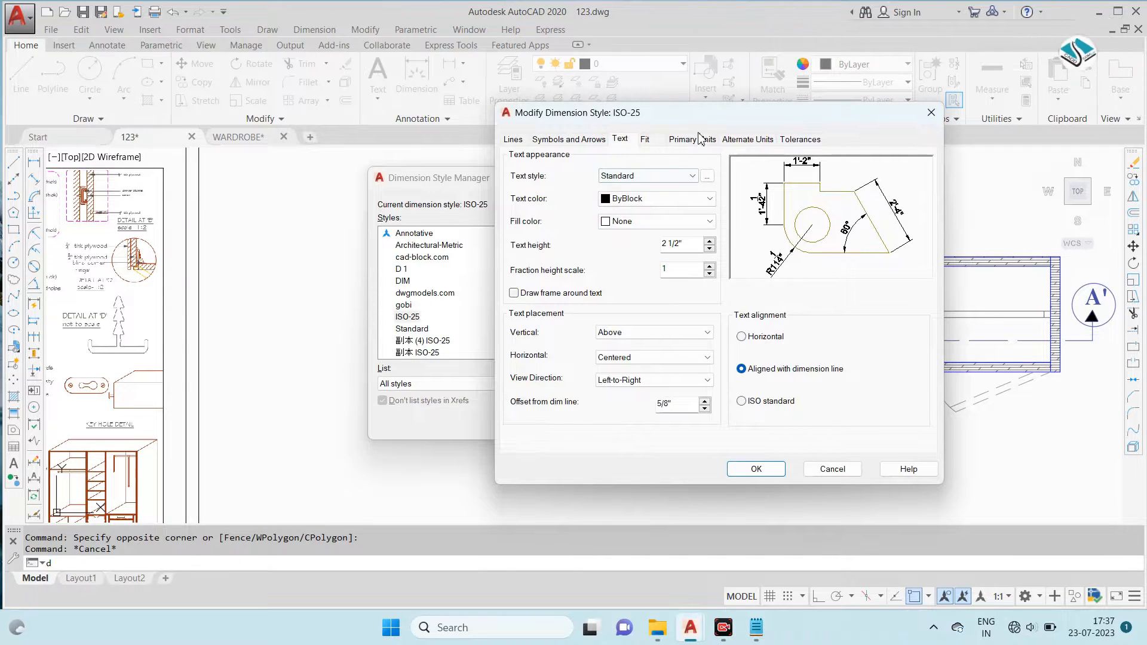
pyautogui.click(700, 139)
# - Set the Standard text style's font to Arial Narrow and make that text style current
pyautogui.click(622, 140)
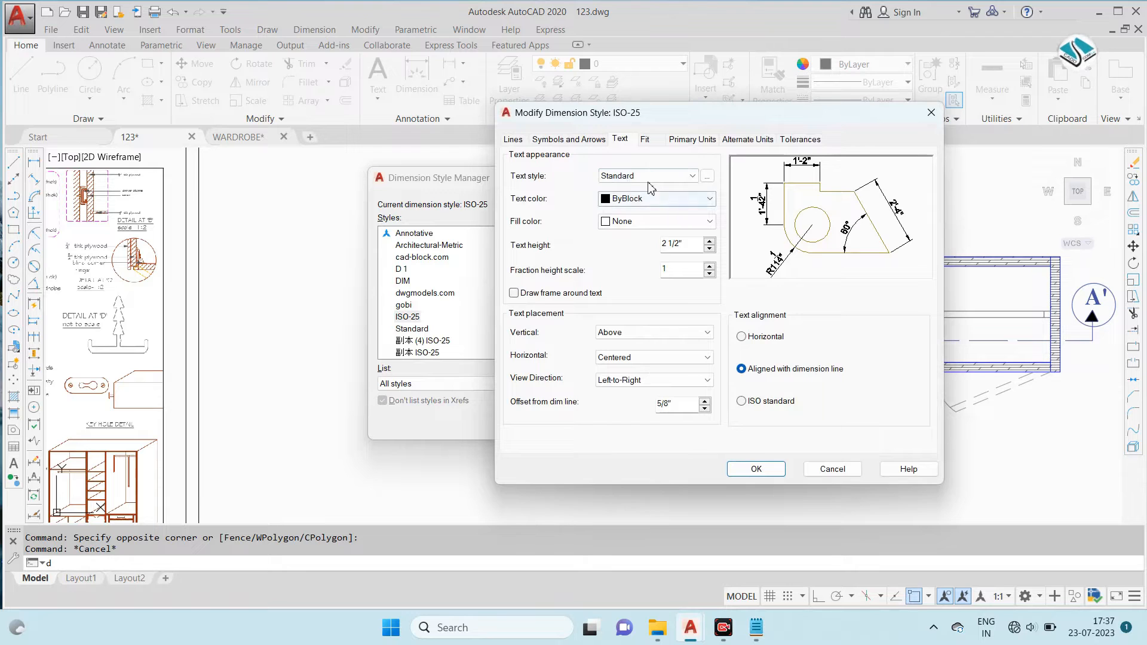
pyautogui.click(707, 175)
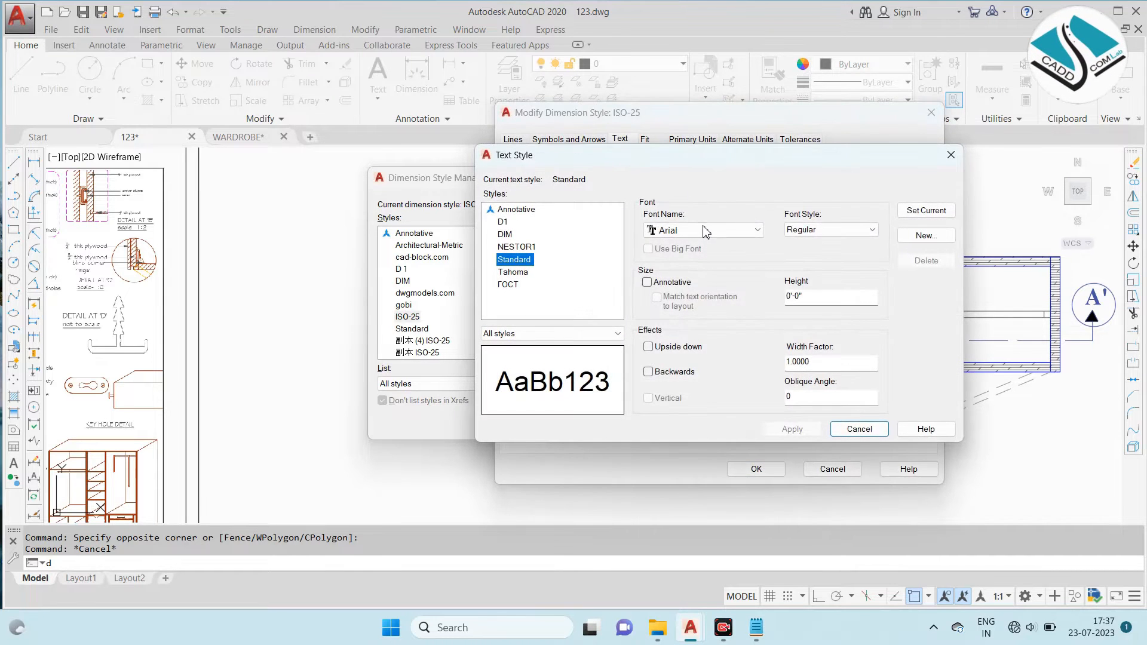
pyautogui.click(707, 232)
pyautogui.click(705, 318)
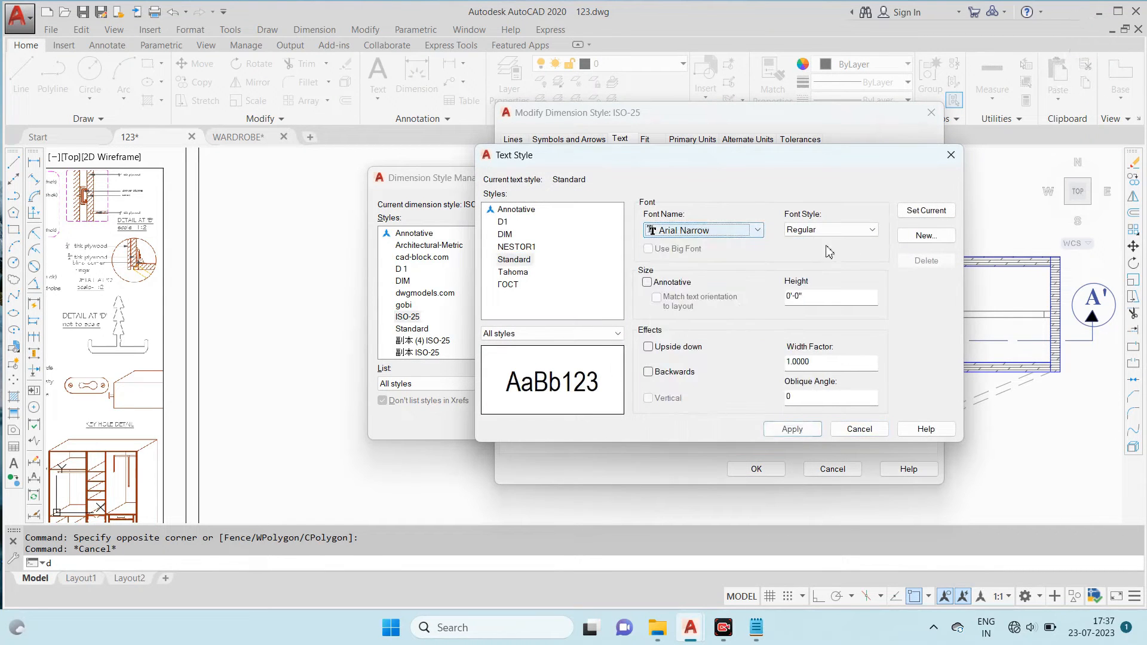
pyautogui.click(936, 211)
pyautogui.click(715, 336)
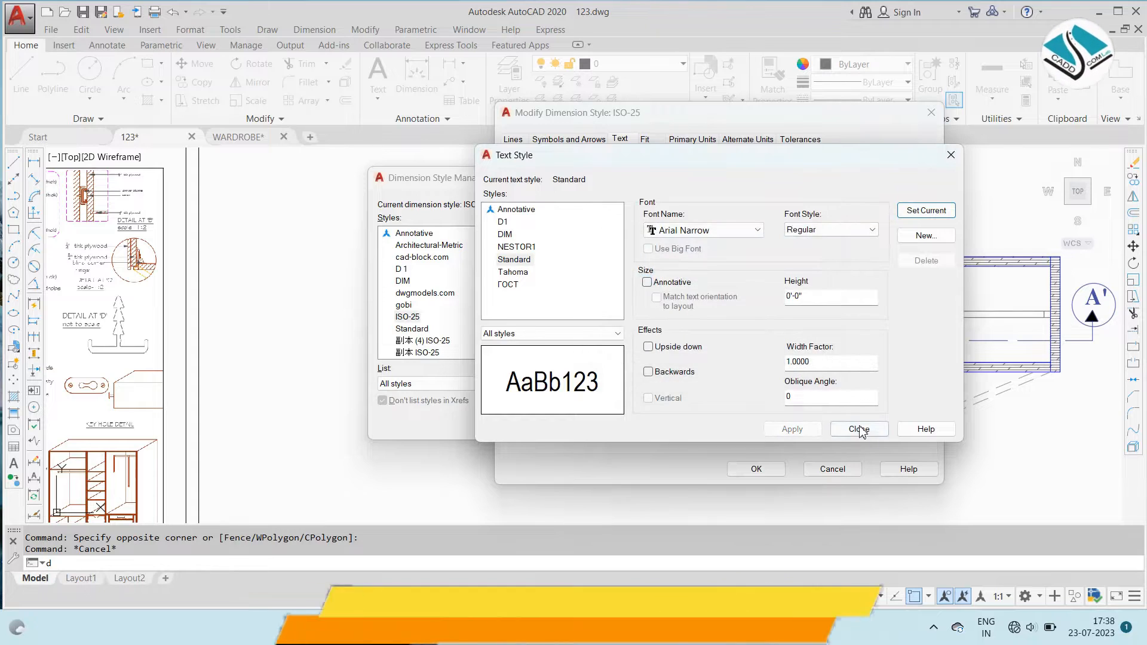
pyautogui.click(860, 429)
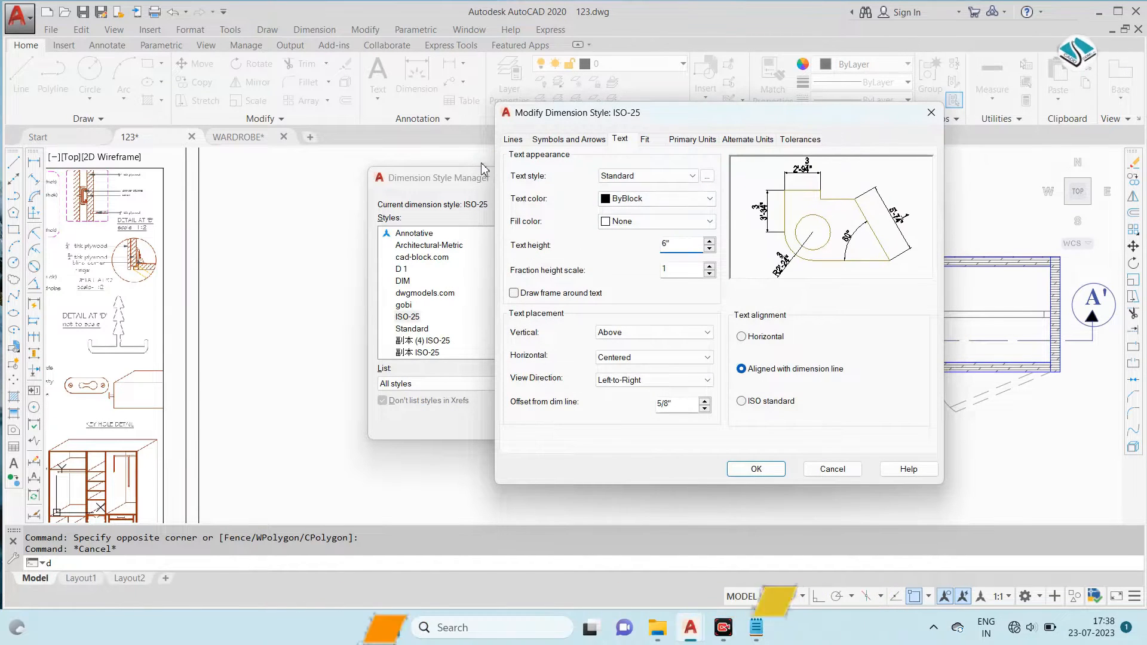
# - Set the ISO-25 dimension style's text height to 6" and arrow size to 5", and save the style
pyautogui.click(568, 139)
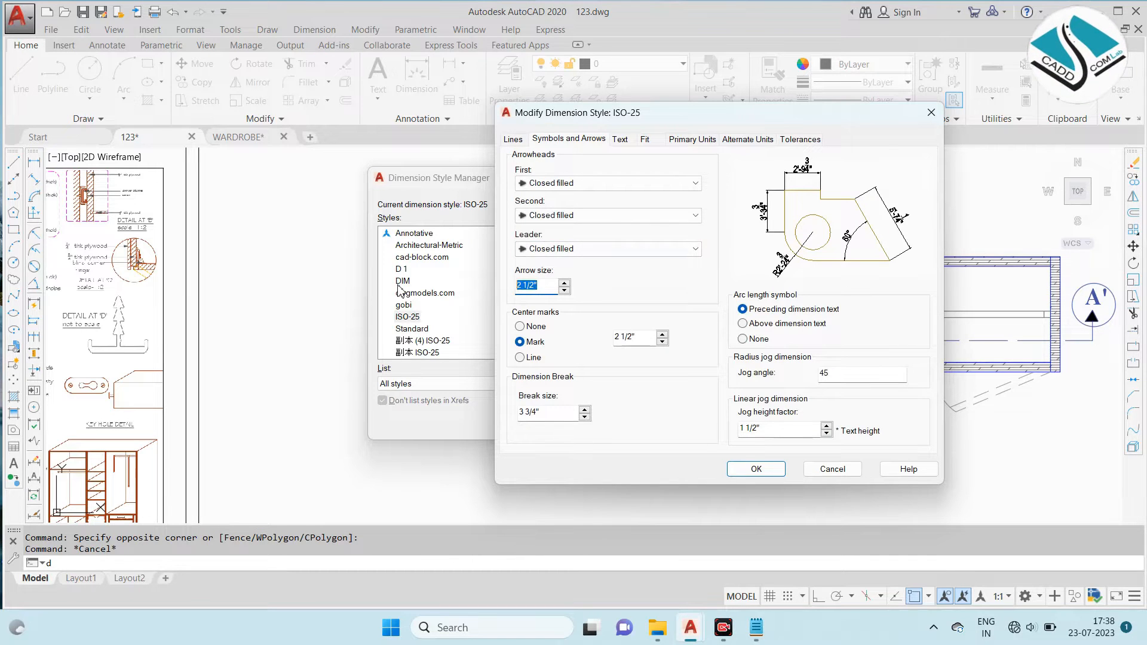
pyautogui.click(757, 470)
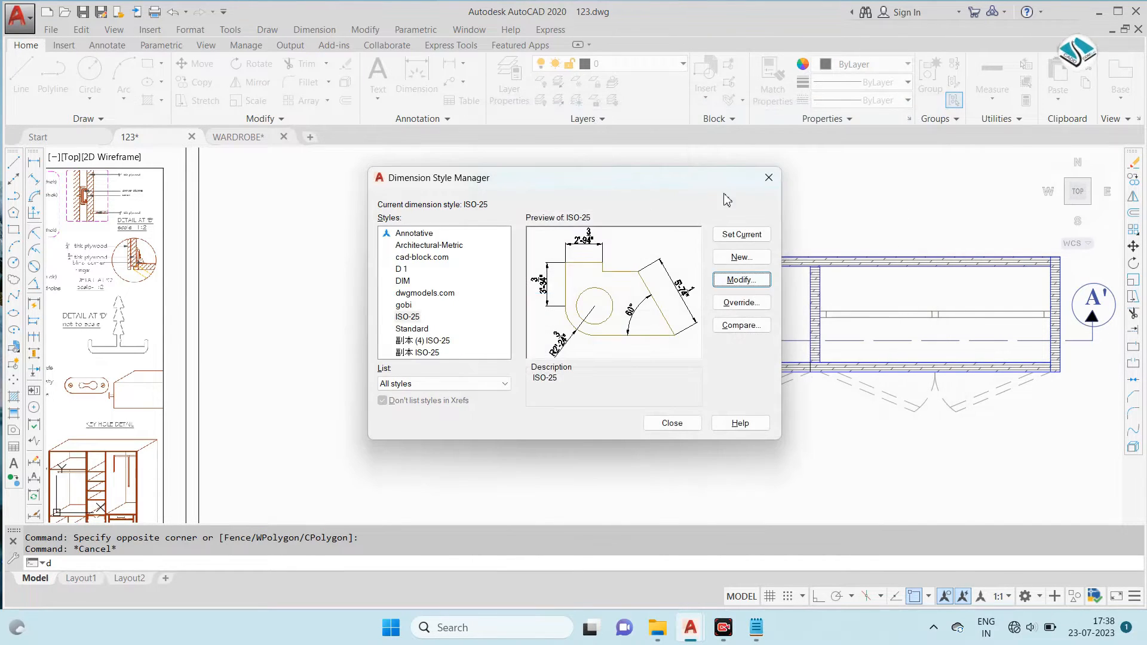
pyautogui.click(741, 280)
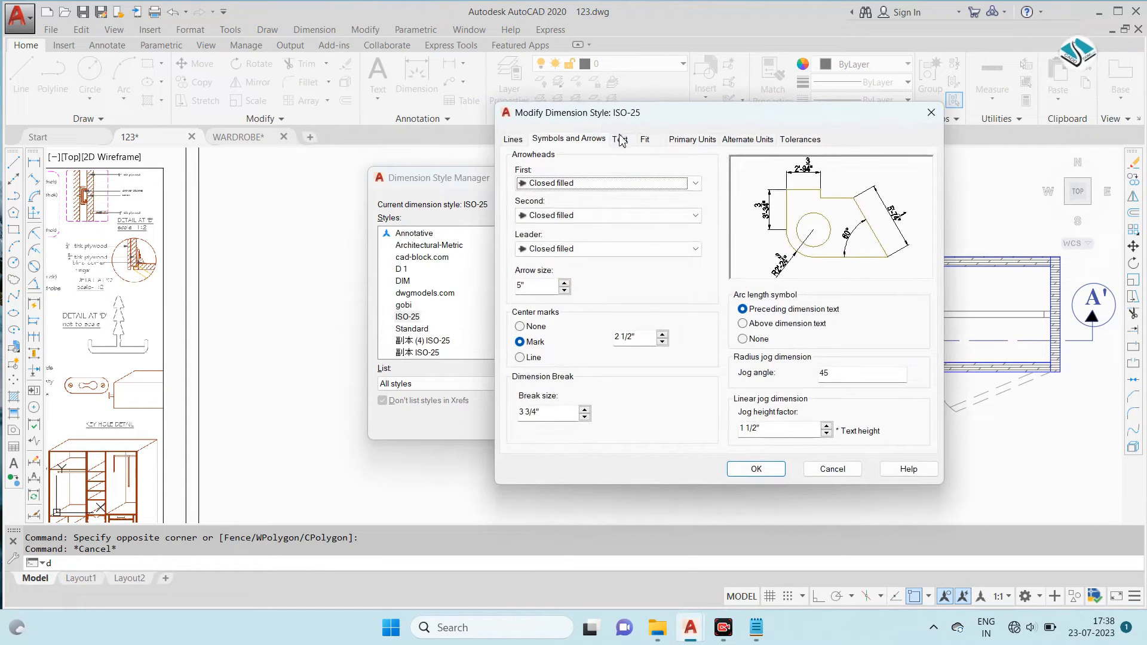
pyautogui.click(620, 139)
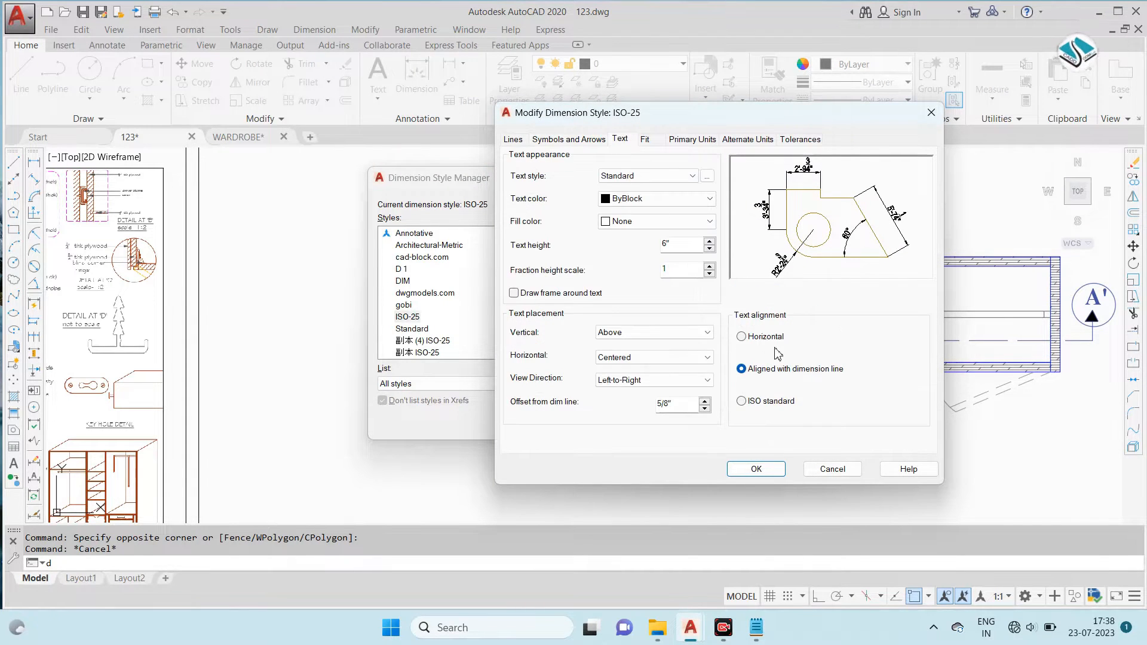
pyautogui.click(754, 470)
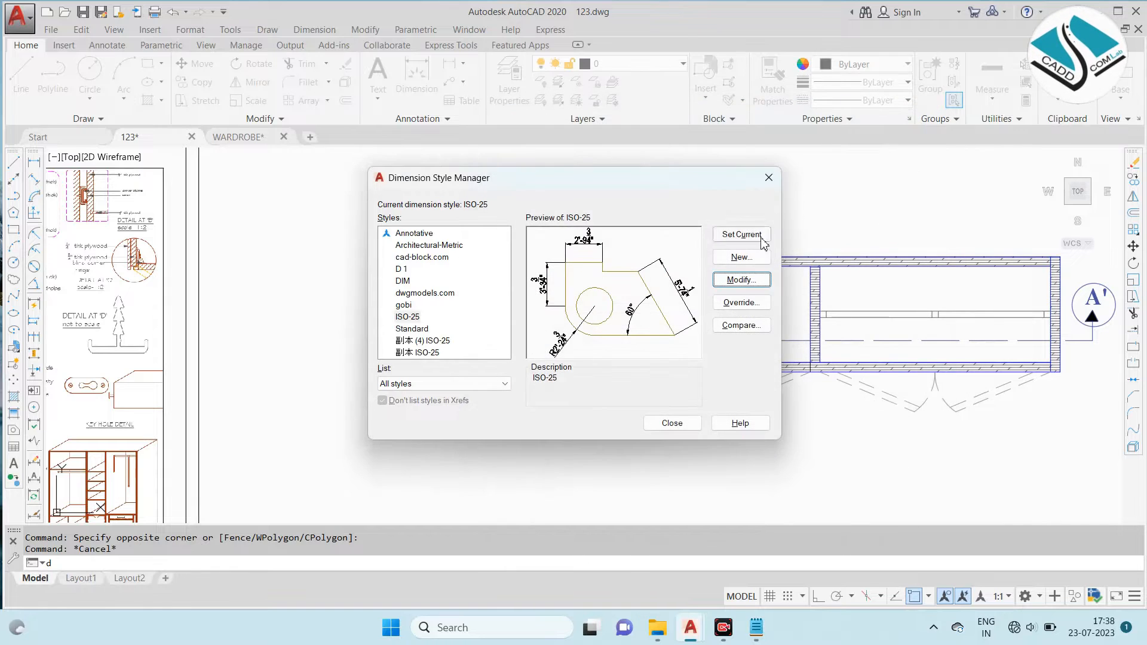
pyautogui.click(673, 424)
# - Add a linear dimension for the wardrobe plan's overall width, placed above the back panel
pyautogui.click(310, 36)
pyautogui.click(332, 70)
pyautogui.moveTo(239, 191); pyautogui.dragTo(630, 208, button='middle')
pyautogui.moveTo(199, 198); pyautogui.dragTo(512, 208, button='middle')
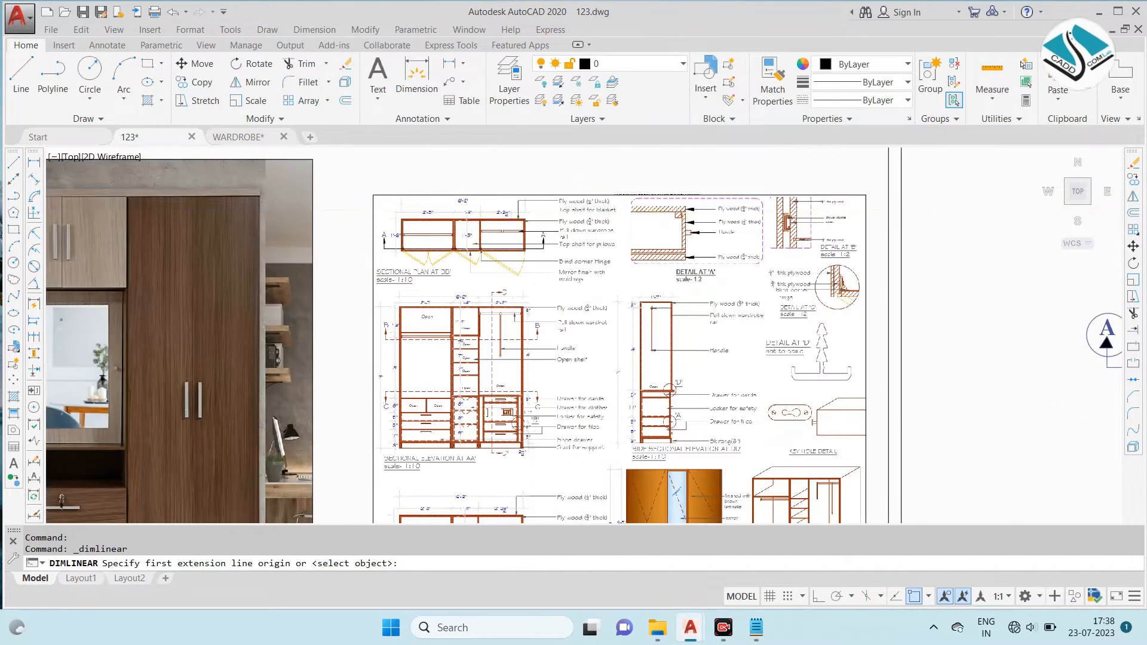
pyautogui.scroll(4, 511, 208)
pyautogui.scroll(-6, 256, 207)
pyautogui.moveTo(685, 252); pyautogui.dragTo(342, 238, button='middle')
pyautogui.scroll(4, 378, 238)
pyautogui.click(359, 246)
pyautogui.moveTo(718, 269); pyautogui.dragTo(375, 264, button='middle')
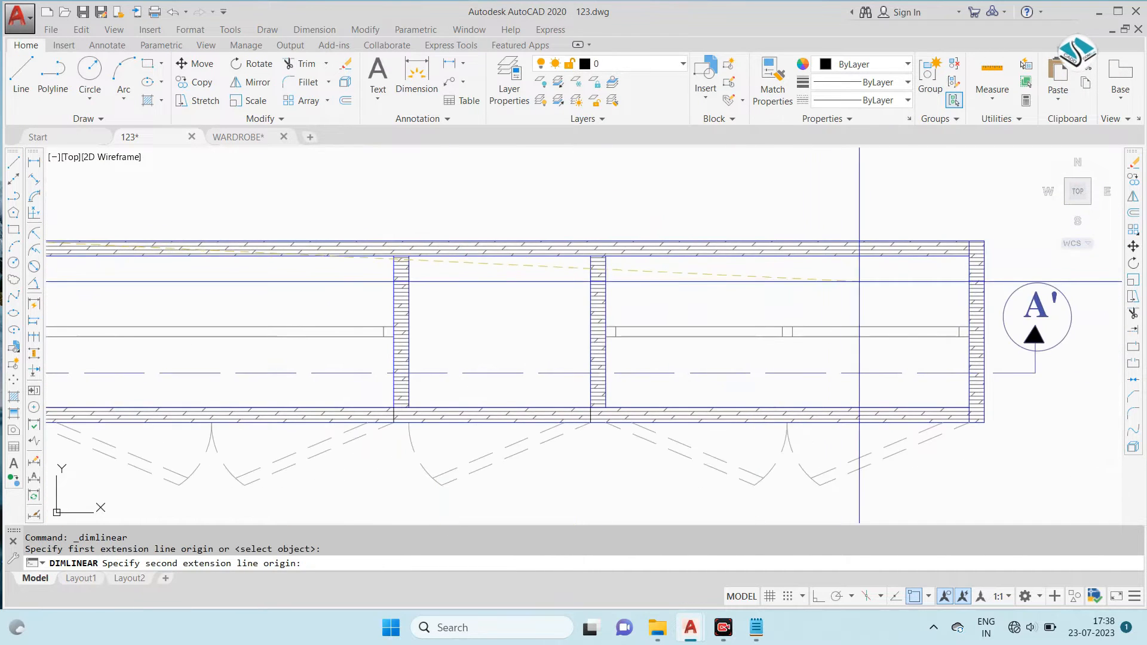
pyautogui.click(983, 243)
pyautogui.click(816, 198)
pyautogui.scroll(-5, 622, 250)
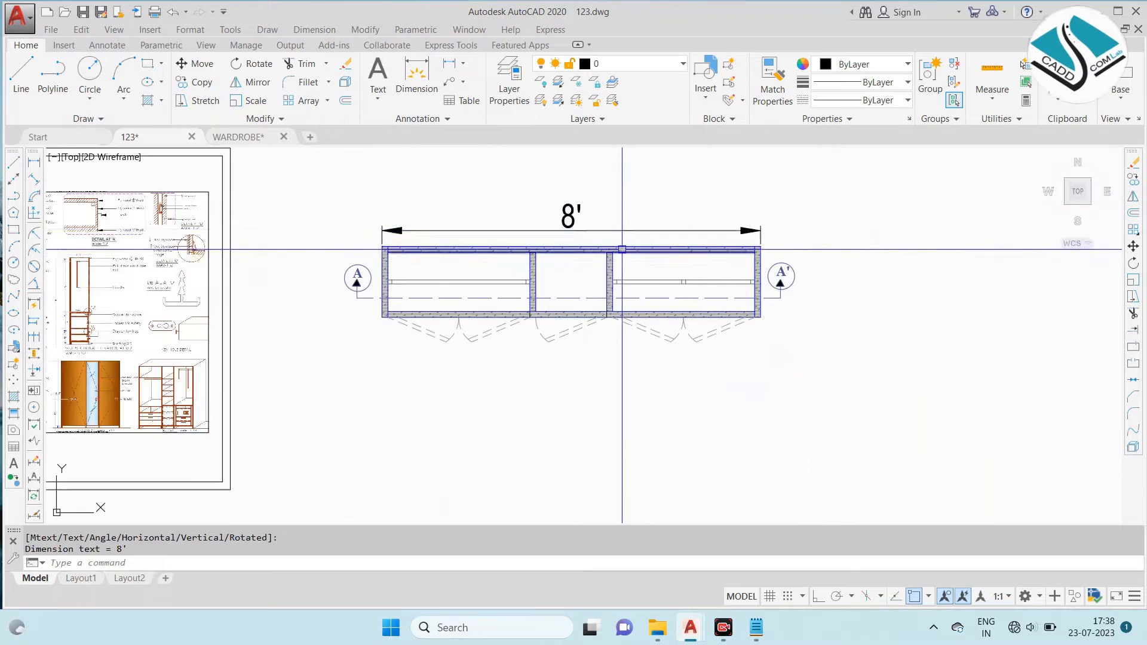
# - Reopen the dimension style settings to adjust the ISO-25 style
pyautogui.moveTo(622, 249); pyautogui.dragTo(649, 257, button='middle')
pyautogui.write('D')
pyautogui.press('Return')
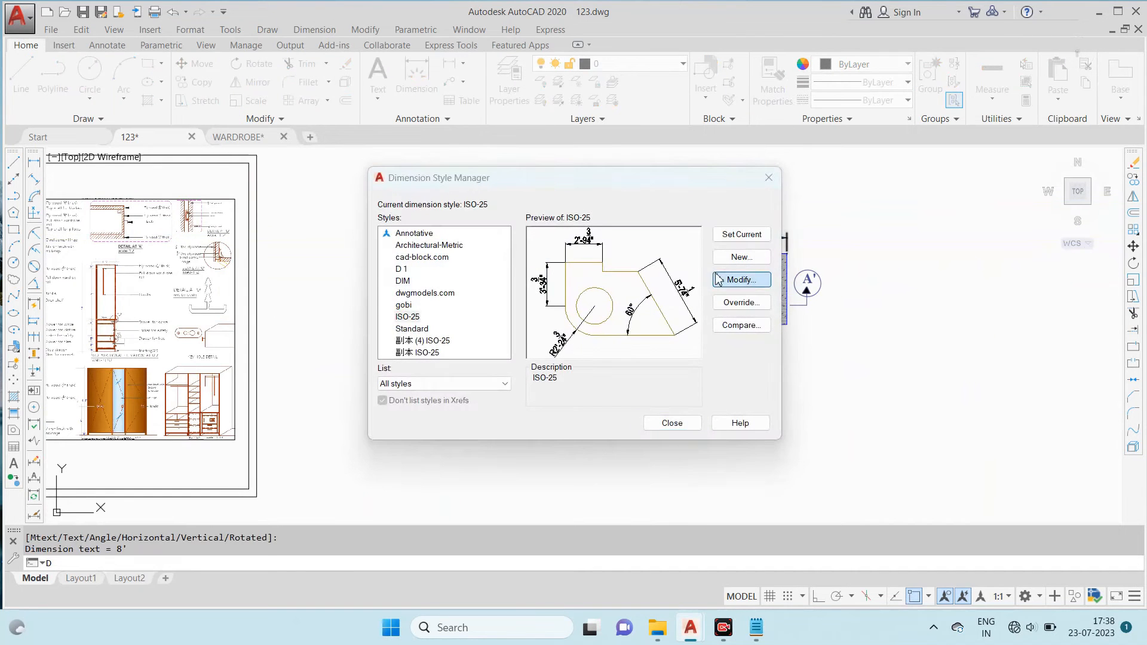
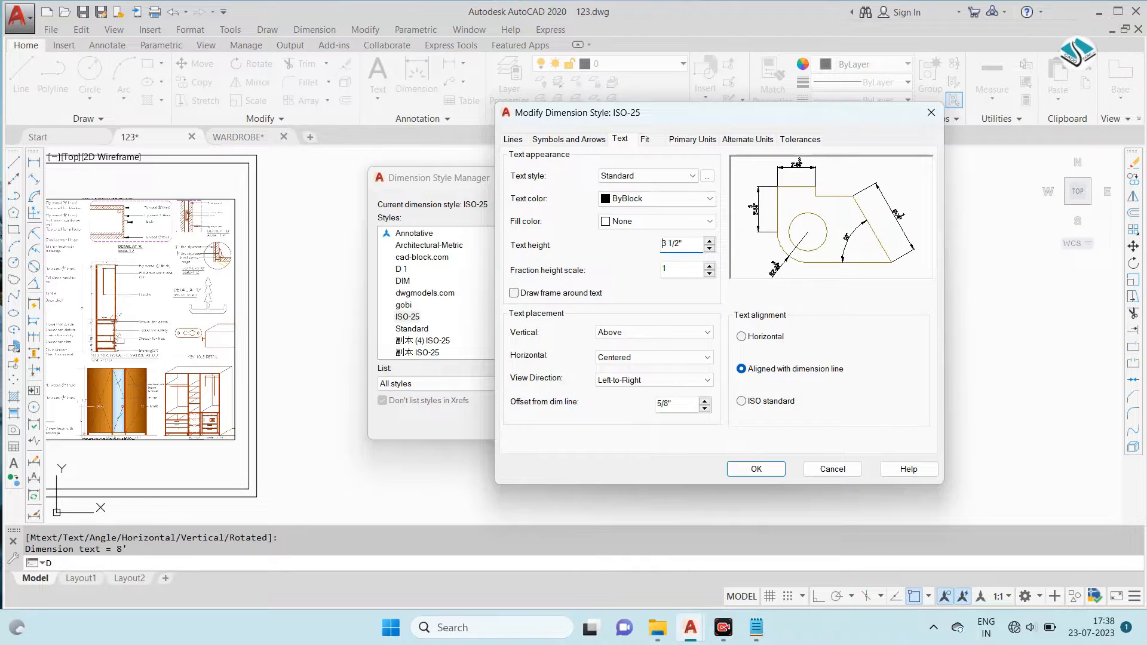
# - Set the ISO-25 dimension style's text height and arrow size to 3 1/2" and save the style
pyautogui.click(571, 139)
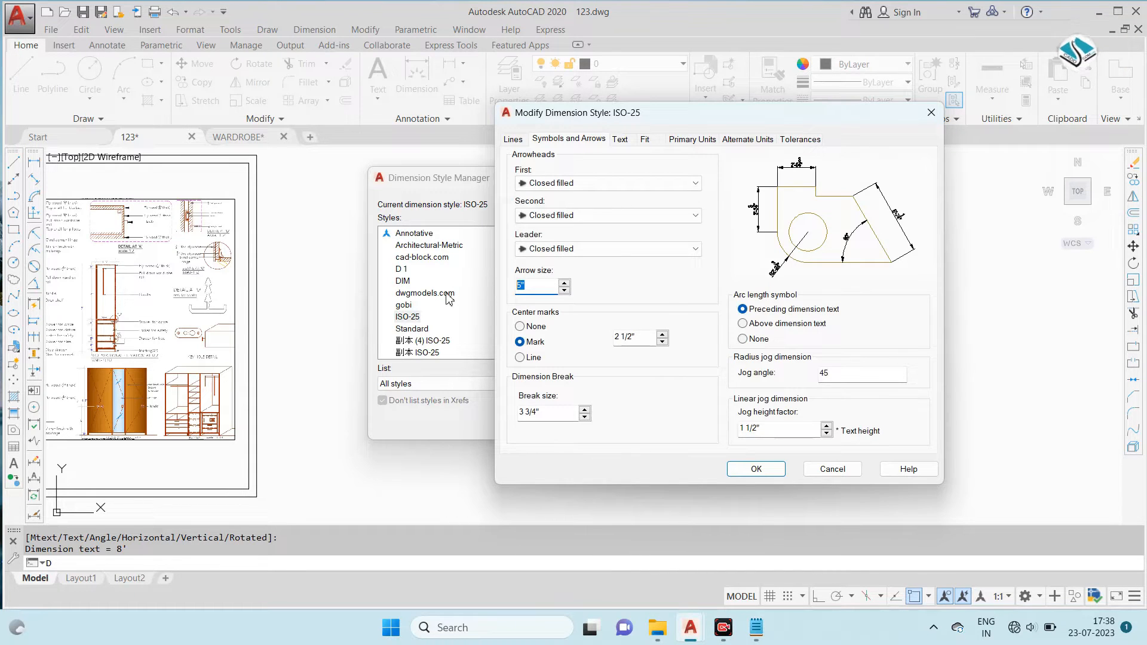
pyautogui.click(750, 469)
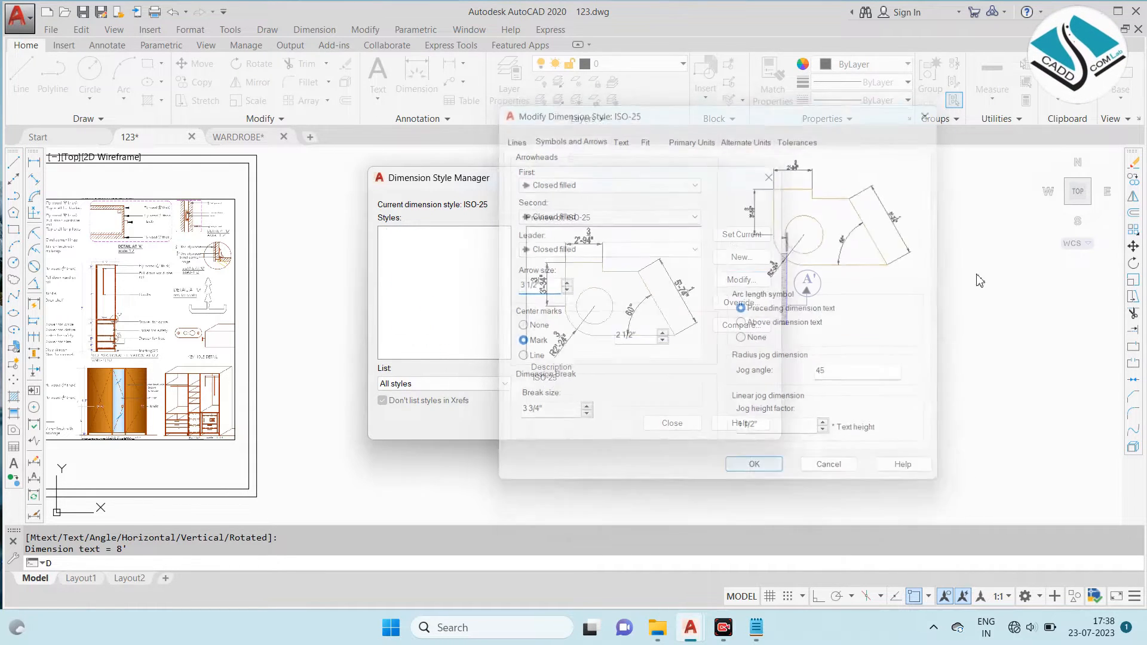
pyautogui.click(689, 426)
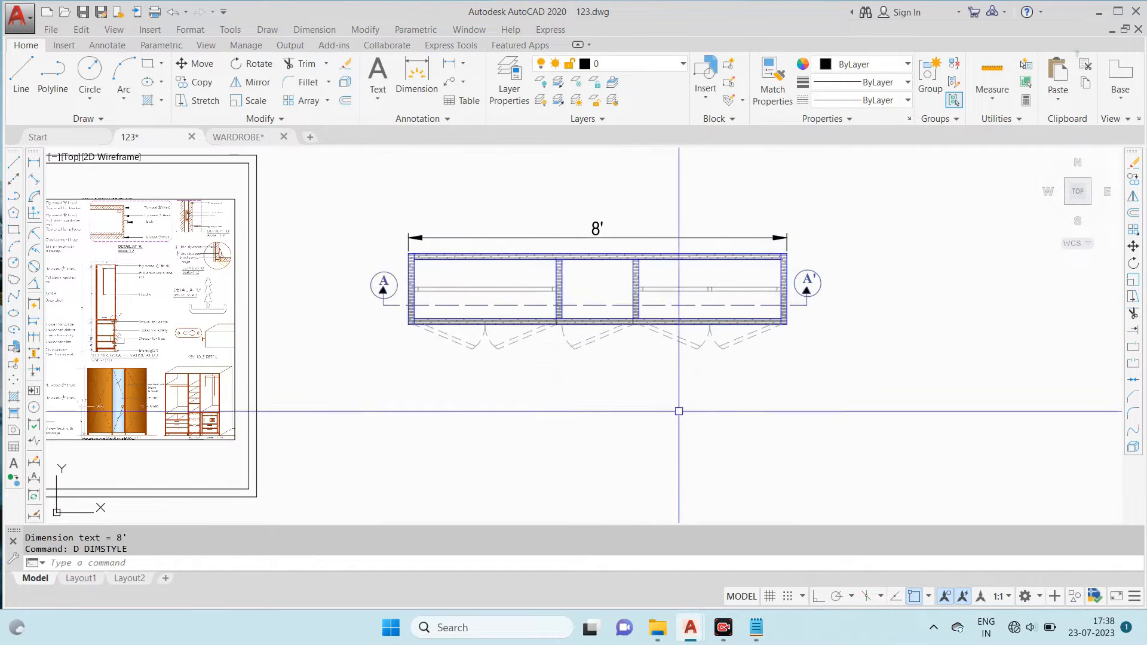
# - Modify the ISO-25 dimension style to a text height of 2" and an arrow size of 2", and save it
pyautogui.scroll(3, 640, 246)
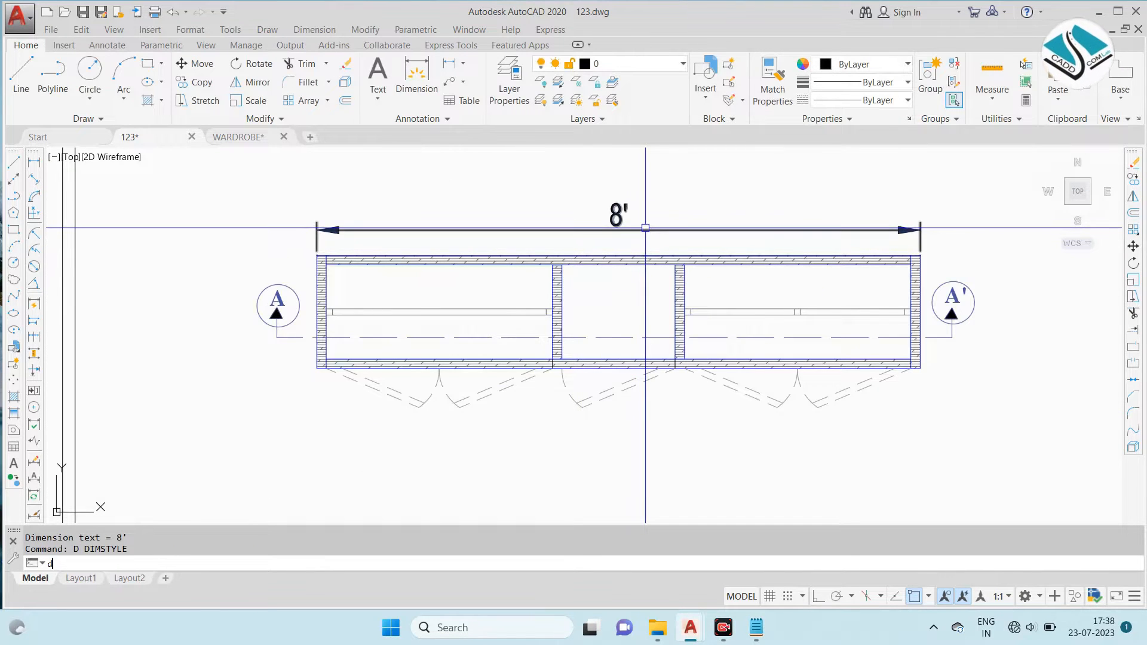
pyautogui.press('Return')
pyautogui.click(751, 287)
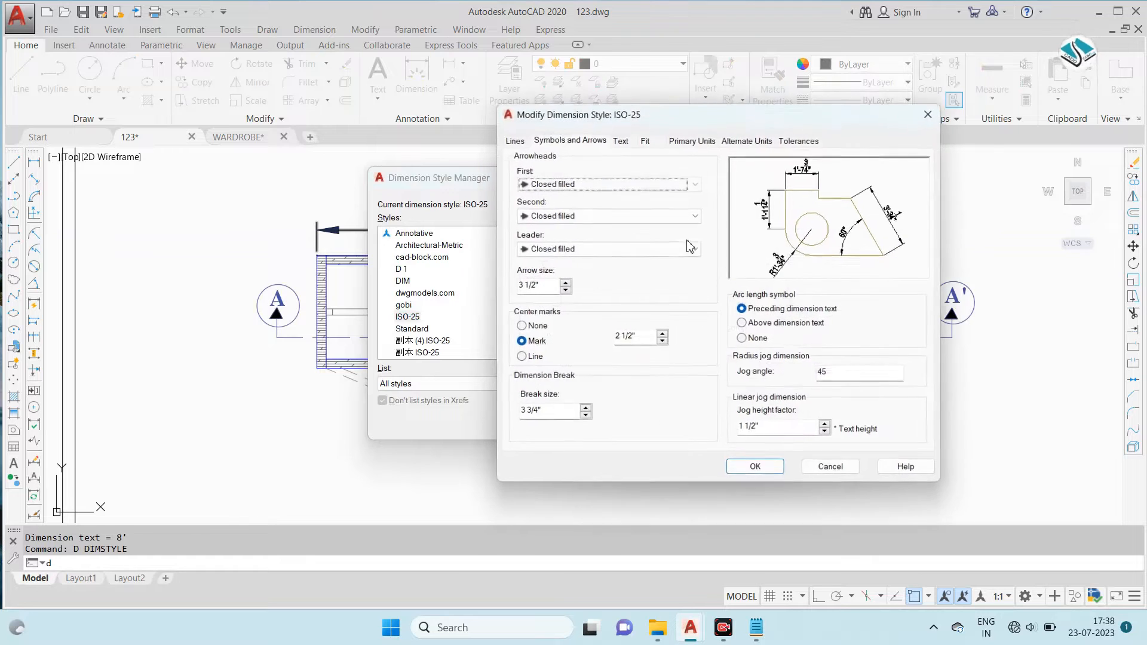
pyautogui.click(620, 139)
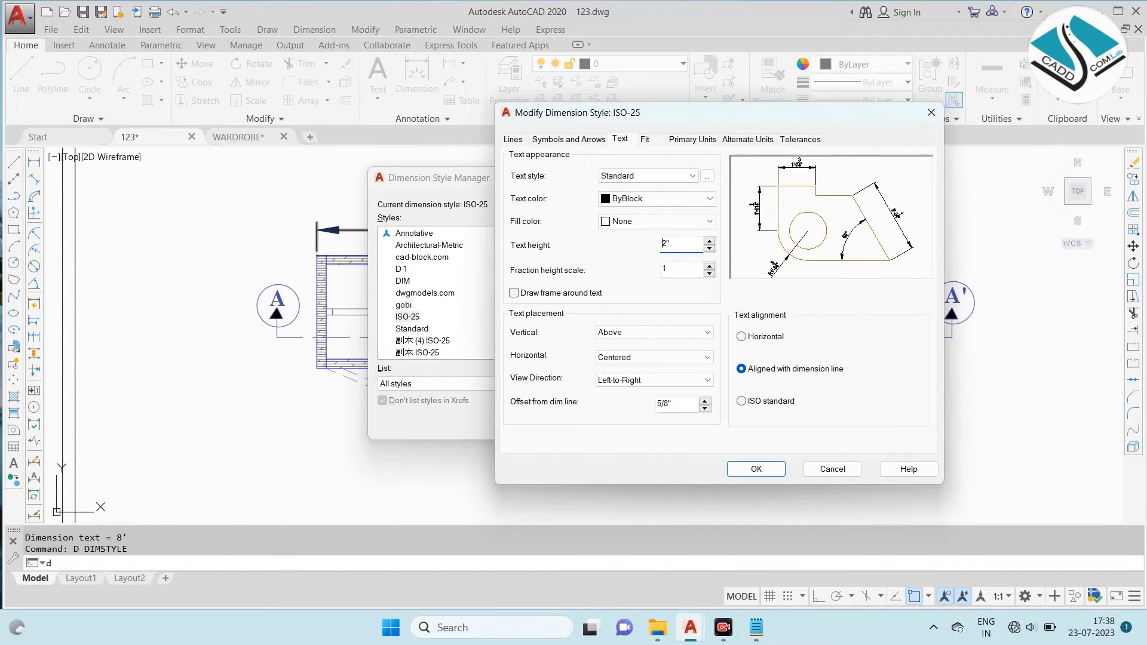
pyautogui.click(569, 139)
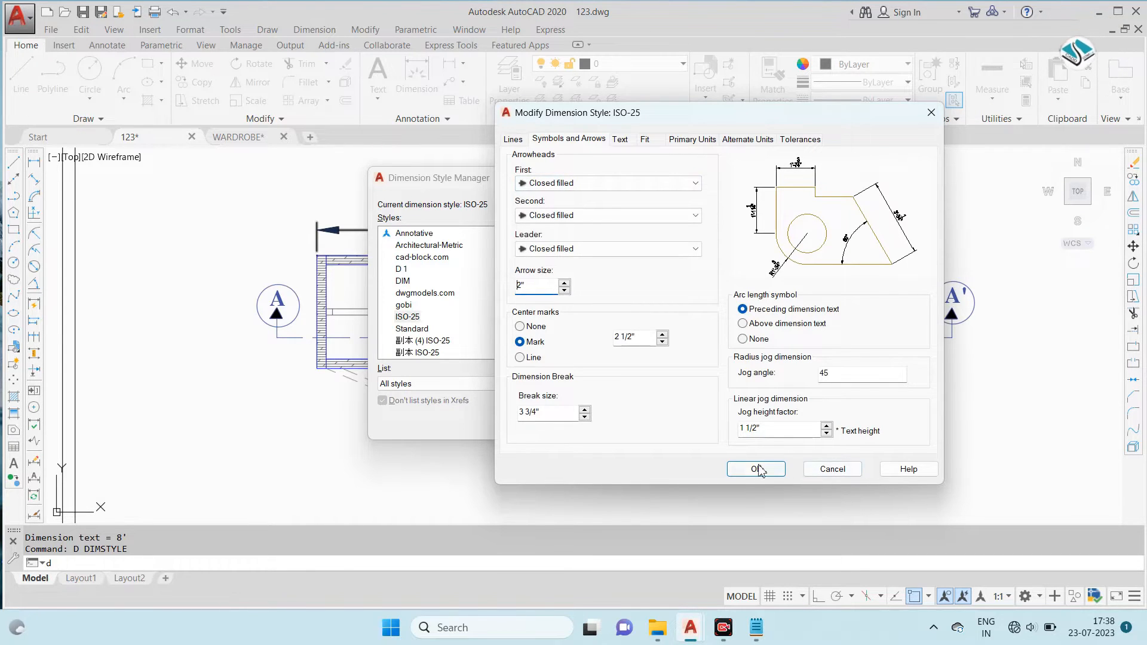
pyautogui.click(778, 470)
pyautogui.click(675, 421)
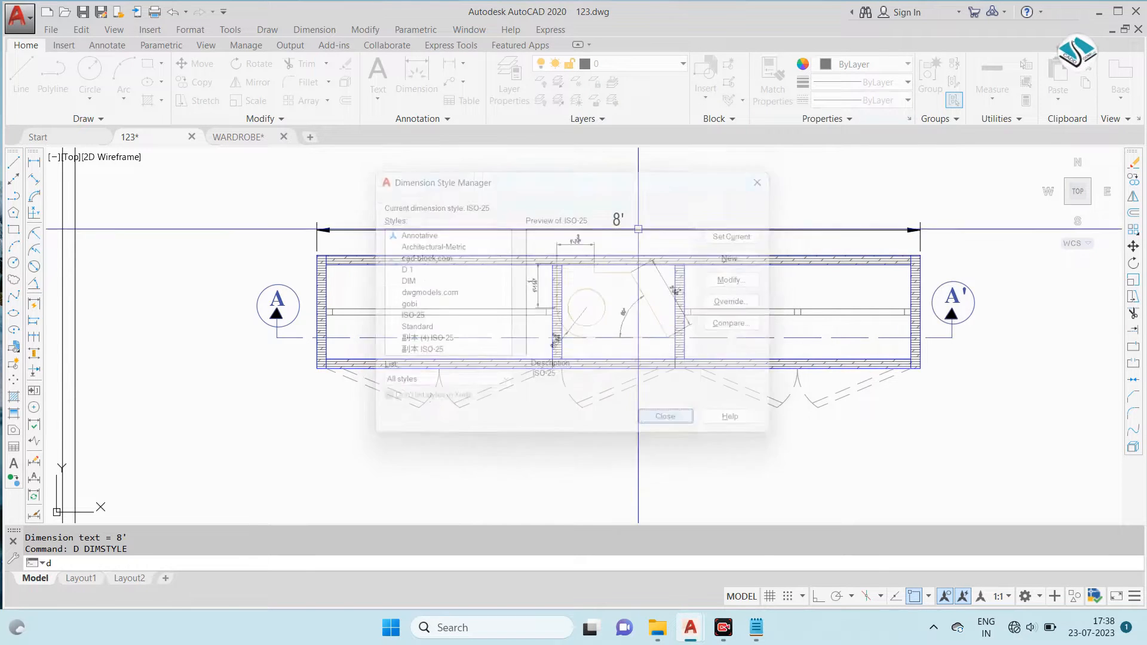
# - Add a vertical linear dimension for the wardrobe plan's overall depth, placed just outside section mark A
pyautogui.scroll(-2, 621, 228)
pyautogui.click(314, 30)
pyautogui.click(325, 69)
pyautogui.scroll(5, 305, 230)
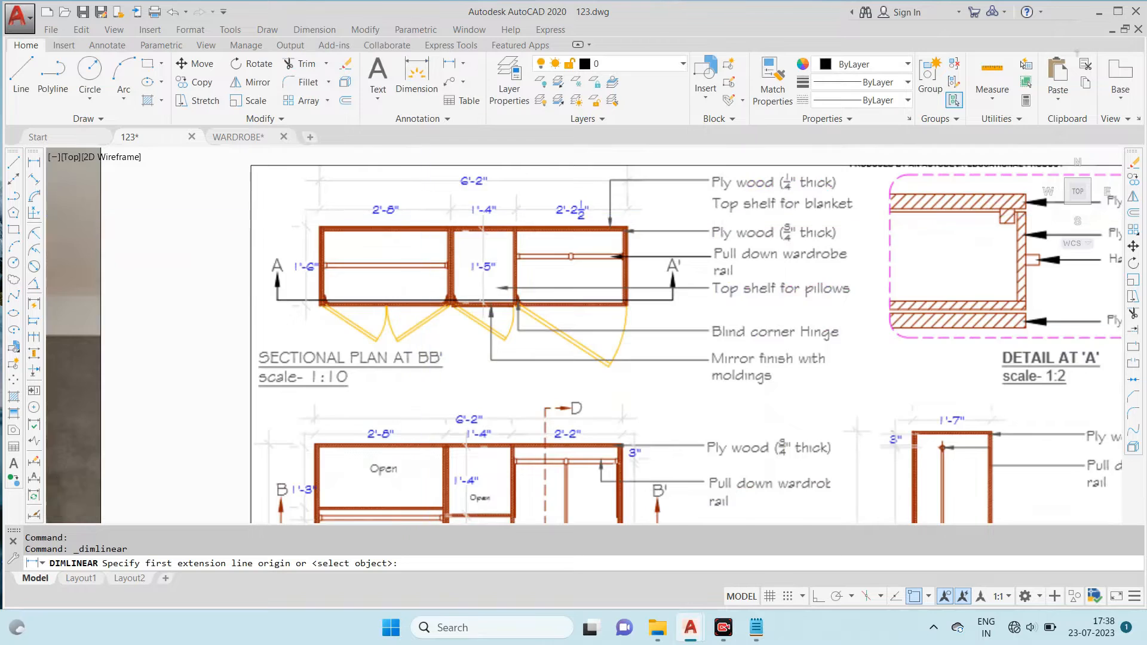
pyautogui.scroll(4, 416, 213)
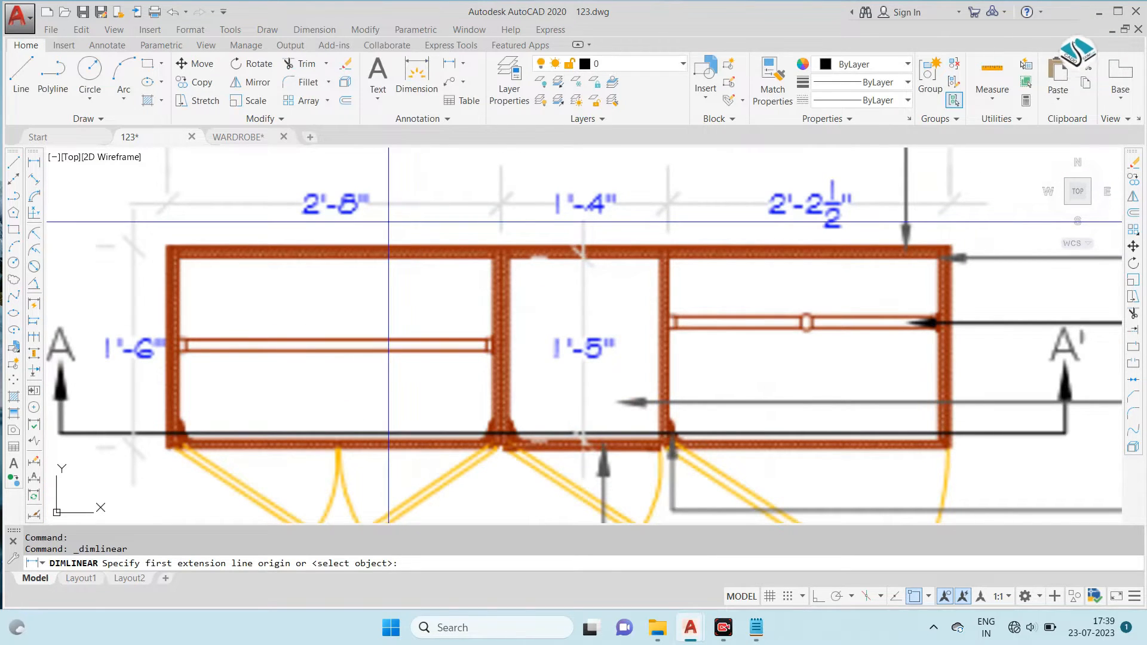
pyautogui.scroll(-8, 388, 221)
pyautogui.moveTo(766, 295); pyautogui.dragTo(285, 273, button='middle')
pyautogui.scroll(4, 628, 295)
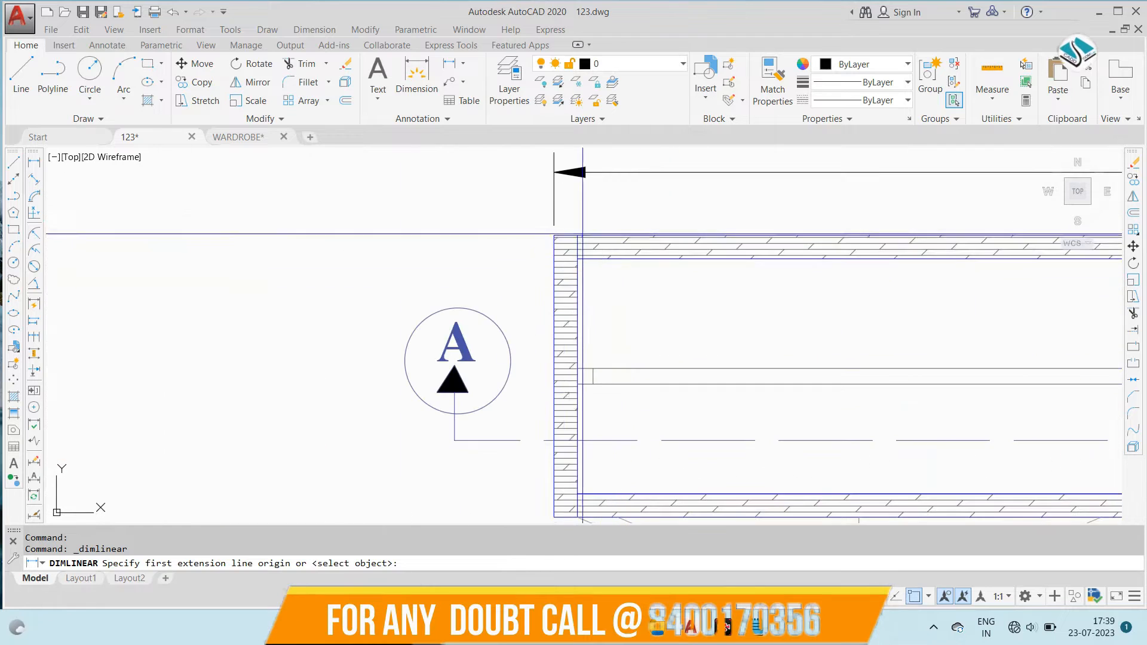
pyautogui.click(554, 237)
pyautogui.moveTo(553, 517); pyautogui.dragTo(568, 445, button='middle')
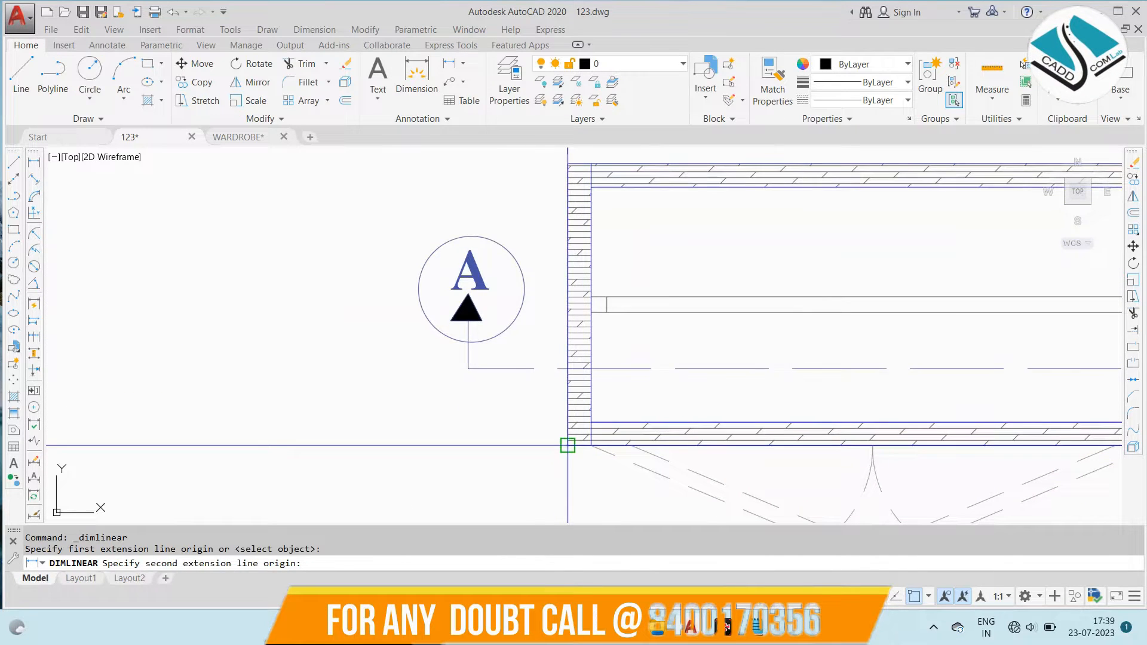
pyautogui.click(567, 445)
pyautogui.click(397, 338)
pyautogui.scroll(-4, 406, 338)
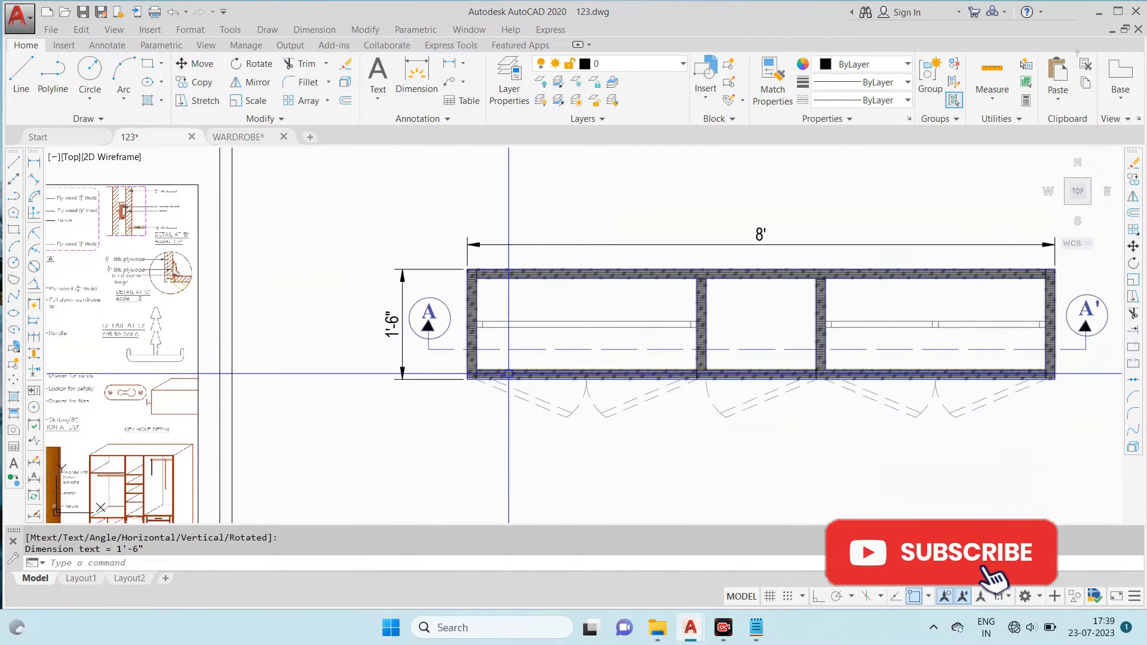
# - Add a matching vertical linear dimension for the overall depth at the plan's right end, placed beyond section mark A'
pyautogui.press('Return')
pyautogui.scroll(5, 904, 287)
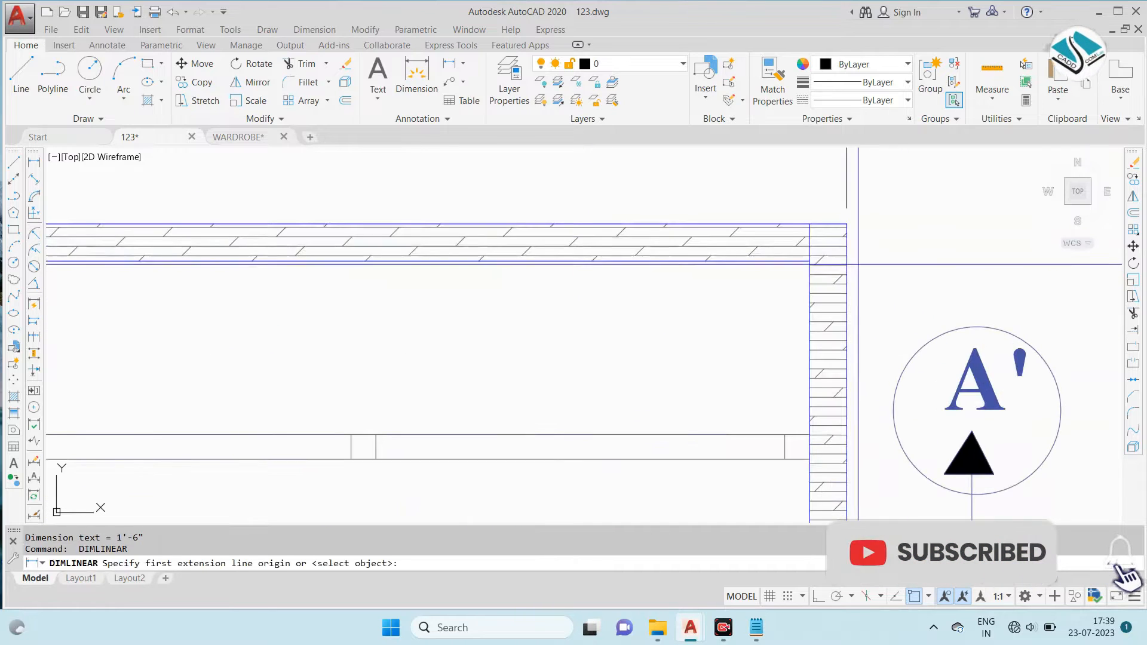
pyautogui.click(847, 227)
pyautogui.scroll(-4, 848, 225)
pyautogui.scroll(2, 839, 458)
pyautogui.click(852, 357)
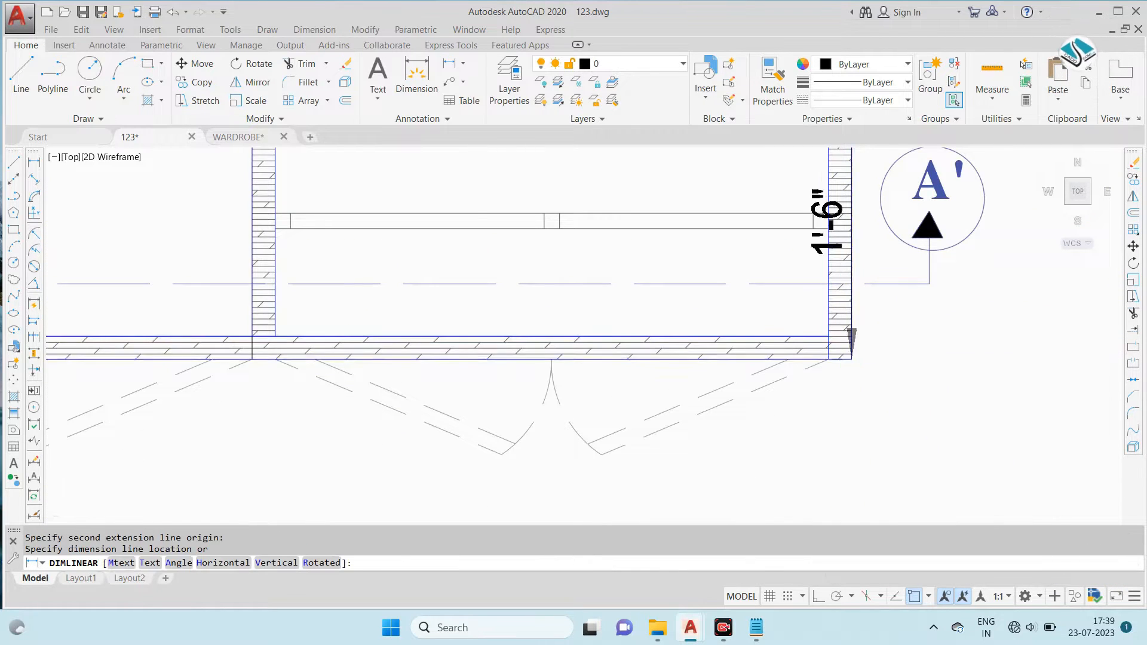
pyautogui.scroll(-2, 852, 358)
pyautogui.click(968, 313)
# - Dimension the right compartment's clear inner width, placed between the back panel and the overall width dimension
pyautogui.press('Return')
pyautogui.scroll(2, 485, 201)
pyautogui.click(494, 197)
pyautogui.moveTo(698, 198); pyautogui.dragTo(649, 222, button='middle')
pyautogui.click(997, 222)
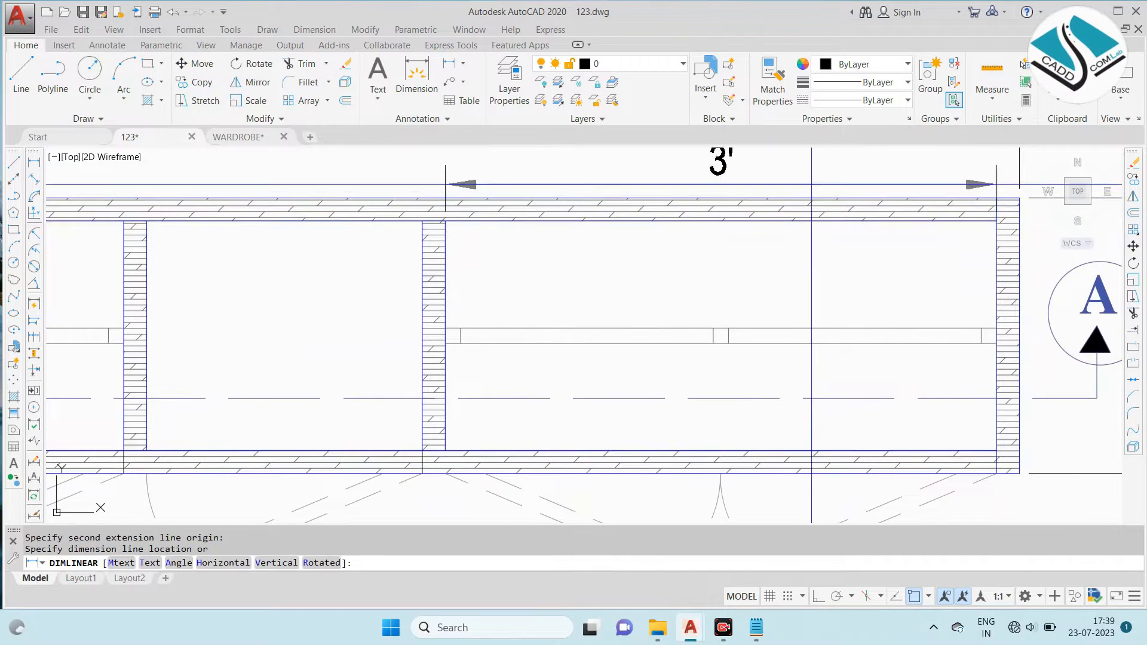
pyautogui.moveTo(860, 191); pyautogui.dragTo(857, 242, button='middle')
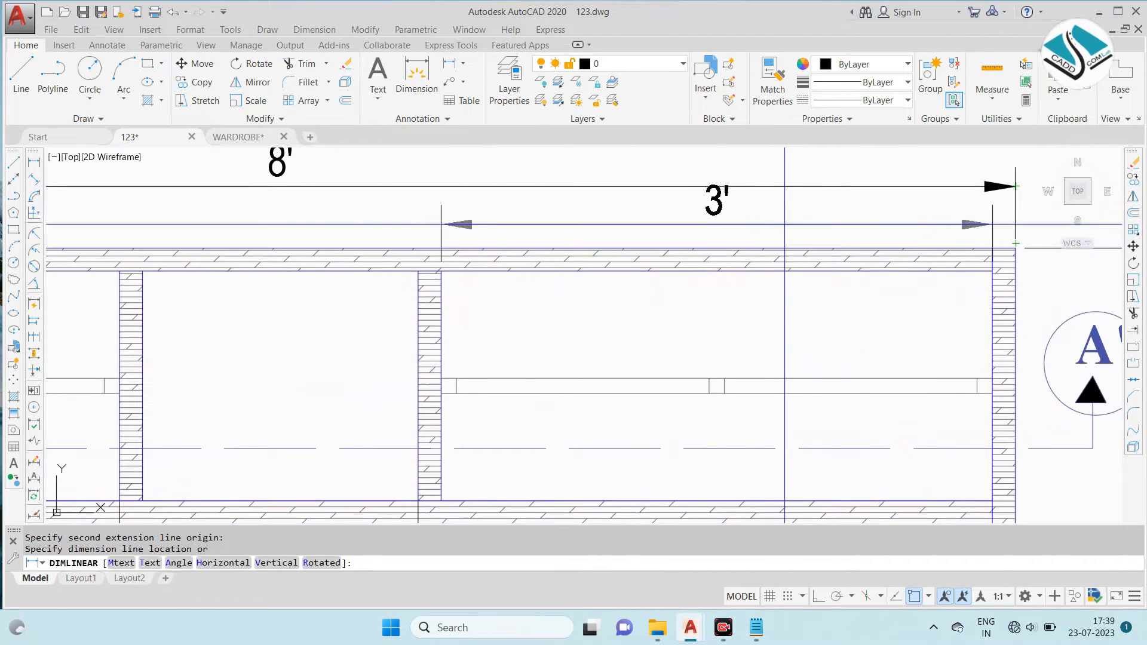
pyautogui.click(751, 233)
# - Dimension the middle compartment's clear inner width, aligned with the right compartment's dimension line
pyautogui.press('Return')
pyautogui.moveTo(417, 238); pyautogui.dragTo(684, 249, button='middle')
pyautogui.click(684, 278)
pyautogui.click(407, 280)
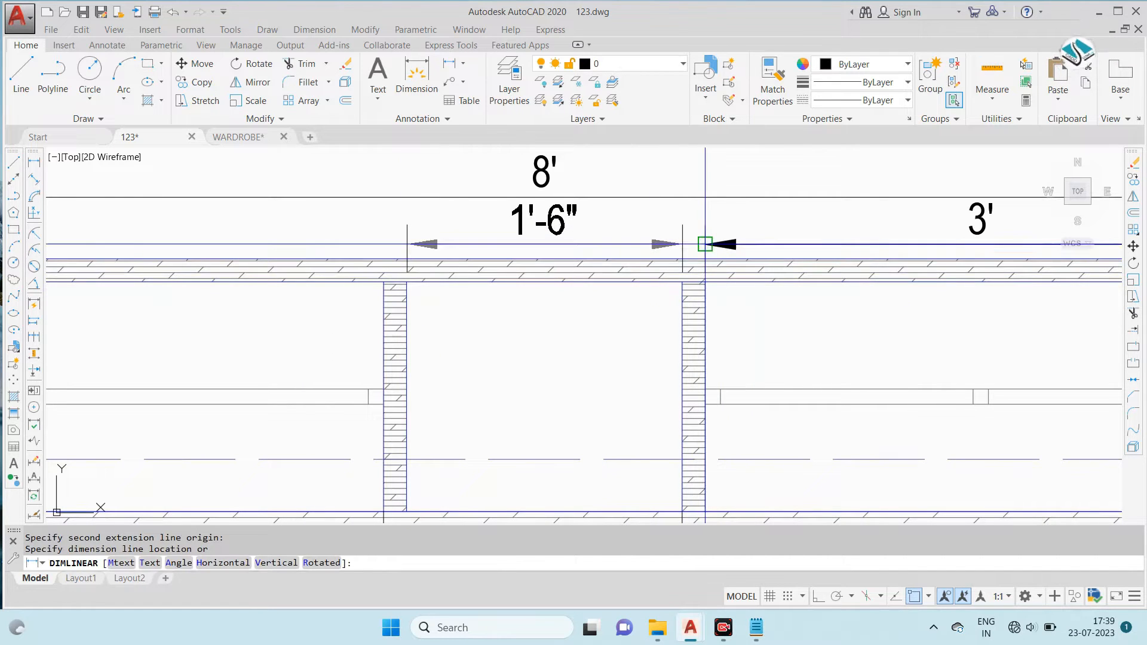
pyautogui.click(710, 243)
# - Dimension the left compartment's clear inner width, aligned with the middle compartment's dimension line
pyautogui.moveTo(437, 254); pyautogui.dragTo(763, 282, button='middle')
pyautogui.press('Return')
pyautogui.click(709, 309)
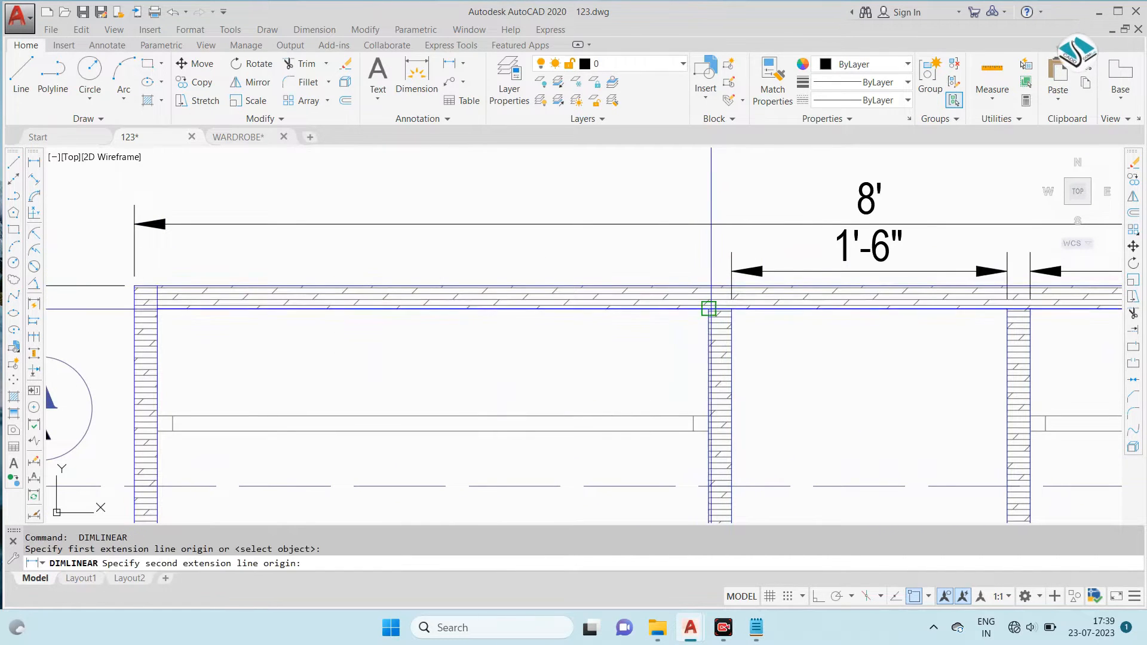
pyautogui.click(158, 308)
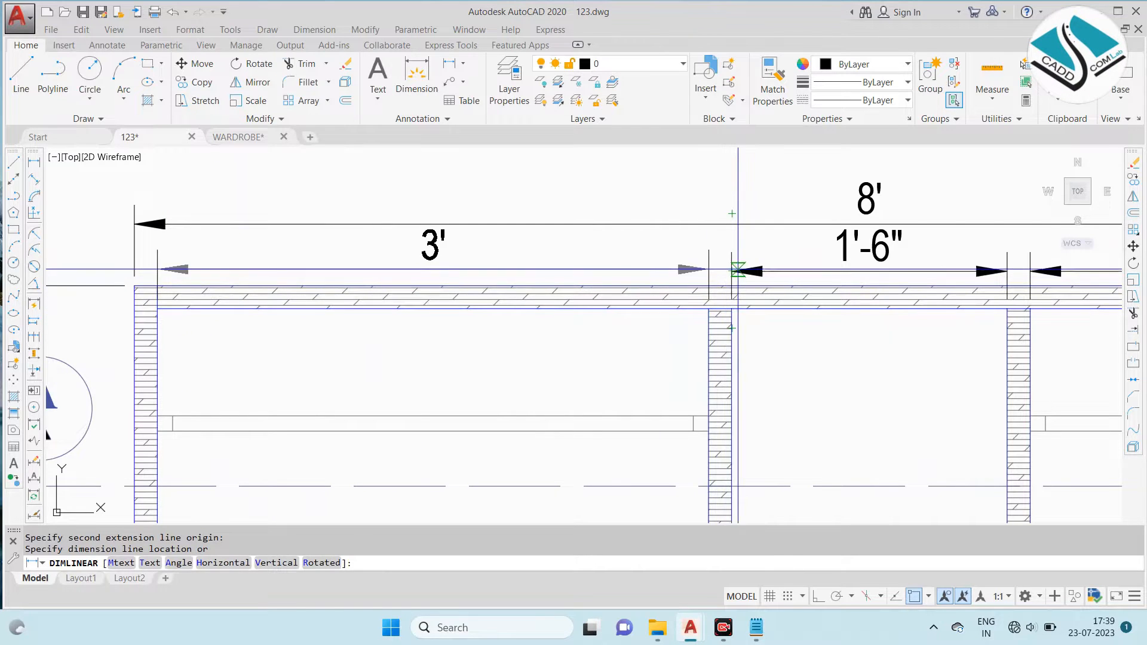
pyautogui.click(732, 271)
# - Dimension the clear inner depth between the back and front panels, placing it vertically inside the left compartment
pyautogui.scroll(-5, 604, 241)
pyautogui.scroll(4, 640, 256)
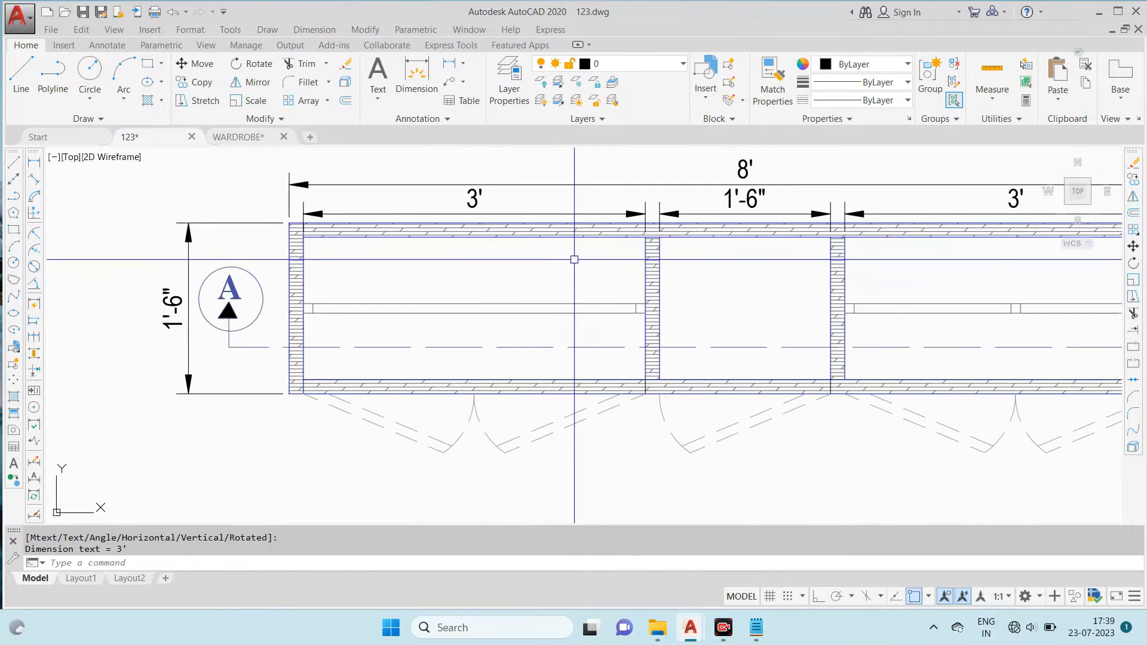
pyautogui.press('Return')
pyautogui.click(646, 238)
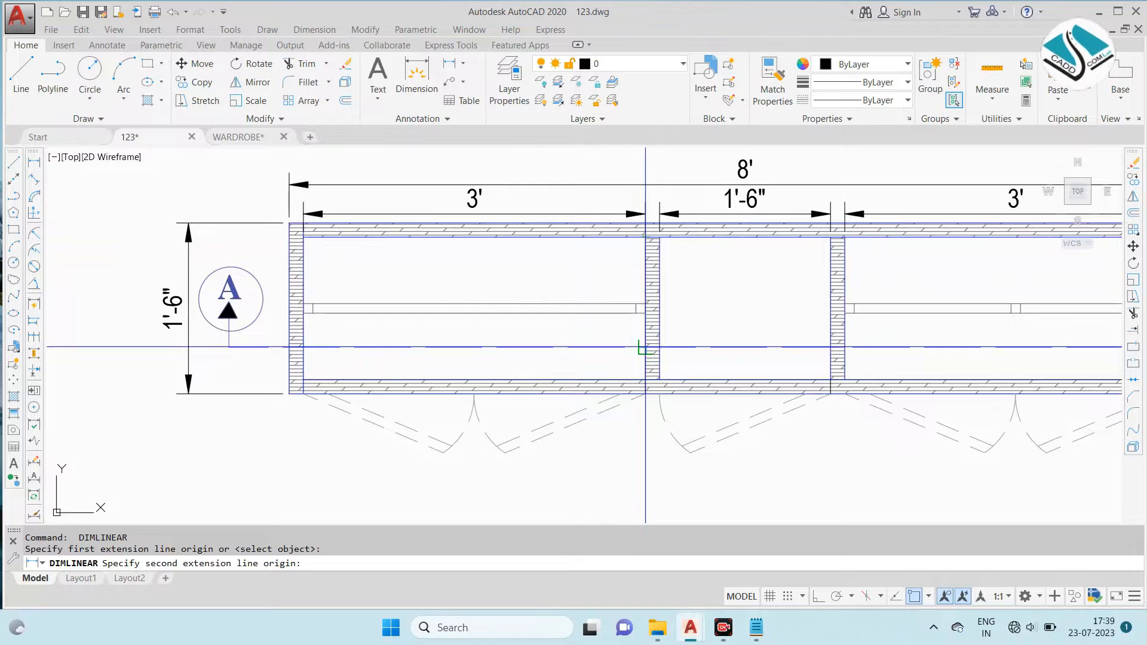
pyautogui.click(646, 378)
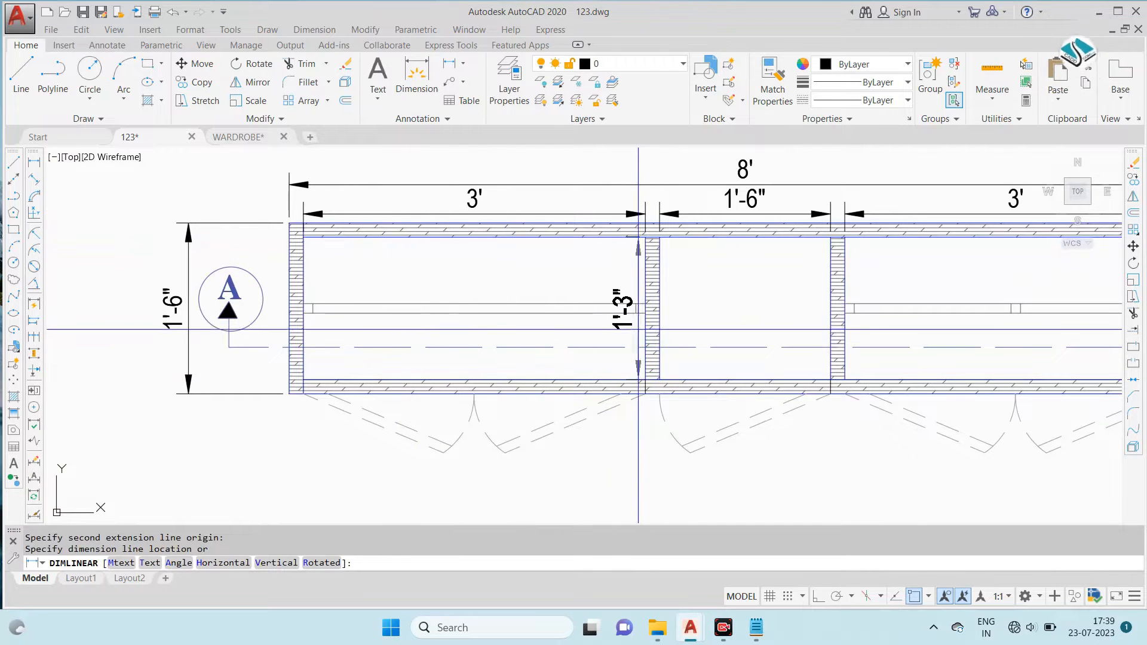
pyautogui.click(364, 307)
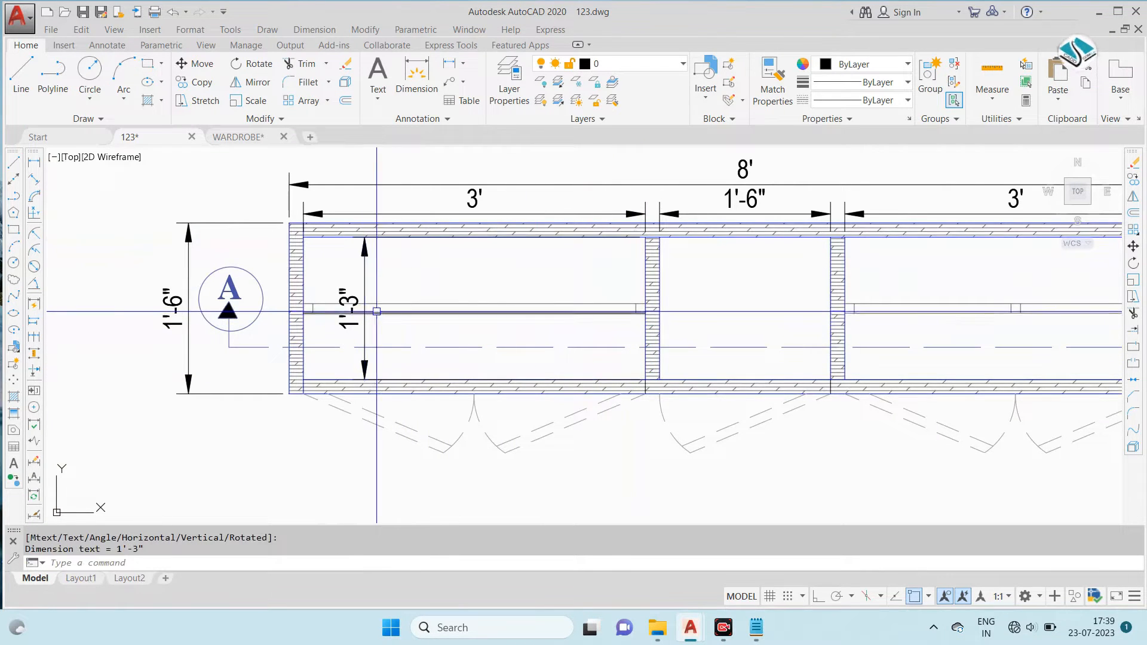
pyautogui.press('Escape')
pyautogui.press('space')
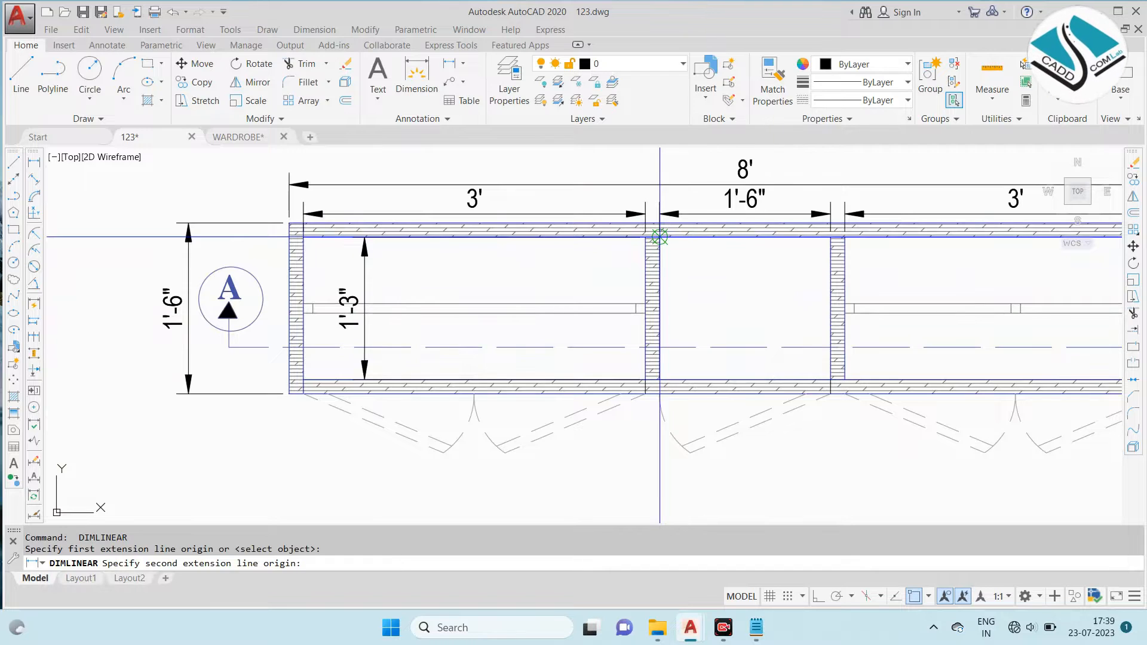
pyautogui.press('Escape')
# - Dimension the thickness of the plan's right side panel, placed in line with the overall width dimension
pyautogui.moveTo(584, 287); pyautogui.dragTo(477, 289, button='middle')
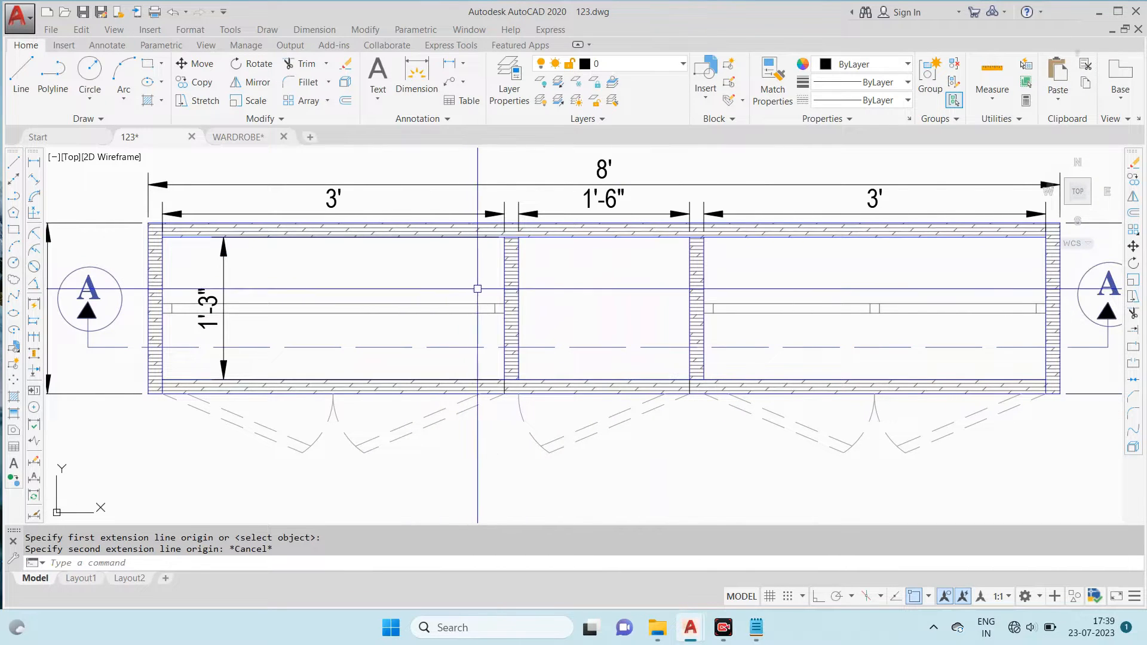
pyautogui.moveTo(814, 312); pyautogui.dragTo(781, 290, button='middle')
pyautogui.scroll(-2, 781, 289)
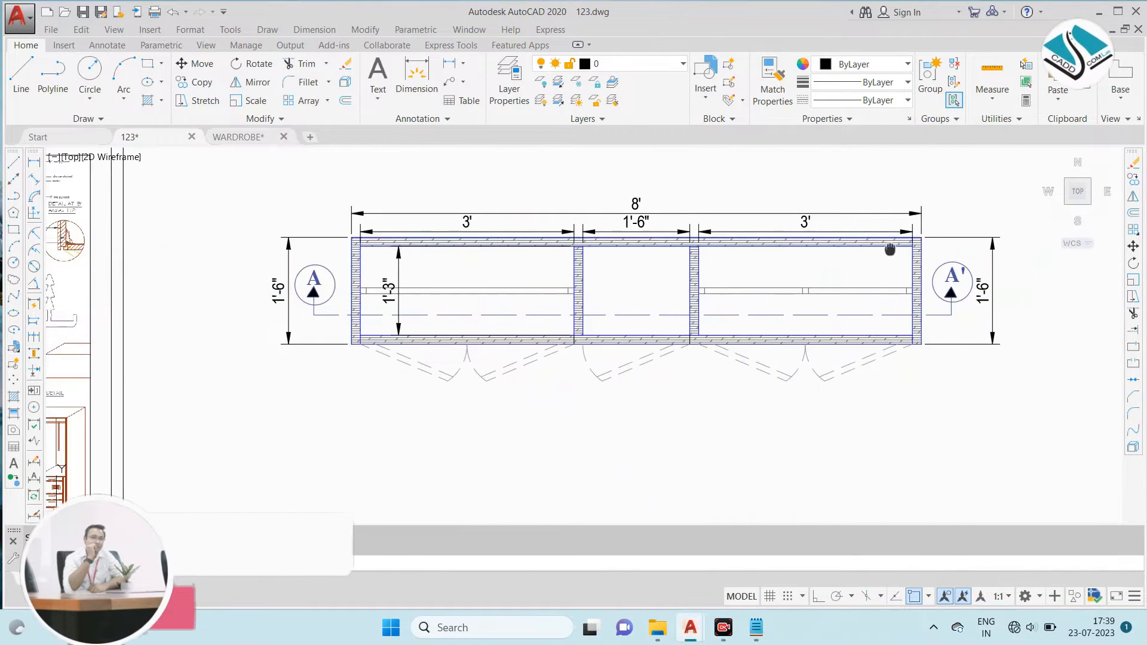
pyautogui.scroll(5, 890, 250)
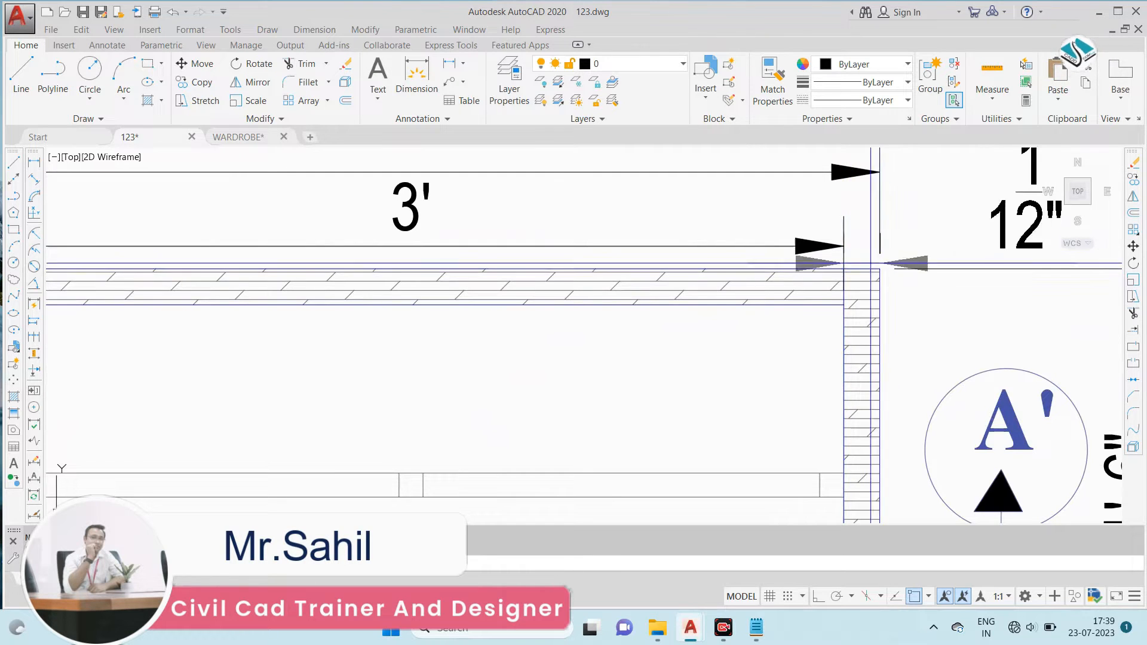
pyautogui.scroll(-2, 871, 262)
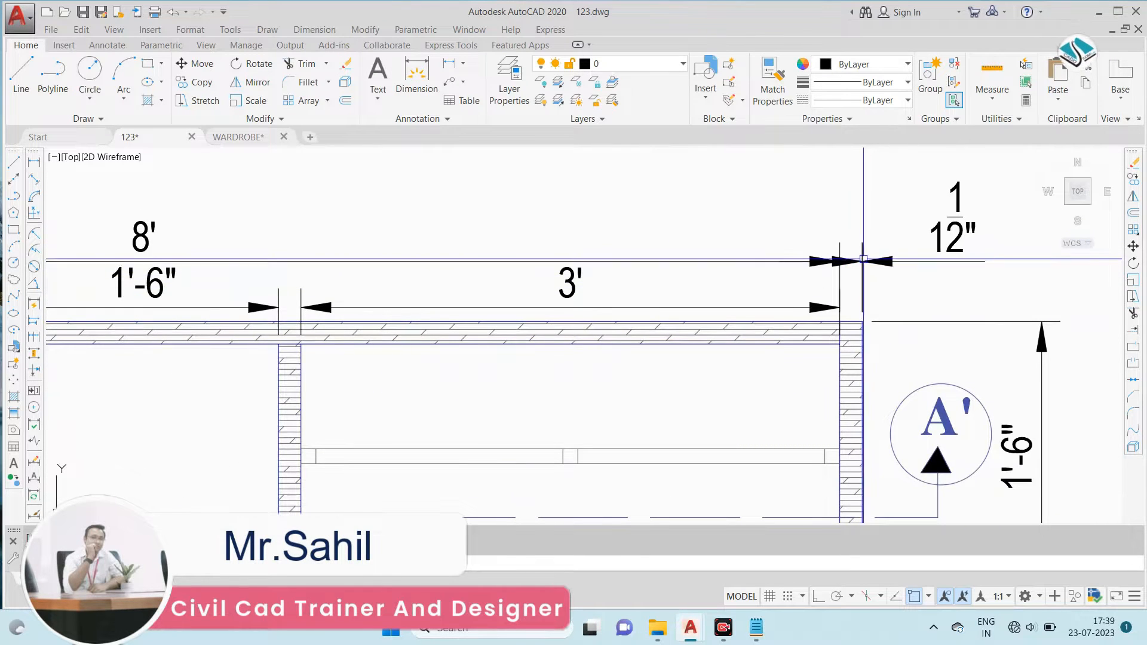
pyautogui.scroll(-6, 863, 259)
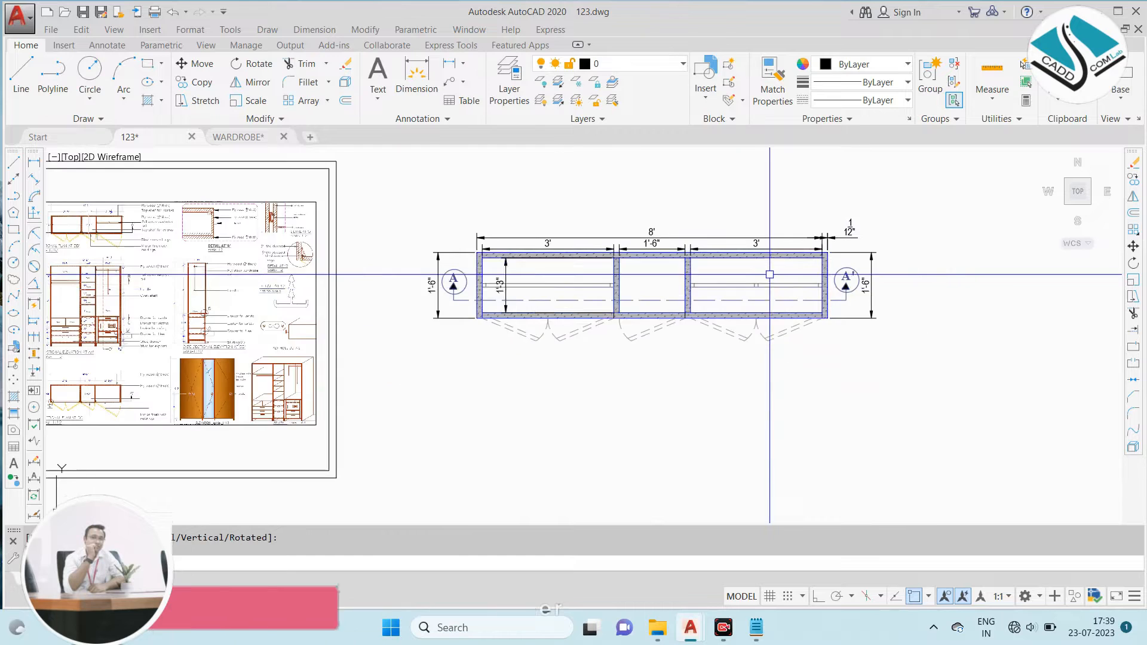
pyautogui.scroll(2, 638, 271)
pyautogui.press('Escape')
pyautogui.scroll(-4, 626, 230)
pyautogui.scroll(2, 243, 213)
pyautogui.scroll(5, 243, 212)
pyautogui.scroll(-7, 691, 200)
# - Move the left compartment's width dimension to the red PL-SOIL PIPE layer
pyautogui.scroll(6, 585, 200)
pyautogui.press('Escape')
pyautogui.click(492, 225)
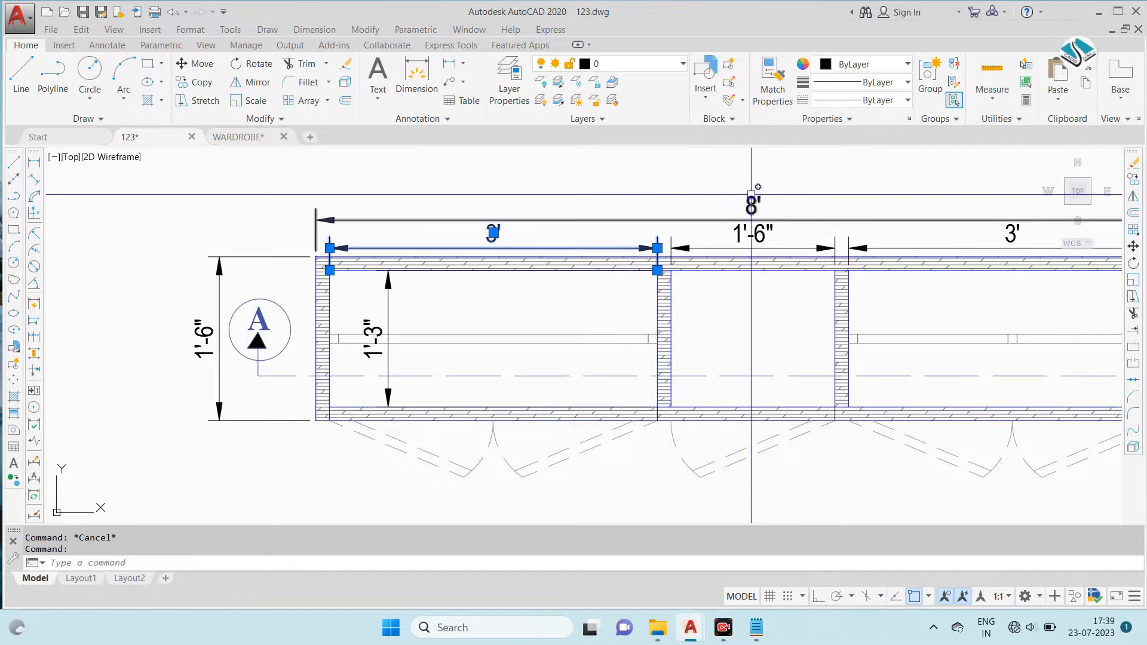
pyautogui.click(657, 65)
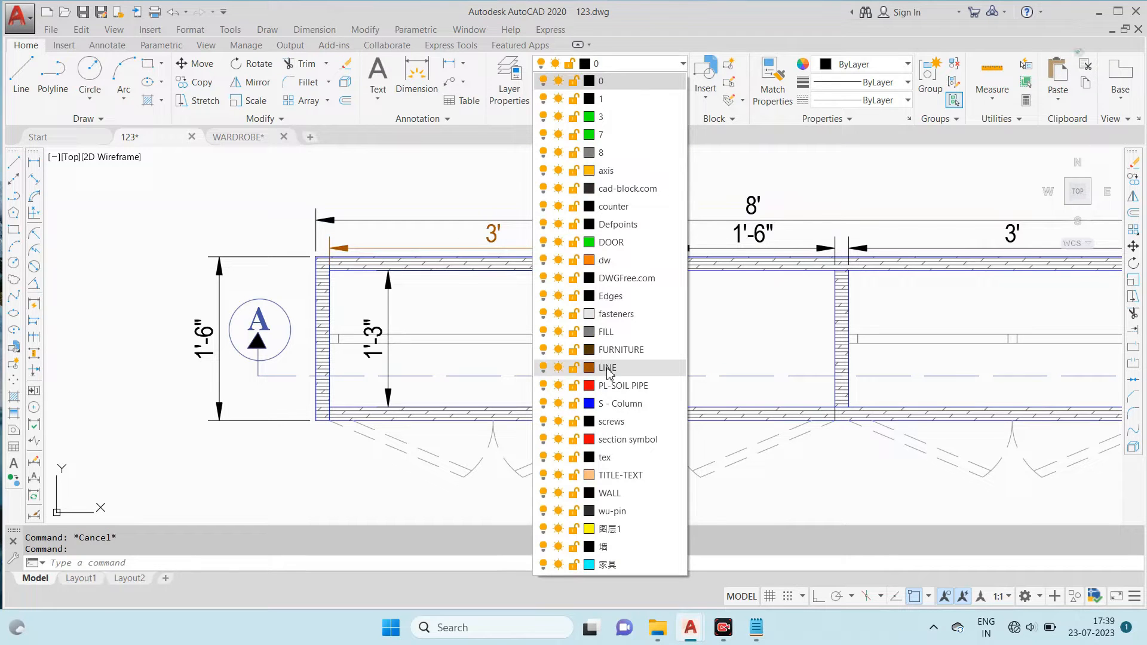
pyautogui.click(618, 386)
pyautogui.press('Escape')
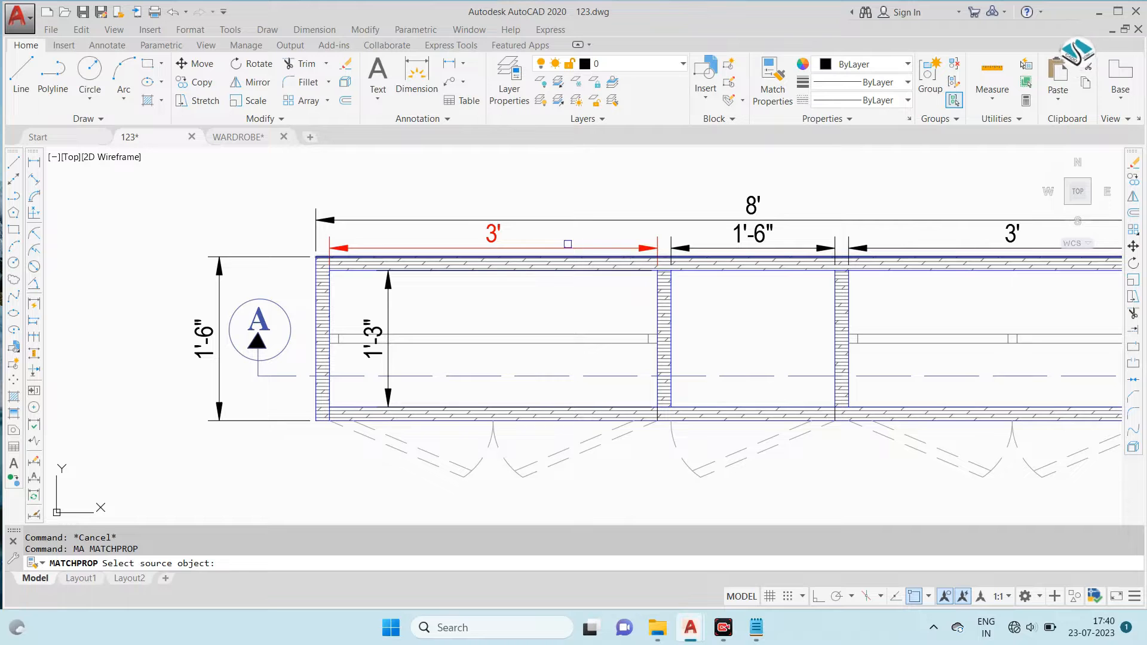
# - Match the remaining plan dimensions to the red left compartment width dimension, including both overall depths and the right panel thickness
pyautogui.click(489, 230)
pyautogui.click(747, 207)
pyautogui.click(753, 232)
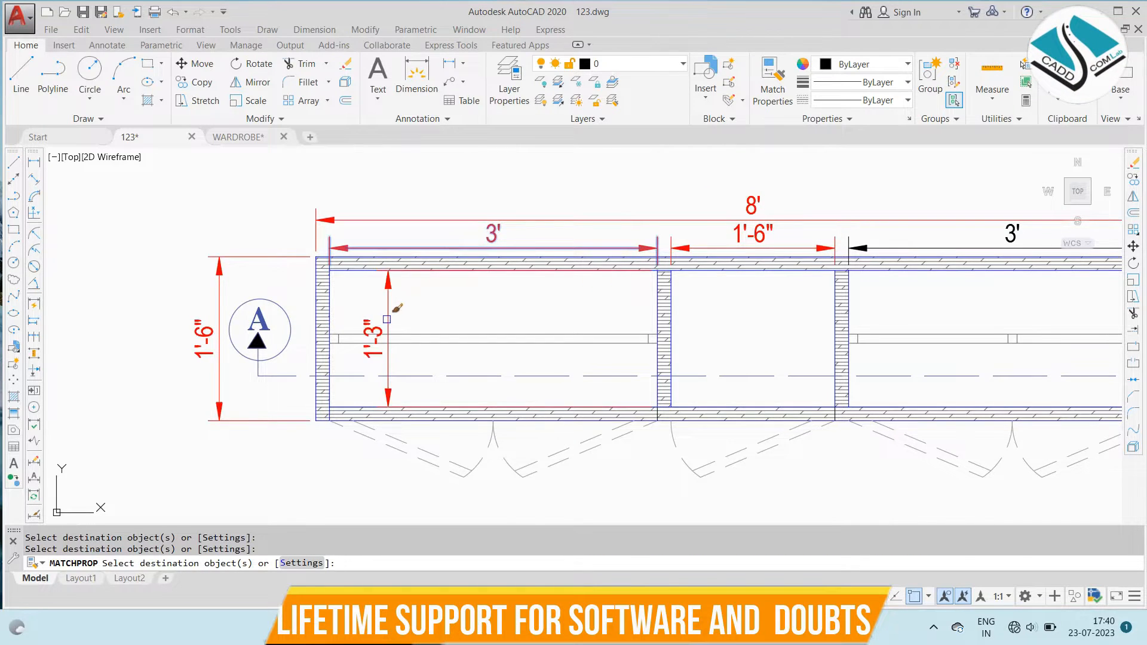
pyautogui.scroll(-2, 370, 264)
pyautogui.scroll(2, 885, 243)
pyautogui.click(949, 204)
pyautogui.click(864, 225)
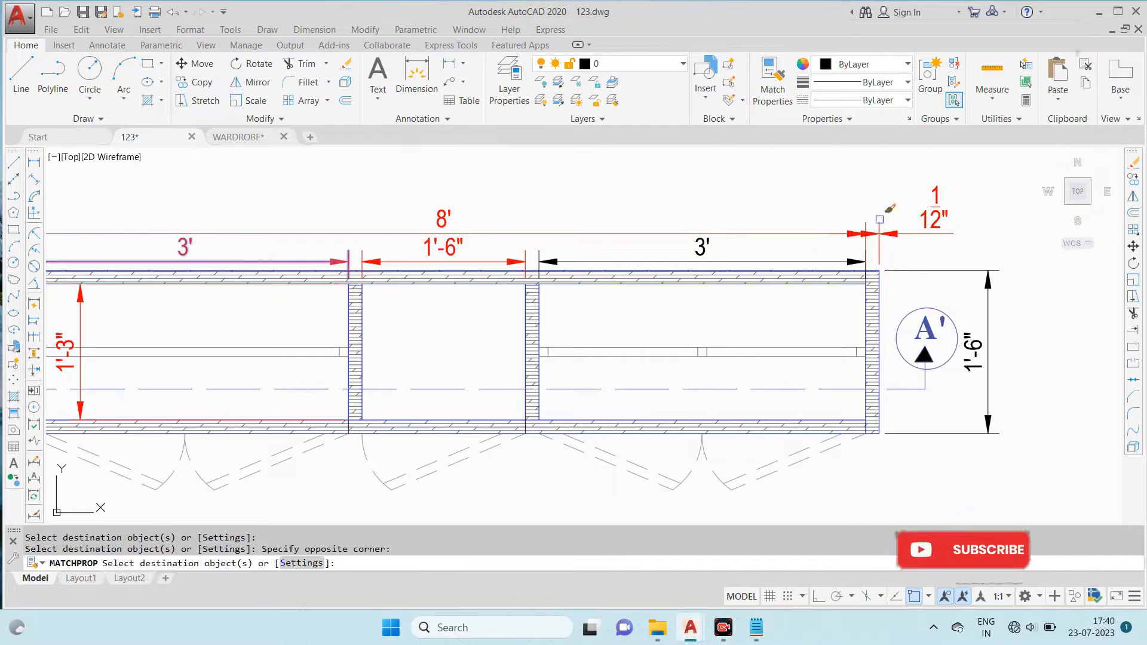
pyautogui.click(706, 250)
pyautogui.click(990, 350)
pyautogui.scroll(-2, 681, 231)
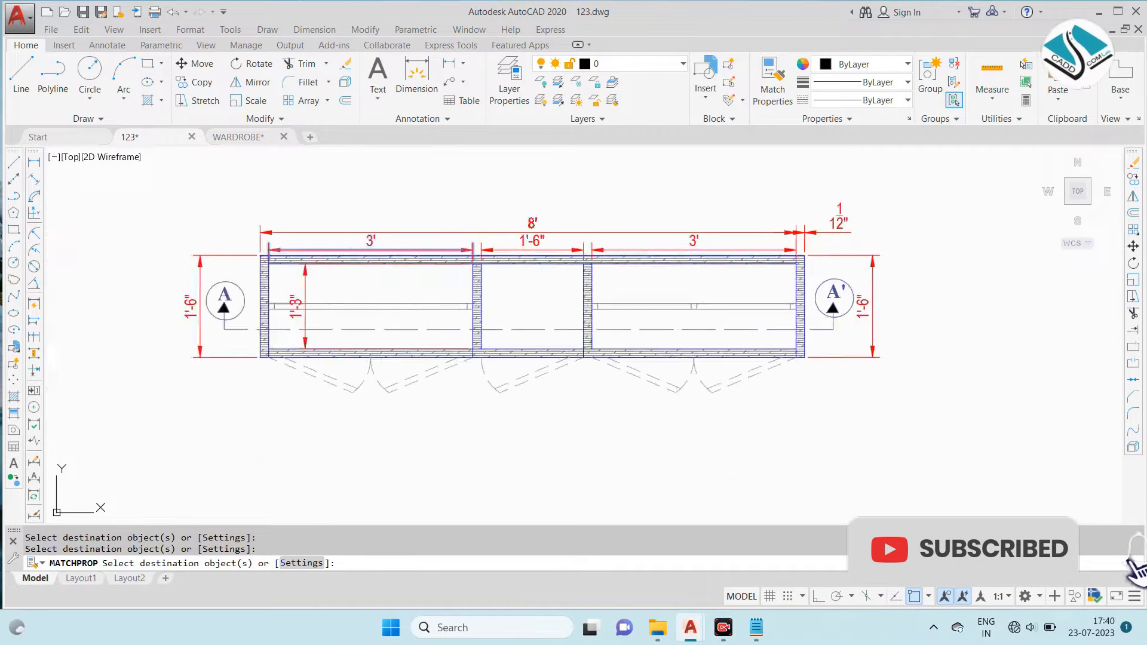
pyautogui.scroll(-2, 680, 233)
pyautogui.press('Escape')
# - Examine the reference sheet's sectional plan and the finished WARDROBE drawing for their titles, labels and notes
pyautogui.scroll(-4, 346, 290)
pyautogui.scroll(4, 230, 288)
pyautogui.scroll(4, 194, 220)
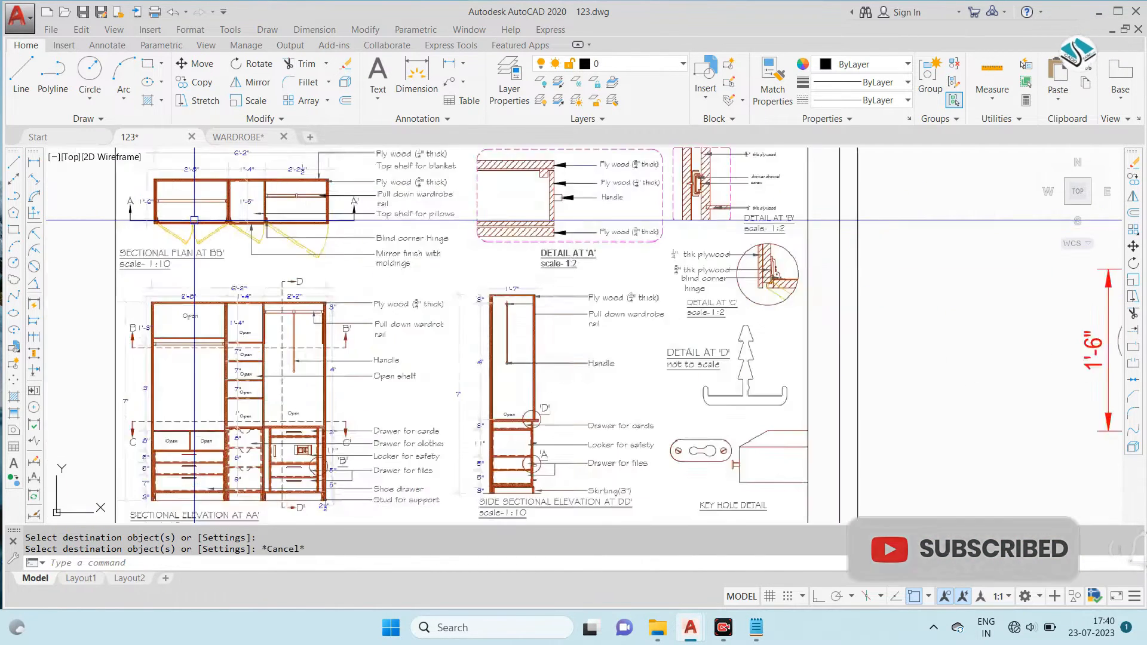
pyautogui.scroll(2, 194, 220)
pyautogui.scroll(-2, 266, 240)
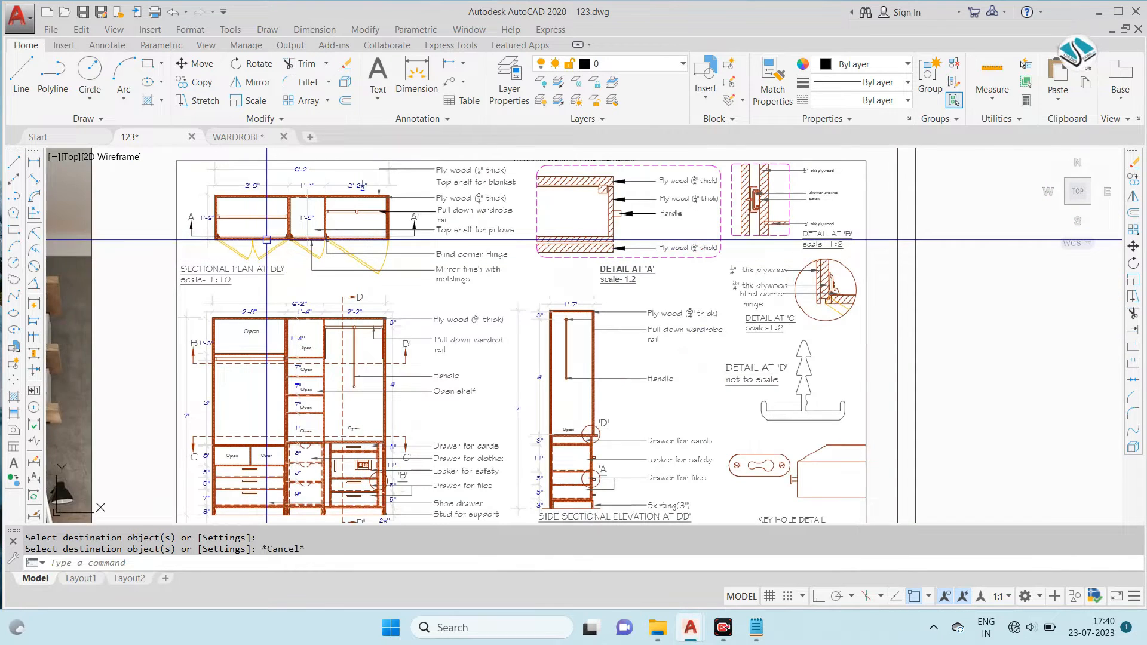
pyautogui.scroll(2, 266, 240)
pyautogui.click(244, 136)
pyautogui.scroll(-8, 679, 269)
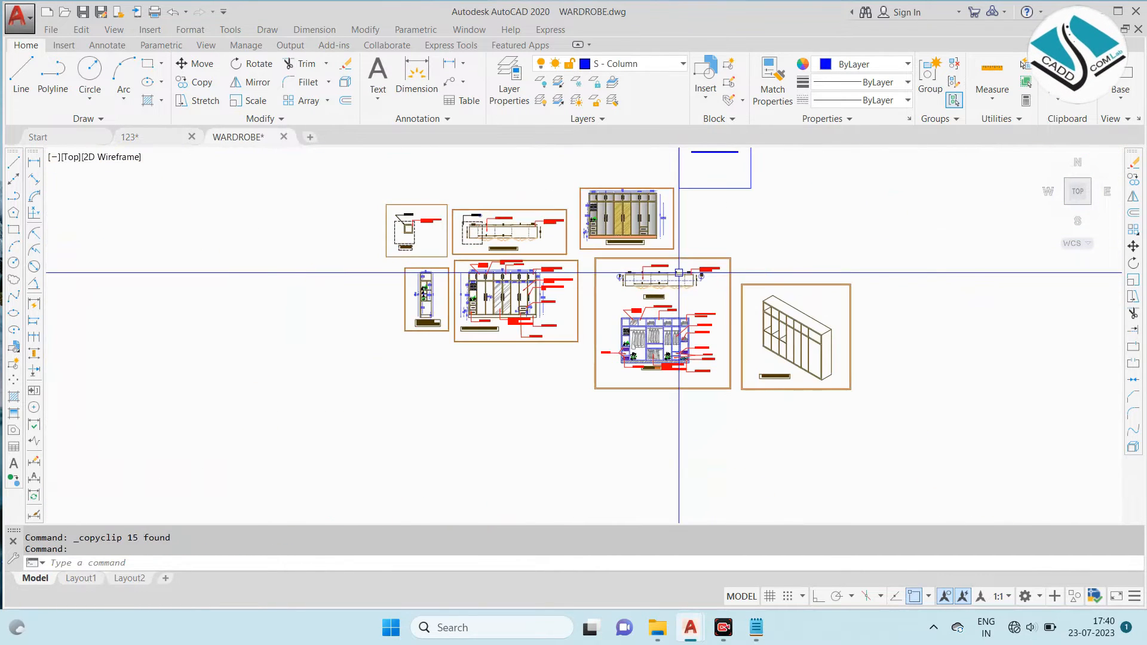
pyautogui.scroll(4, 542, 234)
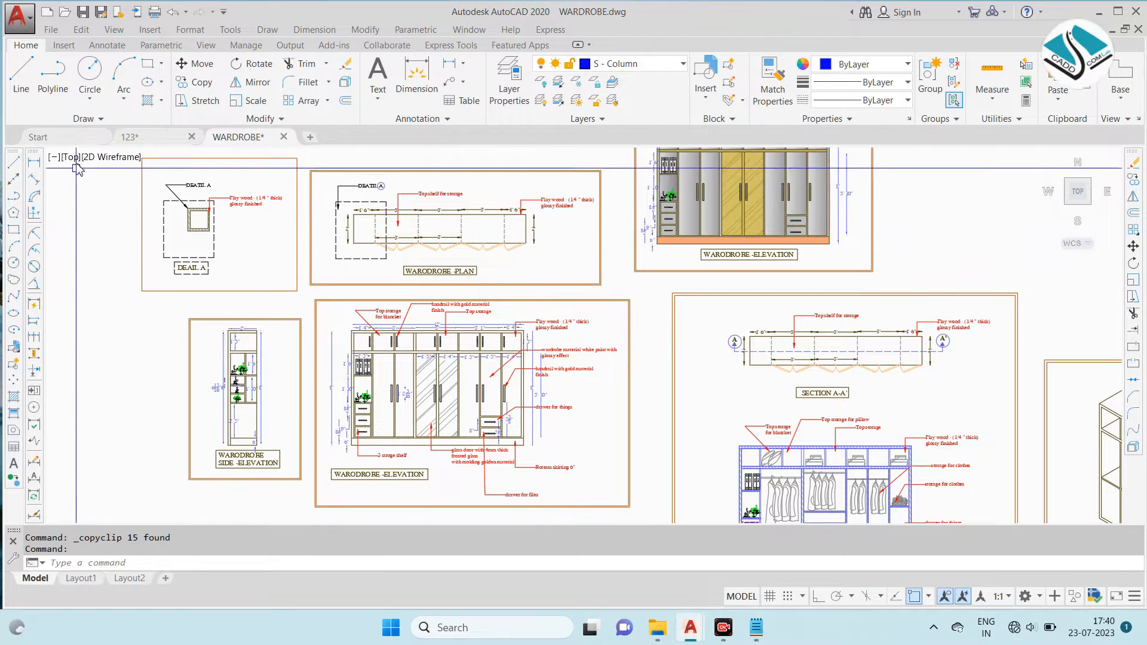
# - Open the "architecture +structure" drawing from the recently used documents
pyautogui.click(66, 138)
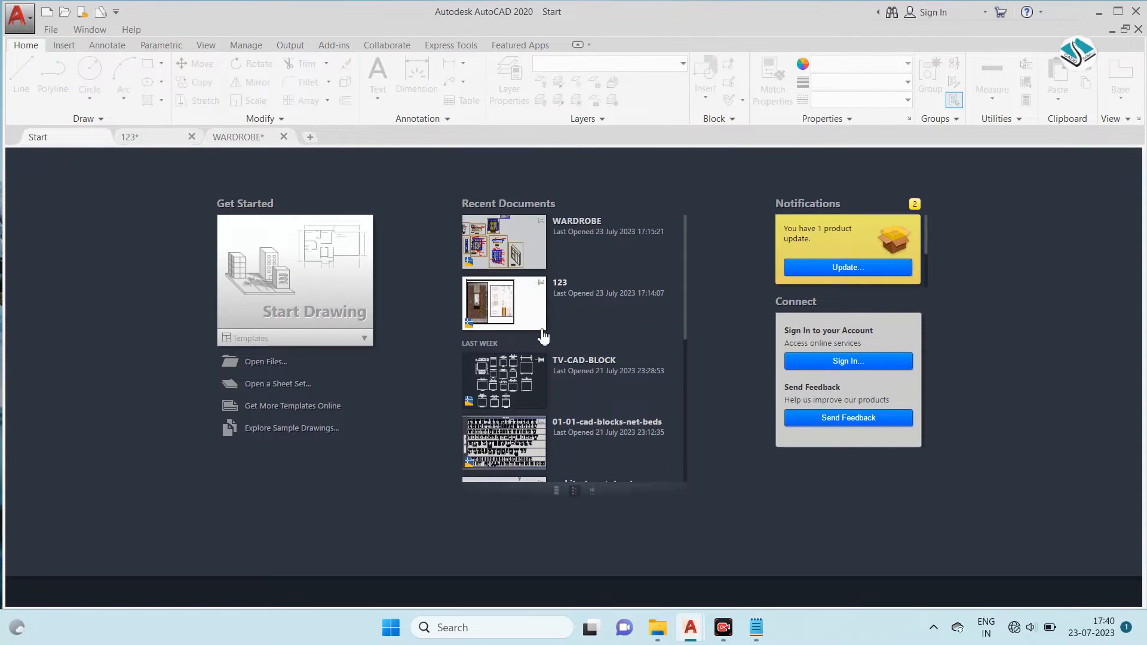
pyautogui.scroll(-5, 544, 336)
pyautogui.scroll(1, 518, 323)
pyautogui.click(518, 323)
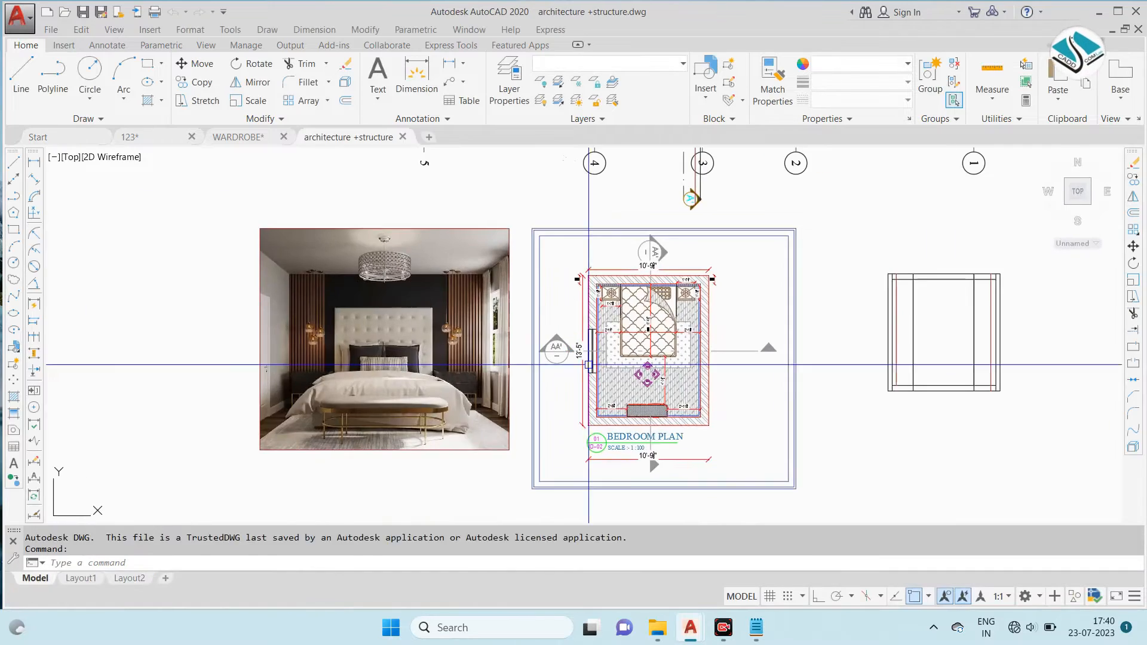
# - Copy the complete BEDROOM PLAN title tag, including its numbered circle, underline and scale text
pyautogui.scroll(5, 629, 429)
pyautogui.scroll(2, 628, 429)
pyautogui.moveTo(591, 459); pyautogui.dragTo(546, 341, button='middle')
pyautogui.scroll(2, 545, 341)
pyautogui.press('Escape')
pyautogui.click(559, 293)
pyautogui.click(328, 438)
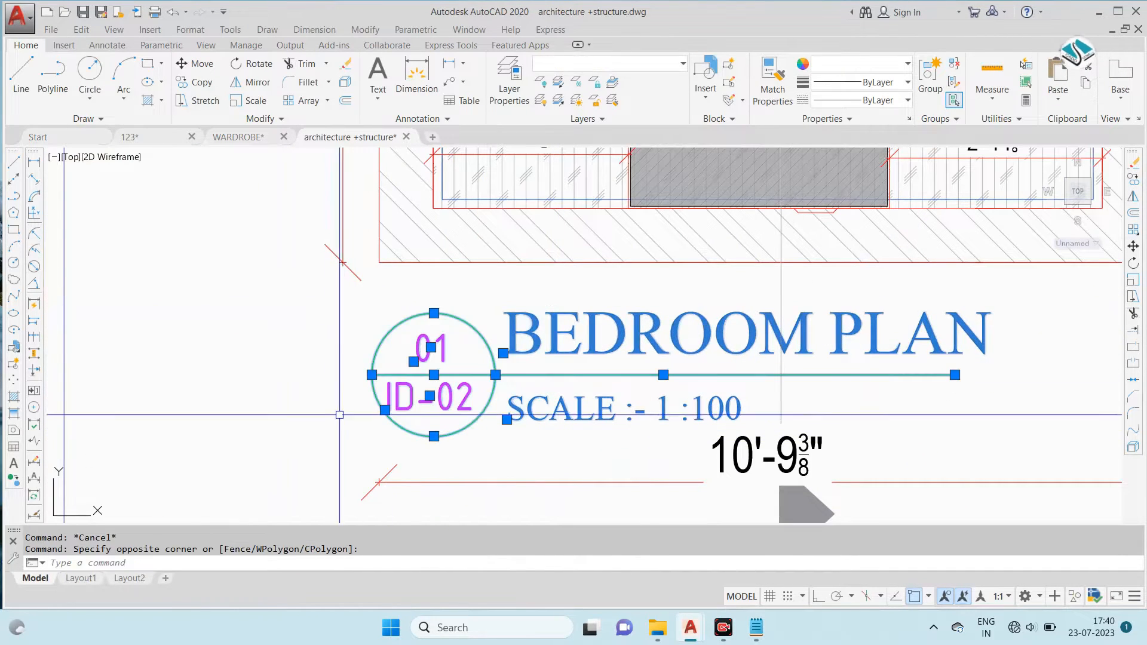
pyautogui.hotkey('ctrl', 'c')
# - Paste the copied title tag into the 123 drawing, below the wardrobe plan
pyautogui.click(240, 137)
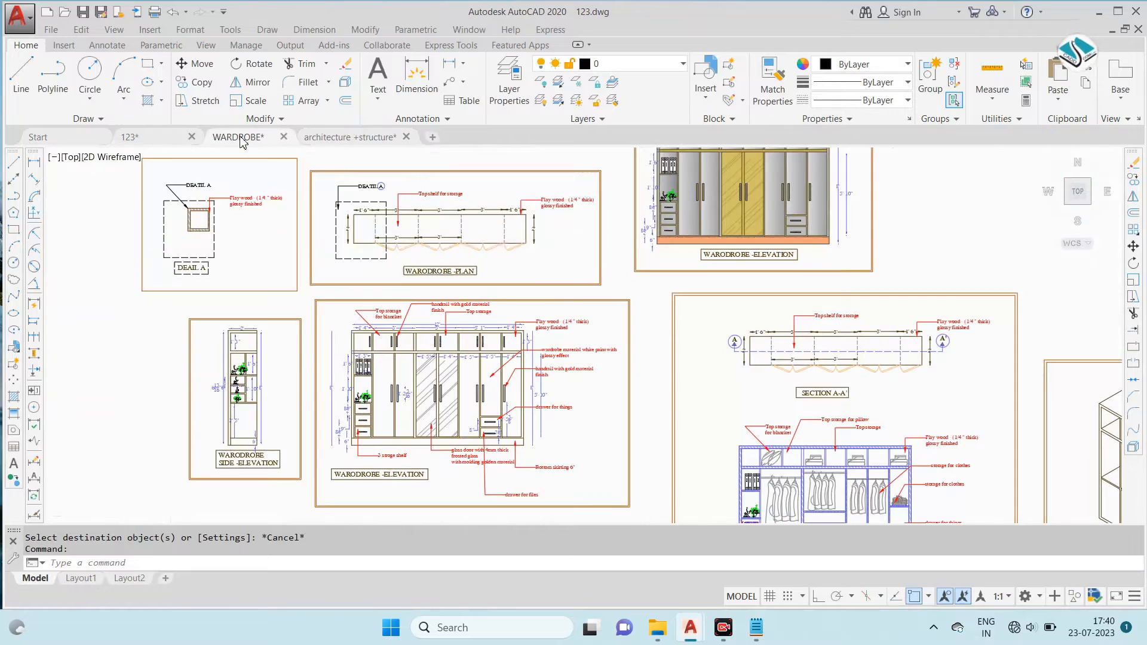
pyautogui.click(168, 139)
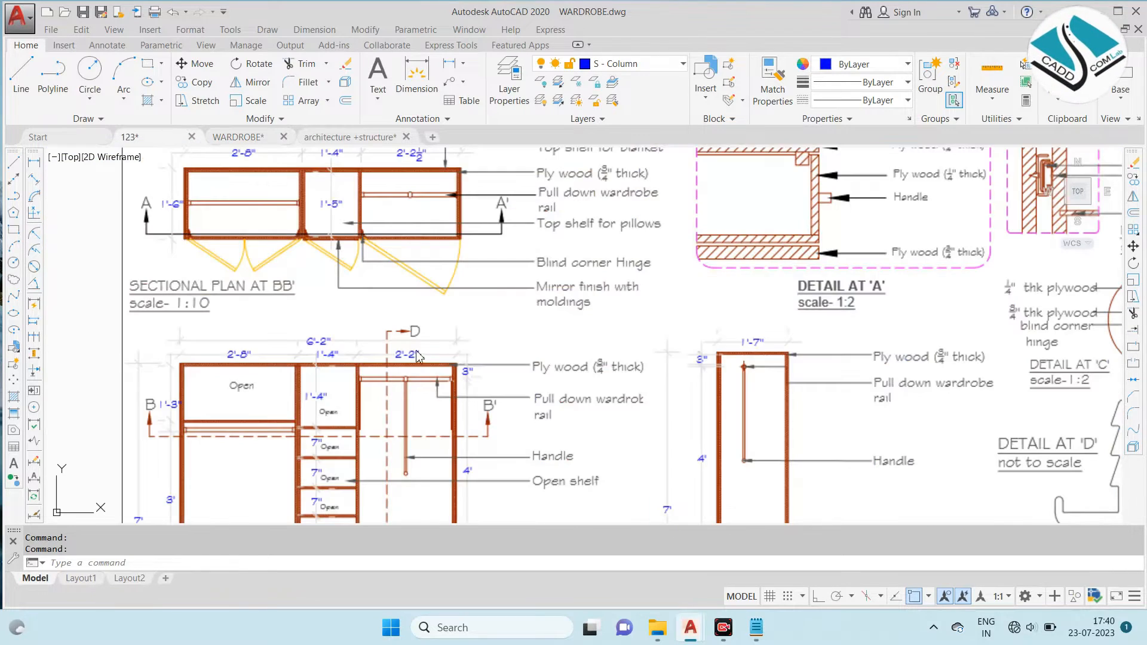
pyautogui.scroll(-5, 598, 416)
pyautogui.hotkey('ctrl', 'v')
pyautogui.moveTo(565, 453); pyautogui.dragTo(273, 238, button='middle')
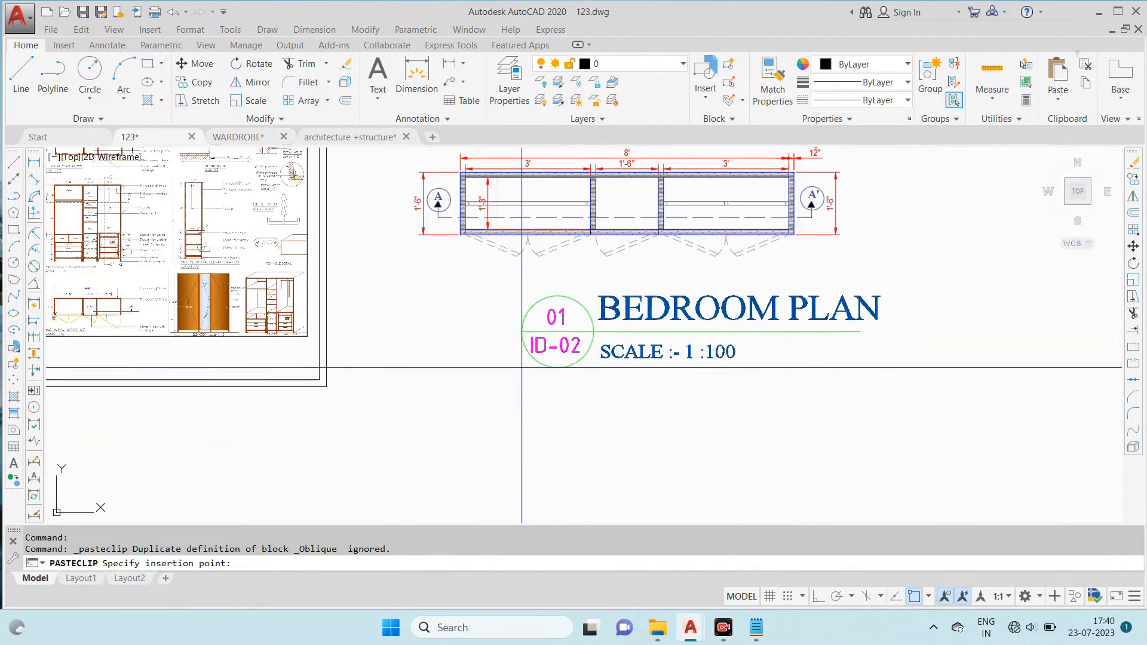
pyautogui.click(497, 375)
# - Scale the pasted BEDROOM PLAN title tag down to about a third of its size
pyautogui.click(650, 292)
pyautogui.click(438, 402)
pyautogui.write('sc')
pyautogui.press('Return')
pyautogui.click(488, 330)
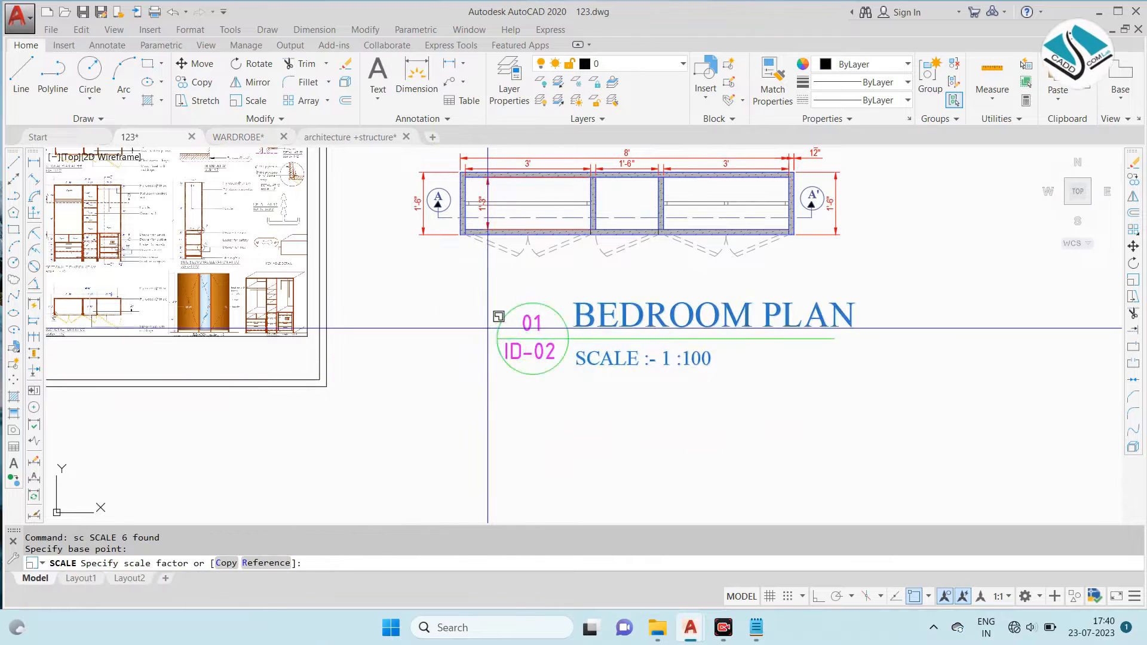
pyautogui.click(580, 291)
# - Move the reduced title tag to just below the left end of the wardrobe plan
pyautogui.click(609, 361)
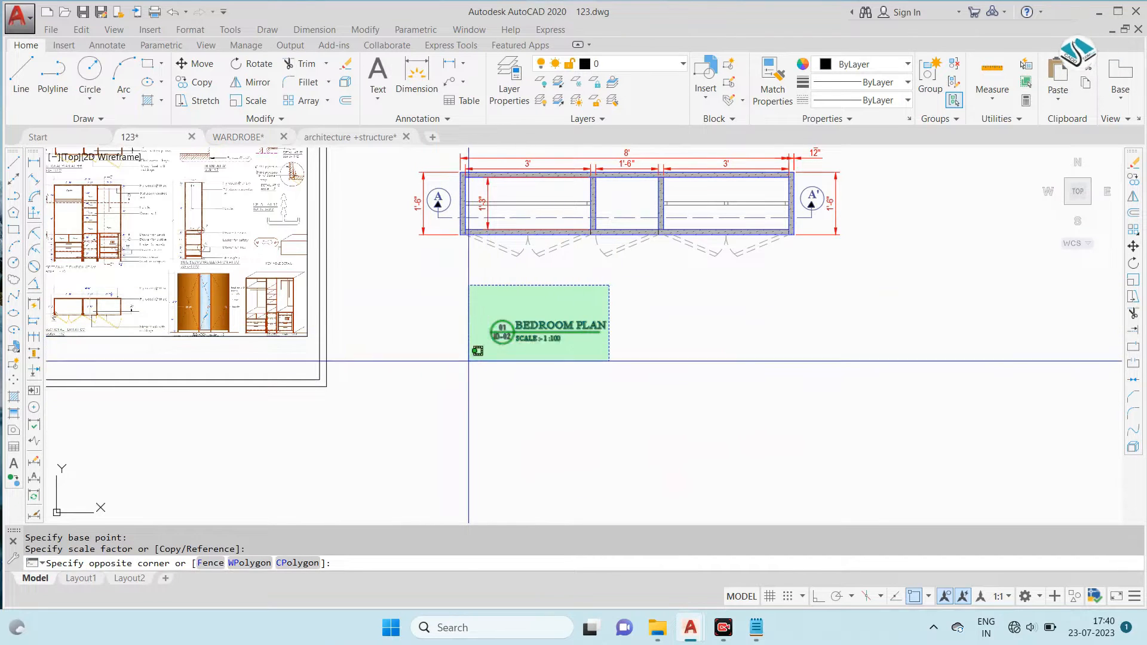
pyautogui.click(468, 284)
pyautogui.write('m')
pyautogui.press('Return')
pyautogui.scroll(4, 516, 283)
pyautogui.click(557, 413)
pyautogui.click(465, 314)
pyautogui.press('Escape')
# - Change the title text to "wardrobe plan"
pyautogui.doubleClick(486, 291)
pyautogui.write('Ward')
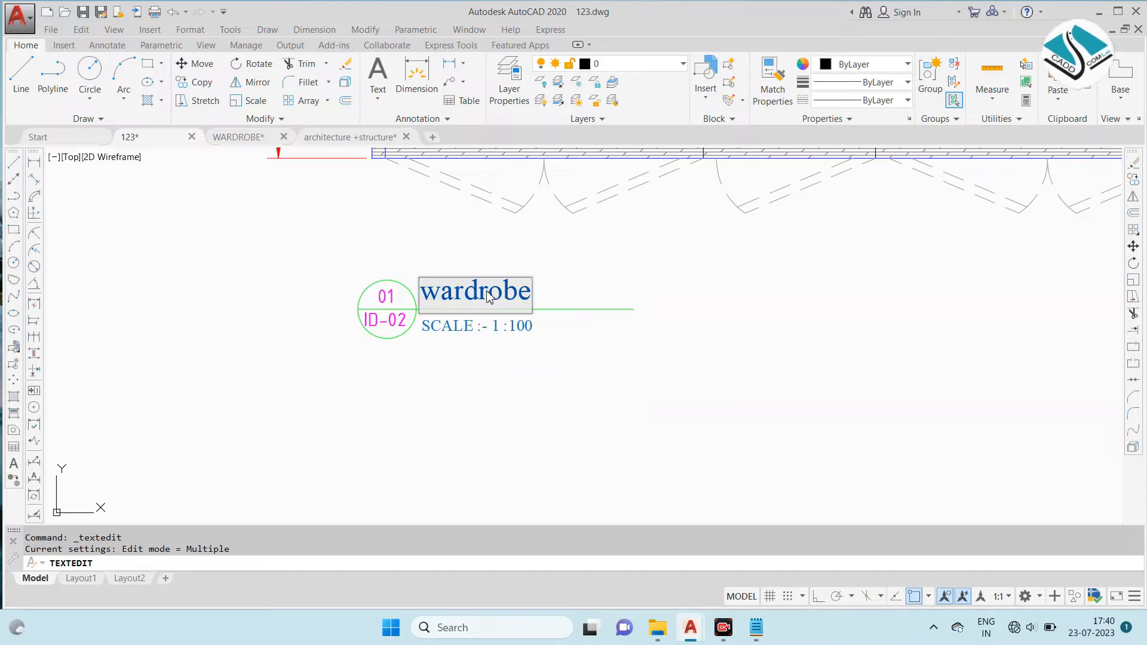
pyautogui.click(558, 349)
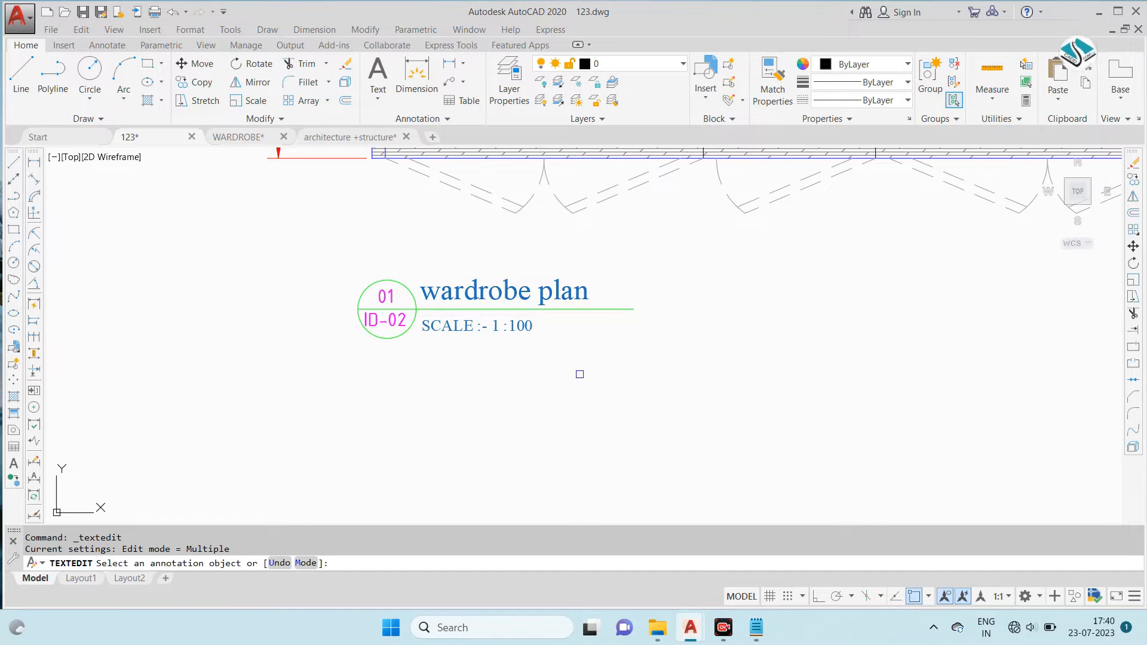
pyautogui.scroll(-6, 497, 316)
pyautogui.press('Escape')
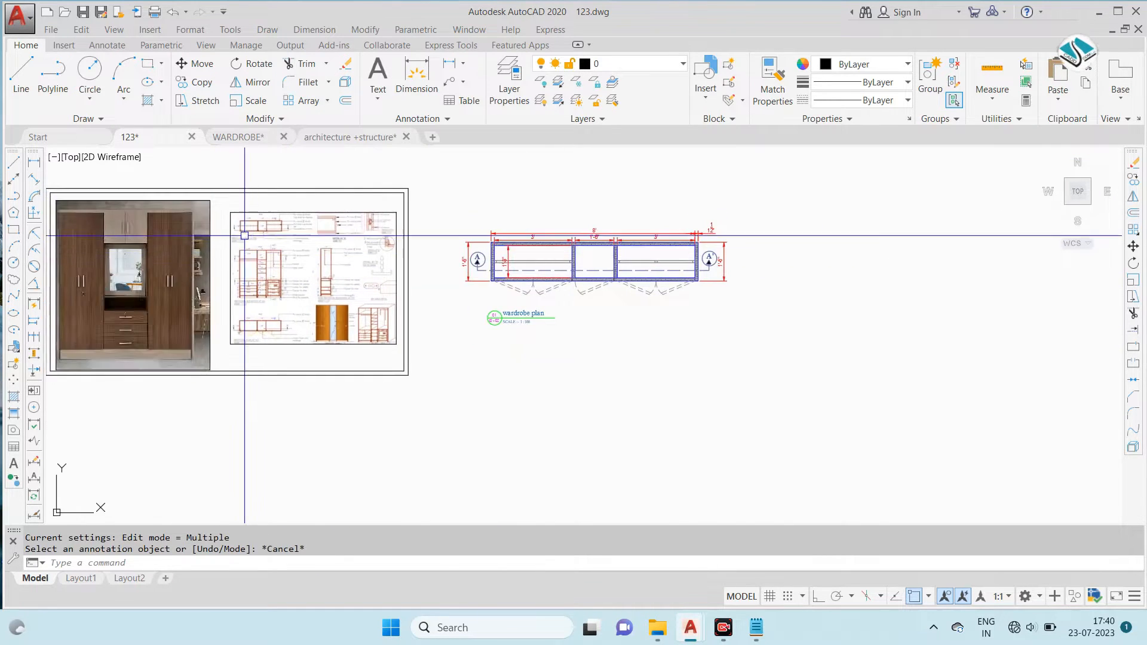
# - Move the reference drawings image to the right, closer to the wardrobe plan
pyautogui.scroll(6, 249, 239)
pyautogui.scroll(-2, 341, 269)
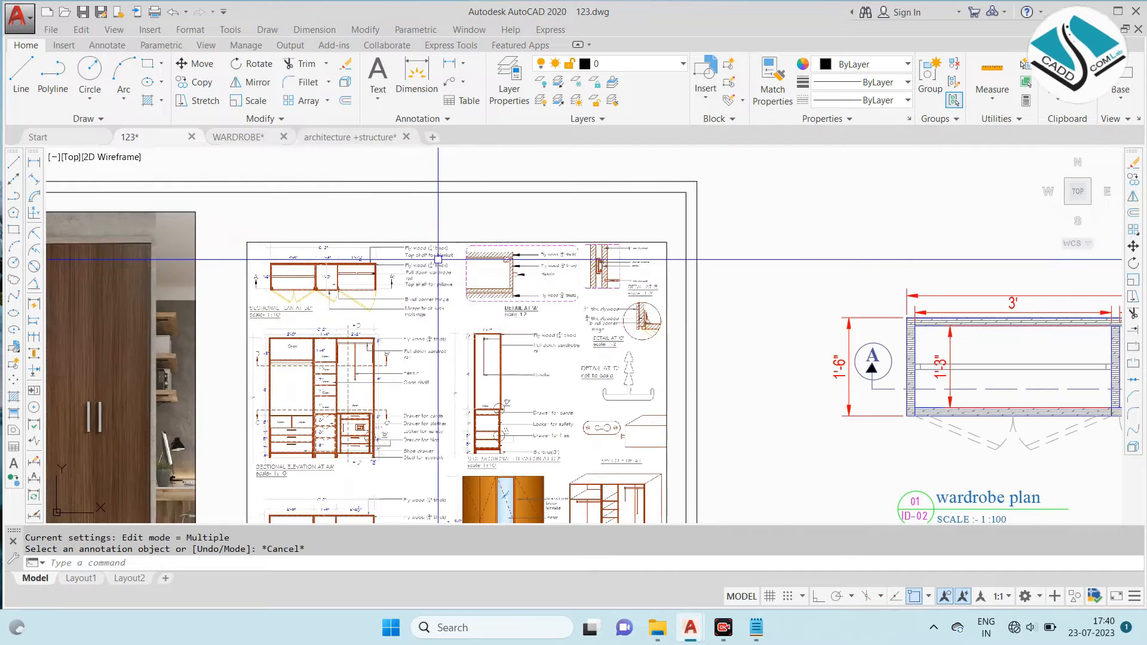
pyautogui.click(471, 244)
pyautogui.write('m')
pyautogui.press('Return')
pyautogui.click(389, 297)
pyautogui.moveTo(565, 307); pyautogui.dragTo(453, 311, button='middle')
pyautogui.press('Escape')
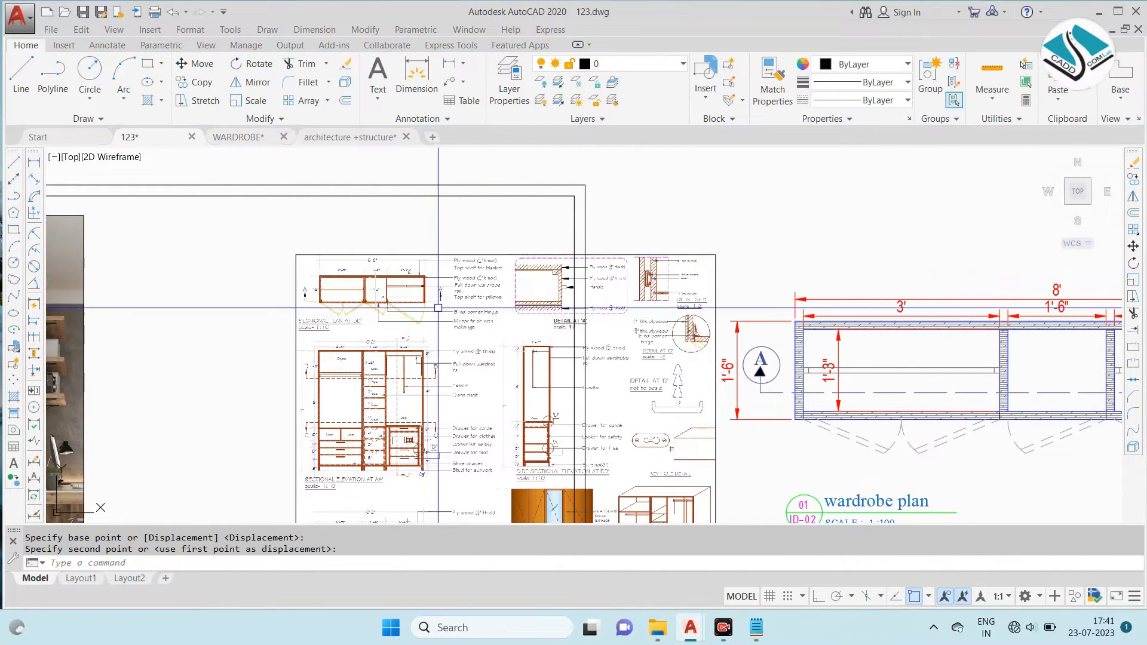
# - Place a multileader with Ortho on, its arrowhead on the back panel above the right compartment and its landing above the dimensions
pyautogui.moveTo(459, 270); pyautogui.dragTo(389, 260, button='middle')
pyautogui.scroll(-2, 389, 260)
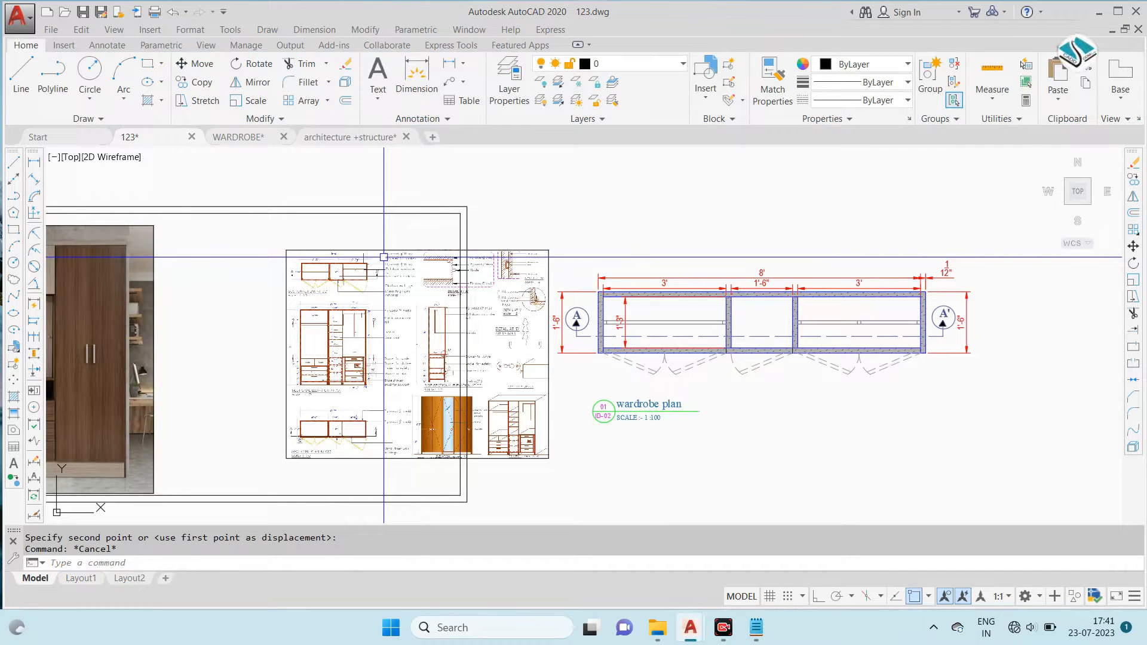
pyautogui.scroll(5, 376, 254)
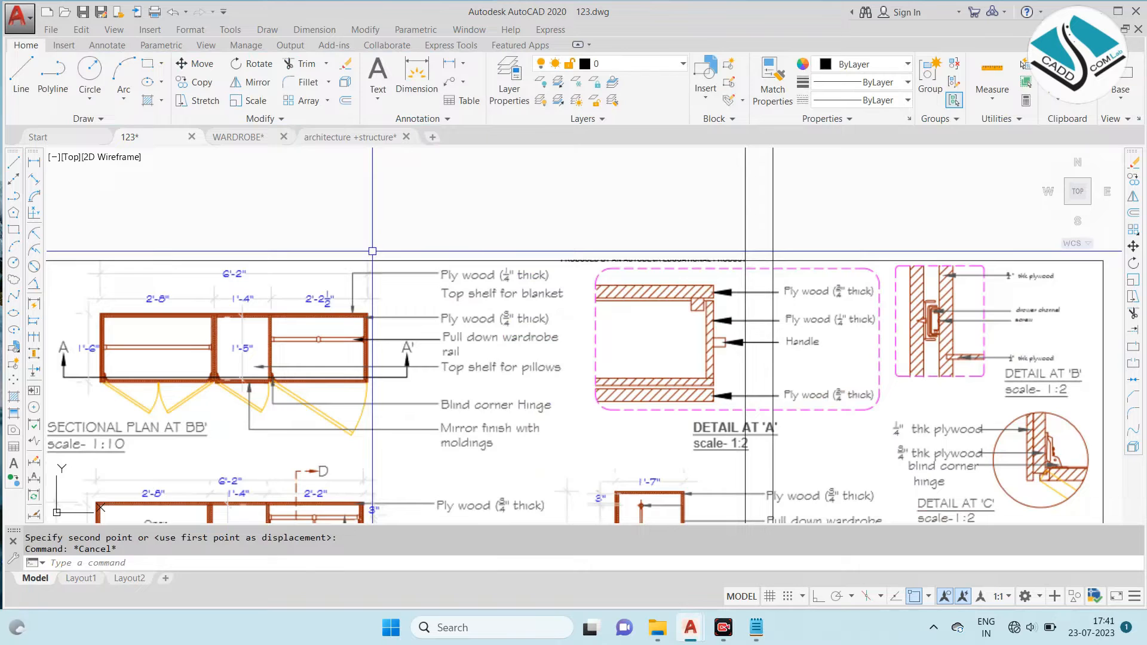
pyautogui.scroll(-4, 372, 251)
pyautogui.moveTo(777, 297); pyautogui.dragTo(323, 233, button='middle')
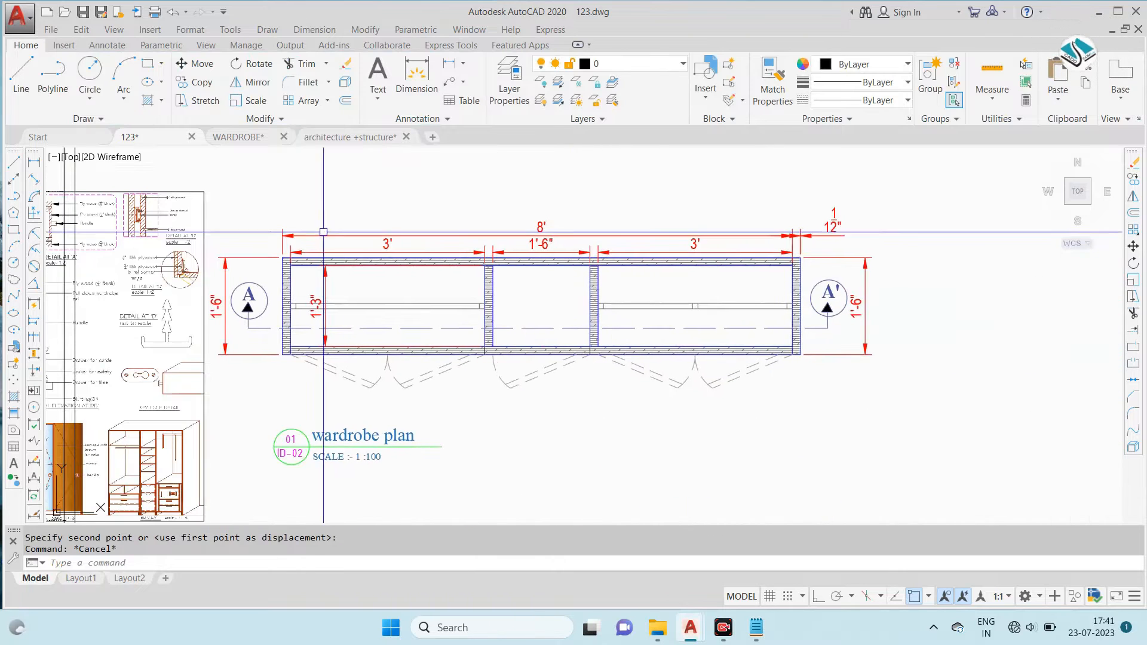
pyautogui.click(456, 65)
pyautogui.scroll(4, 803, 248)
pyautogui.click(623, 280)
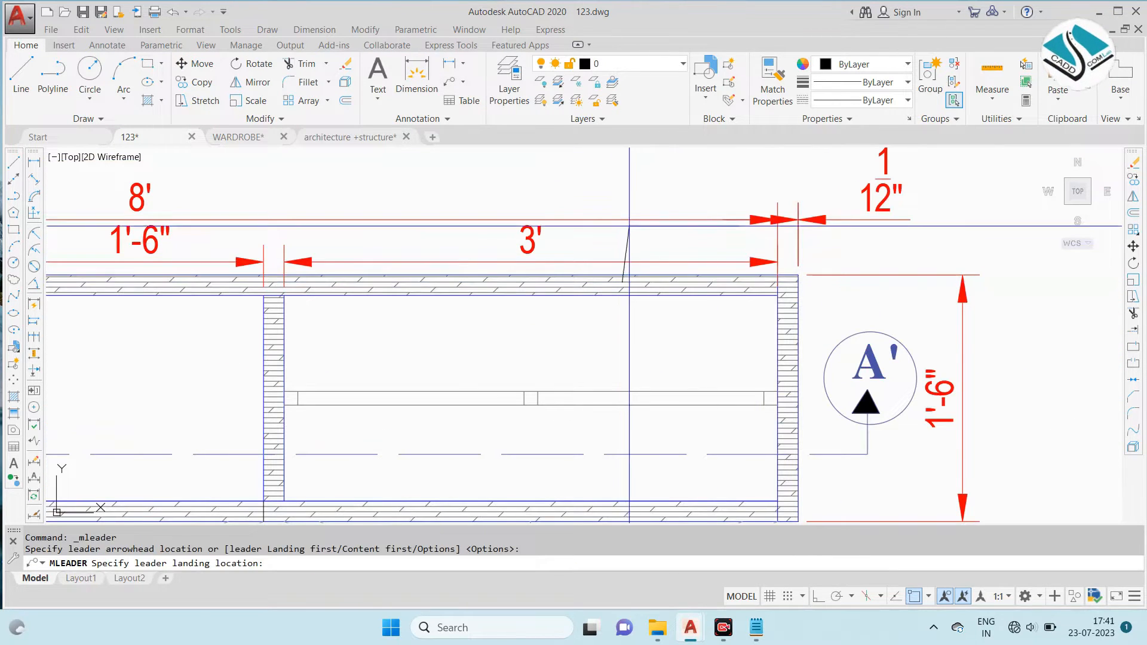
pyautogui.scroll(2, 710, 164)
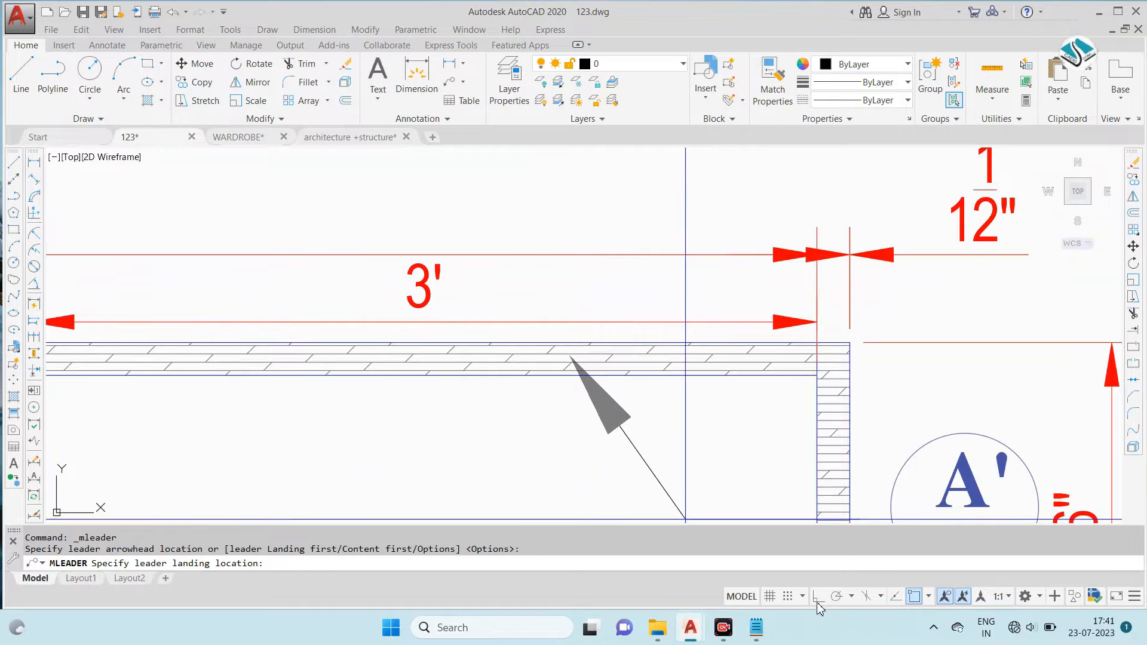
pyautogui.click(818, 596)
pyautogui.scroll(-4, 569, 315)
pyautogui.scroll(2, 589, 181)
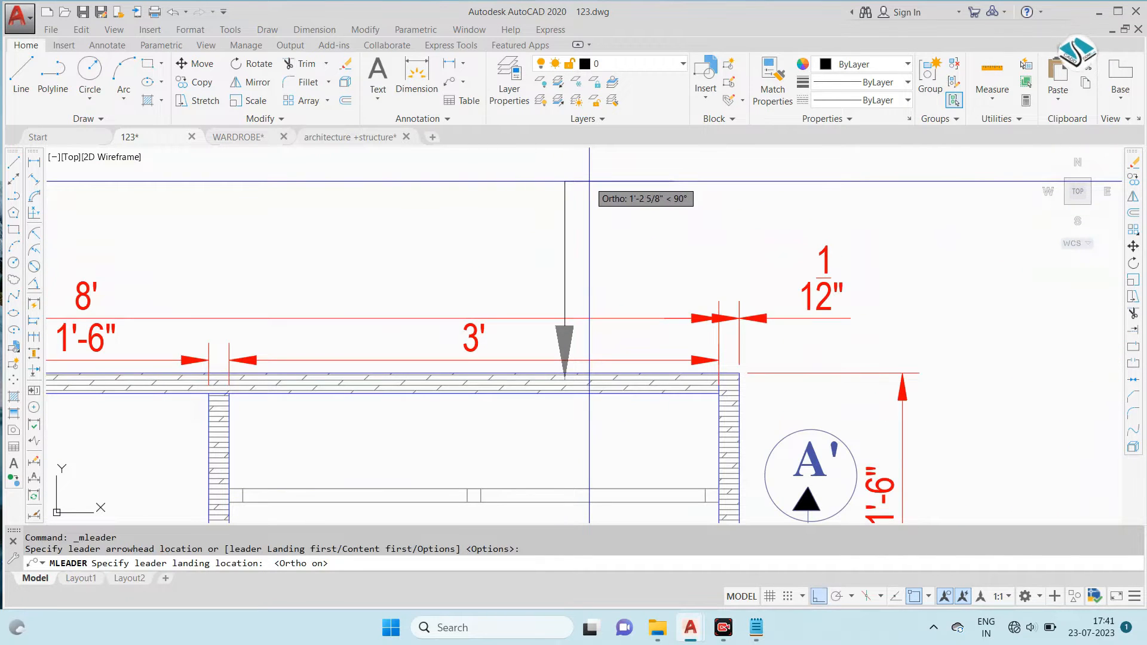
pyautogui.click(624, 176)
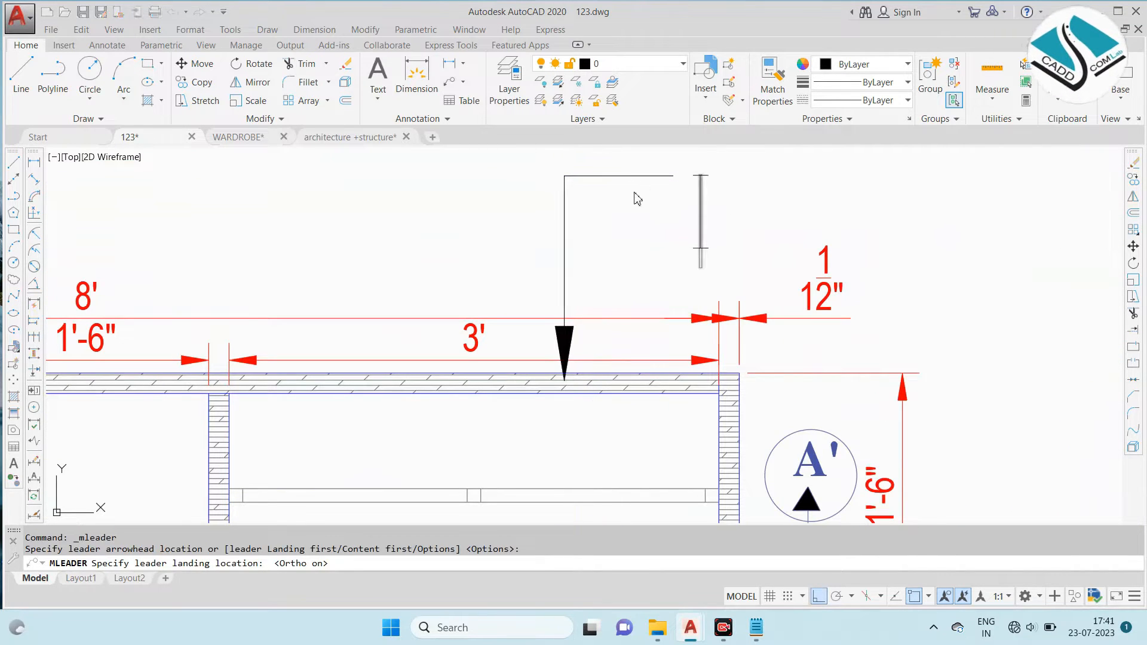
pyautogui.write('wa')
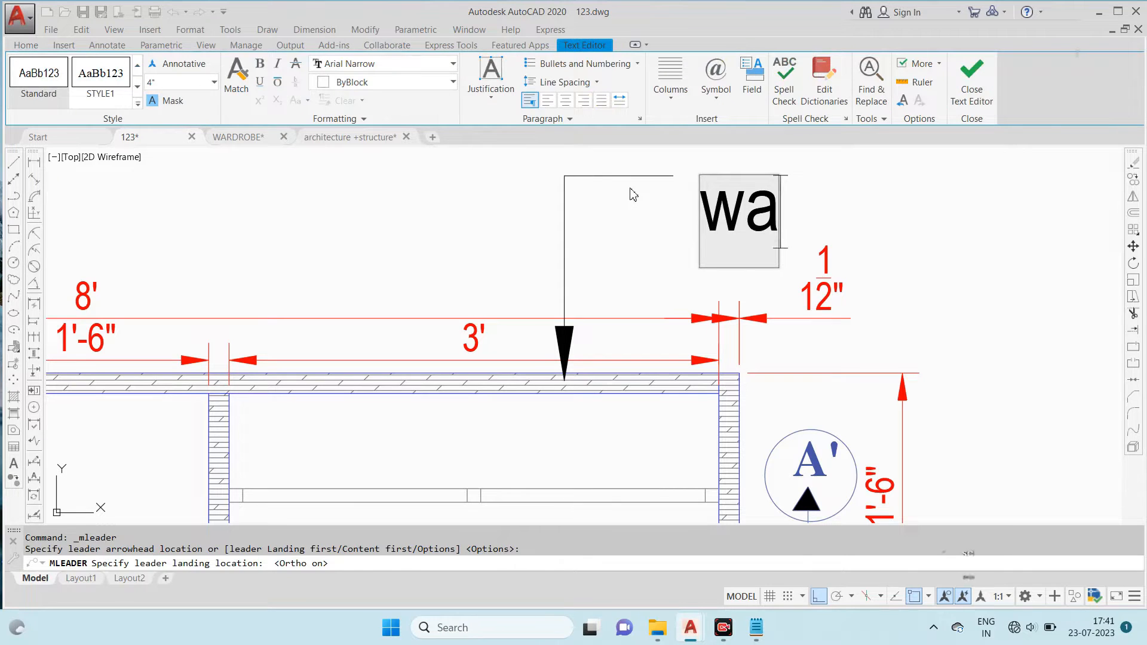
pyautogui.press('BackSpace')
pyautogui.press('BackSpace')
pyautogui.write('pl')
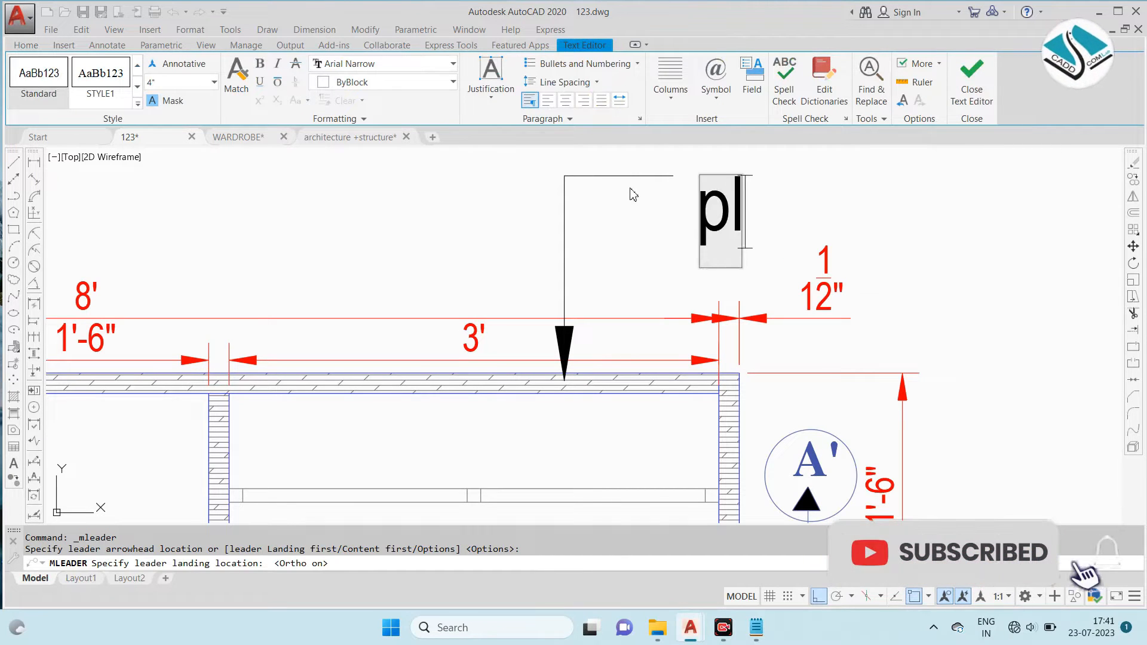
pyautogui.write('ywood')
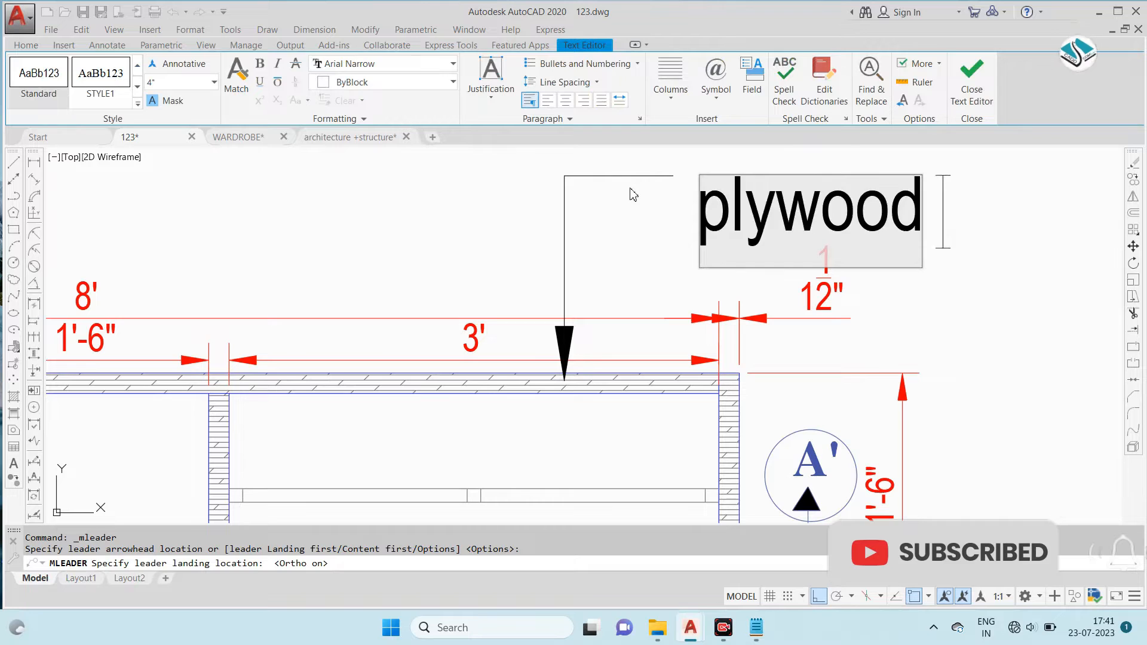
pyautogui.hotkey('ctrl', 'a')
pyautogui.write('plyw')
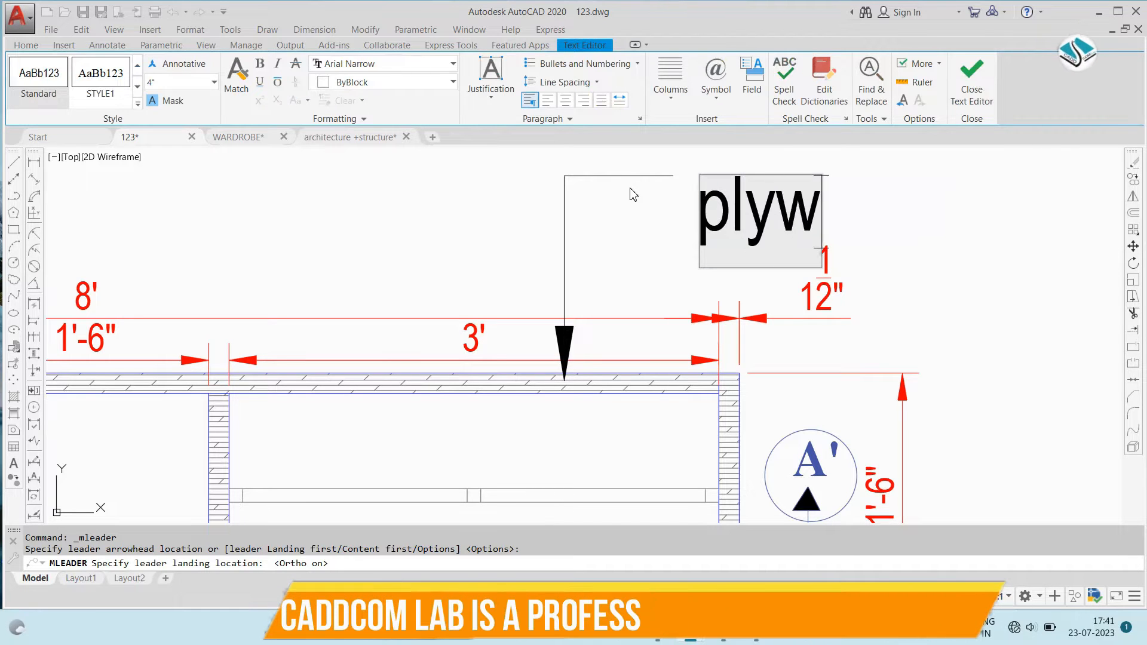
pyautogui.write('ood')
pyautogui.hotkey('ctrl', 'a')
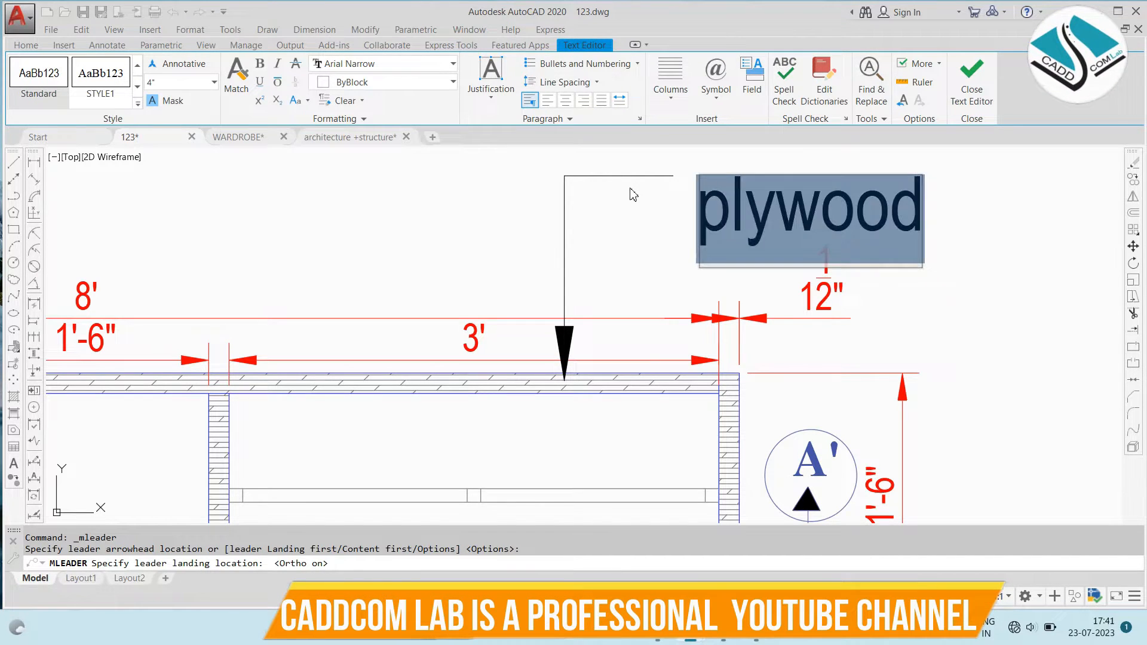
pyautogui.press('BackSpace')
# - Enter "PLYWOOD THICK- 18 MM" as the text of the leader on the back panel
pyautogui.press('capslock')
pyautogui.write('PLYW')
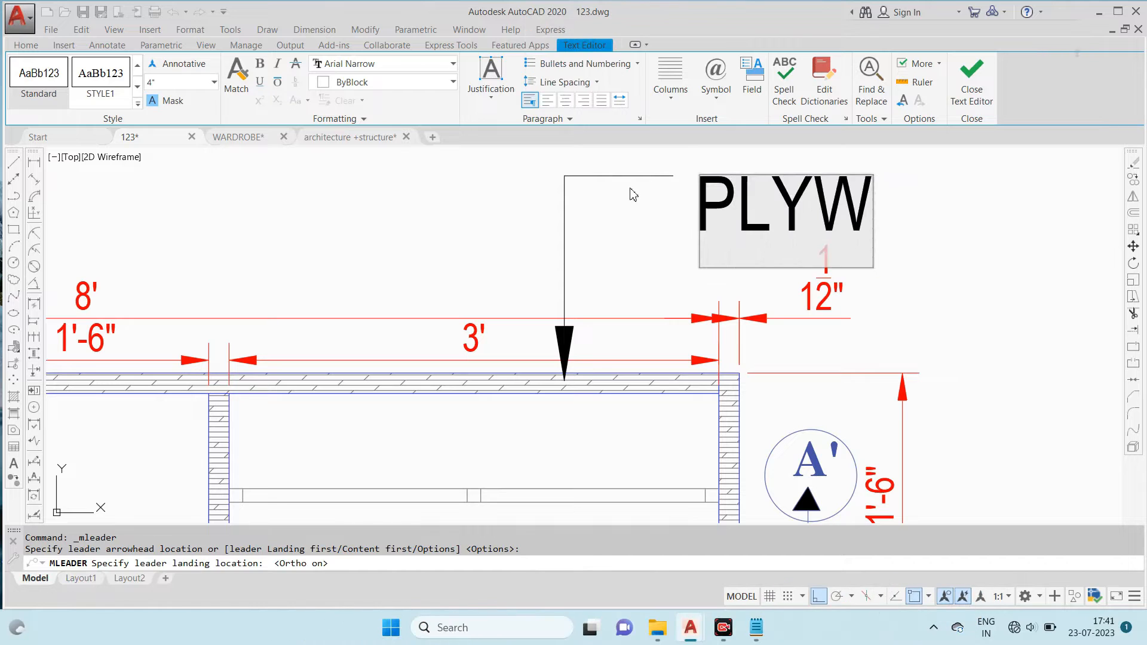
pyautogui.write('OOD THICK- 18 MM')
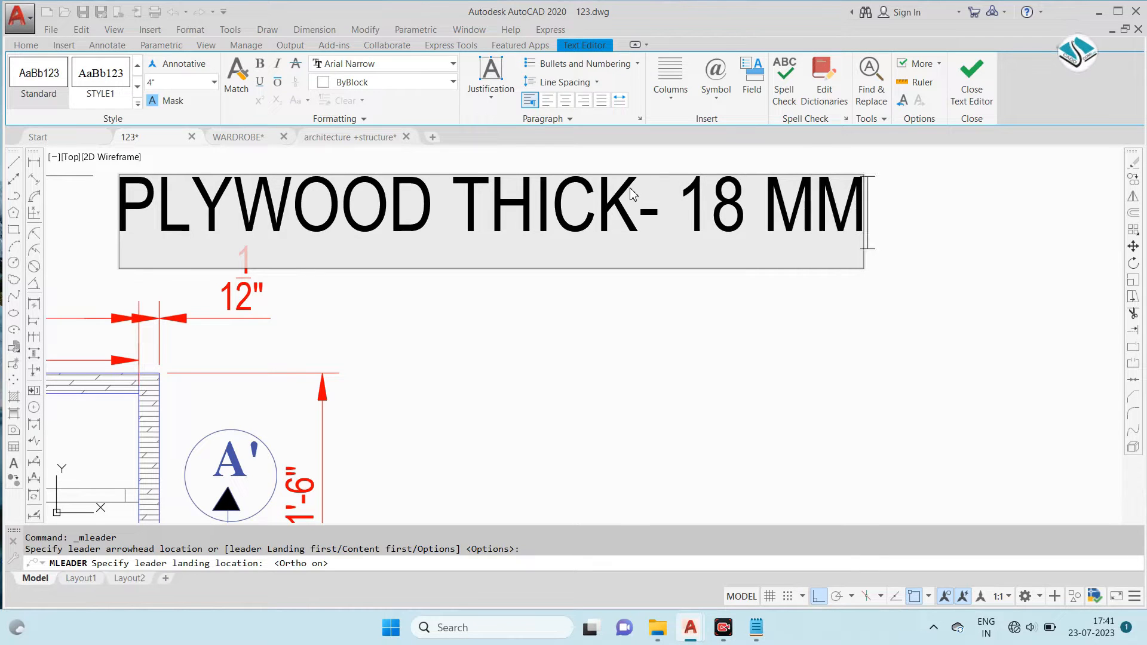
# - Set the plywood leader's text height to 1.5 inches and finish editing the note
pyautogui.hotkey('ctrl', 'a')
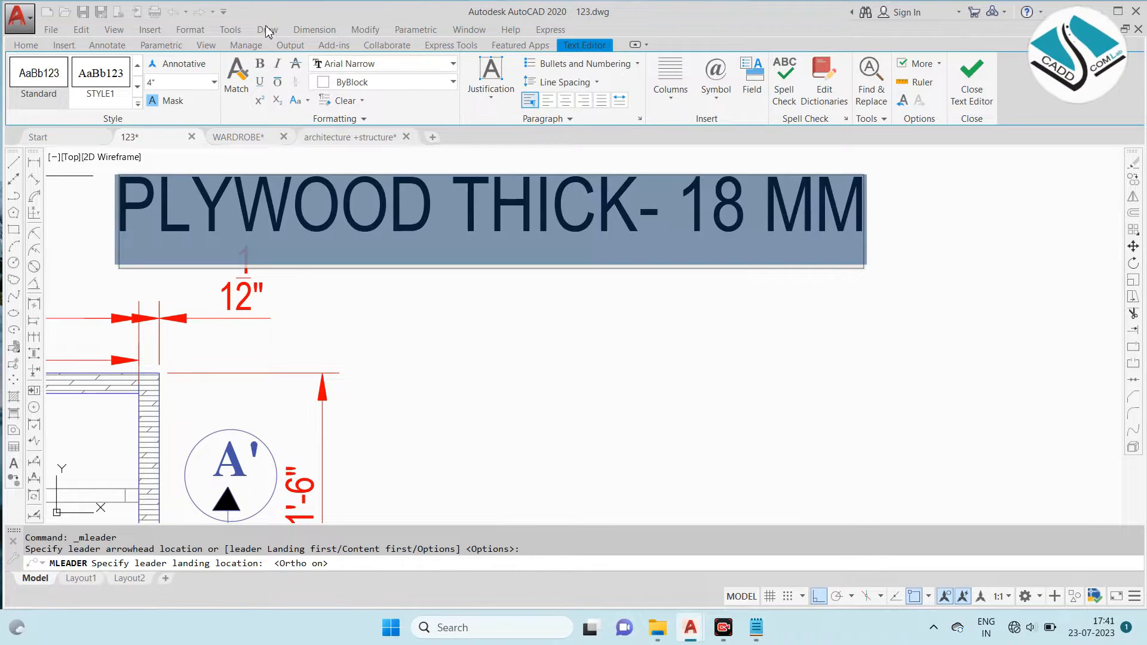
pyautogui.press('Return')
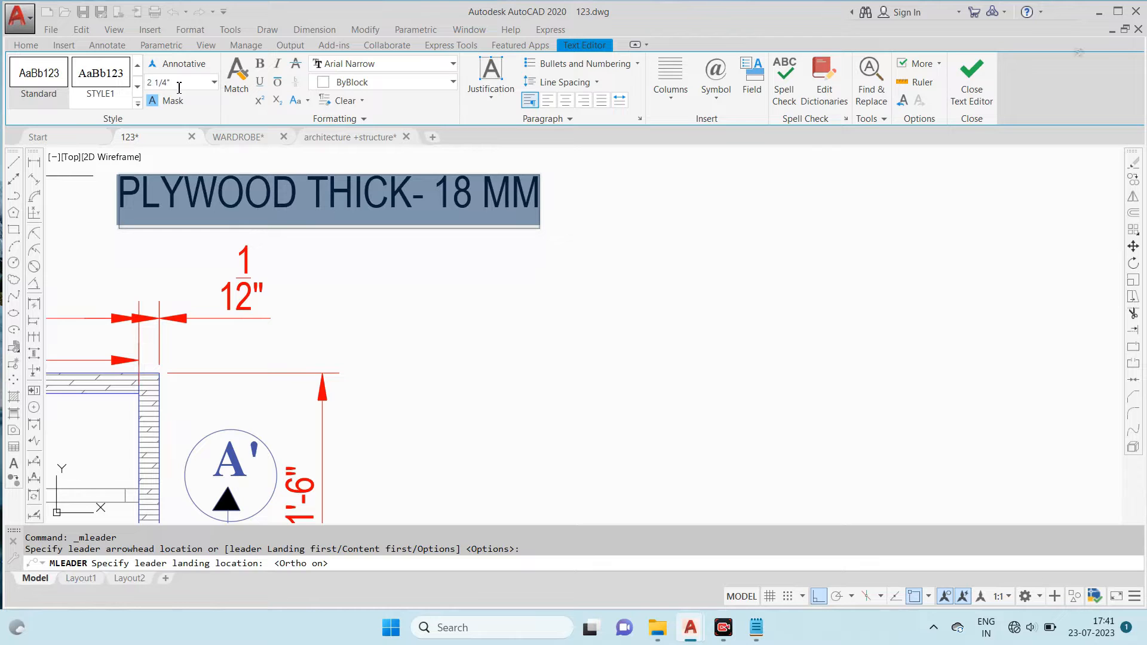
pyautogui.write('1')
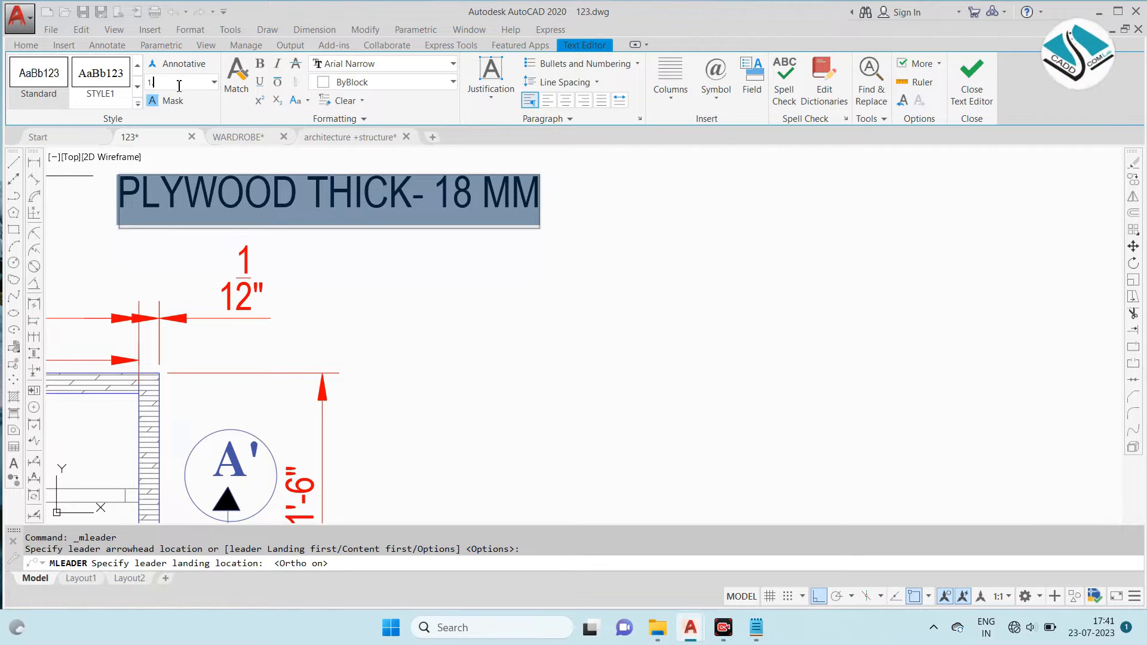
pyautogui.write('.5')
pyautogui.press('Return')
pyautogui.scroll(-4, 484, 213)
pyautogui.scroll(4, 361, 202)
pyautogui.click(361, 201)
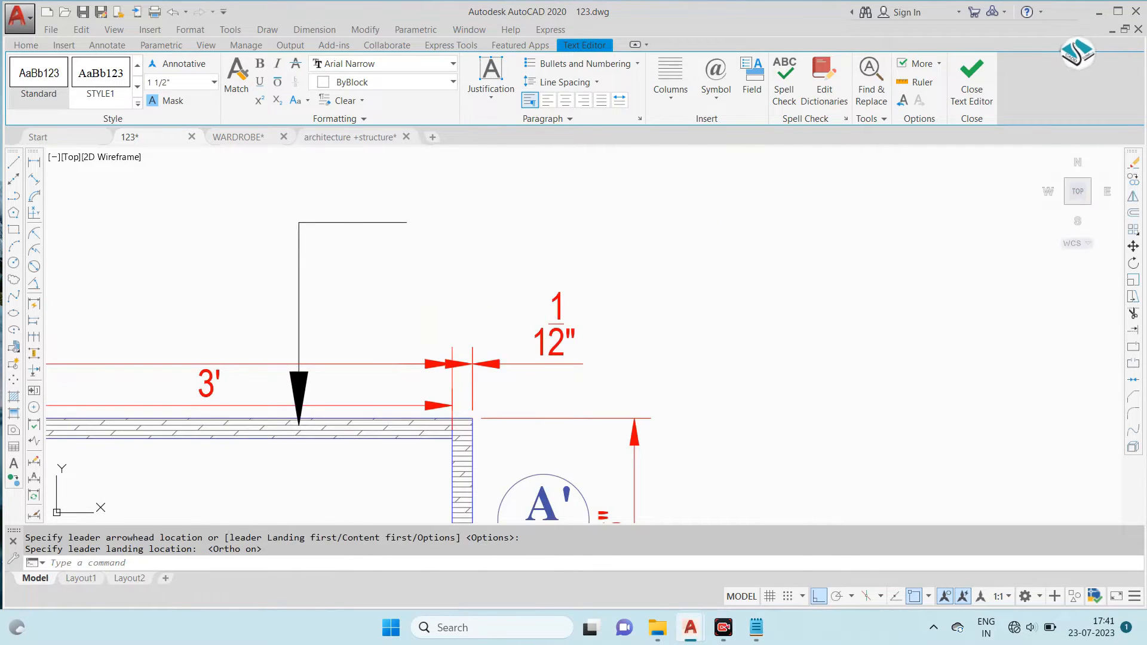
pyautogui.press('Escape')
# - Examine the material leader notes on the reference sectional plan against the wardrobe plan
pyautogui.scroll(-4, 479, 226)
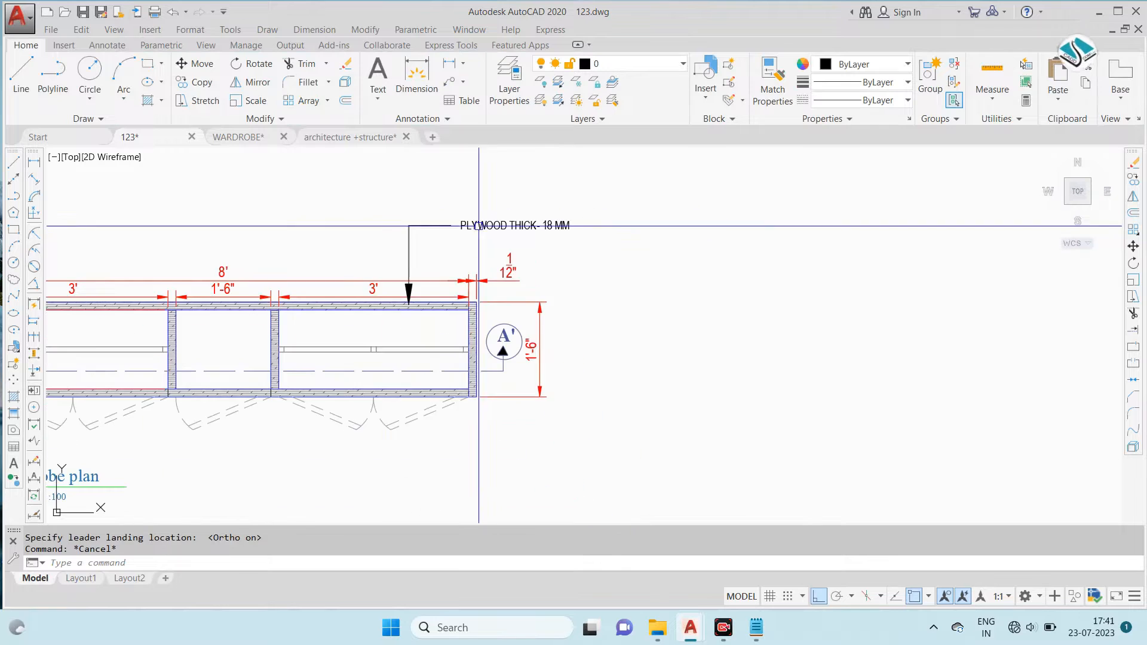
pyautogui.scroll(-8, 478, 226)
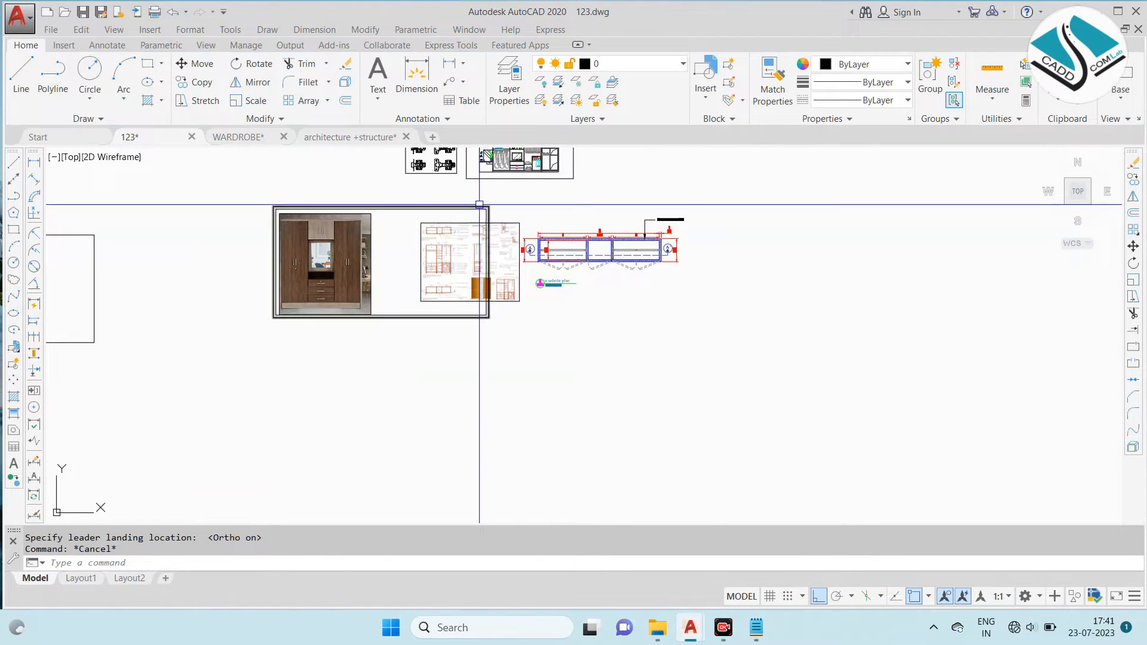
pyautogui.scroll(12, 458, 226)
pyautogui.scroll(-8, 404, 240)
pyautogui.scroll(6, 900, 236)
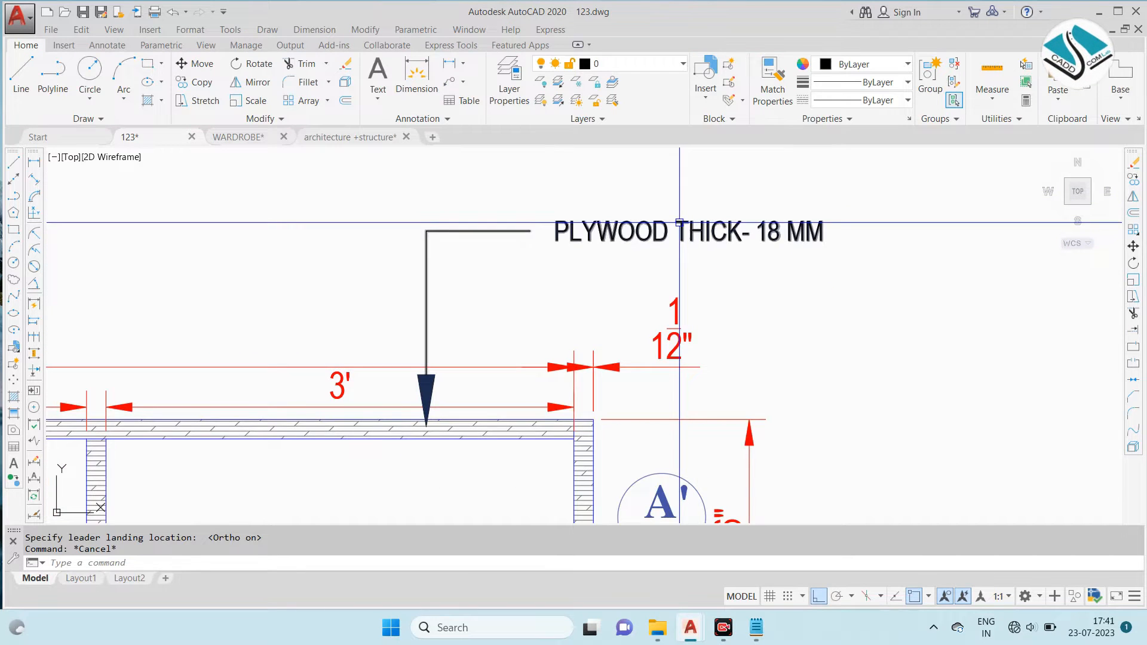
pyautogui.scroll(-6, 679, 223)
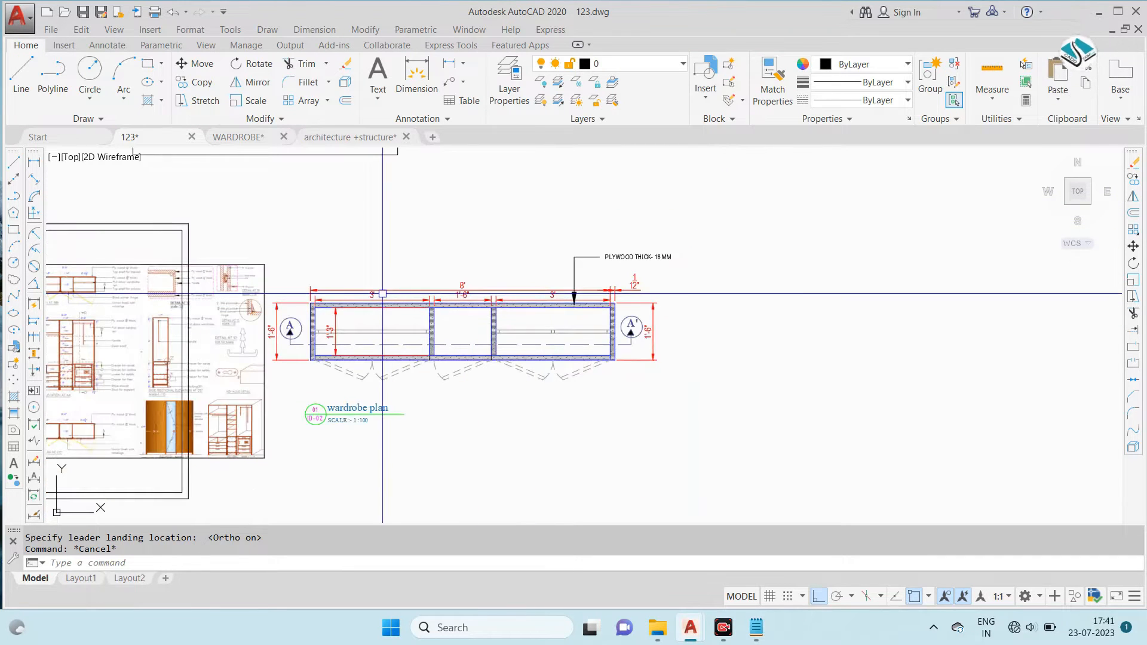
pyautogui.scroll(7, 90, 276)
pyautogui.moveTo(183, 272)
pyautogui.mouseDown(button='middle')
pyautogui.moveTo(514, 277)
pyautogui.moveTo(478, 272)
pyautogui.mouseUp(button='middle')
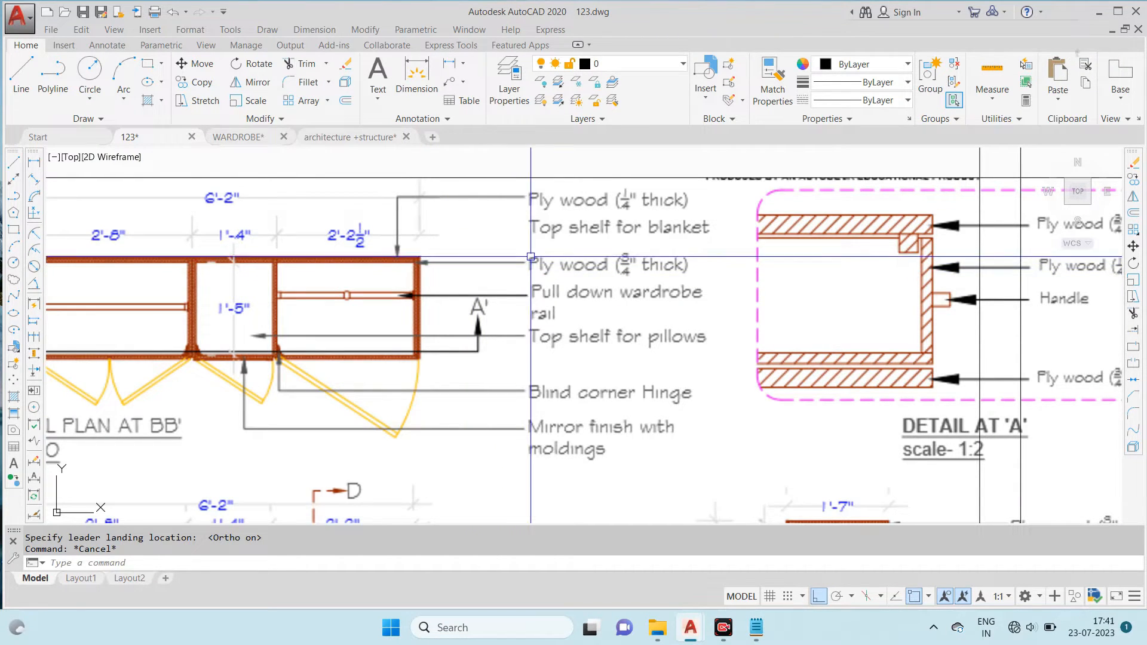
pyautogui.scroll(-7, 627, 255)
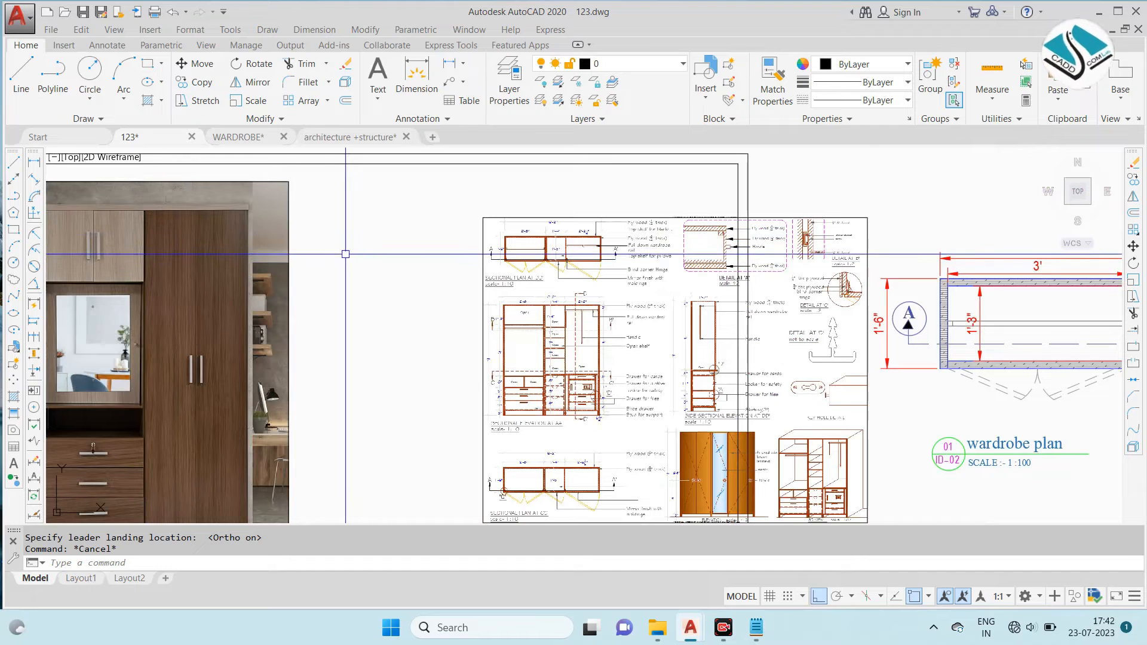
pyautogui.scroll(7, 634, 239)
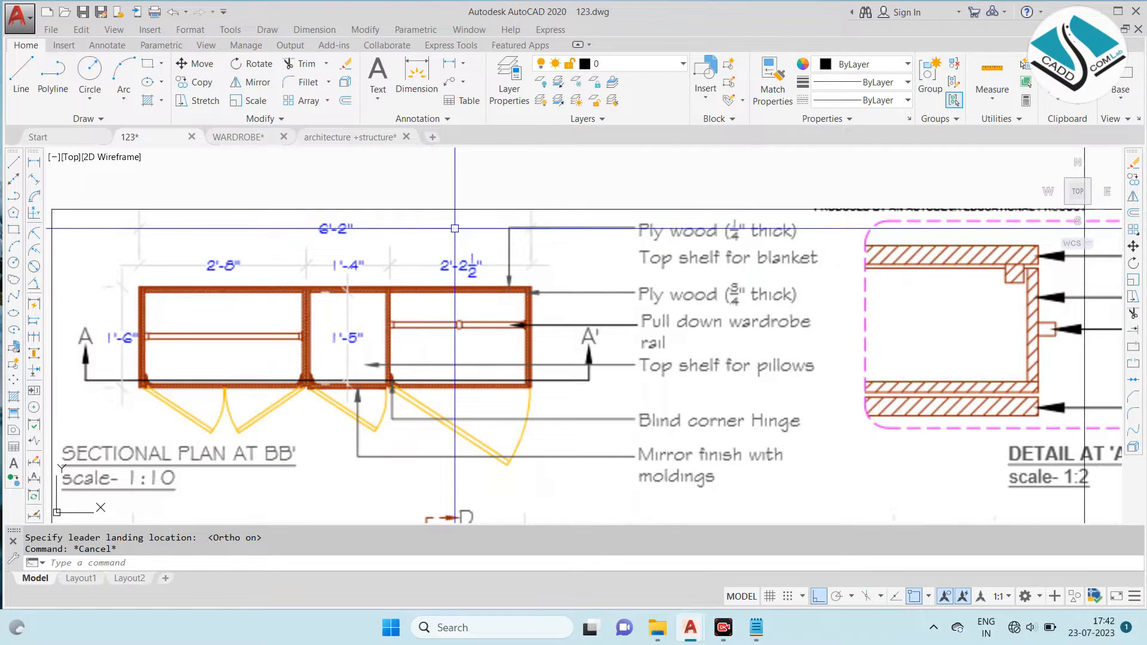
pyautogui.scroll(2, 595, 291)
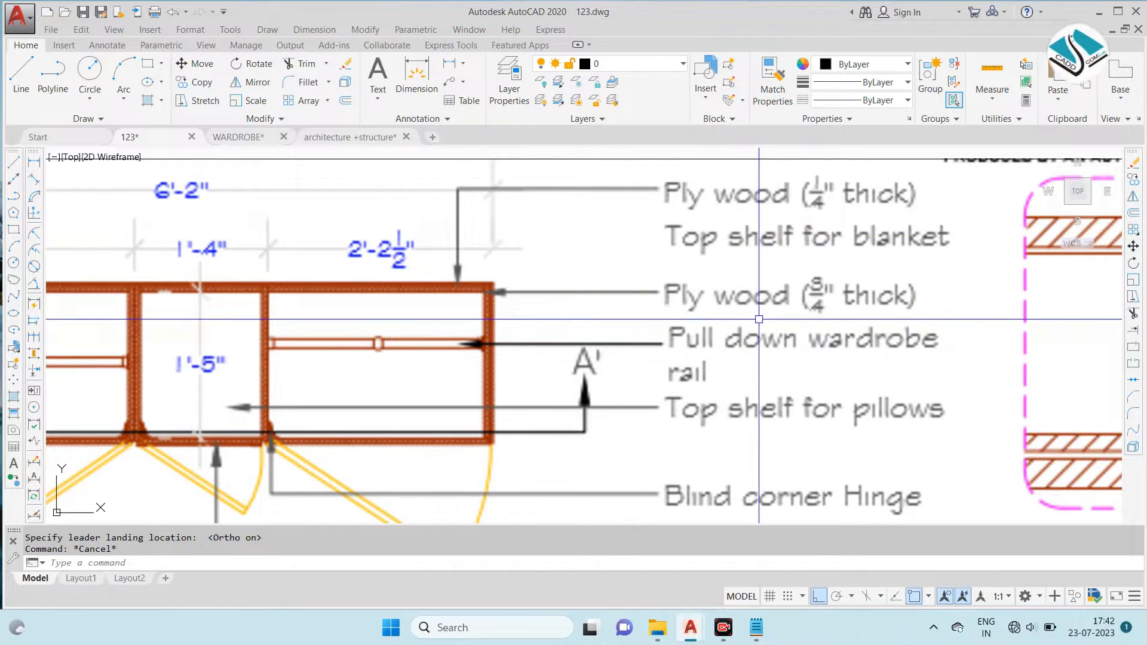
pyautogui.moveTo(551, 292)
pyautogui.mouseDown(button='middle')
pyautogui.moveTo(544, 267)
pyautogui.moveTo(539, 279)
pyautogui.mouseUp(button='middle')
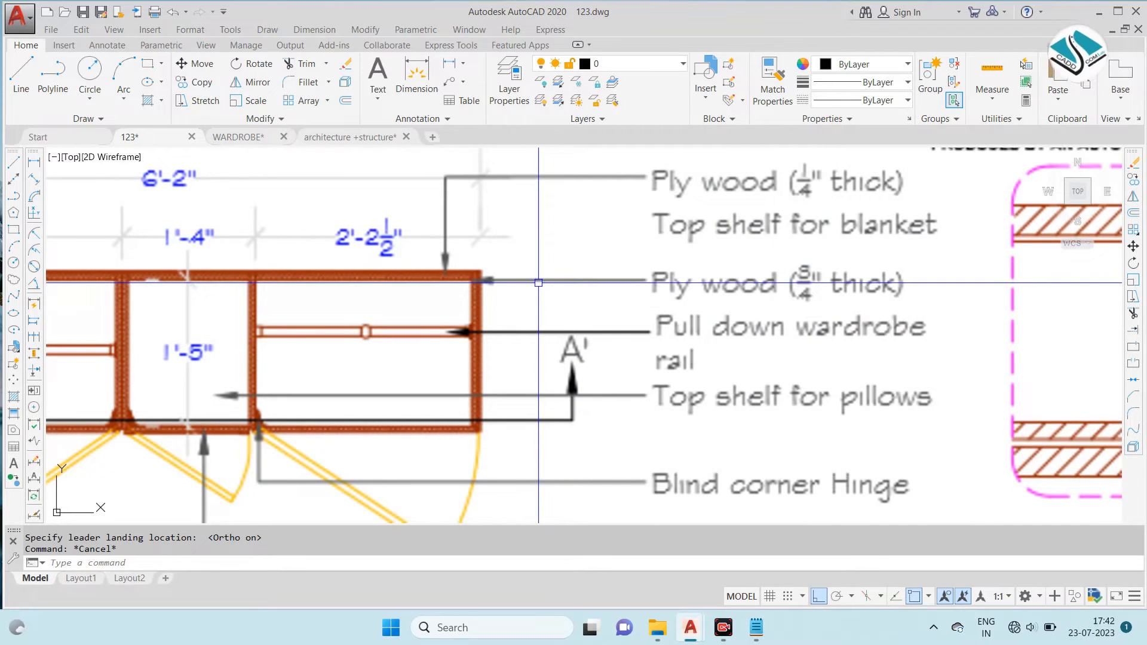
pyautogui.scroll(-6, 482, 275)
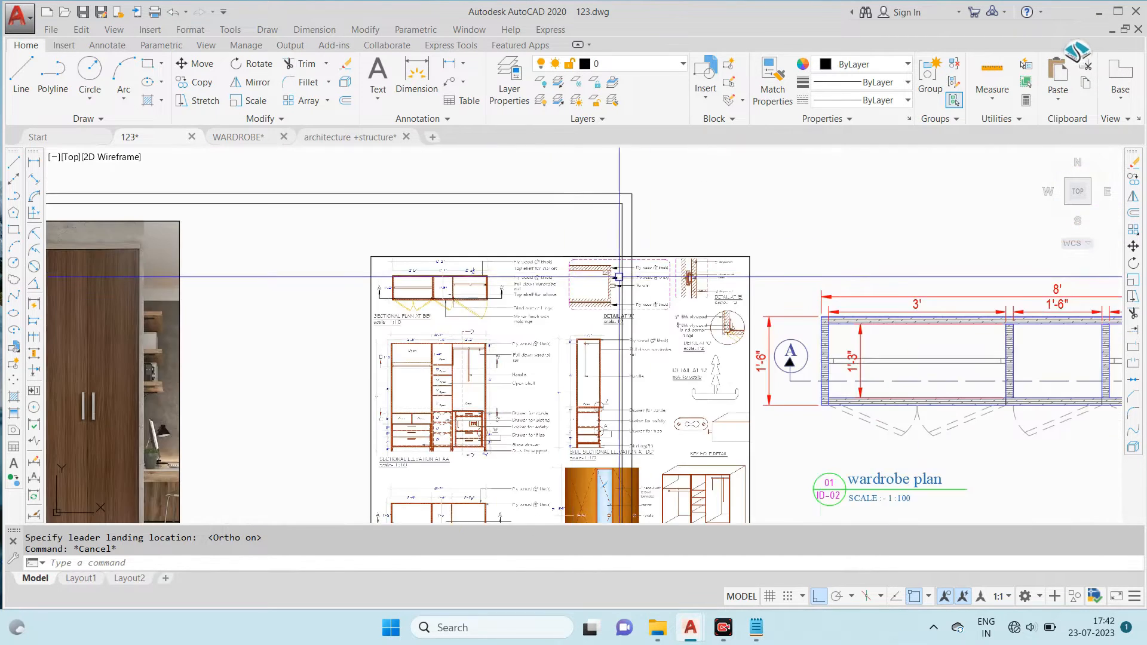
# - Place a horizontal multileader pointing to the hanging rod in the right compartment, with its landing beyond the right-hand 1'-6" dimension
pyautogui.moveTo(817, 274); pyautogui.dragTo(403, 238, button='middle')
pyautogui.scroll(2, 887, 216)
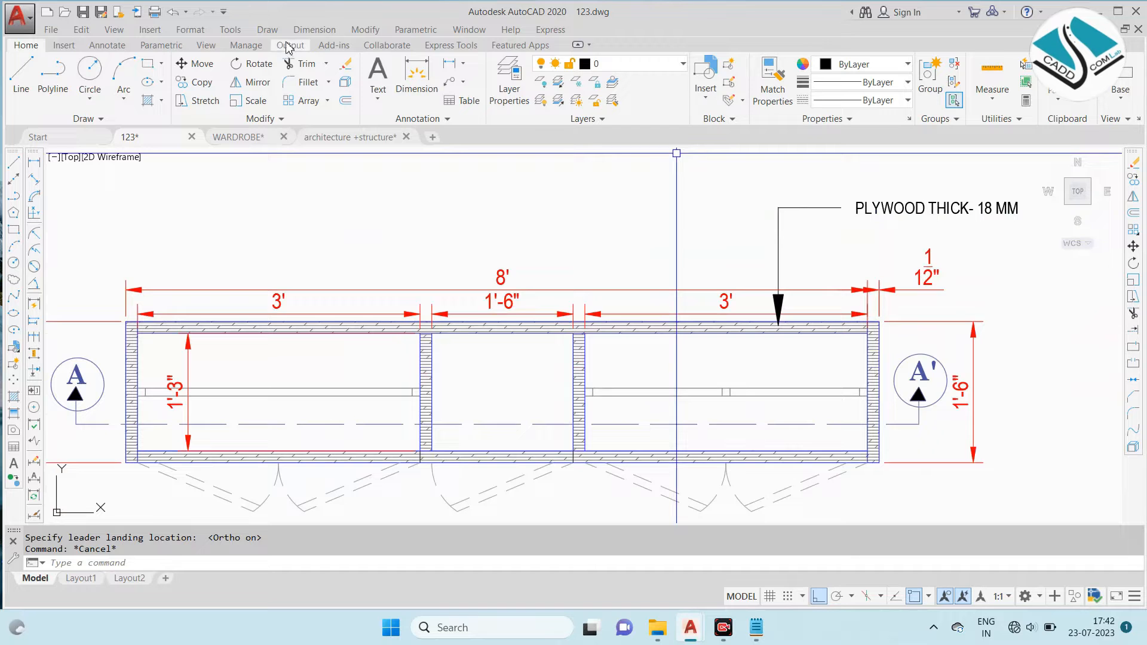
pyautogui.click(449, 87)
pyautogui.moveTo(769, 388); pyautogui.dragTo(589, 347, button='middle')
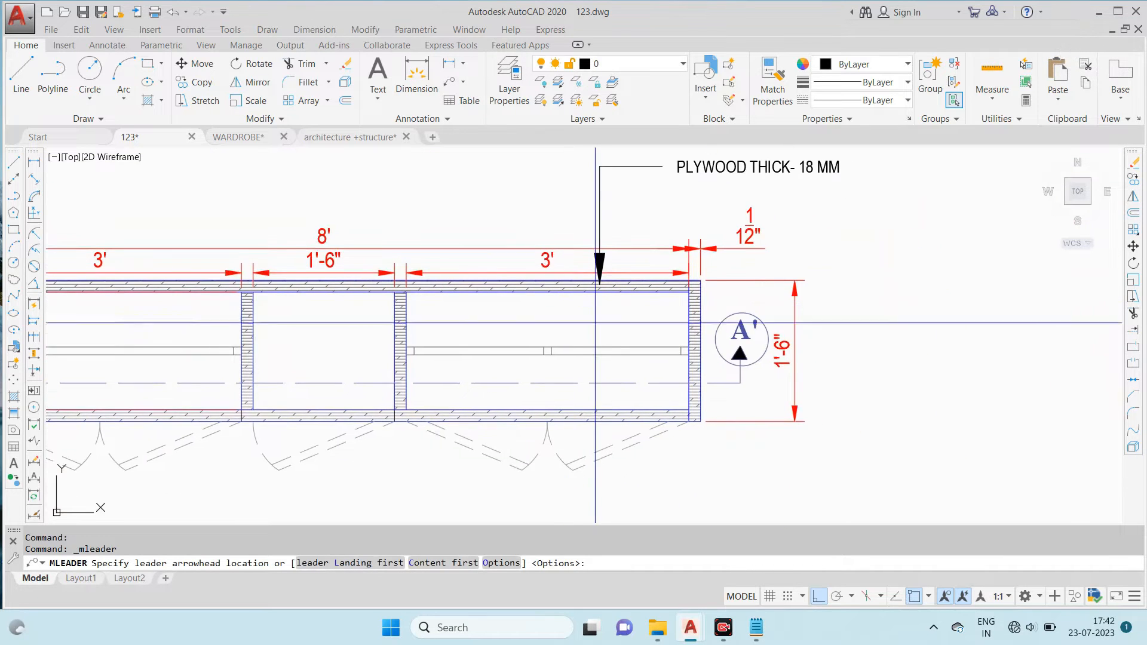
pyautogui.click(591, 347)
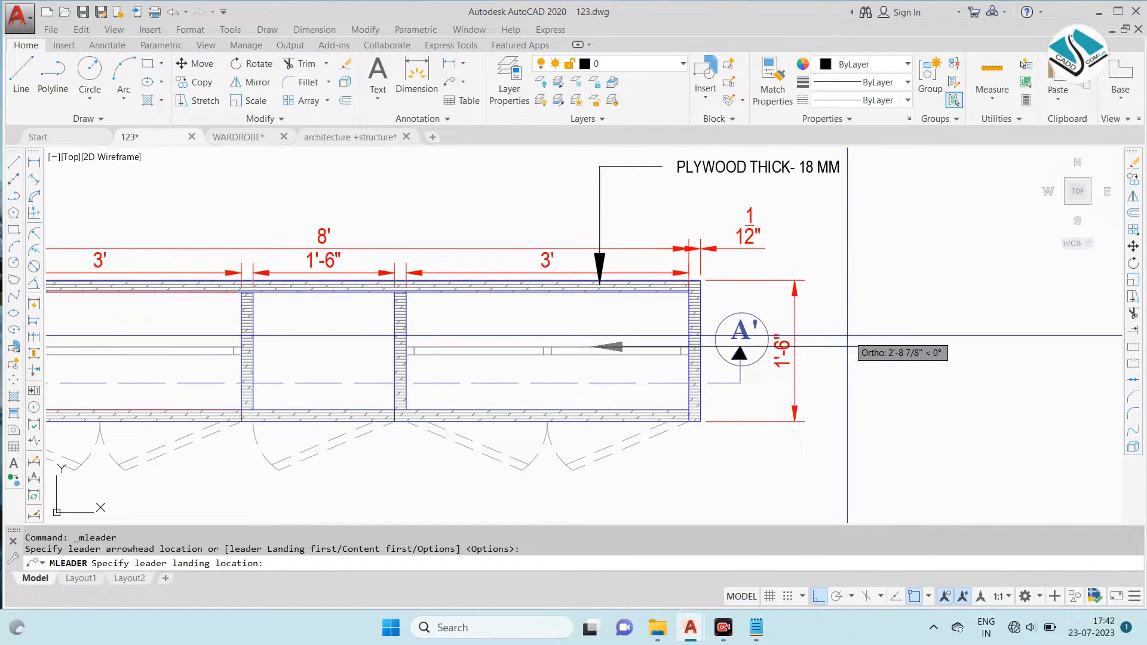
pyautogui.click(843, 371)
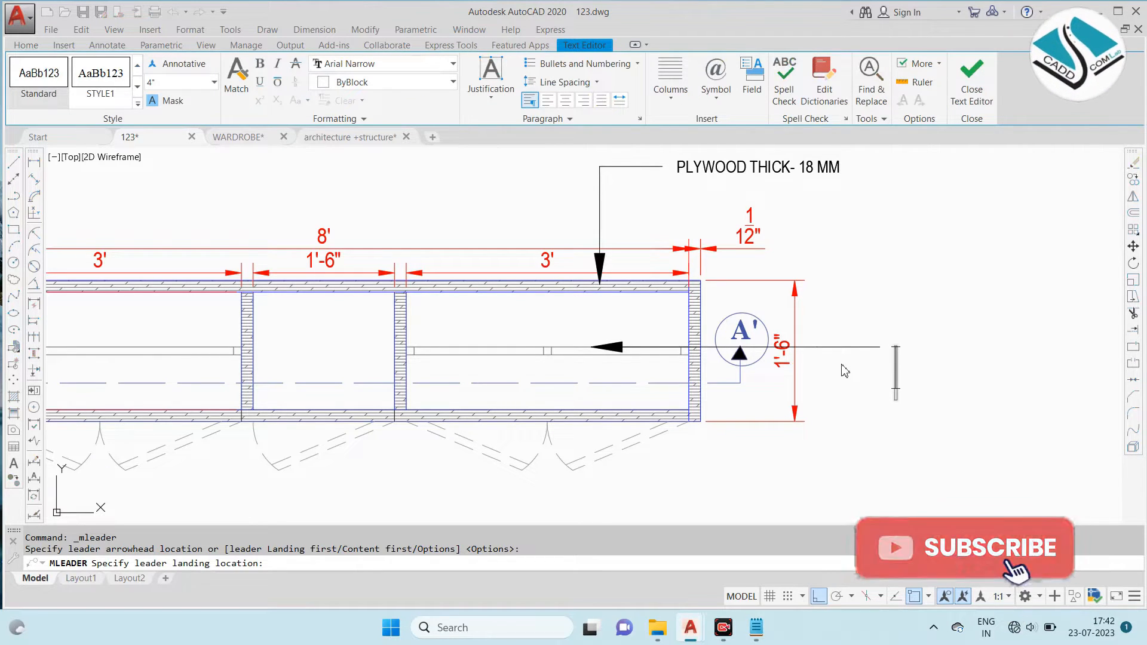
# - Enter "CLOTHS HANGING ROD STEEL" as the text of the hanging rod leader
pyautogui.write('CLOTHS')
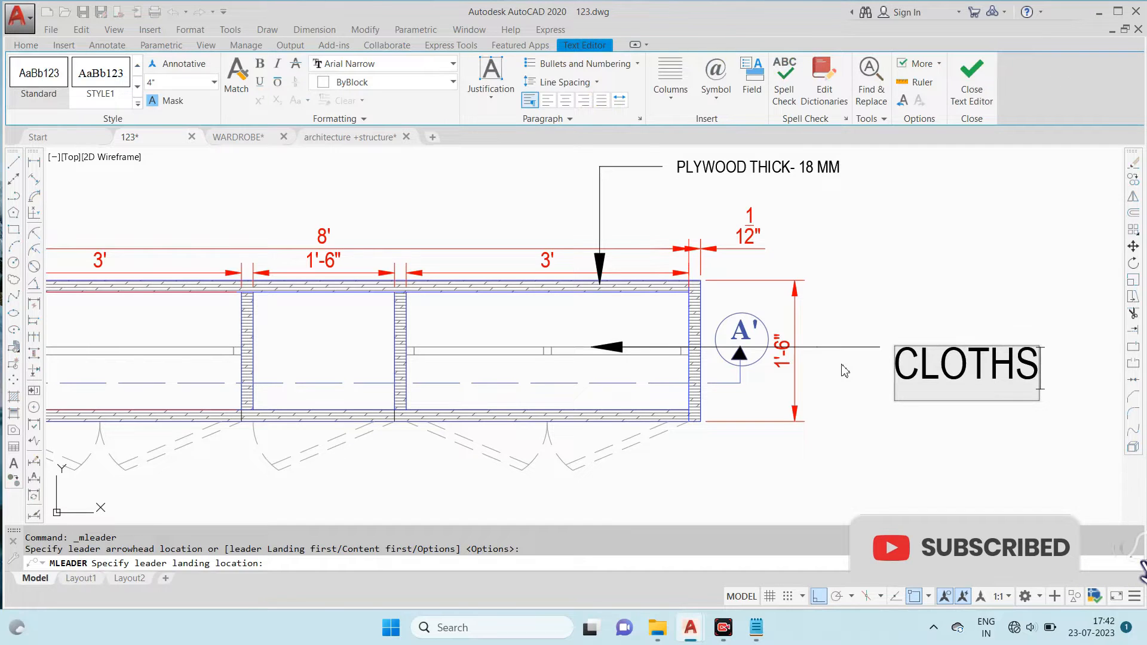
pyautogui.write(' HAN')
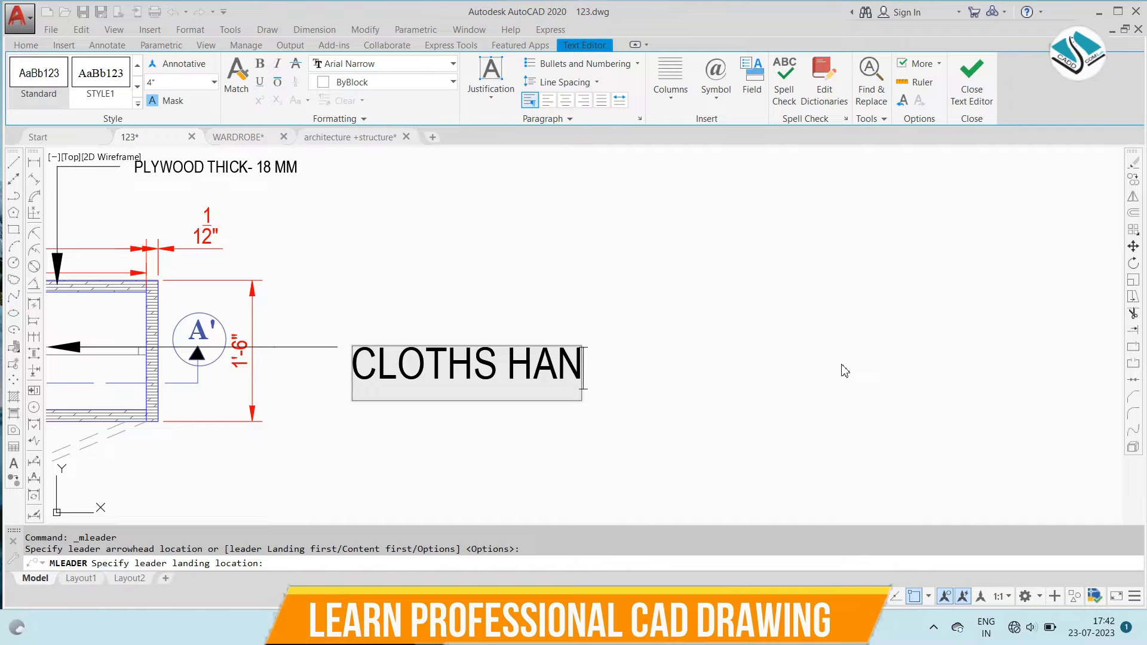
pyautogui.write('GING')
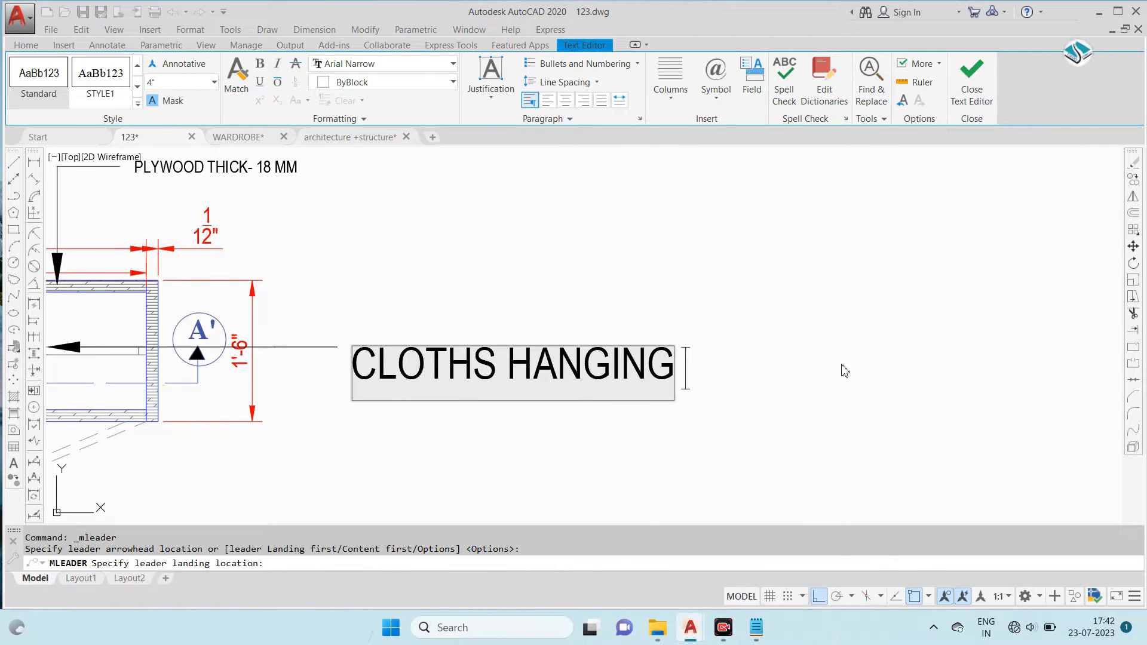
pyautogui.write(' ROD STEE')
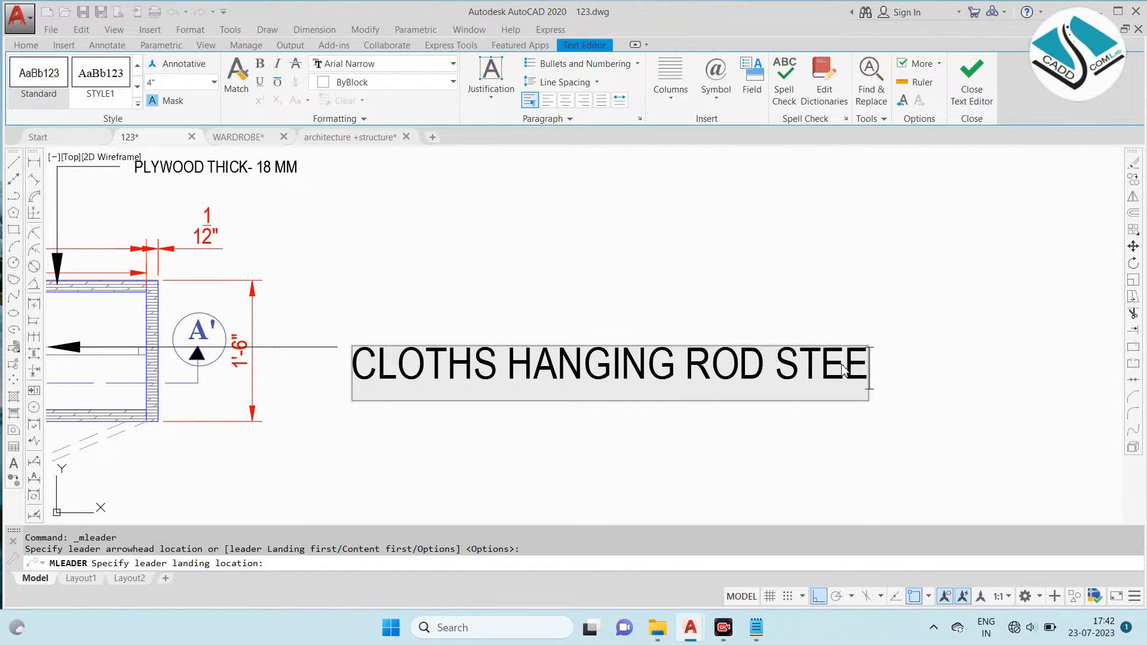
pyautogui.write('L')
# - Set the hanging rod leader's text height to 1.5 inches and finish editing the note
pyautogui.hotkey('ctrl', 'a')
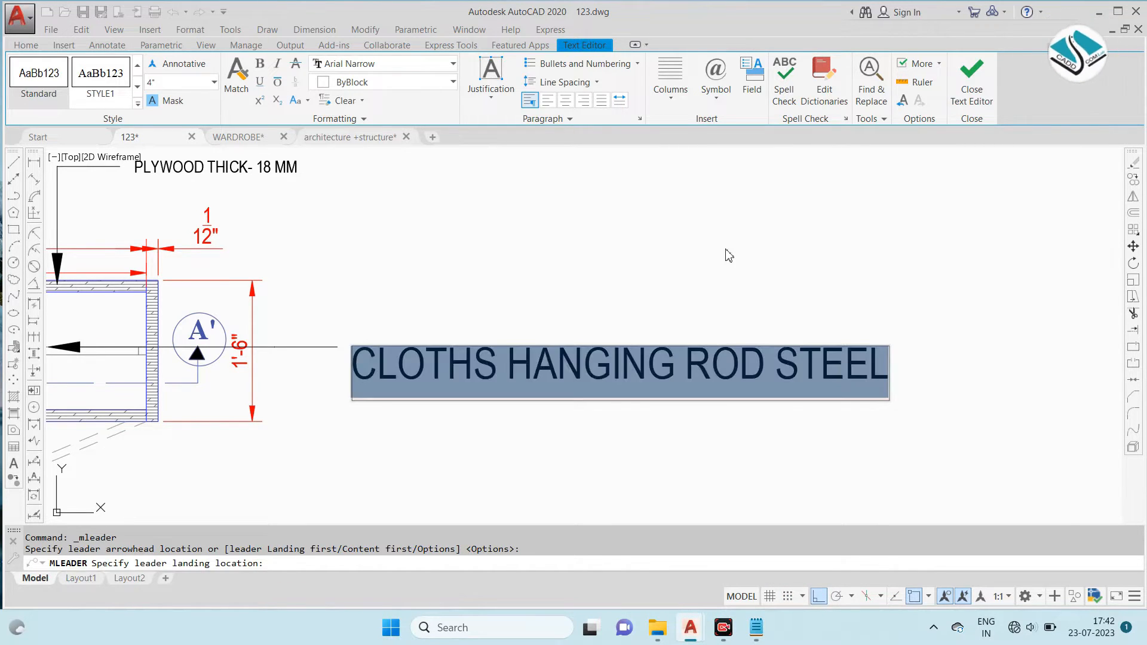
pyautogui.click(205, 85)
pyautogui.write('1.5')
pyautogui.press('Return')
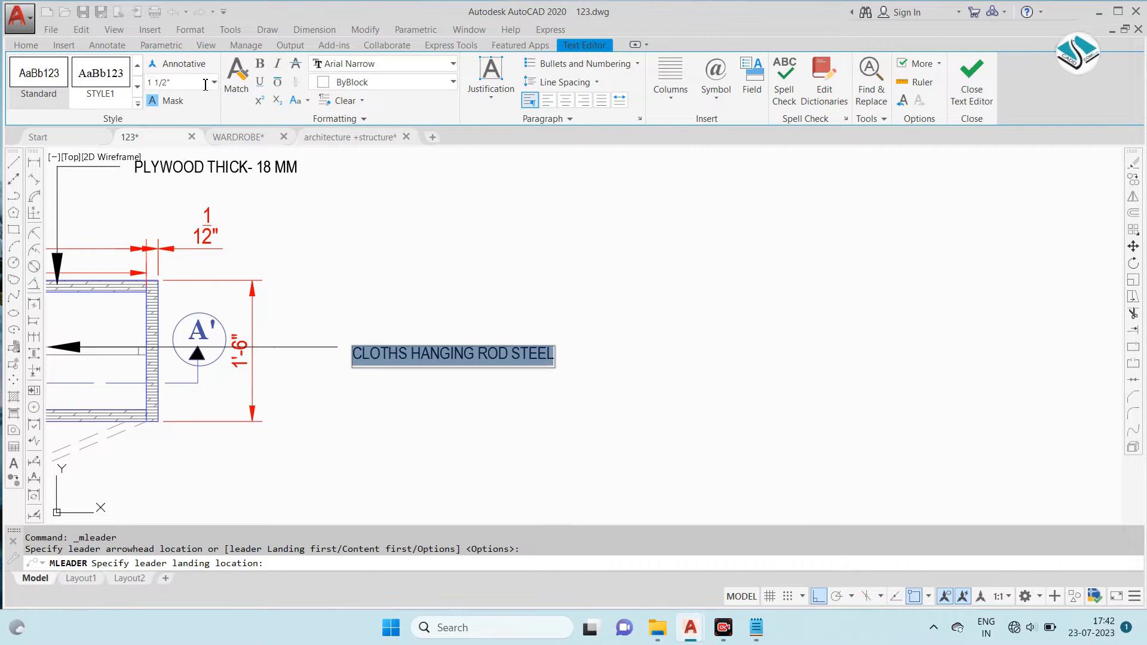
pyautogui.click(822, 154)
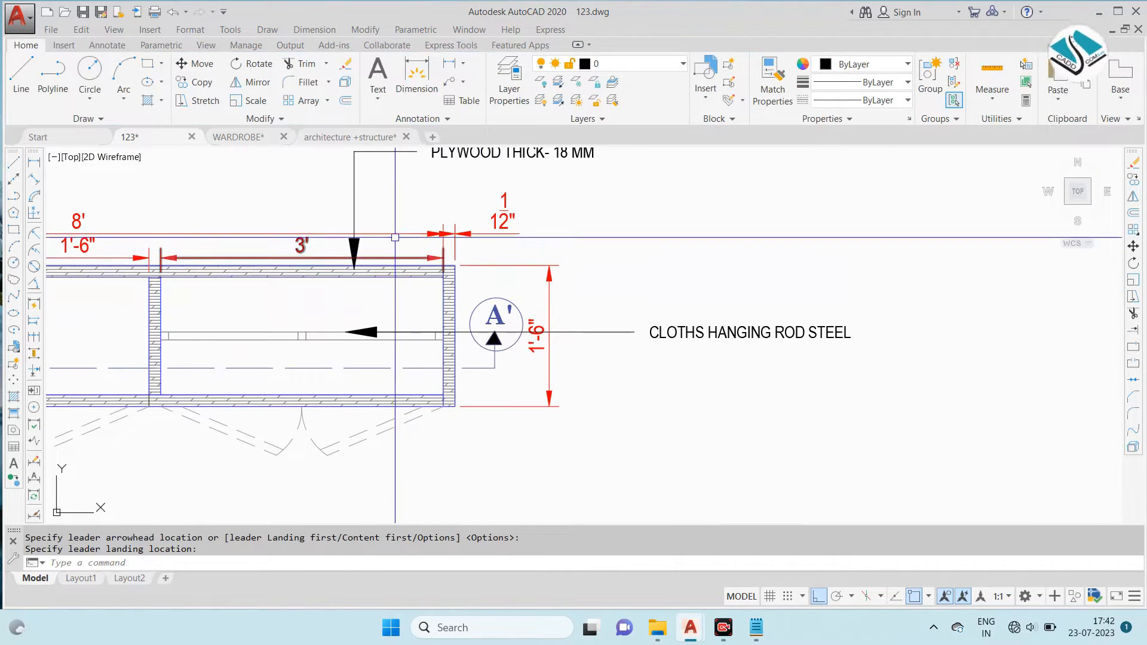
# - Set the plywood leader's arrowhead size to 3" in its properties
pyautogui.click(355, 218)
pyautogui.write('ch')
pyautogui.press('Return')
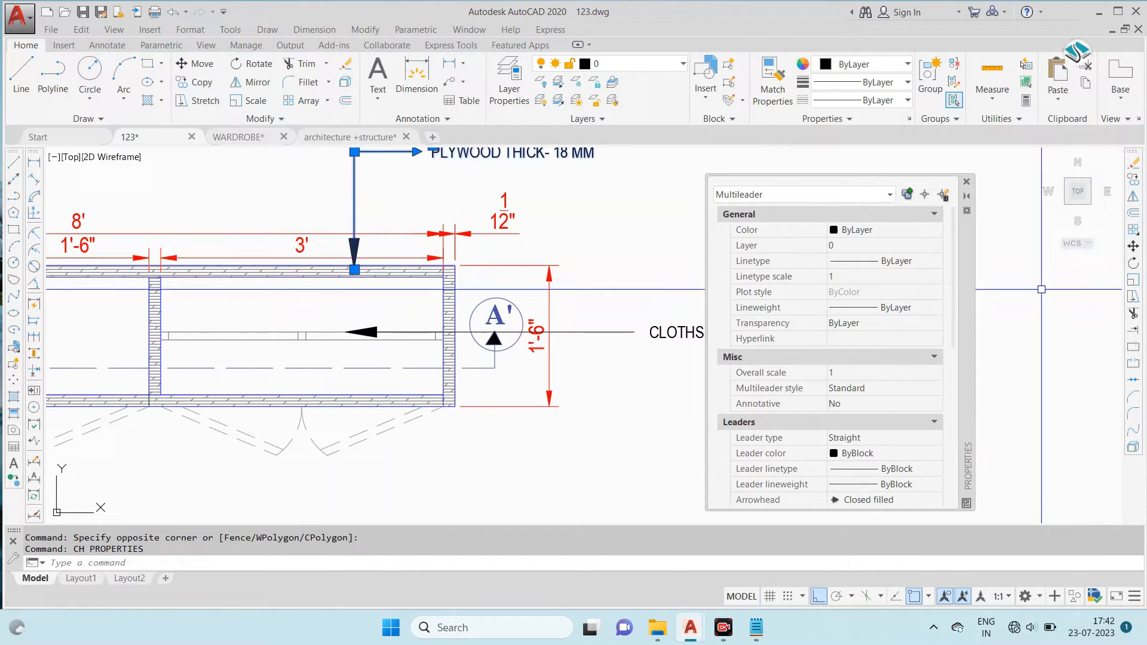
pyautogui.moveTo(957, 310); pyautogui.dragTo(947, 405)
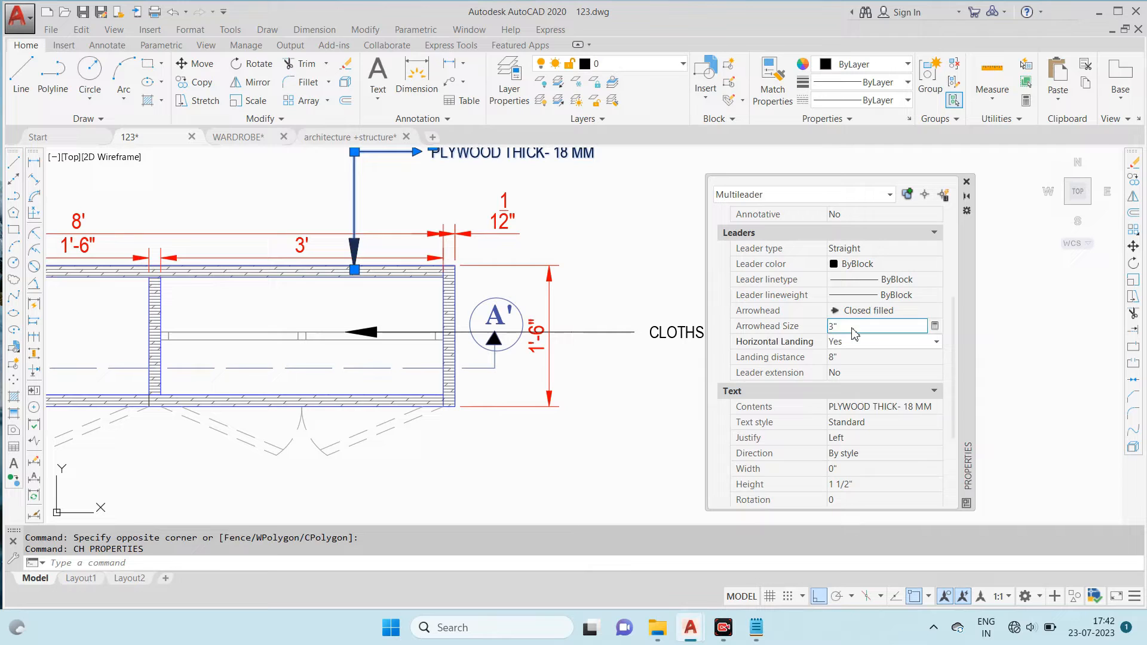
pyautogui.click(967, 182)
# - Match the hanging rod leader's properties to those of the plywood leader
pyautogui.write('ma')
pyautogui.press('Return')
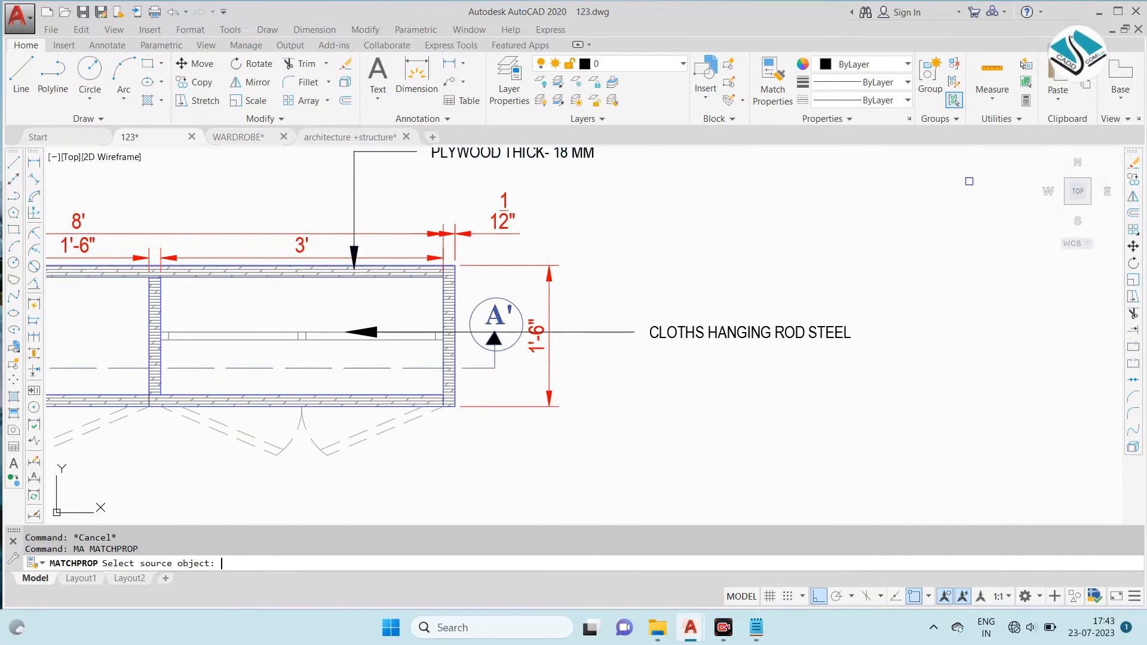
pyautogui.click(355, 191)
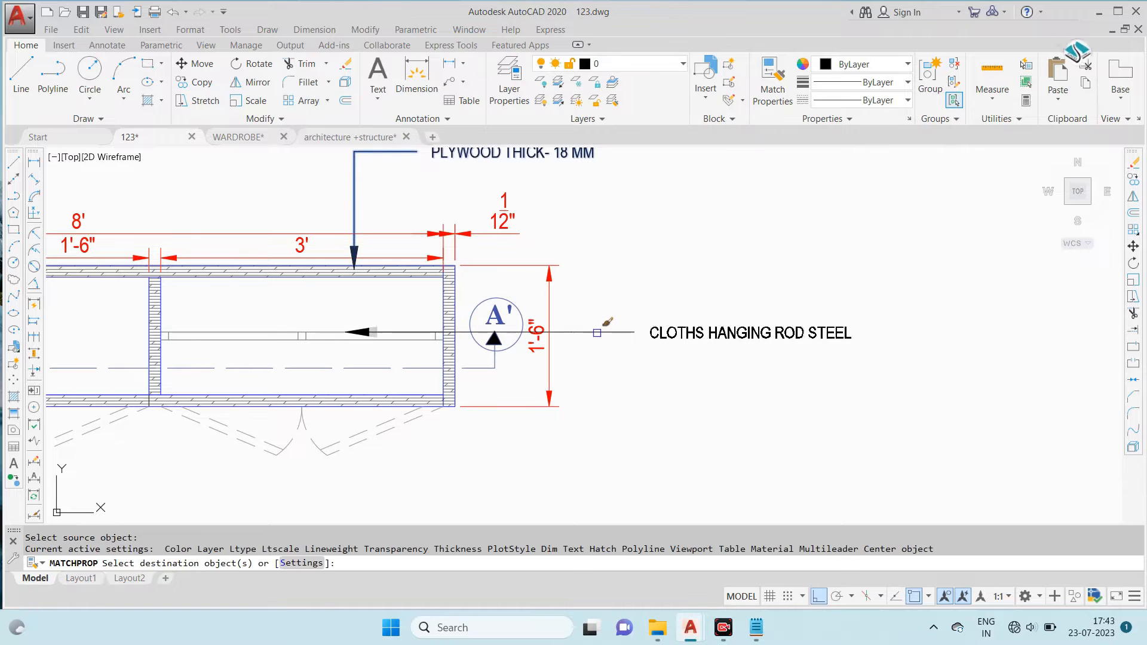
pyautogui.scroll(-3, 748, 248)
pyautogui.press('Escape')
pyautogui.scroll(3, 617, 251)
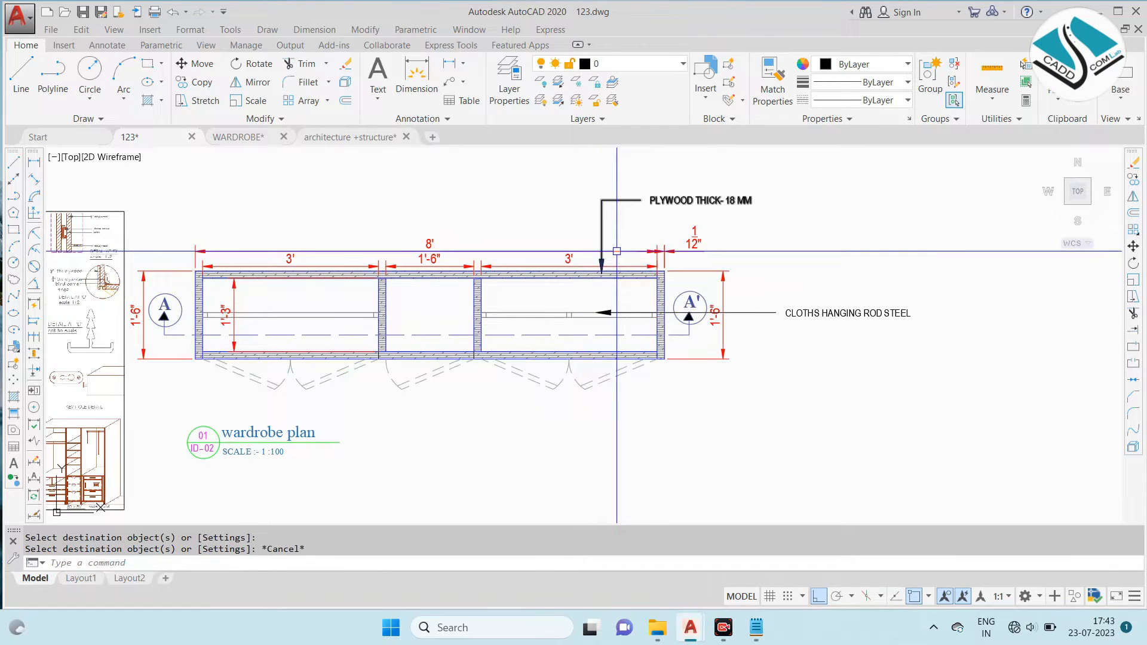
# - Copy the plywood thickness leader note so that its arrow points into the plan's middle compartment
pyautogui.moveTo(342, 253); pyautogui.dragTo(753, 246, button='middle')
pyautogui.scroll(4, 314, 214)
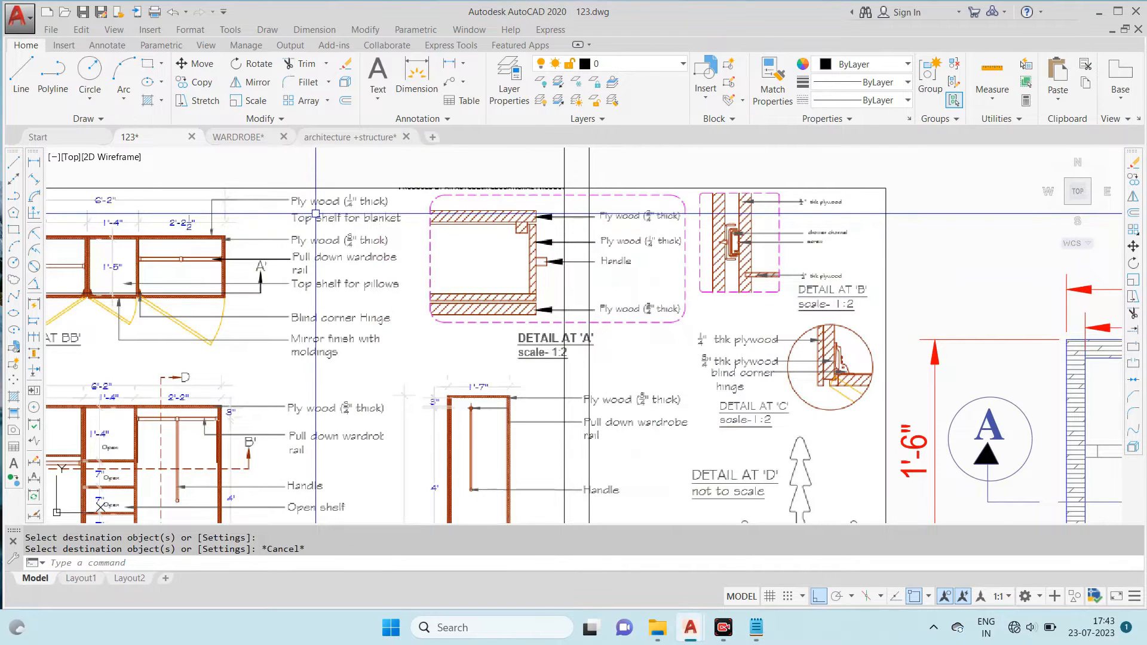
pyautogui.scroll(-4, 879, 213)
pyautogui.scroll(1, 897, 227)
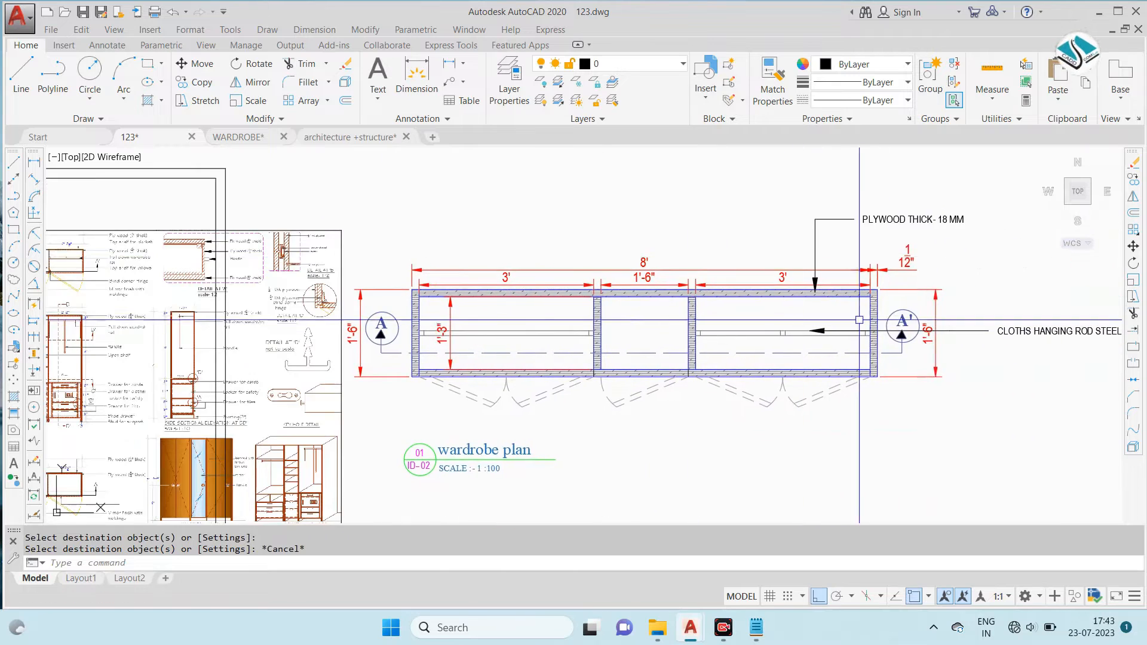
pyautogui.click(903, 220)
pyautogui.write('co')
pyautogui.press('Return')
pyautogui.click(816, 293)
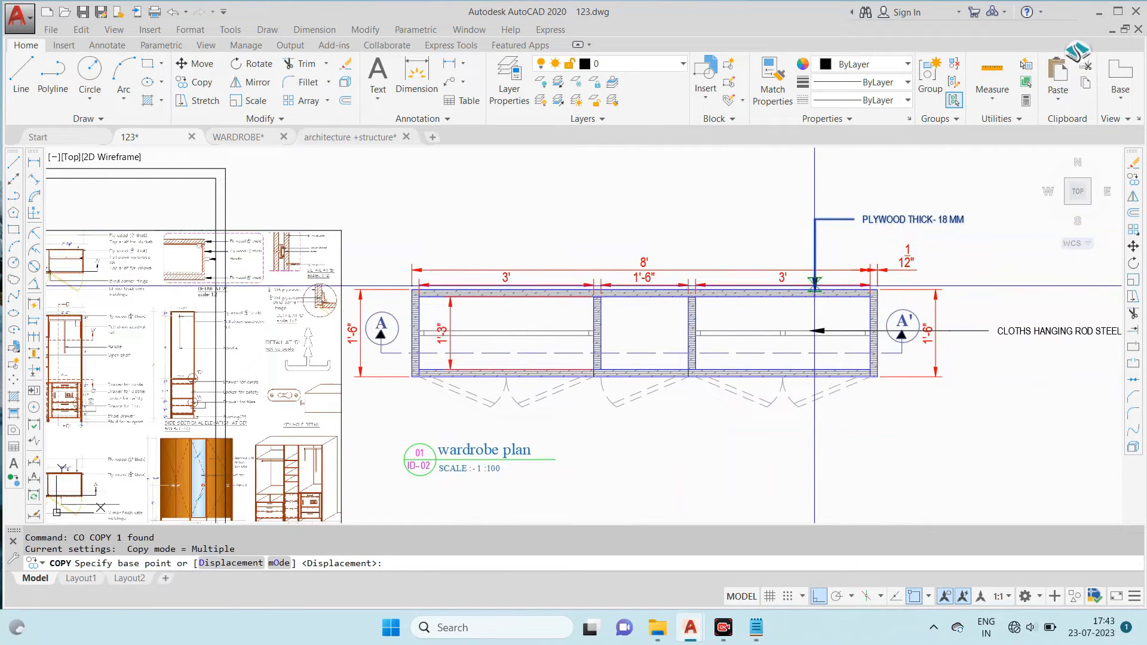
pyautogui.click(815, 598)
pyautogui.scroll(2, 653, 345)
pyautogui.click(601, 287)
pyautogui.press('Escape')
# - Replace the copied leader's text with "TOP SHELF FOR STORAGE"
pyautogui.moveTo(691, 190); pyautogui.dragTo(629, 253, button='middle')
pyautogui.doubleClick(648, 233)
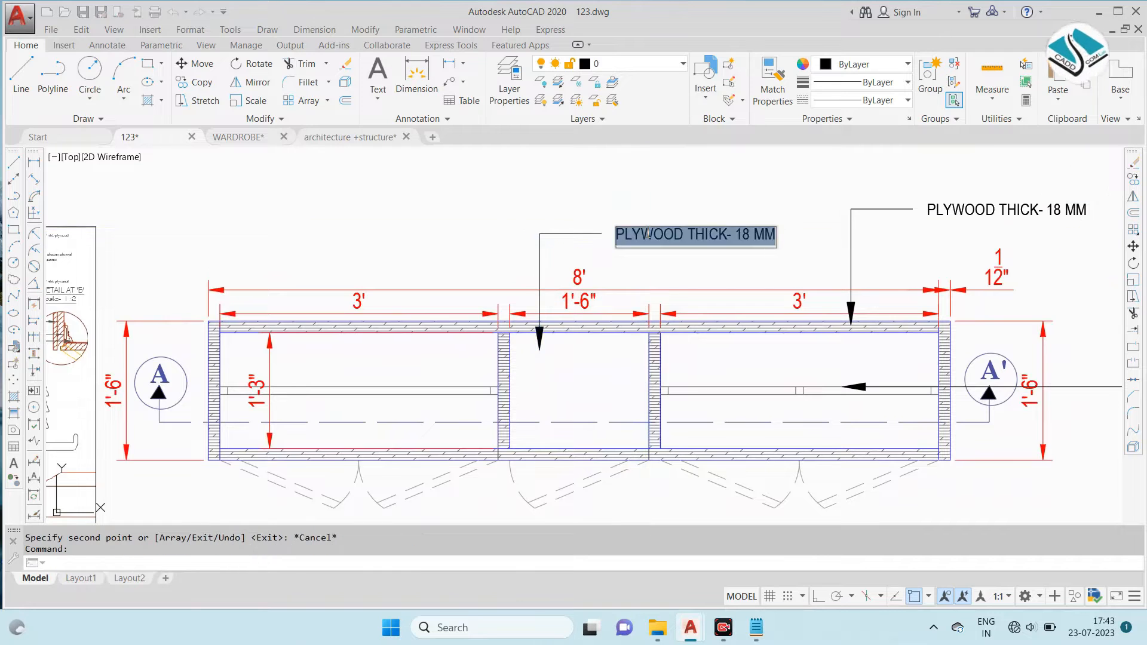
pyautogui.write('TOP')
pyautogui.scroll(-5, 648, 232)
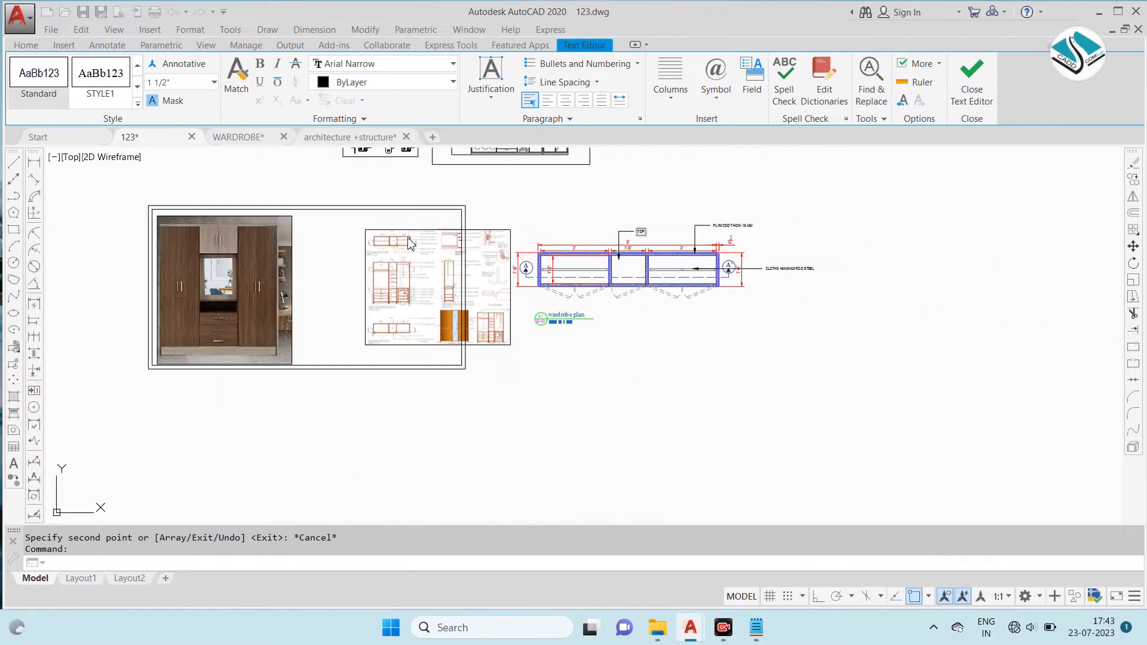
pyautogui.scroll(10, 417, 240)
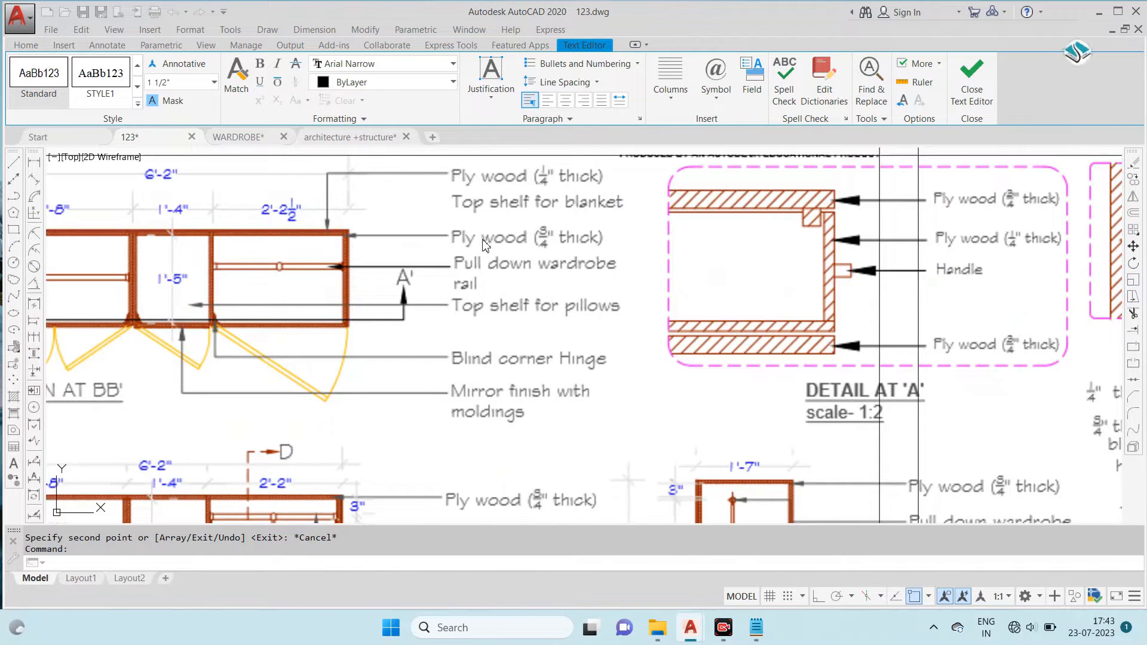
pyautogui.scroll(-8, 457, 267)
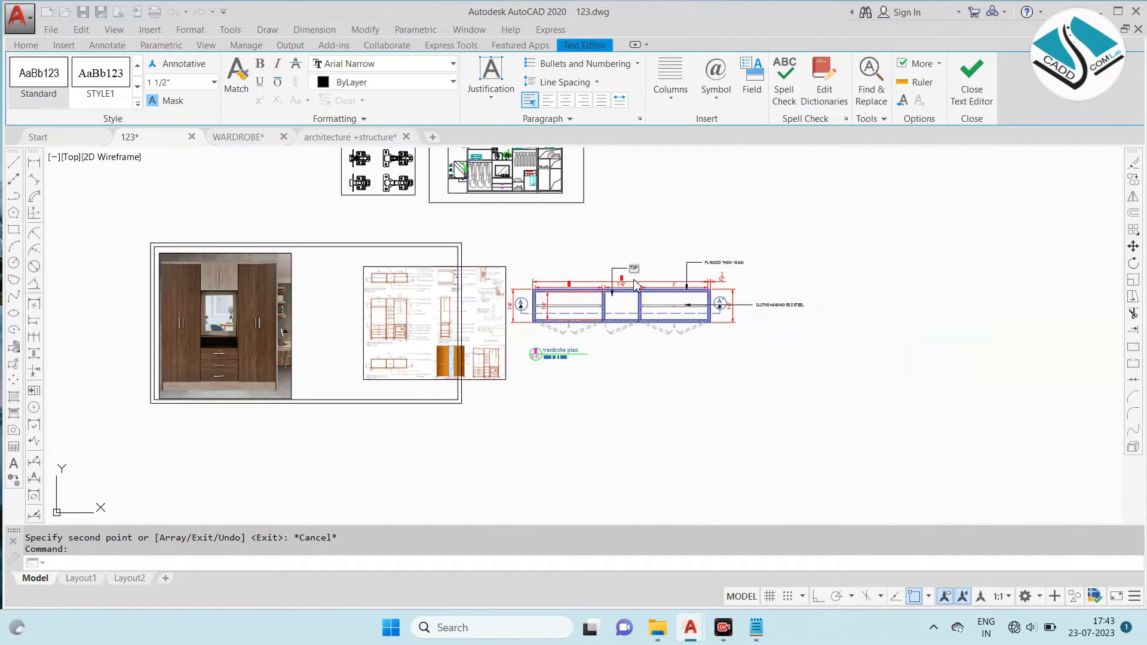
pyautogui.scroll(6, 634, 281)
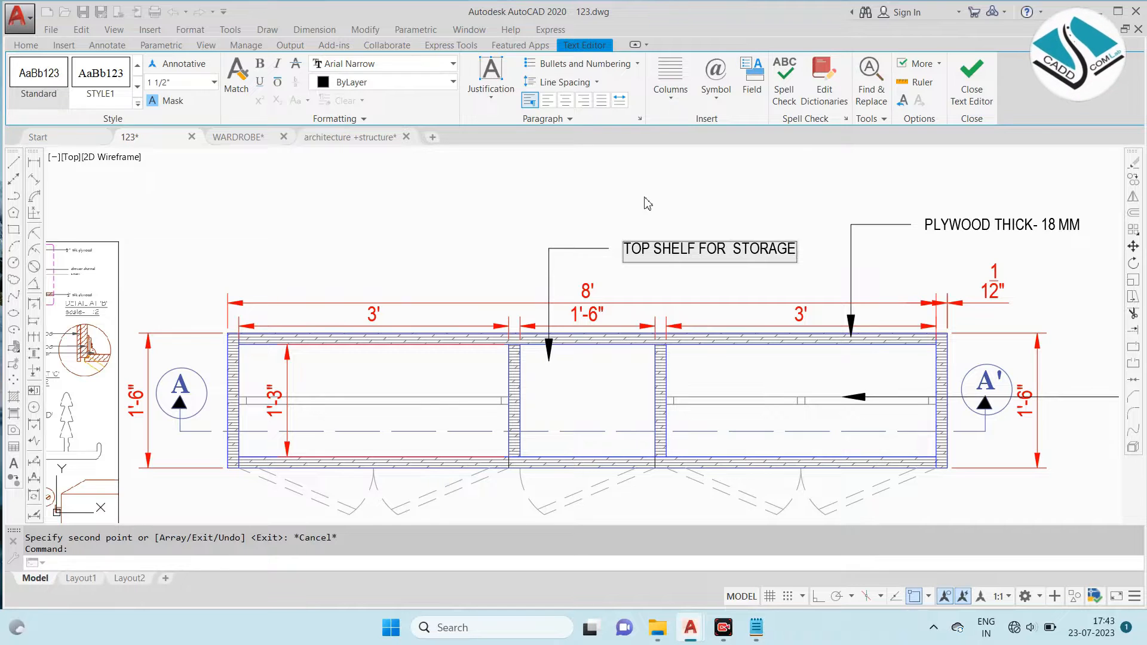
pyautogui.press('Escape')
# - Draw the vertical back edge of the blind corner hinge profile beside the reference sectional plan
pyautogui.scroll(-2, 778, 249)
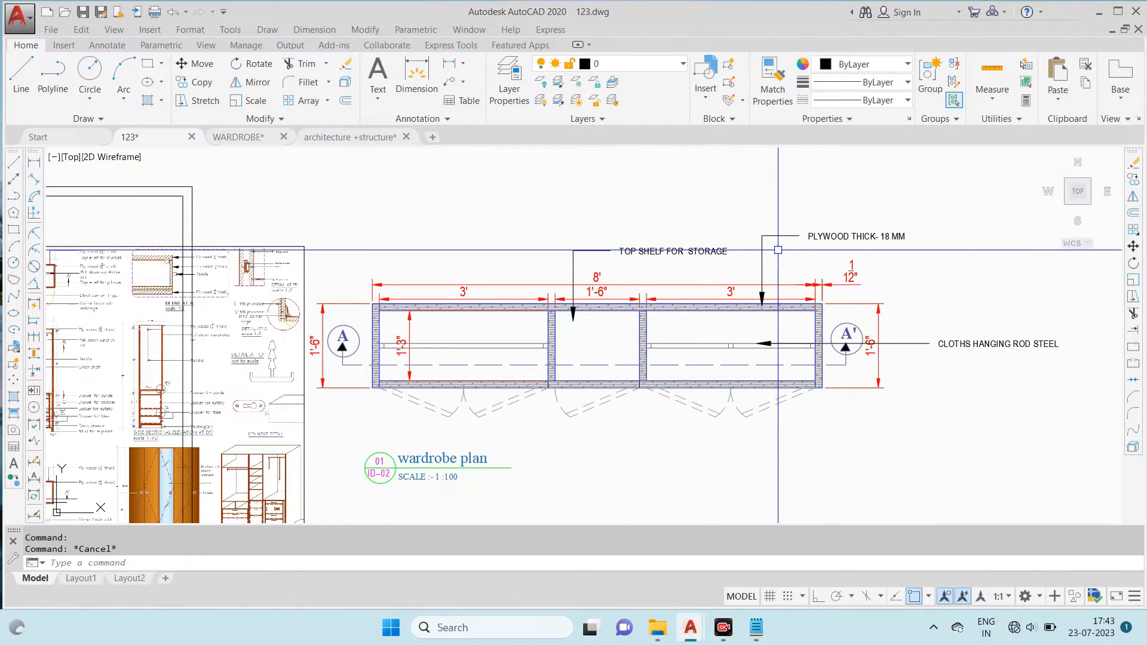
pyautogui.scroll(-3, 778, 250)
pyautogui.scroll(4, 456, 256)
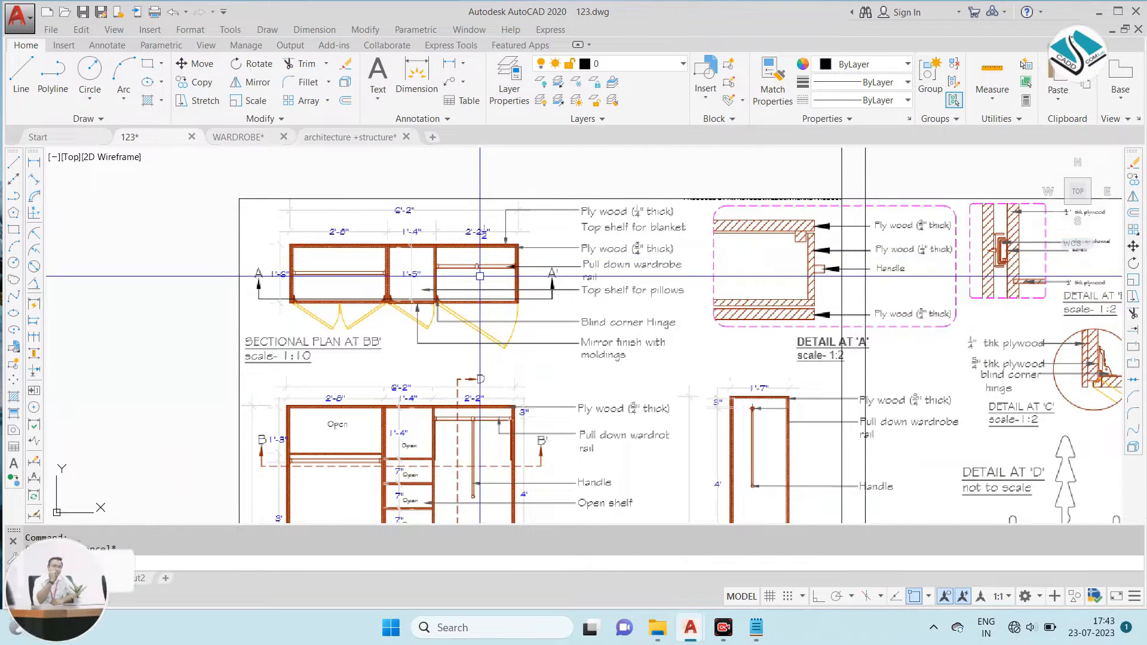
pyautogui.scroll(2, 467, 288)
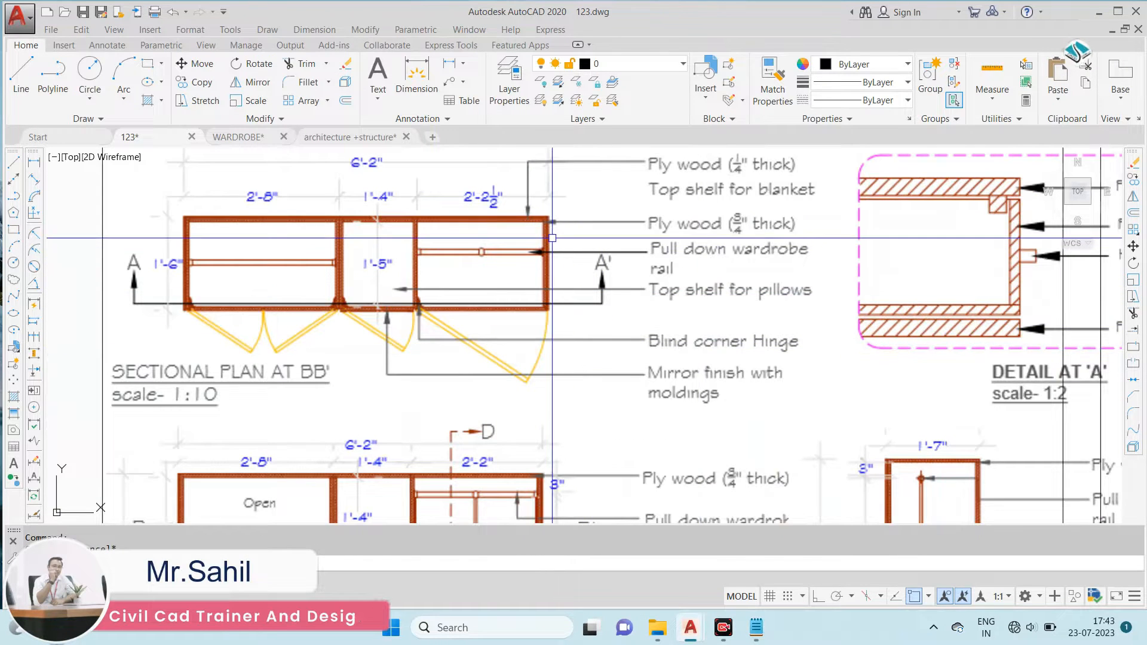
pyautogui.scroll(4, 416, 291)
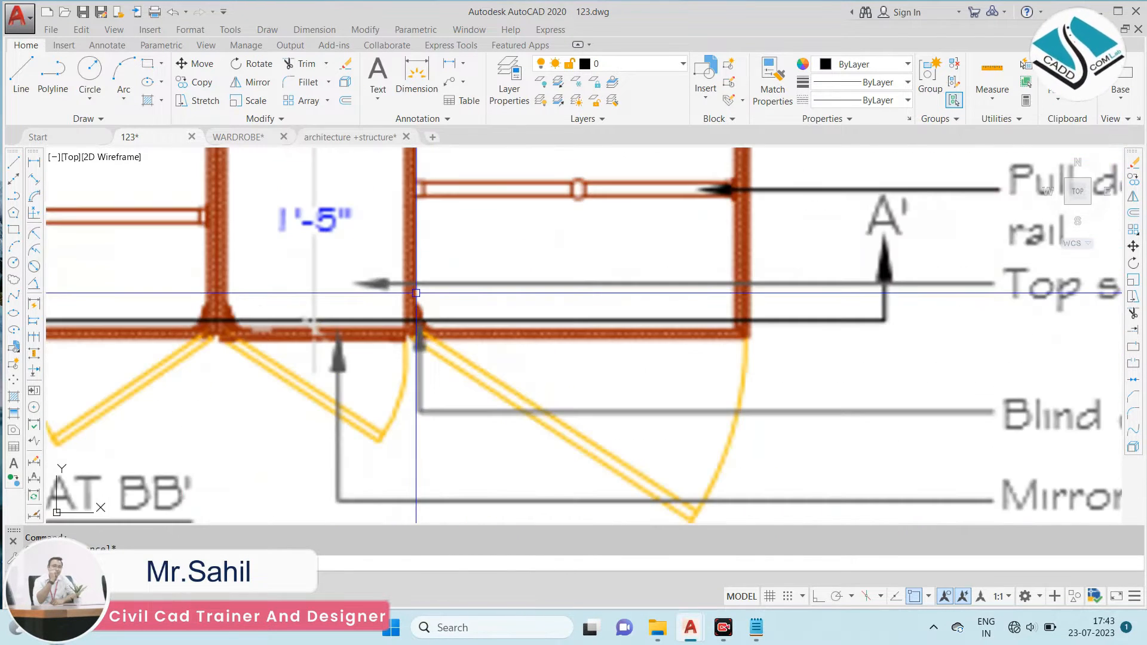
pyautogui.scroll(-2, 416, 293)
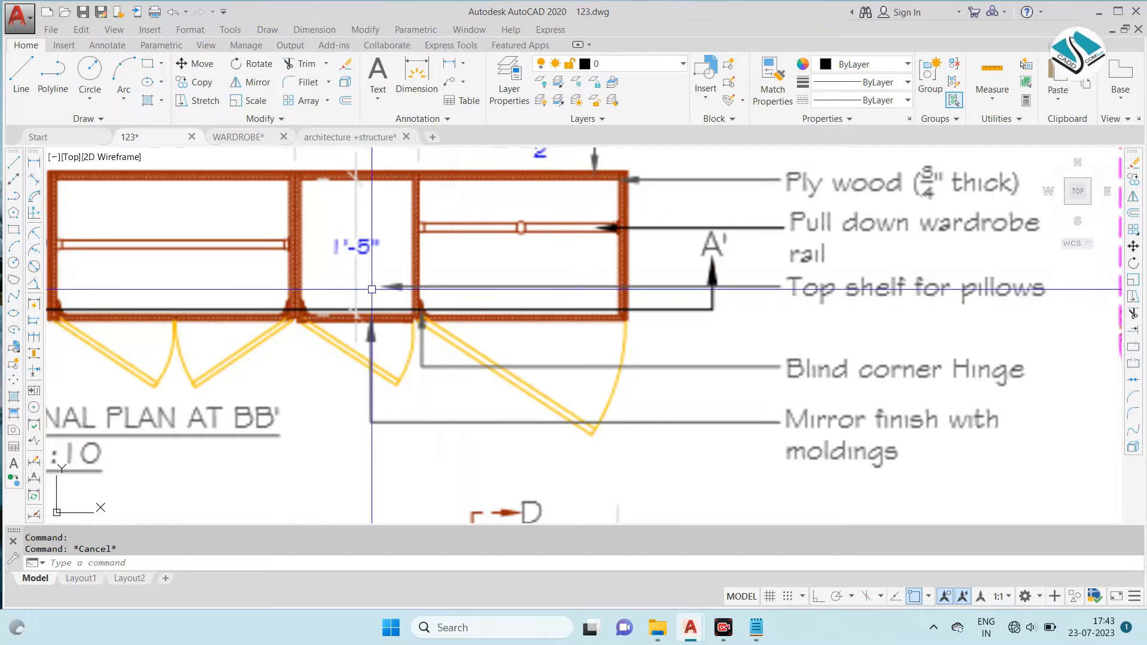
pyautogui.moveTo(298, 311); pyautogui.dragTo(514, 276, button='middle')
pyautogui.scroll(4, 268, 275)
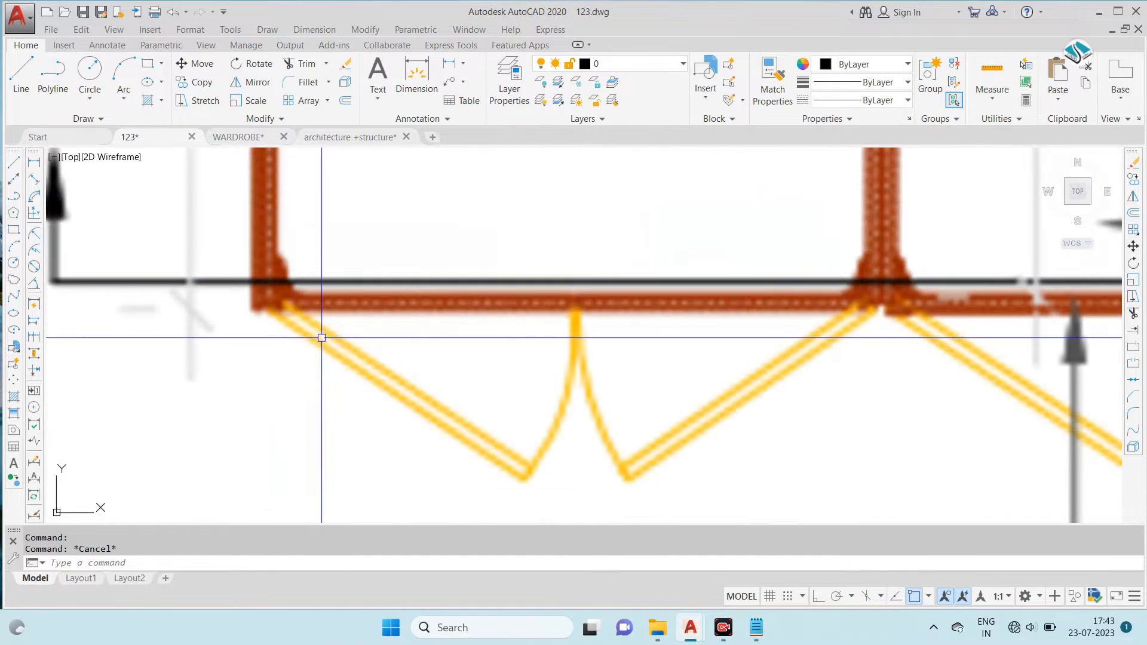
pyautogui.write('l')
pyautogui.press('Return')
pyautogui.click(257, 498)
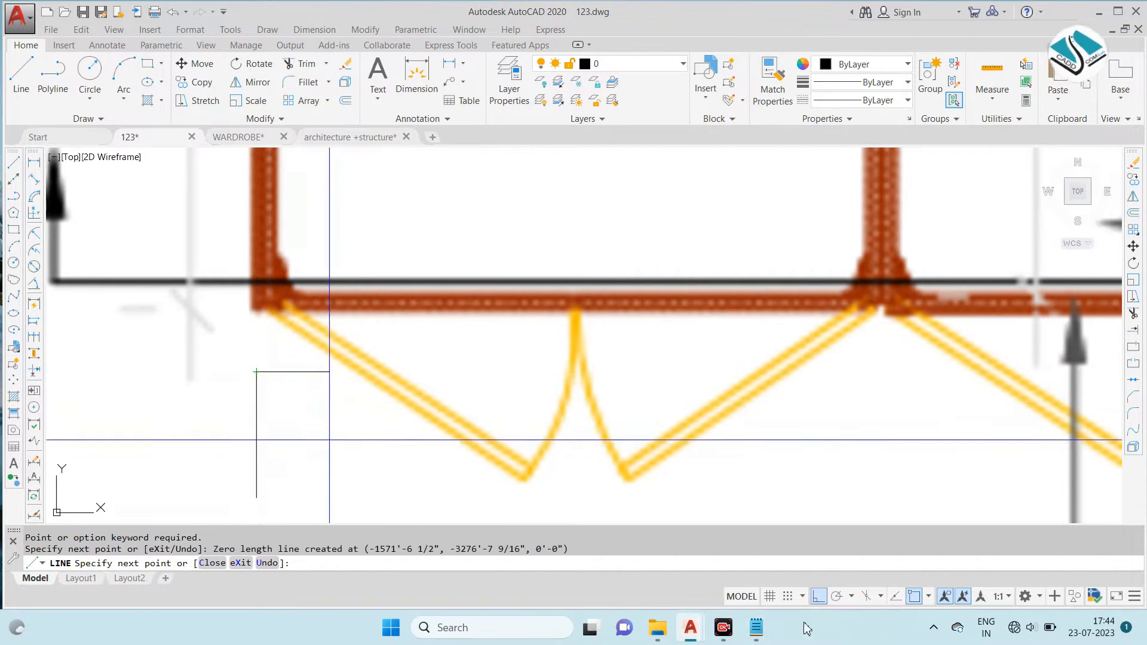
pyautogui.click(818, 596)
pyautogui.click(303, 421)
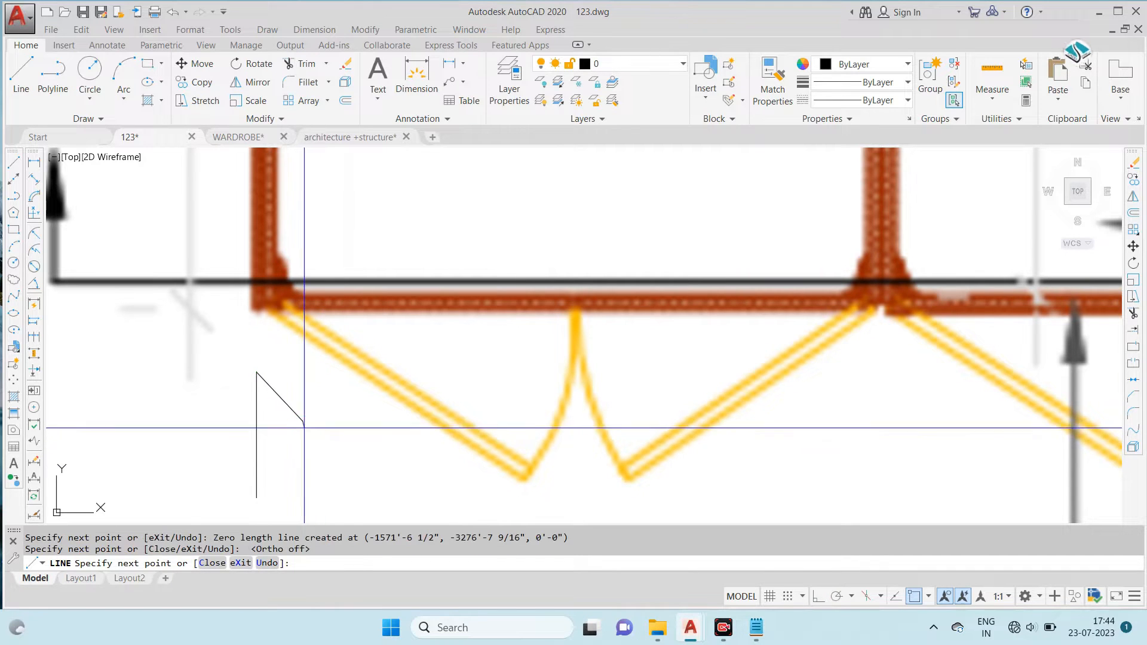
# - Draw the hinge profile's curved face as two arcs, starting from the upper end of the vertical edge
pyautogui.write('a')
pyautogui.press('Return')
pyautogui.click(257, 372)
pyautogui.click(294, 421)
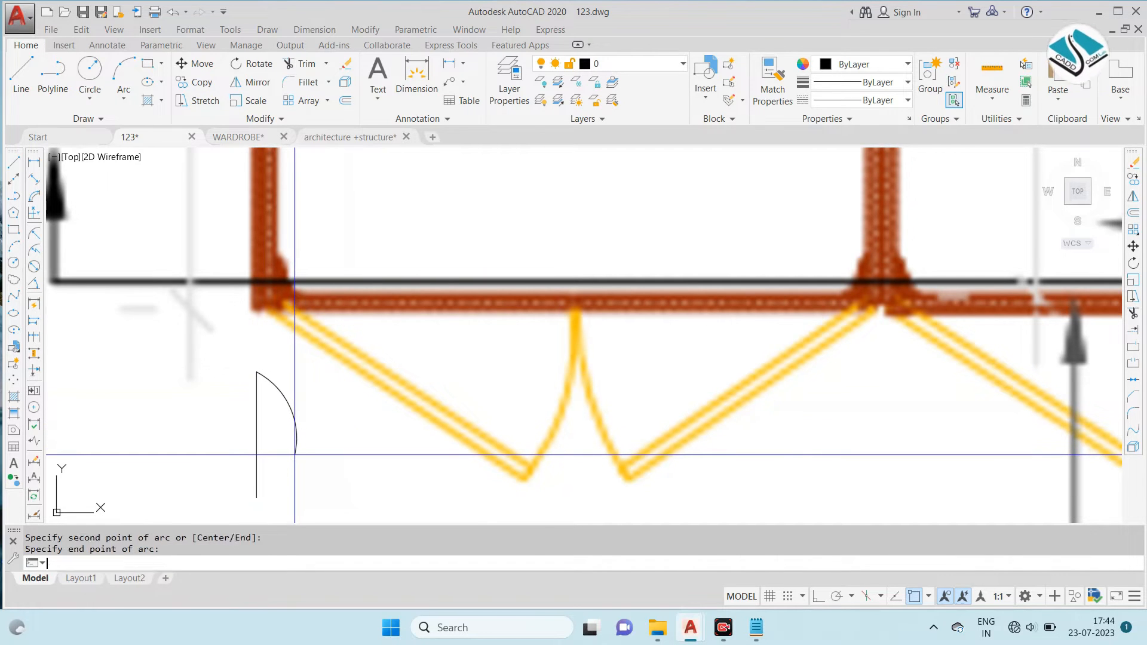
# - Draw the hinge's foot with a straight upper edge, a short end edge and a base line under the profile
pyautogui.write('l')
pyautogui.press('Return')
pyautogui.click(314, 477)
pyautogui.moveTo(320, 468); pyautogui.dragTo(353, 443, button='middle')
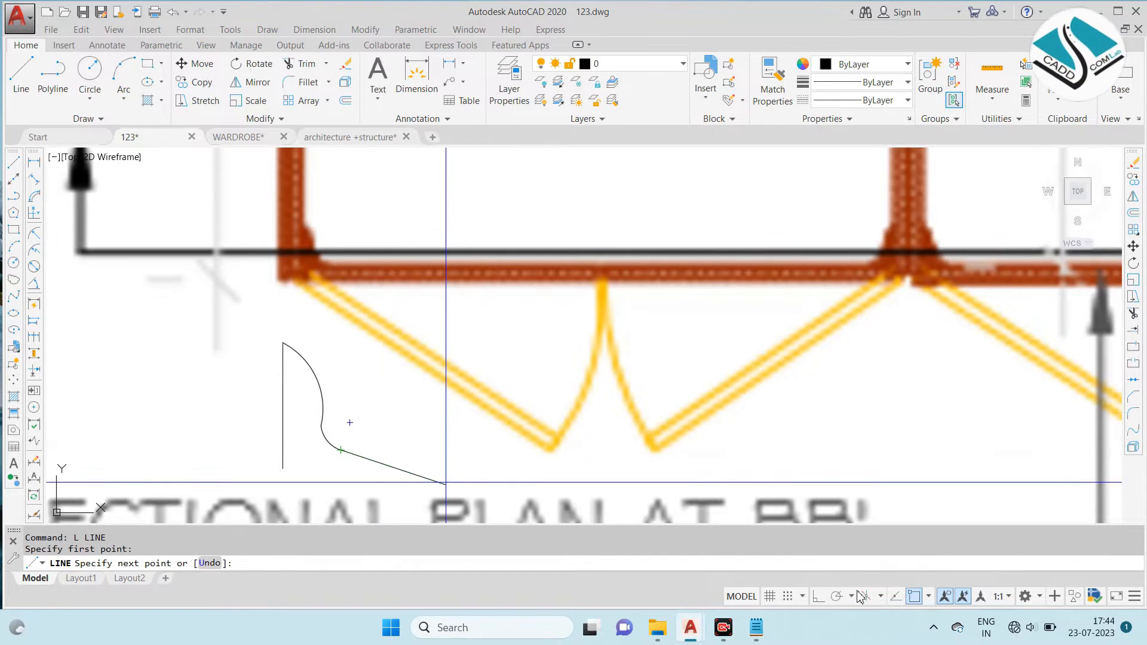
pyautogui.click(819, 597)
pyautogui.moveTo(322, 439); pyautogui.dragTo(435, 389, button='middle')
pyautogui.click(492, 401)
pyautogui.press('Escape')
pyautogui.press('Return')
pyautogui.click(396, 412)
pyautogui.press('Escape')
# - Trim the line ends that overhang the corners of the hinge's base
pyautogui.write('tr')
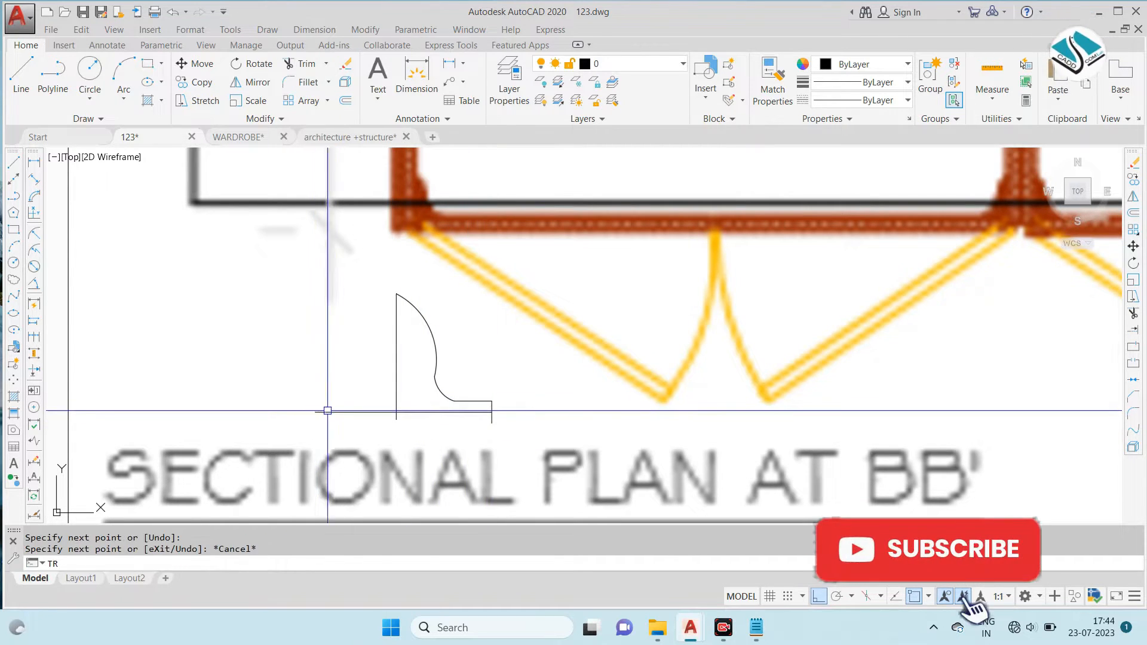
pyautogui.press('Return')
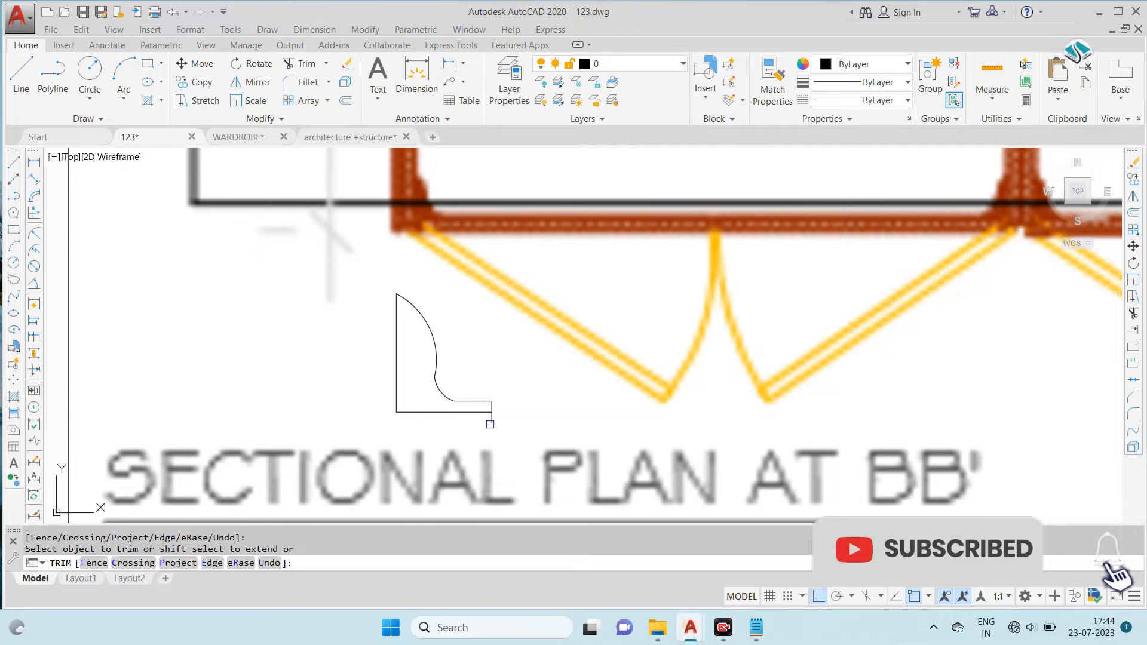
pyautogui.press('Escape')
# - Erase the hinge's large upper arc and redraw it as a three-point arc from the vertical edge to the small arc
pyautogui.click(423, 321)
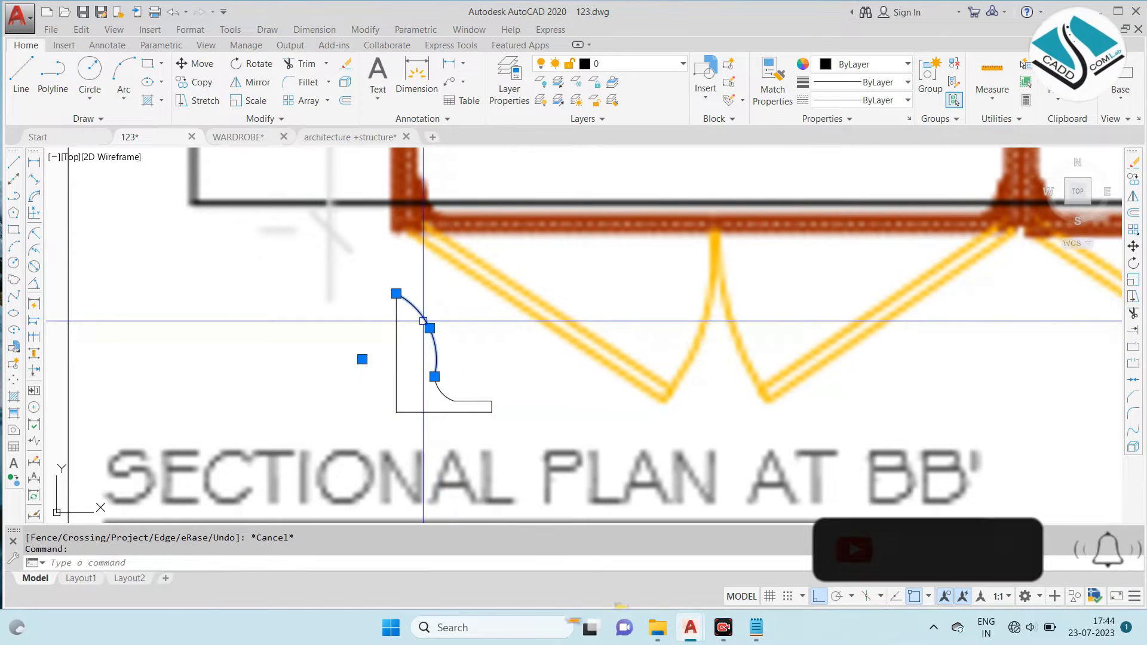
pyautogui.write('E')
pyautogui.press('Return')
pyautogui.scroll(2, 410, 318)
pyautogui.write('a')
pyautogui.press('Return')
pyautogui.click(386, 333)
pyautogui.click(430, 364)
pyautogui.click(446, 410)
pyautogui.press('Escape')
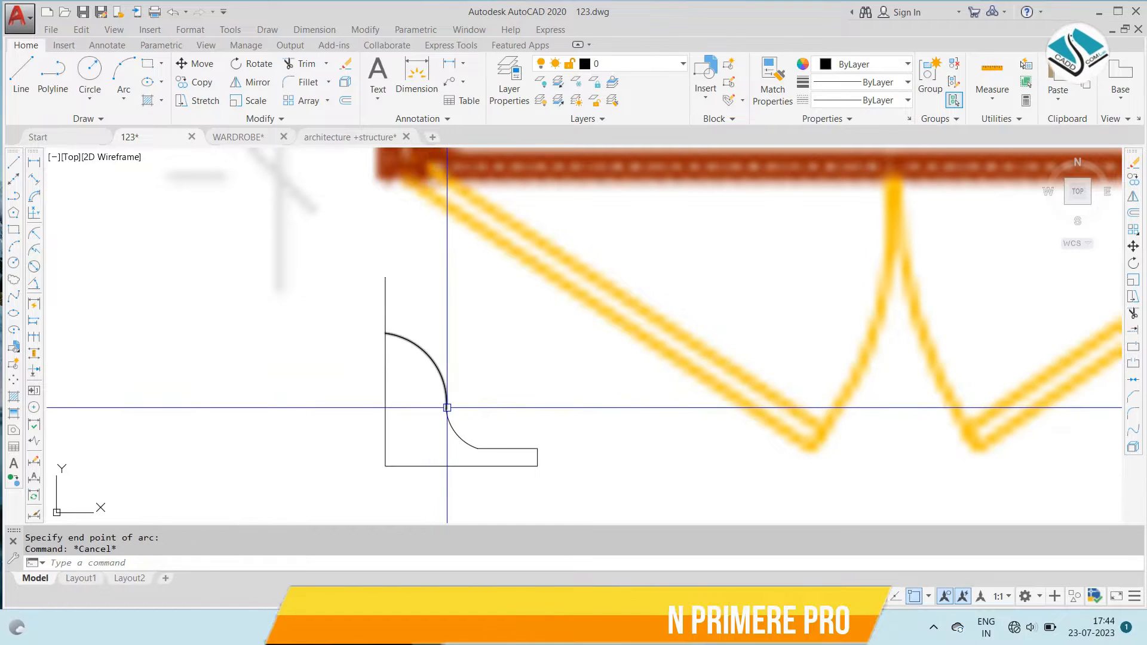
# - Trim the part of the vertical edge that extends above the redrawn arc
pyautogui.write('tr')
pyautogui.press('Return')
pyautogui.press('Return')
pyautogui.click(410, 295)
pyautogui.click(367, 322)
pyautogui.press('Escape')
# - Move the hinge profile into the left compartment of the wardrobe plan, close to its lower-left inner corner
pyautogui.scroll(-2, 366, 322)
pyautogui.click(361, 310)
pyautogui.click(556, 415)
pyautogui.write('m')
pyautogui.press('Return')
pyautogui.click(454, 407)
pyautogui.scroll(-5, 823, 390)
pyautogui.moveTo(912, 386); pyautogui.dragTo(384, 346, button='middle')
pyautogui.scroll(-2, 385, 346)
pyautogui.scroll(4, 693, 377)
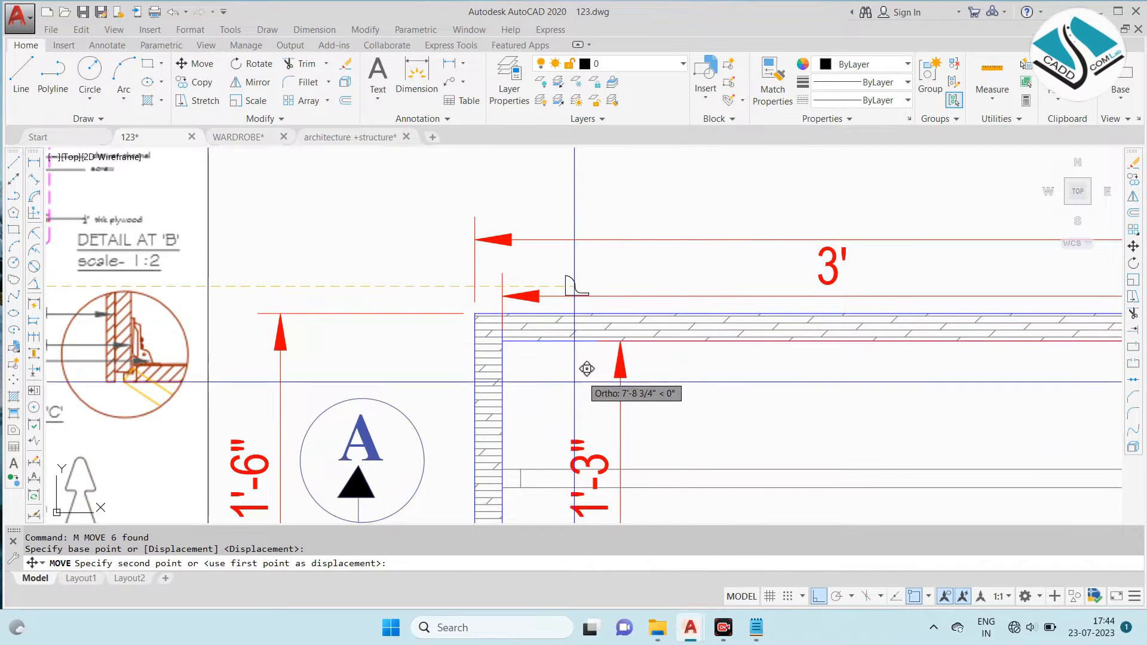
pyautogui.click(819, 597)
pyautogui.scroll(4, 537, 371)
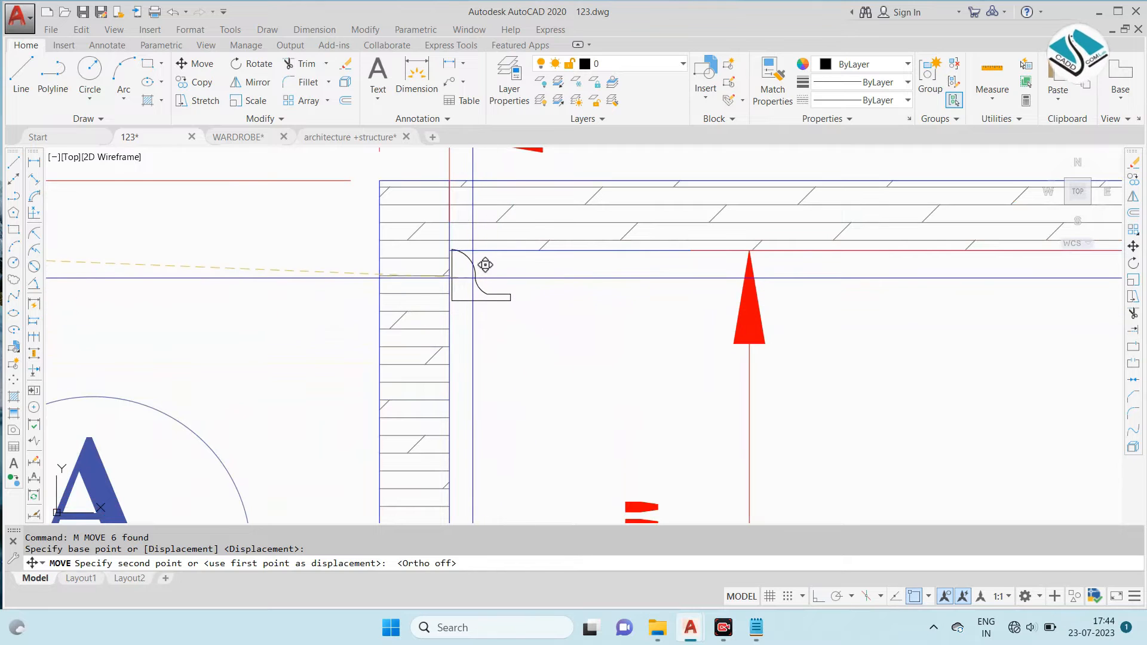
pyautogui.scroll(-5, 489, 266)
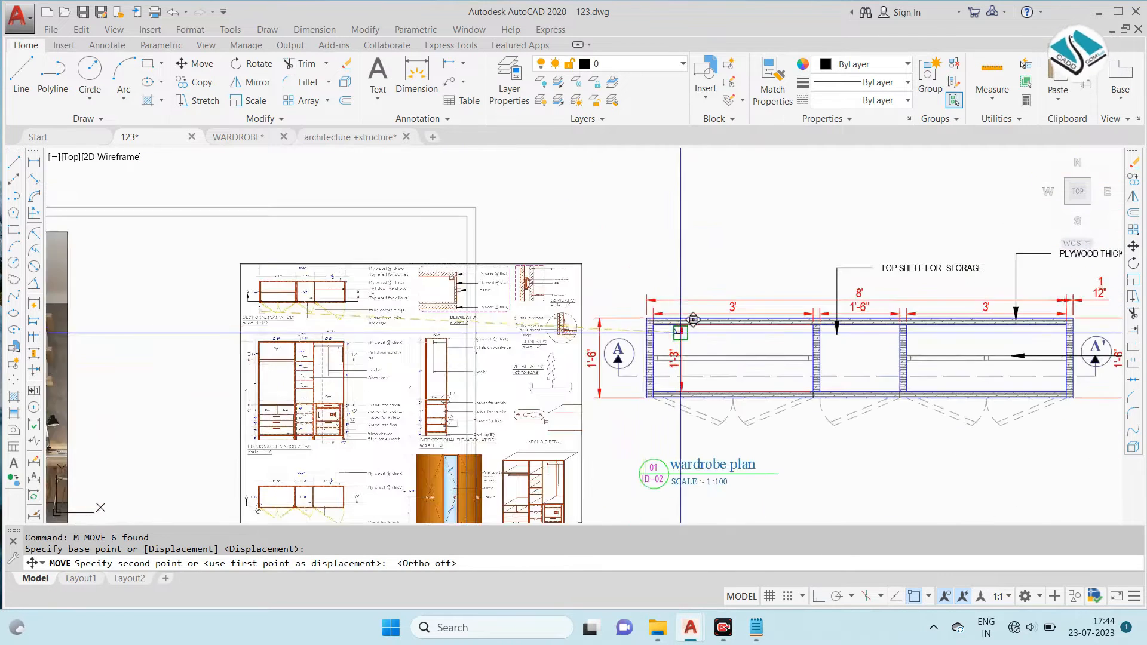
pyautogui.scroll(6, 244, 298)
pyautogui.scroll(-6, 258, 299)
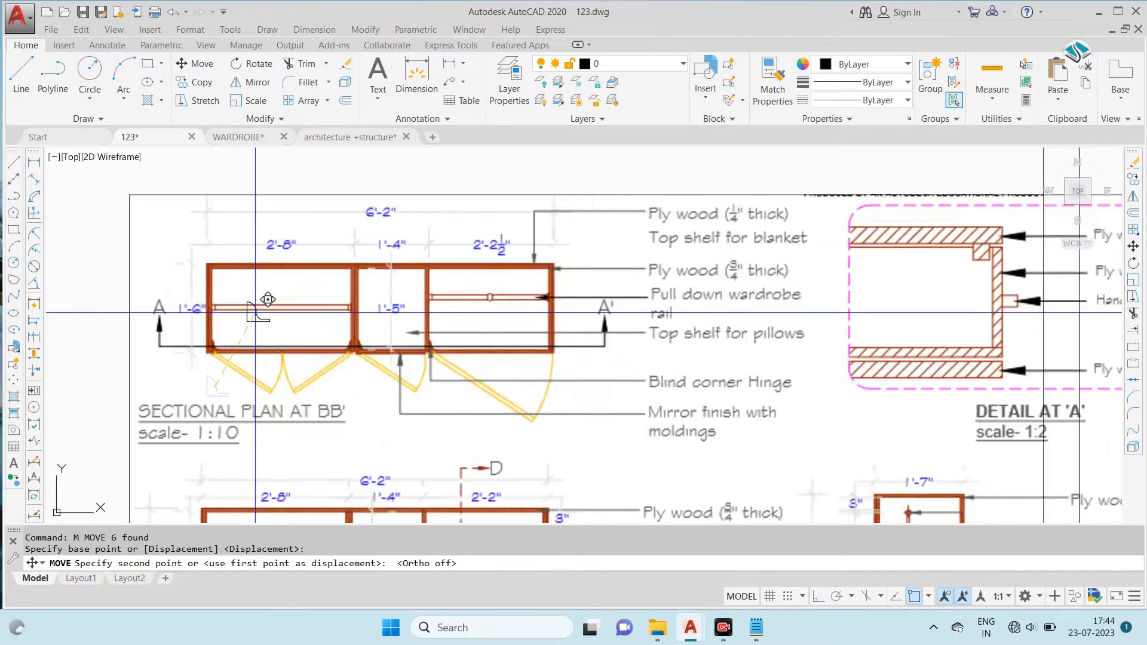
pyautogui.scroll(10, 257, 302)
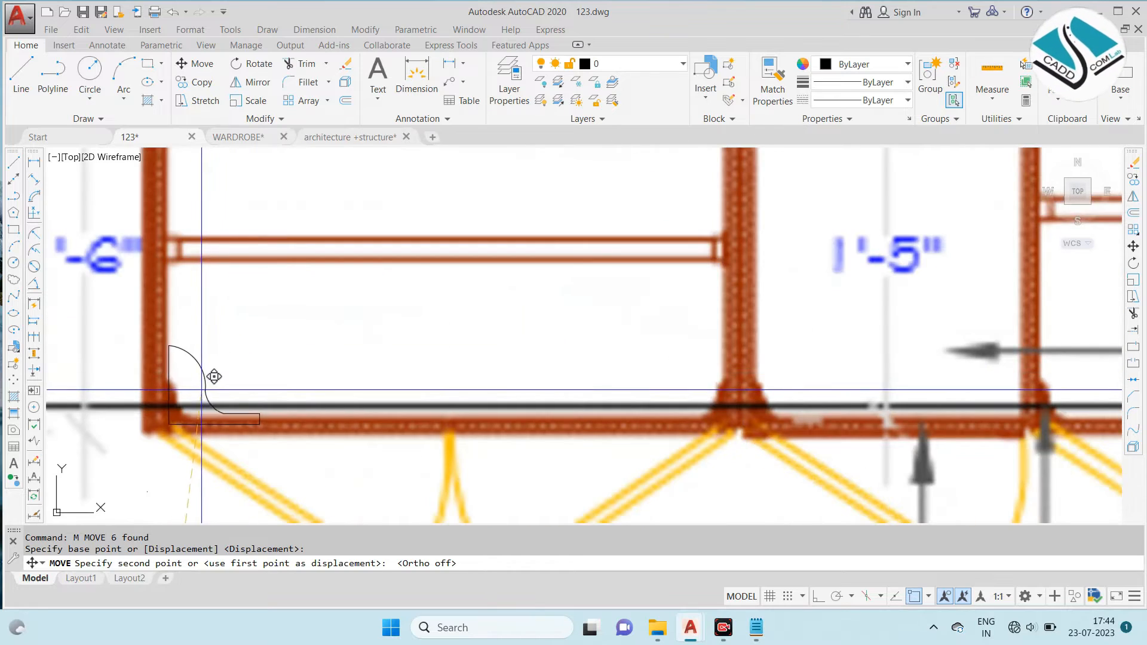
pyautogui.scroll(-6, 216, 366)
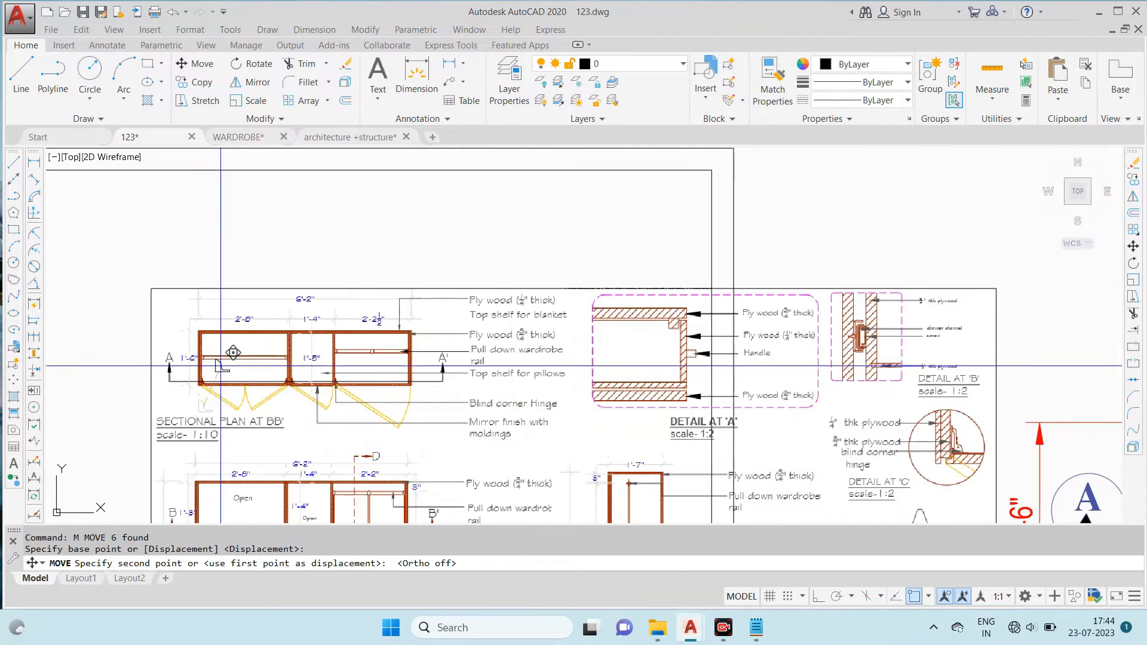
pyautogui.scroll(4, 593, 295)
pyautogui.scroll(8, 593, 294)
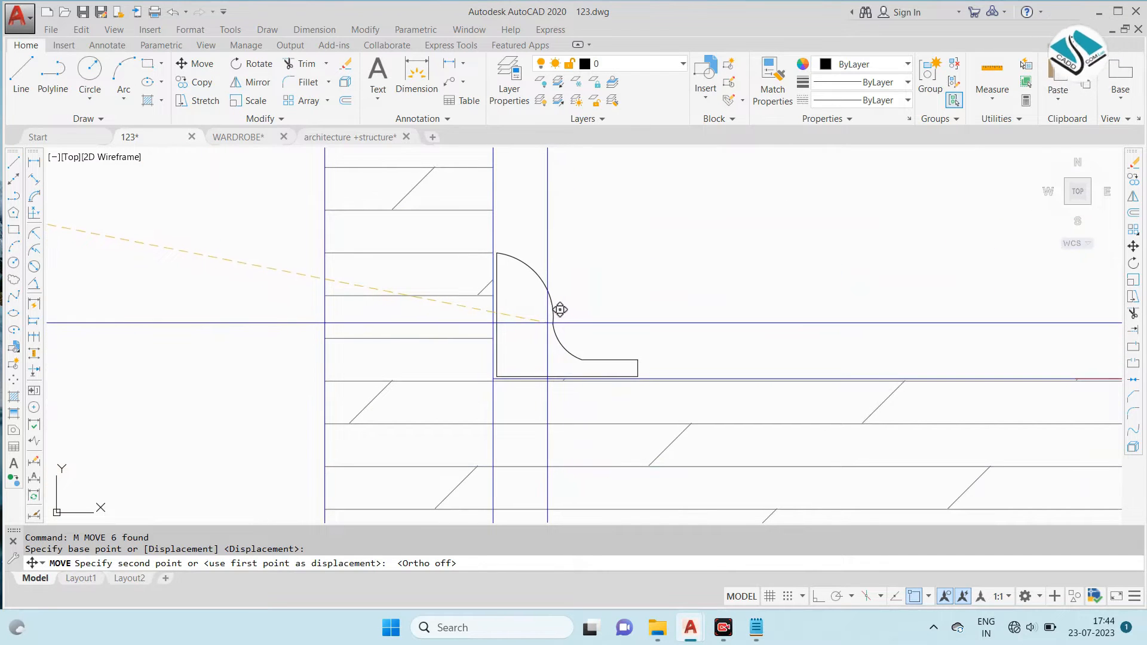
pyautogui.click(648, 270)
pyautogui.press('Escape')
pyautogui.press('Escape')
# - Join the hinge outline into a single polyline and colour it dark green
pyautogui.click(550, 166)
pyautogui.click(853, 322)
pyautogui.write('j')
pyautogui.press('Return')
pyautogui.click(591, 178)
pyautogui.click(791, 336)
pyautogui.click(871, 71)
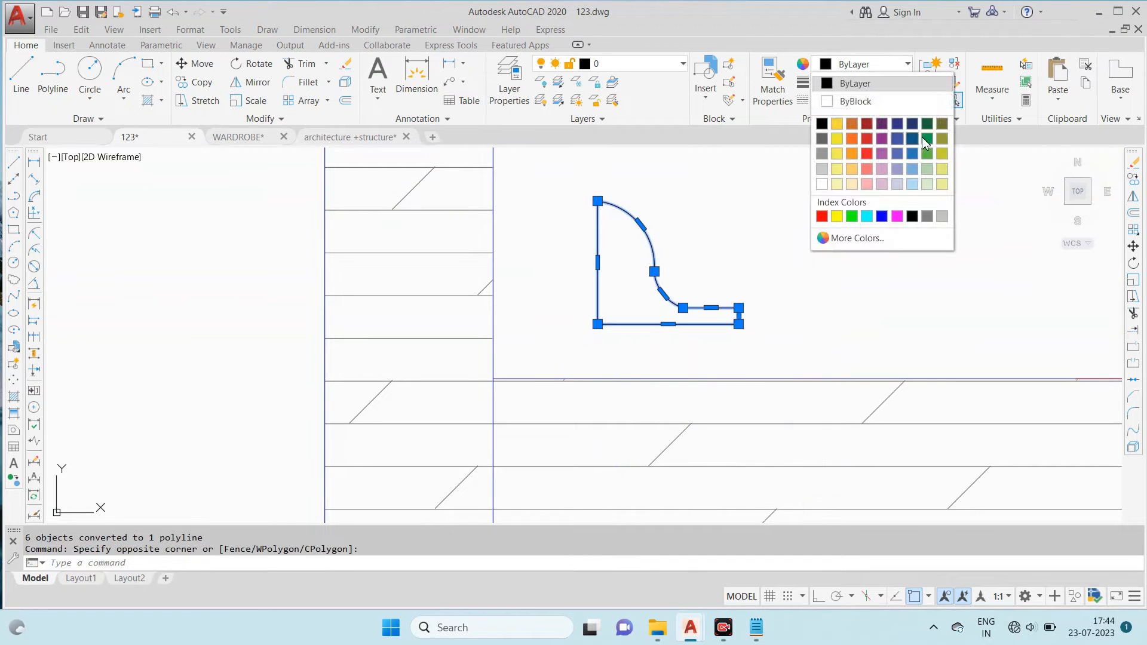
pyautogui.click(927, 137)
pyautogui.press('Escape')
# - Move the hinge by its square corner onto the lower-left inner corner of the left compartment
pyautogui.click(737, 192)
pyautogui.click(550, 281)
pyautogui.write('m')
pyautogui.press('Return')
pyautogui.click(598, 324)
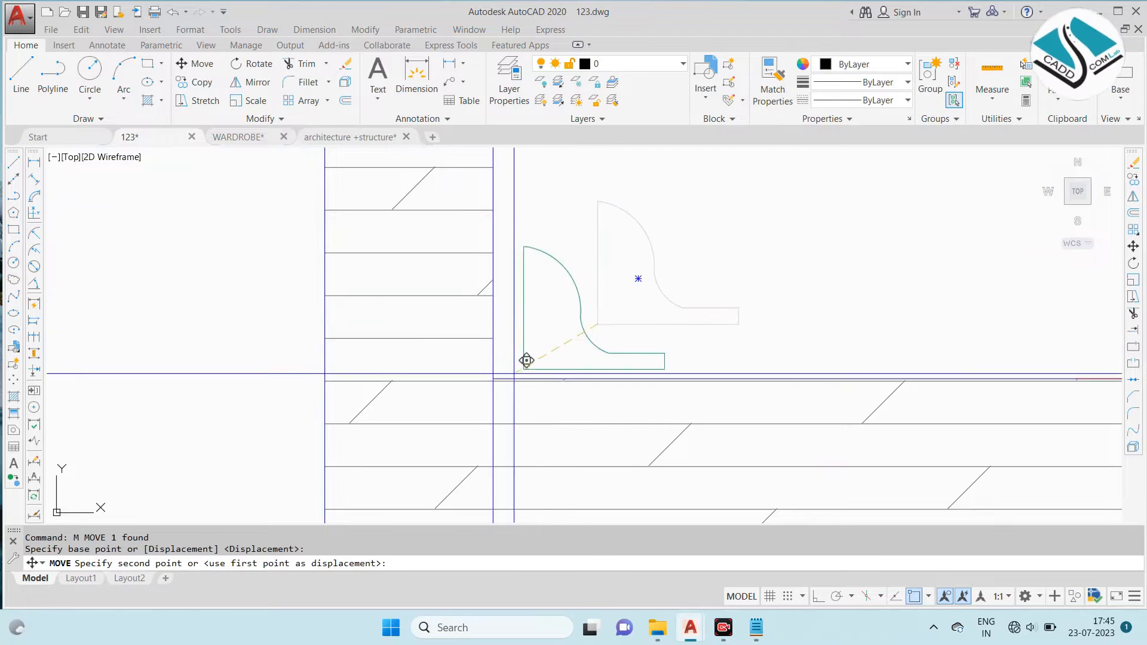
pyautogui.click(494, 379)
pyautogui.scroll(-4, 531, 274)
pyautogui.scroll(2, 553, 277)
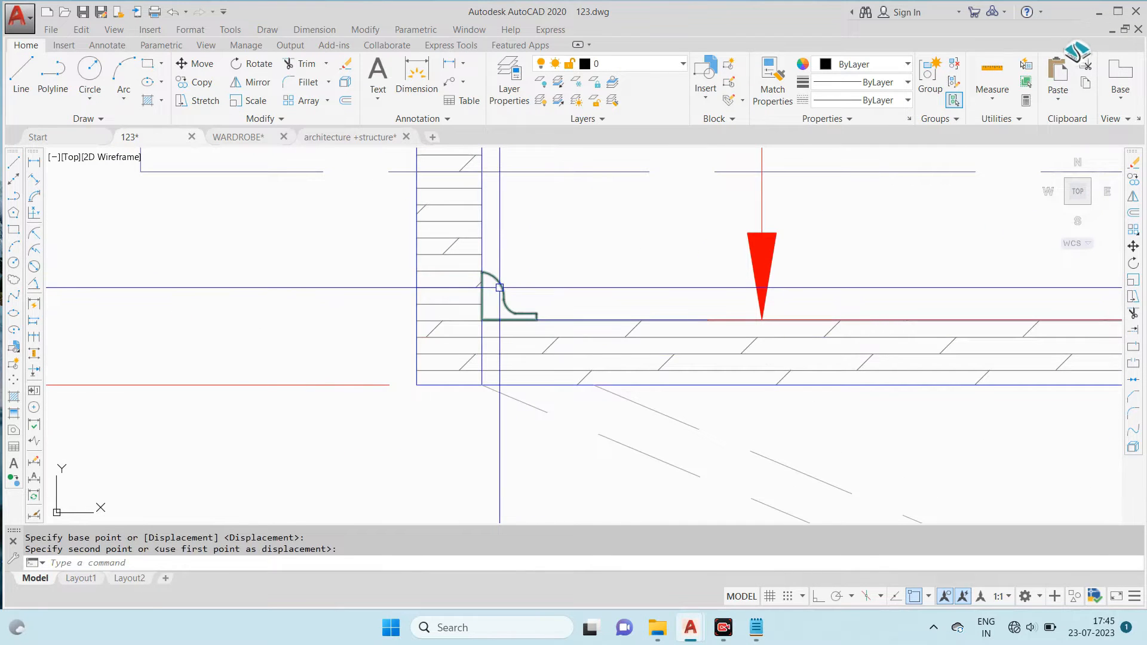
pyautogui.write('mi')
pyautogui.press('Return')
pyautogui.scroll(-6, 442, 338)
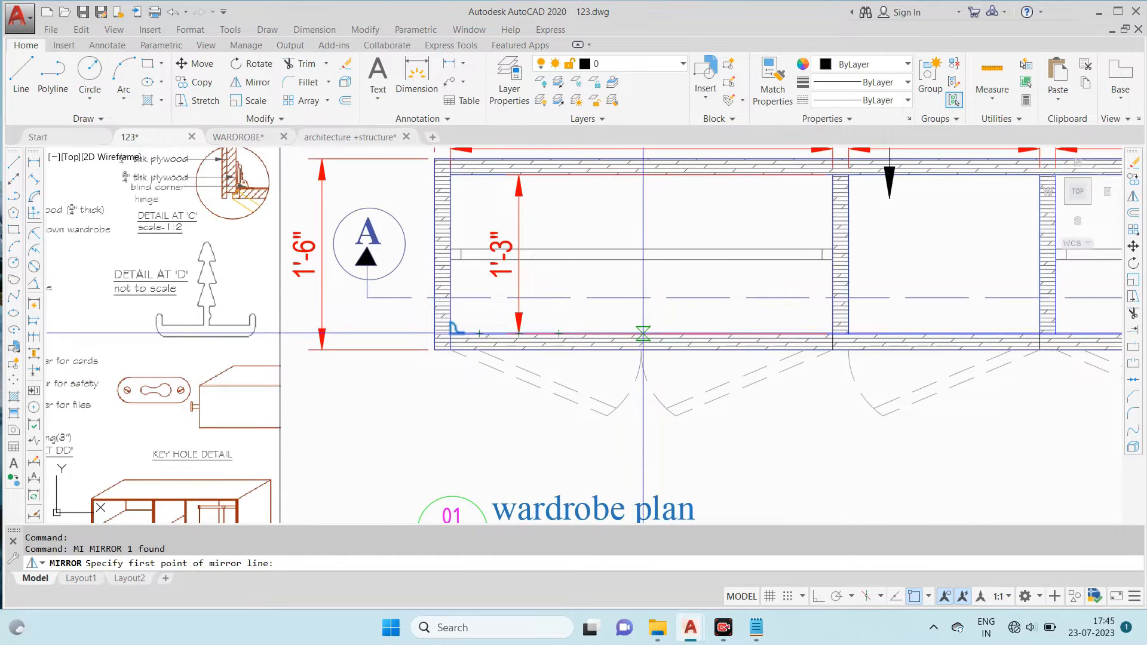
pyautogui.click(819, 597)
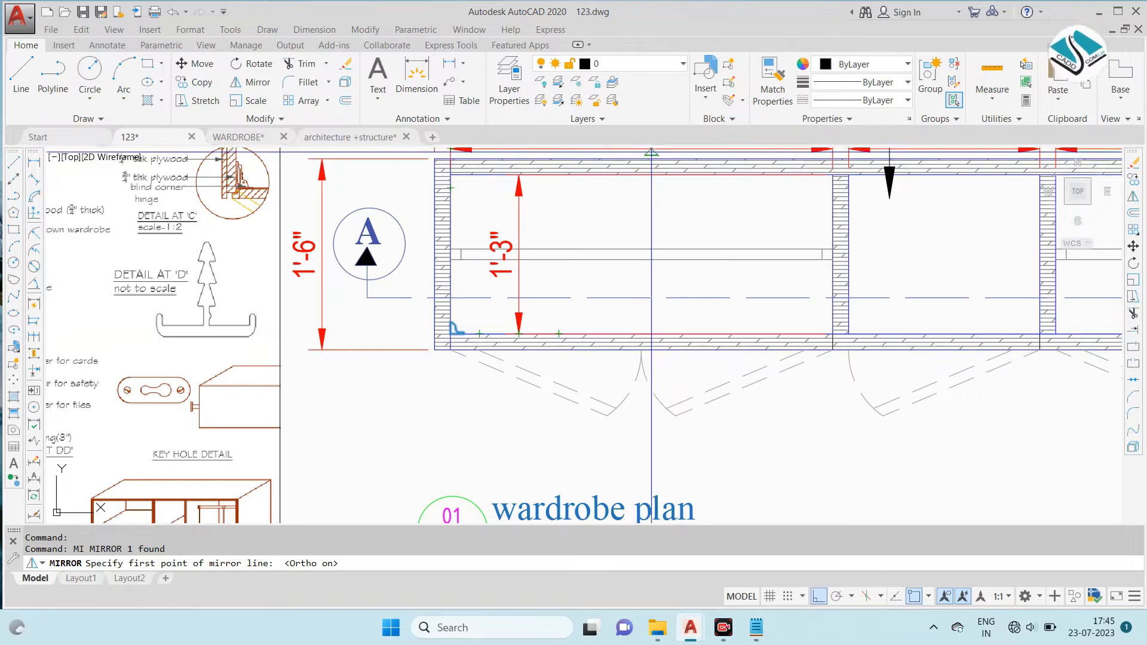
pyautogui.moveTo(648, 156); pyautogui.dragTo(621, 209, button='middle')
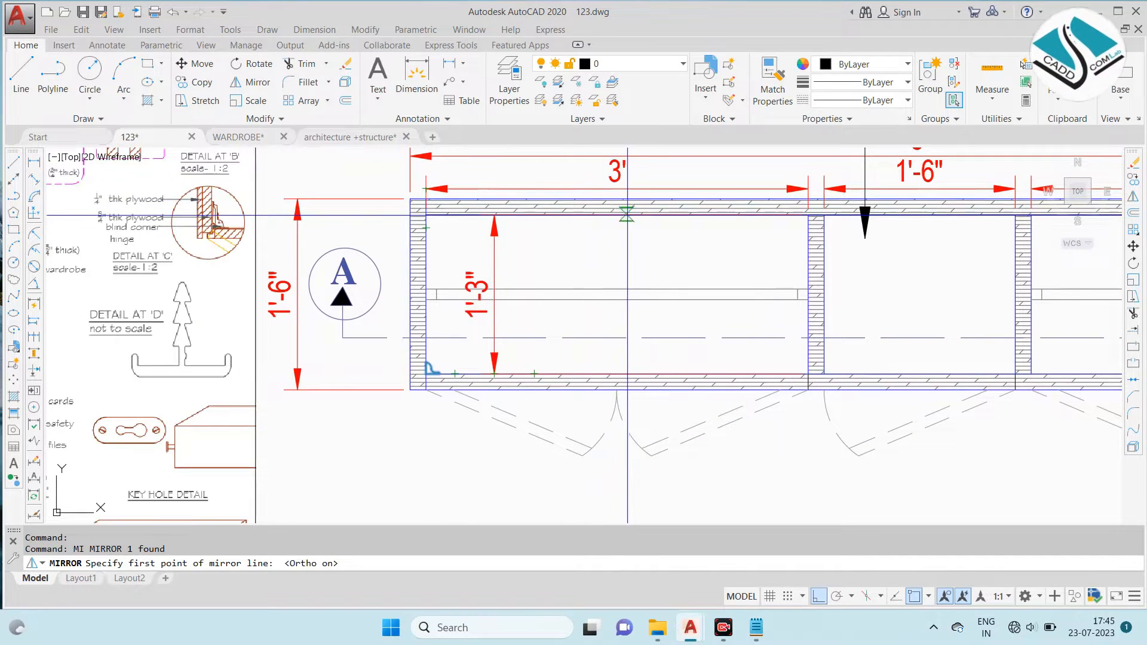
pyautogui.click(638, 213)
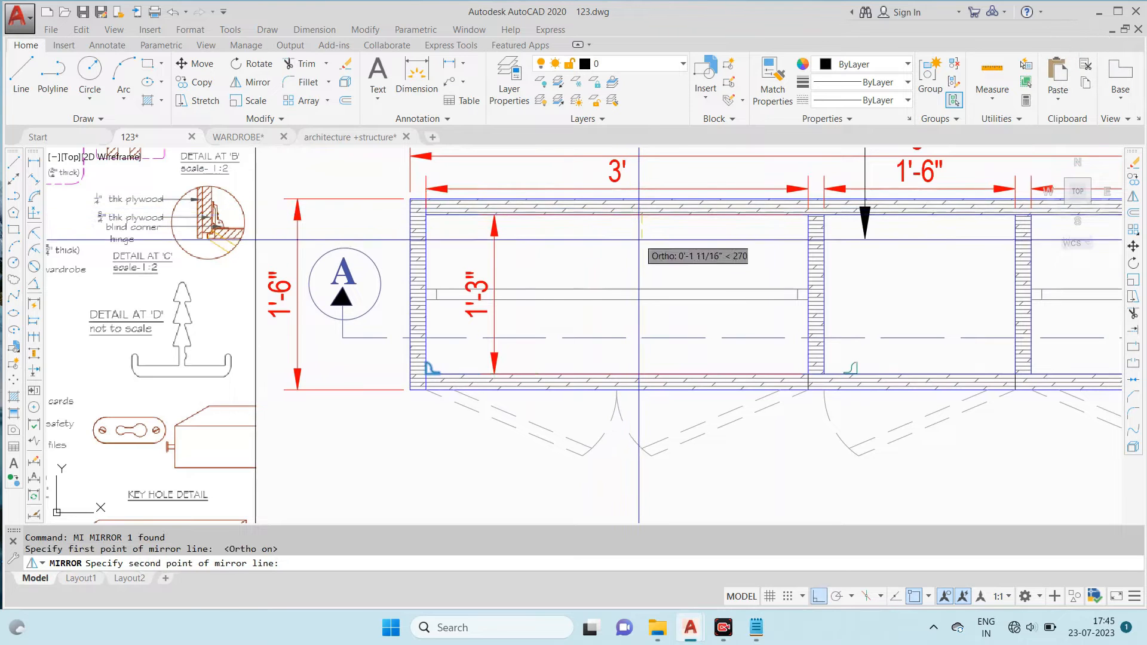
pyautogui.write('l')
pyautogui.press('Return')
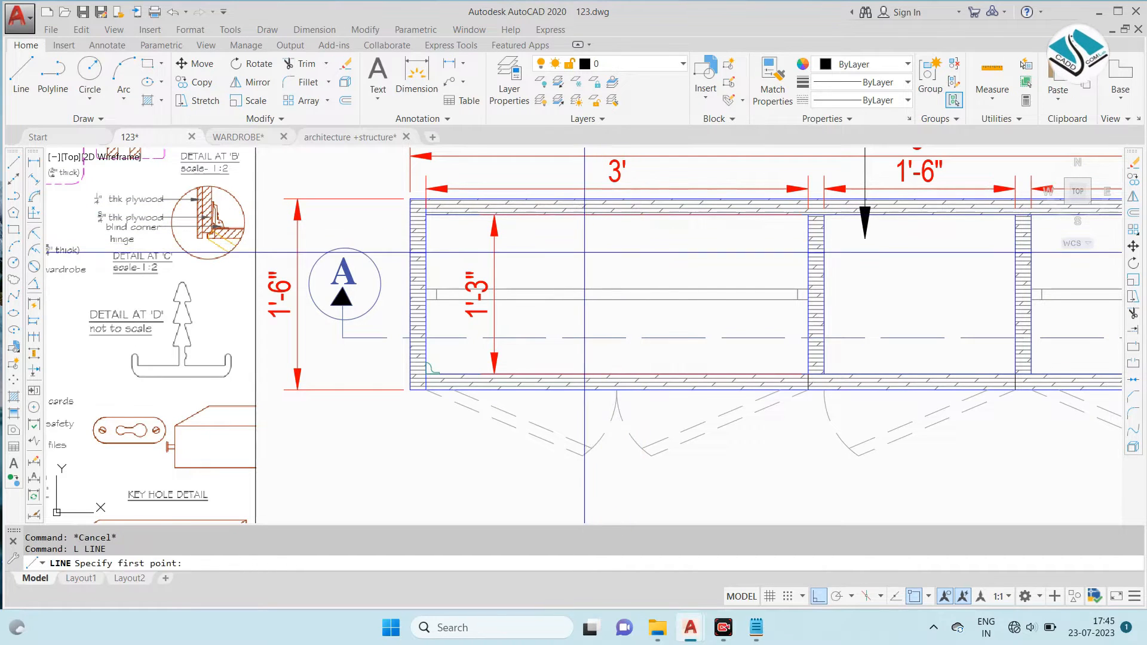
pyautogui.press('Escape')
pyautogui.scroll(3, 430, 377)
pyautogui.click(431, 369)
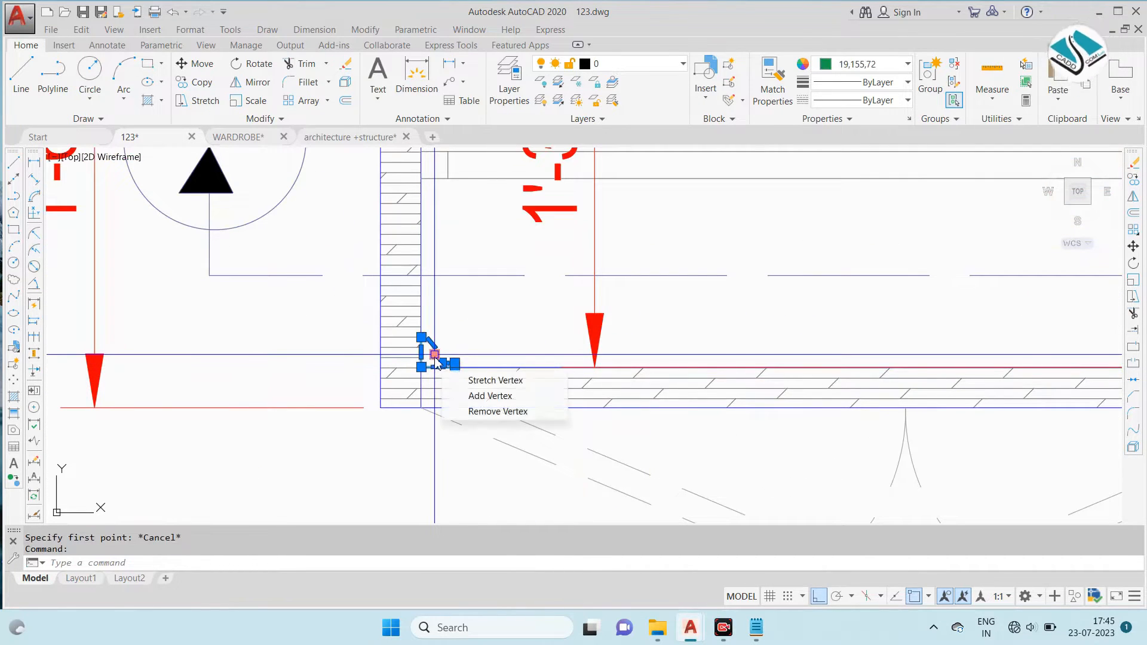
pyautogui.write('i')
pyautogui.press('Return')
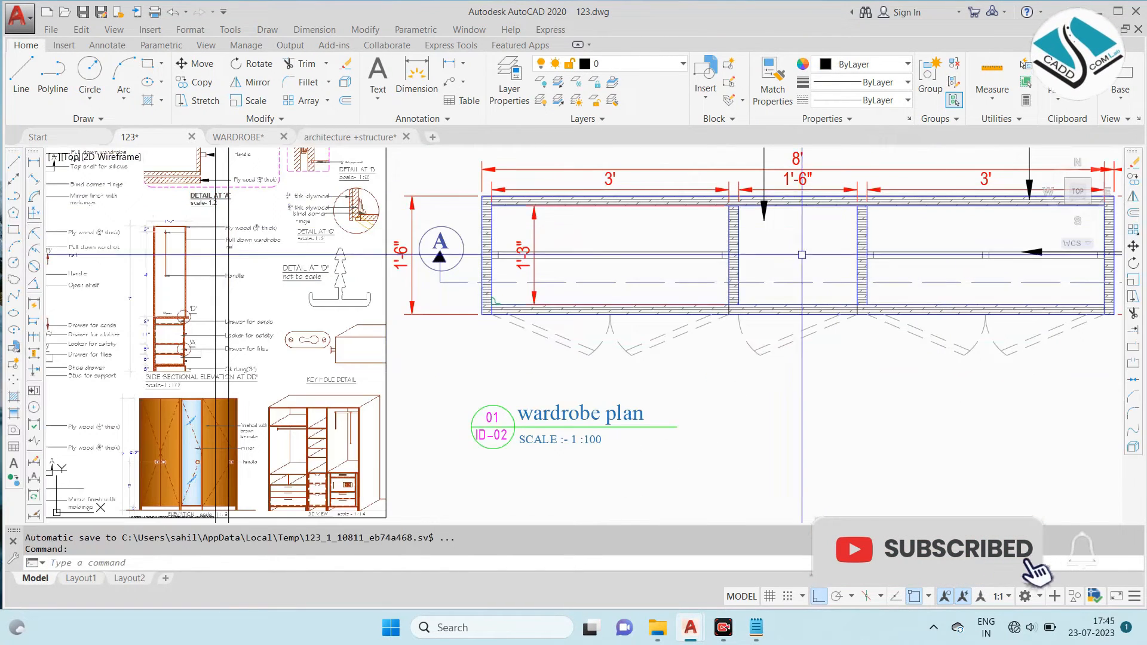
# - Mirror the hinge about the left compartment's vertical centreline onto its lower-right inner corner, keeping the original
pyautogui.scroll(4, 529, 270)
pyautogui.click(442, 343)
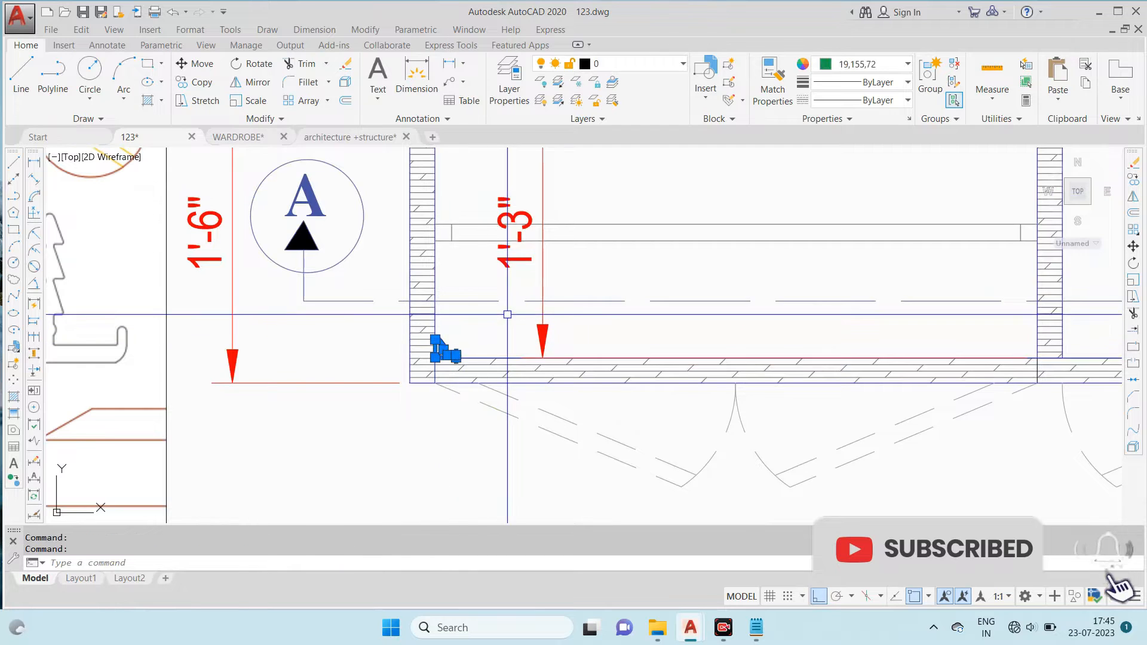
pyautogui.write('mi')
pyautogui.press('Return')
pyautogui.scroll(-3, 370, 269)
pyautogui.scroll(1, 371, 269)
pyautogui.click(651, 269)
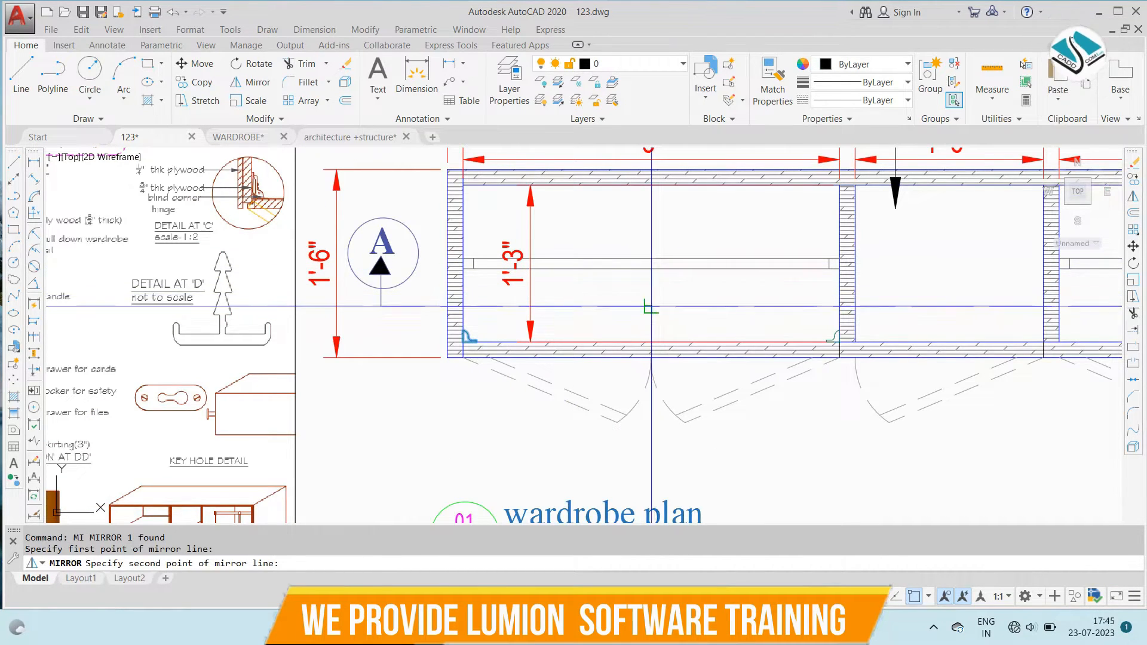
pyautogui.click(653, 315)
pyautogui.press('Return')
# - Mirror both lower hinges about the left compartment's horizontal centreline onto its two upper corners, keeping the originals
pyautogui.scroll(4, 831, 347)
pyautogui.click(832, 311)
pyautogui.click(776, 317)
pyautogui.scroll(-2, 773, 318)
pyautogui.scroll(2, 190, 318)
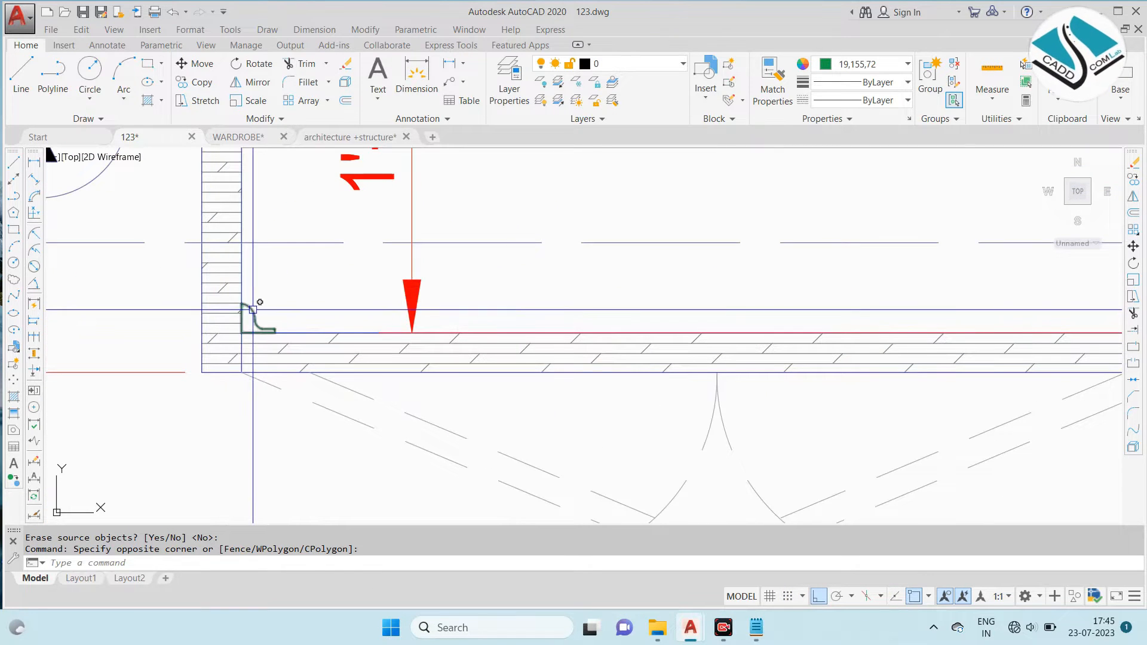
pyautogui.click(254, 309)
pyautogui.write('mi')
pyautogui.press('Return')
pyautogui.scroll(-3, 361, 331)
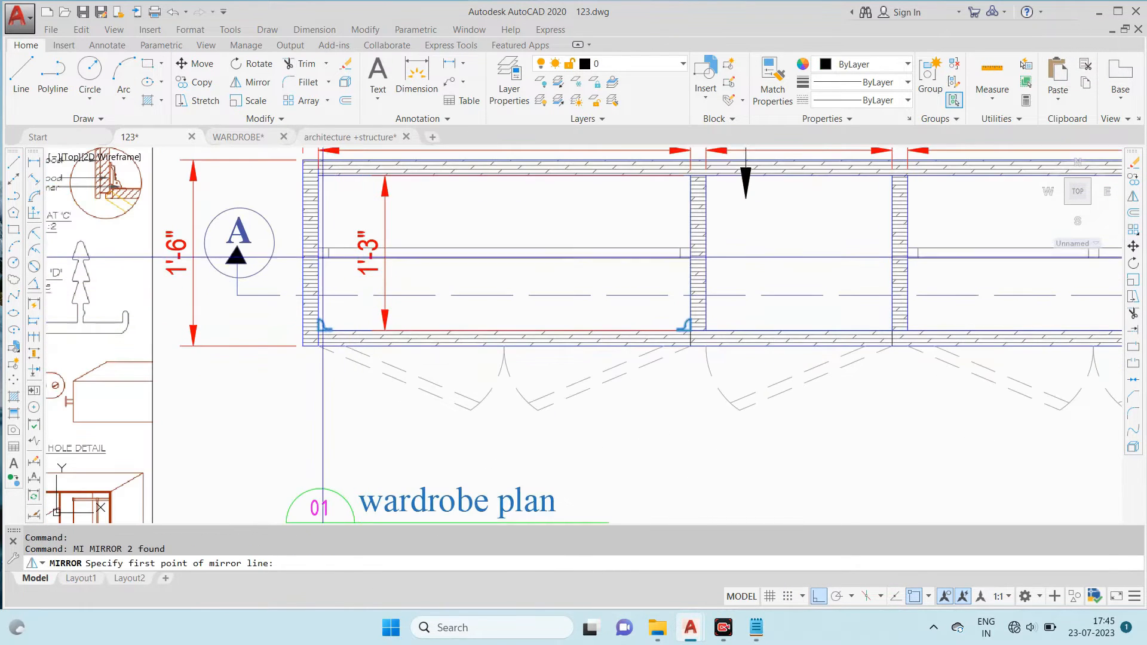
pyautogui.scroll(5, 319, 258)
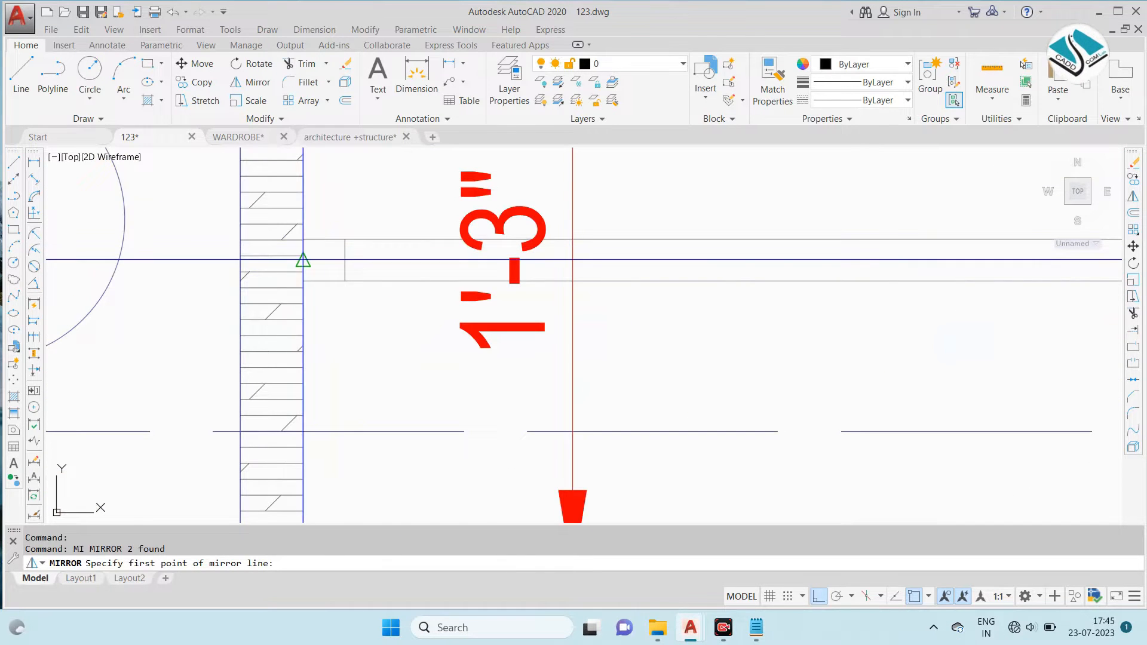
pyautogui.click(303, 258)
pyautogui.scroll(-5, 302, 259)
pyautogui.scroll(2, 586, 257)
pyautogui.click(712, 269)
pyautogui.scroll(-3, 712, 270)
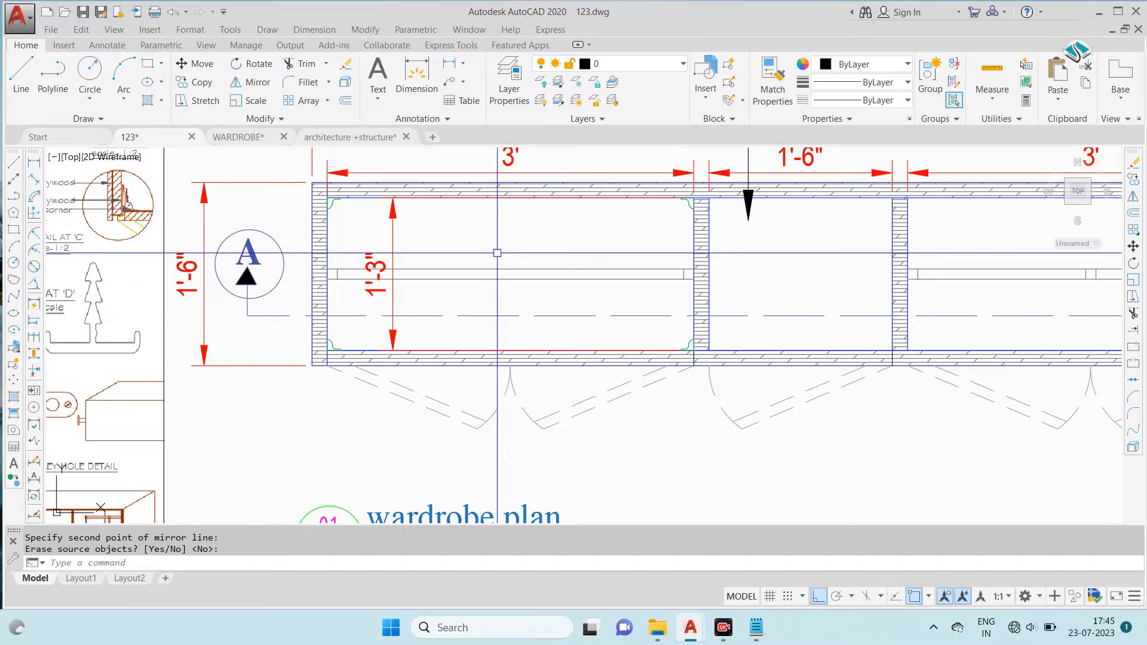
# - Start a linear gradient fill with both gradient colours set to dark grey 99,100,102
pyautogui.scroll(-4, 498, 253)
pyautogui.scroll(4, 303, 238)
pyautogui.scroll(4, 65, 264)
pyautogui.scroll(-5, 66, 263)
pyautogui.scroll(4, 491, 242)
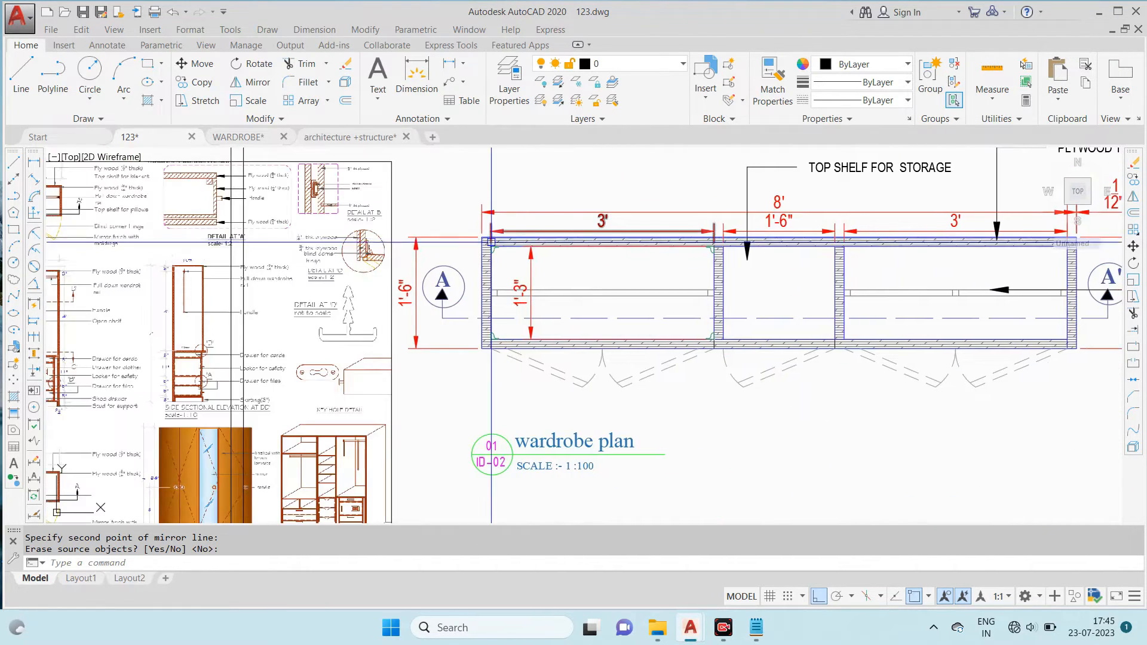
pyautogui.scroll(4, 514, 266)
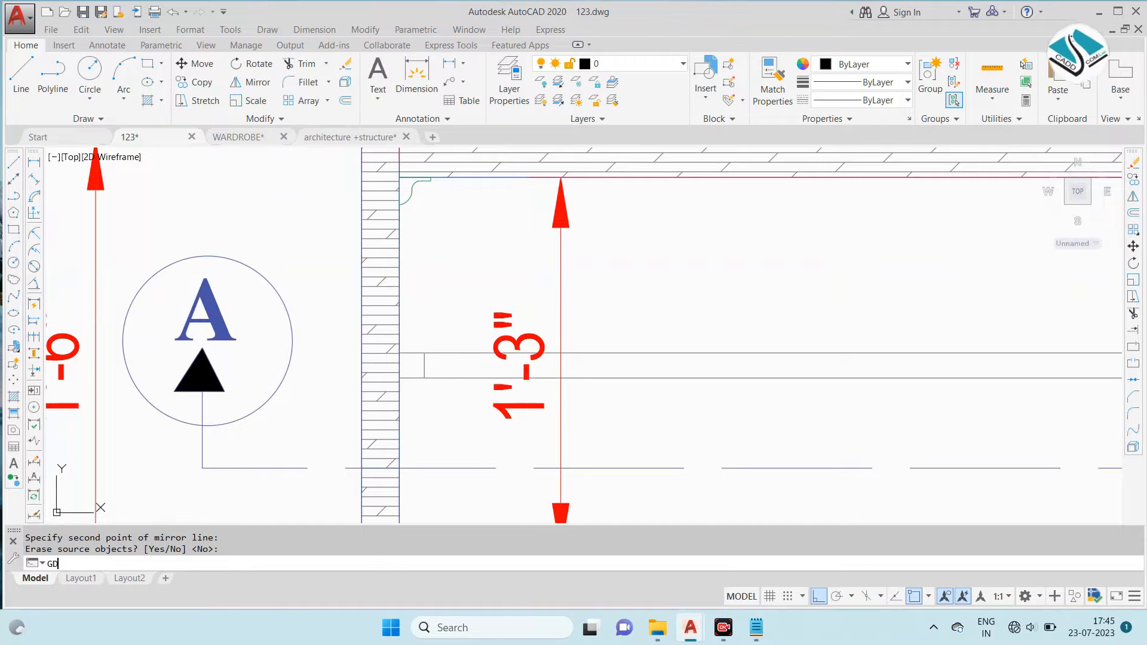
pyautogui.press('Return')
pyautogui.click(424, 83)
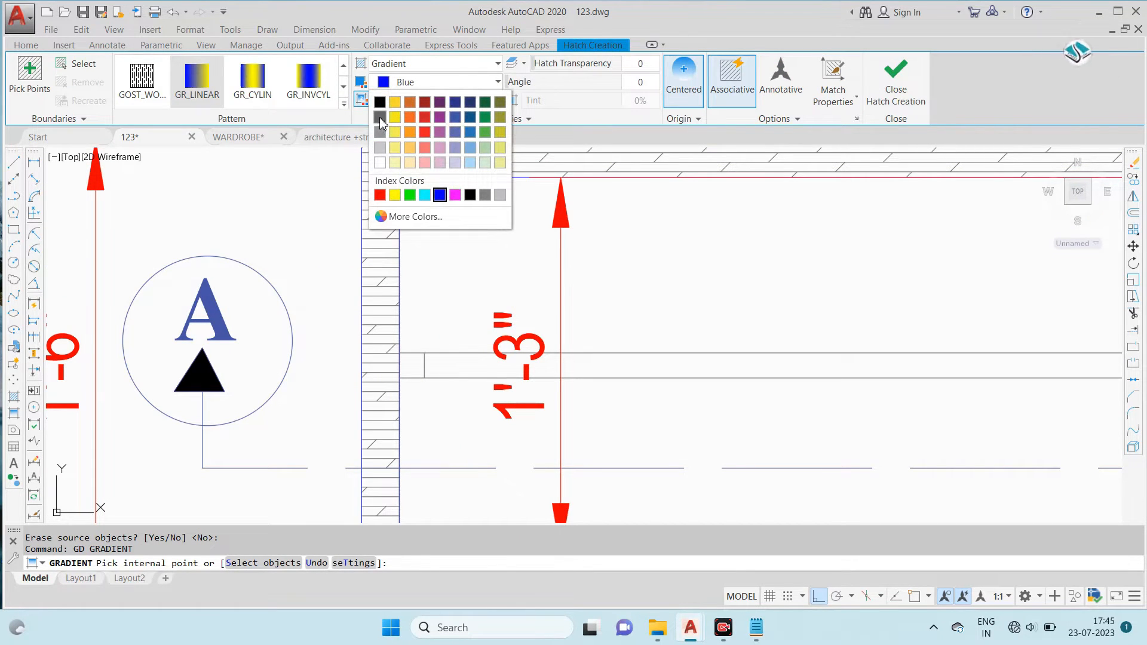
pyautogui.click(380, 116)
pyautogui.click(424, 102)
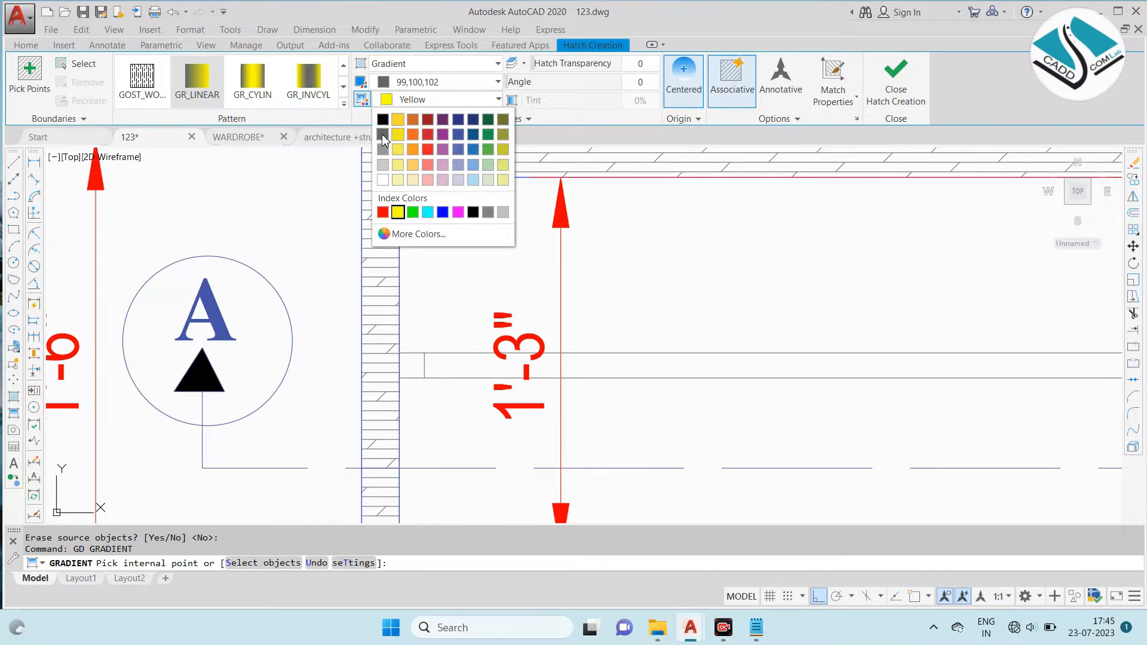
pyautogui.click(383, 135)
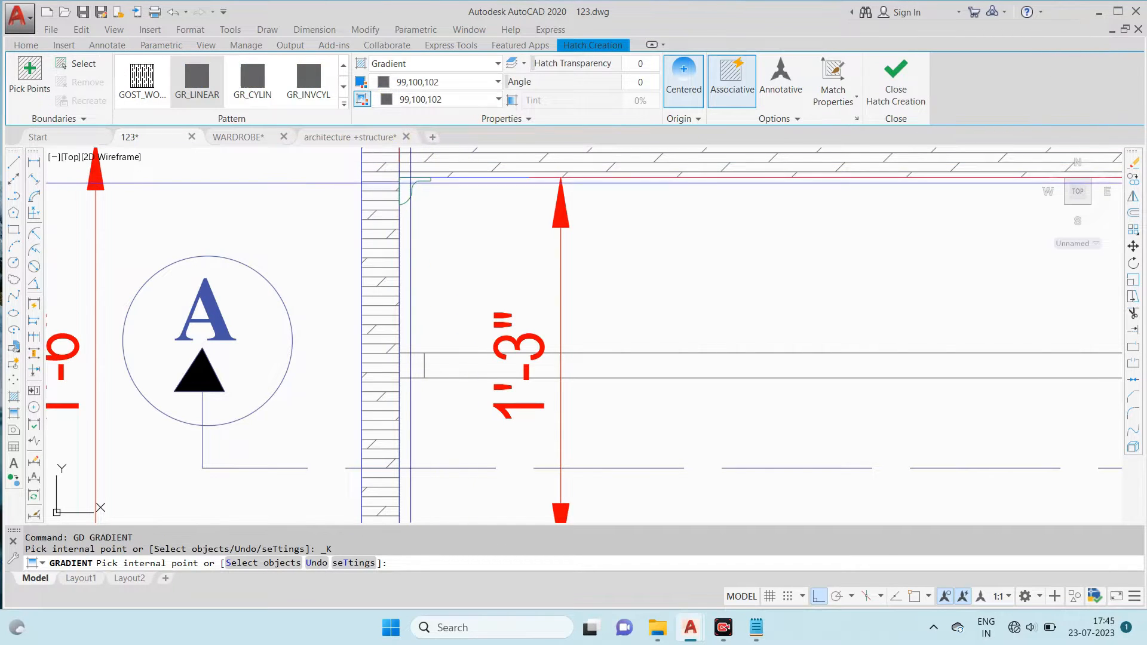
# - Apply the grey gradient fill inside the hinge outlines at all four corners of the left compartment
pyautogui.scroll(4, 402, 190)
pyautogui.click(415, 207)
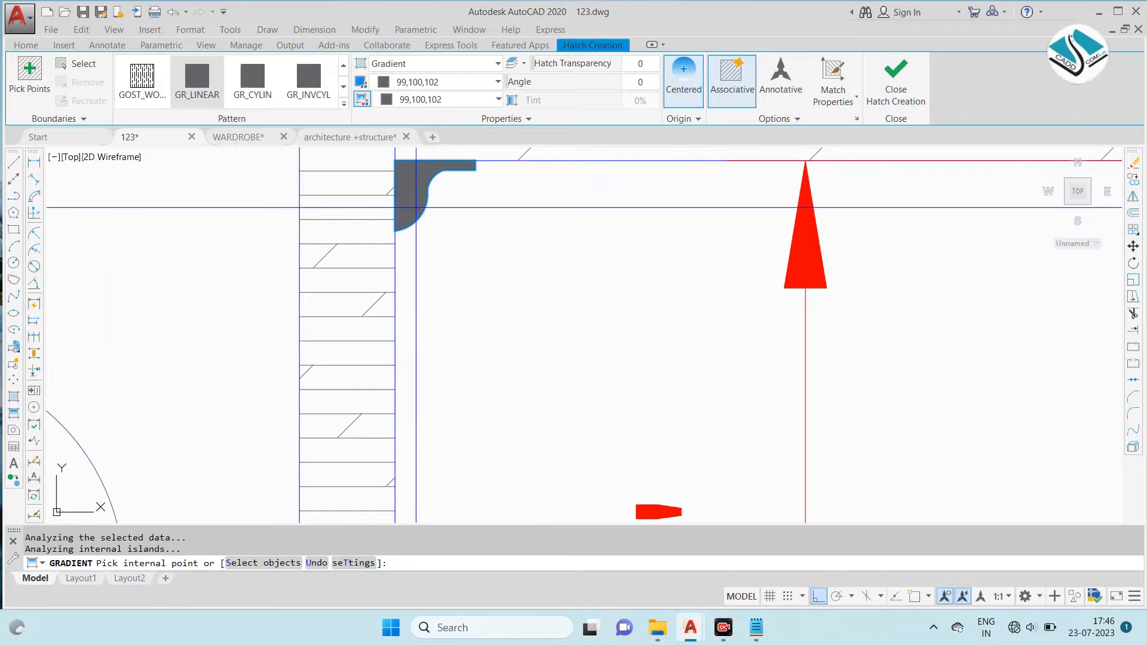
pyautogui.scroll(-8, 401, 179)
pyautogui.scroll(8, 399, 317)
pyautogui.click(374, 328)
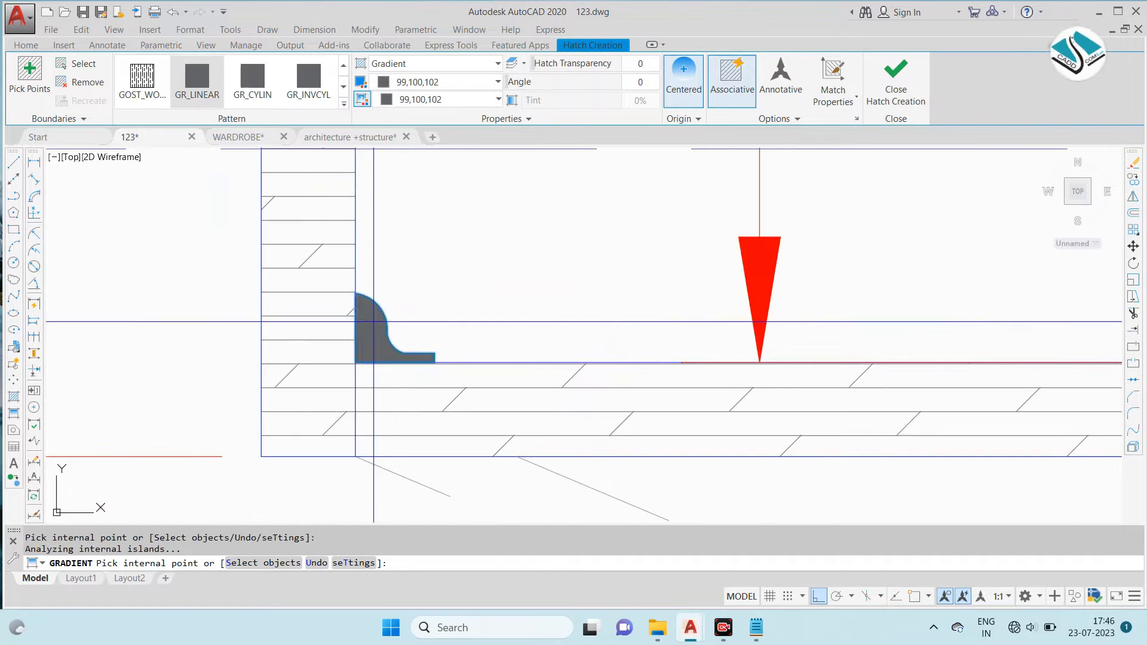
pyautogui.scroll(-8, 361, 306)
pyautogui.scroll(7, 563, 296)
pyautogui.scroll(-8, 622, 325)
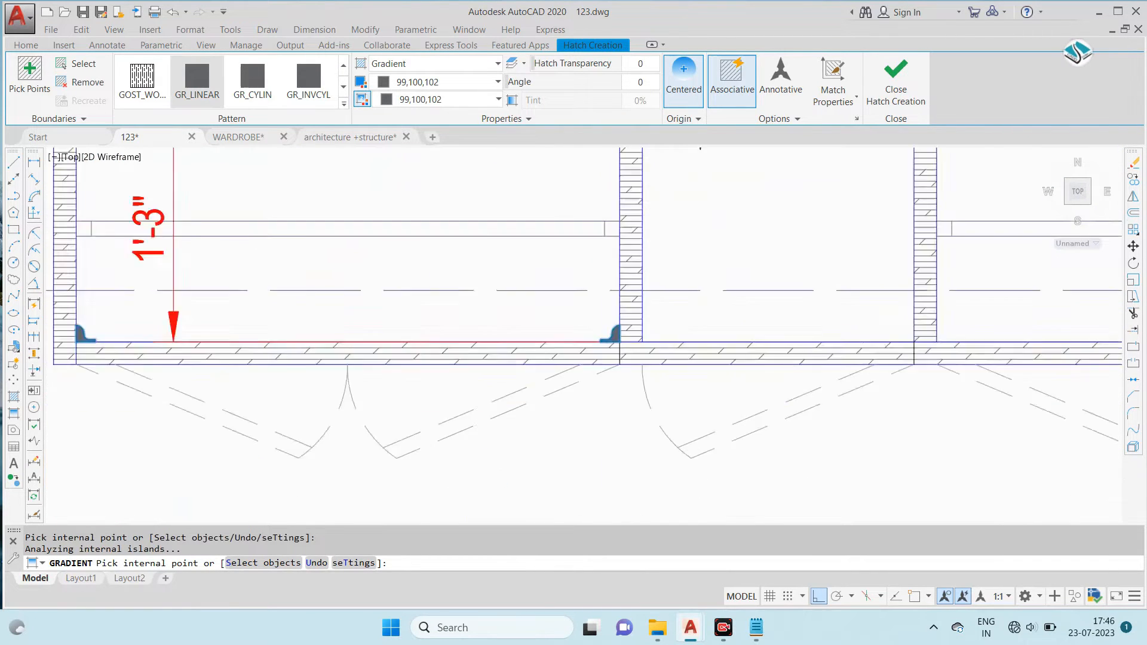
pyautogui.scroll(7, 633, 299)
pyautogui.scroll(-8, 594, 290)
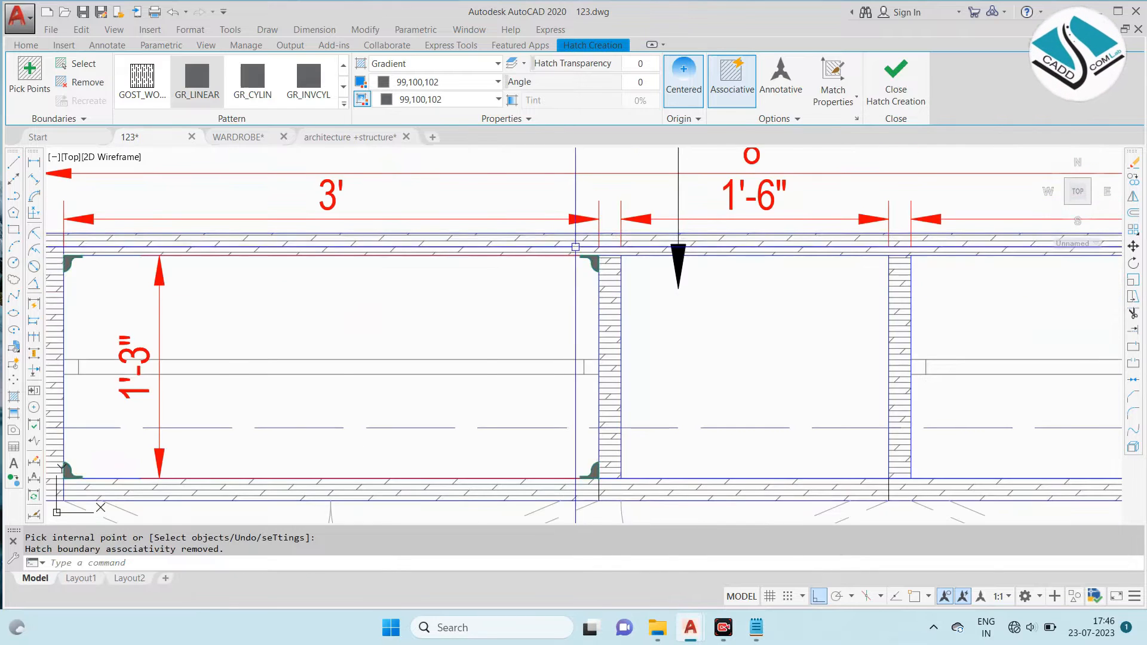
pyautogui.press('Return')
# - Copy the left compartment's upper-left hinge outline by its corner to the middle compartment's upper-left inner corner
pyautogui.scroll(5, 513, 281)
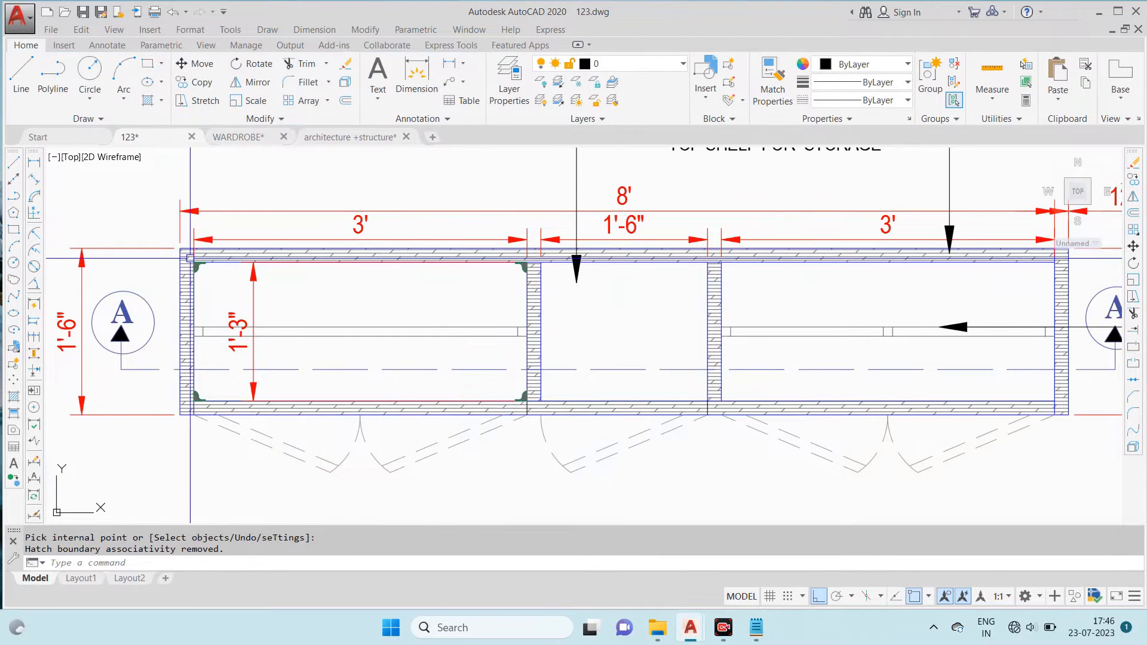
pyautogui.scroll(6, 213, 258)
pyautogui.click(232, 288)
pyautogui.click(343, 365)
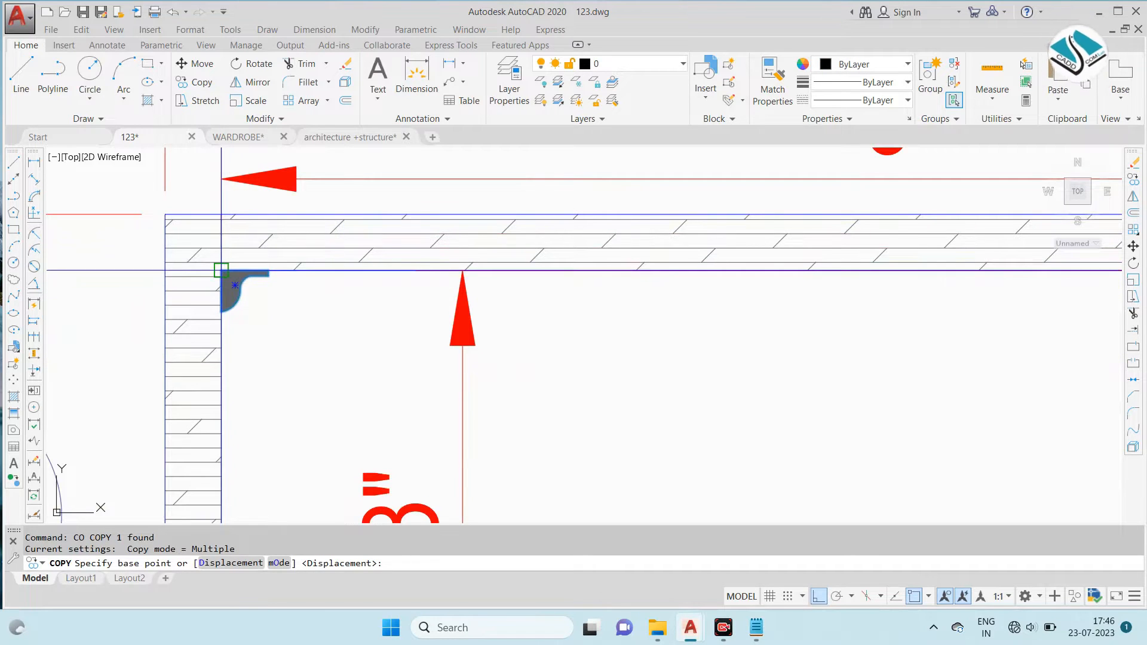
pyautogui.scroll(-5, 230, 261)
pyautogui.scroll(5, 783, 275)
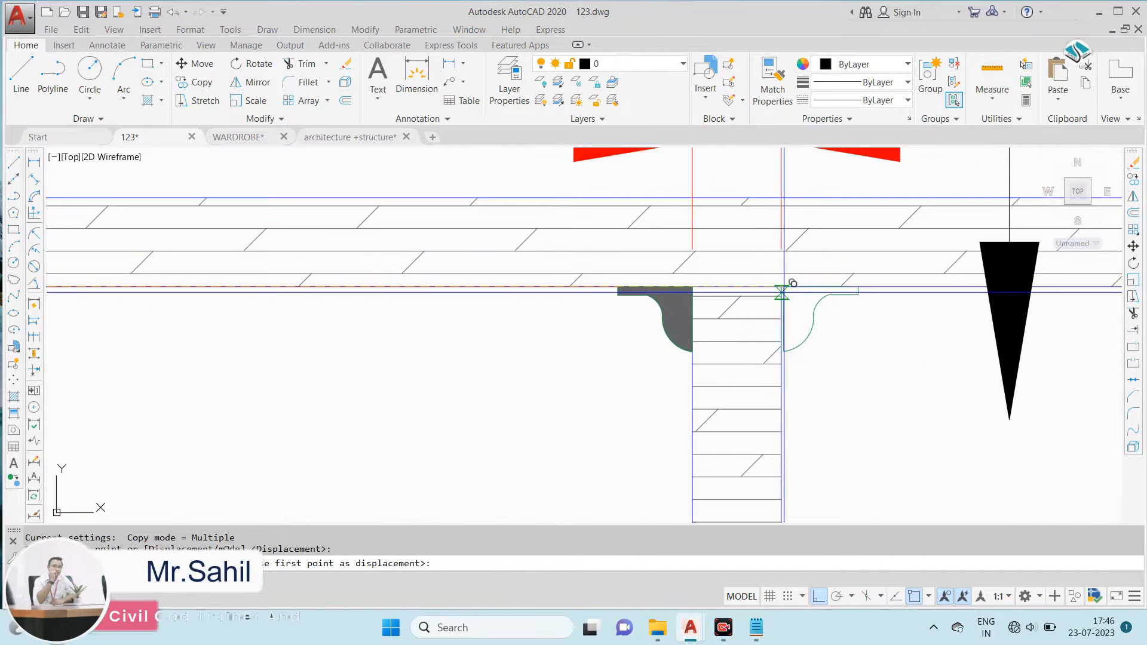
pyautogui.click(787, 287)
pyautogui.scroll(-5, 789, 278)
pyautogui.press('Escape')
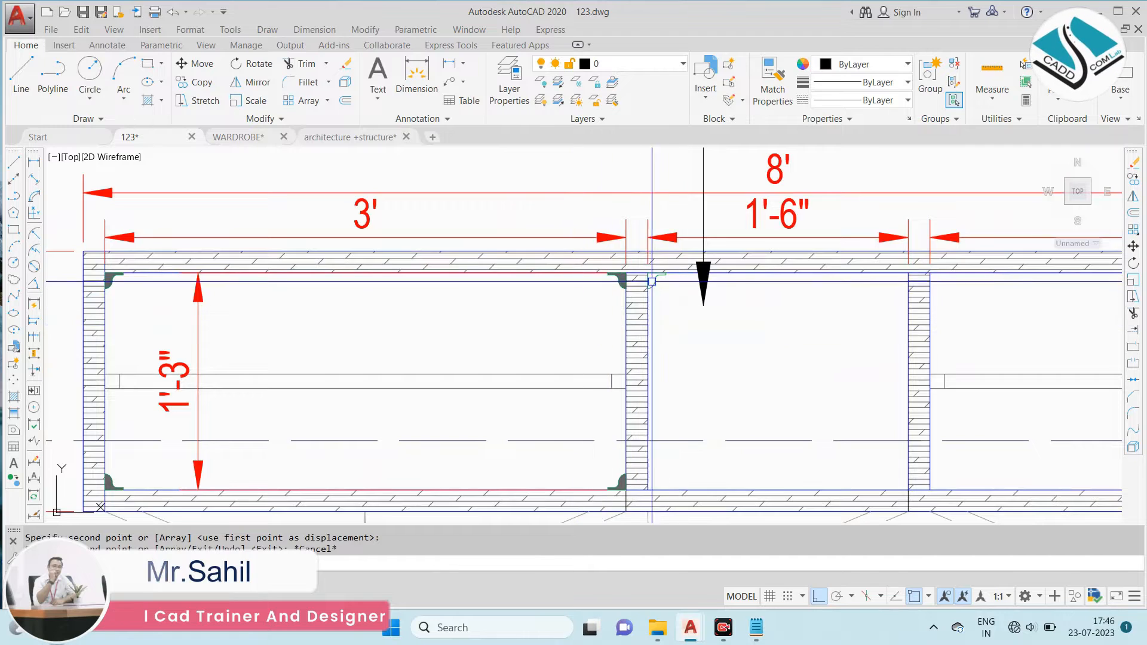
# - Erase the unfilled hinge outline copied into the middle compartment's upper-left corner
pyautogui.scroll(2, 652, 281)
pyautogui.scroll(-3, 655, 274)
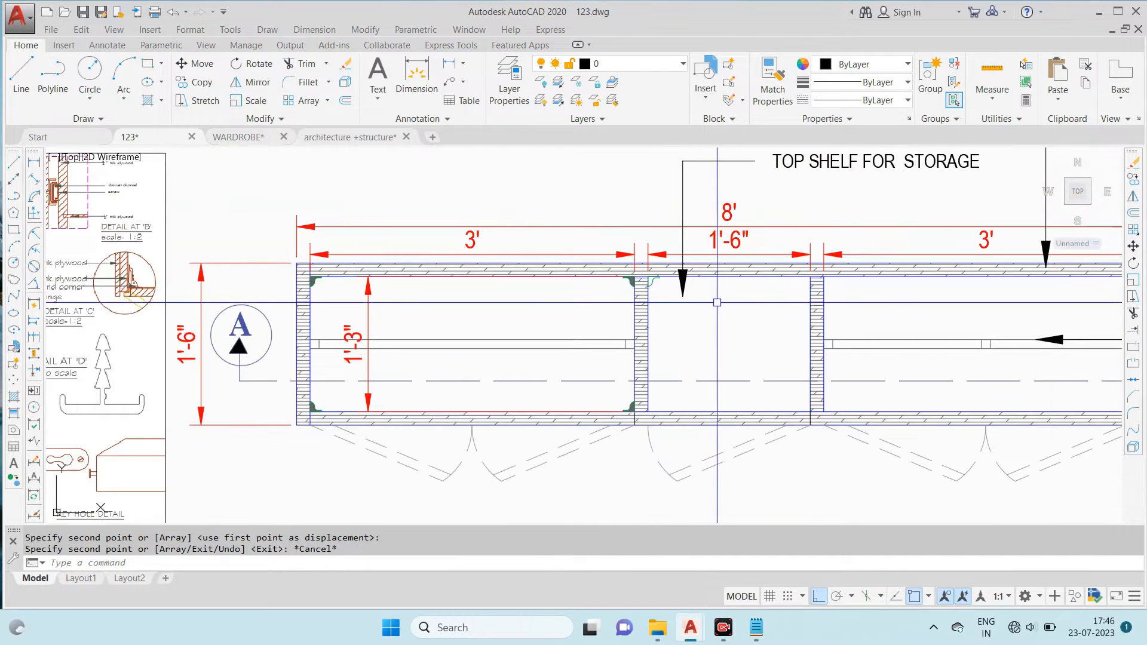
pyautogui.moveTo(717, 303); pyautogui.dragTo(624, 279, button='middle')
pyautogui.scroll(4, 575, 270)
pyautogui.click(570, 256)
pyautogui.write('e')
pyautogui.press('Return')
# - Copy the left compartment's upper-left hinge outline together with its gradient fill to the middle compartment's upper-left inner corner
pyautogui.scroll(-4, 569, 256)
pyautogui.scroll(4, 171, 234)
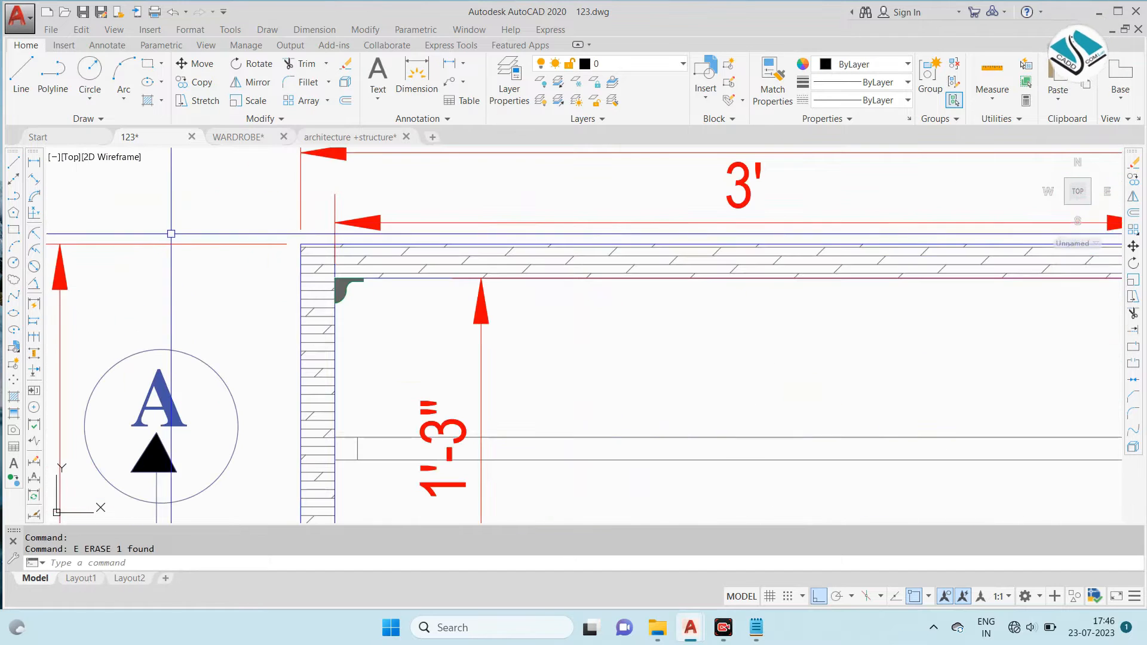
pyautogui.scroll(6, 364, 299)
pyautogui.click(364, 297)
pyautogui.click(260, 247)
pyautogui.scroll(-8, 330, 257)
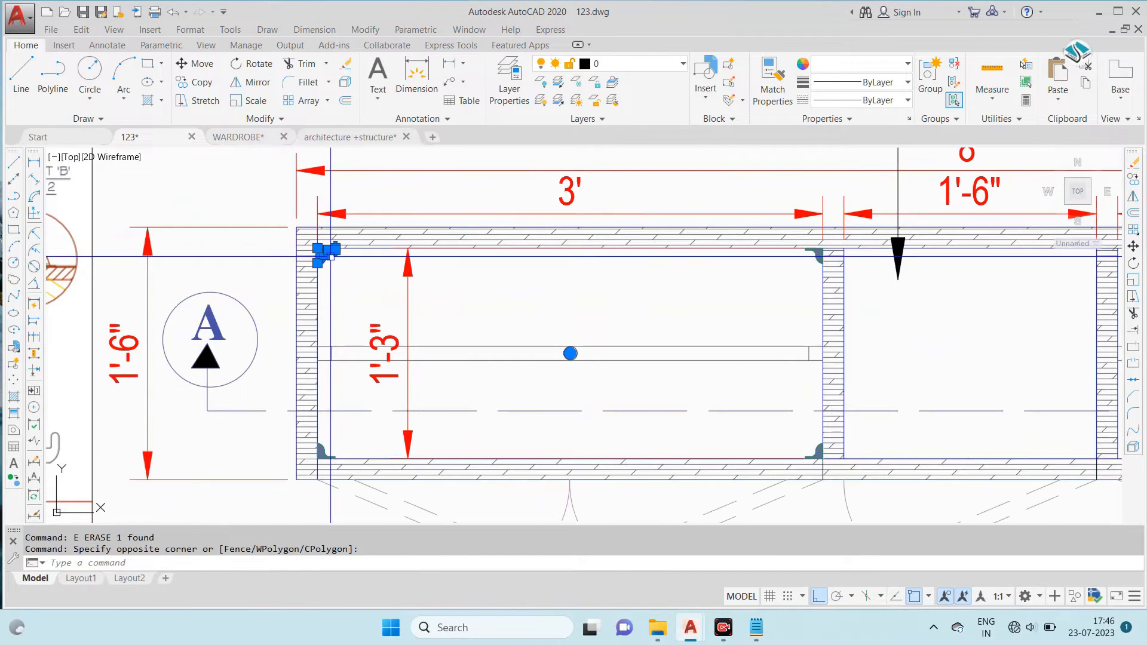
pyautogui.write('co')
pyautogui.press('Return')
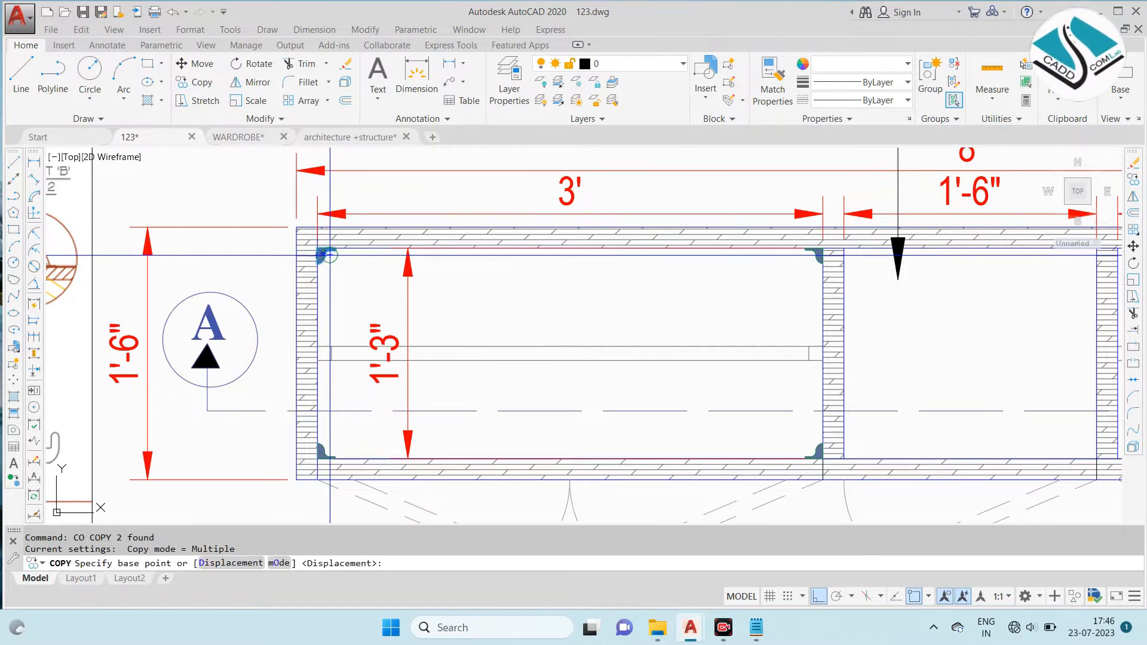
pyautogui.scroll(4, 323, 255)
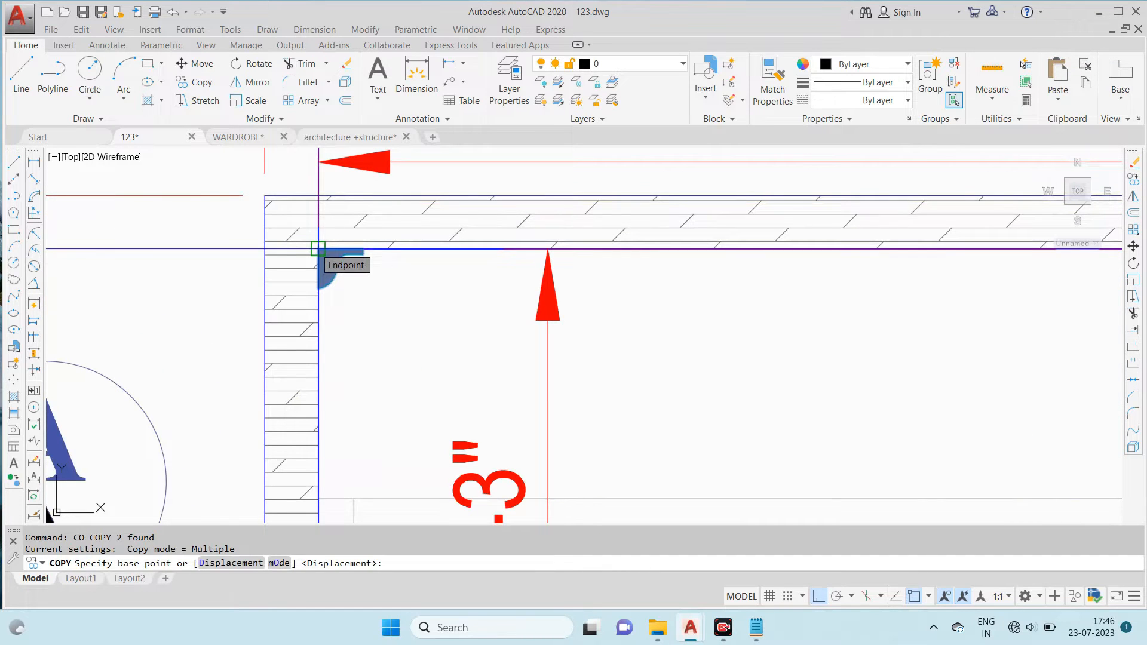
pyautogui.click(318, 249)
pyautogui.scroll(-5, 609, 269)
pyautogui.scroll(5, 609, 273)
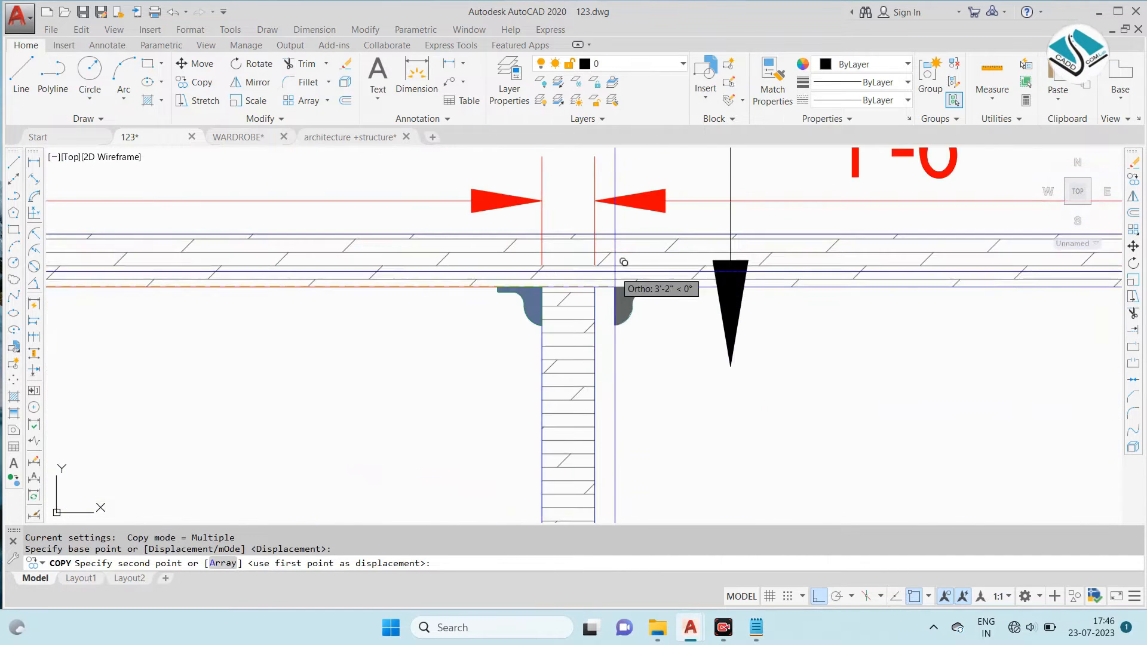
pyautogui.click(609, 273)
pyautogui.scroll(-5, 609, 273)
pyautogui.press('Escape')
pyautogui.press('Escape')
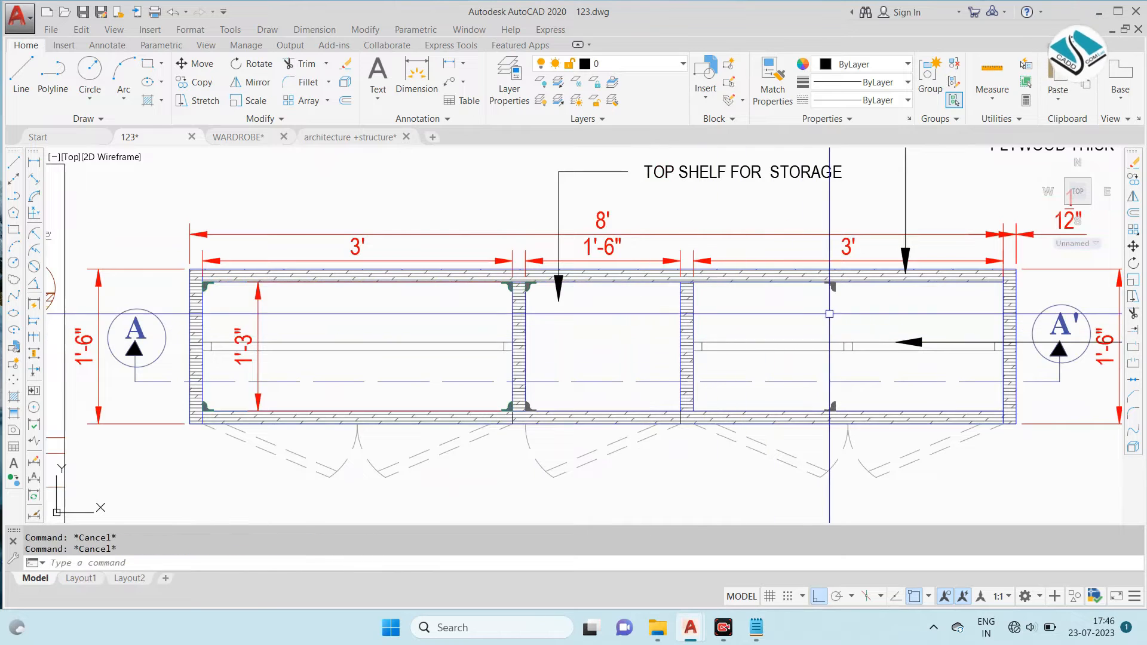
pyautogui.click(856, 318)
pyautogui.scroll(6, 856, 318)
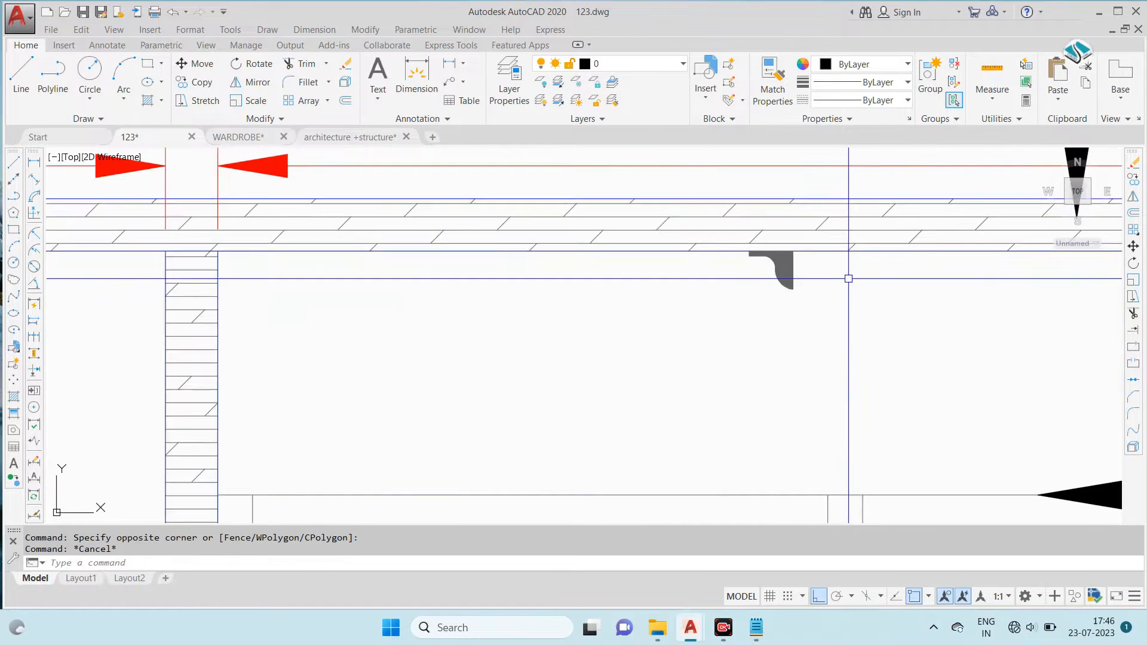
# - Erase the stray gradient fill below the top panel near the middle of the right compartment
pyautogui.write('e')
pyautogui.press('Return')
pyautogui.scroll(-6, 757, 225)
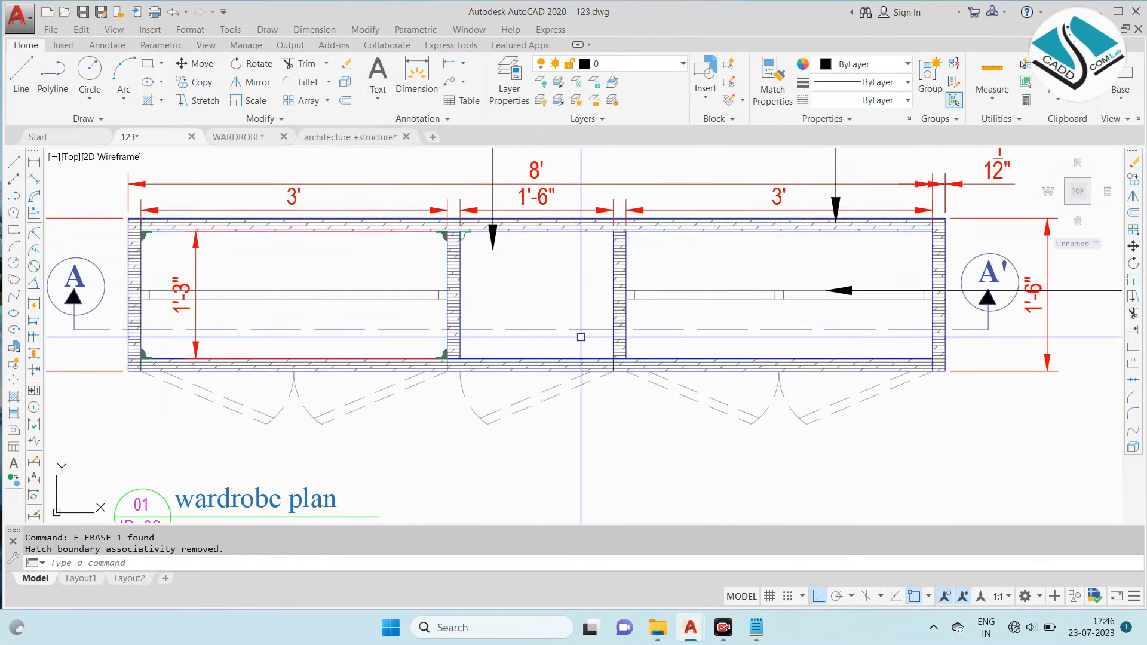
# - Mirror the middle compartment's upper-left hinge outline about the compartment's vertical centreline to its upper-right corner, keeping the source
pyautogui.scroll(5, 451, 221)
pyautogui.click(478, 265)
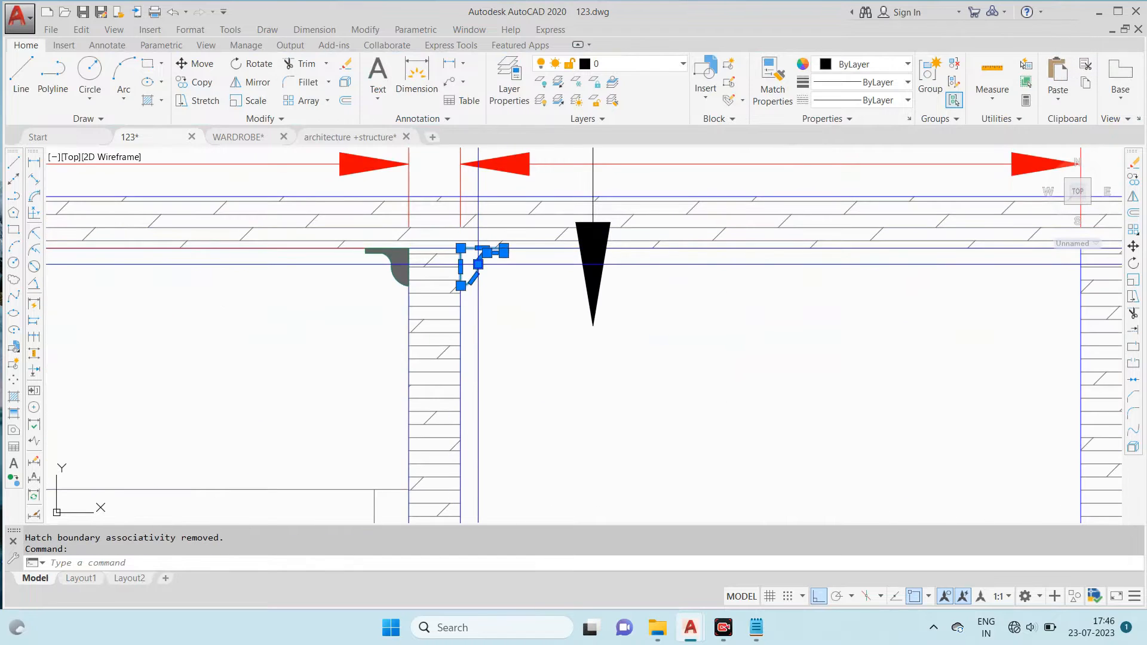
pyautogui.scroll(-4, 475, 262)
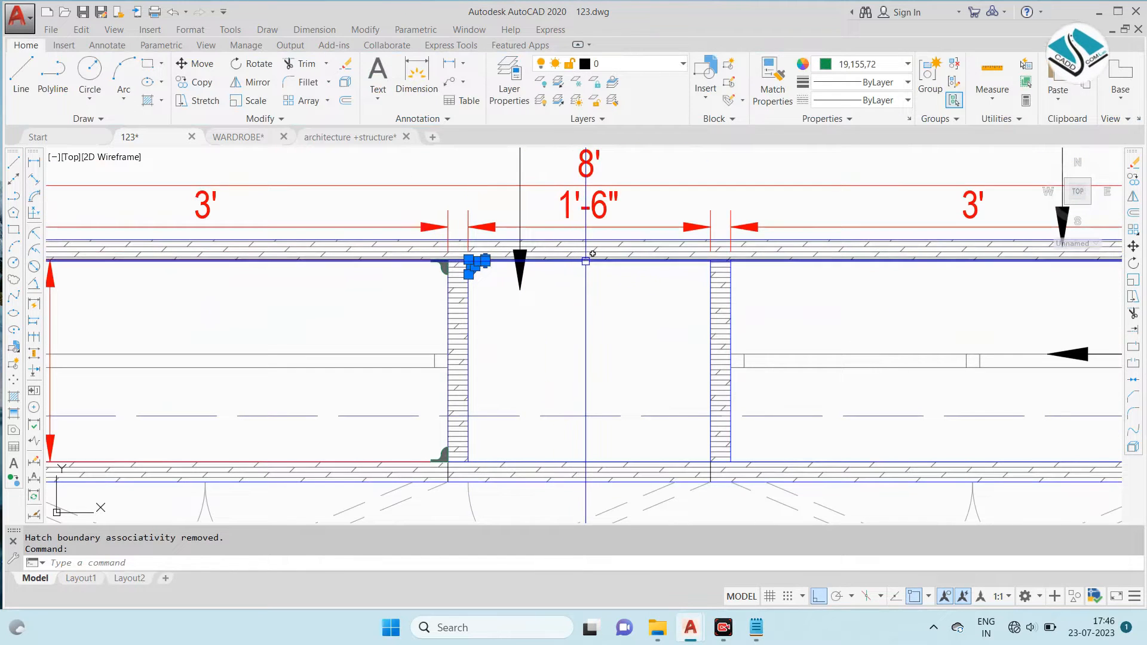
pyautogui.press('Return')
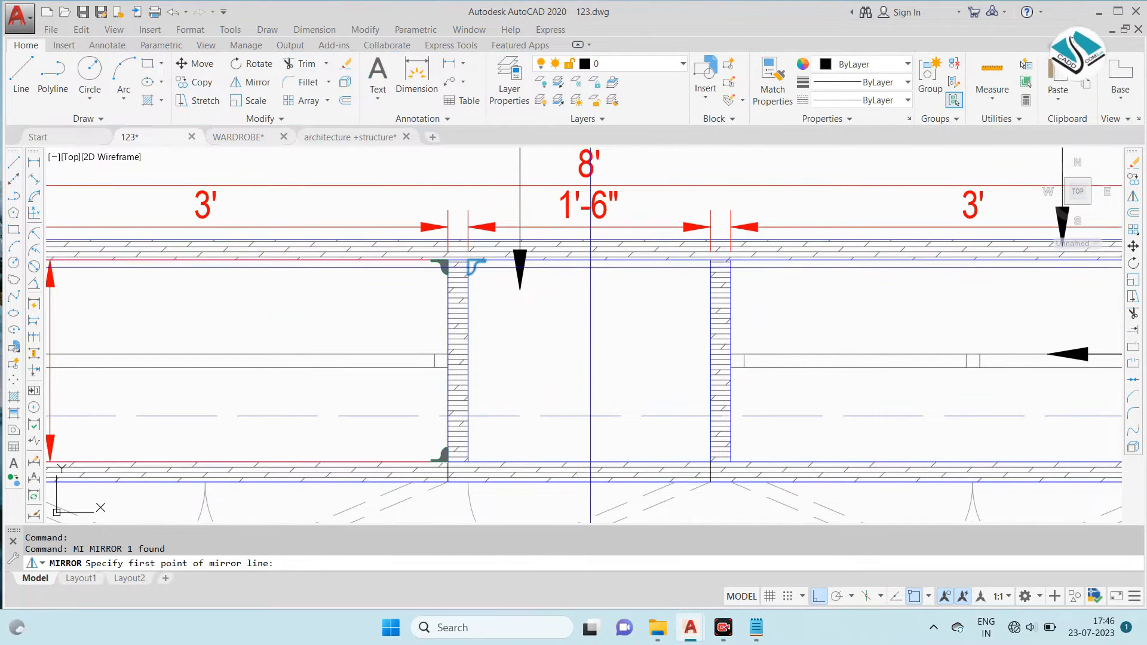
pyautogui.click(589, 260)
pyautogui.click(590, 312)
pyautogui.press('Return')
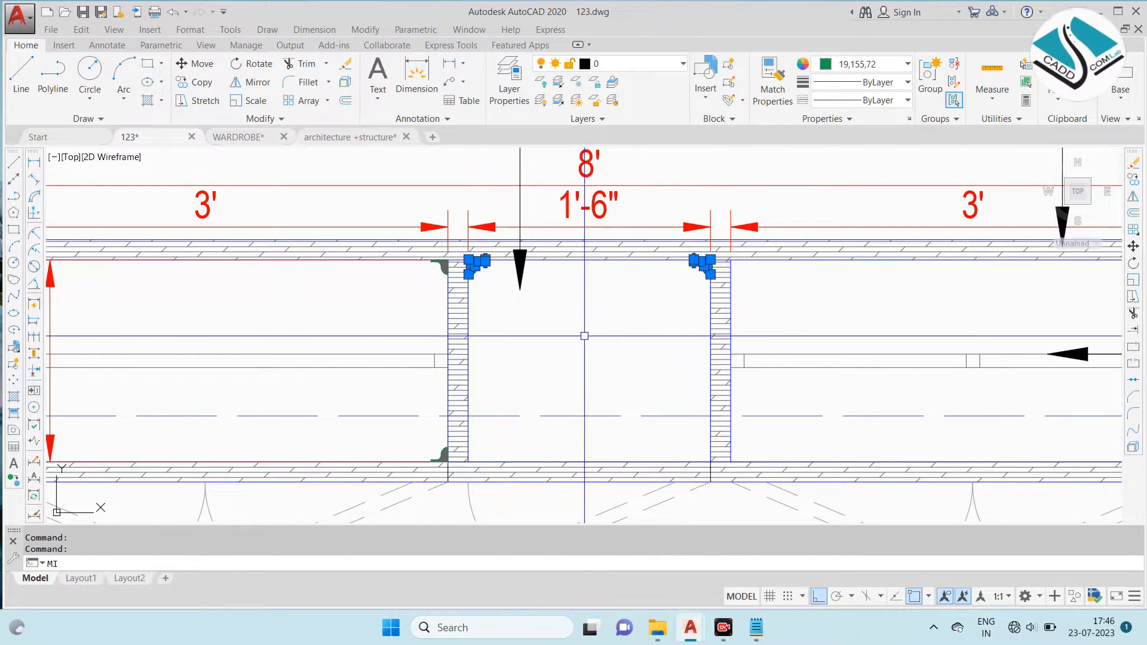
# - Mirror the middle compartment's two upper hinge outlines about its horizontal centreline to the lower corners, keeping the originals
pyautogui.press('Return')
pyautogui.click(468, 361)
pyautogui.click(622, 376)
pyautogui.press('Return')
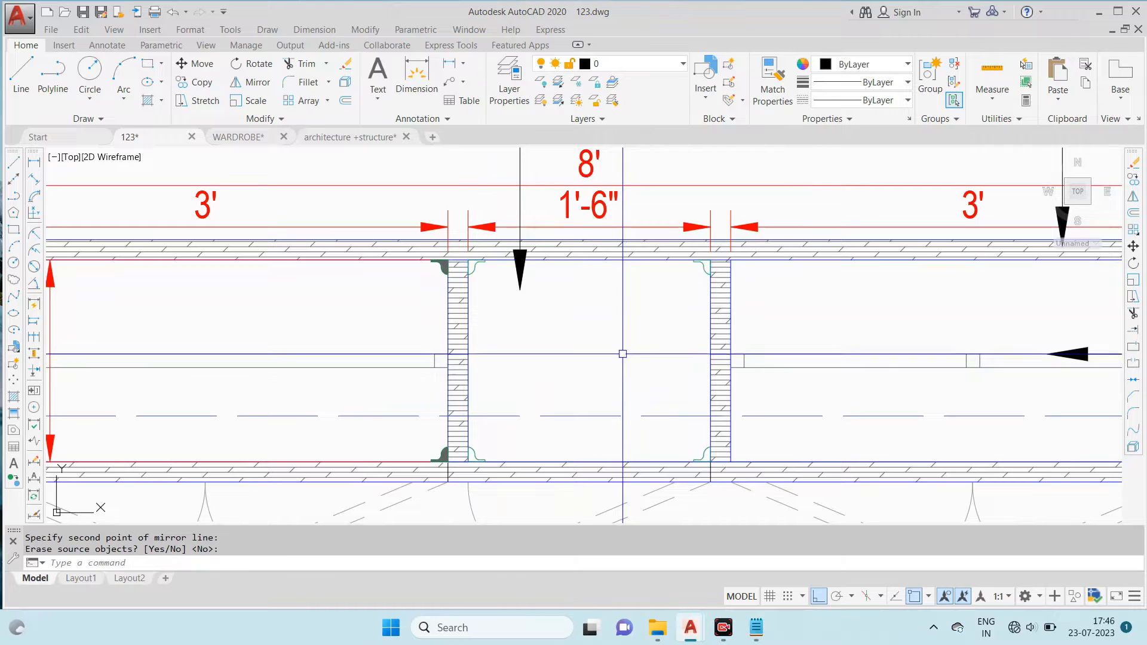
# - Copy the four filled corner hinges of the left compartment to the right compartment, using the upper-right inner corner as base point
pyautogui.scroll(-3, 622, 377)
pyautogui.scroll(5, 205, 298)
pyautogui.click(227, 291)
pyautogui.click(213, 273)
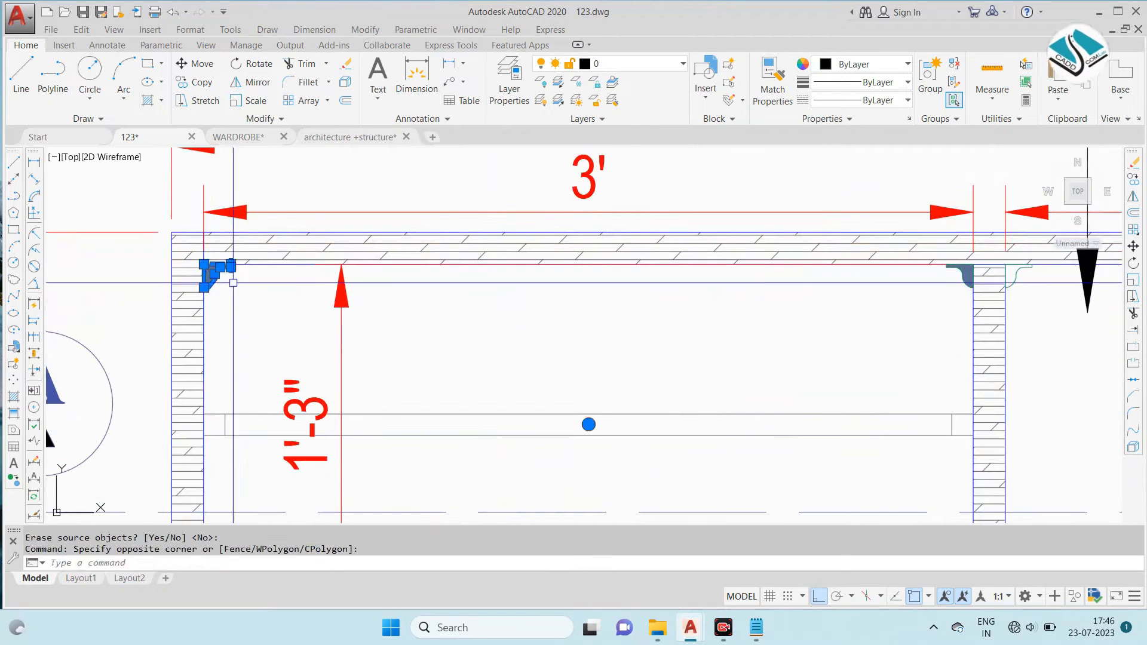
pyautogui.scroll(6, 979, 271)
pyautogui.click(891, 377)
pyautogui.click(661, 282)
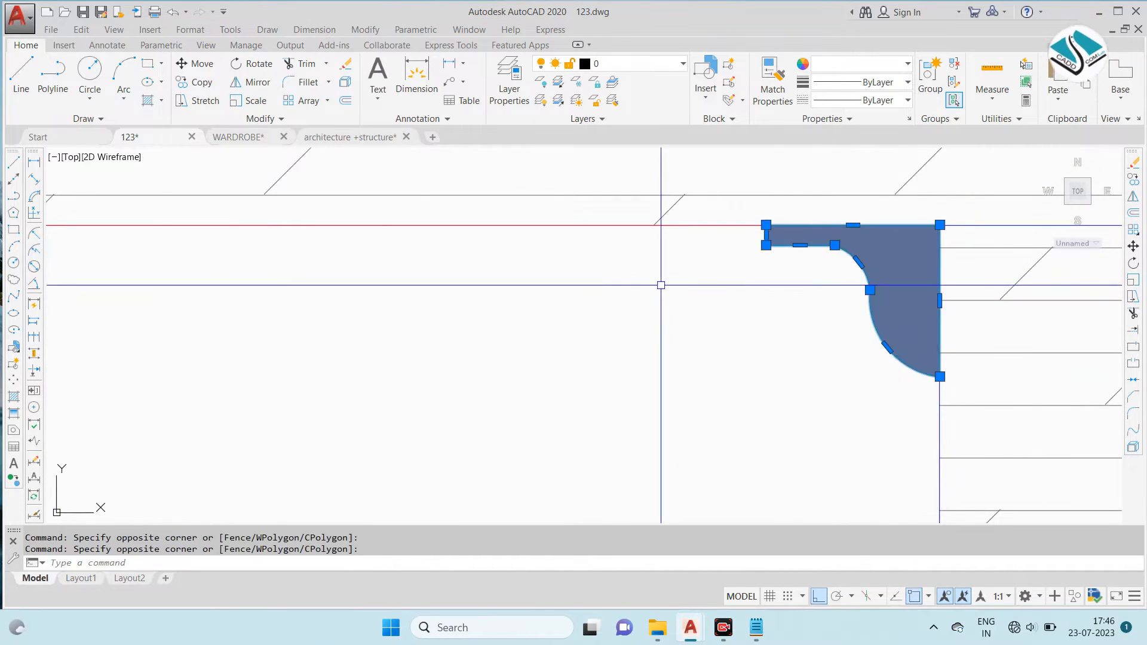
pyautogui.scroll(-6, 661, 282)
pyautogui.scroll(6, 300, 395)
pyautogui.click(378, 349)
pyautogui.click(328, 394)
pyautogui.scroll(-2, 289, 339)
pyautogui.scroll(6, 1065, 367)
pyautogui.click(943, 402)
pyautogui.click(943, 402)
pyautogui.click(1012, 324)
pyautogui.click(960, 390)
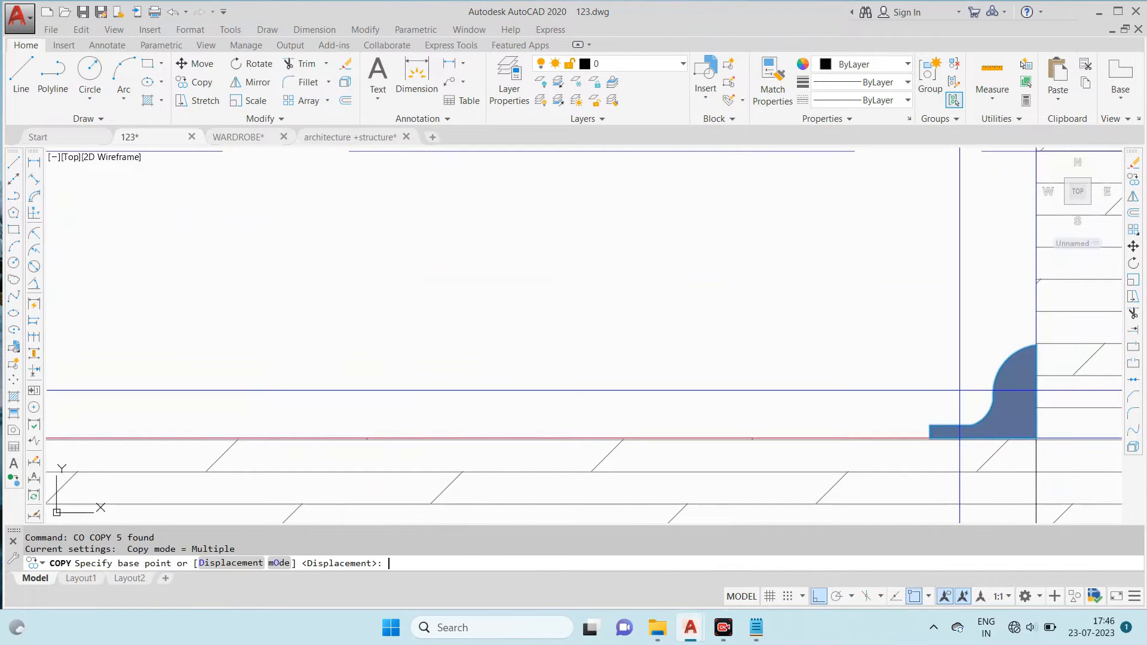
pyautogui.scroll(-5, 960, 390)
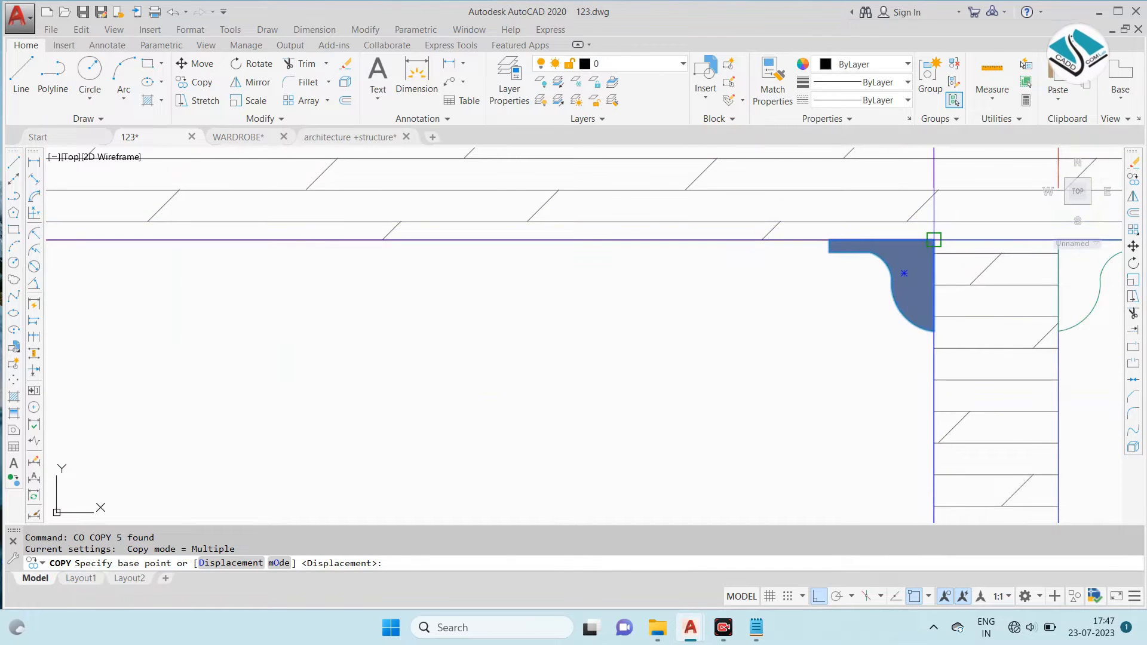
pyautogui.click(933, 239)
pyautogui.scroll(-5, 658, 274)
pyautogui.scroll(5, 744, 276)
pyautogui.scroll(3, 744, 277)
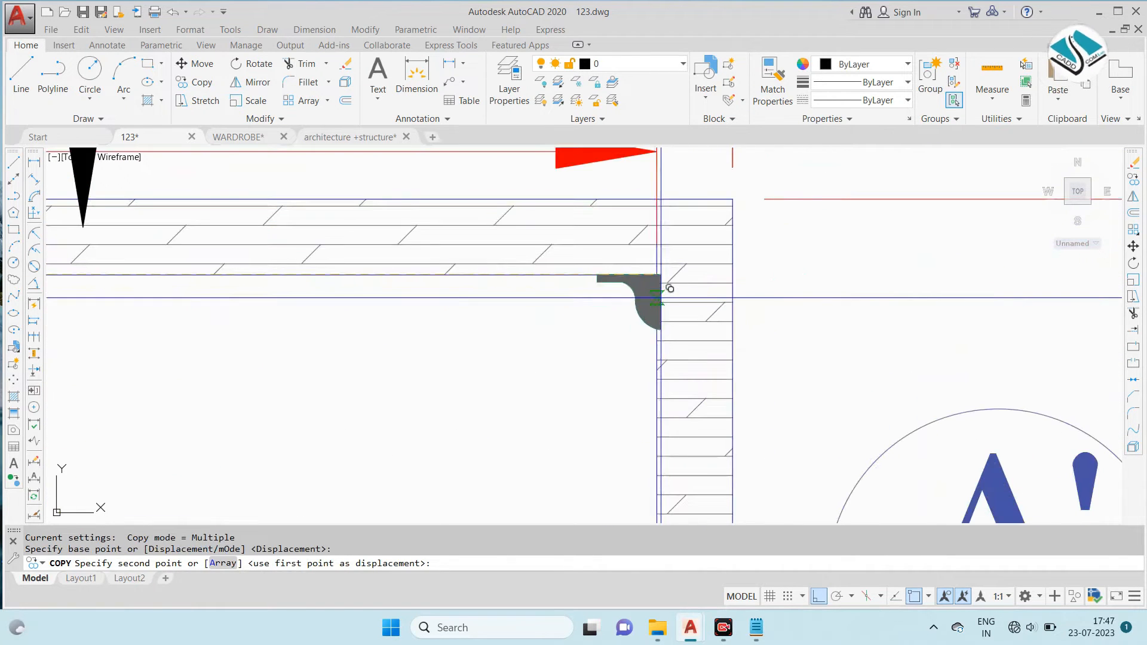
pyautogui.click(666, 264)
pyautogui.press('Escape')
# - Apply the grey GR_LINEAR gradient fill to the four hinge outlines of the middle compartment, selecting the outlines as boundary objects
pyautogui.scroll(-3, 586, 303)
pyautogui.moveTo(515, 299); pyautogui.dragTo(673, 282, button='middle')
pyautogui.write('GD')
pyautogui.press('Return')
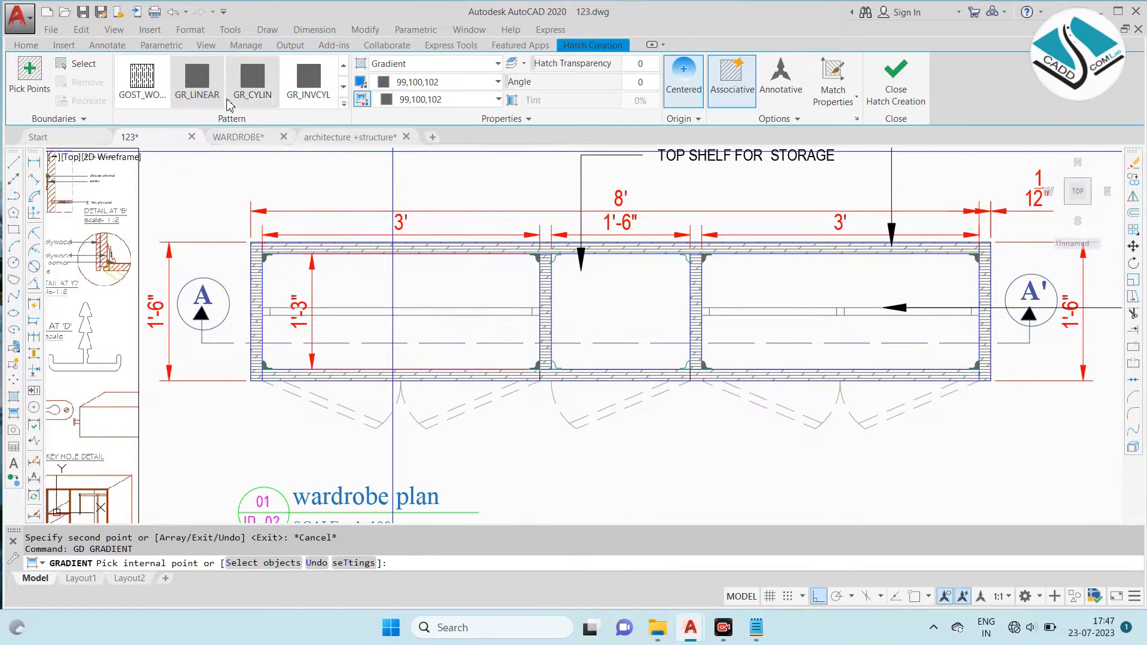
pyautogui.click(69, 69)
pyautogui.scroll(5, 560, 261)
pyautogui.click(527, 215)
pyautogui.click(527, 225)
pyautogui.scroll(-4, 527, 224)
pyautogui.scroll(6, 704, 229)
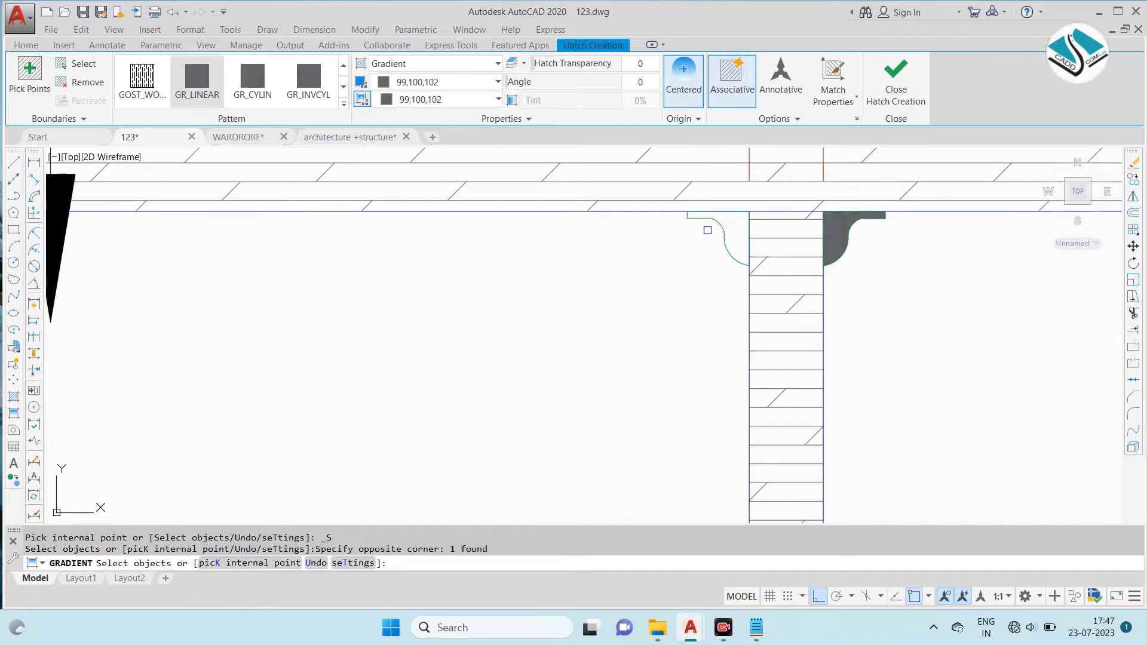
pyautogui.scroll(-2, 675, 237)
pyautogui.scroll(-5, 436, 383)
pyautogui.scroll(3, 412, 388)
pyautogui.scroll(2, 314, 492)
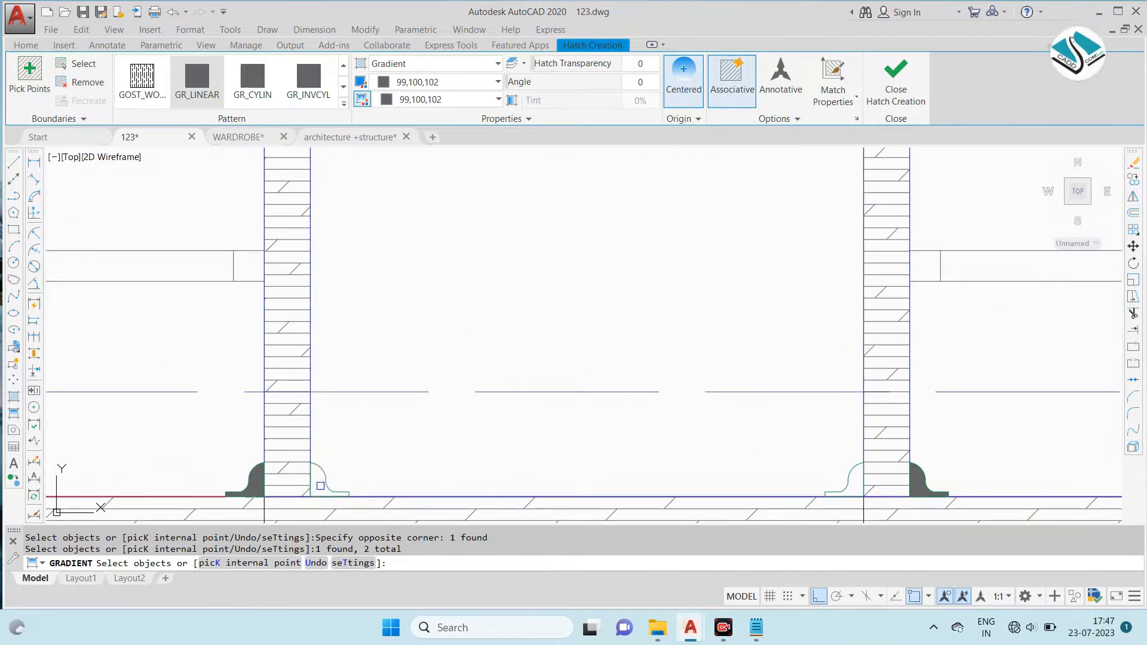
pyautogui.click(329, 478)
pyautogui.click(319, 477)
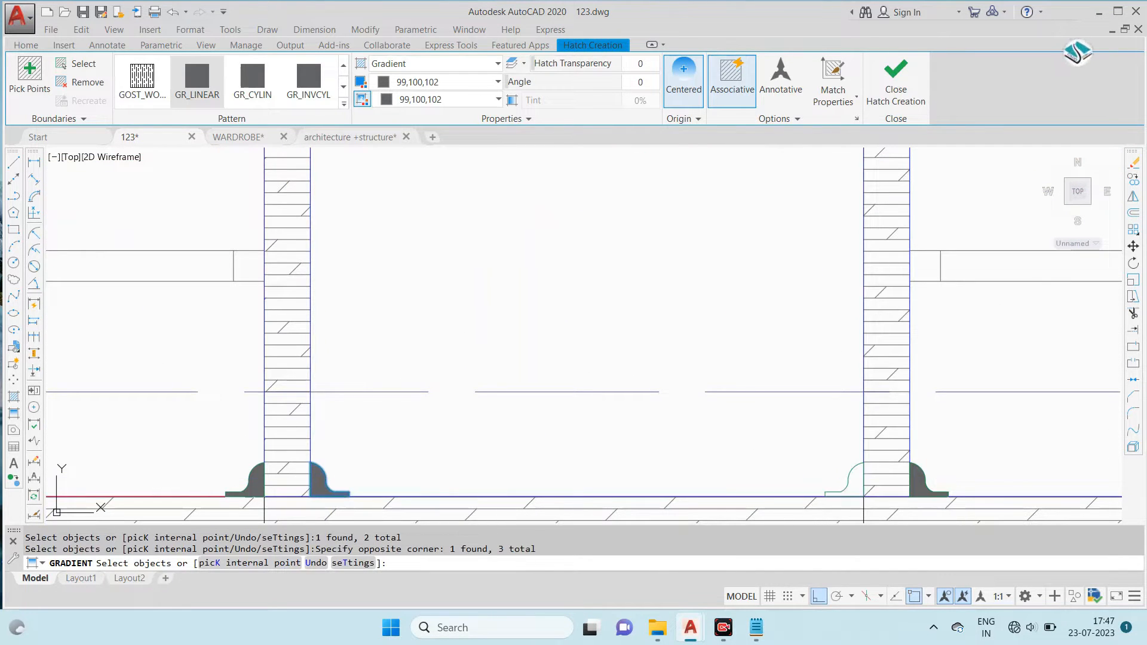
pyautogui.click(852, 478)
pyautogui.scroll(-8, 699, 442)
pyautogui.press('Return')
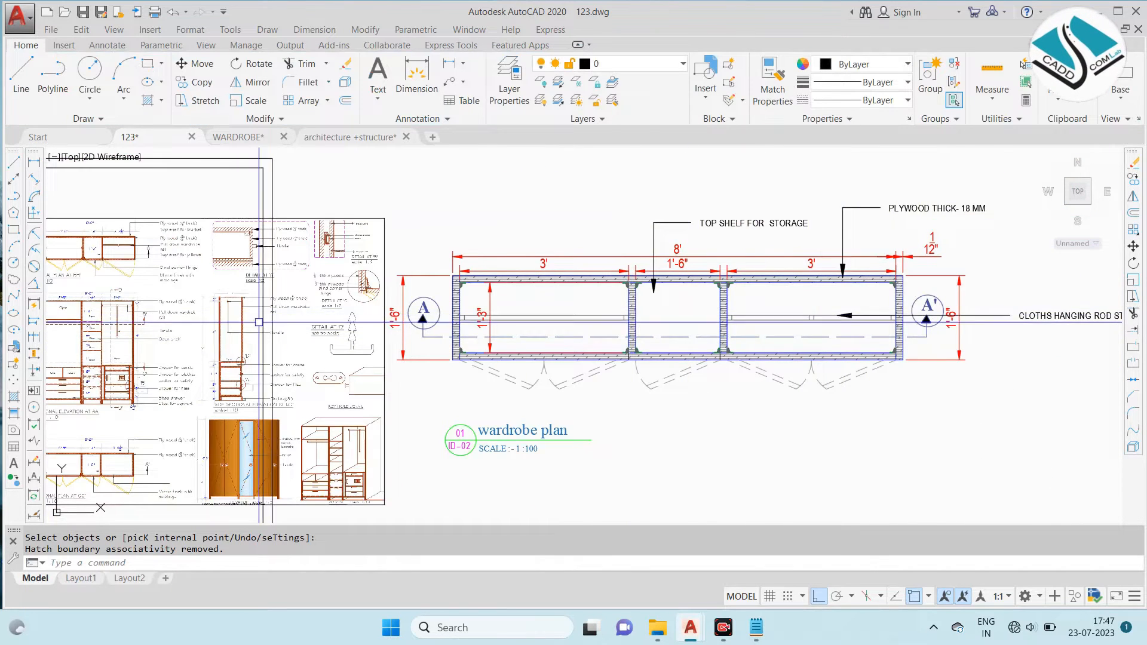
# - Add a leader note reading CORNER HINGE below the plan, pointing up to the right compartment's lower-left hinge
pyautogui.scroll(8, 311, 298)
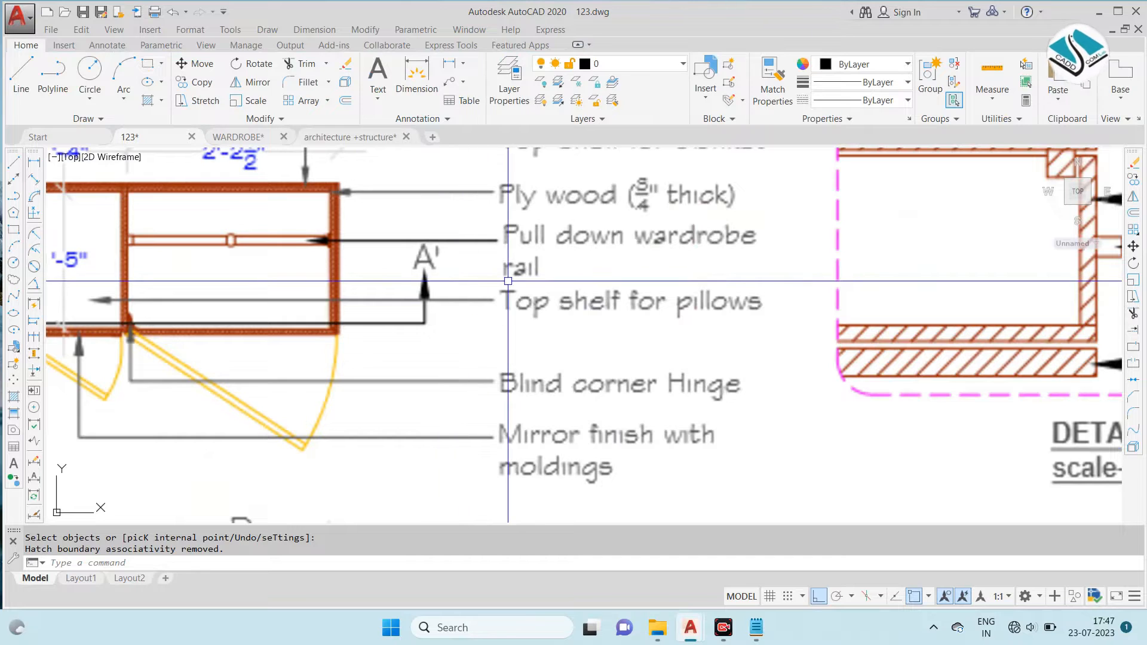
pyautogui.scroll(-2, 517, 289)
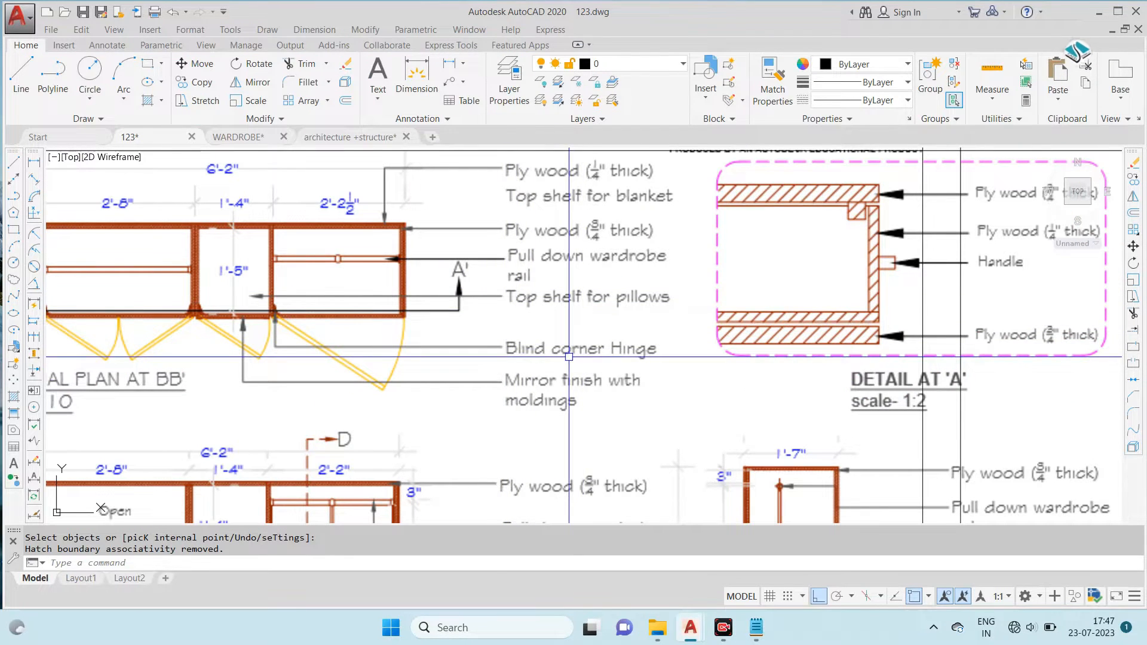
pyautogui.scroll(-8, 474, 328)
pyautogui.moveTo(1075, 346); pyautogui.dragTo(753, 287, button='middle')
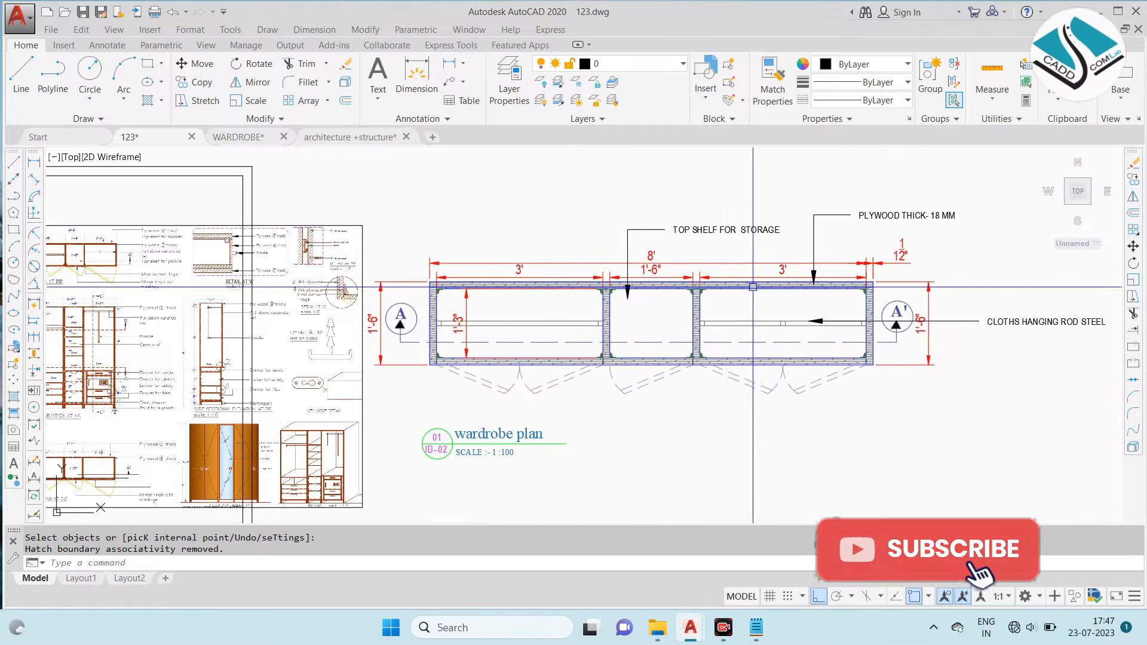
pyautogui.scroll(2, 956, 330)
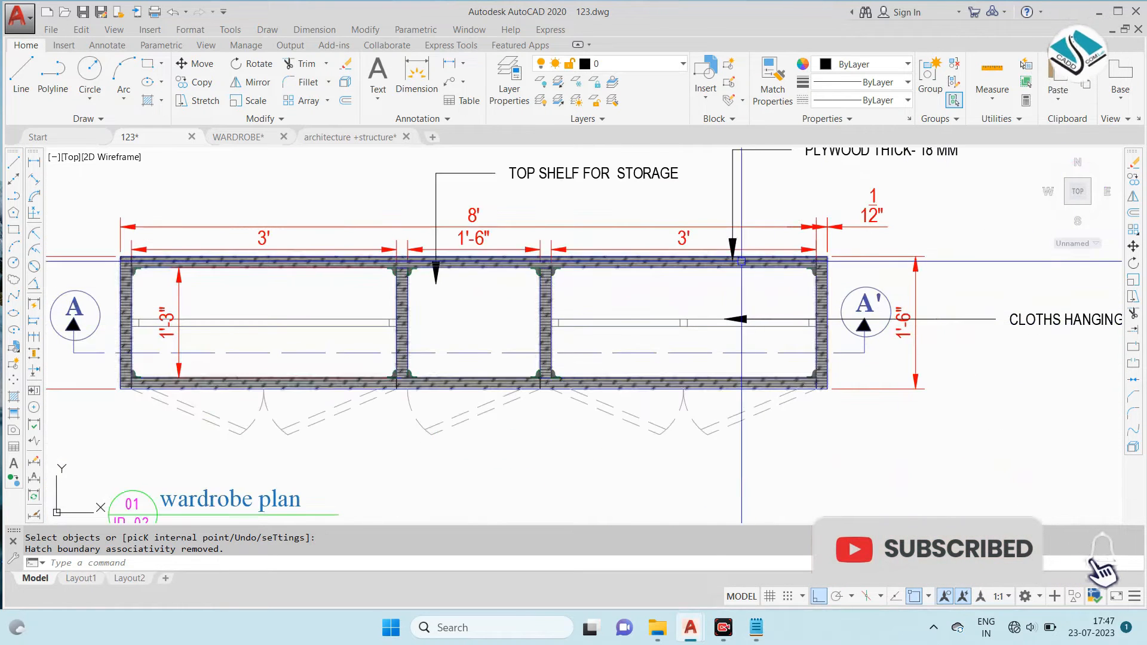
pyautogui.click(453, 83)
pyautogui.scroll(4, 562, 394)
pyautogui.click(540, 338)
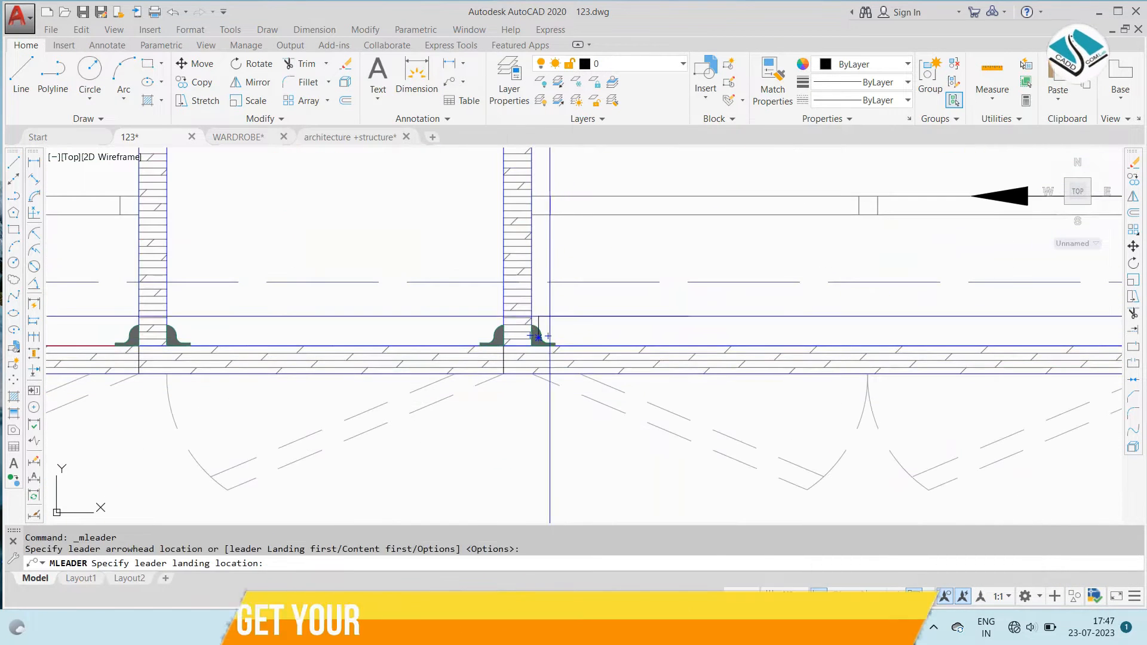
pyautogui.moveTo(551, 467); pyautogui.dragTo(551, 347, button='middle')
pyautogui.click(562, 485)
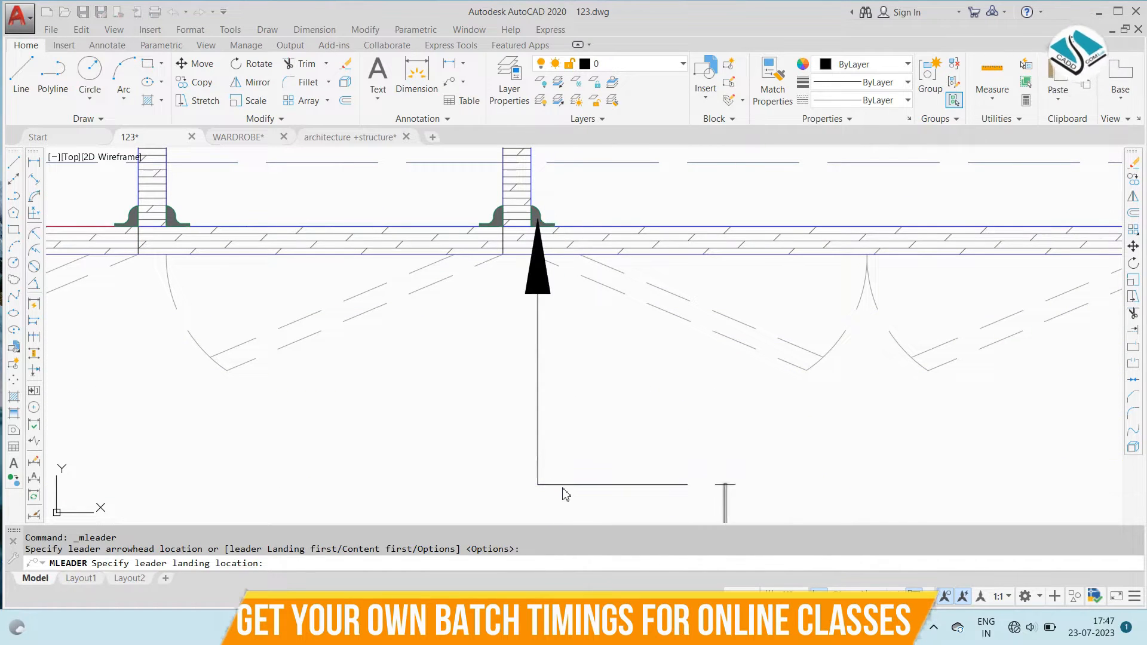
pyautogui.write('CORNER HINGE')
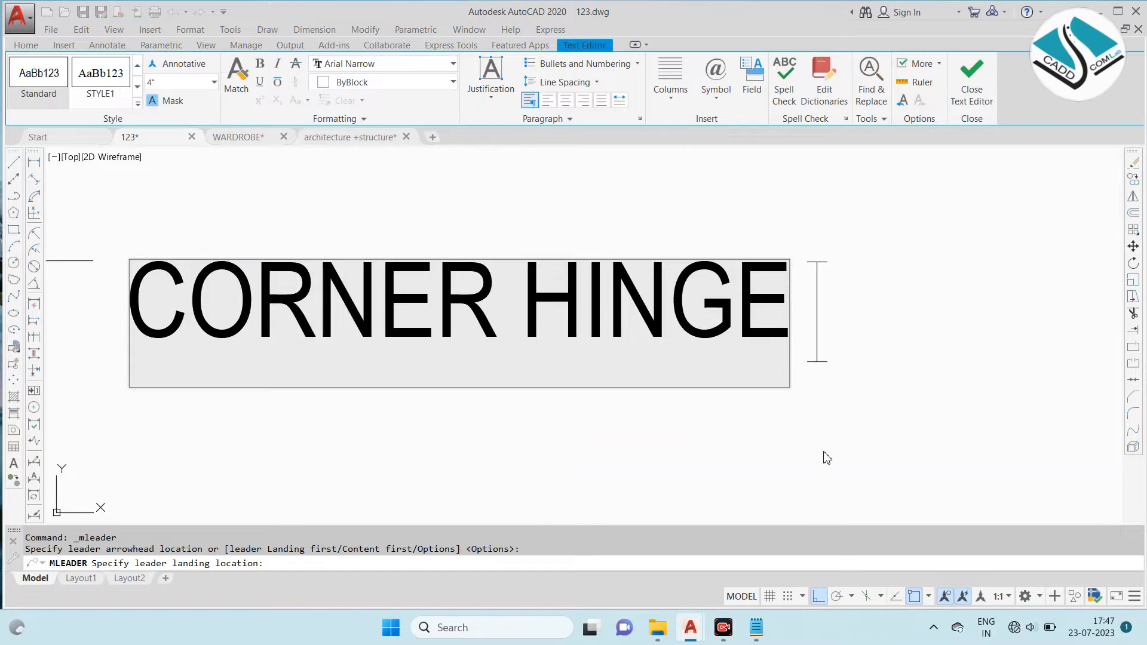
pyautogui.press('Escape')
# - Match the CORNER HINGE leader's properties to those of the CLOTHS HANGING ROD STEEL note
pyautogui.scroll(-6, 548, 284)
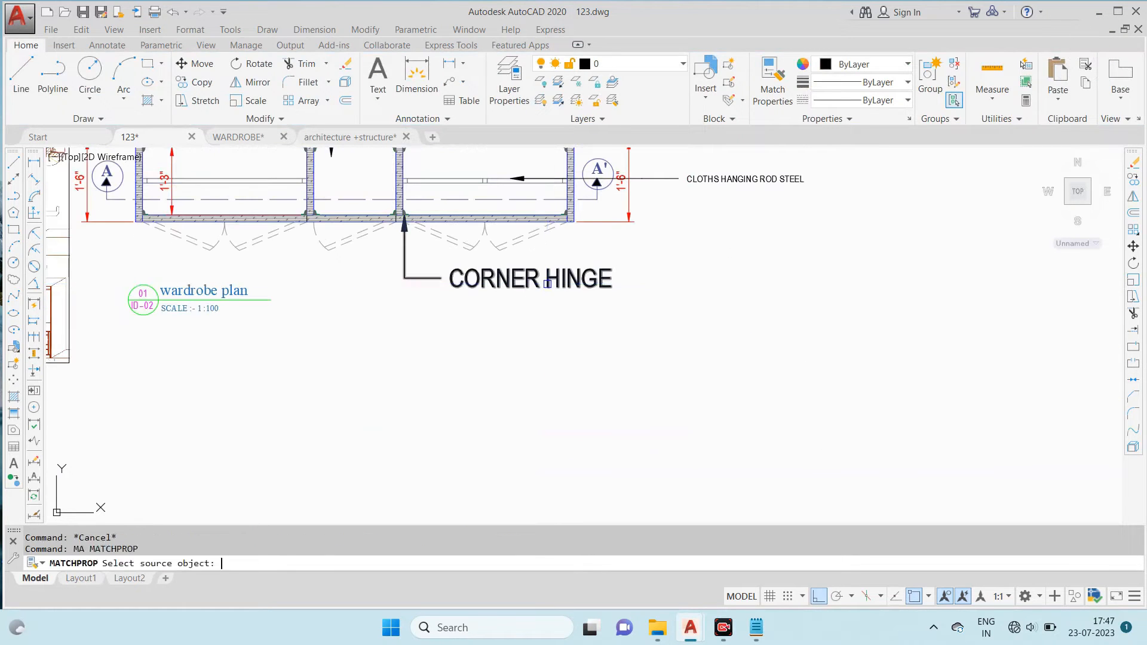
pyautogui.click(720, 178)
pyautogui.click(586, 276)
pyautogui.press('Escape')
# - Examine the wardrobe photo and the leader notes on the reference sectional plan for remaining annotations
pyautogui.moveTo(421, 199); pyautogui.dragTo(657, 294, button='middle')
pyautogui.scroll(3, 559, 269)
pyautogui.scroll(-2, 657, 293)
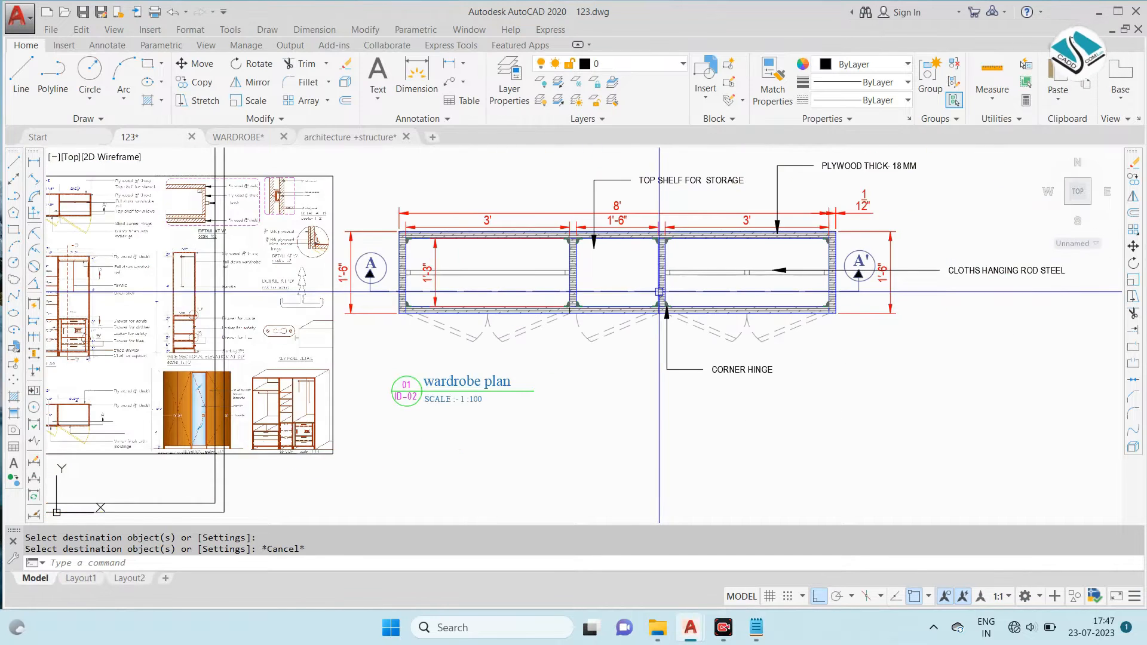
pyautogui.moveTo(221, 264); pyautogui.dragTo(671, 269, button='middle')
pyautogui.moveTo(310, 243); pyautogui.dragTo(528, 249, button='middle')
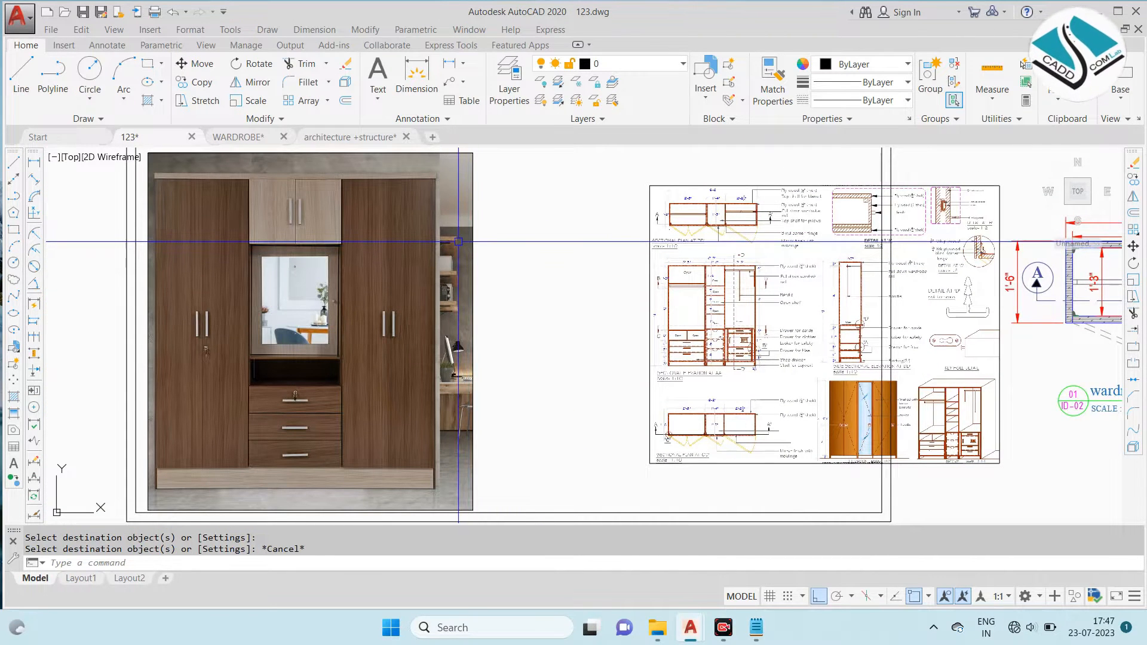
pyautogui.scroll(6, 776, 226)
pyautogui.moveTo(750, 232); pyautogui.dragTo(613, 264, button='middle')
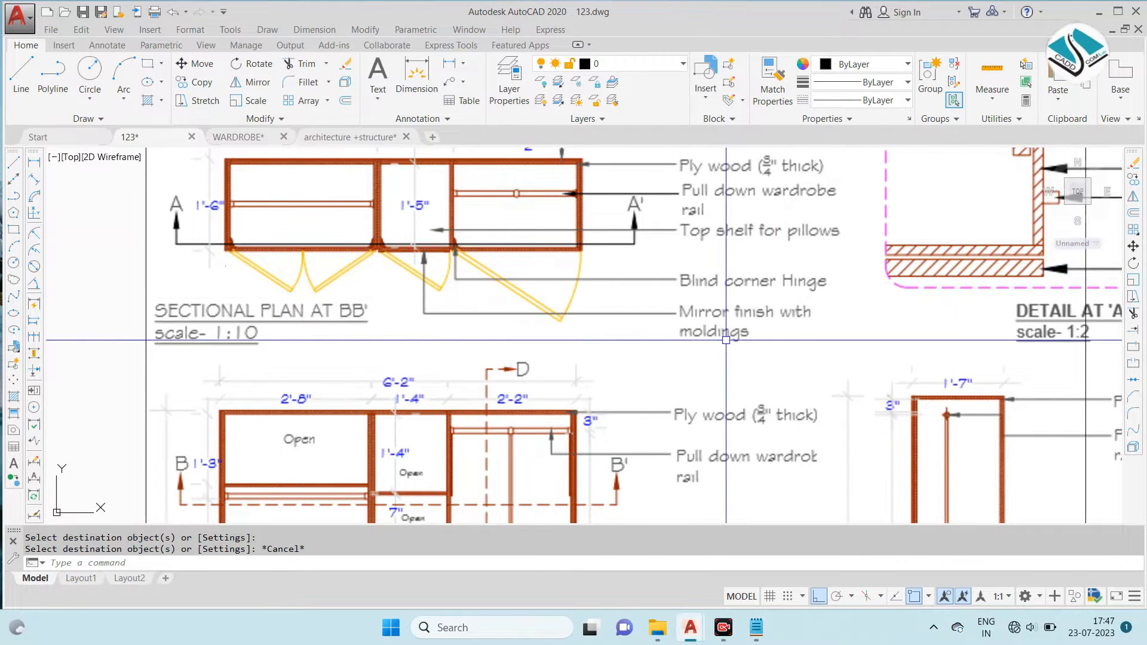
pyautogui.scroll(-6, 513, 285)
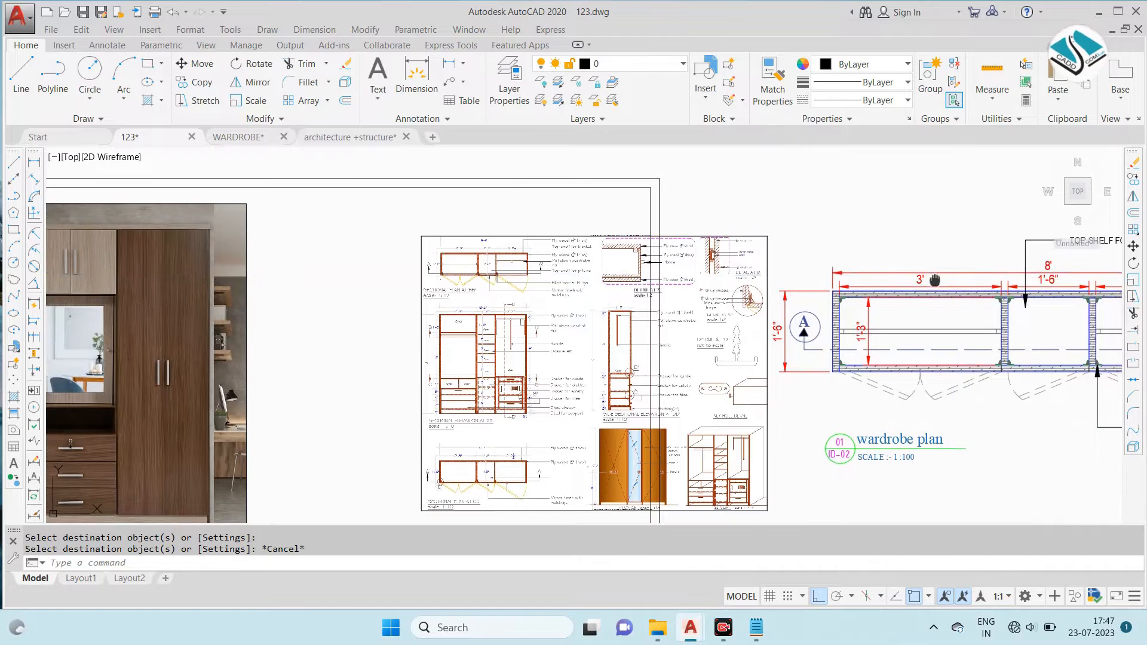
pyautogui.moveTo(936, 280); pyautogui.dragTo(541, 241, button='middle')
pyautogui.moveTo(882, 250); pyautogui.dragTo(830, 256, button='middle')
# - Copy the TOP SHELF FOR STORAGE leader by its arrow tip to the top panel above the left compartment
pyautogui.scroll(4, 546, 177)
pyautogui.click(969, 211)
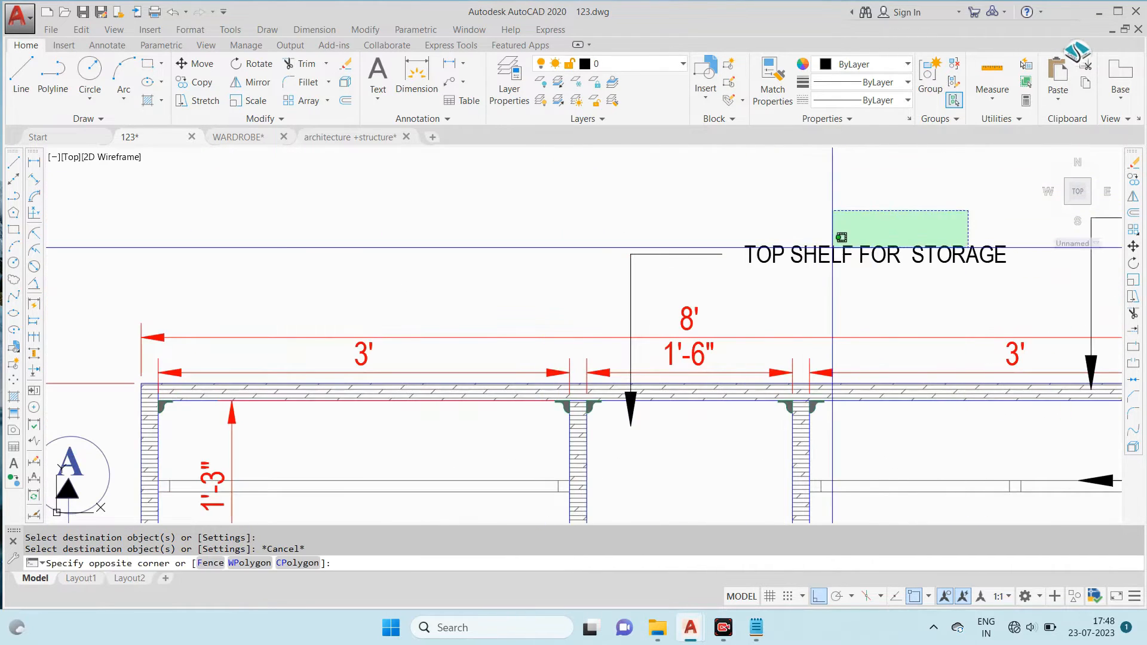
pyautogui.click(795, 273)
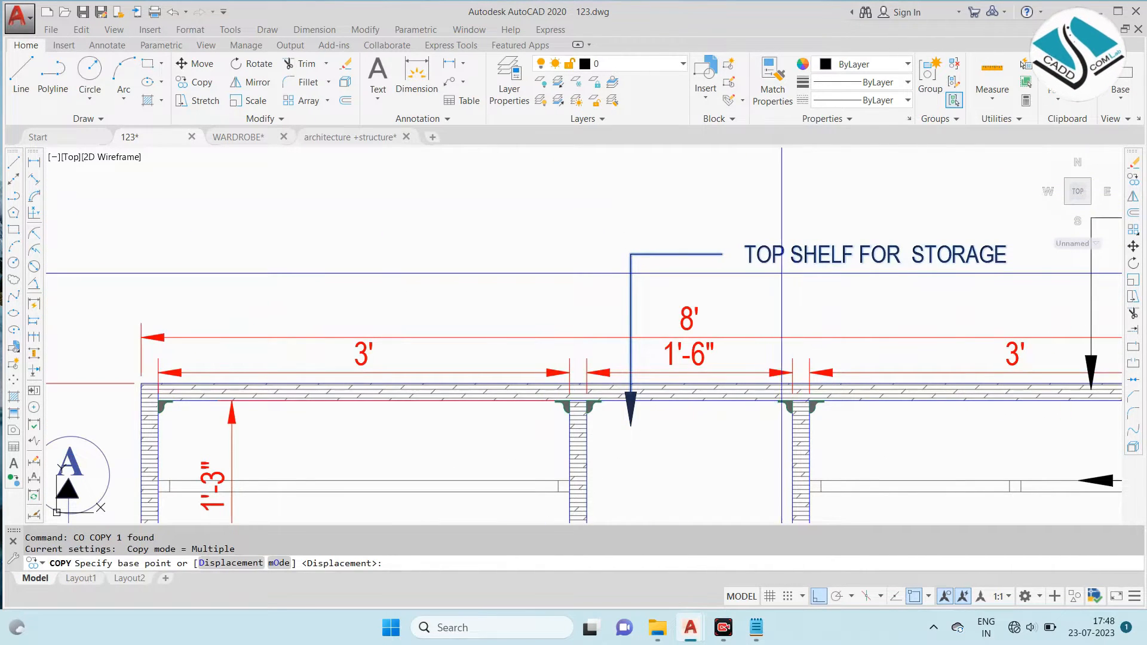
pyautogui.click(630, 426)
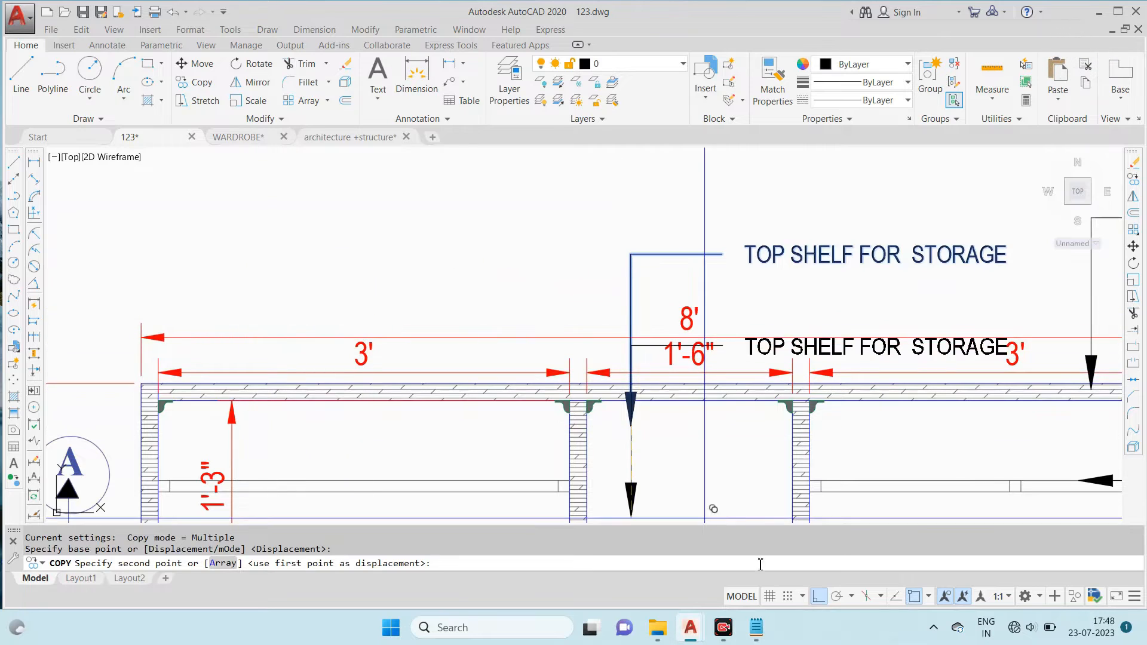
pyautogui.click(293, 392)
pyautogui.press('Escape')
pyautogui.press('Escape')
# - Replace the copied leader's text with WAROBE FINISH WITH WOOD MATERIAL and LAMINATE - on a second line
pyautogui.doubleClick(481, 220)
pyautogui.hotkey('ctrl', 'a')
pyautogui.write('WA')
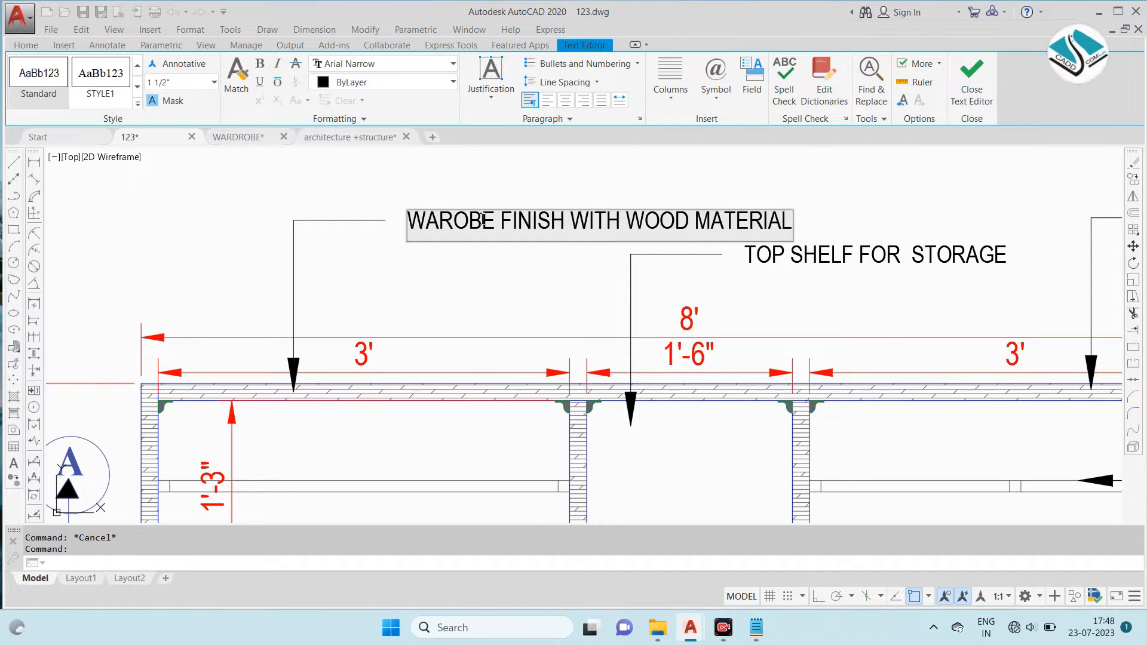
pyautogui.press('Return')
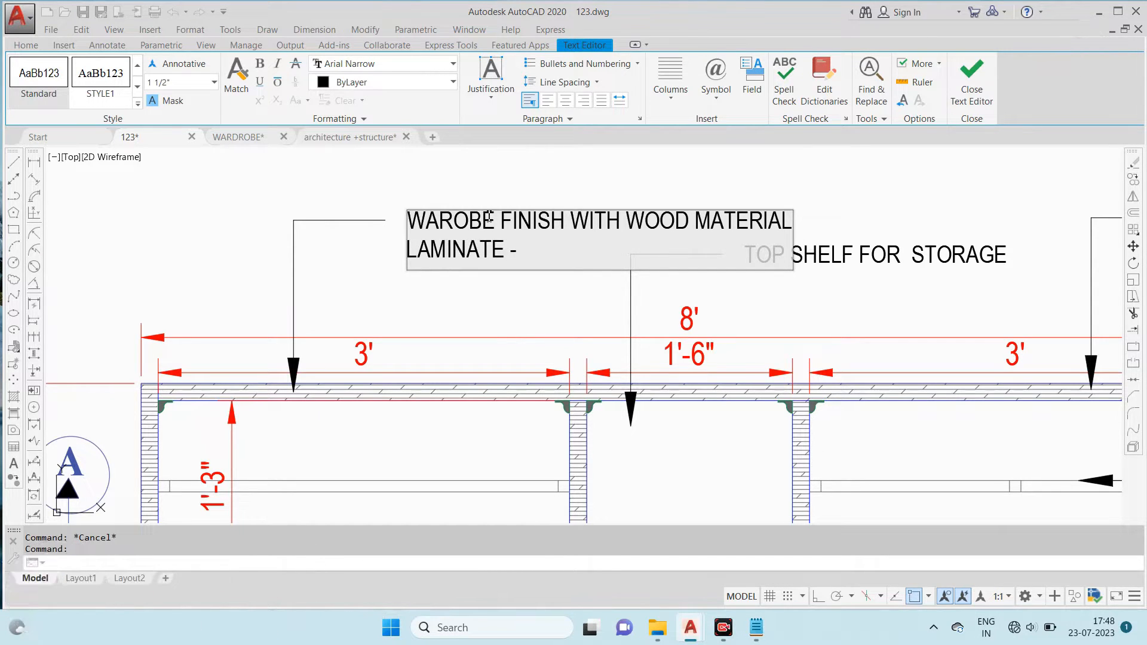
pyautogui.press('Escape')
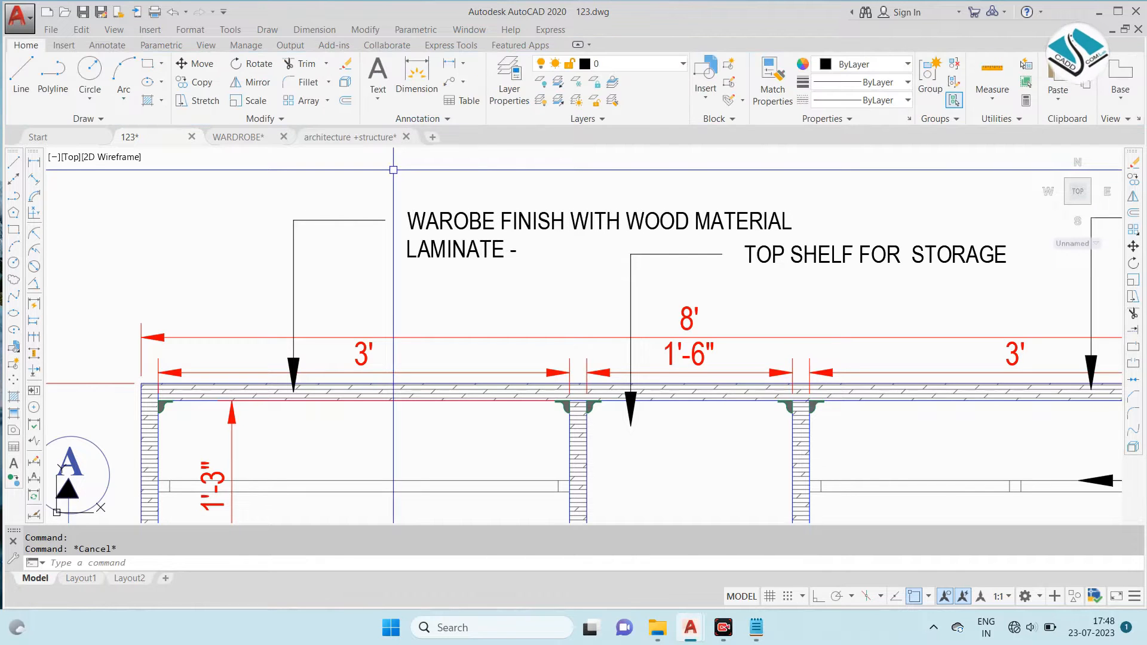
# - Match the WAROBE FINISH leader's properties to those of the TOP SHELF FOR STORAGE note
pyautogui.press('Return')
pyautogui.click(801, 254)
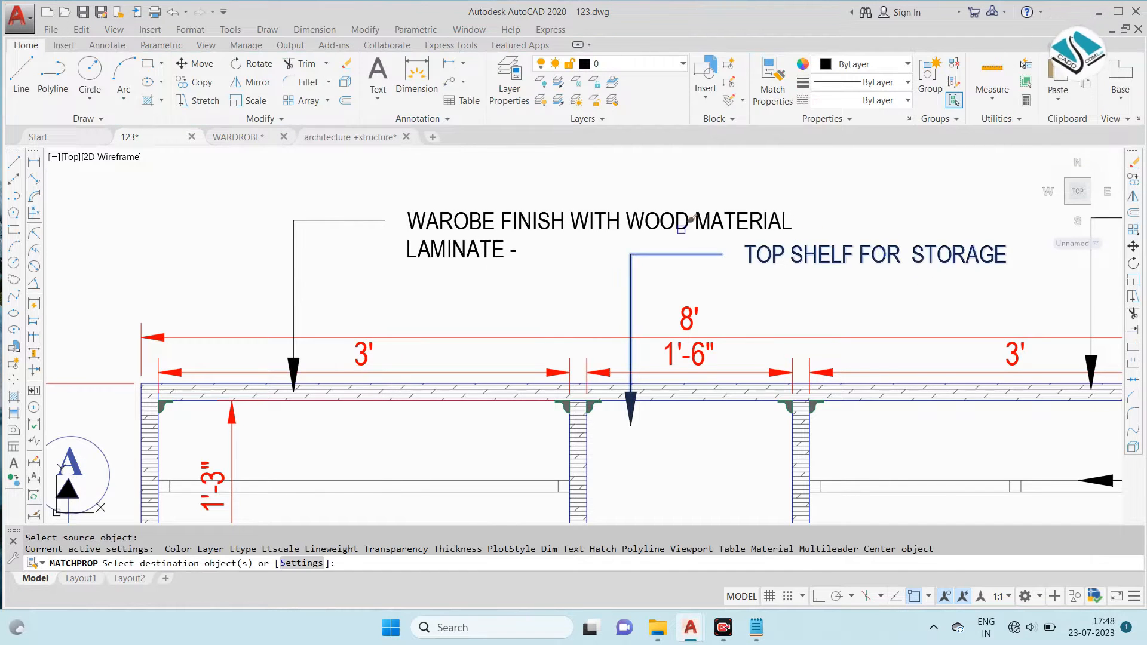
pyautogui.scroll(-5, 616, 215)
pyautogui.press('Escape')
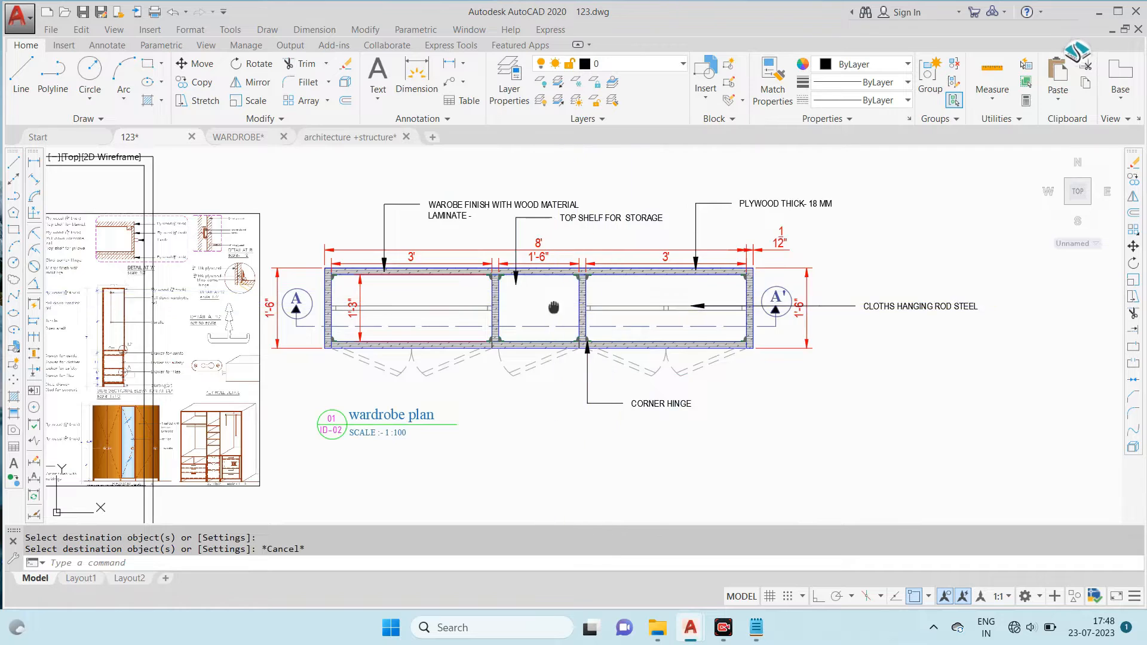
# - Move the complete wardrobe plan with its dimensions, notes and title tag farther away from the reference sheet
pyautogui.moveTo(688, 342); pyautogui.dragTo(626, 324, button='middle')
pyautogui.moveTo(715, 296); pyautogui.dragTo(660, 294, button='middle')
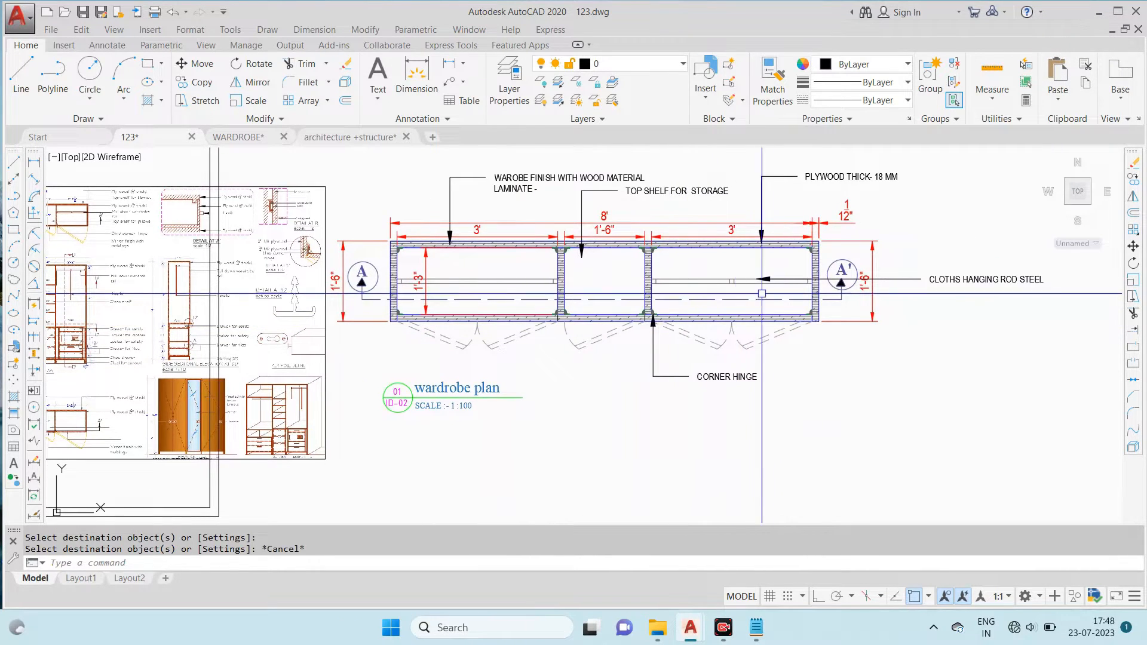
pyautogui.scroll(-2, 699, 233)
pyautogui.click(912, 207)
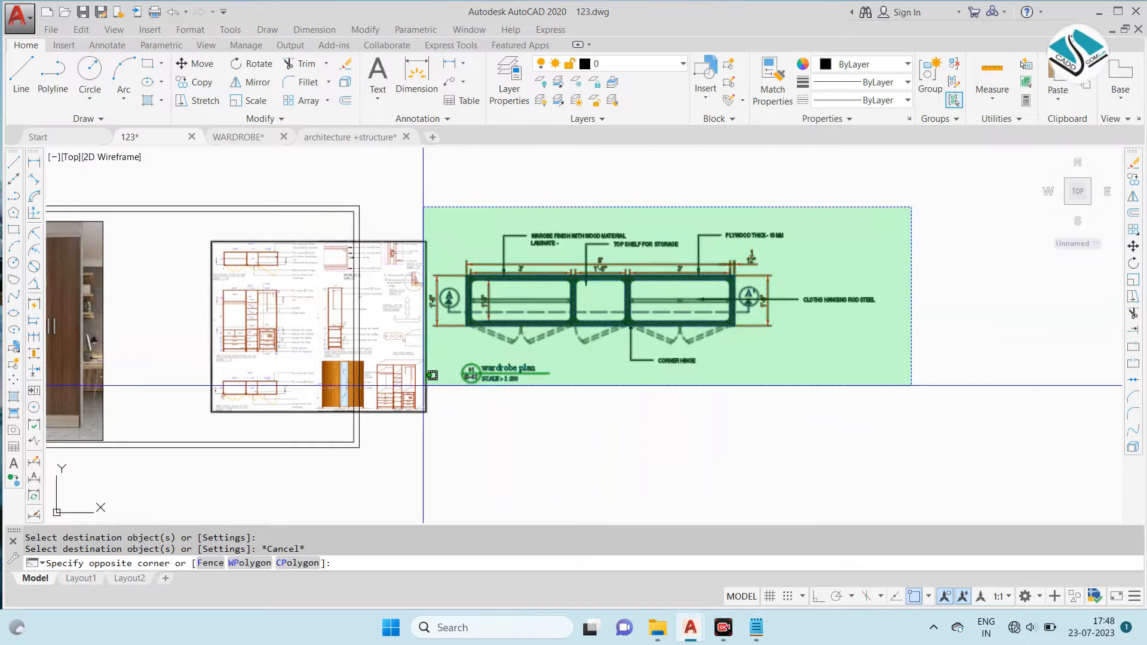
pyautogui.click(426, 386)
pyautogui.write('m')
pyautogui.press('Return')
pyautogui.click(509, 317)
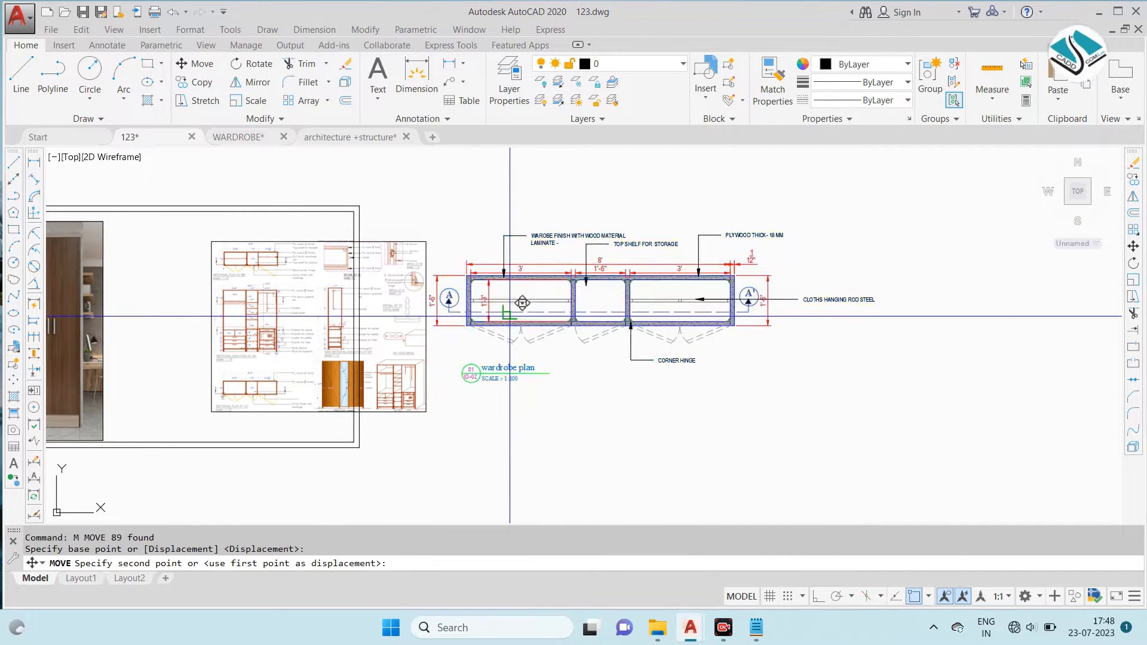
pyautogui.click(613, 328)
pyautogui.press('Escape')
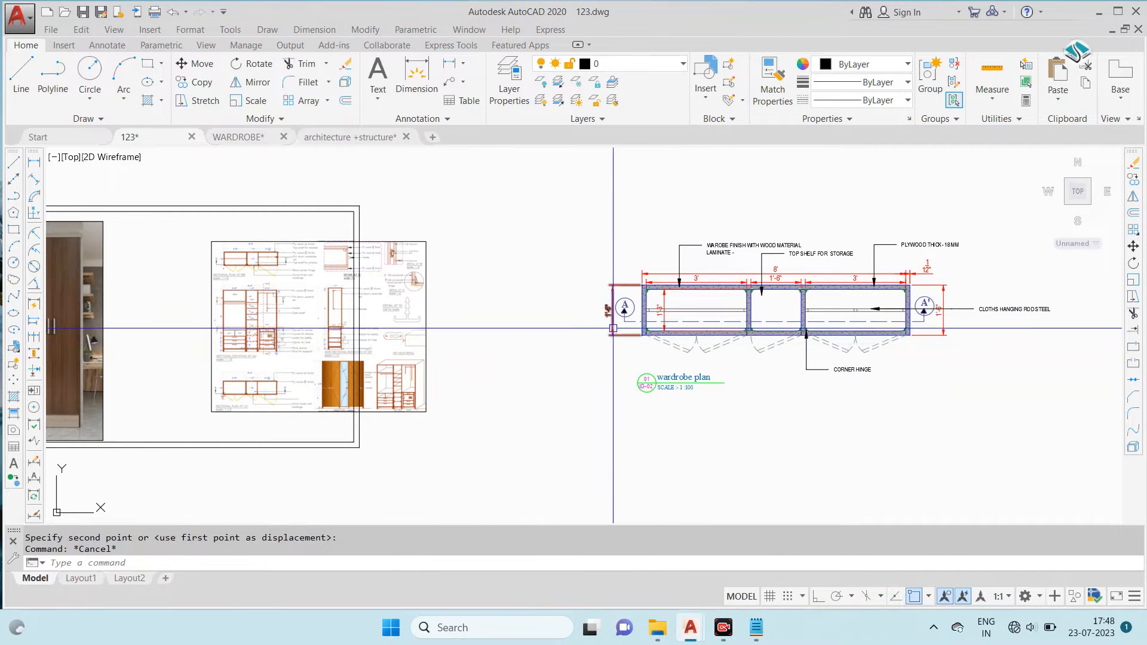
# - Examine the reference sheet's sectional plans, sectional elevation and side elevation for drafting the wardrobe elevation
pyautogui.scroll(2, 668, 314)
pyautogui.scroll(2, 98, 258)
pyautogui.moveTo(205, 261); pyautogui.dragTo(556, 264, button='middle')
pyautogui.scroll(2, 327, 198)
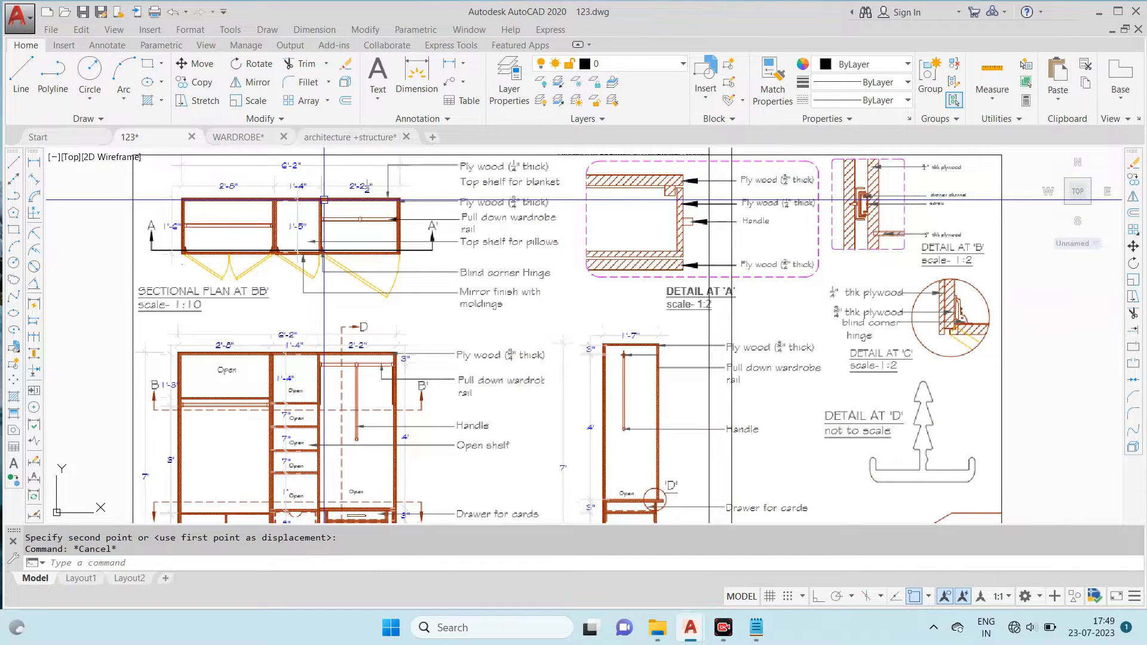
pyautogui.scroll(-4, 324, 199)
pyautogui.scroll(-2, 324, 199)
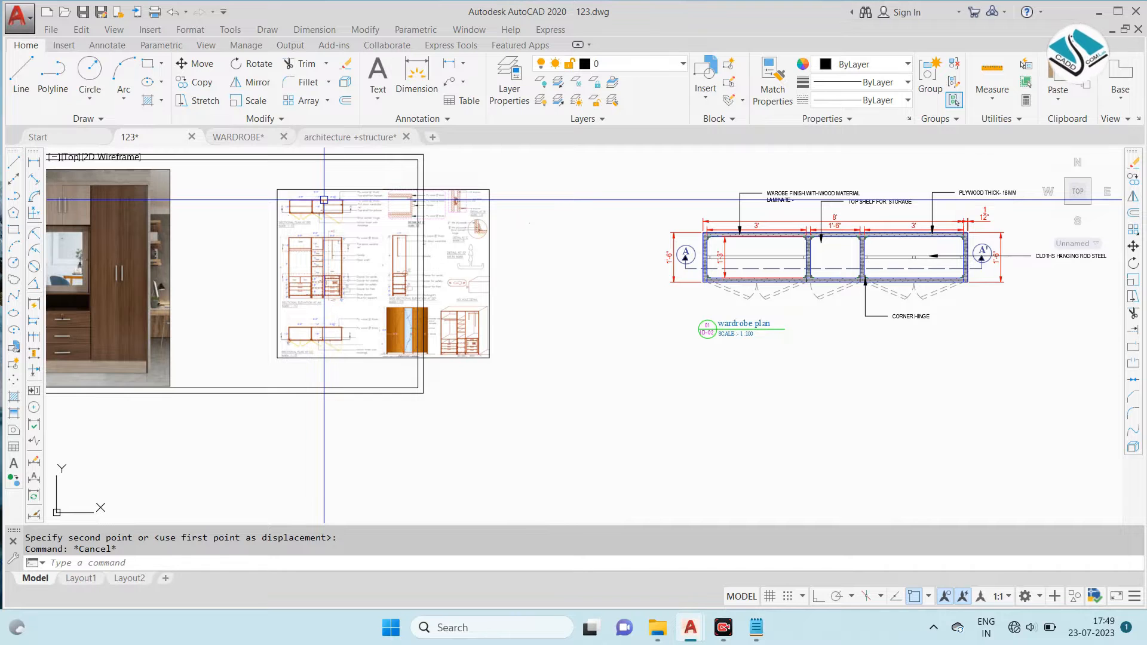
pyautogui.scroll(2, 326, 199)
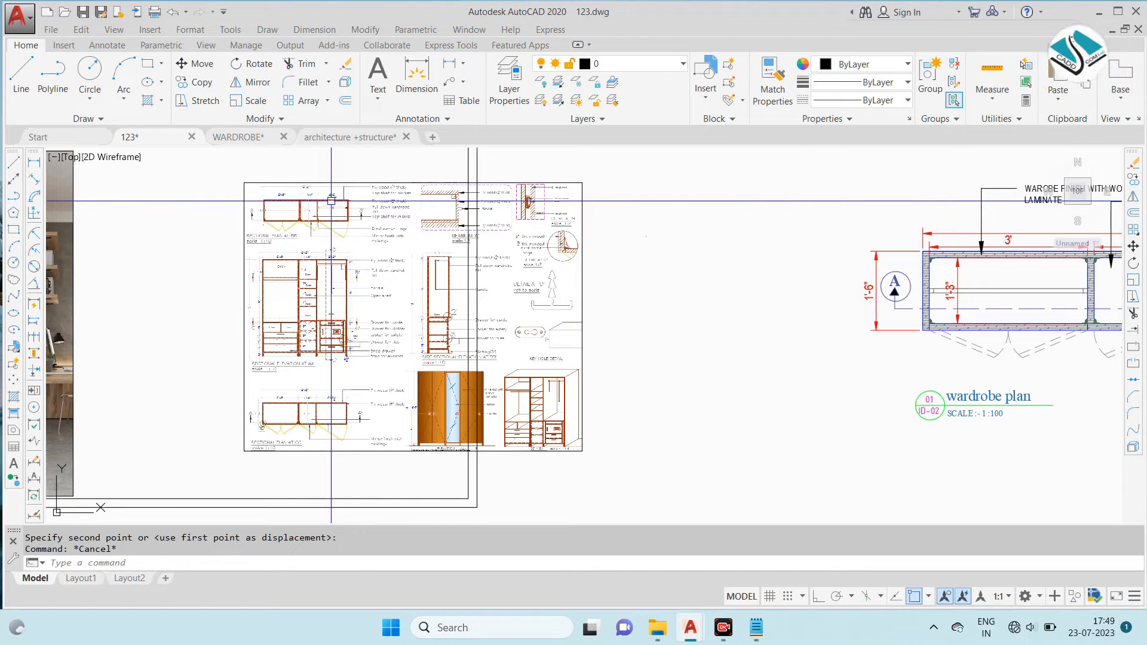
pyautogui.scroll(4, 332, 200)
pyautogui.scroll(-4, 315, 202)
pyautogui.scroll(5, 301, 317)
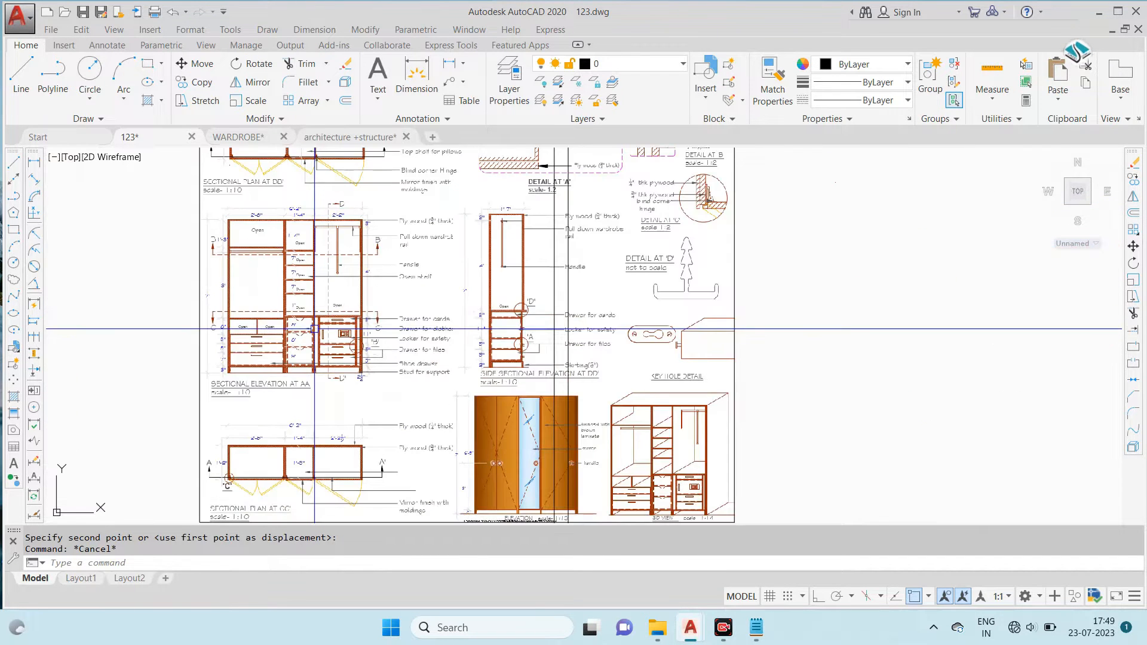
pyautogui.scroll(-6, 280, 313)
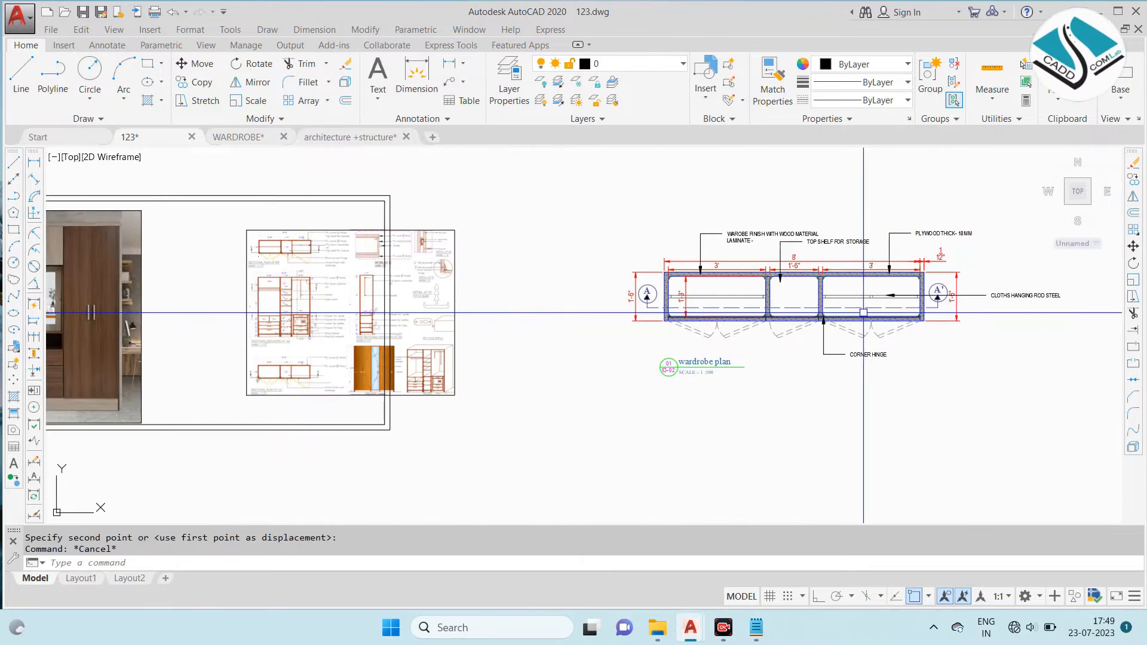
# - Draw vertical construction lines through both faces of each side panel and partition in the wardrobe plan
pyautogui.scroll(2, 843, 306)
pyautogui.moveTo(807, 299); pyautogui.dragTo(678, 263, button='middle')
pyautogui.scroll(-2, 521, 318)
pyautogui.scroll(-2, 628, 302)
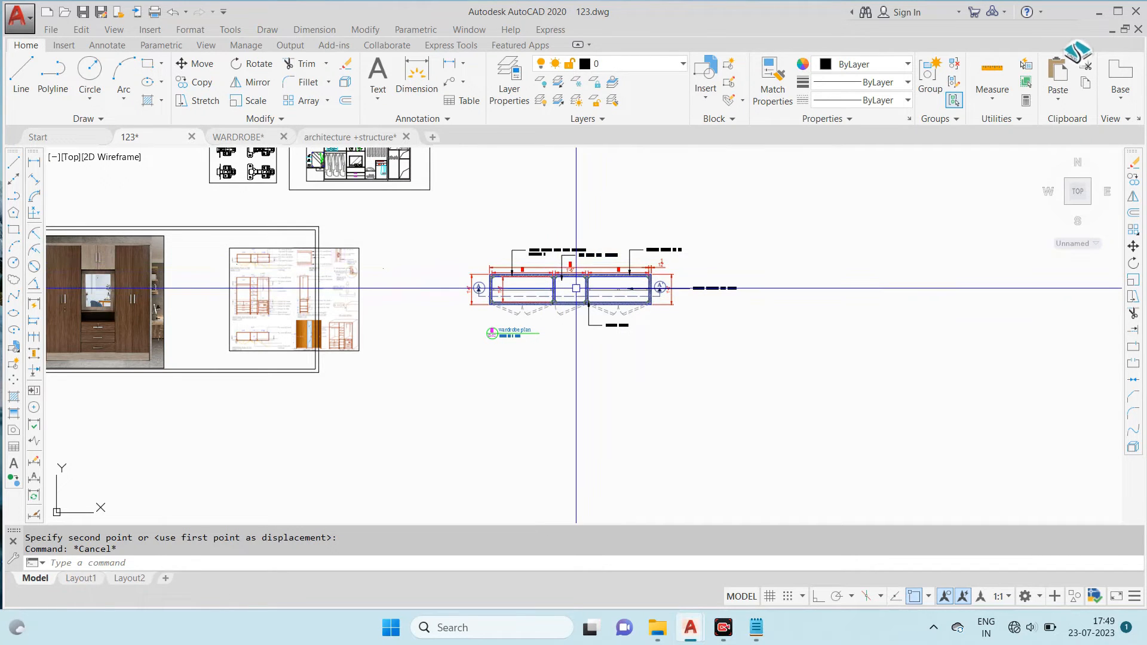
pyautogui.press('Return')
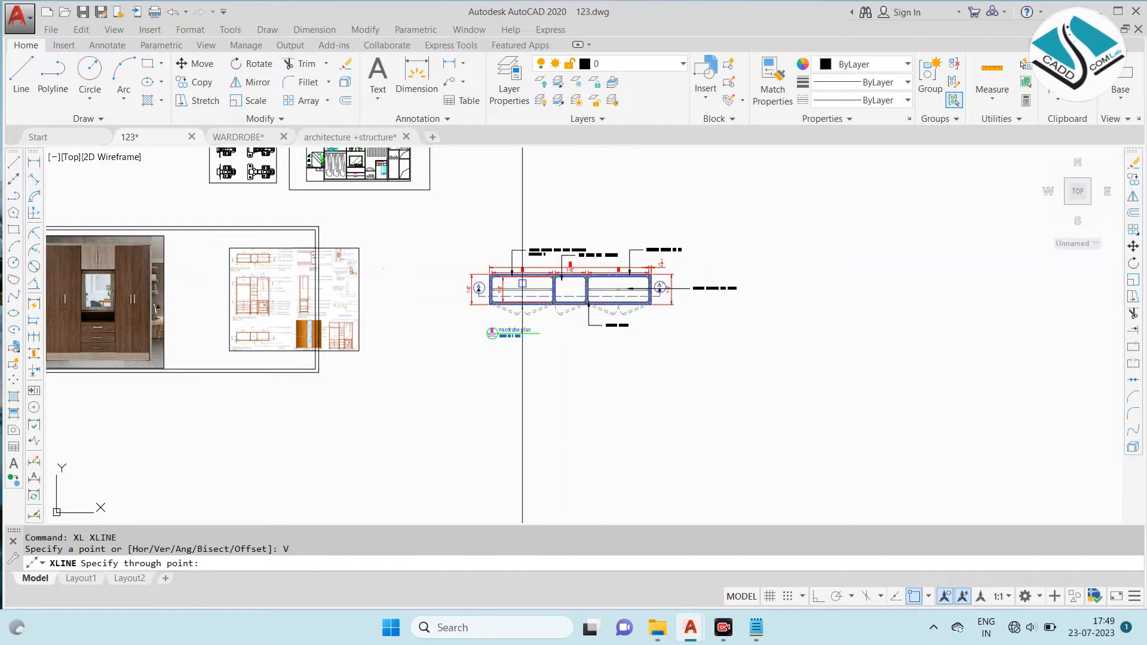
pyautogui.scroll(6, 499, 312)
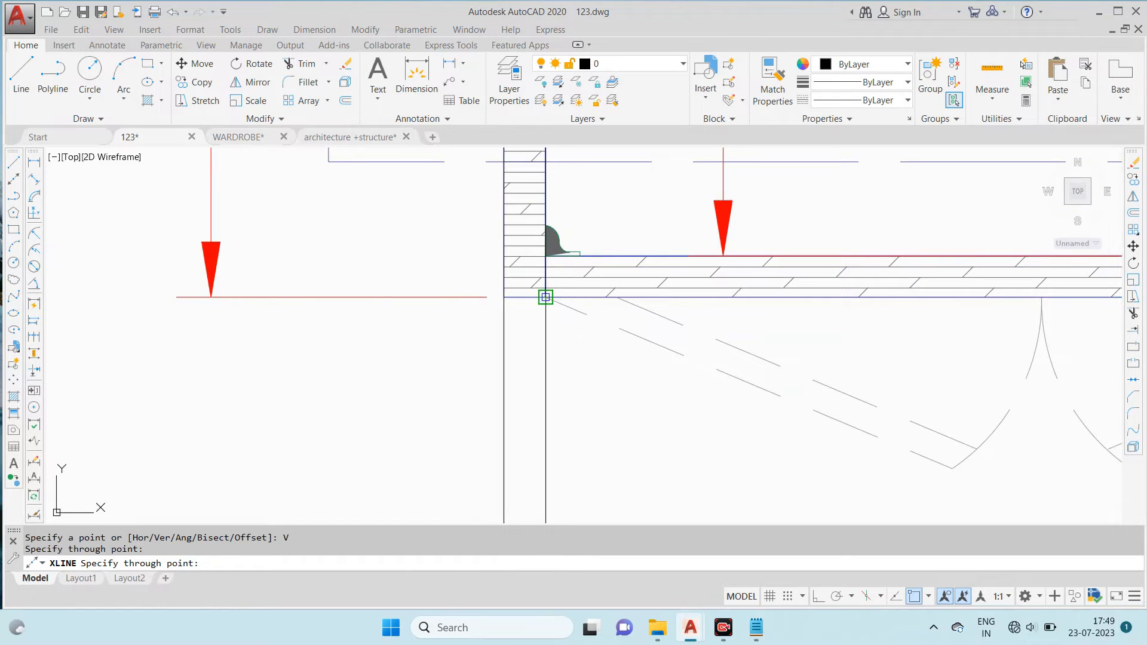
pyautogui.click(546, 297)
pyautogui.scroll(-5, 546, 297)
pyautogui.scroll(6, 659, 266)
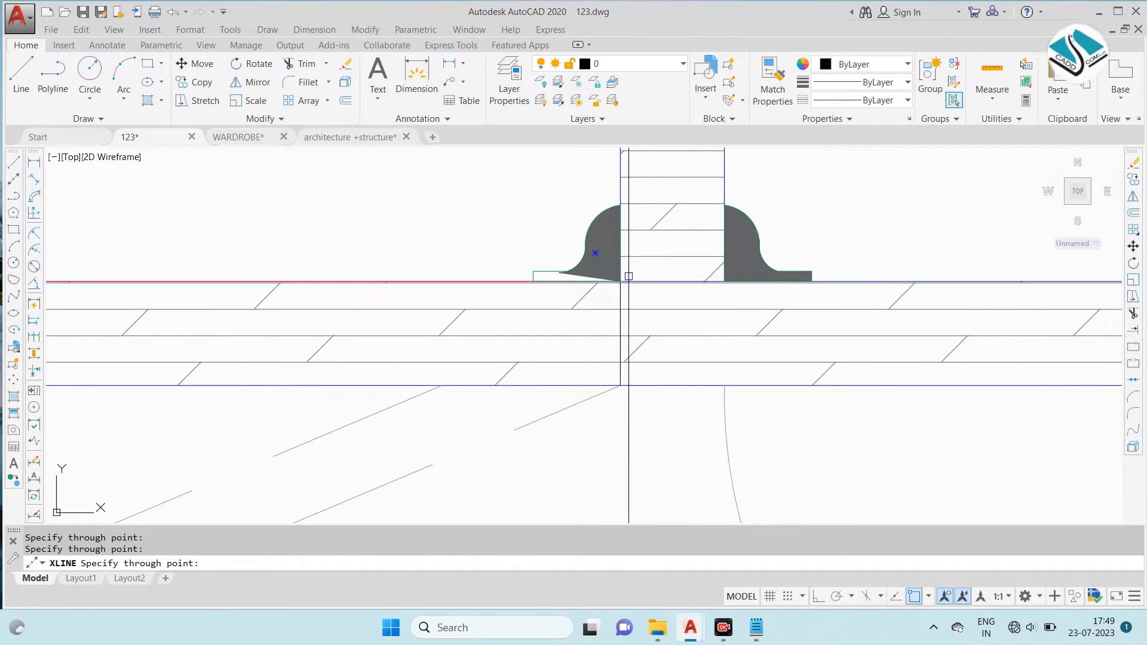
pyautogui.click(725, 281)
pyautogui.scroll(-6, 517, 282)
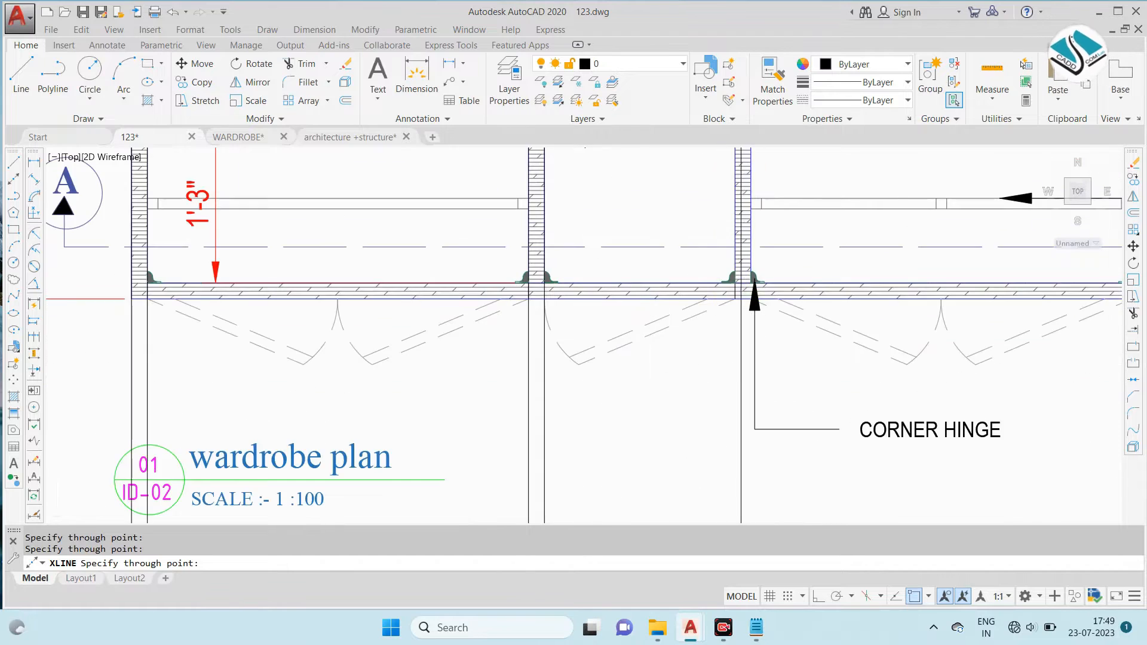
pyautogui.scroll(6, 743, 277)
pyautogui.click(792, 328)
pyautogui.scroll(-6, 792, 328)
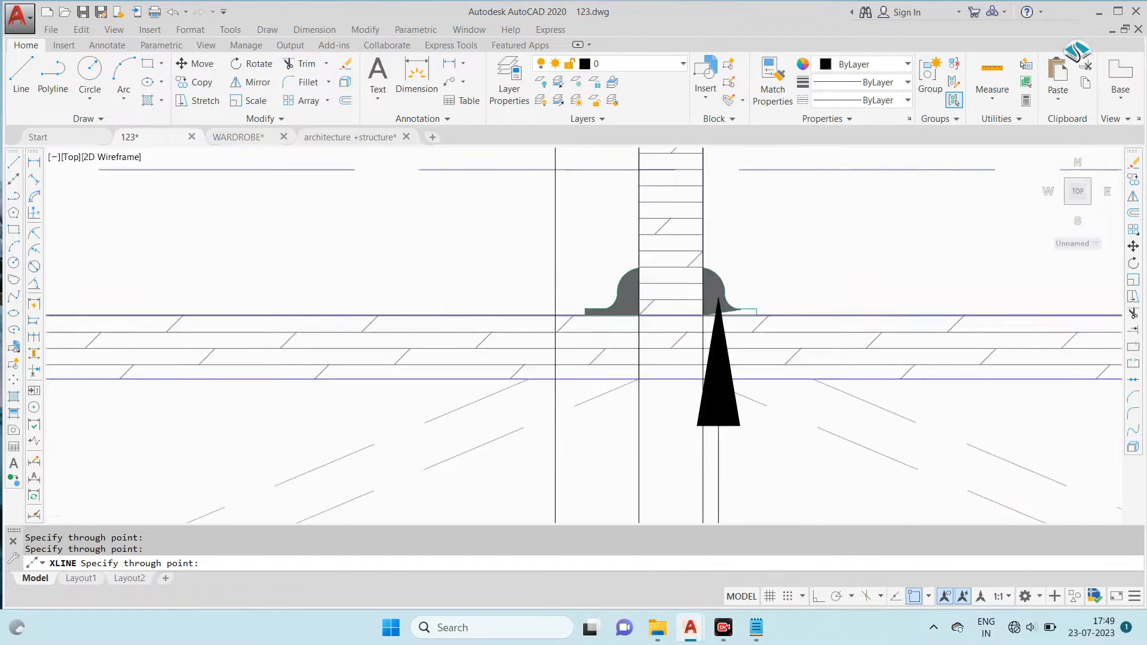
pyautogui.scroll(6, 955, 303)
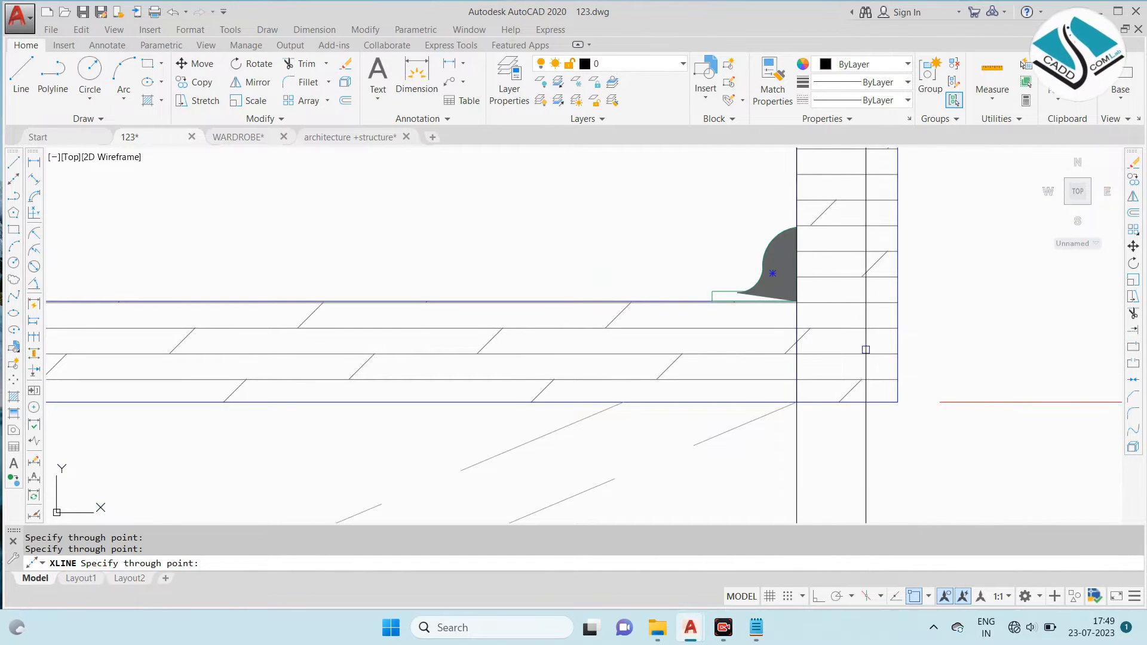
pyautogui.scroll(-7, 898, 401)
pyautogui.press('Escape')
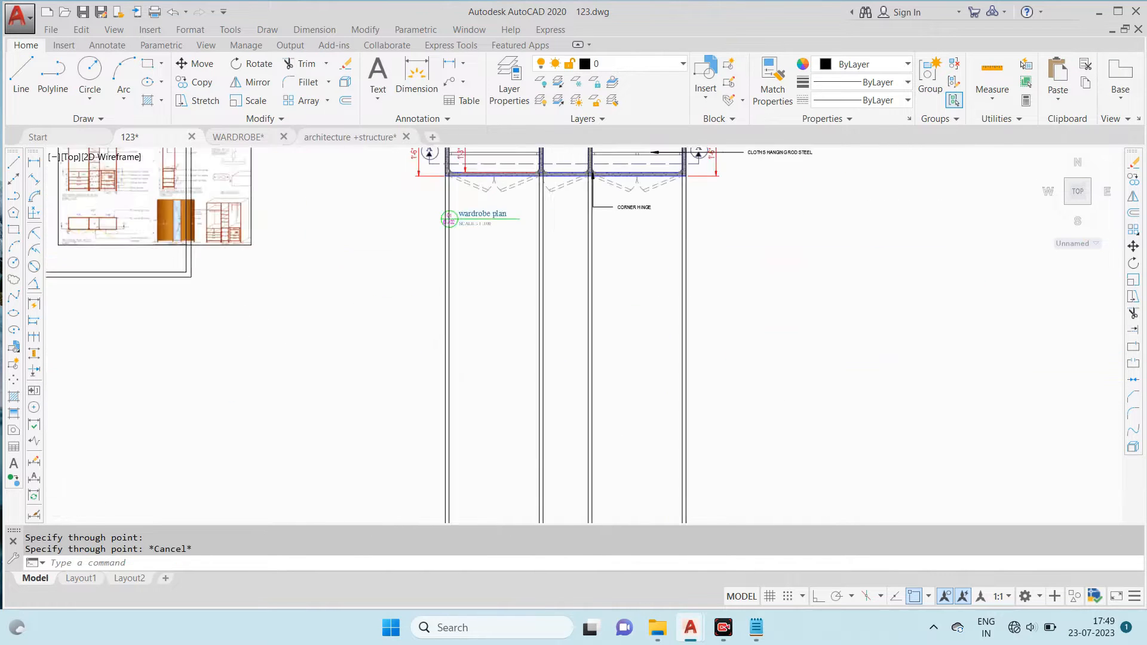
pyautogui.scroll(2, 519, 229)
pyautogui.write('l')
pyautogui.press('Return')
pyautogui.click(494, 393)
pyautogui.click(750, 393)
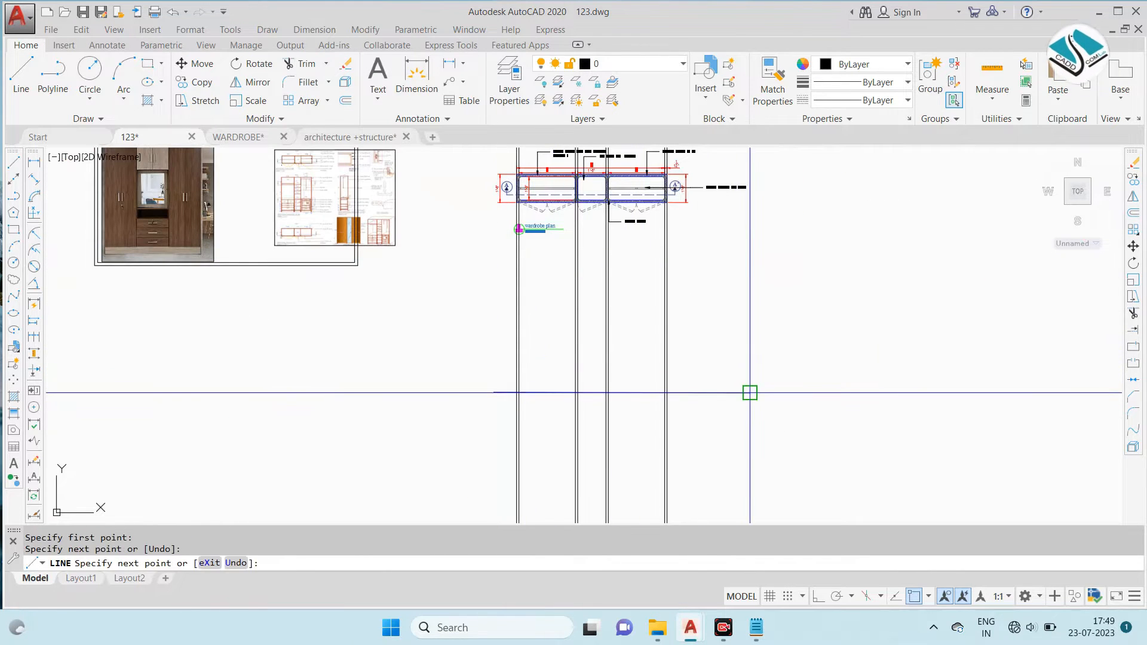
pyautogui.click(707, 412)
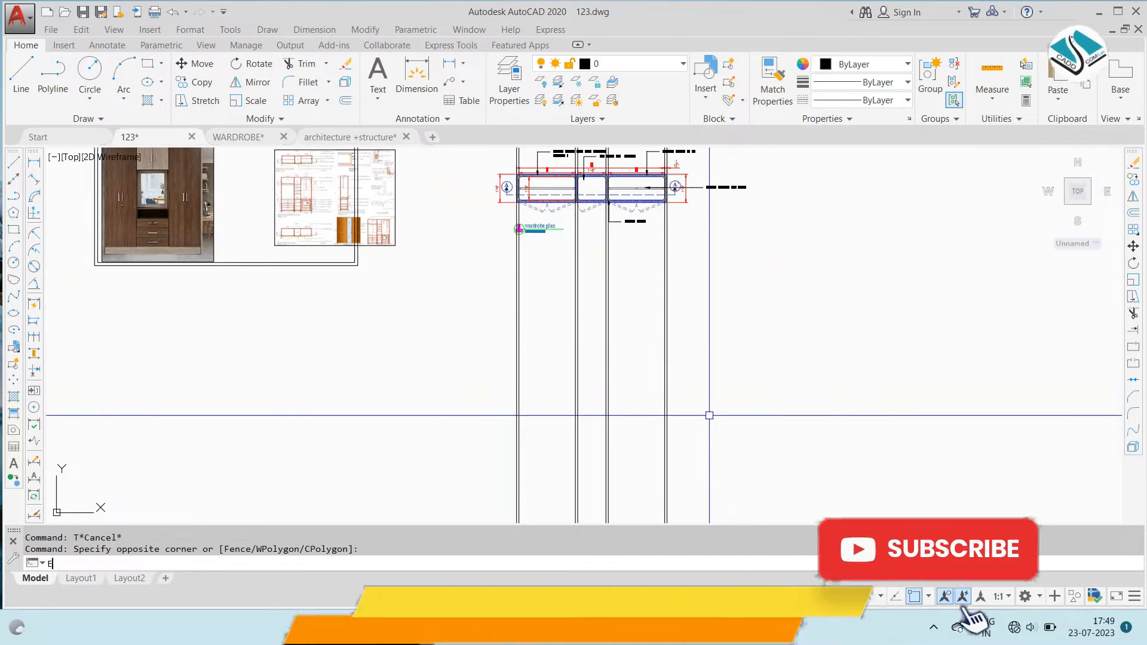
pyautogui.click(798, 469)
pyautogui.write('e')
pyautogui.press('Return')
# - Draw a straight horizontal base line across all the vertical construction lines below the wardrobe plan
pyautogui.write('l')
pyautogui.press('Return')
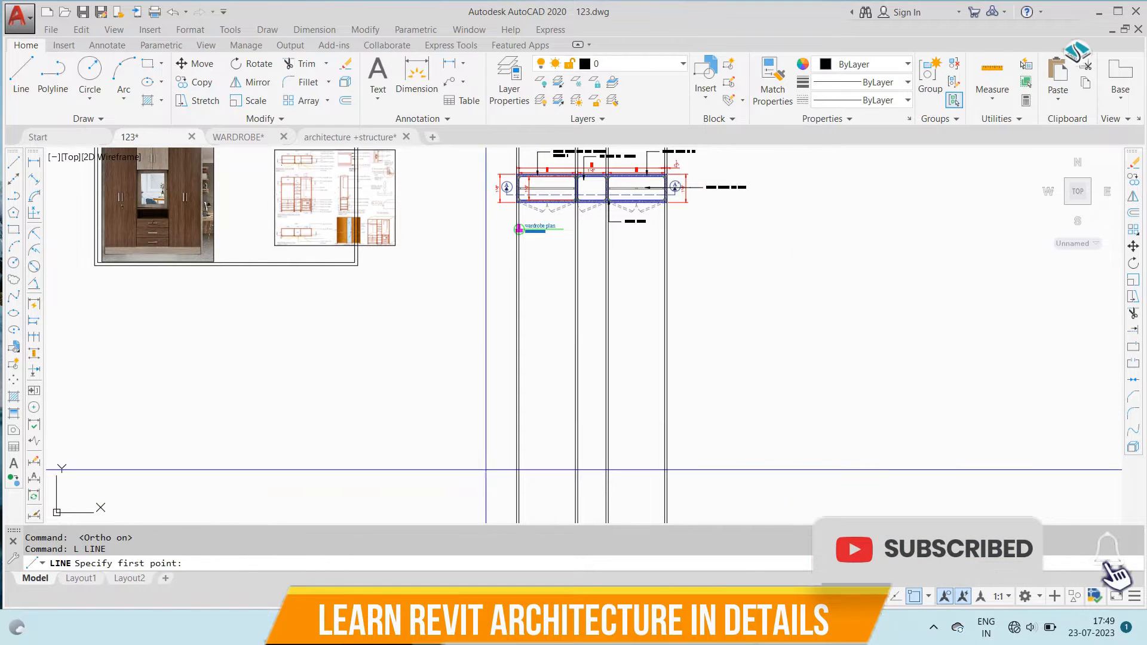
pyautogui.click(453, 441)
pyautogui.click(831, 445)
pyautogui.press('Escape')
# - Trim the base line's overhanging ends and the vertical construction lines below it
pyautogui.write('tr')
pyautogui.press('Return')
pyautogui.press('Return')
pyautogui.click(732, 376)
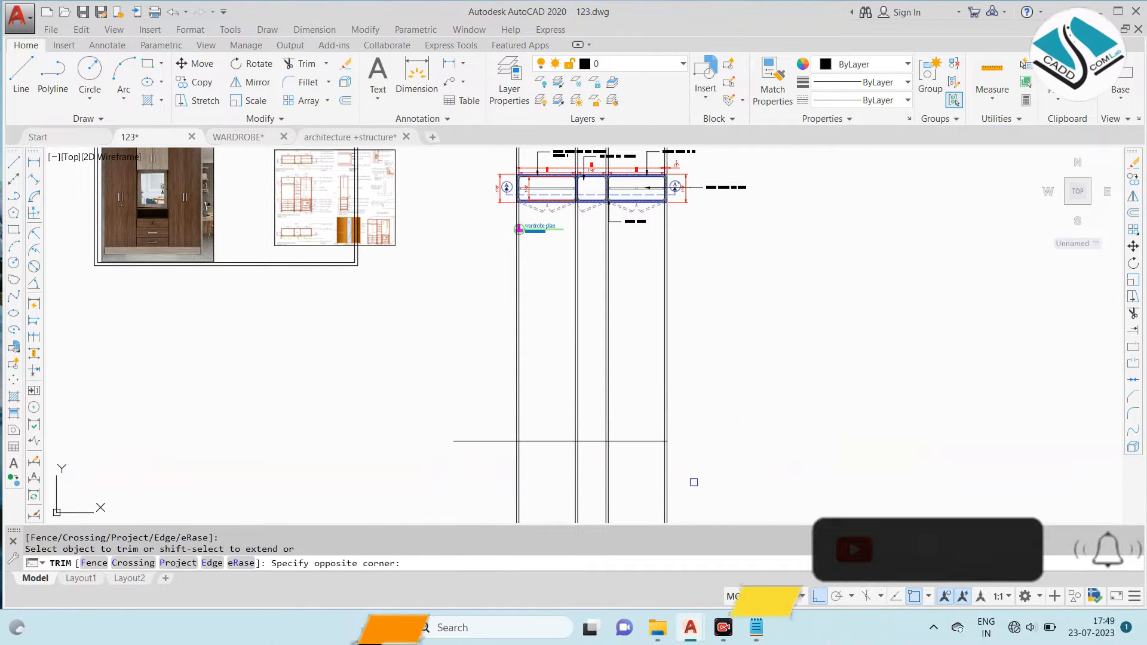
pyautogui.click(693, 482)
pyautogui.click(732, 469)
pyautogui.click(464, 472)
pyautogui.click(481, 461)
pyautogui.click(441, 418)
pyautogui.press('Escape')
# - Examine the skirting at the wardrobe's base in the reference sectional elevation and the wardrobe photo
pyautogui.moveTo(214, 227); pyautogui.dragTo(299, 255, button='middle')
pyautogui.scroll(6, 415, 261)
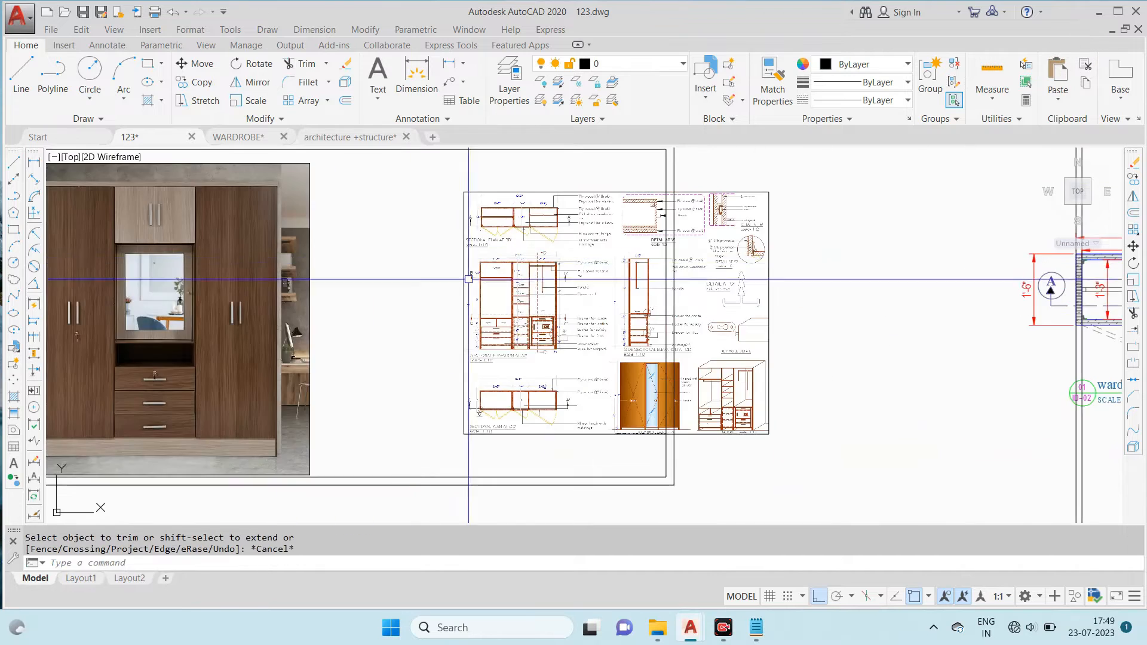
pyautogui.scroll(4, 531, 301)
pyautogui.scroll(-4, 411, 283)
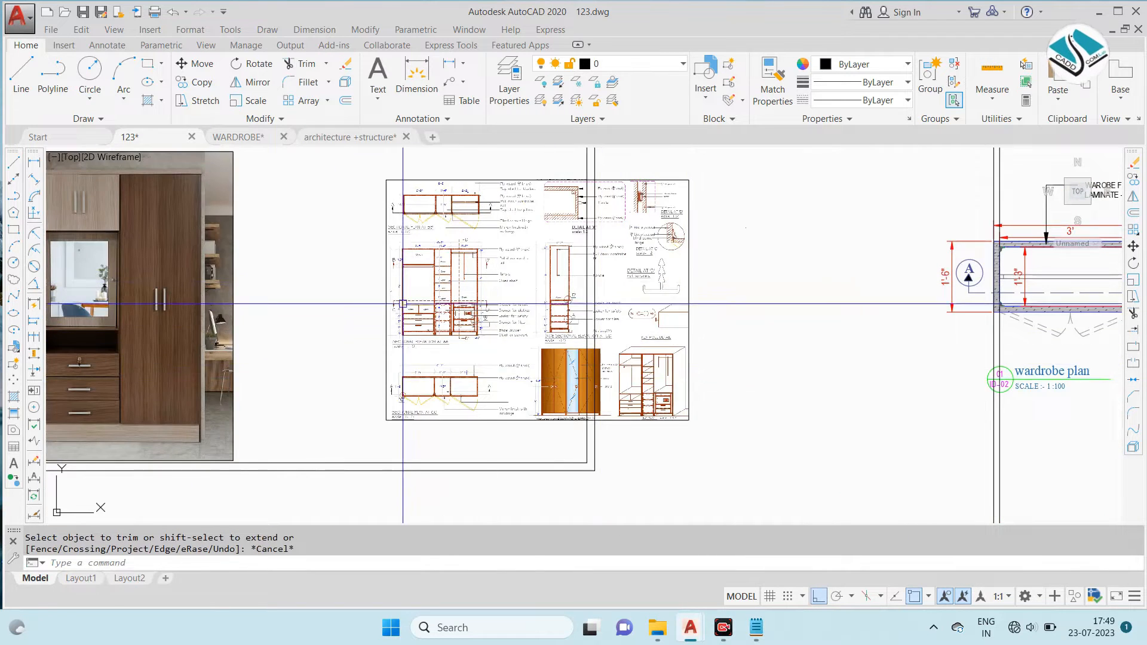
pyautogui.scroll(6, 410, 301)
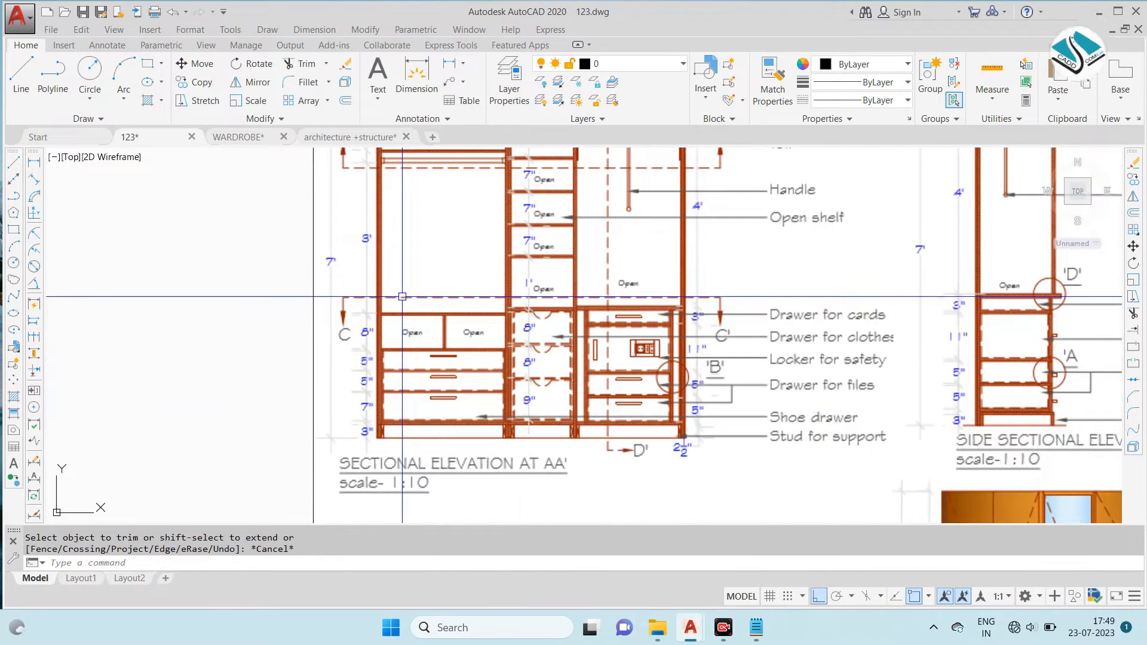
pyautogui.scroll(2, 628, 438)
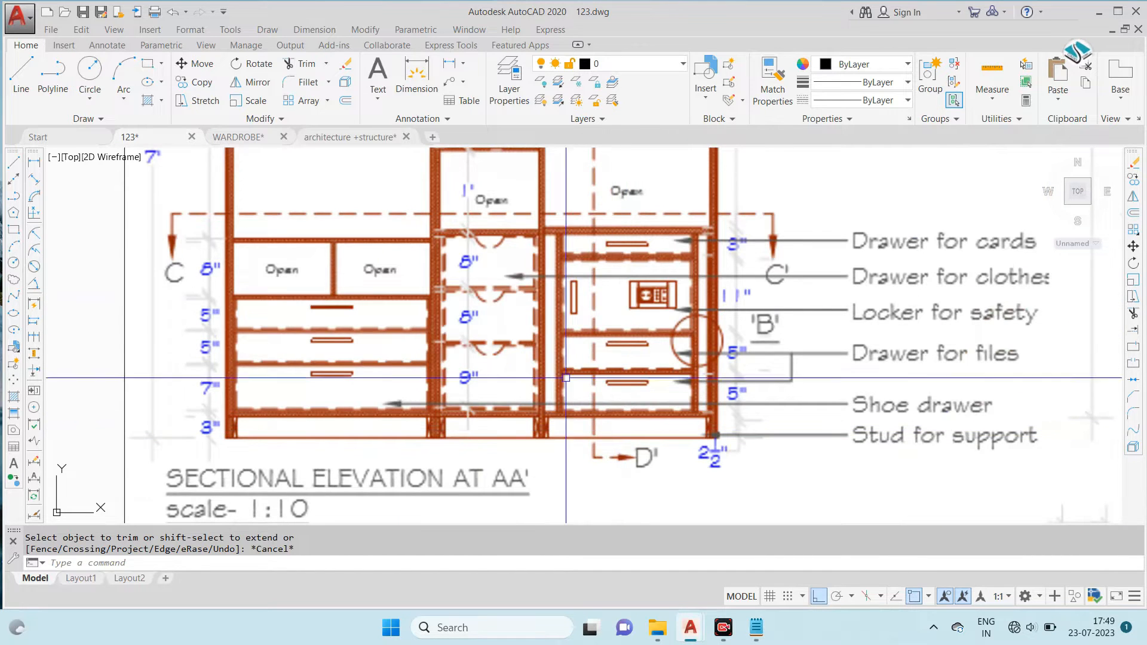
pyautogui.scroll(-8, 430, 299)
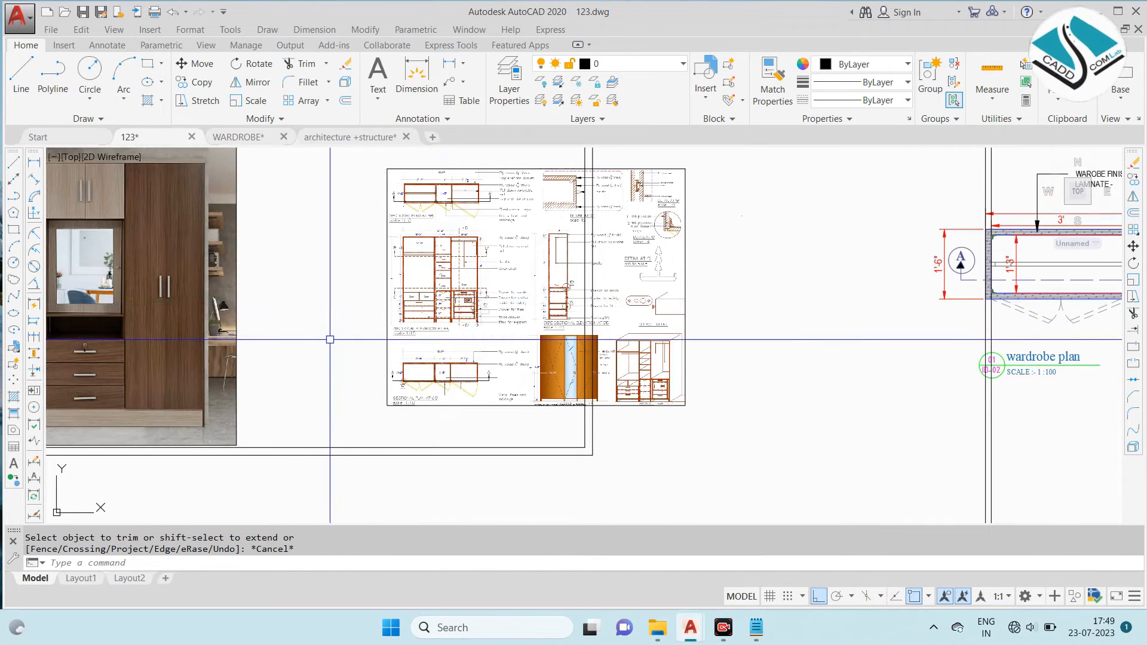
pyautogui.scroll(4, 170, 421)
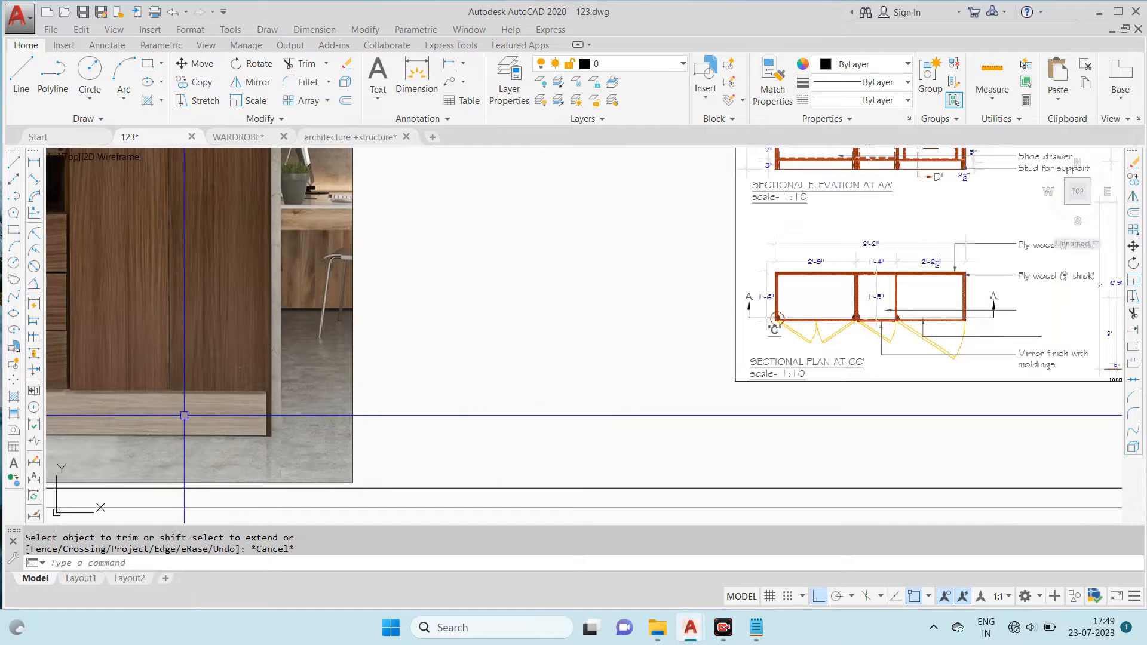
pyautogui.scroll(-4, 347, 406)
pyautogui.scroll(7, 487, 351)
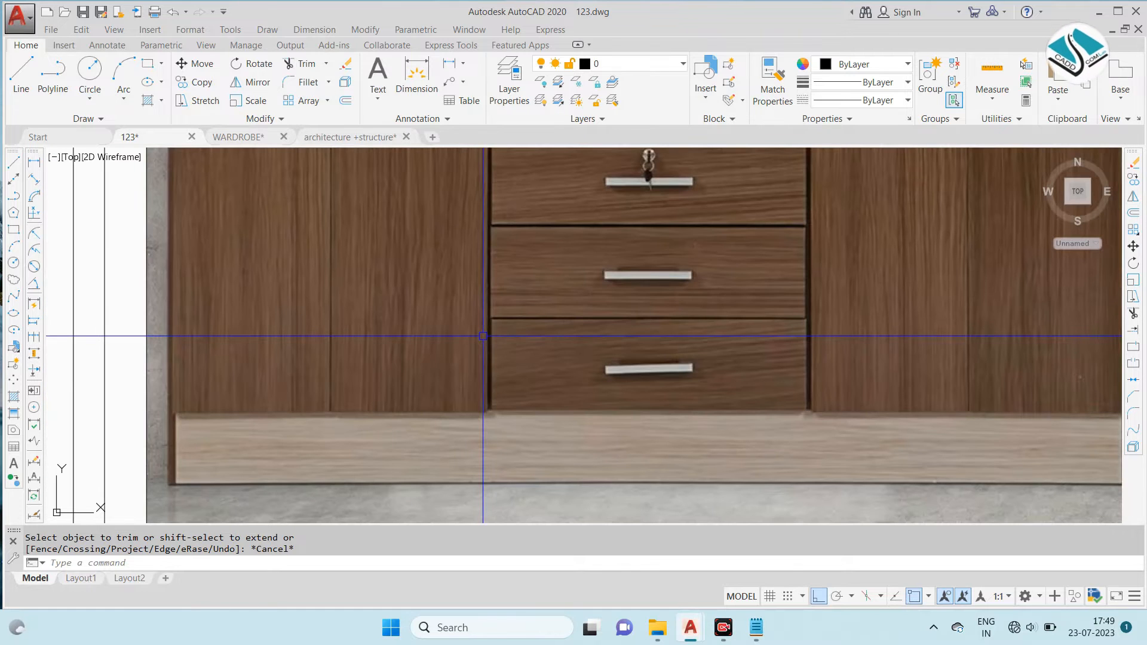
pyautogui.scroll(-2, 399, 333)
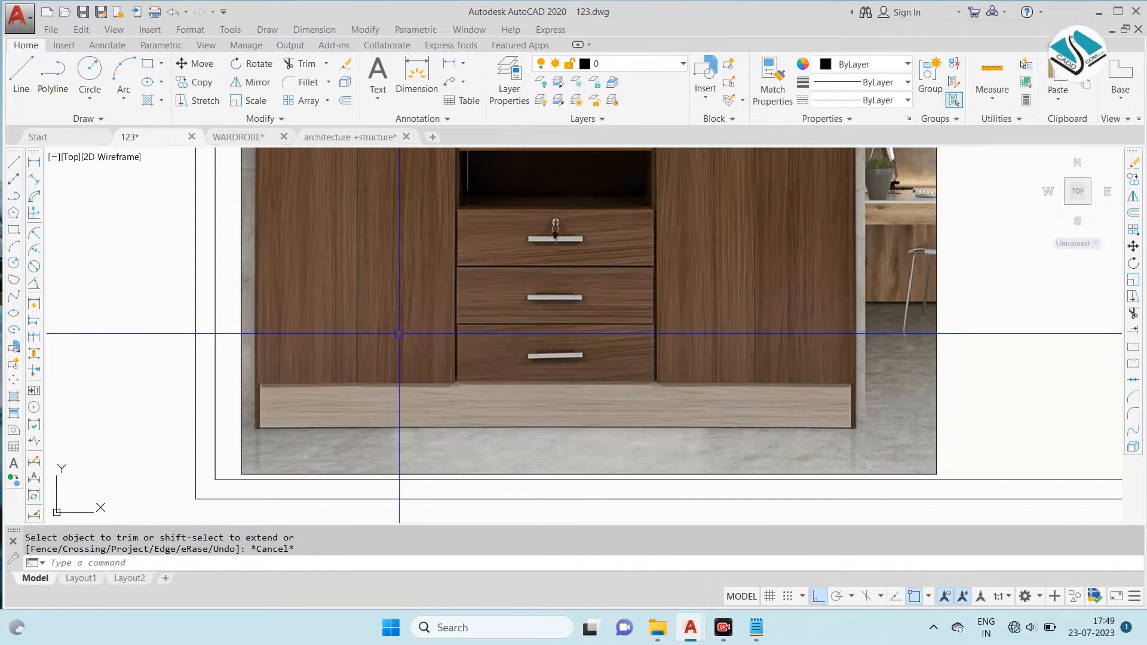
pyautogui.scroll(4, 307, 357)
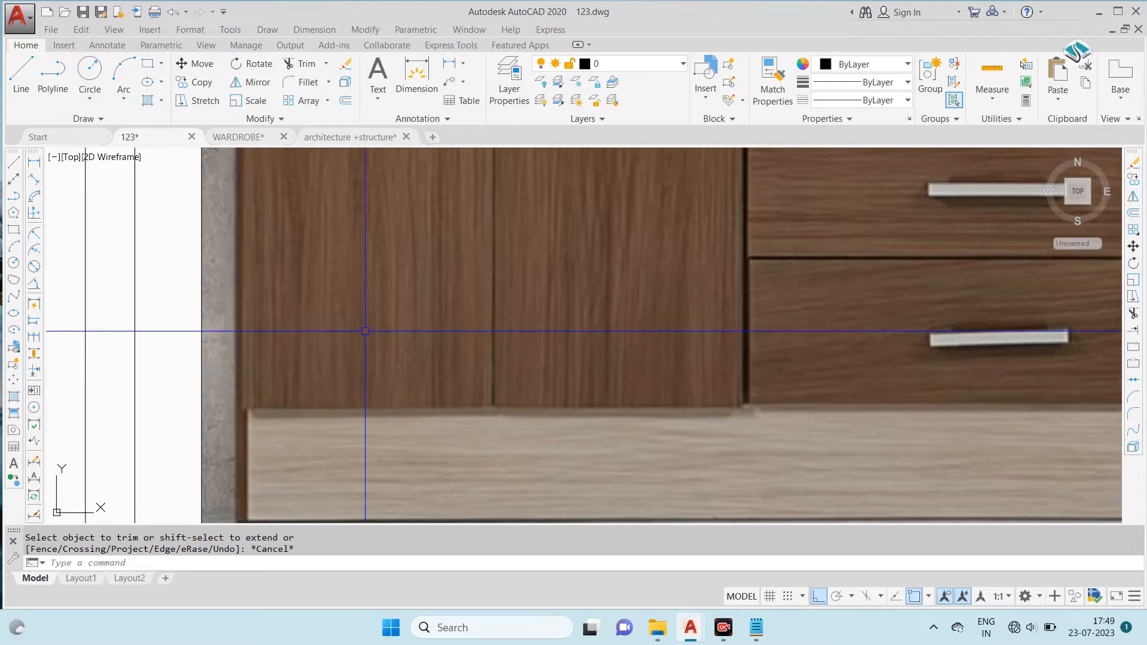
# - Offset the elevation's base line 3 inches upward to form the skirting
pyautogui.scroll(-4, 365, 331)
pyautogui.scroll(-12, 365, 332)
pyautogui.write('o')
pyautogui.press('Return')
pyautogui.write('3')
pyautogui.press('Return')
pyautogui.scroll(3, 709, 482)
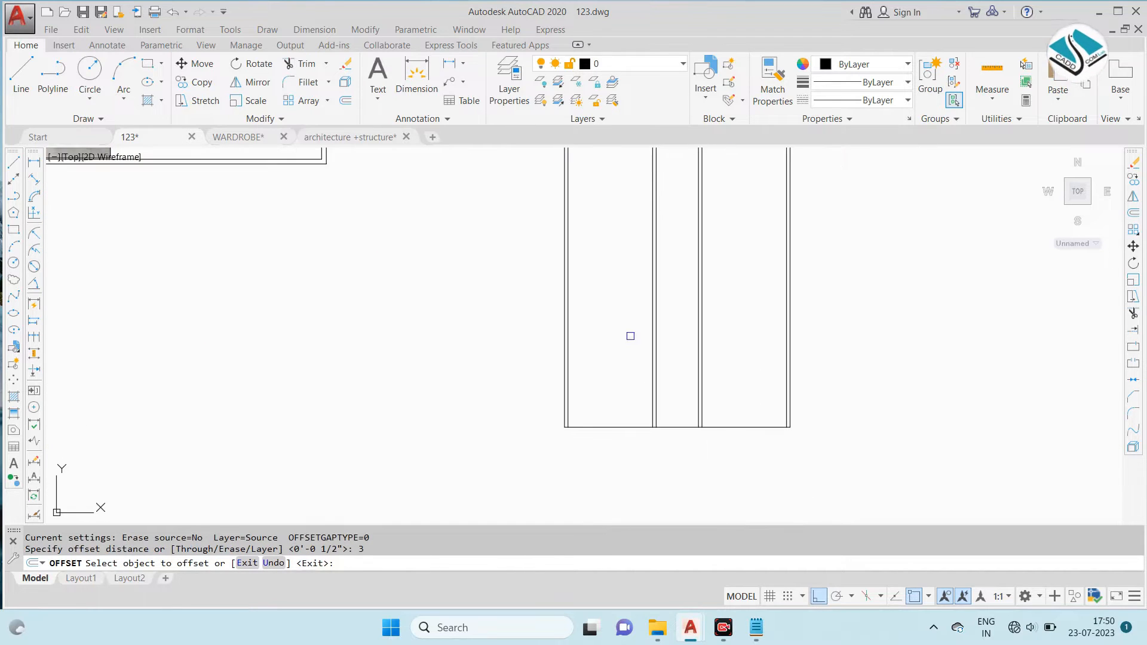
pyautogui.scroll(2, 669, 406)
pyautogui.click(682, 441)
pyautogui.click(683, 423)
pyautogui.press('Escape')
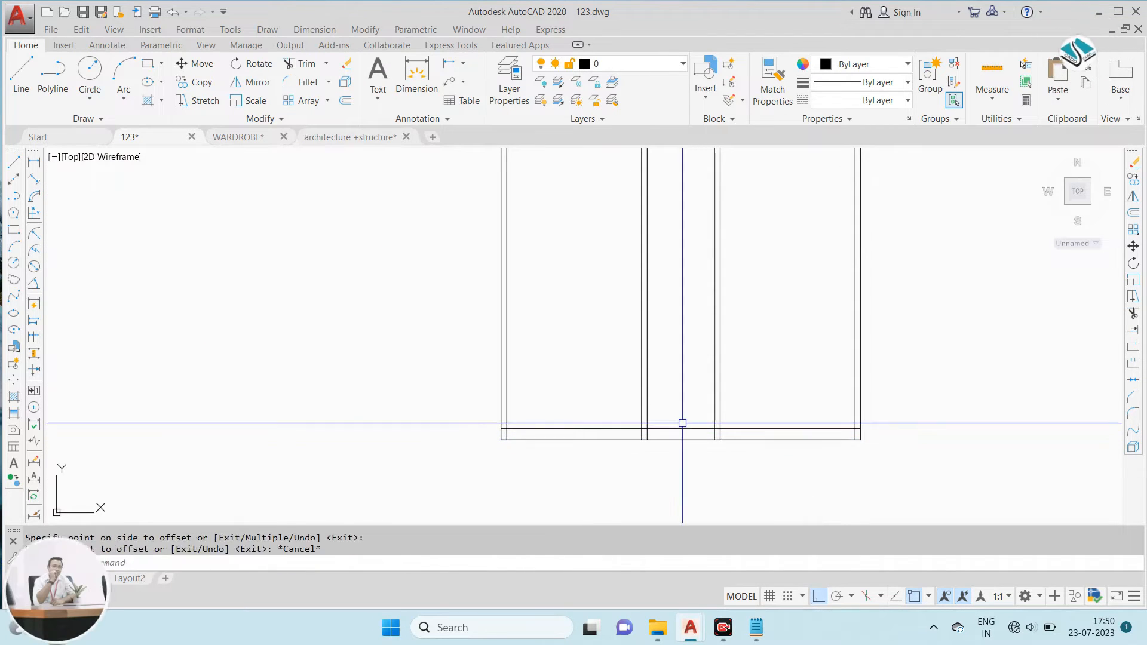
# - Offset the elevation's base line 7' upward to mark the top of the wardrobe
pyautogui.press('Escape')
pyautogui.write('o')
pyautogui.press('Return')
pyautogui.write("7'")
pyautogui.press('Return')
pyautogui.click(670, 438)
pyautogui.click(670, 392)
pyautogui.scroll(-4, 670, 392)
pyautogui.press('Escape')
# - Trim the vertical construction lines at the wardrobe elevation's top line
pyautogui.write('tr')
pyautogui.press('Return')
pyautogui.press('Return')
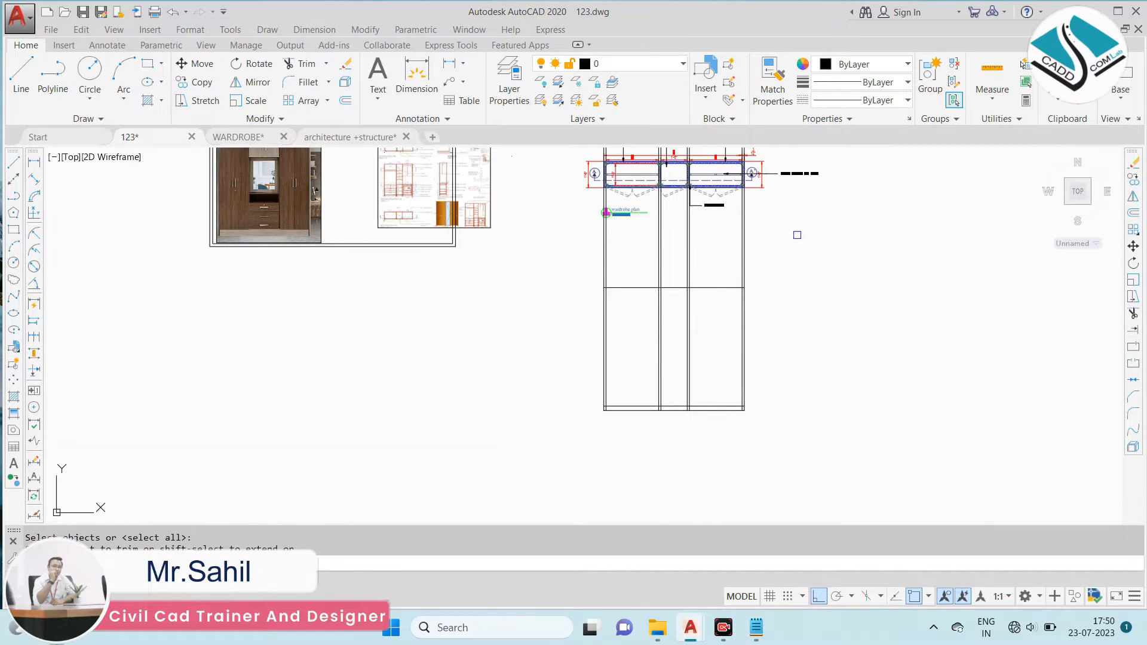
pyautogui.click(771, 246)
pyautogui.click(496, 274)
pyautogui.press('Escape')
# - Erase the leftover construction line segments between the plan and the elevation's top line
pyautogui.moveTo(762, 286); pyautogui.dragTo(711, 468, button='middle')
pyautogui.click(932, 192)
pyautogui.click(532, 249)
pyautogui.write('e')
pyautogui.press('Return')
pyautogui.scroll(-2, 543, 239)
pyautogui.scroll(2, 592, 359)
# - Move the whole elevation slightly closer beneath the wardrobe plan
pyautogui.click(750, 235)
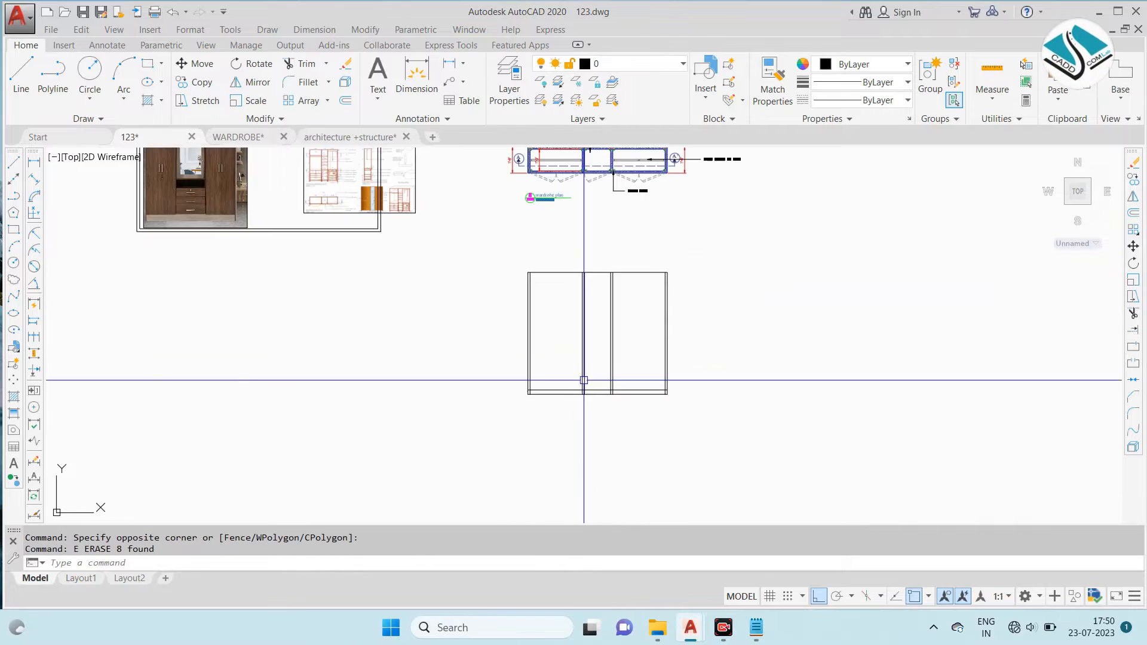
pyautogui.click(471, 441)
pyautogui.write('m')
pyautogui.press('Return')
pyautogui.click(607, 335)
pyautogui.scroll(4, 606, 261)
pyautogui.scroll(-4, 606, 262)
# - Move the reference drawing sheet image beside the elevation, with Ortho turned off
pyautogui.moveTo(305, 212); pyautogui.dragTo(377, 256, button='middle')
pyautogui.click(489, 225)
pyautogui.write('m')
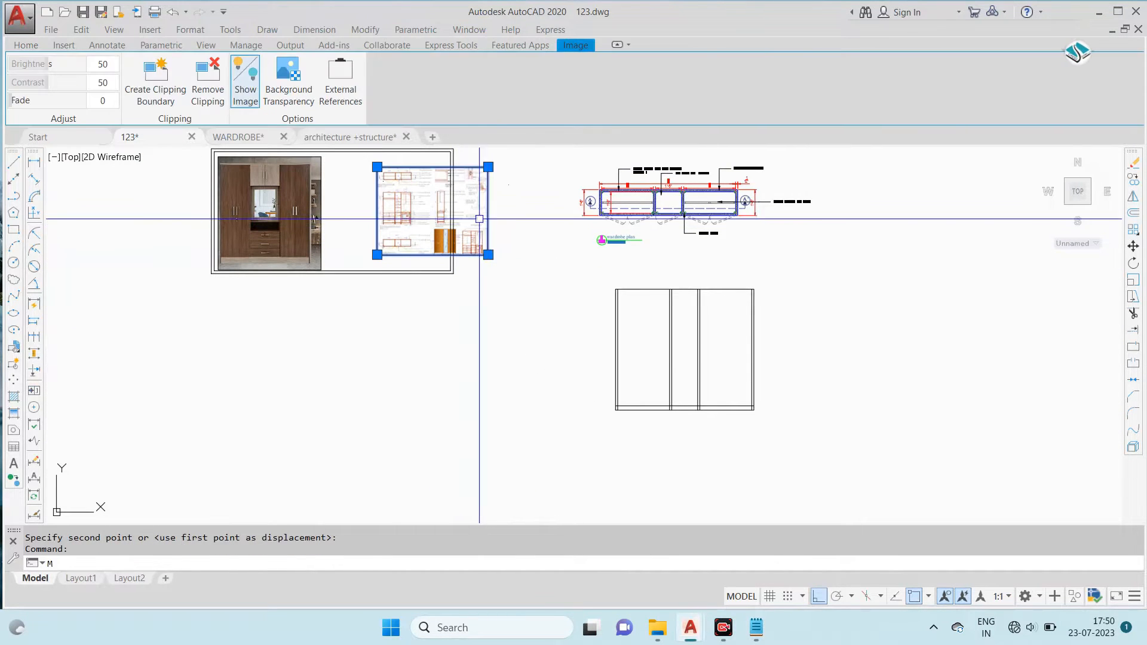
pyautogui.press('Return')
pyautogui.click(442, 214)
pyautogui.click(819, 596)
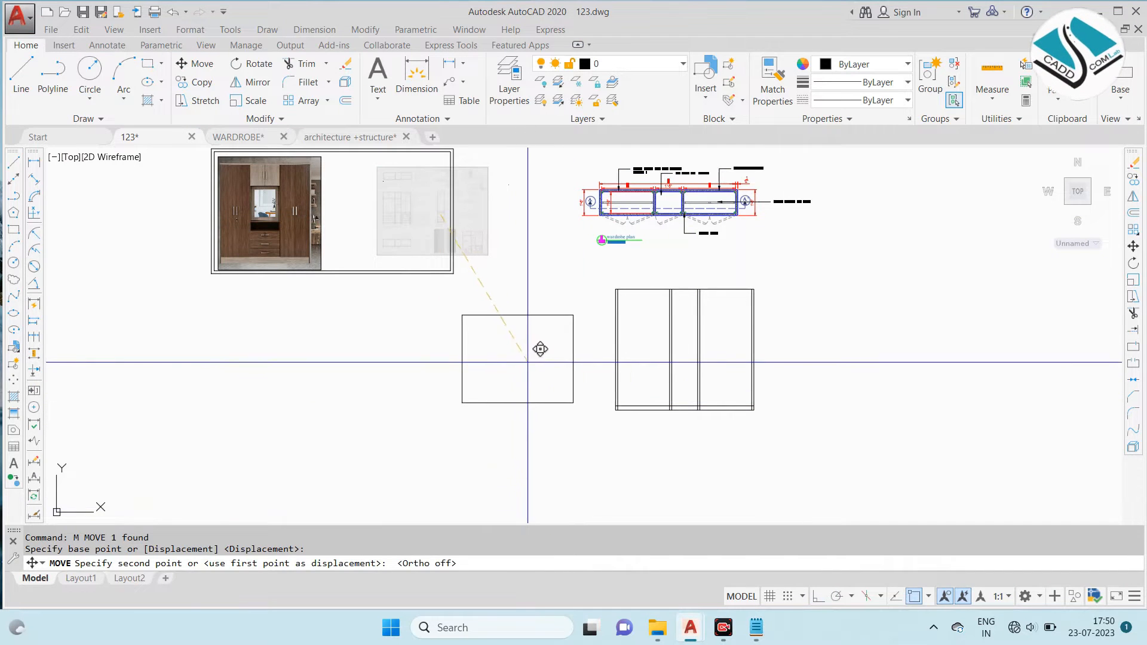
pyautogui.click(547, 369)
pyautogui.scroll(4, 595, 371)
pyautogui.press('Escape')
pyautogui.press('Escape')
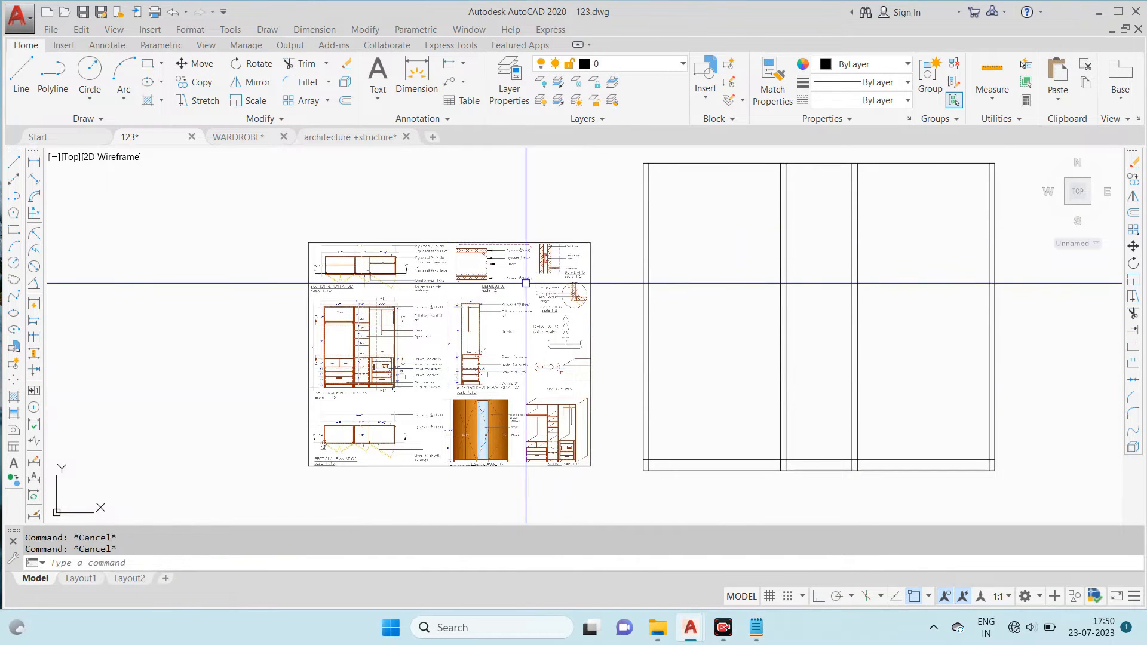
# - Trim the skirting line inside the elevation's side panels and the divider lines below the skirting line
pyautogui.scroll(4, 361, 357)
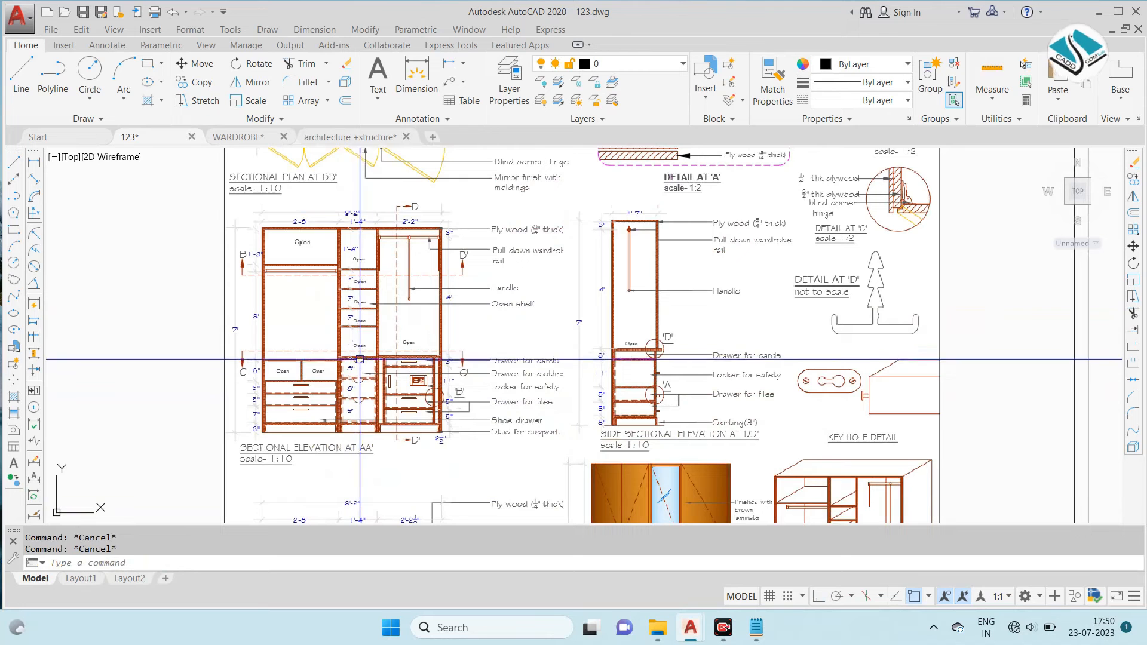
pyautogui.scroll(-4, 396, 342)
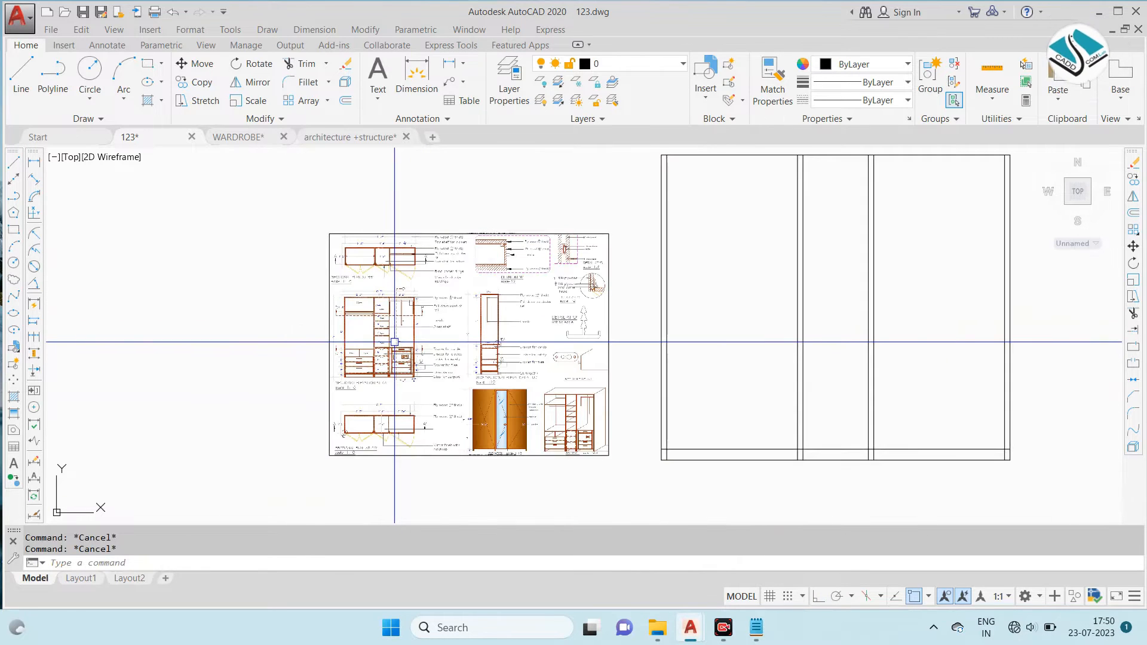
pyautogui.write('tr')
pyautogui.press('Return')
pyautogui.press('Return')
pyautogui.scroll(4, 691, 465)
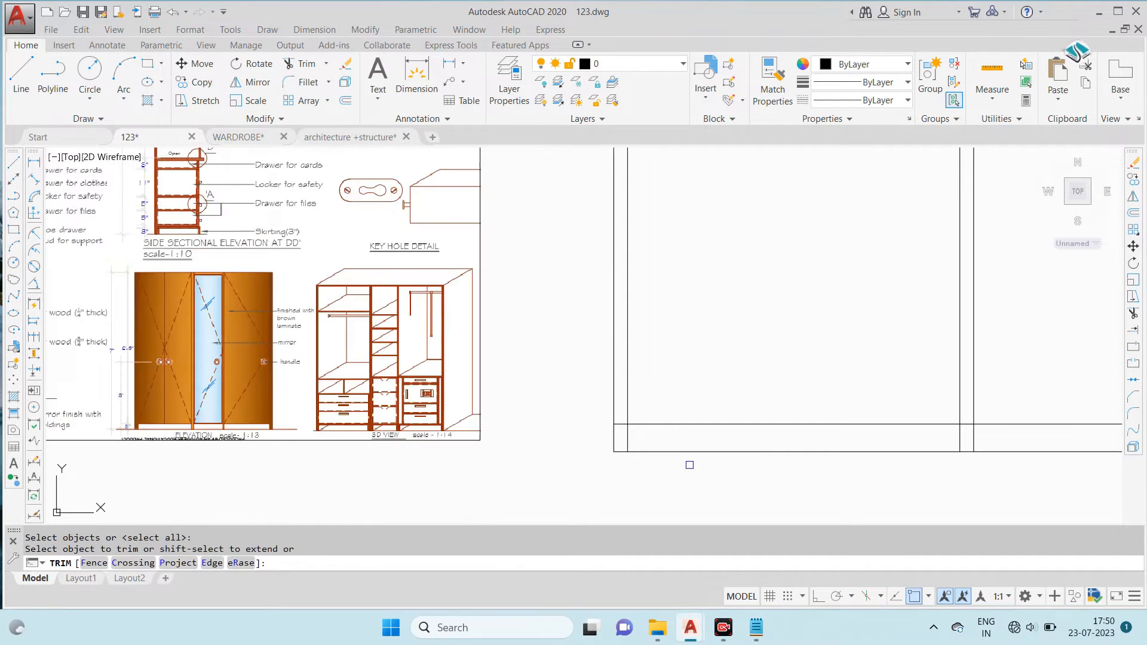
pyautogui.scroll(4, 625, 432)
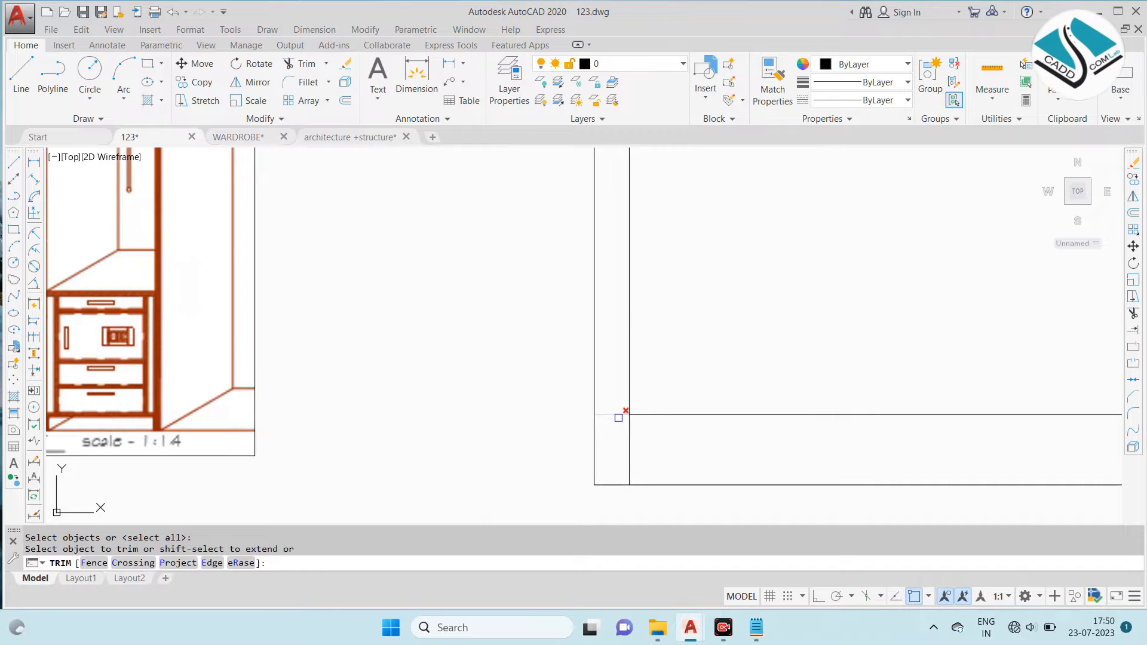
pyautogui.click(618, 418)
pyautogui.scroll(-4, 607, 406)
pyautogui.scroll(2, 894, 410)
pyautogui.click(916, 413)
pyautogui.click(859, 427)
pyautogui.moveTo(811, 400); pyautogui.dragTo(721, 401, button='middle')
pyautogui.scroll(-2, 721, 402)
pyautogui.scroll(4, 999, 407)
pyautogui.click(992, 408)
pyautogui.click(609, 411)
pyautogui.scroll(-4, 568, 407)
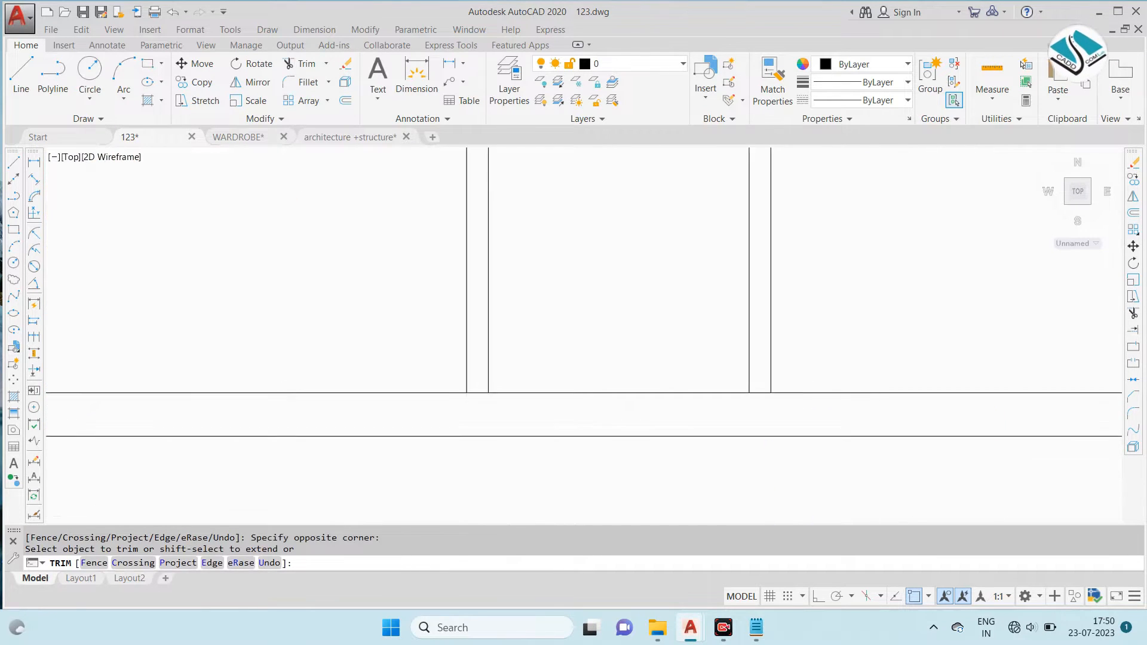
pyautogui.scroll(4, 1029, 416)
pyautogui.scroll(-5, 879, 396)
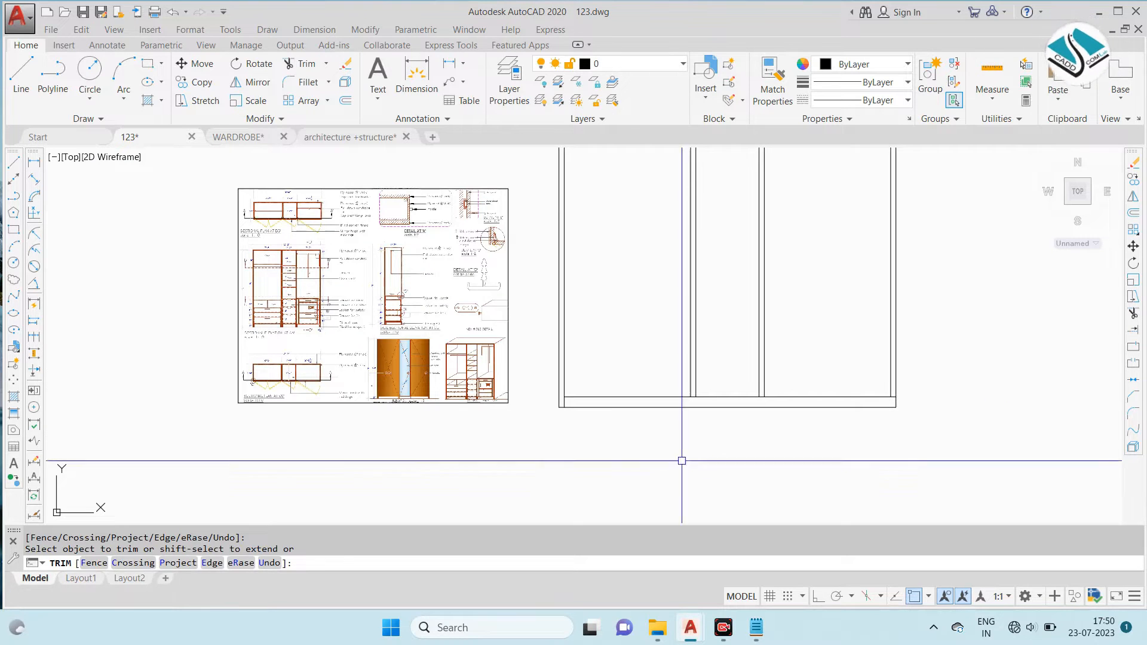
pyautogui.press('Escape')
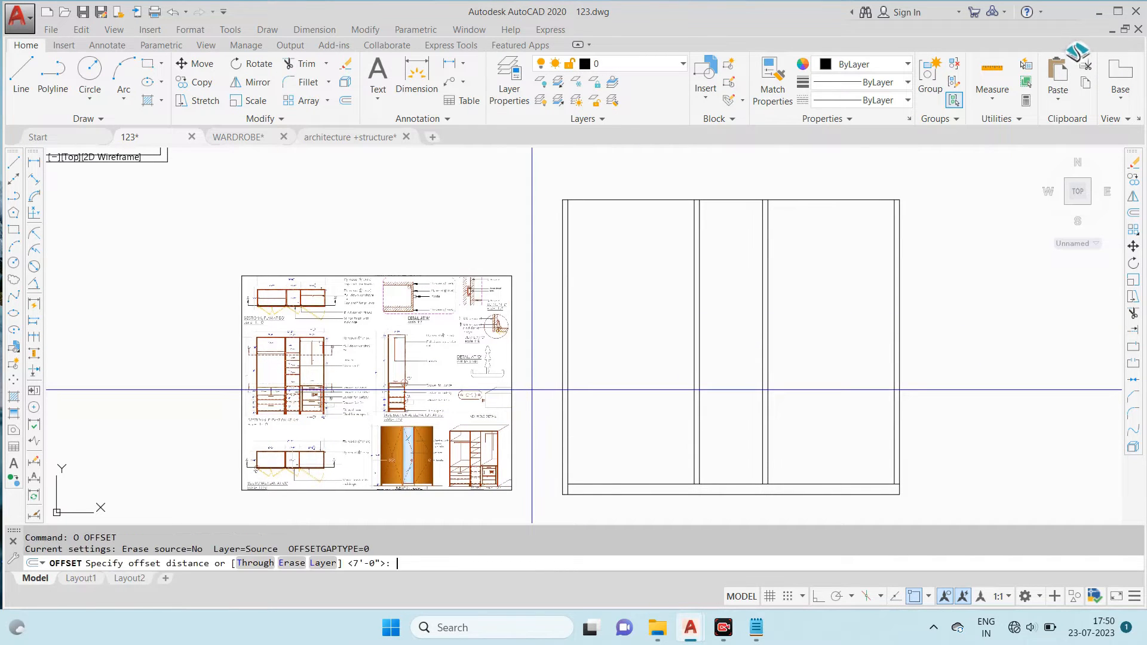
# - Offset the elevation's top line 1.5 inches upward to form the top panel
pyautogui.scroll(2, 623, 209)
pyautogui.click(622, 195)
pyautogui.click(674, 195)
# - Extend all the vertical side panel and divider lines up to the new top line
pyautogui.write('ex')
pyautogui.press('space')
pyautogui.press('space')
pyautogui.moveTo(820, 236); pyautogui.dragTo(672, 235, button='middle')
pyautogui.write('x')
pyautogui.press('space')
pyautogui.press('space')
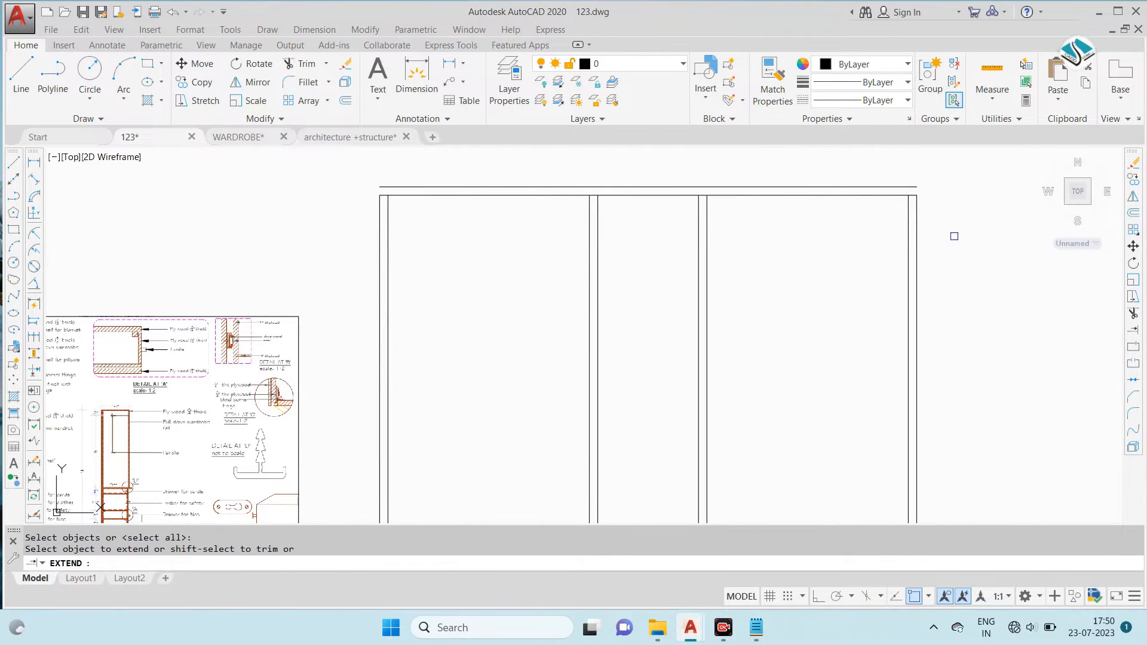
pyautogui.click(975, 226)
pyautogui.click(289, 241)
pyautogui.press('Escape')
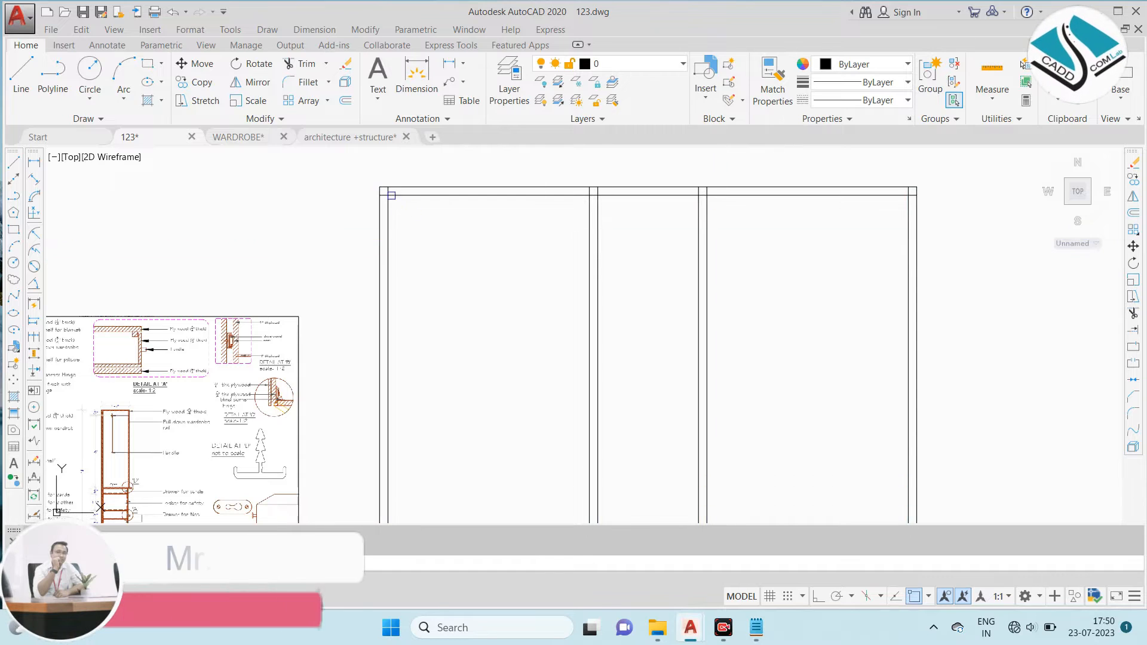
# - Trim the divider lines inside the top panel and the panel's lower line inside both side panels
pyautogui.scroll(6, 385, 193)
pyautogui.scroll(-4, 362, 203)
pyautogui.scroll(4, 713, 202)
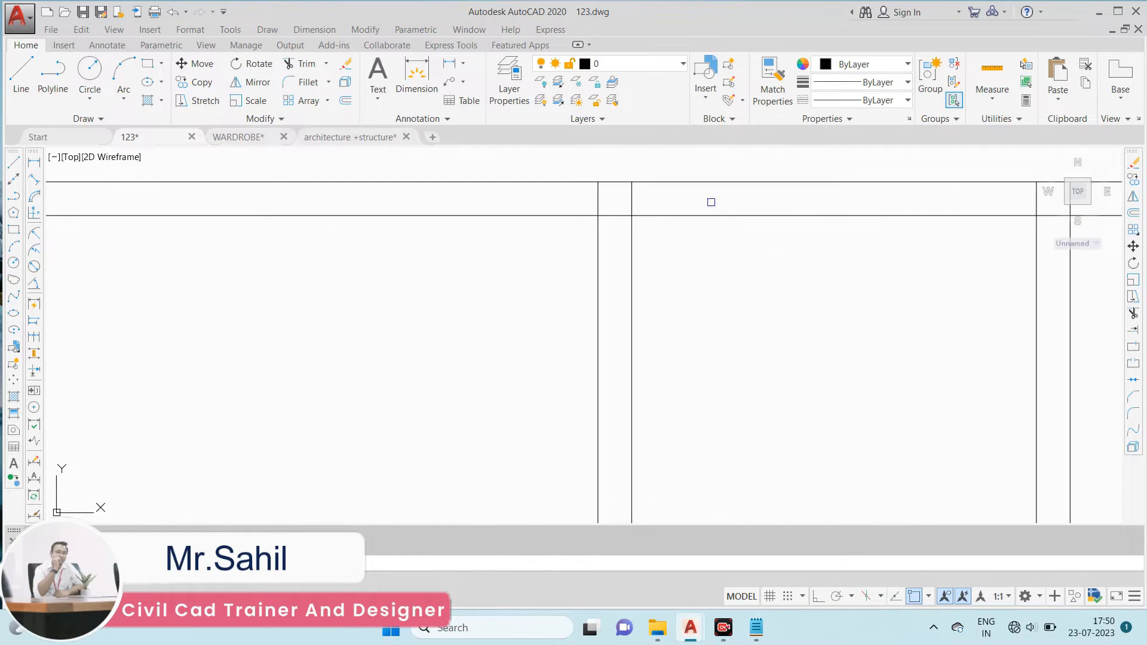
pyautogui.scroll(-3, 631, 197)
pyautogui.scroll(4, 721, 201)
pyautogui.scroll(-4, 514, 221)
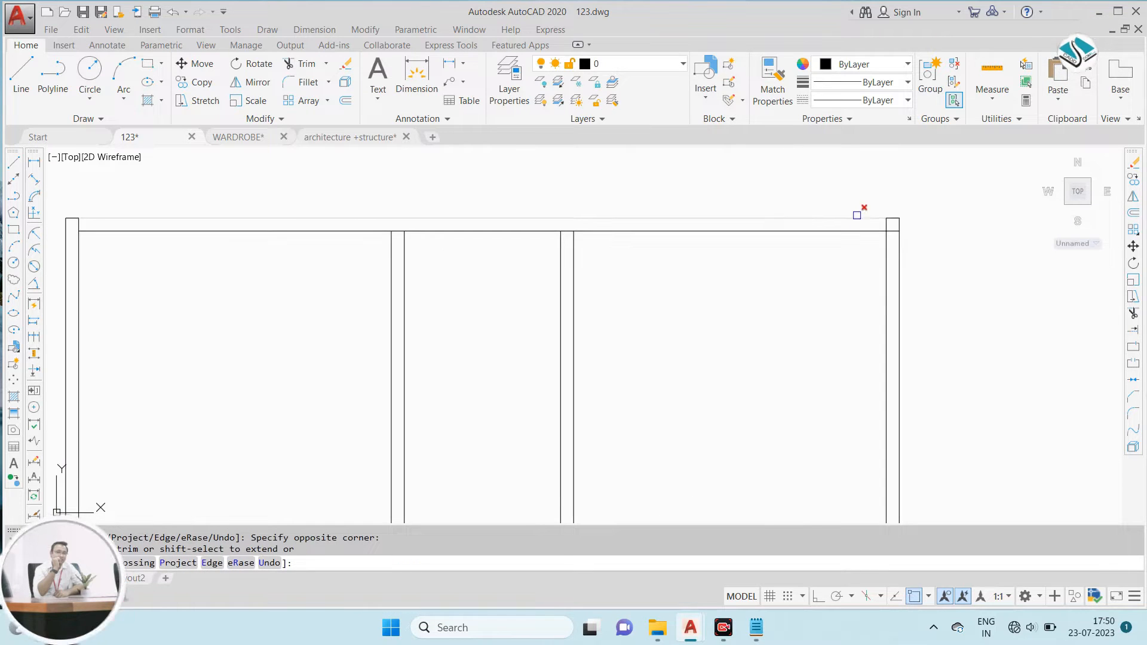
pyautogui.scroll(4, 901, 230)
pyautogui.scroll(-3, 906, 236)
pyautogui.scroll(4, 915, 231)
pyautogui.scroll(-4, 911, 254)
pyautogui.press('Escape')
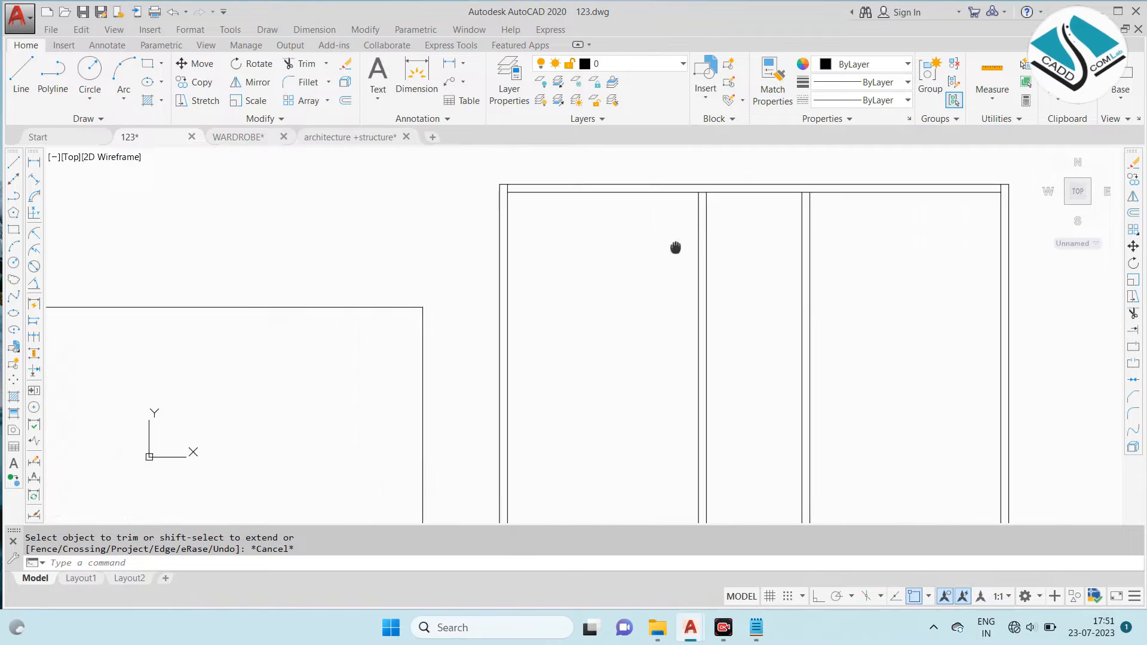
# - Examine the doors, mirror, drawers and skirting in the wardrobe photo
pyautogui.scroll(-2, 635, 274)
pyautogui.scroll(-2, 367, 317)
pyautogui.moveTo(185, 233); pyautogui.dragTo(691, 359, button='middle')
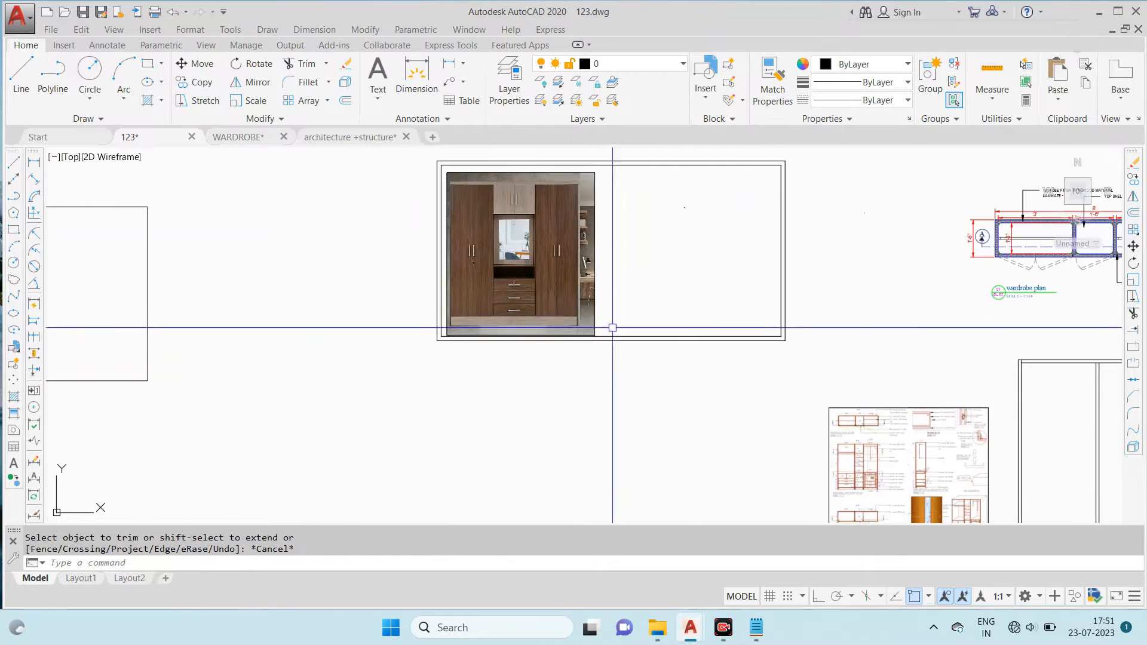
pyautogui.scroll(6, 486, 266)
pyautogui.scroll(-4, 467, 264)
pyautogui.moveTo(466, 254); pyautogui.dragTo(453, 299, button='middle')
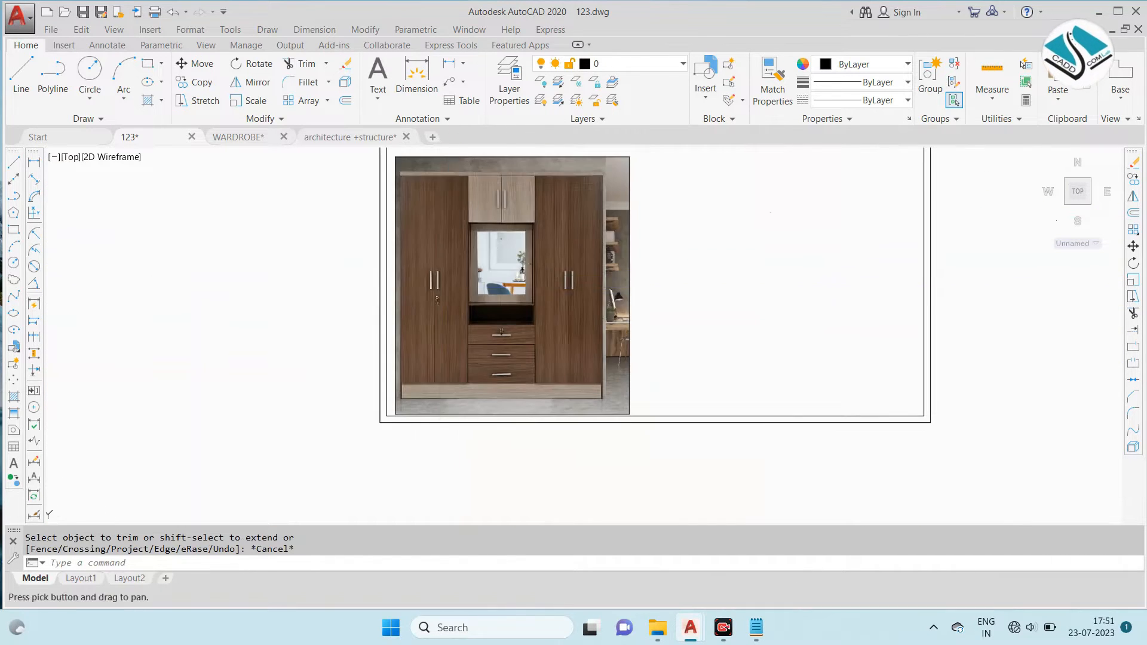
pyautogui.scroll(-4, 414, 249)
pyautogui.scroll(-2, 712, 420)
pyautogui.moveTo(712, 420); pyautogui.dragTo(557, 358, button='middle')
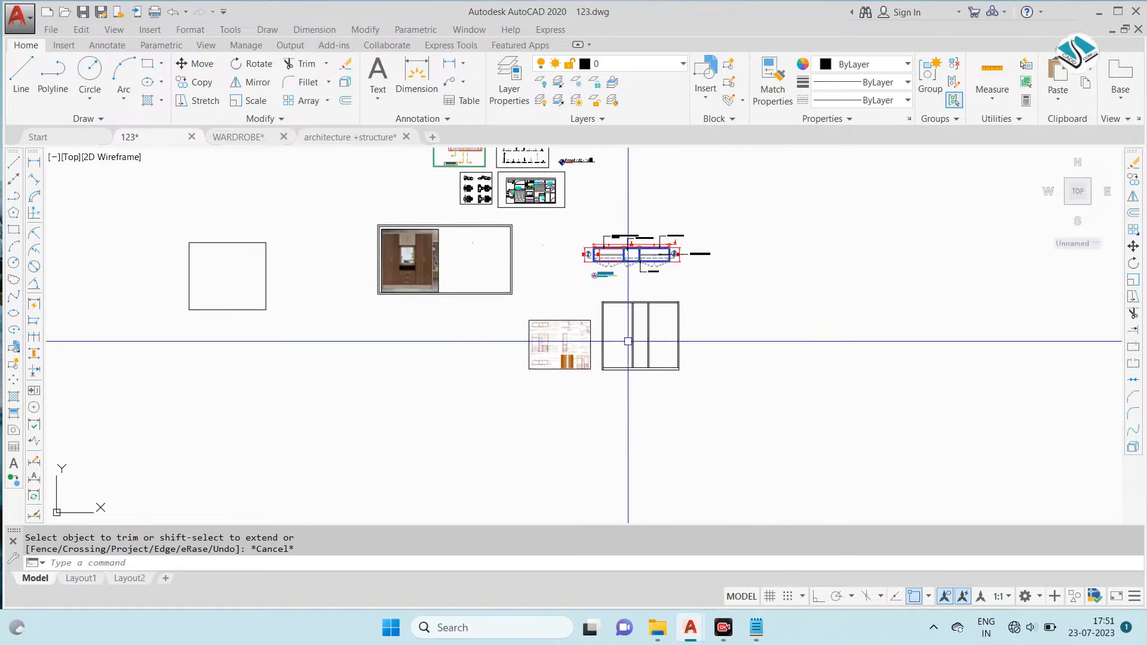
# - Examine the shelf and drawer arrangement and dimensions in the reference sheet's sectional elevation and sectional plan at BB'
pyautogui.write('l')
pyautogui.press('Return')
pyautogui.scroll(8, 553, 340)
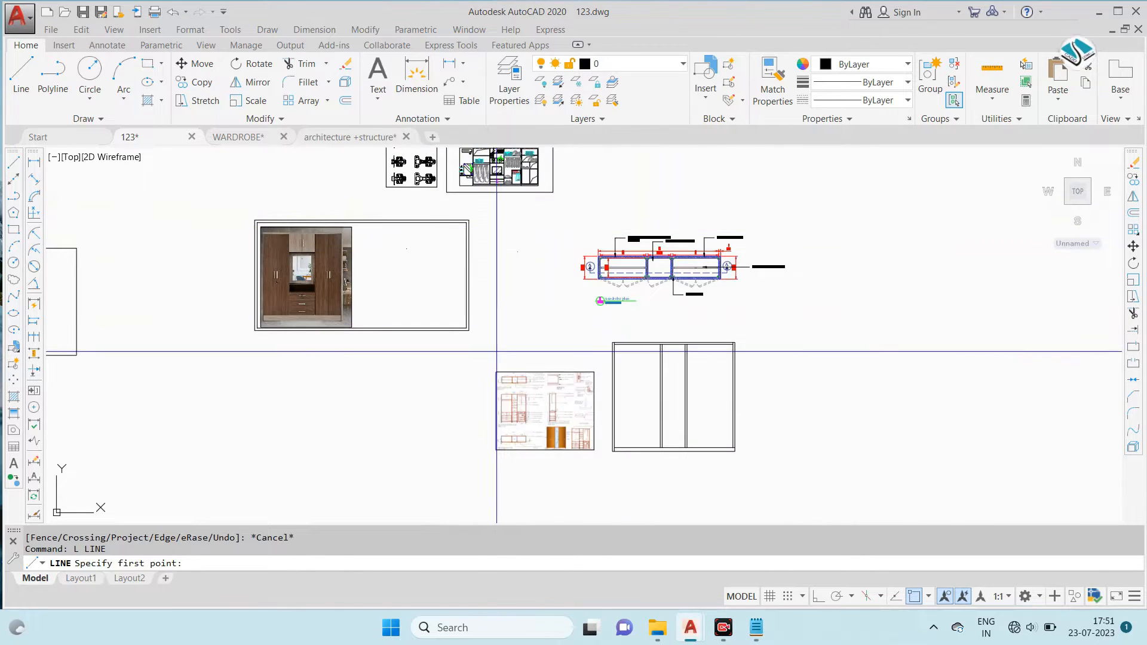
pyautogui.scroll(3, 493, 365)
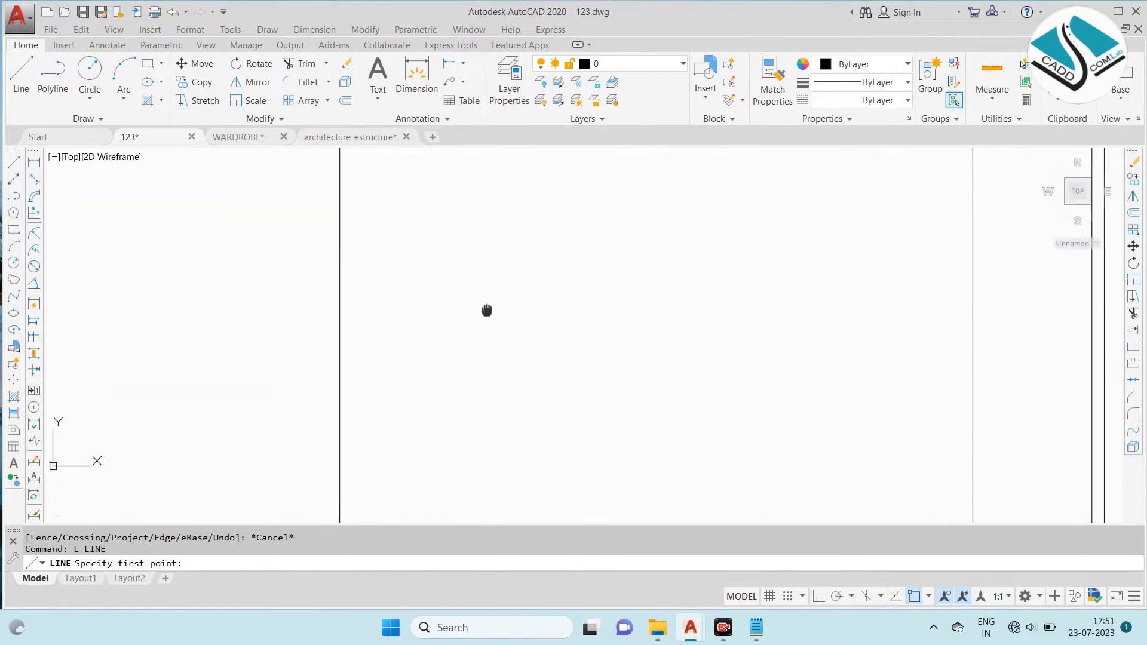
pyautogui.moveTo(432, 186); pyautogui.dragTo(445, 222, button='middle')
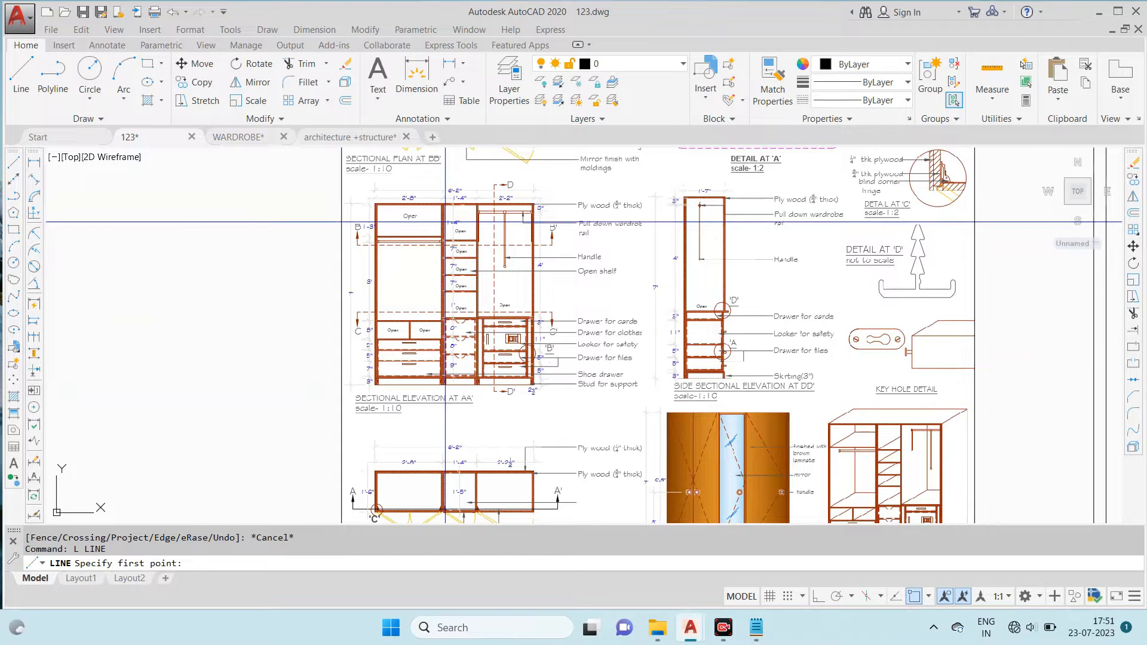
pyautogui.scroll(3, 445, 223)
pyautogui.scroll(-5, 444, 179)
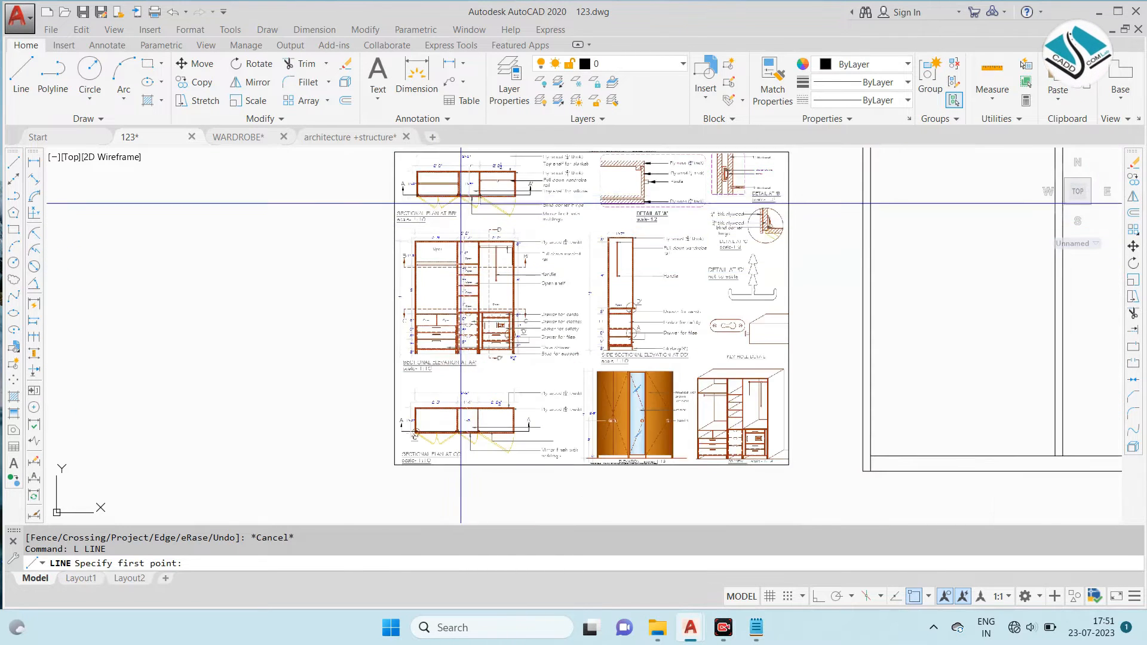
pyautogui.scroll(4, 442, 180)
pyautogui.scroll(-2, 436, 261)
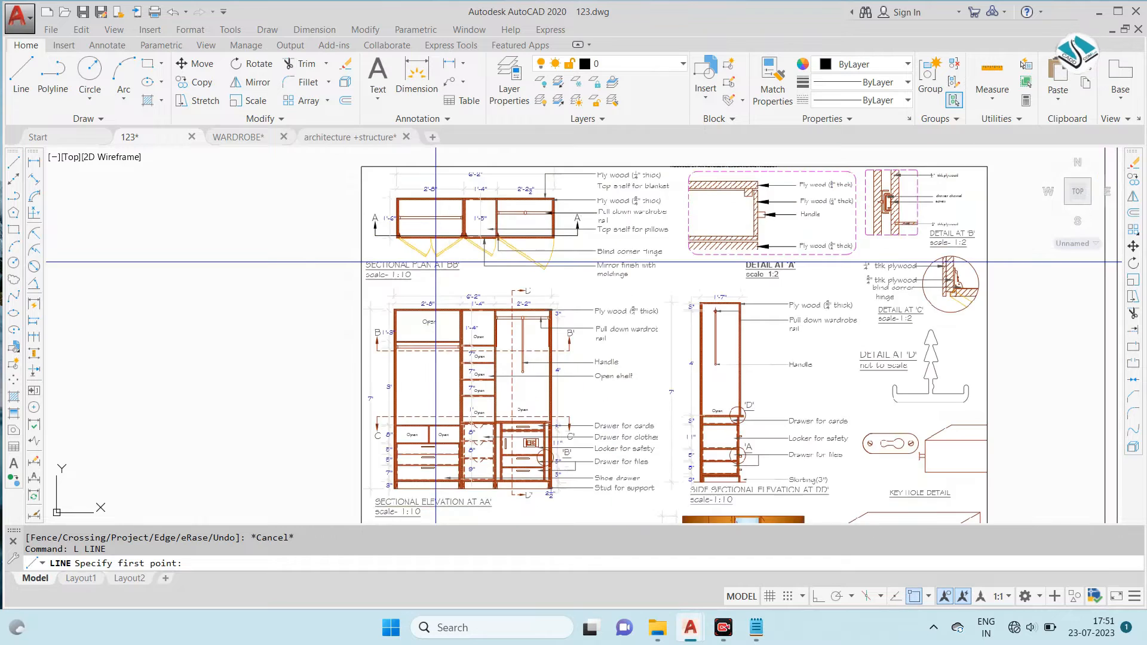
pyautogui.scroll(-2, 436, 261)
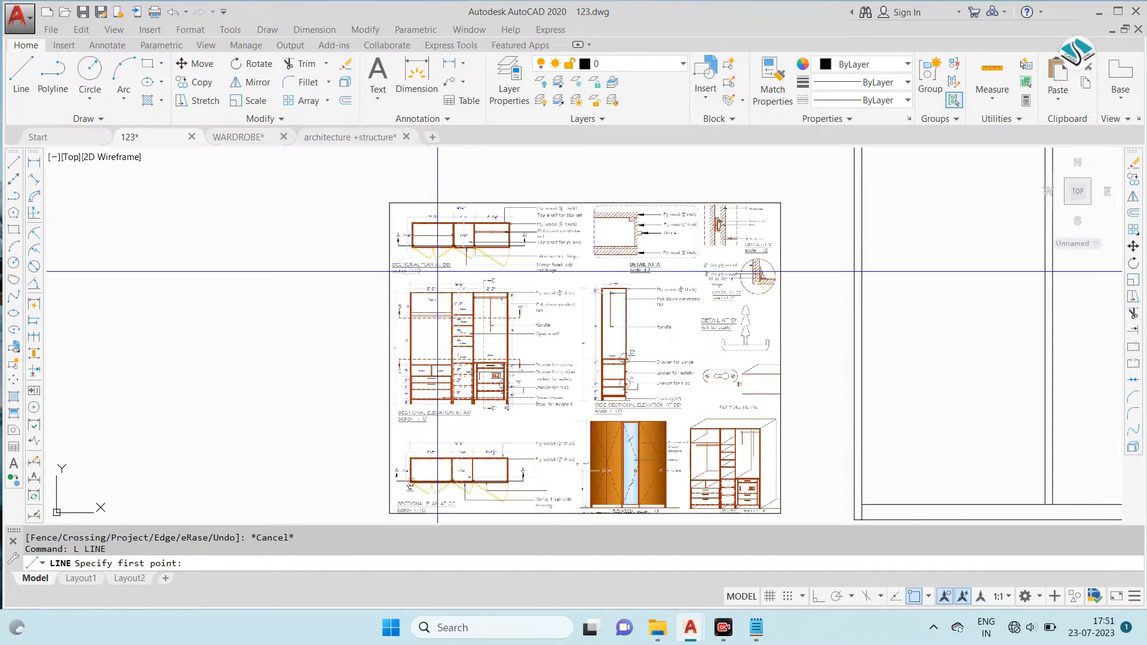
pyautogui.scroll(8, 463, 388)
pyautogui.scroll(-4, 476, 418)
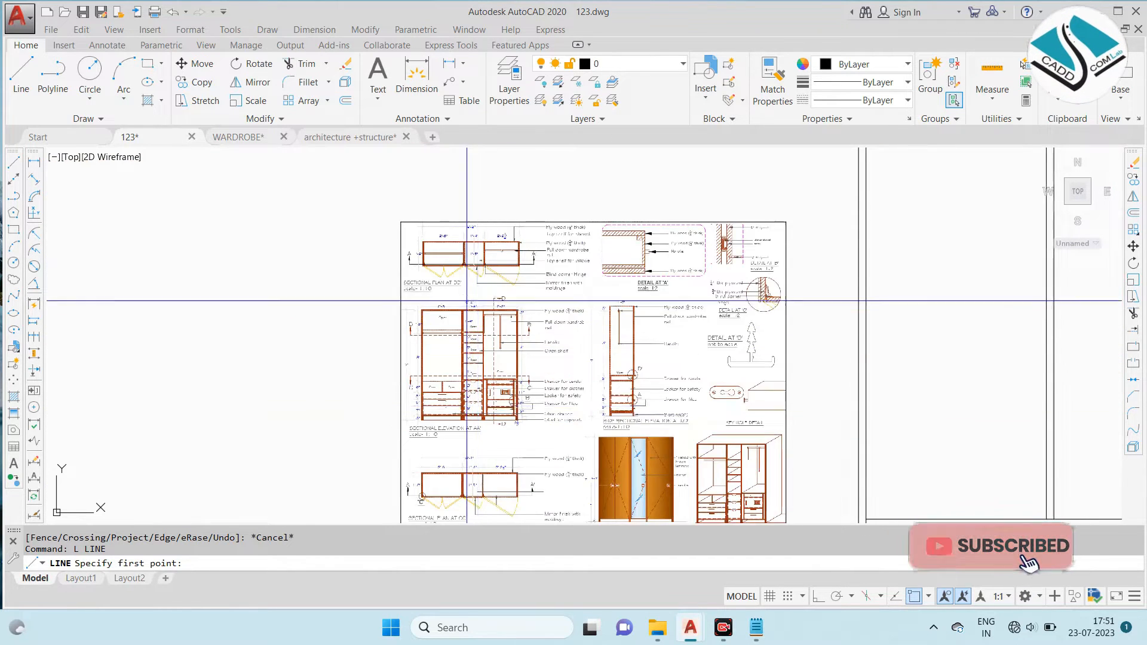
pyautogui.scroll(3, 473, 268)
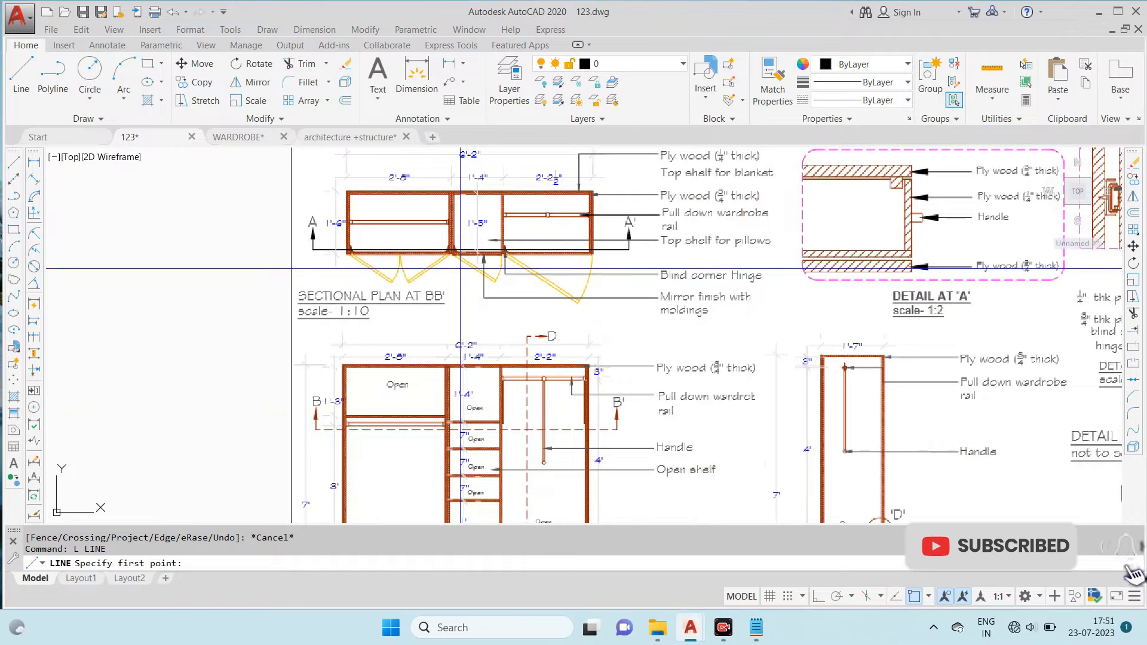
pyautogui.scroll(-4, 538, 260)
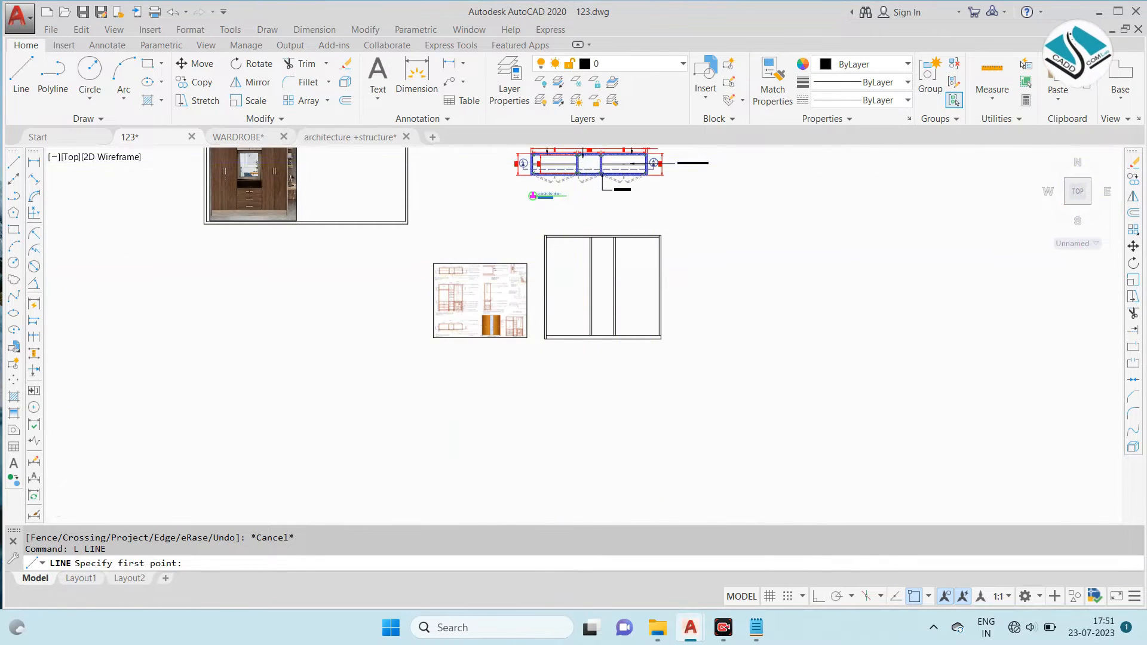
pyautogui.scroll(3, 535, 249)
pyautogui.press('Escape')
# - Change the plan's title to "wardrobe Sectional plan"
pyautogui.scroll(2, 534, 306)
pyautogui.doubleClick(534, 310)
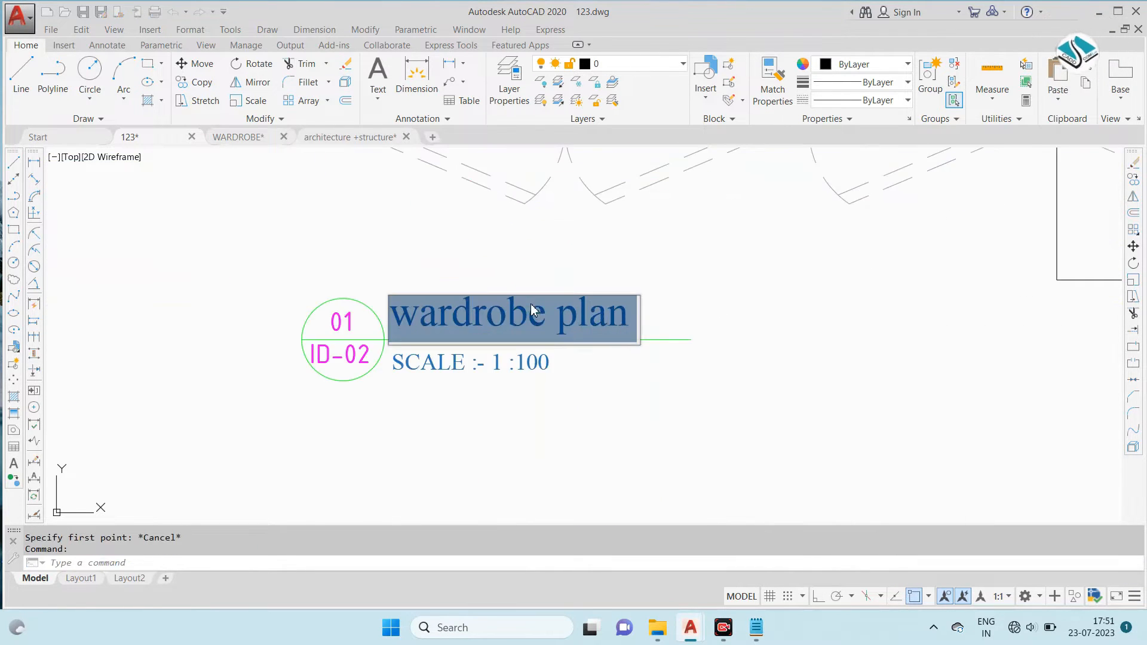
pyautogui.press('Escape')
pyautogui.press('Escape')
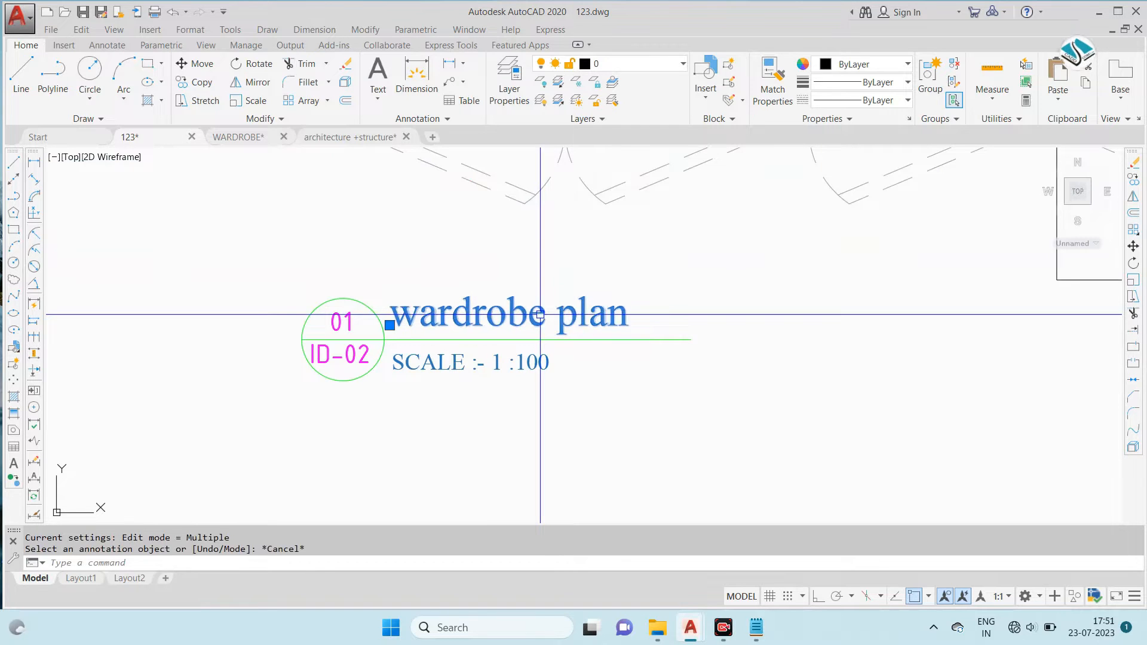
pyautogui.doubleClick(548, 313)
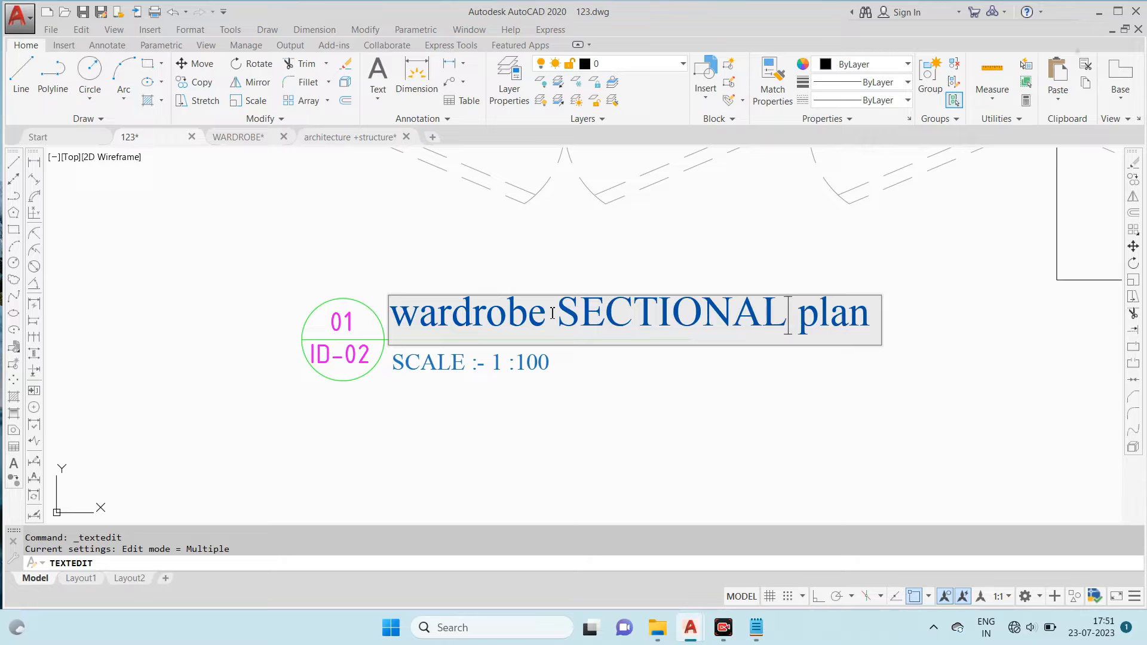
pyautogui.press('BackSpace')
pyautogui.press('BackSpace')
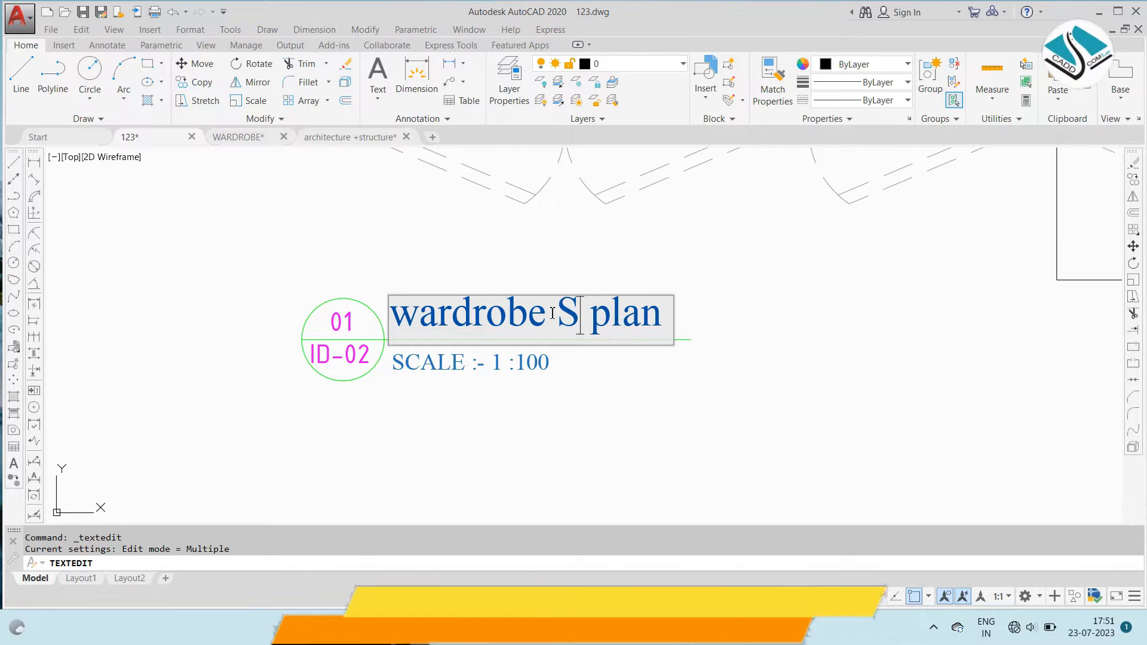
pyautogui.press('capslock')
pyautogui.write('ectional')
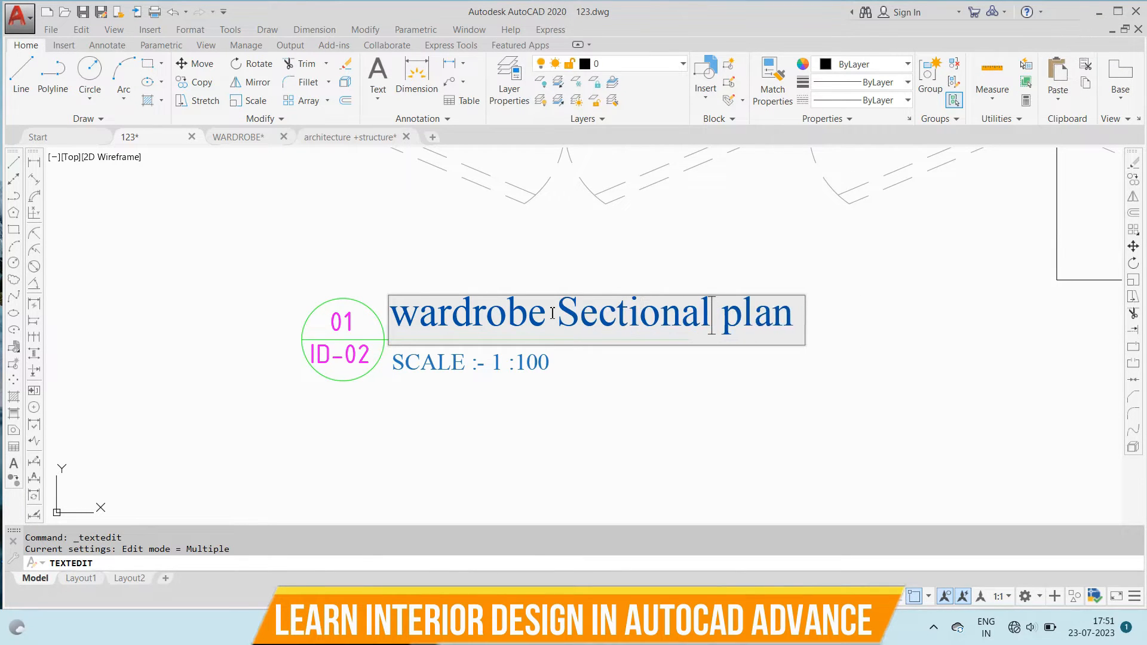
pyautogui.click(533, 373)
pyautogui.press('Escape')
# - Copy the plan's title block with its number bubble and scale note to just below the sectional elevation
pyautogui.click(533, 277)
pyautogui.click(230, 425)
pyautogui.write('co')
pyautogui.press('Return')
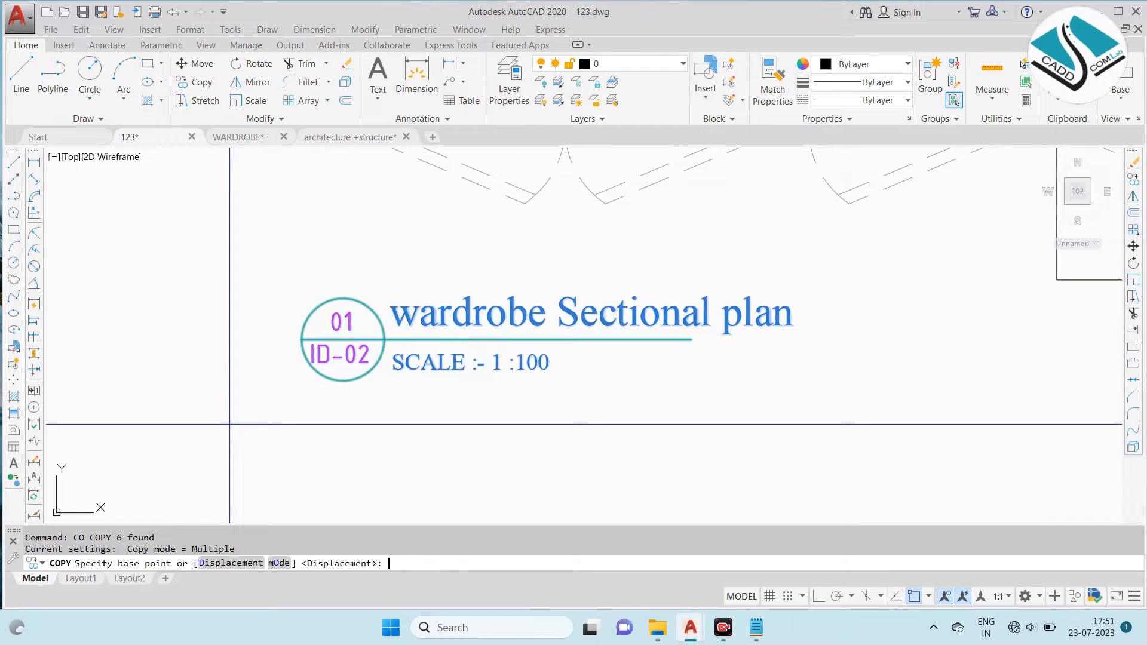
pyautogui.click(361, 353)
pyautogui.scroll(-7, 410, 204)
pyautogui.moveTo(408, 388); pyautogui.dragTo(407, 284, button='middle')
pyautogui.scroll(6, 432, 360)
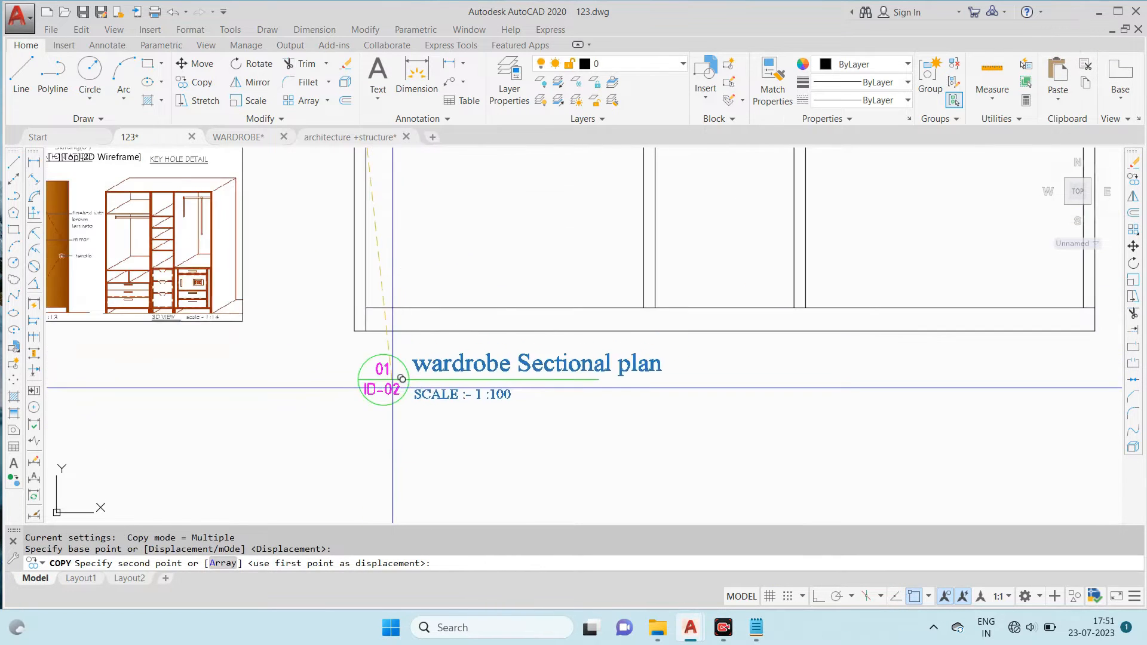
pyautogui.click(393, 386)
pyautogui.press('Escape')
# - Change the copied title's text to "wardrobe Sectional elevation"
pyautogui.scroll(2, 459, 369)
pyautogui.doubleClick(461, 366)
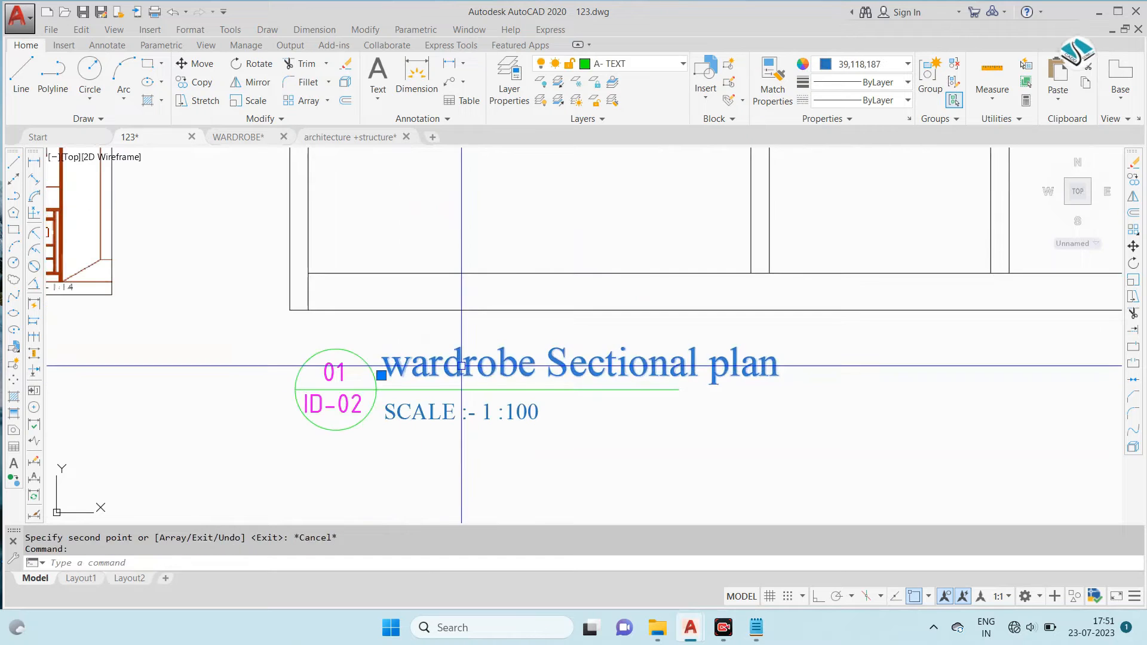
pyautogui.doubleClick(720, 366)
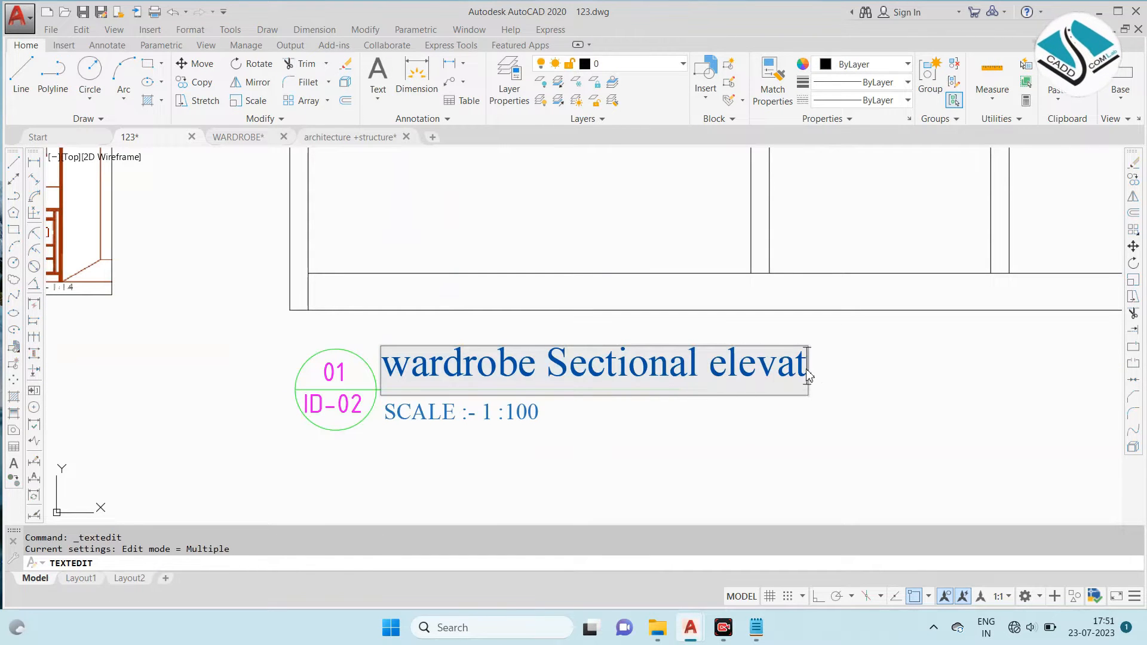
pyautogui.click(646, 415)
pyautogui.press('Escape')
# - Lengthen the elevation title's green underline to reach about the end of its text
pyautogui.click(663, 389)
pyautogui.click(679, 389)
pyautogui.click(847, 395)
pyautogui.press('Escape')
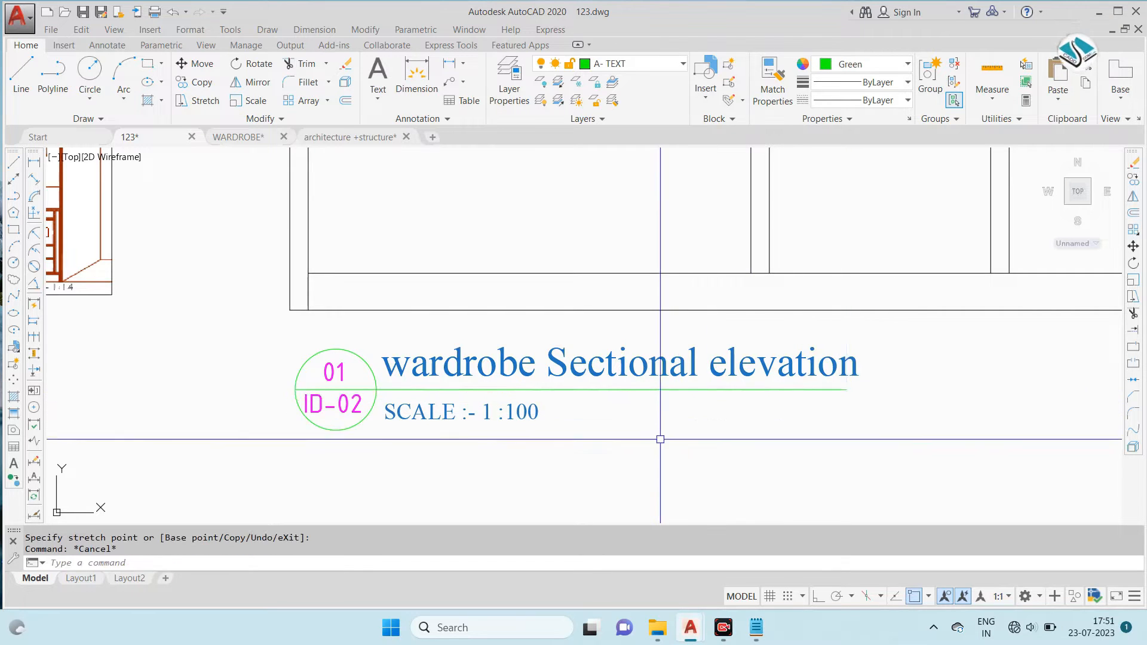
# - Lengthen the sectional plan title's green underline to match its text
pyautogui.scroll(-6, 661, 441)
pyautogui.moveTo(651, 213); pyautogui.dragTo(556, 392, button='middle')
pyautogui.scroll(6, 520, 225)
pyautogui.press('Escape')
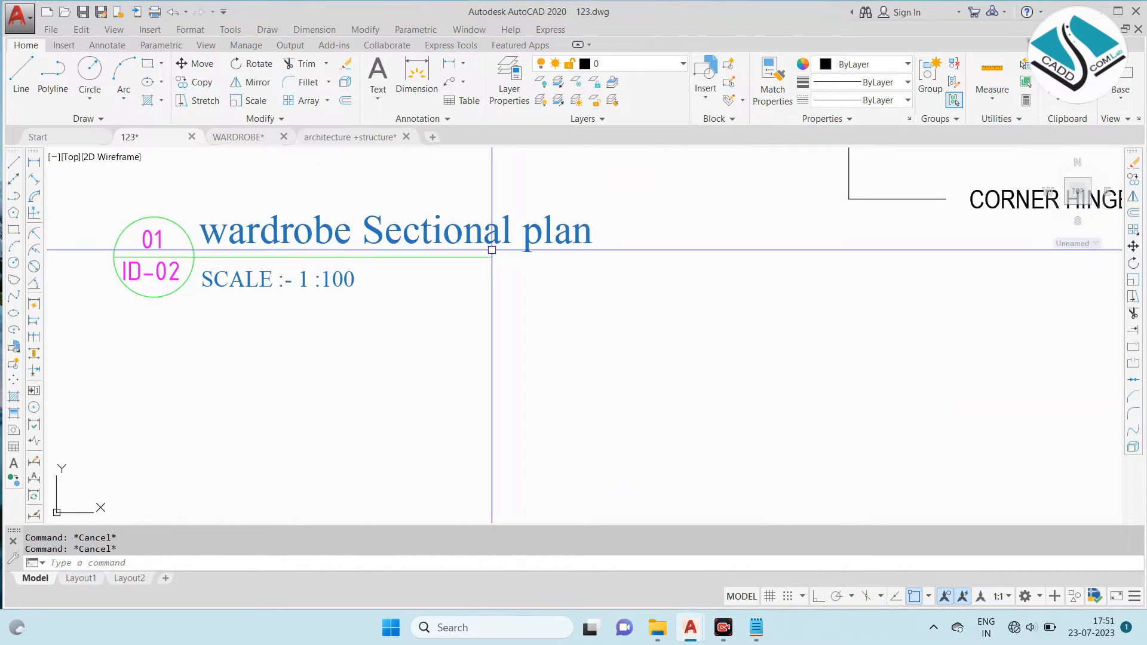
pyautogui.click(495, 258)
pyautogui.scroll(4, 500, 264)
pyautogui.click(500, 264)
pyautogui.click(748, 264)
pyautogui.press('Escape')
# - Examine the shelf, hanging space and compartment dimensions in the reference sheet's sectional elevation at AA'
pyautogui.scroll(-8, 526, 220)
pyautogui.scroll(4, 459, 401)
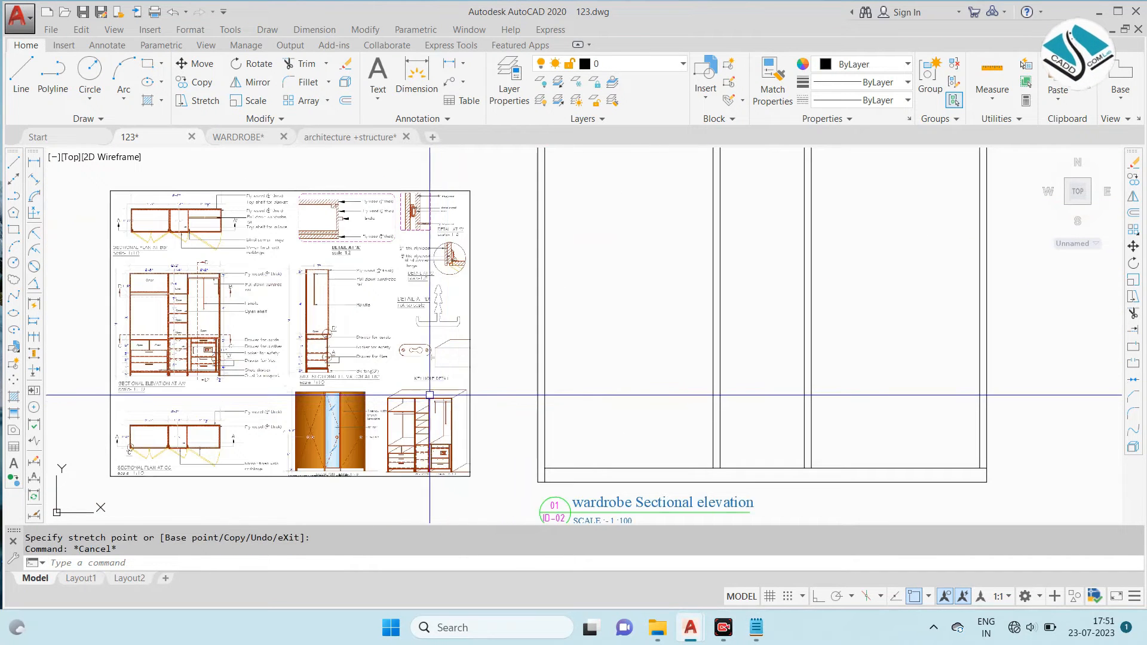
pyautogui.scroll(-4, 480, 336)
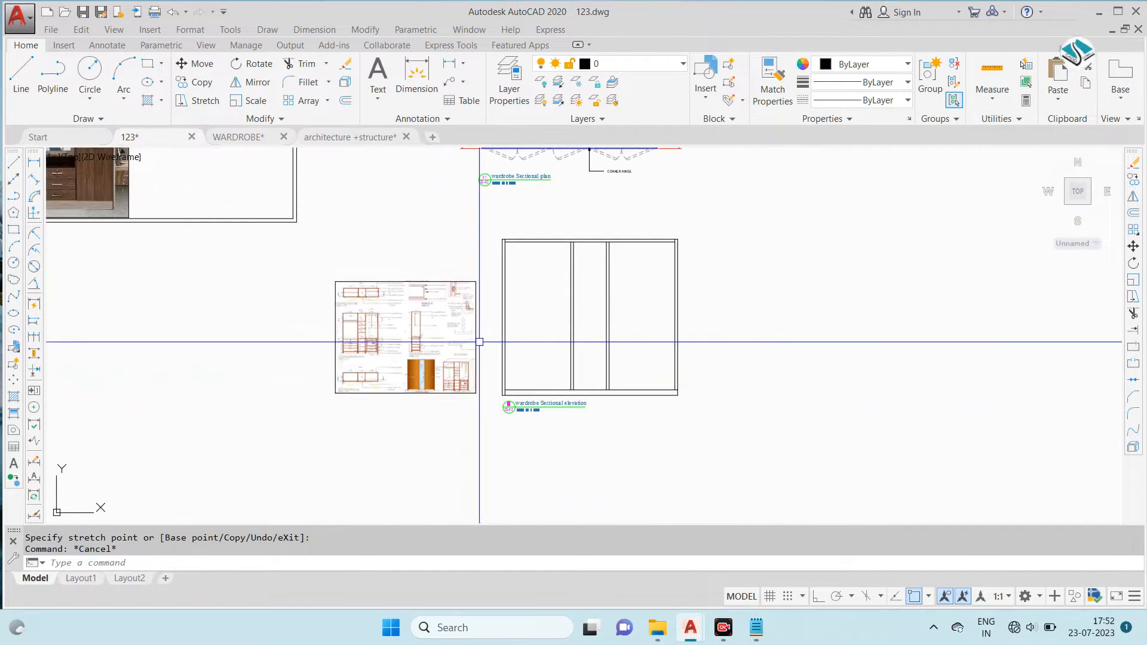
pyautogui.scroll(4, 384, 346)
pyautogui.scroll(-2, 367, 331)
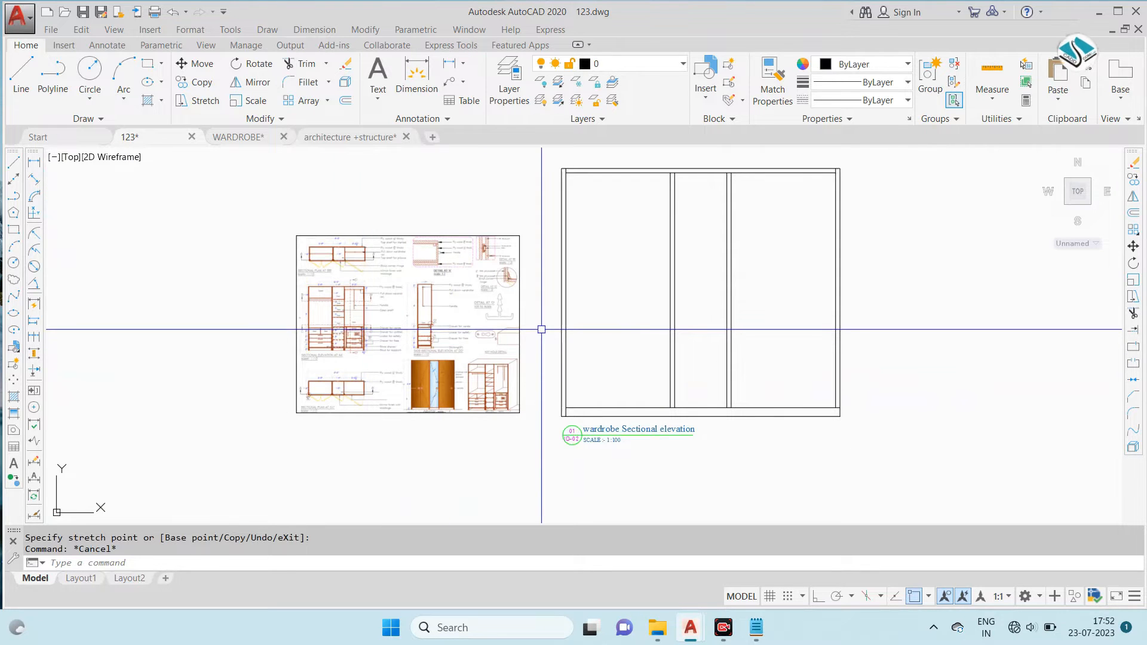
pyautogui.scroll(4, 333, 301)
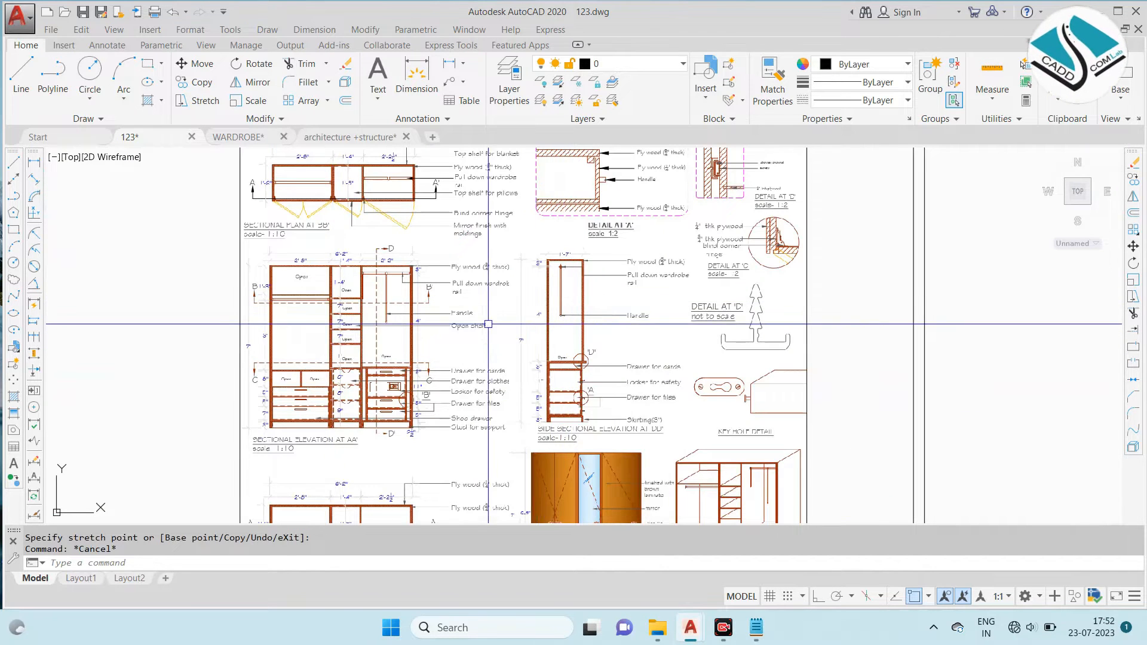
pyautogui.scroll(-4, 488, 325)
pyautogui.scroll(5, 425, 319)
pyautogui.scroll(3, 288, 361)
pyautogui.scroll(-6, 691, 328)
pyautogui.scroll(5, 533, 321)
pyautogui.scroll(-5, 534, 321)
pyautogui.scroll(5, 490, 281)
pyautogui.scroll(-5, 478, 263)
pyautogui.scroll(5, 465, 247)
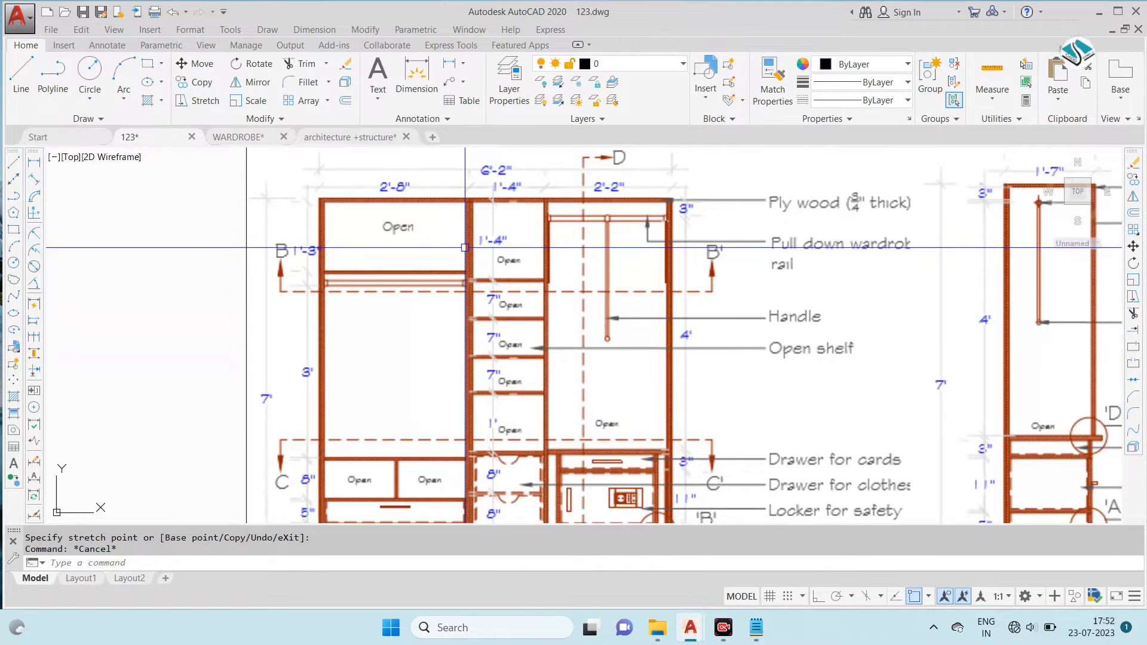
pyautogui.moveTo(465, 318); pyautogui.dragTo(453, 263, button='middle')
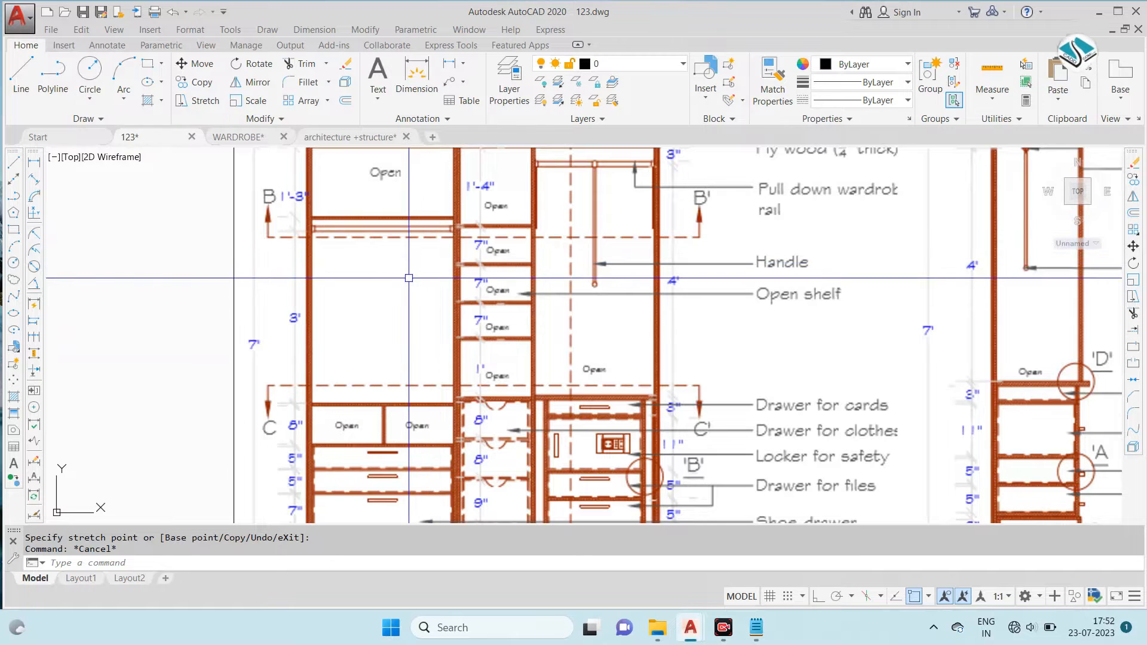
# - Review the drawers in the wardrobe photo and compare them with the lower drawer heights in the reference elevation
pyautogui.scroll(-4, 445, 304)
pyautogui.scroll(-2, 423, 293)
pyautogui.scroll(2, 298, 216)
pyautogui.moveTo(168, 198); pyautogui.dragTo(229, 250, button='middle')
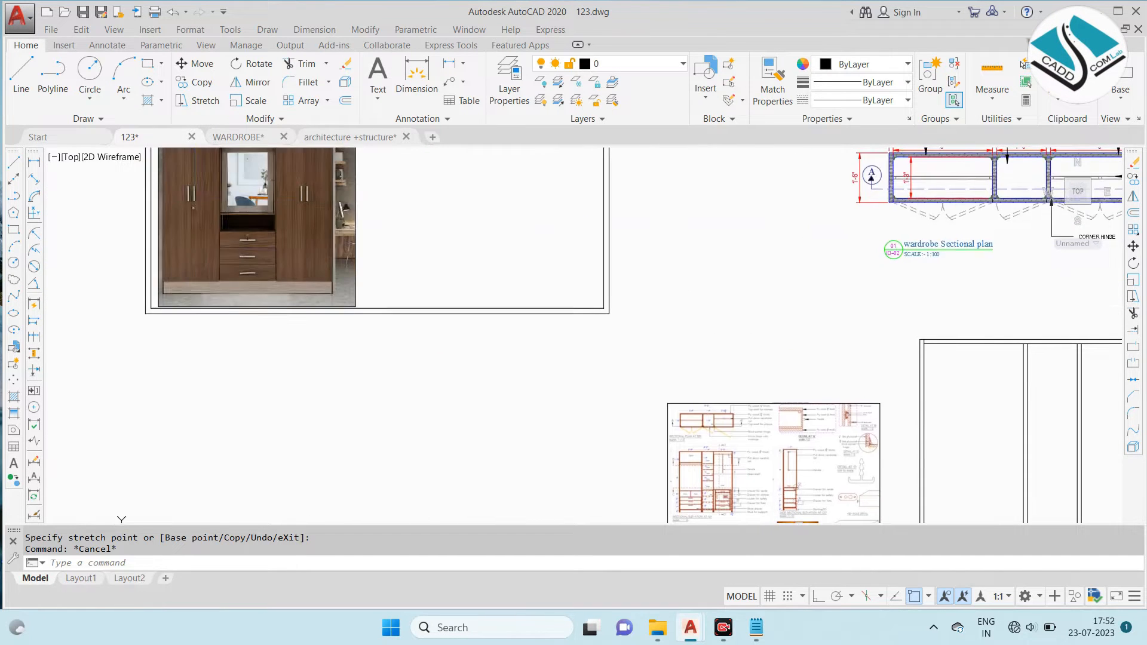
pyautogui.scroll(4, 235, 238)
pyautogui.scroll(-5, 318, 259)
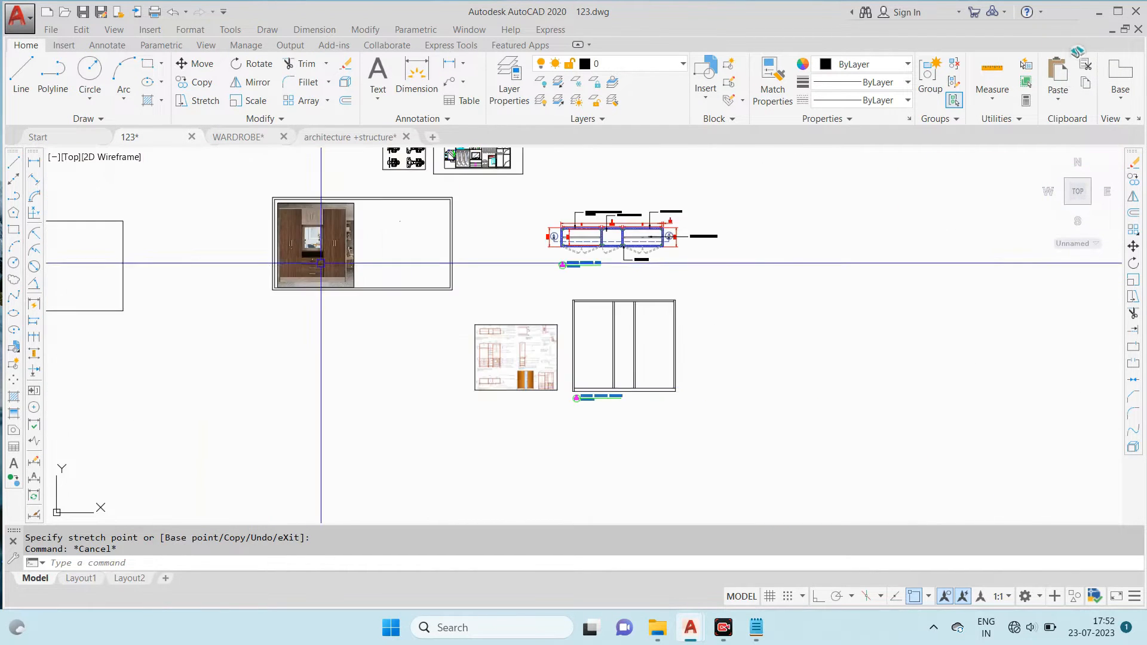
pyautogui.scroll(2, 505, 379)
pyautogui.scroll(4, 473, 327)
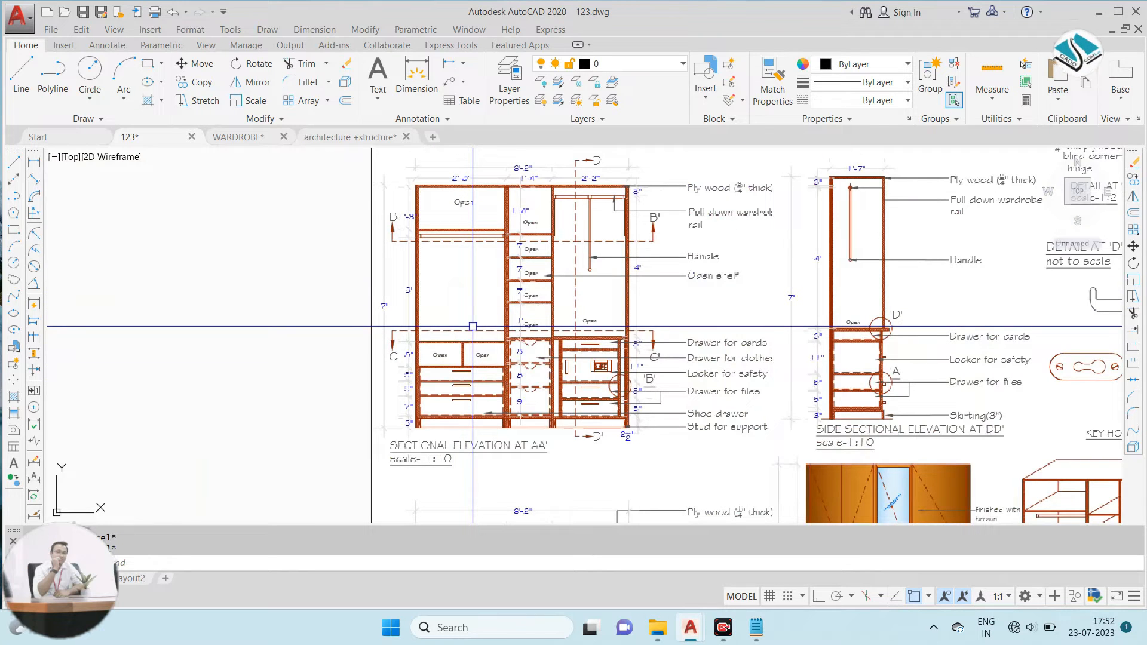
pyautogui.scroll(-5, 473, 327)
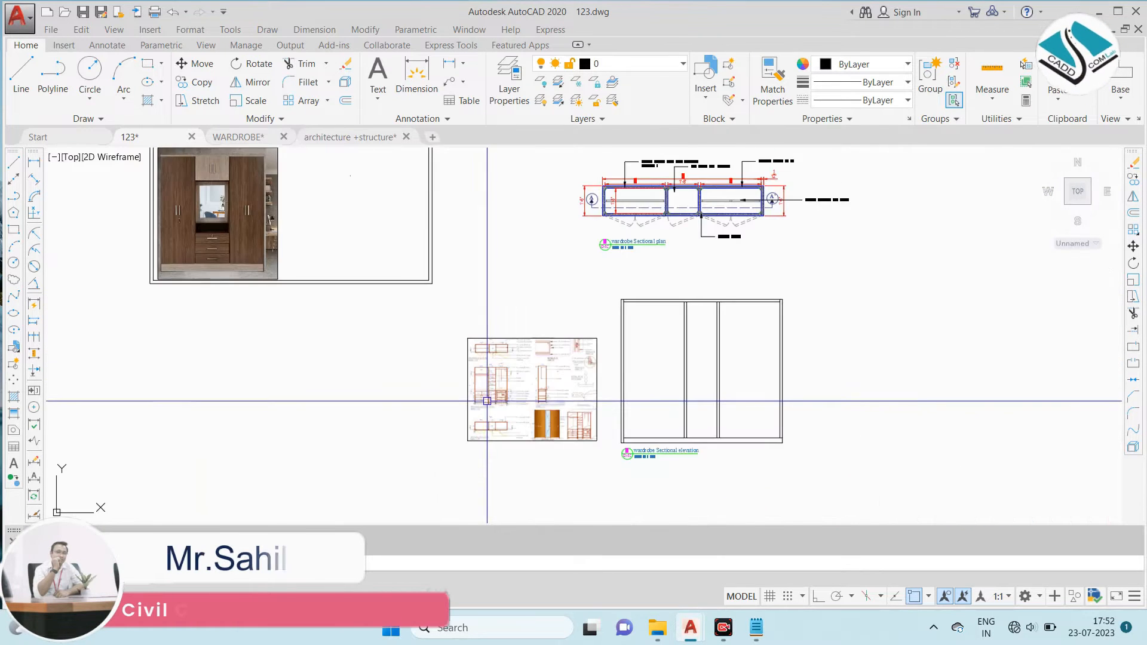
pyautogui.scroll(5, 482, 327)
pyautogui.scroll(2, 481, 327)
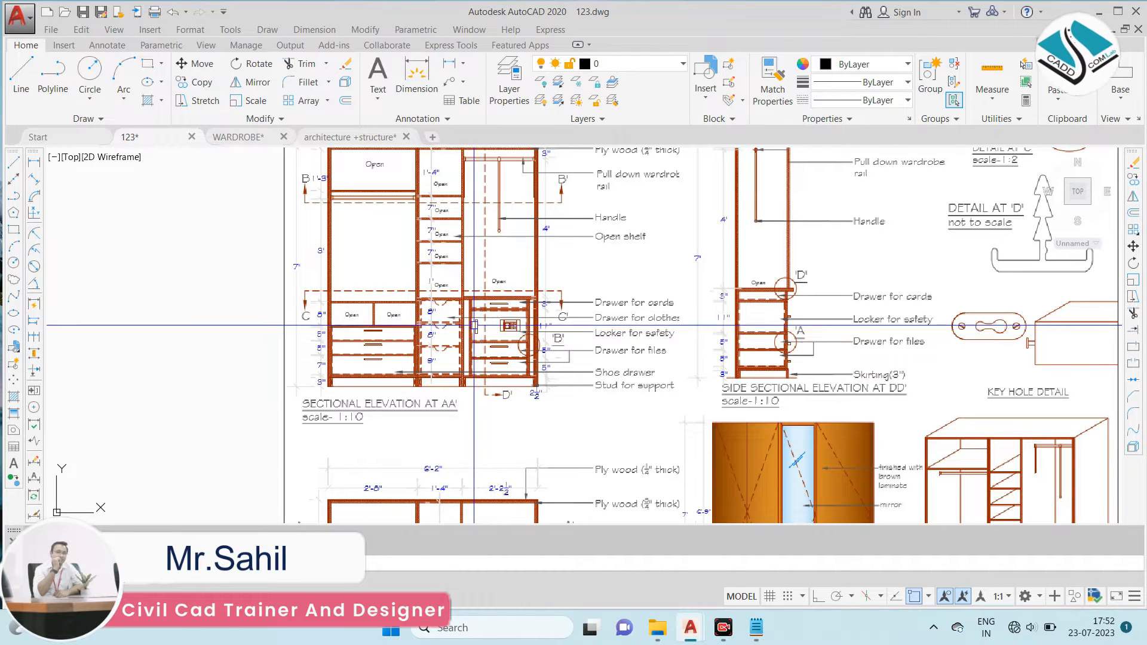
pyautogui.scroll(-4, 475, 325)
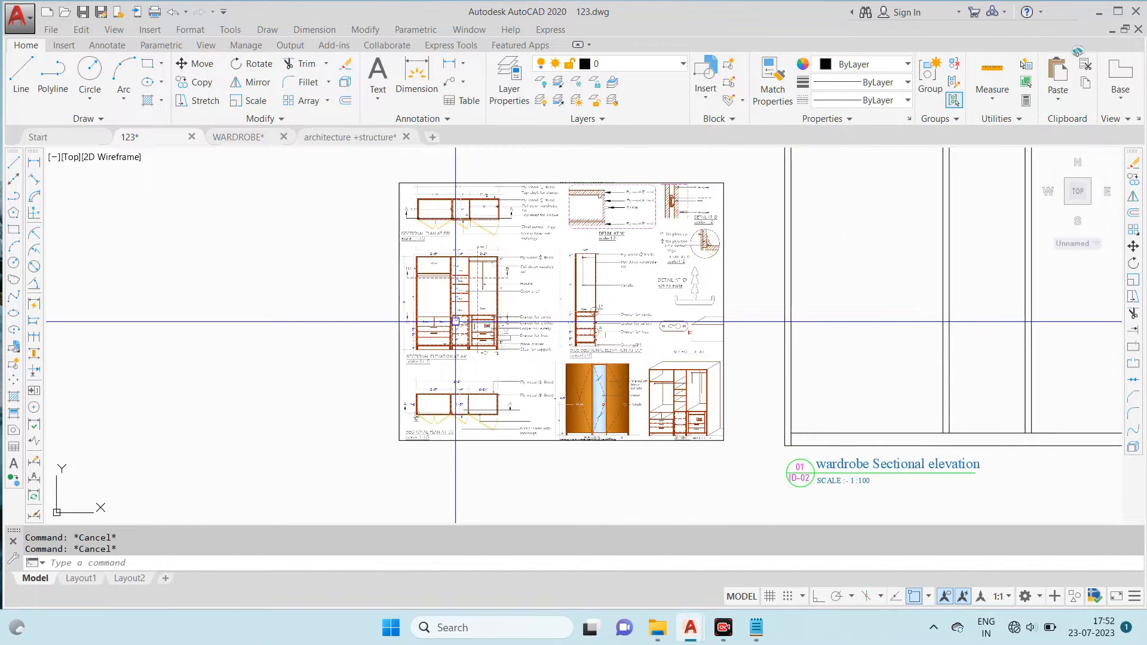
pyautogui.scroll(-2, 442, 326)
pyautogui.scroll(8, 431, 341)
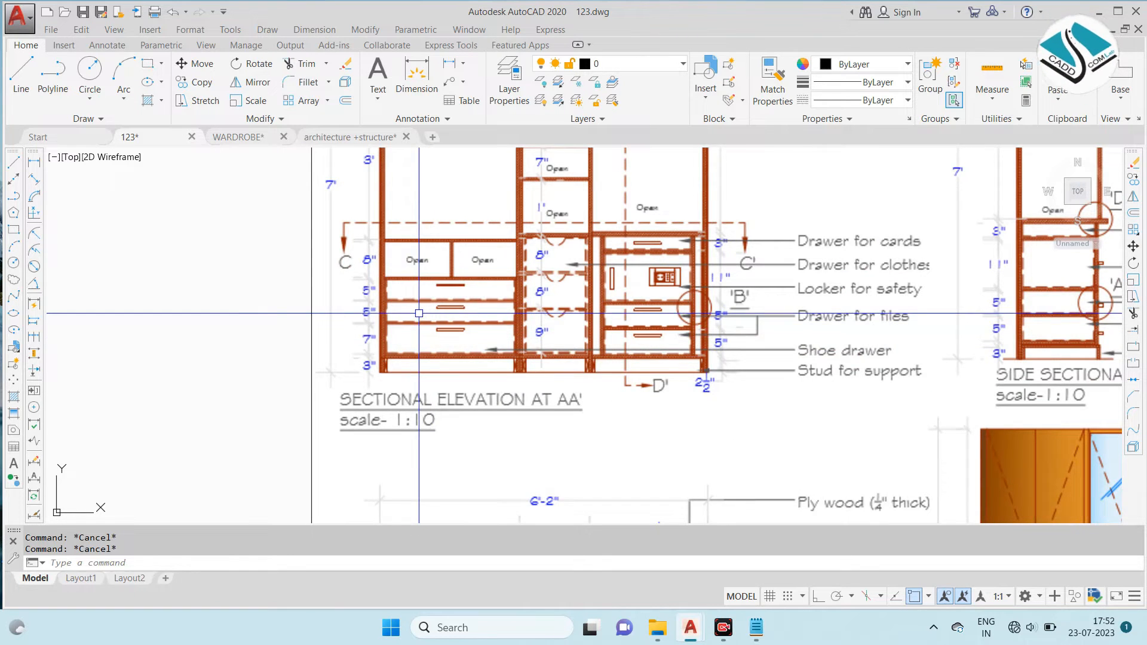
pyautogui.scroll(2, 421, 315)
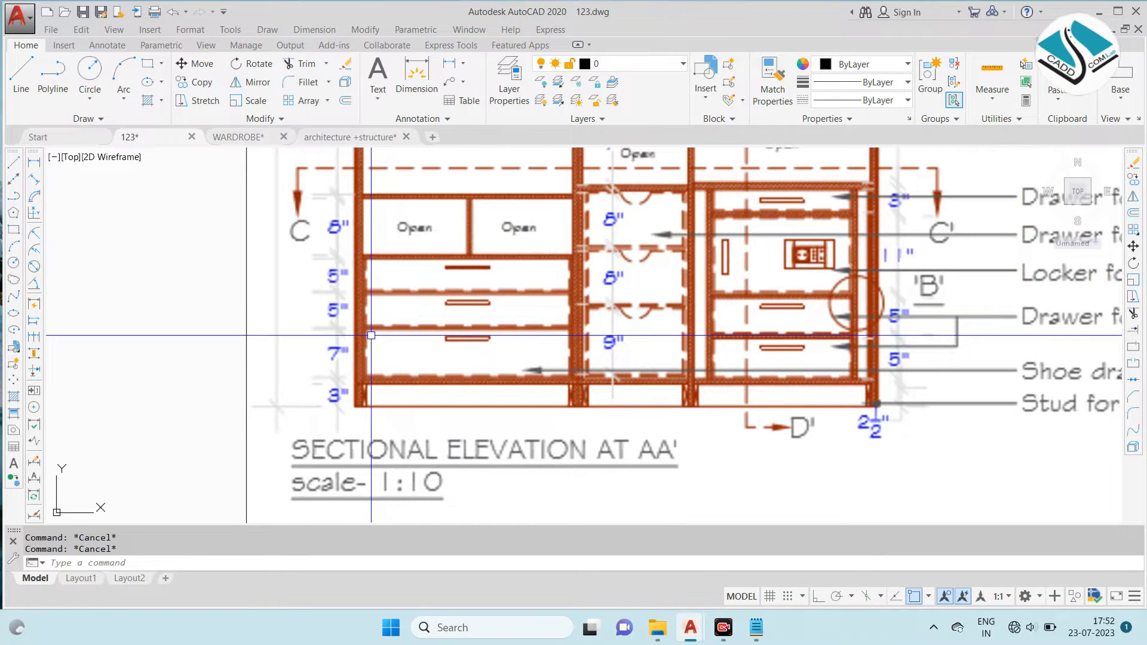
pyautogui.moveTo(395, 305); pyautogui.dragTo(370, 333, button='middle')
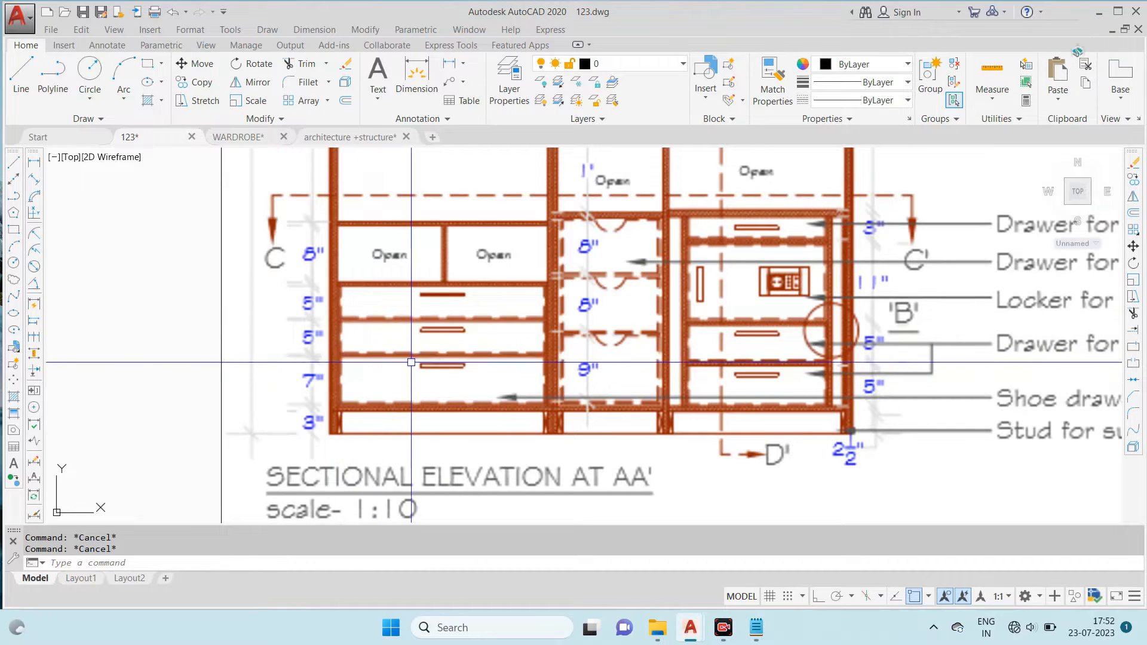
pyautogui.scroll(-5, 687, 375)
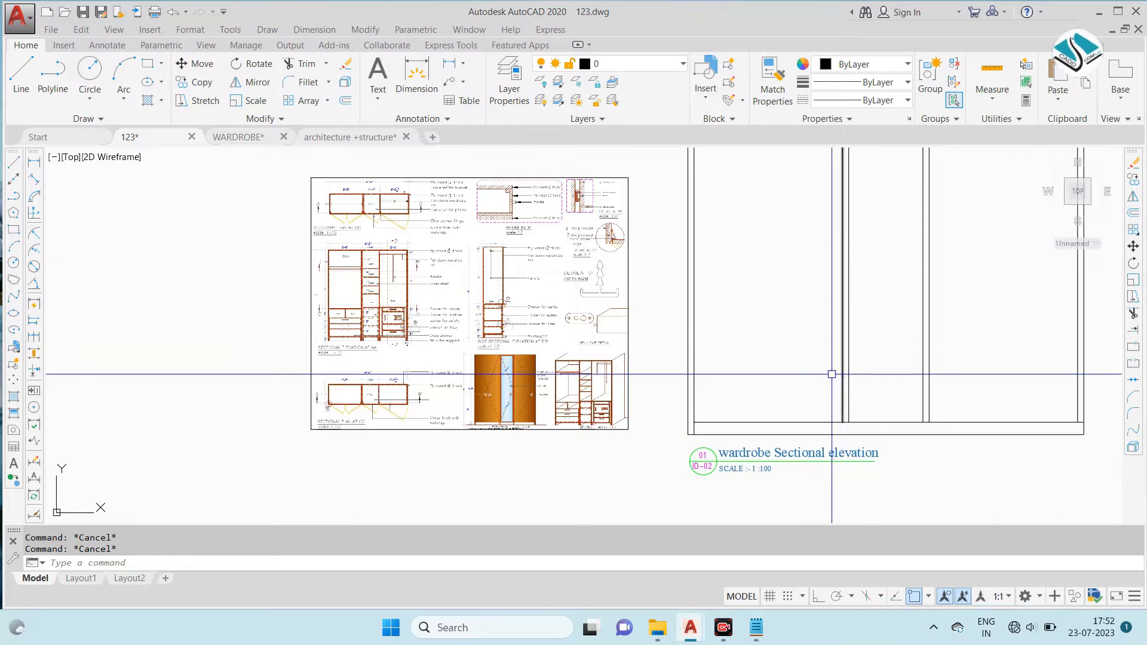
# - Offset the elevation's skirting top line upward three times at 7" spacing for the drawer divisions
pyautogui.scroll(2, 758, 353)
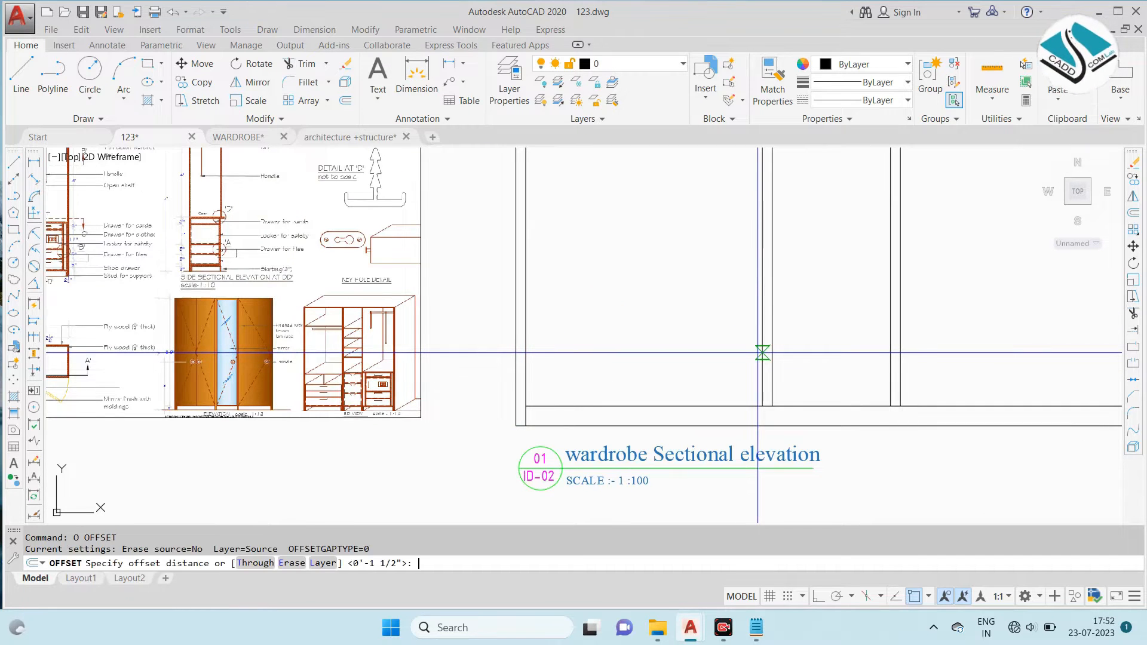
pyautogui.press('Return')
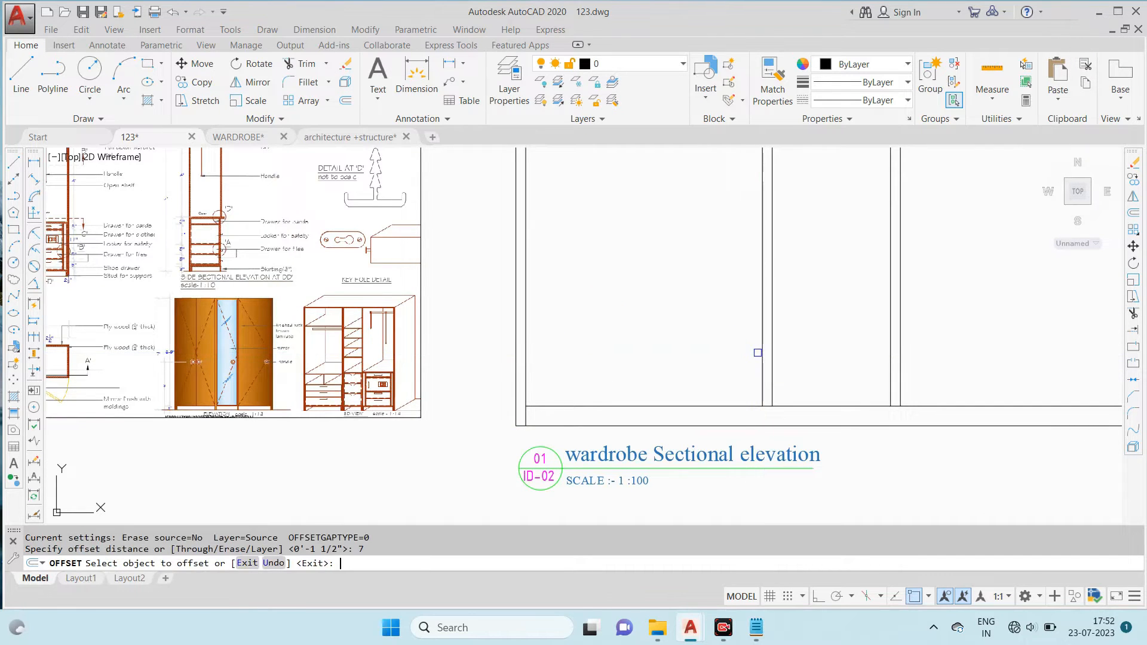
pyautogui.click(625, 407)
pyautogui.click(627, 368)
pyautogui.click(620, 361)
pyautogui.click(629, 312)
pyautogui.click(621, 314)
pyautogui.click(638, 262)
pyautogui.press('Escape')
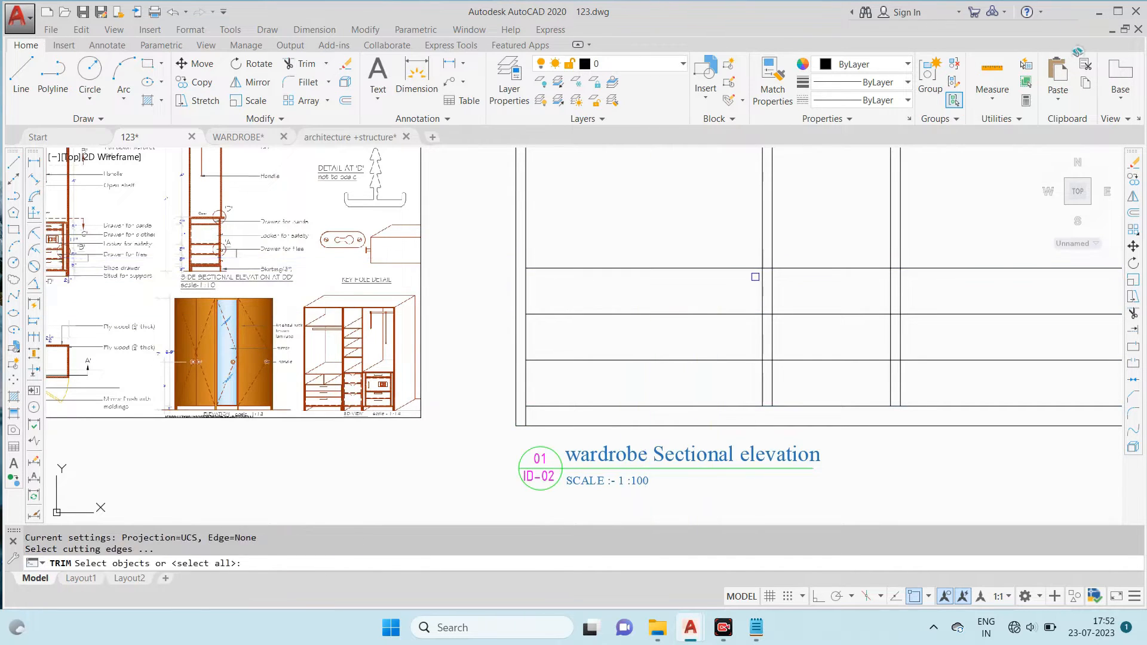
# - Trim the three drawer division lines inside both vertical dividers of the elevation
pyautogui.write('tr')
pyautogui.press('Return')
pyautogui.press('Return')
pyautogui.scroll(6, 770, 270)
pyautogui.click(751, 257)
pyautogui.click(746, 239)
pyautogui.moveTo(766, 480); pyautogui.dragTo(726, 195, button='middle')
pyautogui.click(714, 429)
pyautogui.scroll(-6, 714, 406)
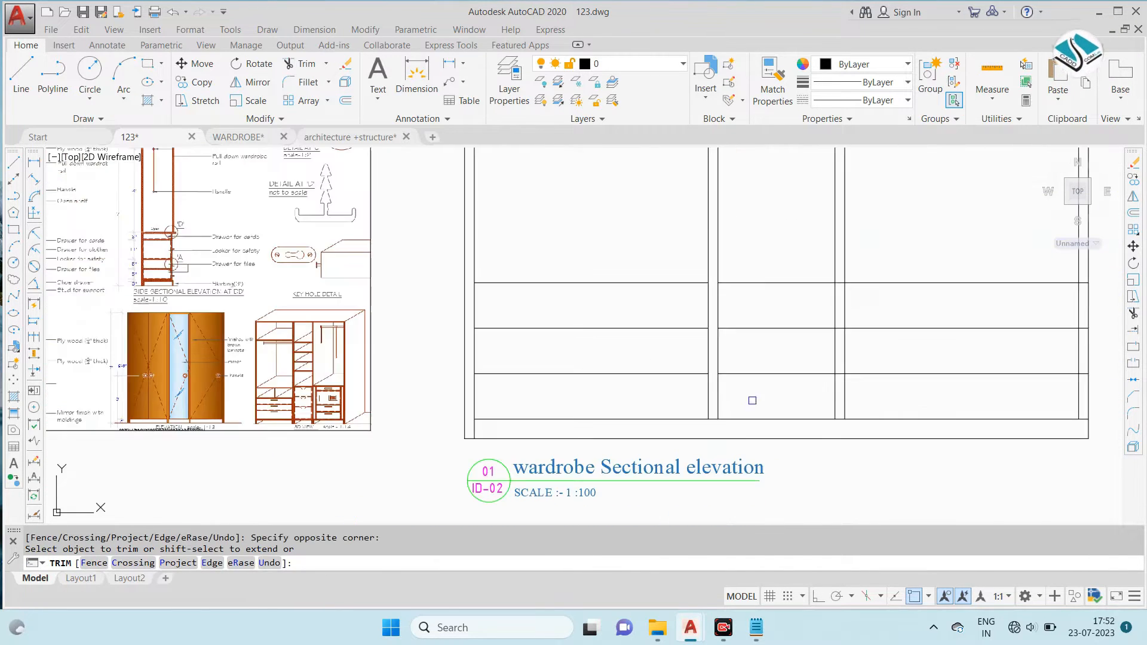
pyautogui.scroll(6, 856, 312)
pyautogui.click(800, 190)
pyautogui.moveTo(802, 493); pyautogui.dragTo(704, 162, button='middle')
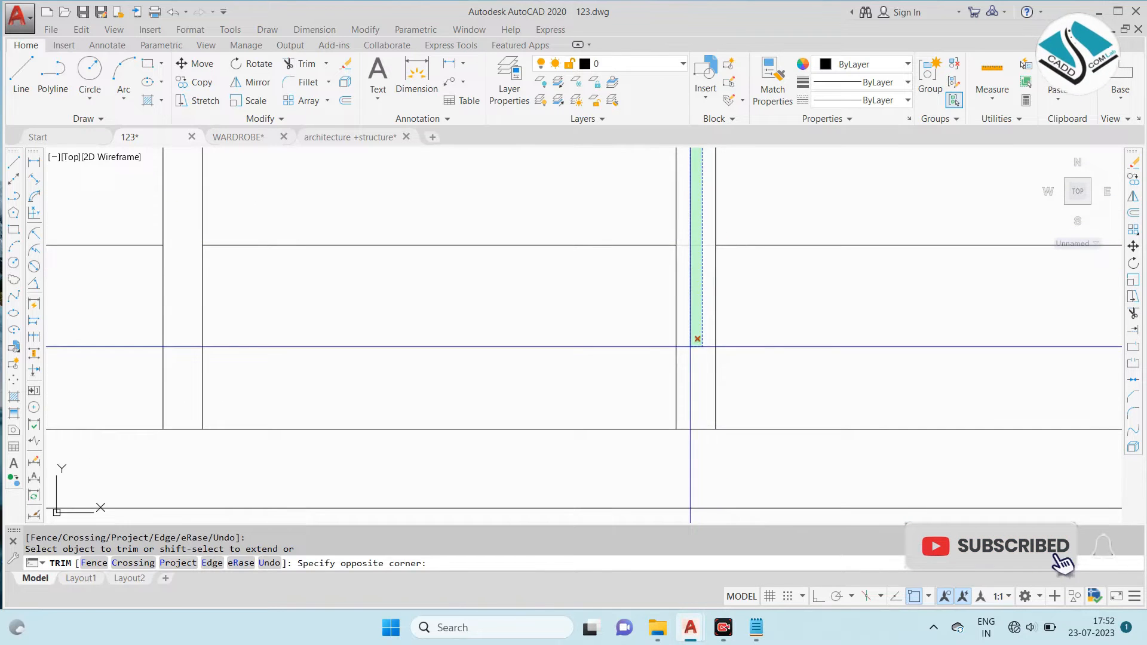
pyautogui.scroll(-6, 858, 341)
pyautogui.scroll(6, 756, 249)
pyautogui.press('Escape')
# - Trim the drawer division lines and the skirting top line inside the elevation's right side panel
pyautogui.scroll(-3, 355, 288)
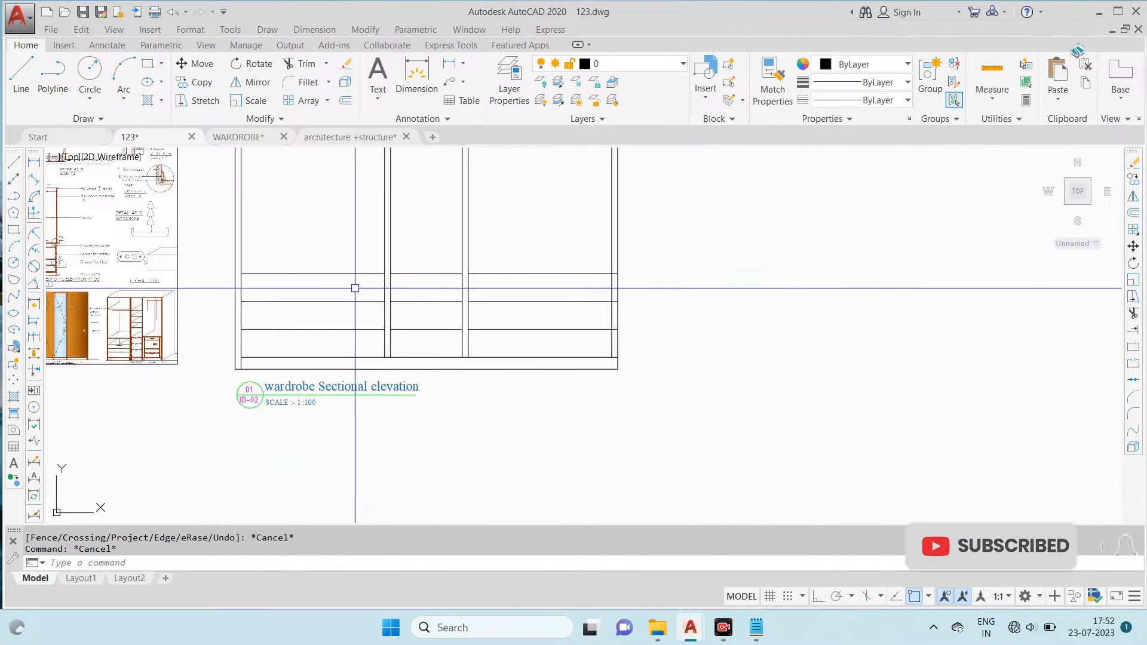
pyautogui.moveTo(355, 289); pyautogui.dragTo(793, 319, button='middle')
pyautogui.moveTo(1032, 335); pyautogui.dragTo(769, 302, button='middle')
pyautogui.scroll(2, 768, 303)
pyautogui.write('tr')
pyautogui.press('Return')
pyautogui.press('Return')
pyautogui.scroll(6, 799, 251)
pyautogui.click(798, 224)
pyautogui.moveTo(835, 409); pyautogui.dragTo(779, 150, button='middle')
pyautogui.click(762, 361)
pyautogui.scroll(-6, 827, 333)
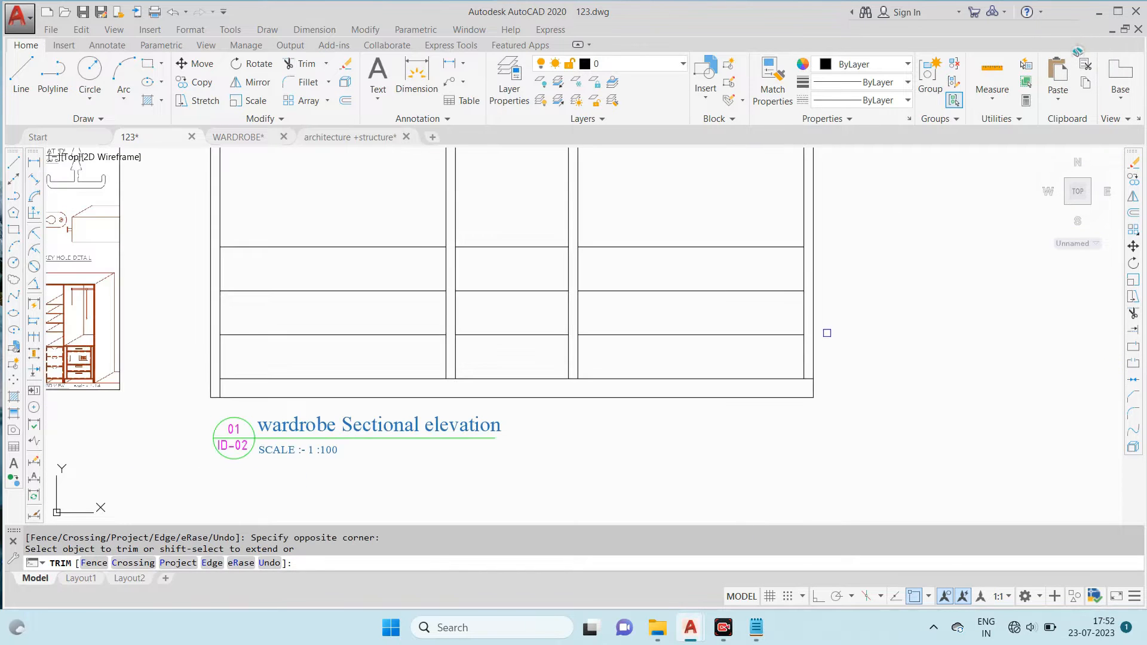
# - Examine the drawer handles, open compartments and skirting at the base of the reference sectional elevation at AA'
pyautogui.scroll(-2, 239, 285)
pyautogui.moveTo(256, 296); pyautogui.dragTo(742, 334, button='middle')
pyautogui.click(741, 332)
pyautogui.scroll(6, 388, 285)
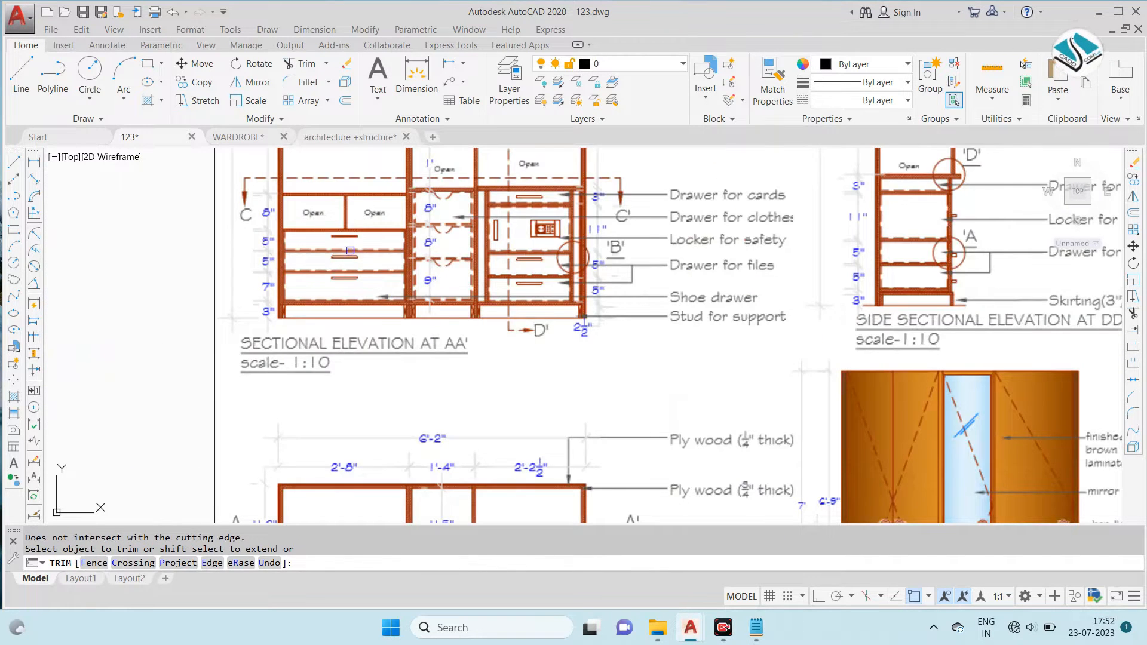
pyautogui.scroll(2, 353, 250)
pyautogui.press('Escape')
pyautogui.moveTo(357, 236); pyautogui.dragTo(379, 291, button='middle')
pyautogui.scroll(6, 262, 197)
pyautogui.scroll(-6, 306, 215)
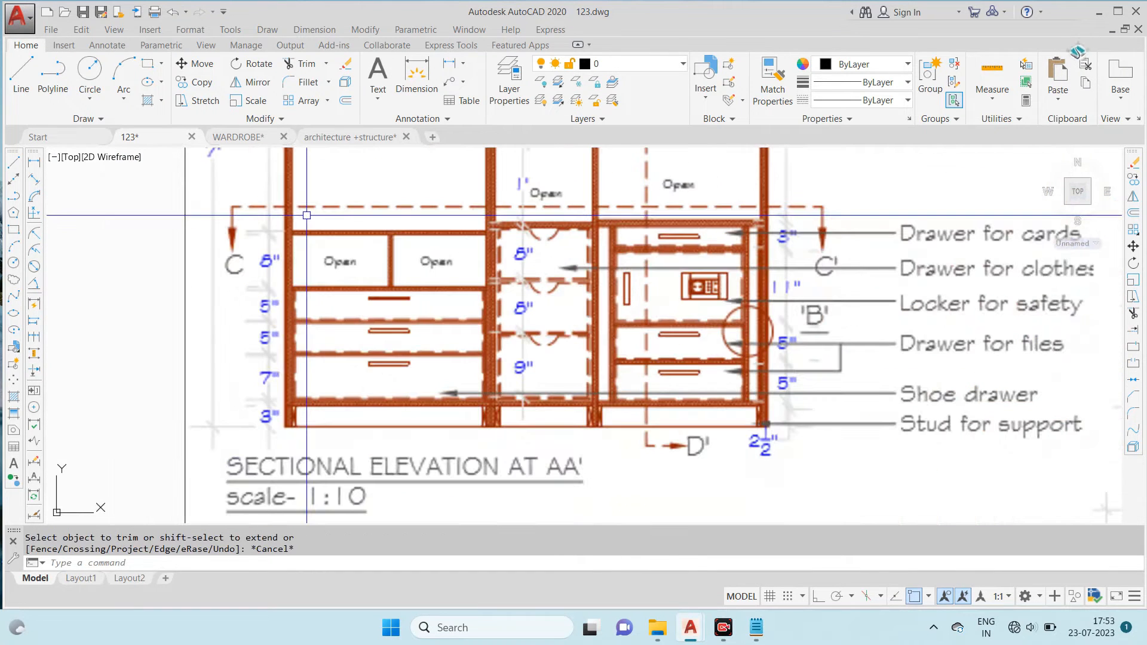
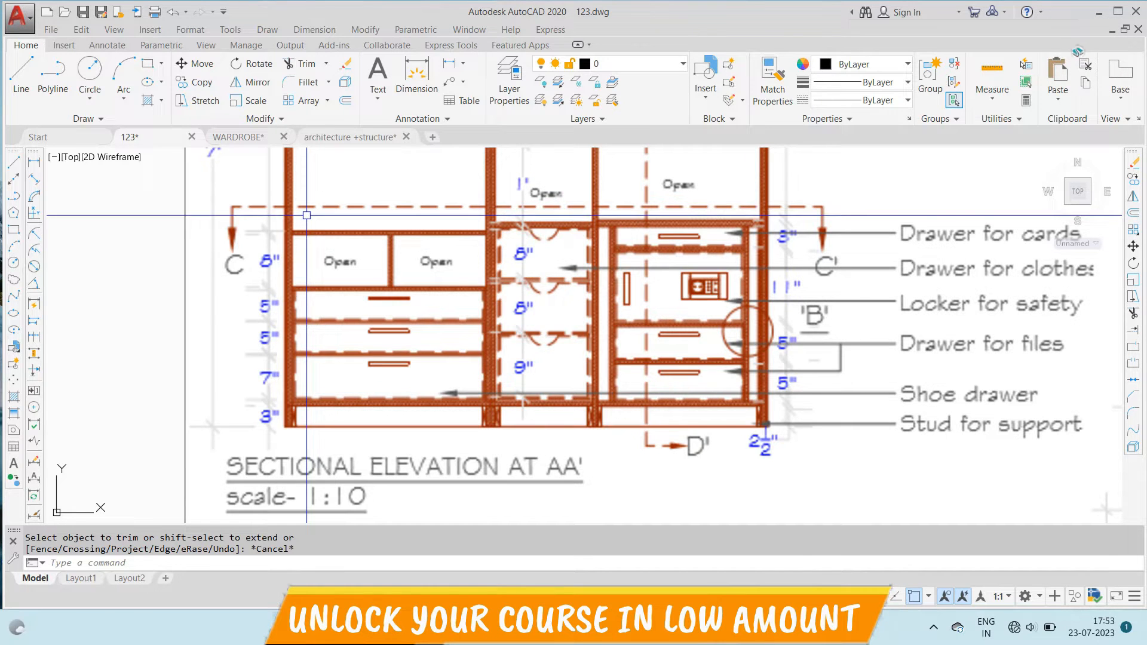
# - Offset the three drawer division lines in the elevation's left bay 0.5" to both sides
pyautogui.scroll(-4, 307, 215)
pyautogui.scroll(5, 536, 233)
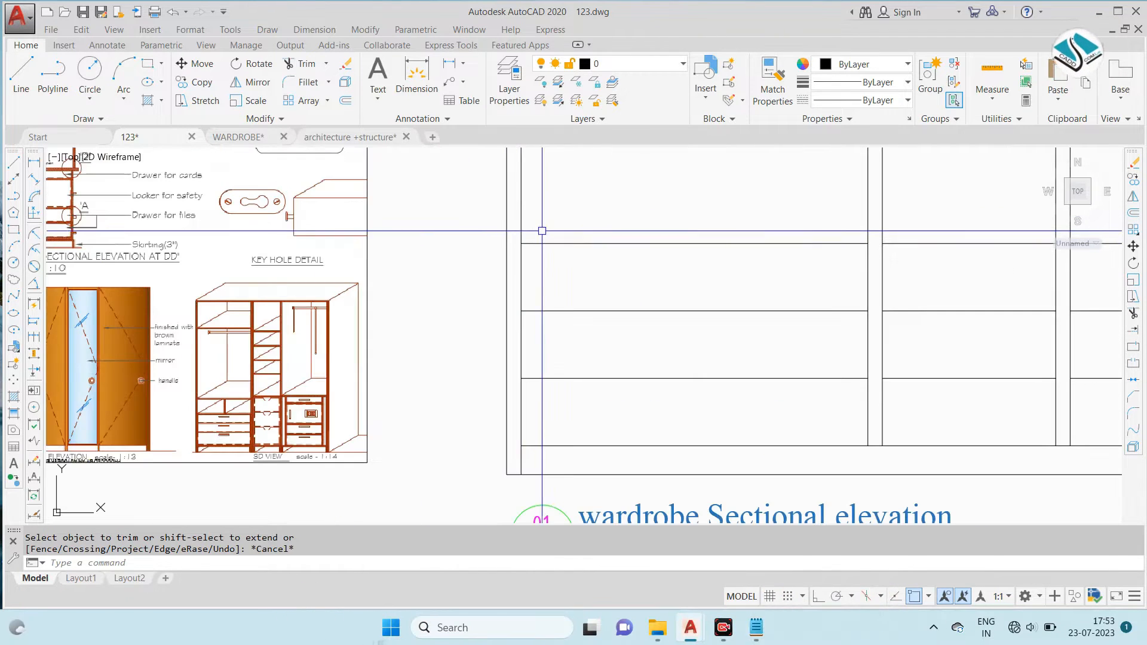
pyautogui.scroll(2, 565, 250)
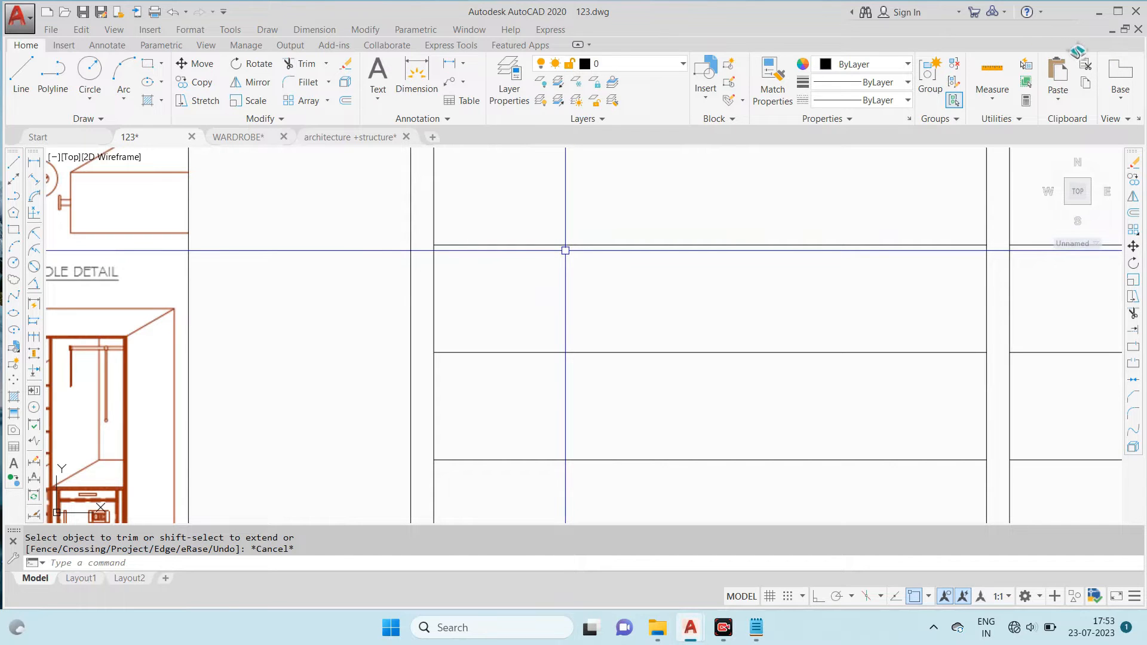
pyautogui.press('Return')
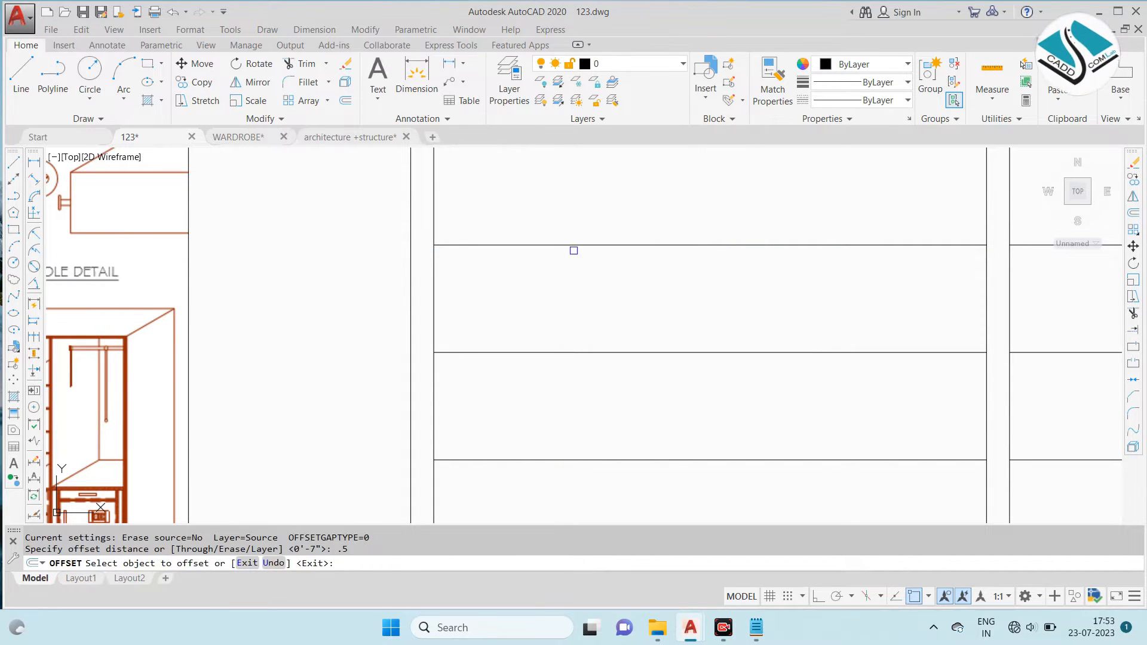
pyautogui.scroll(-4, 451, 253)
pyautogui.moveTo(145, 259); pyautogui.dragTo(663, 305, button='middle')
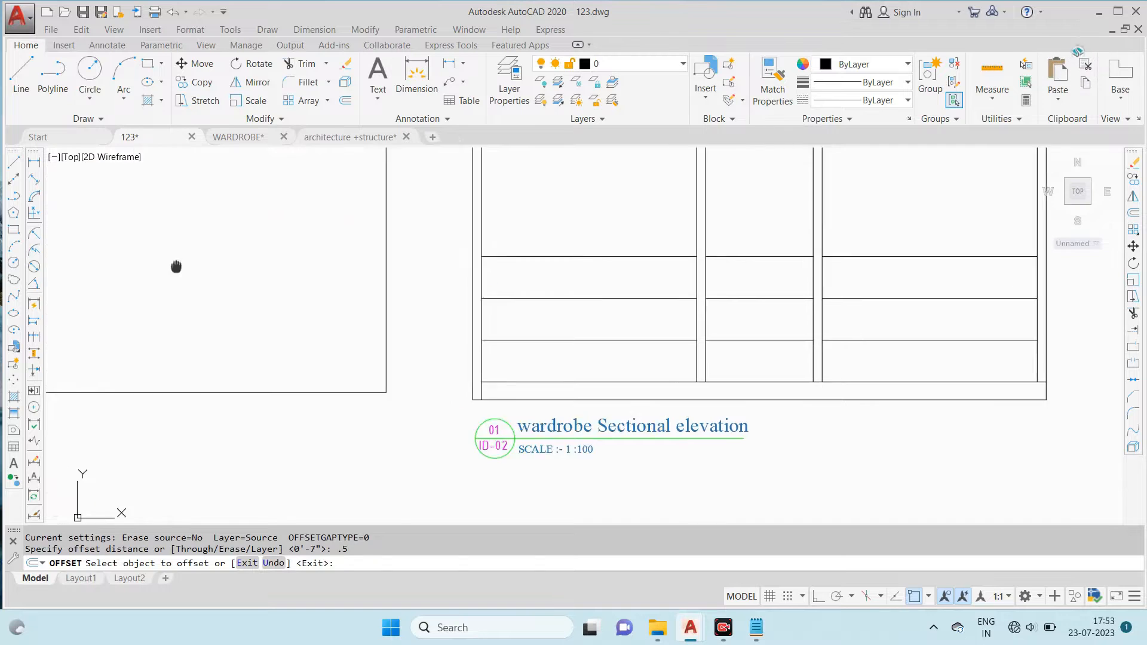
pyautogui.scroll(7, 502, 259)
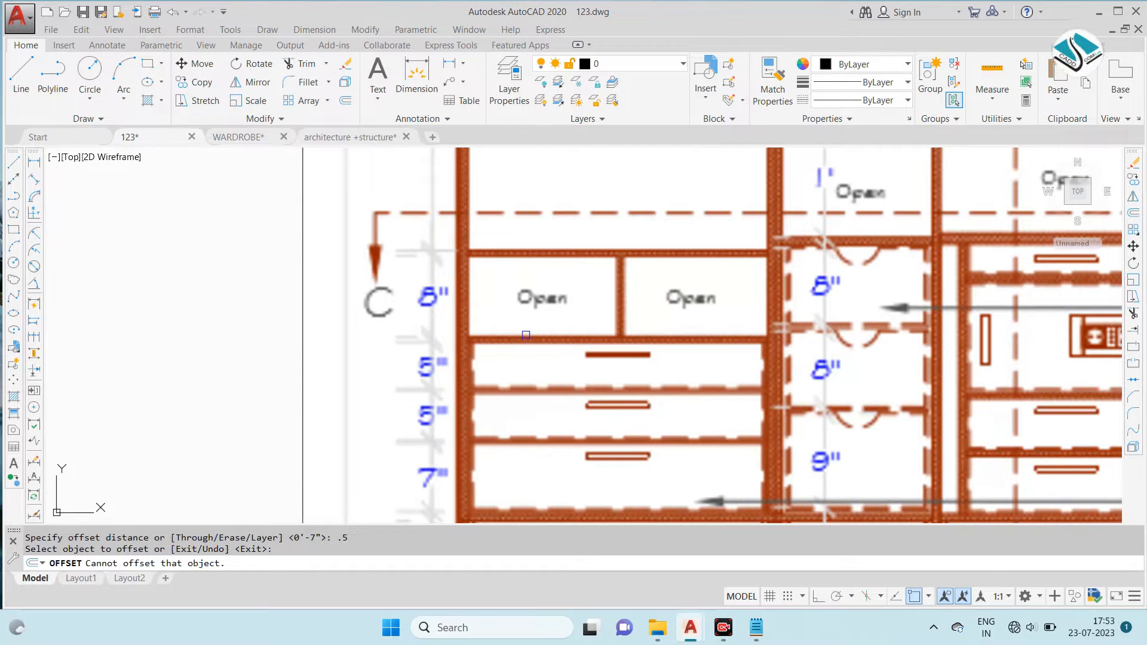
pyautogui.scroll(-5, 538, 366)
pyautogui.scroll(8, 574, 311)
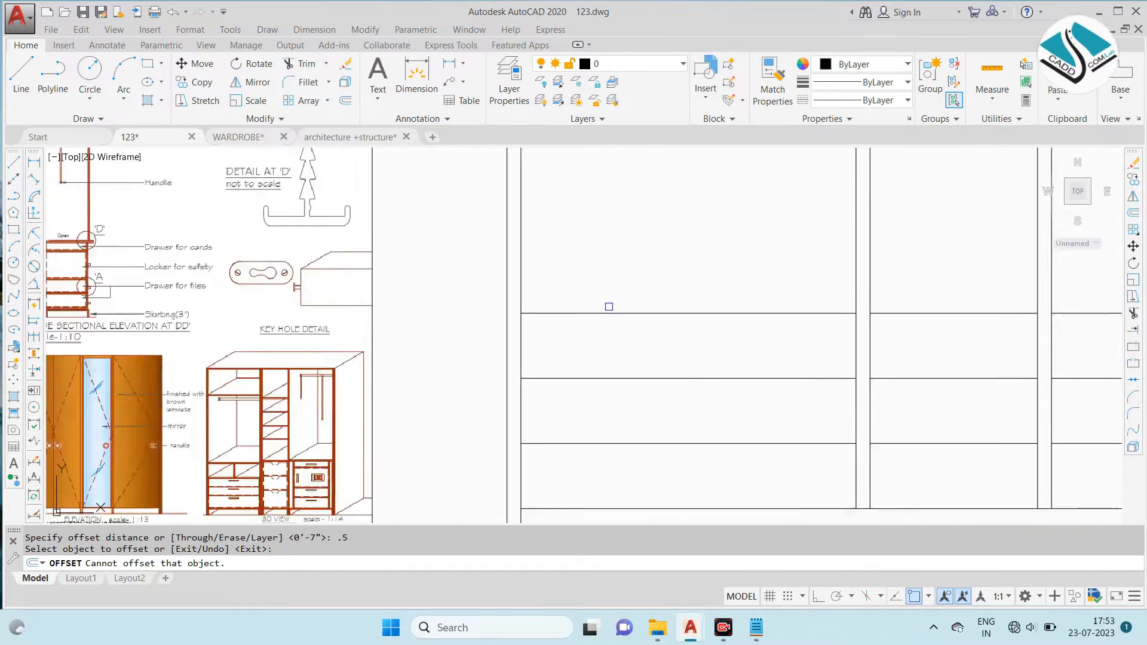
pyautogui.click(578, 315)
pyautogui.click(583, 312)
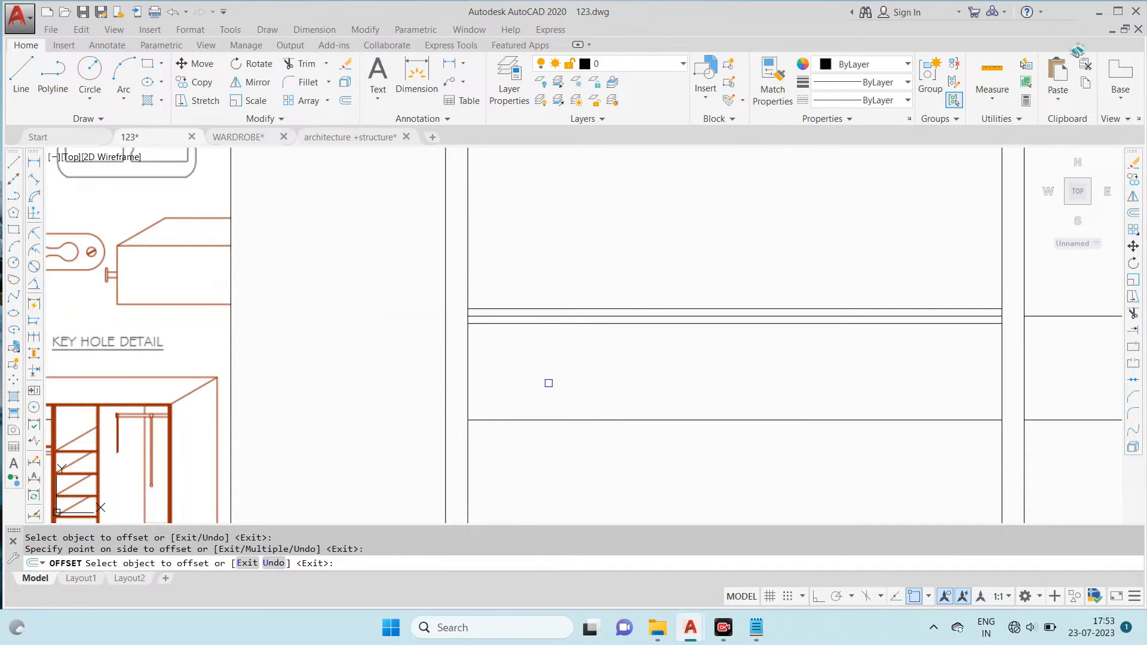
pyautogui.scroll(3, 548, 347)
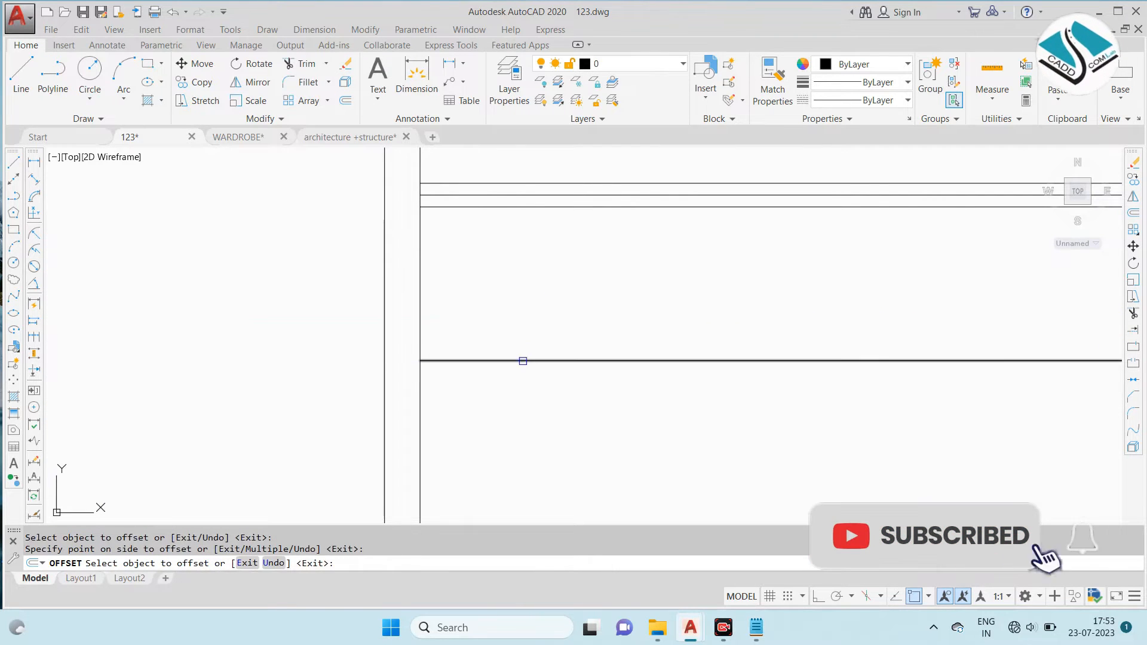
pyautogui.click(525, 360)
pyautogui.click(525, 360)
pyautogui.scroll(-4, 526, 383)
pyautogui.scroll(3, 536, 350)
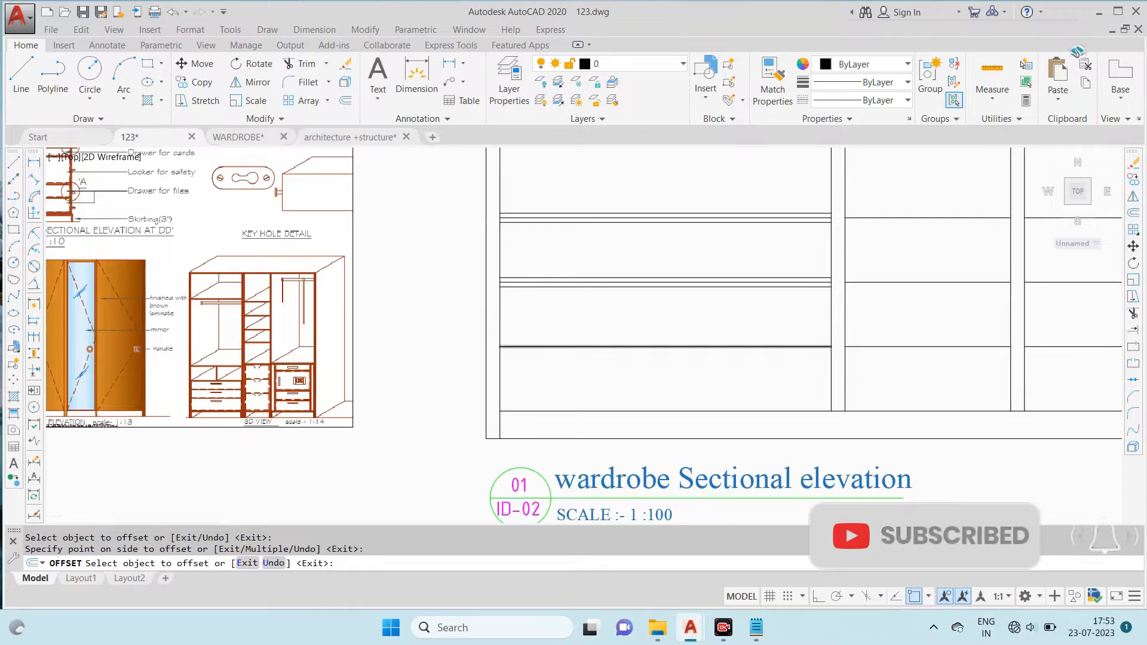
# - Erase the original centre lines between the offset pairs in the left bay
pyautogui.click(543, 349)
pyautogui.press('Escape')
pyautogui.click(544, 349)
pyautogui.write('e')
pyautogui.press('Return')
pyautogui.scroll(-3, 545, 245)
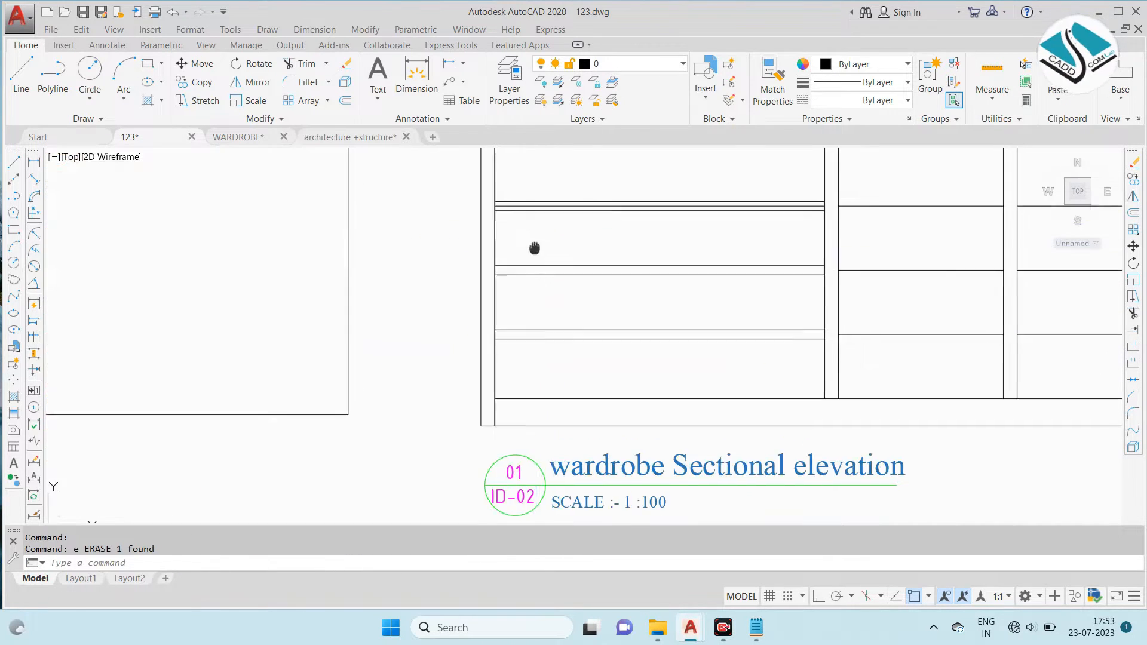
pyautogui.scroll(3, 533, 248)
pyautogui.scroll(-3, 529, 231)
# - Copy the left bay's six drawer shelf lines into the right bay, aligning them at the skirting's corner with the side panel
pyautogui.click(576, 184)
pyautogui.click(504, 317)
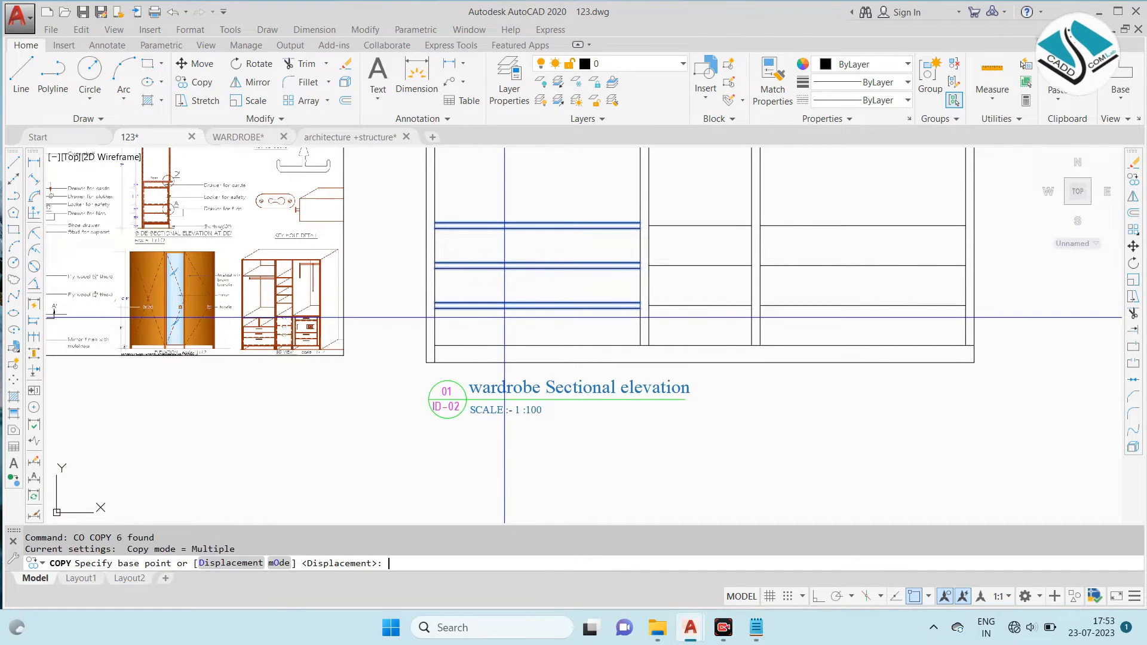
pyautogui.scroll(4, 656, 217)
pyautogui.scroll(-2, 566, 239)
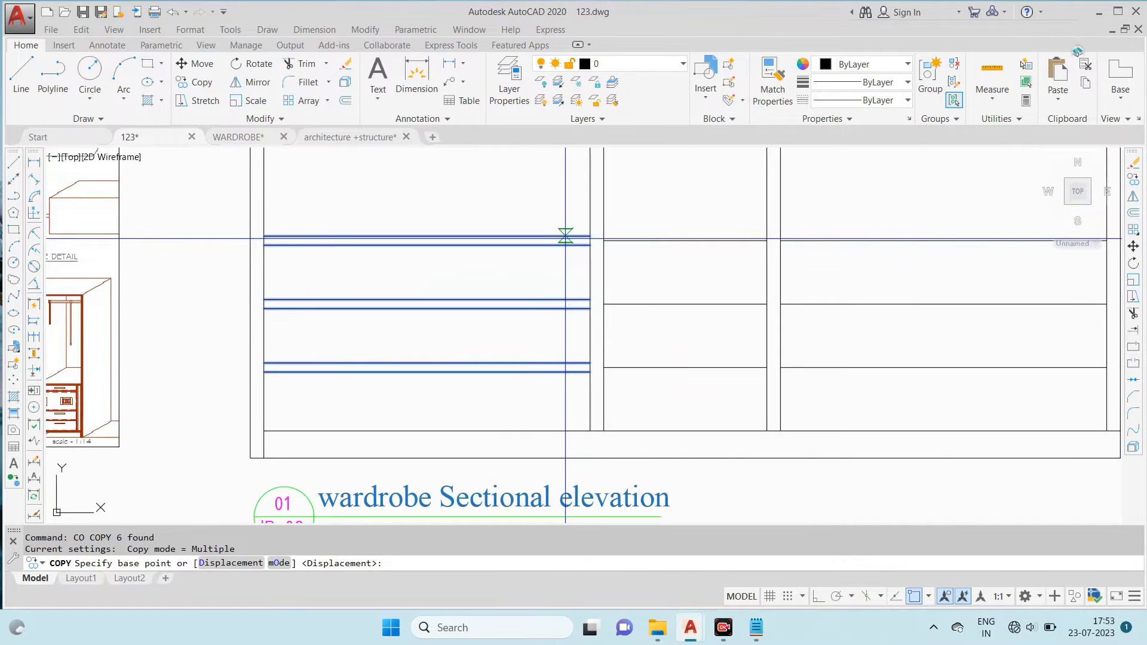
pyautogui.click(588, 432)
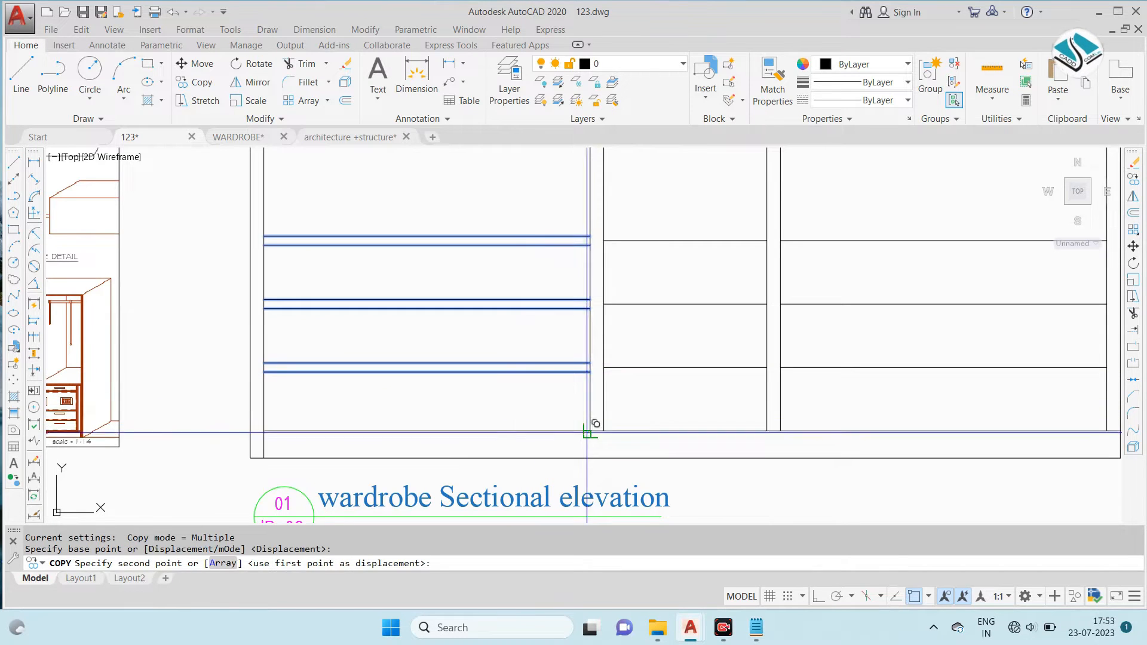
pyautogui.scroll(-5, 781, 499)
pyautogui.scroll(7, 722, 405)
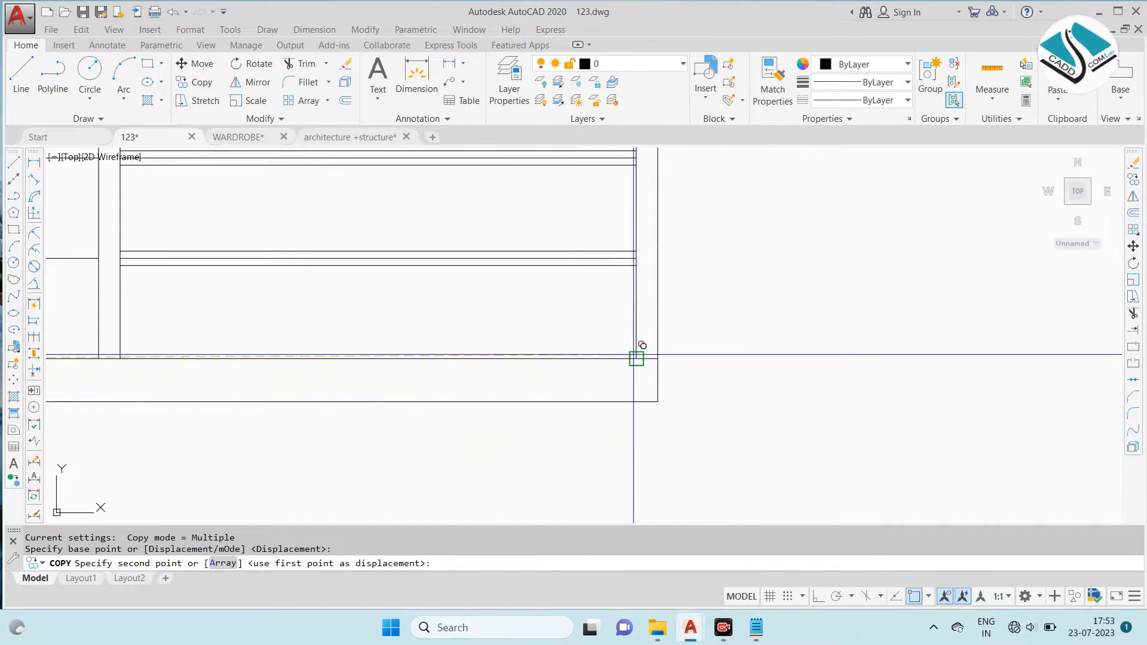
pyautogui.click(658, 358)
pyautogui.scroll(-4, 704, 357)
pyautogui.press('Escape')
# - Erase the original single drawer division lines between the copied pairs in the right bay
pyautogui.scroll(8, 493, 239)
pyautogui.click(492, 238)
pyautogui.click(476, 245)
pyautogui.write('e')
pyautogui.press('space')
pyautogui.scroll(-4, 562, 212)
pyautogui.scroll(2, 541, 320)
pyautogui.click(540, 318)
pyautogui.write('e')
pyautogui.press('space')
pyautogui.scroll(-2, 560, 261)
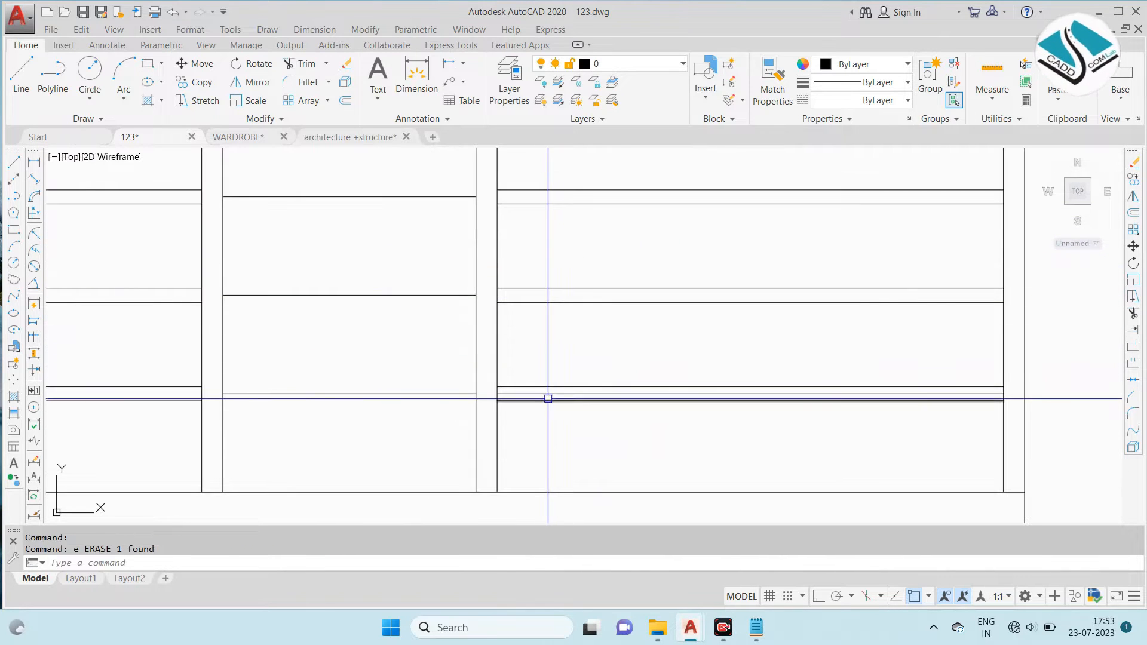
# - Examine the central drawers and open compartment in the reference wardrobe photo and compare them with the drafted elevation
pyautogui.scroll(-3, 561, 350)
pyautogui.moveTo(452, 321); pyautogui.dragTo(732, 317, button='middle')
pyautogui.scroll(-3, 418, 306)
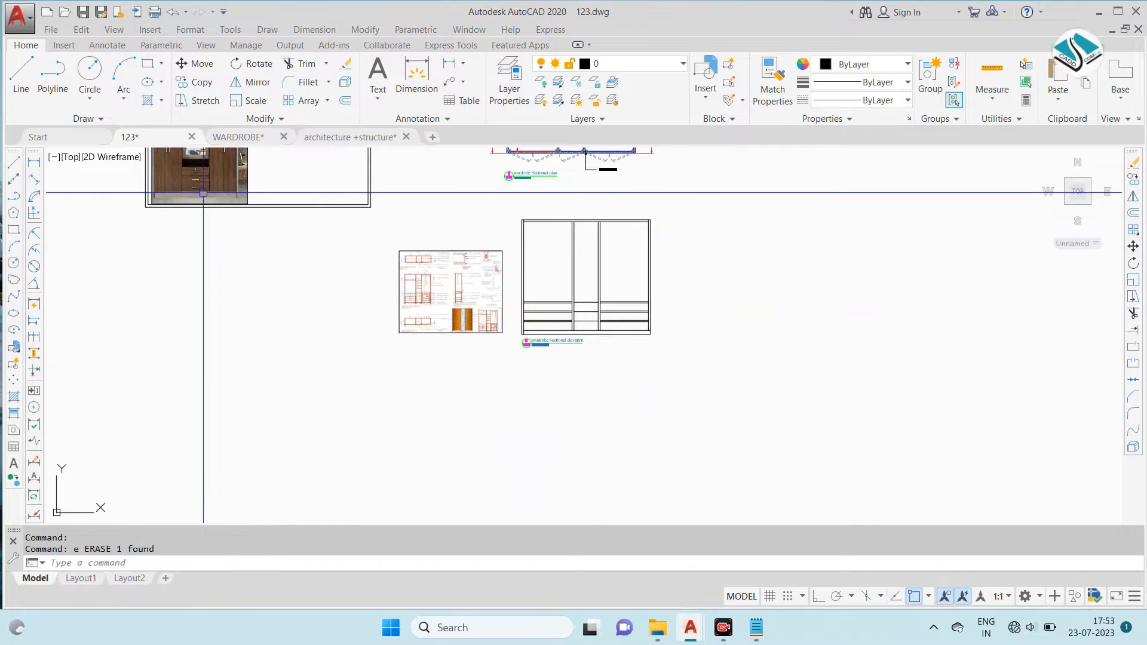
pyautogui.scroll(4, 191, 179)
pyautogui.scroll(-4, 554, 372)
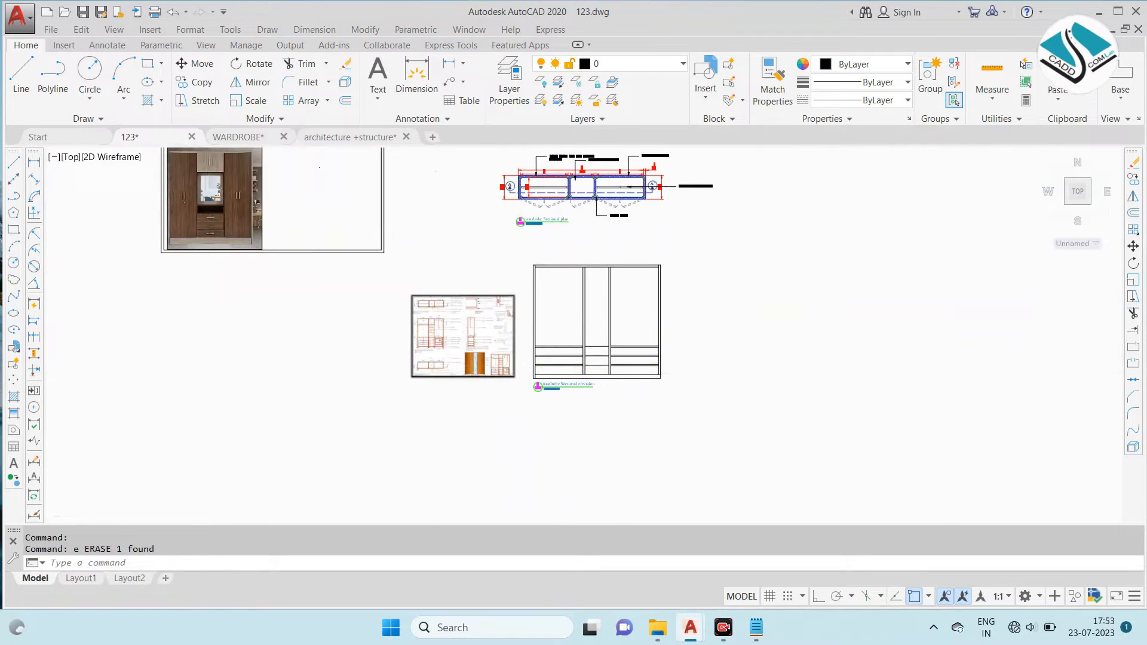
pyautogui.scroll(5, 636, 365)
pyautogui.scroll(-2, 617, 362)
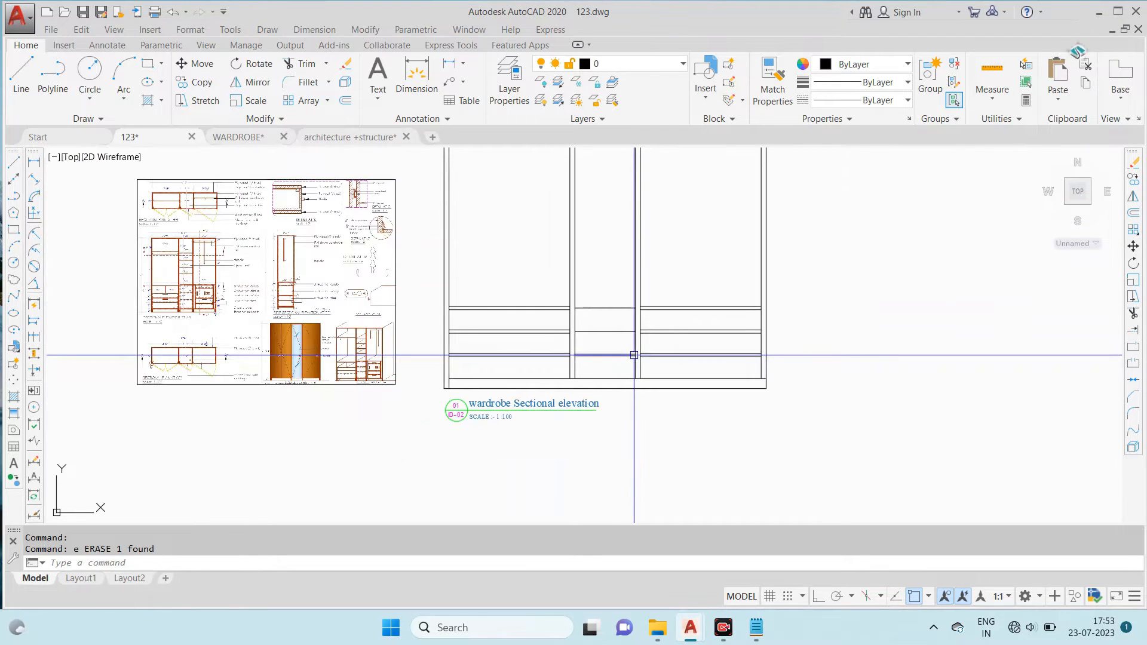
pyautogui.scroll(-3, 628, 352)
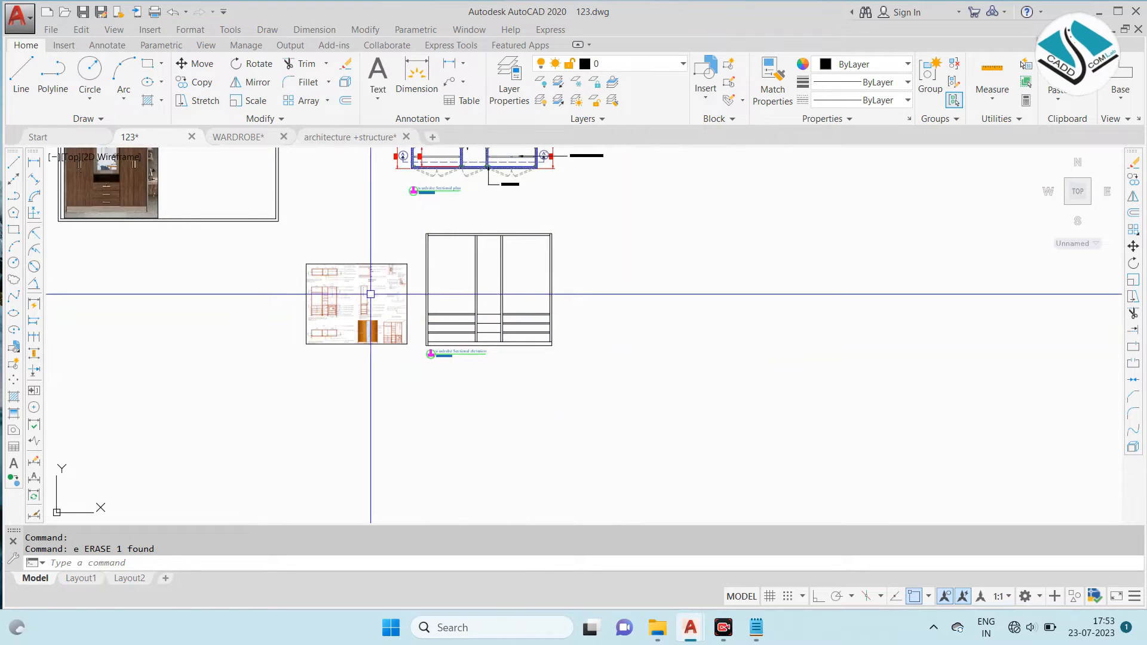
pyautogui.scroll(5, 317, 258)
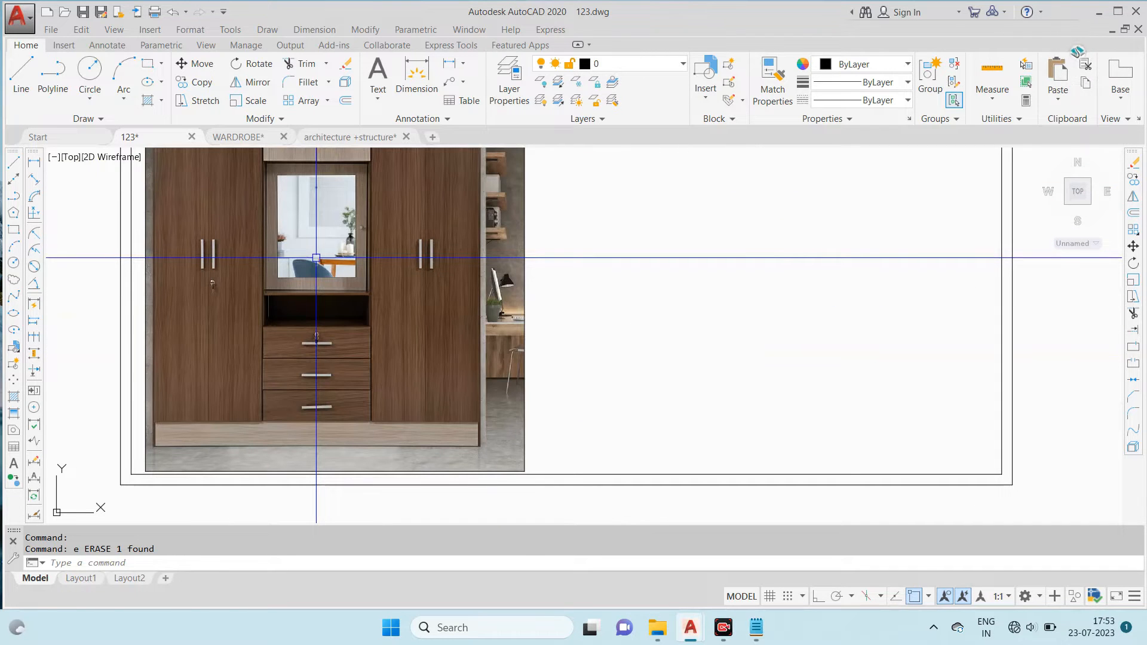
pyautogui.scroll(-5, 589, 328)
pyautogui.scroll(2, 529, 346)
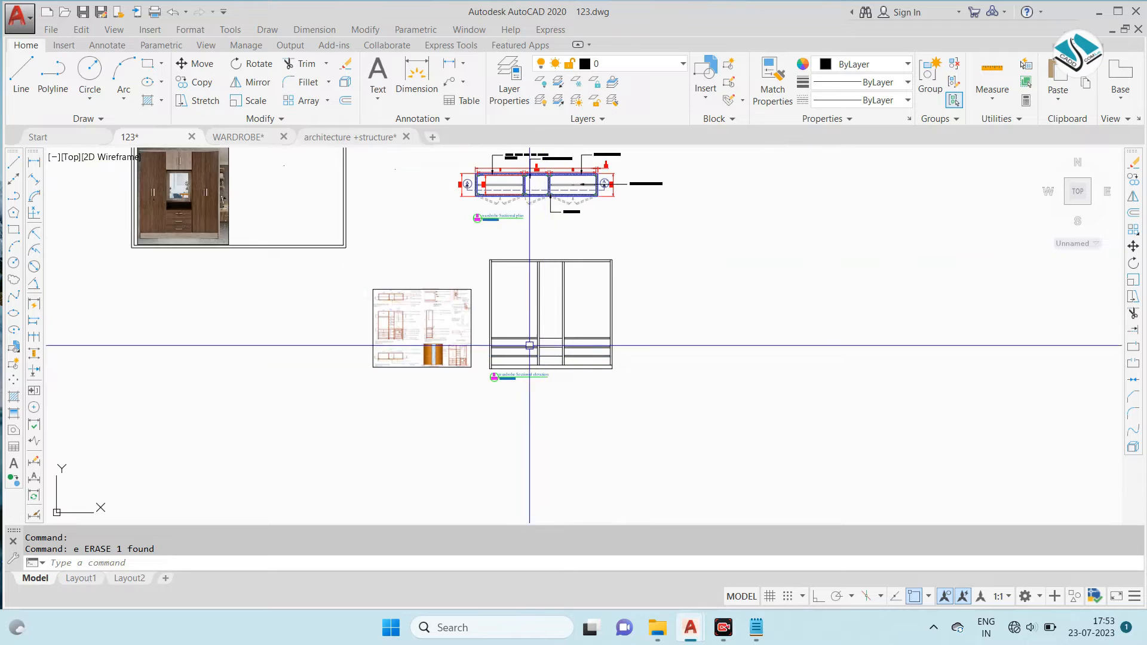
pyautogui.scroll(6, 159, 204)
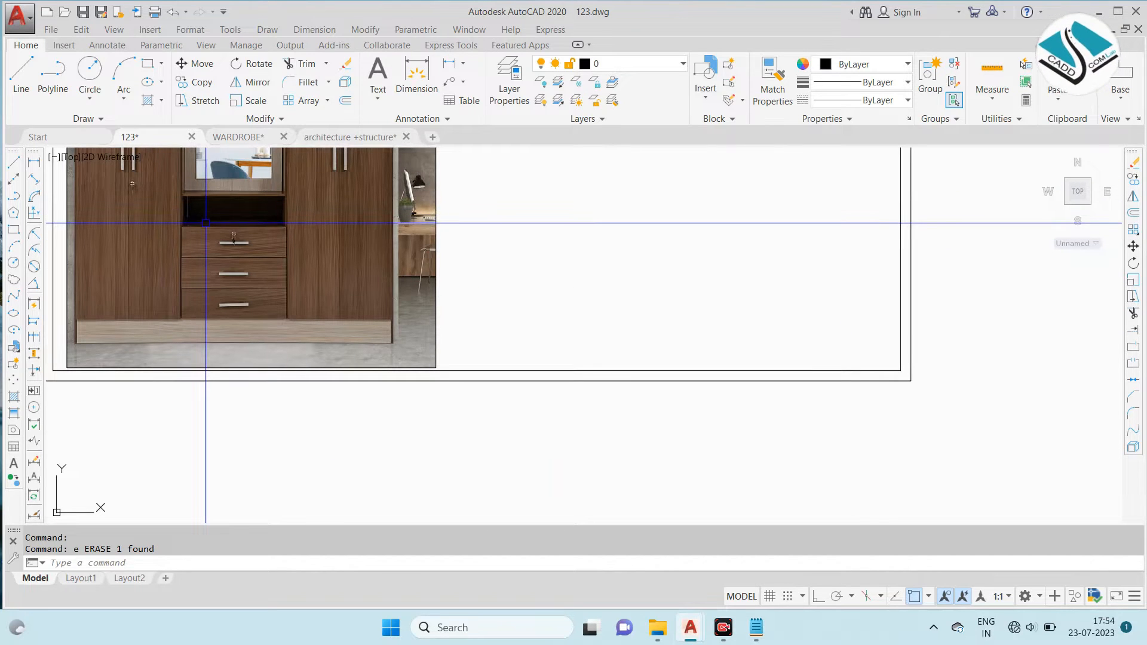
pyautogui.scroll(-3, 533, 328)
pyautogui.scroll(6, 592, 383)
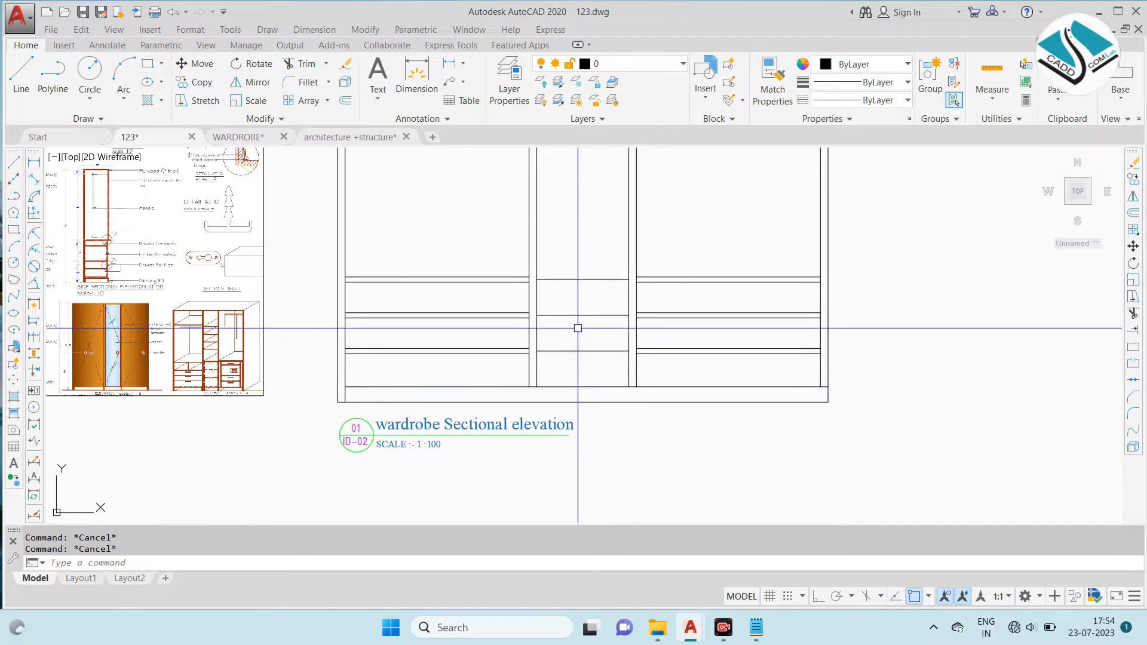
# - Copy the left bay's six drawer shelf lines into the centre bay, ending at the second vertical divider
pyautogui.scroll(5, 576, 325)
pyautogui.scroll(-4, 505, 236)
pyautogui.click(504, 235)
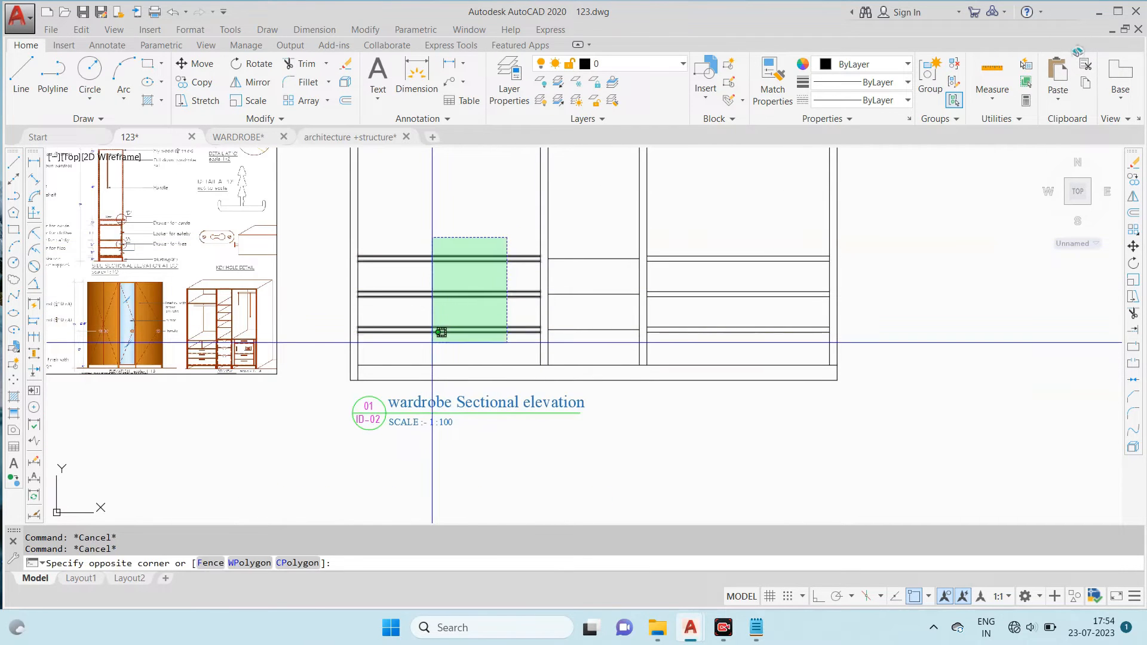
pyautogui.click(437, 333)
pyautogui.write('co')
pyautogui.press('Return')
pyautogui.scroll(4, 524, 275)
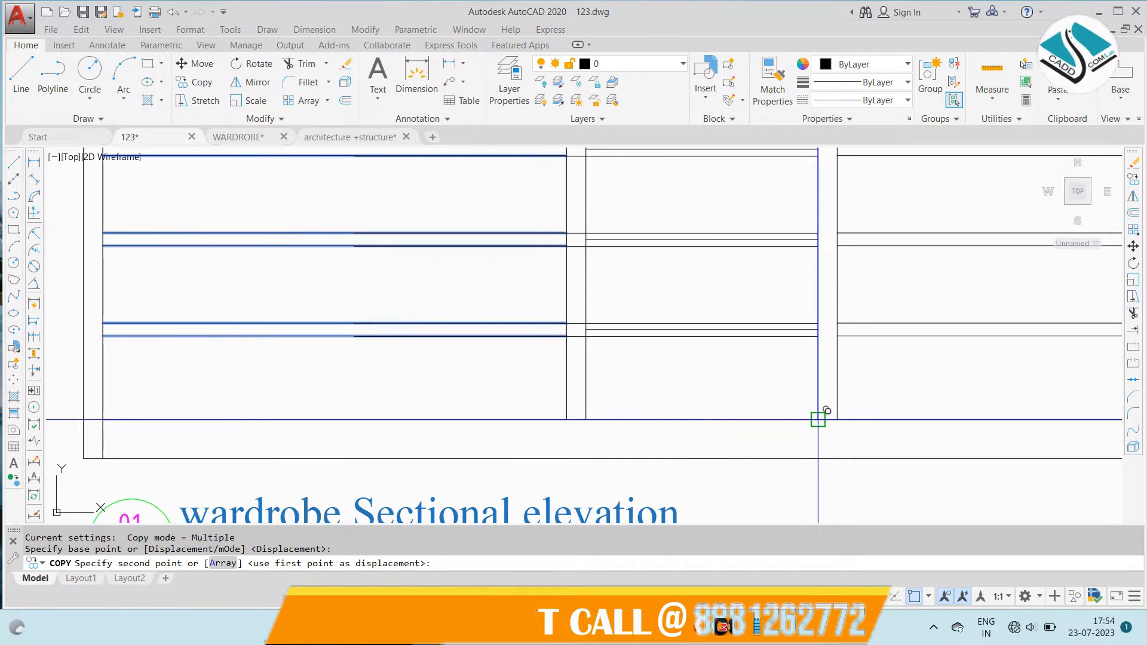
pyautogui.click(819, 419)
pyautogui.press('Escape')
# - Trim the copied drawer shelf lines inside the vertical divider between the left and centre bays
pyautogui.moveTo(591, 222); pyautogui.dragTo(587, 263, button='middle')
pyautogui.write('tr')
pyautogui.press('space')
pyautogui.press('space')
pyautogui.scroll(2, 573, 195)
pyautogui.click(572, 197)
pyautogui.moveTo(553, 395); pyautogui.dragTo(534, 155, button='middle')
pyautogui.click(556, 286)
pyautogui.scroll(-2, 617, 291)
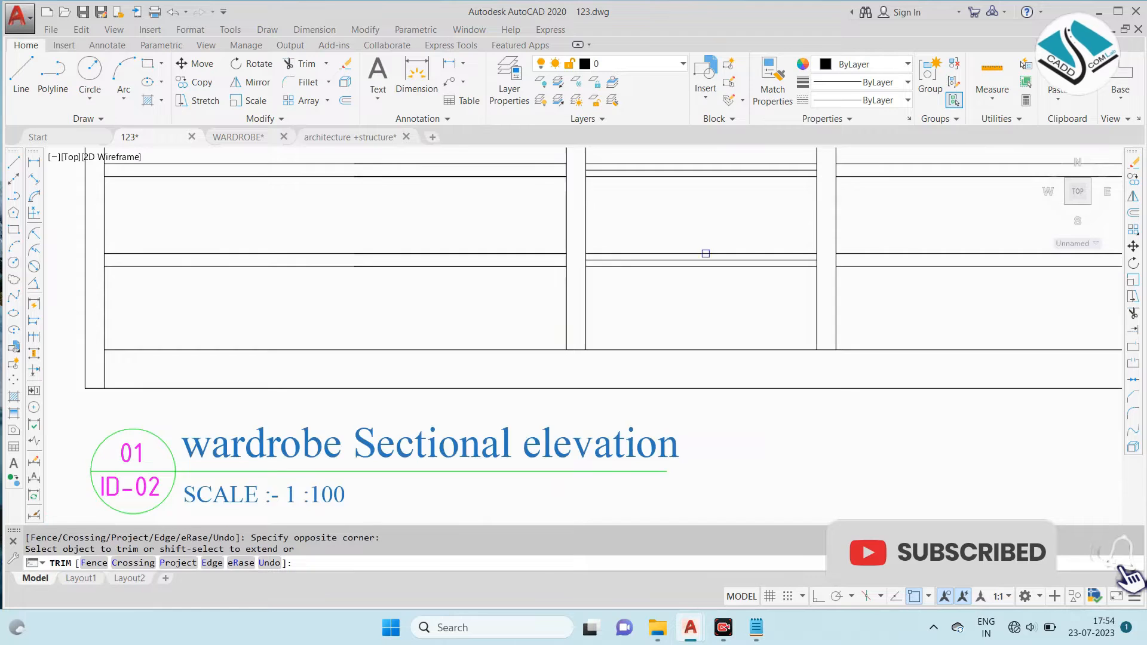
pyautogui.moveTo(663, 279); pyautogui.dragTo(505, 400, button='middle')
pyautogui.click(703, 196)
pyautogui.press('Escape')
# - Erase the original single drawer division lines in the centre bay
pyautogui.click(586, 199)
pyautogui.write('e')
pyautogui.press('space')
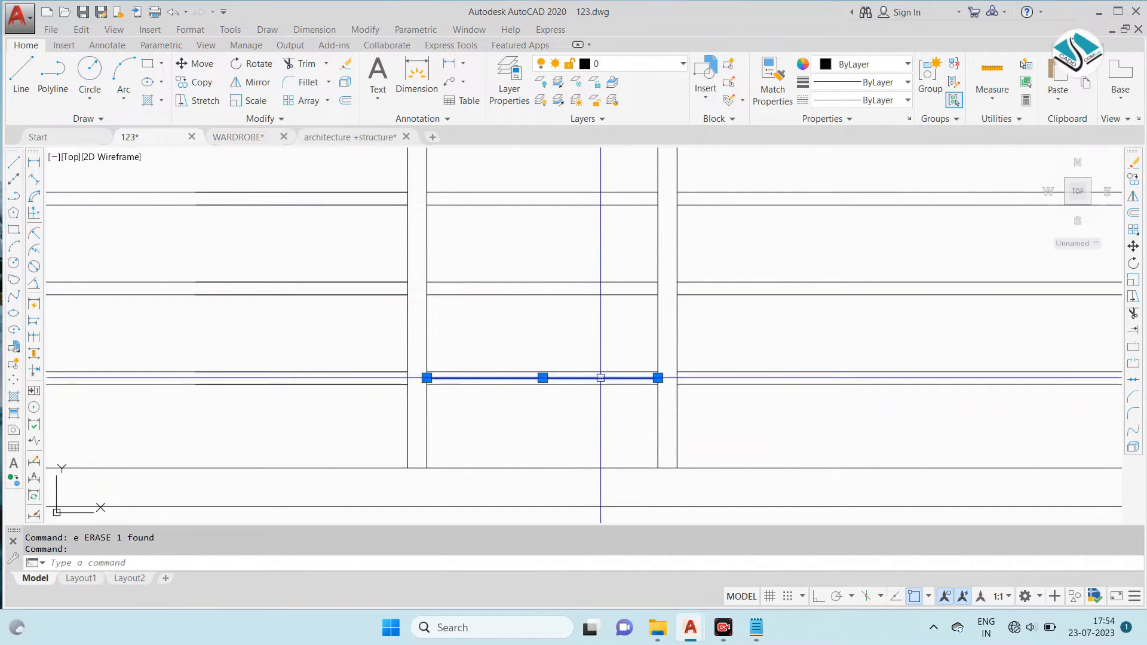
pyautogui.scroll(-3, 665, 313)
pyautogui.scroll(4, 514, 279)
# - Erase the six leftover copied segments overlapping the left bay's drawer shelf lines
pyautogui.click(389, 212)
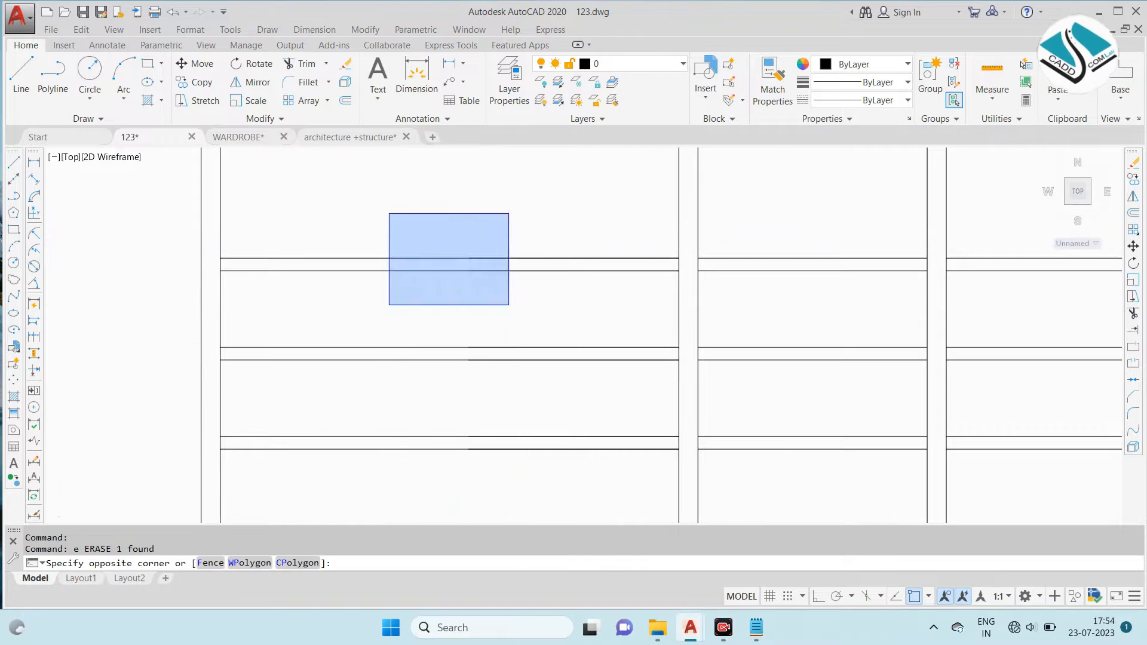
pyautogui.scroll(-2, 507, 304)
pyautogui.click(643, 431)
pyautogui.write('e')
pyautogui.press('space')
pyautogui.scroll(-2, 573, 401)
pyautogui.press('Escape')
pyautogui.scroll(-4, 574, 399)
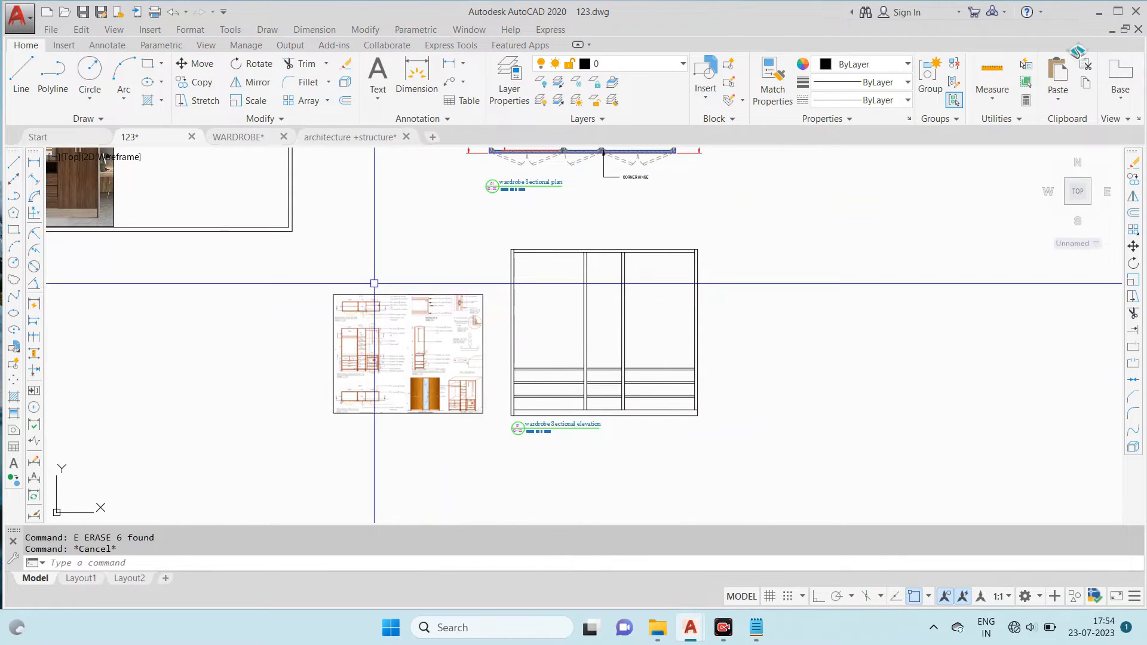
# - Offset the top panel's lower line downward in the left and right bays to form the upper shelf lines
pyautogui.scroll(5, 358, 335)
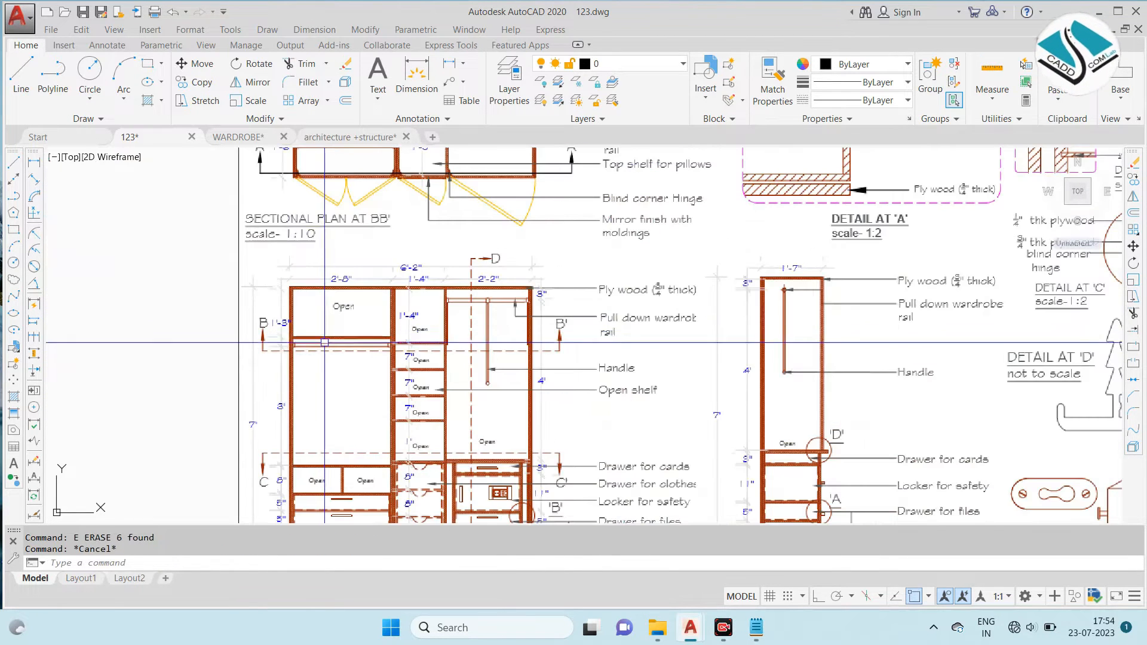
pyautogui.scroll(3, 321, 394)
pyautogui.scroll(-6, 609, 307)
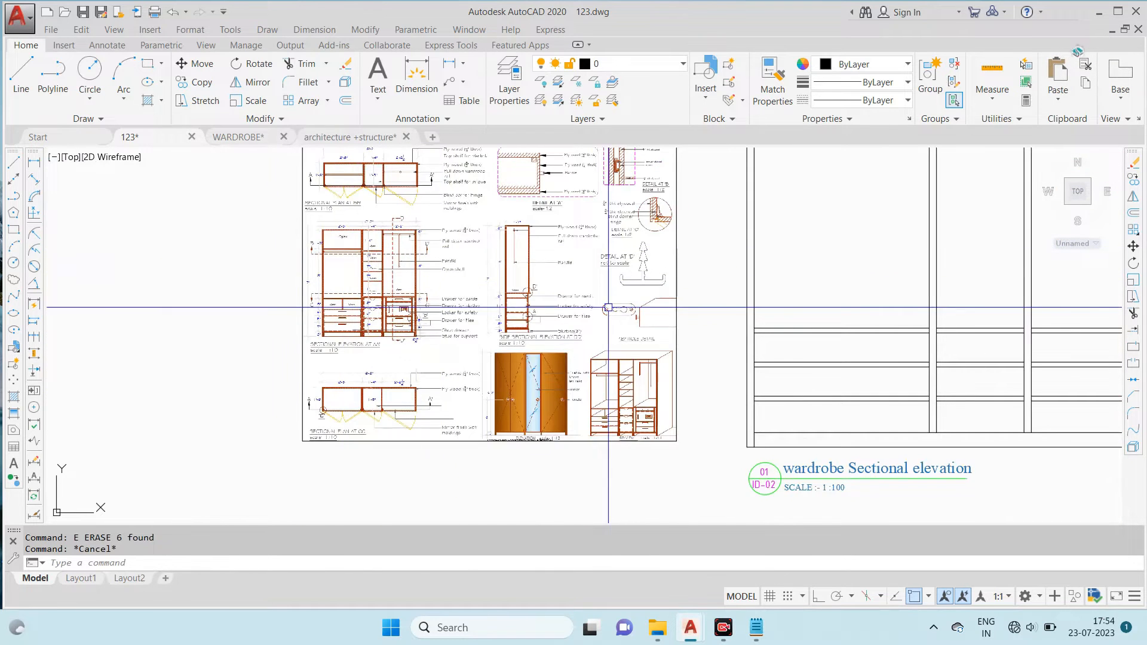
pyautogui.moveTo(765, 301); pyautogui.dragTo(581, 374, button='middle')
pyautogui.write("'")
pyautogui.press('Return')
pyautogui.scroll(-2, 573, 375)
pyautogui.click(630, 391)
pyautogui.click(635, 246)
pyautogui.press('Escape')
pyautogui.press('Escape')
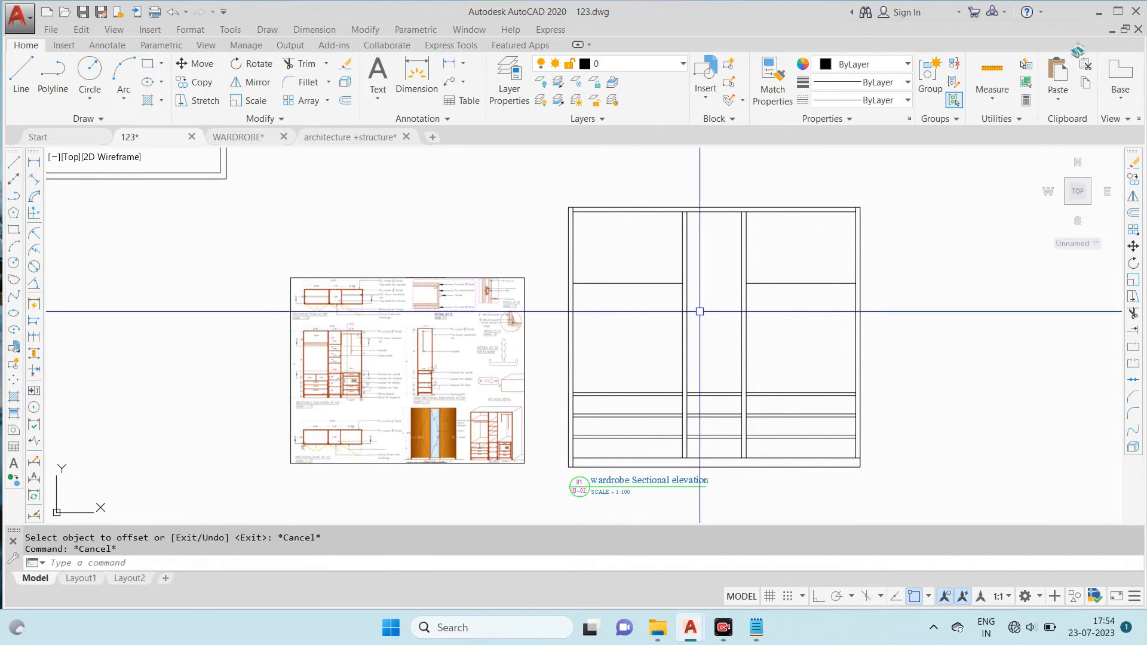
# - Offset the upper shelf lines in the left and right bays to give both shelves their thickness
pyautogui.press('Return')
pyautogui.scroll(2, 661, 285)
pyautogui.click(661, 281)
pyautogui.click(877, 314)
pyautogui.press('Escape')
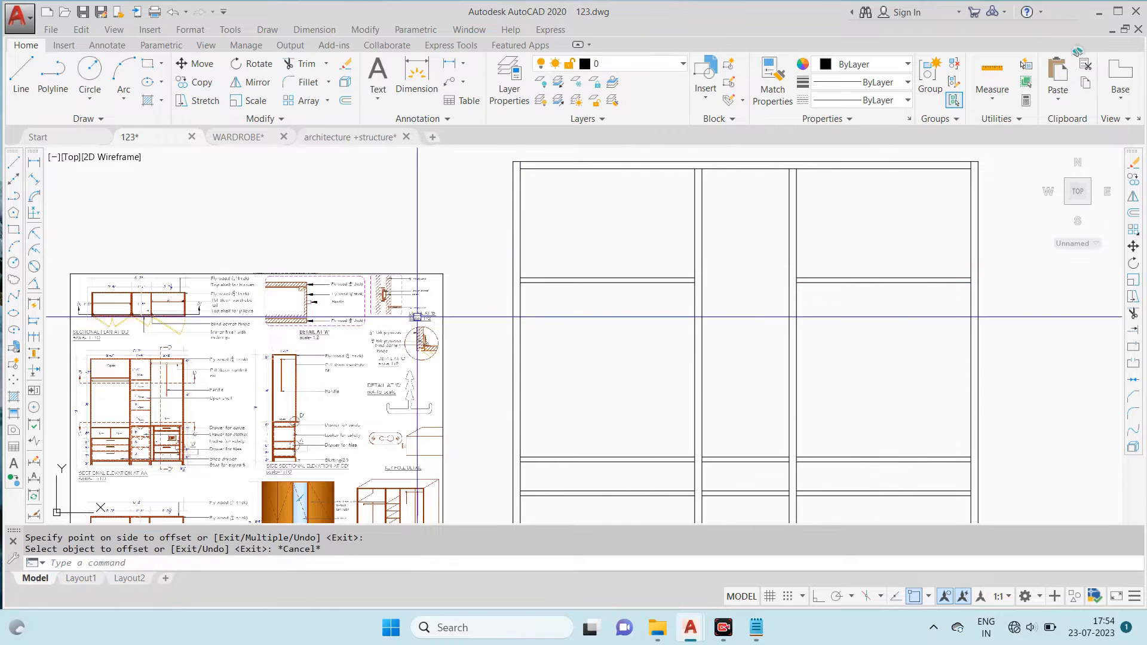
# - Examine the shelf and compartment layout in the reference sectional elevations
pyautogui.scroll(4, 423, 311)
pyautogui.scroll(-1, 432, 284)
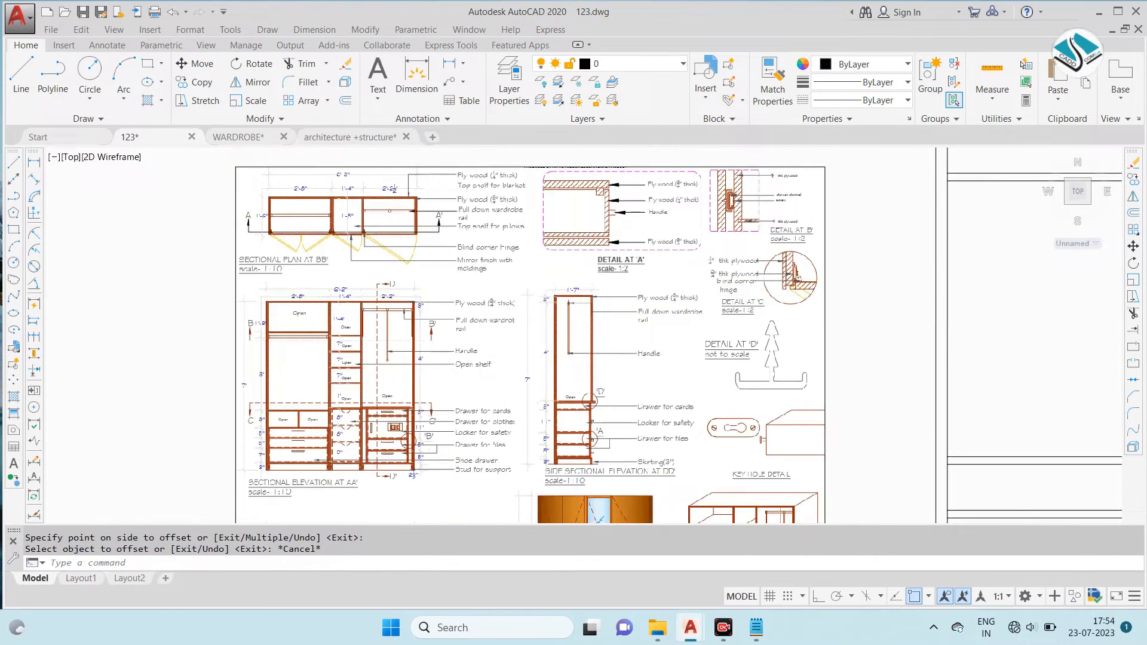
pyautogui.scroll(-2, 628, 295)
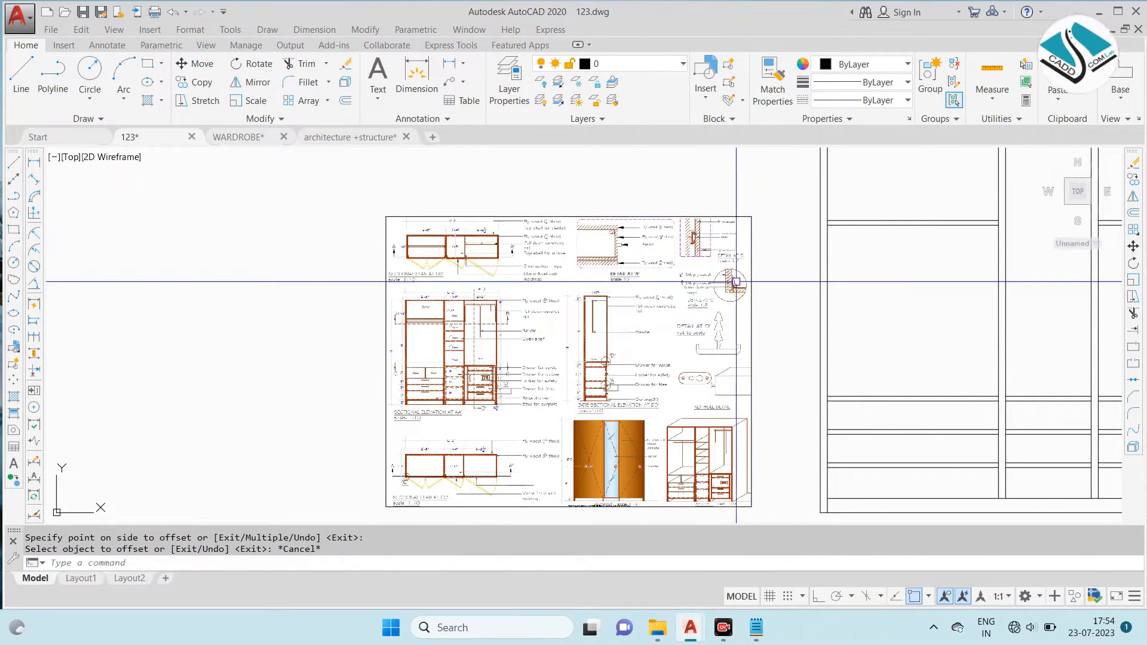
# - Compare the wardrobe photo and the reference sectional plan and elevation with the drafted elevation's upper shelves
pyautogui.moveTo(735, 281); pyautogui.dragTo(609, 287, button='middle')
pyautogui.scroll(-2, 610, 286)
pyautogui.scroll(-2, 735, 275)
pyautogui.moveTo(640, 230); pyautogui.dragTo(576, 285, button='middle')
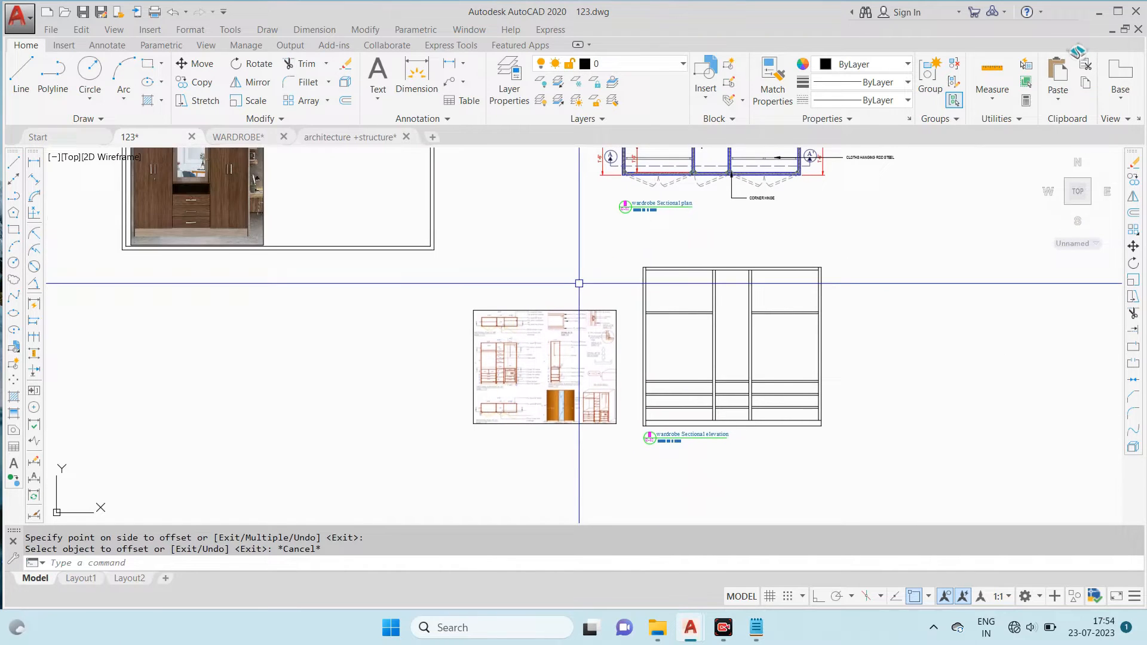
pyautogui.scroll(-4, 397, 218)
pyautogui.scroll(3, 341, 235)
pyautogui.scroll(5, 289, 207)
pyautogui.scroll(-2, 288, 207)
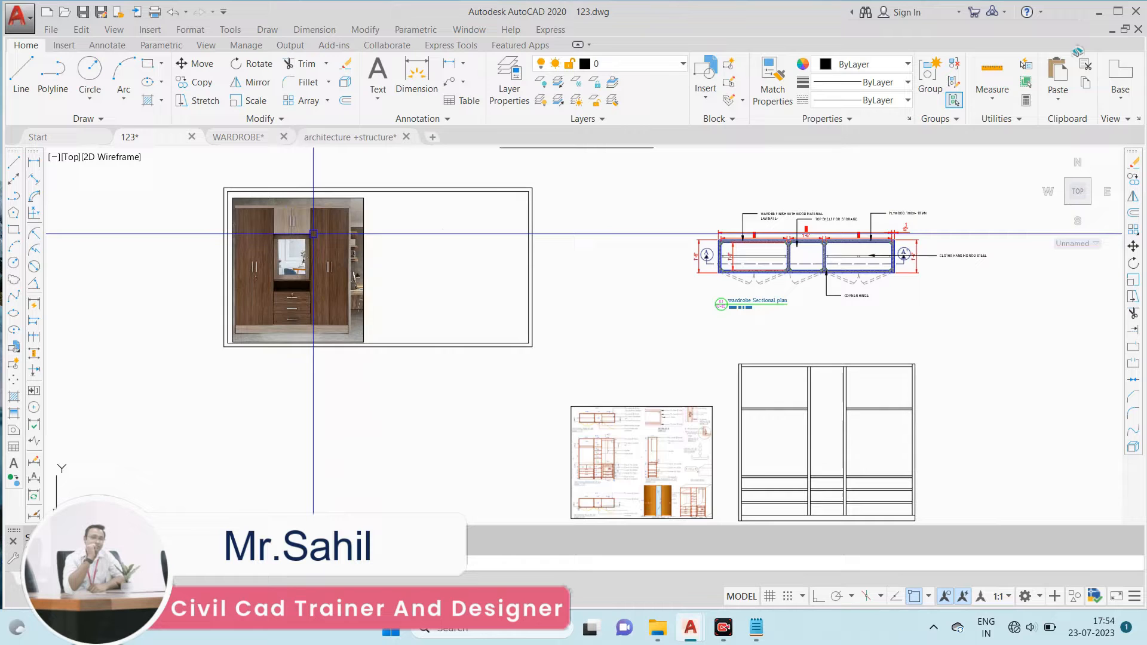
pyautogui.scroll(10, 642, 444)
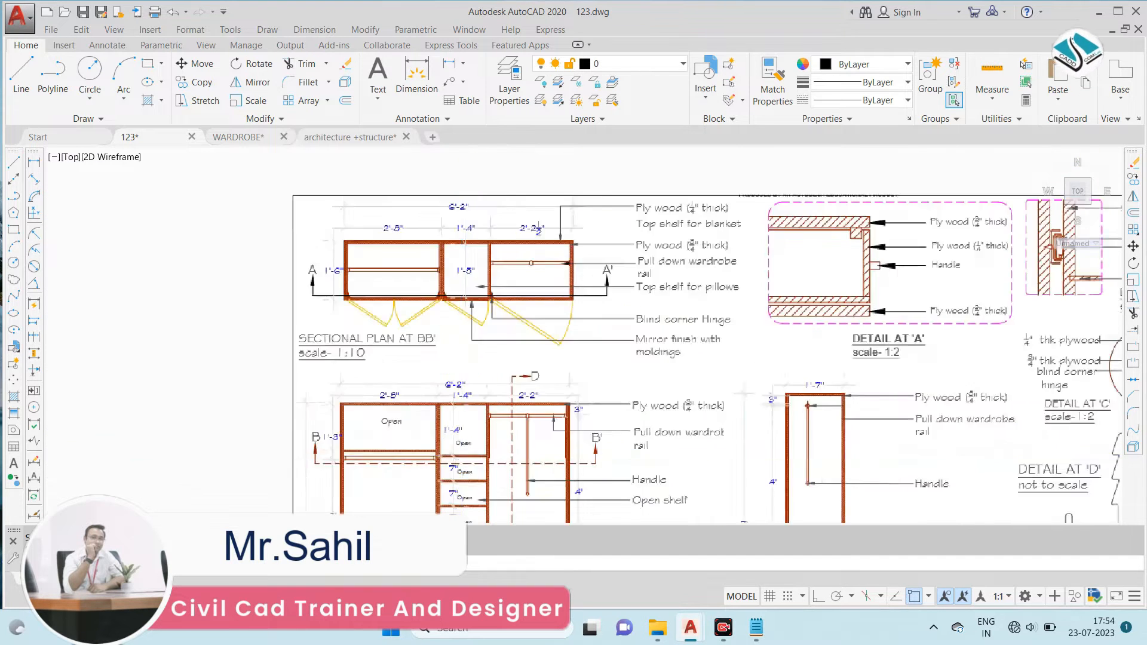
pyautogui.scroll(-10, 502, 272)
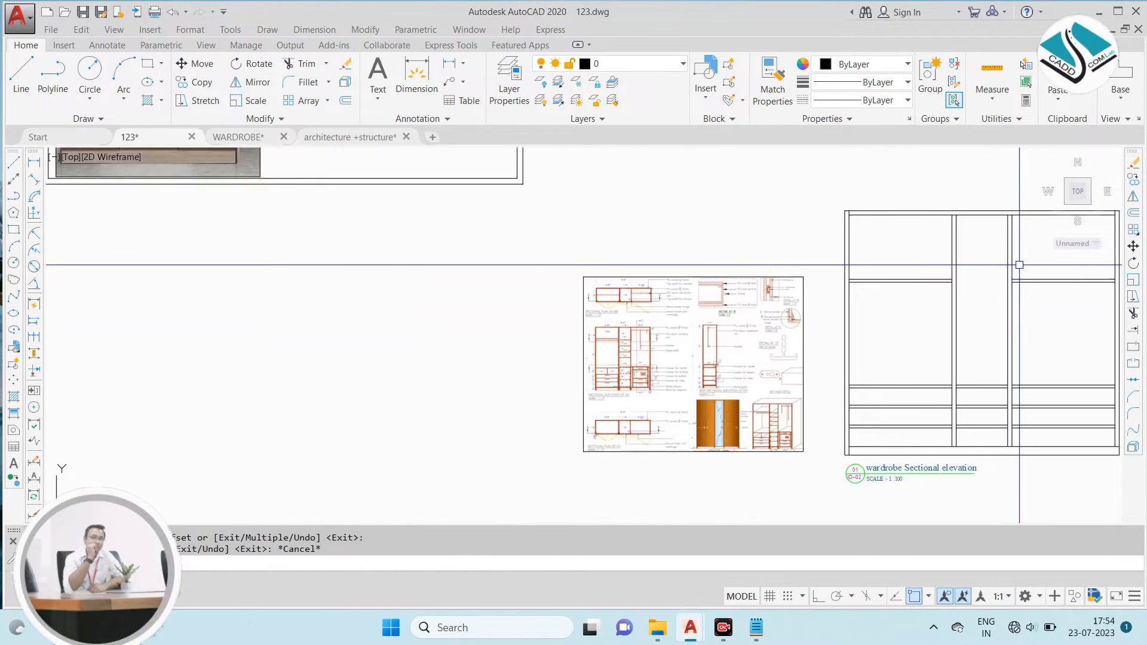
# - Extend the right bay's two upper shelf lines across the middle bay to its left-hand divider
pyautogui.scroll(5, 997, 268)
pyautogui.moveTo(997, 269); pyautogui.dragTo(837, 267, button='middle')
pyautogui.press('Escape')
pyautogui.press('Escape')
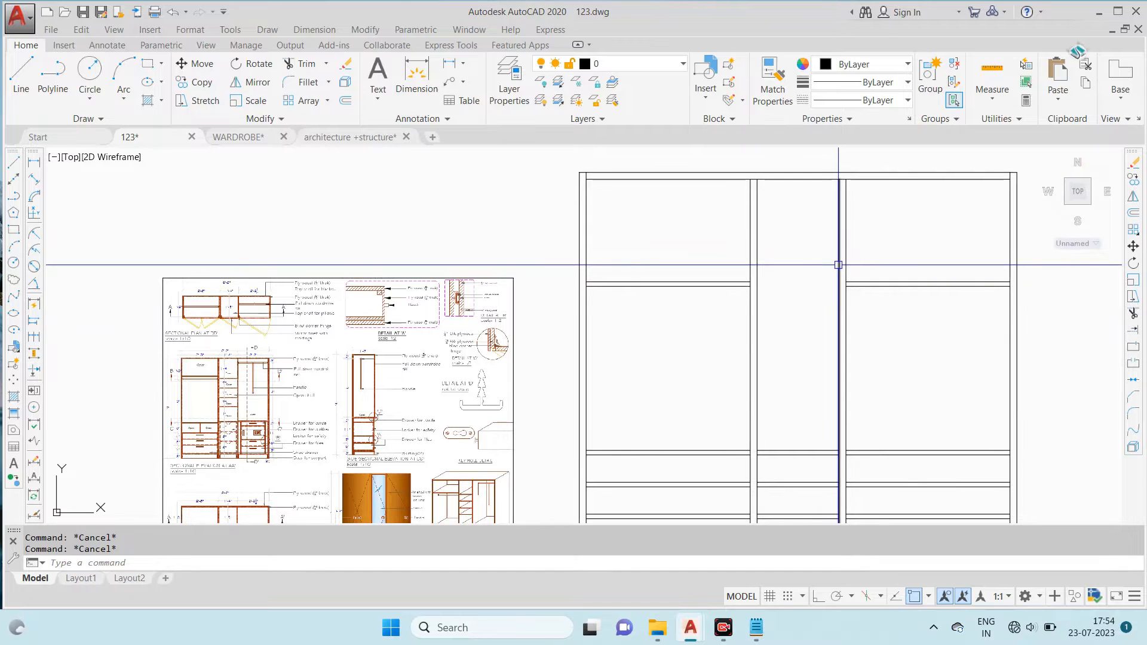
pyautogui.click(906, 298)
pyautogui.click(885, 213)
pyautogui.press('Escape')
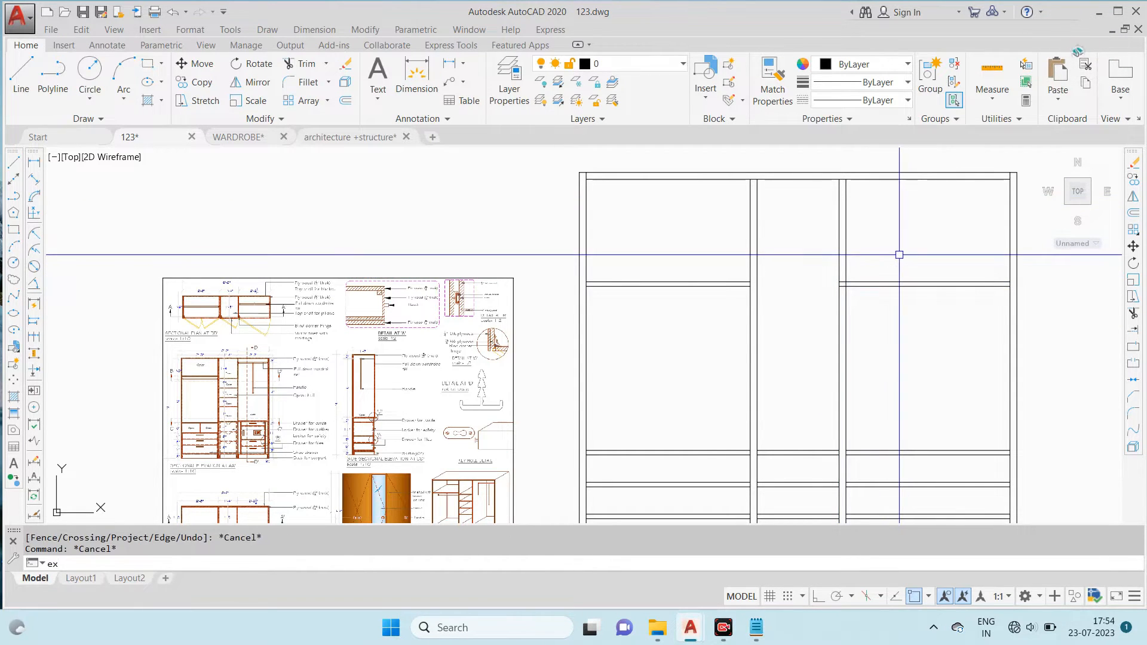
pyautogui.write('ex')
pyautogui.press('Return')
pyautogui.click(901, 245)
pyautogui.click(884, 303)
pyautogui.press('Escape')
pyautogui.press('Escape')
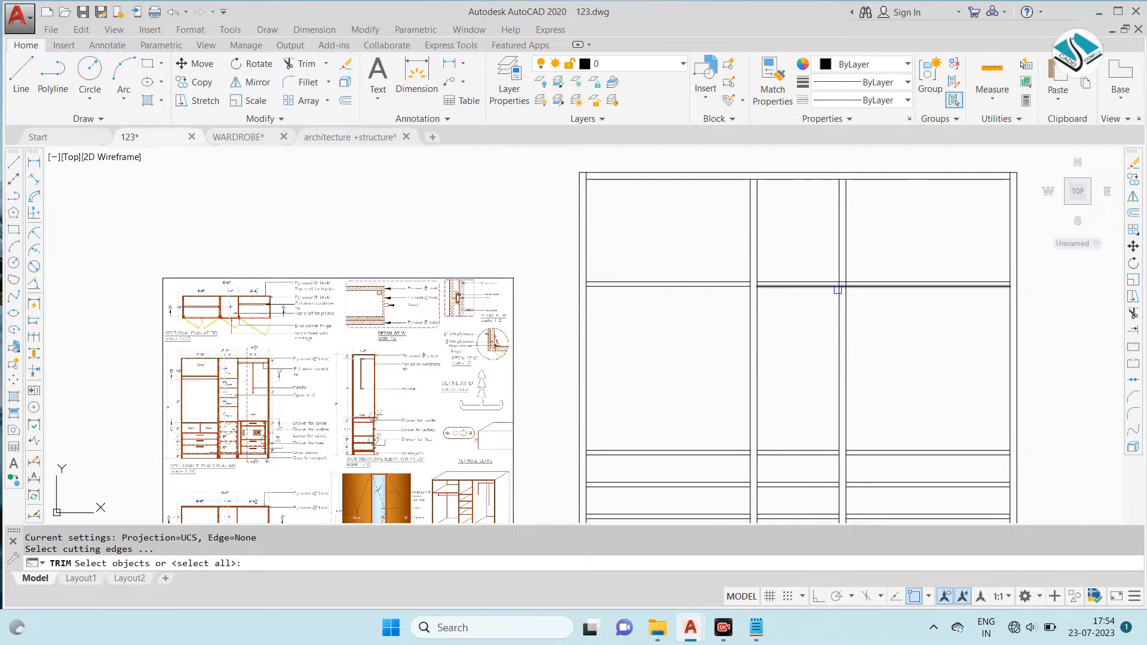
# - Trim the extended upper shelf lines where they cross the divider between the middle and right bays
pyautogui.press('Return')
pyautogui.scroll(8, 843, 288)
pyautogui.click(840, 211)
pyautogui.click(836, 320)
pyautogui.scroll(-6, 830, 290)
pyautogui.scroll(2, 677, 272)
pyautogui.click(672, 277)
pyautogui.scroll(-6, 730, 296)
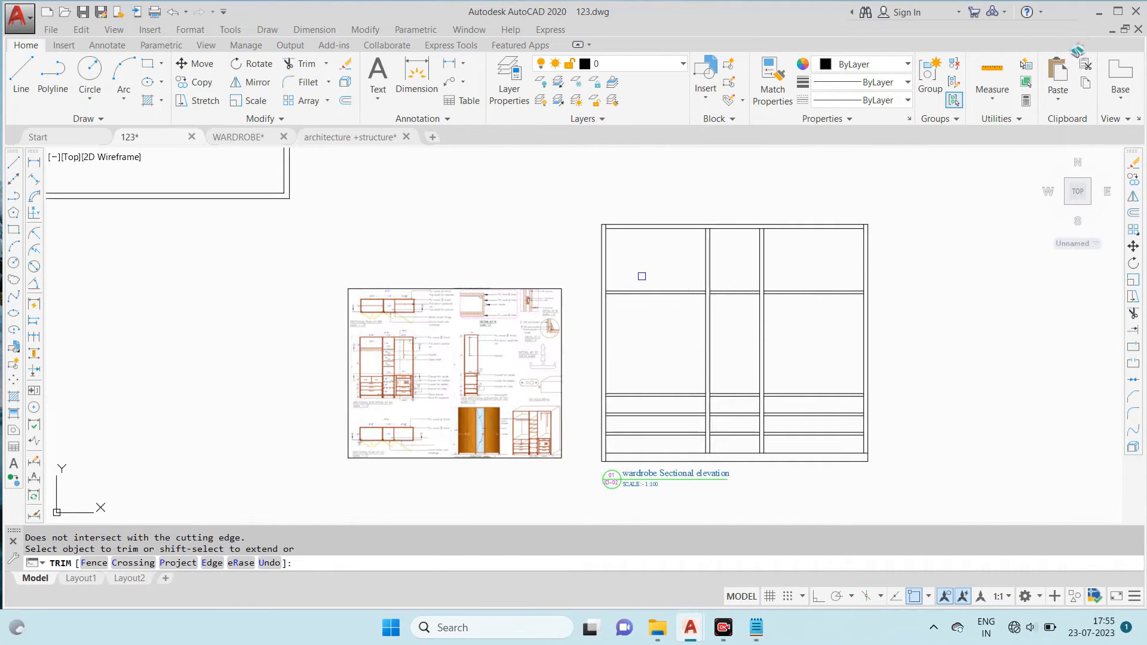
pyautogui.press('Escape')
# - Examine the middle bay's mirror panel, open niche and adjoining shelf in the wardrobe photo
pyautogui.moveTo(584, 280); pyautogui.dragTo(646, 266, button='middle')
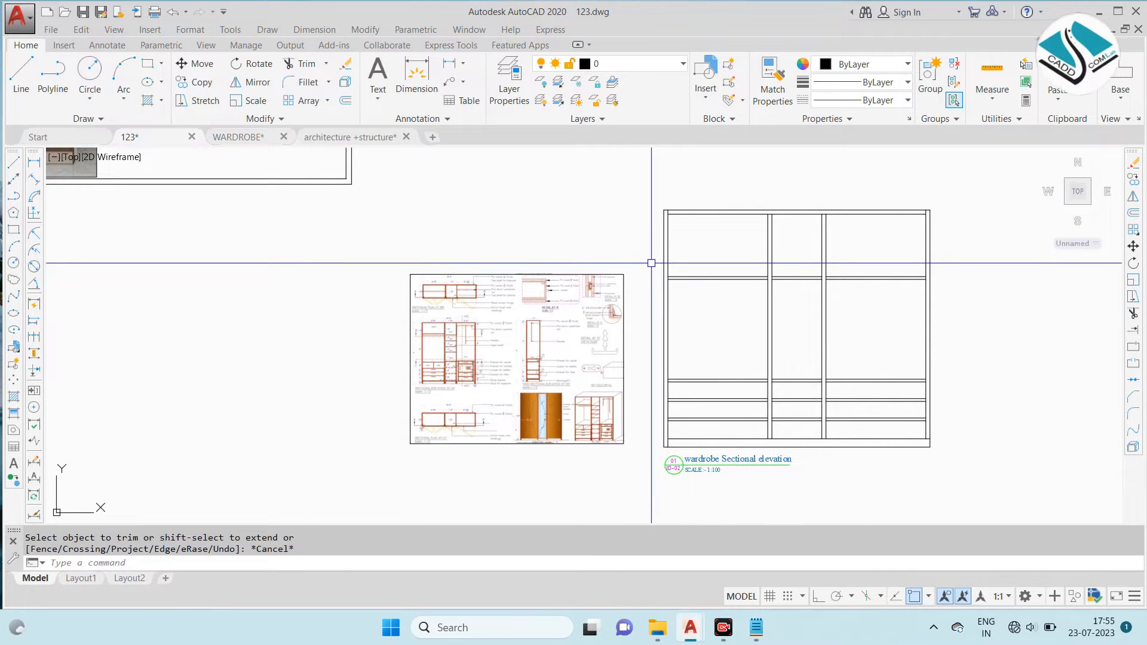
pyautogui.scroll(-3, 713, 266)
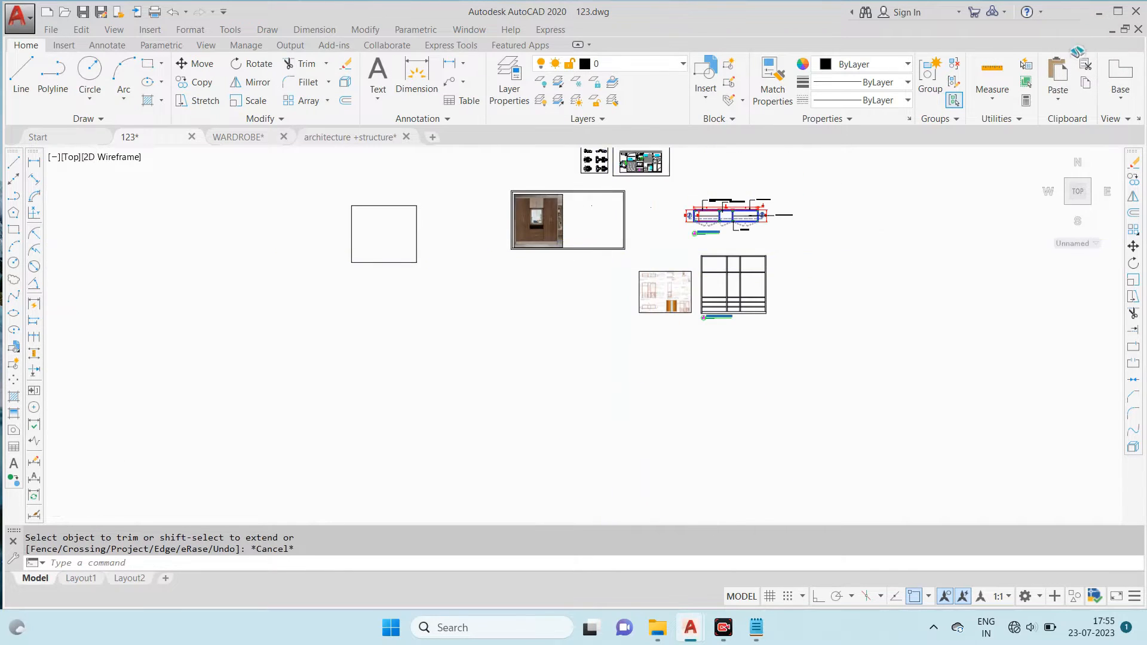
pyautogui.scroll(2, 605, 241)
pyautogui.scroll(3, 419, 228)
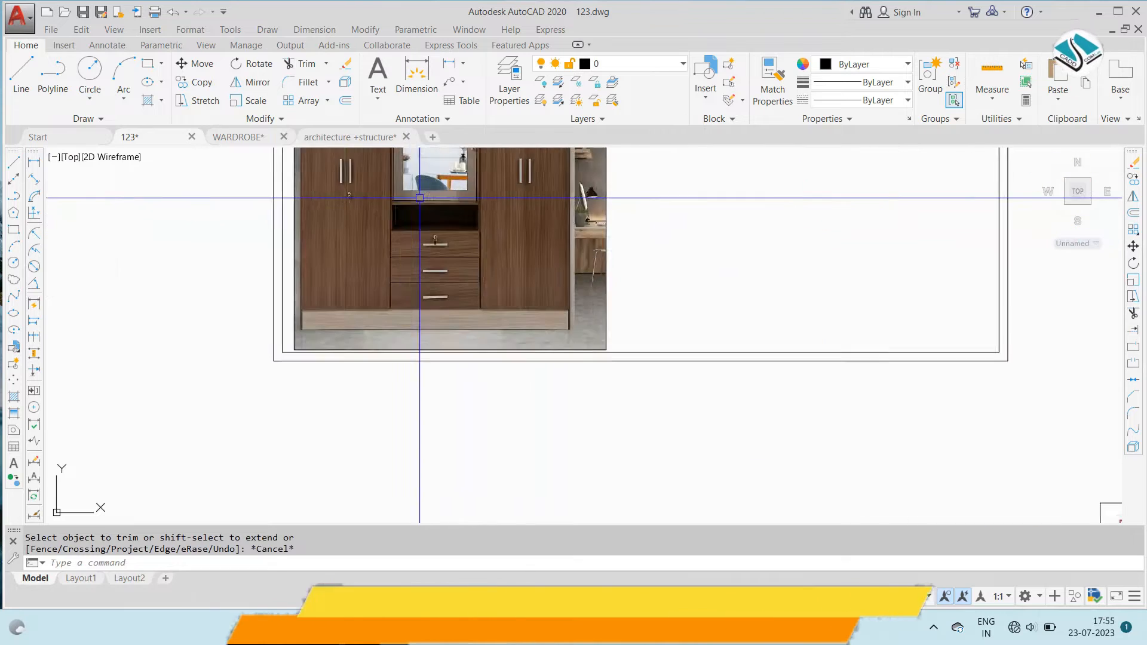
pyautogui.scroll(-3, 418, 235)
pyautogui.scroll(3, 417, 182)
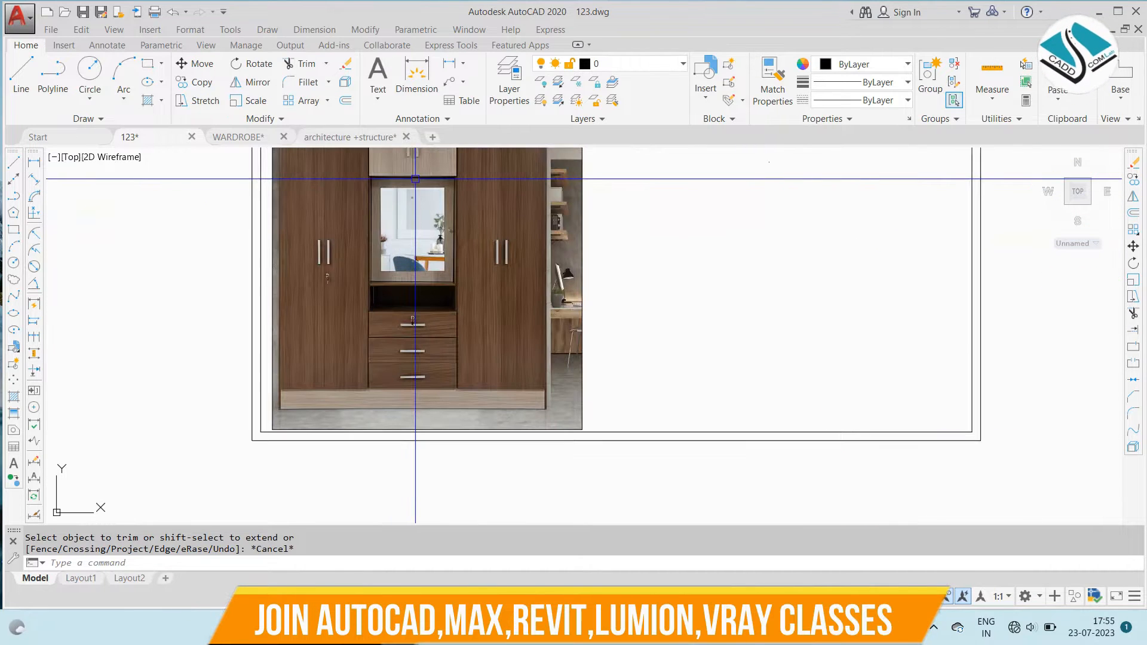
pyautogui.scroll(4, 418, 181)
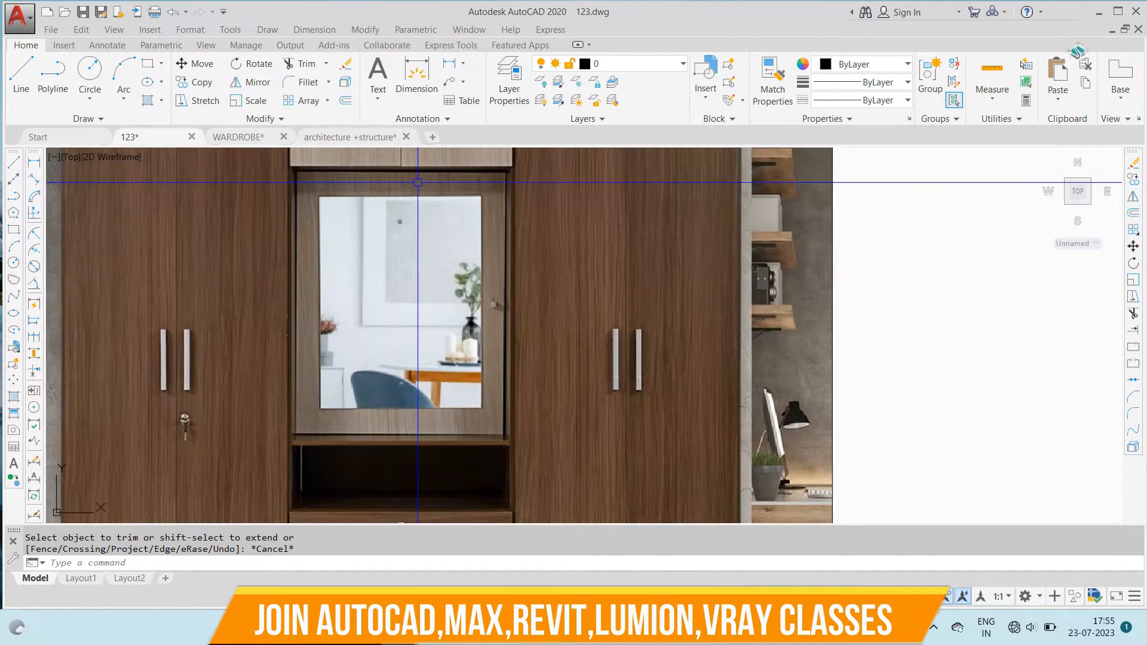
pyautogui.scroll(2, 372, 467)
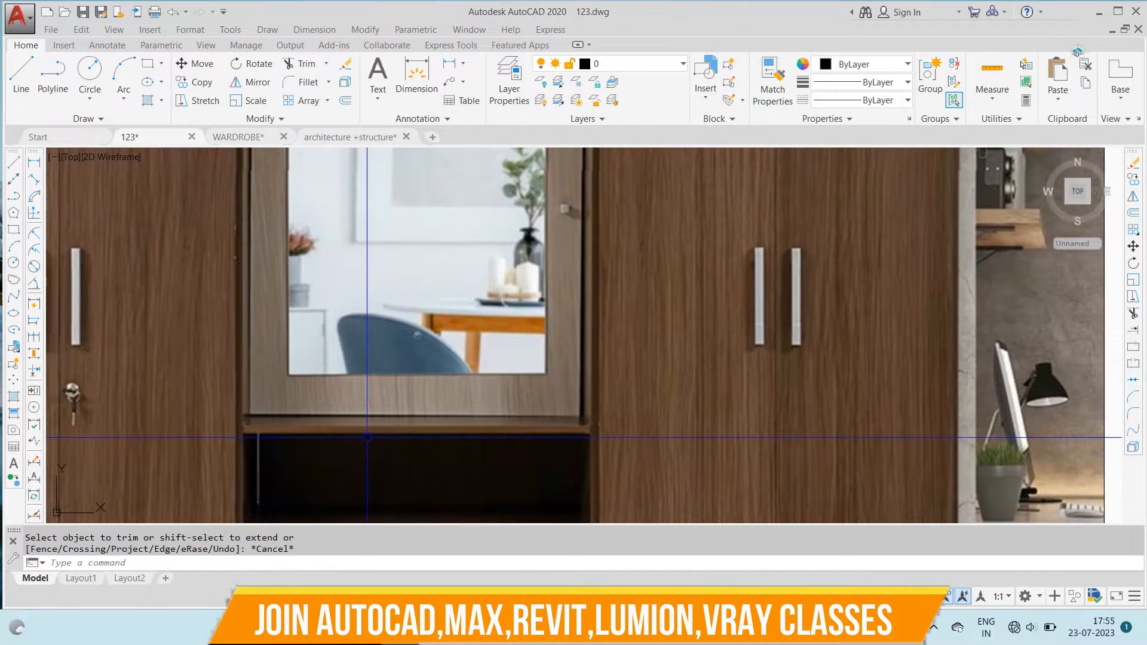
pyautogui.scroll(-5, 375, 431)
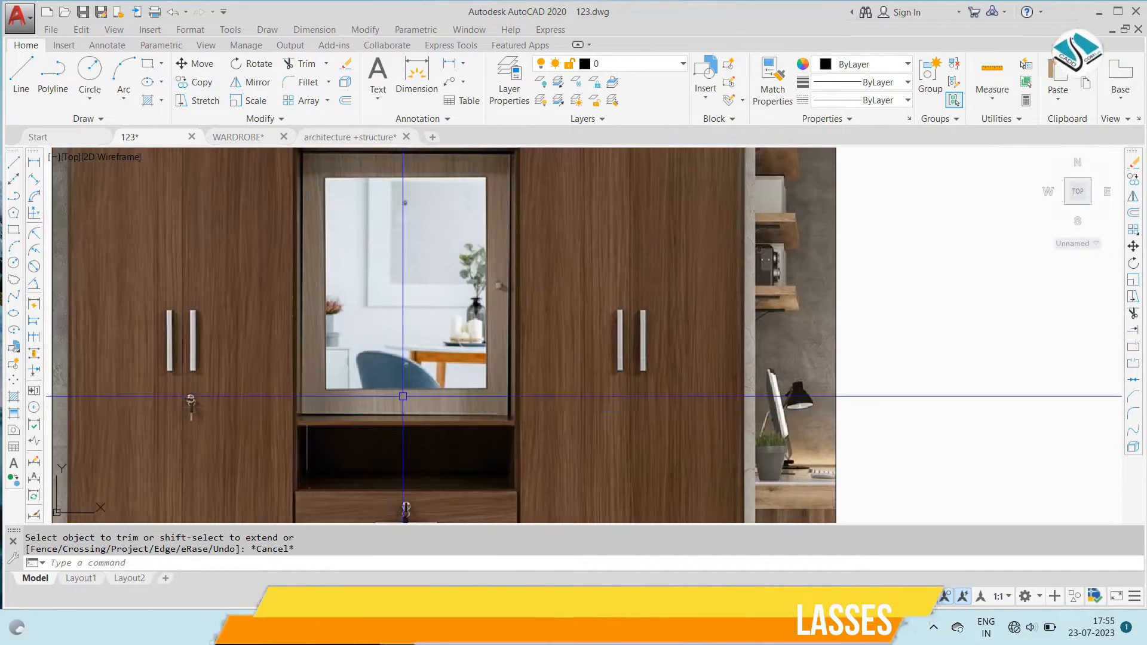
pyautogui.scroll(4, 346, 290)
pyautogui.scroll(-2, 346, 235)
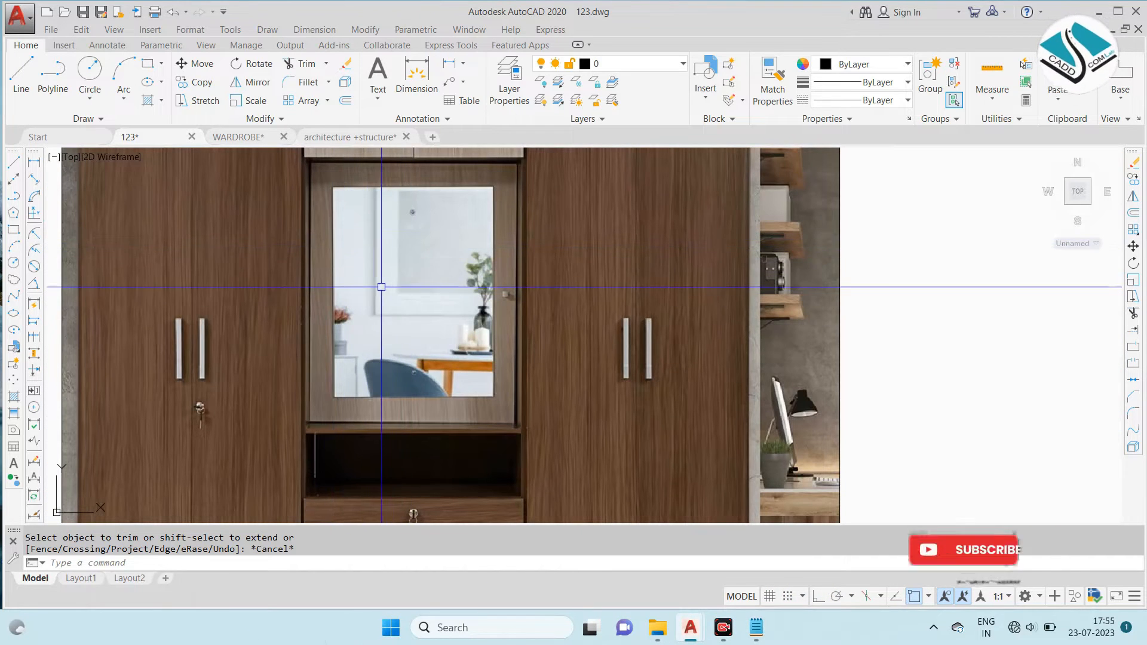
pyautogui.scroll(-6, 425, 313)
pyautogui.scroll(-2, 610, 366)
# - Compare the drafted elevation's middle bay with the reference sectional elevation and the photo's niche and drawer arrangement
pyautogui.moveTo(932, 466); pyautogui.dragTo(740, 314, button='middle')
pyautogui.scroll(2, 785, 346)
pyautogui.scroll(2, 771, 343)
pyautogui.scroll(-4, 741, 335)
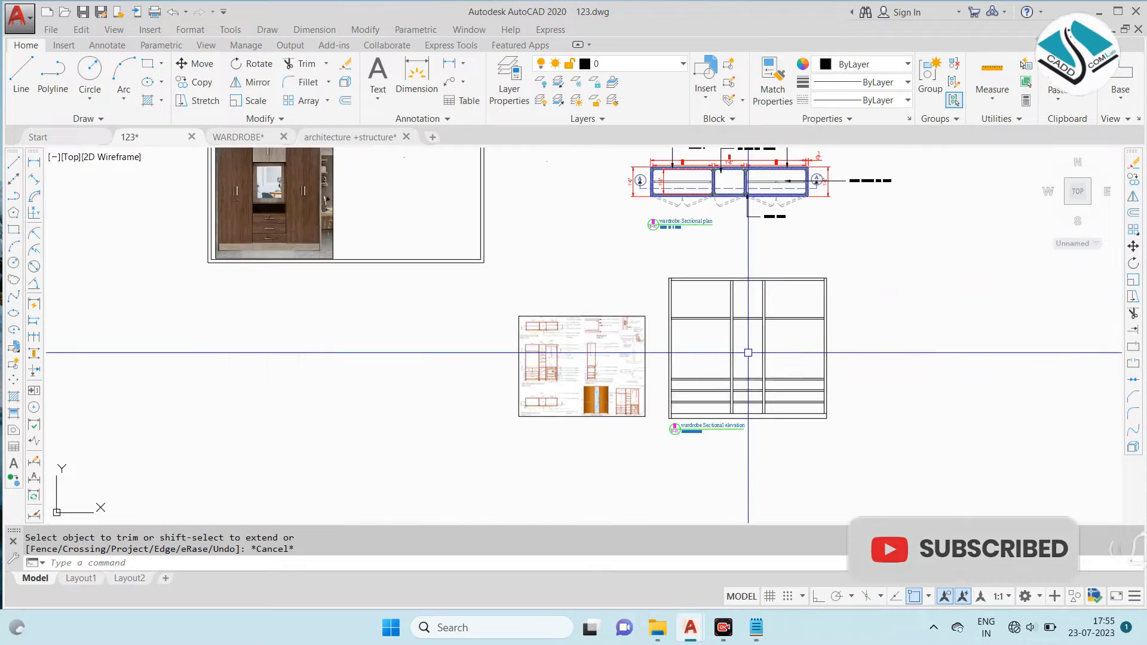
pyautogui.scroll(2, 749, 375)
pyautogui.scroll(1, 749, 374)
pyautogui.scroll(-5, 746, 310)
pyautogui.scroll(2, 745, 312)
pyautogui.scroll(6, 545, 321)
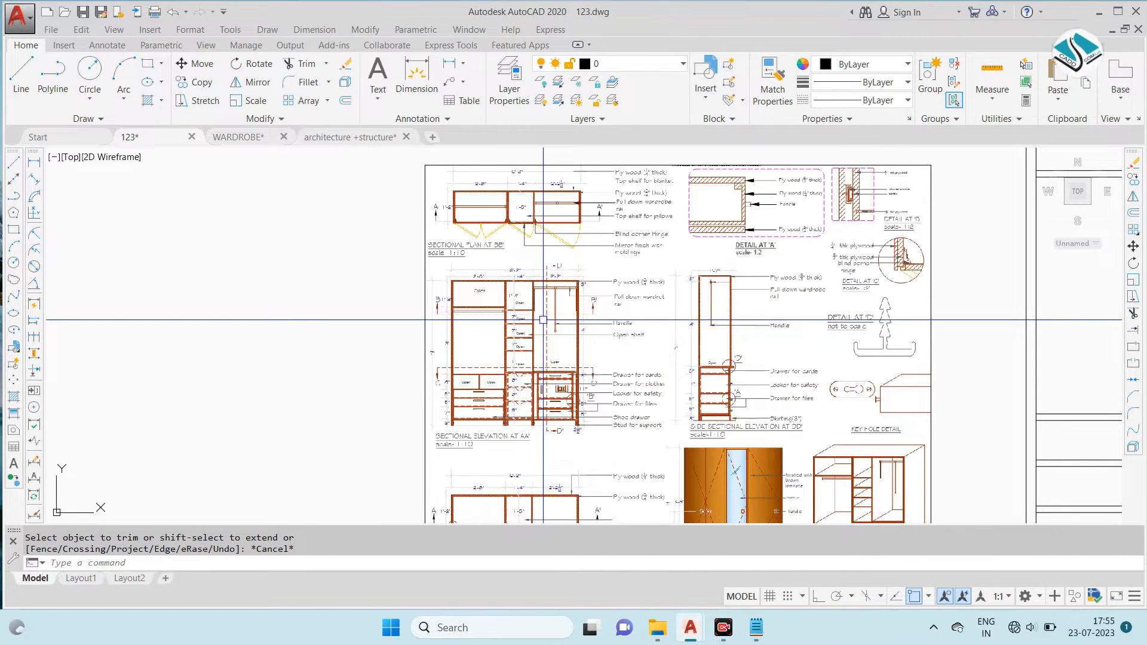
pyautogui.scroll(6, 509, 322)
pyautogui.scroll(-3, 393, 285)
pyautogui.scroll(-3, 393, 284)
pyautogui.scroll(-5, 393, 284)
pyautogui.scroll(5, 722, 269)
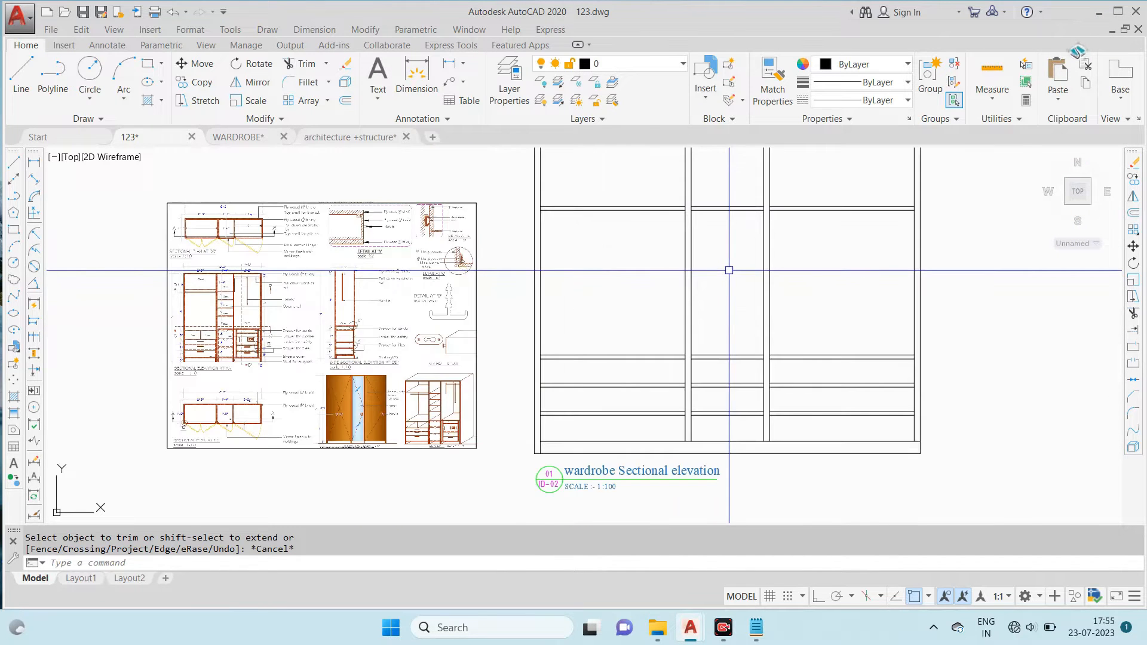
pyautogui.scroll(-3, 729, 270)
pyautogui.scroll(-4, 522, 213)
pyautogui.scroll(6, 434, 168)
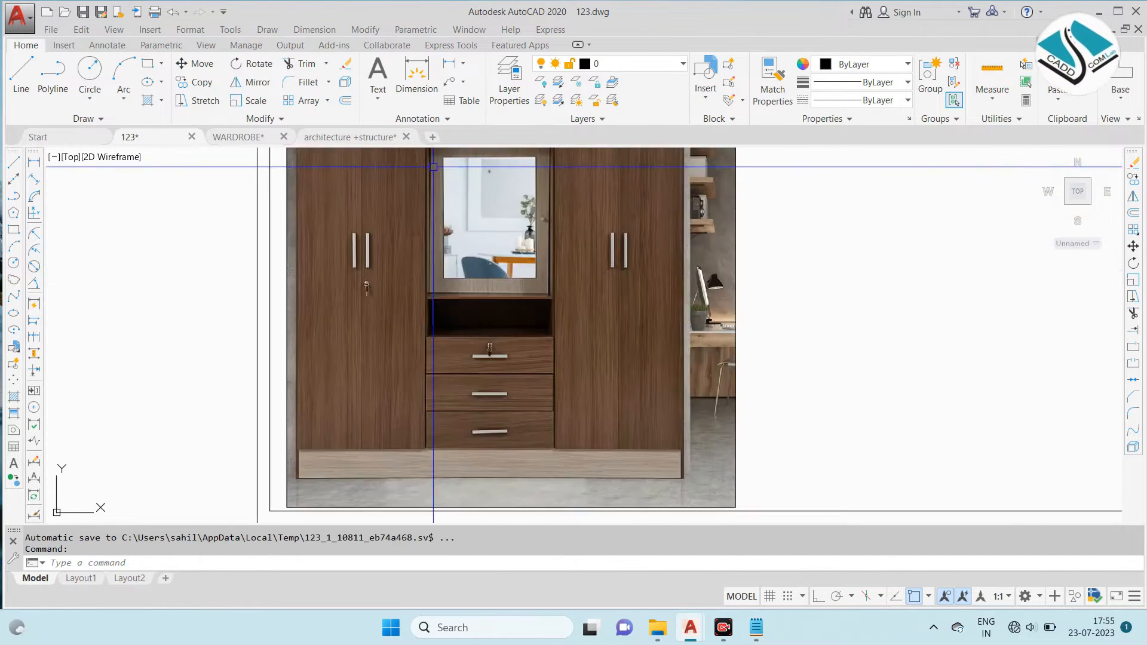
pyautogui.scroll(2, 528, 210)
pyautogui.scroll(-4, 528, 211)
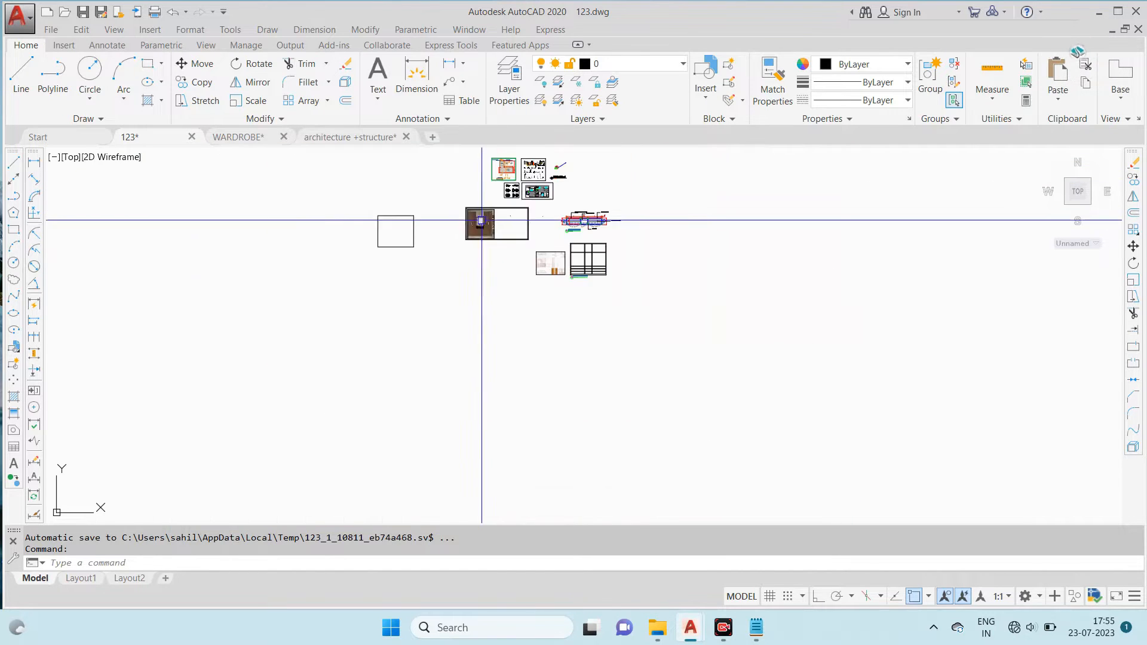
# - Draw a horizontal shelf line across the middle bay between the upper shelf and the drawer divisions
pyautogui.scroll(4, 594, 256)
pyautogui.scroll(1, 542, 268)
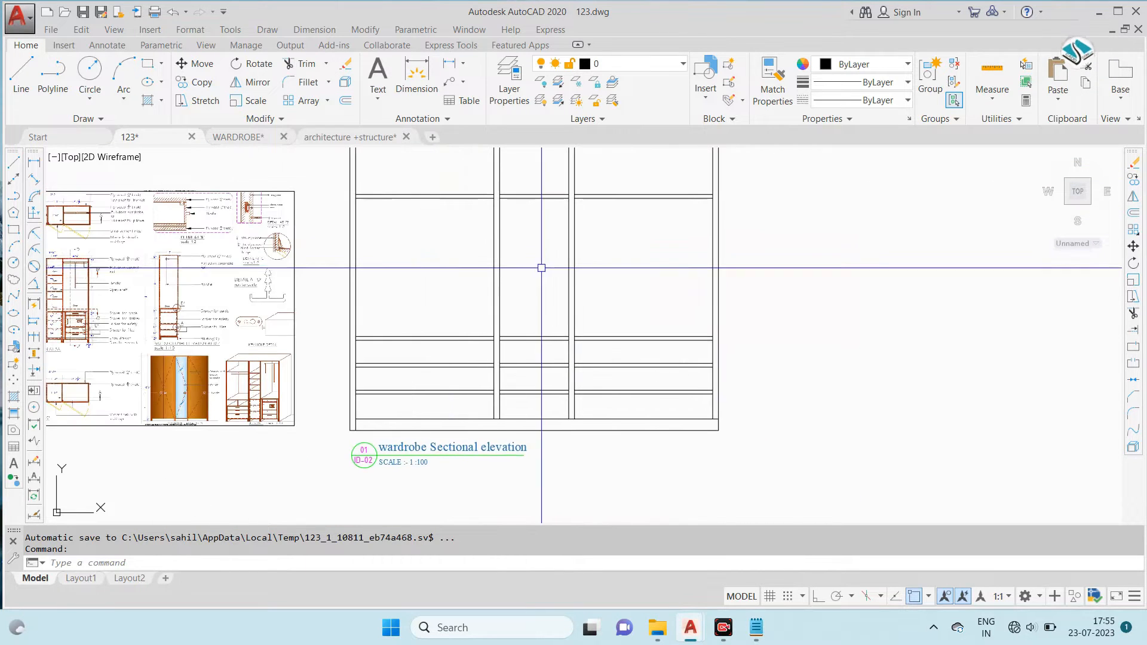
pyautogui.write('l')
pyautogui.press('Return')
pyautogui.click(500, 262)
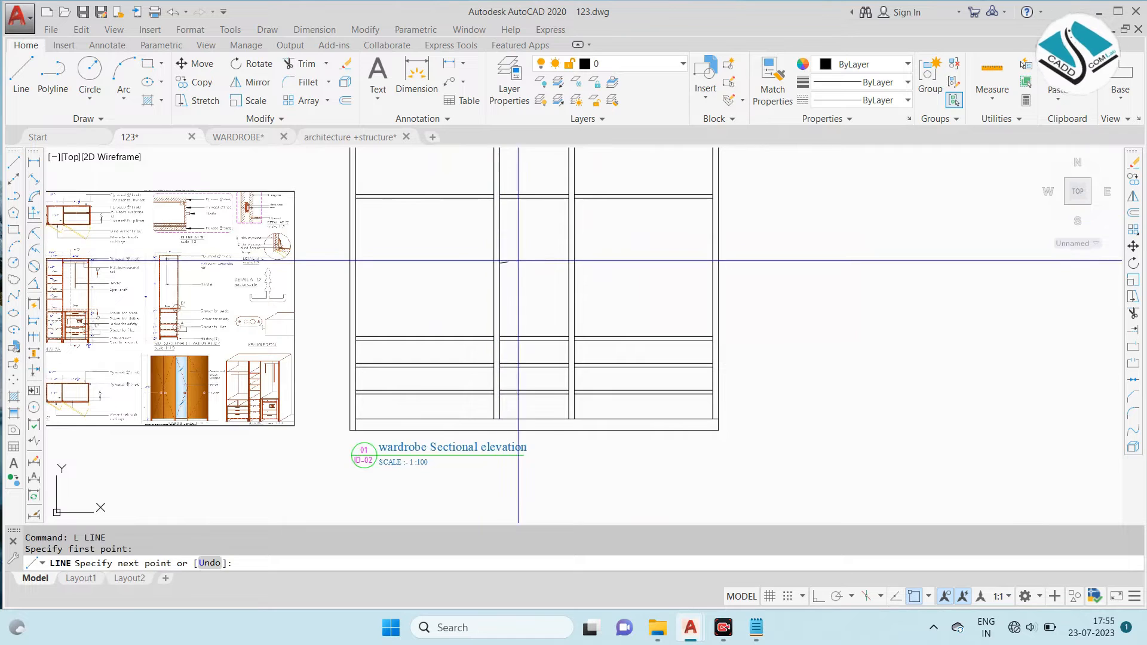
pyautogui.click(560, 258)
pyautogui.press('Escape')
pyautogui.scroll(3, 693, 395)
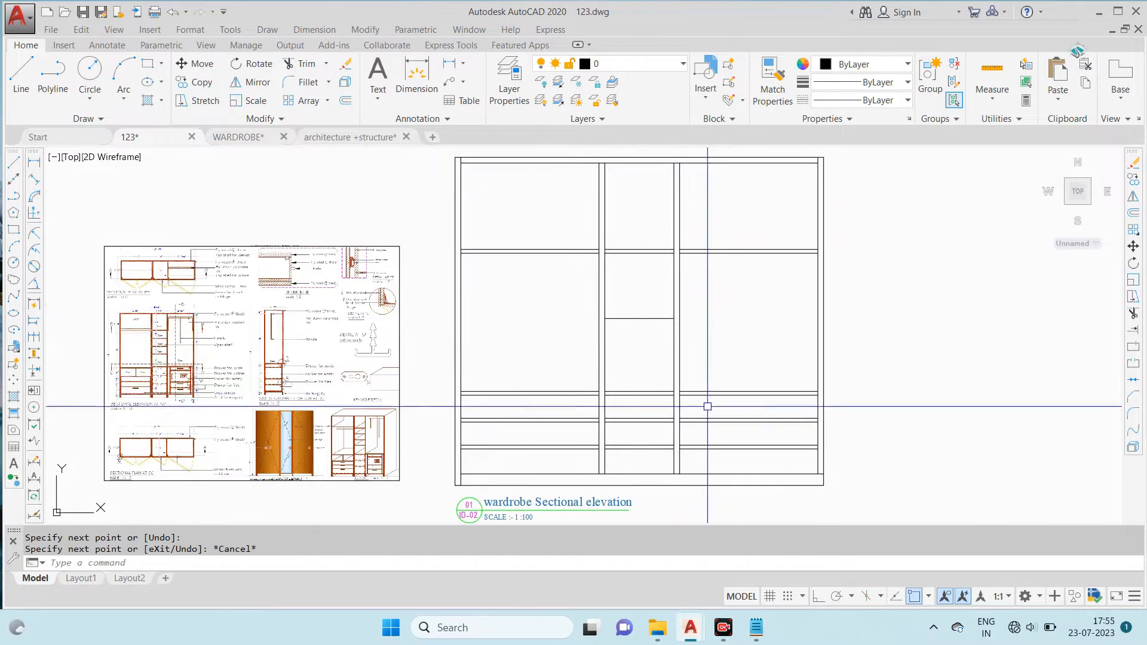
# - Offset the middle bay's new shelf line by 0.5 to form the shelf thickness
pyautogui.moveTo(650, 342); pyautogui.dragTo(652, 351, button='middle')
pyautogui.write('o')
pyautogui.press('Return')
pyautogui.write('.5')
pyautogui.press('Return')
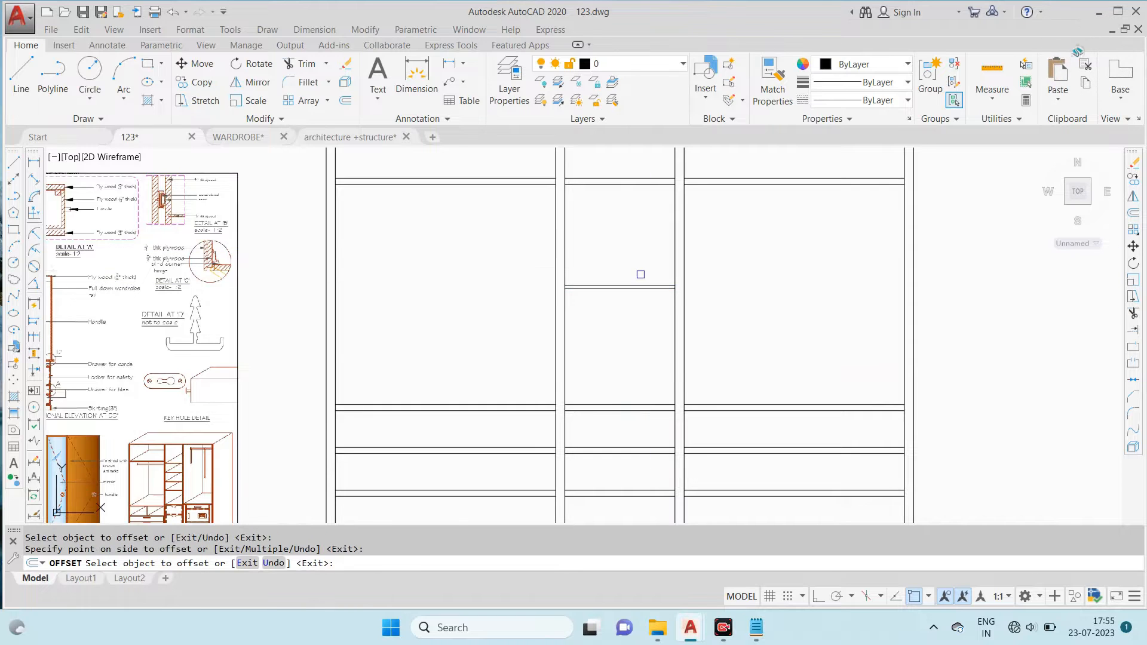
pyautogui.scroll(4, 641, 275)
pyautogui.press('Escape')
# - Erase the surplus line at the middle bay's new shelf
pyautogui.click(644, 277)
pyautogui.write('e')
pyautogui.press('Return')
pyautogui.scroll(-8, 666, 299)
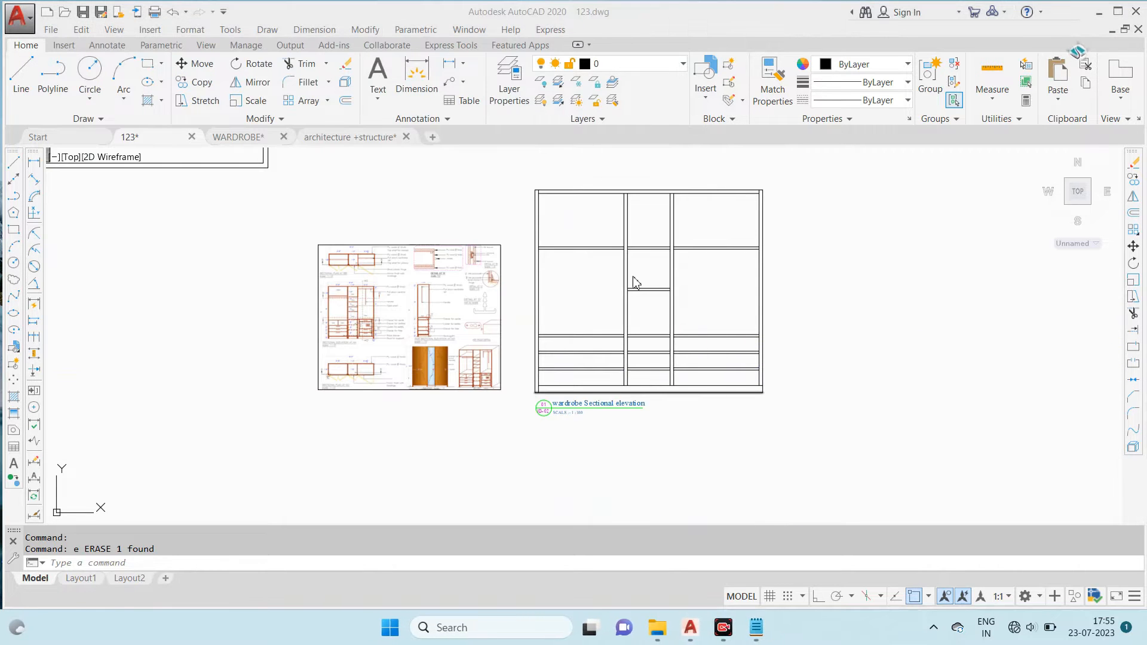
pyautogui.click(606, 289)
pyautogui.press('Escape')
# - Examine the open shelf spacing and hanging rails in the reference sectional elevation, and compare them with the wardrobe photo
pyautogui.moveTo(531, 267); pyautogui.dragTo(605, 285, button='middle')
pyautogui.scroll(6, 433, 321)
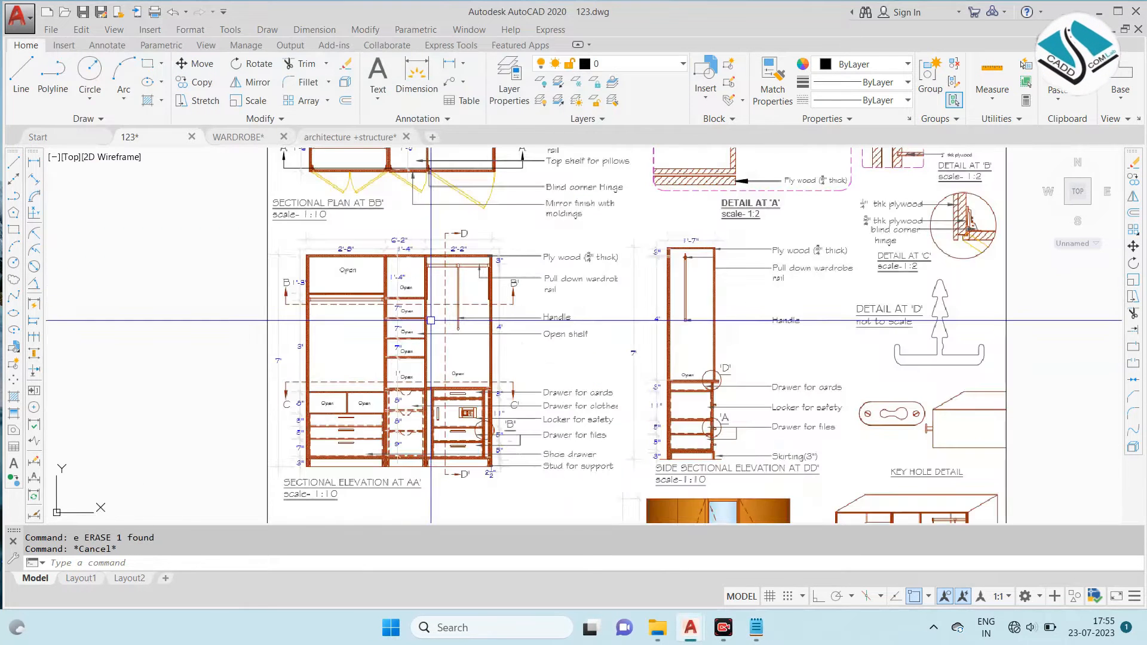
pyautogui.scroll(4, 466, 304)
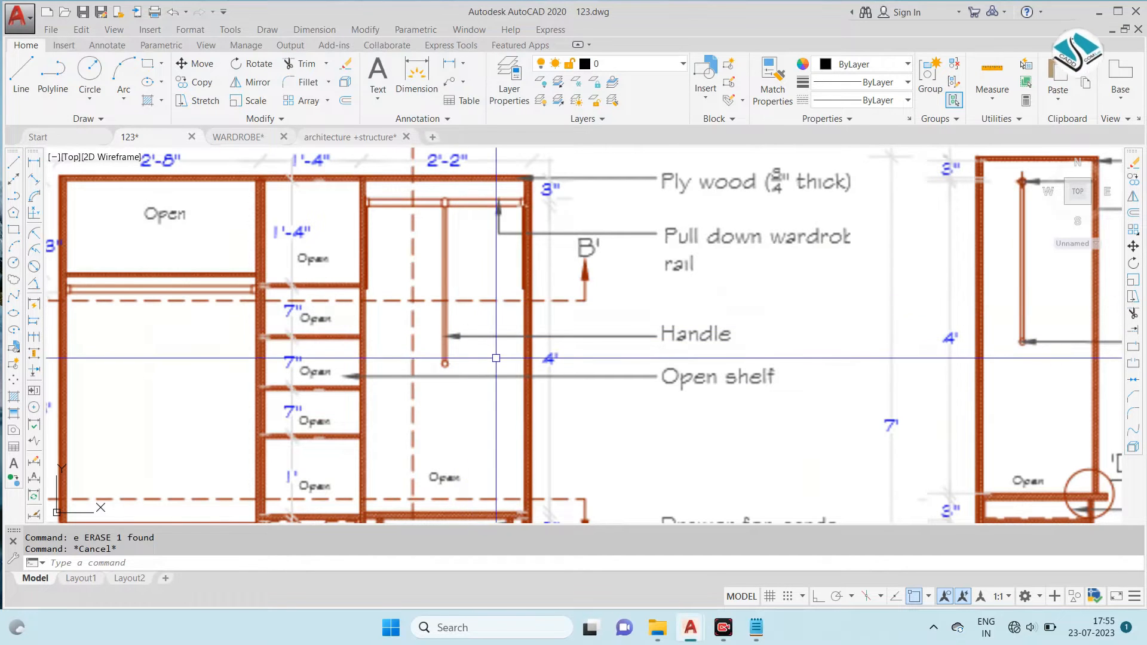
pyautogui.scroll(-4, 218, 302)
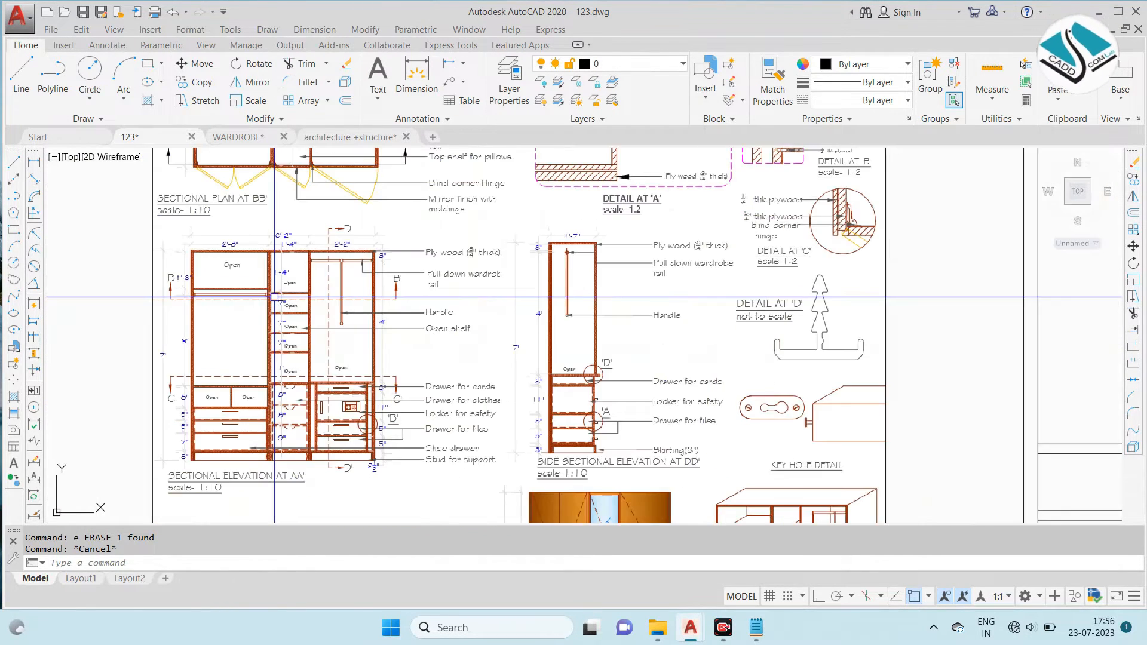
pyautogui.scroll(-4, 280, 297)
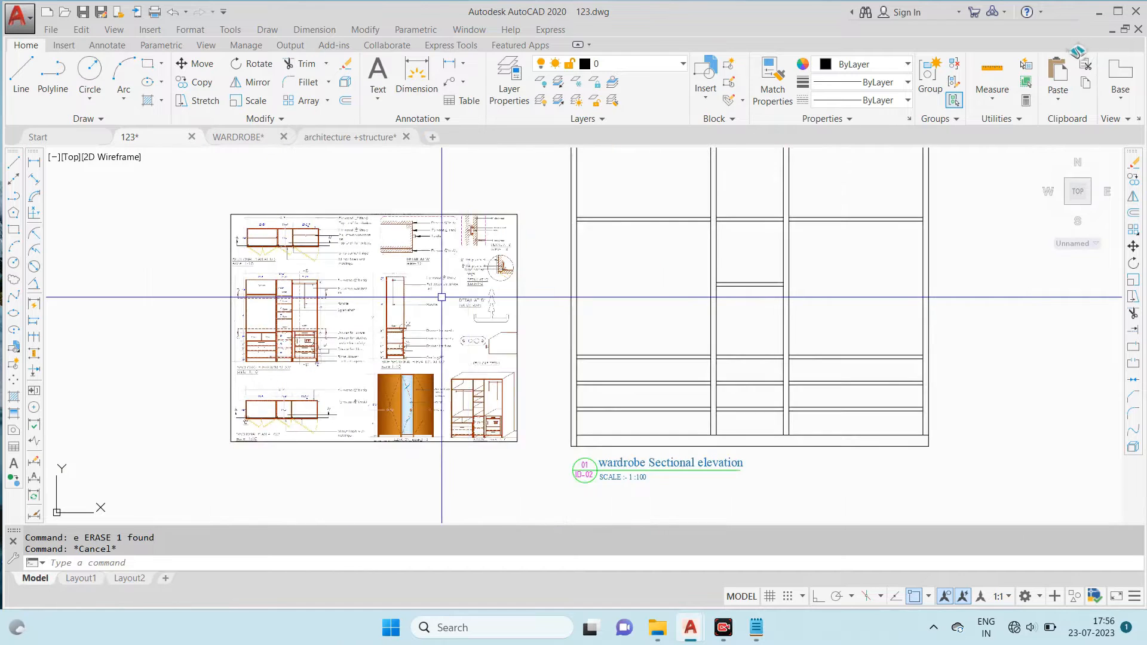
pyautogui.moveTo(412, 278); pyautogui.dragTo(466, 361, button='middle')
pyautogui.scroll(2, 401, 346)
pyautogui.scroll(2, 401, 345)
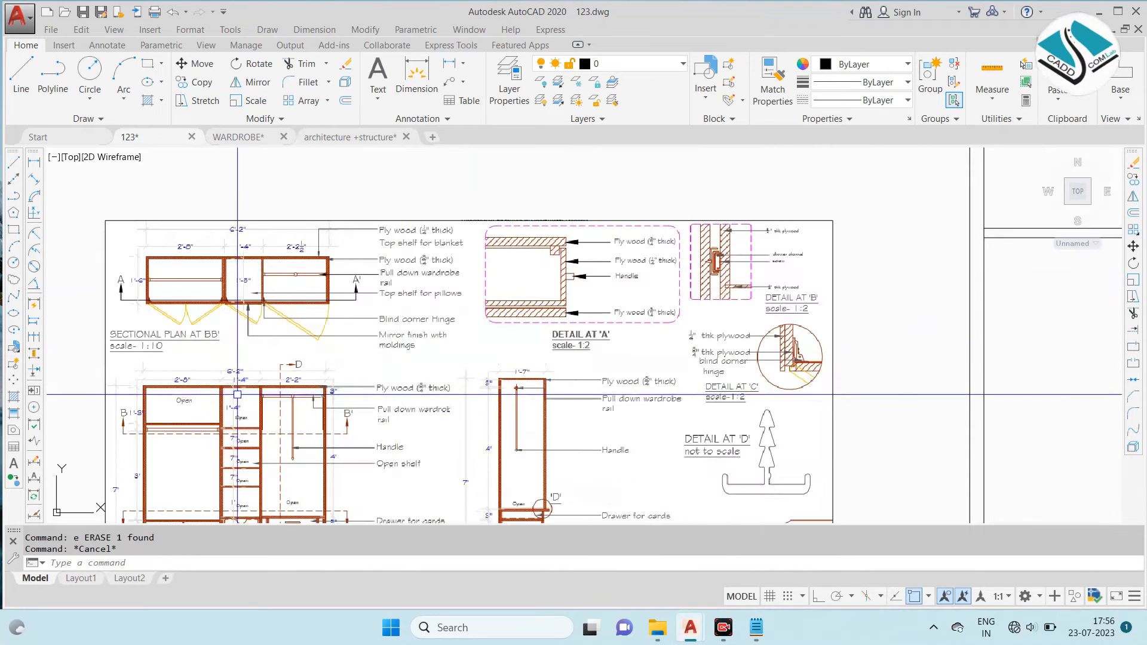
pyautogui.scroll(6, 104, 458)
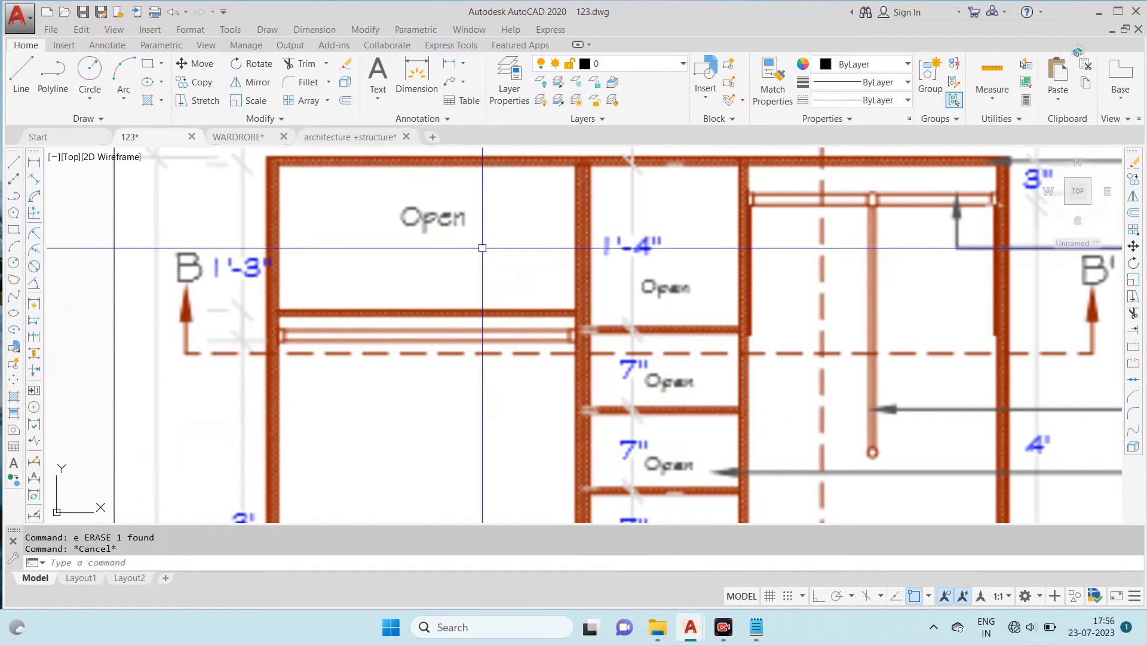
pyautogui.scroll(-6, 410, 256)
pyautogui.scroll(6, 448, 377)
pyautogui.scroll(-4, 609, 263)
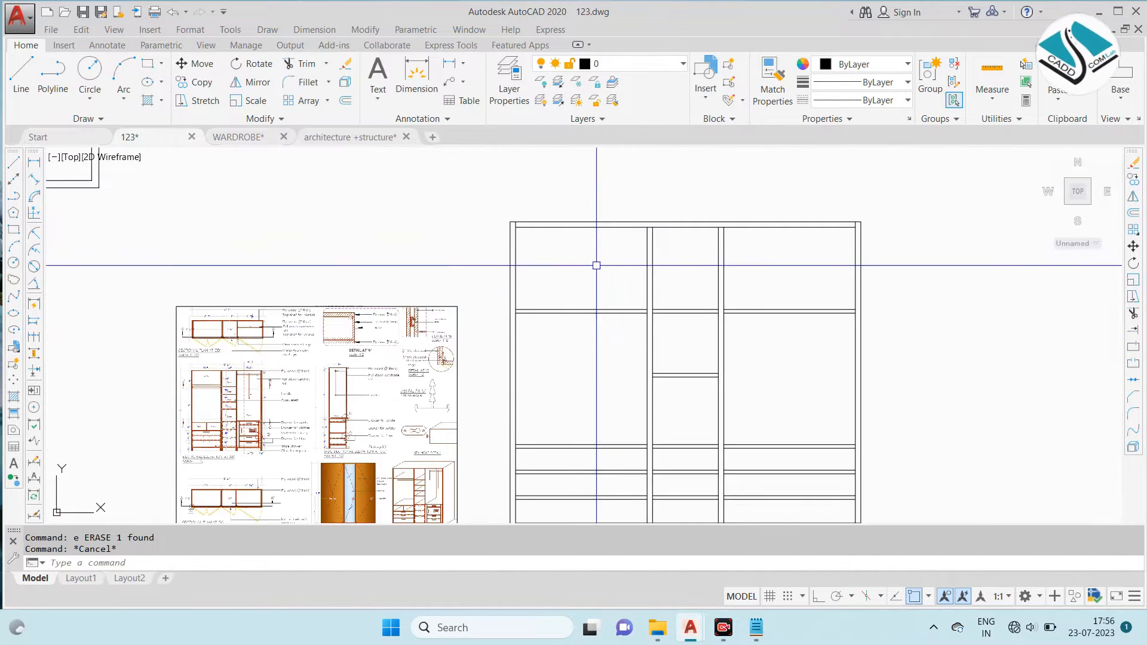
pyautogui.scroll(8, 470, 330)
pyautogui.scroll(-6, 552, 299)
pyautogui.moveTo(392, 223)
pyautogui.mouseDown(button='middle')
pyautogui.moveTo(484, 384)
pyautogui.moveTo(500, 472)
pyautogui.mouseUp(button='middle')
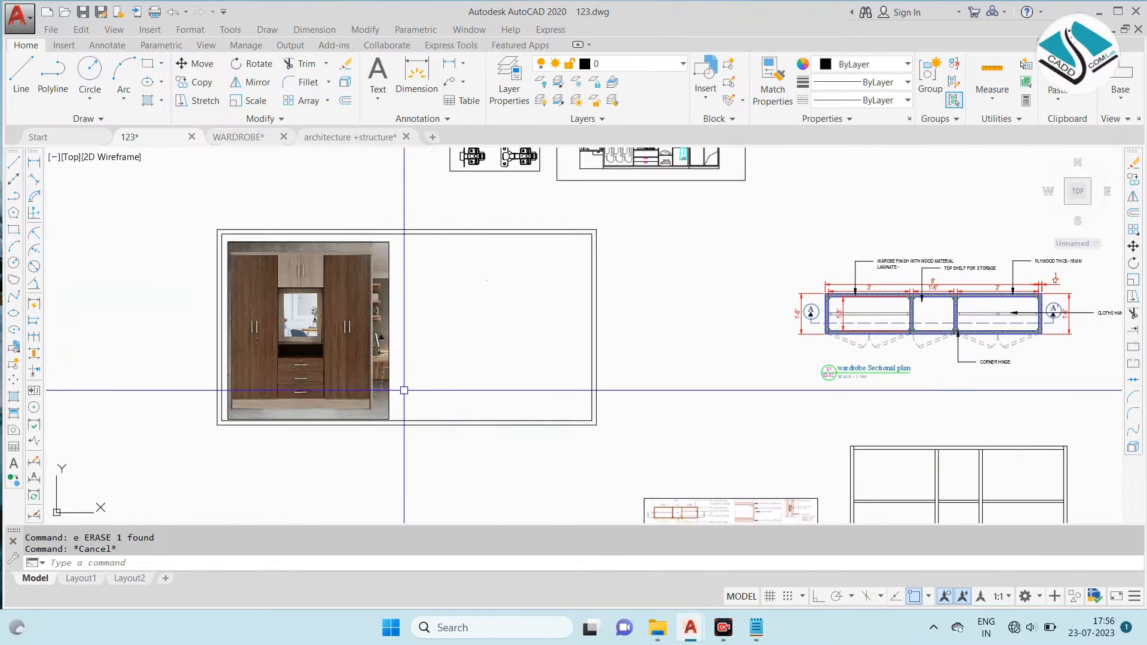
pyautogui.scroll(4, 402, 389)
pyautogui.scroll(-6, 536, 394)
pyautogui.scroll(3, 536, 394)
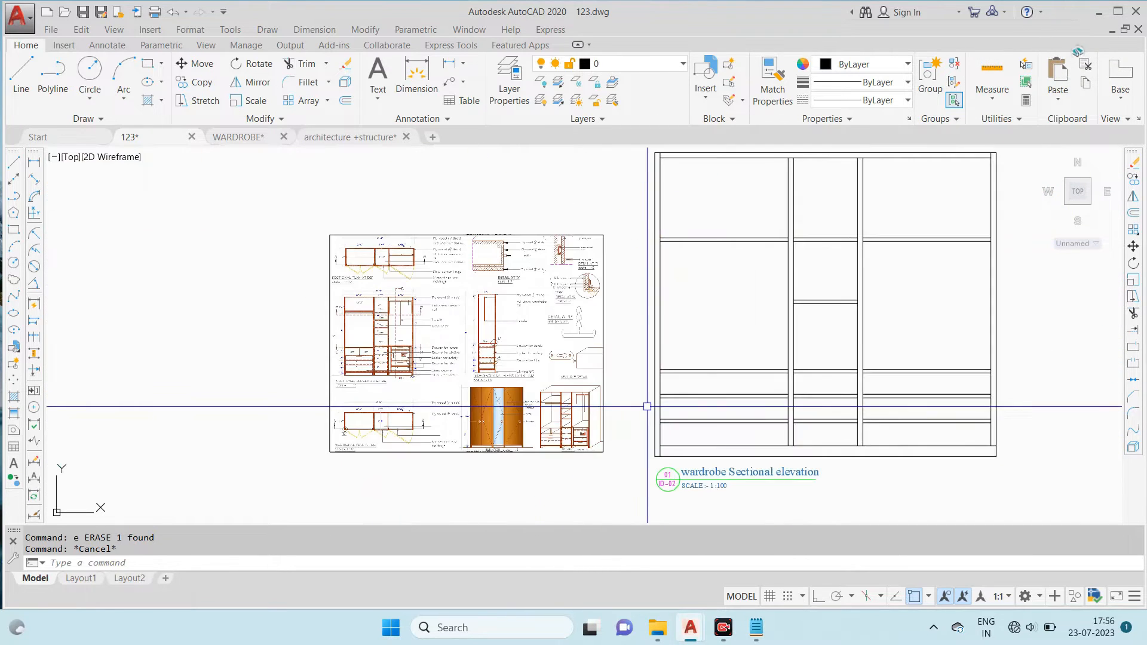
# - Start a hatch for the sectional elevation's boards and set its pattern to CORK
pyautogui.scroll(2, 602, 379)
pyautogui.scroll(-2, 600, 377)
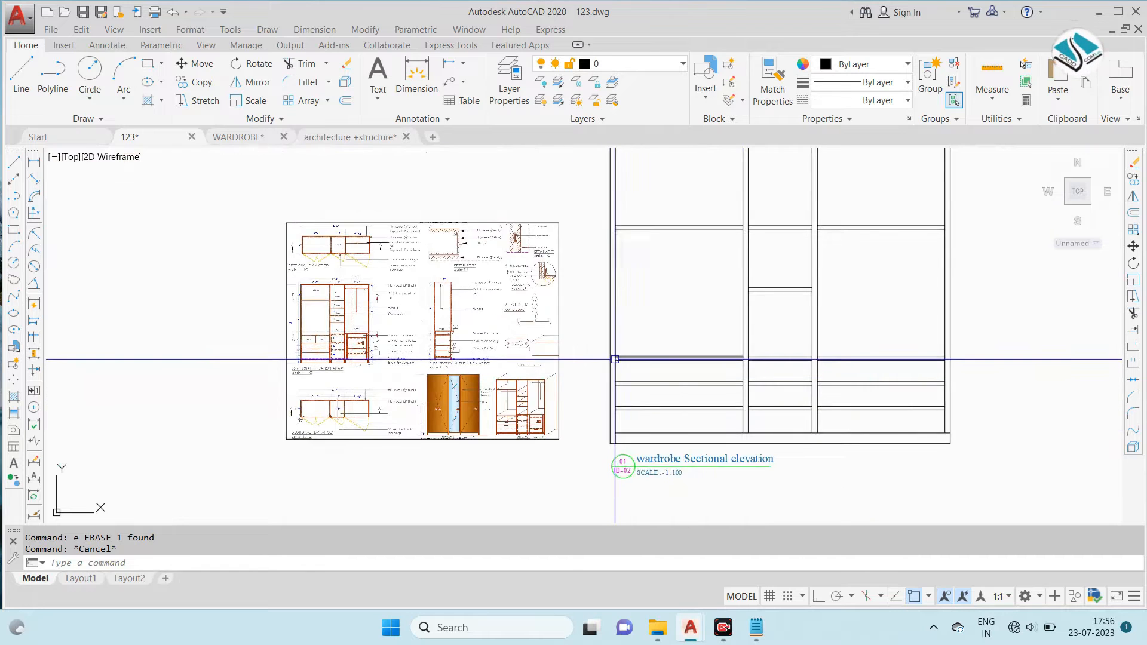
pyautogui.scroll(5, 264, 299)
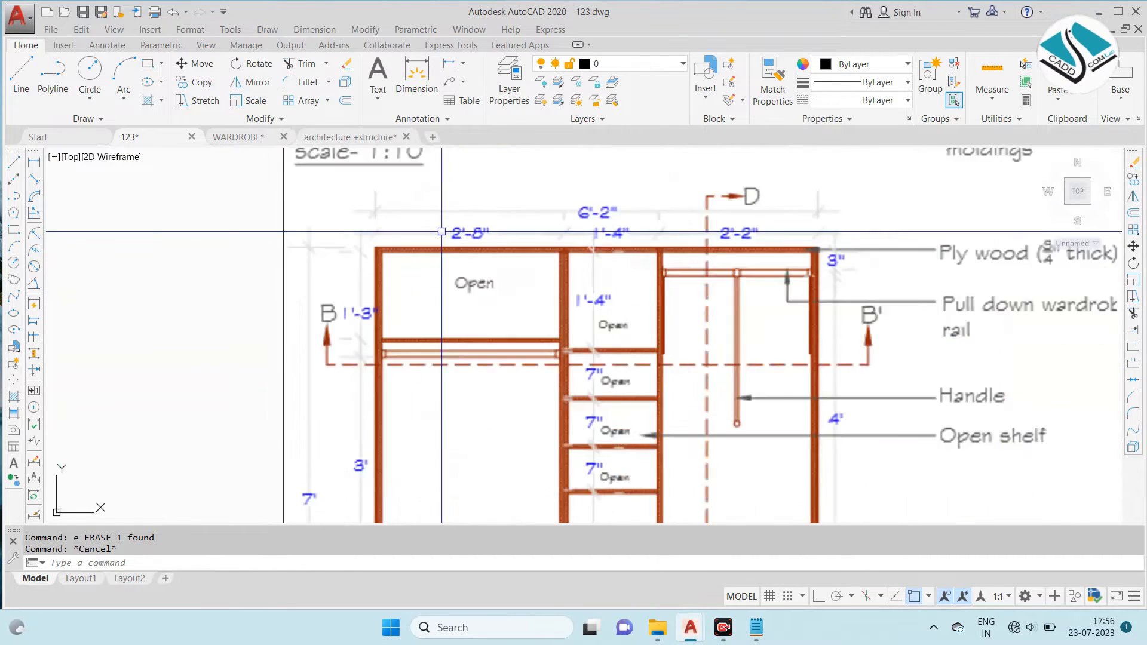
pyautogui.scroll(-5, 538, 335)
pyautogui.write('h')
pyautogui.press('Return')
pyautogui.scroll(5, 678, 244)
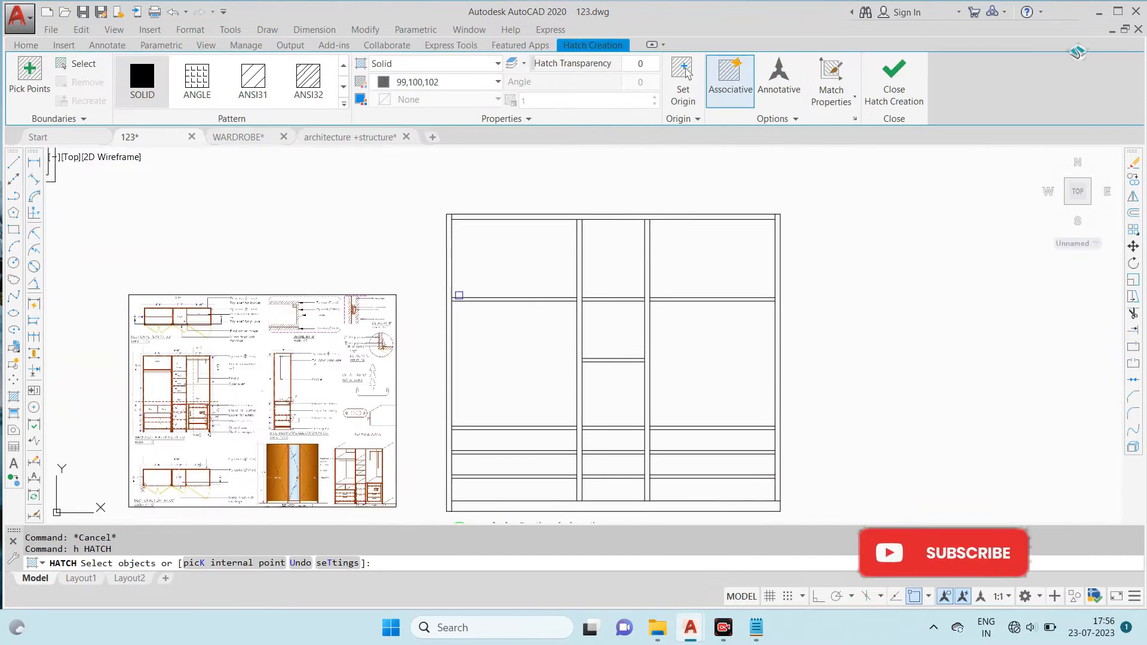
pyautogui.click(344, 104)
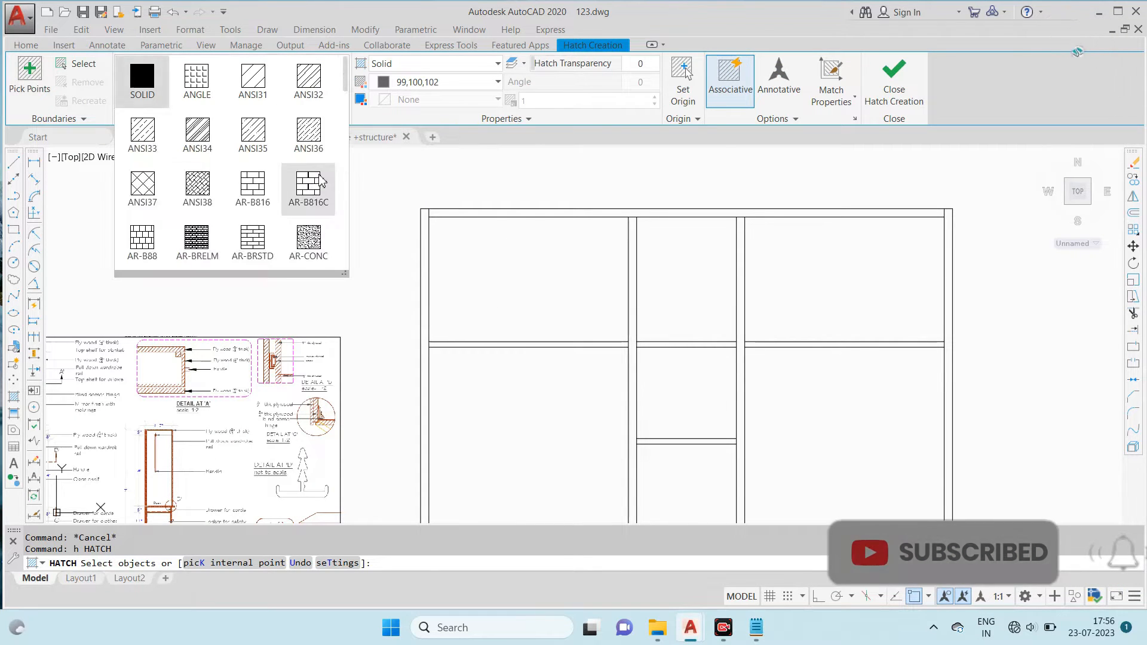
pyautogui.scroll(-4, 251, 189)
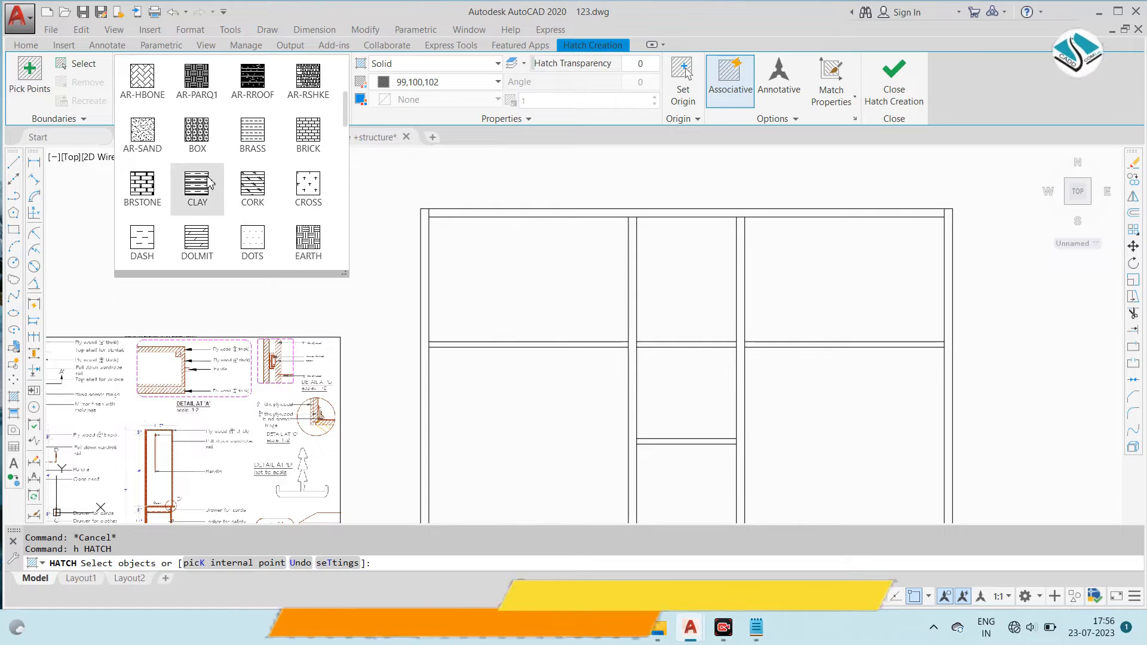
pyautogui.click(253, 189)
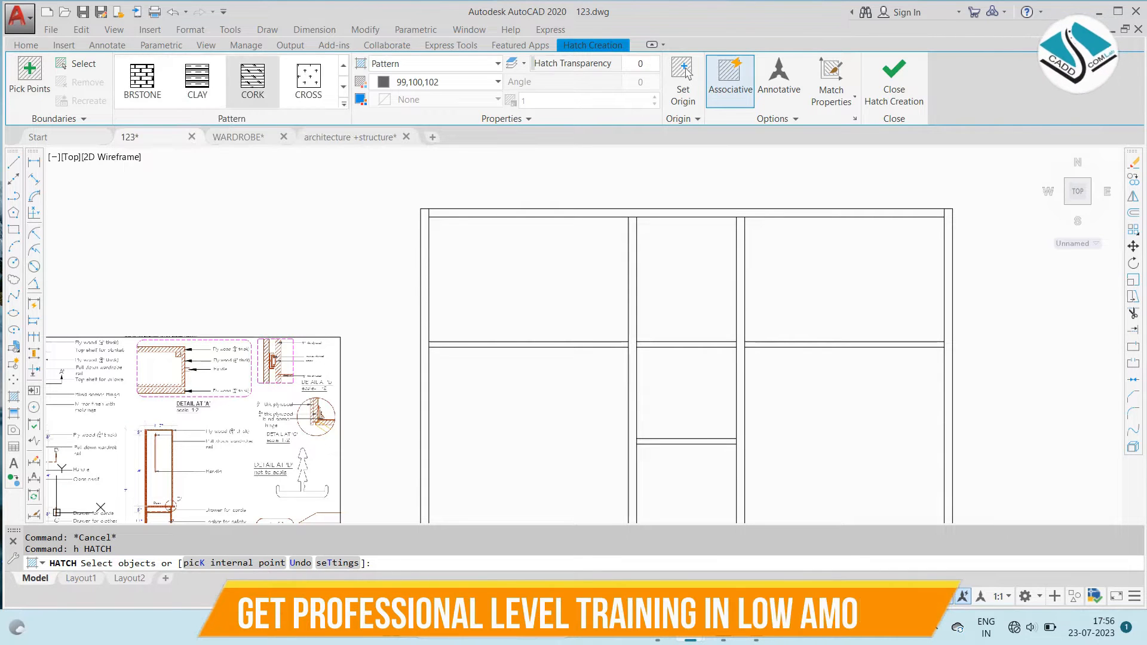
# - Hatch the sectional elevation's top panel with the CORK pattern
pyautogui.scroll(2, 458, 230)
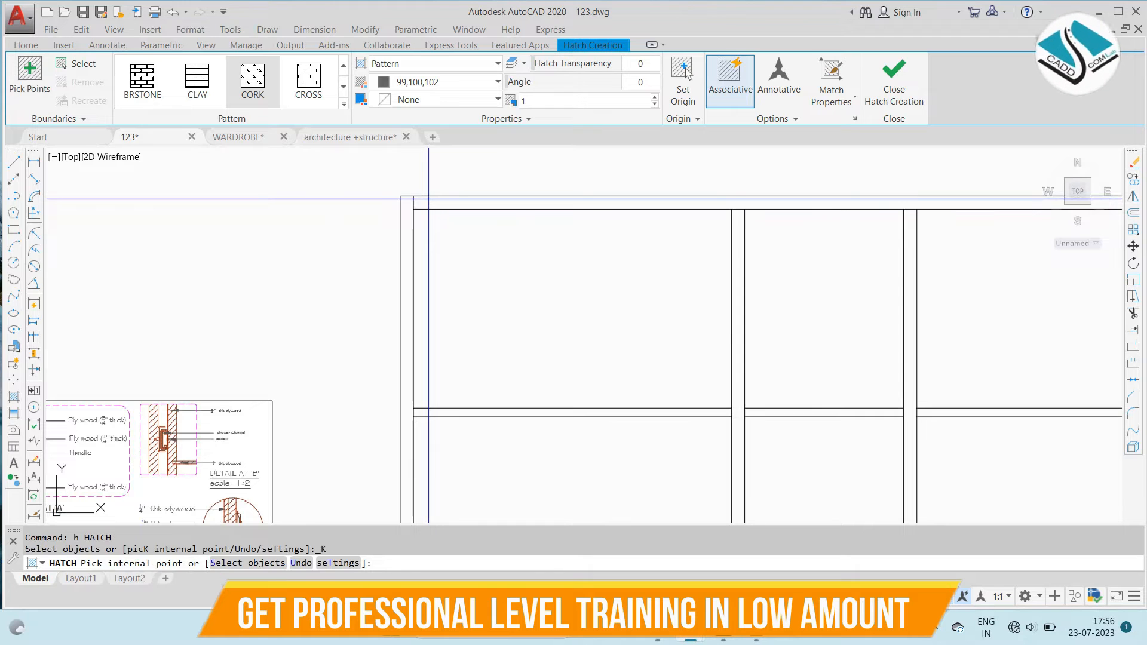
pyautogui.scroll(-2, 418, 214)
pyautogui.click(418, 214)
pyautogui.click(725, 213)
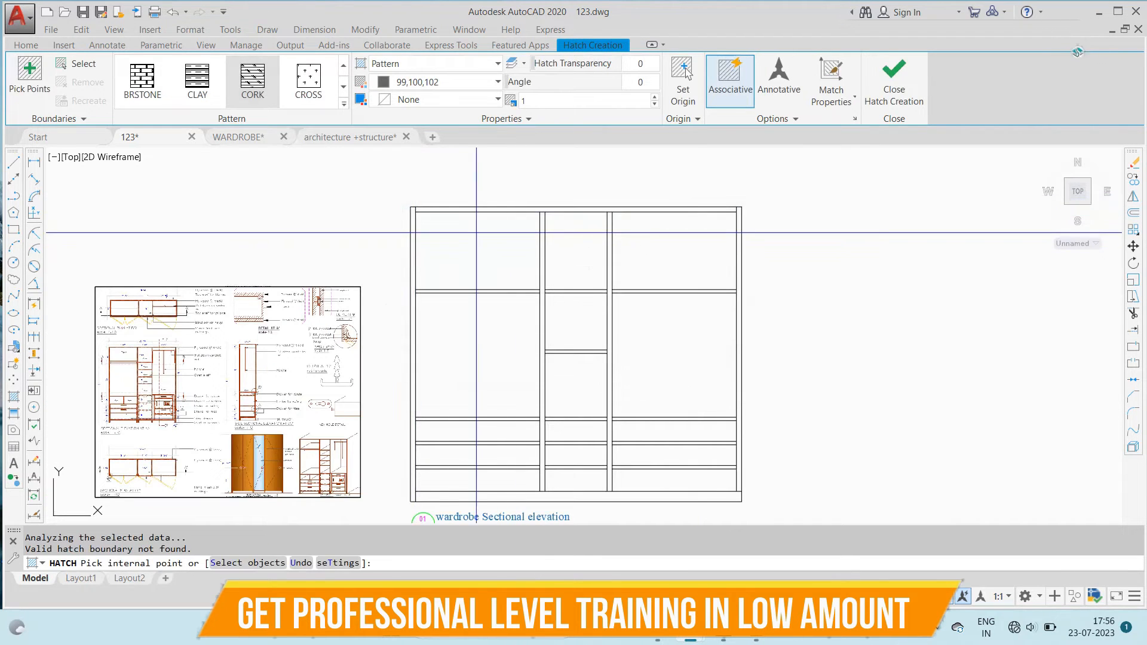
pyautogui.scroll(2, 433, 213)
pyautogui.click(428, 208)
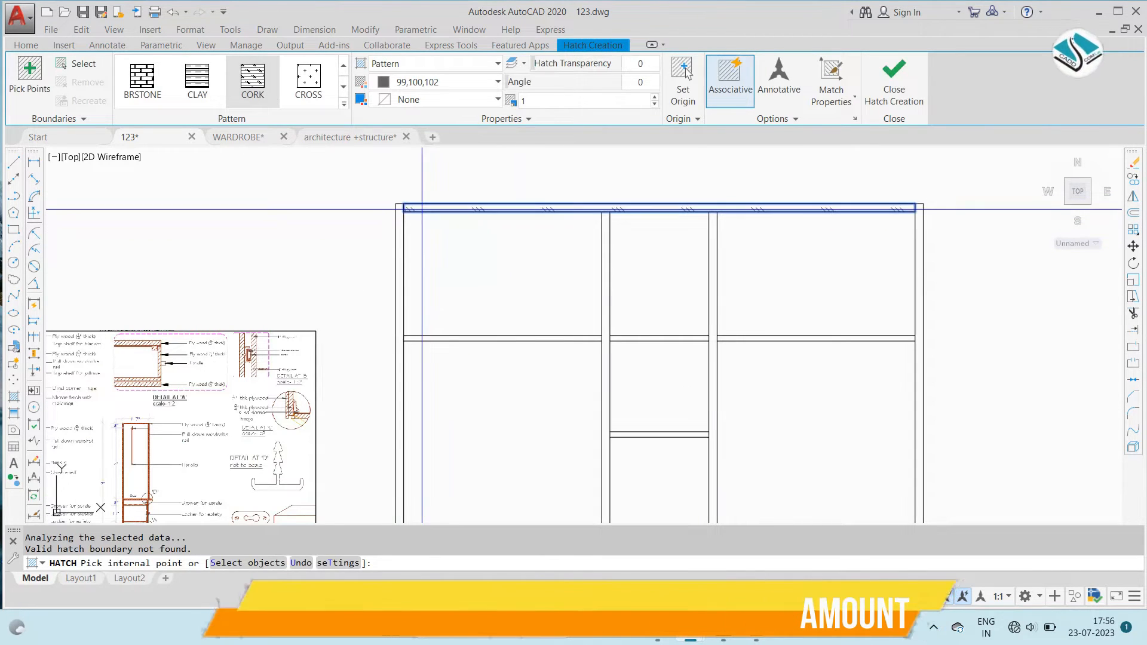
# - Change the hatch pattern to DOLMIT and hatch the left side panel, the left bay's upper shelf and both vertical partitions
pyautogui.click(210, 90)
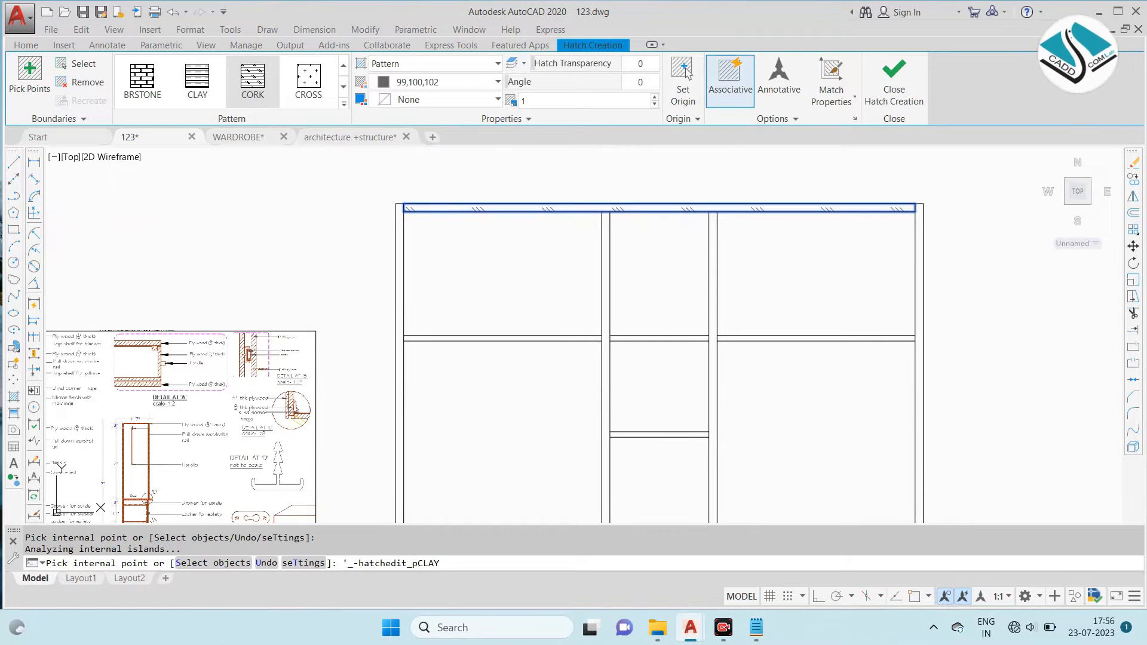
pyautogui.click(344, 104)
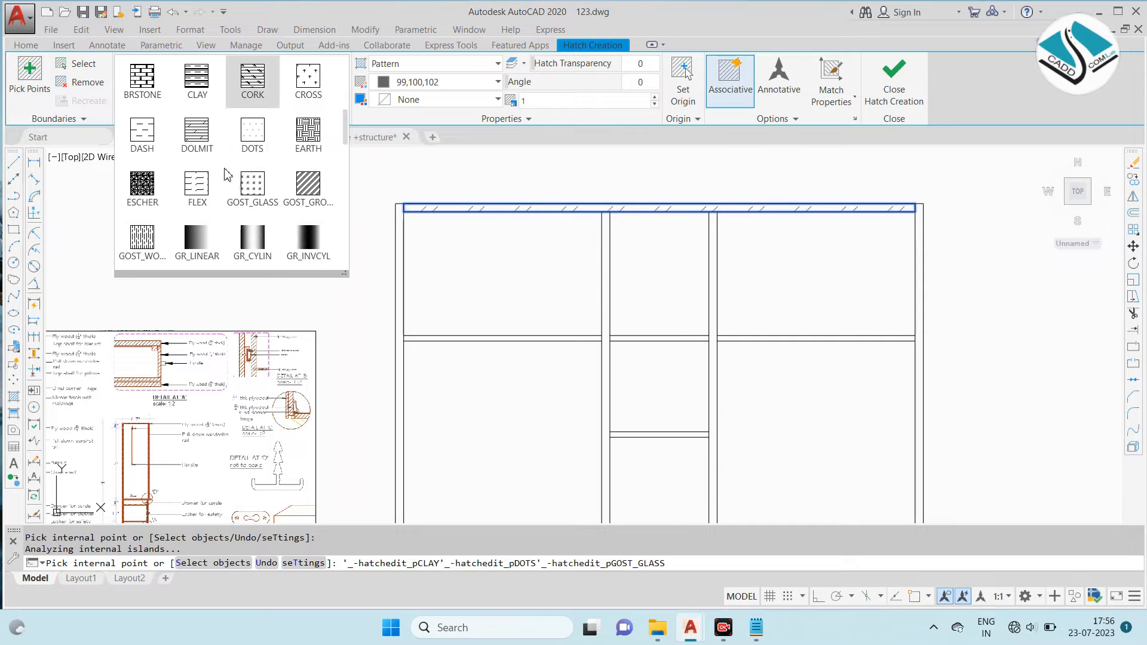
pyautogui.click(198, 132)
pyautogui.click(400, 226)
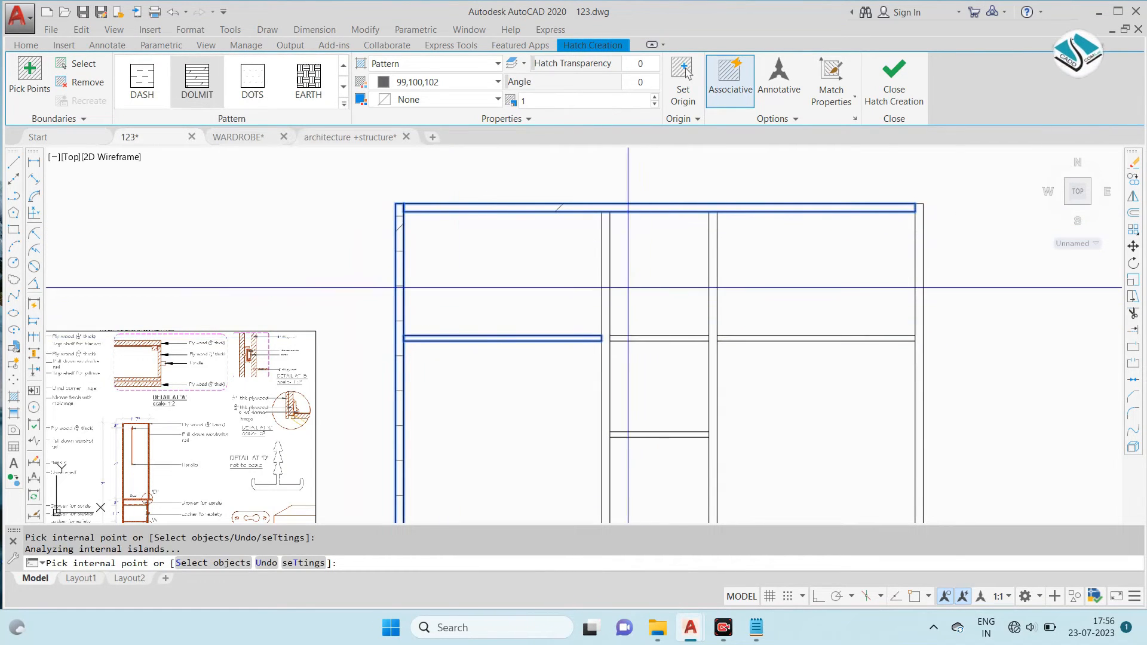
pyautogui.click(605, 291)
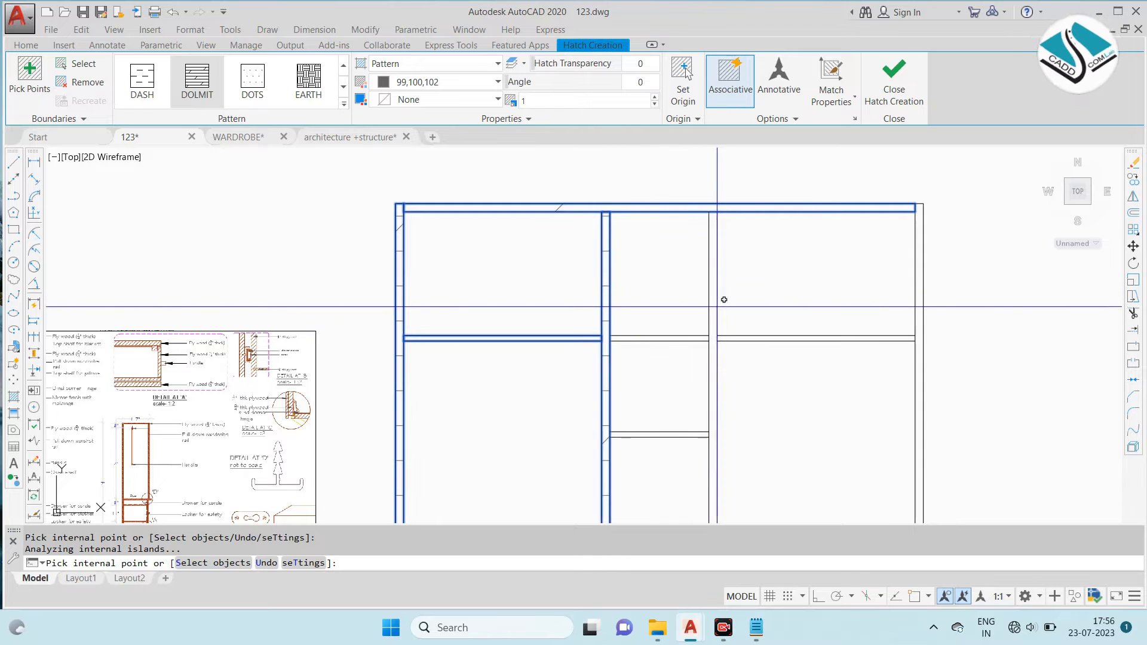
pyautogui.click(687, 235)
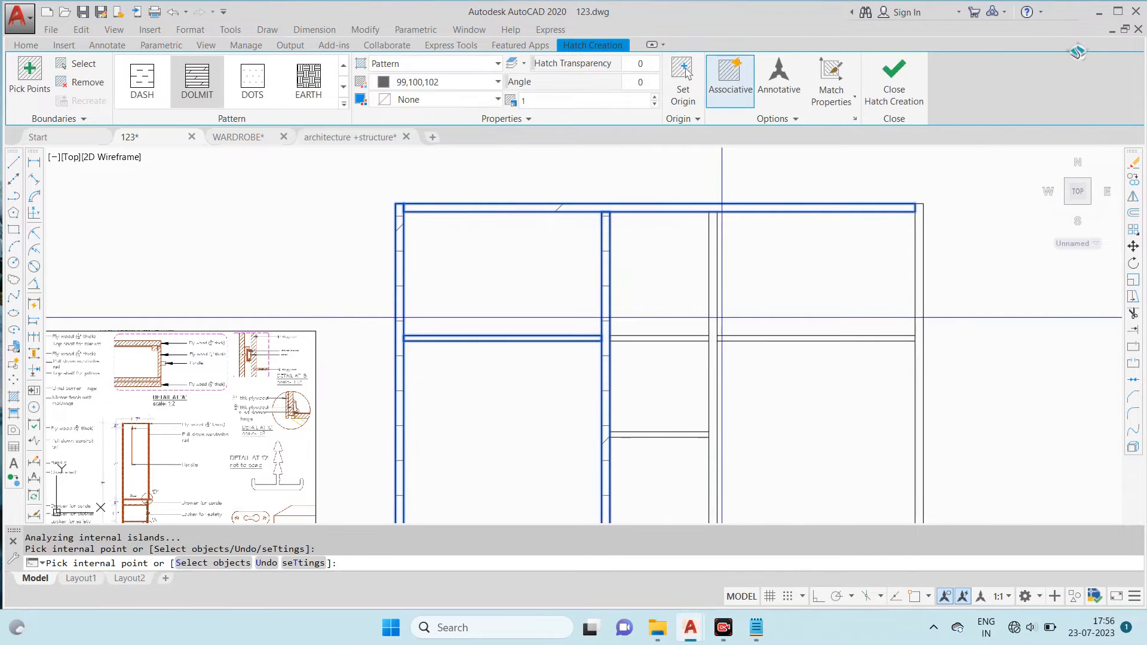
pyautogui.click(714, 318)
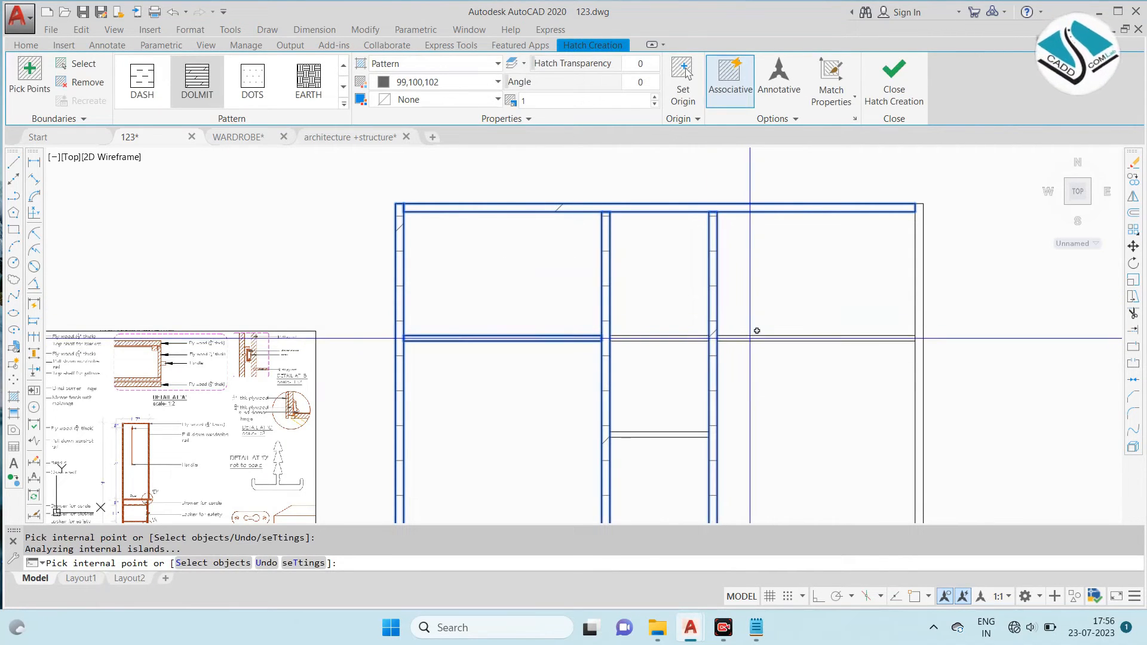
# - Add the right side panel, the remaining shelves and the drawer divisions of all three bays to the DOLMIT hatch
pyautogui.moveTo(655, 318); pyautogui.dragTo(591, 212, button='middle')
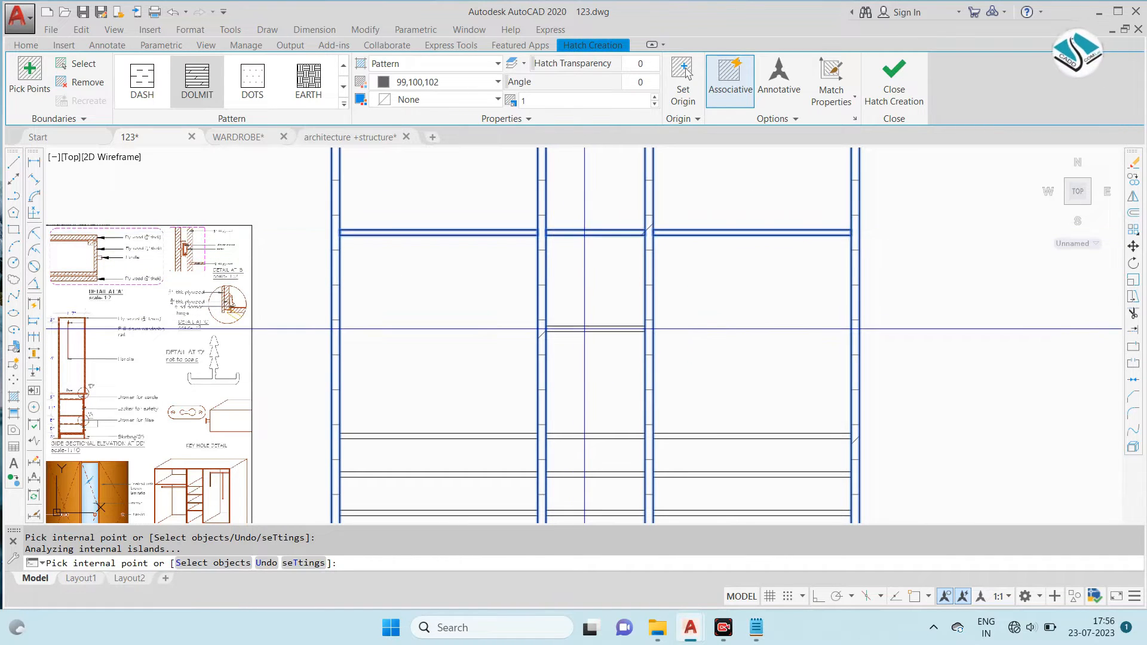
pyautogui.moveTo(586, 329); pyautogui.dragTo(637, 197, button='middle')
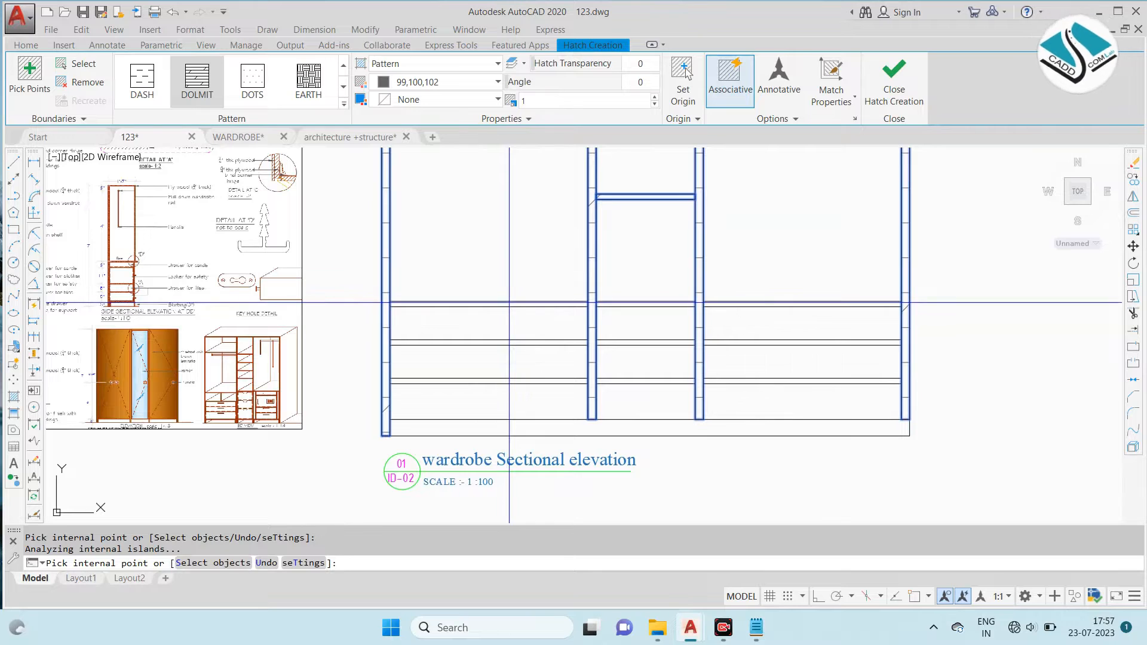
pyautogui.scroll(2, 526, 275)
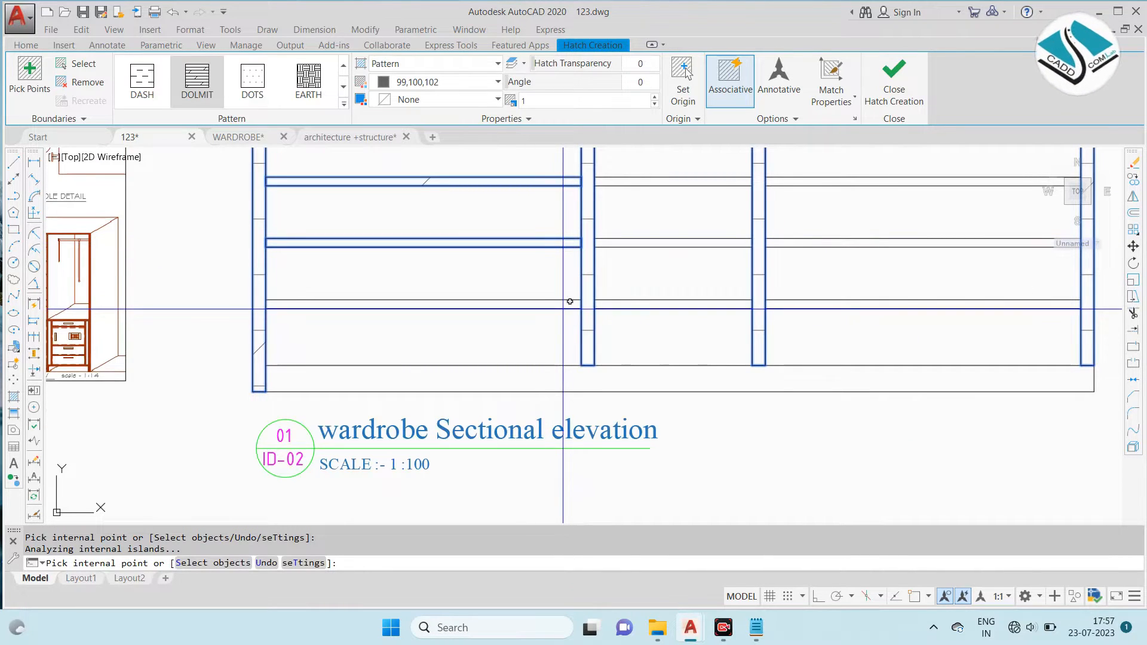
pyautogui.click(704, 181)
pyautogui.click(704, 243)
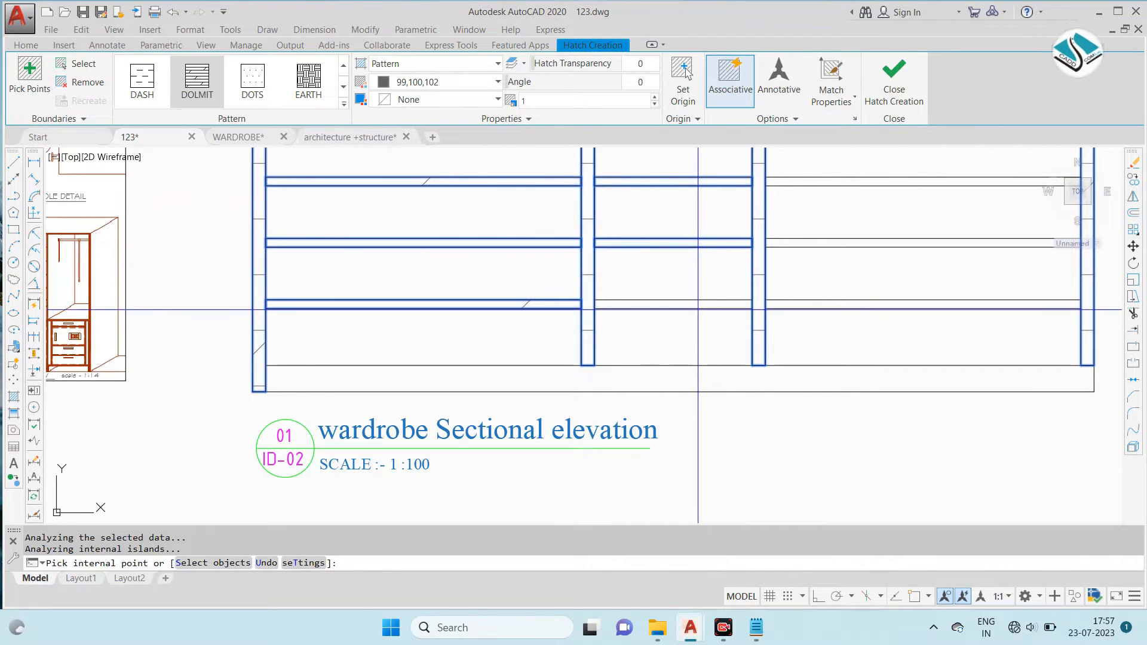
pyautogui.click(784, 304)
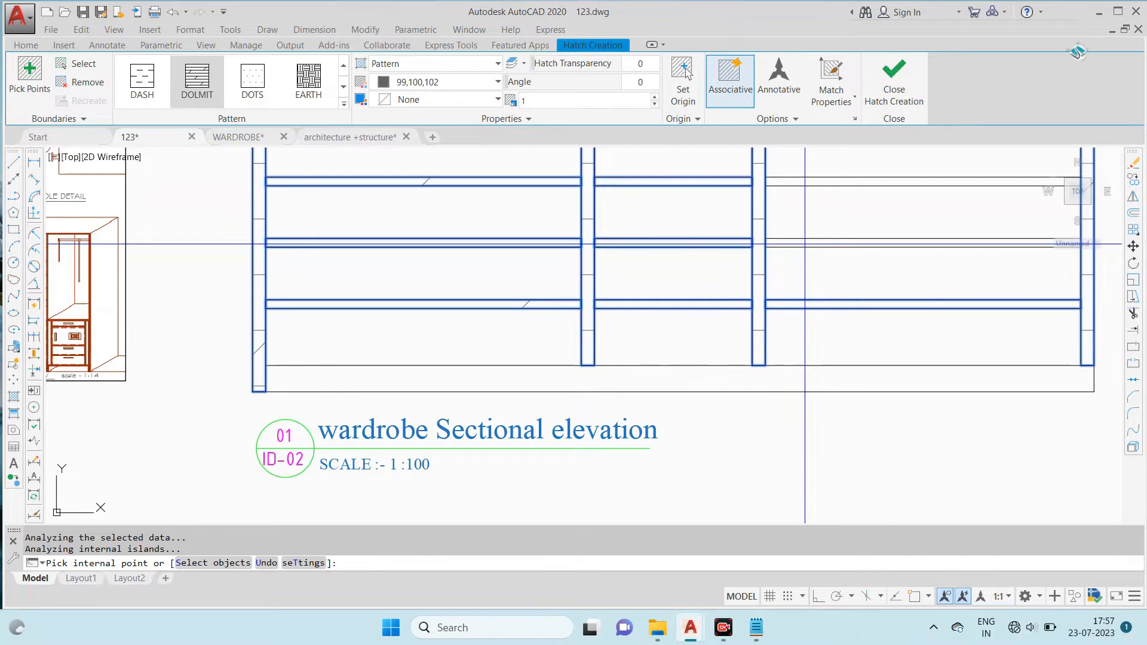
pyautogui.scroll(-1, 811, 202)
pyautogui.click(787, 228)
pyautogui.click(713, 181)
pyautogui.scroll(-5, 606, 279)
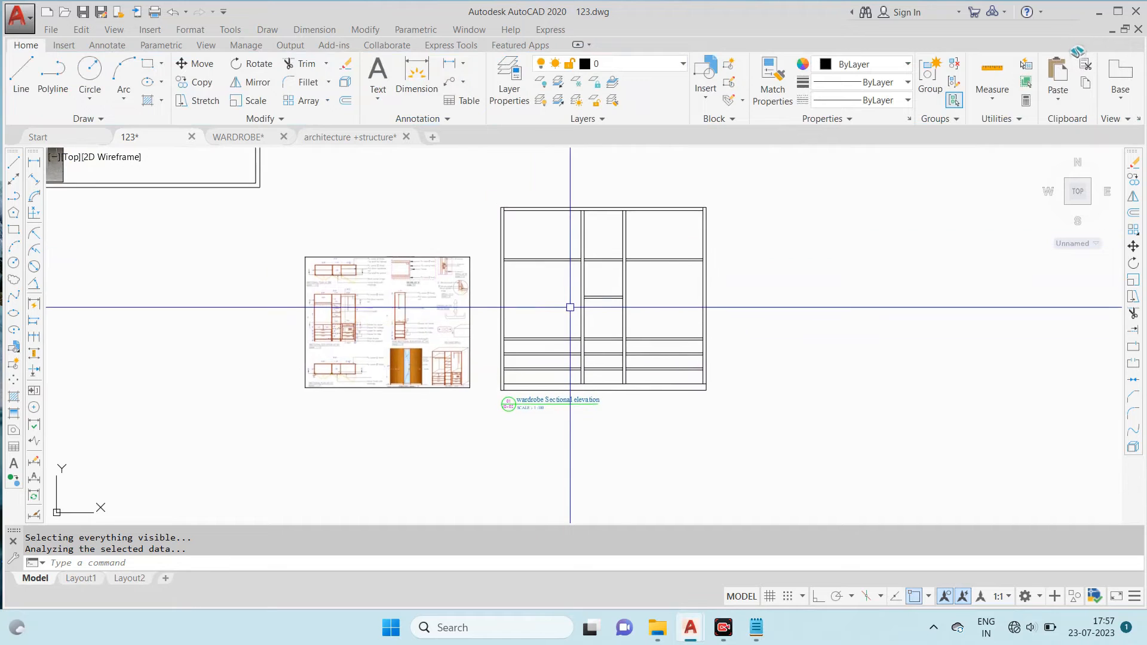
pyautogui.click(768, 633)
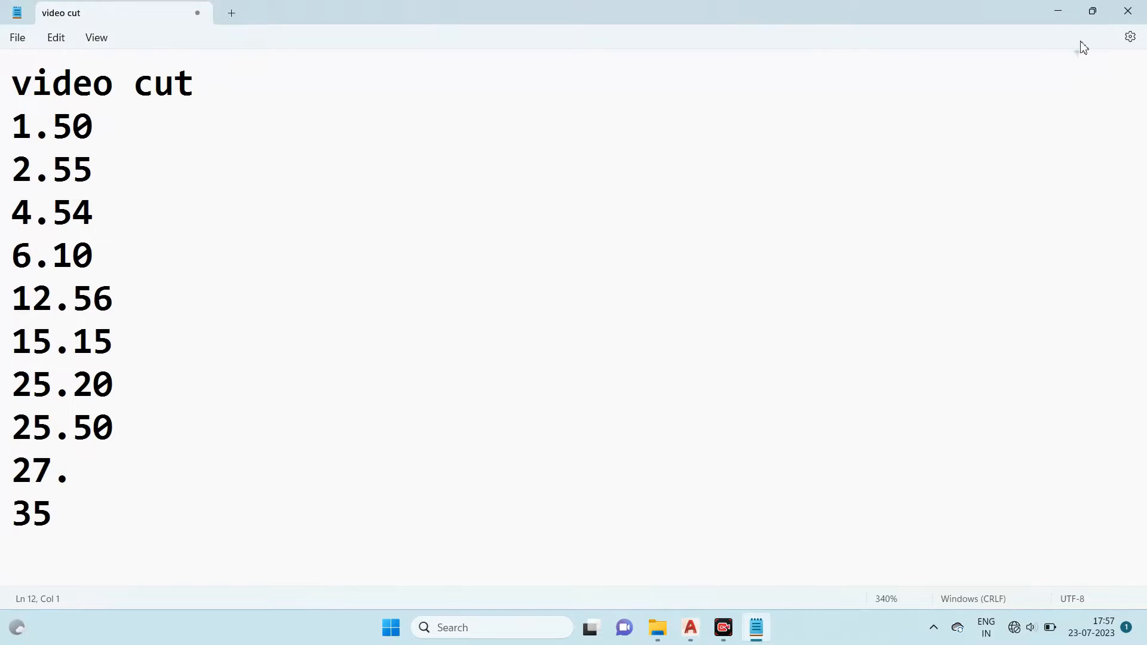
pyautogui.click(1069, 12)
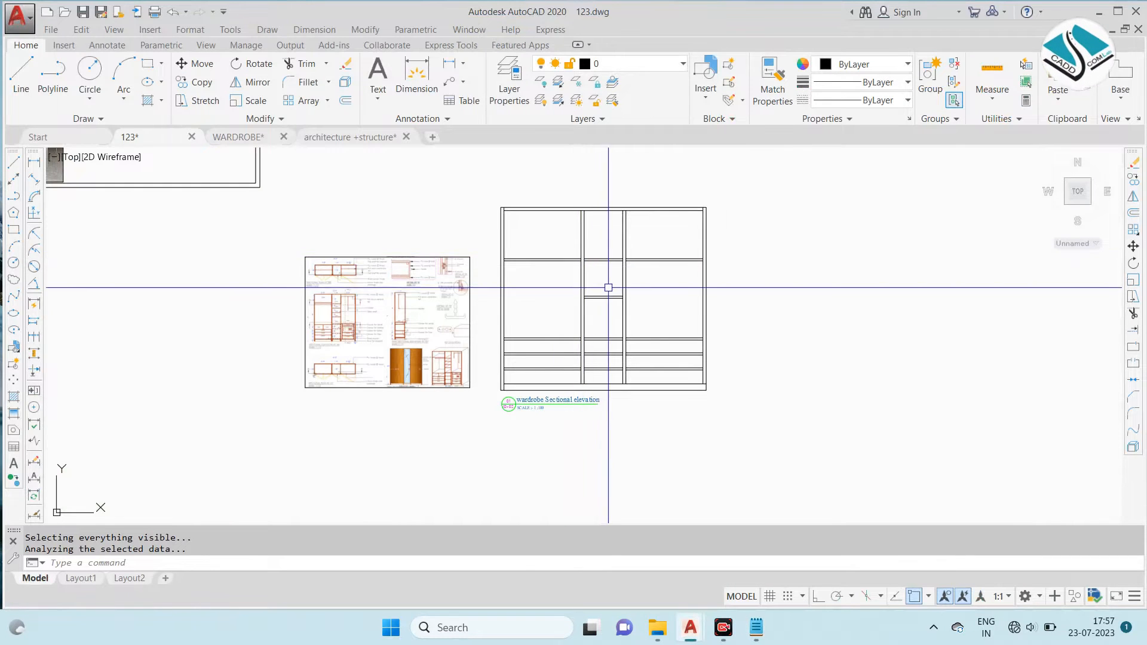
# - Hatch the elevation's top panel with the DOLMIT pattern, continuing the hatch despite the open boundary
pyautogui.scroll(2, 586, 371)
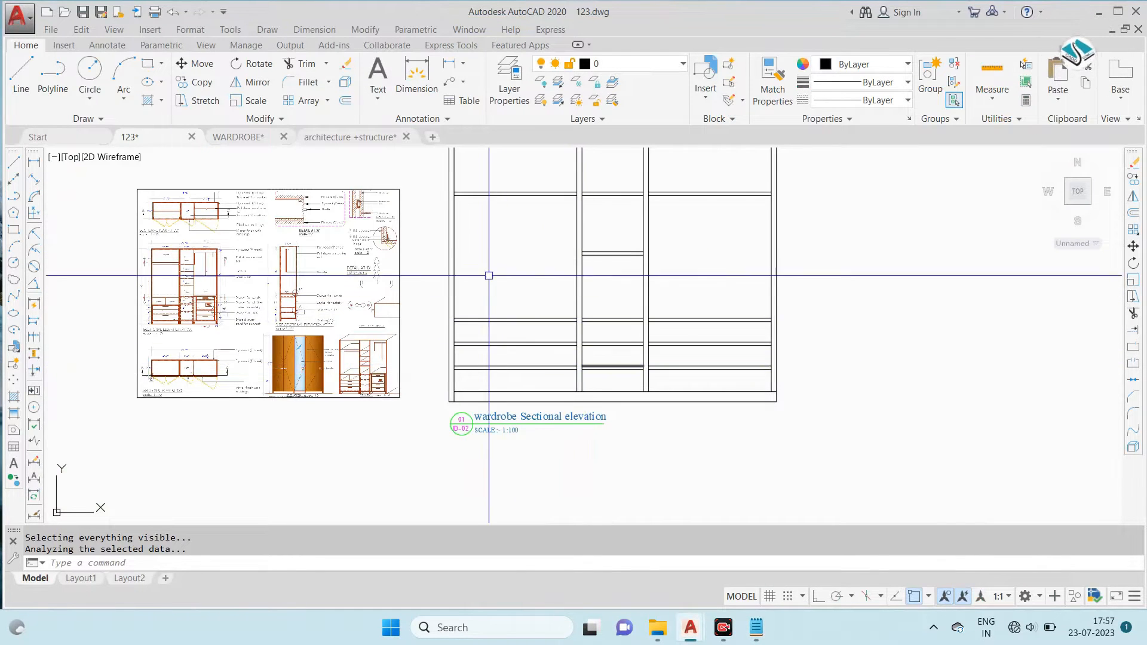
pyautogui.moveTo(486, 241); pyautogui.dragTo(511, 332, button='middle')
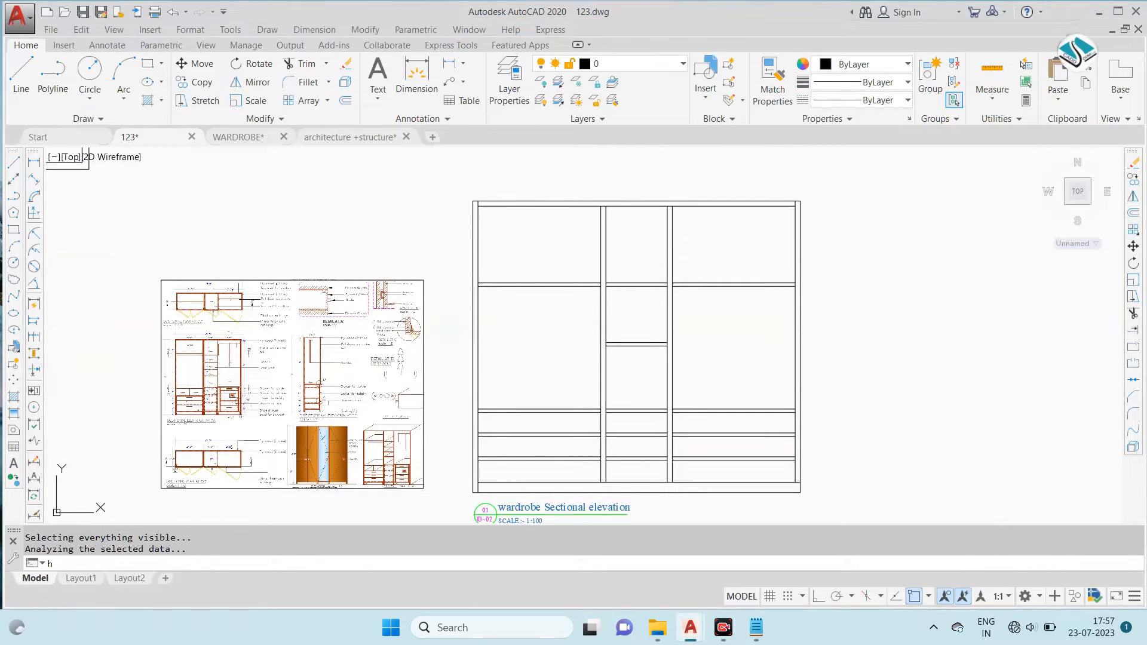
pyautogui.press('Return')
pyautogui.scroll(5, 490, 207)
pyautogui.click(505, 216)
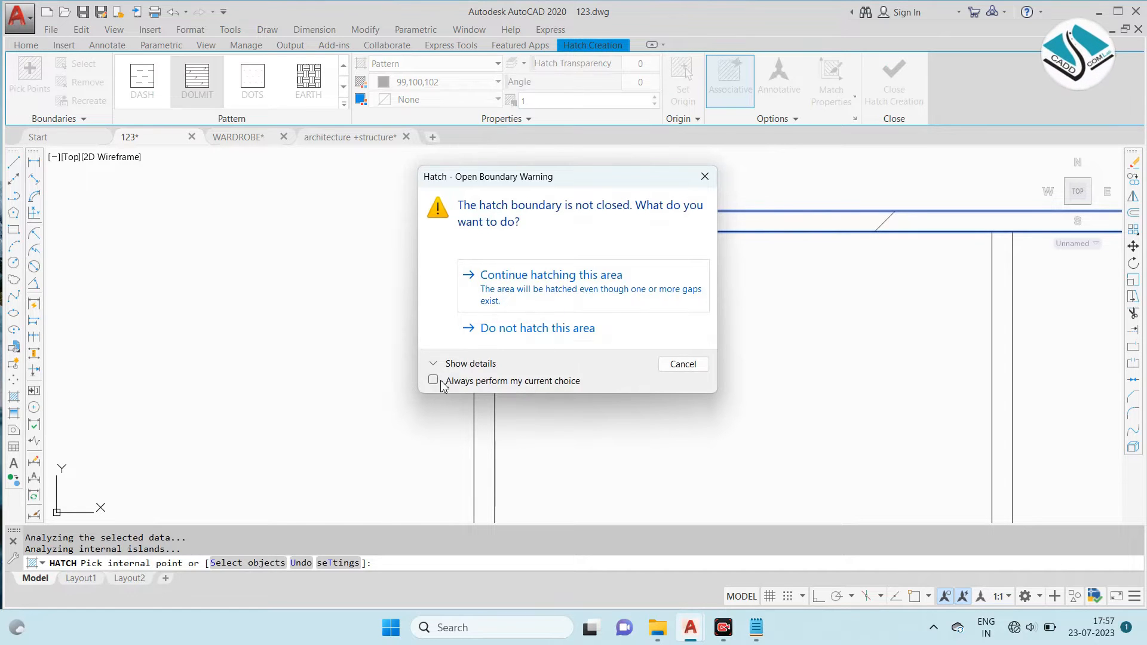
pyautogui.click(572, 288)
pyautogui.scroll(-2, 507, 236)
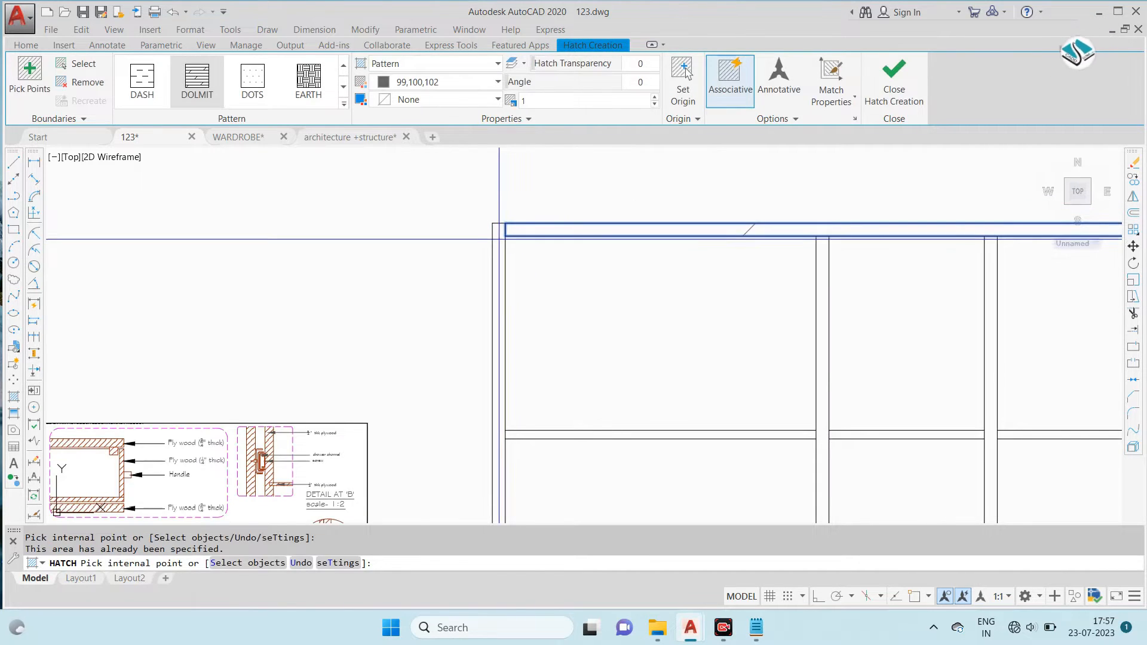
# - Add the left bay's upper shelf and the drawer divisions in the left and middle bays to the DOLMIT hatch
pyautogui.scroll(-2, 499, 244)
pyautogui.moveTo(524, 352); pyautogui.dragTo(479, 251, button='middle')
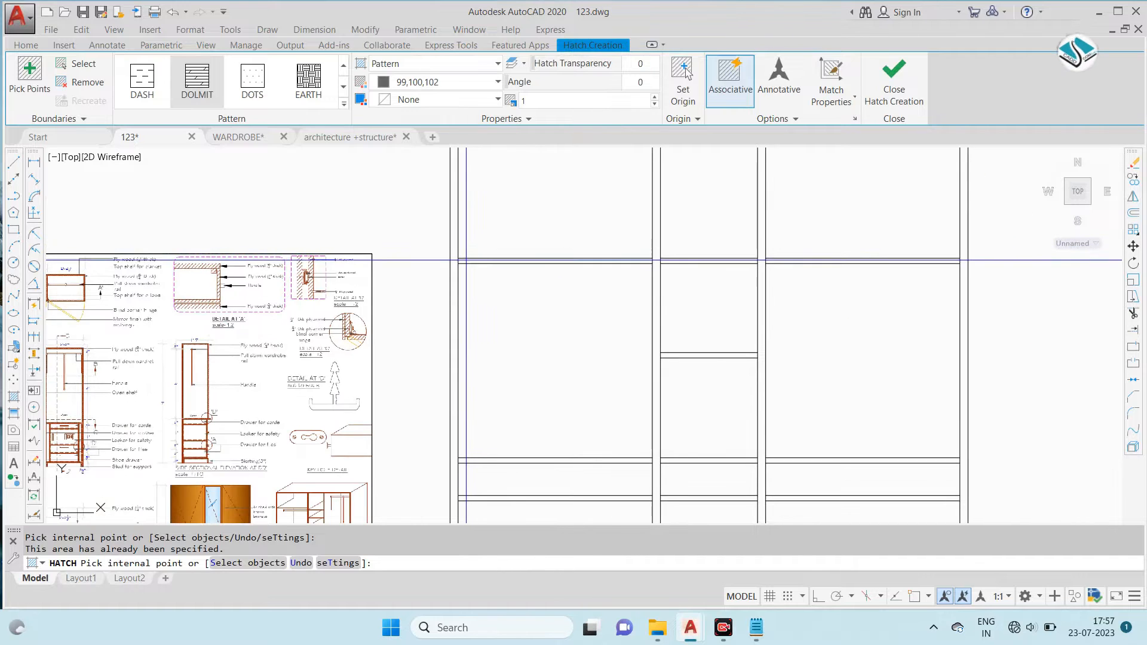
pyautogui.click(502, 261)
pyautogui.click(657, 249)
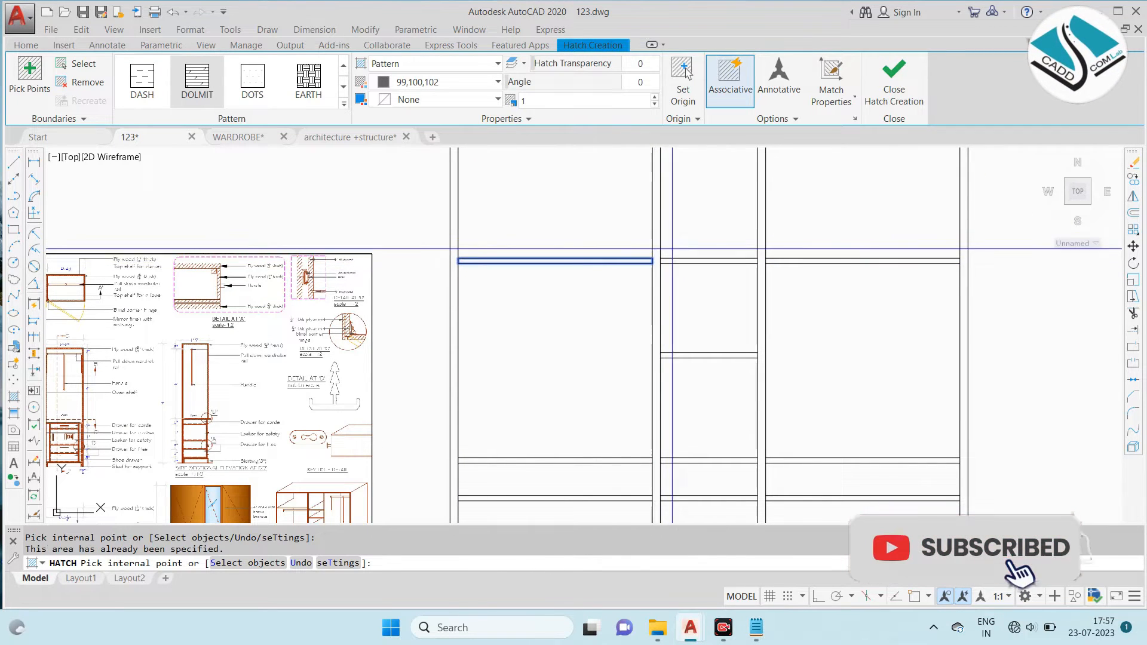
pyautogui.scroll(-2, 550, 179)
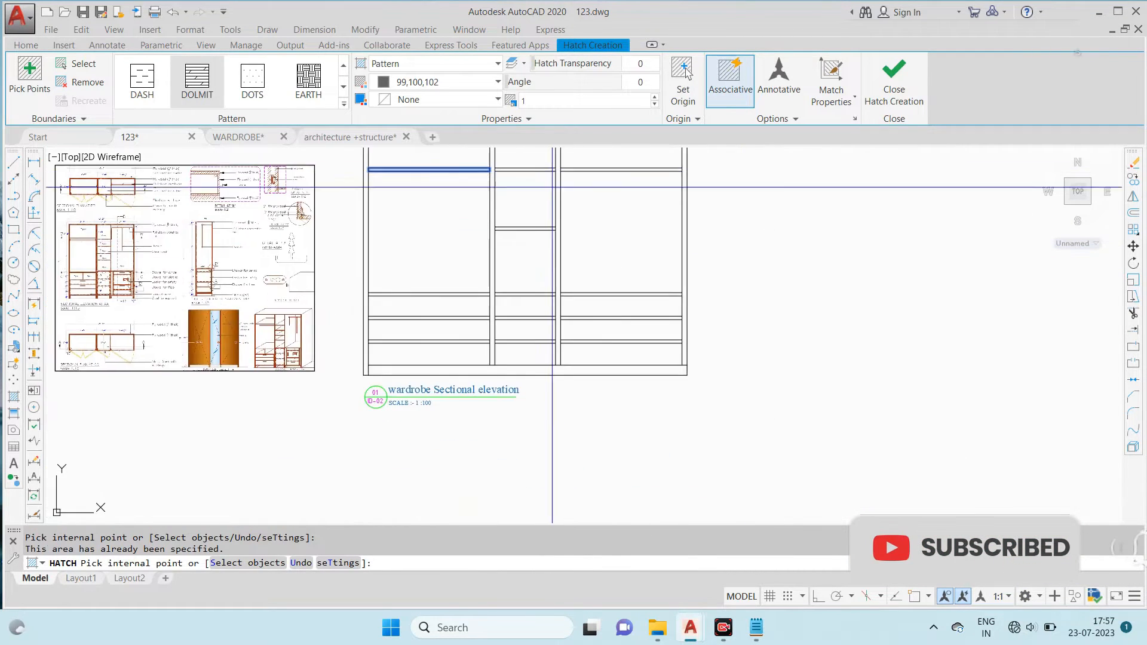
pyautogui.scroll(2, 514, 296)
pyautogui.click(505, 305)
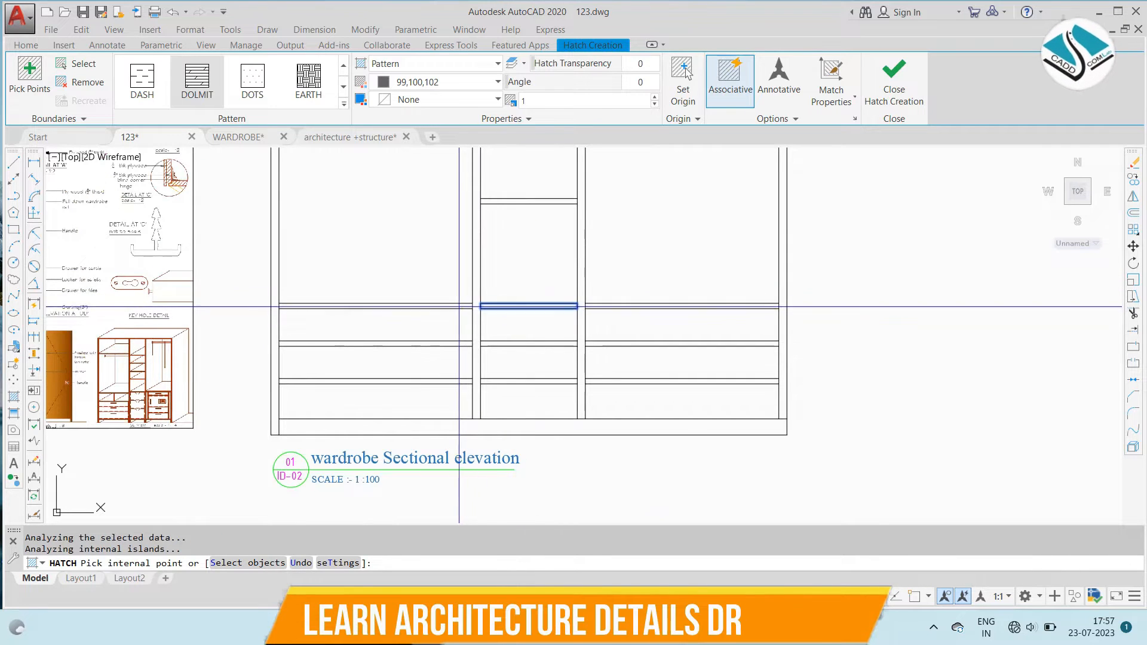
pyautogui.scroll(2, 465, 356)
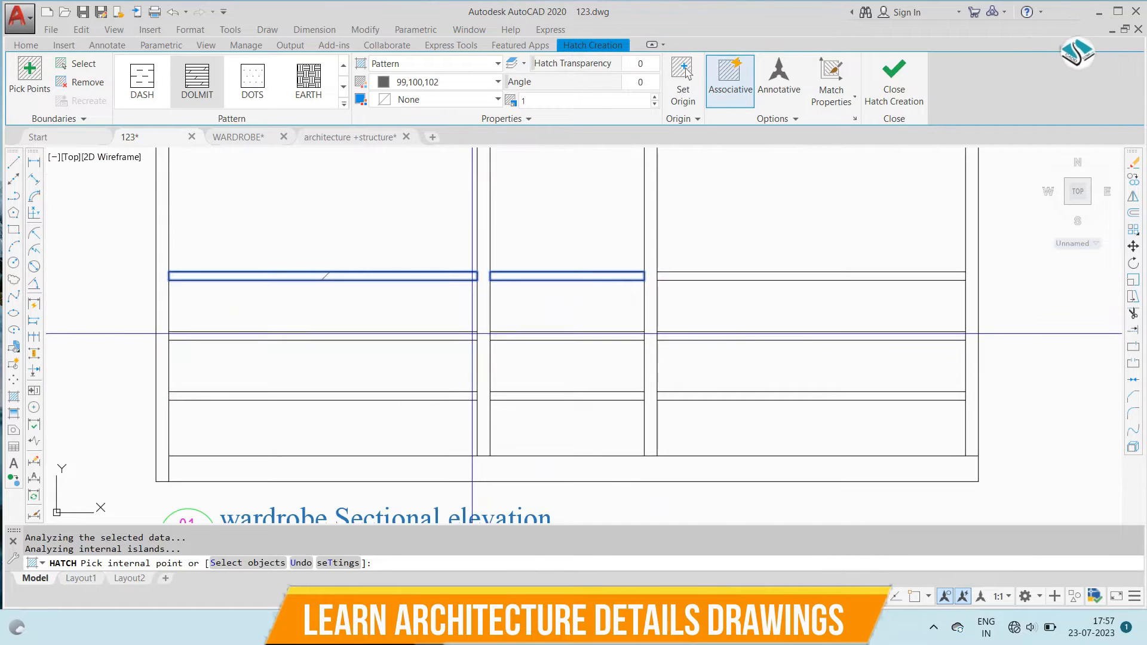
pyautogui.click(470, 333)
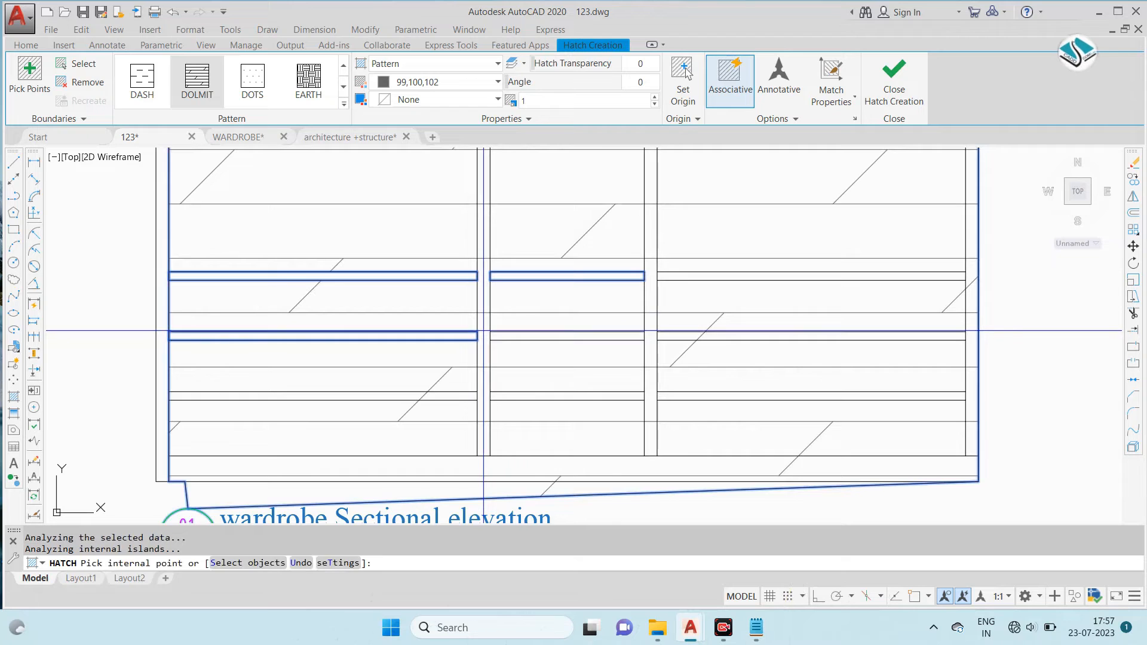
# - End the hatch command and erase the DOLMIT hatch spread across the wardrobe's sectional elevation
pyautogui.scroll(-4, 491, 332)
pyautogui.press('Escape')
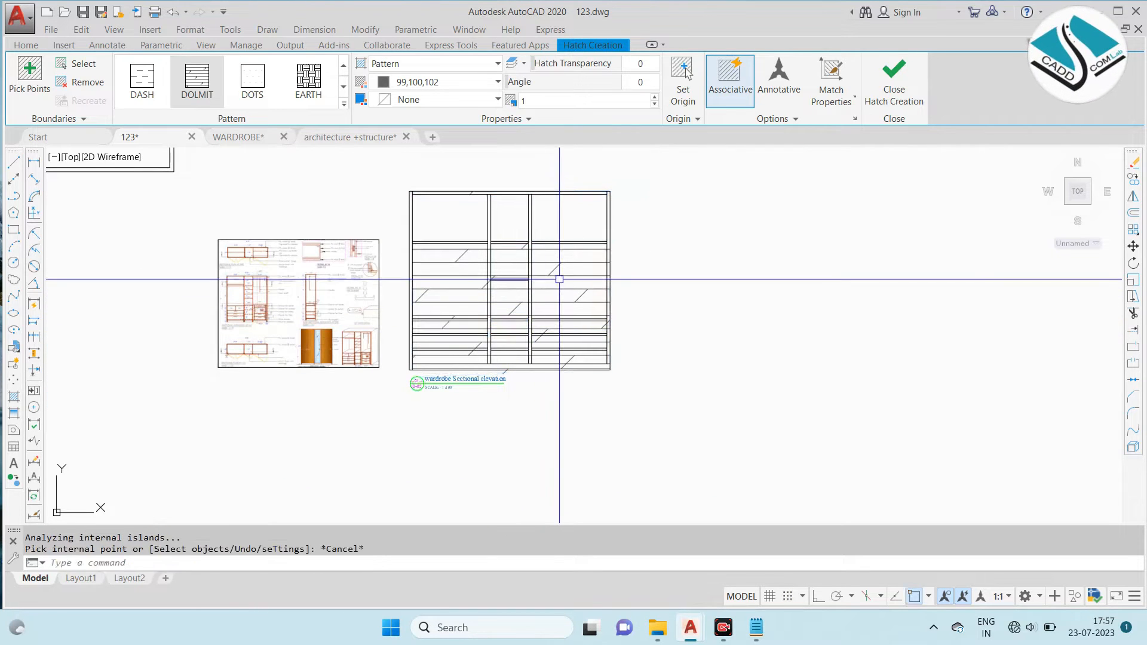
pyautogui.click(559, 279)
pyautogui.press('Delete')
pyautogui.press('Escape')
pyautogui.click(548, 264)
pyautogui.write('e')
pyautogui.press('Return')
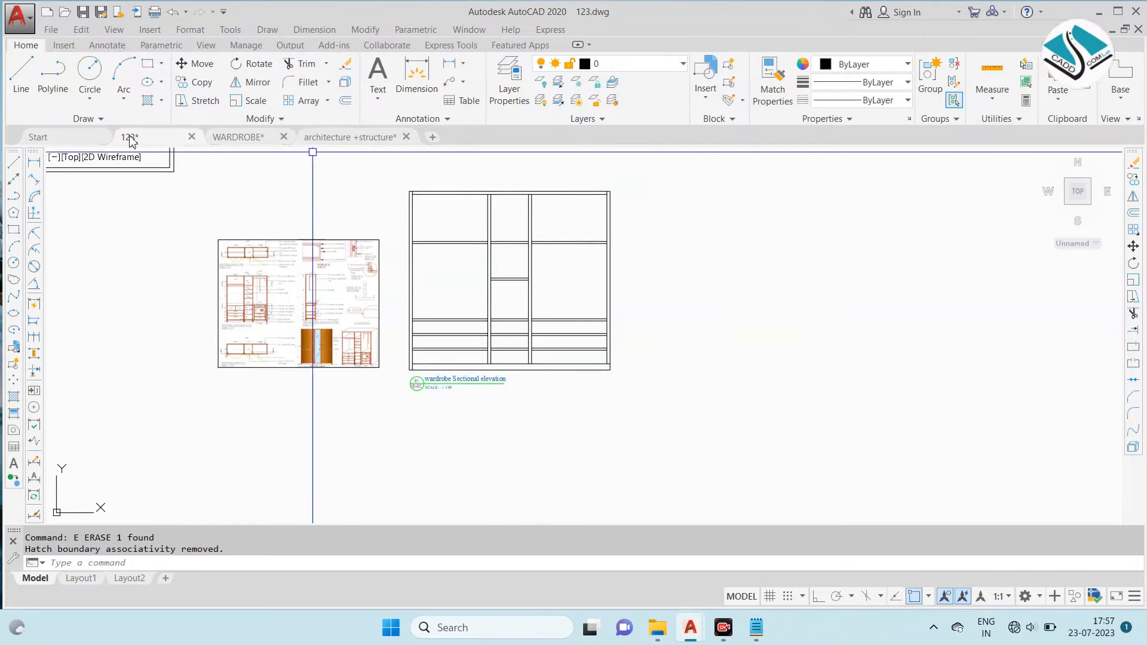
# - Start a DOLMIT hatch from selected objects, choosing the elevation's top panel, side panels, partitions and upper shelves
pyautogui.press('Escape')
pyautogui.write('h')
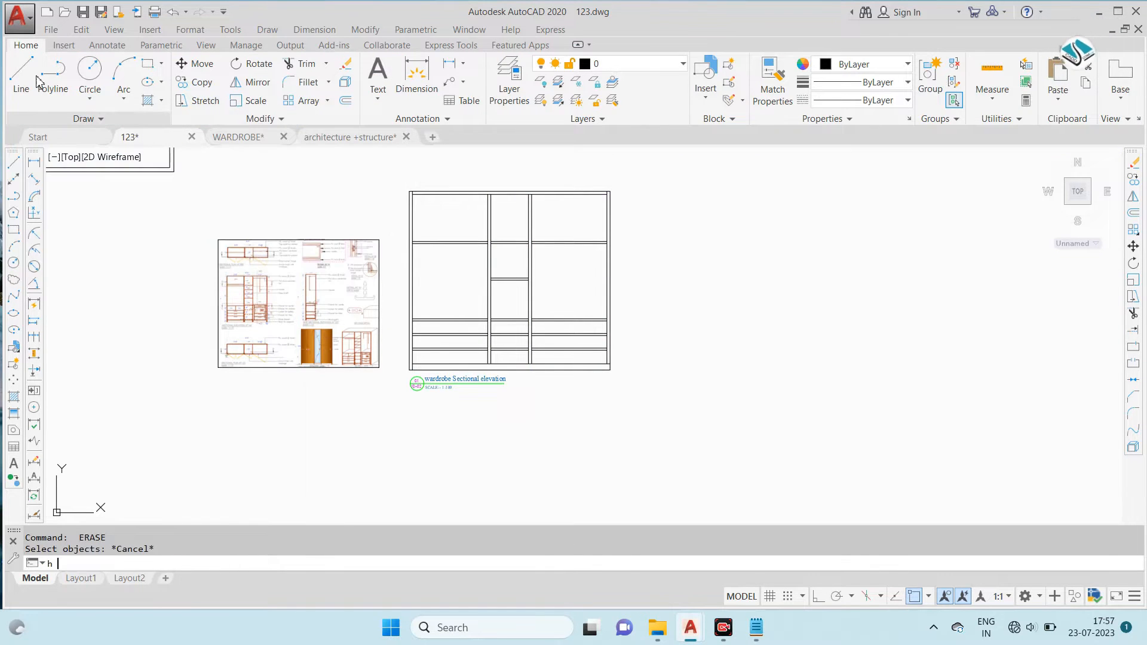
pyautogui.press('Return')
pyautogui.click(640, 196)
pyautogui.click(396, 254)
pyautogui.scroll(4, 494, 179)
pyautogui.click(495, 171)
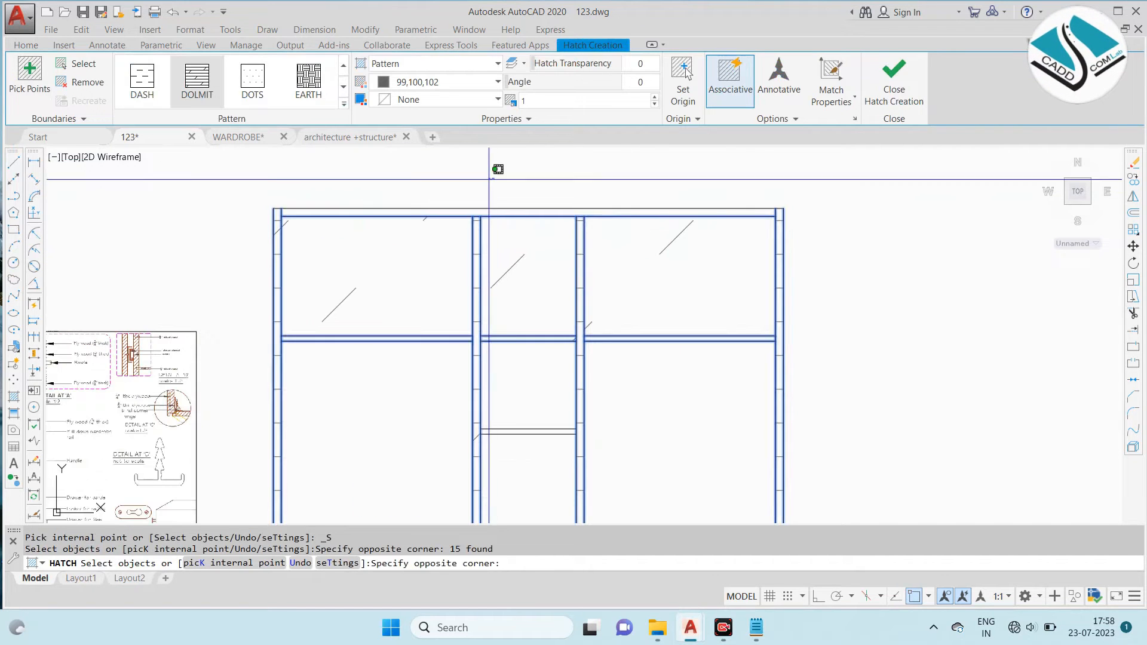
pyautogui.click(314, 228)
# - Add the middle bay's lower shelf lines to the object-based DOLMIT hatch selection
pyautogui.moveTo(427, 296); pyautogui.dragTo(456, 197, button='middle')
pyautogui.scroll(-2, 456, 196)
pyautogui.scroll(4, 539, 269)
pyautogui.click(511, 254)
pyautogui.click(452, 326)
pyautogui.scroll(-2, 453, 360)
# - Add the left bay's three drawer divisions to the object-based DOLMIT hatch selection
pyautogui.moveTo(453, 362); pyautogui.dragTo(562, 191, button='middle')
pyautogui.click(518, 205)
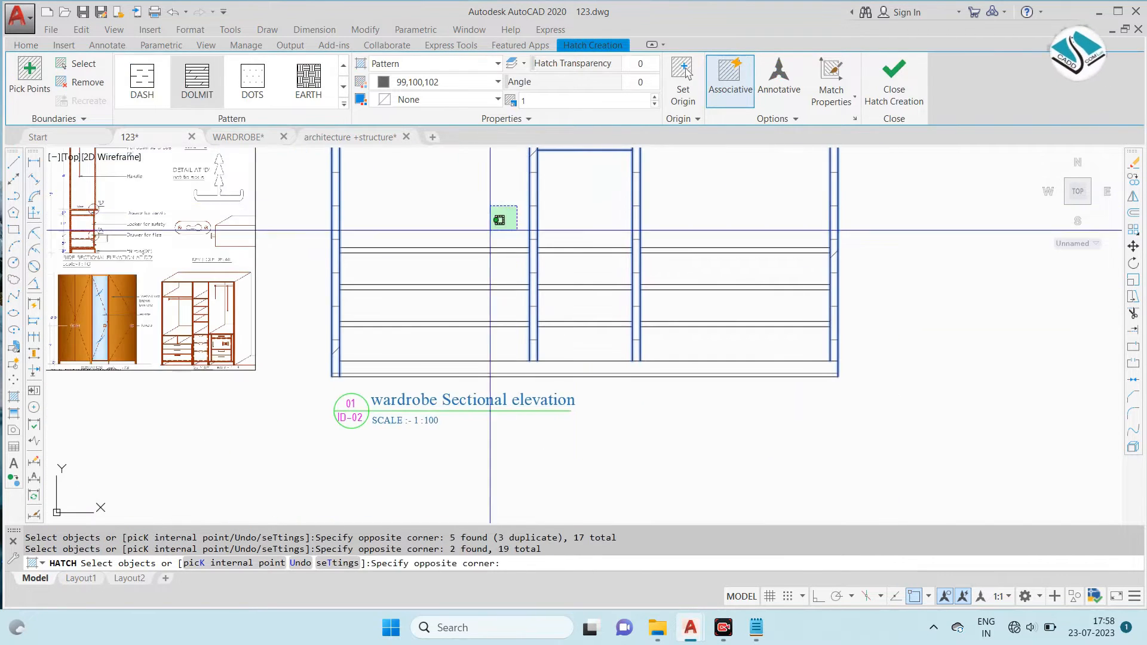
pyautogui.click(456, 269)
pyautogui.scroll(4, 456, 280)
pyautogui.click(456, 283)
pyautogui.click(419, 317)
pyautogui.moveTo(414, 367); pyautogui.dragTo(451, 245, button='middle')
pyautogui.click(456, 246)
pyautogui.click(411, 317)
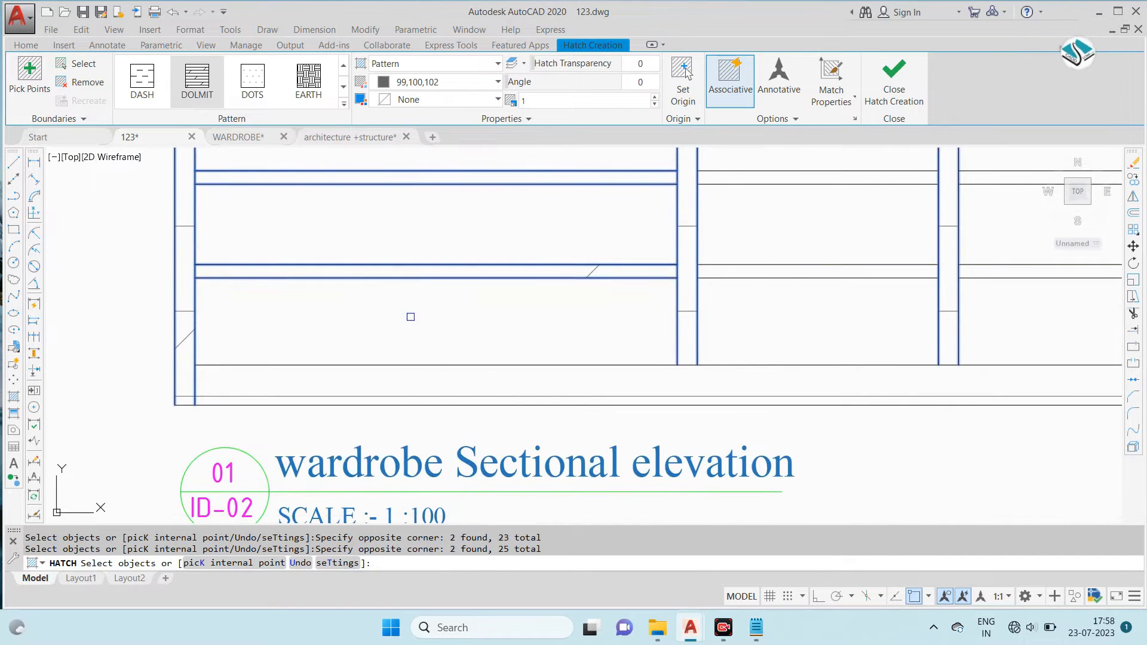
# - Add the two lower drawer divisions of the middle and right bays to the hatch selection
pyautogui.moveTo(759, 263); pyautogui.dragTo(633, 287, button='middle')
pyautogui.click(748, 180)
pyautogui.click(683, 225)
pyautogui.click(693, 263)
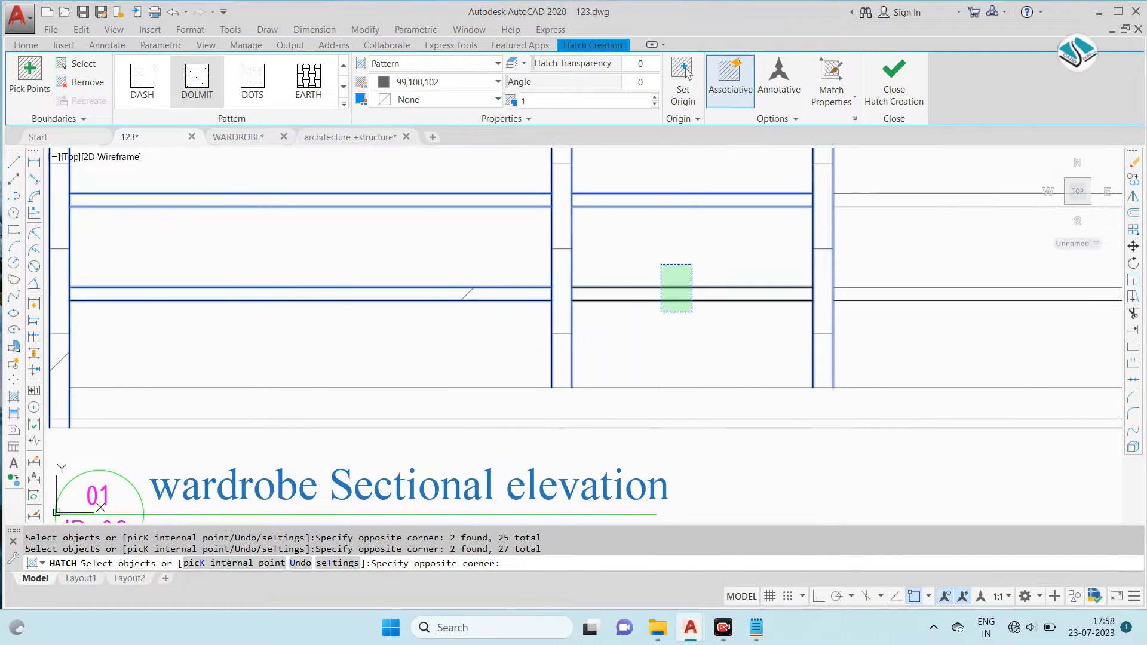
pyautogui.click(661, 313)
pyautogui.moveTo(777, 269); pyautogui.dragTo(397, 332, button='middle')
pyautogui.click(679, 275)
pyautogui.click(624, 390)
pyautogui.moveTo(615, 273); pyautogui.dragTo(584, 392, button='middle')
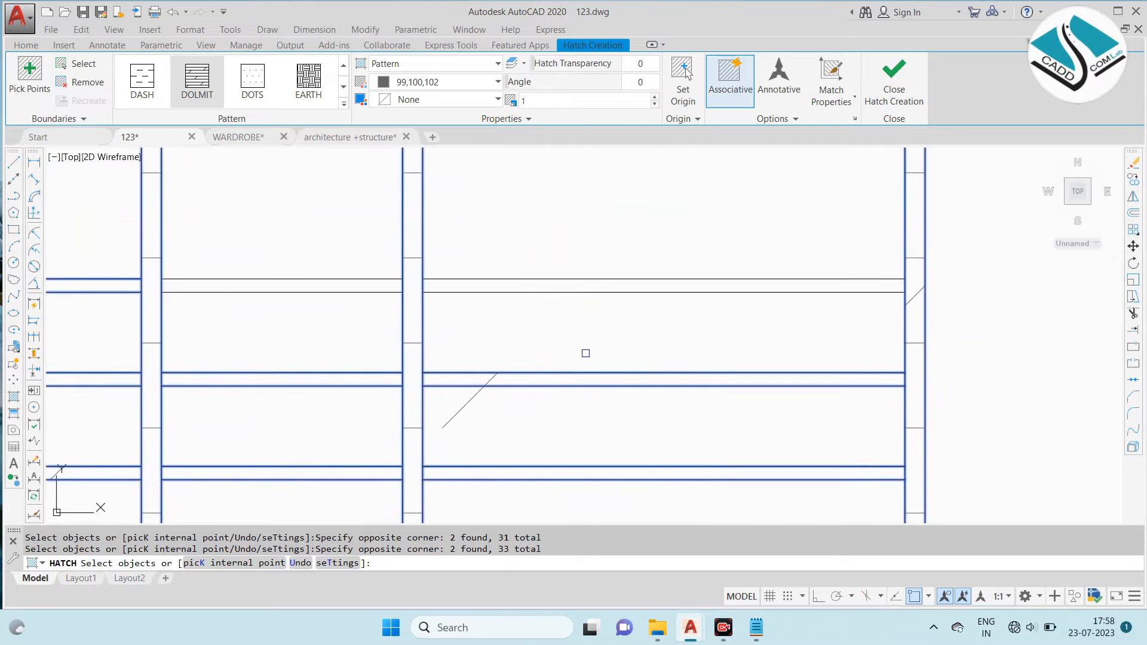
# - Add the uppermost drawer division of the right and middle bays to the hatch selection
pyautogui.click(640, 219)
pyautogui.click(558, 298)
pyautogui.scroll(-4, 432, 278)
pyautogui.scroll(7, 307, 244)
pyautogui.scroll(-4, 558, 299)
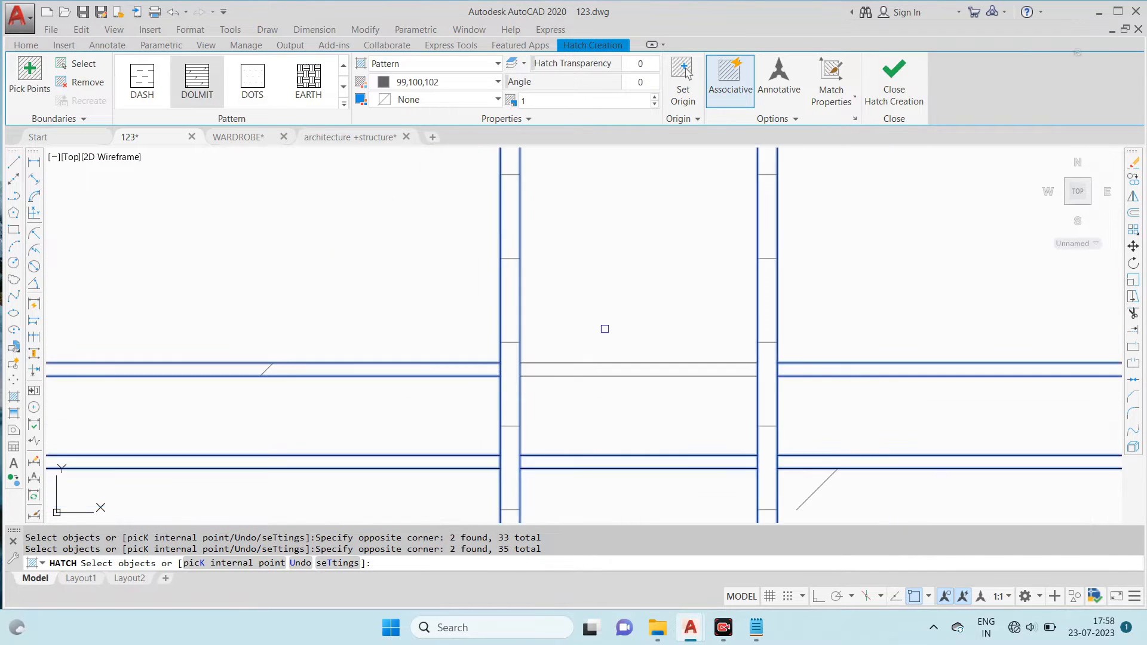
pyautogui.moveTo(714, 348); pyautogui.dragTo(618, 225, button='middle')
# - Start removing hatch boundaries and set the DOLMIT hatch scale to 0.02
pyautogui.scroll(-4, 512, 285)
pyautogui.scroll(4, 584, 335)
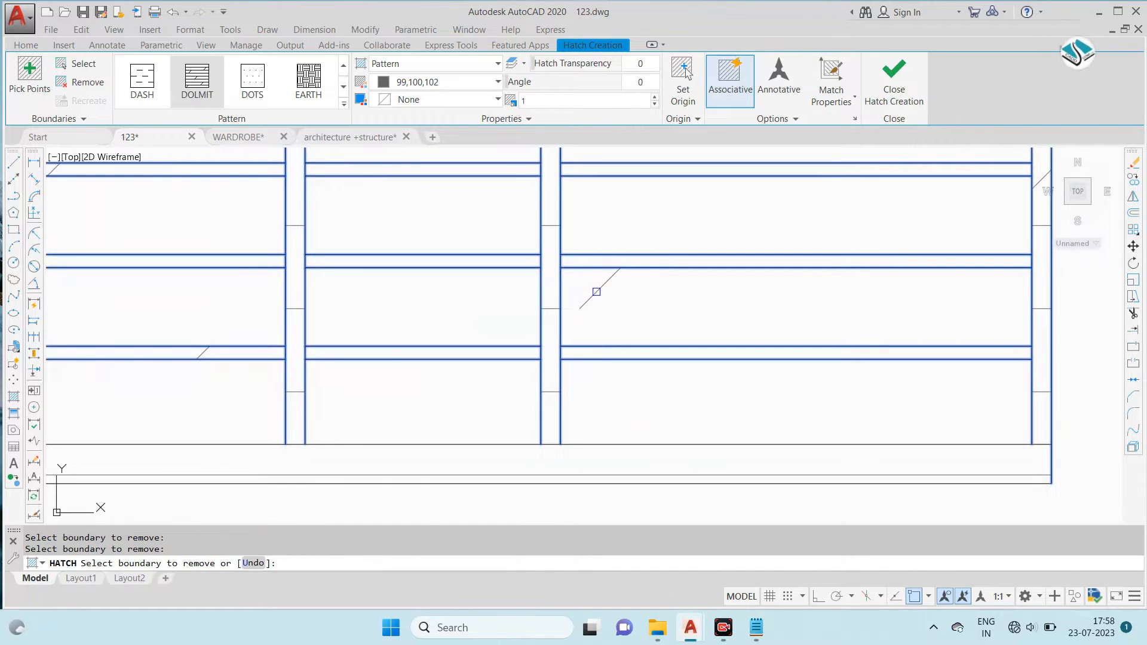
pyautogui.scroll(-5, 596, 291)
pyautogui.scroll(3, 389, 340)
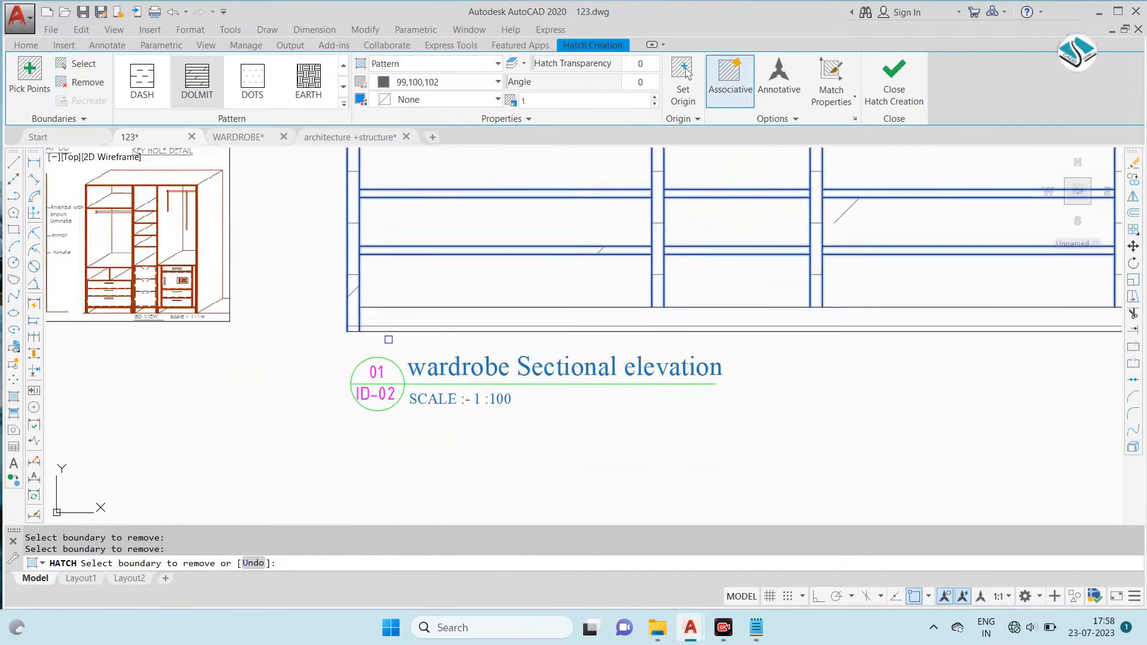
pyautogui.scroll(-3, 386, 337)
pyautogui.moveTo(432, 181); pyautogui.dragTo(455, 239, button='middle')
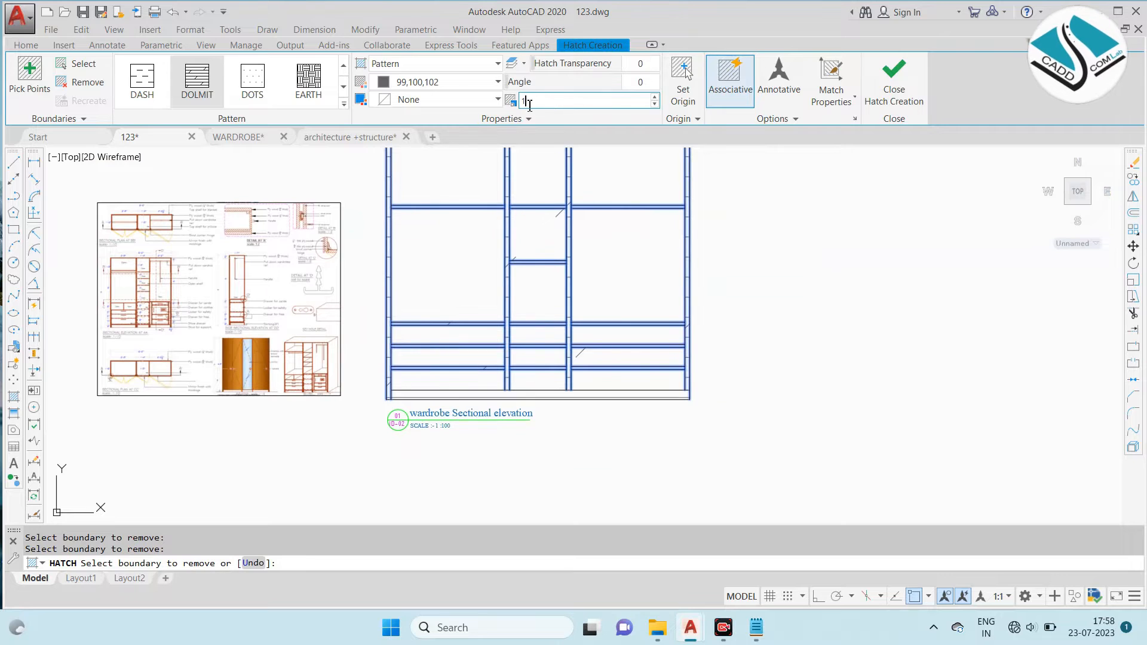
pyautogui.write('.02')
pyautogui.press('Return')
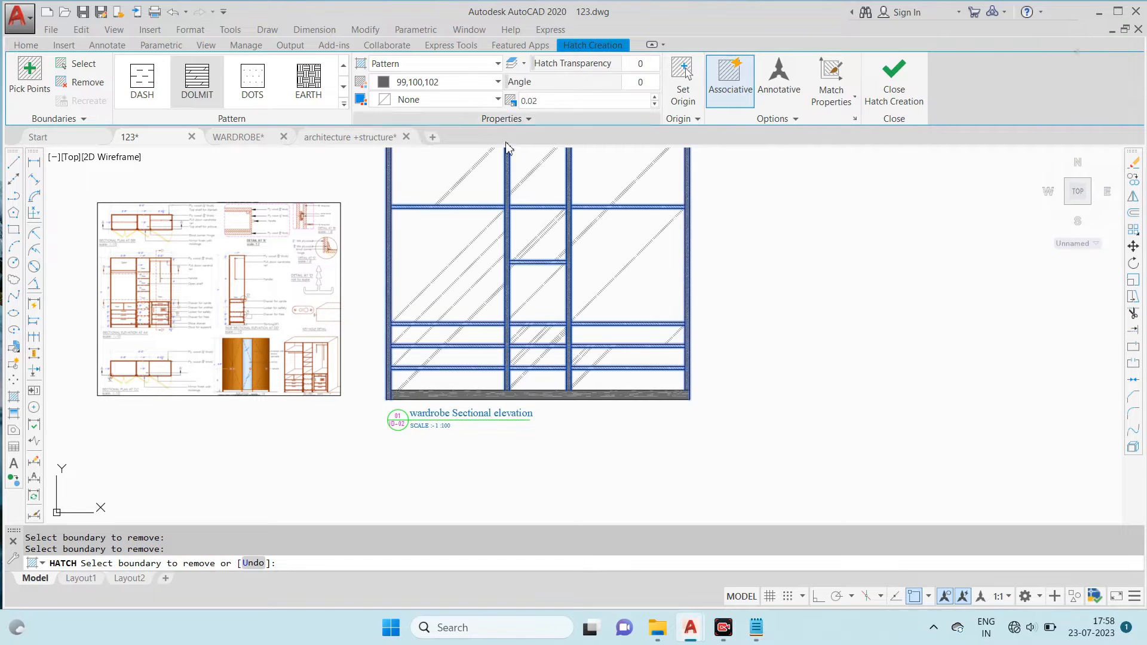
# - Try to remove the left bay's upper shelf line and the partition edges from the hatch boundaries
pyautogui.scroll(-2, 526, 299)
pyautogui.scroll(6, 507, 257)
pyautogui.scroll(4, 616, 187)
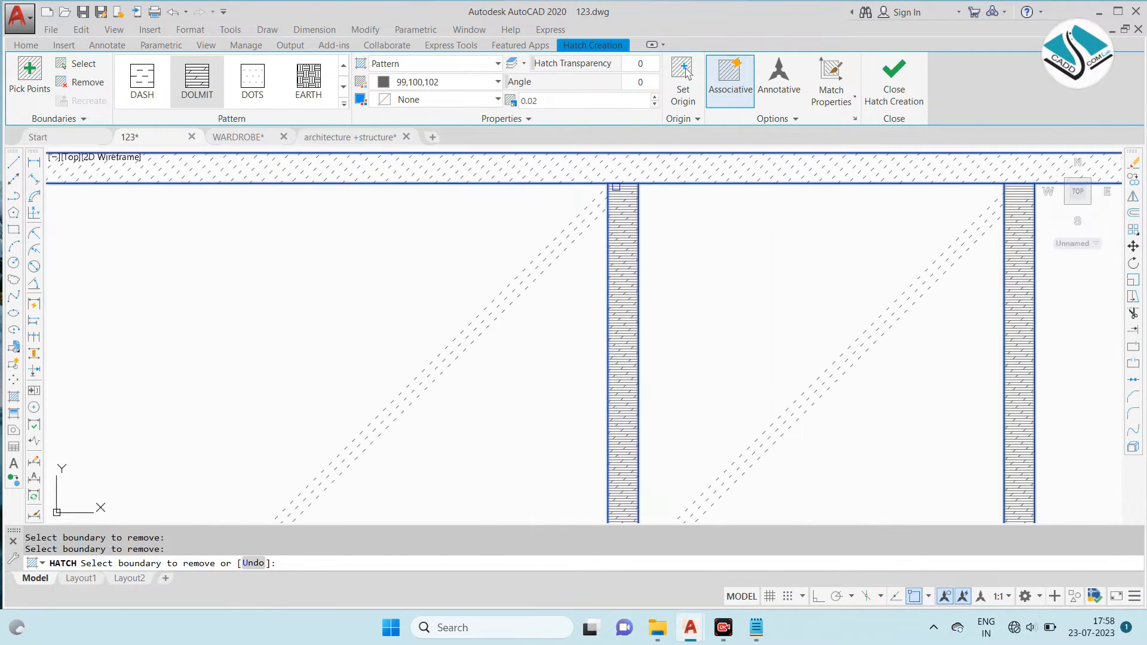
pyautogui.scroll(-4, 616, 187)
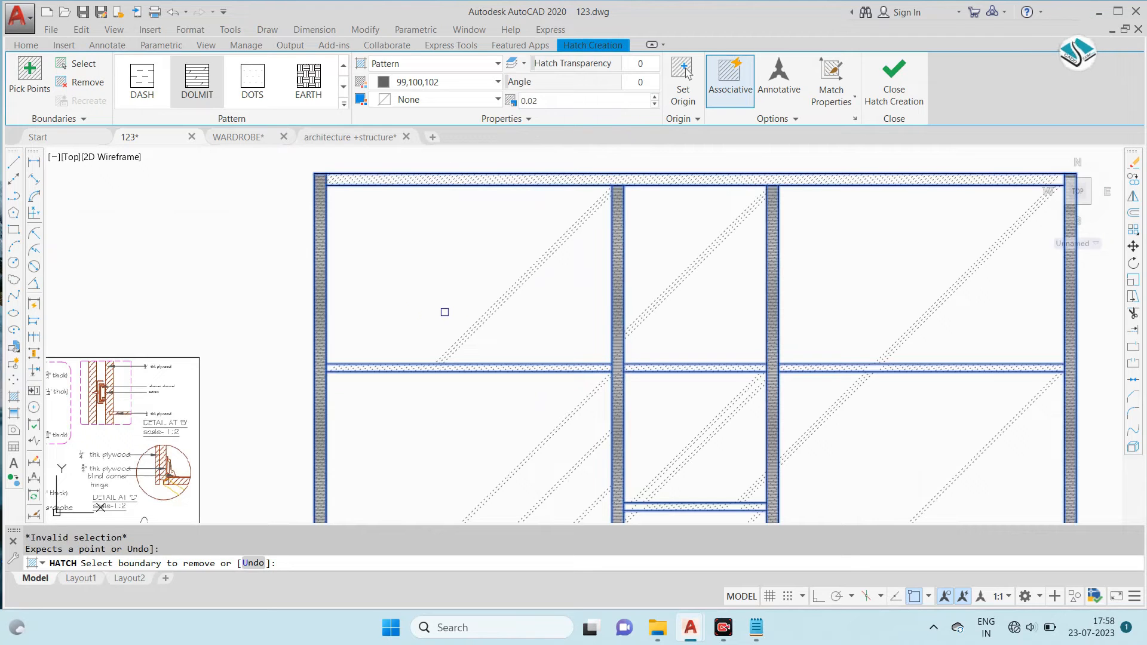
pyautogui.click(518, 362)
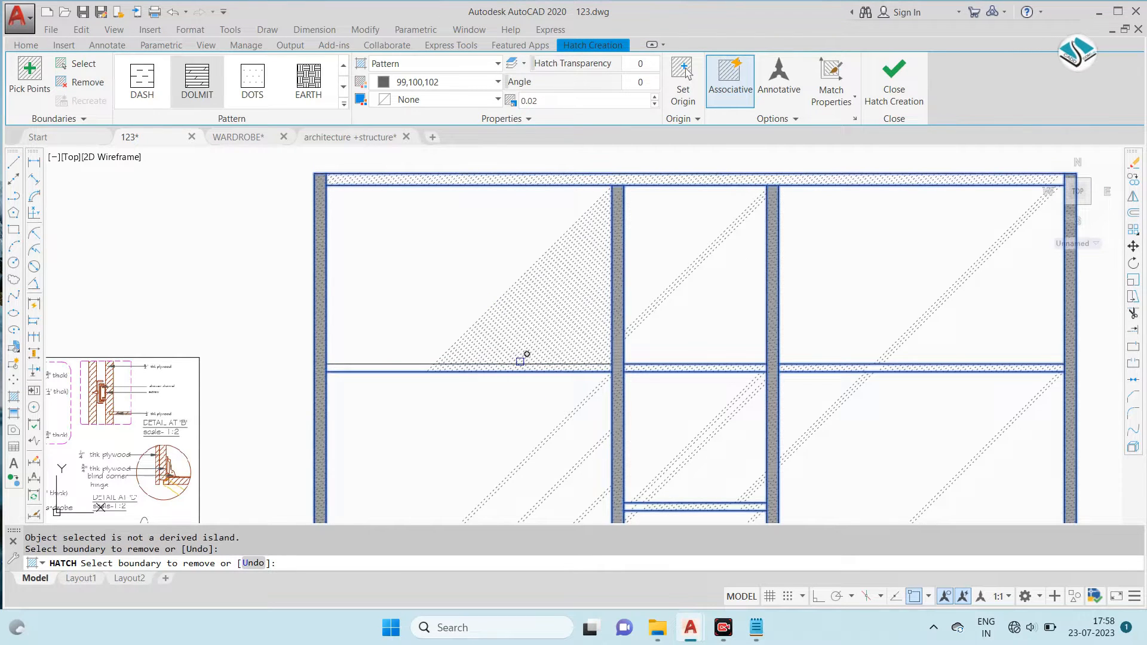
pyautogui.click(621, 267)
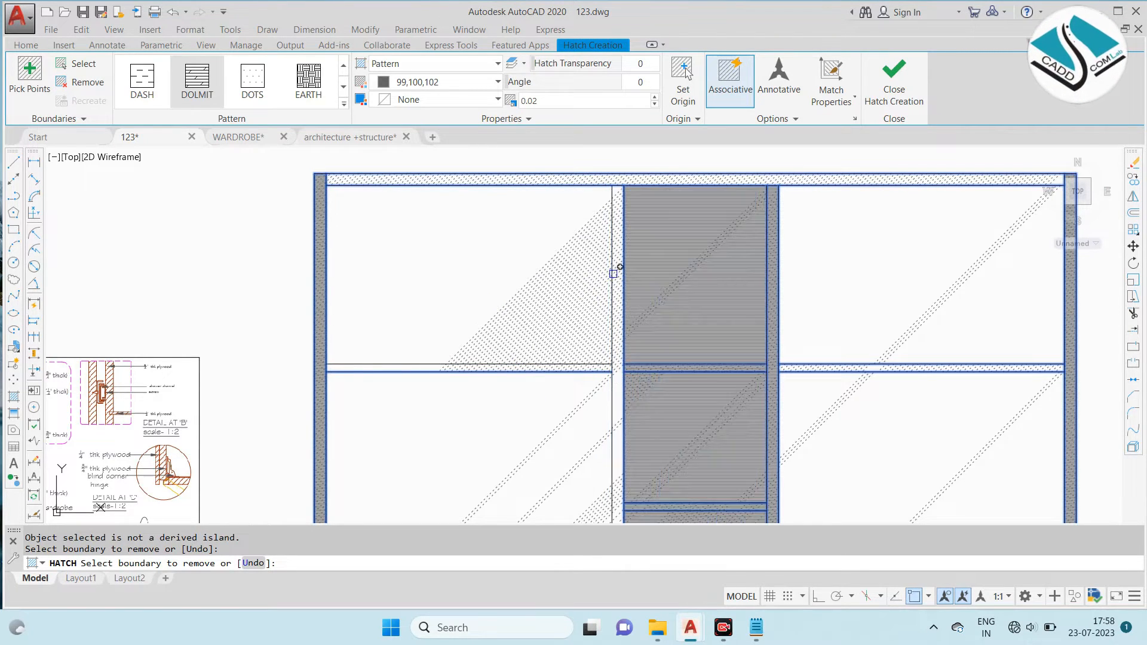
pyautogui.click(776, 244)
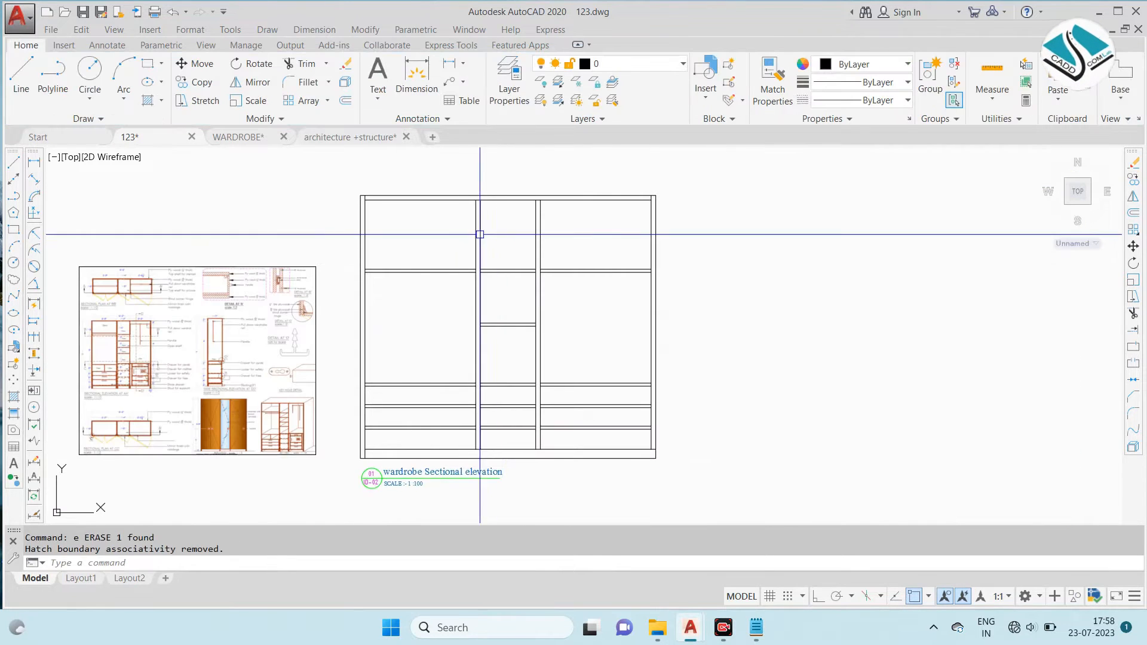
# - Start a new DOLMIT hatch by internal points at scale 0.02 and fill the top panel and left side panel
pyautogui.press('Return')
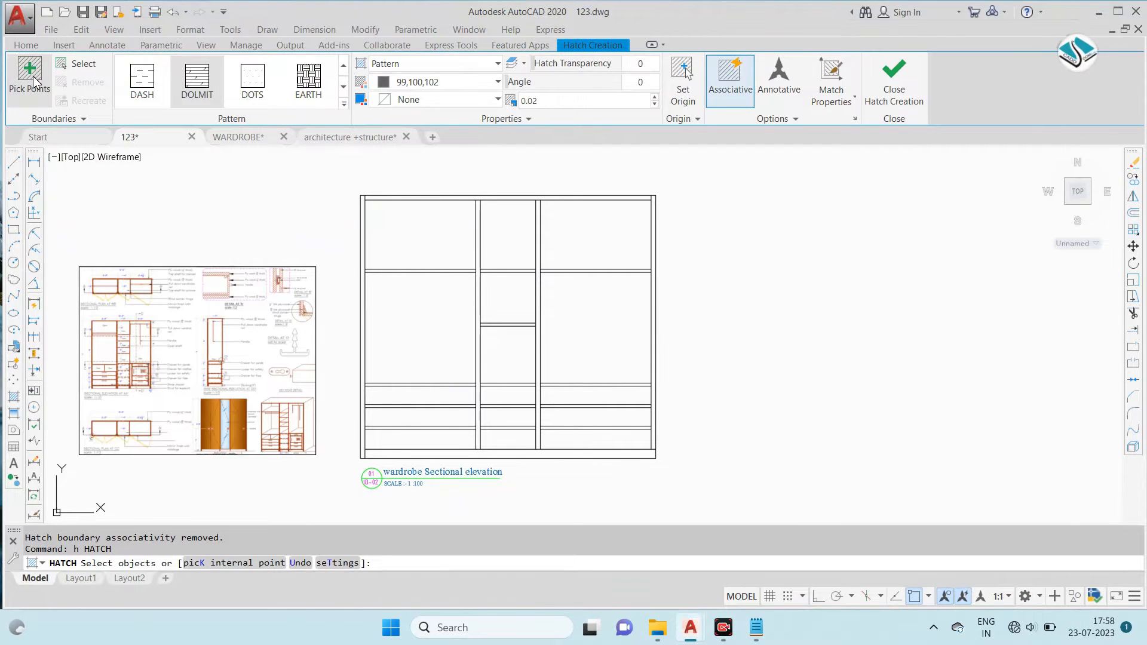
pyautogui.scroll(2, 343, 198)
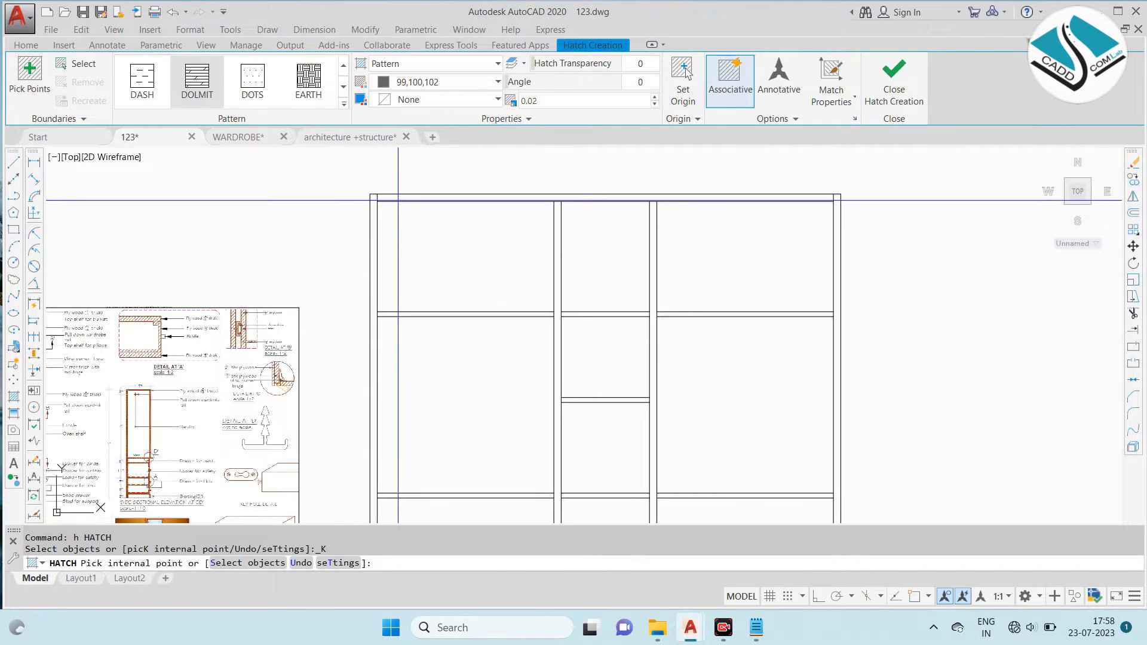
pyautogui.click(410, 198)
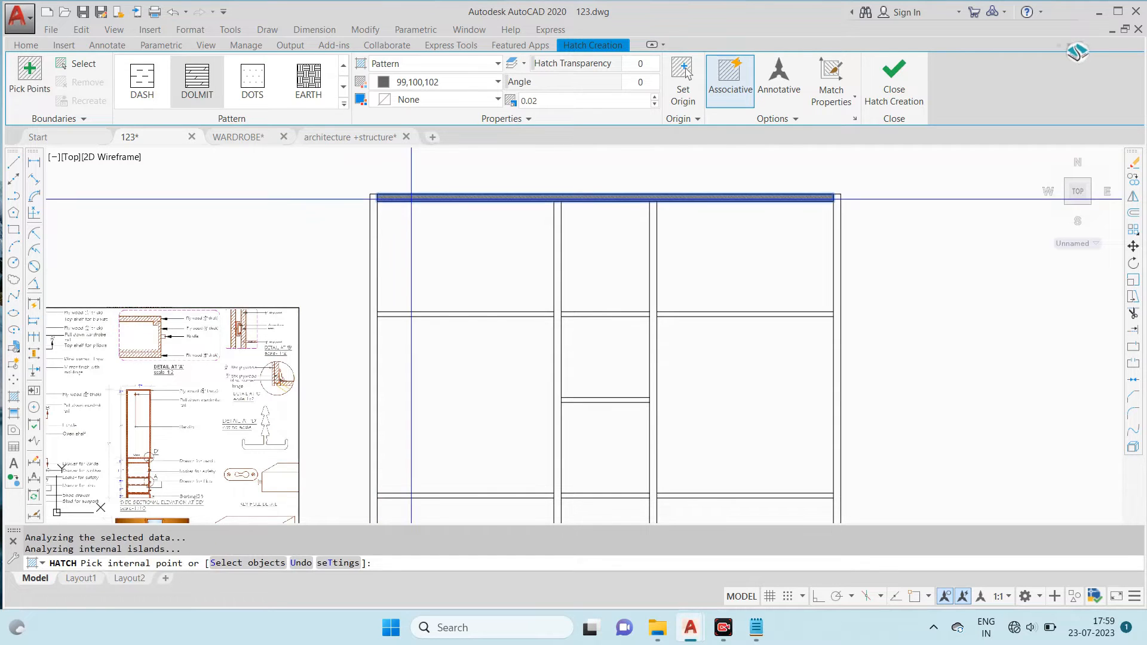
pyautogui.click(375, 221)
pyautogui.scroll(2, 403, 303)
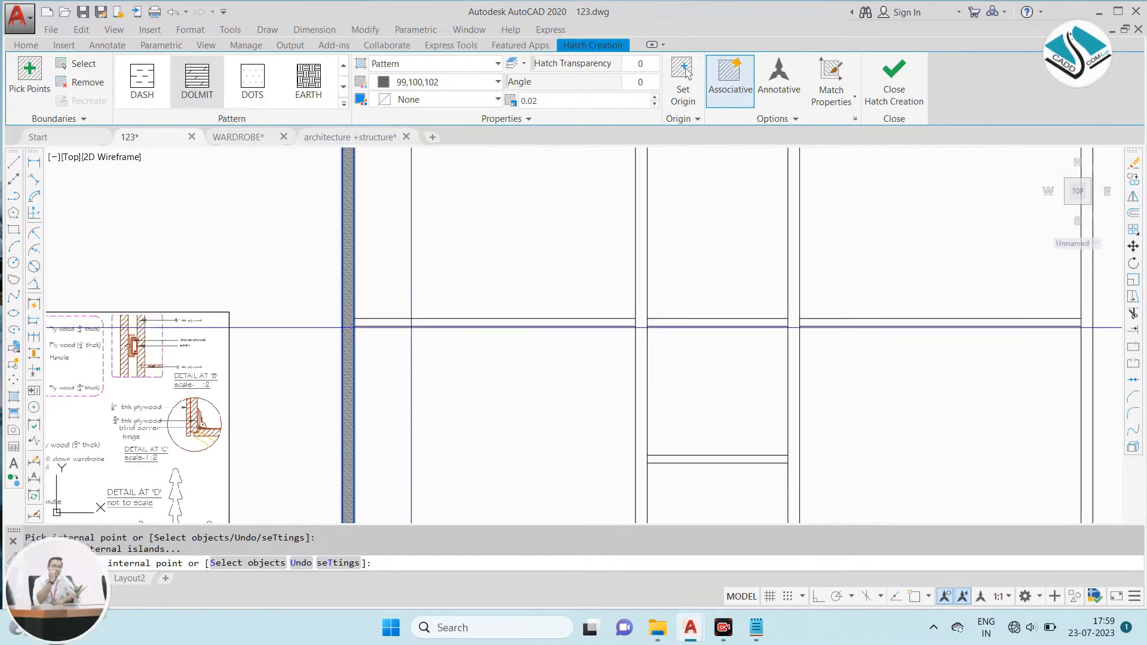
# - Add both partitions, the three bays' upper shelves and the middle bay's lower shelf to the DOLMIT hatch
pyautogui.click(418, 322)
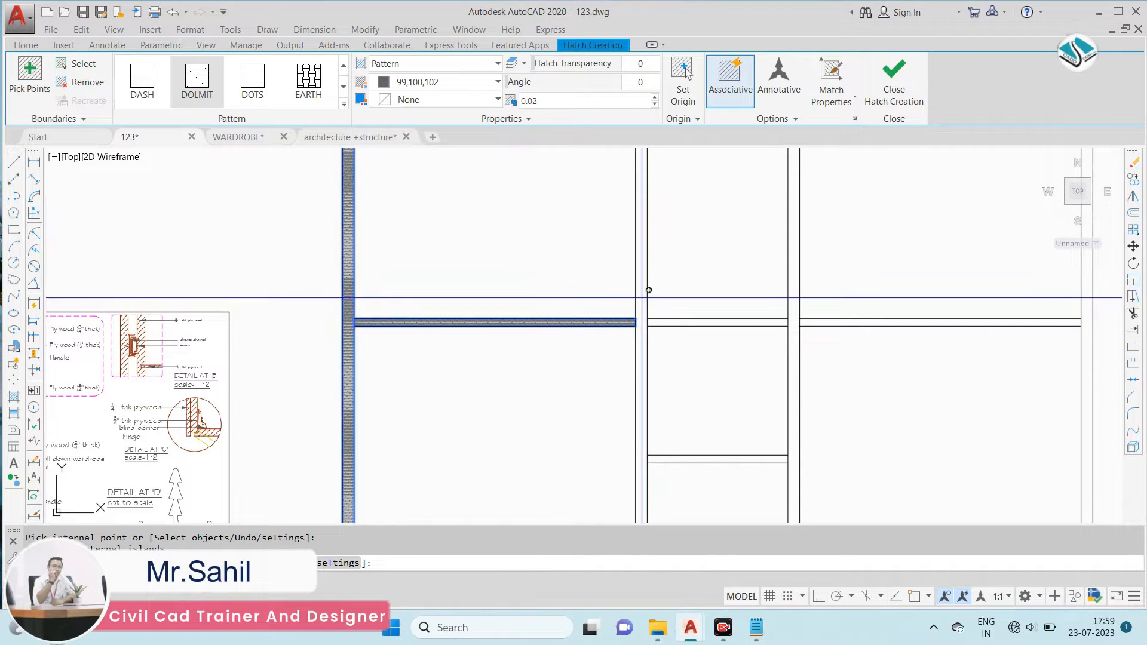
pyautogui.click(642, 307)
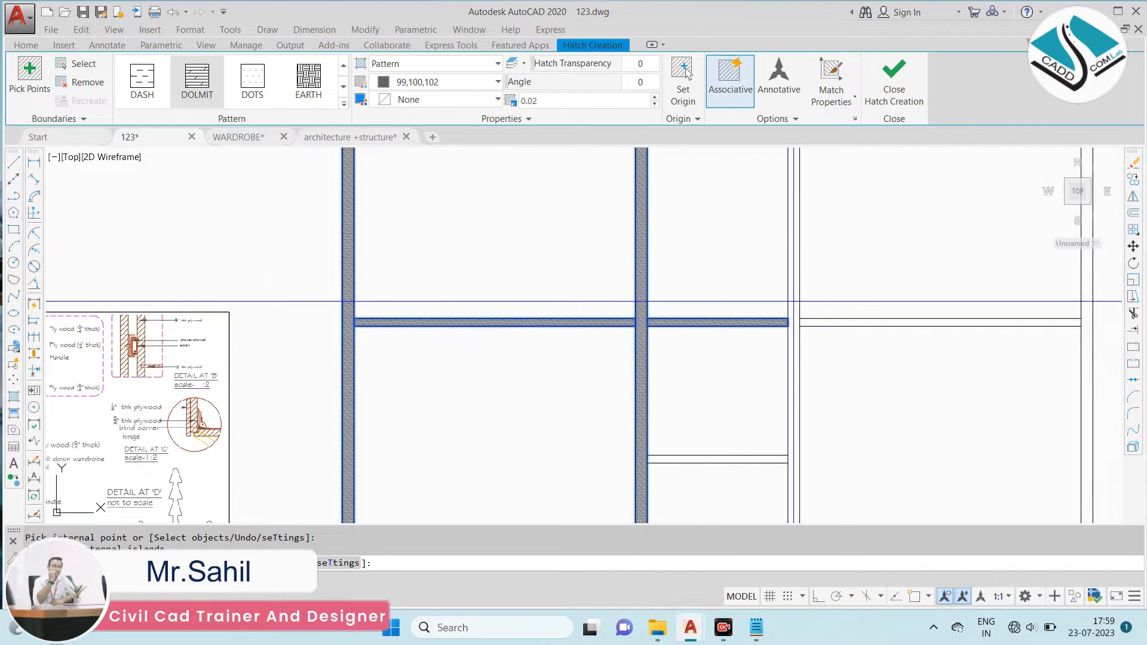
pyautogui.click(794, 301)
pyautogui.click(829, 323)
pyautogui.scroll(2, 713, 381)
pyautogui.moveTo(712, 382); pyautogui.dragTo(660, 265, button='middle')
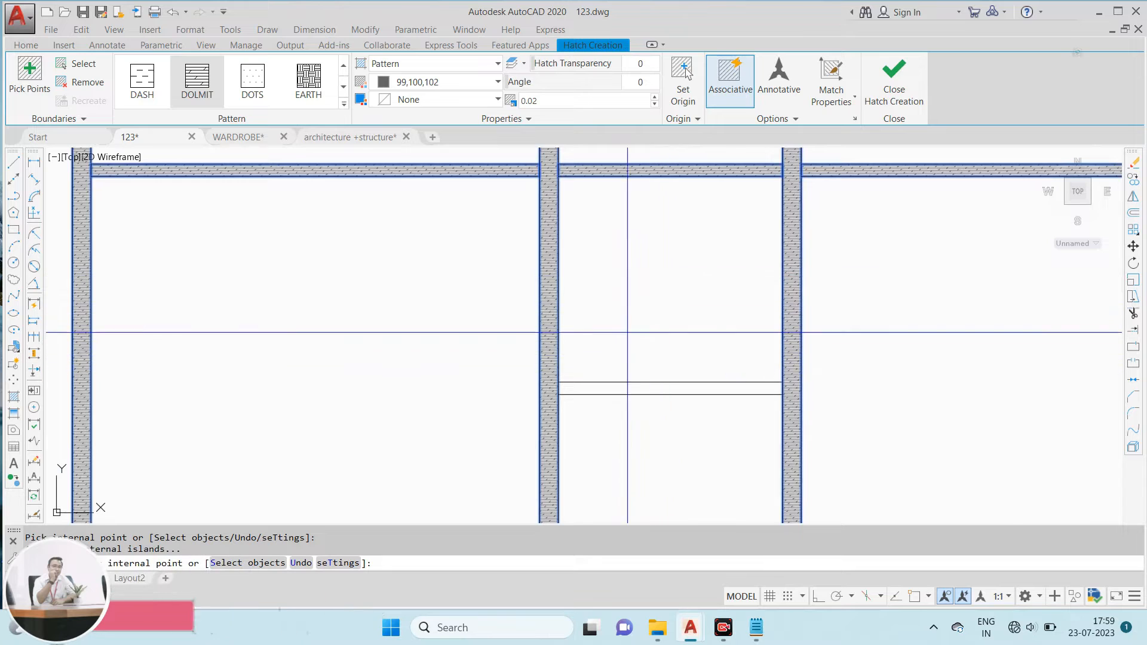
pyautogui.scroll(-2, 627, 333)
pyautogui.click(656, 367)
# - Add the left and middle bays' drawer divisions and the right bay's lowest division to the DOLMIT hatch
pyautogui.scroll(-2, 637, 339)
pyautogui.moveTo(614, 385); pyautogui.dragTo(614, 221, button='middle')
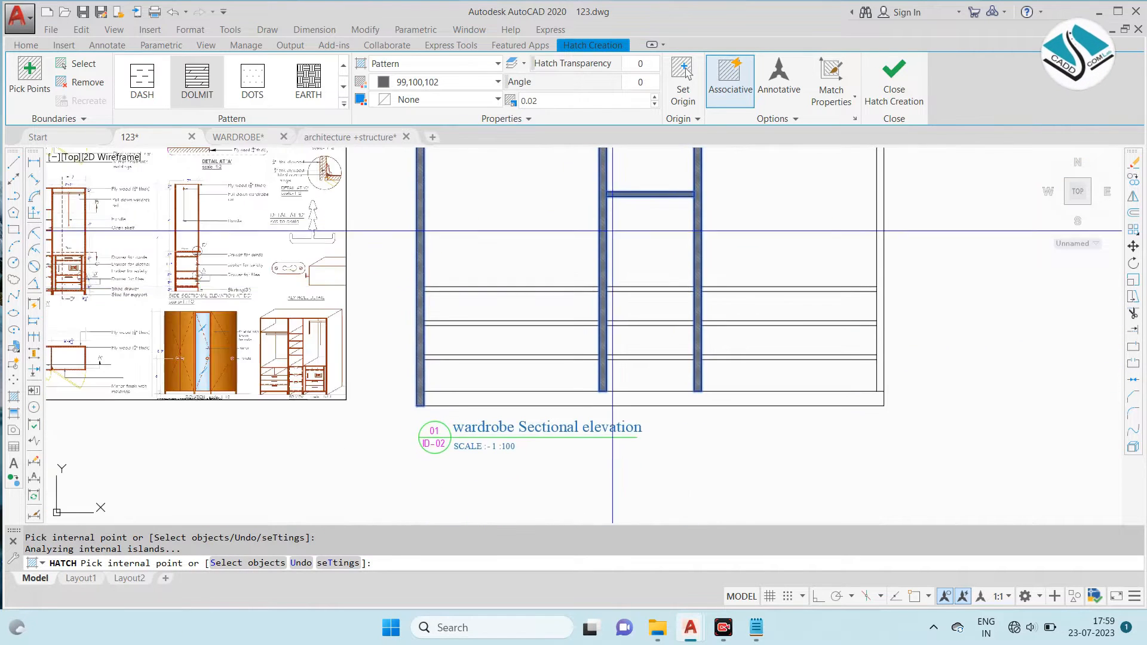
pyautogui.scroll(2, 561, 287)
pyautogui.click(661, 289)
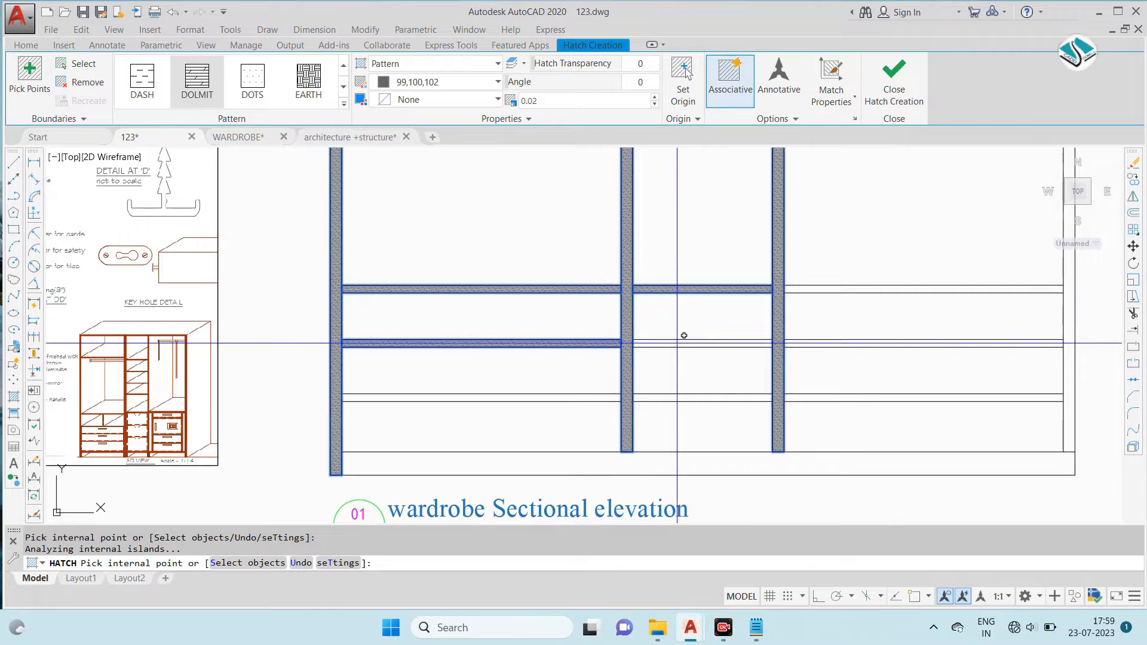
pyautogui.click(601, 397)
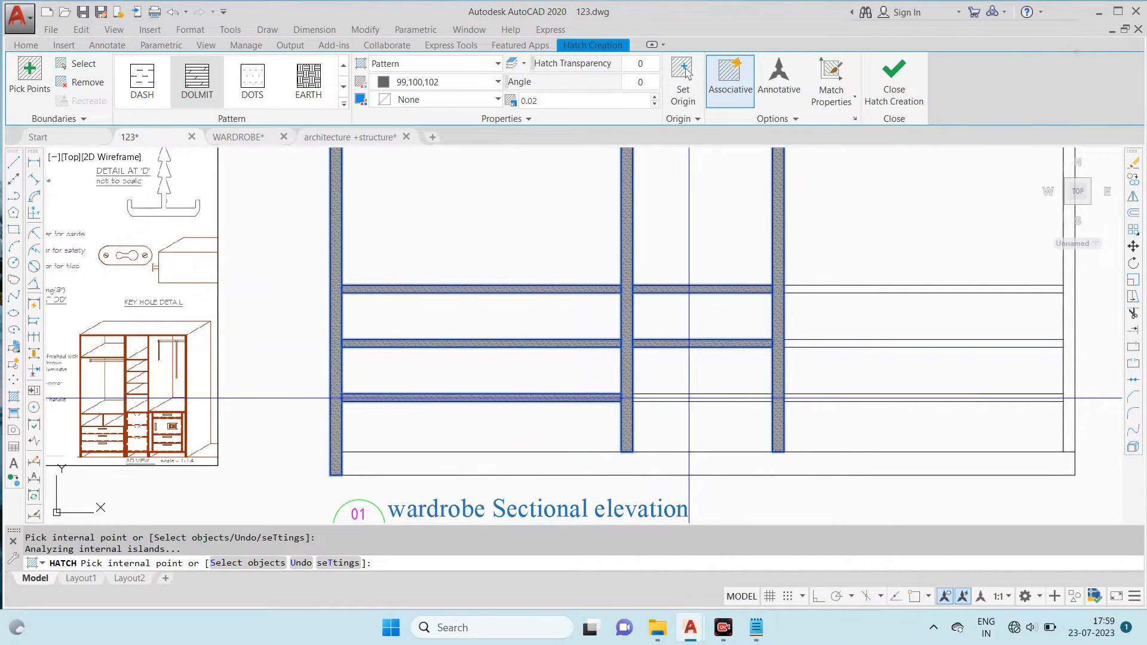
pyautogui.click(845, 398)
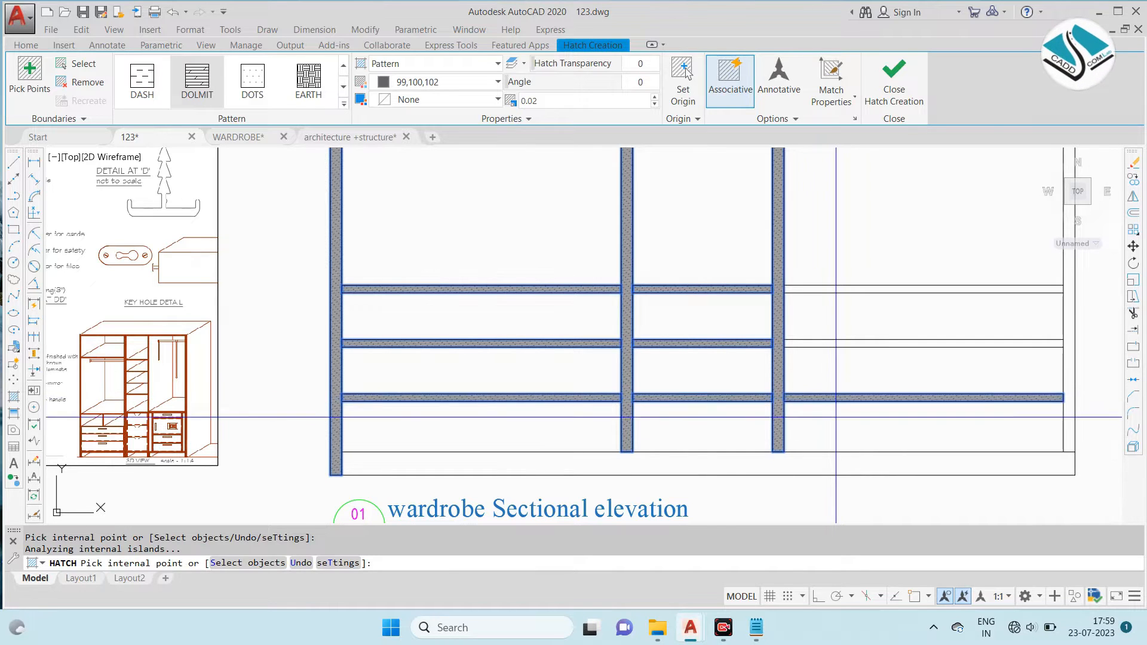
# - Add the skirting, the right bay's two upper drawer divisions and the right side panel to the DOLMIT hatch
pyautogui.click(839, 464)
pyautogui.click(880, 289)
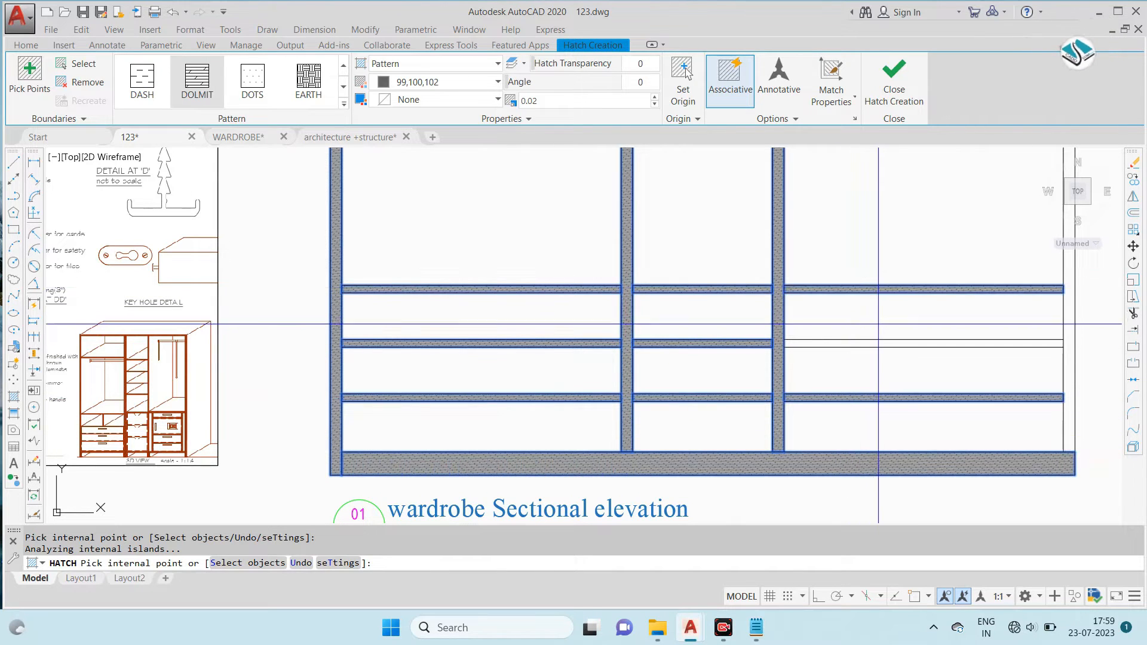
pyautogui.moveTo(871, 342); pyautogui.dragTo(497, 368, button='middle')
pyautogui.click(697, 346)
# - Set the DOLMIT hatch scale to 0.05 and finish the hatch
pyautogui.scroll(-2, 696, 346)
pyautogui.scroll(-4, 689, 353)
pyautogui.scroll(2, 666, 339)
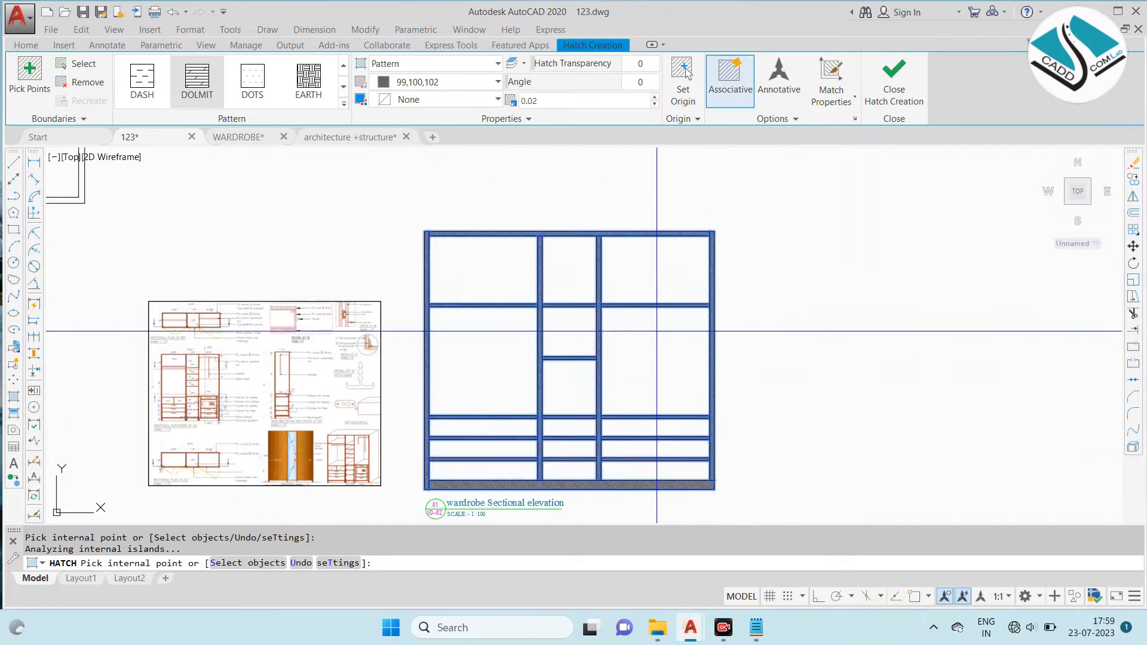
pyautogui.click(528, 100)
pyautogui.write('0.05')
pyautogui.scroll(2, 484, 153)
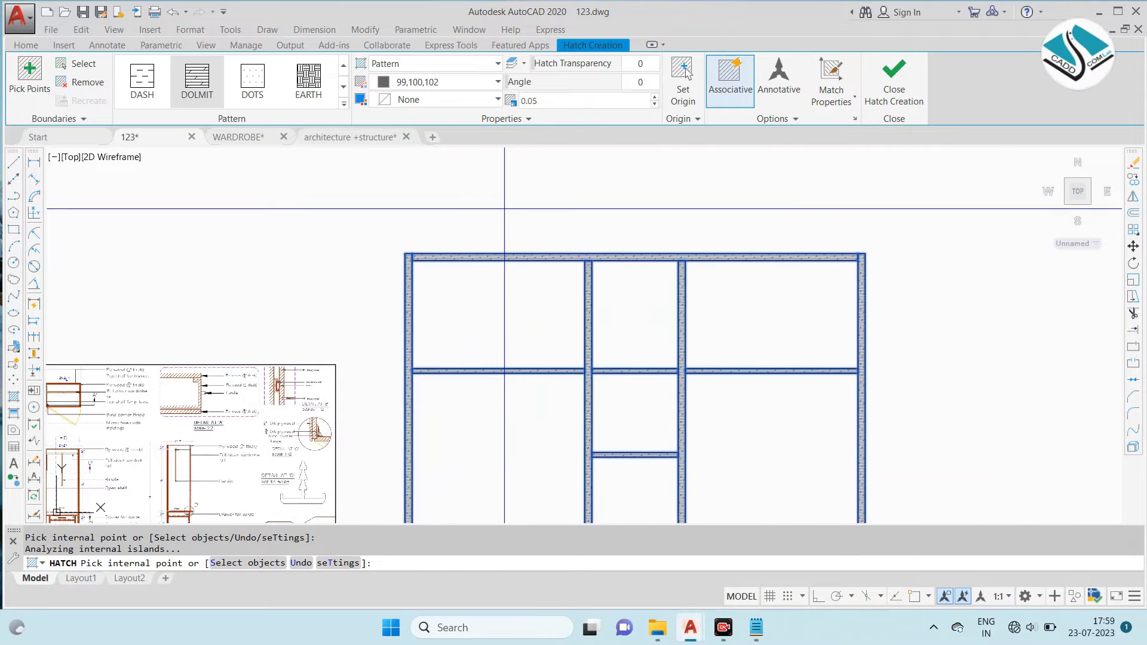
pyautogui.press('Return')
# - Add a linear dimension for the wardrobe's overall width above the top panel of the sectional elevation
pyautogui.scroll(-5, 697, 150)
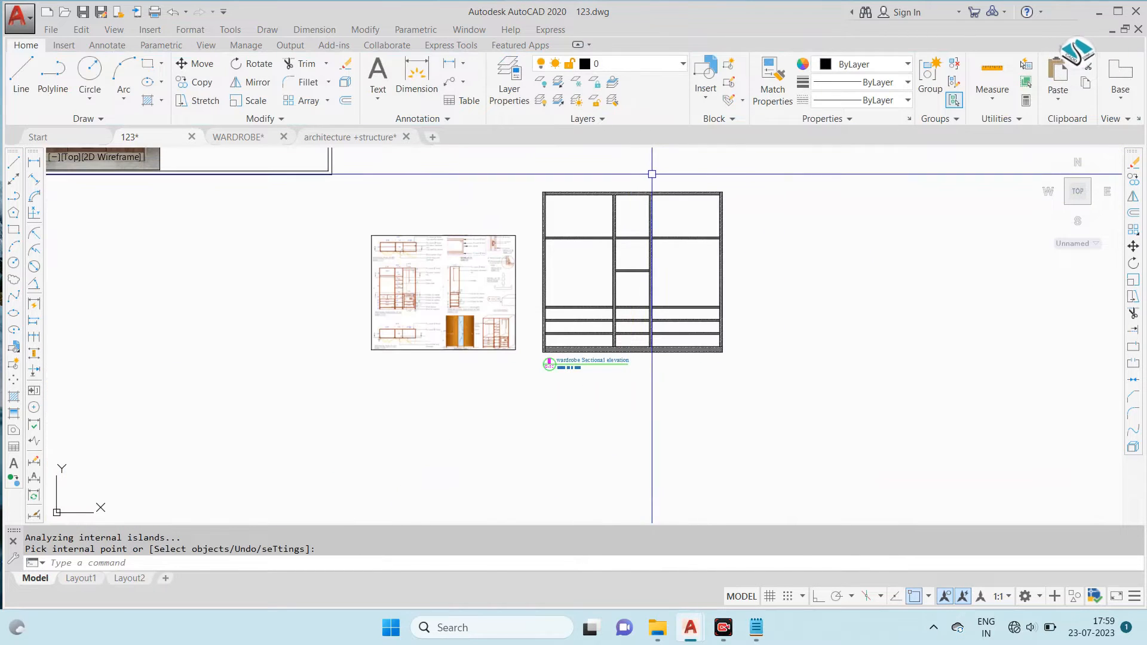
pyautogui.scroll(5, 586, 286)
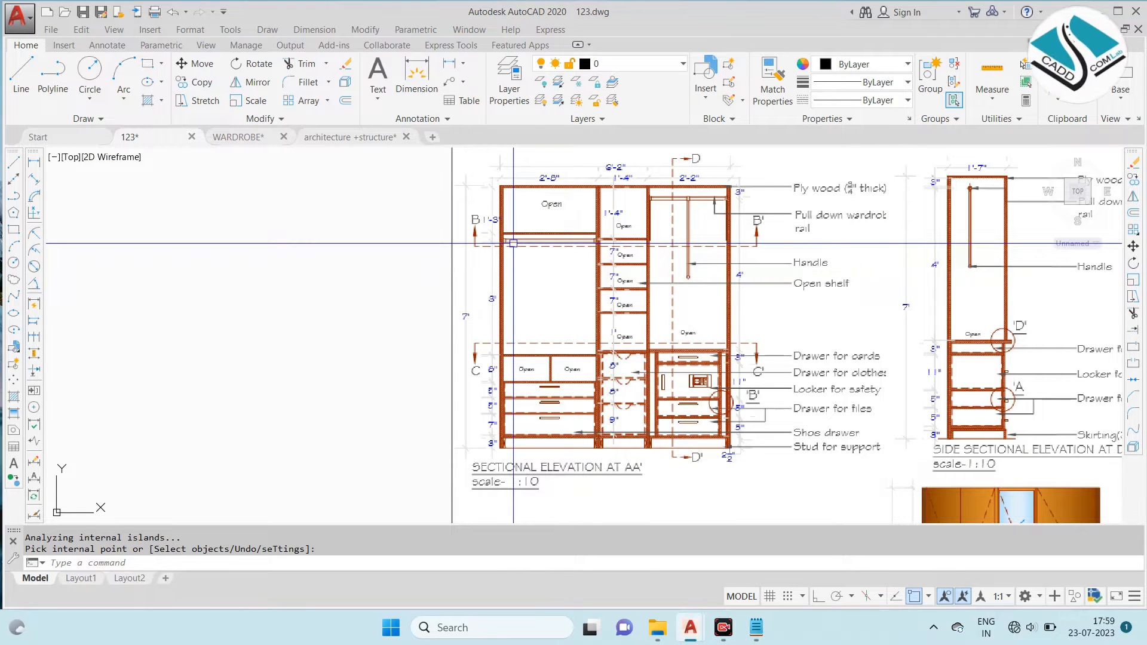
pyautogui.scroll(-6, 506, 240)
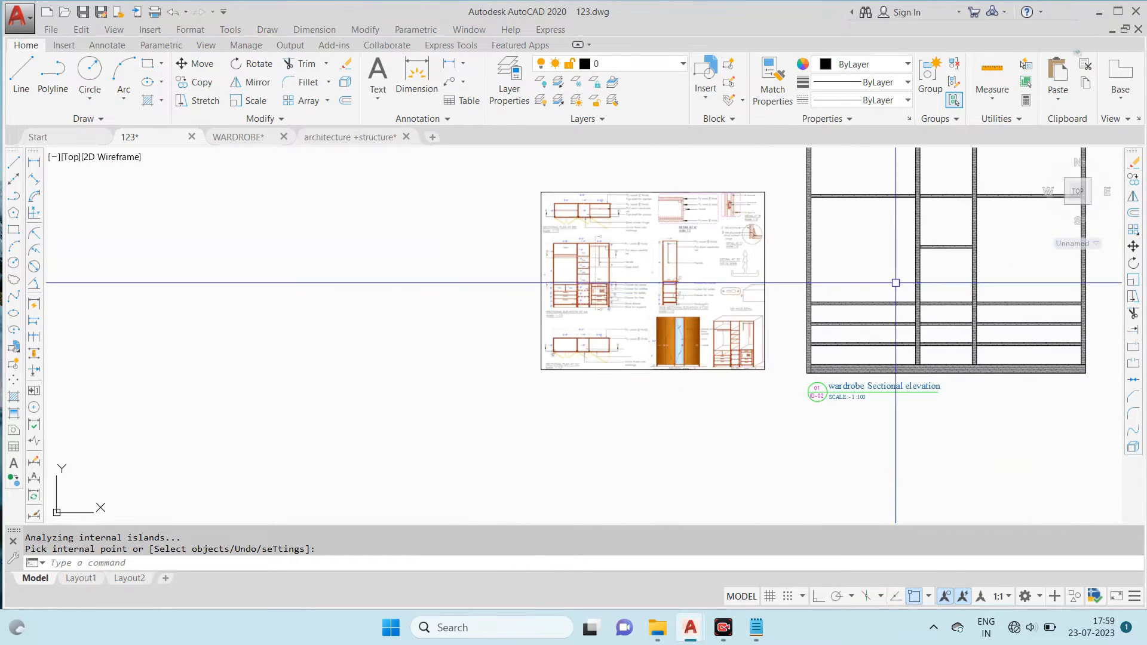
pyautogui.click(321, 29)
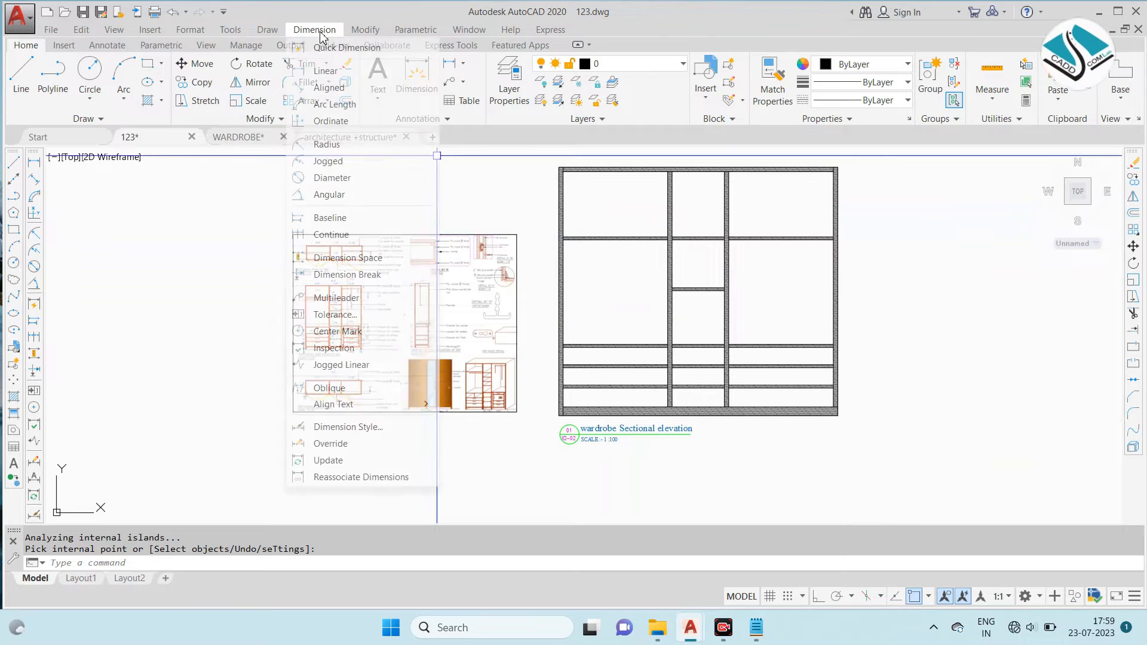
pyautogui.click(334, 72)
pyautogui.scroll(5, 499, 258)
pyautogui.click(450, 267)
pyautogui.scroll(-3, 836, 266)
pyautogui.scroll(4, 867, 275)
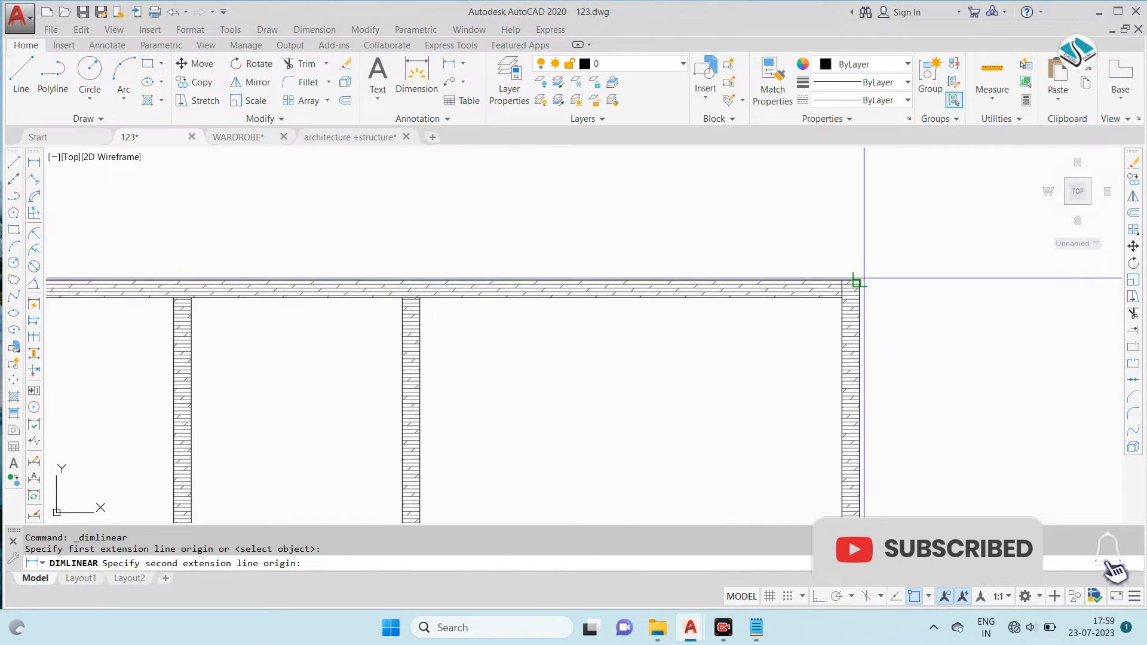
pyautogui.click(860, 280)
pyautogui.scroll(-2, 861, 256)
pyautogui.click(853, 239)
pyautogui.moveTo(403, 261); pyautogui.dragTo(577, 257, button='middle')
pyautogui.scroll(4, 390, 268)
pyautogui.press('Escape')
# - Dimension the clear widths of the left and middle bays in one line between the top panel and the overall width dimension
pyautogui.press('Return')
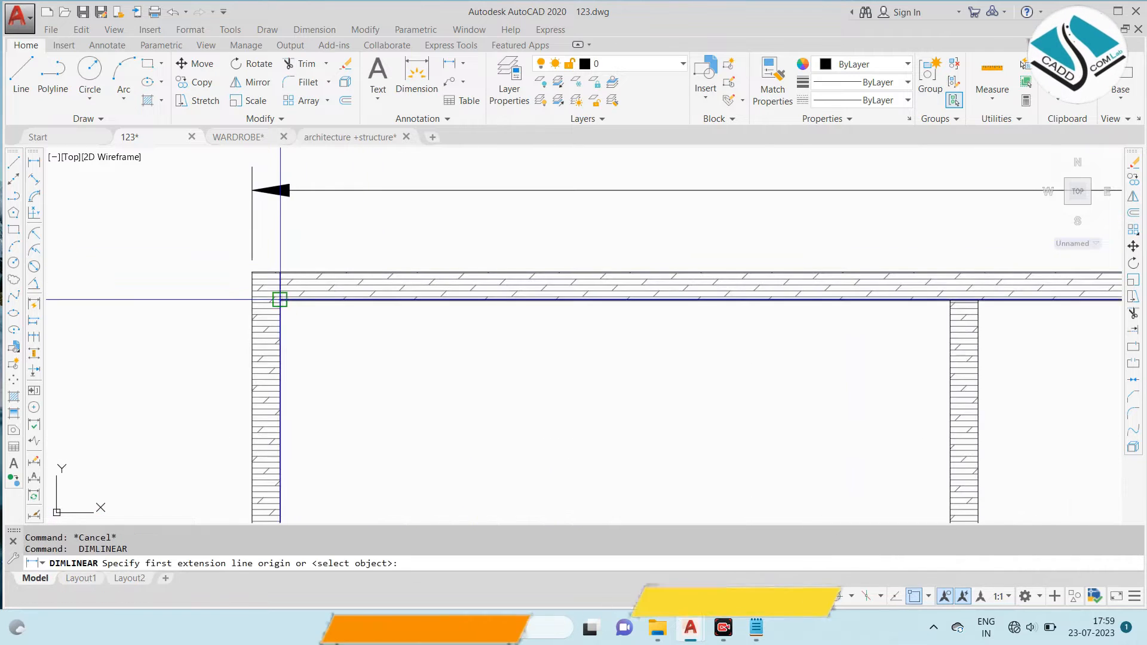
pyautogui.click(280, 299)
pyautogui.click(950, 300)
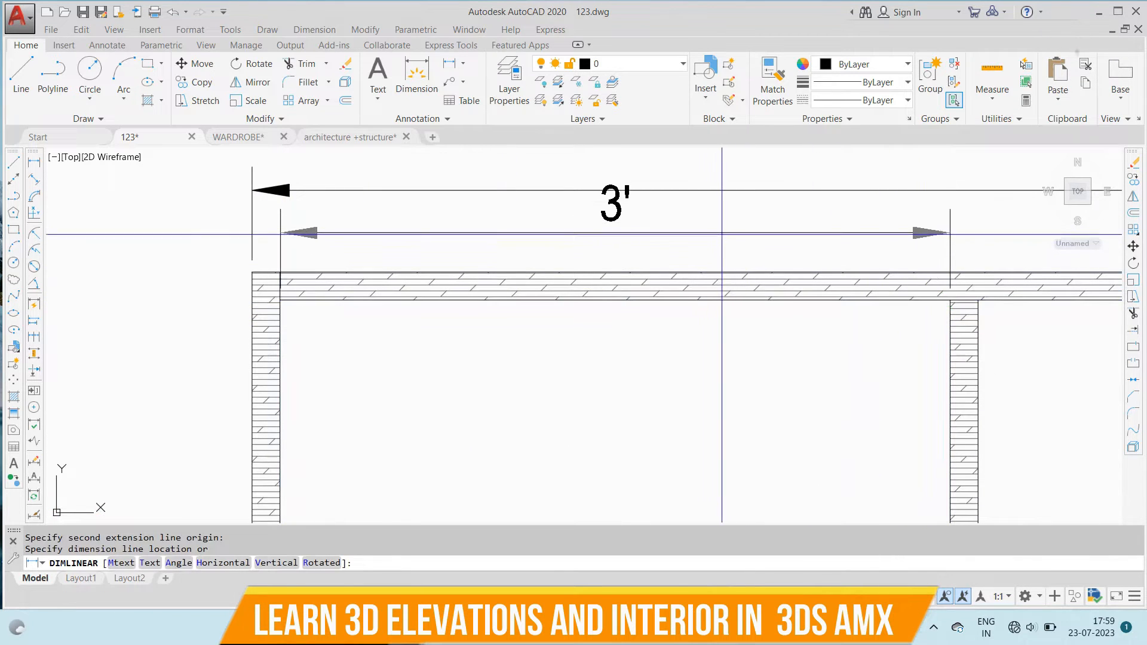
pyautogui.click(950, 246)
pyautogui.moveTo(942, 309); pyautogui.dragTo(610, 299, button='middle')
pyautogui.press('Return')
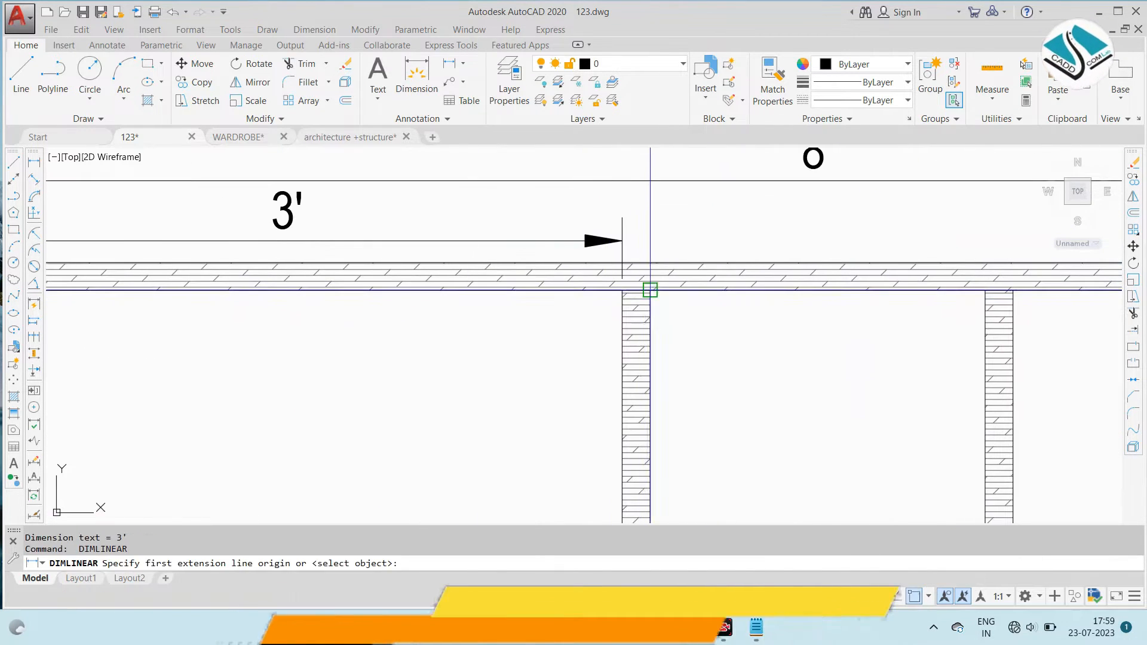
pyautogui.click(650, 291)
pyautogui.click(986, 291)
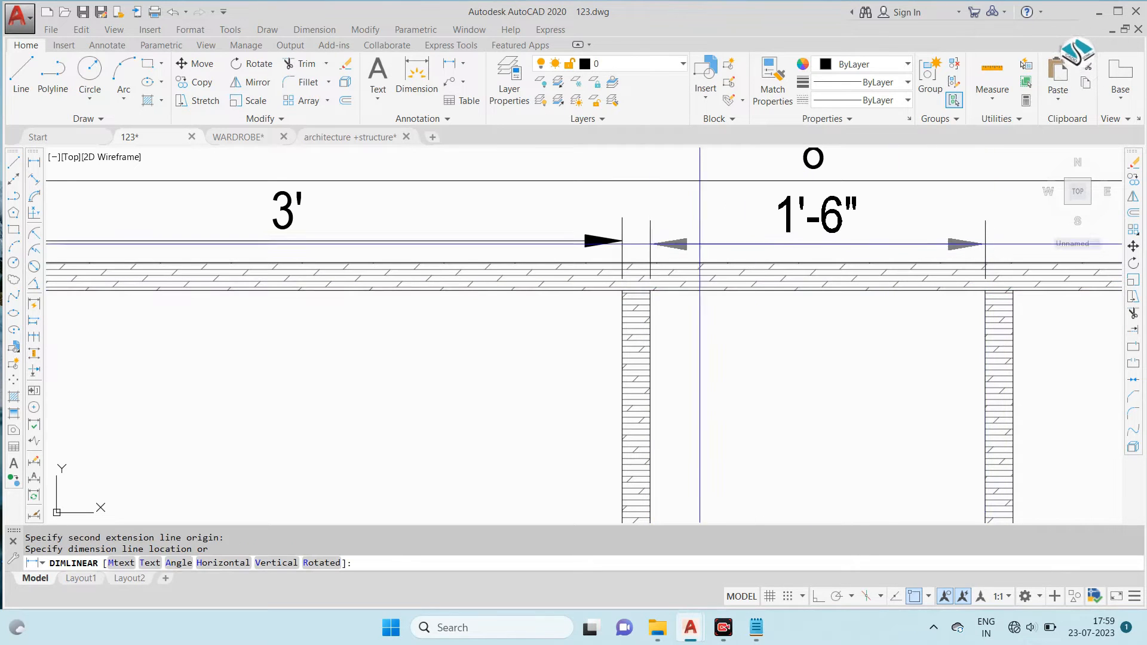
pyautogui.click(622, 241)
# - Continue the bay dimension chain from the middle bay to the inner face of the right side panel
pyautogui.click(314, 30)
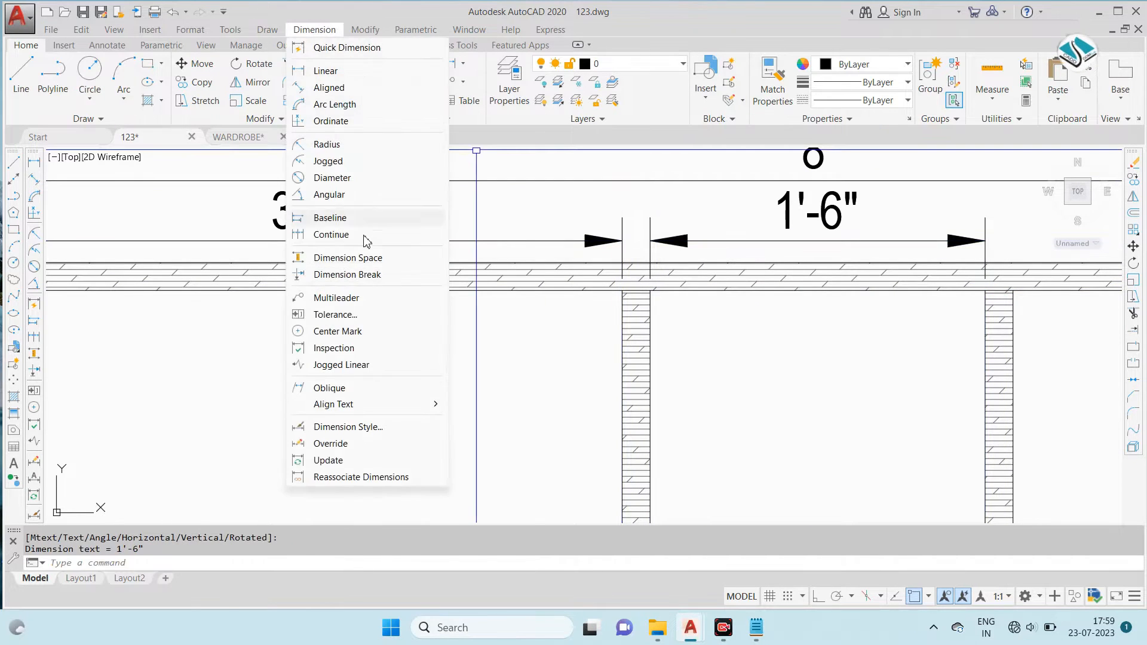
pyautogui.click(357, 234)
pyautogui.scroll(-4, 469, 270)
pyautogui.moveTo(931, 310); pyautogui.dragTo(762, 312, button='middle')
pyautogui.scroll(4, 761, 312)
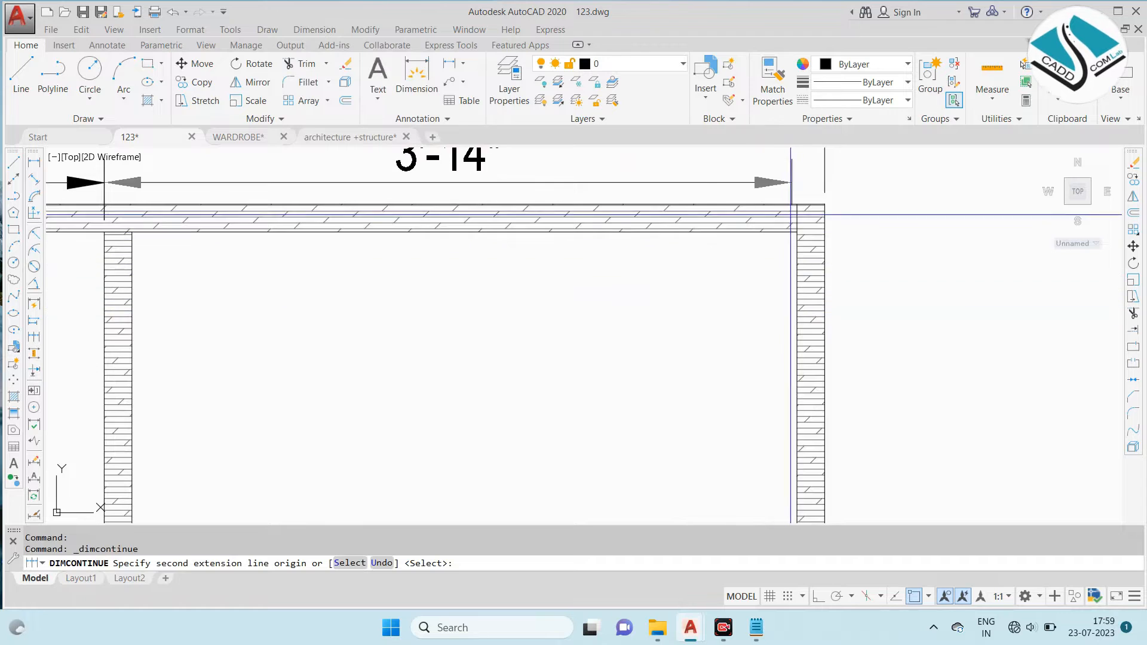
pyautogui.moveTo(792, 216); pyautogui.dragTo(790, 271, button='middle')
pyautogui.click(795, 274)
pyautogui.scroll(-4, 801, 251)
pyautogui.press('Escape')
pyautogui.moveTo(411, 271)
pyautogui.mouseDown(button='middle')
pyautogui.moveTo(489, 251)
pyautogui.moveTo(545, 215)
pyautogui.mouseUp(button='middle')
# - Add a vertical linear dimension for the wardrobe's overall height outside the left side panel
pyautogui.click(310, 30)
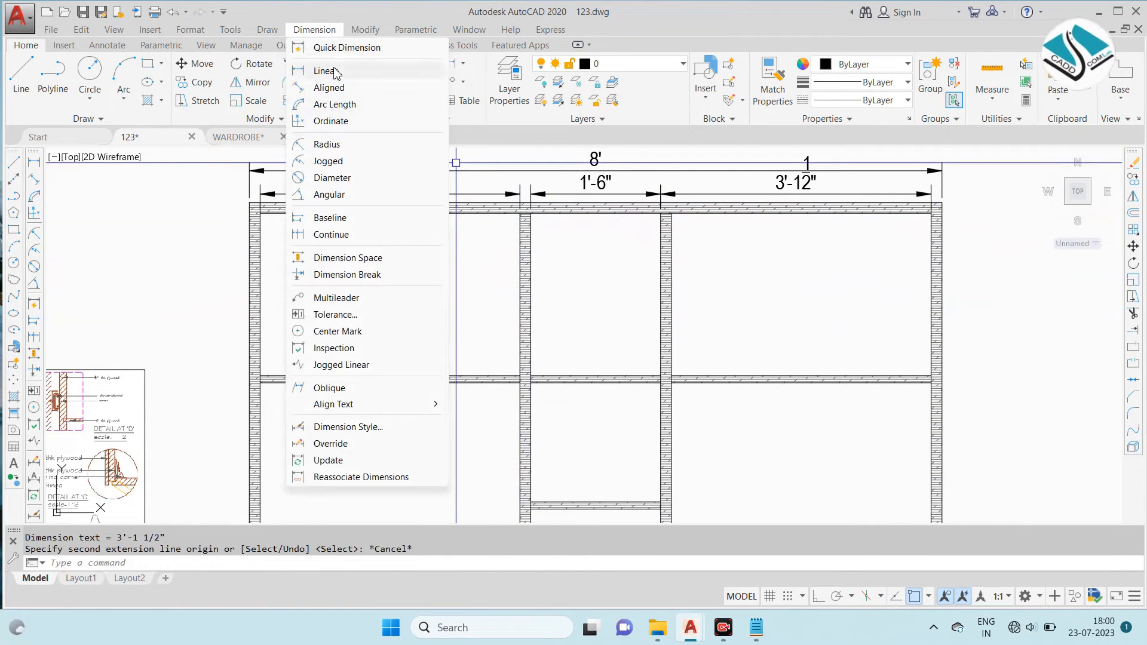
pyautogui.click(328, 71)
pyautogui.scroll(4, 251, 200)
pyautogui.click(283, 171)
pyautogui.scroll(-6, 405, 186)
pyautogui.moveTo(417, 354); pyautogui.dragTo(464, 190, button='middle')
pyautogui.scroll(2, 427, 402)
pyautogui.click(416, 375)
pyautogui.click(379, 335)
pyautogui.scroll(-2, 469, 269)
pyautogui.moveTo(450, 242); pyautogui.dragTo(476, 368, button='middle')
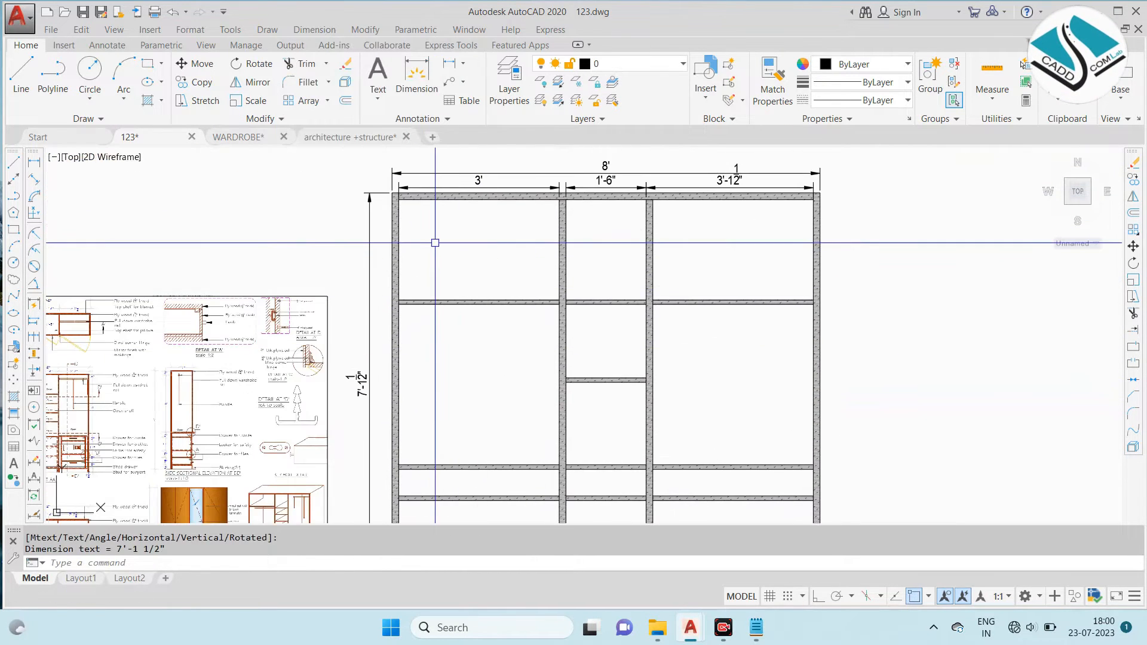
# - Dimension the left bay's top compartment height from the top panel's underside to the upper shelf
pyautogui.scroll(2, 427, 232)
pyautogui.press('Return')
pyautogui.scroll(3, 397, 191)
pyautogui.click(357, 162)
pyautogui.scroll(-5, 428, 307)
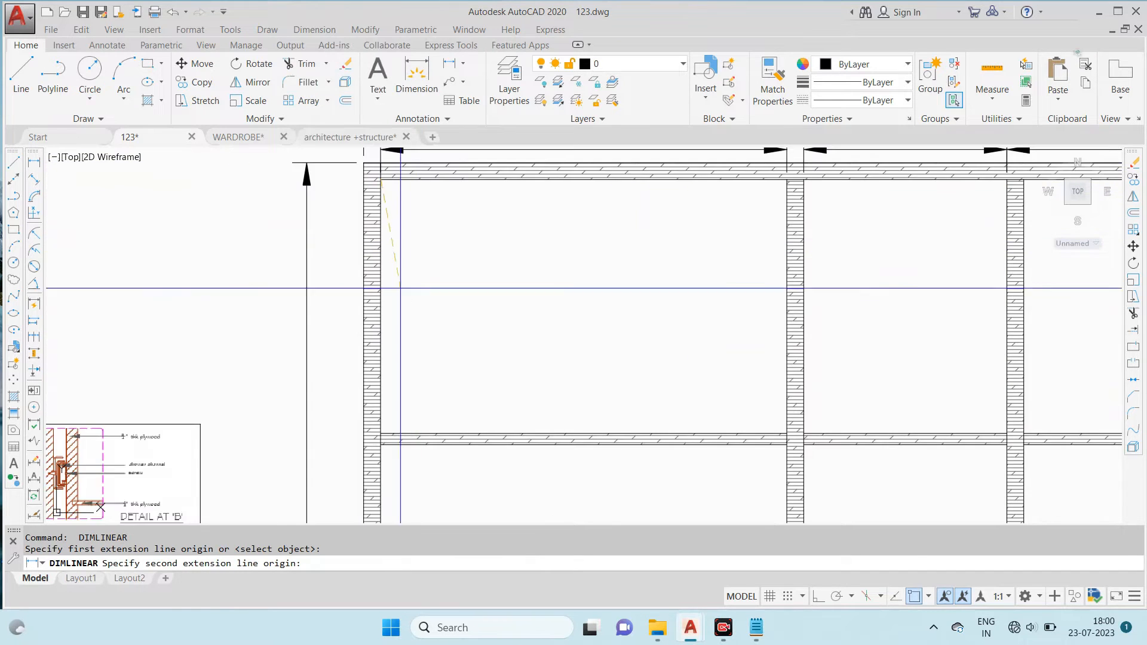
pyautogui.click(430, 291)
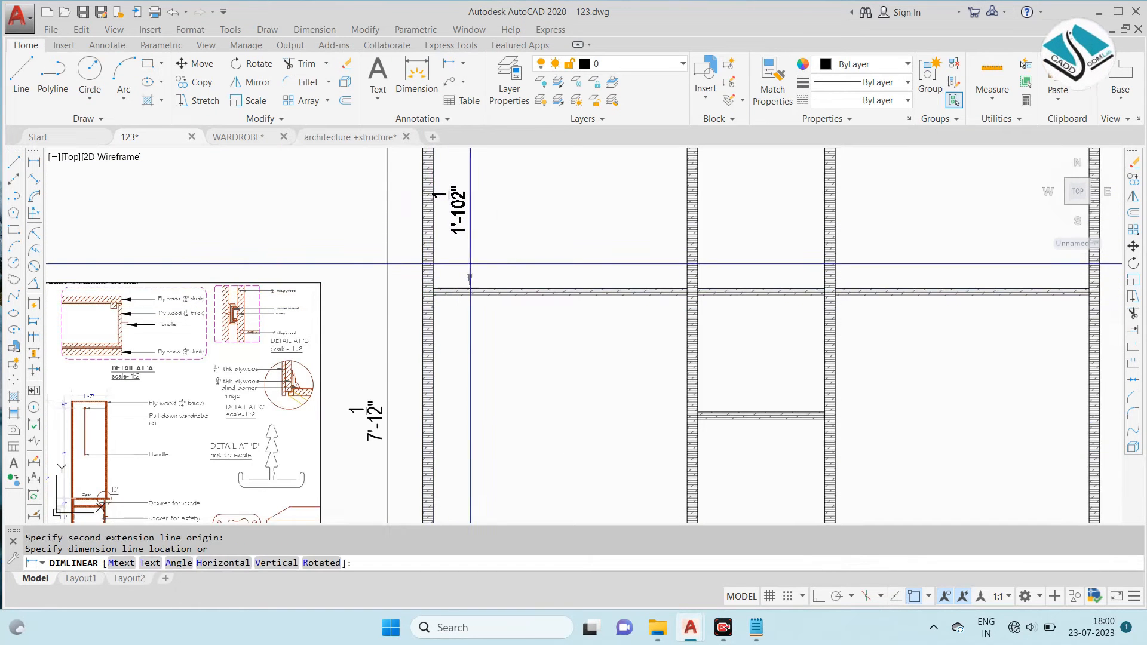
pyautogui.click(460, 263)
pyautogui.scroll(-2, 609, 215)
pyautogui.scroll(4, 705, 190)
# - Dimension the middle bay's clear height between its upper and lower shelves, beside the right partition
pyautogui.press('Return')
pyautogui.scroll(-2, 582, 198)
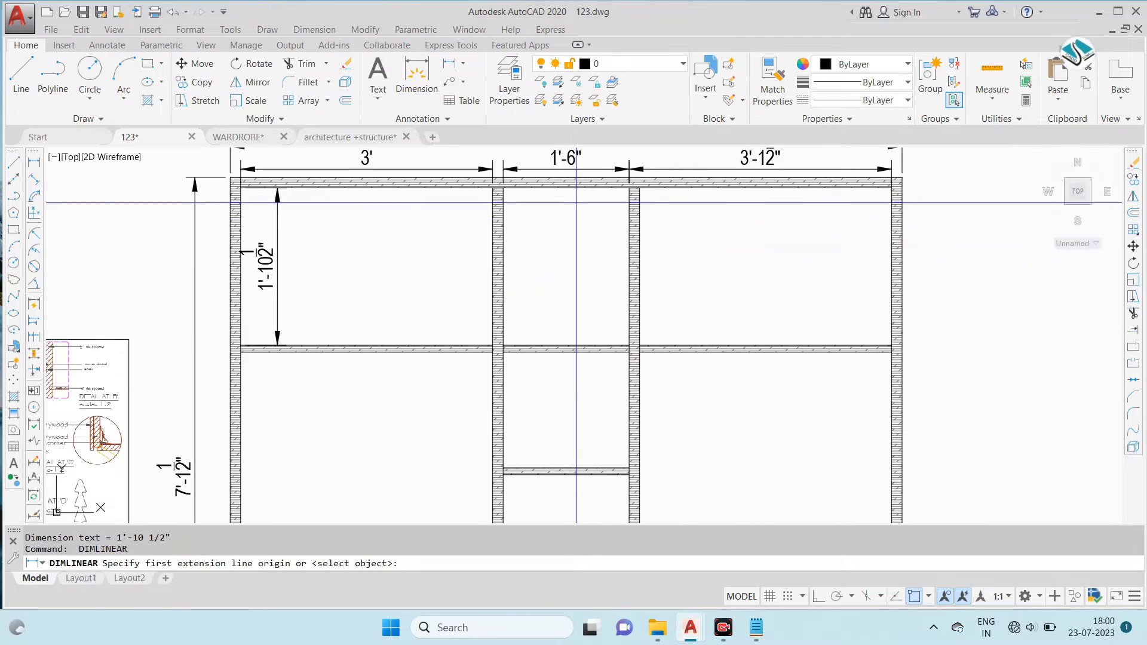
pyautogui.scroll(3, 562, 304)
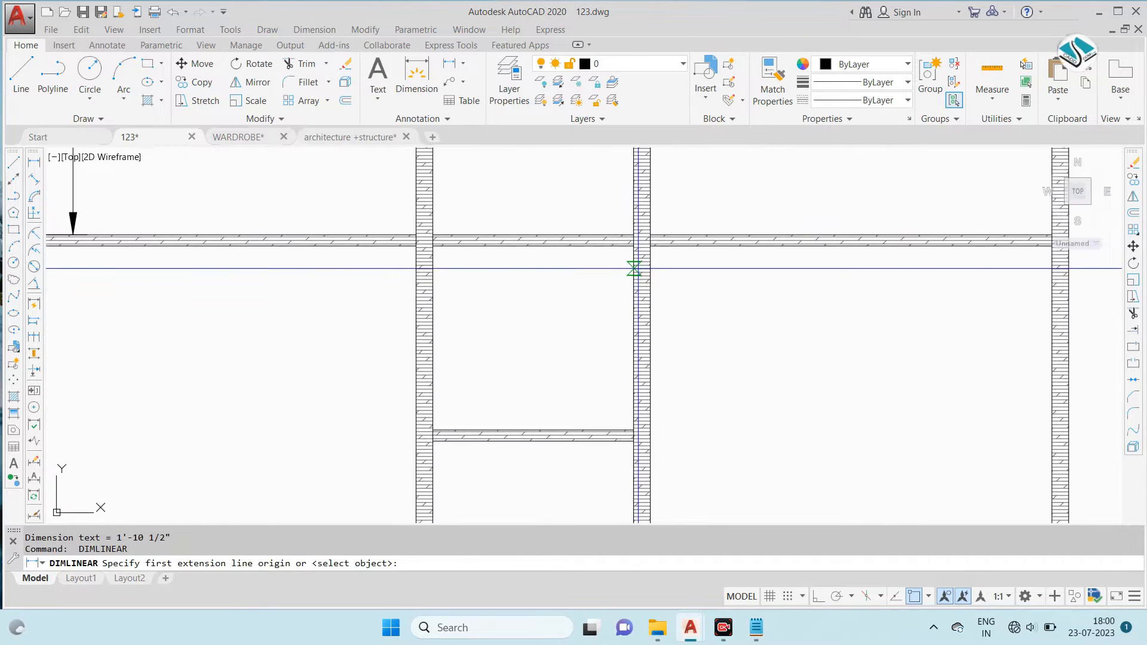
pyautogui.click(634, 245)
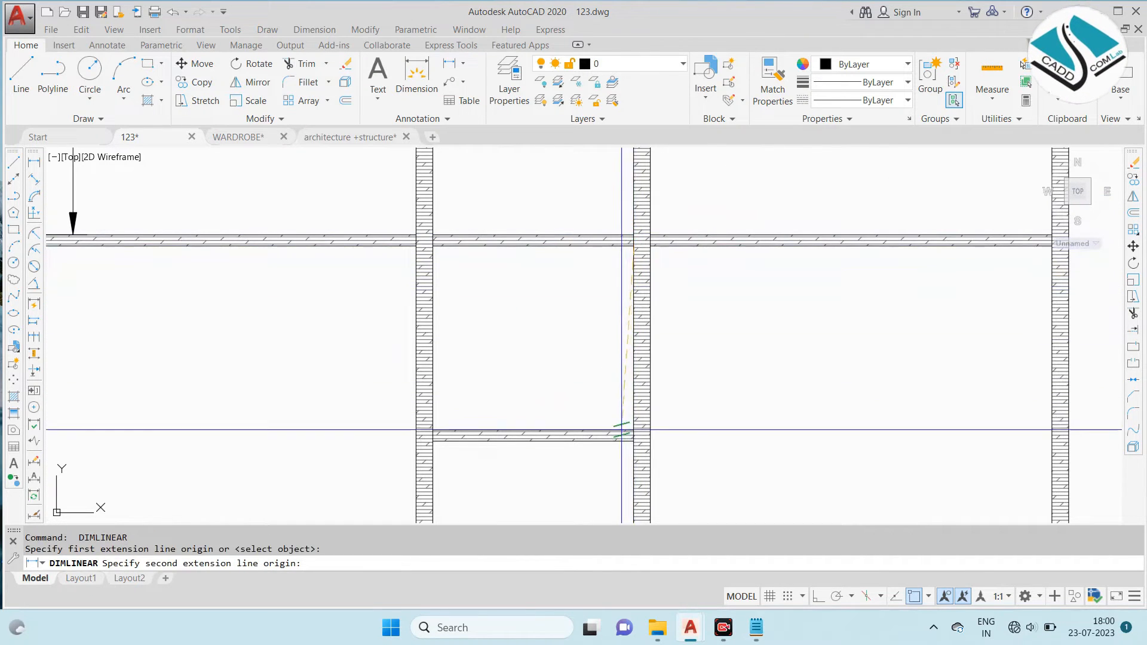
pyautogui.click(634, 430)
pyautogui.click(626, 351)
pyautogui.scroll(-3, 320, 351)
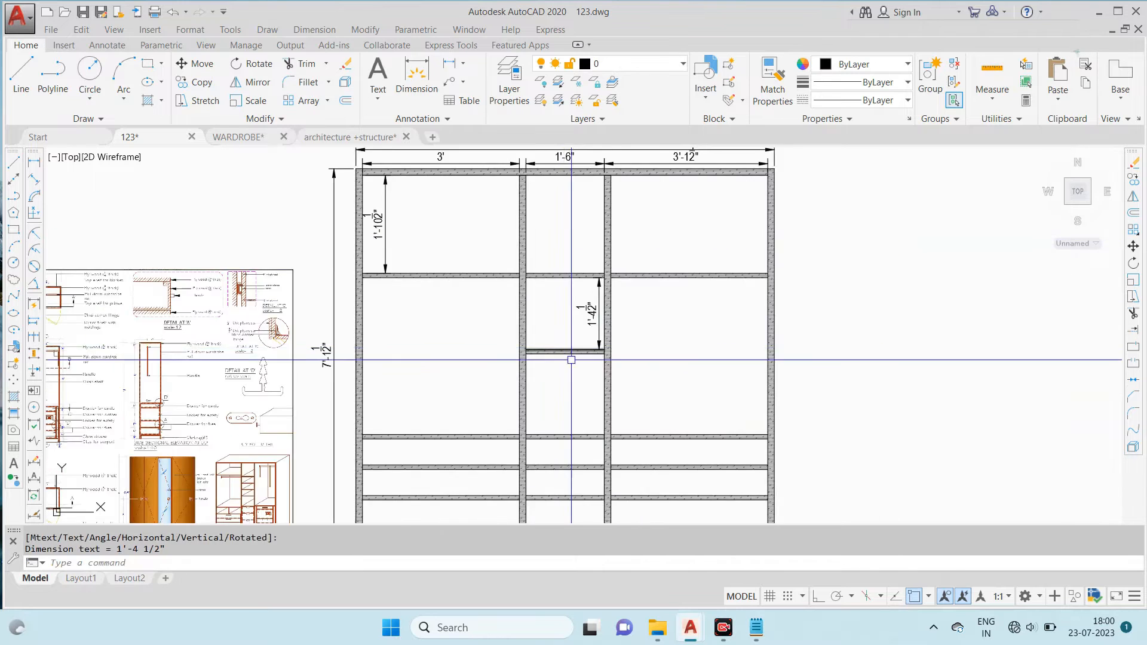
# - Dimension the middle bay's clear height from the lower shelf down to the top of the drawer section, aligned with the dimension above
pyautogui.scroll(3, 607, 264)
pyautogui.press('Return')
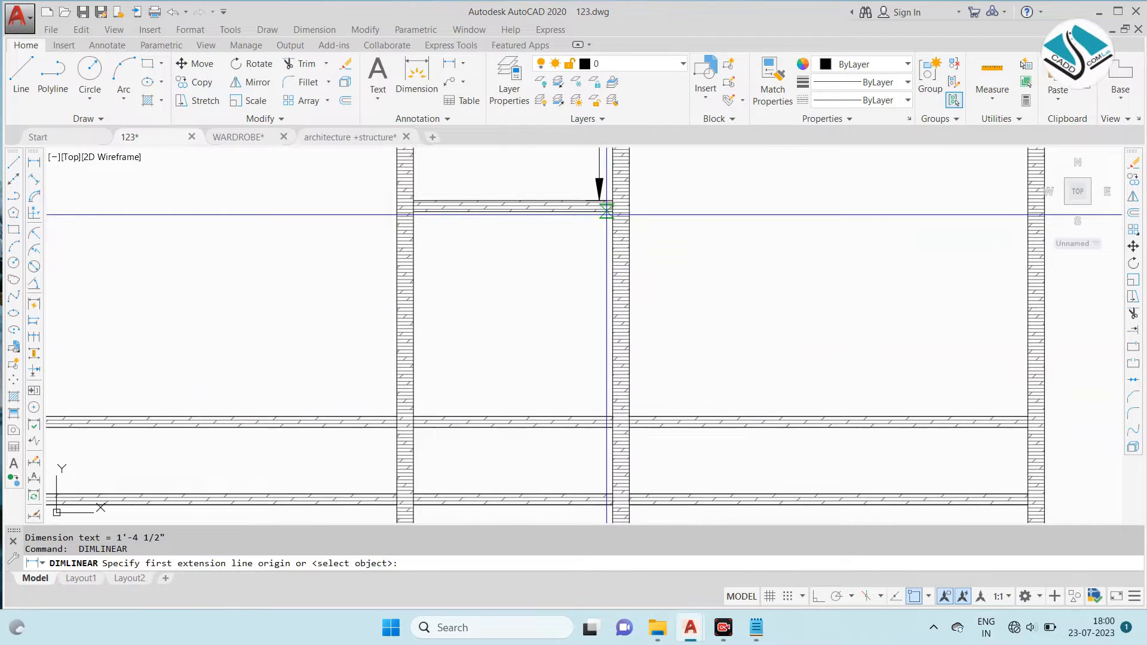
pyautogui.click(612, 209)
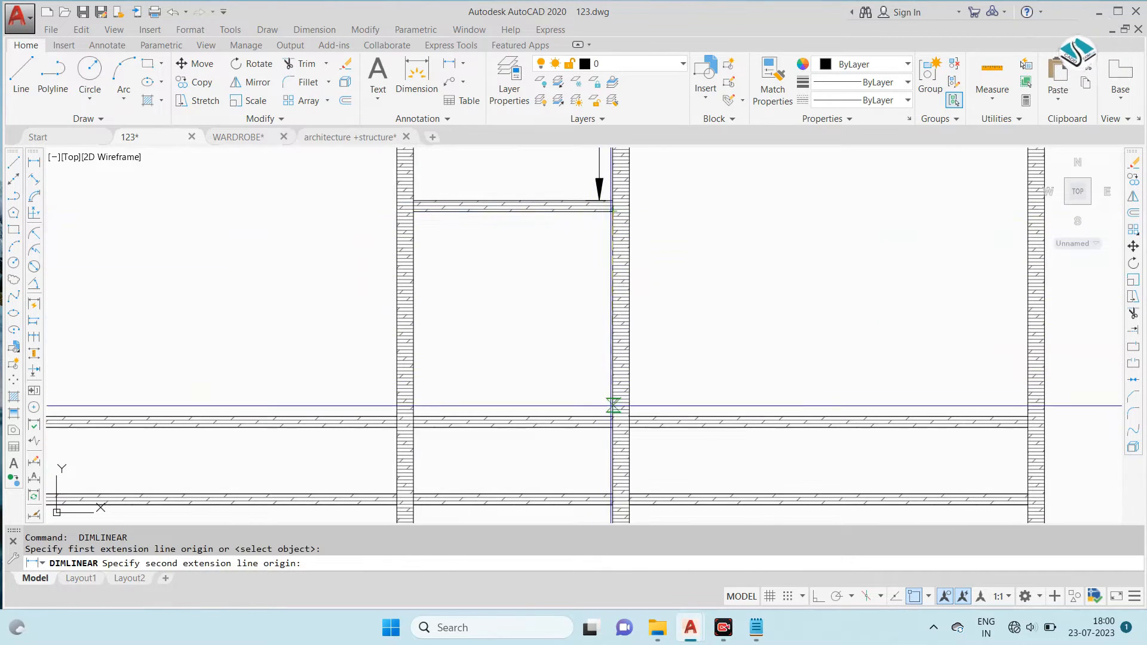
pyautogui.click(613, 417)
pyautogui.click(599, 206)
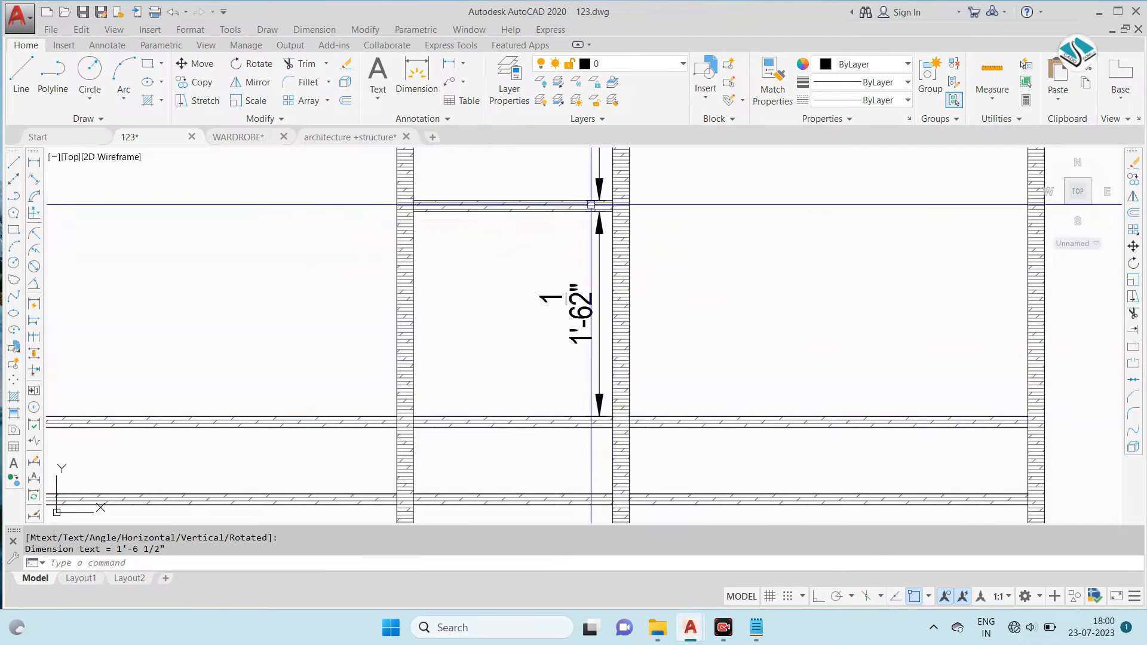
pyautogui.scroll(-4, 386, 251)
# - Dimension the left bay's clear width just above the drawer section
pyautogui.press('Return')
pyautogui.scroll(5, 472, 279)
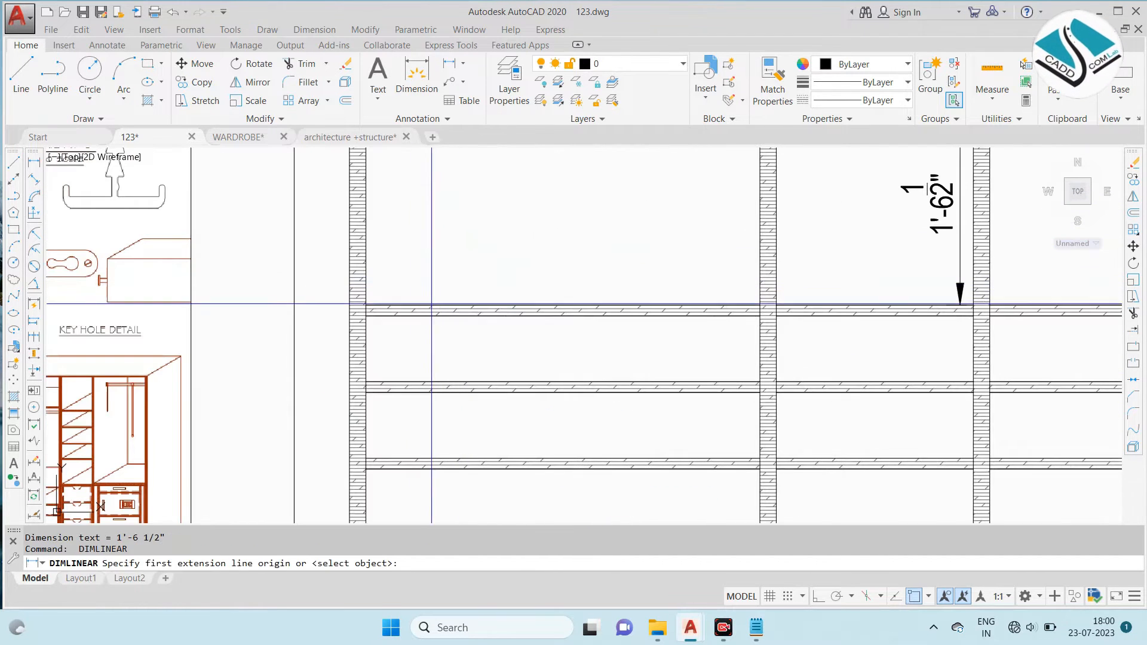
pyautogui.click(366, 306)
pyautogui.click(760, 306)
pyautogui.click(562, 282)
# - Dimension the clear height of the left bay's top drawer inside the compartment
pyautogui.press('Return')
pyautogui.click(366, 310)
pyautogui.click(365, 382)
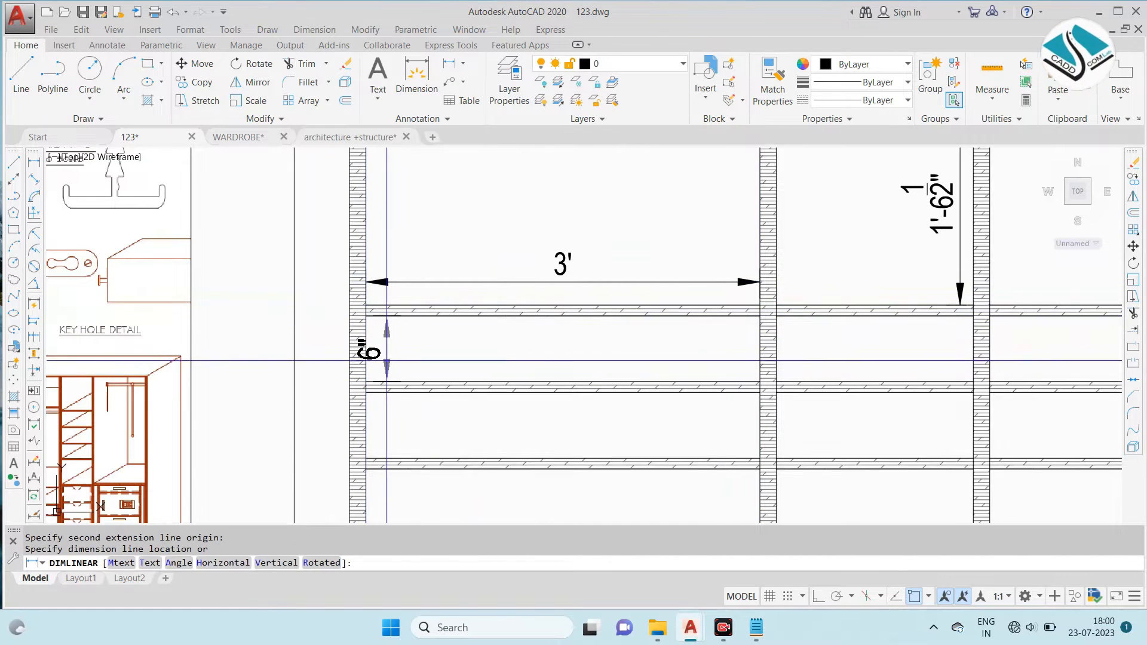
pyautogui.click(408, 357)
pyautogui.moveTo(408, 358); pyautogui.dragTo(443, 327, button='middle')
# - Dimension the clear heights of the left bay's middle and bottom drawers in line with the top drawer's height dimension
pyautogui.press('Return')
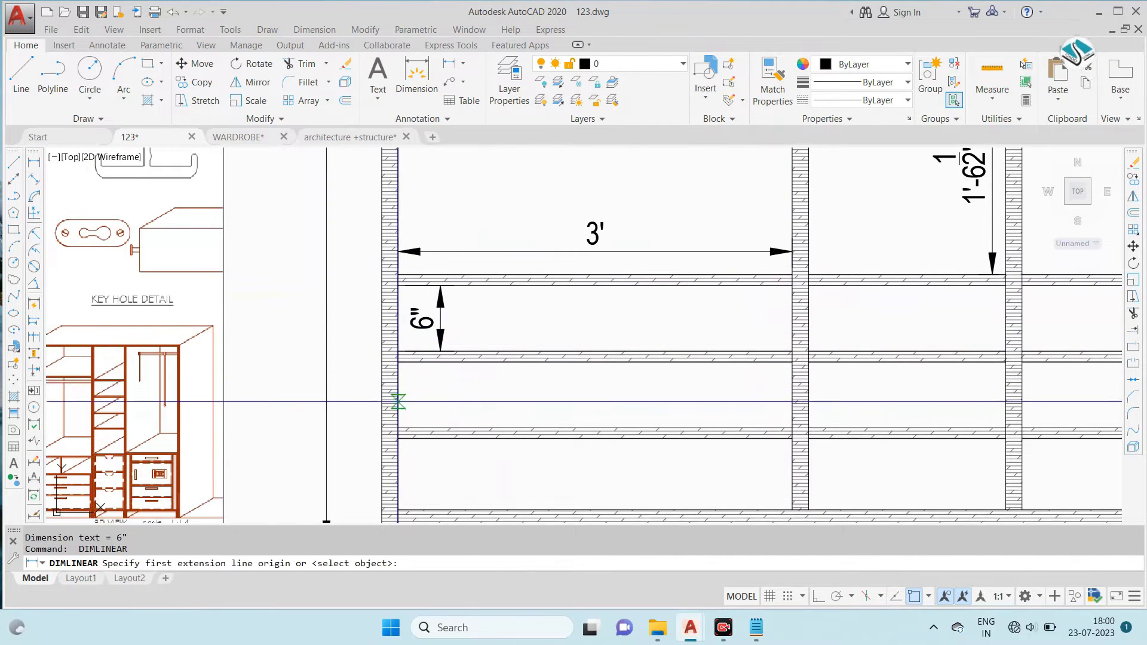
pyautogui.click(401, 362)
pyautogui.moveTo(396, 423); pyautogui.dragTo(402, 341, button='middle')
pyautogui.click(407, 346)
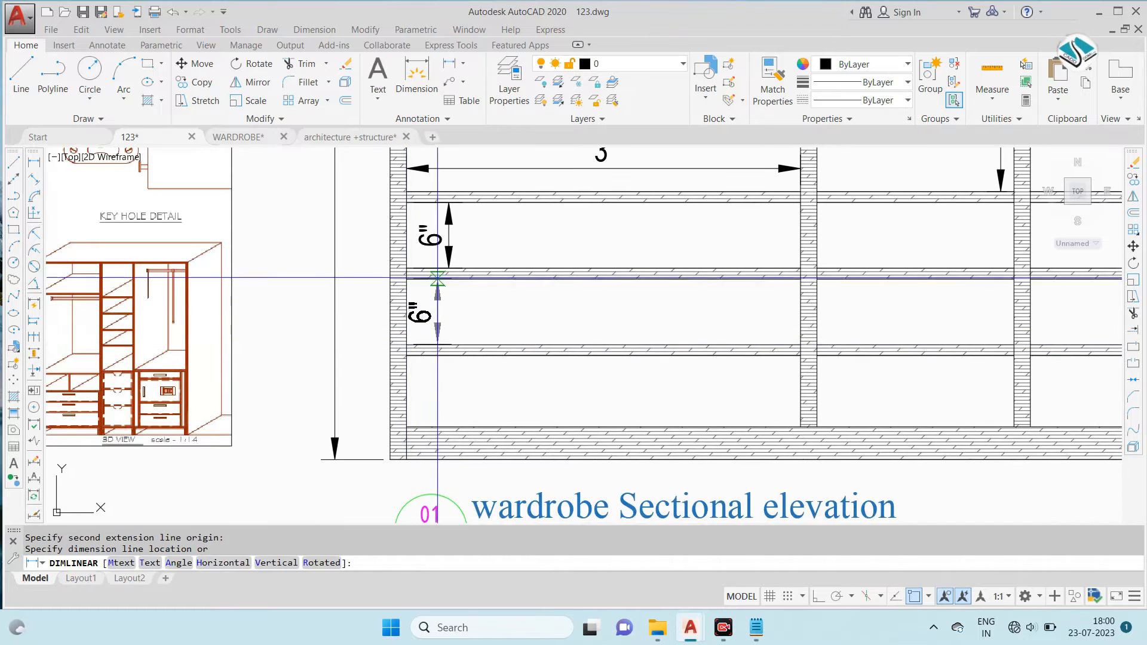
pyautogui.click(449, 268)
pyautogui.press('Return')
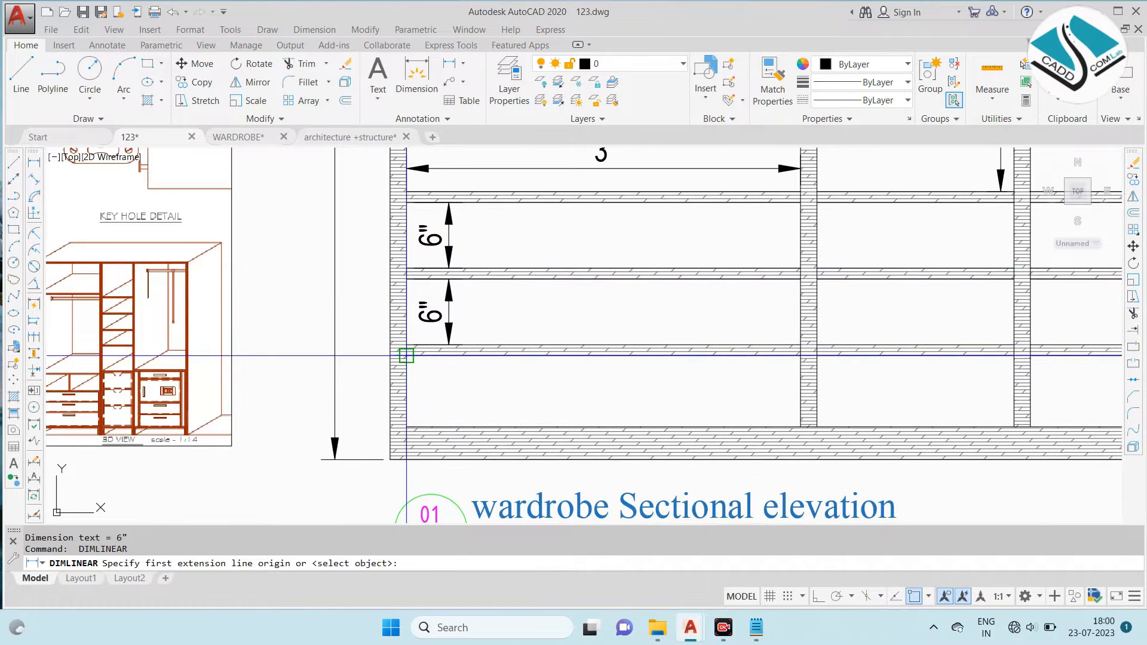
pyautogui.click(406, 426)
pyautogui.click(449, 389)
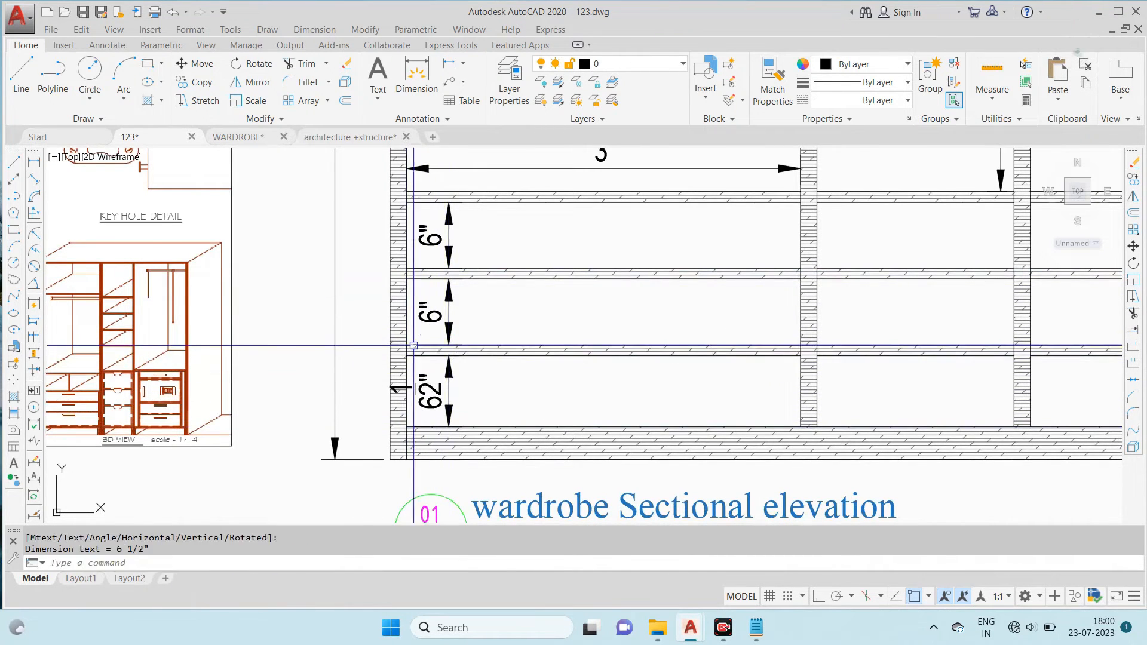
# - Dimension the clear width of the middle bay's top drawer inside the compartment
pyautogui.scroll(-5, 684, 272)
pyautogui.scroll(2, 626, 297)
pyautogui.scroll(4, 626, 297)
pyautogui.press('Return')
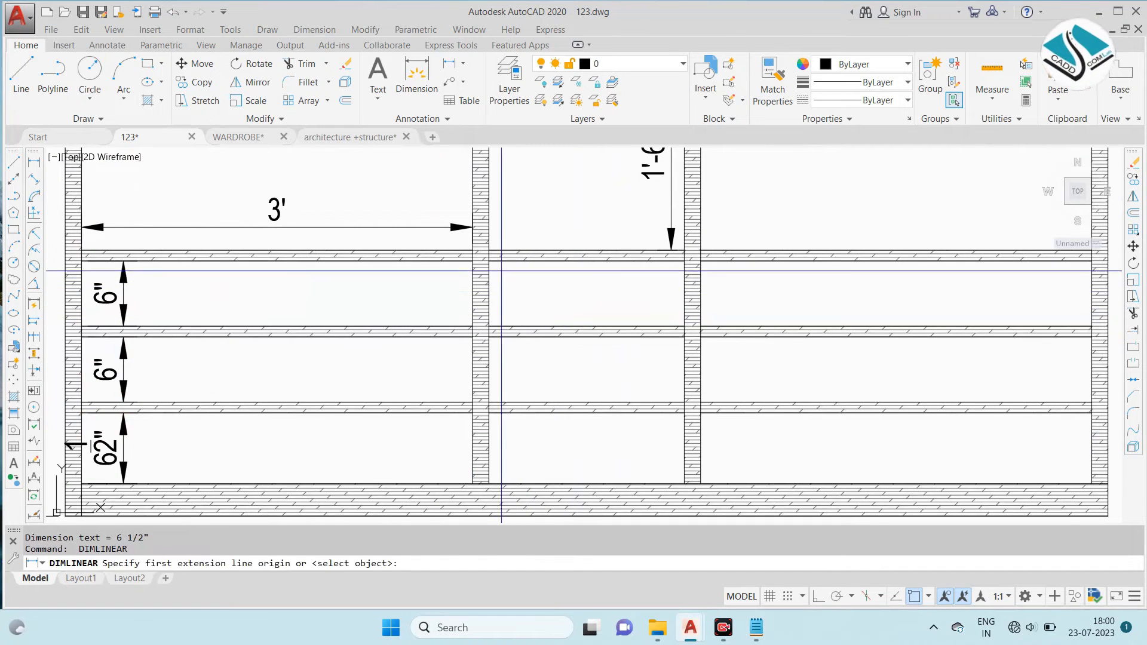
pyautogui.click(488, 261)
pyautogui.click(684, 261)
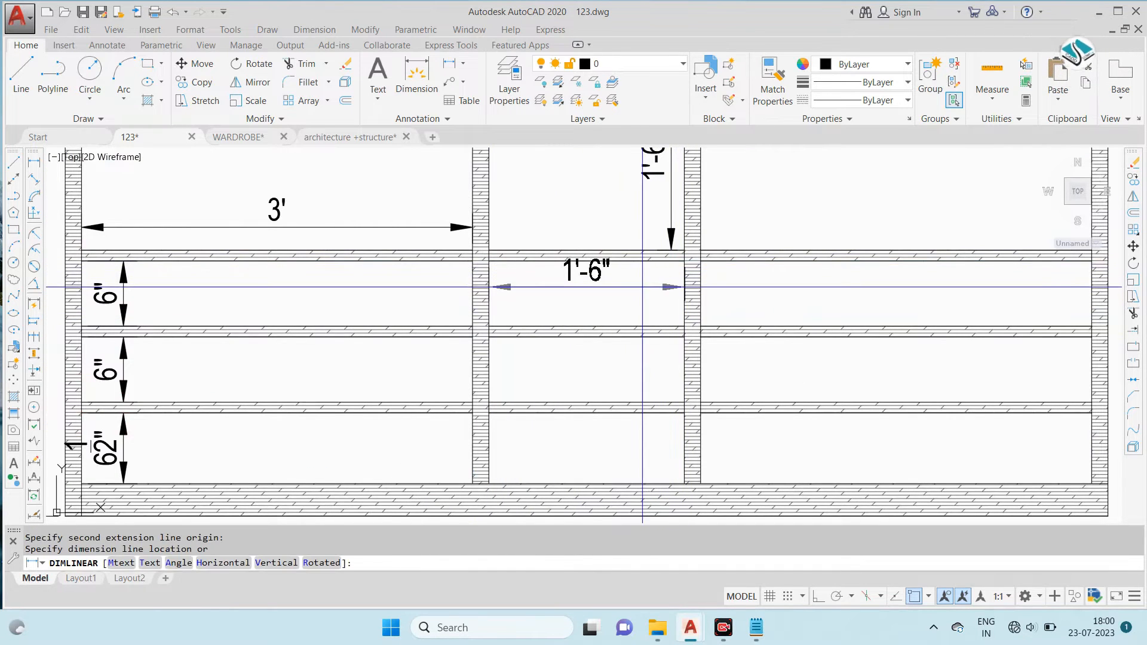
pyautogui.click(591, 288)
pyautogui.press('Return')
pyautogui.click(489, 336)
pyautogui.click(685, 337)
pyautogui.press('Escape')
# - Dimension the clear height of the middle bay's second drawer beside the right partition
pyautogui.press('Return')
pyautogui.click(685, 337)
pyautogui.click(685, 403)
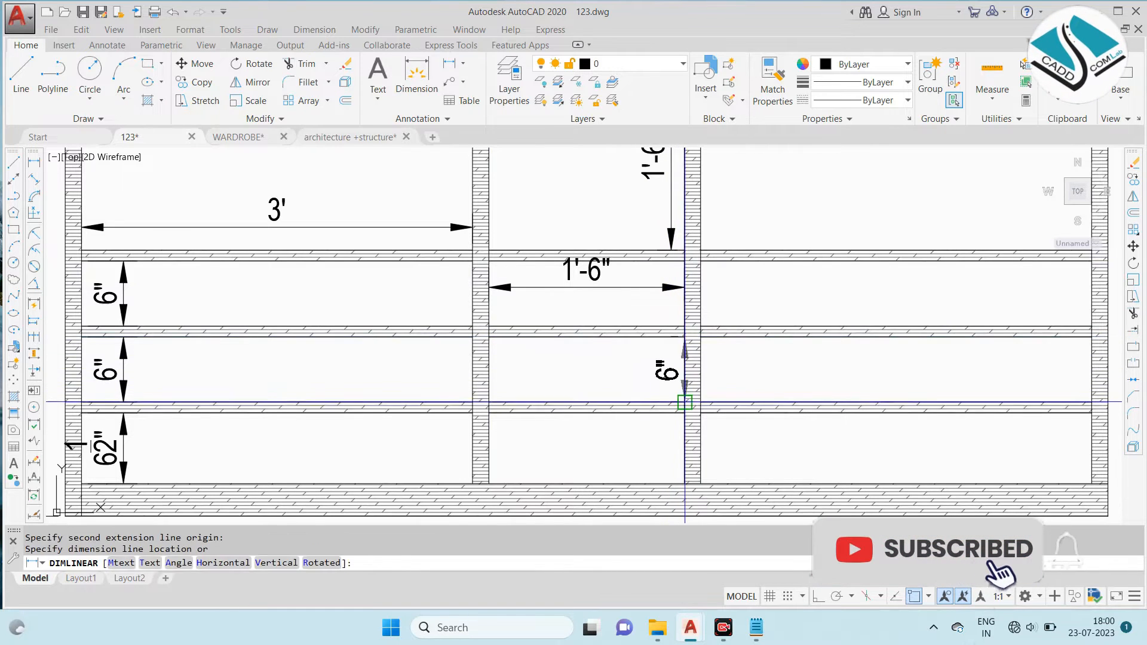
pyautogui.click(672, 387)
pyautogui.scroll(-5, 529, 330)
pyautogui.scroll(5, 642, 314)
# - Dimension the clear width of the right bay's top drawer in line with the middle bay's drawer width dimension
pyautogui.press('Return')
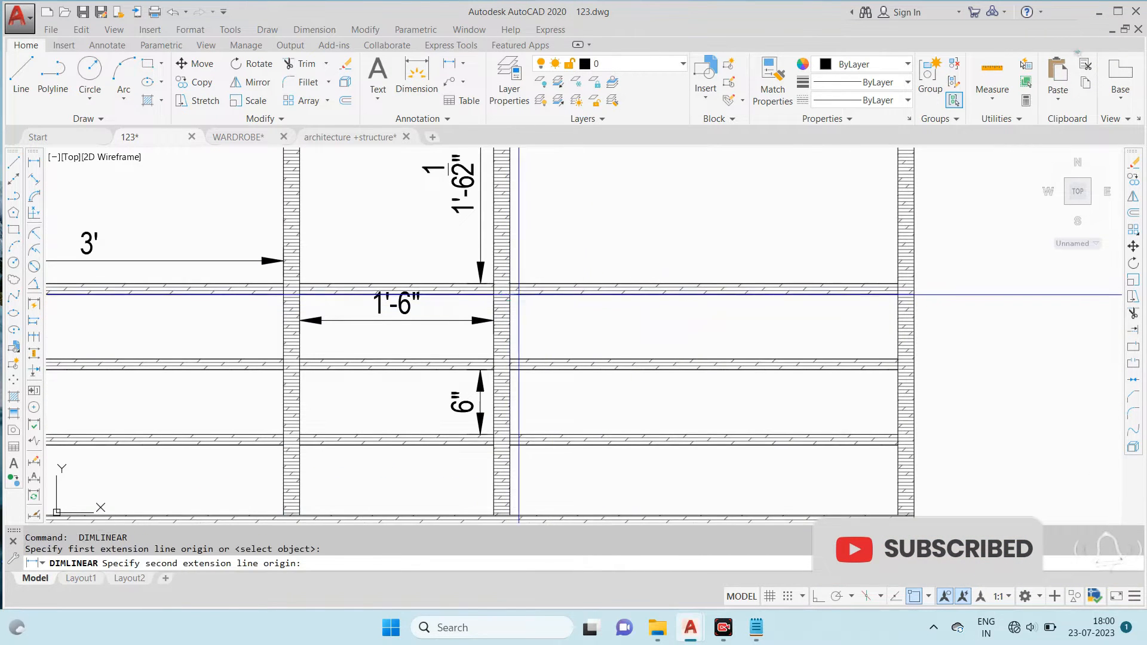
pyautogui.click(875, 294)
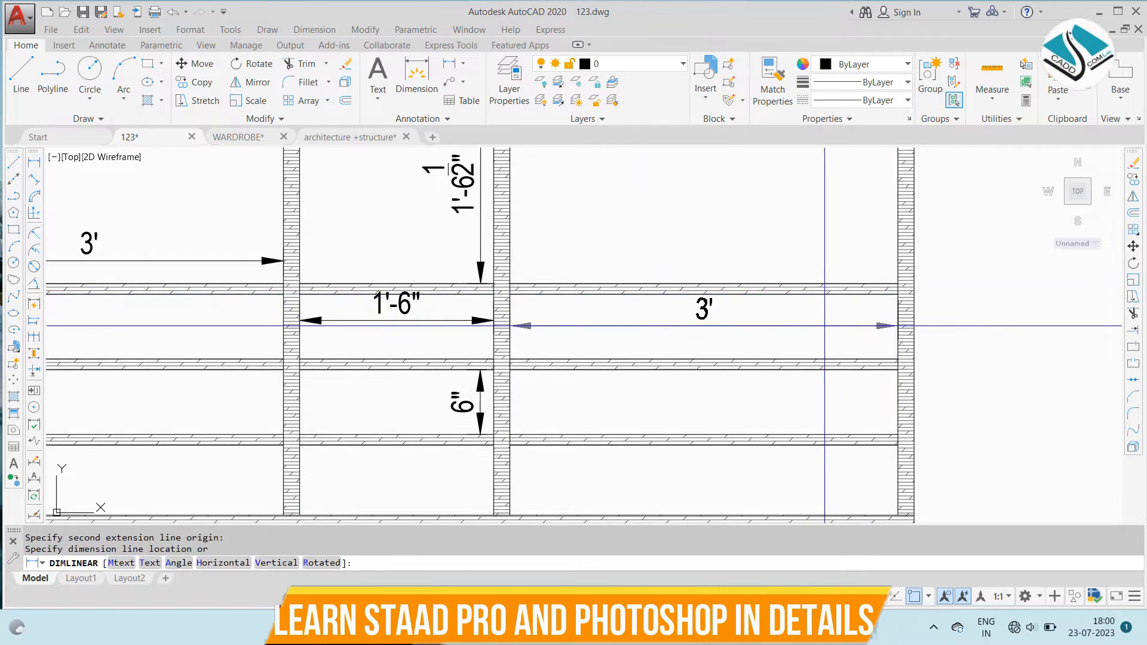
pyautogui.click(616, 322)
# - Dimension the clear height of the right bay's top drawer, placing the dimension outside the right side panel
pyautogui.press('Return')
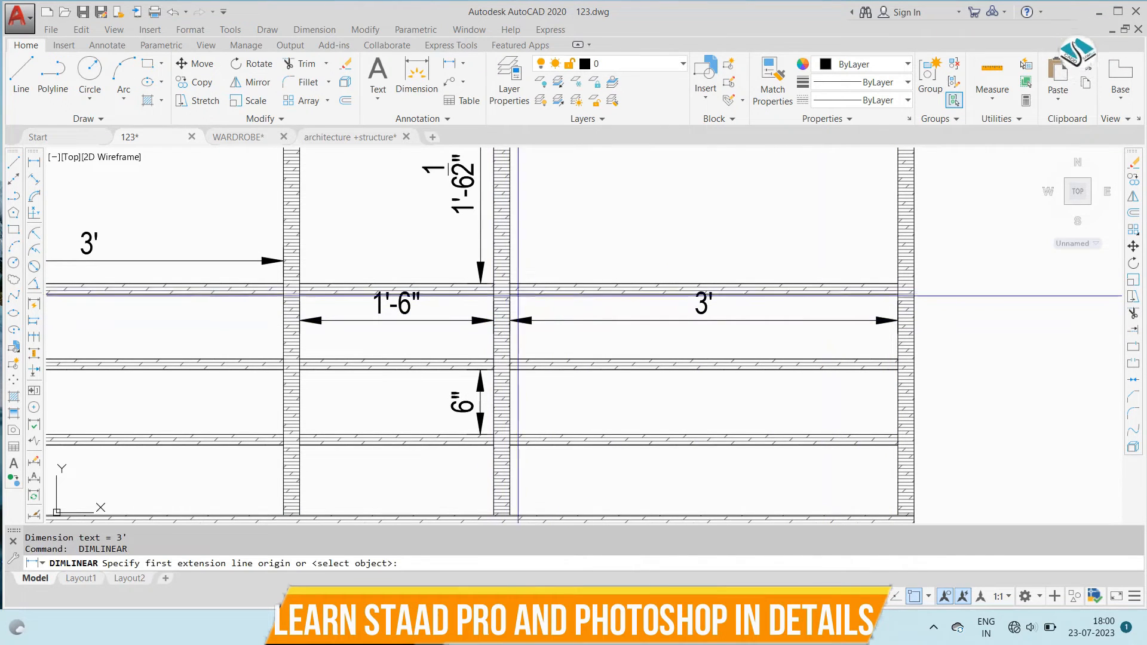
pyautogui.click(899, 294)
pyautogui.click(898, 358)
pyautogui.click(963, 328)
pyautogui.scroll(-5, 671, 234)
pyautogui.scroll(3, 672, 300)
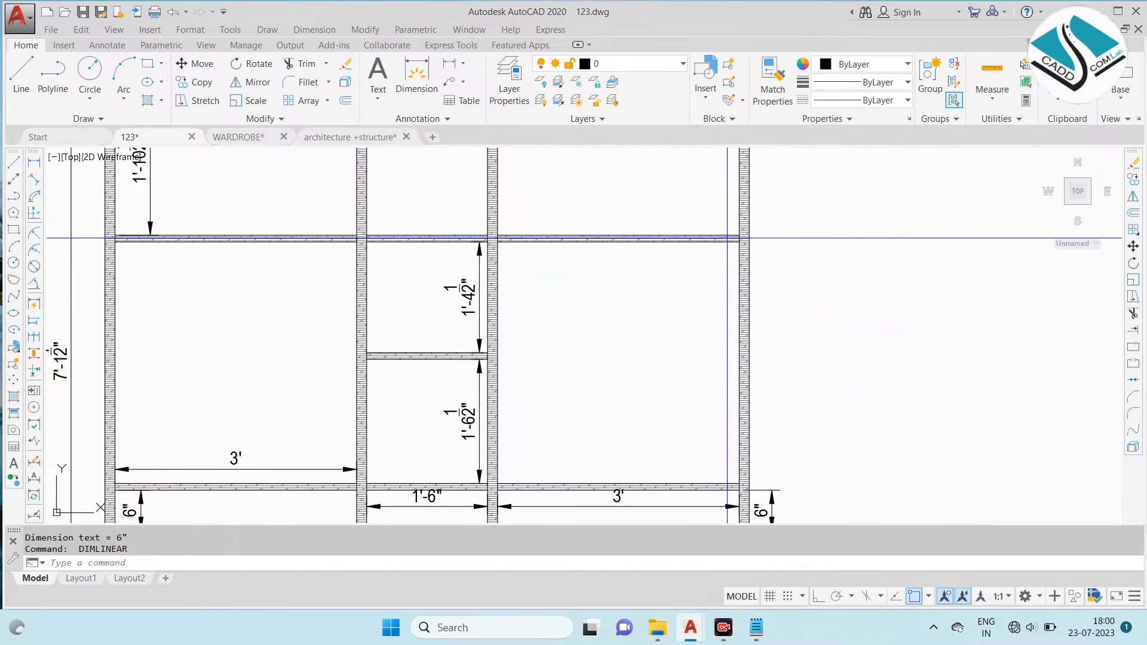
# - Dimension the clear heights of the right bay's main and top compartments in one line beside the right side panel
pyautogui.click(740, 241)
pyautogui.moveTo(710, 338); pyautogui.dragTo(662, 403, button='middle')
pyautogui.click(745, 413)
pyautogui.click(729, 356)
pyautogui.press('space')
pyautogui.click(729, 165)
pyautogui.click(728, 316)
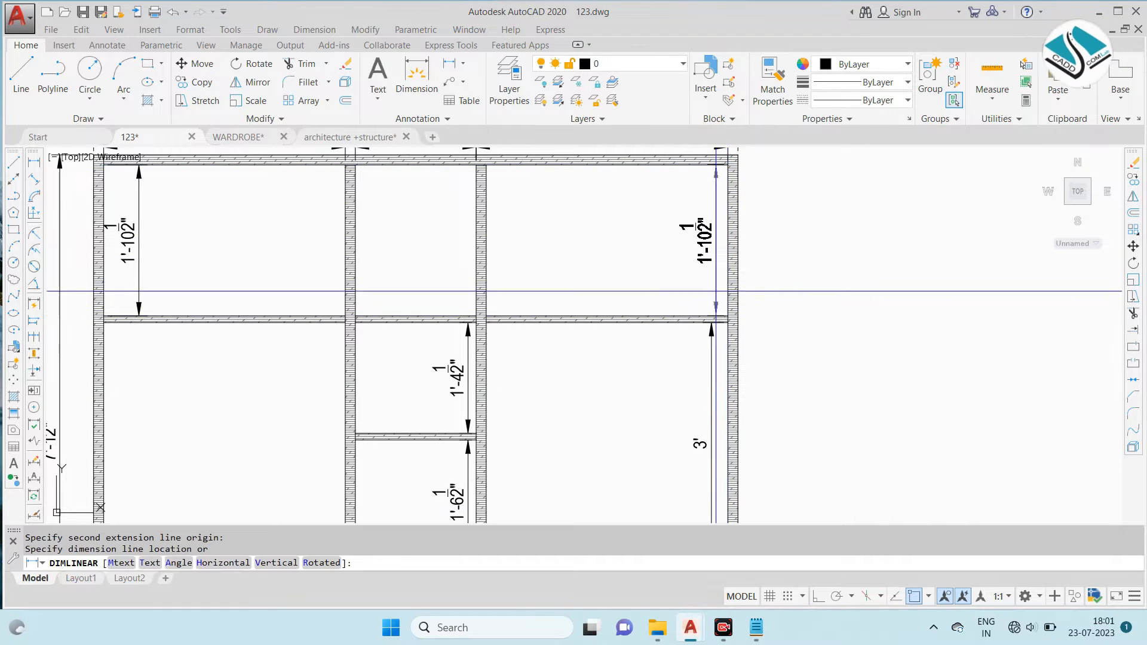
pyautogui.click(709, 320)
# - Dimension the clear height of the middle bay's top compartment beside the right partition
pyautogui.scroll(-3, 597, 204)
pyautogui.press('space')
pyautogui.scroll(3, 598, 205)
pyautogui.click(535, 205)
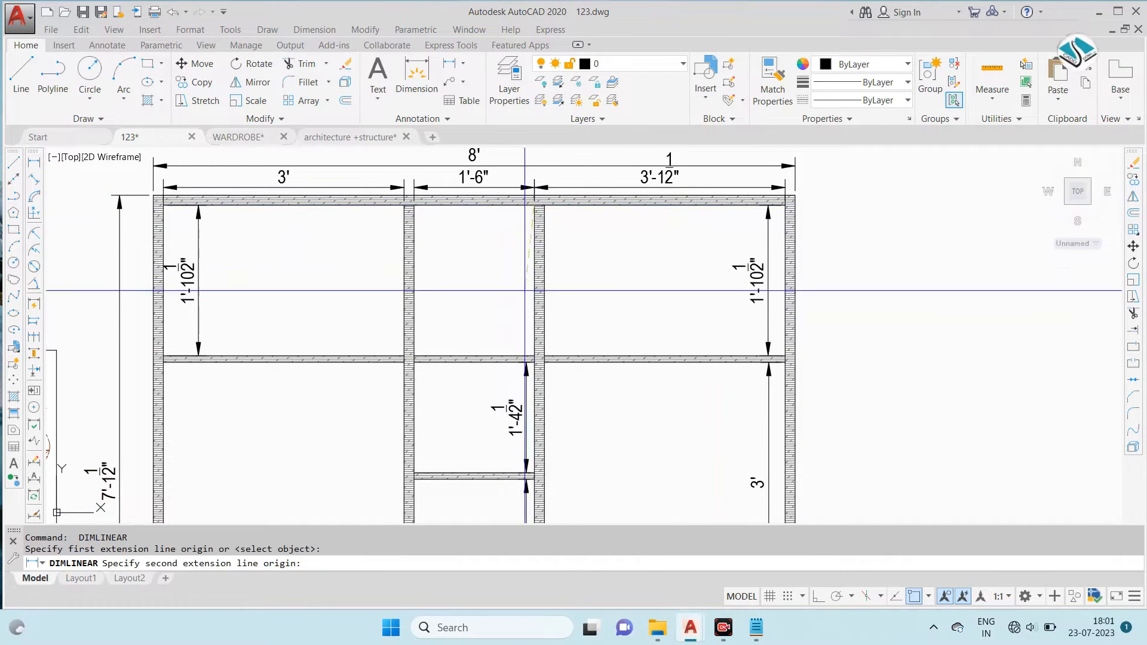
pyautogui.click(531, 349)
pyautogui.click(524, 363)
pyautogui.scroll(-2, 610, 258)
pyautogui.press('Escape')
# - Match the red dimension properties from the sectional plan onto the elevation's width, overall height and left and middle top compartment dimensions
pyautogui.scroll(-6, 601, 272)
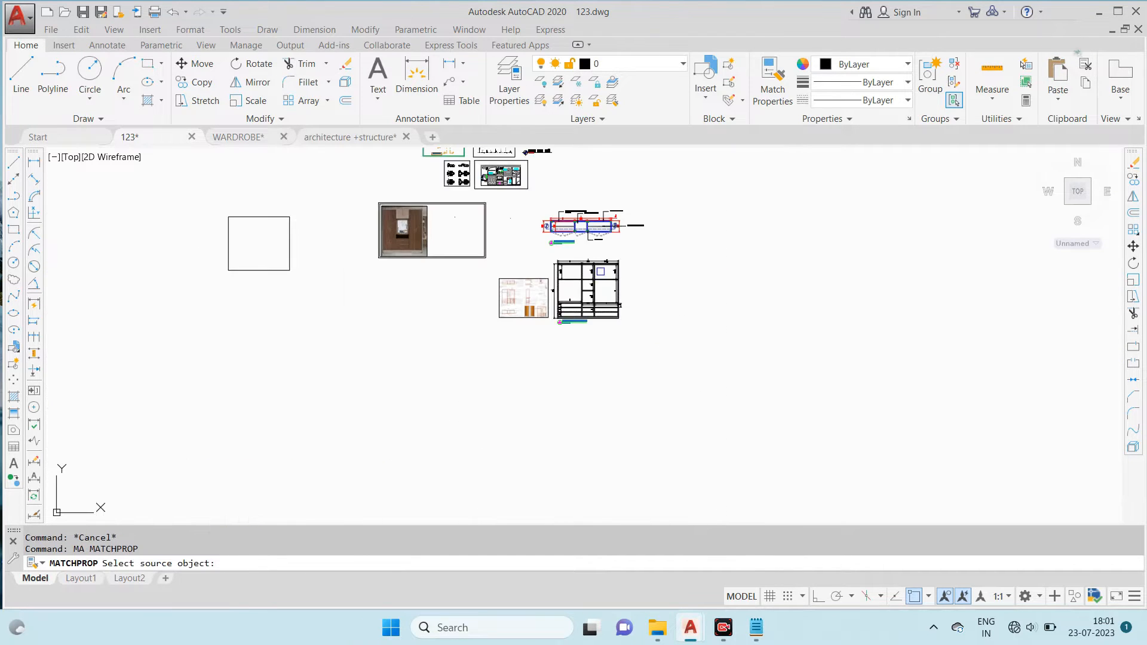
pyautogui.scroll(6, 609, 221)
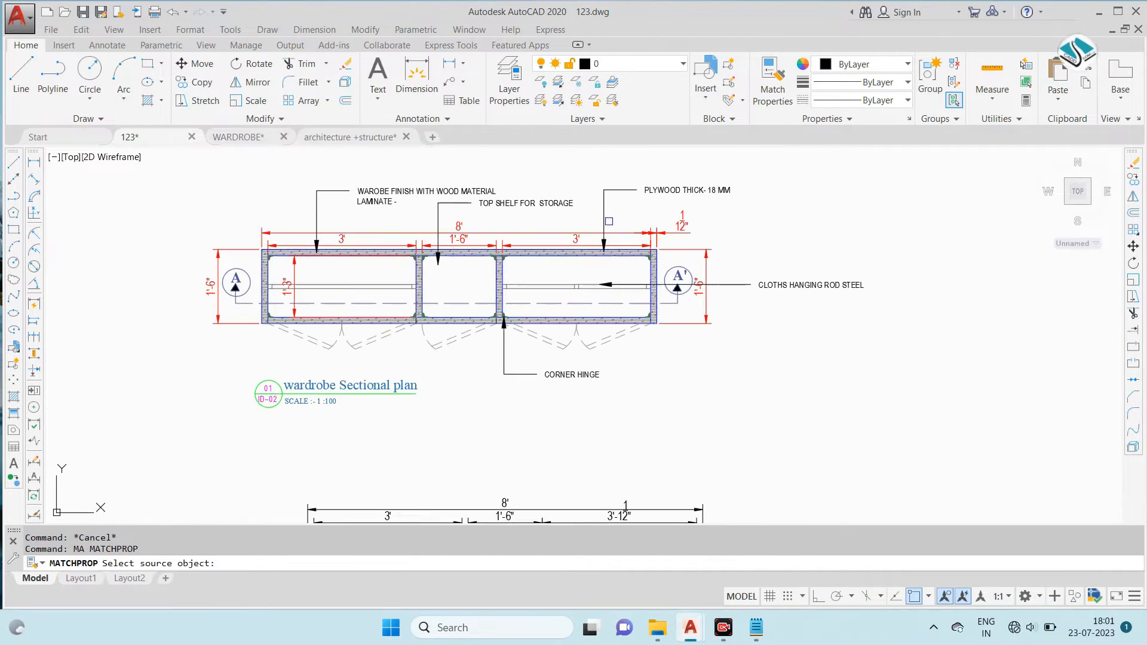
pyautogui.click(672, 228)
pyautogui.moveTo(562, 382); pyautogui.dragTo(589, 300, button='middle')
pyautogui.moveTo(559, 463); pyautogui.dragTo(620, 339, button='middle')
pyautogui.scroll(2, 723, 274)
pyautogui.click(753, 242)
pyautogui.click(266, 332)
pyautogui.moveTo(282, 390); pyautogui.dragTo(461, 230, button='middle')
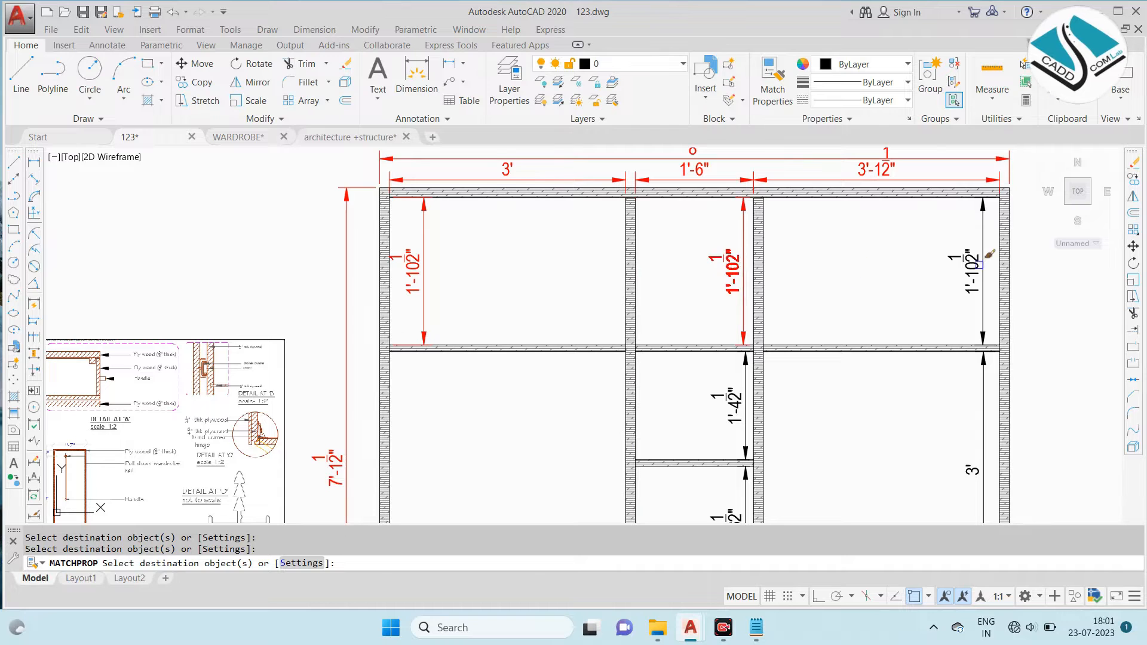
# - Apply the matched red dimension properties to the remaining compartment and drawer dimensions in the elevation
pyautogui.moveTo(822, 347); pyautogui.dragTo(794, 219, button='middle')
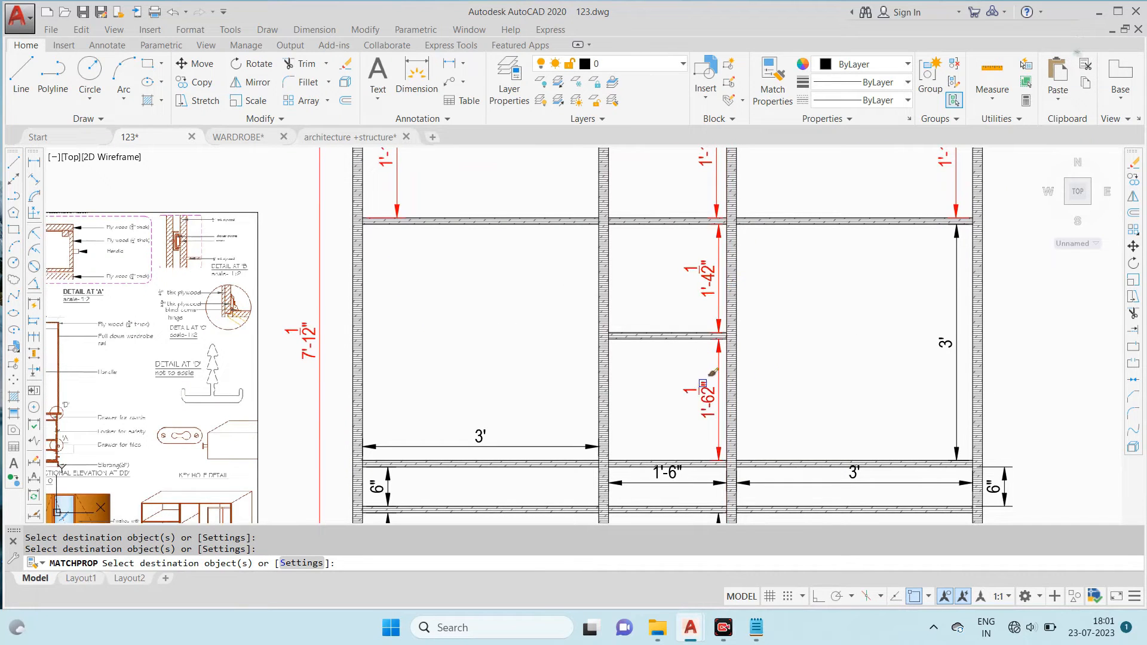
pyautogui.click(959, 344)
pyautogui.scroll(-2, 777, 229)
pyautogui.moveTo(738, 296); pyautogui.dragTo(679, 203, button='middle')
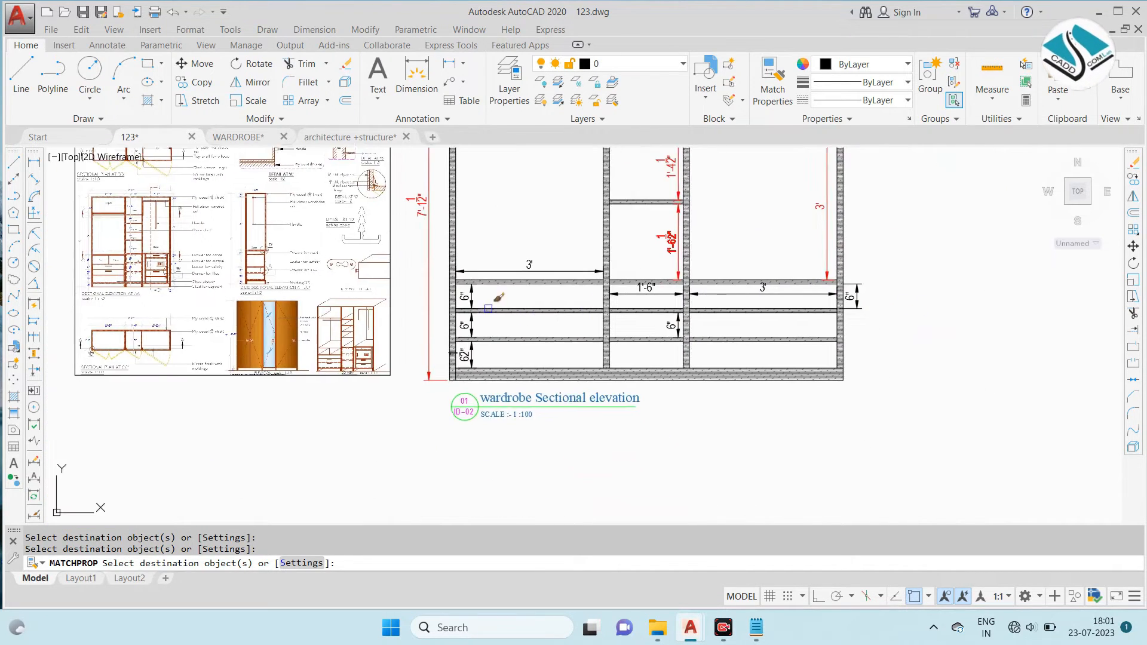
pyautogui.scroll(4, 482, 310)
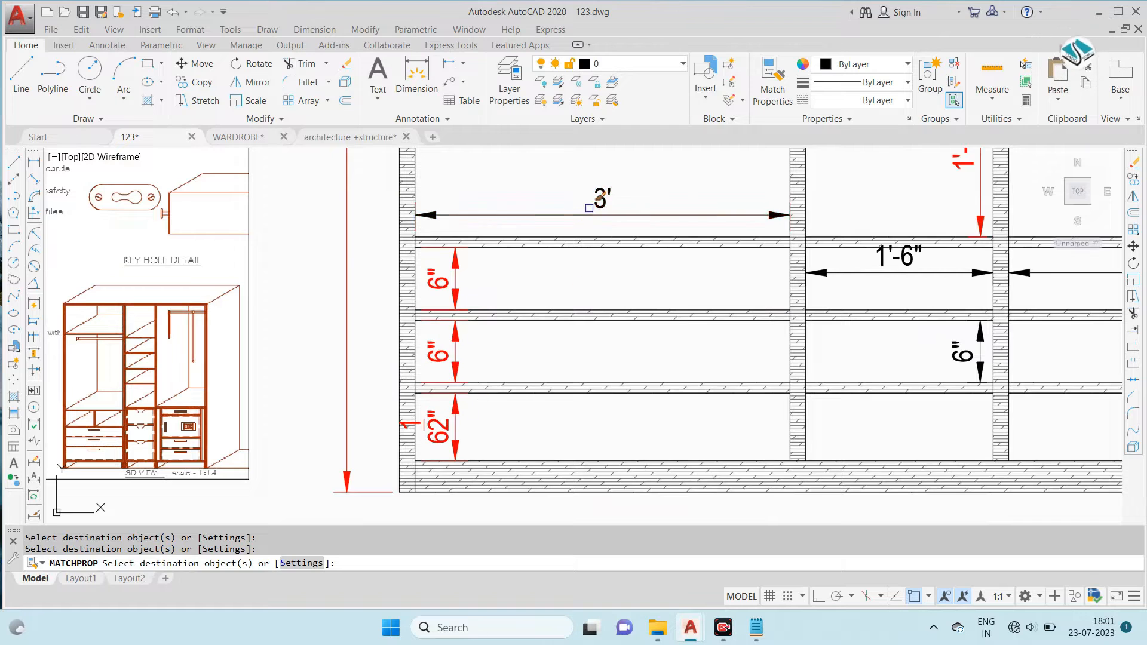
pyautogui.click(888, 254)
pyautogui.press('Escape')
# - Copy the plan's PLYWOOD THICK- 18 MM leader onto the elevation's top panel above the right bay
pyautogui.scroll(-6, 412, 247)
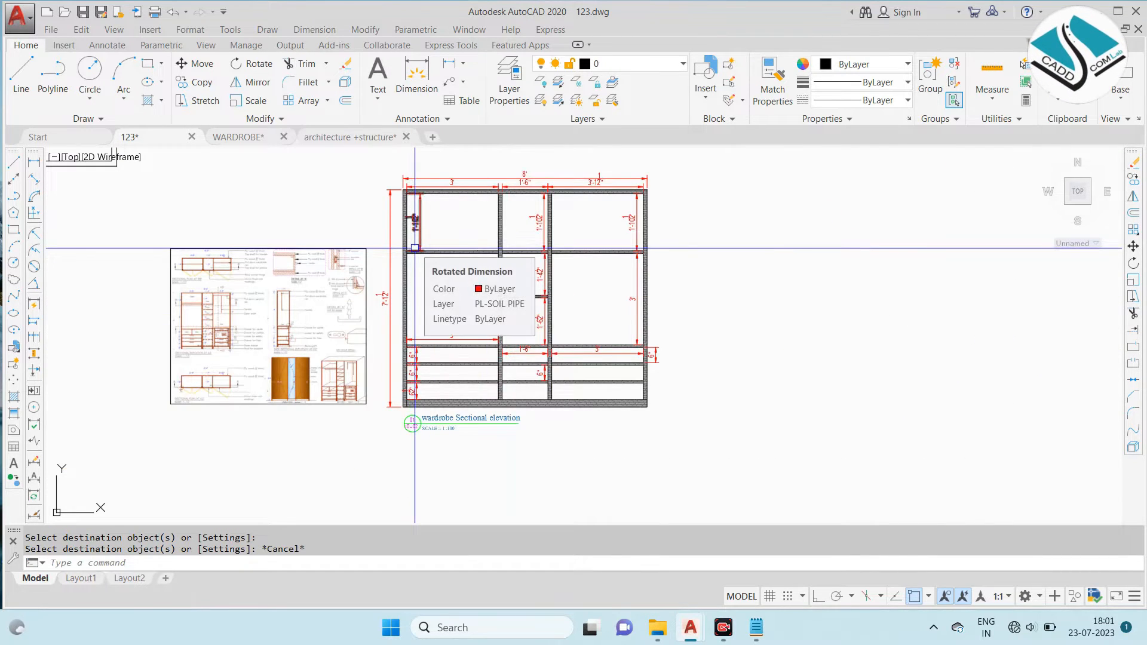
pyautogui.scroll(8, 246, 254)
pyautogui.scroll(-10, 299, 260)
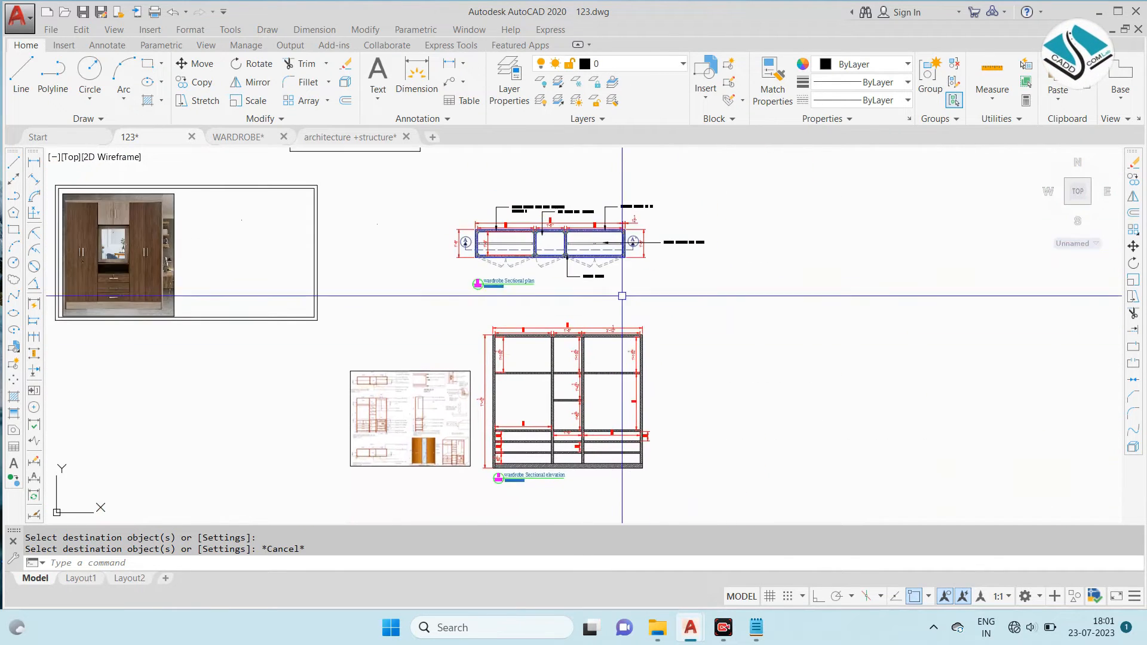
pyautogui.scroll(6, 643, 209)
pyautogui.click(559, 203)
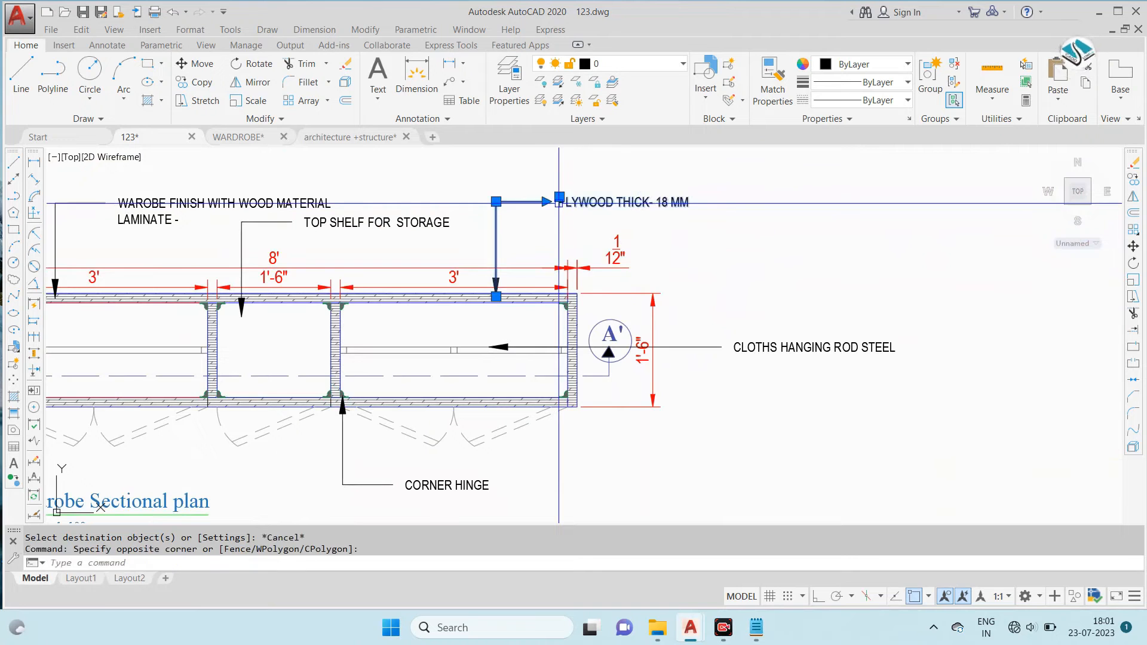
pyautogui.write('co')
pyautogui.press('Return')
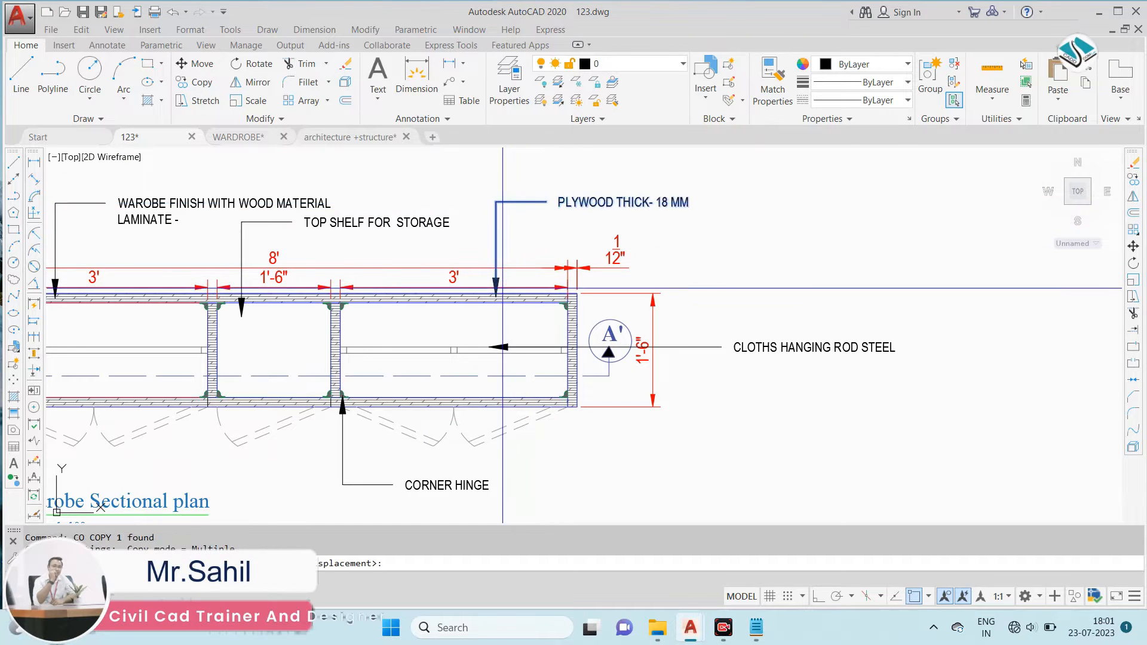
pyautogui.click(497, 297)
pyautogui.scroll(-8, 522, 224)
pyautogui.scroll(6, 483, 321)
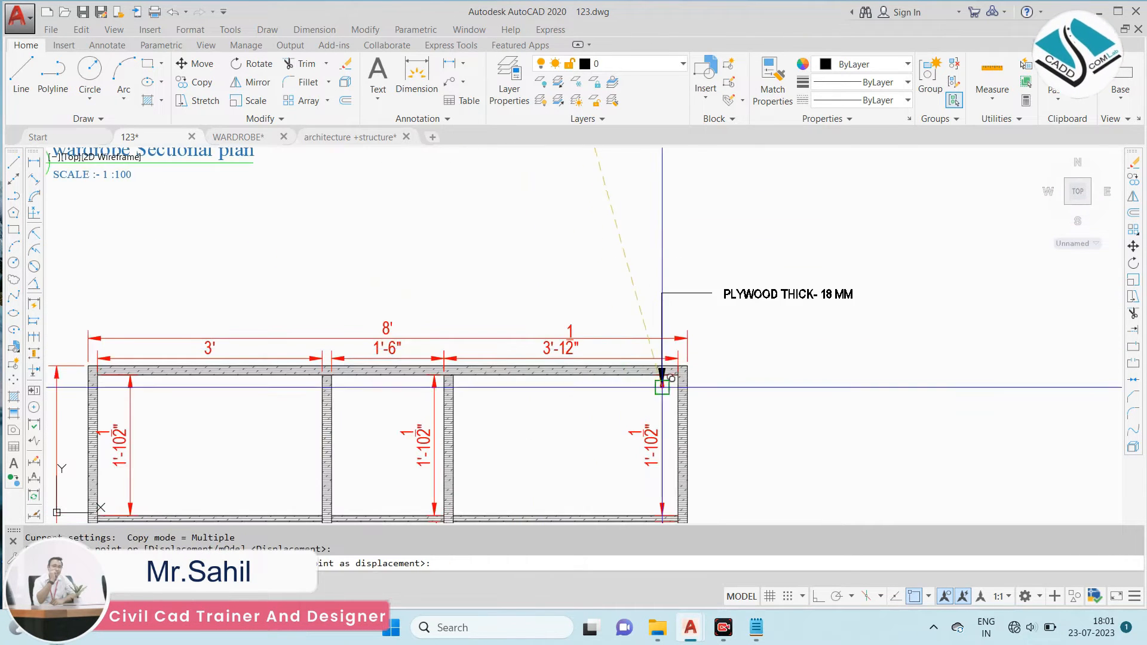
pyautogui.click(640, 358)
pyautogui.press('Escape')
# - Examine the reference sheet's hanging rail and plywood callouts and compare them with the elevation's upper shelf boards
pyautogui.scroll(-6, 412, 360)
pyautogui.scroll(10, 411, 359)
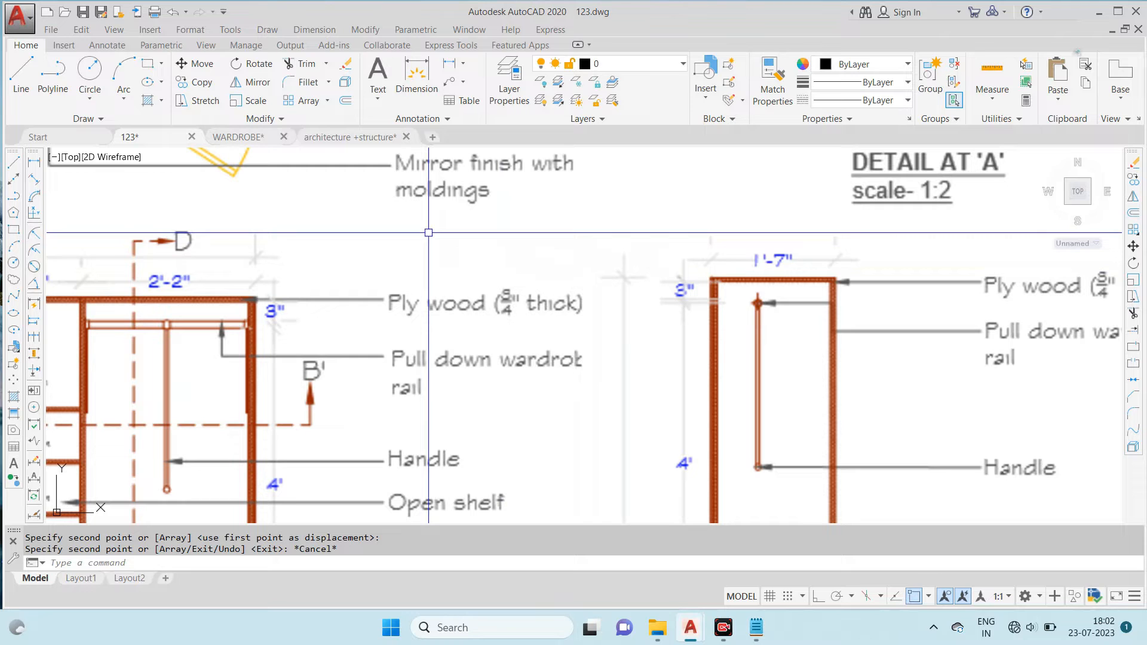
pyautogui.scroll(-6, 377, 260)
pyautogui.scroll(-4, 720, 307)
pyautogui.scroll(2, 777, 289)
pyautogui.moveTo(776, 289); pyautogui.dragTo(437, 363, button='middle')
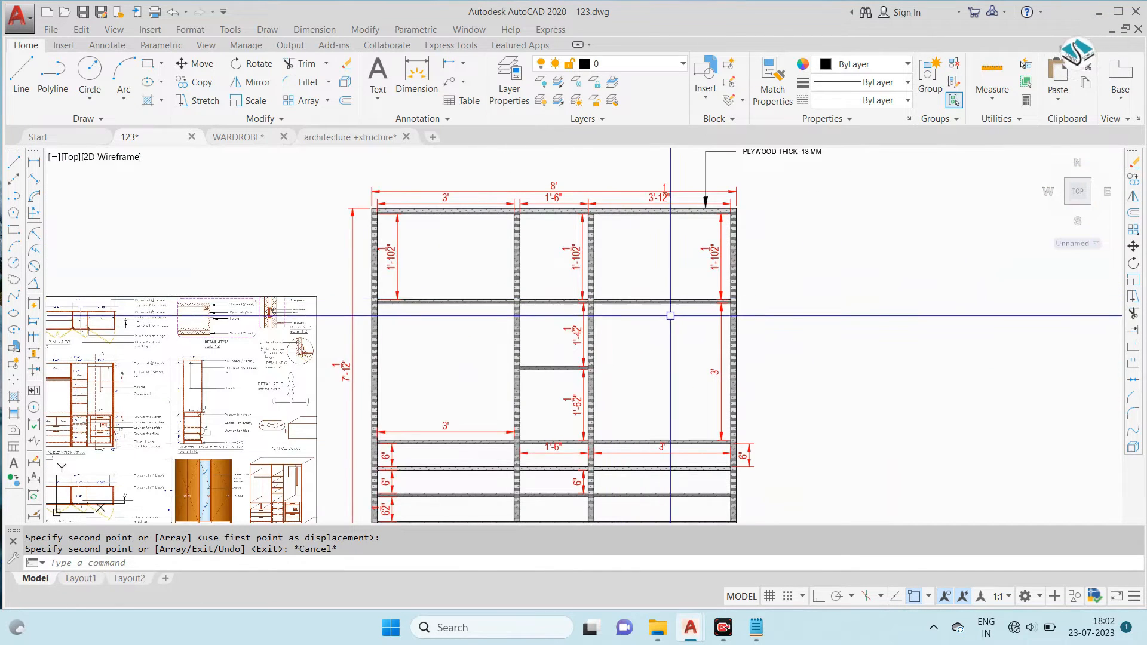
pyautogui.moveTo(388, 311); pyautogui.dragTo(661, 308, button='middle')
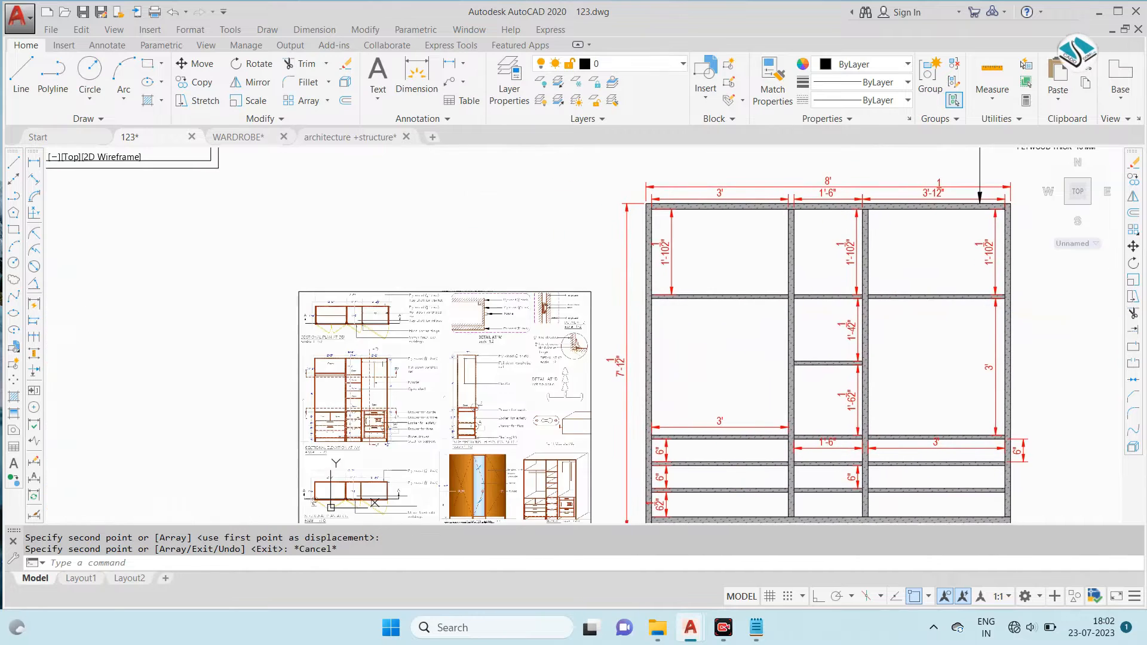
pyautogui.scroll(-2, 657, 310)
pyautogui.scroll(7, 657, 310)
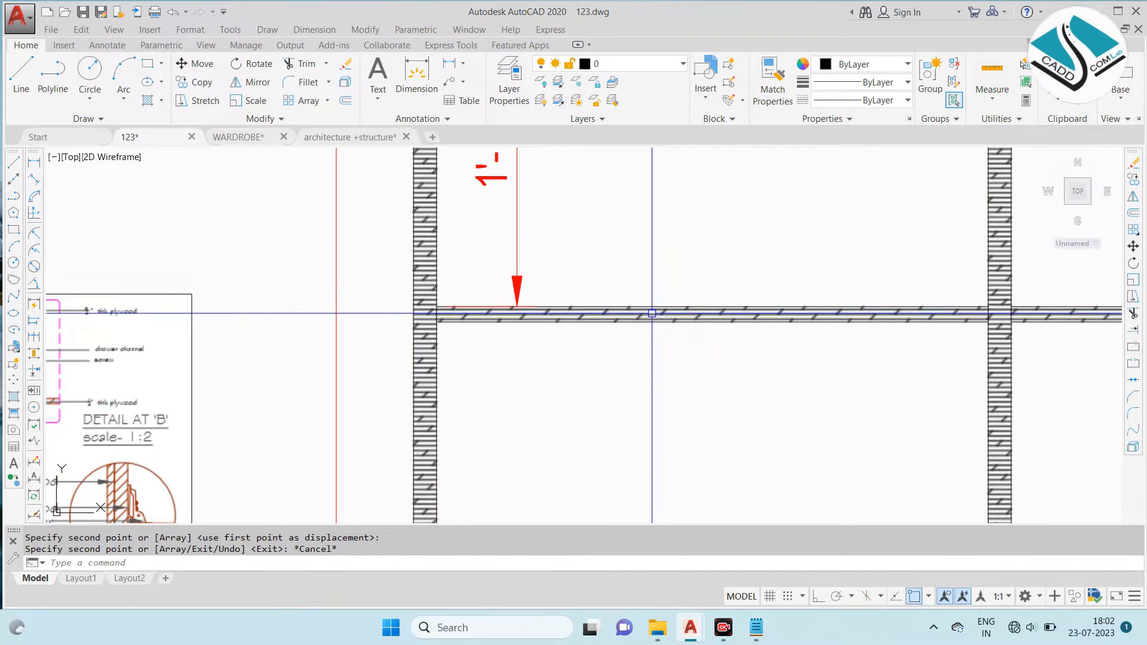
pyautogui.click(652, 312)
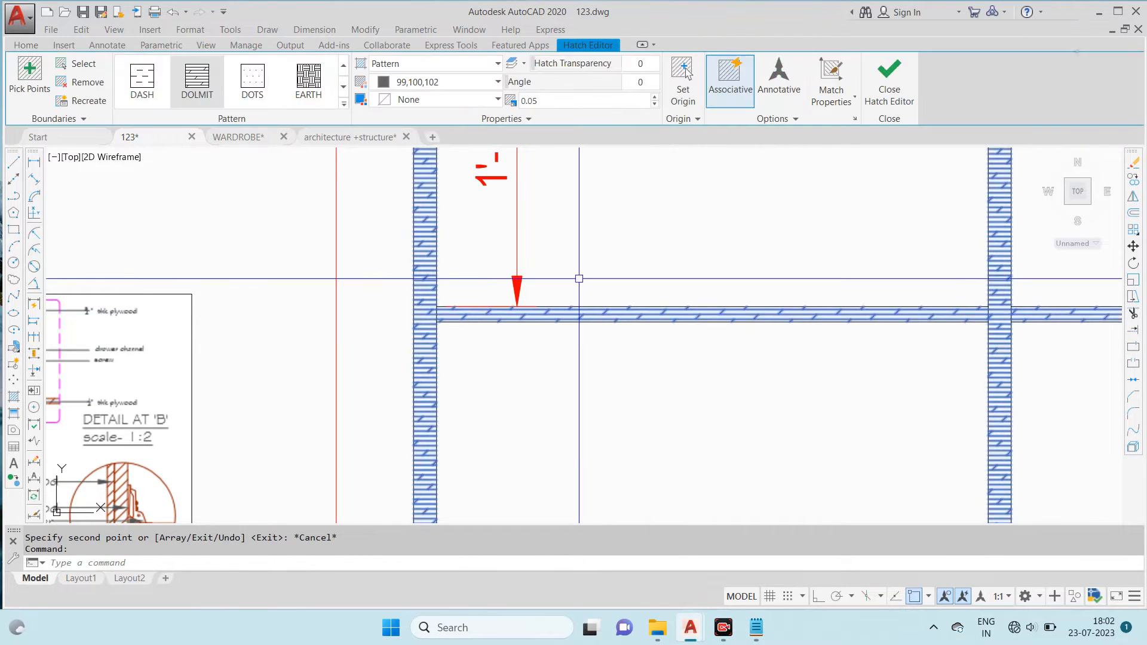
pyautogui.scroll(-5, 612, 295)
pyautogui.press('Escape')
pyautogui.scroll(4, 604, 294)
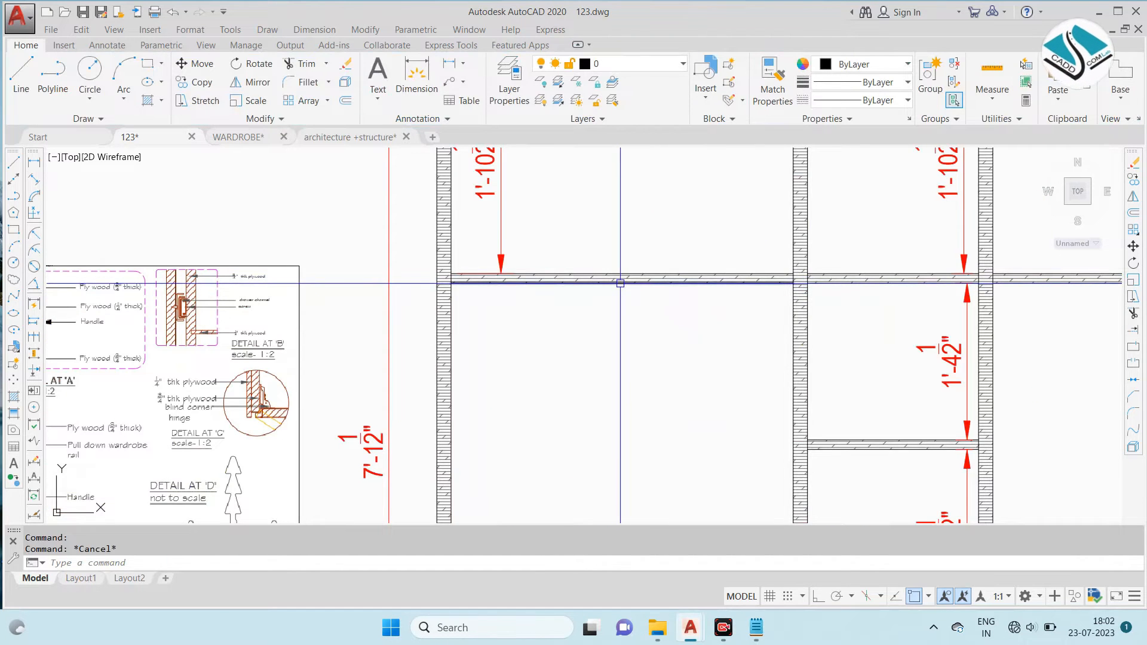
pyautogui.scroll(-5, 615, 283)
pyautogui.scroll(5, 602, 287)
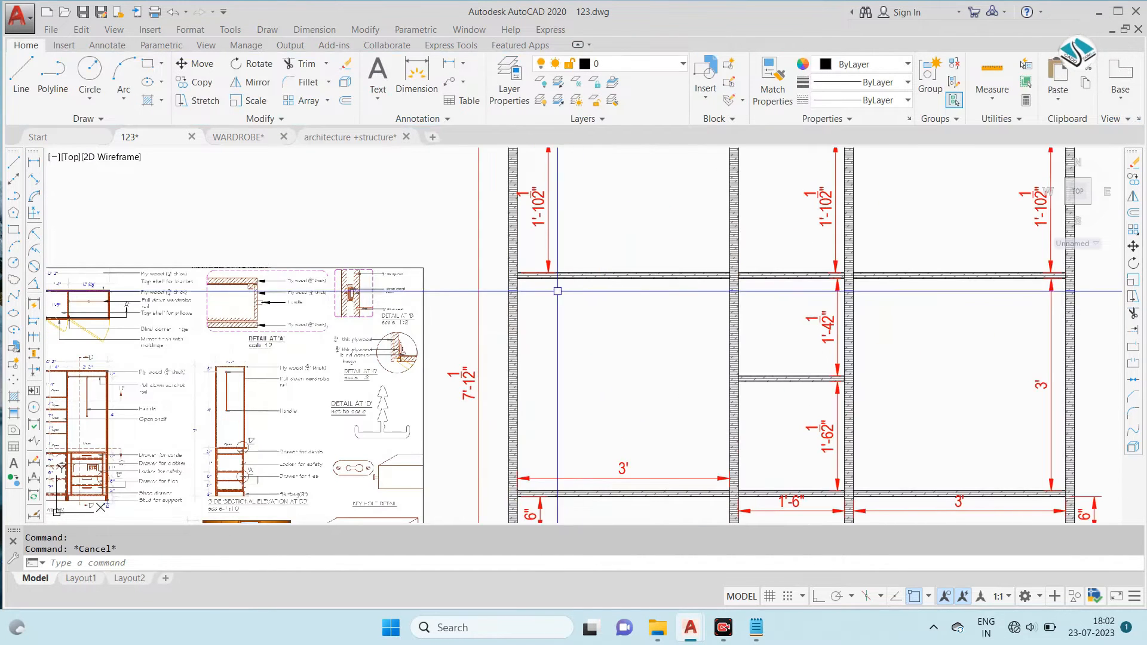
pyautogui.scroll(2, 140, 398)
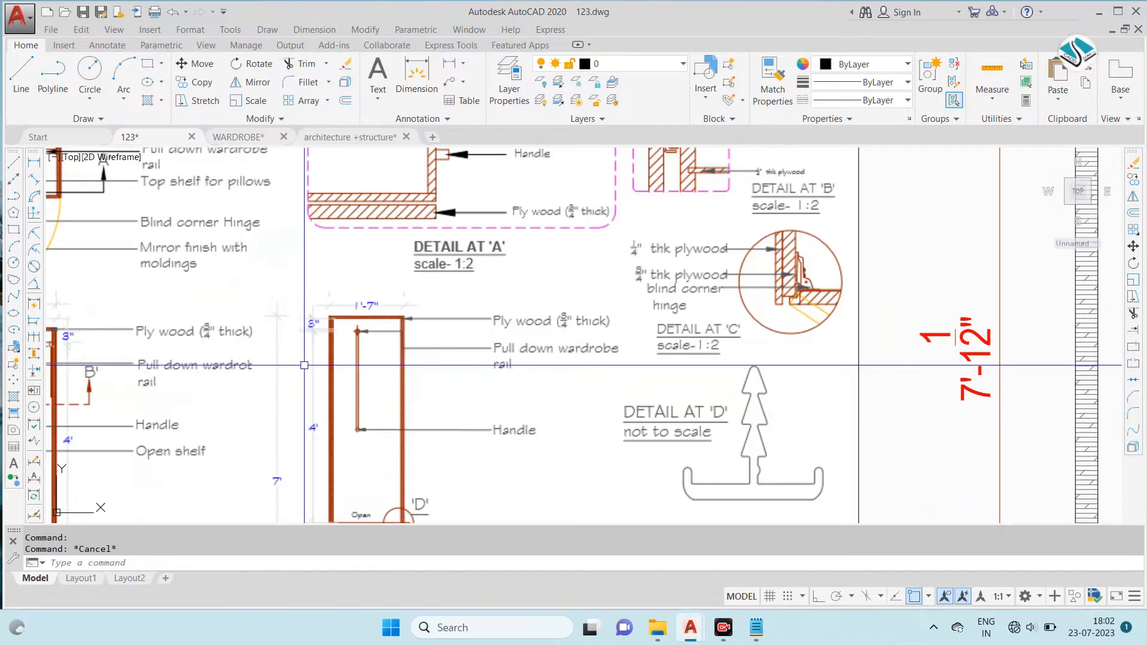
pyautogui.scroll(2, 323, 332)
pyautogui.scroll(-5, 590, 299)
pyautogui.scroll(3, 573, 292)
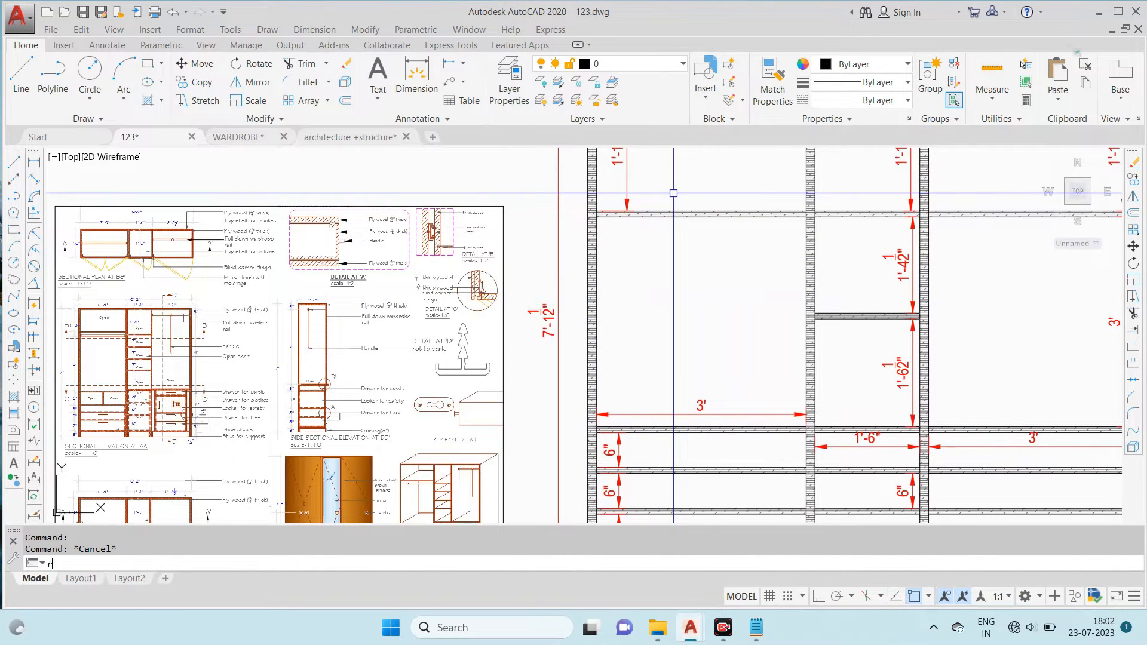
# - Draw a rectangle over the left bay's upper shelf board, from side panel to left partition
pyautogui.press('Return')
pyautogui.scroll(5, 628, 202)
pyautogui.click(412, 260)
pyautogui.scroll(-4, 359, 279)
pyautogui.scroll(4, 922, 291)
pyautogui.click(880, 274)
pyautogui.scroll(-6, 649, 285)
pyautogui.scroll(6, 589, 294)
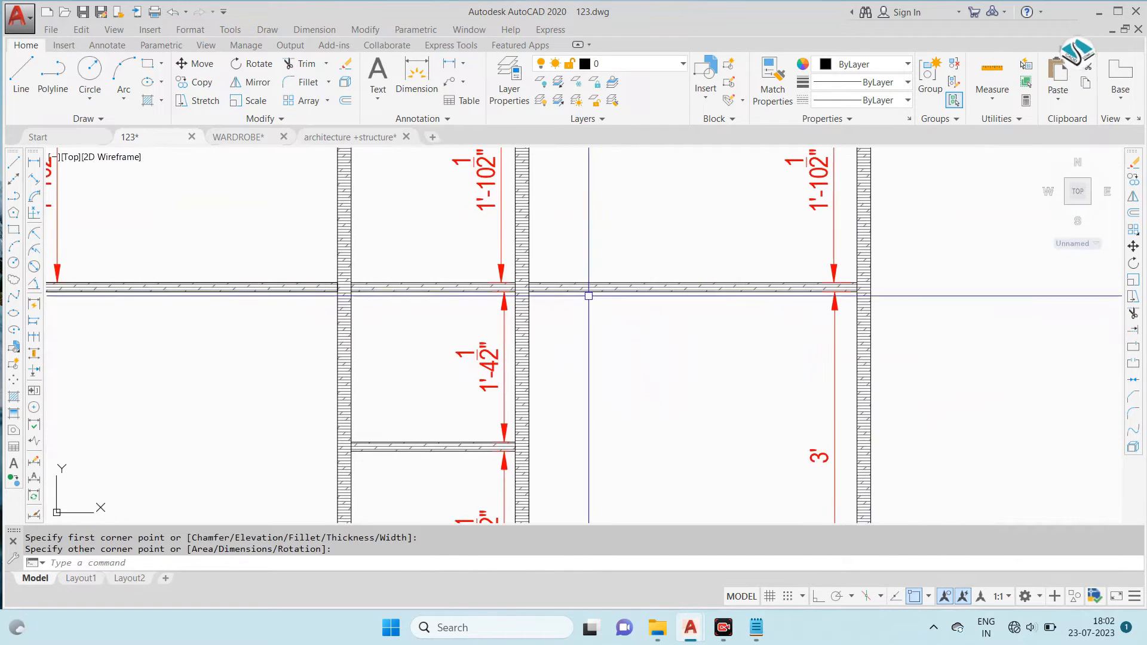
# - Draw a rectangle over the right bay's upper shelf board, from right partition to side panel
pyautogui.press('Return')
pyautogui.click(519, 299)
pyautogui.scroll(-5, 520, 299)
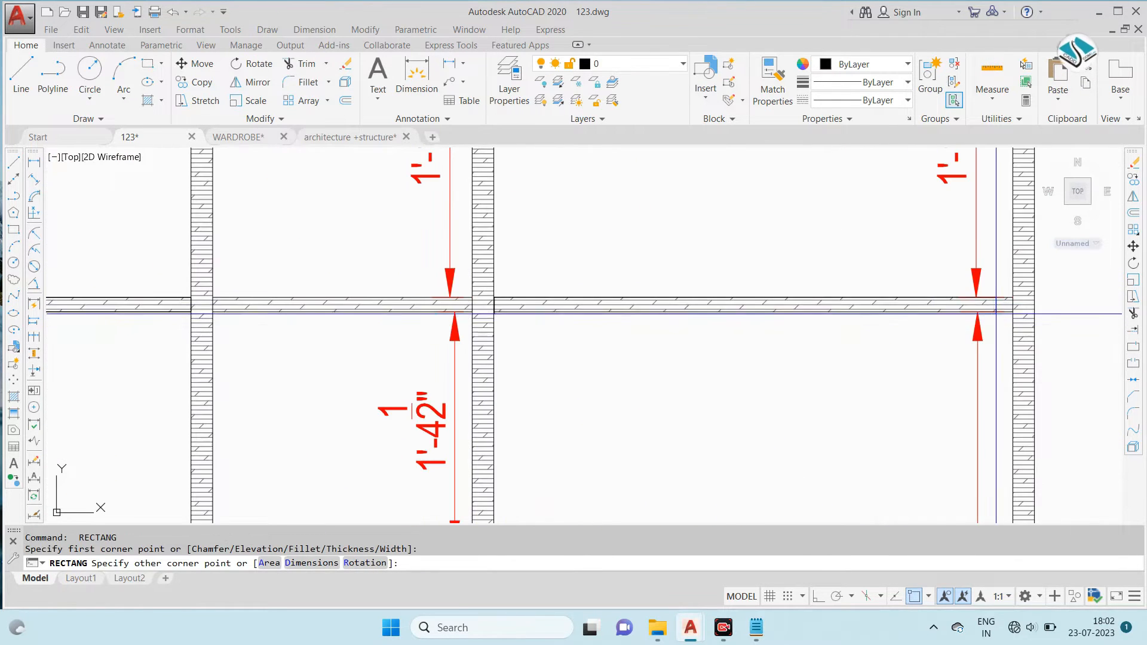
pyautogui.scroll(2, 1011, 307)
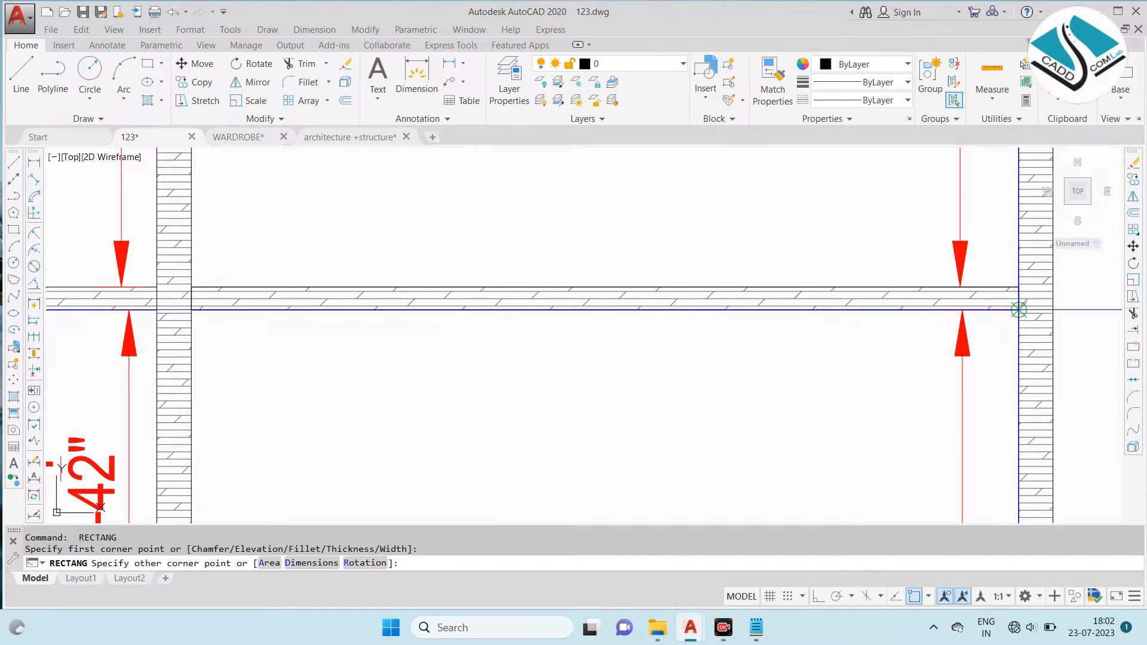
pyautogui.click(1019, 309)
# - Fill the left and right bays' upper shelf rectangles with a GR_LINEAR gradient in colour 99,100,102
pyautogui.write('gd')
pyautogui.press('Return')
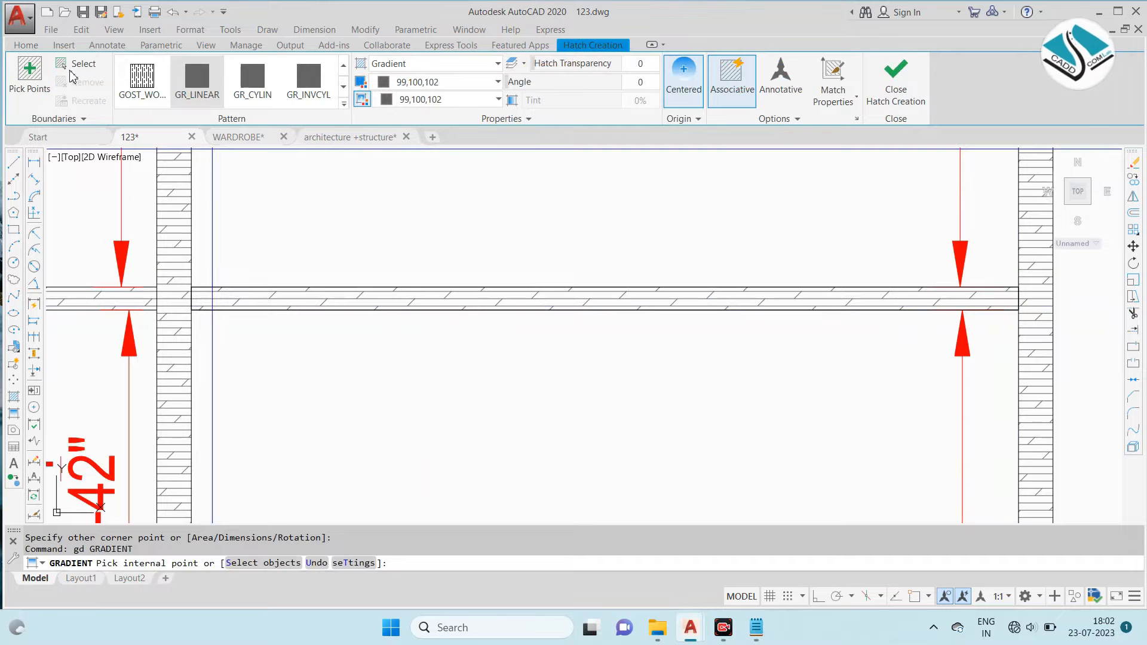
pyautogui.click(55, 71)
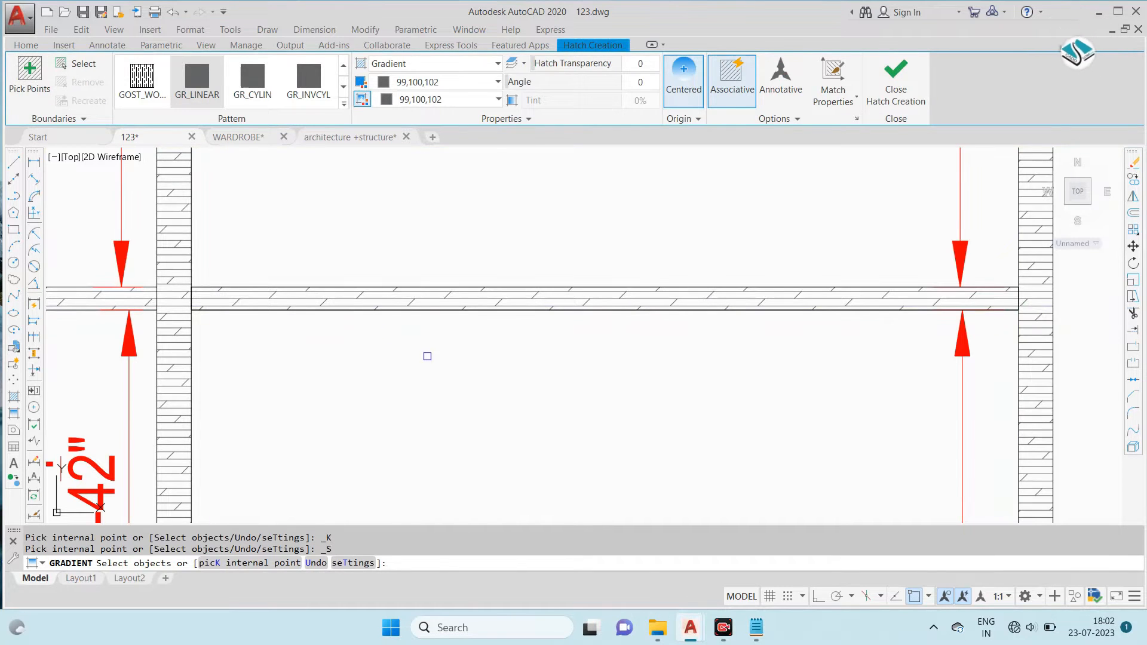
pyautogui.click(446, 289)
pyautogui.scroll(-6, 529, 309)
pyautogui.scroll(2, 418, 284)
pyautogui.click(413, 282)
pyautogui.press('Return')
pyautogui.scroll(-4, 688, 345)
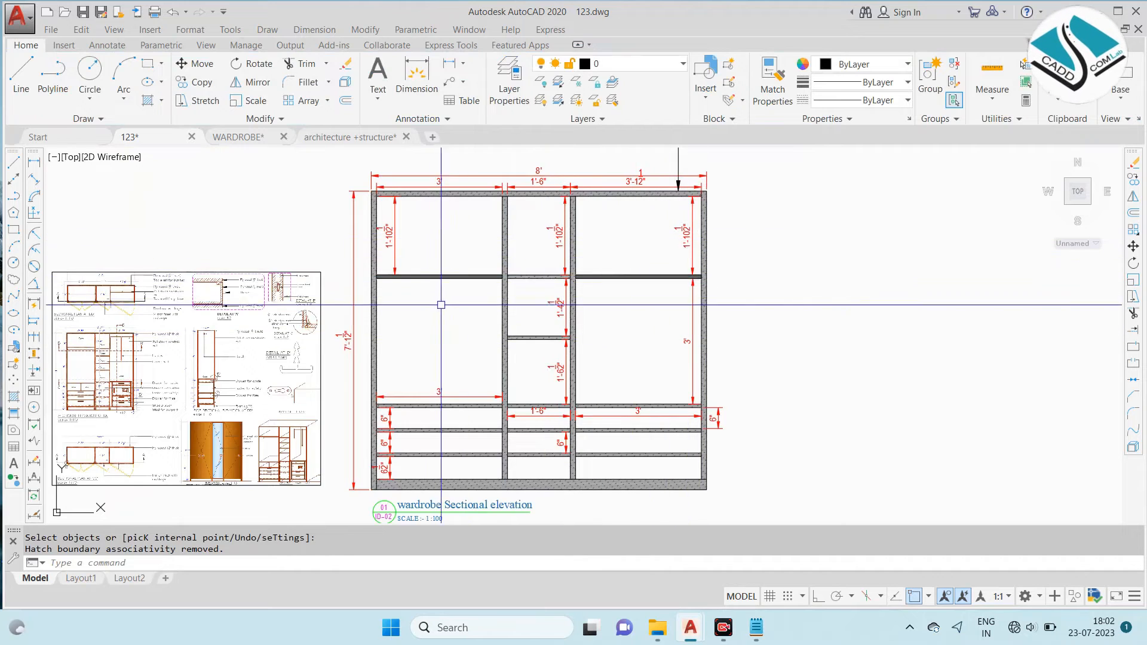
# - Copy the plan's CLOTHS HANGING ROD STEEL leader onto the gradient-filled strip in the elevation's right bay
pyautogui.scroll(-3, 445, 299)
pyautogui.moveTo(446, 220); pyautogui.dragTo(479, 322, button='middle')
pyautogui.scroll(3, 675, 229)
pyautogui.click(772, 163)
pyautogui.click(705, 221)
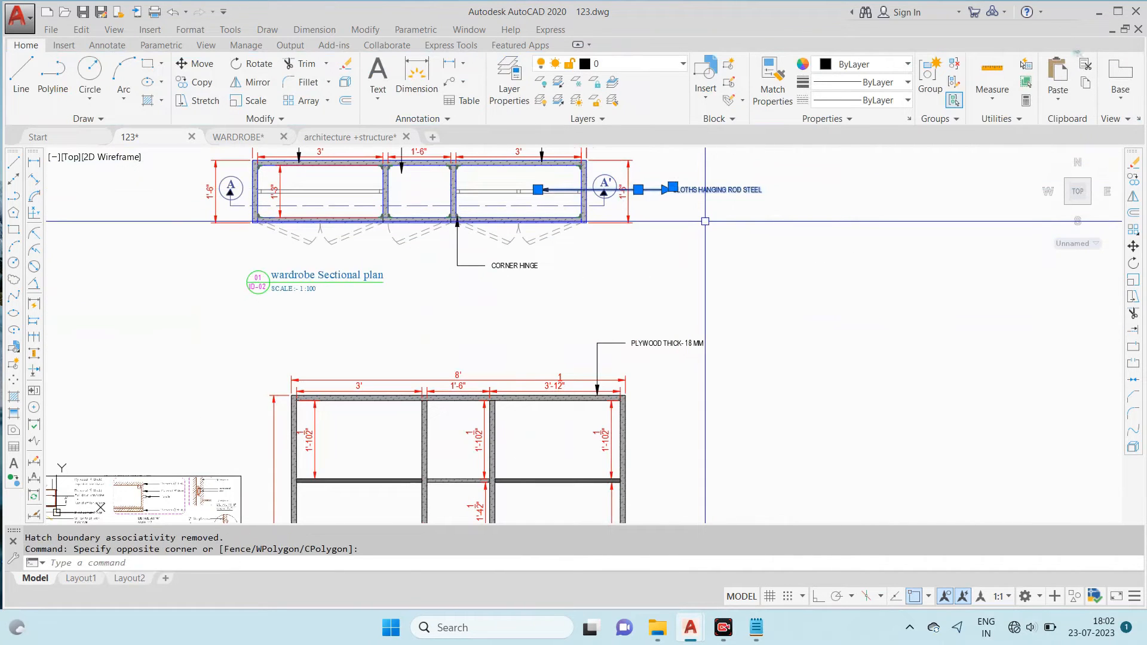
pyautogui.write('c')
pyautogui.press('Return')
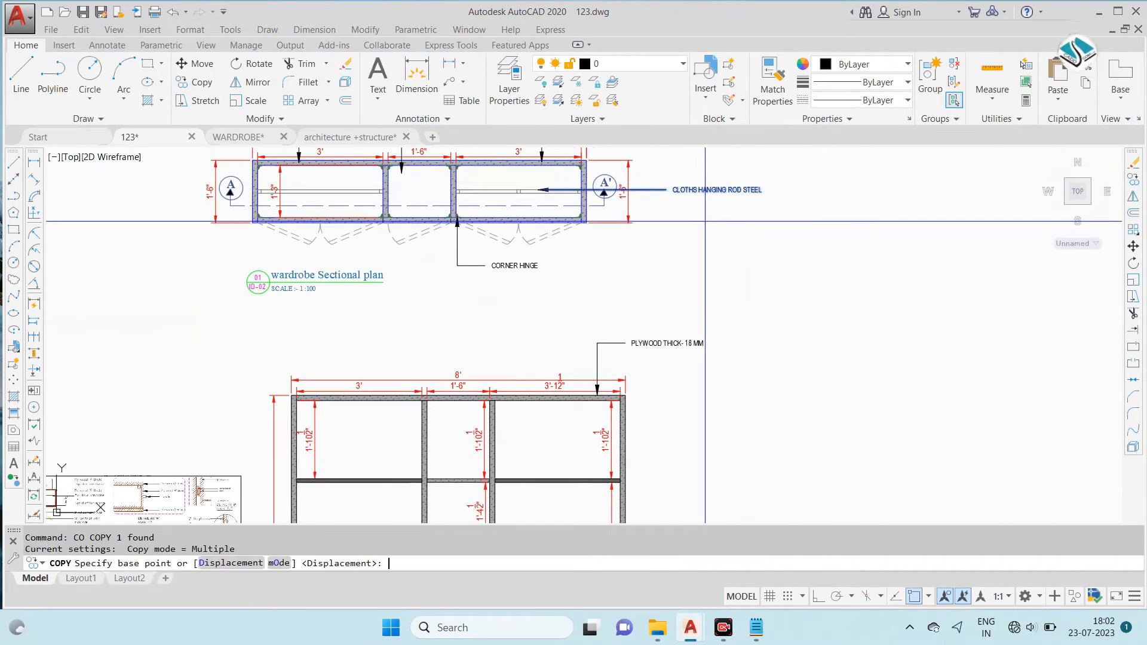
pyautogui.click(550, 190)
pyautogui.scroll(5, 518, 328)
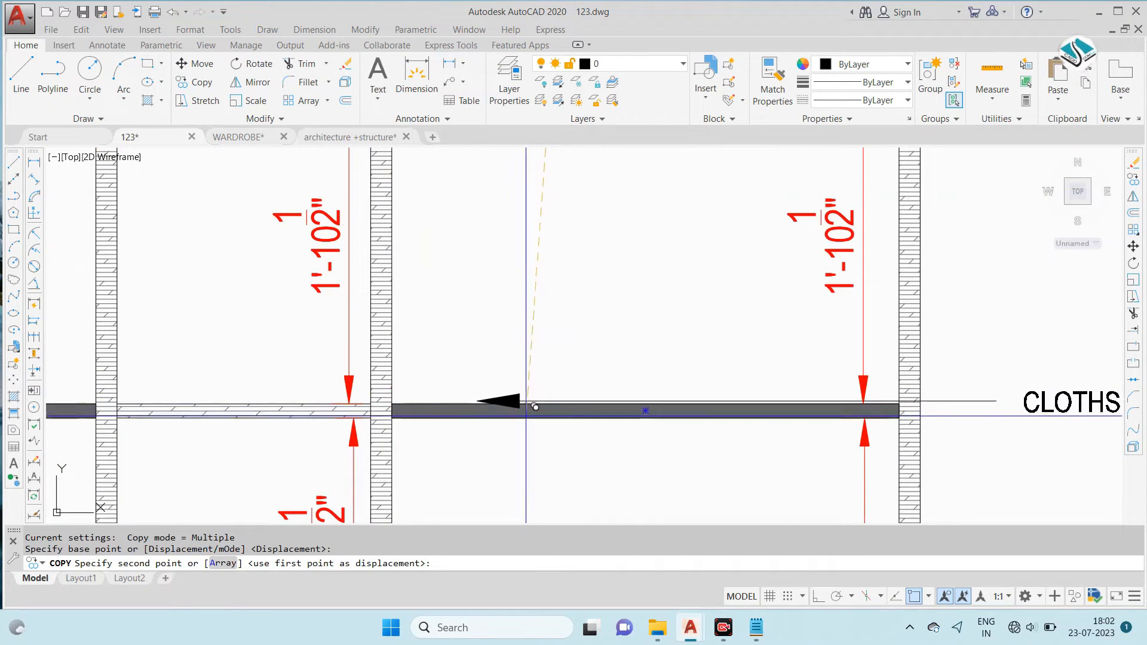
pyautogui.click(647, 423)
pyautogui.press('Escape')
# - Change the copied leader's text to PULL DOWN ROD CLOTHS
pyautogui.scroll(-4, 201, 321)
pyautogui.scroll(2, 692, 364)
pyautogui.click(692, 359)
pyautogui.doubleClick(692, 358)
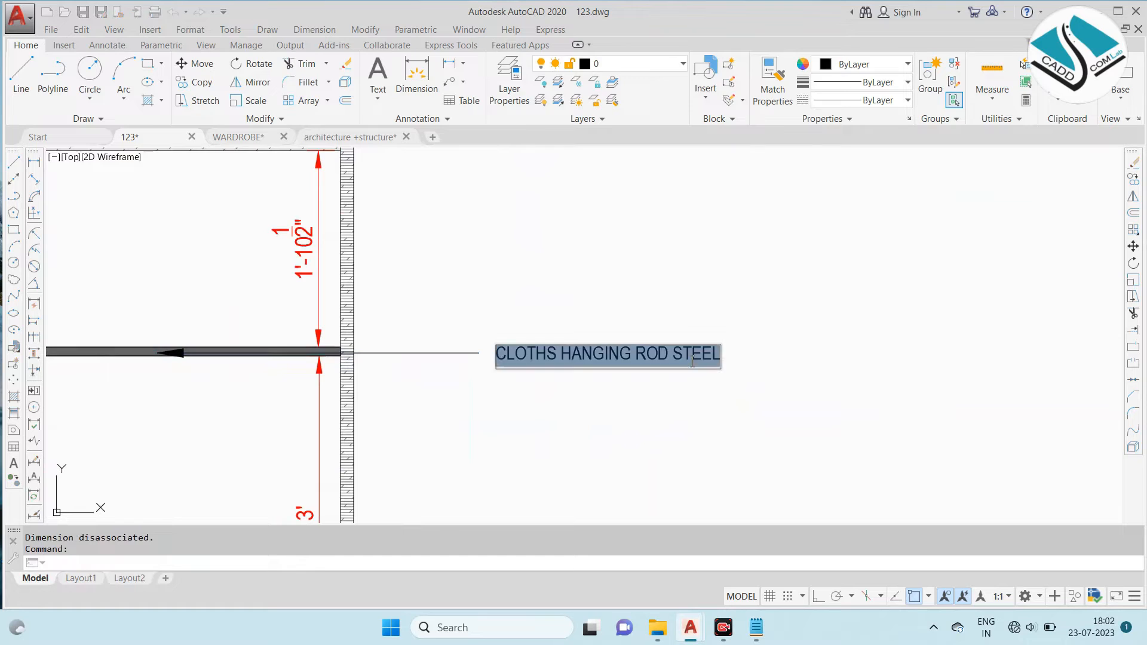
pyautogui.write('pull d')
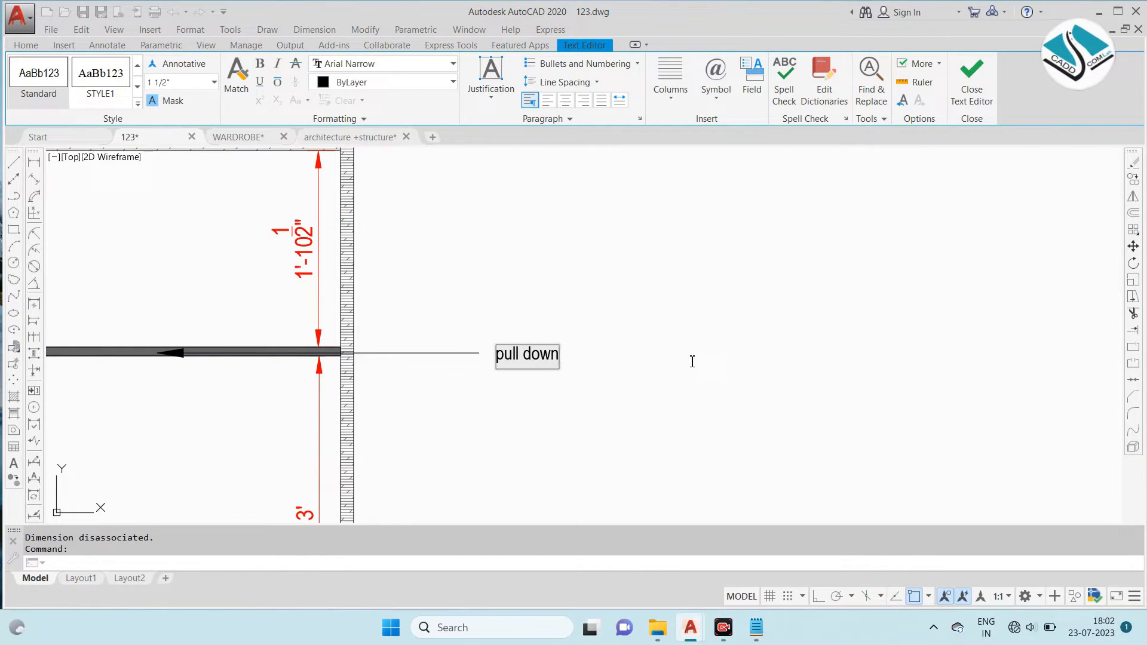
pyautogui.press('capslock')
pyautogui.press('BackSpace')
pyautogui.write('PULL DOWN ROD CLOTHS')
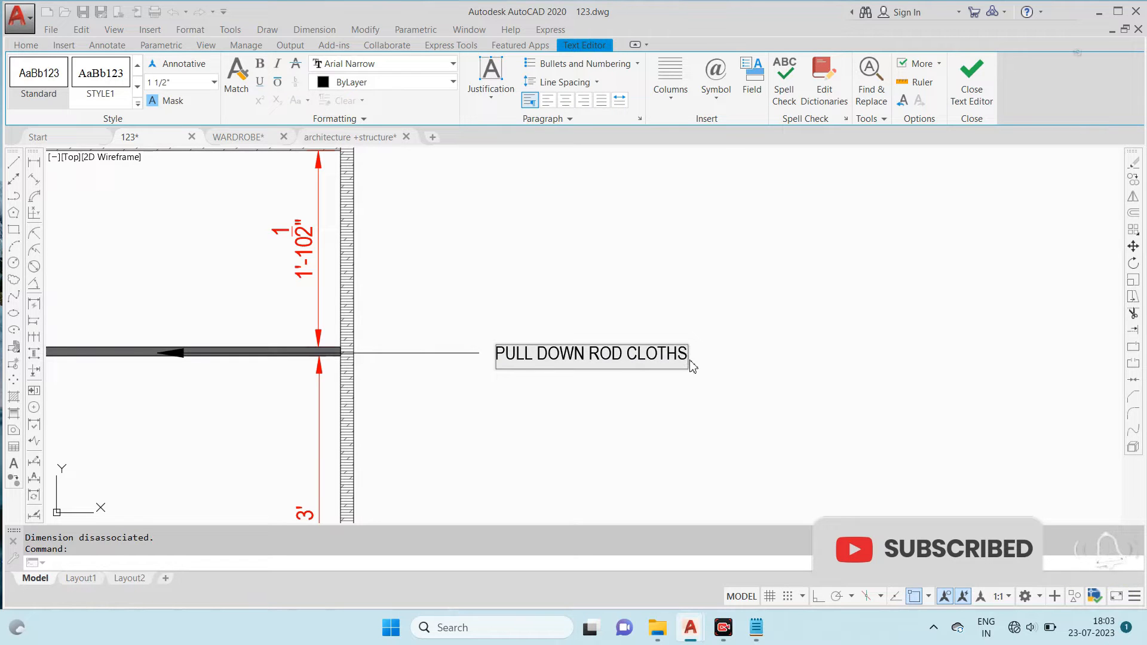
pyautogui.click(591, 401)
pyautogui.scroll(-6, 591, 361)
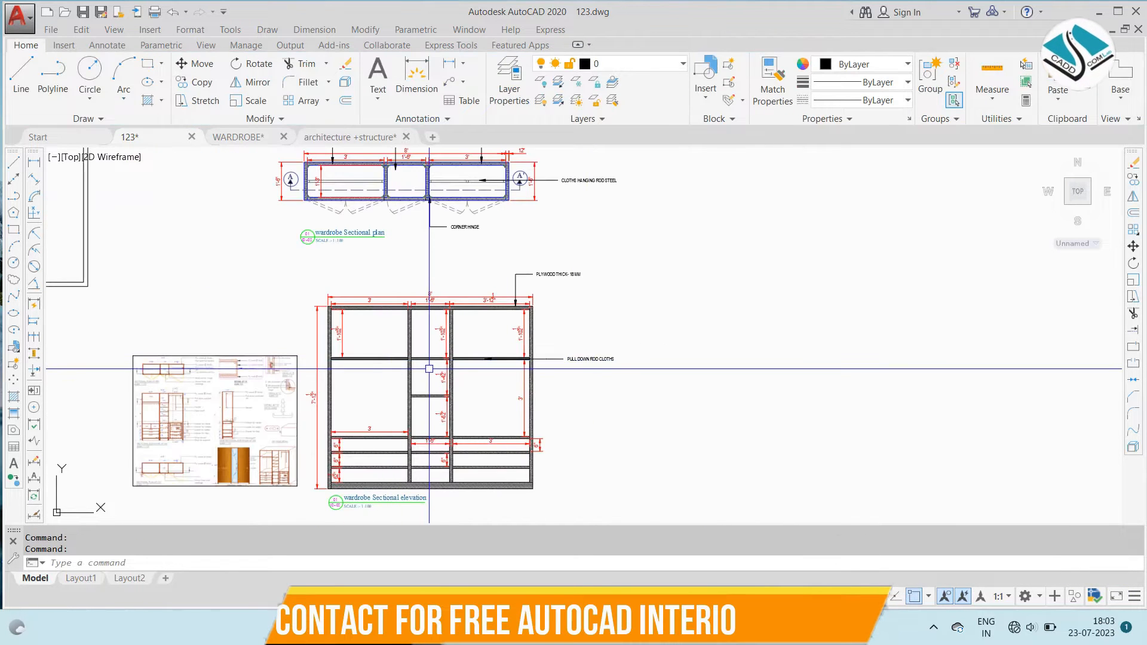
# - Examine the leader notes beside the wardrobe sections in the reference drawing
pyautogui.scroll(2, 346, 374)
pyautogui.scroll(-2, 402, 334)
pyautogui.scroll(4, 463, 343)
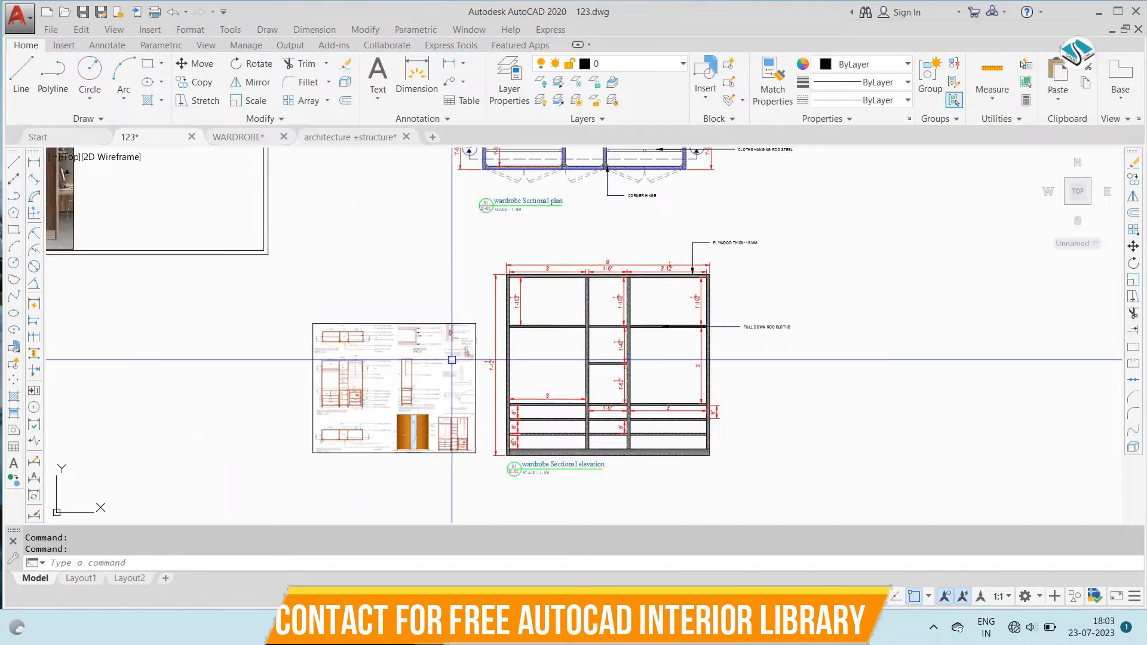
pyautogui.scroll(4, 285, 385)
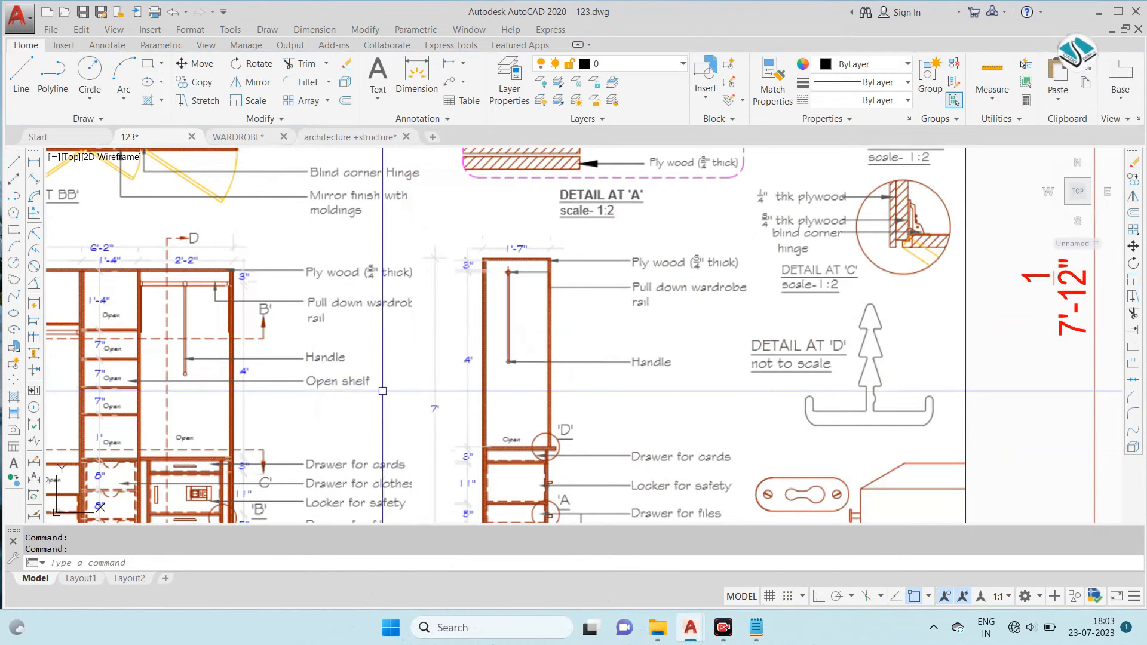
pyautogui.moveTo(378, 392); pyautogui.dragTo(421, 338, button='middle')
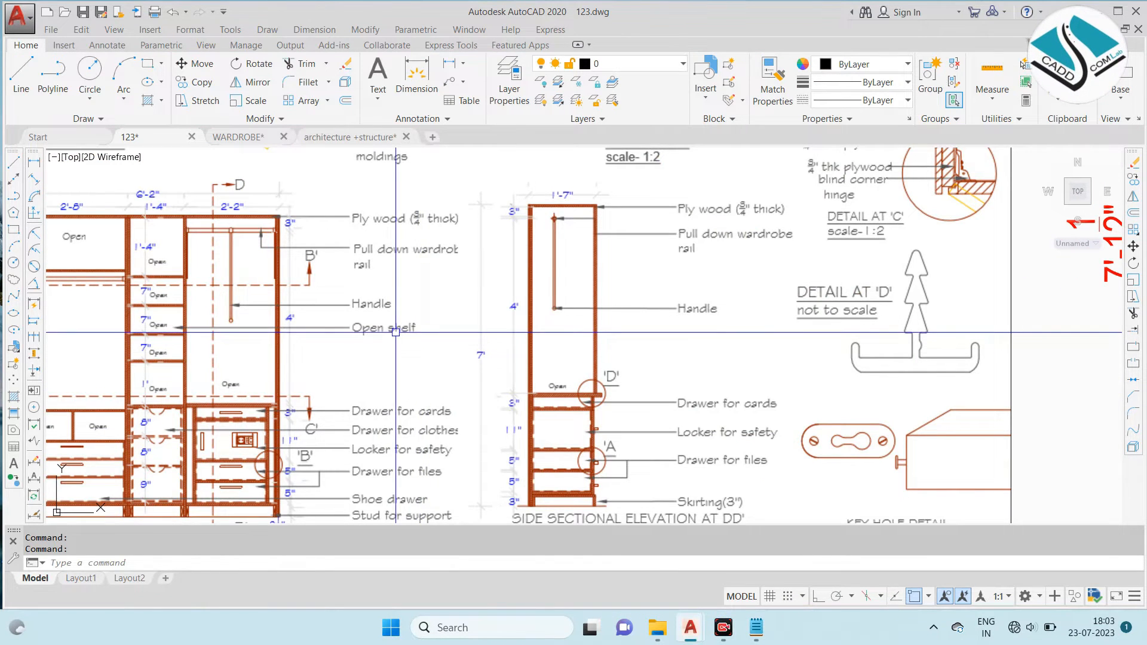
pyautogui.scroll(-6, 382, 332)
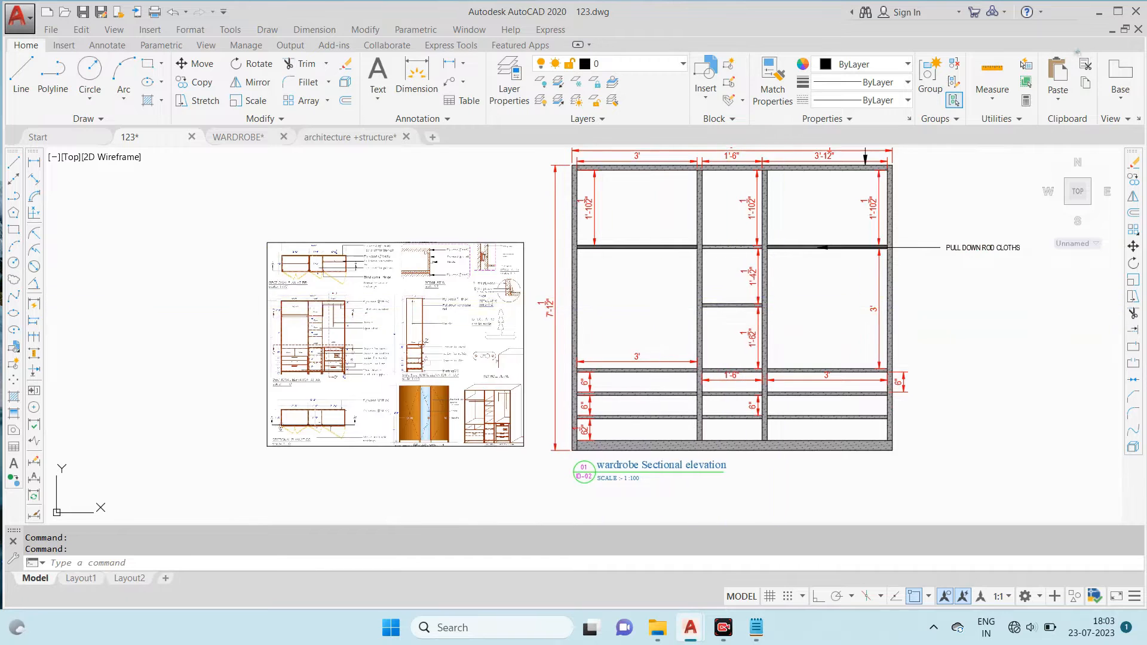
# - Copy the elevation's PULL DOWN ROD CLOTHS leader so its arrow points into the centre bay's compartment below the upper shelf
pyautogui.scroll(2, 956, 244)
pyautogui.moveTo(955, 244); pyautogui.dragTo(745, 244, button='middle')
pyautogui.scroll(2, 745, 244)
pyautogui.click(804, 237)
pyautogui.click(786, 275)
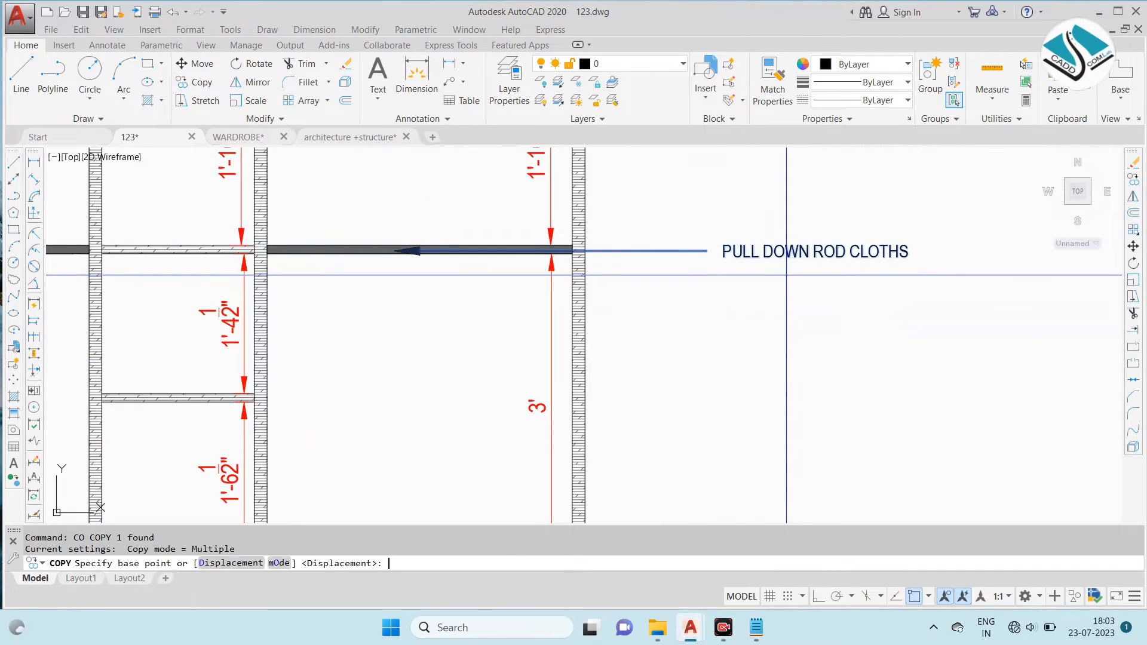
pyautogui.click(407, 251)
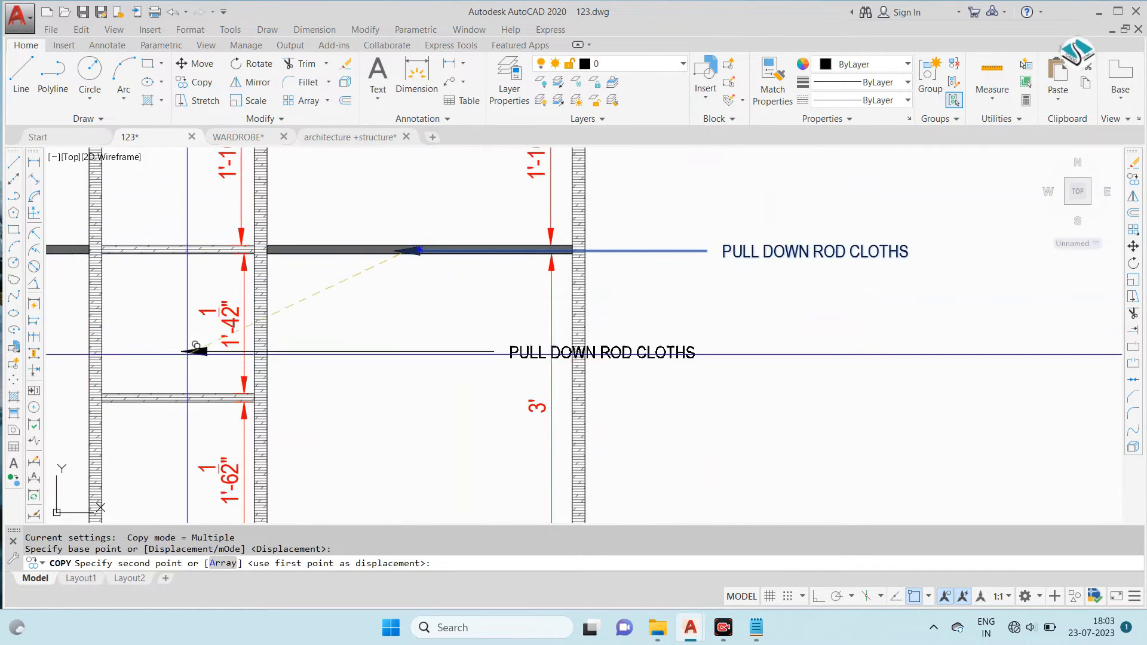
pyautogui.scroll(-5, 748, 256)
pyautogui.scroll(6, 429, 302)
pyautogui.scroll(-6, 329, 284)
pyautogui.scroll(6, 717, 251)
pyautogui.click(665, 271)
pyautogui.scroll(-4, 424, 267)
pyautogui.press('Escape')
# - Stretch the copied leader's text outside the right side panel and change it to OPEN SHELF
pyautogui.scroll(3, 752, 261)
pyautogui.click(764, 269)
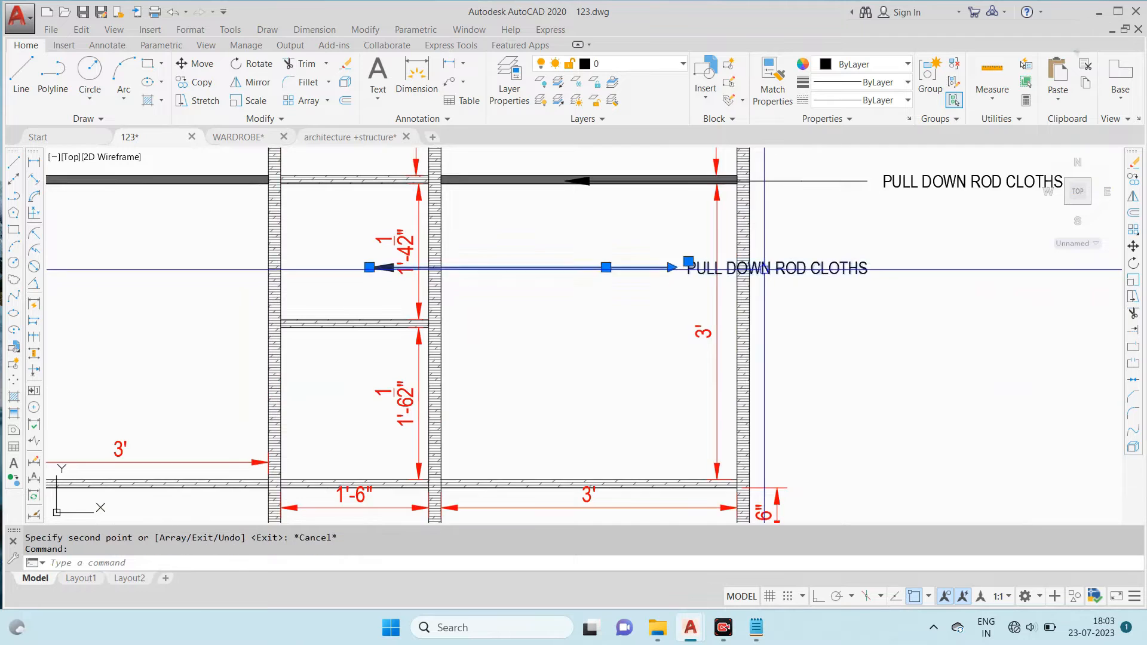
pyautogui.moveTo(692, 281); pyautogui.dragTo(374, 351, button='middle')
pyautogui.click(371, 330)
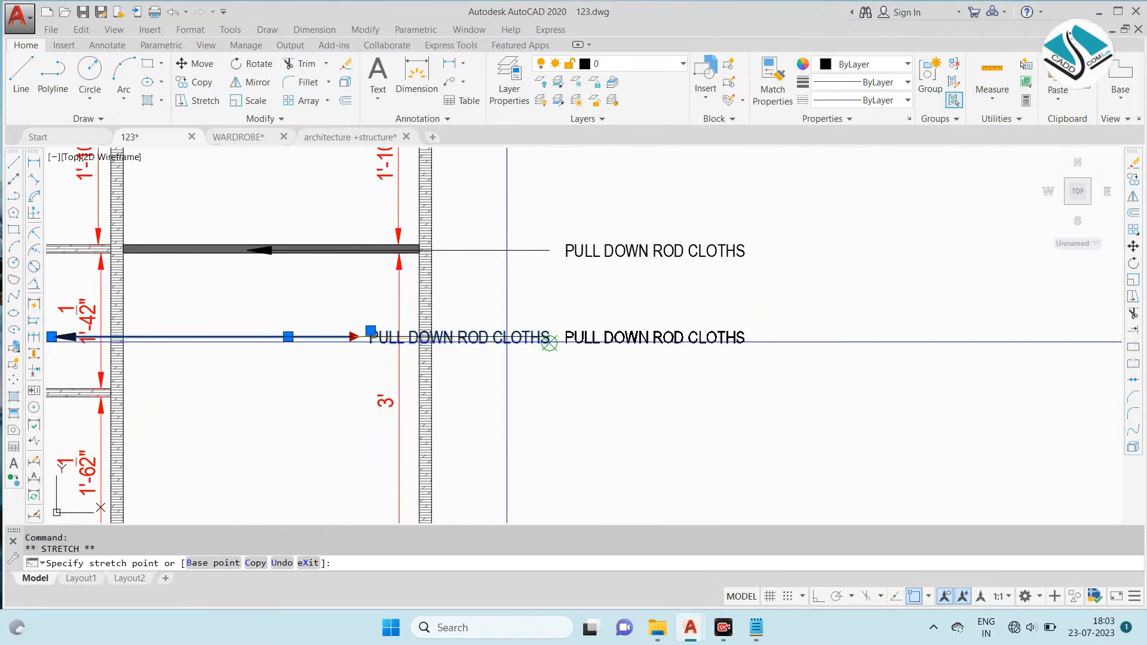
pyautogui.click(538, 374)
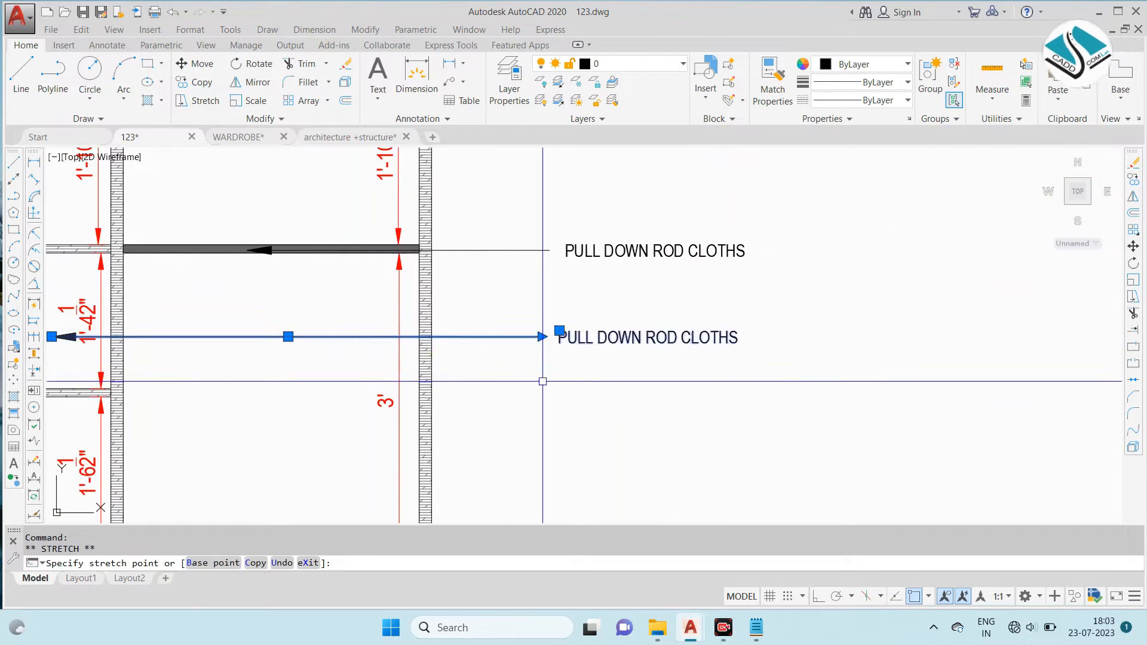
pyautogui.doubleClick(602, 338)
pyautogui.write('OPEN SH')
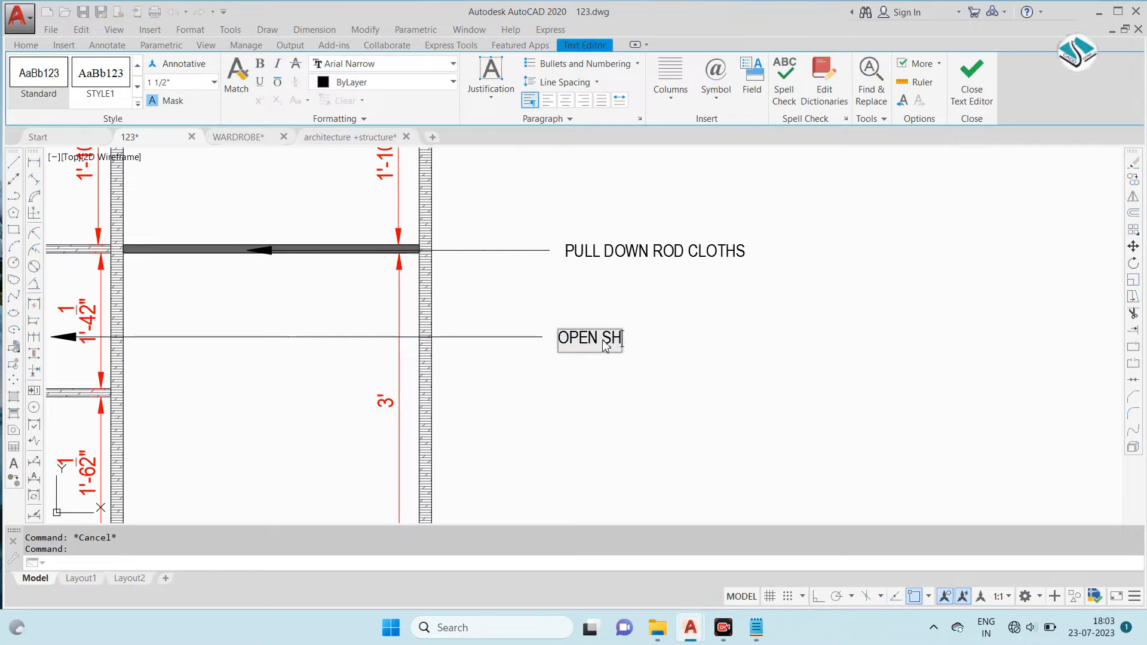
pyautogui.scroll(-2, 721, 273)
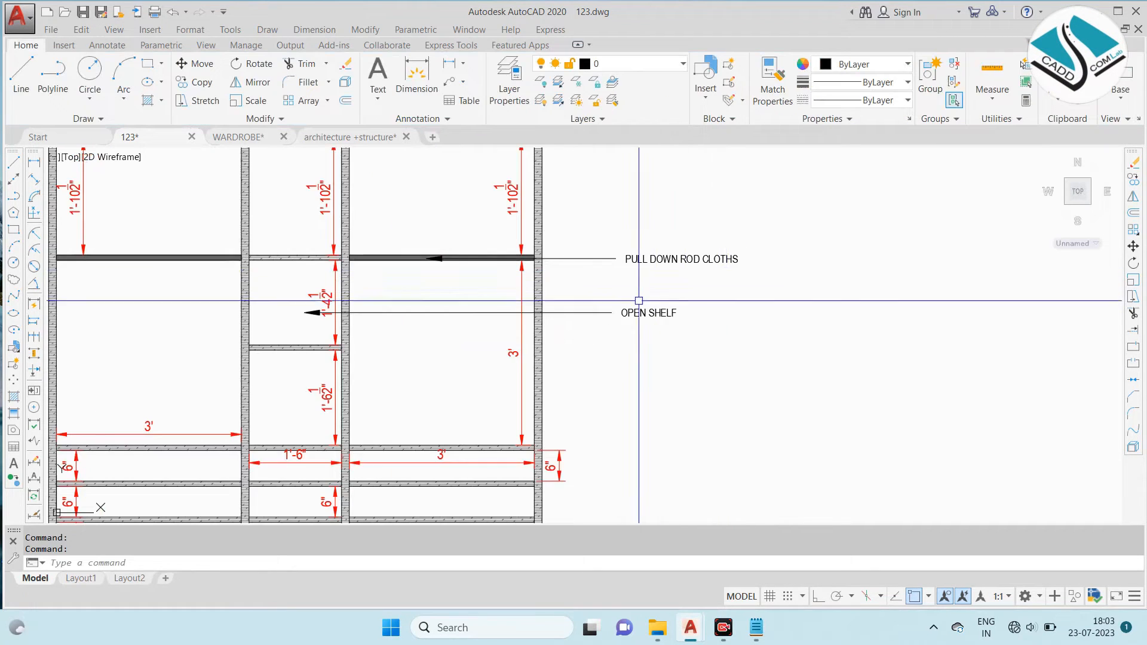
# - Copy the OPEN SHELF leader down into the centre bay's next compartment
pyautogui.scroll(2, 474, 322)
pyautogui.click(469, 291)
pyautogui.click(419, 324)
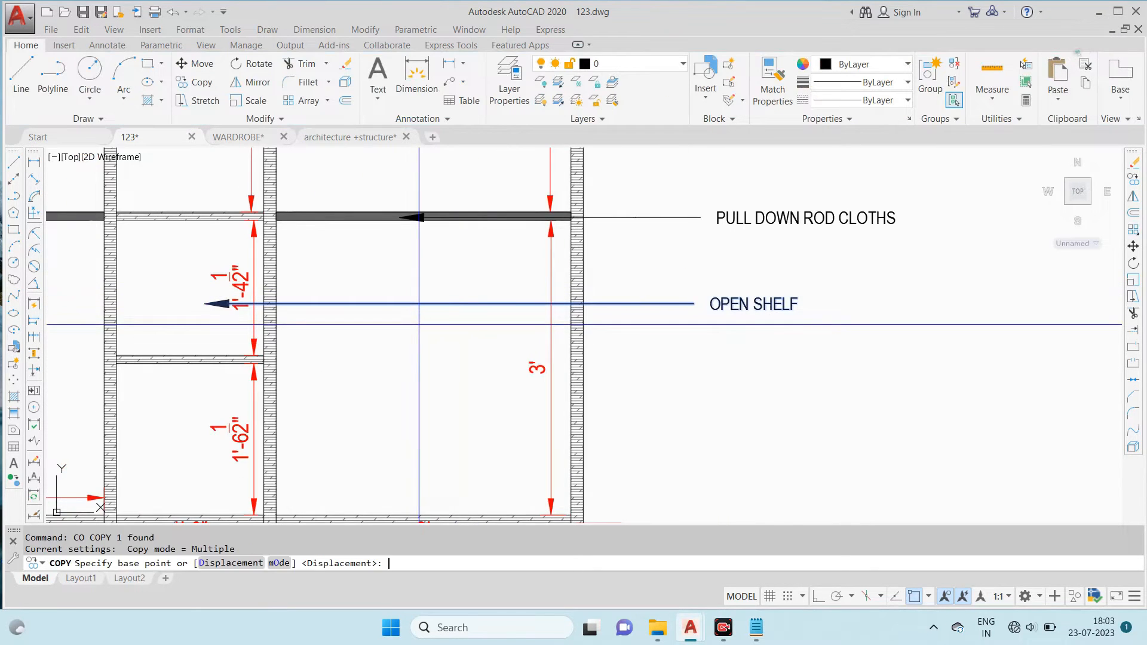
pyautogui.moveTo(231, 326); pyautogui.dragTo(462, 254, button='middle')
pyautogui.click(435, 231)
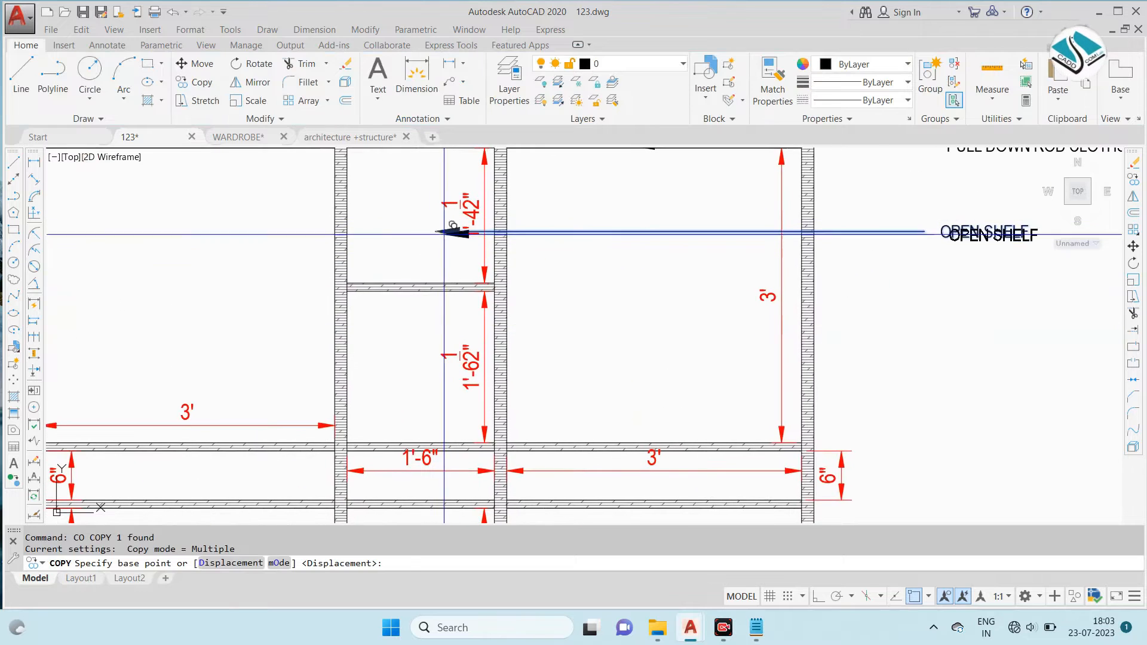
pyautogui.click(432, 363)
pyautogui.scroll(-4, 586, 333)
pyautogui.press('Escape')
# - With Ortho on, stretch the upper OPEN SHELF leader's text horizontally farther away from the right side panel
pyautogui.scroll(3, 775, 300)
pyautogui.scroll(2, 774, 300)
pyautogui.click(756, 270)
pyautogui.click(653, 303)
pyautogui.scroll(2, 731, 249)
pyautogui.click(572, 299)
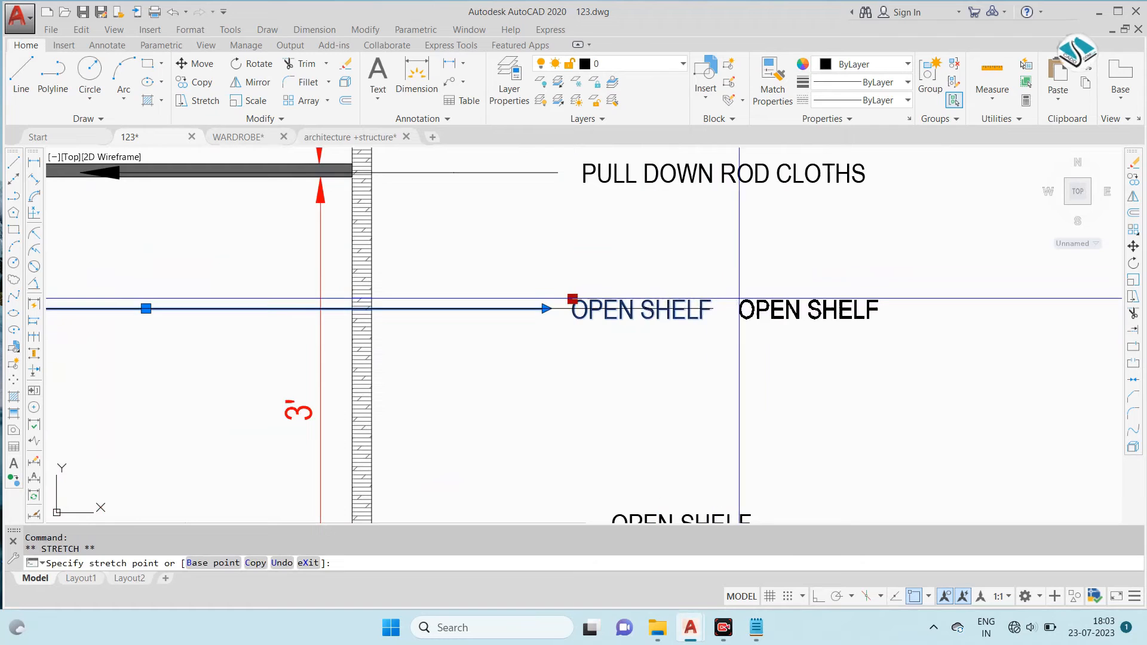
pyautogui.click(819, 596)
pyautogui.click(735, 385)
pyautogui.moveTo(665, 378); pyautogui.dragTo(672, 279, button='middle')
pyautogui.press('Escape')
# - Stretch the lower OPEN SHELF leader's text outward to roughly line up beneath the upper OPEN SHELF note
pyautogui.click(680, 397)
pyautogui.click(661, 446)
pyautogui.click(619, 414)
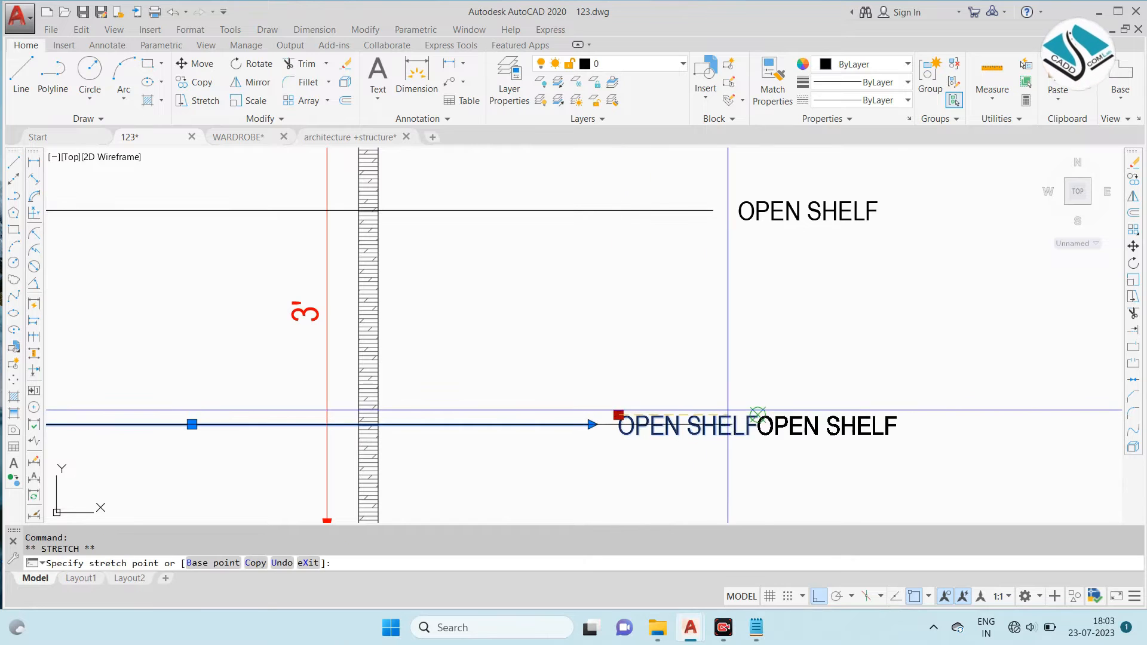
pyautogui.click(746, 471)
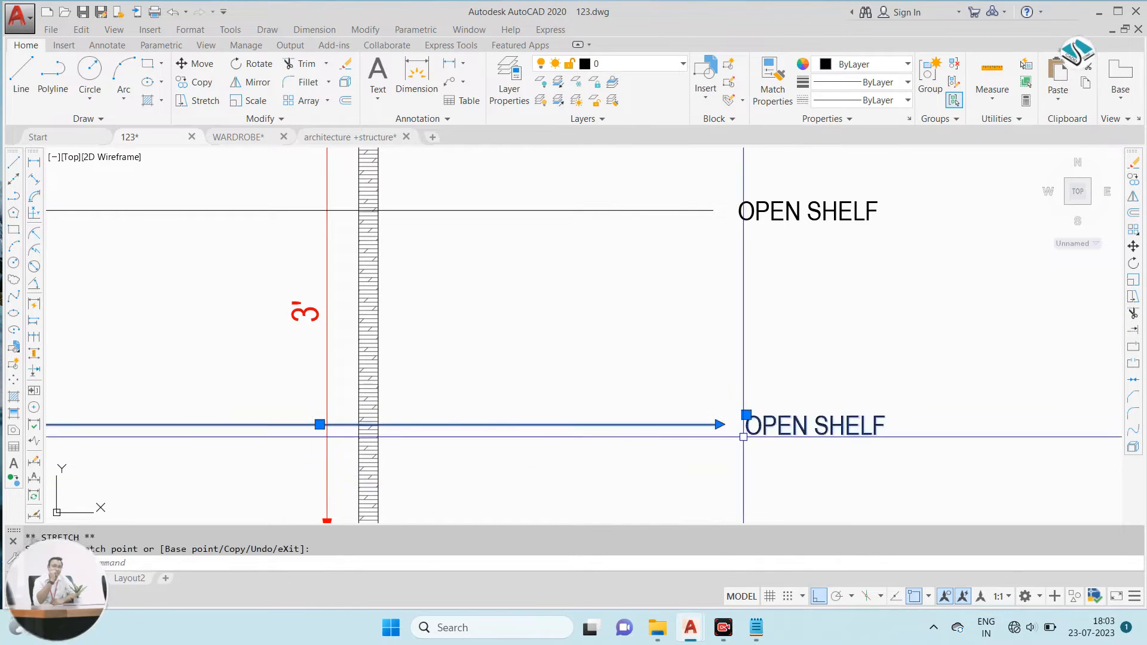
pyautogui.press('Escape')
# - Make the elevation's PLYWOOD THICK- 18 MM leader text bold and set its height to 1 13/16"
pyautogui.scroll(-6, 744, 419)
pyautogui.scroll(2, 798, 371)
pyautogui.moveTo(563, 336); pyautogui.dragTo(727, 274, button='middle')
pyautogui.scroll(-2, 727, 274)
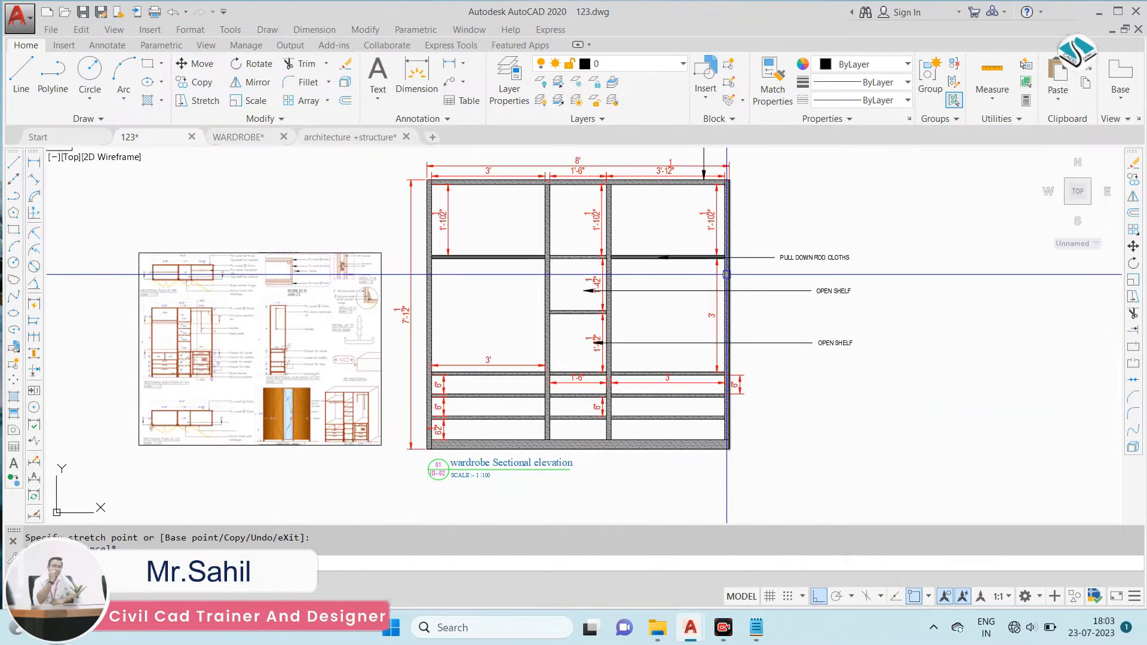
pyautogui.moveTo(769, 234); pyautogui.dragTo(667, 360, button='middle')
pyautogui.scroll(4, 656, 228)
pyautogui.click(676, 302)
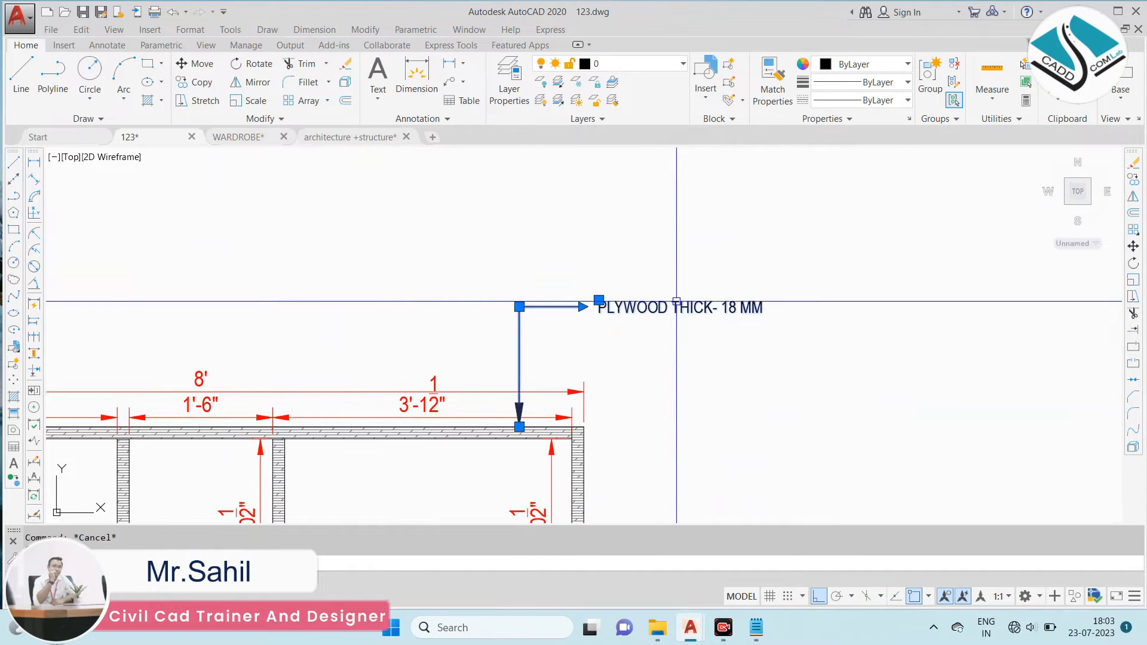
pyautogui.doubleClick(676, 302)
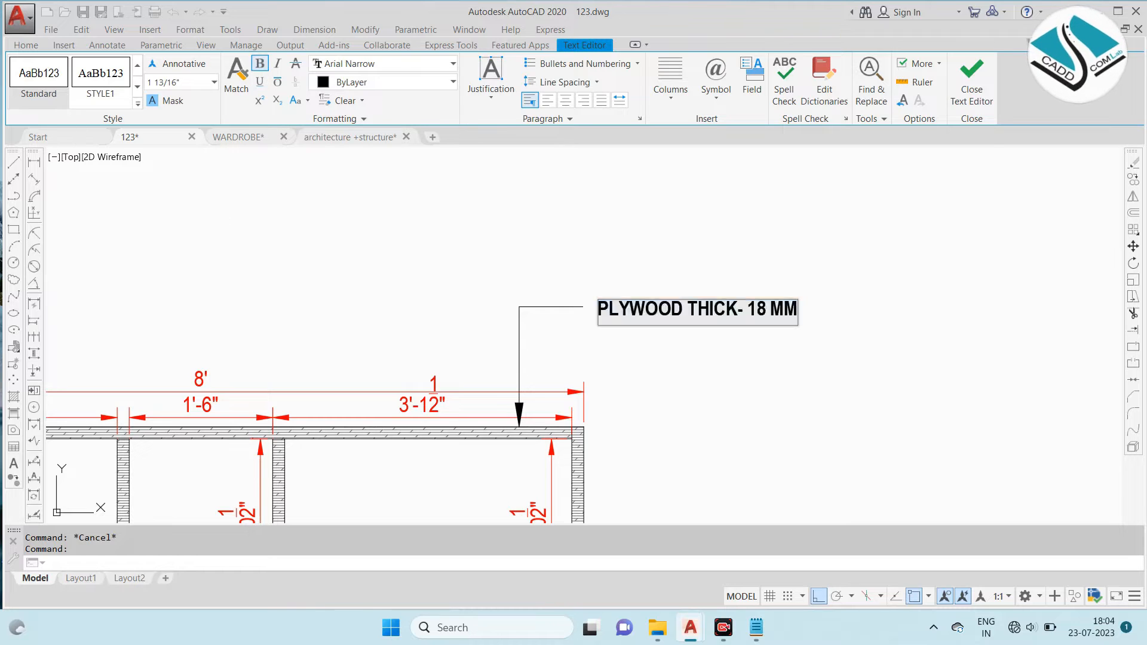
pyautogui.press('Escape')
# - Match the PLYWOOD THICK- 18 MM leader's properties onto the PULL DOWN ROD CLOTHS and both OPEN SHELF leaders
pyautogui.scroll(-3, 602, 219)
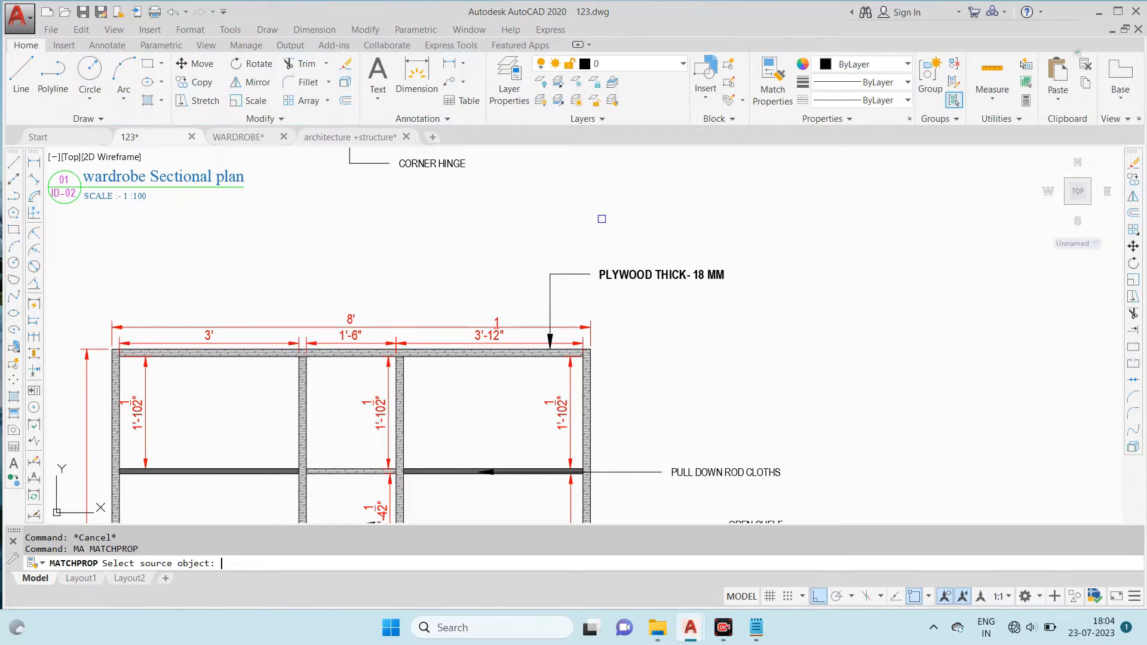
pyautogui.click(660, 275)
pyautogui.moveTo(671, 430); pyautogui.dragTo(656, 251, button='middle')
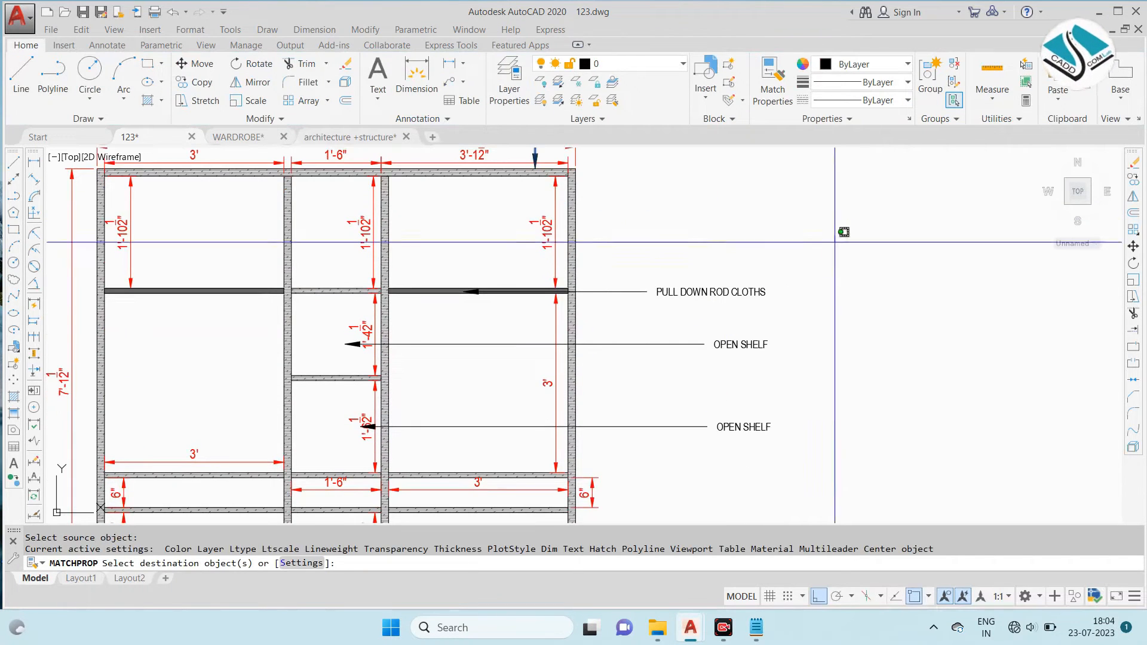
pyautogui.moveTo(834, 243); pyautogui.dragTo(701, 434)
pyautogui.press('Escape')
pyautogui.scroll(-3, 597, 366)
pyautogui.press('Escape')
# - Examine the drawer and locker notes on the reference drawing's lower wardrobe compartments
pyautogui.scroll(4, 236, 381)
pyautogui.scroll(2, 236, 380)
pyautogui.moveTo(236, 380); pyautogui.dragTo(494, 248, button='middle')
pyautogui.scroll(2, 325, 292)
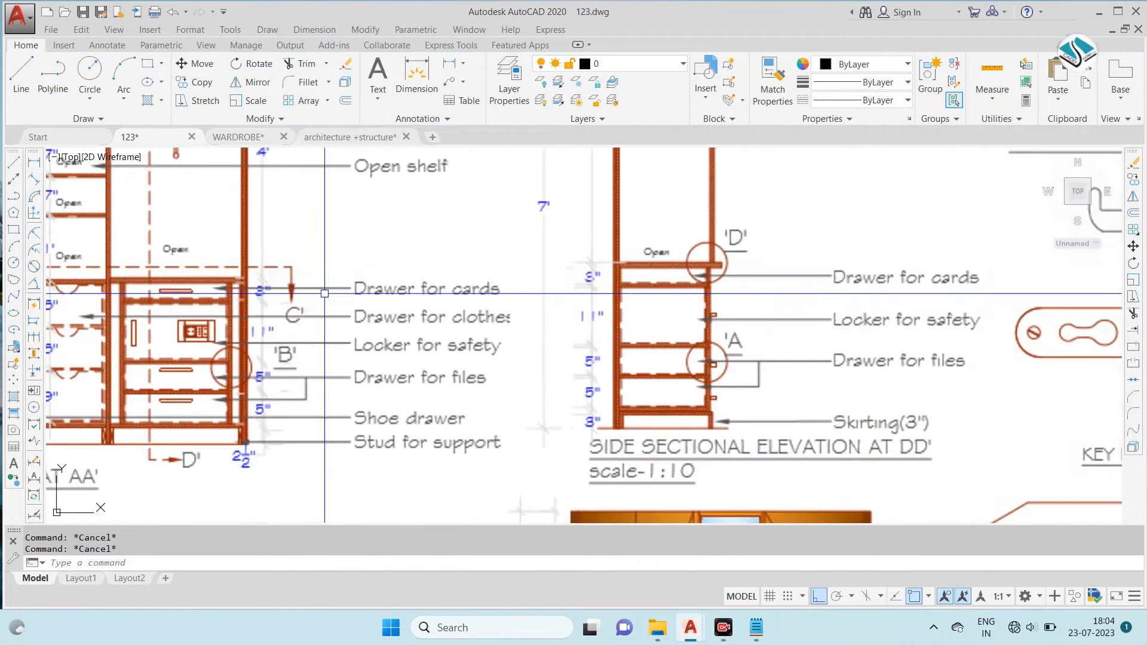
pyautogui.moveTo(324, 291); pyautogui.dragTo(545, 314, button='middle')
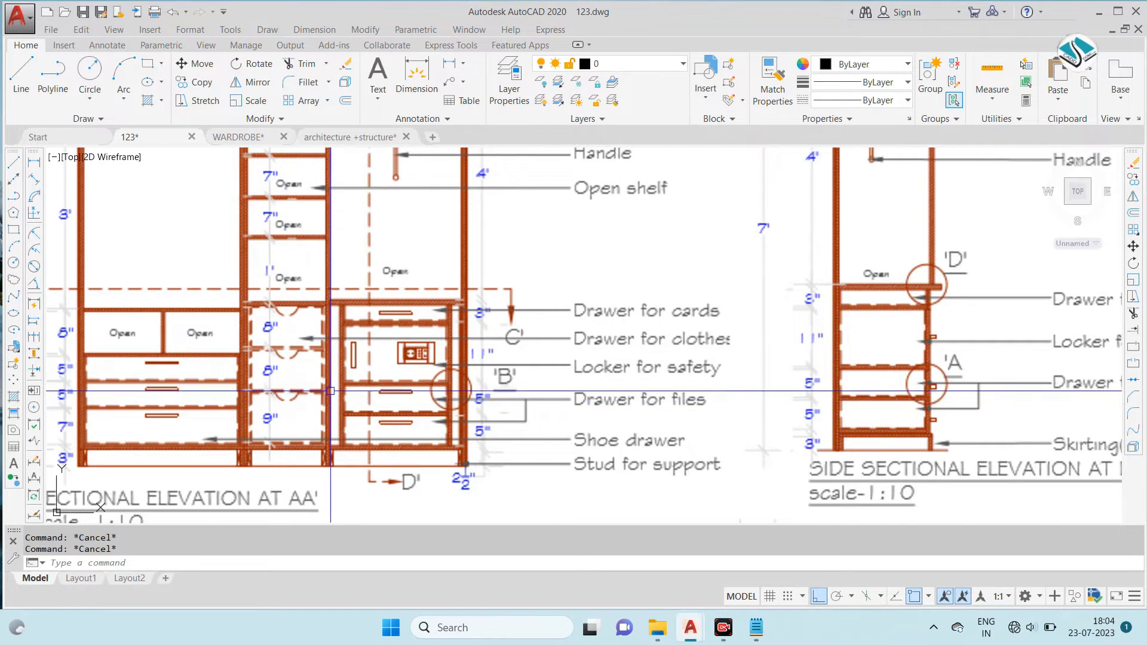
pyautogui.scroll(-6, 334, 391)
pyautogui.scroll(-4, 583, 394)
pyautogui.scroll(4, 714, 403)
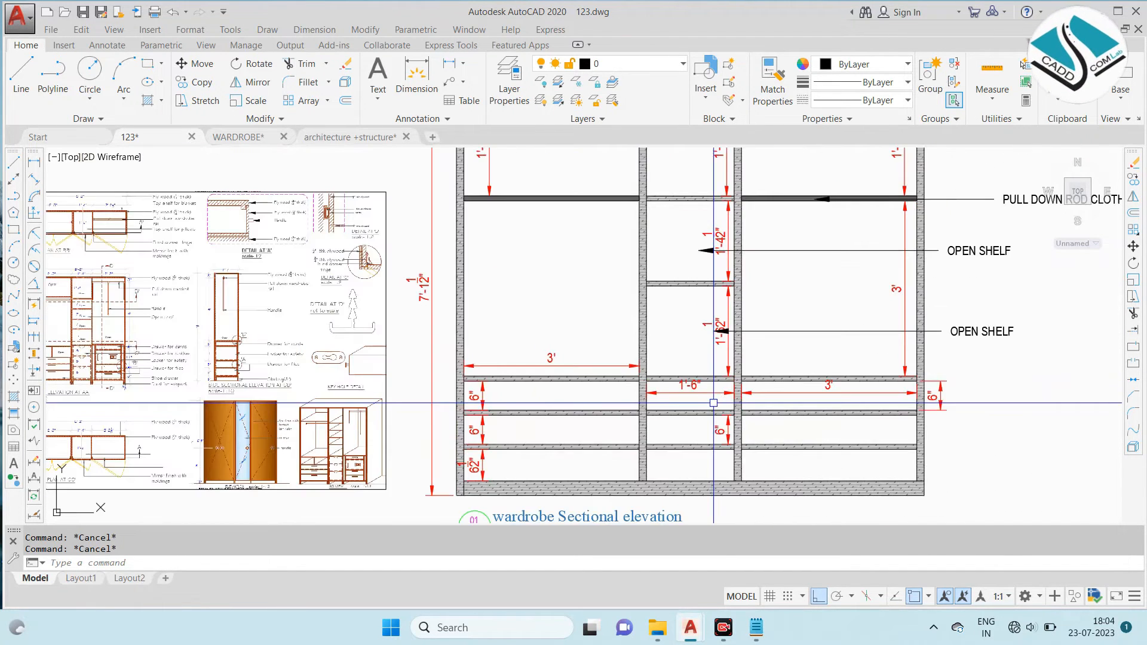
# - Copy the upper OPEN SHELF leader into the right bay's lowest drawer with Ortho off and change its text to DRAWER FOR SHOES
pyautogui.scroll(-3, 867, 257)
pyautogui.scroll(5, 837, 299)
pyautogui.click(886, 263)
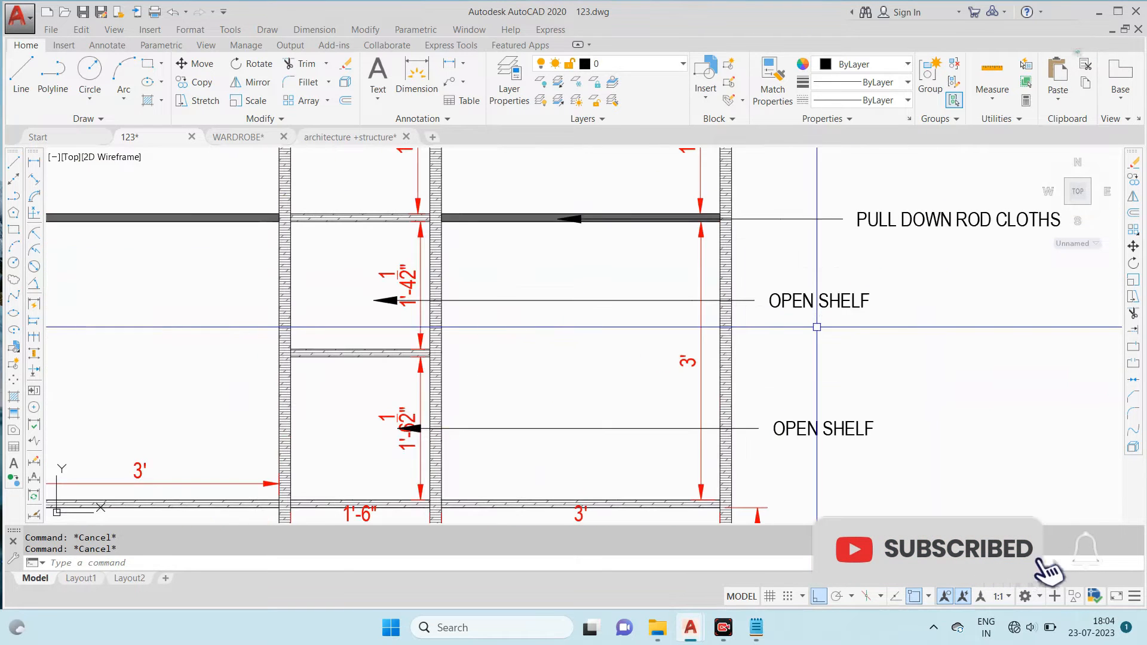
pyautogui.click(834, 320)
pyautogui.write('co')
pyautogui.press('Return')
pyautogui.scroll(2, 819, 328)
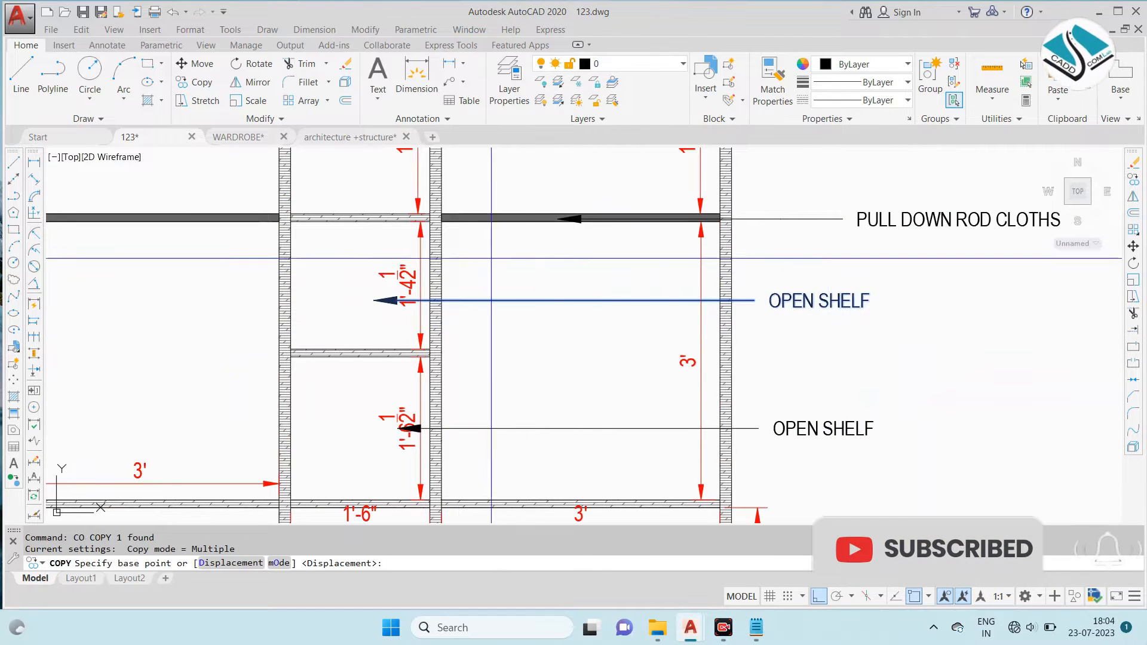
pyautogui.click(374, 300)
pyautogui.scroll(-5, 468, 243)
pyautogui.scroll(3, 515, 384)
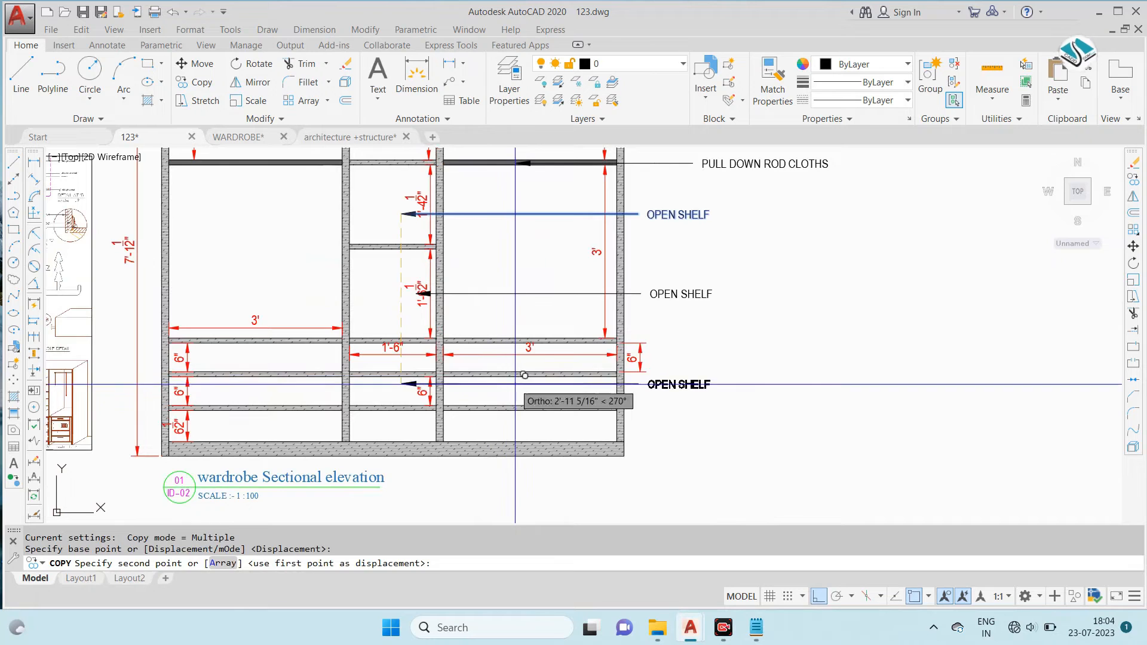
pyautogui.click(819, 596)
pyautogui.scroll(2, 512, 419)
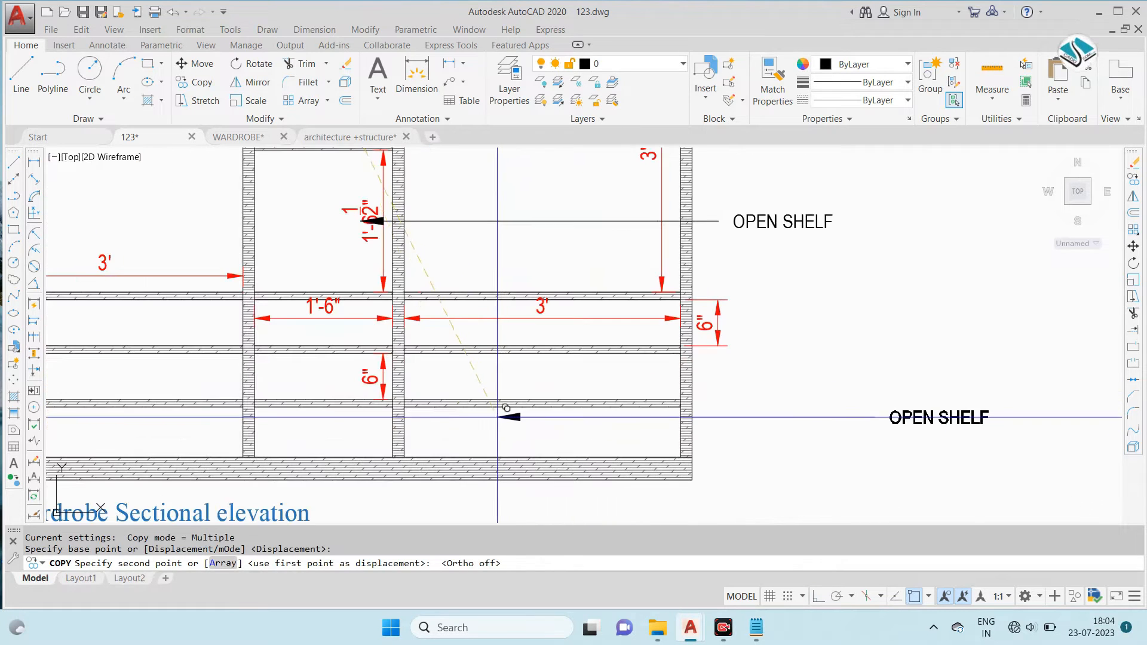
pyautogui.click(456, 426)
pyautogui.press('Escape')
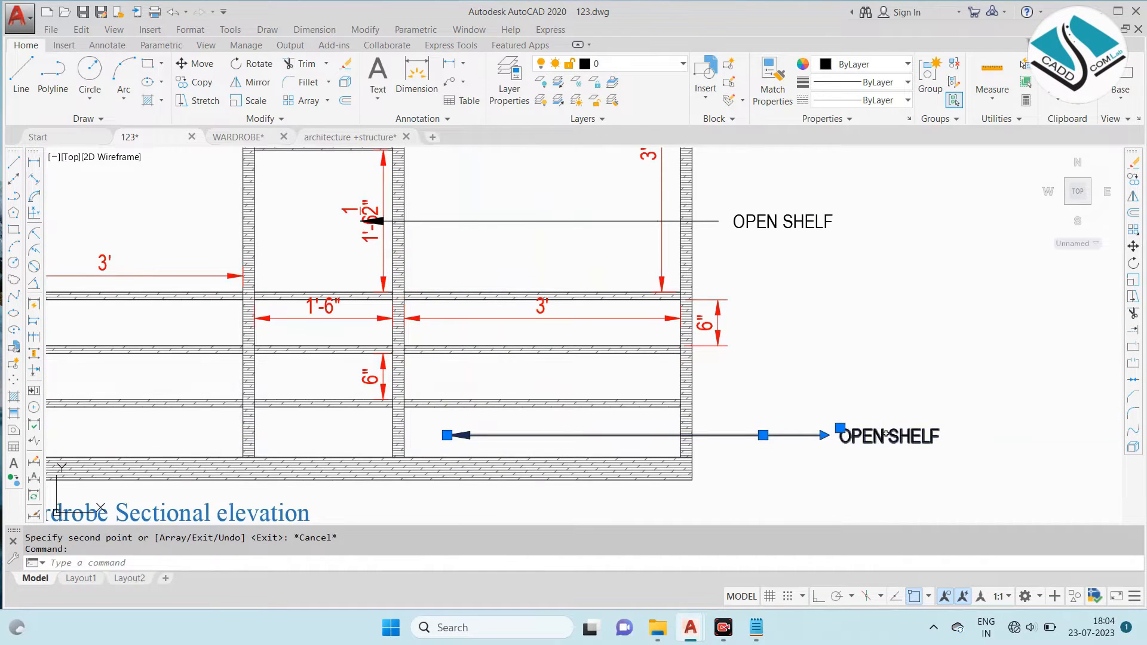
pyautogui.doubleClick(882, 439)
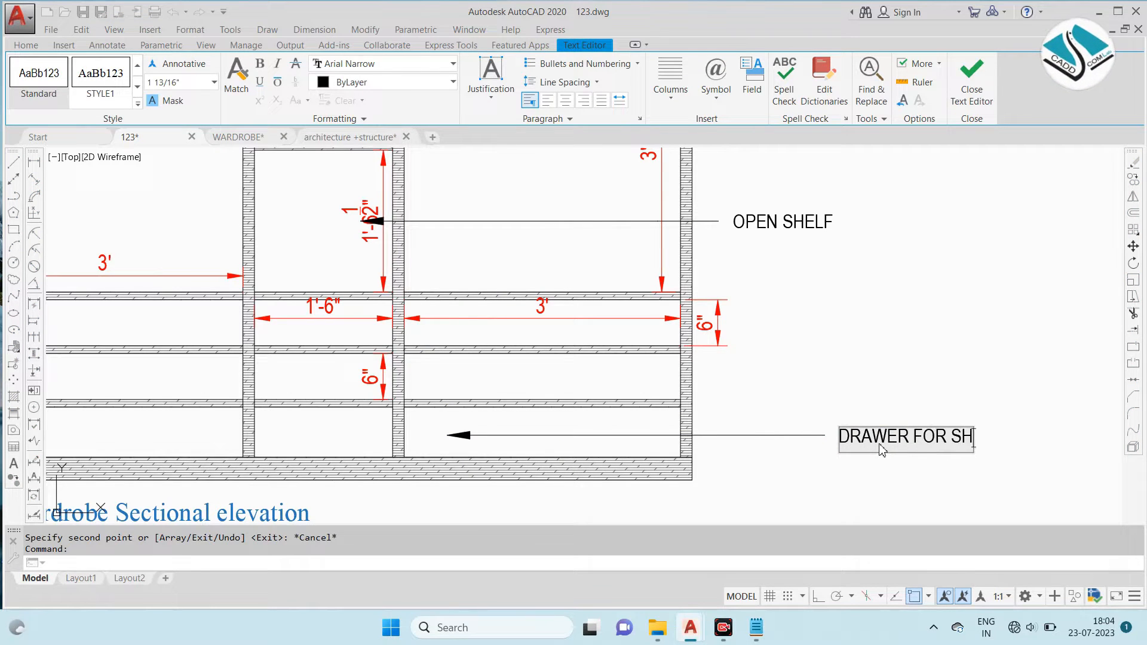
pyautogui.click(926, 364)
# - Copy the DRAWER FOR SHOES leader up to the right bay's middle drawer and change its text to DRAWER FOR FILES
pyautogui.click(827, 450)
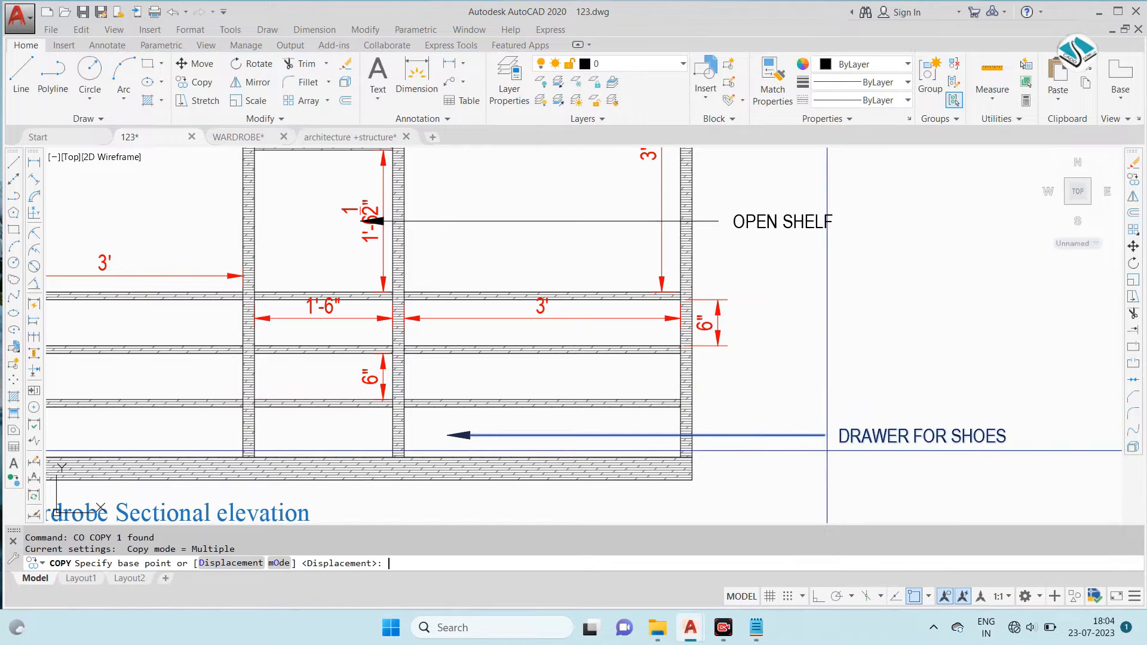
pyautogui.click(460, 378)
pyautogui.press('Escape')
pyautogui.doubleClick(974, 381)
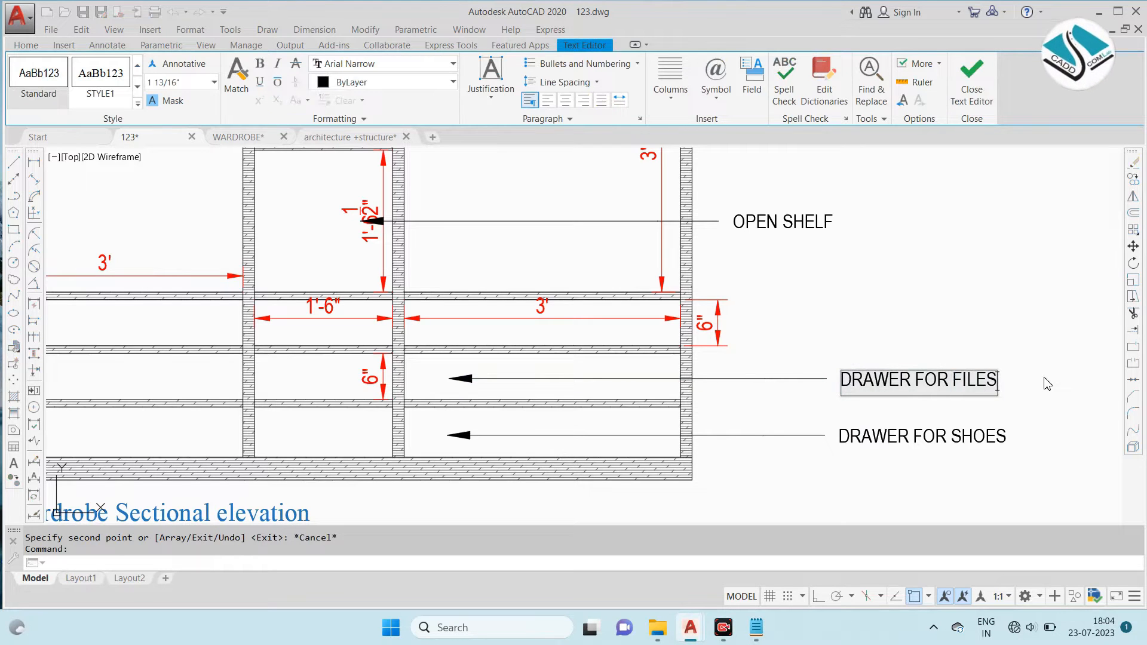
pyautogui.click(952, 330)
pyautogui.press('Escape')
# - Copy the DRAWER FOR FILES leader up to the right bay's top drawer and change its text to DRAWER FOR OTHER THINGS
pyautogui.click(881, 367)
pyautogui.click(831, 403)
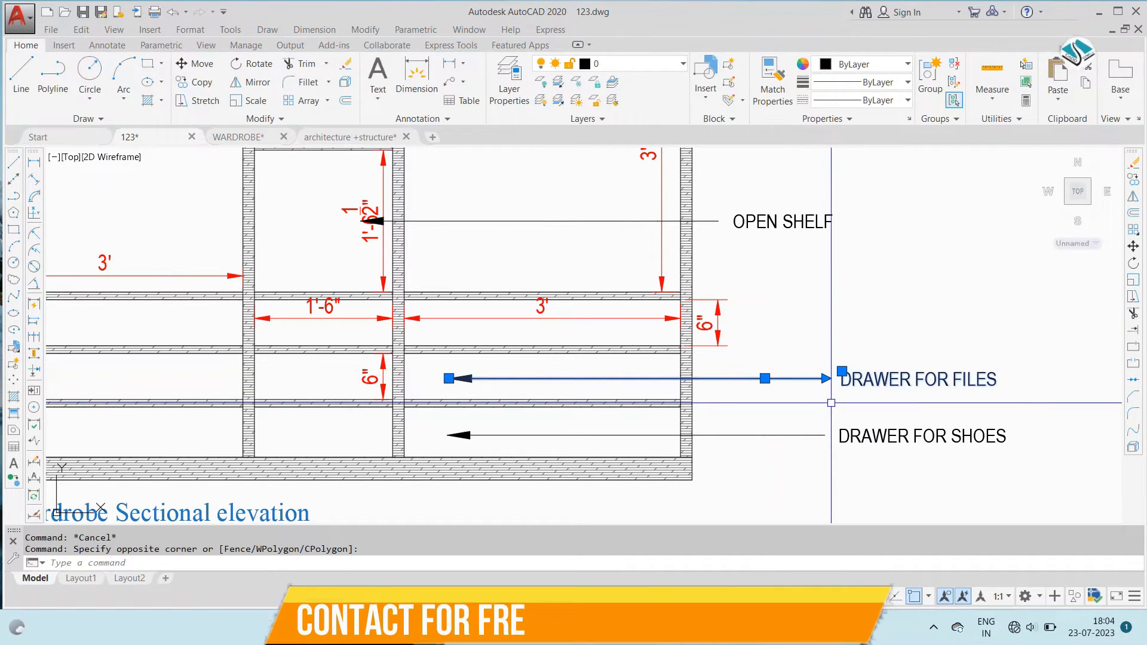
pyautogui.click(449, 379)
pyautogui.click(449, 322)
pyautogui.press('Escape')
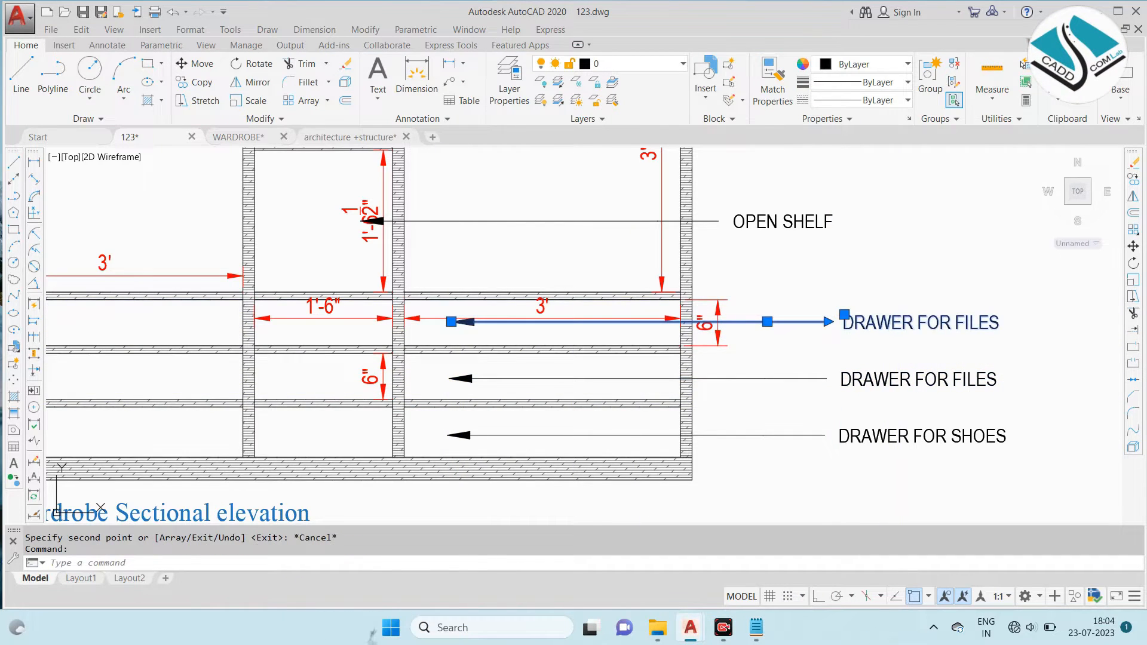
pyautogui.scroll(2, 1046, 329)
pyautogui.doubleClick(995, 324)
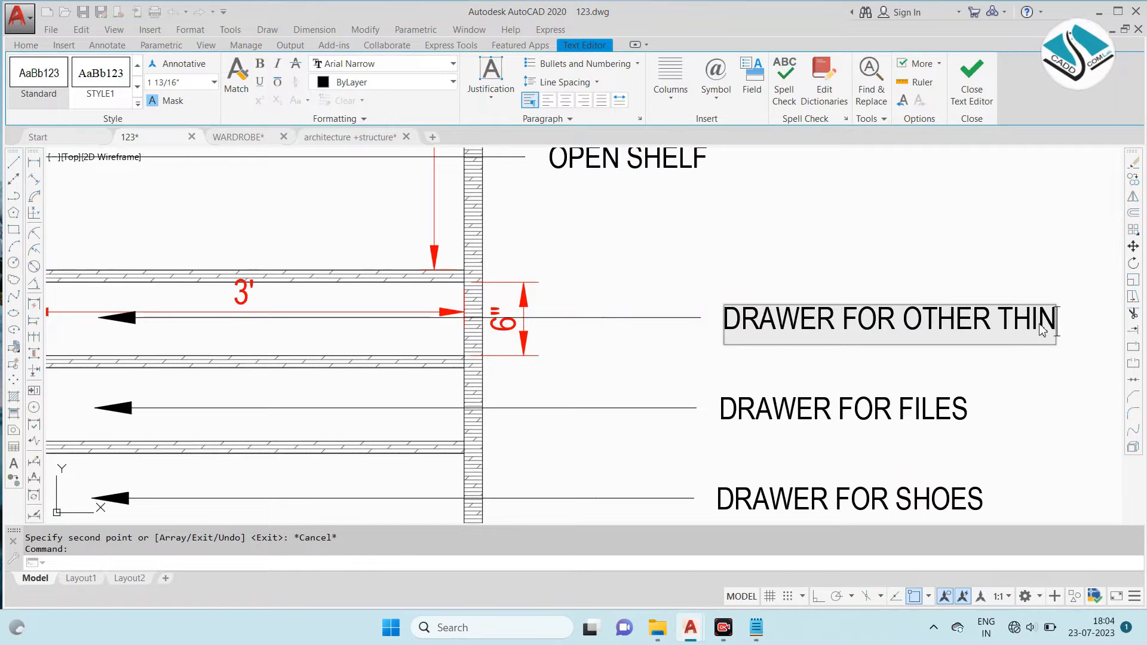
pyautogui.press('Escape')
pyautogui.scroll(-7, 866, 274)
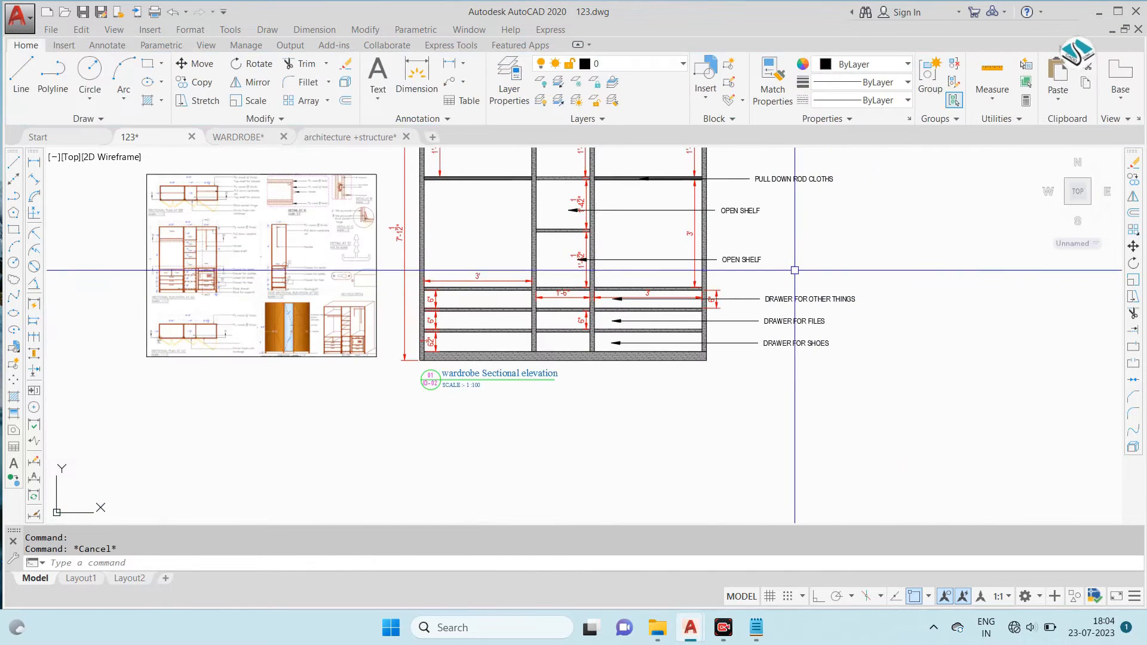
# - Check the drawer notes on the reference drawing, and move the reference sheet further left, clear of the sectional elevation
pyautogui.scroll(9, 328, 348)
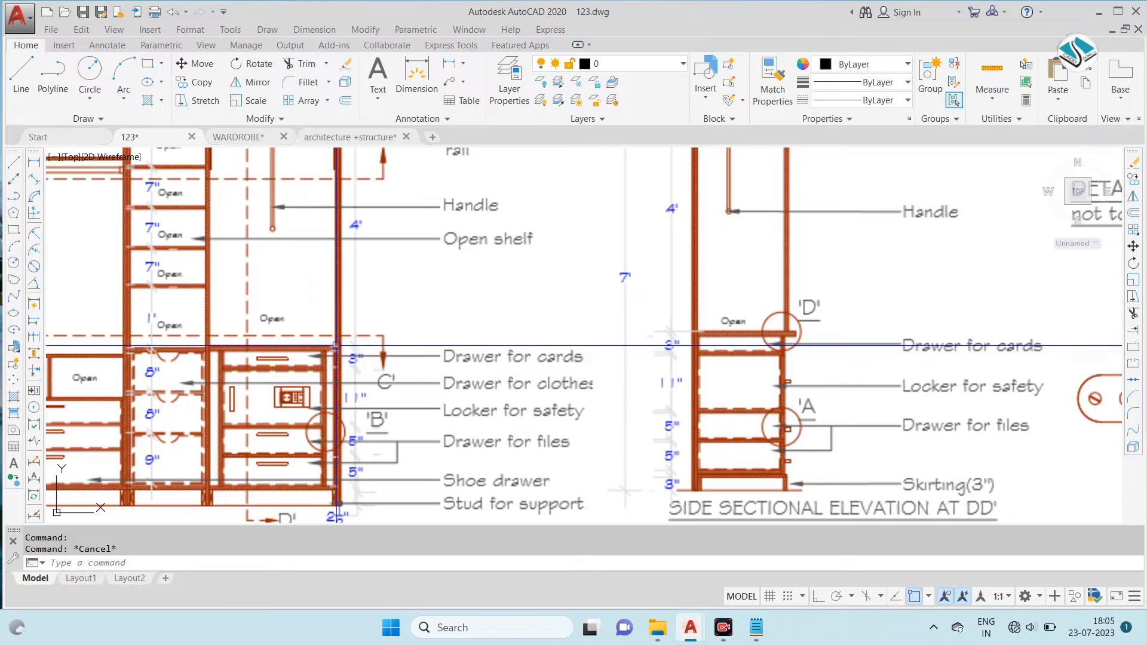
pyautogui.scroll(-2, 449, 333)
pyautogui.scroll(-6, 438, 328)
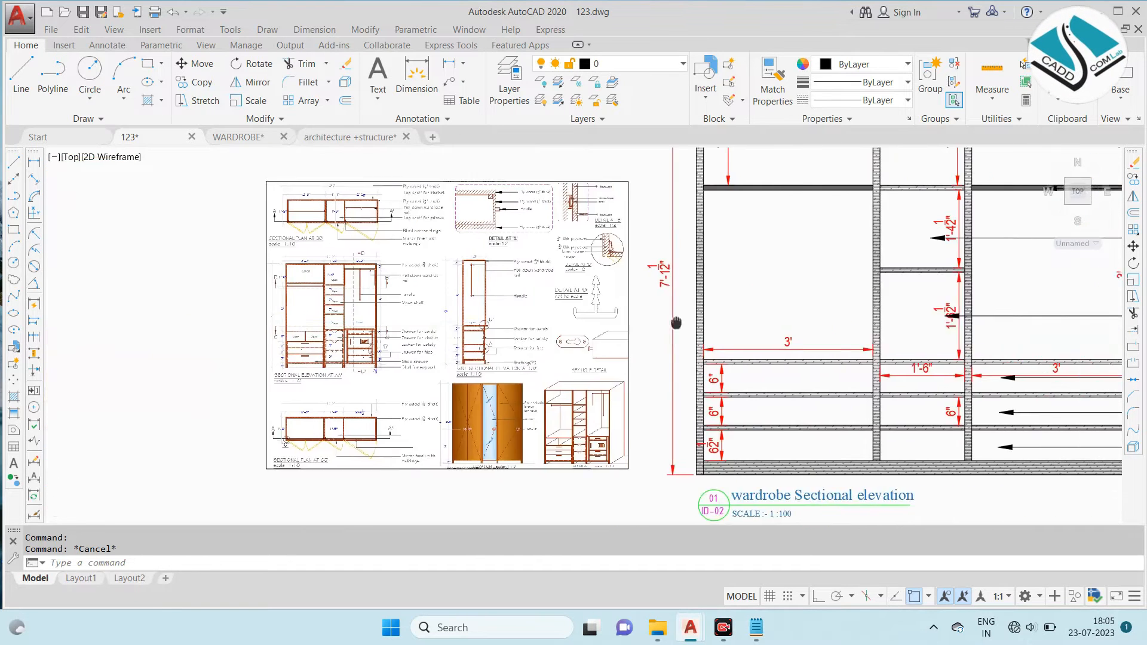
pyautogui.click(454, 225)
pyautogui.click(379, 248)
pyautogui.write('m')
pyautogui.press('Return')
pyautogui.click(395, 253)
pyautogui.click(258, 251)
pyautogui.press('Escape')
pyautogui.click(987, 206)
pyautogui.click(851, 433)
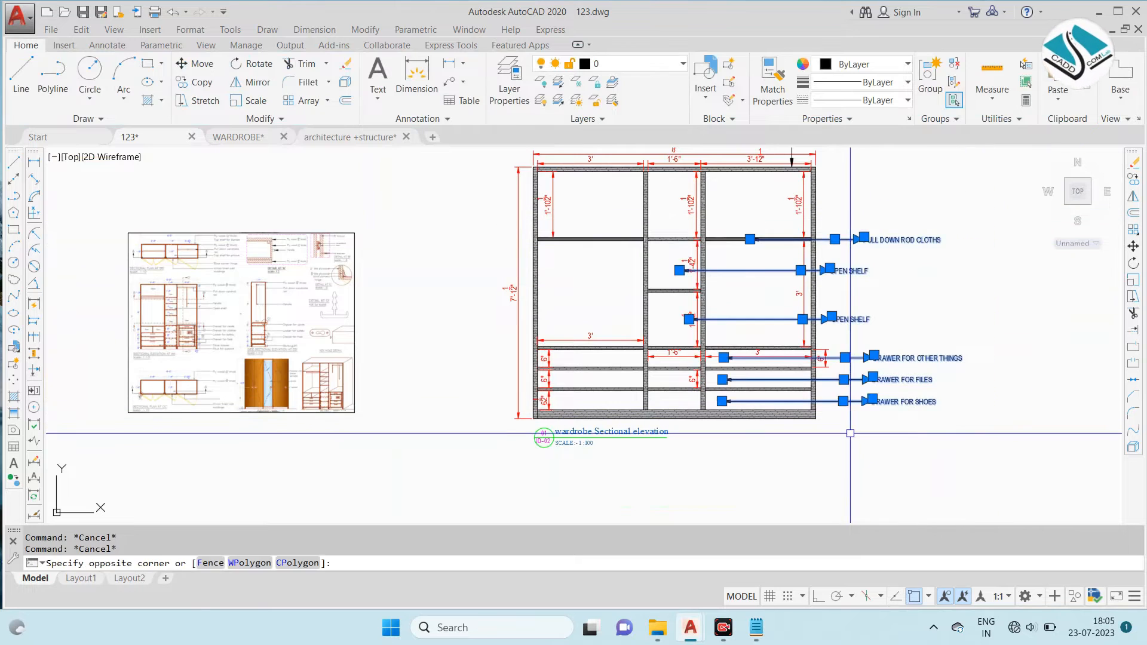
pyautogui.write('MI')
pyautogui.press('Return')
pyautogui.scroll(4, 674, 170)
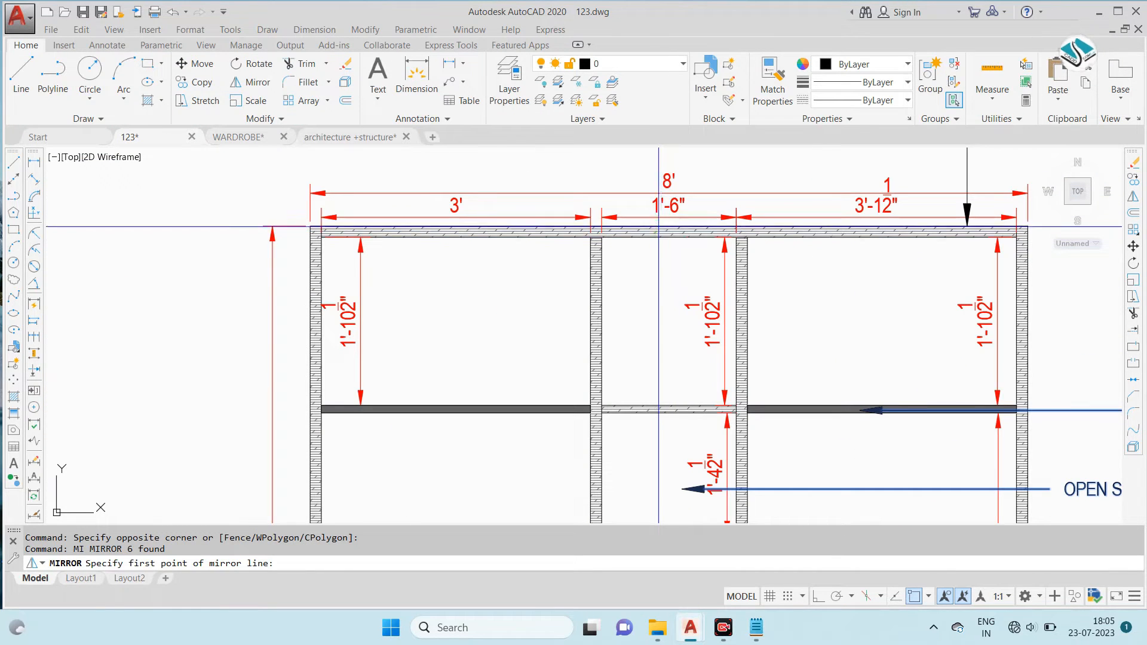
pyautogui.scroll(-5, 664, 237)
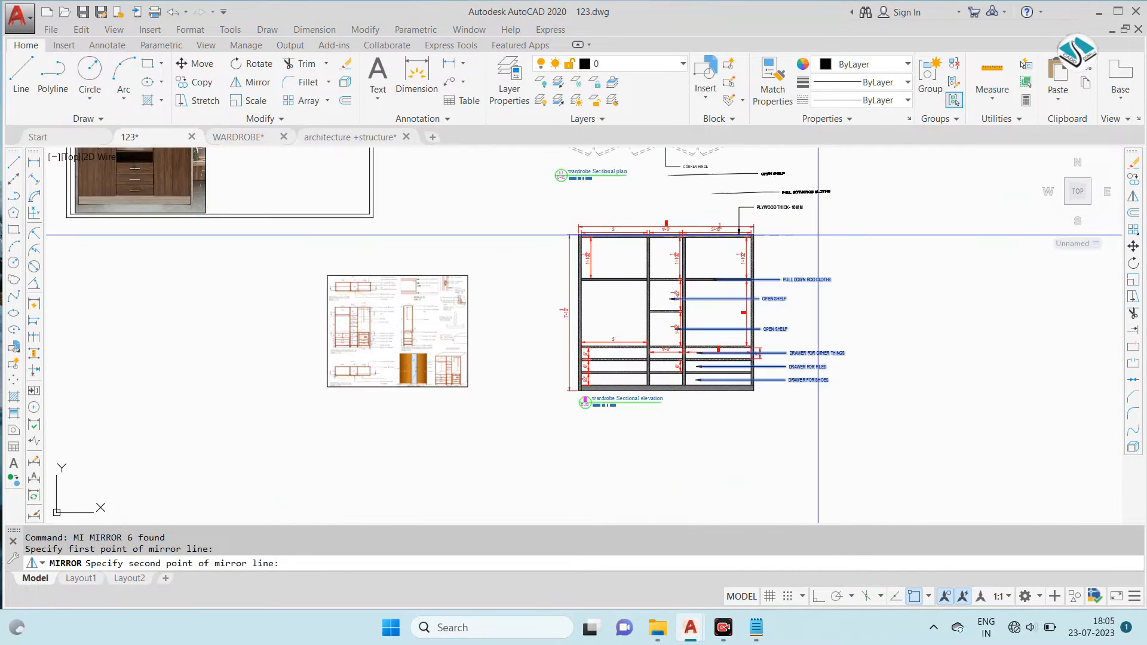
pyautogui.press('Escape')
pyautogui.press('Escape')
# - Mirror all seven elevation leaders, including PLYWOOD THICK- 18 MM, about the wardrobe's vertical centreline with Ortho on, keeping the source leaders
pyautogui.click(891, 178)
pyautogui.click(775, 408)
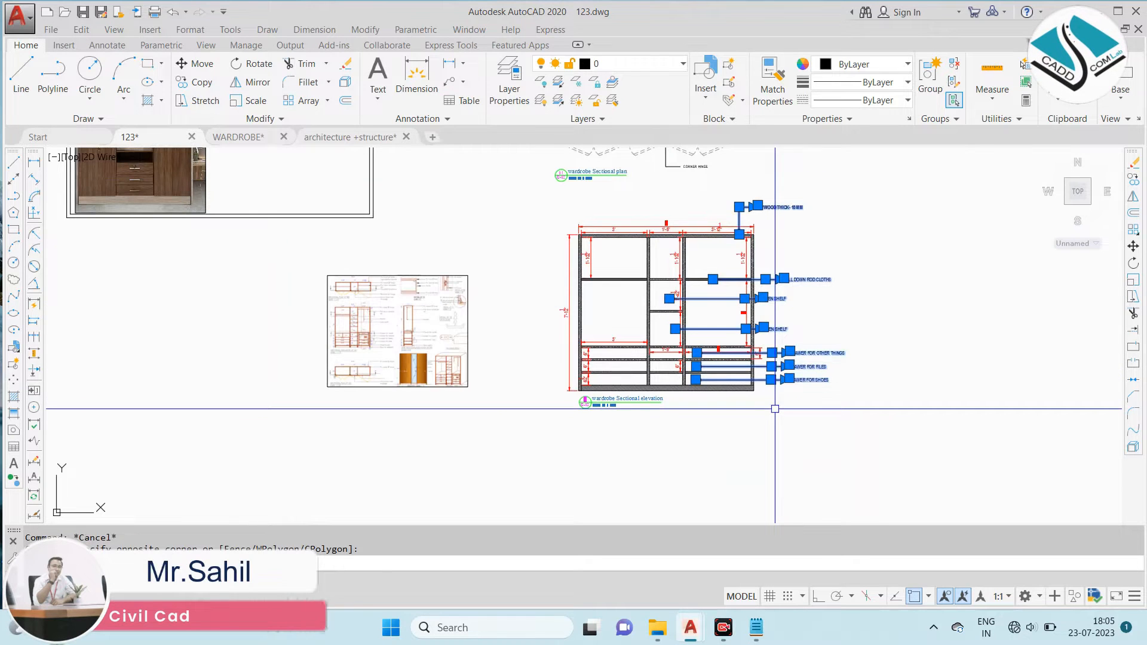
pyautogui.write('NI')
pyautogui.press('Return')
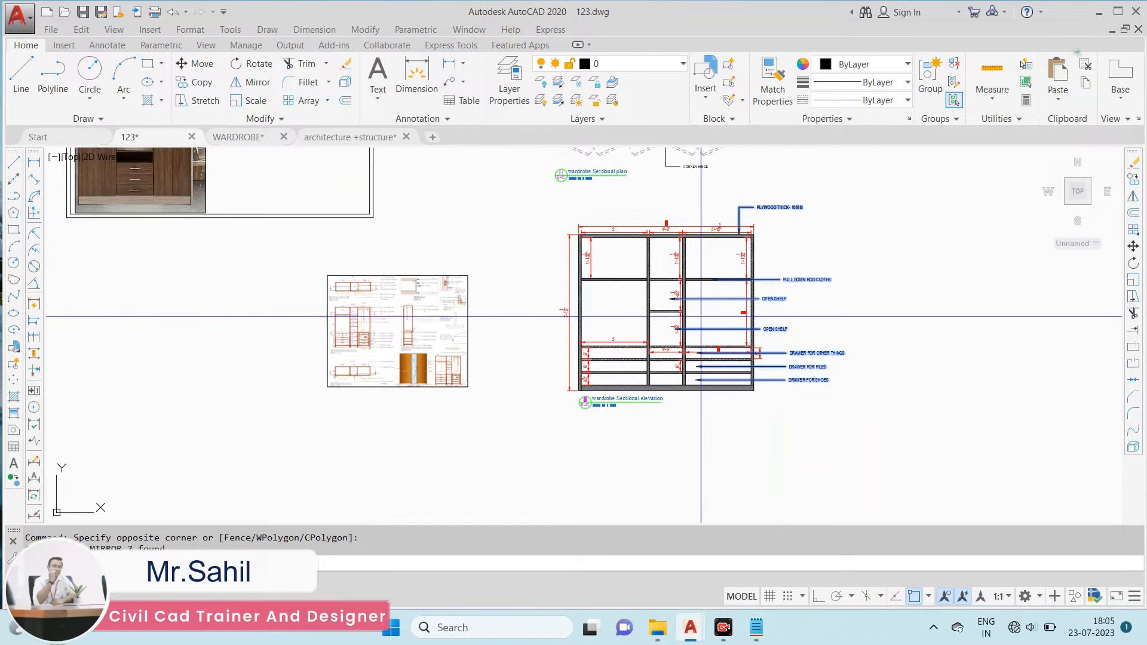
pyautogui.scroll(4, 658, 234)
pyautogui.scroll(-4, 695, 245)
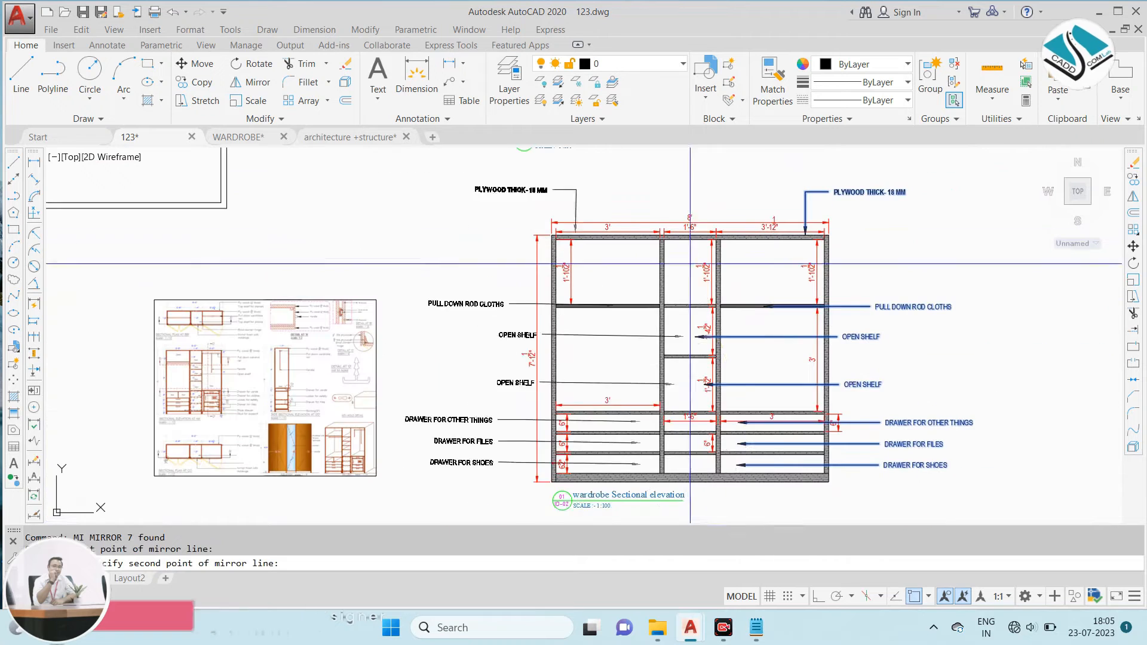
pyautogui.click(818, 596)
pyautogui.moveTo(741, 478); pyautogui.dragTo(704, 365, button='middle')
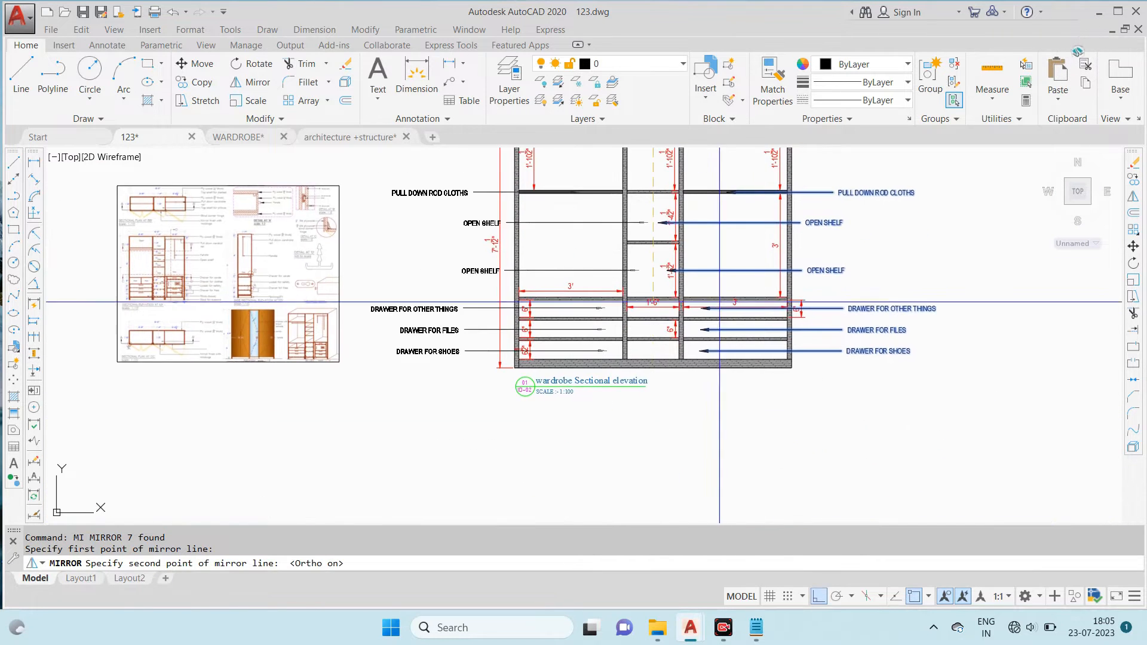
pyautogui.click(586, 375)
pyautogui.press('Return')
# - Change the text of the left-hand PULL DOWN ROD CLOTHS leader to ROD
pyautogui.scroll(2, 586, 375)
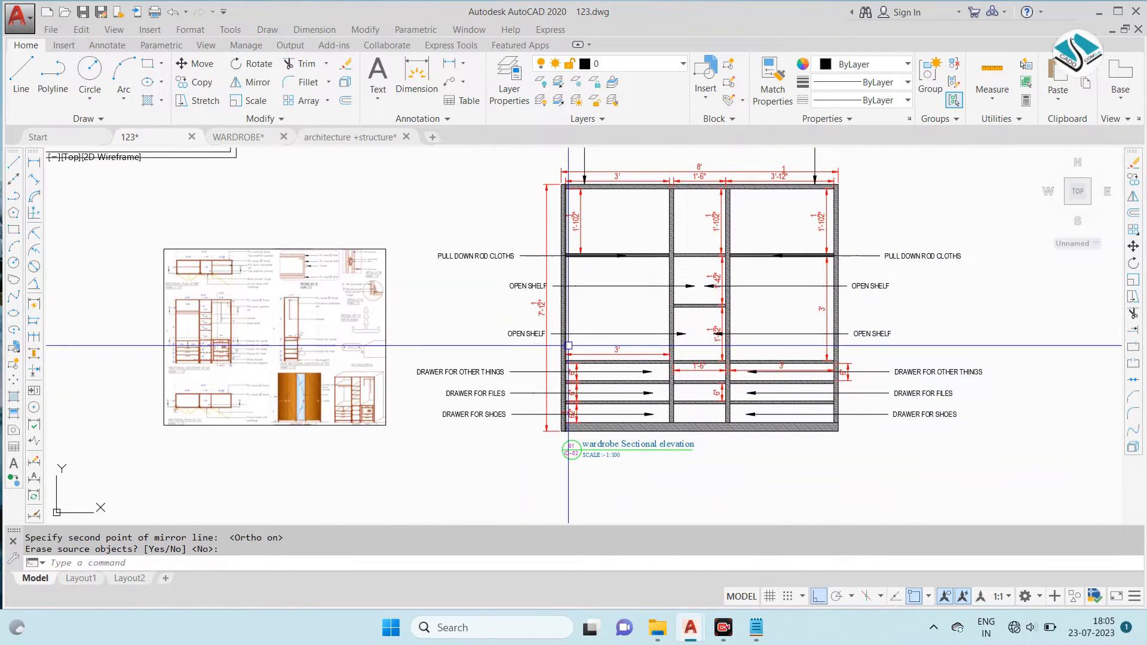
pyautogui.scroll(2, 412, 237)
pyautogui.click(426, 241)
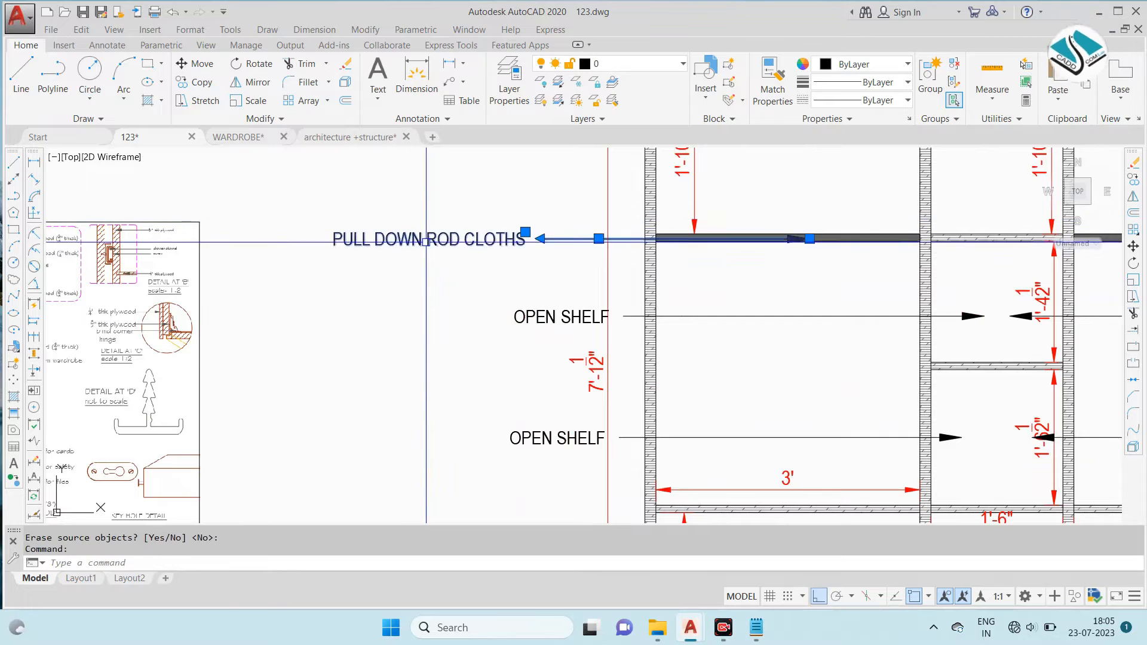
pyautogui.hotkey('ctrl', 'a')
pyautogui.write('ROD')
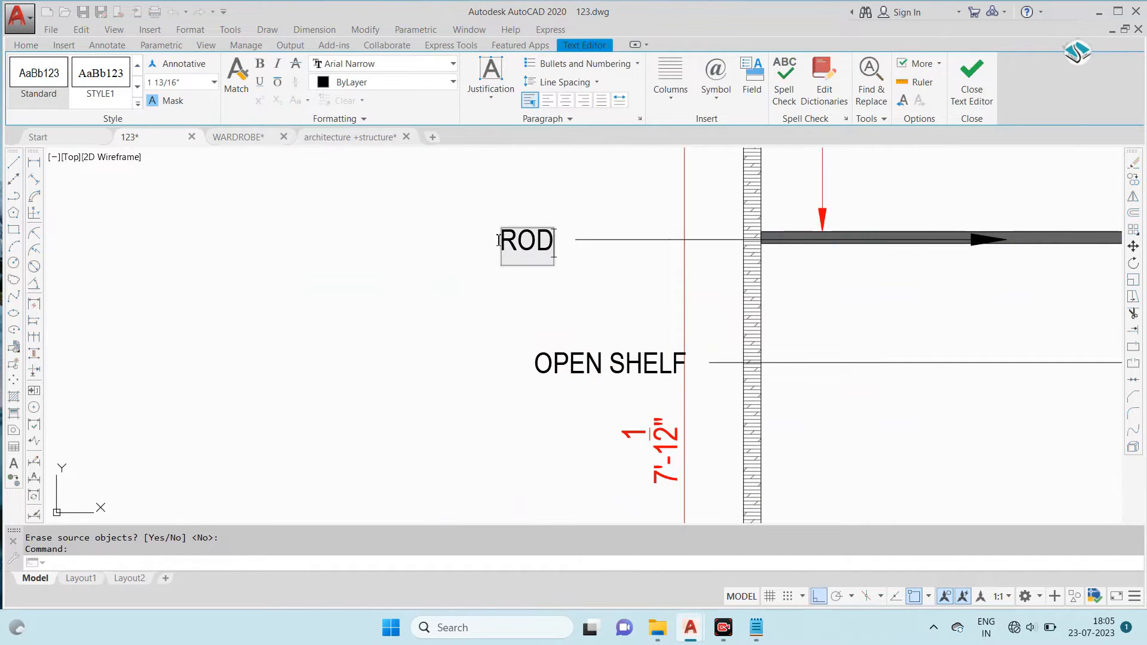
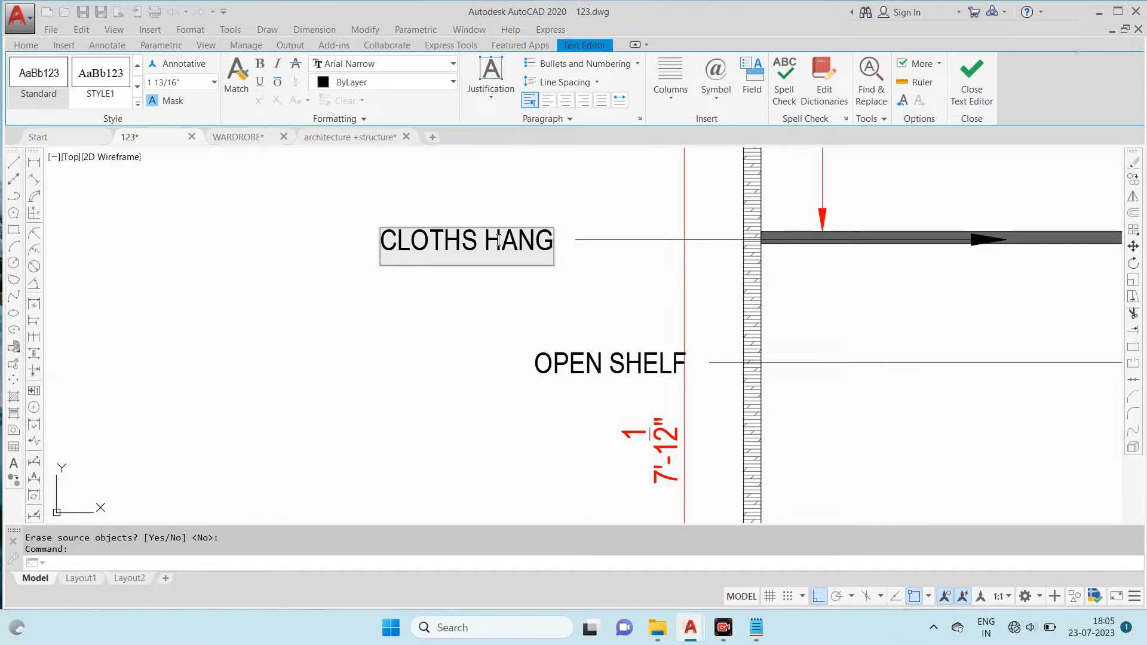
# - Finish the CLOTHS HANG ROAD label beside the wardrobe sectional elevation and close text editing
pyautogui.click(442, 309)
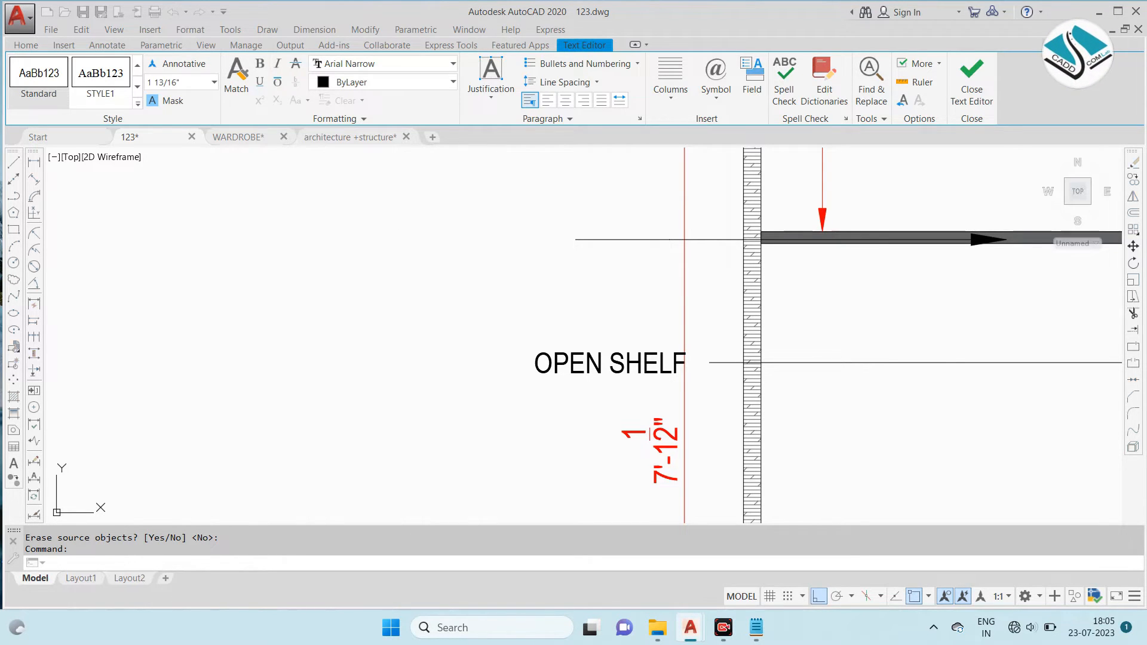
pyautogui.scroll(-6, 486, 282)
pyautogui.moveTo(531, 385); pyautogui.dragTo(505, 345, button='middle')
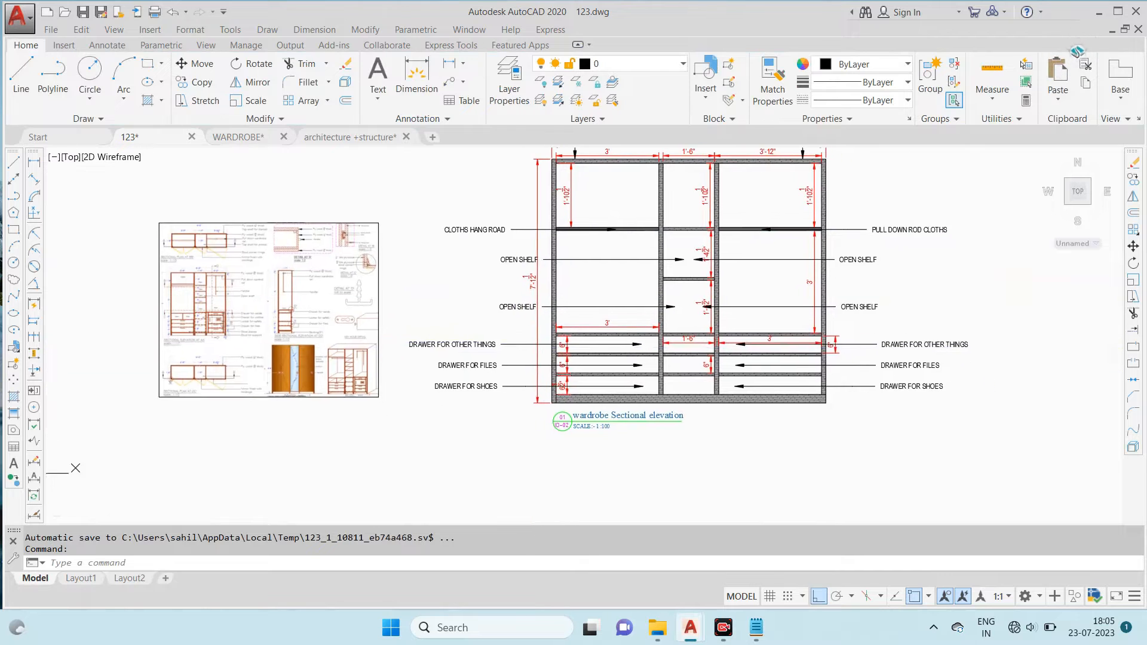
# - Copy section line A with both end markers from the wardrobe sectional plan to the empty space beside the sectional elevation
pyautogui.scroll(5, 233, 371)
pyautogui.scroll(3, 263, 272)
pyautogui.moveTo(265, 283); pyautogui.dragTo(371, 311, button='middle')
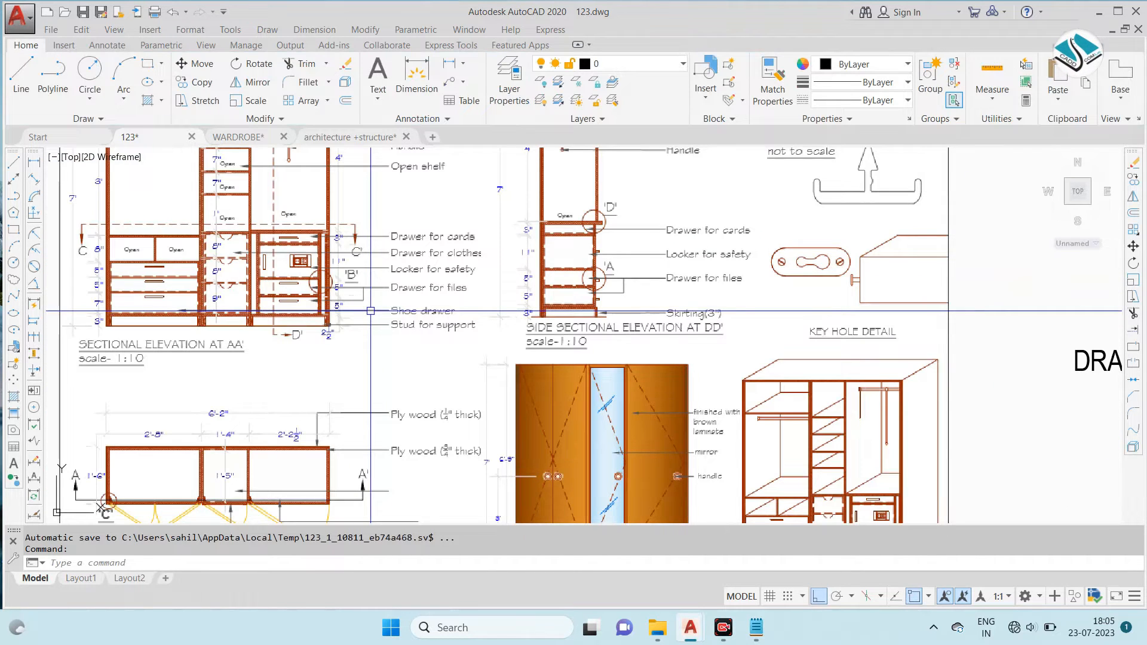
pyautogui.scroll(-3, 371, 311)
pyautogui.scroll(-2, 728, 423)
pyautogui.scroll(-2, 620, 325)
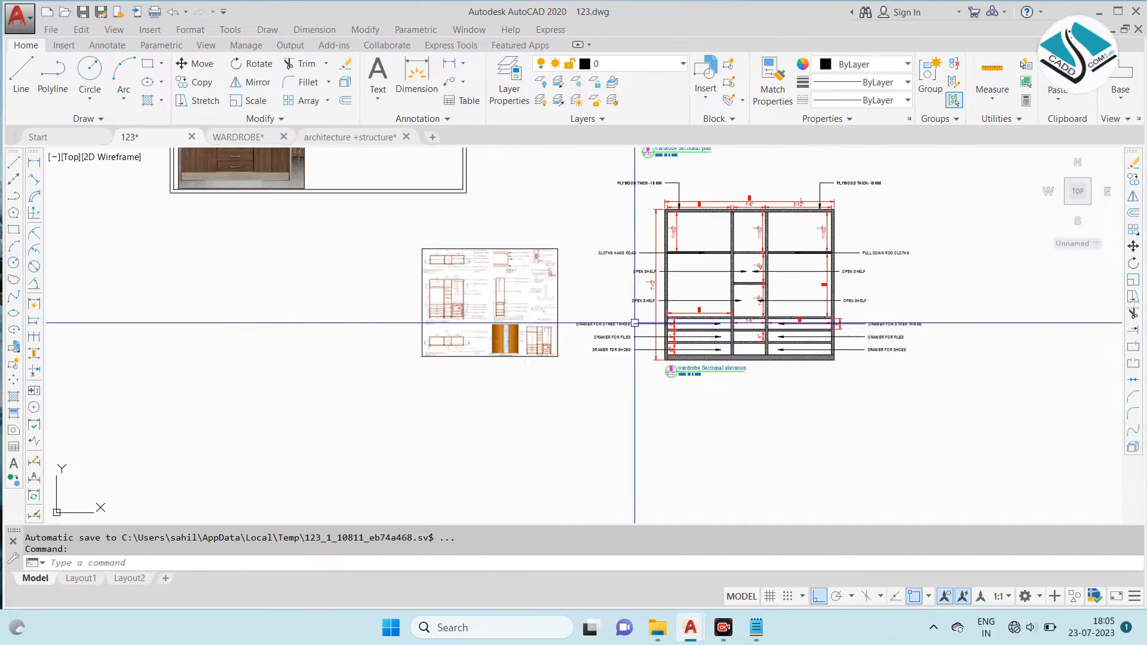
pyautogui.moveTo(665, 245); pyautogui.dragTo(591, 367, button='middle')
pyautogui.scroll(6, 618, 228)
pyautogui.click(397, 222)
pyautogui.click(320, 241)
pyautogui.write('co')
pyautogui.press('Return')
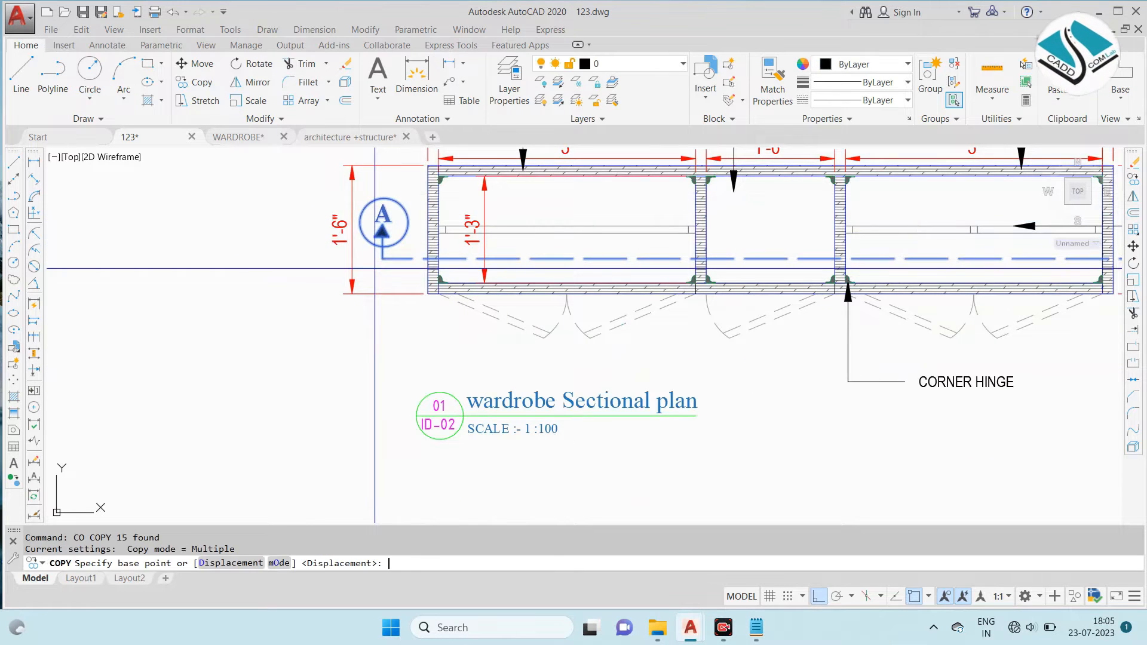
pyautogui.click(421, 244)
pyautogui.scroll(-6, 398, 181)
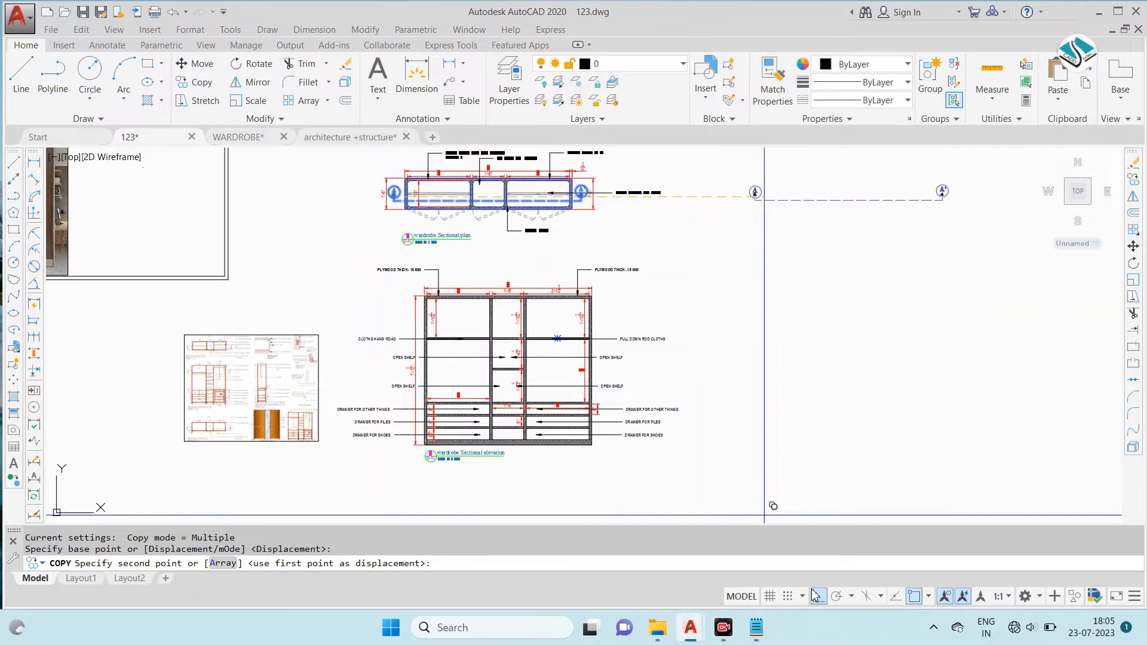
pyautogui.click(817, 367)
pyautogui.press('Escape')
# - Rotate the copied section line by 270° to vertical, with its arrows facing away from the elevation
pyautogui.click(852, 339)
pyautogui.click(809, 405)
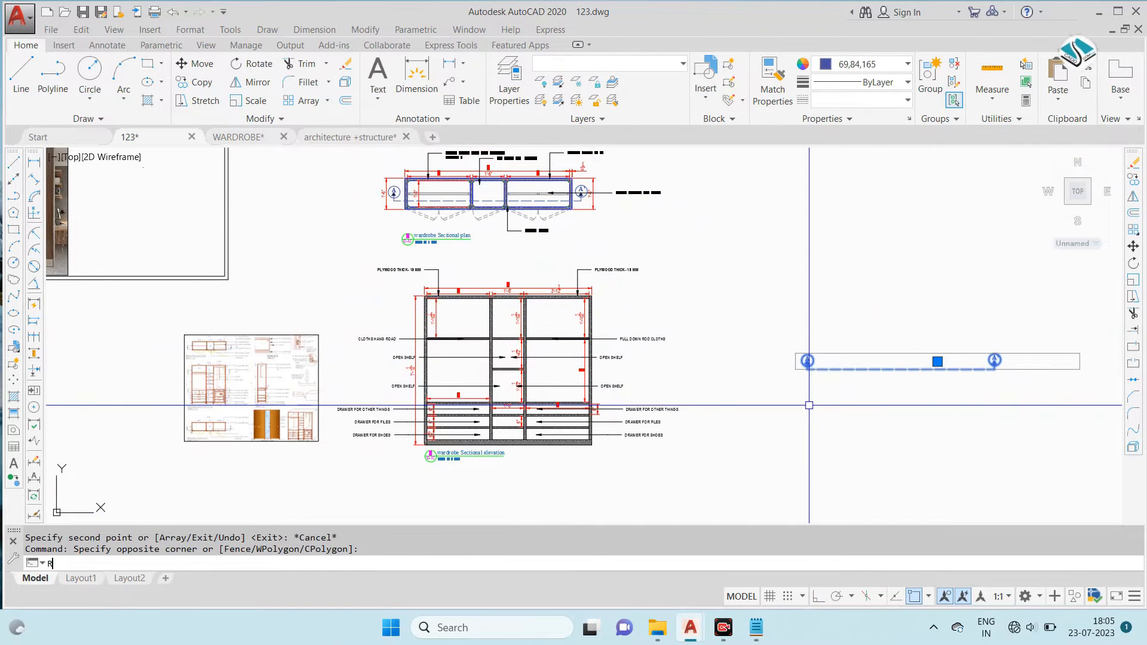
pyautogui.click(845, 369)
pyautogui.press('F8')
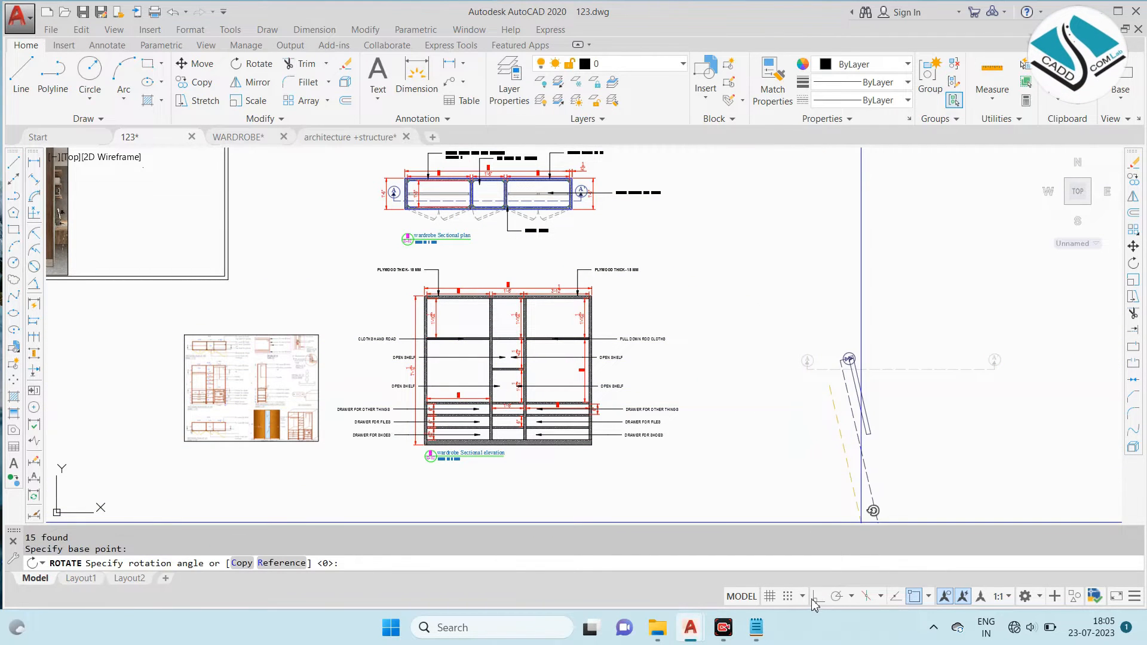
pyautogui.moveTo(834, 441); pyautogui.dragTo(820, 352, button='middle')
pyautogui.click(827, 379)
# - Scale the vertical section line and its markers up slightly by eye
pyautogui.click(922, 280)
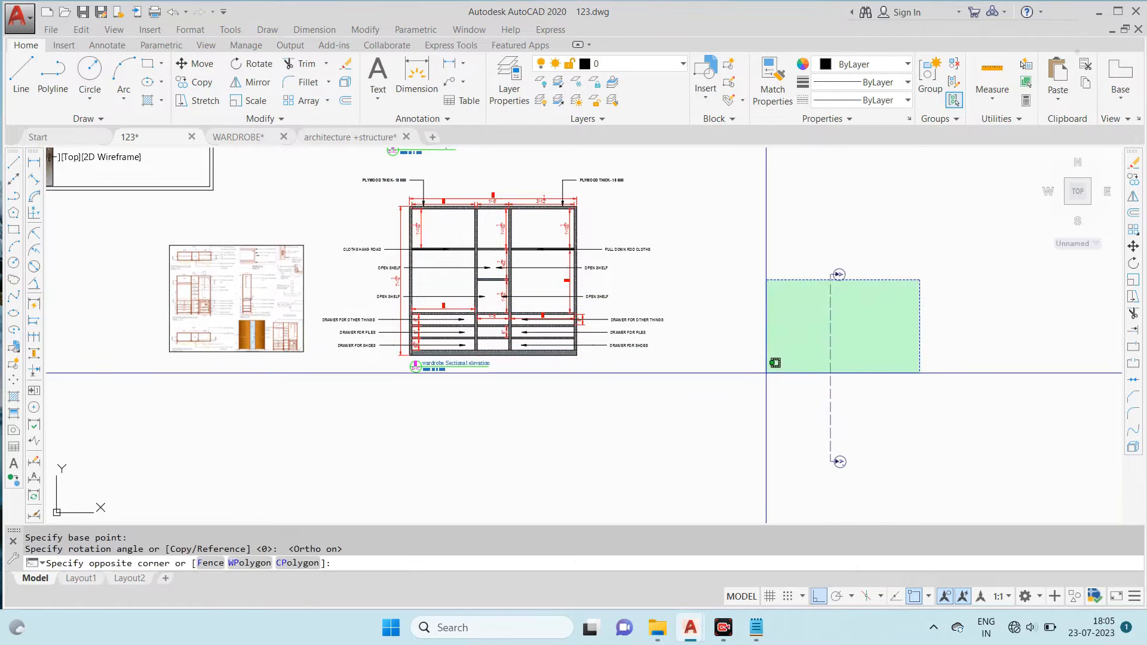
pyautogui.click(765, 374)
pyautogui.write('sc')
pyautogui.press('Return')
pyautogui.click(770, 353)
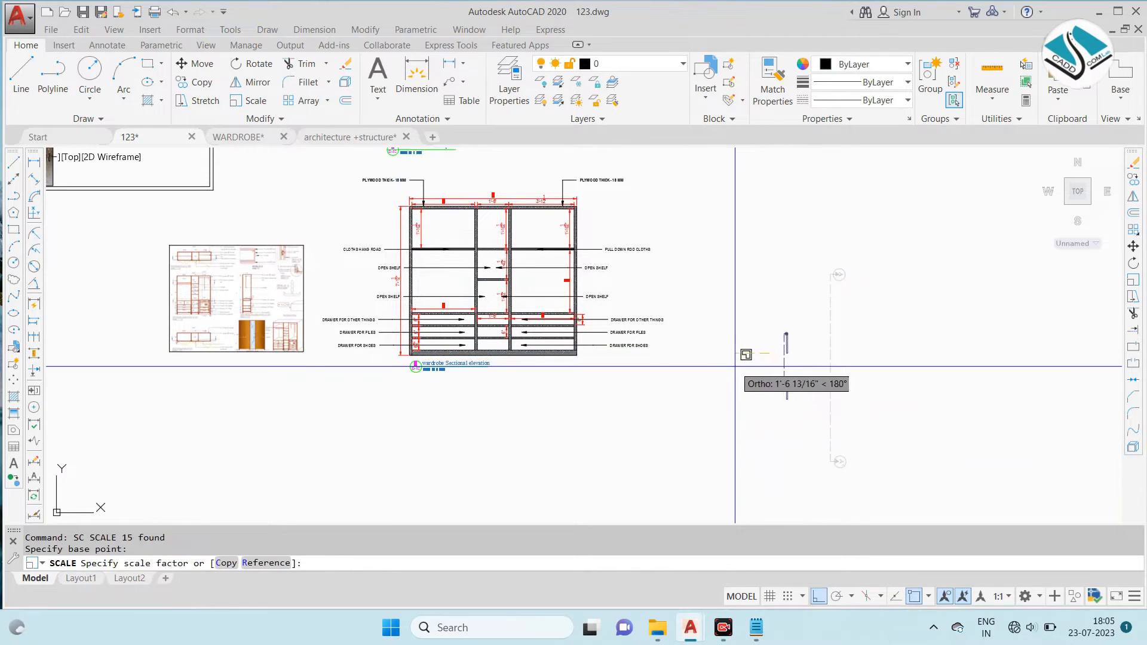
pyautogui.click(626, 397)
pyautogui.click(886, 305)
pyautogui.click(792, 363)
pyautogui.write('m')
pyautogui.press('Return')
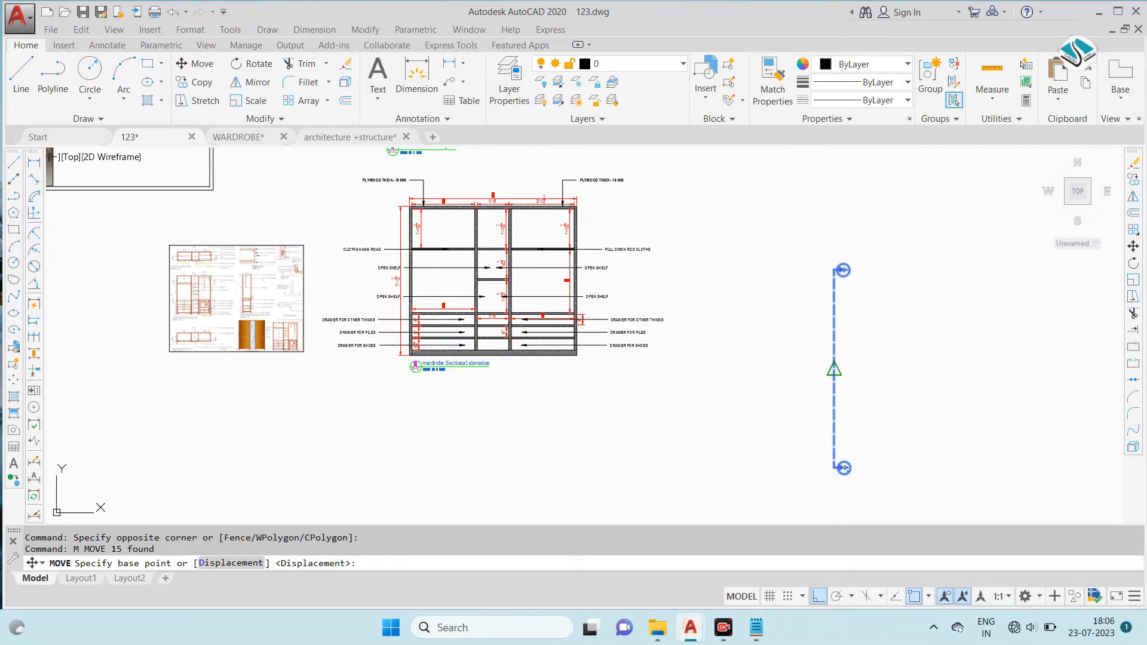
pyautogui.click(833, 366)
# - Examine the plans, sectional elevations and details on the reference wardrobe sheet for how the section lines are placed
pyautogui.scroll(5, 207, 283)
pyautogui.scroll(5, 207, 283)
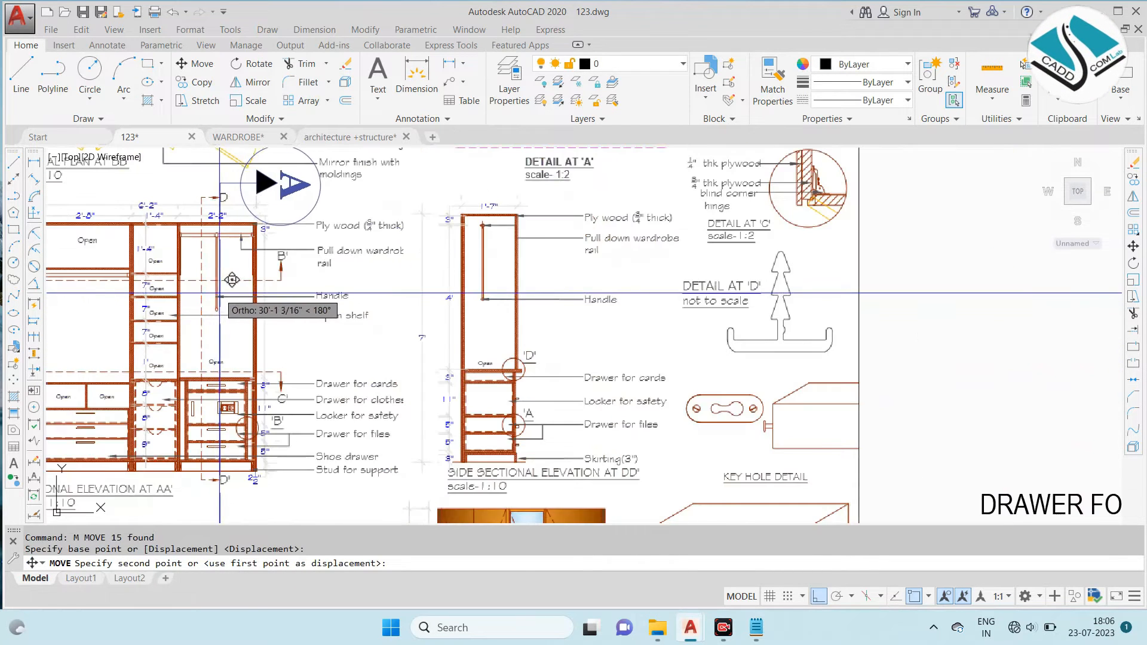
pyautogui.scroll(-2, 630, 259)
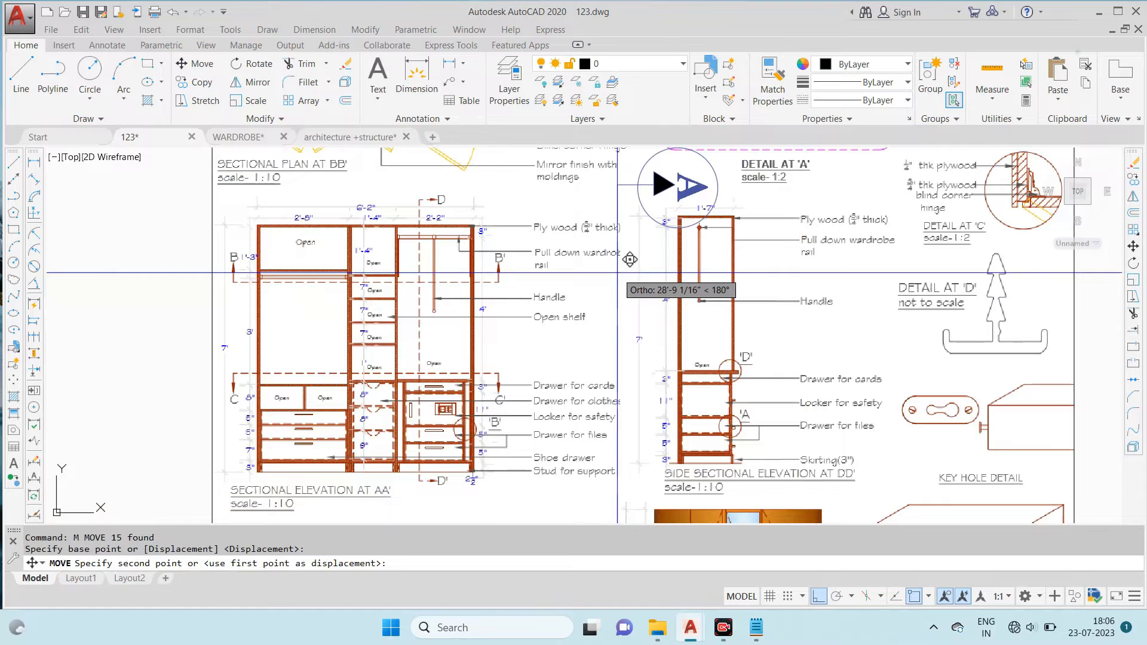
pyautogui.scroll(2, 556, 287)
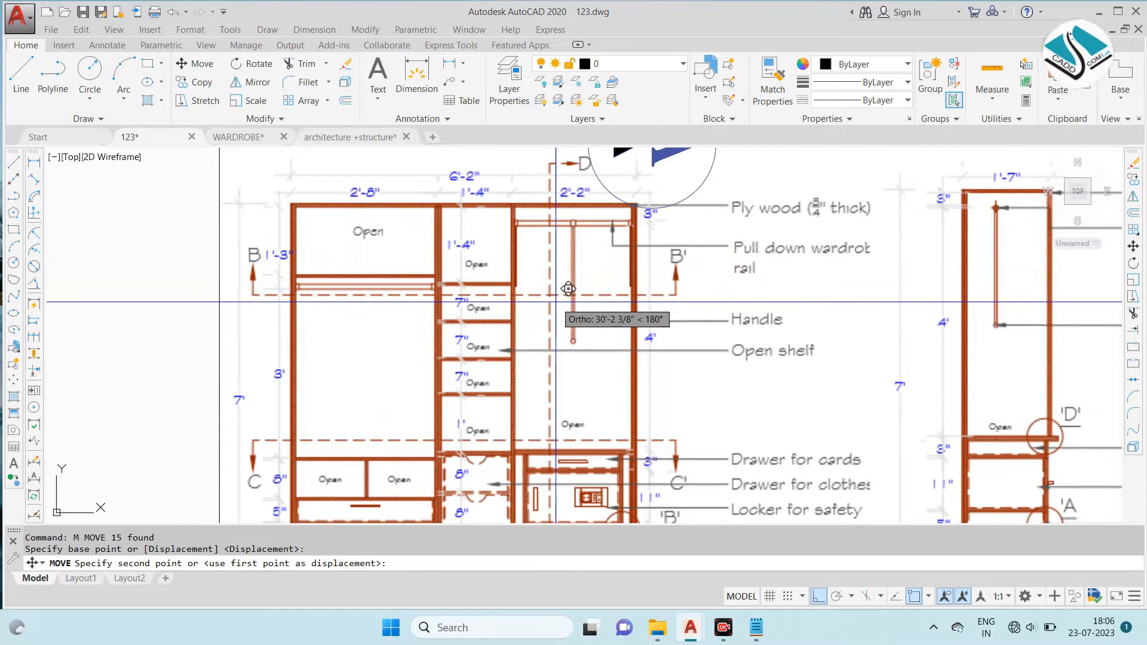
pyautogui.scroll(-4, 472, 209)
pyautogui.scroll(3, 429, 331)
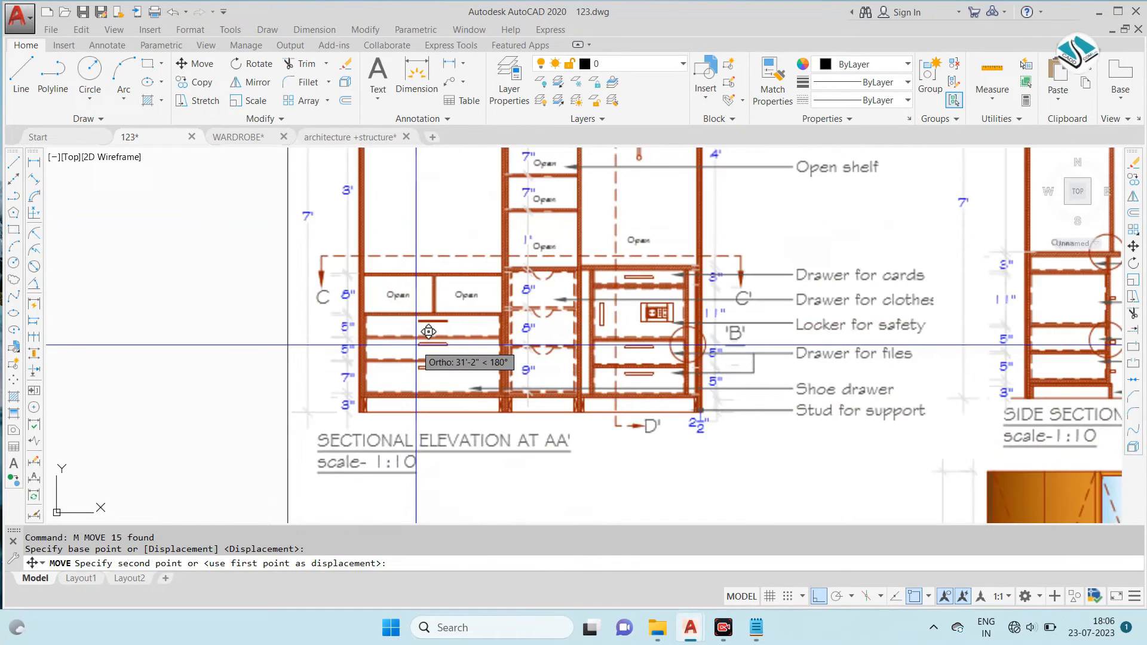
pyautogui.scroll(-5, 505, 179)
pyautogui.scroll(2, 590, 225)
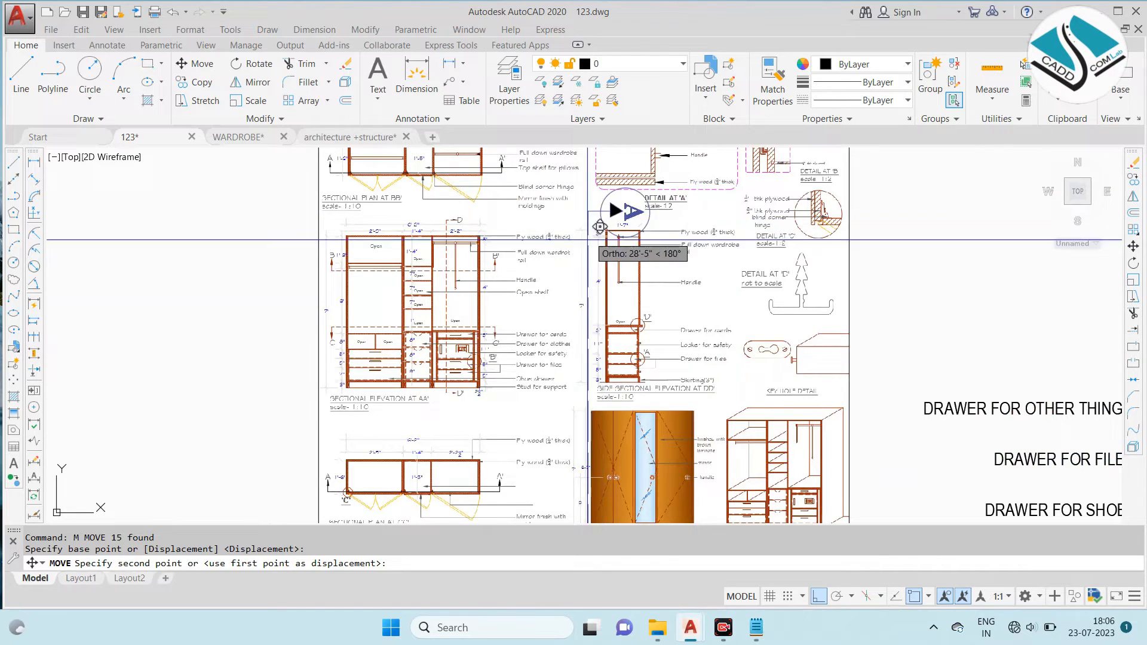
pyautogui.scroll(-3, 448, 406)
pyautogui.scroll(6, 574, 340)
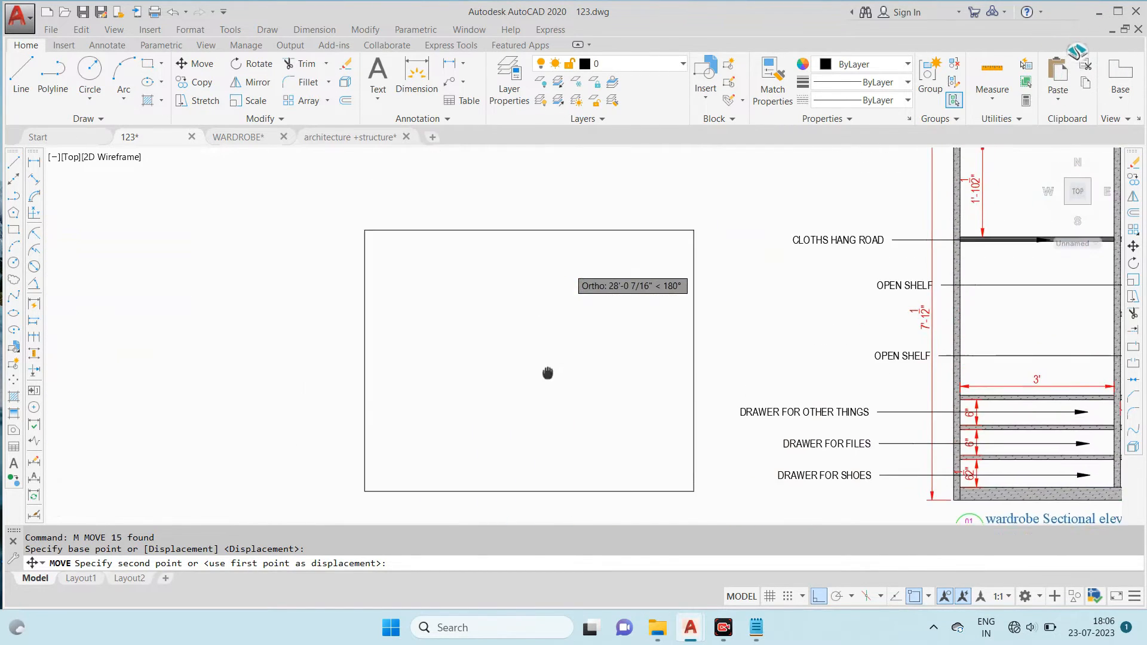
pyautogui.scroll(2, 617, 276)
pyautogui.scroll(-2, 576, 235)
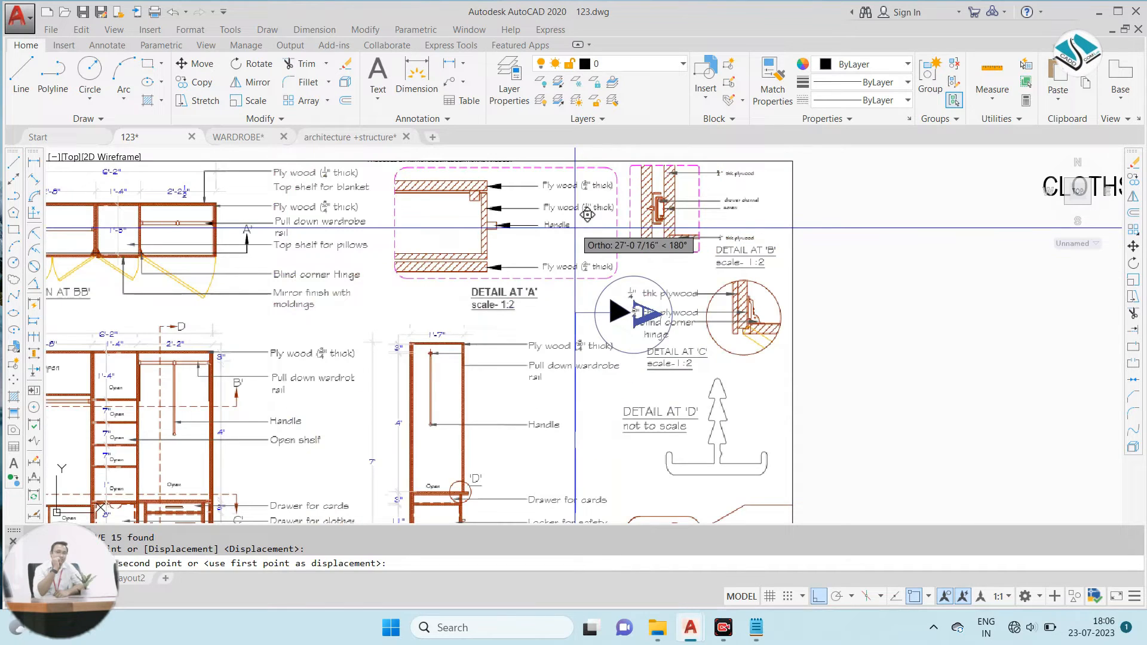
pyautogui.moveTo(553, 387); pyautogui.dragTo(562, 224, button='middle')
pyautogui.scroll(-3, 562, 224)
pyautogui.scroll(-2, 558, 266)
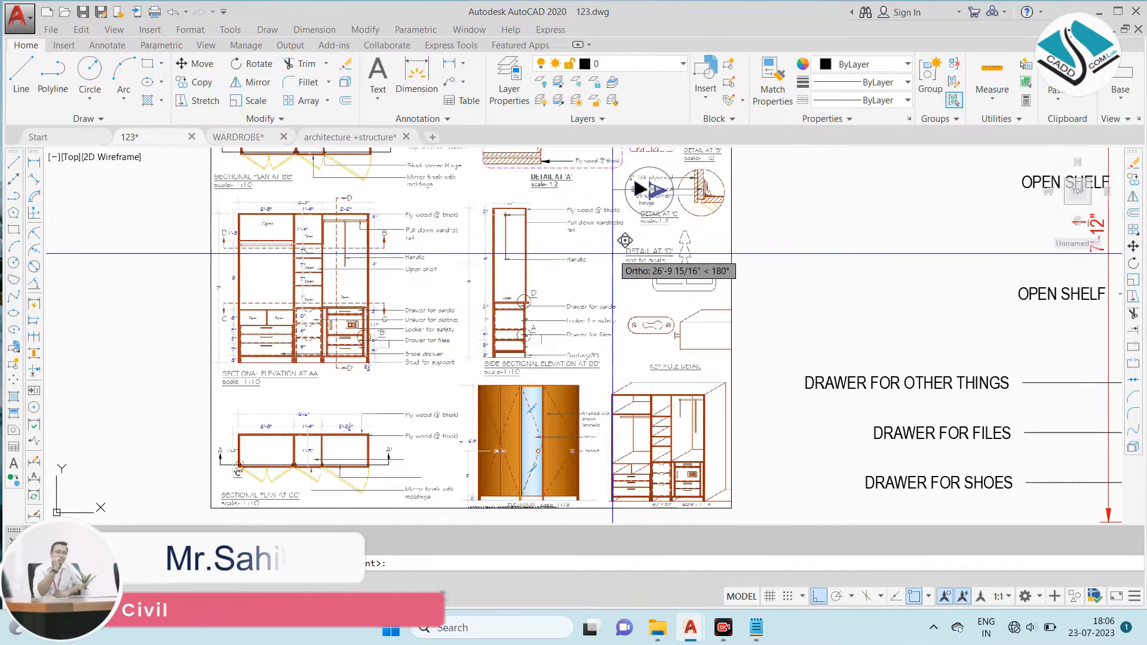
pyautogui.scroll(4, 310, 280)
pyautogui.scroll(-6, 269, 230)
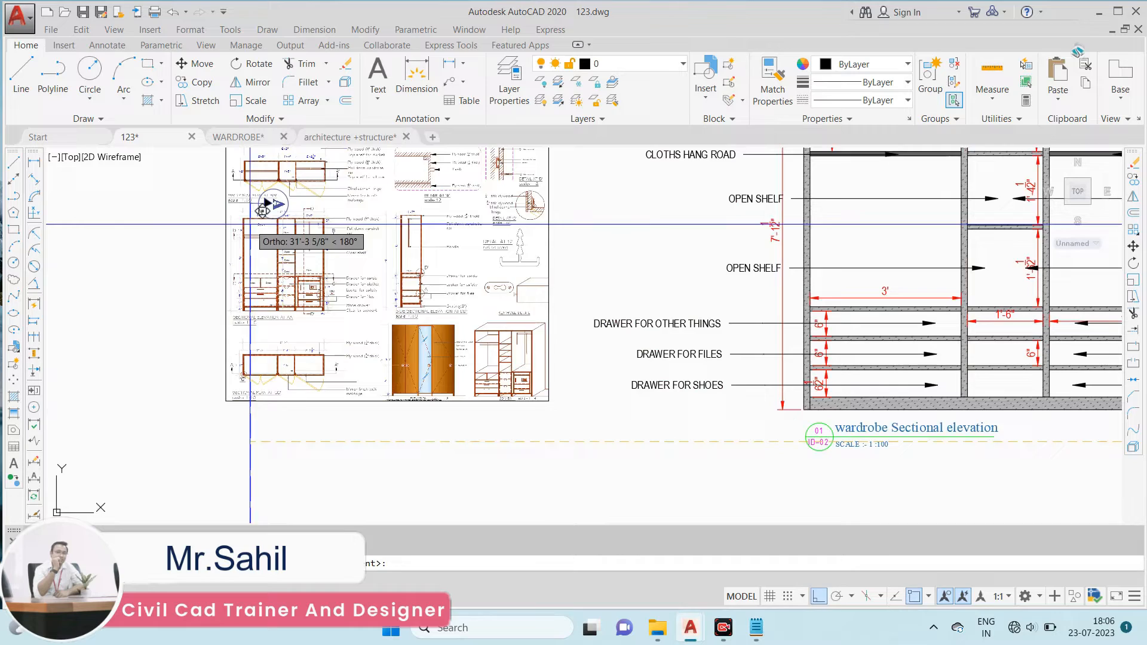
pyautogui.scroll(3, 468, 325)
pyautogui.scroll(-3, 538, 312)
pyautogui.scroll(2, 494, 348)
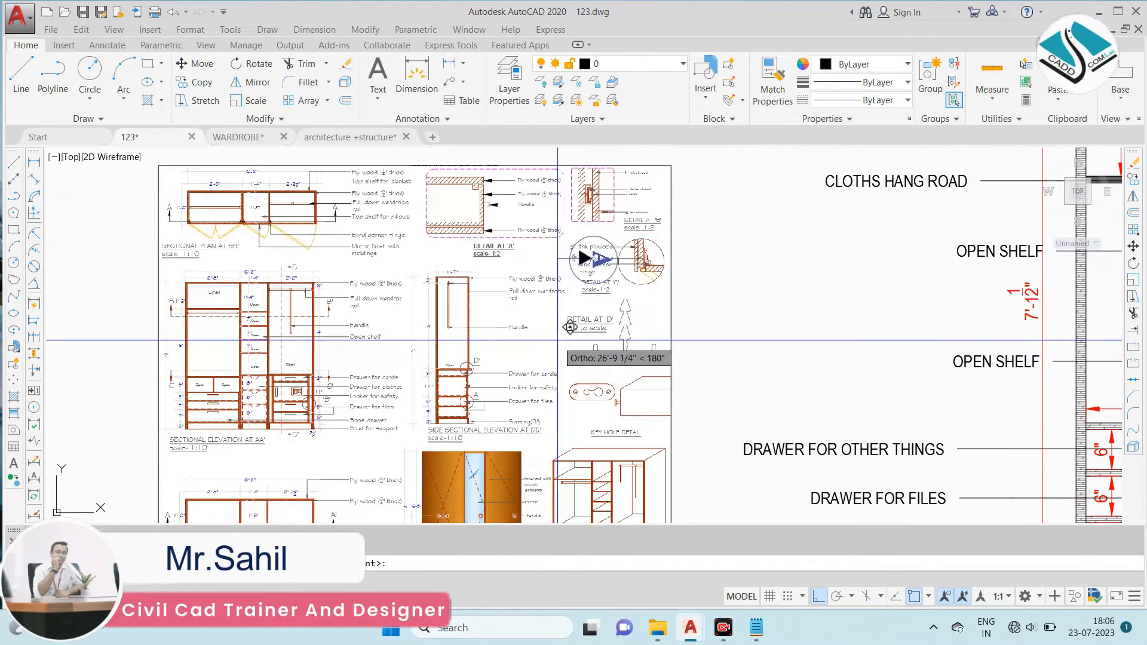
pyautogui.moveTo(497, 493); pyautogui.dragTo(531, 324, button='middle')
pyautogui.scroll(4, 525, 392)
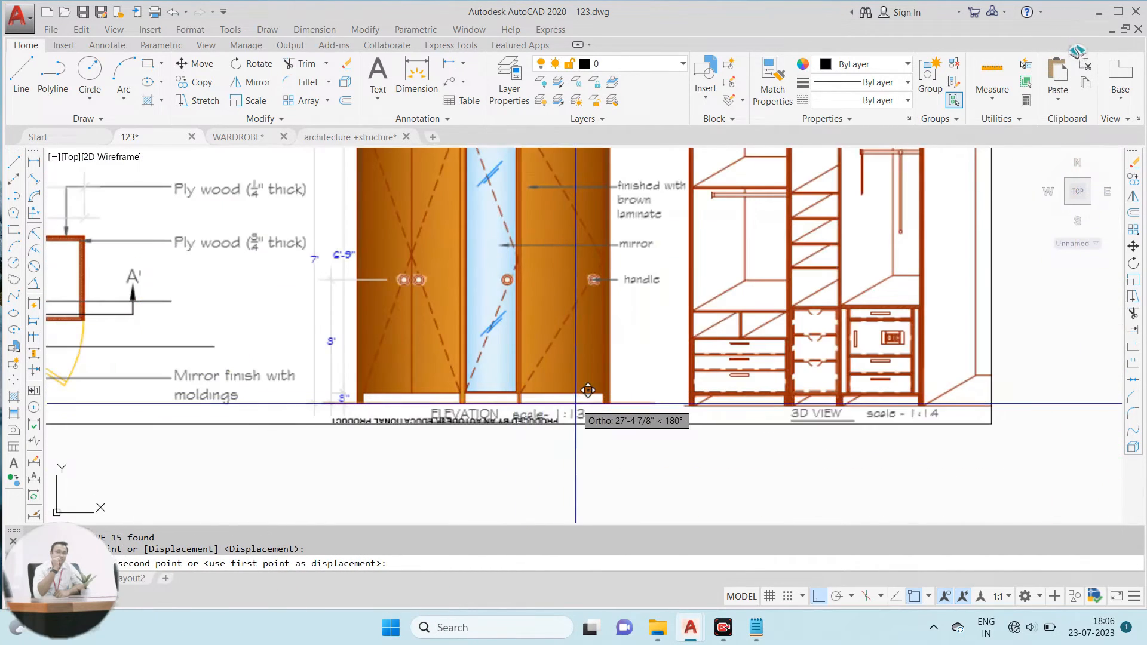
pyautogui.scroll(2, 576, 404)
pyautogui.scroll(-5, 568, 323)
pyautogui.scroll(5, 544, 228)
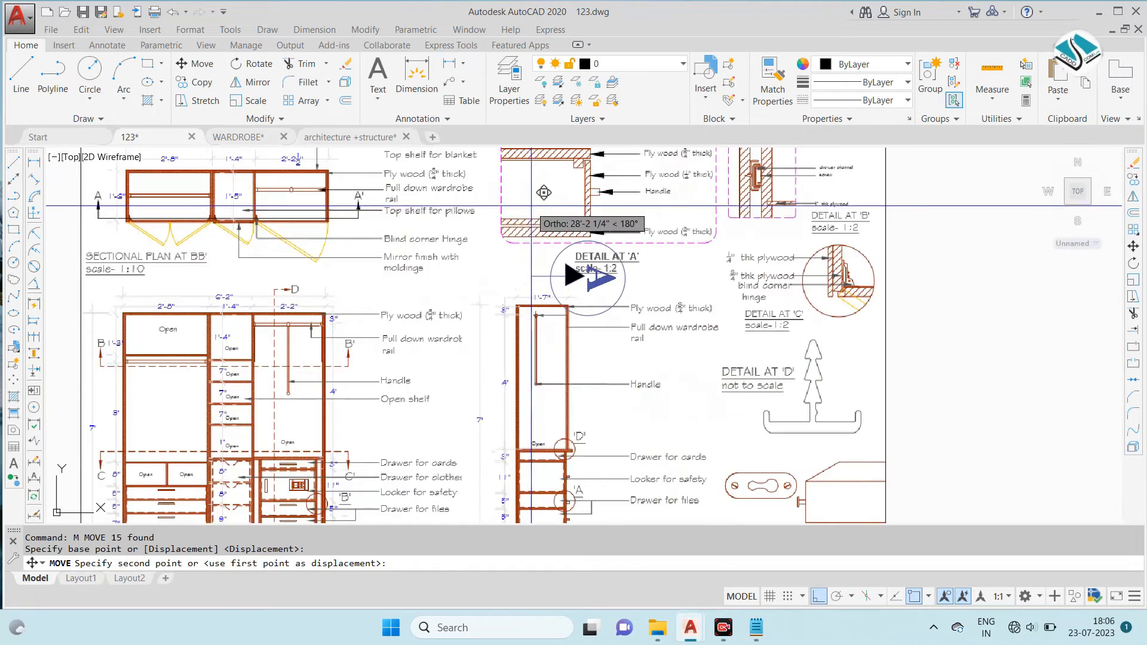
pyautogui.scroll(3, 156, 200)
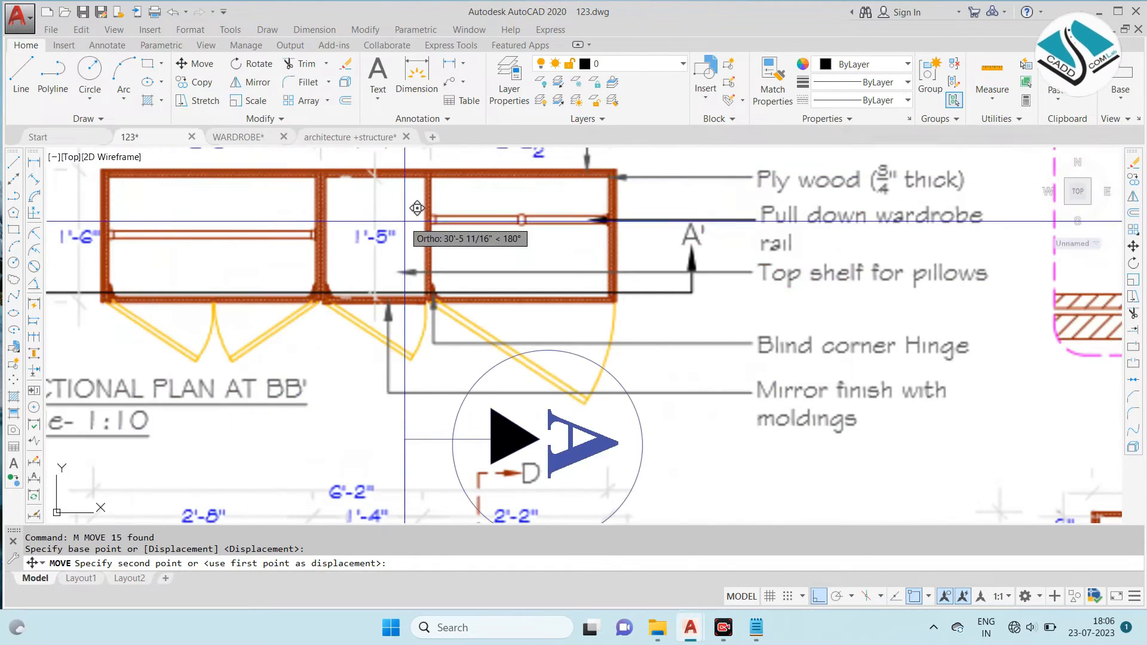
pyautogui.scroll(-5, 418, 215)
pyautogui.scroll(4, 385, 306)
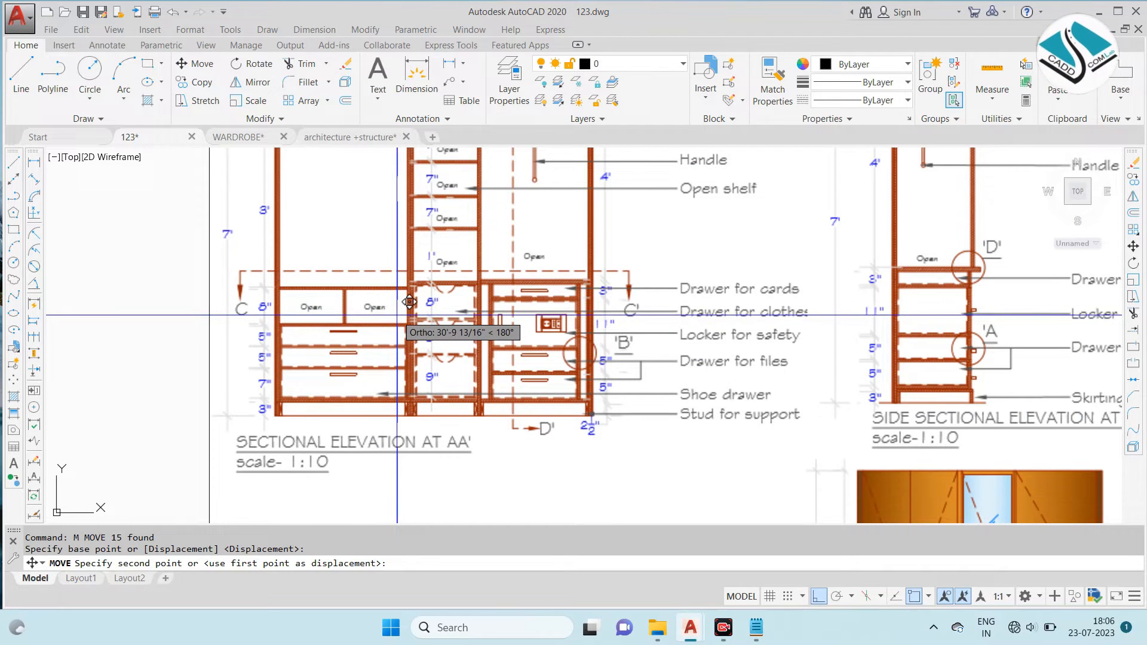
pyautogui.scroll(-6, 410, 302)
pyautogui.press('Escape')
# - Rotate the vertical section line by 270° to horizontal, with both arrows facing downward
pyautogui.click(1023, 319)
pyautogui.click(940, 390)
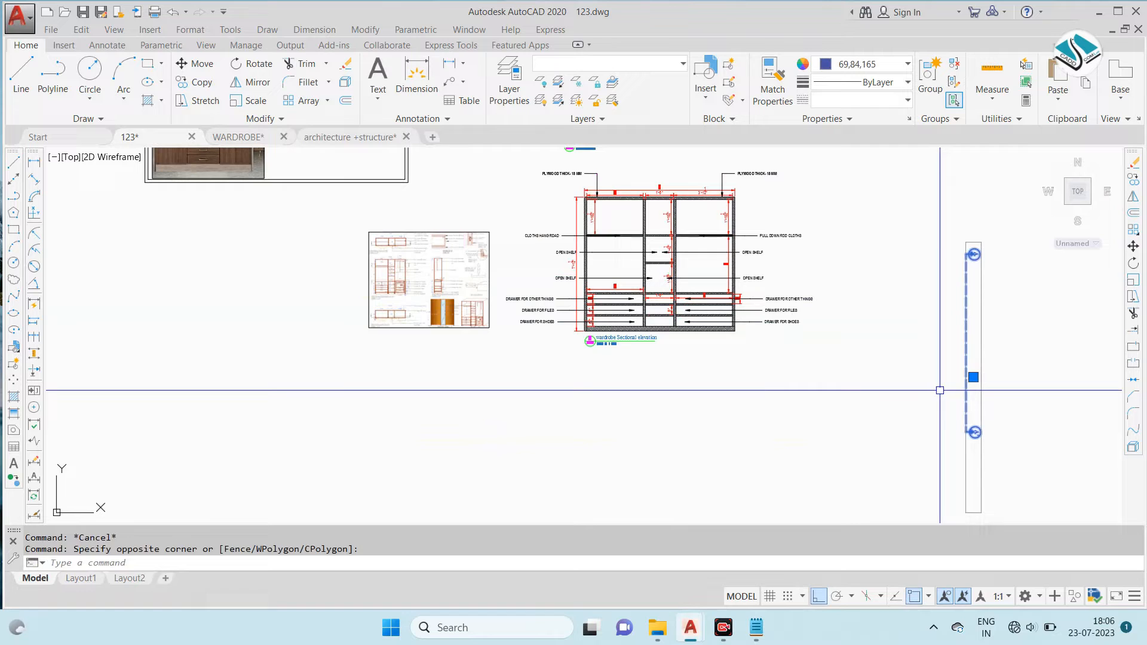
pyautogui.click(967, 322)
pyautogui.click(999, 449)
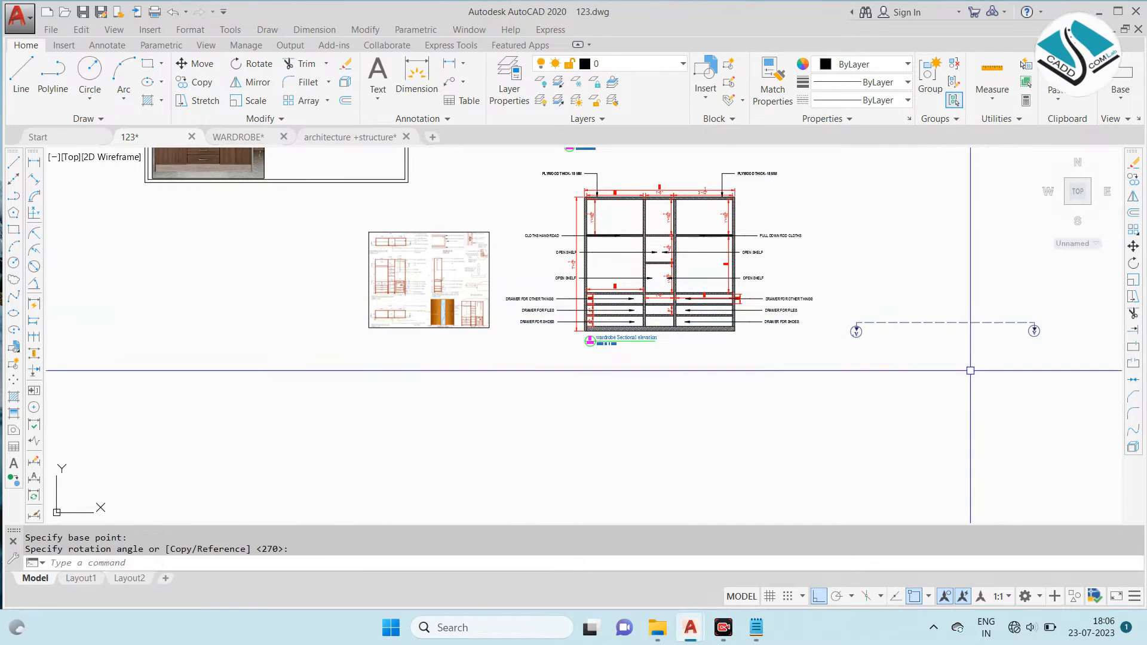
# - Move the horizontal section line across the wardrobe sectional elevation, just above the upper drawer row
pyautogui.click(950, 303)
pyautogui.click(907, 360)
pyautogui.press('Return')
pyautogui.scroll(4, 898, 310)
pyautogui.click(994, 342)
pyautogui.scroll(-2, 530, 291)
pyautogui.moveTo(530, 291); pyautogui.dragTo(854, 345, button='middle')
pyautogui.scroll(2, 675, 315)
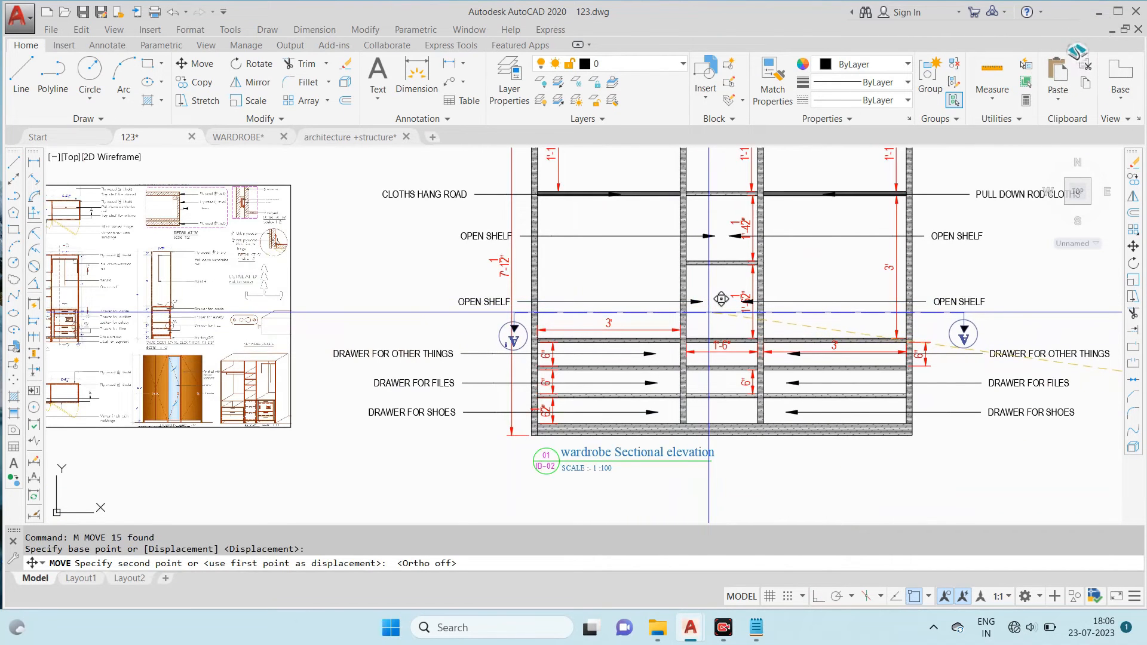
pyautogui.press('Escape')
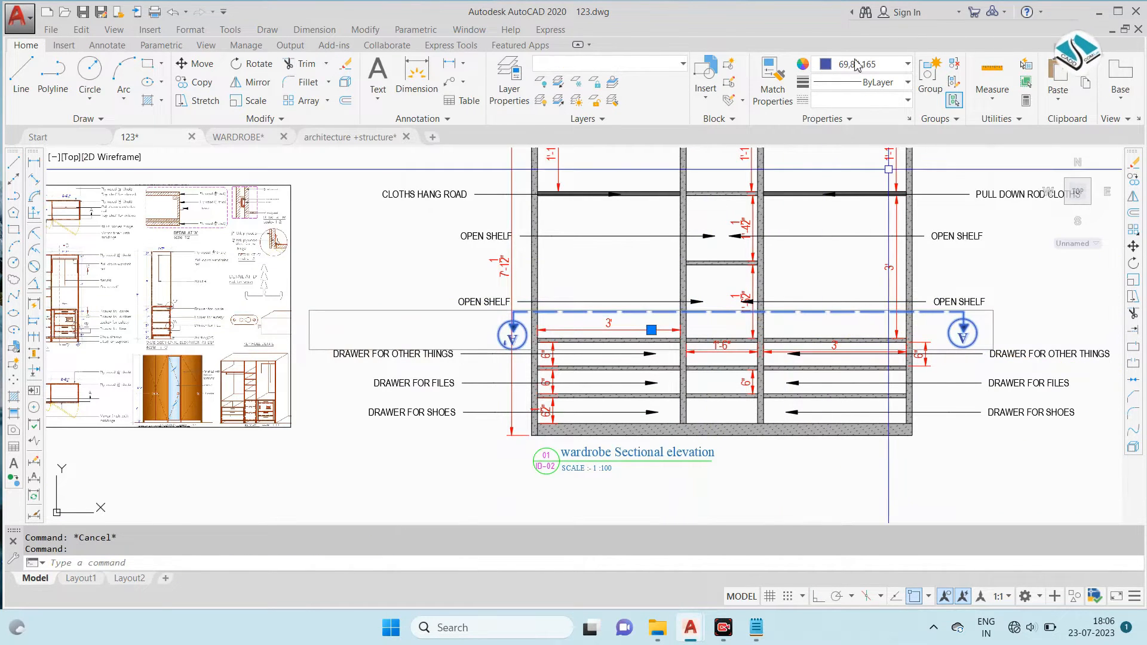
# - Change the colour of the section line on the elevation to dark grey 99,100,102
pyautogui.click(856, 64)
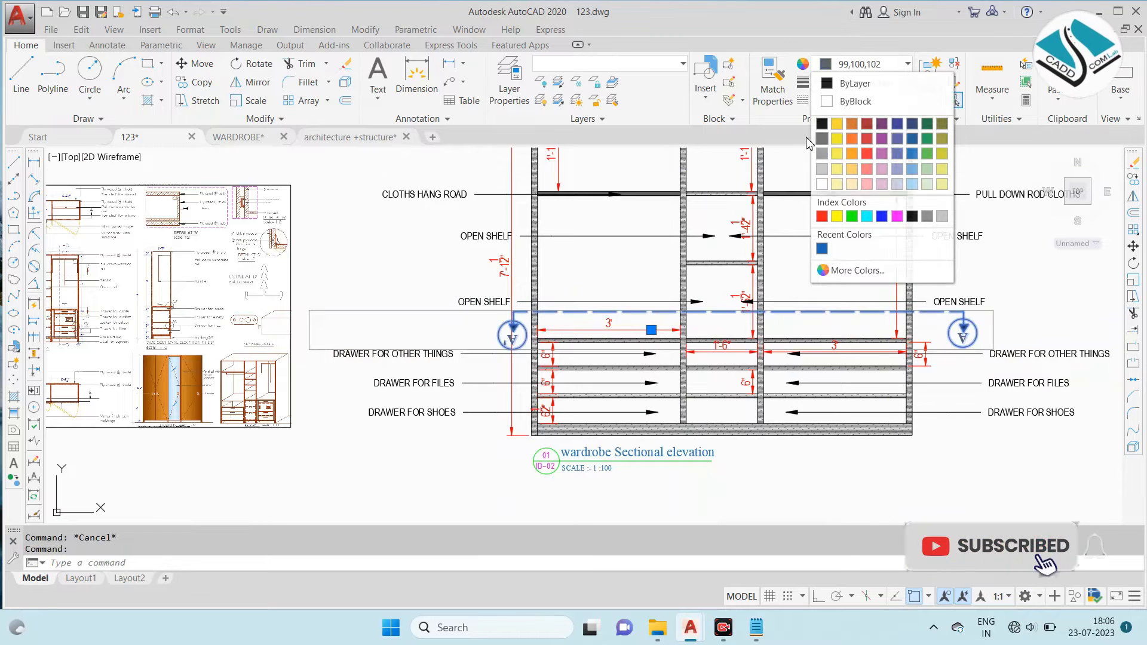
pyautogui.press('Escape')
pyautogui.scroll(-2, 692, 252)
pyautogui.scroll(2, 742, 326)
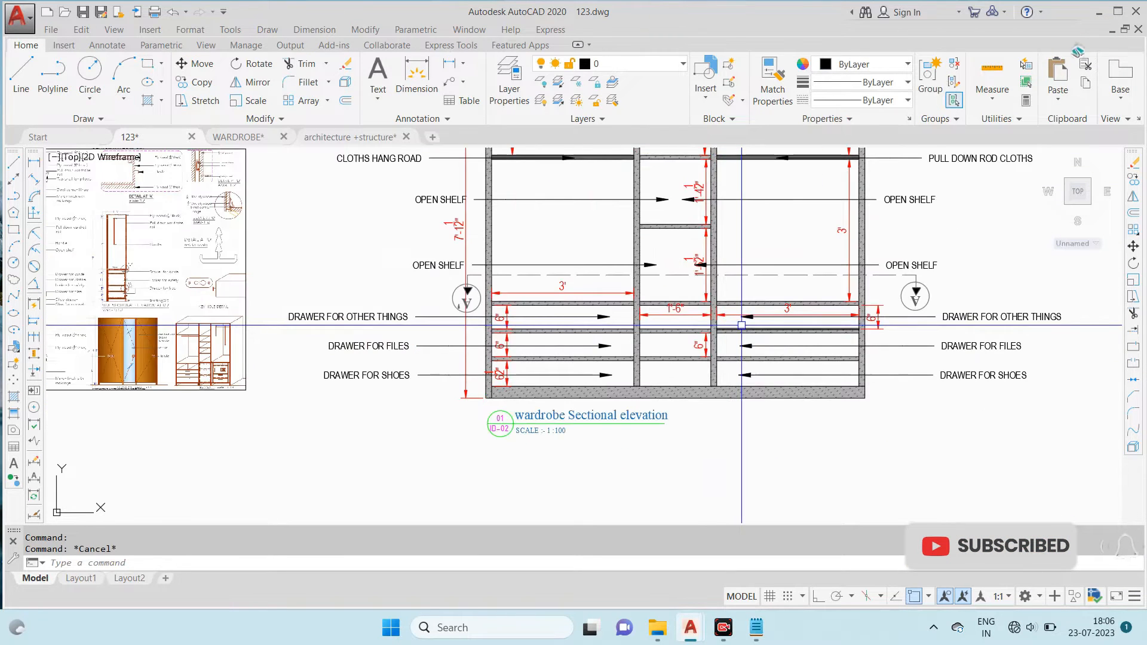
pyautogui.press('Escape')
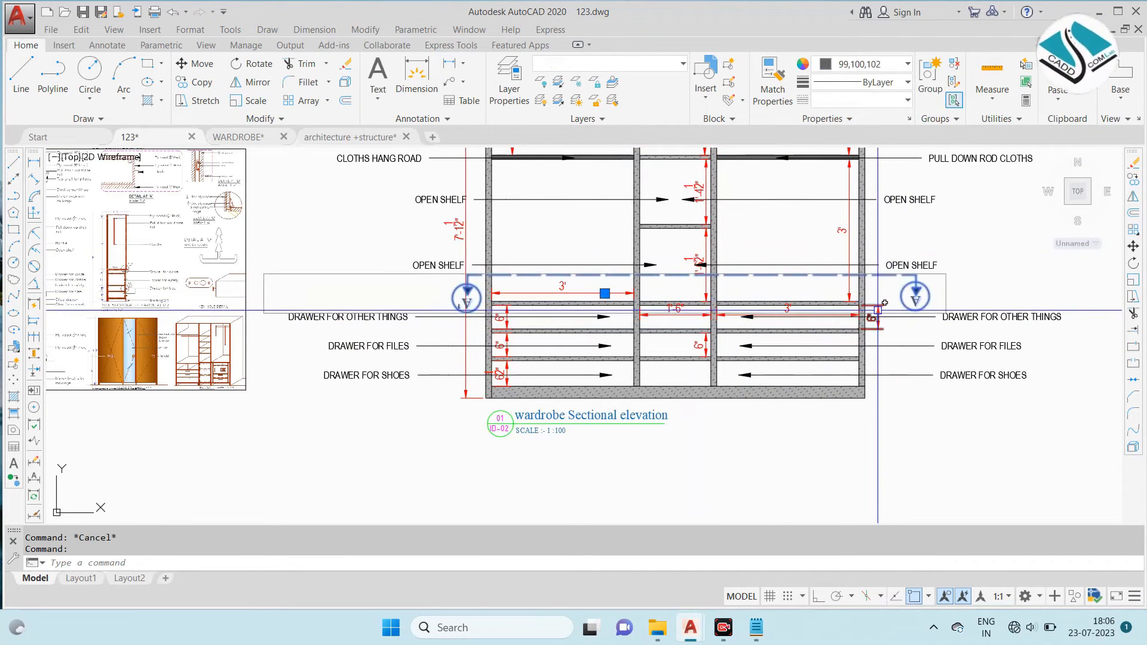
# - Copy the grey section line from the elevation to the empty space well to its right
pyautogui.click(878, 310)
pyautogui.scroll(-5, 342, 354)
pyautogui.click(760, 345)
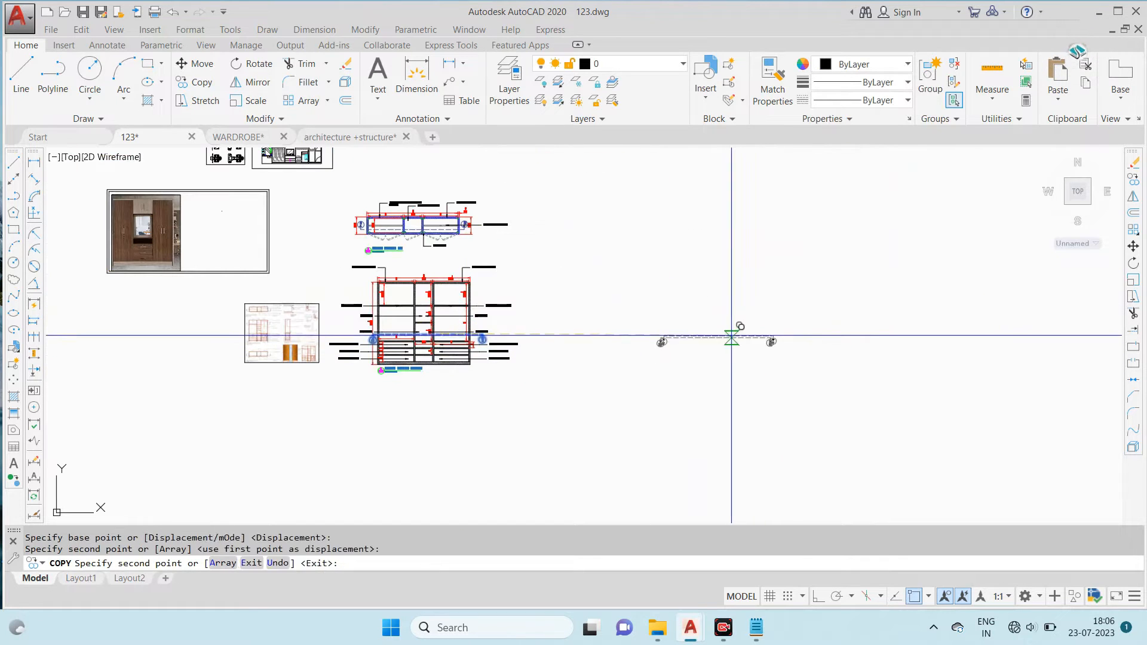
pyautogui.press('Escape')
# - Rotate the copied section line by 90° to vertical, with both arrows facing right
pyautogui.click(724, 320)
pyautogui.click(663, 403)
pyautogui.write('RO')
pyautogui.press('Return')
pyautogui.click(724, 323)
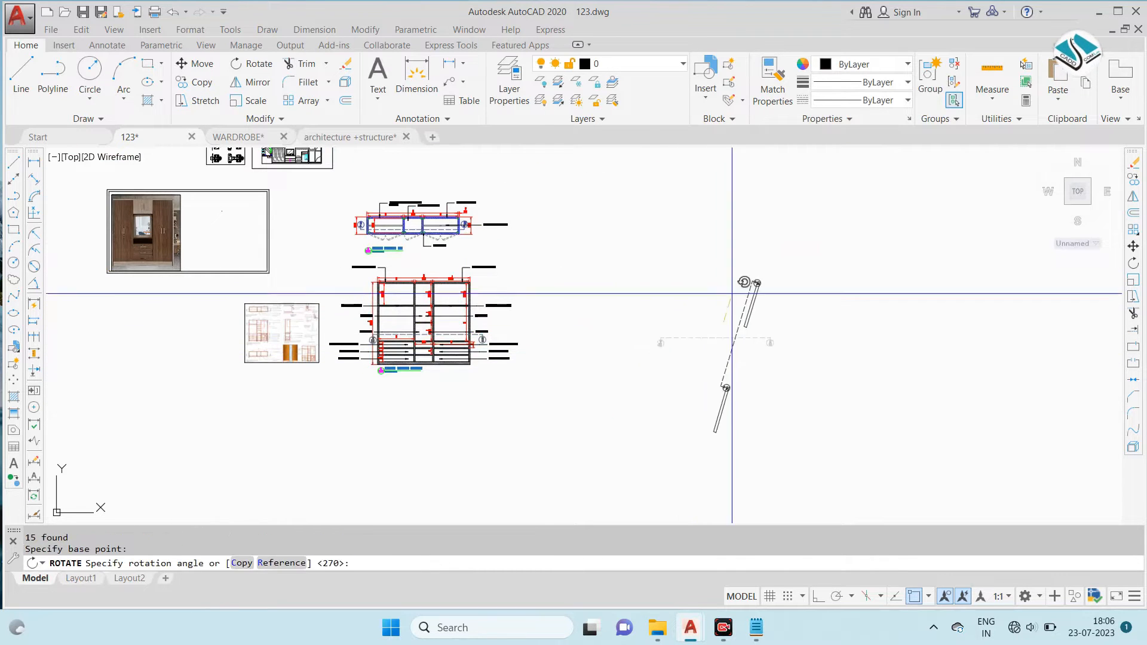
pyautogui.click(819, 598)
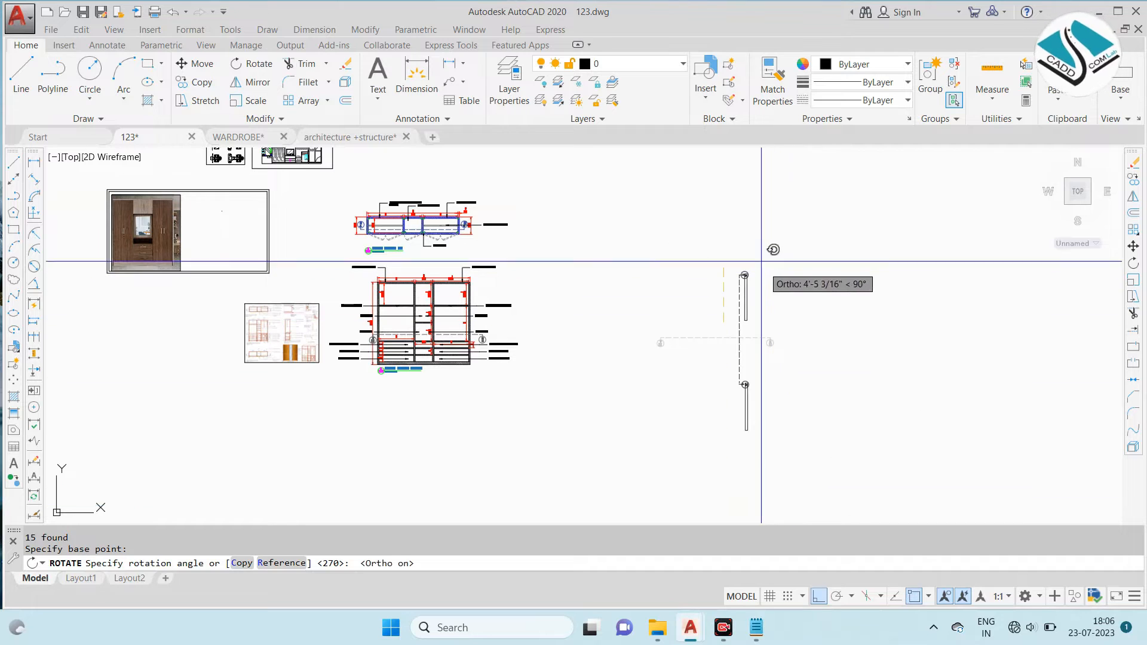
pyautogui.click(743, 269)
# - Move the vertical section line onto the middle bay of the wardrobe sectional elevation, with its markers above and below the drawing
pyautogui.click(767, 248)
pyautogui.click(674, 362)
pyautogui.write('M')
pyautogui.press('Return')
pyautogui.click(739, 329)
pyautogui.moveTo(424, 308); pyautogui.dragTo(568, 309, button='middle')
pyautogui.click(818, 596)
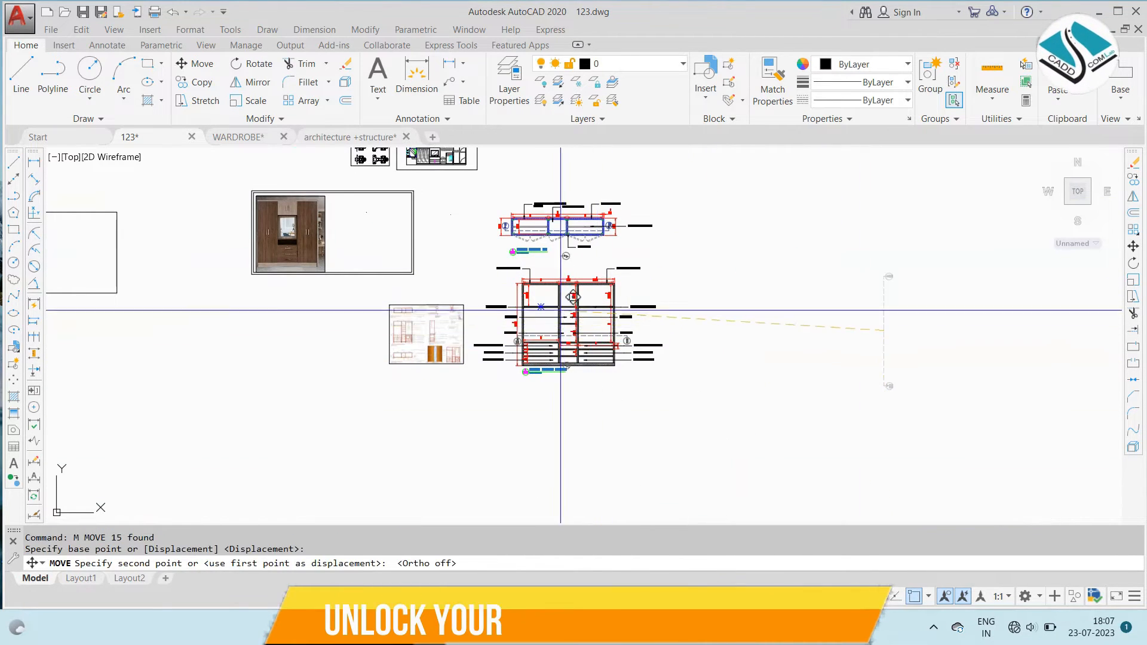
pyautogui.scroll(4, 555, 299)
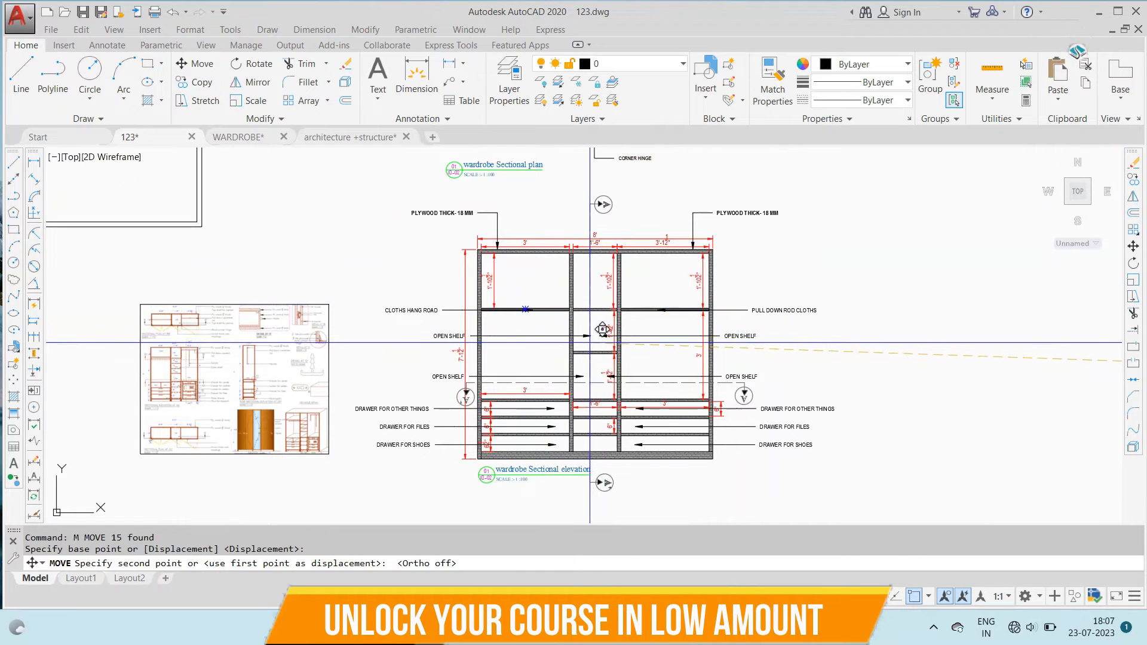
pyautogui.press('Escape')
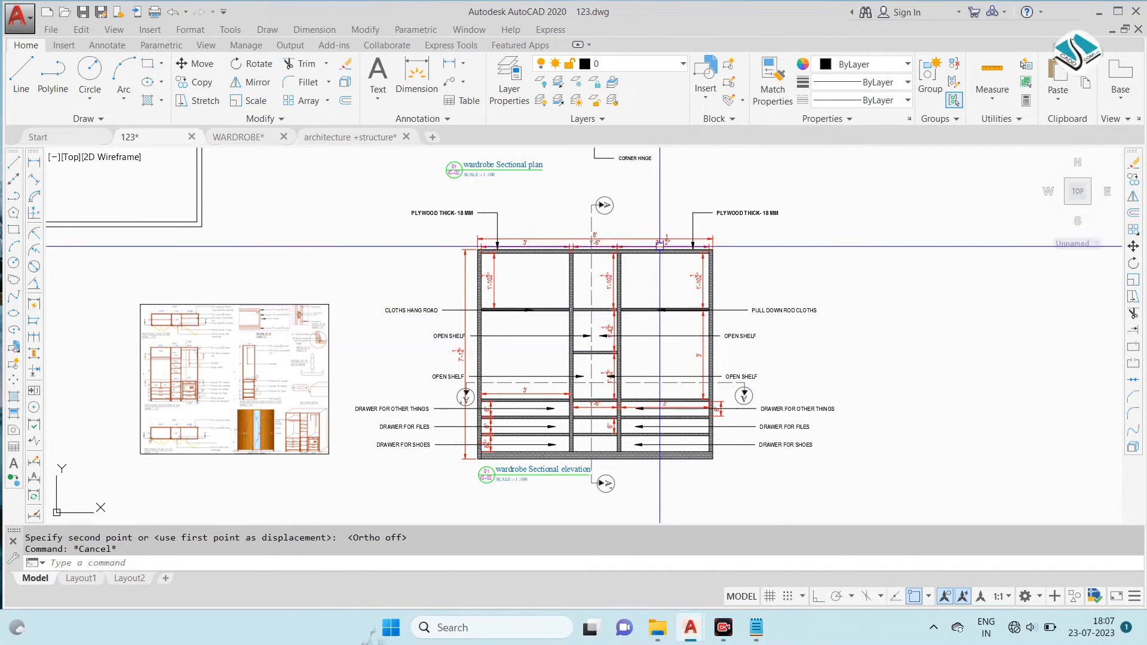
# - Examine the reference sheet's section lines and sectional plan at CC', comparing them with the section lines on the wardrobe elevation
pyautogui.scroll(3, 598, 382)
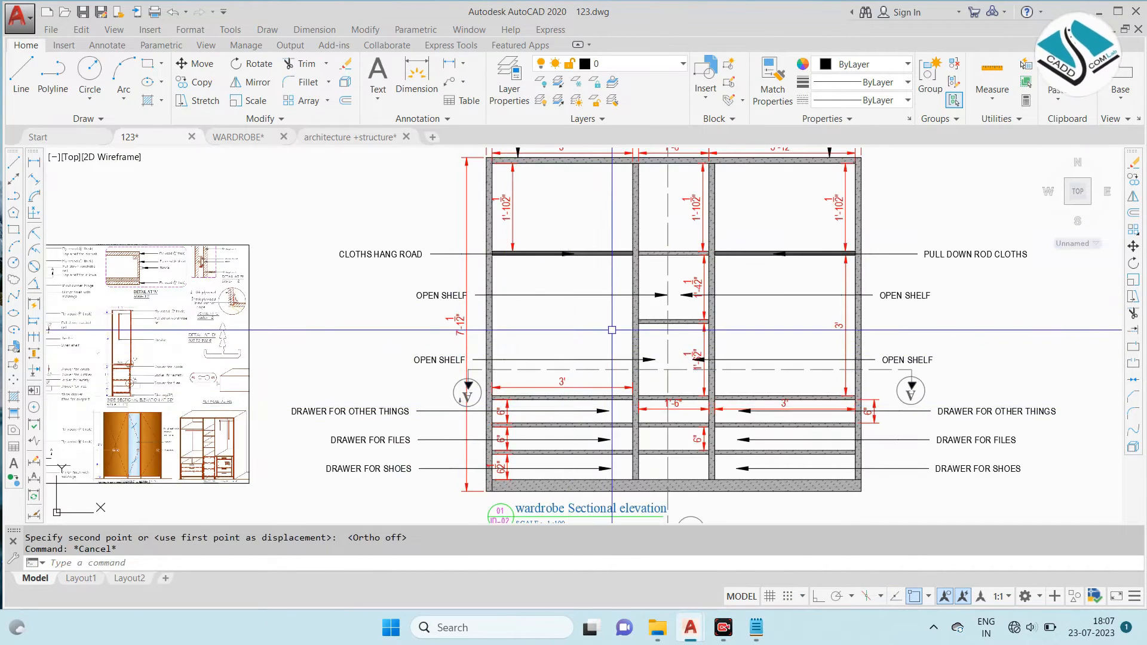
pyautogui.scroll(-2, 598, 299)
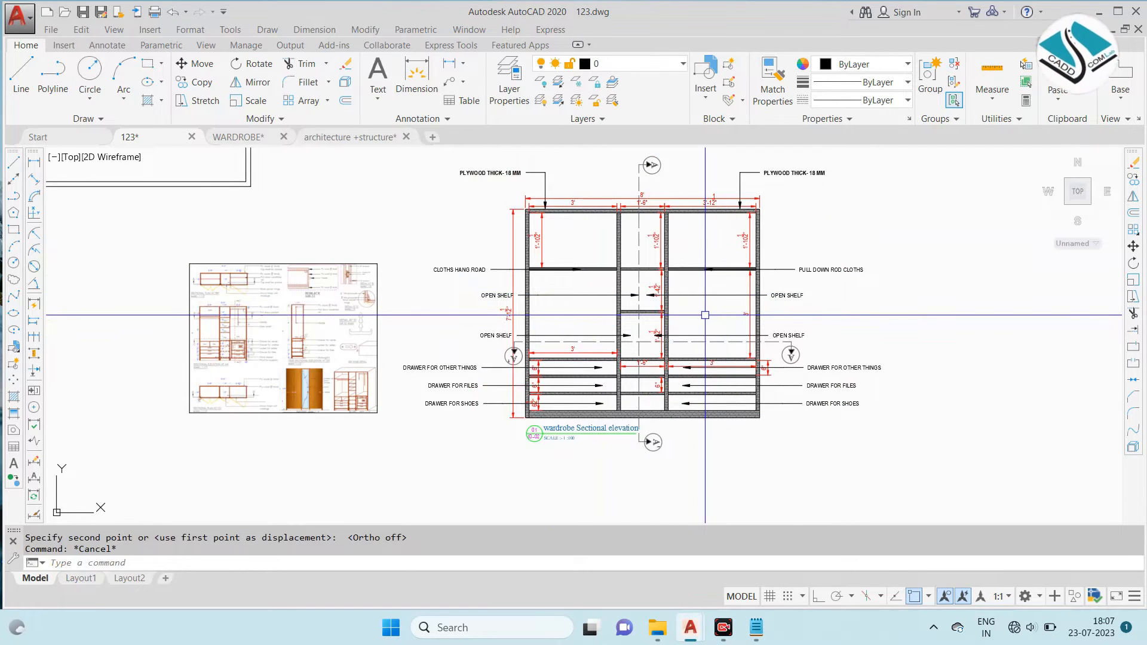
pyautogui.scroll(2, 562, 339)
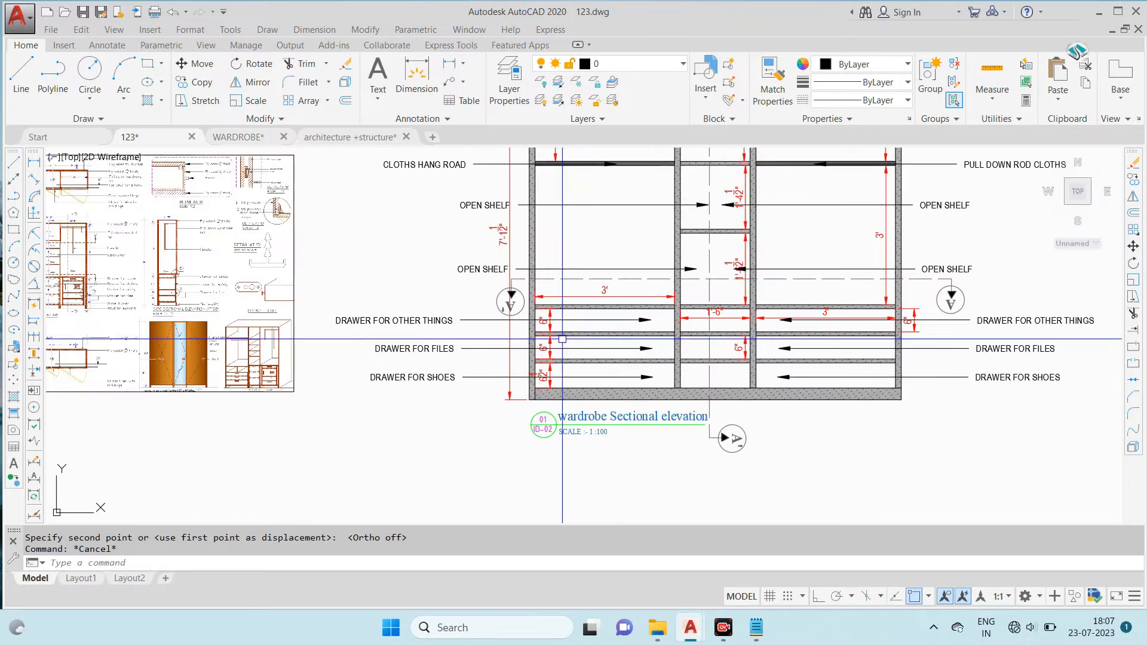
pyautogui.scroll(-2, 562, 339)
pyautogui.moveTo(562, 339); pyautogui.dragTo(677, 339, button='middle')
pyautogui.scroll(6, 334, 403)
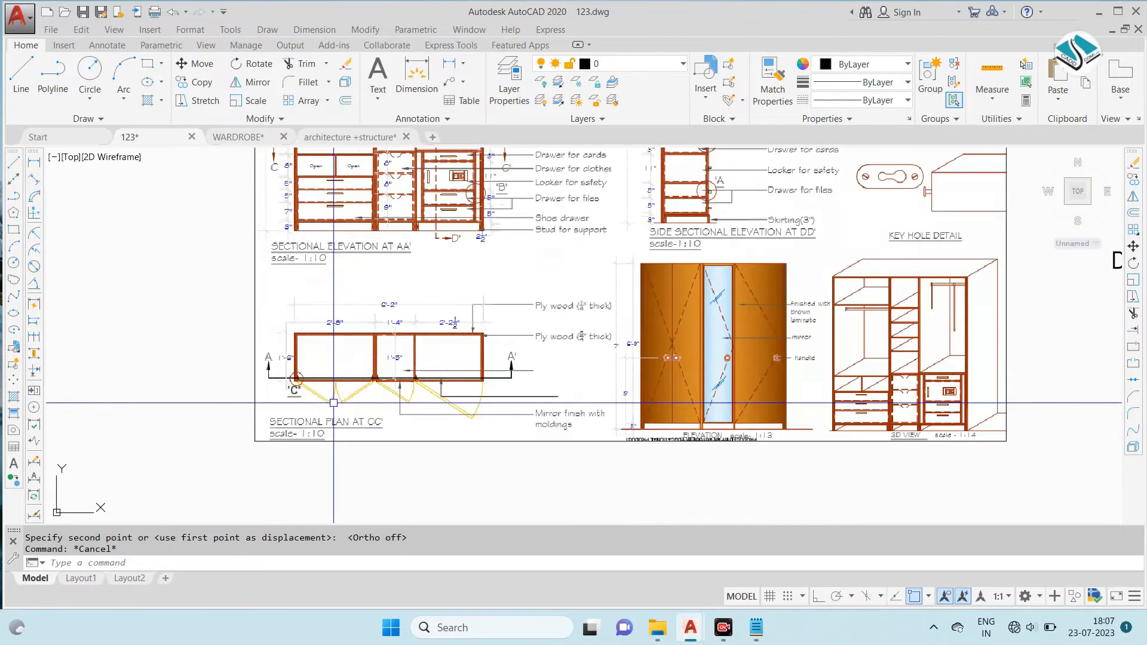
pyautogui.scroll(2, 334, 403)
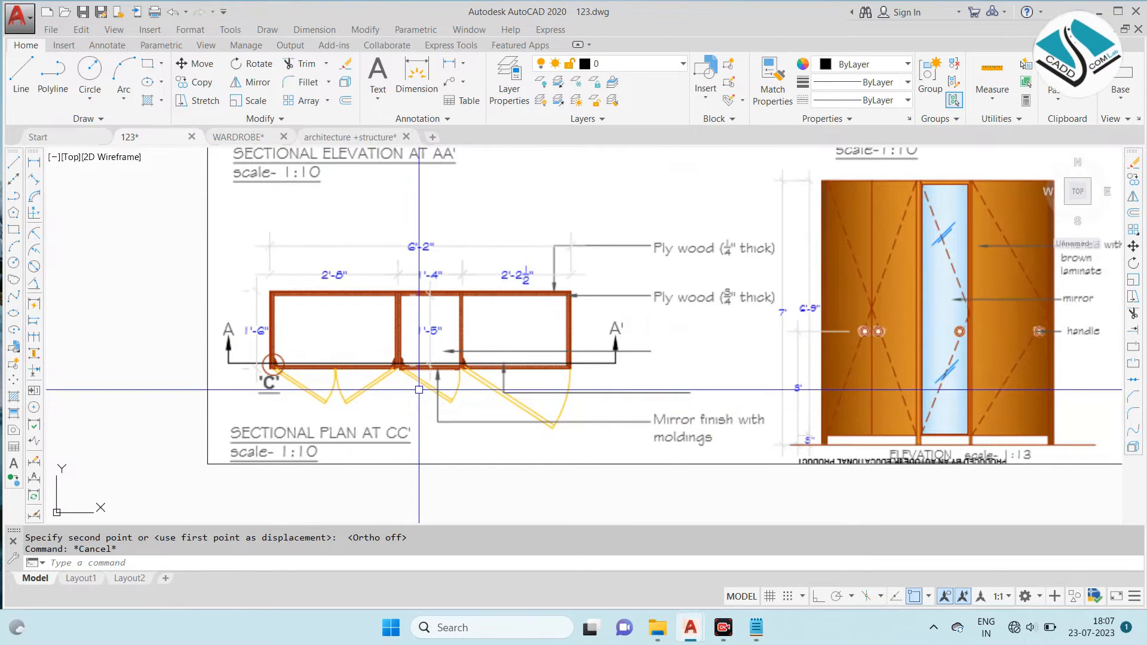
pyautogui.scroll(-4, 419, 390)
pyautogui.scroll(6, 326, 264)
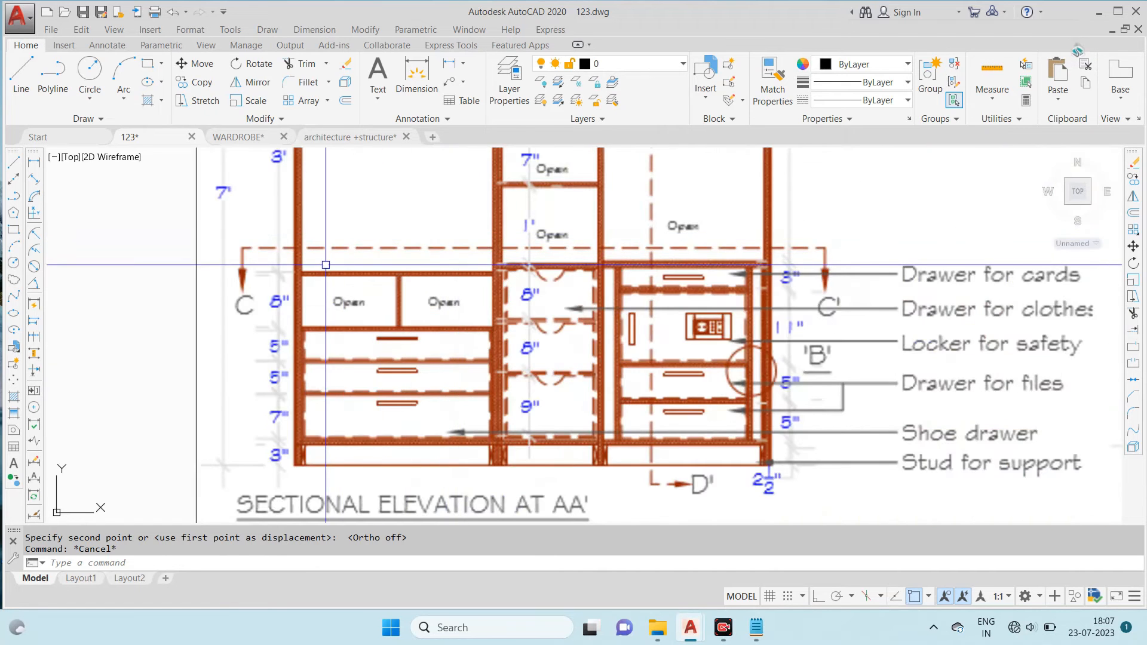
pyautogui.scroll(-4, 325, 264)
pyautogui.scroll(3, 349, 463)
pyautogui.scroll(-2, 349, 463)
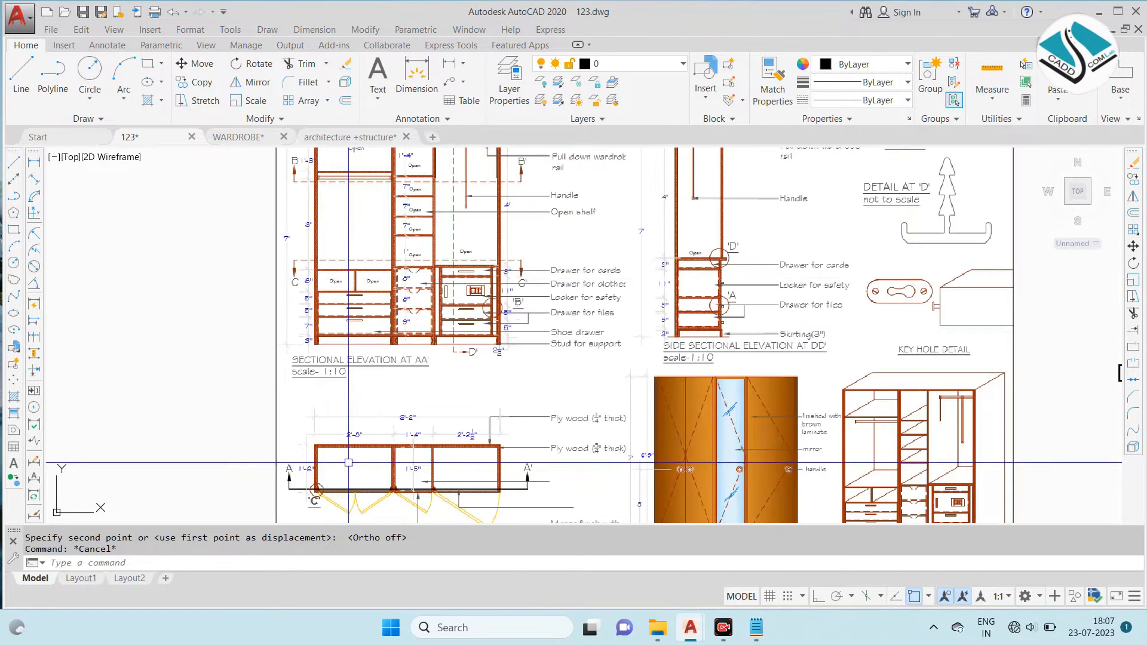
pyautogui.scroll(6, 414, 272)
pyautogui.scroll(-4, 422, 278)
pyautogui.moveTo(416, 362); pyautogui.dragTo(436, 513, button='middle')
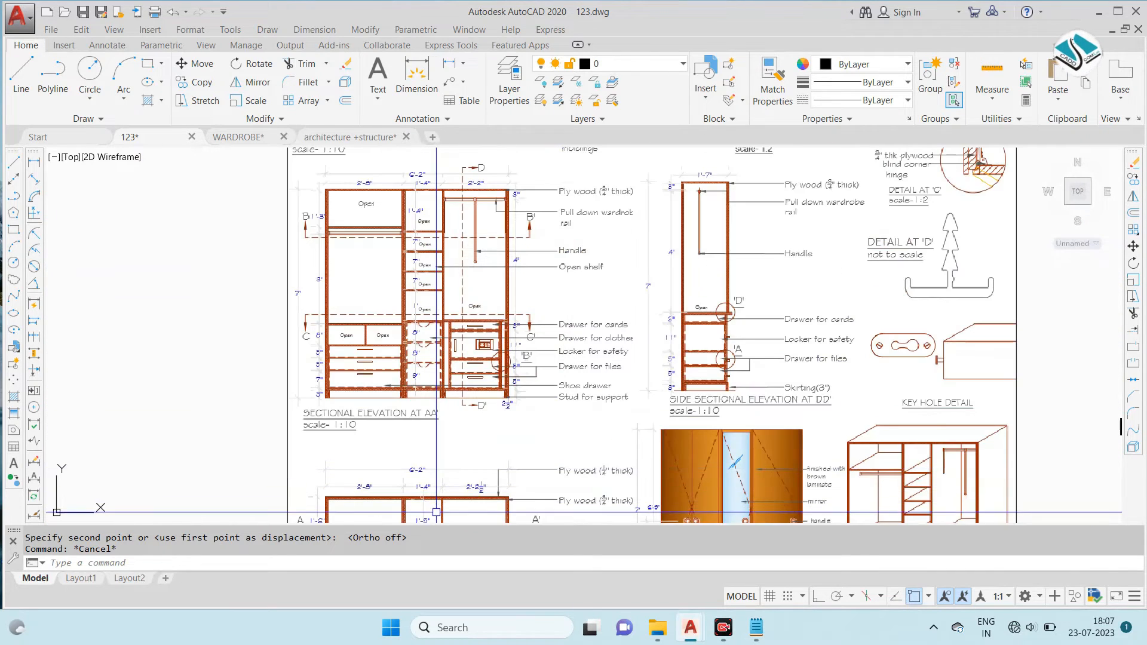
pyautogui.moveTo(466, 408); pyautogui.dragTo(462, 312, button='middle')
pyautogui.scroll(2, 469, 440)
pyautogui.moveTo(457, 377); pyautogui.dragTo(444, 341, button='middle')
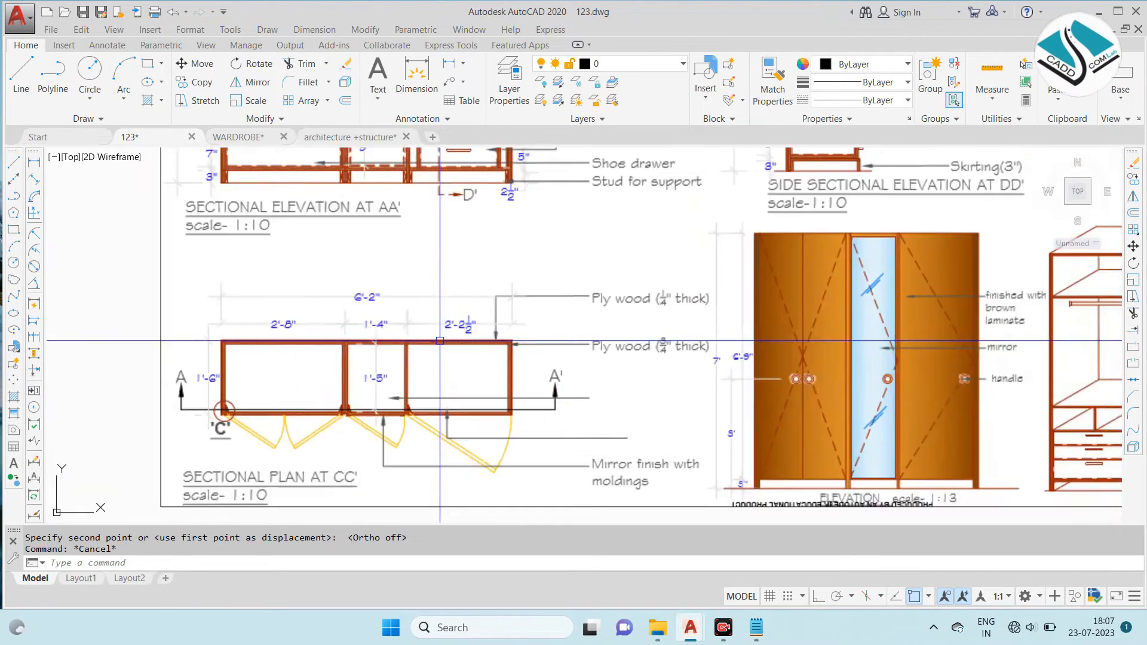
pyautogui.scroll(-6, 444, 341)
pyautogui.moveTo(834, 329); pyautogui.dragTo(516, 331, button='middle')
pyautogui.scroll(2, 535, 331)
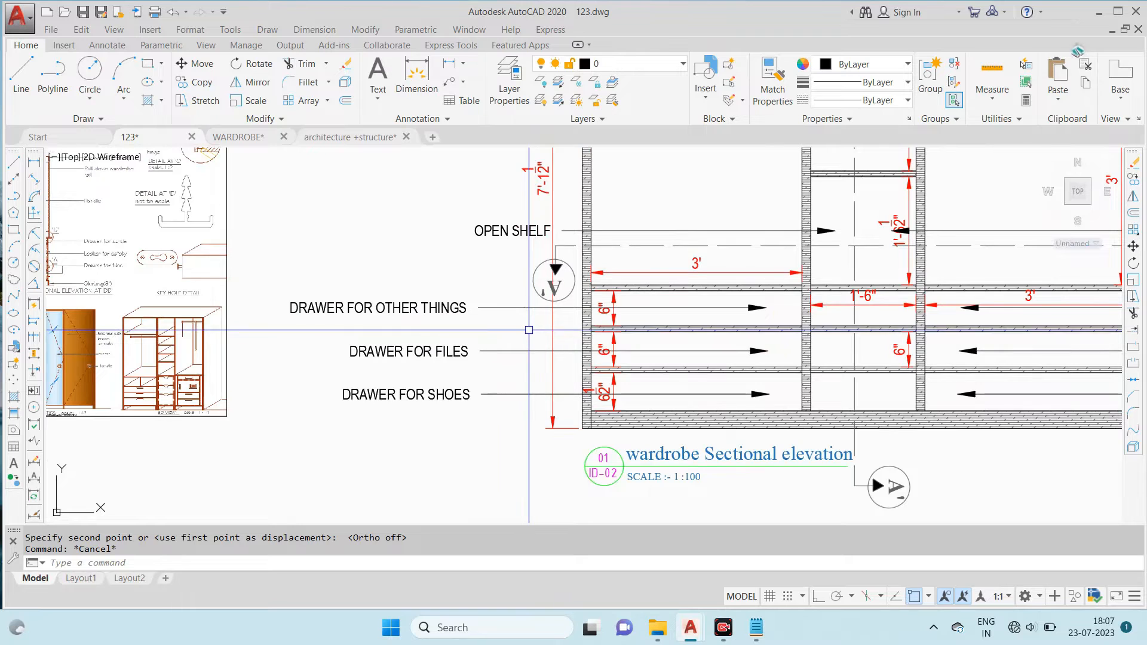
pyautogui.scroll(-5, 558, 321)
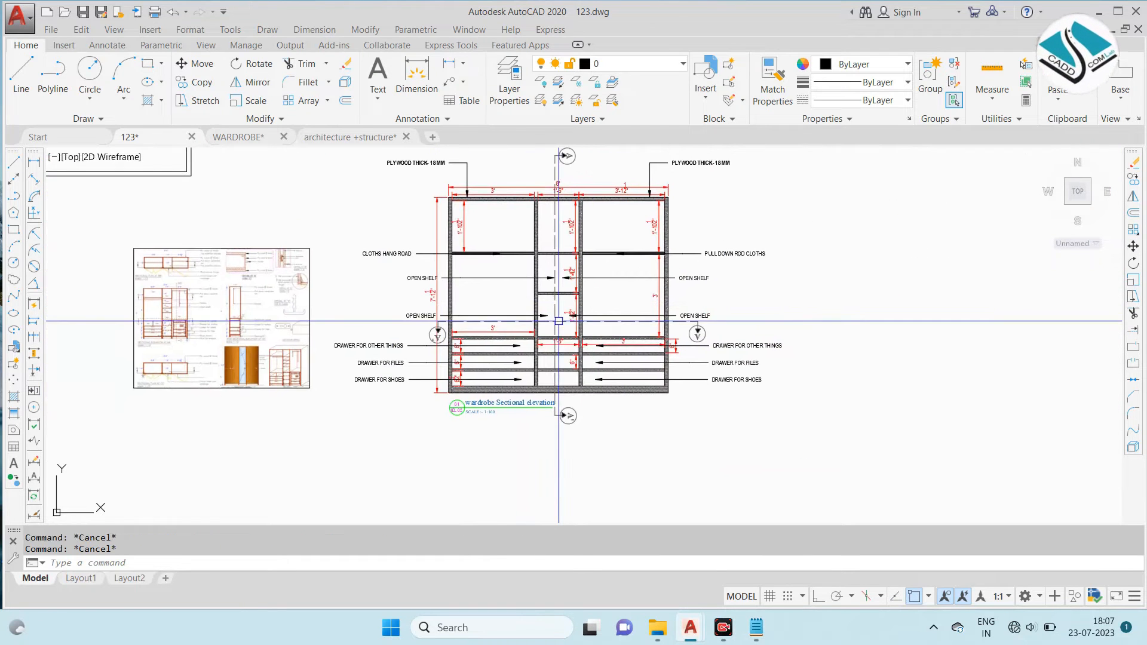
# - Draw two horizontal construction lines along the top and bottom edges of the shelf above the upper drawer row
pyautogui.press('Escape')
pyautogui.press('Escape')
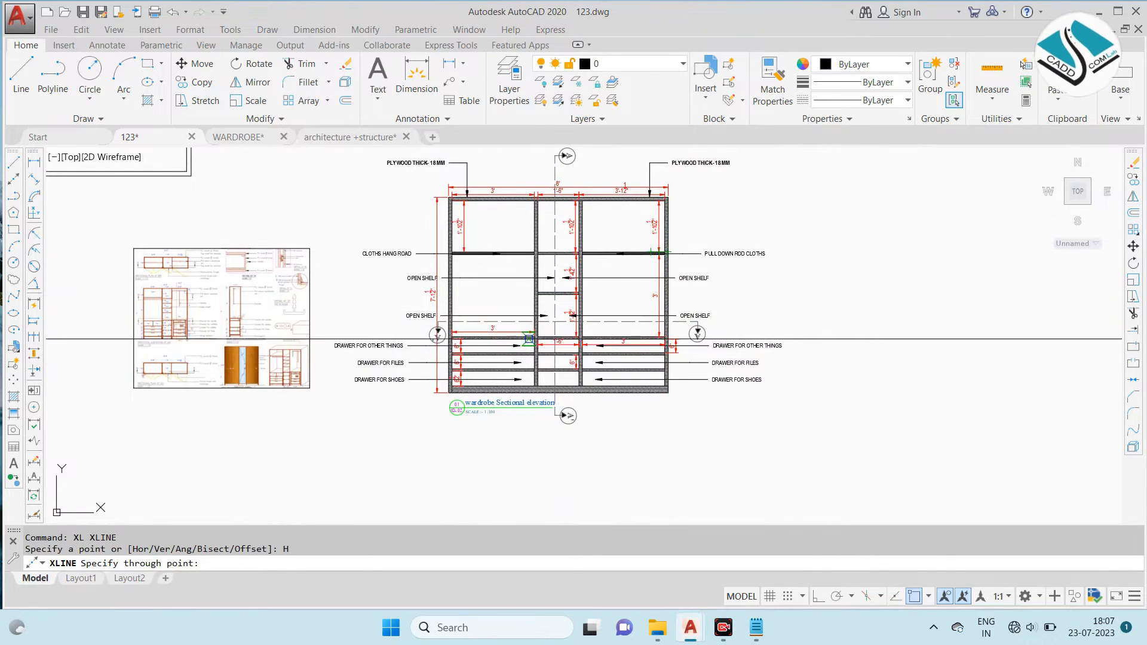
pyautogui.scroll(5, 528, 340)
pyautogui.scroll(-2, 532, 343)
pyautogui.scroll(4, 823, 368)
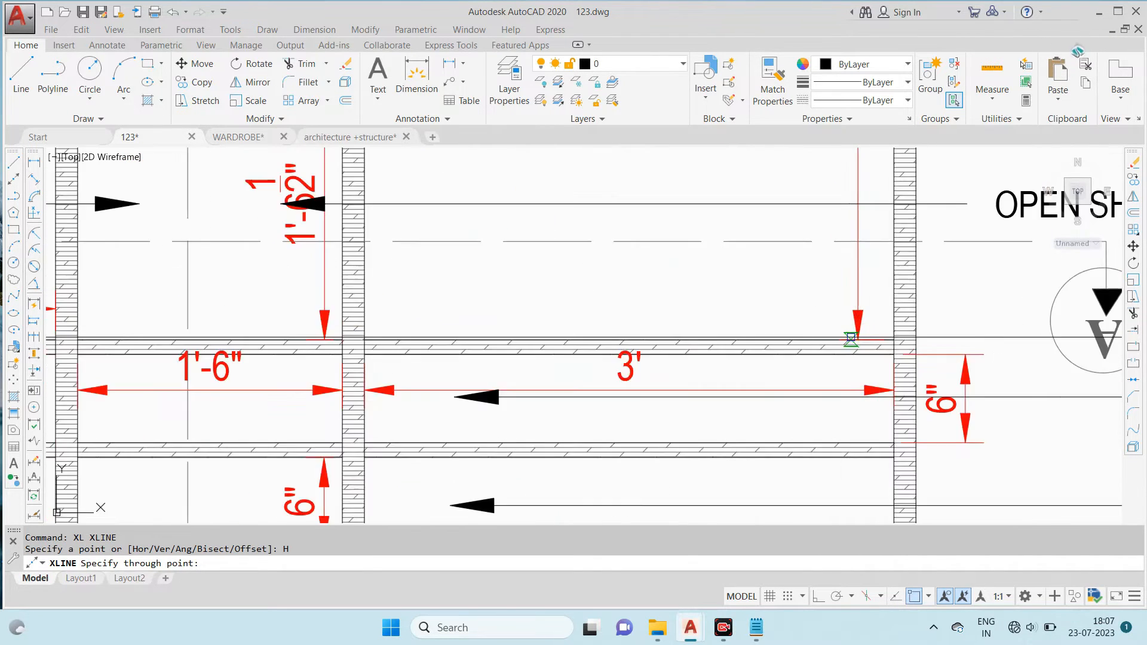
pyautogui.click(894, 355)
pyautogui.scroll(-8, 895, 355)
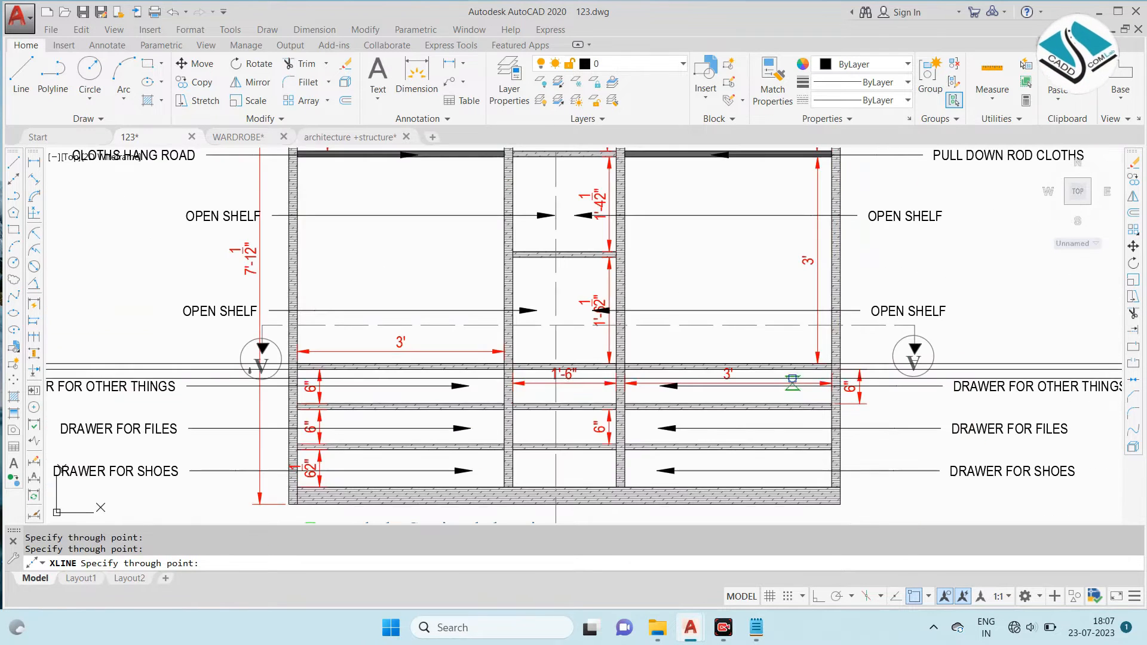
pyautogui.scroll(8, 434, 374)
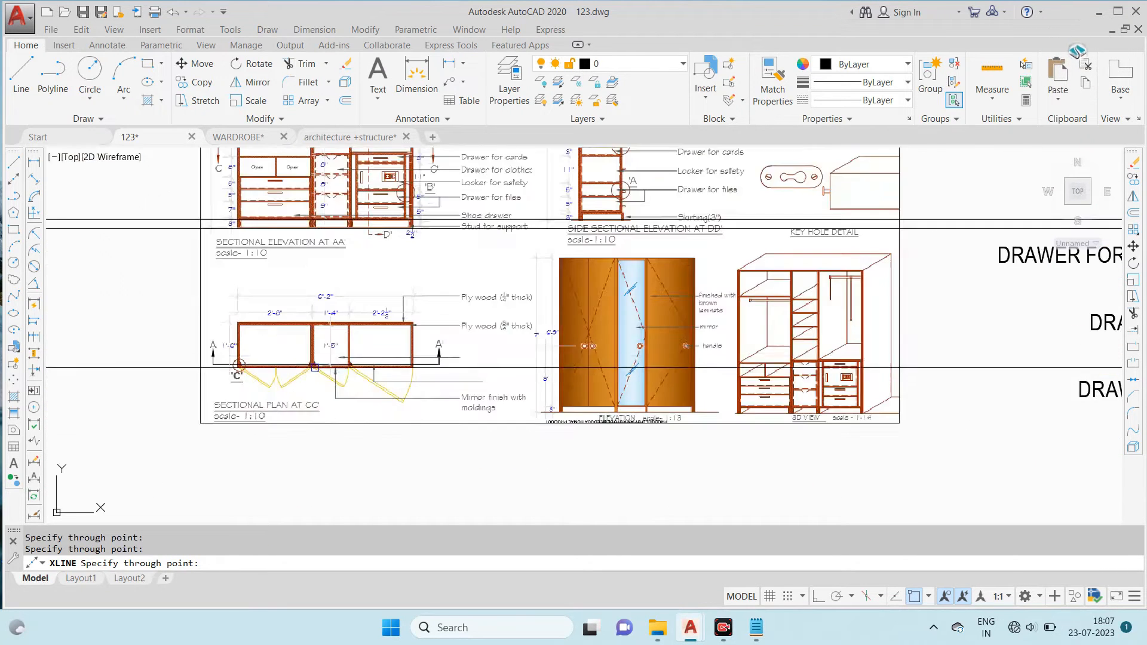
pyautogui.scroll(-6, 267, 363)
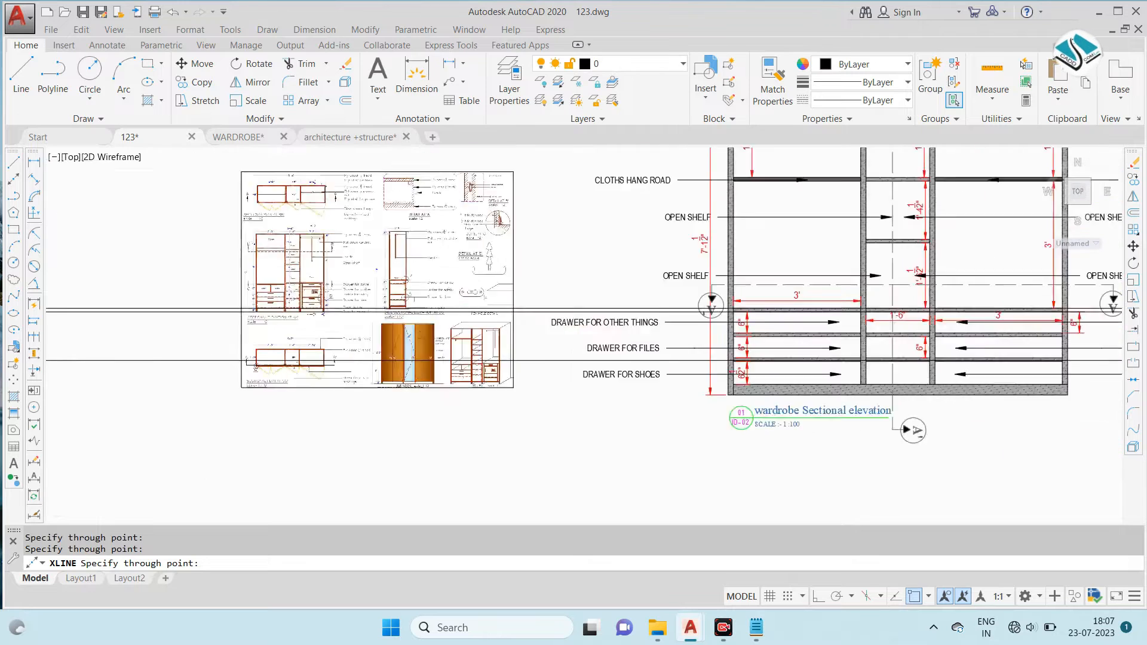
pyautogui.press('Escape')
pyautogui.press('Escape')
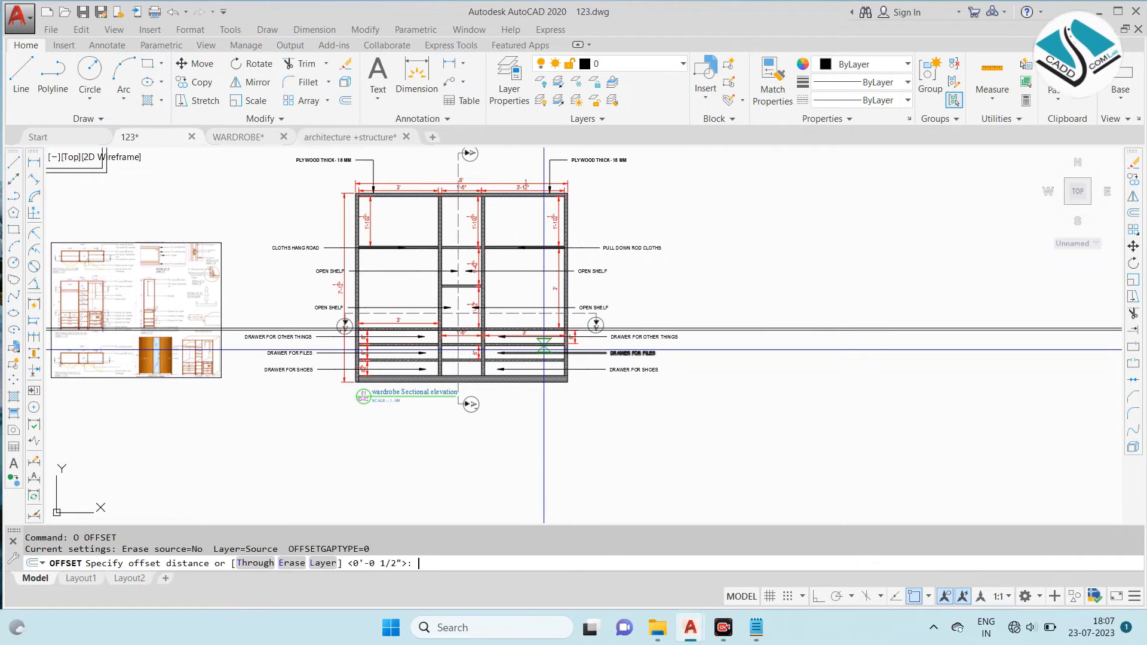
# - Offset the upper horizontal construction line upwards by 1'6"
pyautogui.write('"')
pyautogui.press('Return')
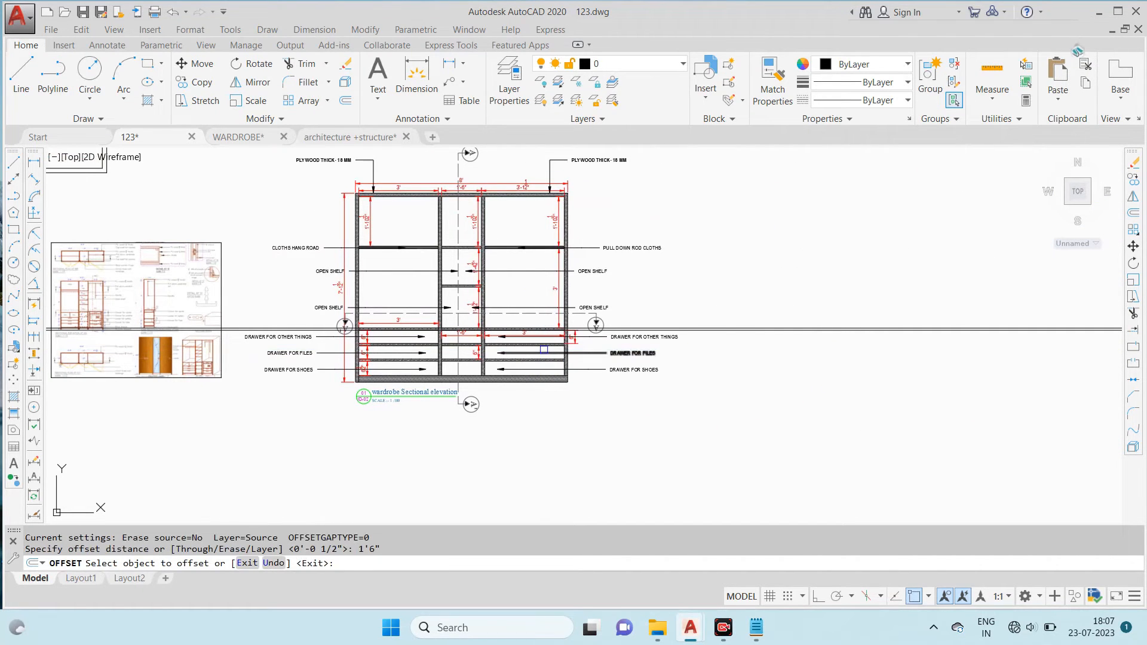
pyautogui.moveTo(911, 320); pyautogui.dragTo(652, 309, button='middle')
pyautogui.click(686, 316)
pyautogui.click(711, 260)
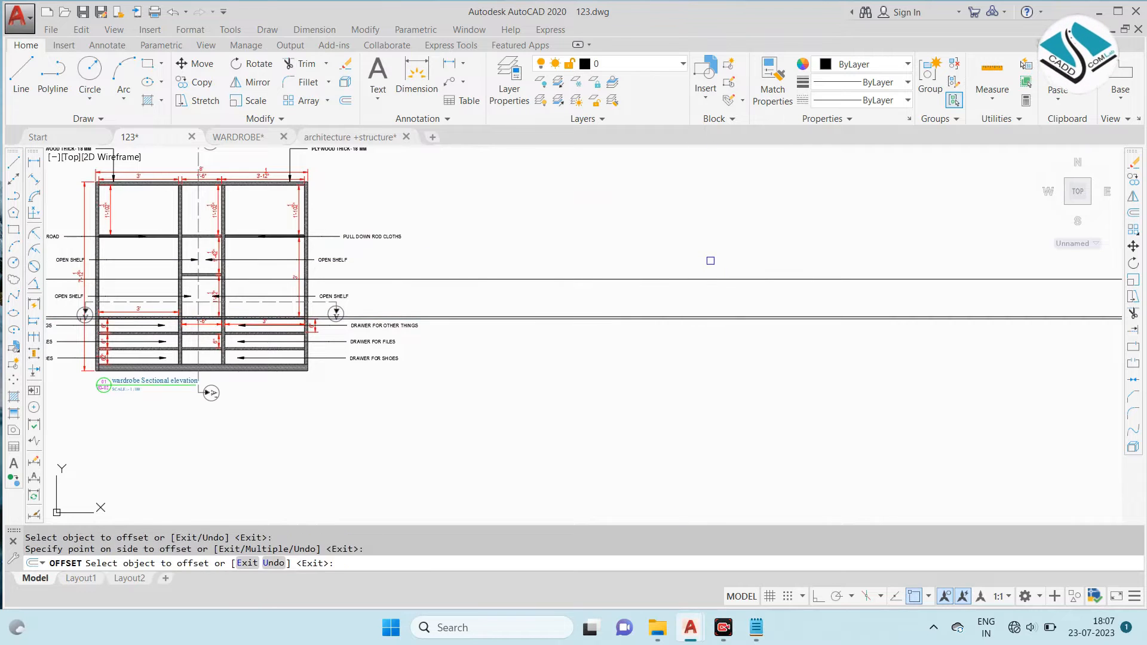
pyautogui.scroll(4, 708, 295)
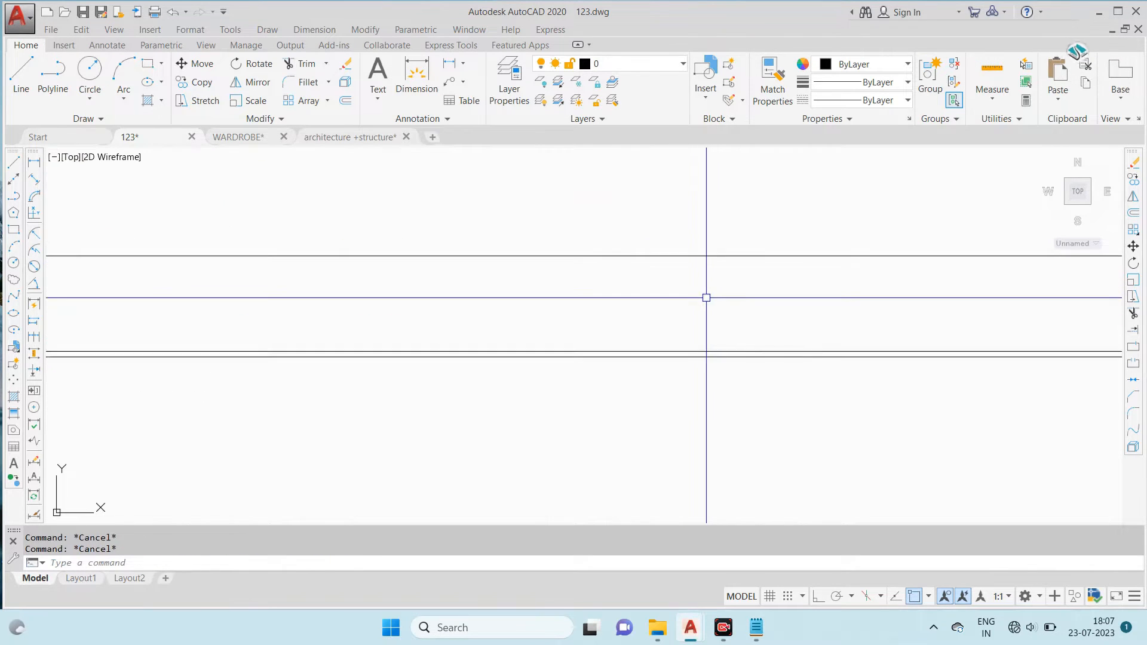
# - Copy the lower pair of horizontal construction lines up to the offset line
pyautogui.click(708, 297)
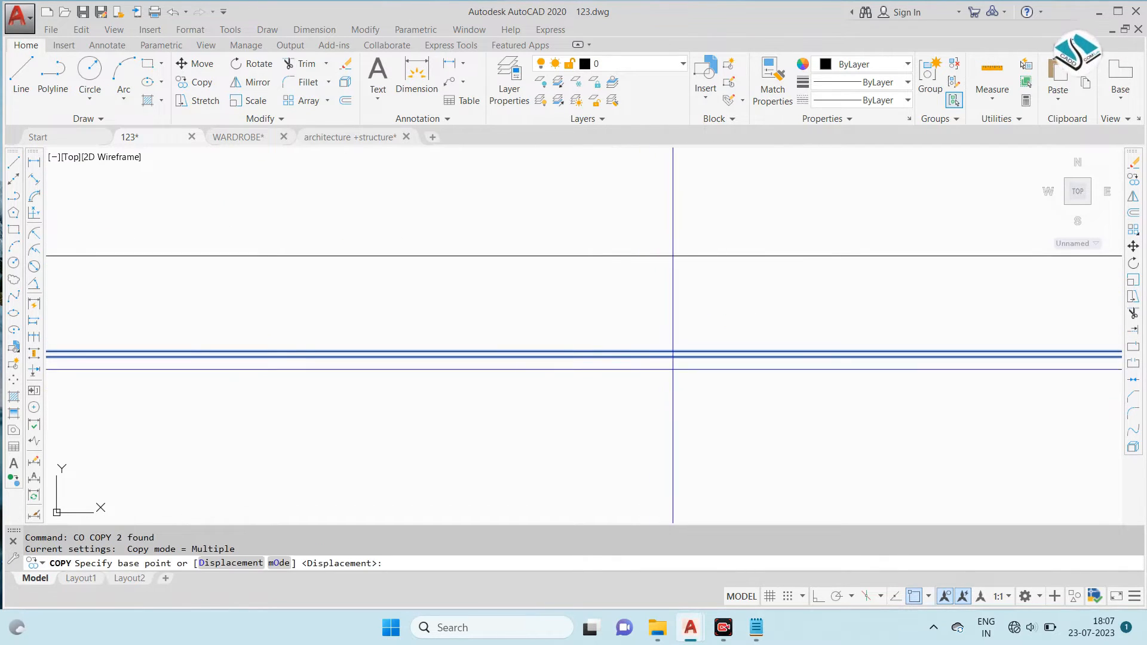
pyautogui.click(684, 356)
pyautogui.click(692, 249)
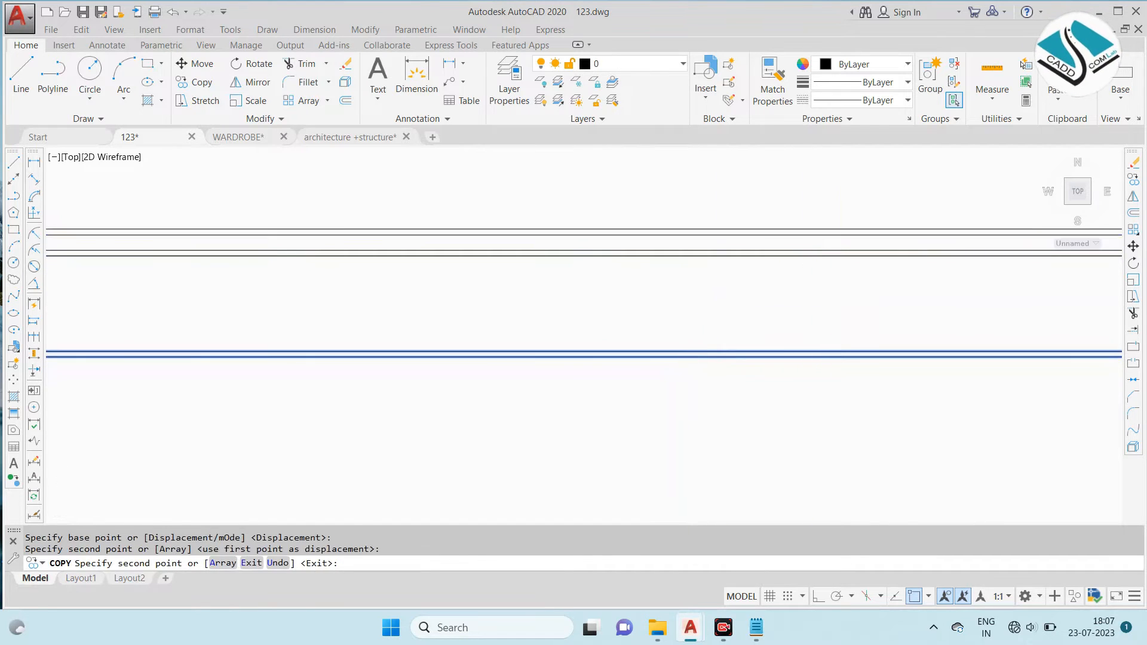
pyautogui.press('Escape')
pyautogui.scroll(-6, 750, 325)
pyautogui.press('Escape')
pyautogui.write('L')
pyautogui.press('Return')
pyautogui.press('Escape')
pyautogui.press('Escape')
# - Move all the horizontal construction lines down into the empty space below the wardrobe sectional elevation
pyautogui.click(835, 197)
pyautogui.click(751, 307)
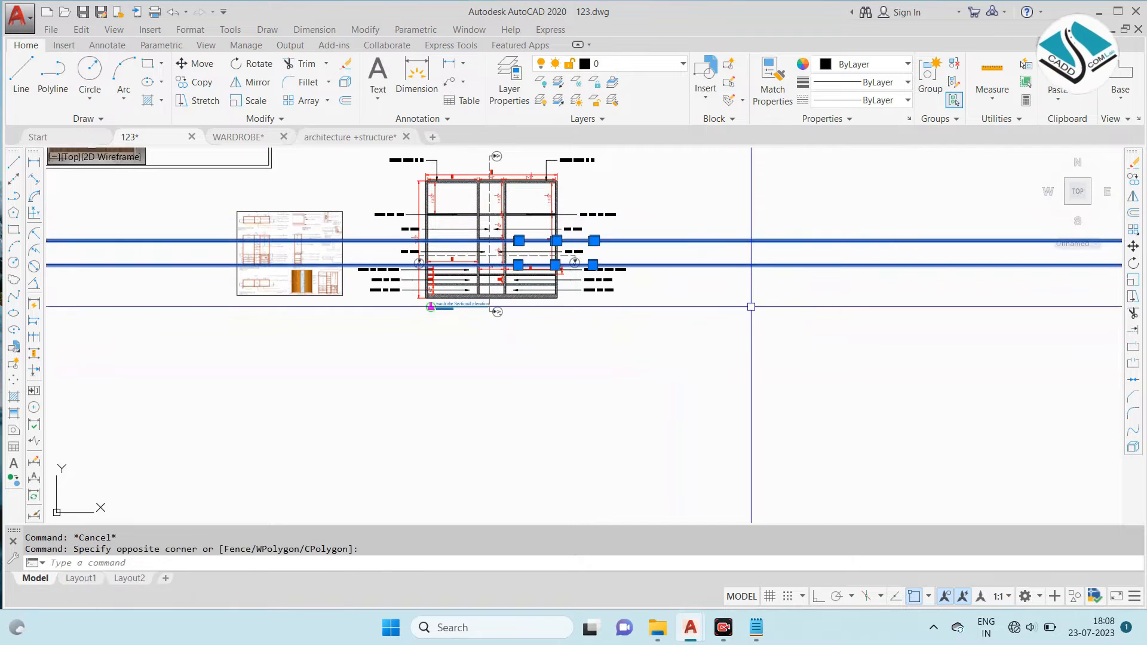
pyautogui.write('m')
pyautogui.press('Return')
pyautogui.scroll(2, 478, 233)
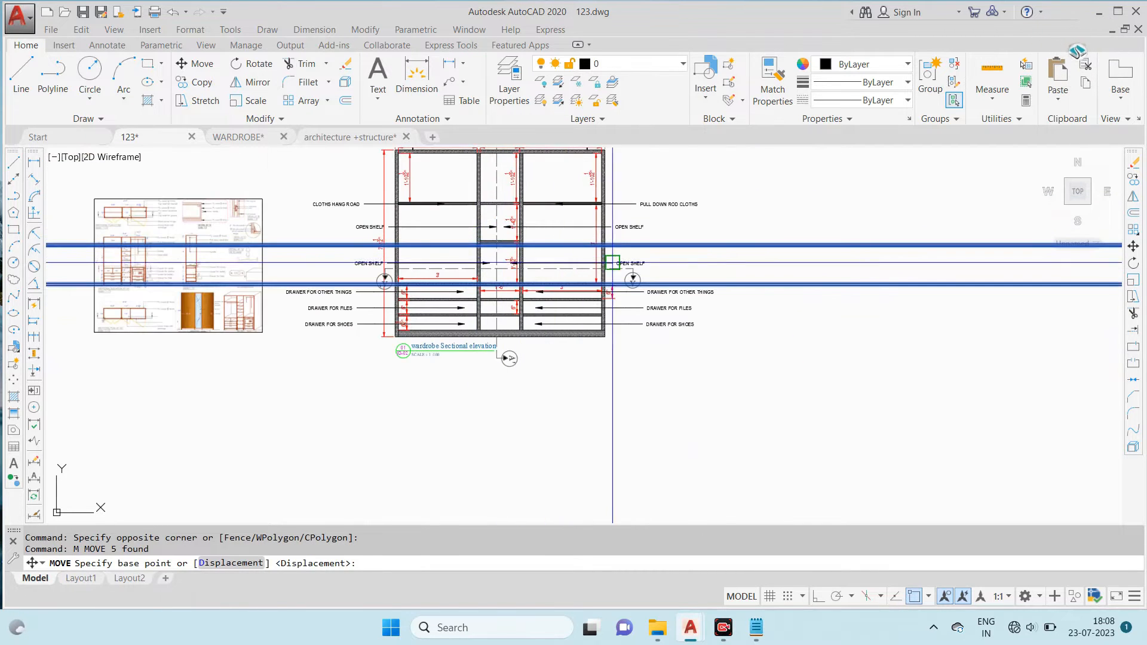
pyautogui.click(747, 255)
pyautogui.moveTo(500, 408); pyautogui.dragTo(524, 326, button='middle')
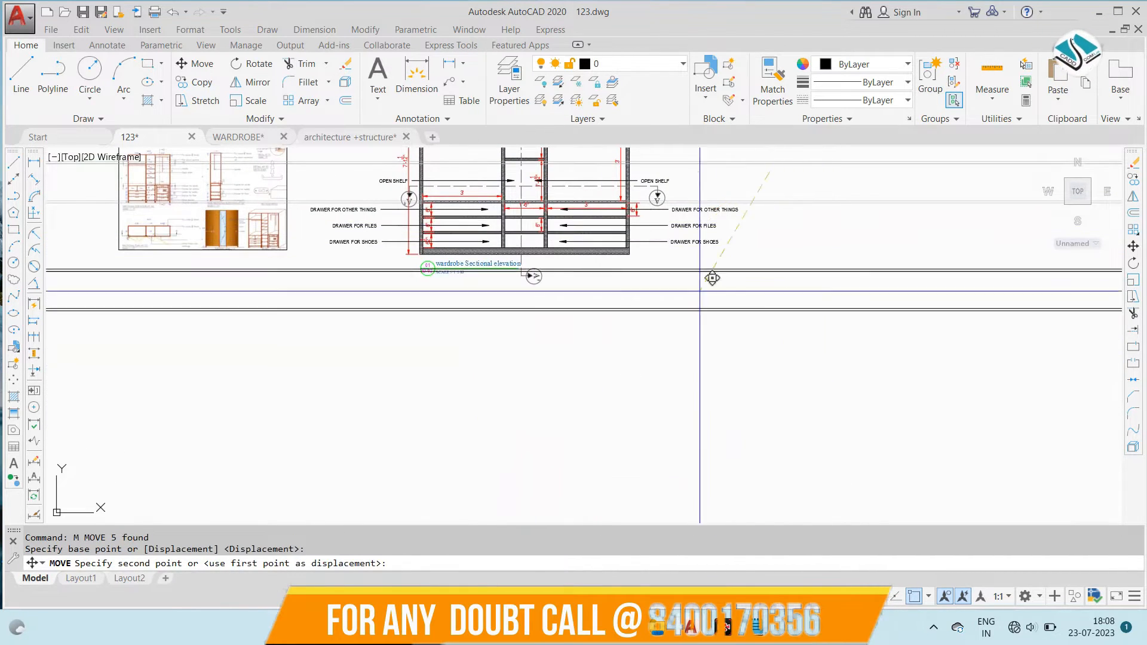
pyautogui.click(554, 382)
# - Draw vertical construction lines through the side panel and partition edges of the wardrobe sectional elevation, projecting them down to the horizontal lines
pyautogui.write('xl')
pyautogui.press('Return')
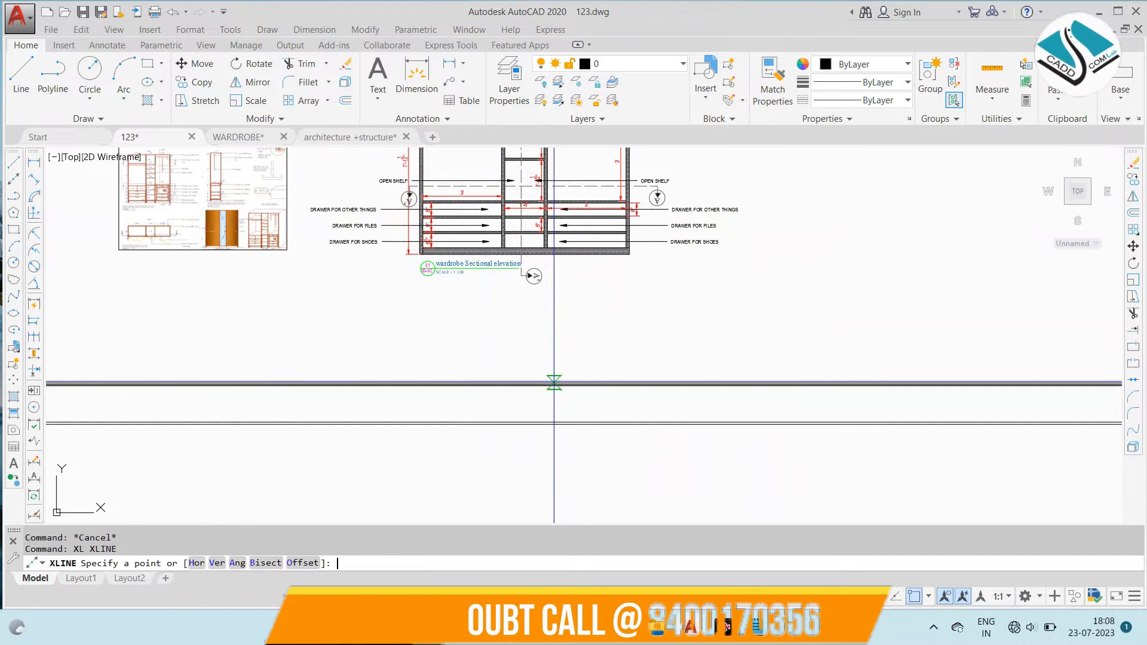
pyautogui.write('v')
pyautogui.press('Return')
pyautogui.scroll(5, 448, 239)
pyautogui.click(285, 343)
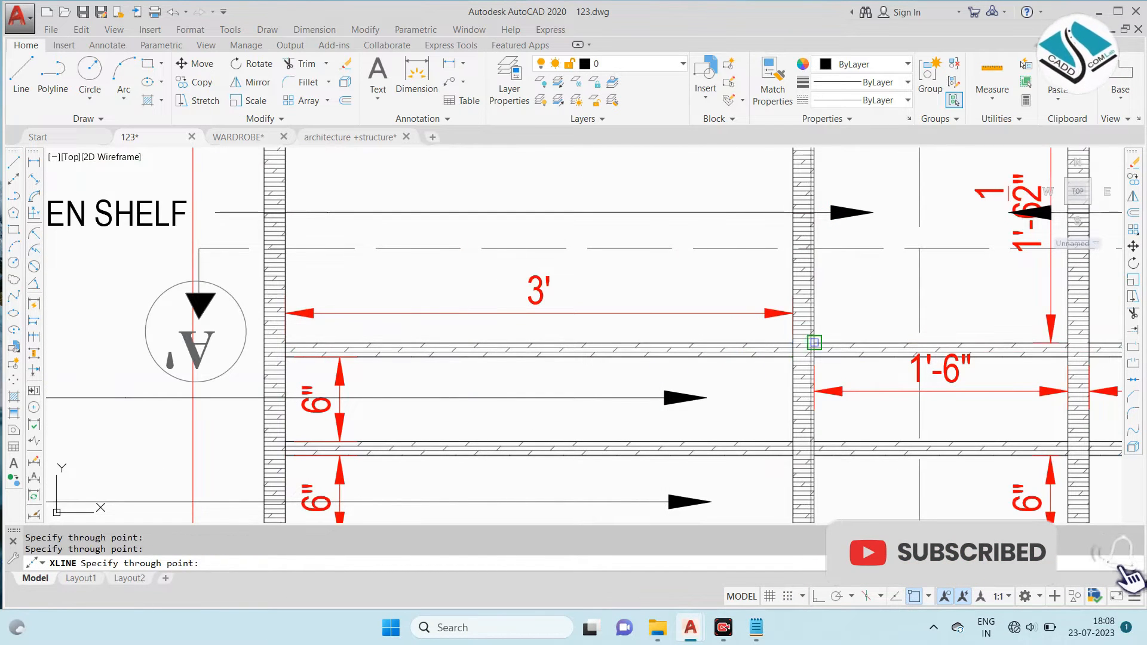
pyautogui.scroll(-4, 814, 342)
pyautogui.scroll(4, 771, 317)
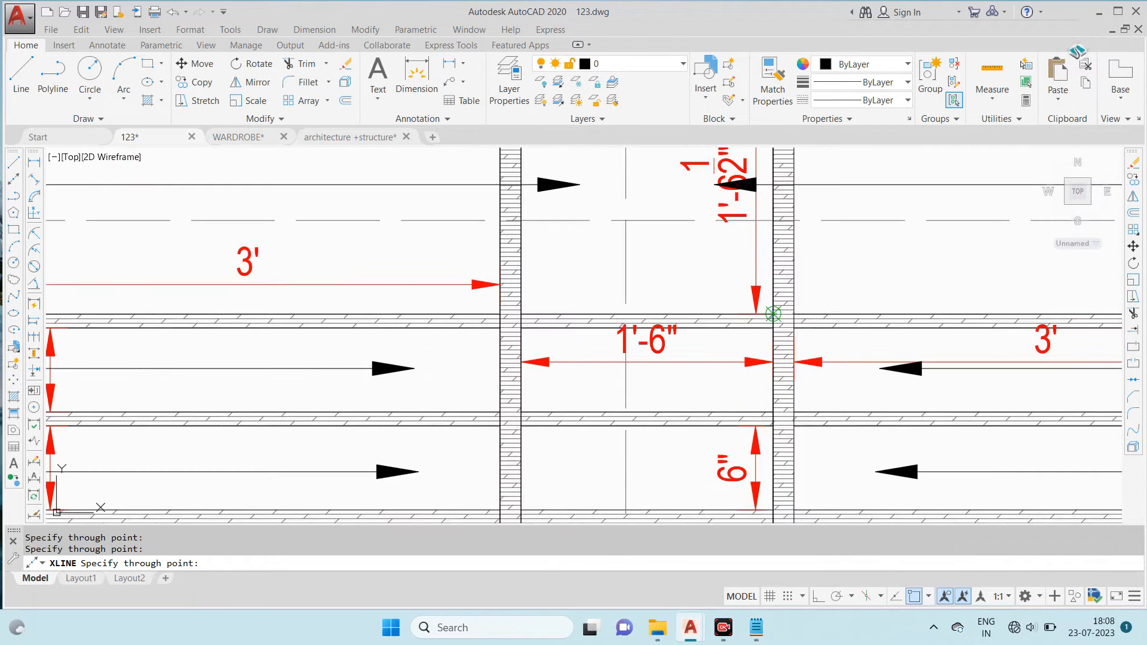
pyautogui.click(799, 312)
pyautogui.scroll(-2, 799, 313)
pyautogui.moveTo(1026, 318); pyautogui.dragTo(798, 297, button='middle')
pyautogui.scroll(4, 861, 291)
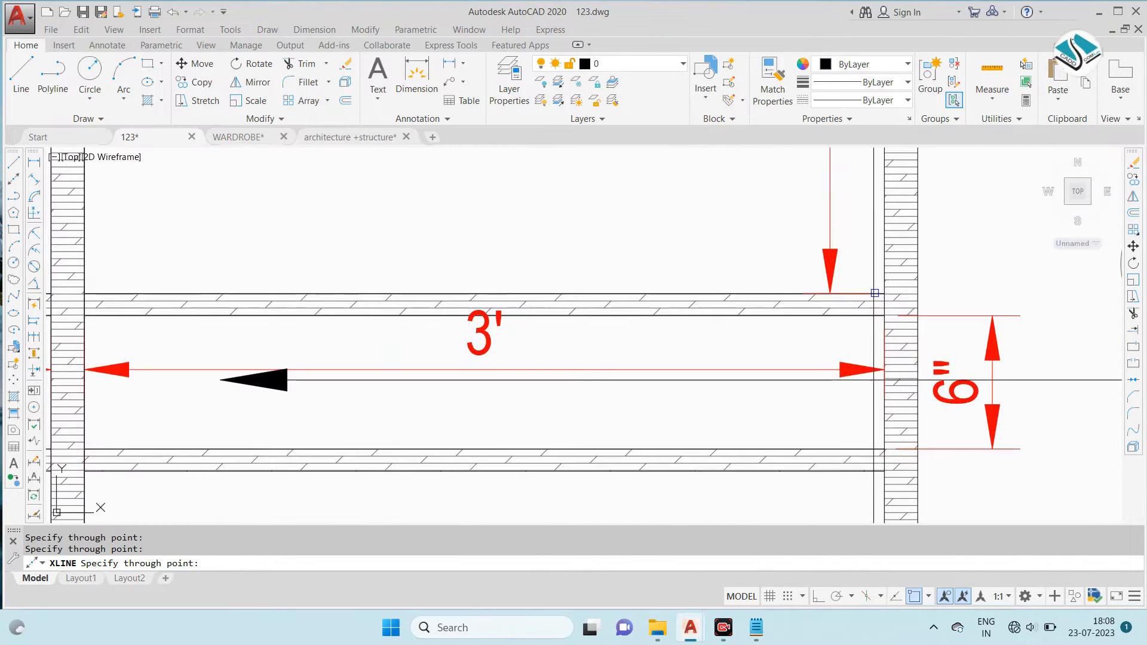
pyautogui.scroll(-6, 795, 257)
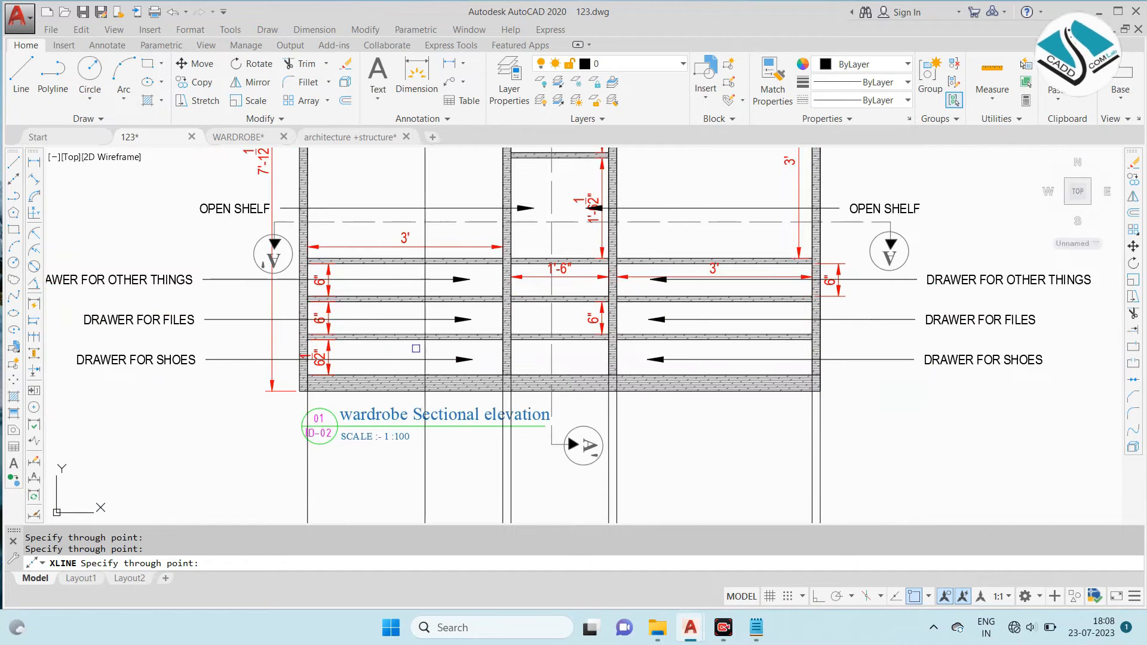
pyautogui.scroll(-6, 504, 296)
pyautogui.press('Escape')
# - Trim the construction lines back to the outline of the plan below the sectional elevation
pyautogui.write('TR')
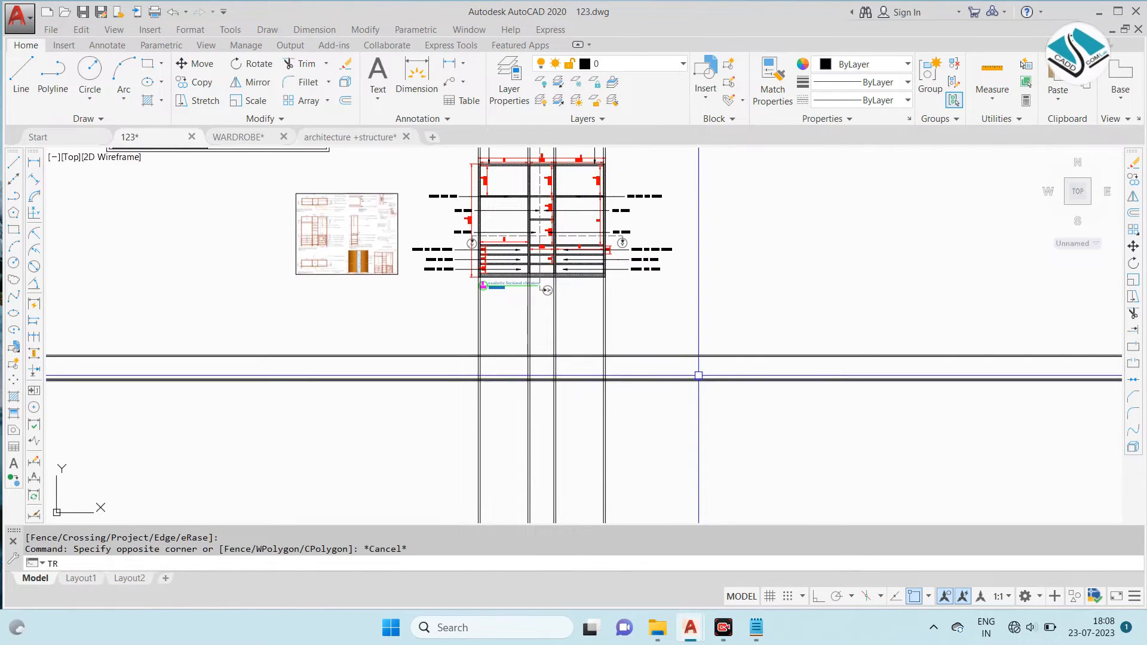
pyautogui.click(747, 315)
pyautogui.click(629, 427)
pyautogui.click(477, 450)
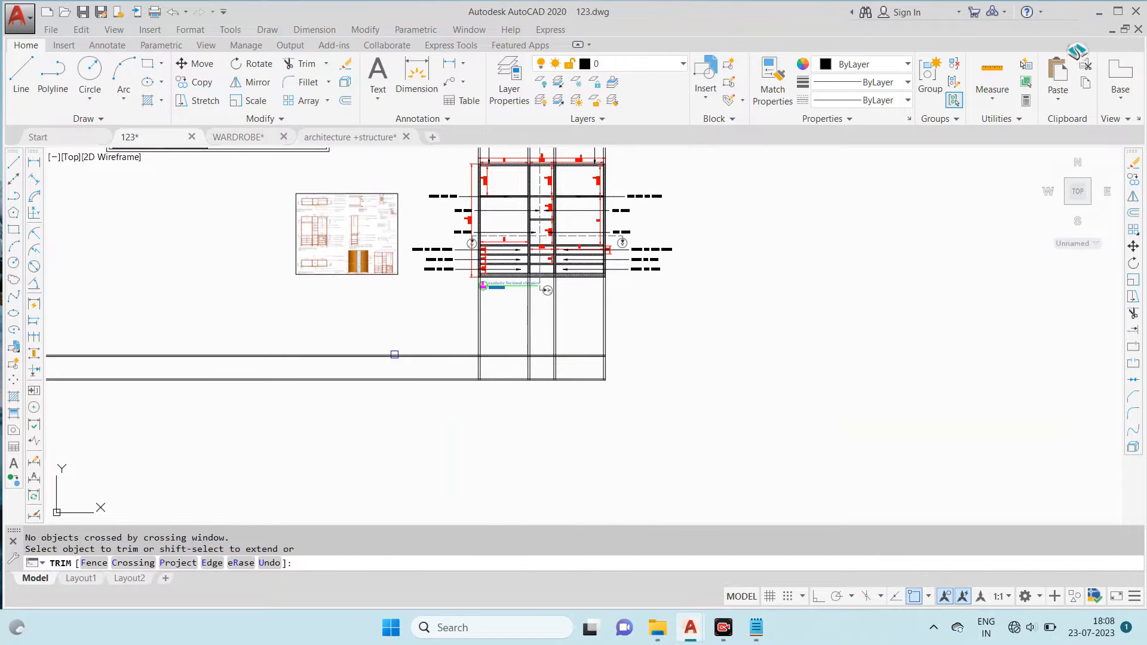
pyautogui.click(620, 253)
pyautogui.moveTo(613, 204)
pyautogui.mouseDown(button='middle')
pyautogui.moveTo(624, 354)
pyautogui.moveTo(616, 321)
pyautogui.mouseUp(button='middle')
pyautogui.press('Escape')
# - Erase the leftover vertical construction line pieces above the plan
pyautogui.click(655, 157)
pyautogui.click(458, 178)
pyautogui.write('e')
pyautogui.press('space')
pyautogui.scroll(-2, 604, 197)
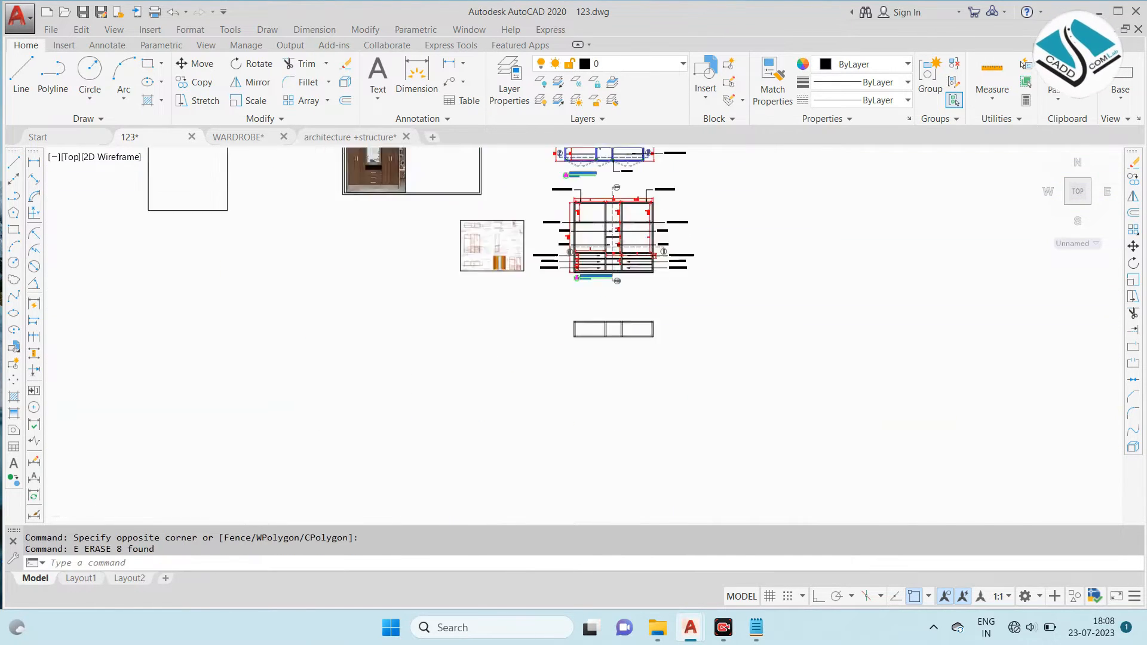
# - Trim the partition lines out of the thickness of the plan's upper and lower panels
pyautogui.scroll(8, 610, 318)
pyautogui.write('t')
pyautogui.scroll(5, 625, 345)
pyautogui.write('r')
pyautogui.press('space')
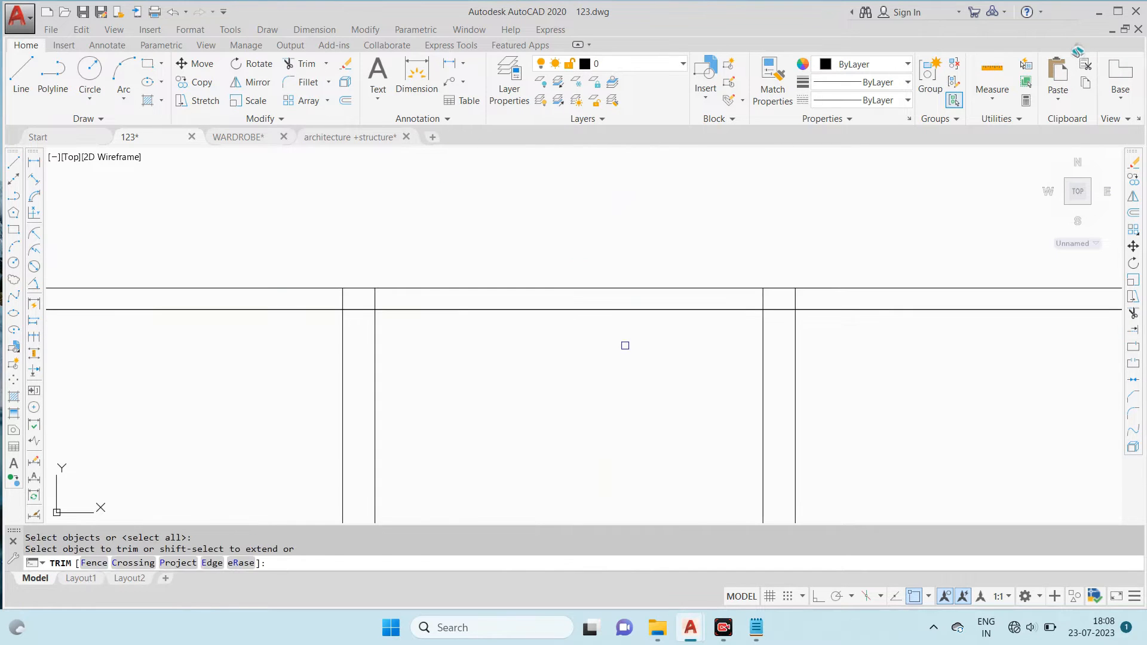
pyautogui.click(807, 296)
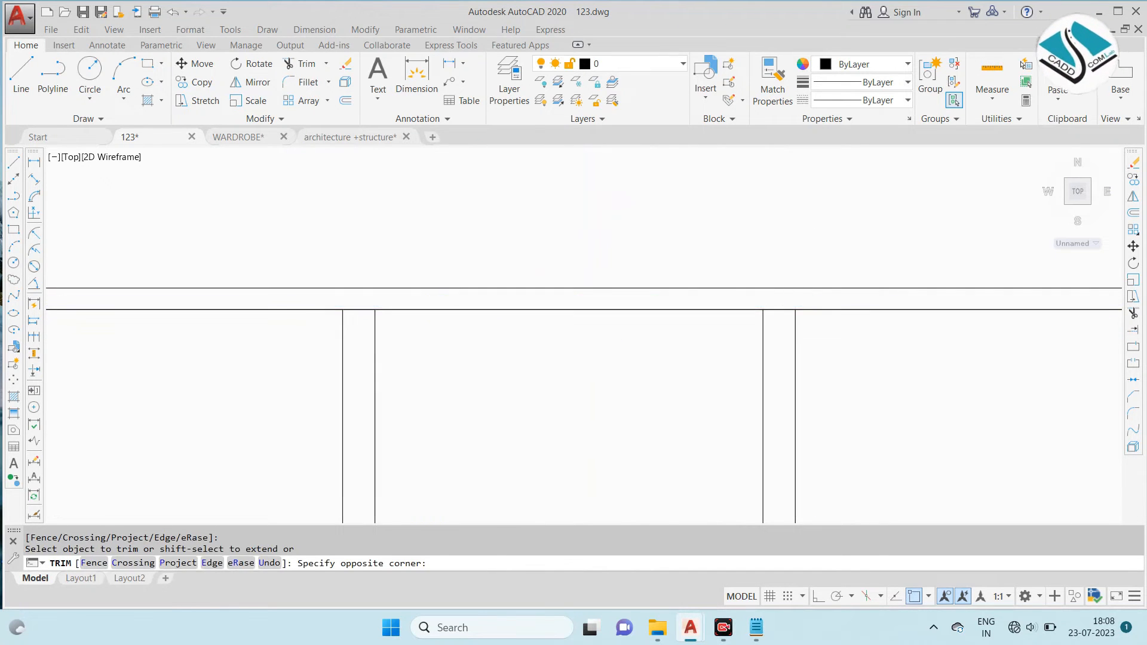
pyautogui.scroll(-2, 794, 207)
pyautogui.scroll(5, 280, 236)
pyautogui.scroll(-4, 358, 211)
pyautogui.scroll(5, 340, 208)
pyautogui.scroll(-3, 363, 256)
pyautogui.scroll(3, 387, 374)
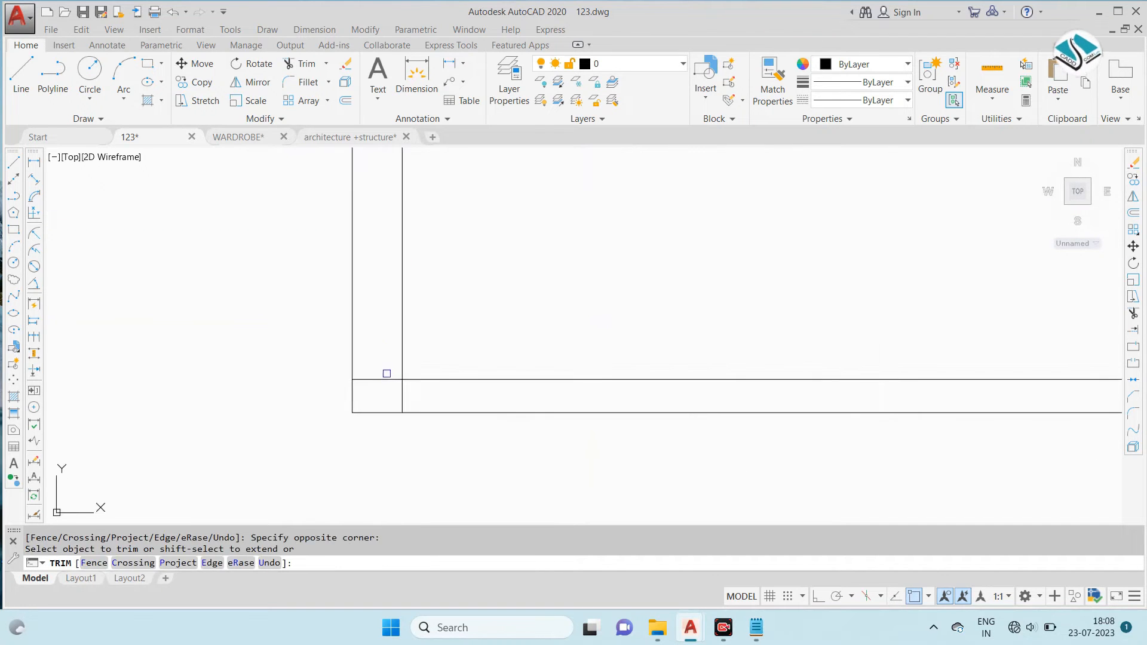
pyautogui.scroll(-3, 326, 340)
pyautogui.scroll(2, 796, 346)
pyautogui.scroll(-2, 795, 346)
pyautogui.click(891, 333)
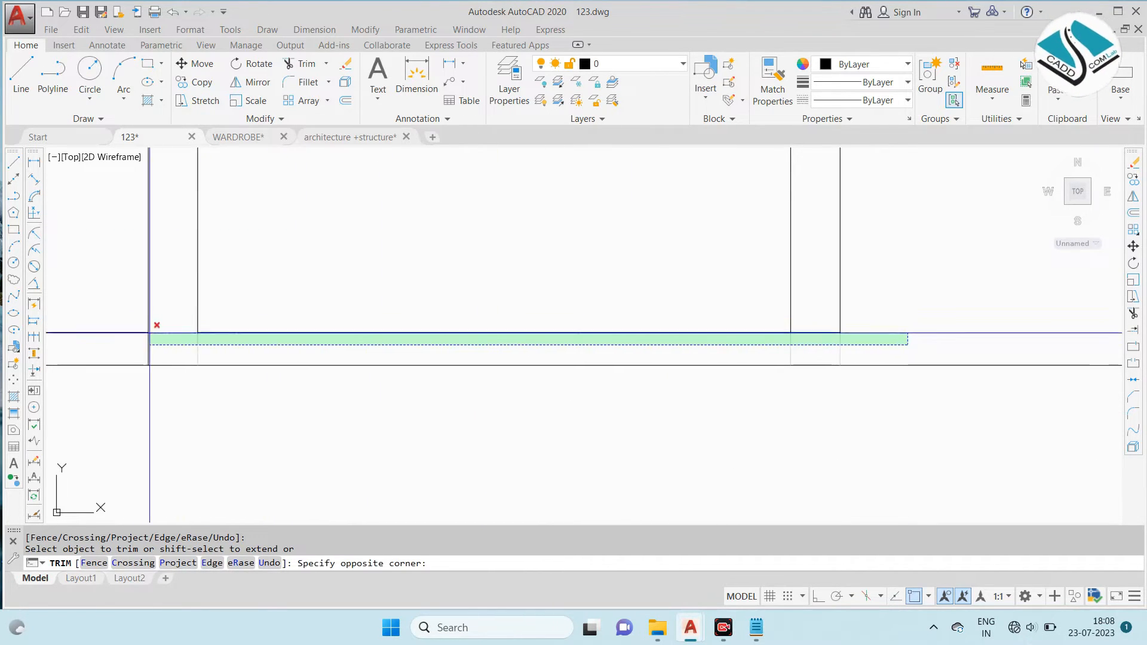
pyautogui.click(154, 326)
# - Trim the horizontal panel lines crossing the plan's end panels so both ends run the full depth
pyautogui.scroll(6, 932, 185)
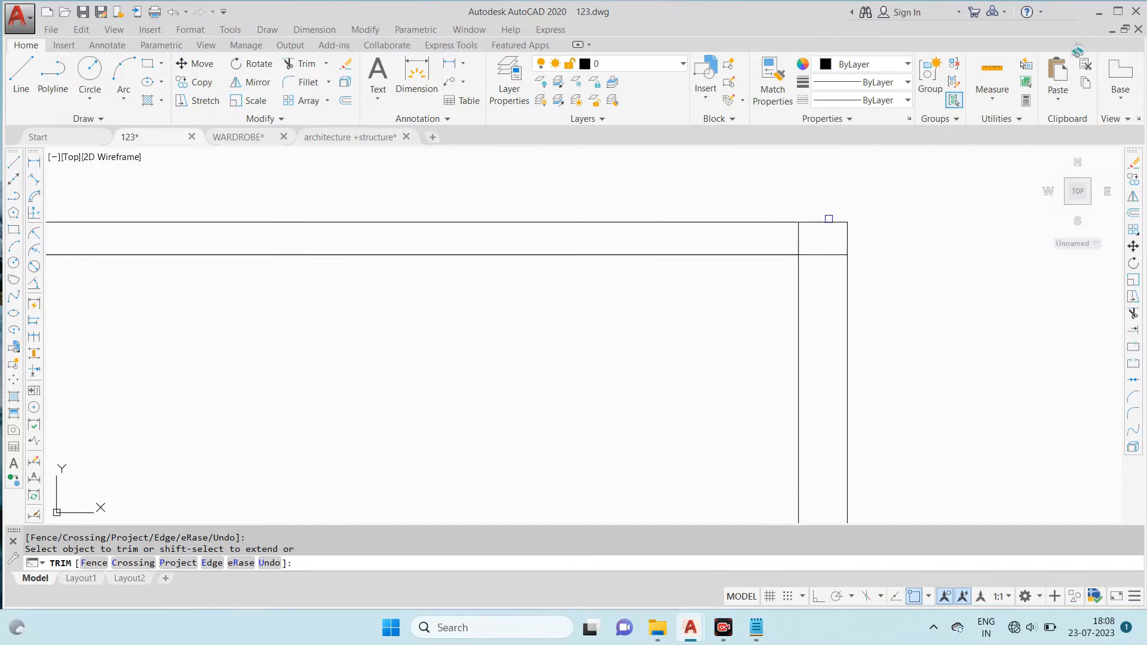
pyautogui.scroll(-4, 827, 227)
pyautogui.scroll(8, 826, 233)
pyautogui.click(829, 256)
pyautogui.click(791, 226)
pyautogui.scroll(-8, 790, 225)
pyautogui.moveTo(779, 381); pyautogui.dragTo(776, 336, button='middle')
pyautogui.scroll(8, 787, 364)
pyautogui.moveTo(811, 485); pyautogui.dragTo(828, 395, button='middle')
pyautogui.scroll(-8, 819, 446)
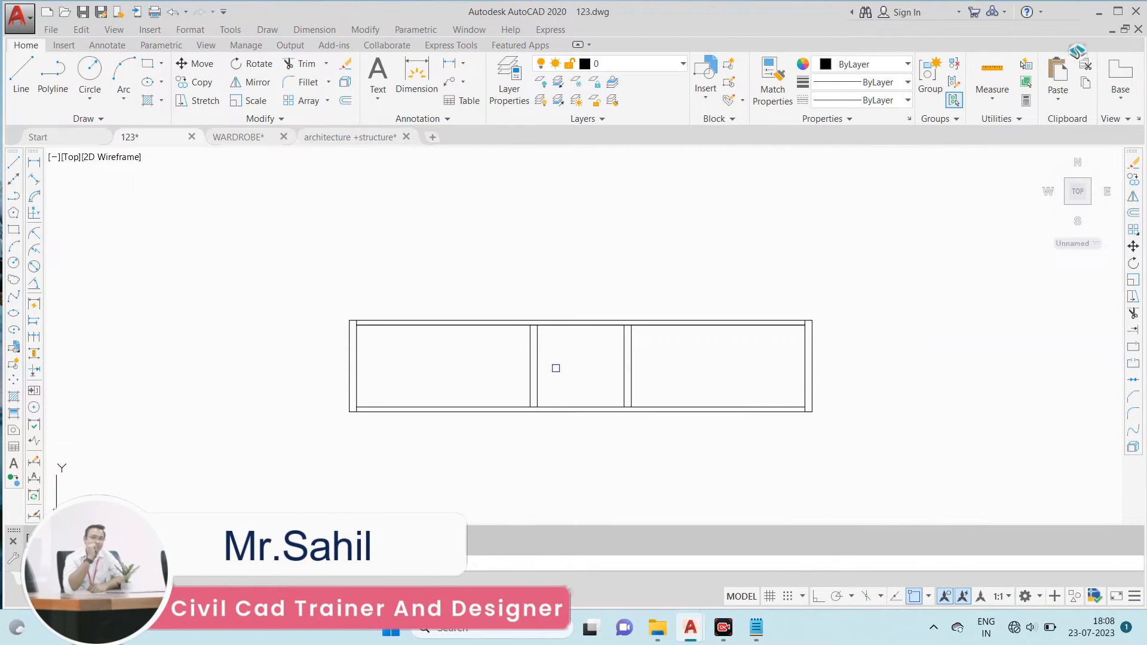
# - Hatch the plan's end panels, partitions, and upper and lower panels with the DOLMIT pattern
pyautogui.scroll(2, 409, 407)
pyautogui.scroll(-6, 556, 332)
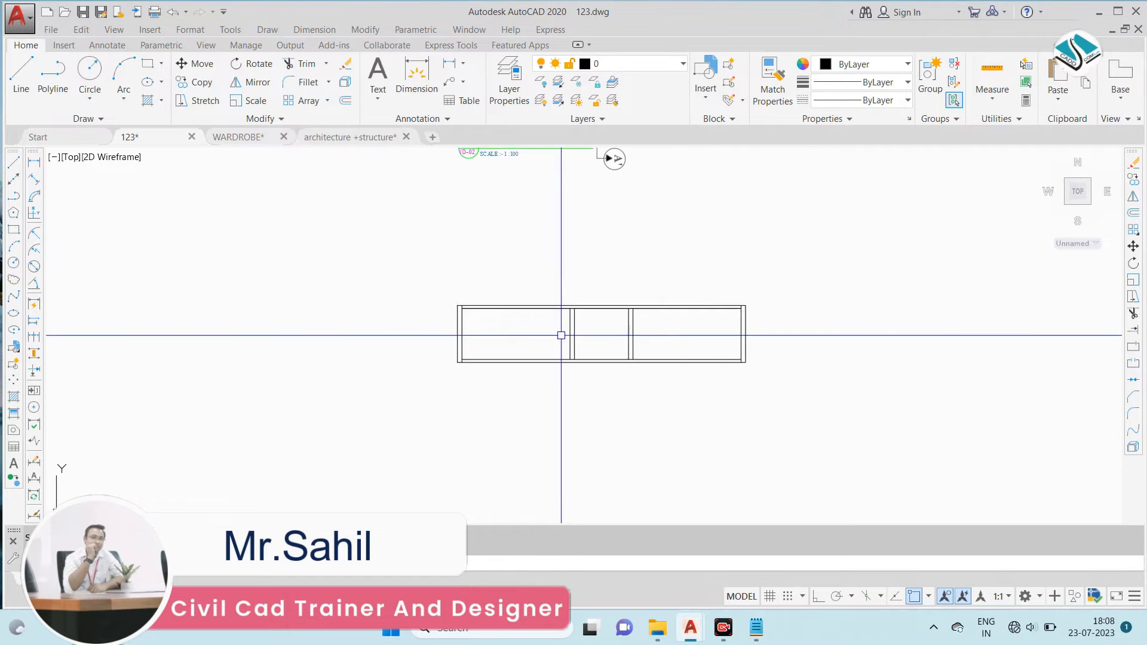
pyautogui.write('h')
pyautogui.press('Return')
pyautogui.scroll(2, 555, 314)
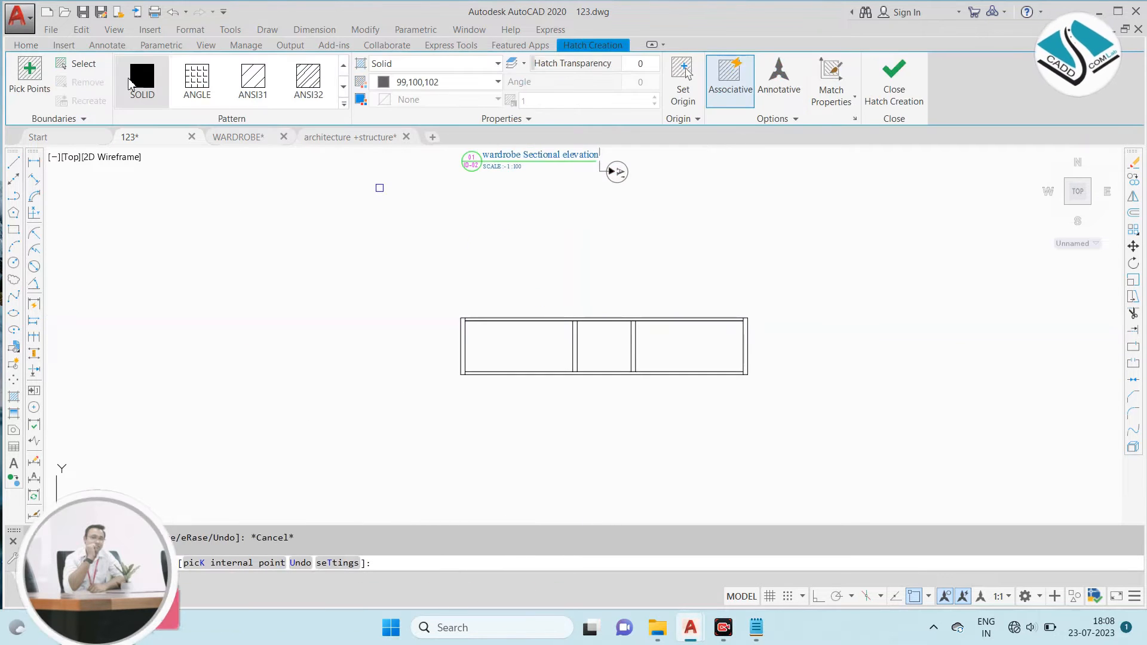
pyautogui.click(344, 104)
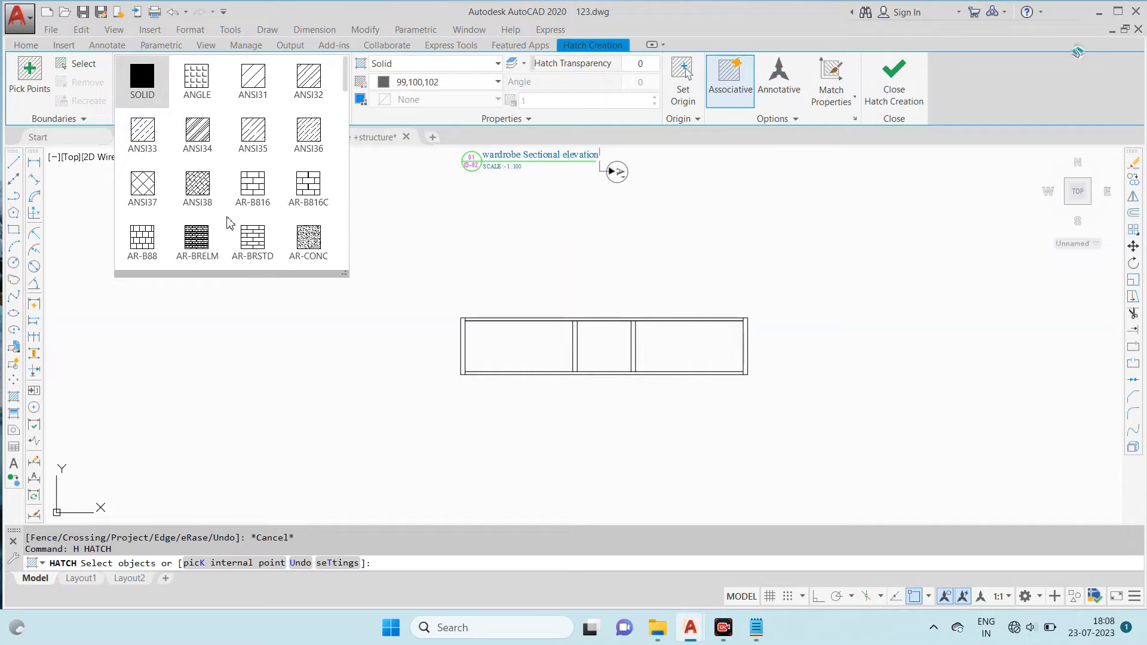
pyautogui.scroll(-4, 229, 222)
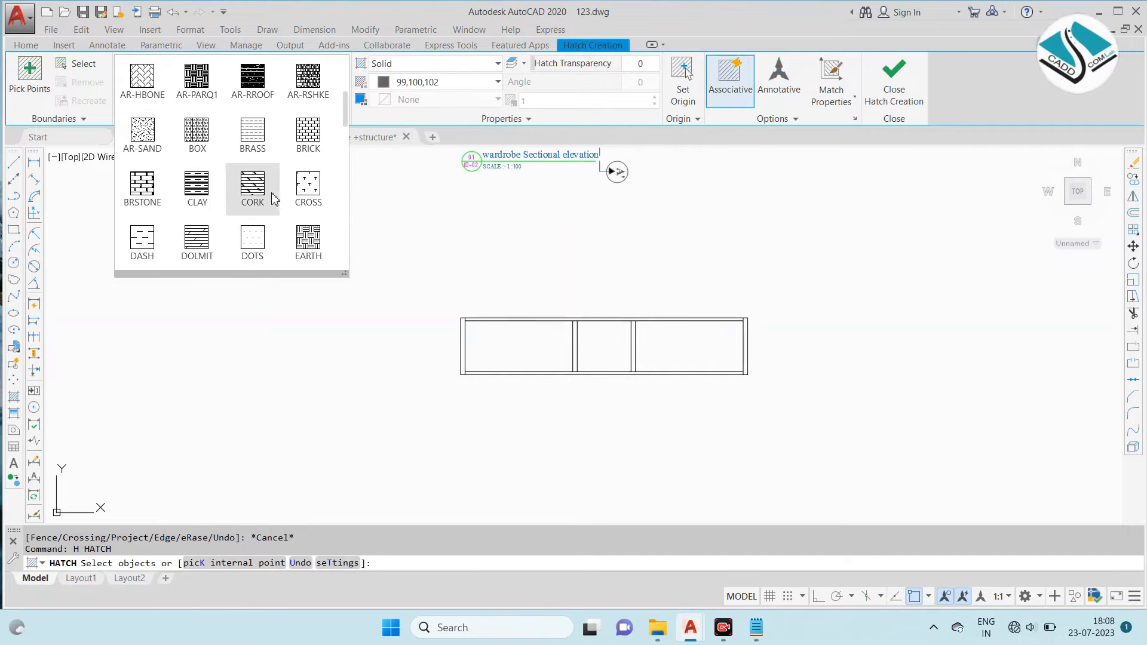
pyautogui.click(197, 242)
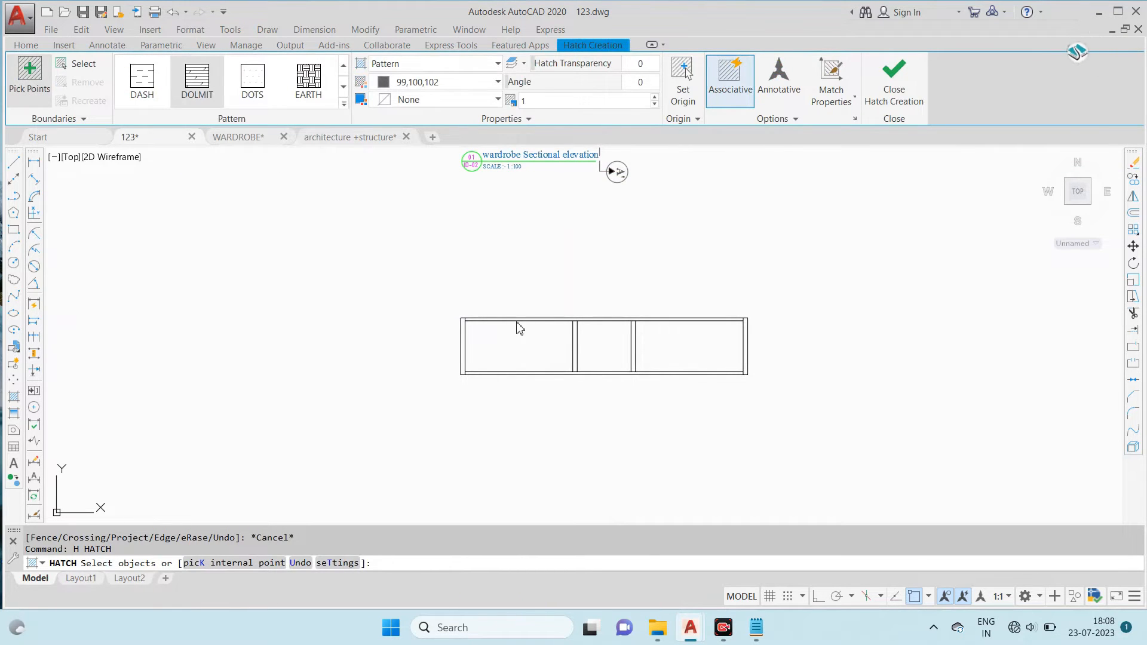
pyautogui.scroll(3, 482, 325)
pyautogui.click(425, 333)
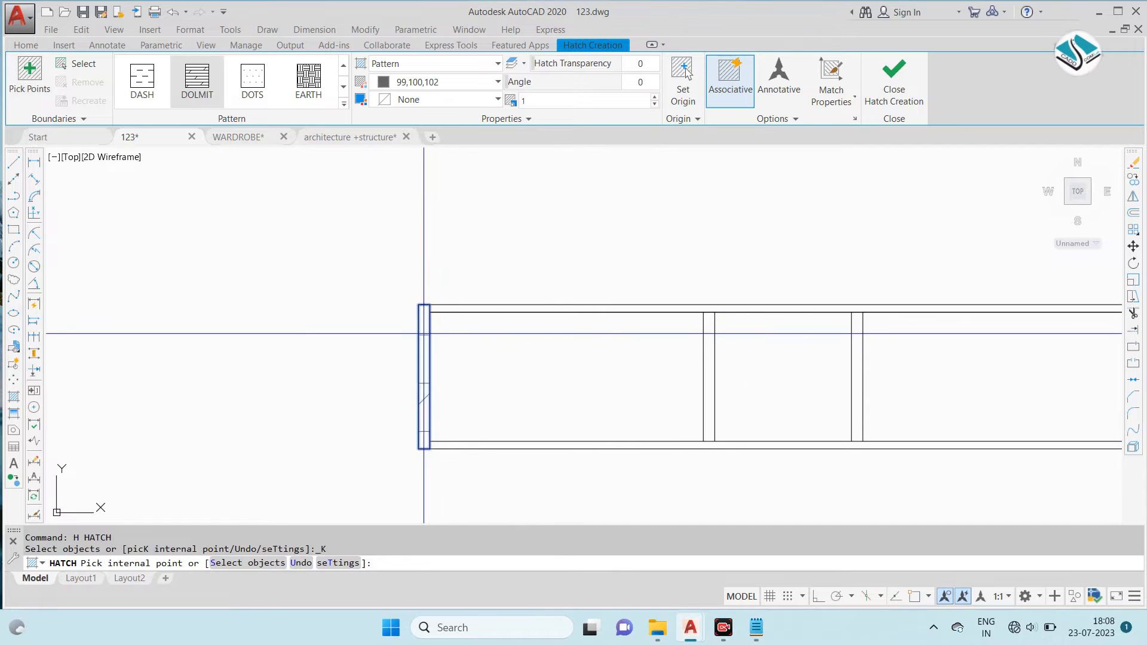
pyautogui.click(466, 309)
pyautogui.scroll(-2, 591, 321)
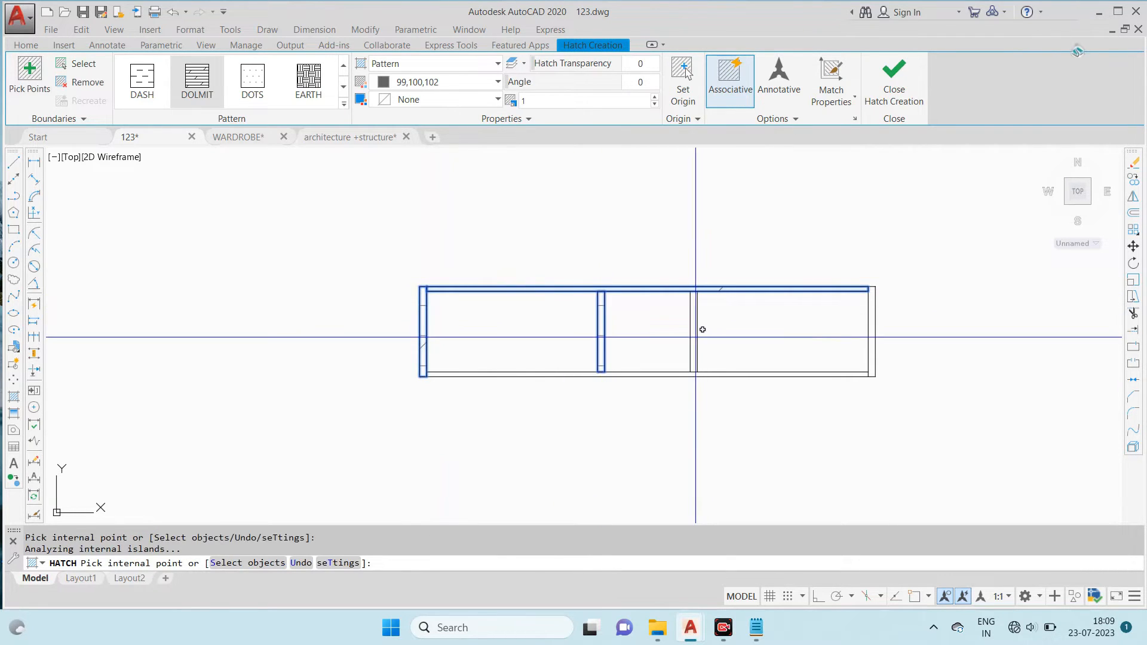
pyautogui.click(706, 374)
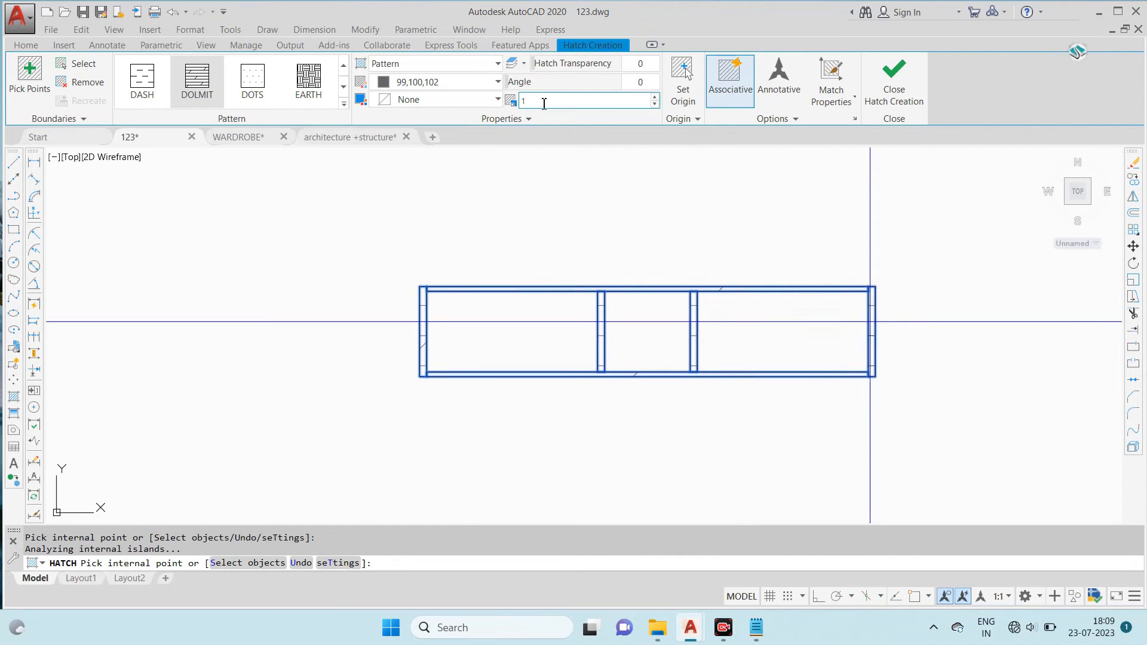
# - Set the hatch scale to 0.2 and finish the hatch
pyautogui.write('0.2')
pyautogui.press('Return')
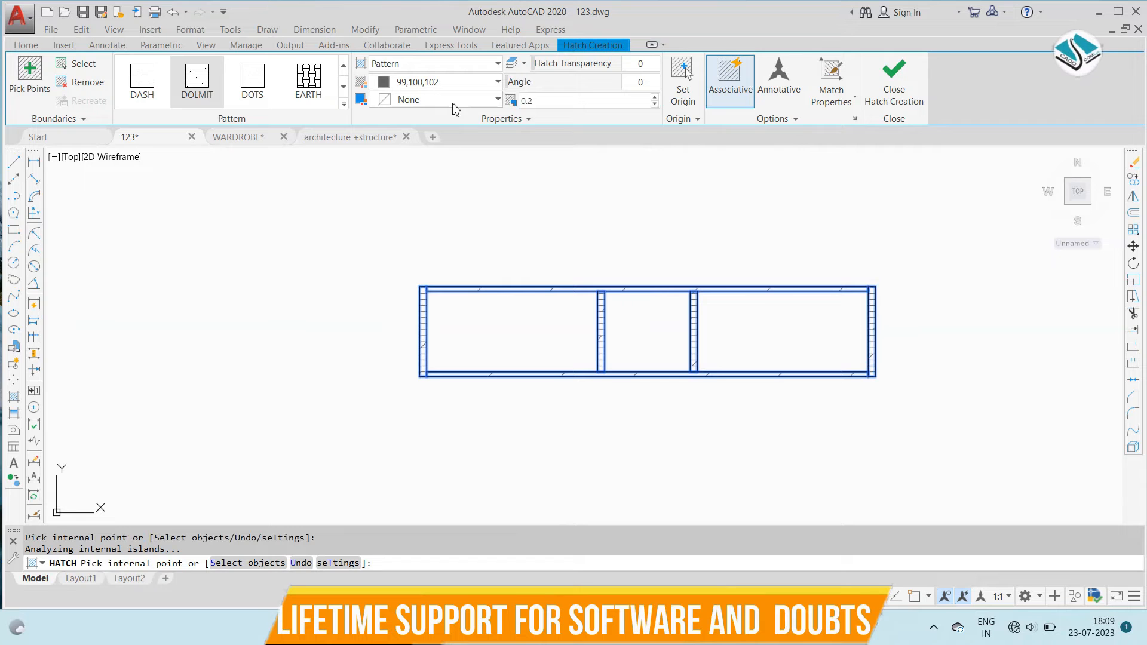
pyautogui.click(898, 96)
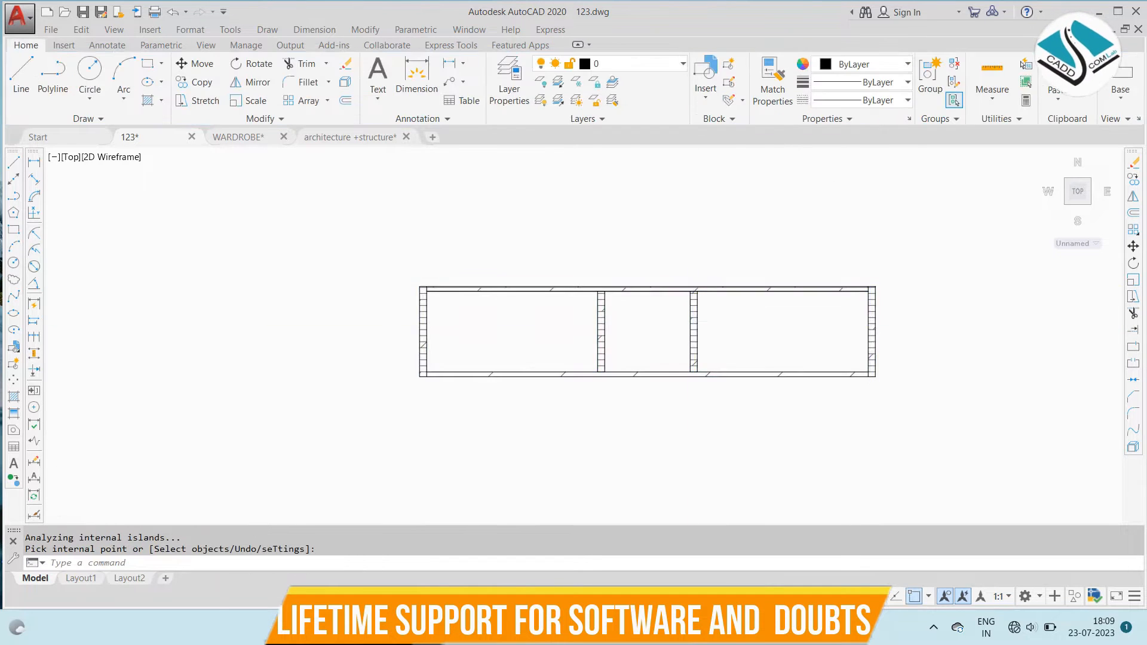
# - Examine the sectional plan and its title on the reference sheet
pyautogui.scroll(-6, 648, 331)
pyautogui.scroll(3, 668, 331)
pyautogui.press('Escape')
pyautogui.moveTo(619, 264); pyautogui.dragTo(614, 337, button='middle')
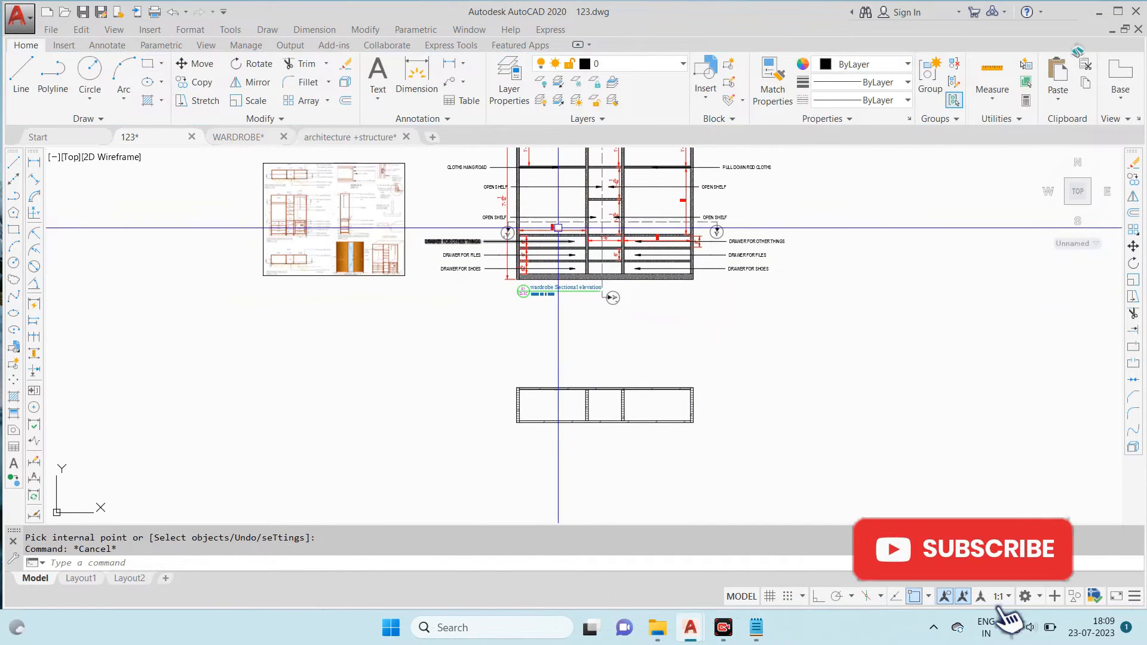
pyautogui.scroll(6, 302, 251)
pyautogui.scroll(4, 207, 315)
pyautogui.scroll(-10, 397, 254)
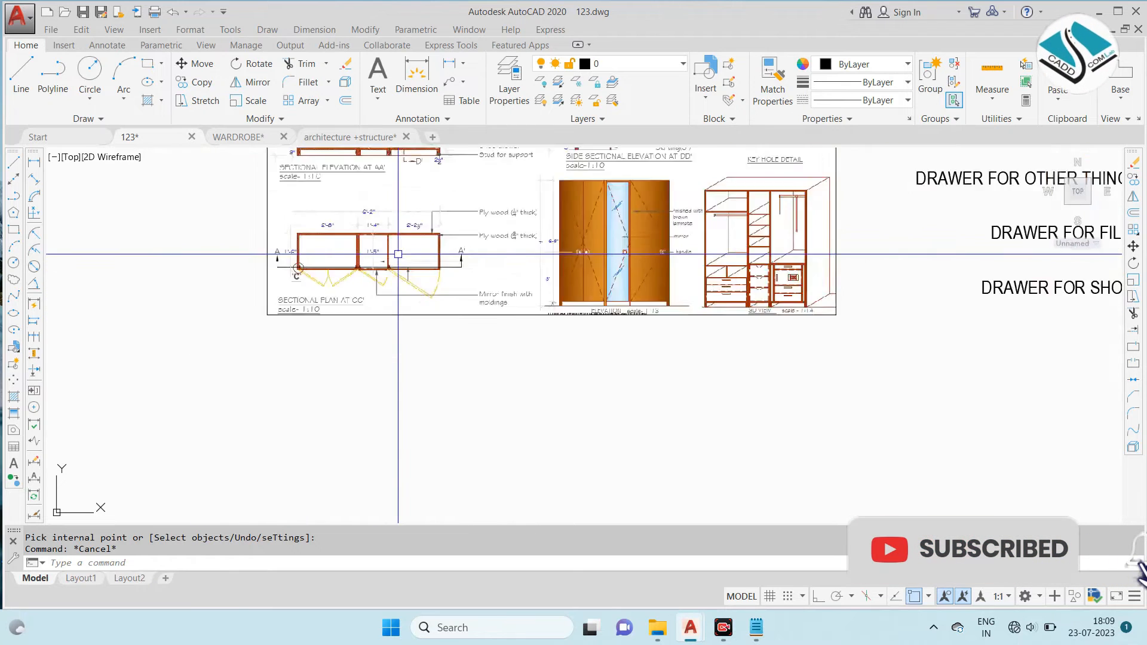
# - Copy the drawing title with its number bubble and scale from the sectional elevation to below the hatched plan
pyautogui.scroll(6, 653, 279)
pyautogui.click(696, 342)
pyautogui.click(480, 261)
pyautogui.write('co')
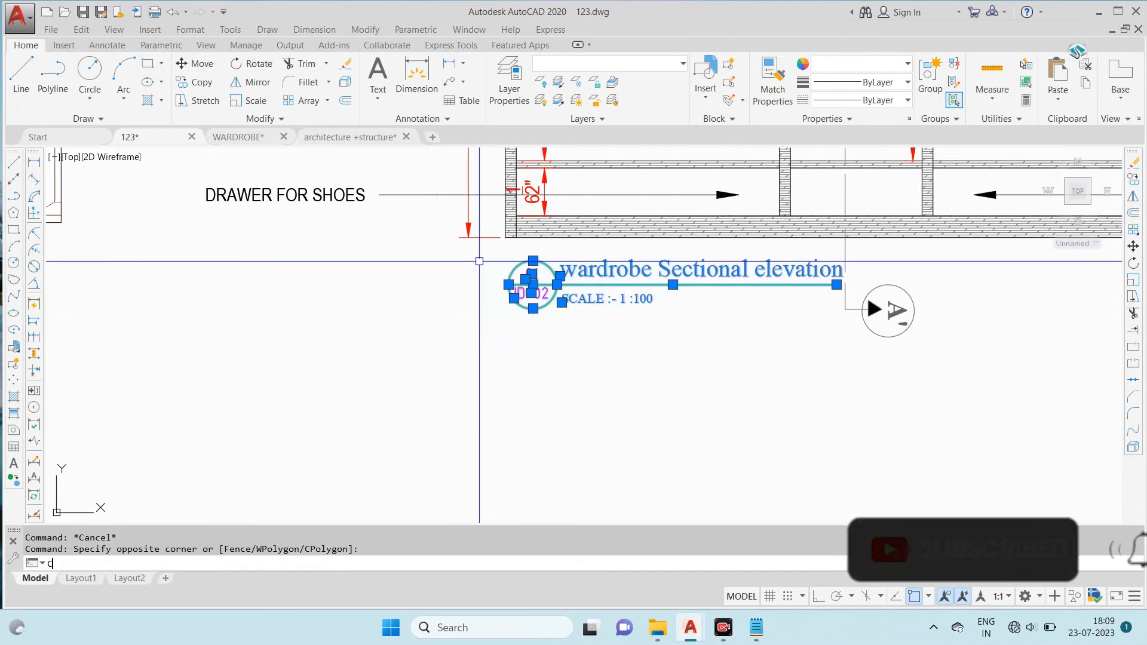
pyautogui.press('space')
pyautogui.click(547, 289)
pyautogui.scroll(-5, 556, 311)
pyautogui.scroll(7, 564, 419)
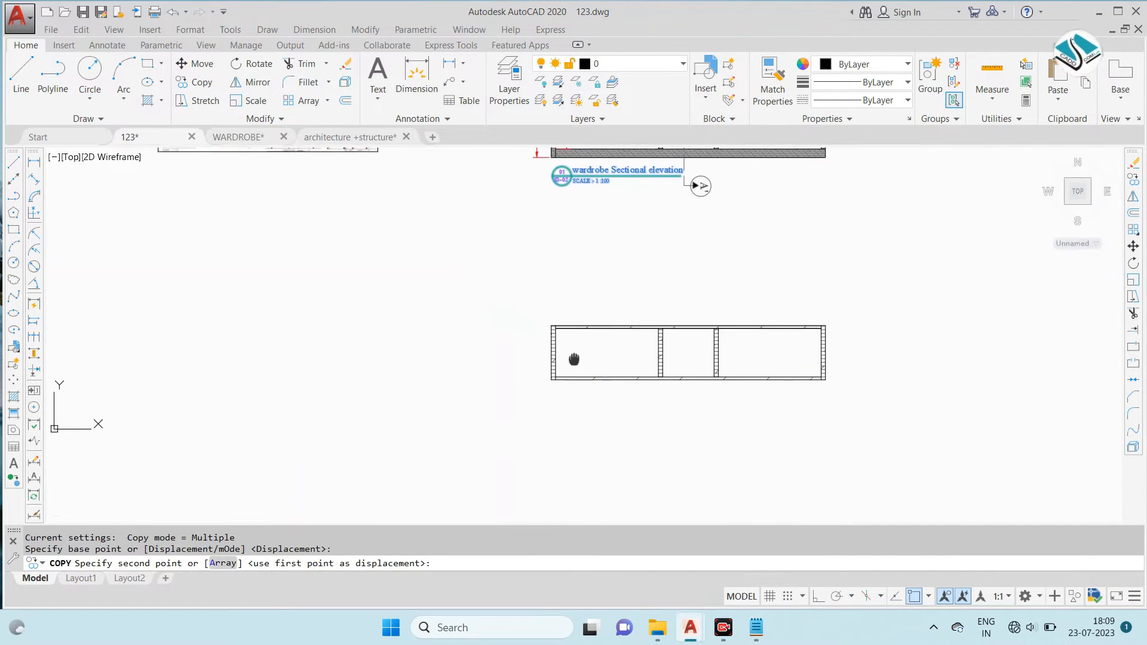
pyautogui.click(484, 337)
pyautogui.press('Escape')
# - Change the copied title to "wardrobe Sectional elevation-B-B'"
pyautogui.doubleClick(541, 290)
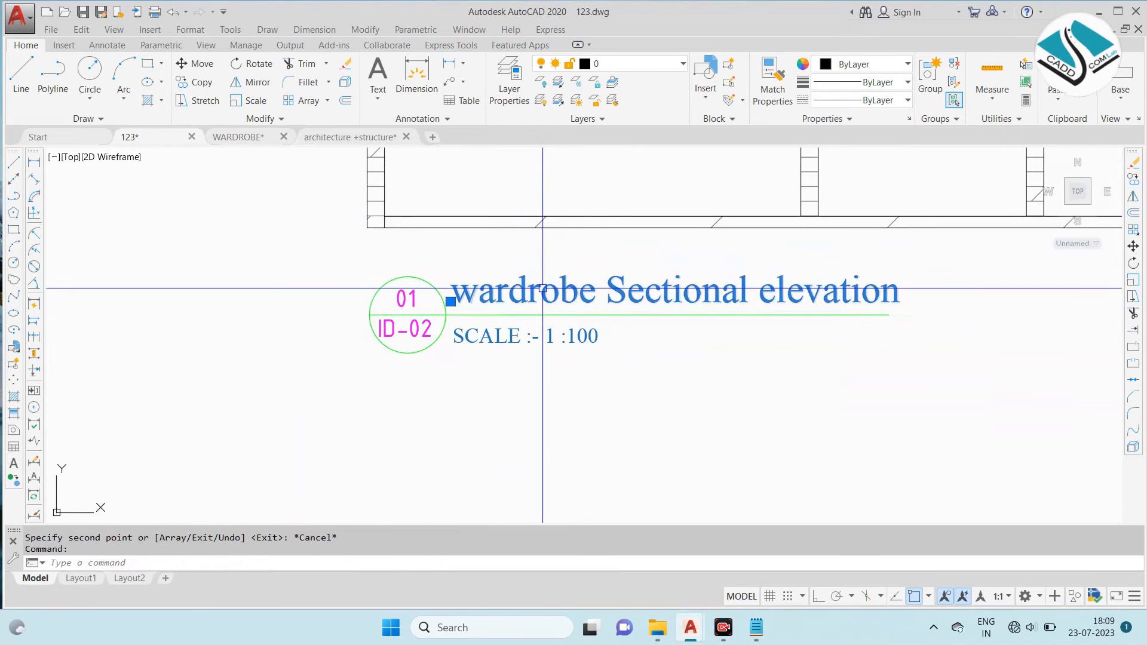
pyautogui.click(775, 293)
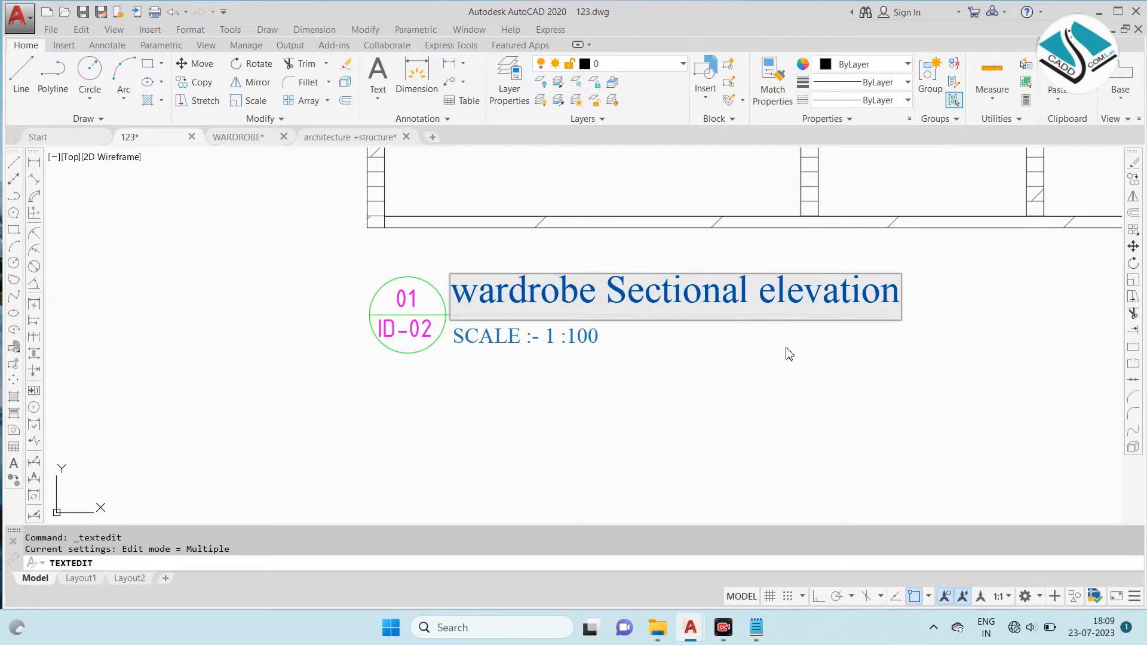
pyautogui.scroll(-3, 789, 353)
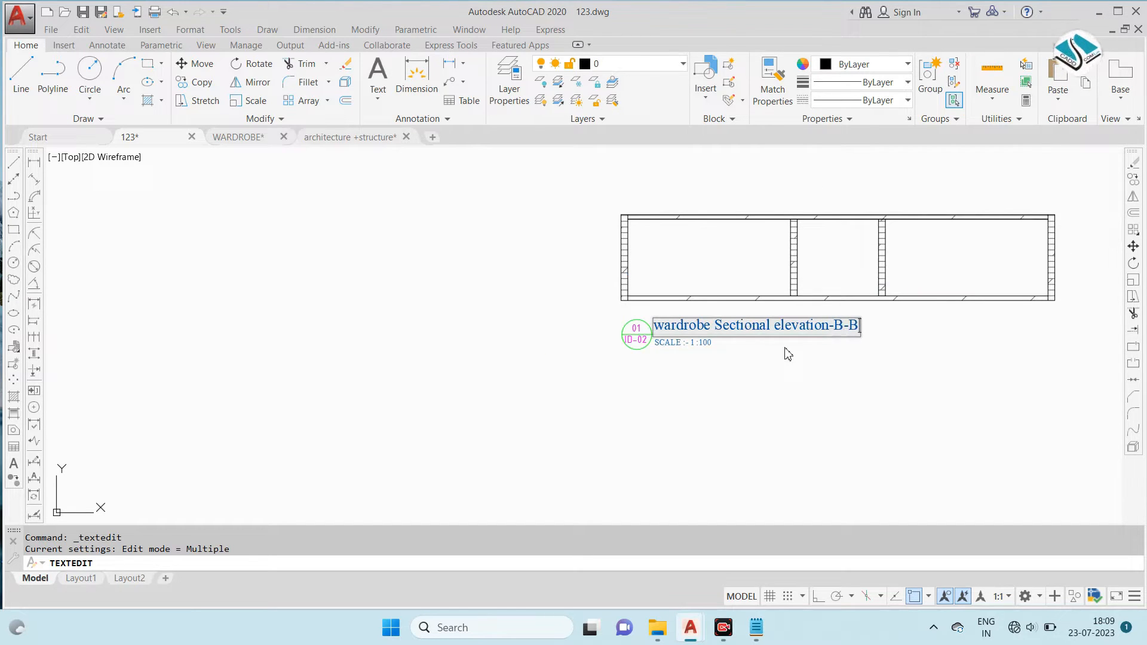
pyautogui.click(940, 338)
pyautogui.moveTo(722, 268); pyautogui.dragTo(514, 357, button='middle')
pyautogui.scroll(-6, 520, 357)
pyautogui.press('Escape')
# - Copy the PLYWOOD THICK- 18 MM leader note from the sectional elevation to the upper edge of the B-B' plan
pyautogui.scroll(6, 412, 263)
pyautogui.scroll(3, 376, 240)
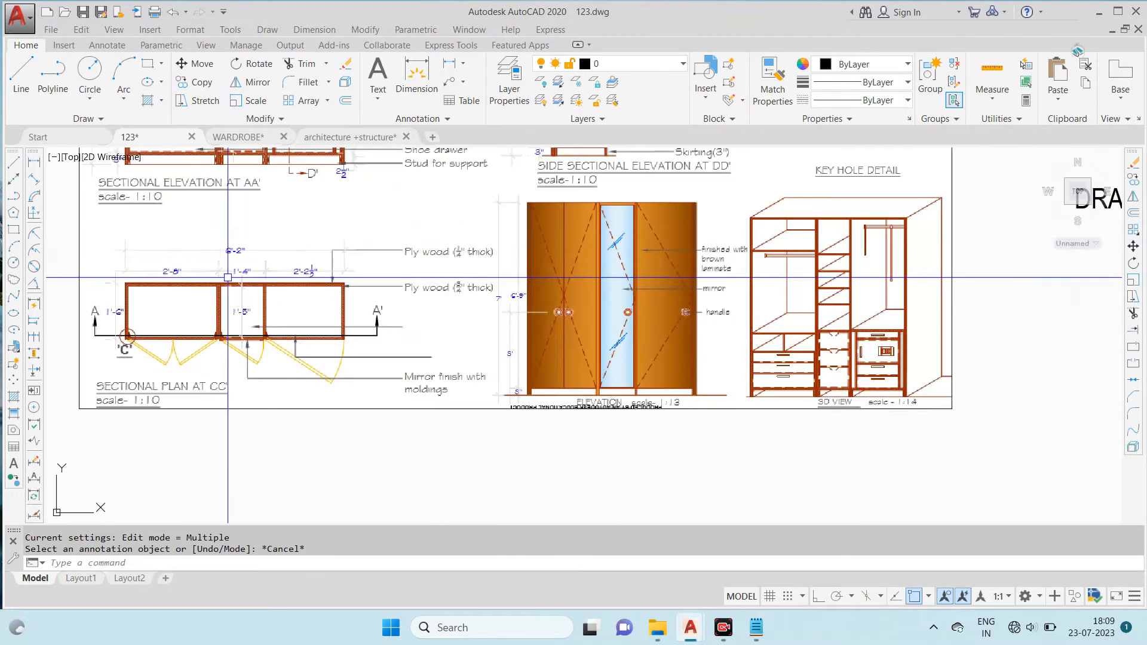
pyautogui.scroll(-8, 725, 246)
pyautogui.scroll(6, 916, 168)
pyautogui.click(916, 168)
pyautogui.click(852, 217)
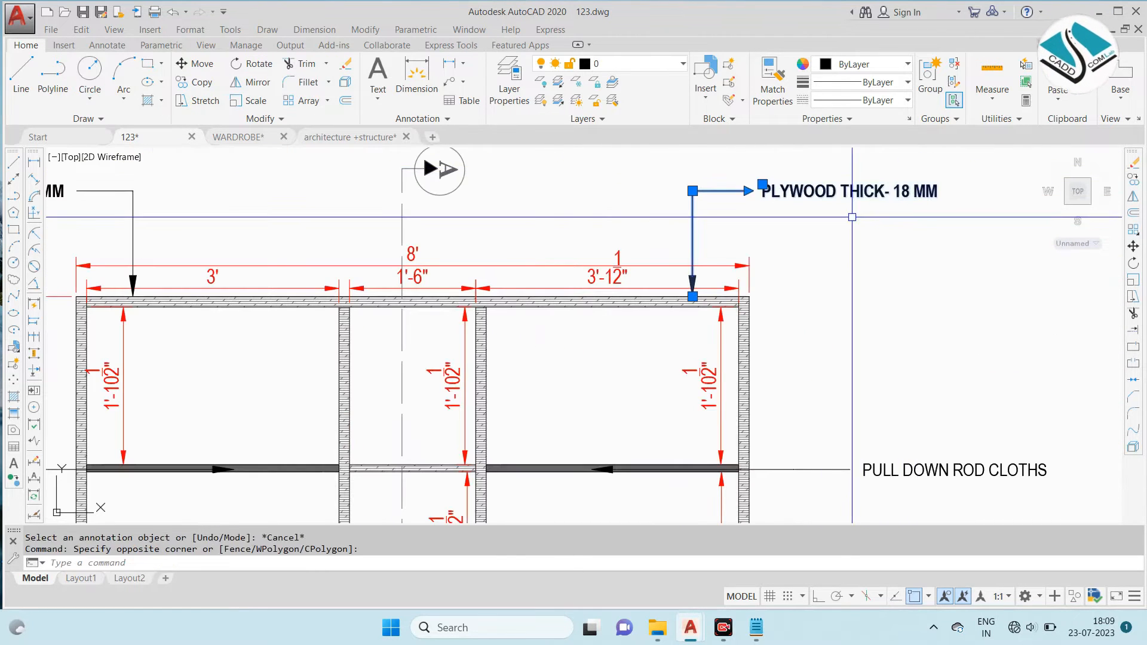
pyautogui.click(692, 294)
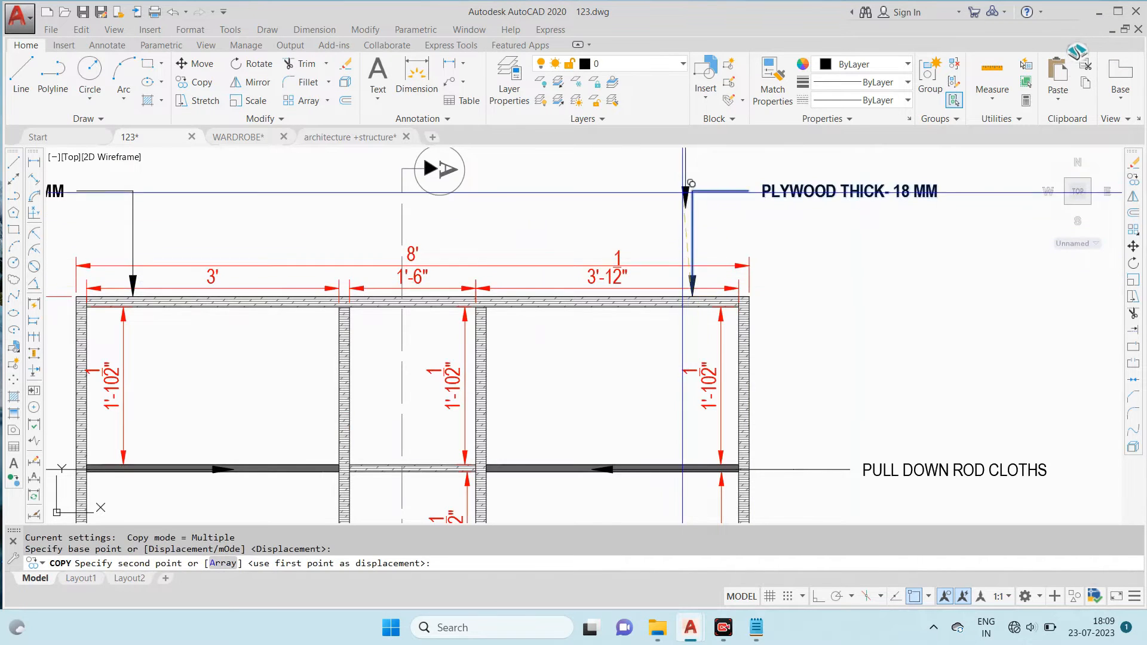
pyautogui.scroll(-6, 693, 293)
pyautogui.scroll(8, 756, 290)
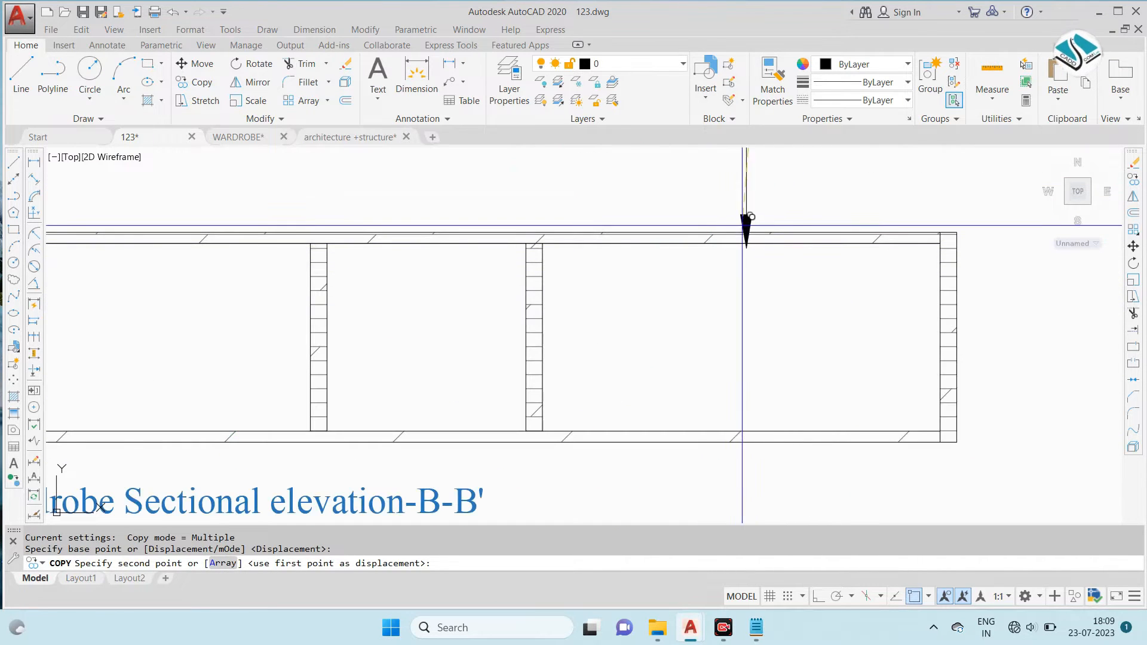
pyautogui.click(788, 225)
pyautogui.scroll(-8, 710, 347)
pyautogui.press('Escape')
pyautogui.press('Escape')
pyautogui.press('Escape')
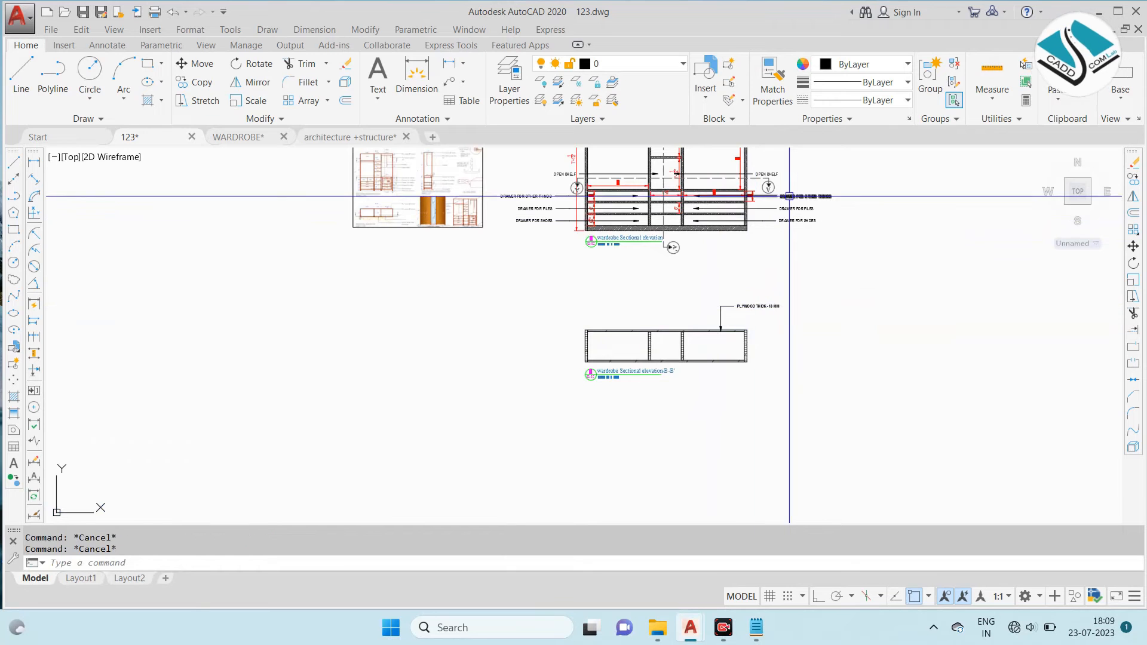
# - Try to match the lower leader notes to the elevation's right-hand PLYWOOD THICK- 18 MM note
pyautogui.moveTo(762, 253); pyautogui.dragTo(663, 387, button='middle')
pyautogui.scroll(4, 675, 196)
pyautogui.click(665, 199)
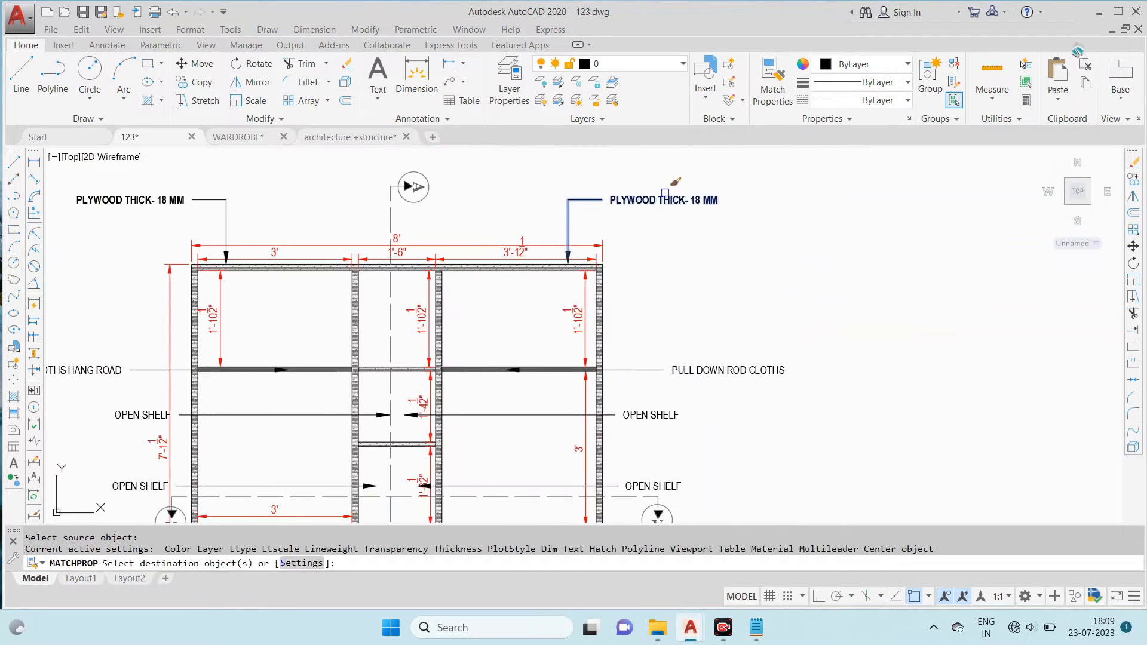
pyautogui.scroll(-4, 675, 194)
pyautogui.click(739, 240)
pyautogui.click(700, 358)
pyautogui.scroll(4, 680, 292)
pyautogui.press('Escape')
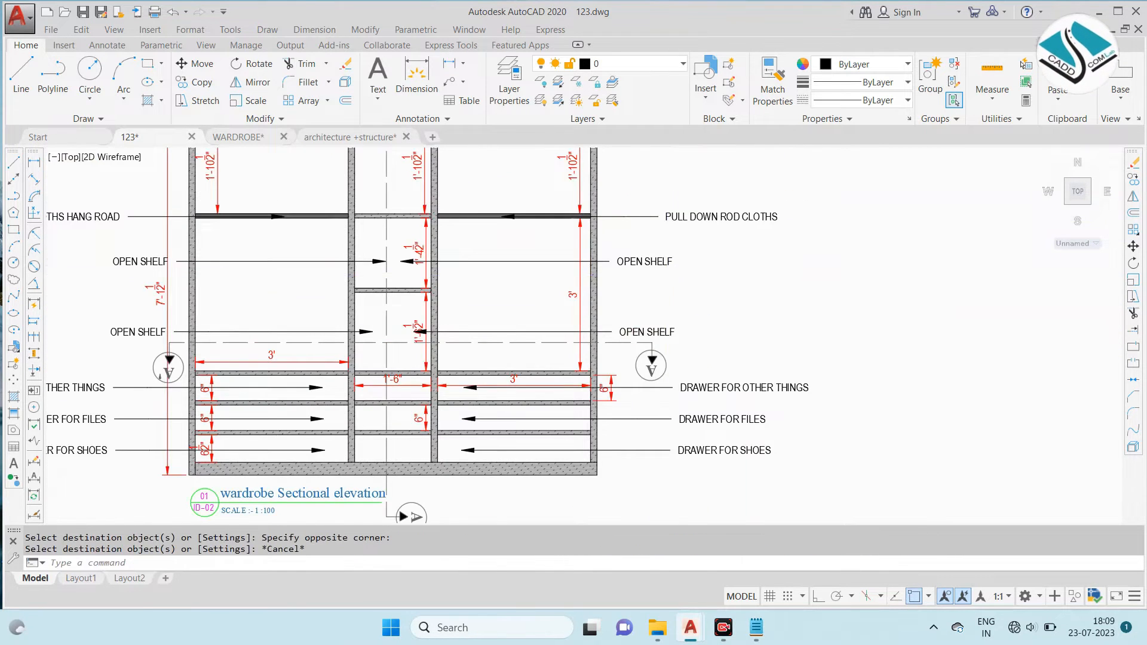
pyautogui.press('Escape')
# - Set the colour of the three leader notes above the wardrobe sectional plan to dark green 19,103,52
pyautogui.scroll(-4, 667, 278)
pyautogui.scroll(4, 609, 173)
pyautogui.moveTo(586, 195); pyautogui.dragTo(610, 233, button='middle')
pyautogui.scroll(-4, 610, 233)
pyautogui.scroll(2, 267, 151)
pyautogui.moveTo(836, 165); pyautogui.dragTo(726, 243, button='middle')
pyautogui.scroll(4, 755, 192)
pyautogui.click(727, 169)
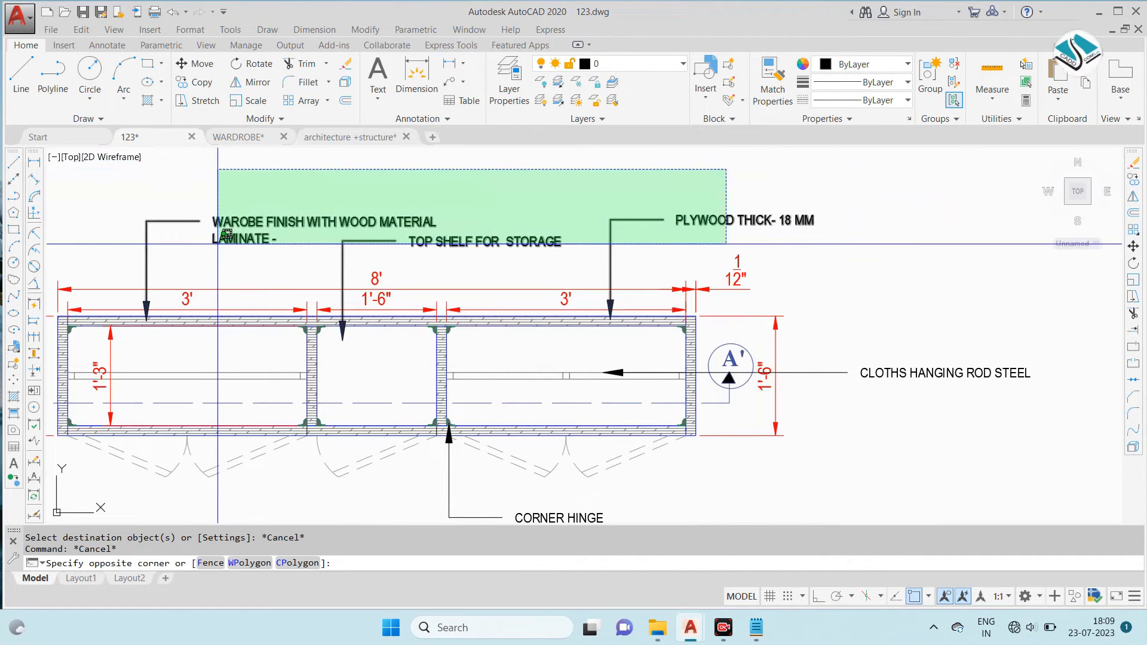
pyautogui.click(218, 244)
pyautogui.click(860, 64)
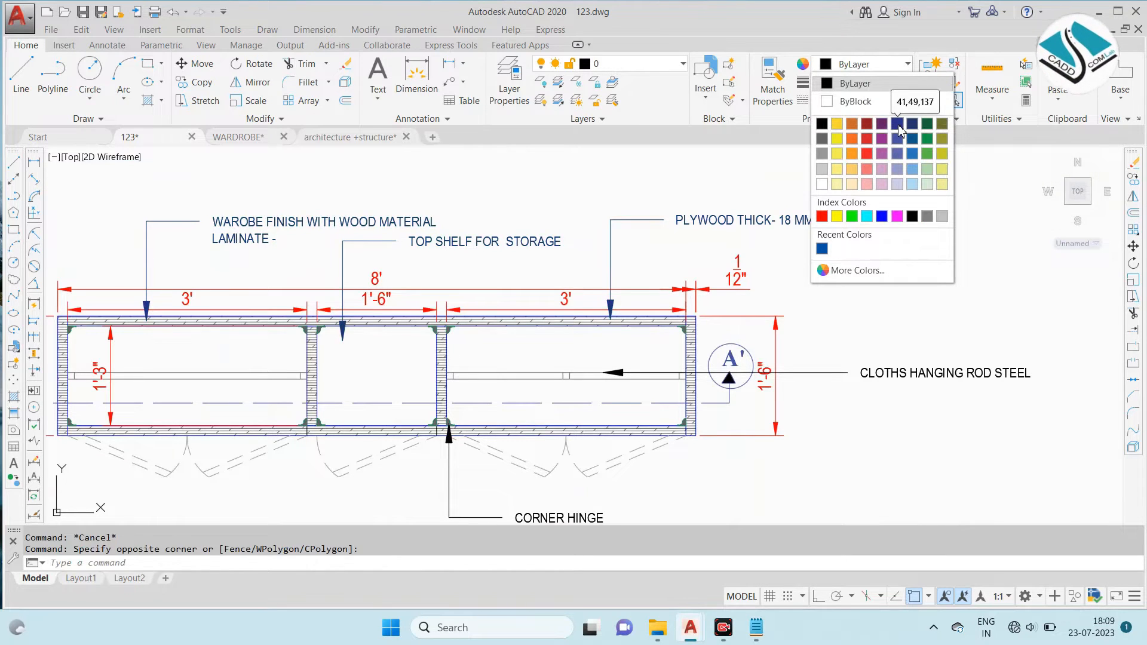
pyautogui.click(927, 125)
pyautogui.press('Escape')
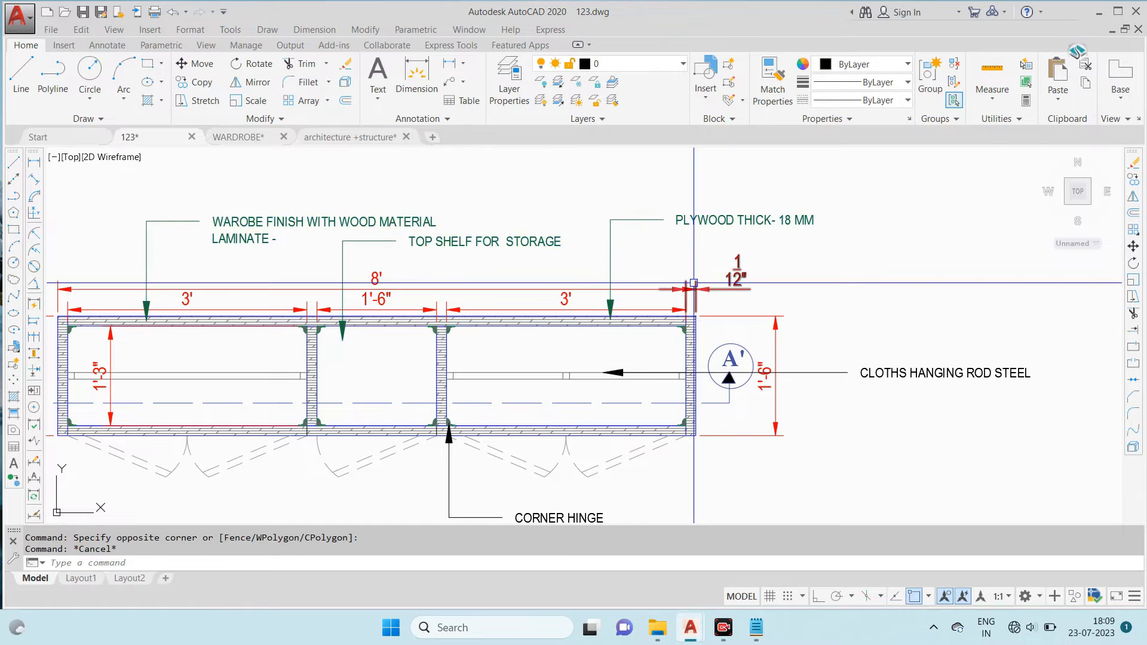
# - Match the sectional plan's remaining leader notes to its green plywood thickness note
pyautogui.write('M')
pyautogui.press('Return')
pyautogui.press('Escape')
pyautogui.press('Return')
pyautogui.click(720, 219)
pyautogui.scroll(-3, 716, 192)
pyautogui.click(855, 248)
pyautogui.click(750, 283)
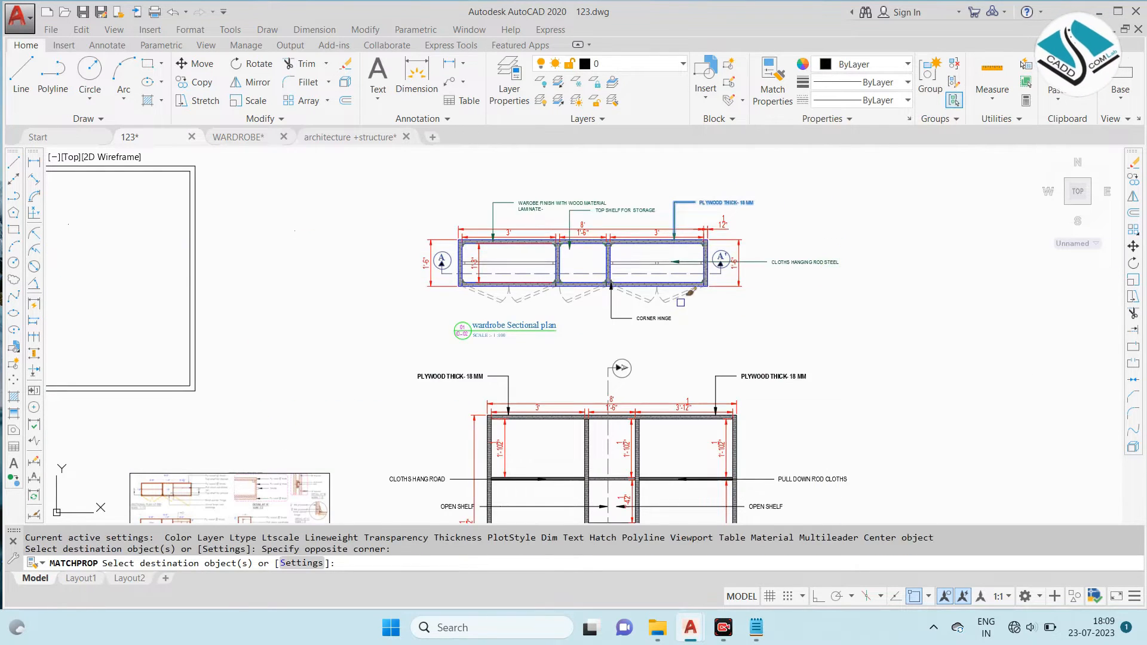
pyautogui.scroll(2, 639, 311)
# - Match the green note properties onto both plywood notes and the right-side leader notes of the sectional elevation
pyautogui.moveTo(852, 402); pyautogui.dragTo(755, 194, button='middle')
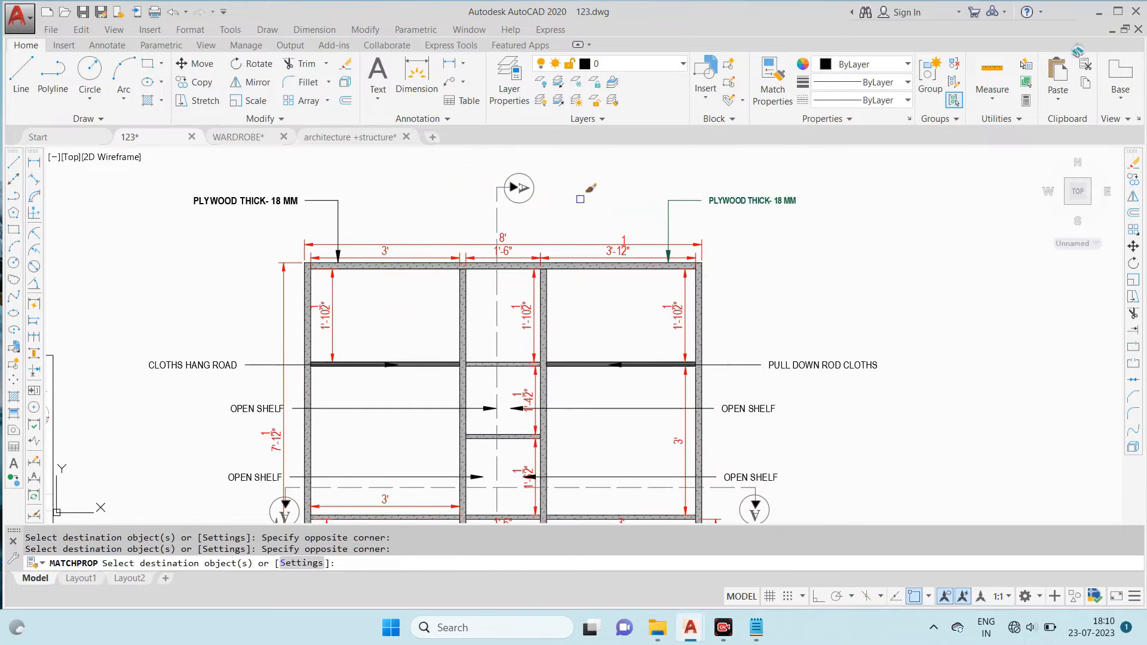
pyautogui.click(280, 184)
pyautogui.click(260, 216)
pyautogui.moveTo(766, 420); pyautogui.dragTo(680, 243, button='middle')
pyautogui.click(829, 167)
pyautogui.click(667, 262)
pyautogui.click(775, 300)
pyautogui.click(726, 429)
# - Match the green note properties onto the left-side leader notes of the sectional elevation, from CLOTHS HANG ROAD to DRAWER FOR SHOES
pyautogui.moveTo(251, 167); pyautogui.dragTo(583, 259, button='middle')
pyautogui.click(479, 213)
pyautogui.click(443, 332)
pyautogui.click(481, 400)
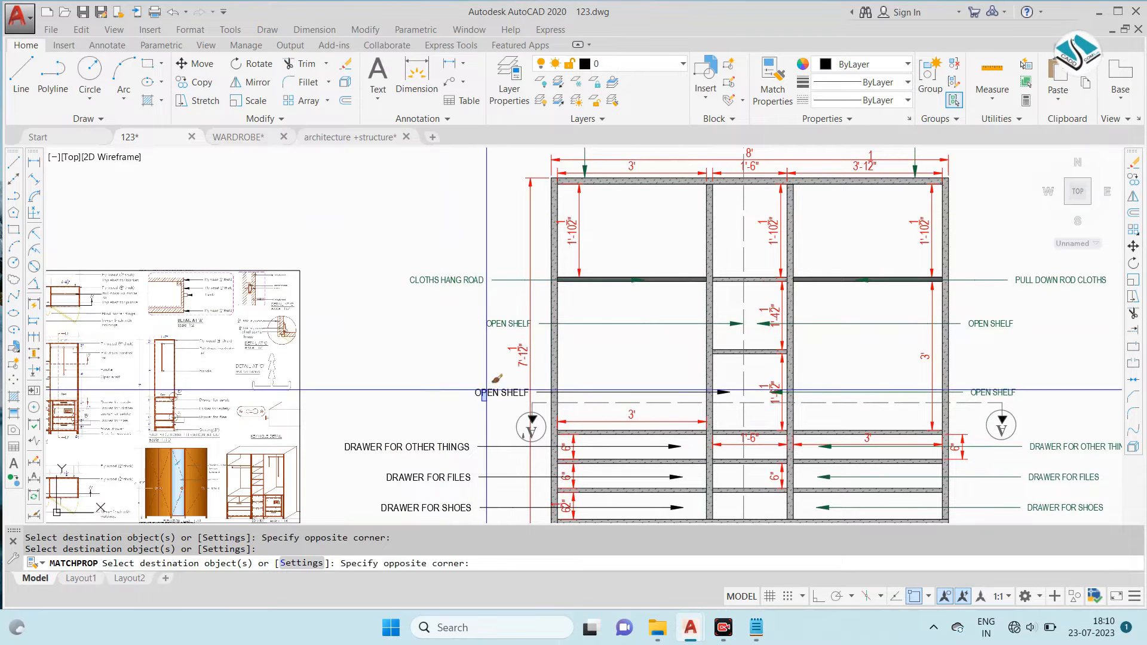
pyautogui.moveTo(482, 394); pyautogui.dragTo(599, 158, button='middle')
pyautogui.click(574, 167)
pyautogui.click(517, 310)
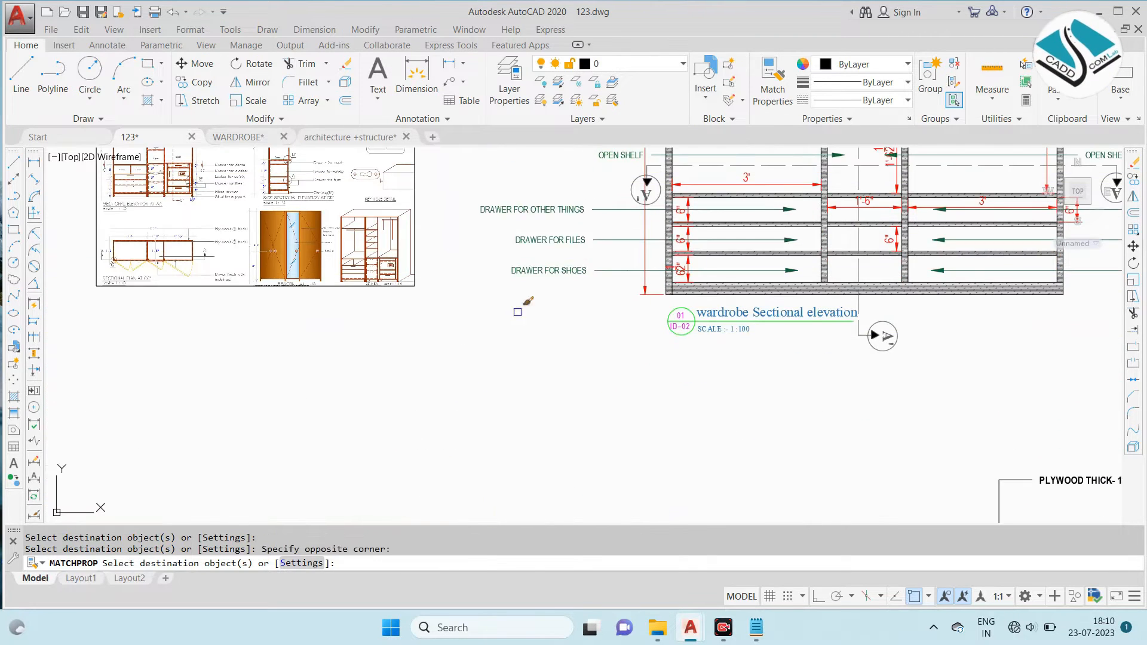
pyautogui.moveTo(733, 231); pyautogui.dragTo(532, 369, button='middle')
pyautogui.press('Escape')
# - Stretch the two right-side OPEN SHELF leader notes horizontally outward beyond the section marker, with ortho on
pyautogui.scroll(-2, 573, 329)
pyautogui.scroll(2, 778, 290)
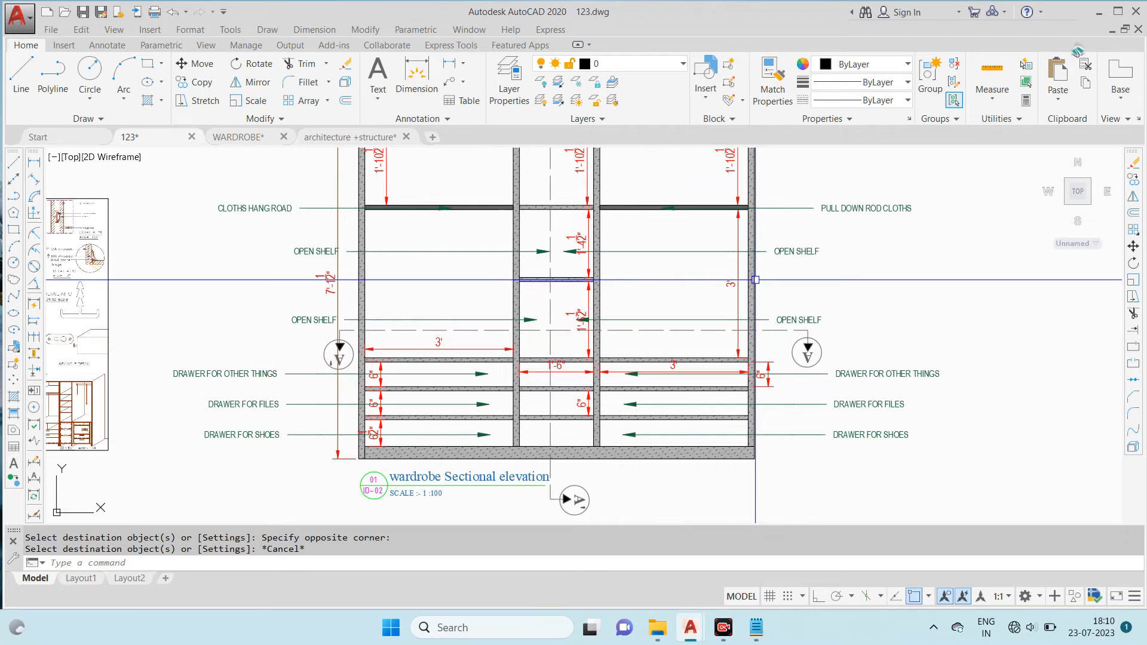
pyautogui.scroll(2, 777, 299)
pyautogui.click(803, 332)
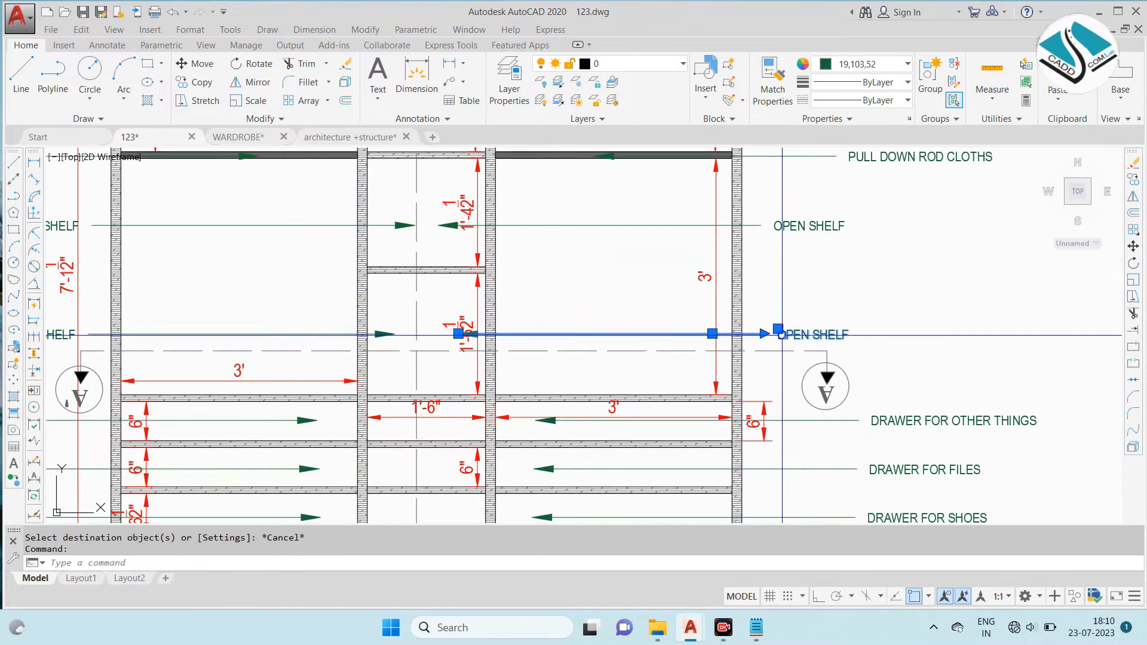
pyautogui.click(778, 328)
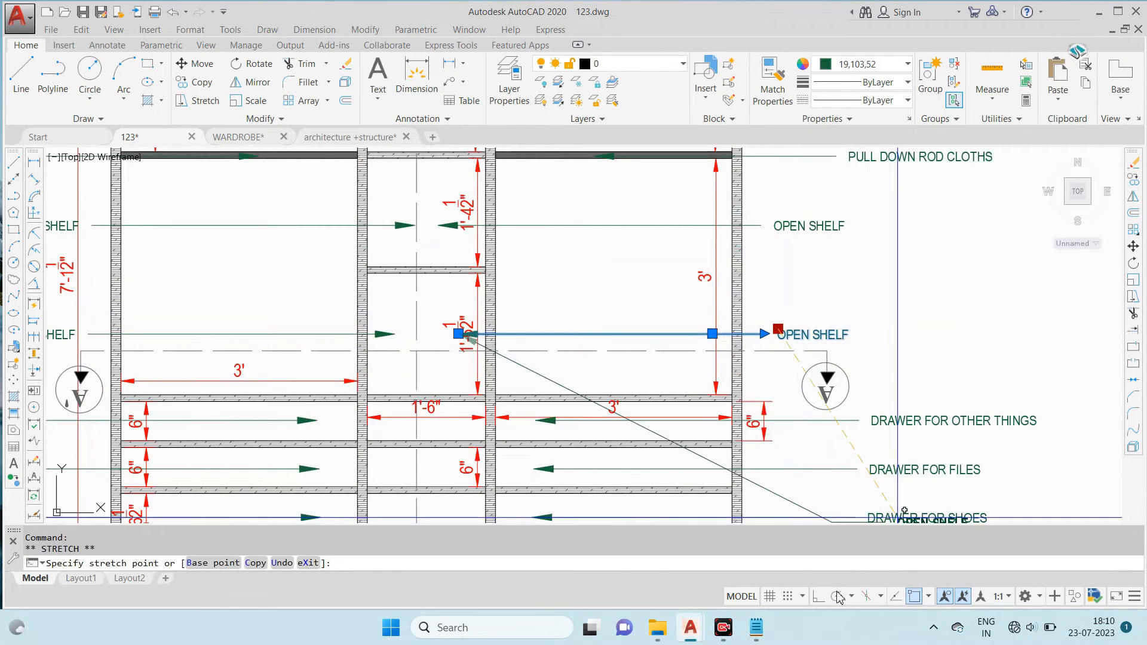
pyautogui.click(876, 333)
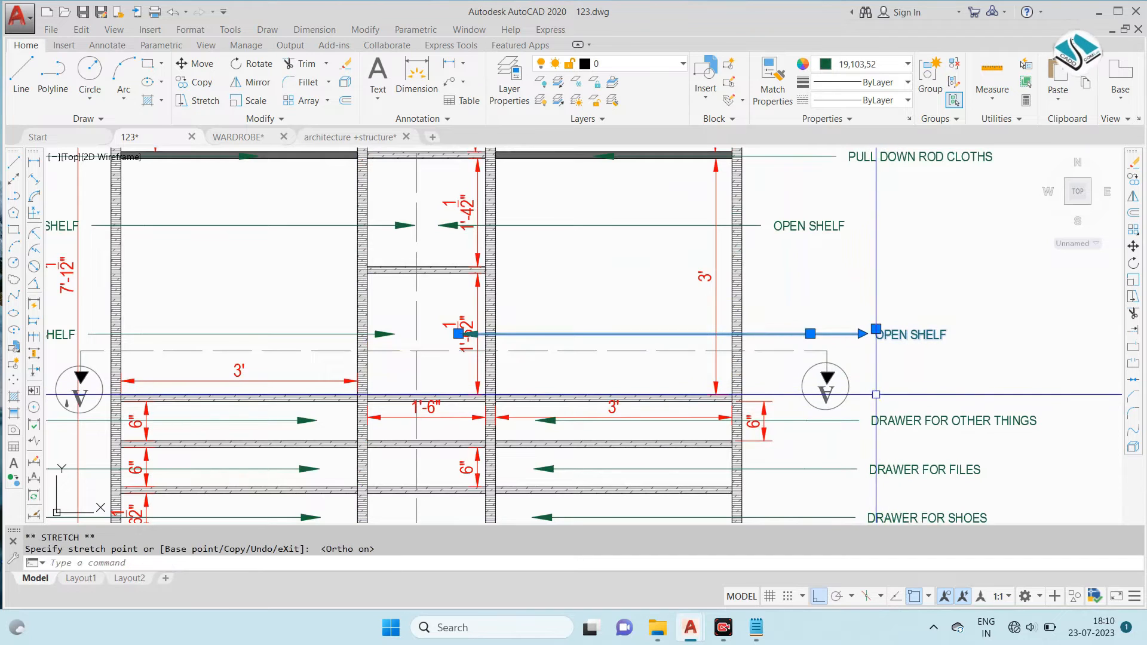
pyautogui.click(803, 226)
pyautogui.click(775, 220)
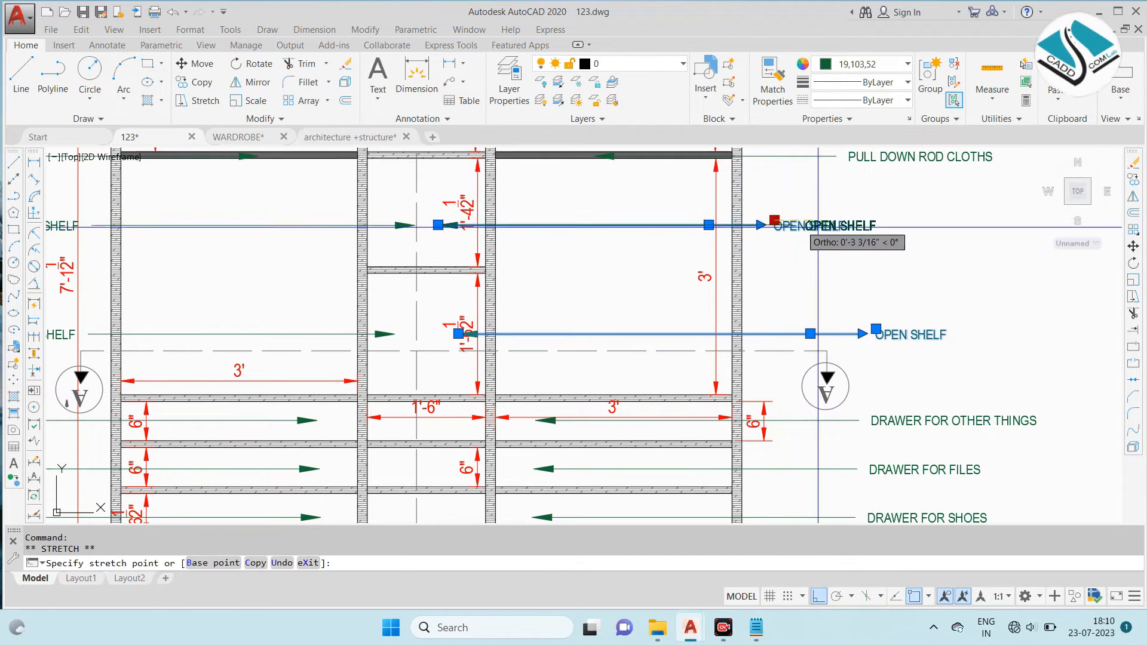
pyautogui.press('Escape')
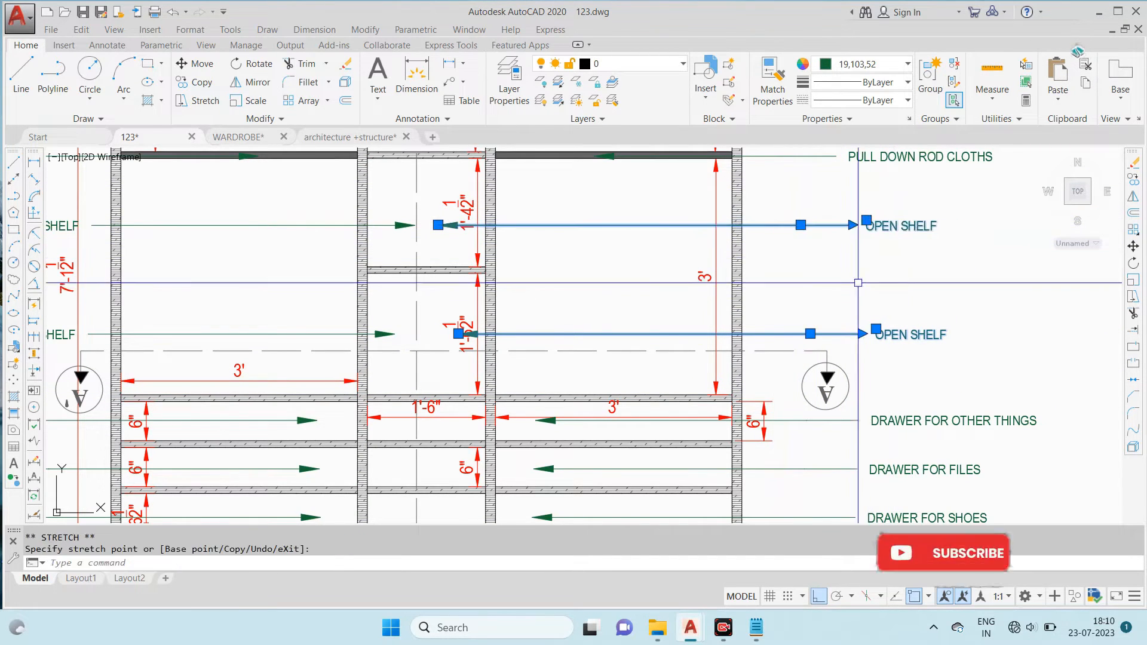
# - Stretch the two left-side OPEN SHELF leader notes horizontally outward in the sectional elevation
pyautogui.scroll(-5, 864, 289)
pyautogui.scroll(5, 497, 210)
pyautogui.click(495, 195)
pyautogui.click(450, 325)
pyautogui.moveTo(512, 252); pyautogui.dragTo(650, 321, button='middle')
pyautogui.click(614, 265)
pyautogui.click(501, 266)
pyautogui.click(612, 374)
pyautogui.click(500, 378)
pyautogui.scroll(-5, 692, 275)
pyautogui.press('Escape')
# - Set the PULL DOWN ROD CLOTHS note's text height to 2 1/4" and make it bold
pyautogui.moveTo(692, 276); pyautogui.dragTo(625, 359, button='middle')
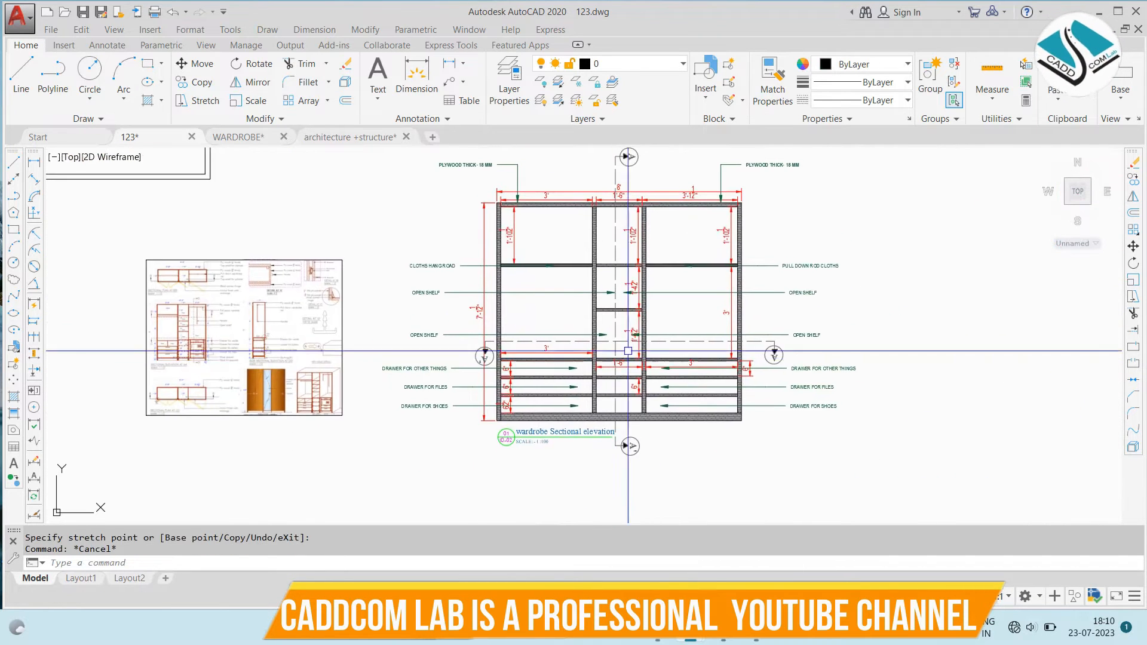
pyautogui.scroll(4, 782, 154)
pyautogui.scroll(-4, 802, 232)
pyautogui.scroll(8, 819, 322)
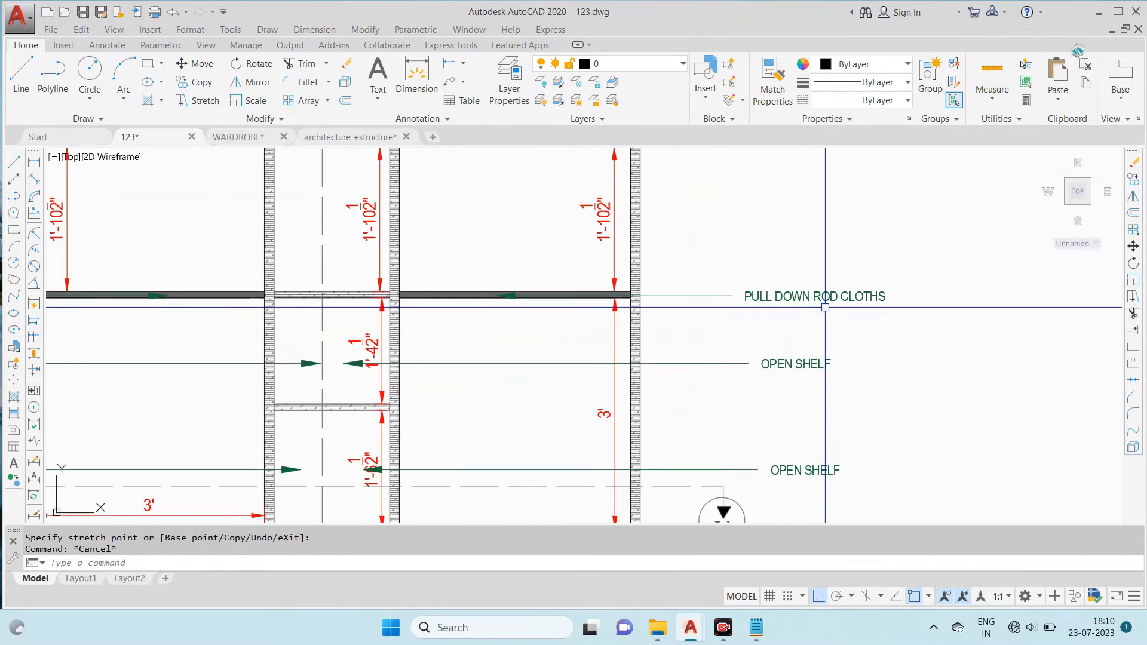
pyautogui.click(829, 294)
pyautogui.doubleClick(826, 295)
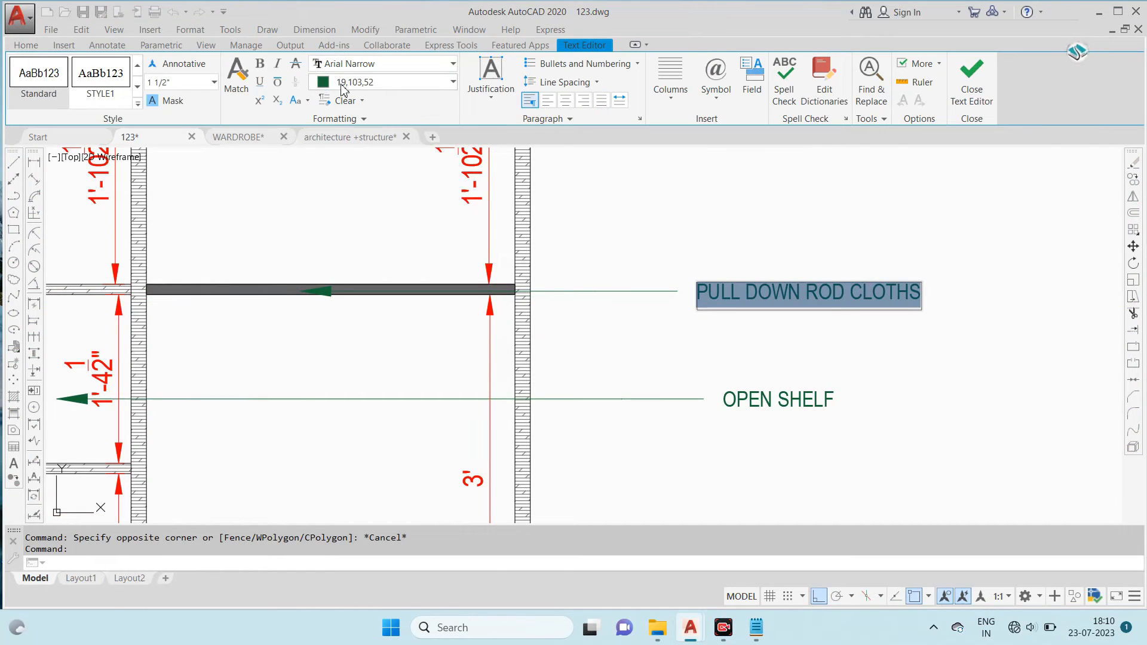
pyautogui.click(193, 83)
pyautogui.write('1.7')
pyautogui.press('Return')
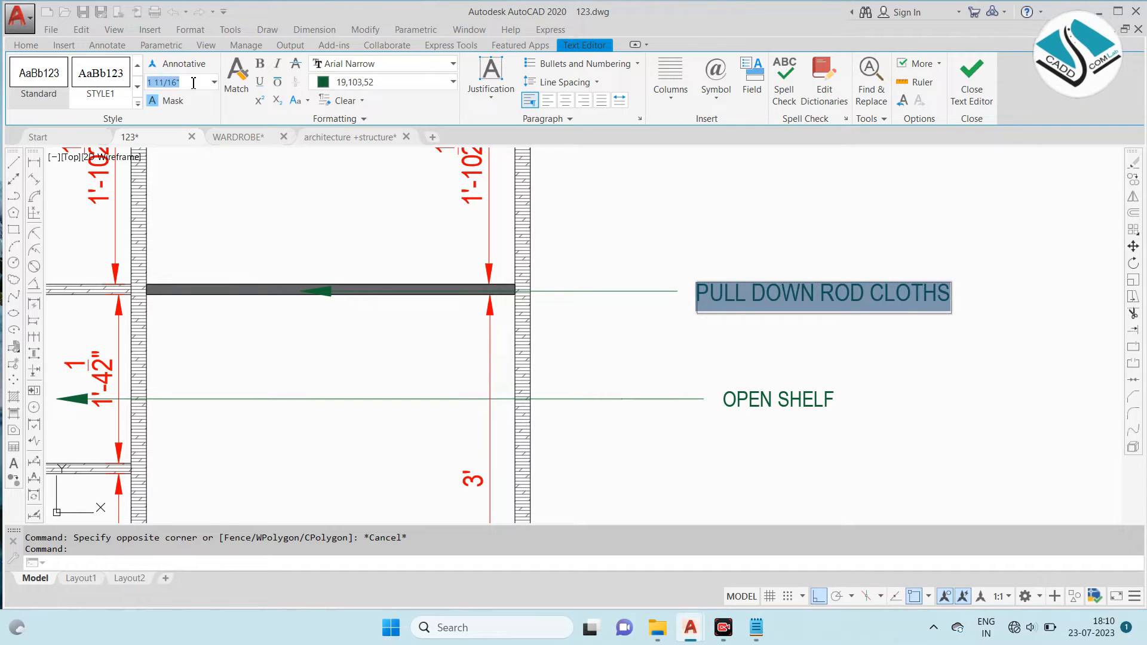
pyautogui.write('2')
pyautogui.press('Return')
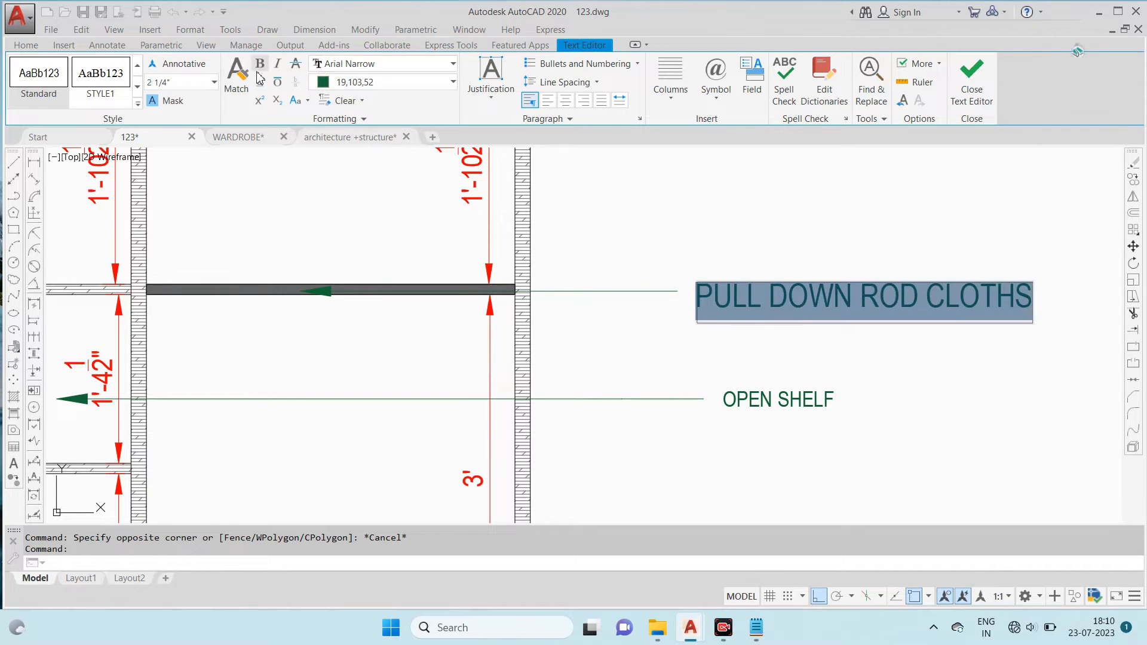
pyautogui.click(971, 78)
# - Match the right-side OPEN SHELF and DRAWER notes of the elevation to the enlarged PULL DOWN ROD CLOTHS note
pyautogui.scroll(-5, 784, 241)
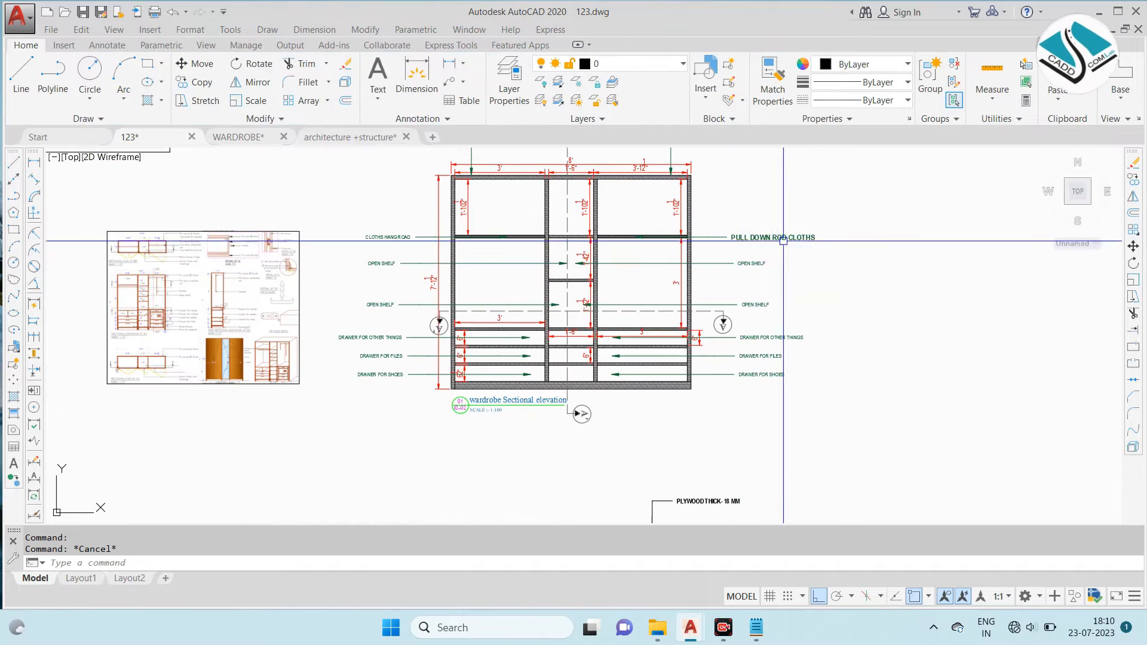
pyautogui.click(808, 240)
pyautogui.scroll(4, 687, 267)
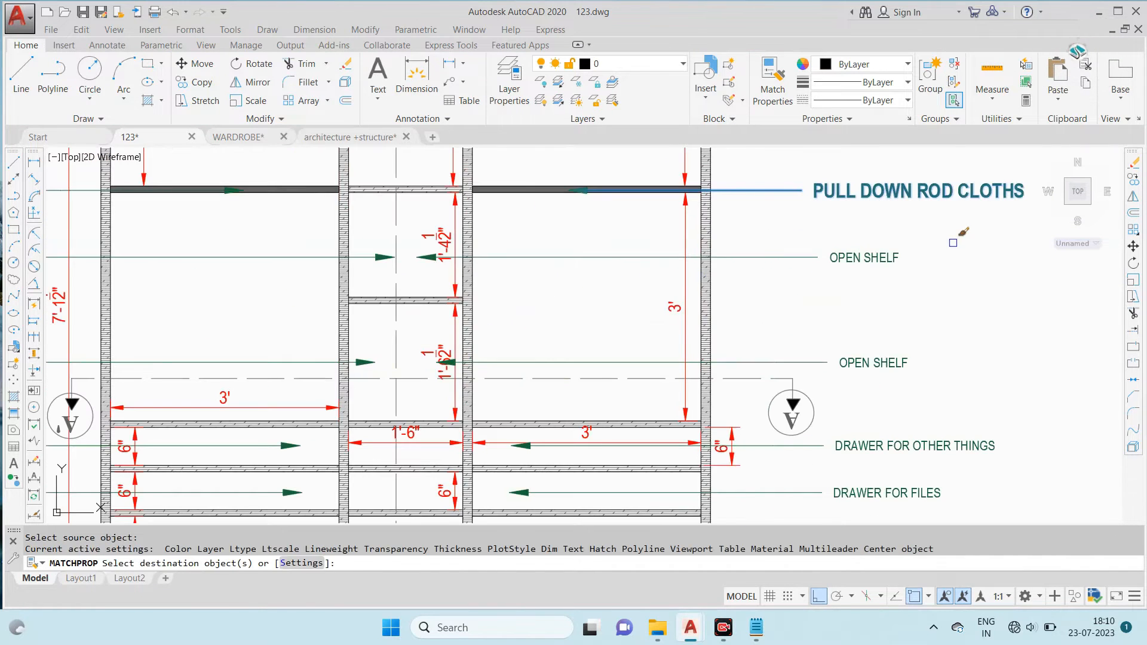
pyautogui.click(952, 242)
pyautogui.click(874, 392)
pyautogui.moveTo(1019, 392); pyautogui.dragTo(942, 243, button='middle')
pyautogui.click(942, 245)
pyautogui.click(843, 389)
# - Match the left-side leader notes of the elevation to the enlarged PULL DOWN ROD CLOTHS note
pyautogui.scroll(-3, 842, 370)
pyautogui.moveTo(465, 297); pyautogui.dragTo(757, 387, button='middle')
pyautogui.click(515, 216)
pyautogui.click(471, 483)
pyautogui.scroll(-3, 628, 392)
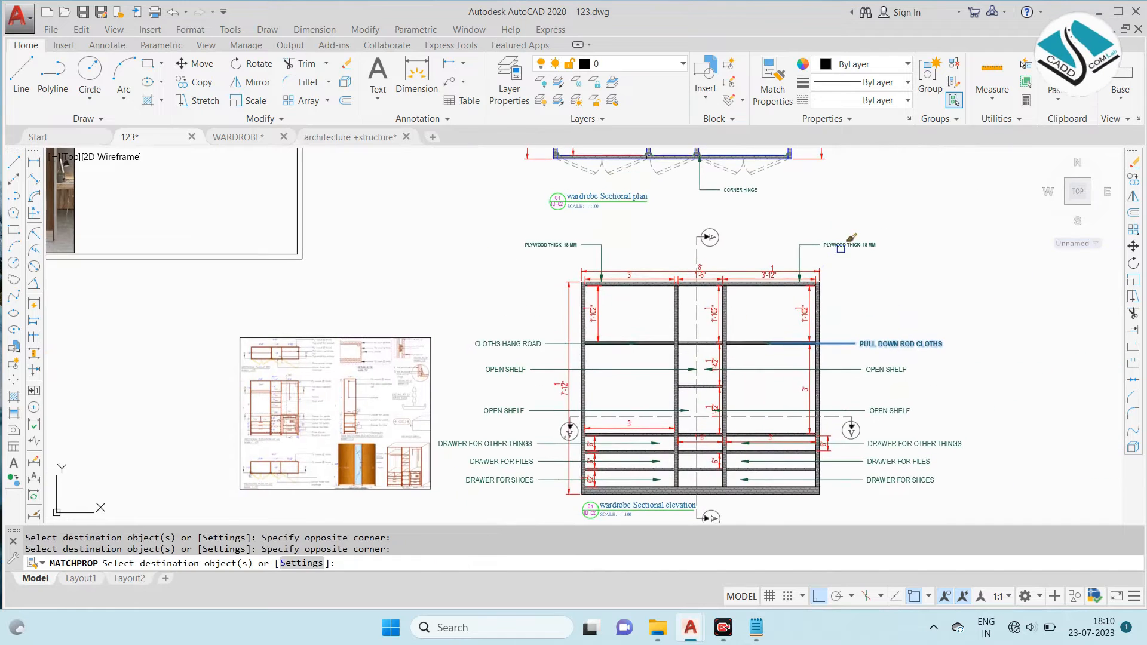
pyautogui.press('Escape')
# - Match the B-B' plan's plywood thickness note to the elevation's right-side DRAWER FOR SHOES note
pyautogui.moveTo(728, 379); pyautogui.dragTo(646, 241, button='middle')
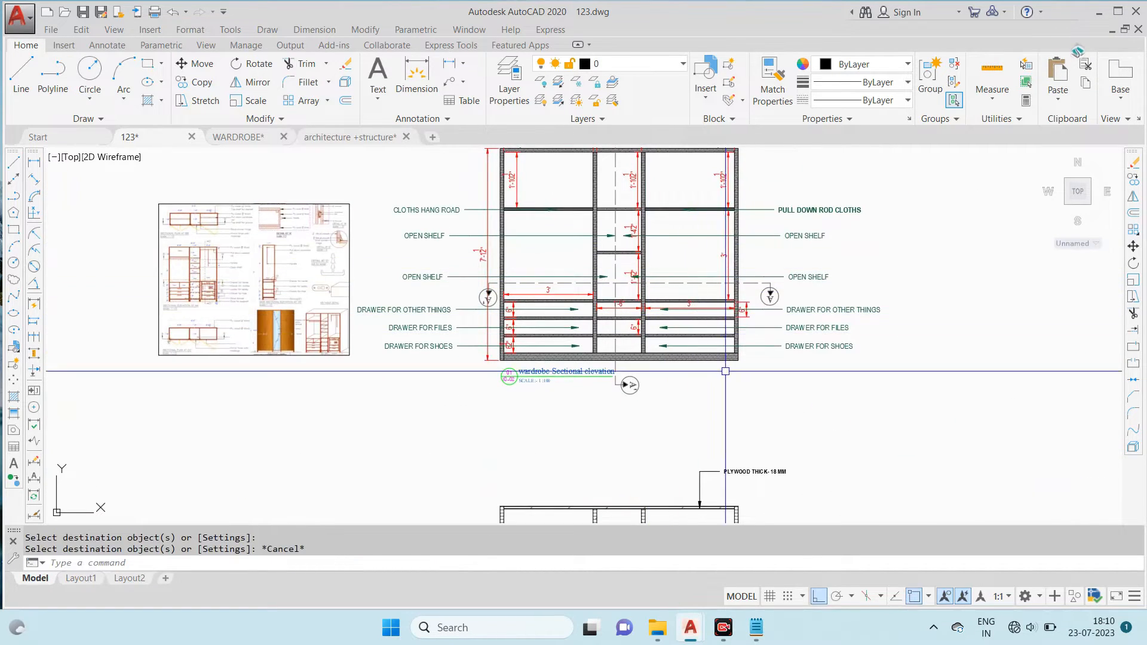
pyautogui.moveTo(729, 415); pyautogui.dragTo(712, 314, button='middle')
pyautogui.press('Escape')
pyautogui.write('MA')
pyautogui.press('Return')
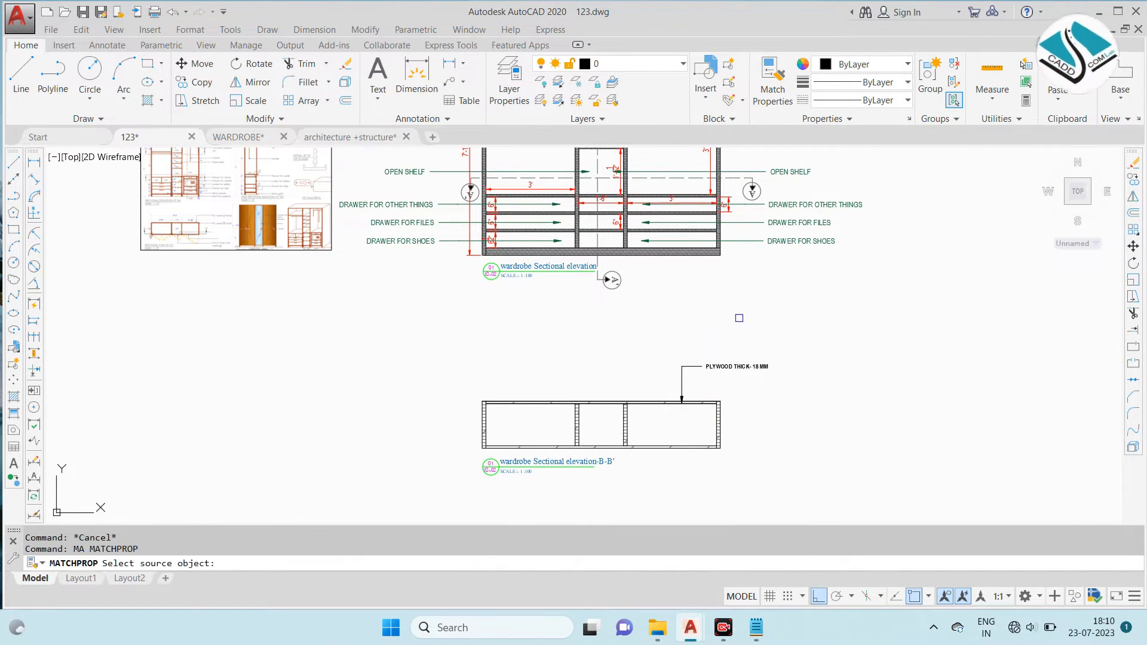
pyautogui.click(810, 243)
pyautogui.click(750, 363)
pyautogui.press('Escape')
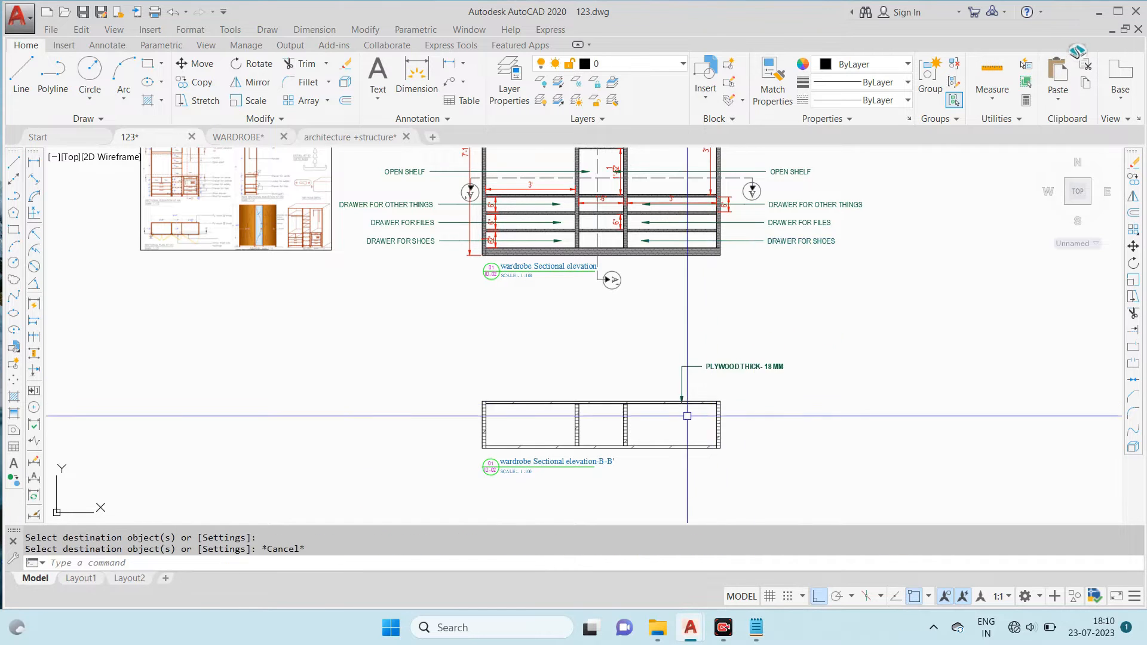
# - Examine the dimensions and notes of the sectional plan on the reference sheet against the B-B' plan
pyautogui.scroll(2, 711, 402)
pyautogui.moveTo(712, 402); pyautogui.dragTo(747, 354, button='middle')
pyautogui.scroll(-4, 748, 323)
pyautogui.scroll(8, 428, 218)
pyautogui.scroll(2, 406, 280)
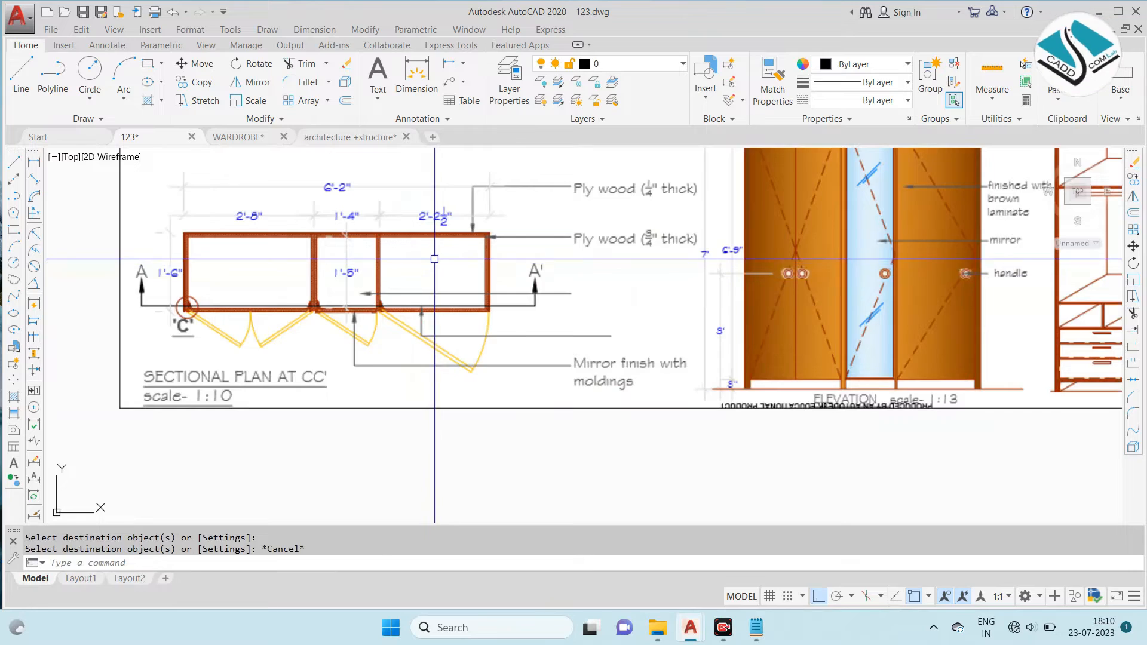
pyautogui.scroll(-8, 555, 290)
pyautogui.scroll(-4, 484, 269)
pyautogui.scroll(4, 498, 270)
pyautogui.scroll(-4, 508, 285)
pyautogui.scroll(6, 415, 186)
pyautogui.scroll(-5, 406, 263)
pyautogui.scroll(8, 541, 304)
pyautogui.scroll(-5, 541, 304)
pyautogui.scroll(3, 548, 274)
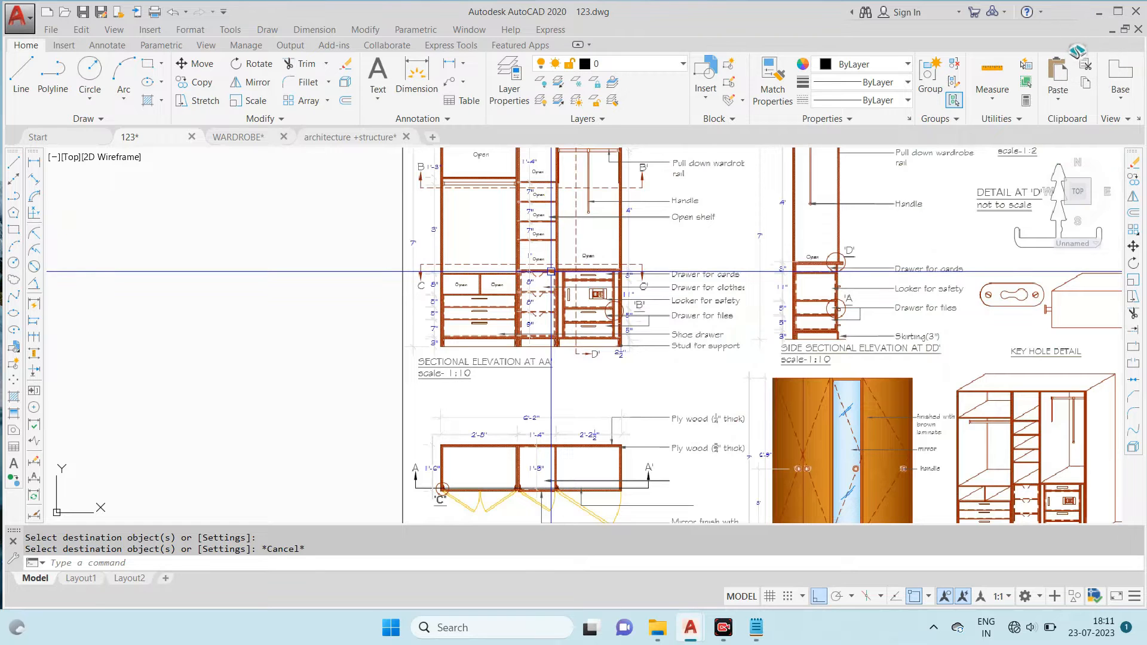
pyautogui.scroll(6, 555, 445)
pyautogui.scroll(-4, 517, 305)
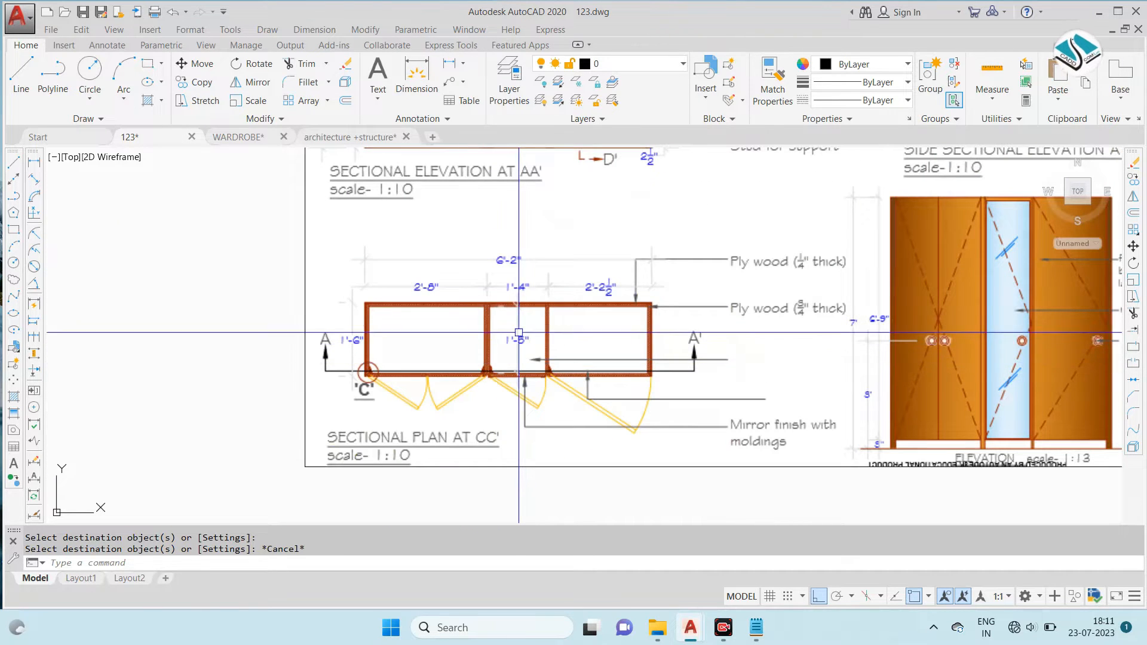
pyautogui.scroll(-6, 496, 248)
pyautogui.scroll(-4, 702, 298)
pyautogui.moveTo(888, 299); pyautogui.dragTo(671, 341, button='middle')
pyautogui.scroll(3, 724, 247)
pyautogui.scroll(-3, 741, 334)
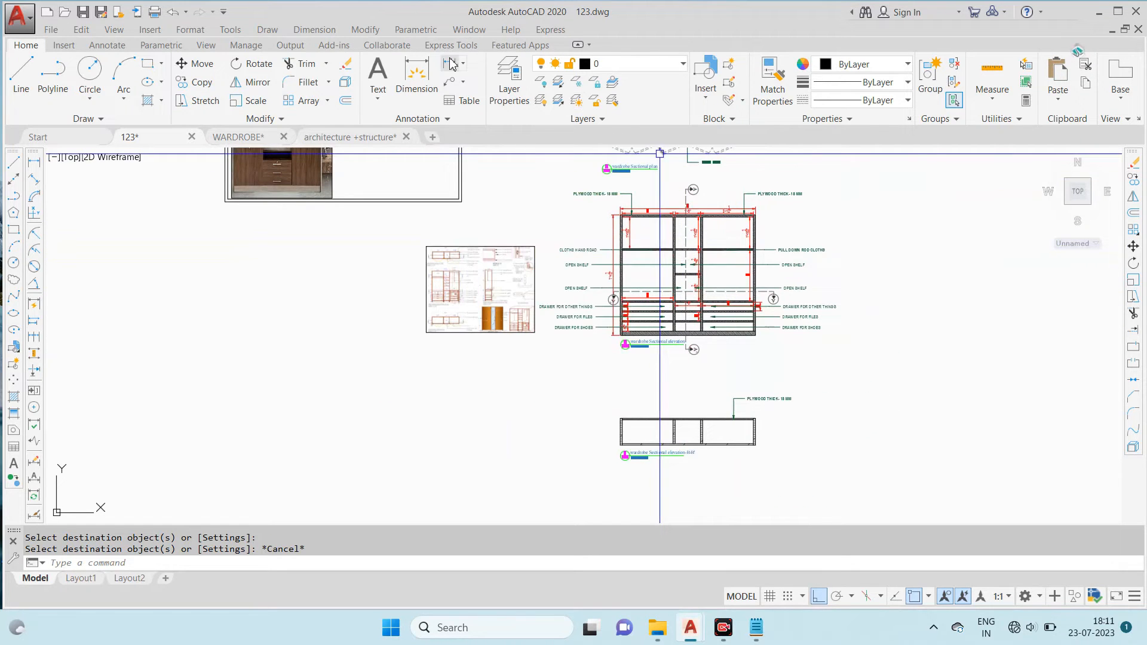
# - Add a multileader note reading MORRIR FINISH, pointing at the lower edge of the B-B' plan's middle compartment
pyautogui.click(450, 83)
pyautogui.scroll(3, 346, 208)
pyautogui.scroll(-3, 526, 363)
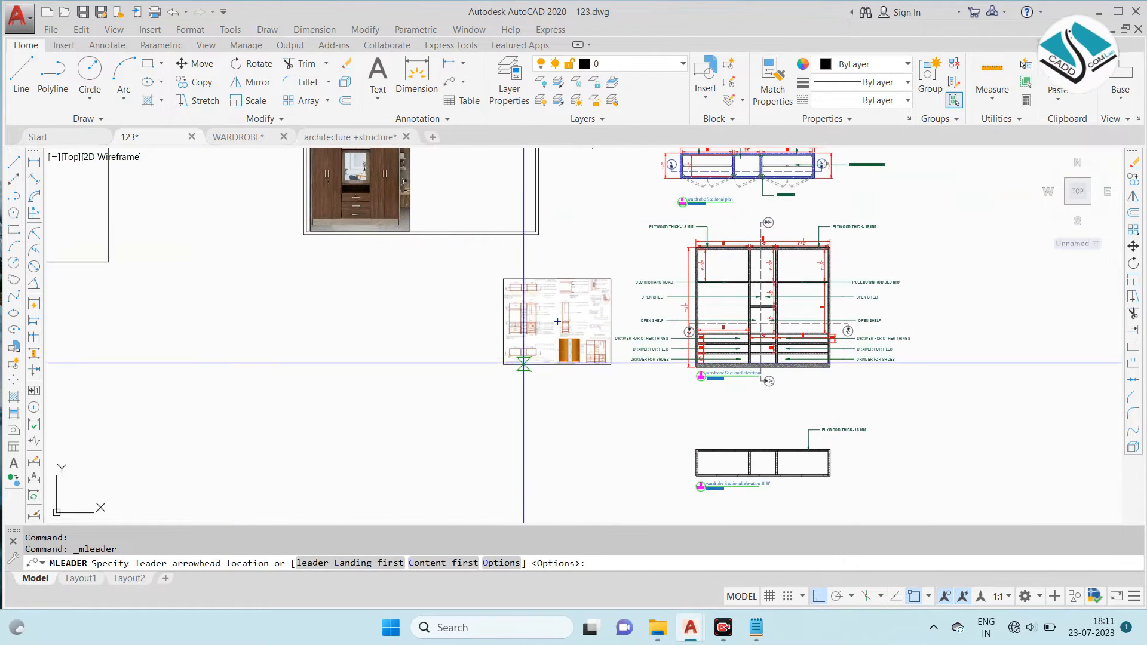
pyautogui.scroll(6, 775, 459)
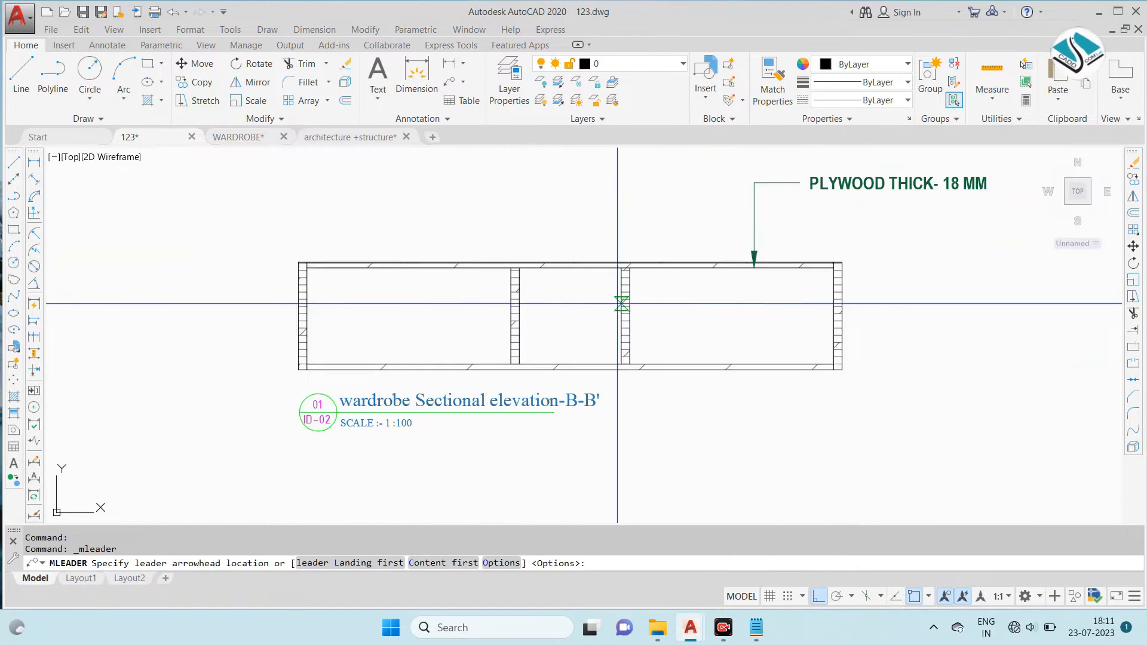
pyautogui.click(561, 369)
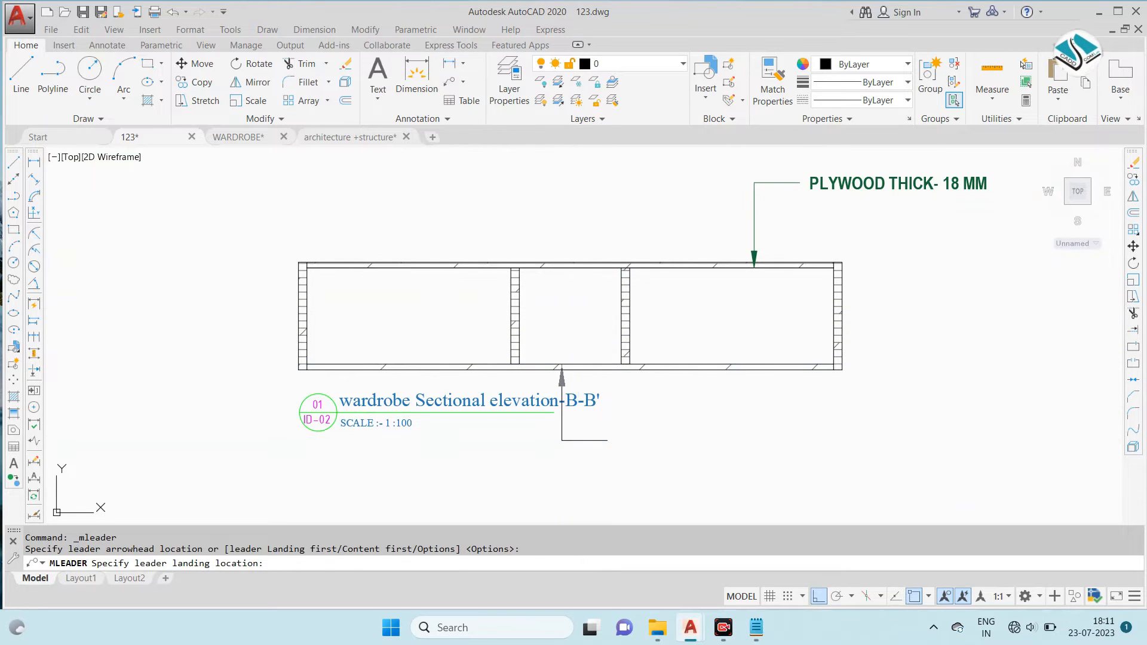
pyautogui.click(581, 447)
pyautogui.write('MORRIR FINISH')
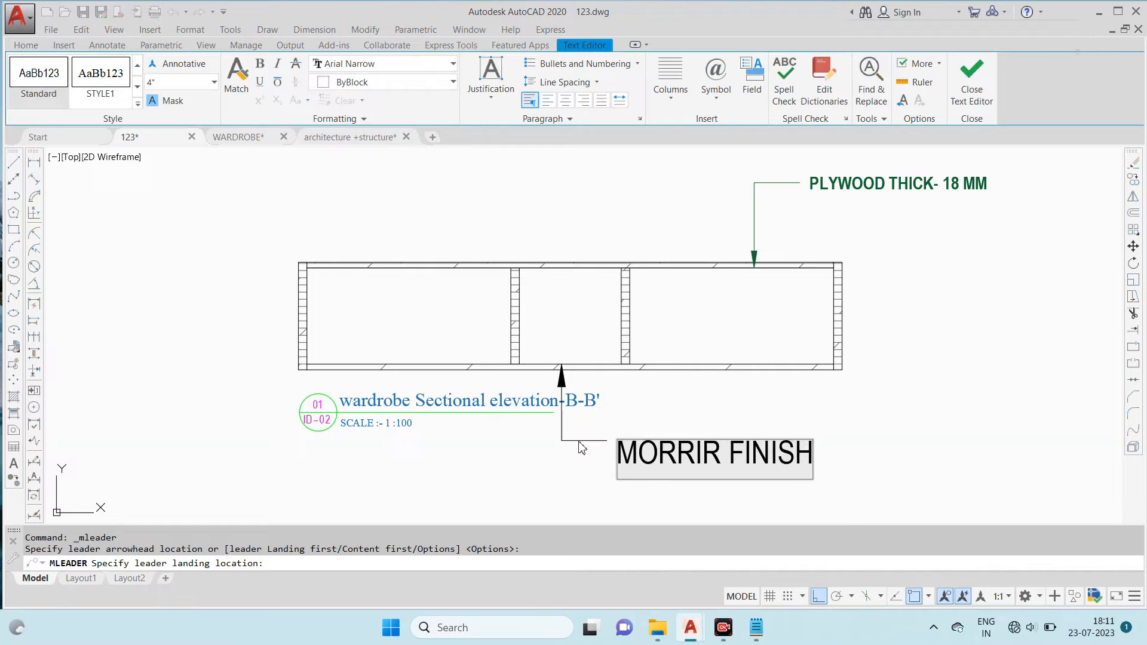
pyautogui.click(876, 403)
pyautogui.press('Escape')
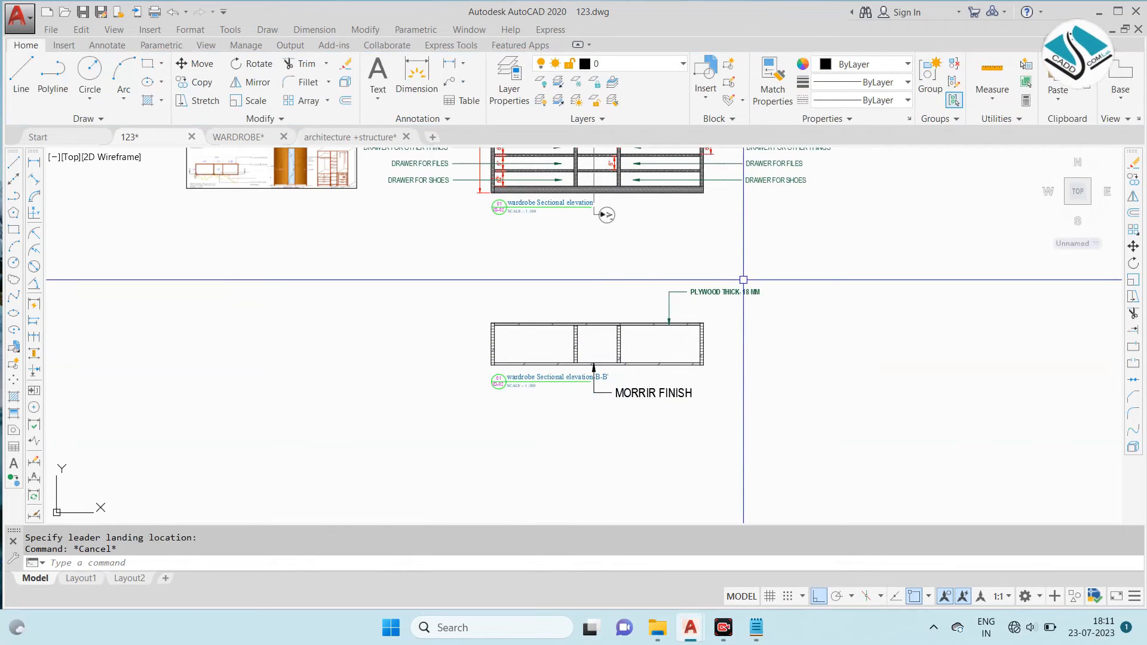
# - Match the MORRIR FINISH note's properties to the existing green leader notes
pyautogui.scroll(-2, 743, 279)
pyautogui.scroll(4, 777, 227)
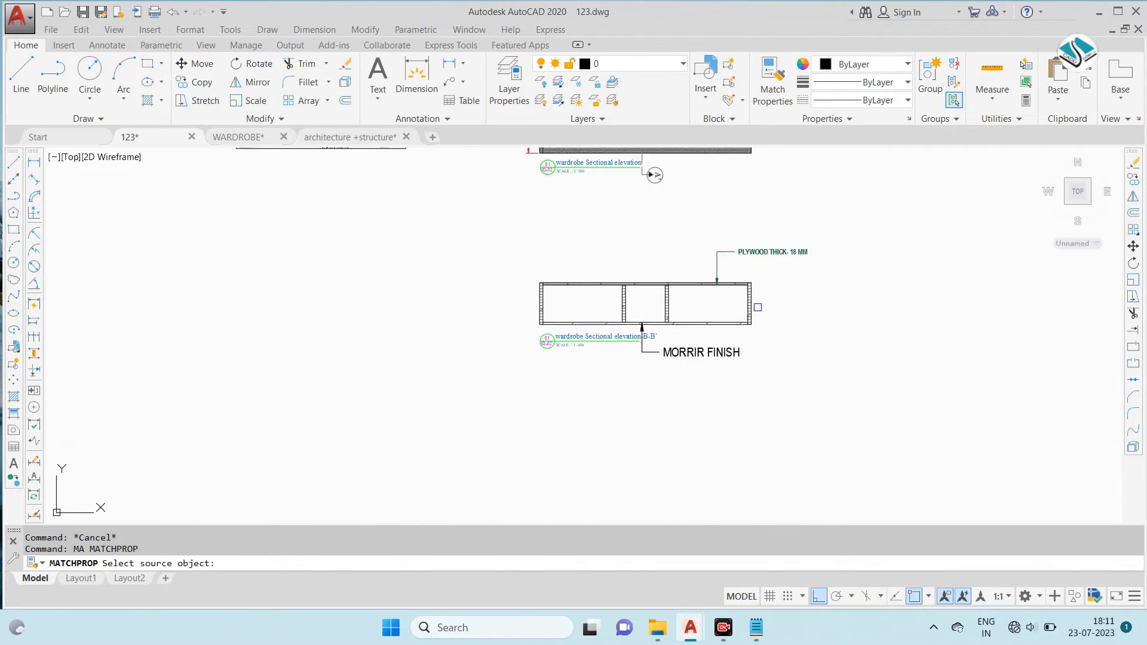
pyautogui.click(717, 375)
pyautogui.press('Escape')
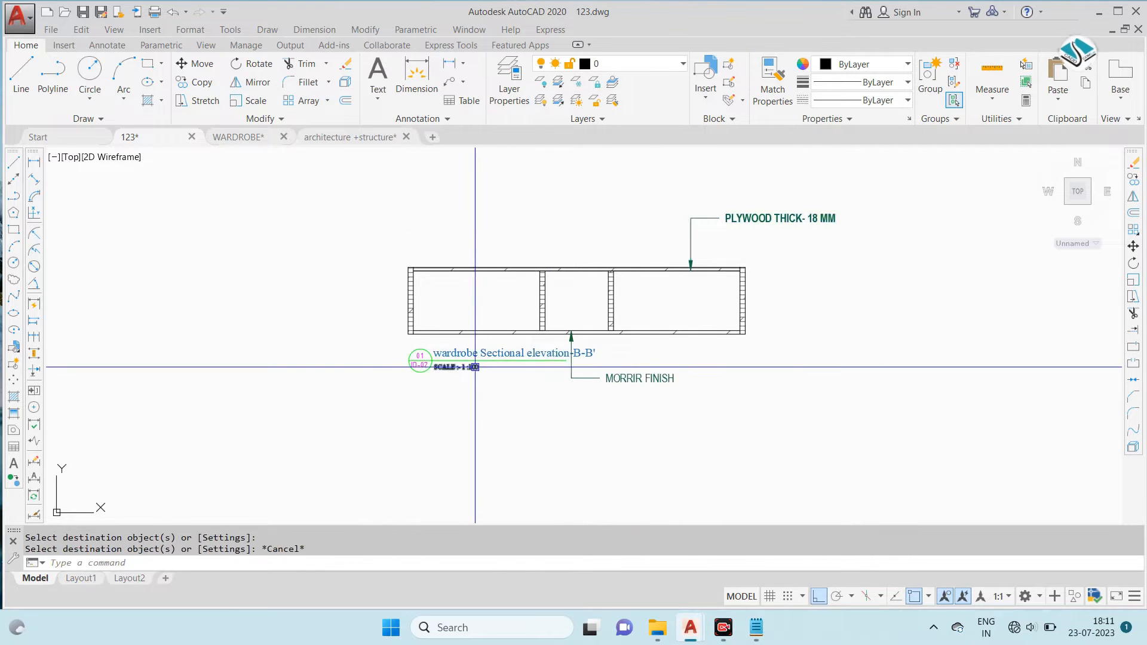
# - Examine the reference sheet's sectional plan and elevation against the wardrobe elevation and the B-B' plan for missing details
pyautogui.scroll(3, 492, 372)
pyautogui.scroll(-4, 662, 352)
pyautogui.scroll(5, 472, 220)
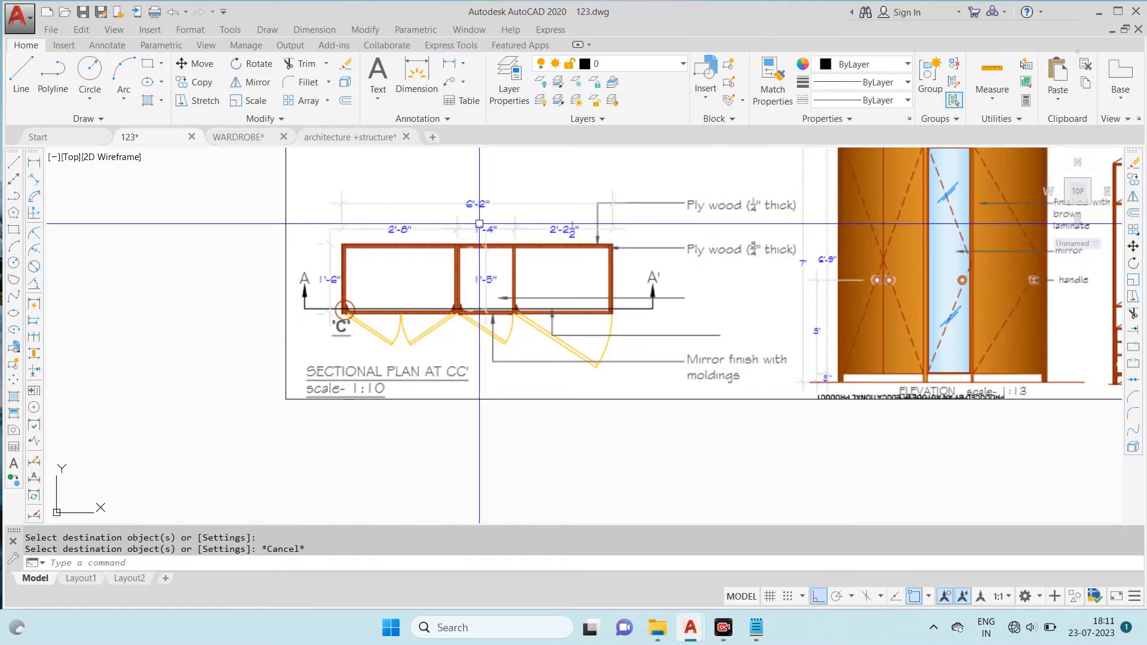
pyautogui.scroll(-3, 479, 224)
pyautogui.scroll(5, 476, 192)
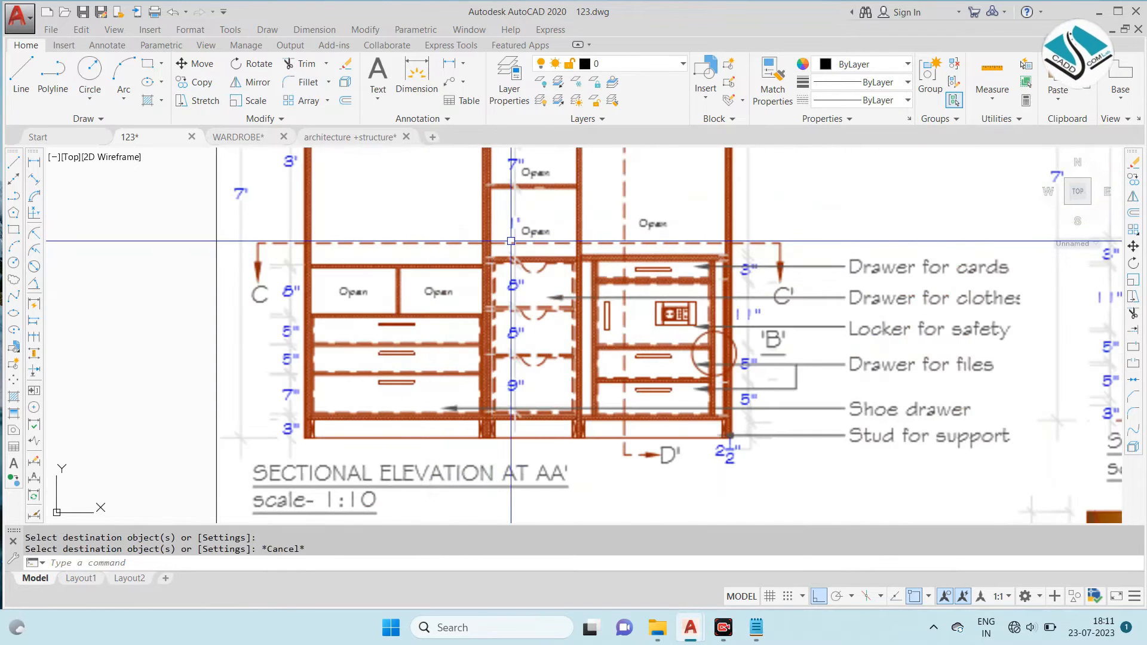
pyautogui.scroll(-6, 511, 240)
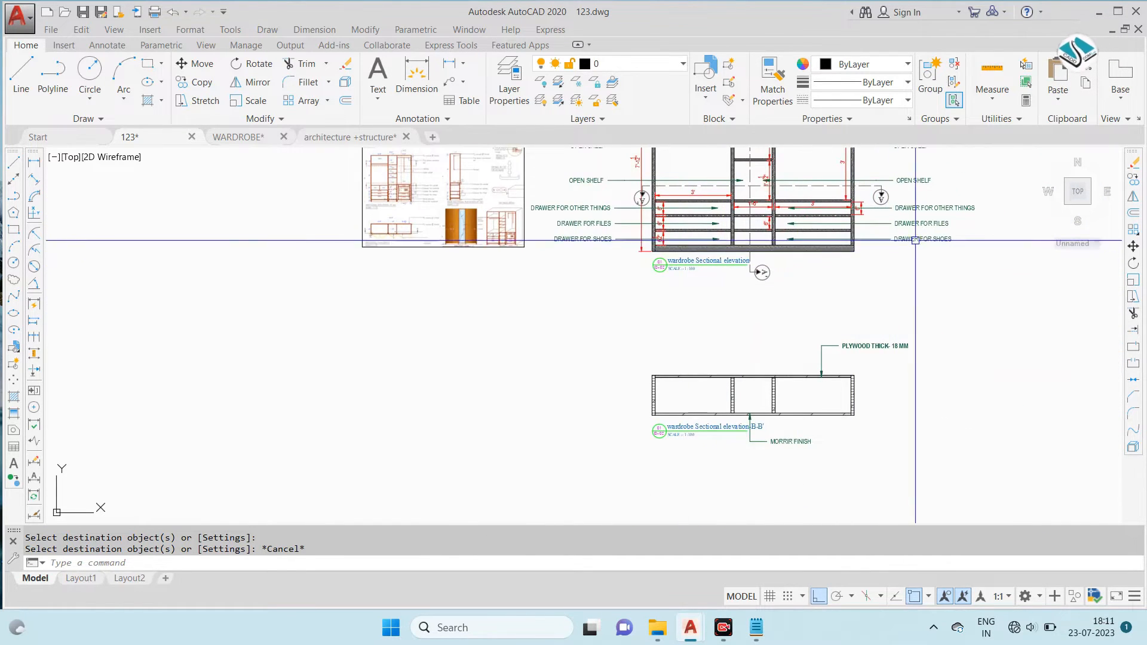
pyautogui.scroll(4, 924, 219)
pyautogui.scroll(-2, 789, 237)
pyautogui.moveTo(786, 244)
pyautogui.mouseDown(button='middle')
pyautogui.moveTo(768, 309)
pyautogui.moveTo(755, 299)
pyautogui.mouseUp(button='middle')
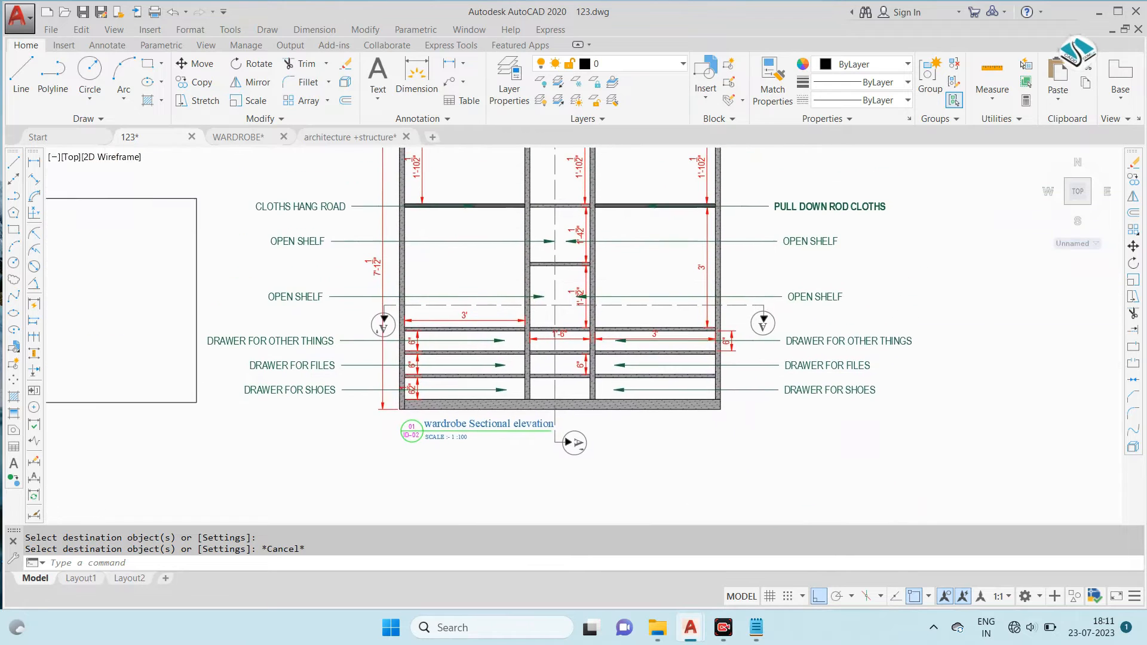
pyautogui.scroll(-2, 687, 275)
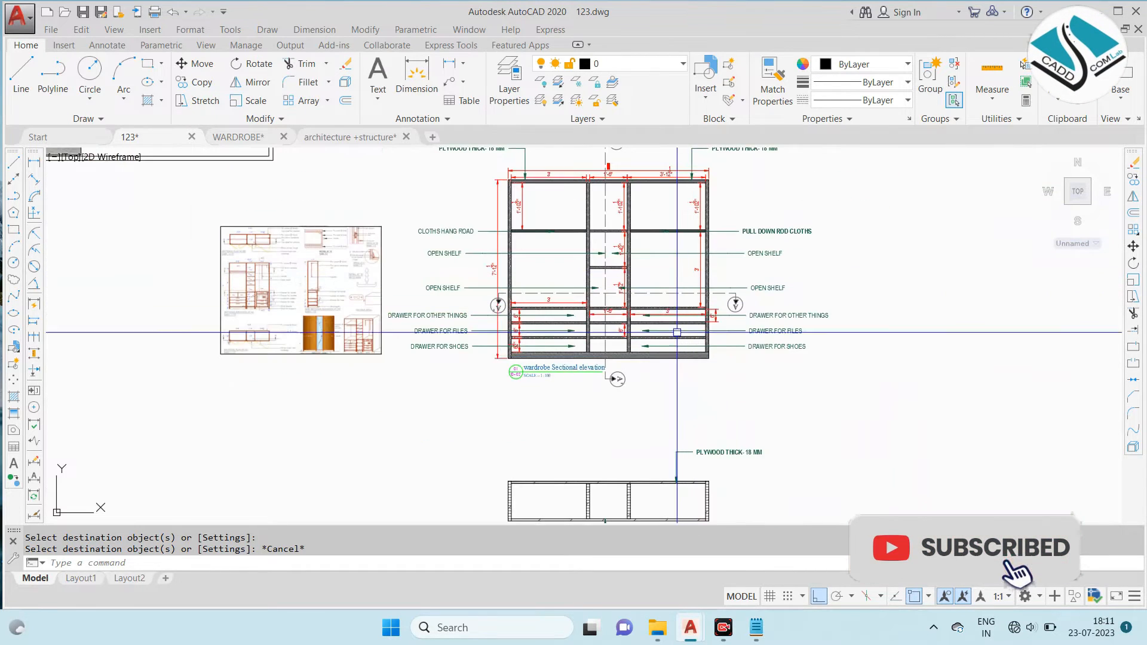
pyautogui.moveTo(660, 323); pyautogui.dragTo(656, 242, button='middle')
pyautogui.moveTo(659, 386); pyautogui.dragTo(667, 309, button='middle')
pyautogui.click(834, 266)
pyautogui.click(460, 437)
pyautogui.press('Escape')
pyautogui.scroll(2, 589, 399)
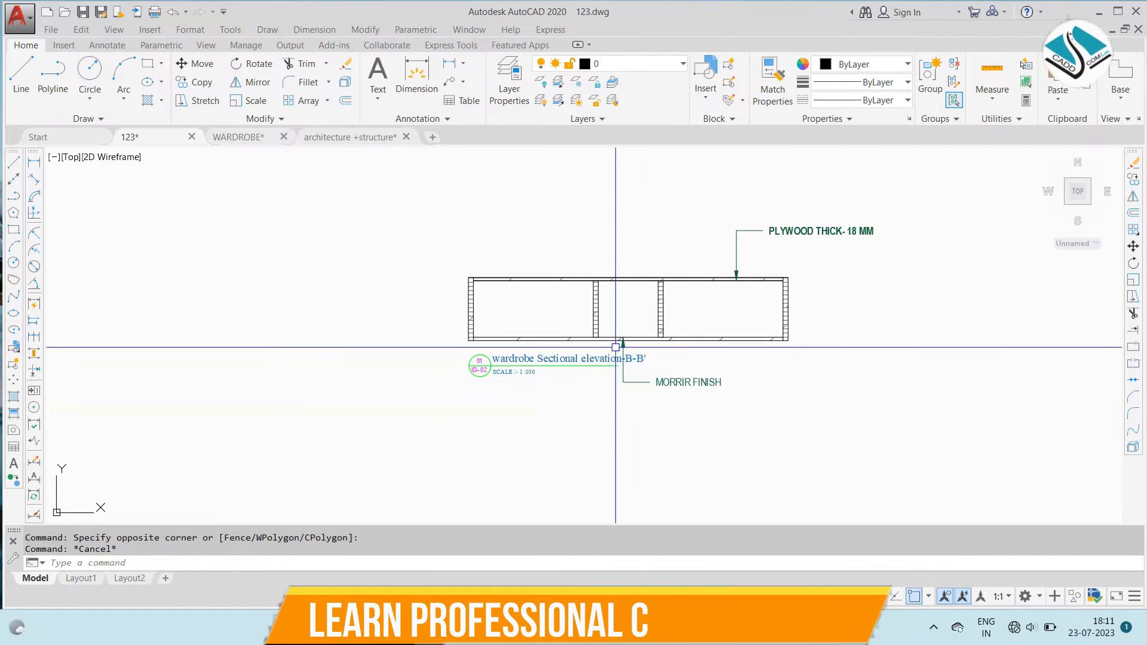
pyautogui.scroll(-4, 615, 348)
pyautogui.scroll(6, 377, 185)
pyautogui.scroll(4, 483, 440)
pyautogui.scroll(-10, 483, 440)
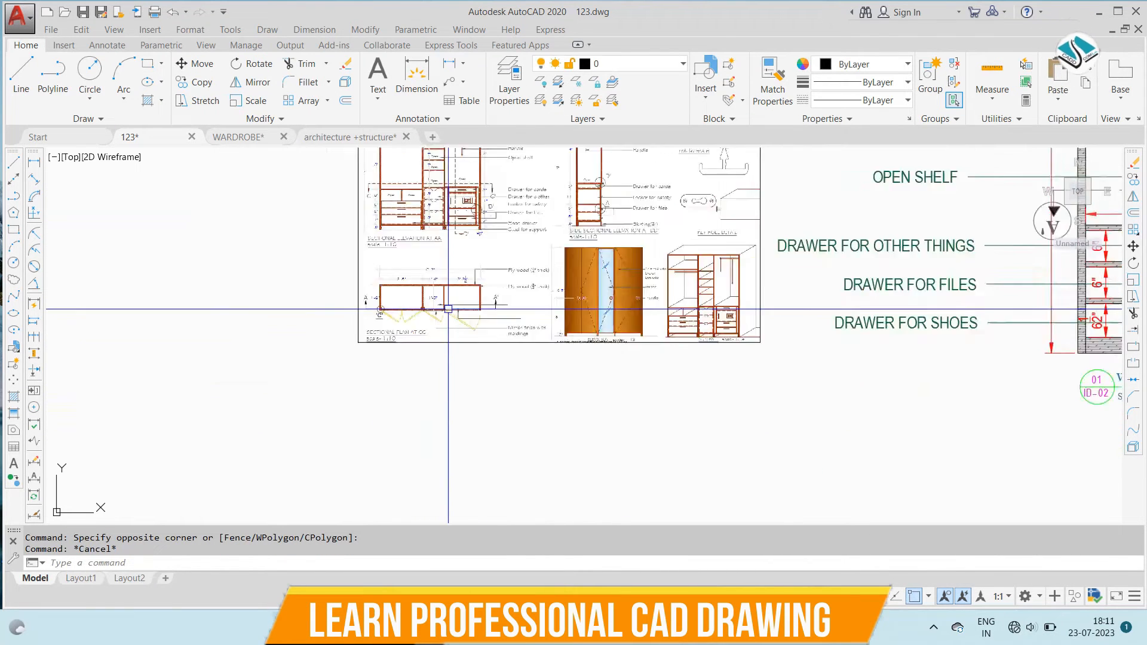
# - Copy the dashed door swings from the wardrobe sectional plan to the front edge of the B-B' plan, corner to corner
pyautogui.moveTo(633, 219); pyautogui.dragTo(635, 245, button='middle')
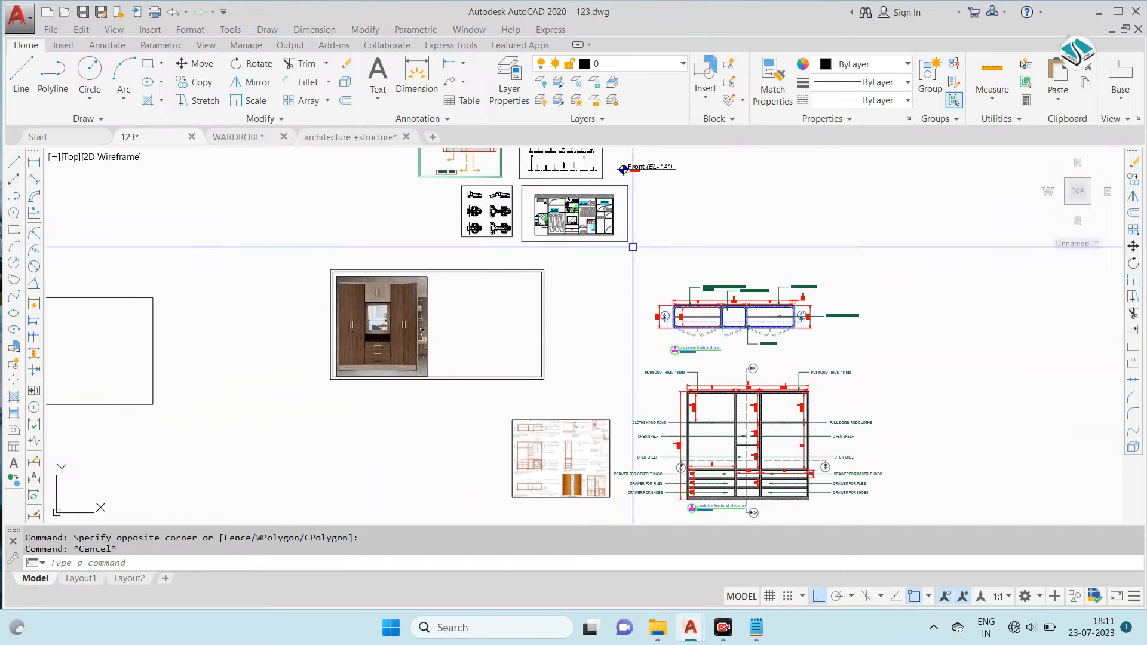
pyautogui.scroll(4, 726, 355)
pyautogui.scroll(4, 715, 292)
pyautogui.click(811, 307)
pyautogui.click(450, 254)
pyautogui.moveTo(669, 291); pyautogui.dragTo(499, 306, button='middle')
pyautogui.click(936, 319)
pyautogui.click(771, 277)
pyautogui.write('o')
pyautogui.press('Return')
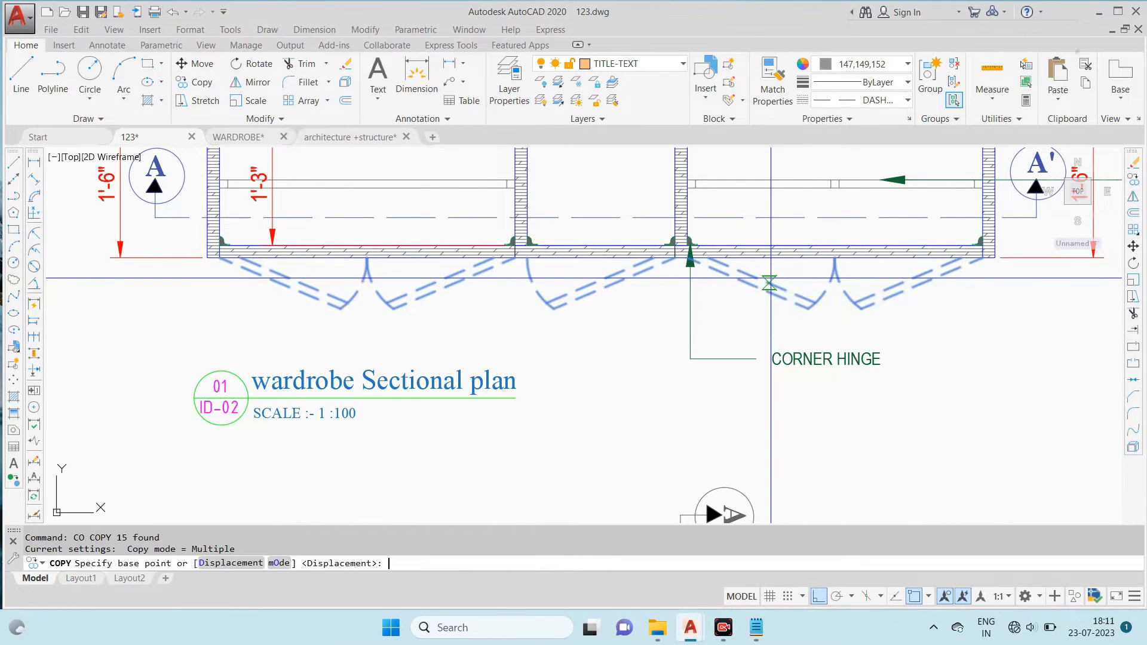
pyautogui.scroll(3, 231, 257)
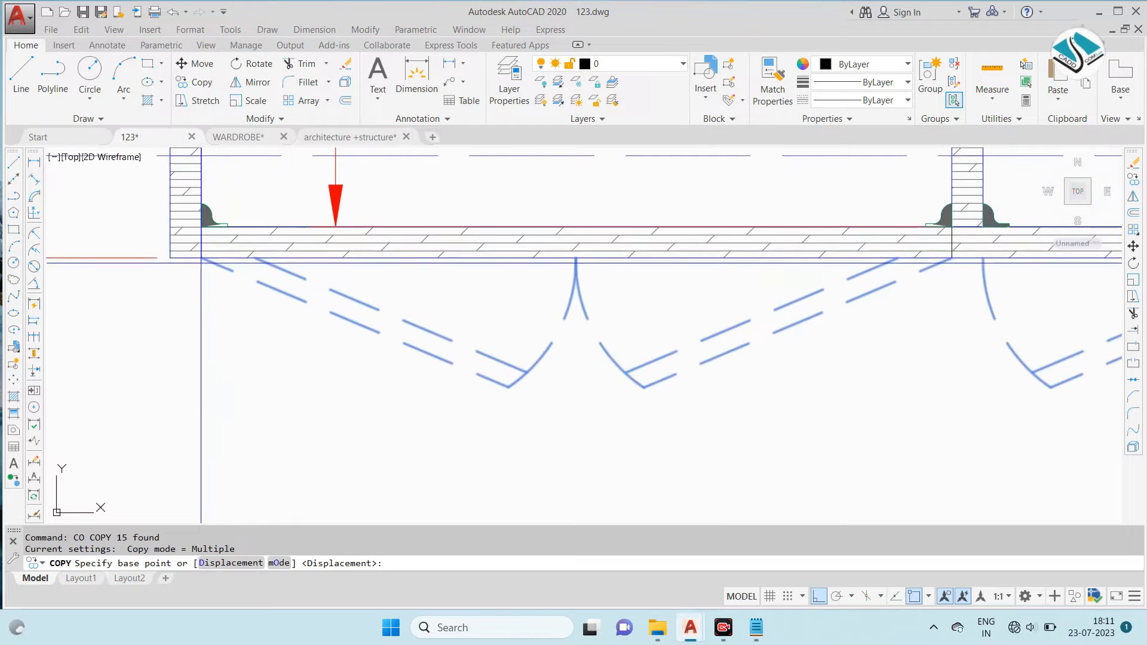
pyautogui.click(170, 258)
pyautogui.scroll(-6, 573, 410)
pyautogui.scroll(6, 495, 255)
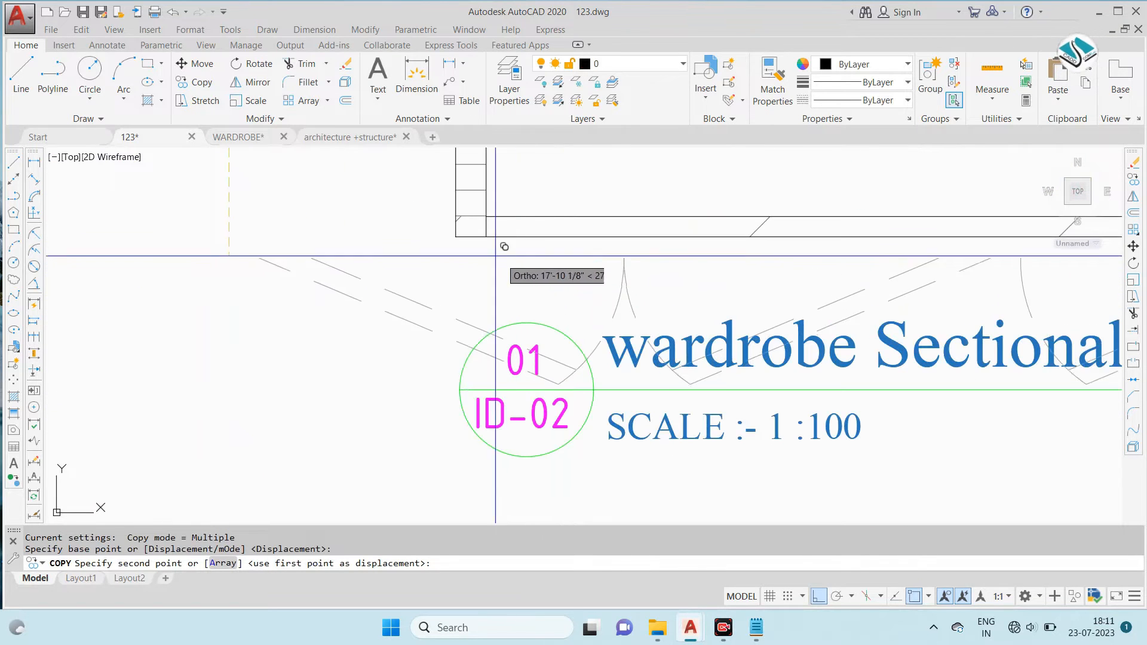
pyautogui.click(456, 237)
pyautogui.scroll(-3, 475, 241)
pyautogui.press('Escape')
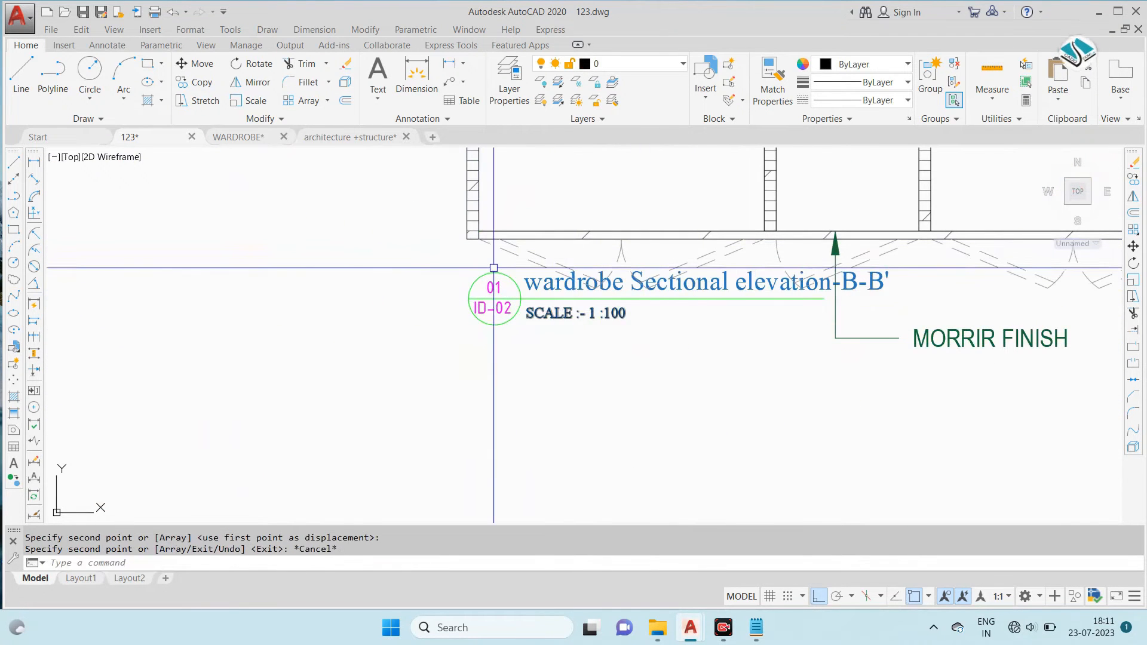
# - Move the B-B' plan's title and number bubble down and to the left, clear of the copied door swings, with ortho off
pyautogui.click(508, 346)
pyautogui.click(423, 277)
pyautogui.write('m')
pyautogui.press('Return')
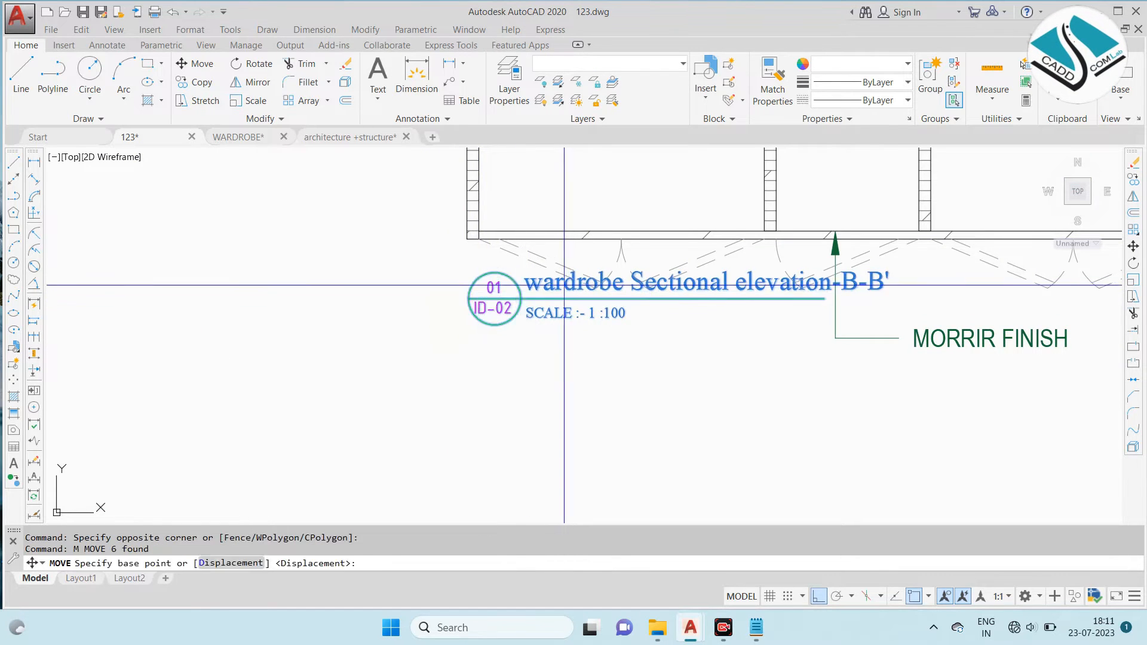
pyautogui.click(563, 302)
pyautogui.click(818, 598)
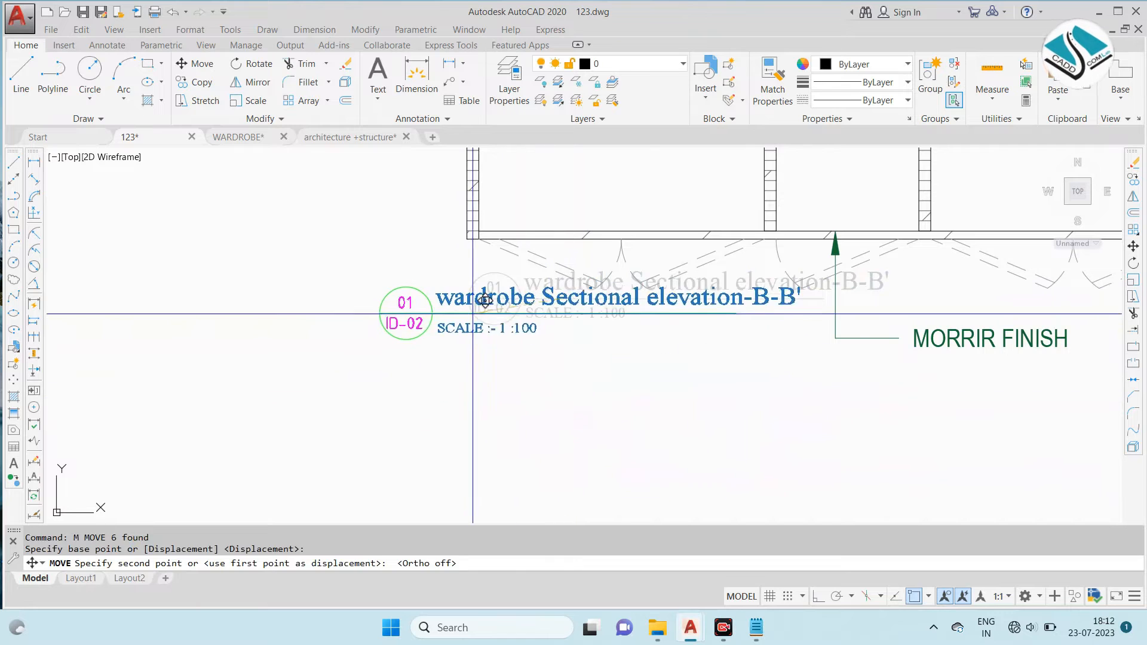
pyautogui.click(492, 277)
pyautogui.scroll(-8, 568, 331)
pyautogui.scroll(8, 447, 332)
pyautogui.press('Escape')
# - Erase the dashed door swing in front of the B-B' plan's middle compartment
pyautogui.scroll(-4, 572, 310)
pyautogui.scroll(2, 647, 278)
pyautogui.scroll(-6, 690, 285)
pyautogui.scroll(4, 359, 173)
pyautogui.scroll(2, 428, 179)
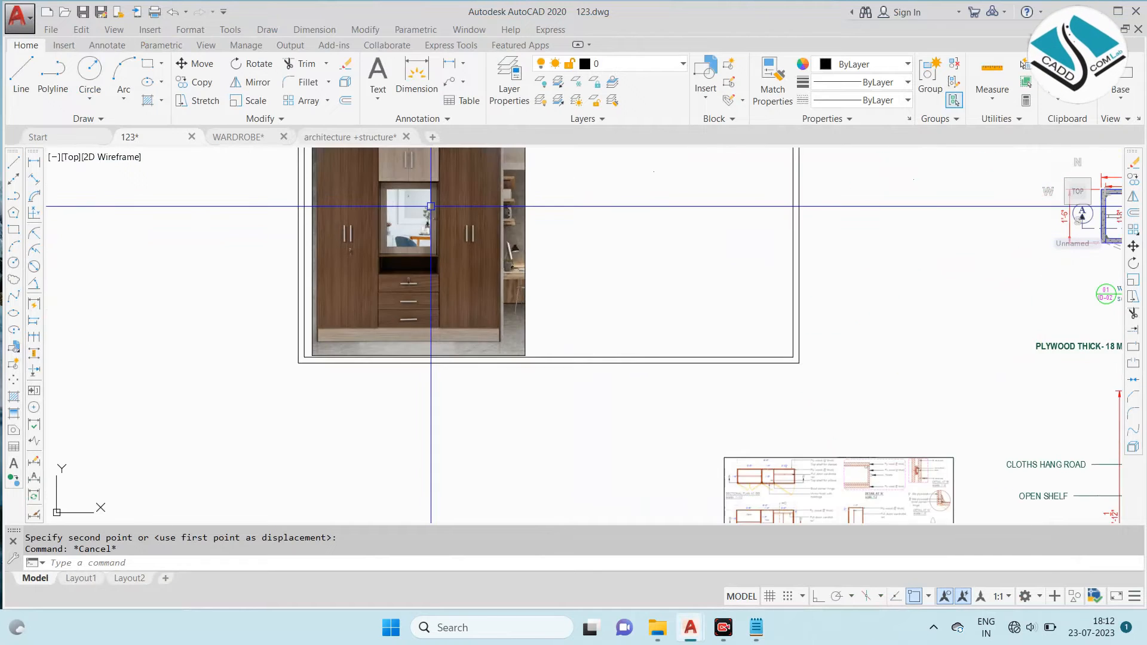
pyautogui.scroll(-5, 715, 390)
pyautogui.scroll(4, 641, 379)
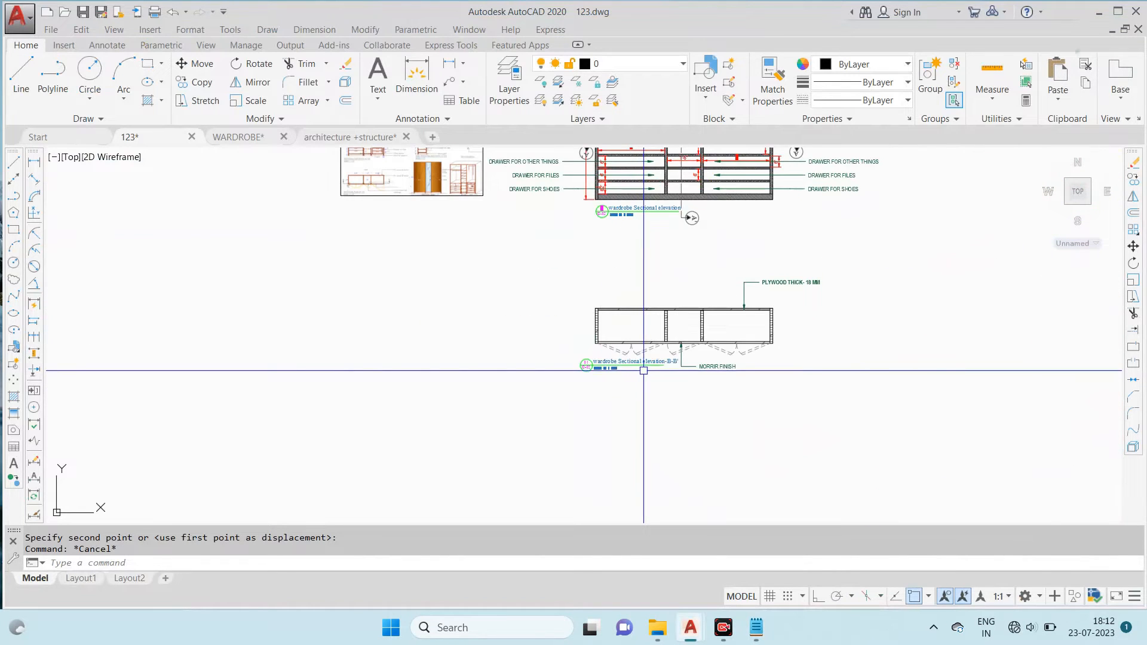
pyautogui.scroll(6, 675, 339)
pyautogui.scroll(4, 689, 382)
pyautogui.click(806, 394)
pyautogui.click(722, 344)
pyautogui.write('E')
pyautogui.press('Return')
# - Compare the reference sheet's sectional plan and the wardrobe photo with the B-B' plan's doors and mirror section
pyautogui.scroll(-2, 653, 335)
pyautogui.scroll(-6, 653, 335)
pyautogui.scroll(10, 455, 243)
pyautogui.scroll(-4, 451, 257)
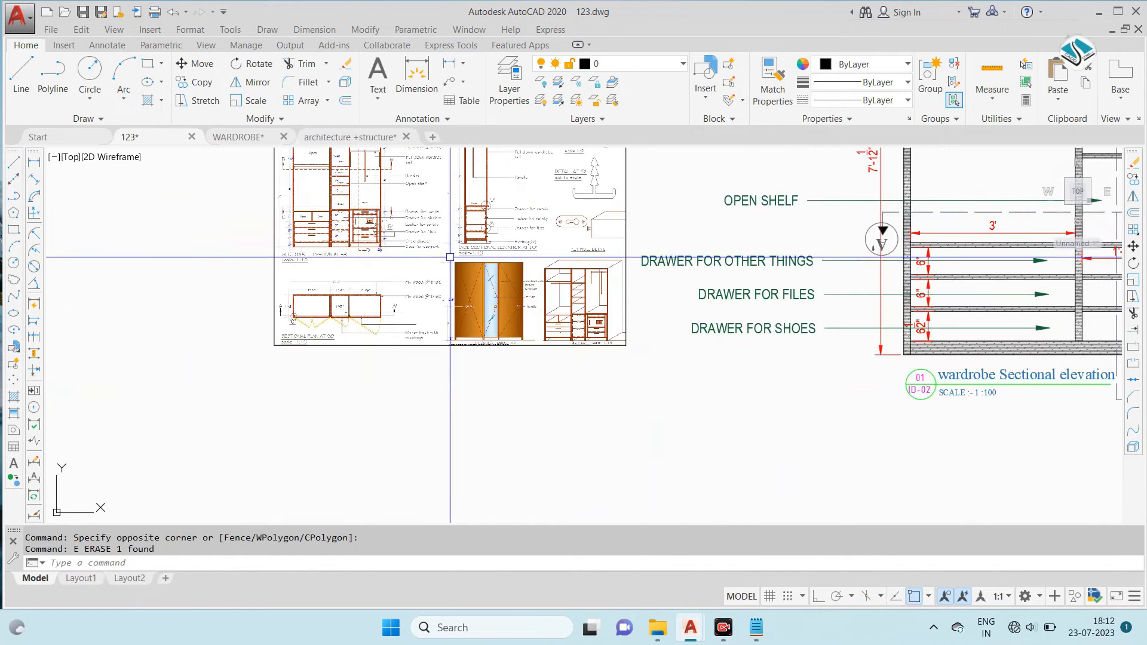
pyautogui.scroll(5, 390, 191)
pyautogui.scroll(-3, 424, 280)
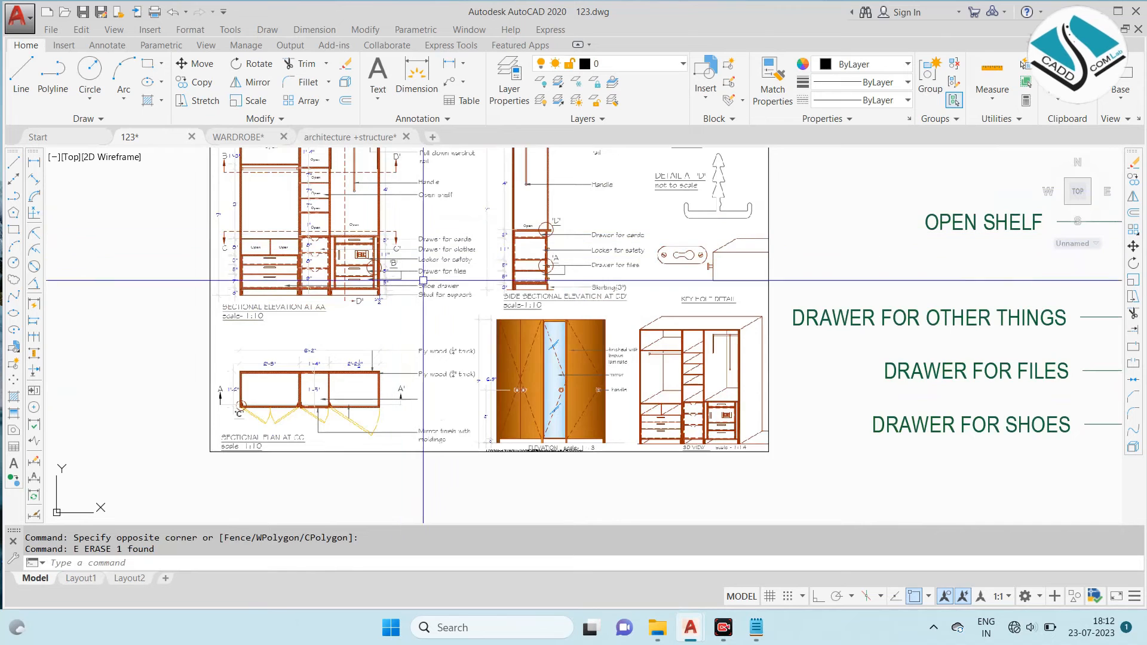
pyautogui.scroll(-2, 319, 209)
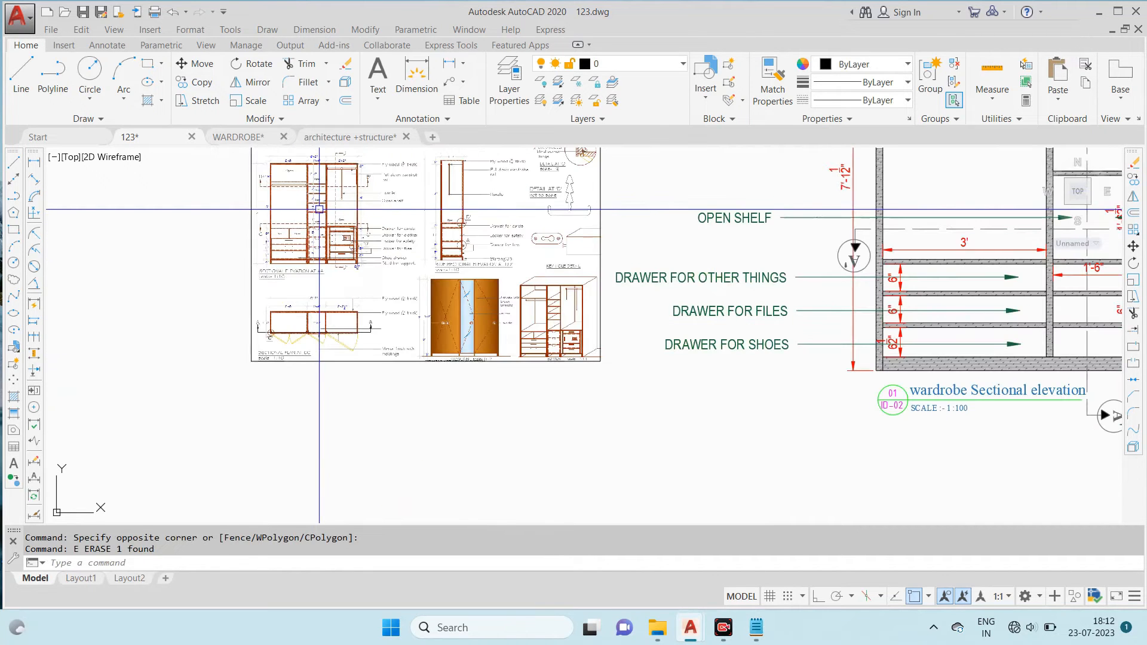
pyautogui.scroll(-4, 281, 205)
pyautogui.scroll(10, 399, 269)
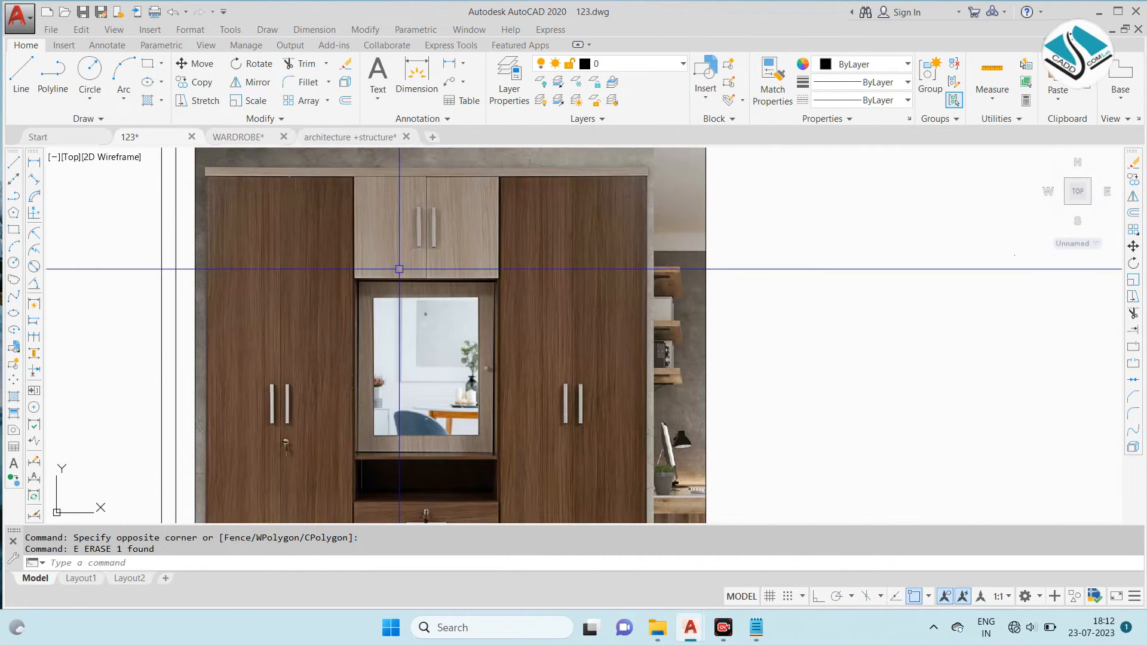
pyautogui.scroll(-2, 398, 269)
pyautogui.scroll(-4, 398, 266)
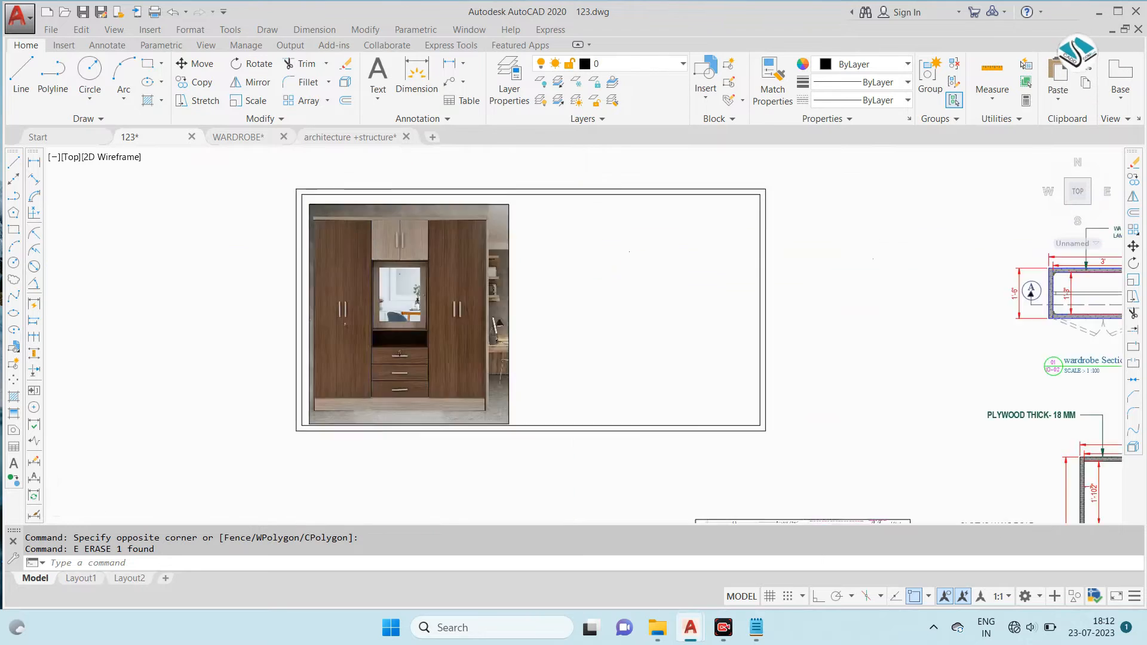
pyautogui.scroll(6, 592, 407)
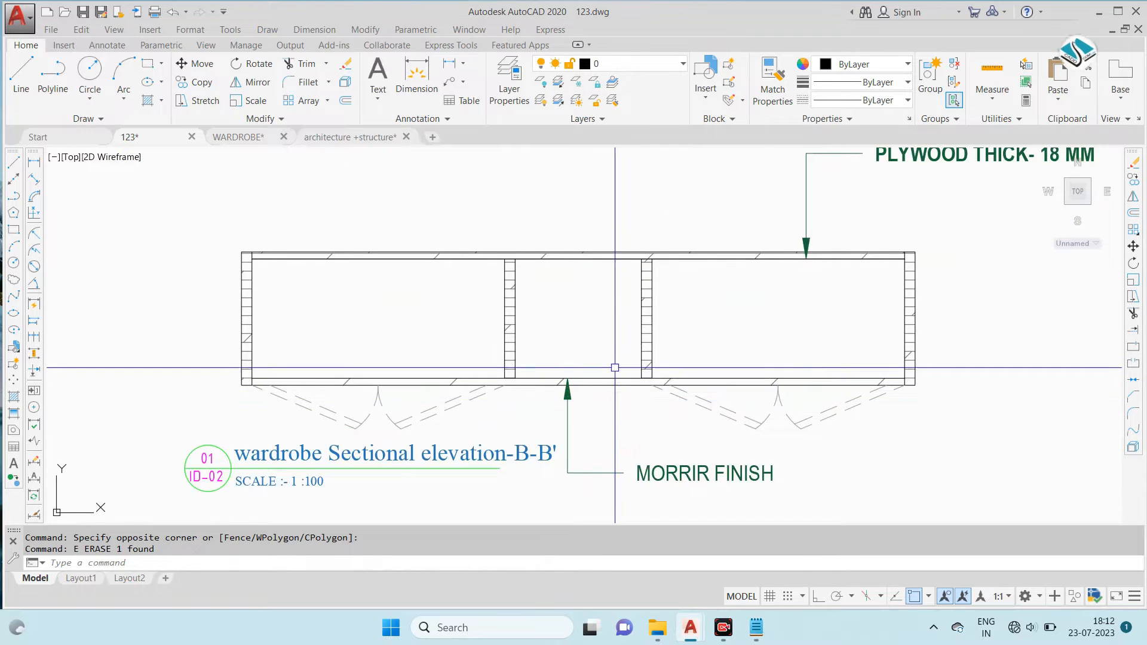
pyautogui.scroll(-4, 615, 368)
pyautogui.scroll(4, 621, 350)
pyautogui.scroll(-4, 624, 348)
# - Copy the WAROBE FINISH WITH WOOD MATERIAL LAMINATE leader note from the sectional plan to the B-B' plan's upper edge above its left compartment
pyautogui.moveTo(592, 191); pyautogui.dragTo(587, 364, button='middle')
pyautogui.scroll(-2, 593, 290)
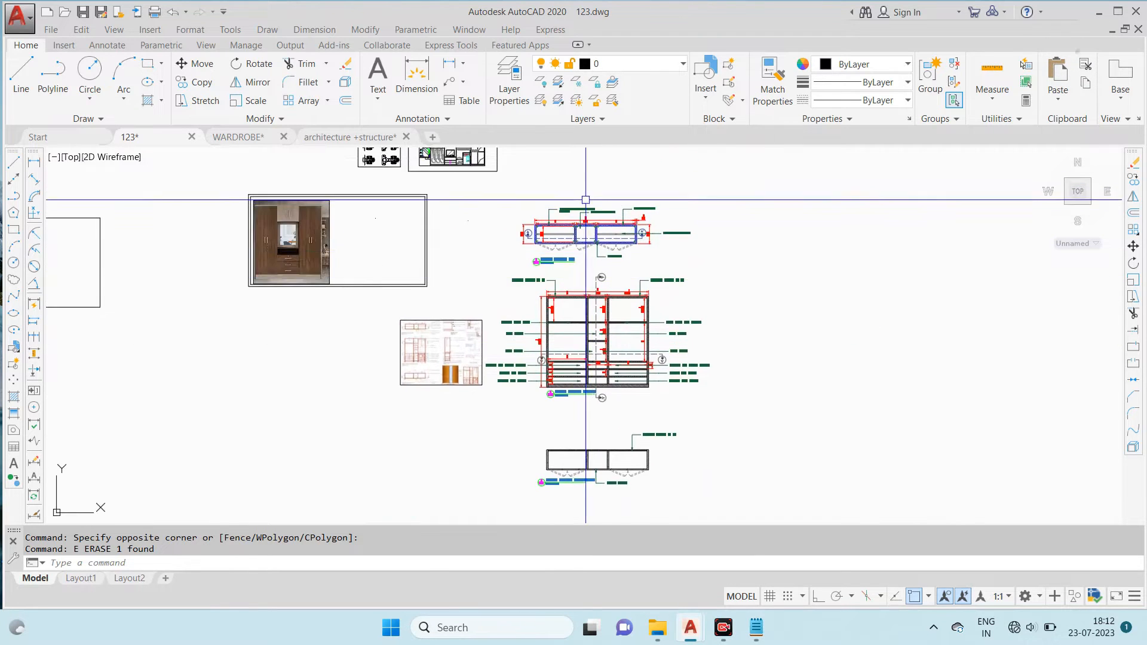
pyautogui.scroll(6, 587, 198)
pyautogui.scroll(2, 523, 277)
pyautogui.click(512, 218)
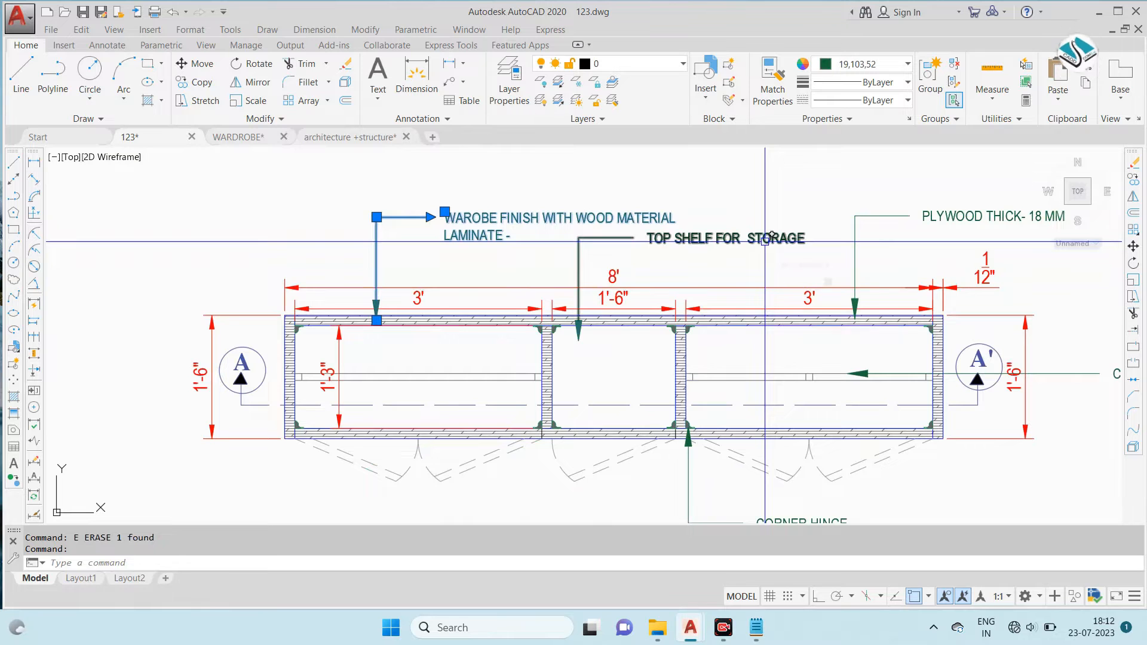
pyautogui.click(375, 217)
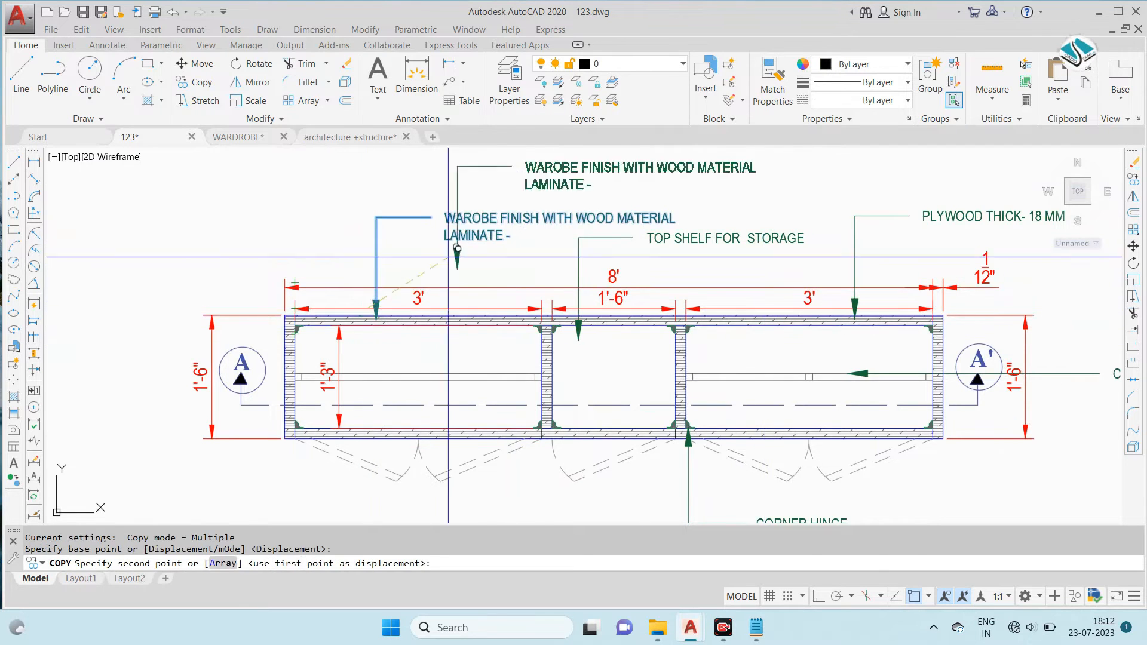
pyautogui.scroll(-5, 512, 383)
pyautogui.scroll(2, 485, 492)
pyautogui.scroll(2, 485, 491)
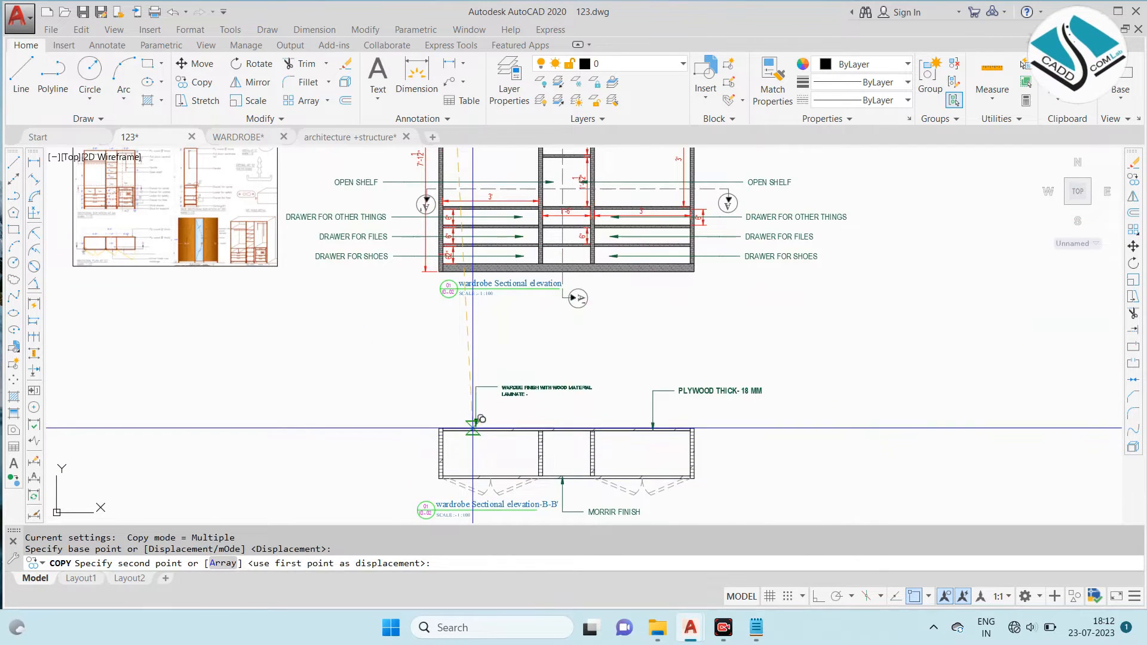
pyautogui.click(476, 425)
pyautogui.press('Escape')
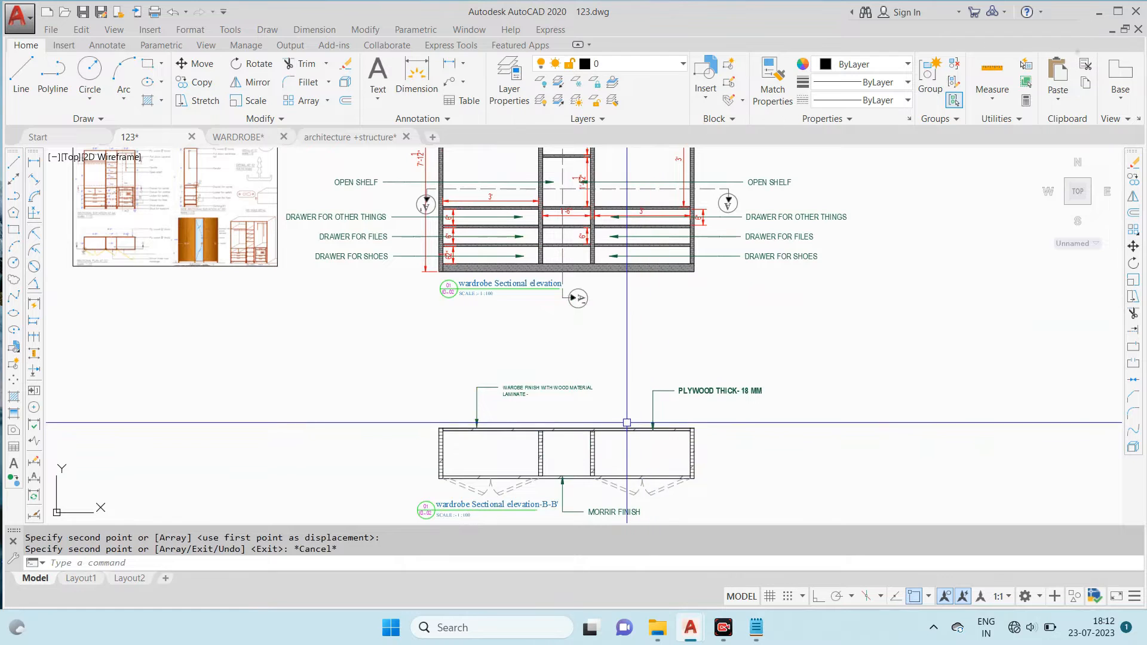
# - Add linear dimensions for the overall width above the B-B' plan and the overall depth beside its right end
pyautogui.scroll(-2, 589, 308)
pyautogui.scroll(2, 600, 327)
pyautogui.click(314, 29)
pyautogui.click(382, 71)
pyautogui.scroll(4, 499, 344)
pyautogui.moveTo(498, 343); pyautogui.dragTo(497, 301, button='middle')
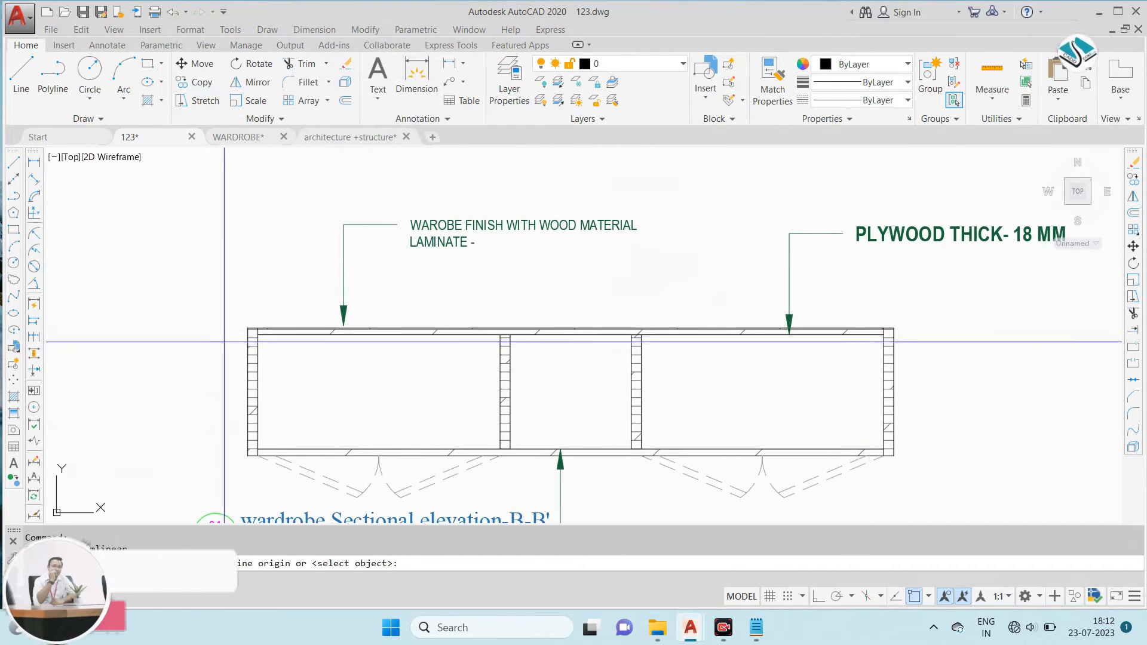
pyautogui.click(894, 328)
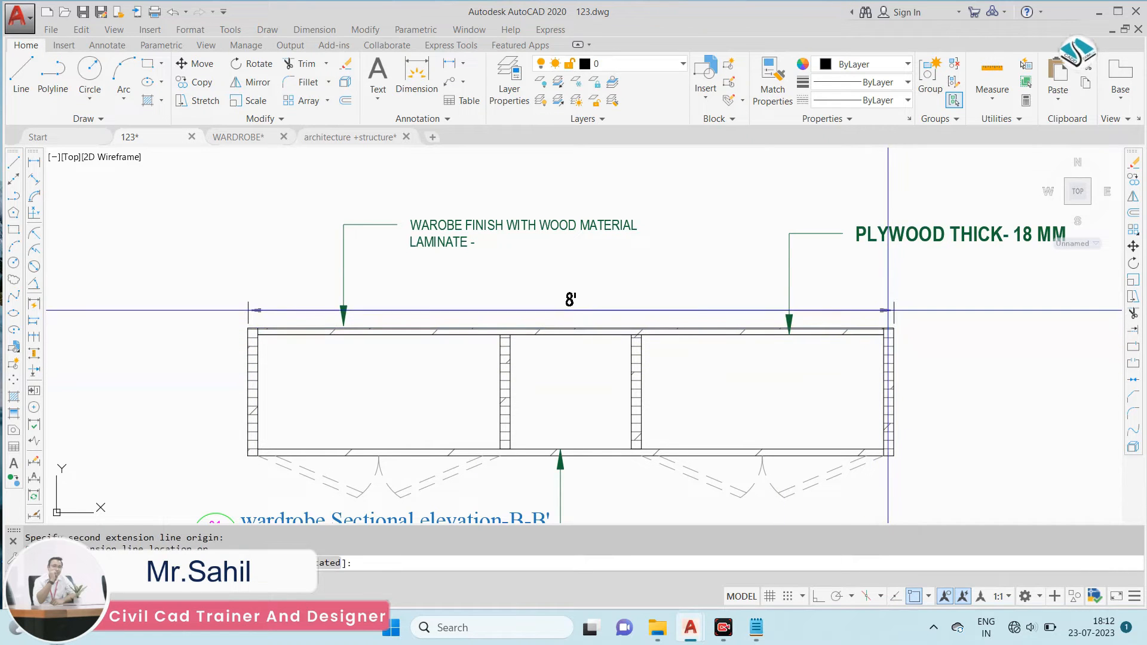
pyautogui.click(888, 308)
pyautogui.press('Return')
pyautogui.click(894, 456)
pyautogui.click(932, 449)
# - Dimension the inner width and depth of the B-B' plan's right compartment
pyautogui.press('Return')
pyautogui.click(642, 335)
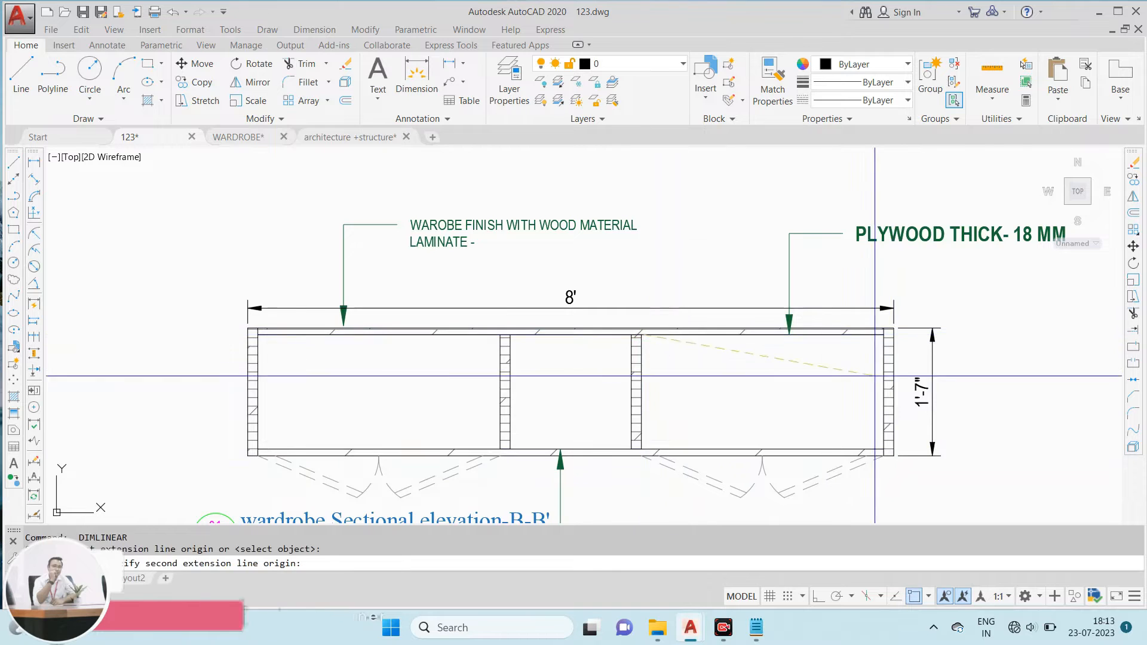
pyautogui.scroll(2, 874, 375)
pyautogui.click(884, 335)
pyautogui.click(855, 340)
pyautogui.press('Return')
pyautogui.click(882, 316)
pyautogui.click(882, 498)
pyautogui.click(843, 460)
# - Dimension the inner width and depth of the B-B' plan's left compartment
pyautogui.scroll(-3, 705, 352)
pyautogui.press('Return')
pyautogui.scroll(3, 658, 313)
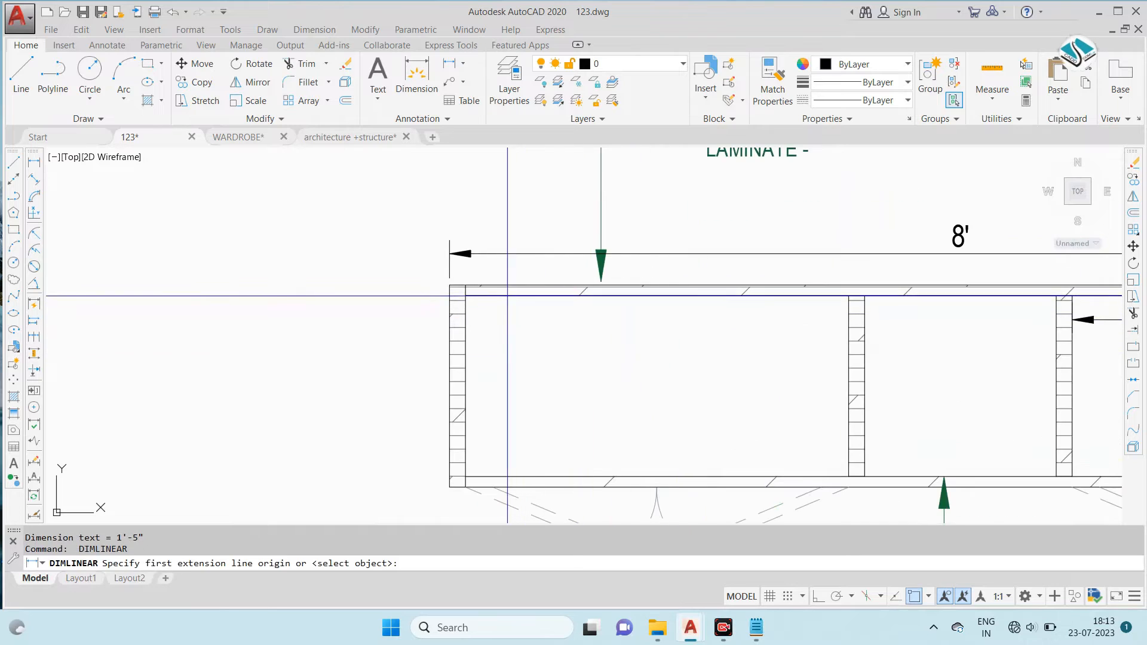
pyautogui.click(465, 296)
pyautogui.click(849, 297)
pyautogui.click(831, 318)
pyautogui.press('Escape')
pyautogui.press('Return')
pyautogui.click(466, 295)
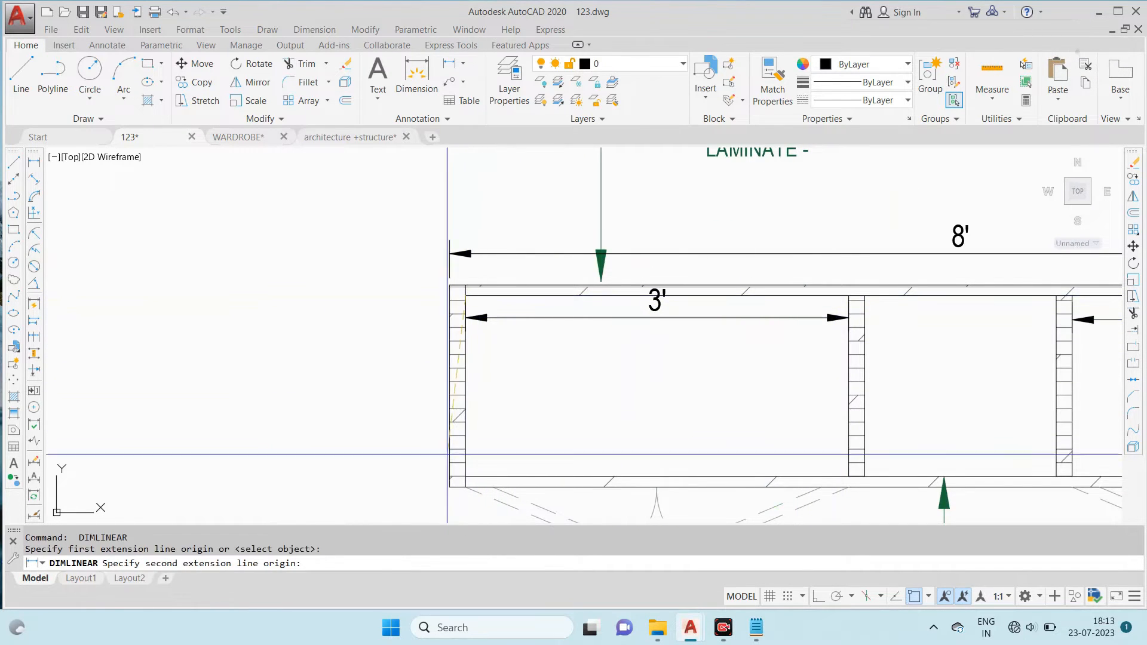
pyautogui.click(472, 477)
pyautogui.click(513, 418)
# - Dimension the inner width and depth of the B-B' plan's middle compartment
pyautogui.moveTo(692, 445); pyautogui.dragTo(469, 343, button='middle')
pyautogui.press('Return')
pyautogui.click(642, 192)
pyautogui.click(834, 193)
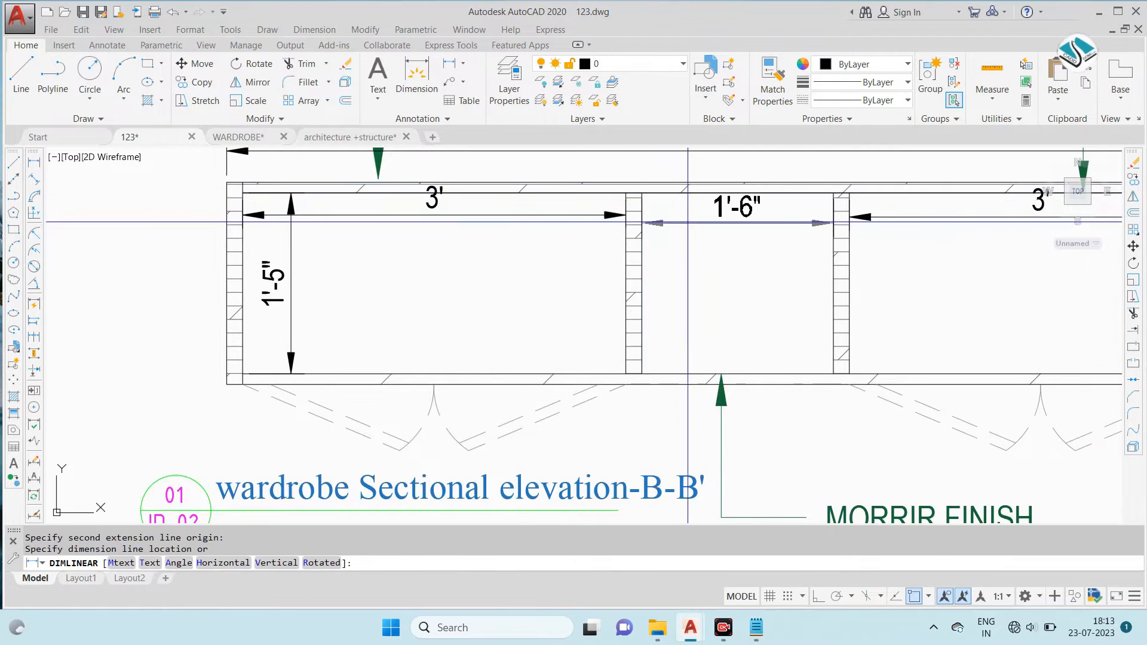
pyautogui.click(677, 219)
pyautogui.press('Escape')
pyautogui.press('Return')
pyautogui.click(835, 196)
pyautogui.click(832, 376)
pyautogui.click(814, 335)
# - Match all the B-B' plan's dimensions to the red overall width dimension of the wardrobe sectional elevation
pyautogui.scroll(-4, 850, 209)
pyautogui.moveTo(850, 209); pyautogui.dragTo(708, 291, button='middle')
pyautogui.scroll(2, 720, 289)
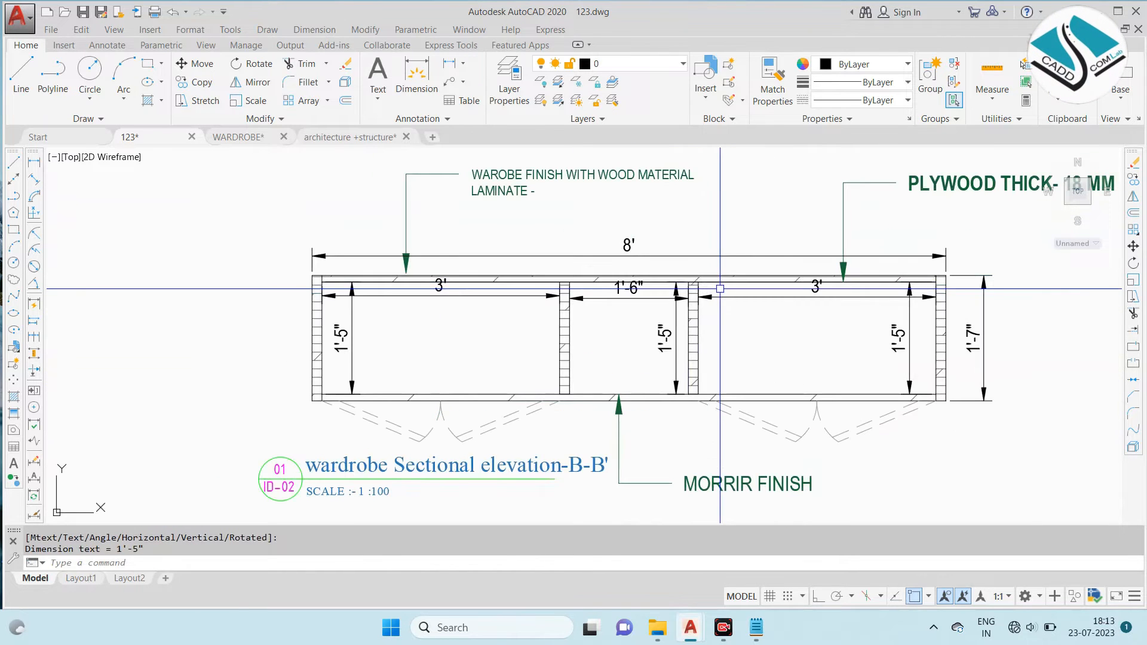
pyautogui.scroll(-6, 720, 288)
pyautogui.scroll(3, 794, 204)
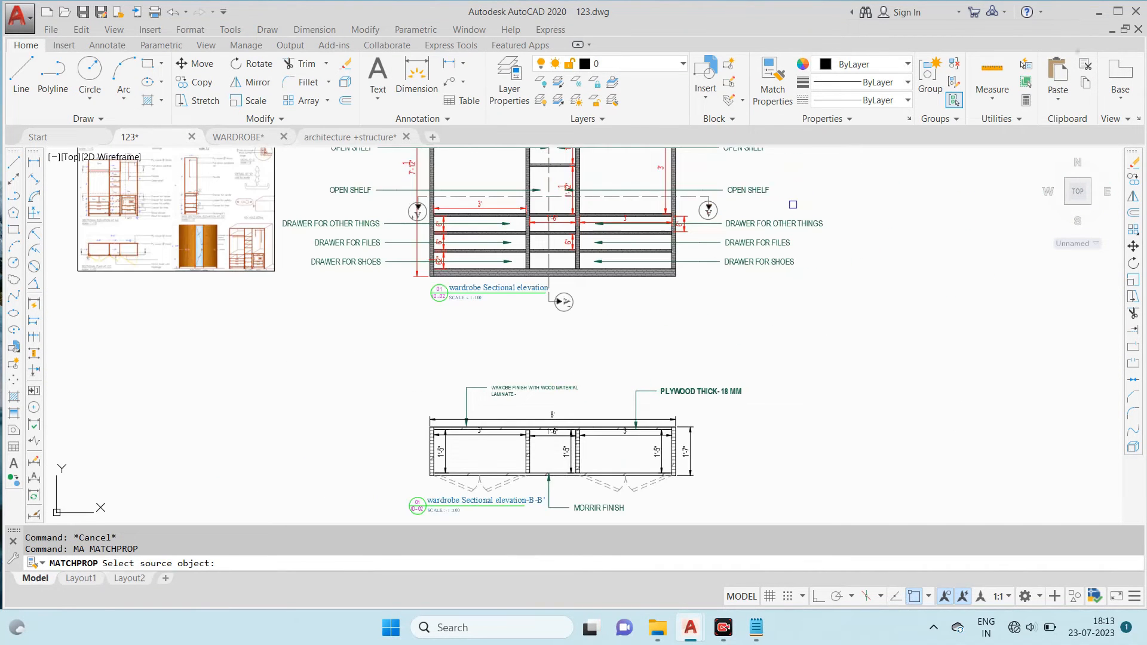
pyautogui.moveTo(562, 172); pyautogui.dragTo(589, 367, button='middle')
pyautogui.scroll(4, 545, 242)
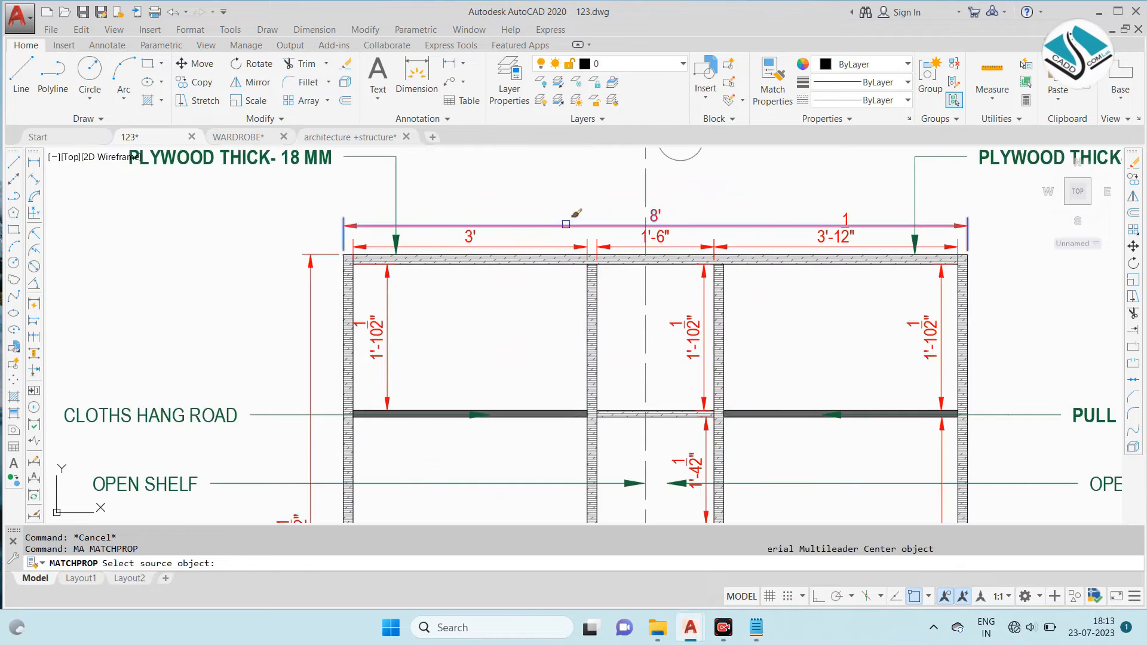
pyautogui.click(599, 226)
pyautogui.scroll(-6, 597, 192)
pyautogui.scroll(4, 619, 425)
pyautogui.moveTo(632, 418); pyautogui.dragTo(690, 258, button='middle')
pyautogui.scroll(4, 700, 260)
pyautogui.click(704, 276)
pyautogui.click(675, 286)
pyautogui.click(333, 330)
pyautogui.click(308, 350)
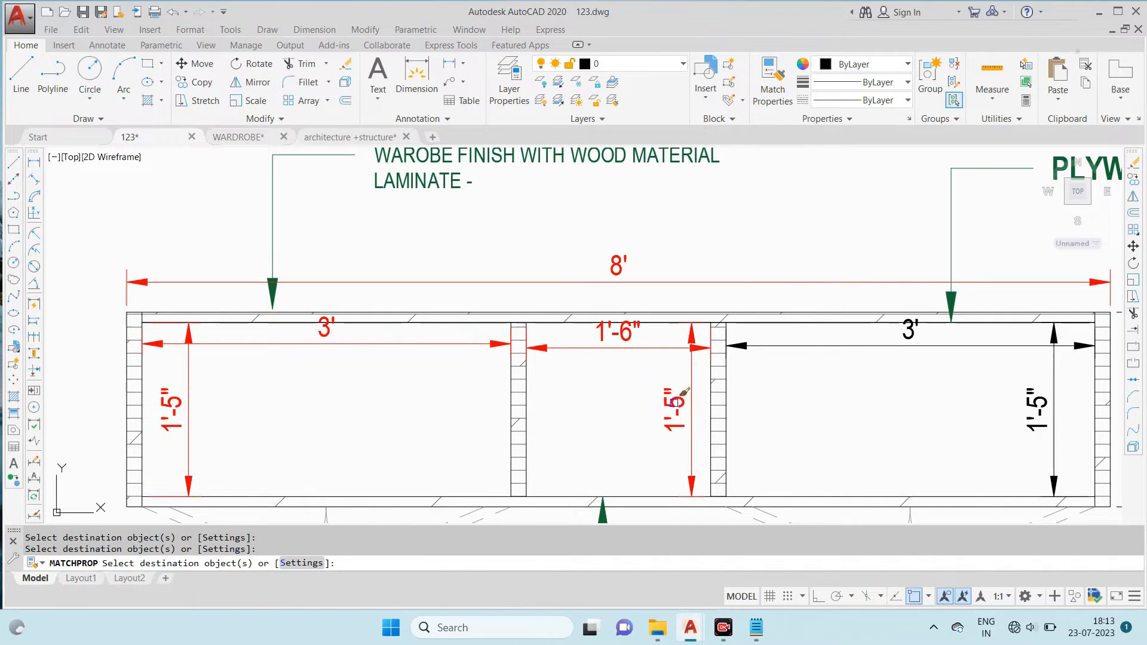
pyautogui.scroll(-2, 593, 268)
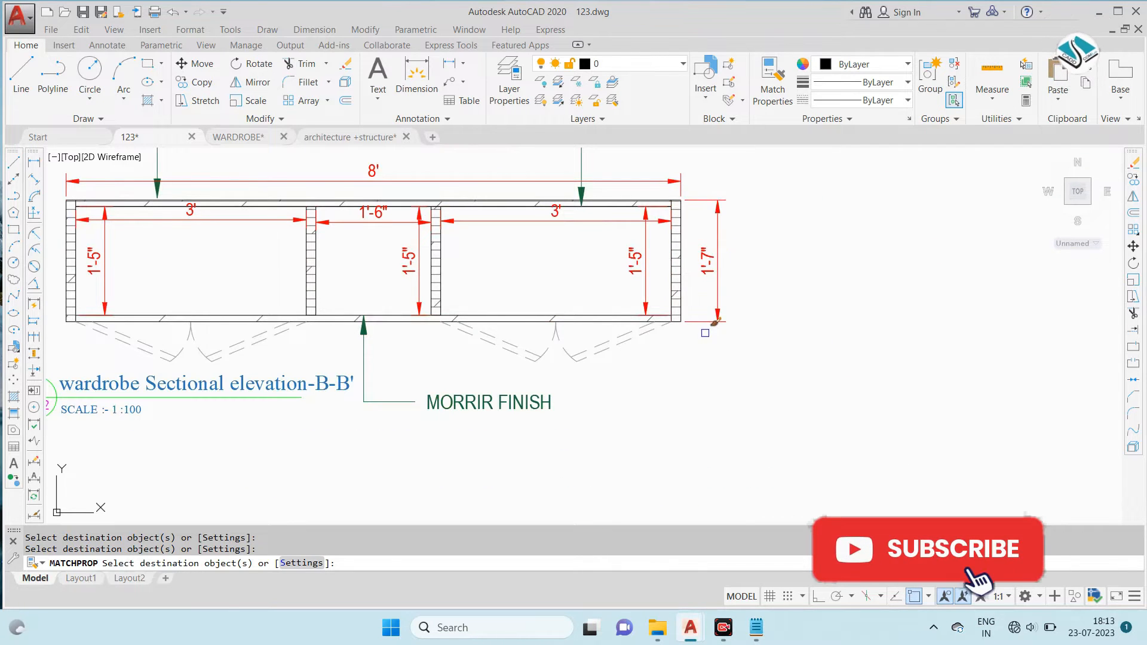
pyautogui.scroll(-4, 693, 332)
pyautogui.press('Escape')
# - Examine the reference sheet's side sectional elevation at DD' and compare it with the wardrobe sectional elevation
pyautogui.scroll(-5, 672, 368)
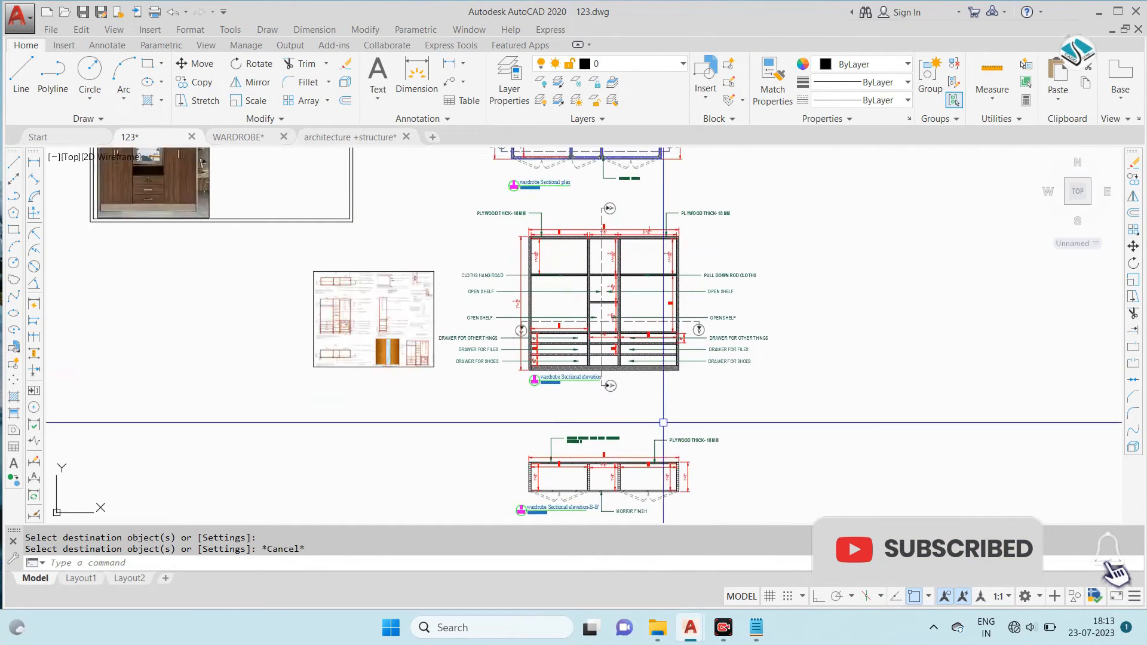
pyautogui.scroll(8, 464, 371)
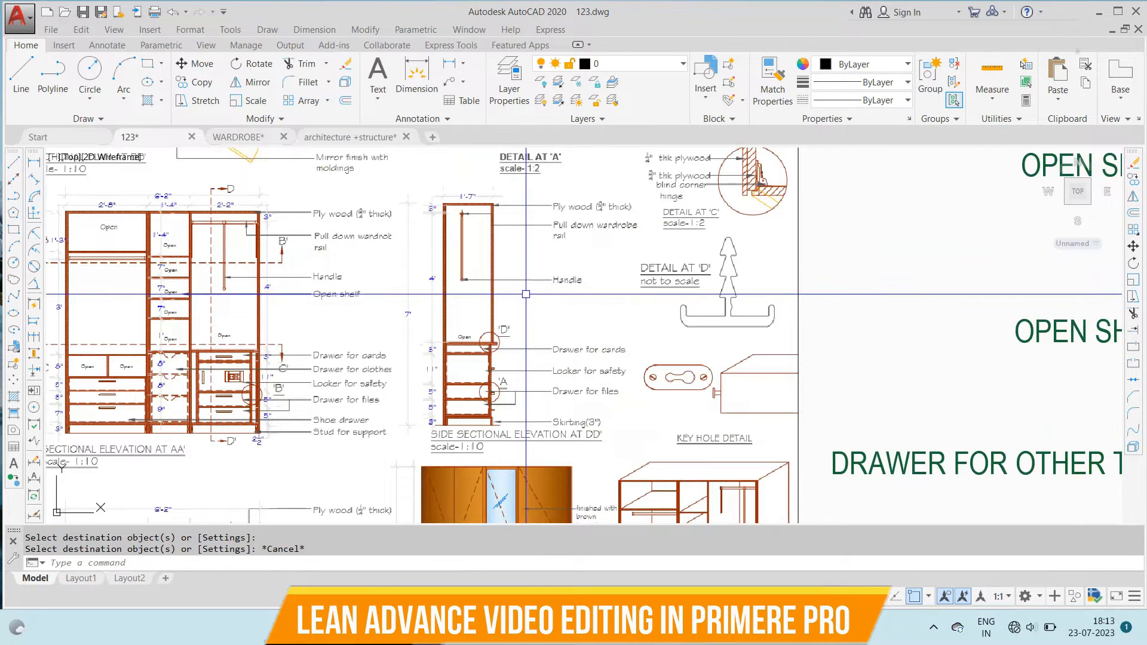
pyautogui.scroll(-10, 687, 257)
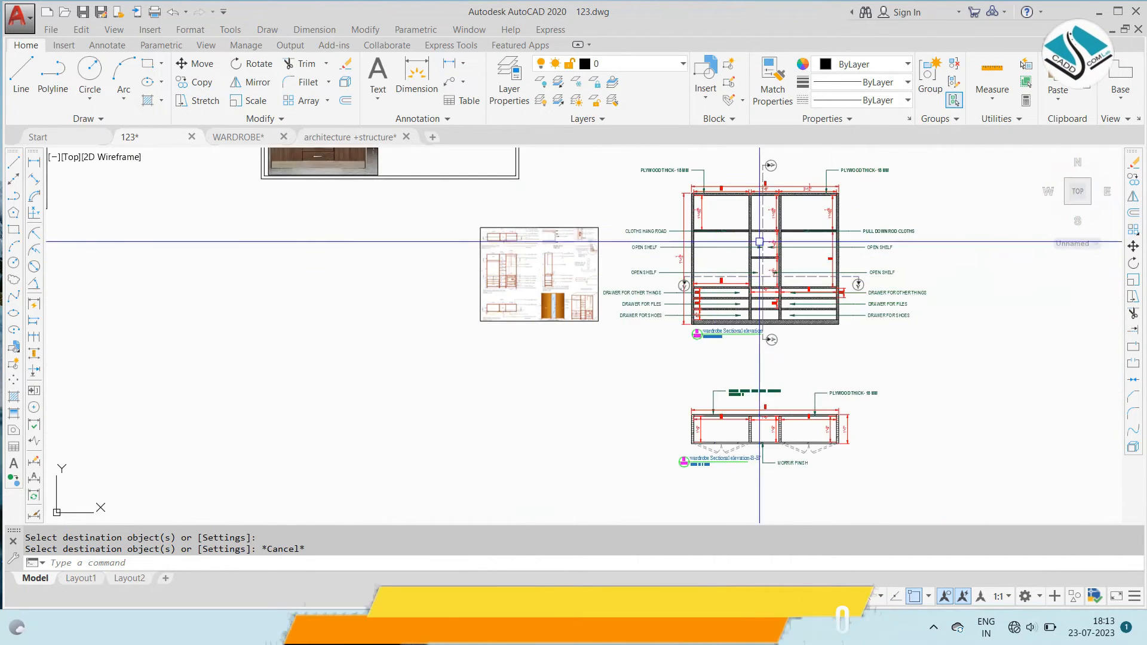
pyautogui.moveTo(759, 241); pyautogui.dragTo(672, 272, button='middle')
pyautogui.scroll(4, 680, 236)
pyautogui.scroll(-4, 681, 230)
pyautogui.moveTo(807, 252); pyautogui.dragTo(678, 294, button='middle')
pyautogui.scroll(5, 678, 294)
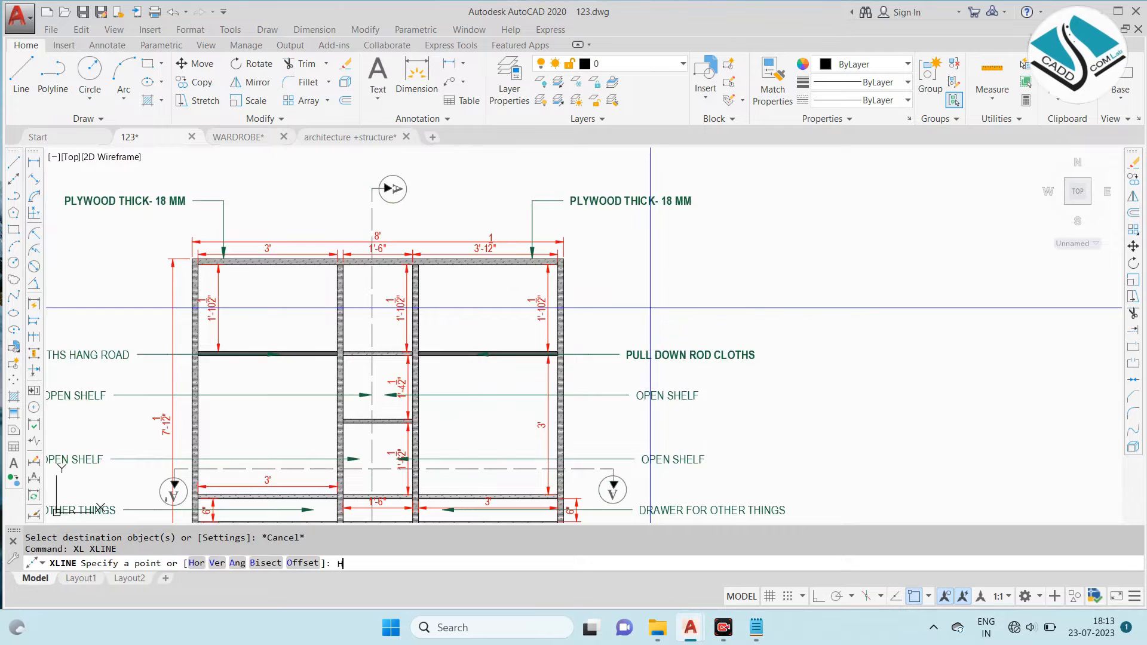
# - Draw horizontal construction lines through the upper and lower edges of the sectional elevation's top panel
pyautogui.press('Return')
pyautogui.scroll(4, 567, 255)
pyautogui.scroll(-5, 599, 246)
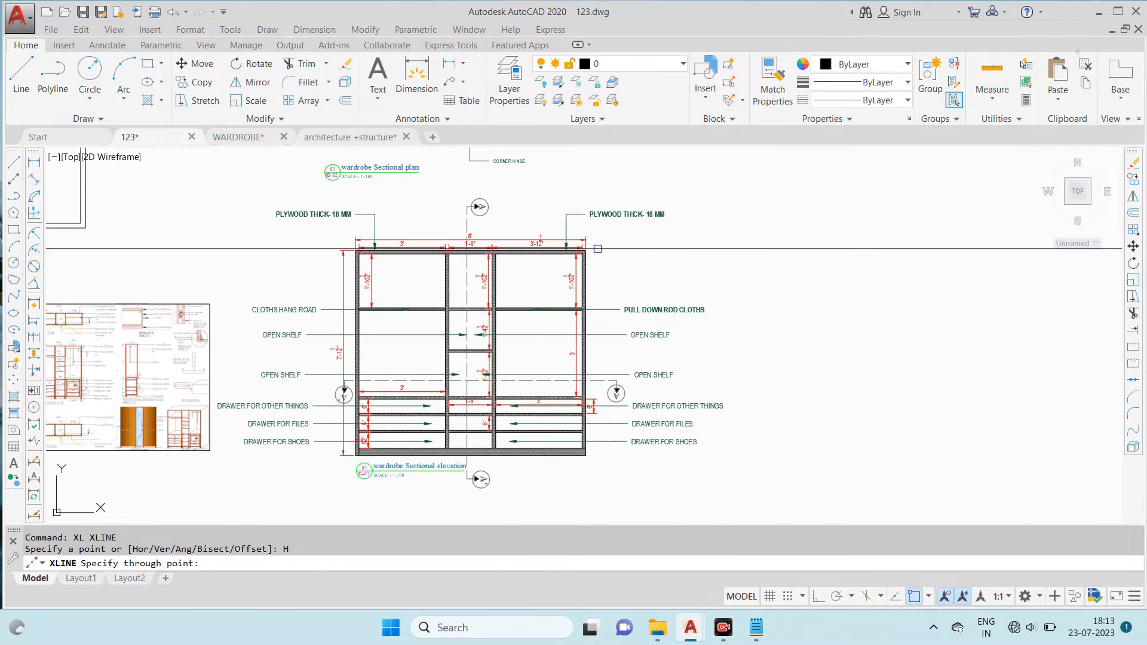
pyautogui.scroll(6, 480, 245)
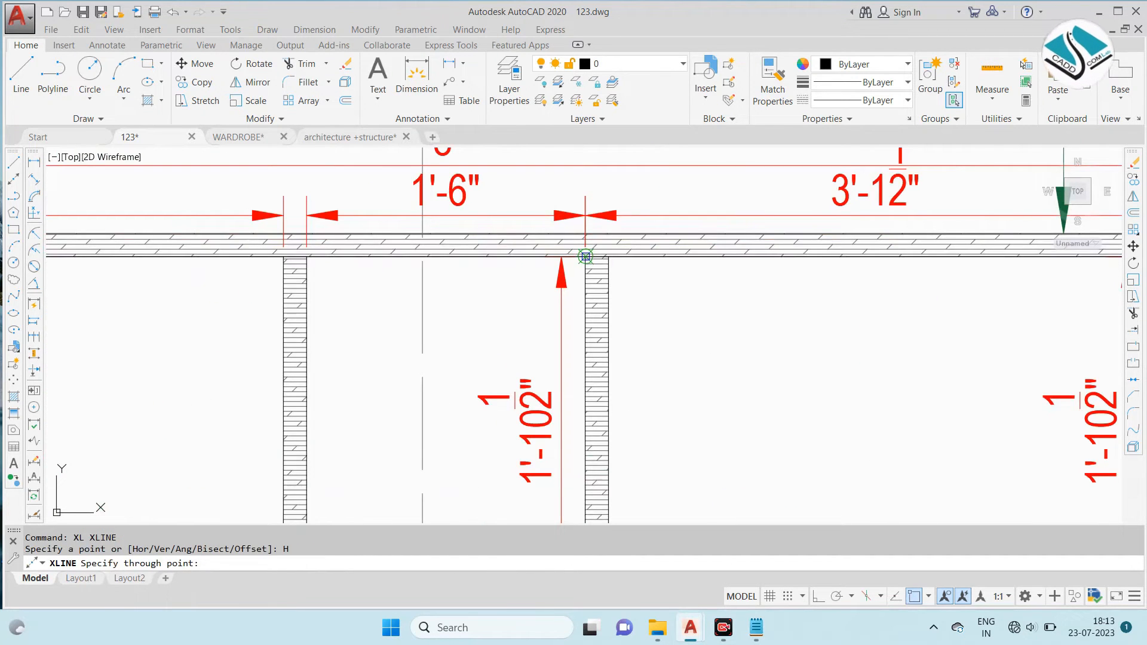
pyautogui.scroll(-5, 585, 257)
pyautogui.scroll(5, 785, 257)
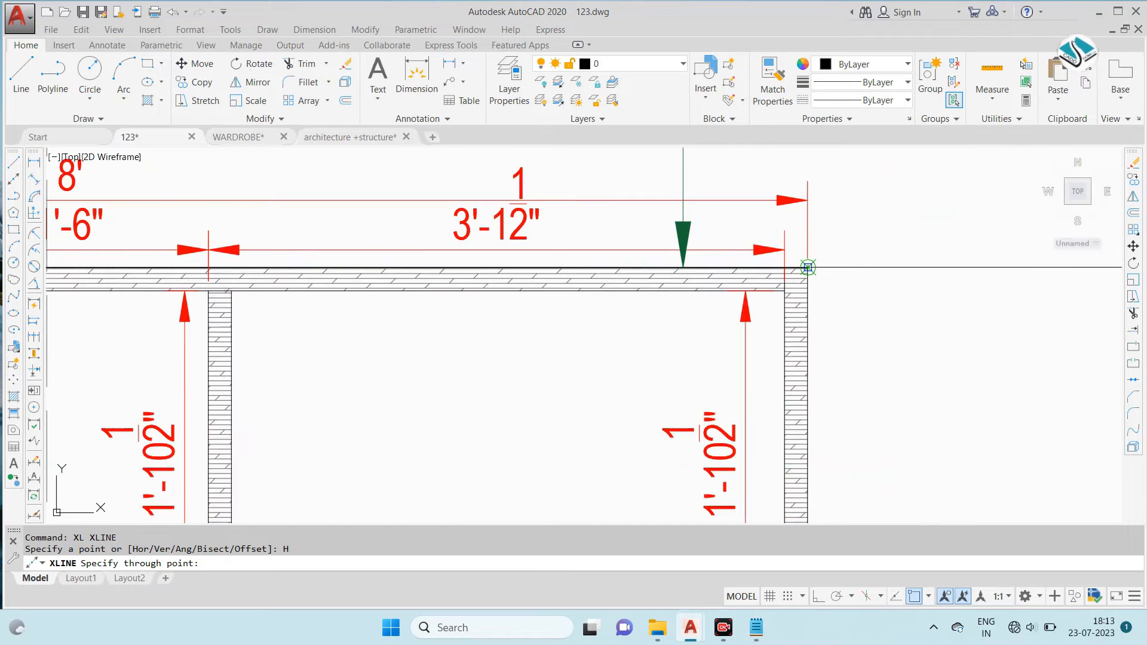
pyautogui.click(785, 291)
pyautogui.scroll(-5, 767, 218)
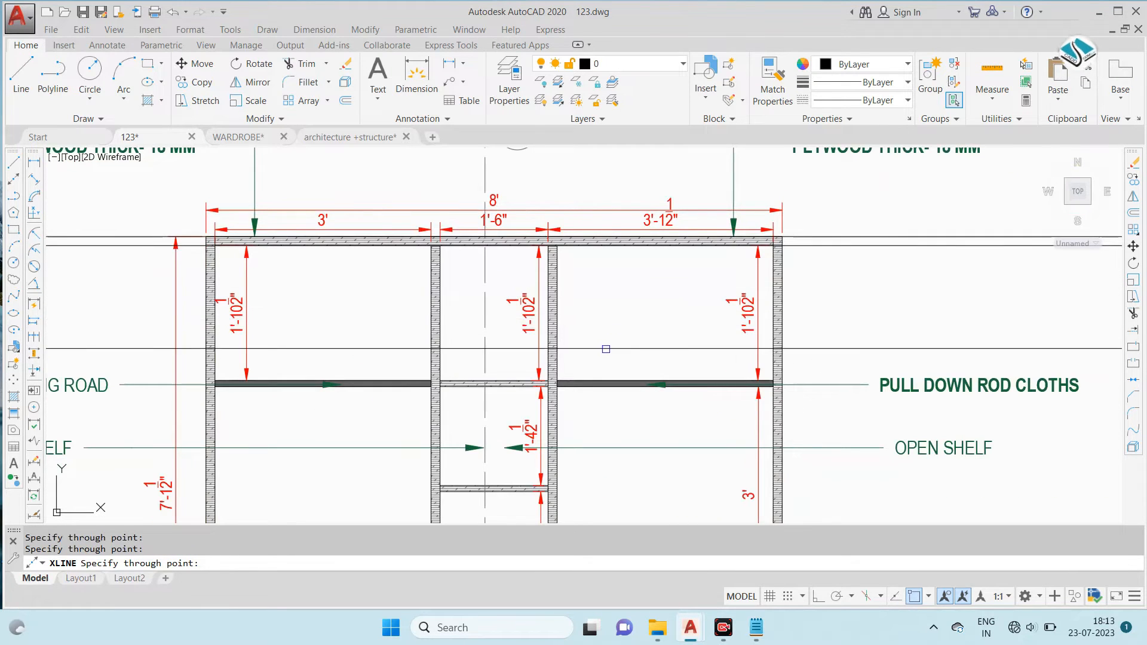
# - Project the edges of the hanging rod and the middle open shelf with horizontal construction lines
pyautogui.scroll(6, 764, 366)
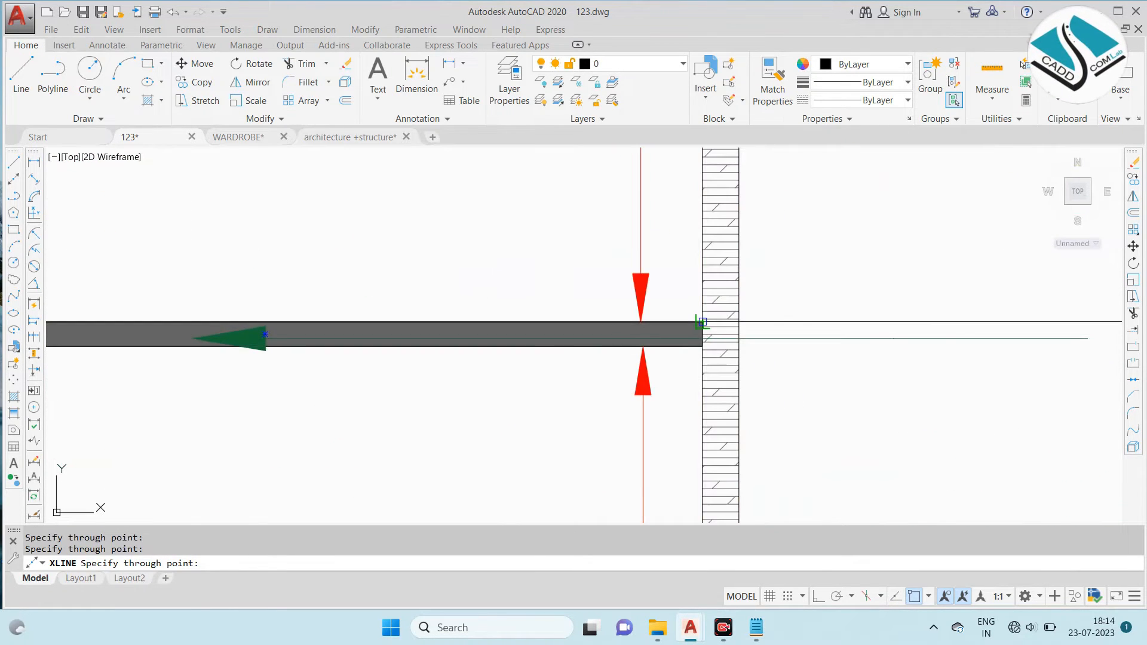
pyautogui.scroll(-6, 698, 349)
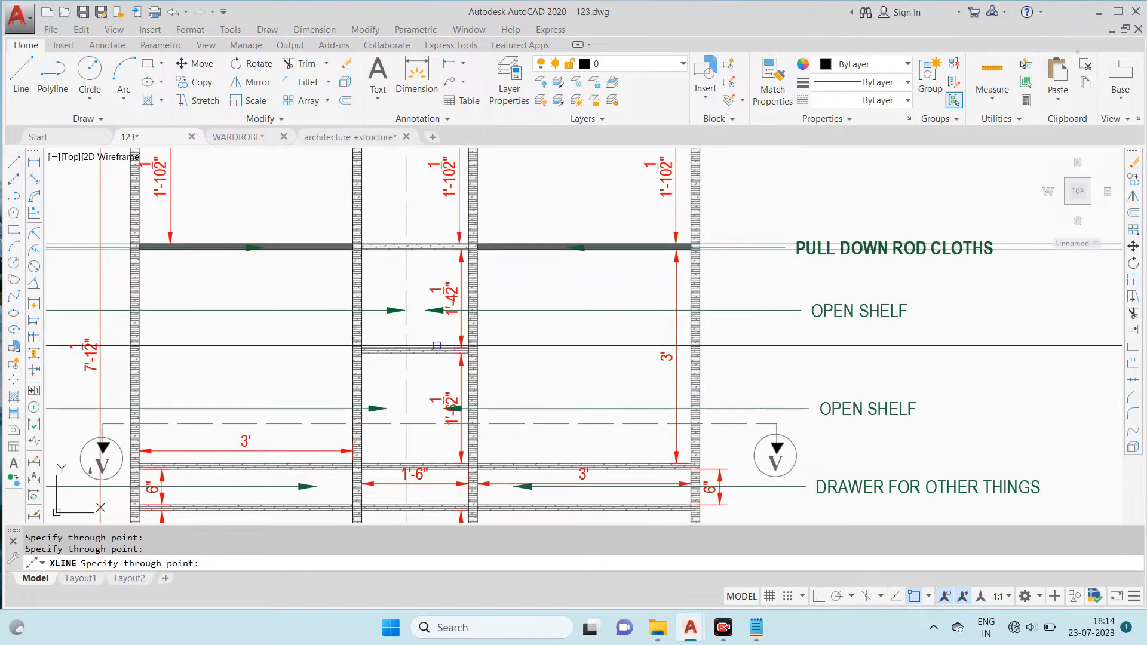
pyautogui.scroll(-3, 464, 359)
pyautogui.scroll(7, 527, 326)
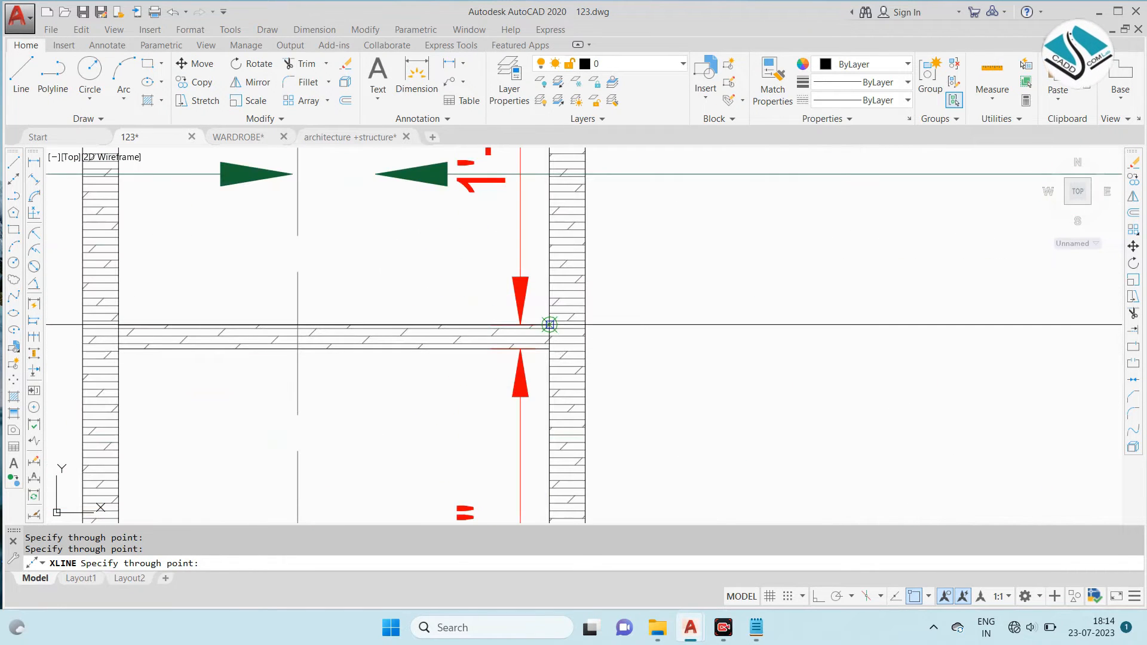
# - Add horizontal construction lines through the edges of the drawer partitions and the base of the sectional elevation
pyautogui.scroll(-4, 549, 349)
pyautogui.scroll(6, 773, 297)
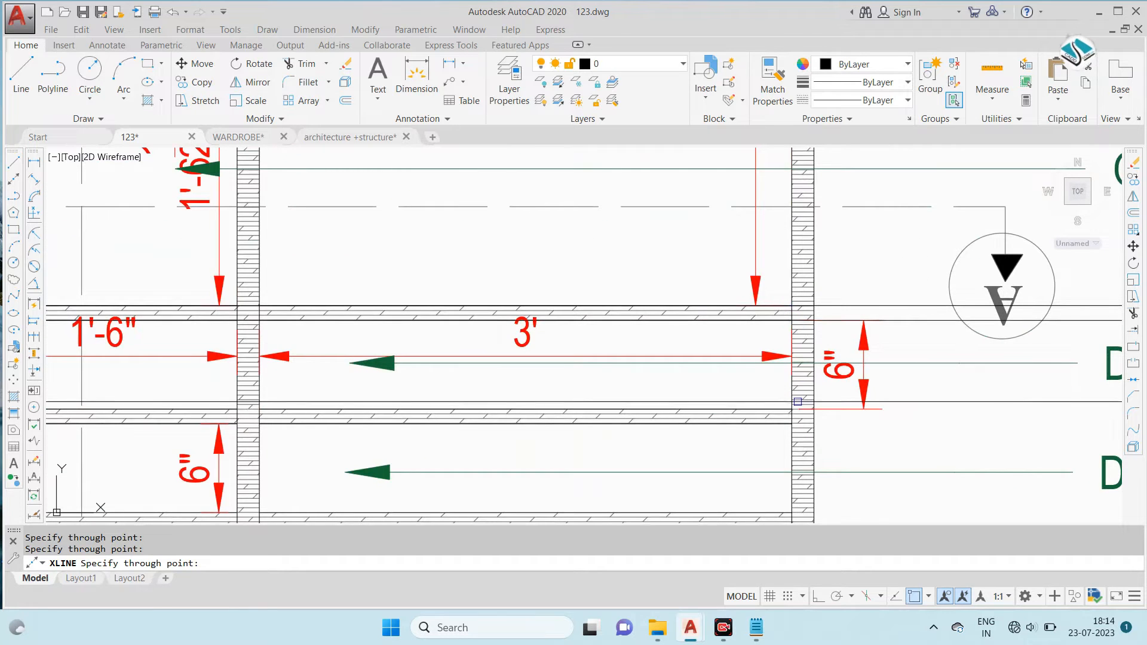
pyautogui.scroll(-4, 793, 363)
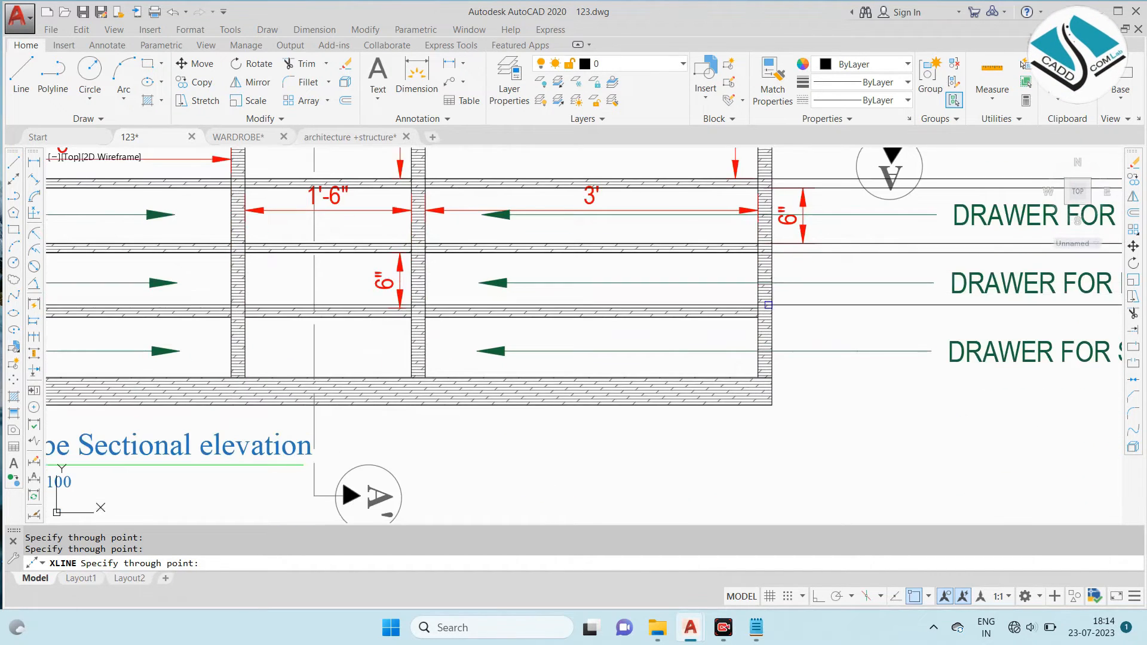
pyautogui.scroll(7, 744, 305)
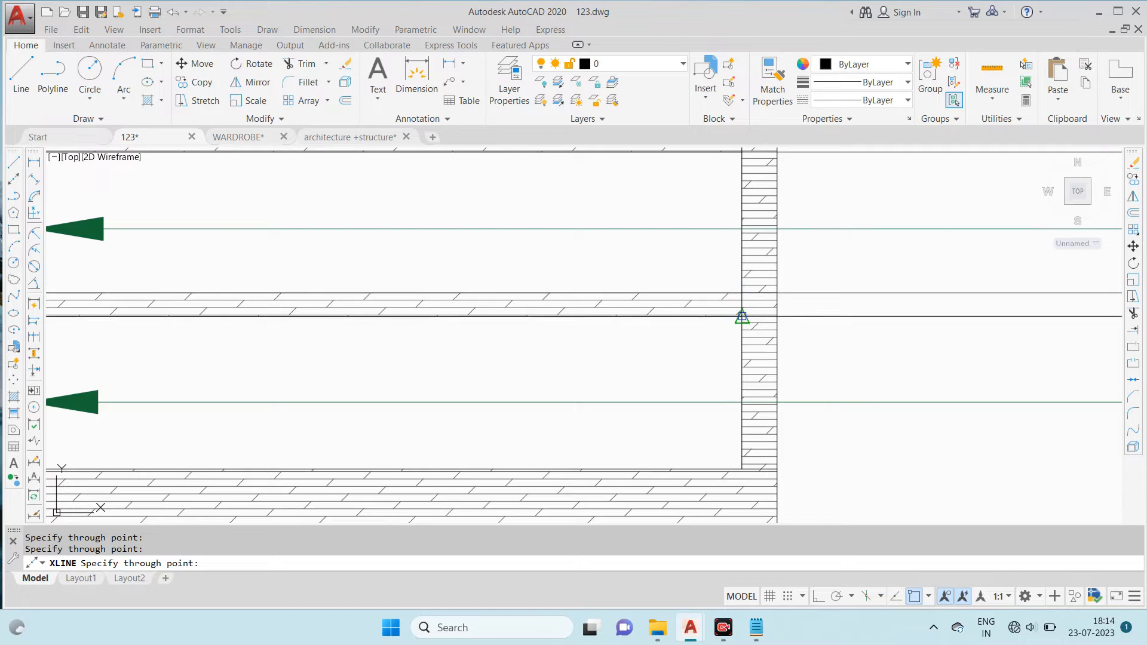
pyautogui.moveTo(747, 384); pyautogui.dragTo(747, 295, button='middle')
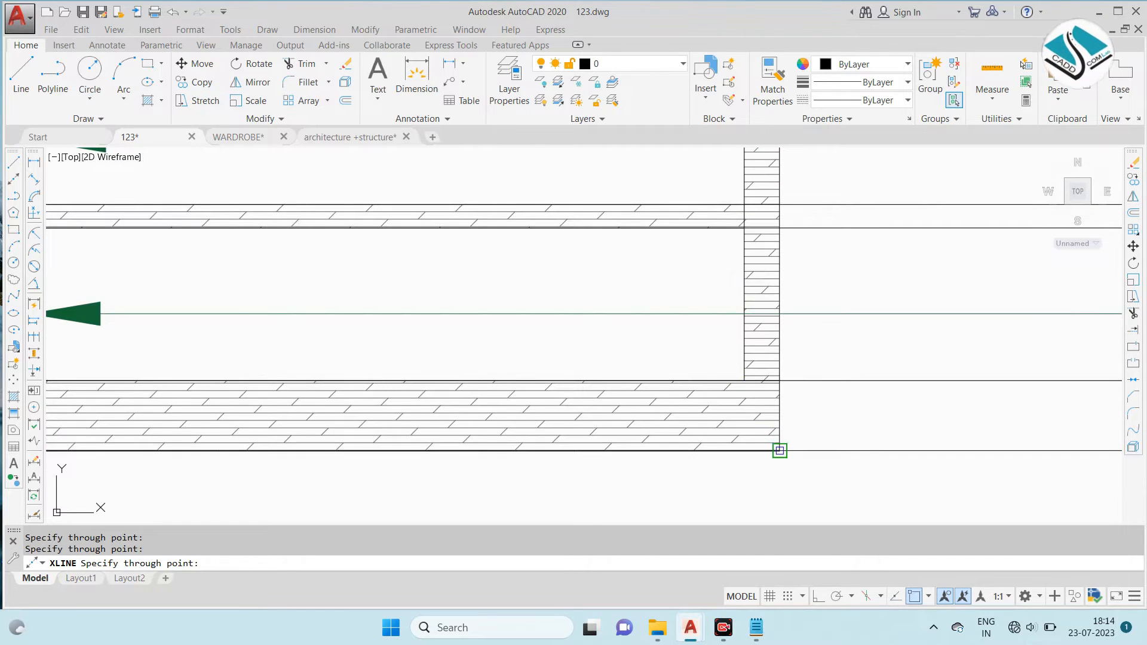
pyautogui.scroll(-8, 780, 418)
pyautogui.press('Escape')
# - Draw a vertical line across all the construction lines to the right of the sectional elevation, with ortho on
pyautogui.scroll(3, 737, 288)
pyautogui.write('l')
pyautogui.press('Return')
pyautogui.click(719, 209)
pyautogui.click(817, 597)
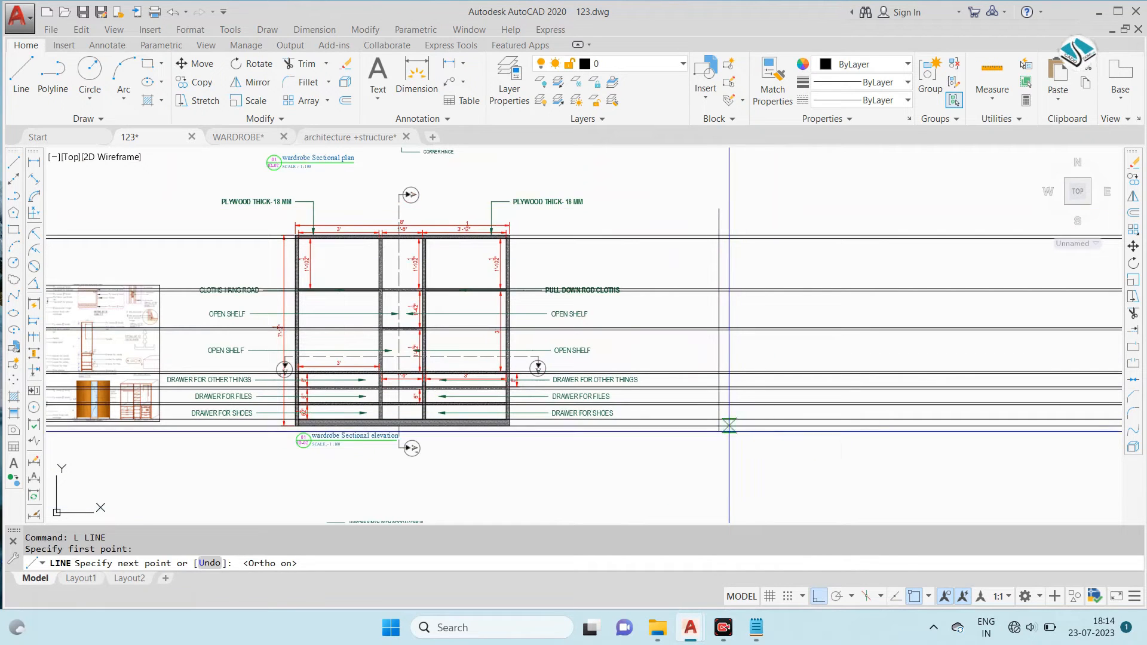
pyautogui.click(801, 448)
pyautogui.press('Escape')
# - Trim the vertical line's overhanging ends back to the highest and lowest construction lines
pyautogui.write('tr')
pyautogui.press('Return')
pyautogui.press('Return')
pyautogui.click(722, 221)
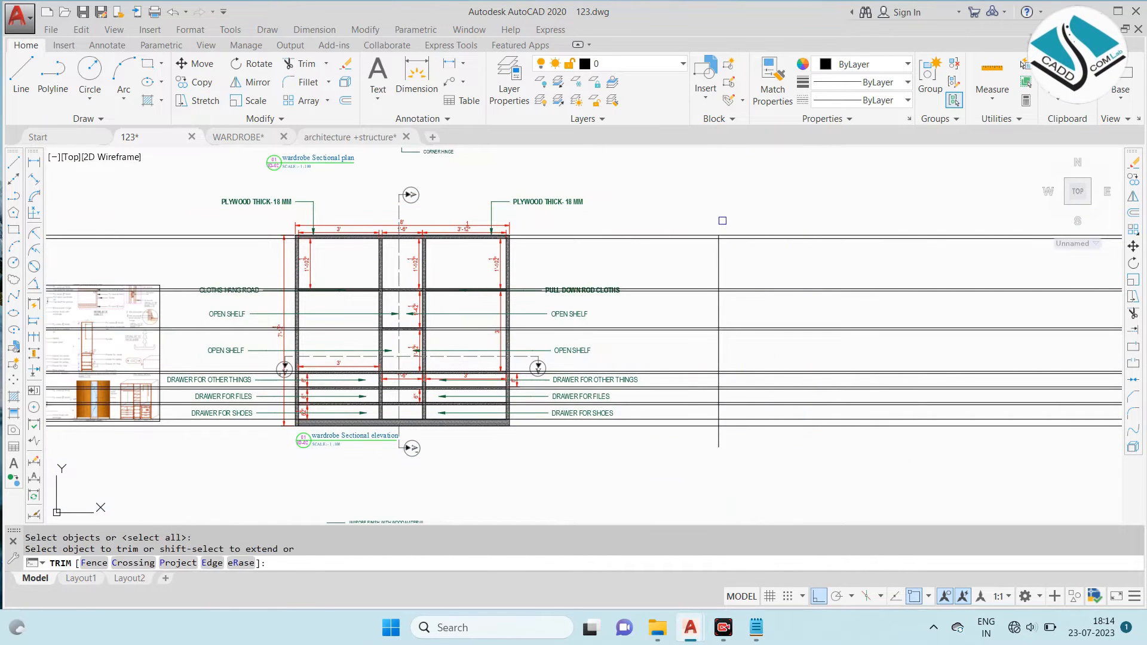
pyautogui.scroll(-2, 698, 388)
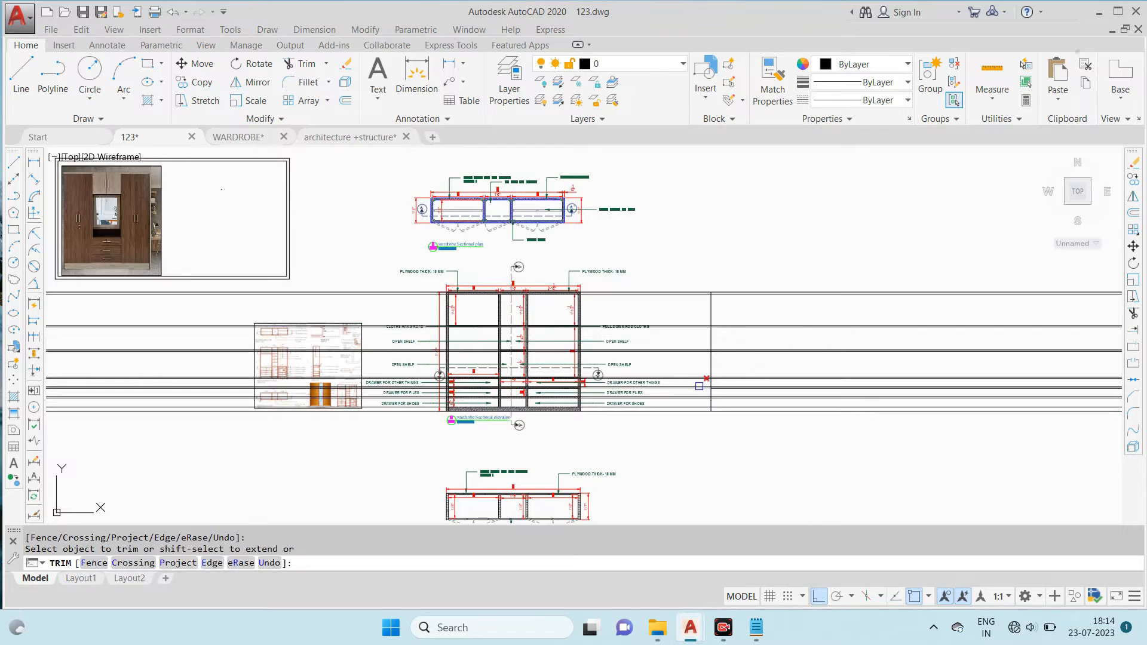
pyautogui.scroll(6, 269, 358)
pyautogui.scroll(5, 443, 315)
pyautogui.scroll(-9, 413, 300)
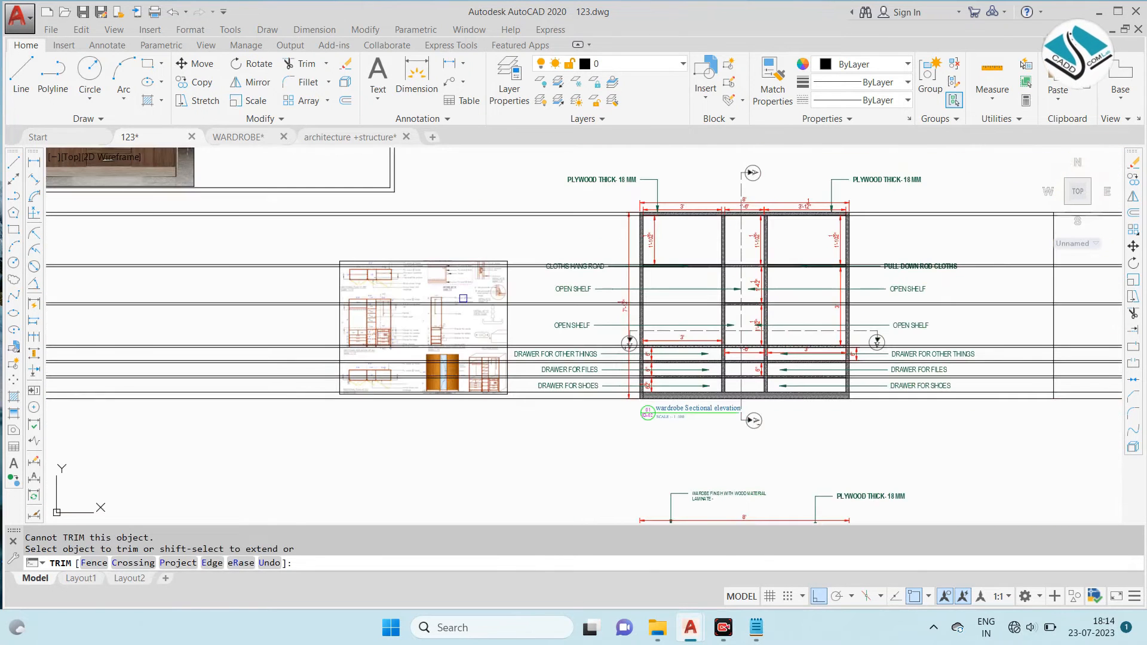
pyautogui.press('Escape')
pyautogui.press('Escape')
# - Offset the vertical line 1'6" to the right
pyautogui.write('p')
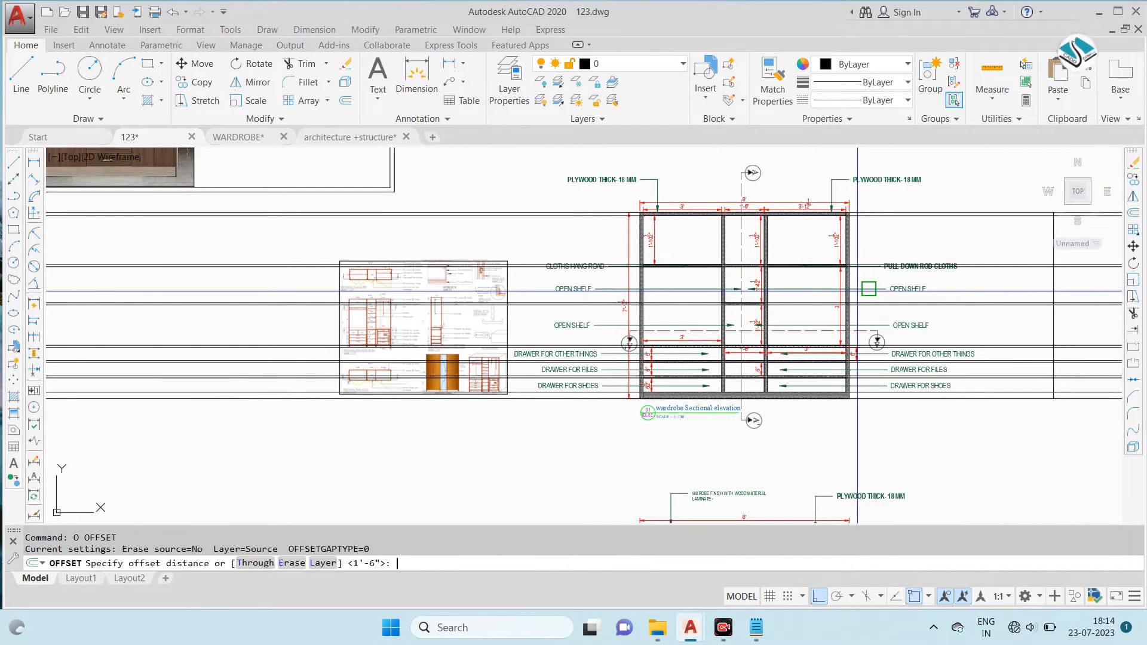
pyautogui.write('"')
pyautogui.press('Return')
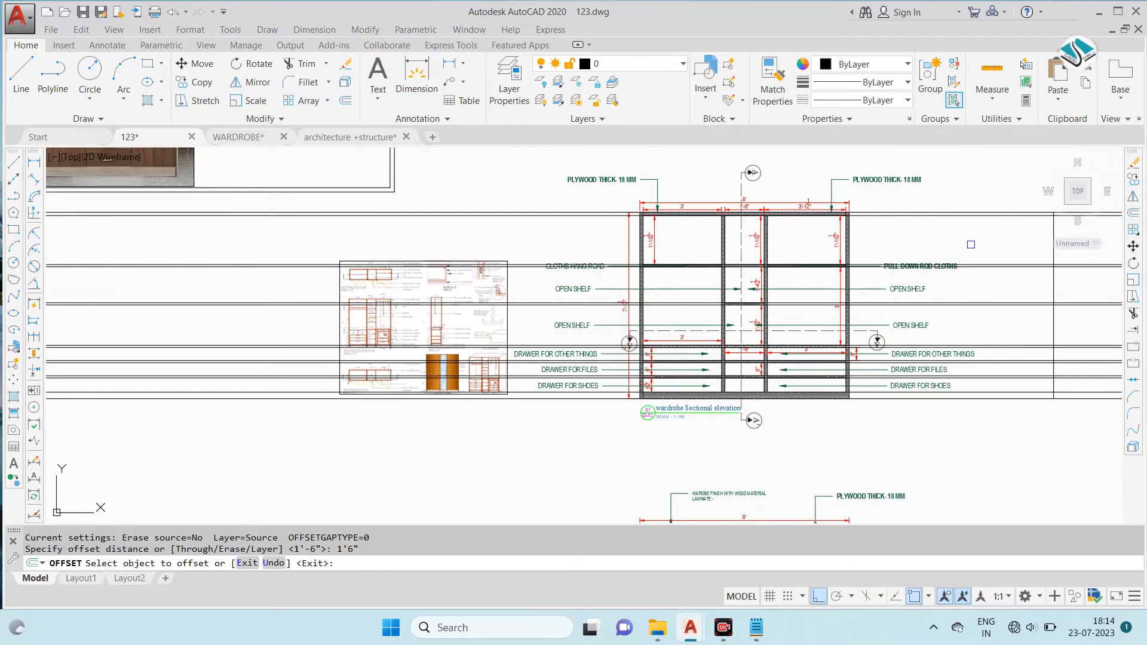
pyautogui.scroll(-2, 941, 254)
pyautogui.scroll(5, 724, 239)
pyautogui.click(725, 239)
pyautogui.click(814, 267)
pyautogui.press('Escape')
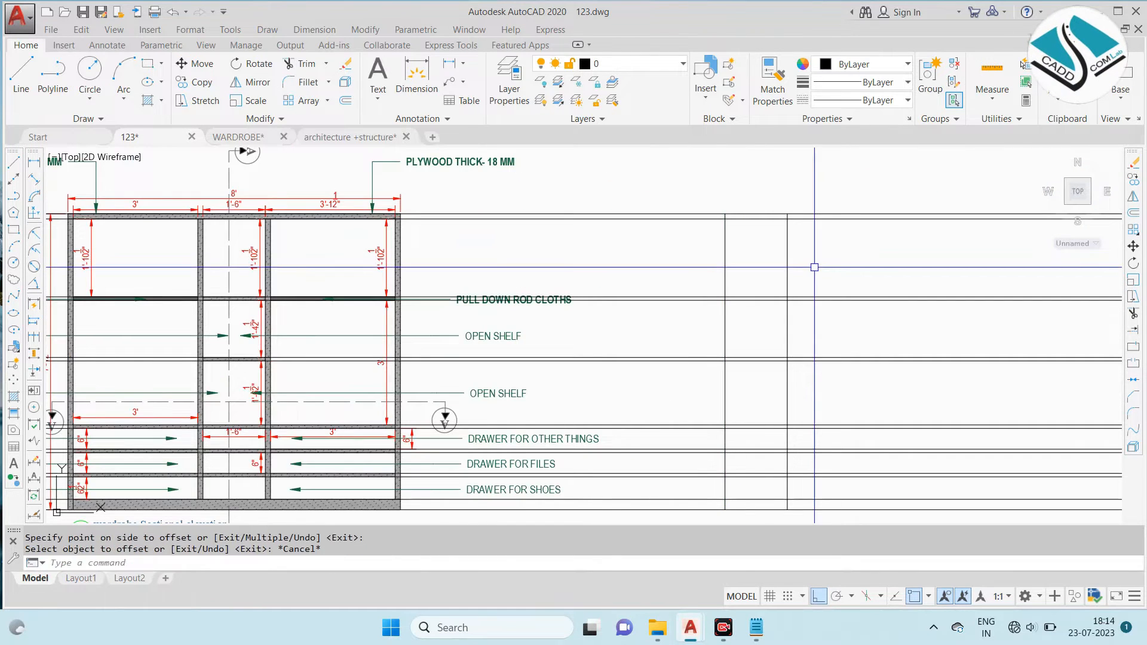
# - Trim away the horizontal construction lines beyond both vertical lines of the side sectional elevation
pyautogui.press('Return')
pyautogui.press('Return')
pyautogui.scroll(-3, 741, 218)
pyautogui.click(892, 198)
pyautogui.click(800, 410)
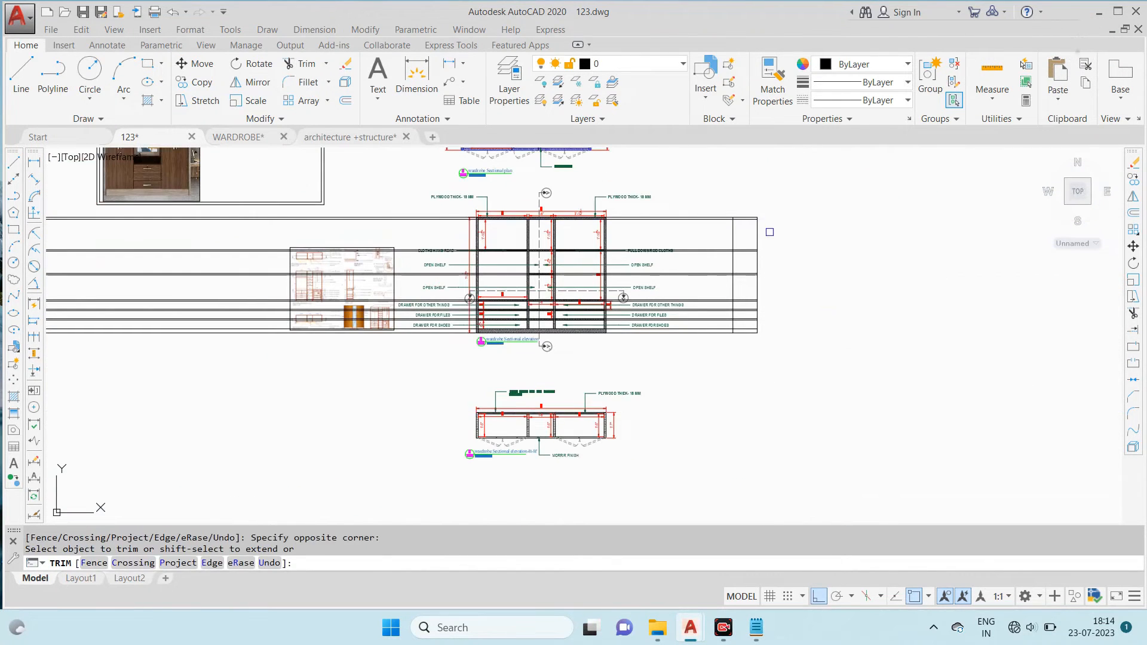
pyautogui.scroll(2, 724, 202)
pyautogui.click(717, 184)
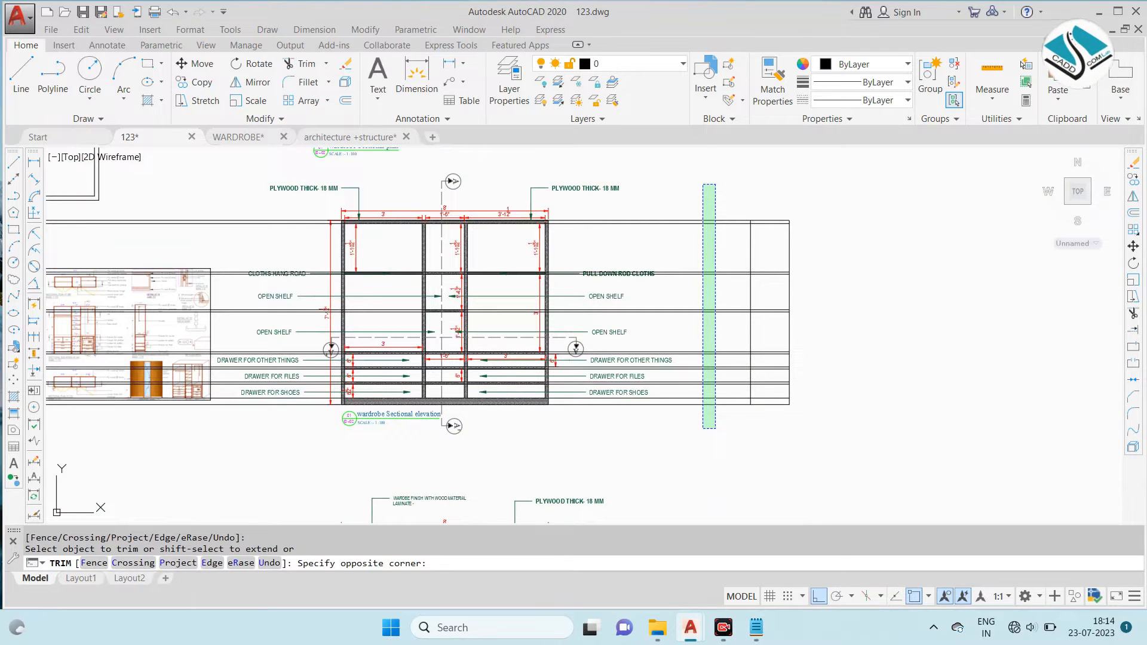
pyautogui.click(703, 429)
# - Erase the leftover construction line pieces running across the sectional elevation
pyautogui.click(553, 305)
pyautogui.moveTo(350, 247); pyautogui.dragTo(711, 245, button='middle')
pyautogui.press('Escape')
pyautogui.click(358, 212)
pyautogui.click(308, 371)
pyautogui.write('e')
pyautogui.press('Return')
pyautogui.scroll(-4, 827, 251)
pyautogui.scroll(6, 686, 255)
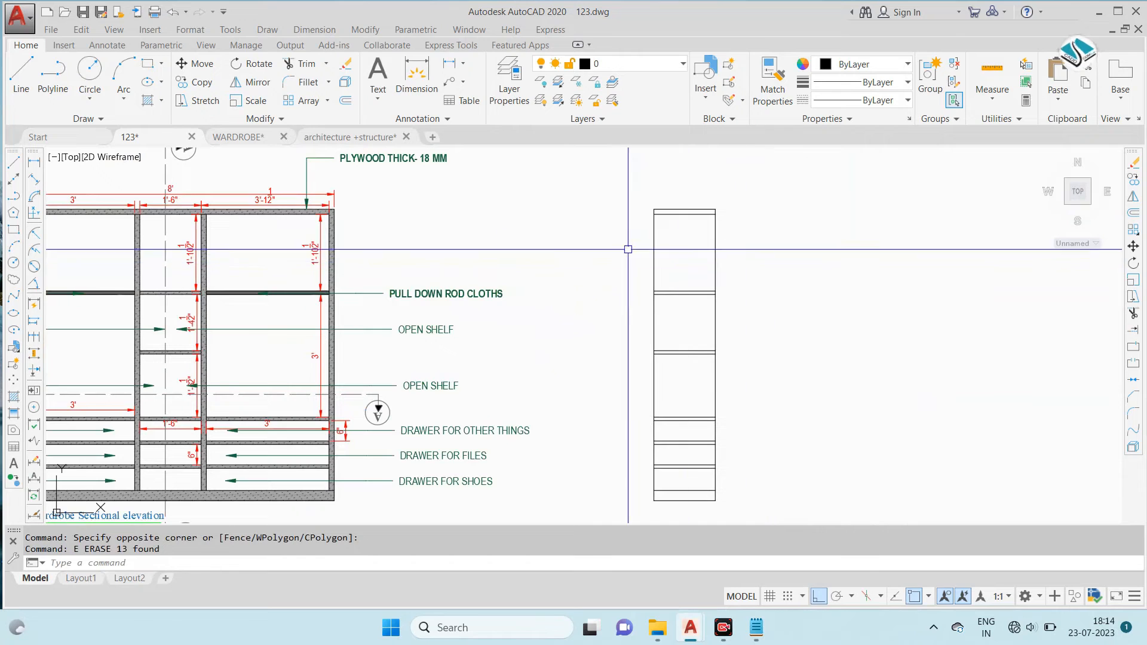
# - Offset both vertical sides of the side sectional elevation outward by 1.5" for the panel thickness
pyautogui.press('Escape')
pyautogui.write('p')
pyautogui.press('Return')
pyautogui.press('Escape')
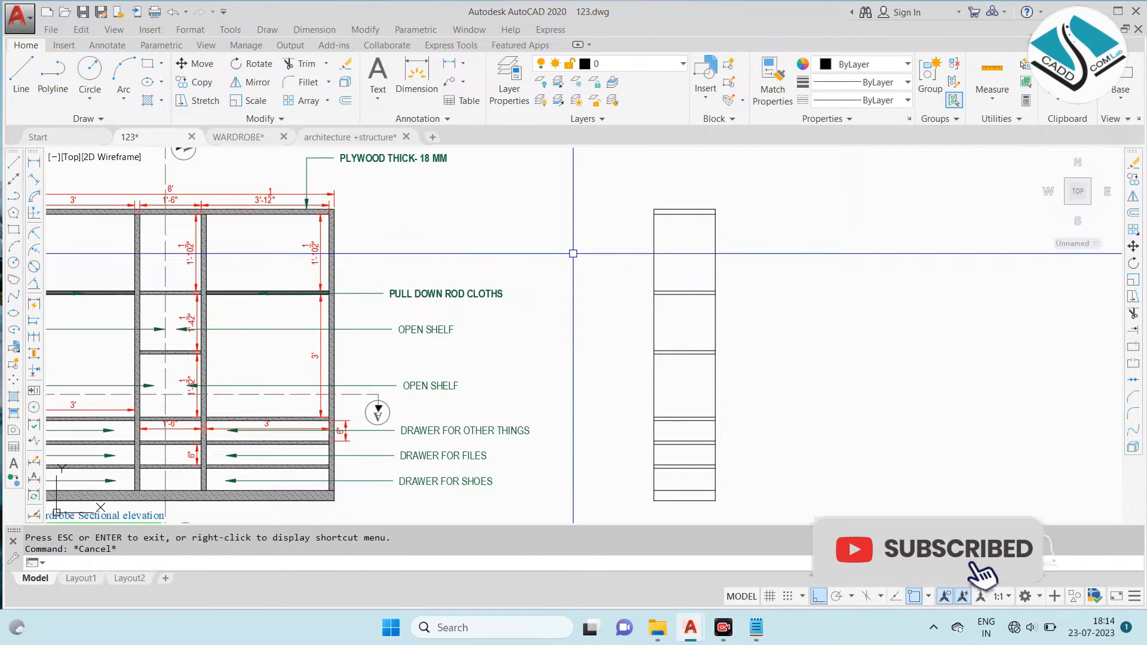
pyautogui.write('o')
pyautogui.press('Return')
pyautogui.write('1.5')
pyautogui.press('Return')
pyautogui.scroll(2, 654, 246)
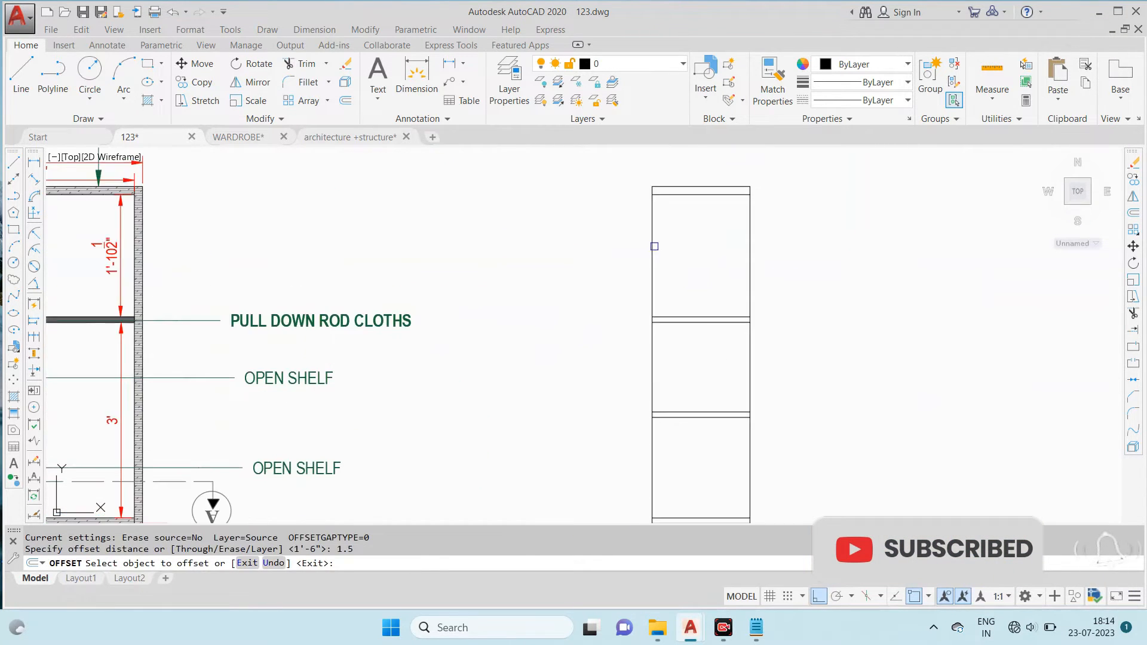
pyautogui.click(652, 245)
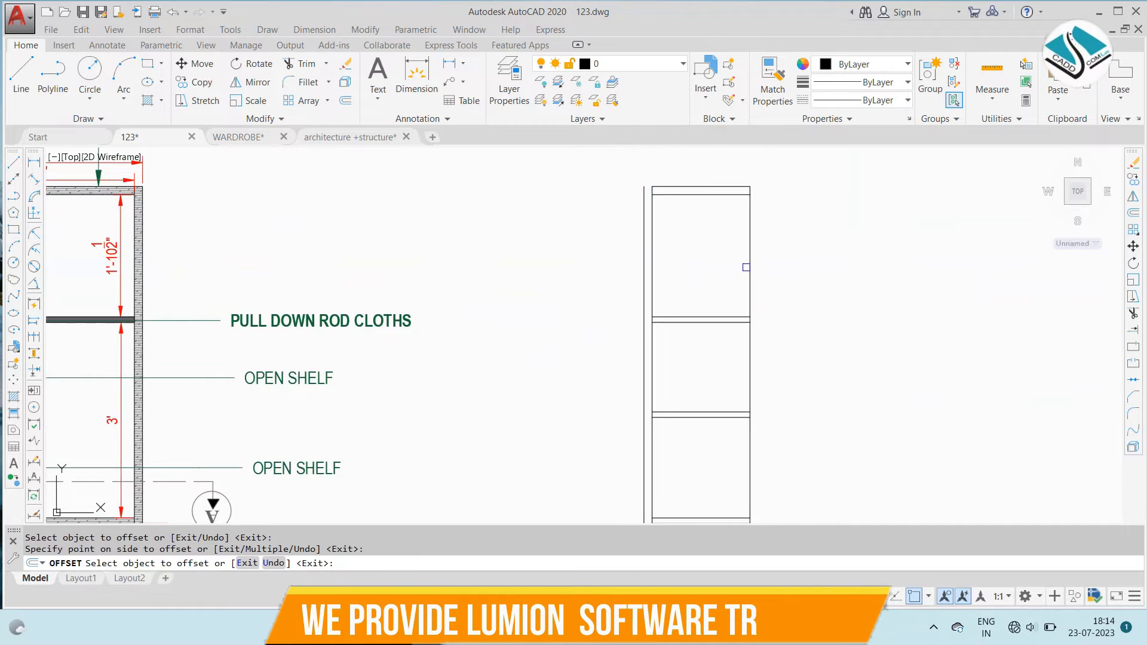
# - Extend the top edge of the side sectional elevation to both outer vertical lines
pyautogui.write('EX')
pyautogui.press('Return')
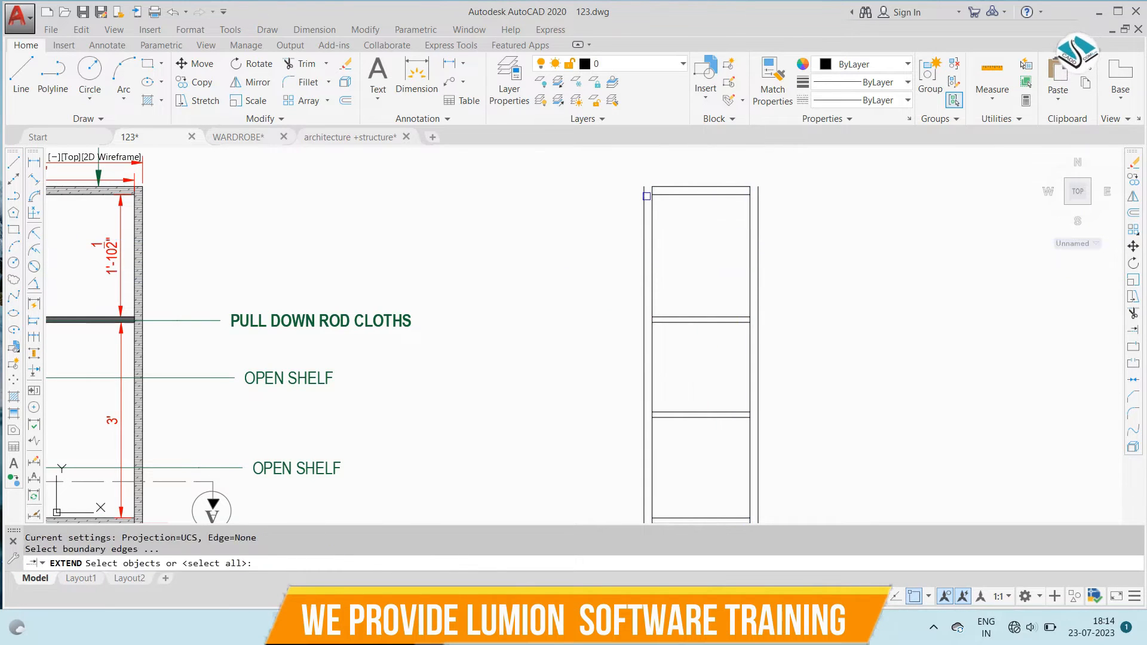
pyautogui.press('Return')
pyautogui.scroll(4, 668, 184)
pyautogui.click(668, 185)
pyautogui.click(667, 184)
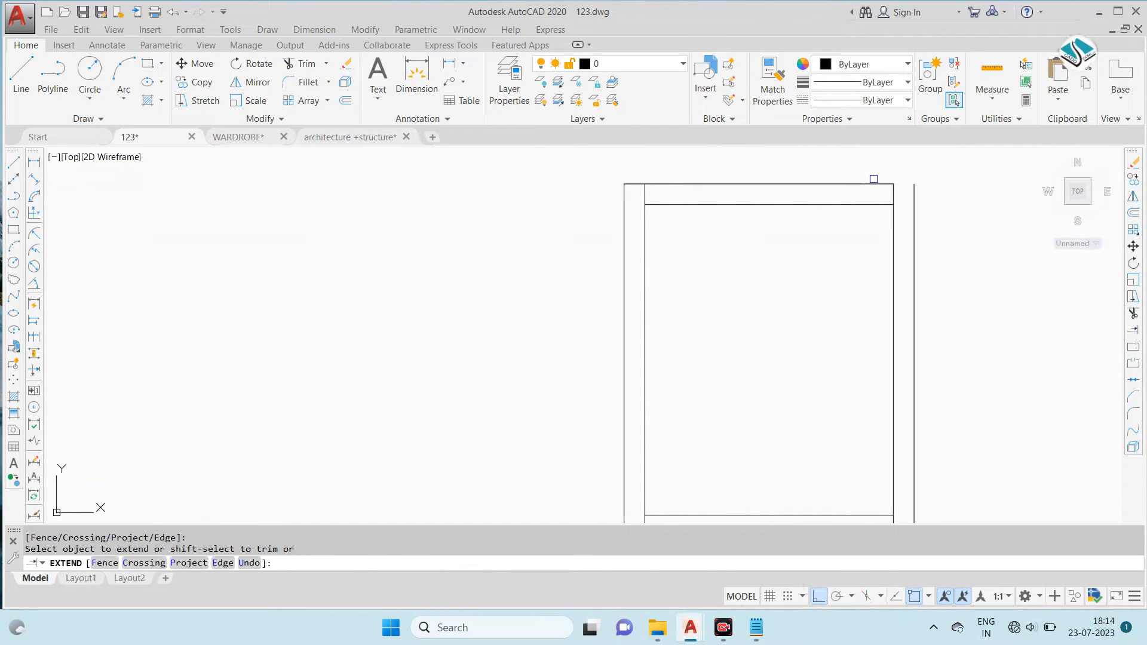
pyautogui.scroll(-4, 654, 254)
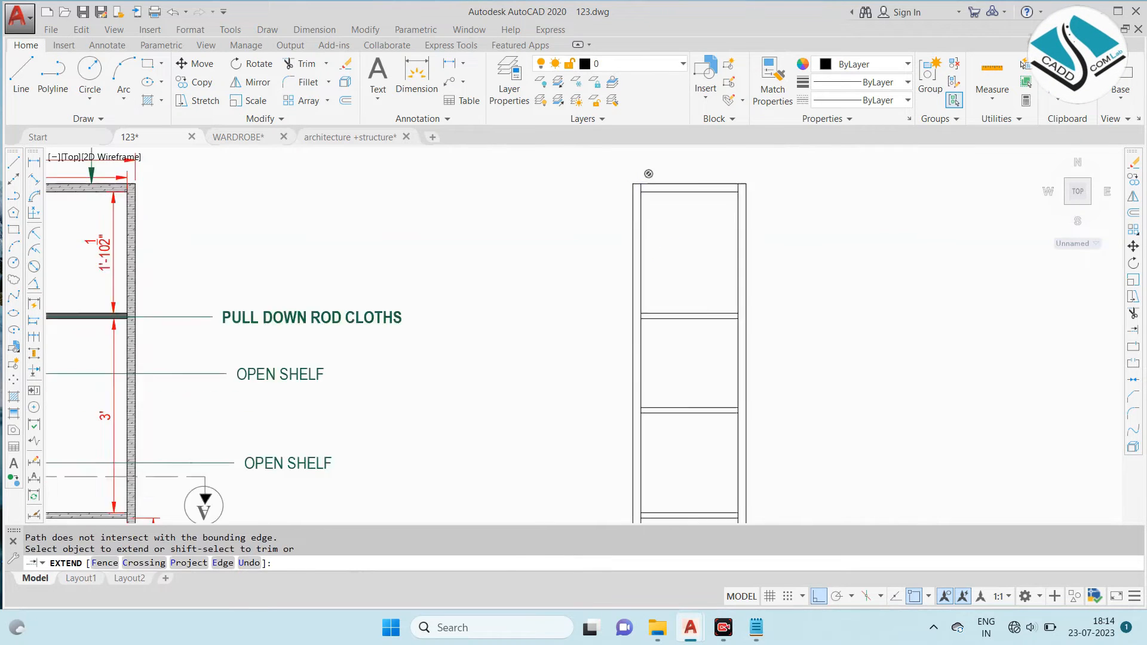
# - Close the base of the side sectional elevation to the outer verticals and trim the inner verticals out of it
pyautogui.scroll(4, 636, 460)
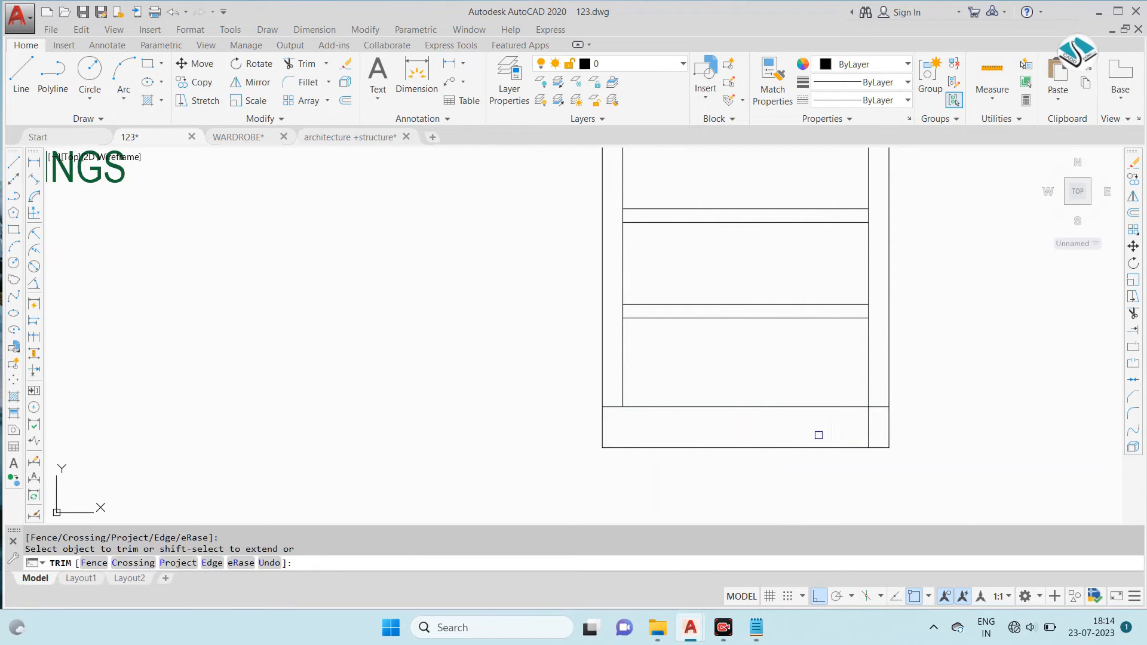
pyautogui.click(697, 447)
pyautogui.scroll(-6, 696, 448)
pyautogui.press('Escape')
pyautogui.scroll(3, 472, 307)
pyautogui.scroll(-3, 461, 307)
pyautogui.scroll(2, 456, 306)
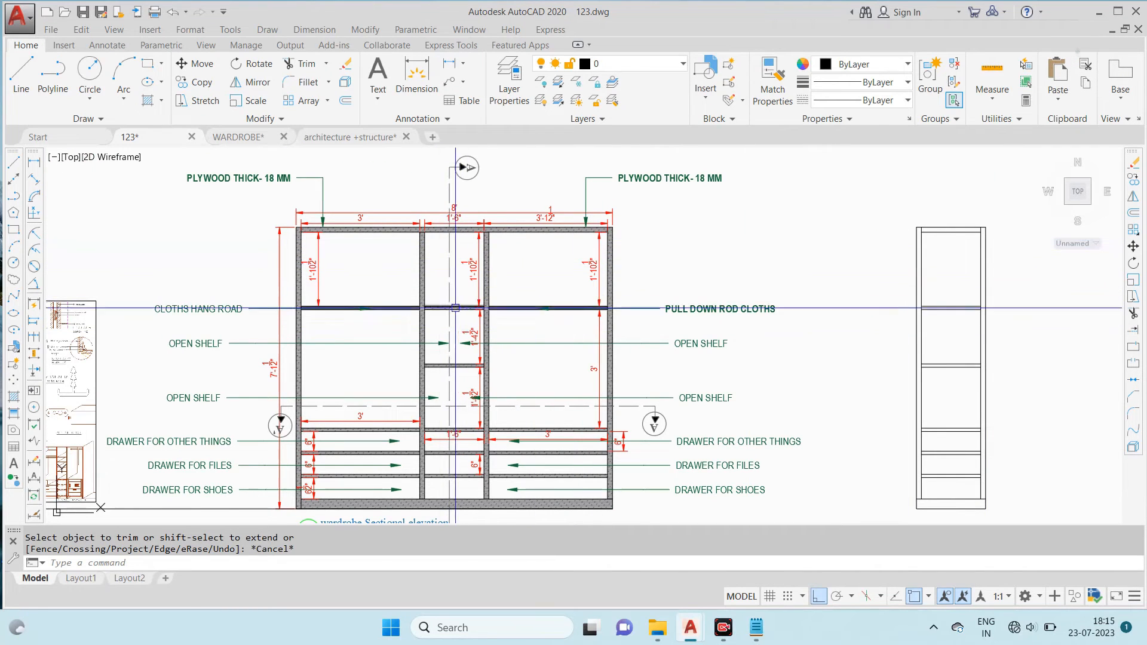
# - Compare the sectional elevation with sectional elevation AA' and side sectional elevation DD' on the reference sheet
pyautogui.moveTo(472, 398); pyautogui.dragTo(462, 331, button='middle')
pyautogui.scroll(-5, 635, 380)
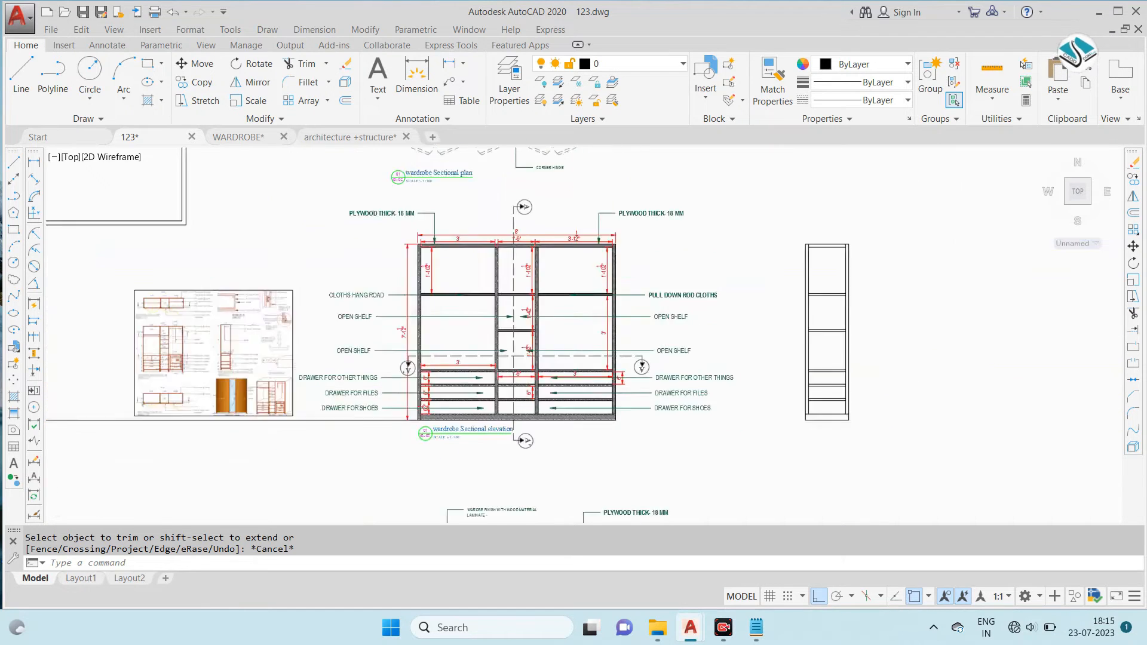
pyautogui.scroll(9, 382, 389)
pyautogui.moveTo(221, 254); pyautogui.dragTo(399, 338, button='middle')
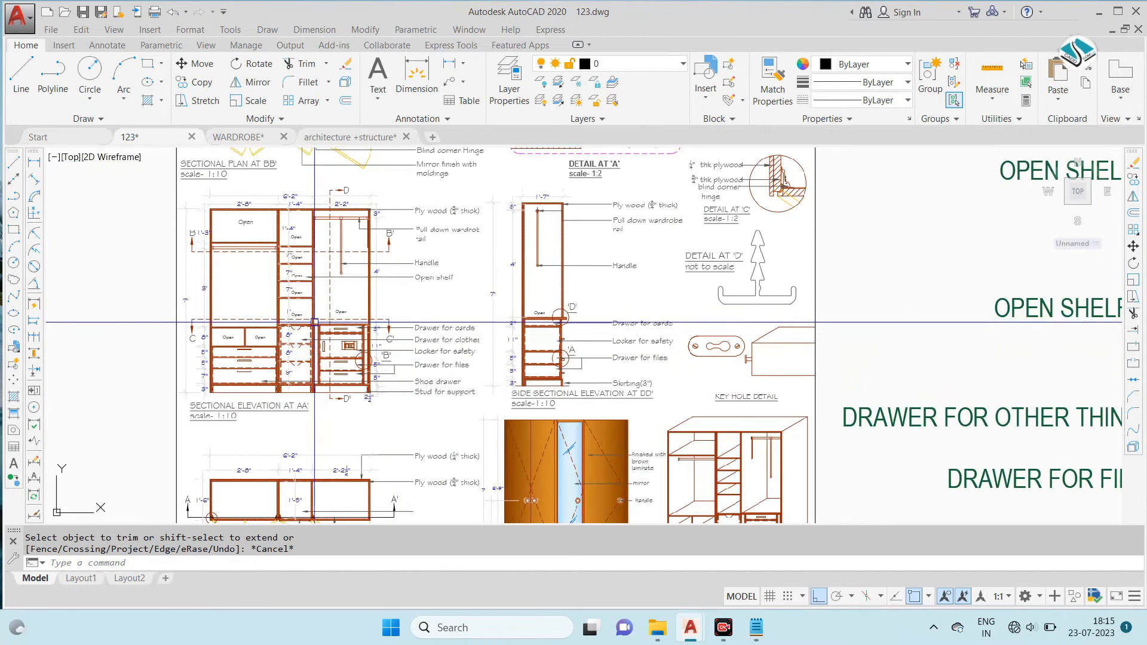
pyautogui.scroll(2, 300, 242)
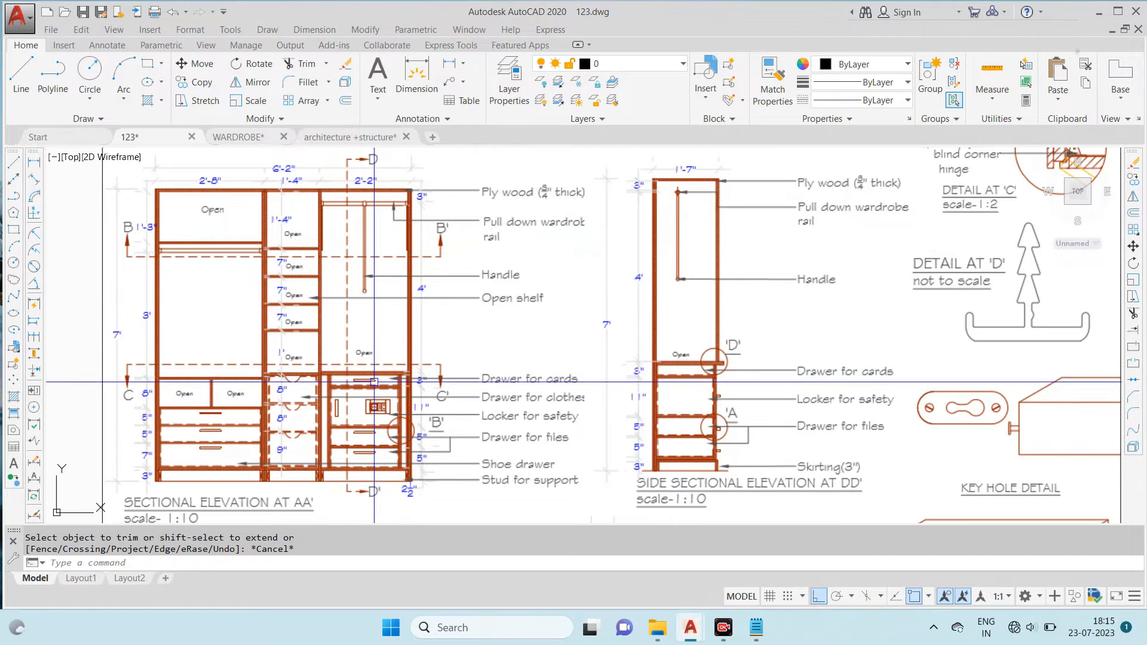
pyautogui.scroll(-6, 398, 318)
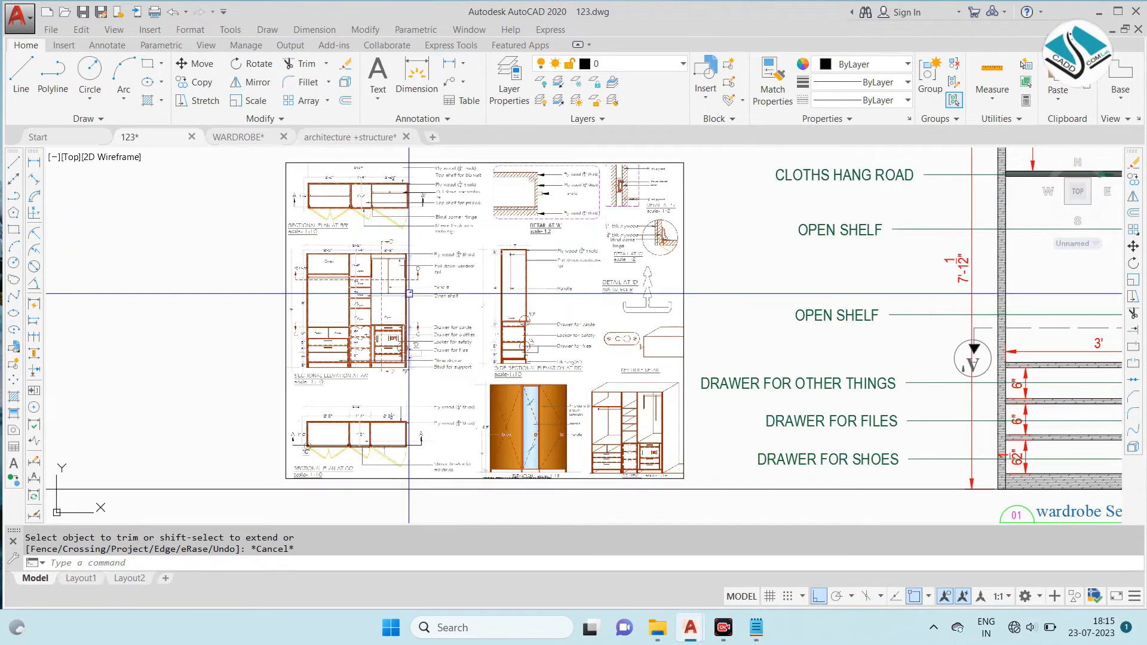
pyautogui.moveTo(872, 265); pyautogui.dragTo(588, 300, button='middle')
pyautogui.scroll(-2, 615, 294)
pyautogui.scroll(2, 976, 265)
pyautogui.moveTo(922, 285); pyautogui.dragTo(731, 269, button='middle')
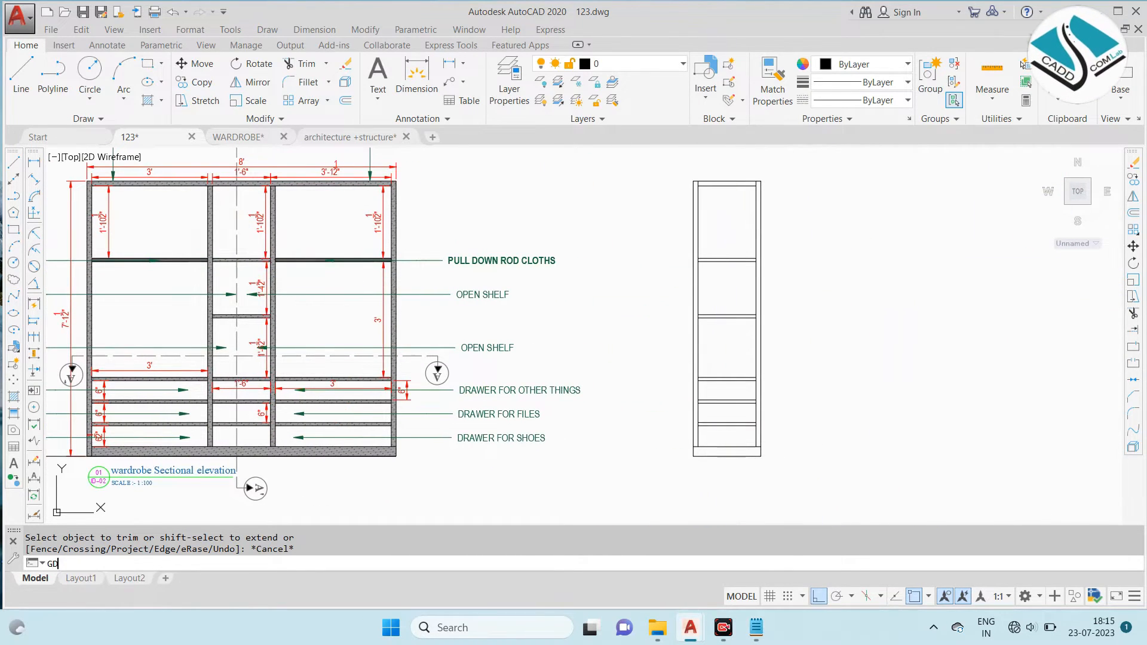
# - Fill the shelf at the pull-down rod level of the side sectional elevation with a GR_LINEAR gradient in colour 99,100,102
pyautogui.press('Return')
pyautogui.scroll(2, 744, 260)
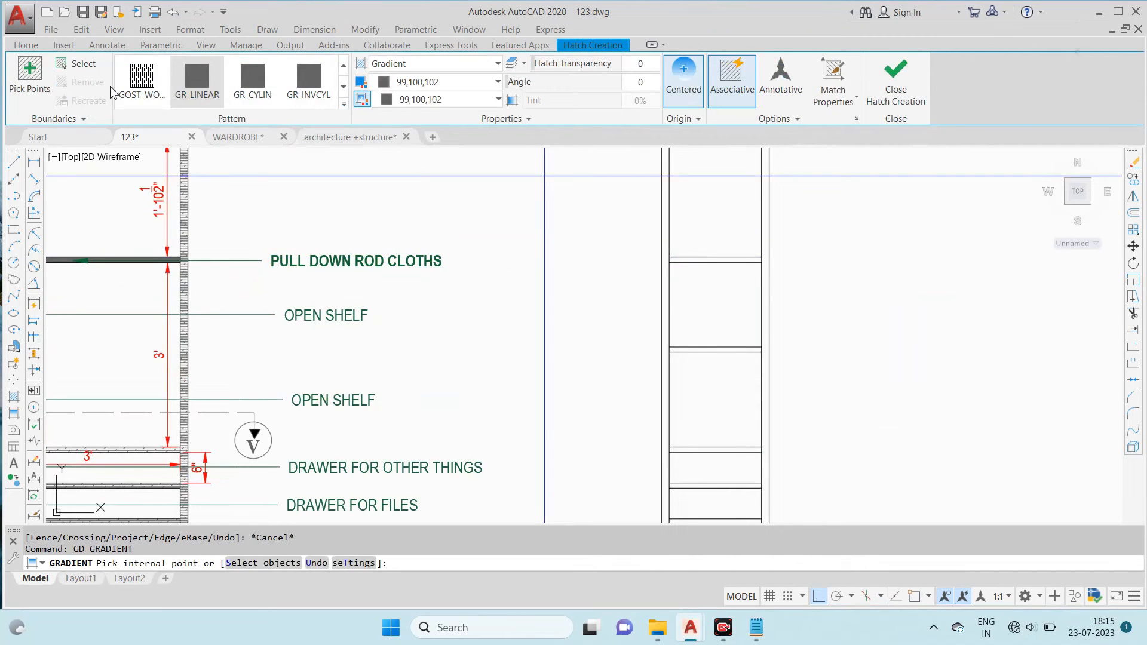
pyautogui.click(31, 70)
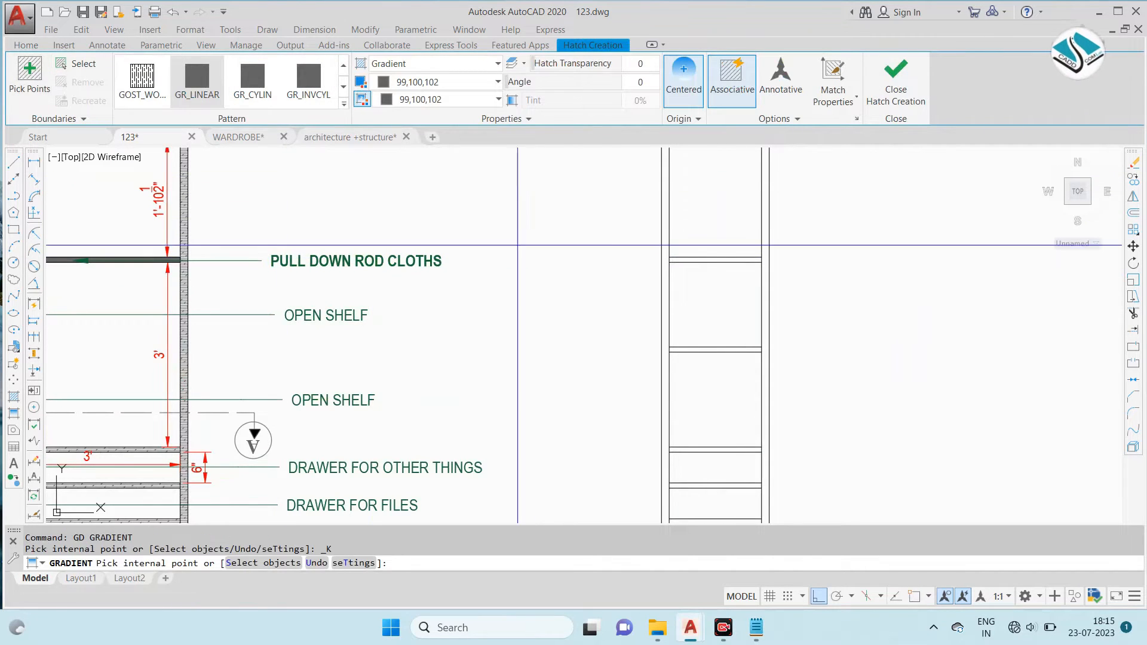
pyautogui.scroll(2, 718, 266)
pyautogui.click(718, 259)
pyautogui.press('Return')
pyautogui.scroll(-4, 705, 239)
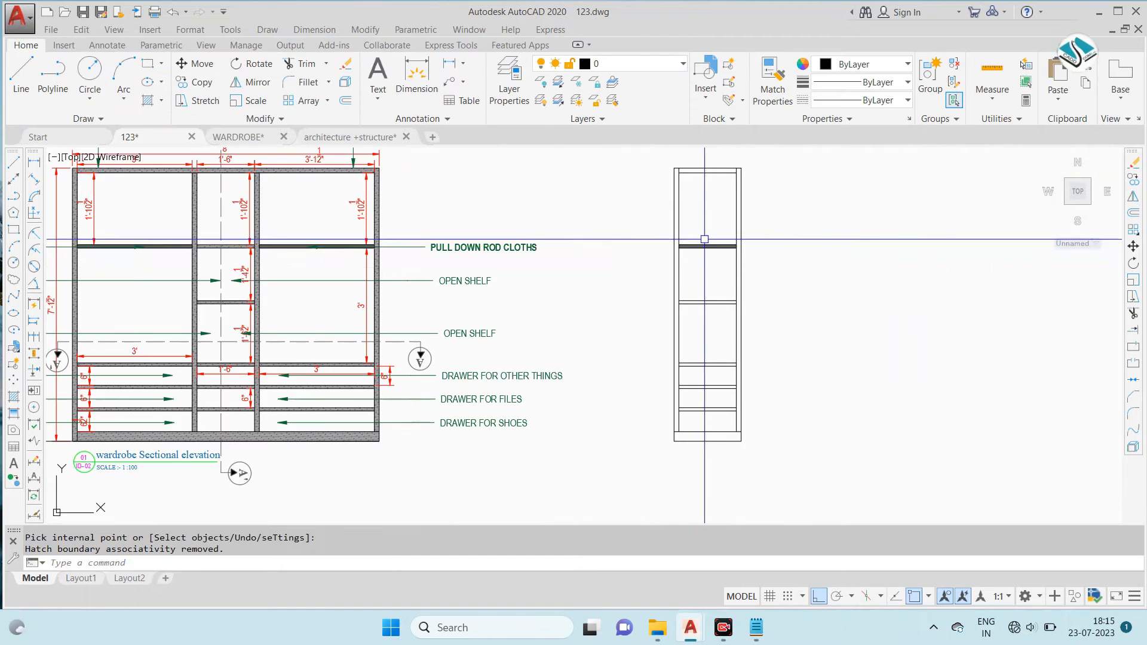
pyautogui.scroll(-2, 706, 239)
pyautogui.press('Escape')
pyautogui.press('Escape')
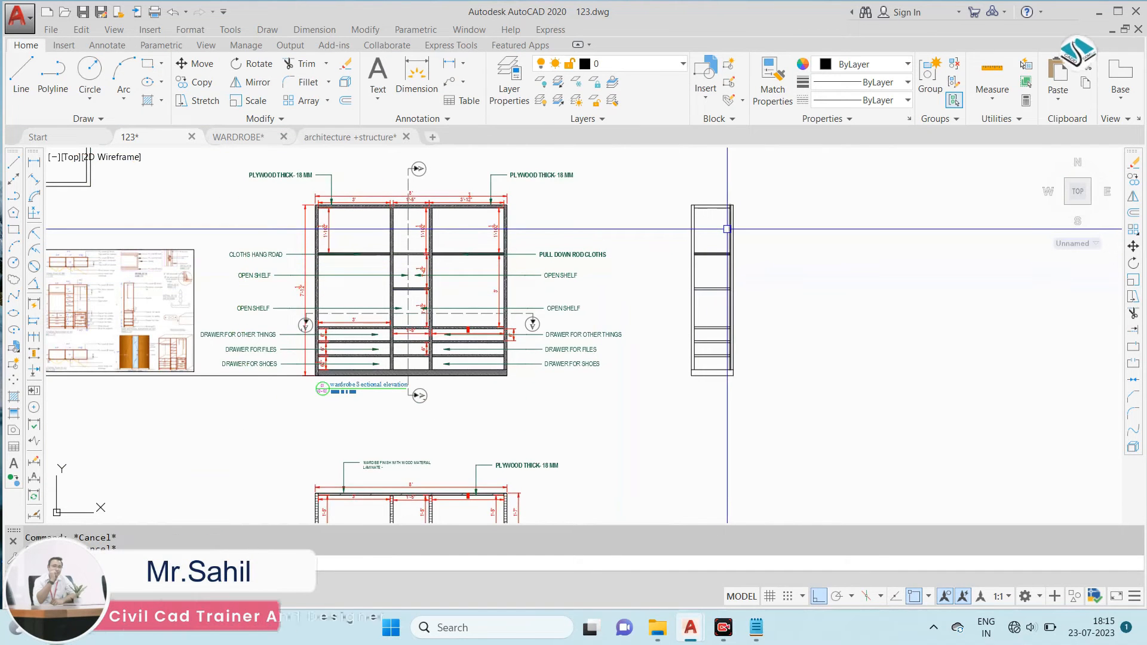
# - Start a hatch with the DOLMIT pattern and pick the top panel of the side sectional elevation
pyautogui.write('h')
pyautogui.press('Return')
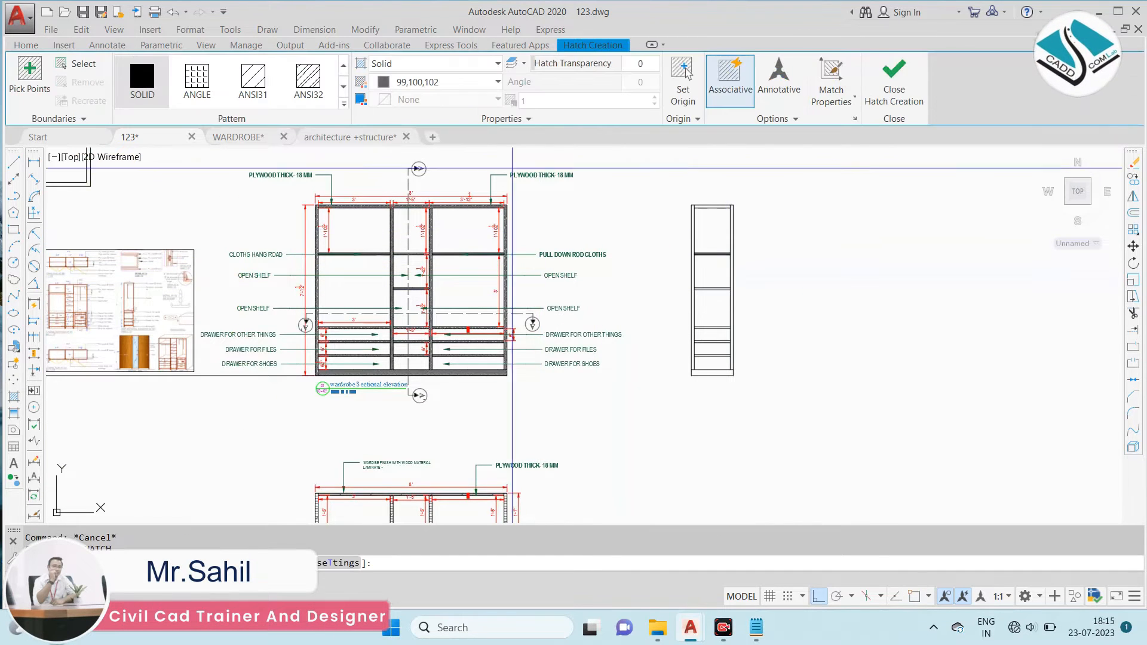
pyautogui.click(344, 105)
pyautogui.scroll(-3, 272, 223)
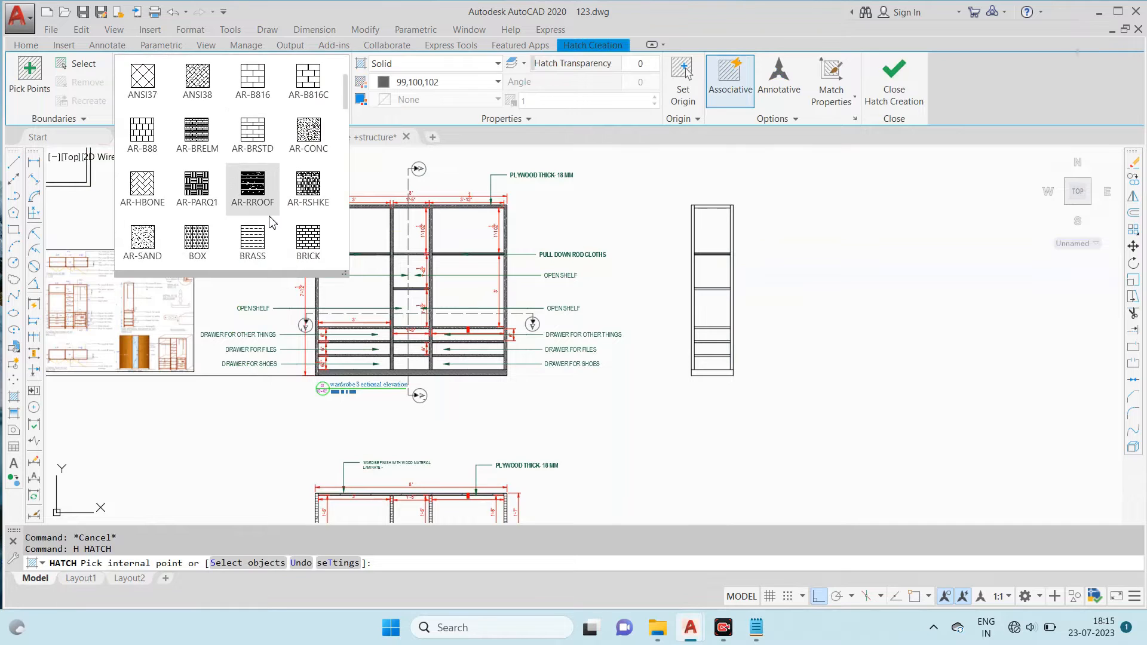
pyautogui.scroll(-1, 273, 220)
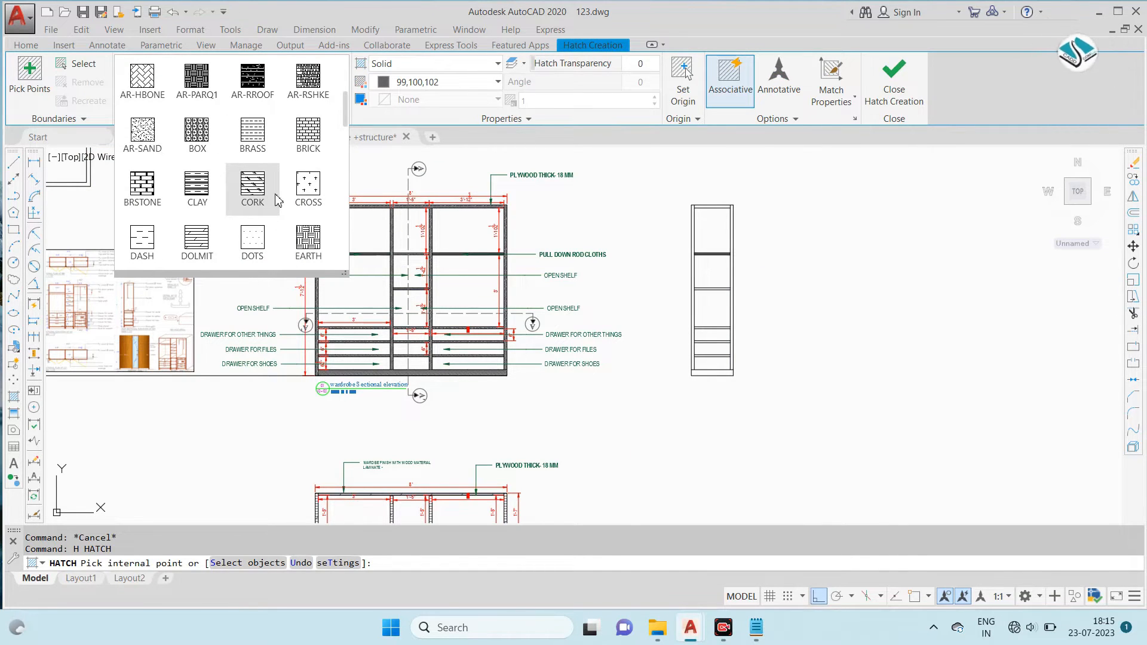
pyautogui.click(215, 242)
pyautogui.scroll(6, 705, 203)
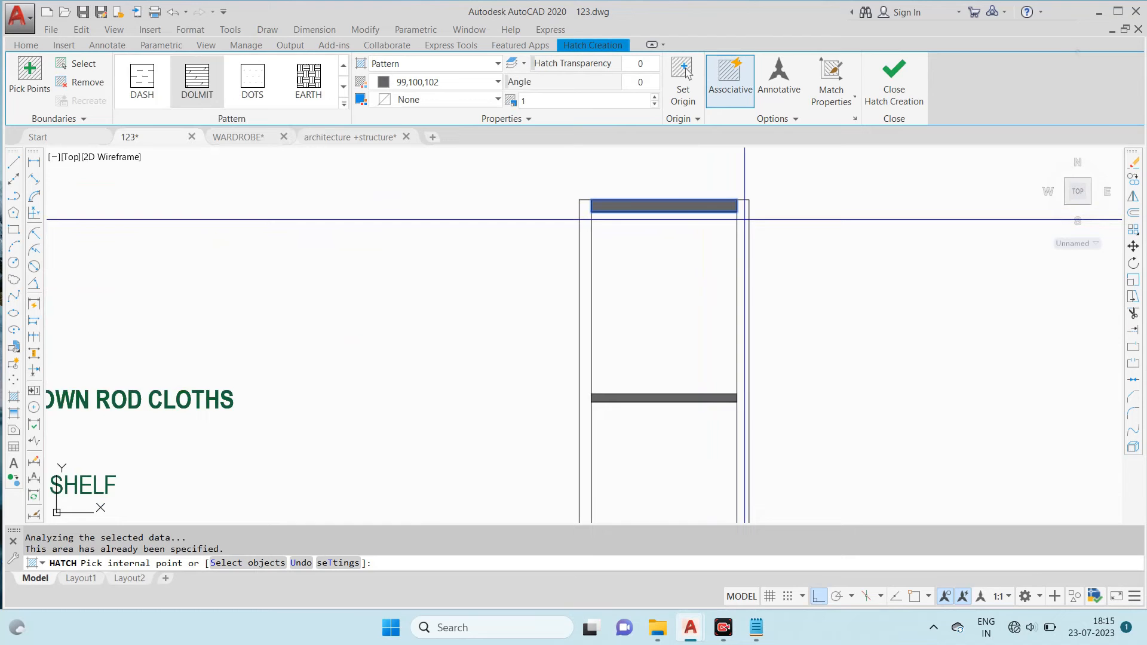
pyautogui.scroll(-2, 742, 219)
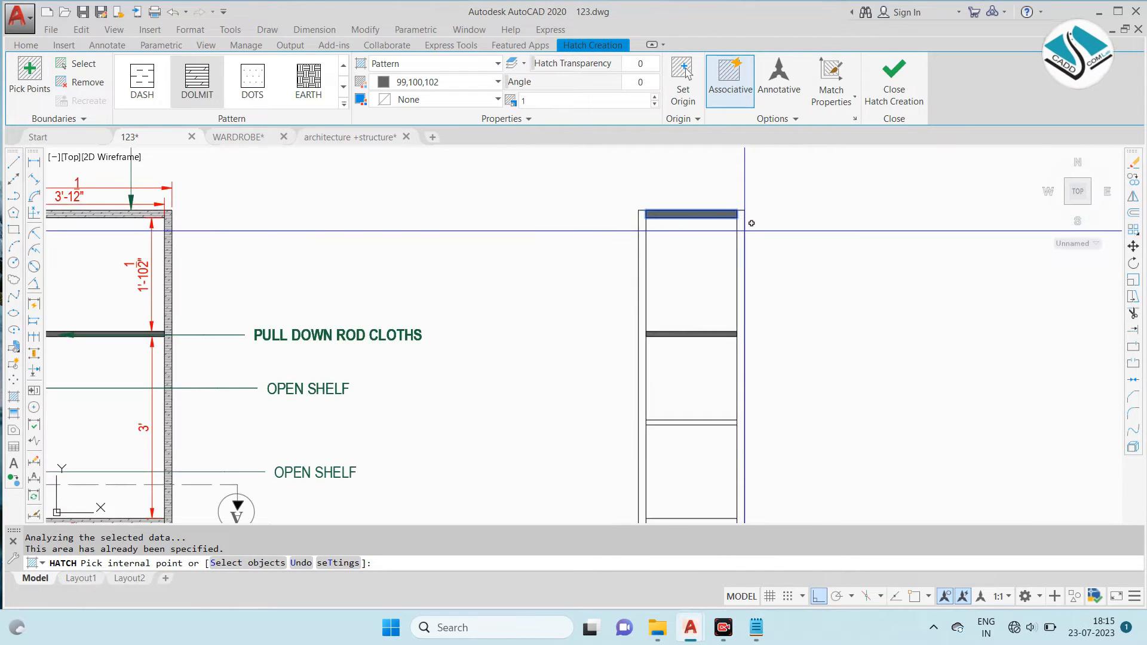
pyautogui.click(740, 231)
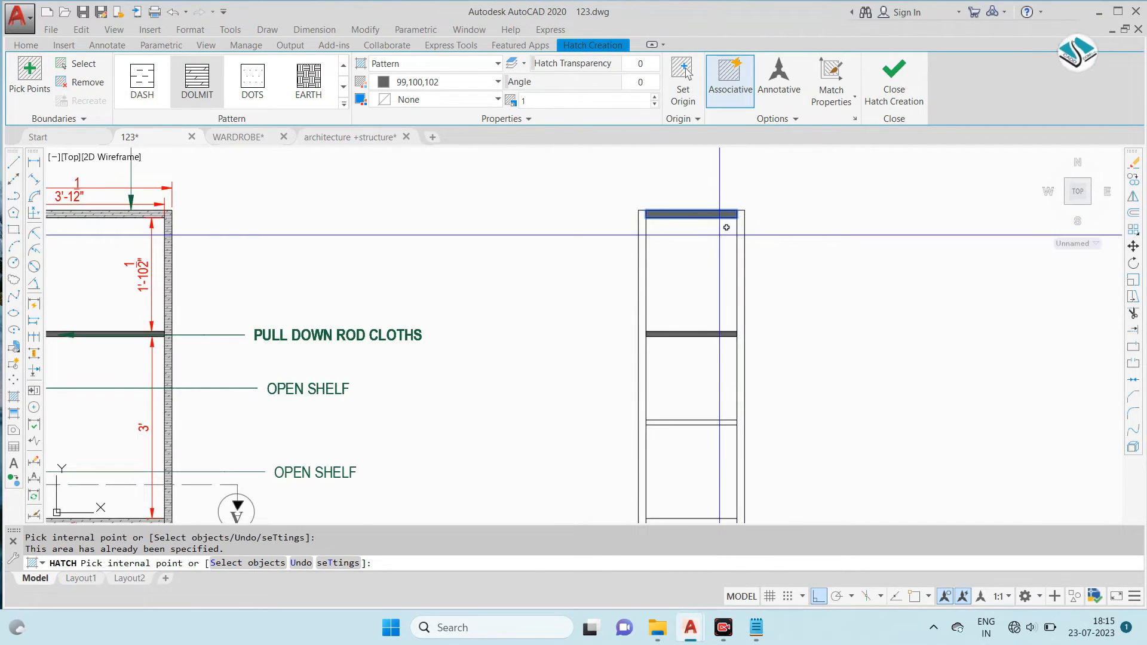
# - Set the hatch scale to 0.5 and add both side panels to the hatch
pyautogui.moveTo(727, 227); pyautogui.dragTo(633, 207, button='middle')
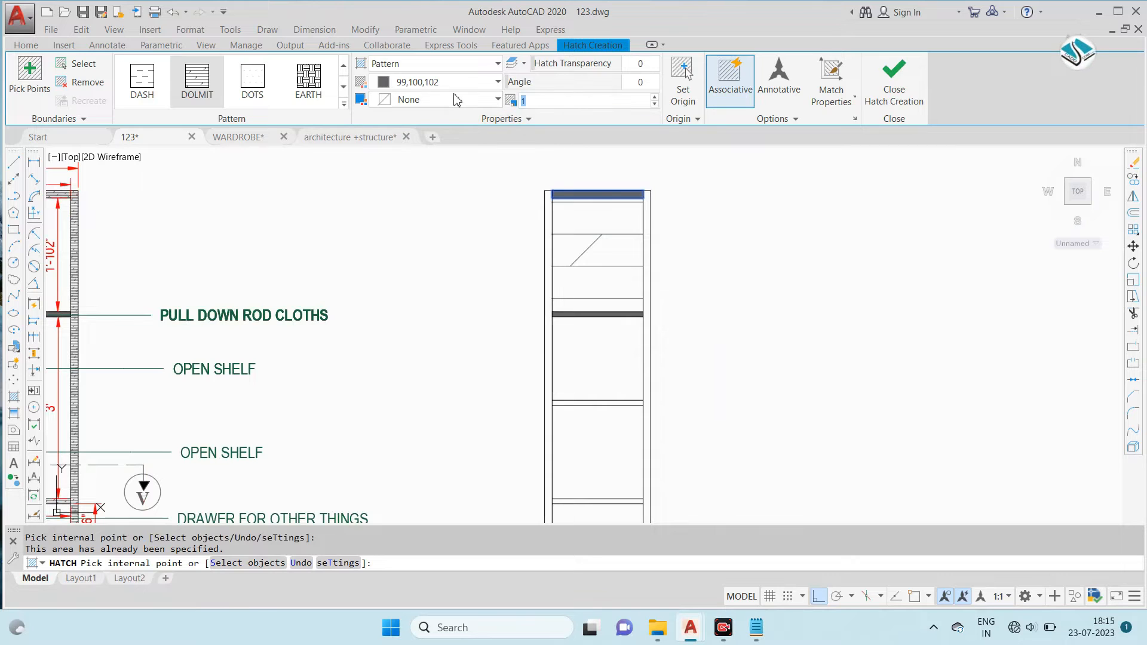
pyautogui.scroll(4, 553, 186)
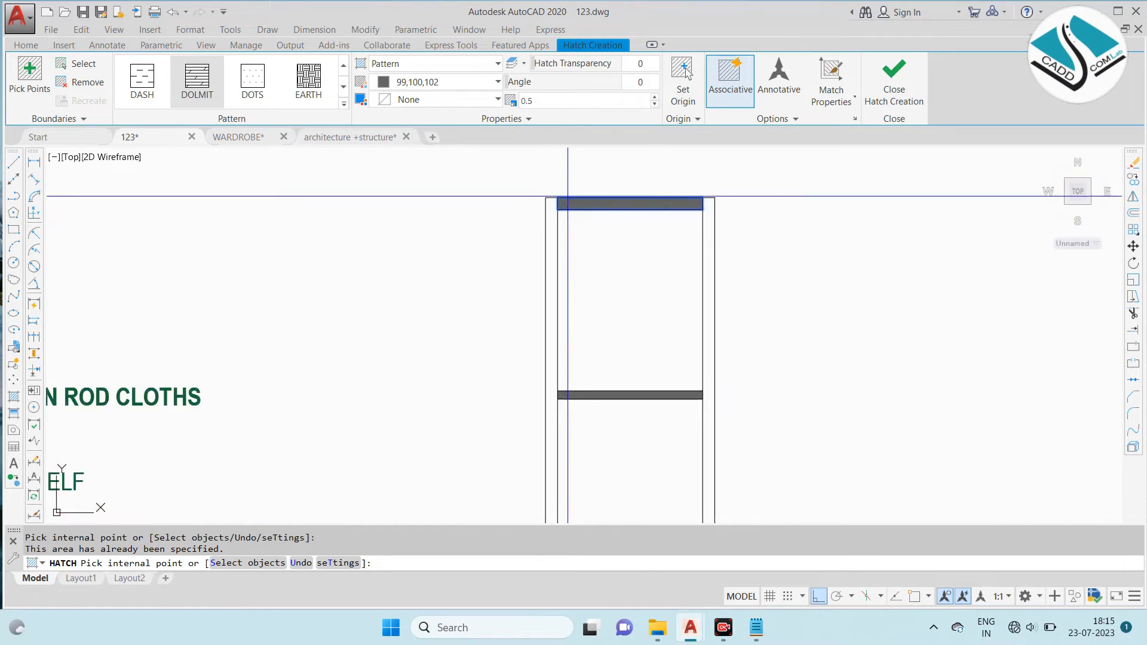
pyautogui.click(549, 225)
pyautogui.scroll(-2, 547, 223)
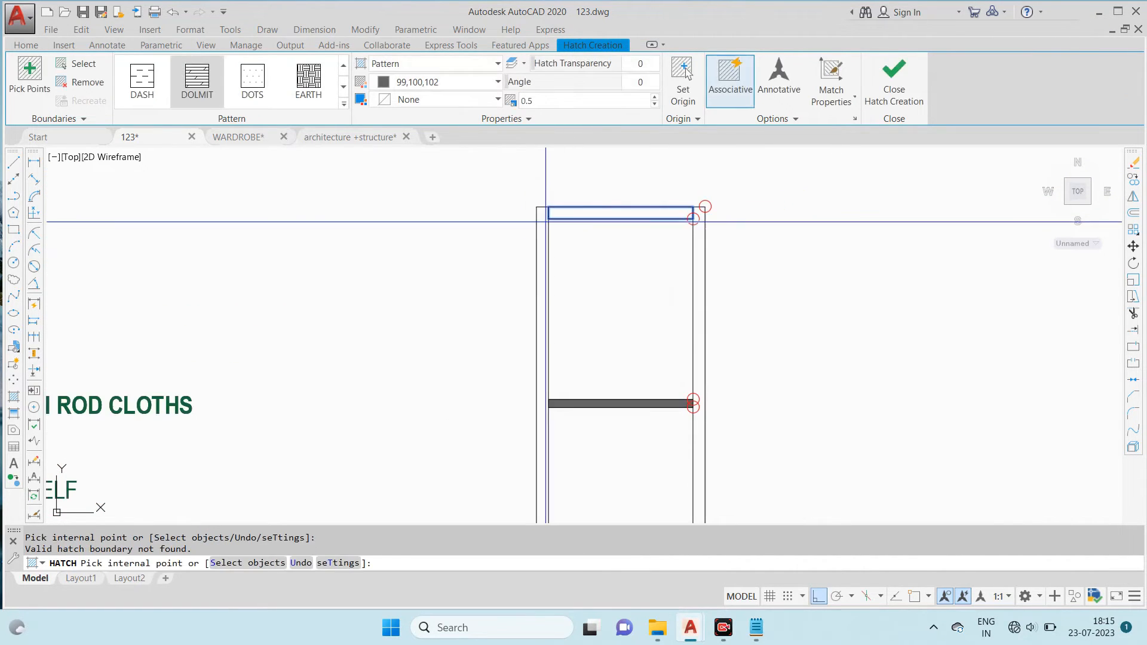
pyautogui.click(542, 242)
pyautogui.click(701, 268)
# - Add the remaining shelves, drawer partitions and base to the hatch, set its scale to 0.05 and finish it
pyautogui.scroll(-5, 701, 267)
pyautogui.scroll(5, 661, 261)
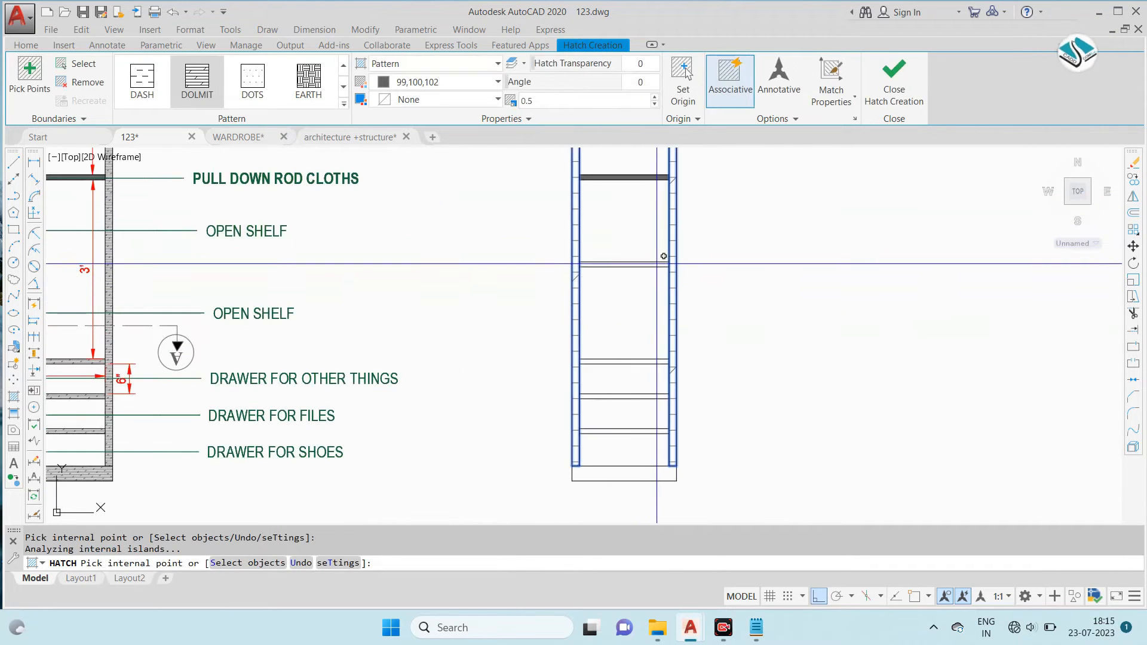
pyautogui.moveTo(637, 354); pyautogui.dragTo(615, 221, button='middle')
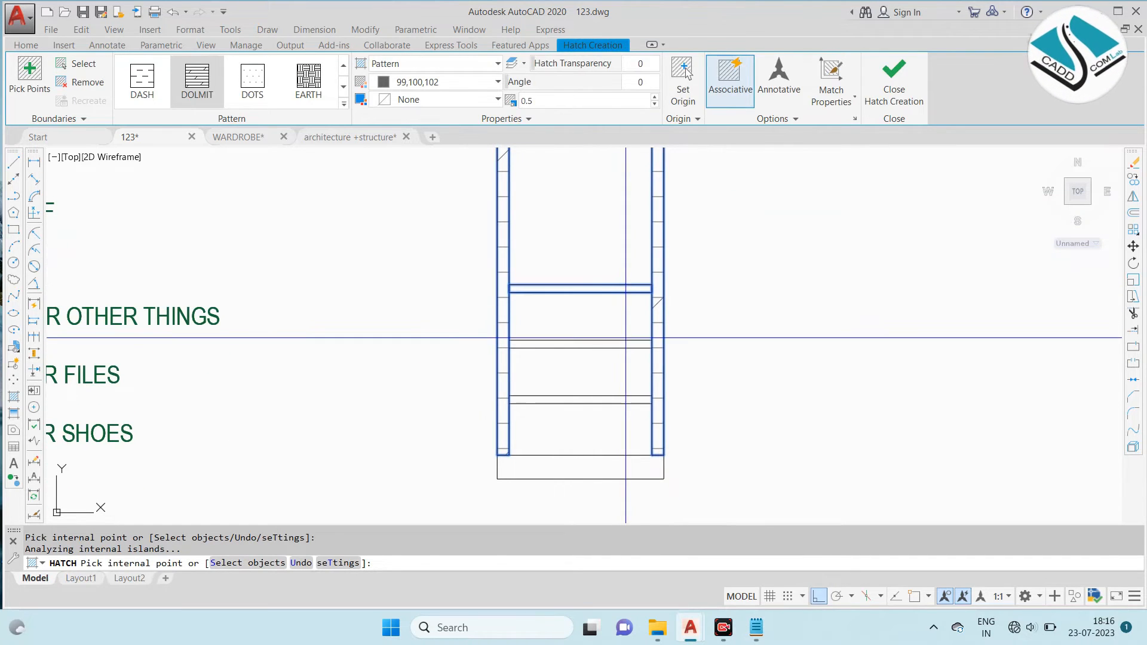
pyautogui.click(602, 438)
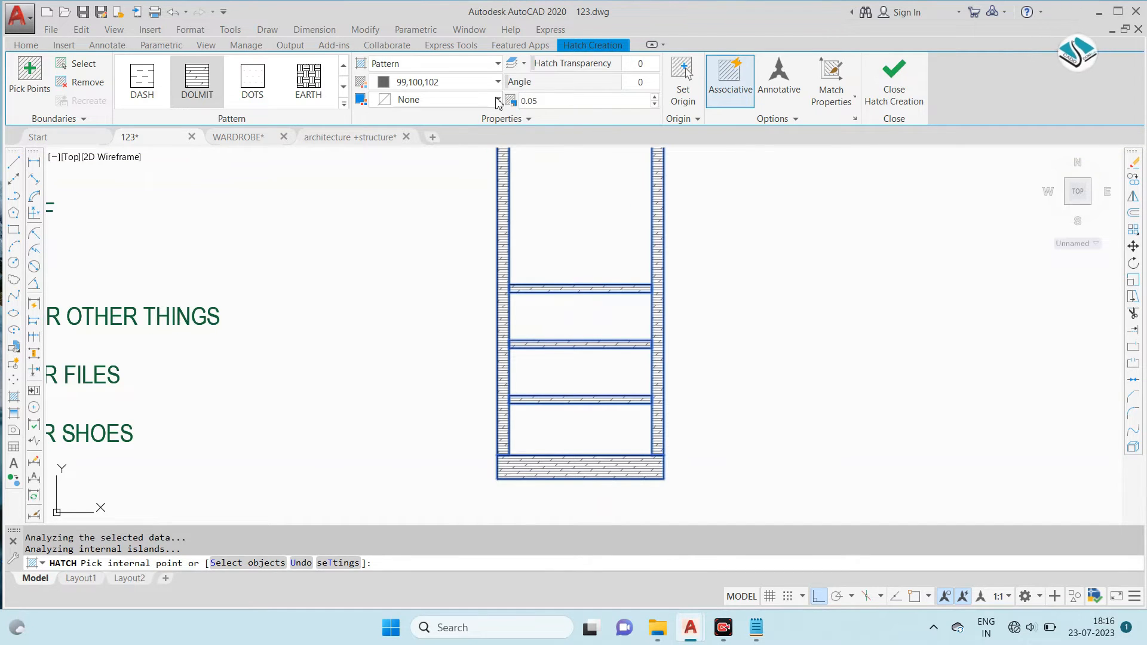
pyautogui.scroll(-8, 591, 350)
pyautogui.click(895, 82)
pyautogui.scroll(6, 596, 328)
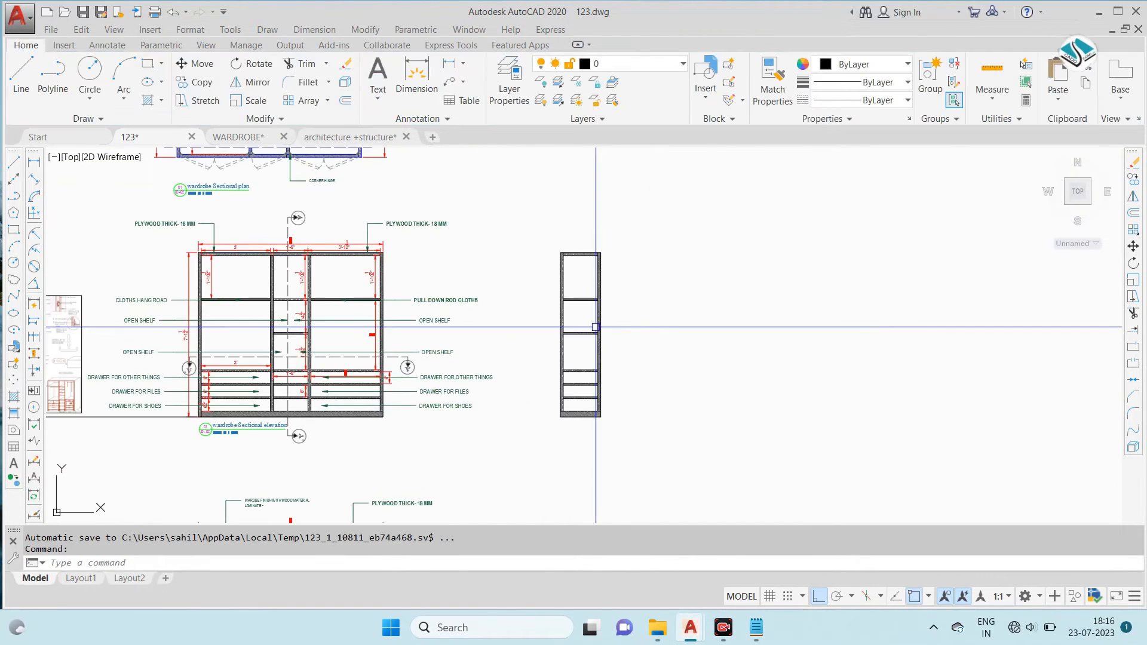
# - Examine the reference sheet and the plywood and hanging rod notes on the sectional plan
pyautogui.scroll(-4, 711, 302)
pyautogui.scroll(6, 412, 313)
pyautogui.moveTo(171, 333); pyautogui.dragTo(506, 306, button='middle')
pyautogui.scroll(4, 368, 306)
pyautogui.scroll(-6, 419, 304)
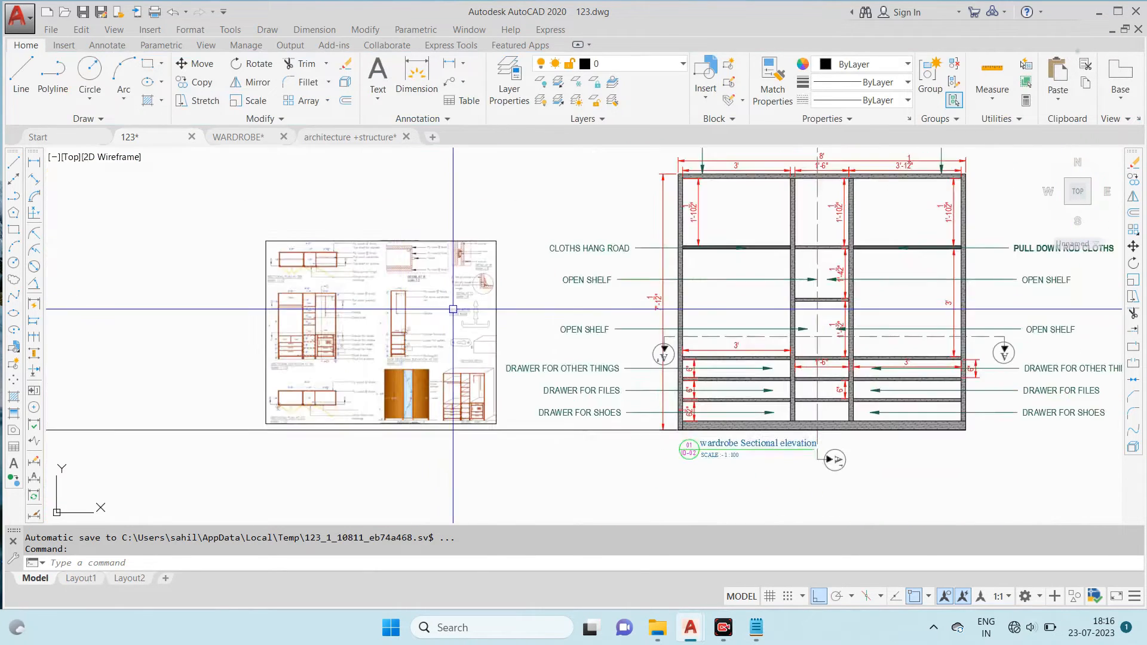
pyautogui.scroll(6, 661, 179)
pyautogui.scroll(-1, 605, 256)
pyautogui.scroll(5, 605, 256)
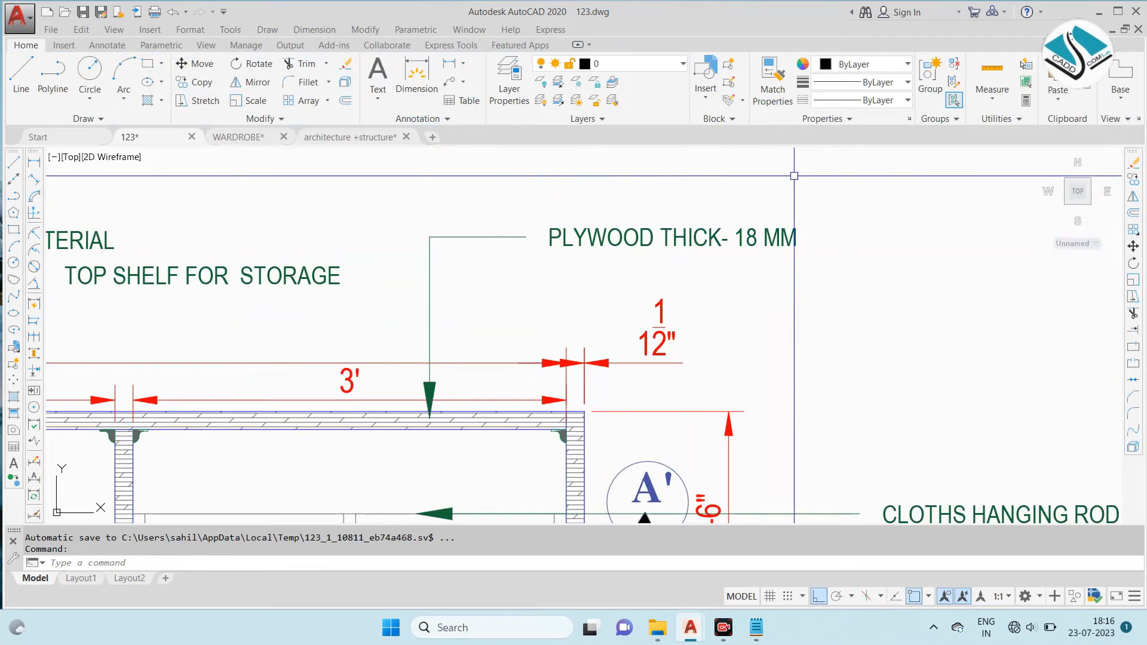
# - Copy the PLYWOOD THICK- 18 MM leader note to the top-left corner of the side sectional elevation with Ortho off
pyautogui.click(612, 248)
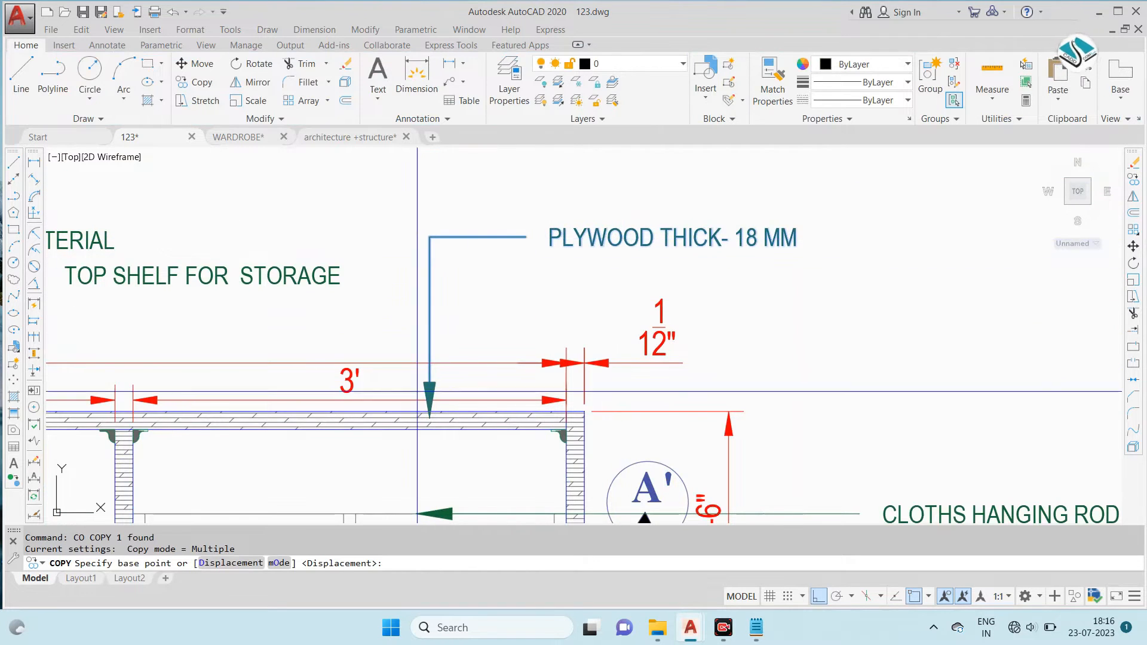
pyautogui.click(428, 412)
pyautogui.scroll(-5, 474, 251)
pyautogui.scroll(6, 623, 344)
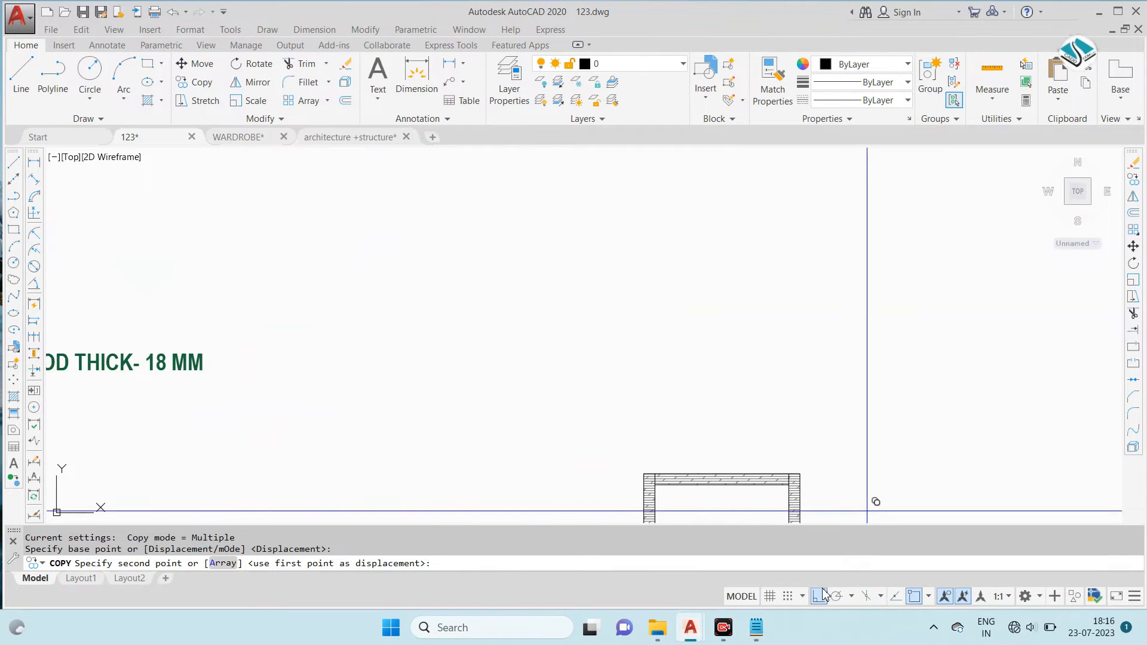
pyautogui.scroll(4, 658, 428)
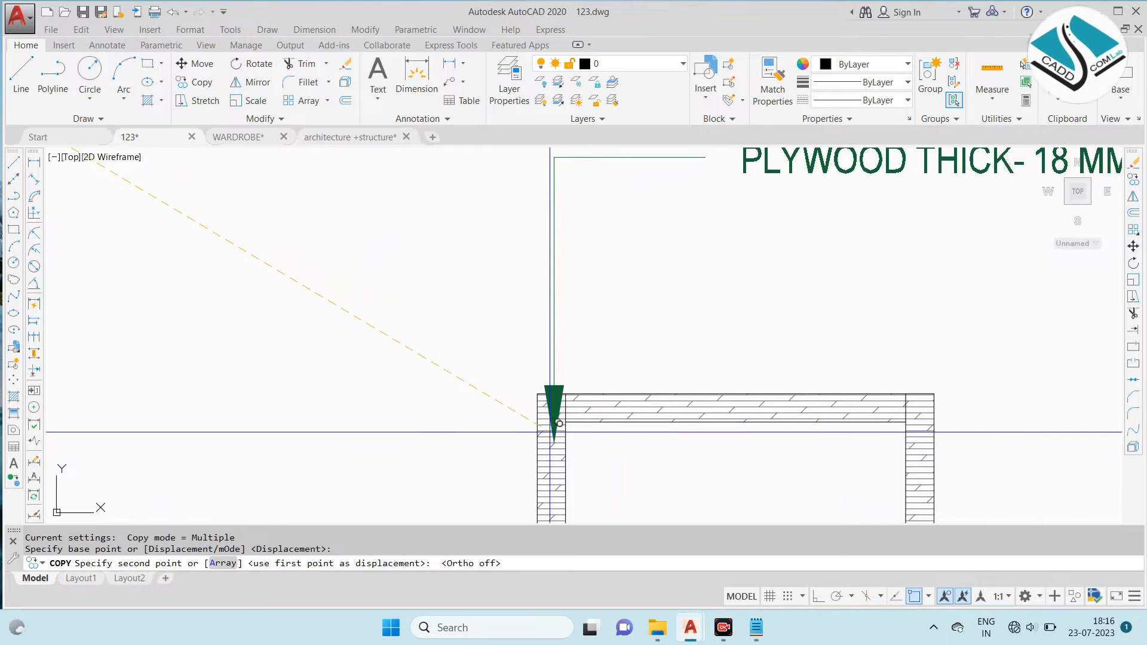
pyautogui.click(553, 401)
pyautogui.scroll(-8, 663, 318)
pyautogui.press('Escape')
# - Copy the PULL DOWN ROD CLOTHS leader note from the sectional elevation to the upper shelf of the side sectional elevation
pyautogui.moveTo(223, 342); pyautogui.dragTo(688, 356, button='middle')
pyautogui.moveTo(312, 422); pyautogui.dragTo(478, 242, button='middle')
pyautogui.scroll(5, 466, 308)
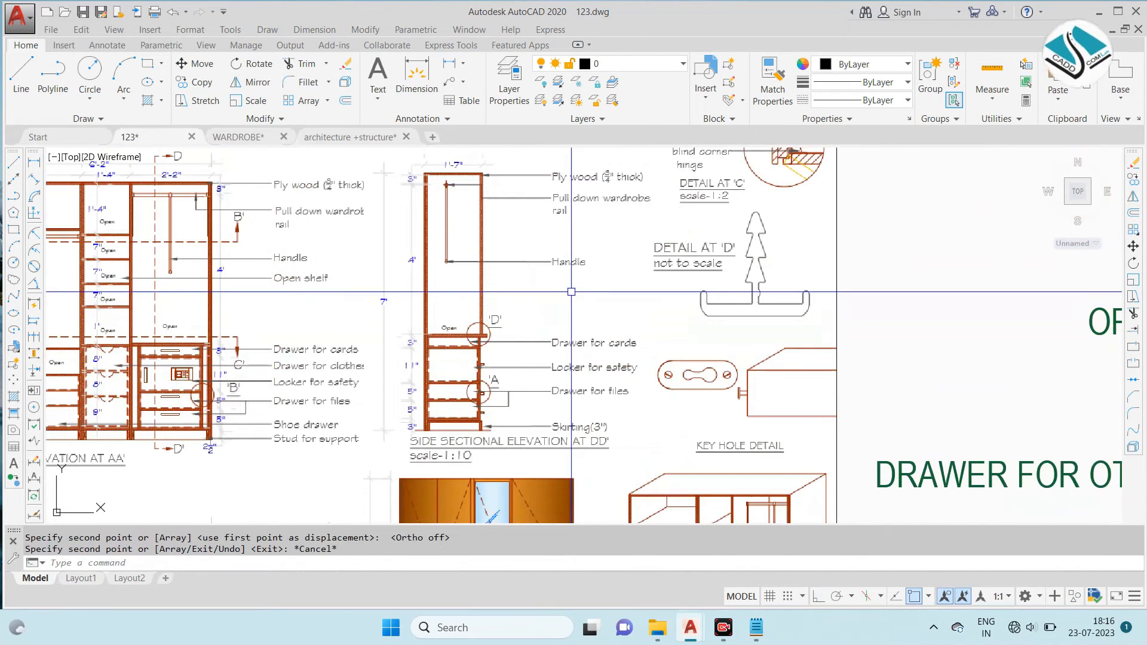
pyautogui.scroll(-5, 366, 292)
pyautogui.scroll(5, 479, 241)
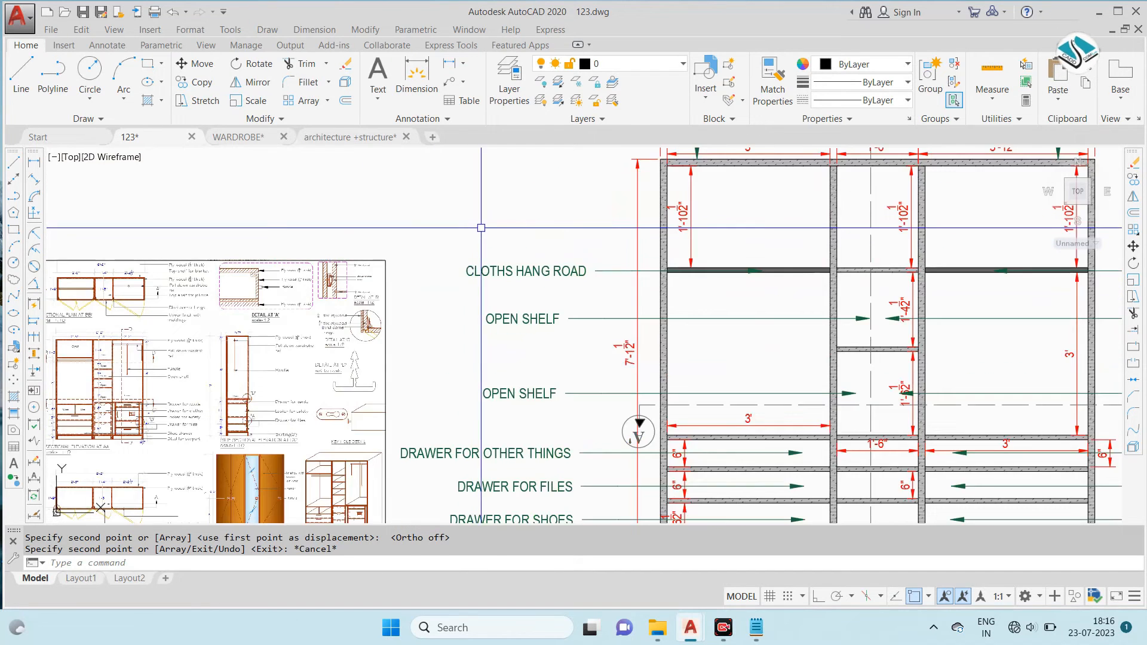
pyautogui.scroll(-3, 478, 241)
pyautogui.scroll(4, 973, 242)
pyautogui.click(999, 235)
pyautogui.click(878, 306)
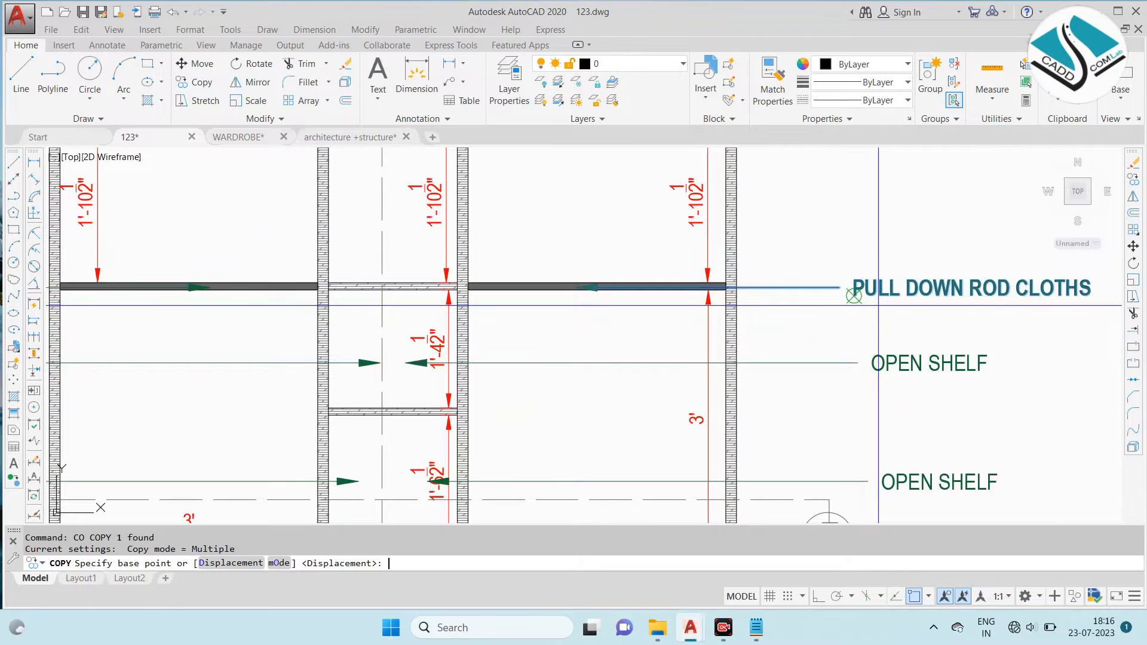
pyautogui.click(584, 284)
pyautogui.scroll(-5, 472, 318)
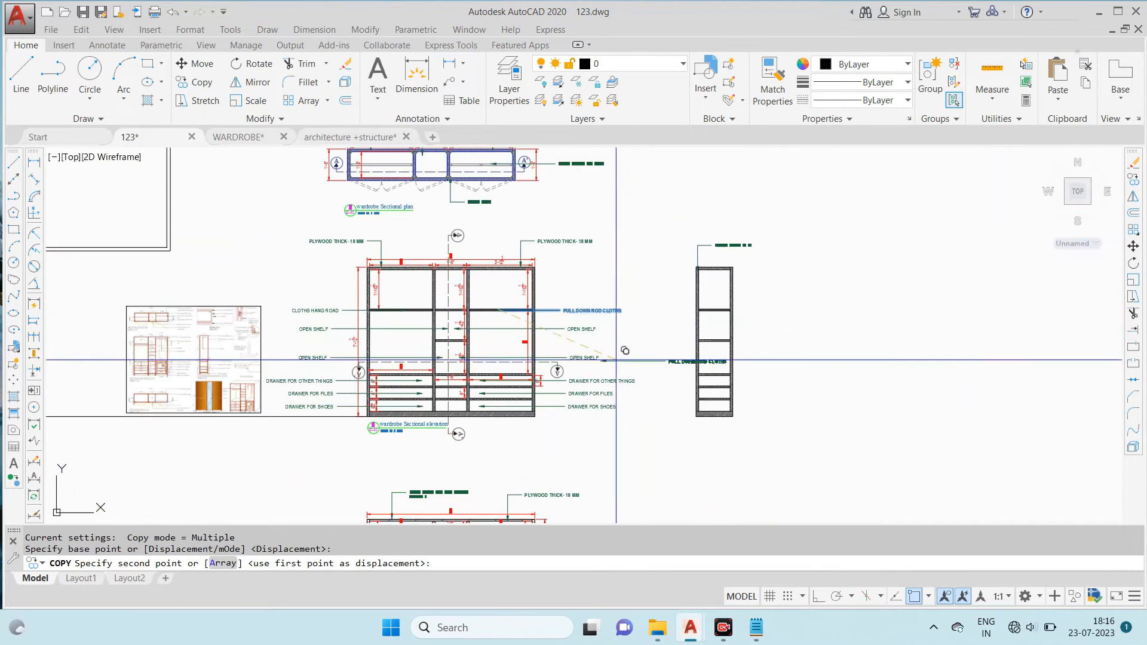
pyautogui.scroll(5, 742, 315)
pyautogui.click(625, 281)
pyautogui.scroll(-6, 626, 282)
pyautogui.press('Escape')
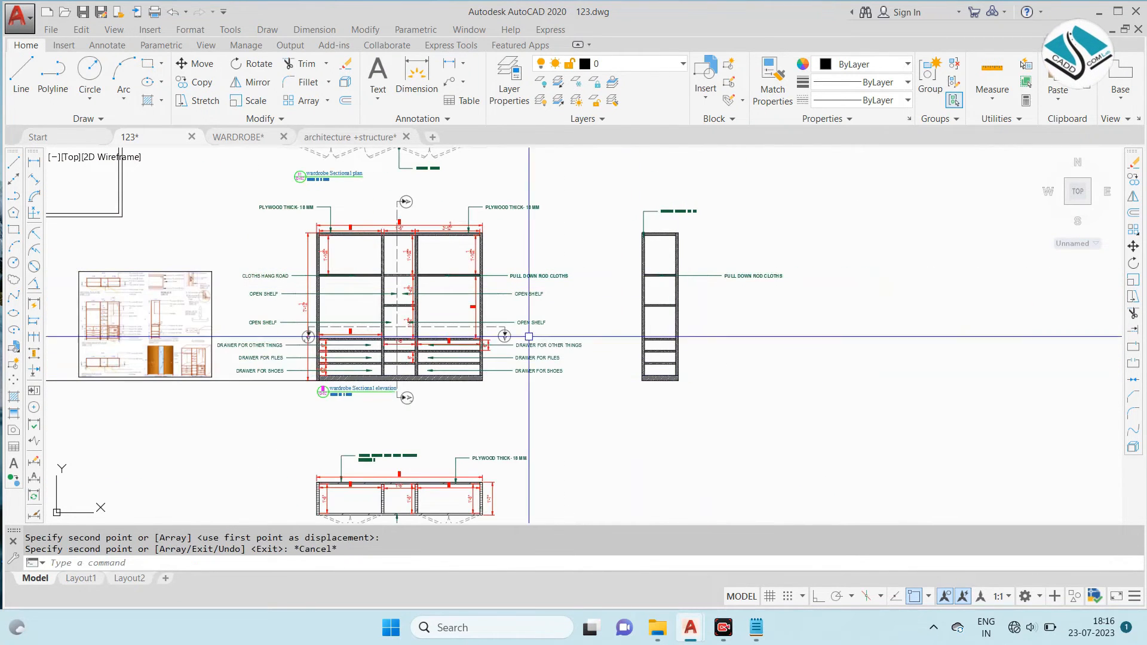
# - Examine the drawer, locker and skirting notes on the reference sheet's side sectional elevation and compare them with the drawing's drawer labels
pyautogui.scroll(6, 185, 299)
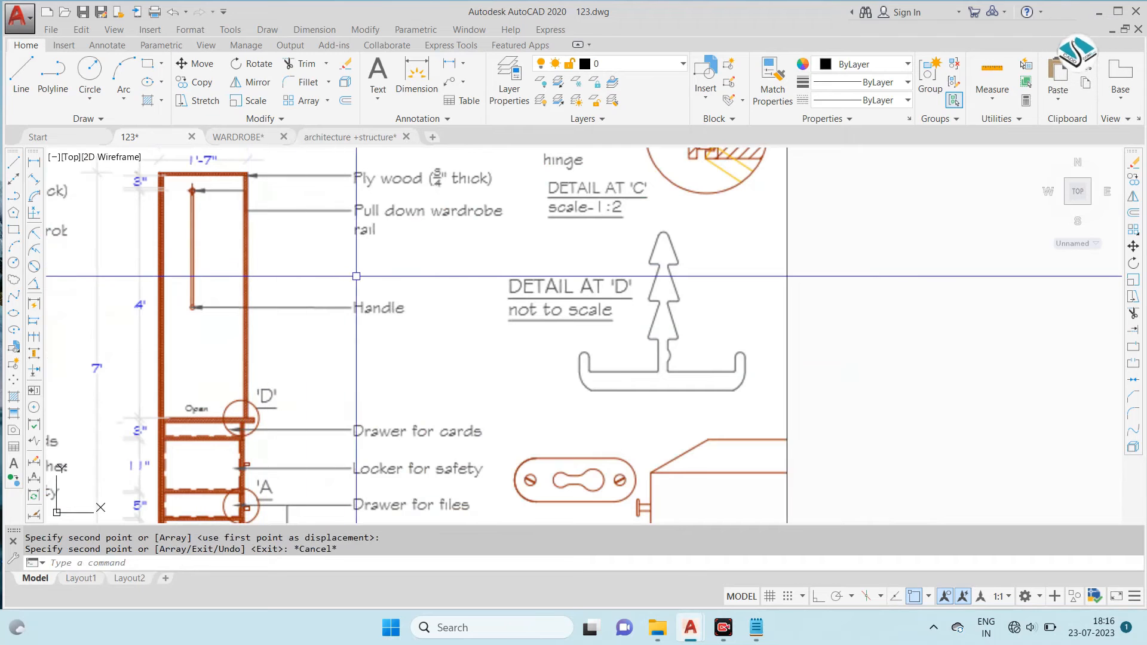
pyautogui.moveTo(383, 356); pyautogui.dragTo(392, 252, button='middle')
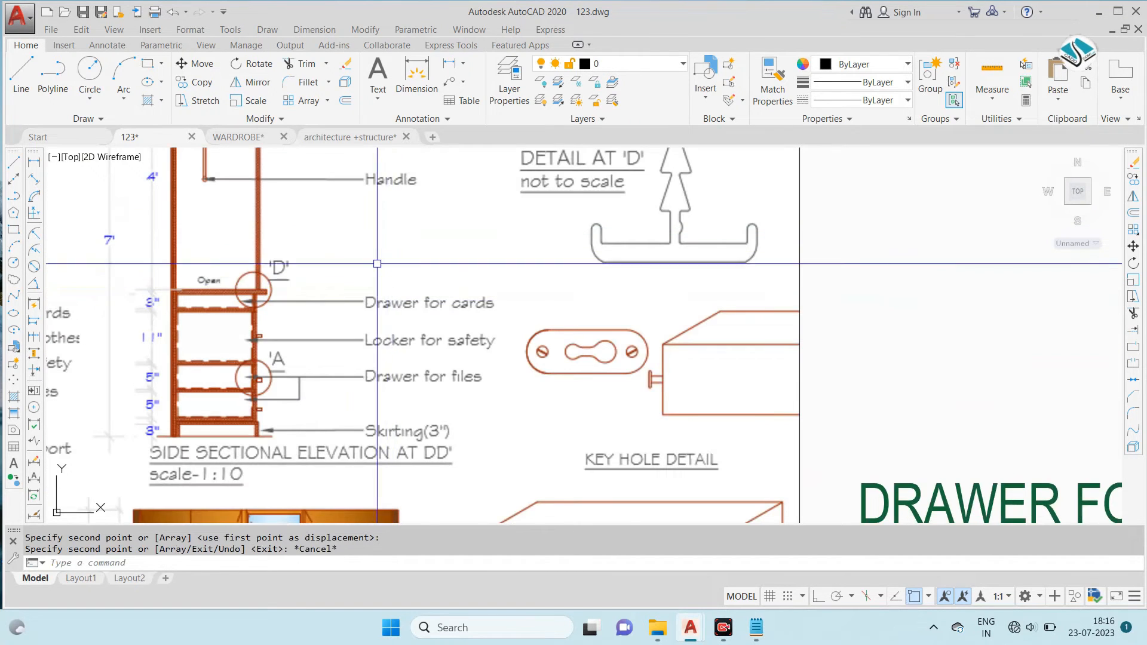
pyautogui.scroll(-3, 386, 262)
pyautogui.scroll(-8, 385, 260)
pyautogui.scroll(7, 573, 248)
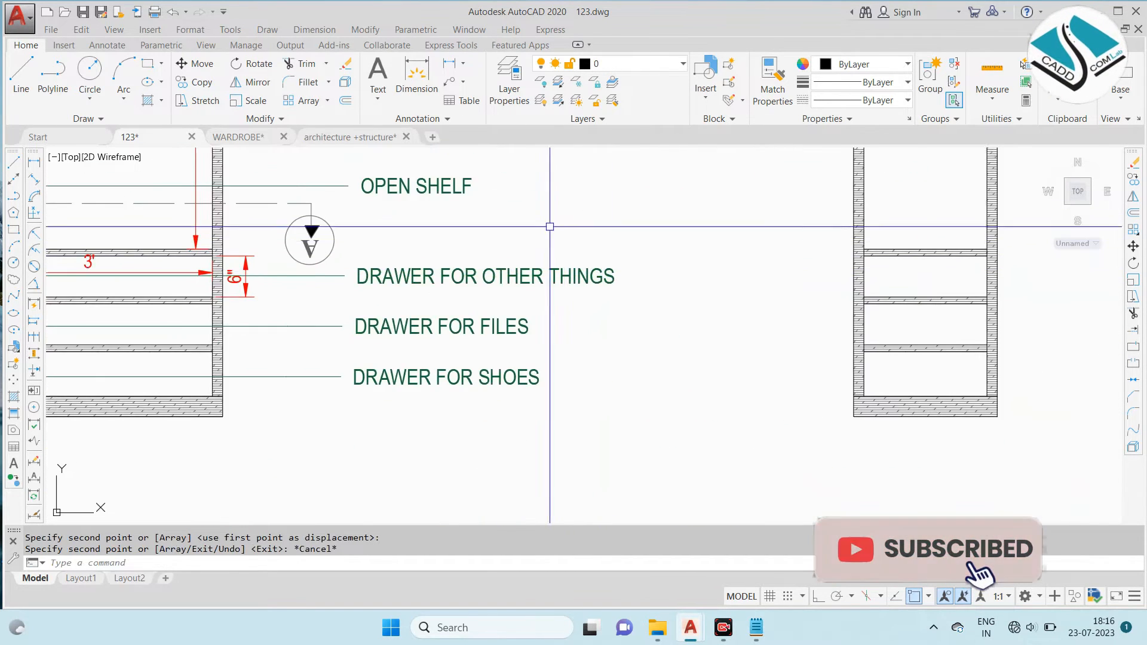
pyautogui.moveTo(531, 225); pyautogui.dragTo(581, 274, button='middle')
pyautogui.scroll(-2, 581, 257)
pyautogui.scroll(2, 577, 272)
# - Copy the DRAWER FOR OTHER THINGS, DRAWER FOR FILES and DRAWER FOR SHOES leader notes to the drawers of the side sectional elevation
pyautogui.press('Escape')
pyautogui.click(664, 274)
pyautogui.click(505, 456)
pyautogui.write('co')
pyautogui.press('Return')
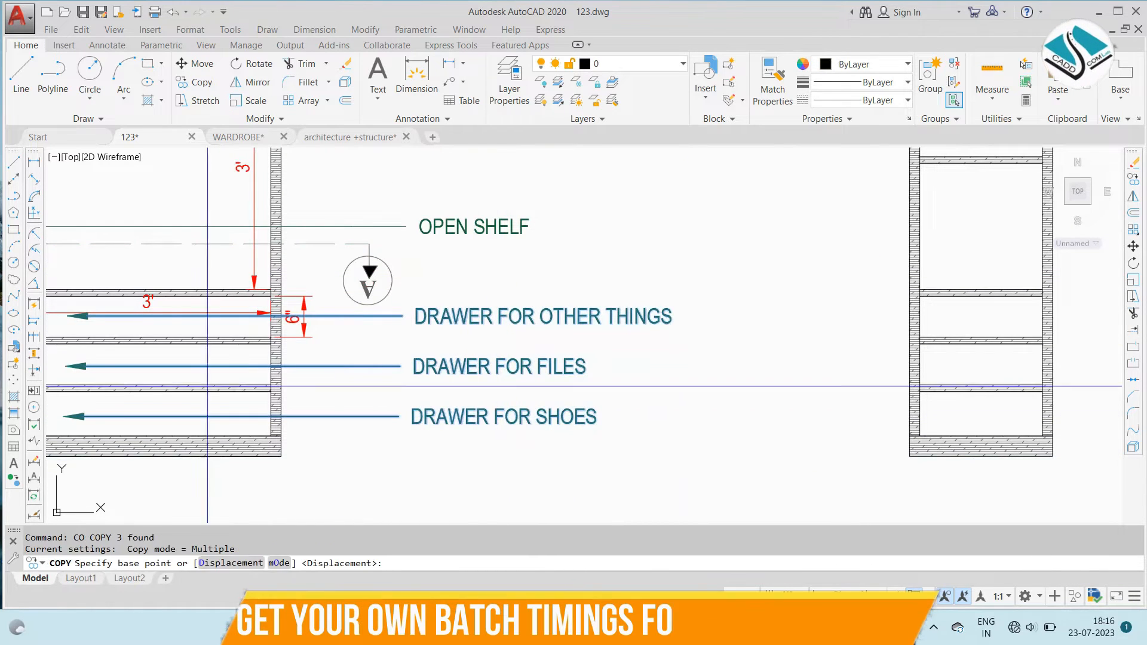
pyautogui.click(123, 322)
pyautogui.moveTo(931, 346); pyautogui.dragTo(611, 357, button='middle')
pyautogui.scroll(-4, 731, 314)
pyautogui.scroll(4, 735, 304)
pyautogui.click(711, 320)
pyautogui.scroll(-4, 771, 373)
pyautogui.press('Escape')
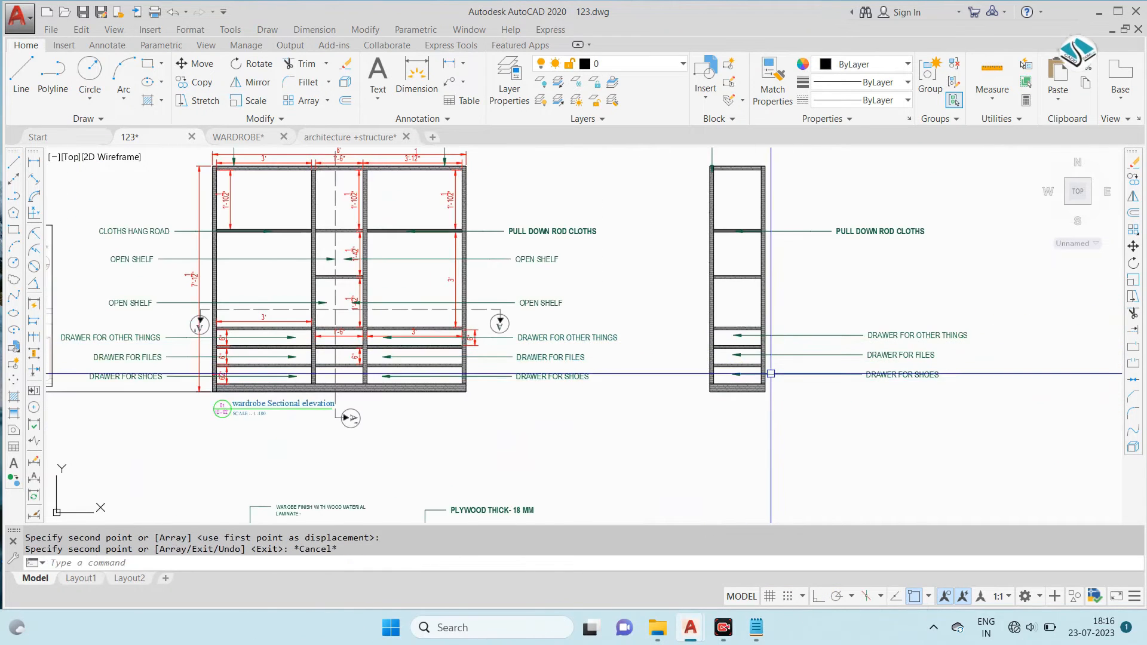
# - Examine the lower drawer, skirting and support notes on the reference sheet's sectional and side sectional elevations
pyautogui.scroll(2, 366, 301)
pyautogui.scroll(-4, 559, 351)
pyautogui.scroll(-2, 560, 352)
pyautogui.scroll(6, 349, 346)
pyautogui.scroll(4, 298, 316)
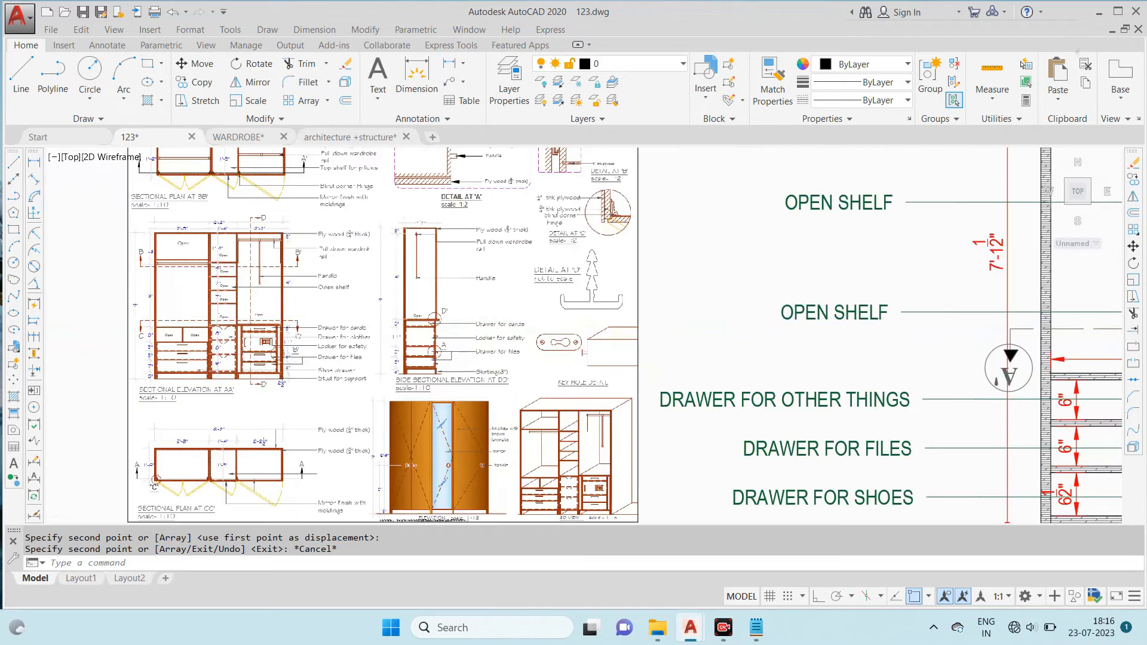
pyautogui.scroll(3, 304, 314)
pyautogui.scroll(-1, 343, 290)
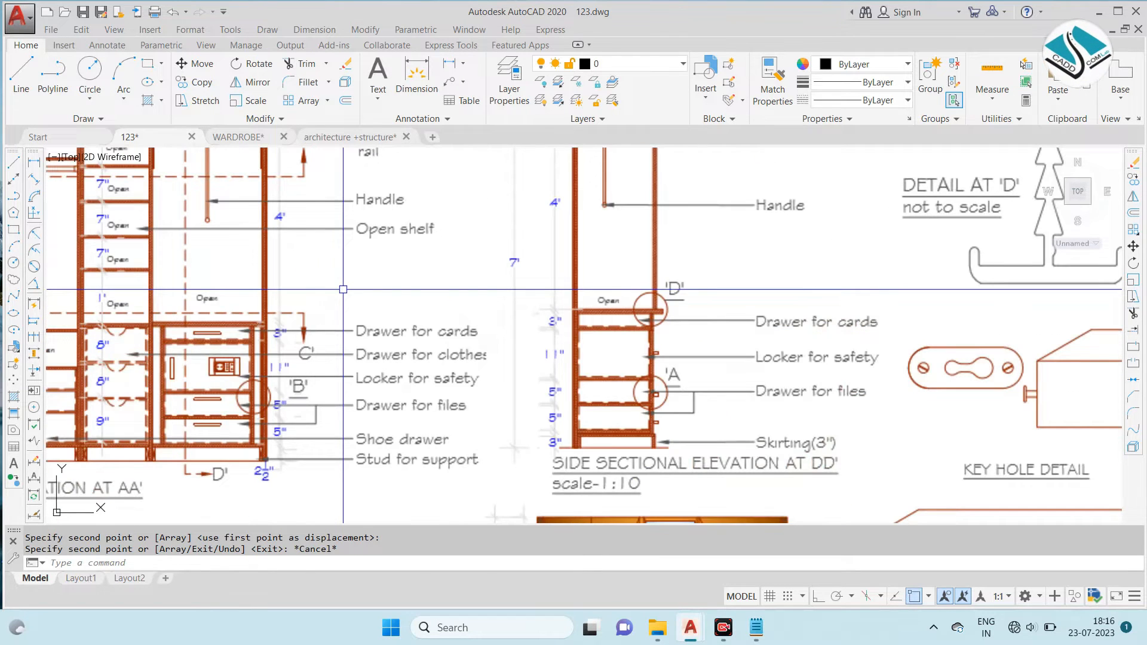
pyautogui.scroll(-3, 343, 289)
pyautogui.scroll(-5, 343, 287)
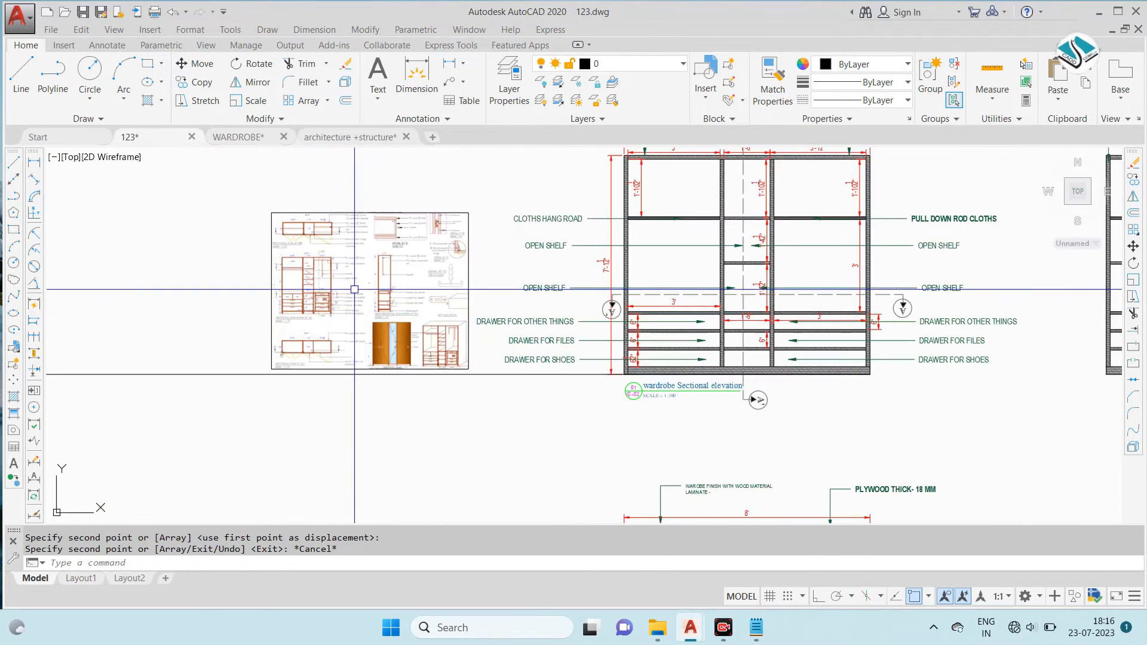
# - Copy the right-hand DRAWER FOR SHOES leader note down to the base of the wardrobe sectional elevation
pyautogui.moveTo(903, 303); pyautogui.dragTo(793, 301, button='middle')
pyautogui.scroll(4, 817, 347)
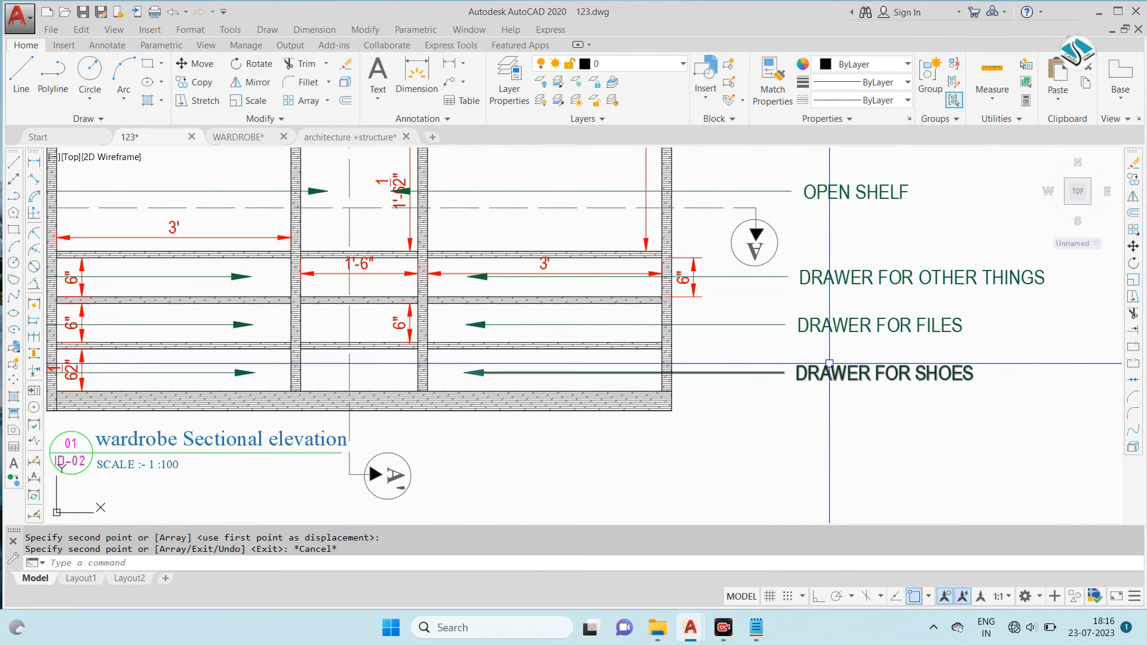
pyautogui.press('Return')
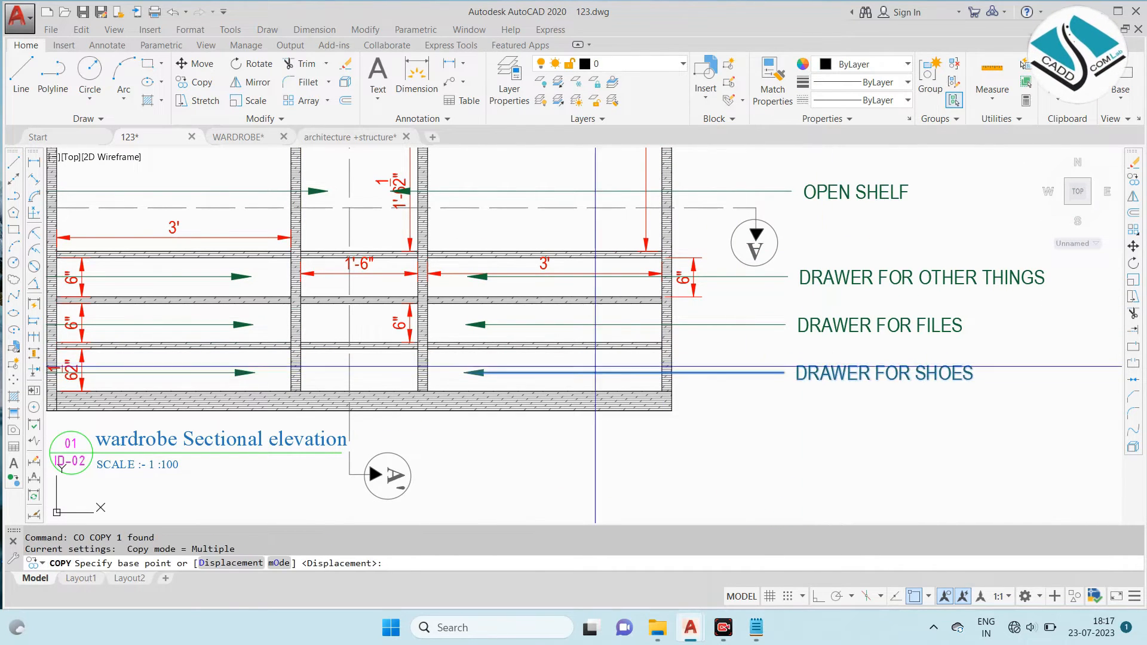
pyautogui.click(464, 372)
pyautogui.click(476, 404)
pyautogui.press('Escape')
# - Replace the copied base note's text, beginning with BOTTO
pyautogui.click(892, 390)
pyautogui.doubleClick(884, 397)
pyautogui.write('BOTTOM SKIRTING 3"')
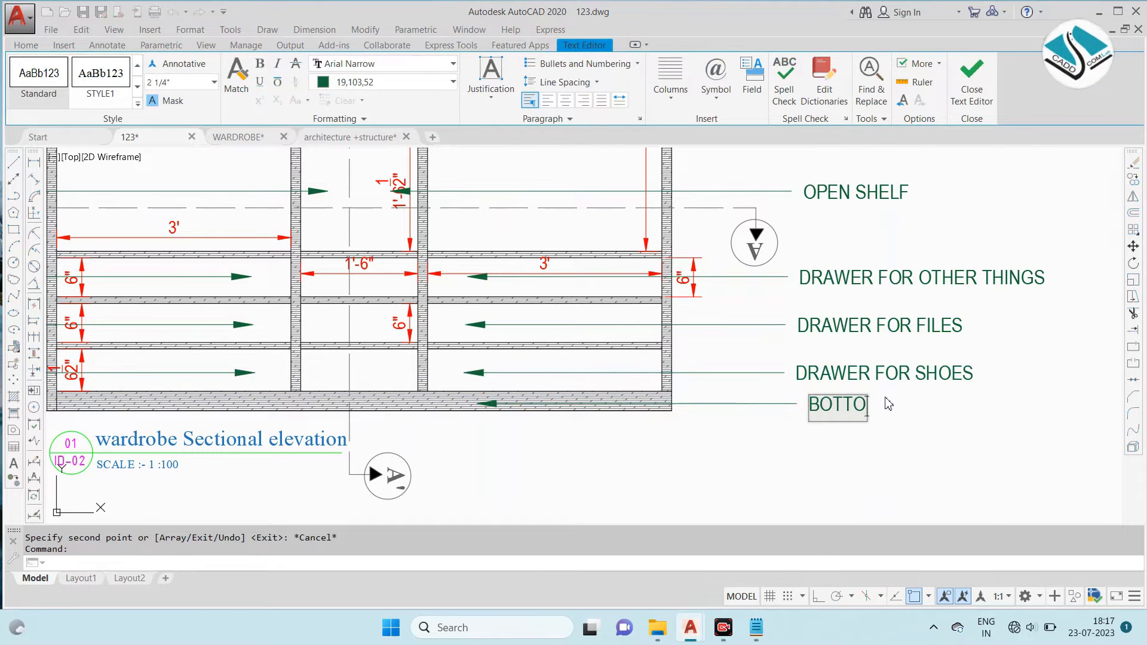
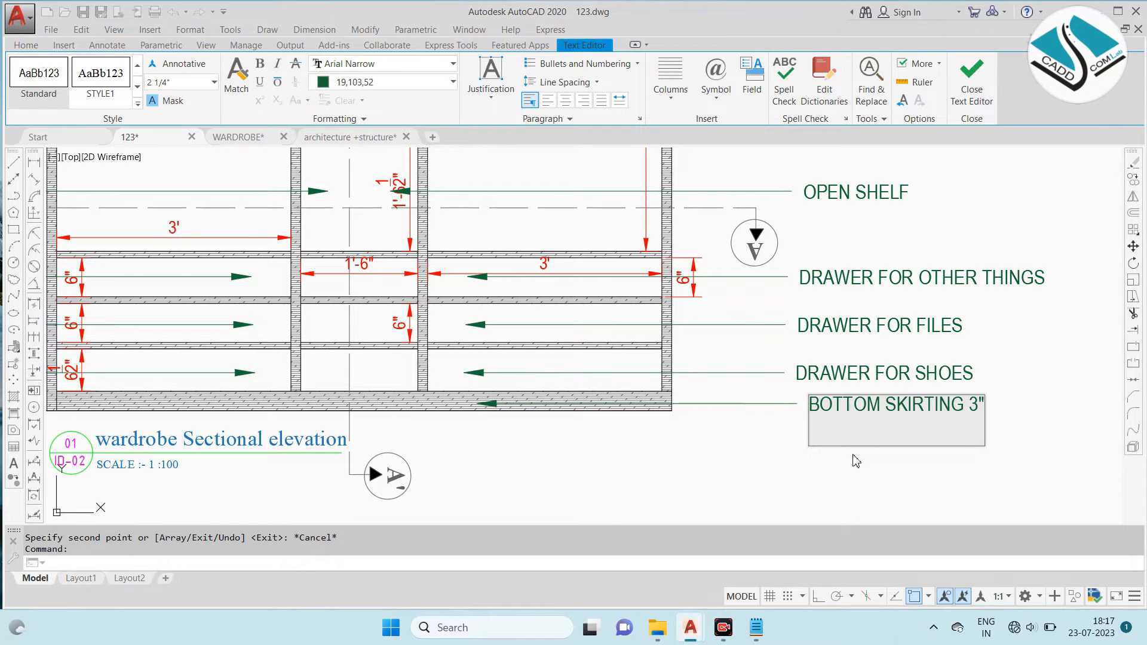
# - Finish the base note of the wardrobe sectional elevation as BOTTOM SKIRTING 3"
pyautogui.click(769, 475)
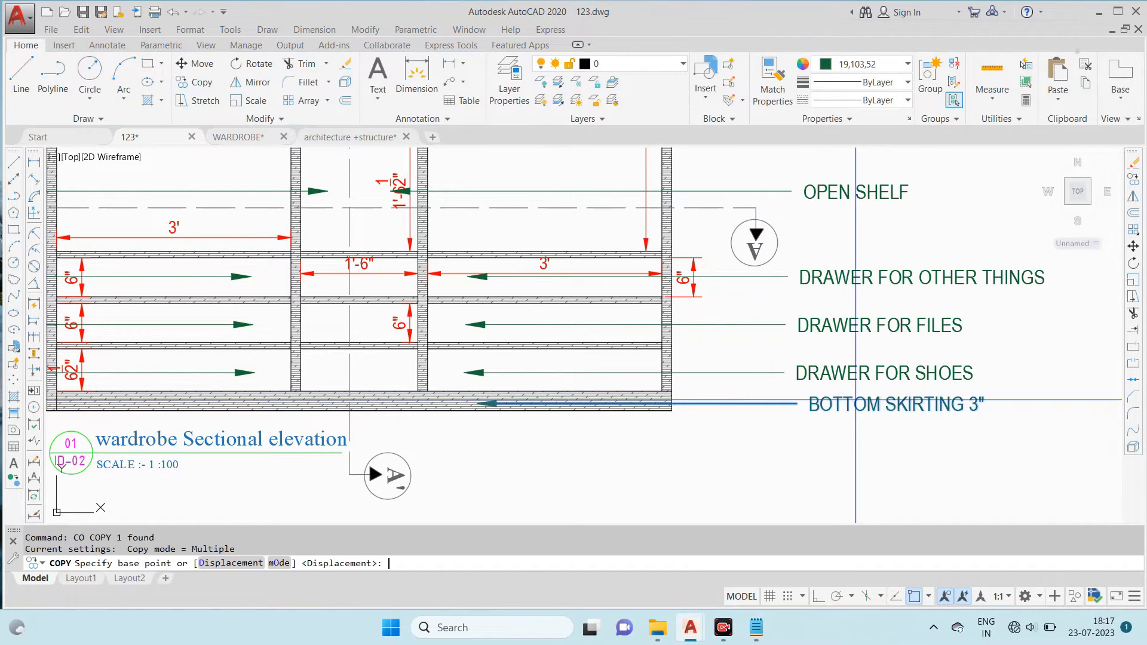
pyautogui.click(589, 399)
pyautogui.scroll(-5, 594, 402)
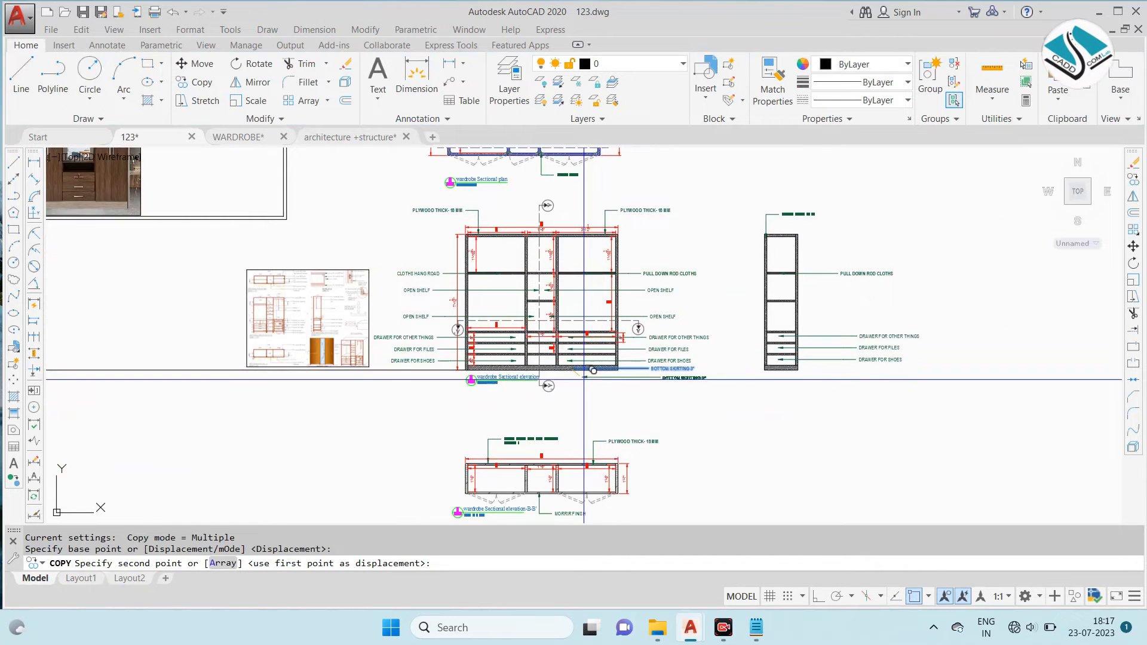
pyautogui.scroll(-2, 614, 295)
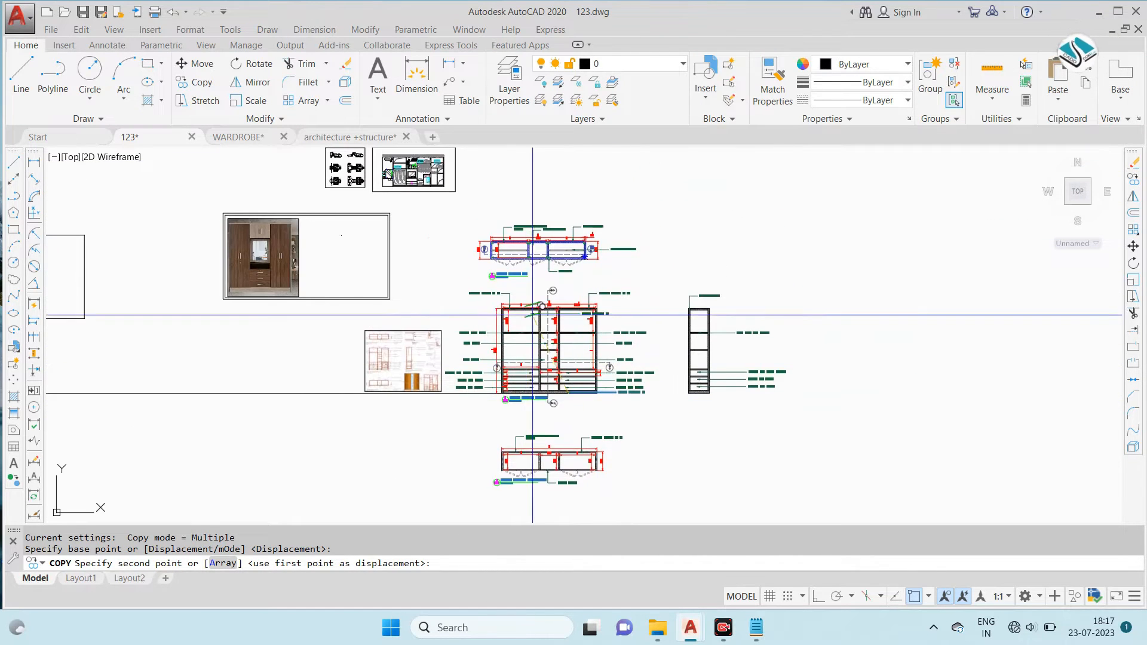
pyautogui.scroll(4, 568, 366)
pyautogui.press('Escape')
# - Copy the BOTTOM SKIRTING 3" leader note from the sectional elevation to the base of the side sectional elevation
pyautogui.moveTo(569, 365); pyautogui.dragTo(339, 239, button='middle')
pyautogui.scroll(4, 602, 294)
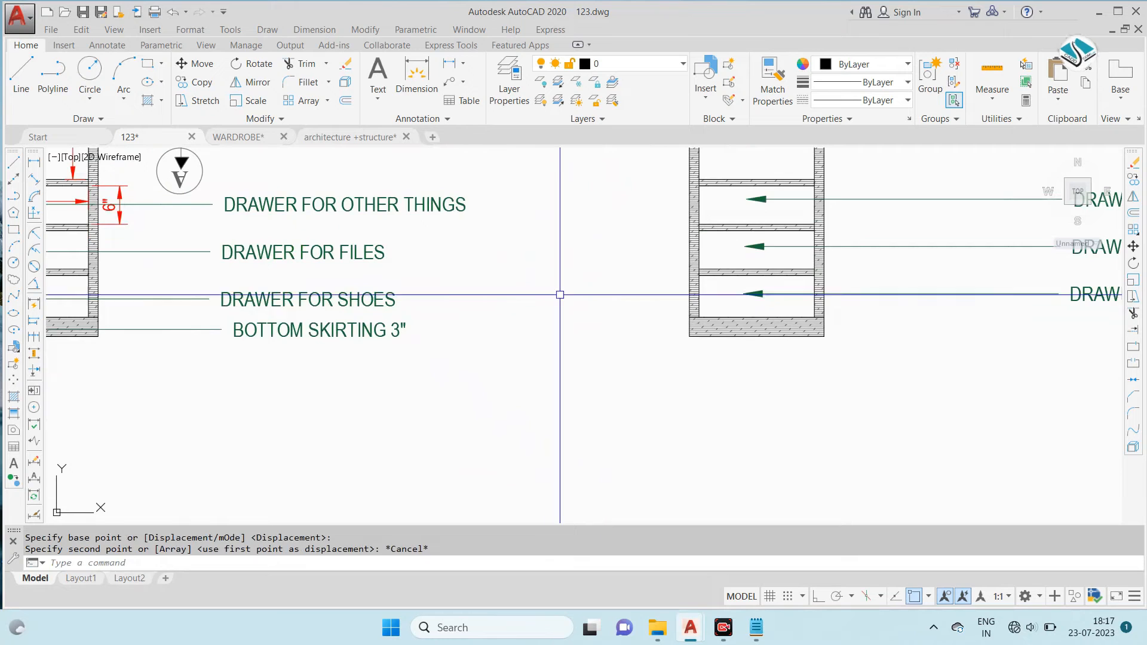
pyautogui.click(406, 326)
pyautogui.write('c')
pyautogui.scroll(-4, 407, 326)
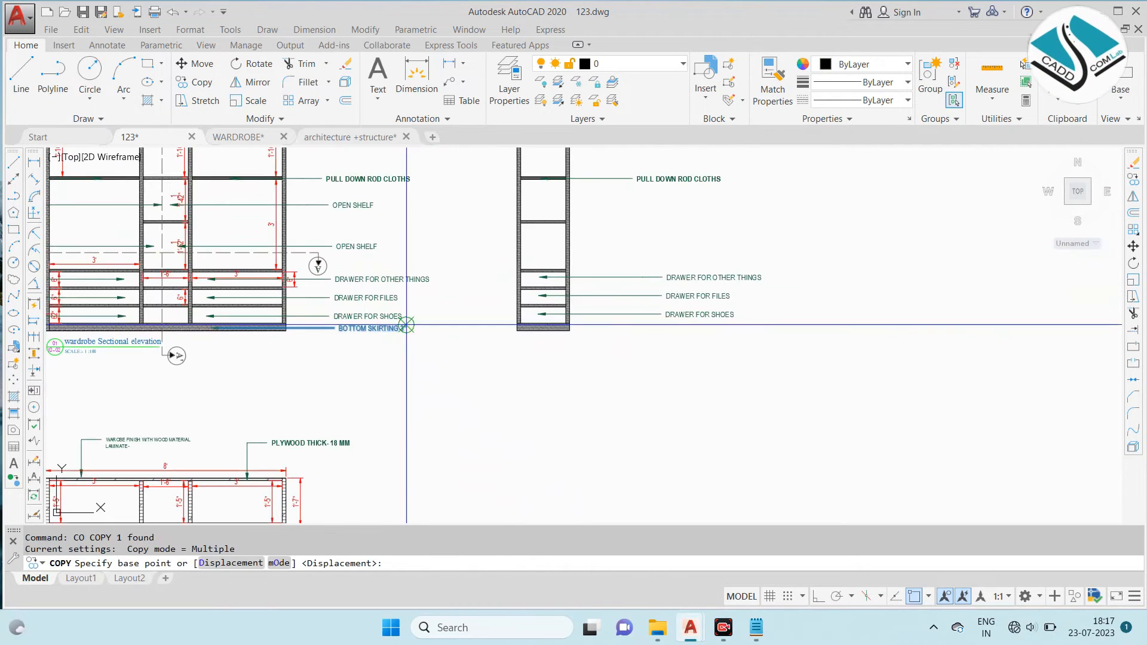
pyautogui.scroll(6, 230, 324)
pyautogui.click(140, 350)
pyautogui.scroll(-4, 162, 341)
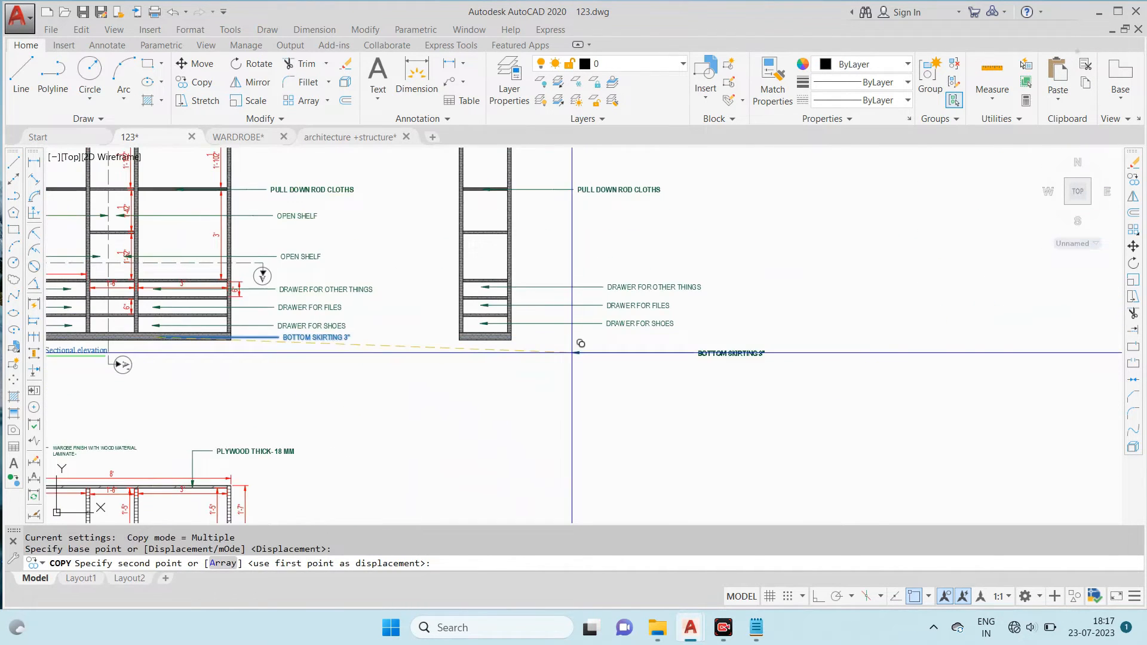
pyautogui.scroll(5, 205, 251)
pyautogui.press('Escape')
# - Copy the side section's PULL DOWN ROD CLOTHS leader note straight down to the two compartments between the rod and the drawers
pyautogui.scroll(-4, 573, 402)
pyautogui.moveTo(502, 249); pyautogui.dragTo(559, 344, button='middle')
pyautogui.click(714, 203)
pyautogui.click(673, 275)
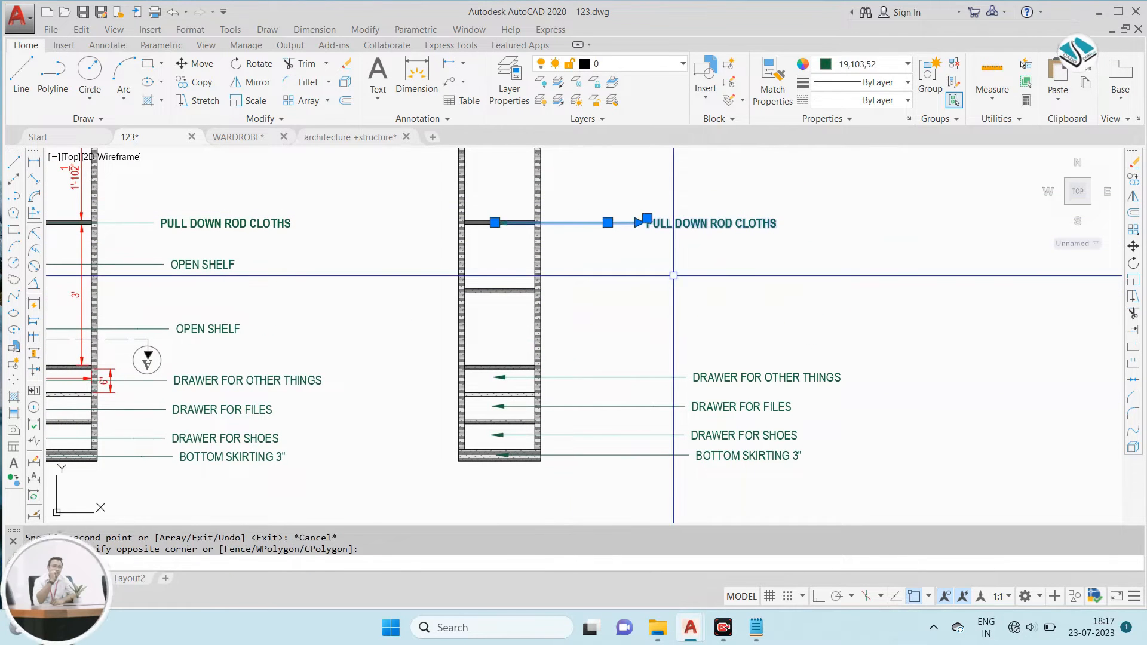
pyautogui.write('co')
pyautogui.press('Return')
pyautogui.scroll(2, 476, 246)
pyautogui.click(535, 209)
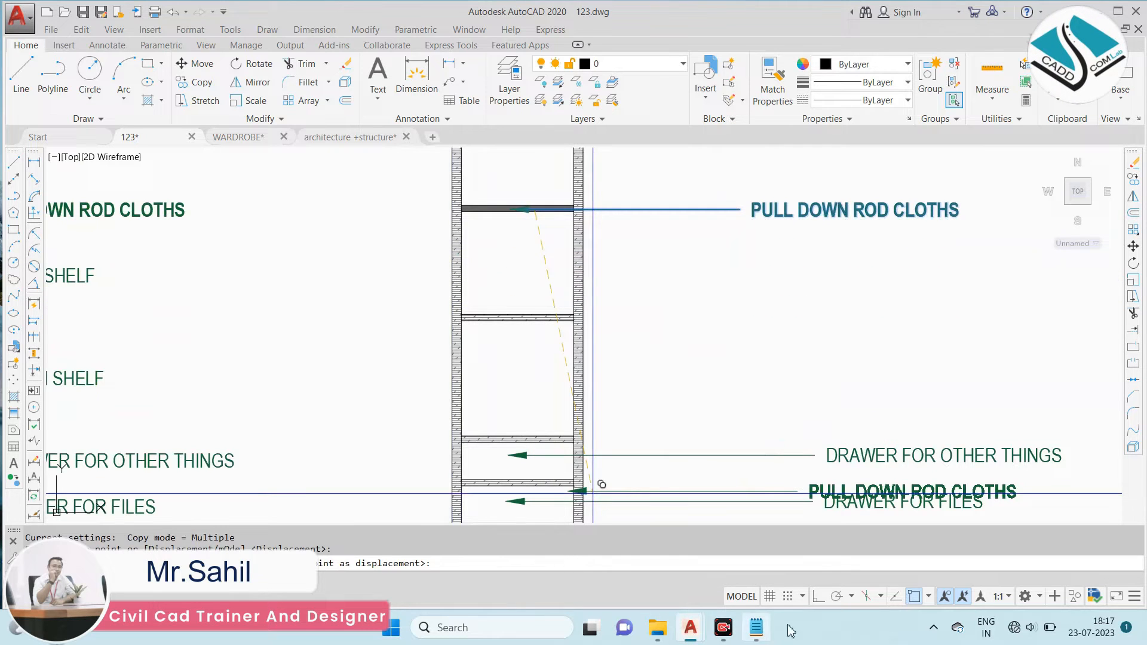
pyautogui.click(819, 596)
pyautogui.click(529, 269)
pyautogui.click(541, 370)
pyautogui.press('Escape')
# - Change the text of the upper copied note, just below the rod, to SHELF FOR STORAGE
pyautogui.doubleClick(784, 269)
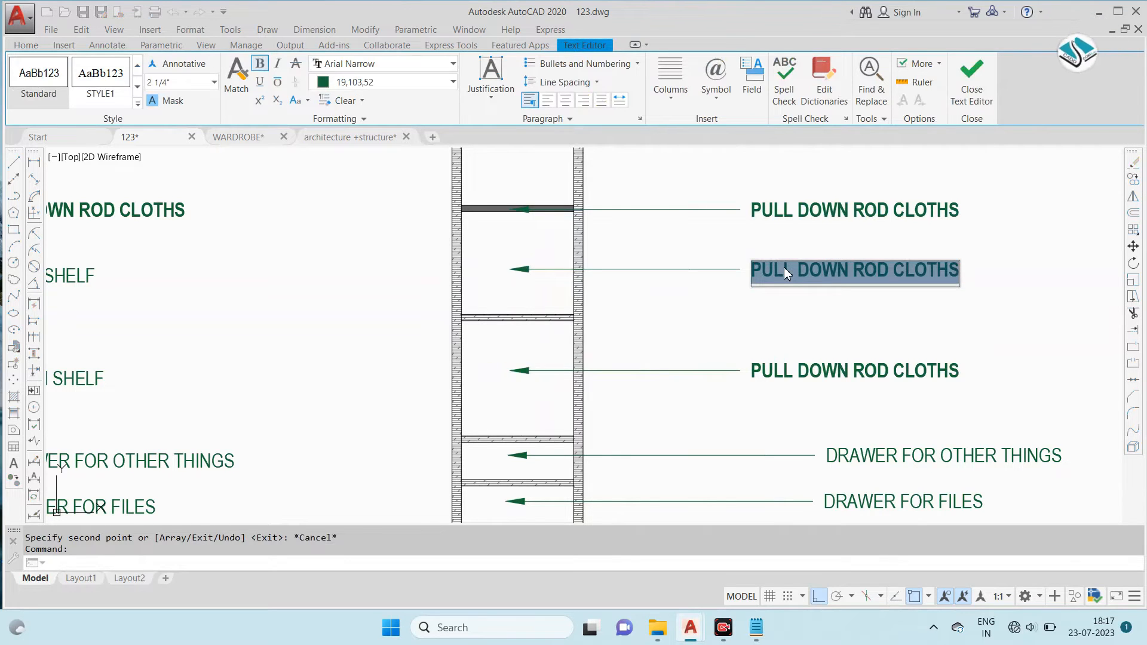
pyautogui.write('SHELF FOR STORAGE')
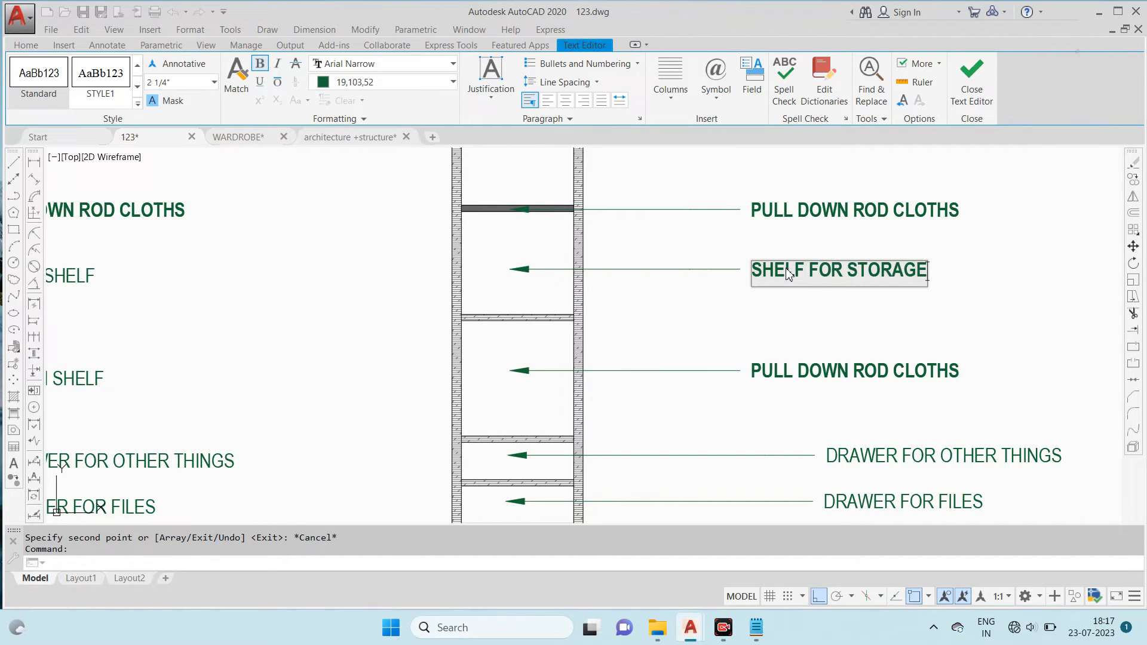
pyautogui.click(758, 313)
pyautogui.press('Escape')
# - Replace the lower copied PULL DOWN ROD CLOTHS note with a copy of the SHELF FOR STORAGE leader note
pyautogui.click(794, 354)
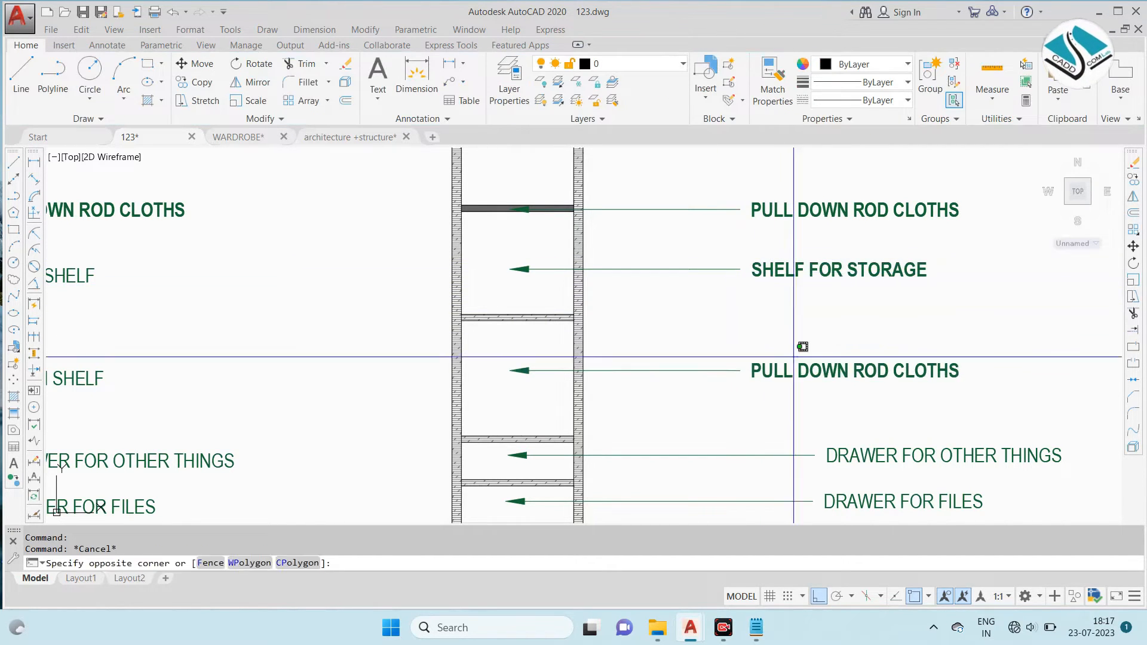
pyautogui.click(771, 383)
pyautogui.write('e')
pyautogui.press('space')
pyautogui.click(781, 274)
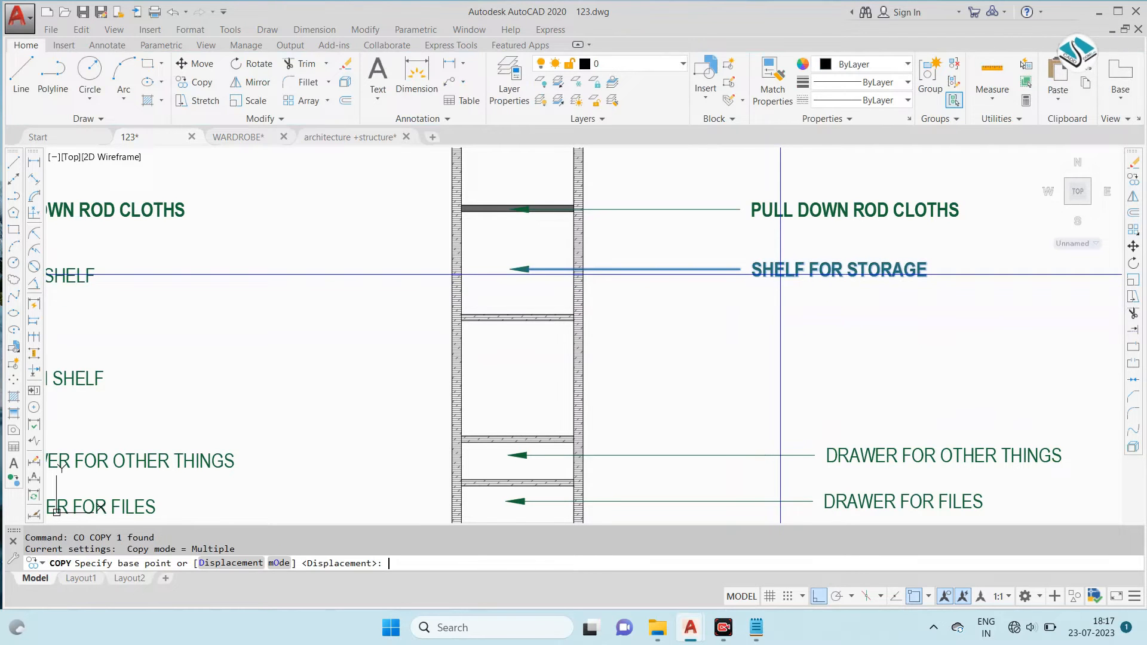
pyautogui.click(526, 272)
pyautogui.click(517, 372)
pyautogui.press('Escape')
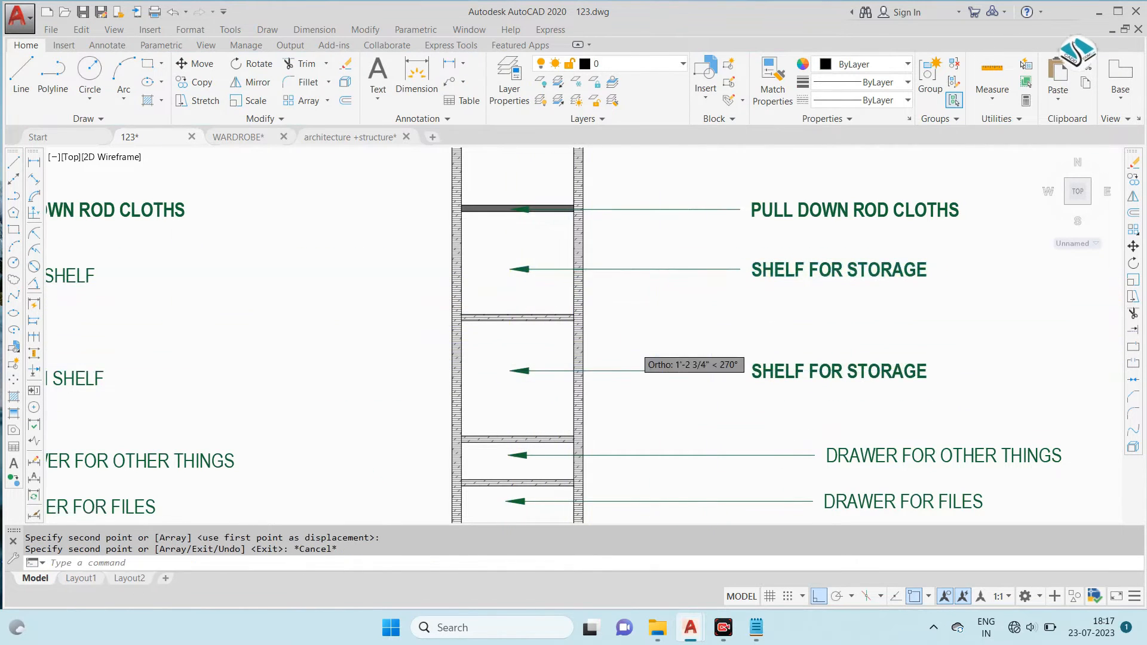
# - Review the leader notes on the wardrobe sectional elevation and the side sectional elevation
pyautogui.scroll(-4, 720, 324)
pyautogui.scroll(2, 696, 236)
pyautogui.scroll(-3, 724, 266)
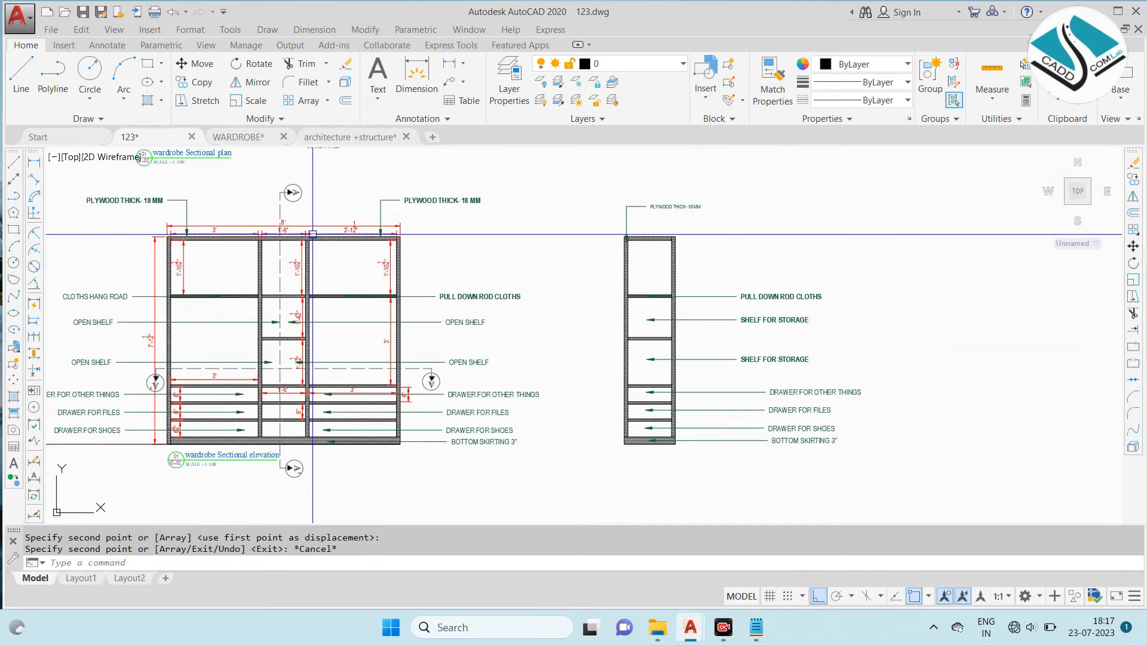
pyautogui.scroll(-2, 257, 236)
pyautogui.moveTo(276, 239); pyautogui.dragTo(454, 259, button='middle')
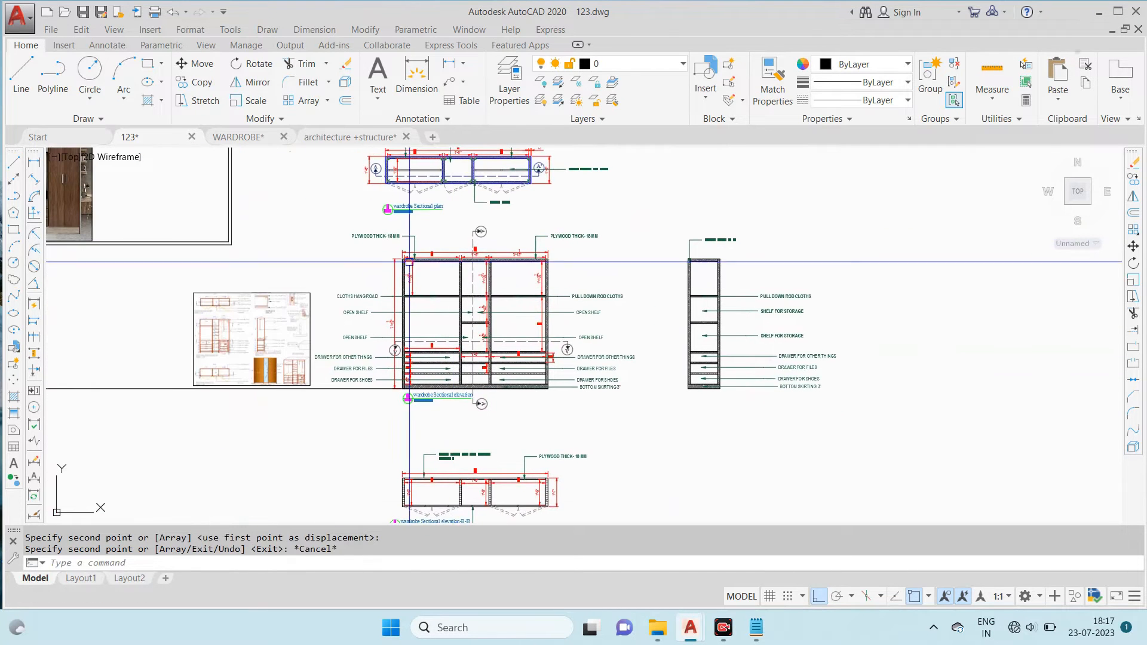
pyautogui.moveTo(312, 285); pyautogui.dragTo(420, 307, button='middle')
pyautogui.scroll(4, 583, 304)
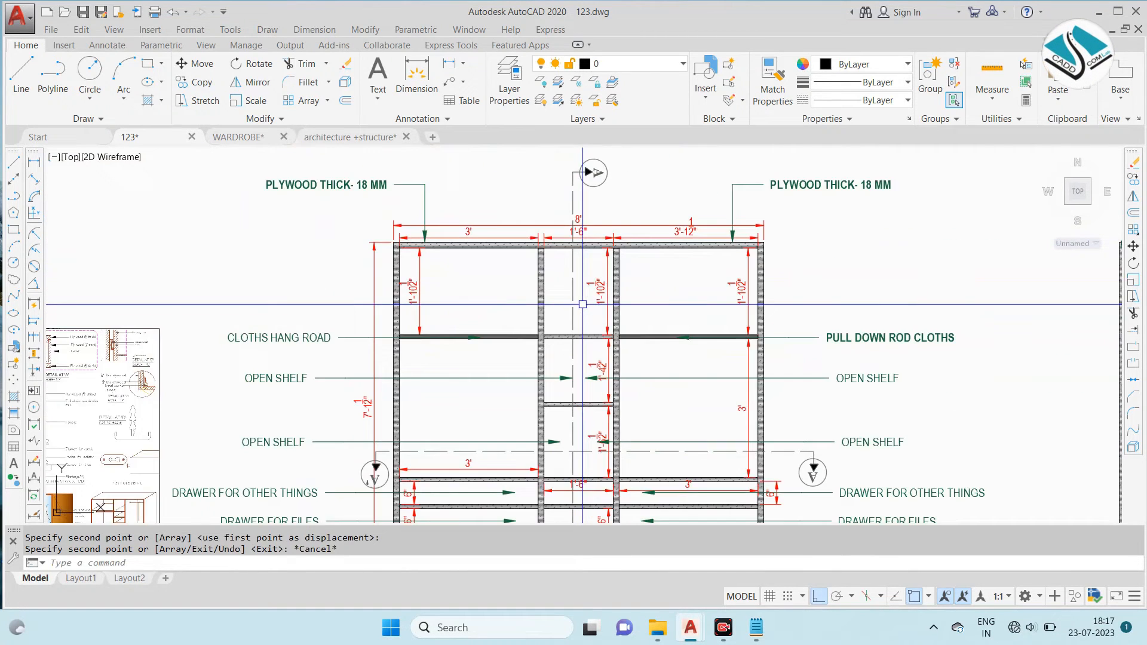
pyautogui.scroll(-3, 583, 303)
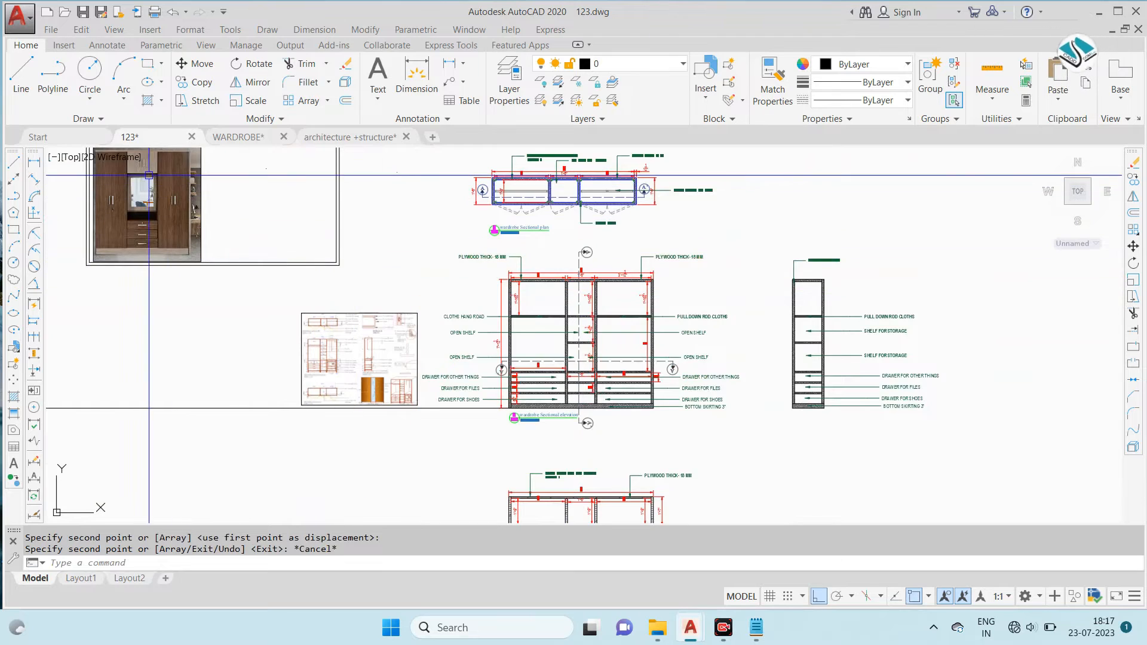
# - Copy the TOP SHELF FOR STORAGE leader note from the sectional plan to the top compartment of the side sectional elevation
pyautogui.scroll(3, 585, 183)
pyautogui.scroll(2, 586, 182)
pyautogui.moveTo(586, 183); pyautogui.dragTo(506, 310, button='middle')
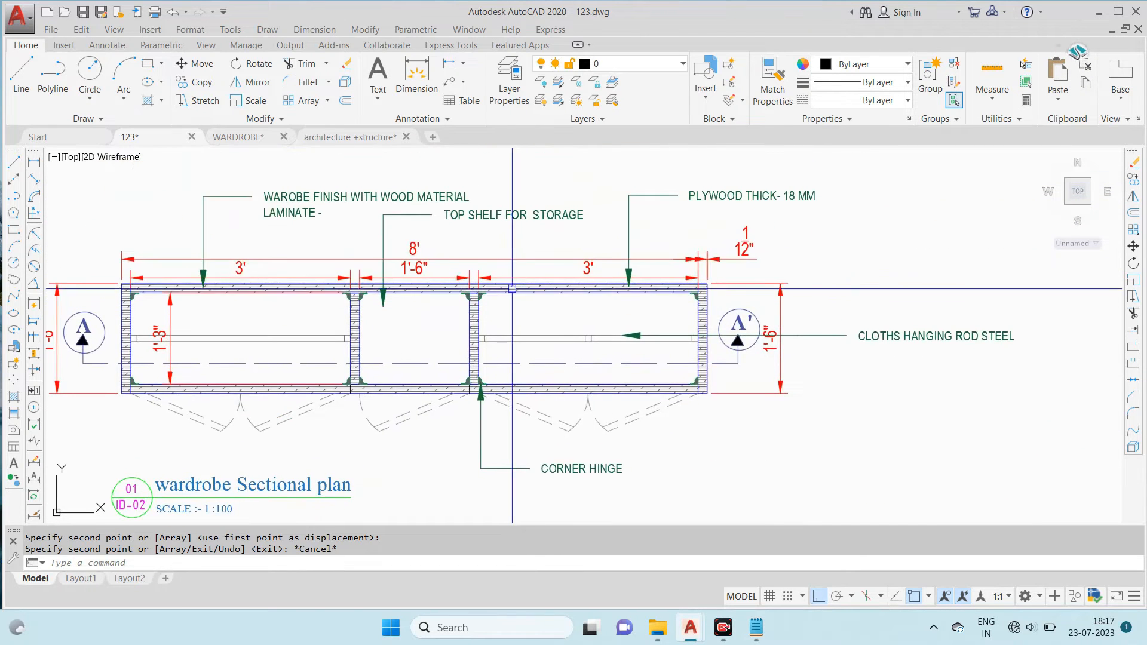
pyautogui.click(531, 210)
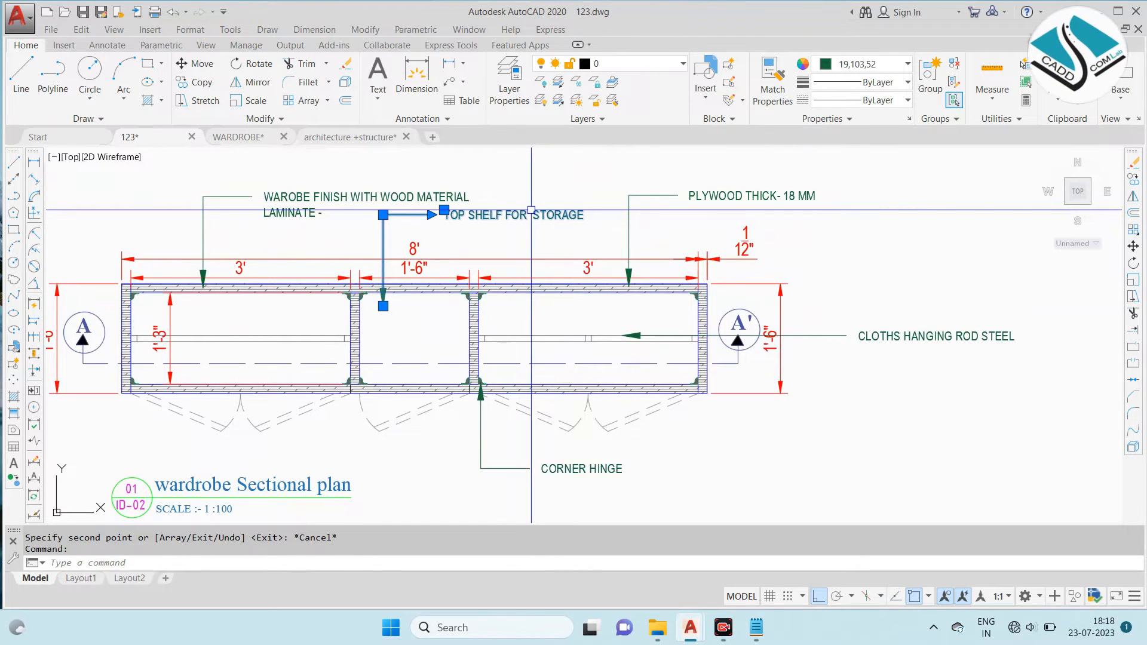
pyautogui.click(383, 302)
pyautogui.scroll(-5, 358, 215)
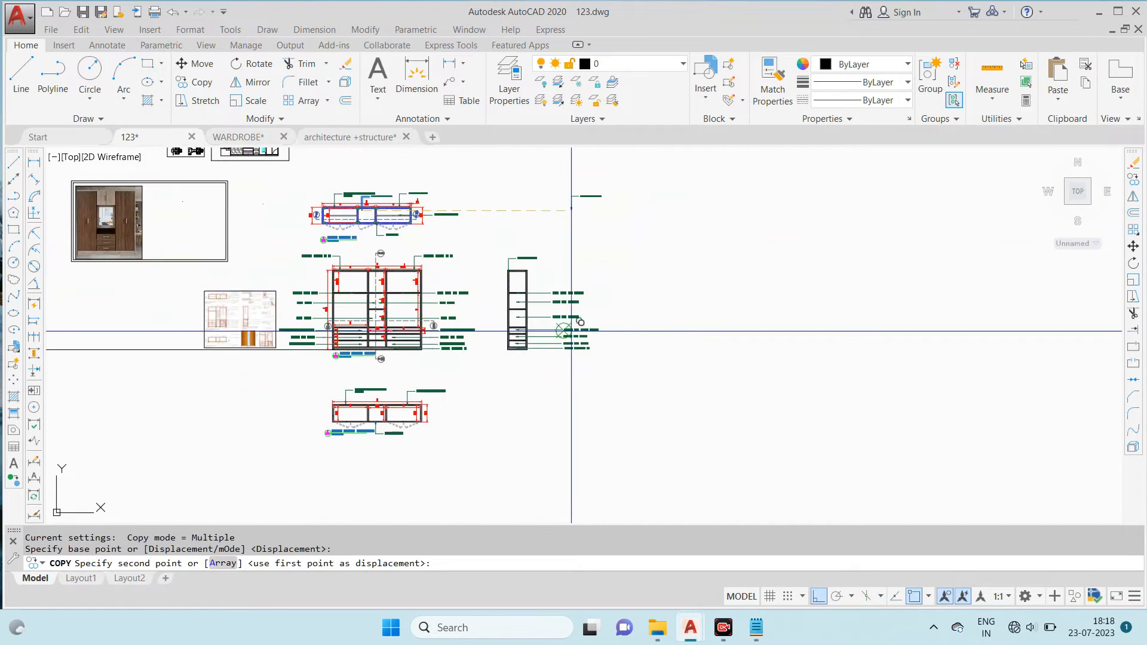
pyautogui.scroll(1, 556, 310)
pyautogui.scroll(3, 502, 260)
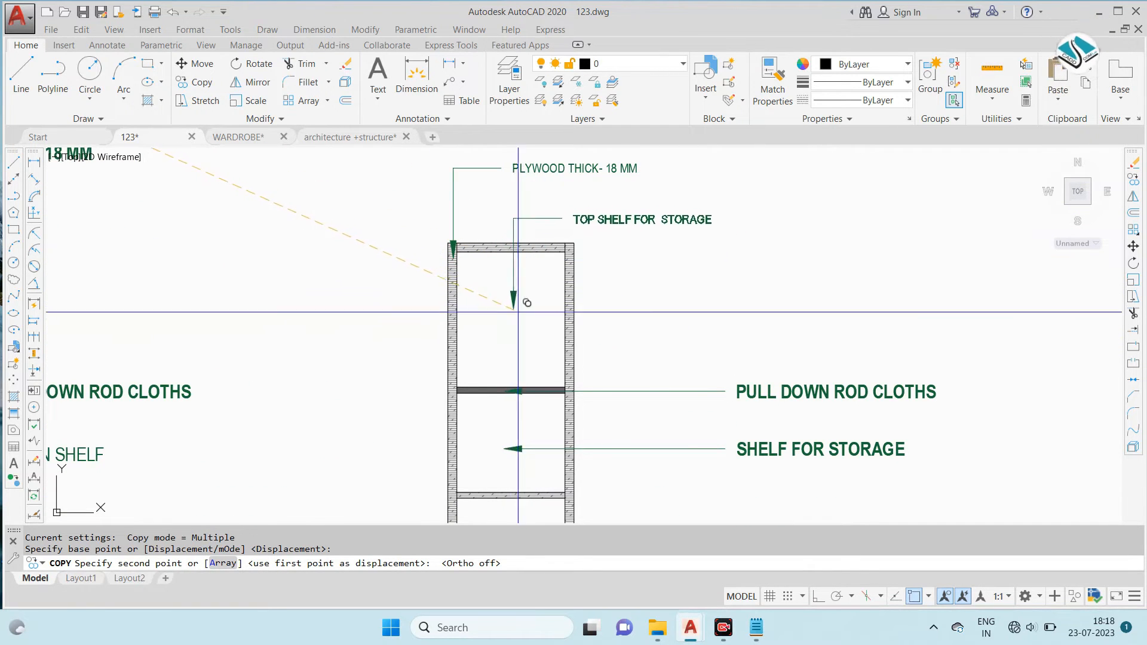
pyautogui.click(534, 345)
pyautogui.press('Escape')
# - Stretch the copied TOP SHELF FOR STORAGE leader's elbow down beside the top compartment so that the leader runs sideways into it
pyautogui.click(648, 259)
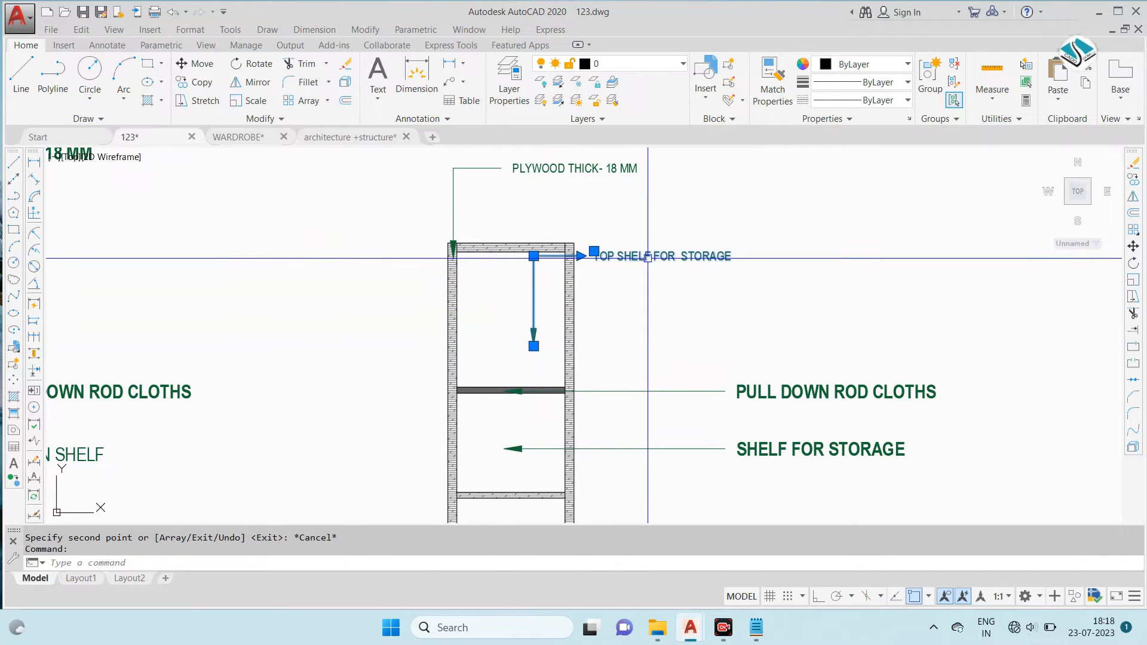
pyautogui.click(534, 252)
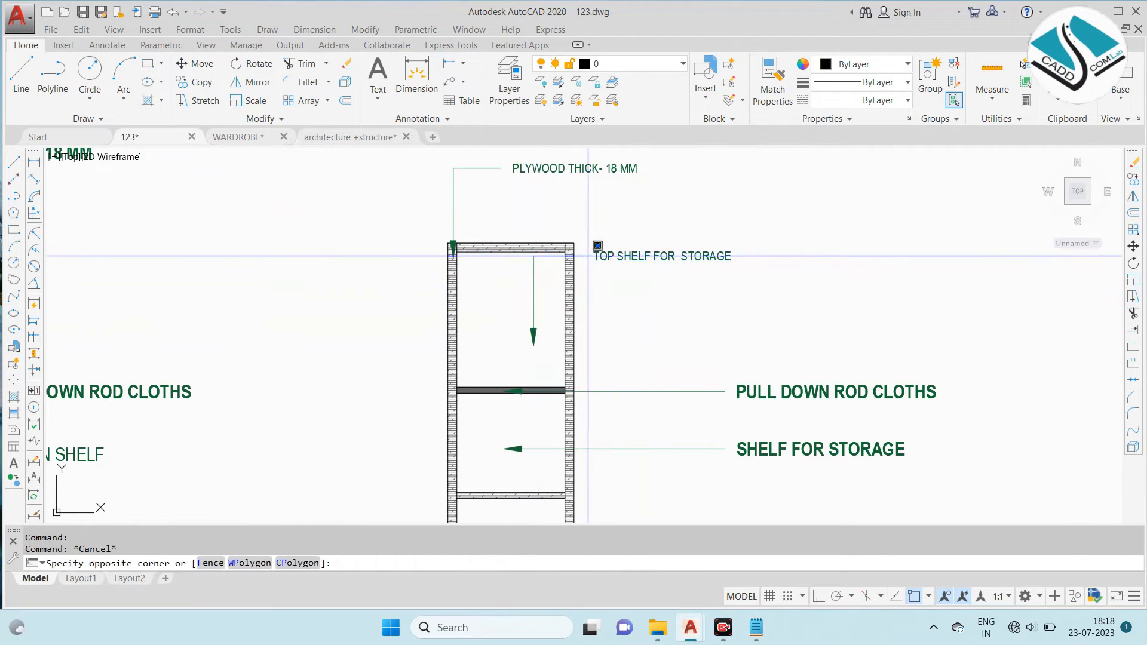
pyautogui.press('Escape')
pyautogui.click(634, 255)
pyautogui.scroll(2, 487, 246)
pyautogui.click(562, 262)
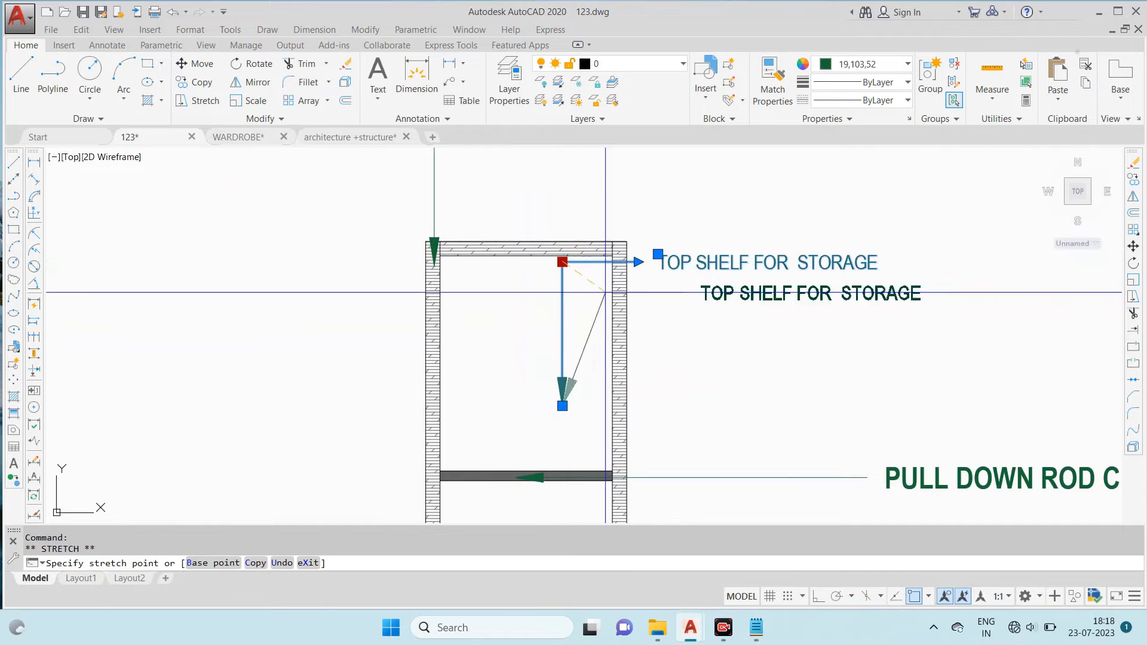
pyautogui.click(731, 398)
pyautogui.press('Escape')
pyautogui.doubleClick(918, 401)
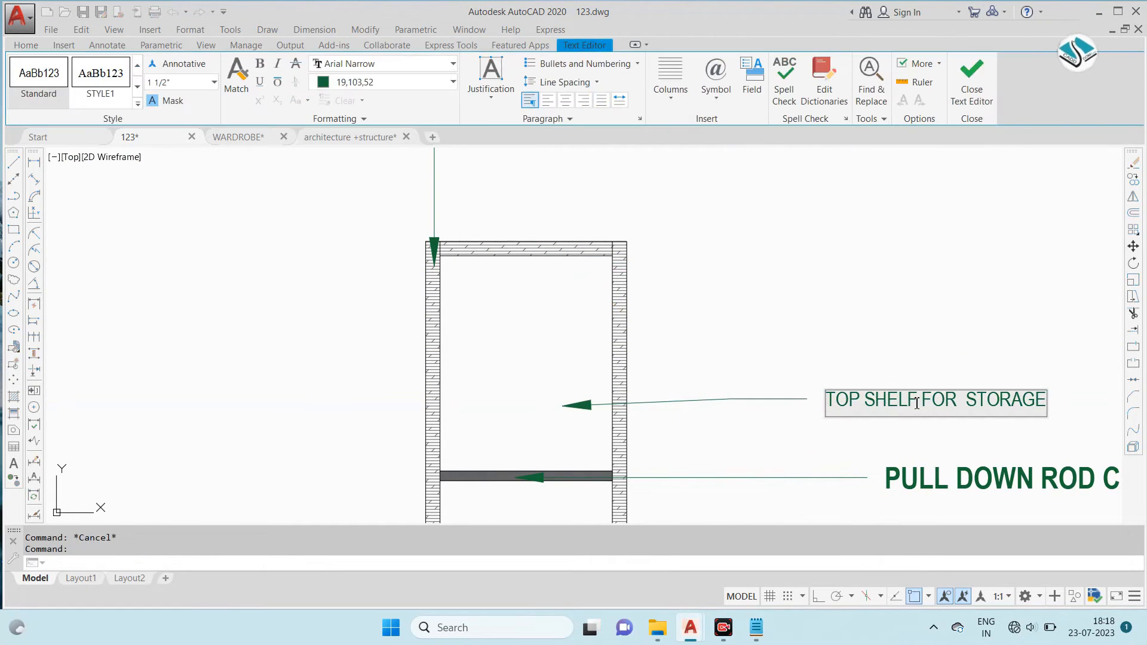
pyautogui.press('Escape')
pyautogui.scroll(-5, 665, 303)
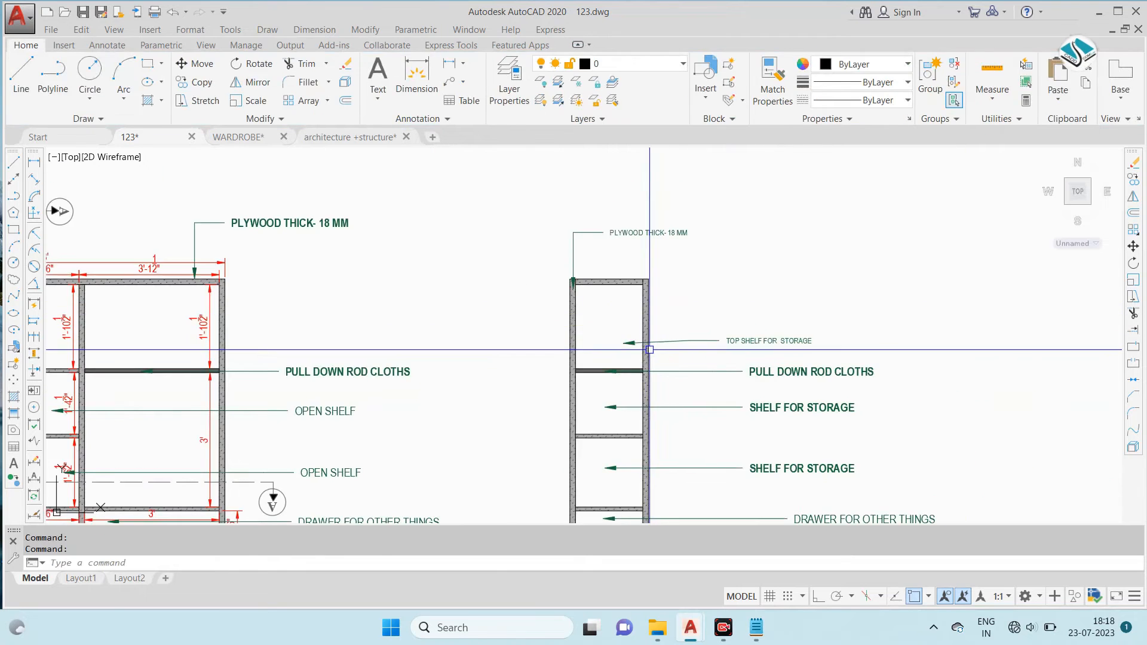
# - Adjust the arrowhead point of the TOP SHELF FOR STORAGE leader to level its line
pyautogui.scroll(5, 652, 345)
pyautogui.click(593, 324)
pyautogui.click(566, 351)
pyautogui.click(581, 335)
pyautogui.click(576, 324)
pyautogui.press('Escape')
pyautogui.press('Escape')
# - Examine the lower notes and the title of the side sectional elevation on the reference sheet
pyautogui.scroll(-5, 747, 266)
pyautogui.scroll(2, 747, 274)
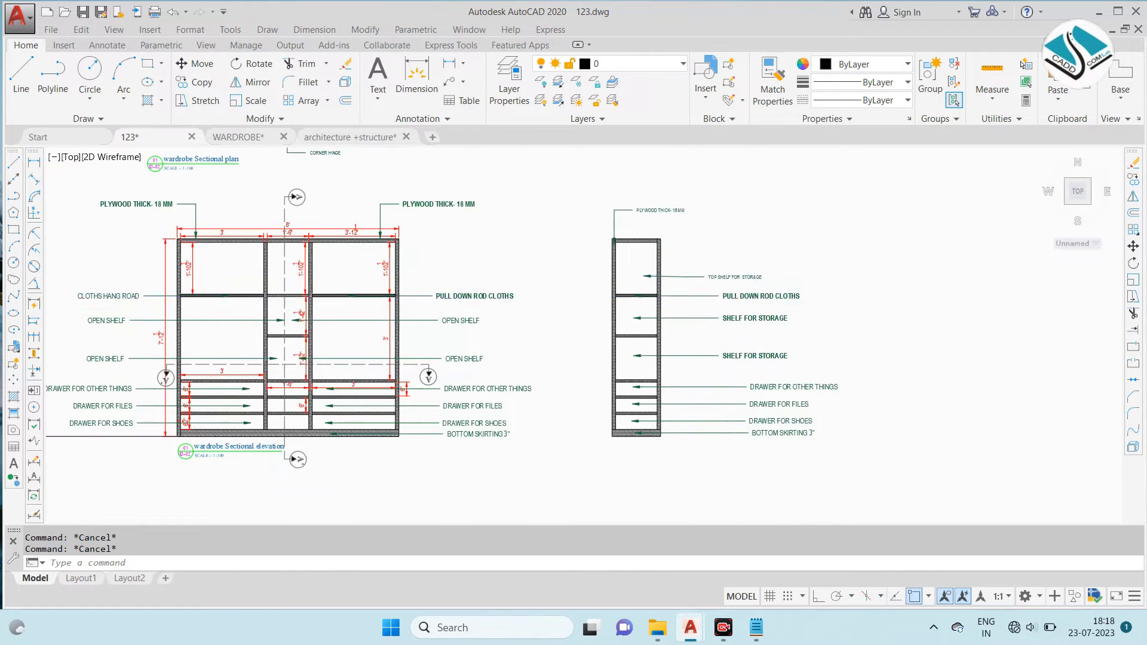
pyautogui.scroll(-2, 740, 334)
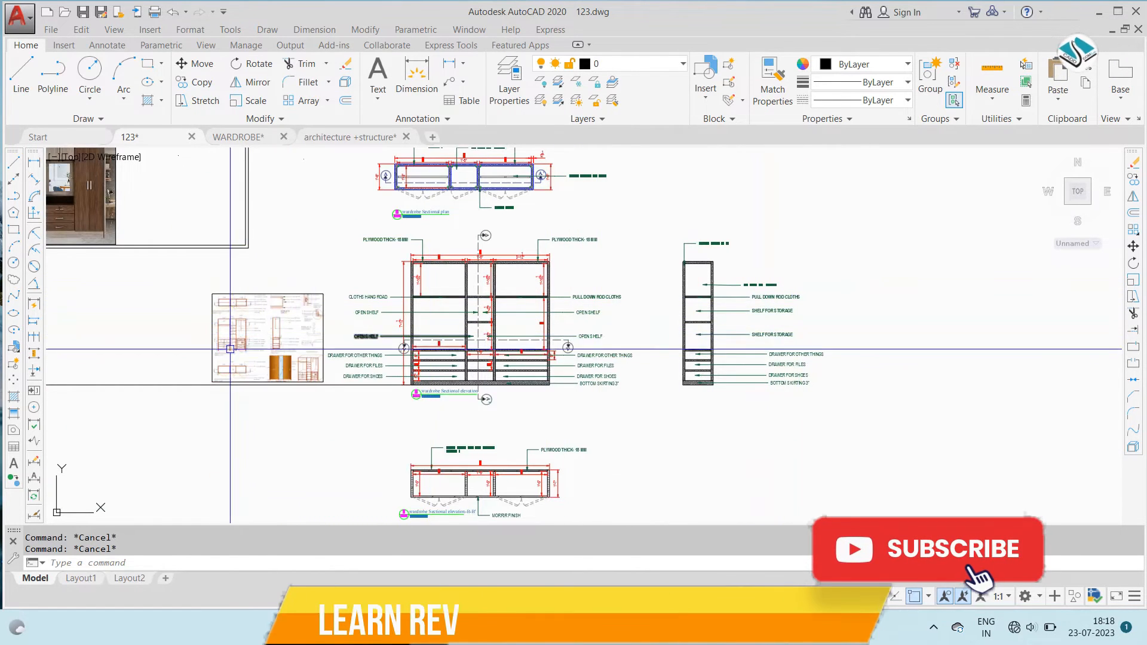
pyautogui.scroll(5, 279, 357)
pyautogui.scroll(6, 279, 356)
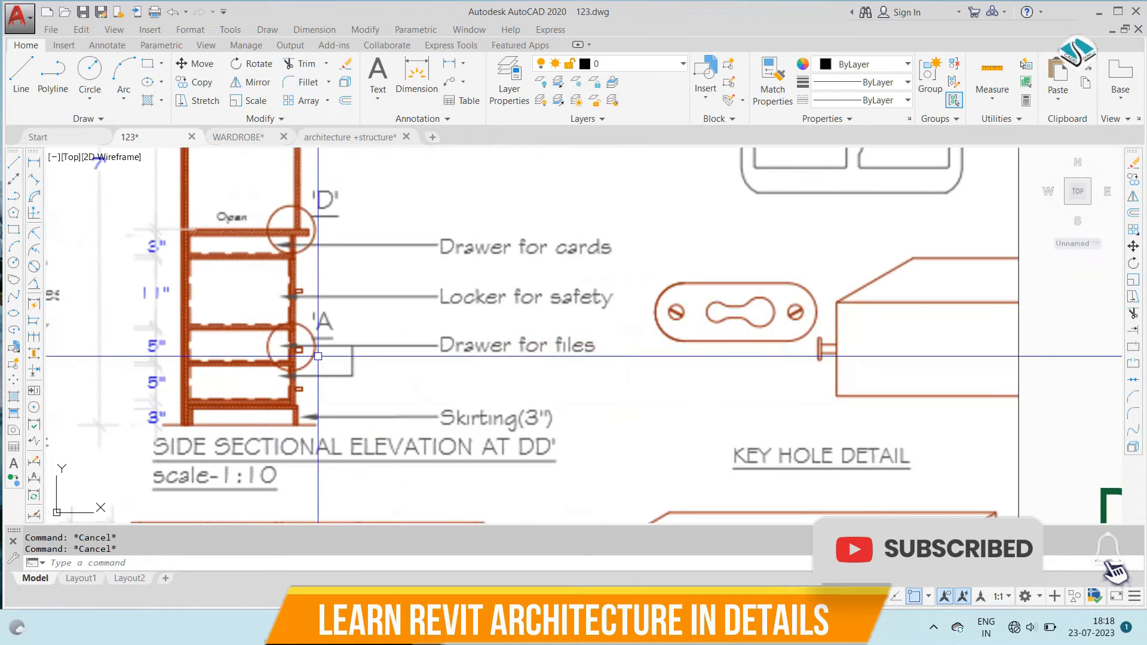
pyautogui.scroll(-3, 318, 356)
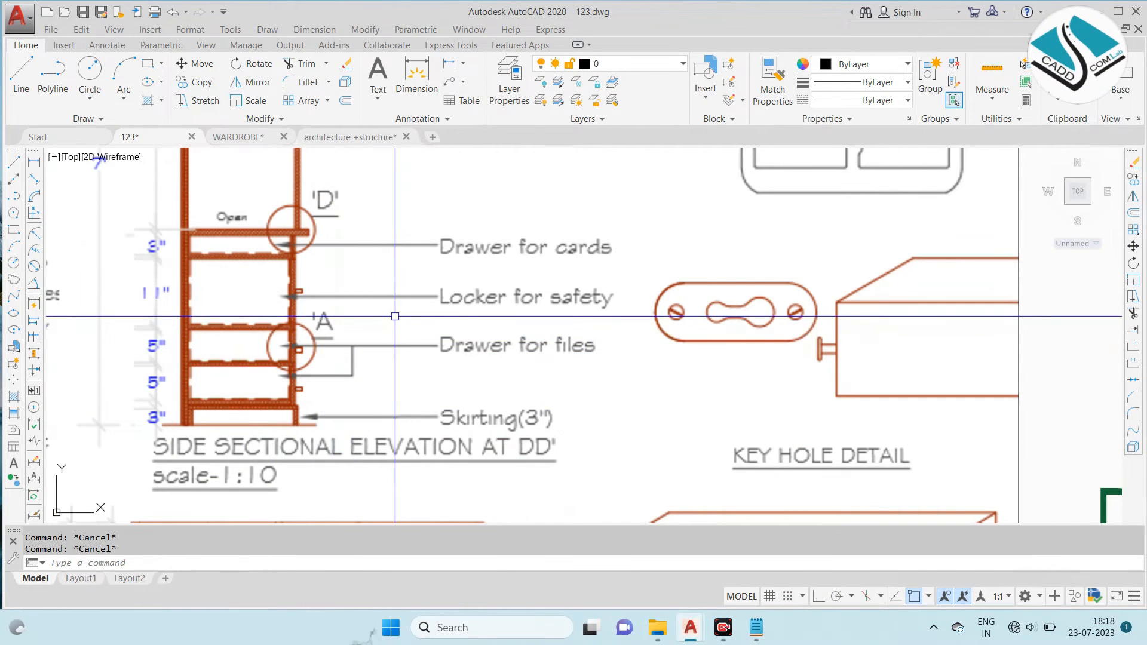
# - Copy the sectional elevation's title with its 01 / ID-02 bubble and scale text to below the side sectional elevation
pyautogui.scroll(-8, 402, 315)
pyautogui.scroll(6, 733, 404)
pyautogui.click(364, 430)
pyautogui.click(156, 339)
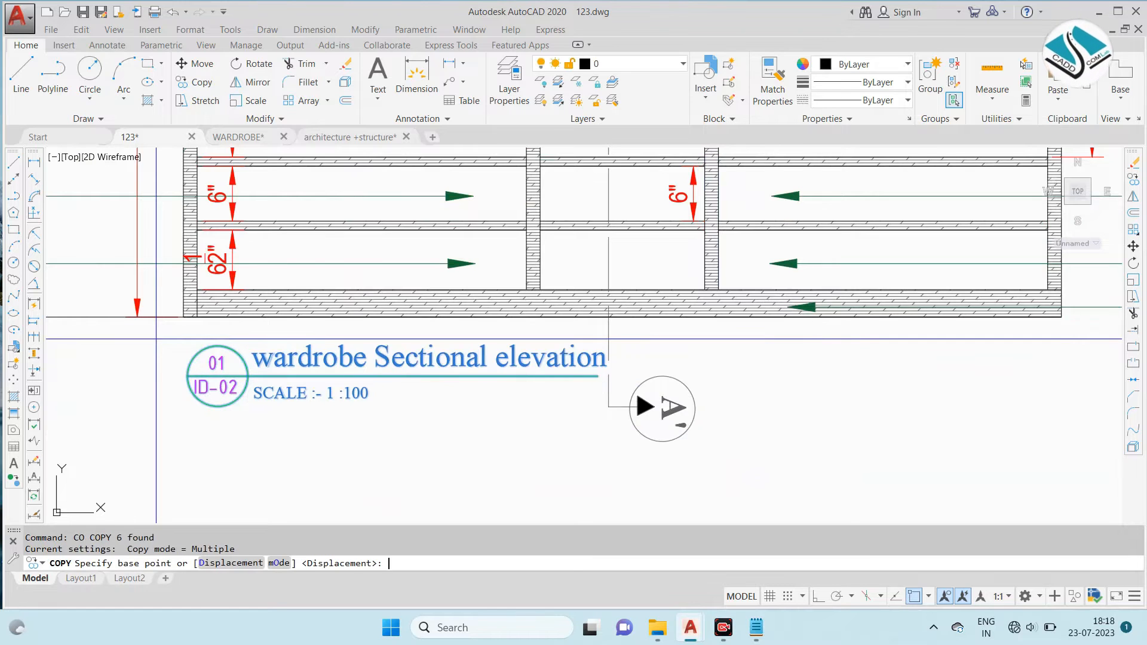
pyautogui.click(219, 376)
pyautogui.scroll(-5, 418, 389)
pyautogui.scroll(5, 629, 428)
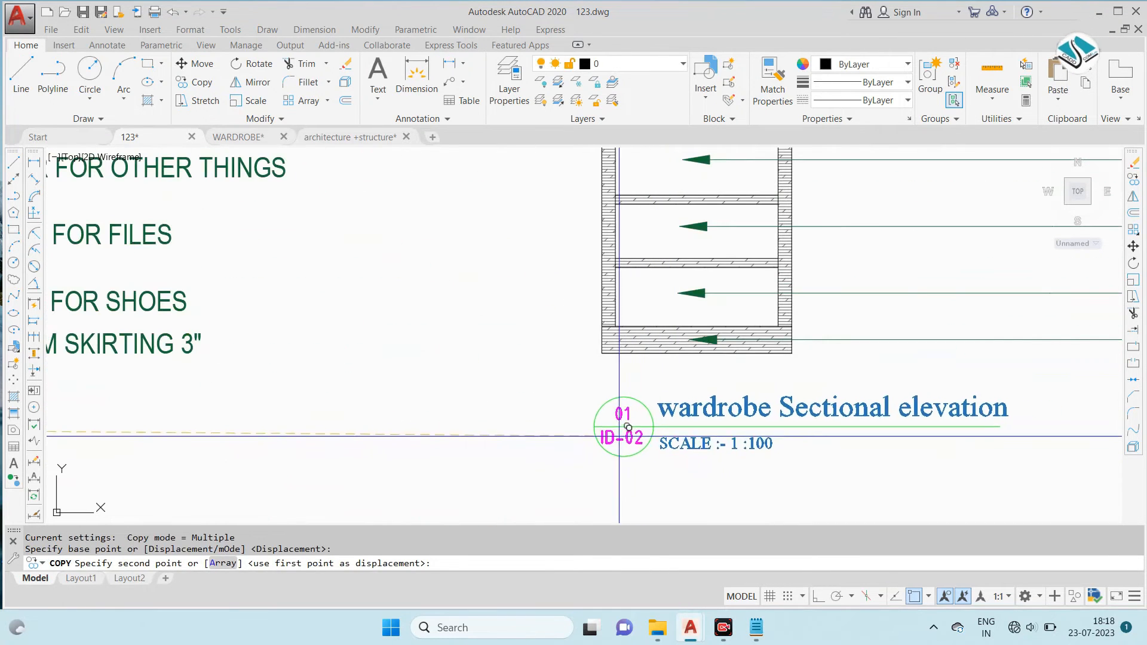
pyautogui.click(623, 426)
pyautogui.press('Escape')
# - Change the copied title below the side sectional elevation to "wardrobe side section c-c'"
pyautogui.doubleClick(717, 407)
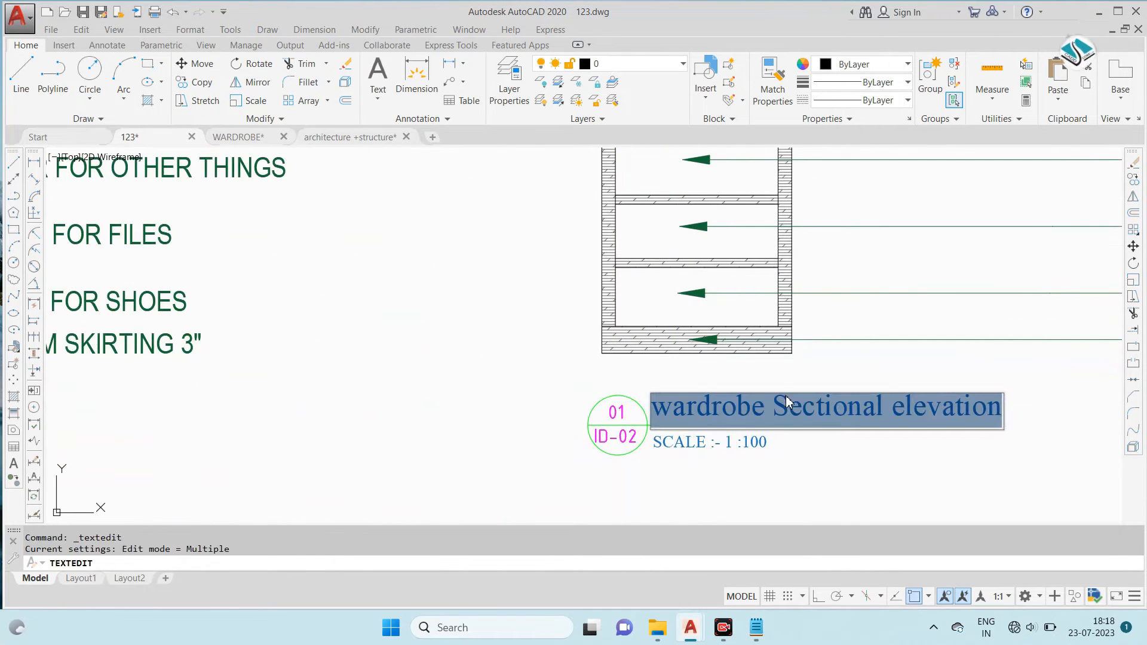
pyautogui.moveTo(770, 407); pyautogui.dragTo(1018, 426)
pyautogui.write('SE')
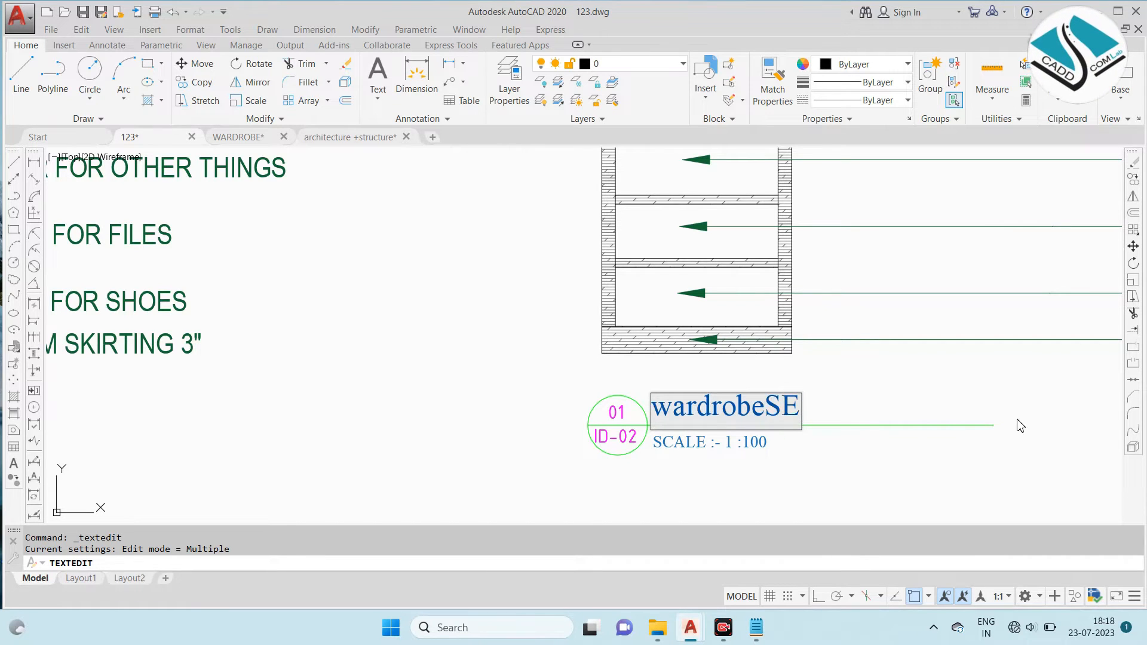
pyautogui.press('BackSpace')
pyautogui.press('BackSpace')
pyautogui.press('capslock')
pyautogui.write('sid')
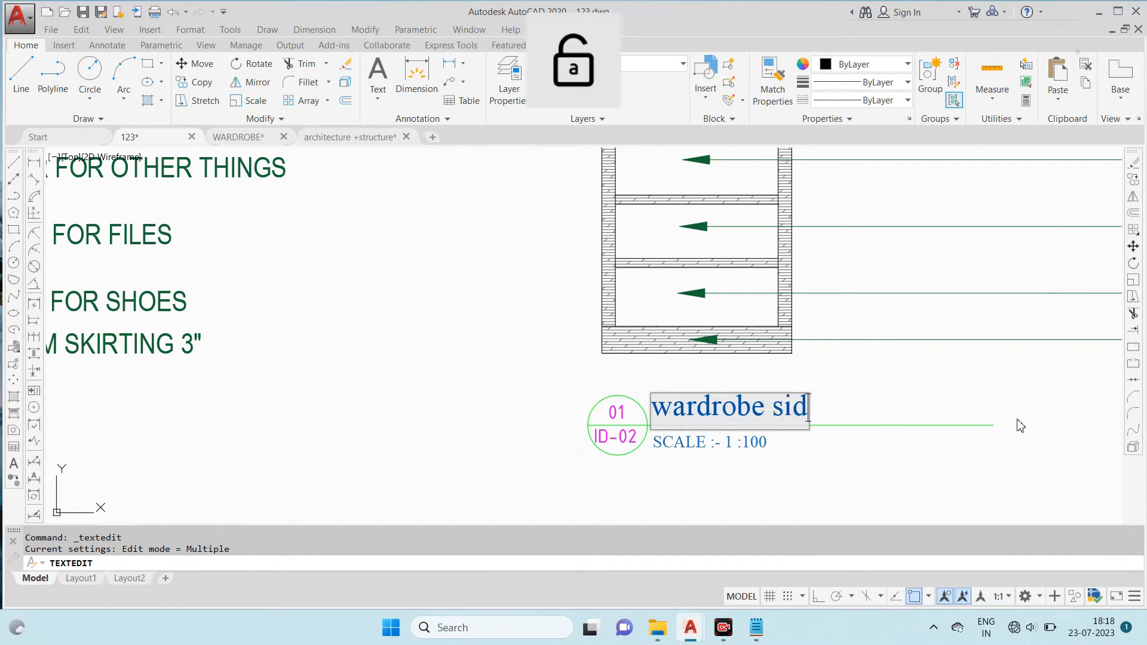
pyautogui.write('e section b')
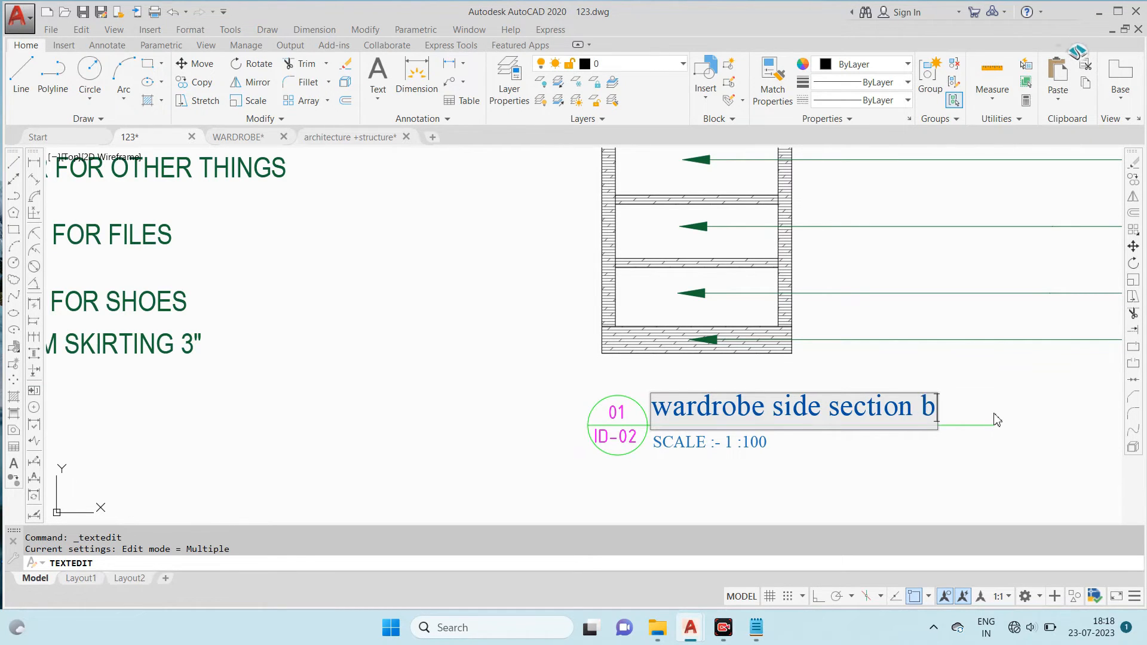
pyautogui.scroll(-6, 632, 364)
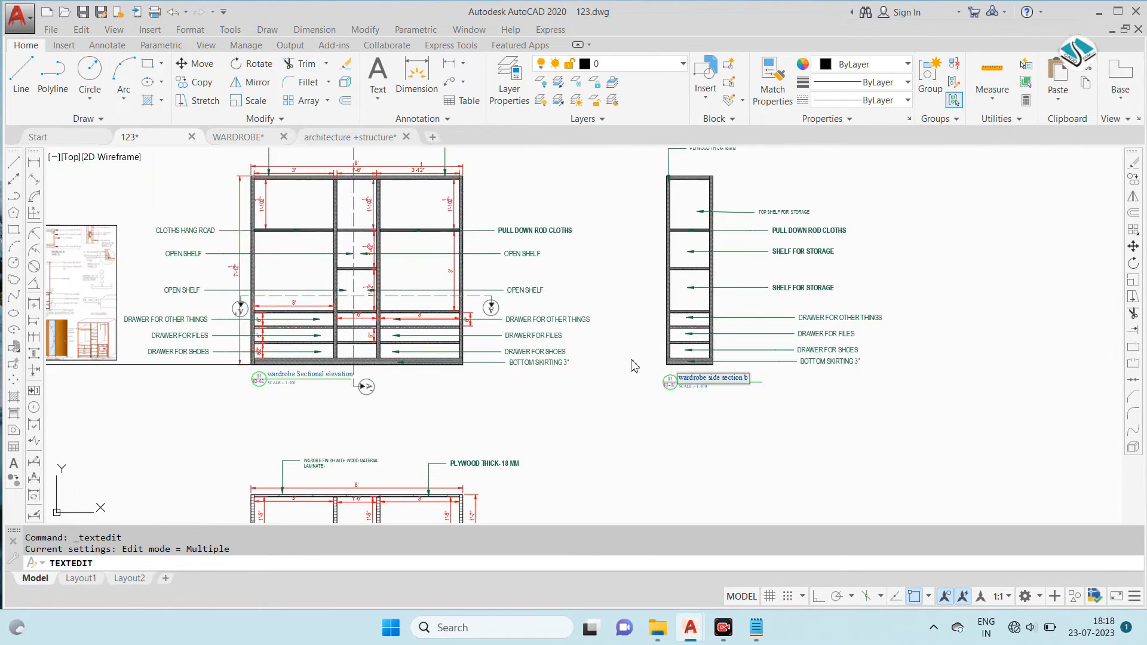
pyautogui.scroll(3, 361, 502)
pyautogui.scroll(-3, 606, 402)
pyautogui.scroll(7, 607, 401)
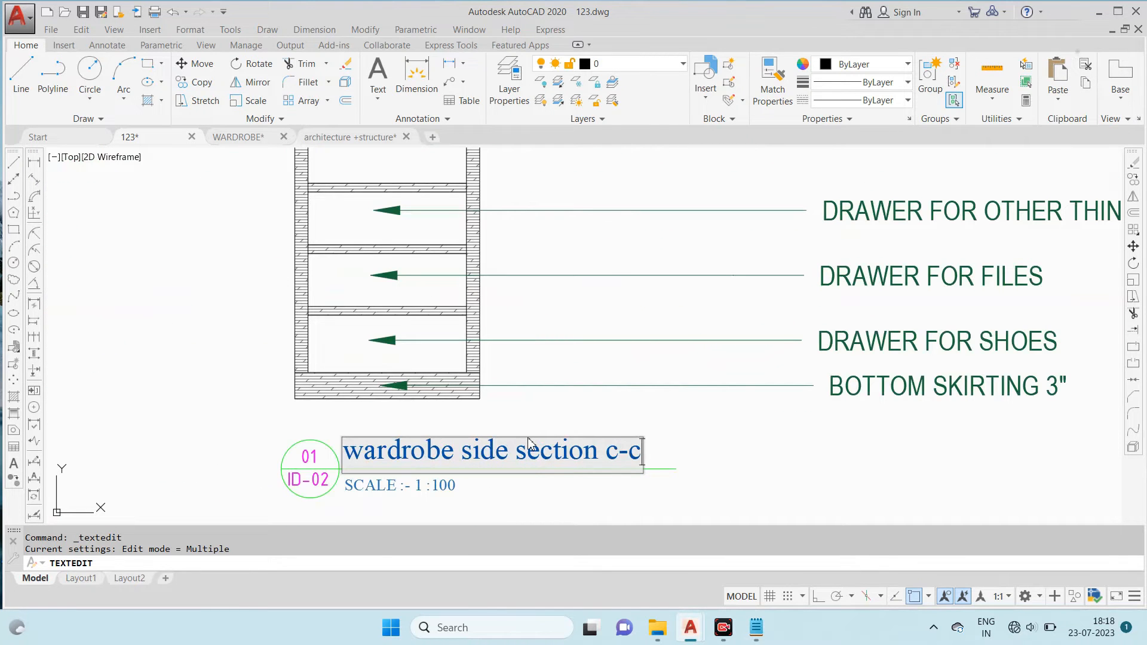
pyautogui.press('Escape')
# - Examine the details, side sectional elevation, front elevation and 3D view on the reference sheet
pyautogui.scroll(-8, 528, 443)
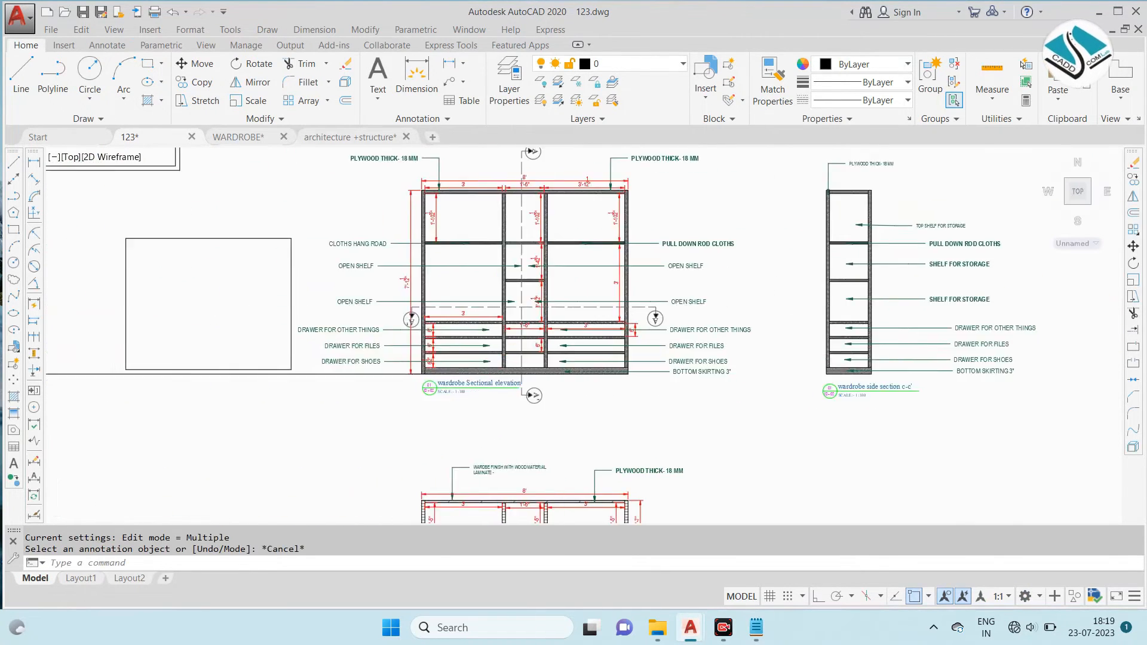
pyautogui.scroll(3, 520, 275)
pyautogui.scroll(2, 510, 245)
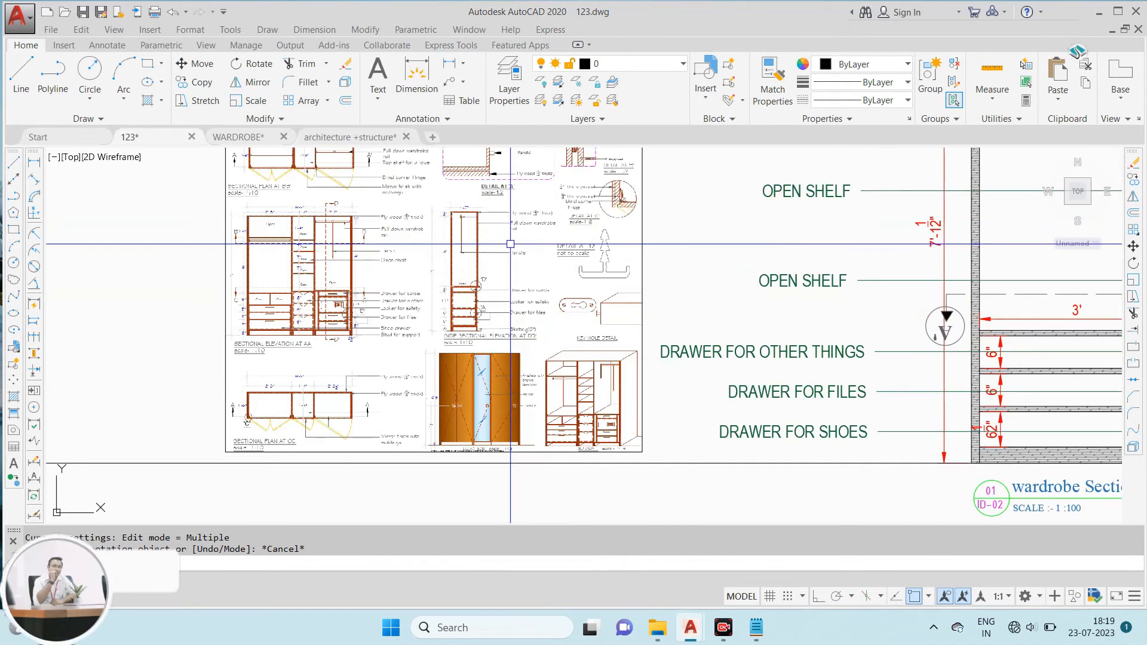
pyautogui.moveTo(482, 194); pyautogui.dragTo(458, 297, button='middle')
pyautogui.scroll(4, 458, 297)
pyautogui.moveTo(478, 215); pyautogui.dragTo(472, 264, button='middle')
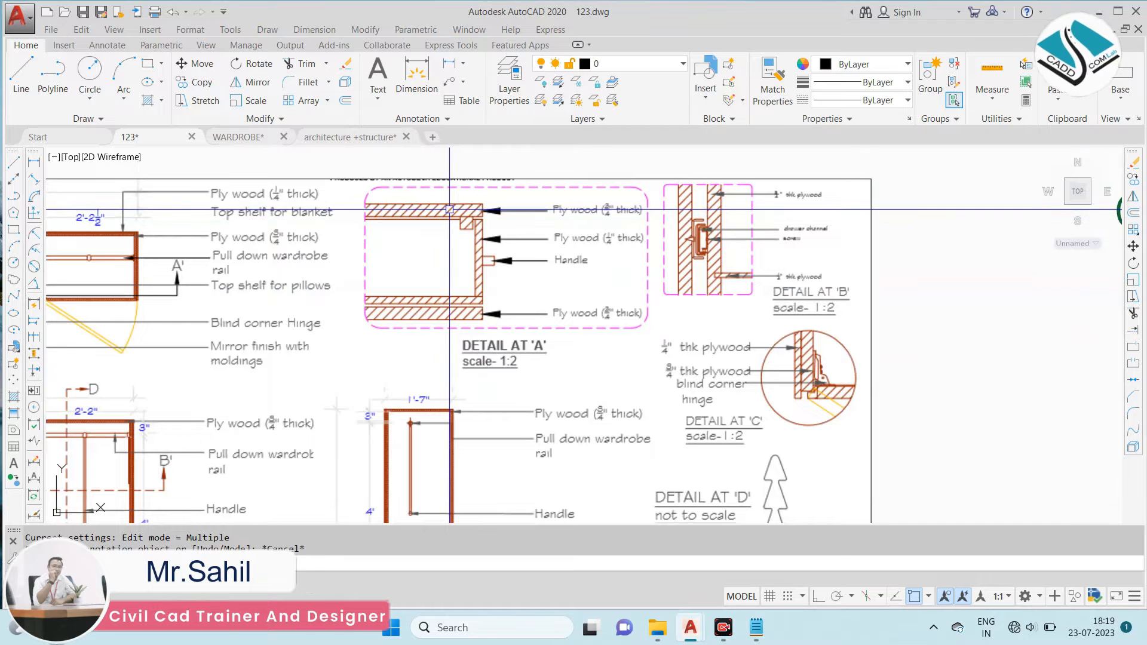
pyautogui.scroll(-3, 449, 210)
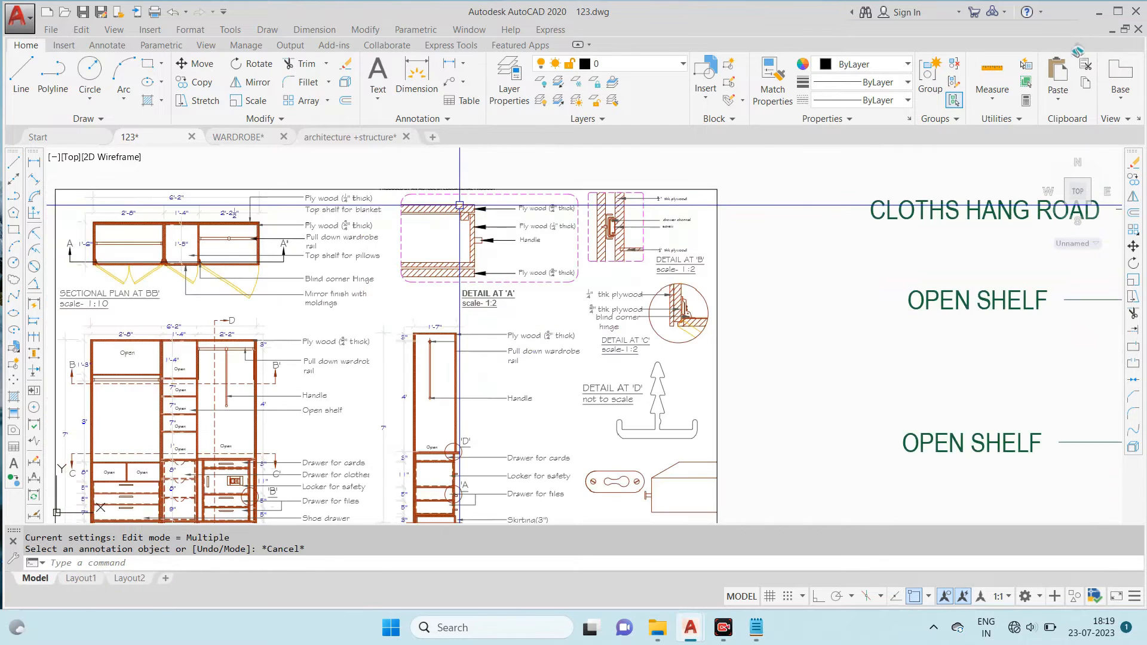
pyautogui.scroll(-4, 459, 205)
pyautogui.scroll(4, 507, 357)
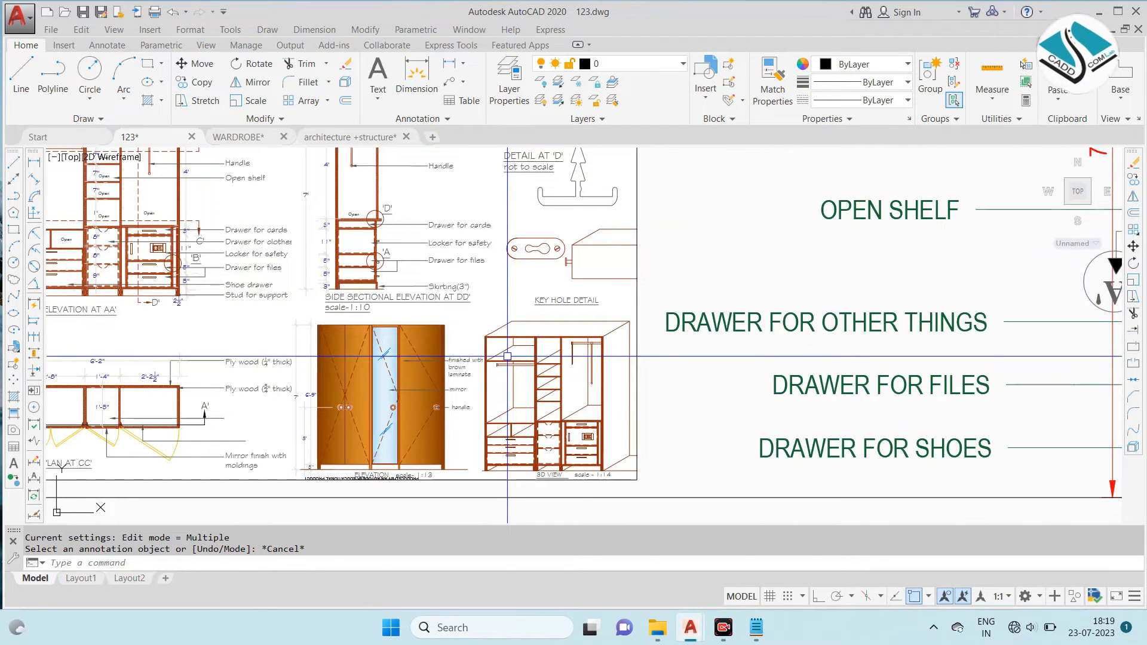
pyautogui.scroll(-8, 440, 293)
pyautogui.scroll(2, 584, 221)
pyautogui.moveTo(591, 211); pyautogui.dragTo(565, 256, button='middle')
# - Copy the whole wardrobe sectional elevation with its notes, dimensions and title to the empty area below the side section
pyautogui.click(741, 214)
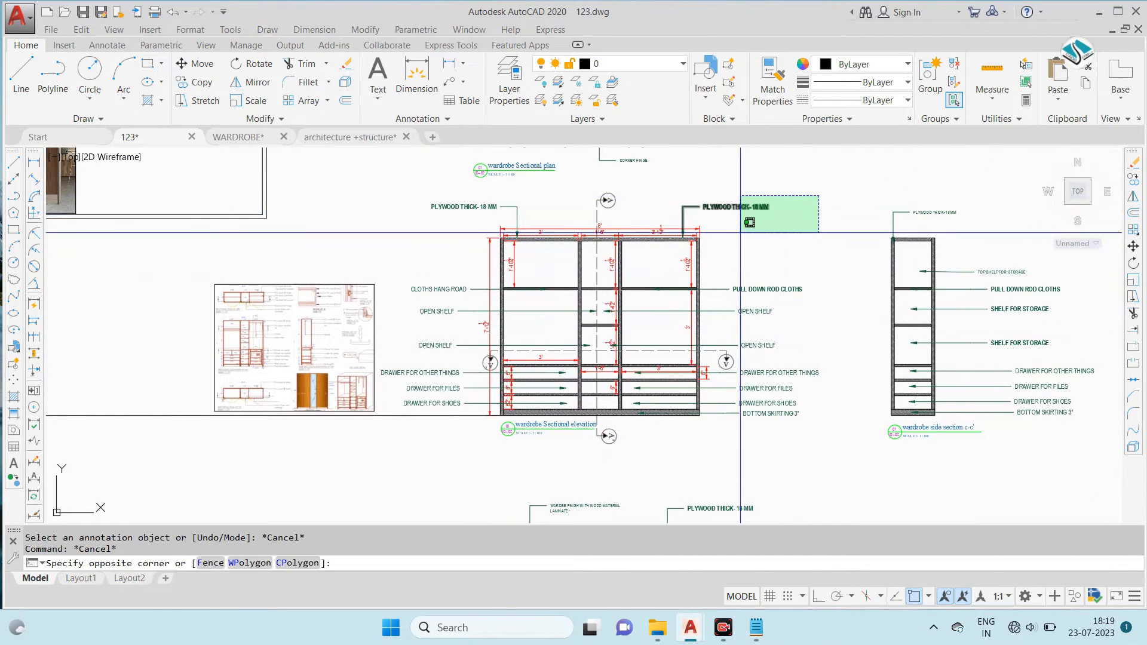
pyautogui.click(421, 434)
pyautogui.click(694, 460)
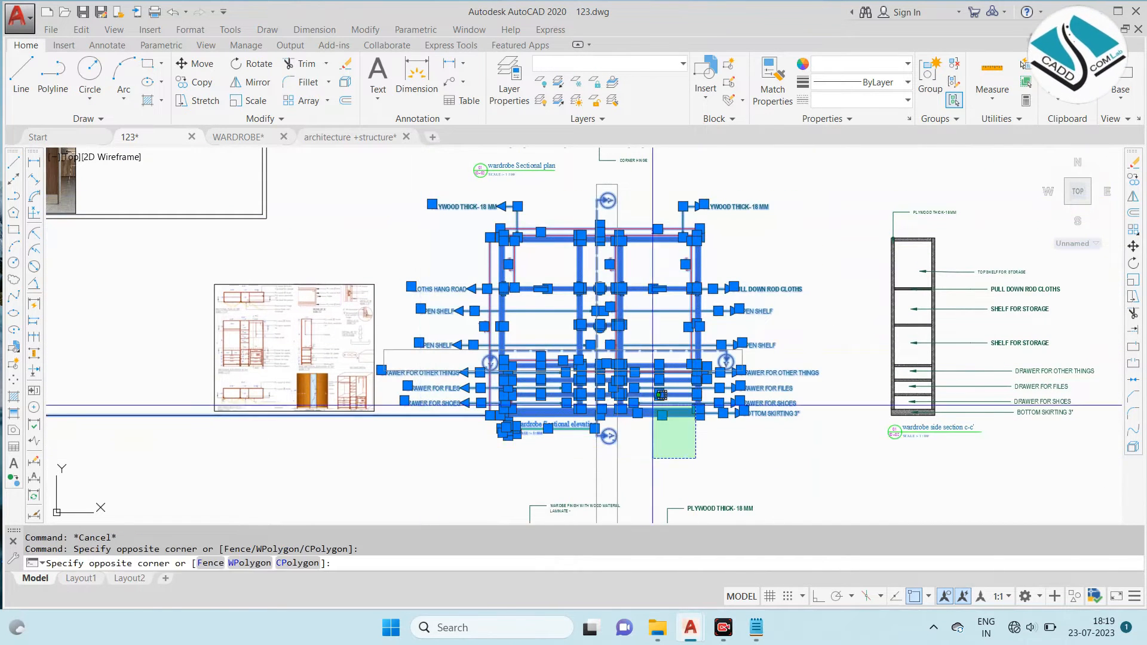
pyautogui.click(480, 255)
pyautogui.write('co')
pyautogui.press('Return')
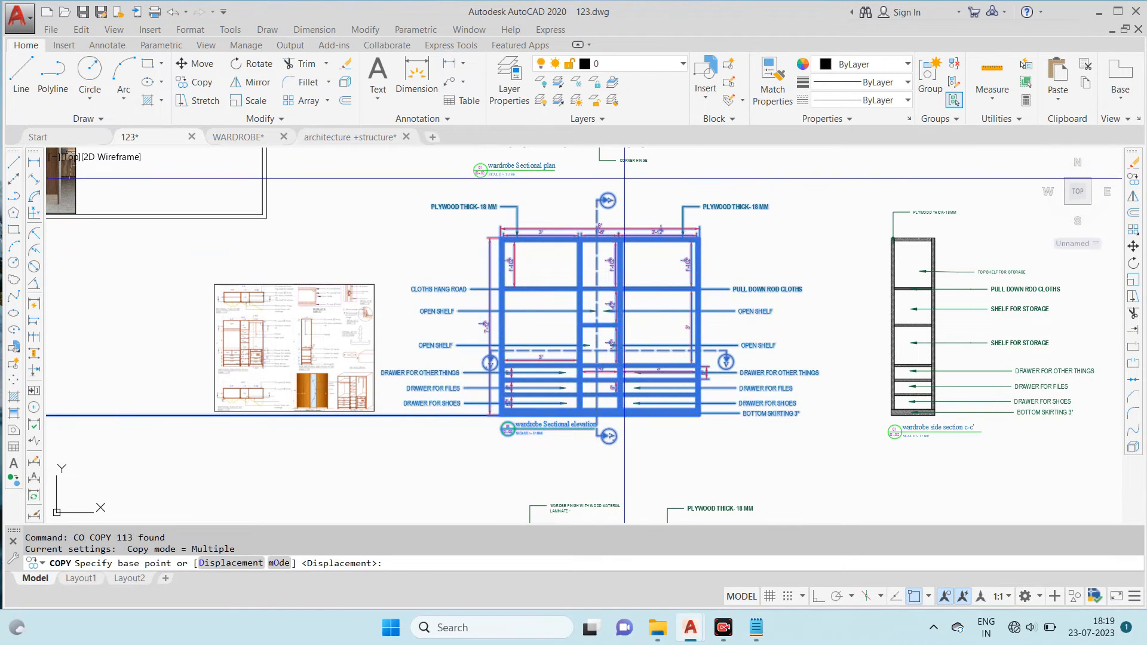
pyautogui.click(625, 178)
pyautogui.scroll(-2, 474, 266)
pyautogui.scroll(-2, 851, 195)
pyautogui.moveTo(854, 188)
pyautogui.mouseDown(button='middle')
pyautogui.moveTo(769, 319)
pyautogui.moveTo(711, 184)
pyautogui.mouseUp(button='middle')
pyautogui.scroll(2, 710, 295)
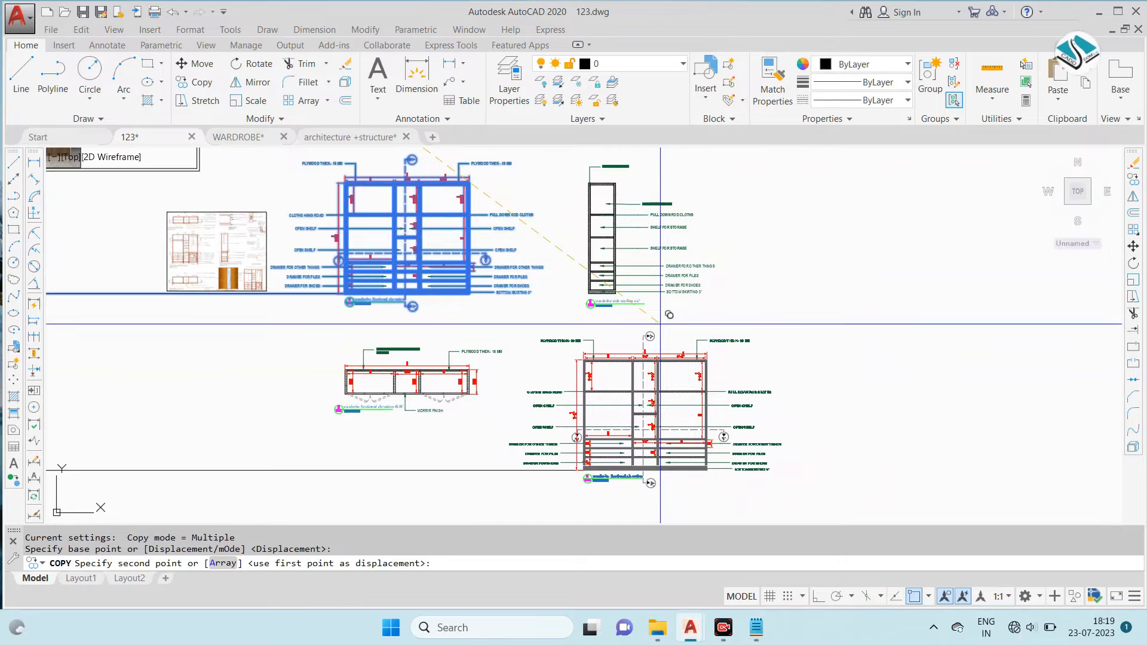
pyautogui.click(660, 323)
pyautogui.press('Escape')
# - Erase the hatching and the left compartment's upper shelf from the copied elevation
pyautogui.scroll(3, 666, 430)
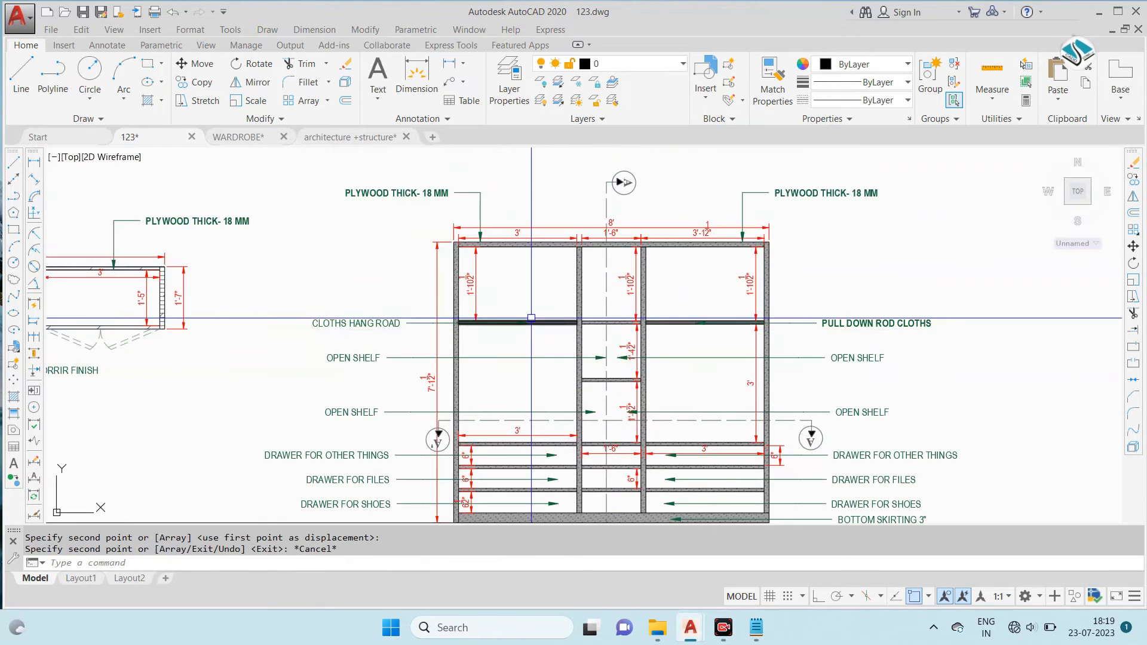
pyautogui.scroll(4, 564, 288)
pyautogui.scroll(-2, 613, 257)
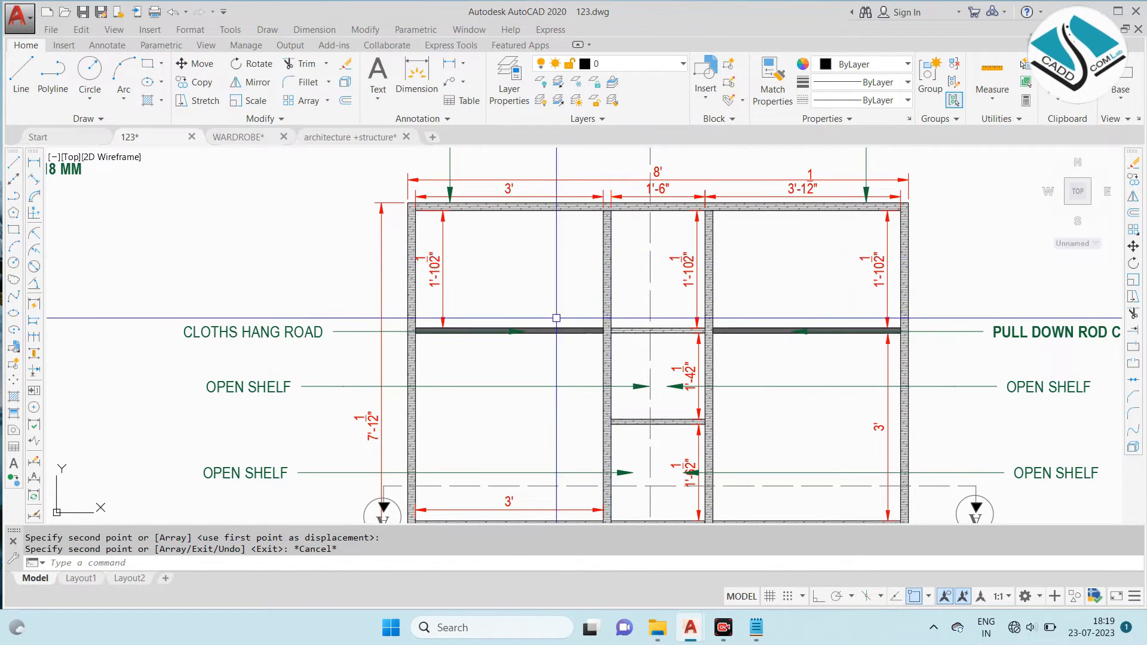
pyautogui.scroll(2, 556, 318)
pyautogui.click(562, 292)
pyautogui.click(502, 376)
pyautogui.write('e')
pyautogui.press('Return')
pyautogui.moveTo(472, 362); pyautogui.dragTo(489, 331, button='middle')
pyautogui.scroll(-4, 511, 278)
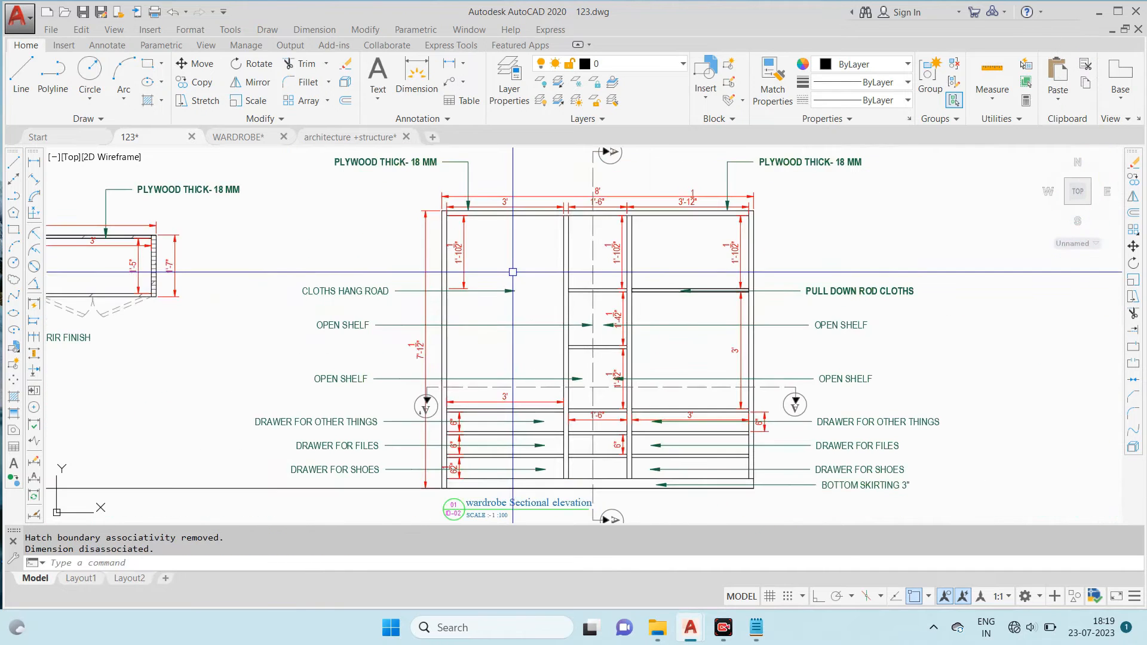
# - Erase the width dimension and the drawer height dimensions in the left compartment of the copied elevation
pyautogui.moveTo(511, 396); pyautogui.dragTo(541, 269, button='middle')
pyautogui.scroll(4, 545, 267)
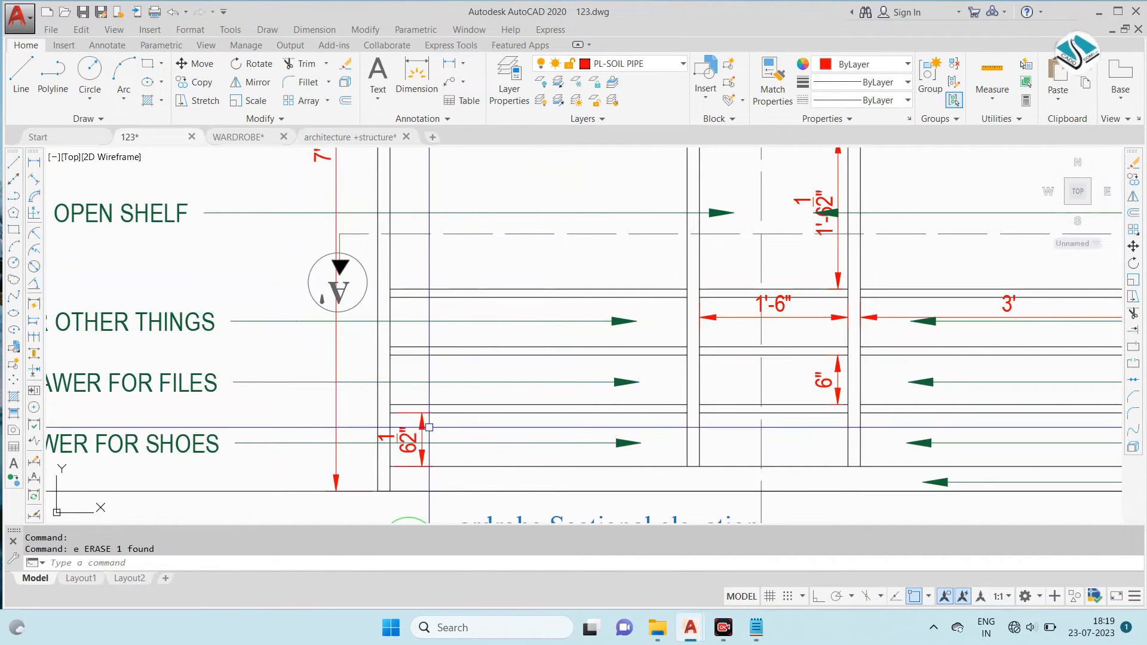
pyautogui.press('Delete')
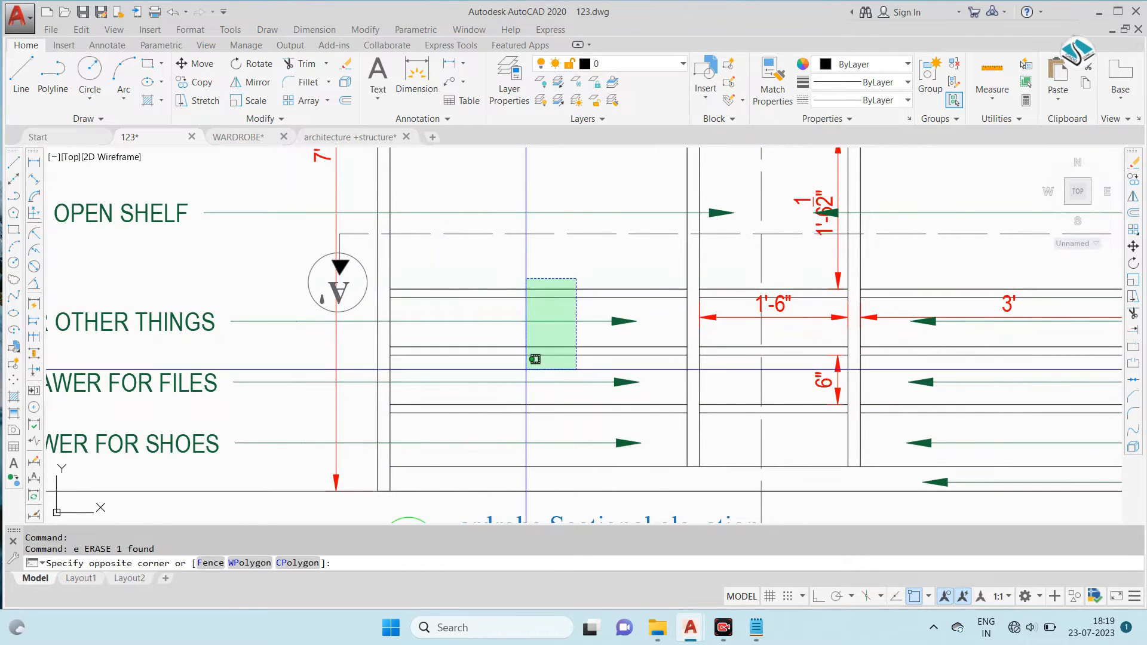
# - Erase the left compartment's drawer shelves together with the DRAWER FOR OTHER THINGS and DRAWER FOR FILES leaders on that side
pyautogui.click(526, 413)
pyautogui.write('e')
pyautogui.press('Return')
pyautogui.scroll(-5, 447, 355)
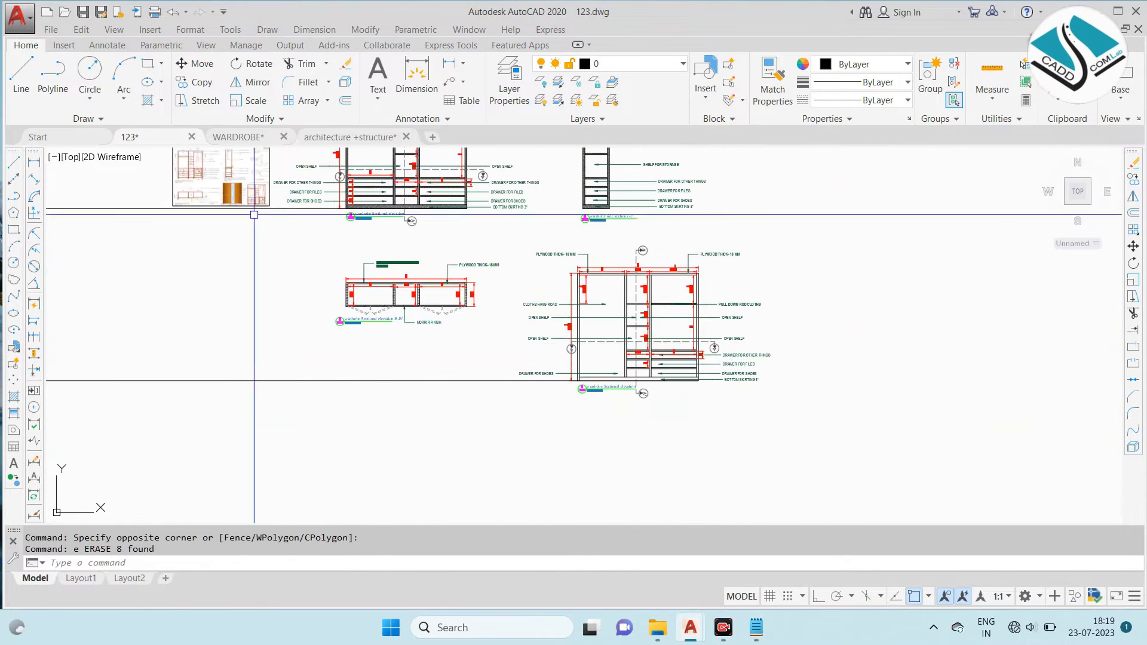
# - Erase the upper shelf lines from the middle and right compartments of the copied elevation
pyautogui.scroll(-3, 274, 179)
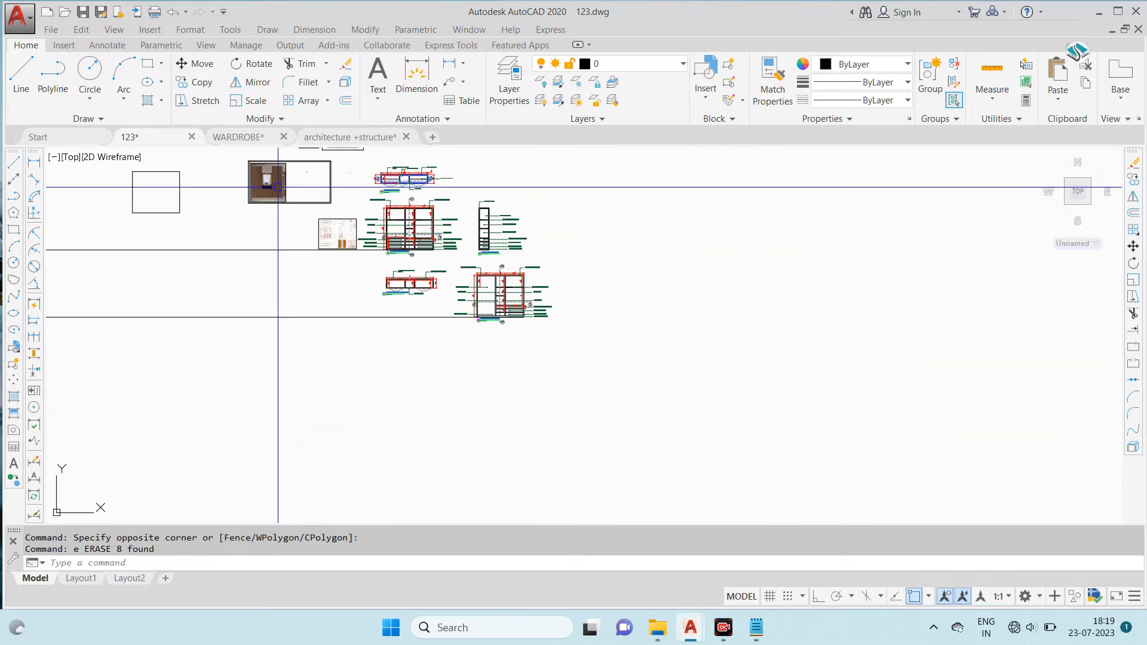
pyautogui.scroll(5, 525, 294)
pyautogui.scroll(5, 464, 251)
pyautogui.click(494, 240)
pyautogui.moveTo(453, 385)
pyautogui.mouseDown(button='middle')
pyautogui.moveTo(507, 217)
pyautogui.moveTo(504, 336)
pyautogui.mouseUp(button='middle')
pyautogui.press('Escape')
pyautogui.scroll(5, 504, 216)
pyautogui.click(492, 210)
pyautogui.click(457, 321)
pyautogui.press('Delete')
pyautogui.scroll(-5, 457, 311)
pyautogui.moveTo(331, 287); pyautogui.dragTo(567, 273, button='middle')
pyautogui.scroll(4, 567, 273)
pyautogui.click(589, 254)
pyautogui.press('Escape')
# - Erase the shelf above the drawers in the right compartment of the copied elevation
pyautogui.scroll(-2, 564, 341)
pyautogui.moveTo(572, 364); pyautogui.dragTo(547, 173, button='middle')
pyautogui.scroll(-2, 548, 182)
pyautogui.scroll(4, 669, 374)
pyautogui.click(666, 237)
pyautogui.click(603, 290)
pyautogui.press('Delete')
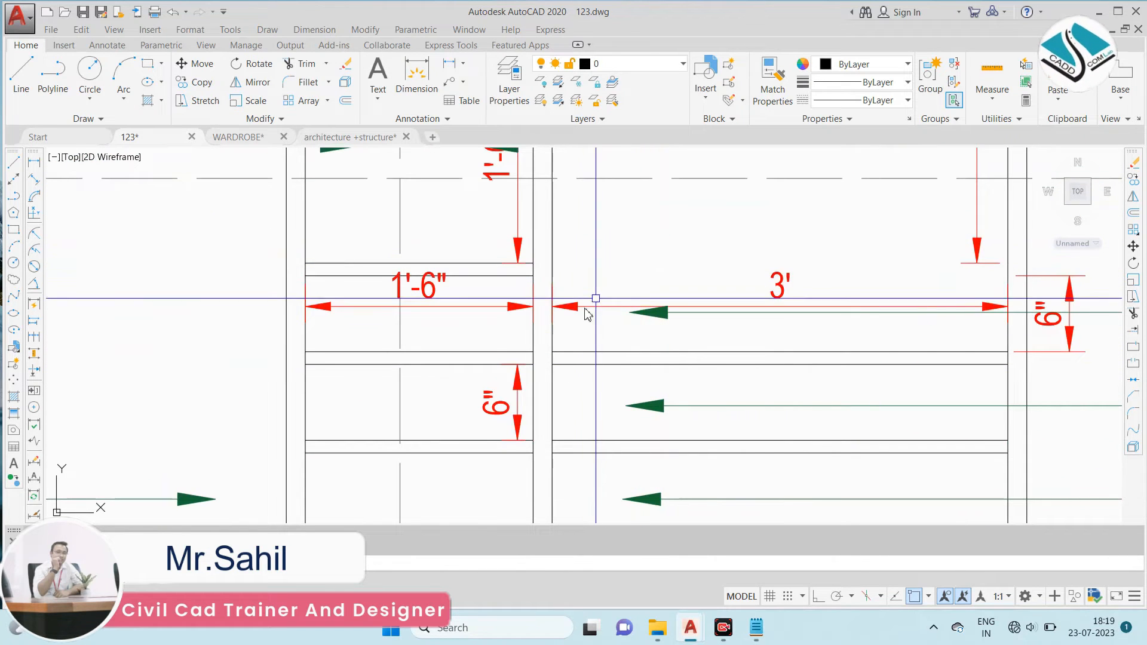
# - Erase the 3' and 1'-6" width dimensions and the middle 6" height dimension in the drawer area
pyautogui.click(581, 306)
pyautogui.press('Delete')
pyautogui.click(433, 296)
pyautogui.write('e')
pyautogui.press('space')
pyautogui.click(502, 392)
pyautogui.write('e')
pyautogui.press('space')
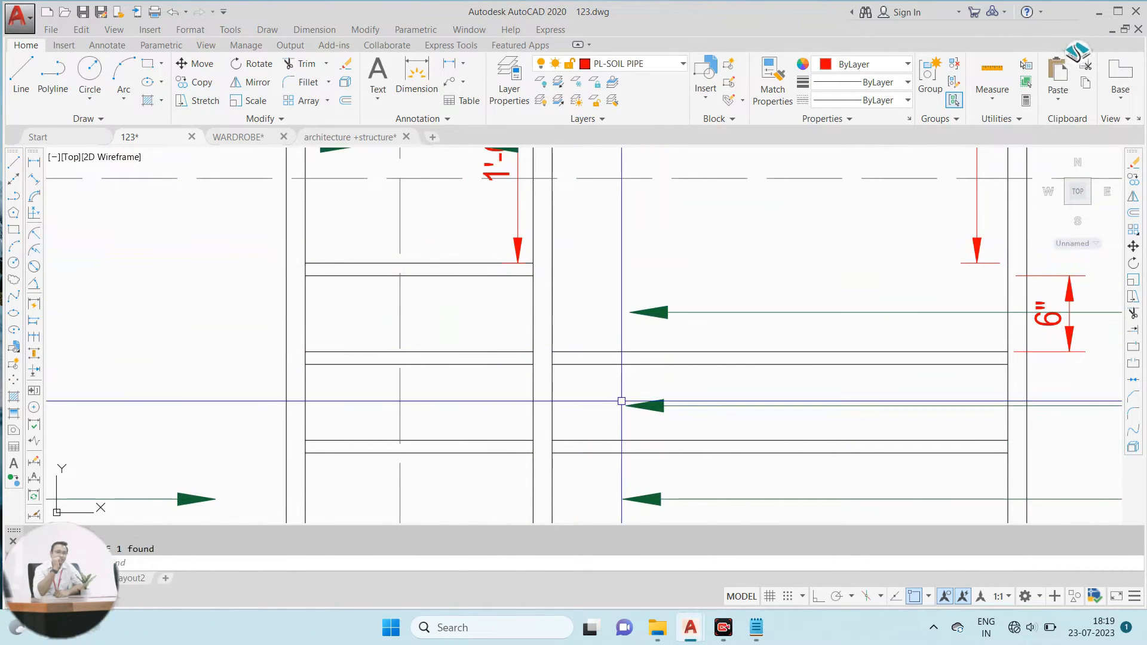
# - Erase the two remaining drawer shelves from the right compartment of the copied elevation
pyautogui.click(645, 338)
pyautogui.click(588, 379)
pyautogui.write('e')
pyautogui.press('space')
pyautogui.moveTo(641, 456); pyautogui.dragTo(576, 298, button='middle')
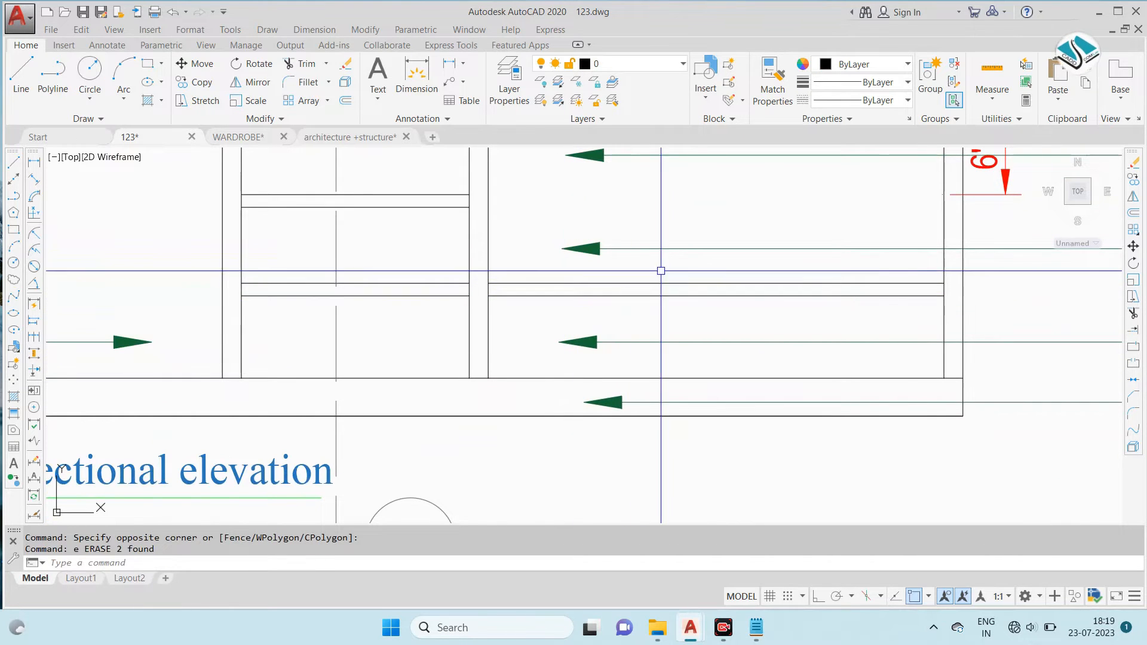
pyautogui.click(649, 335)
pyautogui.scroll(-5, 643, 340)
pyautogui.press('Escape')
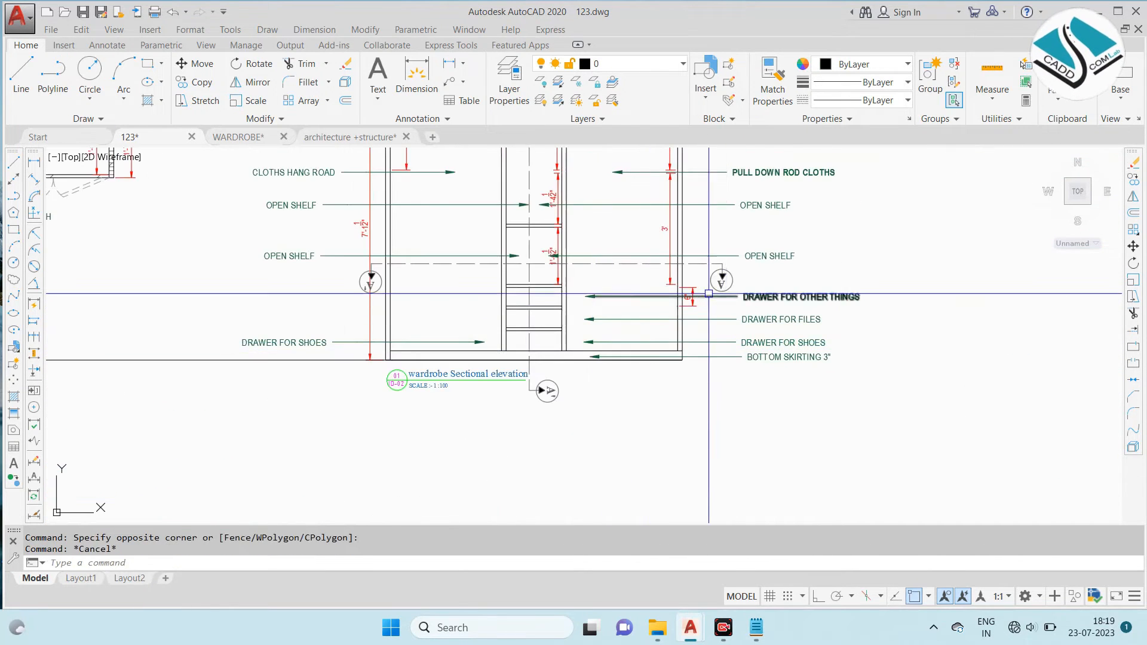
# - Erase the right compartment's 3' height dimension and the 6" drawer dimension beside its outer side panel
pyautogui.scroll(2, 709, 294)
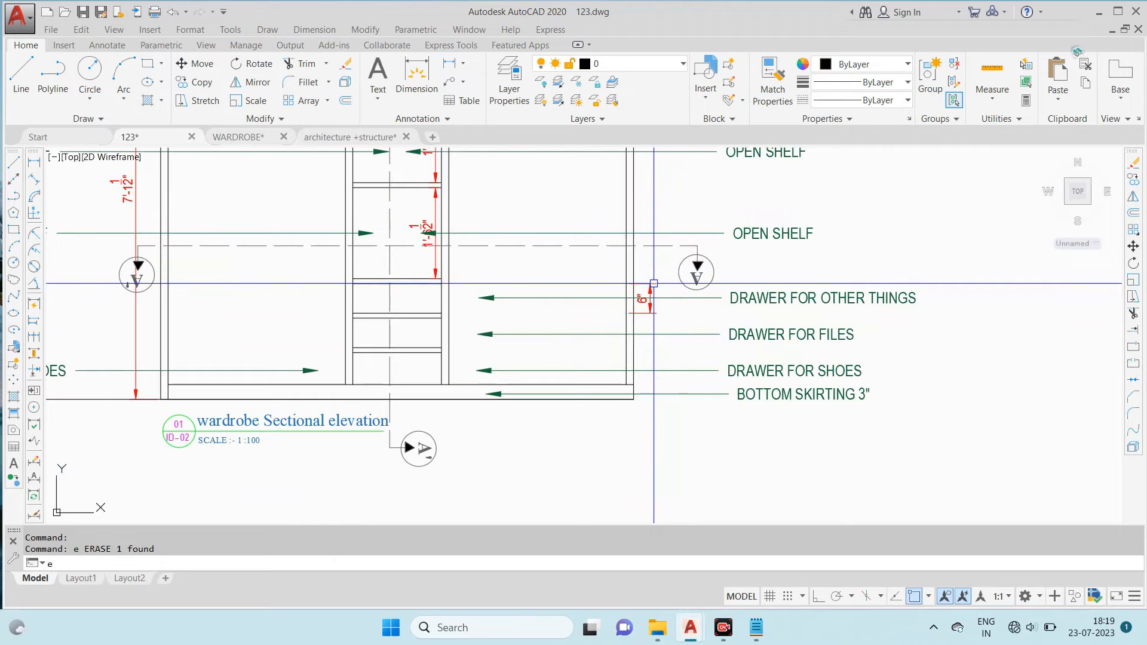
pyautogui.press('Escape')
pyautogui.click(649, 283)
pyautogui.write('e')
pyautogui.press('space')
pyautogui.scroll(-2, 507, 228)
pyautogui.moveTo(507, 228); pyautogui.dragTo(566, 326, button='middle')
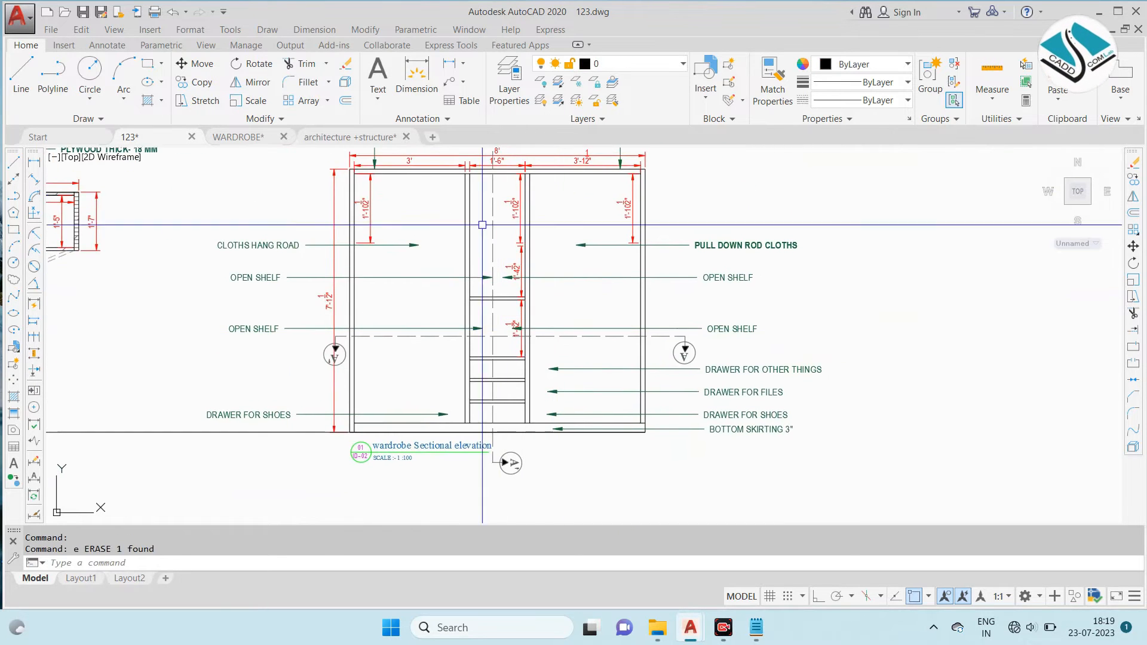
# - Erase the three stacked height dimensions in the middle compartment of the copied elevation
pyautogui.click(508, 198)
pyautogui.scroll(2, 512, 280)
pyautogui.click(513, 273)
pyautogui.click(512, 345)
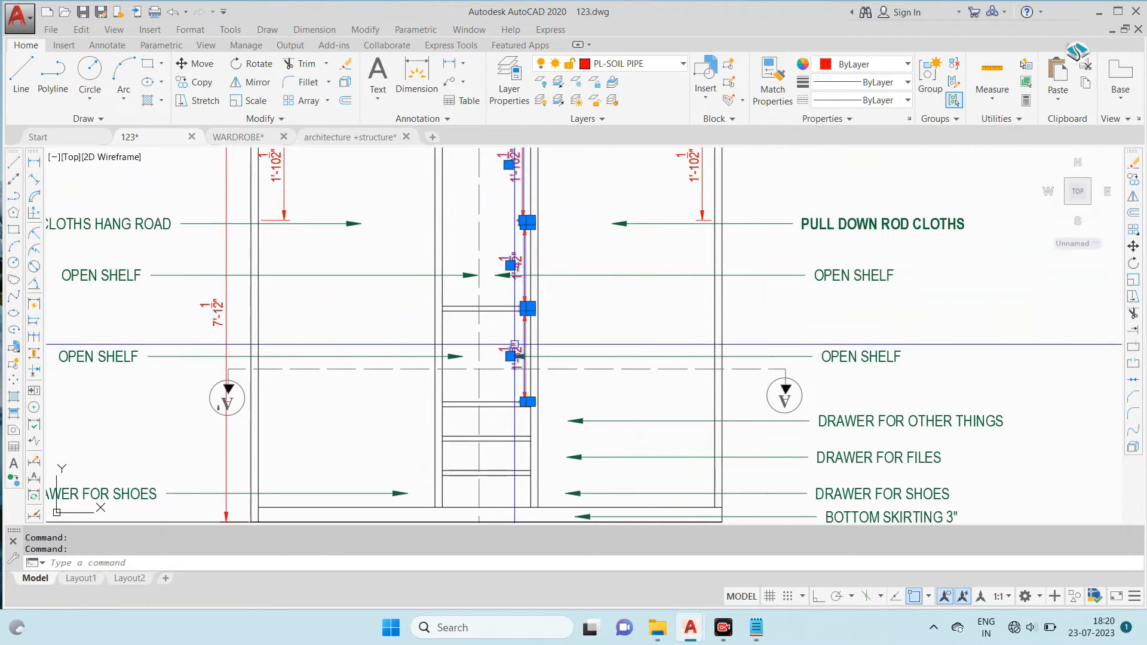
pyautogui.write('e')
pyautogui.press('space')
# - Erase the upper height dimension in the right compartment of the copied elevation
pyautogui.moveTo(635, 210); pyautogui.dragTo(638, 289, button='middle')
pyautogui.scroll(2, 634, 289)
pyautogui.click(730, 218)
pyautogui.write('e')
pyautogui.press('space')
pyautogui.scroll(-5, 663, 260)
pyautogui.scroll(3, 622, 231)
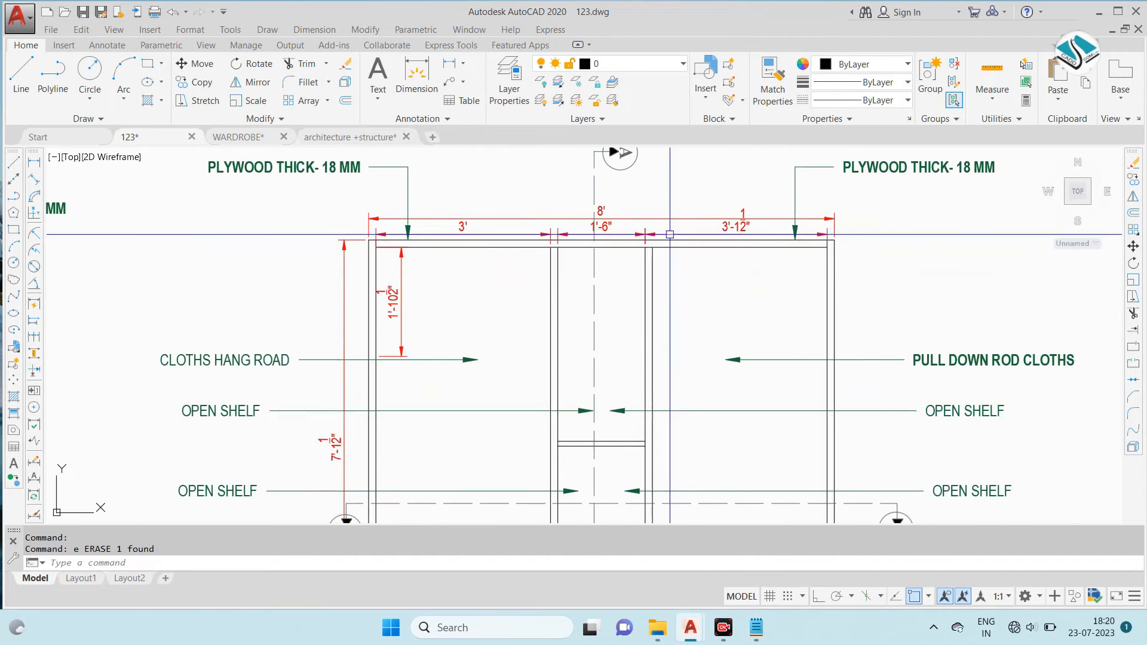
# - Erase the overall 8' width dimension and the three compartment width dimensions above the copied elevation
pyautogui.press('Escape')
pyautogui.click(741, 214)
pyautogui.click(698, 220)
pyautogui.write('e')
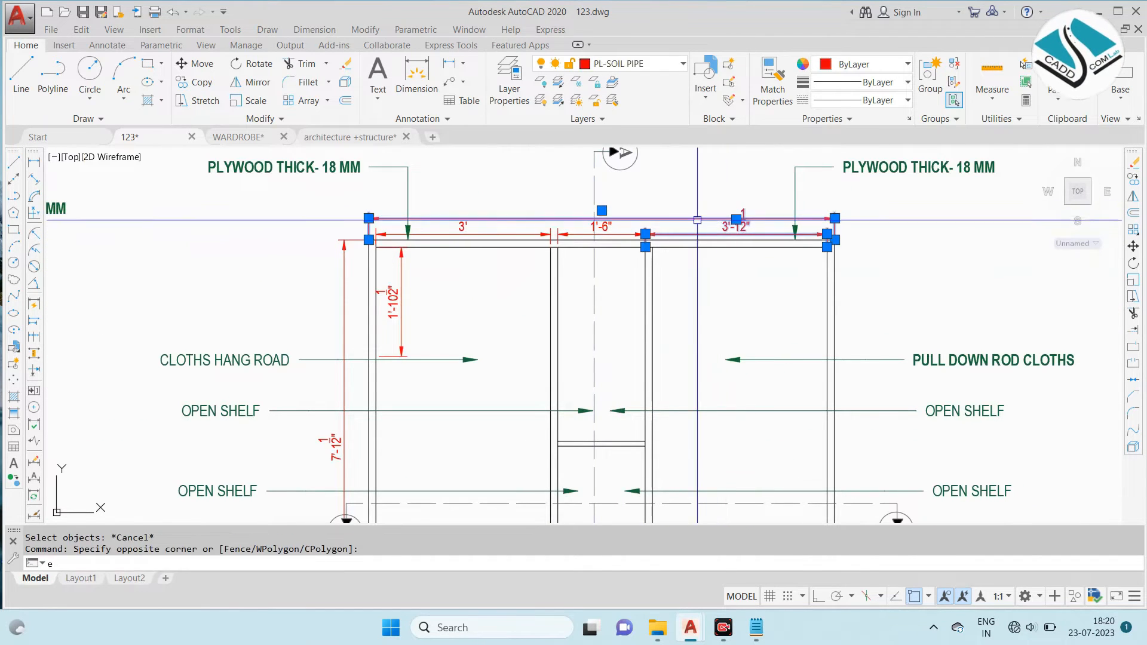
pyautogui.press('space')
pyautogui.click(615, 234)
pyautogui.write('e')
pyautogui.click(480, 234)
pyautogui.write('e')
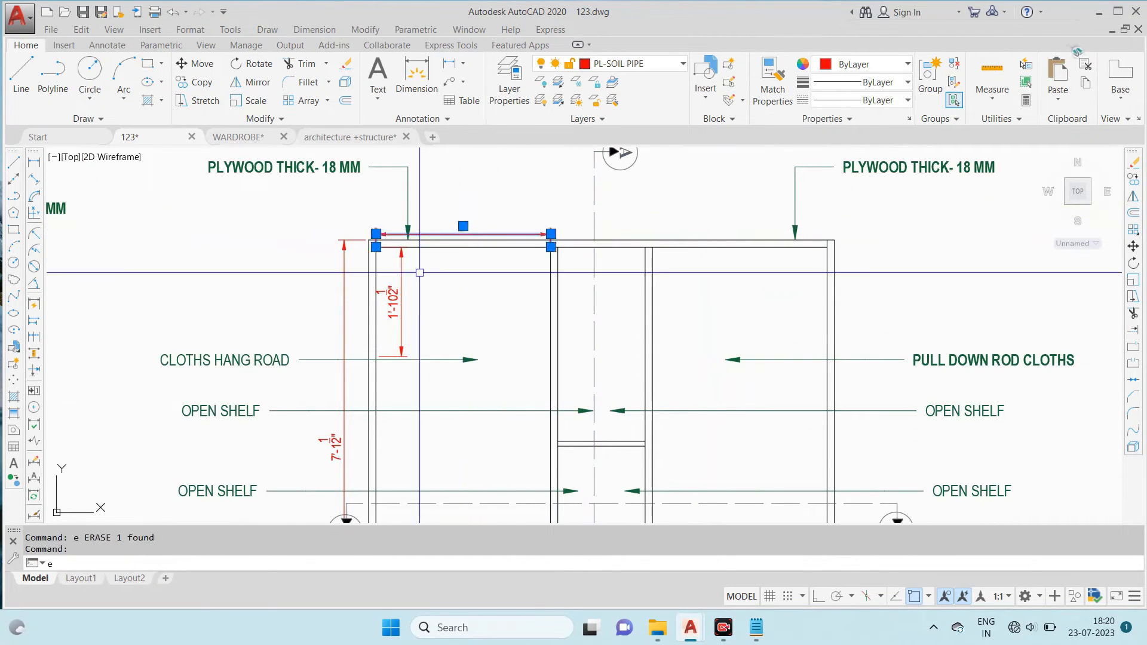
# - Erase the left compartment's upper height dimension and the overall height dimension of the copied elevation
pyautogui.click(396, 303)
pyautogui.write('e')
pyautogui.moveTo(383, 341); pyautogui.dragTo(425, 259, button='middle')
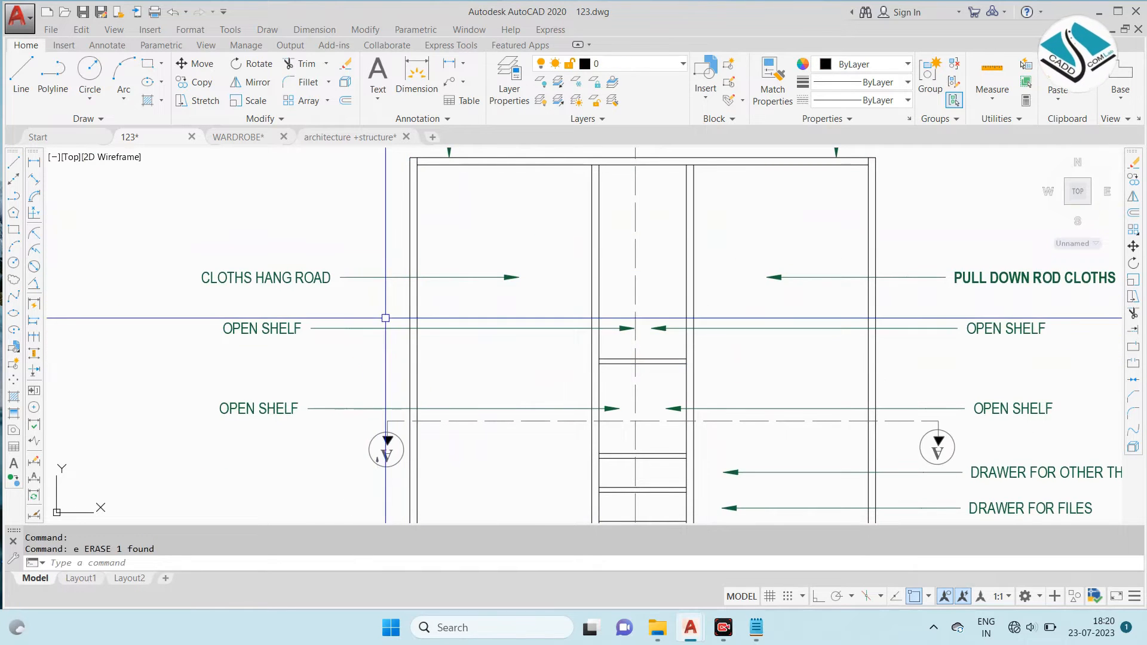
# - Move the leader labels on both sides of the copied elevation, from CLOTHS HANG ROAD to BOTTOM SKIRTING 3", into the empty space to its right
pyautogui.scroll(-4, 537, 326)
pyautogui.scroll(2, 537, 326)
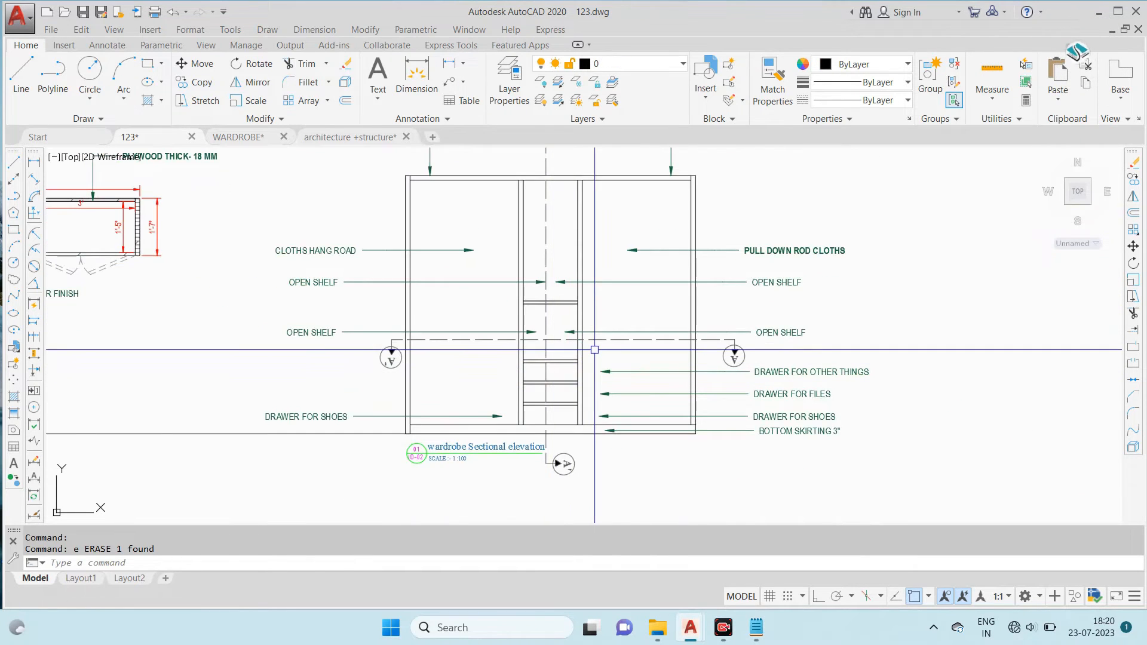
pyautogui.click(352, 230)
pyautogui.click(300, 423)
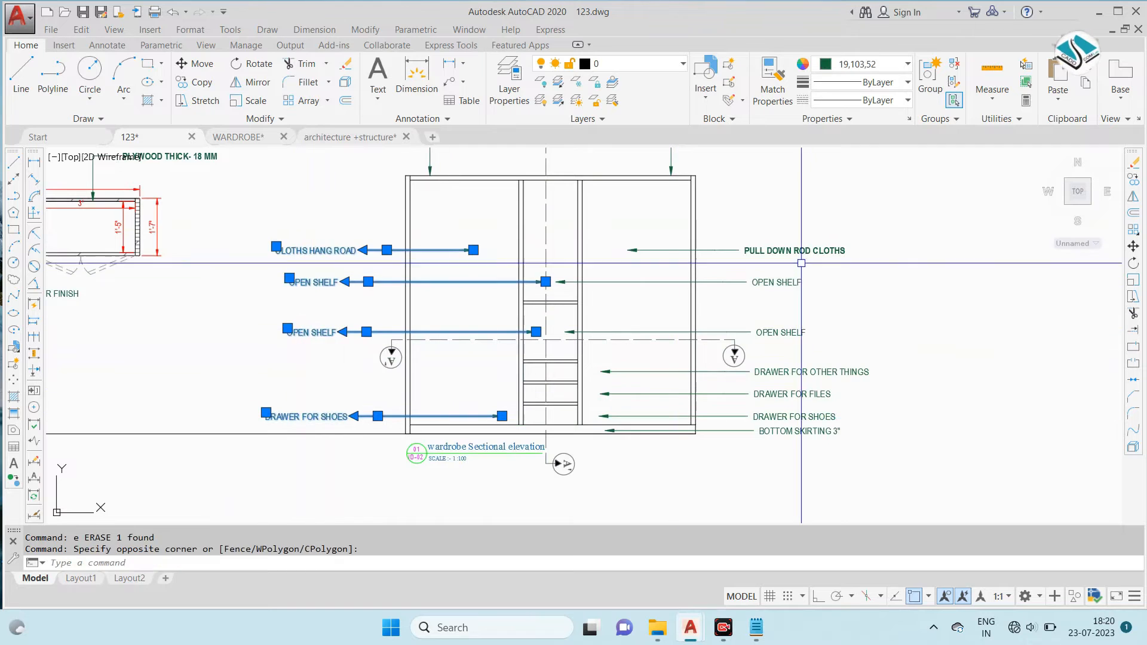
pyautogui.click(873, 229)
pyautogui.click(792, 441)
pyautogui.write('m')
pyautogui.press('Return')
pyautogui.click(530, 322)
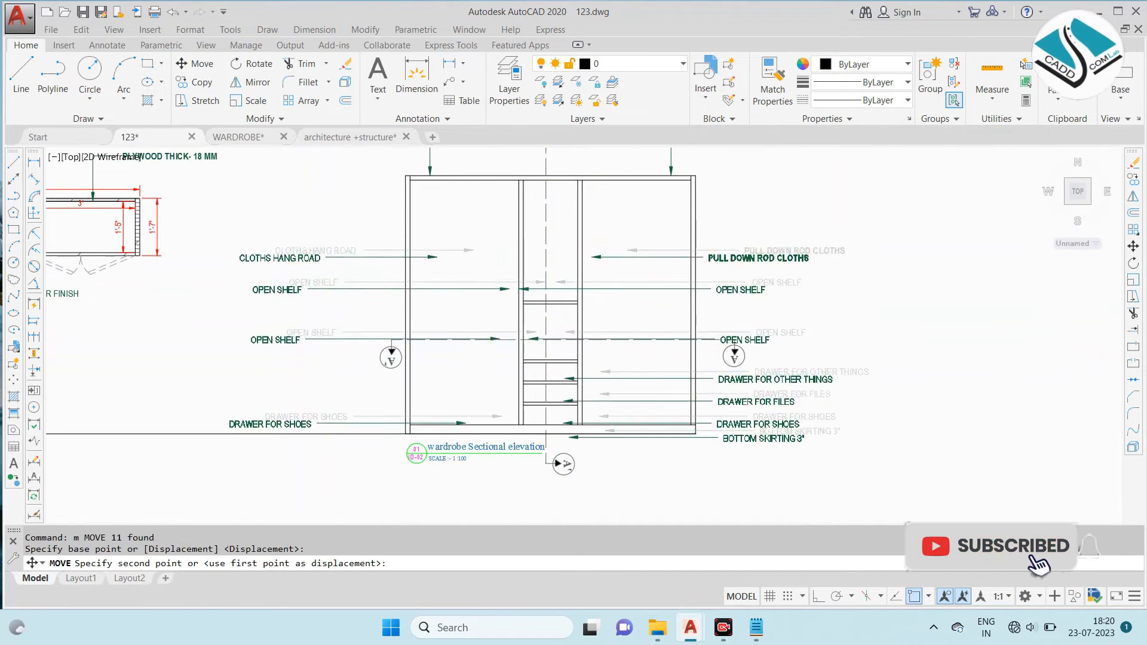
pyautogui.scroll(-2, 498, 331)
pyautogui.click(878, 381)
pyautogui.press('Escape')
# - Move the vertical and horizontal section lines with their circular markers off the copied elevation, next to the relocated labels
pyautogui.scroll(3, 546, 356)
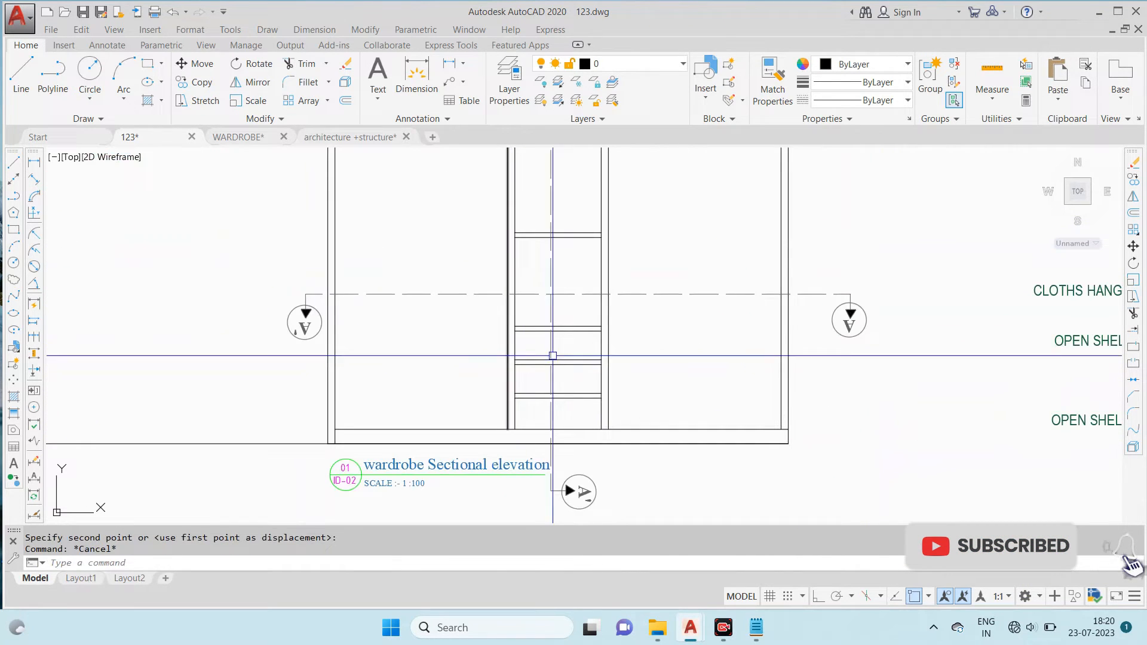
pyautogui.click(552, 267)
pyautogui.click(630, 294)
pyautogui.write('m')
pyautogui.press('Return')
pyautogui.click(515, 300)
pyautogui.scroll(-3, 470, 310)
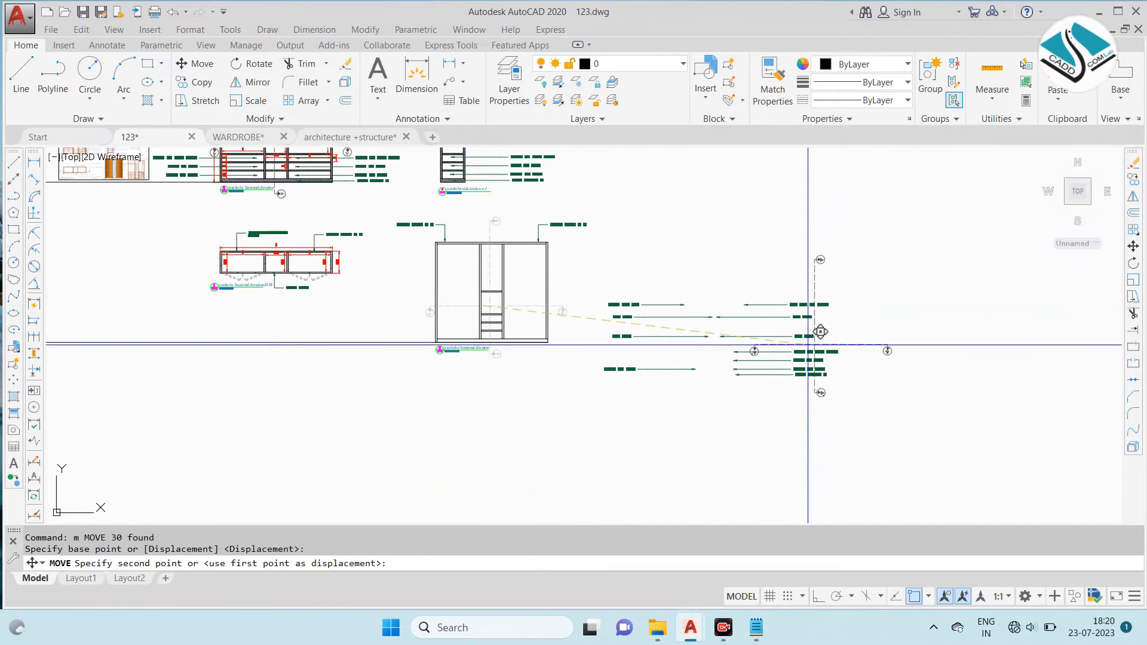
pyautogui.click(882, 353)
pyautogui.press('Escape')
# - Change the title below the copied elevation to "wardrobe elevation"
pyautogui.scroll(3, 461, 252)
pyautogui.scroll(-1, 514, 281)
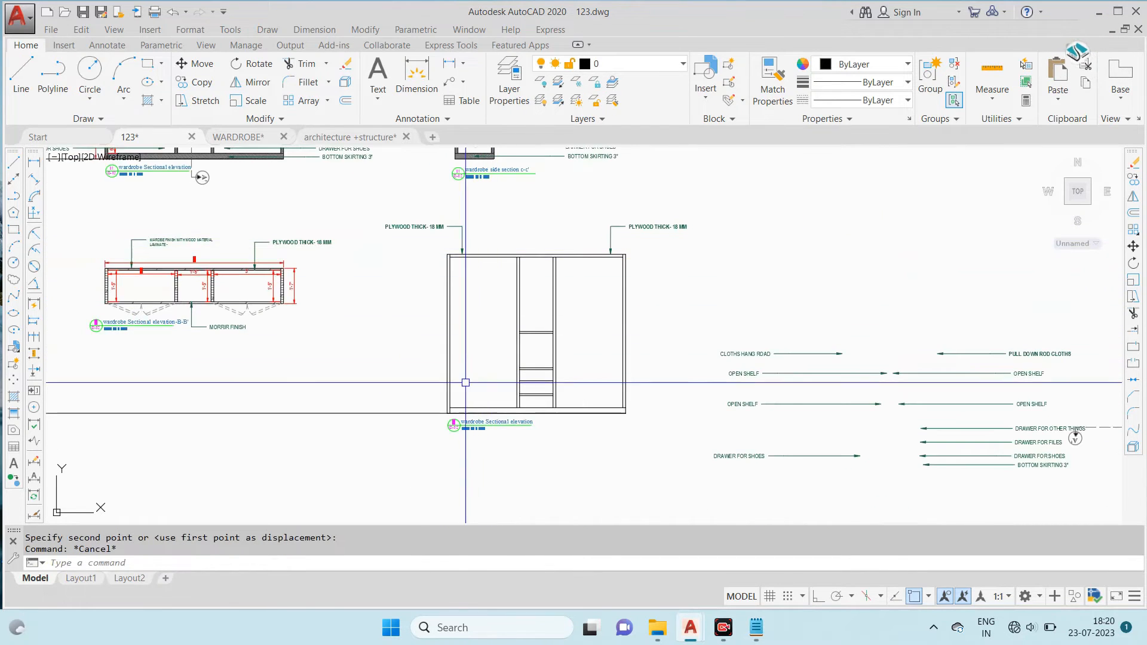
pyautogui.scroll(10, 493, 424)
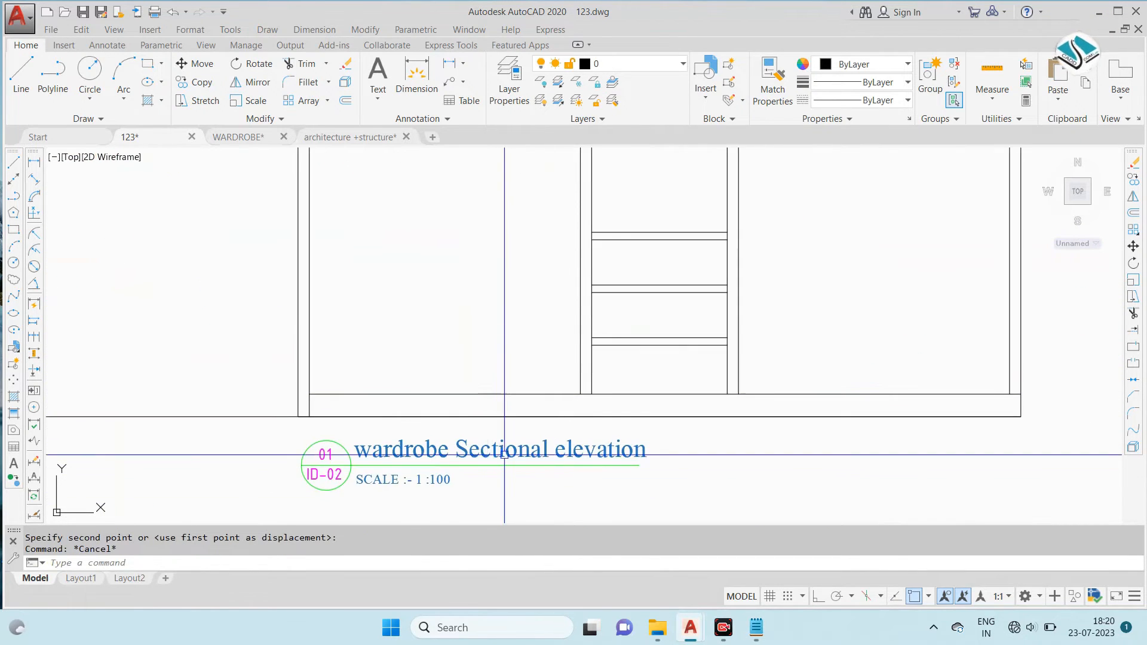
pyautogui.click(491, 412)
pyautogui.moveTo(419, 404); pyautogui.dragTo(961, 421)
pyautogui.write('e')
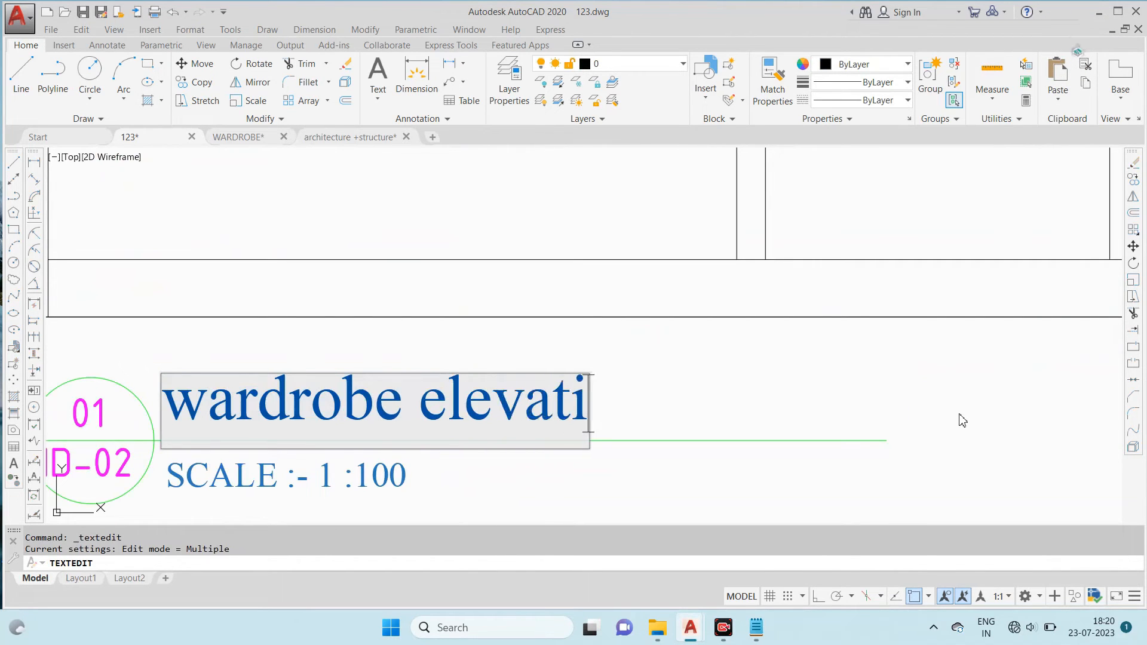
pyautogui.click(845, 421)
pyautogui.scroll(-13, 626, 418)
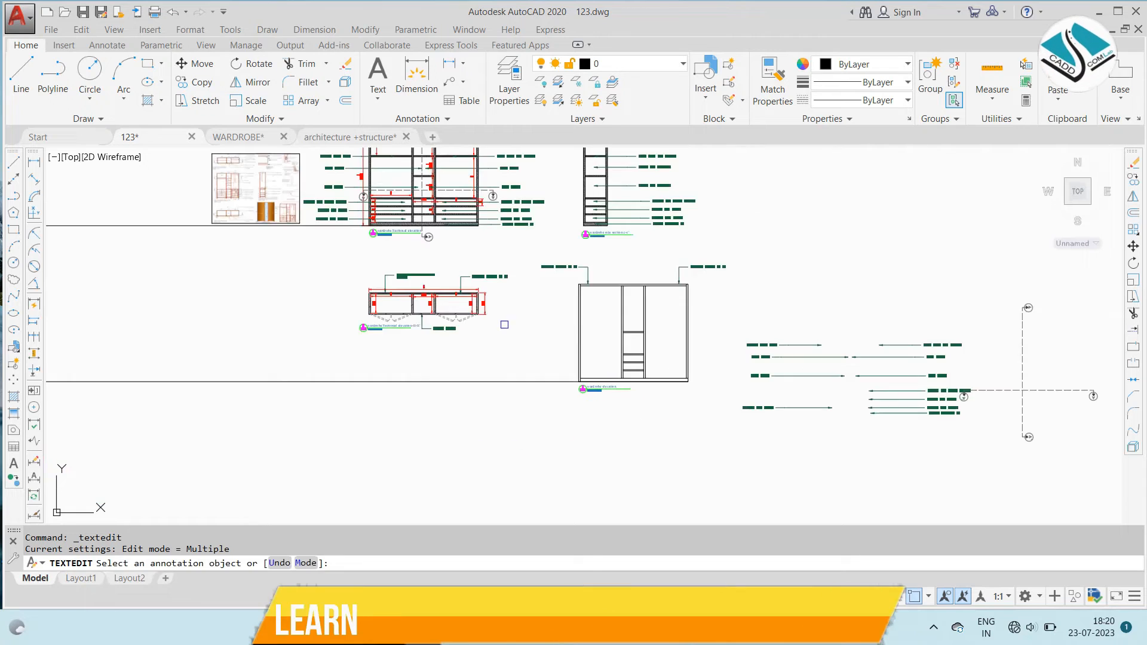
pyautogui.press('Escape')
# - Move the wardrobe reference photo into the gap between the B-B' section and the copied elevation
pyautogui.scroll(8, 299, 230)
pyautogui.scroll(6, 442, 379)
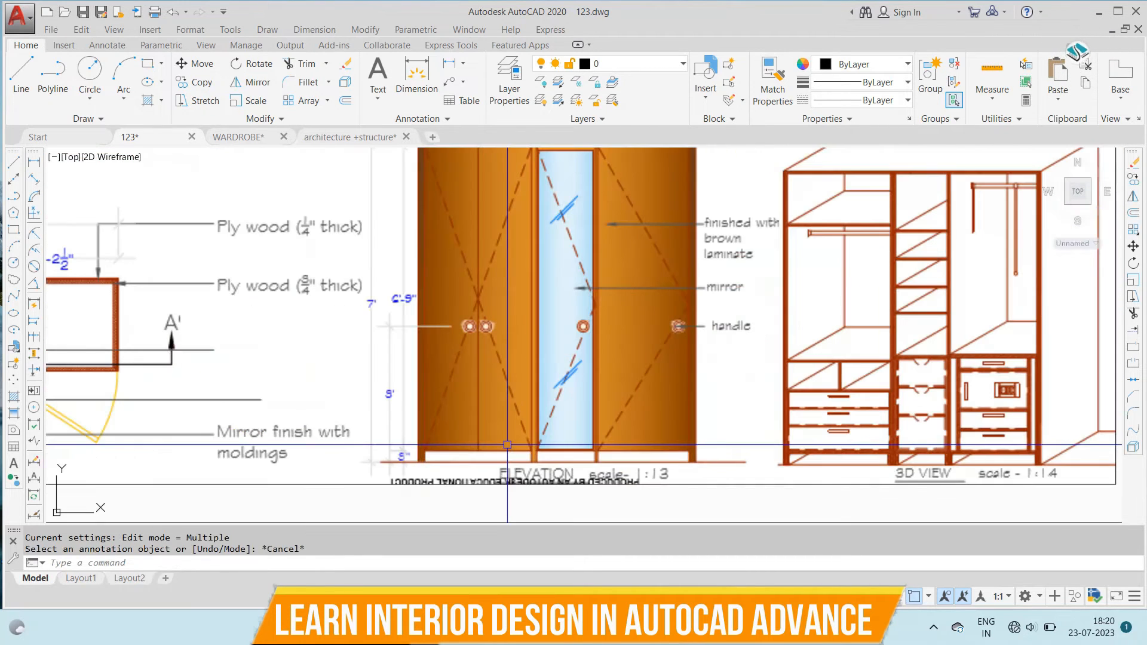
pyautogui.scroll(-6, 440, 358)
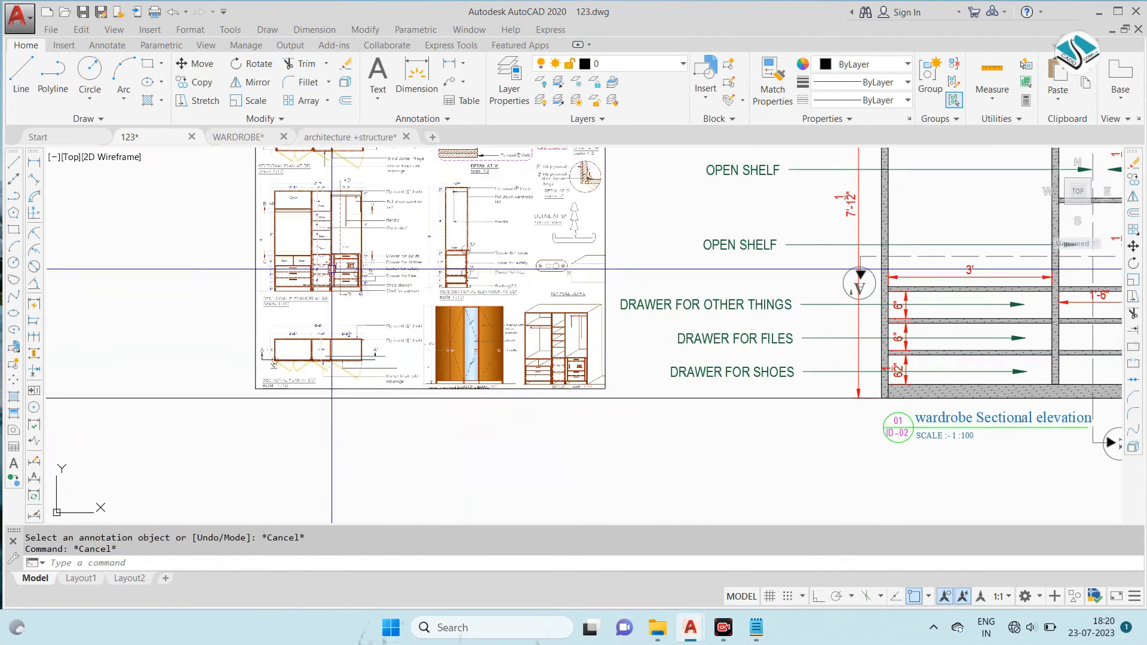
pyautogui.scroll(2, 274, 233)
pyautogui.scroll(-6, 387, 297)
pyautogui.moveTo(349, 267); pyautogui.dragTo(430, 323, button='middle')
pyautogui.click(315, 164)
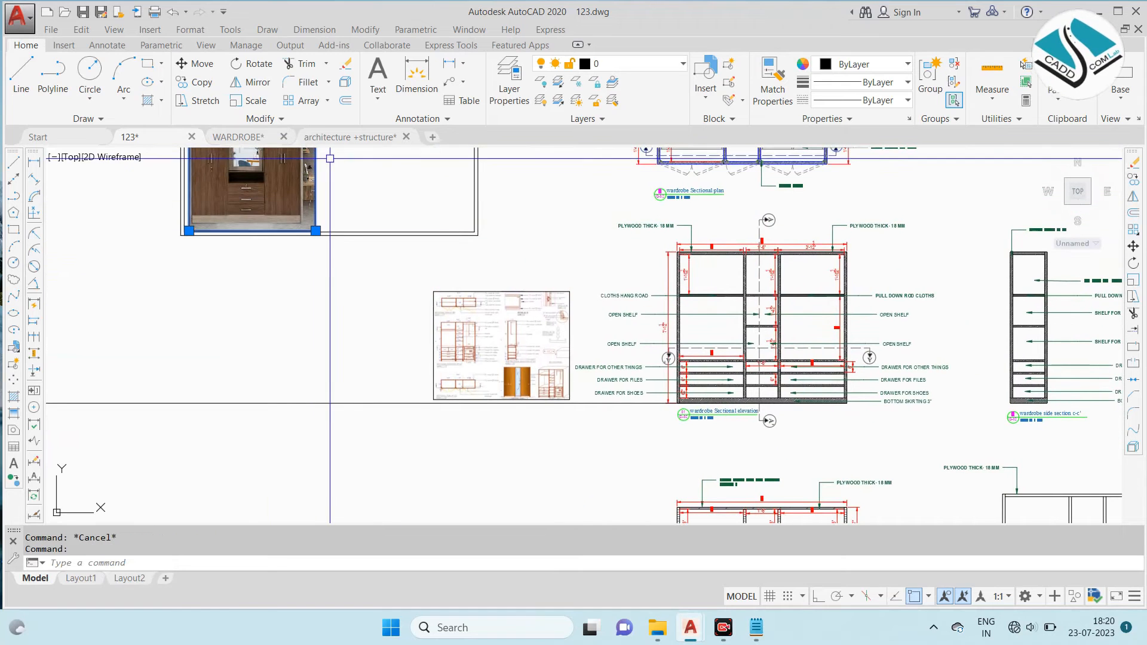
pyautogui.write('m')
pyautogui.press('Return')
pyautogui.click(241, 164)
pyautogui.moveTo(637, 375); pyautogui.dragTo(274, 190, button='middle')
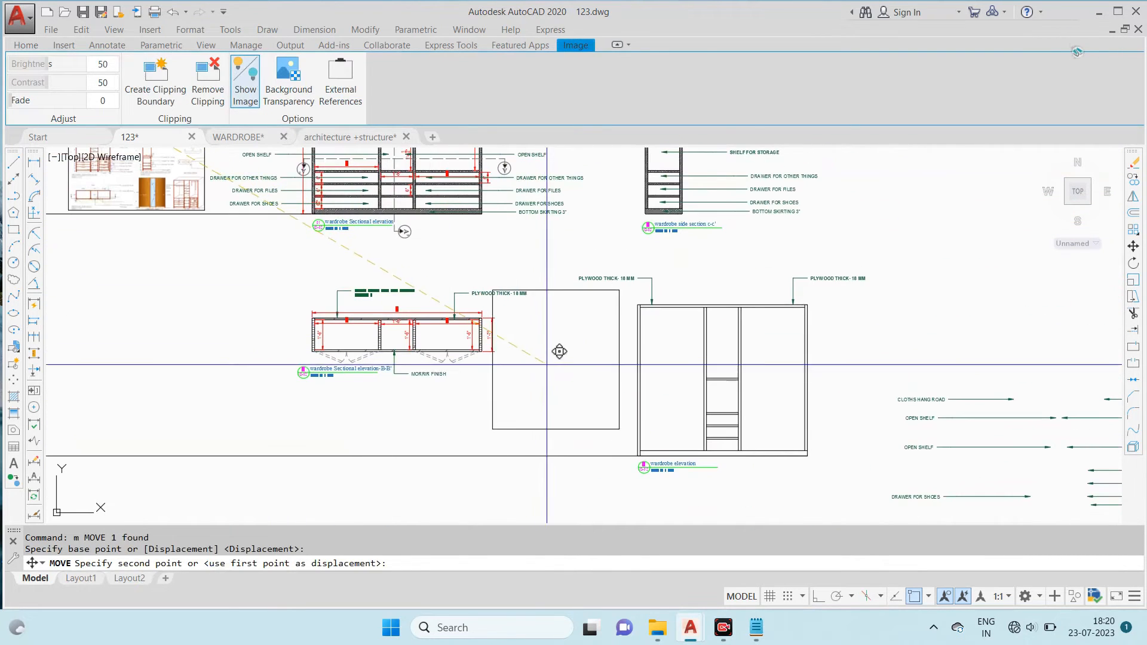
pyautogui.click(549, 385)
pyautogui.scroll(2, 619, 412)
pyautogui.press('Escape')
pyautogui.scroll(2, 680, 392)
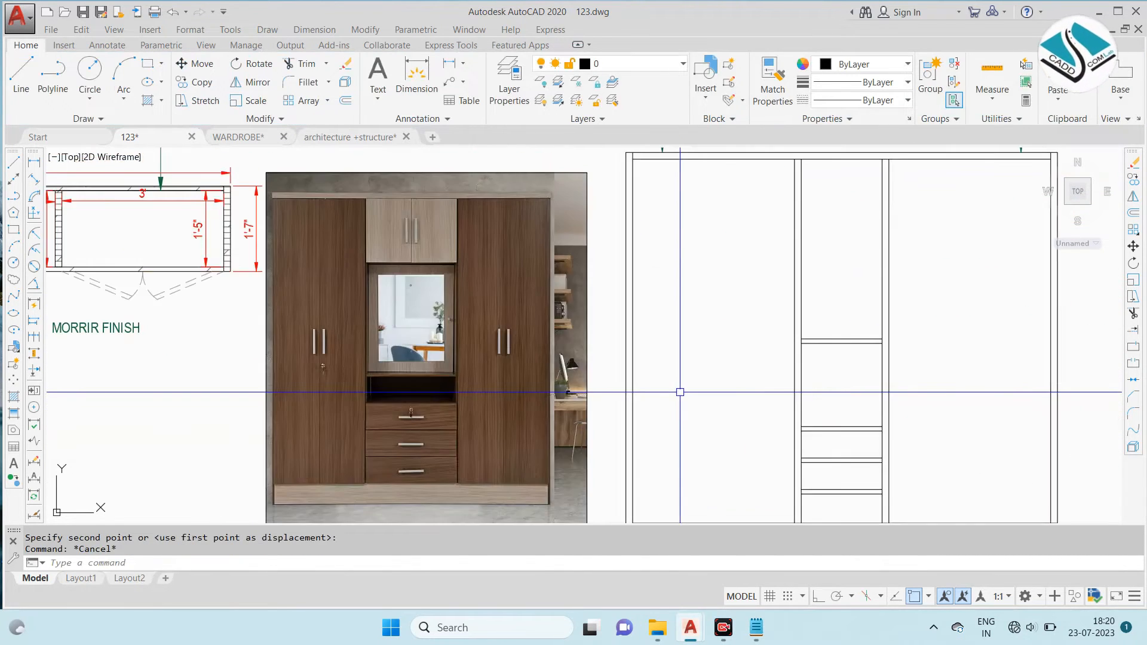
pyautogui.write('l')
pyautogui.press('Return')
pyautogui.moveTo(680, 392); pyautogui.dragTo(657, 407, button='middle')
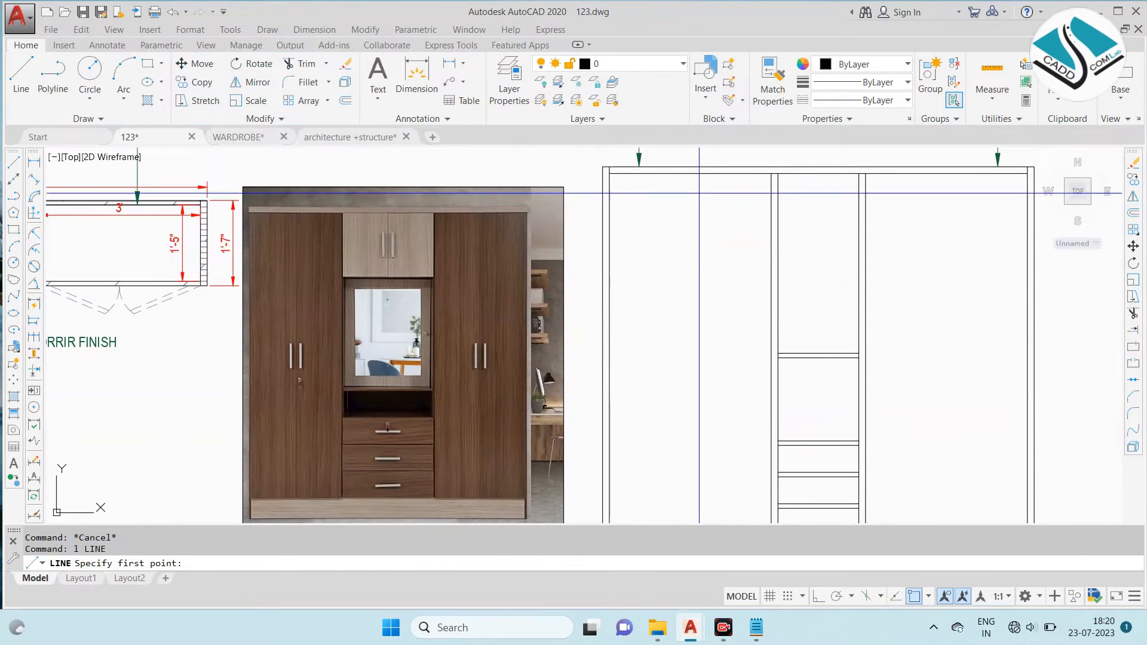
pyautogui.scroll(2, 610, 167)
pyautogui.click(603, 173)
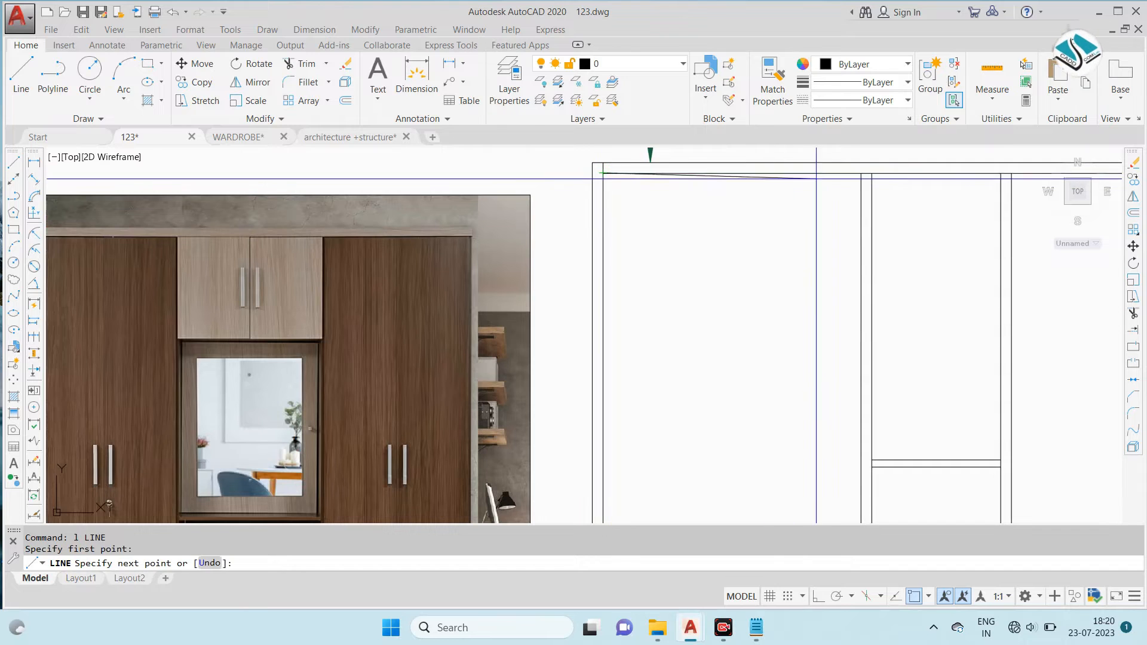
pyautogui.press('Escape')
# - Draw a vertical line with Ortho on from the midpoint of the left compartment's top edge down to its base, dividing it into two doors
pyautogui.press('space')
pyautogui.click(732, 173)
pyautogui.scroll(-3, 732, 239)
pyautogui.scroll(4, 795, 478)
pyautogui.click(818, 597)
pyautogui.press('Escape')
pyautogui.scroll(-3, 692, 397)
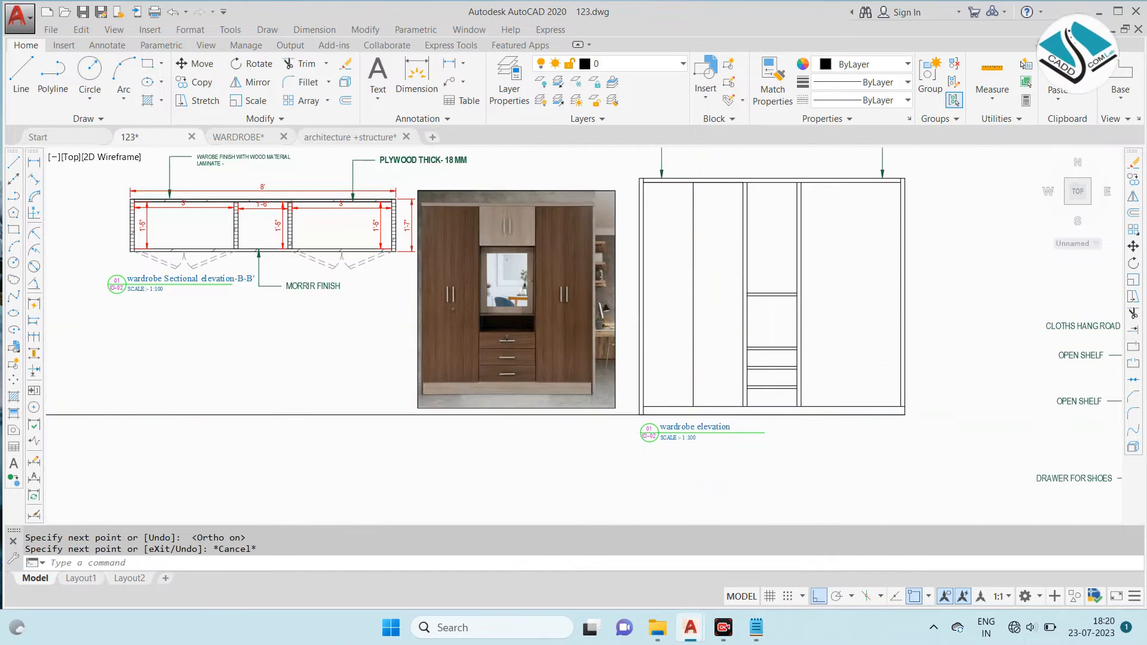
# - Draw a slim vertical rectangle as a door handle just left of the left compartment's door division line
pyautogui.scroll(2, 485, 318)
pyautogui.write('rec')
pyautogui.press('Return')
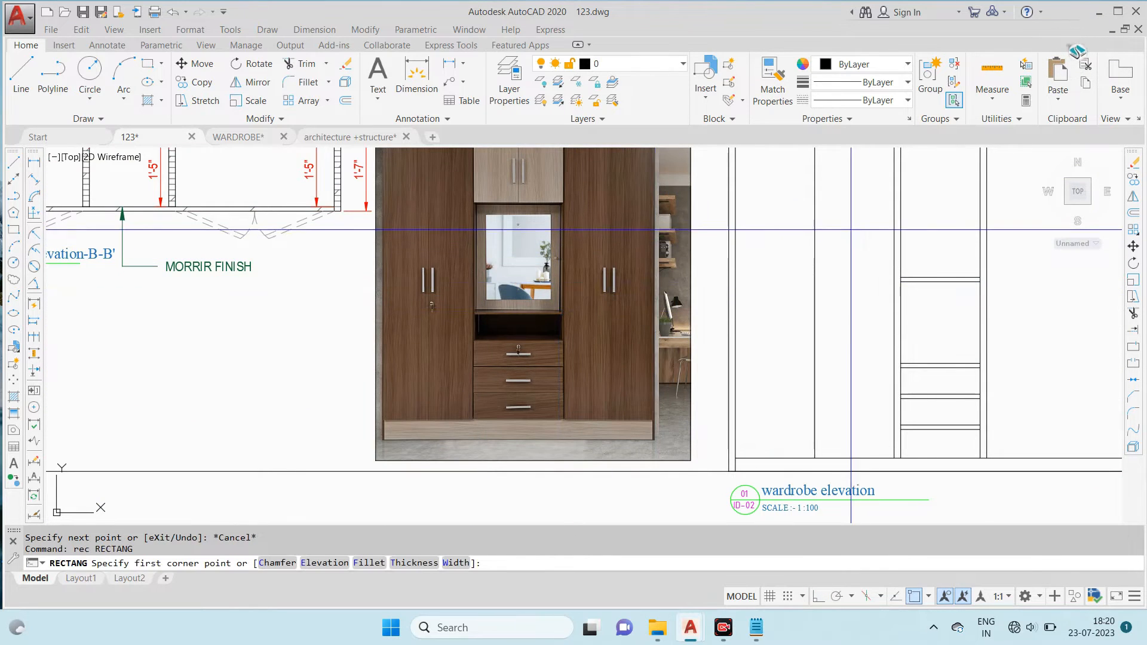
pyautogui.scroll(4, 848, 235)
pyautogui.click(752, 229)
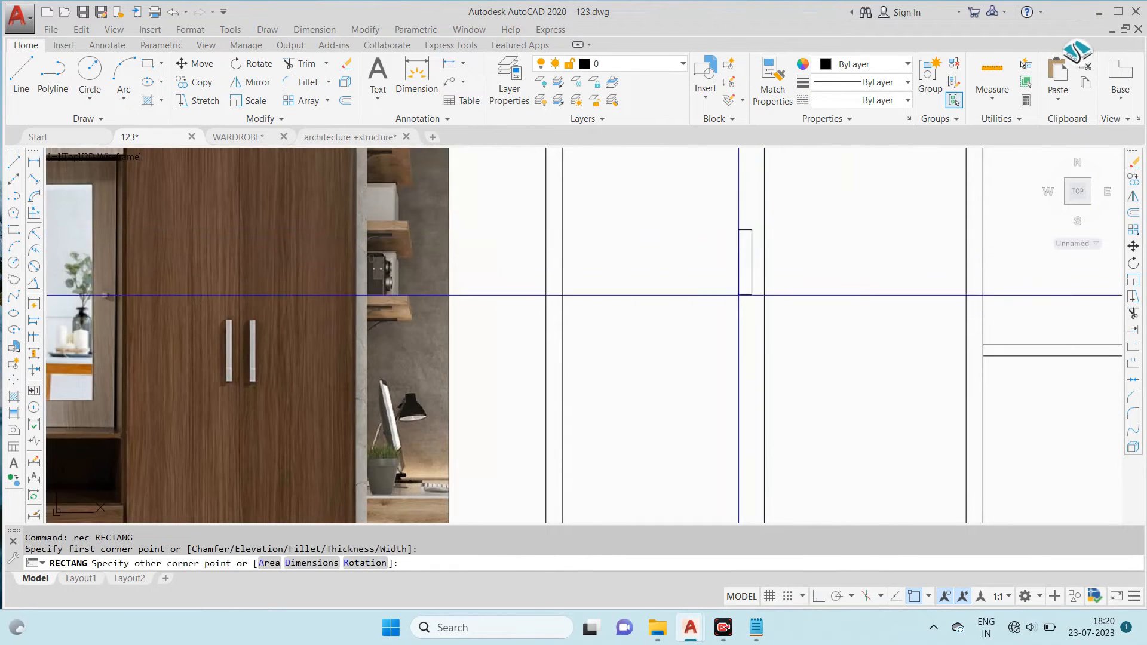
pyautogui.click(743, 339)
# - Copy the door handle rectangle horizontally to the other side of the door division line
pyautogui.click(744, 327)
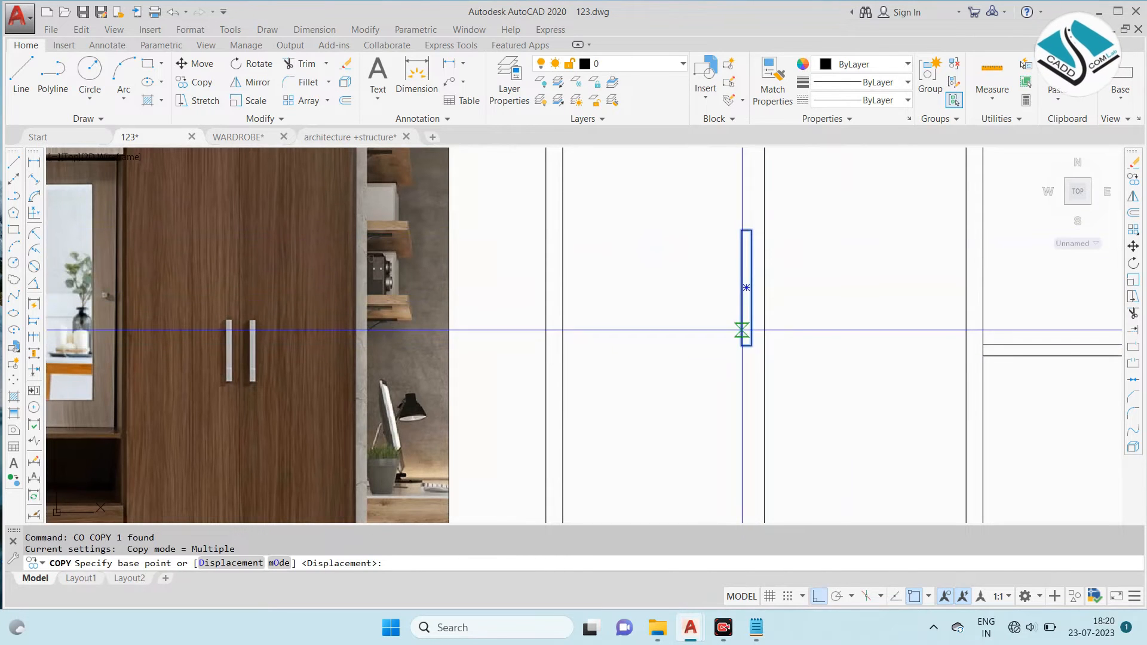
pyautogui.scroll(4, 794, 294)
pyautogui.click(672, 278)
pyautogui.click(761, 272)
pyautogui.scroll(-4, 689, 321)
pyautogui.press('Escape')
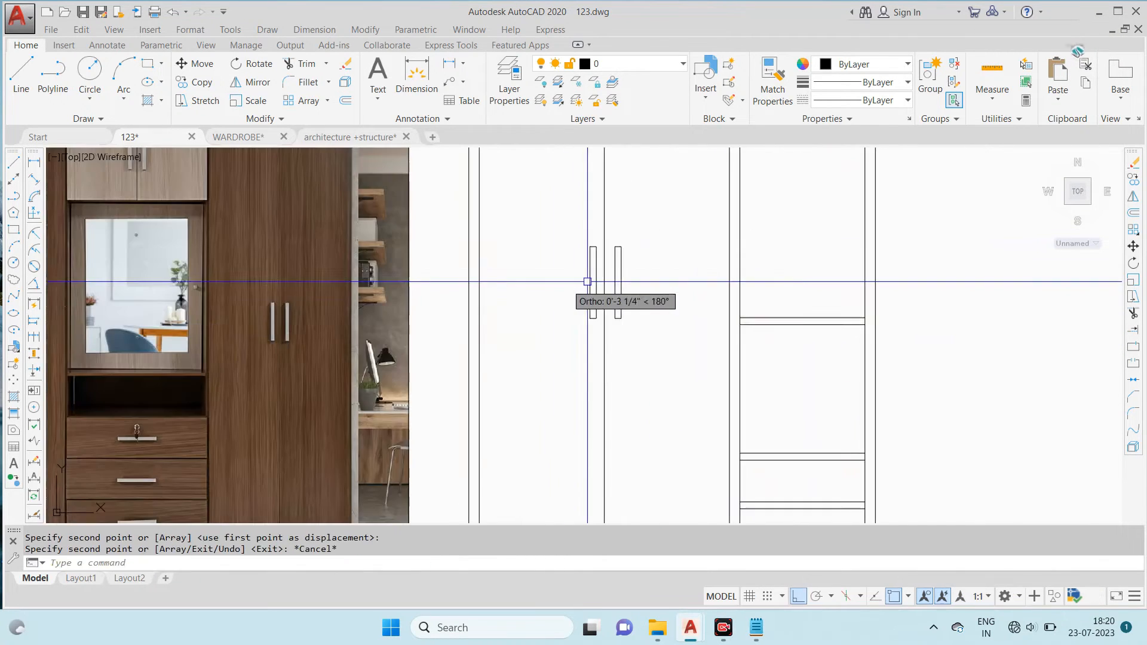
pyautogui.scroll(2, 738, 252)
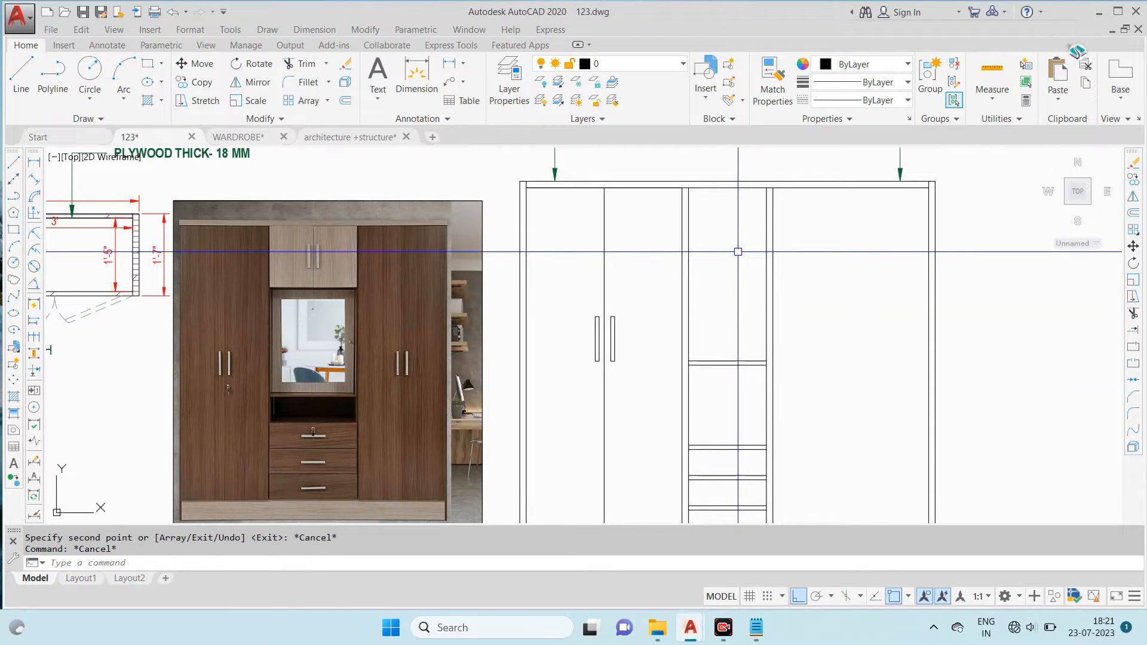
pyautogui.scroll(-5, 738, 251)
pyautogui.scroll(4, 500, 379)
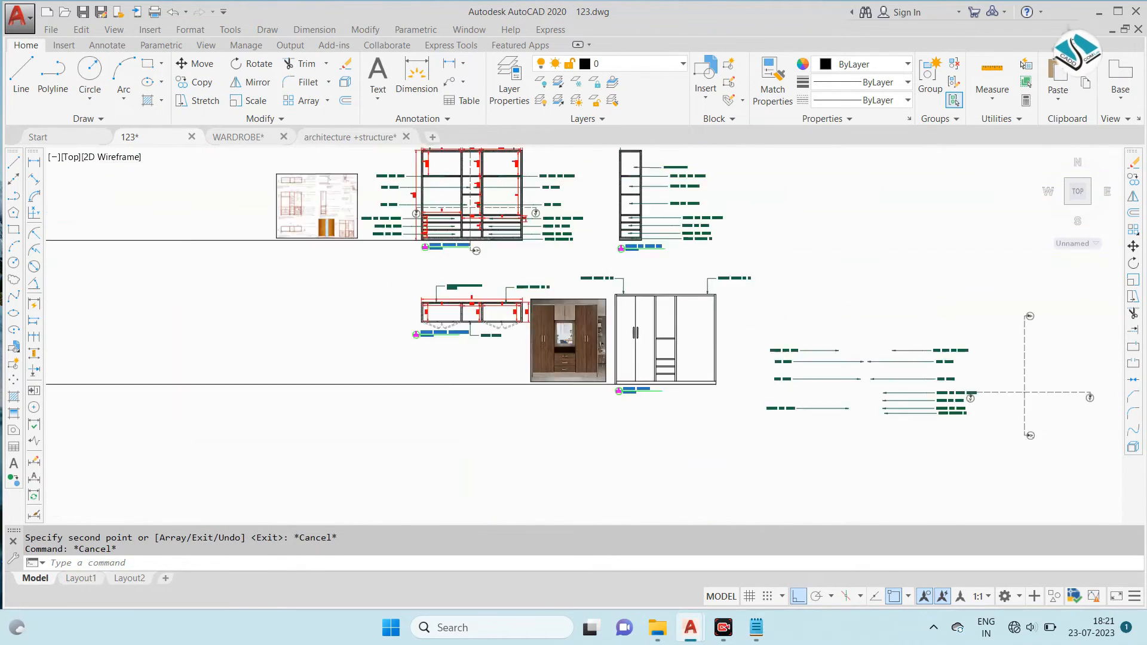
pyautogui.scroll(2, 488, 194)
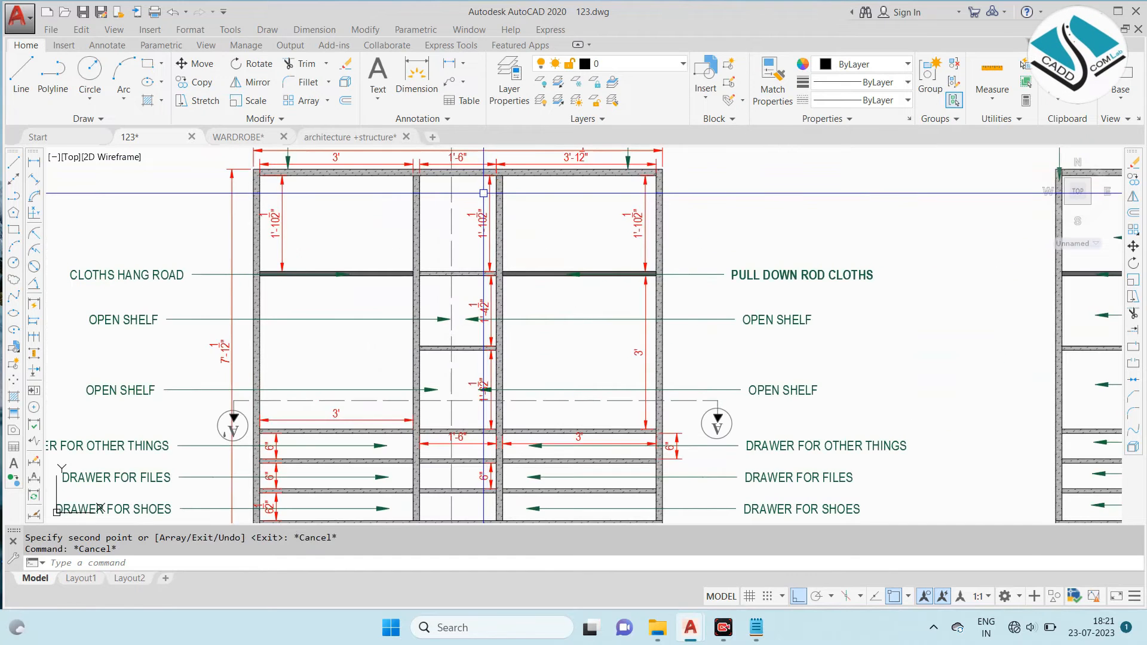
pyautogui.scroll(-5, 481, 193)
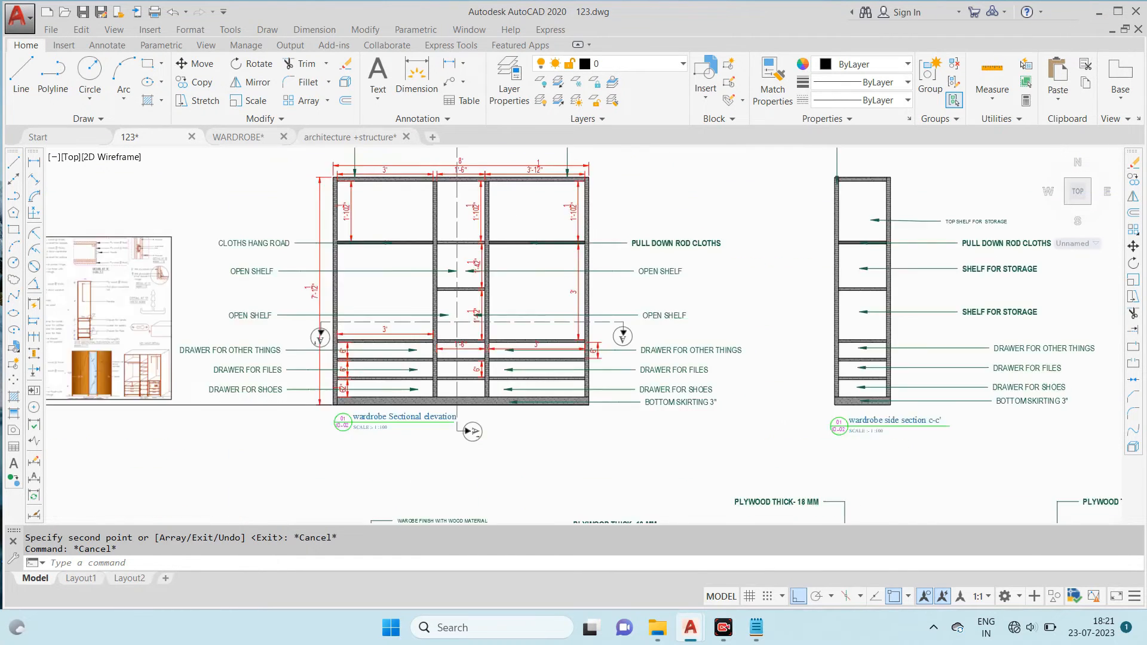
pyautogui.scroll(3, 661, 415)
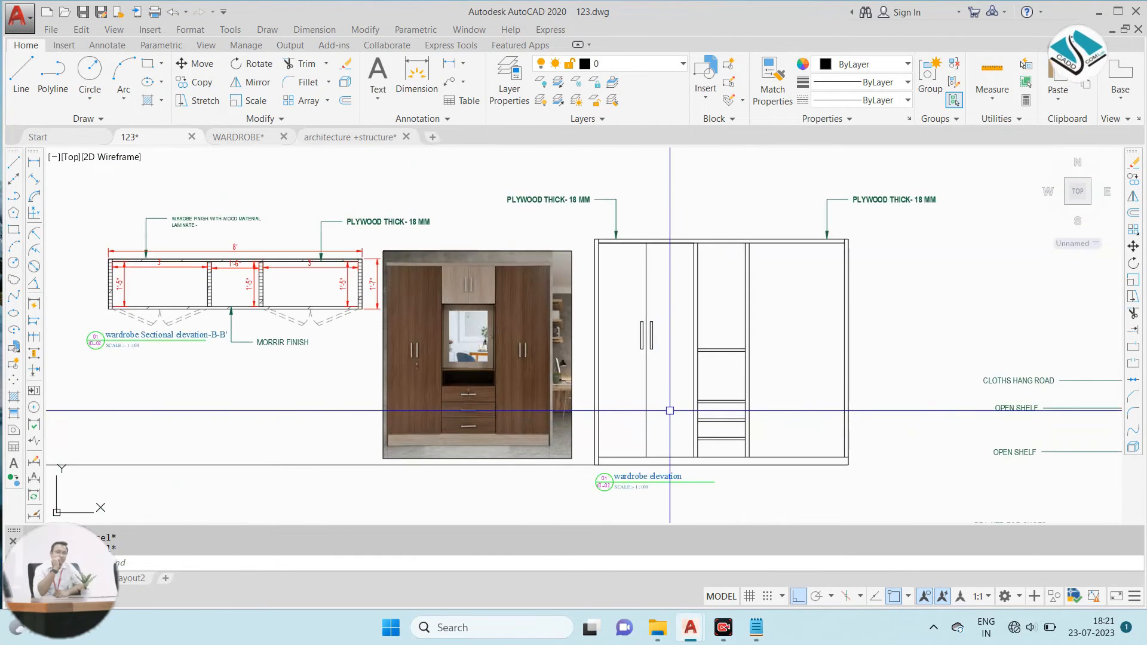
pyautogui.write("1'6")
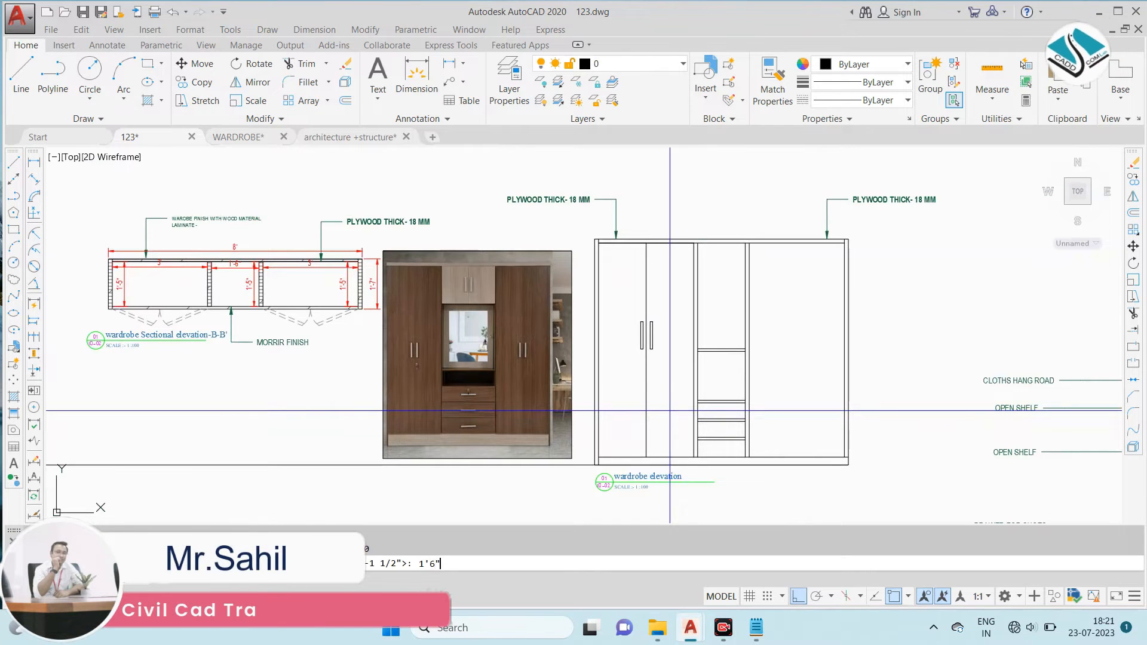
pyautogui.scroll(4, 714, 299)
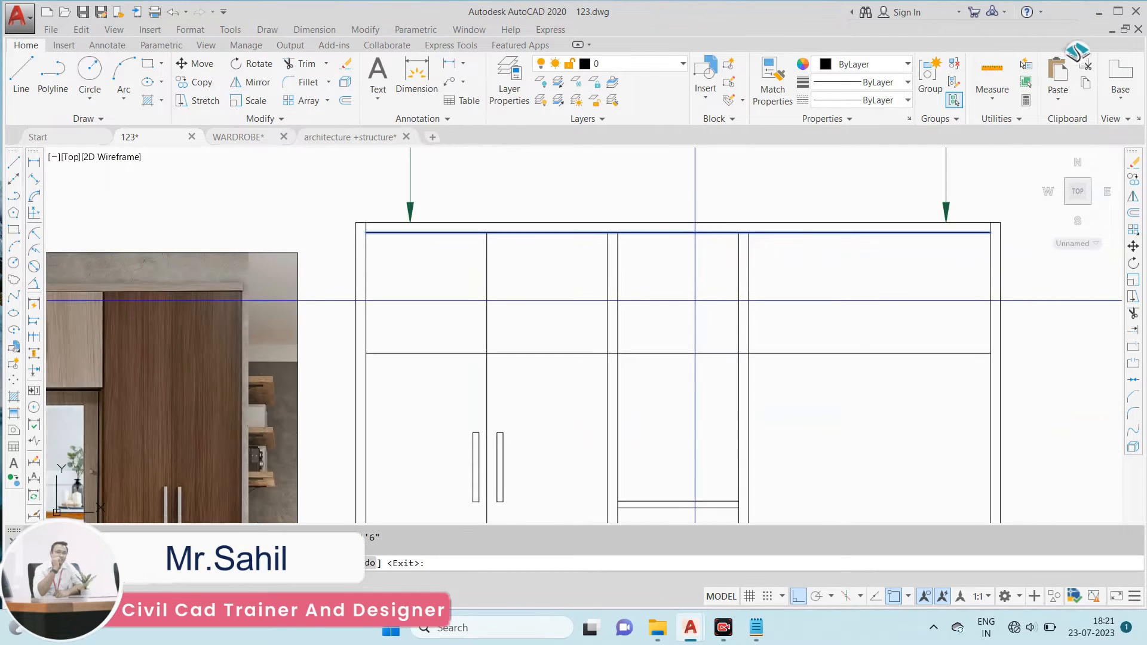
pyautogui.scroll(-2, 695, 301)
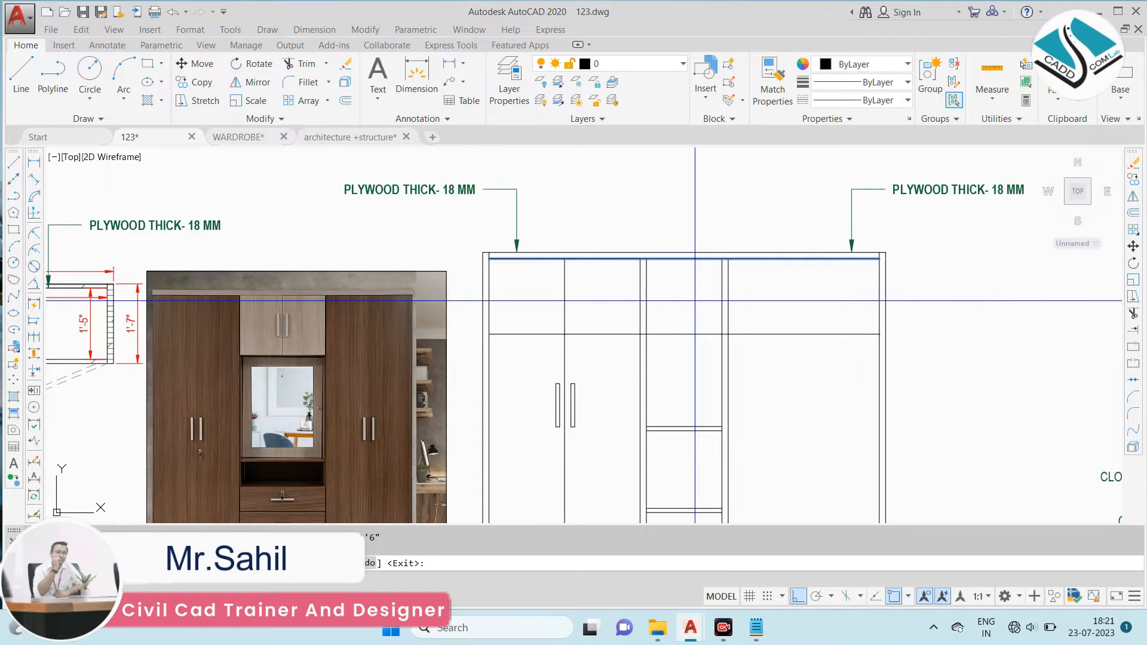
pyautogui.scroll(-4, 695, 301)
pyautogui.scroll(4, 695, 300)
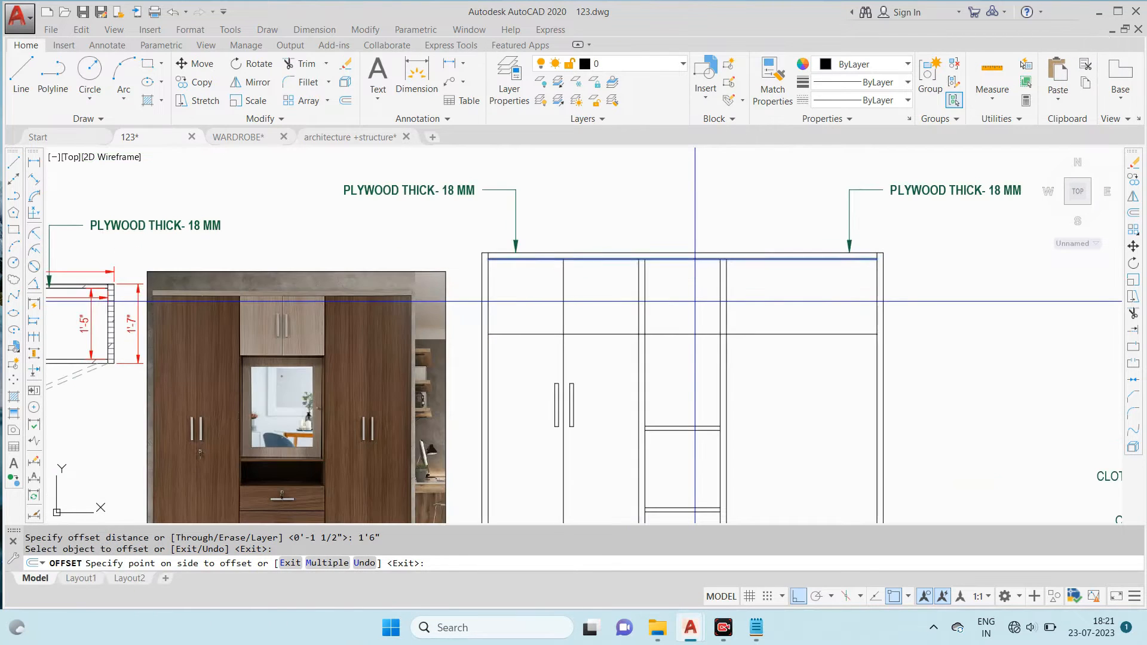
pyautogui.press('Escape')
# - Offset the inner top edge of the elevation 2' downward
pyautogui.write('o')
pyautogui.press('Return')
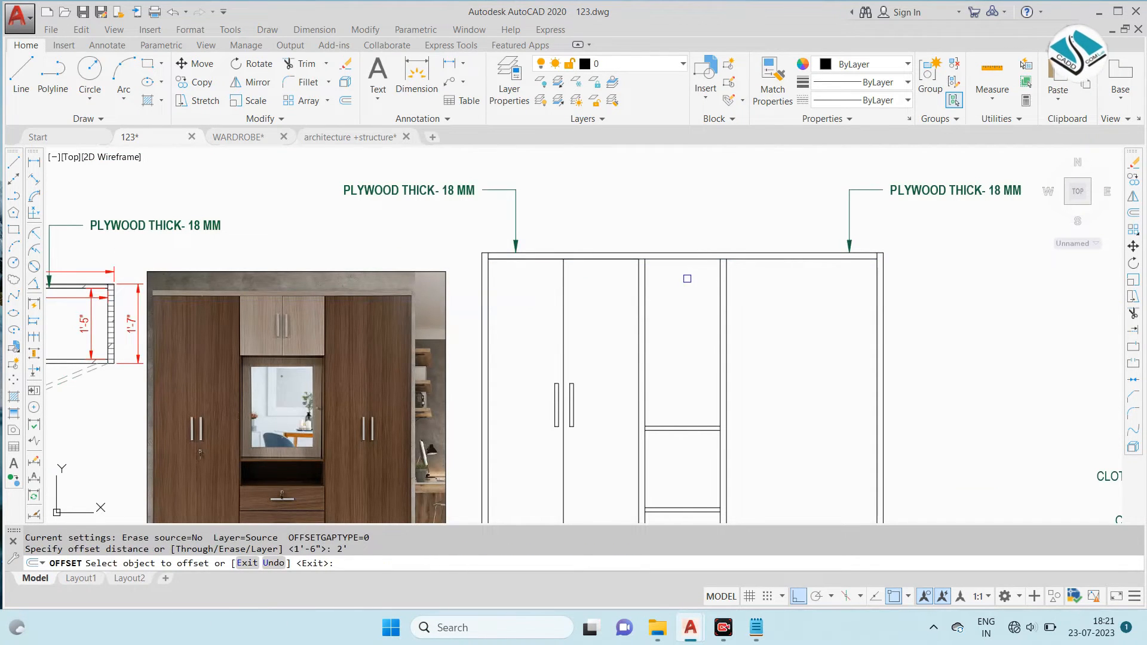
pyautogui.click(680, 261)
pyautogui.click(689, 317)
pyautogui.press('Escape')
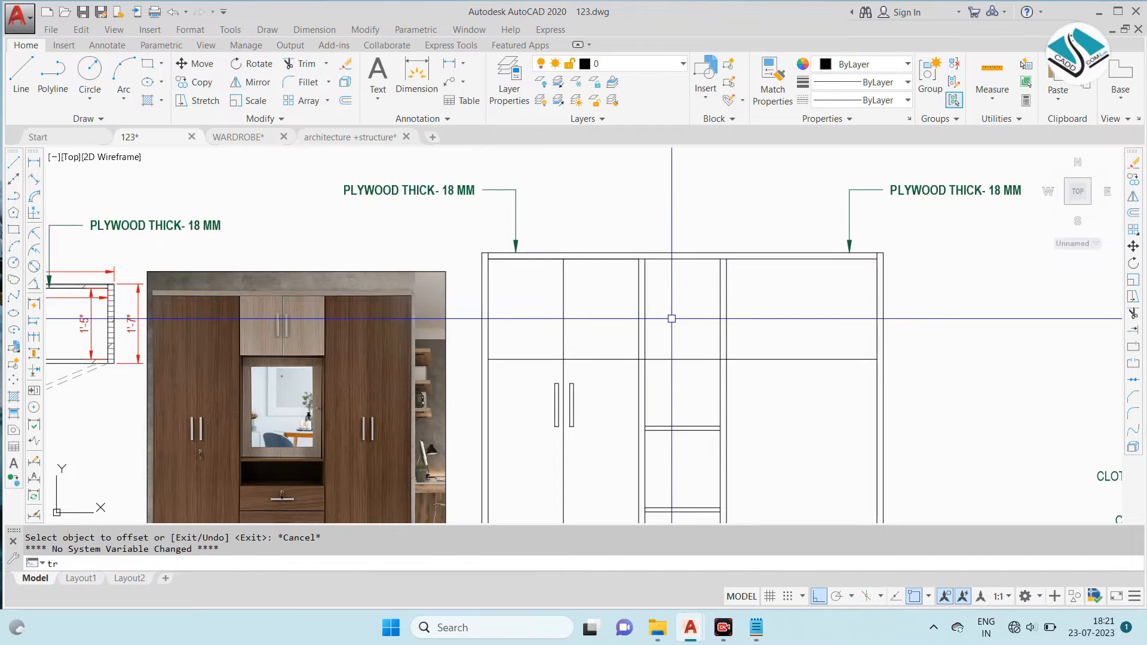
# - Trim the offset line out of the side compartments and both dividers, keeping only its part across the middle compartment
pyautogui.press('Return')
pyautogui.press('Return')
pyautogui.click(579, 357)
pyautogui.scroll(2, 650, 352)
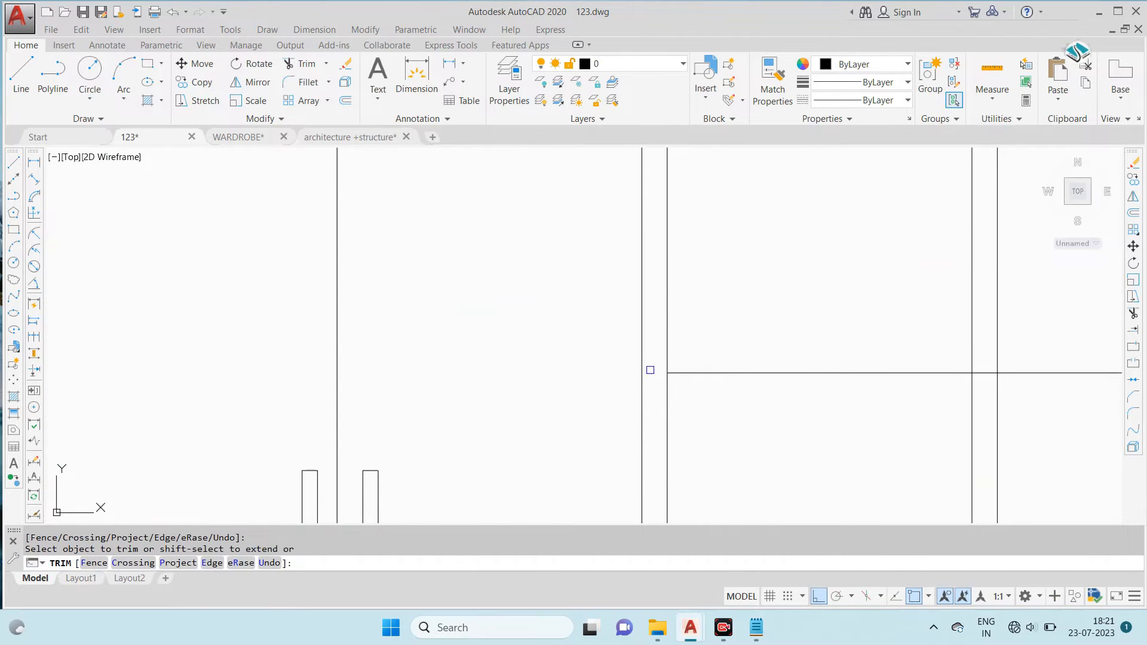
pyautogui.click(648, 360)
pyautogui.click(853, 365)
pyautogui.scroll(3, 770, 367)
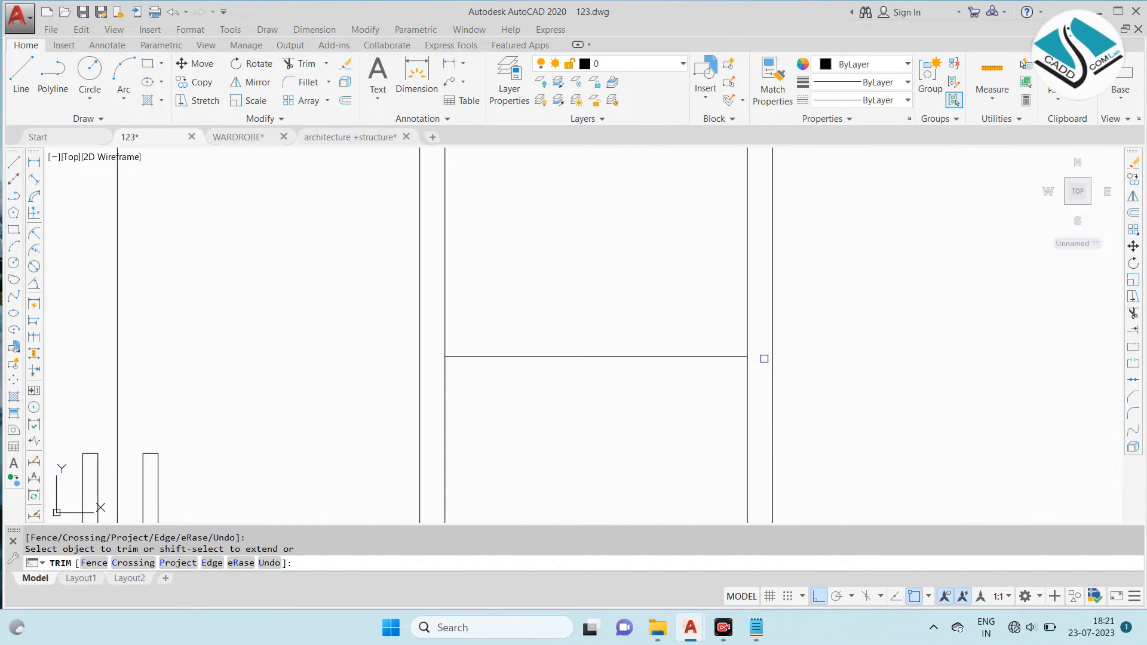
pyautogui.scroll(-6, 718, 311)
pyautogui.scroll(-2, 682, 396)
pyautogui.click(681, 396)
pyautogui.scroll(2, 681, 433)
pyautogui.press('Escape')
# - Erase both lines of the uppermost shelf in the middle compartment below the 2' line
pyautogui.click(690, 333)
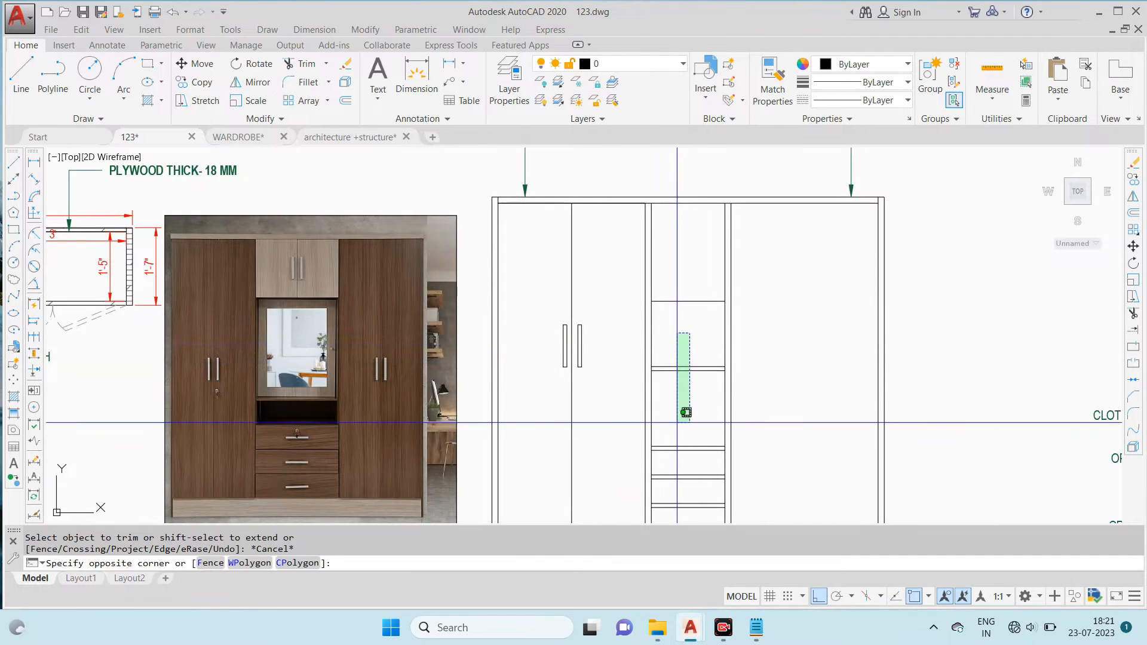
pyautogui.moveTo(680, 418); pyautogui.dragTo(671, 331, button='middle')
pyautogui.press('Escape')
pyautogui.click(698, 257)
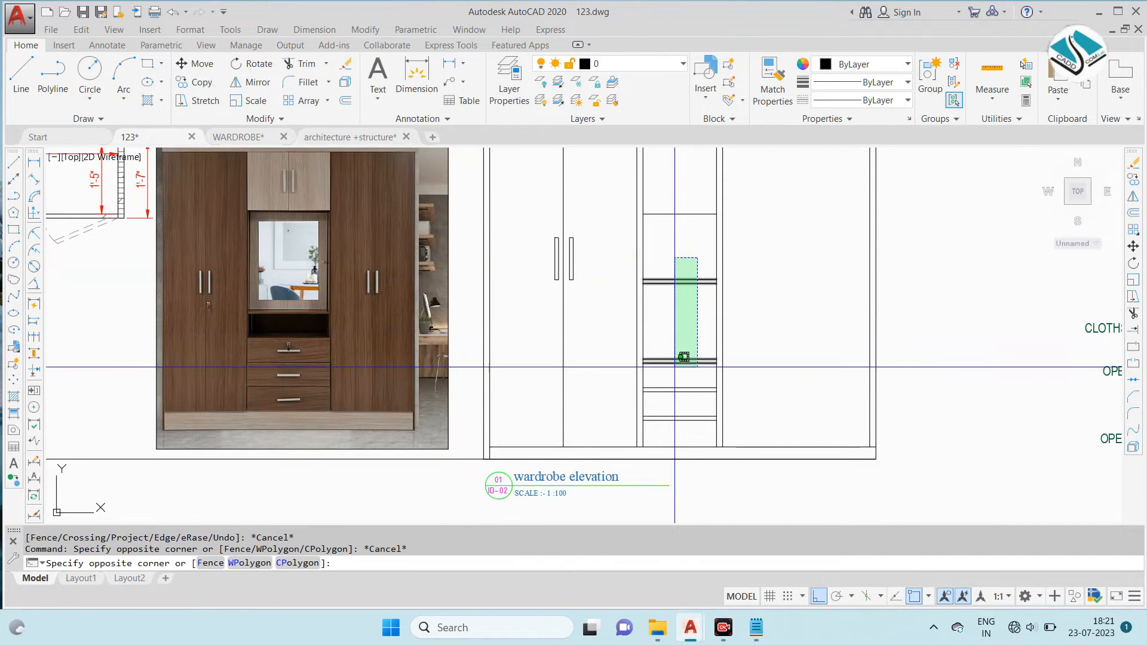
pyautogui.click(676, 323)
pyautogui.write('e')
pyautogui.press('Return')
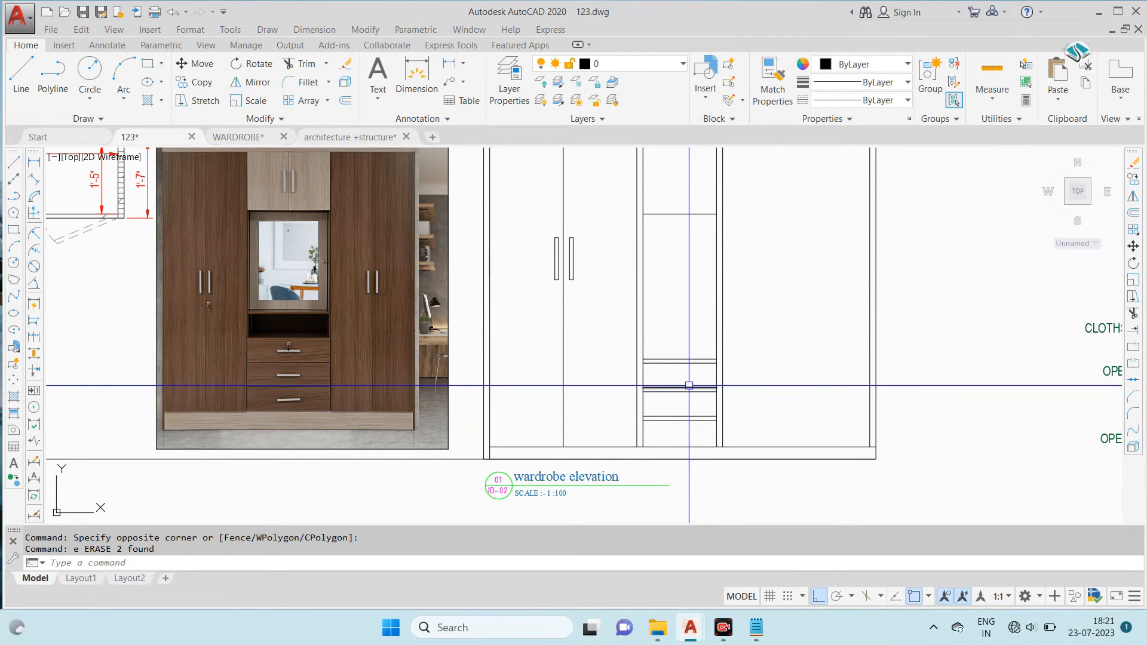
# - Offset the upper edge of the topmost remaining shelf in the middle compartment 6" upward
pyautogui.press('Return')
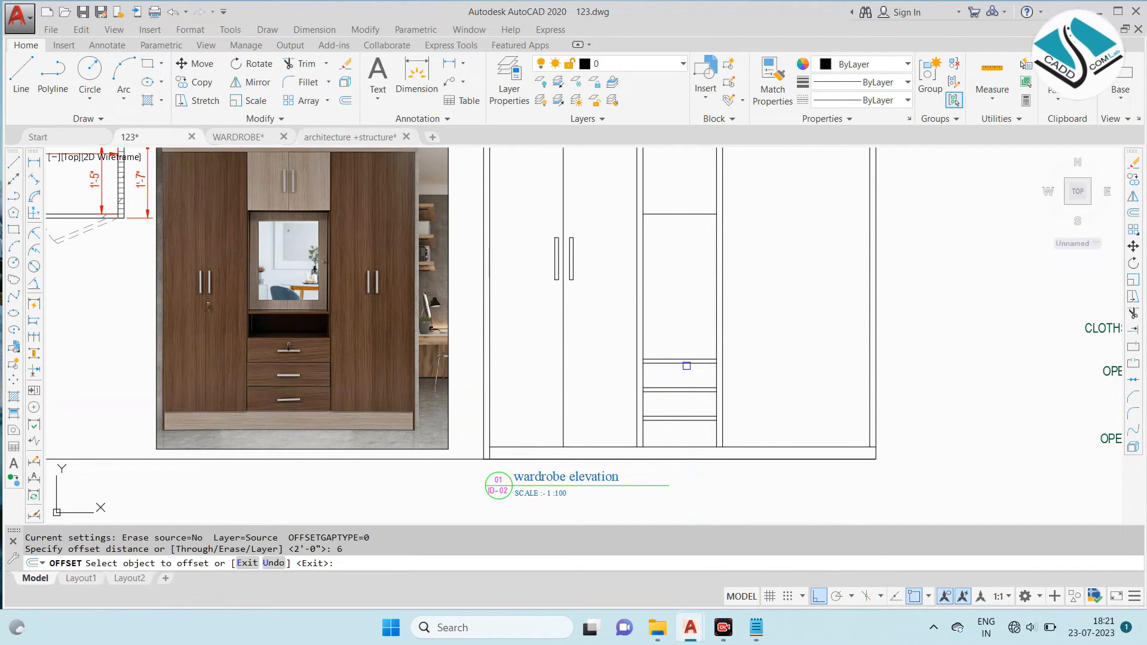
pyautogui.click(686, 358)
pyautogui.click(688, 344)
pyautogui.press('Escape')
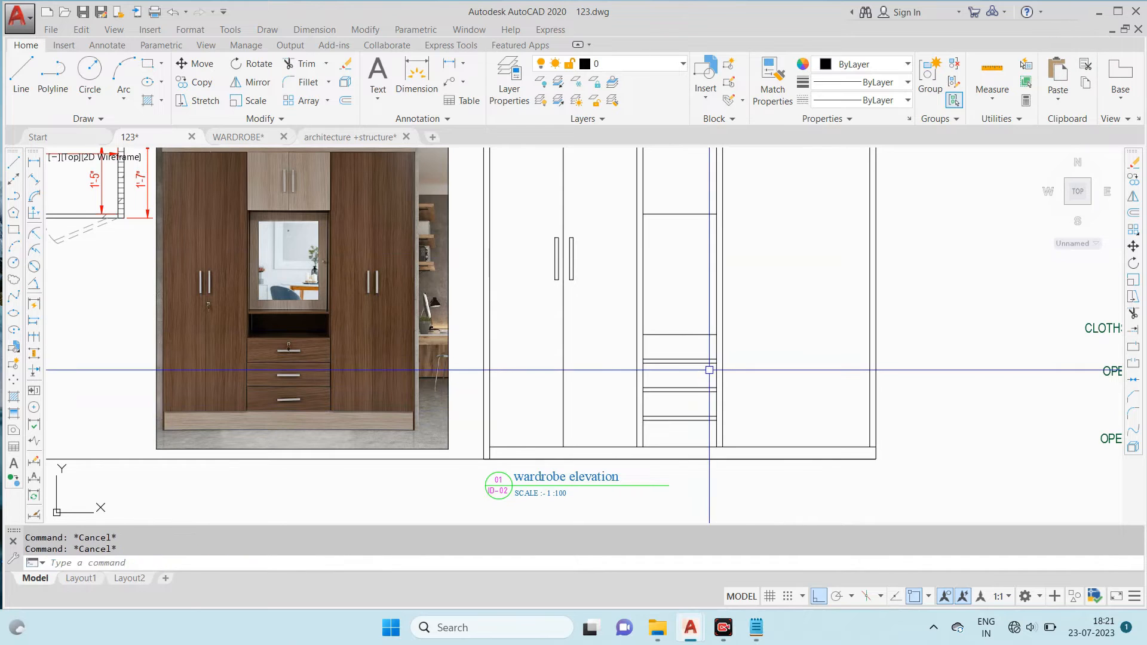
# - Offset the new shelf line 1" upward to give the shelf its thickness
pyautogui.write('1')
pyautogui.press('Return')
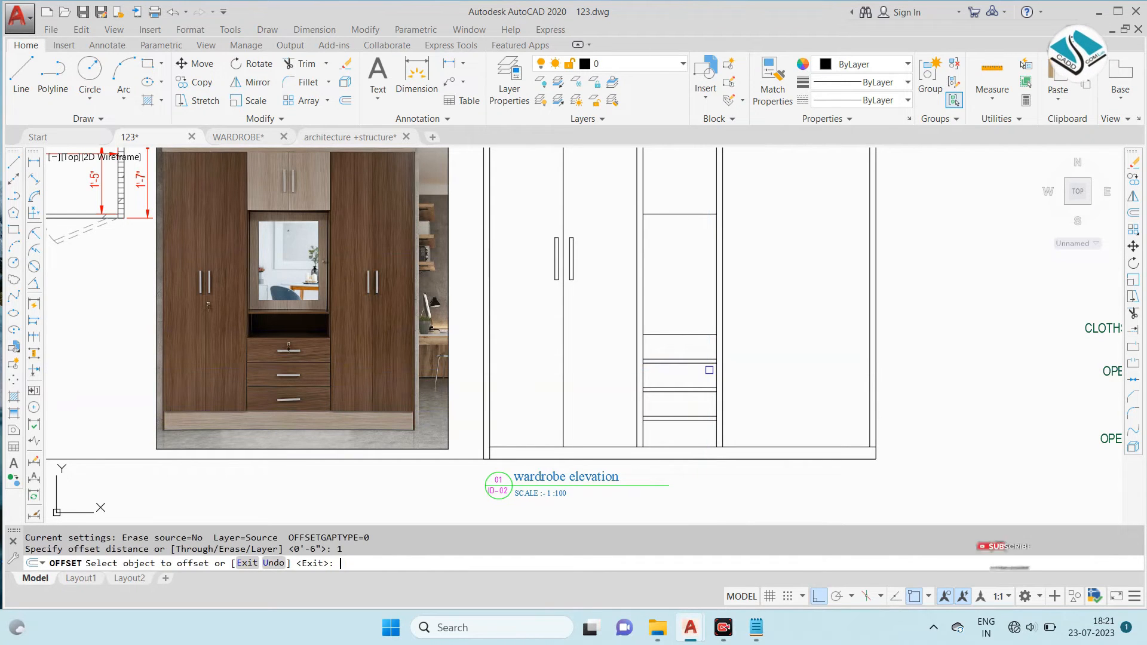
pyautogui.click(662, 335)
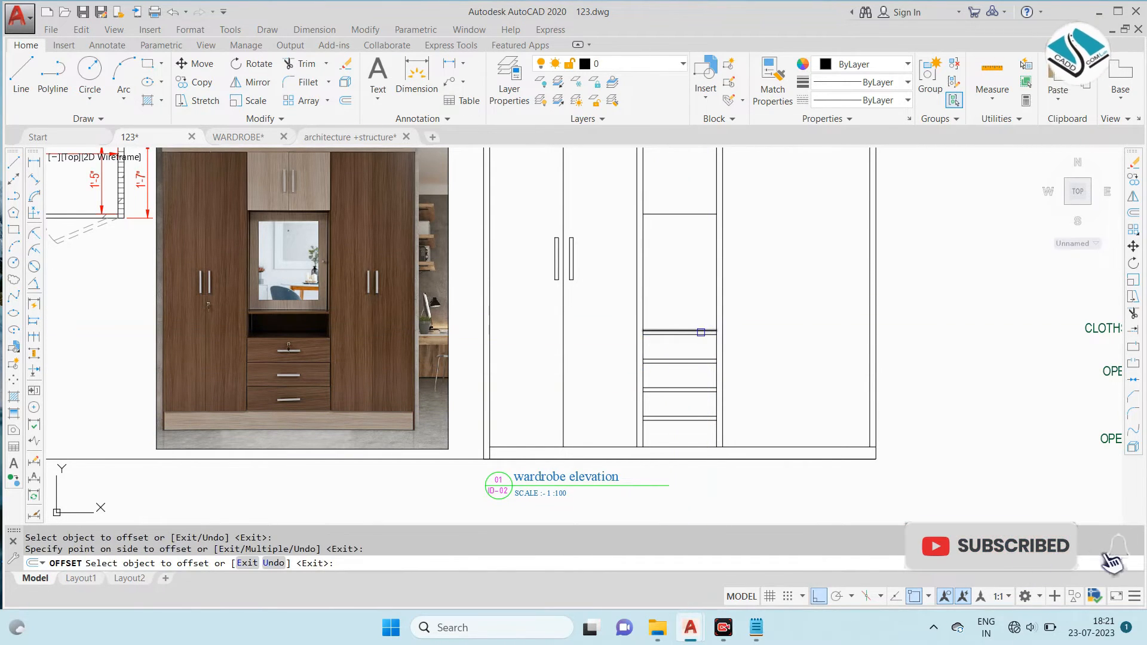
pyautogui.press('Escape')
pyautogui.press('Escape')
# - Draw a rectangle filling the middle compartment's opening between the 2' line and the new shelf
pyautogui.write('rec')
pyautogui.press('Return')
pyautogui.scroll(4, 652, 213)
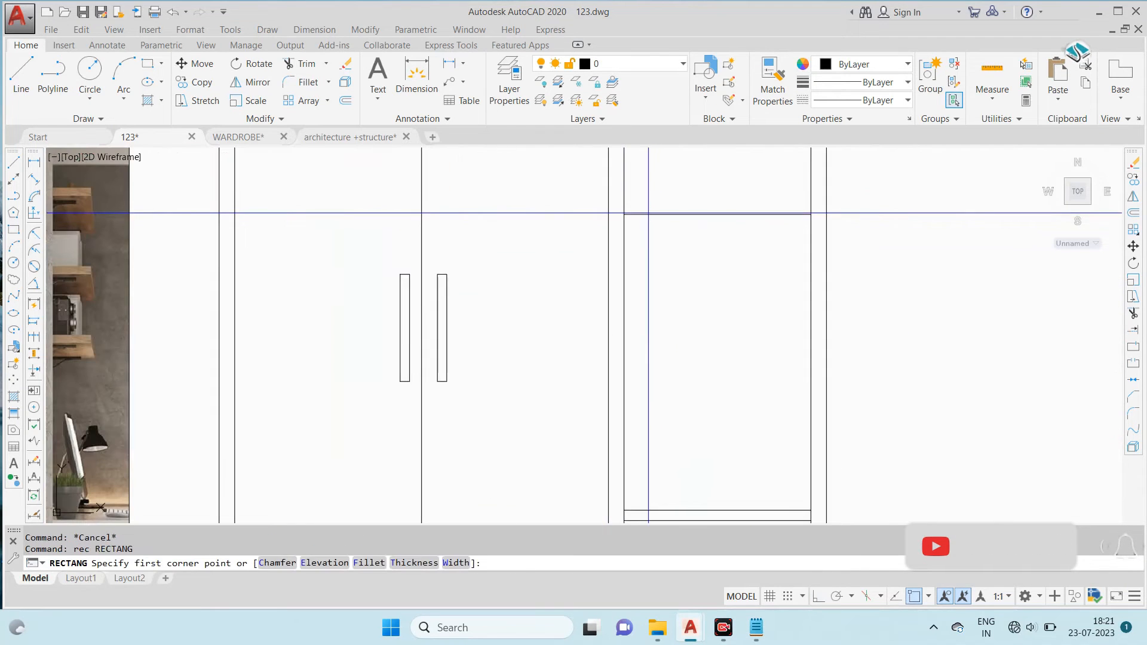
pyautogui.click(625, 213)
pyautogui.moveTo(705, 370); pyautogui.dragTo(691, 274, button='middle')
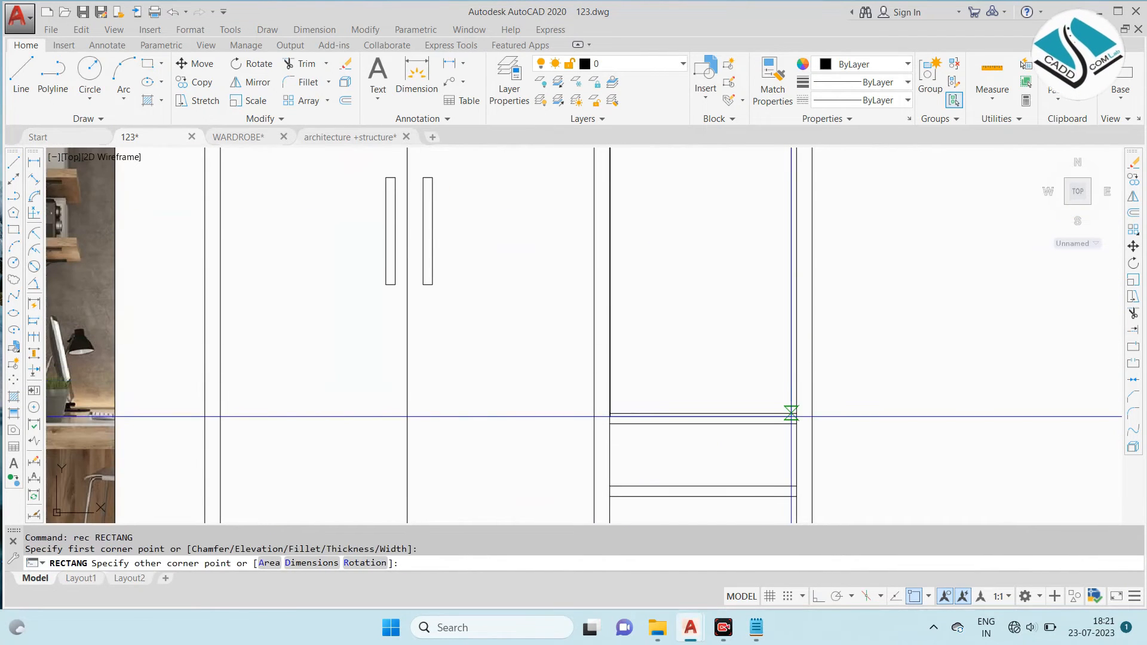
pyautogui.click(794, 413)
pyautogui.scroll(-3, 794, 412)
# - Try offsetting the opening's rectangle 3" inward as a mirror frame, and erase the offset rectangle
pyautogui.write('o')
pyautogui.press('Return')
pyautogui.write('3')
pyautogui.press('Return')
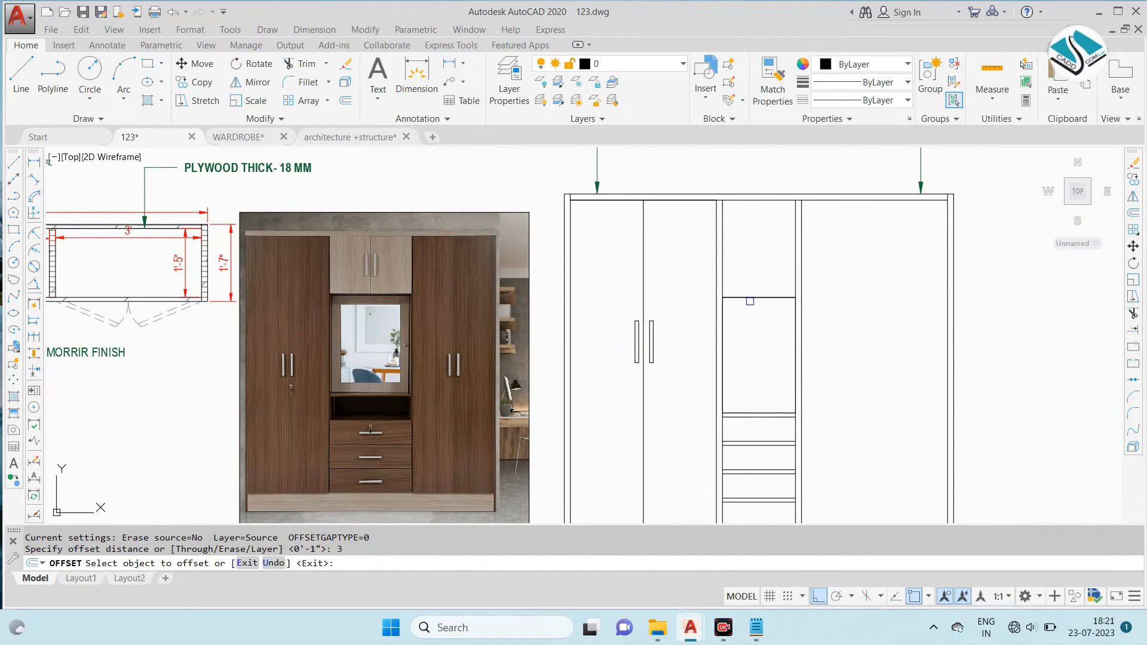
pyautogui.click(770, 298)
pyautogui.click(777, 377)
pyautogui.press('Escape')
pyautogui.press('Escape')
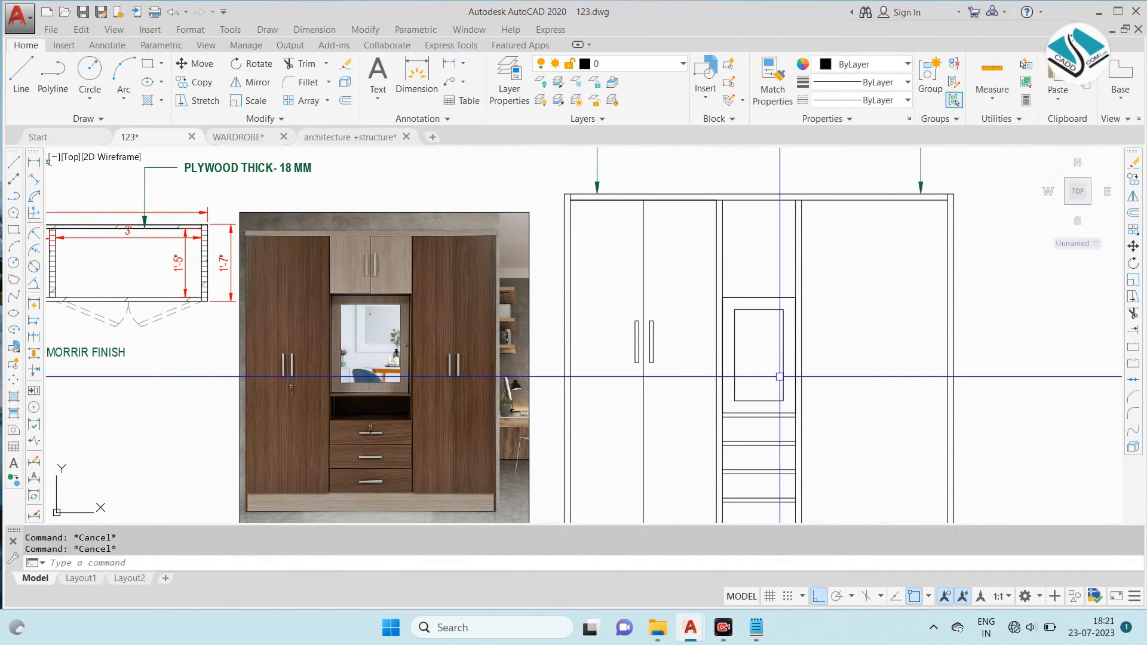
pyautogui.click(759, 310)
pyautogui.write('e')
pyautogui.press('Return')
# - Offset the opening's rectangle 2" inward to form the mirror frame
pyautogui.write('2')
pyautogui.press('Return')
pyautogui.click(759, 298)
pyautogui.click(754, 353)
pyautogui.press('Escape')
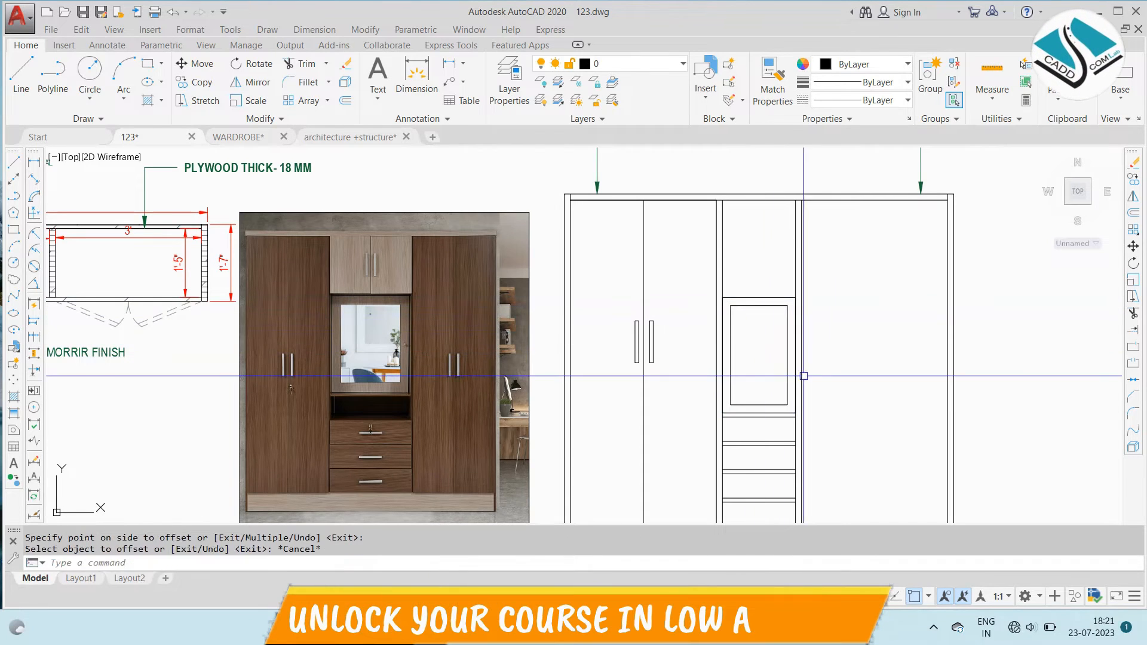
# - Draw a vertical line from the midpoint of the mirror panel's upper edge to the wardrobe's inner top edge
pyautogui.moveTo(767, 363); pyautogui.dragTo(694, 343, button='middle')
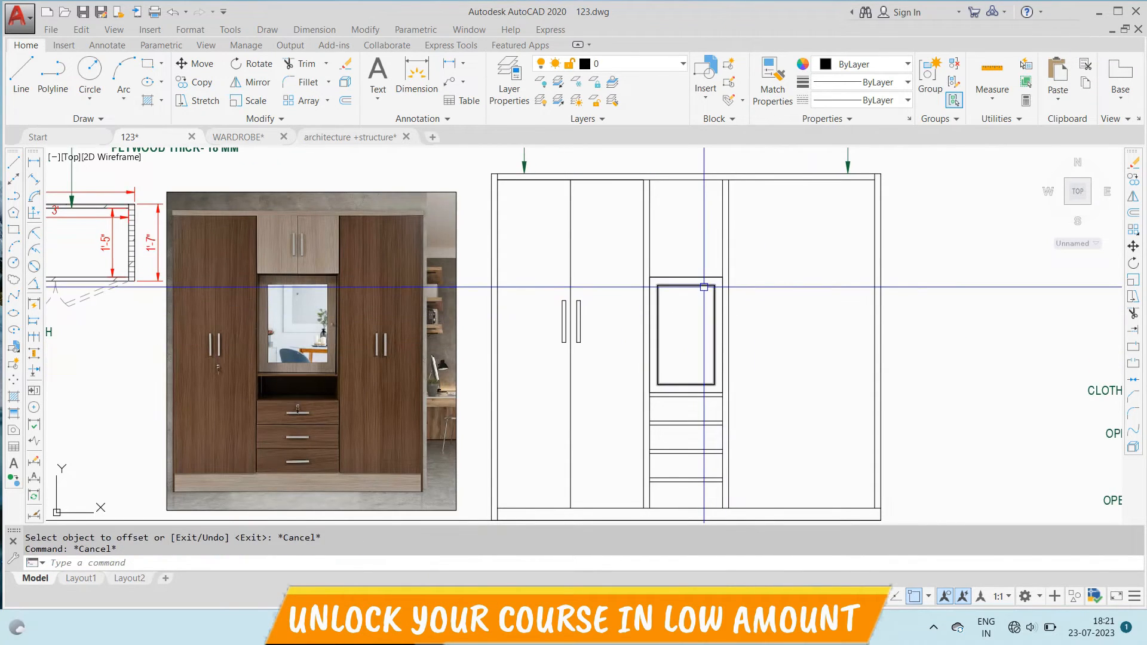
pyautogui.write('l')
pyautogui.press('Return')
pyautogui.scroll(4, 686, 174)
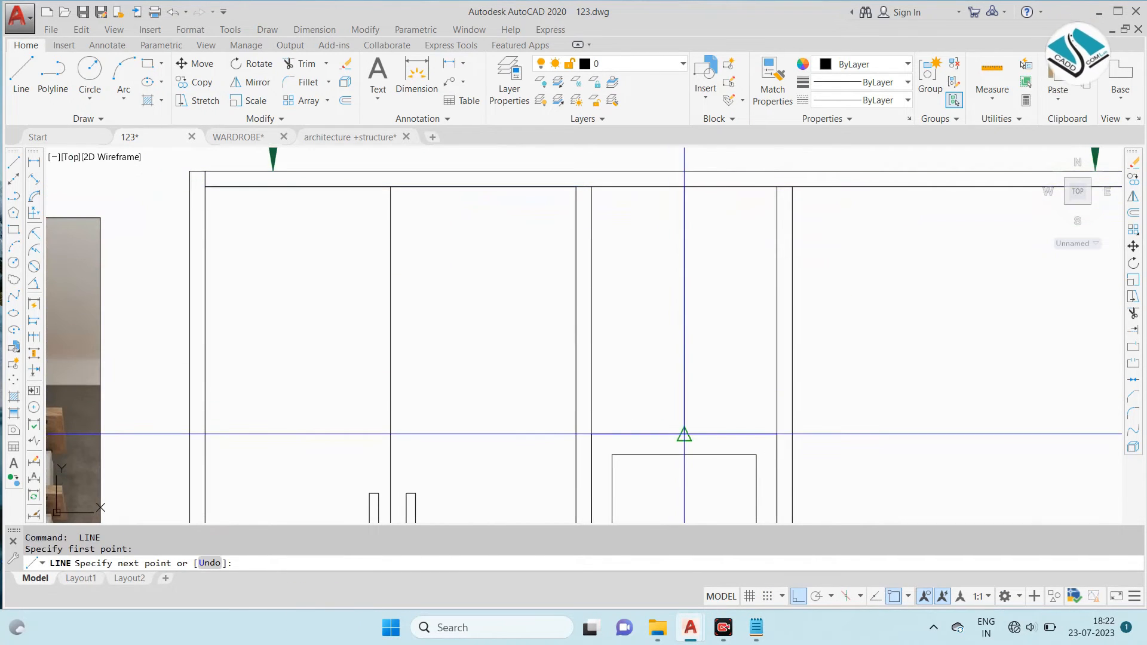
pyautogui.click(684, 434)
pyautogui.press('Escape')
# - Try offsetting the upper middle door division line by 0.5" and erasing a line, and undo these changes
pyautogui.write('o')
pyautogui.press('Return')
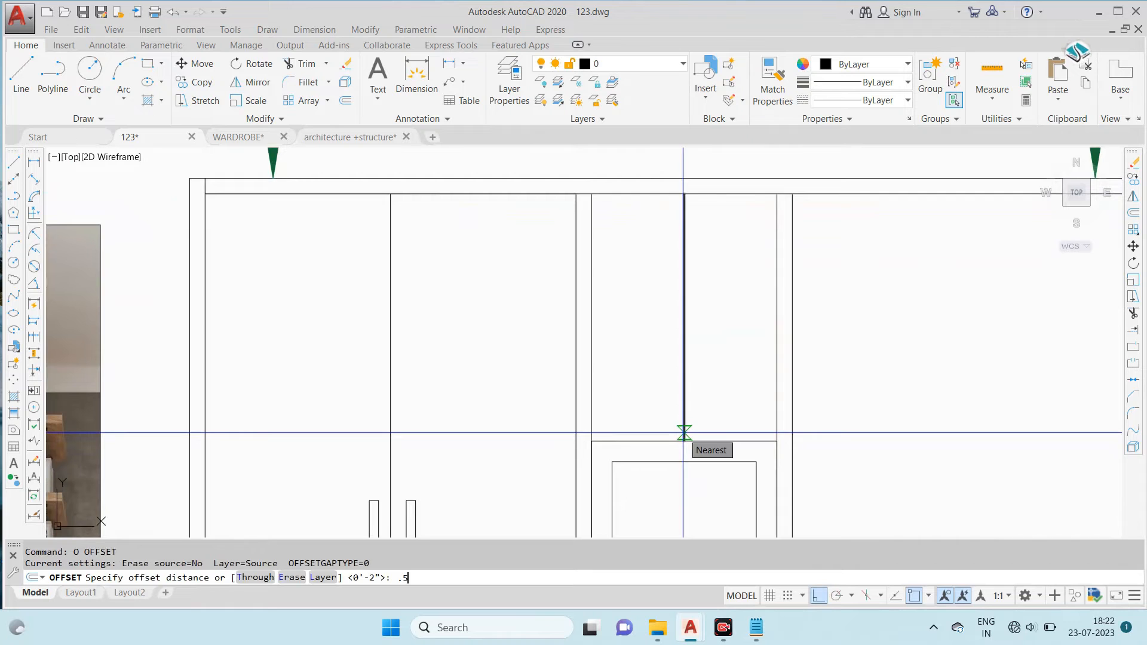
pyautogui.press('Return')
pyautogui.scroll(3, 705, 210)
pyautogui.click(705, 213)
pyautogui.click(715, 225)
pyautogui.scroll(2, 715, 227)
pyautogui.press('Escape')
pyautogui.click(705, 227)
pyautogui.write('e')
pyautogui.press('Return')
pyautogui.scroll(-4, 707, 289)
pyautogui.click(681, 263)
pyautogui.press('Escape')
pyautogui.hotkey('ctrl', 'z')
pyautogui.hotkey('ctrl', 'z')
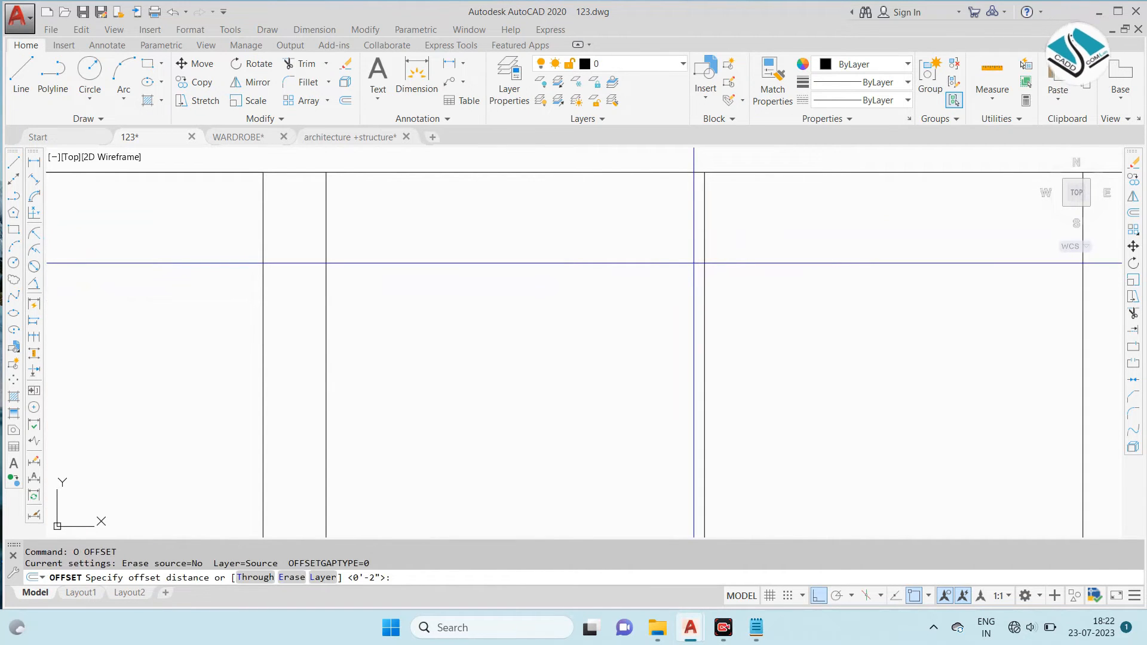
# - Offset the upper middle door division line to both sides and erase the original, leaving a narrow gap between the doors
pyautogui.write('5')
pyautogui.press('Return')
pyautogui.click(703, 258)
pyautogui.click(690, 252)
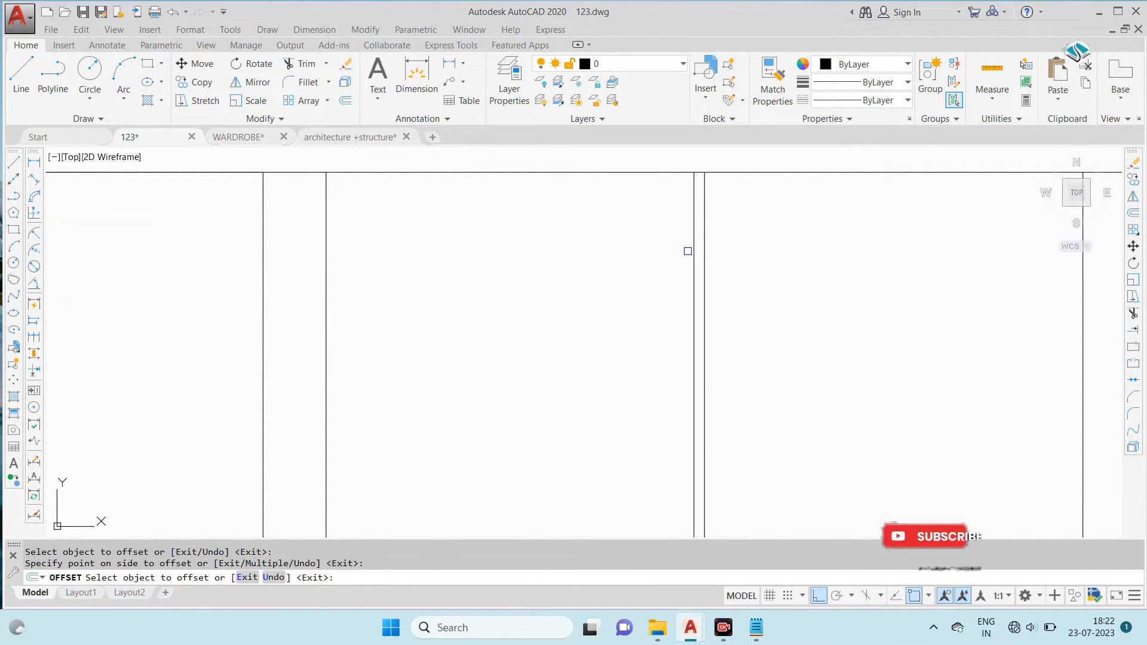
pyautogui.scroll(2, 710, 255)
pyautogui.click(701, 257)
pyautogui.click(705, 261)
pyautogui.press('Escape')
pyautogui.write('e')
pyautogui.press('Return')
pyautogui.scroll(-4, 700, 264)
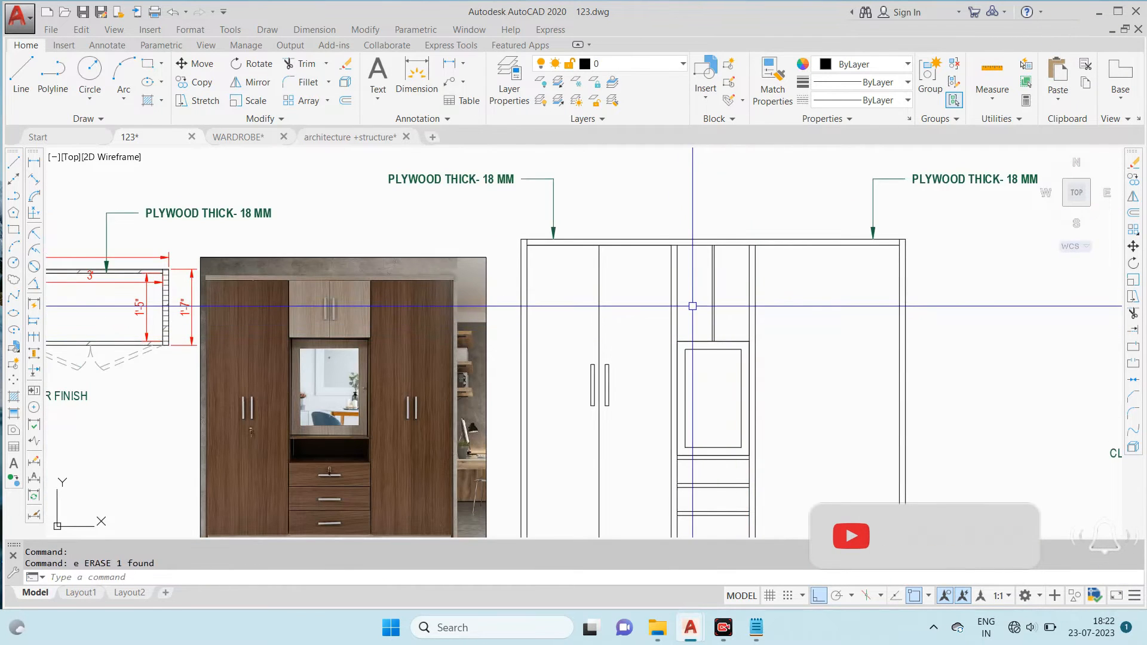
# - Copy the pair of door handles from the left compartment to the midpoint of the upper middle doors' division line, with Ortho off
pyautogui.scroll(4, 579, 402)
pyautogui.click(561, 261)
pyautogui.click(701, 482)
pyautogui.write('c')
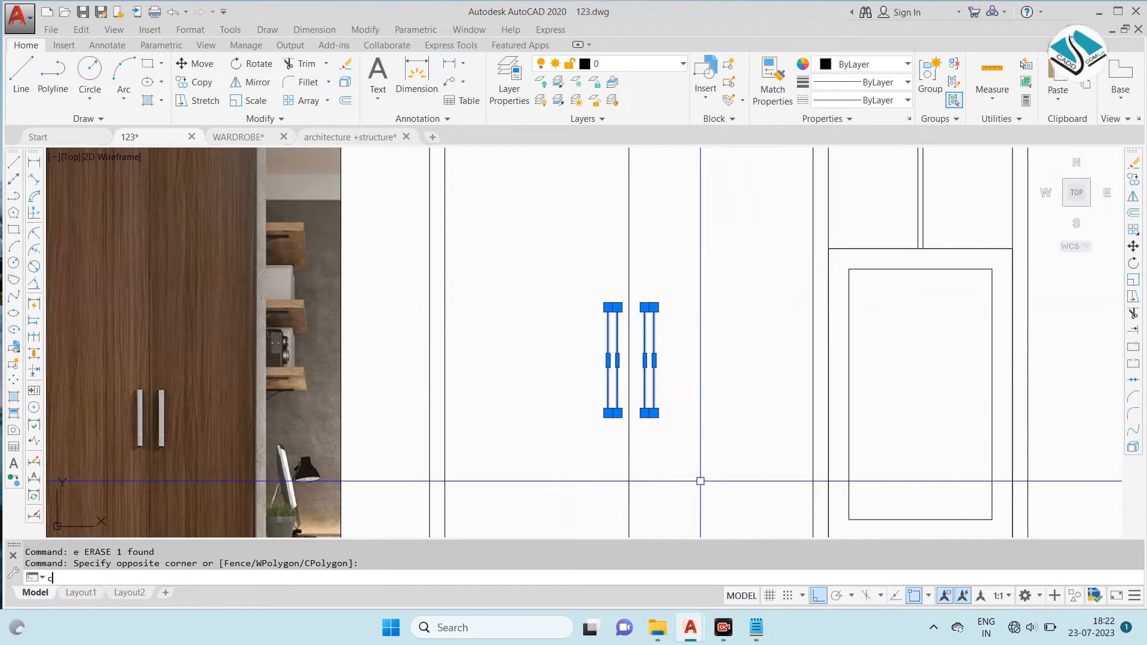
pyautogui.write('o')
pyautogui.press('Return')
pyautogui.click(649, 361)
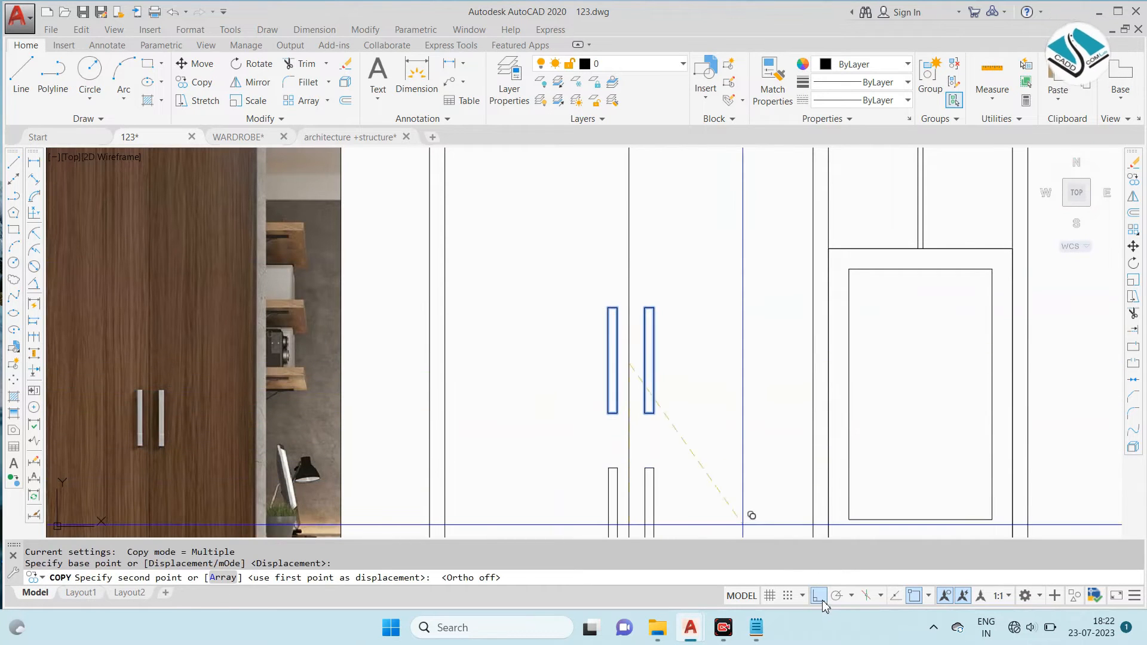
pyautogui.click(819, 596)
pyautogui.scroll(-4, 628, 370)
pyautogui.scroll(4, 564, 351)
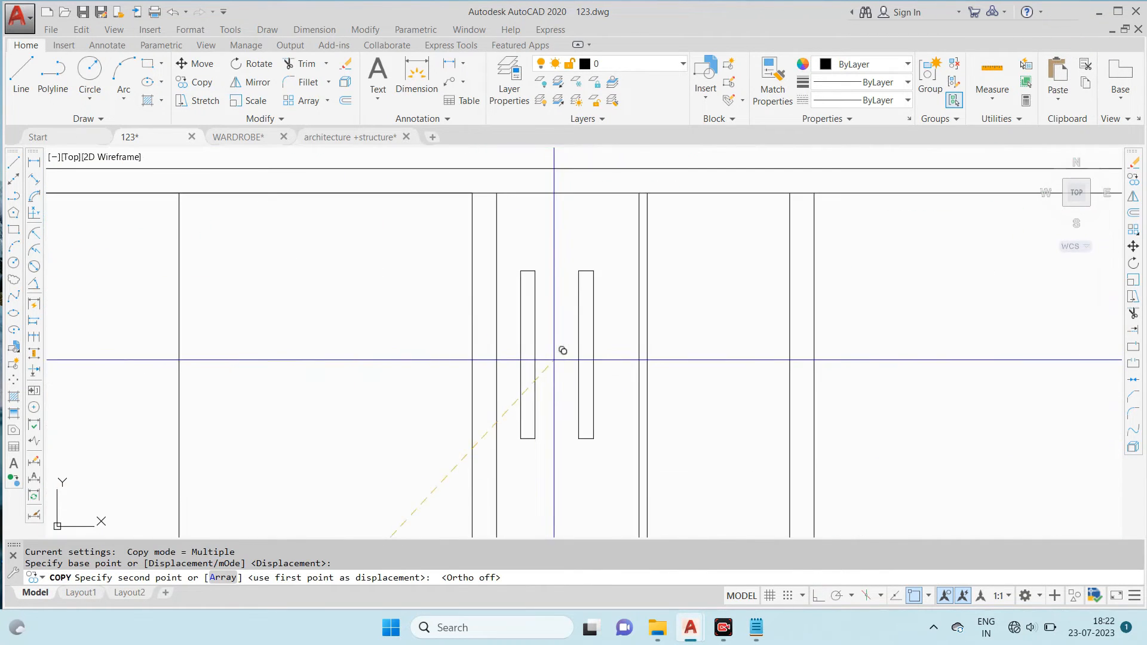
pyautogui.scroll(2, 649, 378)
pyautogui.click(638, 384)
pyautogui.scroll(-7, 672, 292)
pyautogui.press('Escape')
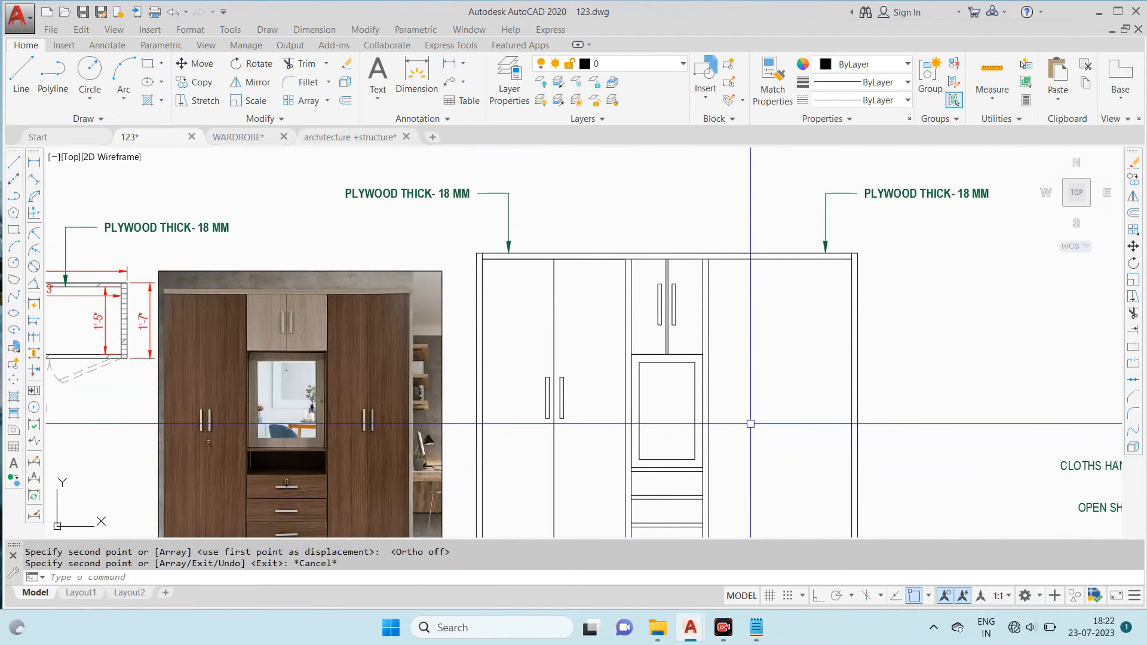
pyautogui.moveTo(751, 420); pyautogui.dragTo(737, 361, button='middle')
pyautogui.click(588, 287)
pyautogui.click(508, 387)
pyautogui.write('co')
pyautogui.press('Return')
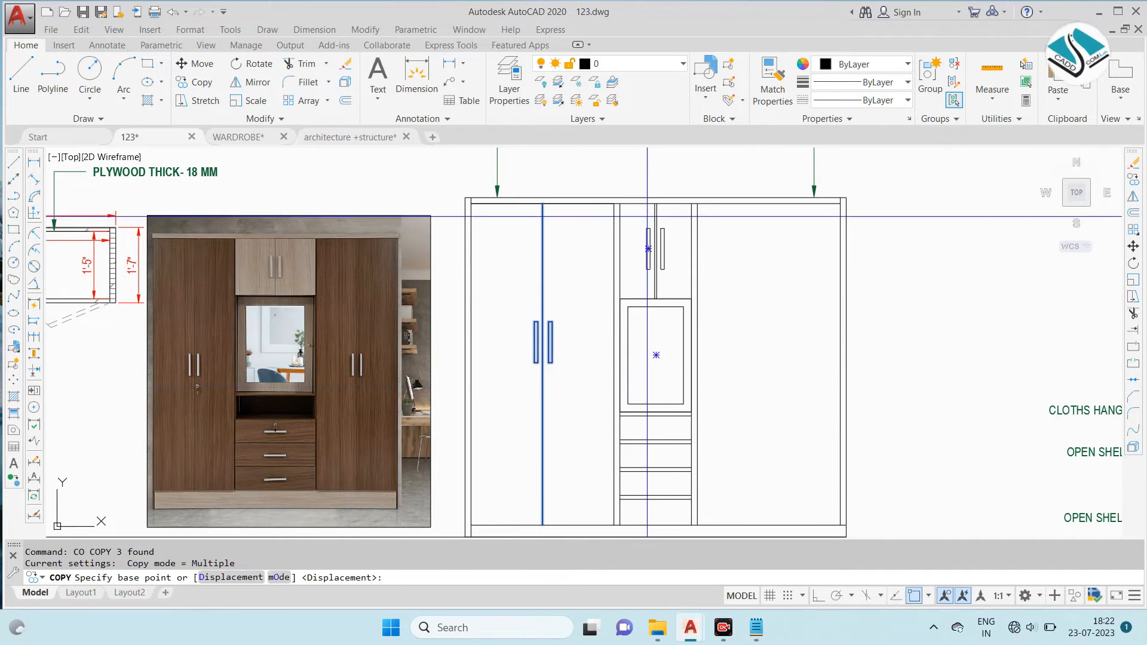
pyautogui.click(656, 197)
pyautogui.scroll(-4, 655, 197)
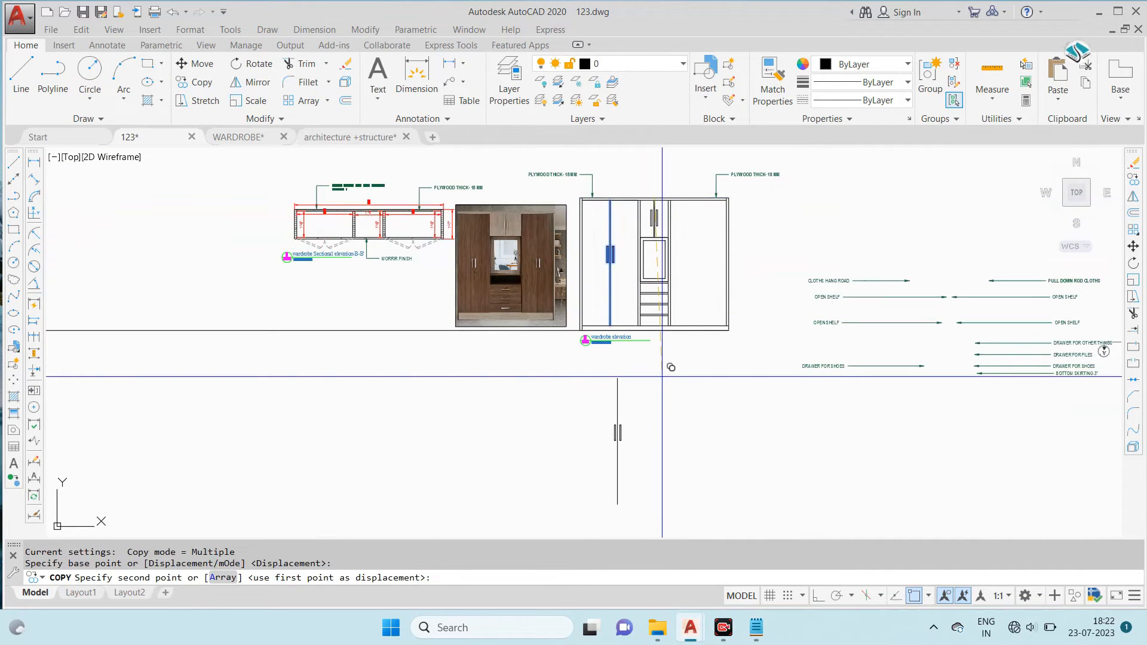
pyautogui.scroll(3, 636, 255)
pyautogui.press('Escape')
# - Mirror the left compartment's division line and both handles about the wardrobe's vertical centre into the right compartment, keeping the originals
pyautogui.click(622, 216)
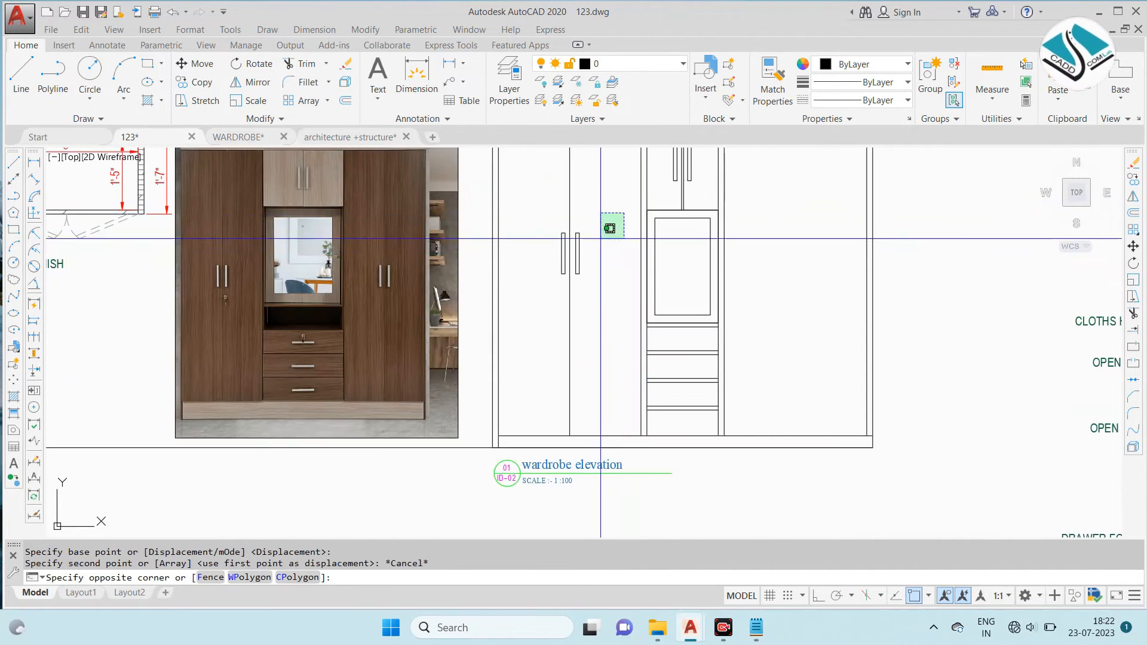
pyautogui.click(549, 294)
pyautogui.write('mi')
pyautogui.press('Return')
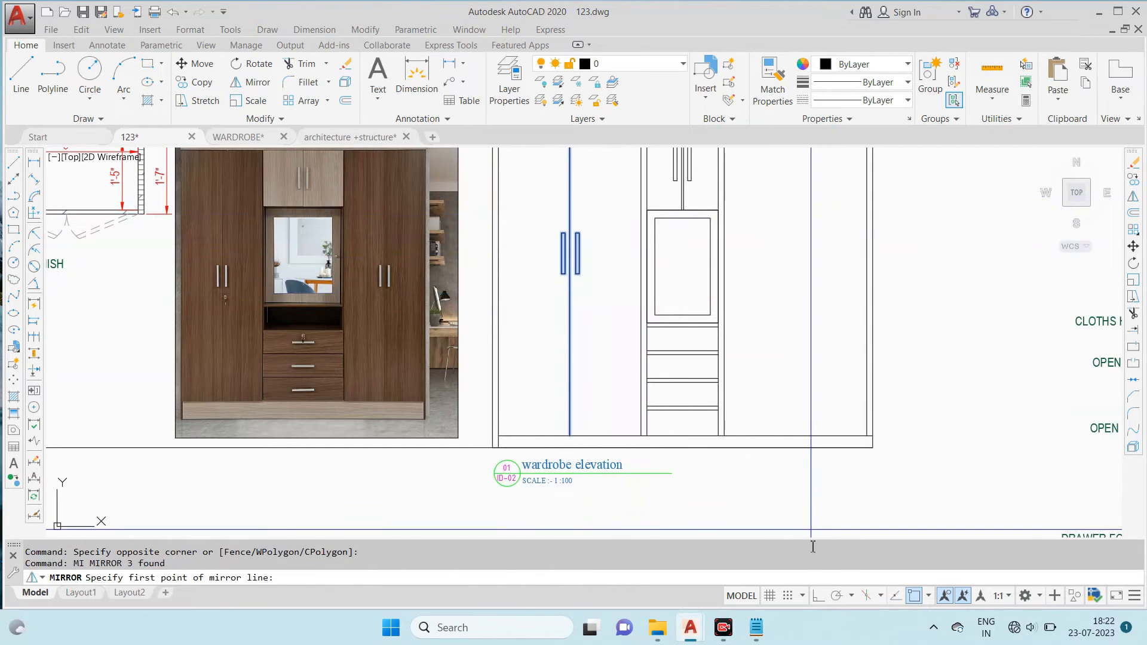
pyautogui.click(817, 596)
pyautogui.scroll(-2, 608, 298)
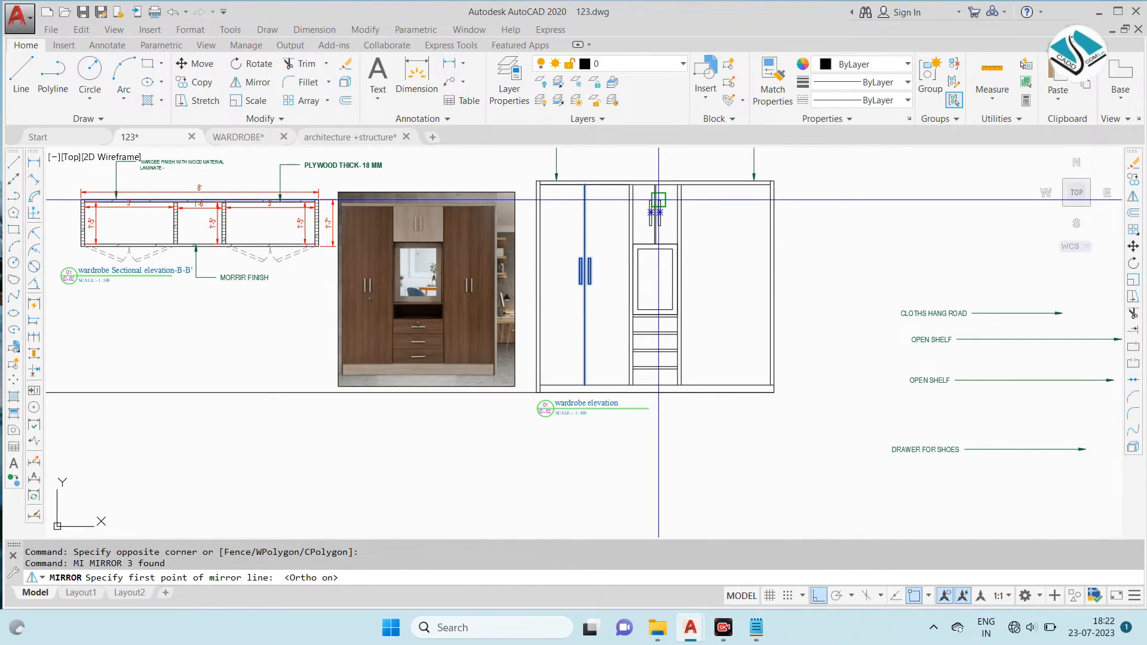
pyautogui.scroll(3, 659, 199)
pyautogui.click(657, 170)
pyautogui.scroll(-3, 656, 169)
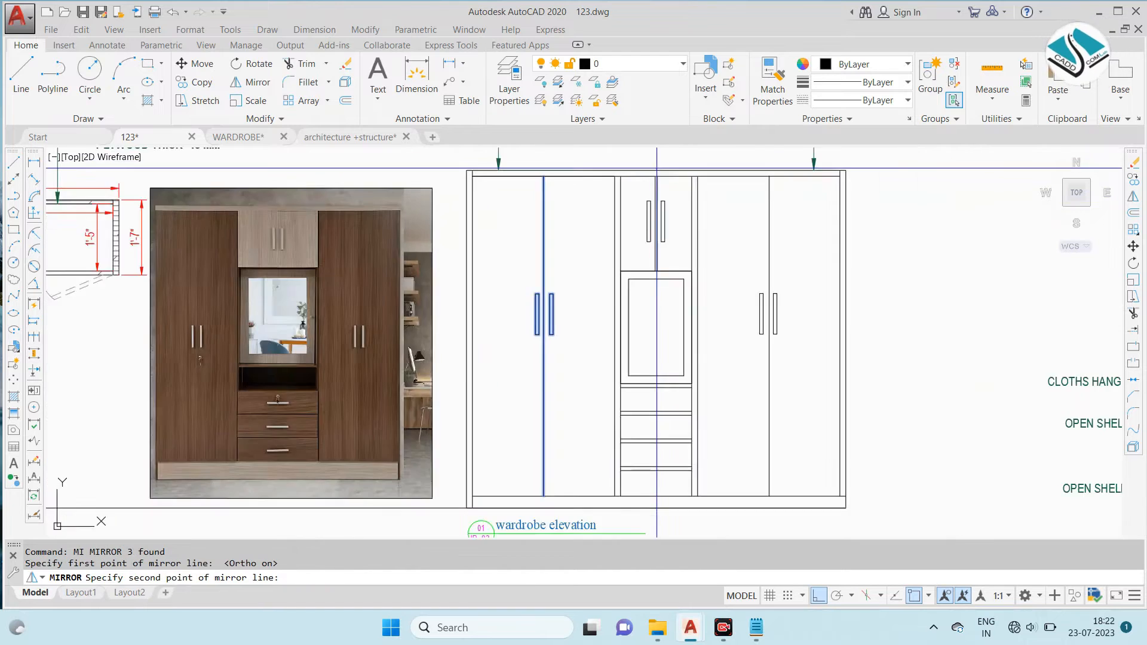
pyautogui.scroll(-3, 657, 169)
pyautogui.click(648, 282)
# - Erase the lower line of the shelf directly beneath the mirror panel
pyautogui.scroll(3, 649, 282)
pyautogui.scroll(2, 663, 233)
pyautogui.scroll(-3, 691, 276)
pyautogui.scroll(4, 666, 263)
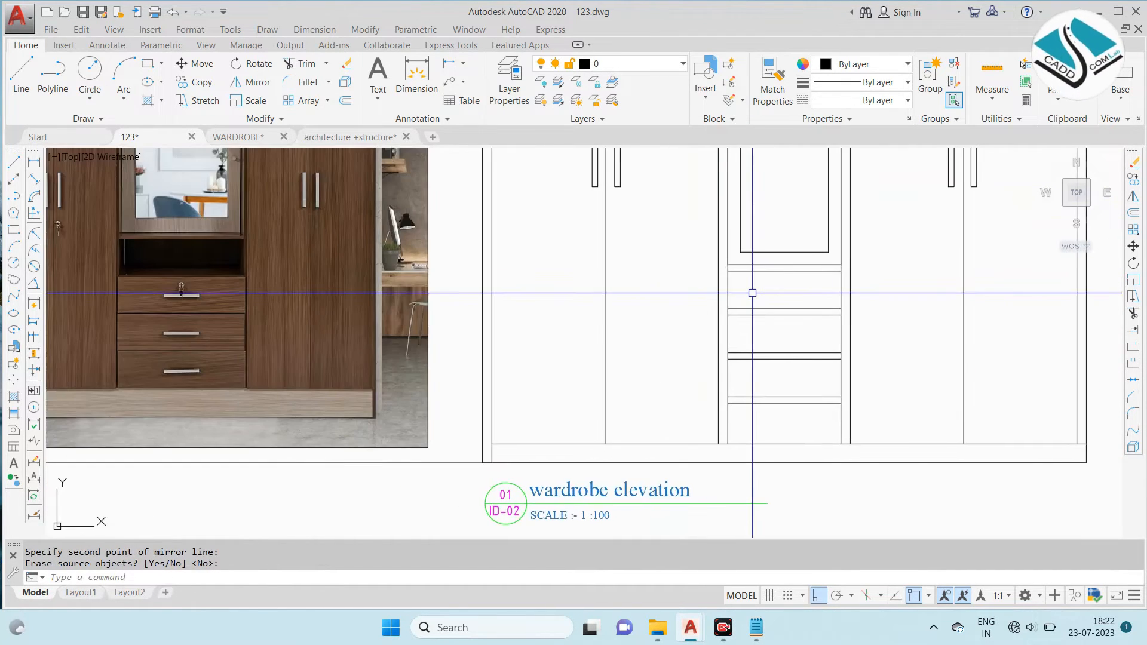
pyautogui.scroll(2, 777, 269)
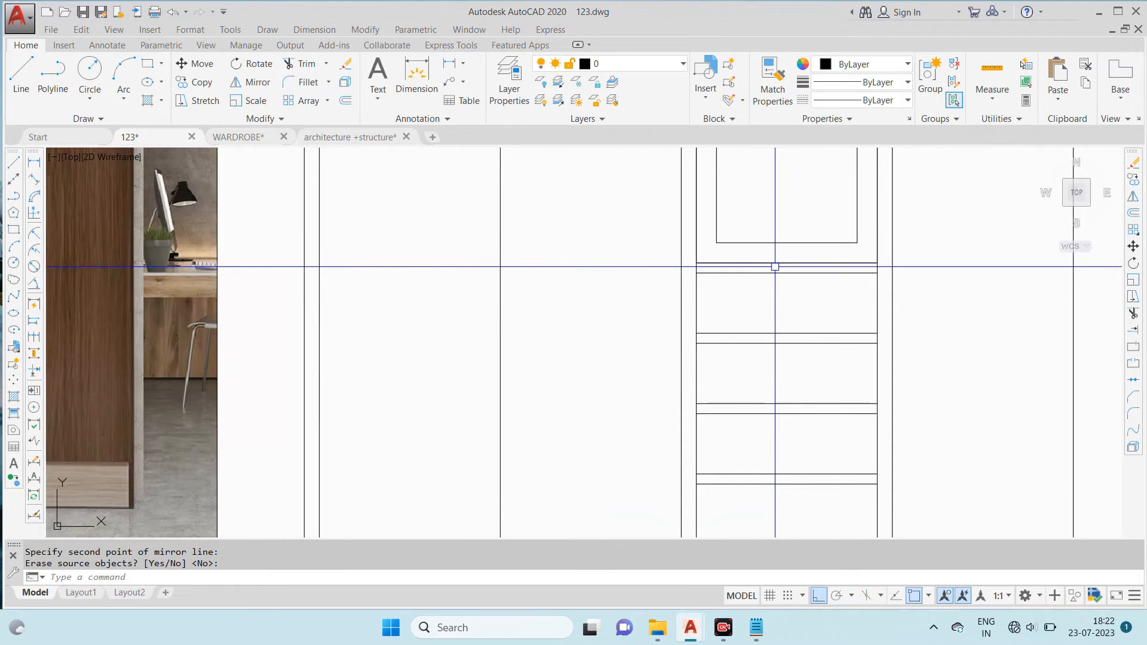
pyautogui.press('Return')
pyautogui.click(751, 272)
pyautogui.write('e')
pyautogui.press('Return')
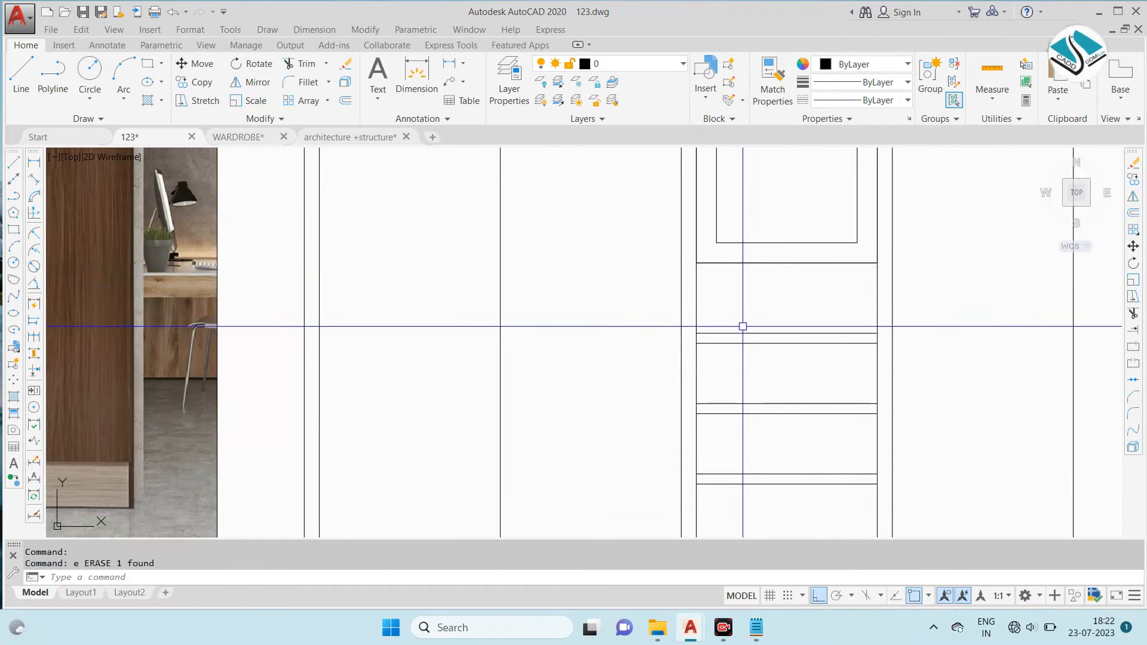
# - Erase one edge line from each of the three lower shelves, leaving single drawer division lines
pyautogui.scroll(1, 745, 330)
pyautogui.scroll(-2, 751, 374)
pyautogui.scroll(1, 761, 336)
pyautogui.click(762, 339)
pyautogui.press('Escape')
pyautogui.click(756, 351)
pyautogui.write('e')
pyautogui.press('Return')
pyautogui.scroll(-2, 755, 407)
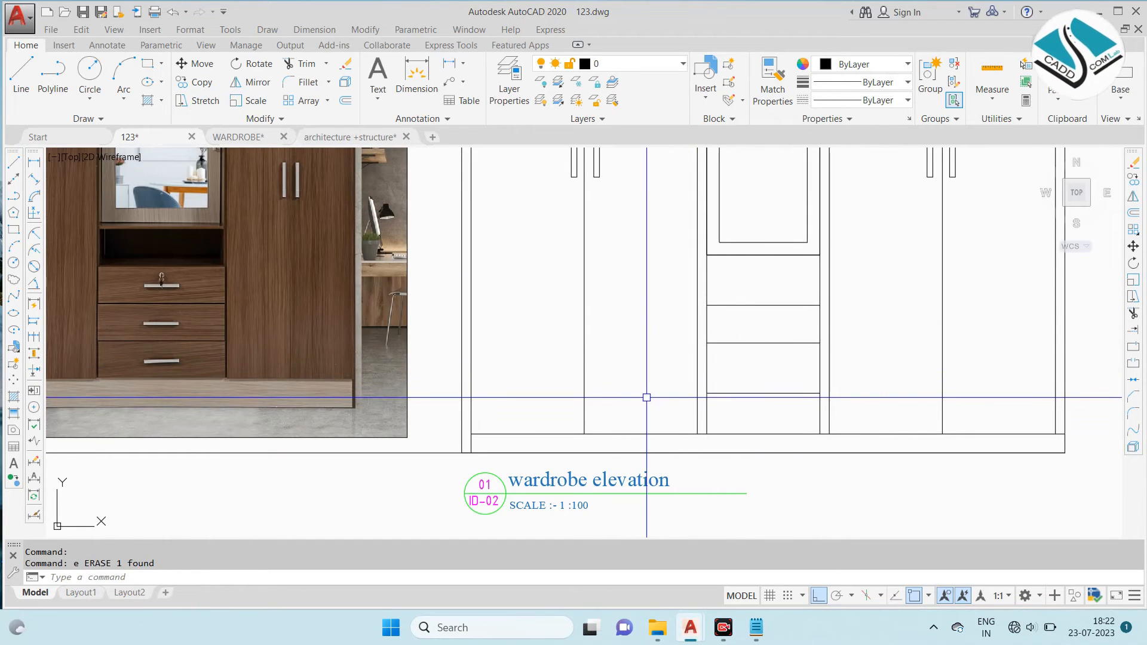
# - Draw a thin horizontal rectangle as the drawer handle in the lowest drawer below the mirror
pyautogui.write('rec')
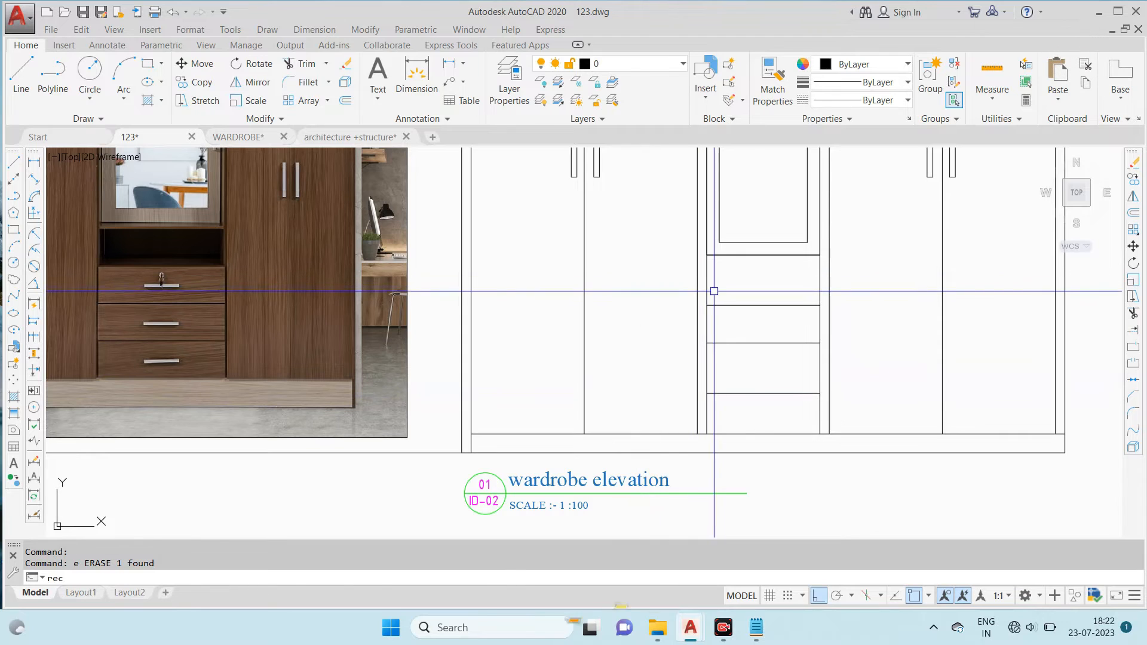
pyautogui.press('Return')
pyautogui.scroll(2, 686, 310)
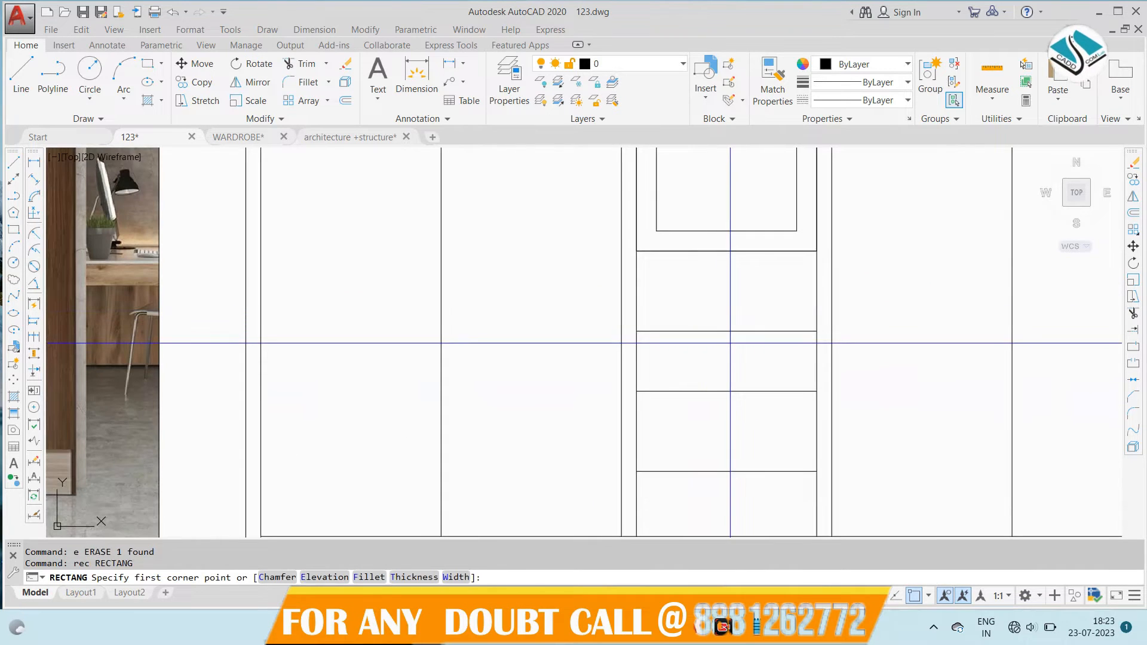
pyautogui.scroll(-1, 737, 343)
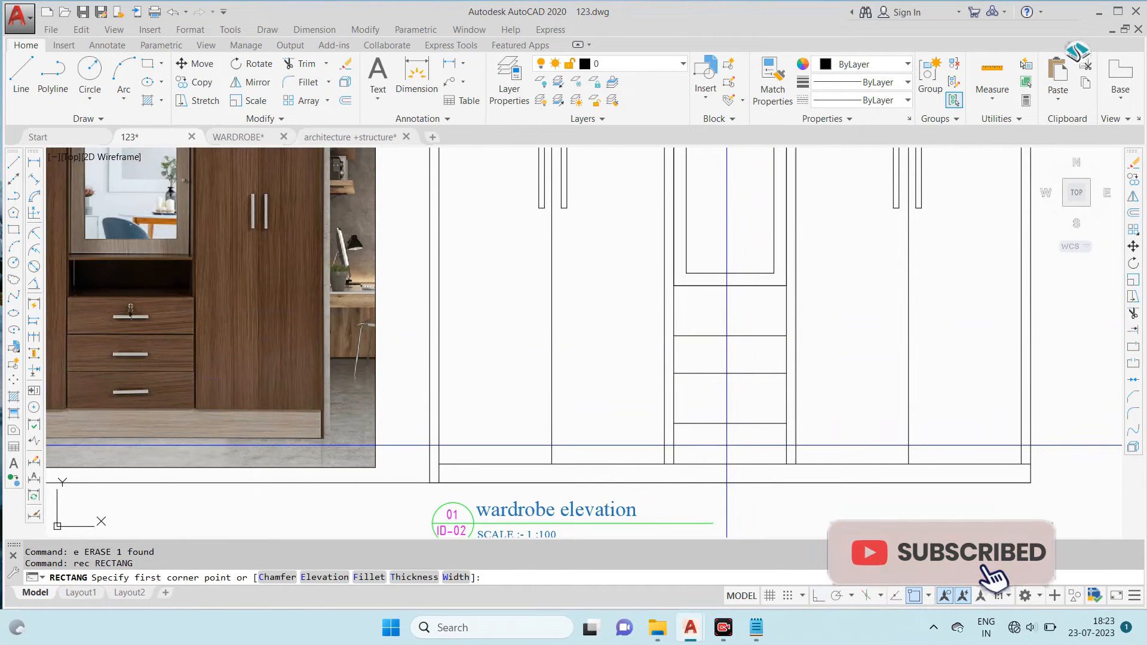
pyautogui.scroll(2, 723, 443)
pyautogui.scroll(-1, 724, 442)
pyautogui.scroll(2, 670, 428)
pyautogui.click(671, 428)
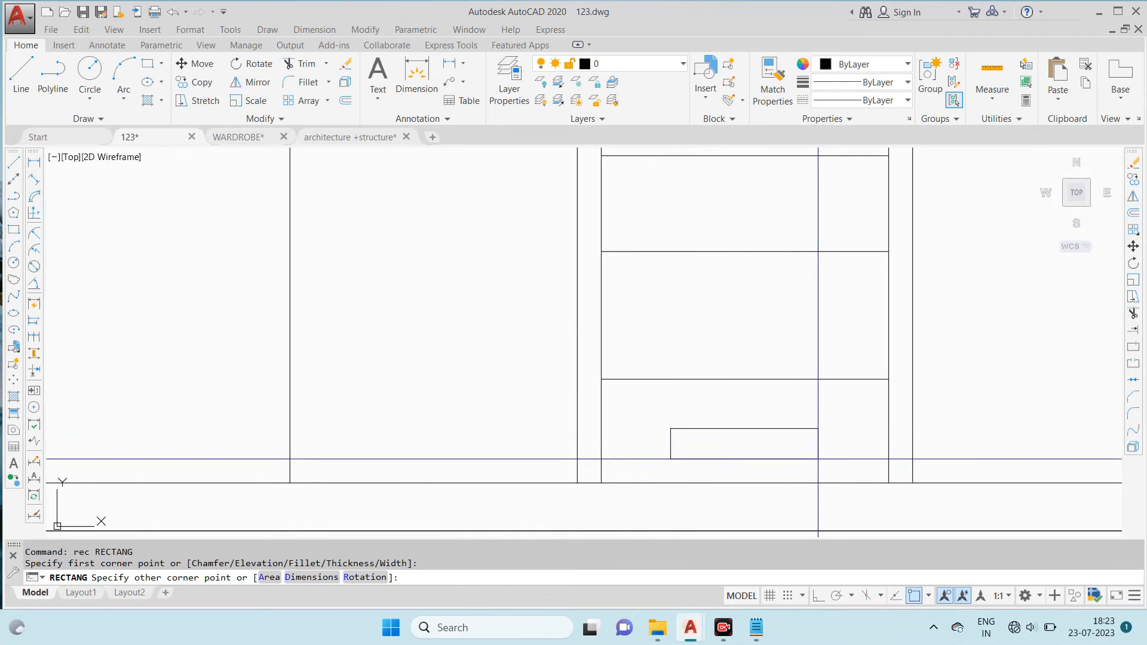
pyautogui.click(812, 439)
# - Copy the drawer handle straight up into the middle and upper drawers
pyautogui.click(816, 416)
pyautogui.click(740, 456)
pyautogui.write('co')
pyautogui.press('Return')
pyautogui.click(742, 434)
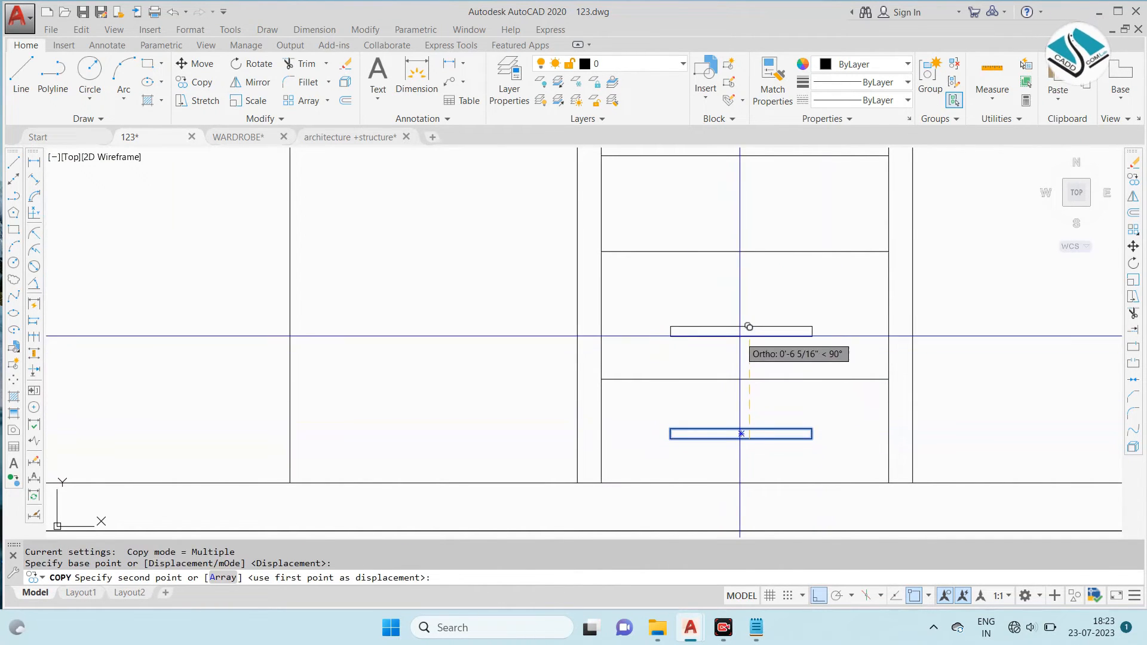
pyautogui.click(743, 318)
pyautogui.moveTo(745, 274); pyautogui.dragTo(733, 405, button='middle')
pyautogui.click(748, 319)
pyautogui.scroll(-4, 747, 320)
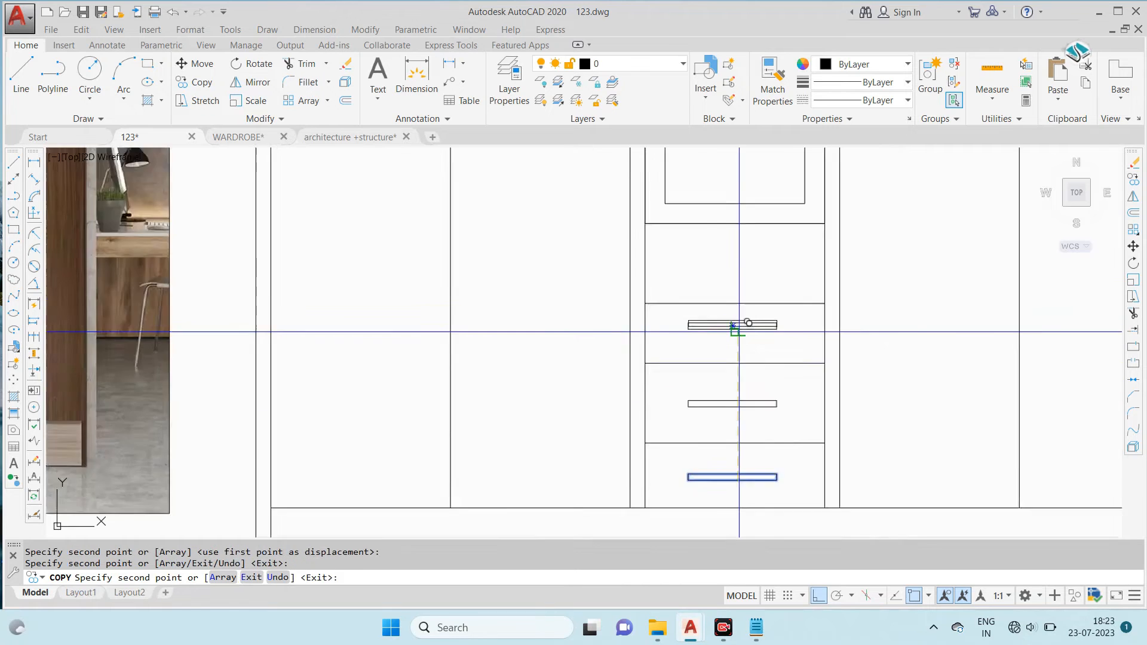
pyautogui.press('Escape')
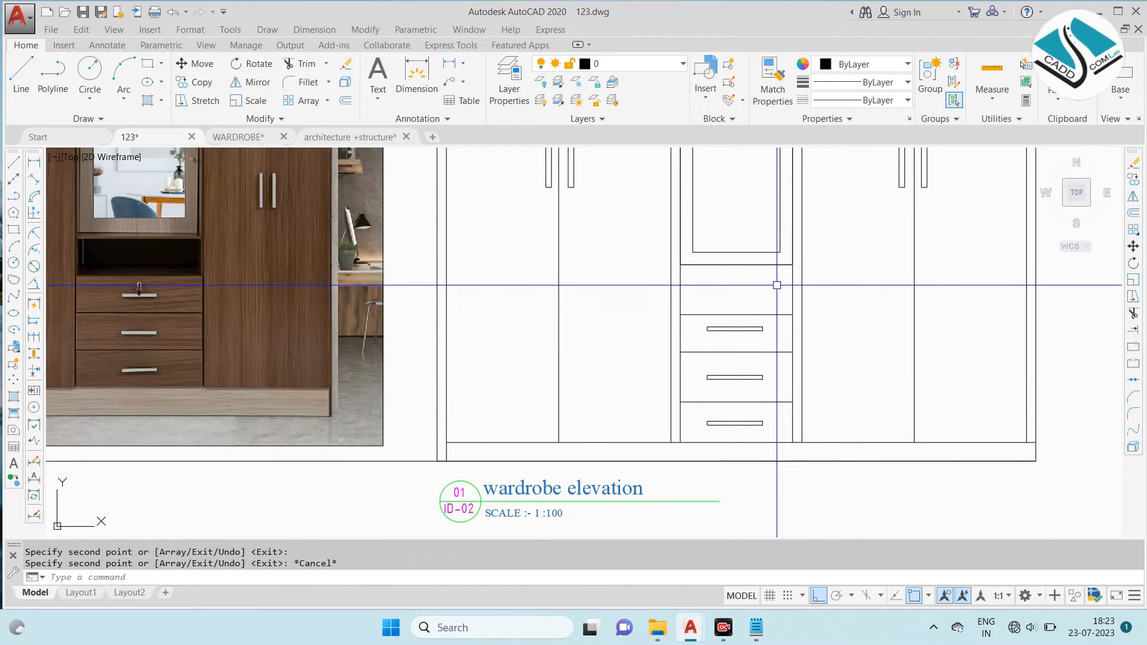
# - Start a gradient fill and set its first colour to light beige, RGB 255,222,189
pyautogui.scroll(-3, 851, 353)
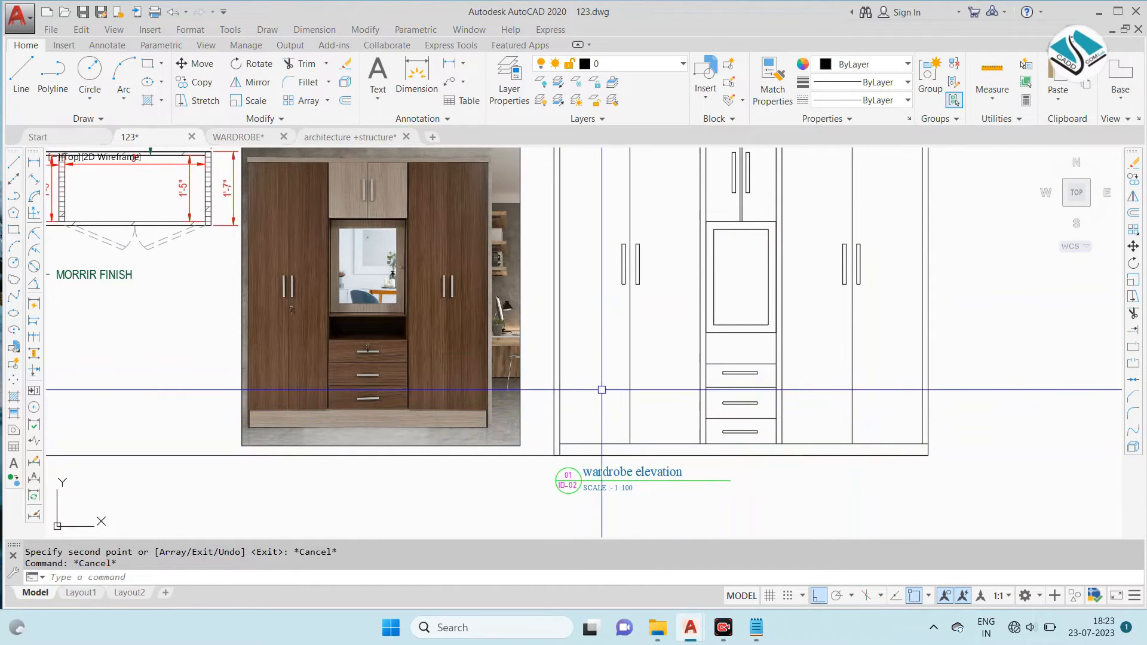
pyautogui.scroll(-3, 597, 348)
pyautogui.scroll(3, 585, 297)
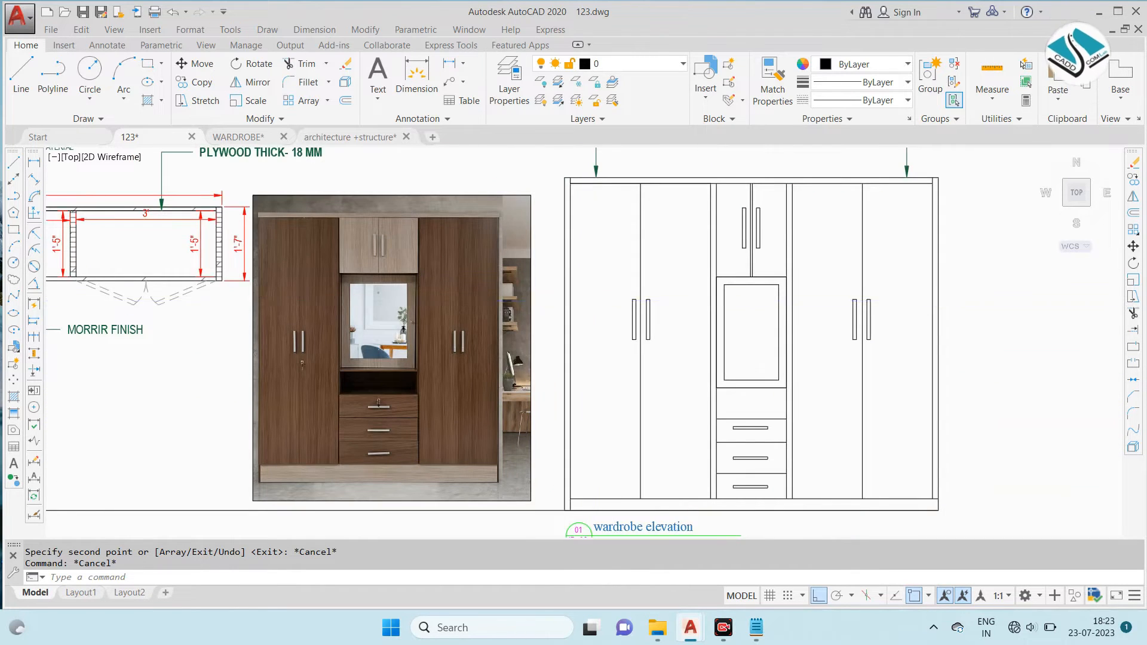
pyautogui.scroll(-3, 569, 289)
pyautogui.scroll(3, 571, 291)
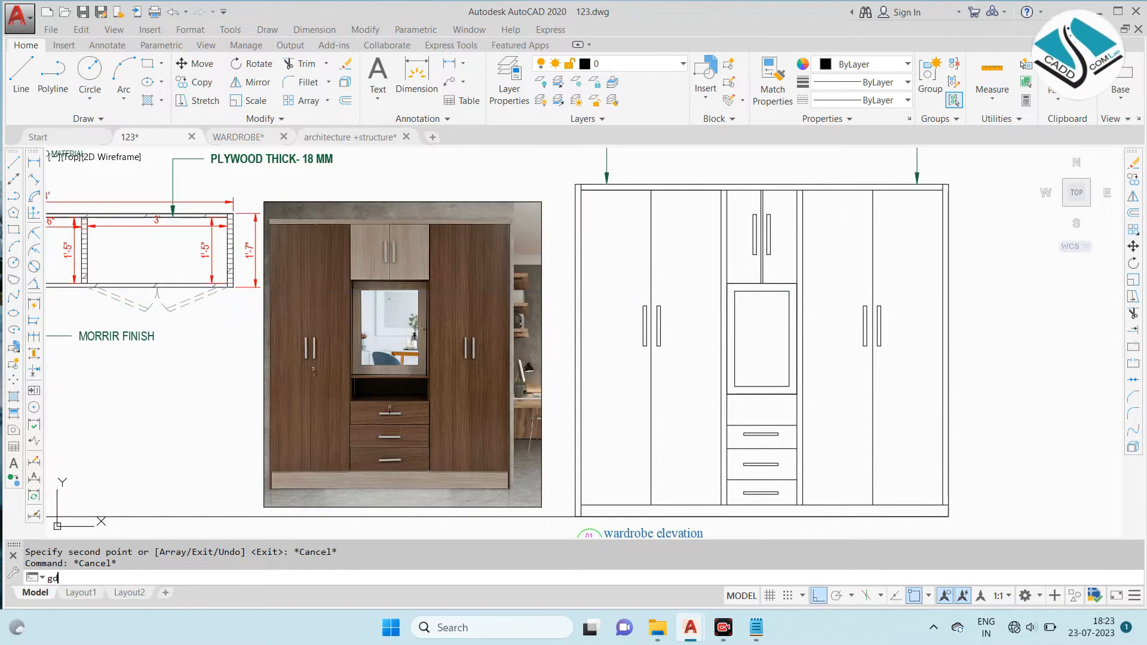
pyautogui.press('Return')
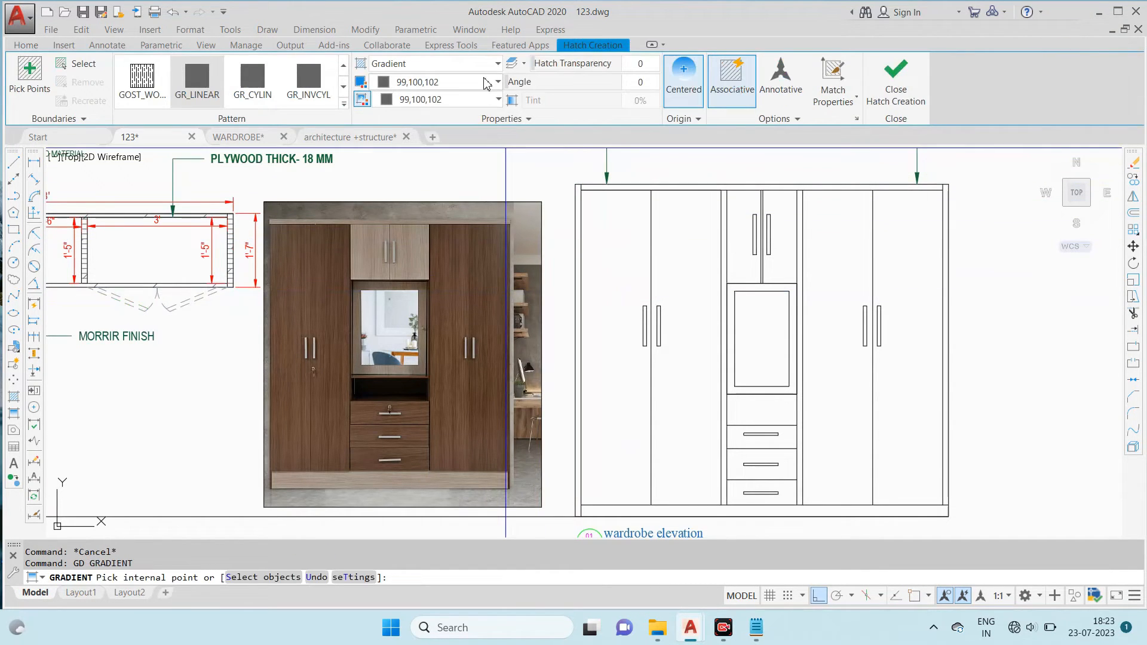
pyautogui.click(454, 82)
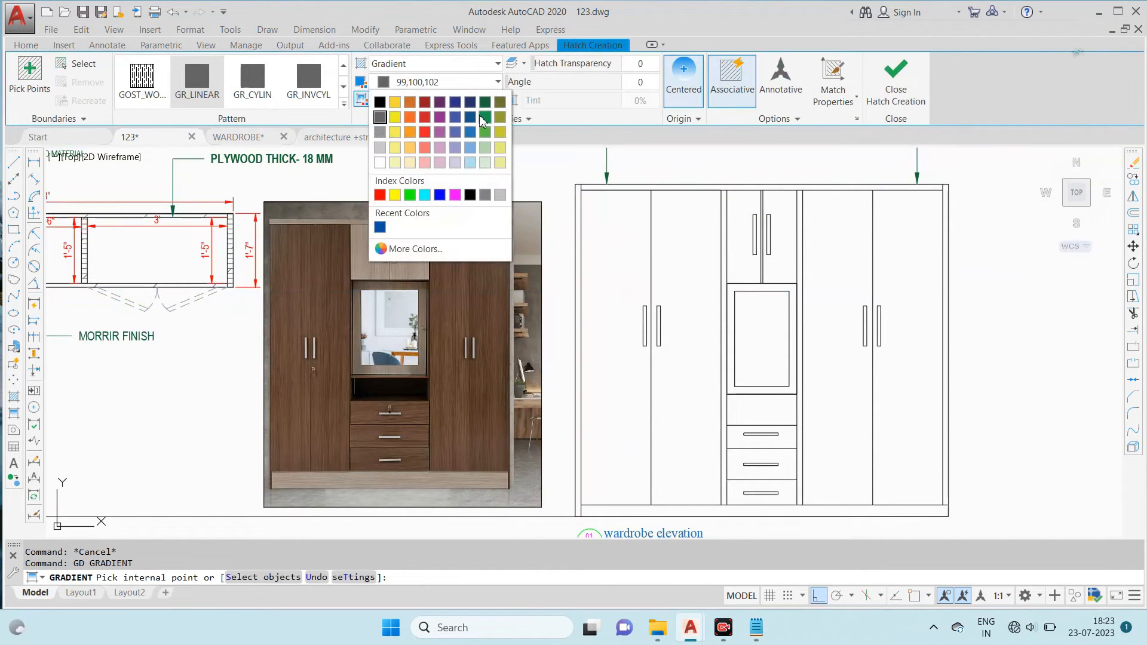
pyautogui.click(412, 251)
pyautogui.moveTo(548, 200); pyautogui.dragTo(751, 183)
pyautogui.click(681, 185)
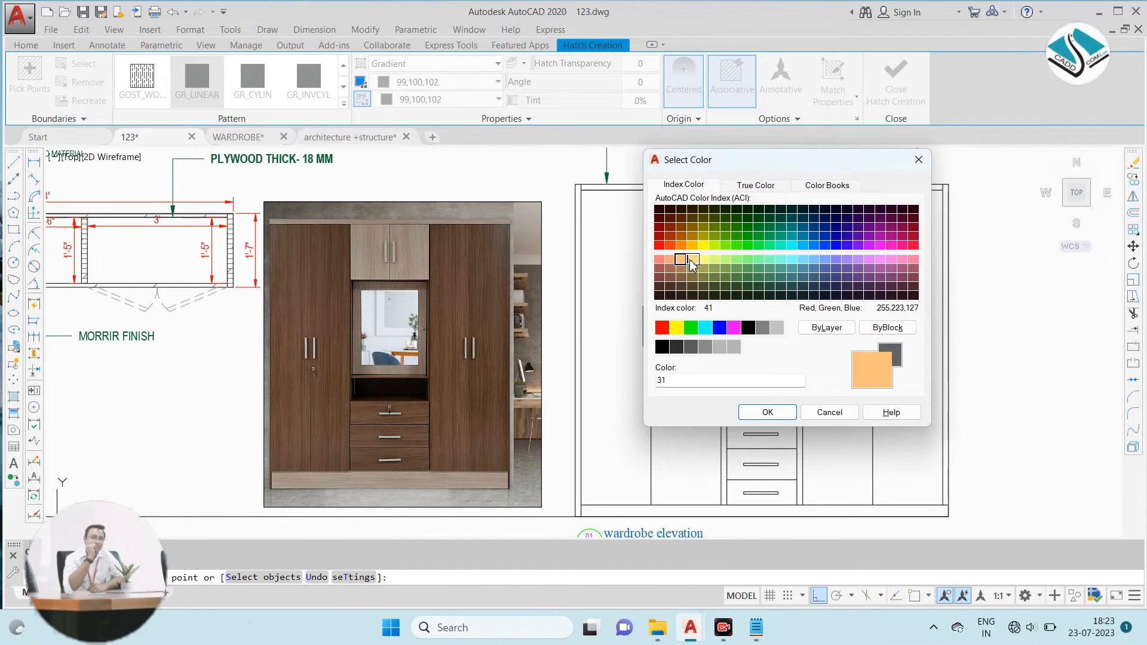
pyautogui.click(760, 187)
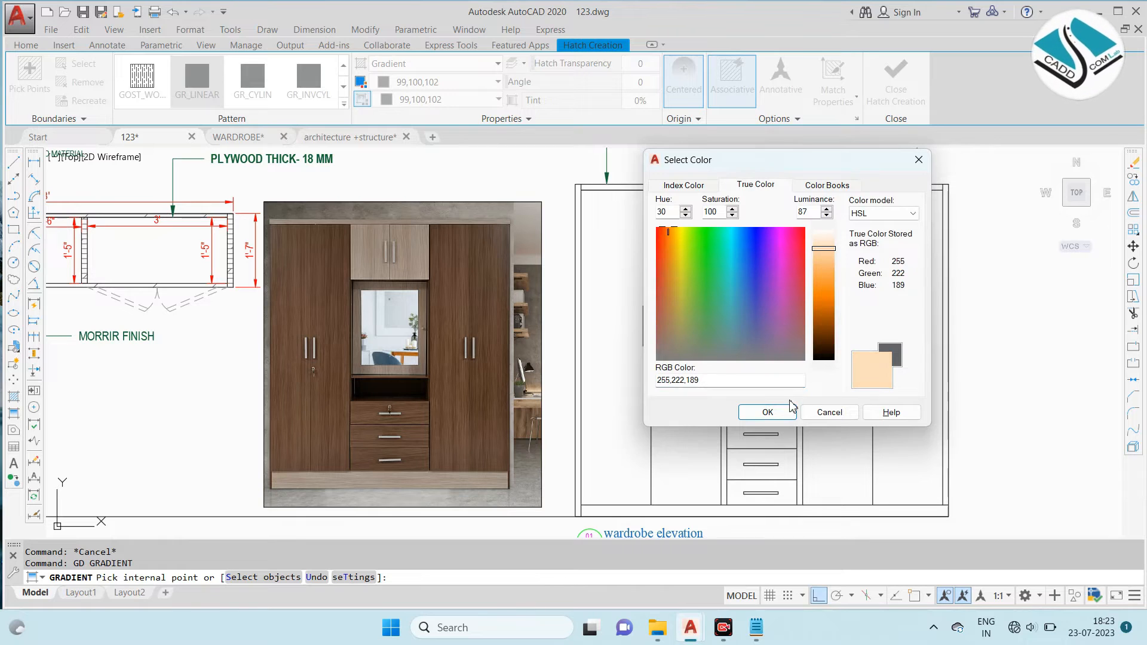
pyautogui.click(768, 413)
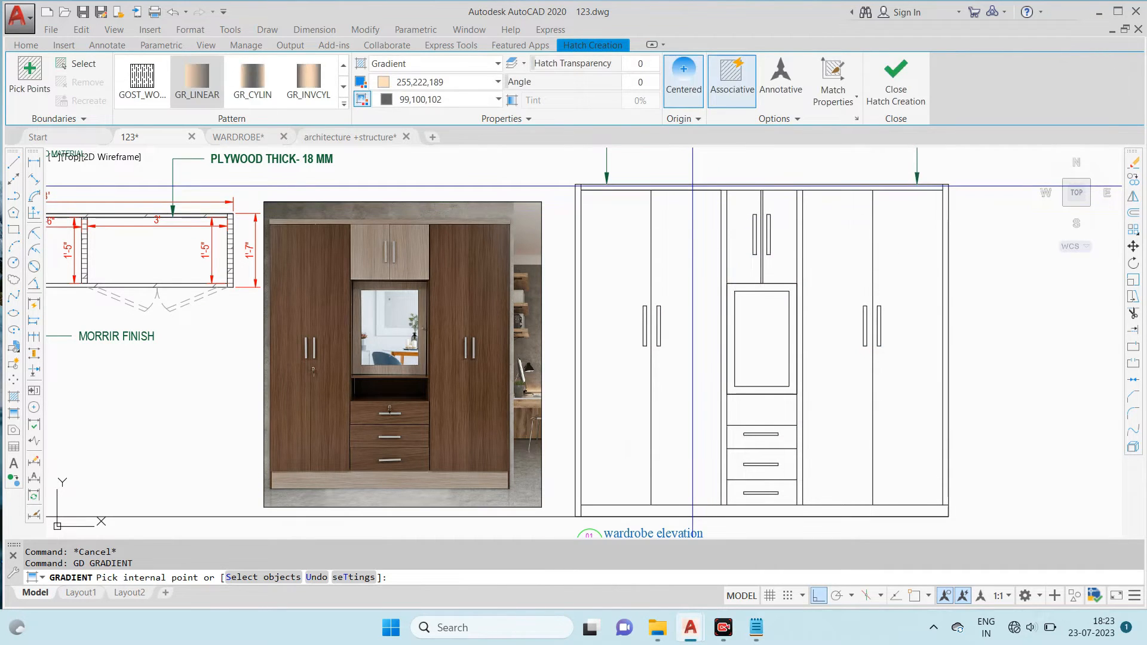
# - Apply the gradient to the wardrobe's top rail, the two upper middle doors and the bottom skirting
pyautogui.click(684, 187)
pyautogui.scroll(2, 780, 222)
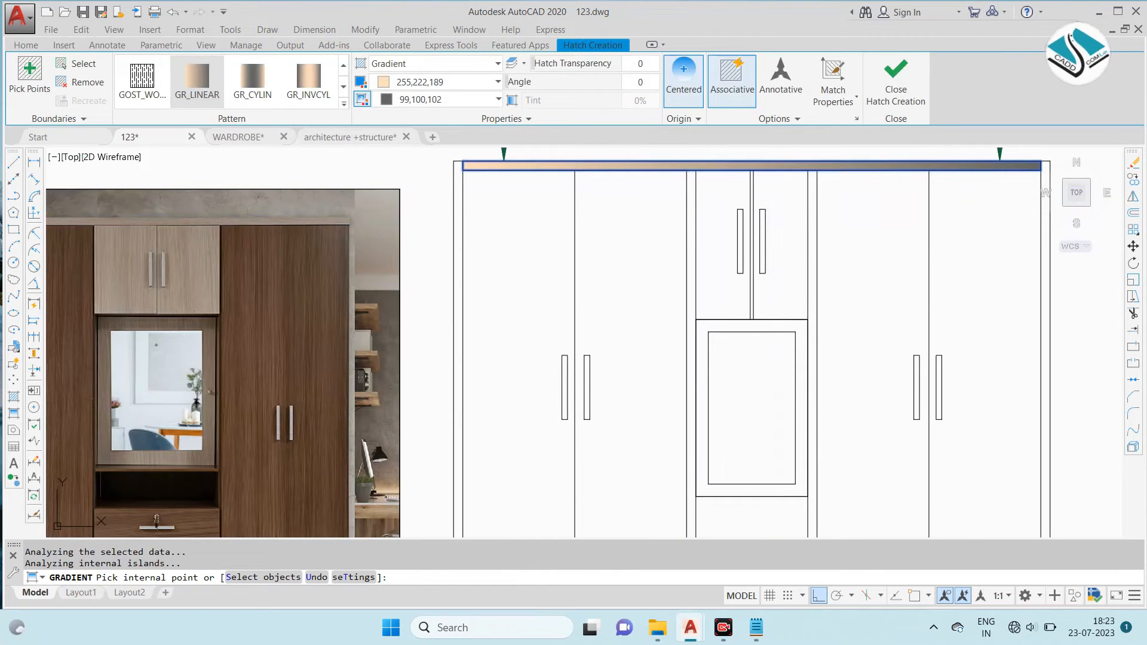
pyautogui.click(780, 233)
pyautogui.click(744, 213)
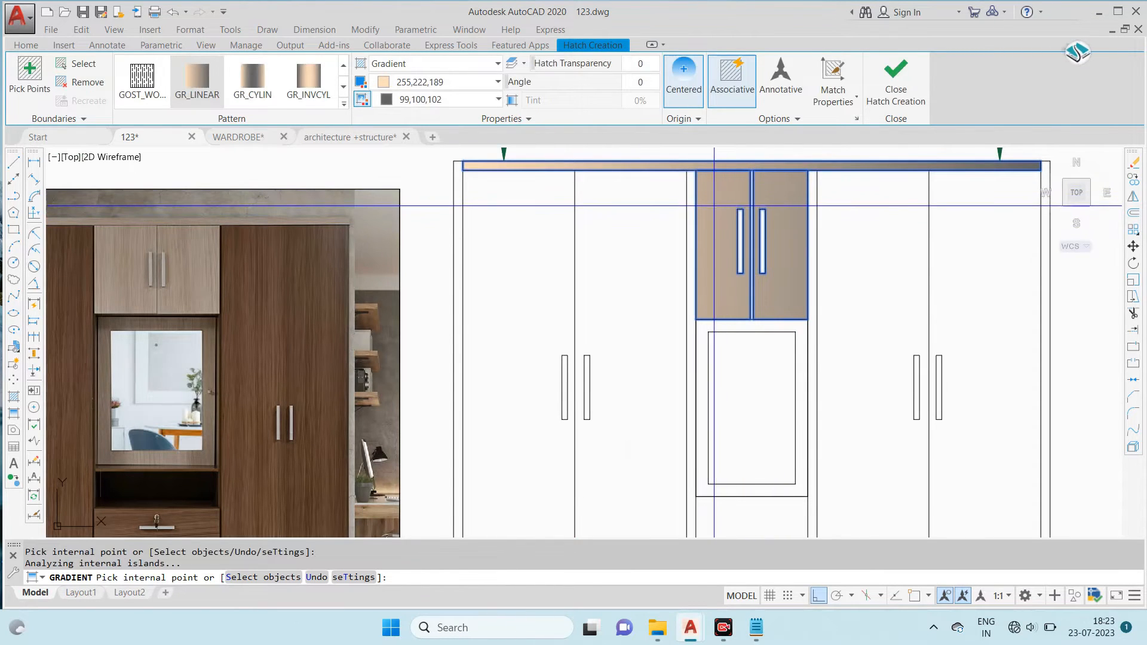
pyautogui.scroll(-4, 704, 199)
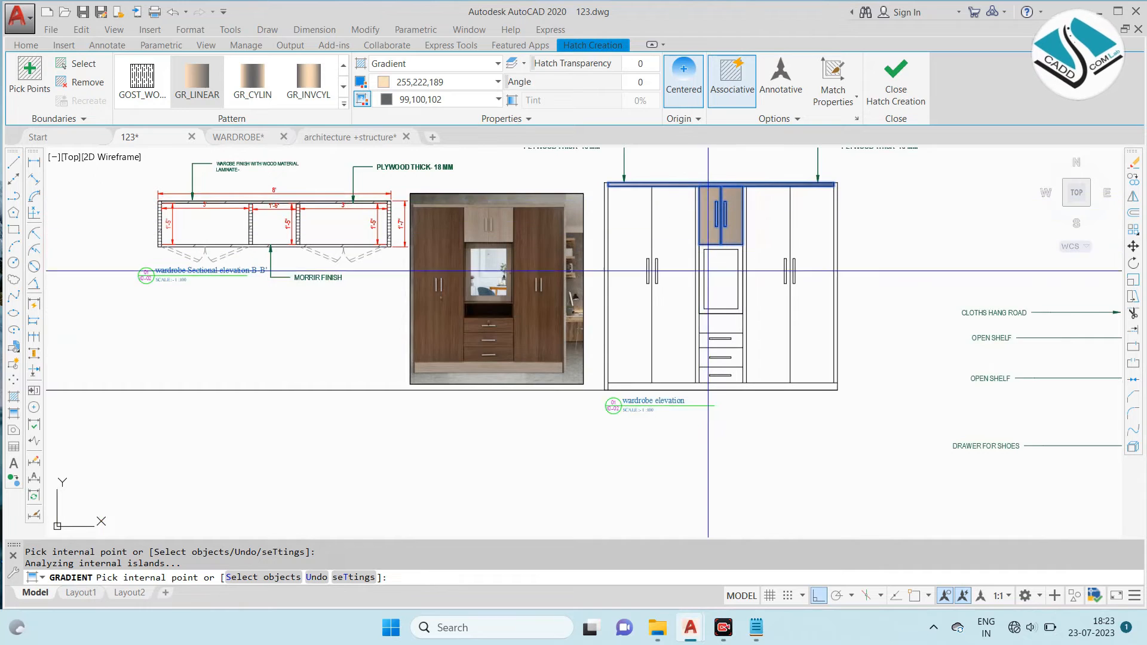
pyautogui.scroll(2, 717, 388)
pyautogui.click(723, 393)
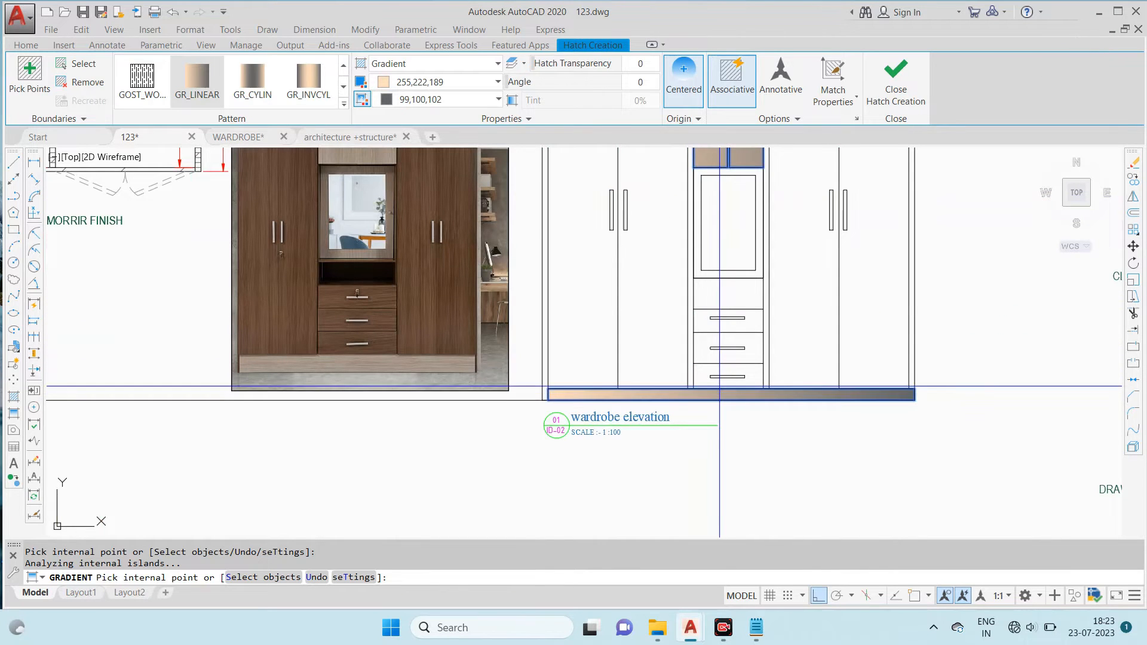
pyautogui.scroll(-2, 715, 392)
pyautogui.scroll(2, 715, 243)
pyautogui.click(711, 154)
# - Set the gradient's second colour to 255,222,189 as well and finish the beige fill
pyautogui.click(499, 100)
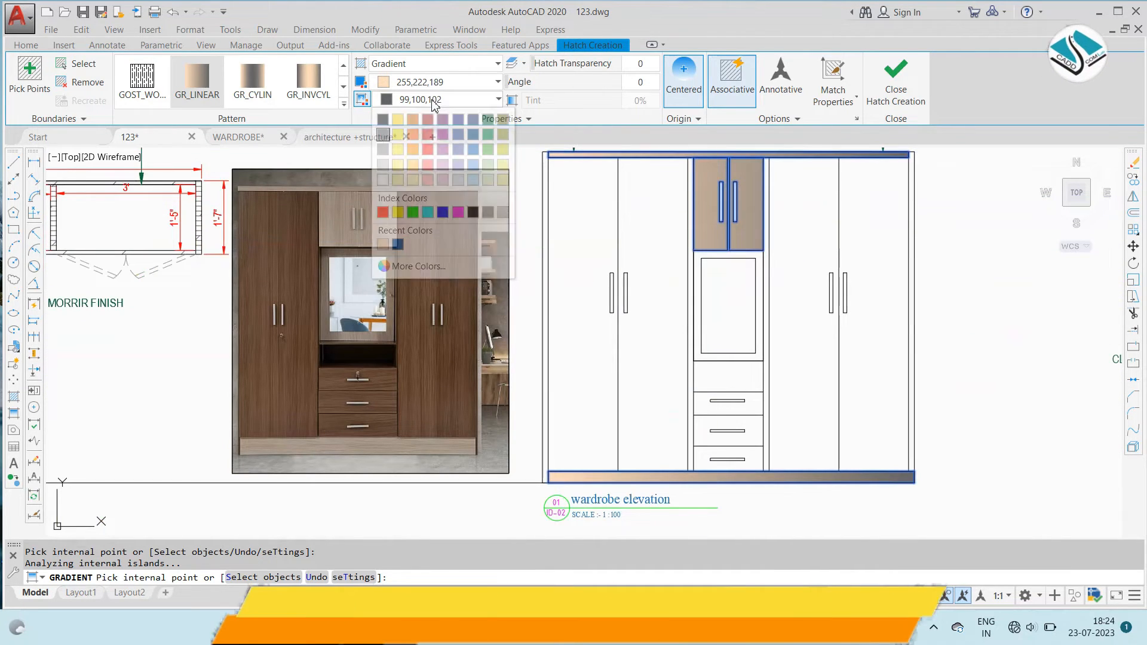
pyautogui.click(397, 247)
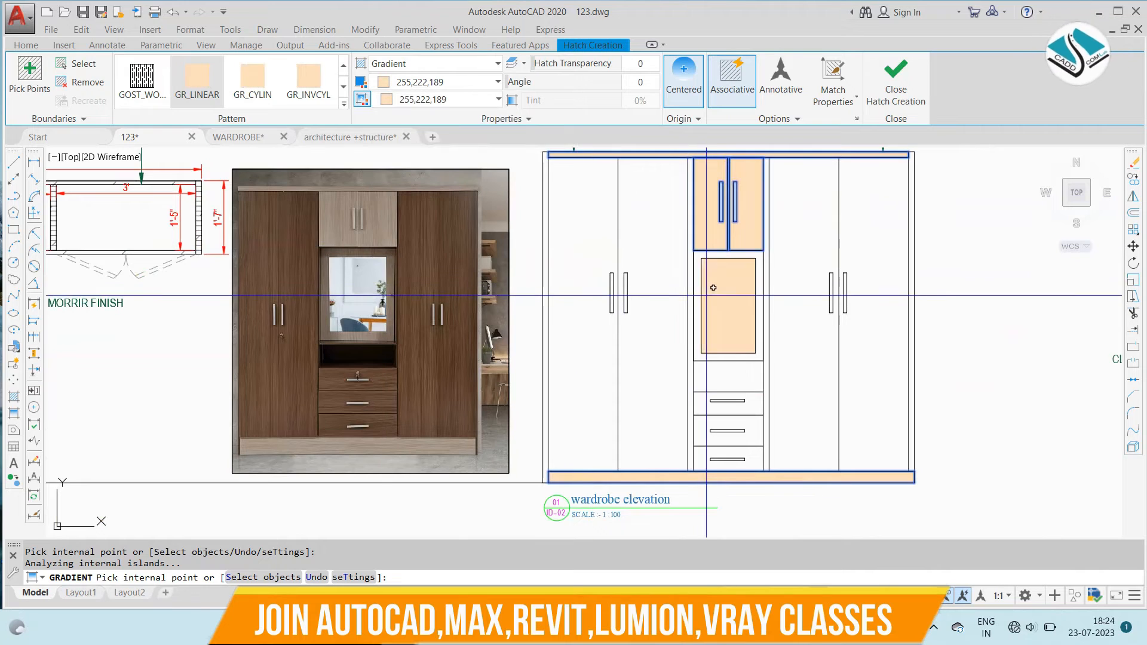
pyautogui.press('Return')
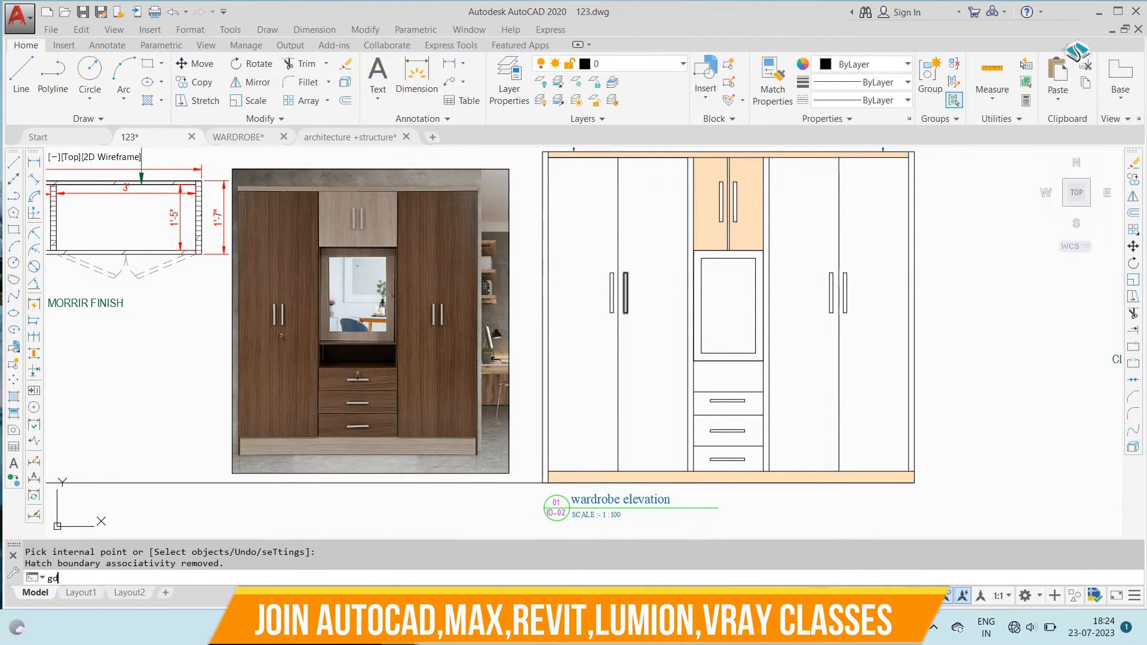
# - Start another gradient fill with both colours set to brown, RGB 177,108,62
pyautogui.write('gd')
pyautogui.press('Return')
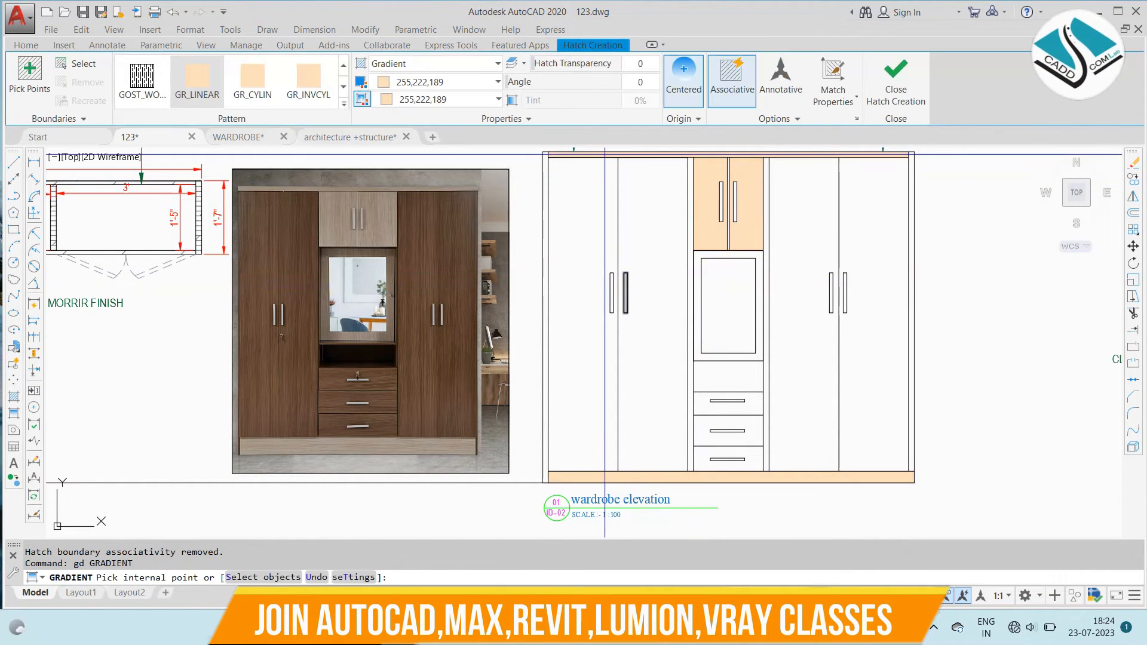
pyautogui.click(463, 81)
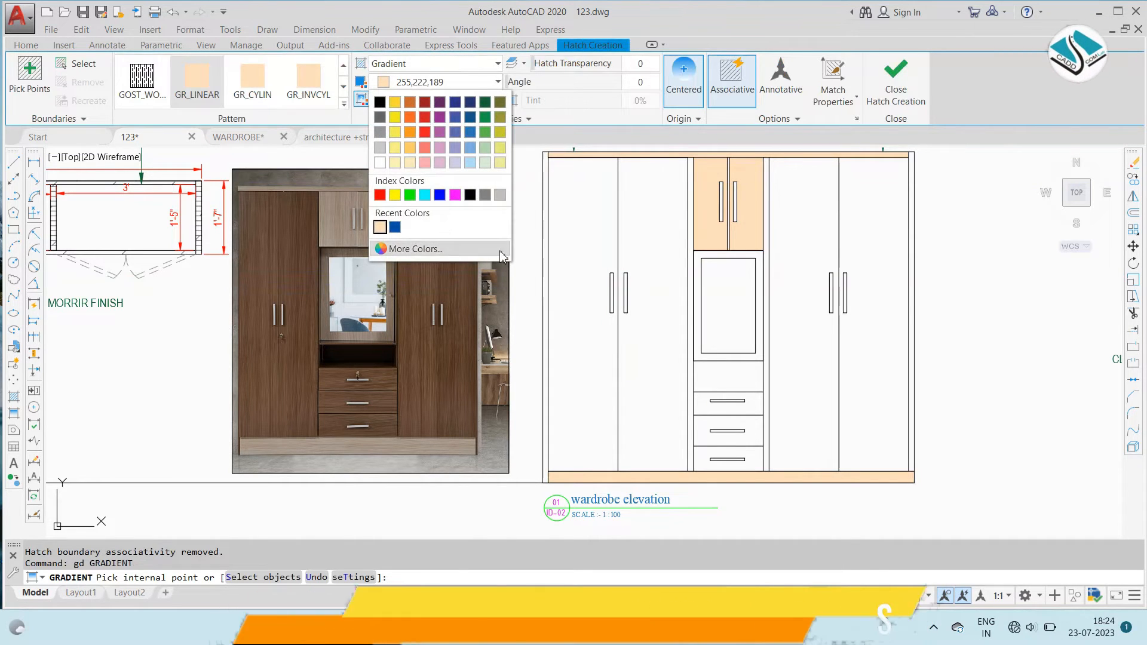
pyautogui.click(415, 249)
pyautogui.moveTo(661, 235); pyautogui.dragTo(656, 240)
pyautogui.click(829, 318)
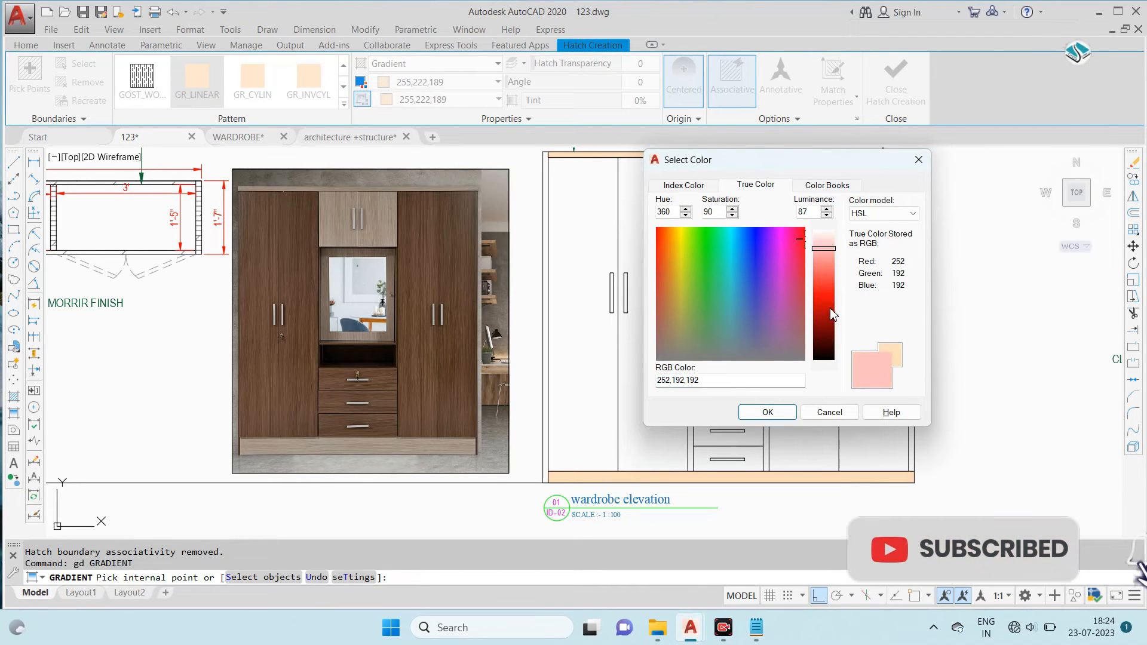
pyautogui.moveTo(662, 247); pyautogui.dragTo(669, 278)
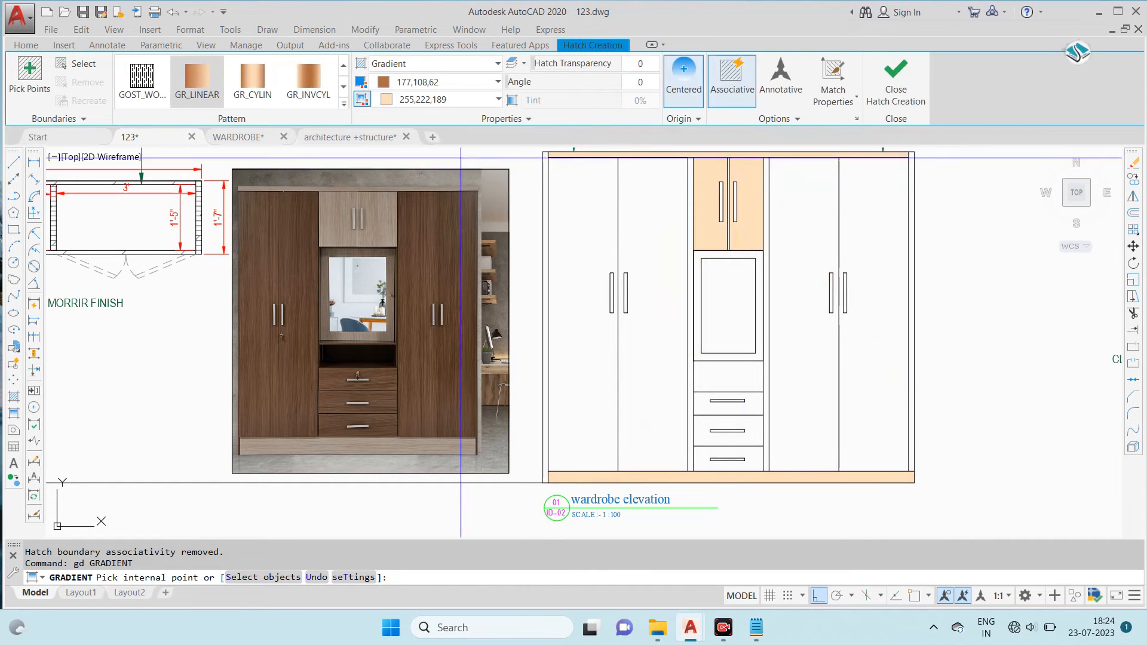
pyautogui.click(448, 102)
pyautogui.click(383, 245)
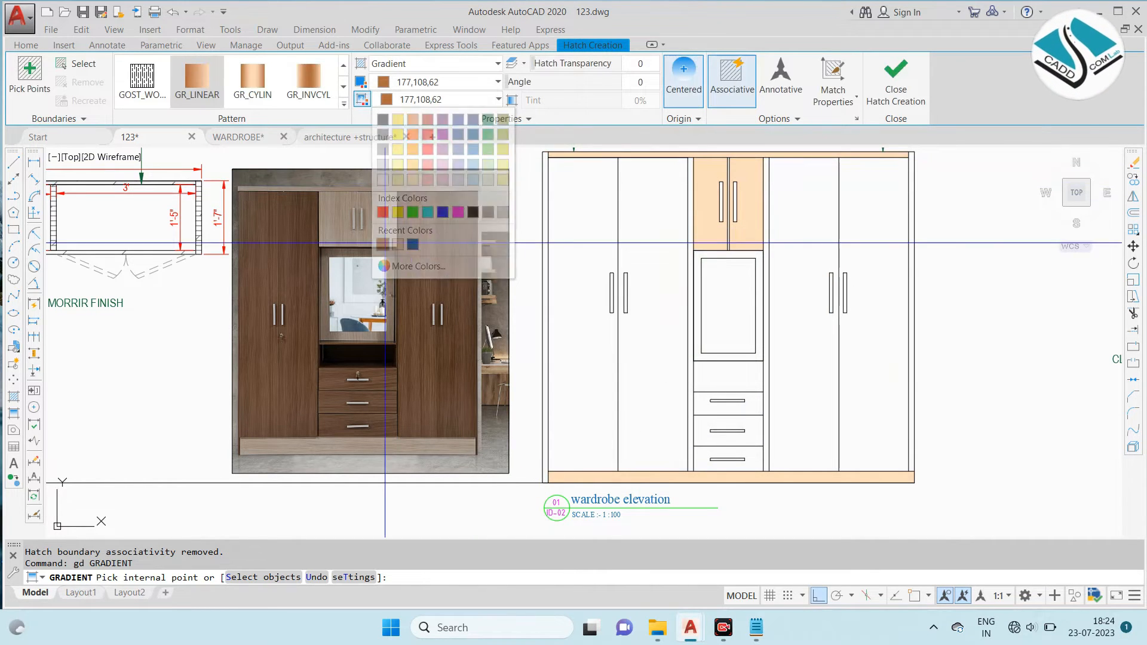
# - Fill the four tall side doors with the brown gradient, leaving their handles unfilled
pyautogui.click(603, 233)
pyautogui.click(651, 226)
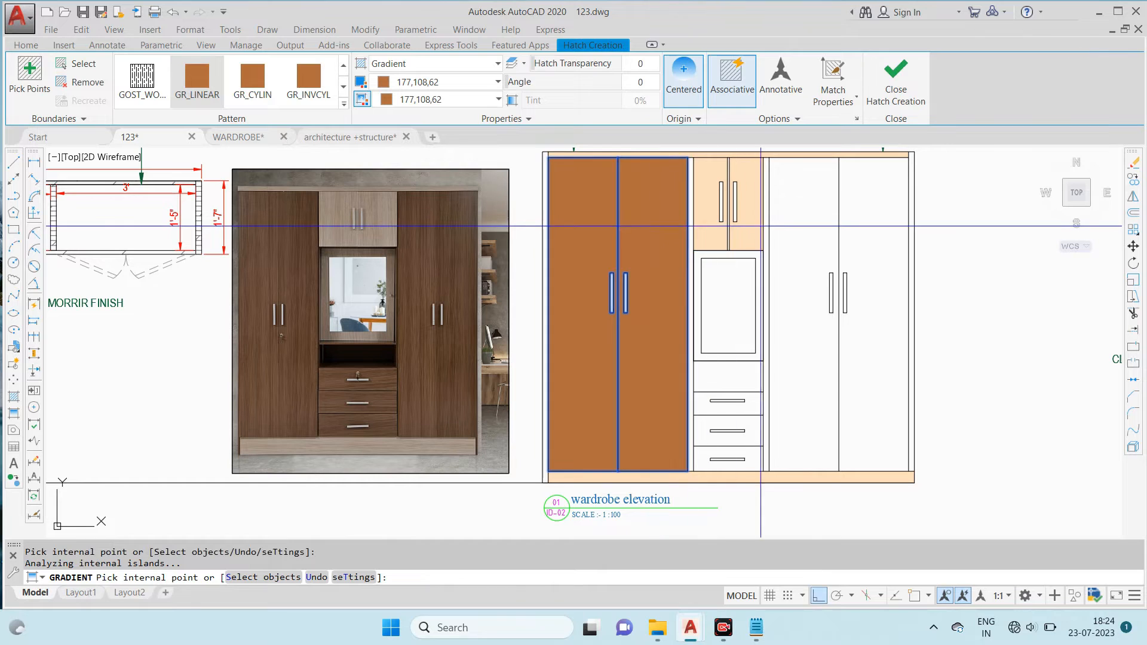
pyautogui.click(804, 232)
pyautogui.click(858, 238)
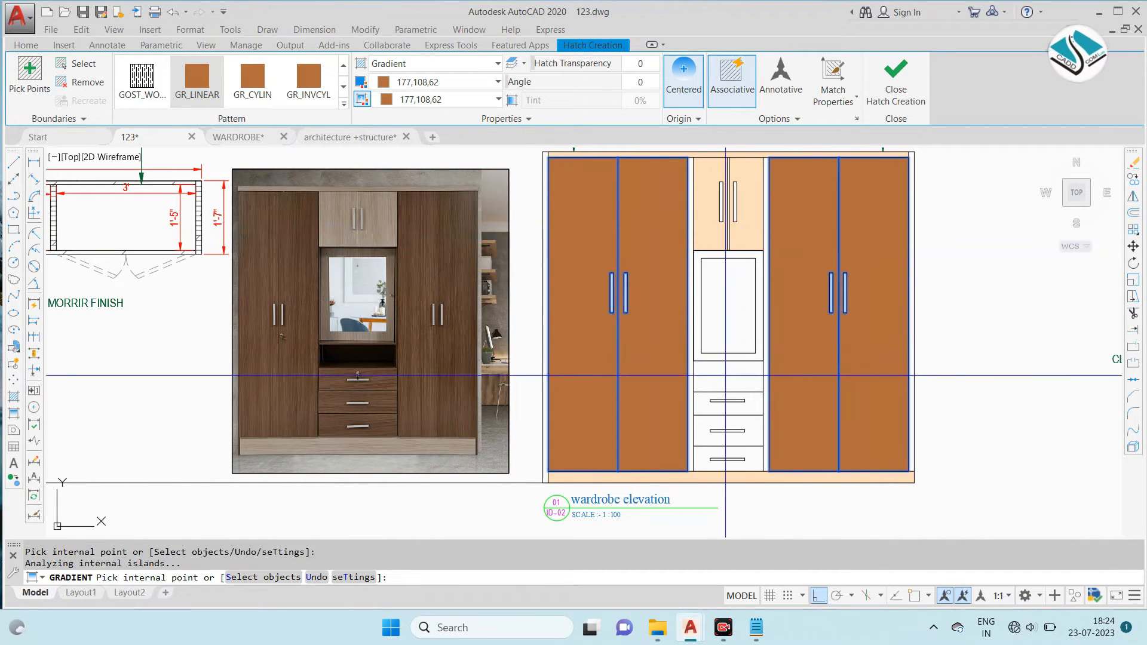
# - Add the three drawer fronts below the mirror to the brown fill and finish it
pyautogui.moveTo(760, 472); pyautogui.dragTo(734, 419, button='middle')
pyautogui.scroll(2, 732, 410)
pyautogui.click(723, 318)
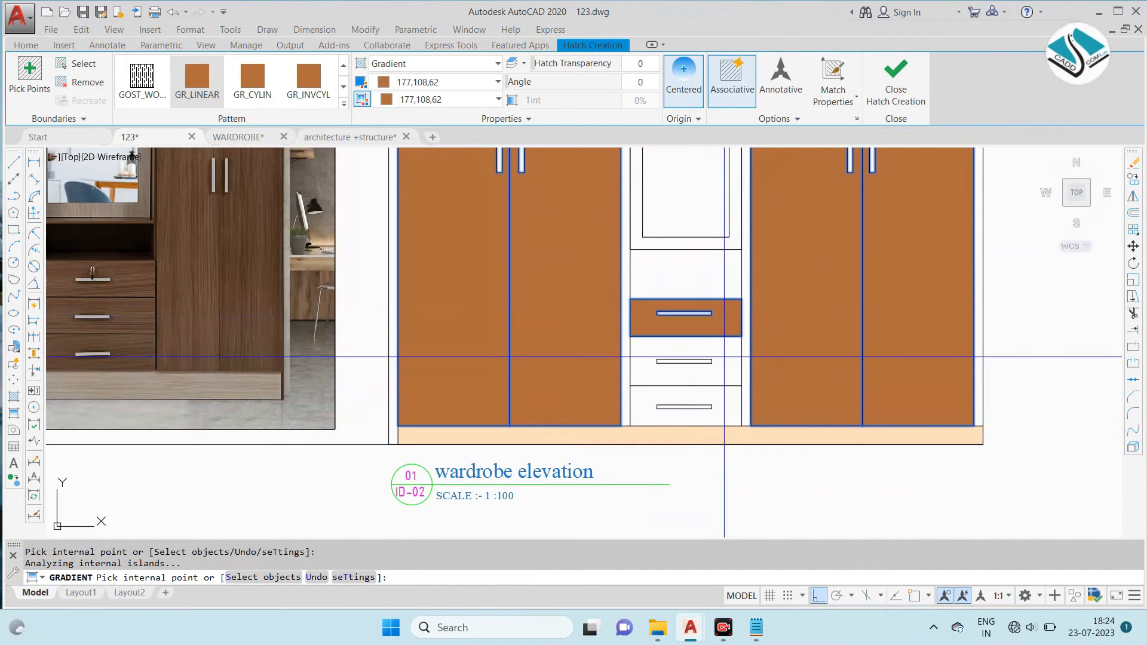
pyautogui.click(724, 372)
pyautogui.click(723, 399)
pyautogui.scroll(-2, 685, 403)
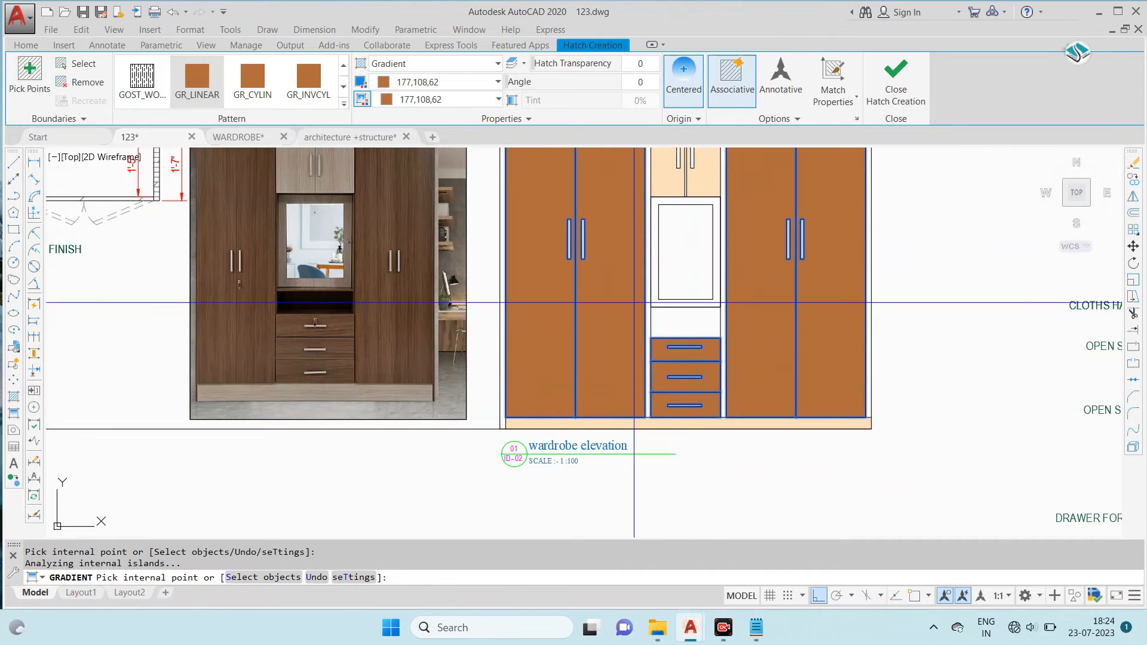
pyautogui.moveTo(616, 305); pyautogui.dragTo(615, 355, button='middle')
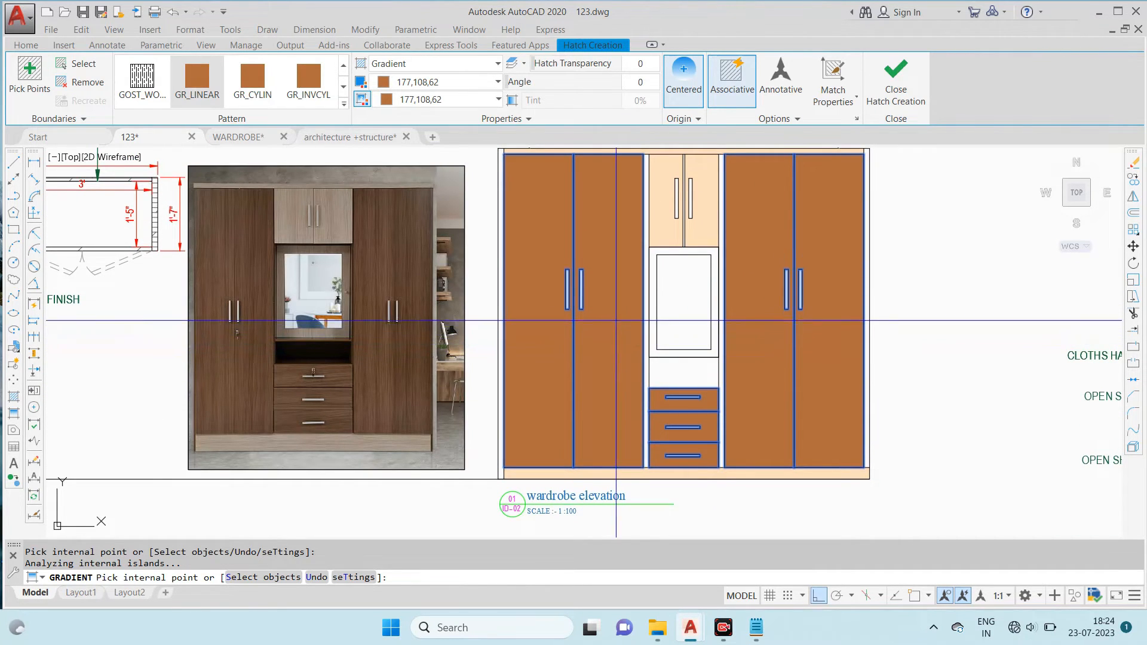
pyautogui.press('Return')
# - Set the transparency of the brown door and drawer fill to 31
pyautogui.click(609, 192)
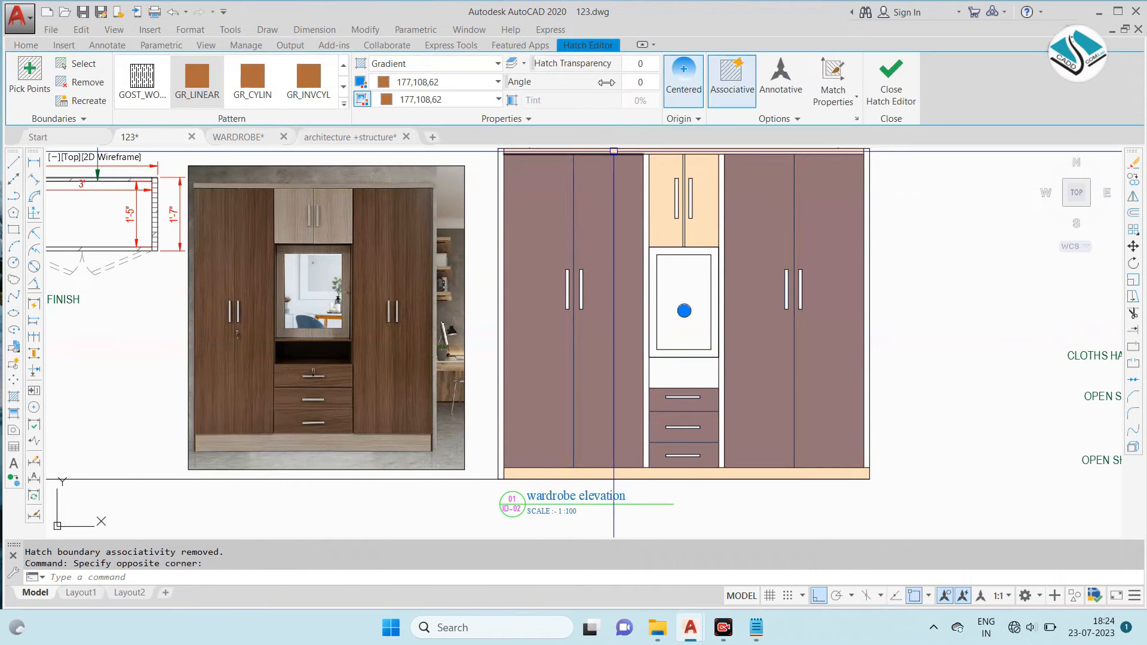
pyautogui.moveTo(561, 62); pyautogui.dragTo(588, 64)
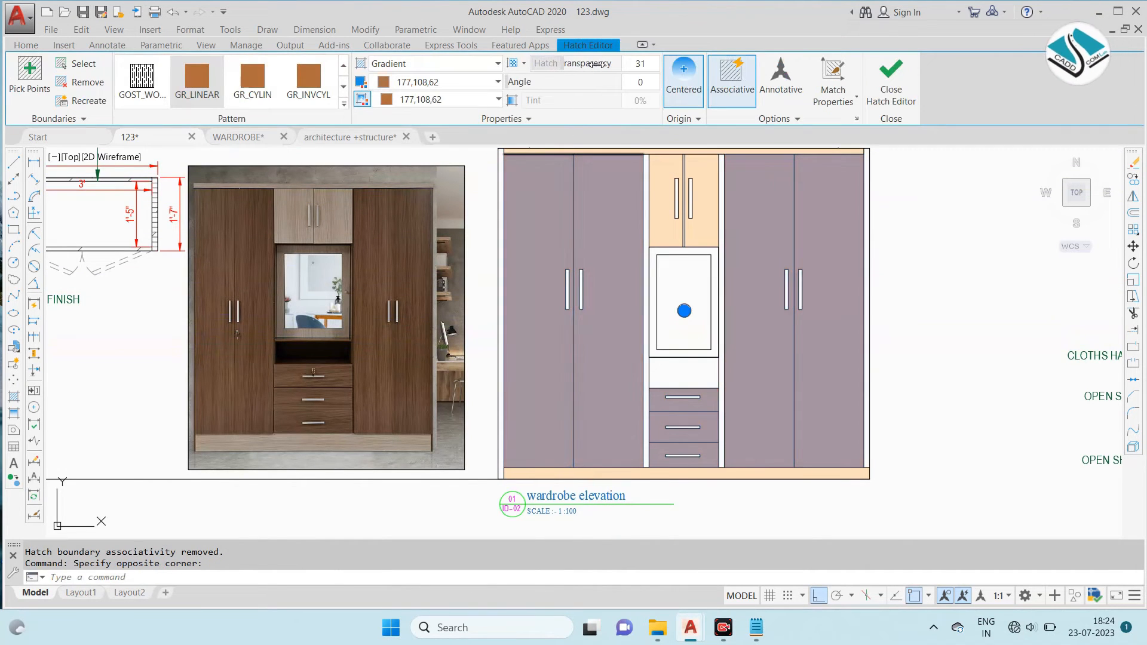
pyautogui.press('Escape')
pyautogui.press('Escape')
pyautogui.scroll(-5, 653, 235)
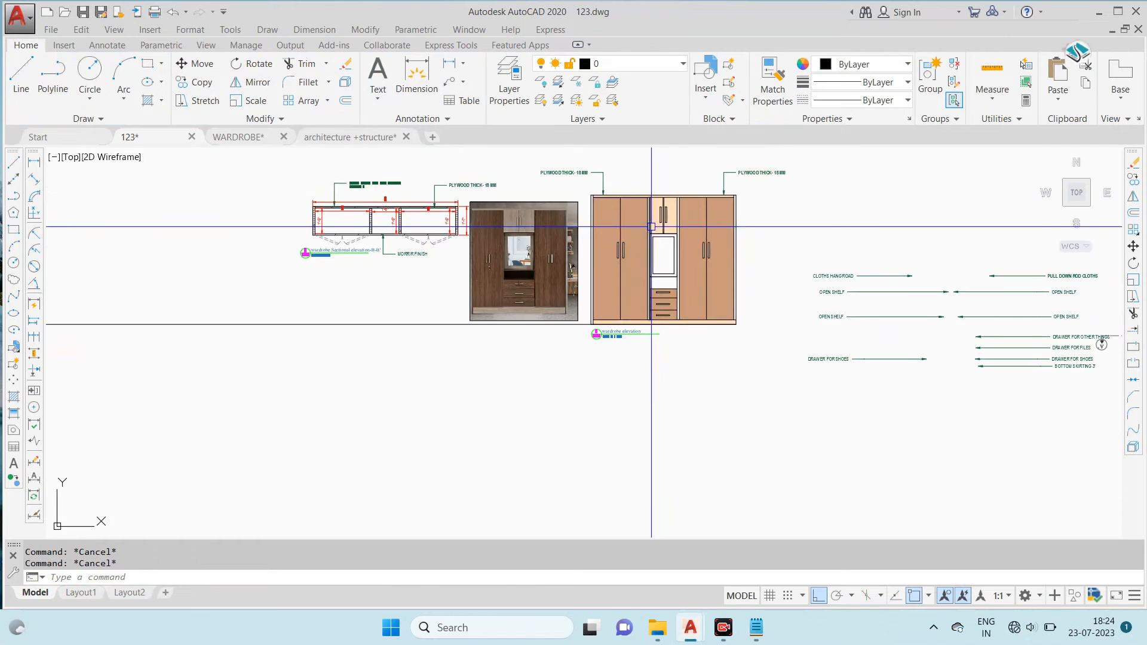
# - Hatch the mirror glass in the centre of the wardrobe elevation with the ANSI35 pattern
pyautogui.scroll(3, 683, 239)
pyautogui.scroll(4, 666, 255)
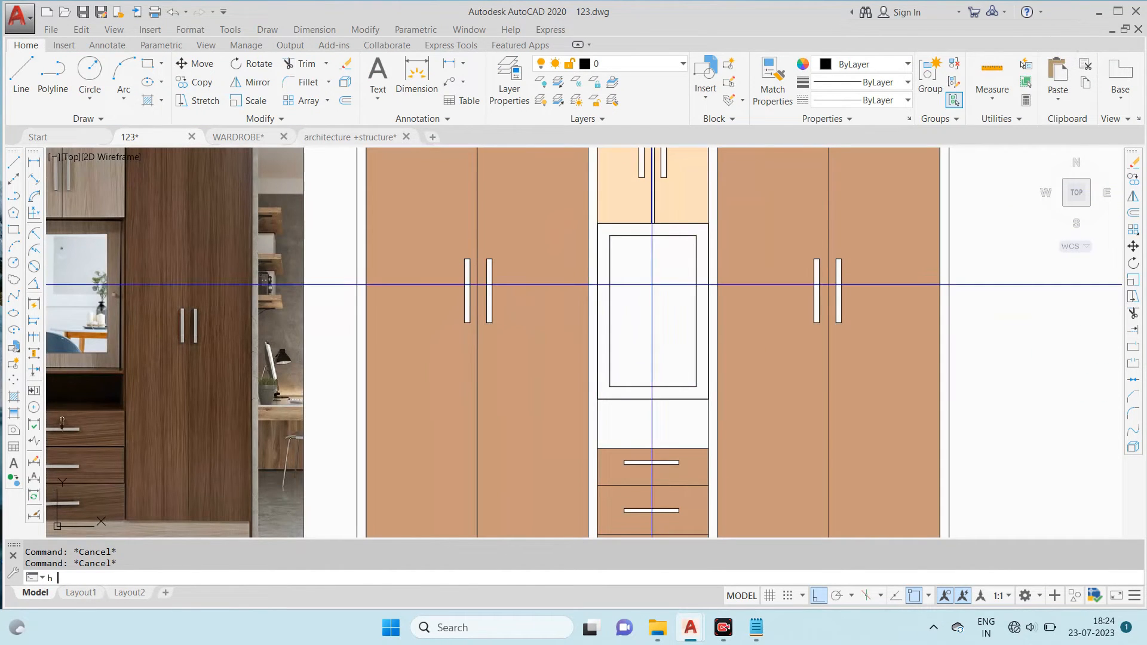
pyautogui.write('h')
pyautogui.press('Return')
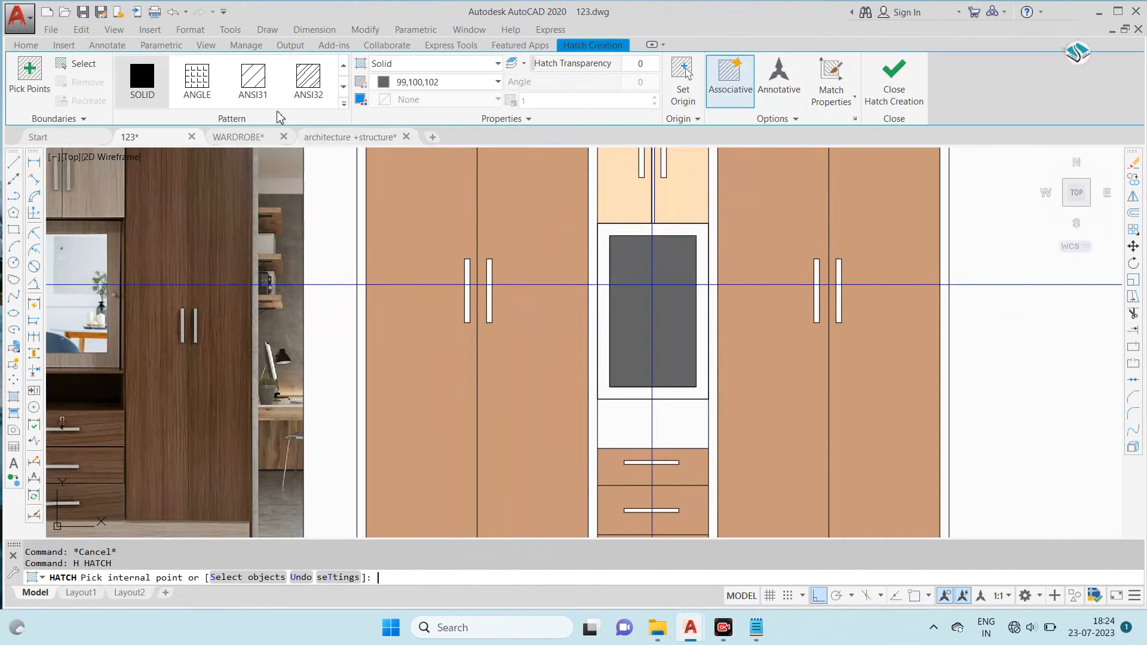
pyautogui.click(343, 104)
pyautogui.click(266, 126)
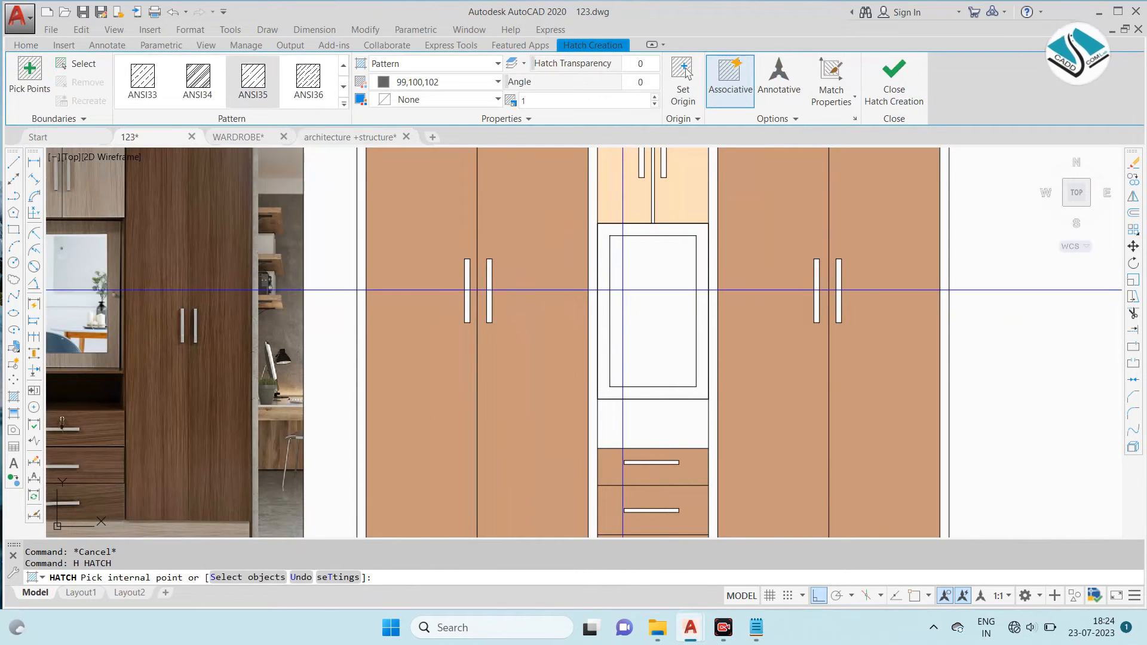
pyautogui.scroll(-3, 662, 273)
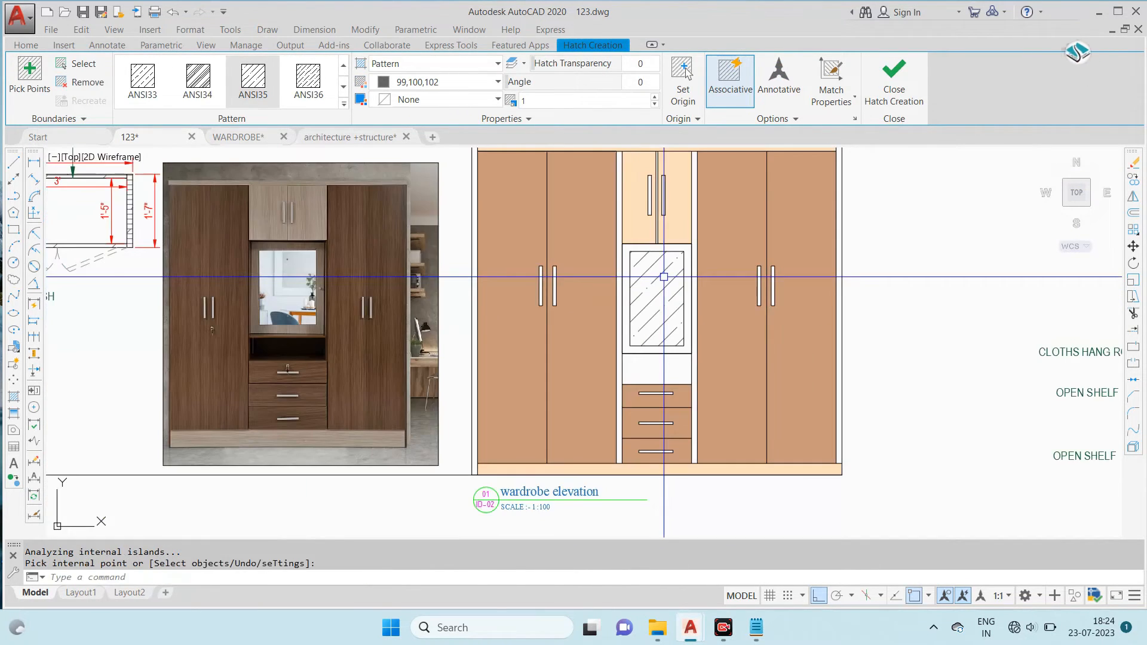
pyautogui.press('Return')
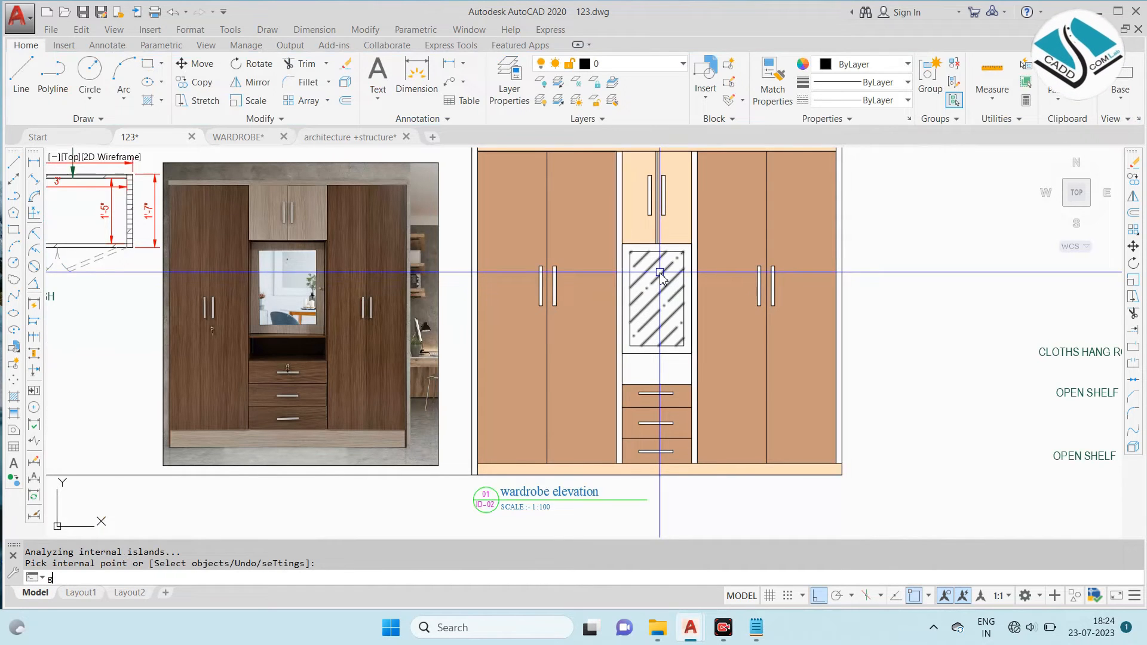
# - Start a gradient fill with both colours set to pale beige, RGB 244,233,225
pyautogui.write('gd')
pyautogui.press('Return')
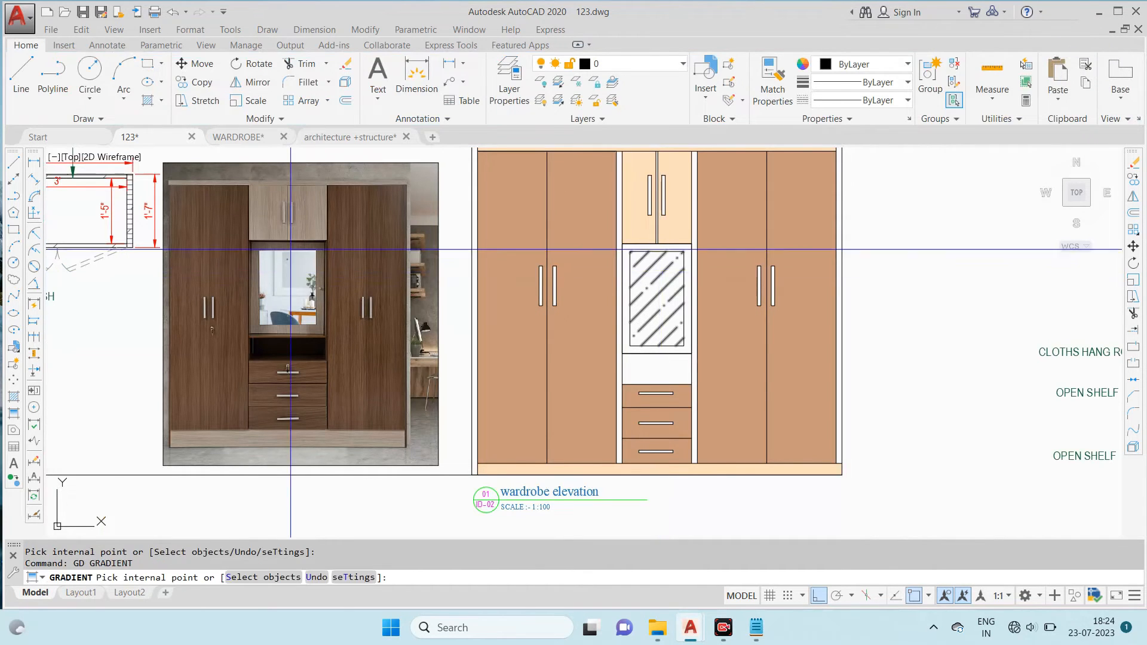
pyautogui.scroll(5, 280, 242)
pyautogui.scroll(-2, 280, 242)
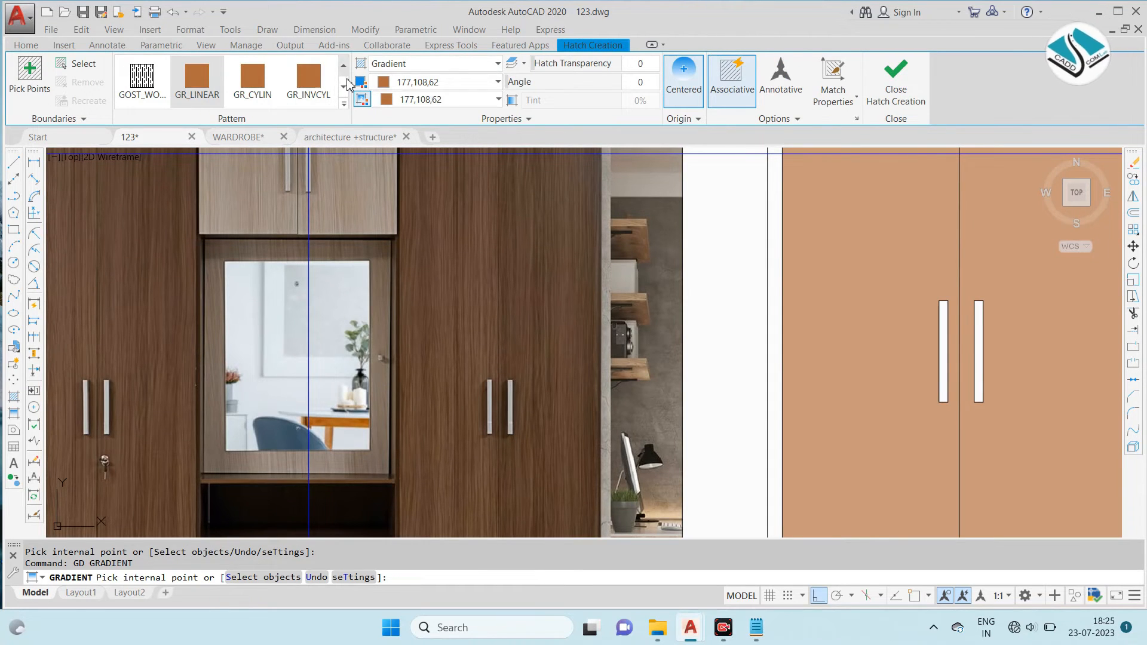
pyautogui.click(440, 83)
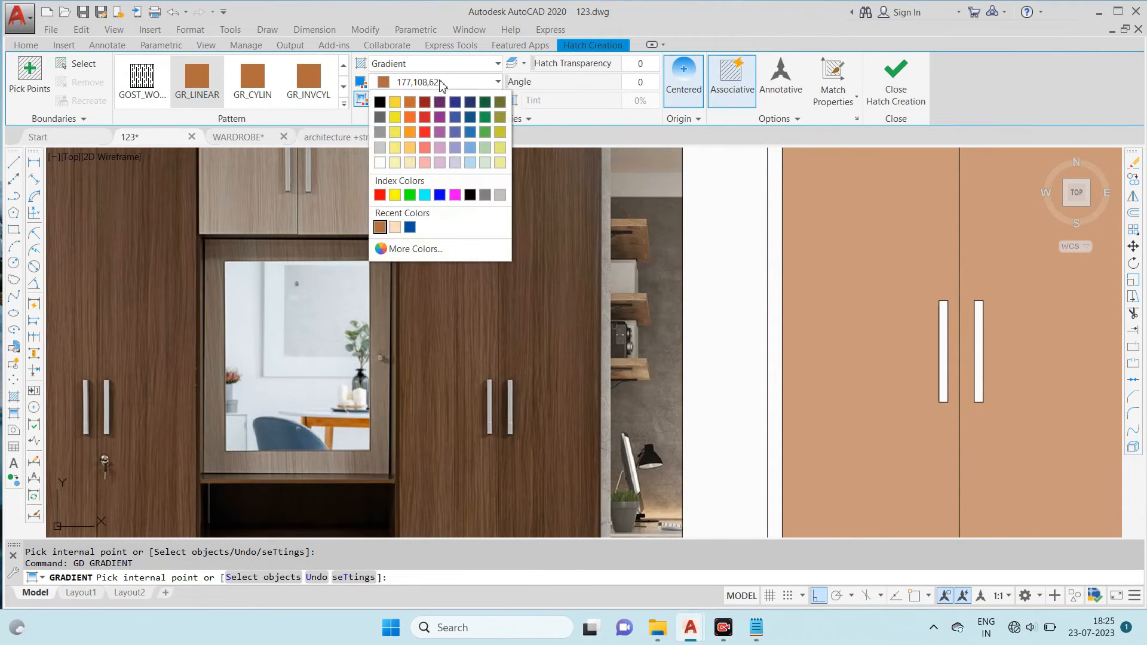
pyautogui.click(416, 249)
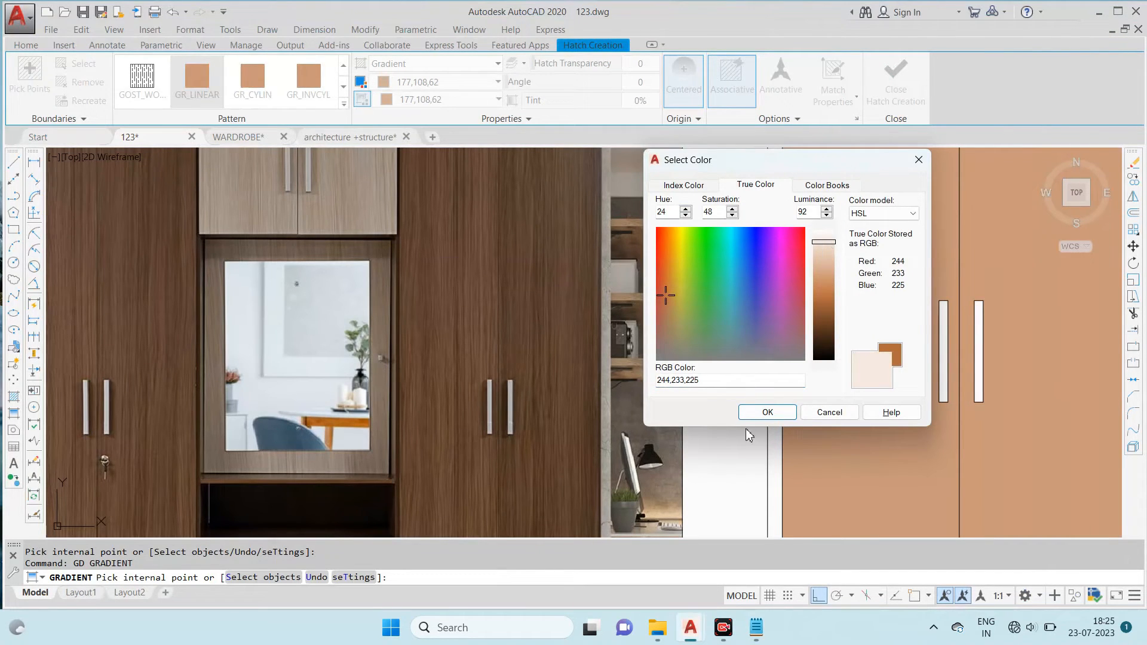
pyautogui.click(767, 413)
pyautogui.scroll(-2, 609, 263)
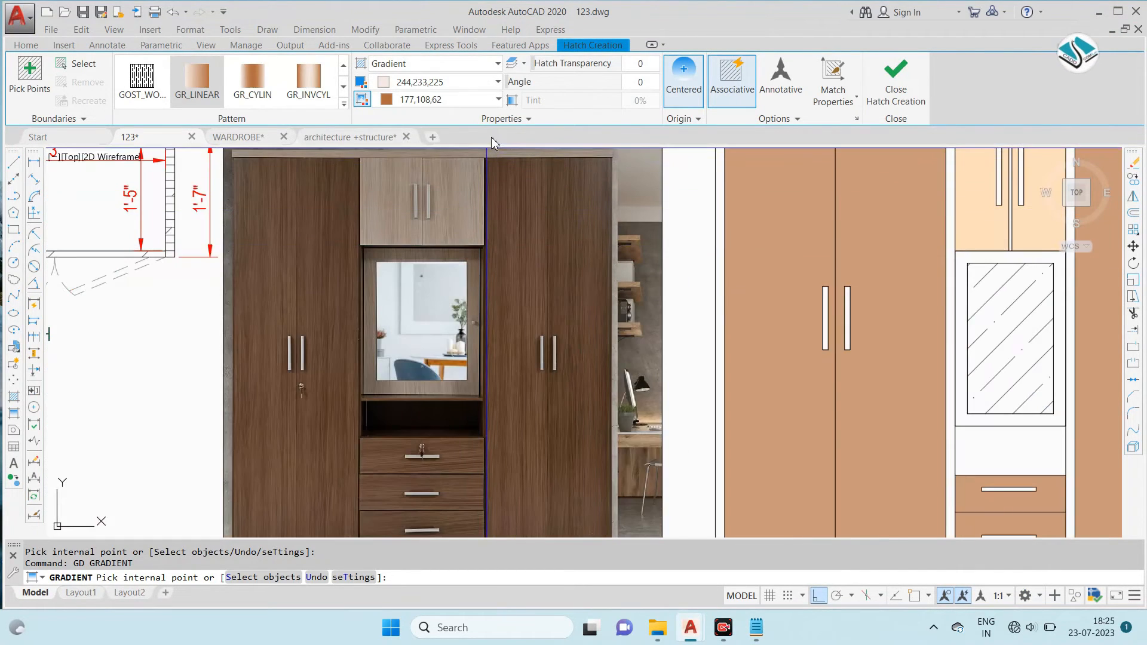
pyautogui.click(475, 100)
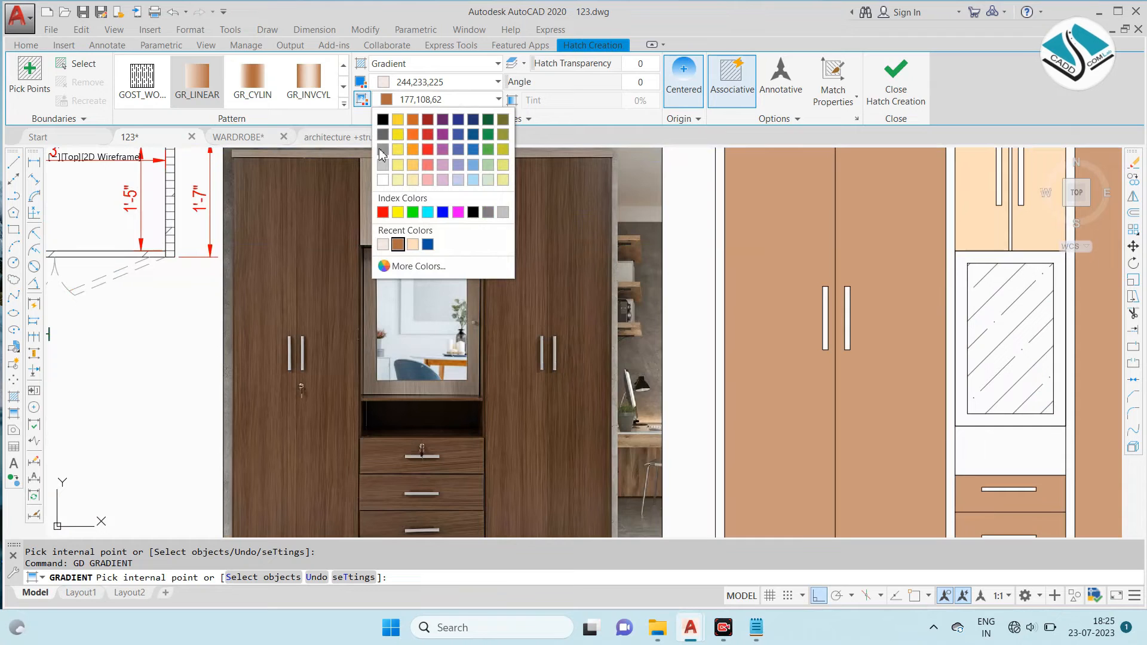
pyautogui.click(383, 244)
# - Fill the frame around the mirror with the pale beige gradient and finish the fill
pyautogui.scroll(-3, 625, 246)
pyautogui.scroll(4, 644, 228)
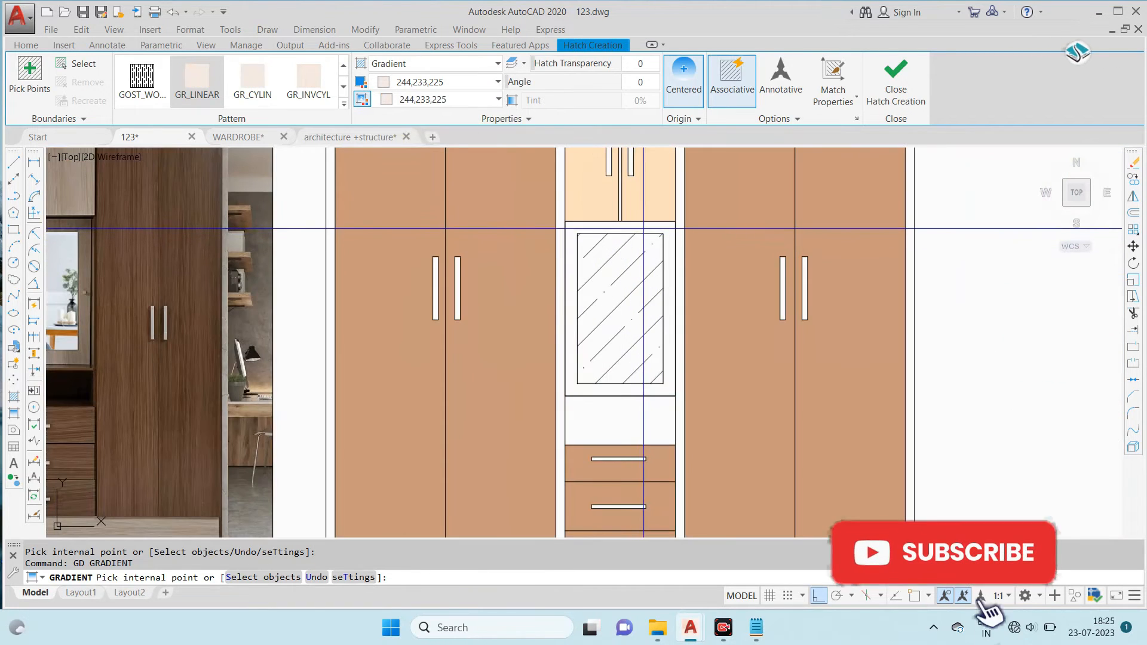
pyautogui.click(644, 229)
pyautogui.scroll(-2, 638, 269)
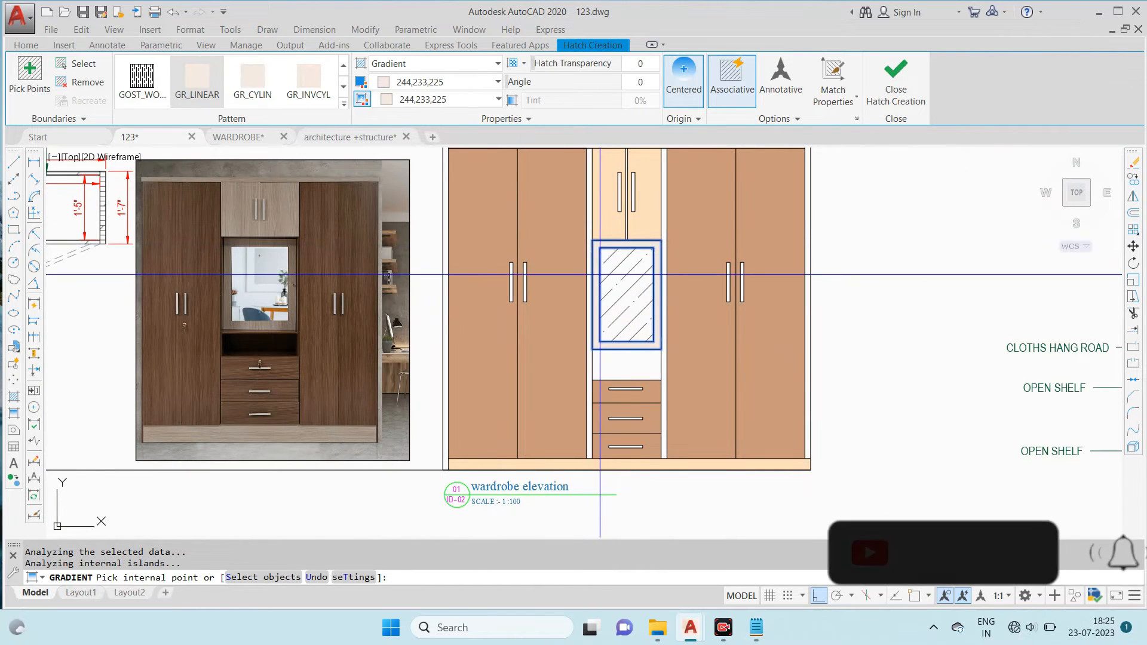
pyautogui.press('Return')
pyautogui.scroll(2, 500, 211)
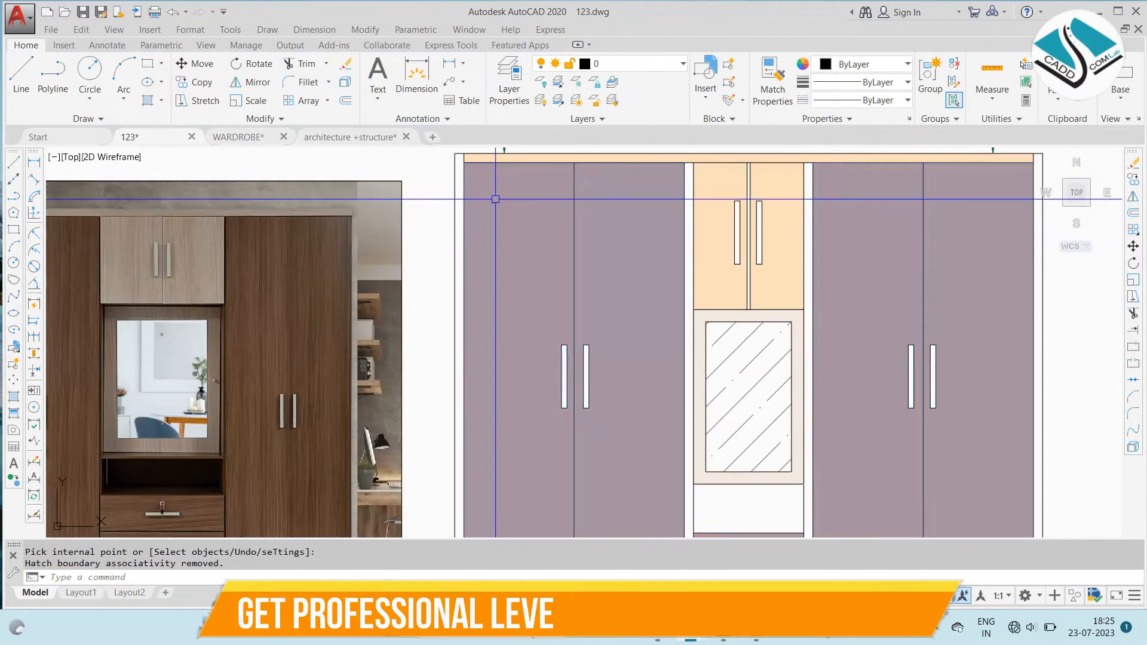
pyautogui.click(495, 199)
pyautogui.scroll(-2, 496, 200)
pyautogui.press('Escape')
pyautogui.press('Escape')
# - Start another gradient fill with both colours set to brown, RGB 177,108,62
pyautogui.write('gd')
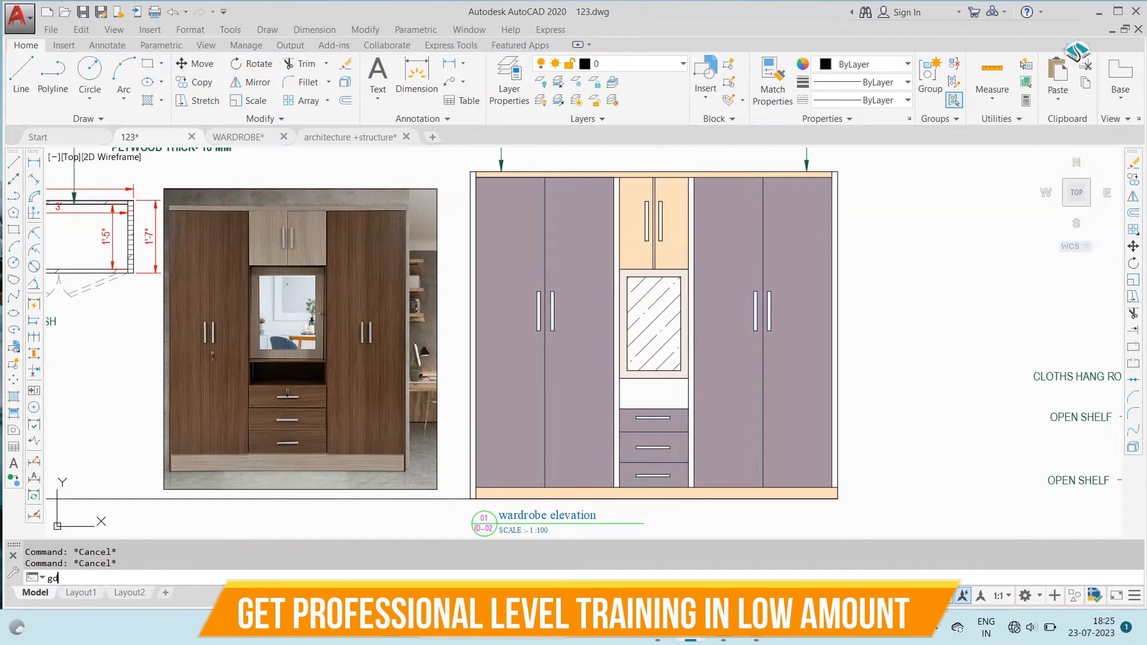
pyautogui.press('Return')
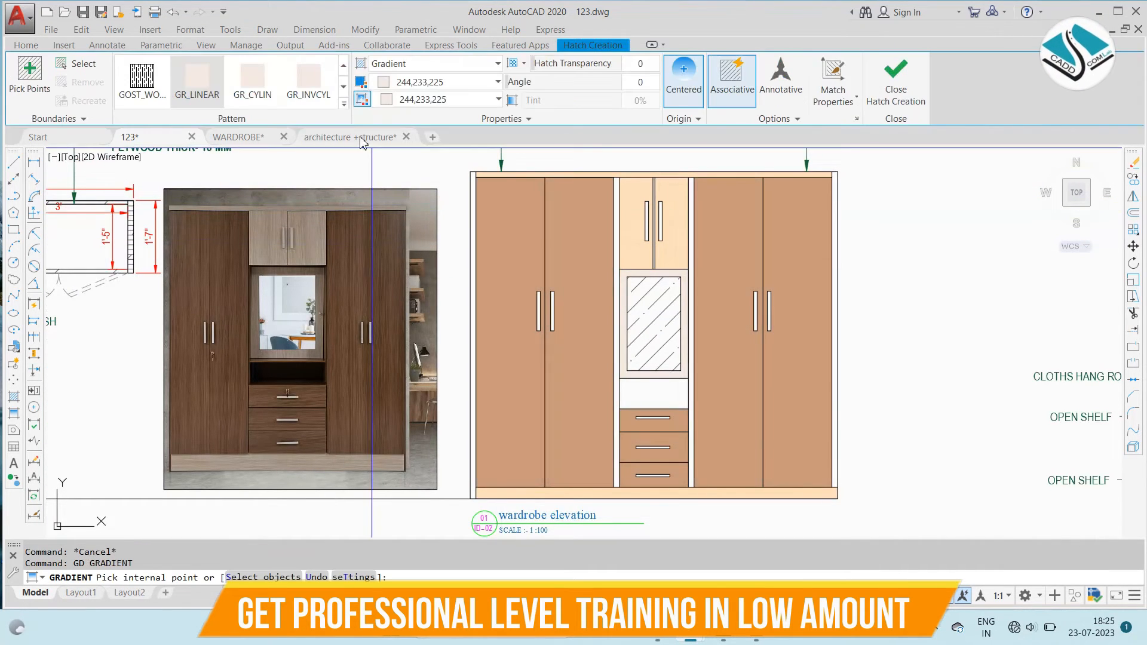
pyautogui.click(432, 83)
pyautogui.click(395, 227)
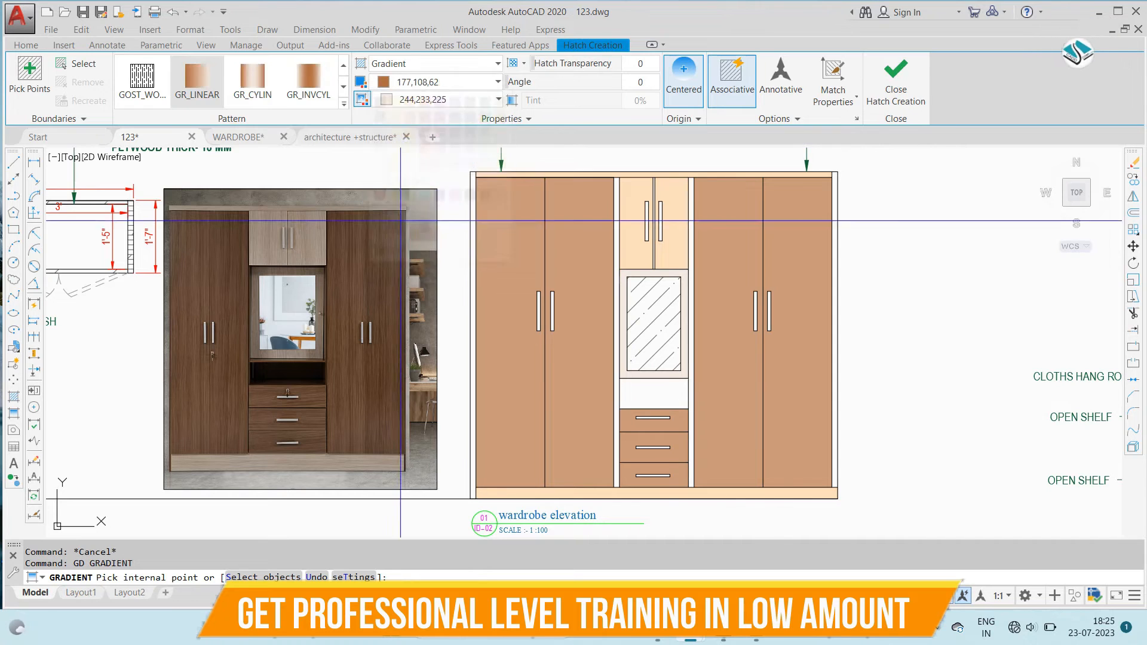
pyautogui.click(430, 100)
pyautogui.click(398, 245)
# - Fill the two outer vertical side panels of the wardrobe elevation with the brown gradient
pyautogui.scroll(3, 468, 188)
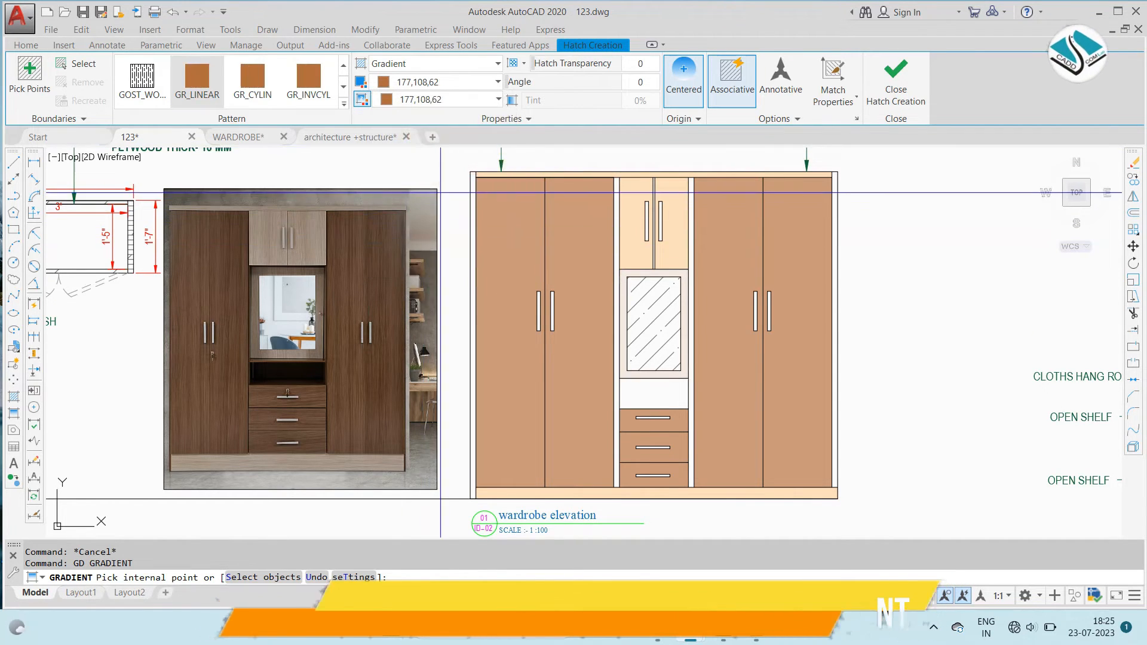
pyautogui.click(478, 179)
pyautogui.scroll(-3, 559, 179)
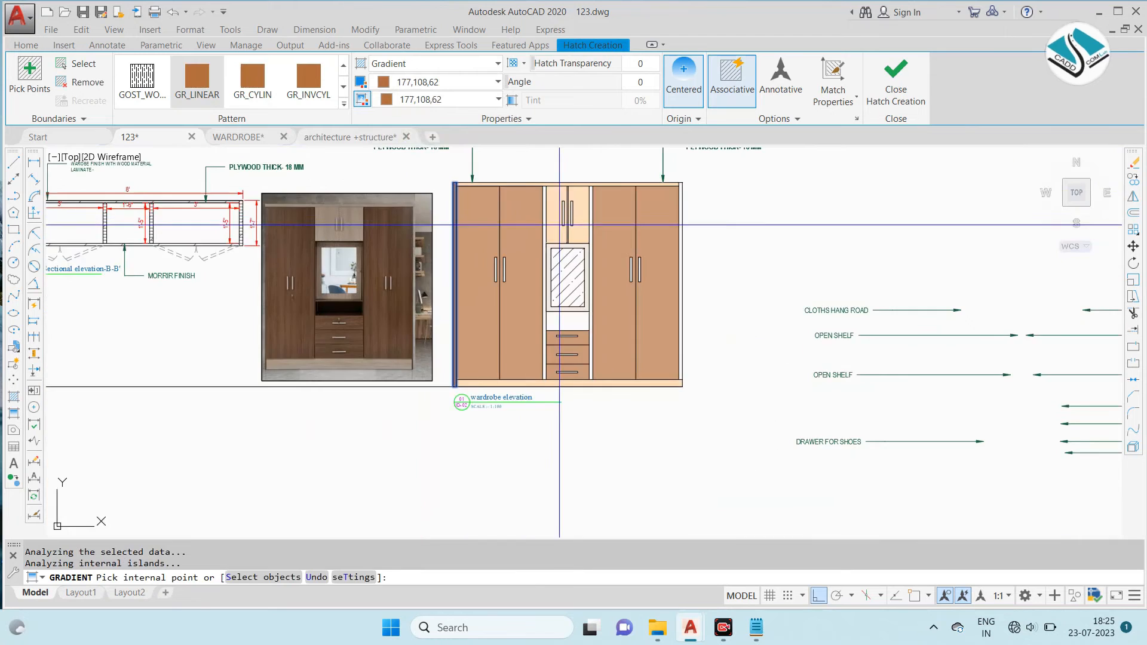
pyautogui.scroll(5, 550, 197)
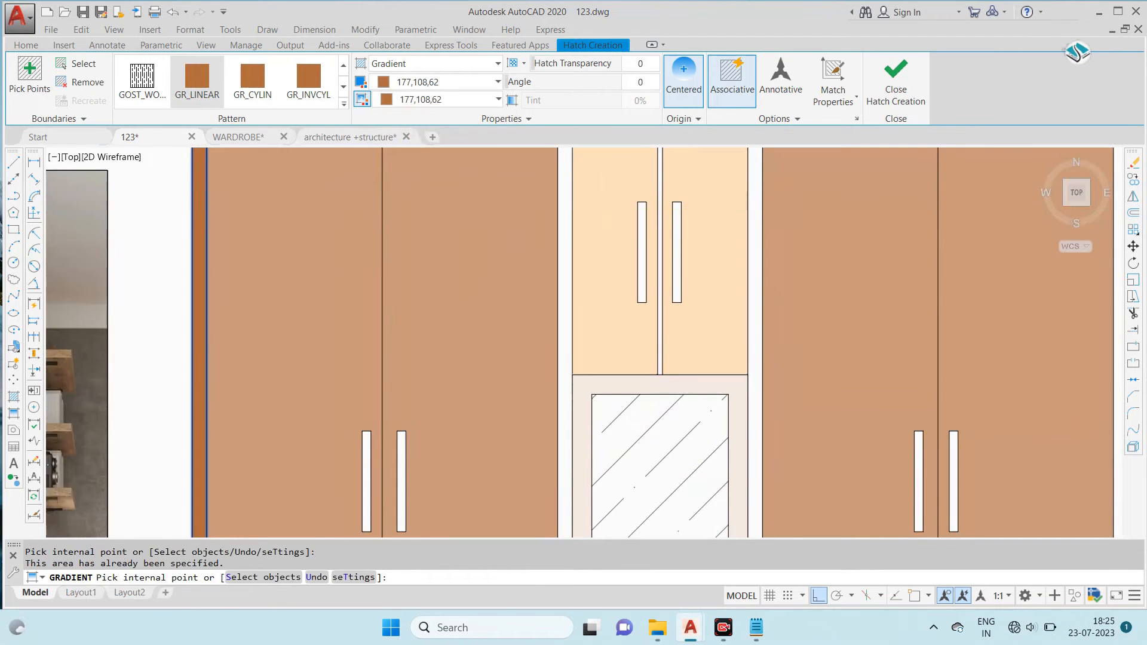
pyautogui.scroll(-3, 538, 204)
pyautogui.scroll(2, 537, 205)
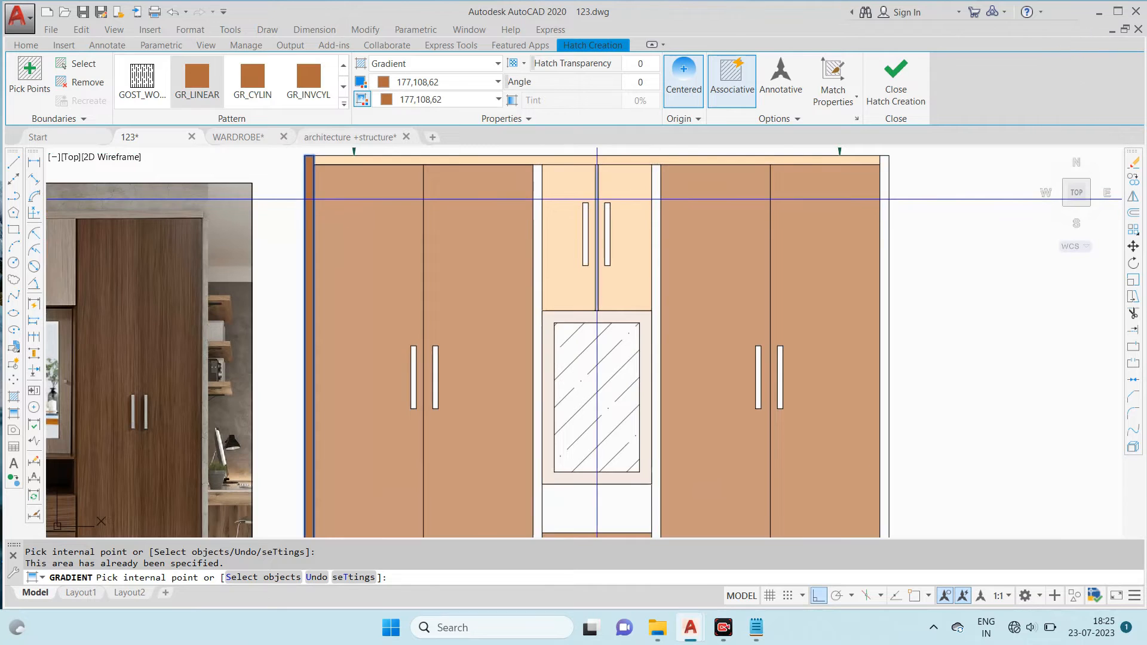
pyautogui.scroll(-4, 688, 239)
pyautogui.scroll(4, 703, 266)
pyautogui.click(703, 266)
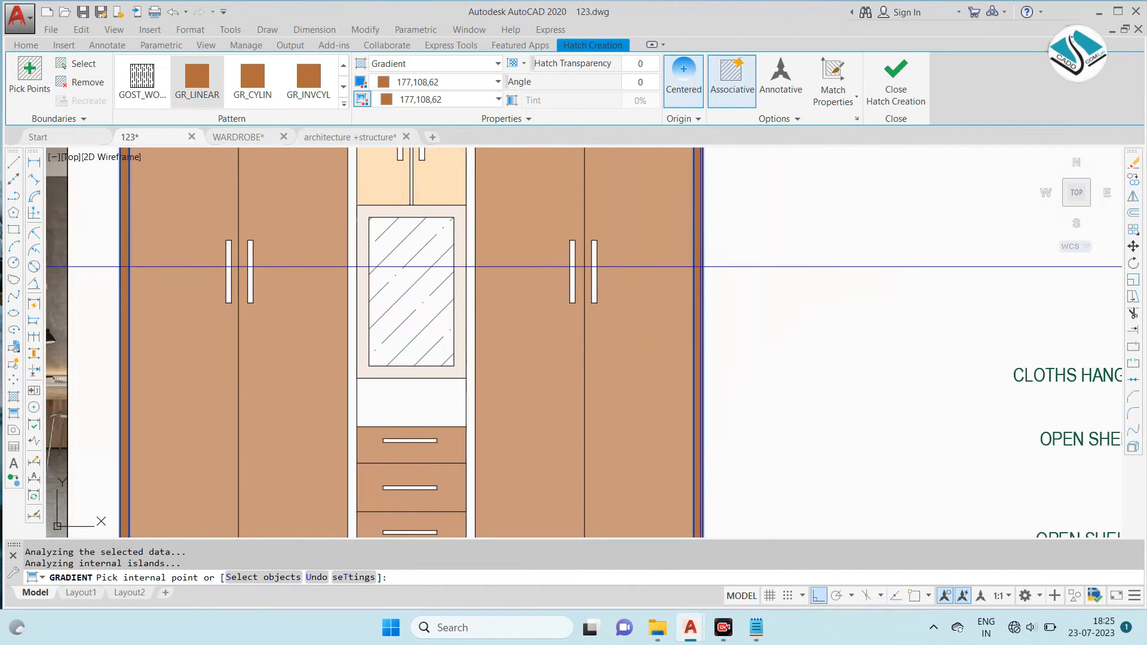
pyautogui.scroll(-2, 703, 267)
pyautogui.press('Return')
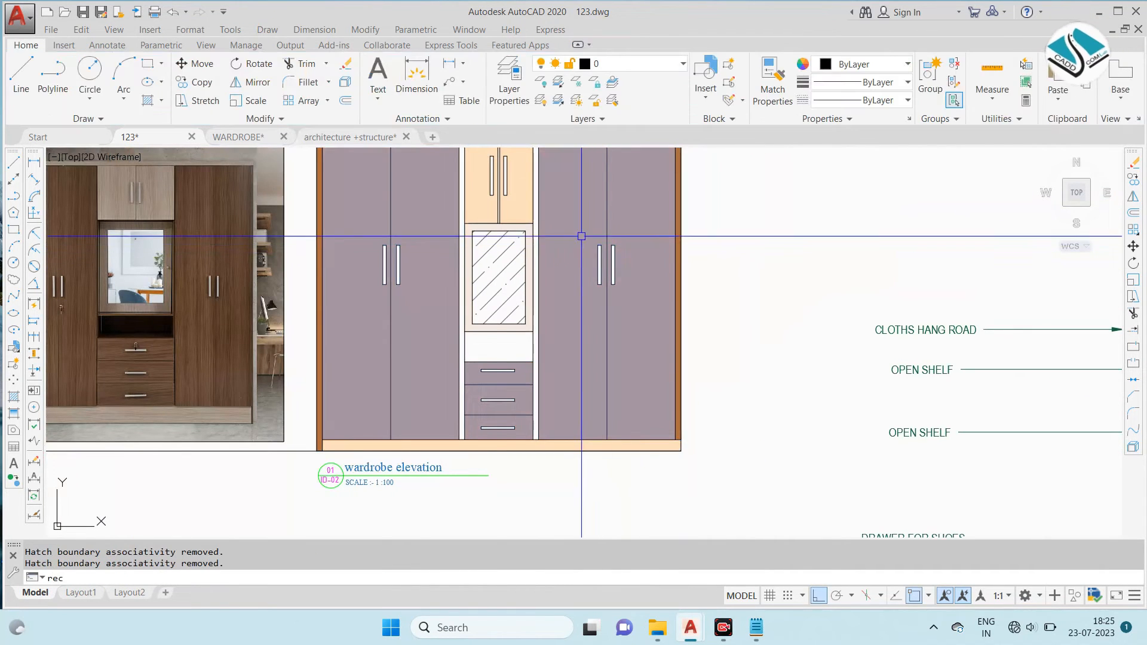
# - Draw a rectangle over the full height of the vertical partition between the left doors and the centre unit
pyautogui.write('rec')
pyautogui.press('Return')
pyautogui.scroll(5, 472, 200)
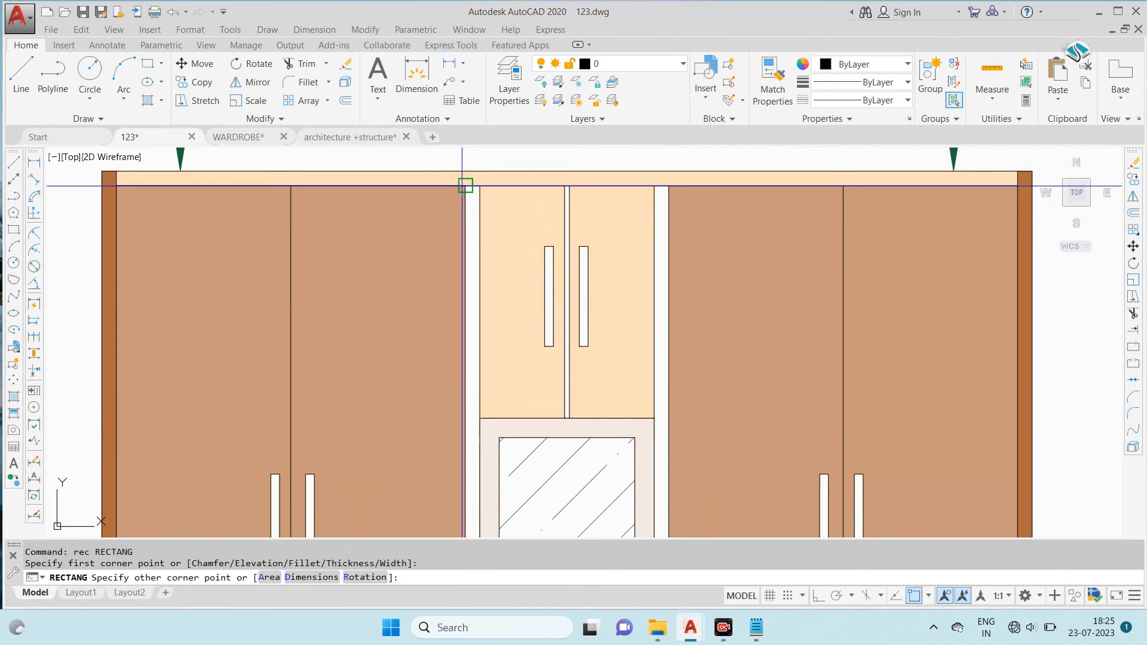
pyautogui.click(465, 186)
pyautogui.scroll(-5, 466, 186)
pyautogui.scroll(6, 519, 418)
pyautogui.click(516, 421)
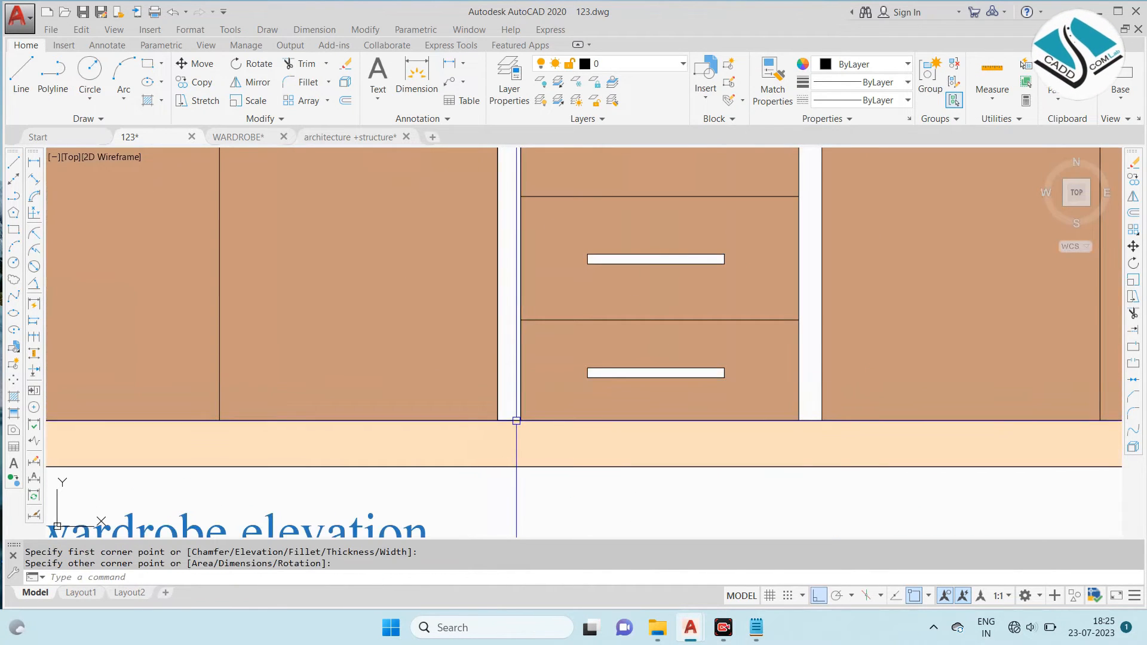
# - Copy the partition rectangle onto the matching partition between the centre unit and the right doors
pyautogui.scroll(-5, 516, 421)
pyautogui.scroll(4, 512, 410)
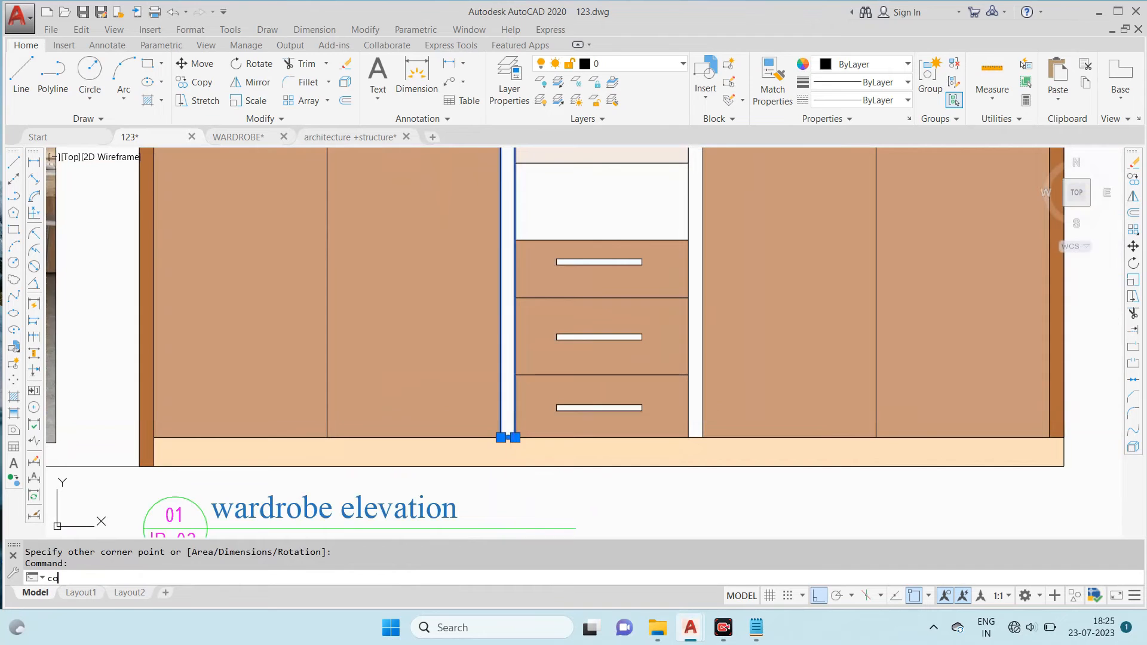
pyautogui.scroll(4, 513, 413)
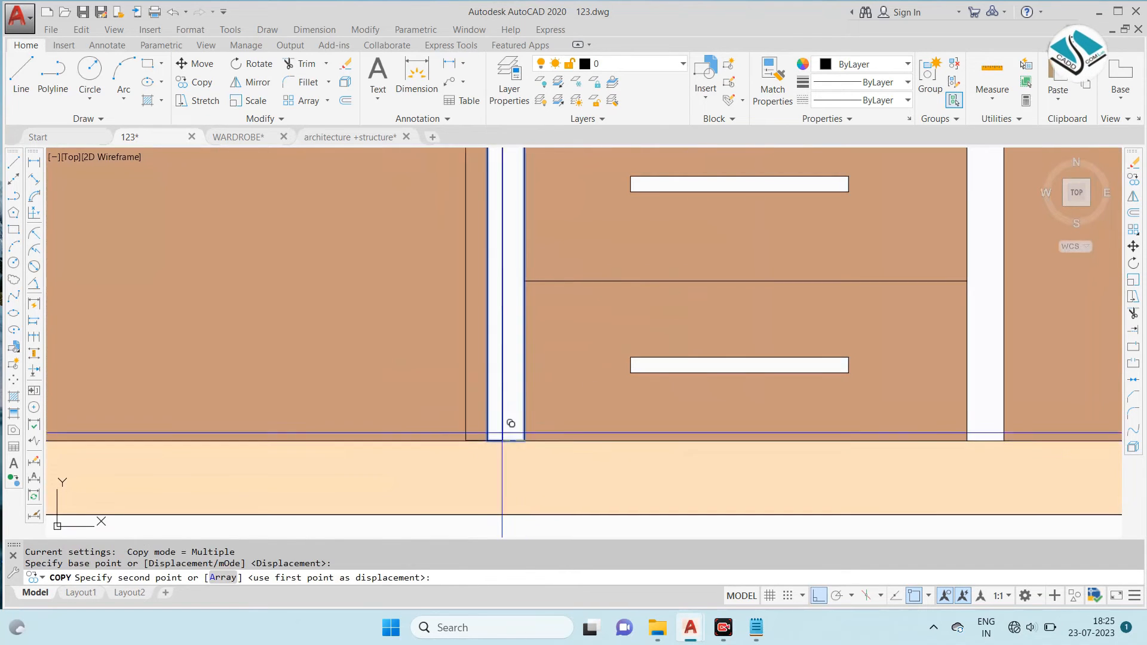
pyautogui.scroll(-3, 534, 432)
pyautogui.scroll(3, 760, 425)
pyautogui.click(822, 426)
pyautogui.scroll(-2, 822, 426)
pyautogui.press('Escape')
pyautogui.press('Escape')
pyautogui.scroll(-2, 690, 418)
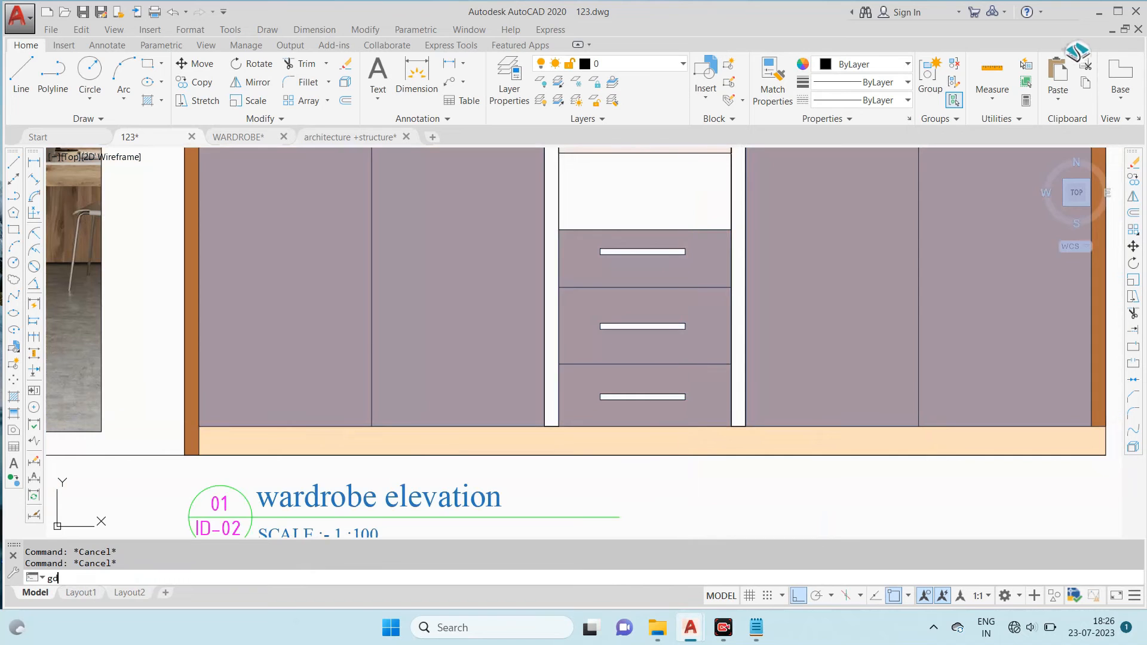
# - Fill both partition rectangles beside the centre unit with the brown 177,108,62 gradient, selecting them as boundary objects
pyautogui.press('Return')
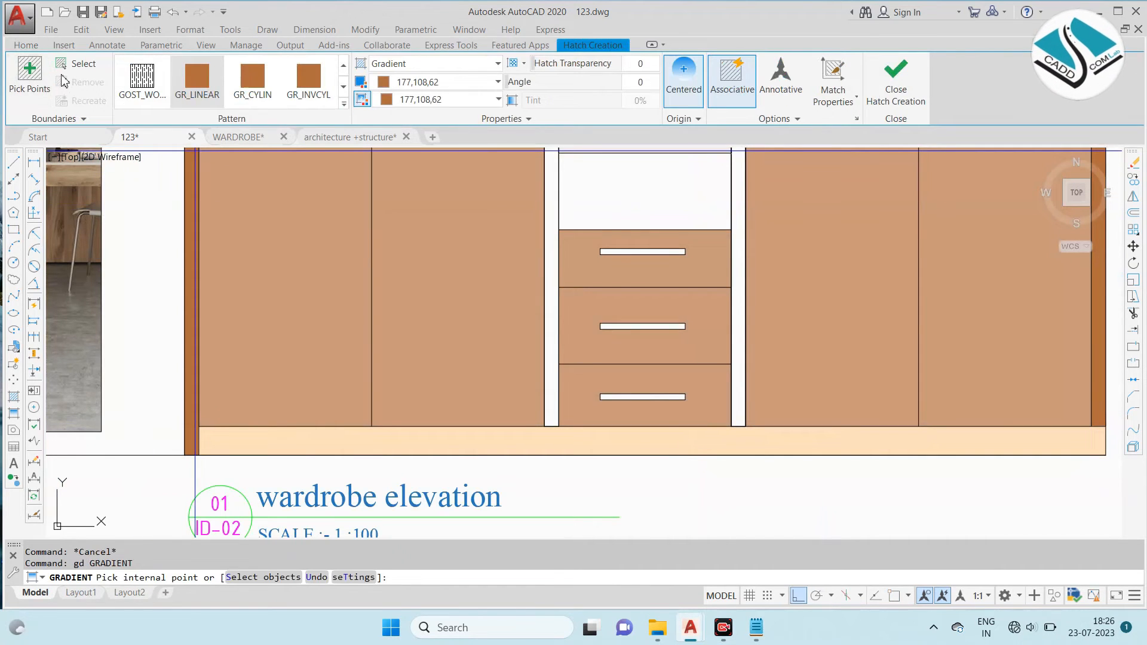
pyautogui.click(82, 65)
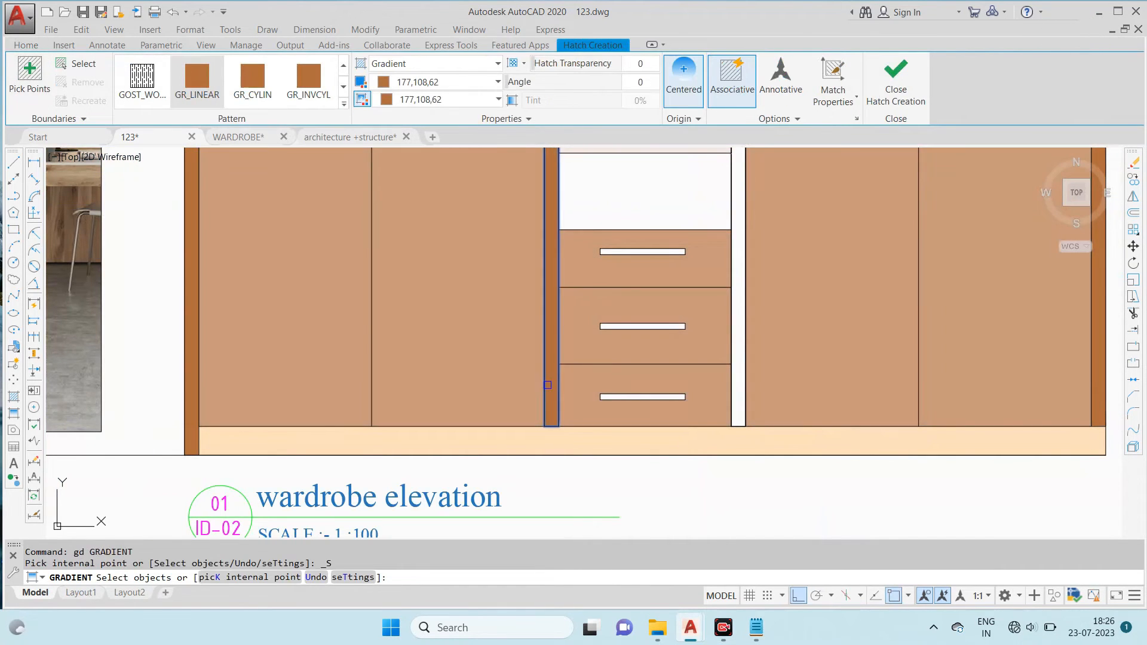
pyautogui.click(739, 379)
pyautogui.scroll(-4, 576, 379)
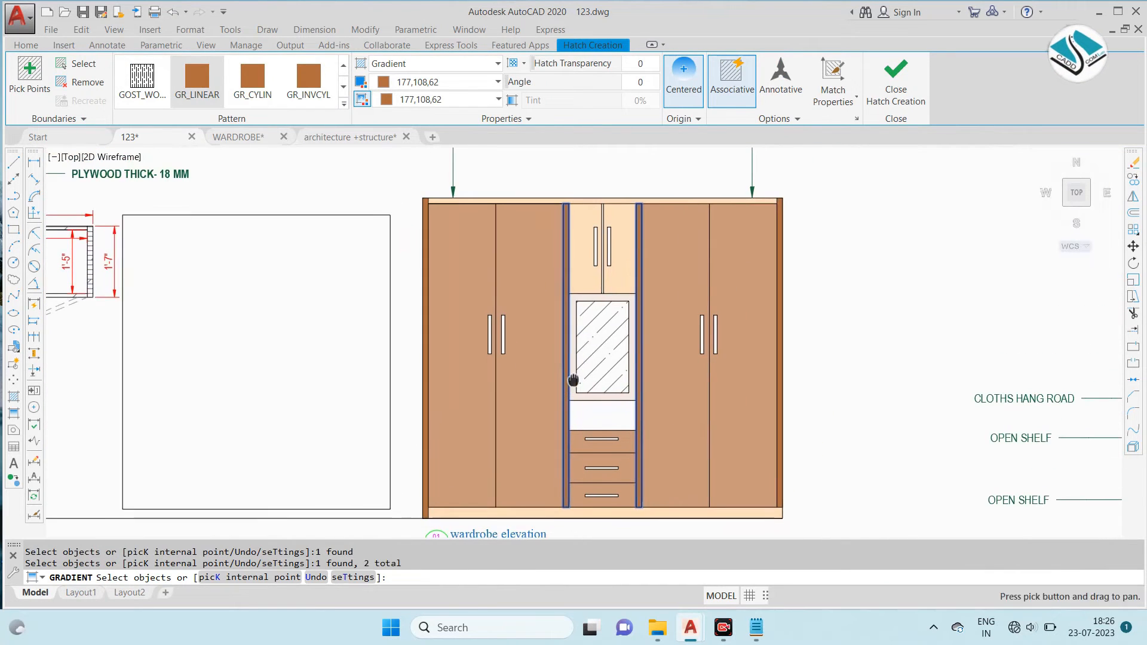
pyautogui.press('Return')
# - Match the properties of the brown door fill onto the fills of the outer side panels and inner partitions
pyautogui.write('m')
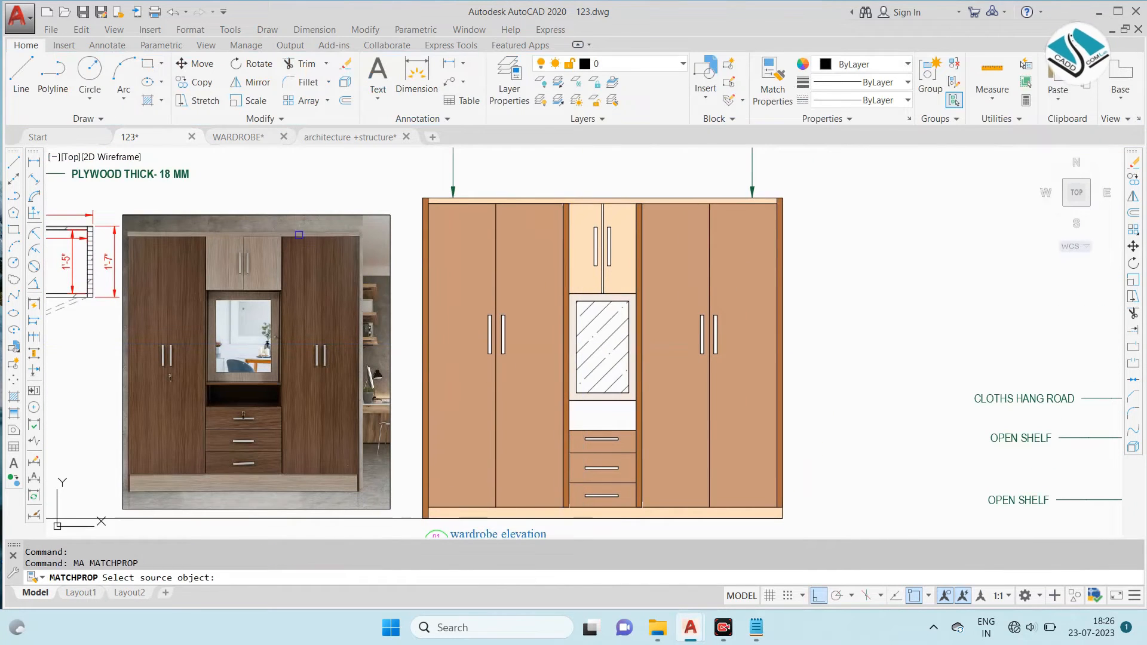
pyautogui.scroll(2, 439, 269)
pyautogui.click(456, 249)
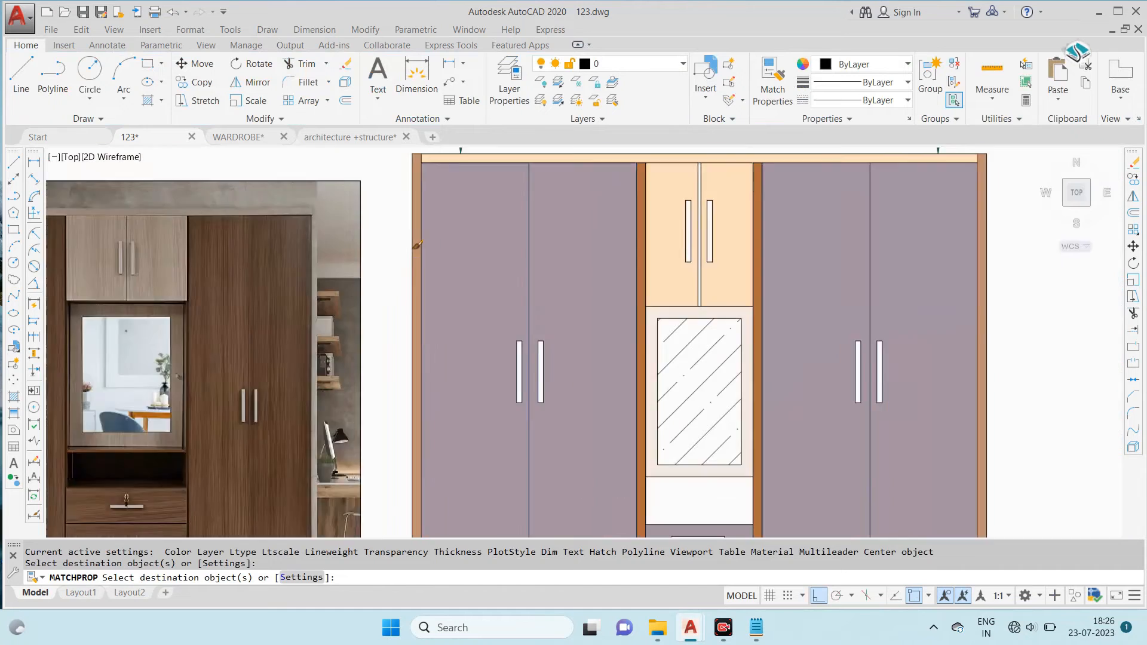
pyautogui.scroll(-2, 411, 256)
pyautogui.scroll(6, 554, 253)
pyautogui.click(540, 259)
pyautogui.scroll(-4, 502, 255)
pyautogui.scroll(-4, 571, 268)
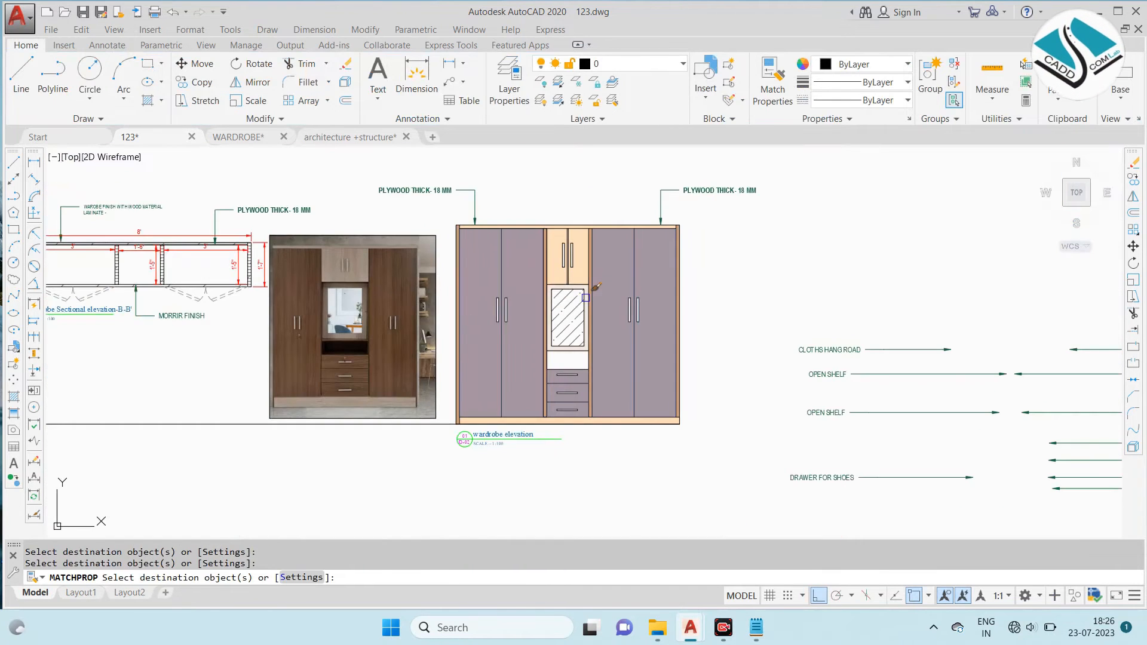
pyautogui.scroll(4, 553, 391)
pyautogui.press('Escape')
# - Try to fill the two handles on the left pair of doors with a linear gradient using White for both colours
pyautogui.write('g')
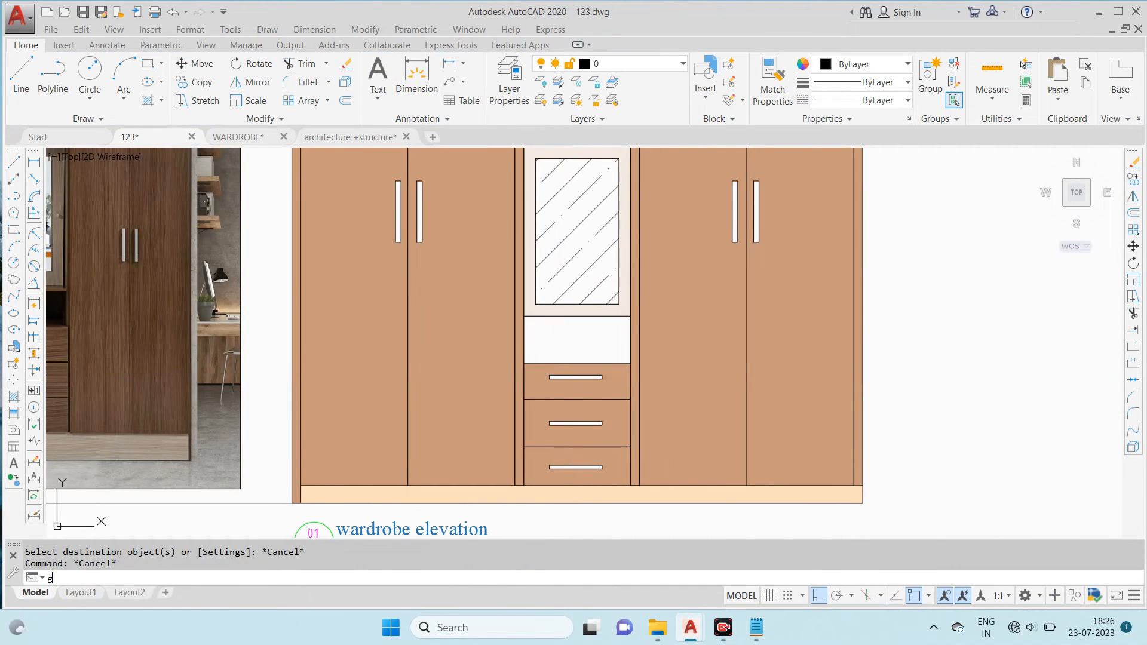
pyautogui.write('d')
pyautogui.press('Return')
pyautogui.click(445, 83)
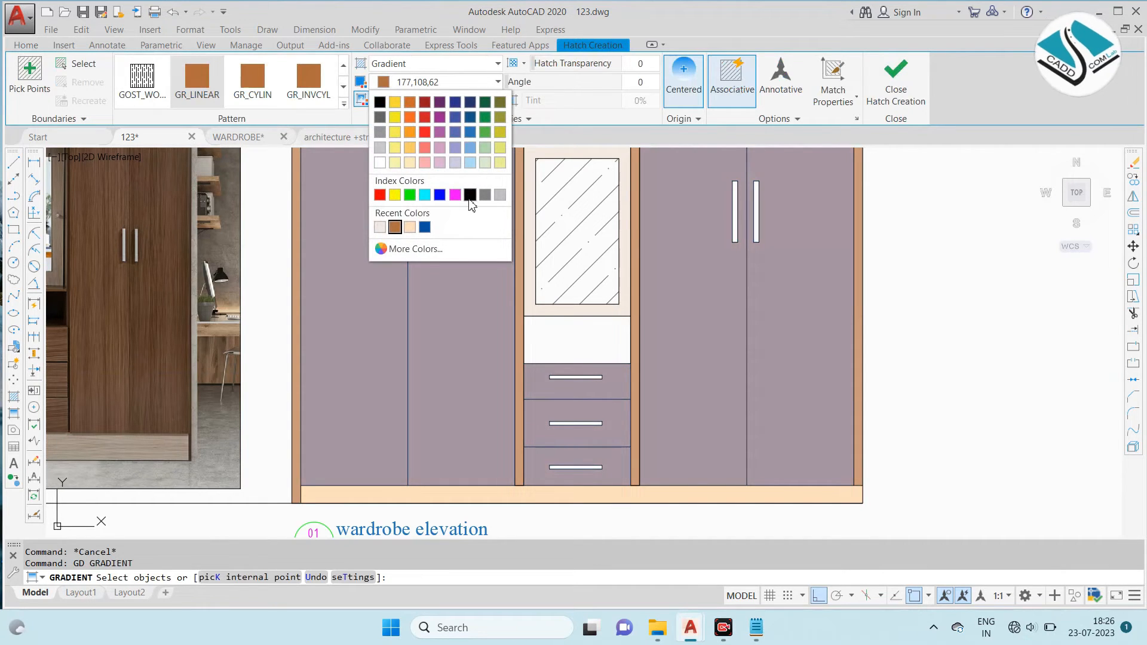
pyautogui.click(472, 197)
pyautogui.click(437, 101)
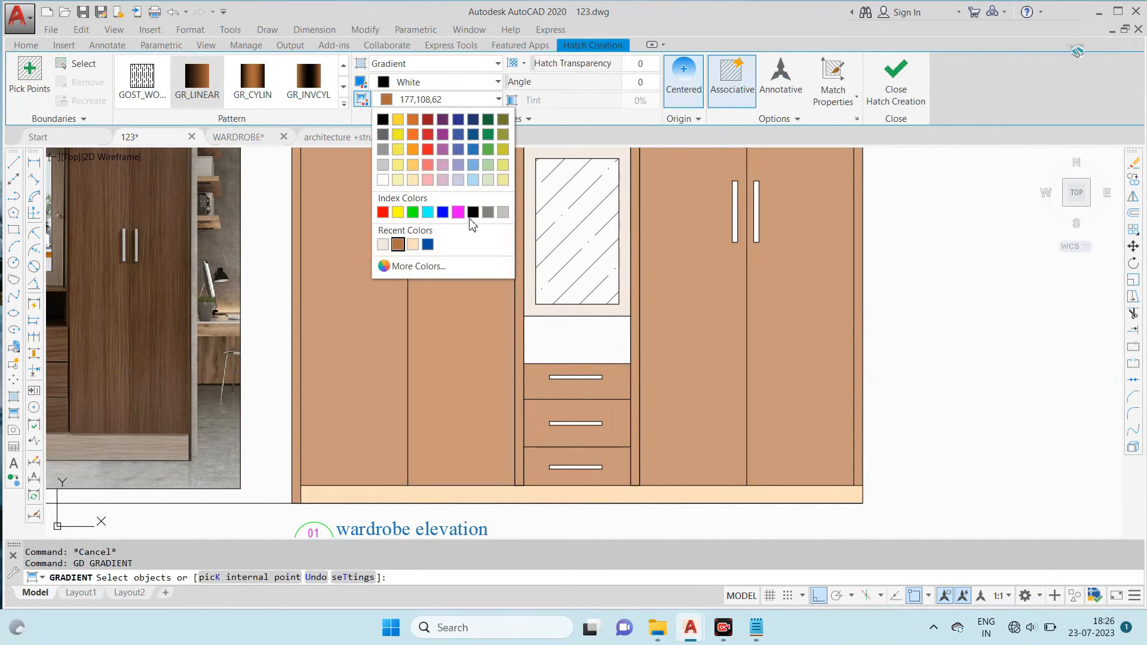
pyautogui.click(473, 212)
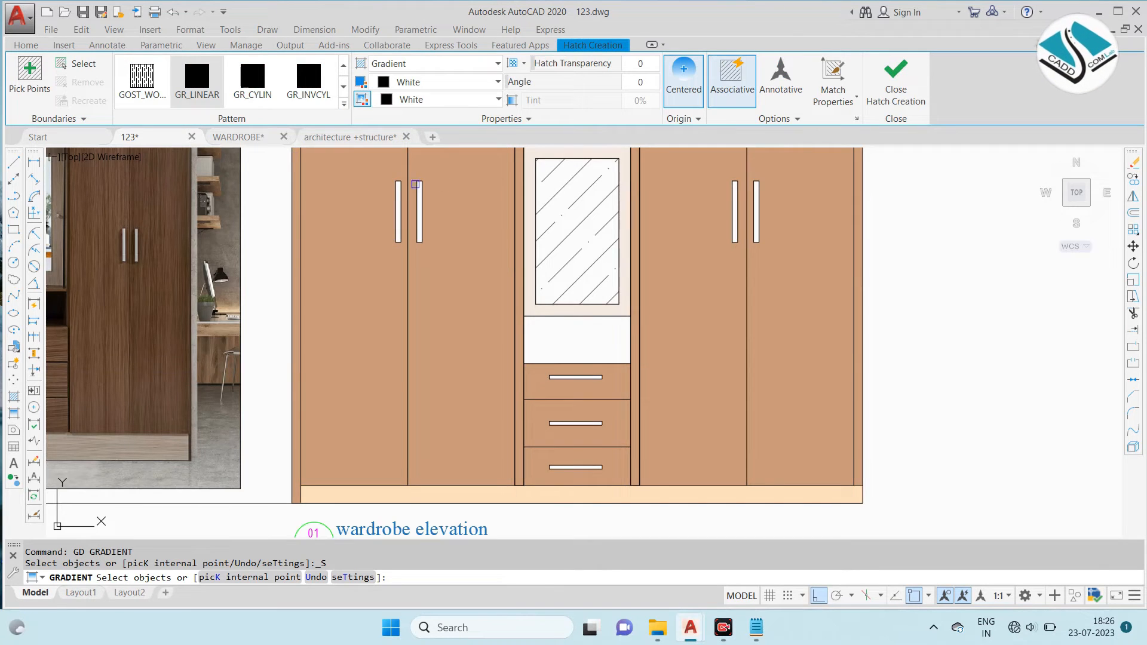
pyautogui.scroll(5, 415, 186)
pyautogui.click(394, 194)
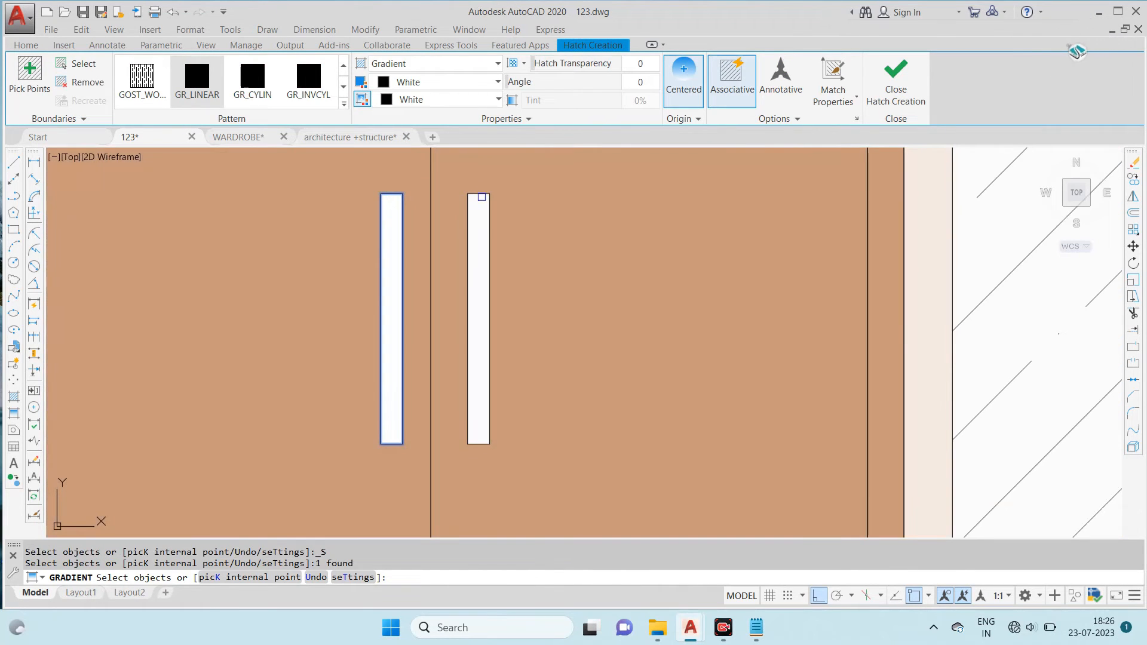
pyautogui.scroll(-4, 461, 211)
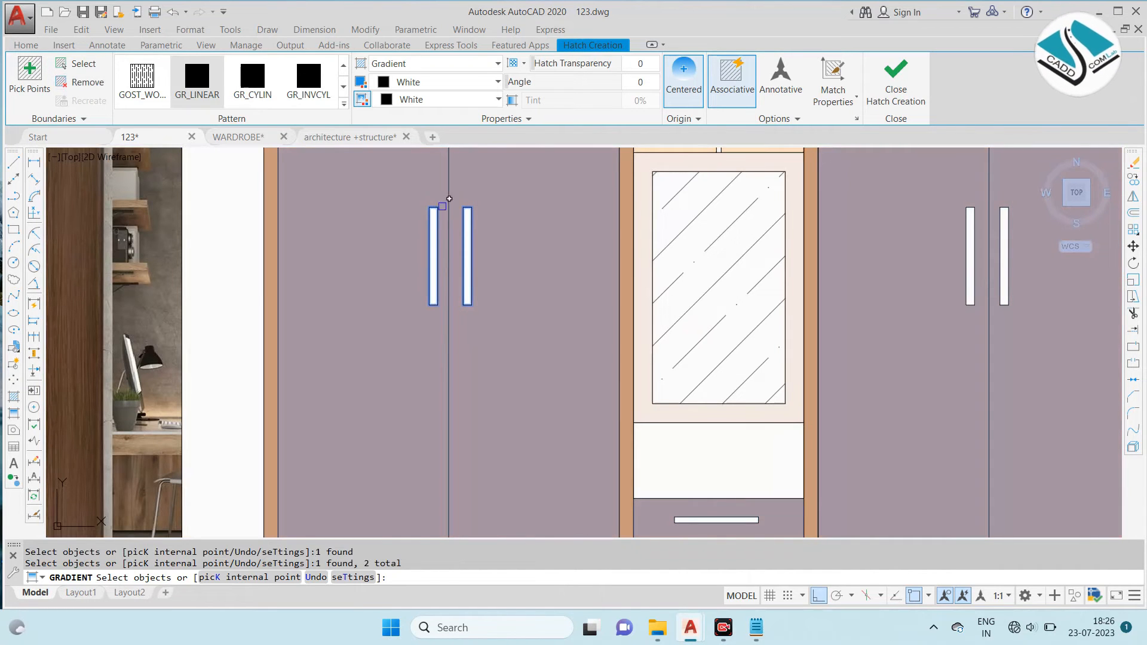
pyautogui.press('Return')
# - Fill both handles on the left pair of doors with a grey gradient, using colour 8 for both gradient colours
pyautogui.write('gd')
pyautogui.press('Return')
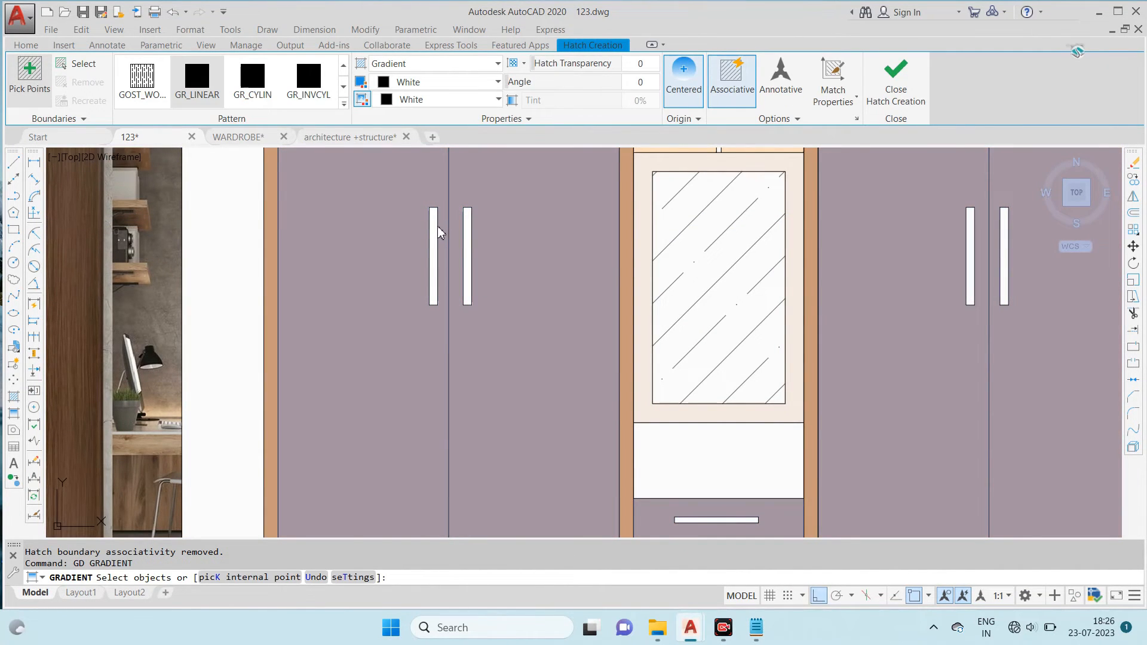
pyautogui.scroll(4, 437, 231)
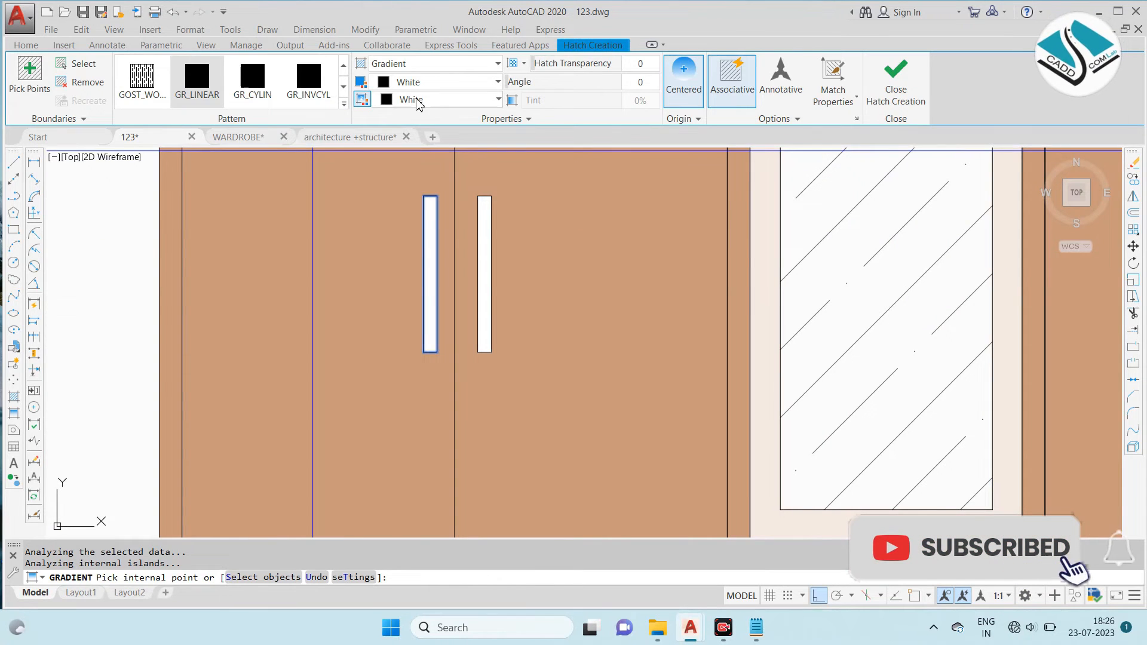
pyautogui.scroll(-2, 461, 291)
pyautogui.scroll(-2, 472, 270)
pyautogui.click(454, 82)
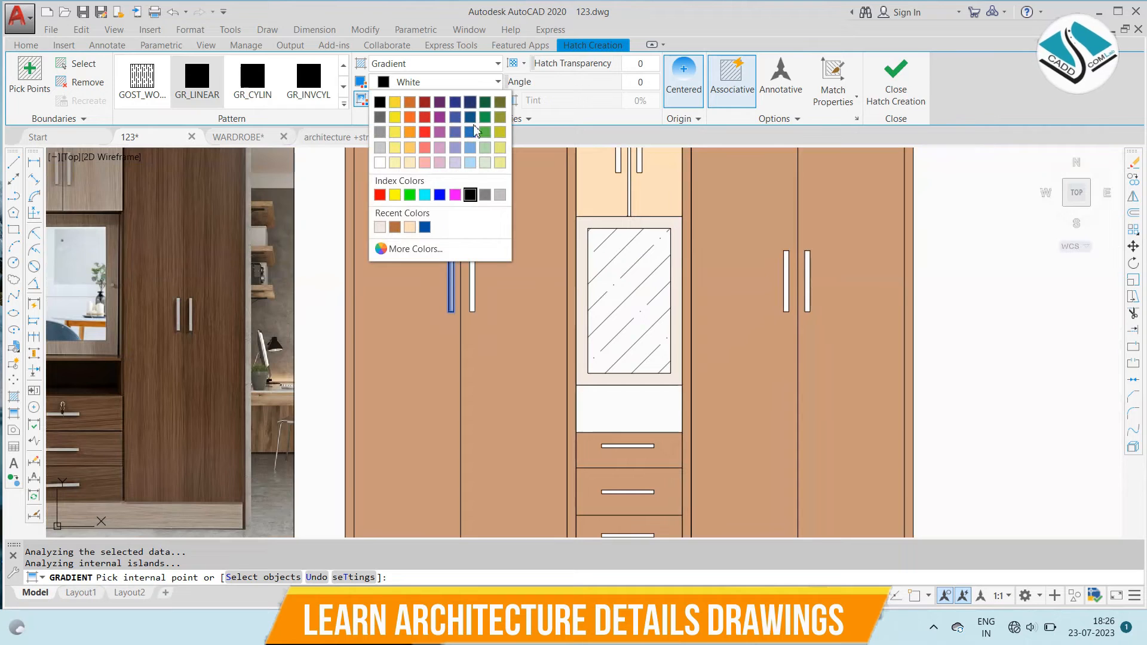
pyautogui.click(485, 194)
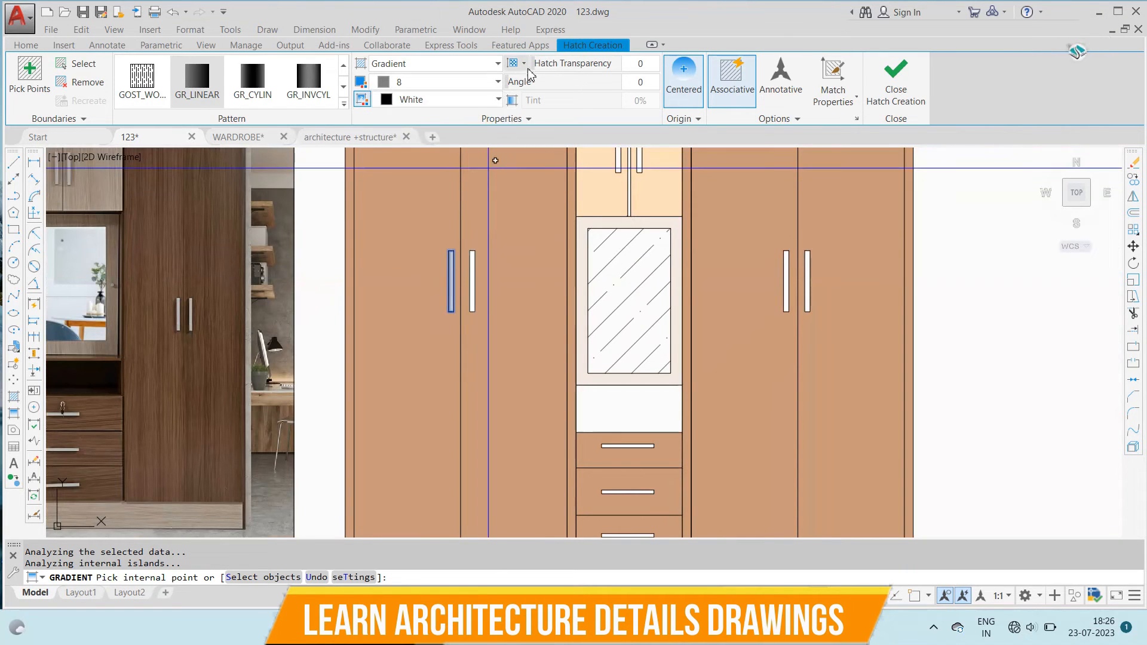
pyautogui.click(418, 100)
pyautogui.click(485, 214)
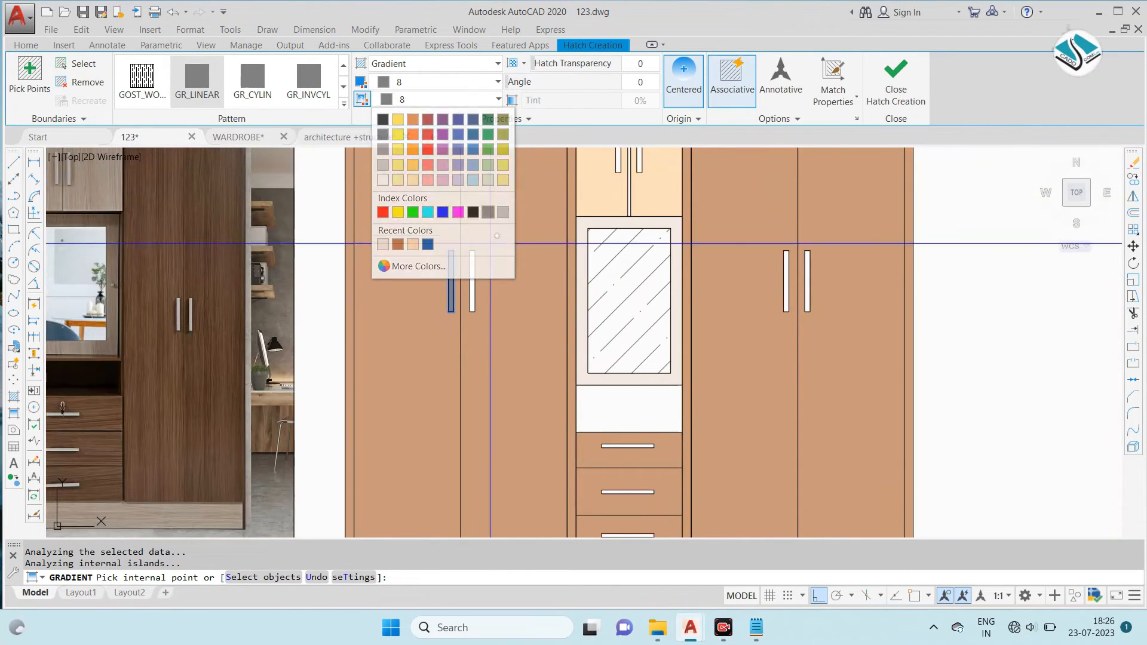
pyautogui.scroll(3, 472, 260)
pyautogui.scroll(-5, 455, 263)
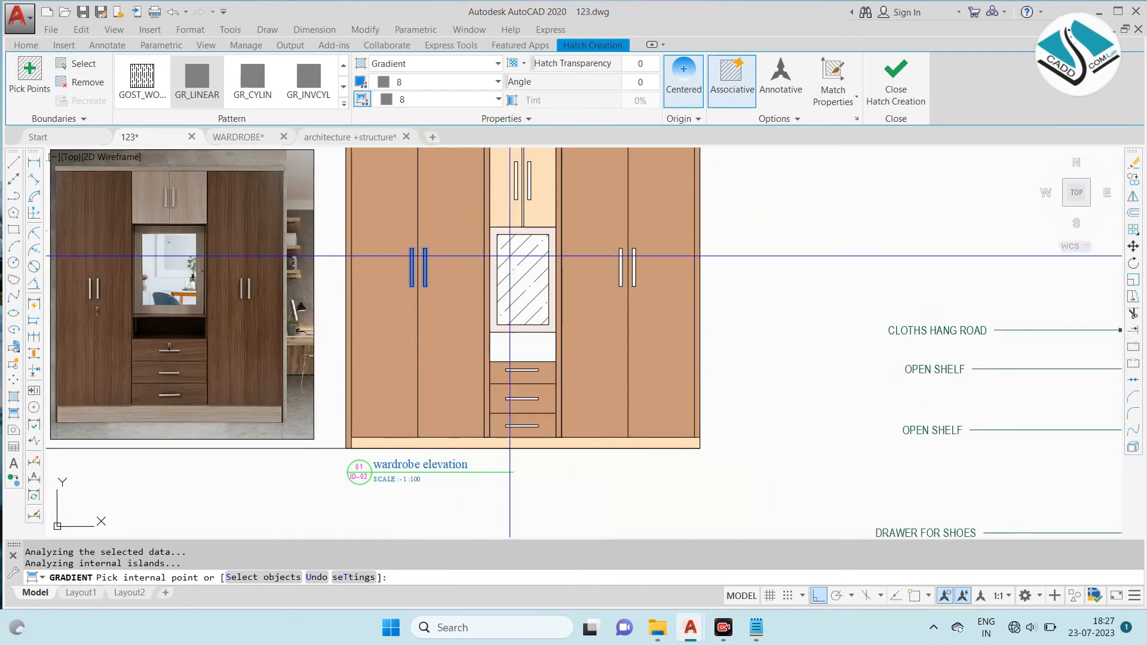
# - Add the two handles on the right pair of doors to the colour 8 gradient fill
pyautogui.scroll(5, 589, 254)
pyautogui.click(587, 254)
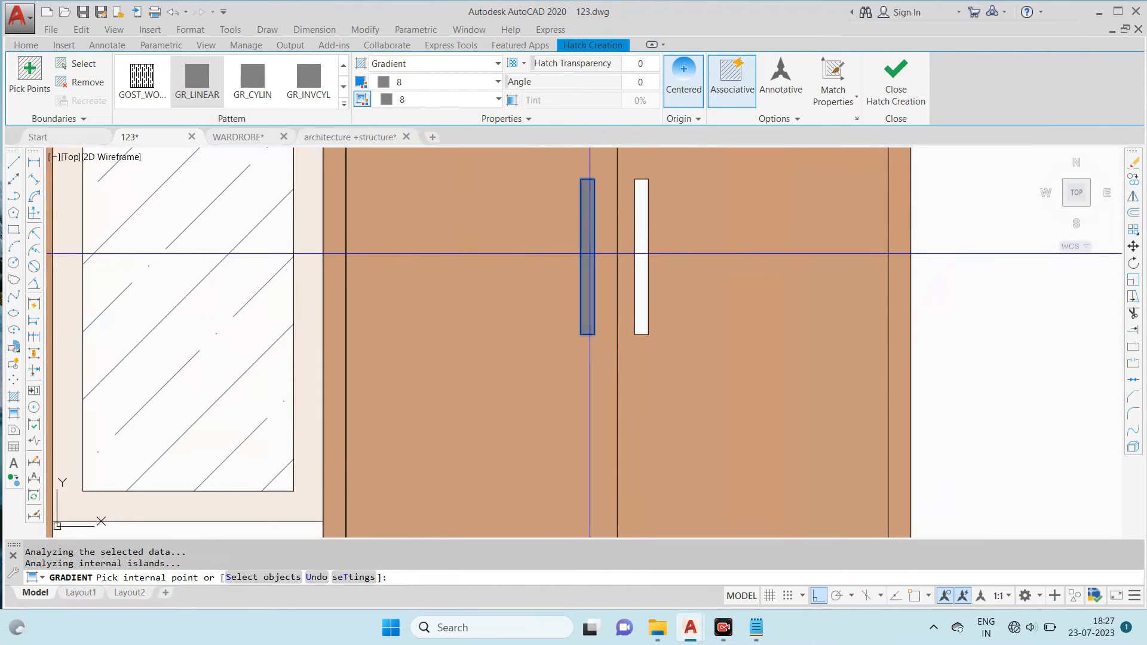
pyautogui.click(640, 246)
# - Add the three drawer handles to the colour 8 gradient fill, selecting them as boundary objects
pyautogui.scroll(-5, 468, 256)
pyautogui.scroll(4, 418, 421)
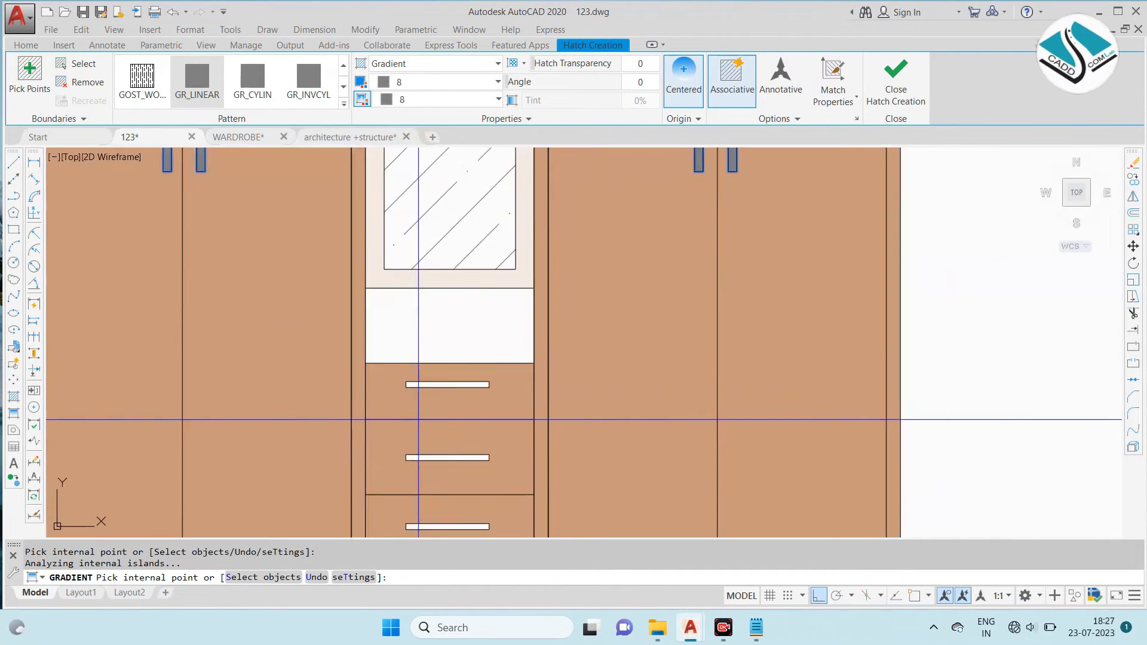
pyautogui.scroll(2, 418, 420)
pyautogui.click(445, 363)
pyautogui.scroll(-2, 468, 379)
pyautogui.scroll(2, 502, 264)
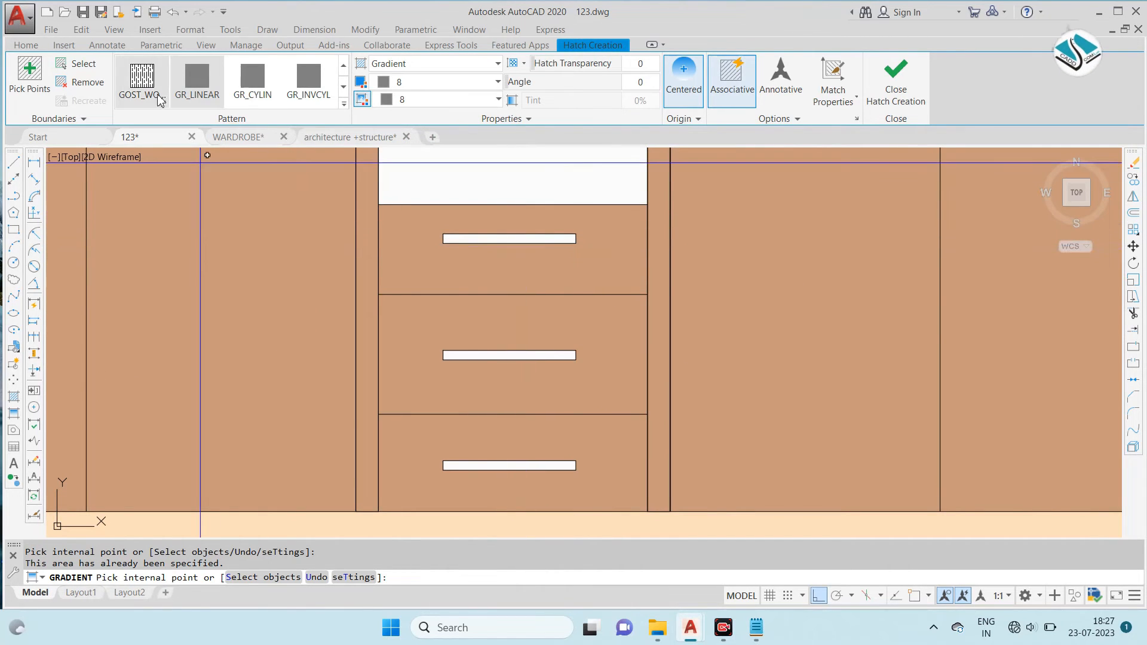
pyautogui.click(77, 66)
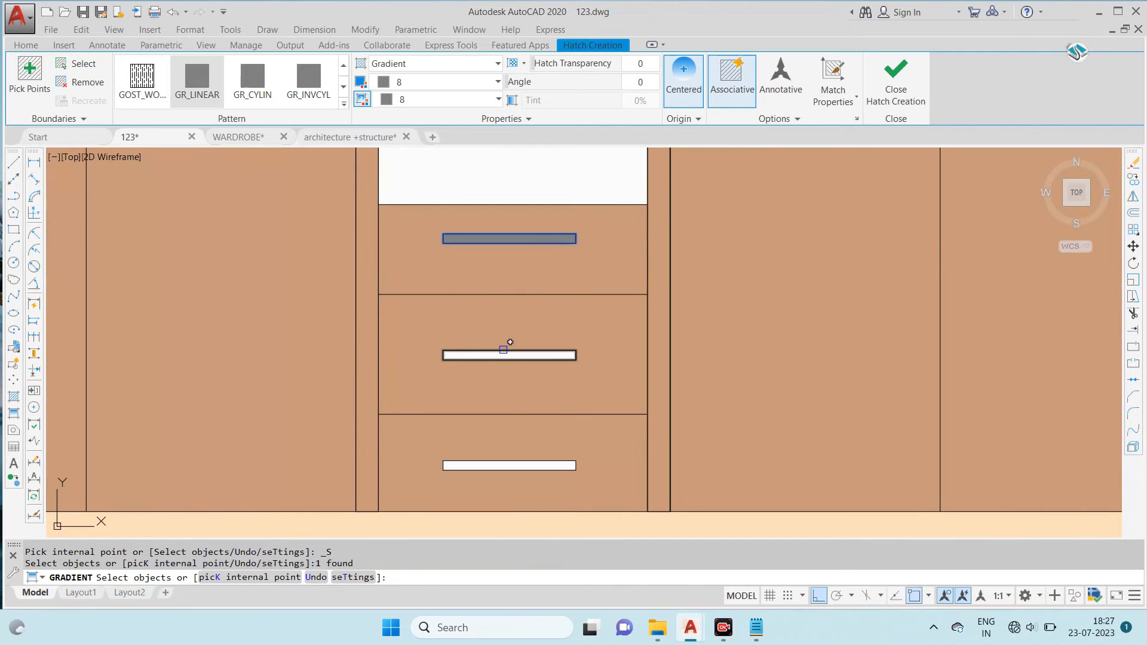
pyautogui.click(507, 355)
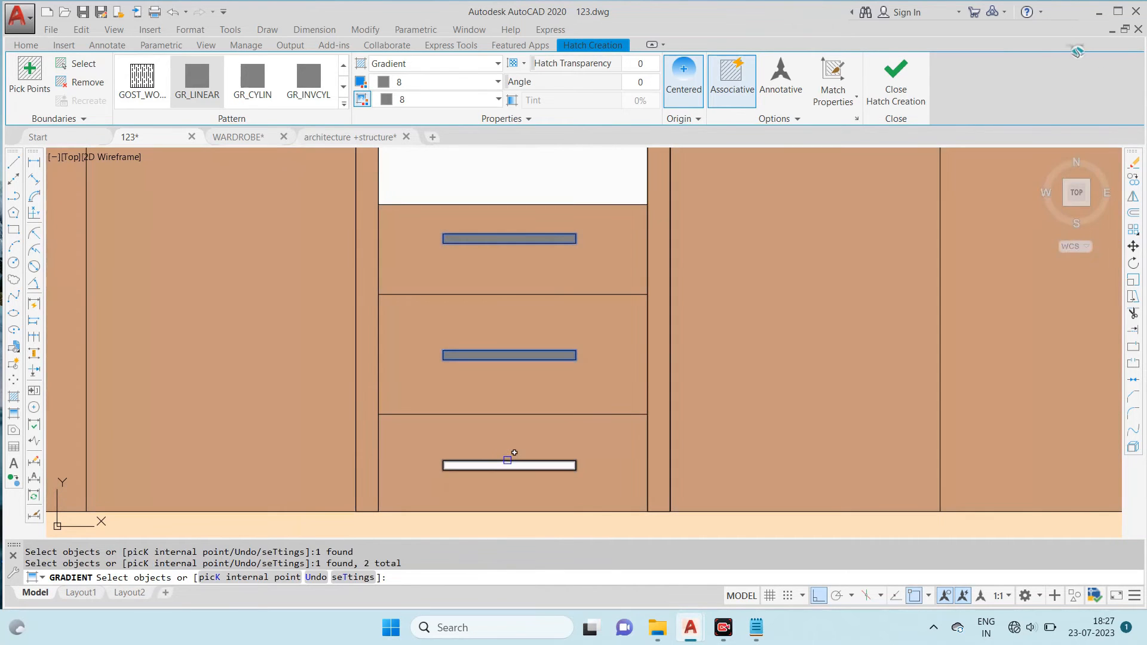
# - Add the two handles of the small upper centre doors as boundary objects and finish the grey gradient fill
pyautogui.scroll(-3, 518, 458)
pyautogui.scroll(3, 523, 203)
pyautogui.click(519, 205)
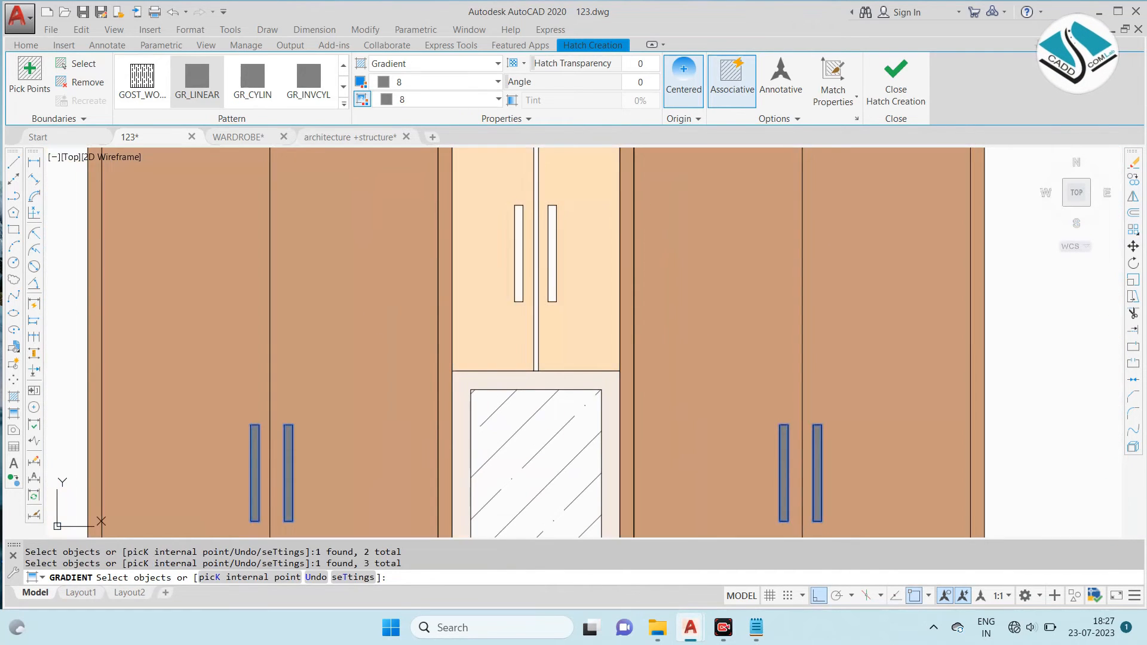
pyautogui.click(560, 206)
pyautogui.scroll(-5, 598, 314)
pyautogui.press('Return')
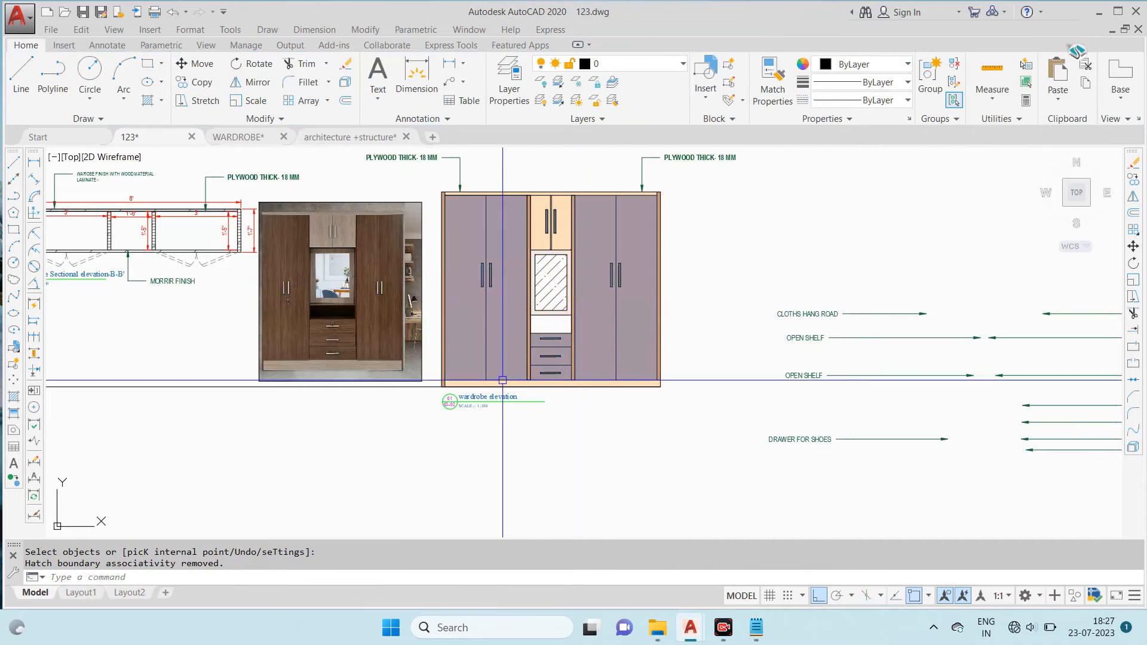
# - Move the wardrobe reference photo to the left of the wardrobe sectional elevation B-B'
pyautogui.scroll(-3, 550, 358)
pyautogui.scroll(3, 440, 245)
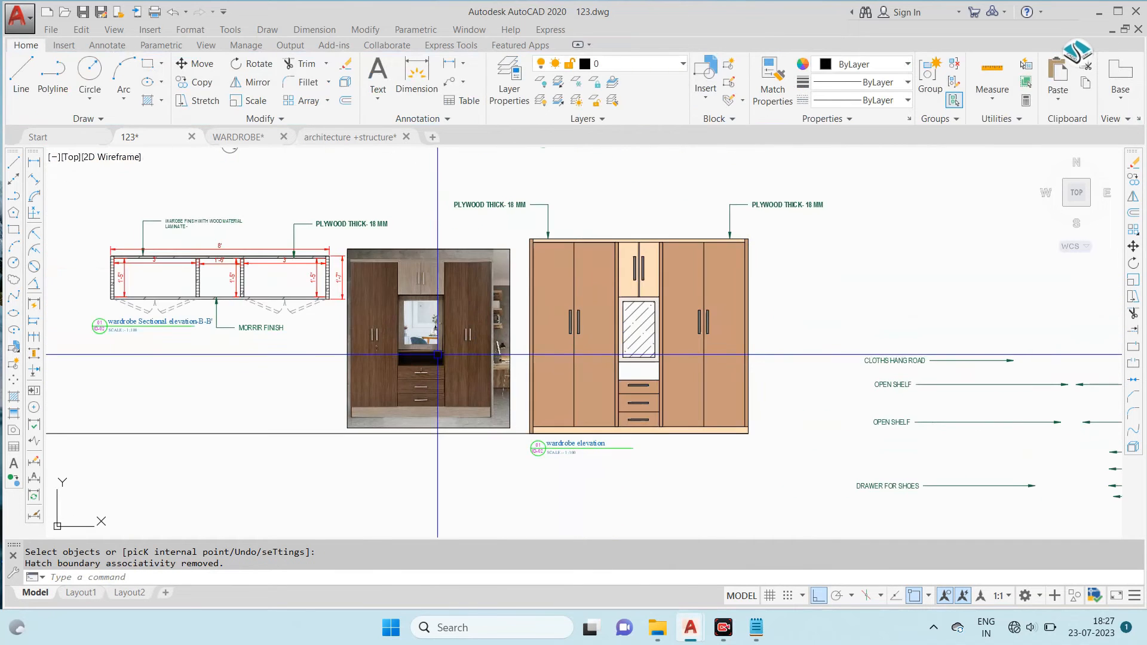
pyautogui.click(440, 245)
pyautogui.write('m')
pyautogui.press('Return')
pyautogui.click(450, 332)
pyautogui.scroll(-2, 514, 313)
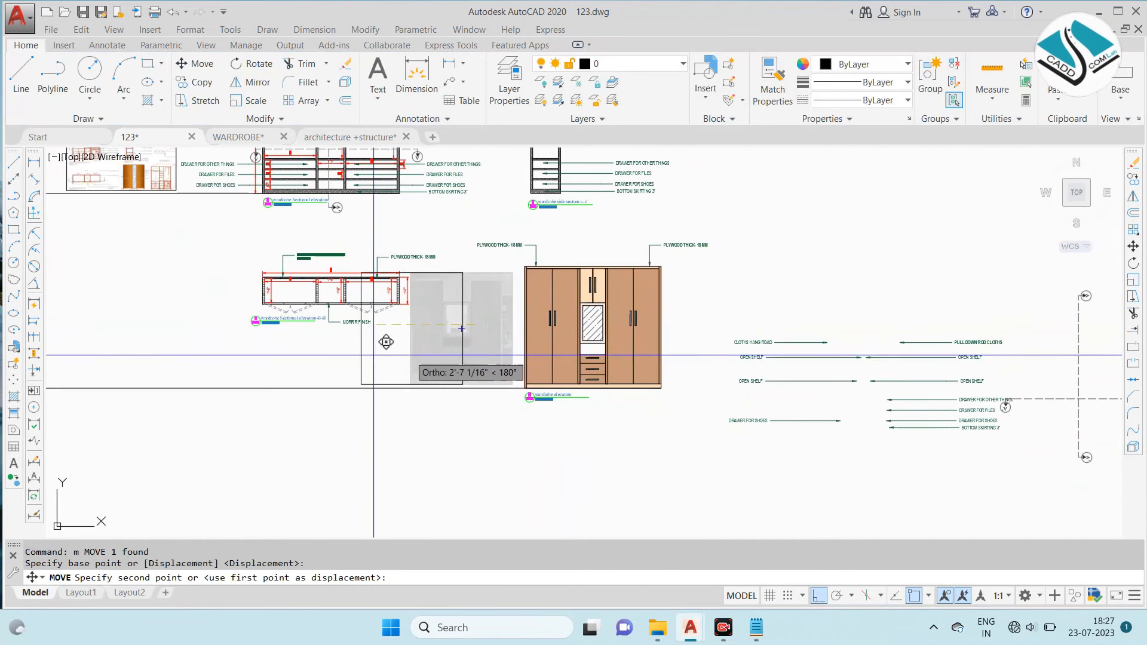
pyautogui.click(205, 392)
# - Examine the finish annotations on the door elevation in the reference detail sheet
pyautogui.scroll(-2, 956, 359)
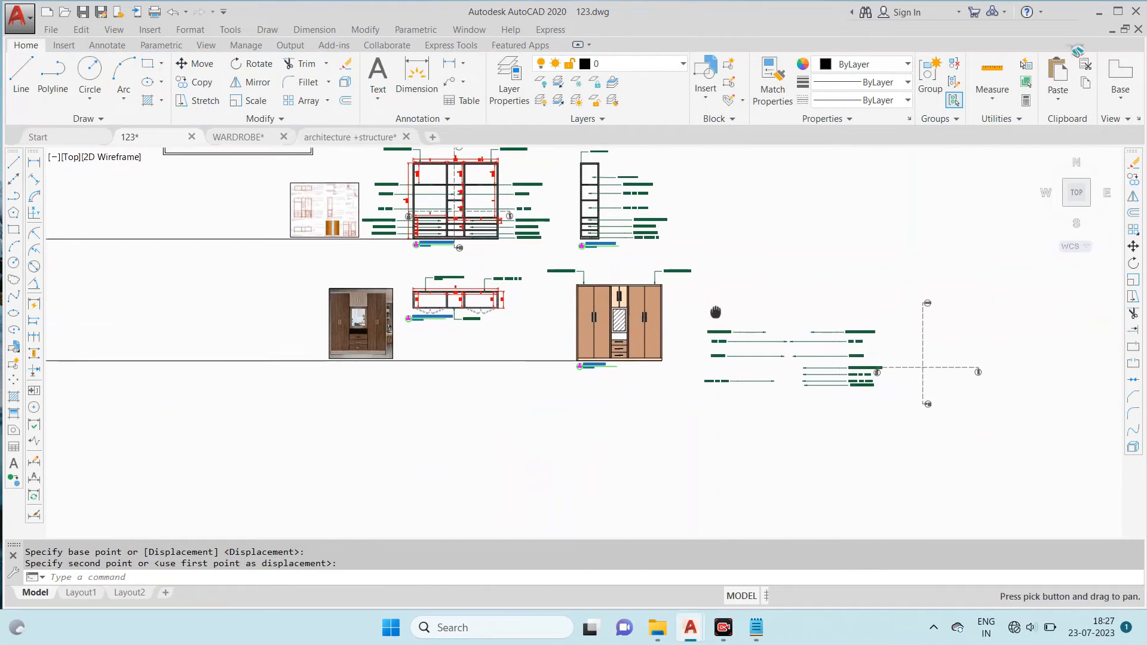
pyautogui.scroll(2, 723, 304)
pyautogui.scroll(-1, 719, 306)
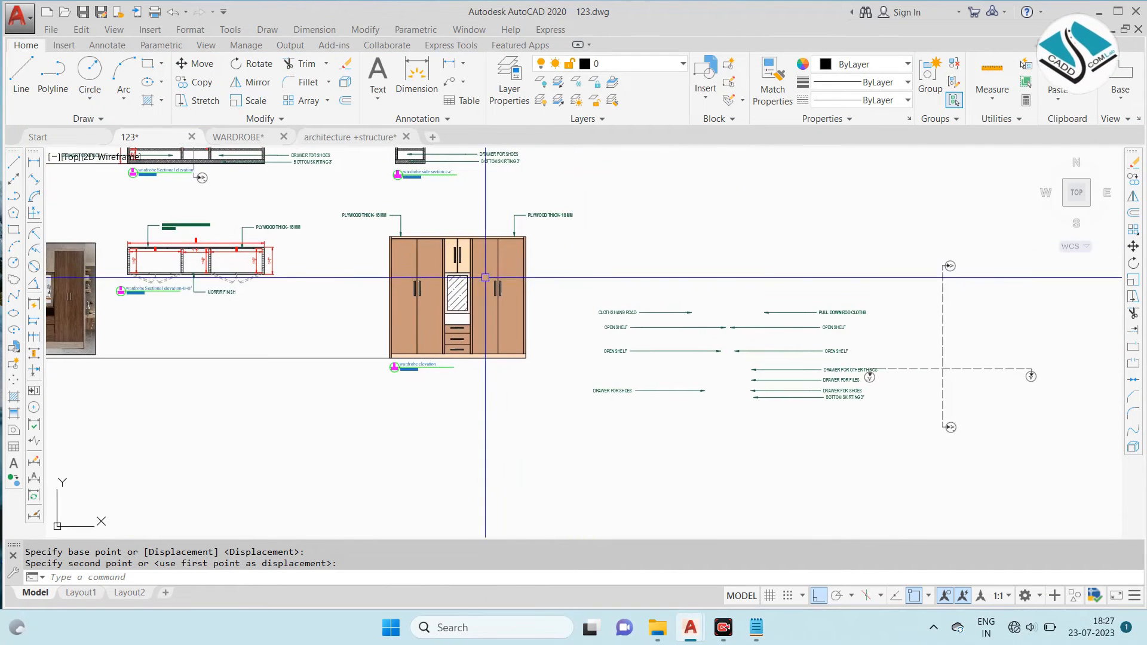
pyautogui.scroll(-2, 487, 267)
pyautogui.scroll(6, 291, 203)
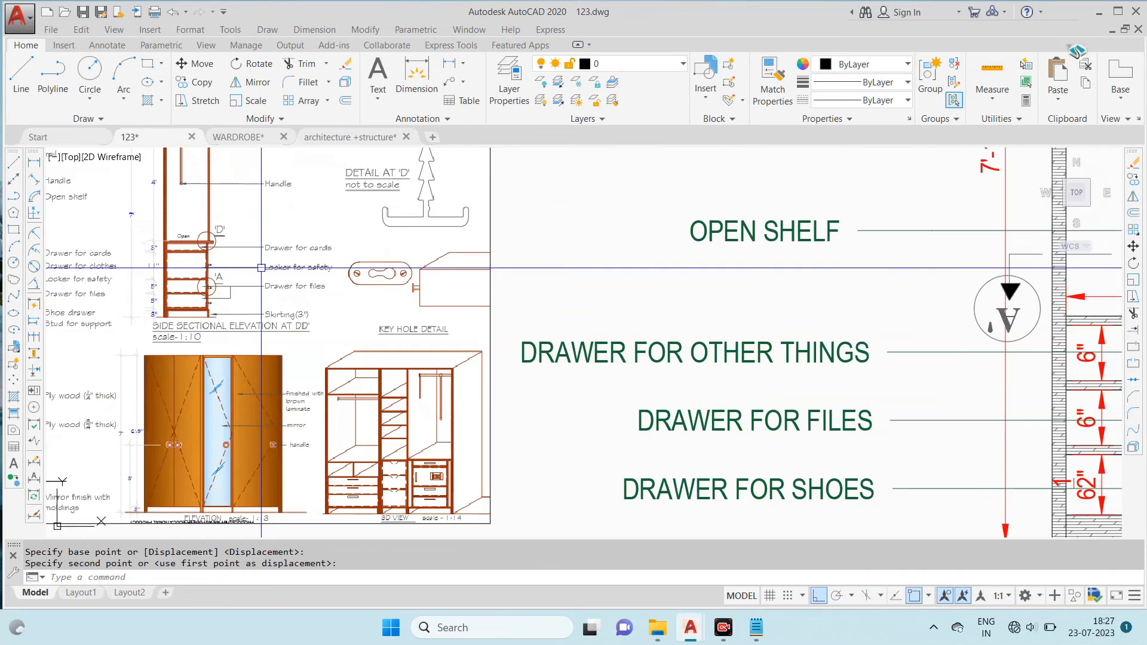
pyautogui.scroll(-5, 261, 267)
pyautogui.scroll(9, 261, 302)
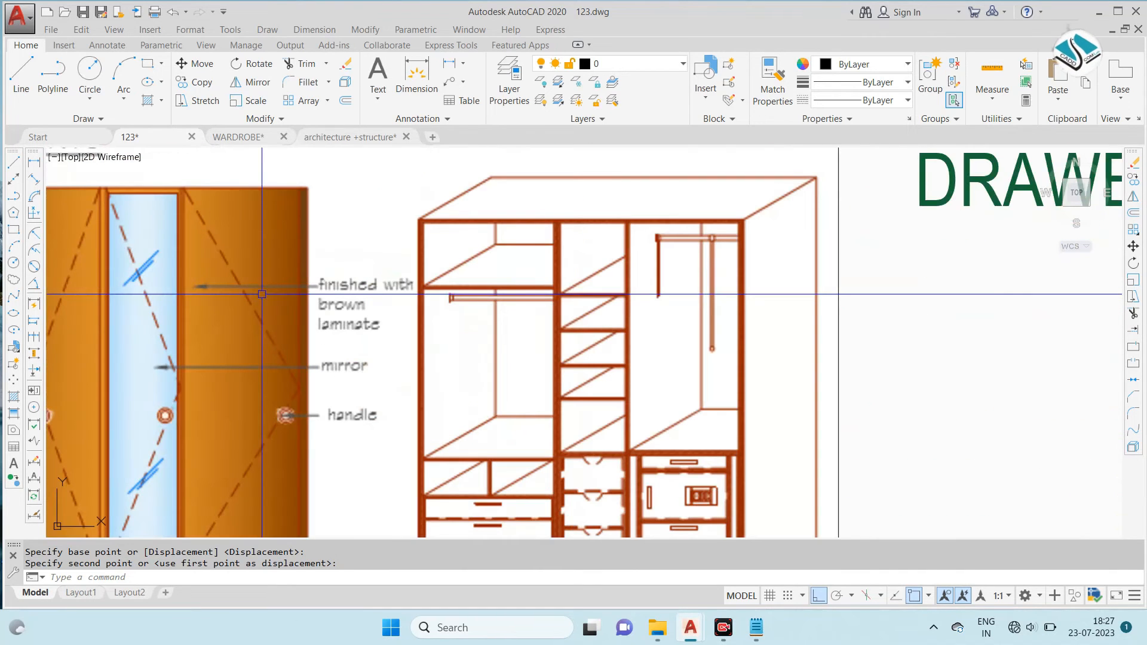
pyautogui.scroll(-5, 321, 309)
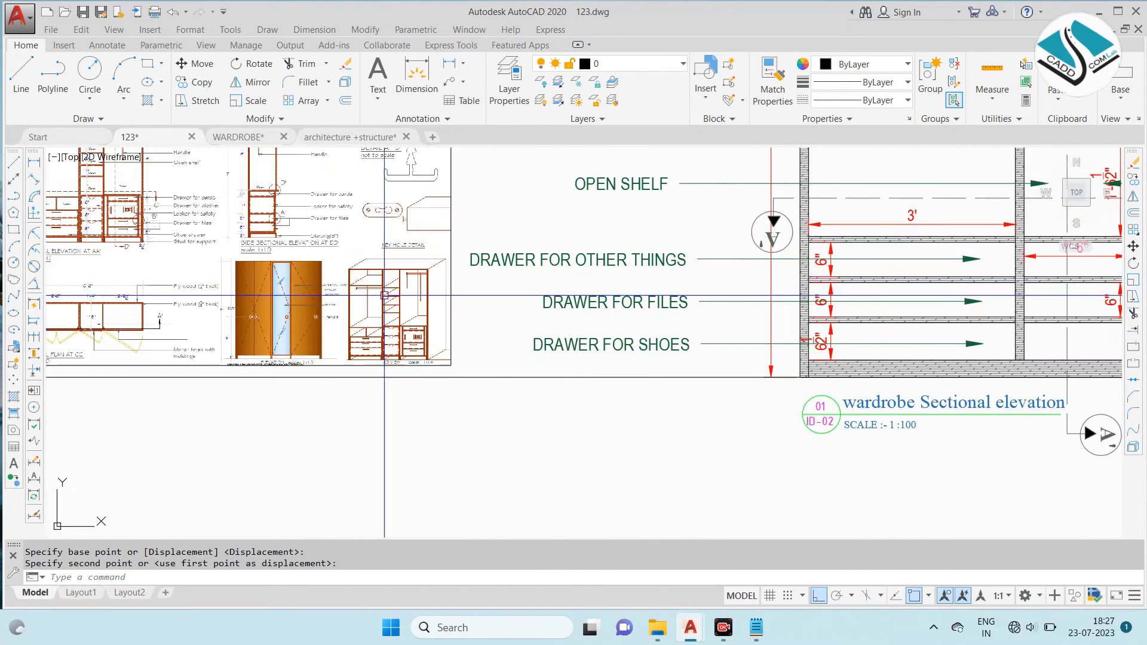
# - Copy the "WAROBE FINISH WITH WOOD MATERIAL LAMINATE" leader note from the sectional plan to the top of the front elevation, with Ortho off
pyautogui.scroll(5, 502, 284)
pyautogui.scroll(2, 654, 237)
pyautogui.moveTo(655, 236); pyautogui.dragTo(584, 322, button='middle')
pyautogui.click(449, 191)
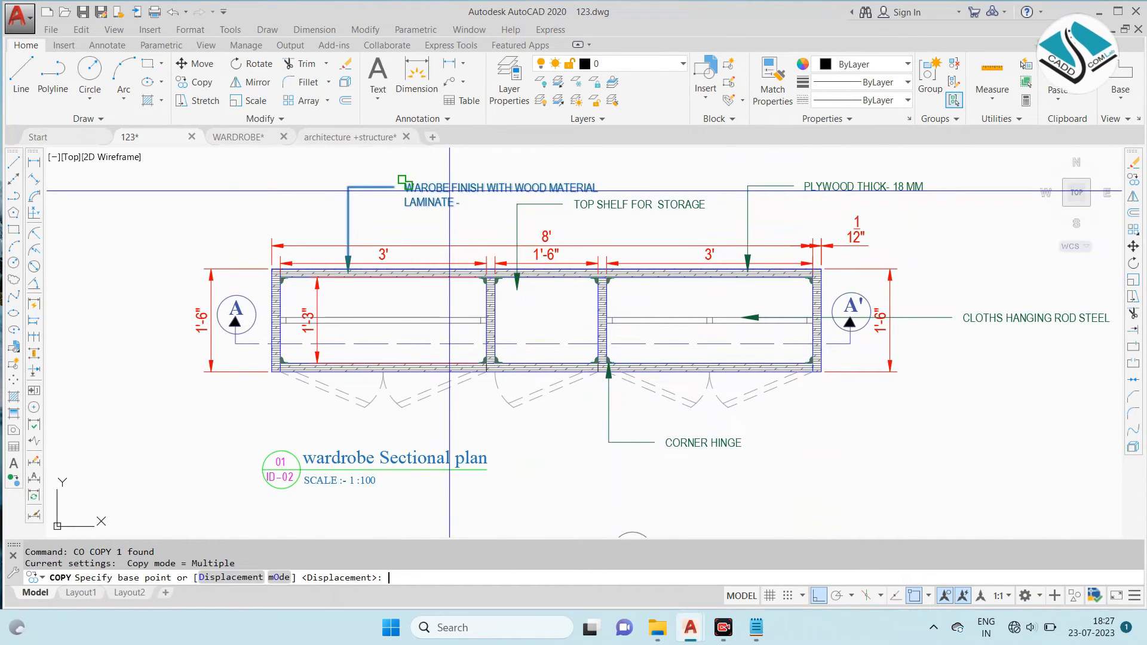
pyautogui.click(404, 249)
pyautogui.scroll(-5, 528, 359)
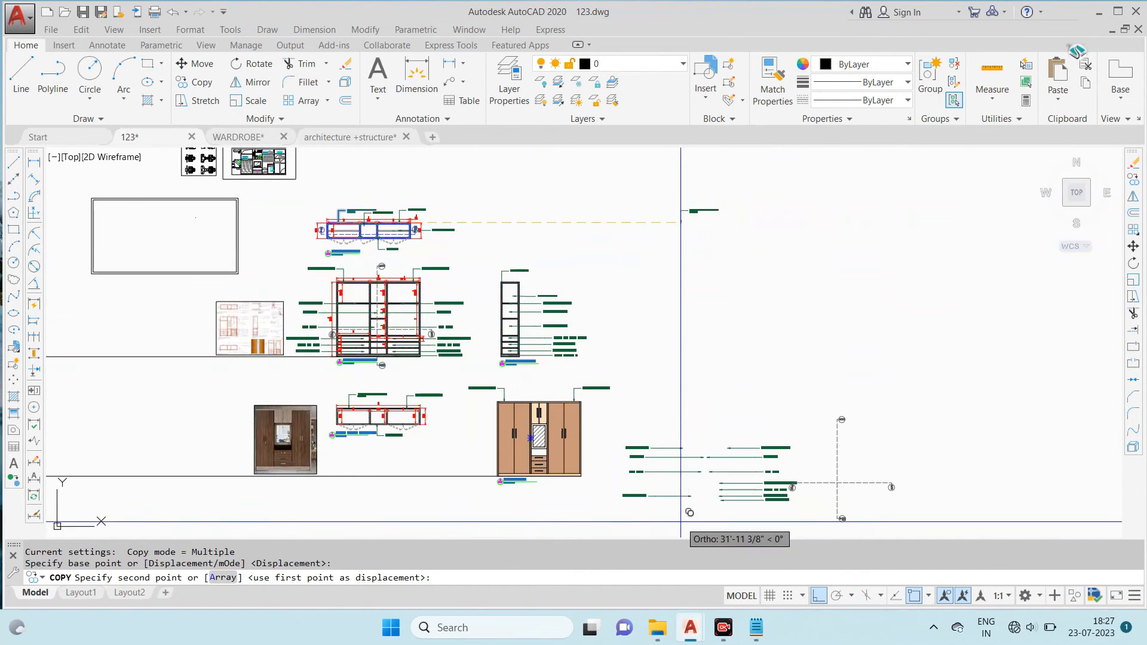
pyautogui.press('F8')
pyautogui.scroll(4, 511, 358)
pyautogui.click(515, 348)
pyautogui.press('Escape')
# - Select the "PLYWOOD THICK- 18 MM" leader note above the right end of the front elevation
pyautogui.moveTo(637, 343); pyautogui.dragTo(524, 220, button='middle')
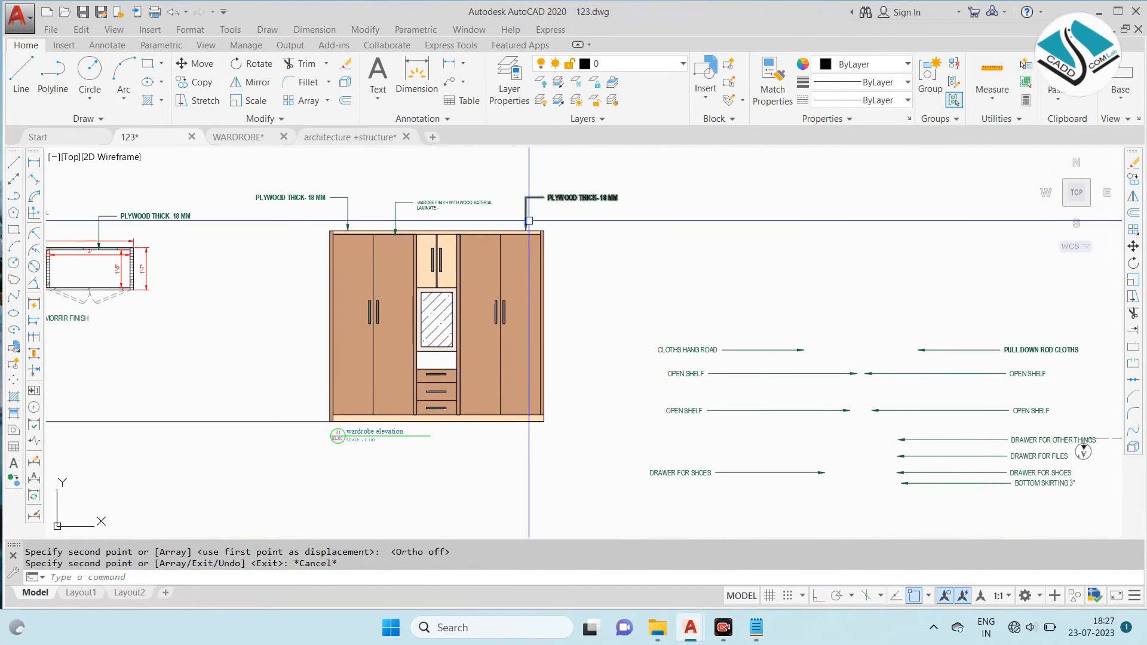
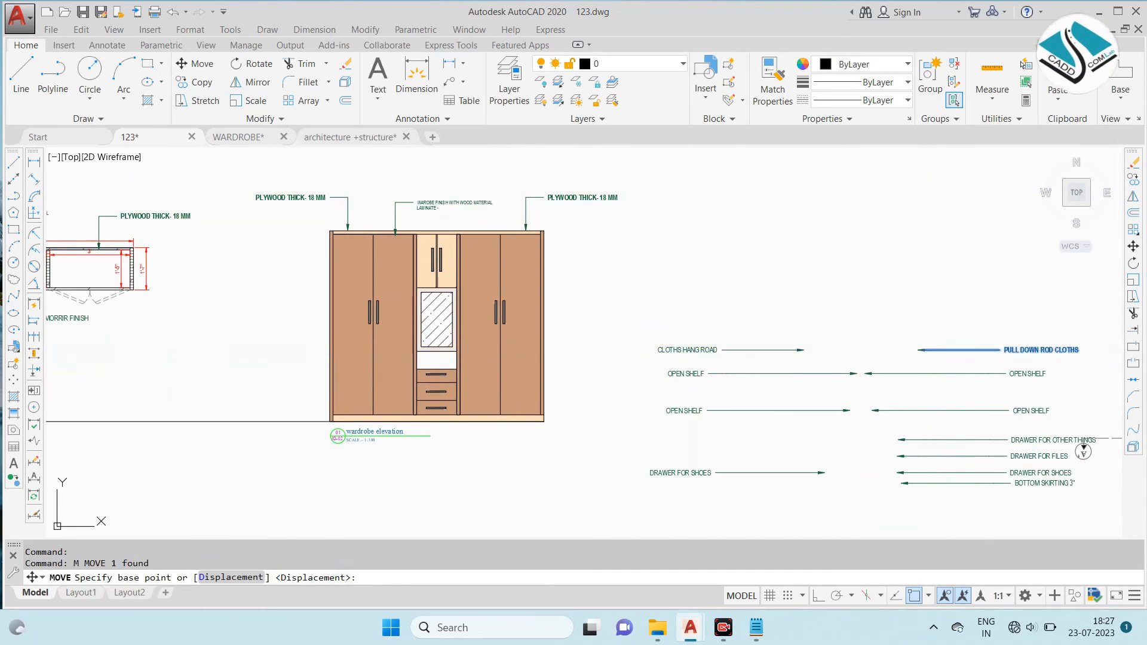
# - Move the "PULL DOWN ROD CLOTHS" leader note onto the front elevation so its arrow points at the central mirror
pyautogui.click(918, 350)
pyautogui.scroll(6, 444, 312)
pyautogui.click(415, 325)
pyautogui.scroll(-4, 431, 320)
pyautogui.press('Escape')
pyautogui.click(613, 321)
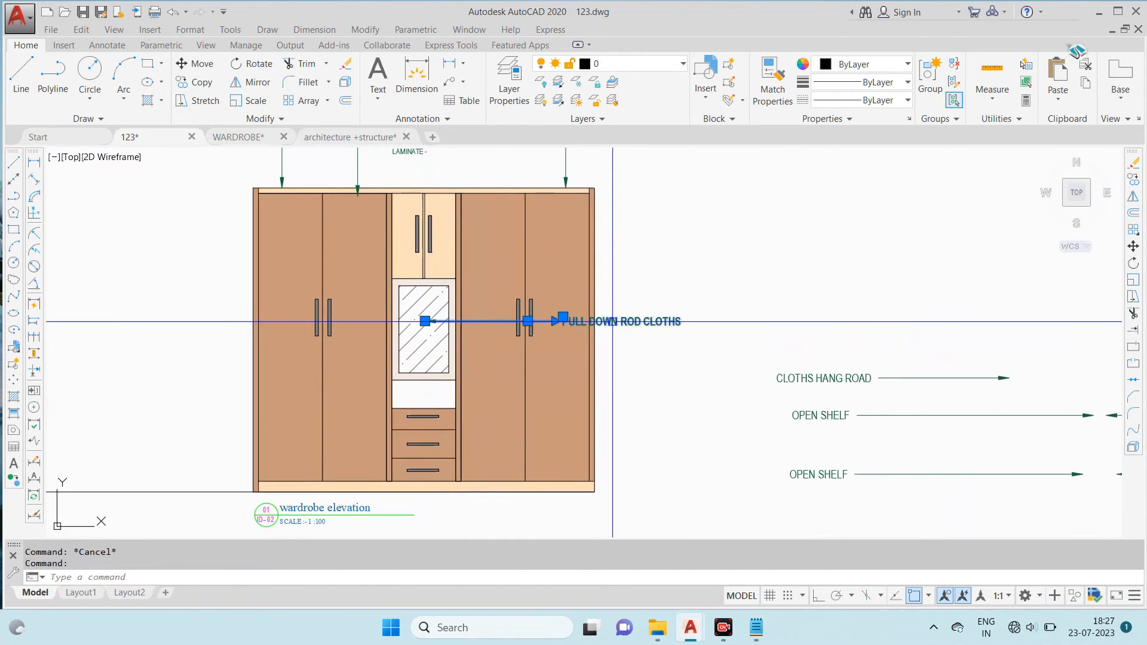
# - Change the text of the mirror's leader note to "CENTER MIRROR"
pyautogui.scroll(2, 612, 322)
pyautogui.click(530, 306)
pyautogui.scroll(2, 691, 311)
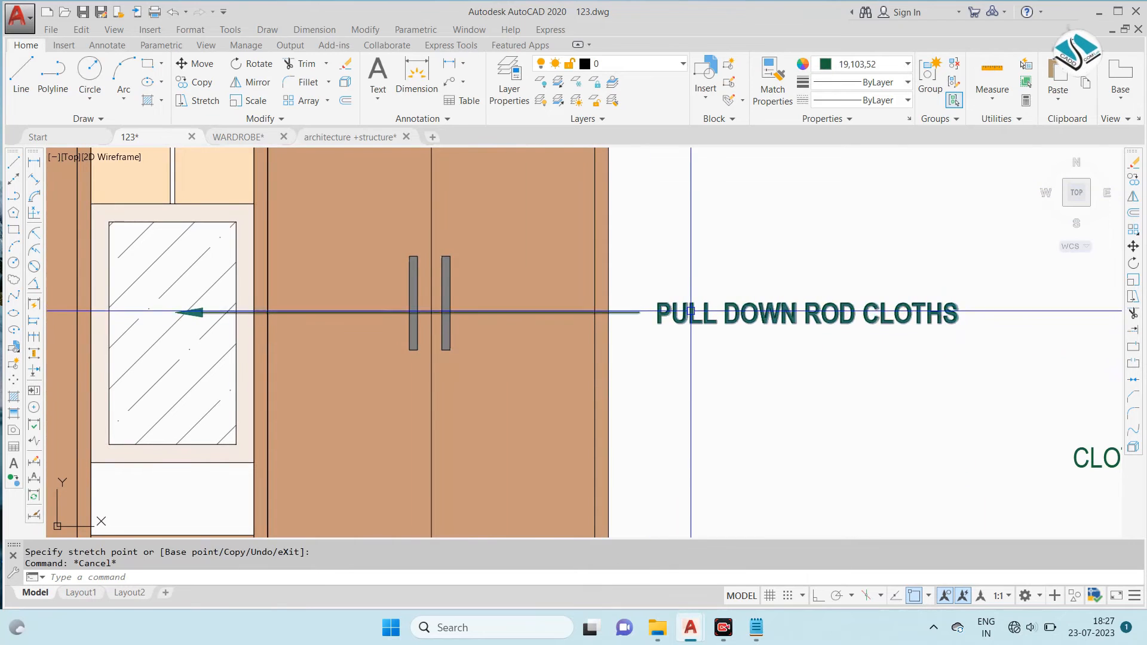
pyautogui.doubleClick(690, 312)
pyautogui.write('center')
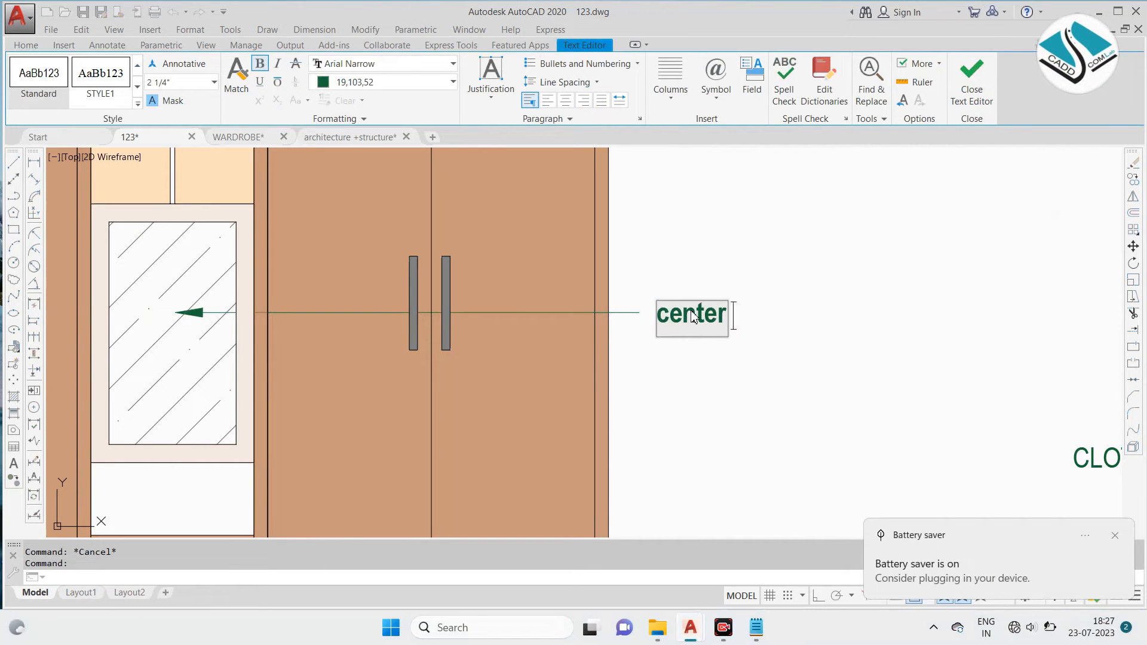
pyautogui.press('BackSpace')
pyautogui.press('capslock')
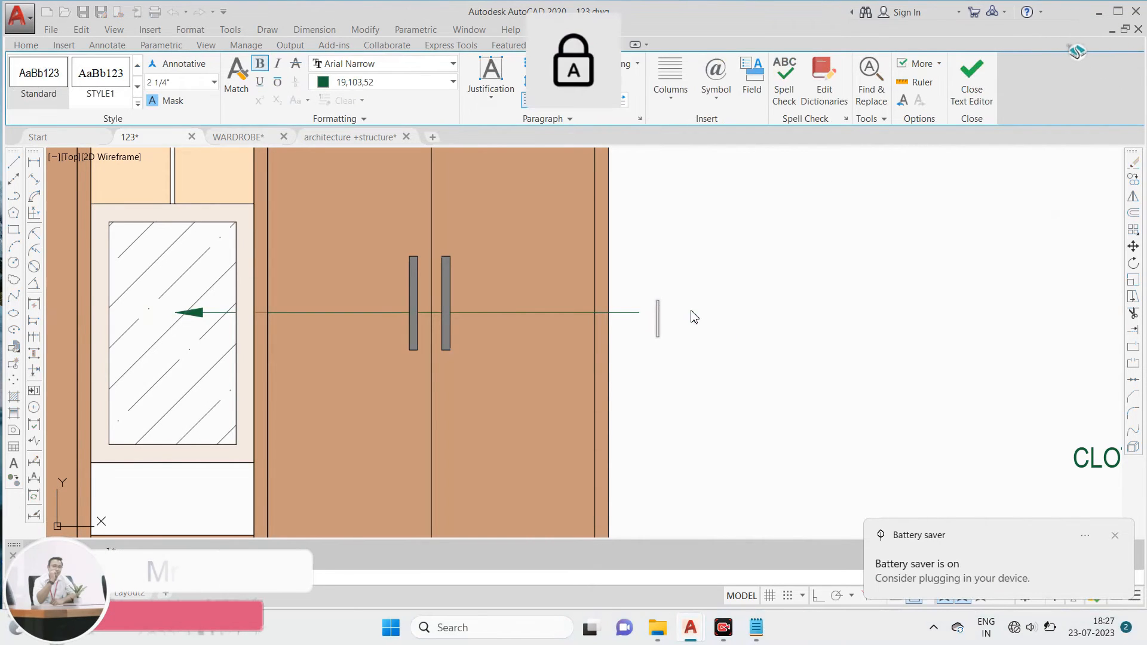
pyautogui.write('CENTER MIRROR')
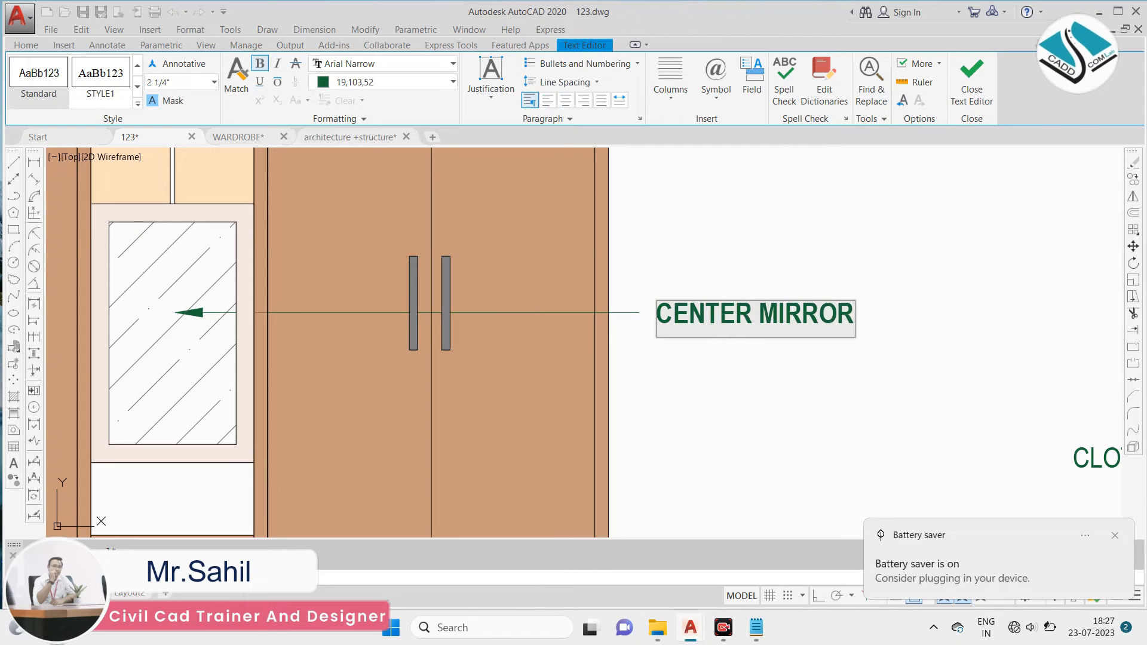
pyautogui.click(790, 240)
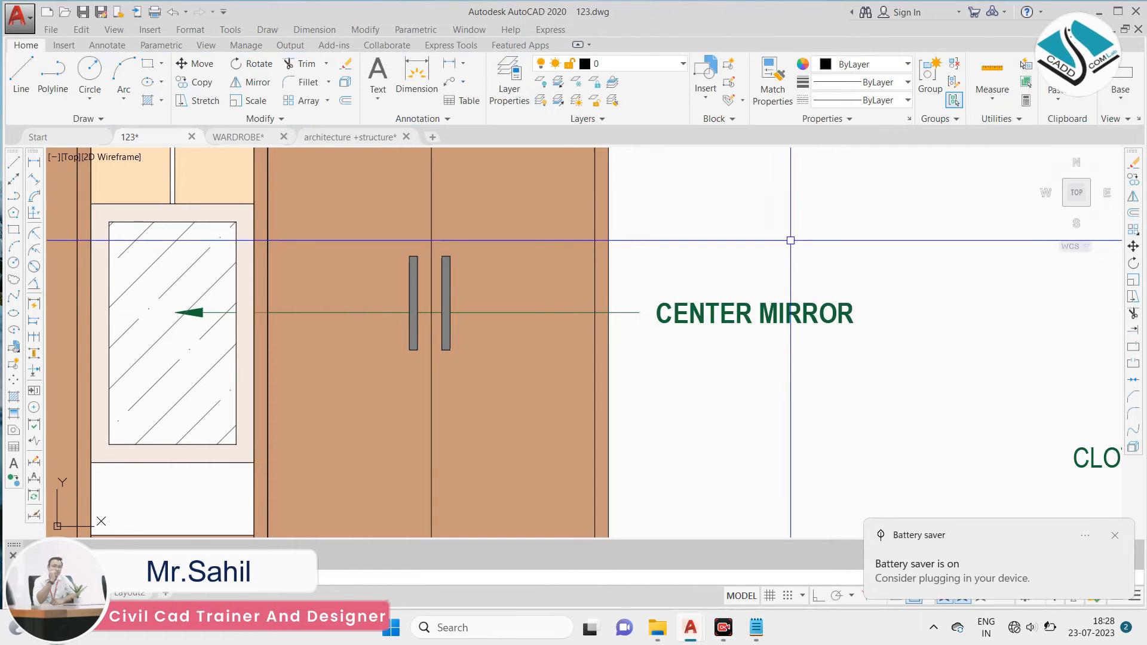
# - Copy the "CENTER MIRROR" leader note so that the copy's arrow points at the handle of the front elevation's rightmost door
pyautogui.scroll(-3, 683, 277)
pyautogui.scroll(3, 776, 246)
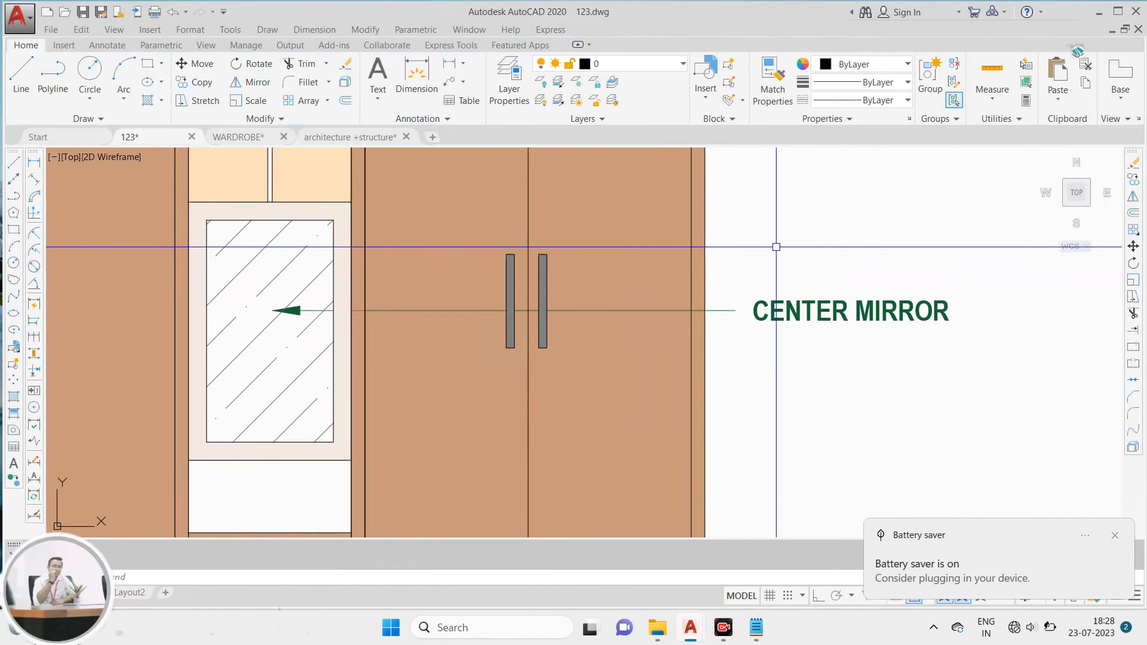
pyautogui.click(825, 256)
pyautogui.click(761, 366)
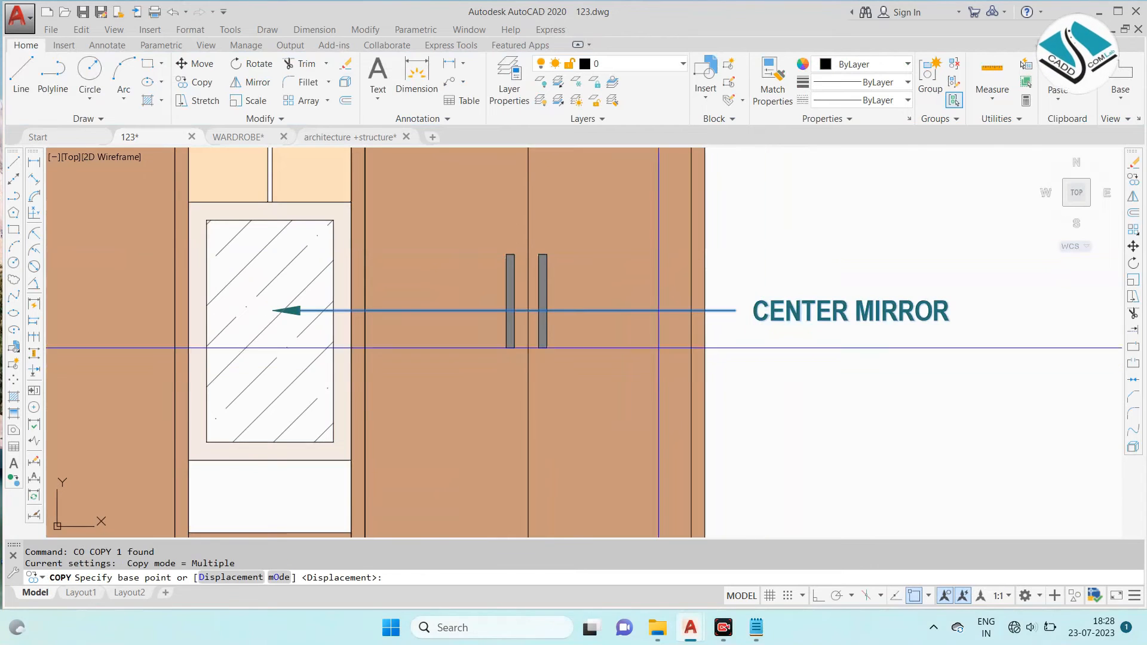
pyautogui.click(273, 310)
pyautogui.scroll(-5, 273, 310)
pyautogui.scroll(5, 278, 319)
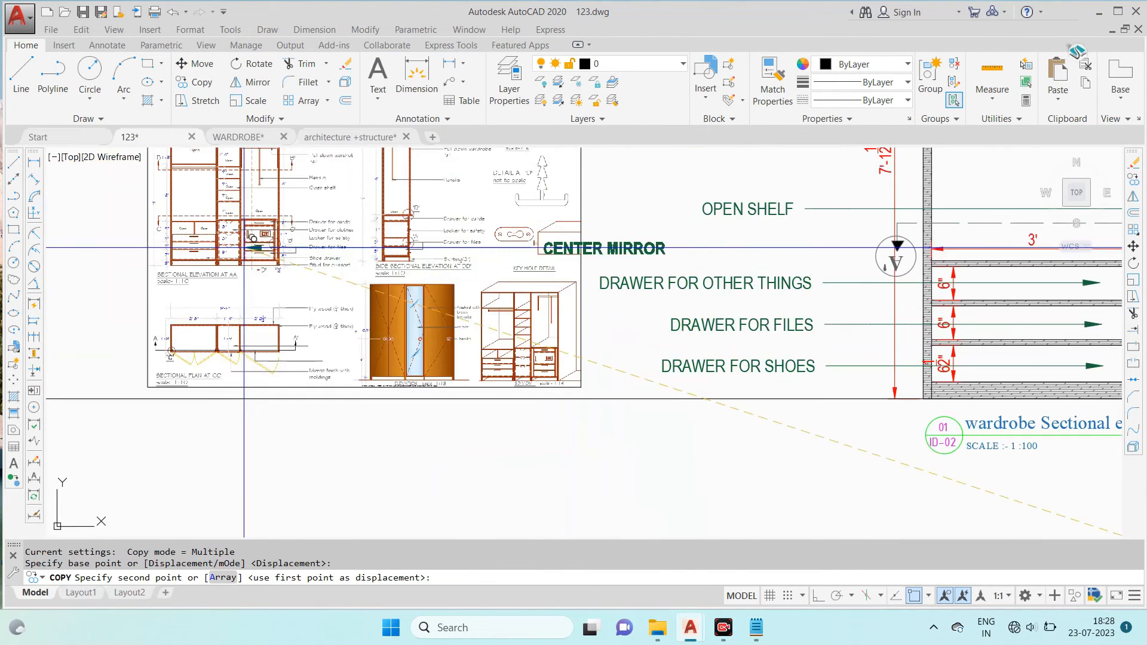
pyautogui.scroll(-5, 297, 207)
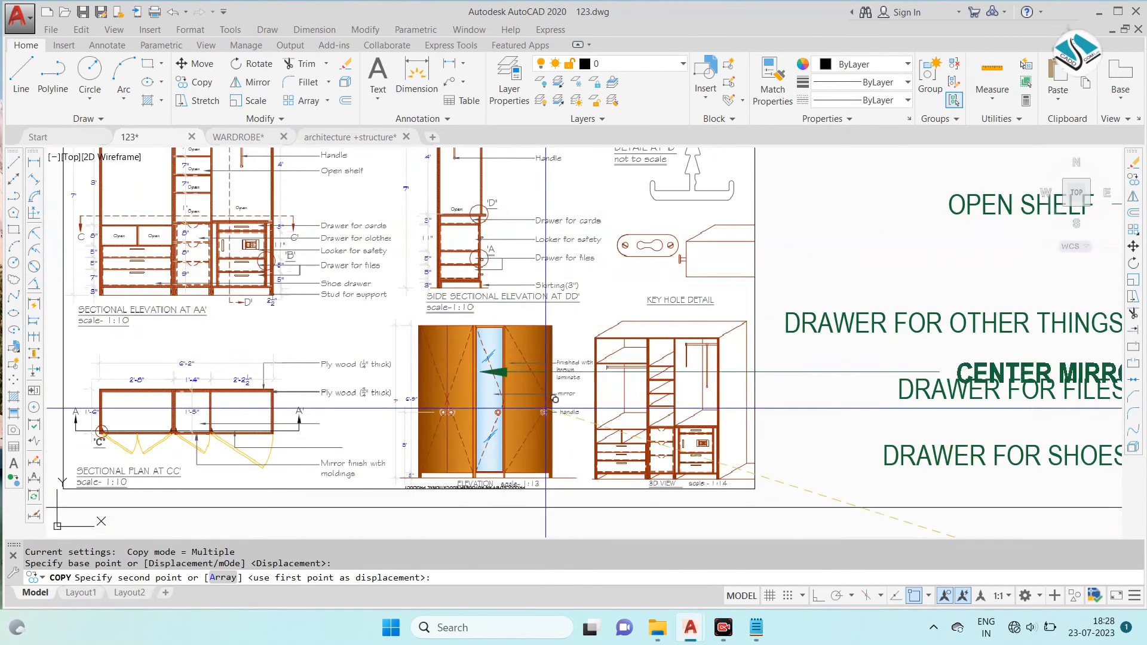
pyautogui.scroll(7, 610, 427)
pyautogui.scroll(-8, 609, 422)
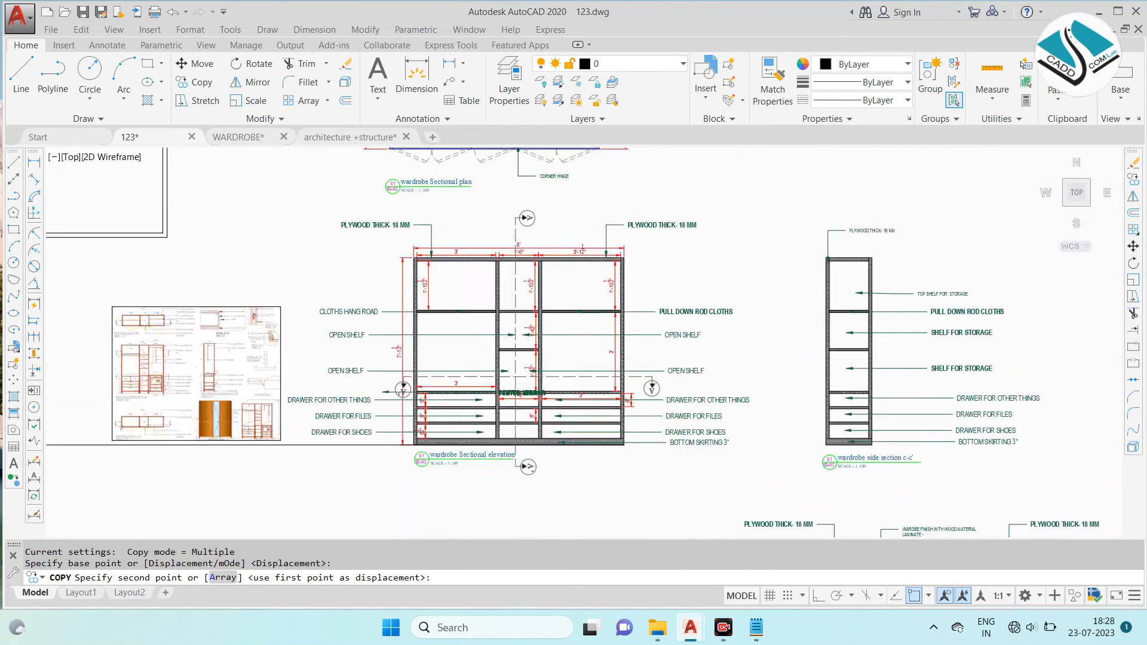
pyautogui.scroll(6, 584, 297)
pyautogui.scroll(7, 584, 296)
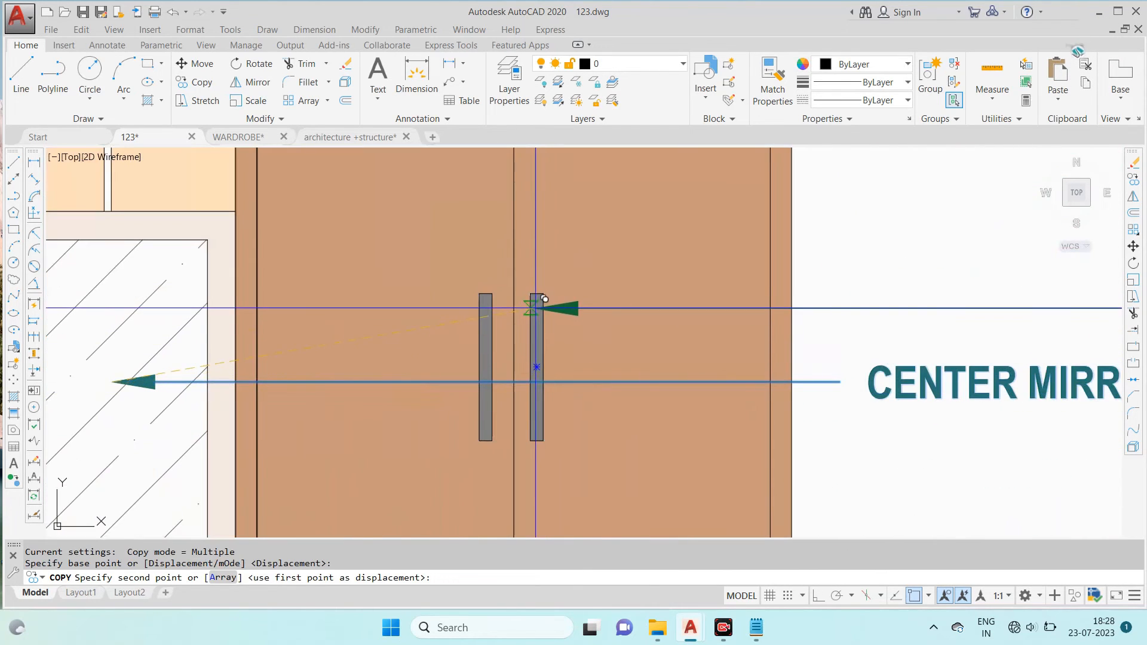
pyautogui.scroll(-8, 639, 309)
pyautogui.scroll(5, 648, 307)
pyautogui.press('Escape')
# - Pull the copied leader's text in above the "CENTER MIRROR" note and change it to "HANDLES"
pyautogui.click(629, 306)
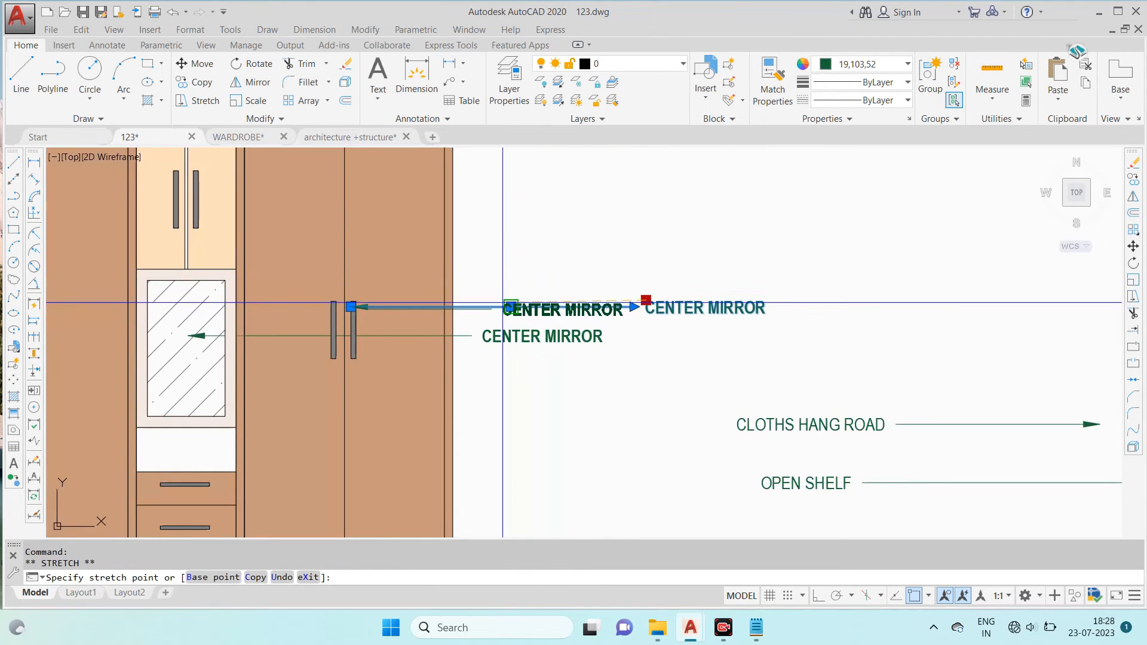
pyautogui.scroll(4, 493, 303)
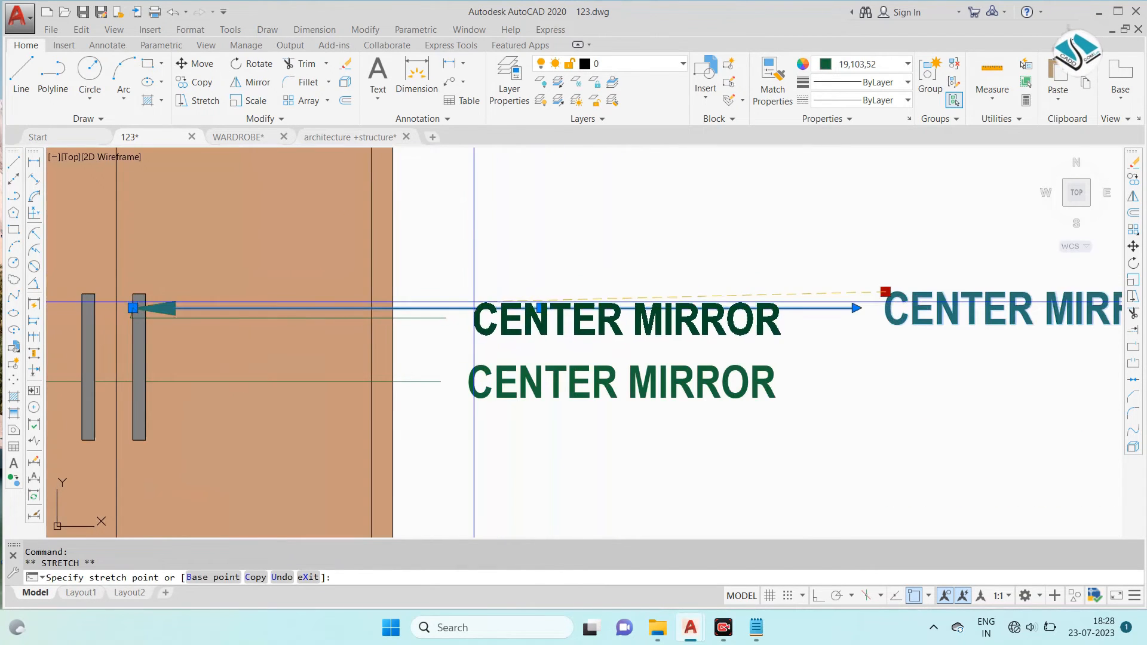
pyautogui.press('Escape')
pyautogui.doubleClick(522, 310)
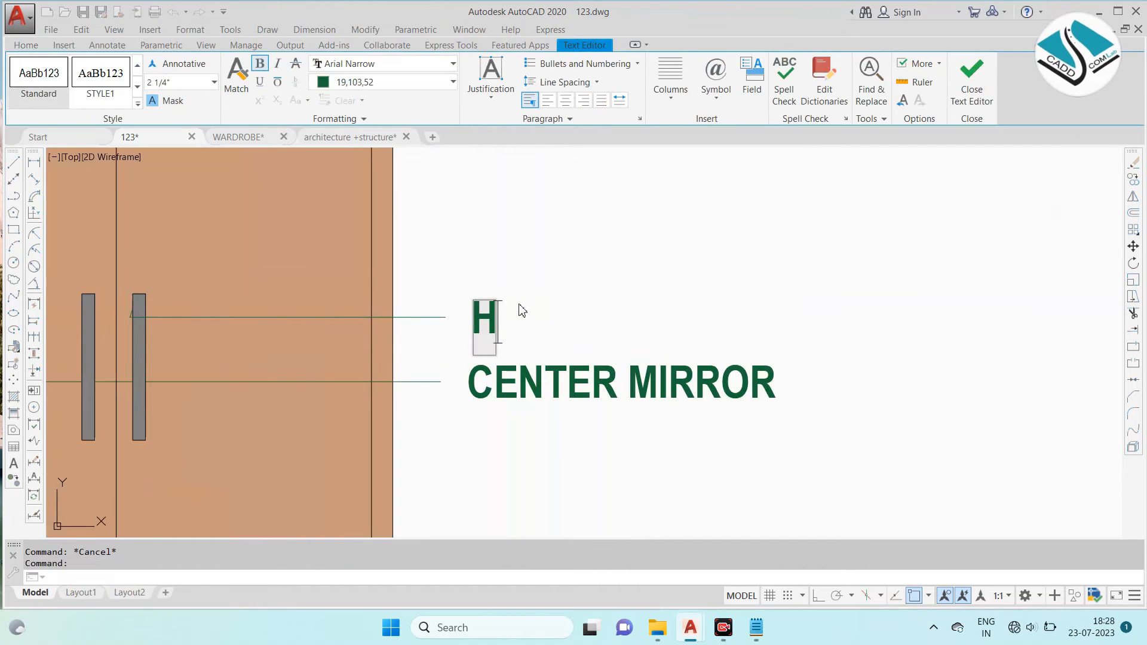
pyautogui.click(635, 253)
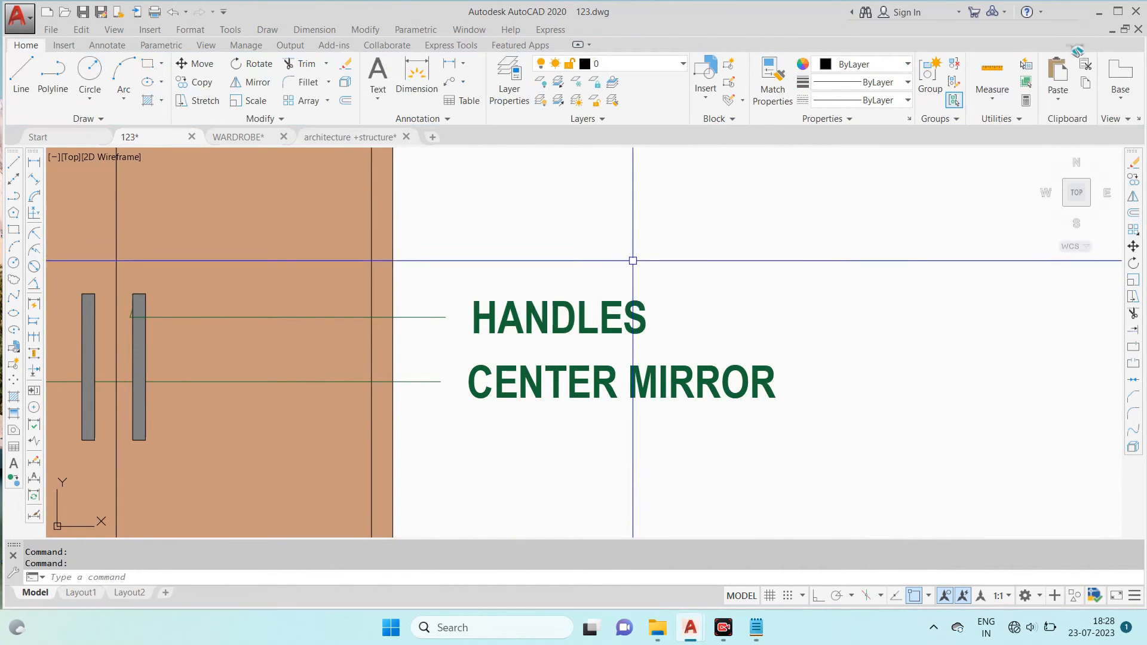
# - Move the three drawer leader notes and the "BOTTOM SKIRTING 3"" note together onto the central drawers of the front elevation
pyautogui.scroll(-4, 610, 253)
pyautogui.scroll(2, 568, 183)
pyautogui.scroll(-2, 568, 183)
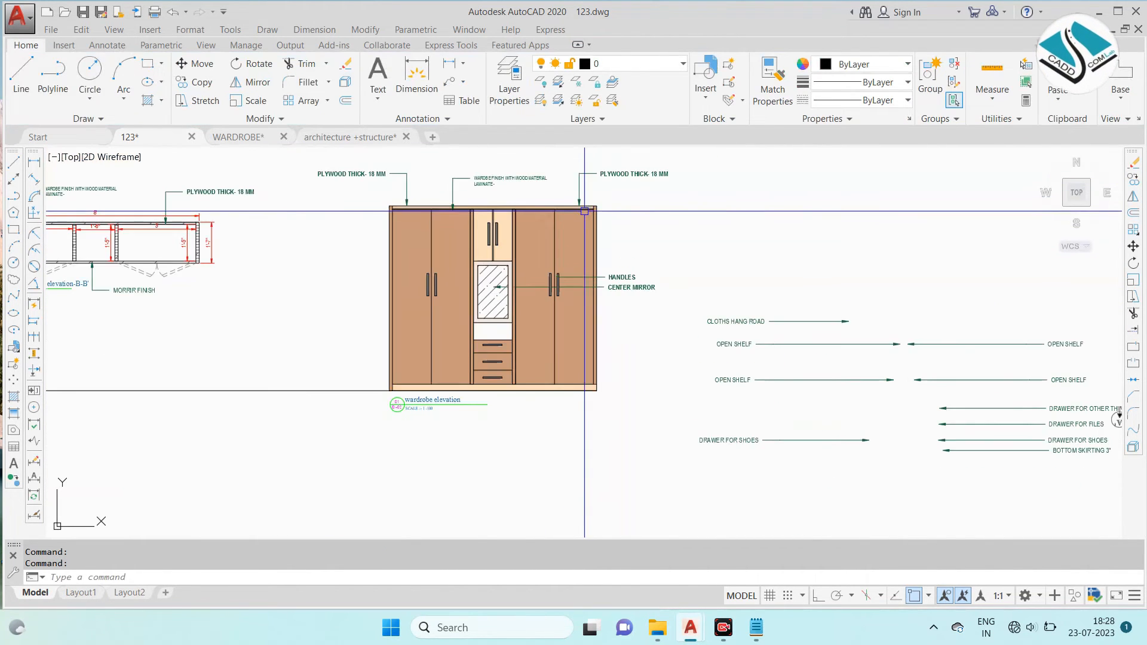
pyautogui.scroll(2, 925, 397)
pyautogui.click(884, 372)
pyautogui.click(781, 448)
pyautogui.write('M')
pyautogui.press('Return')
pyautogui.click(773, 376)
pyautogui.moveTo(181, 212); pyautogui.dragTo(519, 236, button='middle')
pyautogui.scroll(2, 392, 296)
pyautogui.scroll(-1, 466, 279)
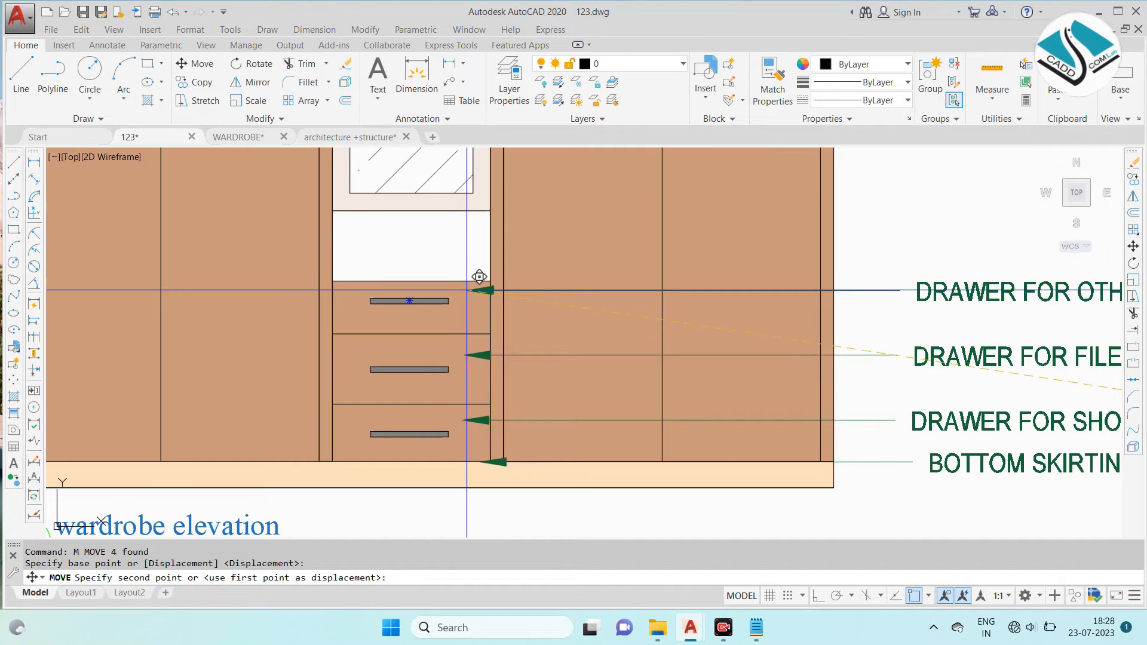
pyautogui.press('Escape')
# - Move the "BOTTOM SKIRTING 3"" leader note down so its arrow points into the skirting strip of the front elevation
pyautogui.scroll(-1, 542, 332)
pyautogui.scroll(2, 784, 395)
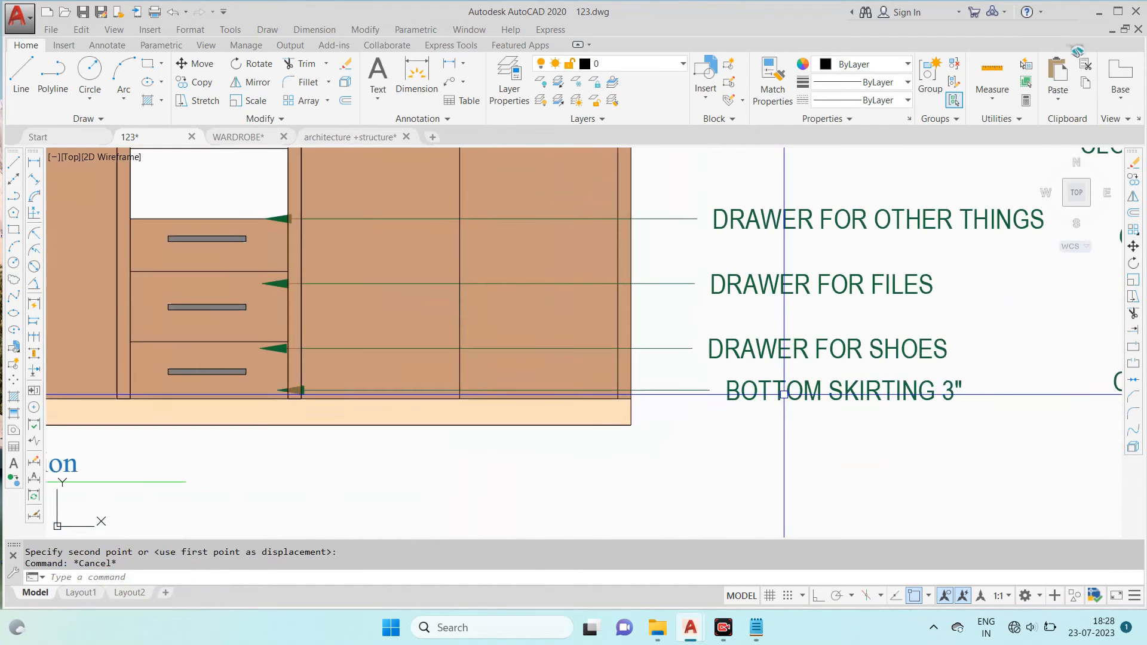
pyautogui.write('m')
pyautogui.press('Return')
pyautogui.click(277, 390)
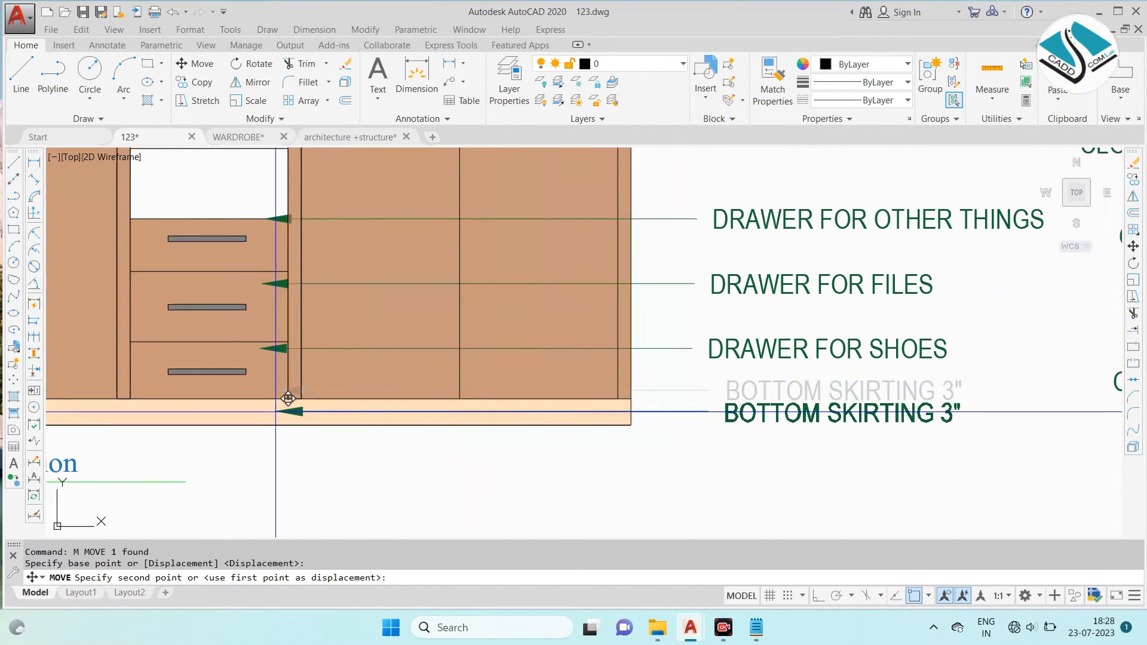
pyautogui.press('Escape')
pyautogui.scroll(-2, 596, 377)
# - Erase the unused "CLOTHS HANG ROAD", "OPEN SHELF" and "DRAWER FOR SHOES" leader notes beside the front elevation
pyautogui.moveTo(680, 285); pyautogui.dragTo(549, 287, button='middle')
pyautogui.scroll(-1, 549, 287)
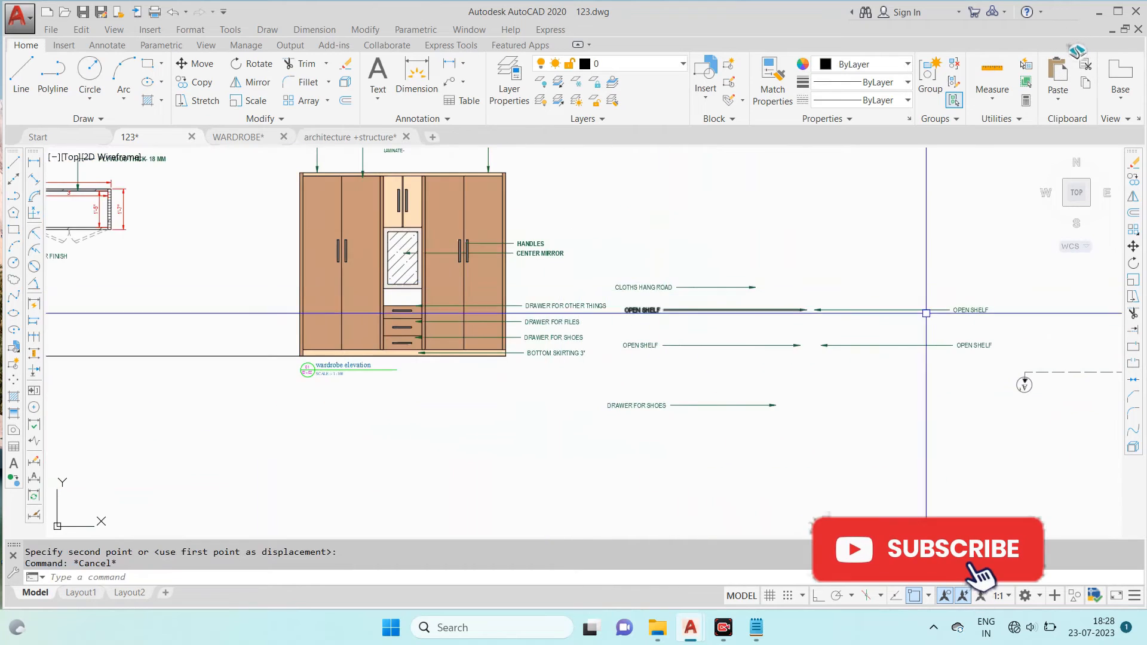
pyautogui.press('Escape')
pyautogui.click(902, 211)
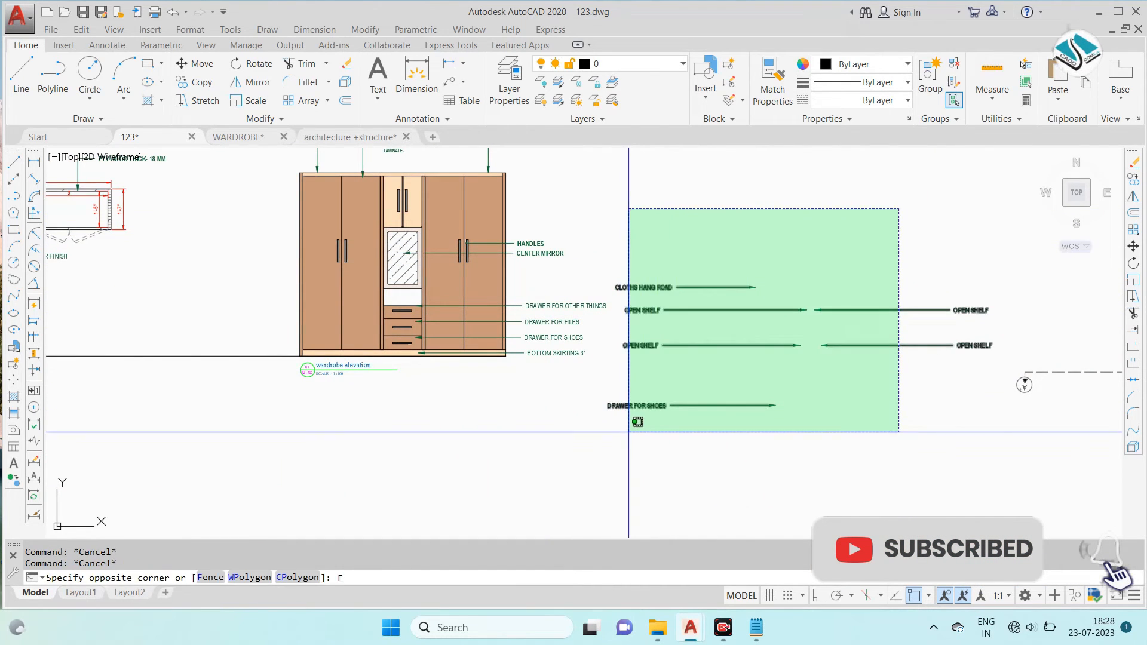
pyautogui.press('Escape')
pyautogui.write('E')
pyautogui.press('Return')
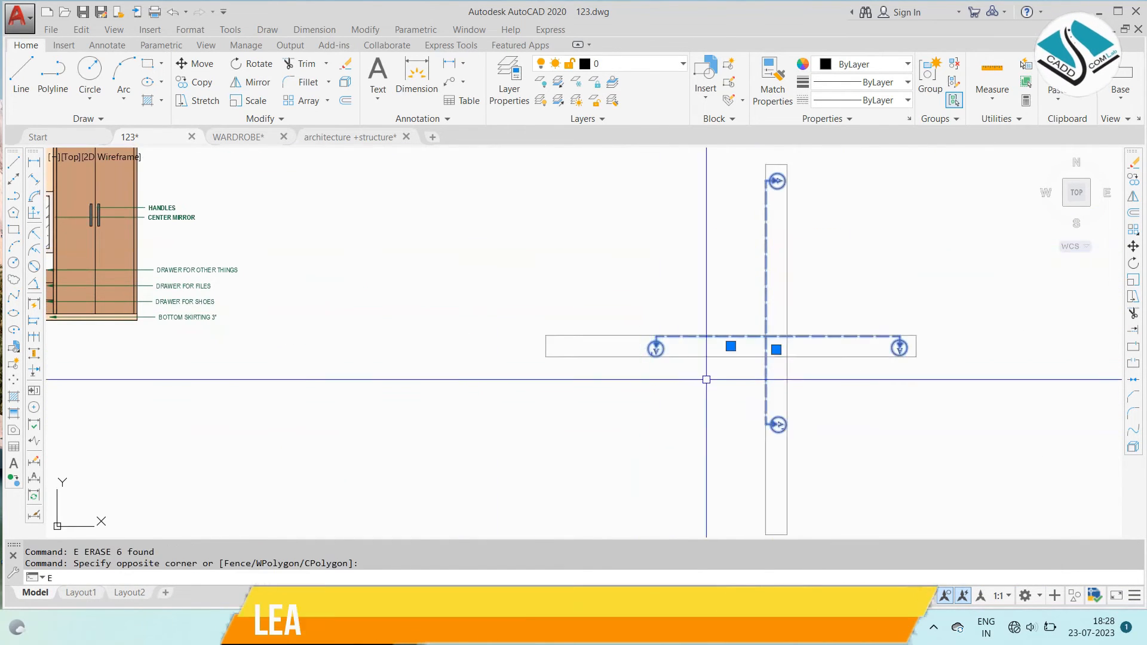
# - Erase the leftover section markers and stray objects lying outside the wardrobe drawings
pyautogui.scroll(2, 564, 272)
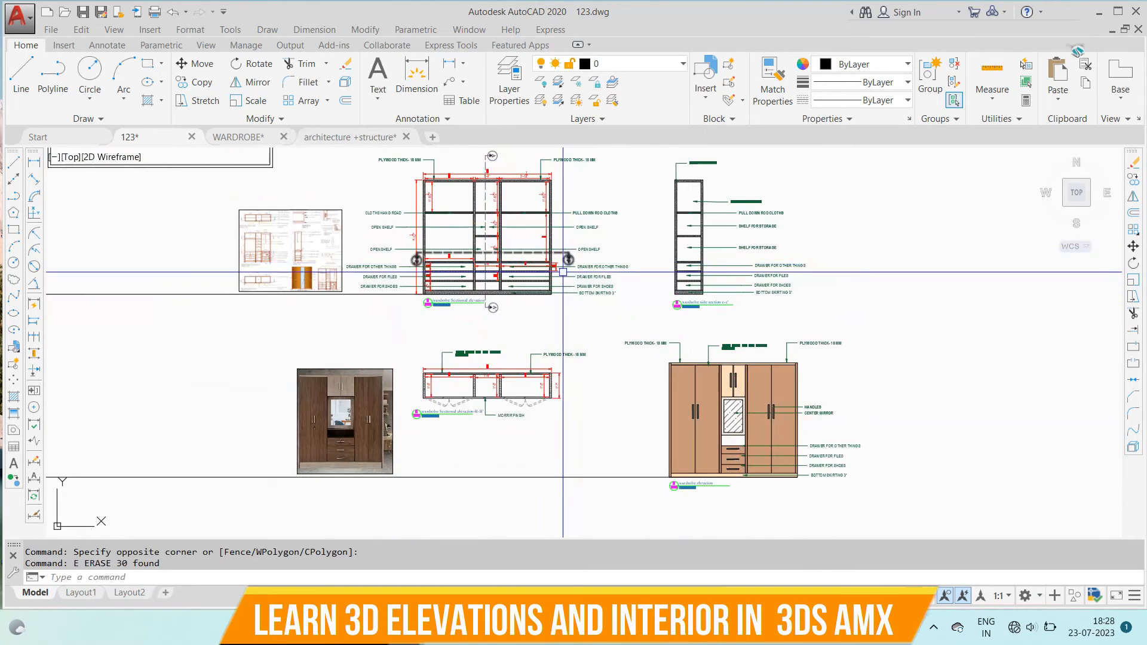
pyautogui.scroll(-2, 562, 280)
pyautogui.click(299, 246)
pyautogui.click(249, 412)
pyautogui.write('e')
pyautogui.press('space')
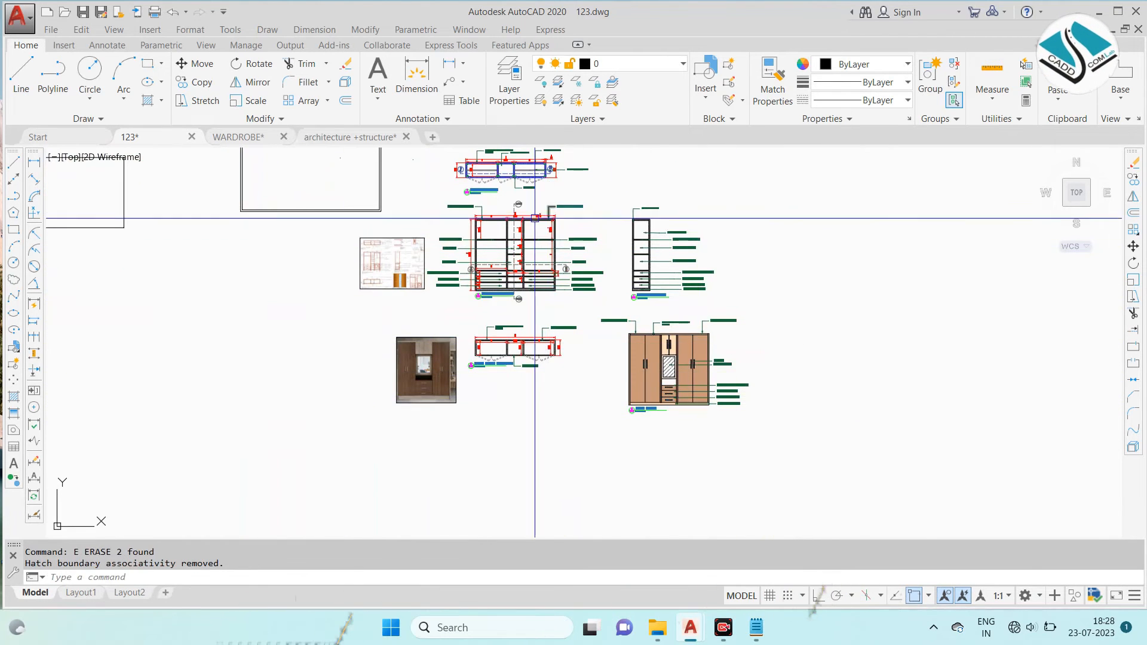
# - Examine the door elevation and the wardrobe's 3D view in the reference detail sheet
pyautogui.scroll(3, 547, 249)
pyautogui.scroll(-1, 535, 256)
pyautogui.scroll(2, 391, 323)
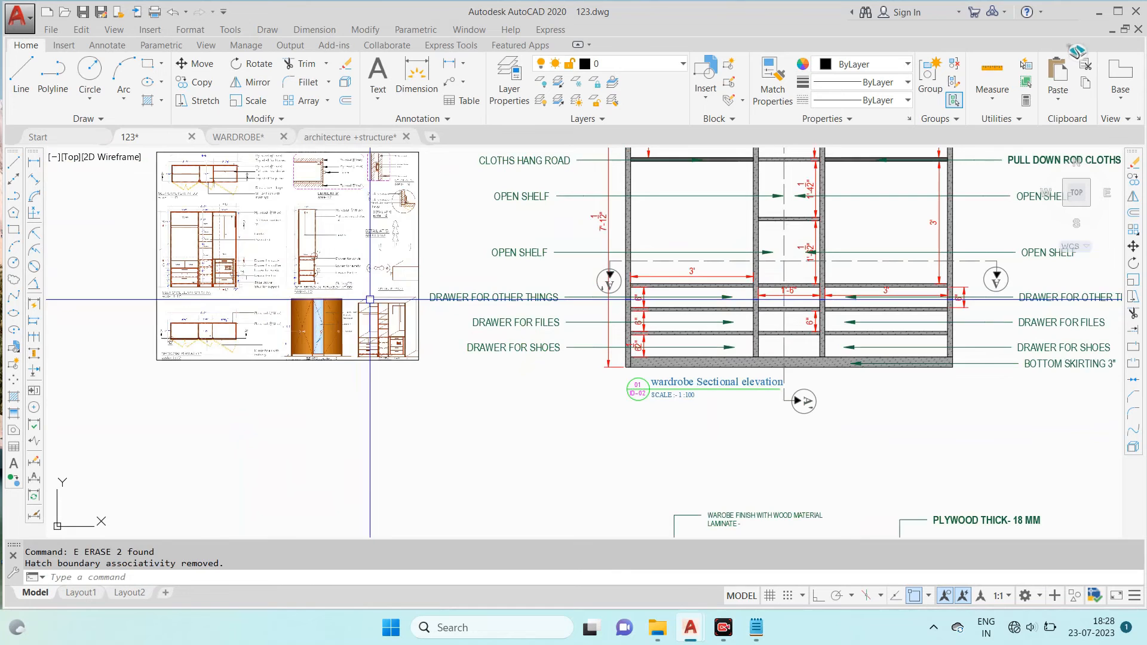
pyautogui.scroll(5, 410, 313)
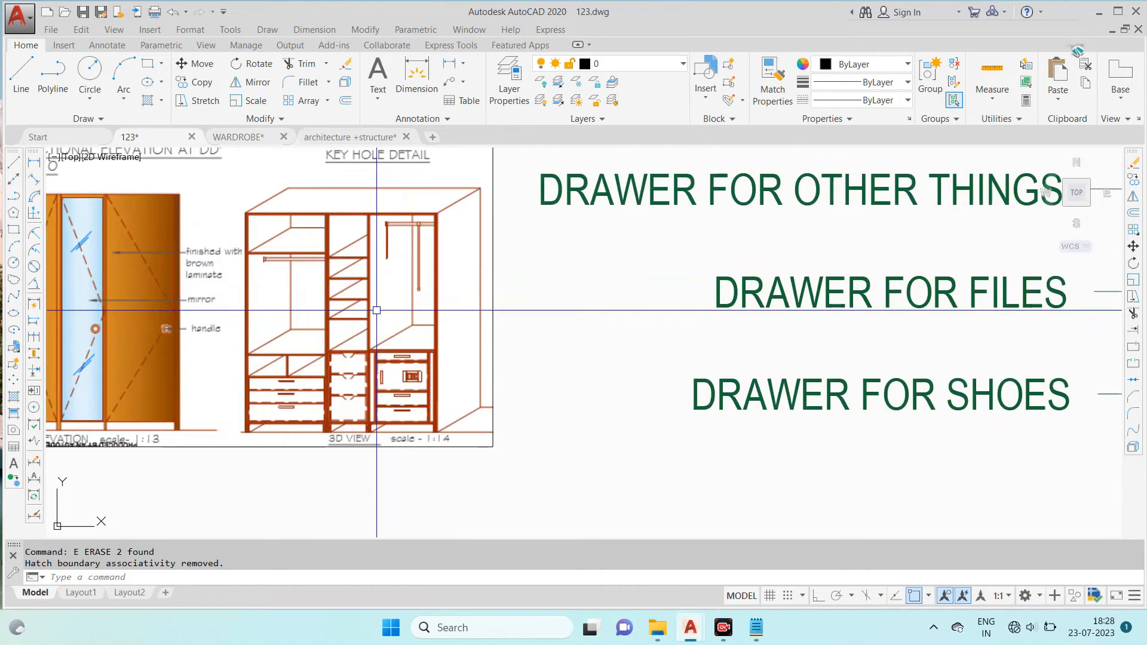
pyautogui.scroll(-2, 377, 310)
pyautogui.scroll(-4, 378, 295)
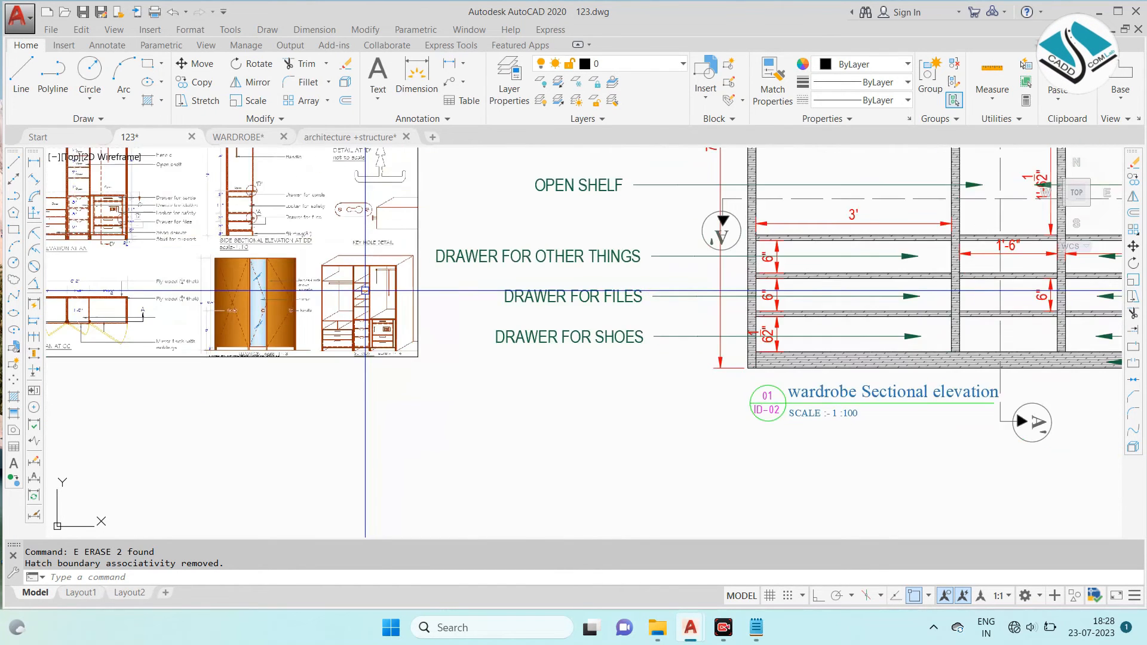
pyautogui.scroll(-4, 367, 291)
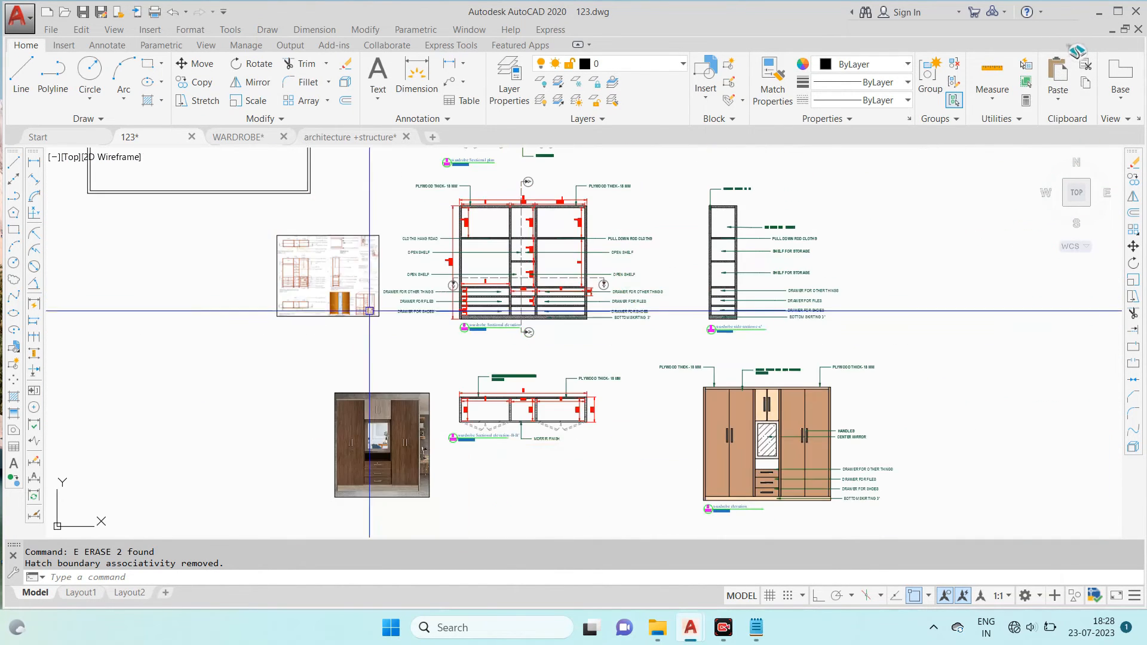
pyautogui.scroll(2, 410, 366)
pyautogui.click(353, 427)
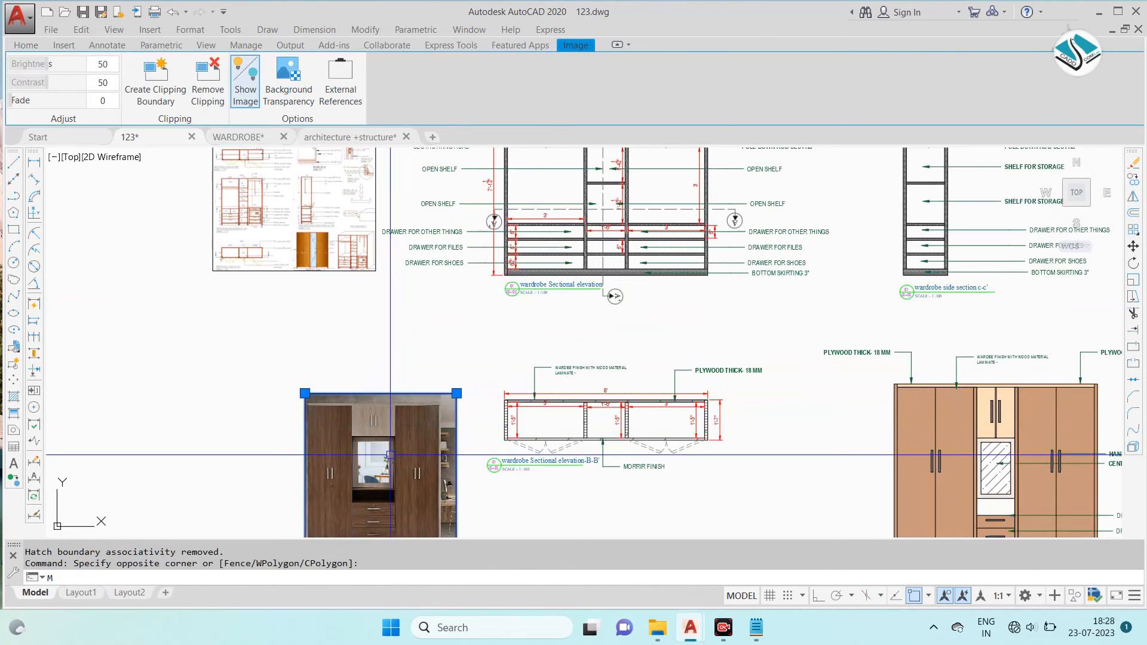
pyautogui.press('Escape')
pyautogui.scroll(-3, 466, 359)
pyautogui.moveTo(639, 334); pyautogui.dragTo(567, 315, button='middle')
pyautogui.press('Escape')
pyautogui.moveTo(669, 350); pyautogui.dragTo(590, 332, button='middle')
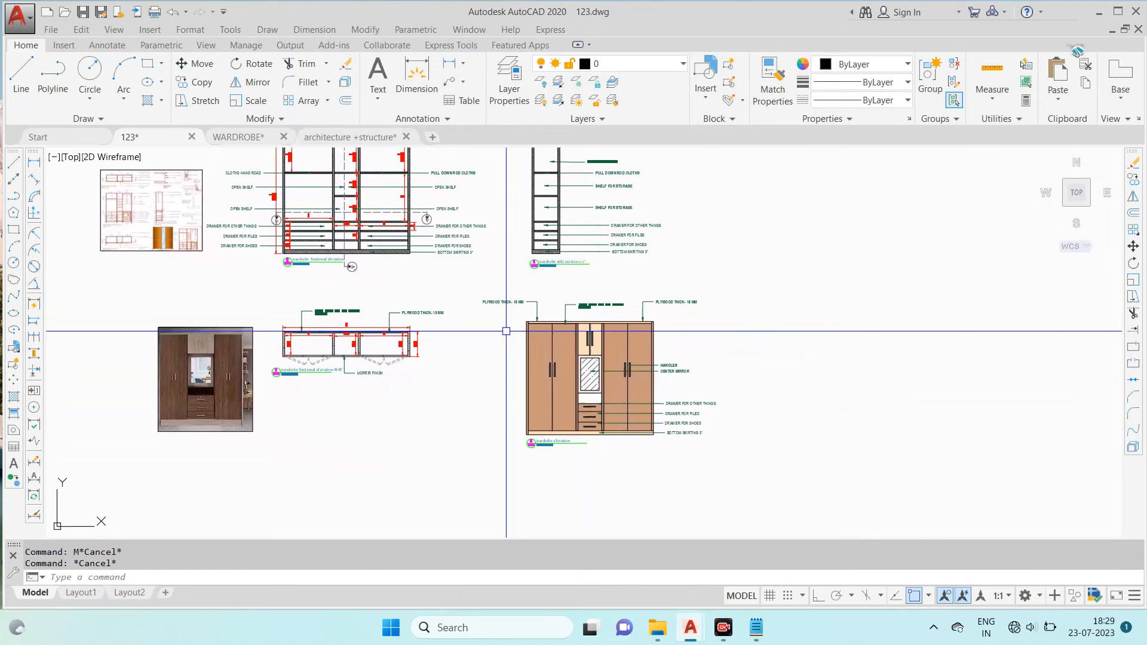
# - Set the snap type to isometric snap in the drafting settings
pyautogui.moveTo(426, 360); pyautogui.dragTo(567, 318, button='middle')
pyautogui.write('l')
pyautogui.press('Return')
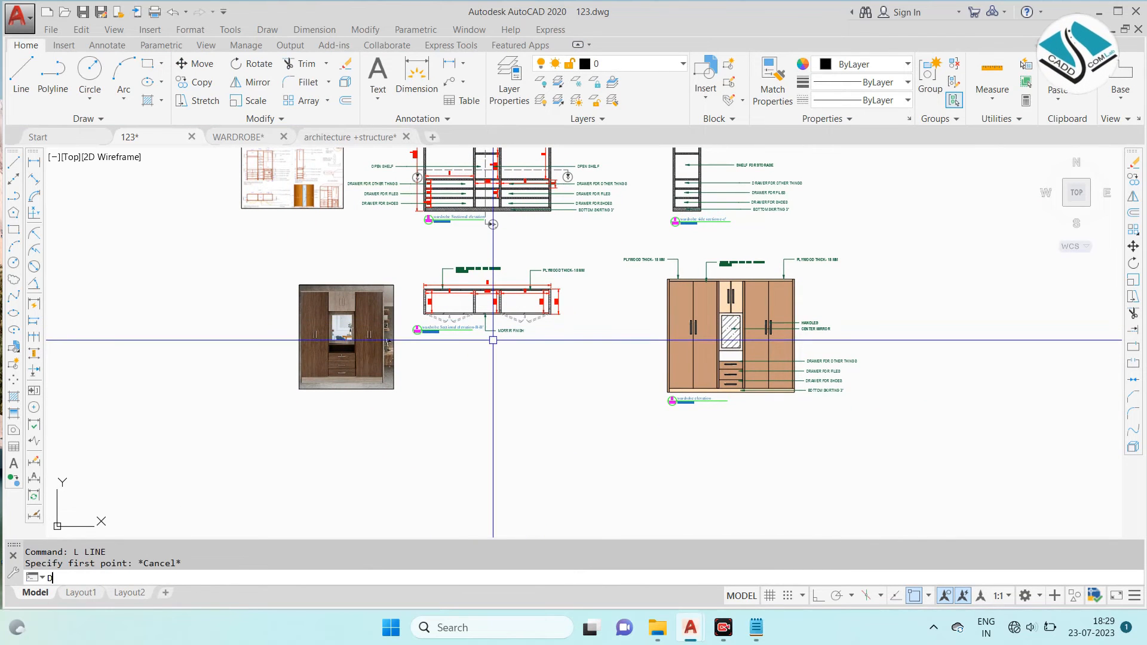
pyautogui.write('DS')
pyautogui.press('Return')
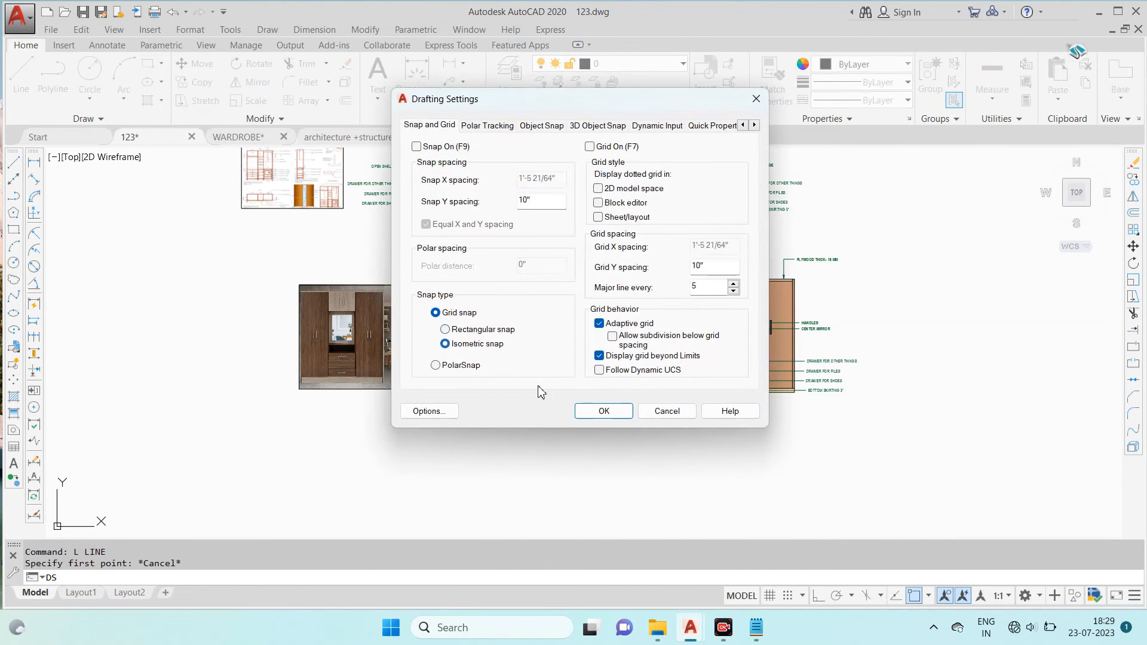
pyautogui.click(605, 411)
# - With Ortho on, draw a 7' long edge and a 1'6" depth edge in the top isoplane, below the sectional elevation B-B'
pyautogui.write('l')
pyautogui.press('Return')
pyautogui.moveTo(464, 385); pyautogui.dragTo(536, 353, button='middle')
pyautogui.click(543, 395)
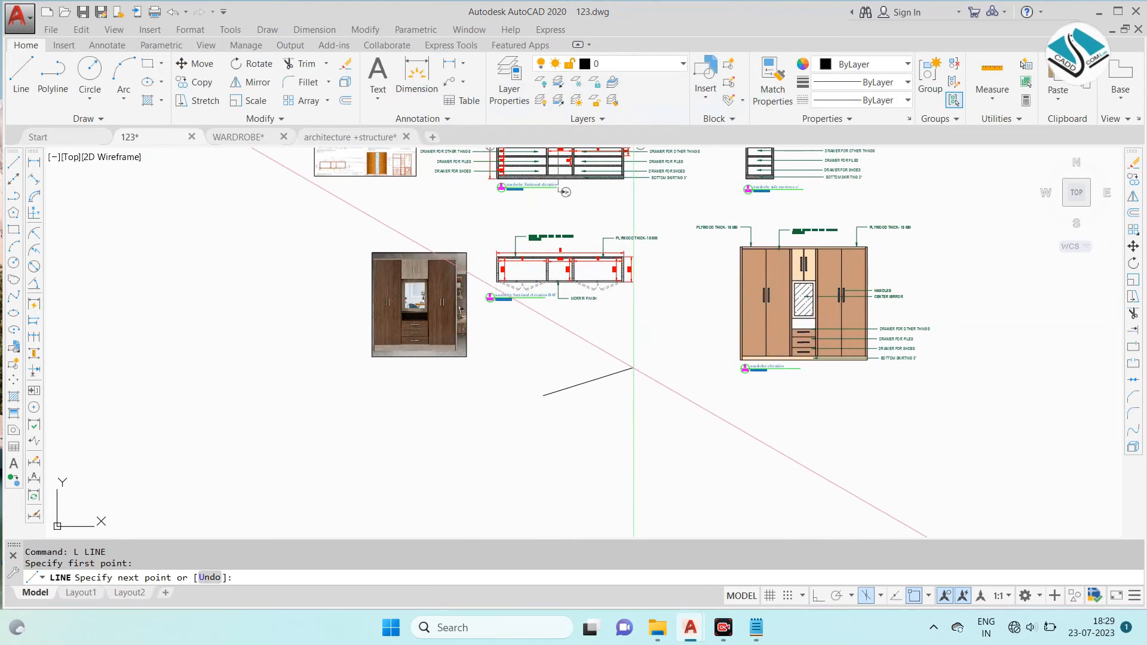
pyautogui.click(818, 596)
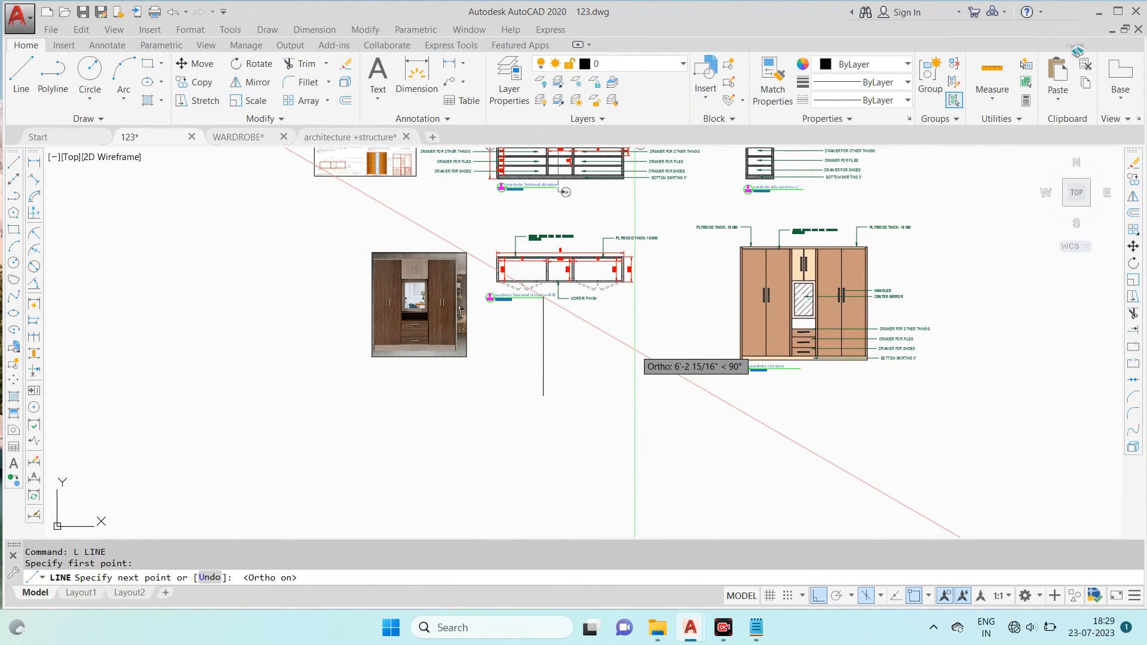
pyautogui.press('super+p')
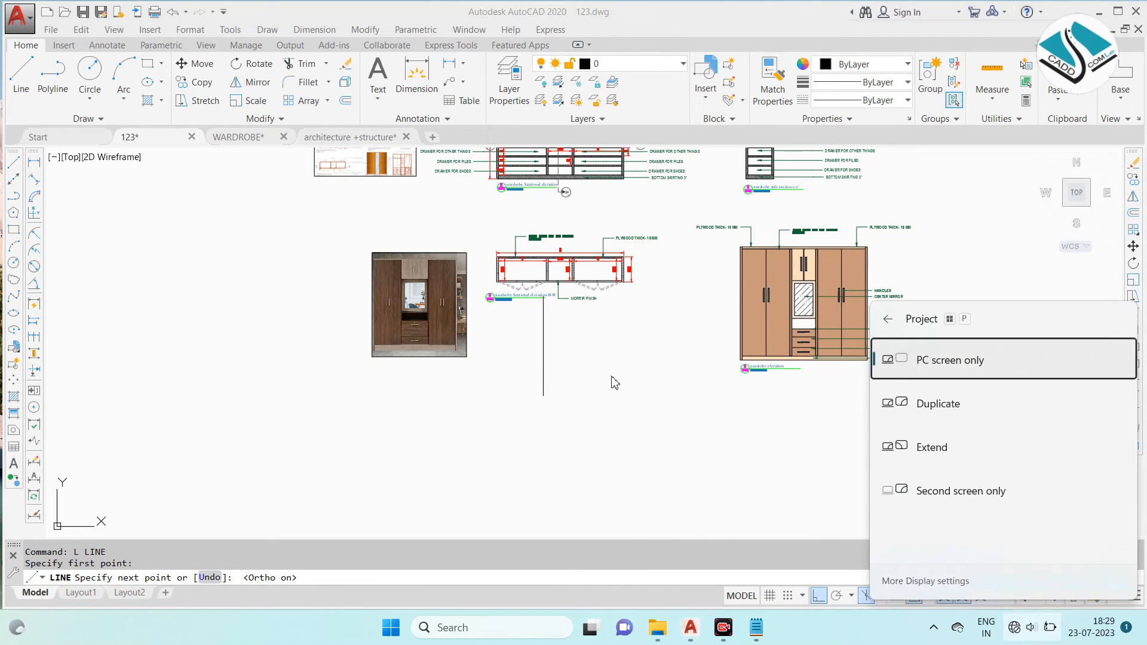
pyautogui.click(609, 377)
pyautogui.press('F5')
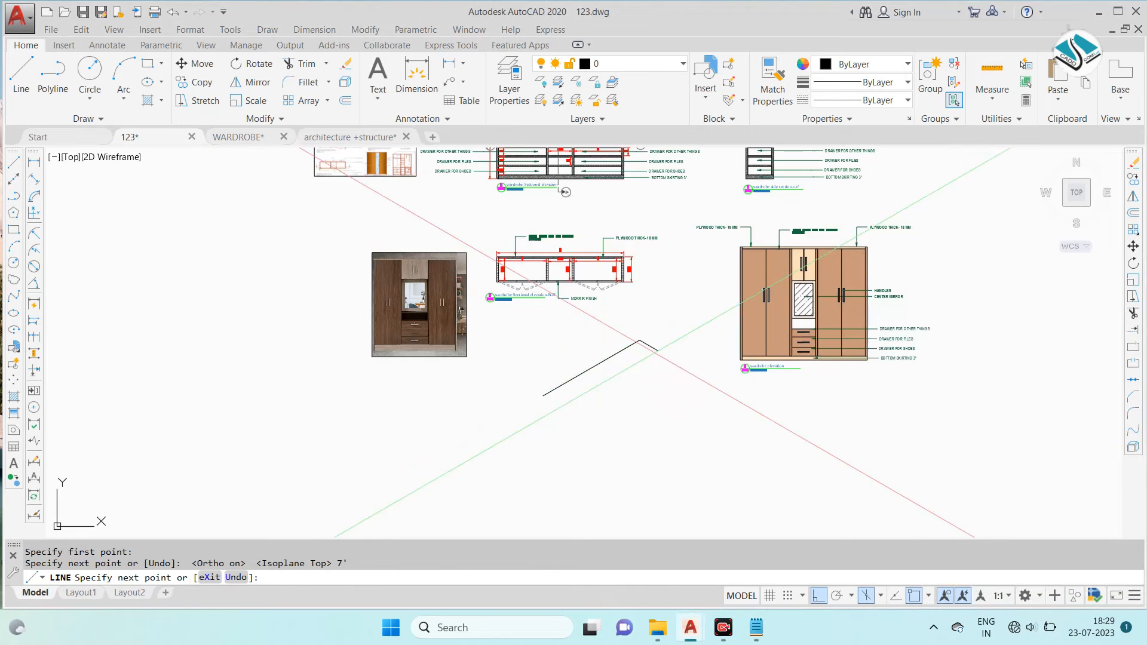
pyautogui.scroll(2, 659, 355)
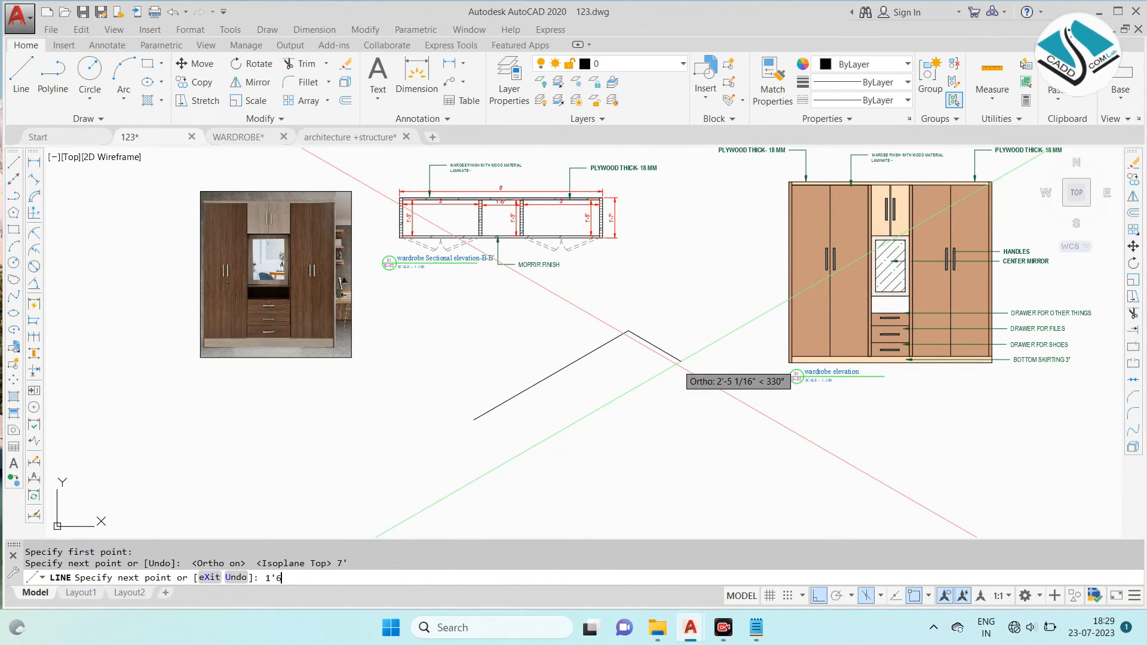
pyautogui.write('"')
pyautogui.press('Return')
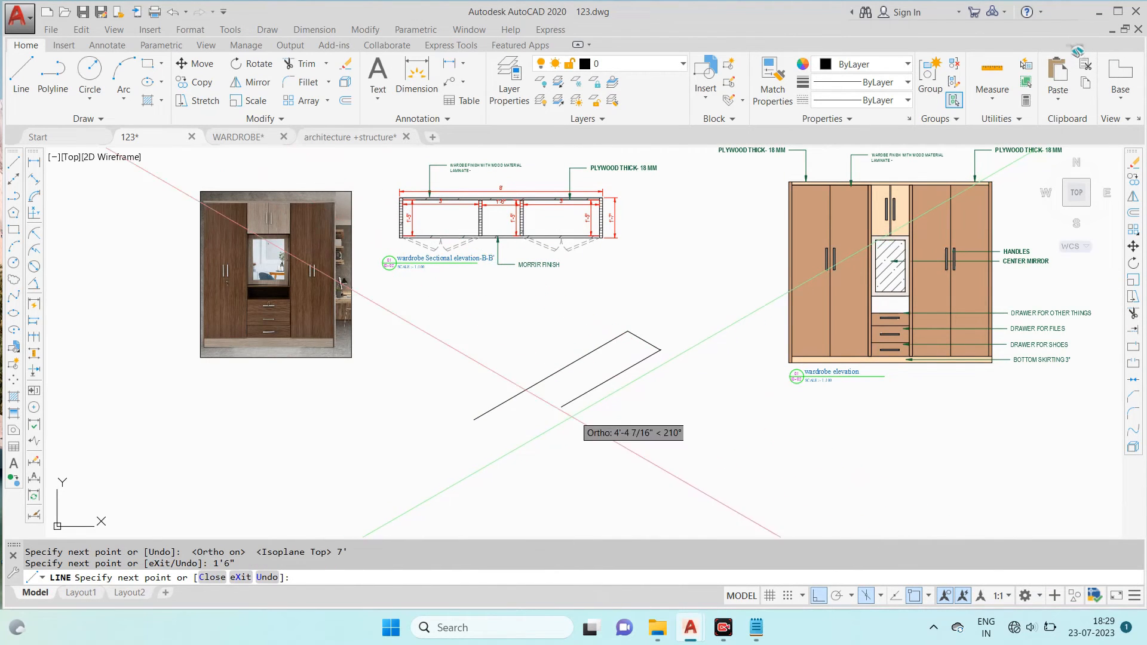
# - Close the isometric top face with the parallel long edge and the remaining depth edge, trimming the overhanging line ends
pyautogui.scroll(-2, 529, 441)
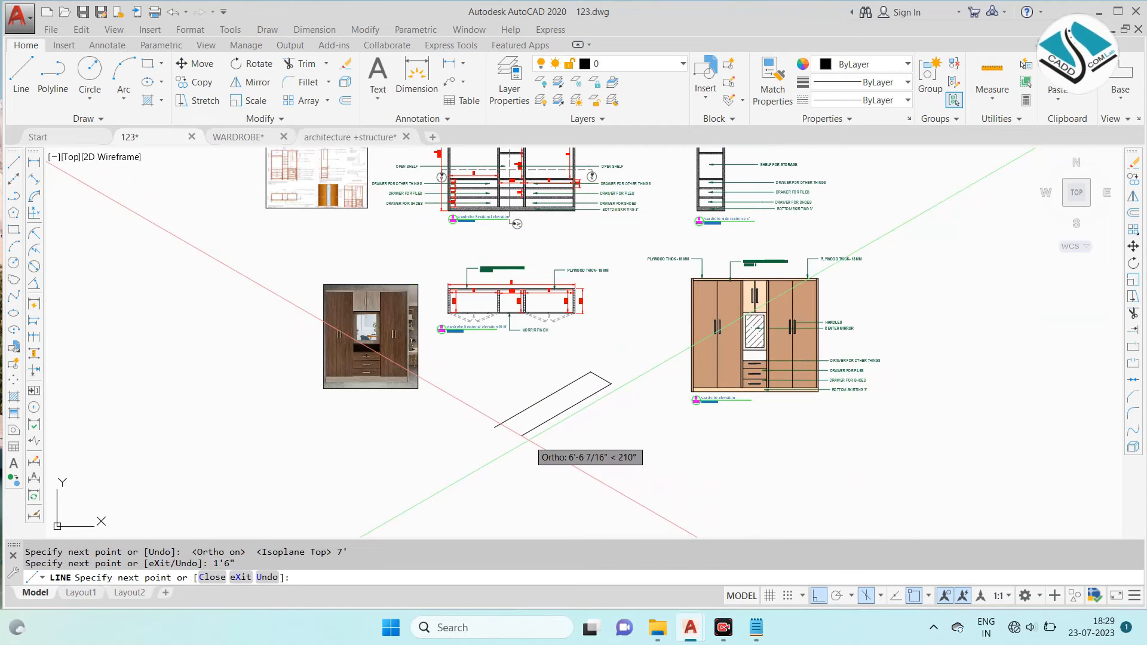
pyautogui.scroll(2, 526, 438)
pyautogui.press('Escape')
pyautogui.press('Return')
pyautogui.click(440, 410)
pyautogui.click(533, 461)
pyautogui.press('Escape')
pyautogui.write('tr')
pyautogui.press('Return')
pyautogui.press('Return')
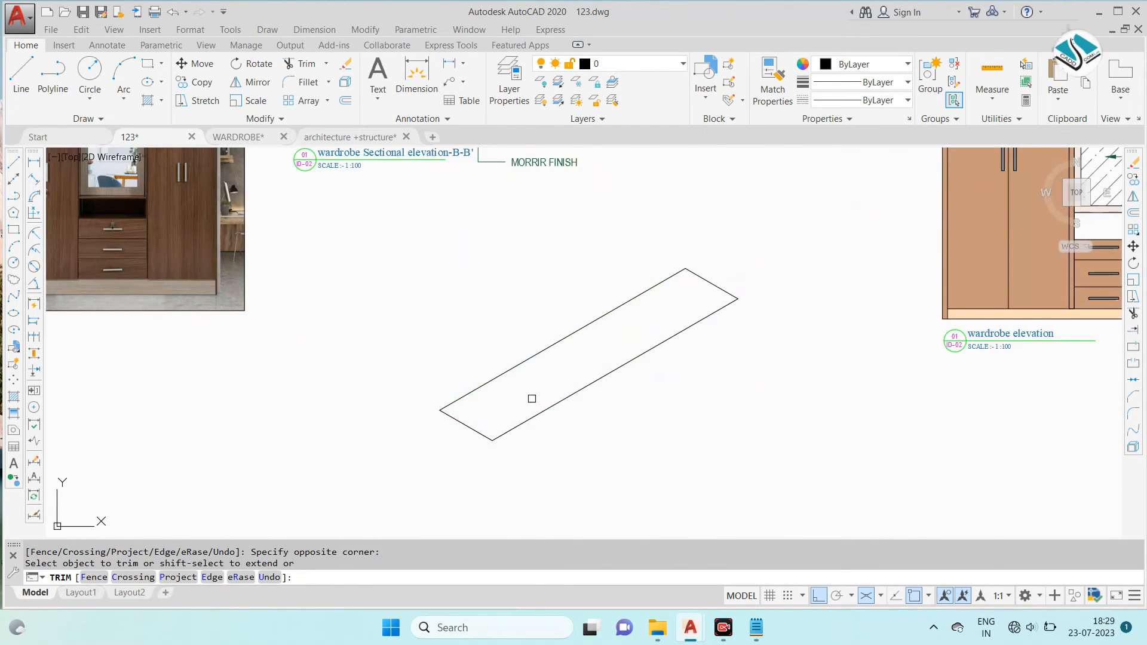
pyautogui.scroll(-2, 531, 398)
pyautogui.press('Escape')
pyautogui.press('Escape')
# - Draw a 7' vertical edge down from the front corner of the isometric top face
pyautogui.write('l')
pyautogui.press('Return')
pyautogui.click(486, 380)
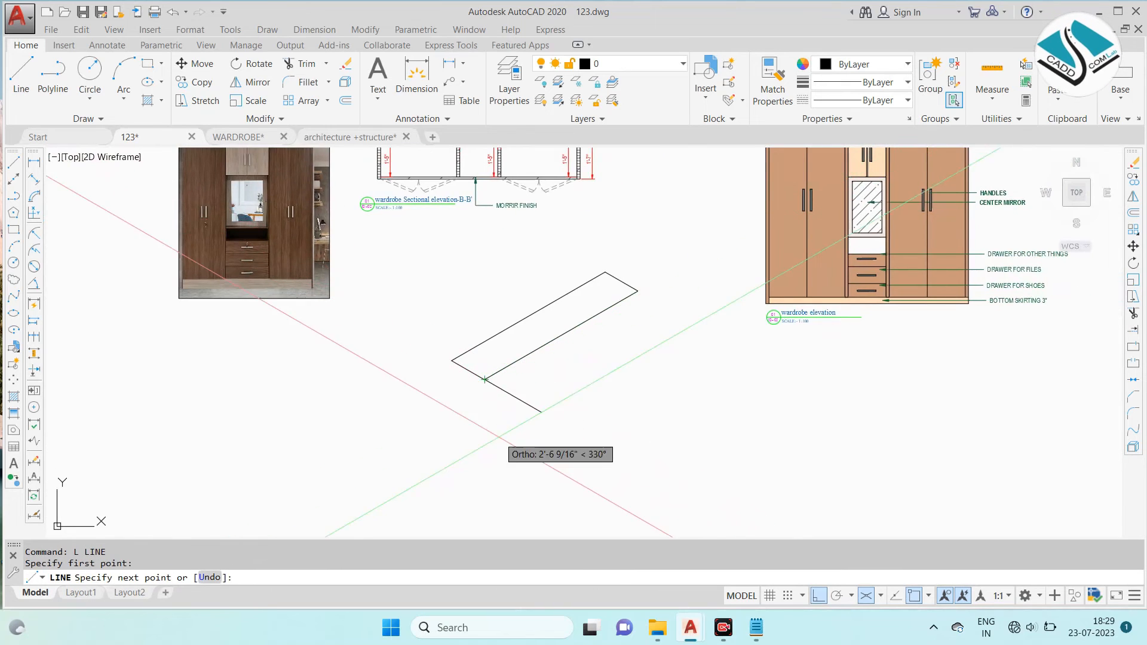
pyautogui.moveTo(486, 380); pyautogui.dragTo(481, 299, button='middle')
pyautogui.press('F5')
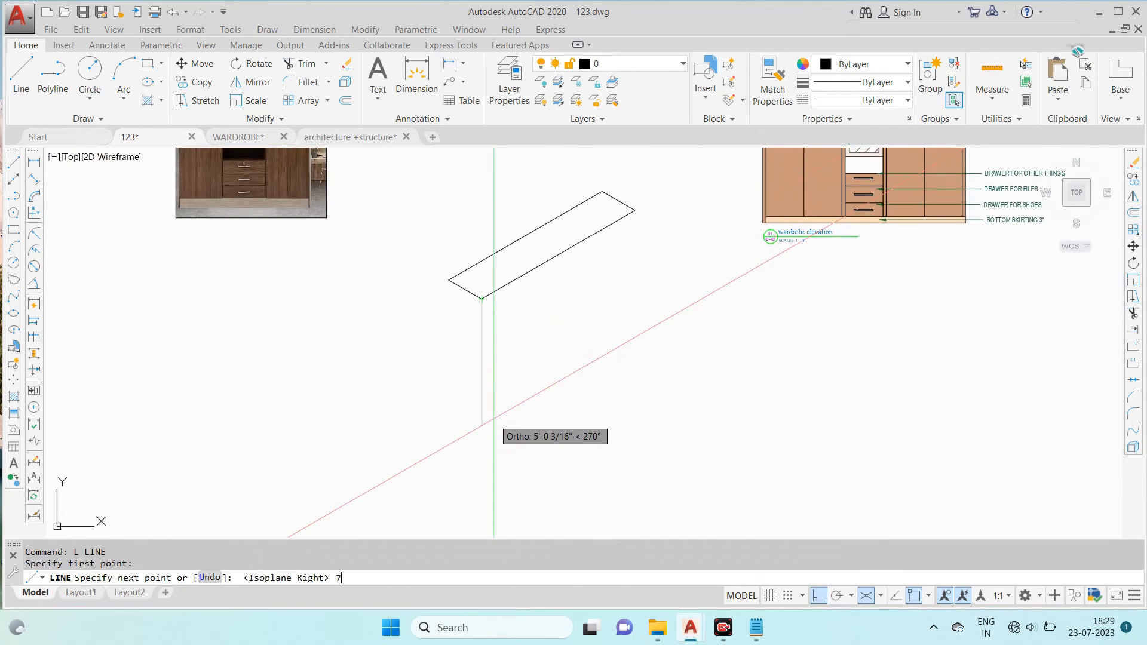
pyautogui.press('F6')
pyautogui.press('F5')
# - Draw the side face's bottom depth edge and its rear vertical edge in the left isoplane
pyautogui.moveTo(361, 415); pyautogui.dragTo(387, 380, button='middle')
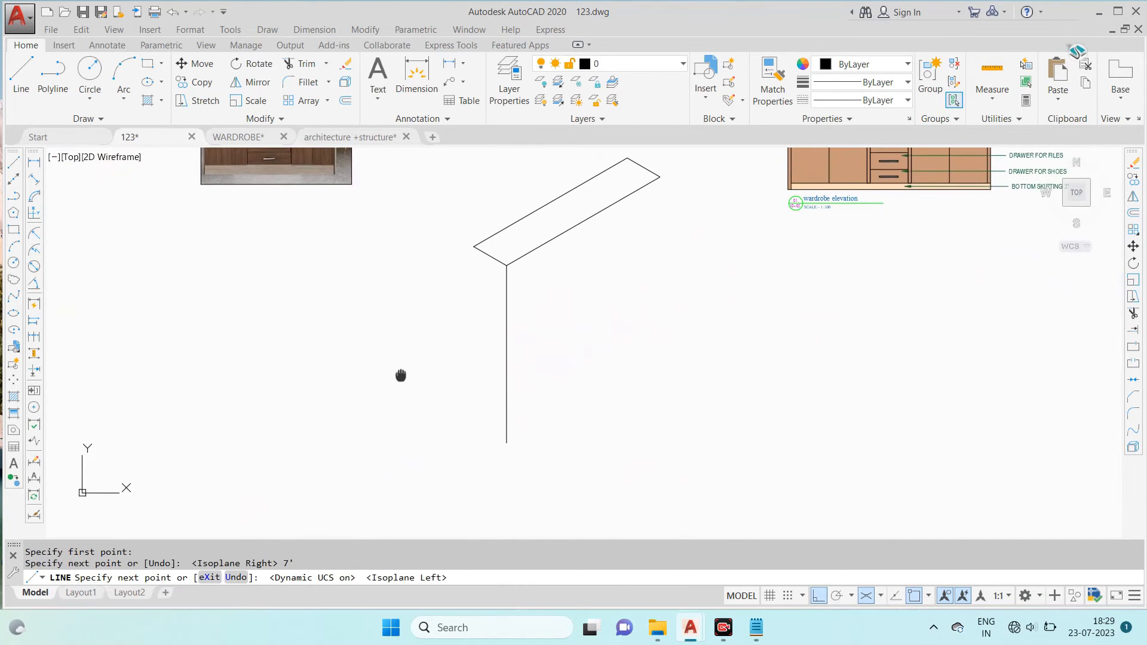
pyautogui.click(392, 377)
pyautogui.press('Escape')
pyautogui.press('space')
pyautogui.click(474, 246)
pyautogui.click(476, 469)
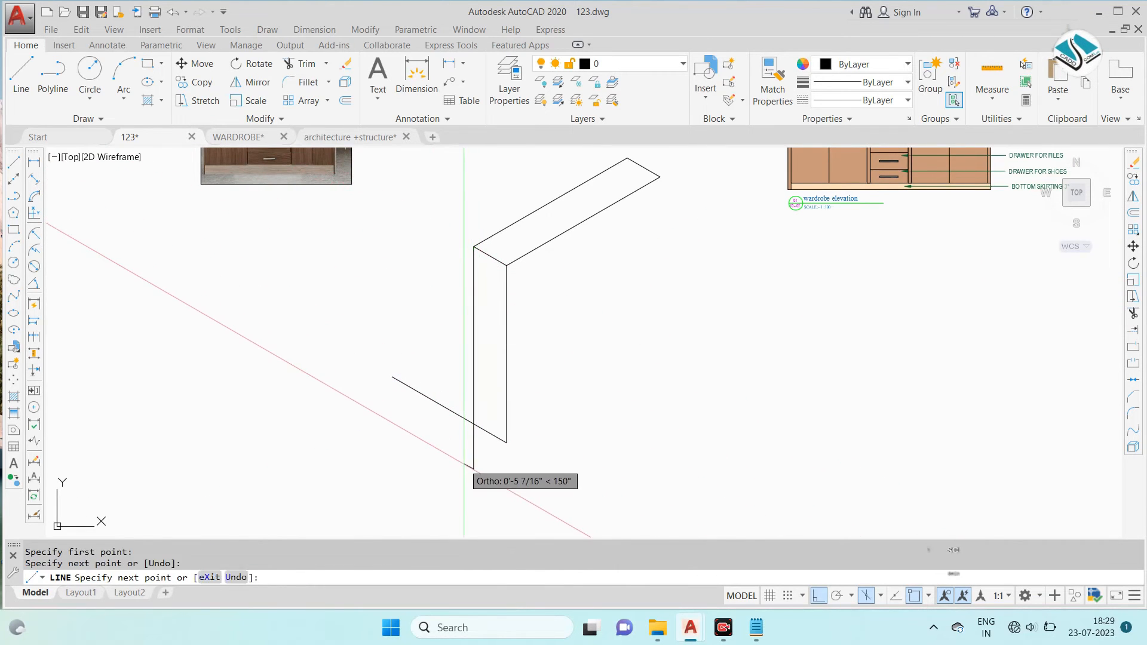
# - Trim the overshooting line ends at the bottom rear corner of the isometric side face
pyautogui.press('Escape')
pyautogui.write('tr')
pyautogui.press('space')
pyautogui.press('space')
pyautogui.click(430, 359)
pyautogui.click(394, 425)
pyautogui.click(480, 453)
pyautogui.press('Escape')
pyautogui.press('Escape')
pyautogui.write('tr')
pyautogui.press('space')
# - Draw the front face's bottom edge and far vertical edge to enclose the isometric box
pyautogui.press('space')
pyautogui.click(473, 458)
pyautogui.press('Escape')
pyautogui.write('l')
pyautogui.press('space')
pyautogui.click(507, 442)
pyautogui.moveTo(662, 341); pyautogui.dragTo(621, 351, button='middle')
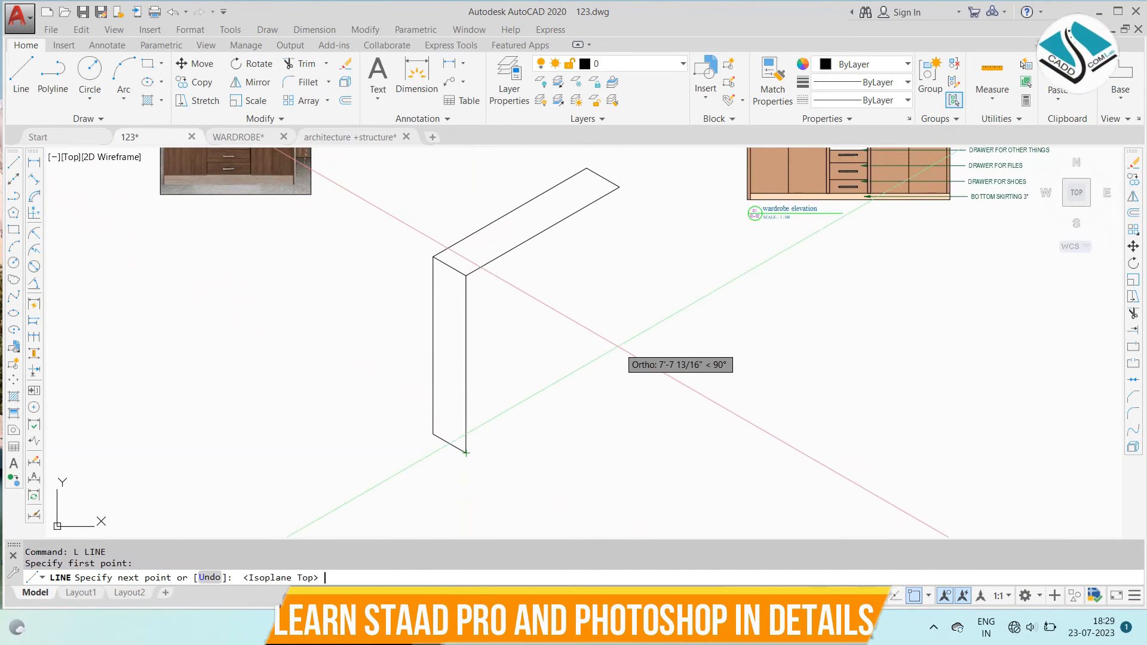
pyautogui.click(731, 301)
pyautogui.press('Escape')
pyautogui.press('space')
pyautogui.click(620, 187)
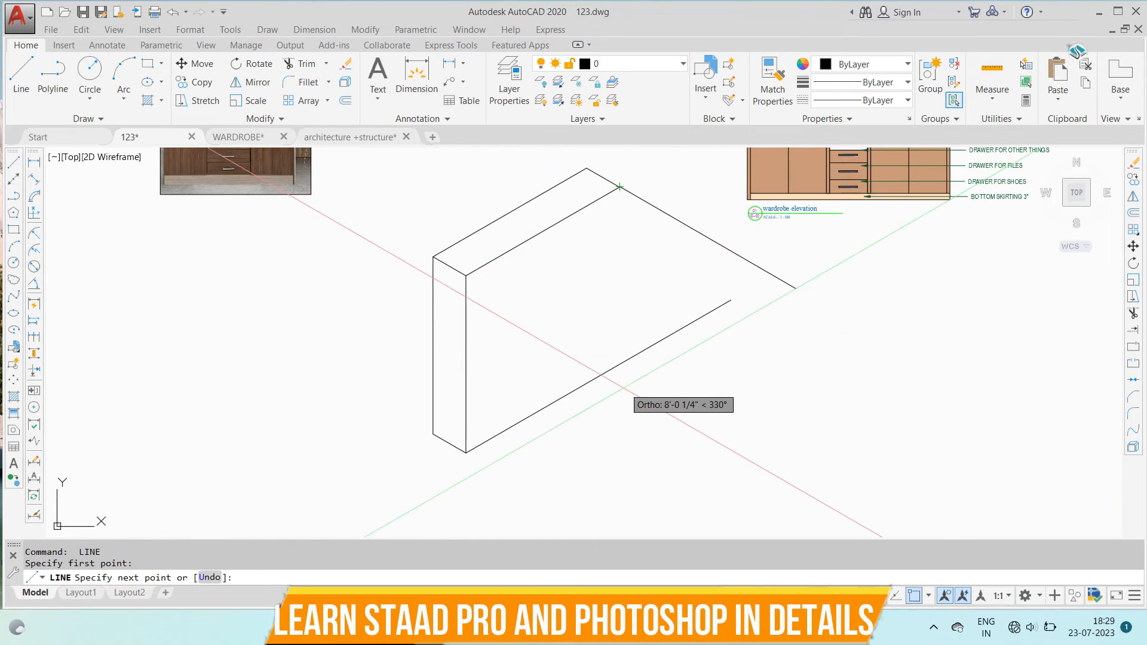
pyautogui.press('F5')
pyautogui.click(619, 426)
# - Trim the bottom and vertical edges where they overshoot the front face's far bottom corner
pyautogui.press('Escape')
pyautogui.write('TR')
pyautogui.press('space')
pyautogui.click(661, 299)
pyautogui.click(636, 389)
pyautogui.scroll(-5, 554, 368)
pyautogui.press('Escape')
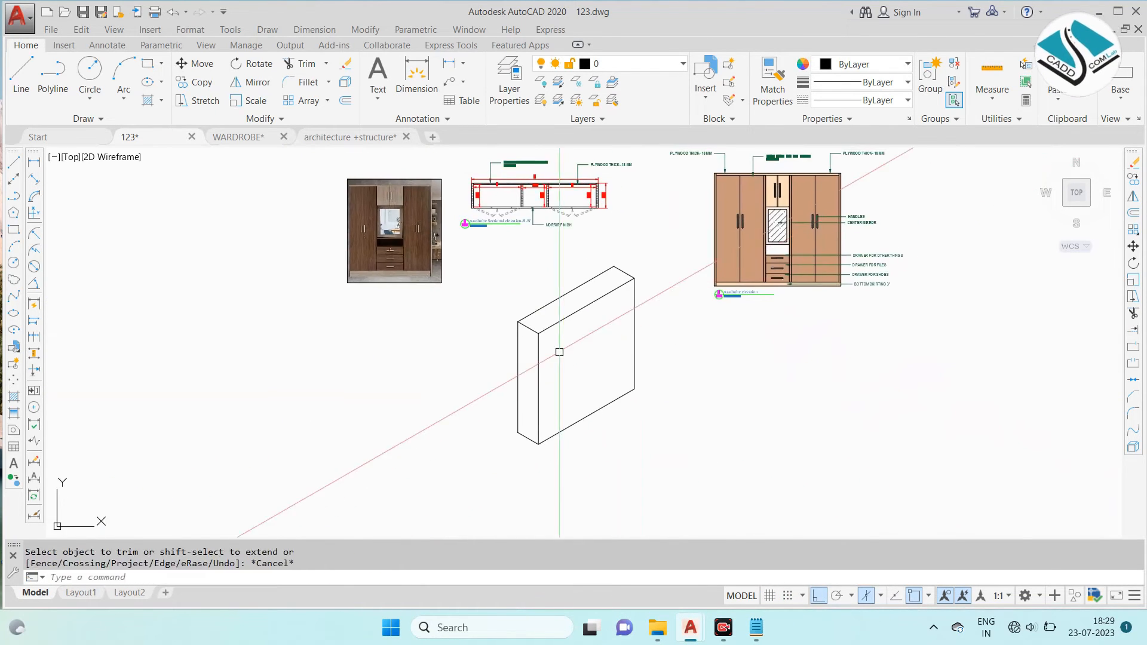
# - Copy the annotated wardrobe sectional elevation to the empty area beside the isometric box, with Ortho off
pyautogui.scroll(2, 451, 275)
pyautogui.scroll(-2, 495, 281)
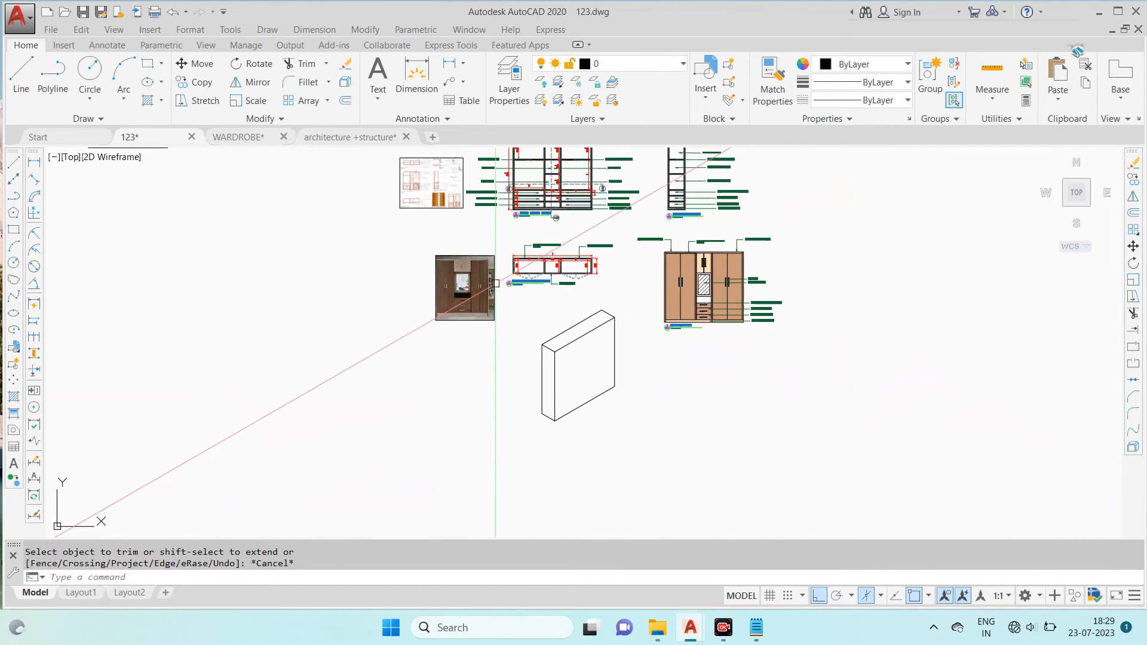
pyautogui.moveTo(546, 272); pyautogui.dragTo(539, 331, button='middle')
pyautogui.scroll(2, 589, 167)
pyautogui.click(645, 239)
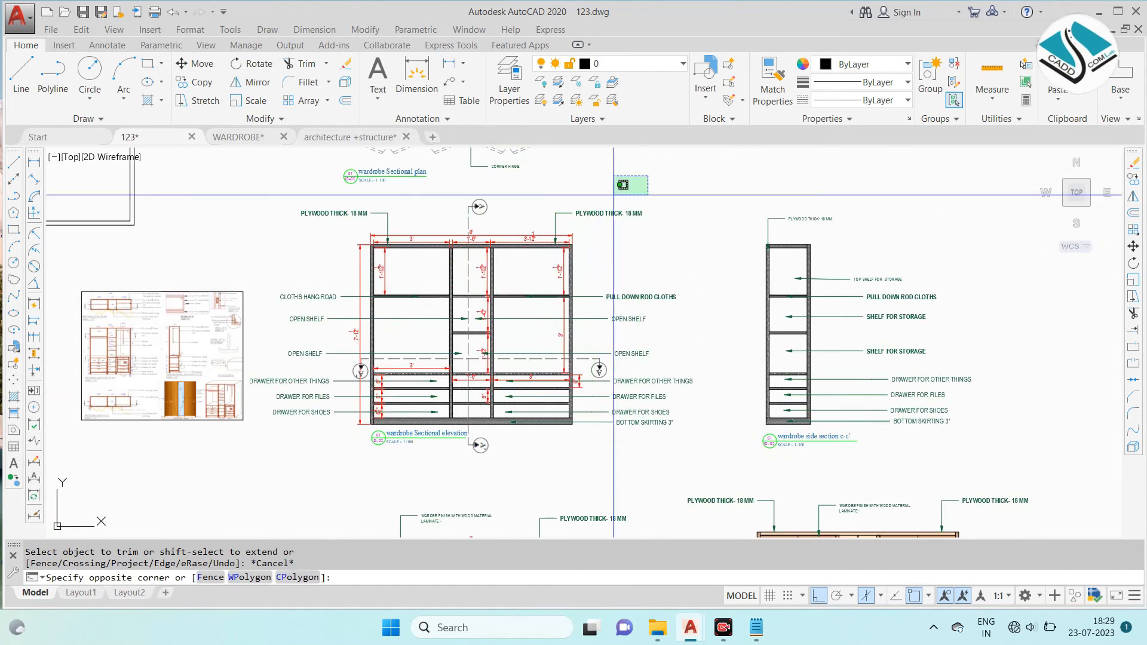
pyautogui.press('Escape')
pyautogui.click(615, 197)
pyautogui.moveTo(365, 418); pyautogui.dragTo(404, 356, button='middle')
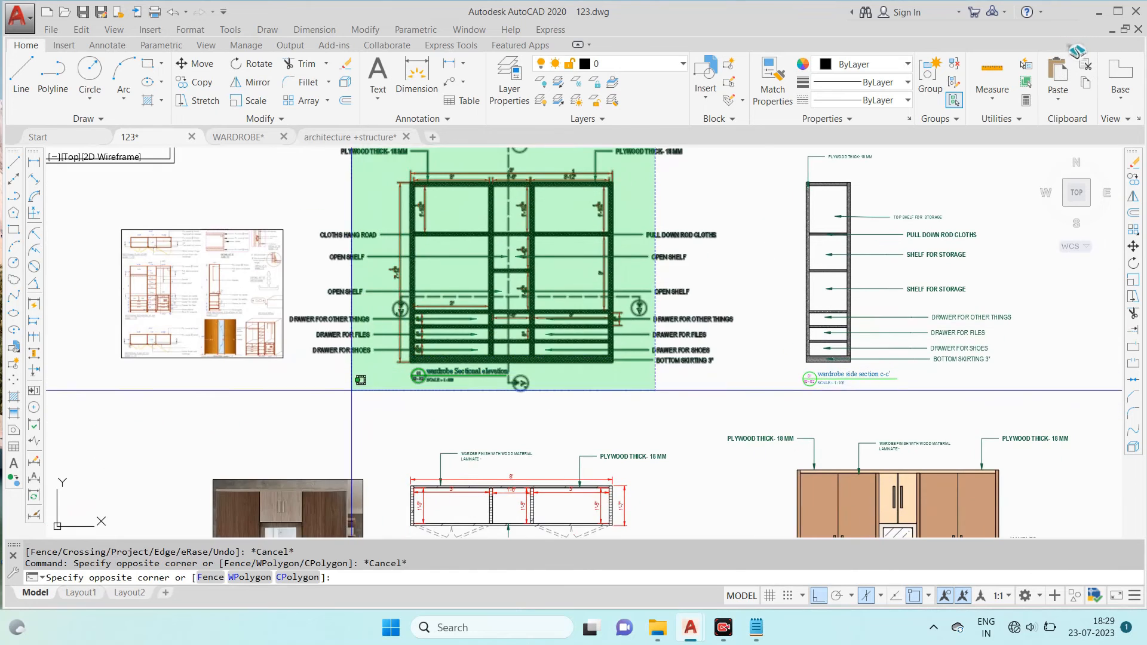
pyautogui.click(322, 404)
pyautogui.write('co')
pyautogui.press('Return')
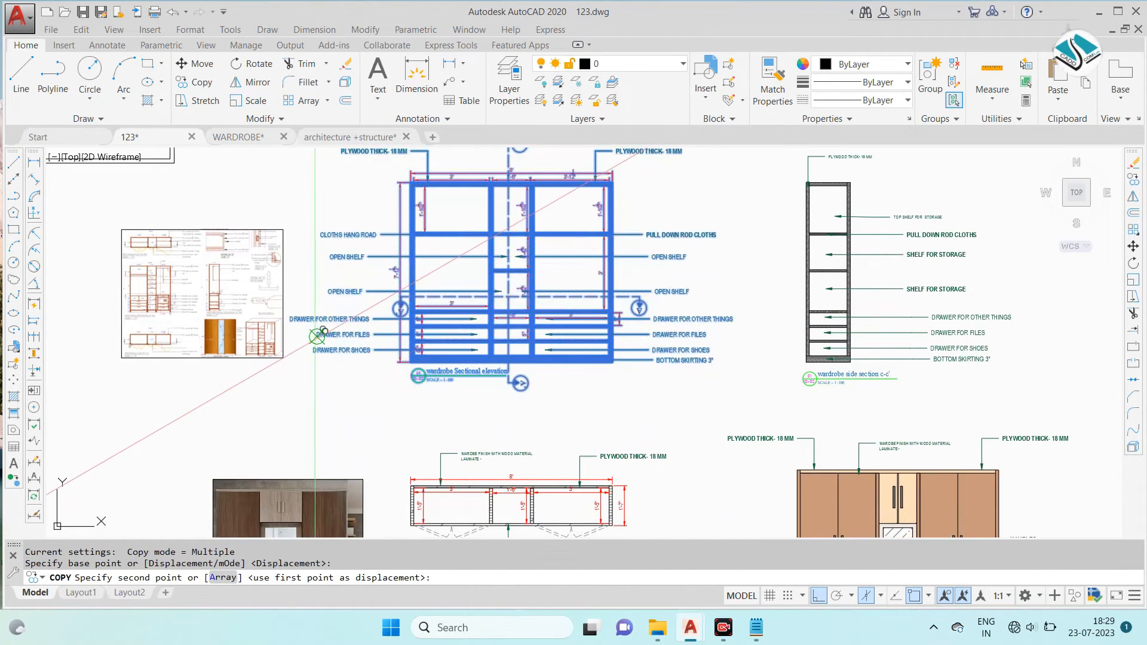
pyautogui.click(318, 337)
pyautogui.scroll(-4, 318, 336)
pyautogui.press('F8')
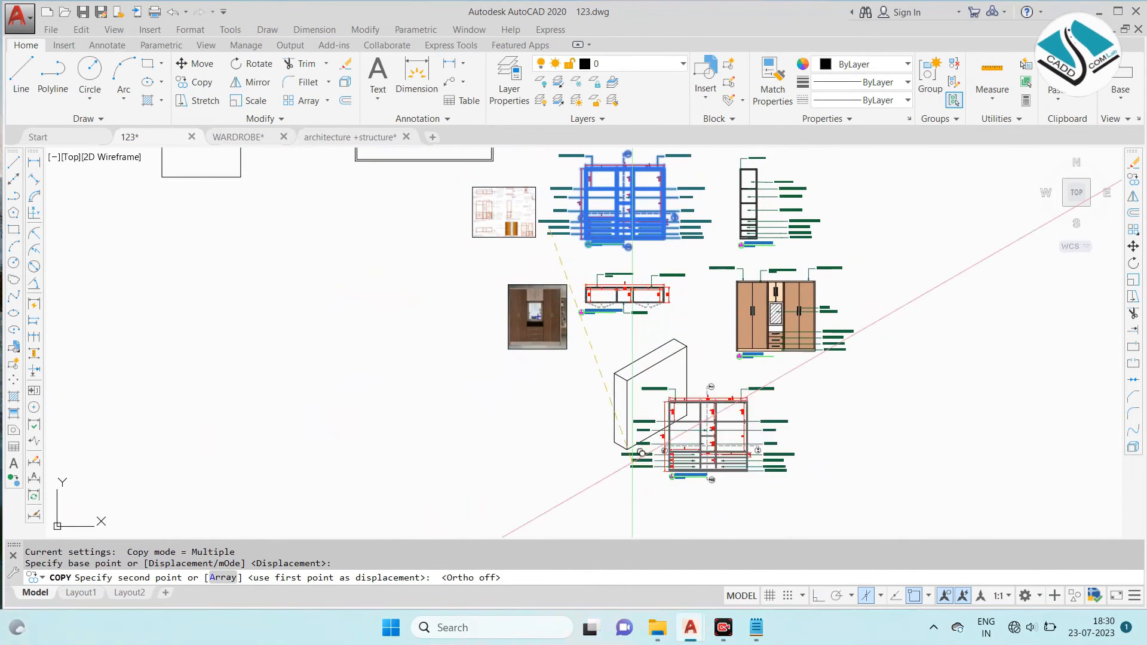
pyautogui.click(439, 441)
pyautogui.press('Escape')
# - Copy the front face's top edge 1.5" downward to show the top panel's thickness
pyautogui.scroll(4, 565, 443)
pyautogui.scroll(2, 707, 386)
pyautogui.press('Escape')
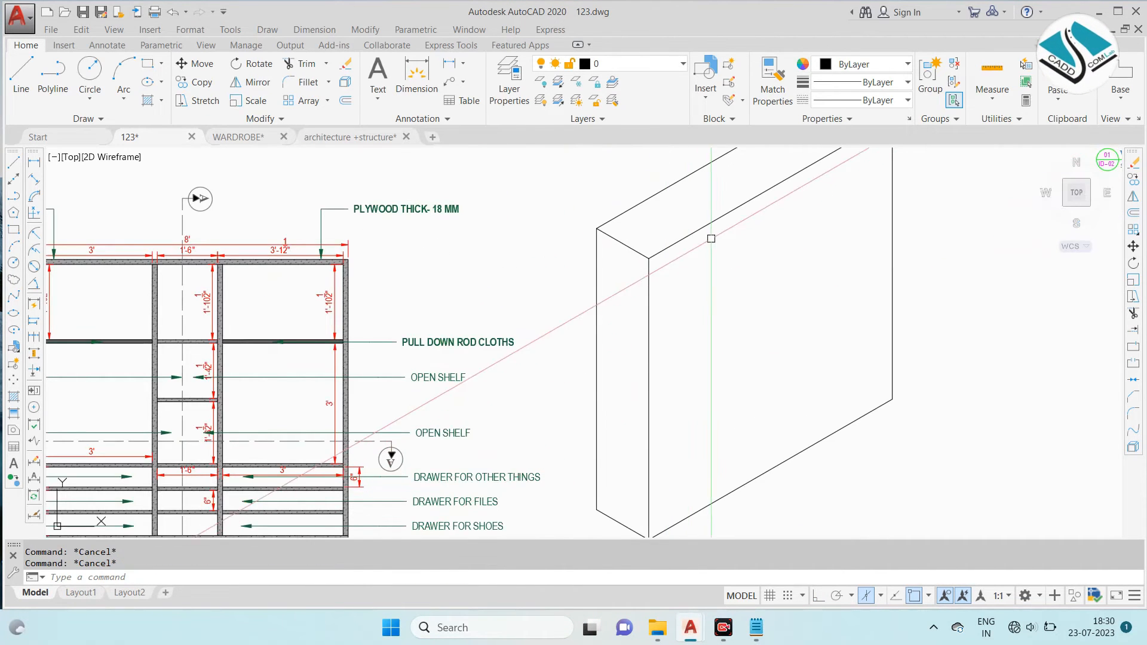
pyautogui.click(700, 255)
pyautogui.write('co')
pyautogui.press('Return')
pyautogui.click(700, 255)
pyautogui.write('1.5')
pyautogui.press('Return')
pyautogui.press('Escape')
# - Copy the front face's near vertical edge 1.5" inward along the isometric axis, with Ortho on
pyautogui.click(671, 318)
pyautogui.click(635, 376)
pyautogui.write('co')
pyautogui.press('Return')
pyautogui.click(648, 378)
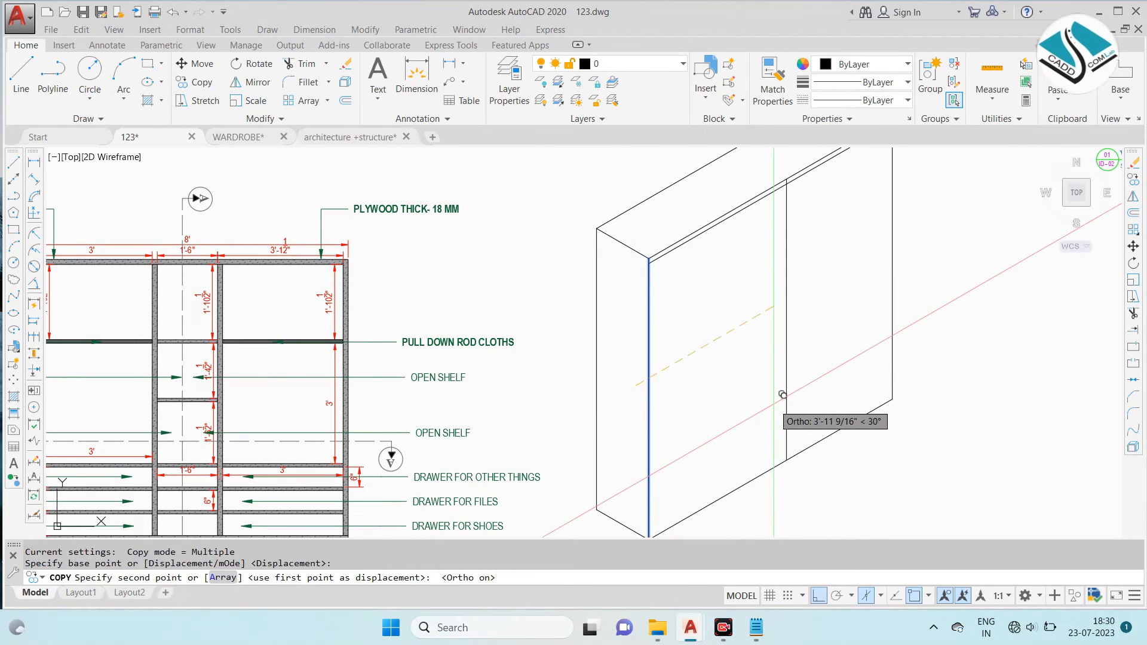
pyautogui.write('1.5')
pyautogui.press('Return')
pyautogui.press('Escape')
# - Copy the front face's far vertical edge 1.5" inward to form the other side panel's thickness
pyautogui.click(893, 266)
pyautogui.click(807, 305)
pyautogui.write('co')
pyautogui.press('Return')
pyautogui.click(807, 306)
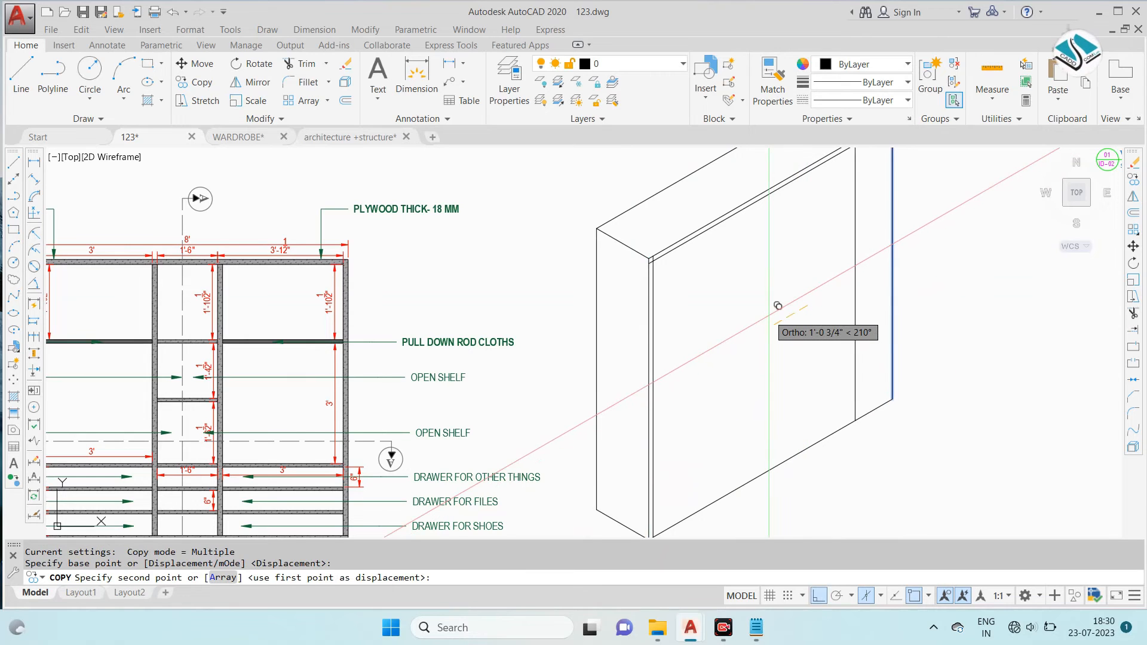
pyautogui.write('1.5')
pyautogui.press('Return')
pyautogui.press('Escape')
# - Copy the front face's bottom edge 3" upward for the bottom skirting
pyautogui.click(809, 361)
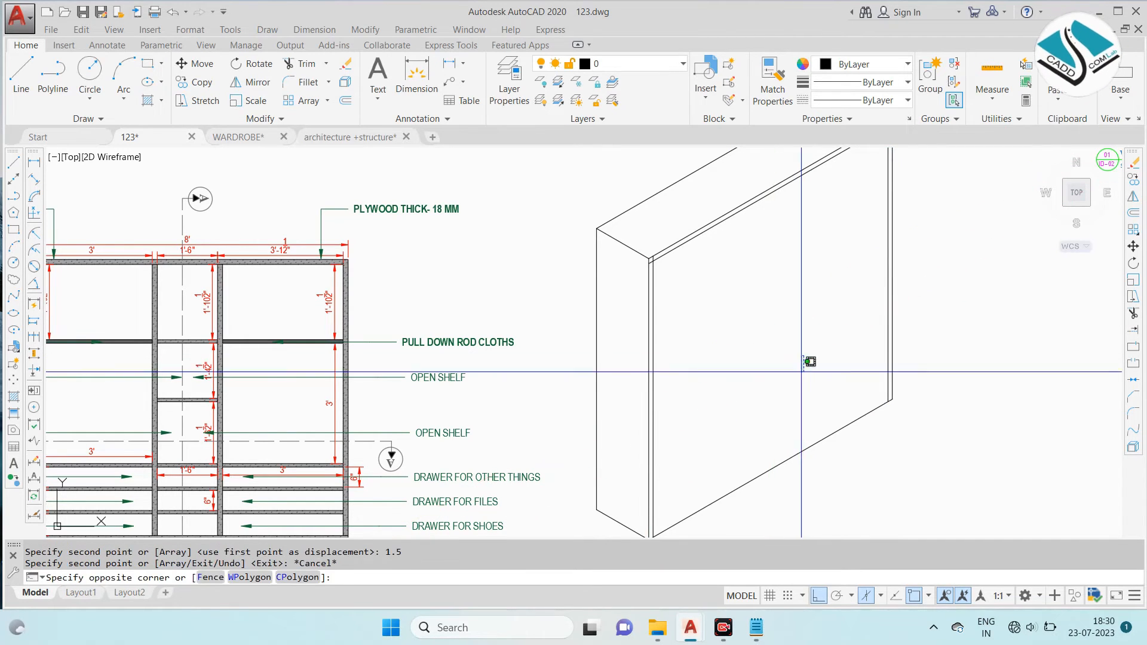
pyautogui.click(777, 478)
pyautogui.write('co')
pyautogui.press('Return')
pyautogui.click(780, 489)
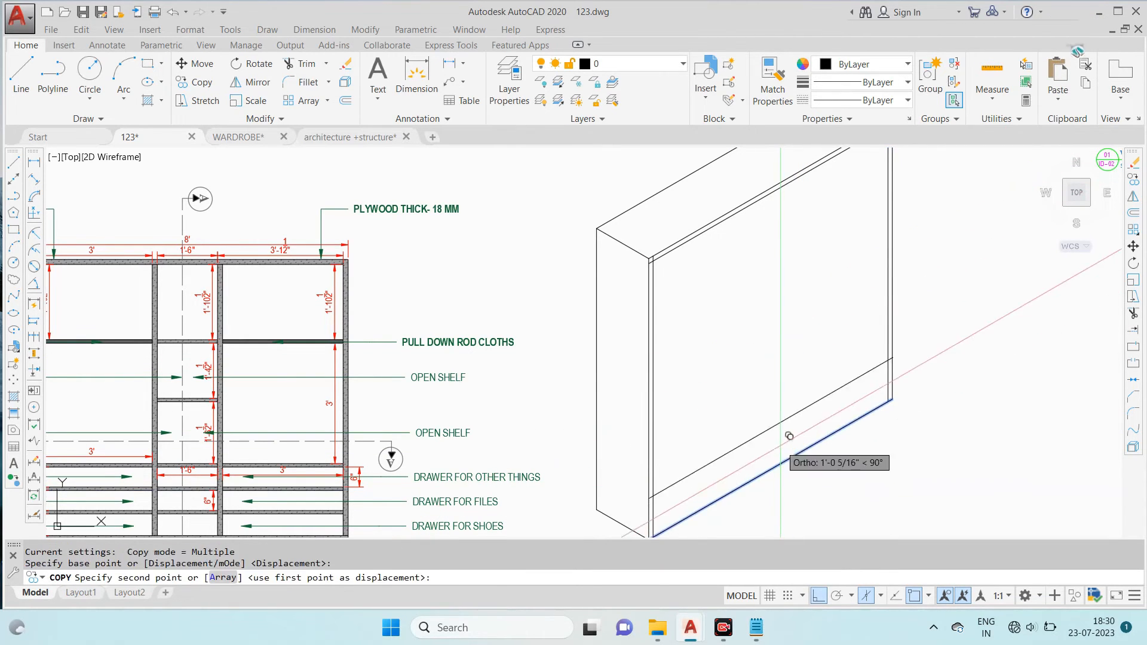
pyautogui.write('3')
pyautogui.press('Return')
pyautogui.press('Escape')
# - Trim the overlapping panel and skirting lines at the corners of the isometric front frame
pyautogui.write('tr')
pyautogui.press('Return')
pyautogui.scroll(5, 665, 271)
pyautogui.scroll(-5, 787, 199)
pyautogui.scroll(4, 787, 200)
pyautogui.scroll(-4, 770, 225)
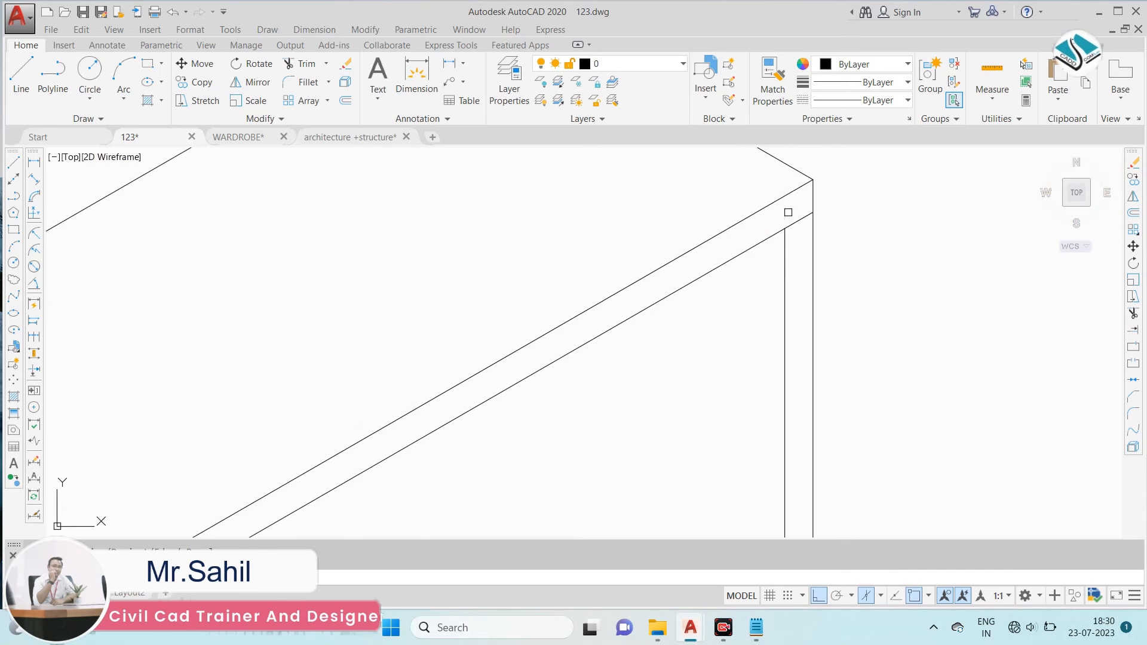
pyautogui.moveTo(645, 476); pyautogui.dragTo(686, 239, button='middle')
pyautogui.scroll(5, 573, 343)
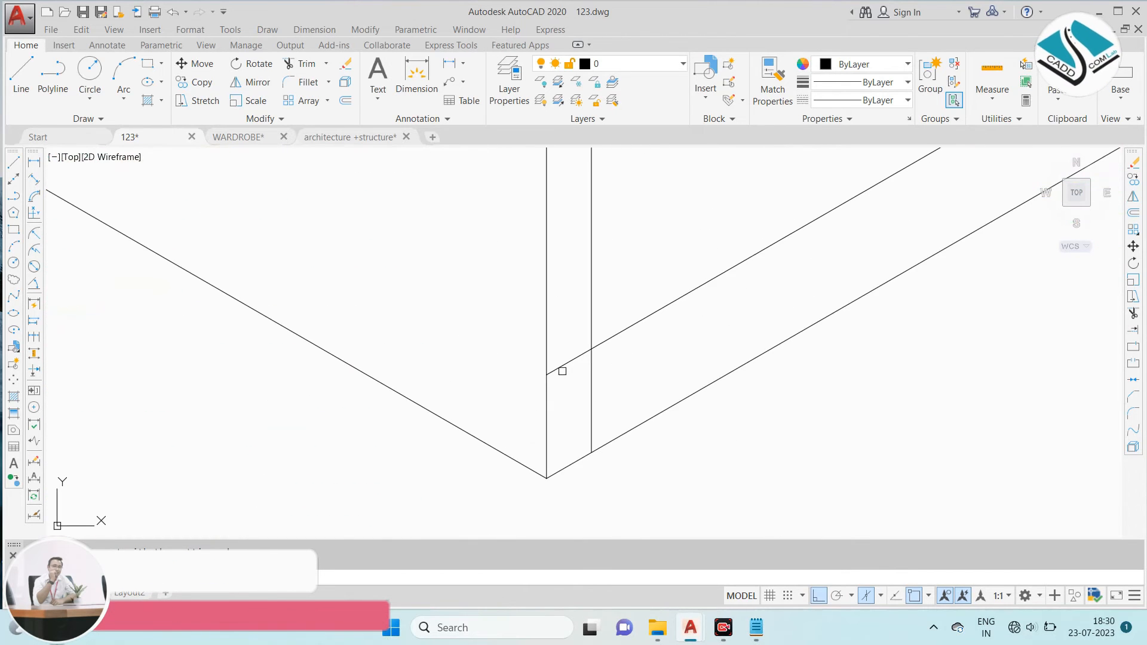
pyautogui.click(564, 370)
pyautogui.scroll(-5, 519, 404)
pyautogui.scroll(5, 755, 270)
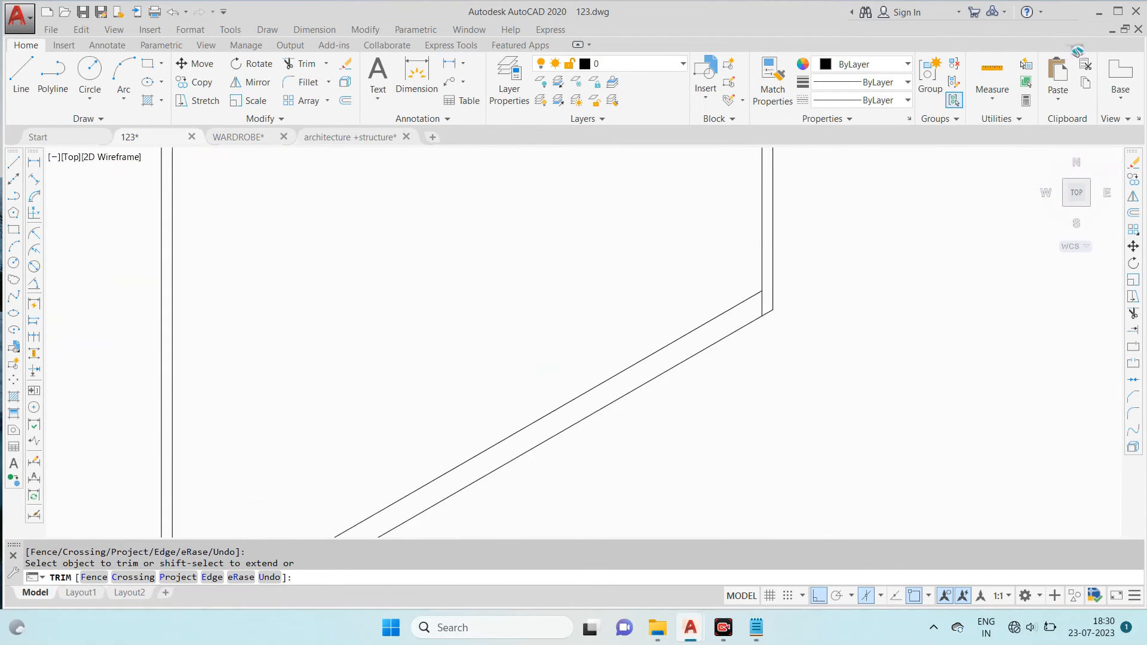
pyautogui.press('Escape')
# - Try to copy the frame's inner top edge downward as a shelf line, following the sectional elevation's spacing
pyautogui.scroll(-5, 717, 370)
pyautogui.scroll(2, 657, 359)
pyautogui.scroll(4, 303, 299)
pyautogui.scroll(-4, 303, 299)
pyautogui.scroll(6, 302, 299)
pyautogui.scroll(-5, 302, 298)
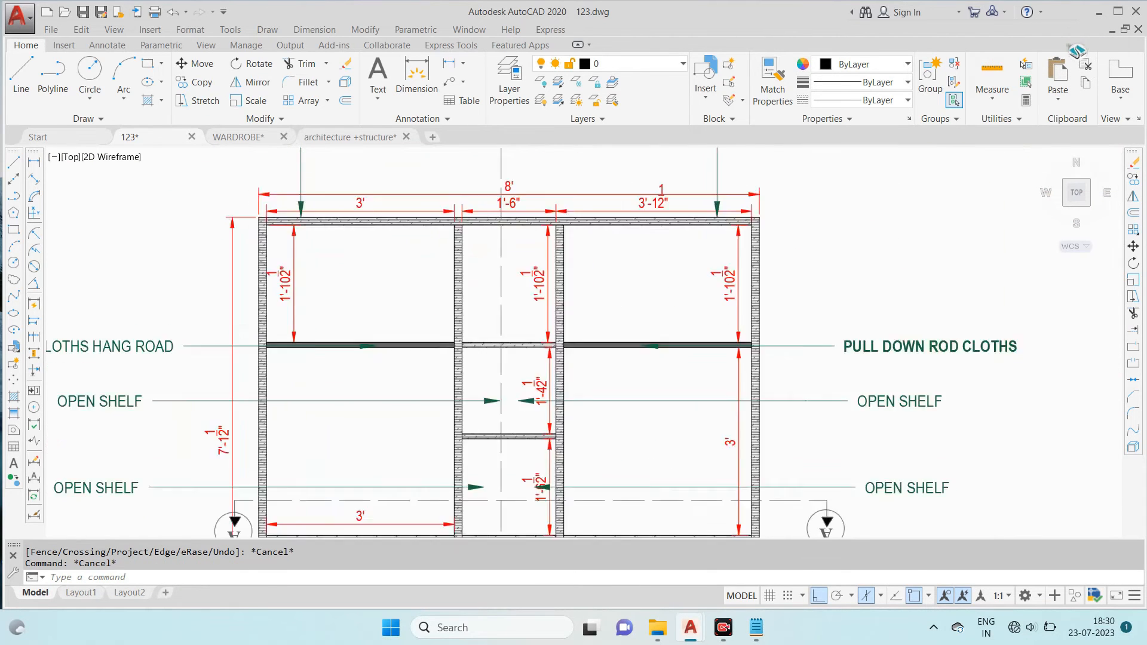
pyautogui.scroll(4, 661, 292)
pyautogui.write('o')
pyautogui.press('Return')
pyautogui.press('Escape')
pyautogui.write('co')
pyautogui.press('Return')
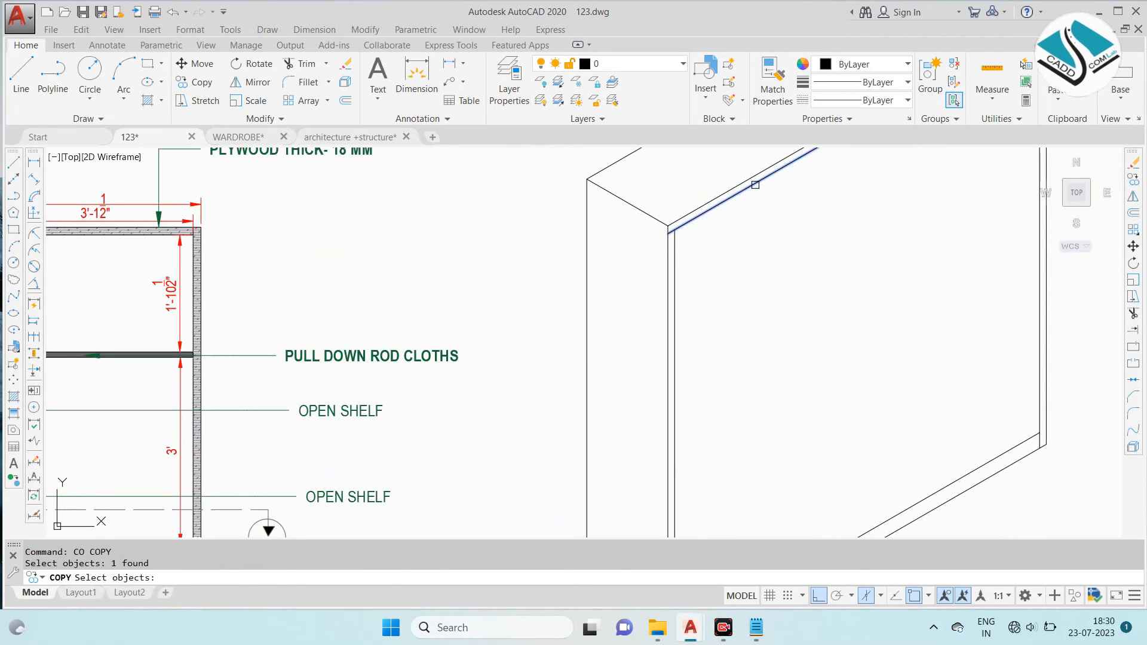
pyautogui.press('Return')
pyautogui.click(754, 185)
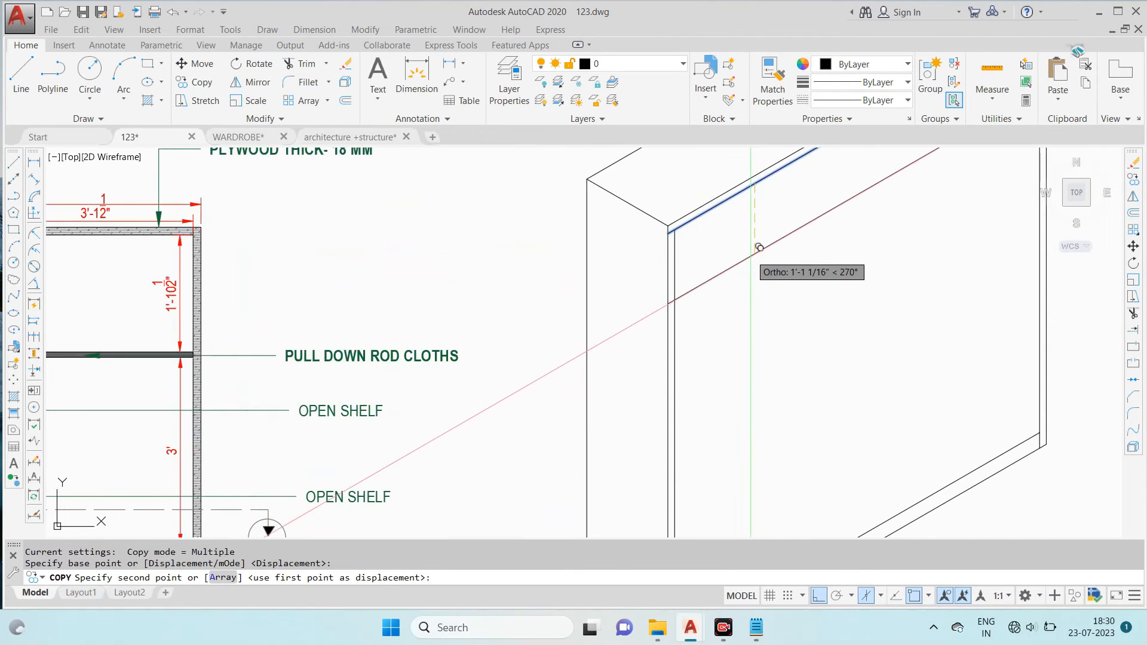
pyautogui.press('Return')
pyautogui.press('Escape')
# - Erase the copied shelf line below the isometric frame's top edge
pyautogui.click(709, 262)
pyautogui.click(702, 322)
pyautogui.write('co')
pyautogui.press('Return')
pyautogui.press('Escape')
pyautogui.click(743, 246)
pyautogui.click(732, 287)
pyautogui.write('e')
pyautogui.press('Return')
pyautogui.scroll(-4, 724, 299)
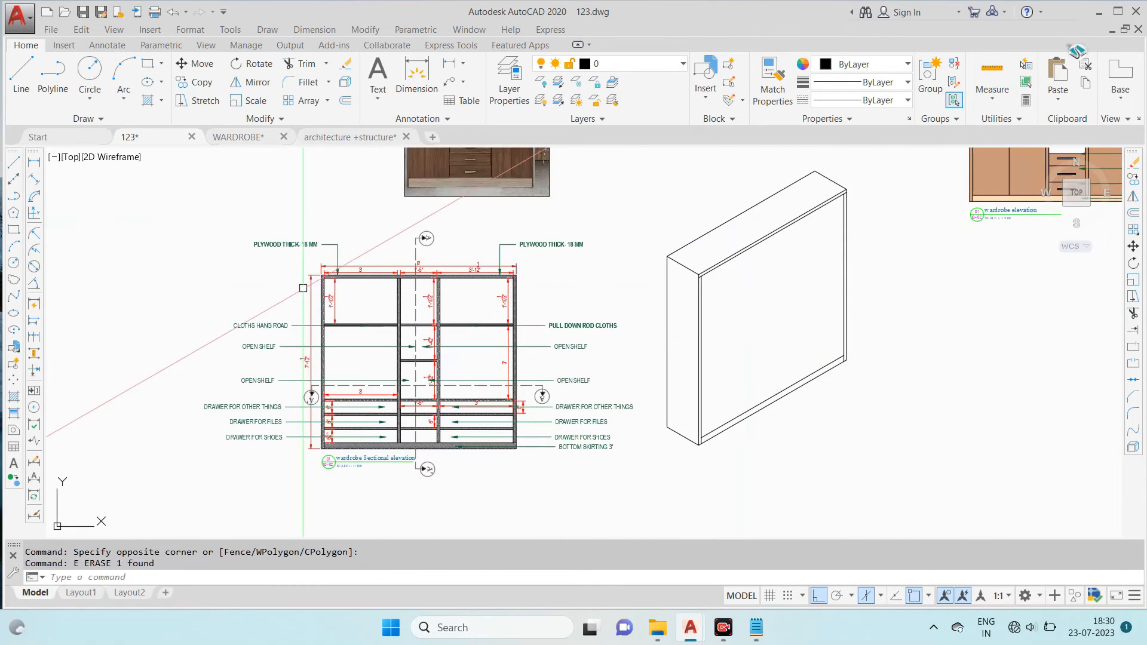
pyautogui.scroll(4, 319, 274)
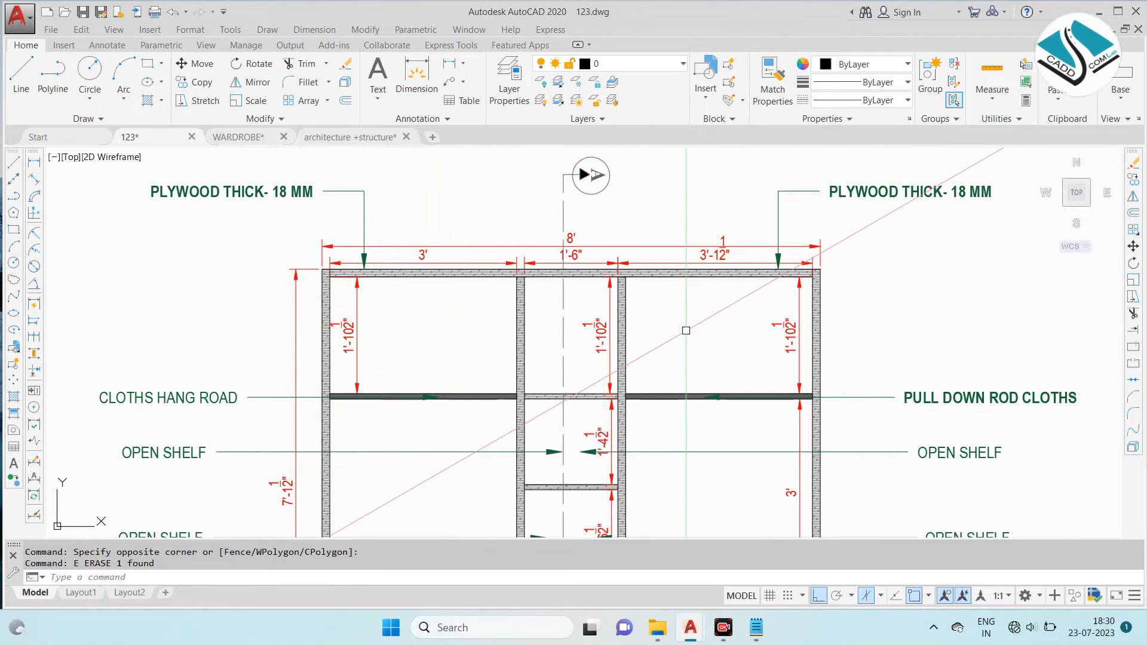
# - Copy the isometric frame's inner top edge 2' downward as the first line of the upper shelf
pyautogui.scroll(-2, 682, 328)
pyautogui.scroll(-3, 516, 275)
pyautogui.scroll(6, 768, 264)
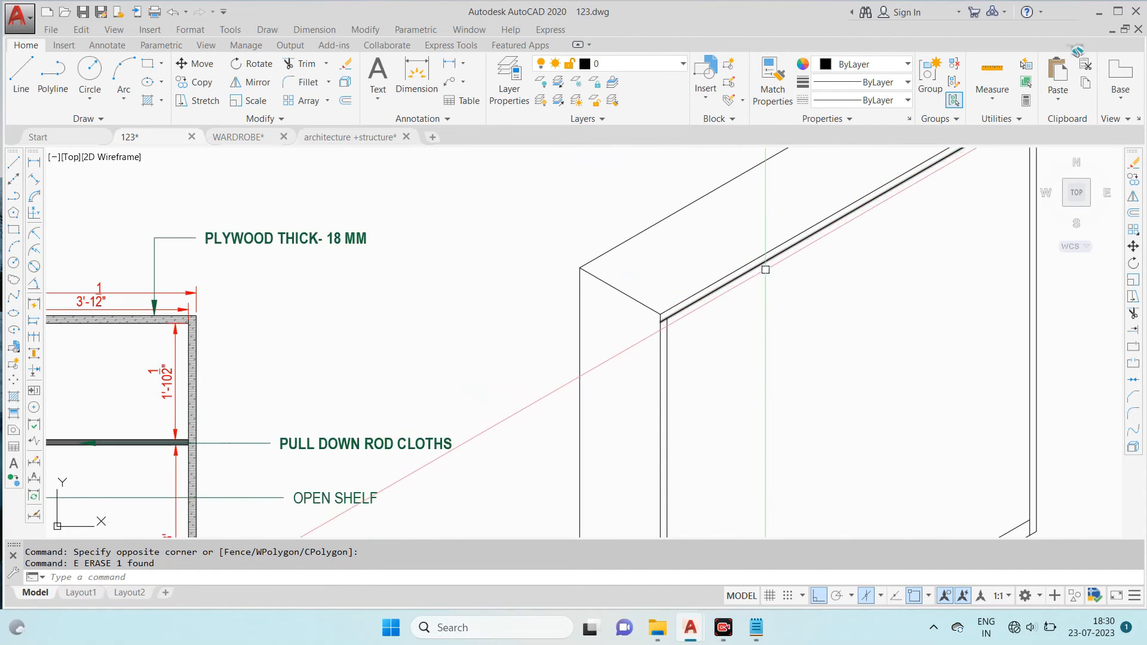
pyautogui.click(768, 264)
pyautogui.click(767, 261)
pyautogui.write("2'")
pyautogui.press('Return')
pyautogui.press('Escape')
pyautogui.press('Escape')
# - Copy the upper shelf line 1.5" downward to give the shelf its thickness
pyautogui.click(767, 340)
pyautogui.click(719, 477)
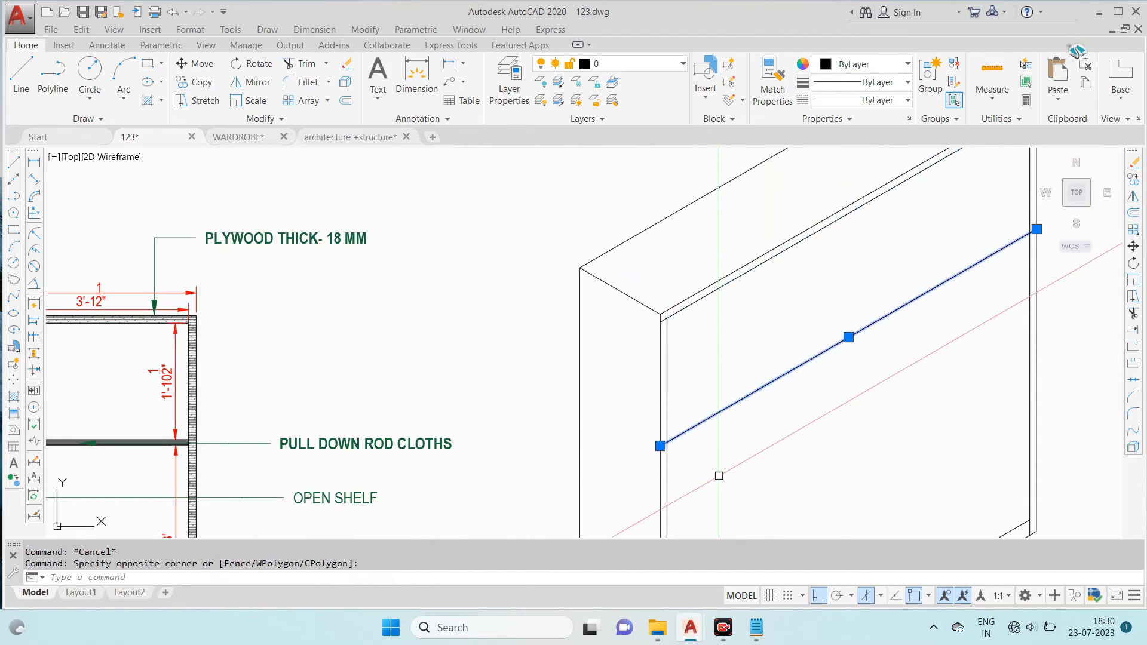
pyautogui.write('co')
pyautogui.press('Return')
pyautogui.click(740, 423)
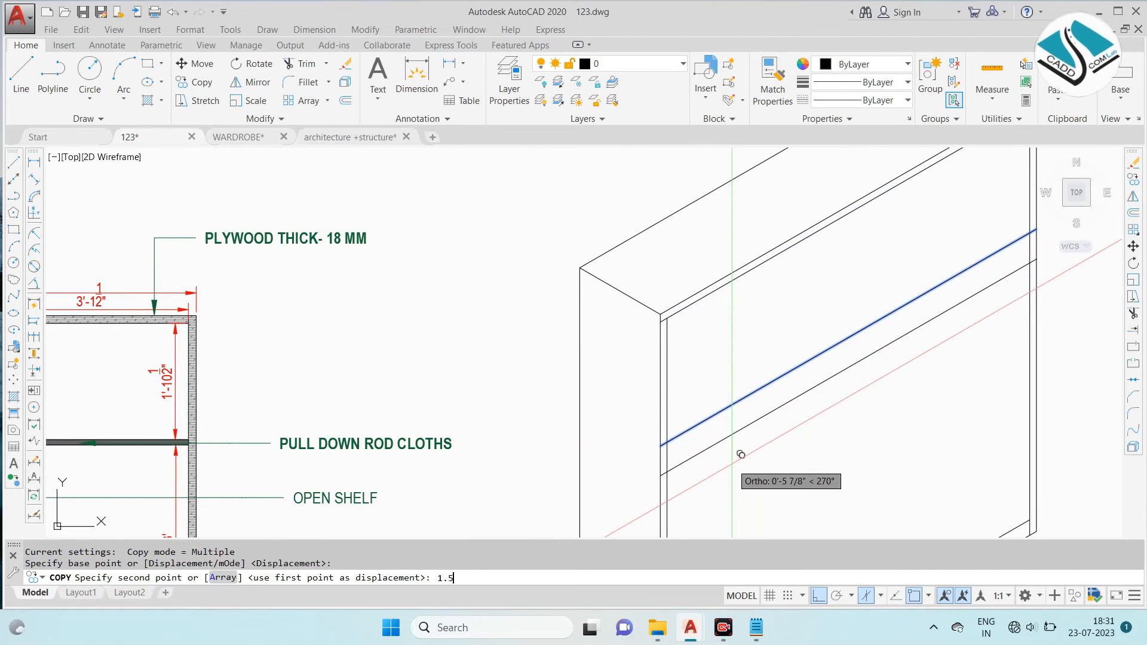
pyautogui.write('1.5')
pyautogui.press('Return')
pyautogui.press('Escape')
# - Trim the two upper shelf lines where they run through the side panels at both ends
pyautogui.write('tr')
pyautogui.press('Return')
pyautogui.press('Return')
pyautogui.scroll(5, 673, 459)
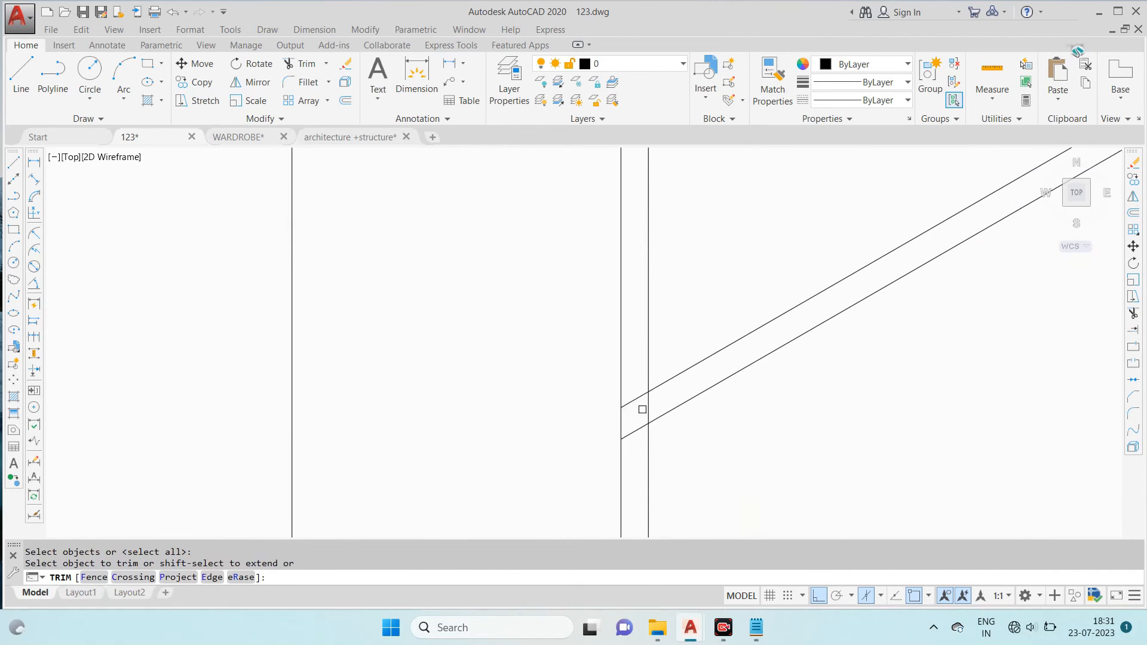
pyautogui.click(636, 436)
pyautogui.click(632, 431)
pyautogui.scroll(-8, 635, 433)
pyautogui.scroll(2, 771, 352)
pyautogui.scroll(6, 794, 292)
pyautogui.scroll(-5, 825, 263)
pyautogui.scroll(2, 802, 267)
pyautogui.scroll(-2, 803, 259)
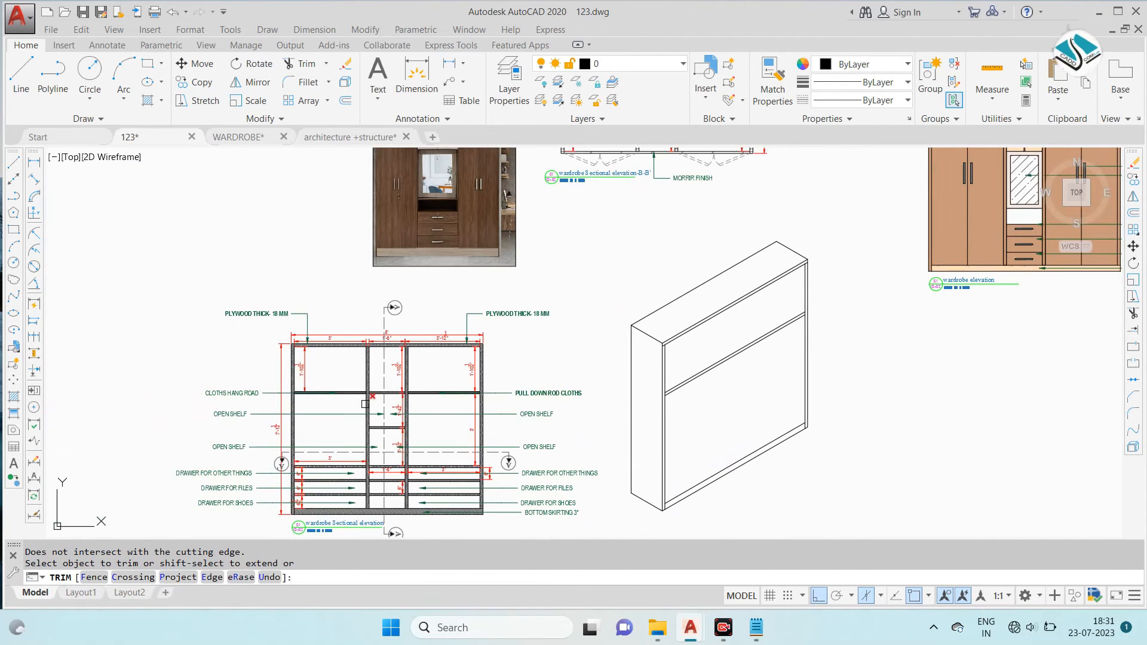
pyautogui.scroll(6, 305, 379)
pyautogui.scroll(-5, 735, 389)
pyautogui.press('Escape')
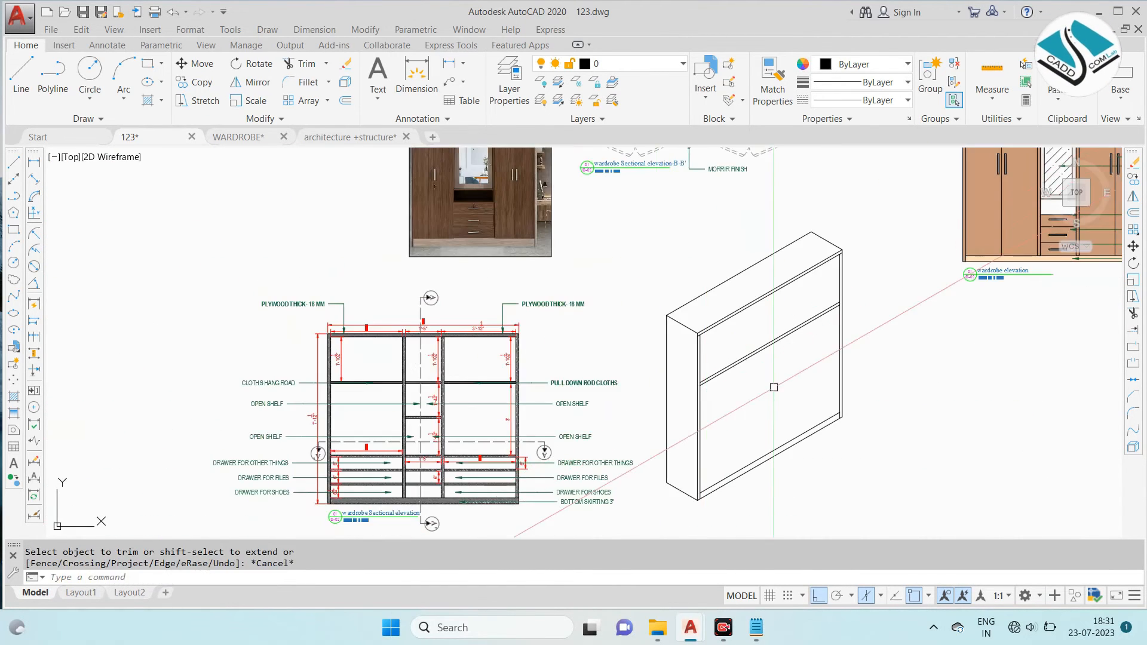
# - Copy the left panel's inner edge 3' along the isometric front as the first divider line
pyautogui.scroll(5, 705, 312)
pyautogui.click(664, 329)
pyautogui.write('c')
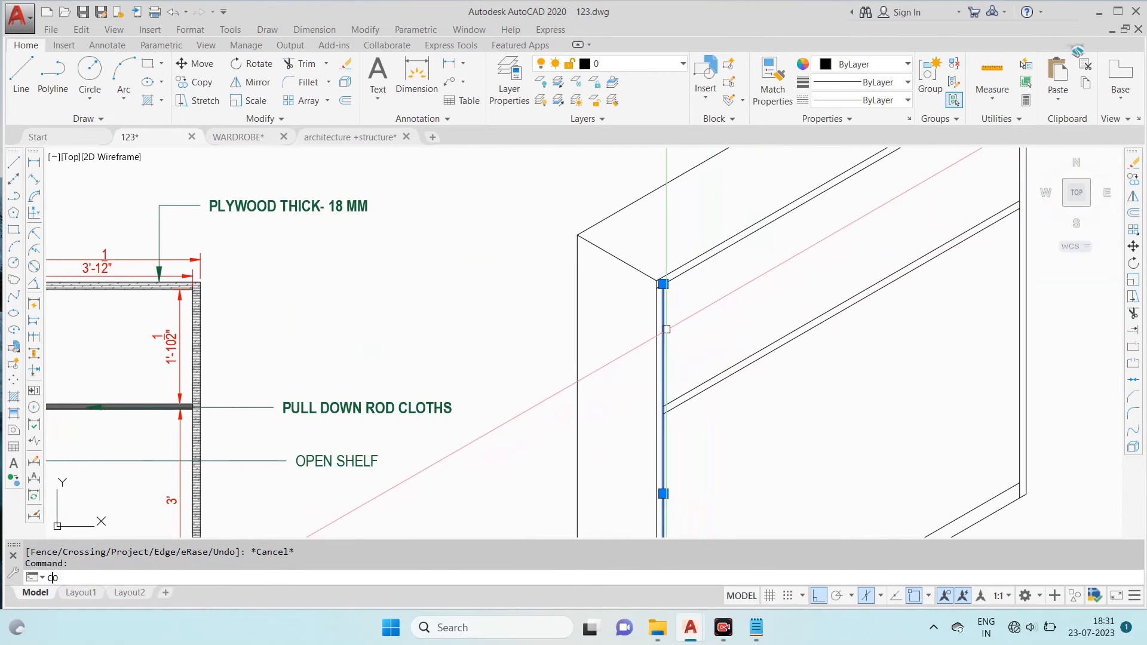
pyautogui.write('o')
pyautogui.press('Return')
pyautogui.click(667, 330)
pyautogui.write('3')
pyautogui.press('Return')
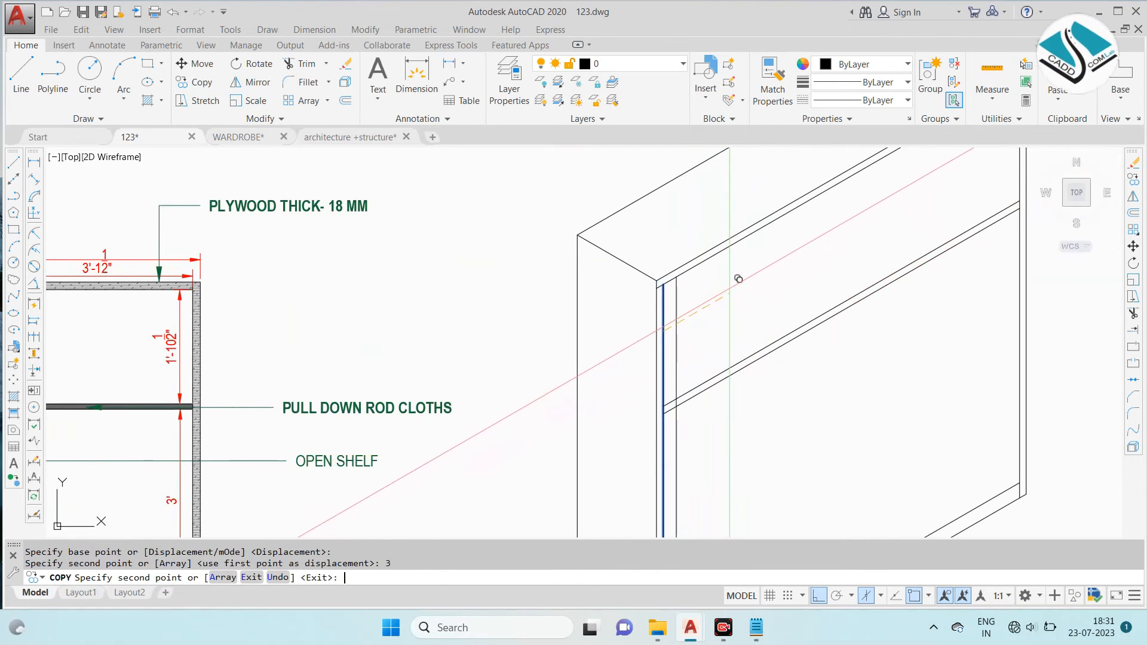
pyautogui.hotkey('ctrl', 'z')
pyautogui.write("3'")
pyautogui.press('Return')
pyautogui.press('Escape')
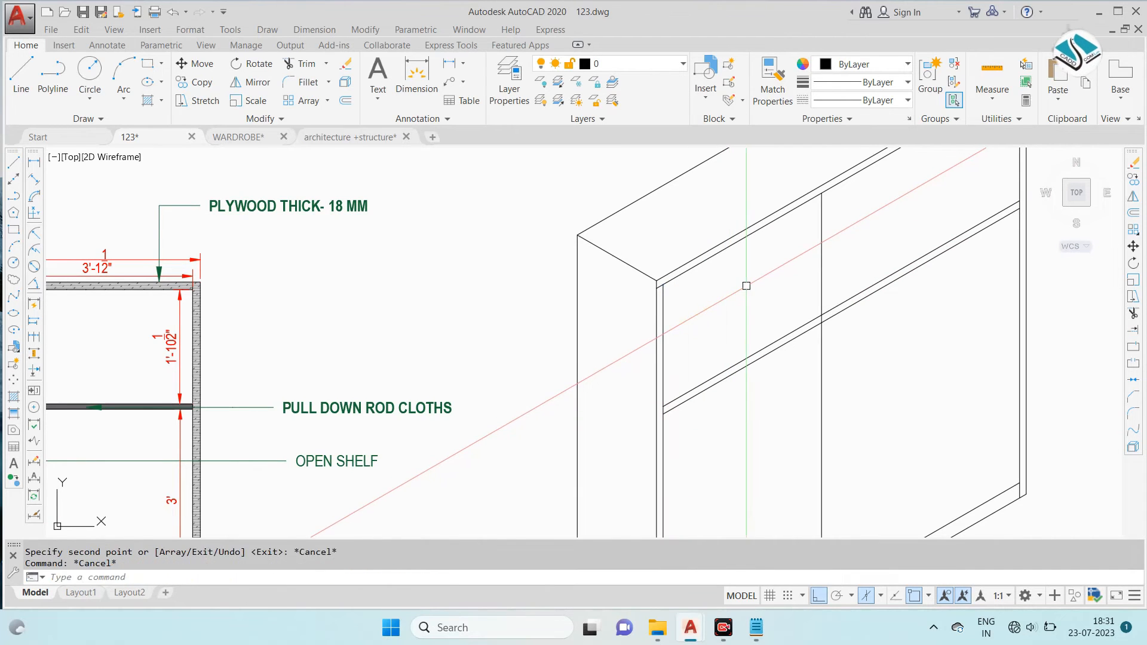
# - Copy the first divider line 1.5" along the front to give the divider its thickness
pyautogui.click(822, 261)
pyautogui.press('Return')
pyautogui.scroll(2, 794, 286)
pyautogui.click(828, 242)
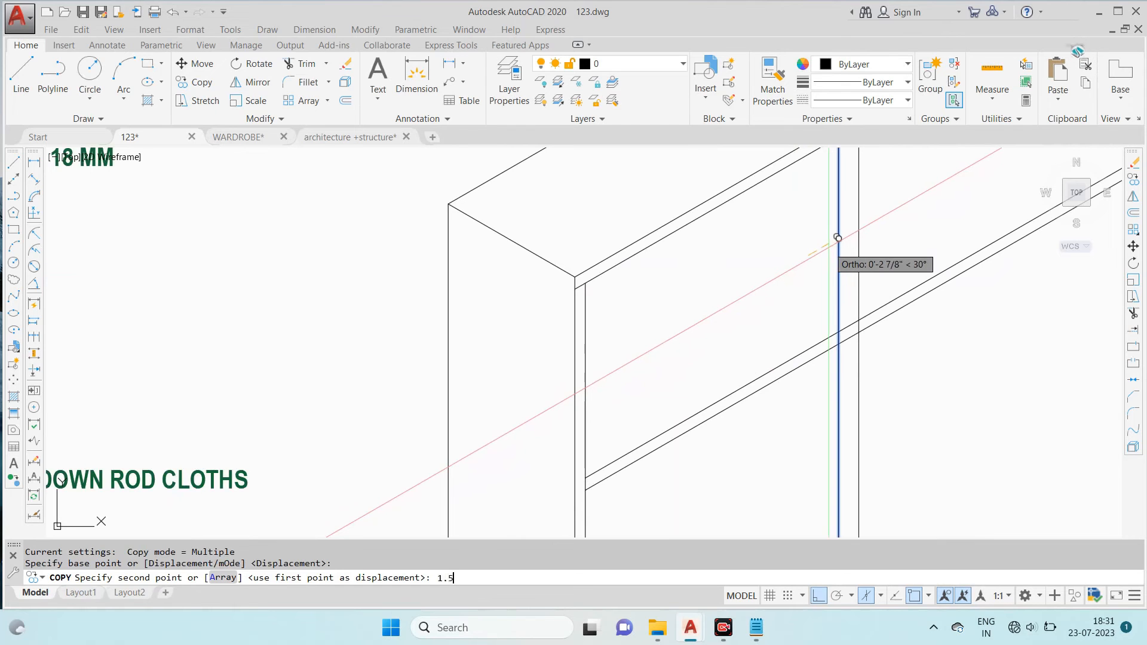
pyautogui.press('Return')
pyautogui.press('Escape')
pyautogui.scroll(-4, 827, 245)
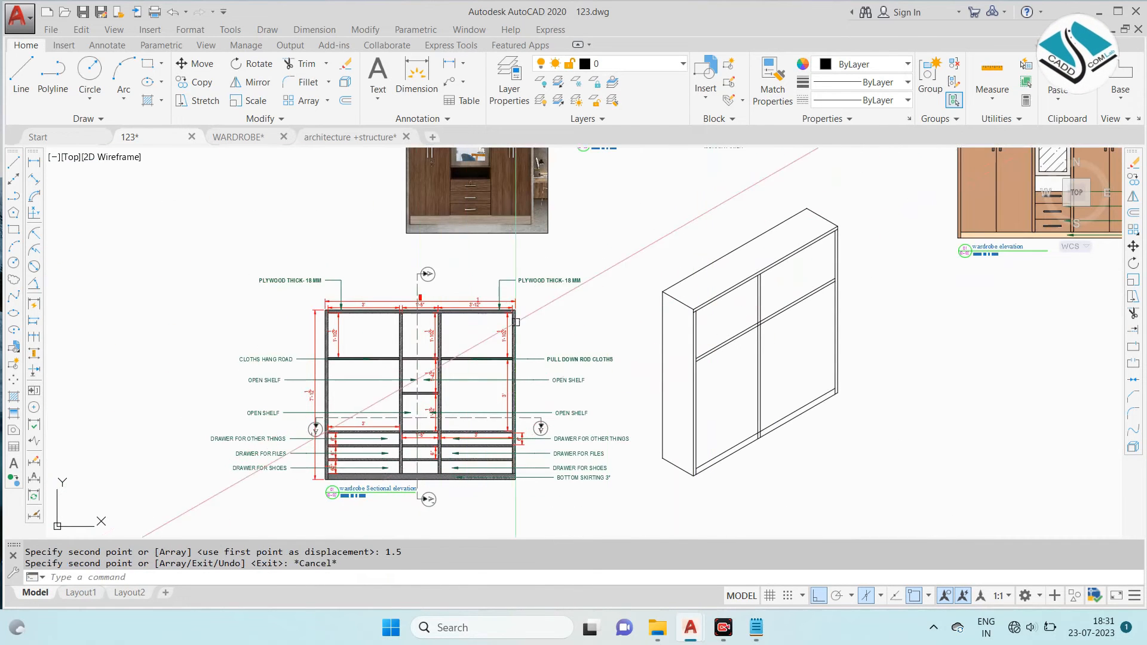
# - Copy the first divider's right edge 1'6" along the front, following the sectional elevation's central bay width
pyautogui.scroll(2, 775, 279)
pyautogui.scroll(2, 775, 278)
pyautogui.scroll(-2, 775, 278)
pyautogui.scroll(2, 205, 330)
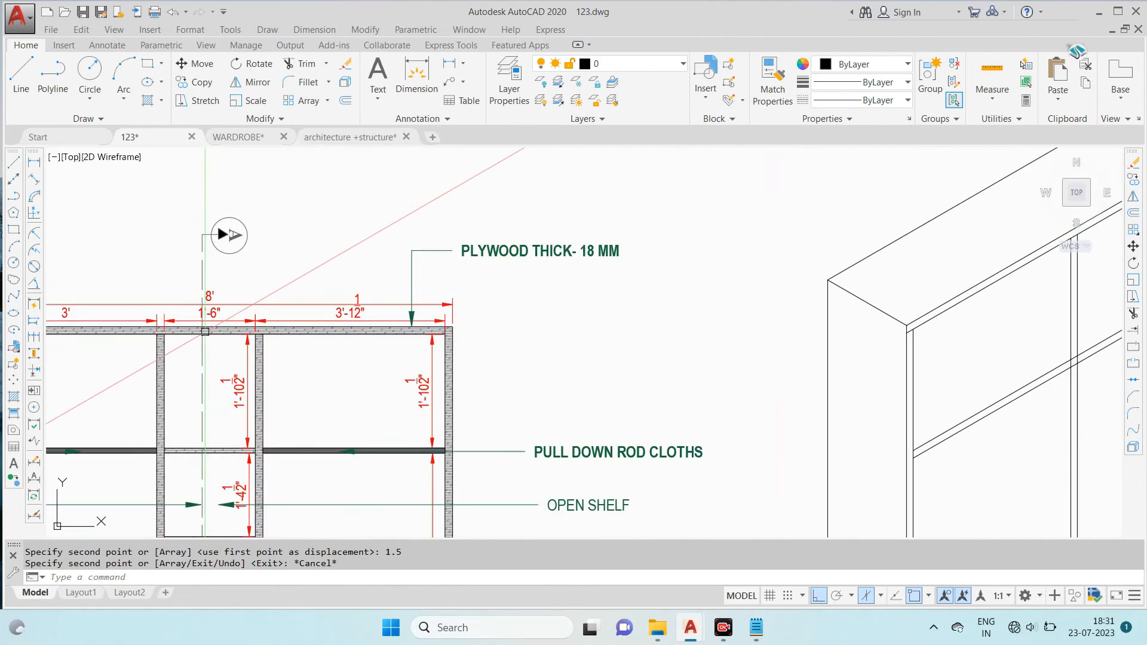
pyautogui.scroll(-4, 205, 331)
pyautogui.scroll(4, 443, 332)
pyautogui.click(518, 299)
pyautogui.write('co')
pyautogui.press('Return')
pyautogui.click(517, 298)
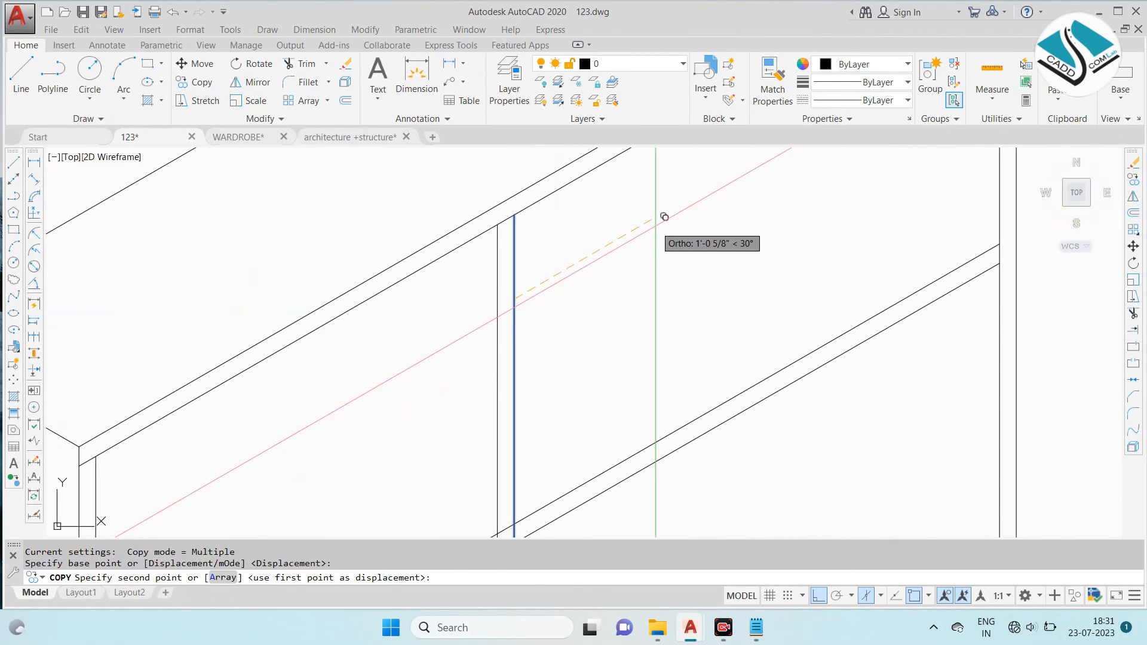
pyautogui.write('1\'6"')
pyautogui.press('Return')
pyautogui.press('Escape')
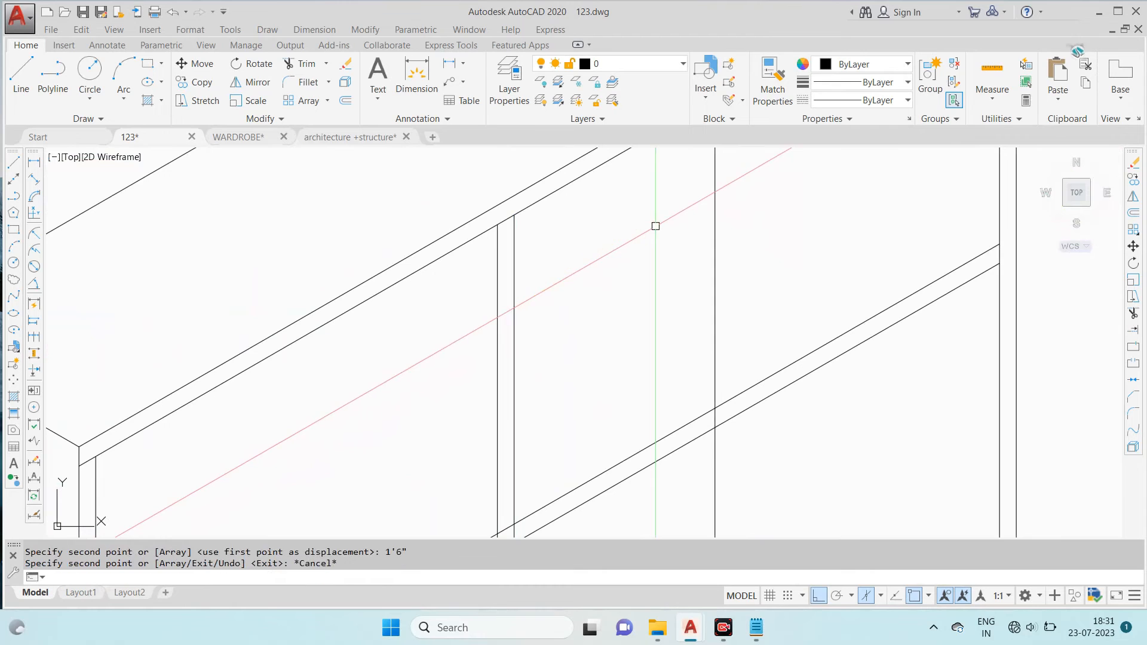
# - Copy the second divider line 1.5" along the front for the divider thickness
pyautogui.click(804, 234)
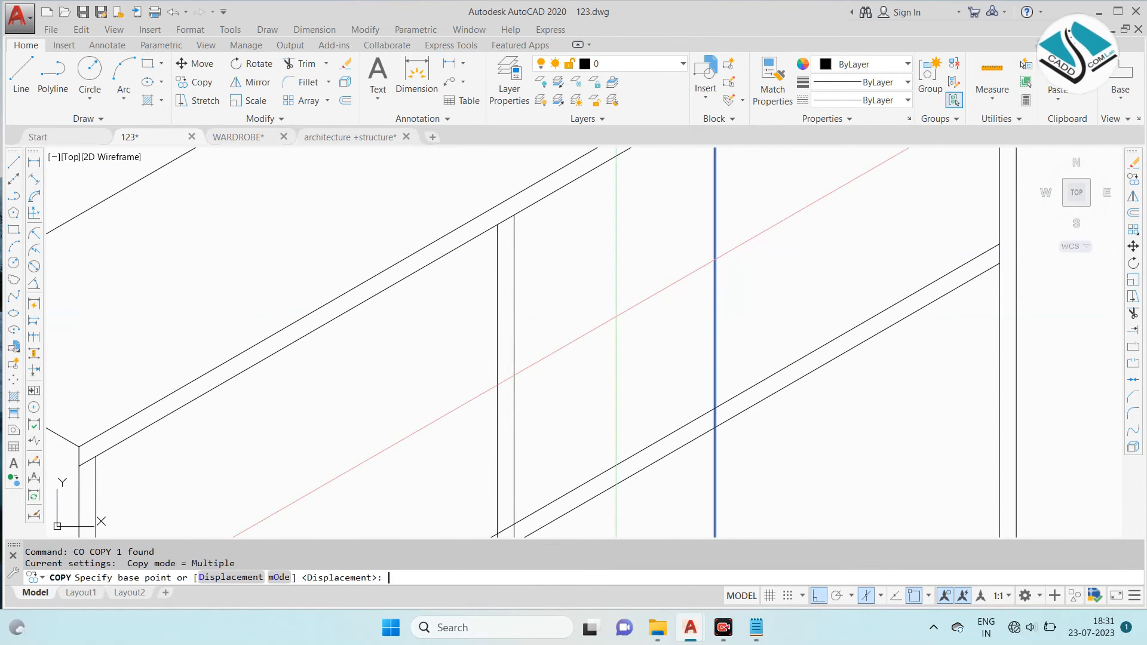
pyautogui.click(687, 271)
pyautogui.write('1')
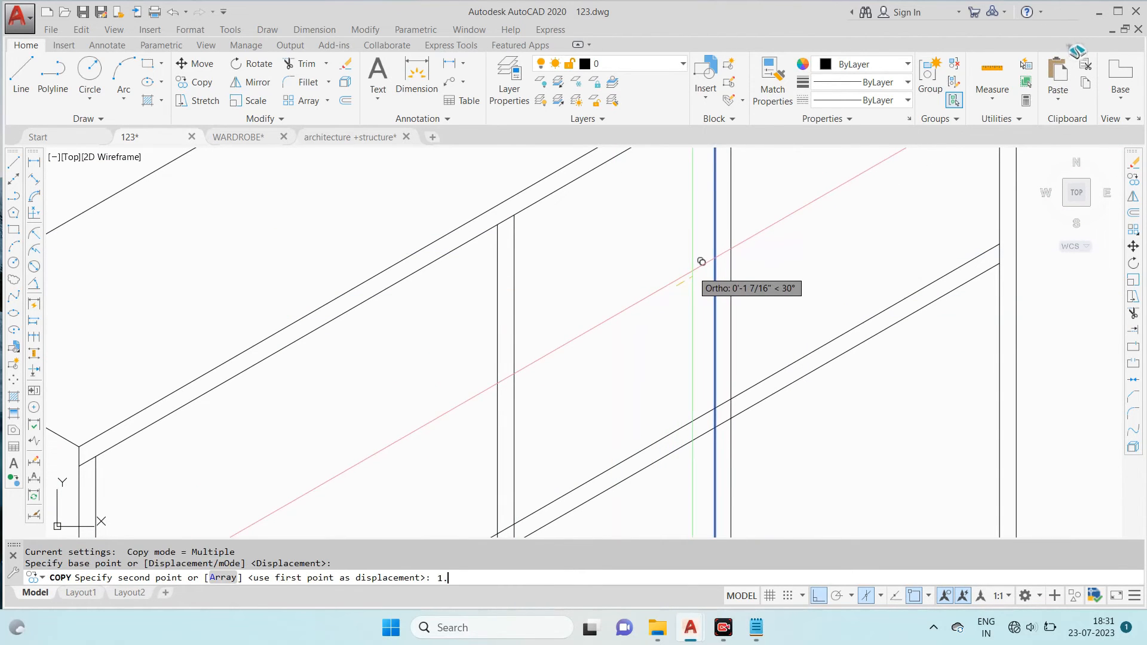
pyautogui.write('.5')
pyautogui.press('Return')
pyautogui.scroll(-3, 692, 271)
# - Trim the divider lines where both dividers cross the upper shelf
pyautogui.write('tr')
pyautogui.press('Return')
pyautogui.press('Return')
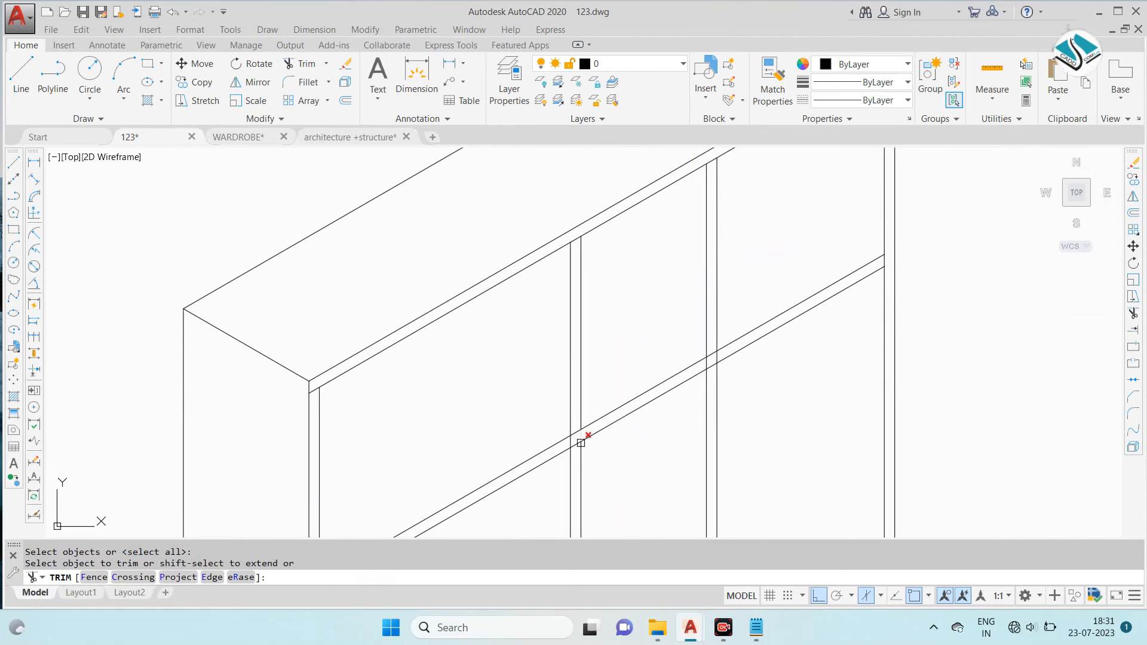
pyautogui.scroll(4, 561, 436)
pyautogui.click(580, 404)
pyautogui.scroll(-4, 559, 412)
pyautogui.scroll(4, 684, 330)
pyautogui.scroll(-3, 639, 407)
pyautogui.scroll(-2, 694, 269)
pyautogui.press('Escape')
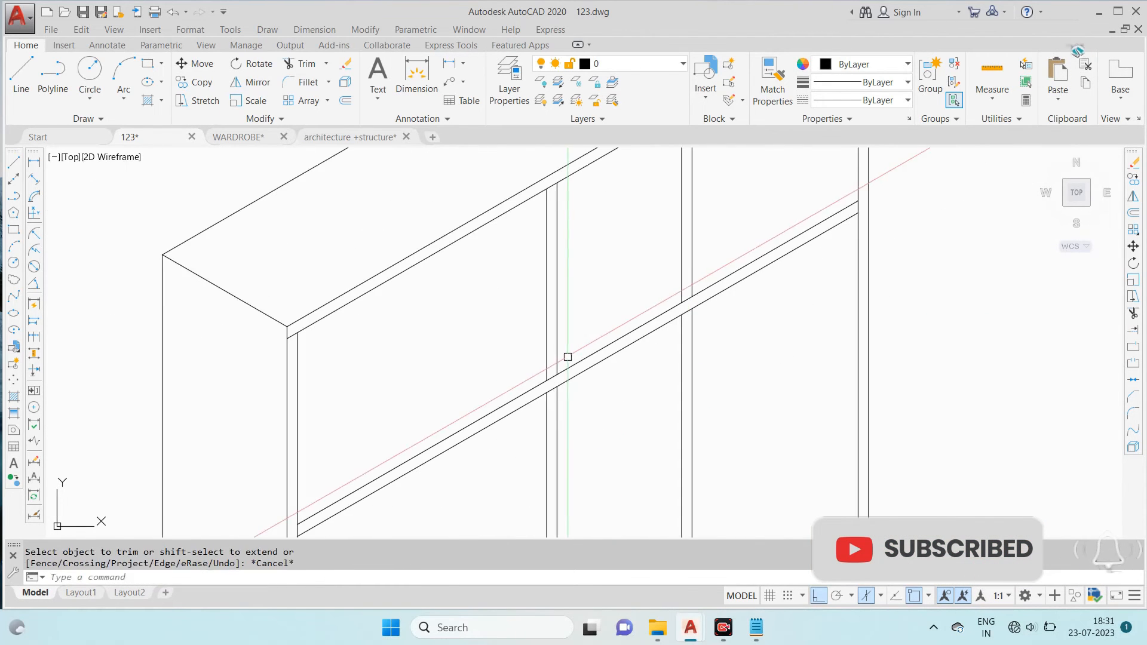
# - Switch the isometric plane and draw a receding depth line back from the first divider's junction with the upper shelf
pyautogui.write('l')
pyautogui.press('Return')
pyautogui.click(548, 373)
pyautogui.press('Escape')
pyautogui.press('Return')
pyautogui.click(547, 380)
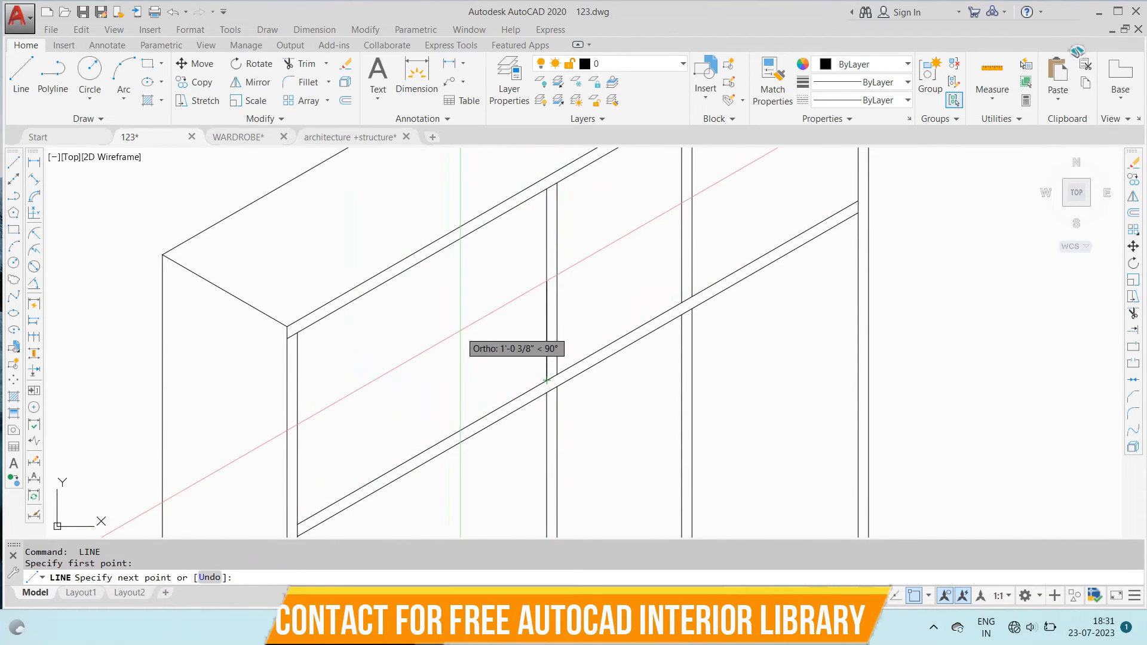
pyautogui.press('F5')
pyautogui.press('Escape')
# - Draw receding depth lines back from the upper shelf's junctions with the second divider and the right side panel
pyautogui.press('Return')
pyautogui.click(681, 300)
pyautogui.moveTo(487, 166); pyautogui.dragTo(518, 250, button='middle')
pyautogui.click(496, 254)
pyautogui.press('Escape')
pyautogui.press('Return')
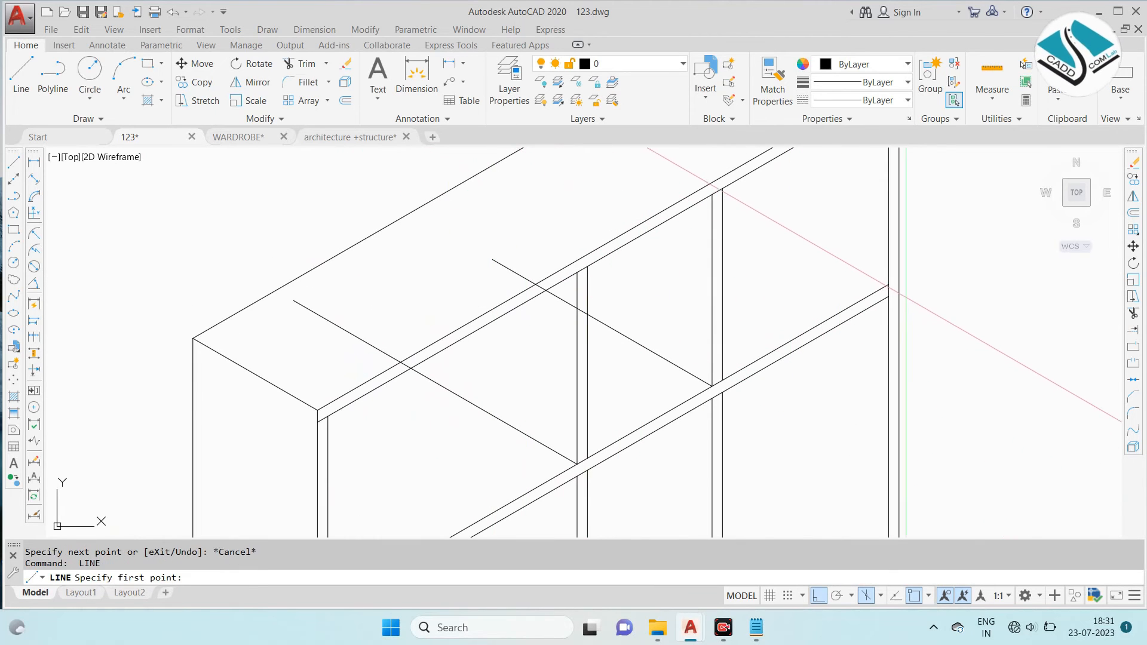
pyautogui.click(889, 285)
pyautogui.moveTo(774, 202); pyautogui.dragTo(772, 269, button='middle')
pyautogui.click(636, 224)
# - Trim the left and middle depth lines where they pass behind the top panel and the first divider
pyautogui.press('Return')
pyautogui.scroll(4, 411, 436)
pyautogui.click(395, 417)
pyautogui.scroll(-2, 495, 346)
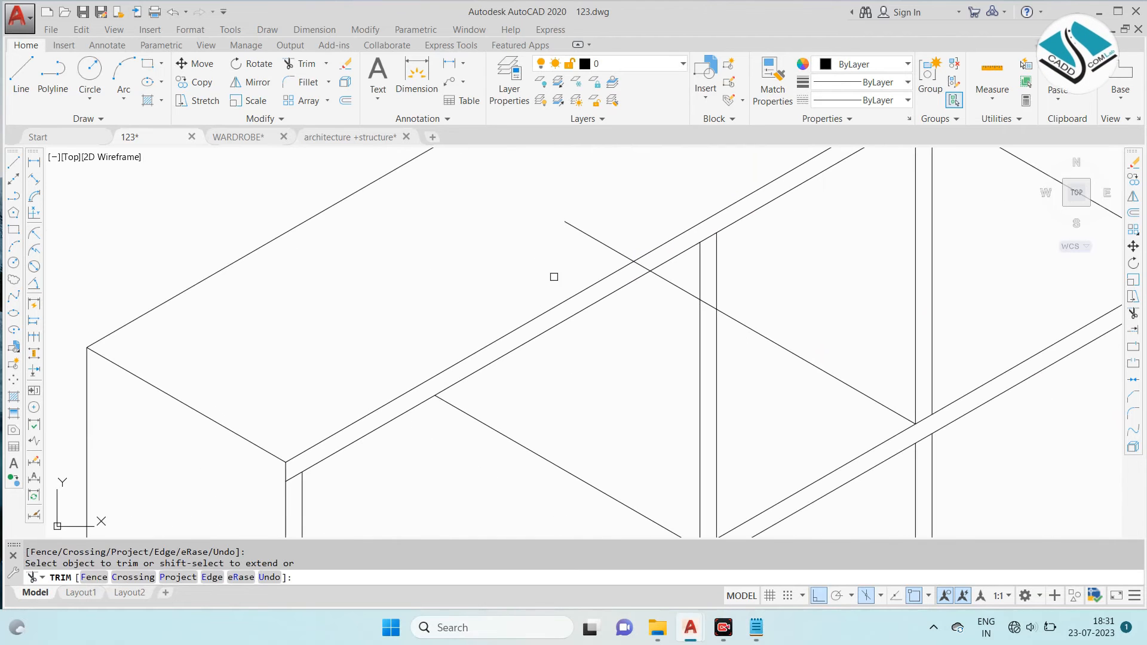
pyautogui.click(612, 232)
pyautogui.click(602, 255)
pyautogui.scroll(4, 643, 262)
pyautogui.click(637, 273)
pyautogui.scroll(-8, 598, 303)
# - Trim the right compartment's depth line where it extends beyond the second divider and over the wardrobe top
pyautogui.click(692, 284)
pyautogui.scroll(6, 620, 314)
pyautogui.click(608, 317)
pyautogui.scroll(-8, 604, 299)
pyautogui.click(623, 280)
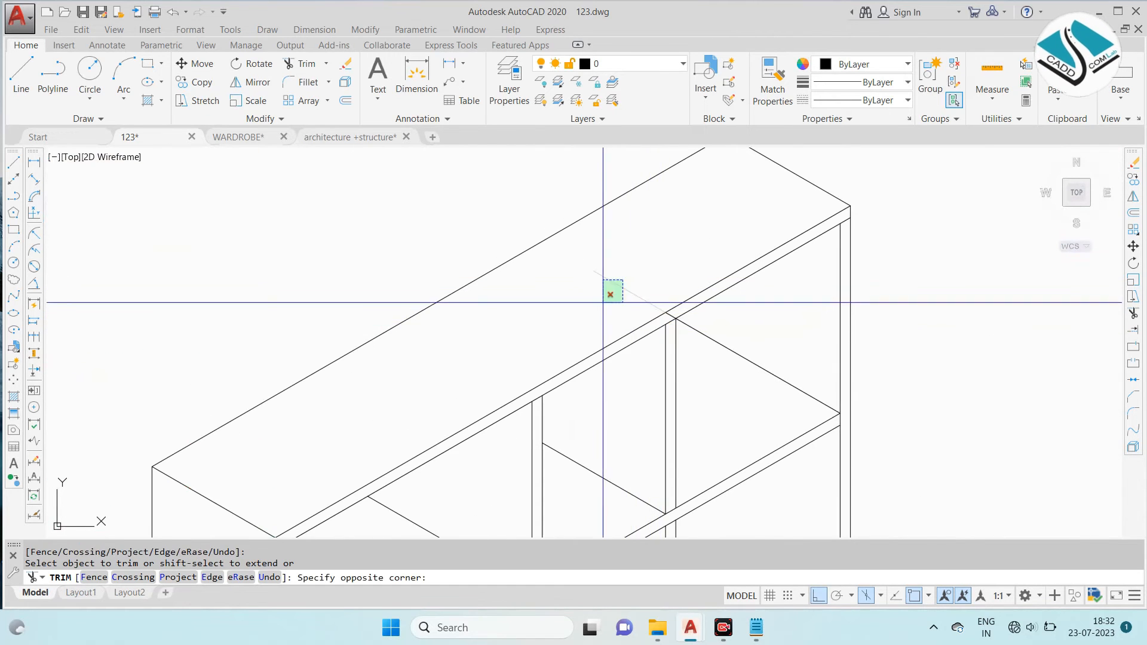
pyautogui.click(602, 303)
pyautogui.scroll(5, 665, 321)
pyautogui.scroll(-8, 654, 262)
pyautogui.click(659, 270)
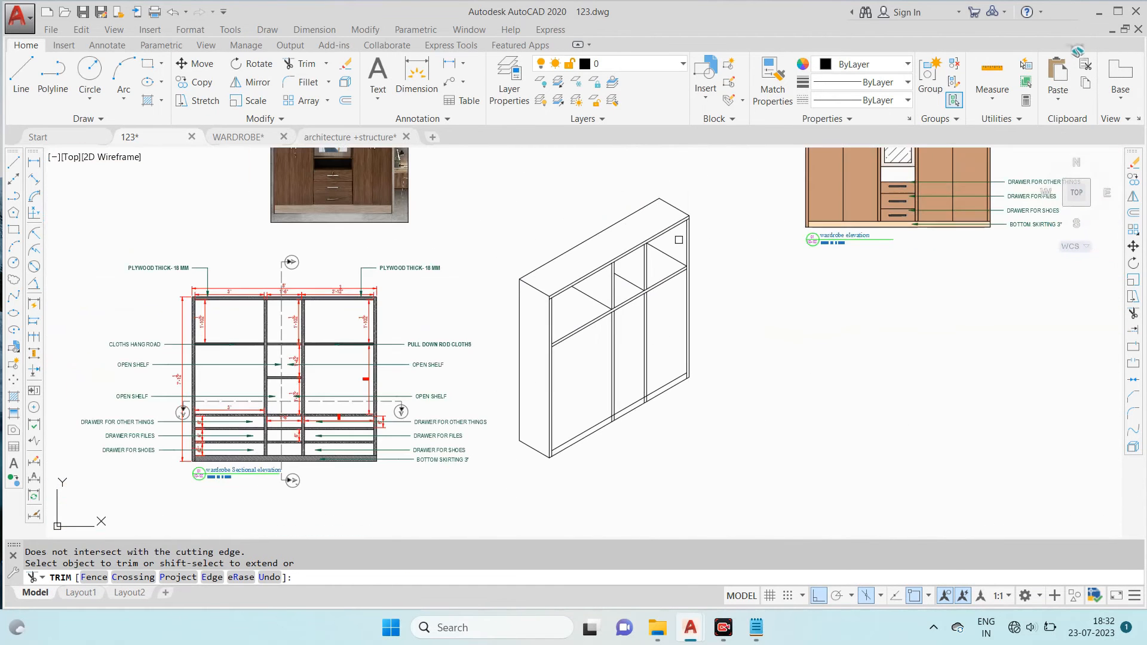
pyautogui.press('Escape')
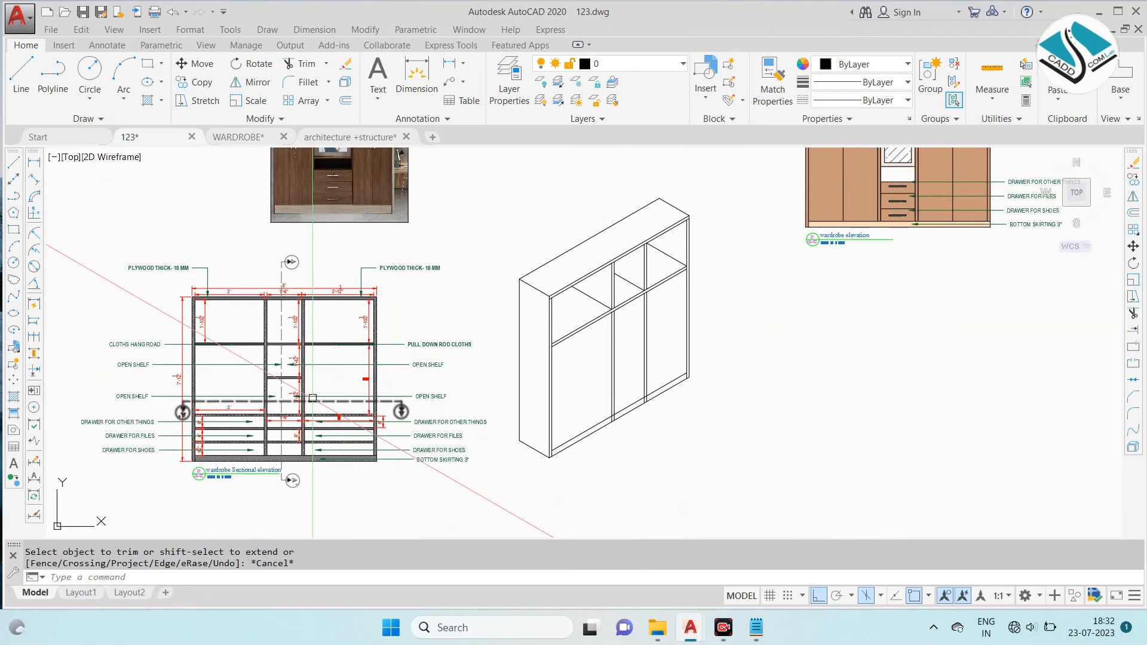
# - Try to copy the upper shelf's lower edge 1' downward as the next shelf line
pyautogui.scroll(4, 292, 384)
pyautogui.scroll(-7, 377, 340)
pyautogui.scroll(3, 388, 216)
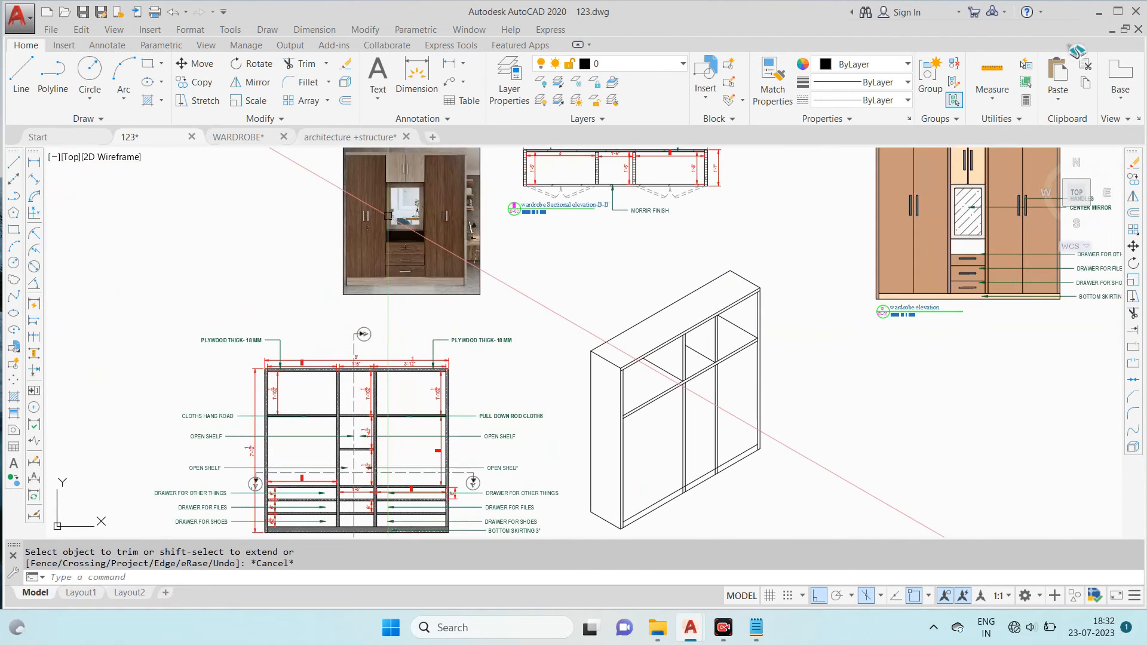
pyautogui.scroll(5, 396, 216)
pyautogui.scroll(-5, 383, 335)
pyautogui.scroll(5, 679, 279)
pyautogui.scroll(2, 679, 279)
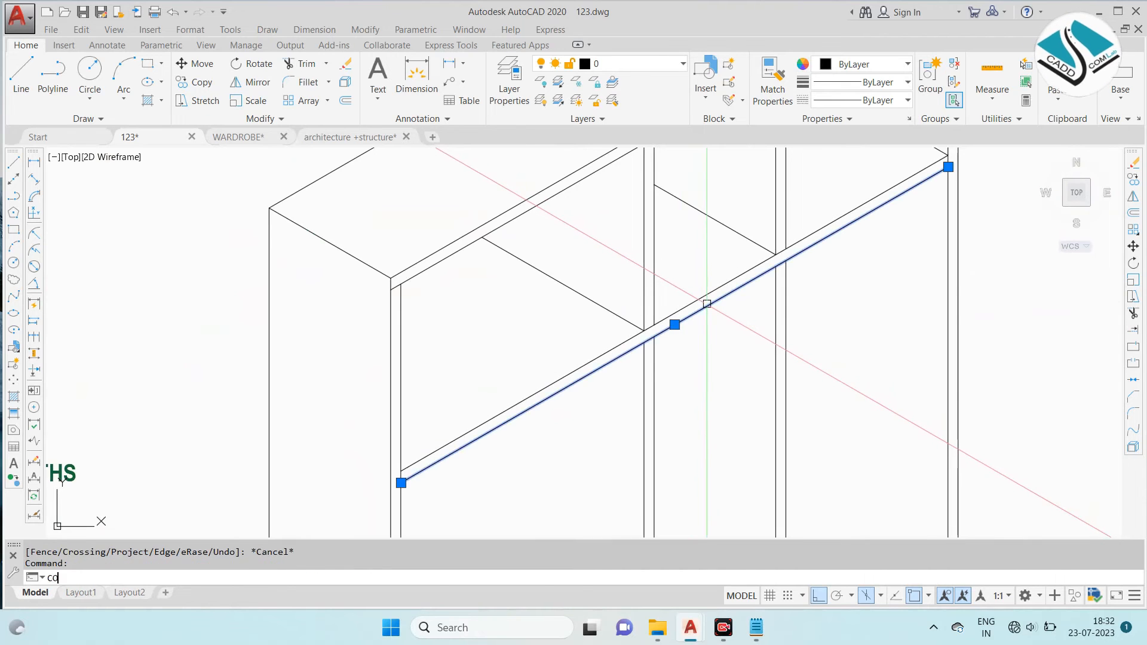
pyautogui.press('Return')
pyautogui.click(709, 304)
pyautogui.scroll(-2, 698, 292)
pyautogui.write('1')
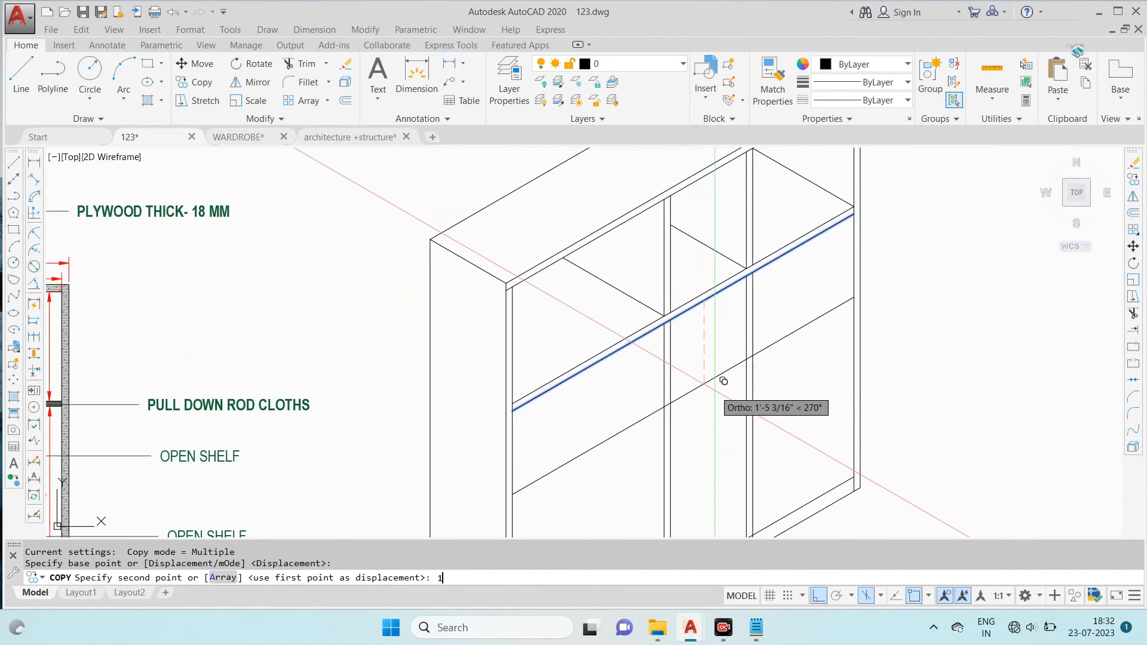
pyautogui.write("'")
pyautogui.press('Return')
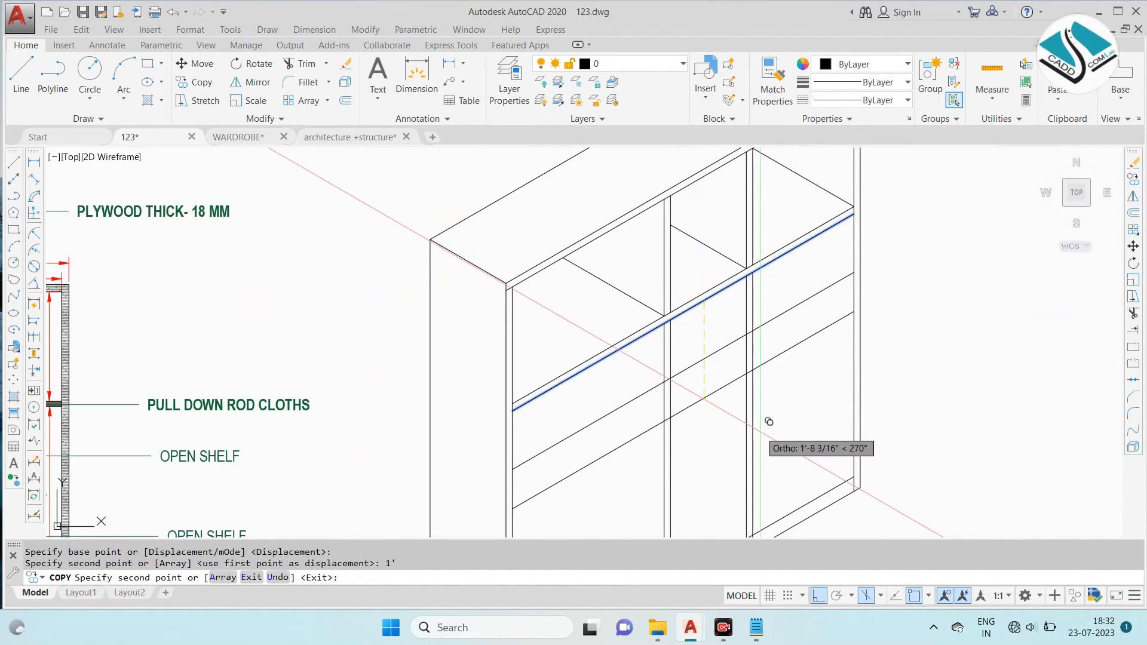
pyautogui.scroll(-2, 757, 357)
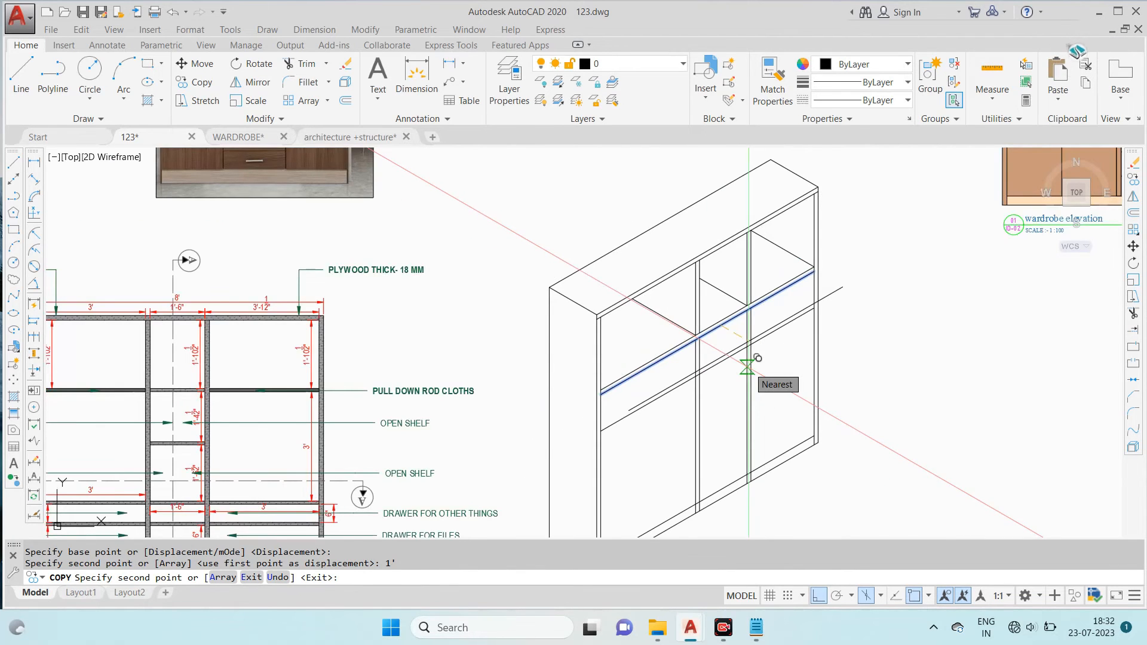
# - Undo the 1' copy and try copying the upper shelf's lower edge 2' downward instead
pyautogui.hotkey('ctrl', 'z')
pyautogui.scroll(3, 757, 358)
pyautogui.write("2'")
pyautogui.press('Return')
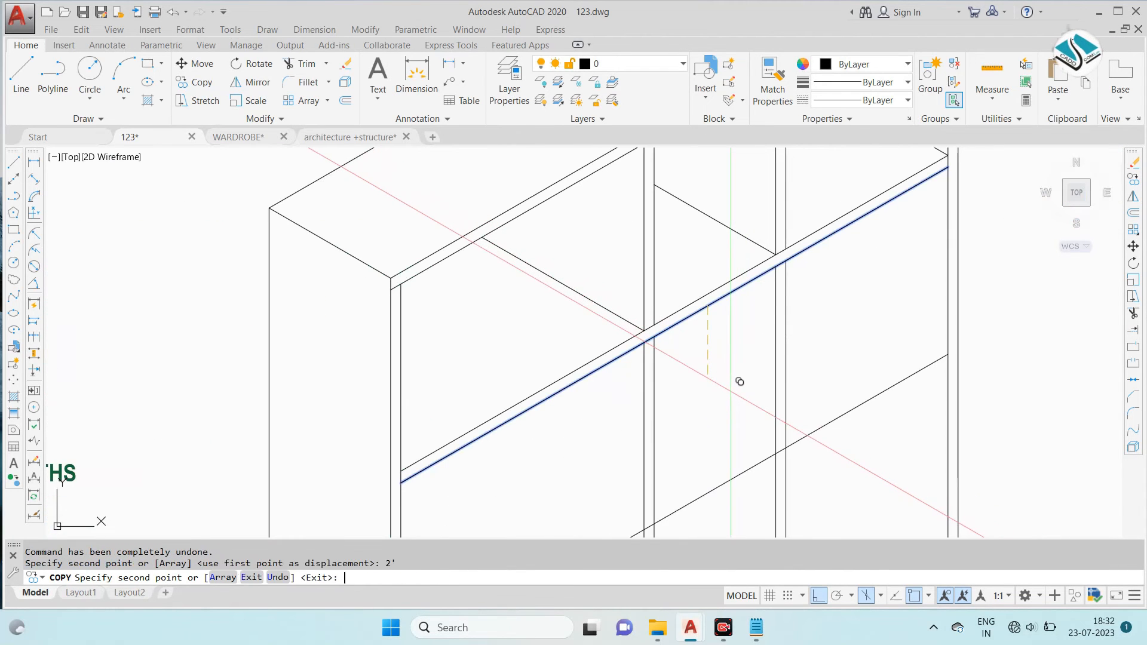
pyautogui.press('Escape')
# - Erase the shelf line copied 2' below the upper shelf
pyautogui.scroll(-3, 613, 287)
pyautogui.scroll(3, 614, 286)
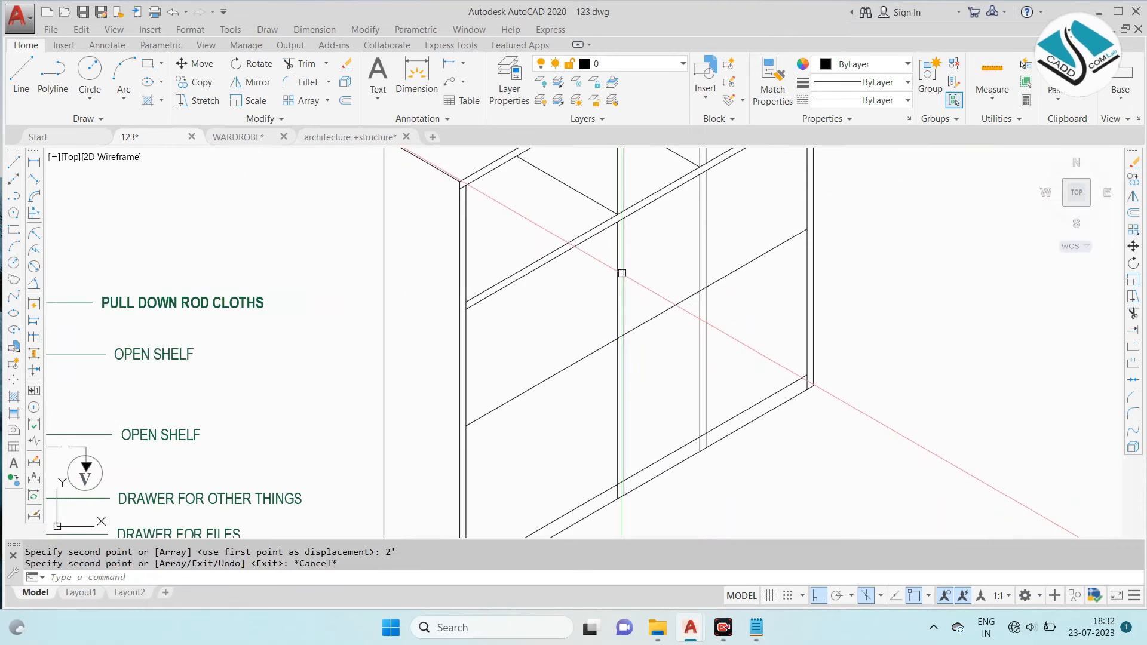
pyautogui.click(675, 328)
pyautogui.click(665, 263)
pyautogui.write('r')
pyautogui.press('Return')
pyautogui.write('e')
pyautogui.press('Return')
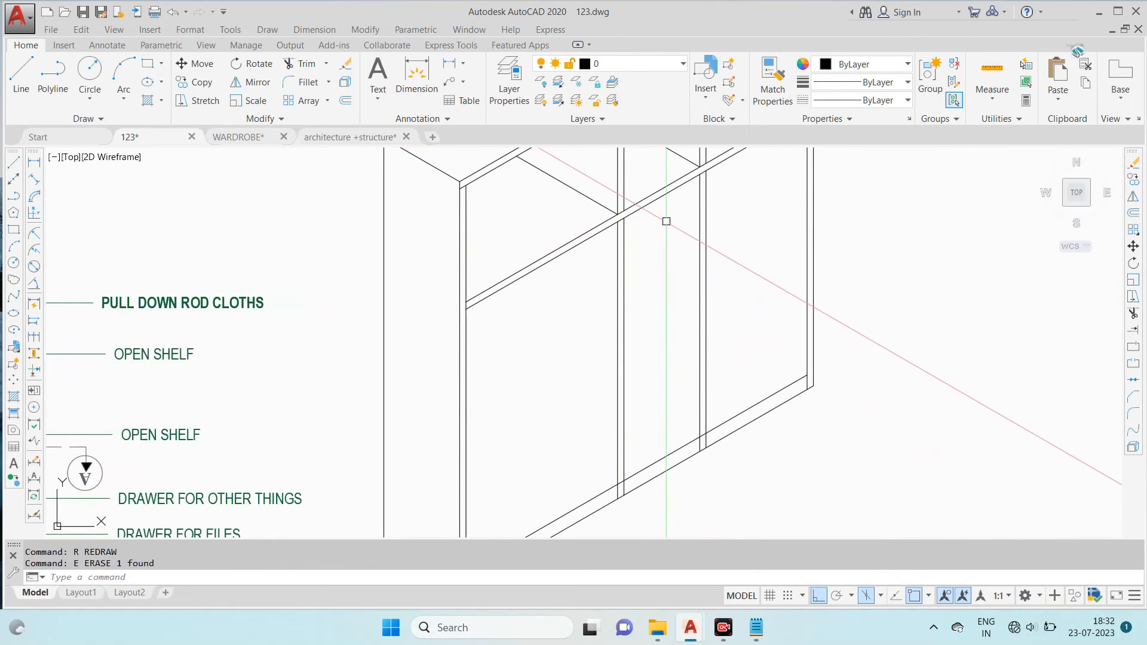
# - Copy the upper shelf's lower edge 1'6" downward as the next shelf line
pyautogui.click(663, 197)
pyautogui.write('co')
pyautogui.press('Return')
pyautogui.click(662, 196)
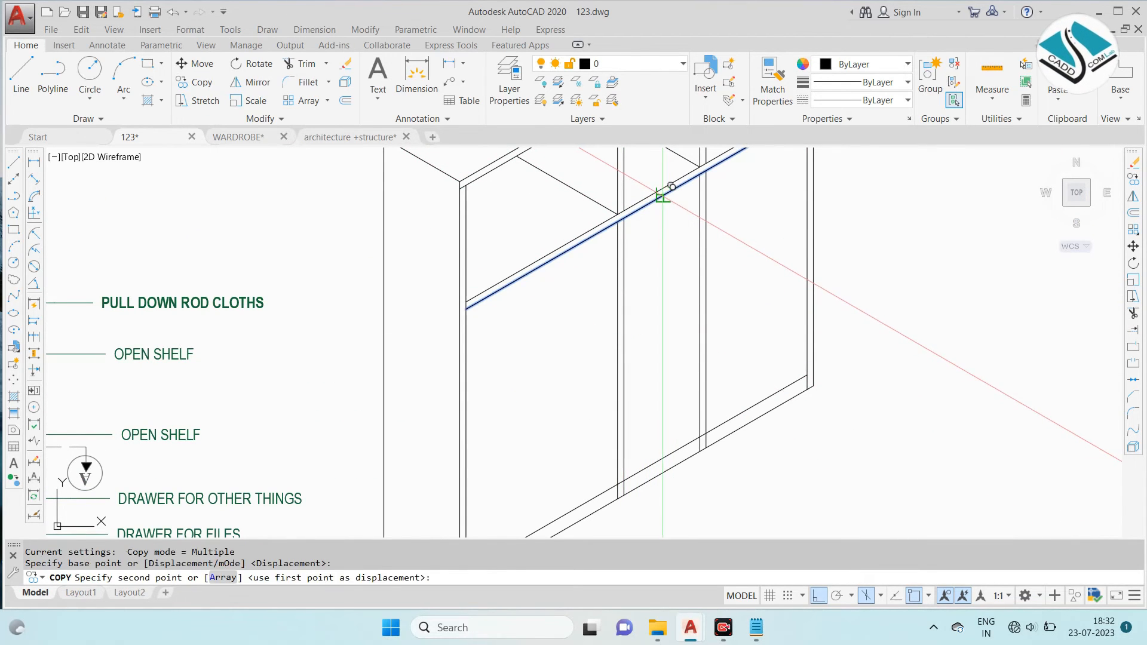
pyautogui.write('1')
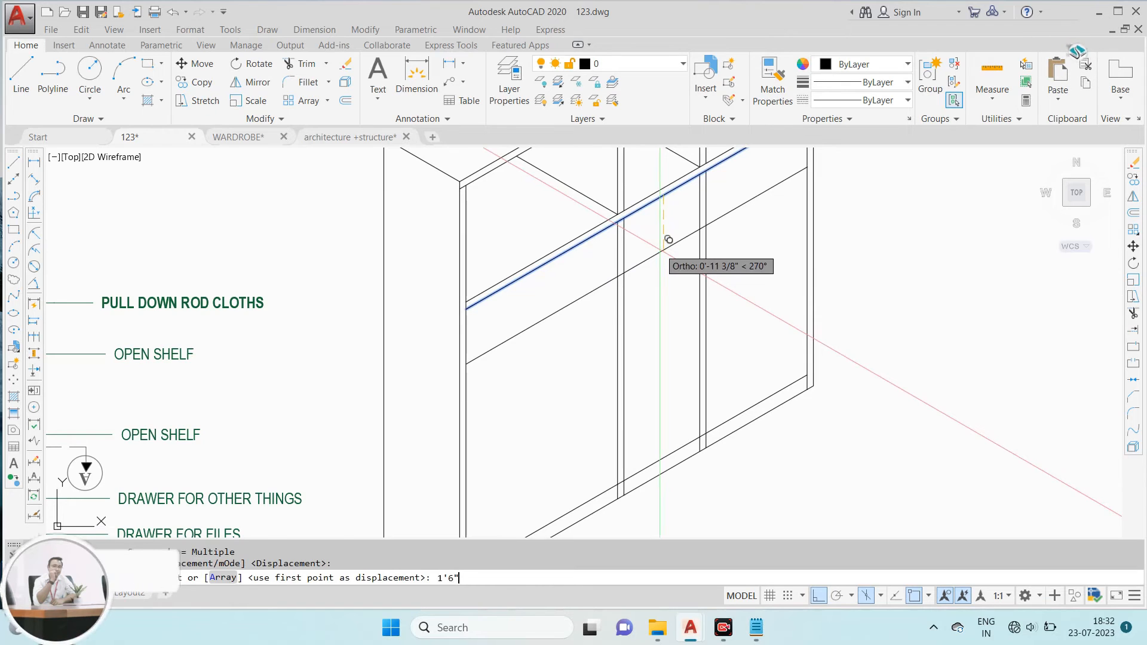
pyautogui.write('\'6"')
pyautogui.press('Return')
pyautogui.press('Escape')
# - Copy the new middle shelf line 1.5" downward to form the shelf's thickness
pyautogui.click(663, 245)
pyautogui.click(645, 322)
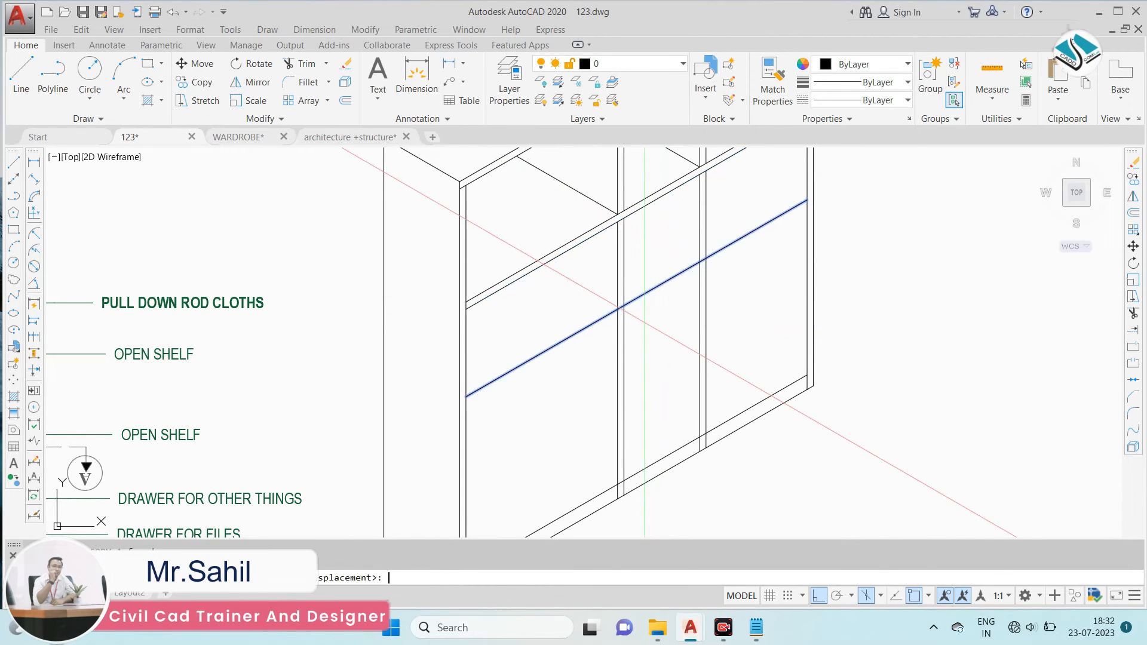
pyautogui.click(651, 313)
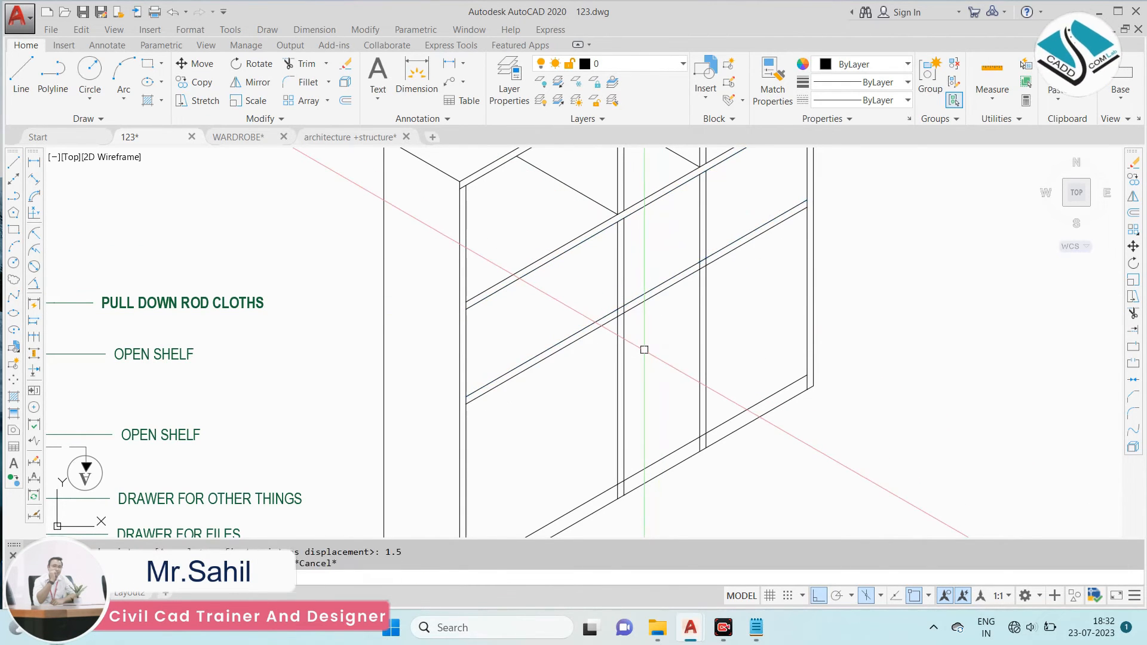
# - Trim the new shelf's two lines so they remain only between the two vertical dividers
pyautogui.write('tr')
pyautogui.press('Return')
pyautogui.press('Return')
pyautogui.scroll(-4, 640, 349)
pyautogui.scroll(6, 601, 355)
pyautogui.click(600, 352)
pyautogui.click(599, 352)
pyautogui.click(593, 317)
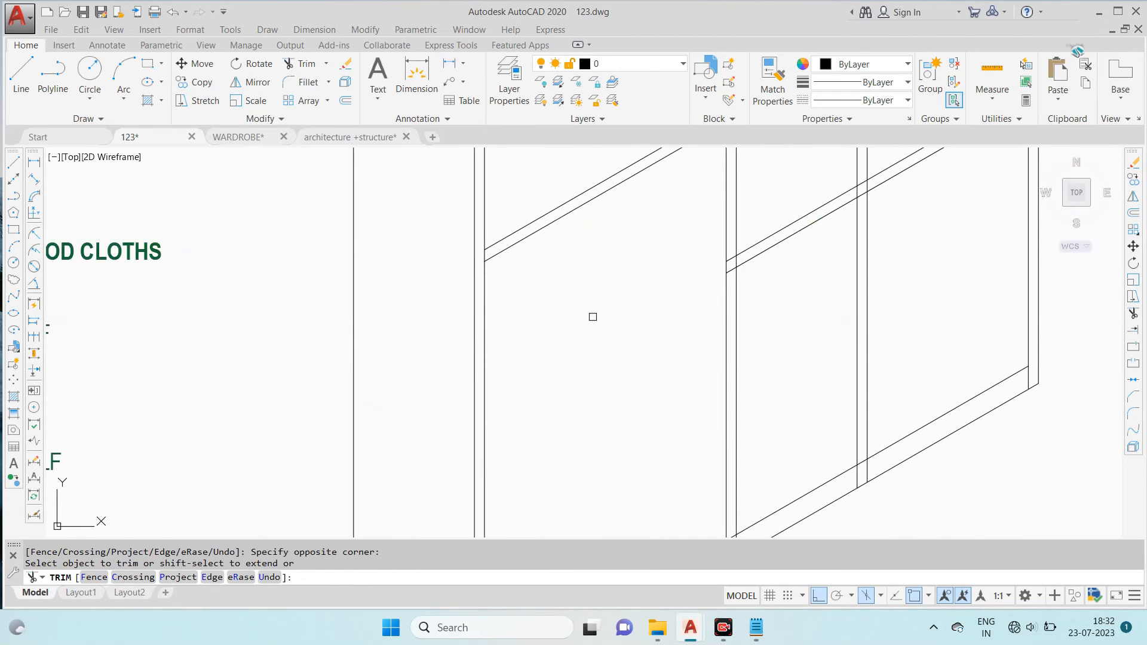
pyautogui.scroll(-2, 646, 315)
pyautogui.scroll(5, 559, 346)
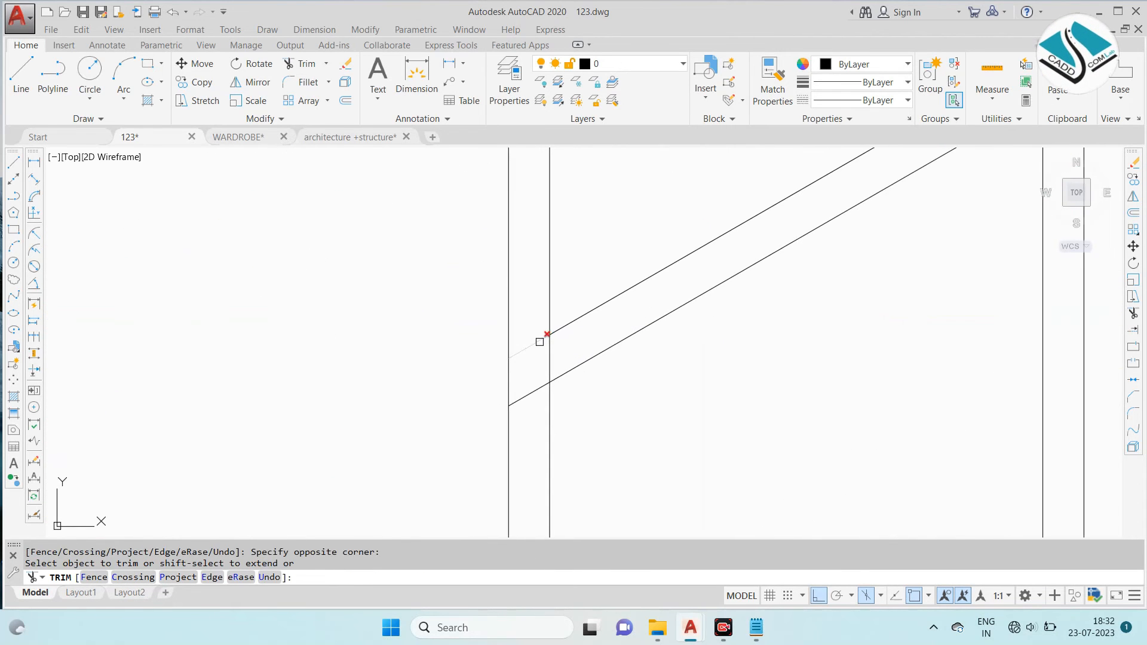
pyautogui.scroll(-3, 534, 394)
pyautogui.scroll(4, 640, 325)
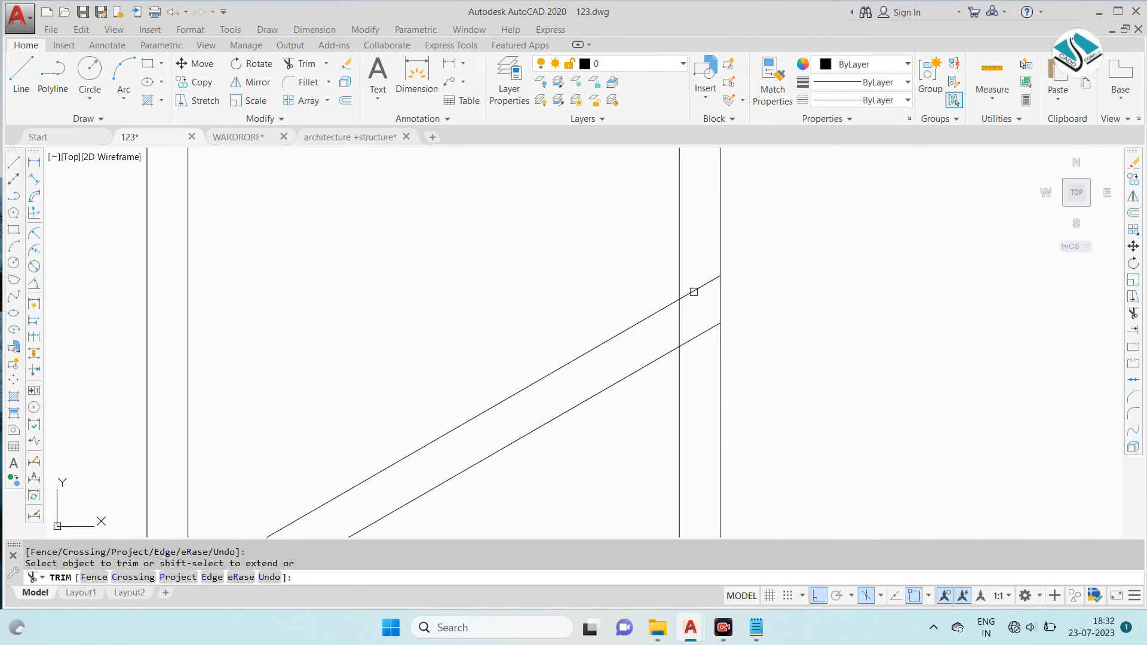
pyautogui.click(698, 336)
pyautogui.press('Escape')
# - Draw a depth line from the new shelf's upper corner at the right divider up towards the upper shelf
pyautogui.write('L')
pyautogui.press('Return')
pyautogui.click(679, 300)
pyautogui.scroll(-2, 679, 300)
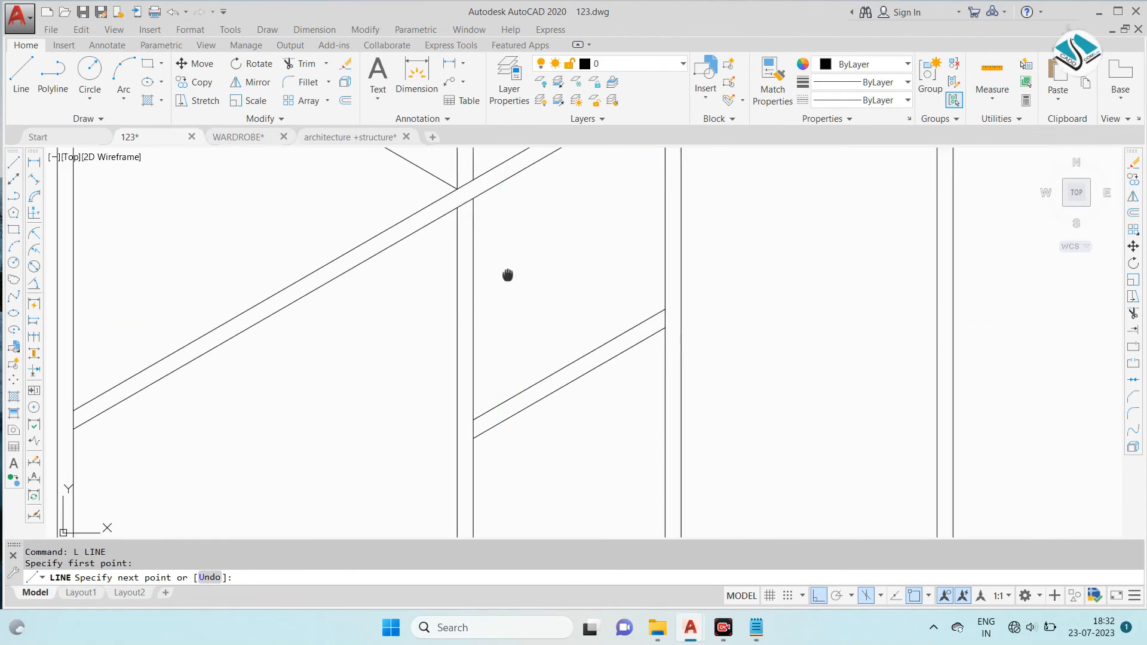
# - Trim the depth line at the upper shelf's lower edge and erase the leftover piece above it
pyautogui.write('T')
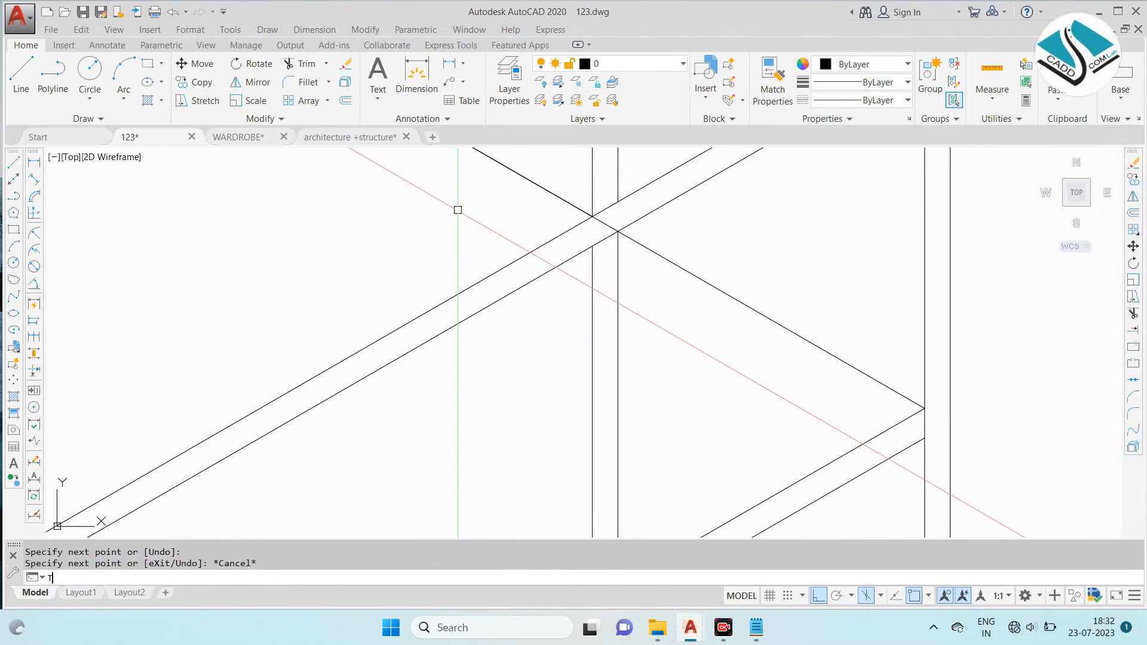
pyautogui.write('R')
pyautogui.press('Return')
pyautogui.press('Return')
pyautogui.click(591, 197)
pyautogui.press('Escape')
pyautogui.click(577, 205)
pyautogui.write('E')
pyautogui.press('Return')
pyautogui.scroll(-3, 561, 242)
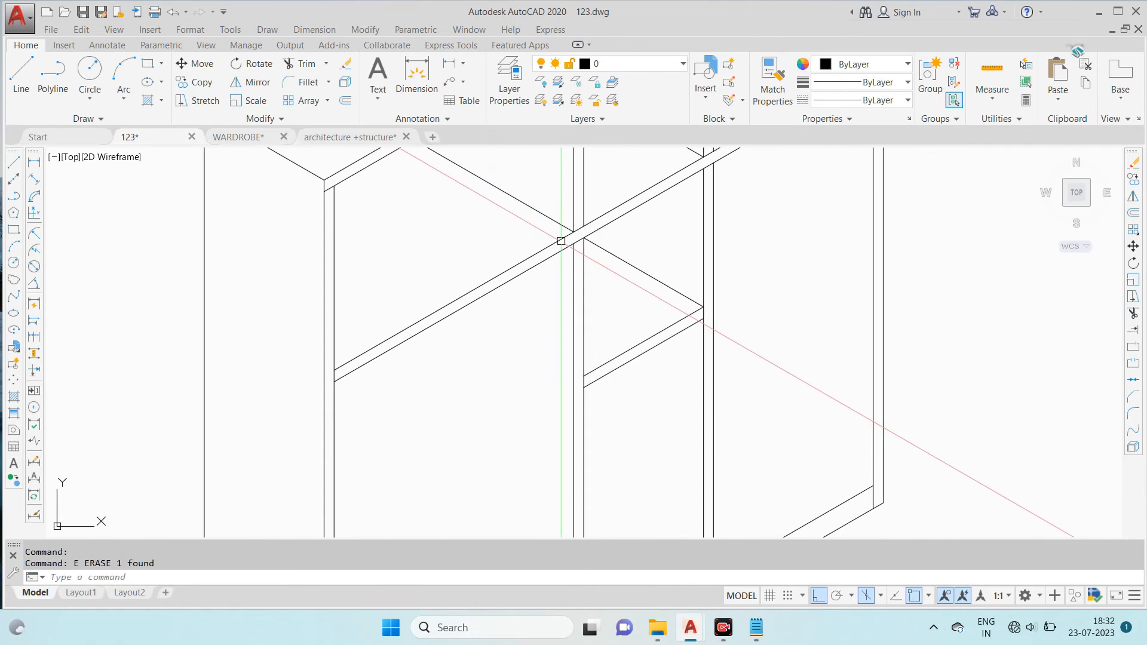
pyautogui.press('Escape')
# - Examine the drawer heights and shelf spacing in the wardrobe sectional elevation
pyautogui.scroll(-2, 707, 395)
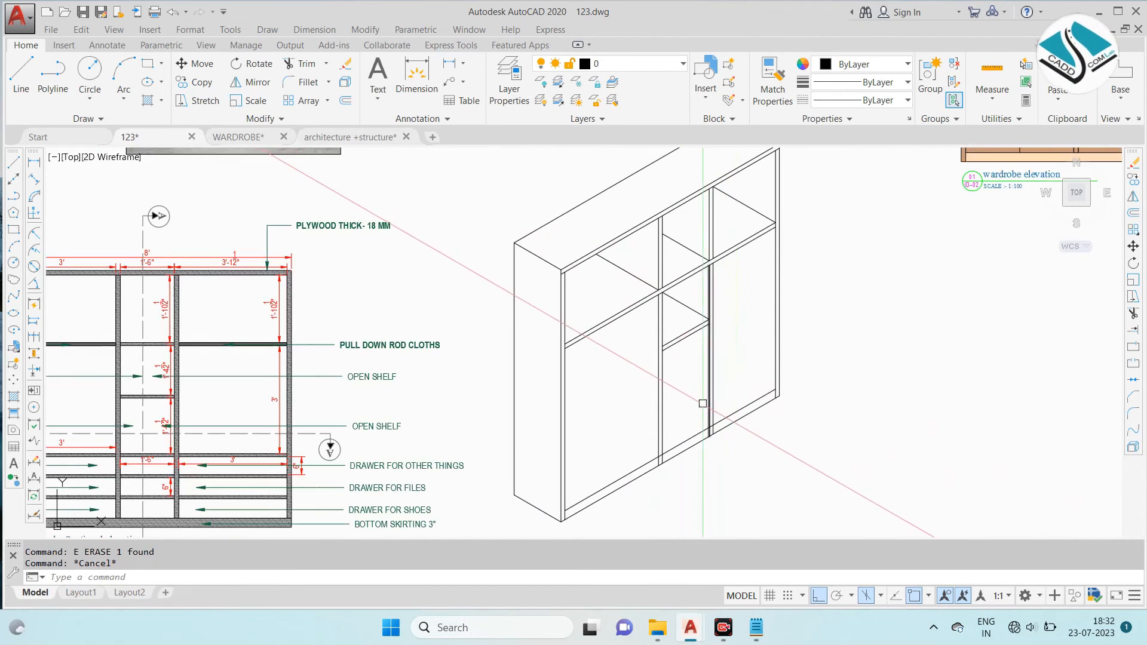
pyautogui.moveTo(358, 387); pyautogui.dragTo(450, 303, button='middle')
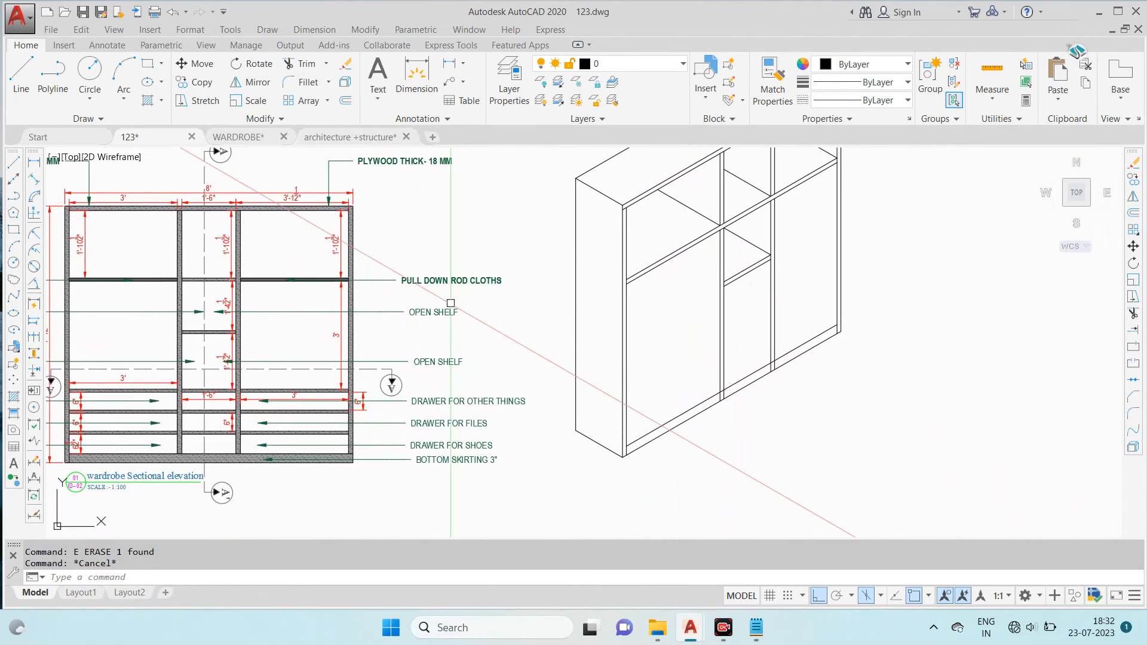
pyautogui.scroll(2, 158, 405)
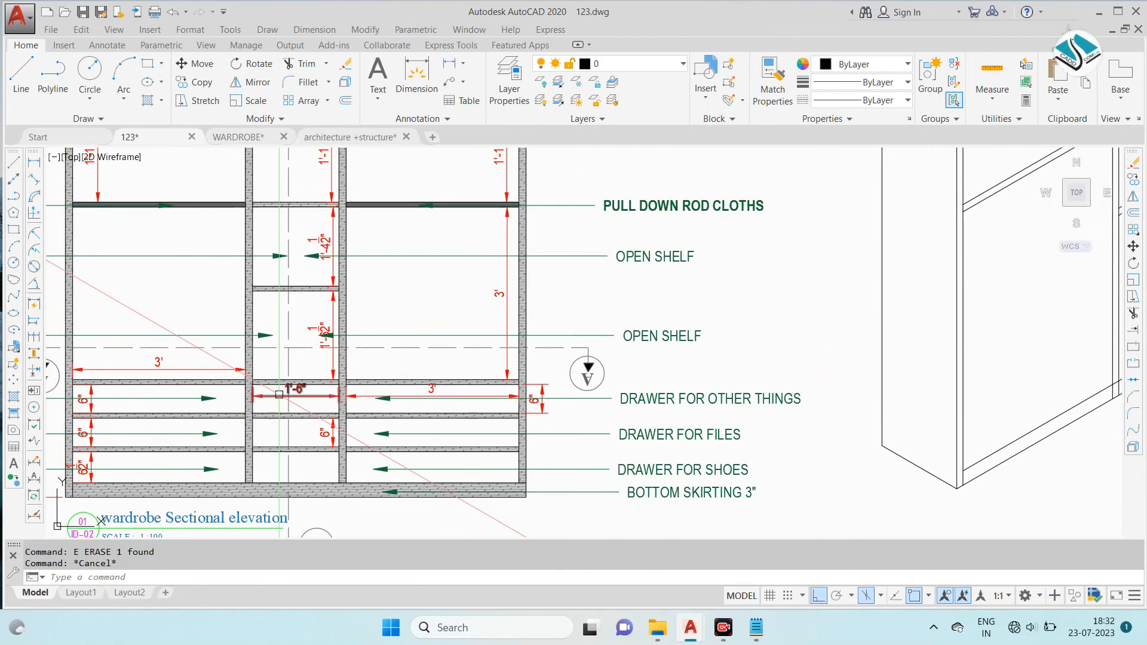
pyautogui.scroll(-2, 279, 395)
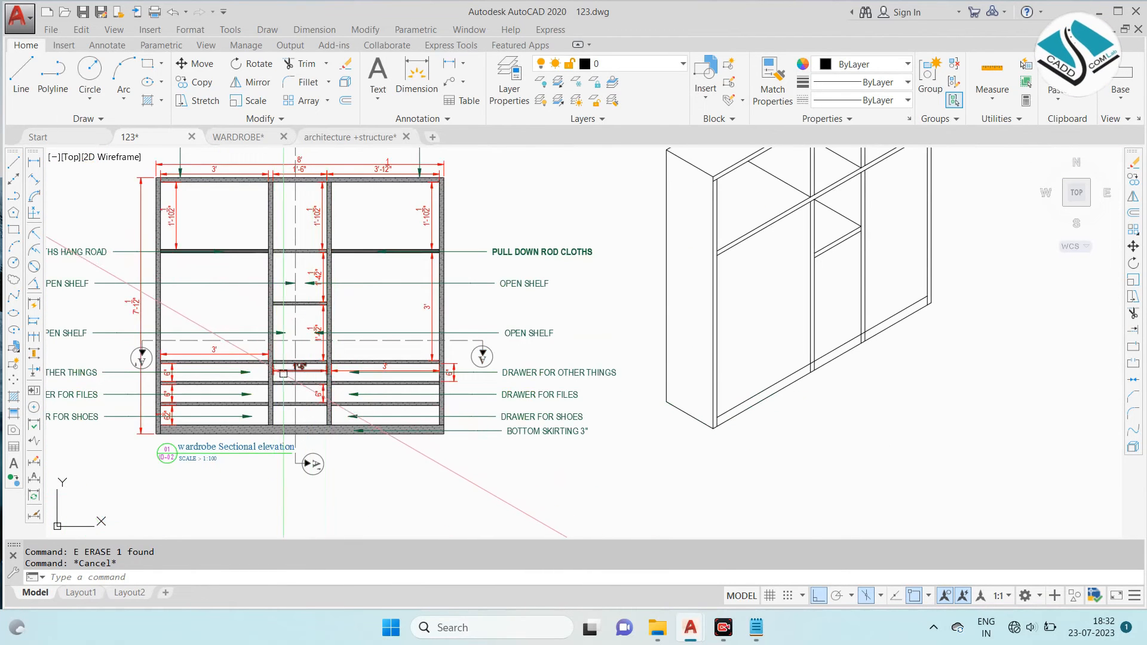
pyautogui.scroll(2, 283, 375)
pyautogui.scroll(-2, 291, 406)
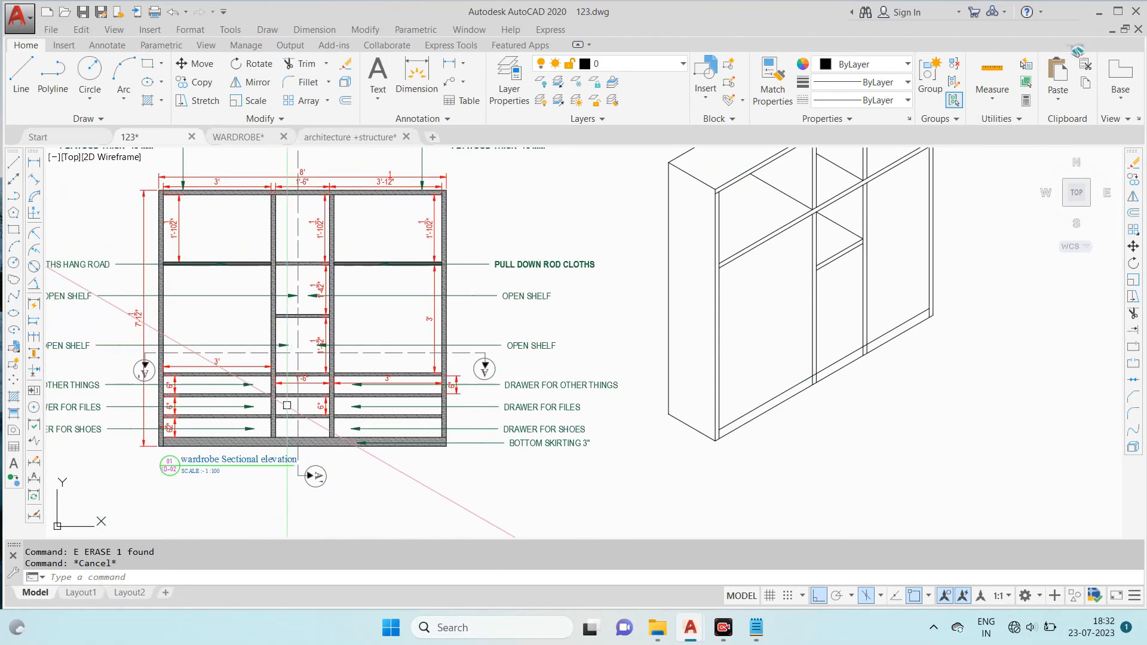
pyautogui.scroll(2, 156, 424)
pyautogui.scroll(-2, 166, 420)
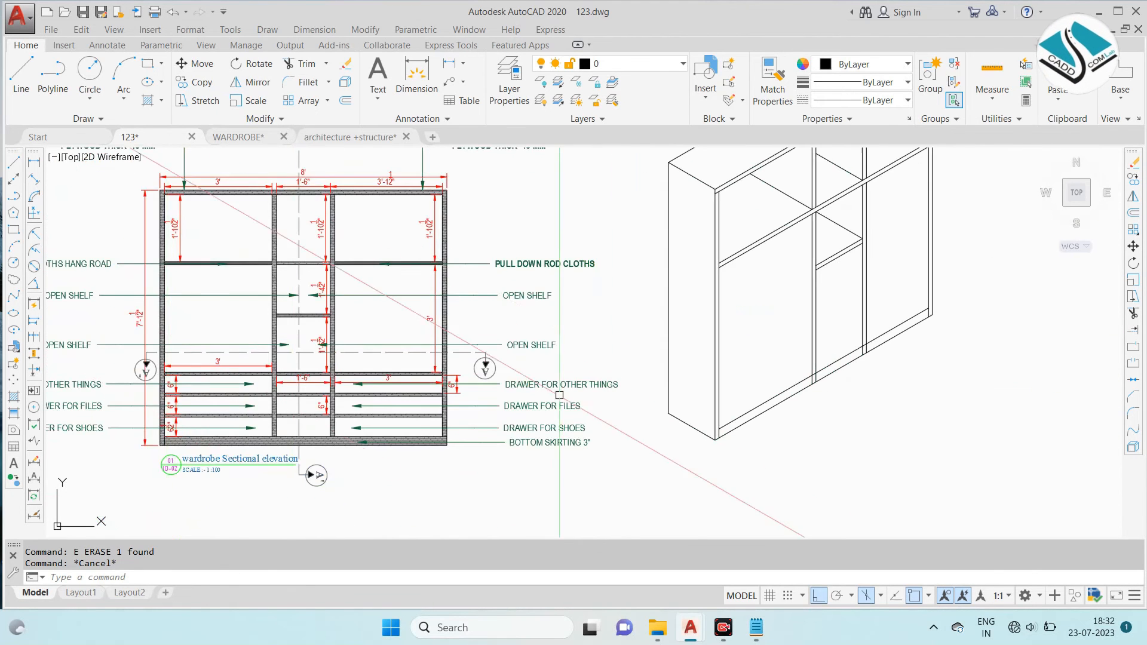
pyautogui.scroll(2, 770, 313)
# - Trim the vertical divider lines that run below the upper edge of the bottom skirting
pyautogui.write('T')
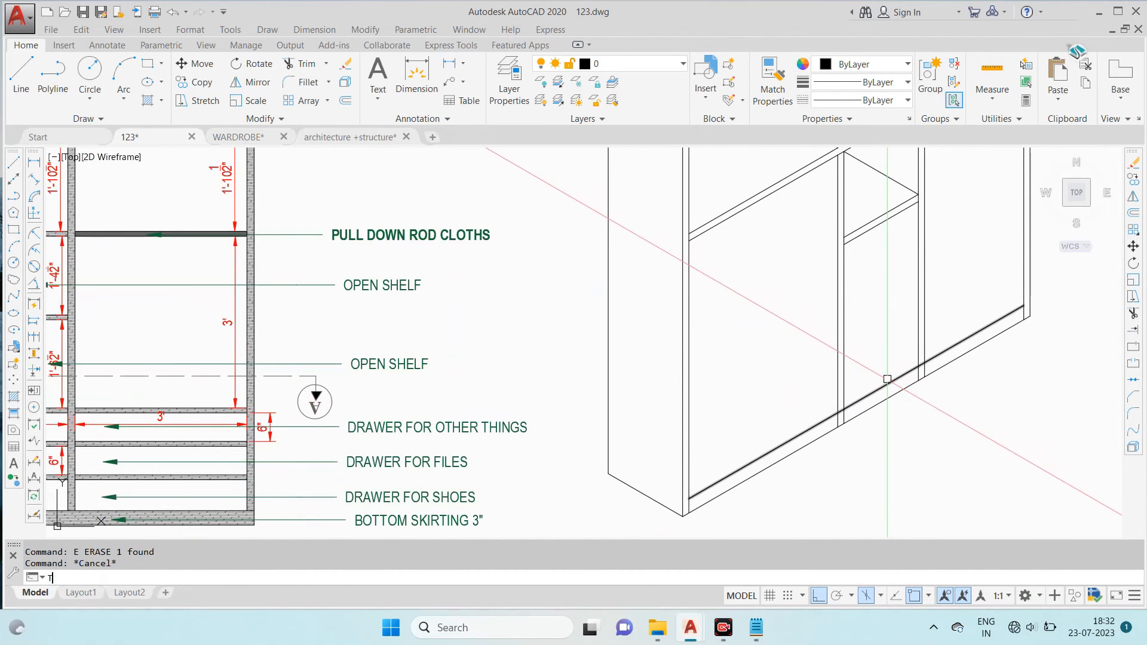
pyautogui.write('R')
pyautogui.press('space')
pyautogui.press('space')
pyautogui.scroll(5, 846, 422)
pyautogui.click(845, 404)
pyautogui.click(812, 420)
pyautogui.scroll(-5, 778, 418)
pyautogui.scroll(5, 878, 383)
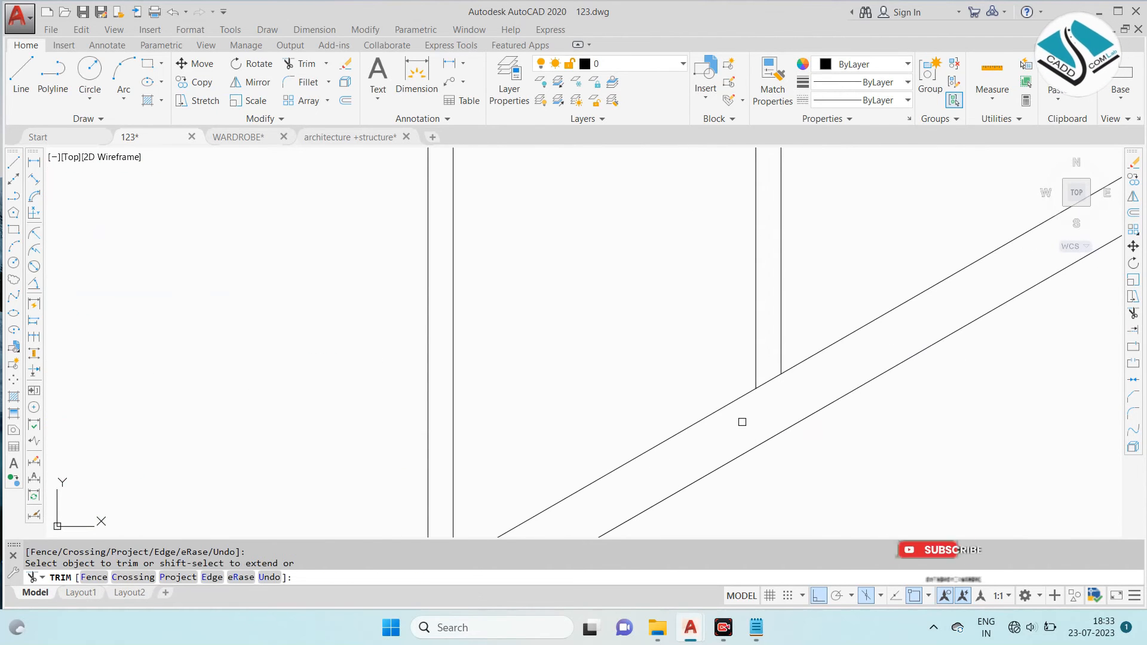
pyautogui.scroll(-5, 896, 316)
pyautogui.press('Escape')
# - Copy the bottom skirting's upper edge 6" upward as the first drawer line
pyautogui.click(769, 387)
pyautogui.write('co')
pyautogui.press('space')
pyautogui.click(769, 387)
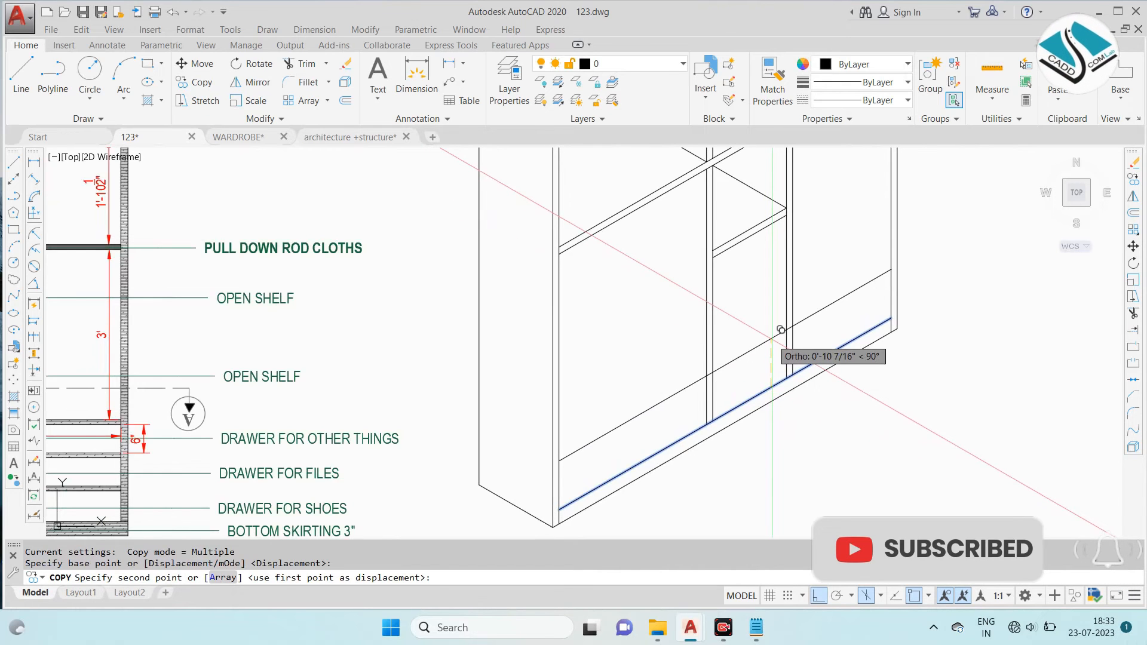
pyautogui.write('6')
pyautogui.press('space')
pyautogui.press('Escape')
pyautogui.press('Escape')
# - Copy the first drawer line 1.5" upward to give the drawer shelf its thickness
pyautogui.click(772, 358)
pyautogui.write('c')
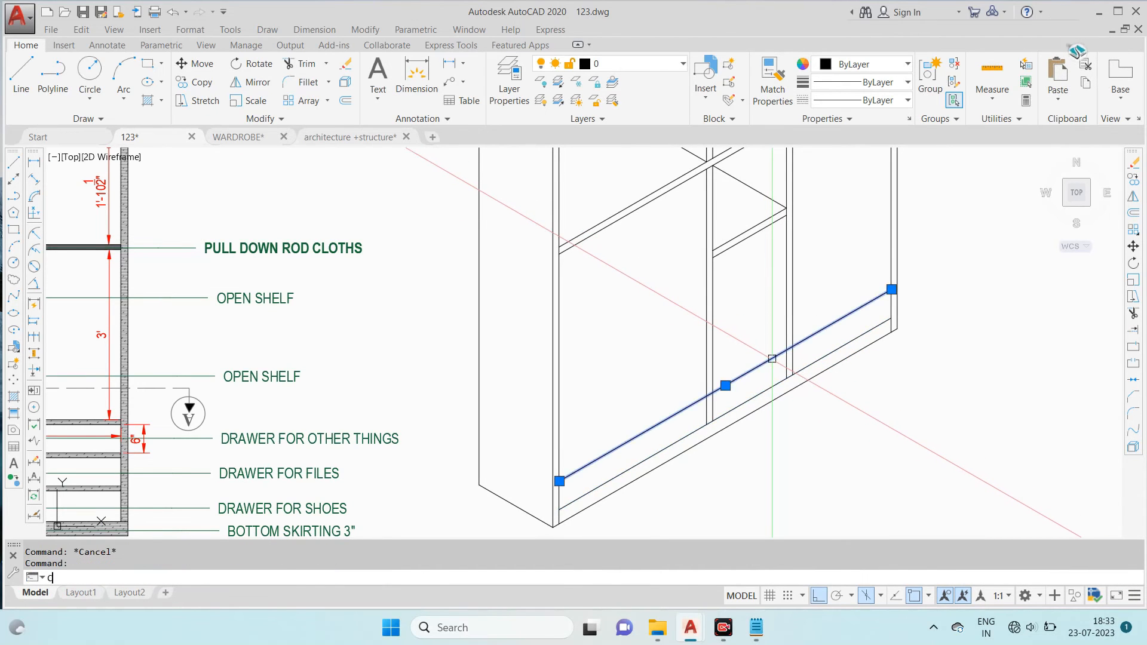
pyautogui.write('o')
pyautogui.press('space')
pyautogui.click(773, 359)
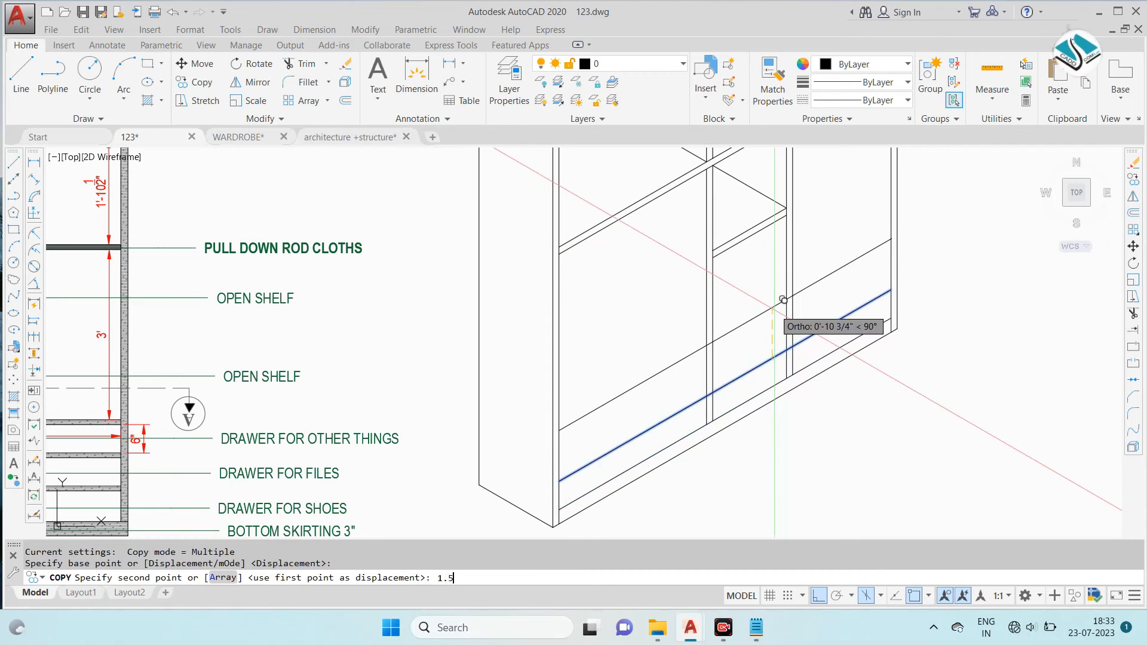
pyautogui.press('space')
# - Trim the first drawer shelf's two lines where they cross both vertical dividers
pyautogui.write('tr')
pyautogui.press('space')
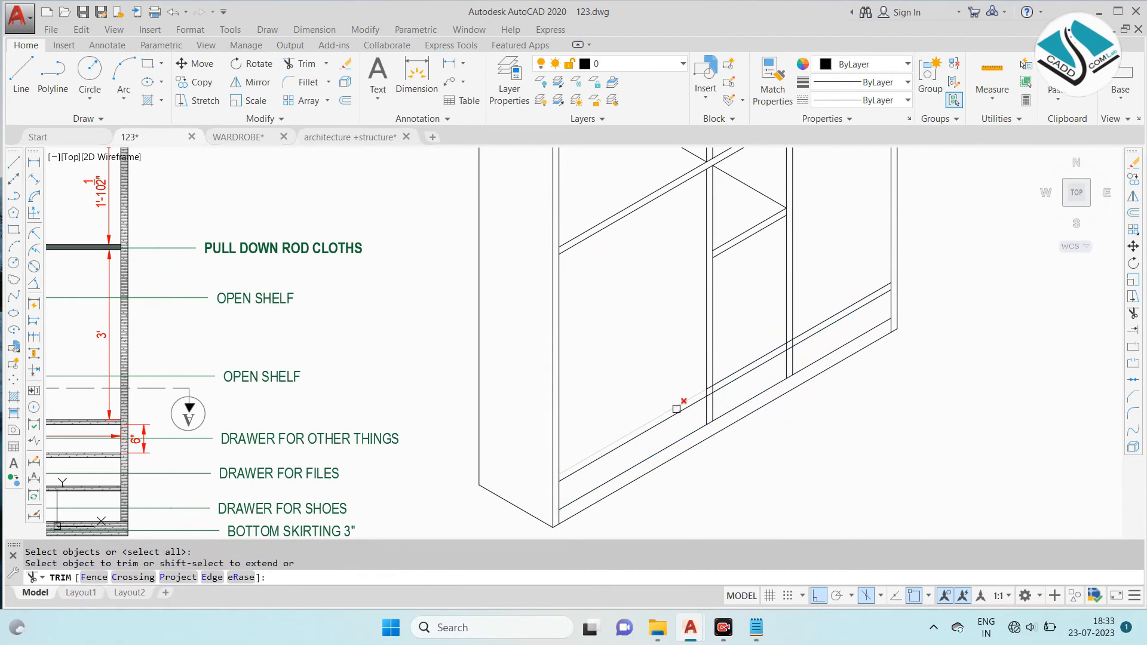
pyautogui.hotkey('ctrl', 'z')
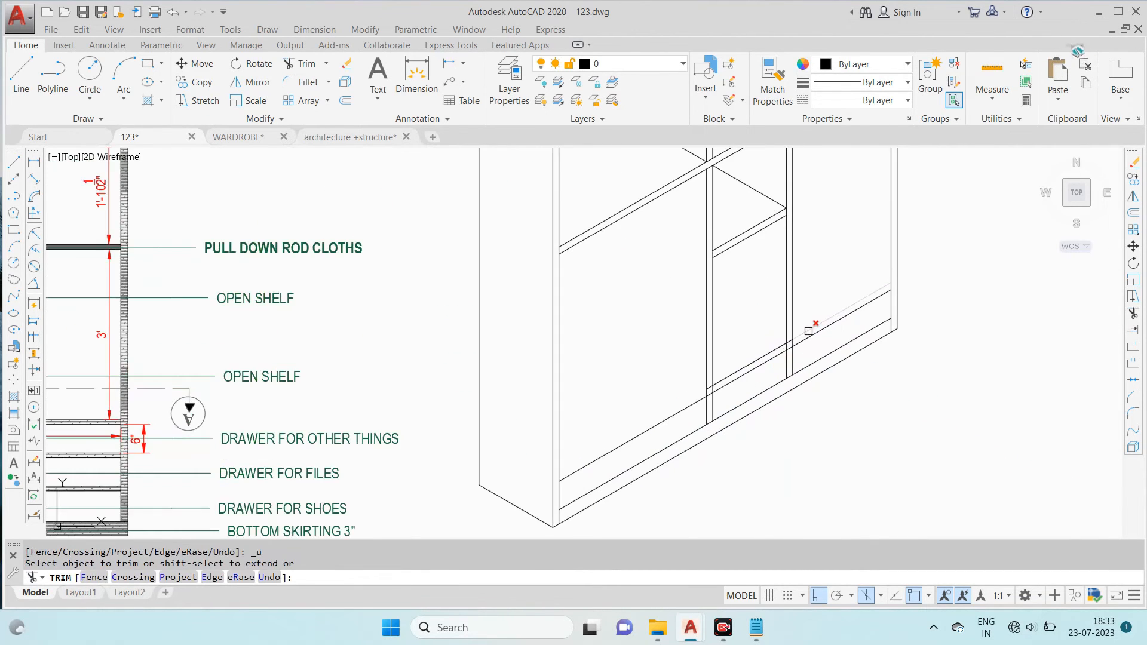
pyautogui.scroll(8, 725, 384)
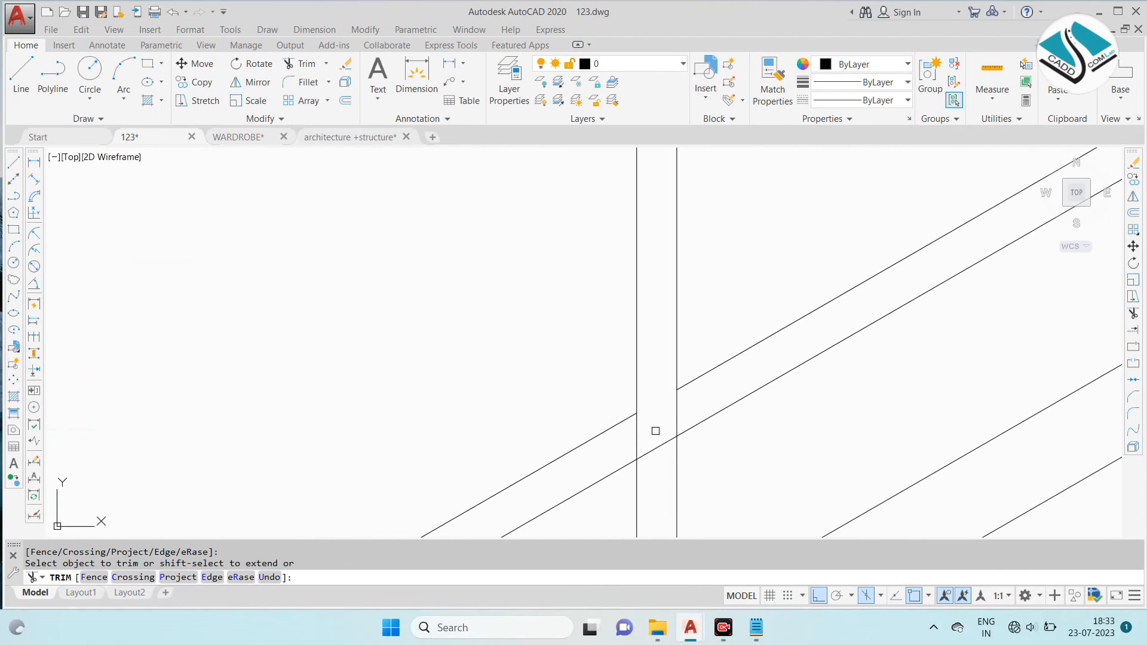
pyautogui.scroll(-5, 654, 446)
pyautogui.scroll(5, 760, 361)
pyautogui.click(685, 399)
pyautogui.click(683, 412)
pyautogui.click(685, 445)
pyautogui.click(686, 452)
pyautogui.scroll(-5, 678, 429)
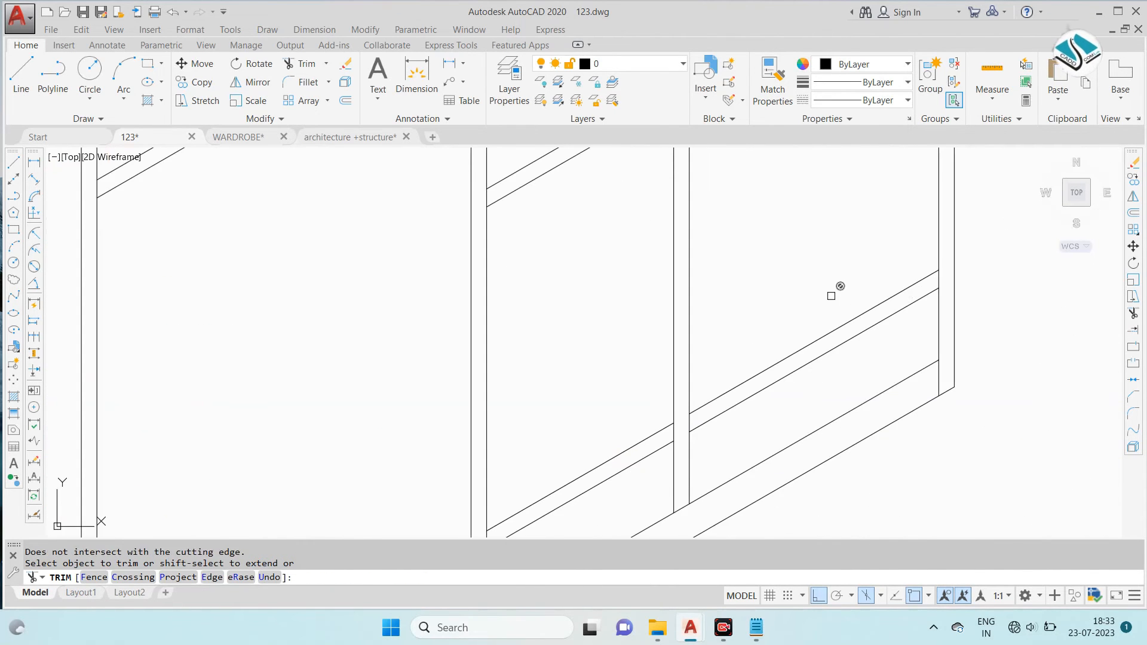
pyautogui.scroll(-5, 832, 295)
pyautogui.press('Escape')
# - Copy the middle bay's two drawer shelf lines upward by 8" and 16"
pyautogui.scroll(3, 738, 378)
pyautogui.click(746, 380)
pyautogui.click(732, 330)
pyautogui.write('co')
pyautogui.press('Return')
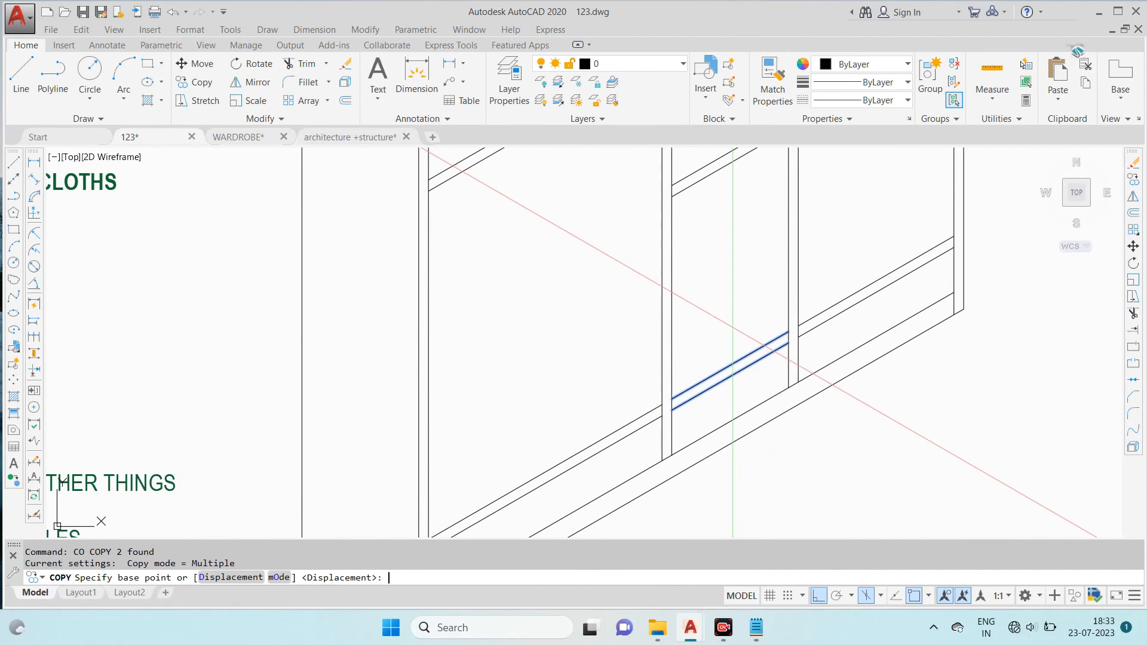
pyautogui.click(733, 327)
pyautogui.write('6')
pyautogui.press('Return')
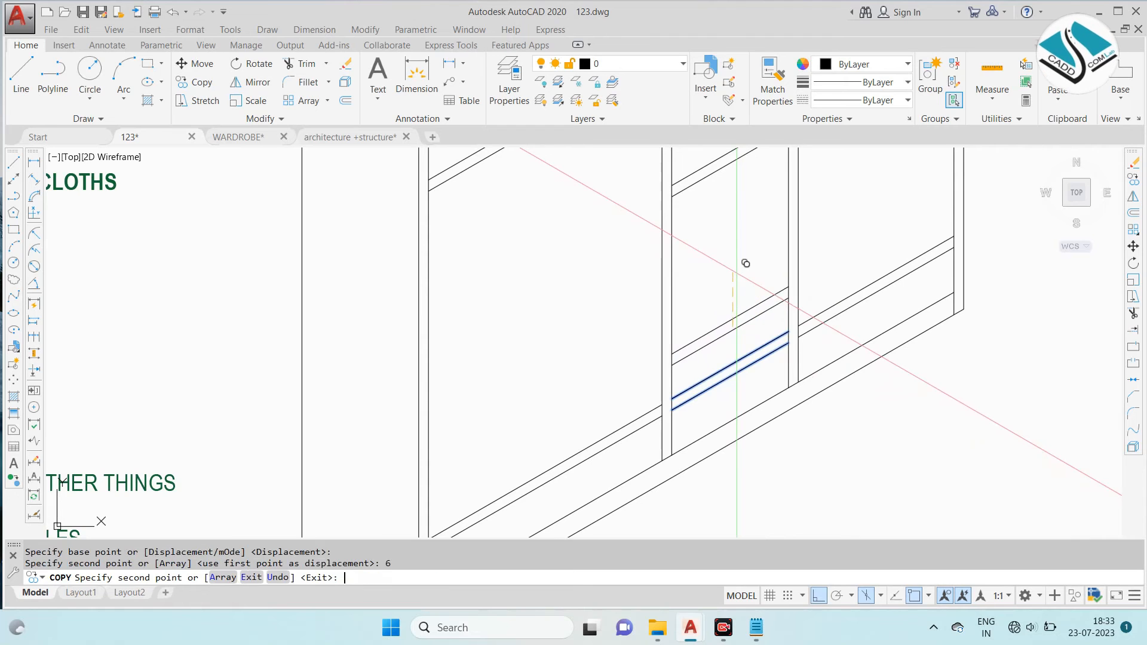
pyautogui.write('8')
pyautogui.press('Return')
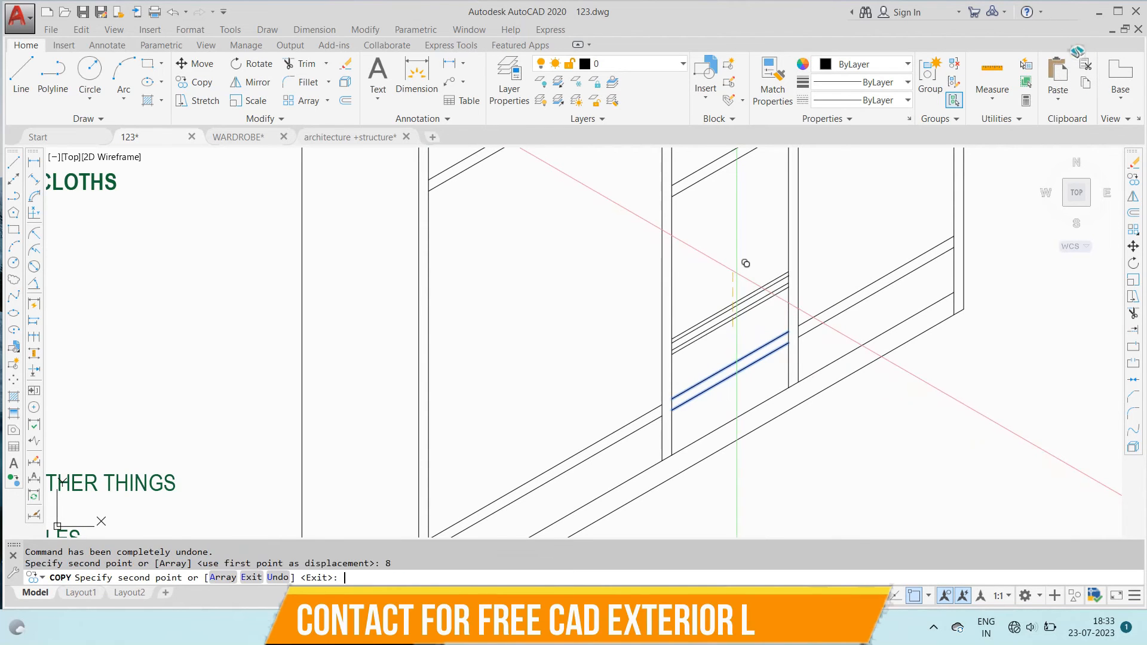
pyautogui.write('16')
pyautogui.press('Return')
pyautogui.press('Escape')
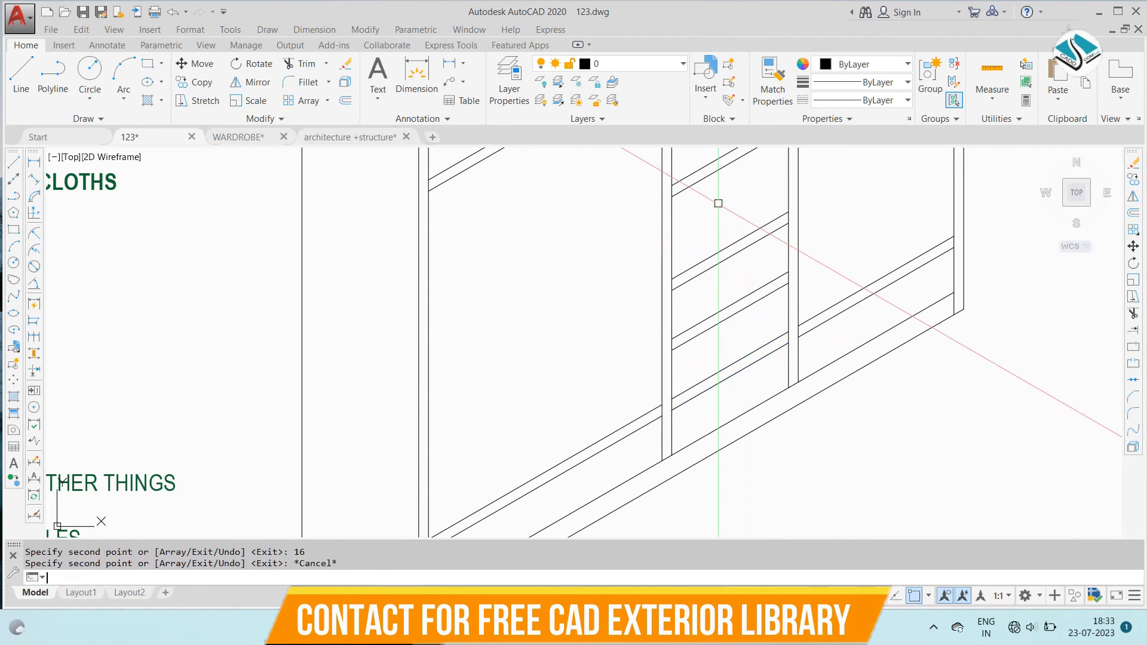
# - Extend the copied drawer shelf lines from the middle bay across to both outer side panels
pyautogui.moveTo(780, 256); pyautogui.dragTo(639, 317, button='middle')
pyautogui.click(797, 271)
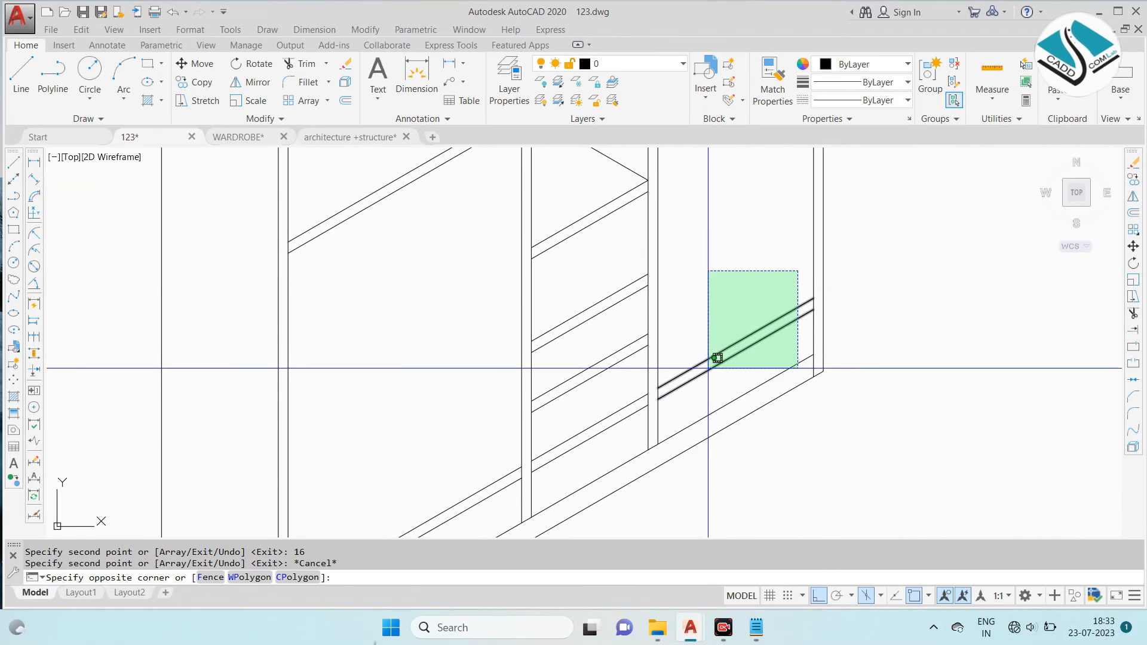
pyautogui.press('Escape')
pyautogui.write('EX')
pyautogui.press('Return')
pyautogui.click(612, 259)
pyautogui.click(604, 361)
pyautogui.scroll(-5, 587, 388)
pyautogui.scroll(5, 762, 290)
pyautogui.click(755, 277)
pyautogui.click(719, 329)
pyautogui.click(748, 243)
pyautogui.click(718, 293)
pyautogui.scroll(-4, 698, 310)
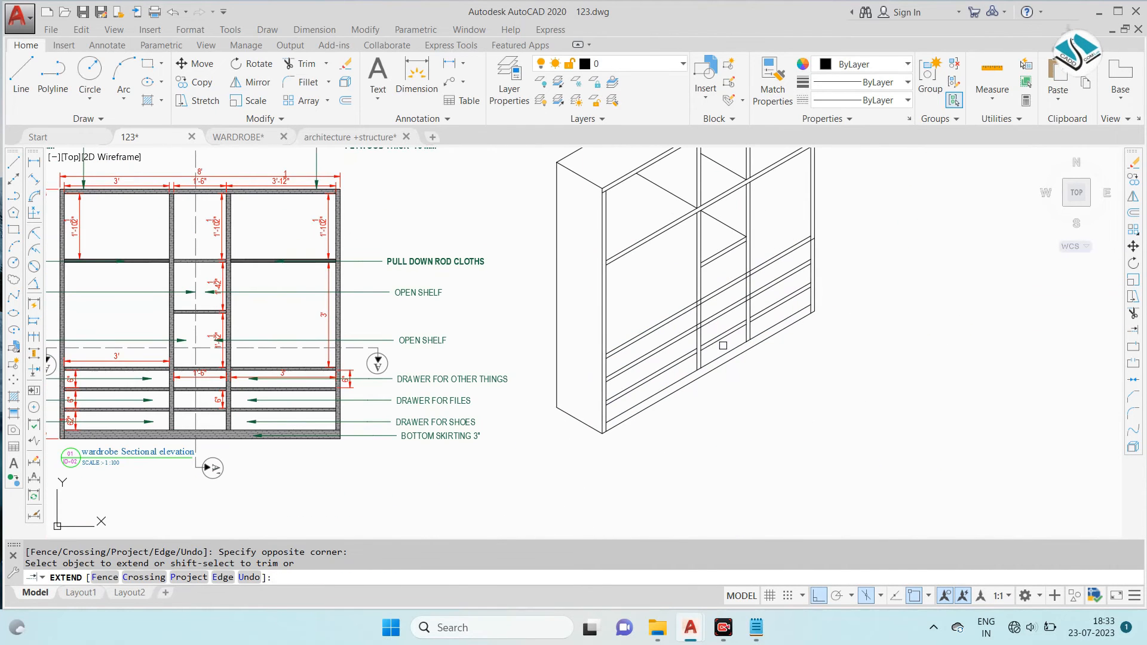
# - Trim the extended drawer shelf lines where they cross the left divider
pyautogui.press('Escape')
pyautogui.write('TR')
pyautogui.press('Return')
pyautogui.scroll(5, 721, 343)
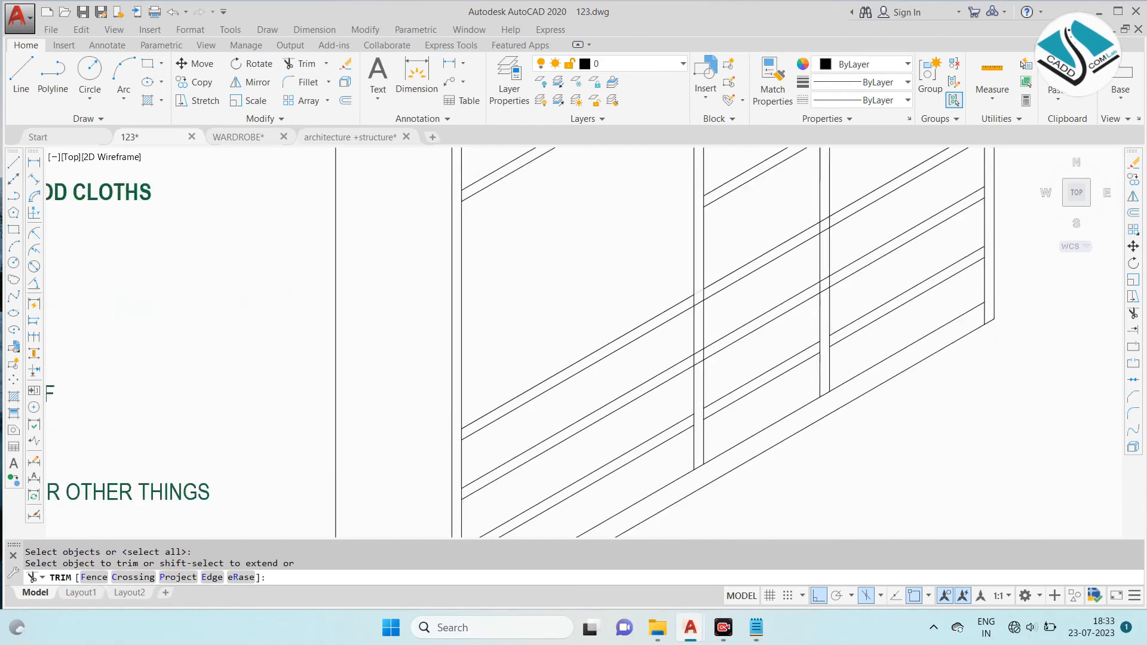
pyautogui.scroll(-5, 698, 289)
pyautogui.scroll(3, 685, 304)
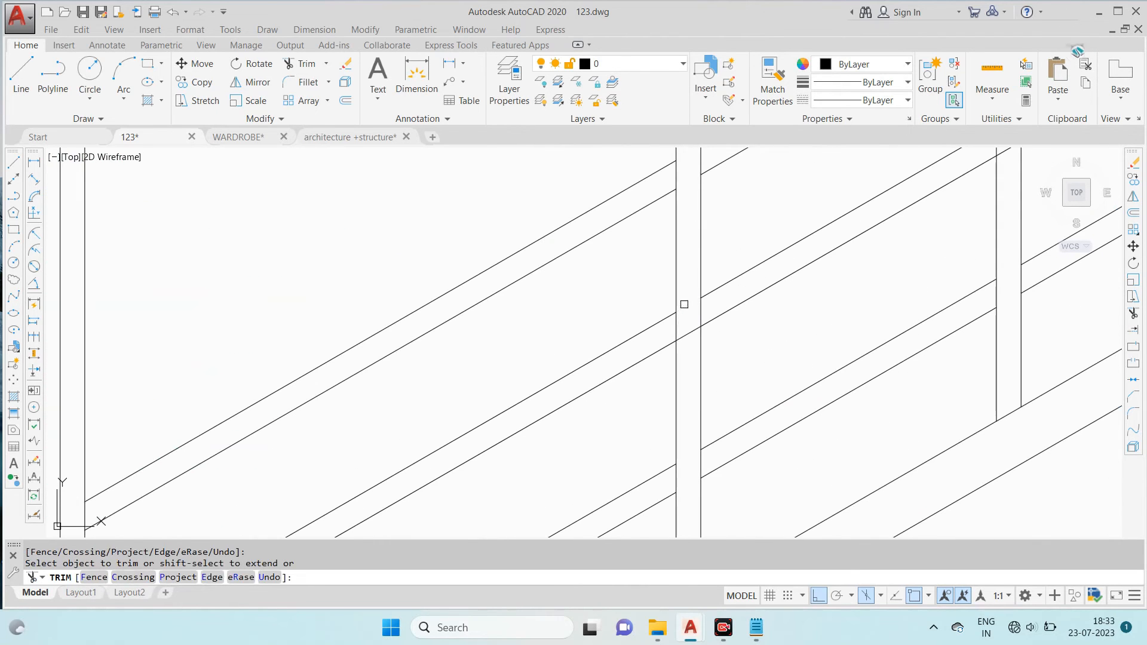
pyautogui.scroll(-5, 687, 335)
pyautogui.click(687, 343)
# - Trim the extended drawer shelf lines where they cross the right divider
pyautogui.scroll(5, 764, 235)
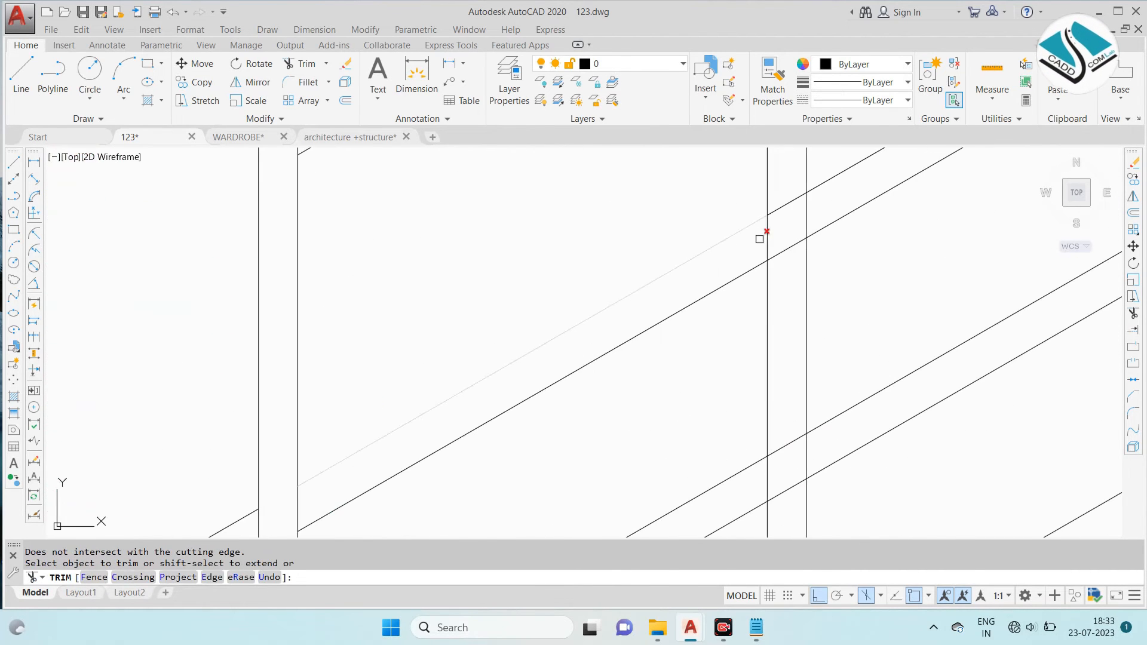
pyautogui.click(796, 189)
pyautogui.click(787, 261)
pyautogui.scroll(-5, 787, 261)
pyautogui.scroll(5, 787, 269)
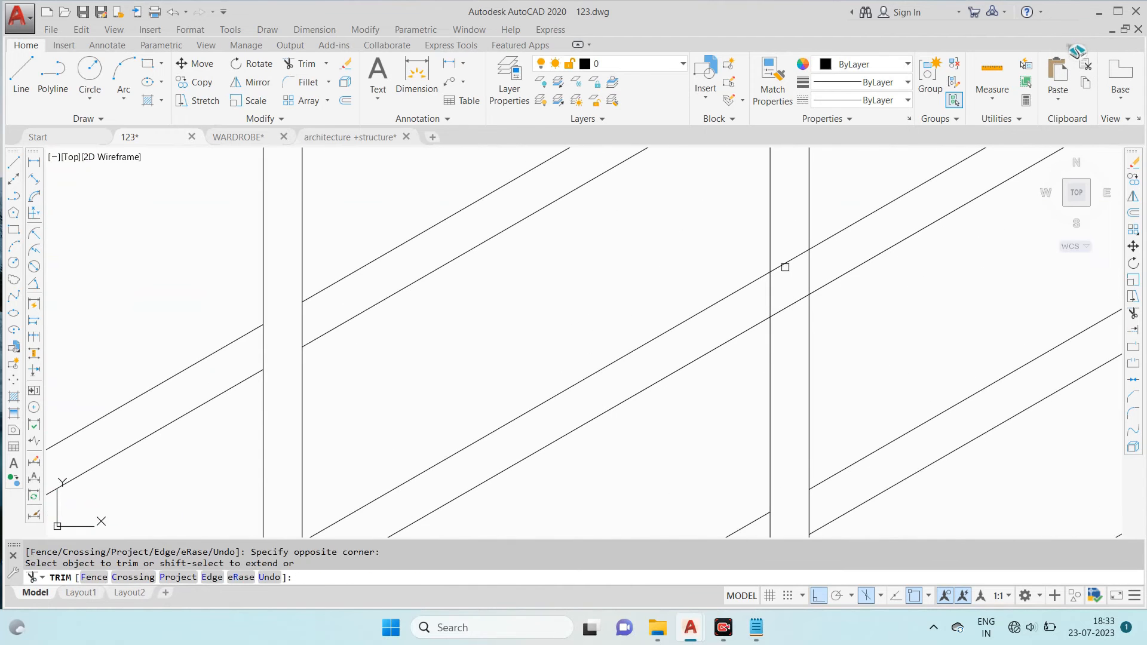
pyautogui.click(789, 305)
pyautogui.scroll(-5, 778, 271)
pyautogui.scroll(5, 779, 327)
pyautogui.click(779, 322)
pyautogui.scroll(-7, 783, 316)
pyautogui.scroll(7, 881, 212)
pyautogui.scroll(-7, 877, 208)
pyautogui.press('Escape')
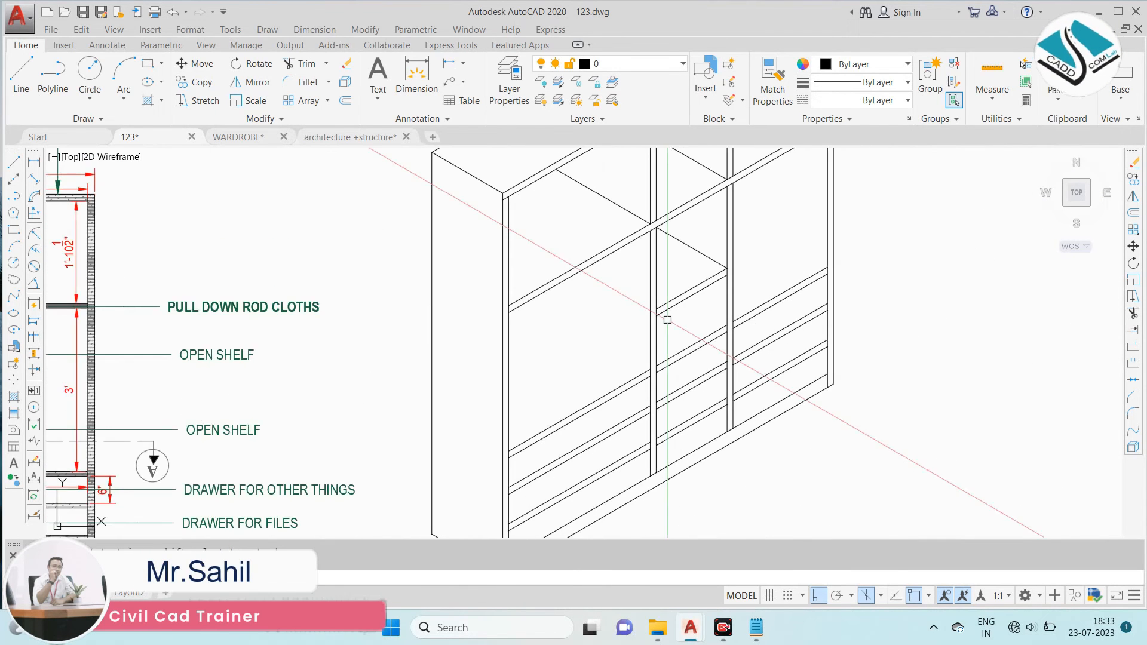
pyautogui.scroll(5, 632, 361)
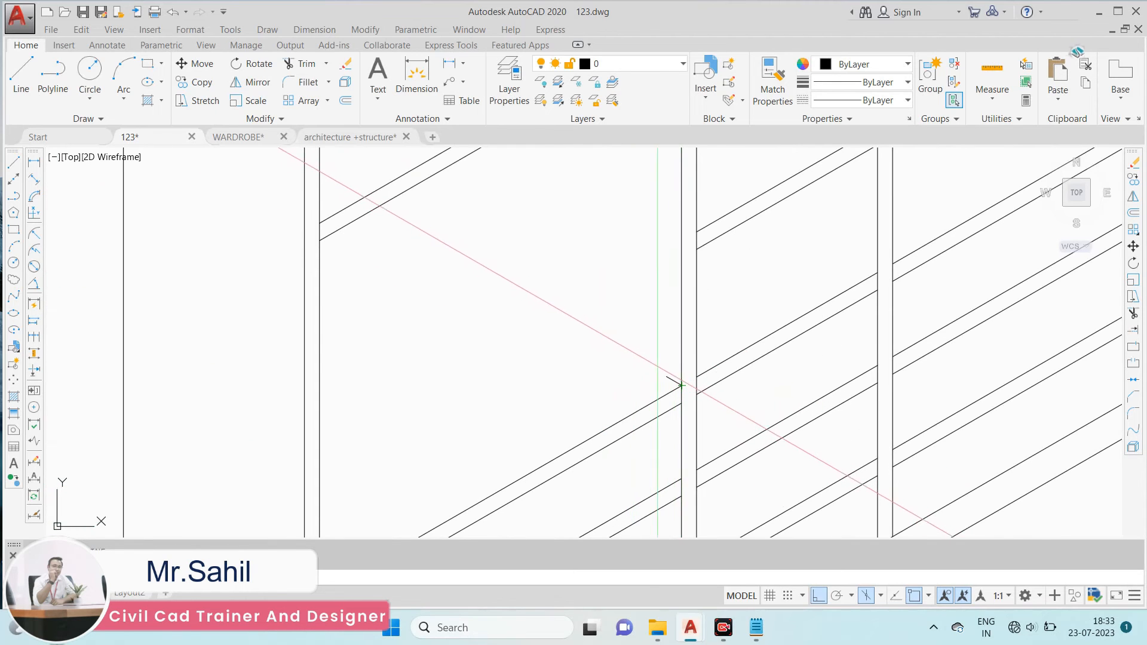
# - Draw isometric depth lines back from the left divider's front edge in the left bay's three drawer spaces
pyautogui.scroll(-5, 532, 315)
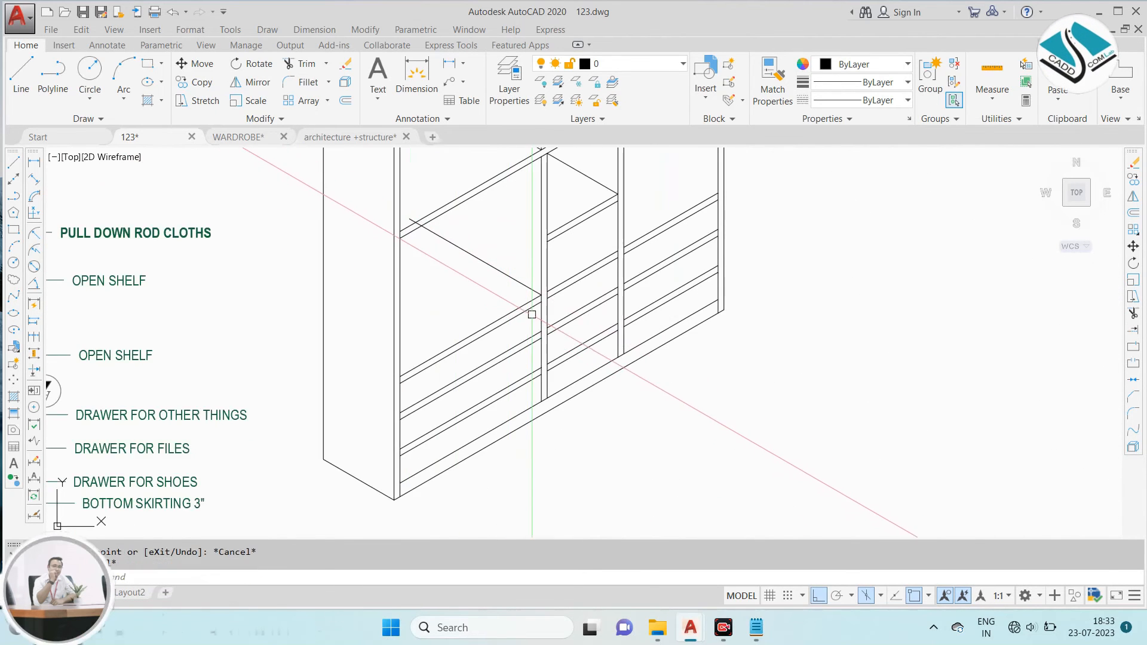
pyautogui.scroll(5, 531, 315)
pyautogui.press('l')
pyautogui.press('Return')
pyautogui.click(568, 367)
pyautogui.moveTo(576, 275); pyautogui.dragTo(596, 294, button='middle')
pyautogui.press('Escape')
pyautogui.press('Return')
pyautogui.click(588, 386)
pyautogui.click(437, 282)
pyautogui.moveTo(572, 381); pyautogui.dragTo(590, 287, button='middle')
pyautogui.press('Escape')
pyautogui.press('Return')
pyautogui.click(606, 431)
pyautogui.click(445, 330)
pyautogui.press('Escape')
# - Trim the left bay's depth lines where they run past the shelf edges above them
pyautogui.write('TR')
pyautogui.press('Return')
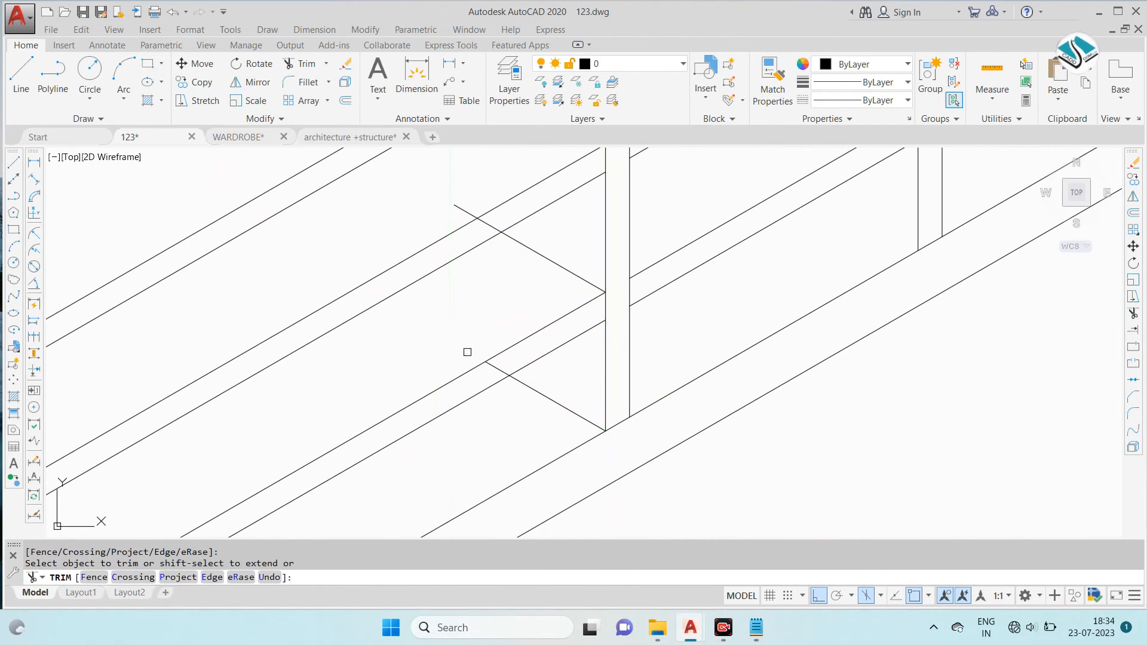
pyautogui.click(478, 214)
pyautogui.click(470, 215)
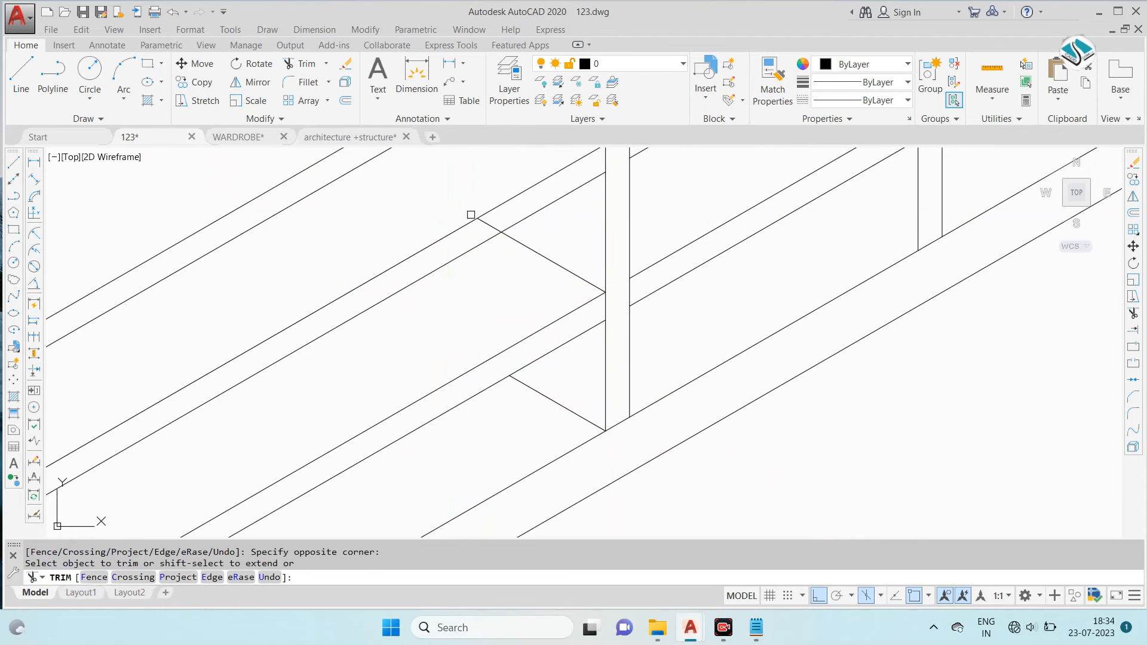
pyautogui.scroll(-4, 526, 268)
pyautogui.scroll(4, 588, 270)
pyautogui.click(576, 258)
pyautogui.scroll(-2, 577, 260)
pyautogui.scroll(-6, 550, 248)
pyautogui.scroll(6, 494, 193)
pyautogui.scroll(2, 496, 193)
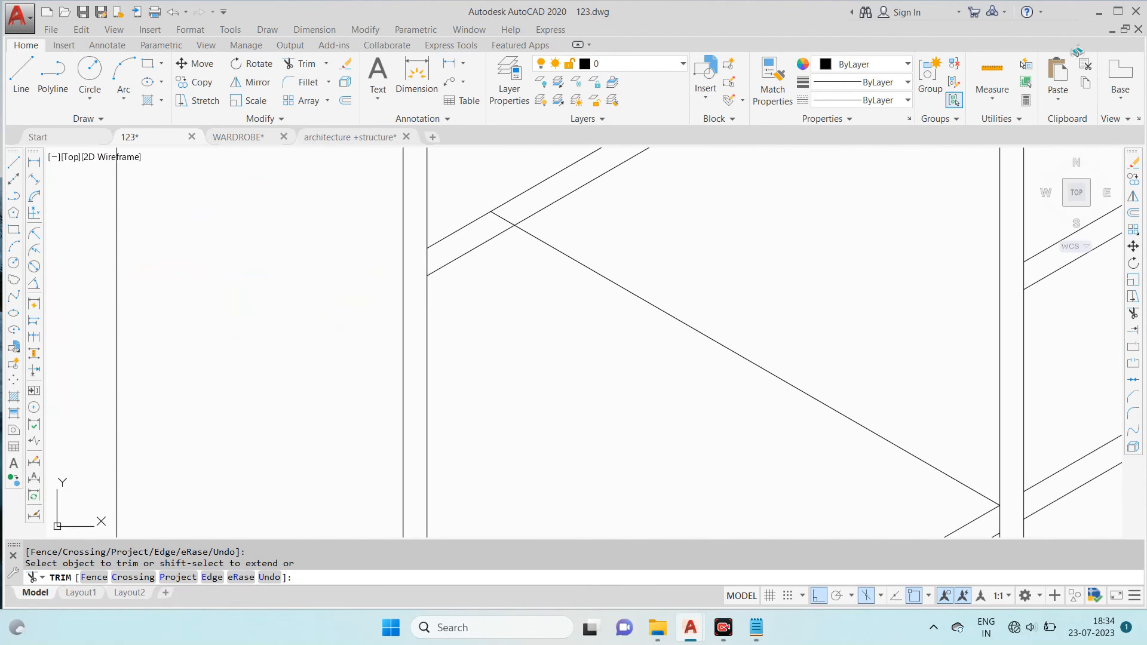
pyautogui.scroll(-5, 494, 209)
pyautogui.press('Escape')
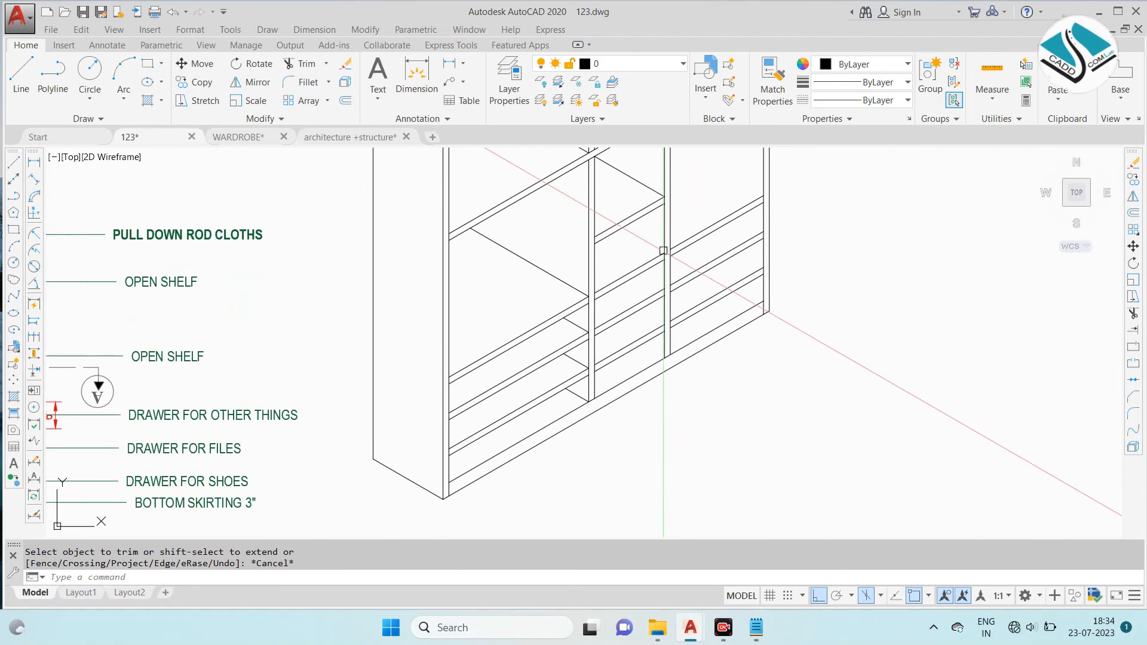
# - Draw depth lines back from the right divider for the middle bay's lower open shelf and uppermost drawer space
pyautogui.write('l')
pyautogui.press('Return')
pyautogui.scroll(6, 651, 236)
pyautogui.click(707, 310)
pyautogui.click(471, 174)
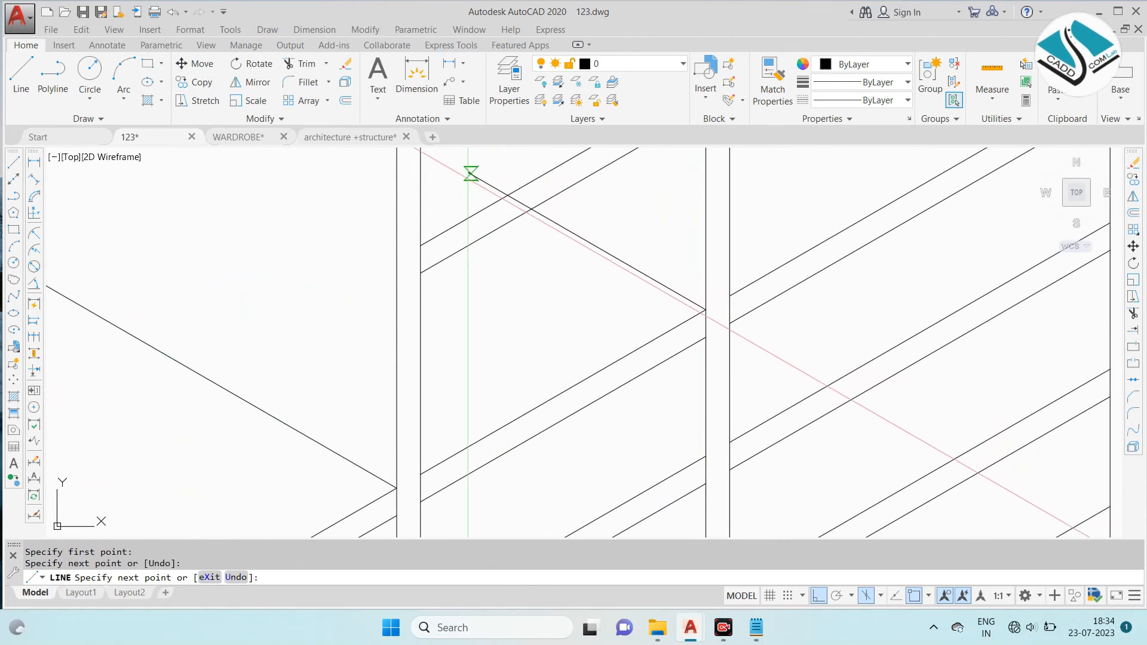
pyautogui.press('Escape')
pyautogui.moveTo(691, 414); pyautogui.dragTo(686, 337, button='middle')
pyautogui.press('Return')
pyautogui.click(702, 381)
pyautogui.click(499, 263)
pyautogui.press('Escape')
# - Draw depth lines back from the right divider in the middle bay's two lower drawer spaces
pyautogui.moveTo(703, 527); pyautogui.dragTo(699, 315, button='middle')
pyautogui.press('Return')
pyautogui.click(697, 424)
pyautogui.click(542, 335)
pyautogui.press('Escape')
pyautogui.press('Return')
pyautogui.click(707, 418)
pyautogui.press('Escape')
pyautogui.press('Return')
pyautogui.click(705, 425)
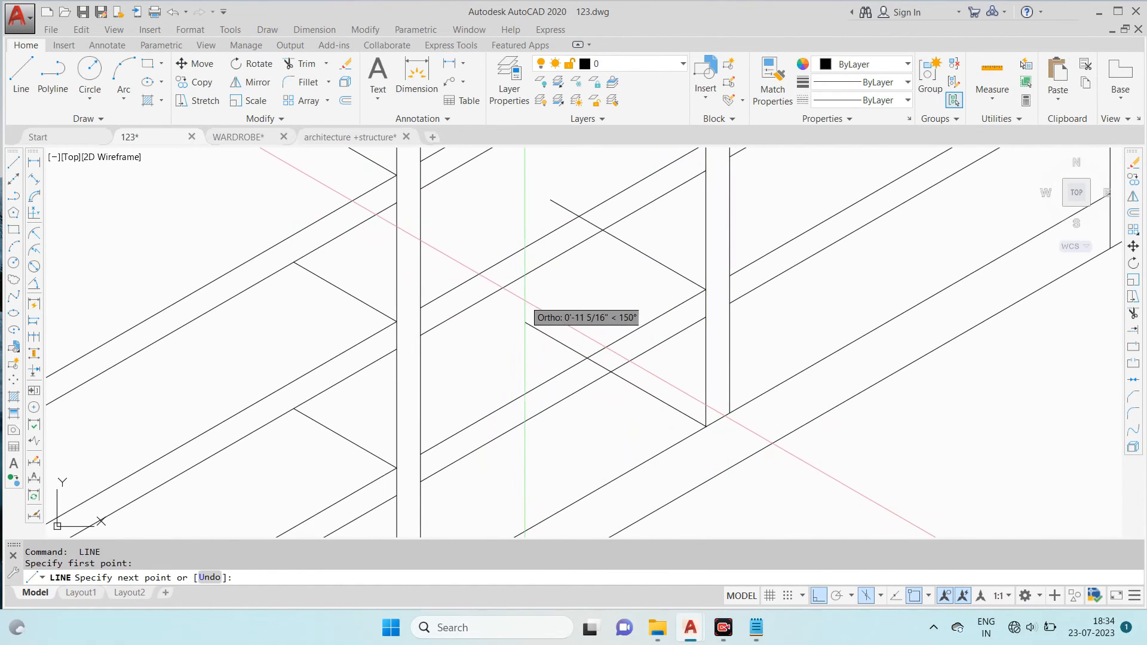
# - Trim the middle bay's depth lines where they run past the shelf edges above them
pyautogui.write('R')
pyautogui.press('Return')
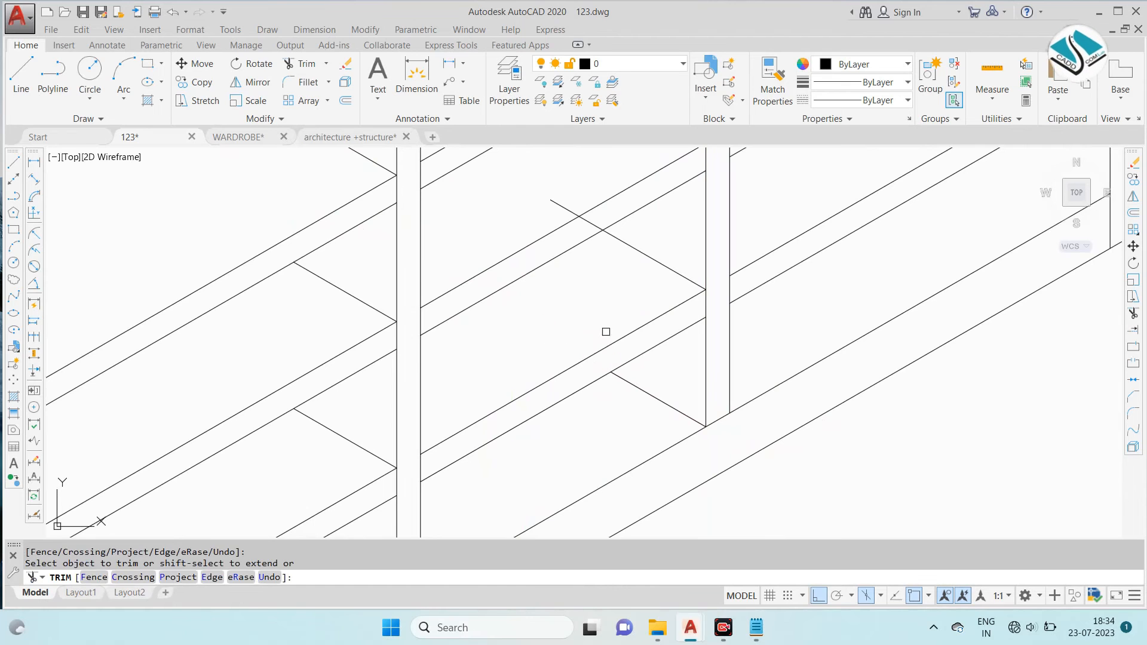
pyautogui.click(568, 204)
pyautogui.click(588, 222)
pyautogui.scroll(-2, 622, 257)
pyautogui.scroll(2, 618, 291)
pyautogui.moveTo(630, 198); pyautogui.dragTo(614, 403, button='middle')
pyautogui.click(514, 188)
pyautogui.click(508, 202)
pyautogui.scroll(-2, 544, 228)
pyautogui.scroll(-2, 545, 229)
pyautogui.press('Escape')
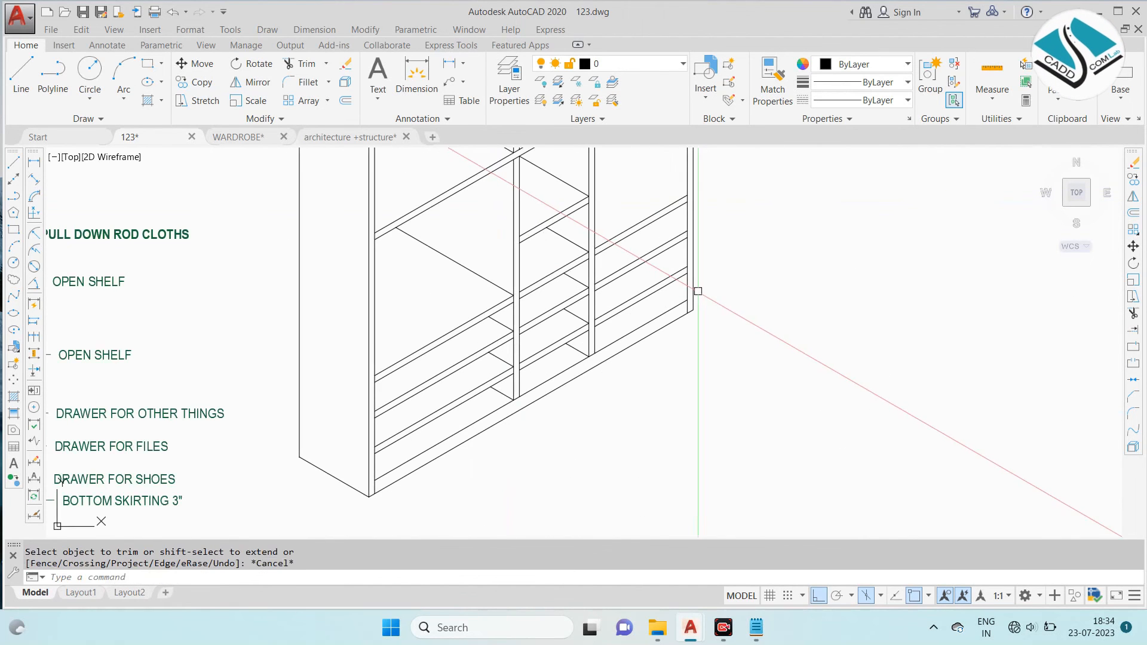
# - Draw a long depth line back from the outer side panel at the right bay's top drawer shelf
pyautogui.write('L')
pyautogui.press('Return')
pyautogui.moveTo(654, 251); pyautogui.dragTo(664, 295, button='middle')
pyautogui.click(698, 240)
pyautogui.moveTo(601, 178); pyautogui.dragTo(618, 236, button='middle')
pyautogui.scroll(4, 615, 231)
pyautogui.click(586, 241)
pyautogui.moveTo(844, 464); pyautogui.dragTo(772, 307, button='middle')
pyautogui.press('Escape')
# - Draw depth lines back from the outer side panel in the right bay's three drawer spaces
pyautogui.press('Return')
pyautogui.click(808, 345)
pyautogui.click(662, 260)
pyautogui.scroll(2, 711, 383)
pyautogui.scroll(-2, 666, 219)
pyautogui.press('Escape')
pyautogui.press('Return')
pyautogui.moveTo(671, 213); pyautogui.dragTo(618, 238, button='middle')
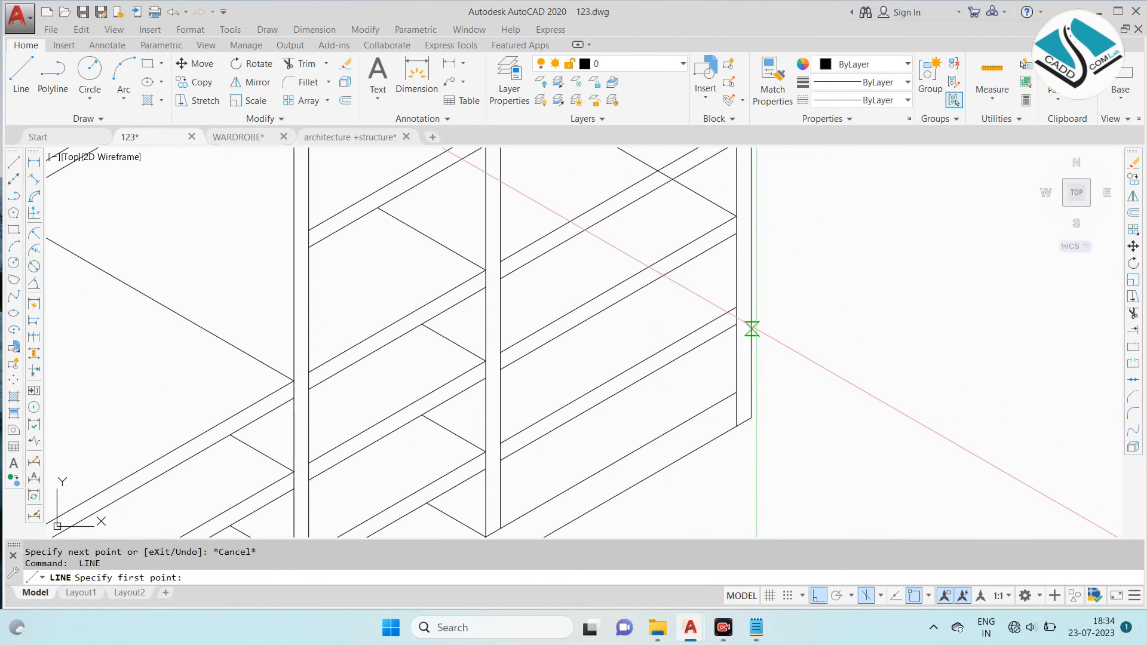
pyautogui.click(737, 308)
pyautogui.click(626, 244)
pyautogui.press('Escape')
pyautogui.press('Return')
pyautogui.click(619, 323)
# - Trim the right bay's depth lines at the shelf edges and at the right divider
pyautogui.write('r')
pyautogui.press('Return')
pyautogui.scroll(2, 623, 326)
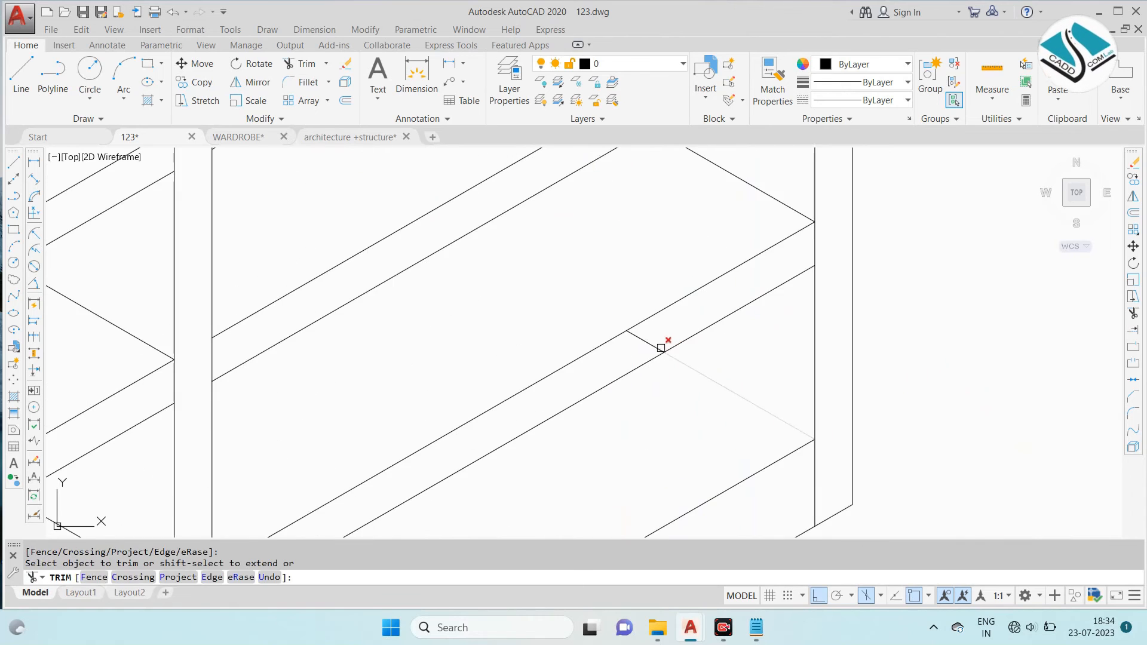
pyautogui.scroll(-2, 661, 341)
pyautogui.scroll(2, 661, 346)
pyautogui.scroll(-3, 648, 264)
pyautogui.scroll(2, 671, 226)
pyautogui.scroll(-3, 691, 251)
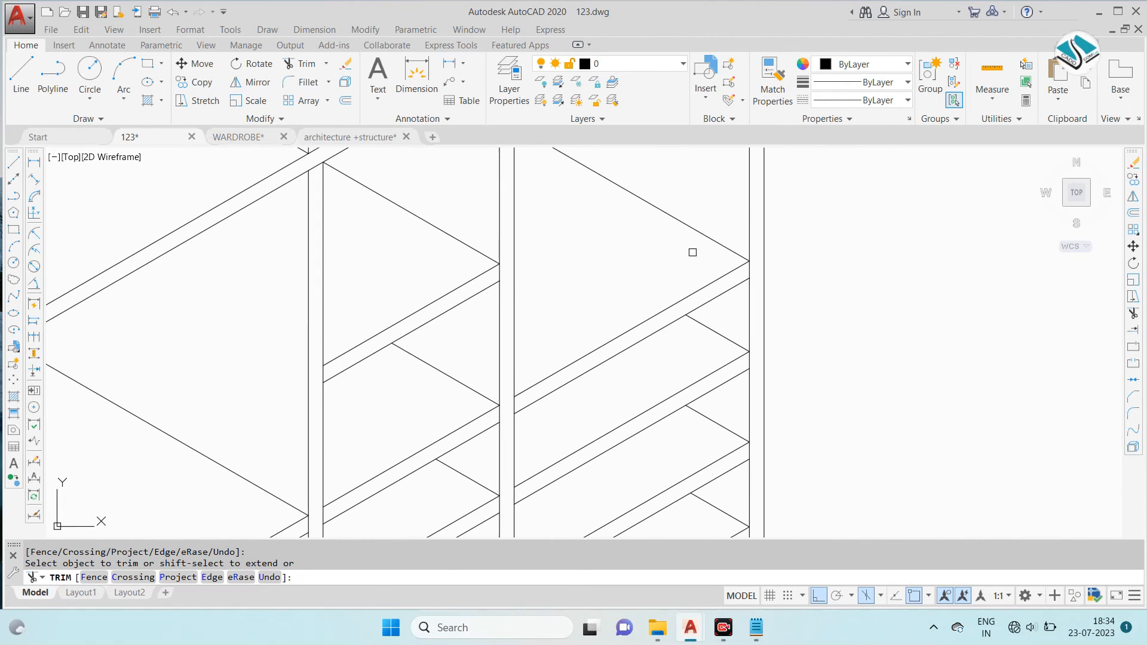
pyautogui.scroll(4, 590, 174)
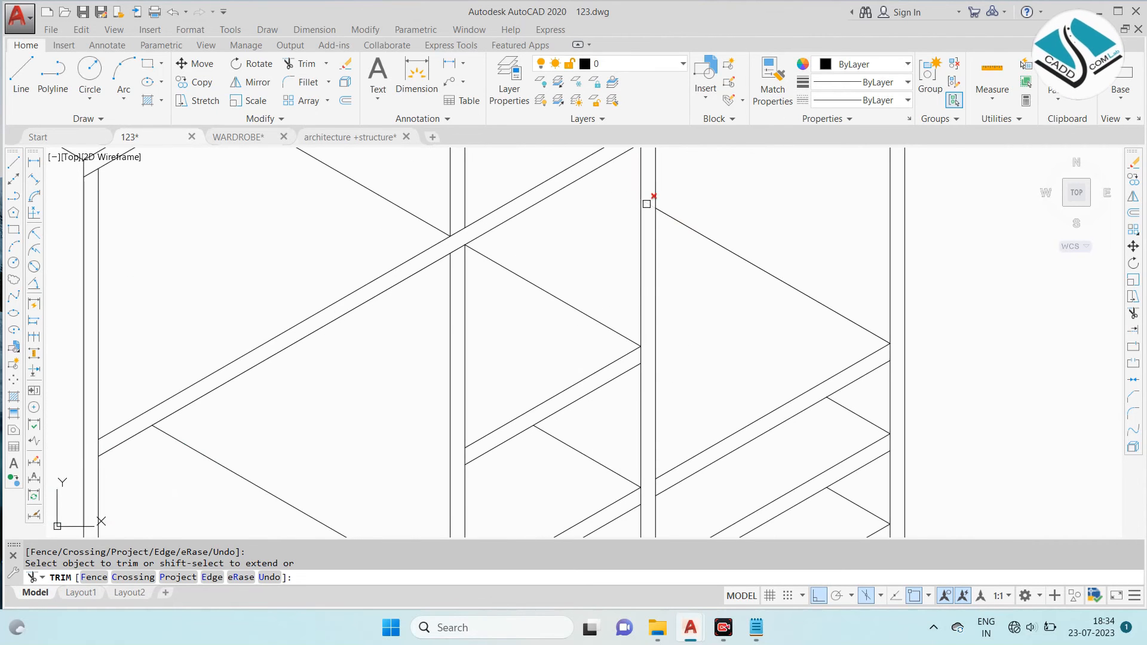
pyautogui.click(647, 204)
pyautogui.scroll(-3, 655, 227)
pyautogui.scroll(-3, 723, 341)
pyautogui.press('Escape')
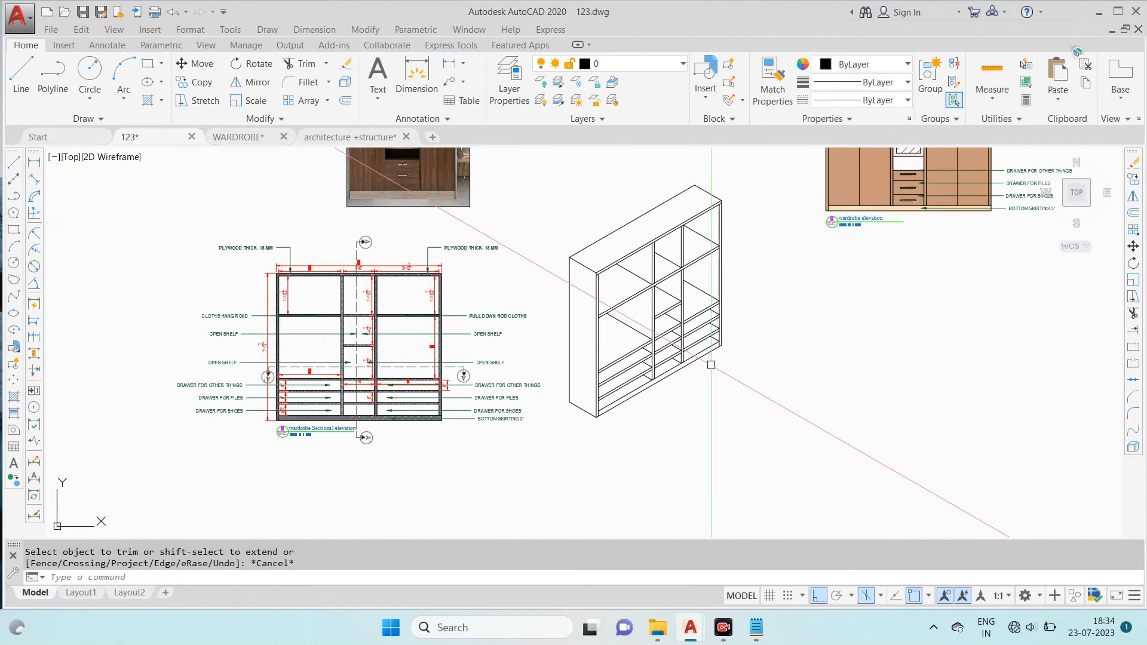
# - Examine the 3D view of the wardrobe in the reference drawing sheet
pyautogui.scroll(-4, 426, 274)
pyautogui.scroll(6, 400, 168)
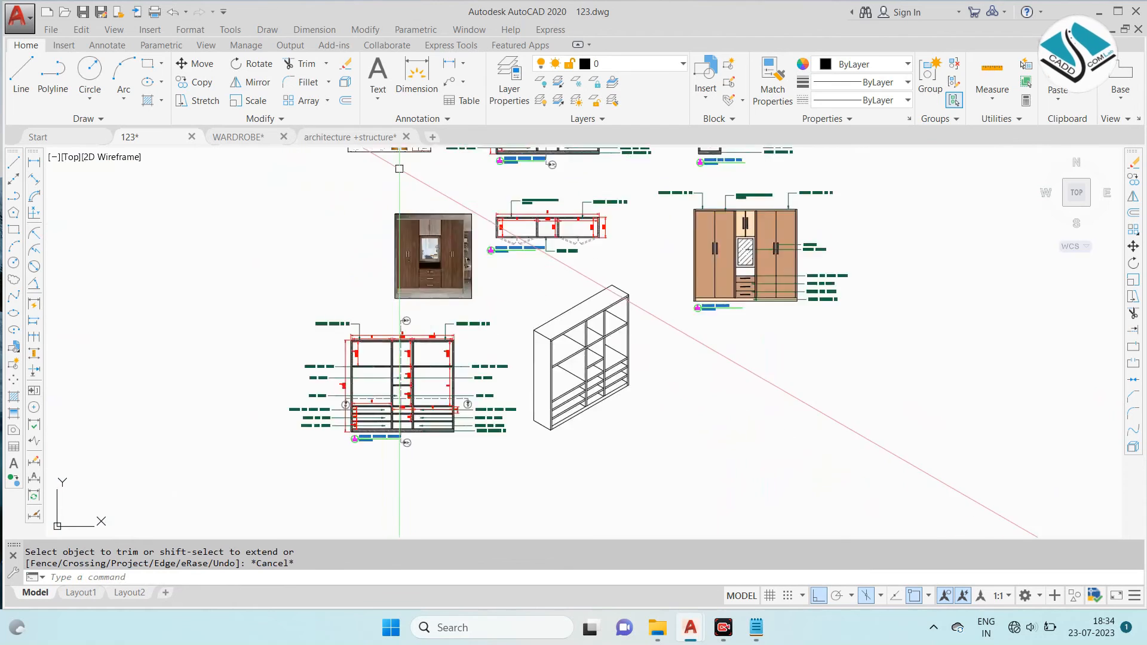
pyautogui.moveTo(407, 194); pyautogui.dragTo(425, 300, button='middle')
pyautogui.scroll(2, 435, 153)
pyautogui.scroll(4, 439, 158)
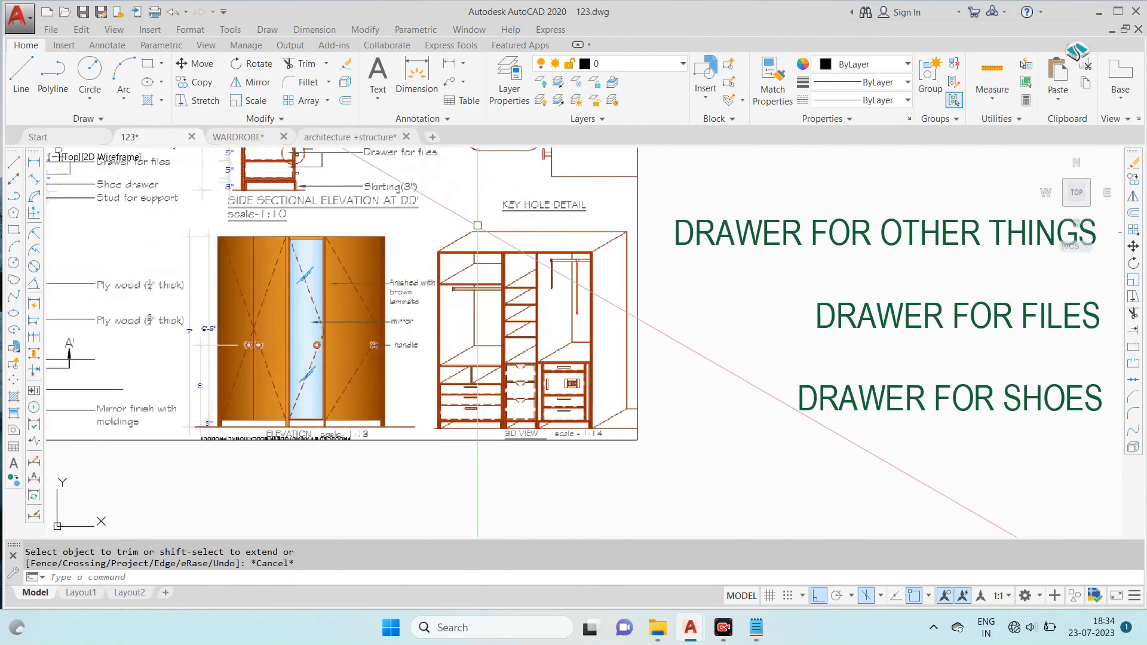
pyautogui.scroll(-7, 532, 276)
pyautogui.scroll(-2, 686, 406)
# - Copy the wardrobe elevation's title tag beneath the isometric view, placing it freely with ortho off
pyautogui.moveTo(764, 451); pyautogui.dragTo(699, 276, button='middle')
pyautogui.scroll(2, 708, 371)
pyautogui.scroll(6, 886, 273)
pyautogui.click(889, 305)
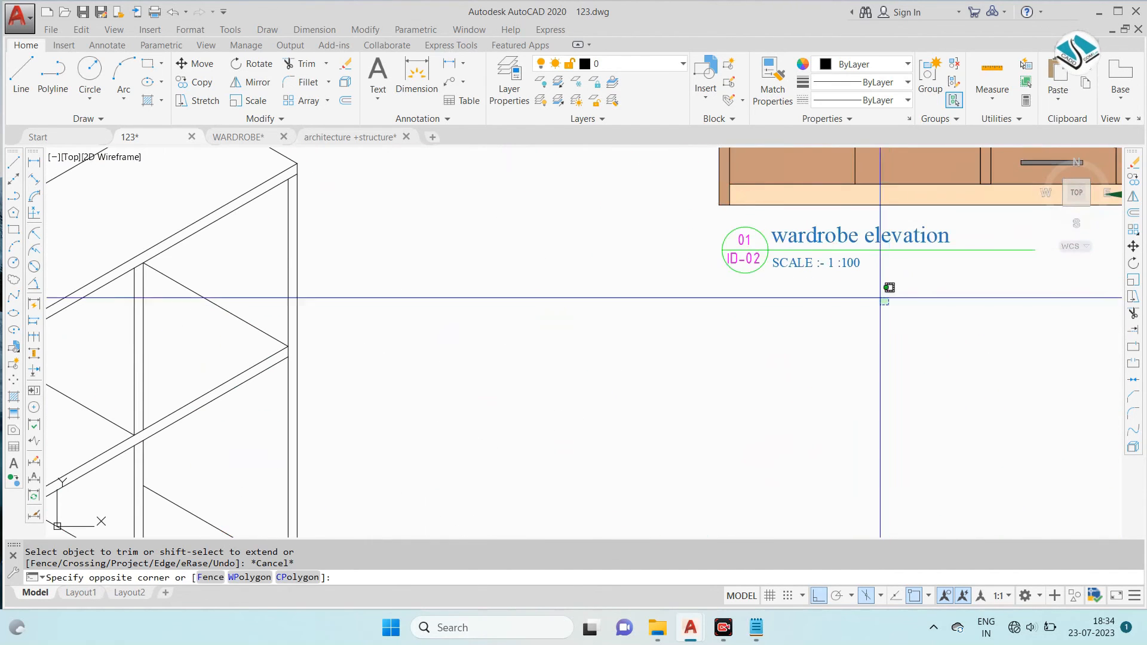
pyautogui.click(728, 219)
pyautogui.write('CO')
pyautogui.press('Return')
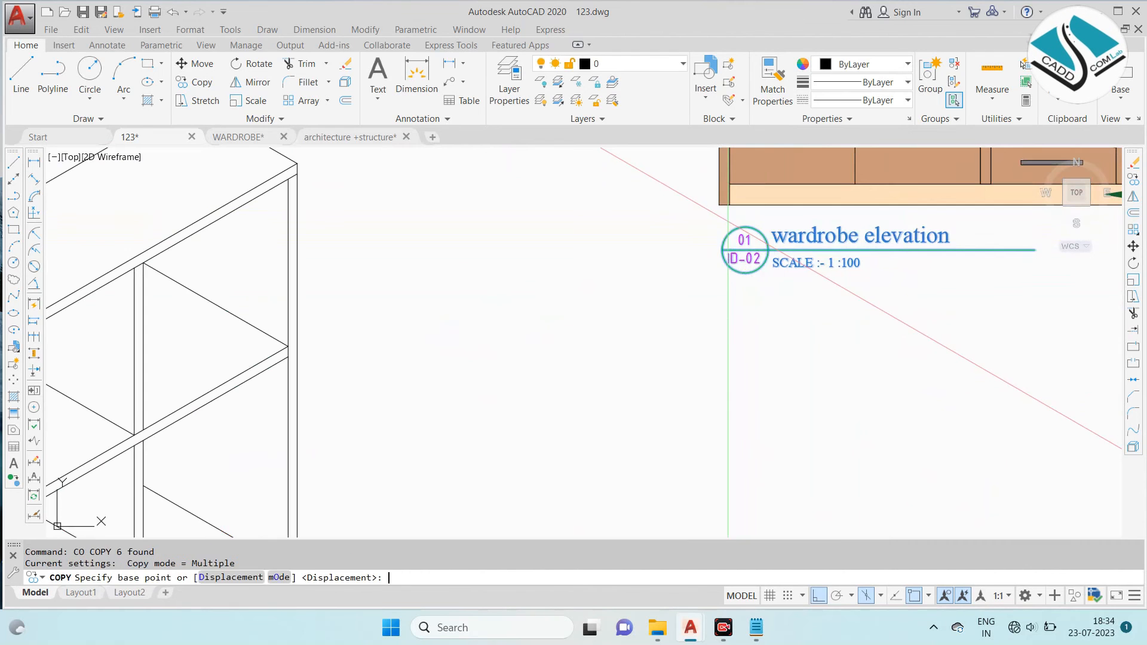
pyautogui.click(740, 231)
pyautogui.scroll(-4, 619, 283)
pyautogui.moveTo(617, 239); pyautogui.dragTo(638, 178, button='middle')
pyautogui.click(820, 595)
pyautogui.moveTo(481, 372); pyautogui.dragTo(577, 262, button='middle')
pyautogui.scroll(2, 403, 407)
pyautogui.click(404, 419)
pyautogui.press('Escape')
# - Change the copied title text to "wardrobe 3D VIEW isometric"
pyautogui.click(445, 418)
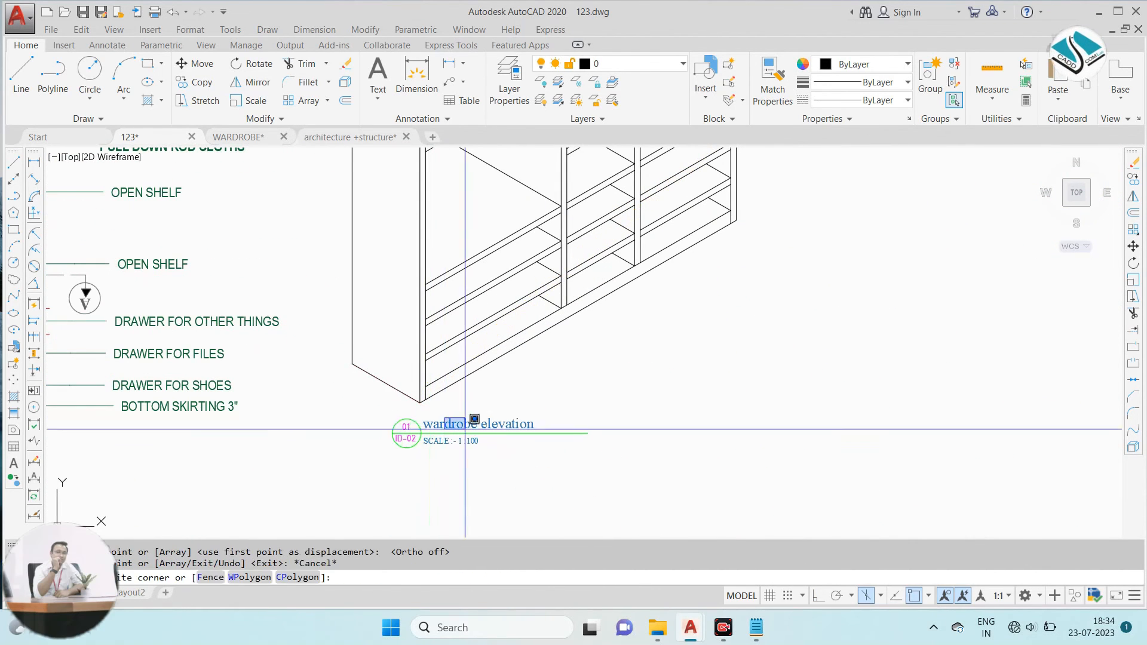
pyautogui.scroll(2, 477, 432)
pyautogui.press('Escape')
pyautogui.click(467, 421)
pyautogui.scroll(1, 484, 414)
pyautogui.doubleClick(495, 415)
pyautogui.click(491, 410)
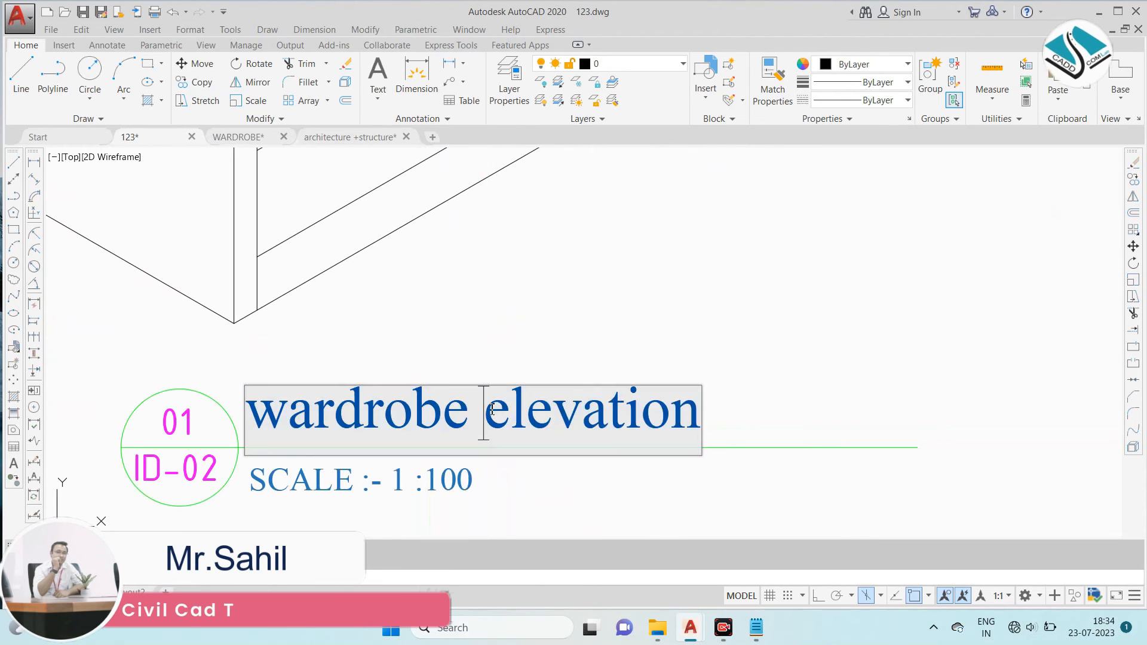
pyautogui.moveTo(492, 409); pyautogui.dragTo(757, 423)
pyautogui.write('3D')
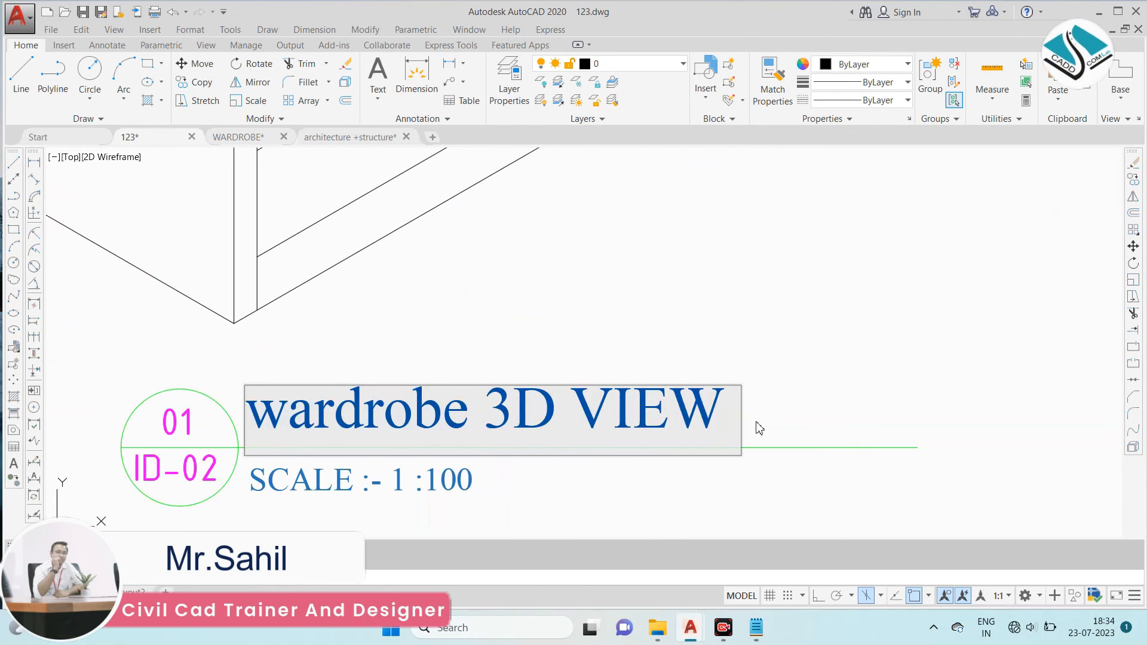
pyautogui.press('capslock')
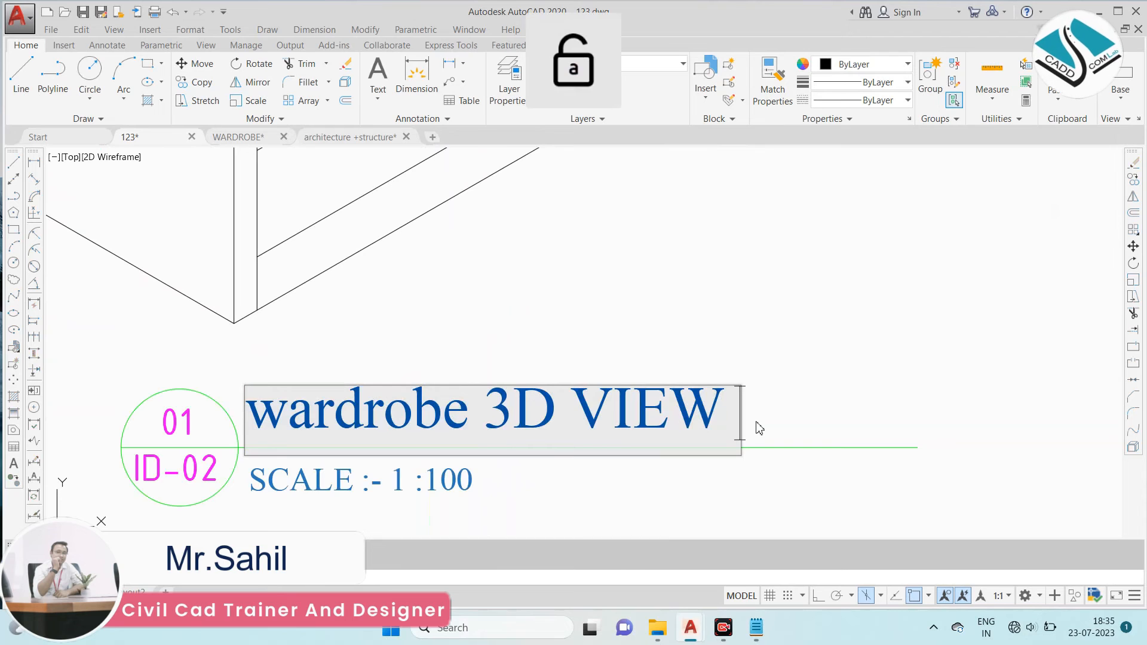
pyautogui.write('VIEW isometric')
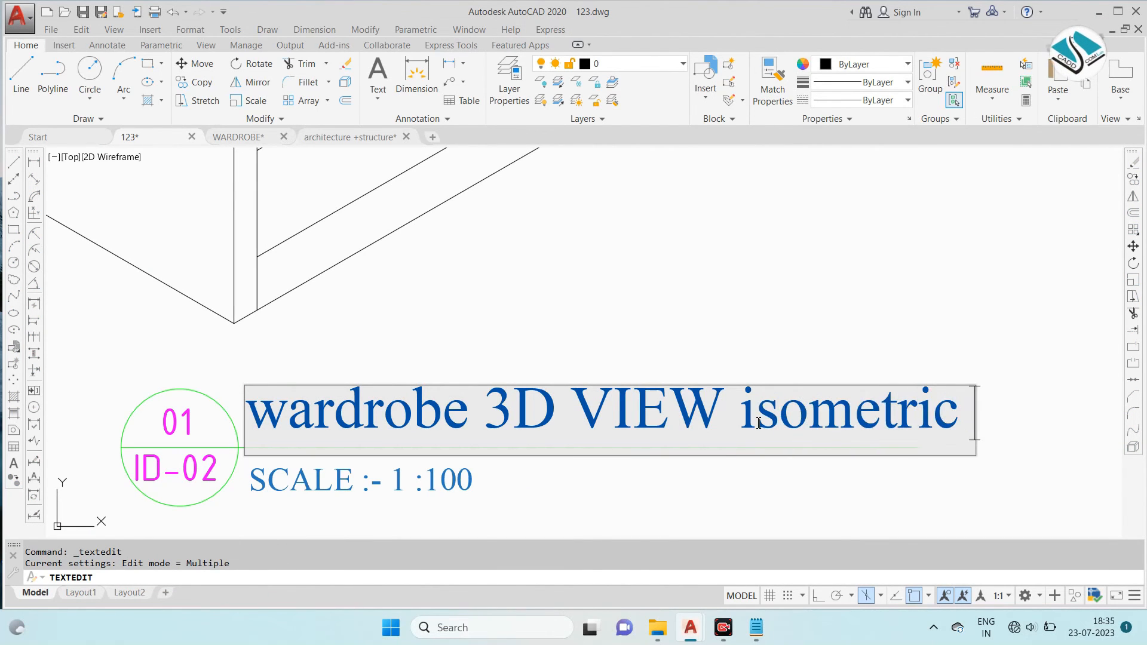
pyautogui.click(632, 367)
pyautogui.scroll(-6, 632, 367)
pyautogui.press('Escape')
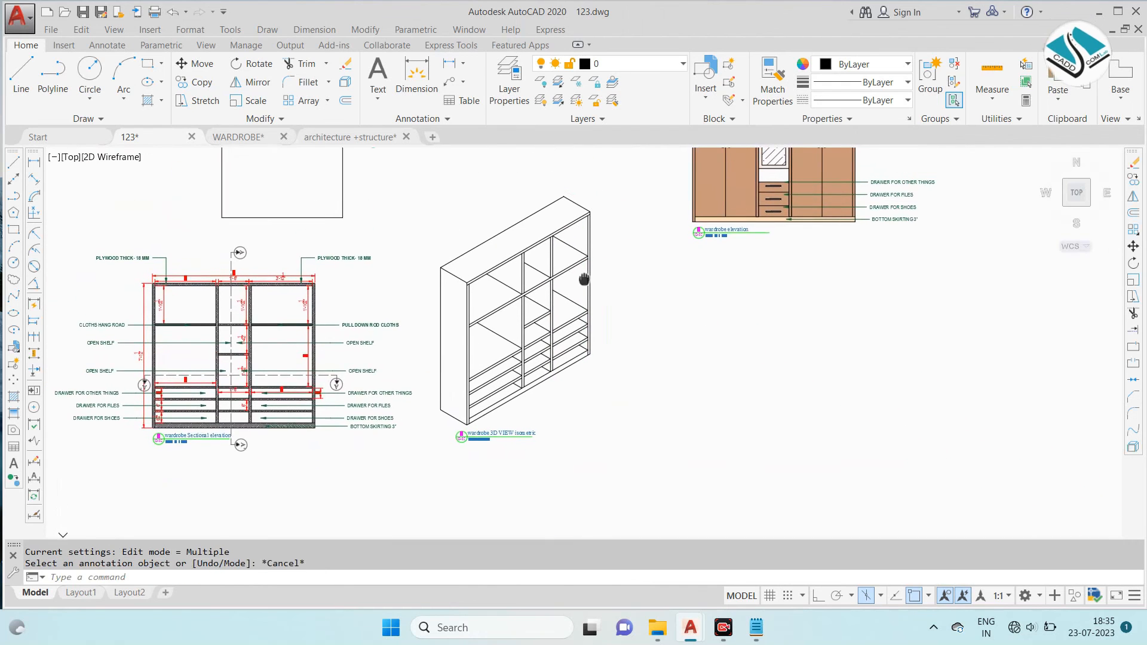
# - Change the colour of the isometric wardrobe's lines to red
pyautogui.click(637, 193)
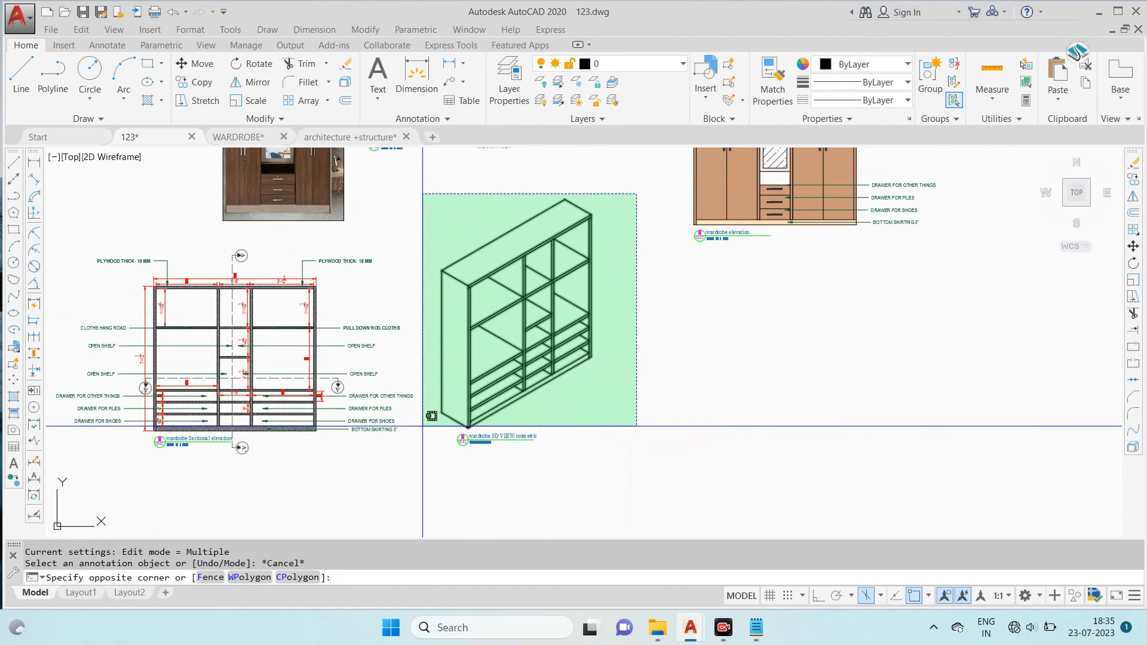
pyautogui.click(423, 485)
pyautogui.click(859, 67)
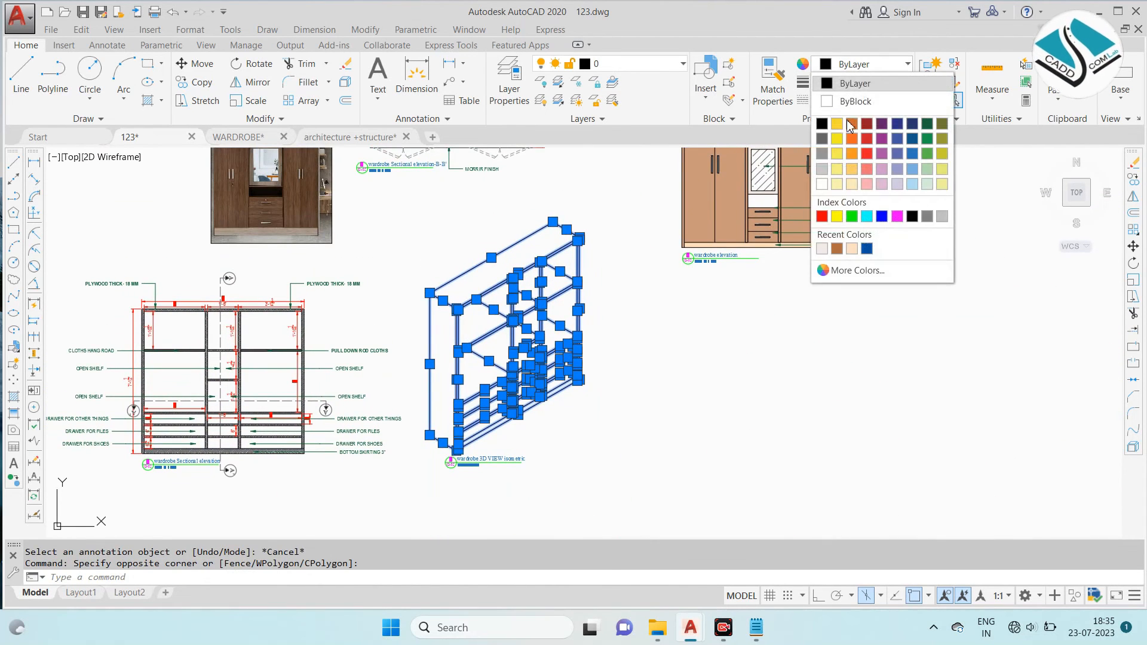
pyautogui.click(872, 135)
pyautogui.press('Escape')
# - Move the isometric view together with its title to the right side of the wardrobe elevation
pyautogui.click(608, 201)
pyautogui.click(422, 481)
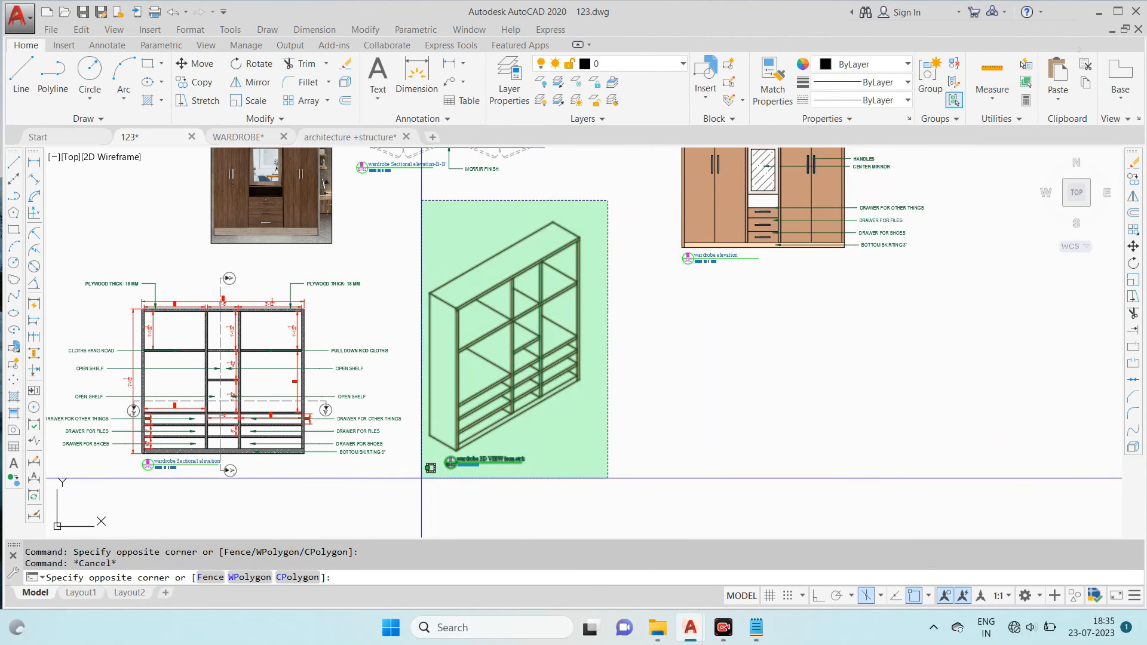
pyautogui.write('m')
pyautogui.press('Return')
pyautogui.click(498, 361)
pyautogui.scroll(-3, 582, 423)
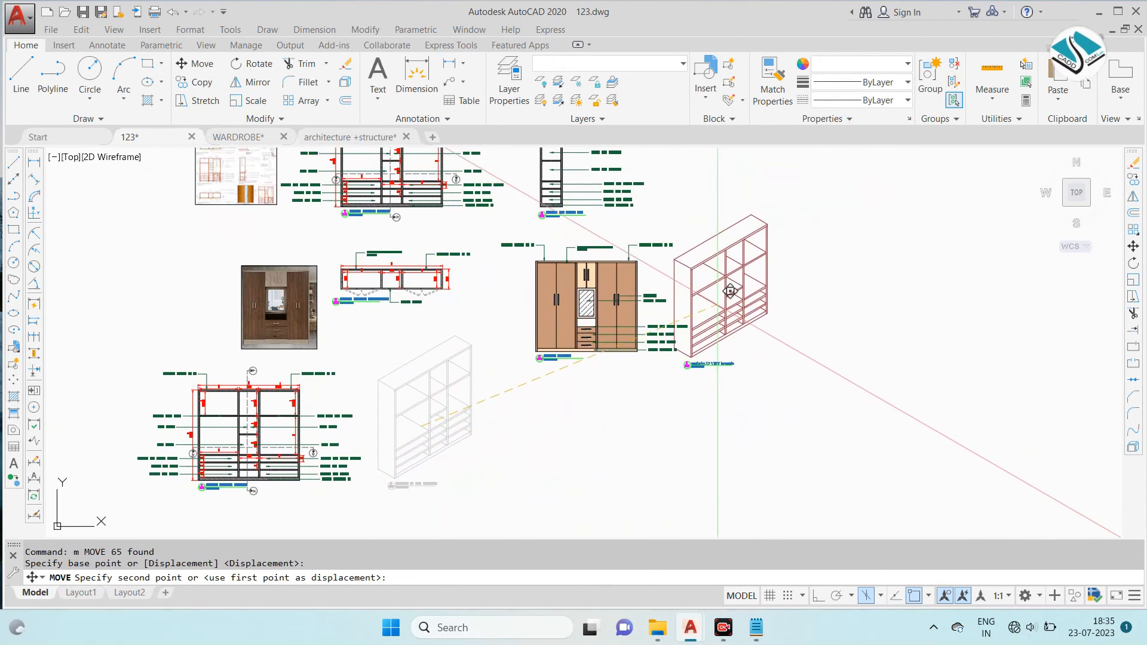
pyautogui.click(780, 287)
# - Move the wardrobe reference photo to the left, clear of the sectional drawings
pyautogui.moveTo(336, 386); pyautogui.dragTo(545, 319, button='middle')
pyautogui.press('Escape')
pyautogui.click(487, 172)
pyautogui.click(438, 211)
pyautogui.write('m')
pyautogui.press('Return')
pyautogui.click(448, 222)
pyautogui.click(205, 230)
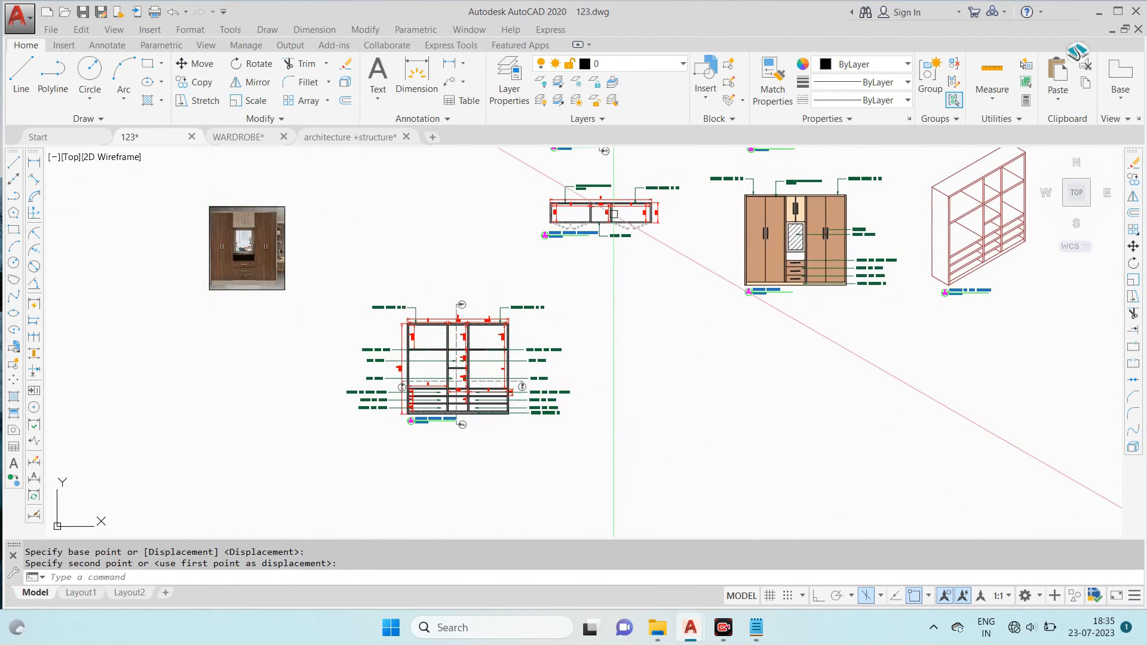
pyautogui.scroll(-2, 612, 221)
pyautogui.moveTo(612, 221); pyautogui.dragTo(586, 377, button='middle')
pyautogui.scroll(-1, 421, 195)
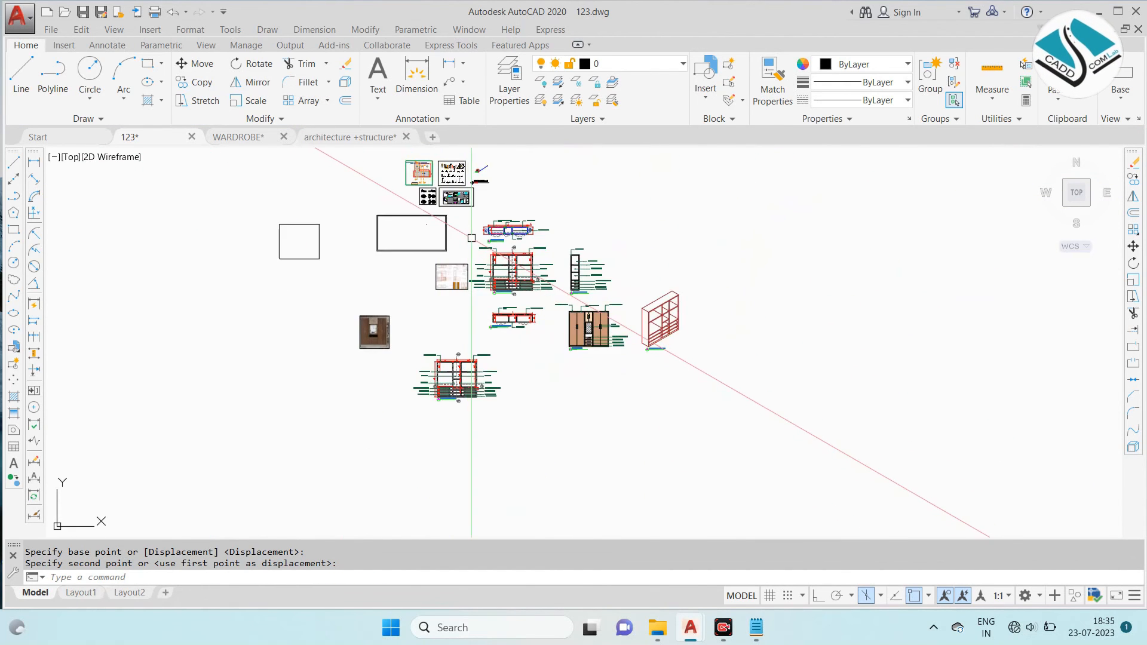
# - Move the reference sheet image further left, away from the wardrobe sectional elevation
pyautogui.scroll(3, 504, 218)
pyautogui.moveTo(555, 285); pyautogui.dragTo(625, 363, button='middle')
pyautogui.scroll(2, 450, 230)
pyautogui.scroll(-4, 439, 264)
pyautogui.scroll(4, 466, 371)
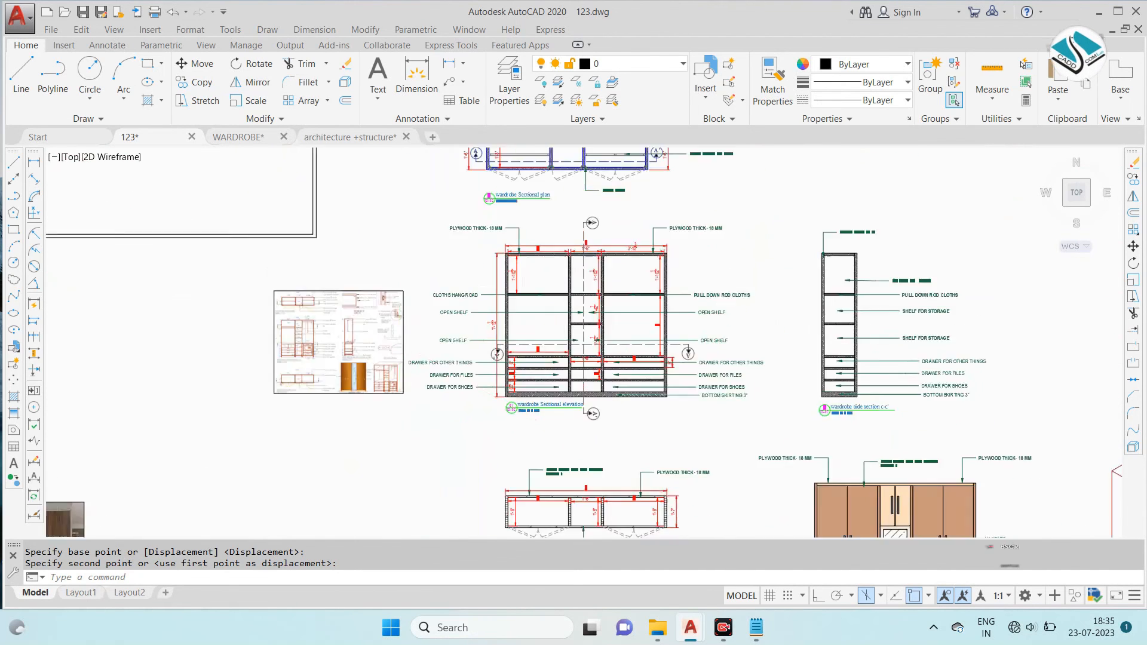
pyautogui.scroll(-3, 490, 311)
pyautogui.scroll(2, 497, 288)
pyautogui.click(366, 299)
pyautogui.click(346, 341)
pyautogui.write('m')
pyautogui.press('space')
pyautogui.click(314, 327)
pyautogui.click(200, 350)
pyautogui.moveTo(254, 356); pyautogui.dragTo(316, 329, button='middle')
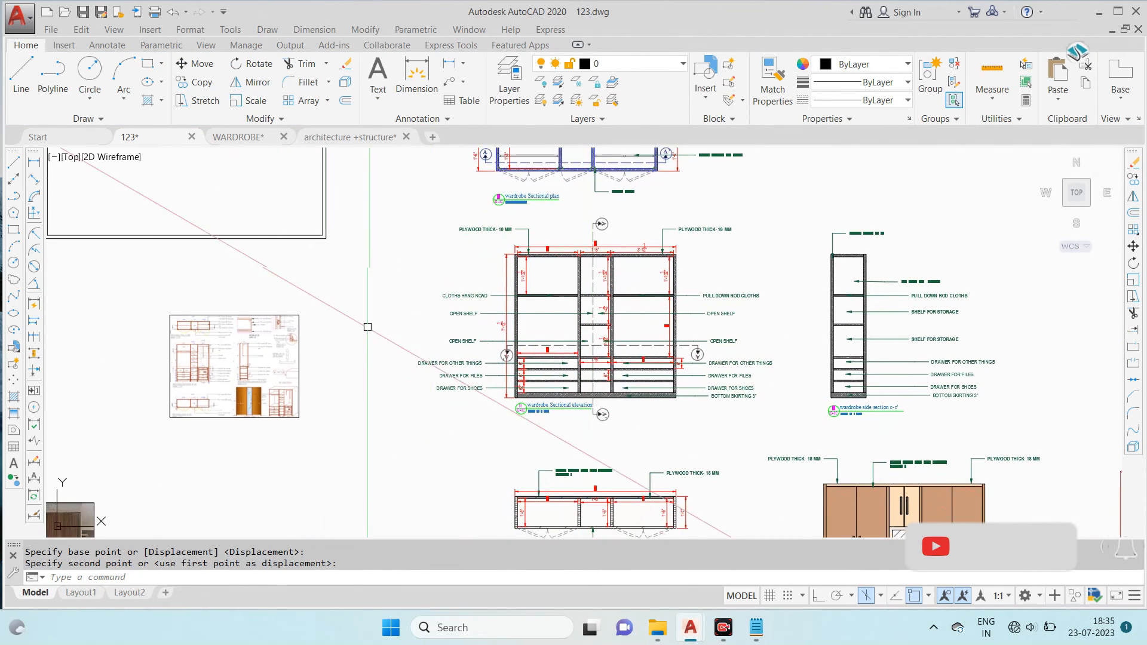
pyautogui.scroll(4, 248, 334)
pyautogui.scroll(-4, 248, 334)
pyautogui.moveTo(710, 287); pyautogui.dragTo(459, 310, button='middle')
pyautogui.scroll(-2, 460, 309)
pyautogui.moveTo(526, 375); pyautogui.dragTo(539, 292, button='middle')
pyautogui.scroll(2, 582, 382)
pyautogui.click(760, 277)
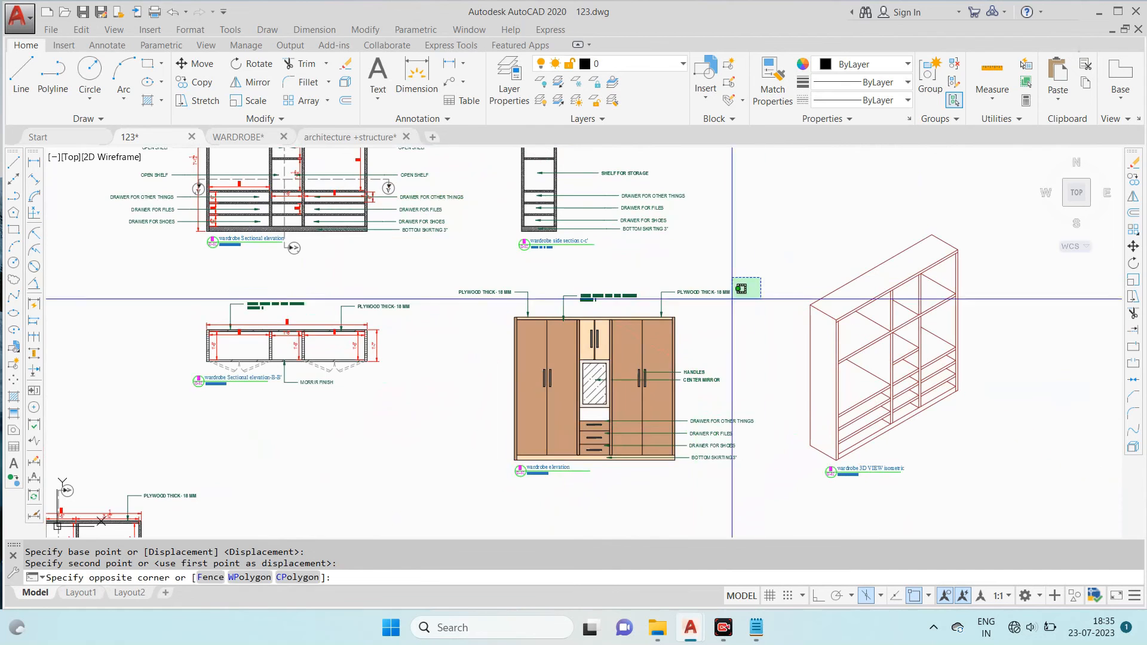
pyautogui.click(428, 494)
pyautogui.moveTo(623, 281); pyautogui.dragTo(618, 386, button='middle')
pyautogui.press('Escape')
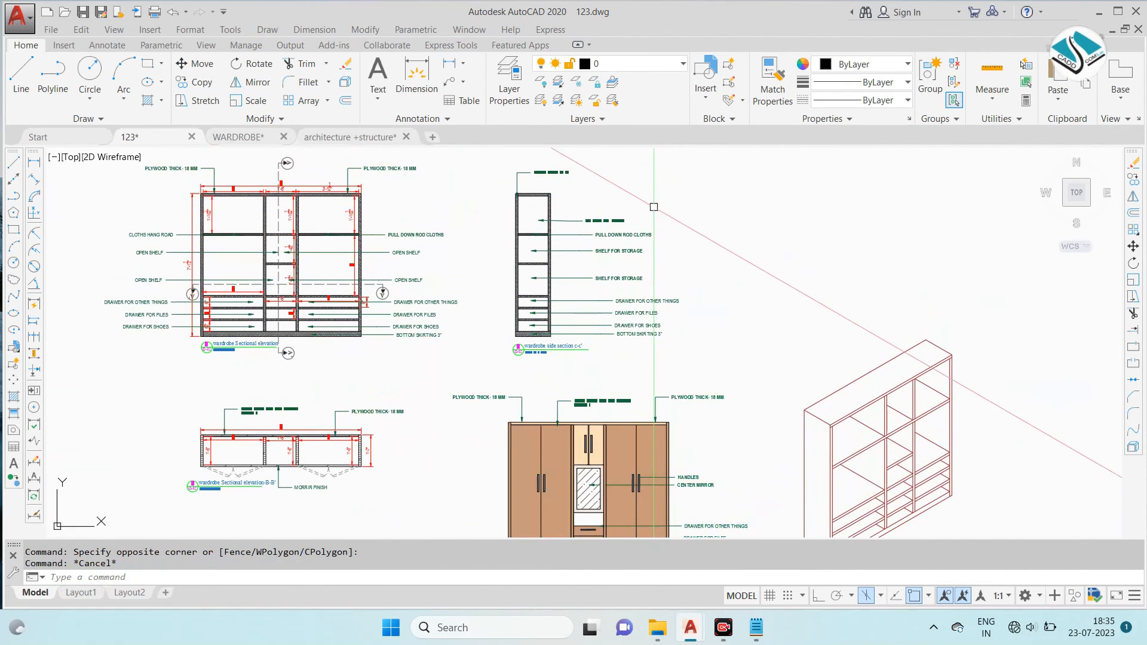
# - Switch the snap type to Rectangular snap in the drafting settings
pyautogui.moveTo(654, 203); pyautogui.dragTo(646, 227, button='middle')
pyautogui.click(740, 177)
pyautogui.press('Escape')
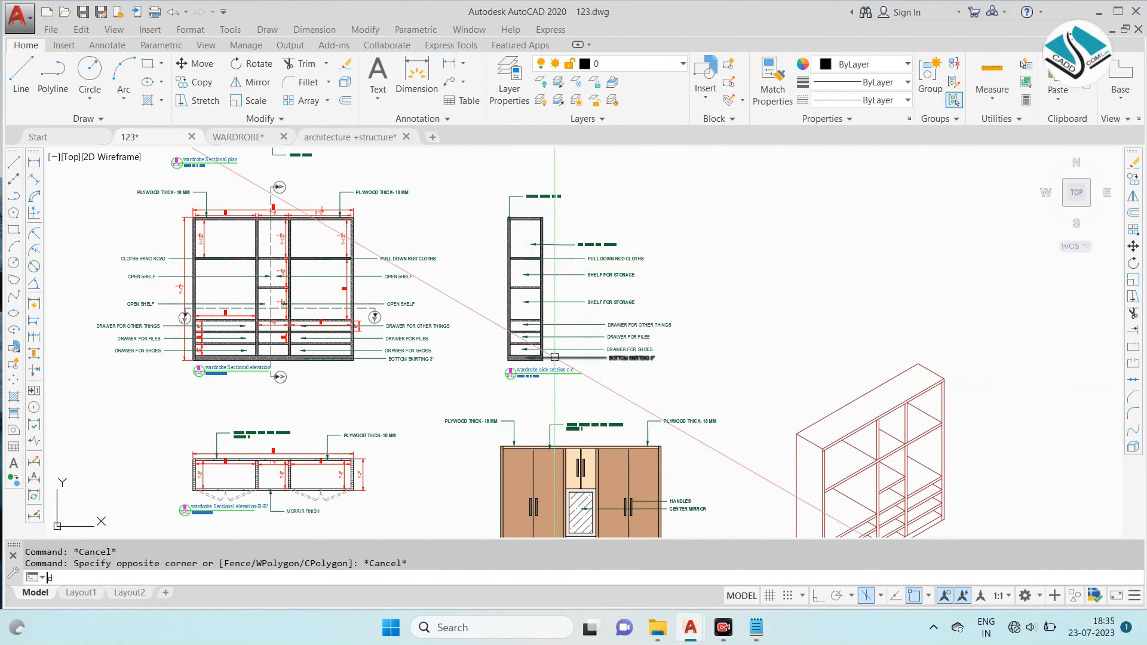
pyautogui.press('Return')
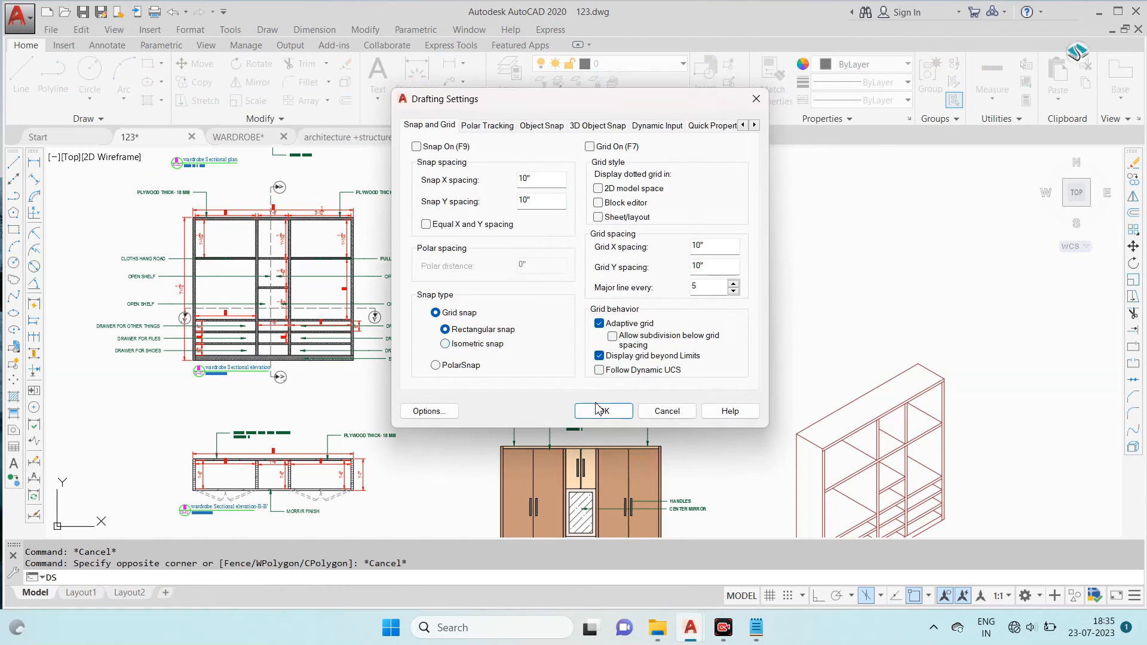
pyautogui.click(602, 410)
# - Move wardrobe side section C-C' with its notes and title up beside the sectional plan
pyautogui.click(719, 176)
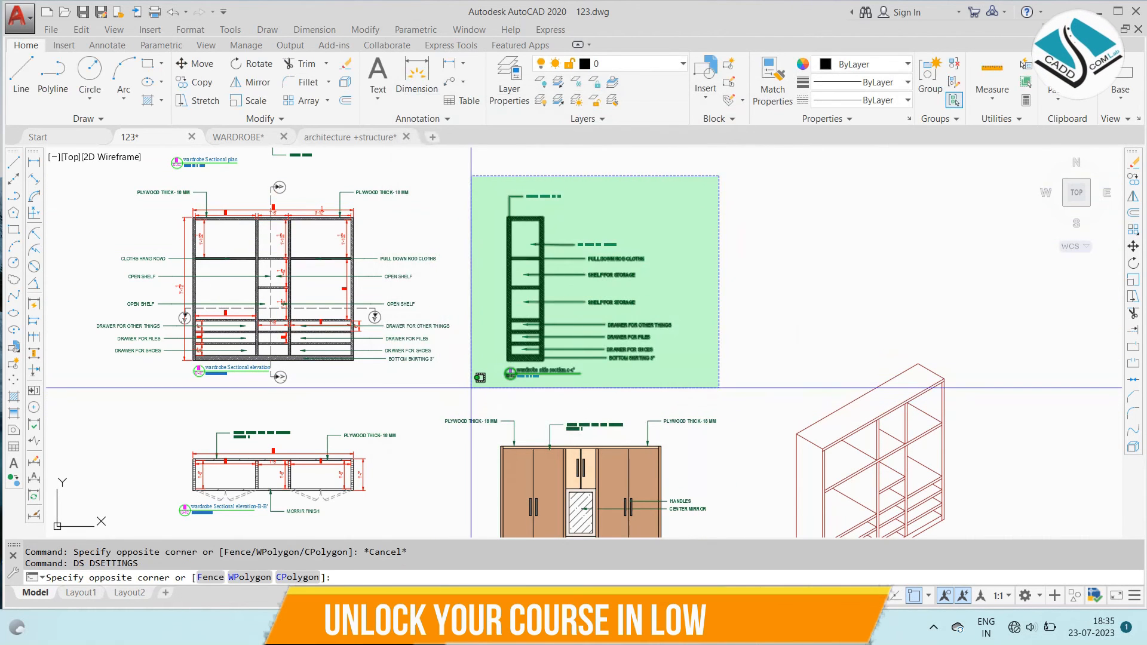
pyautogui.click(471, 389)
pyautogui.write('m')
pyautogui.press('Return')
pyautogui.click(536, 311)
pyautogui.moveTo(506, 269); pyautogui.dragTo(524, 345, button='middle')
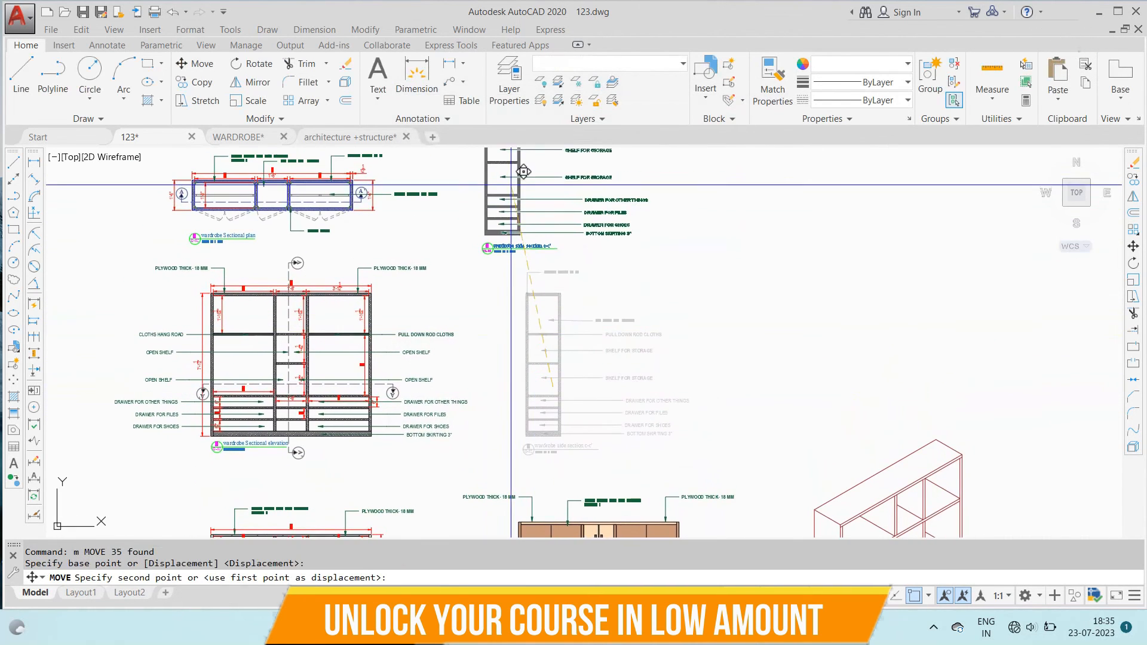
pyautogui.moveTo(527, 209); pyautogui.dragTo(516, 286, button='middle')
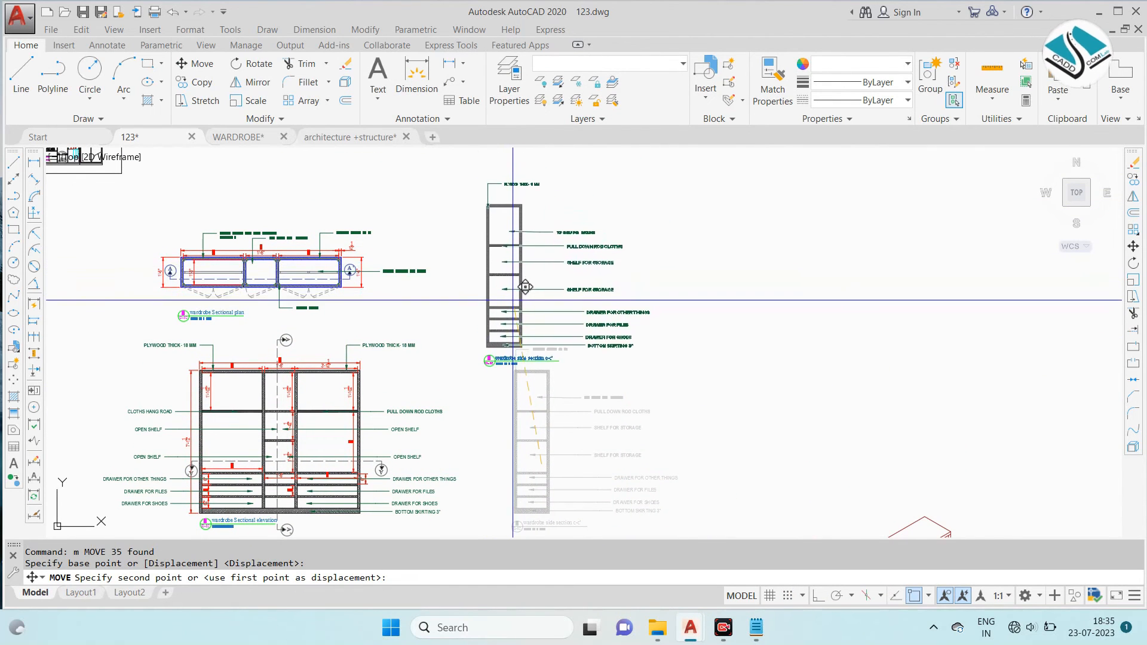
pyautogui.click(518, 294)
pyautogui.scroll(-2, 516, 263)
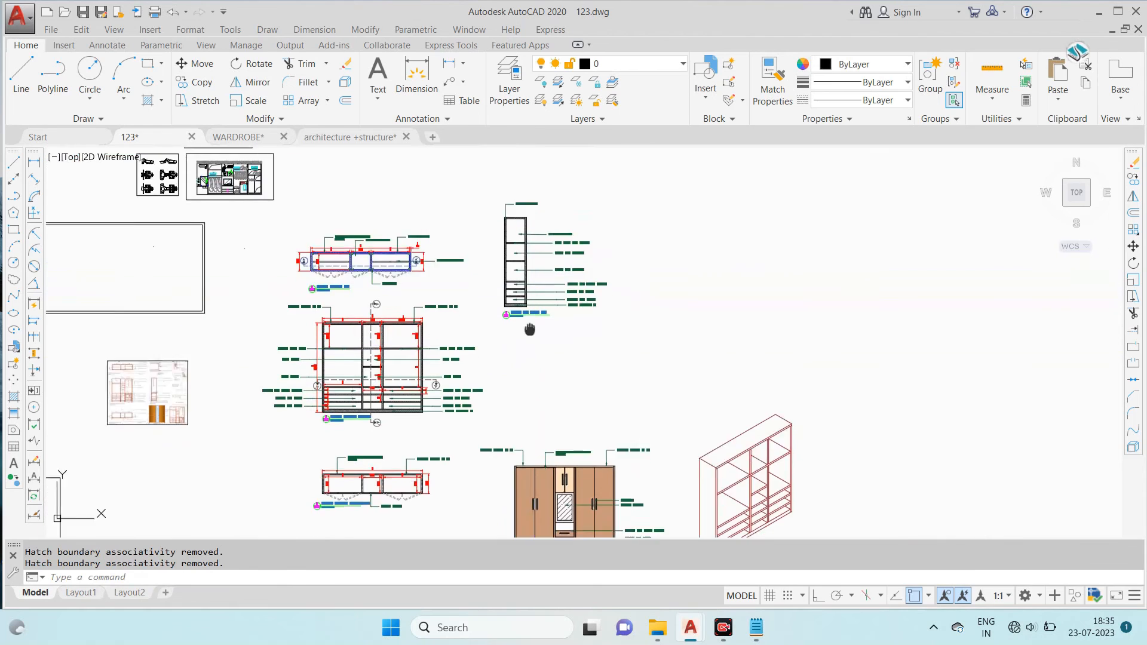
# - Move the coloured wardrobe elevation with its notes and title up, just below side section C-C'
pyautogui.moveTo(530, 328); pyautogui.dragTo(543, 176, button='middle')
pyautogui.click(674, 282)
pyautogui.click(468, 468)
pyautogui.write('m')
pyautogui.press('Return')
pyautogui.click(569, 384)
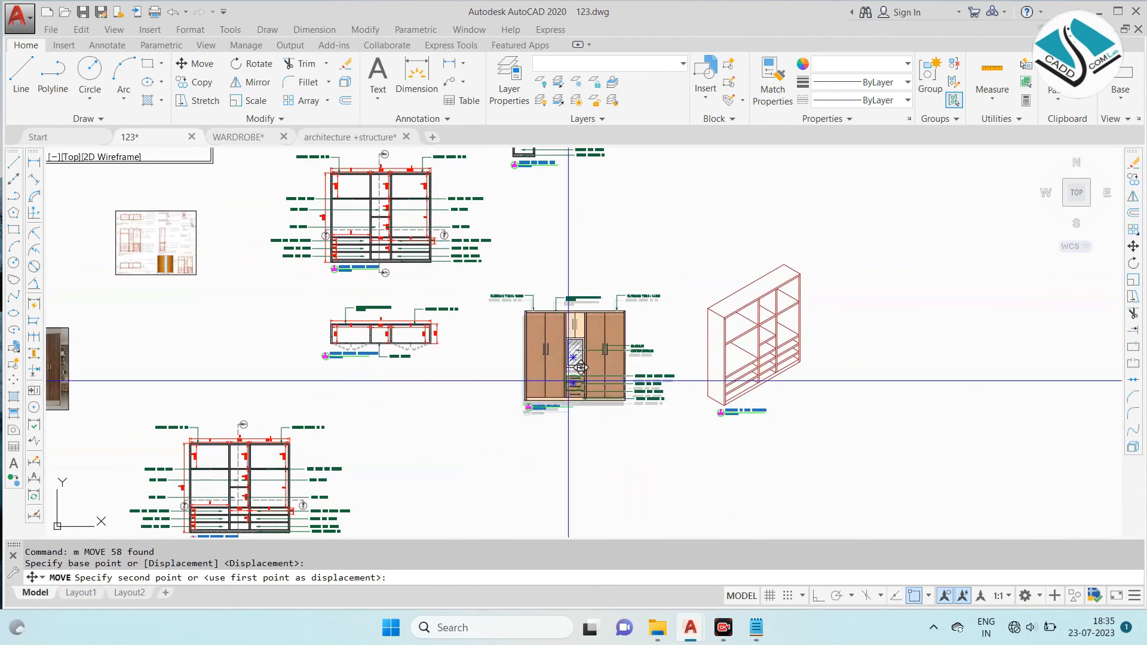
pyautogui.moveTo(556, 270); pyautogui.dragTo(548, 412, button='middle')
pyautogui.click(560, 410)
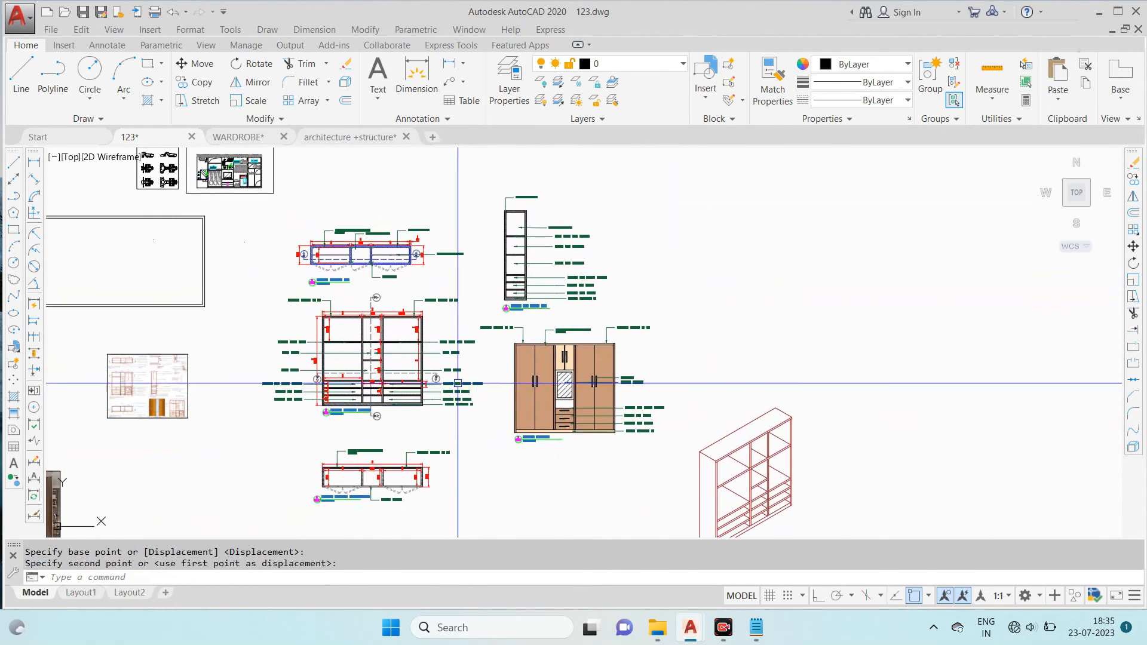
# - Move wardrobe sectional elevation B-B' slightly up and to the left beneath the main sectional elevation
pyautogui.moveTo(407, 451); pyautogui.dragTo(561, 346, button='middle')
pyautogui.scroll(6, 560, 346)
pyautogui.scroll(-4, 603, 332)
pyautogui.scroll(2, 603, 333)
pyautogui.click(725, 307)
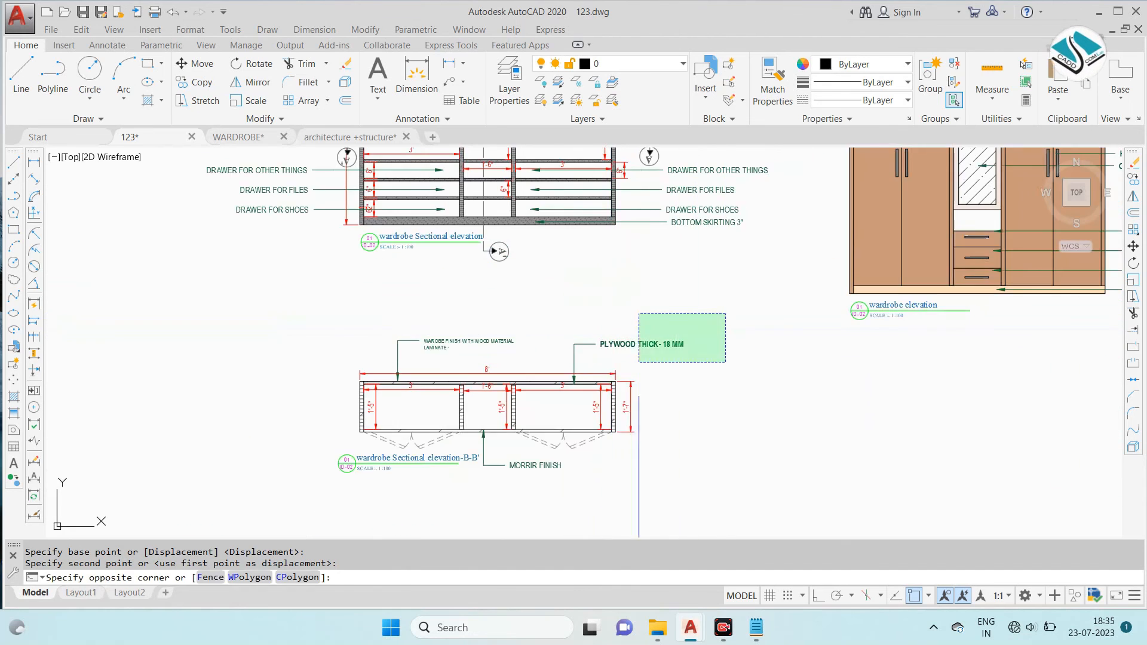
pyautogui.click(312, 502)
pyautogui.write('m')
pyautogui.press('Return')
pyautogui.click(502, 407)
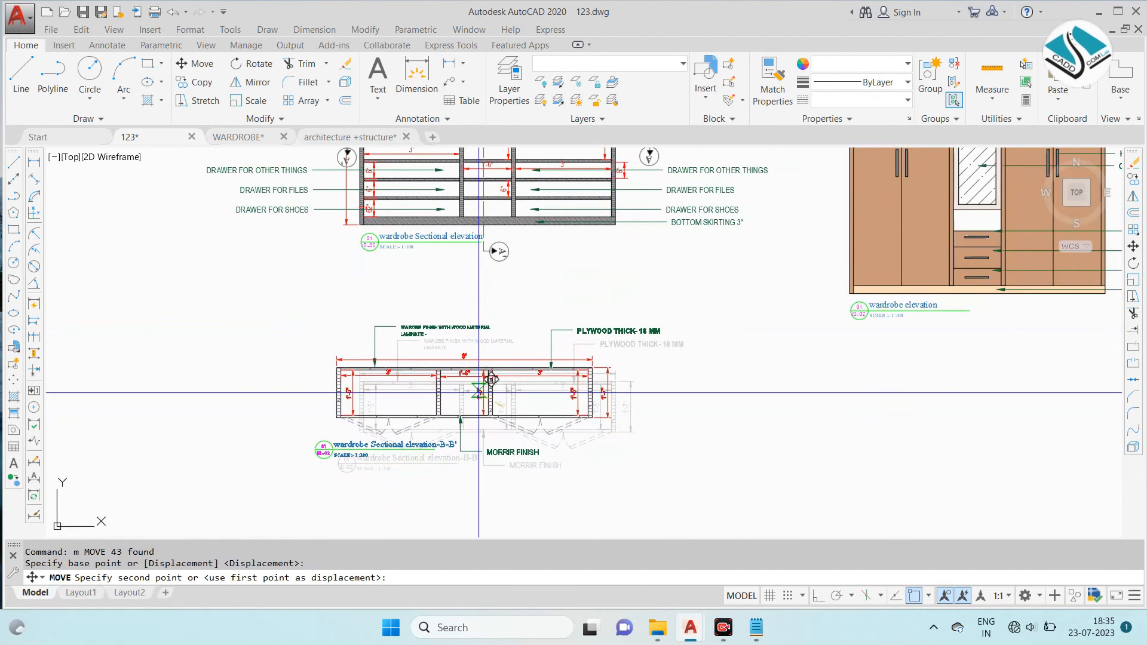
pyautogui.click(484, 392)
# - Move the duplicate wardrobe sectional elevation from below the drawings to the space above the isometric view
pyautogui.scroll(-6, 484, 392)
pyautogui.scroll(2, 495, 392)
pyautogui.click(561, 324)
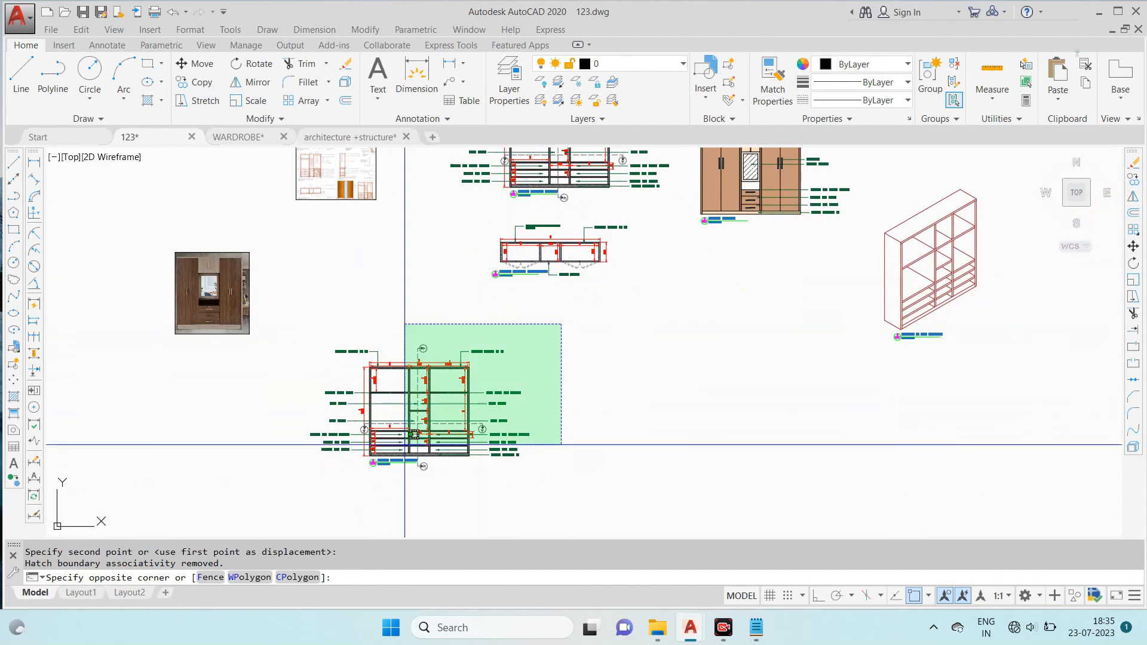
pyautogui.click(320, 487)
pyautogui.write('m')
pyautogui.press('Return')
pyautogui.click(500, 410)
pyautogui.moveTo(795, 329); pyautogui.dragTo(589, 464, button='middle')
pyautogui.moveTo(730, 316); pyautogui.dragTo(671, 403, button='middle')
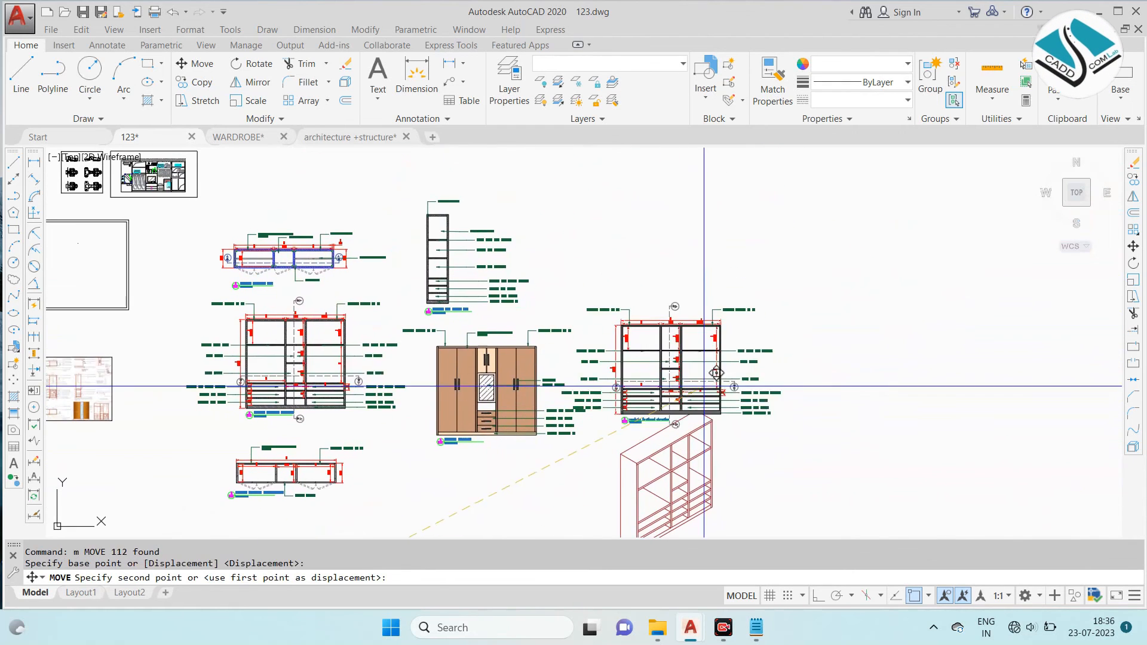
pyautogui.click(740, 299)
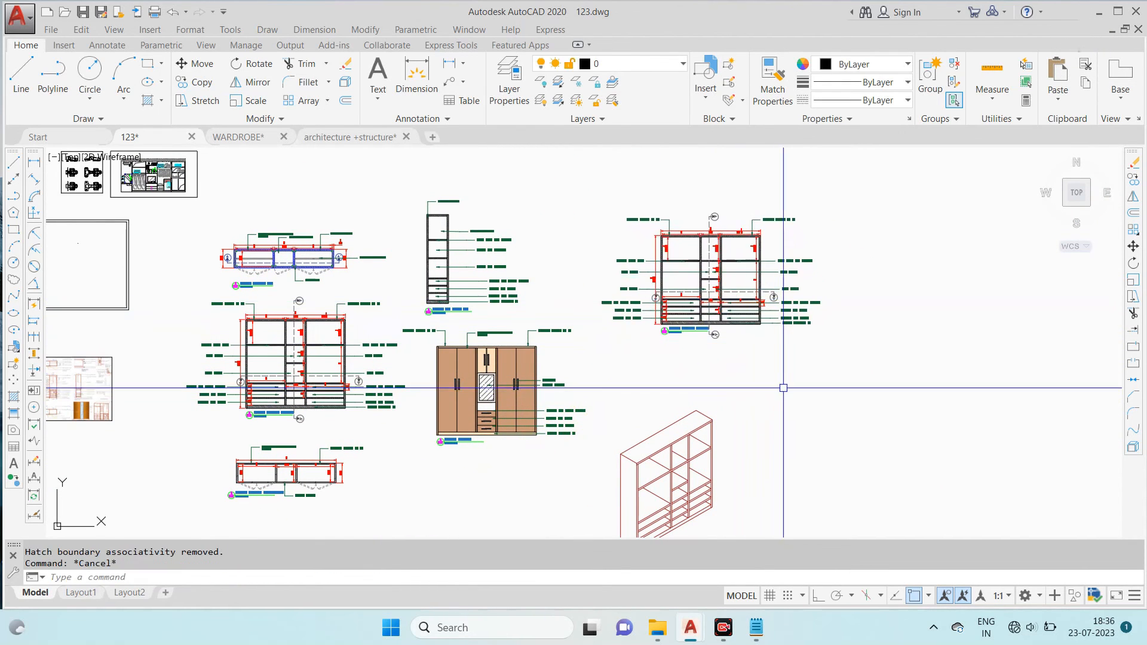
pyautogui.press('Escape')
# - Move the isometric view with its title up and slightly to the right
pyautogui.moveTo(771, 399); pyautogui.dragTo(709, 341, button='middle')
pyautogui.click(743, 329)
pyautogui.click(548, 517)
pyautogui.write('m')
pyautogui.press('Return')
pyautogui.click(589, 442)
pyautogui.moveTo(620, 360); pyautogui.dragTo(596, 410, button='middle')
pyautogui.press('Escape')
# - Erase the duplicate wardrobe sectional elevation above the isometric view
pyautogui.click(774, 197)
pyautogui.click(517, 299)
pyautogui.write('e')
pyautogui.press('Return')
# - Move the isometric view with its title closer to the right side of the coloured wardrobe elevation
pyautogui.click(759, 329)
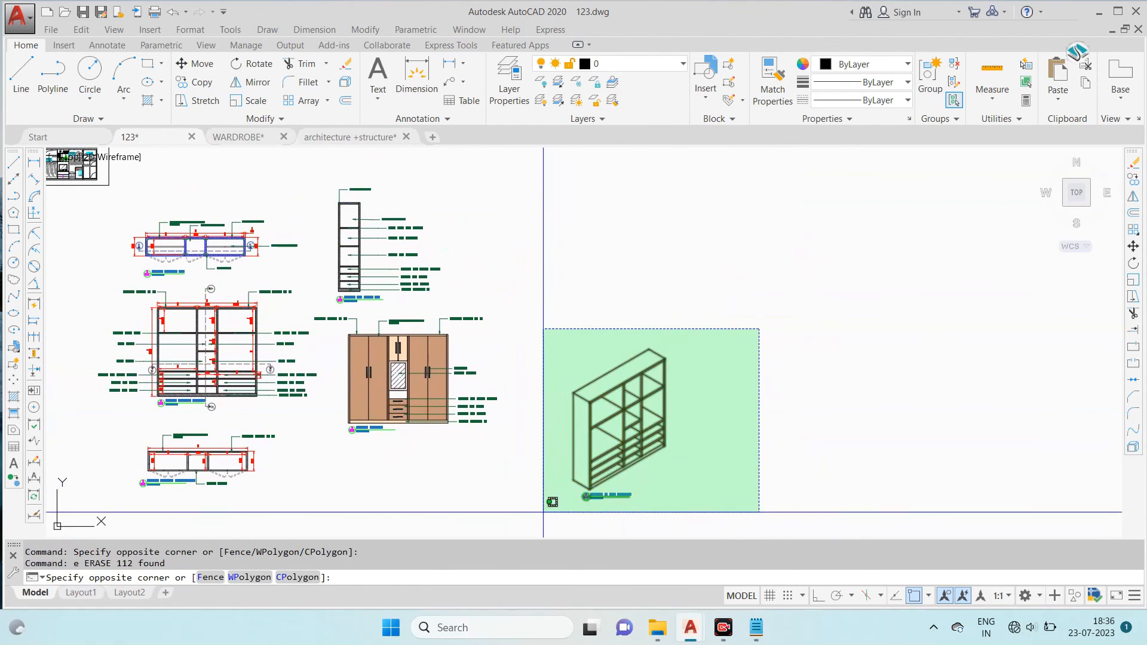
pyautogui.click(545, 505)
pyautogui.write('m')
pyautogui.press('Return')
pyautogui.click(609, 434)
pyautogui.scroll(-3, 561, 372)
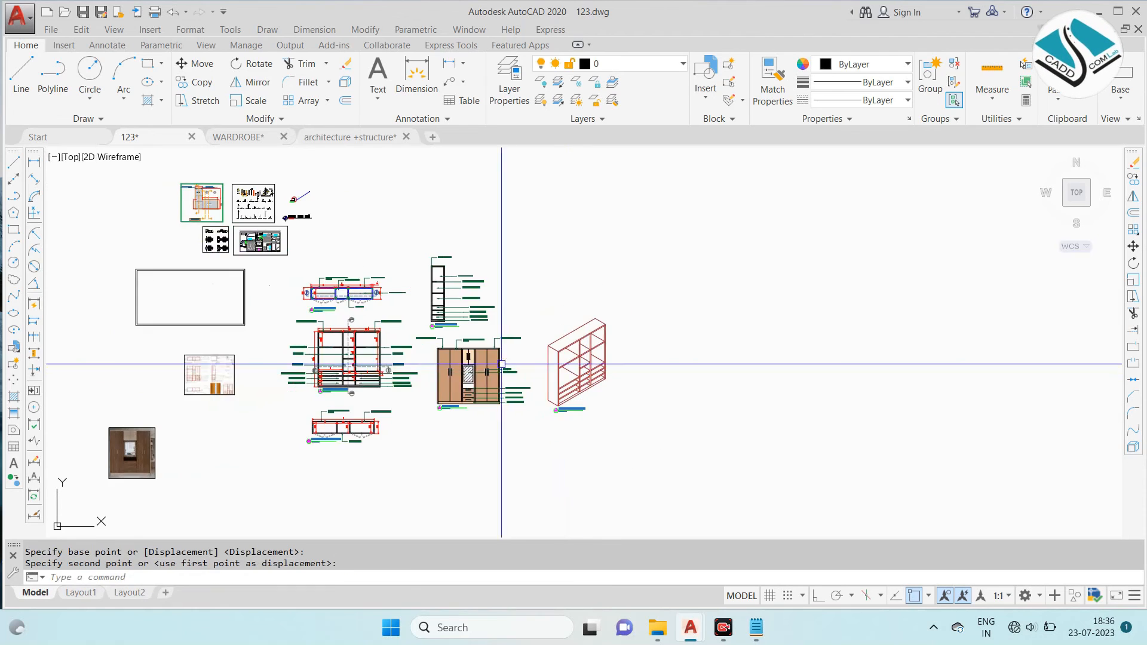
pyautogui.click(637, 353)
# - Draw a rectangular frame around all the wardrobe plans, elevations, sections and the isometric view
pyautogui.write('rec')
pyautogui.press('Return')
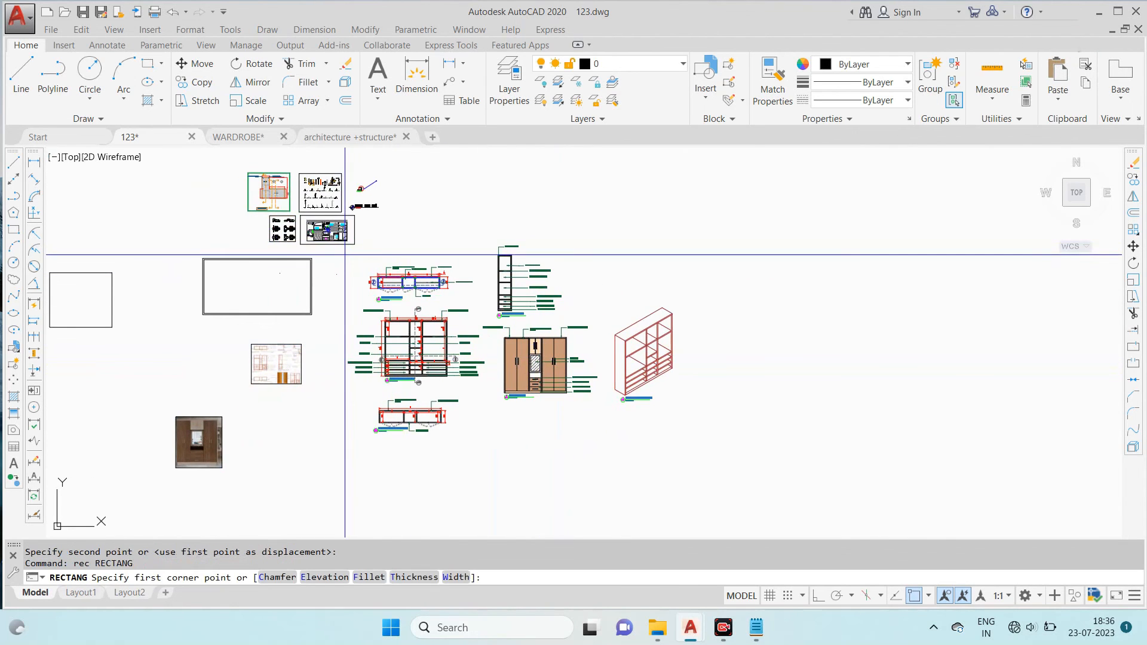
pyautogui.click(744, 252)
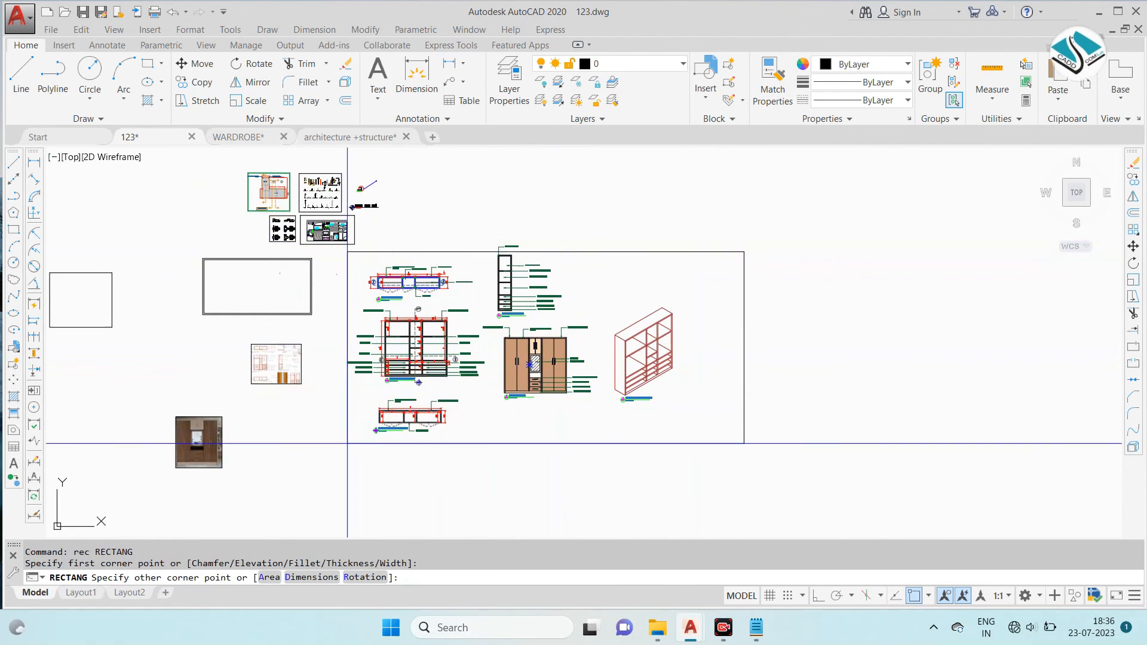
pyautogui.click(339, 444)
pyautogui.press('Escape')
# - Stretch the frame's top edge straight upward with Ortho on, so it clears the side section's top note
pyautogui.click(568, 250)
pyautogui.scroll(4, 567, 247)
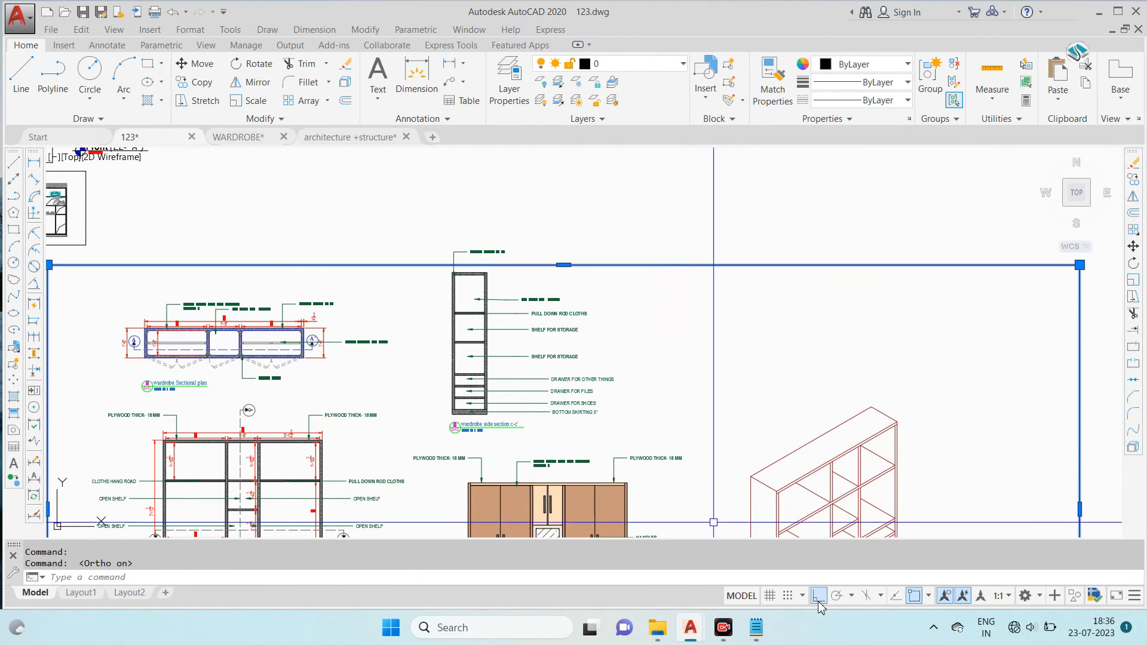
pyautogui.click(563, 265)
pyautogui.scroll(-4, 582, 230)
pyautogui.press('Escape')
pyautogui.press('Escape')
# - Offset the frame outward by 6 inches
pyautogui.press('Return')
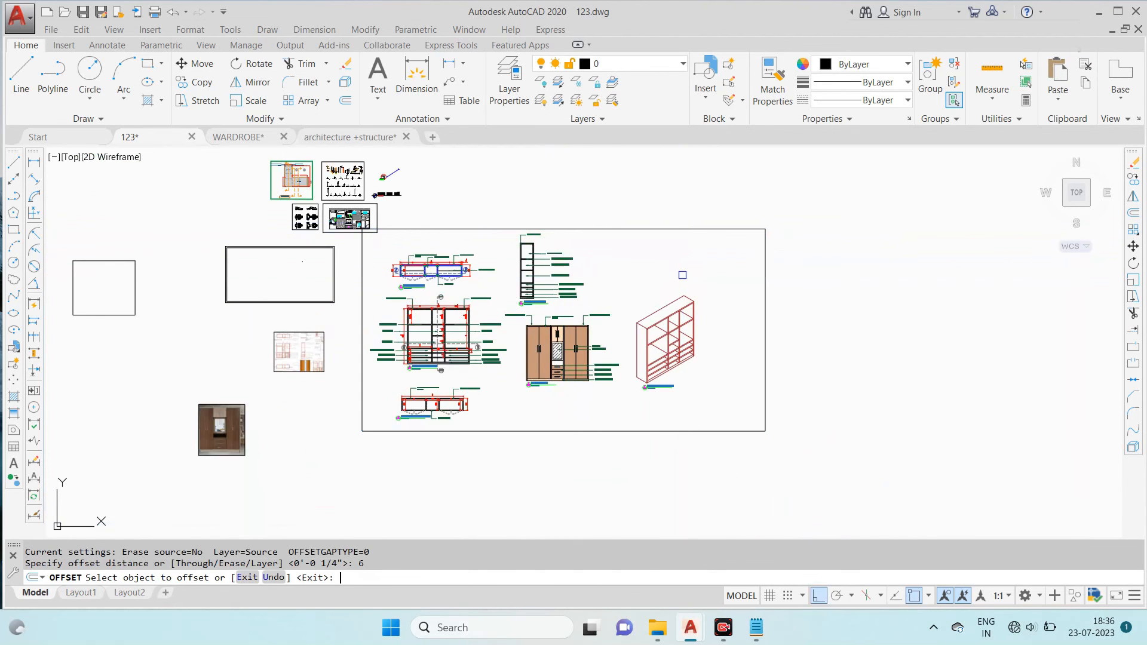
pyautogui.click(671, 234)
pyautogui.click(683, 205)
pyautogui.press('Escape')
# - Offset the outer frame outward by 8 inches to add a third border line
pyautogui.write('o')
pyautogui.press('Return')
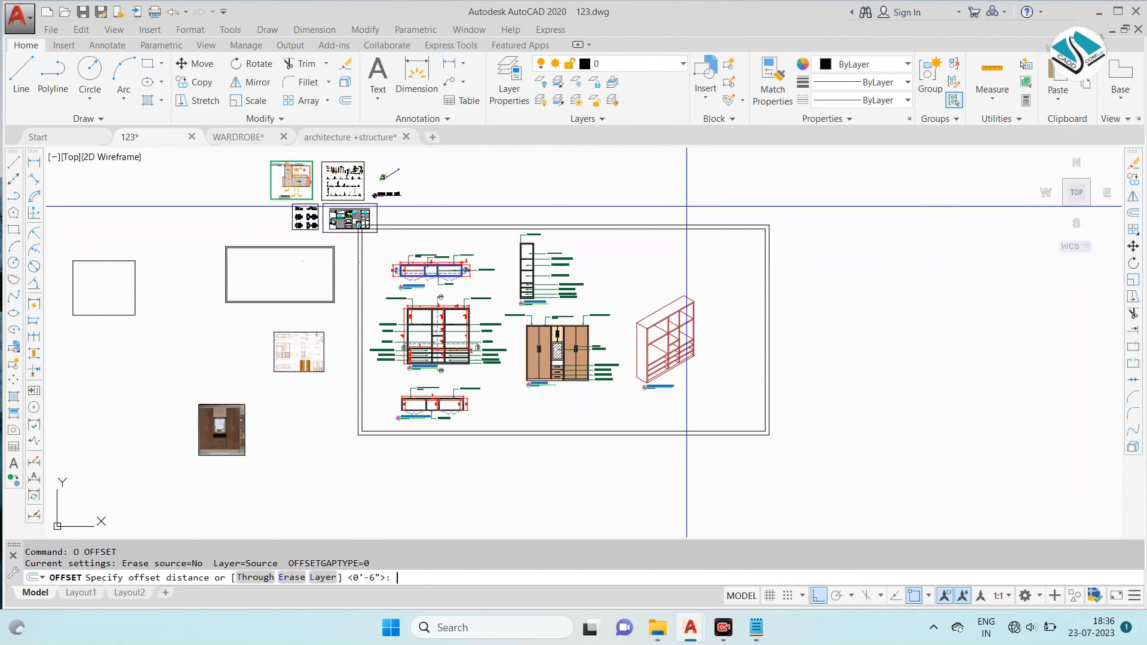
pyautogui.write('8')
pyautogui.press('Return')
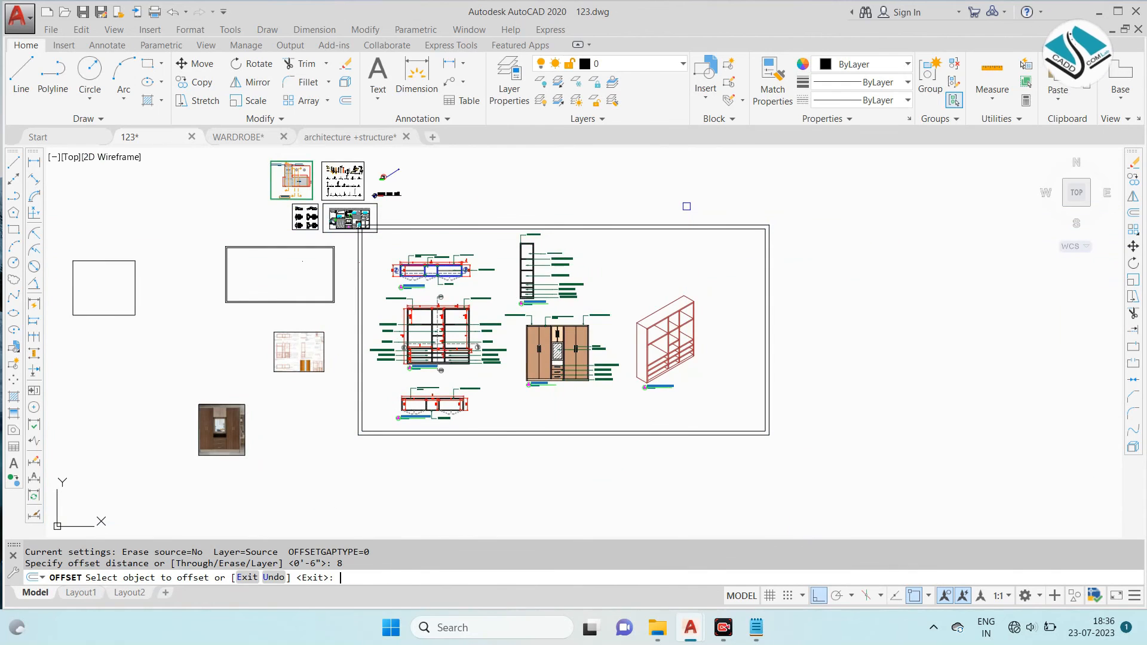
pyautogui.scroll(2, 738, 242)
pyautogui.click(726, 214)
pyautogui.click(730, 189)
pyautogui.press('Escape')
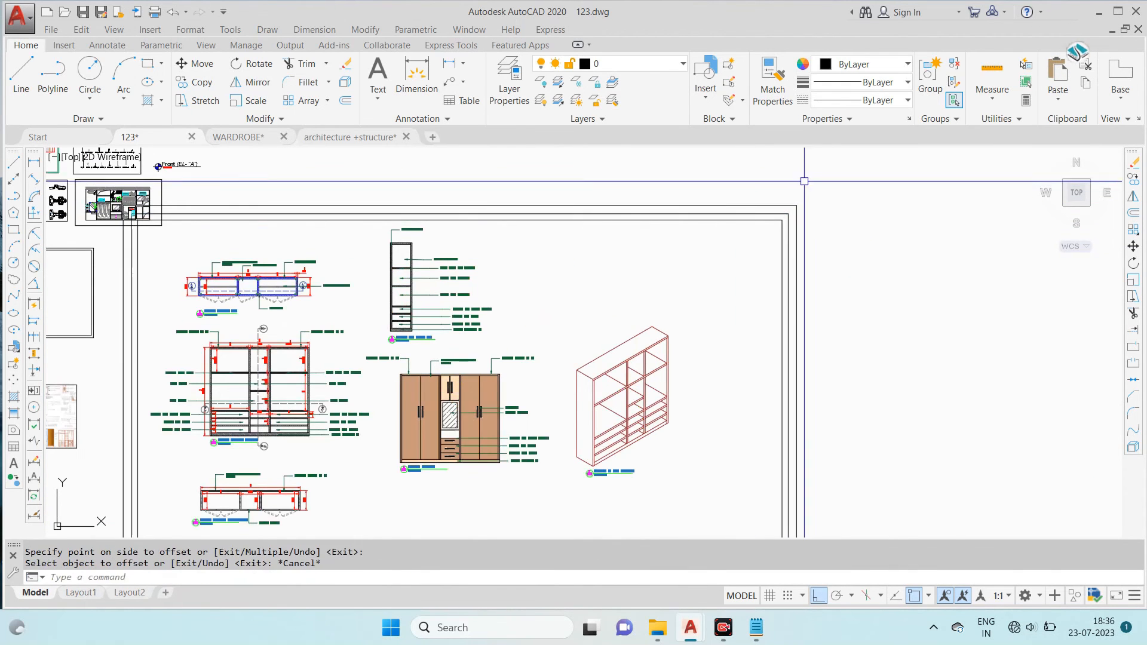
# - Change the colour of the three frame rectangles to dark blue (41,49,137)
pyautogui.click(806, 181)
pyautogui.click(732, 262)
pyautogui.click(899, 64)
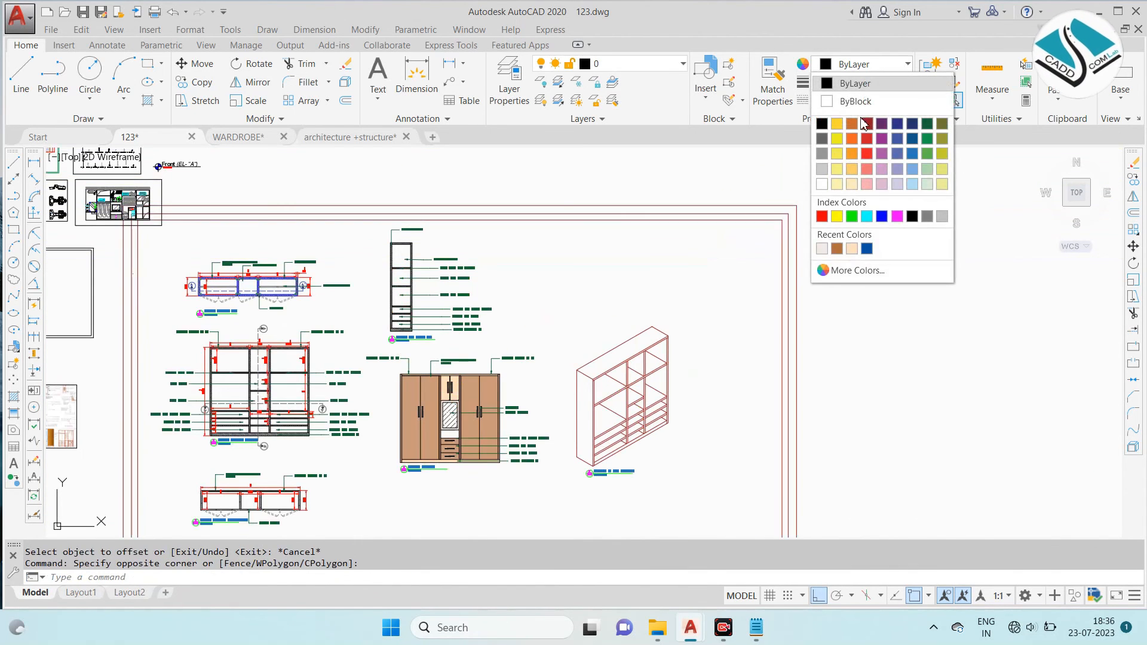
pyautogui.click(896, 125)
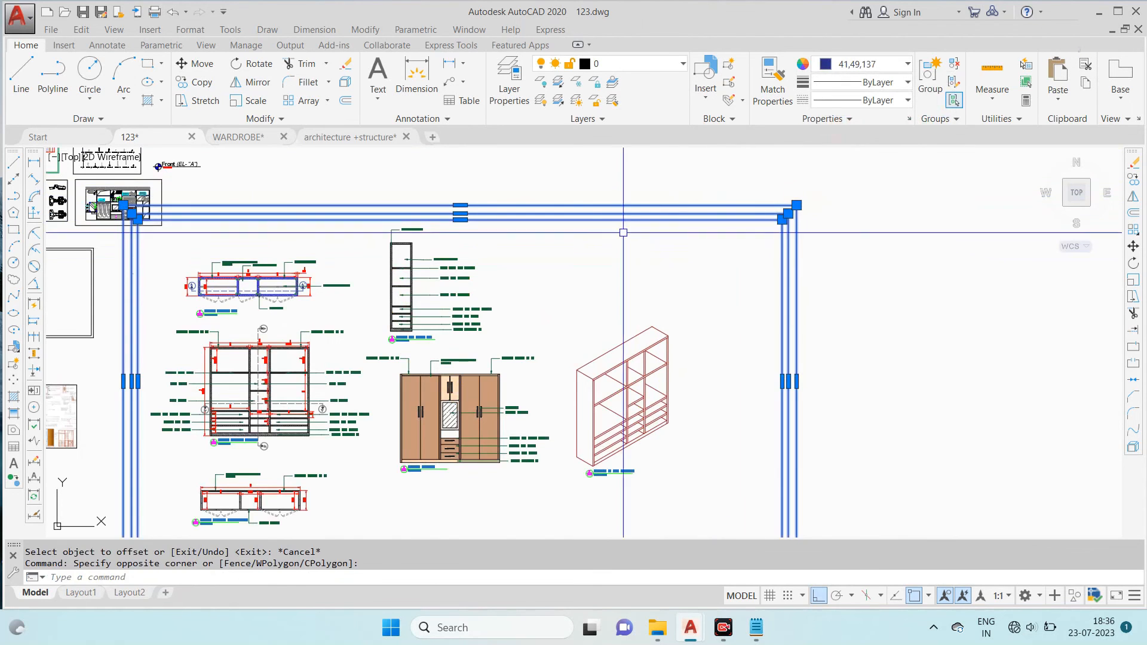
pyautogui.press('Escape')
# - Move the isometric view with its title up into the frame's upper right area, with Ortho off
pyautogui.moveTo(657, 339); pyautogui.dragTo(689, 269, button='middle')
pyautogui.click(742, 251)
pyautogui.click(635, 380)
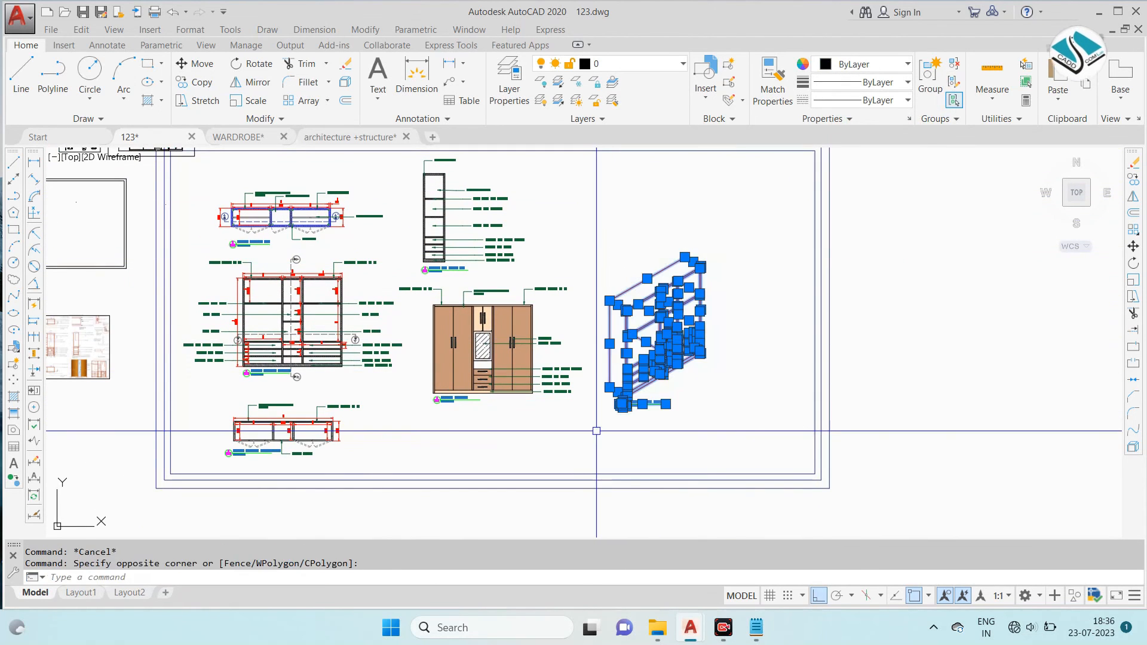
pyautogui.write('m')
pyautogui.press('Return')
pyautogui.click(661, 339)
pyautogui.click(831, 600)
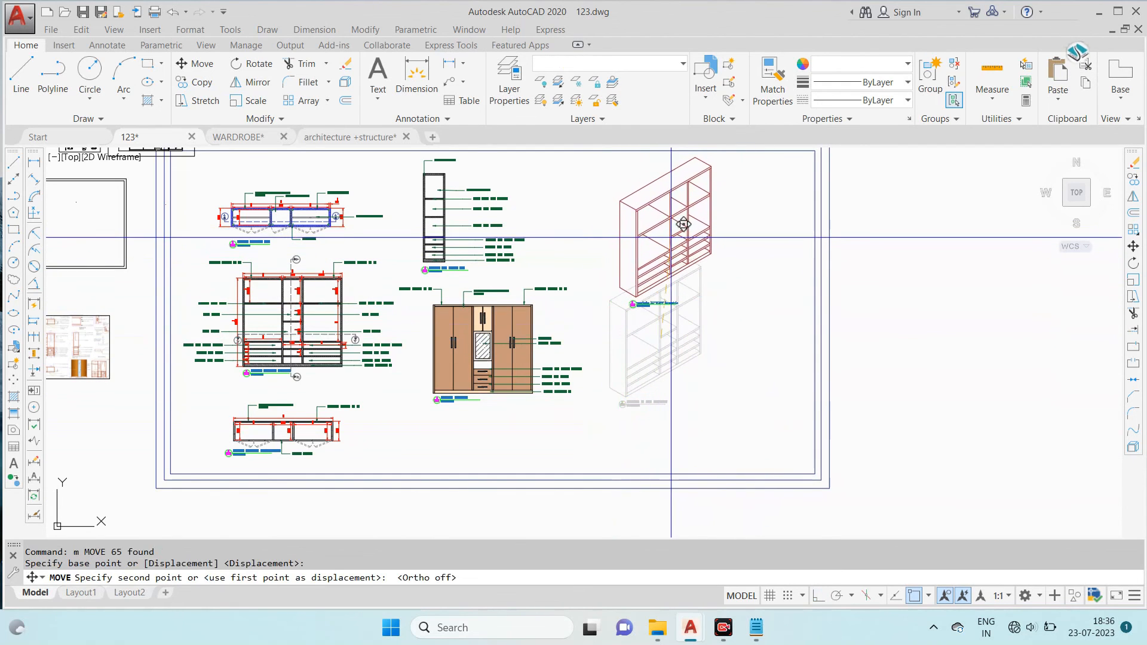
pyautogui.click(672, 238)
# - Move the reference drawings overlapping the frame's upper left corner to the clear space above the frame
pyautogui.moveTo(383, 375); pyautogui.dragTo(464, 352, button='middle')
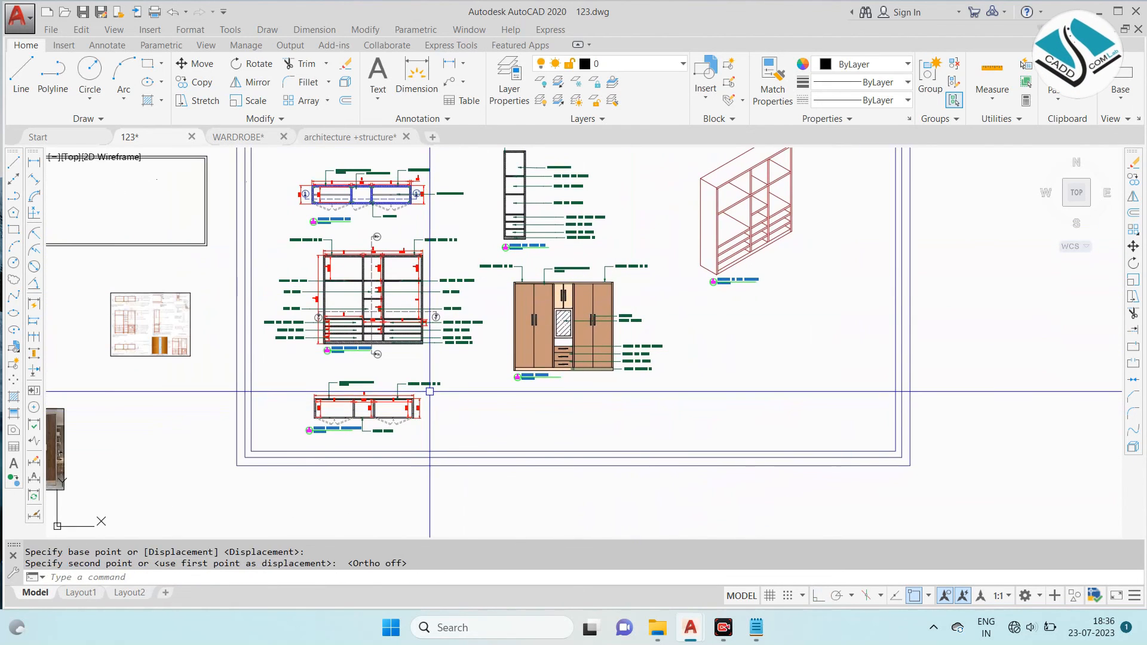
pyautogui.press('Escape')
pyautogui.scroll(-2, 412, 411)
pyautogui.scroll(4, 370, 198)
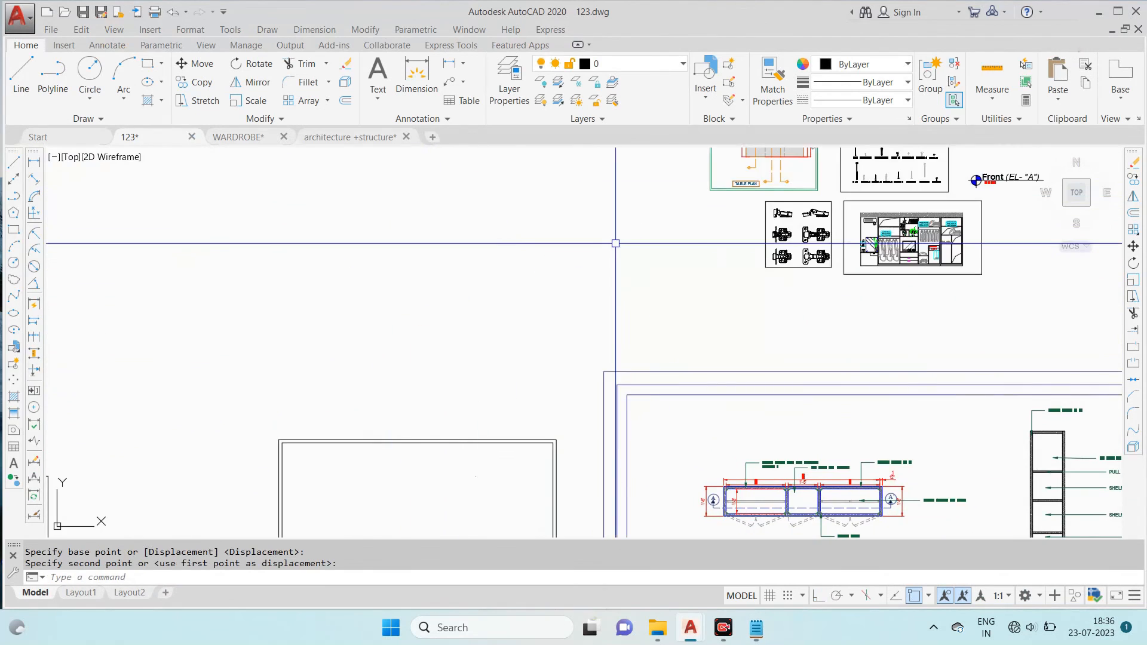
# - Erase the two nested empty rectangles to the left of the frame
pyautogui.scroll(-3, 615, 243)
pyautogui.moveTo(401, 250); pyautogui.dragTo(379, 239, button='middle')
pyautogui.click(379, 240)
pyautogui.click(305, 187)
pyautogui.write('e')
pyautogui.press('Return')
# - Scale the reference sheet image up to about twice its size from its upper left corner
pyautogui.scroll(2, 352, 321)
pyautogui.click(395, 249)
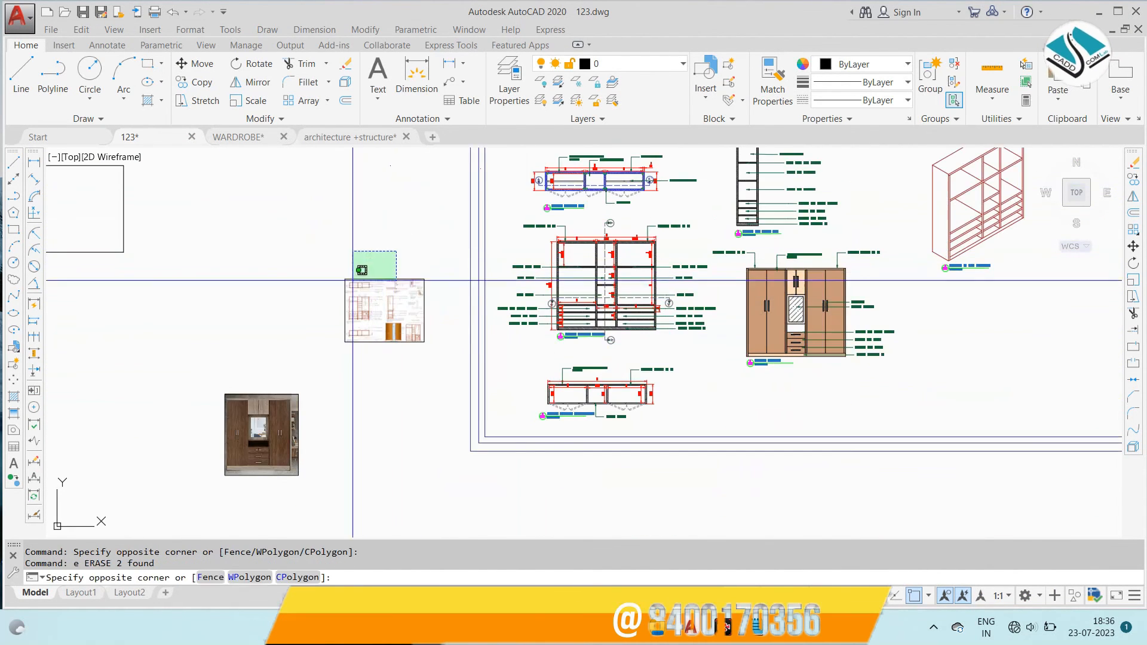
pyautogui.click(350, 292)
pyautogui.write('sc')
pyautogui.press('Return')
pyautogui.click(345, 279)
pyautogui.click(306, 207)
# - Move the enlarged reference sheet image into the frame, below the isometric view
pyautogui.click(379, 225)
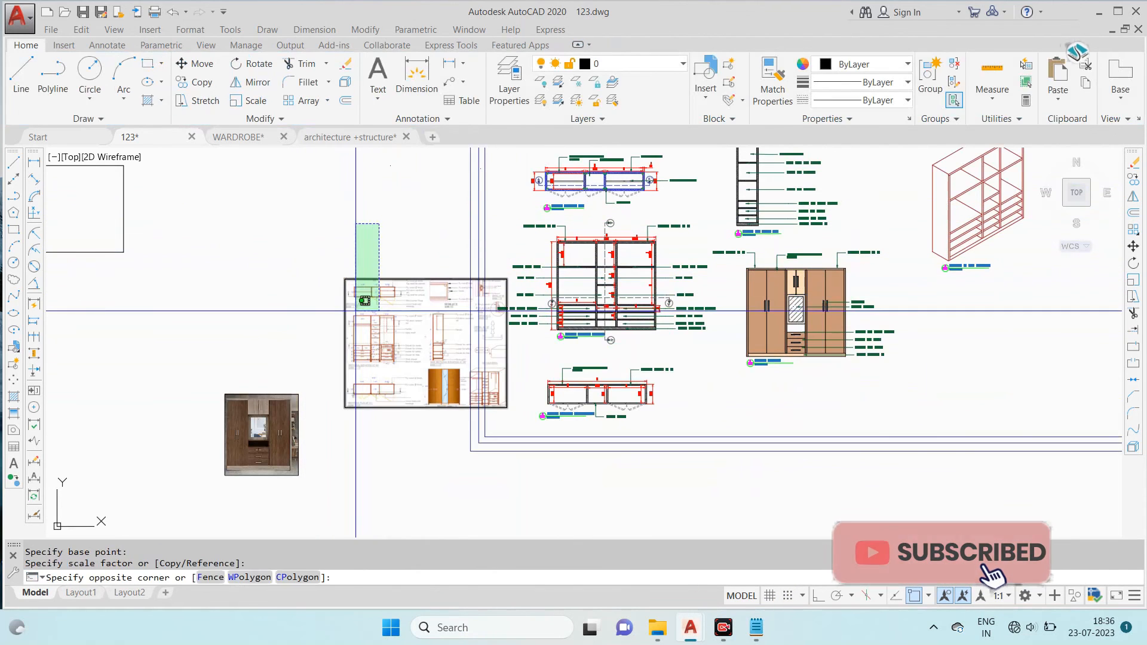
pyautogui.click(352, 304)
pyautogui.write('m')
pyautogui.press('Return')
pyautogui.click(398, 284)
pyautogui.click(967, 308)
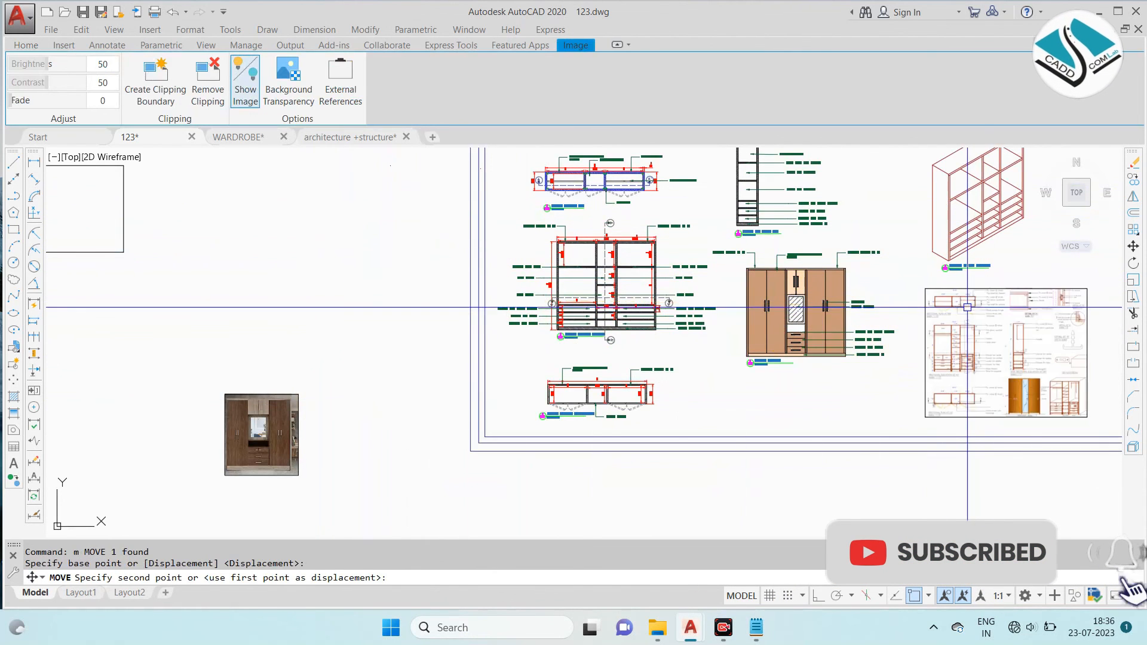
# - Scale the reference sheet image up to about 1.3 times its size from its lower right corner
pyautogui.moveTo(1005, 328); pyautogui.dragTo(643, 328, button='middle')
pyautogui.press('Escape')
pyautogui.click(693, 291)
pyautogui.write('sc')
pyautogui.press('Return')
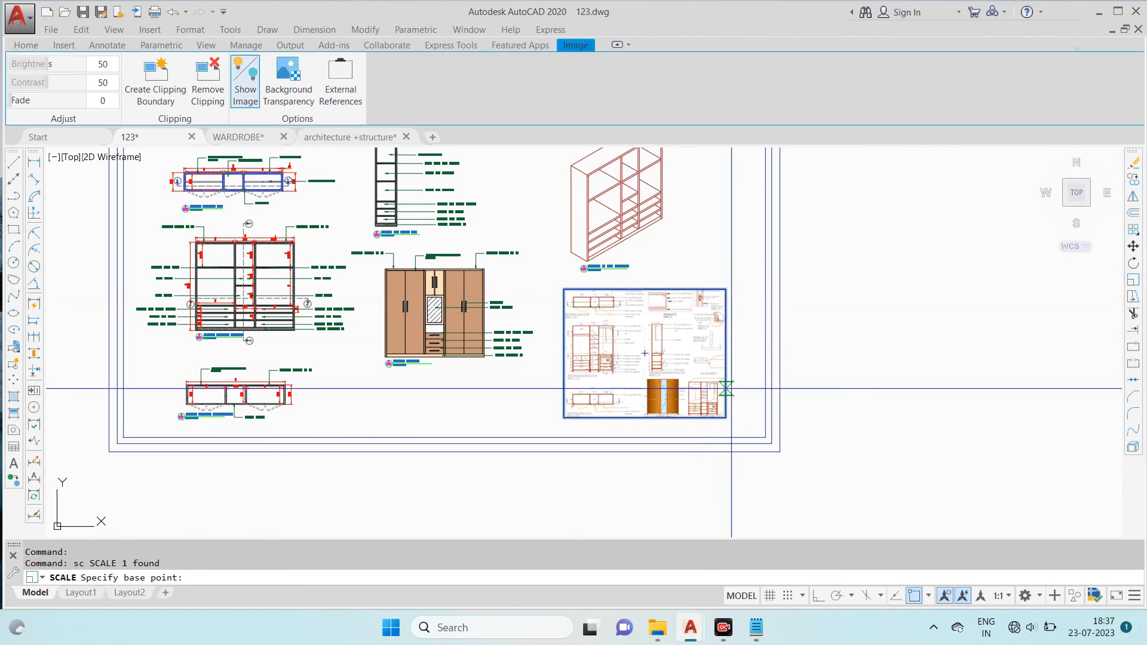
pyautogui.click(726, 418)
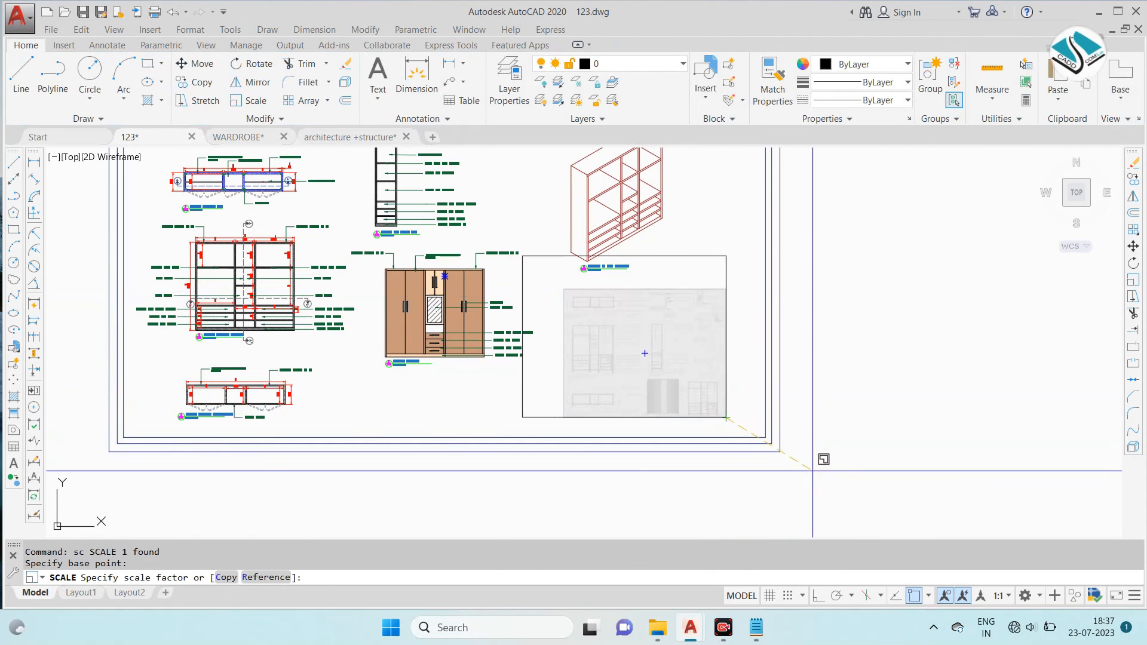
pyautogui.click(716, 240)
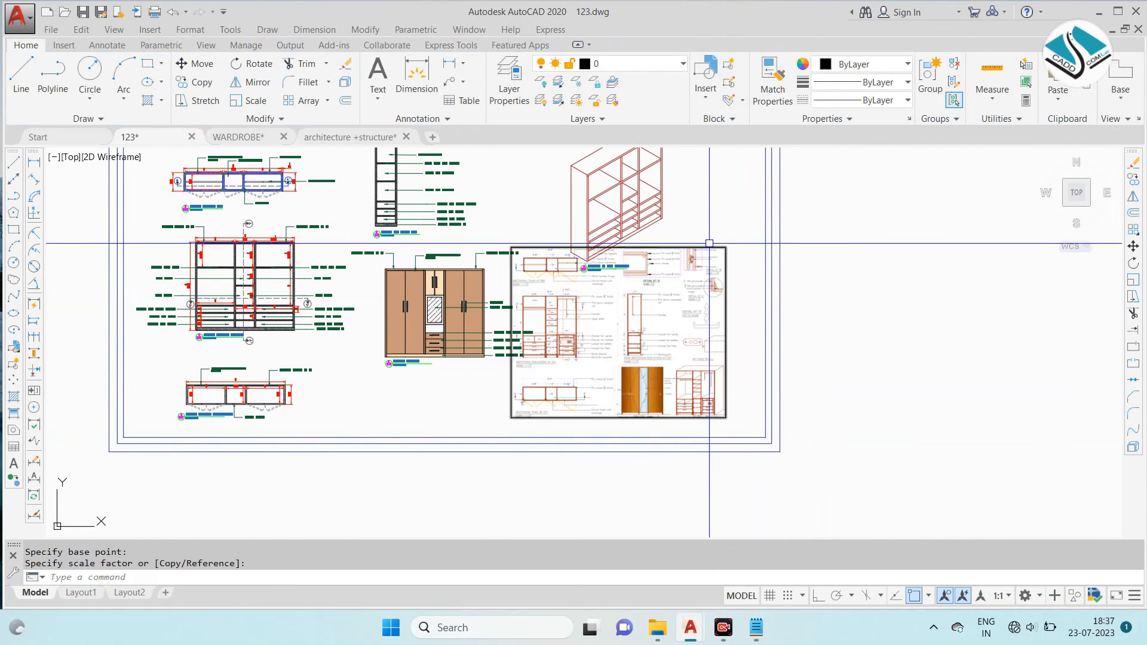
# - Move the reference sheet image down and right into the frame's lower right corner, beneath the isometric view
pyautogui.click(707, 246)
pyautogui.scroll(3, 706, 373)
pyautogui.write('m')
pyautogui.press('Return')
pyautogui.click(705, 354)
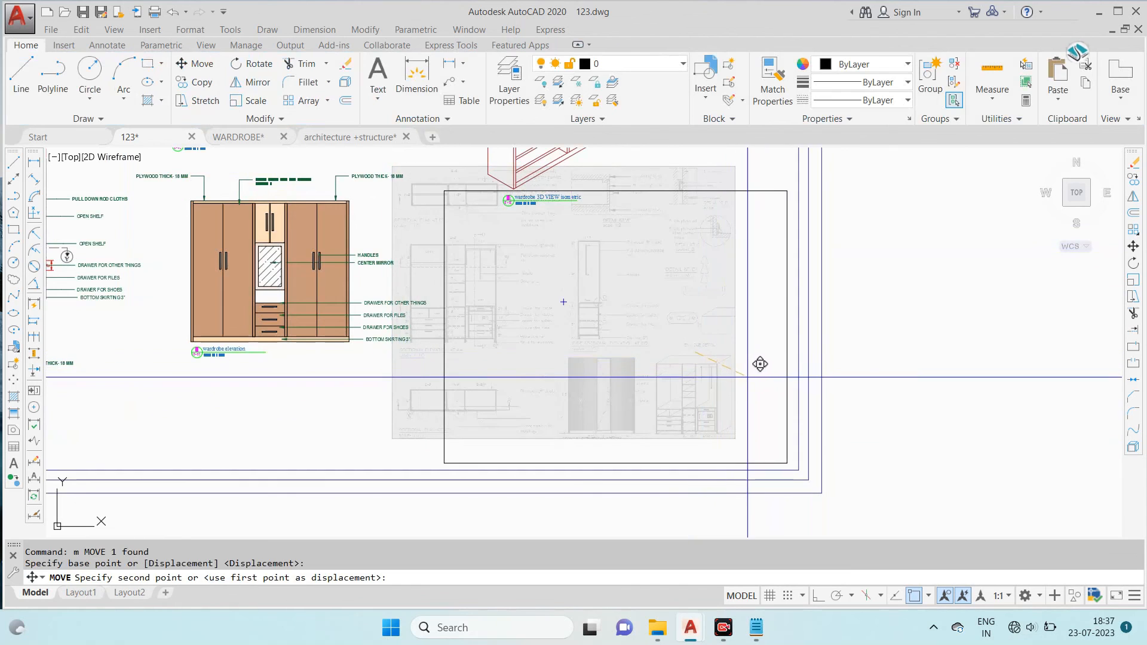
pyautogui.click(749, 377)
pyautogui.scroll(-2, 749, 377)
pyautogui.moveTo(658, 252); pyautogui.dragTo(642, 373, button='middle')
pyautogui.moveTo(574, 326); pyautogui.dragTo(750, 215, button='middle')
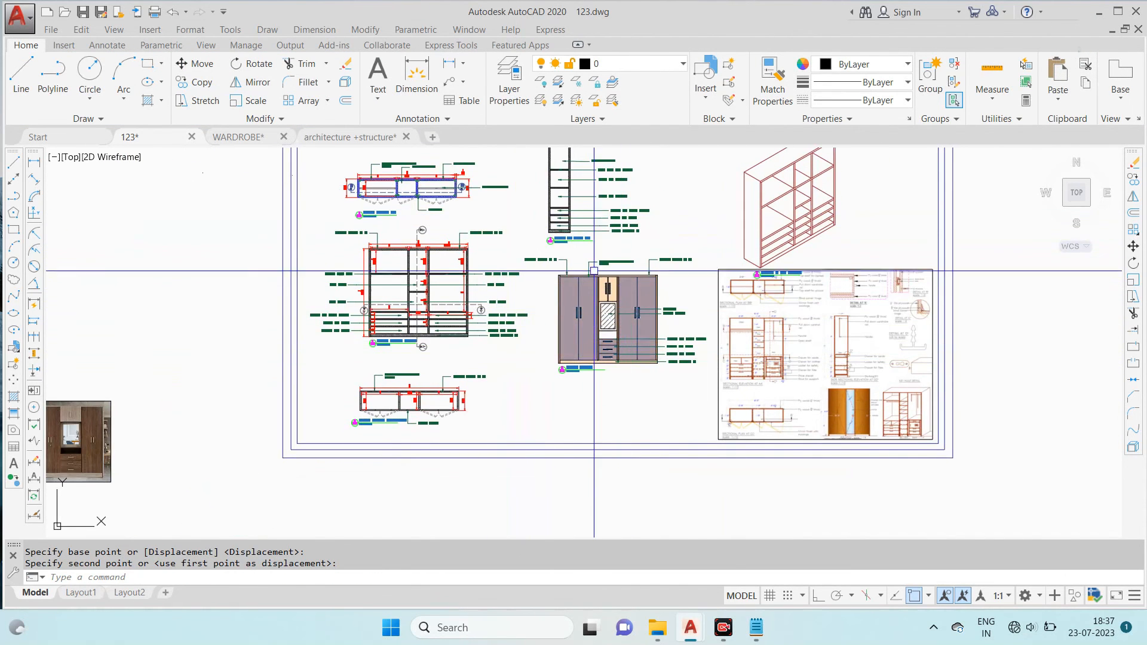
pyautogui.scroll(2, 594, 271)
pyautogui.click(770, 242)
pyautogui.click(490, 452)
pyautogui.write('m')
pyautogui.press('Return')
pyautogui.press('Escape')
# - Move the wardrobe front elevation with its labels and title straight down, away from the side section above it
pyautogui.click(734, 237)
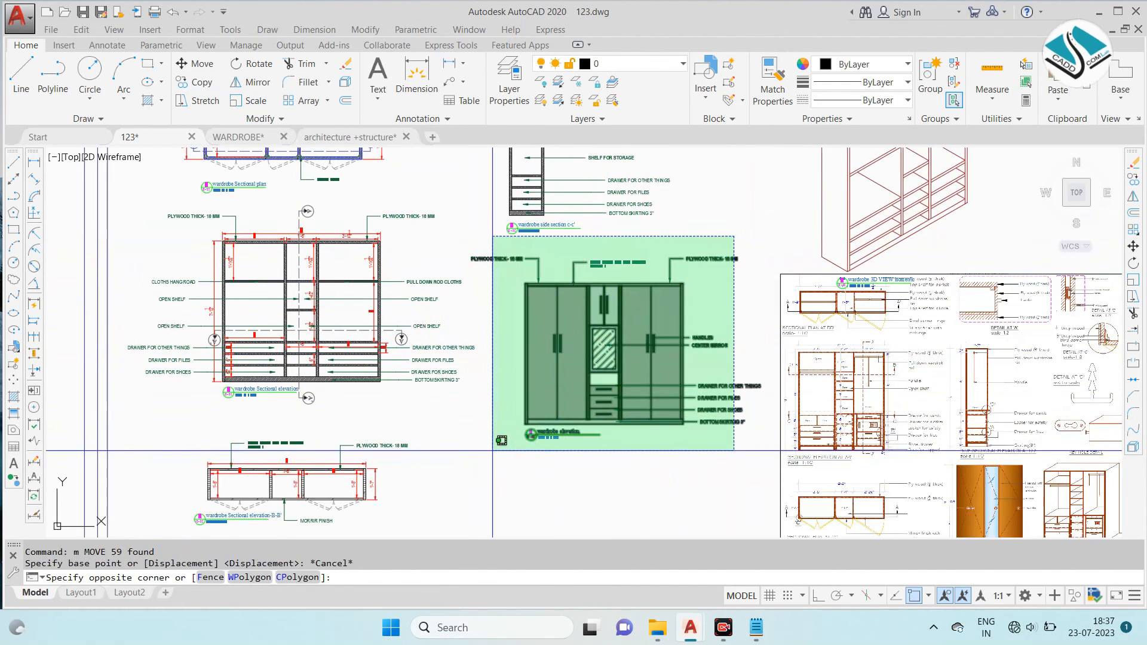
pyautogui.click(502, 440)
pyautogui.write('m')
pyautogui.press('Return')
pyautogui.click(590, 326)
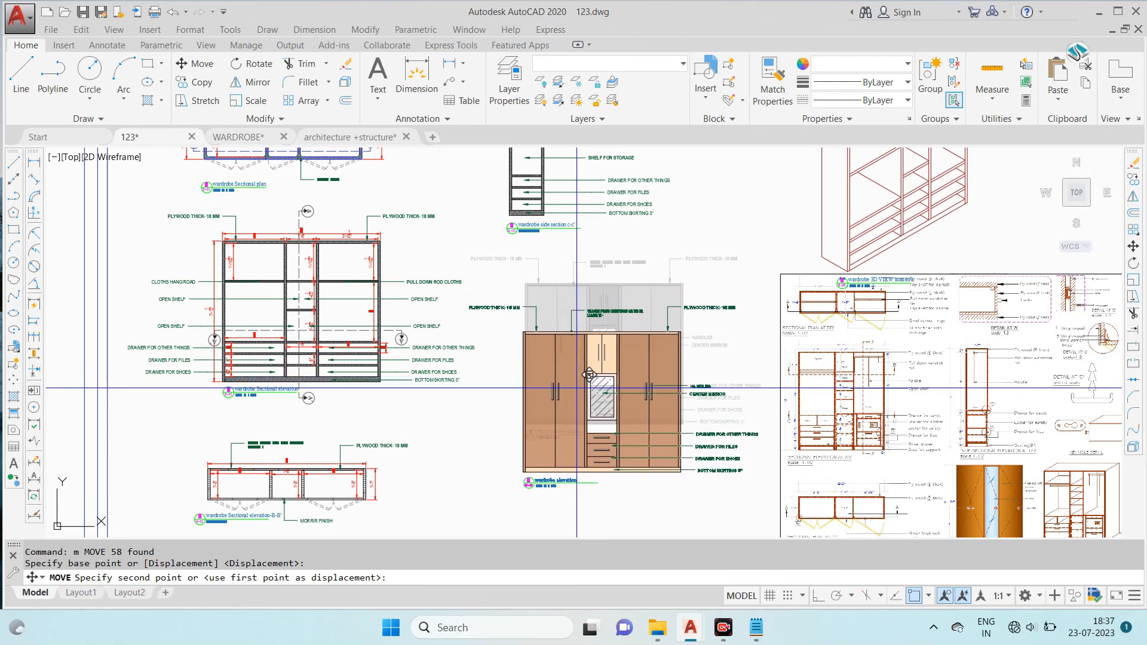
pyautogui.click(589, 374)
# - Move the wardrobe side section C-C' with its labels and title right and slightly down, above the front elevation
pyautogui.scroll(-4, 597, 387)
pyautogui.scroll(4, 520, 222)
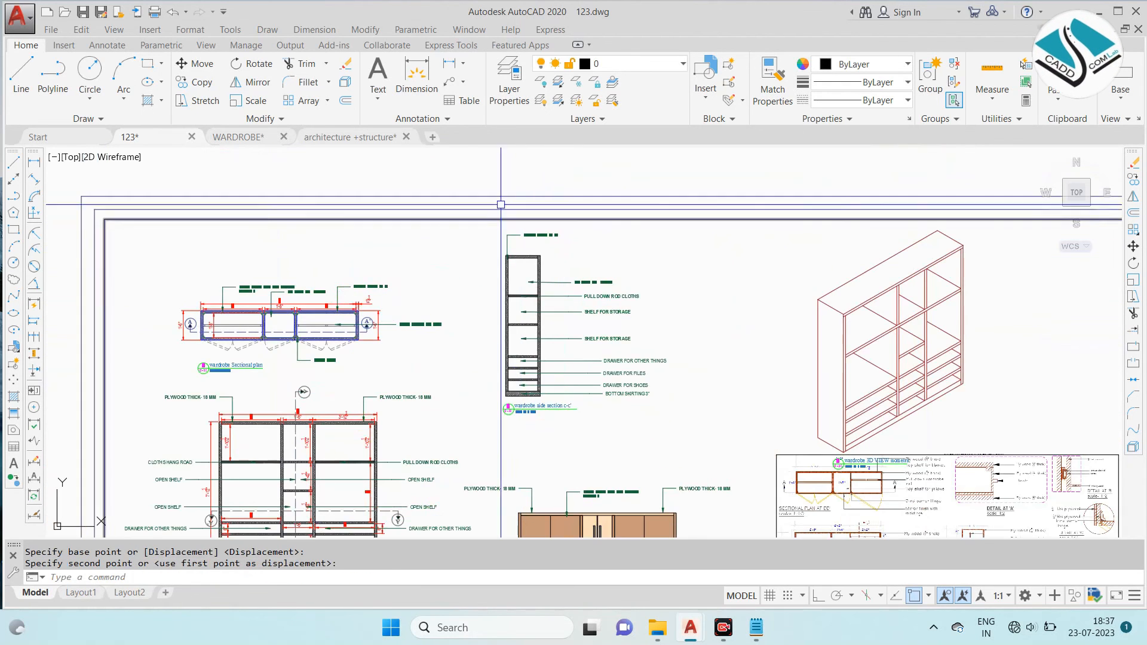
pyautogui.click(454, 167)
pyautogui.click(675, 409)
pyautogui.write('m')
pyautogui.press('Return')
pyautogui.click(605, 379)
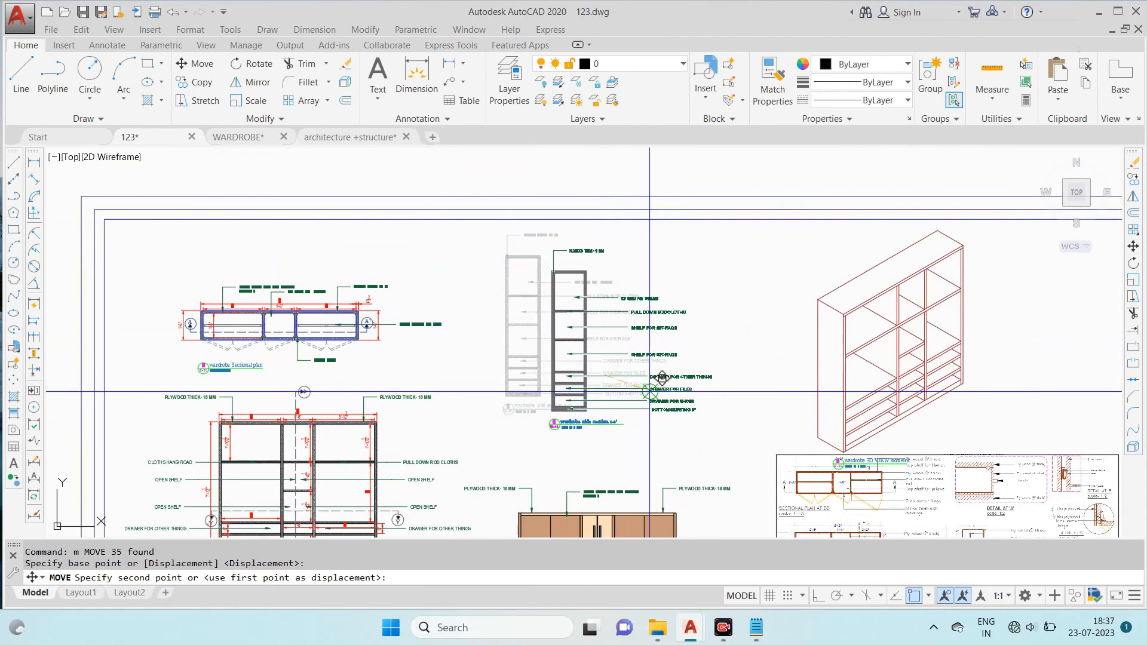
pyautogui.click(645, 392)
# - Erase the leftover empty rectangle lines to the left of the sheet frame
pyautogui.scroll(-3, 586, 383)
pyautogui.scroll(2, 453, 321)
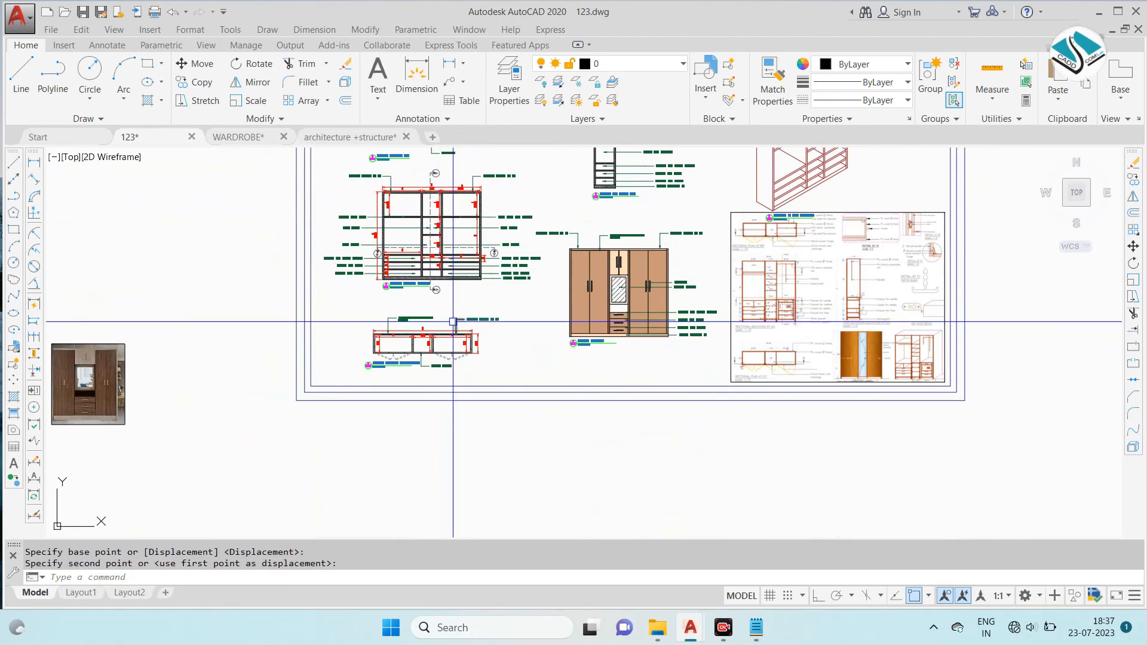
pyautogui.scroll(-3, 558, 402)
pyautogui.click(207, 263)
pyautogui.click(185, 302)
pyautogui.write('e')
pyautogui.press('Return')
pyautogui.click(230, 244)
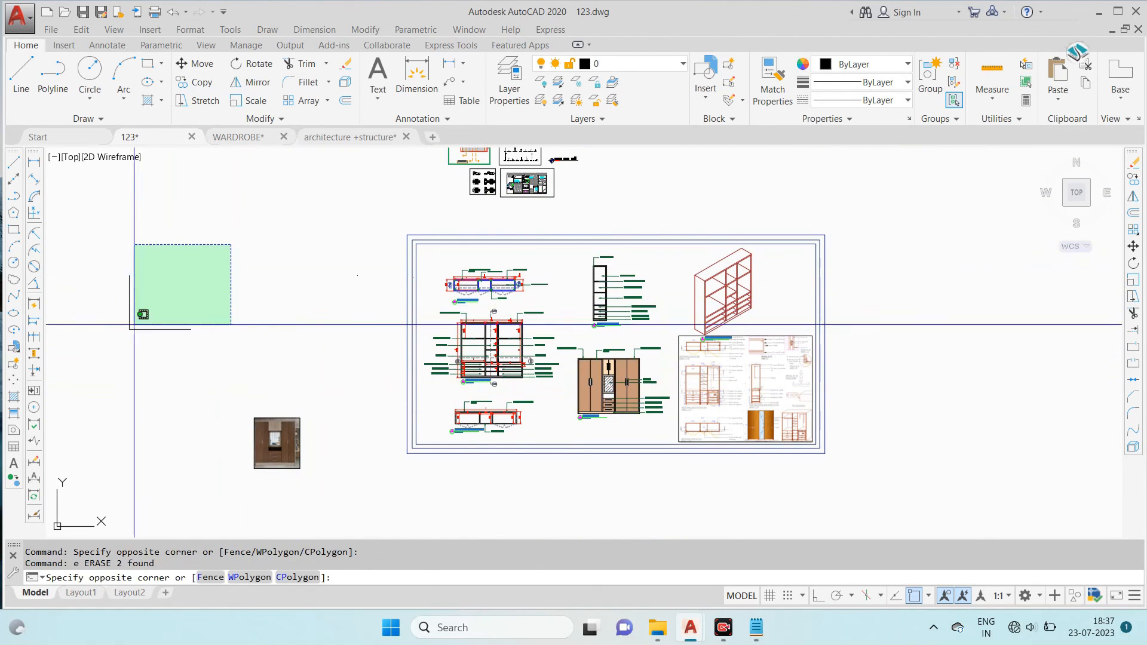
pyautogui.click(122, 340)
pyautogui.write('e')
pyautogui.press('Return')
# - Scale the wardrobe photo up to about three times its size from its upper left corner
pyautogui.click(322, 354)
pyautogui.click(246, 466)
pyautogui.press('Escape')
pyautogui.click(332, 362)
pyautogui.click(253, 436)
pyautogui.write('sc')
pyautogui.press('Return')
pyautogui.click(254, 418)
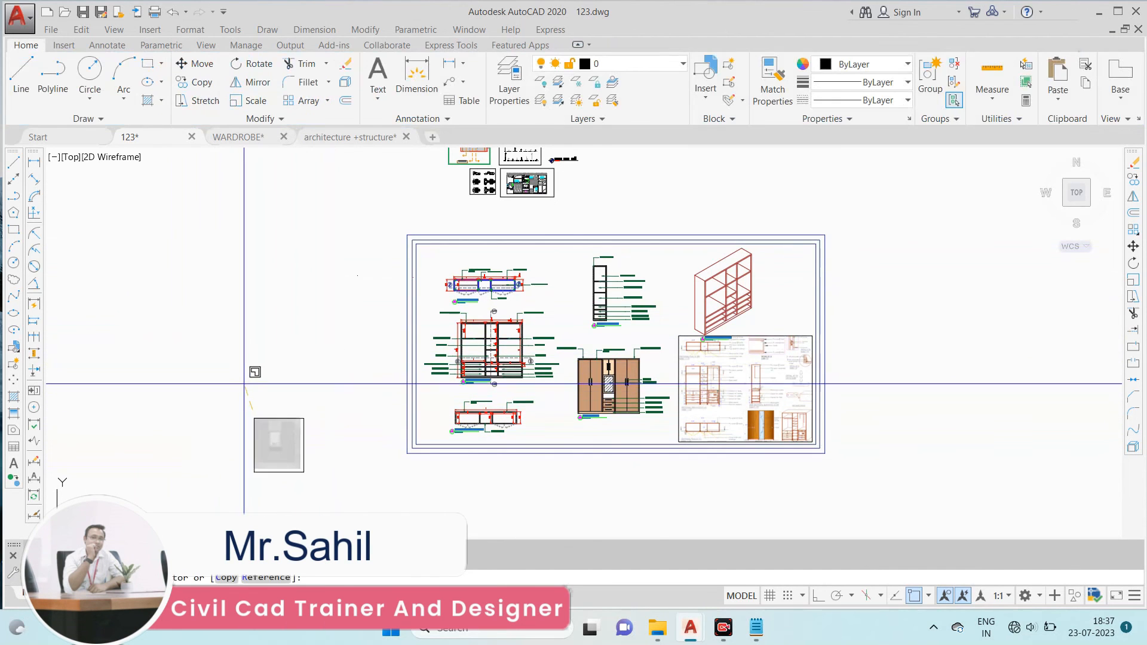
pyautogui.click(223, 331)
pyautogui.click(336, 402)
# - Move the enlarged wardrobe photo up beside the left edge of the sheet frame
pyautogui.click(279, 465)
pyautogui.write('m')
pyautogui.press('Return')
pyautogui.click(326, 473)
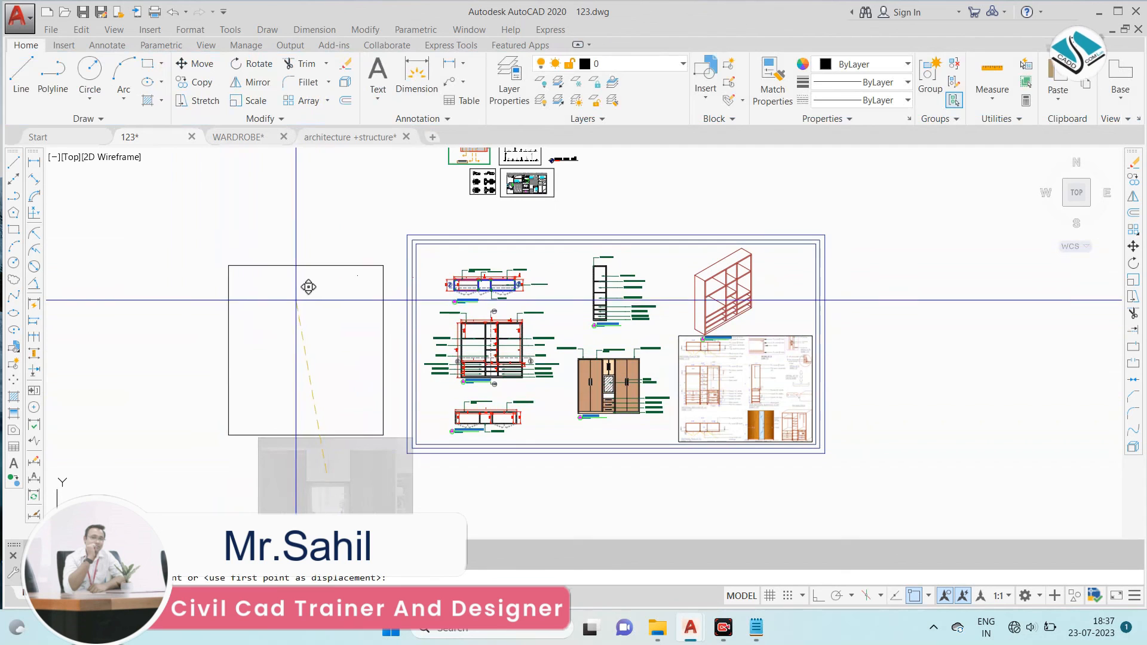
pyautogui.click(310, 318)
pyautogui.moveTo(580, 308); pyautogui.dragTo(599, 346, button='middle')
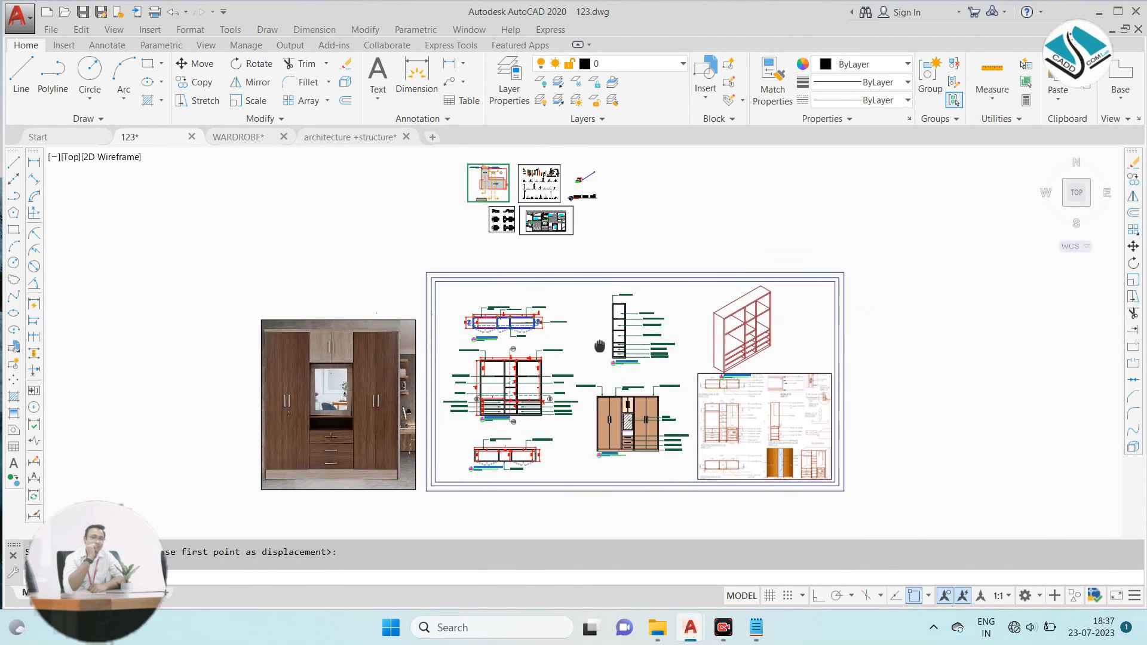
pyautogui.press('Escape')
pyautogui.scroll(4, 605, 257)
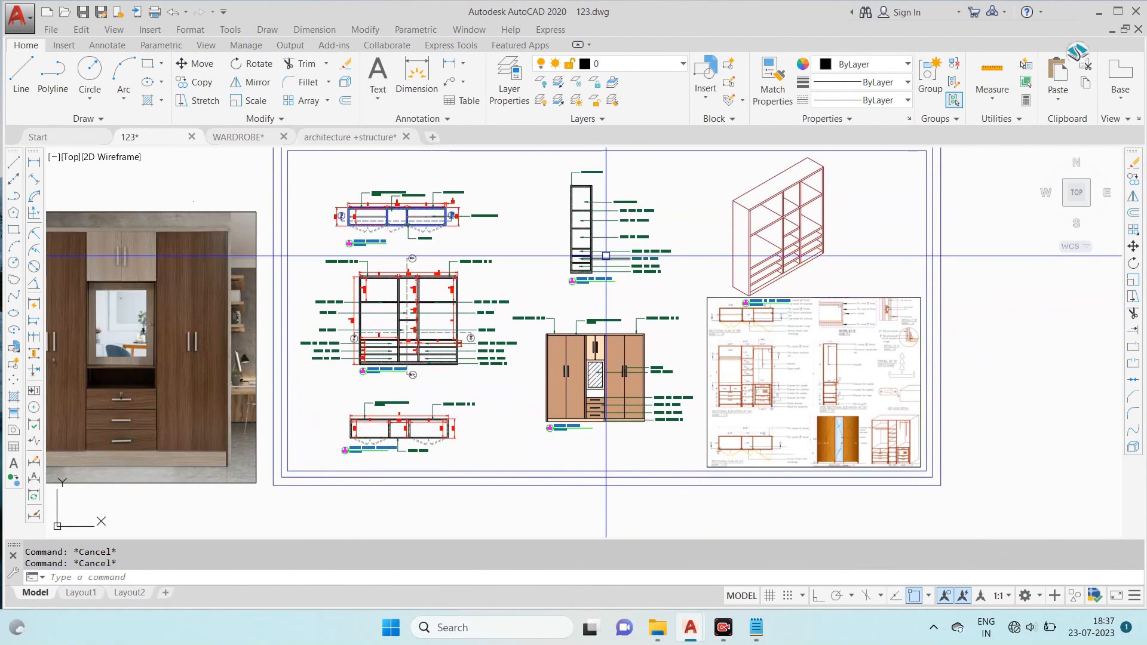
pyautogui.scroll(2, 606, 255)
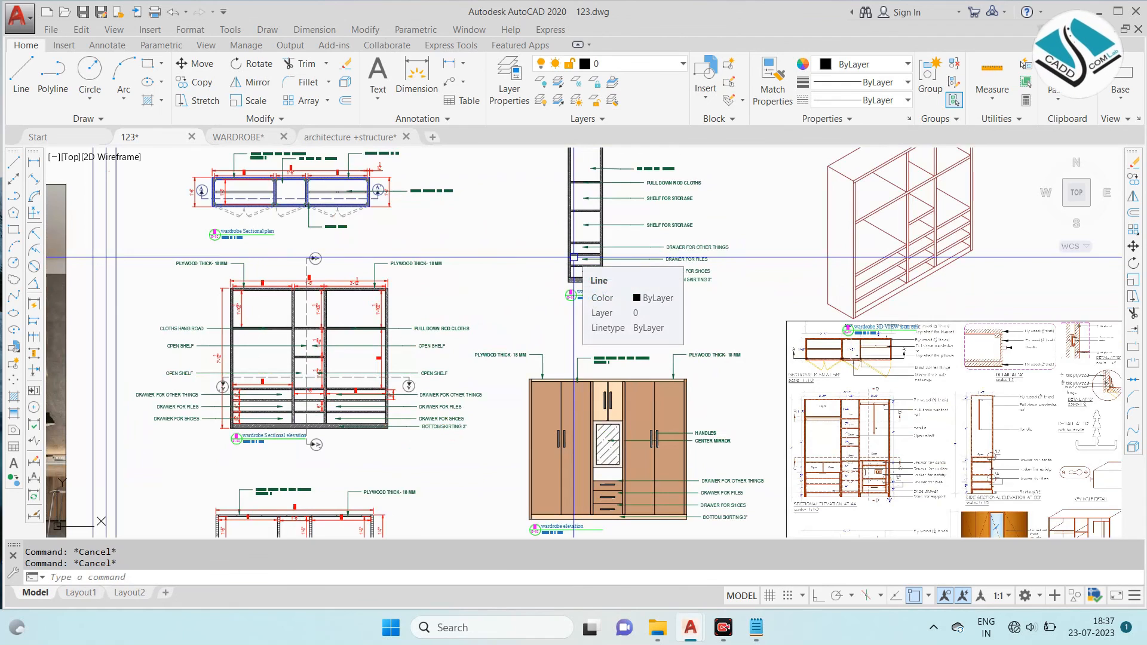